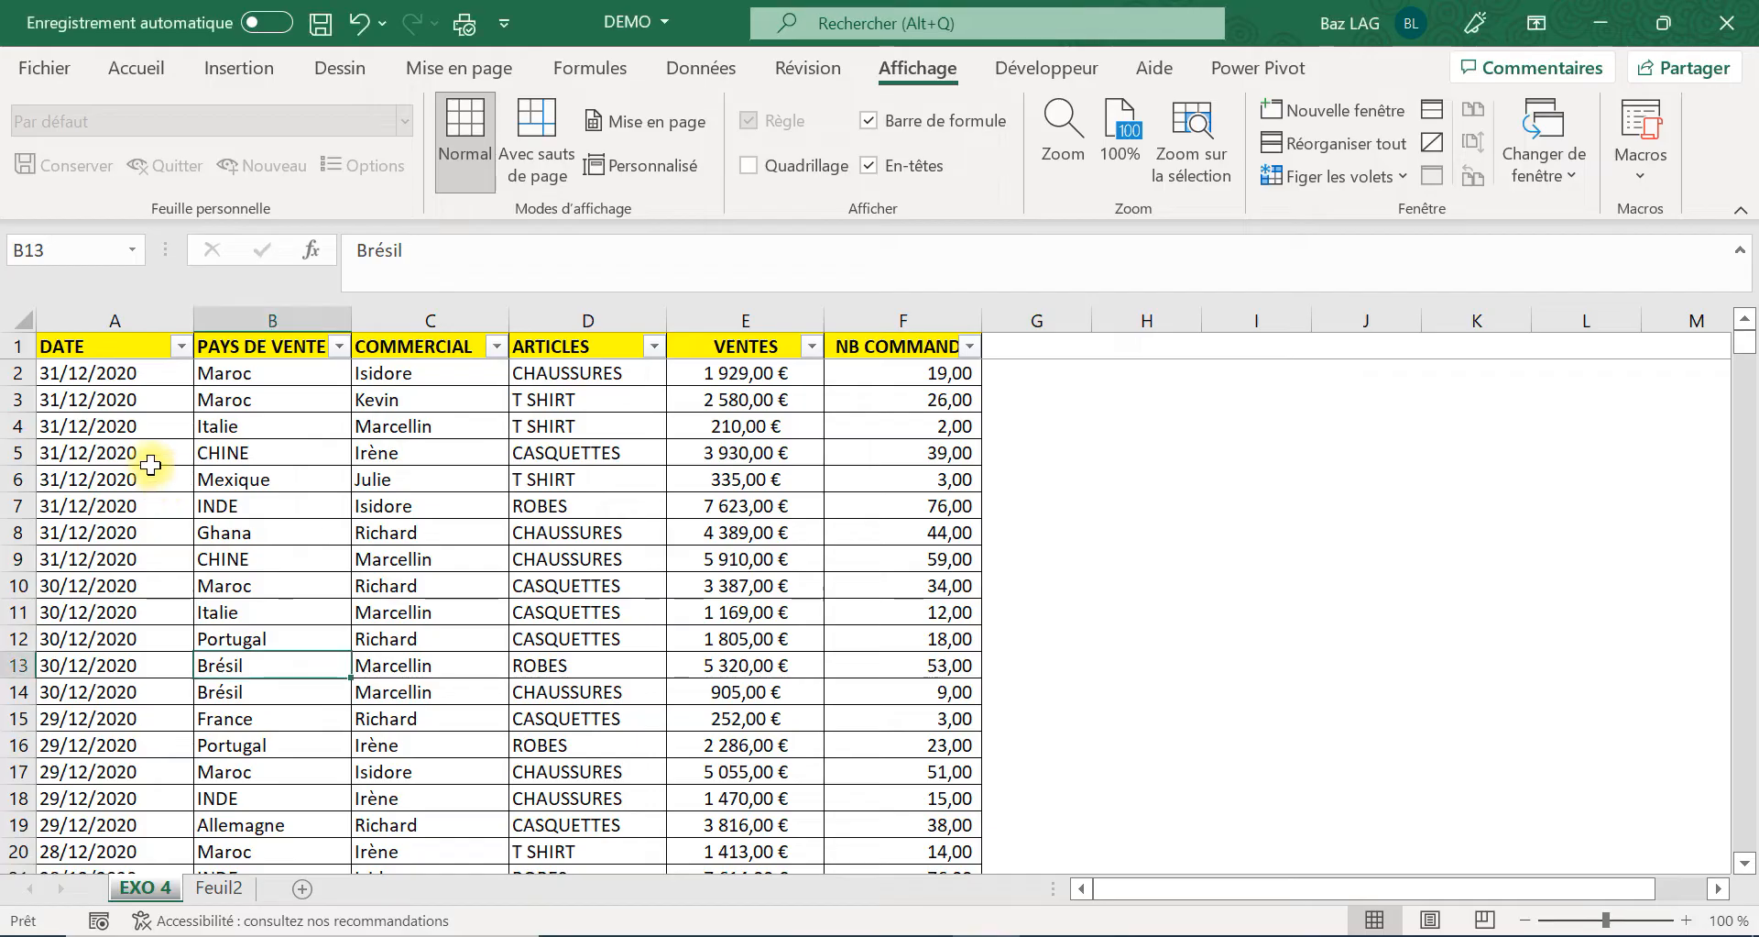
Examine the sales table on the EXO 4 sheet: the DATE and PAYS DE VENTE filter lists, and the ARTICLES, VENTES and order-count columns.
left_click(137, 453)
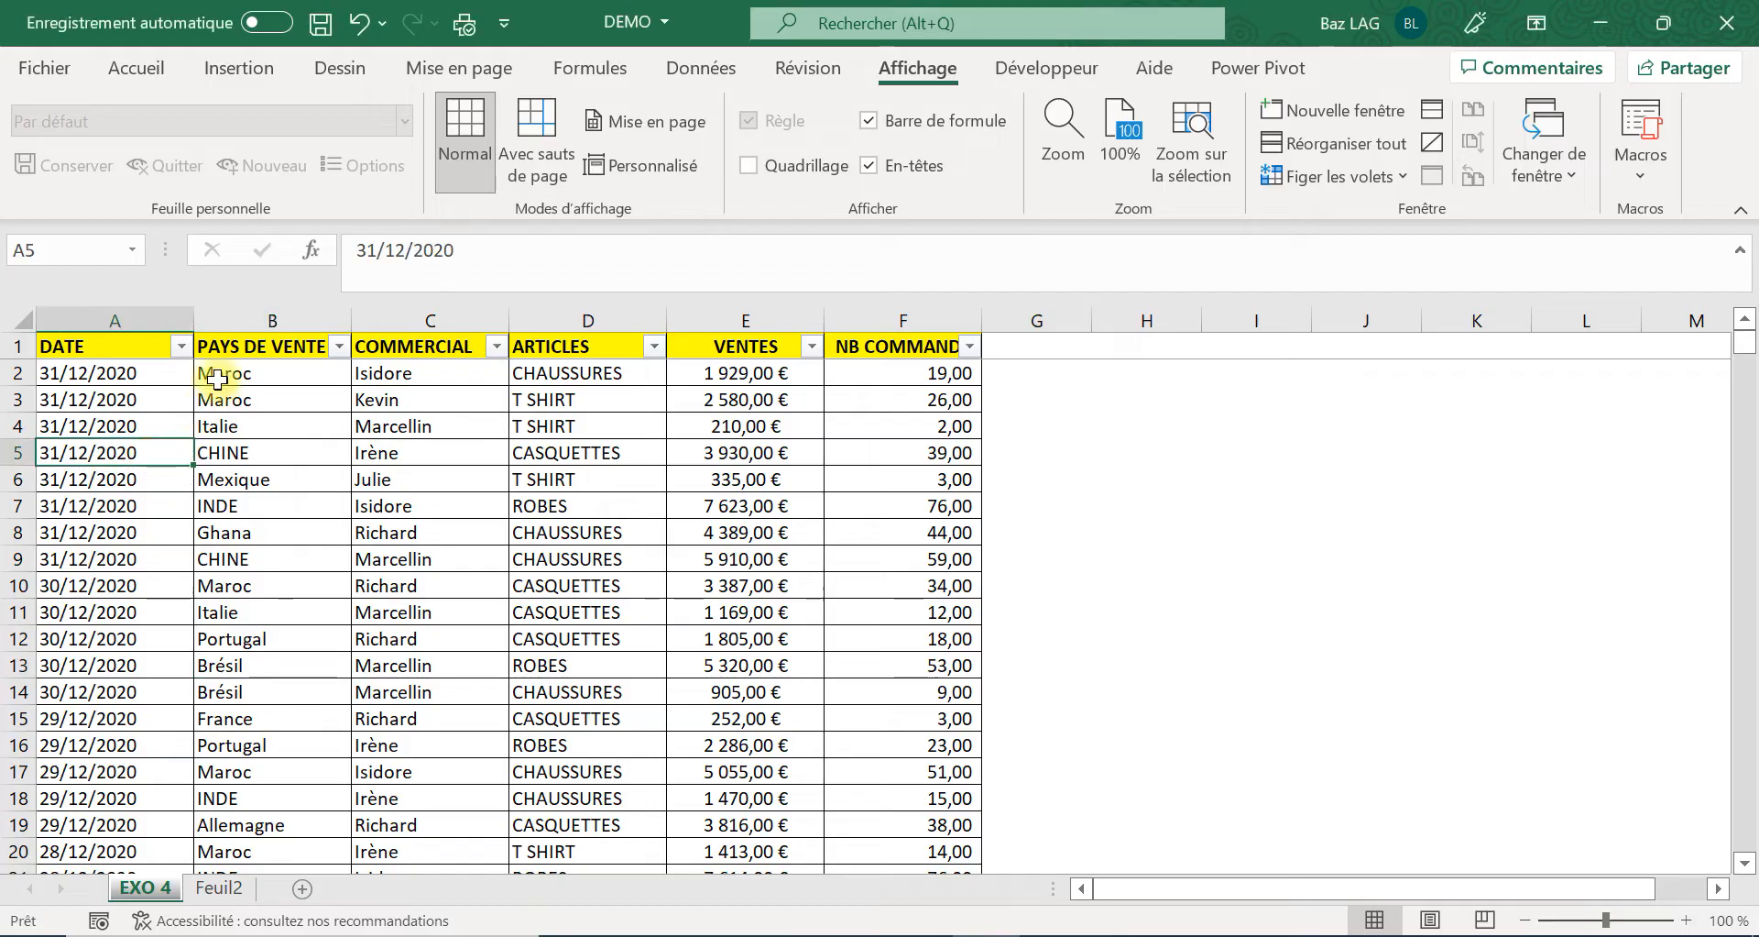
left_click(180, 346)
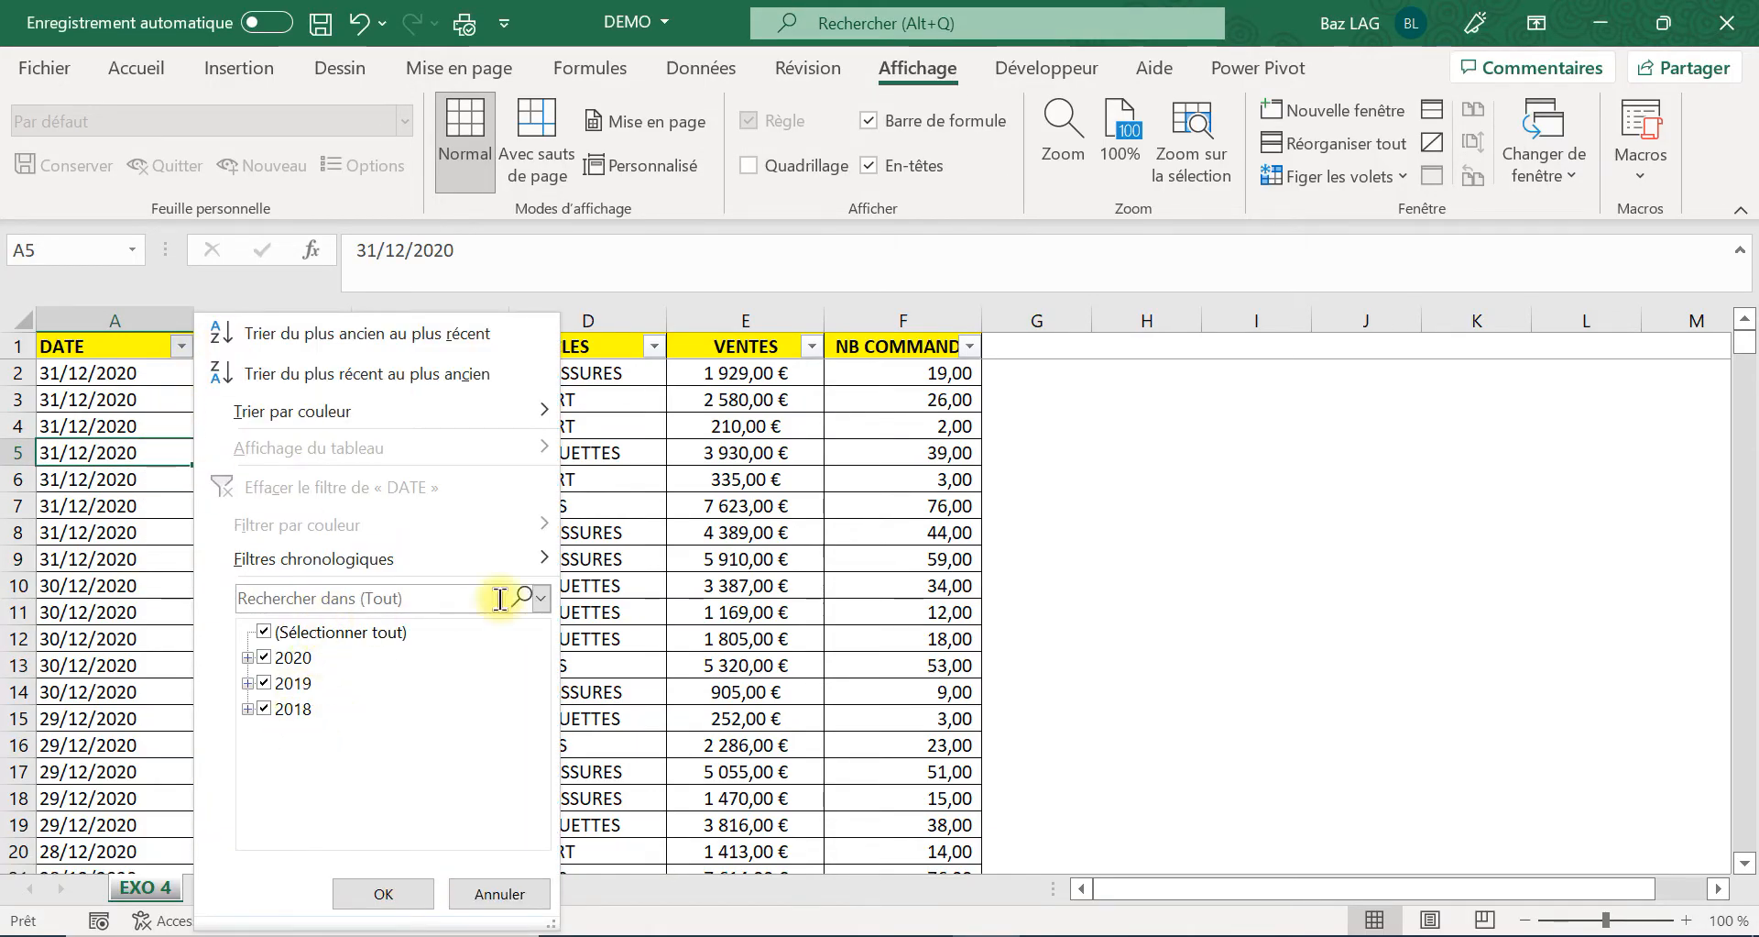
left_click(699, 570)
left_click(340, 346)
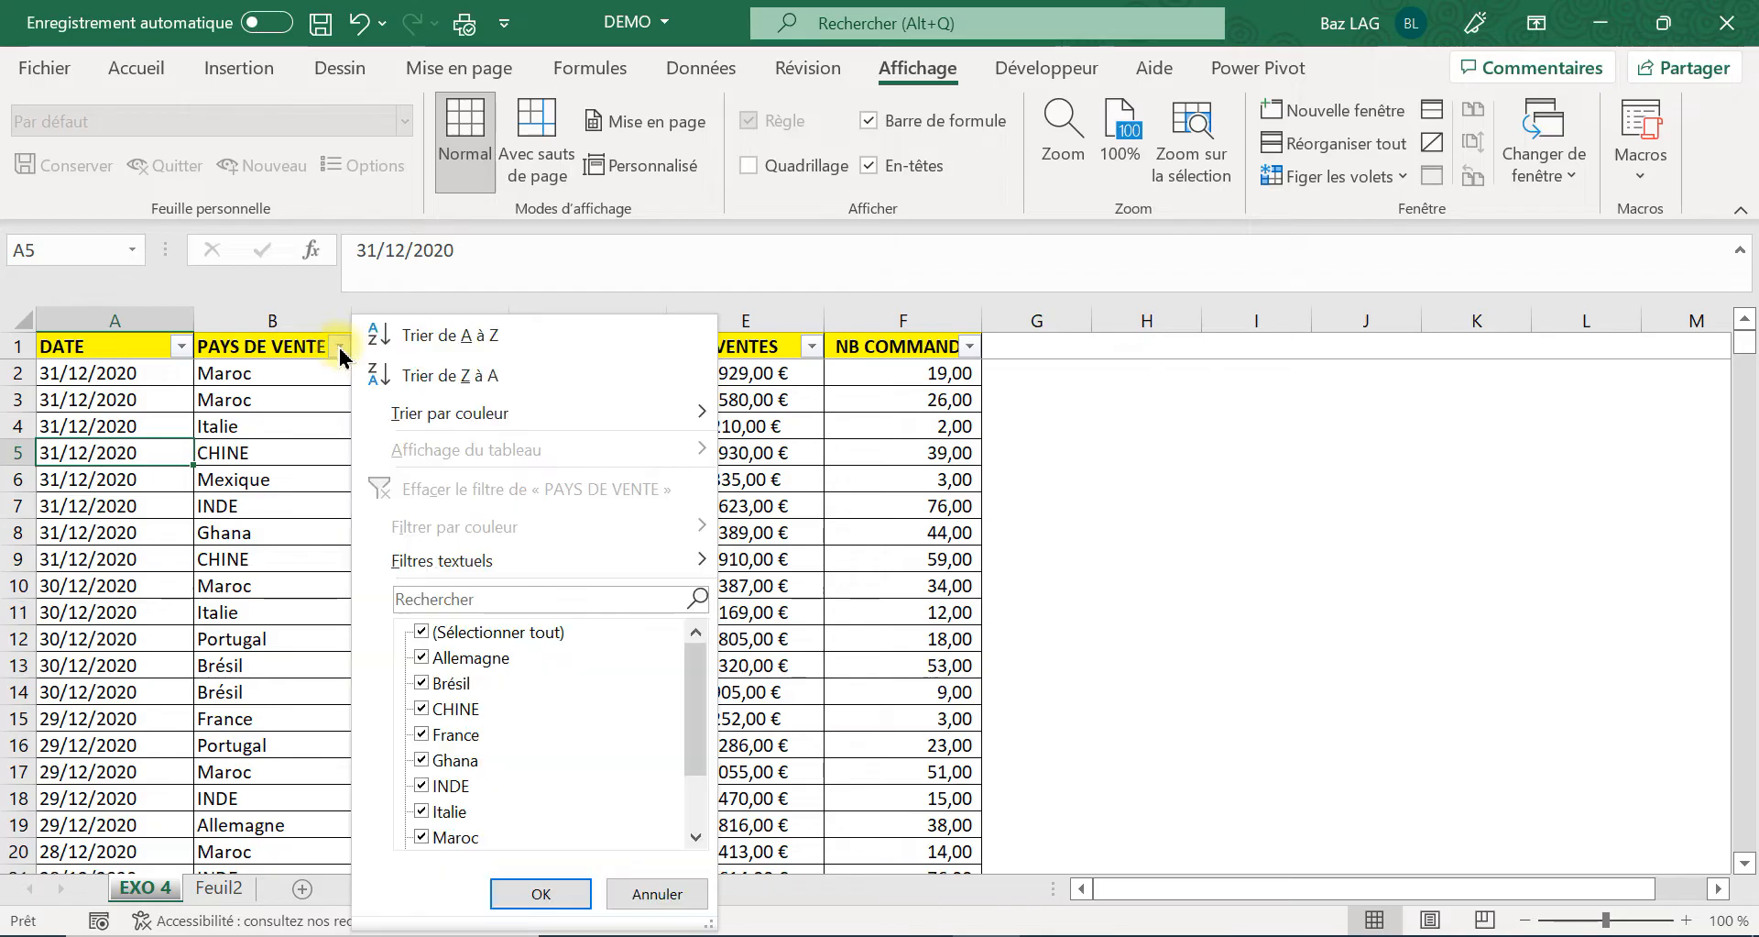
left_click(839, 559)
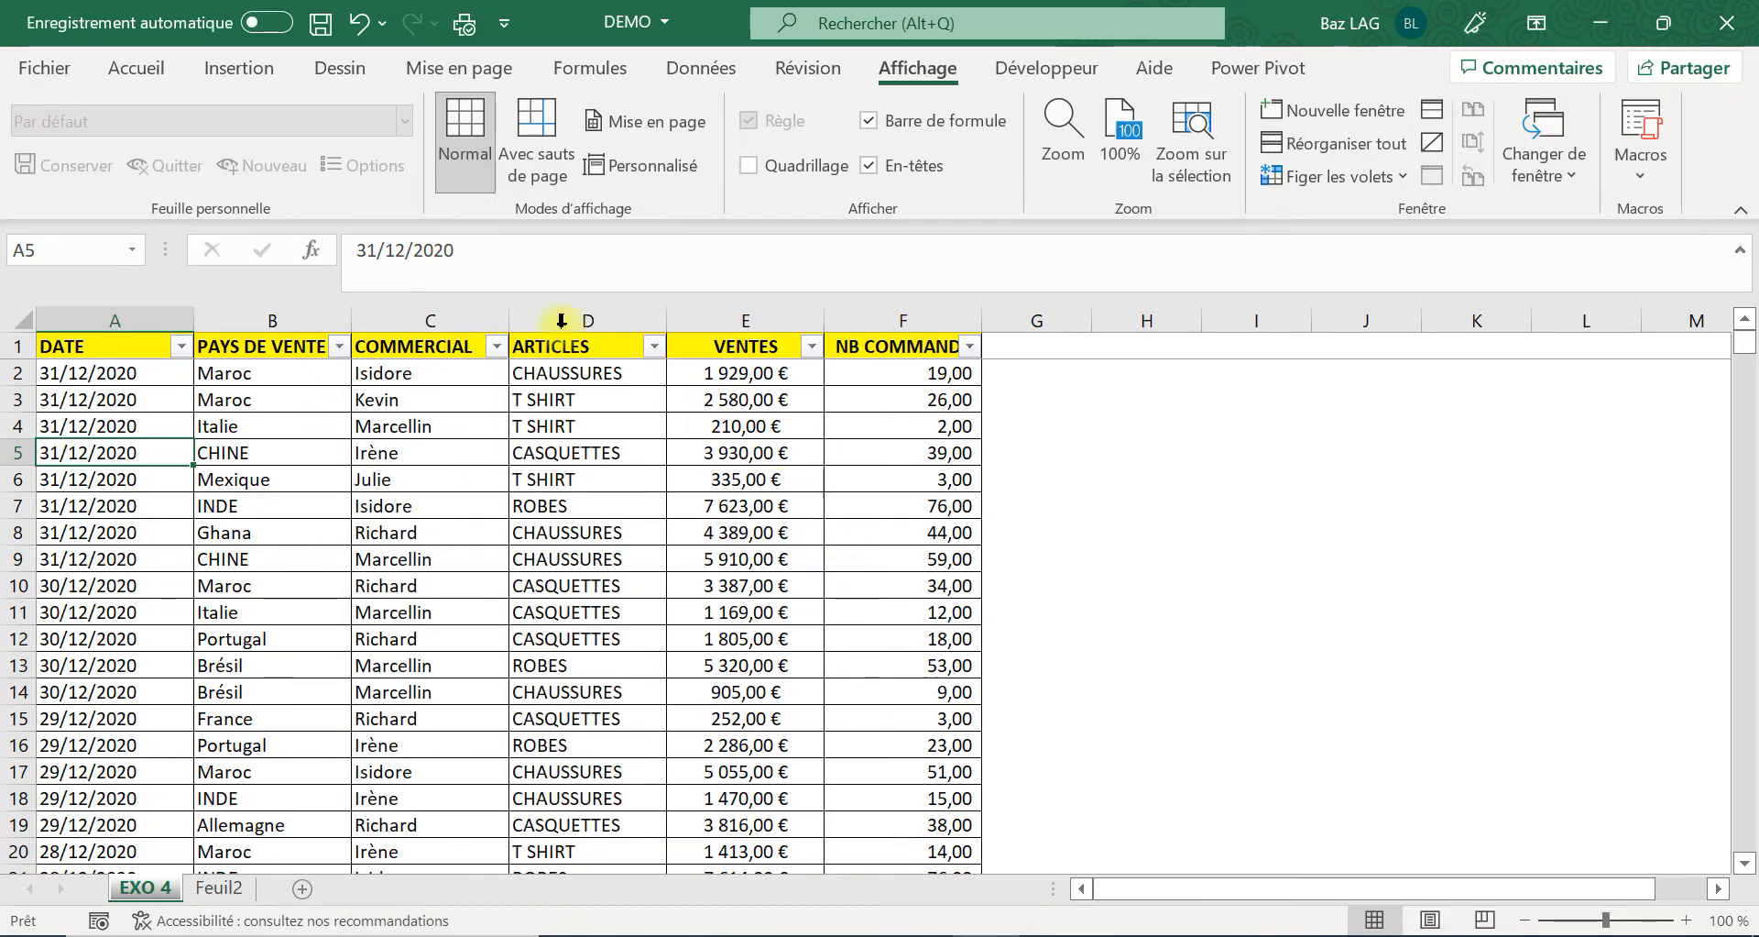
left_click(596, 371)
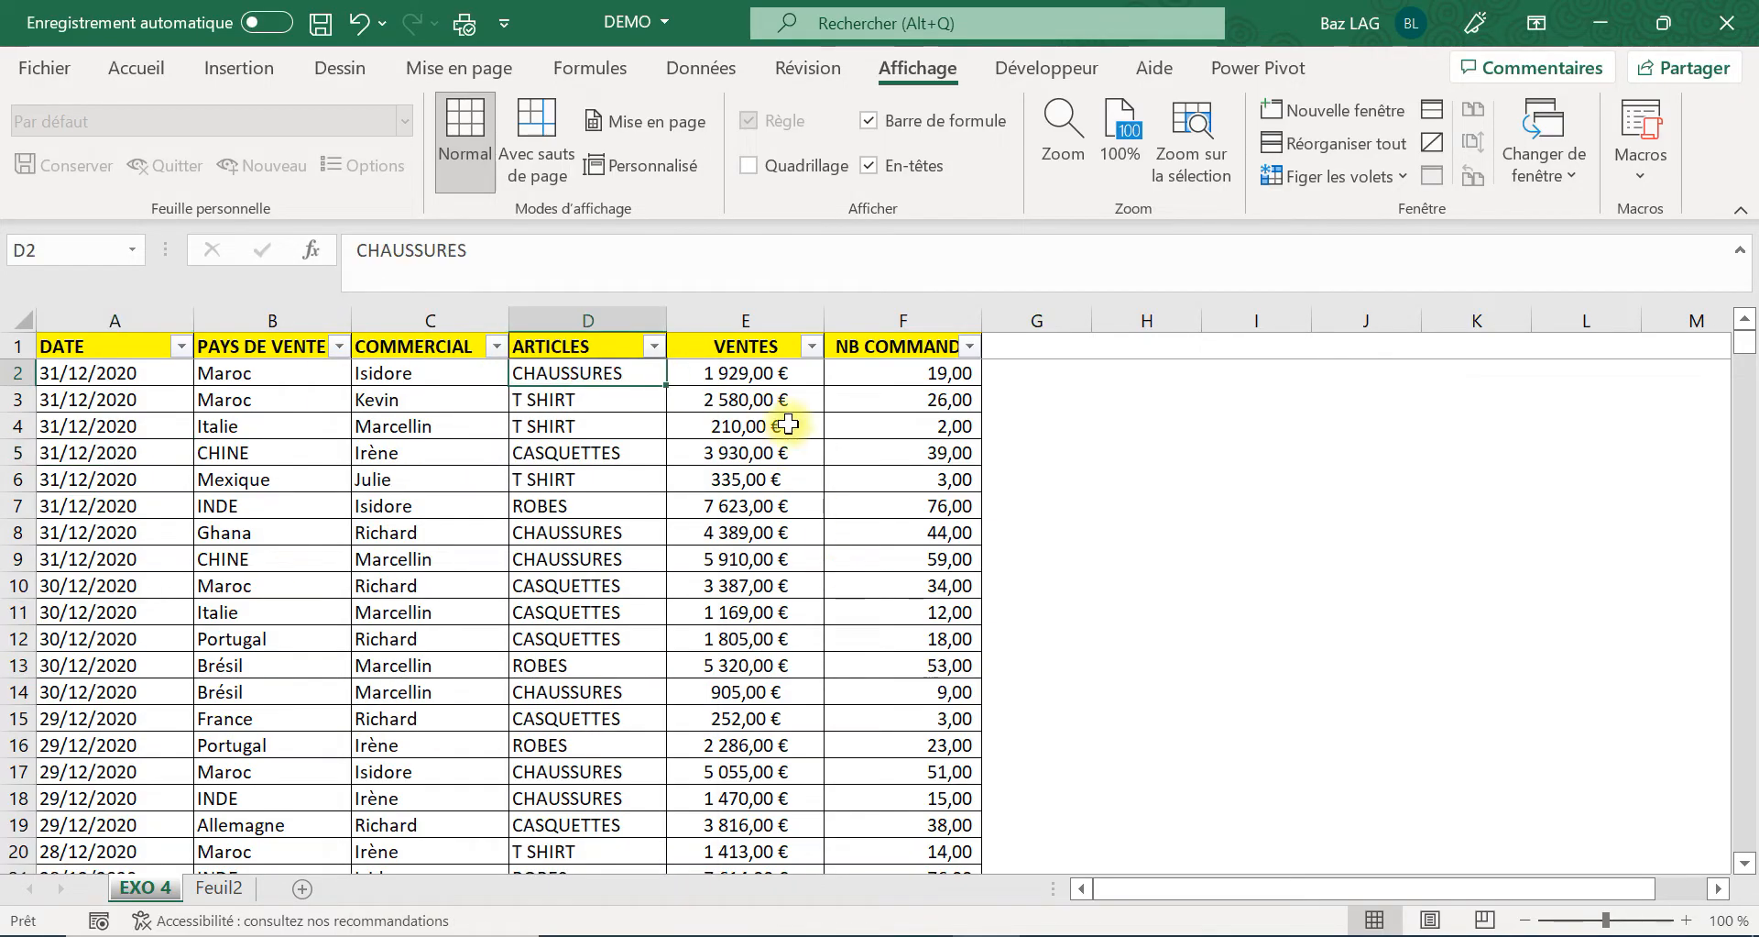
left_click(788, 399)
left_click(875, 394)
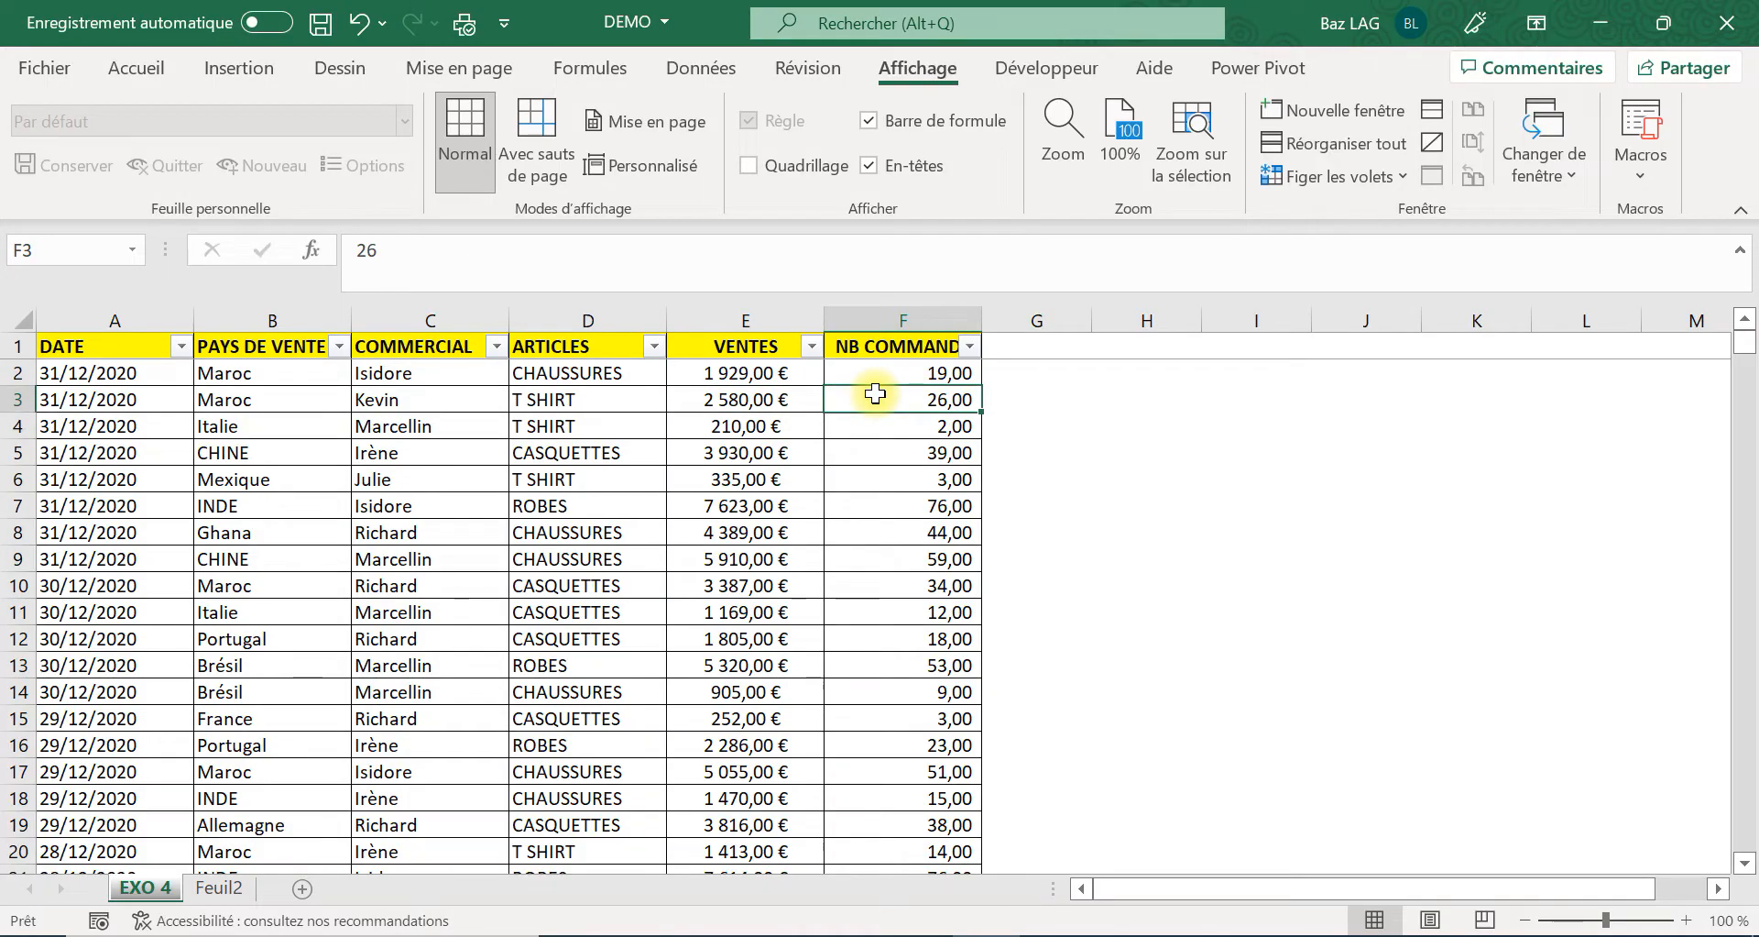
left_click(730, 320)
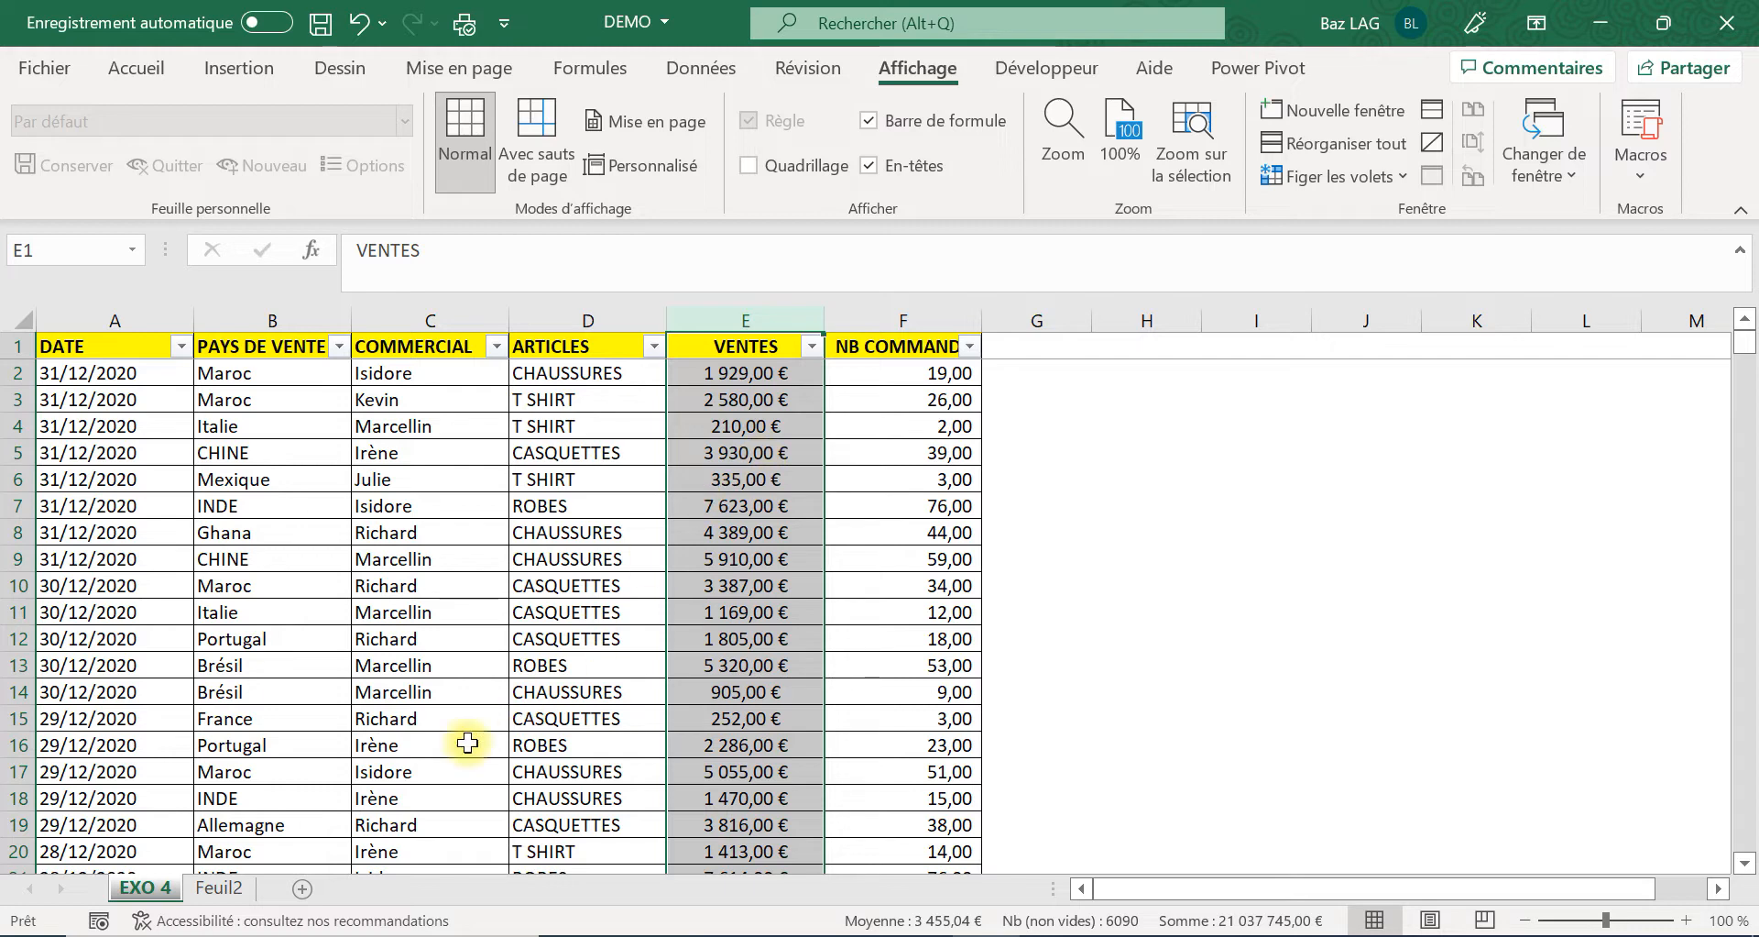
Enter the label COMMERCIAL in cell A1 of the Feuil2 sheet and widen column A to fit it.
left_click(220, 888)
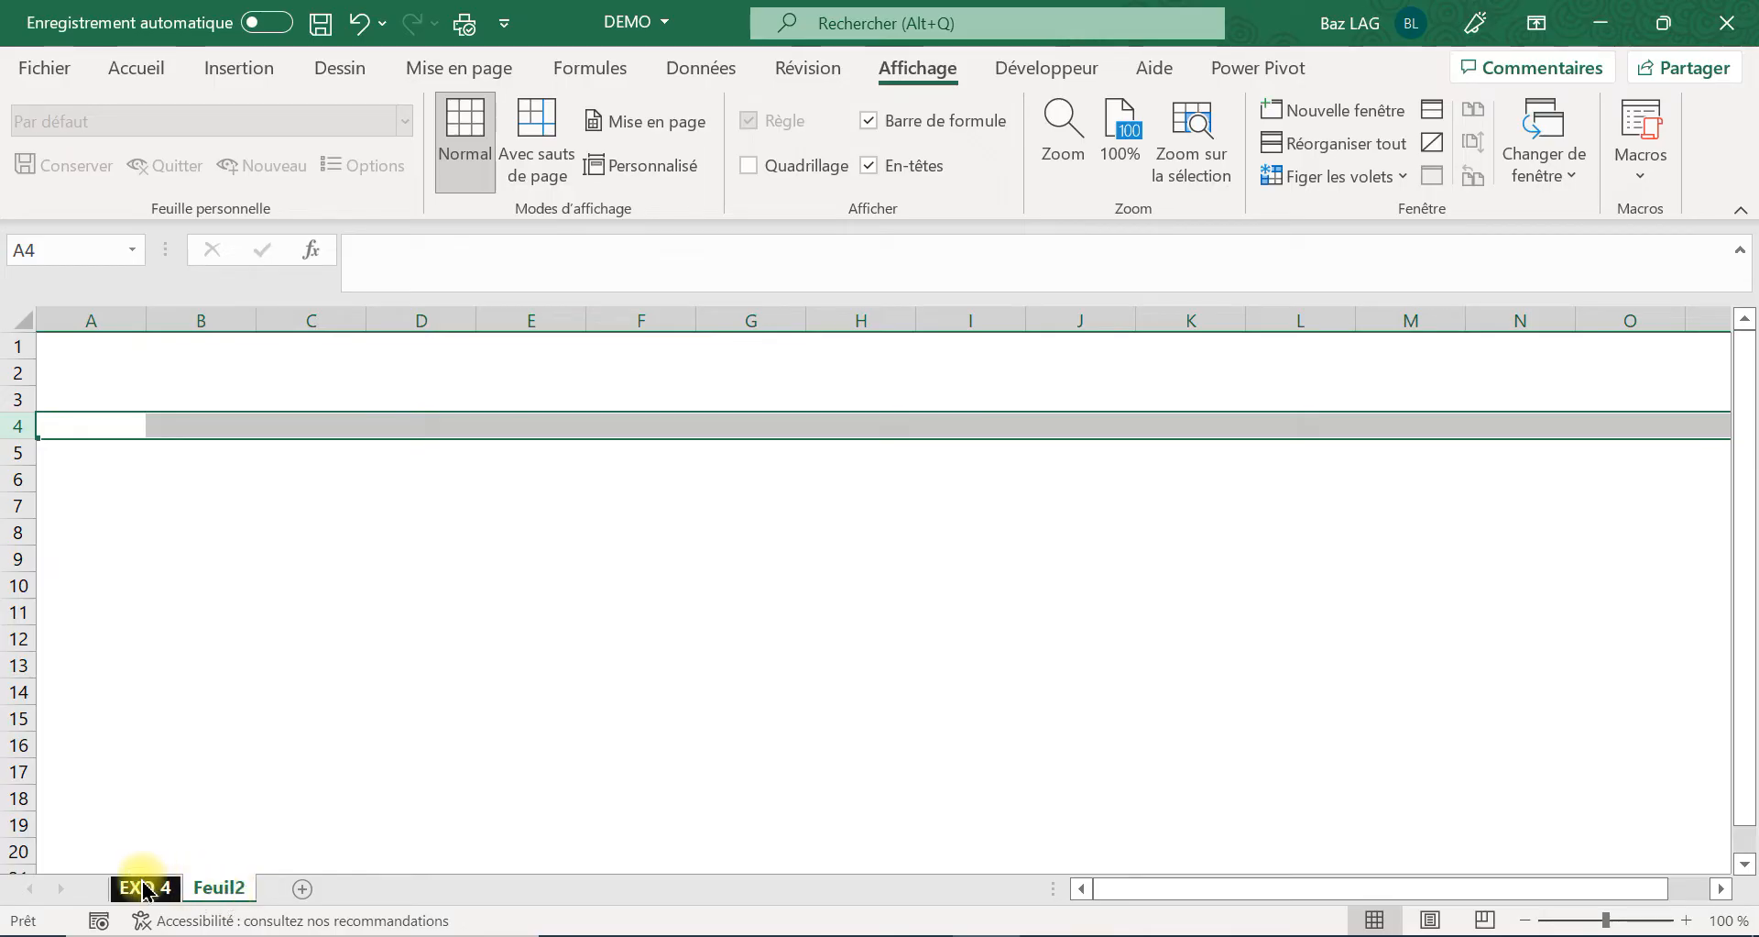
left_click(86, 344)
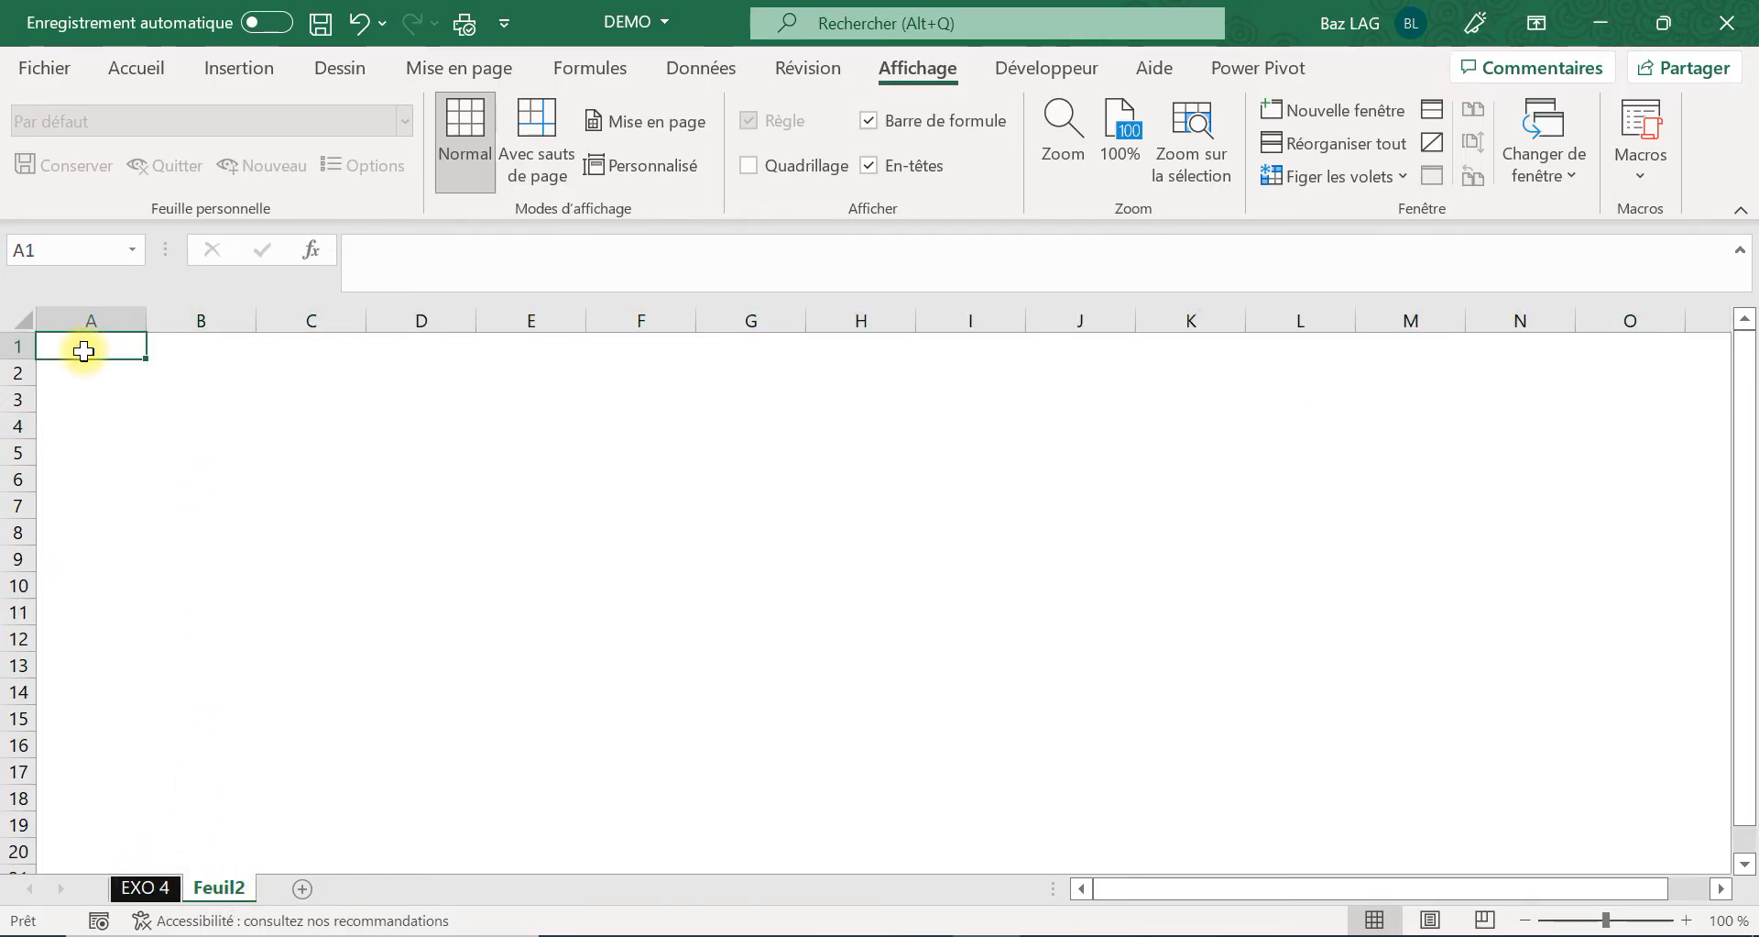
type("C")
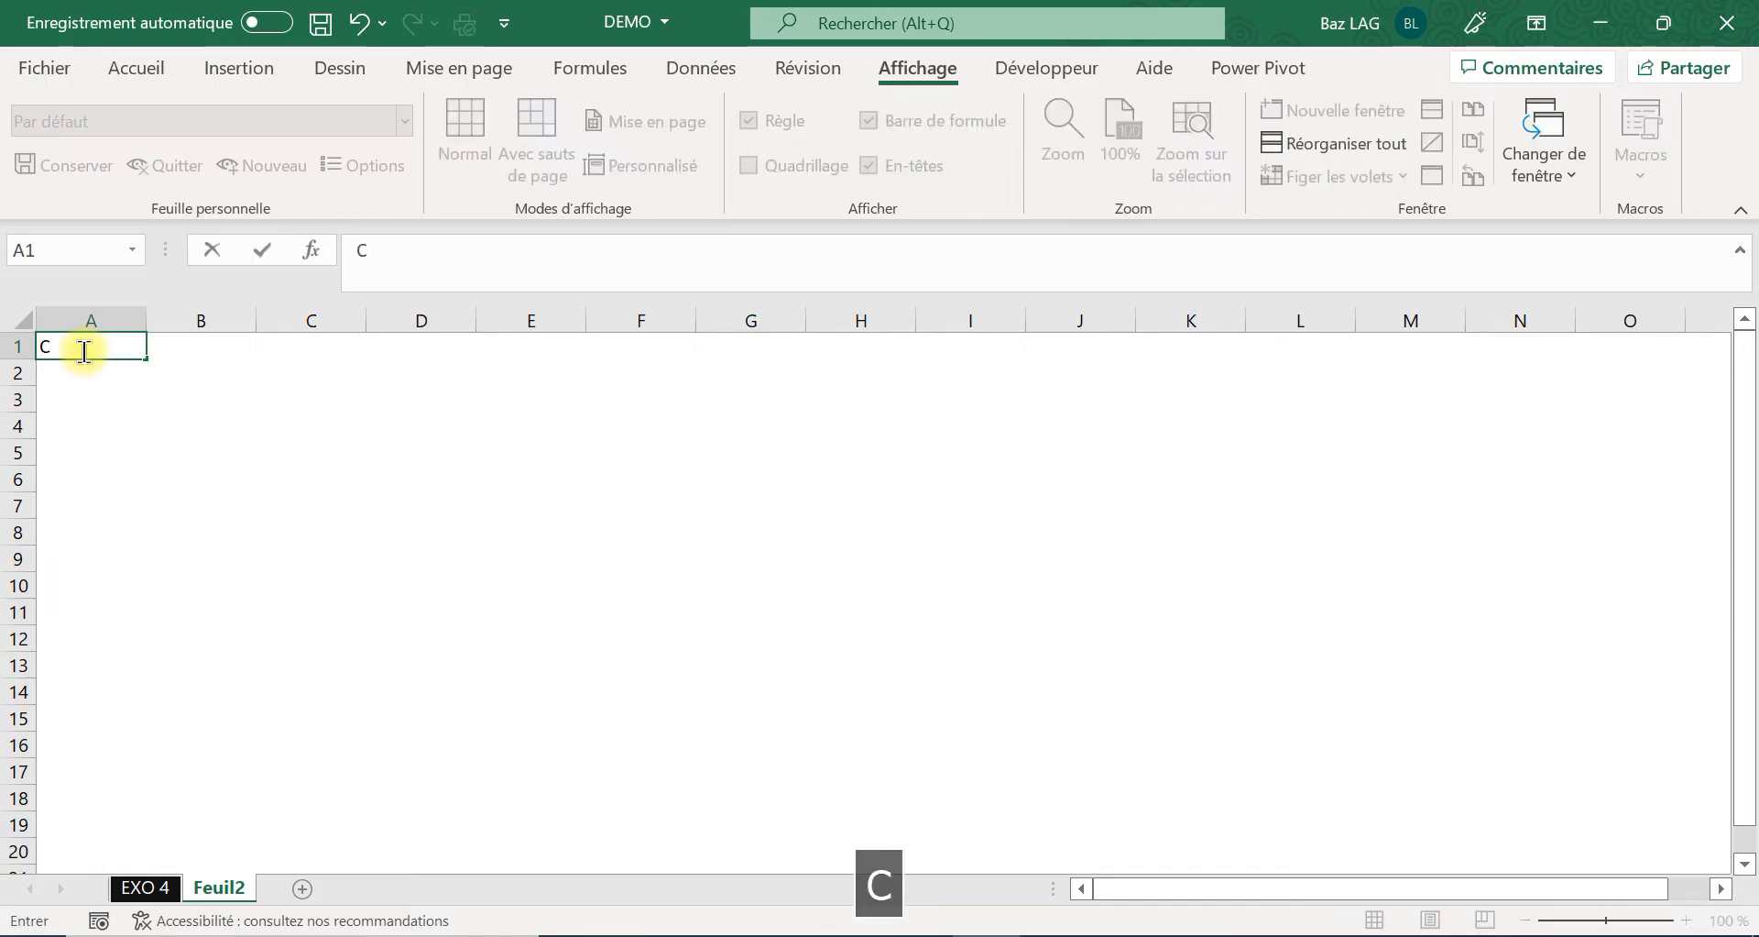
type("OMMERCIAL")
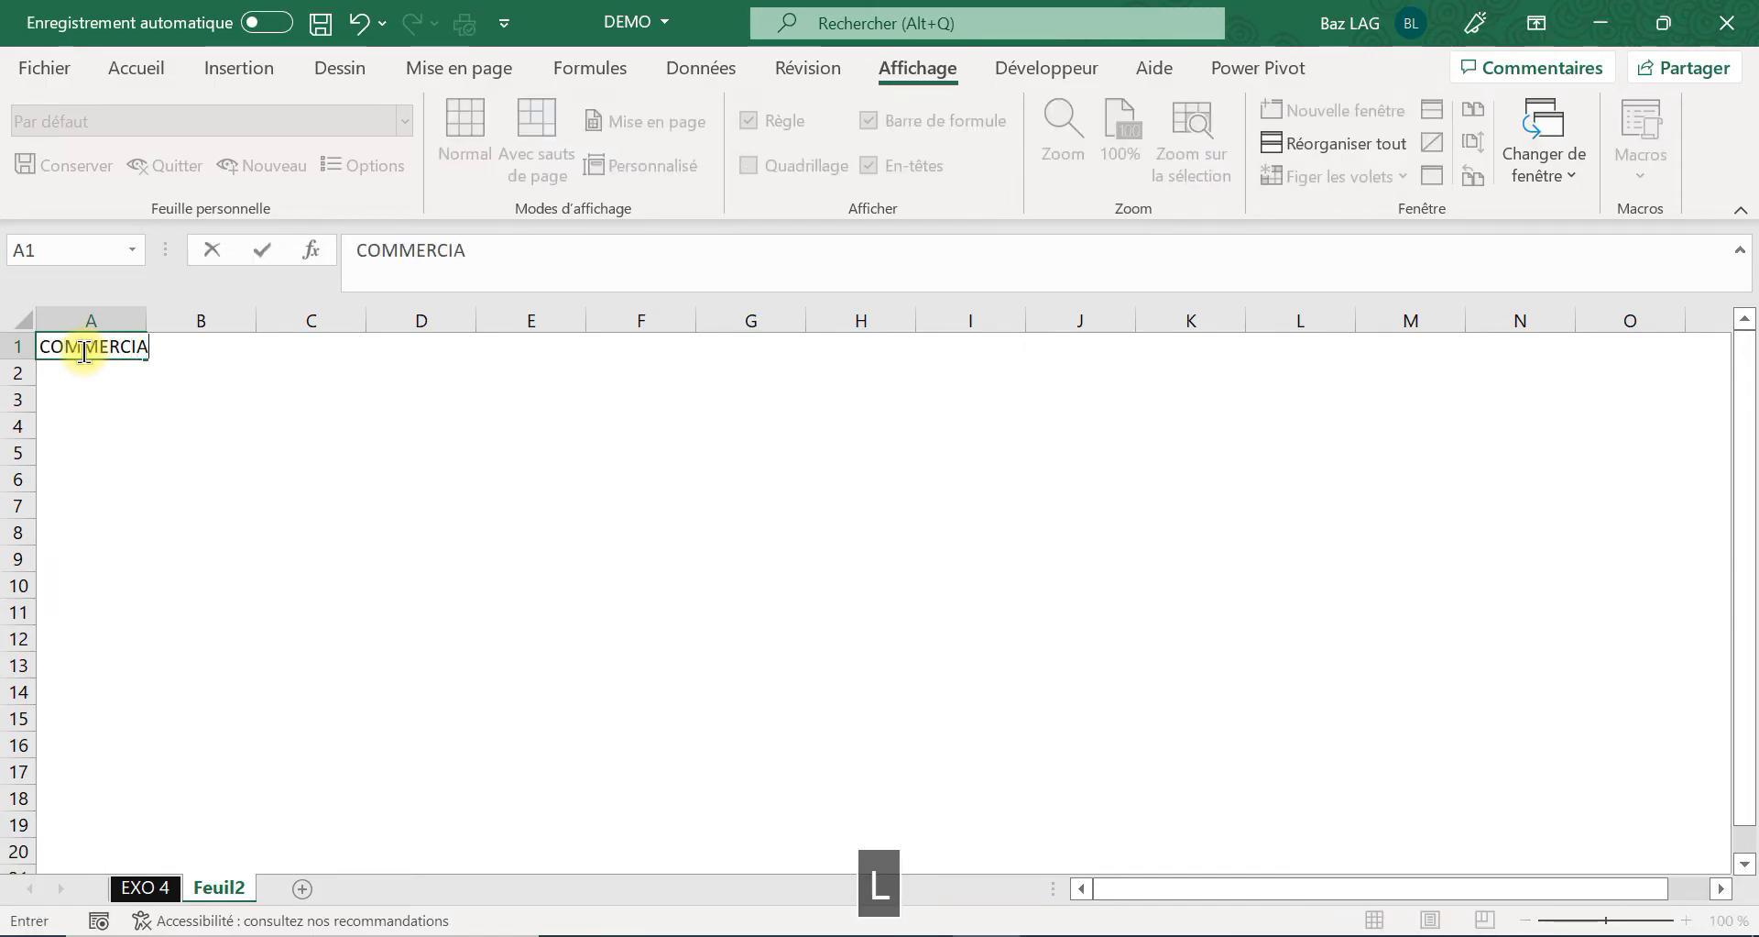
key("Tab")
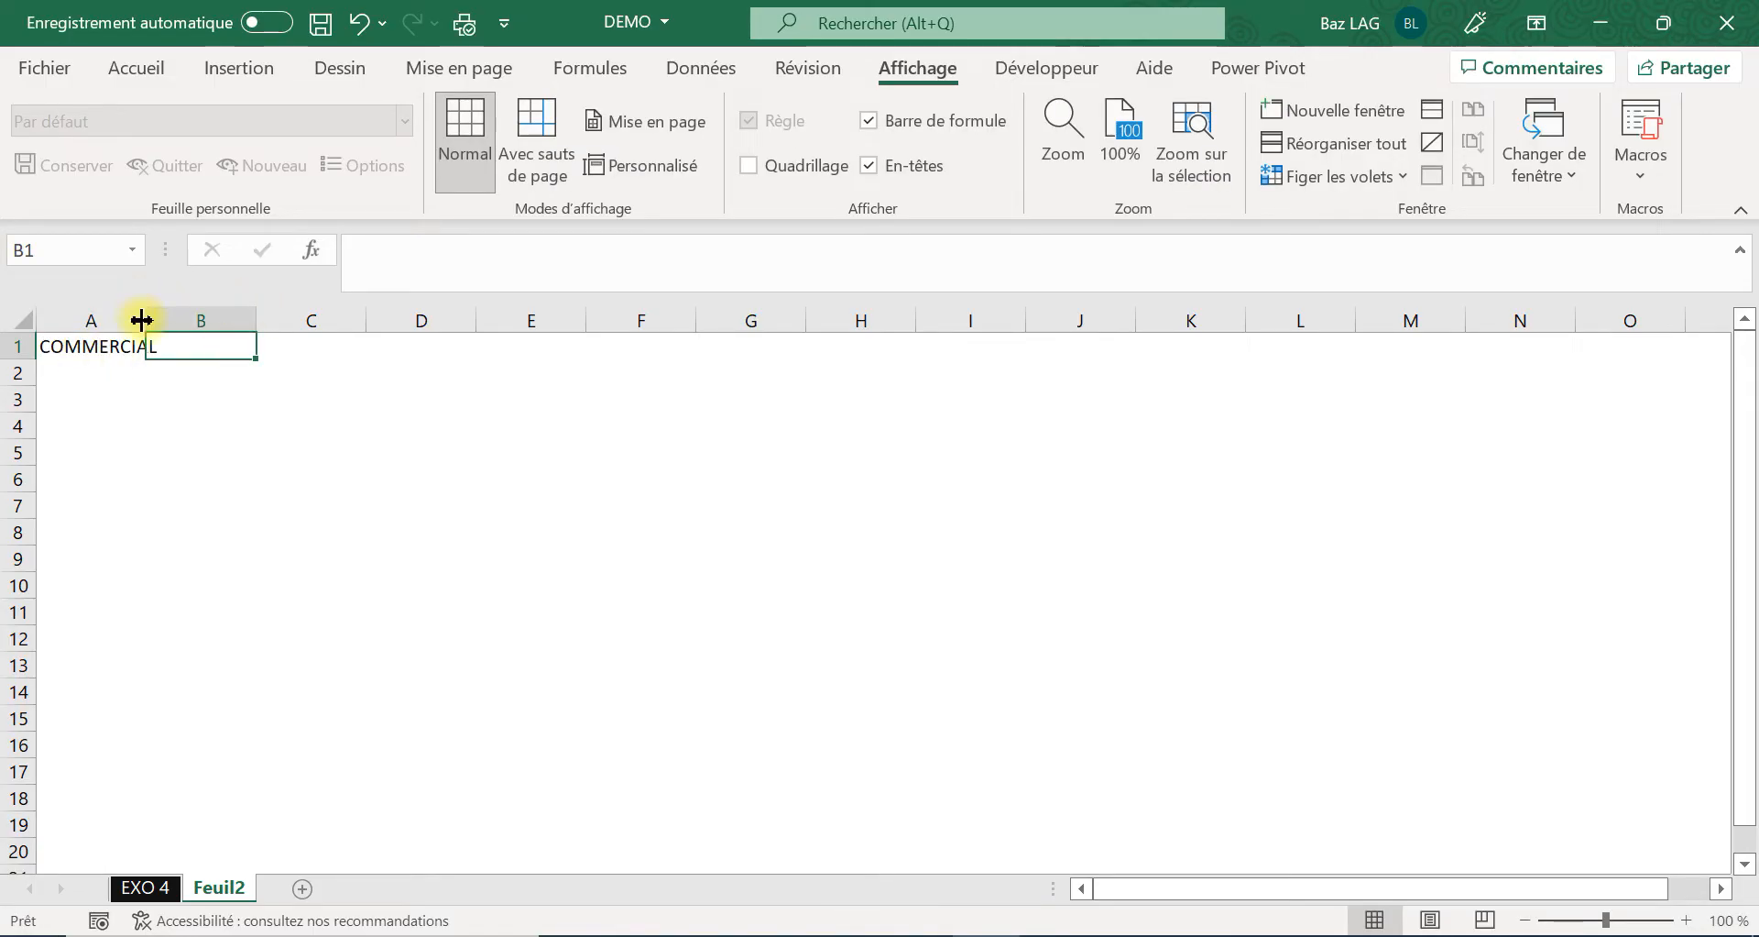
left_click_drag(142, 320, 180, 321)
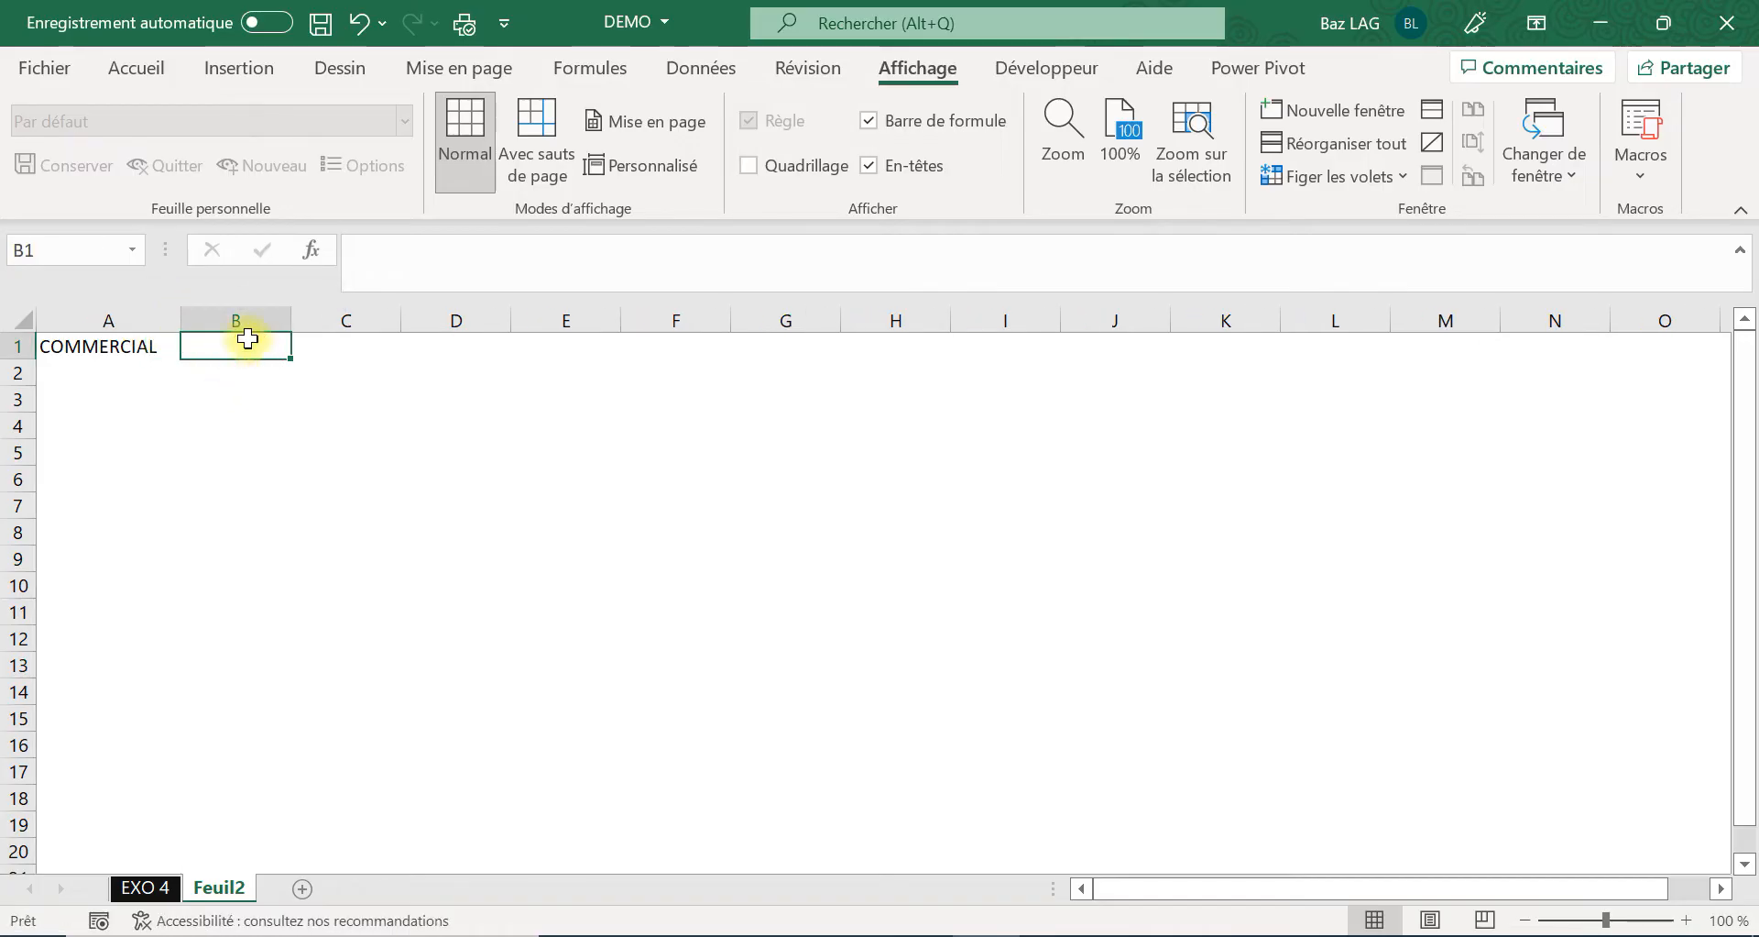
Format the COMMERCIAL label in A1 as bold yellow text on a standard purple fill.
left_click(69, 345)
left_click(136, 66)
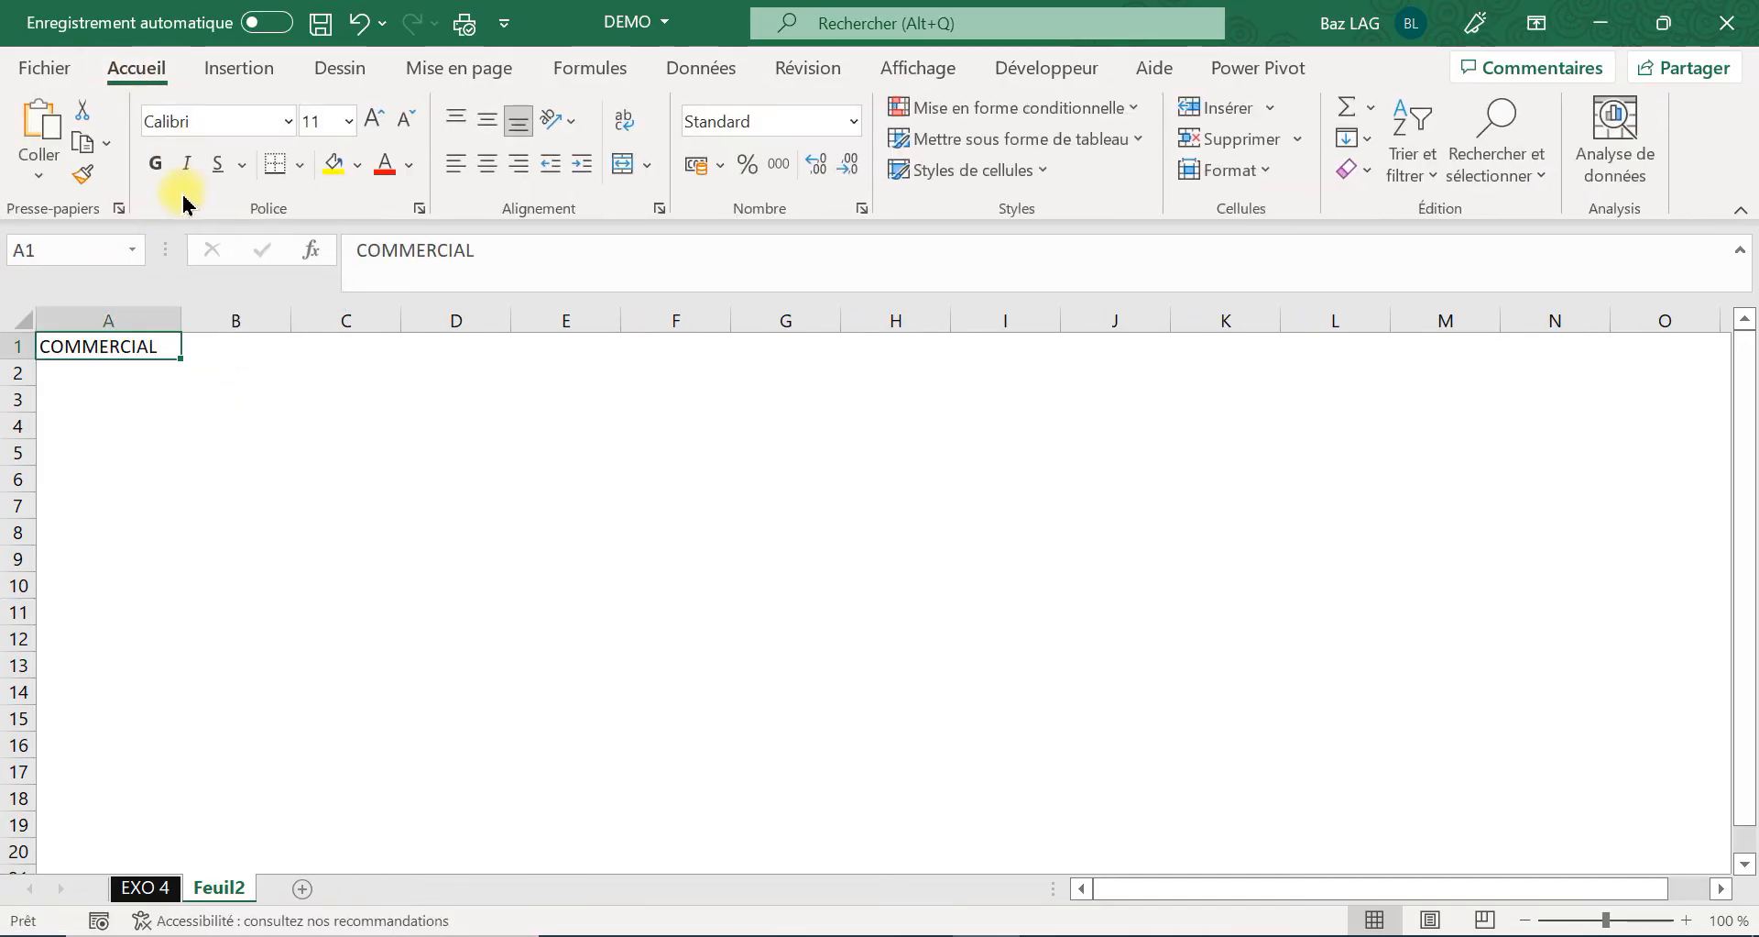
left_click(156, 163)
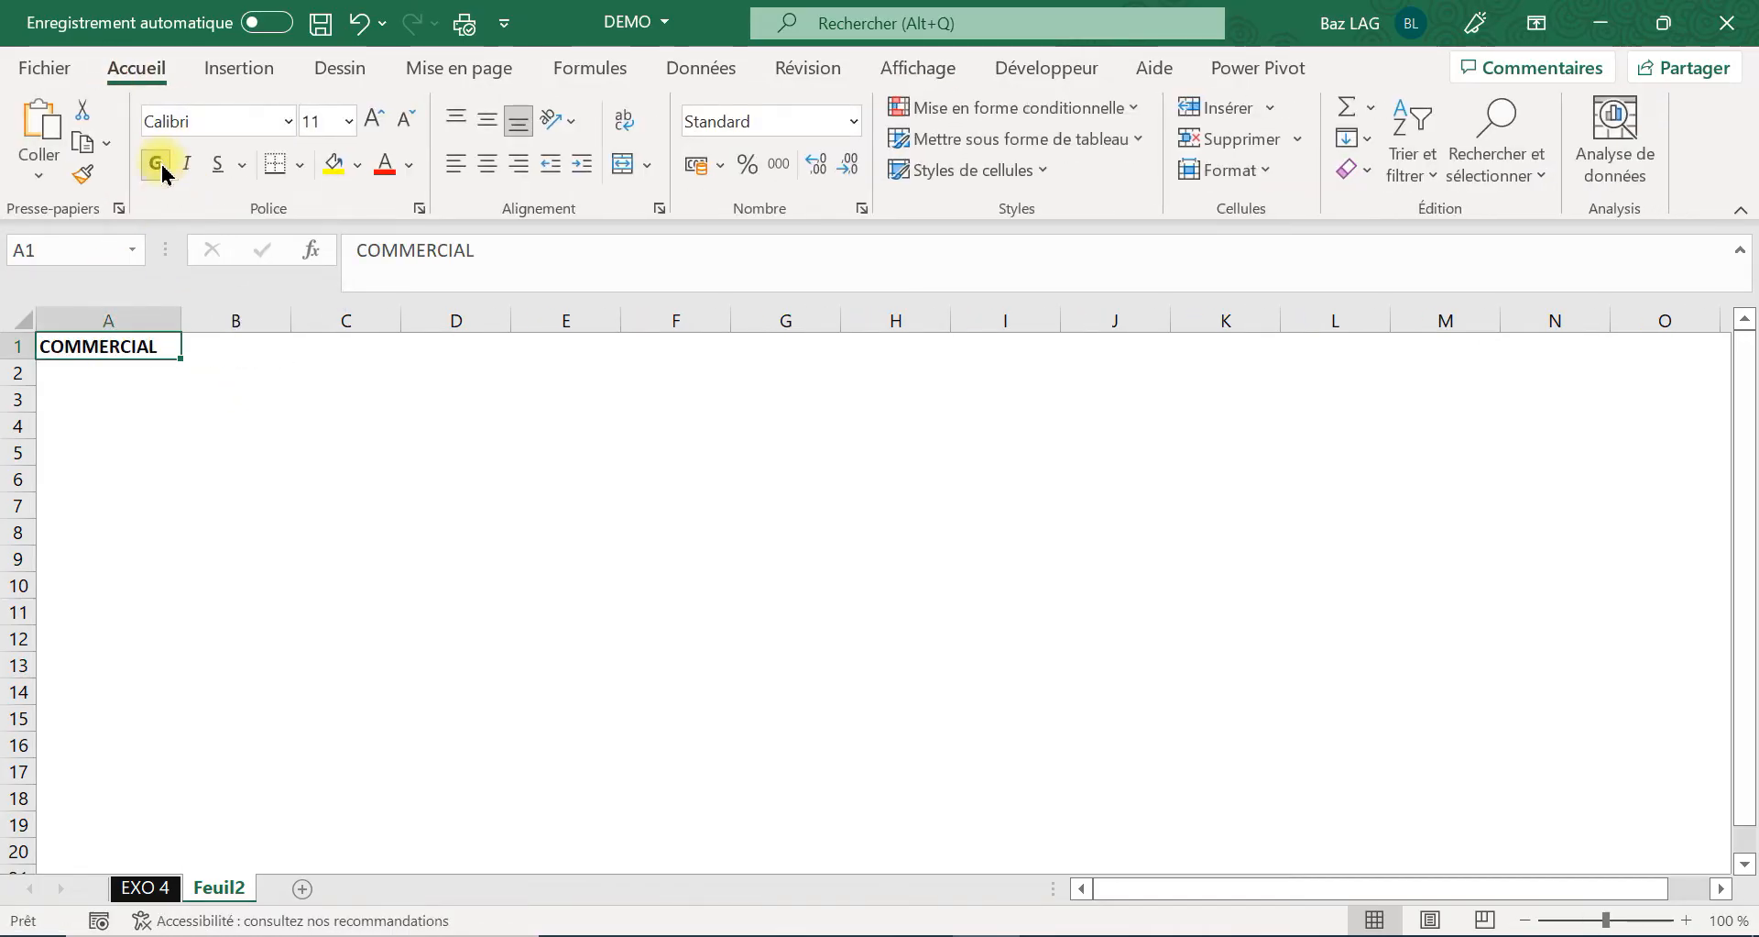
left_click(360, 168)
left_click(547, 422)
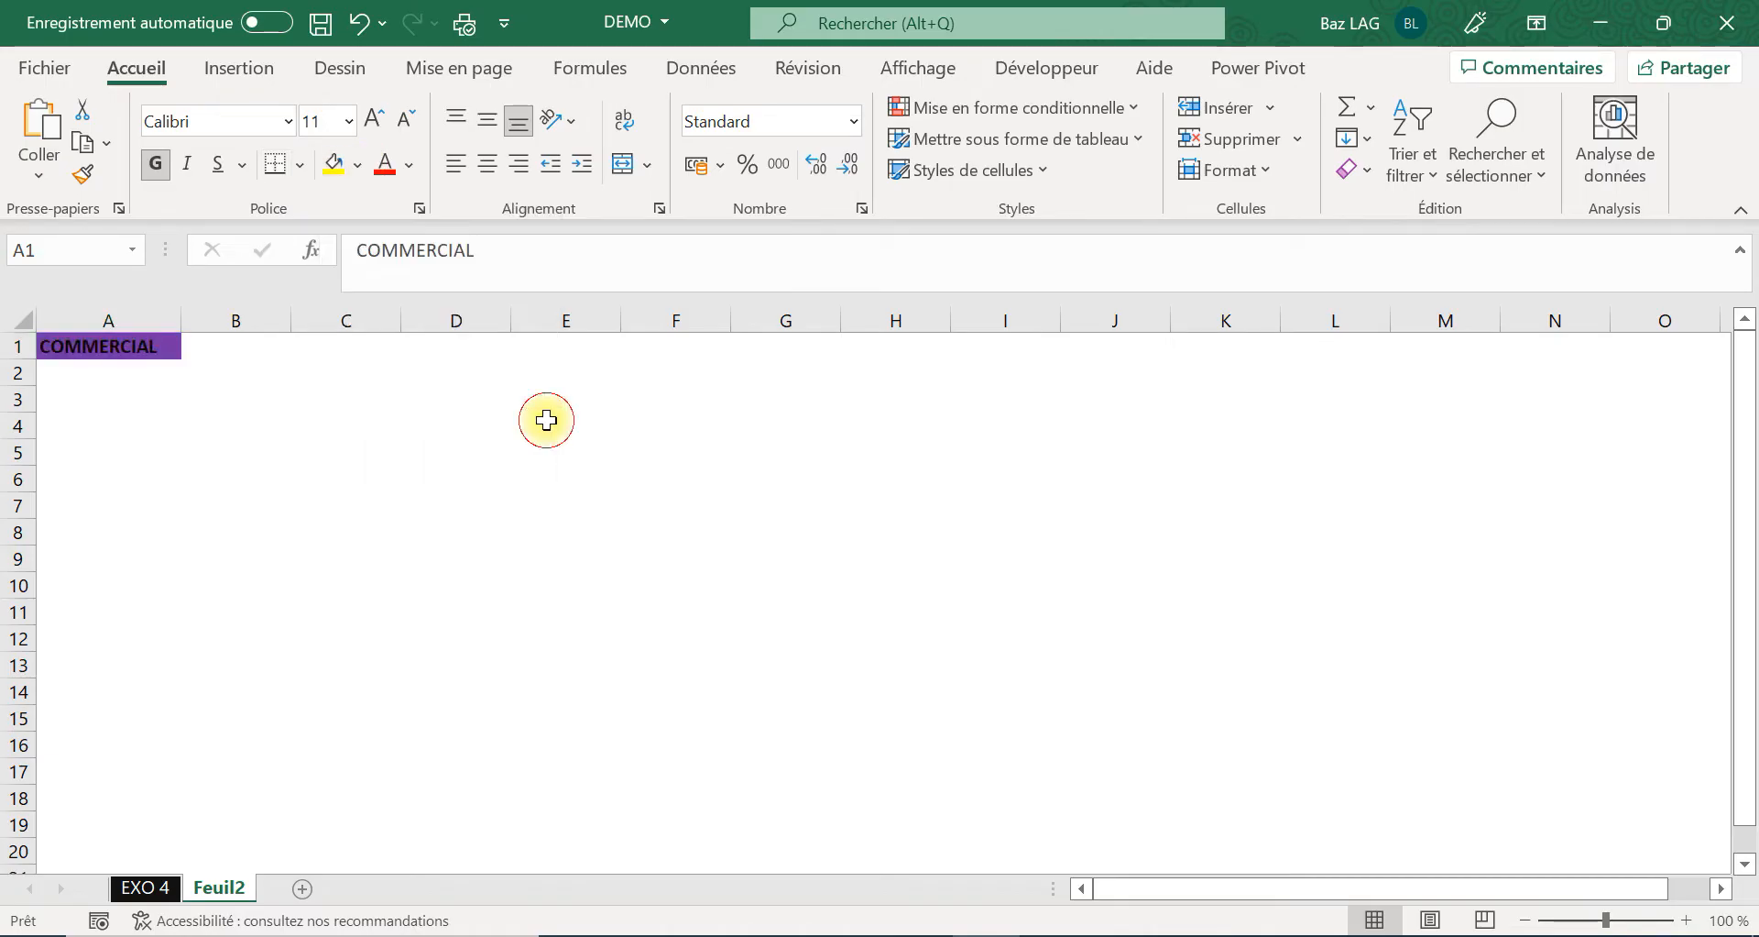
left_click(408, 167)
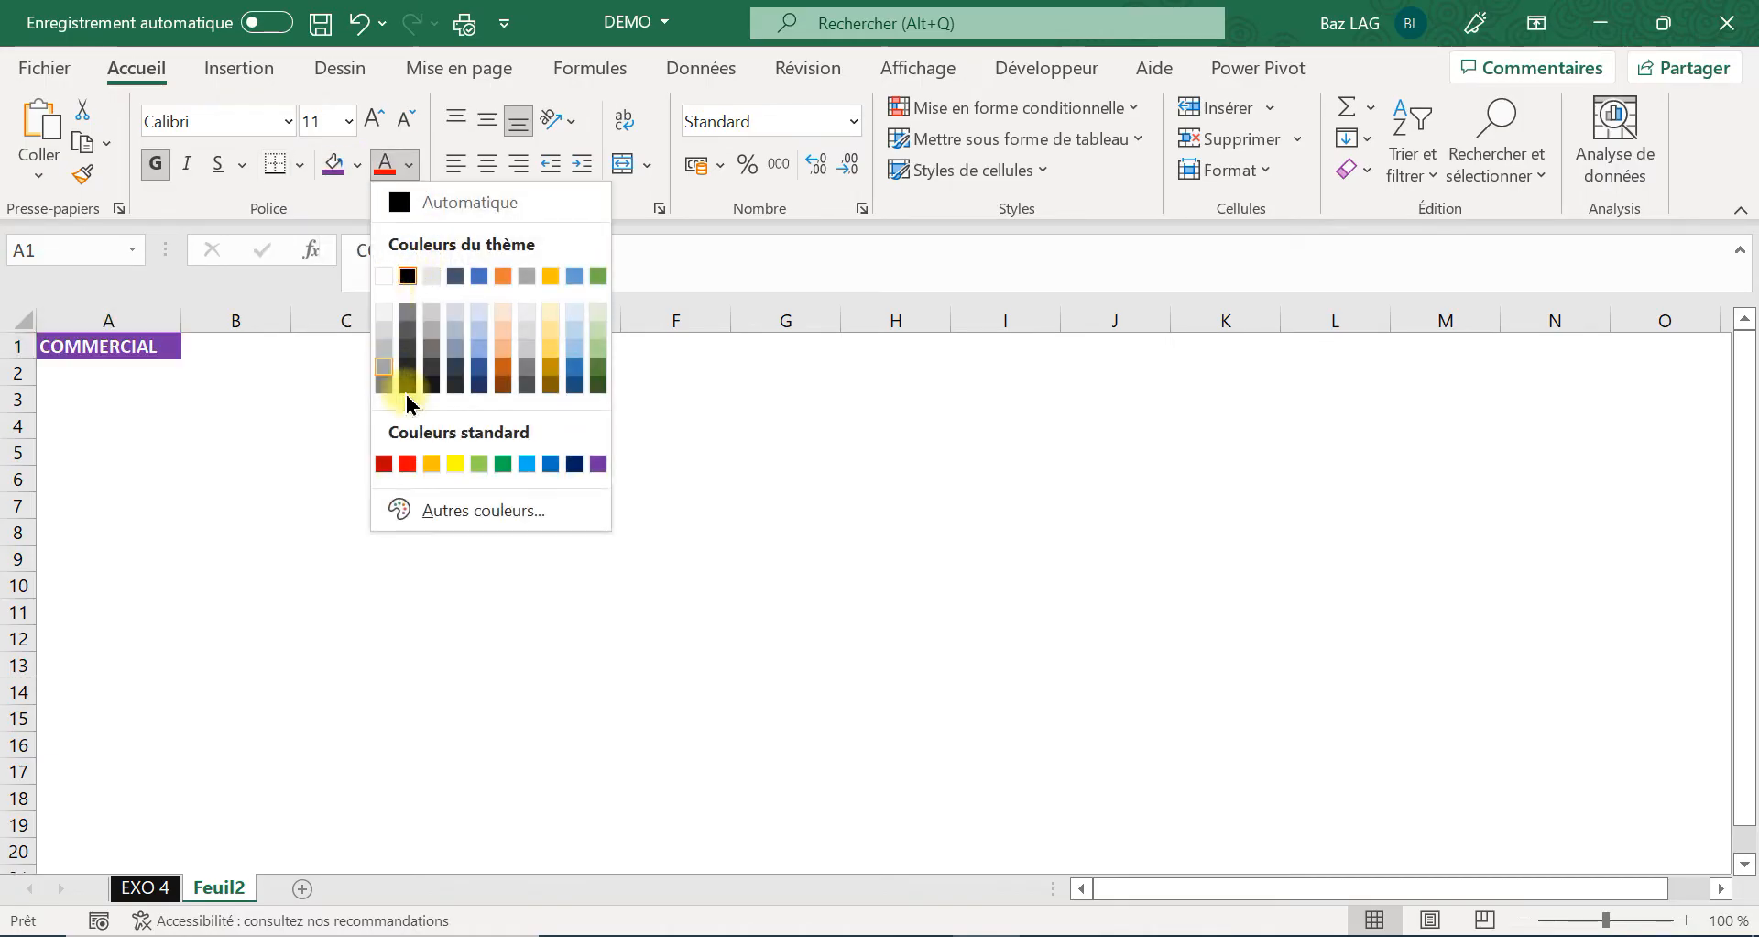
left_click(455, 464)
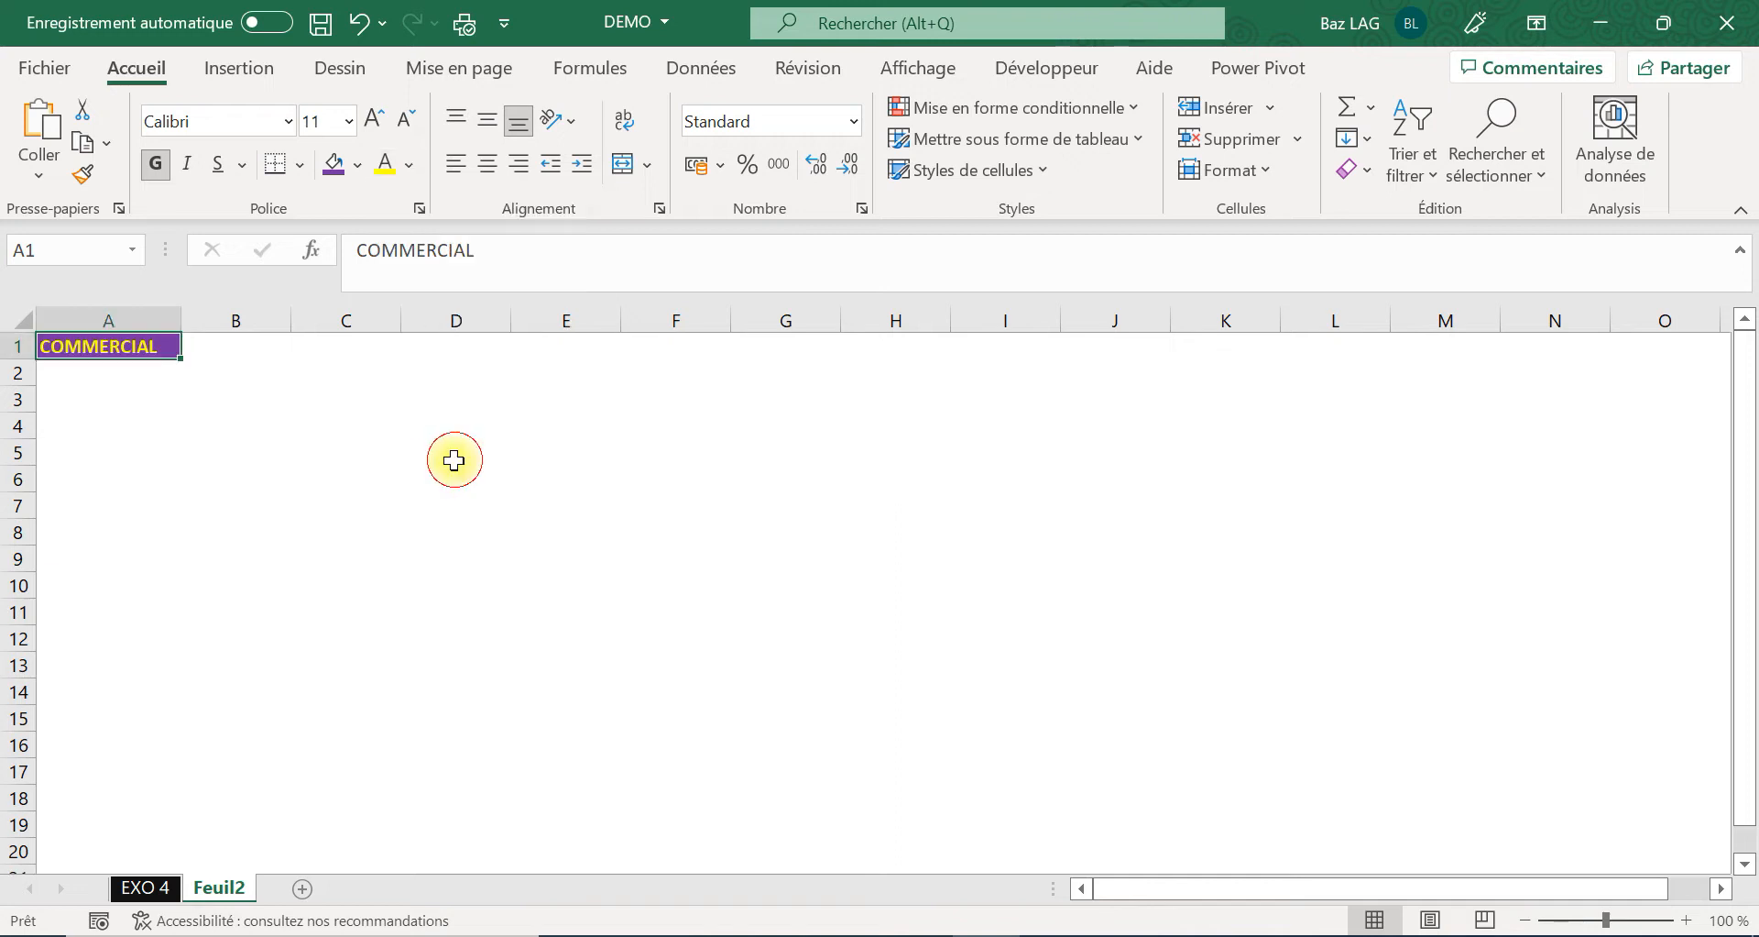
Fill cell B1 with the lightest gold theme colour and widen column B slightly.
left_click(238, 337)
left_click(357, 166)
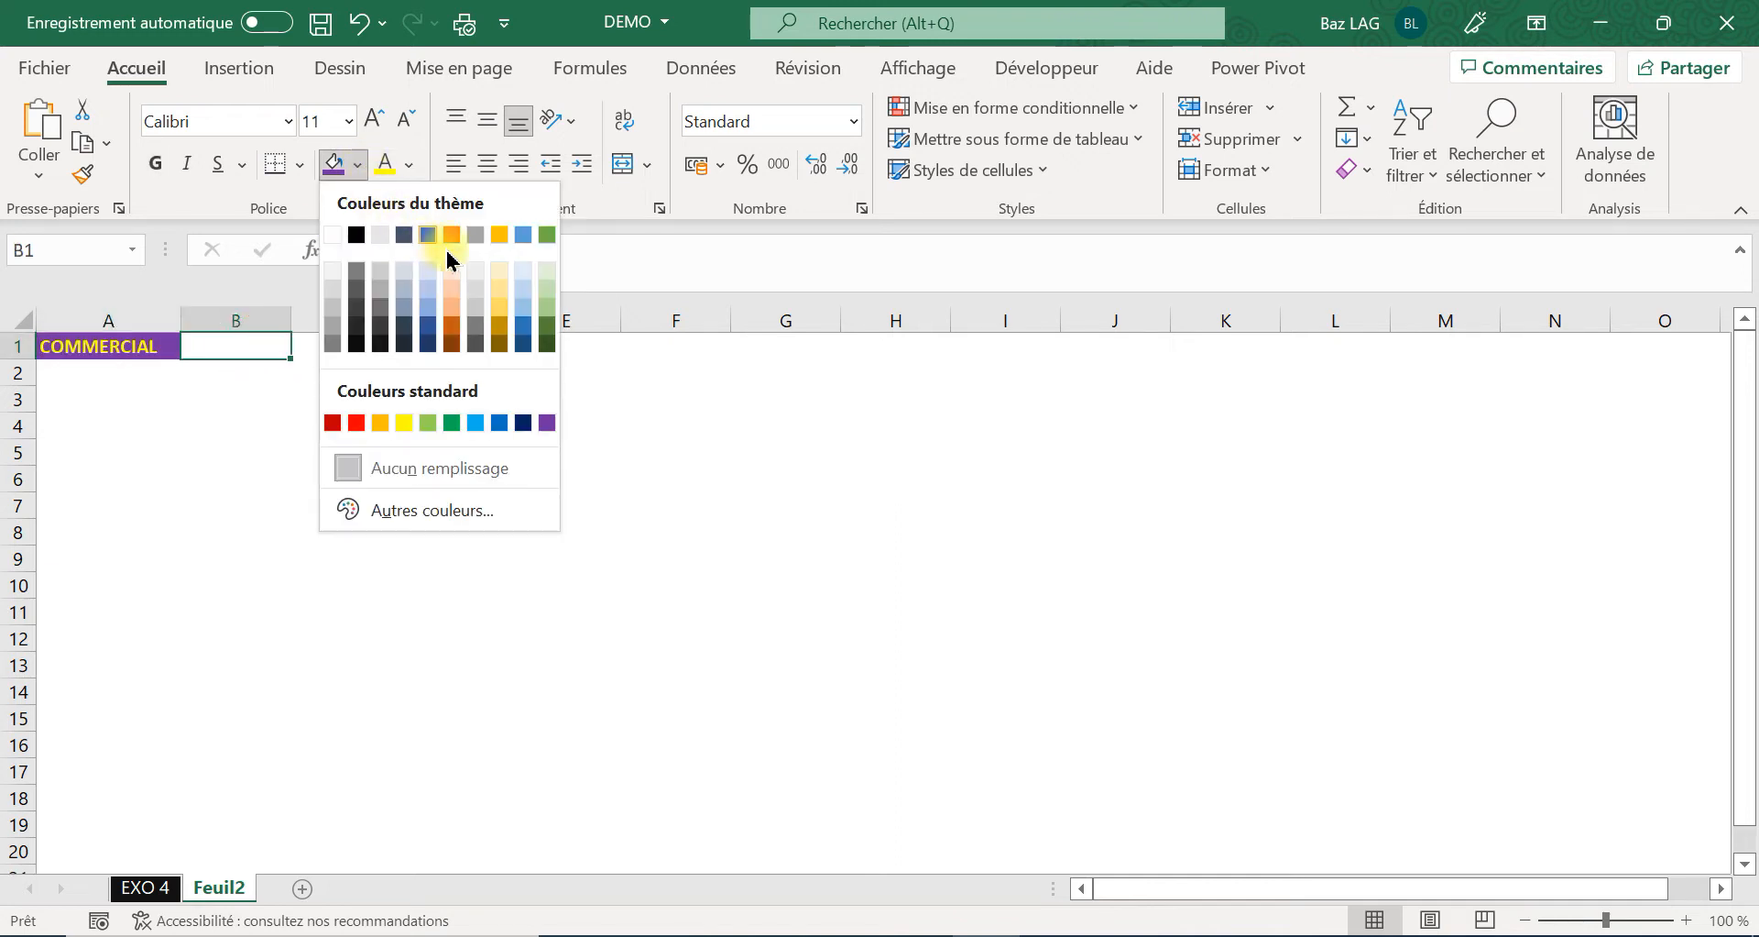
left_click(505, 277)
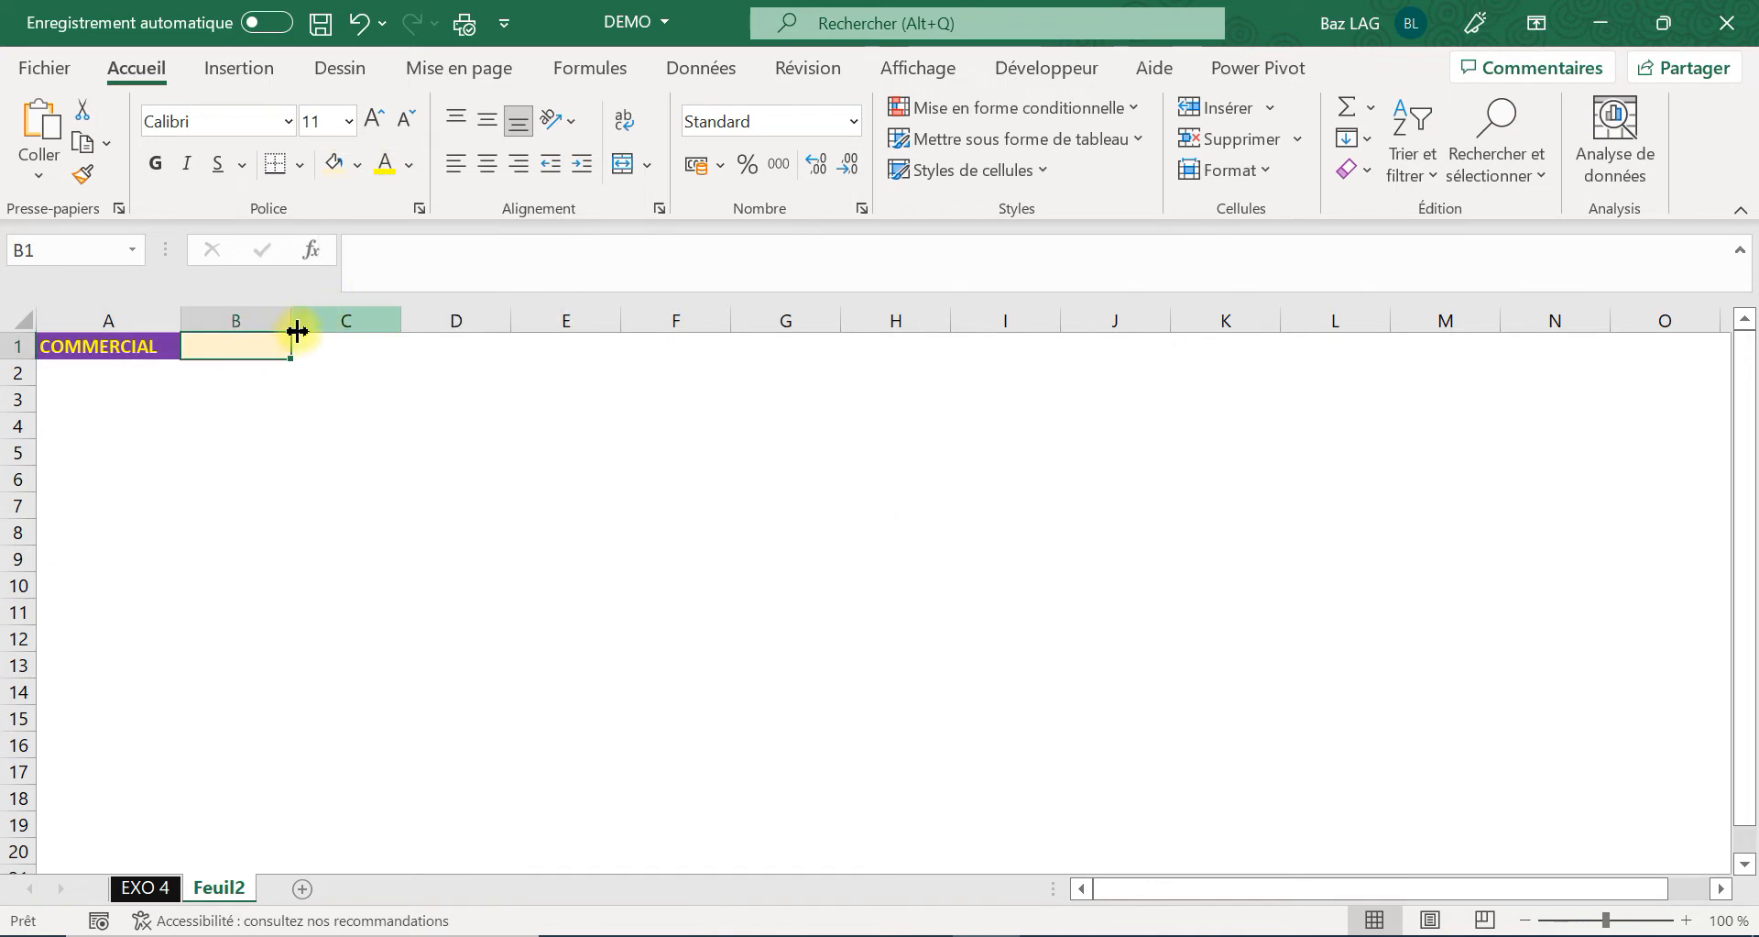
left_click_drag(302, 320, 328, 320)
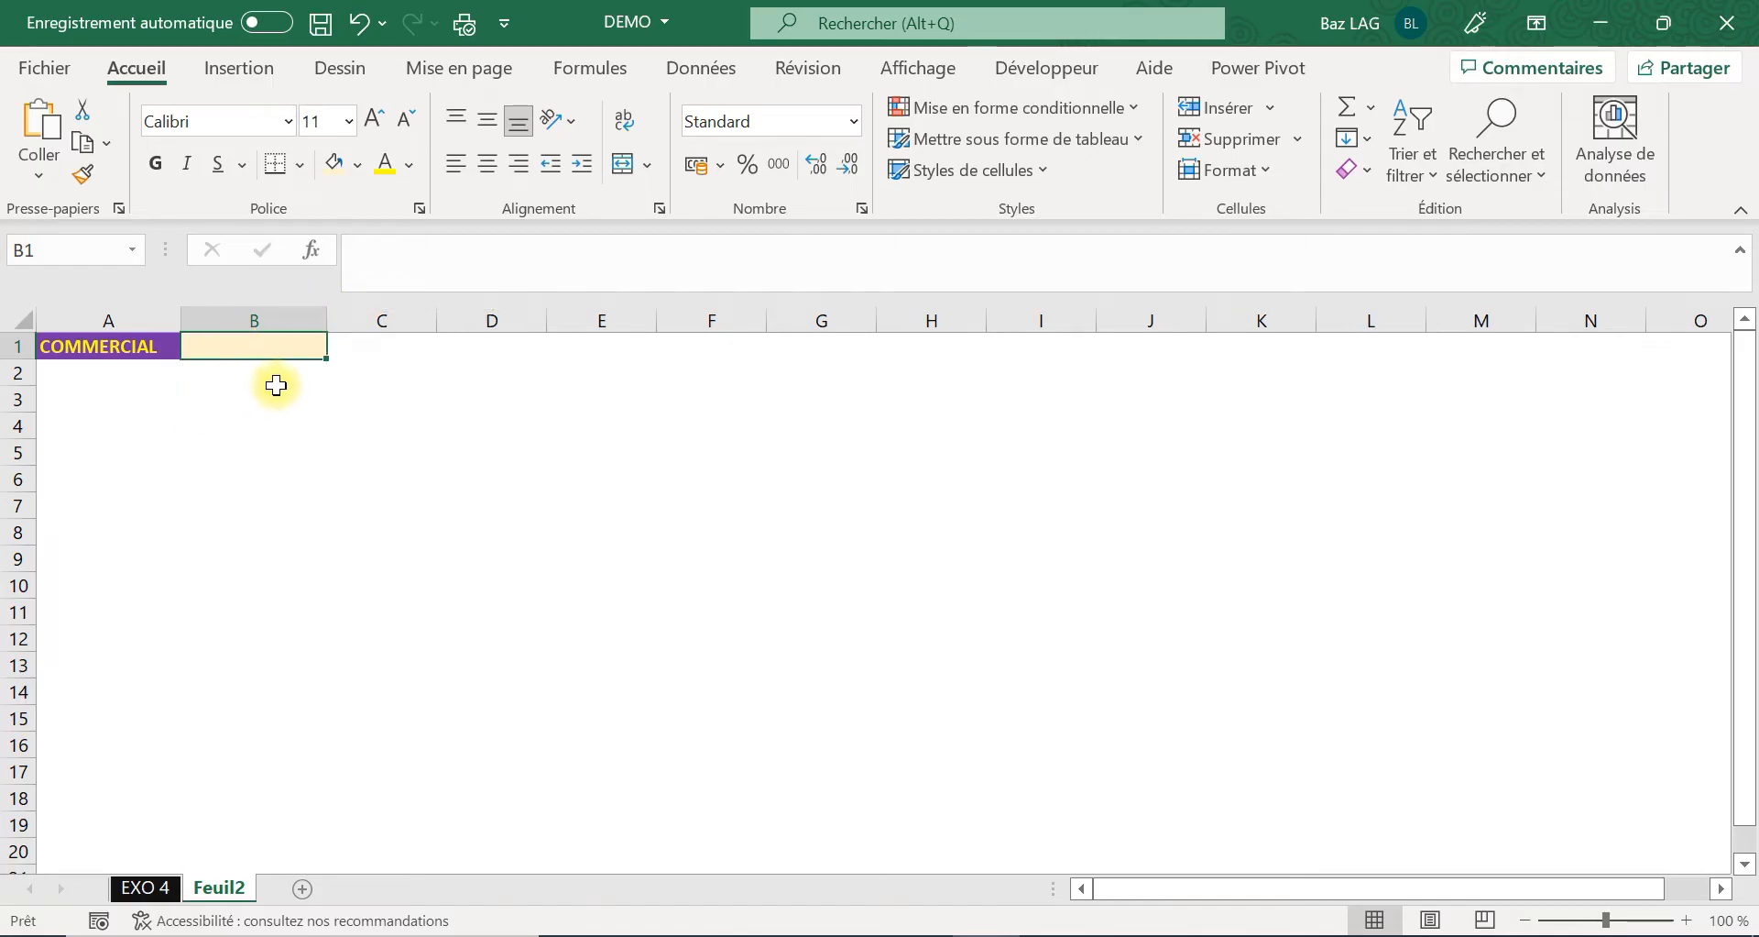
Enter the label PERIODE REPORTING in cell A3 and autofit column A to its text.
left_click(78, 406)
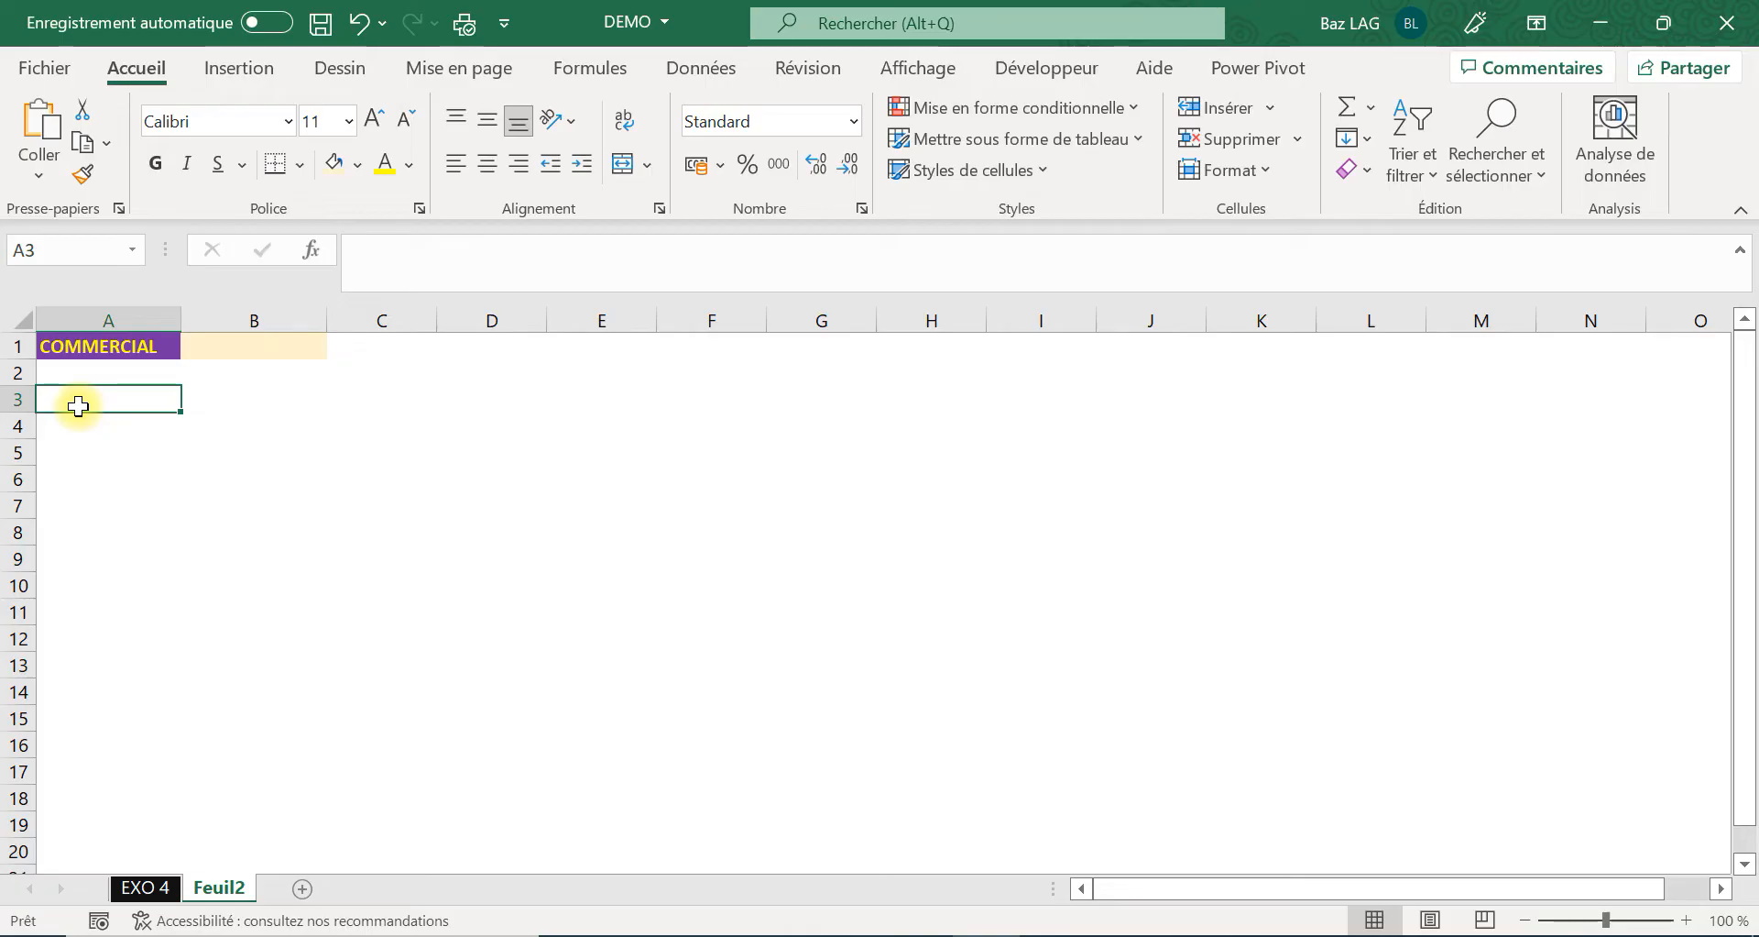
type("PERI")
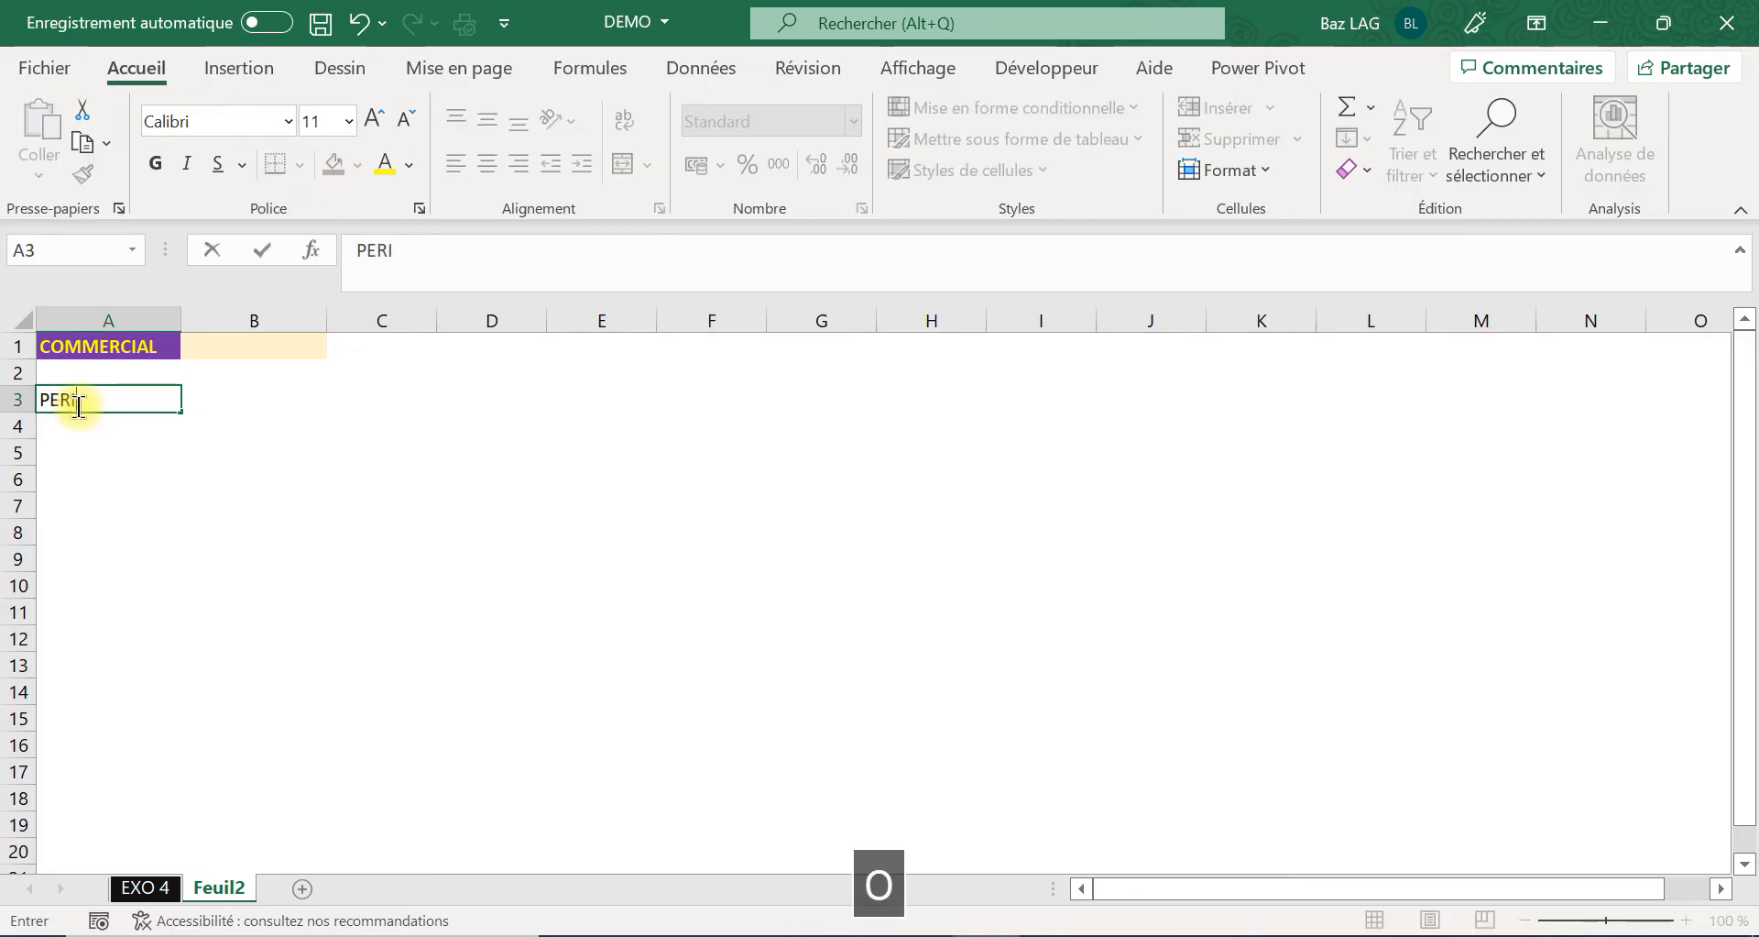
type("ODE")
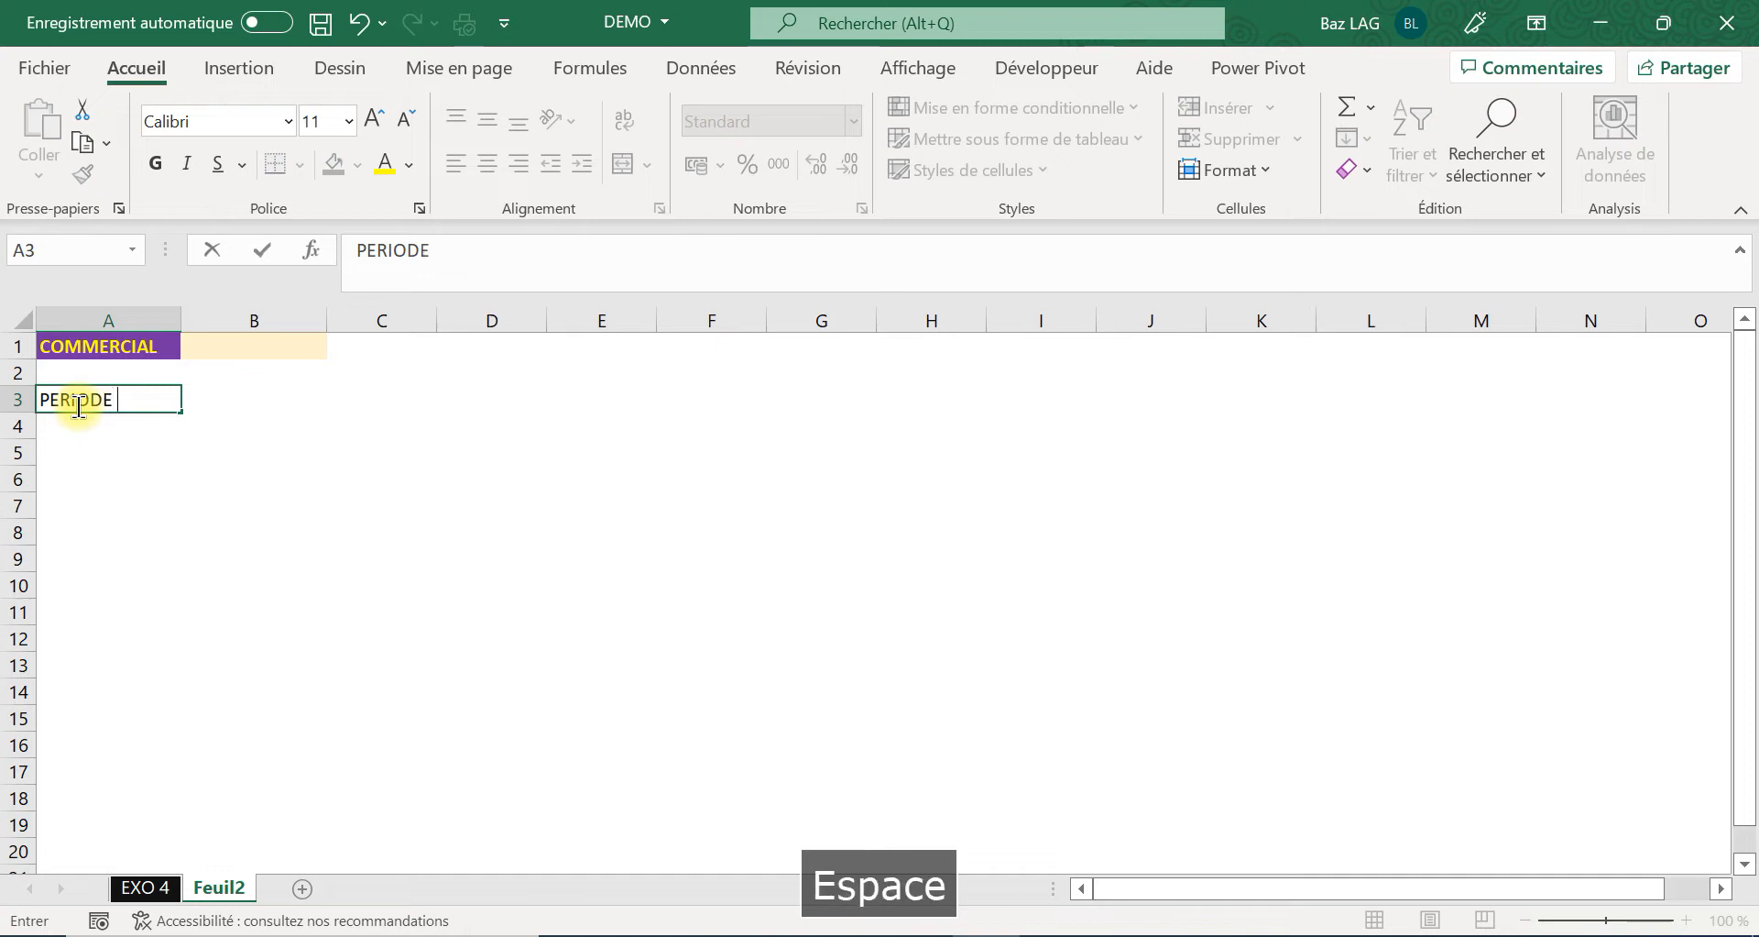
type(" REPORT")
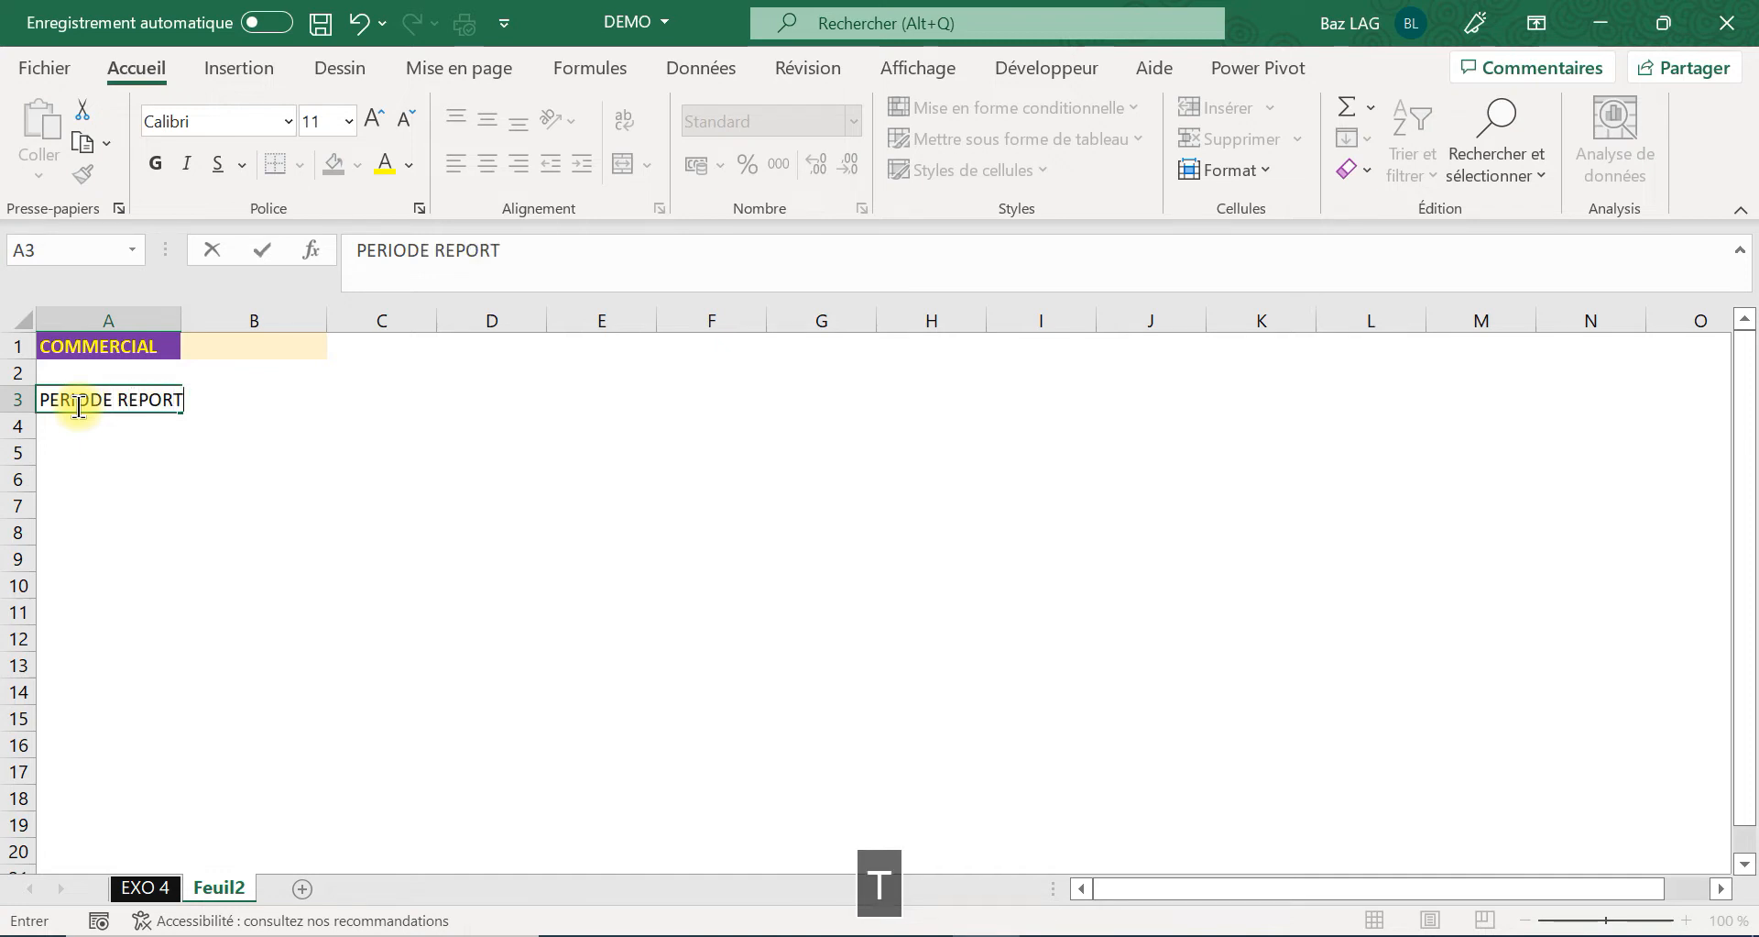
type("ING")
key("Tab")
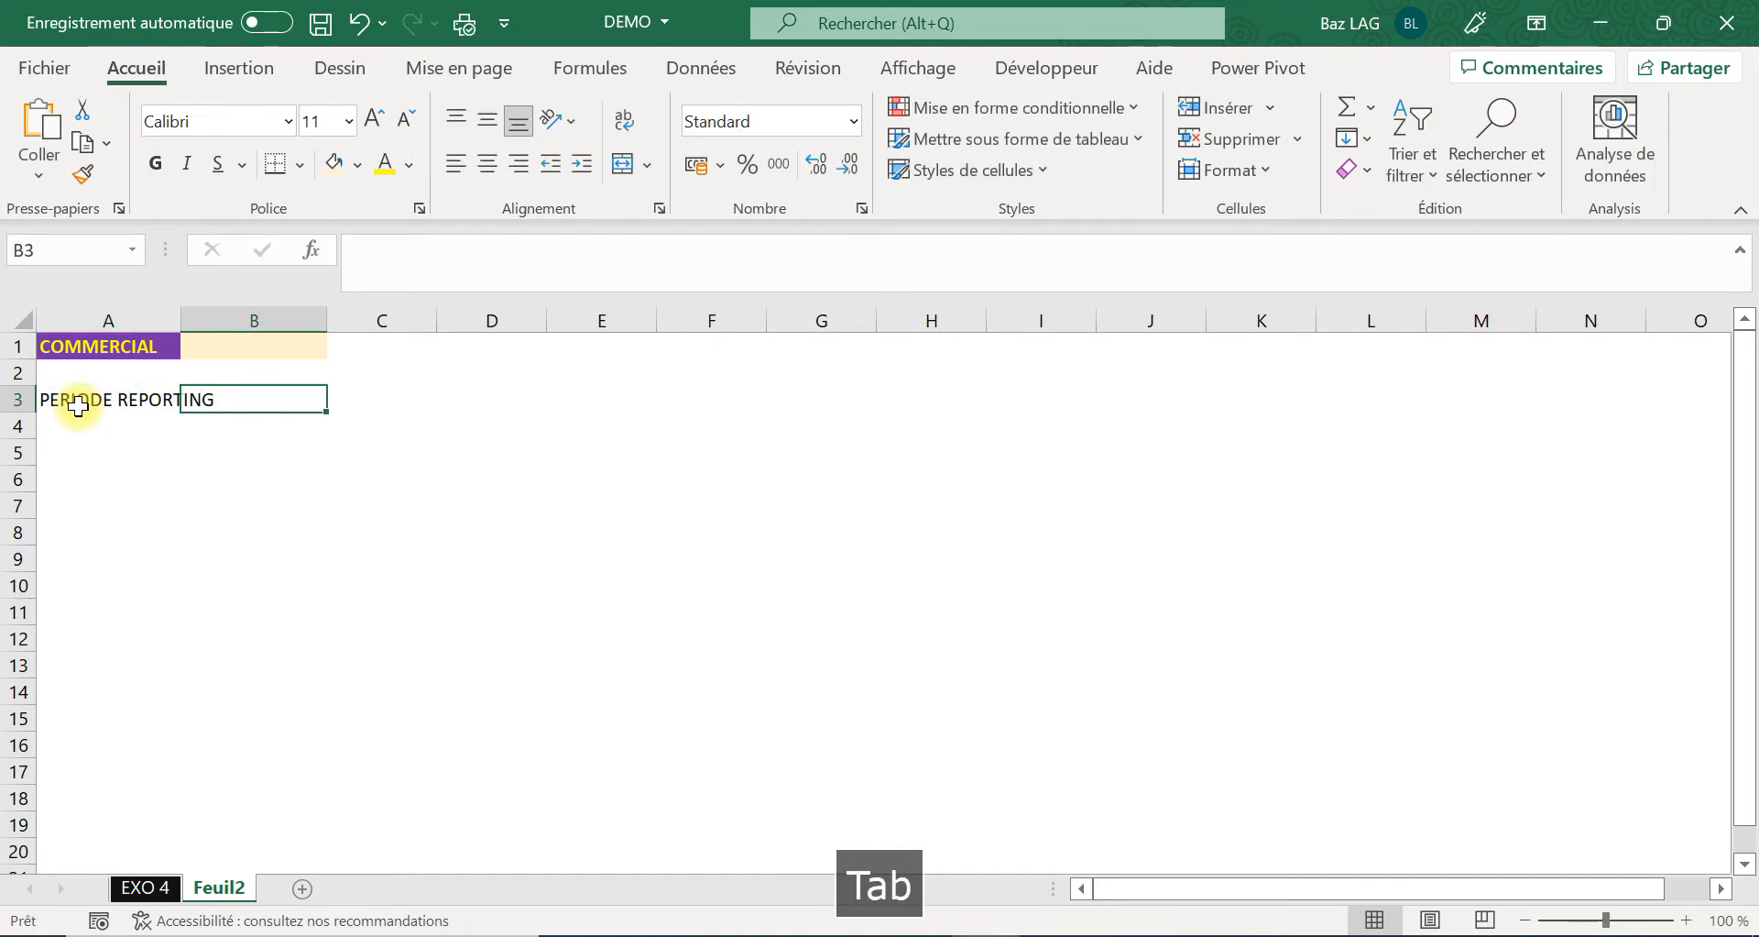
double_click(185, 327)
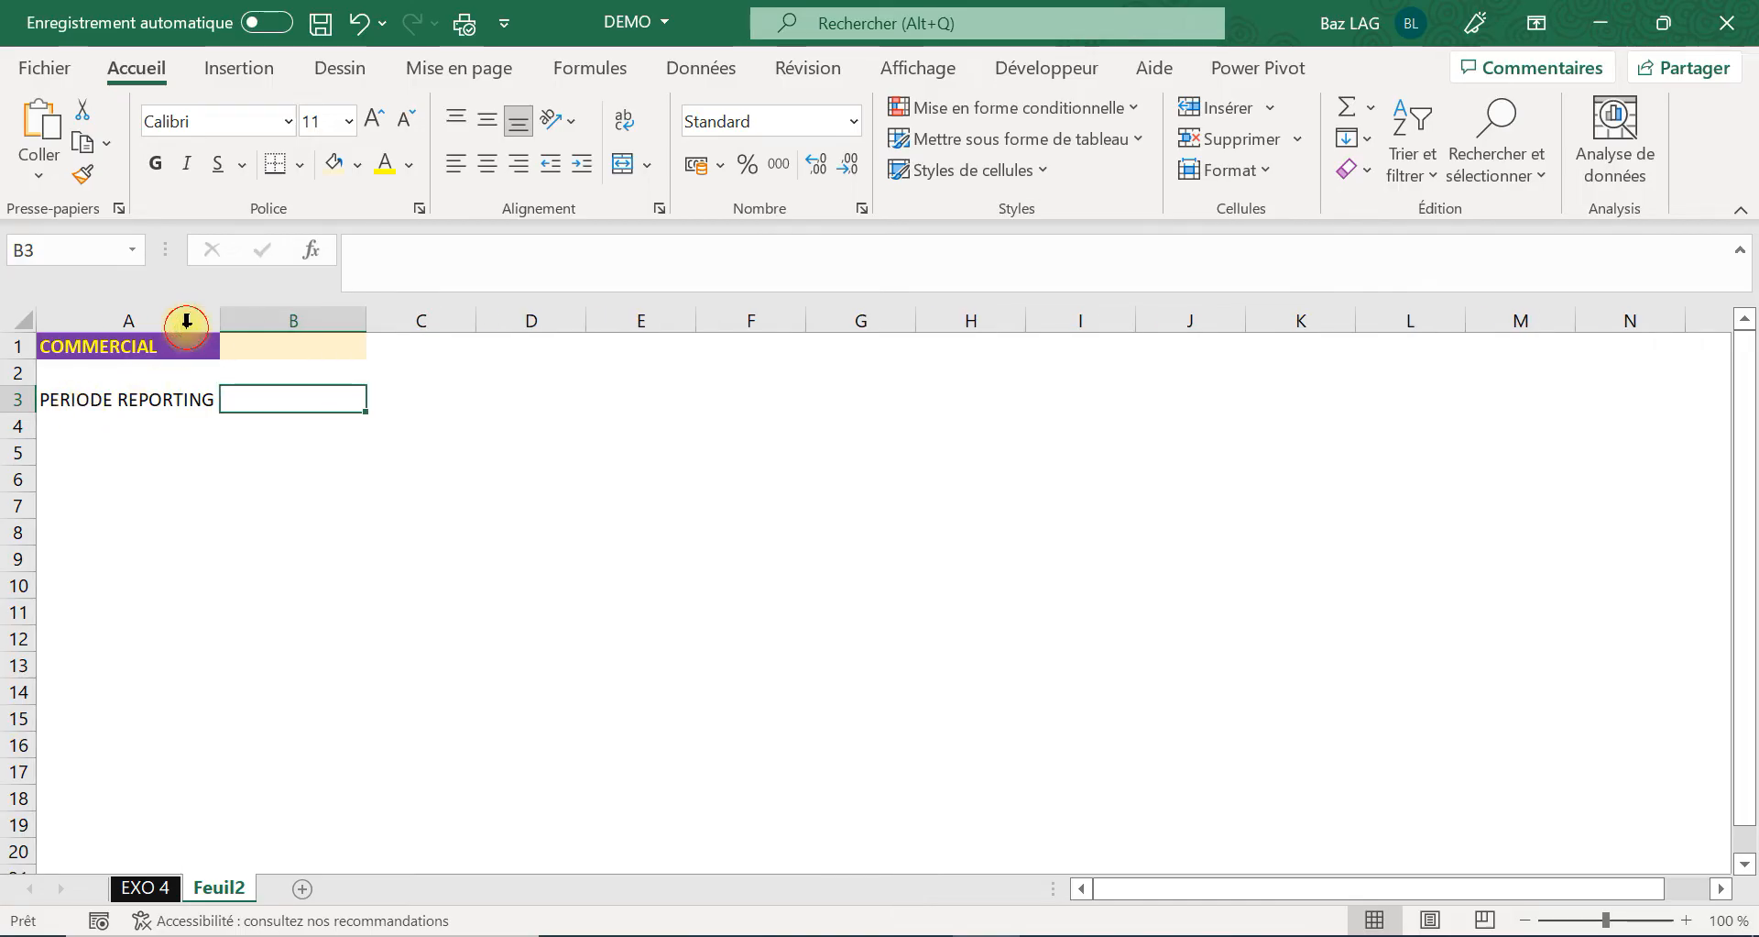
Copy the formatting of cells A1:B1 onto A3:B3 with the Format Painter.
left_click(200, 351)
left_click_drag(200, 351, 299, 350)
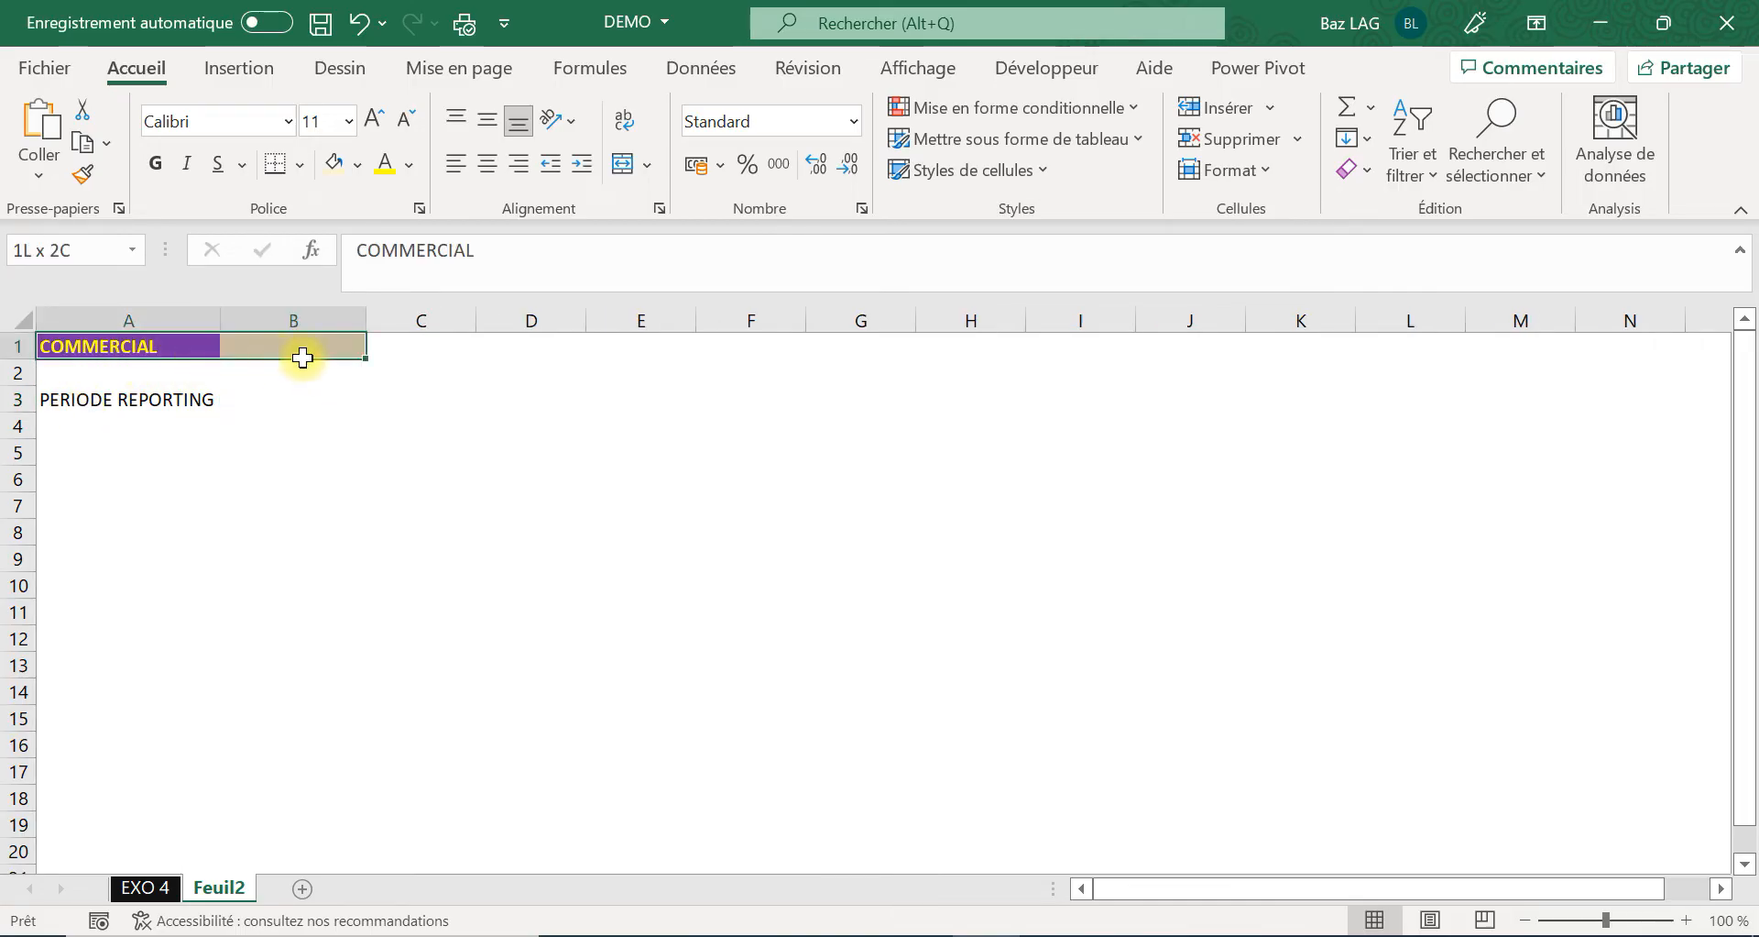
left_click(85, 176)
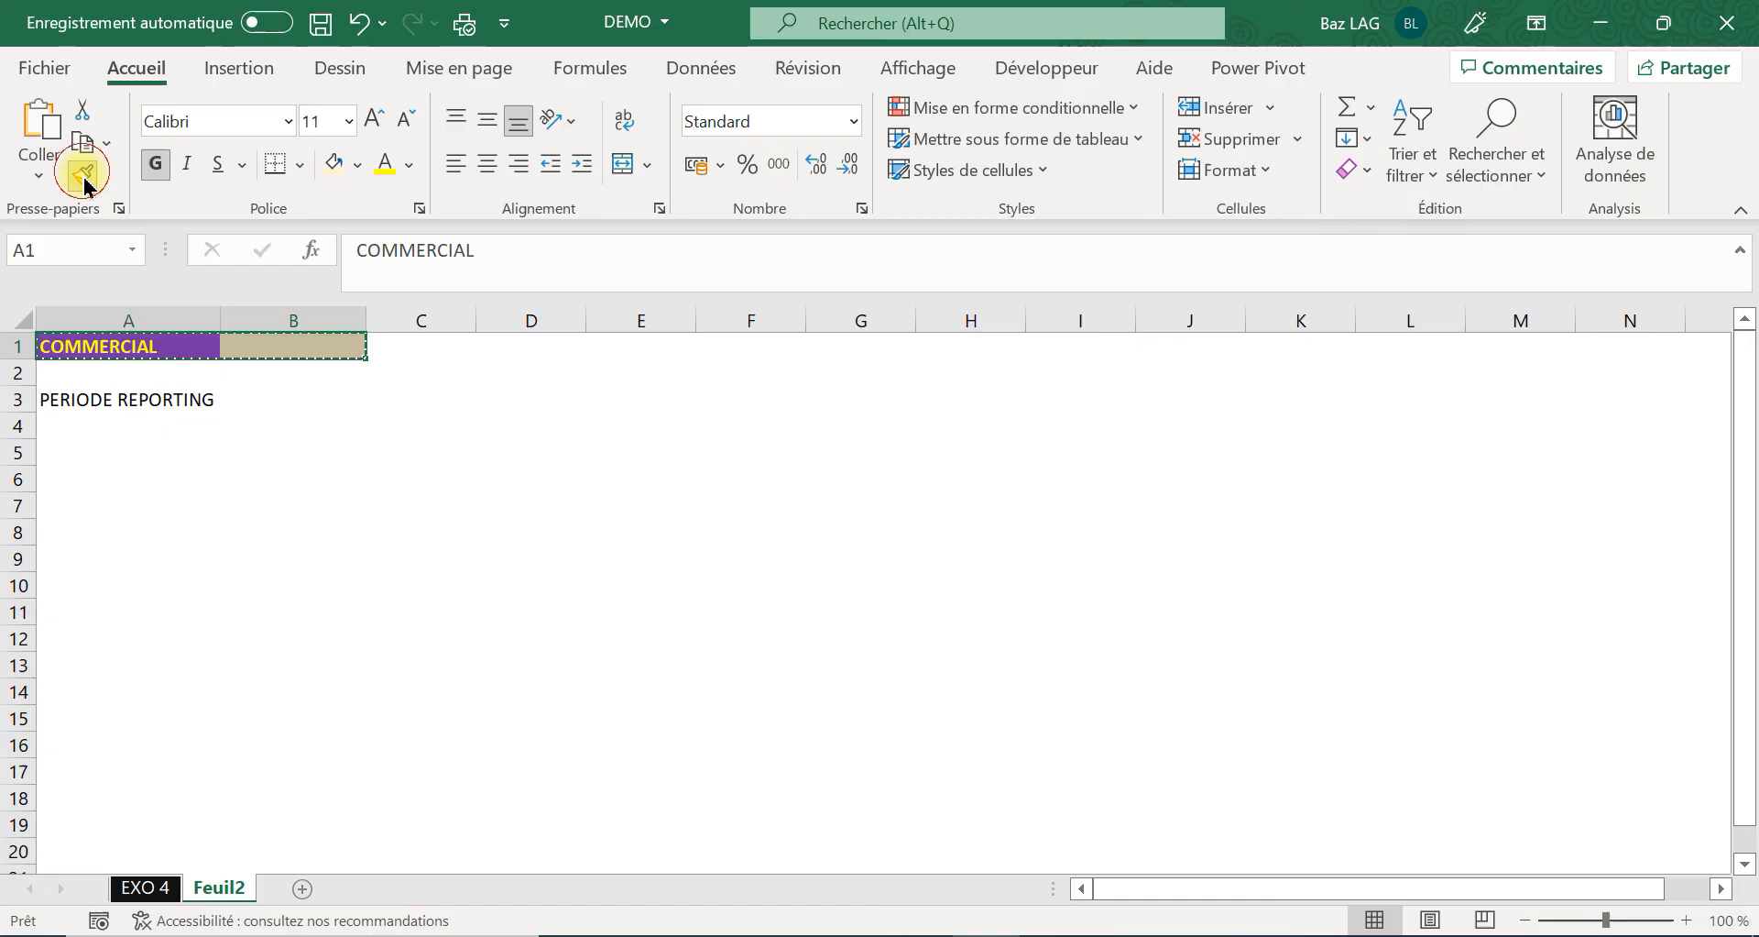
left_click(64, 399)
left_click(113, 481)
left_click(273, 399)
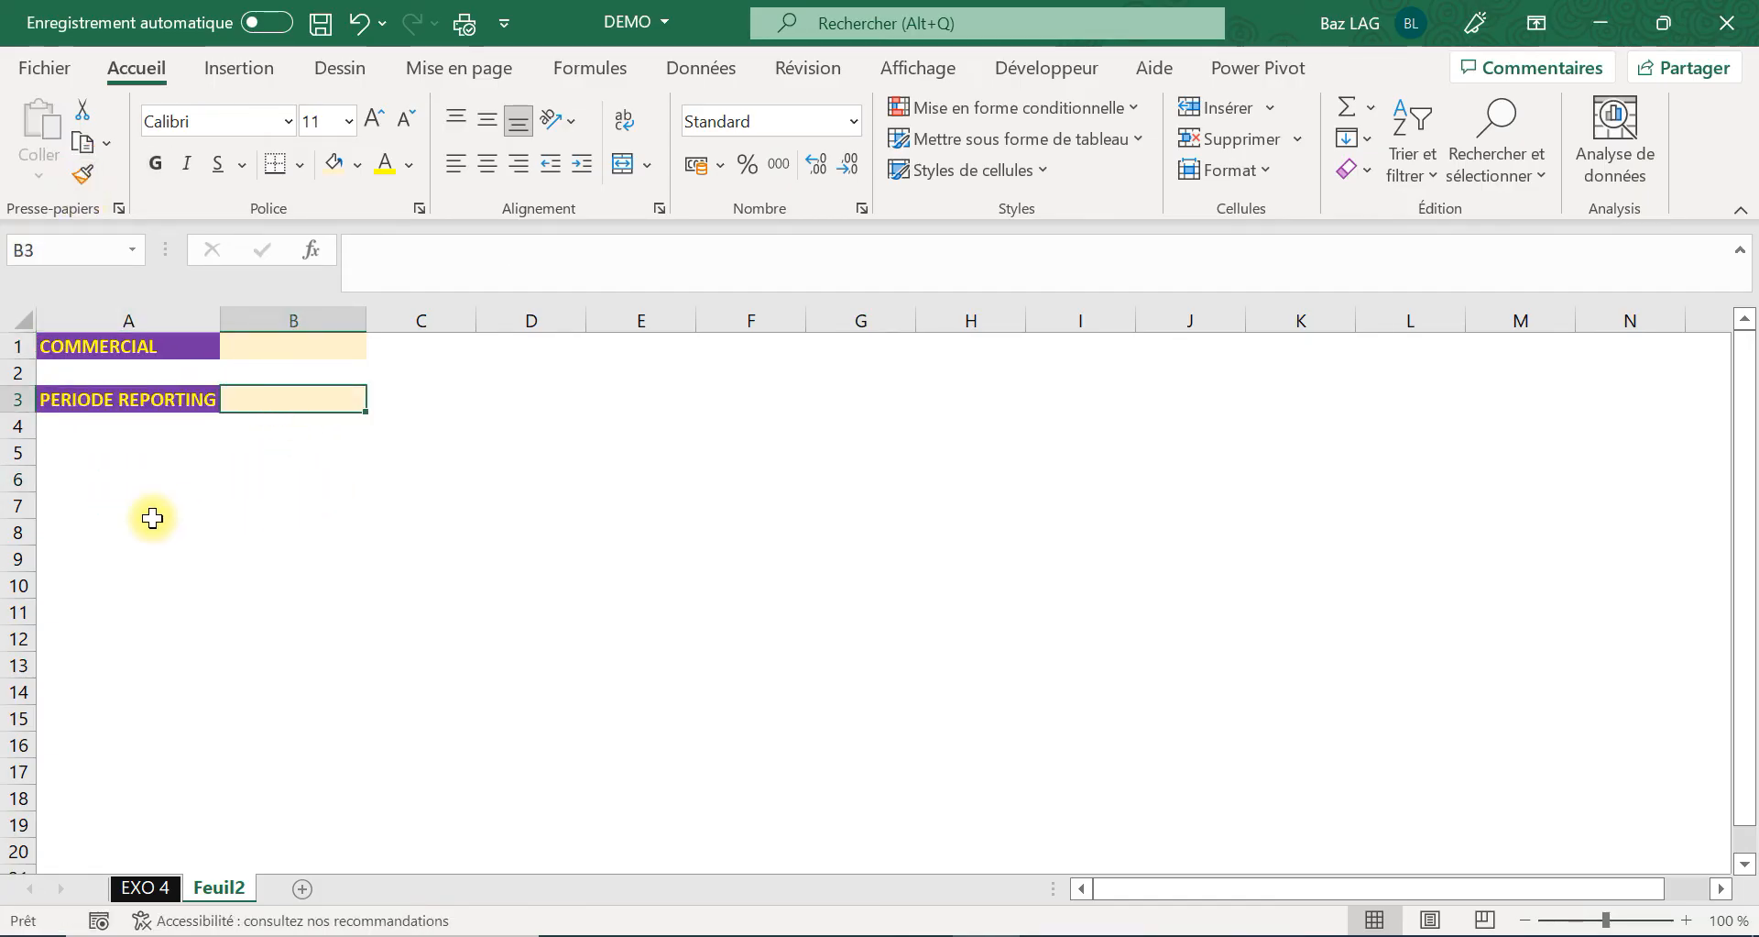
left_click(96, 526)
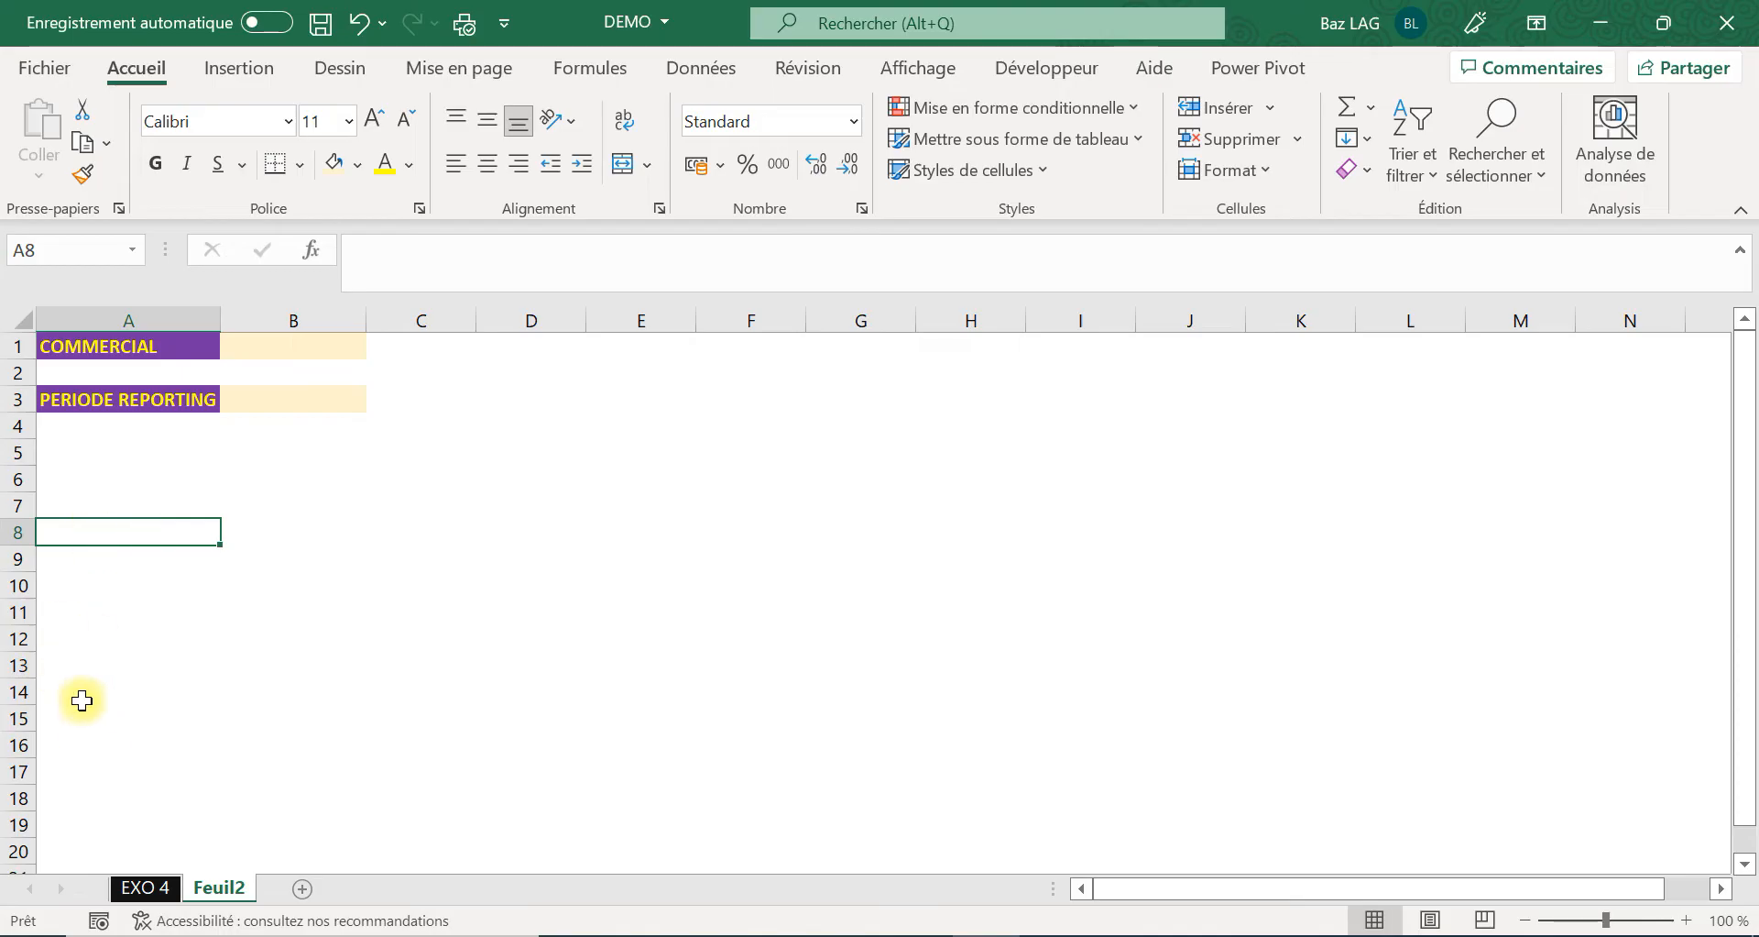
Rename the Feuil2 sheet as REPORTING.
right_click(242, 896)
left_click(325, 572)
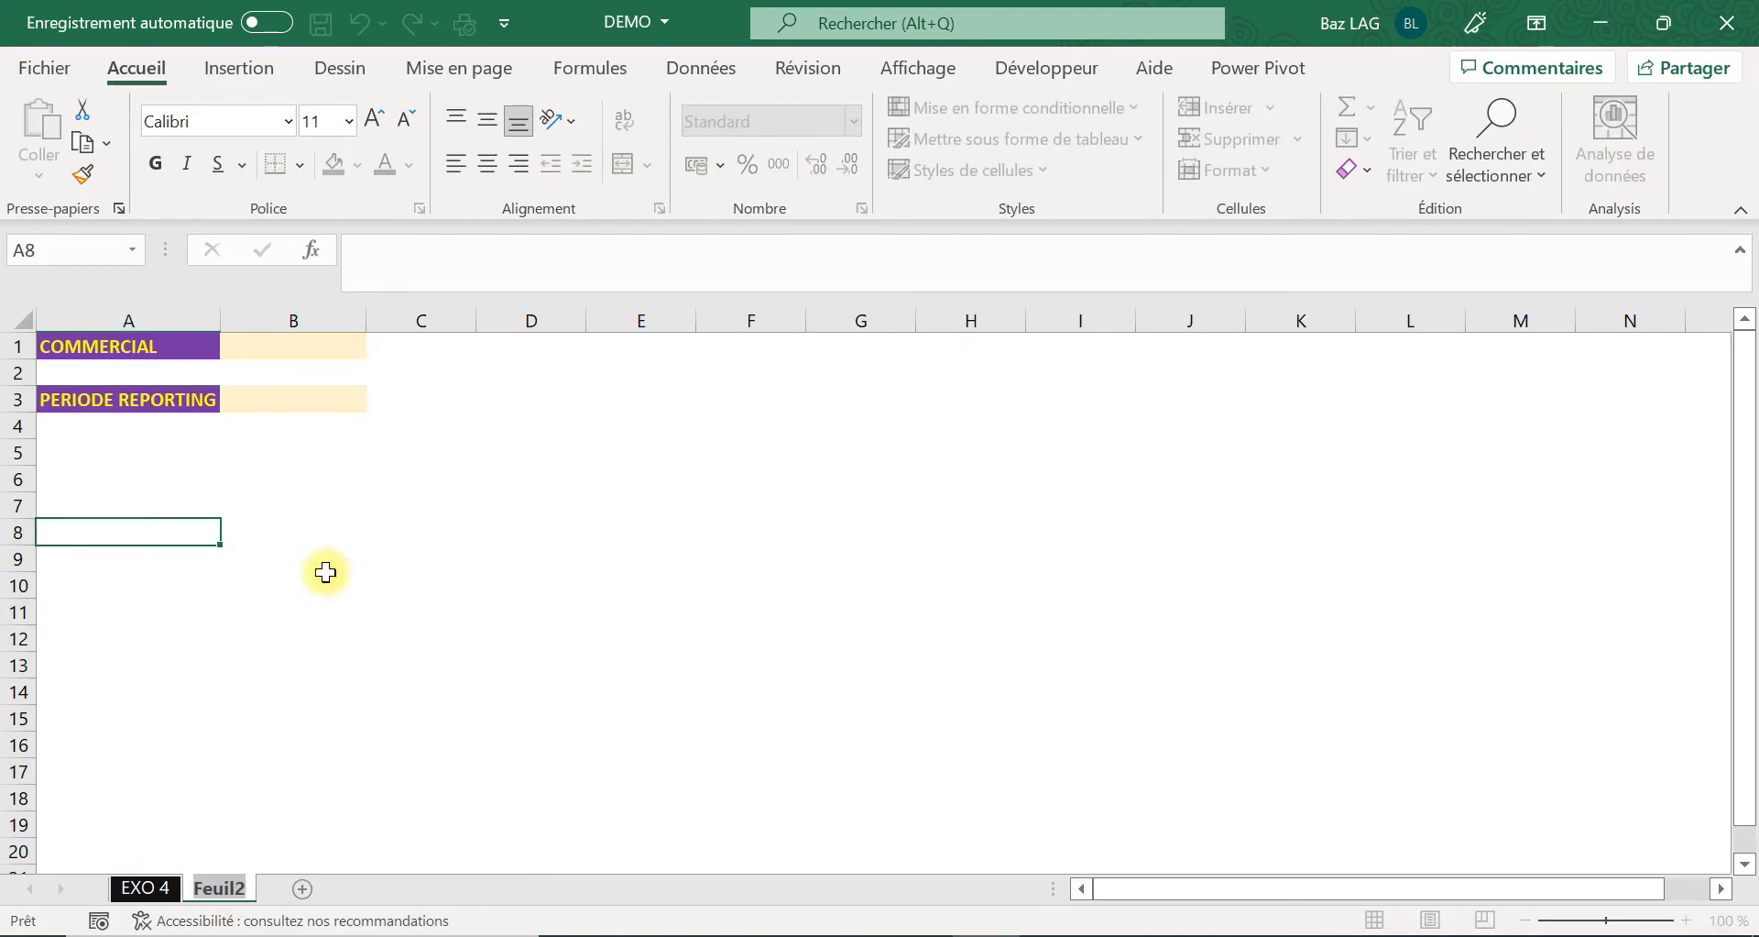
type("RE")
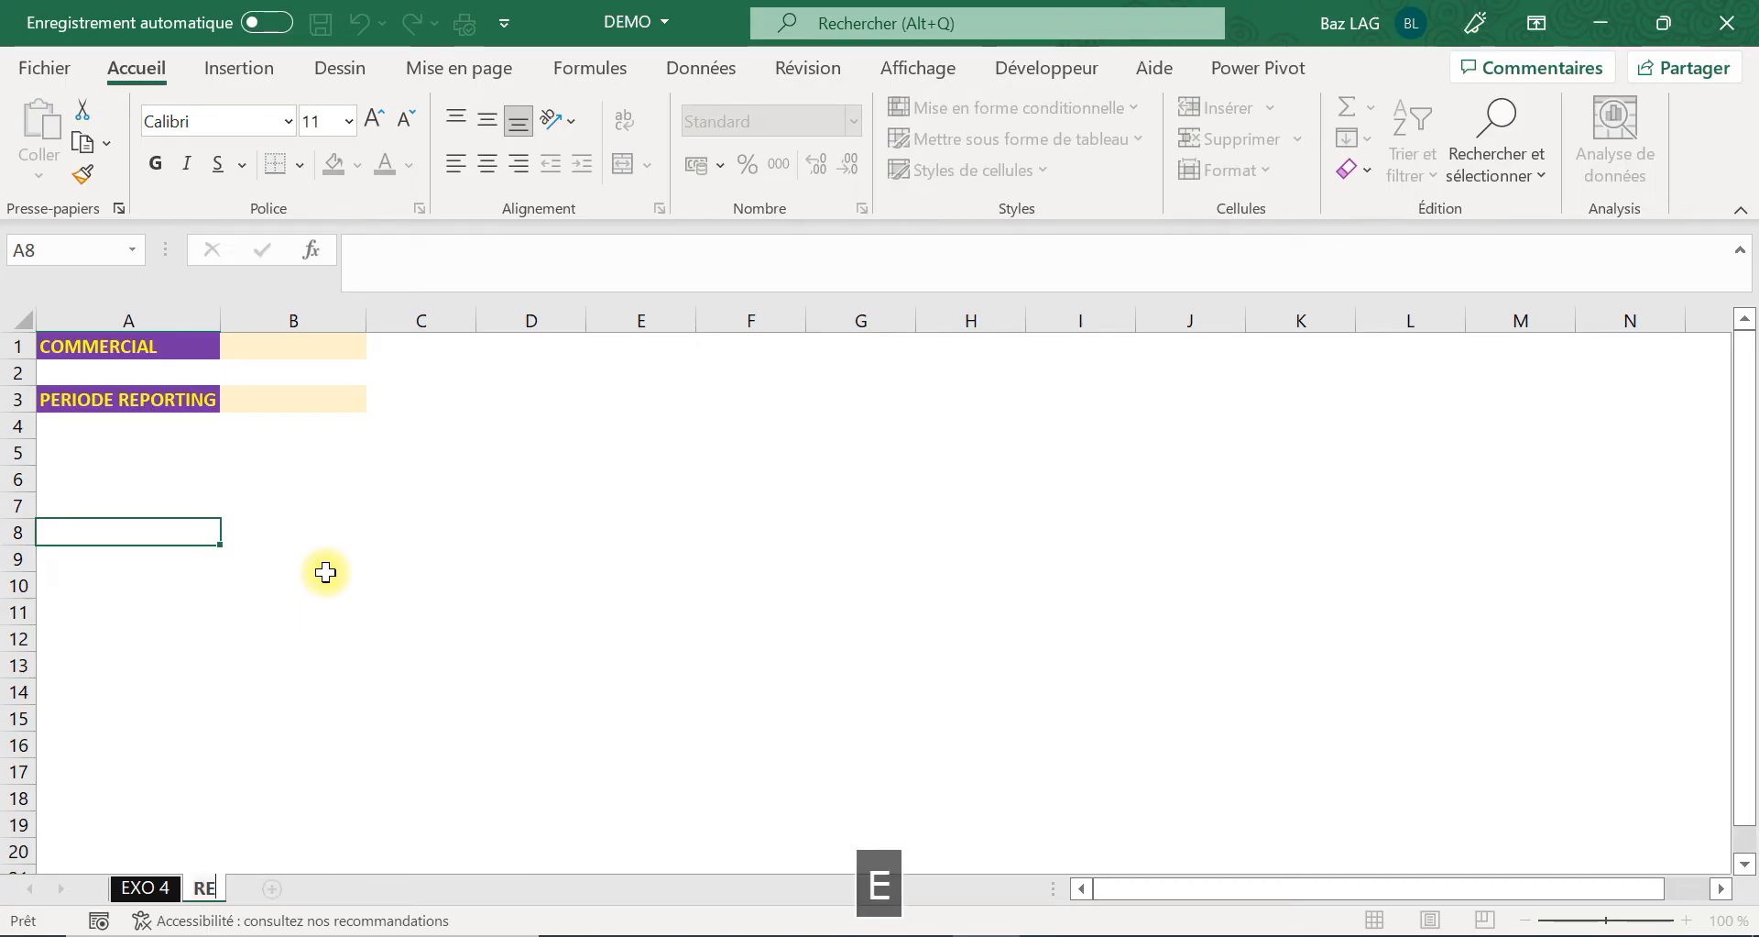
type("PORT")
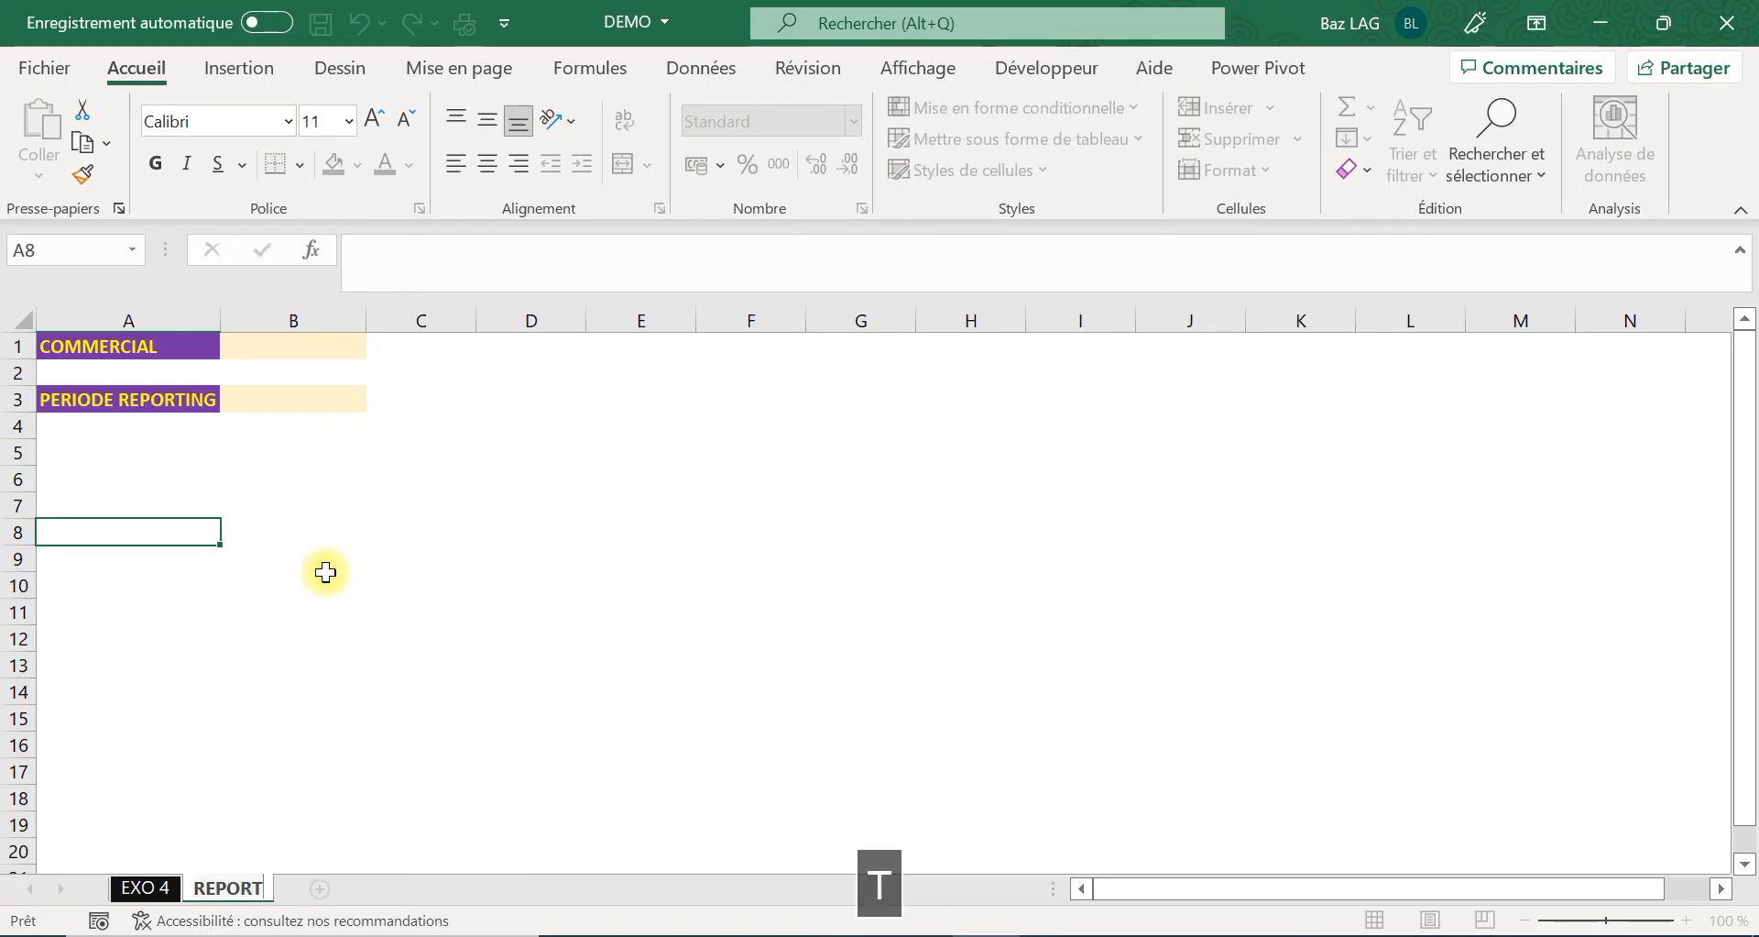
type("ING")
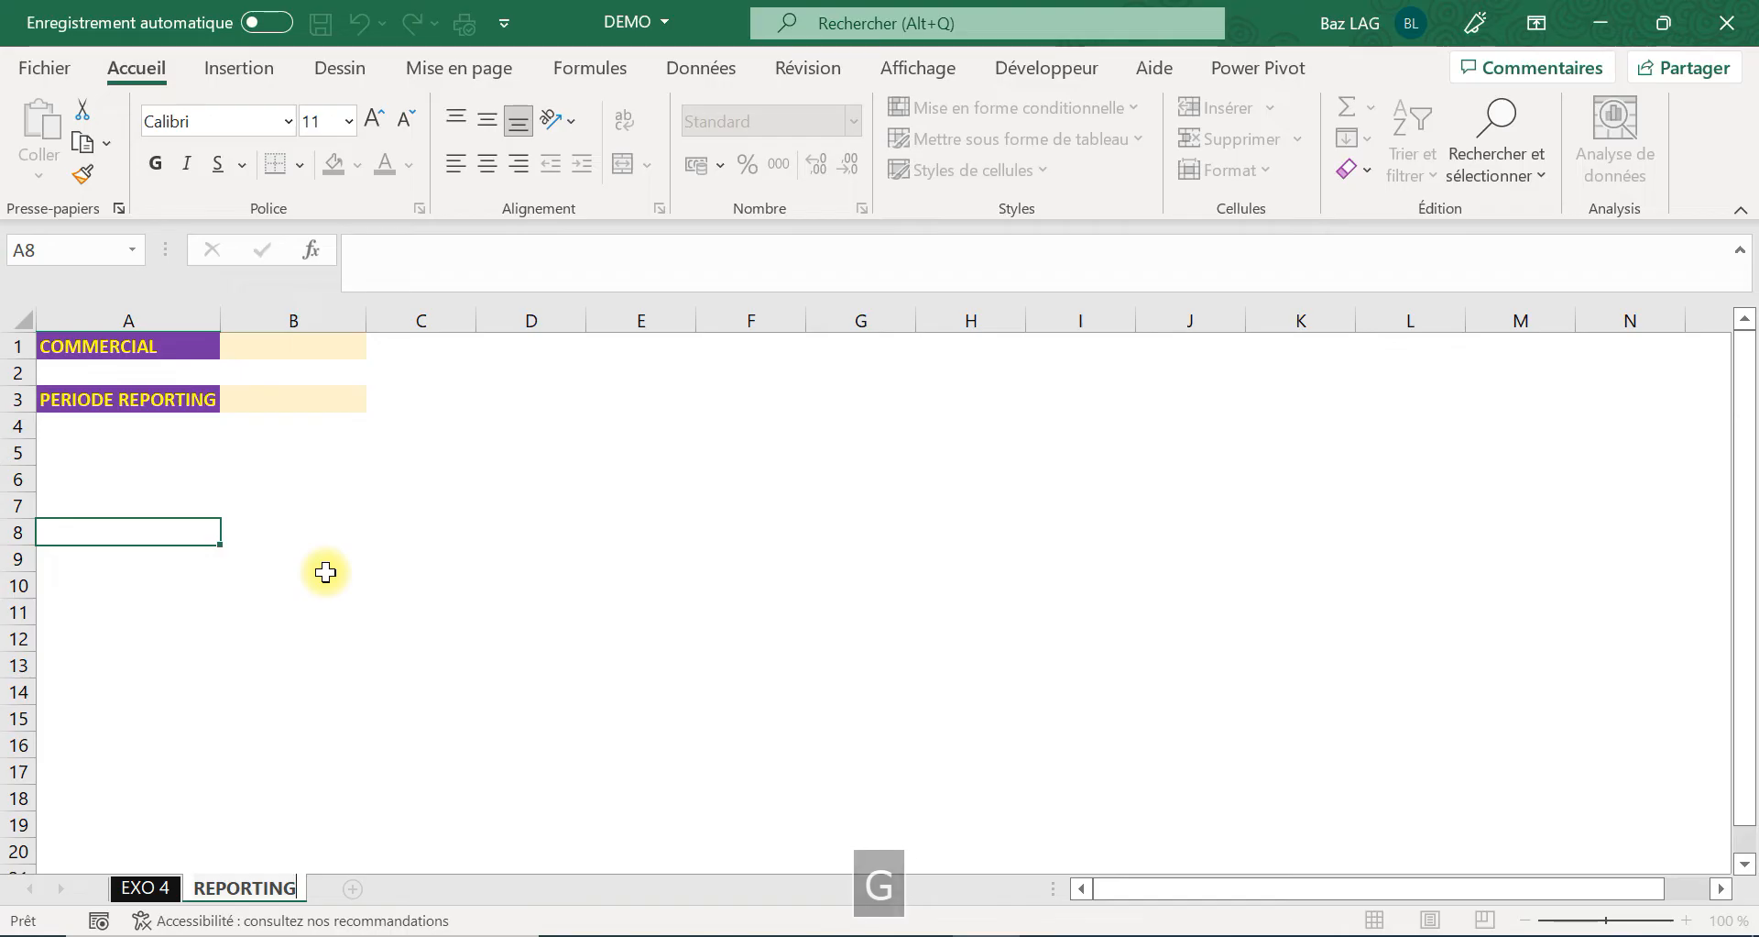
Enter the heading ARTICLES in cell A7 of the REPORTING sheet.
left_click(104, 506)
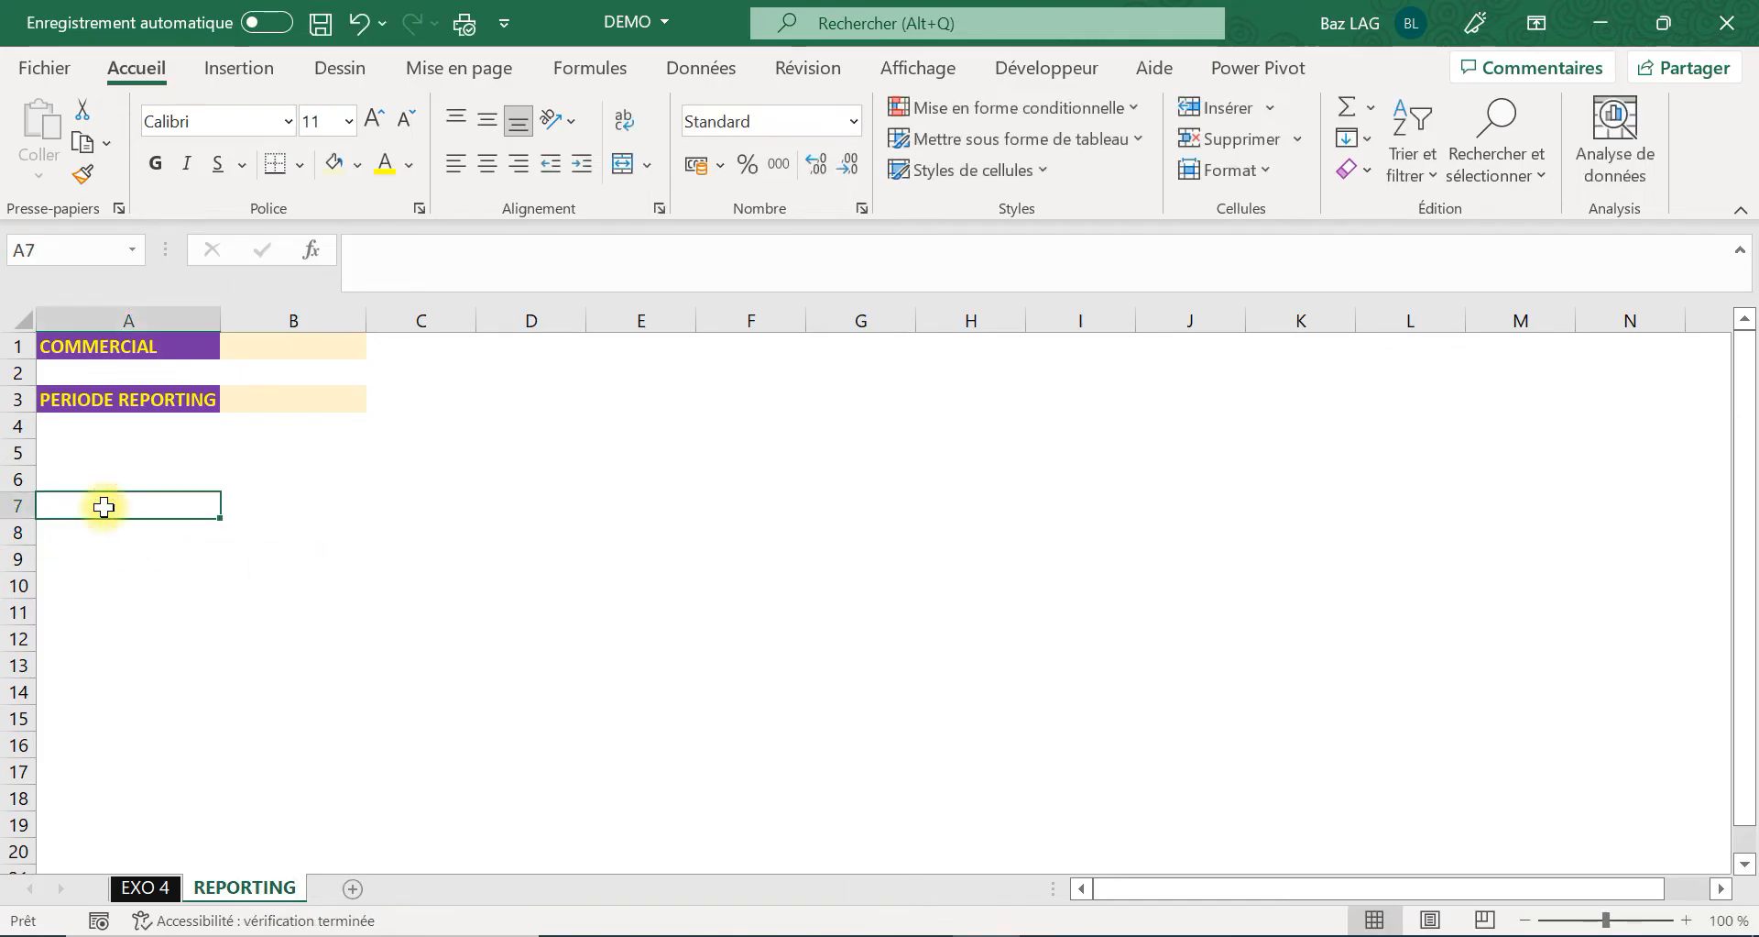
type("ART")
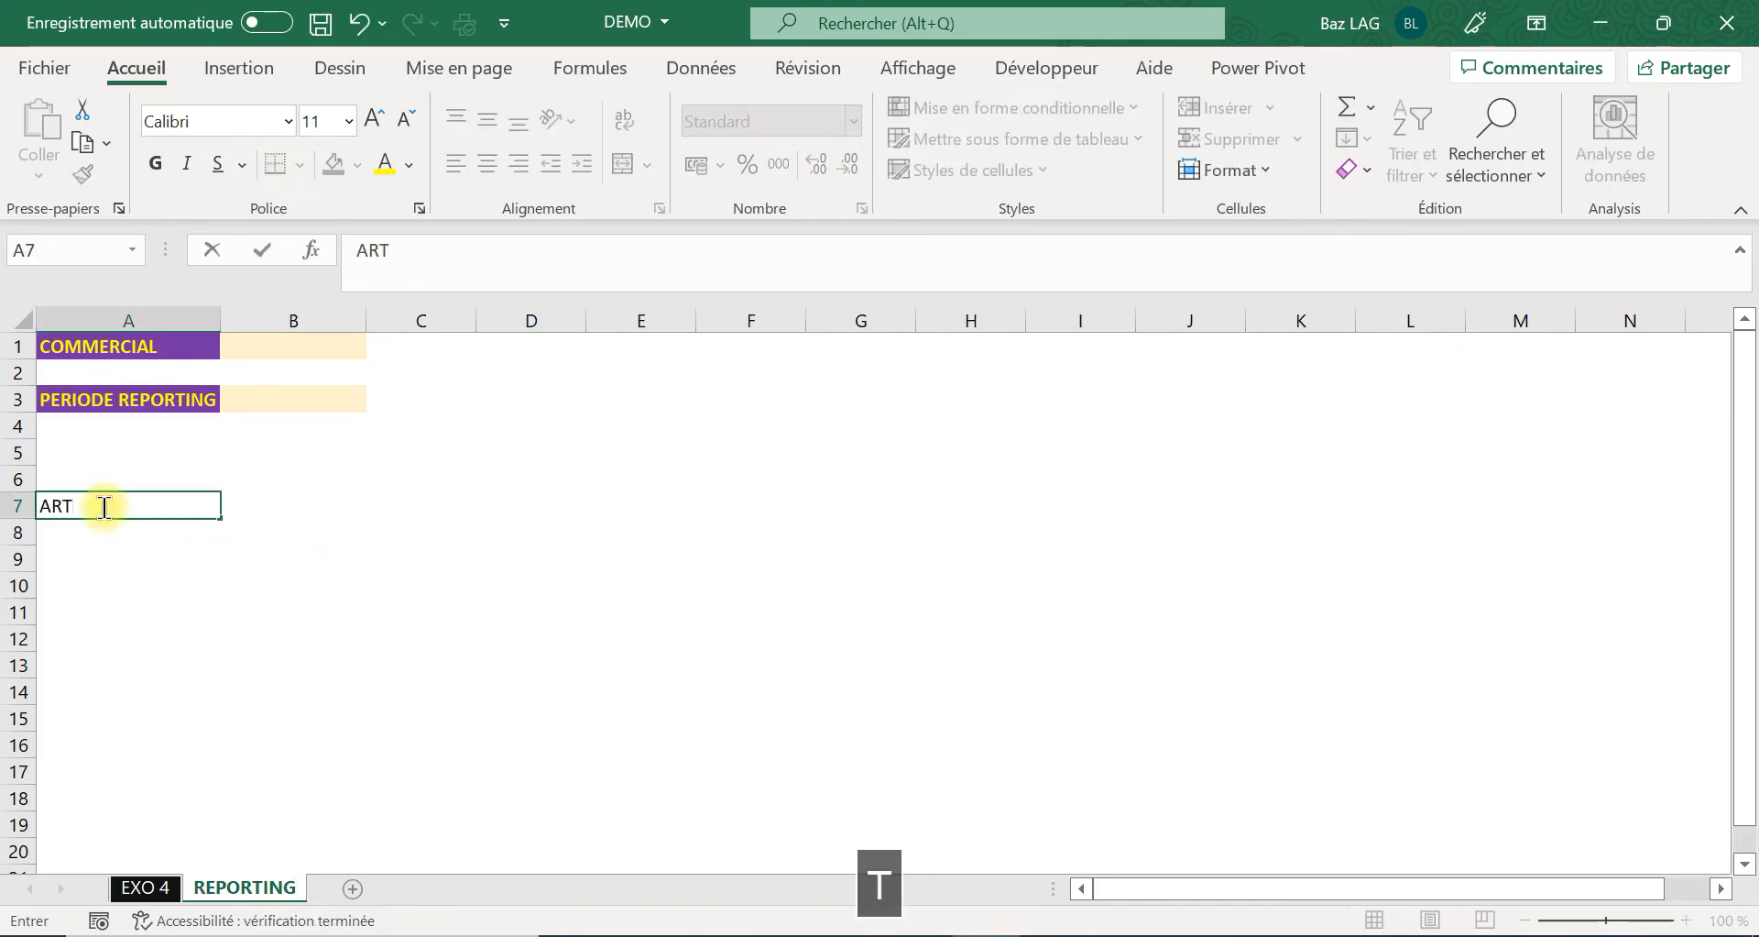
type("ICLES")
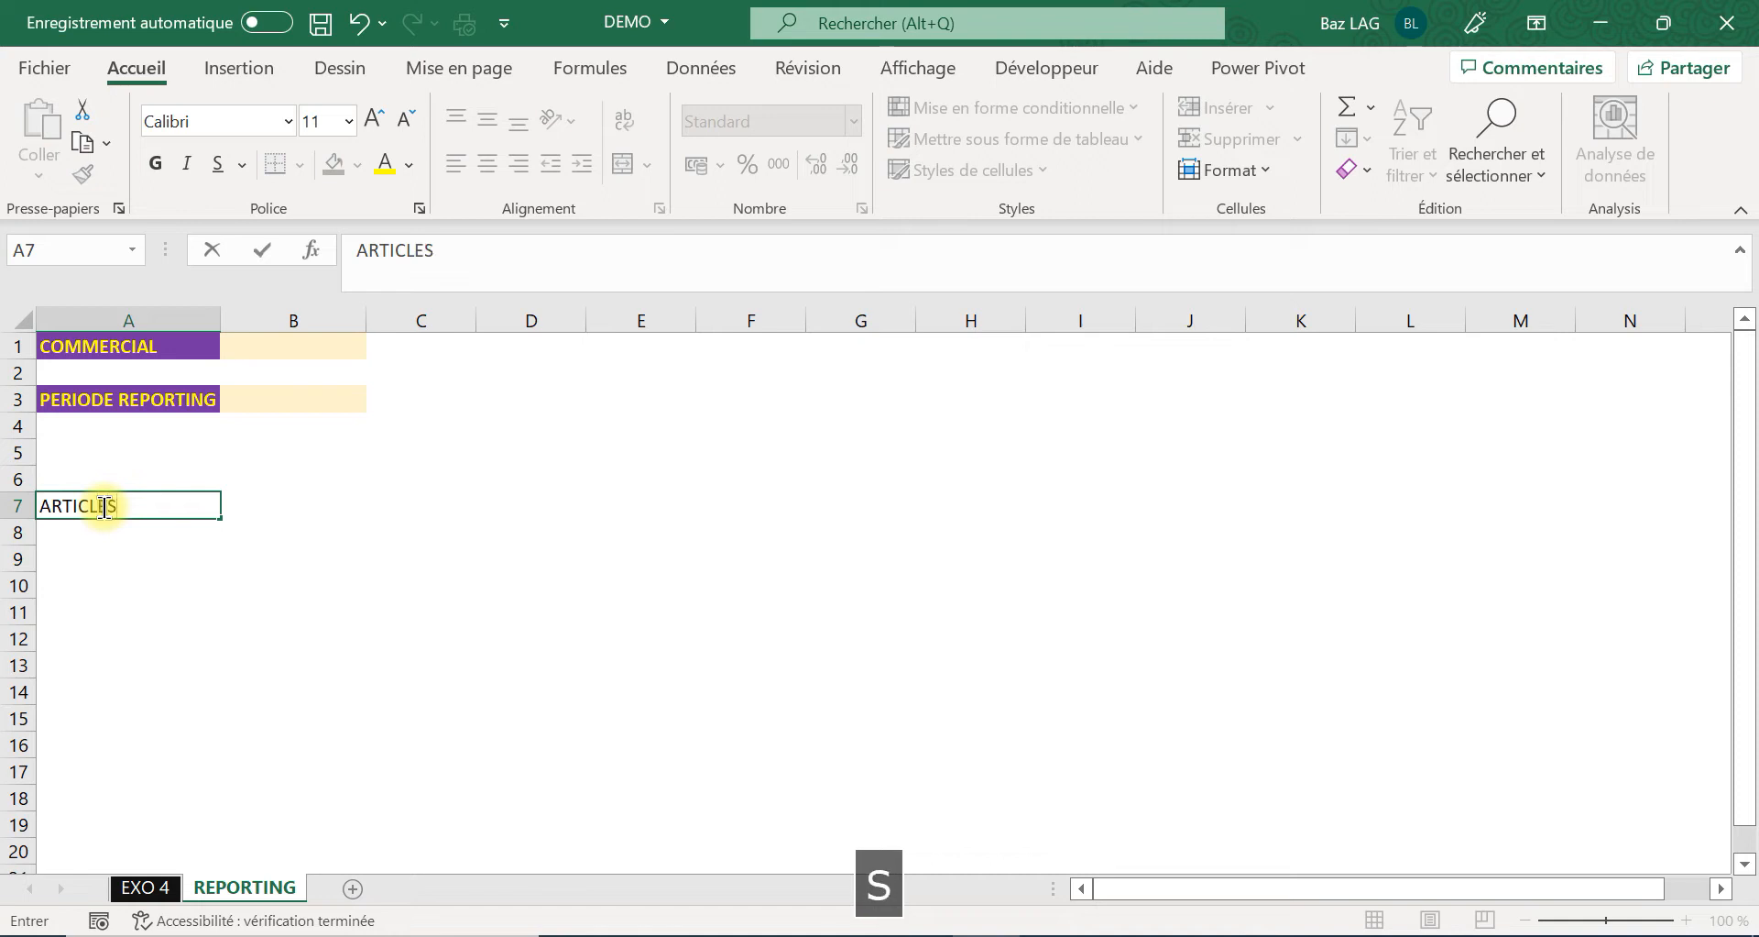
Enter the headings C.A DU MOIS in cell B7 and C.A CUMULE in cell C7.
left_click(273, 501)
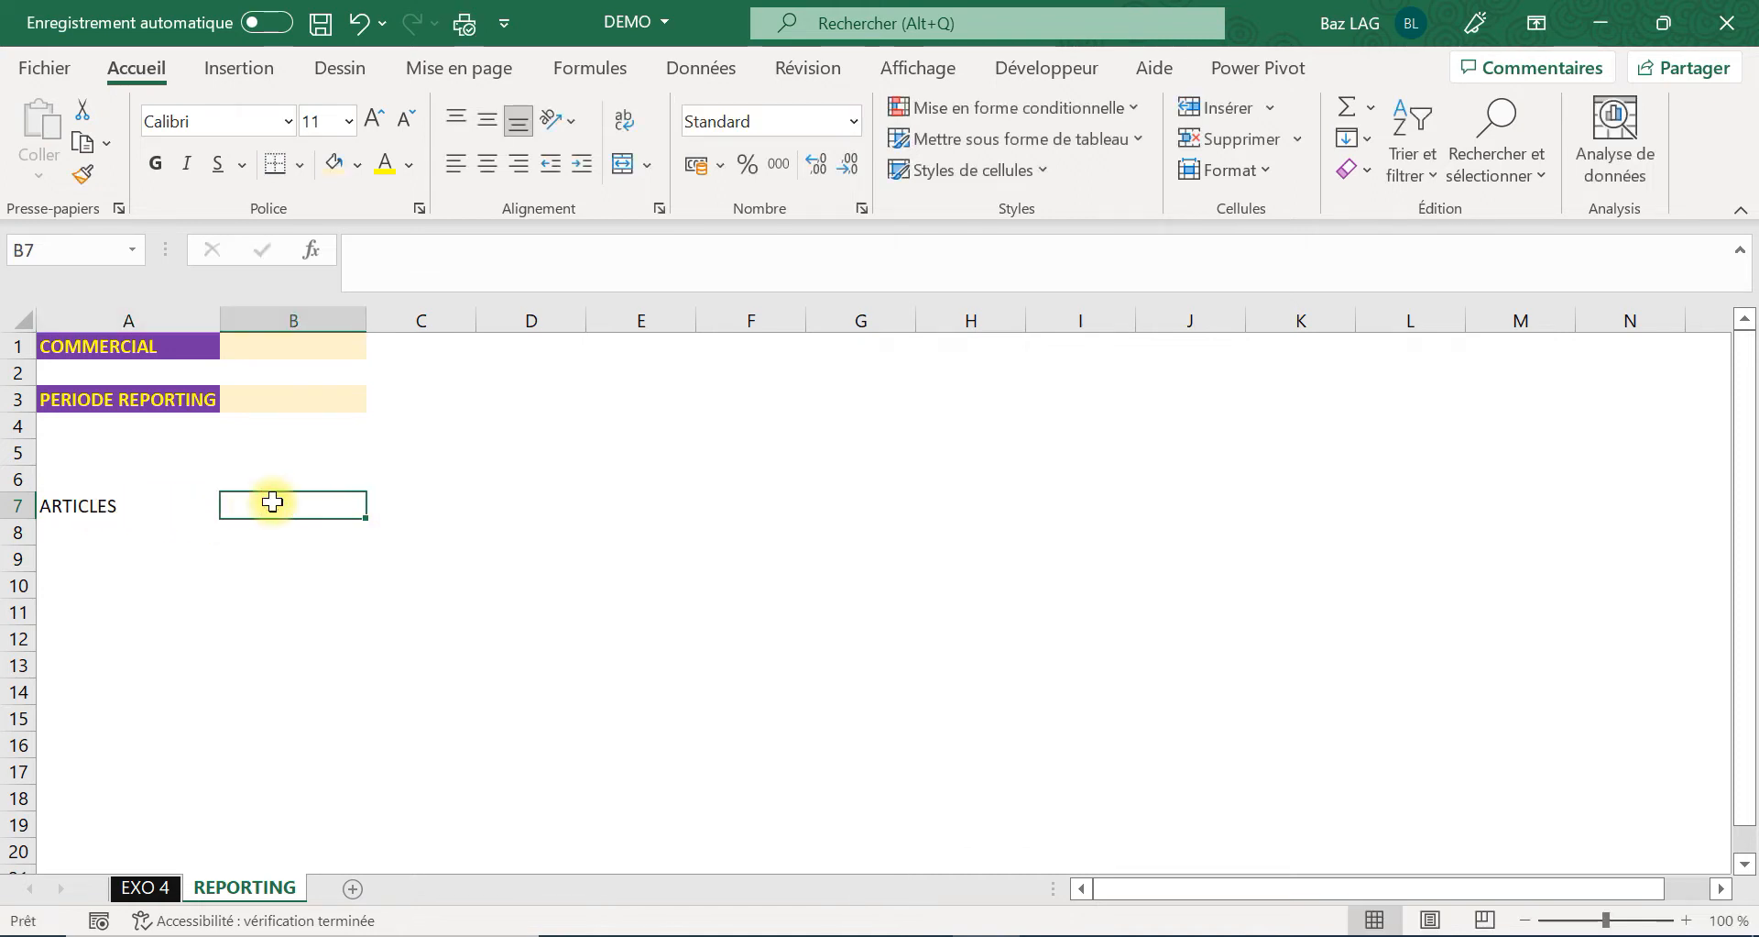
type("C.A")
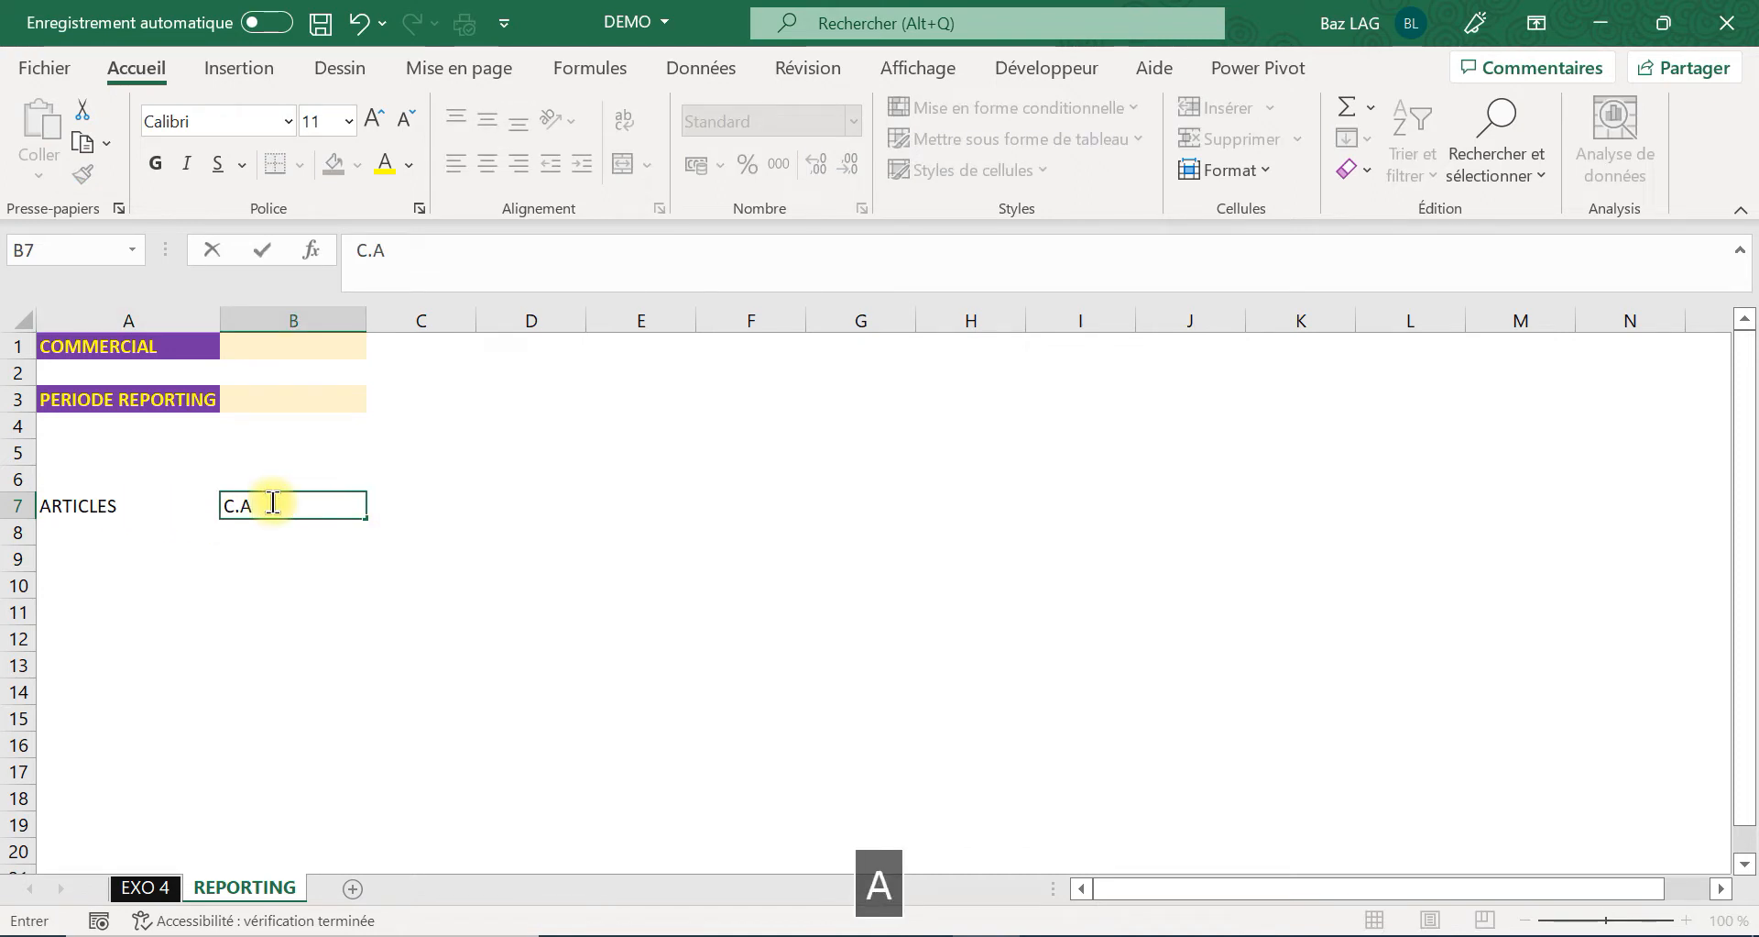
type(" DU ")
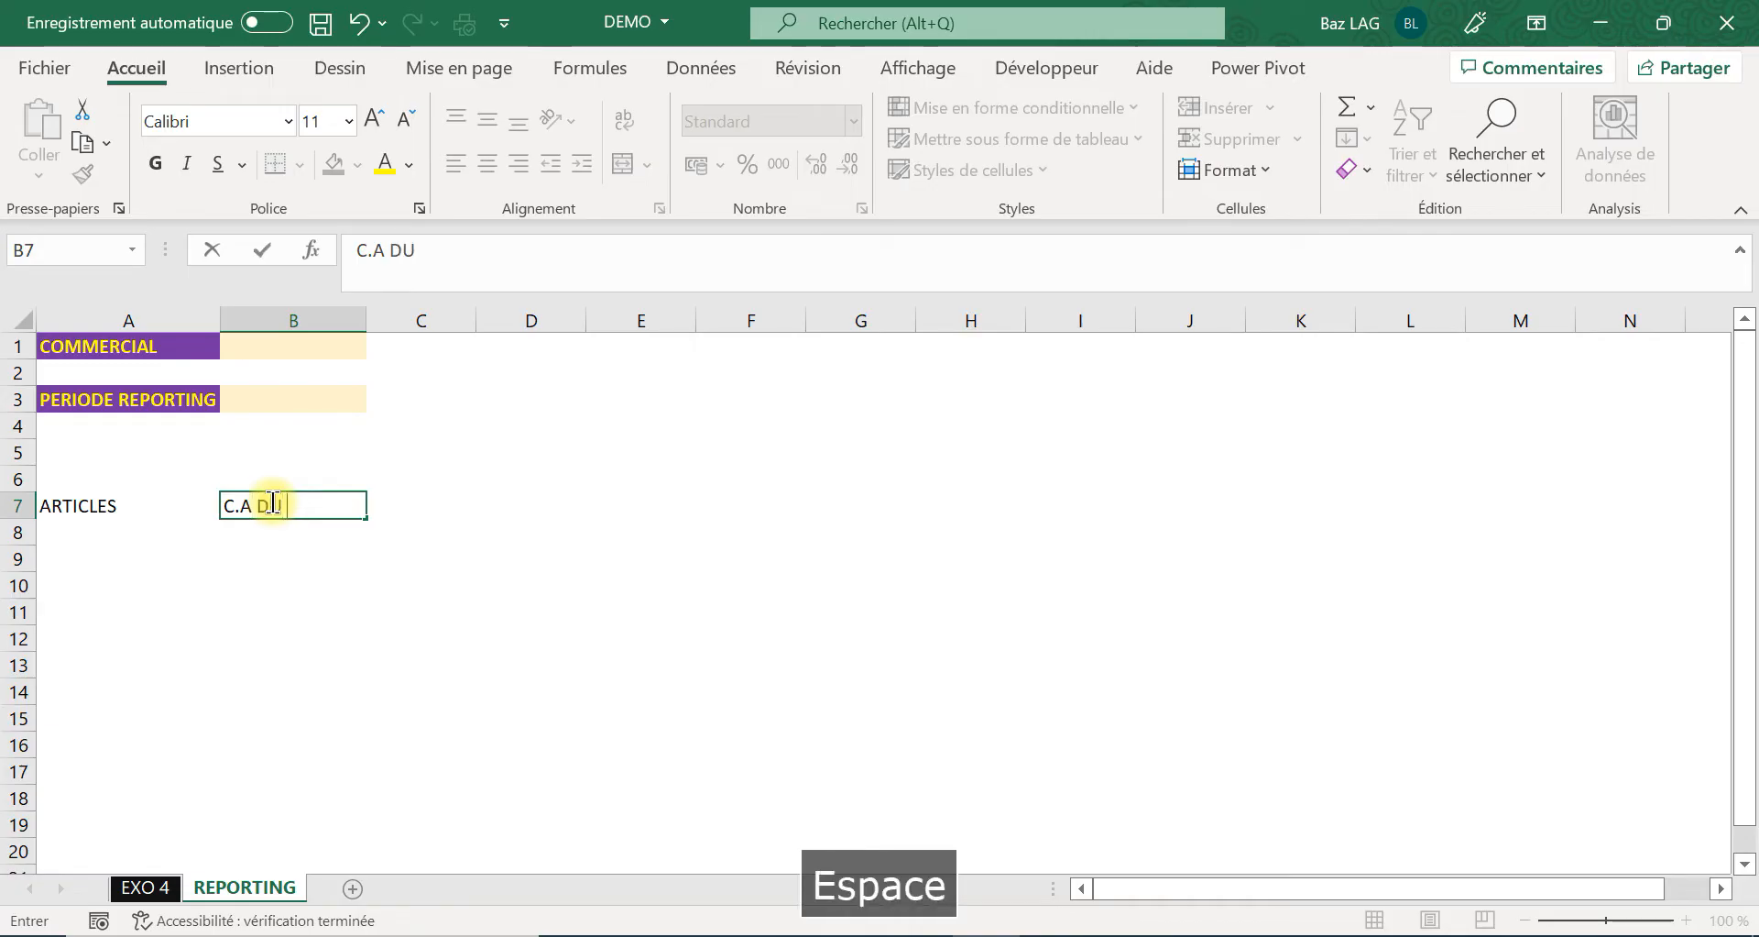
type("MOIS")
key("Tab")
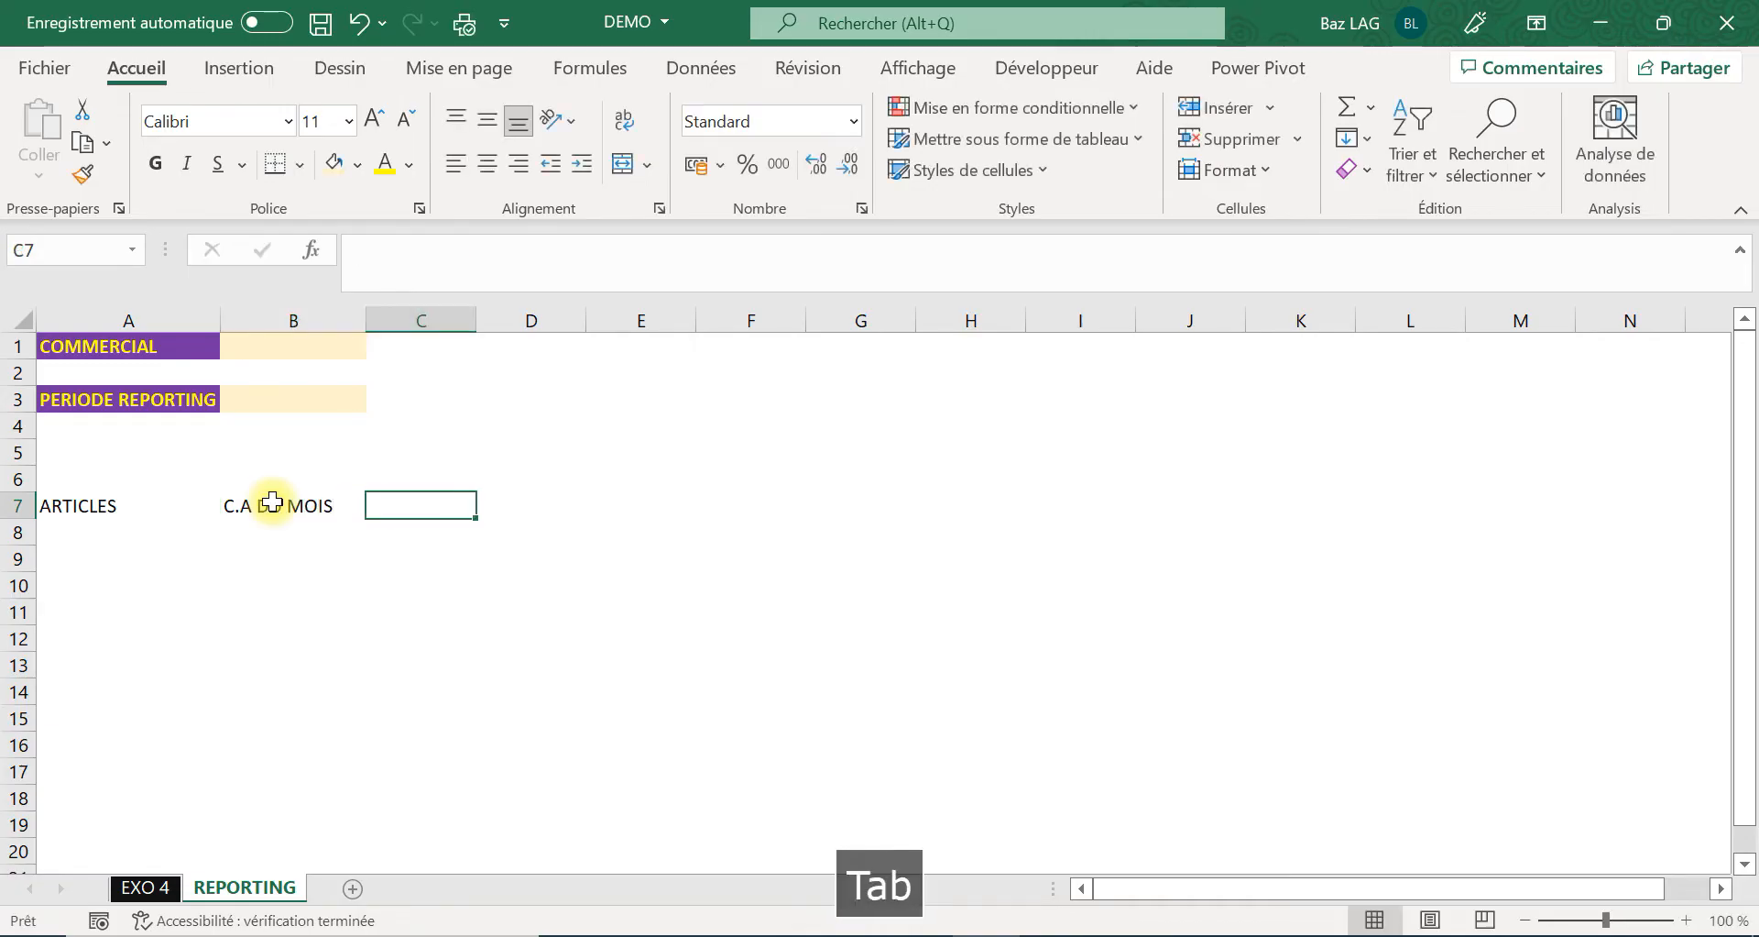
type("C.A ")
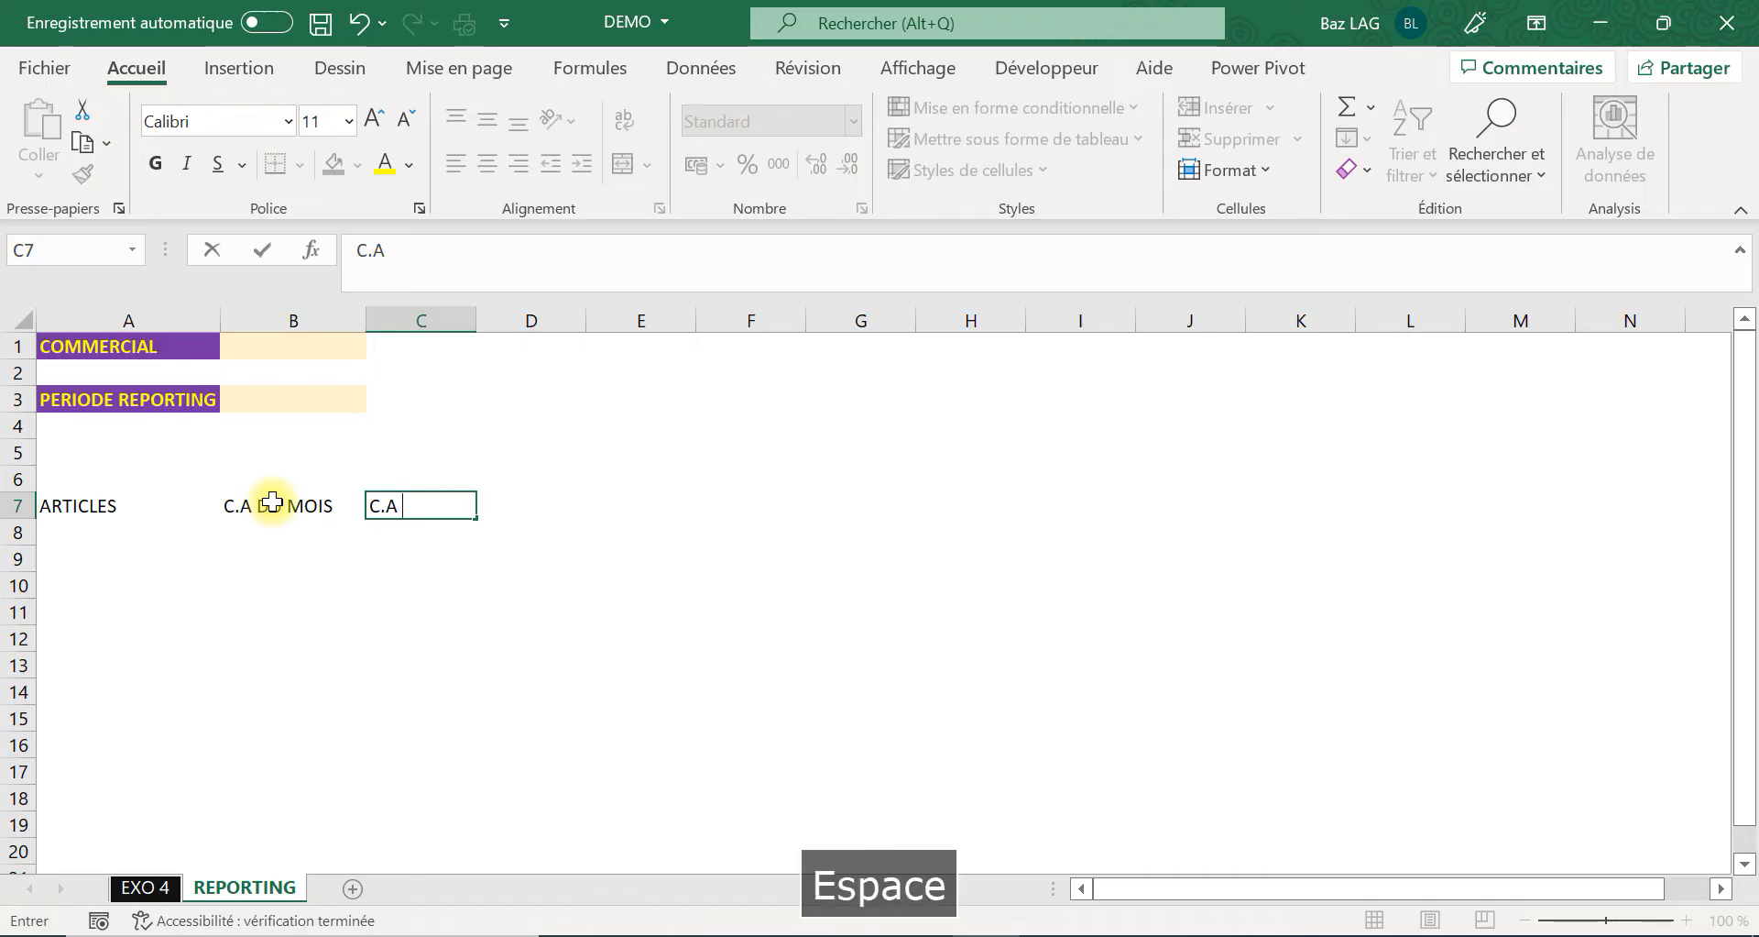
type("CU")
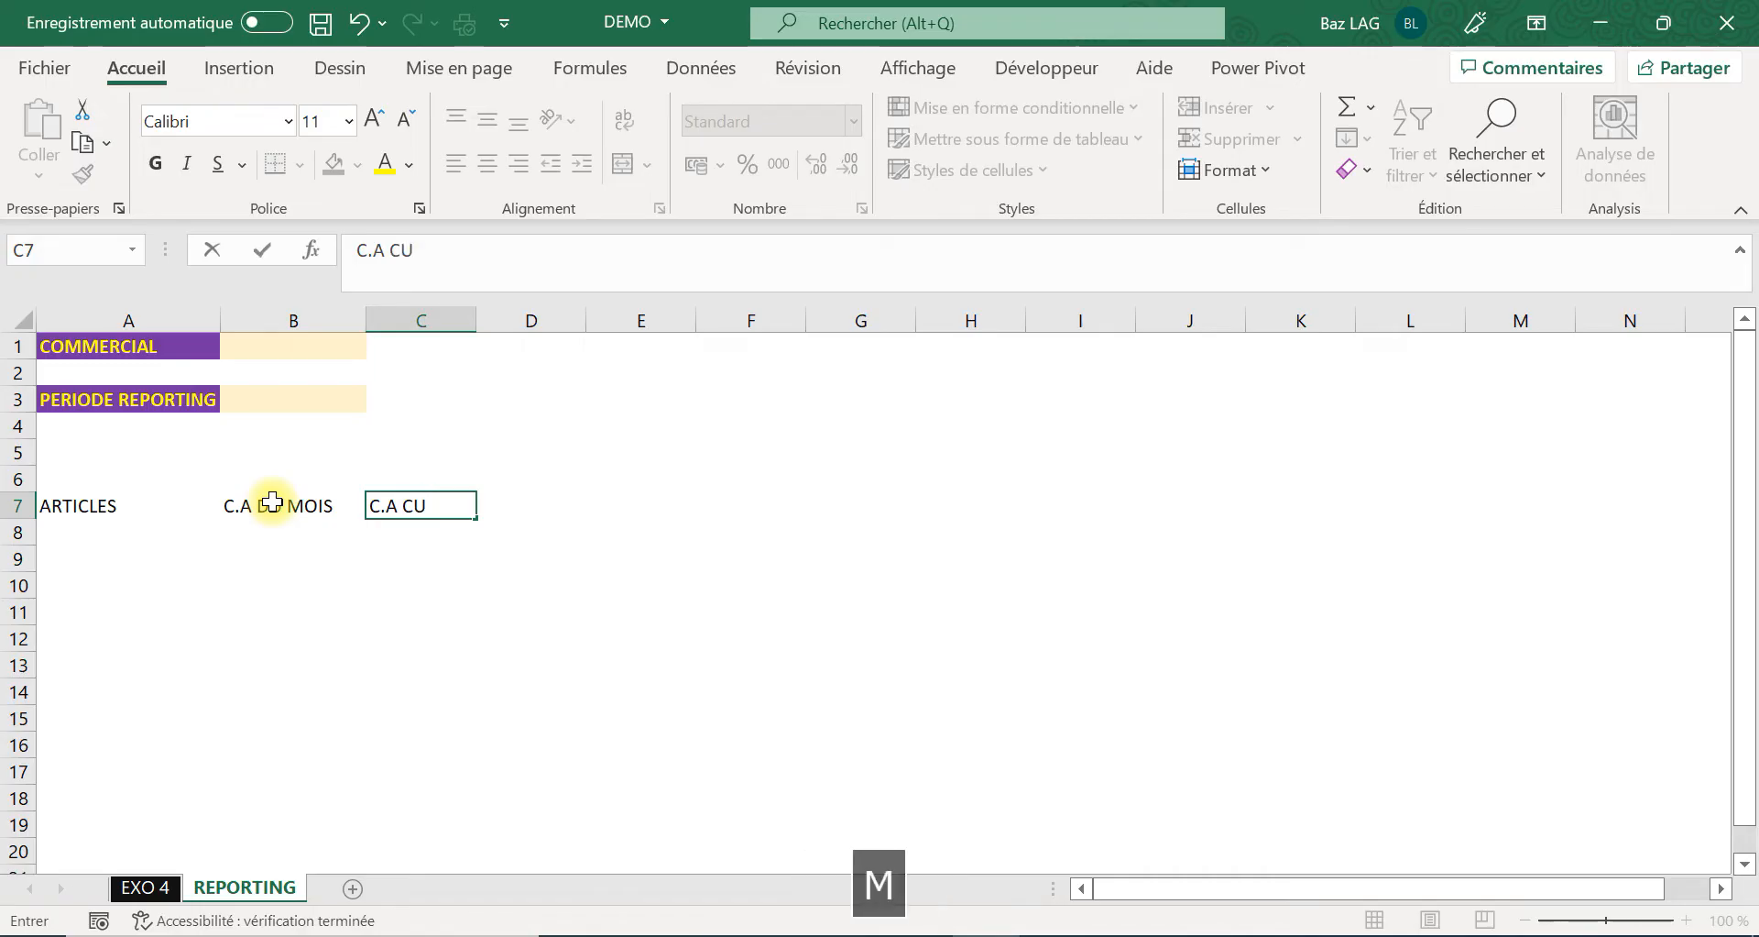
type("MULE")
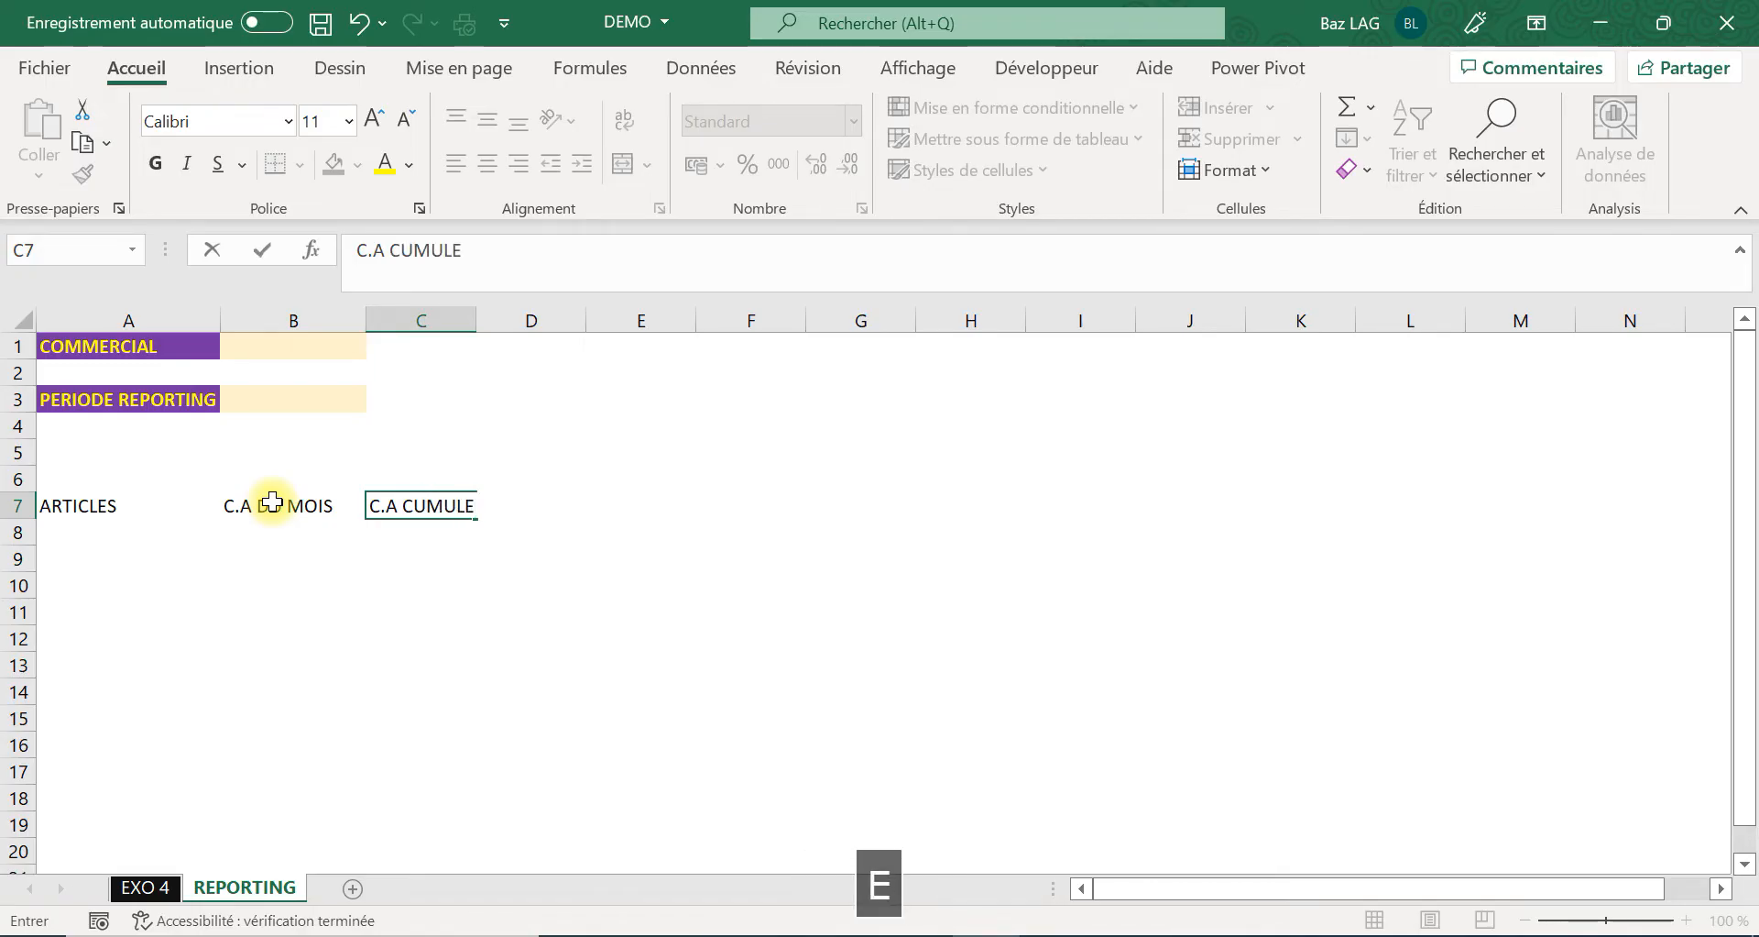
key("Tab")
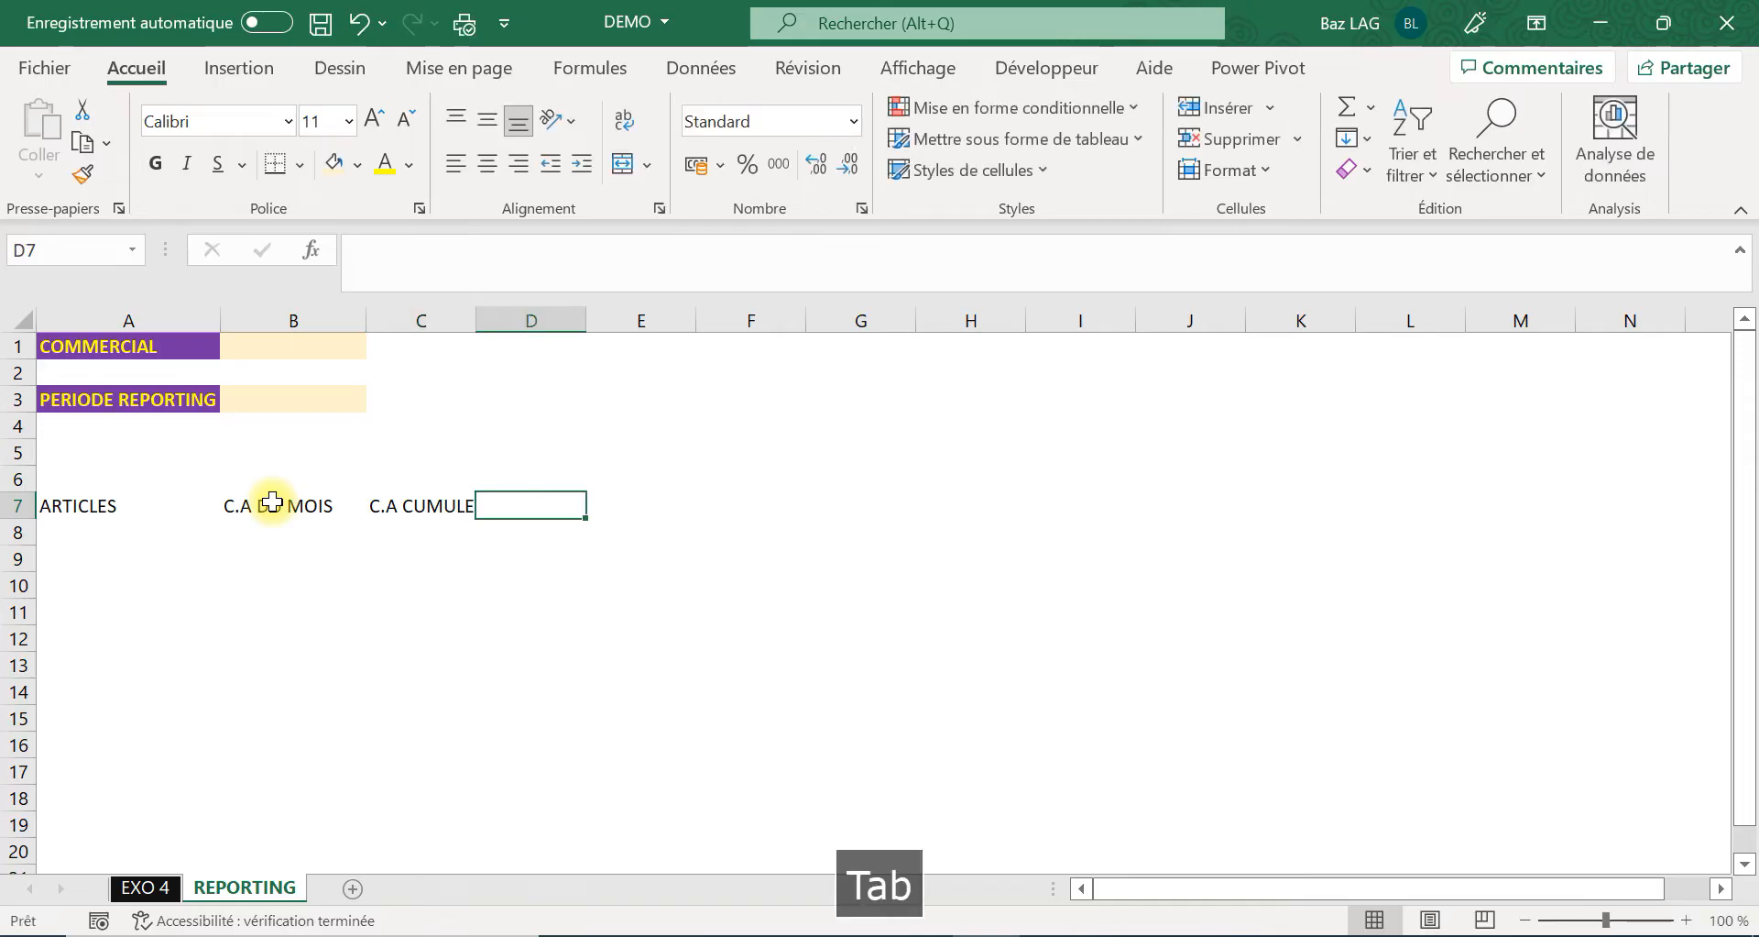
key("Tab")
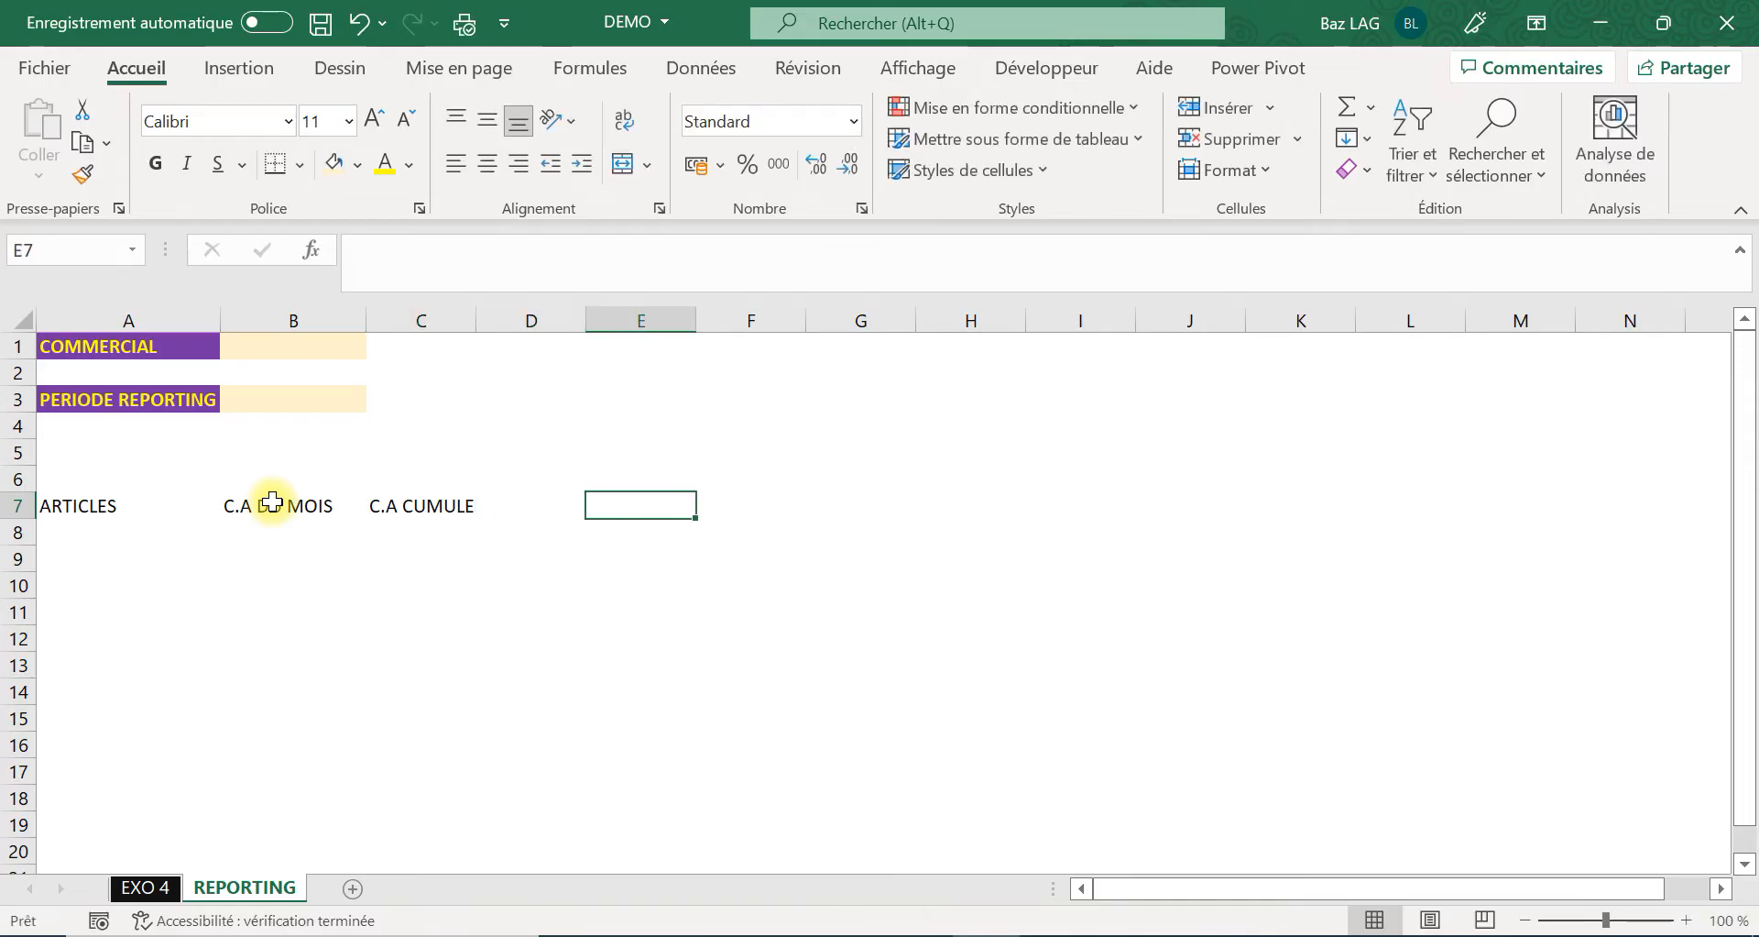
Copy the two headings in B7:C7 and paste them into E7:F7.
left_click(273, 502)
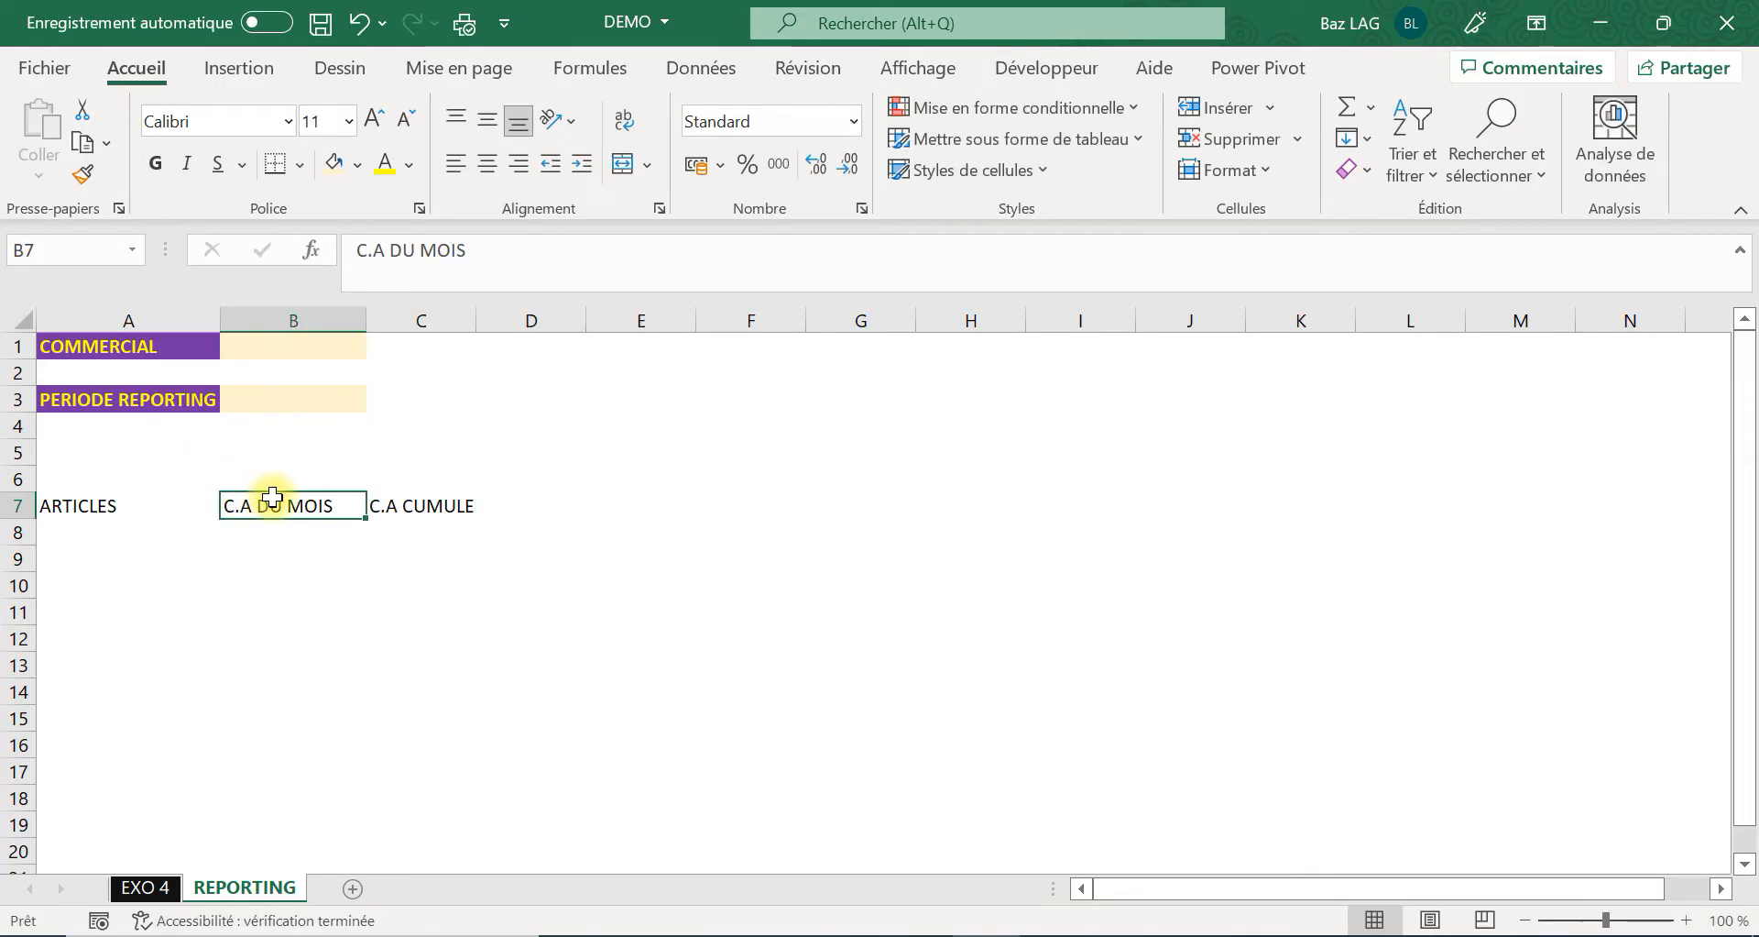
left_click_drag(273, 501, 399, 505)
right_click(402, 505)
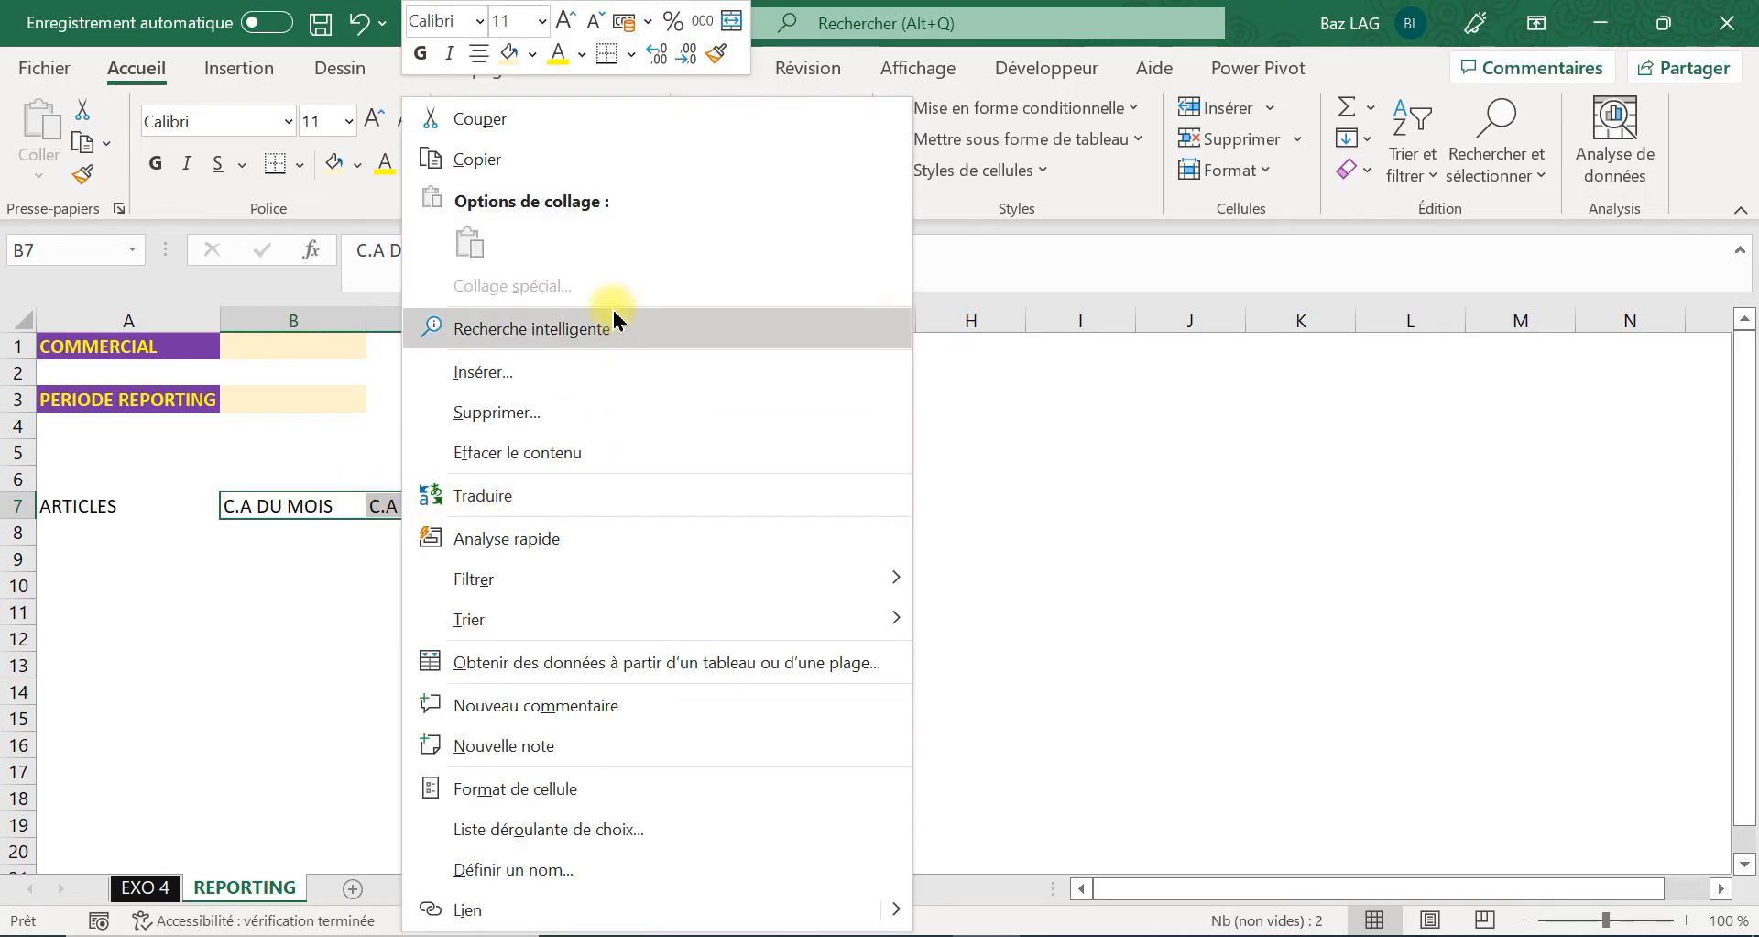
left_click(444, 153)
left_click(598, 525)
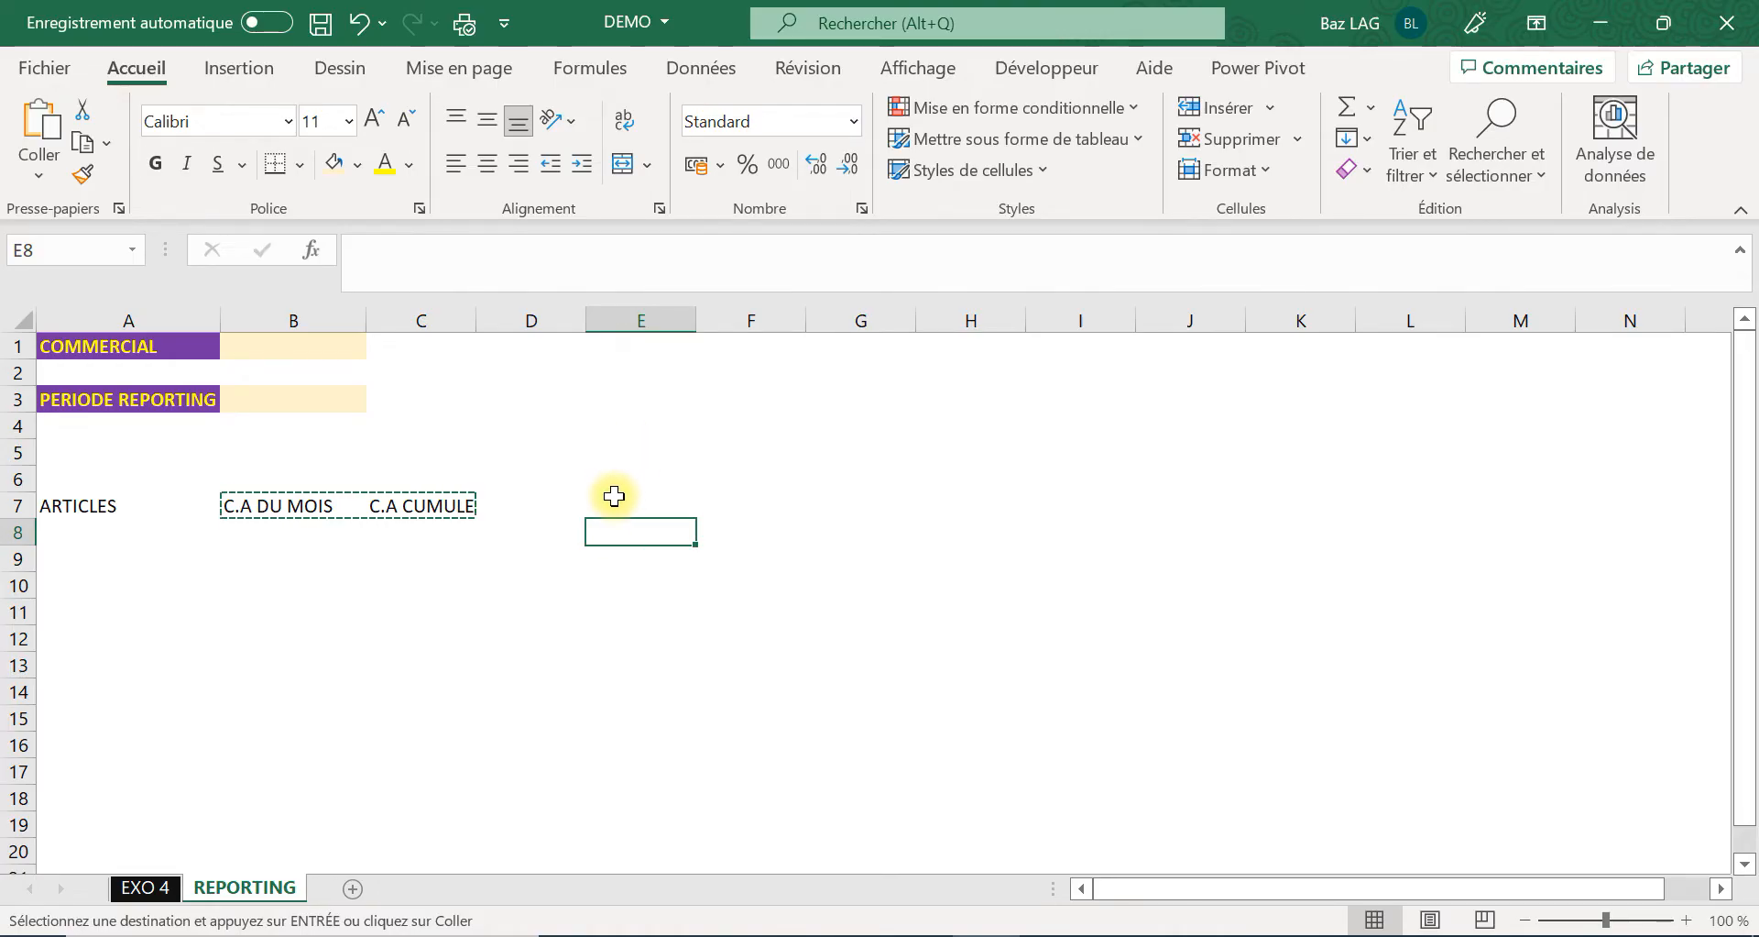
right_click(614, 505)
left_click(718, 291)
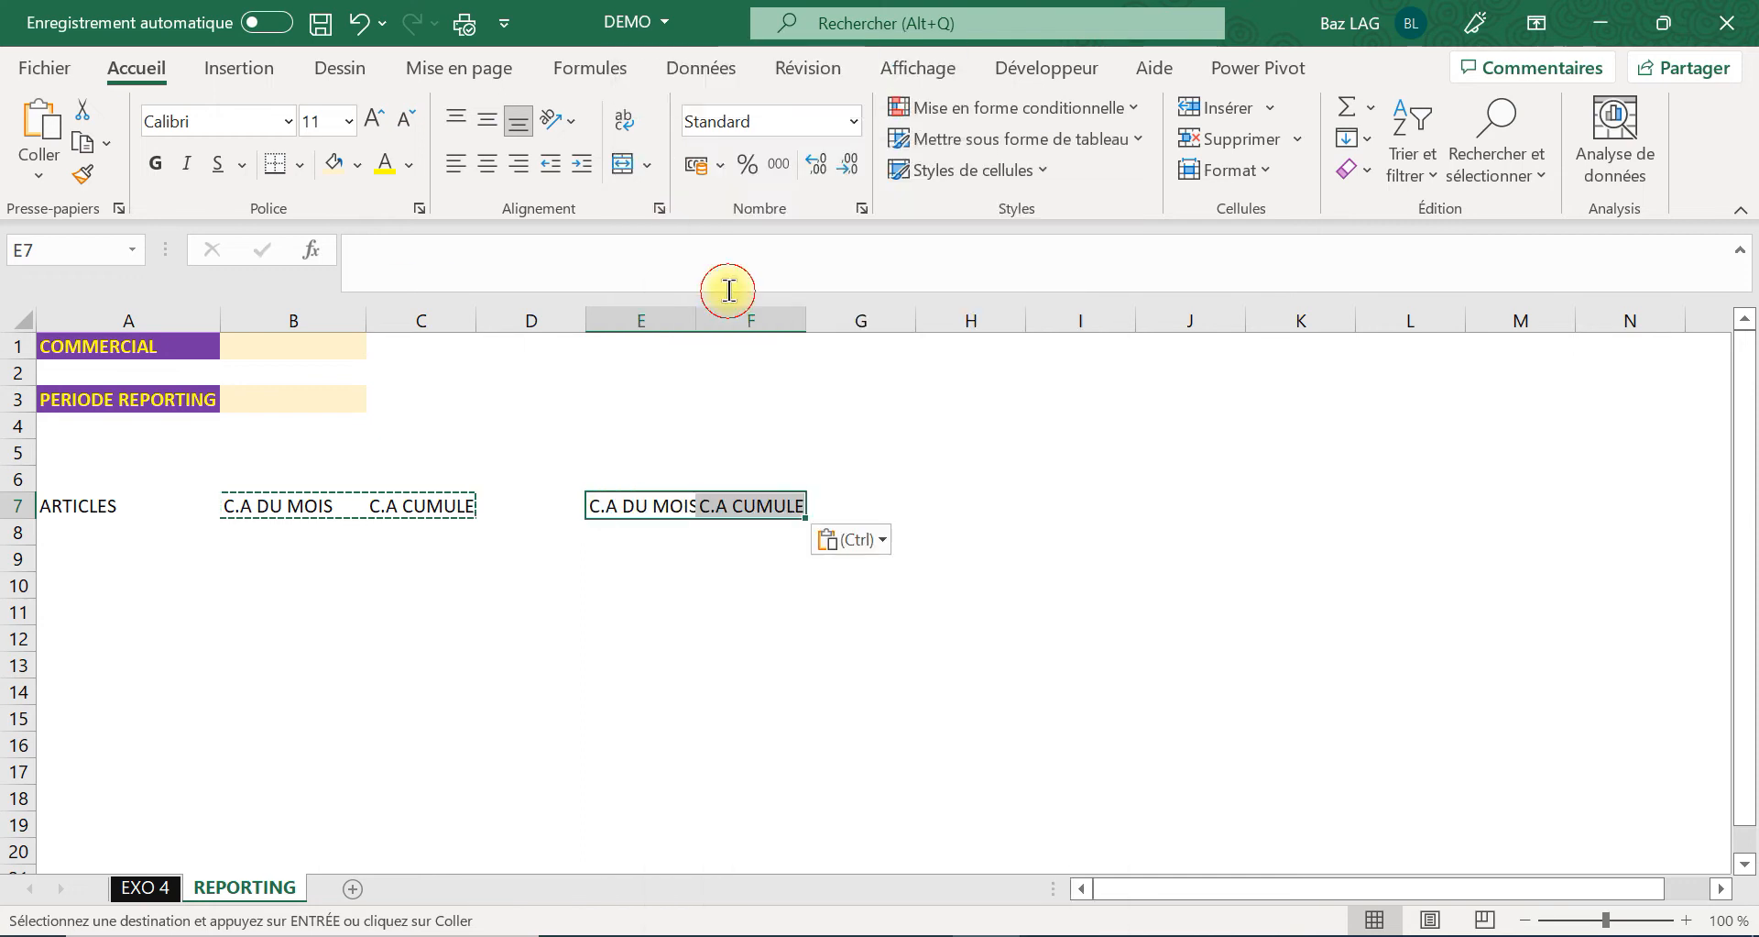
Autofit column E to the width of its C.A DU MOIS heading.
left_click(681, 559)
left_click(676, 496)
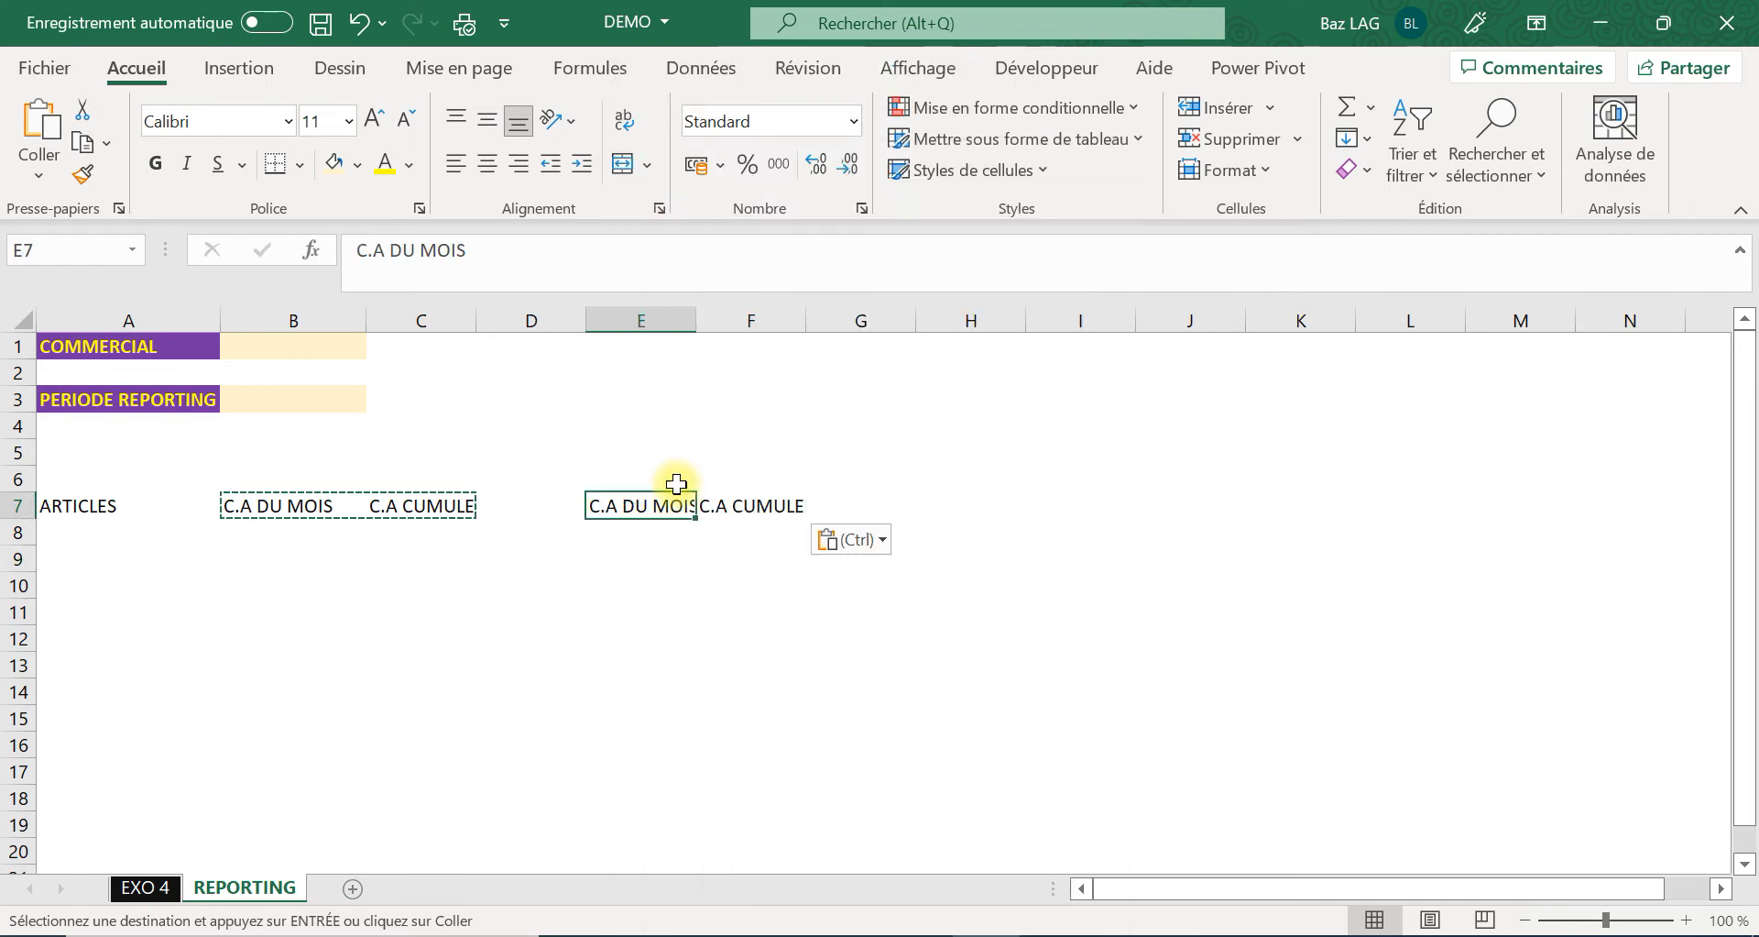
double_click(694, 320)
Merge and centre cells H6:I6 above row 7 for a group heading.
left_click(963, 524)
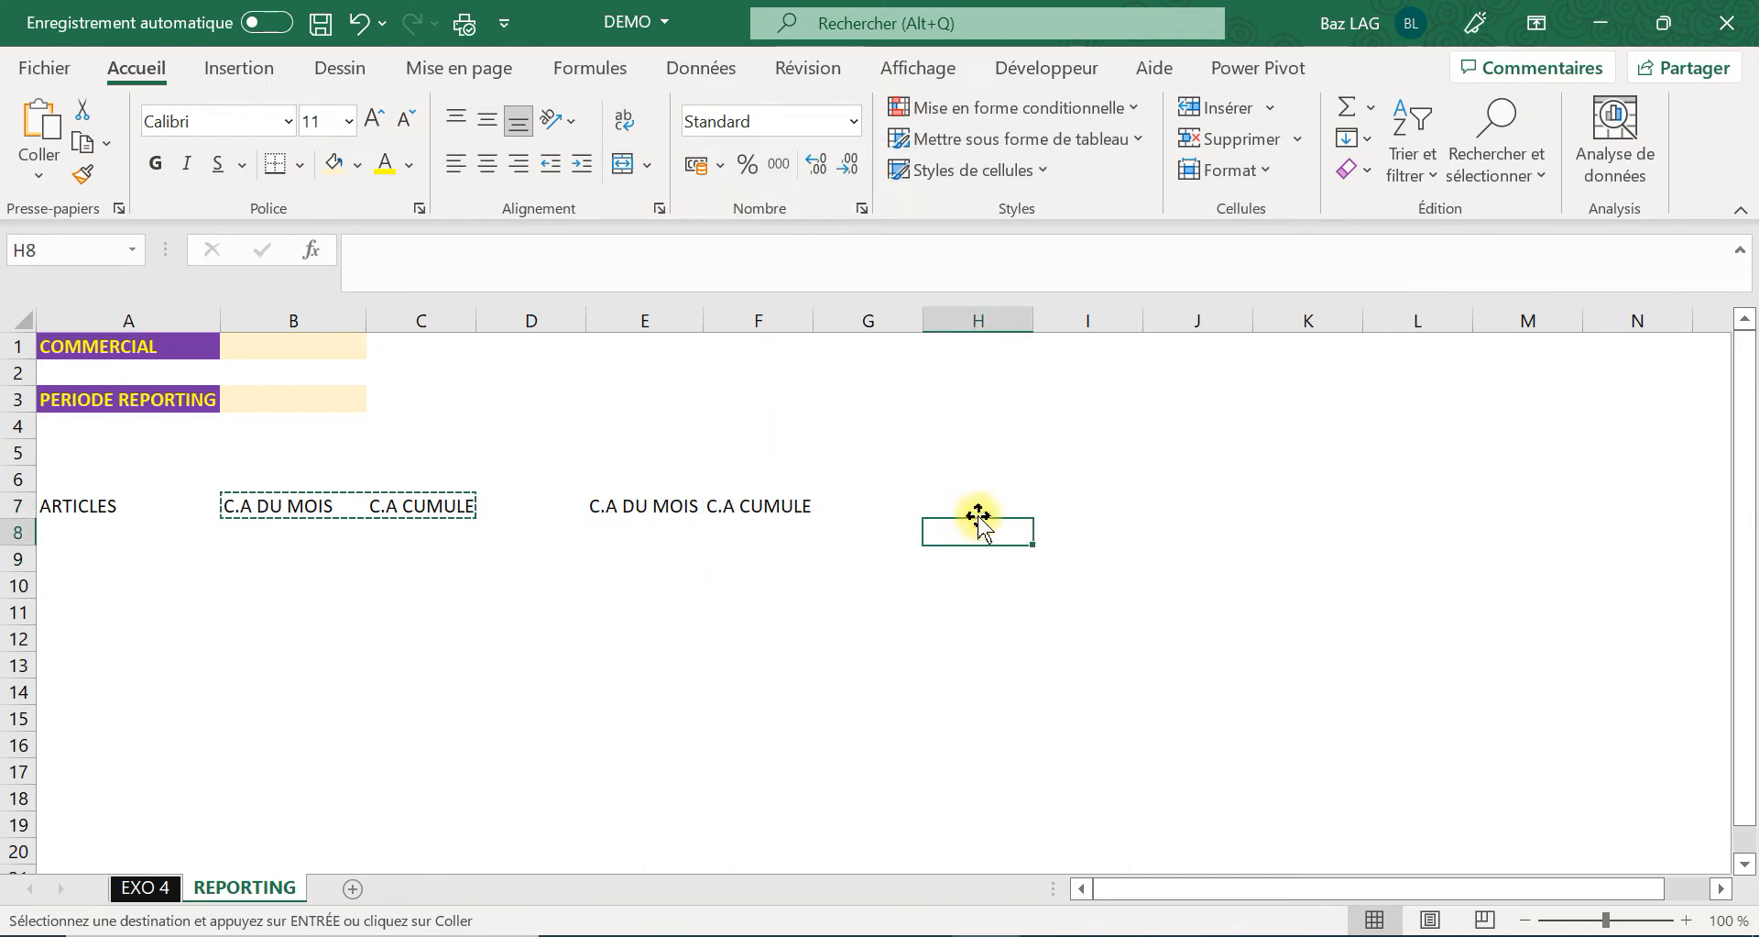
left_click(980, 505)
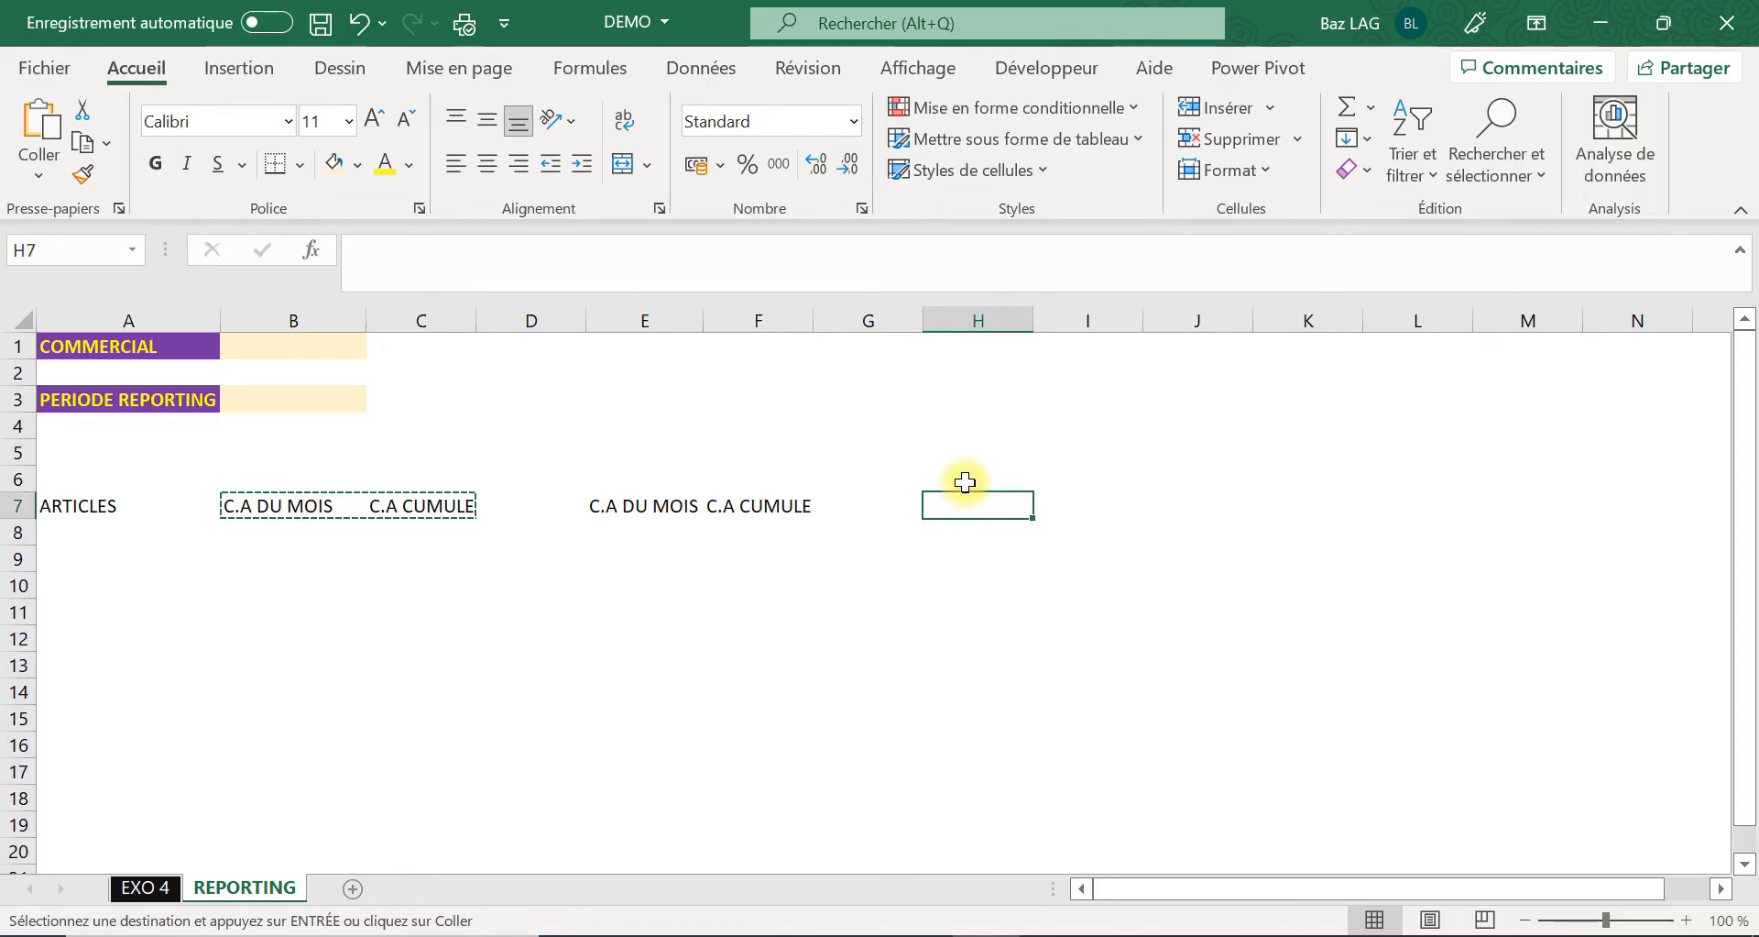
left_click_drag(953, 482, 1129, 478)
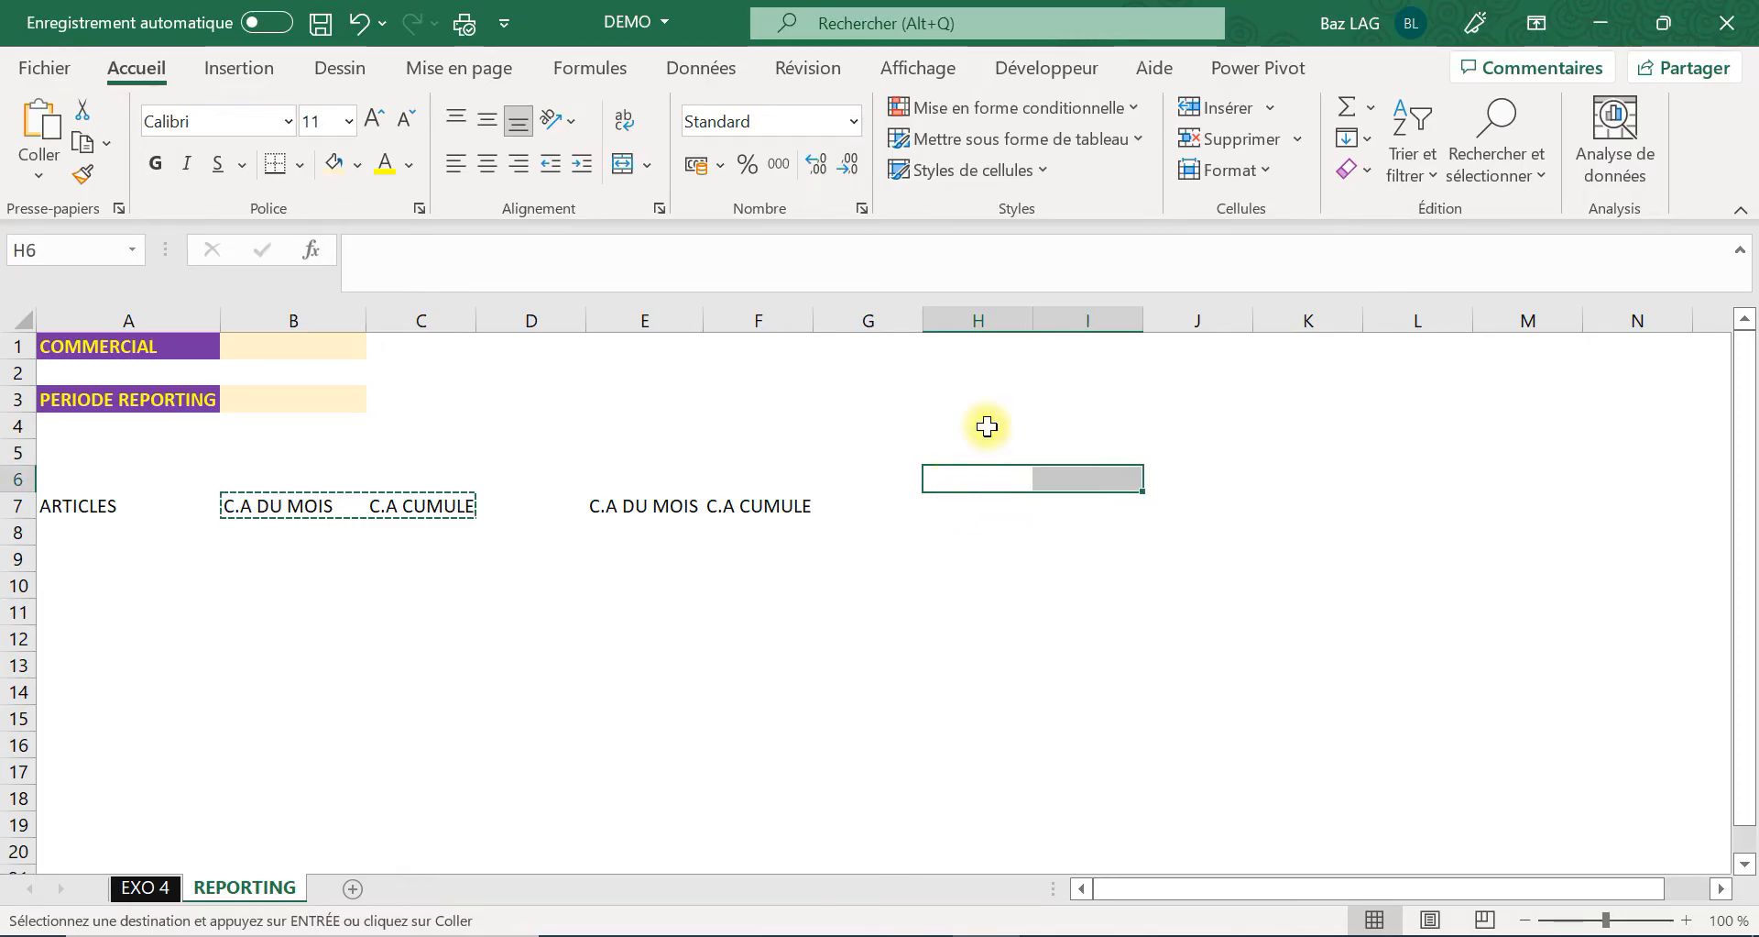
left_click(625, 166)
Copy the two headings in E7:F7 and paste them as values into H7:I7.
left_click_drag(641, 505, 747, 515)
right_click(747, 515)
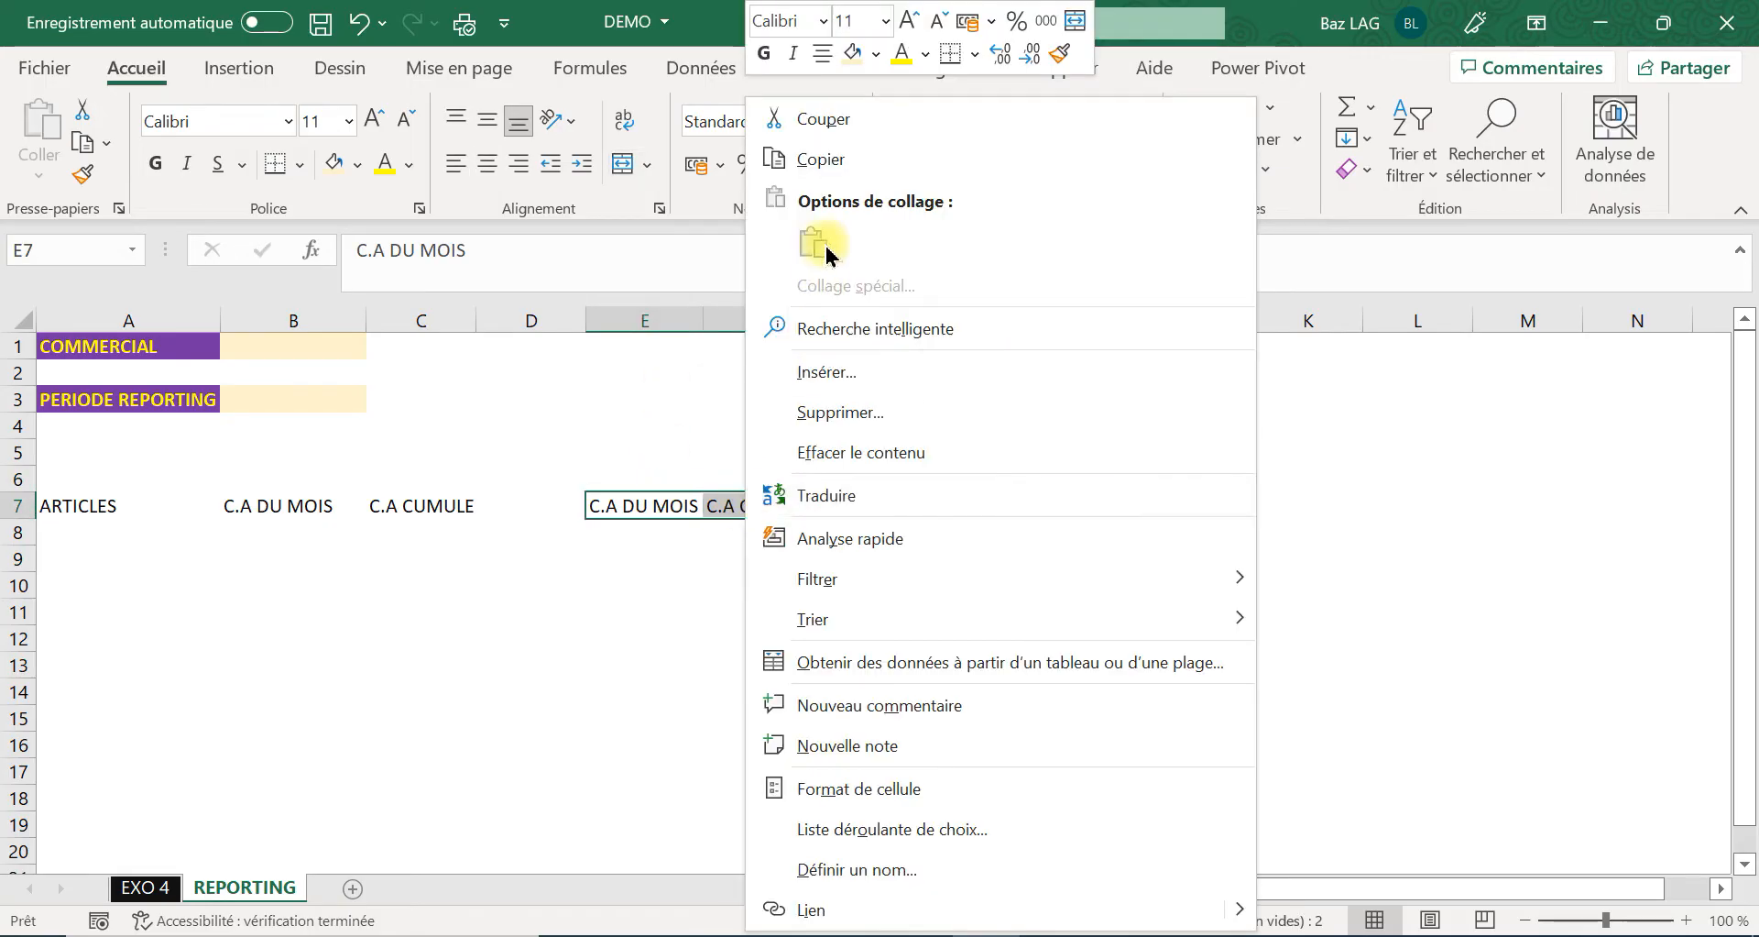
left_click(812, 163)
left_click(931, 506)
right_click(932, 506)
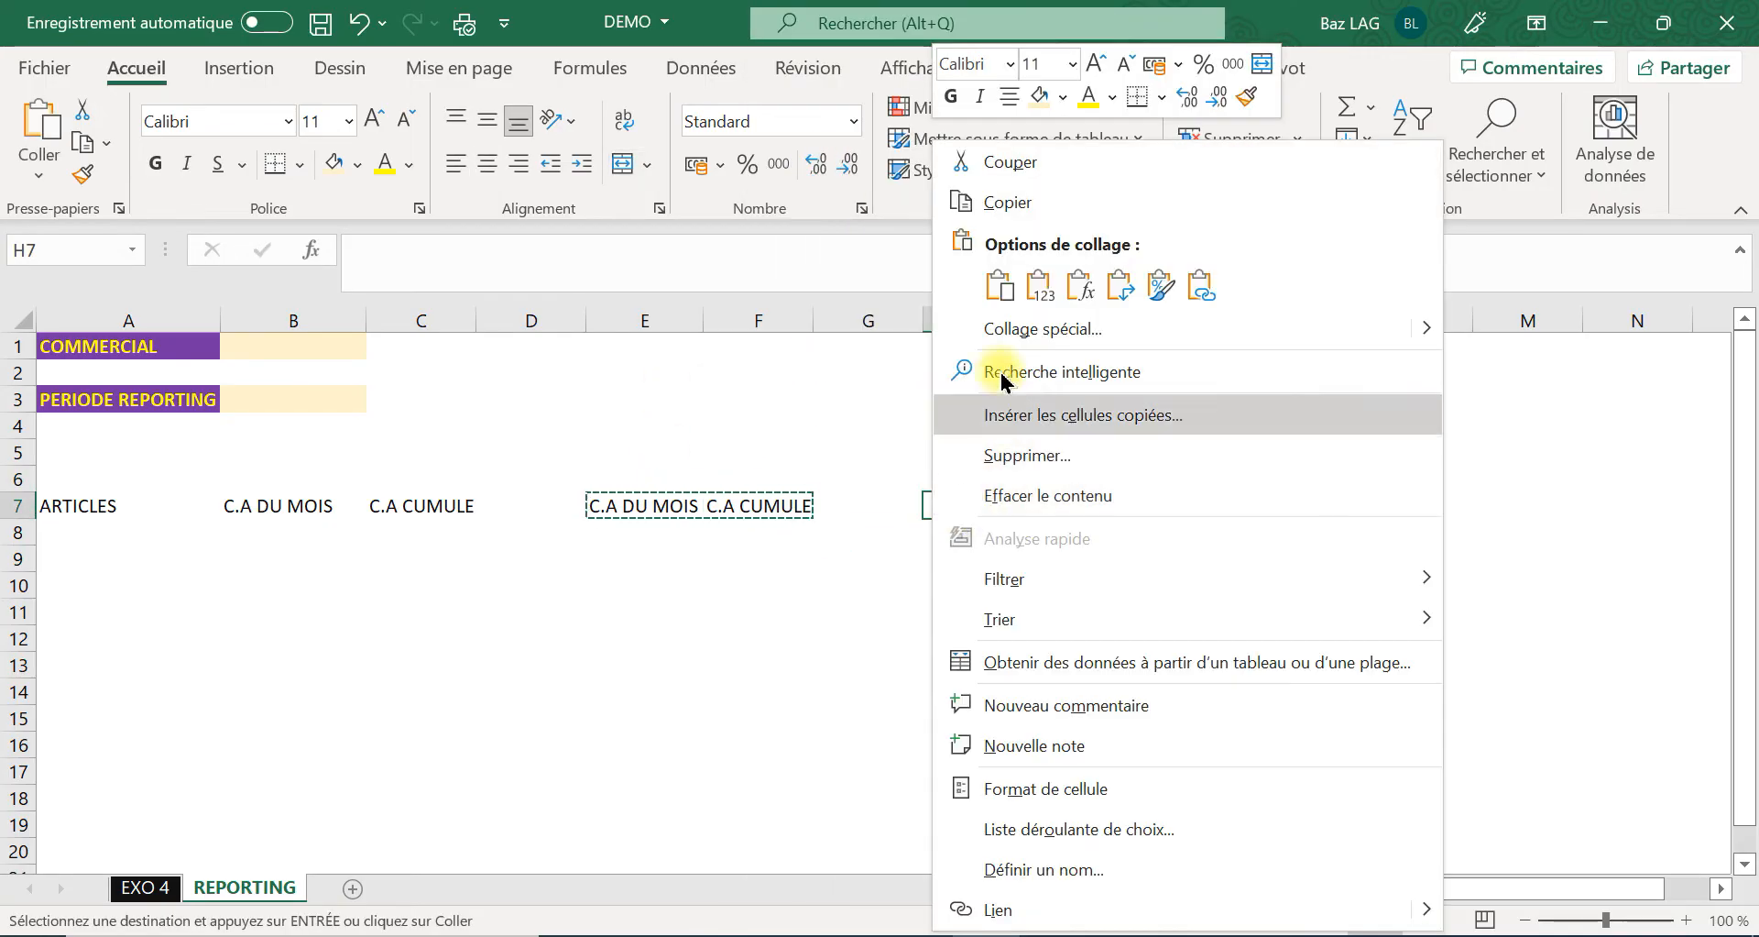
left_click(1030, 281)
left_click(1037, 586)
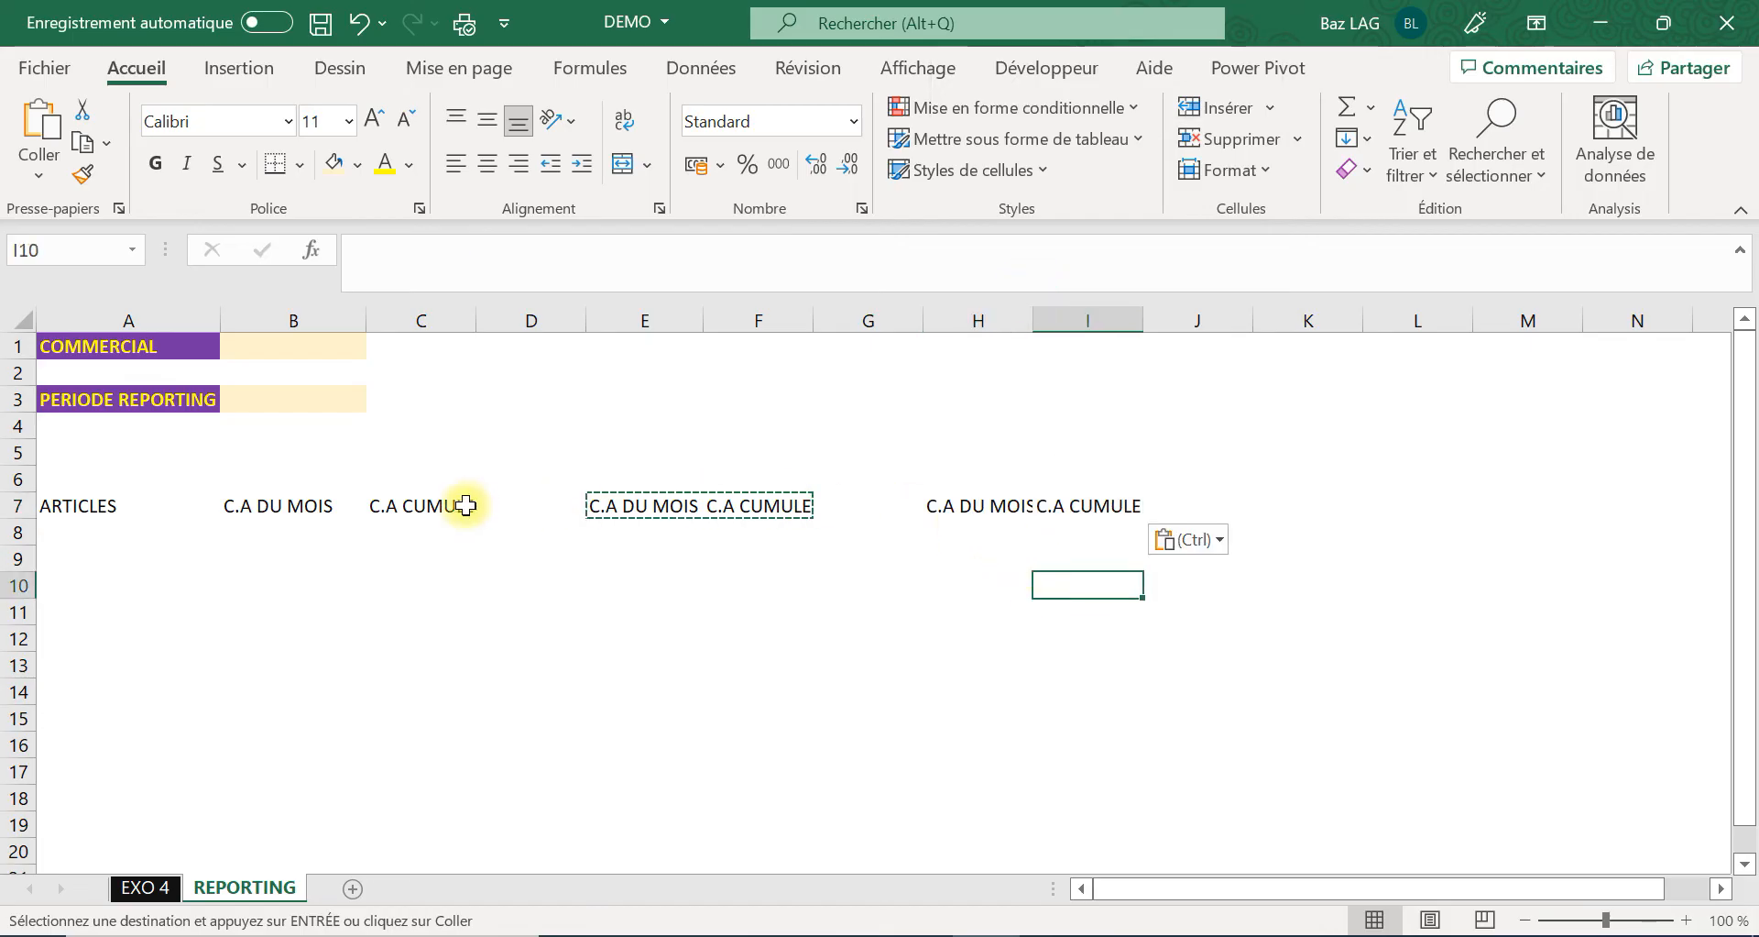
Merge and centre B6:B7 and C6:C7 as separate cells, with middle vertical alignment and wrapped text.
left_click(250, 496)
left_click_drag(250, 496, 267, 481)
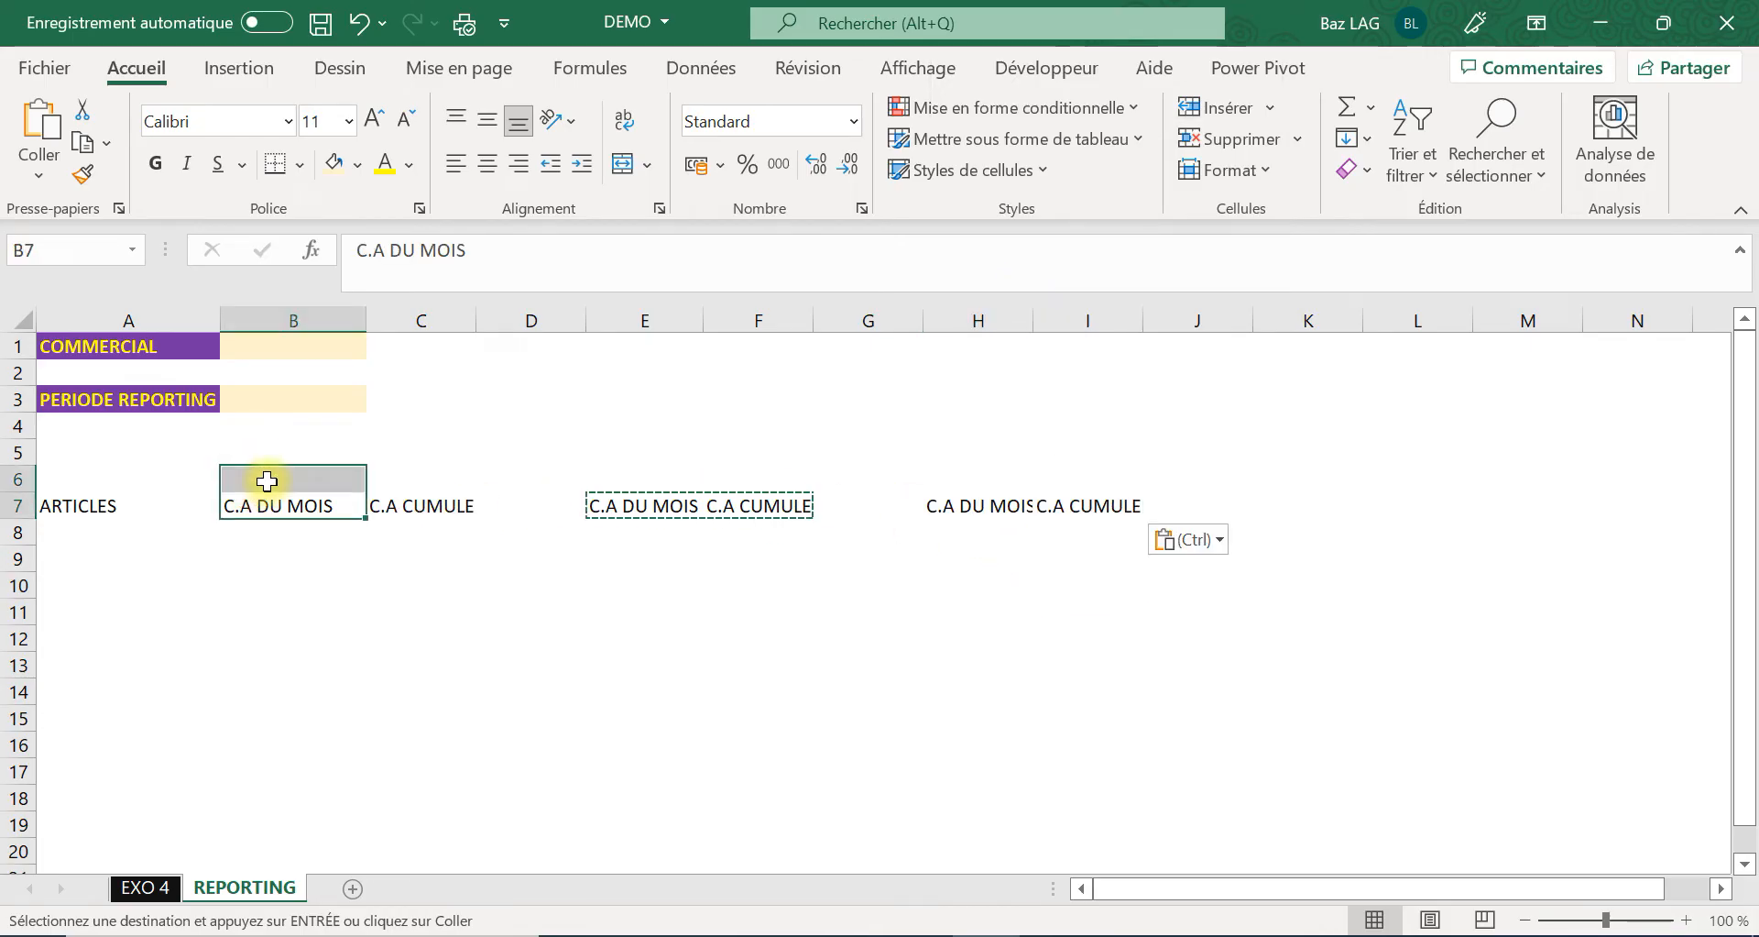
left_click_drag(415, 507, 423, 481)
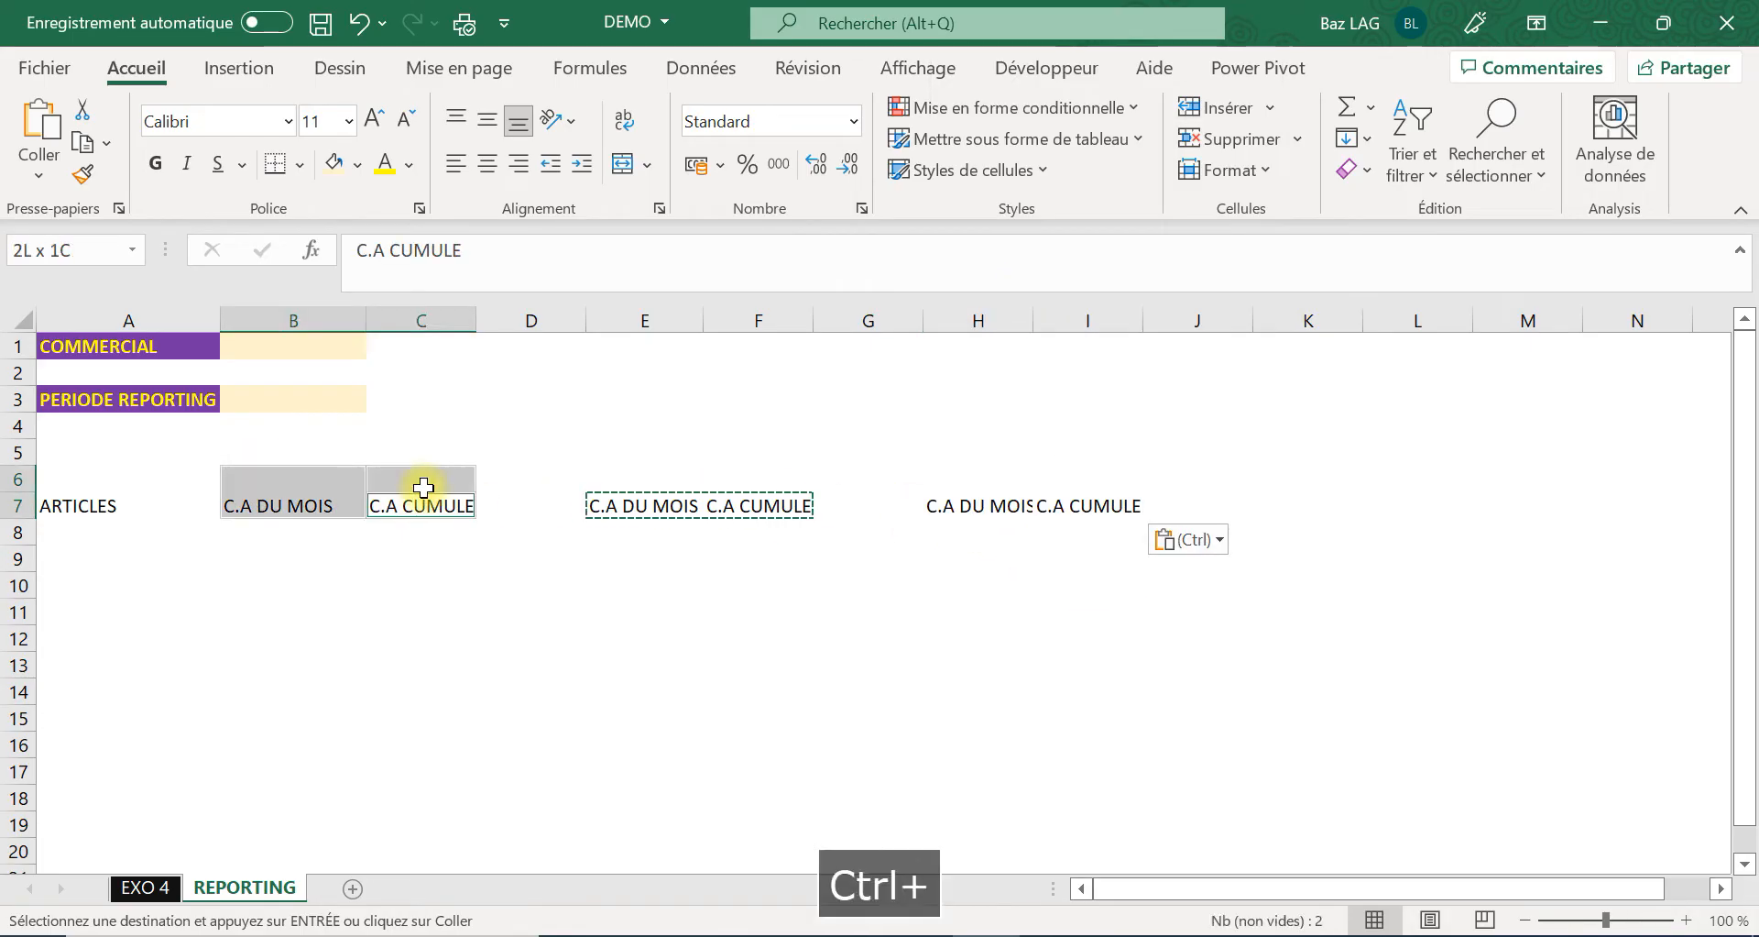
left_click(621, 165)
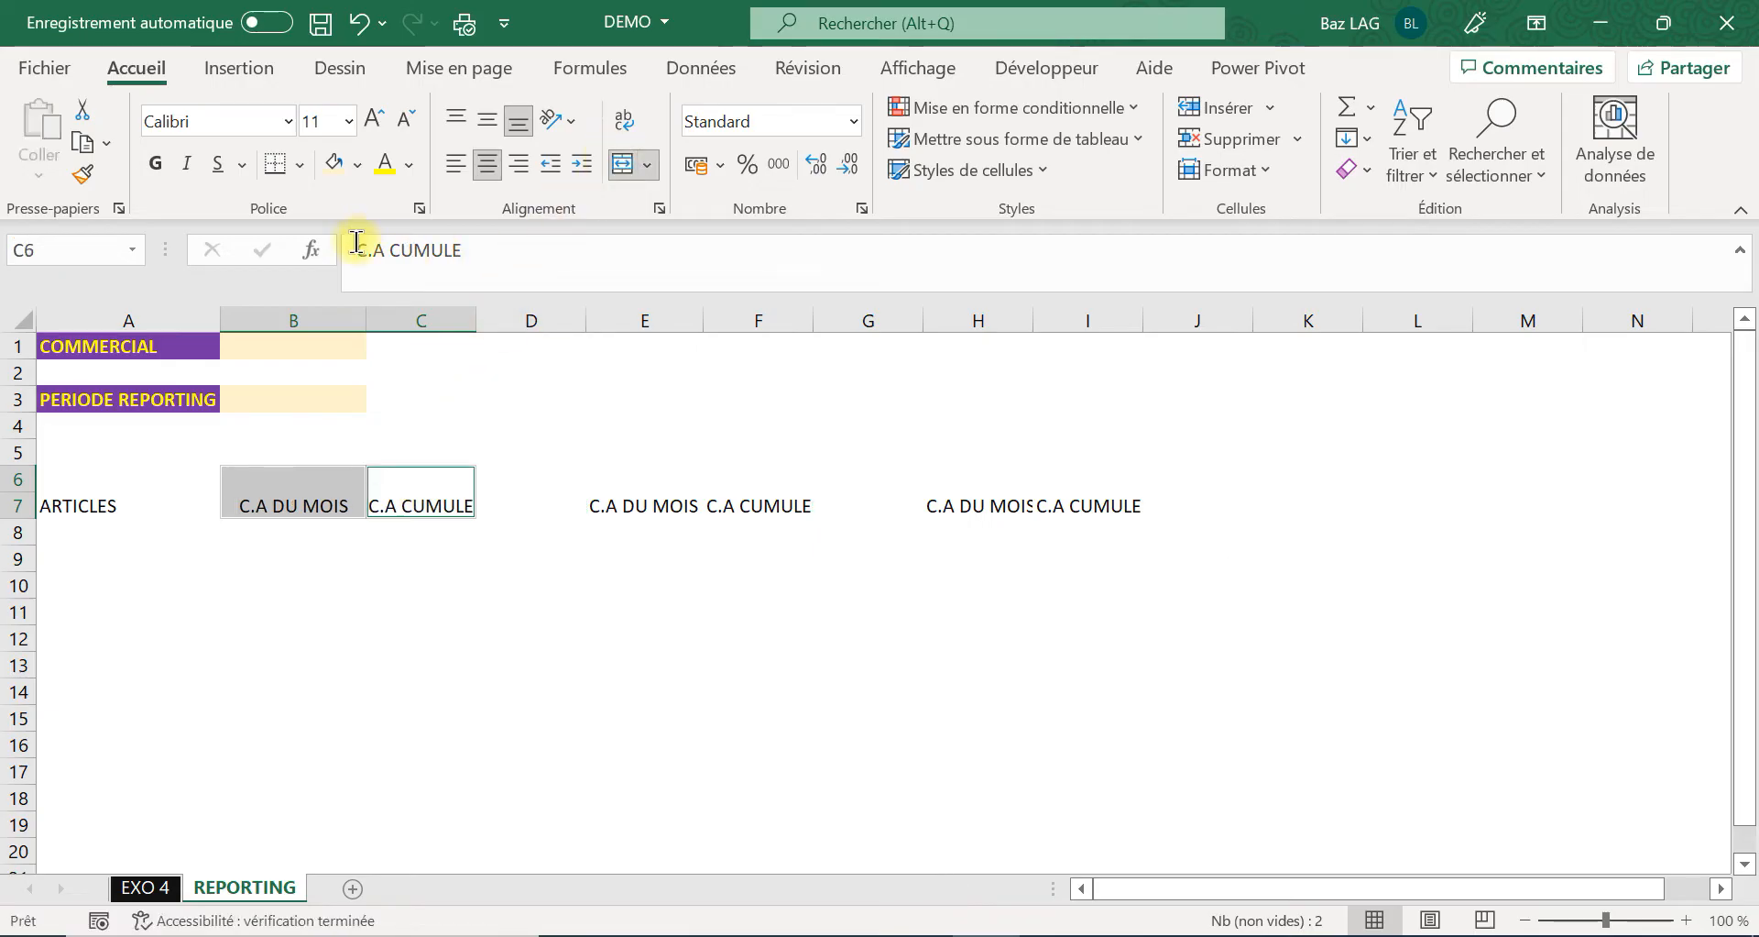
left_click(479, 122)
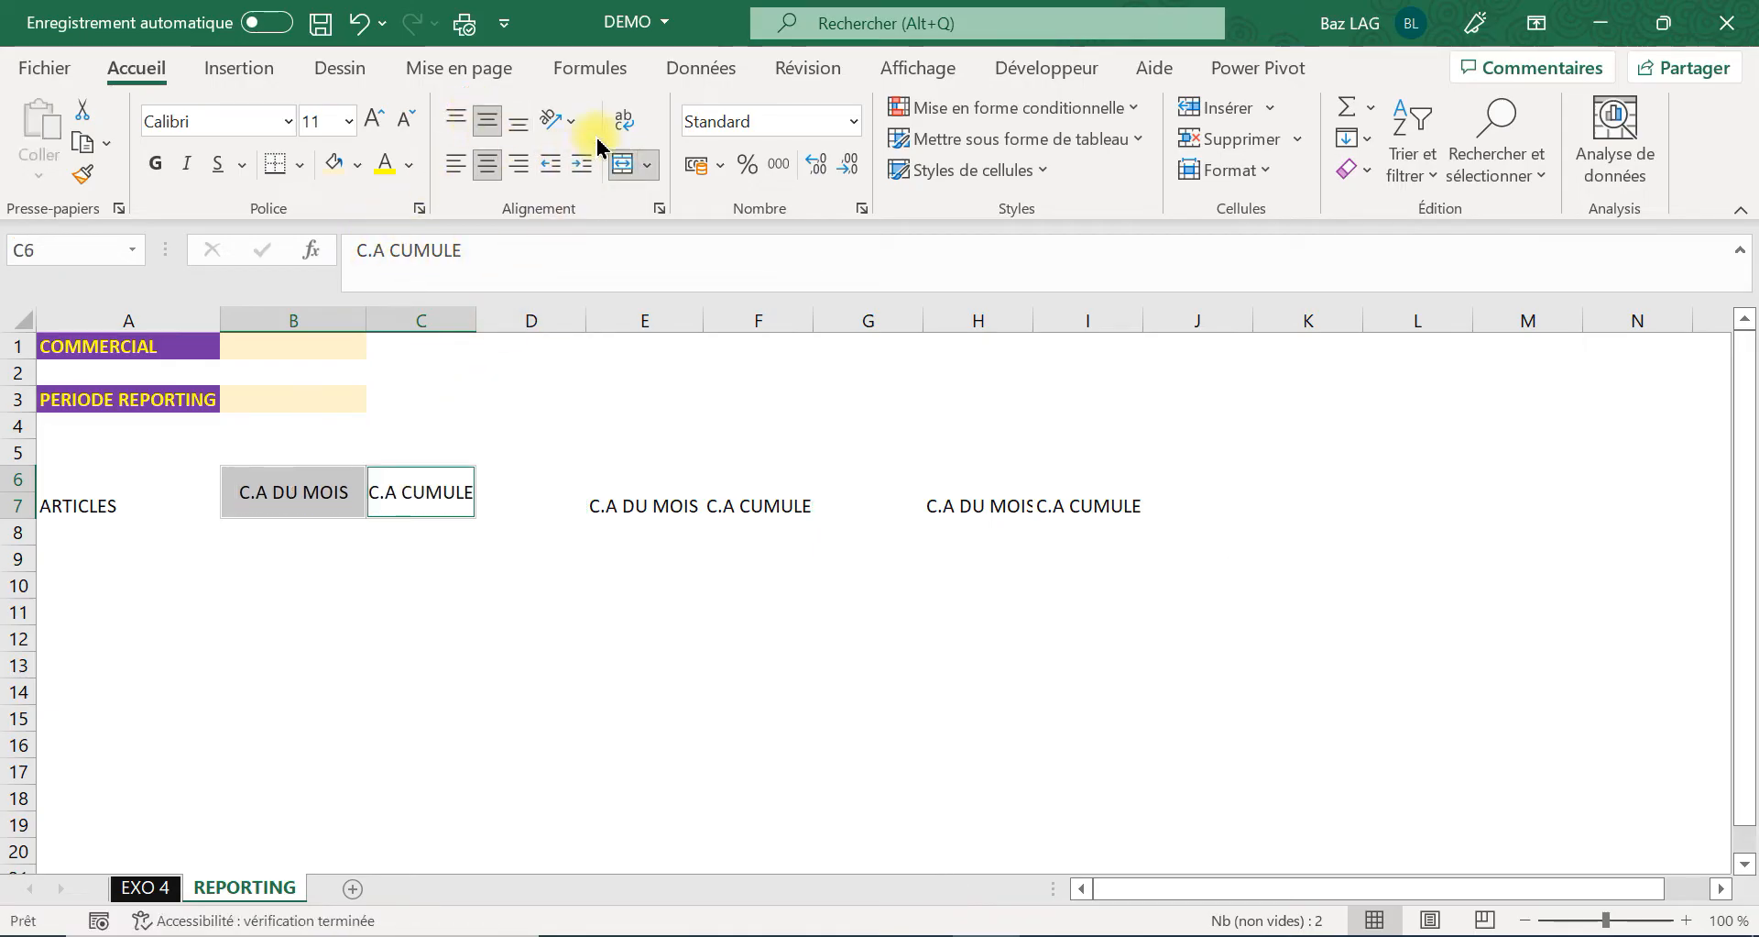
left_click(626, 123)
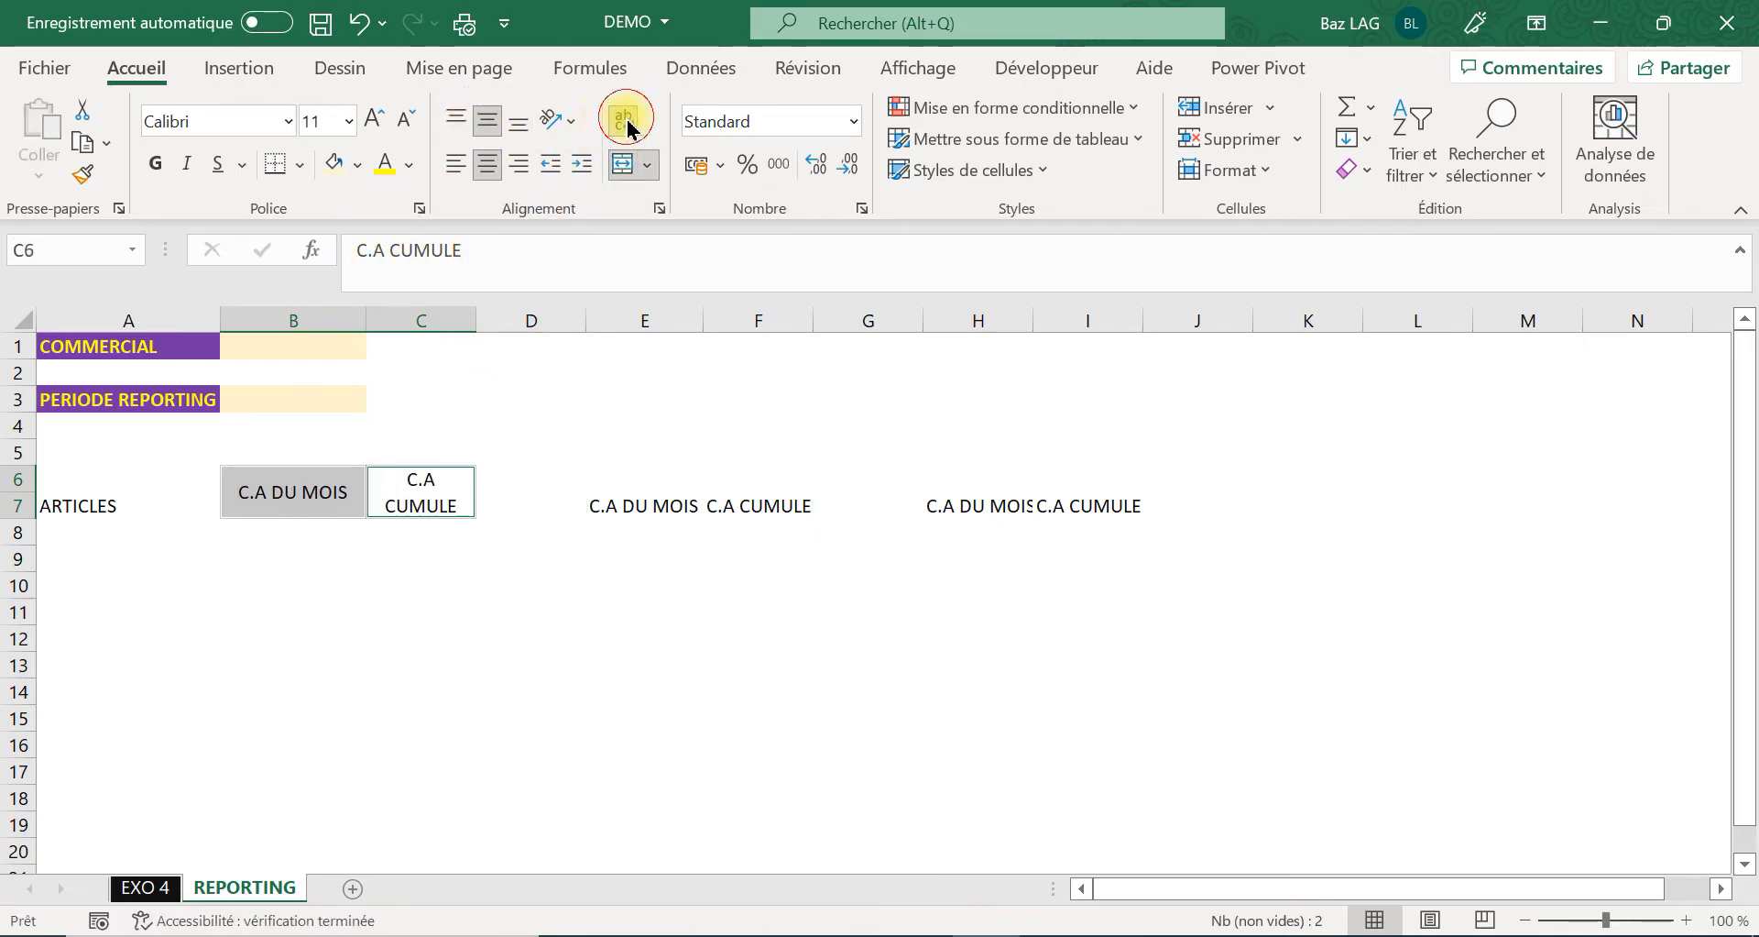
Merge and centre E6:E7 and F6:F7 as separate cells, with middle vertical alignment and wrapped text.
left_click(646, 487)
left_click_drag(645, 487, 641, 475)
left_click_drag(754, 503, 797, 481)
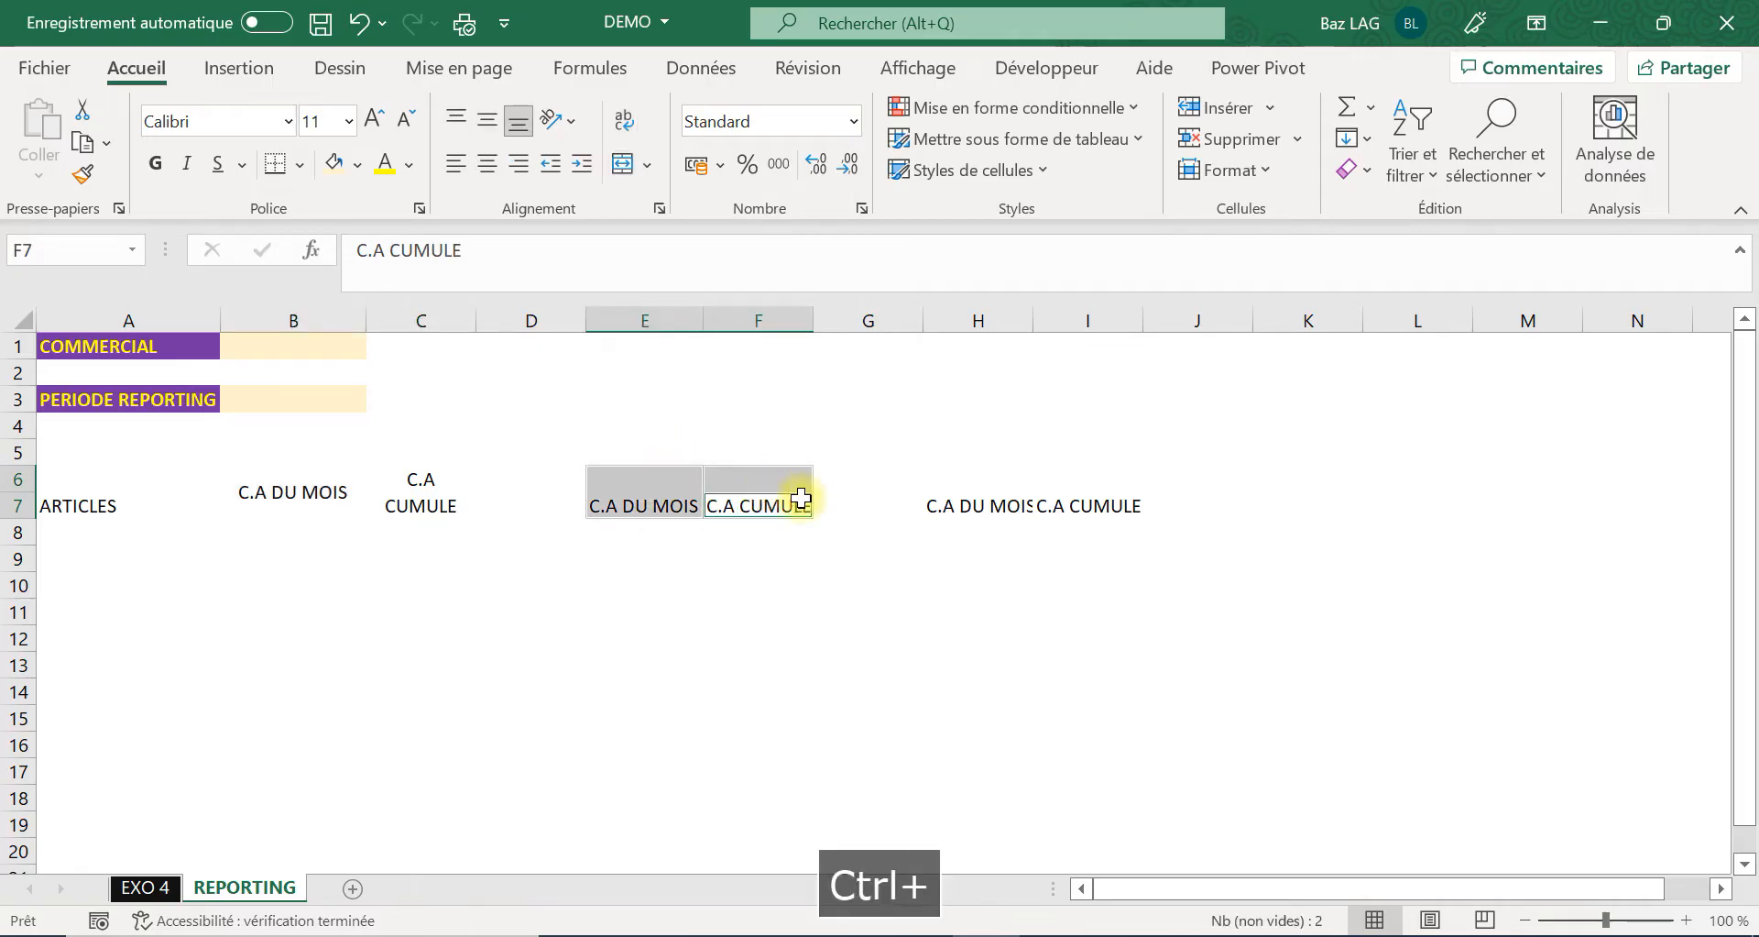
left_click(614, 169)
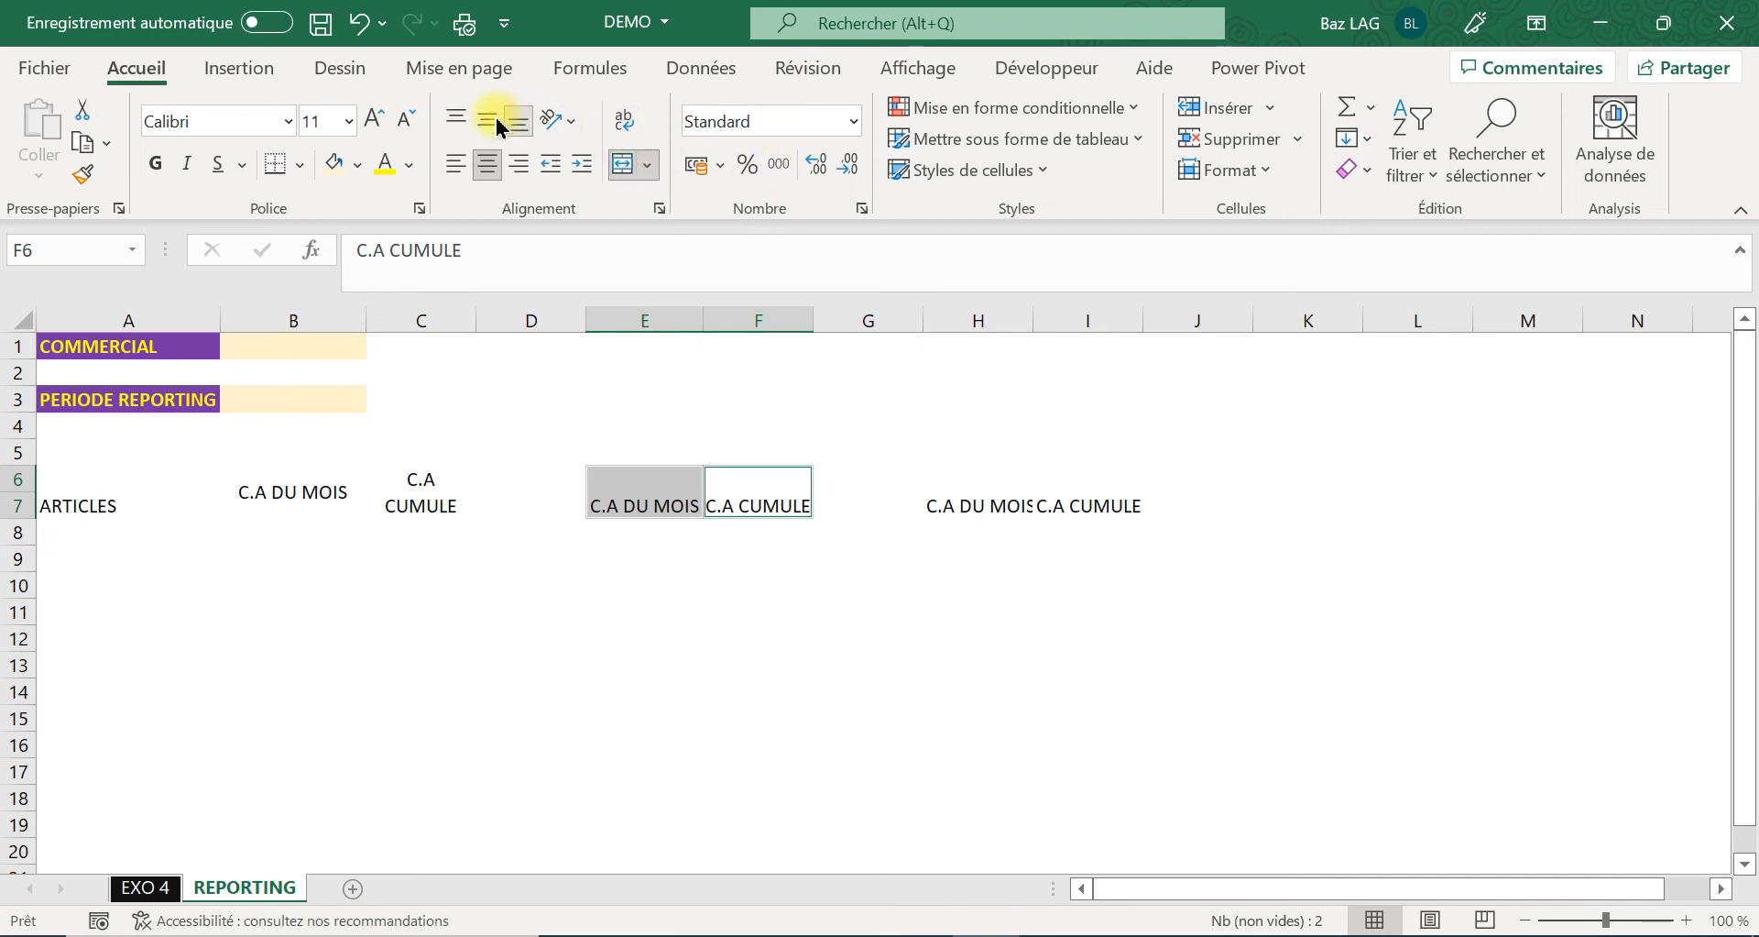
left_click(484, 120)
left_click(624, 120)
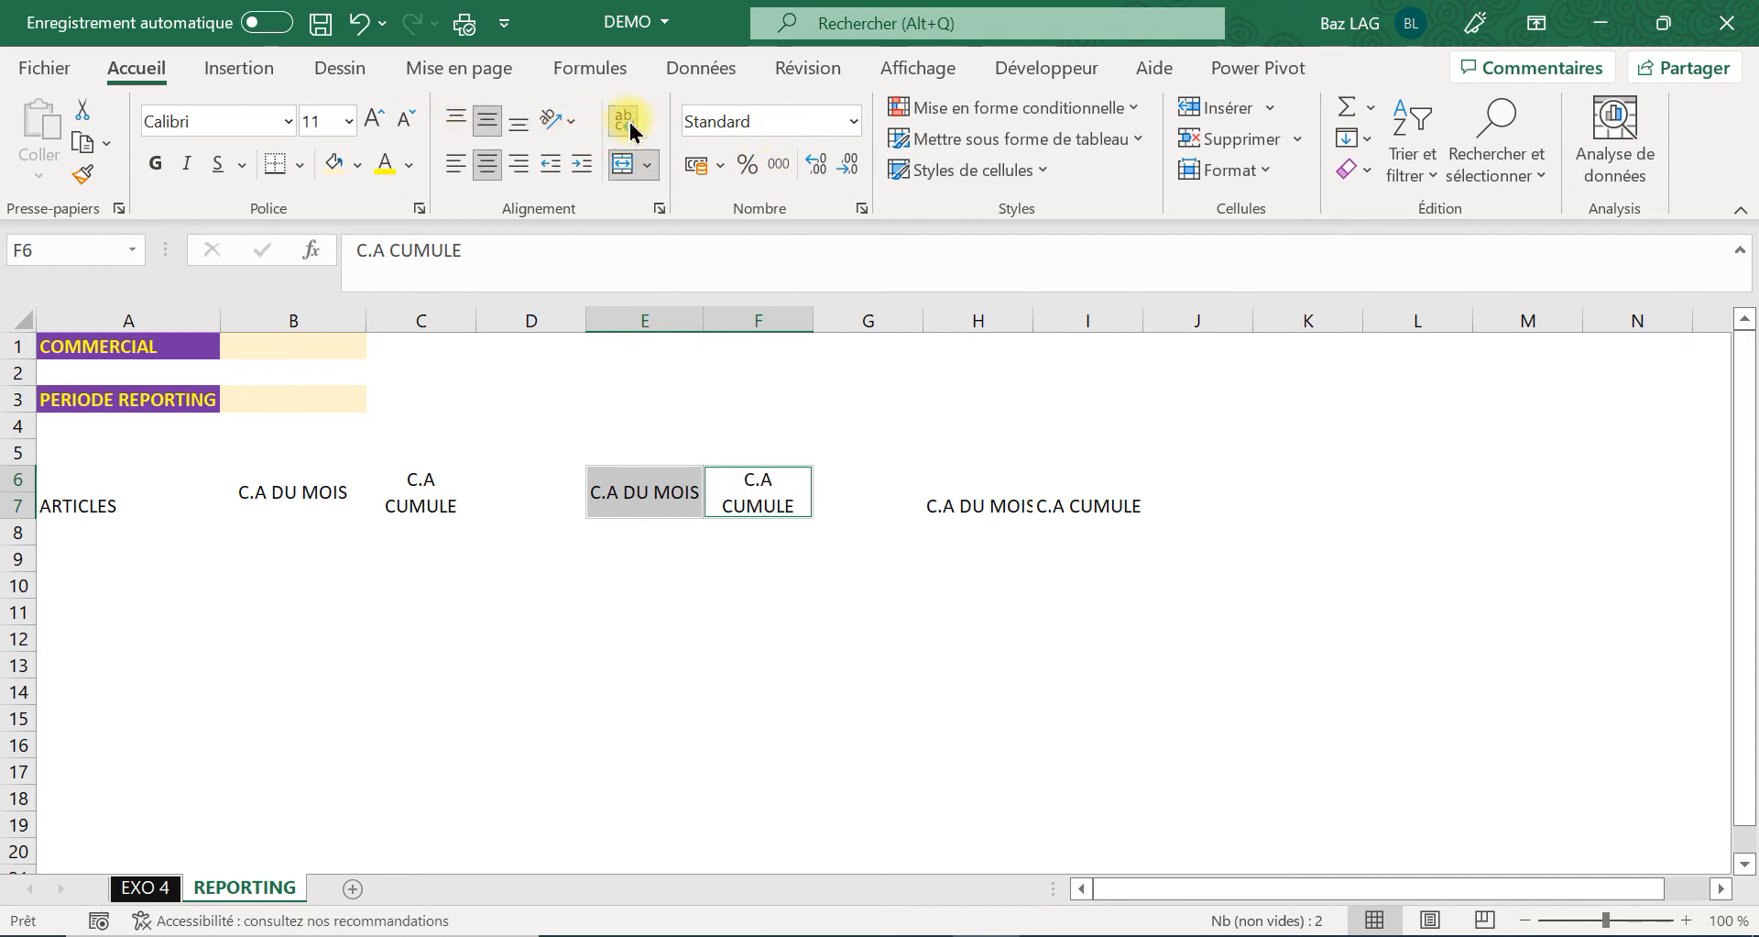
Enter the group heading VARIATIONS in the merged cell H6:I6.
left_click(974, 499)
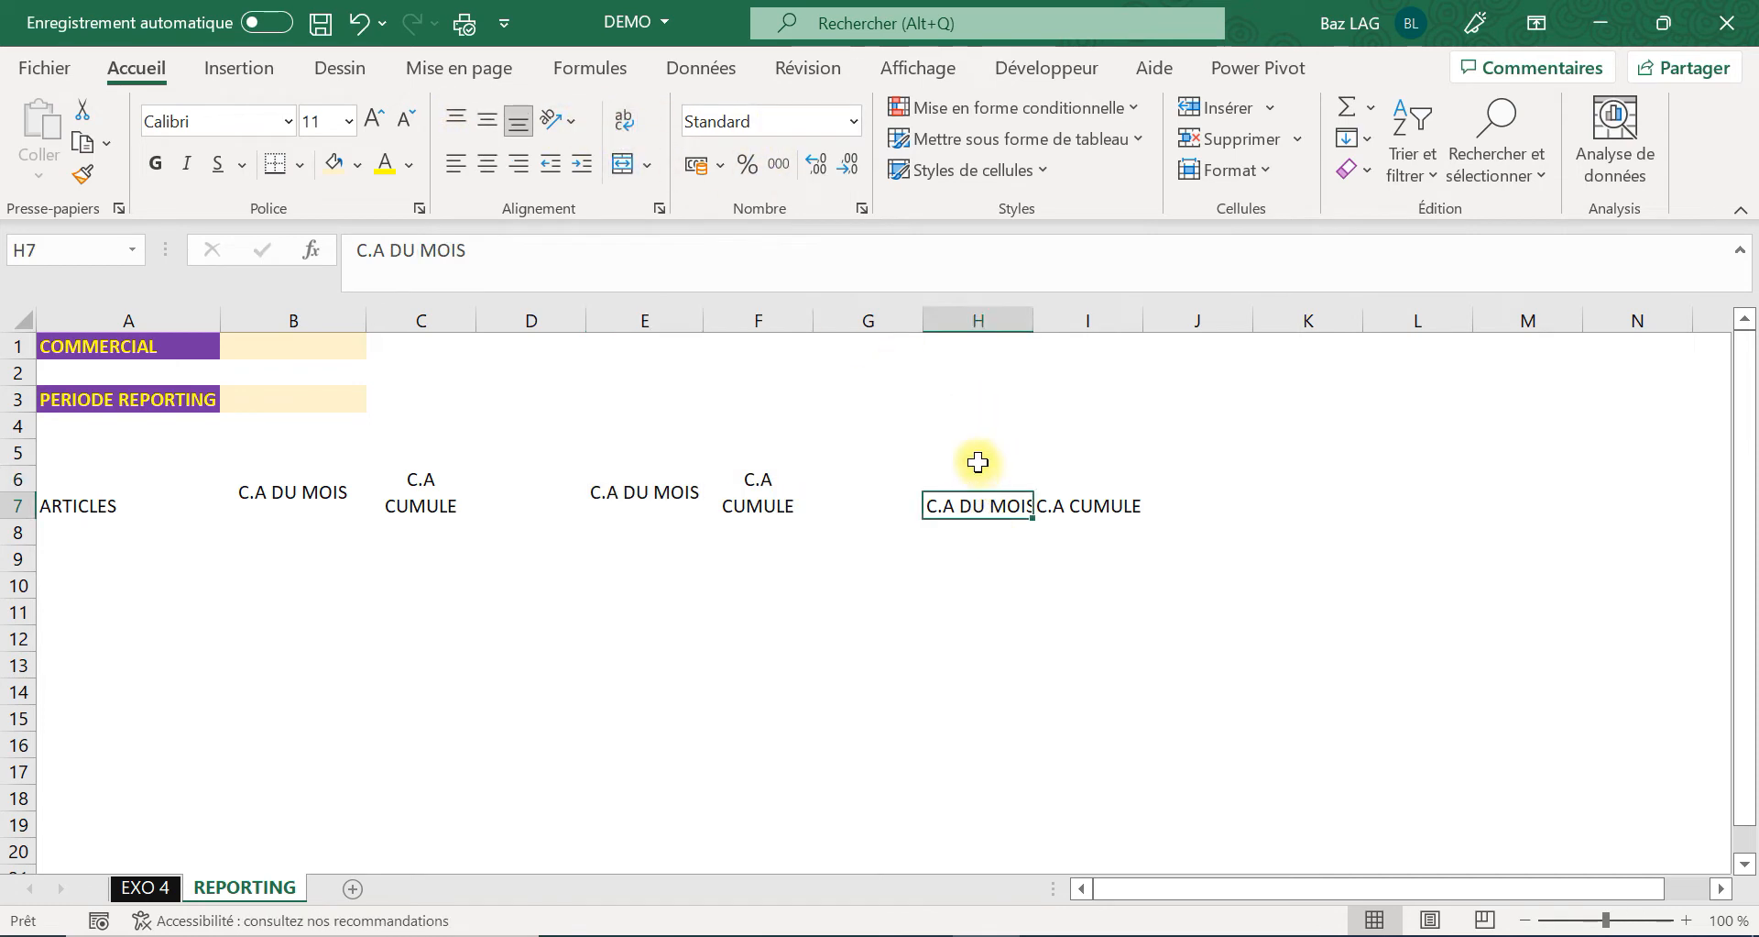
left_click(960, 475)
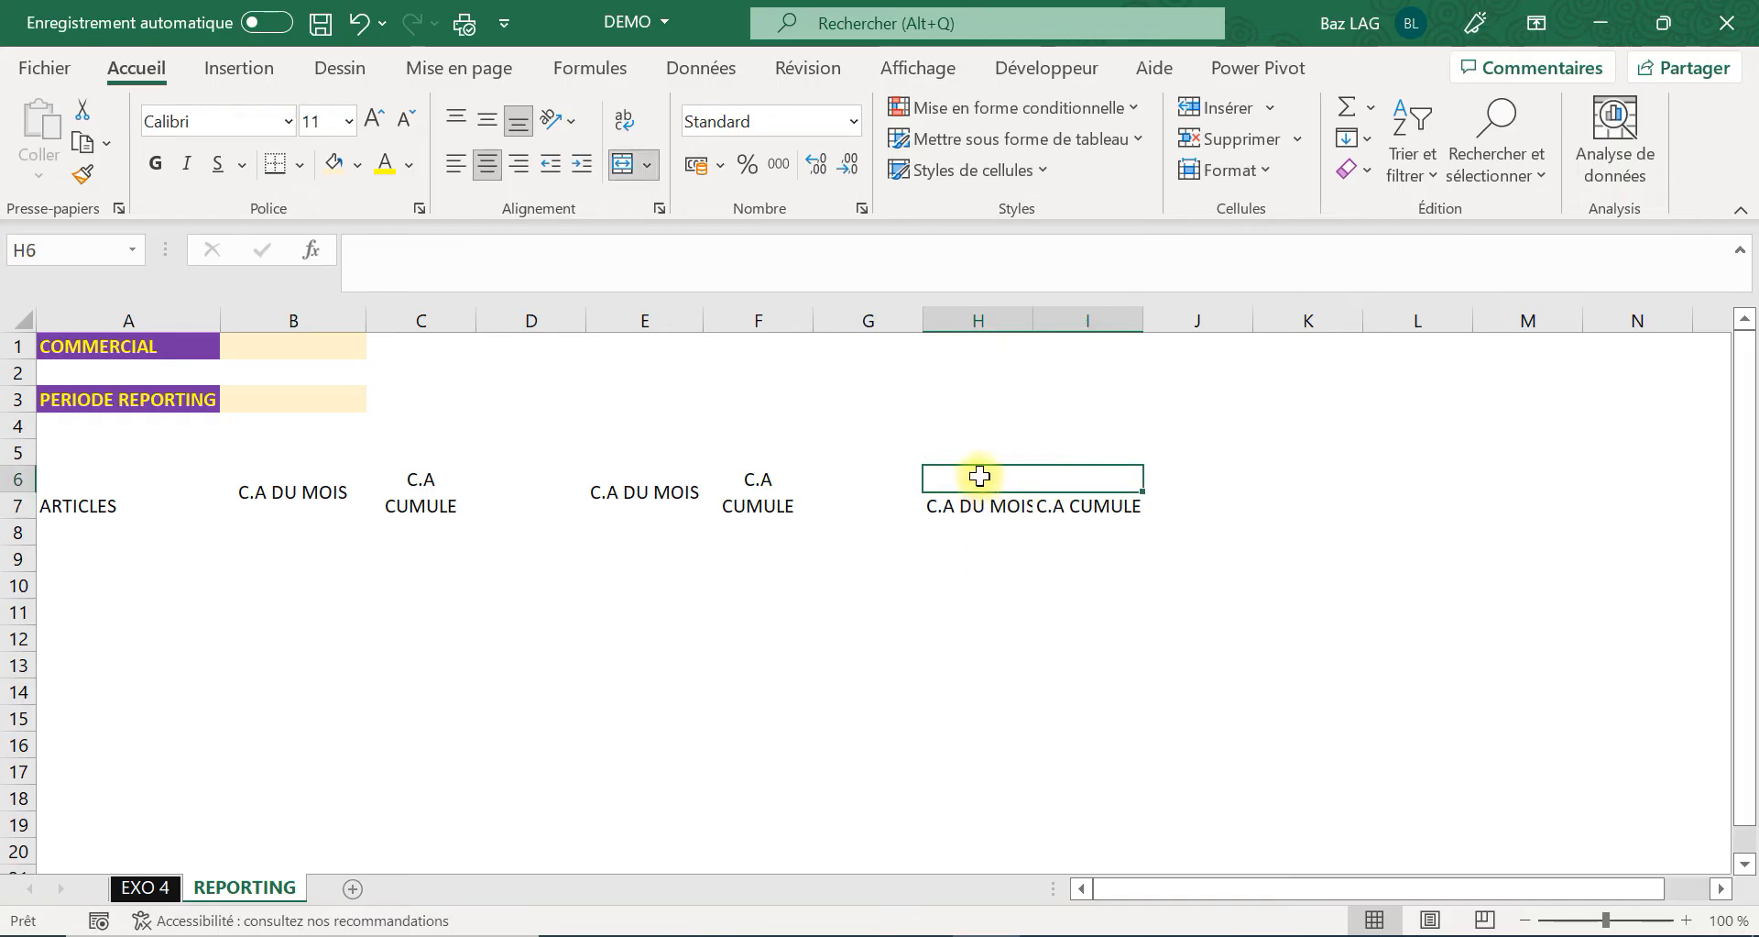
type("VAR")
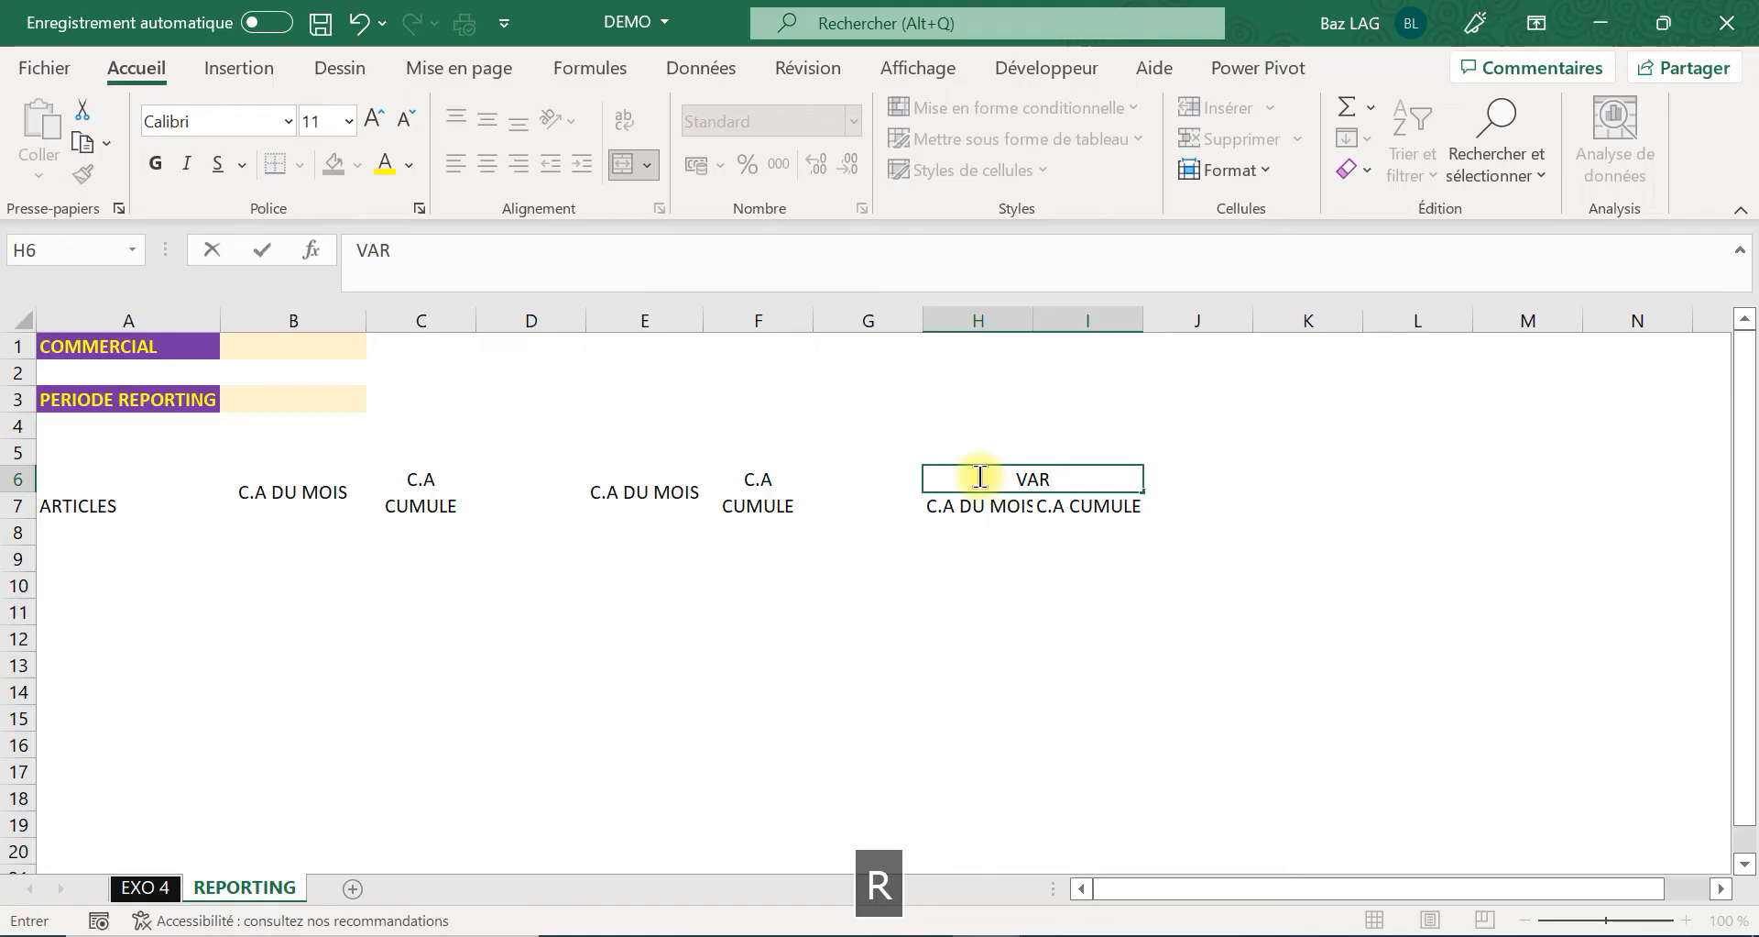
type("IATIONS")
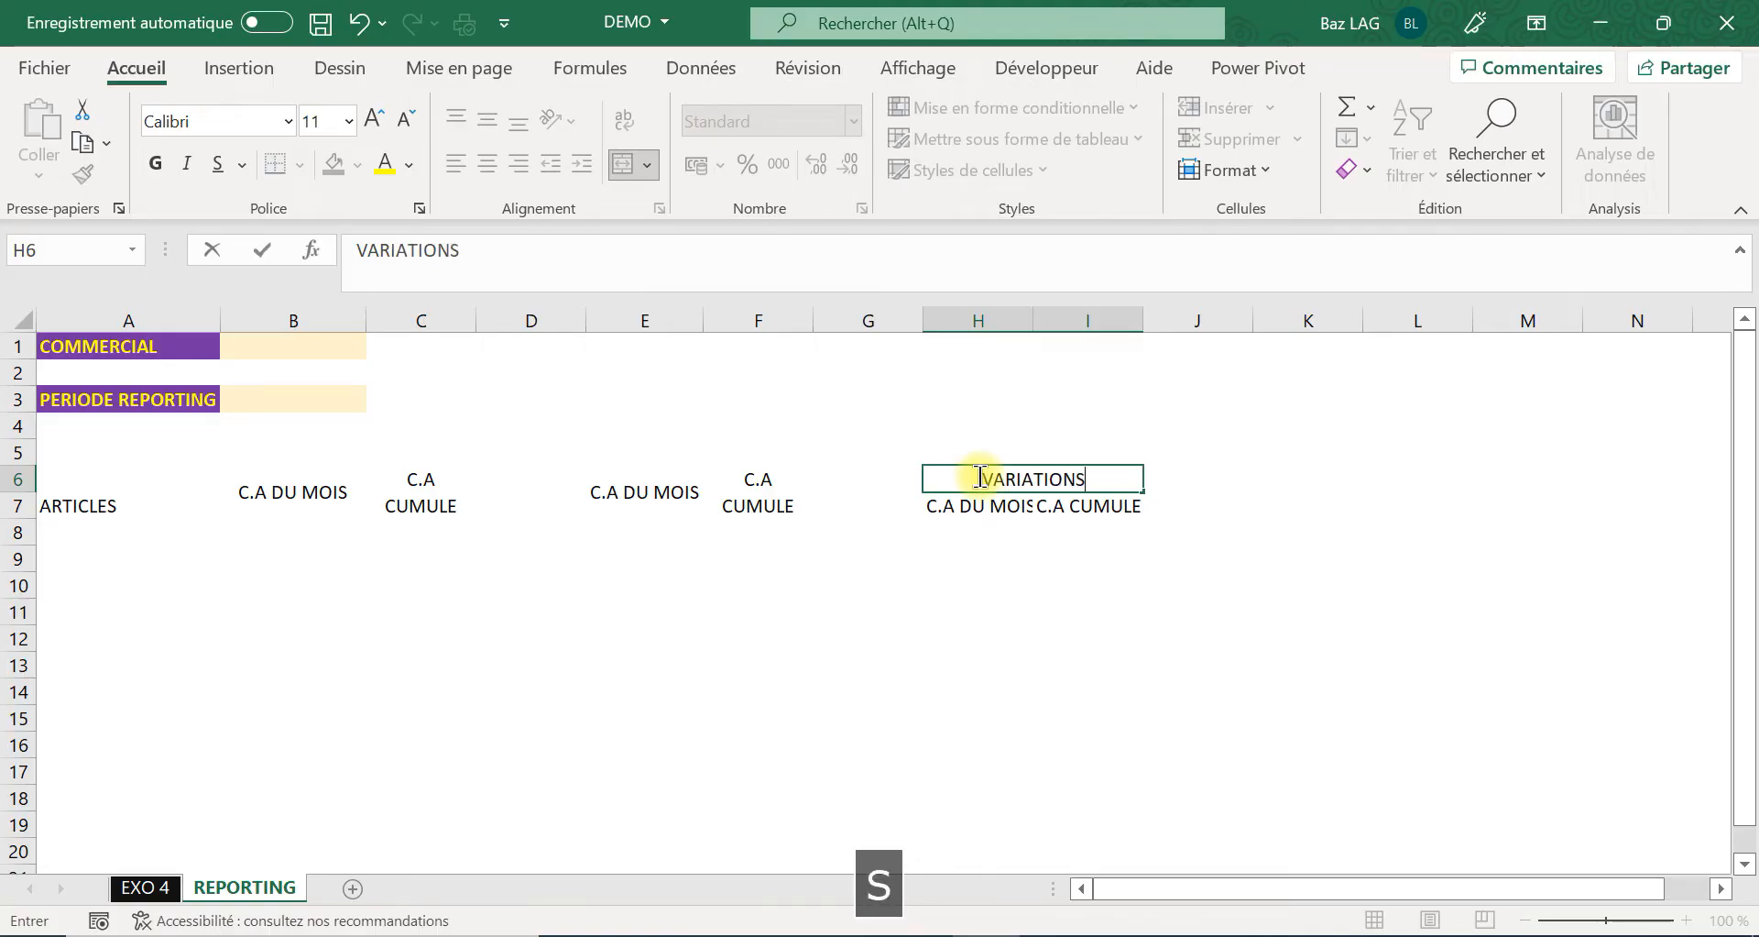
Merge A6:A7 for the ARTICLES heading, with middle vertical and left horizontal alignment.
key("Tab")
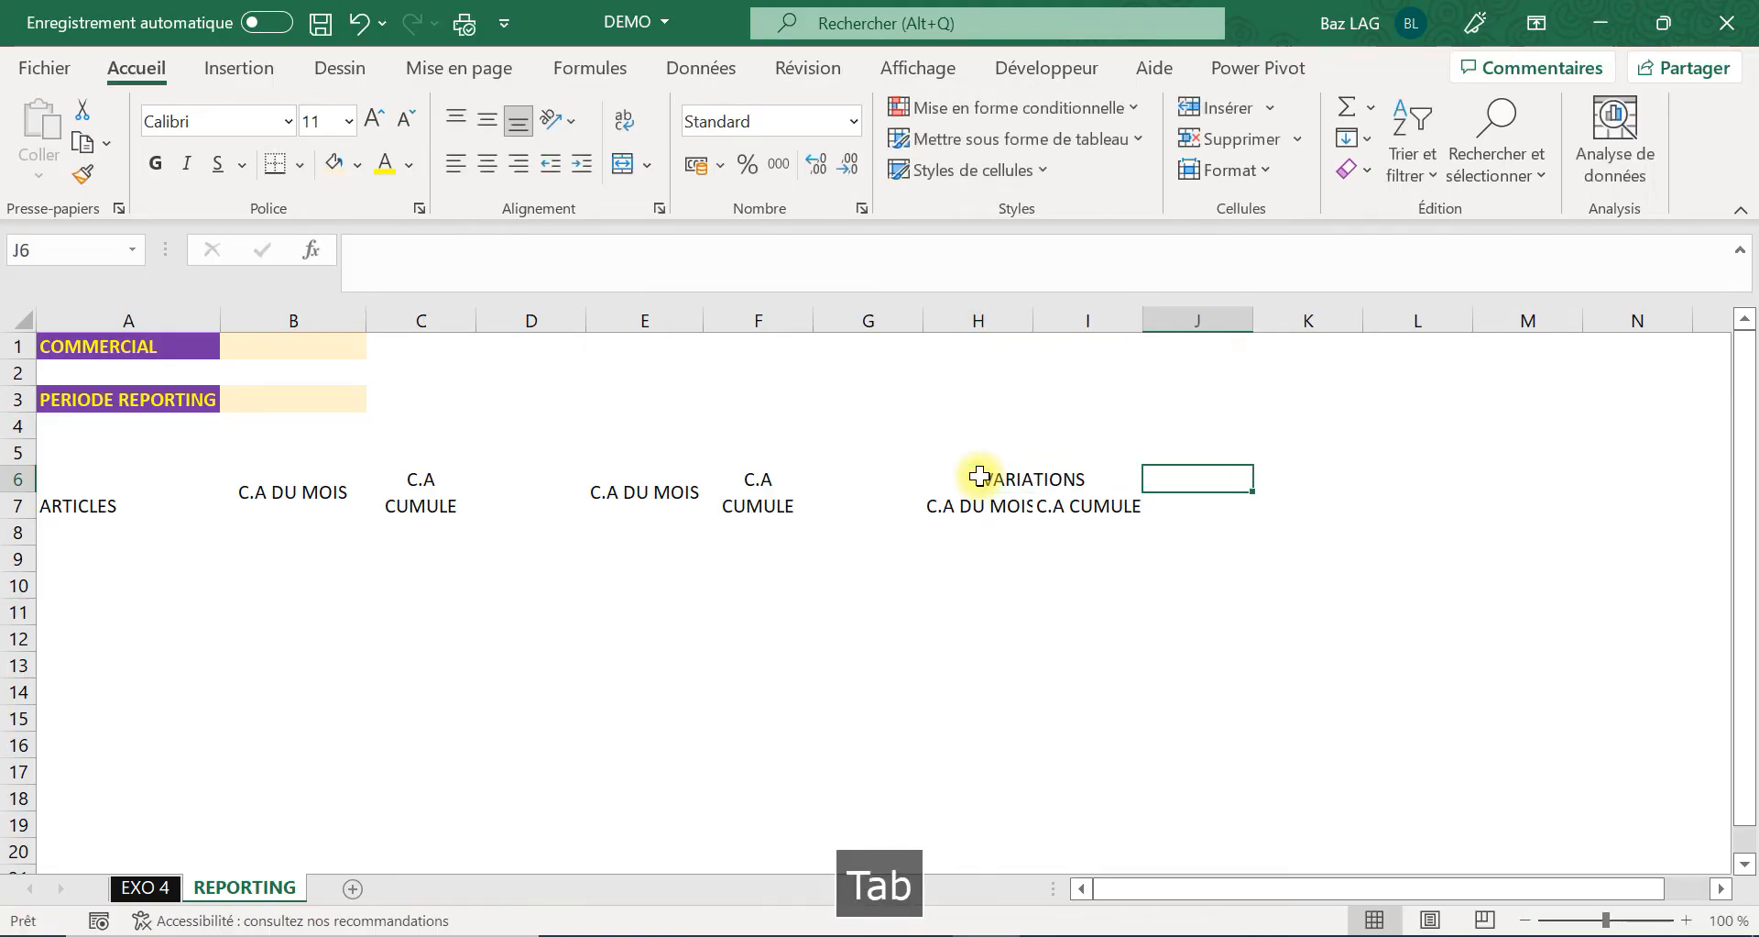
left_click(112, 502)
left_click_drag(117, 486, 110, 503)
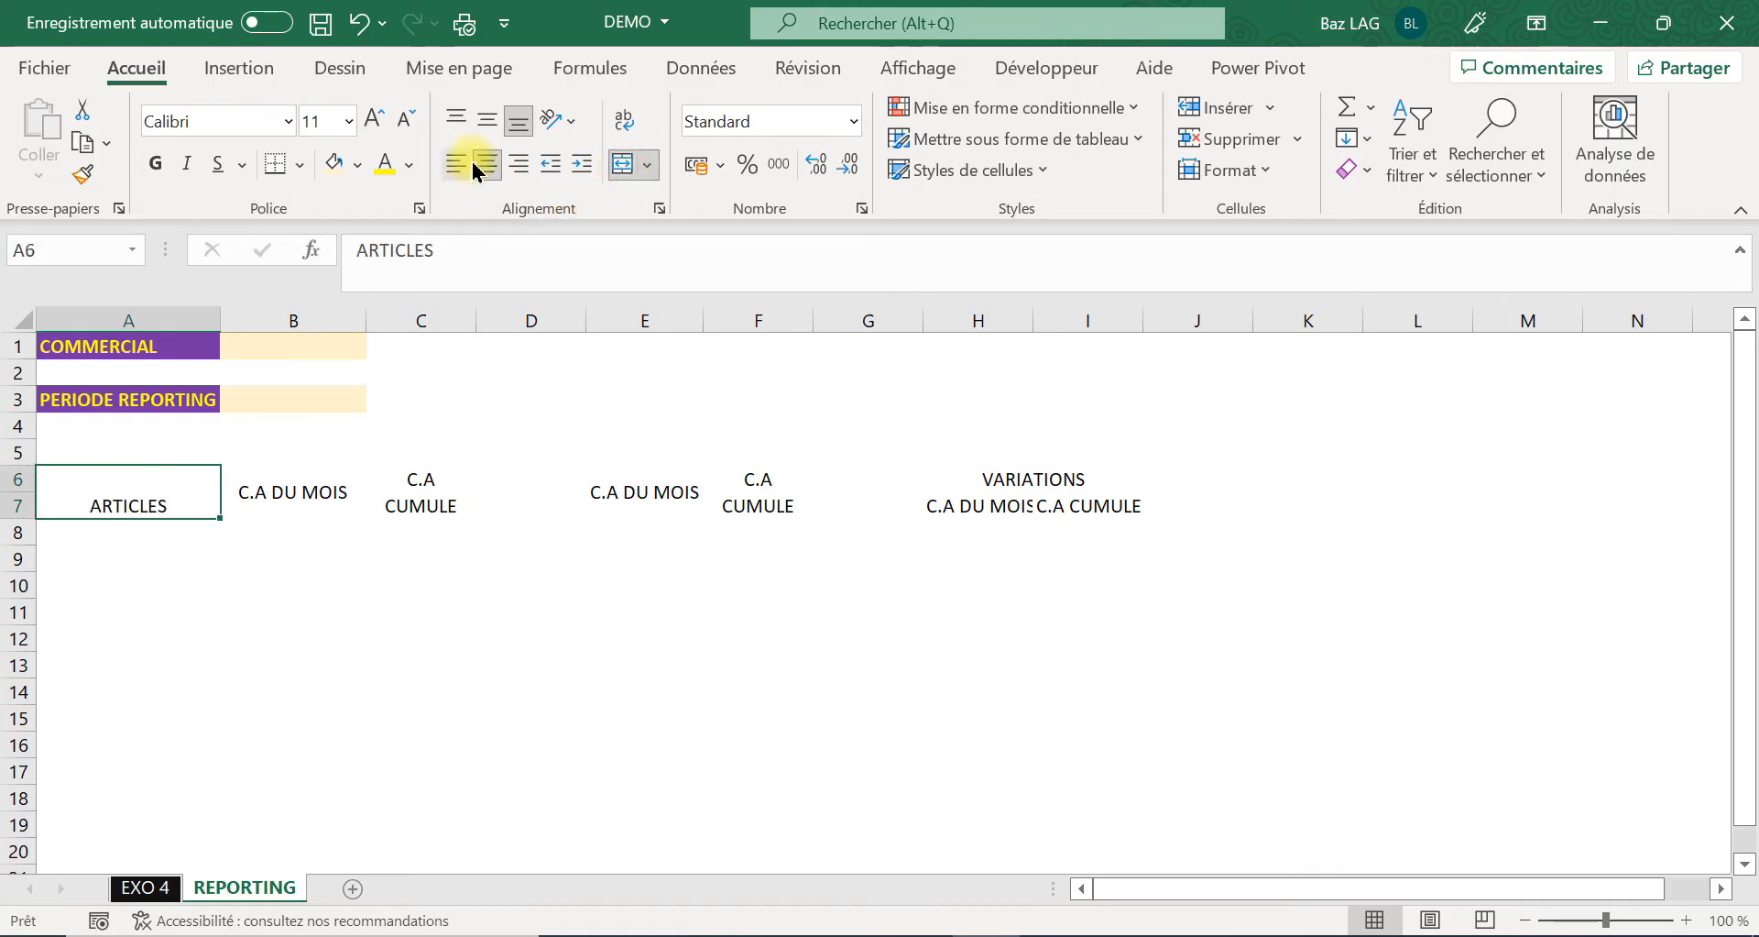
left_click(488, 124)
left_click(455, 164)
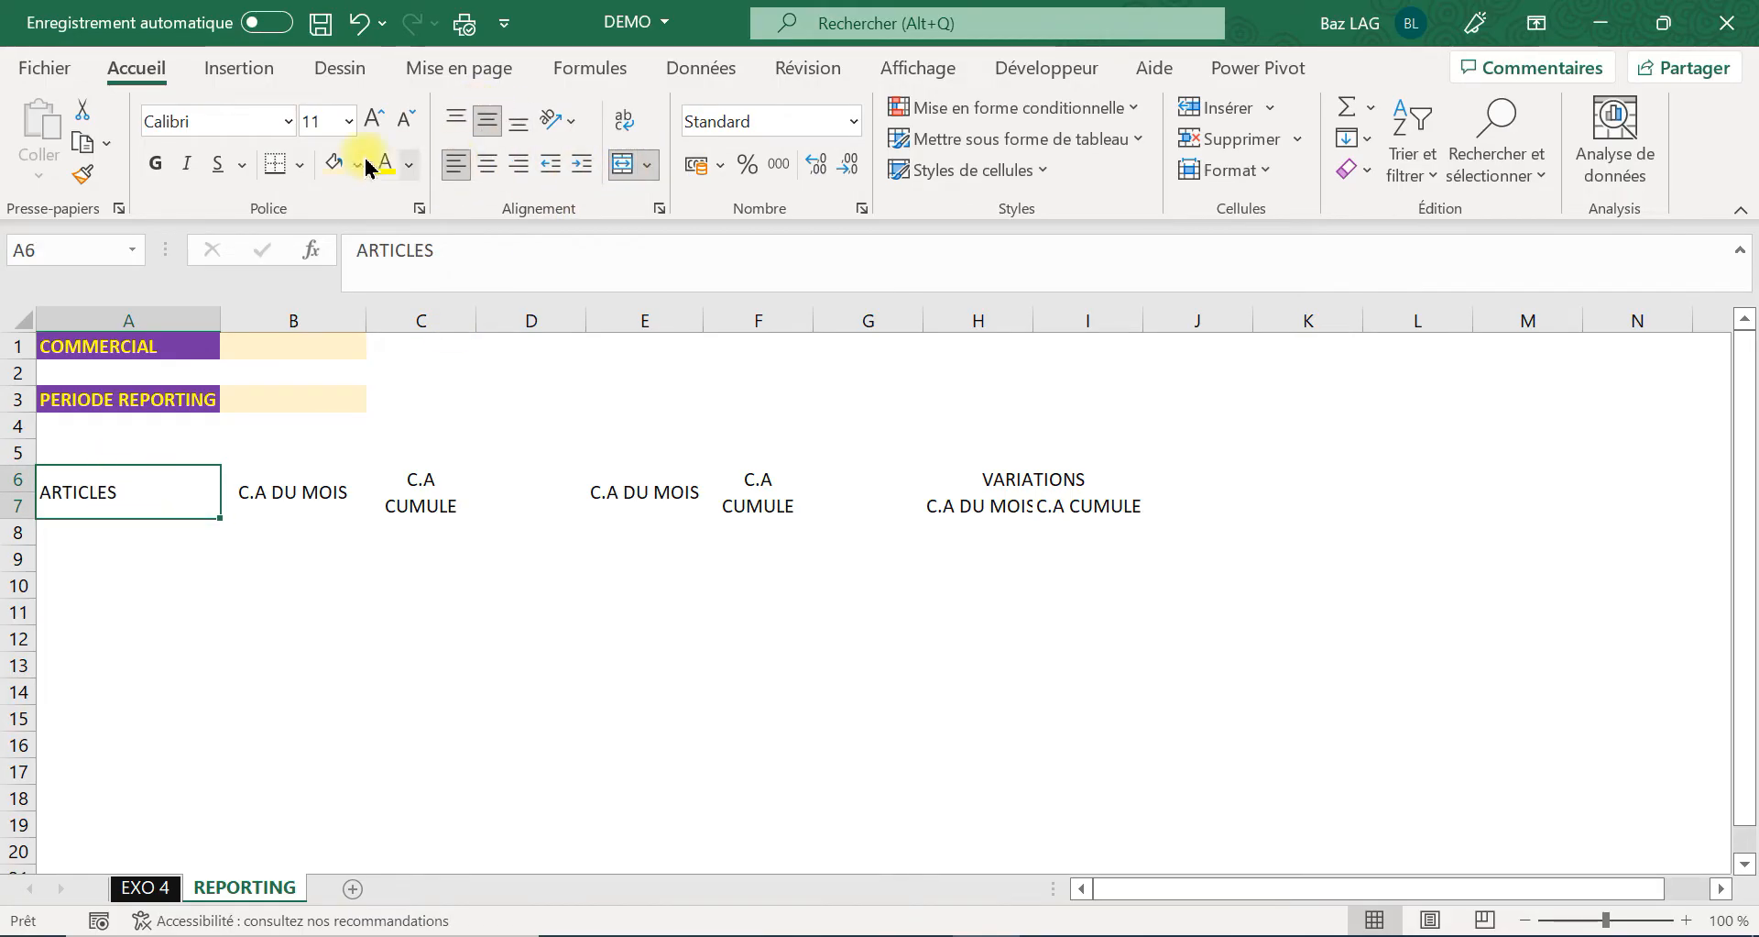
Apply thick outside borders to the headings in A6:C7 and E6:F7, each cell separately, and to the VARIATIONS block H6:I7.
left_click_drag(116, 486, 1139, 505)
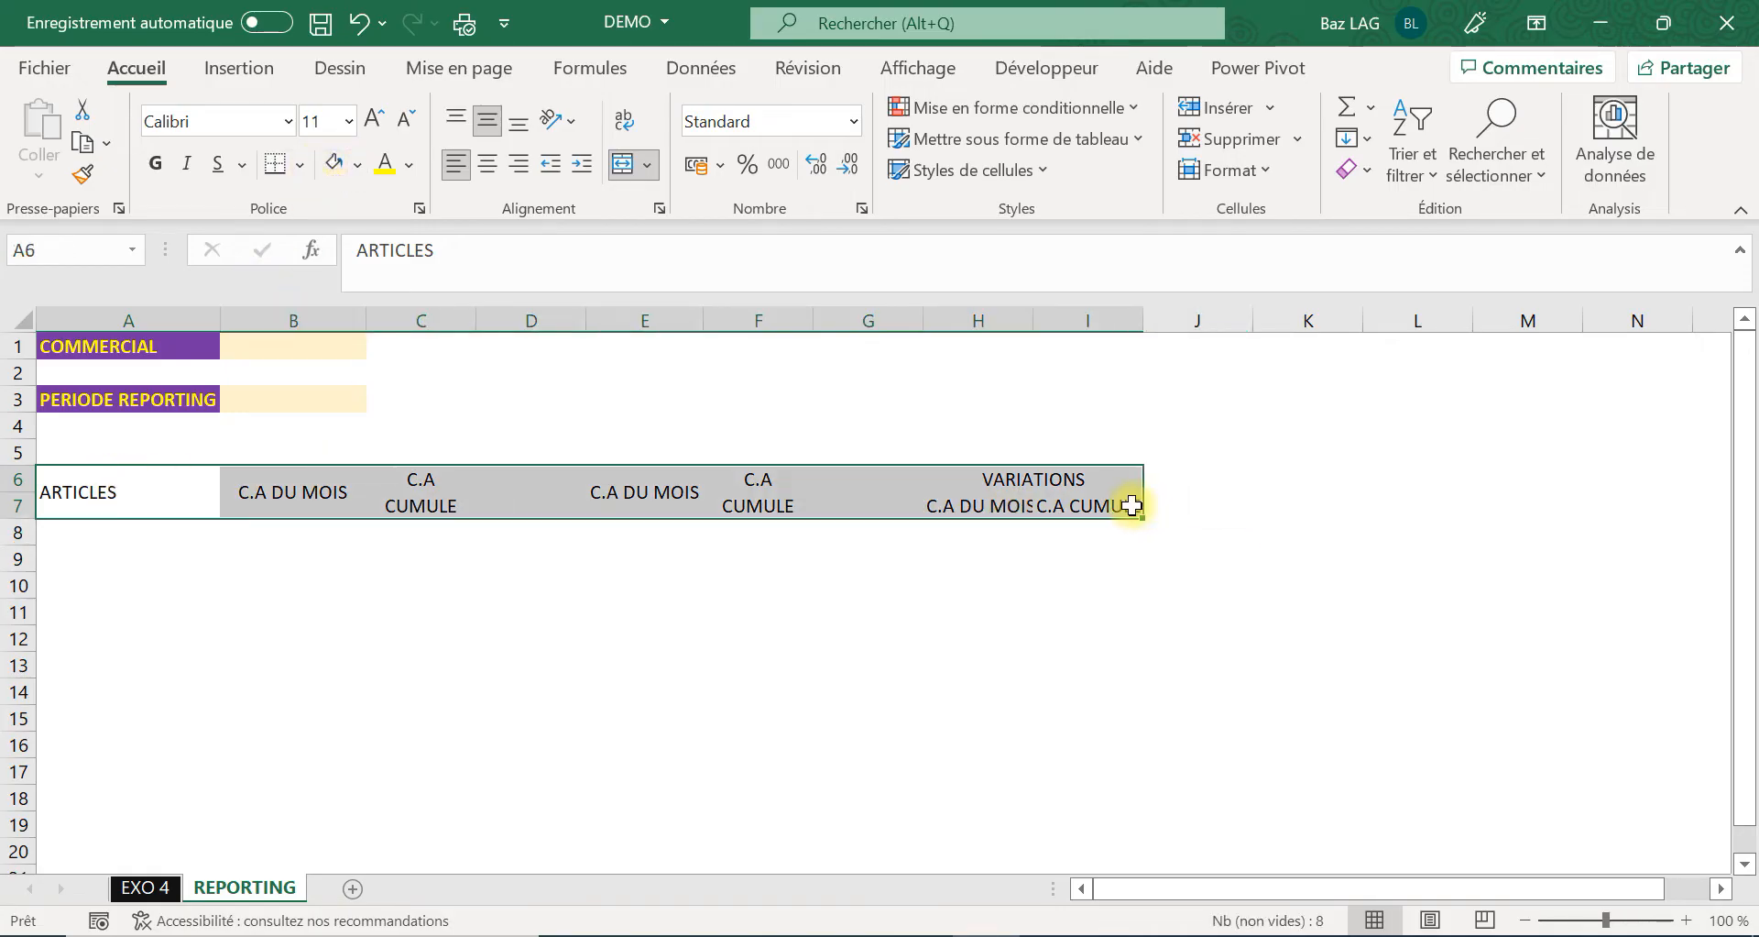
left_click(480, 668)
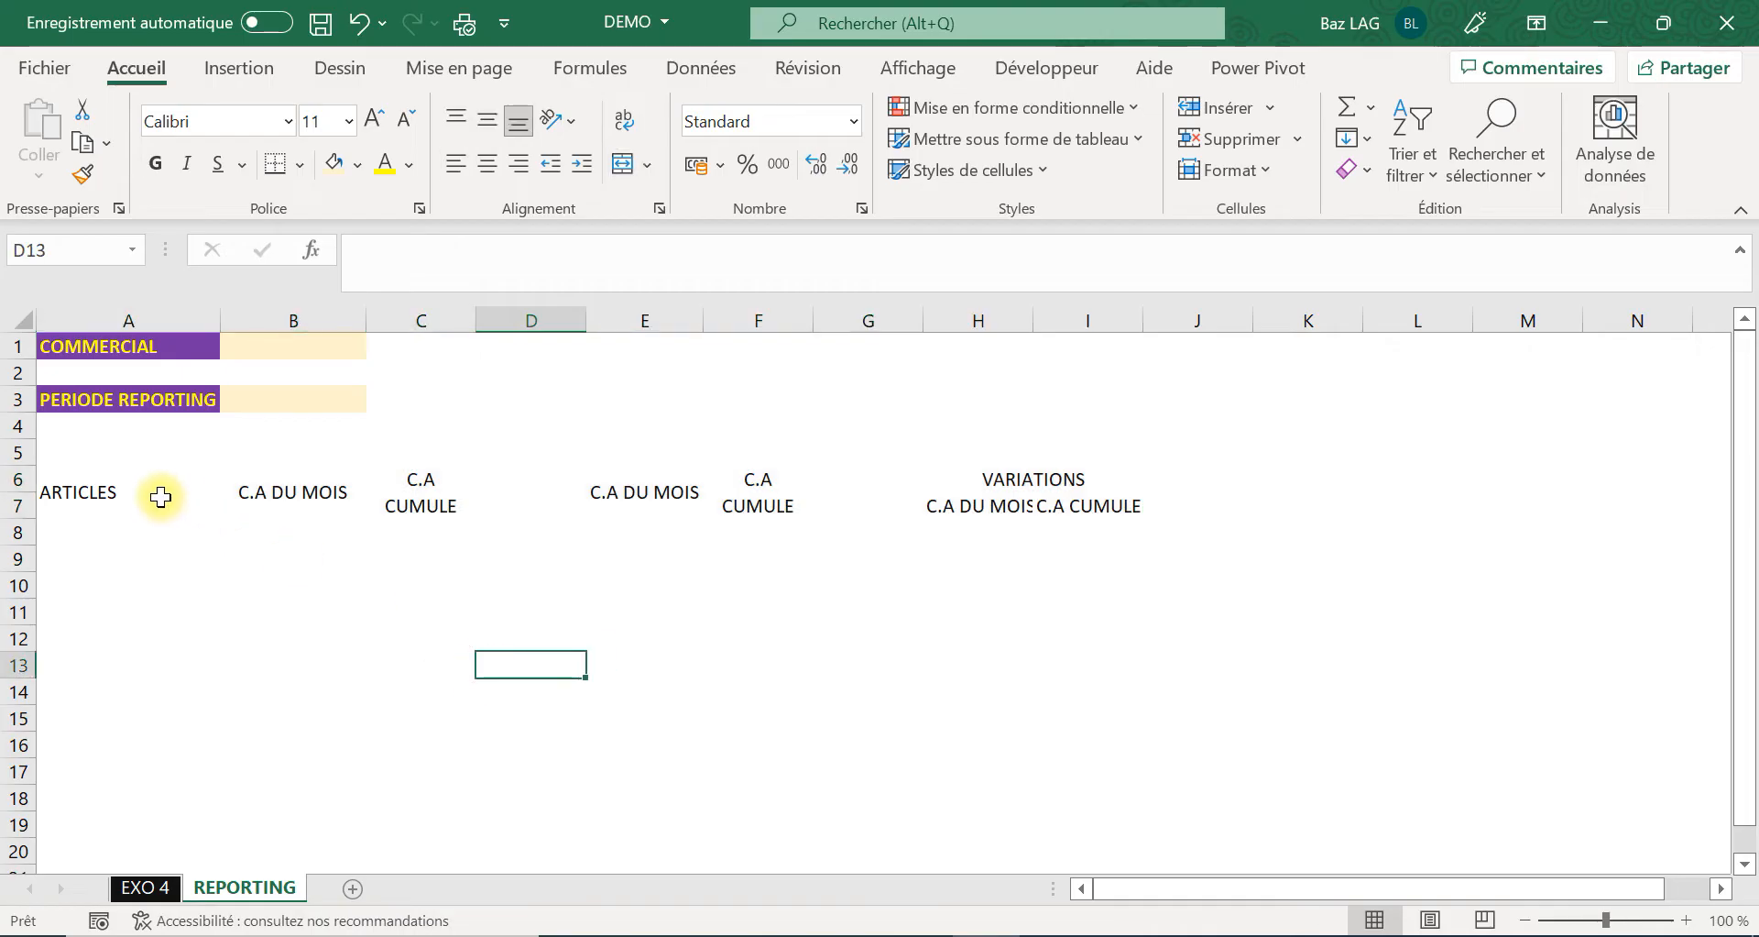
left_click(161, 493)
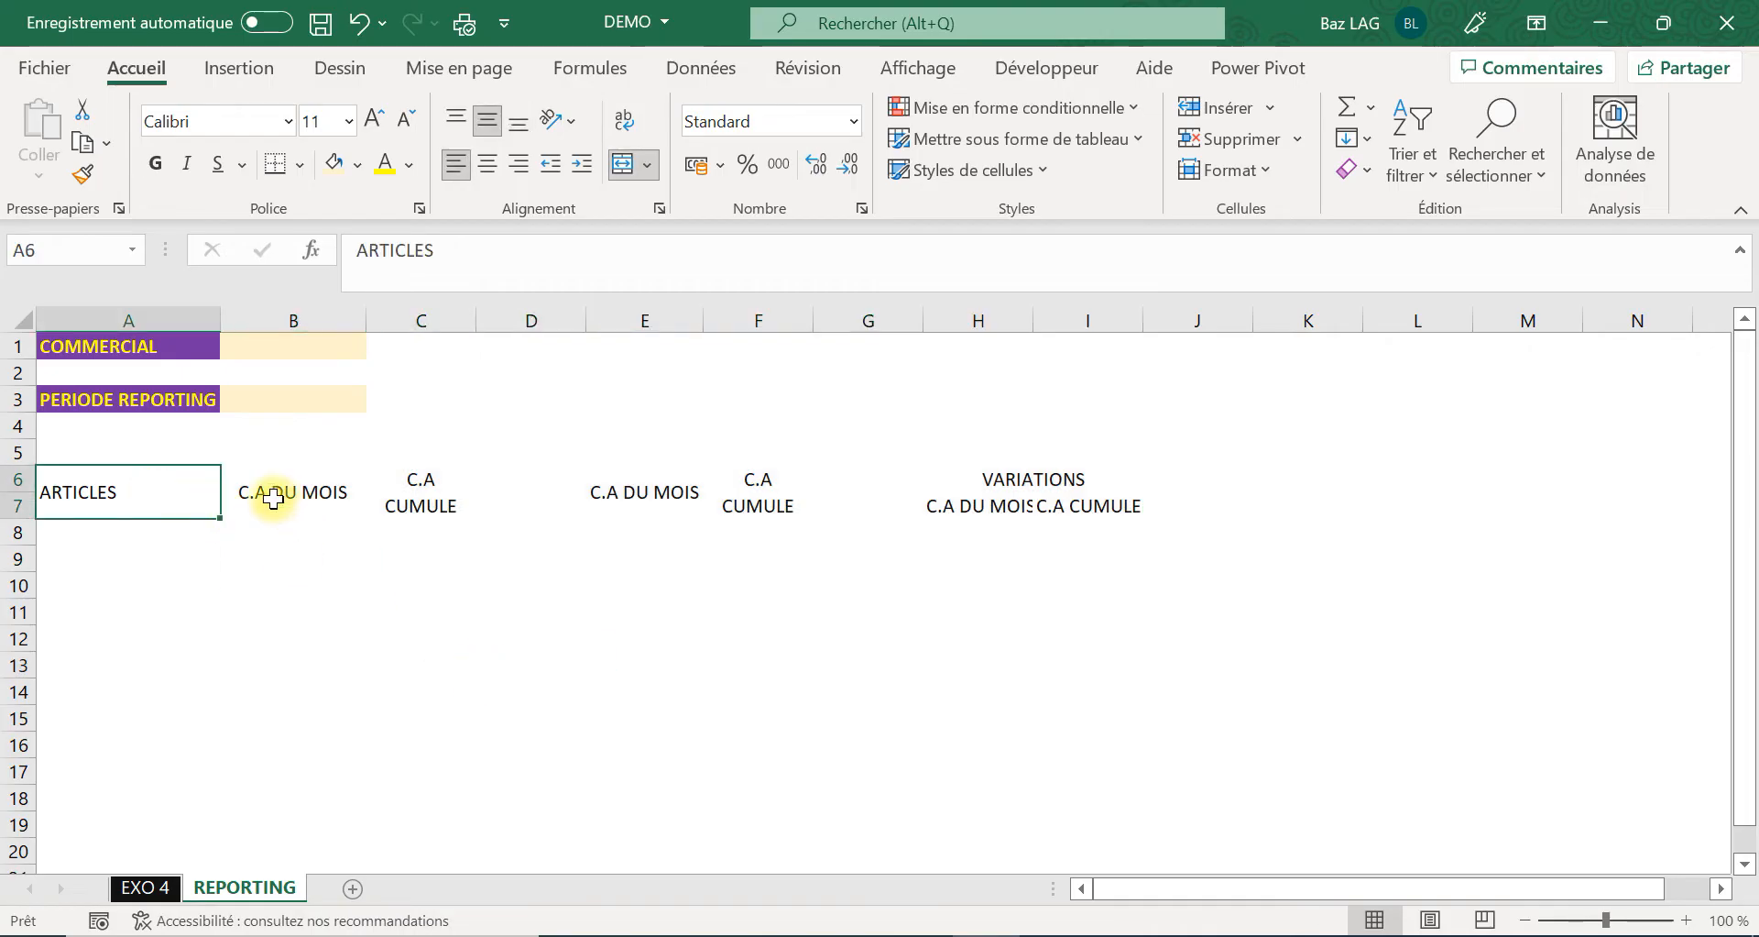
left_click(305, 497, "ctrl")
left_click(449, 489, "ctrl")
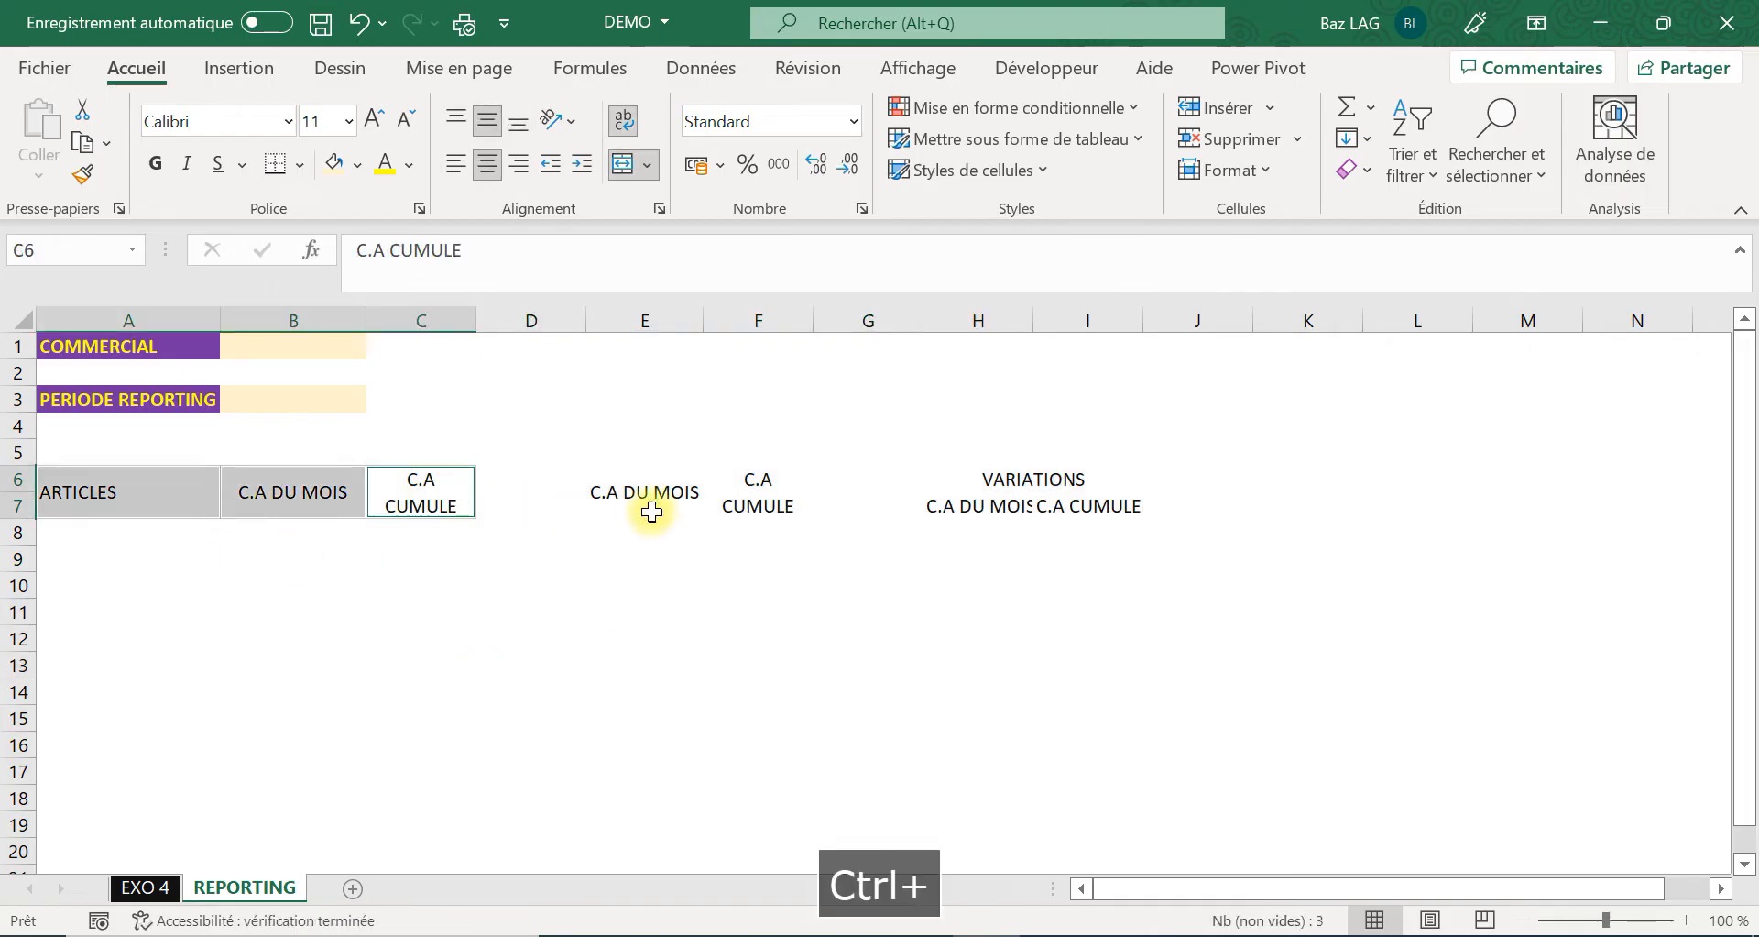
left_click(655, 500, "ctrl")
left_click(775, 500, "ctrl")
left_click(990, 501, "ctrl")
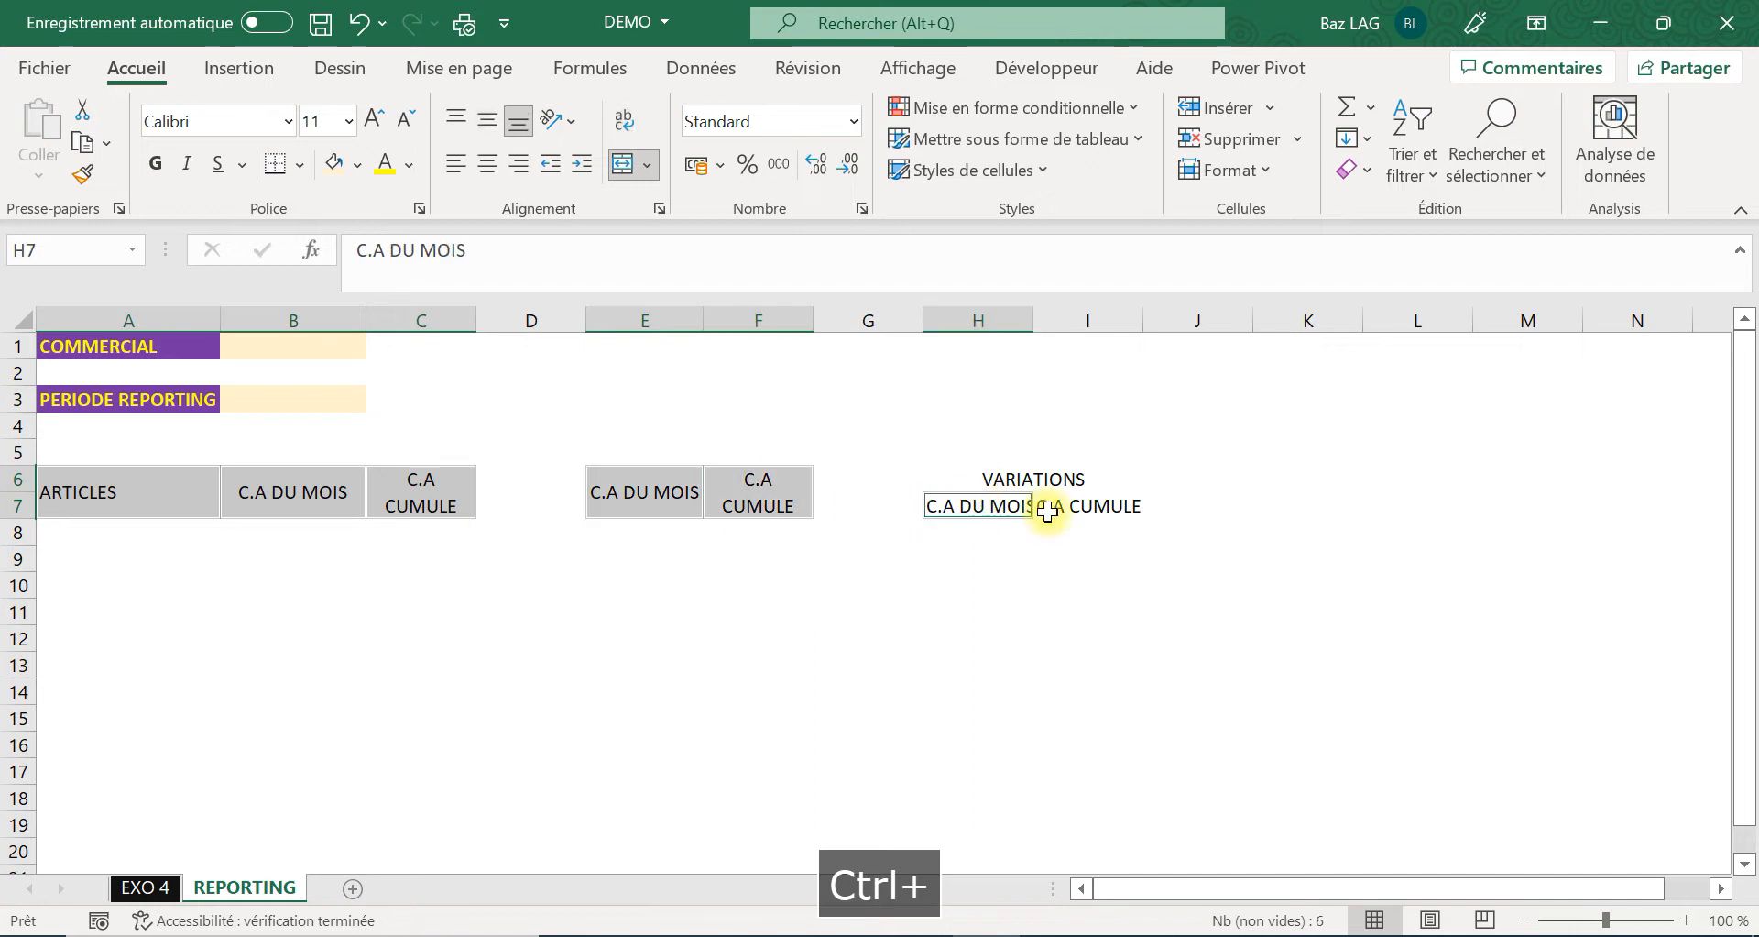
left_click_drag(974, 479, 1037, 503, "ctrl")
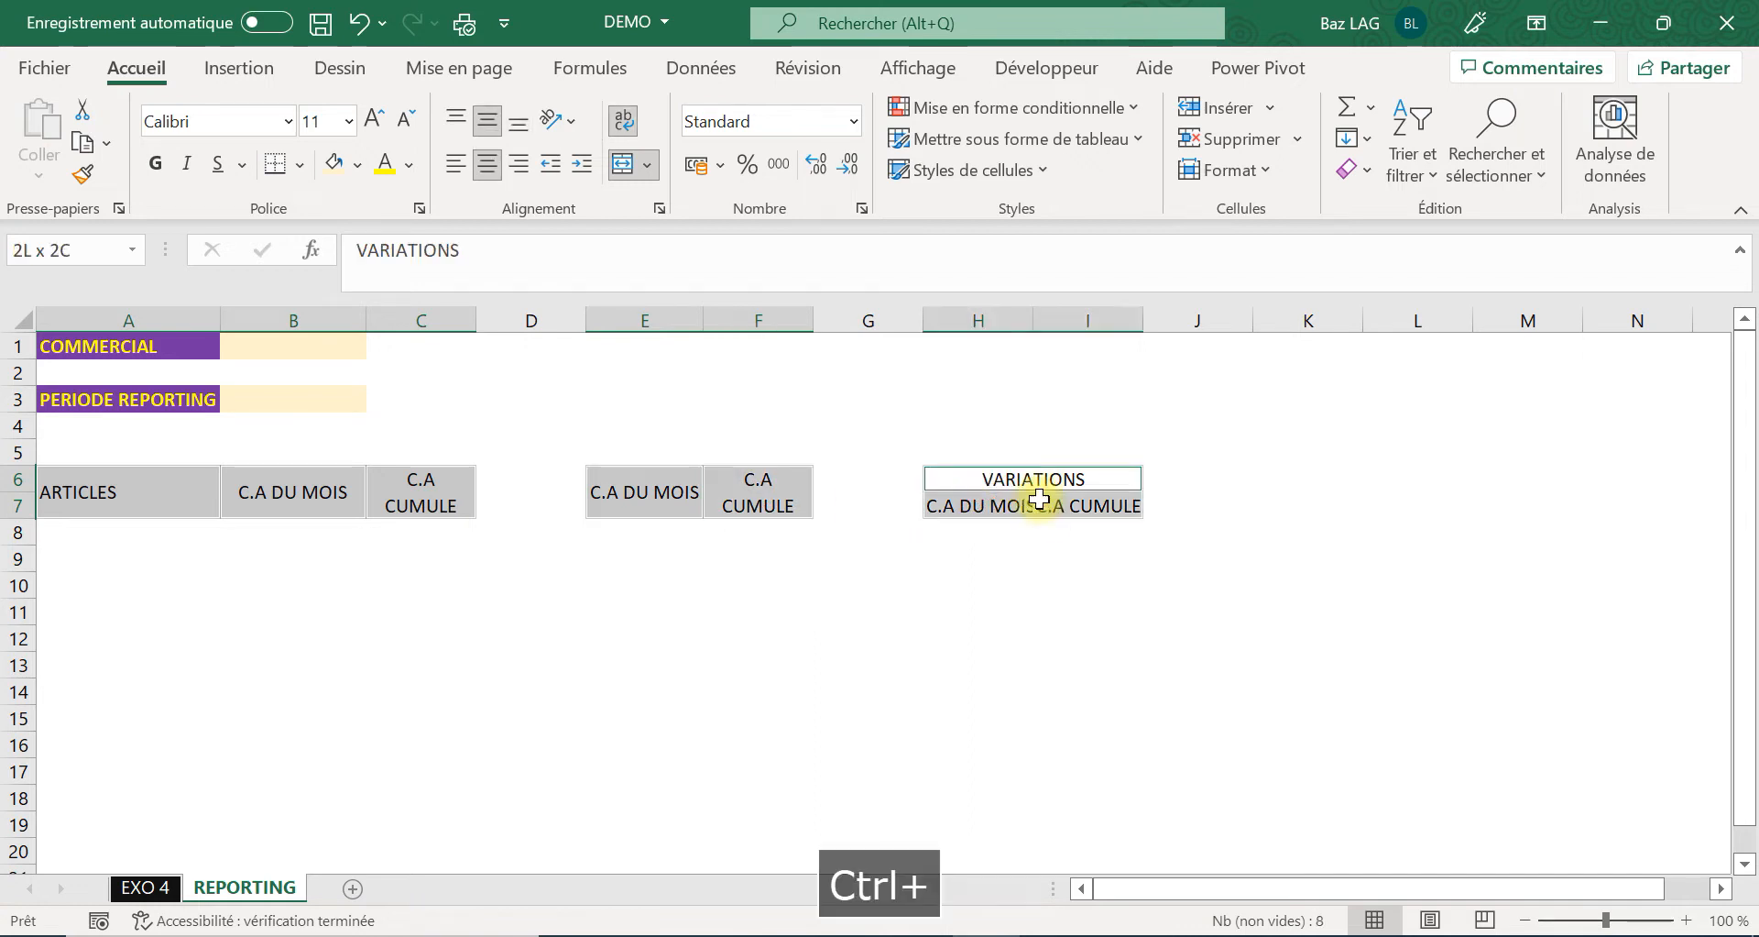
left_click(307, 167)
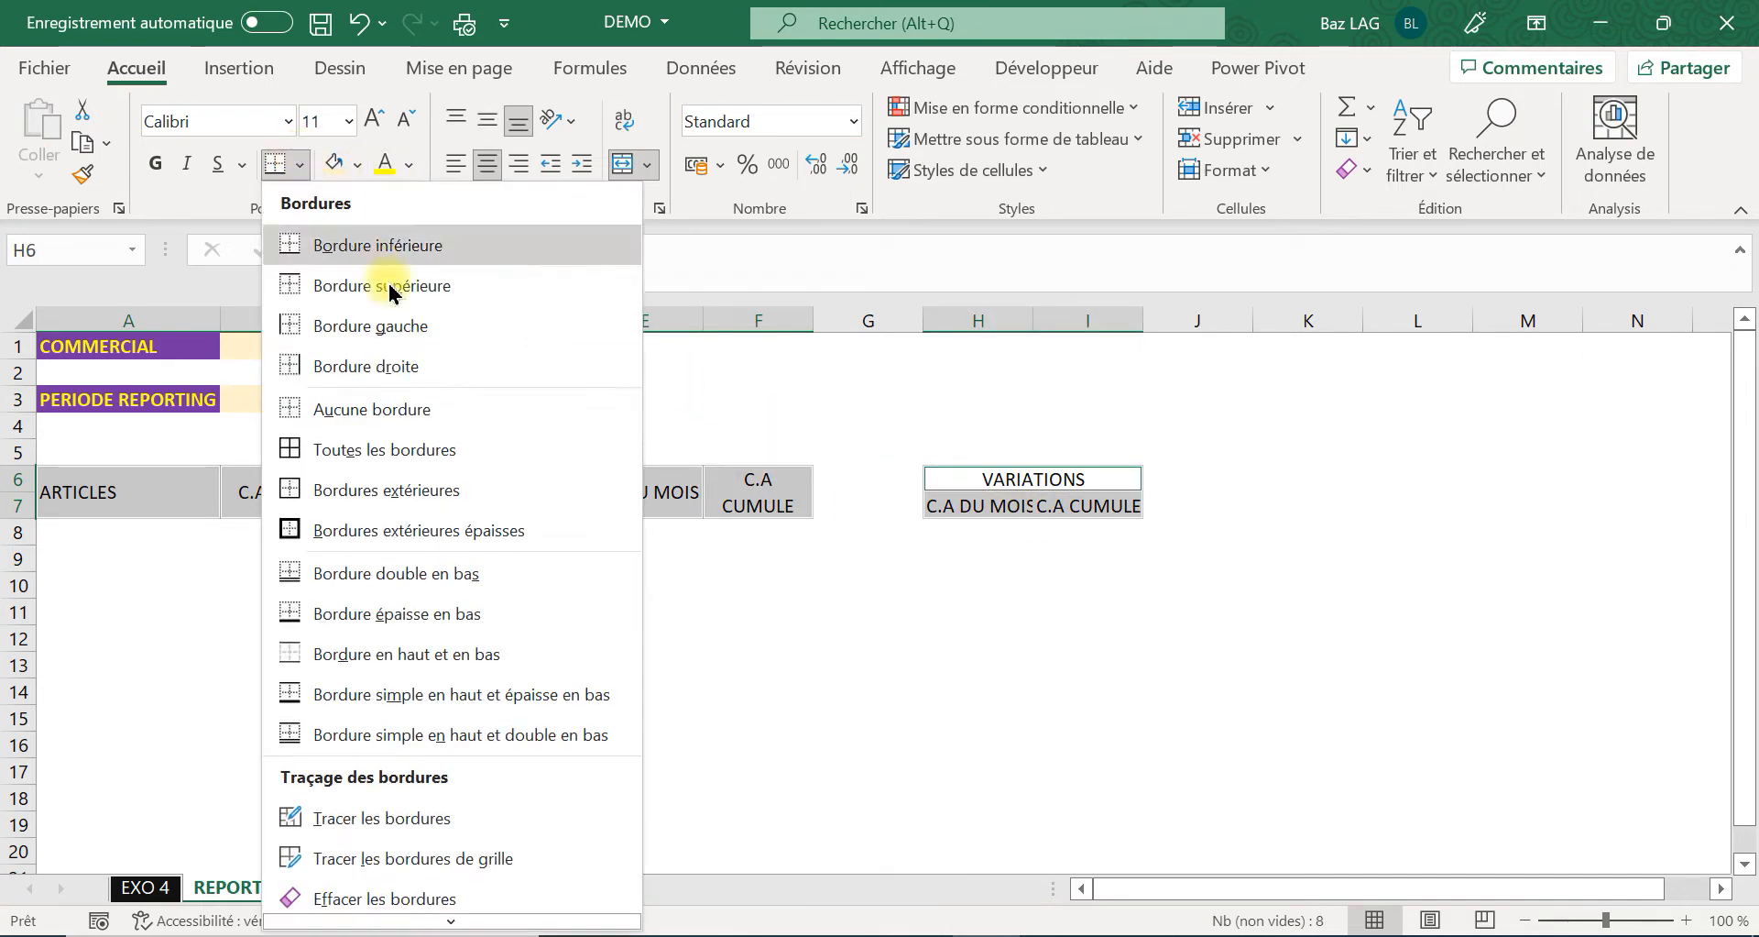
left_click(327, 523)
left_click(287, 630)
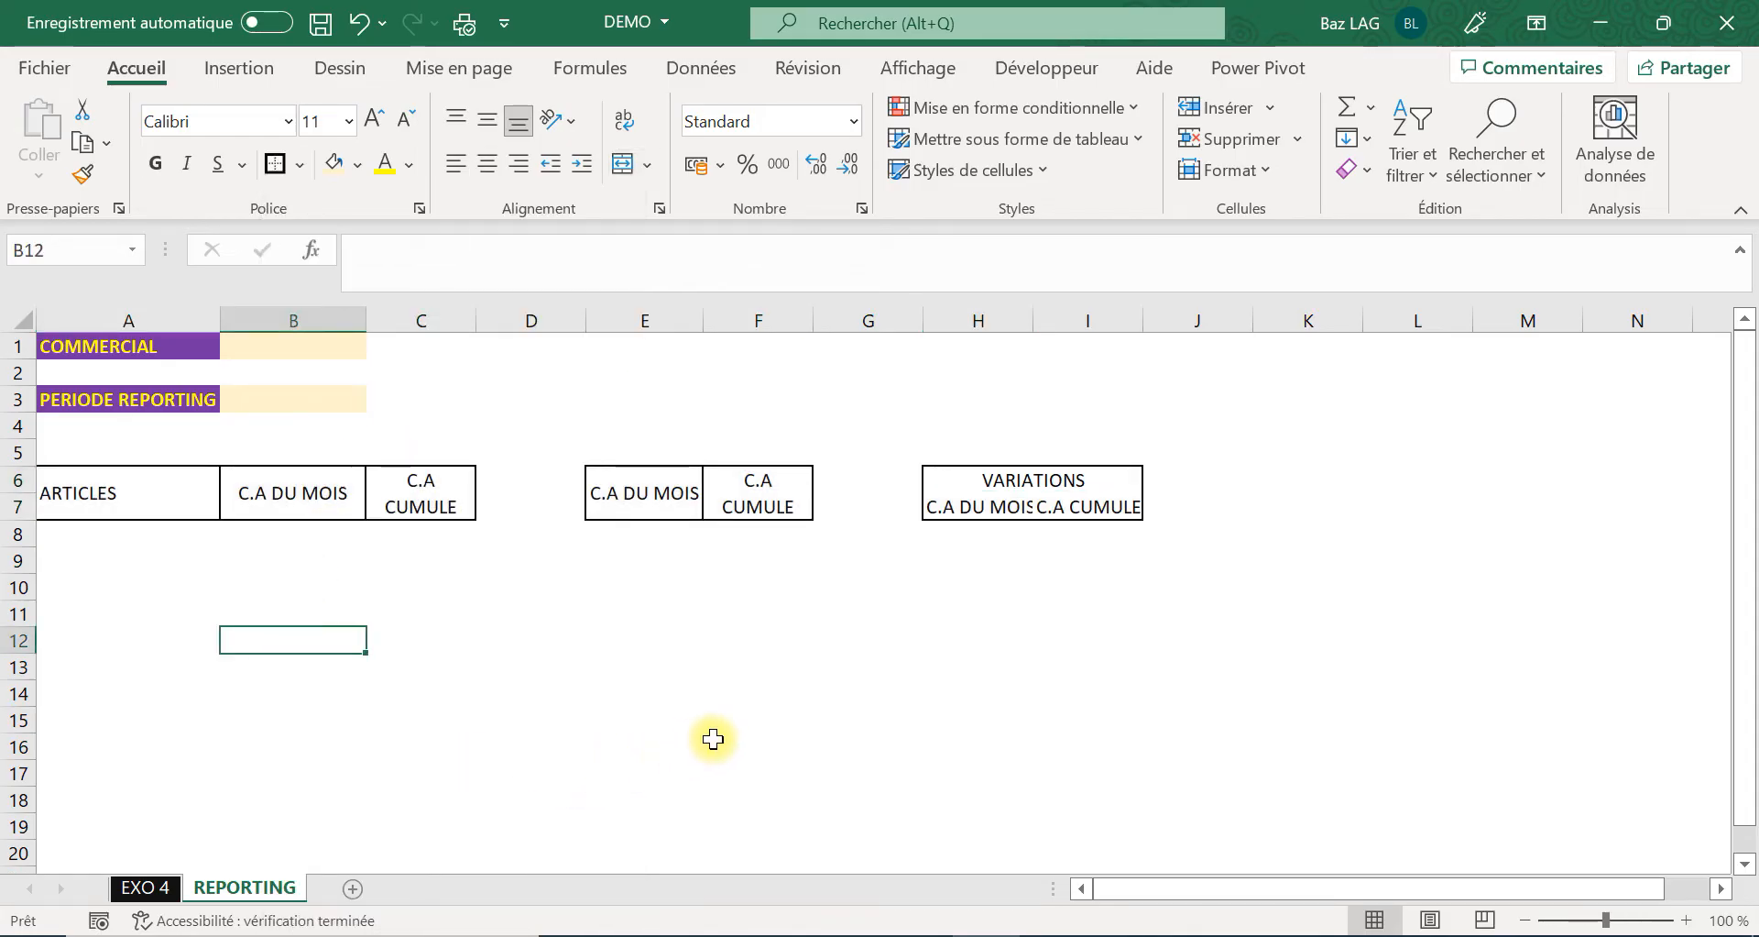
Apply all borders to the VARIATIONS block H6:I7, and finish it with a thick outside border.
left_click_drag(958, 481, 1027, 504)
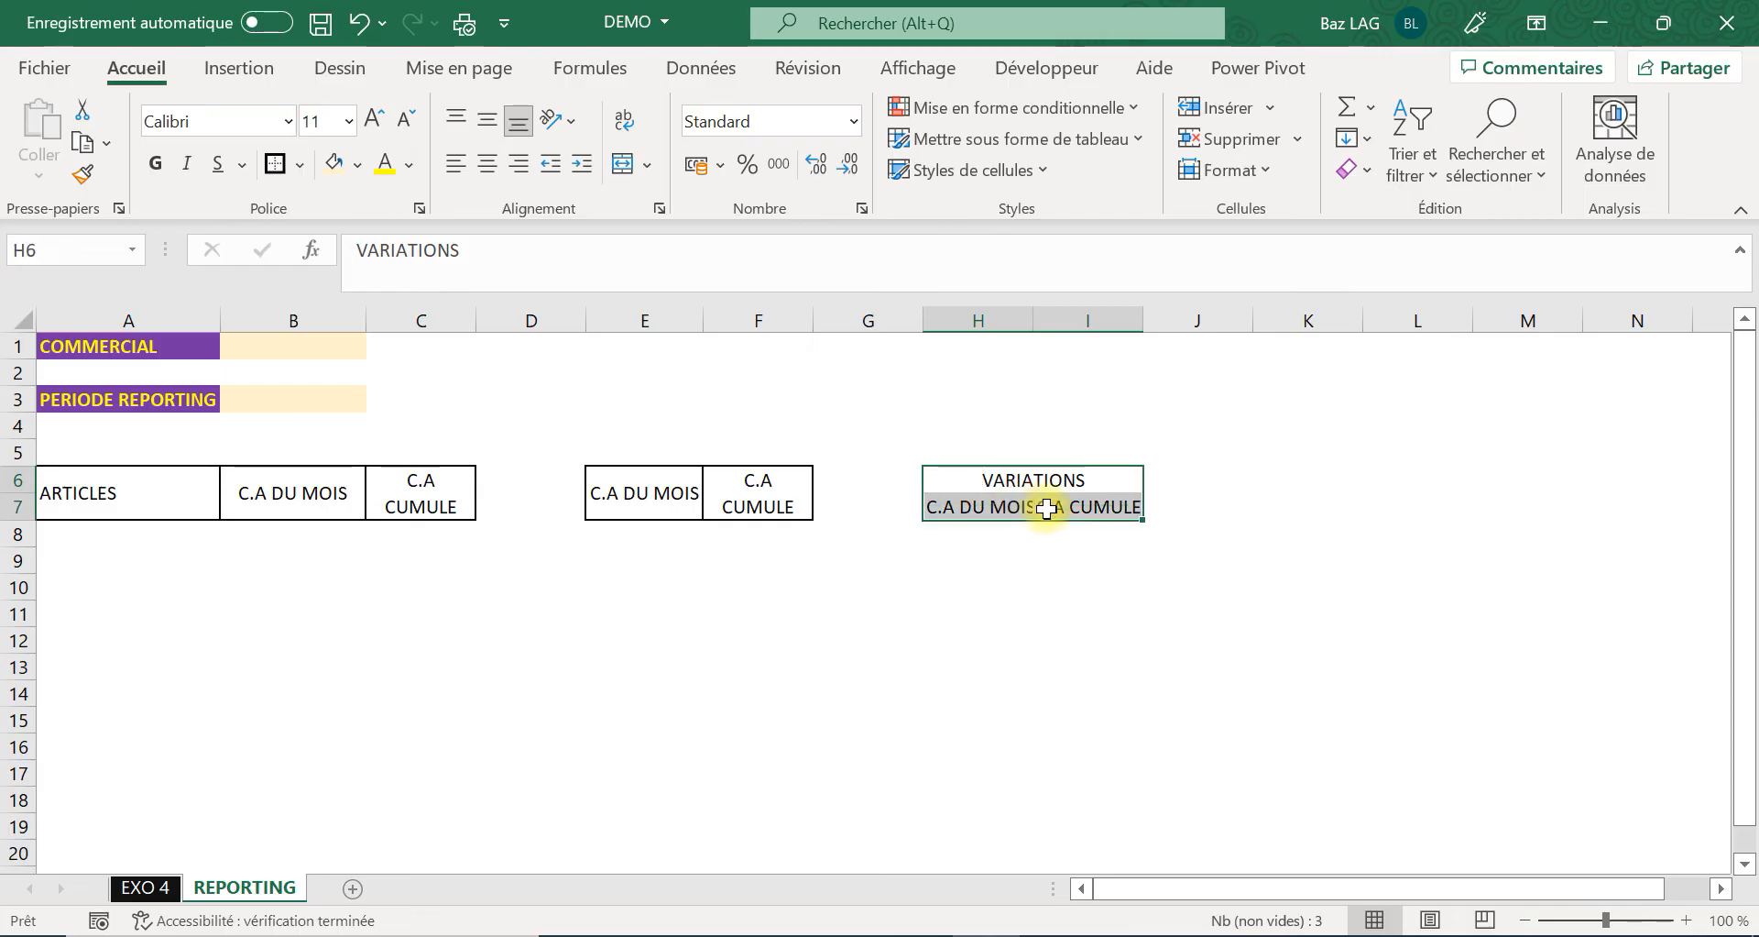
left_click(300, 166)
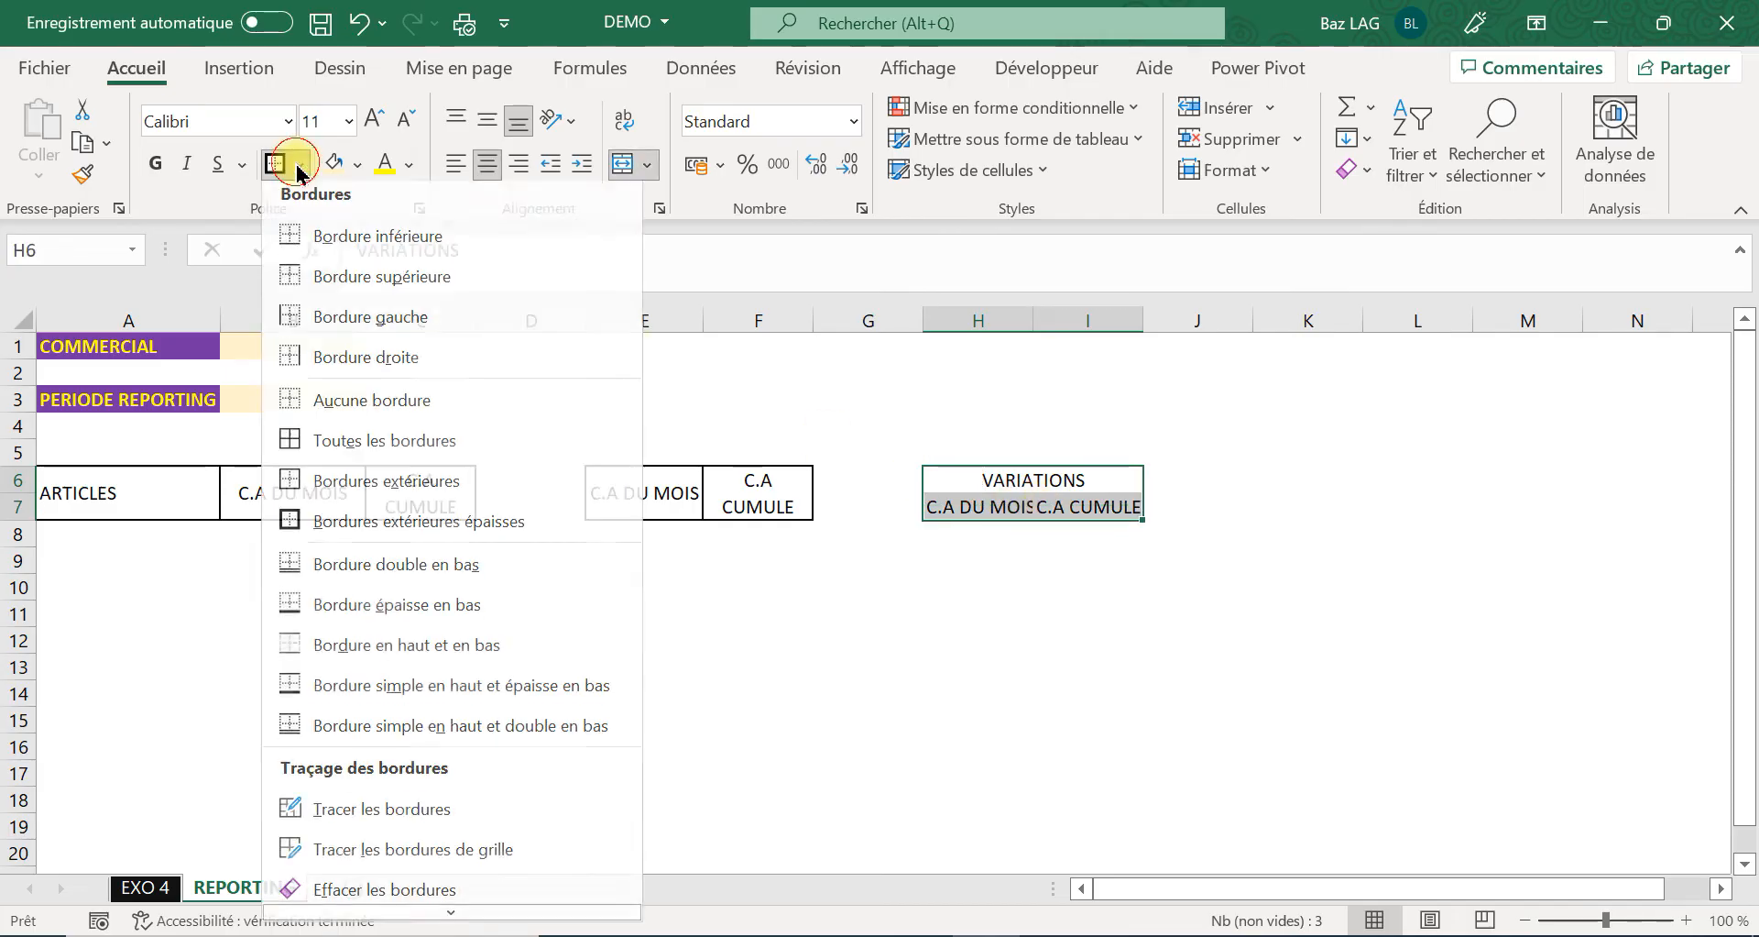
left_click(357, 450)
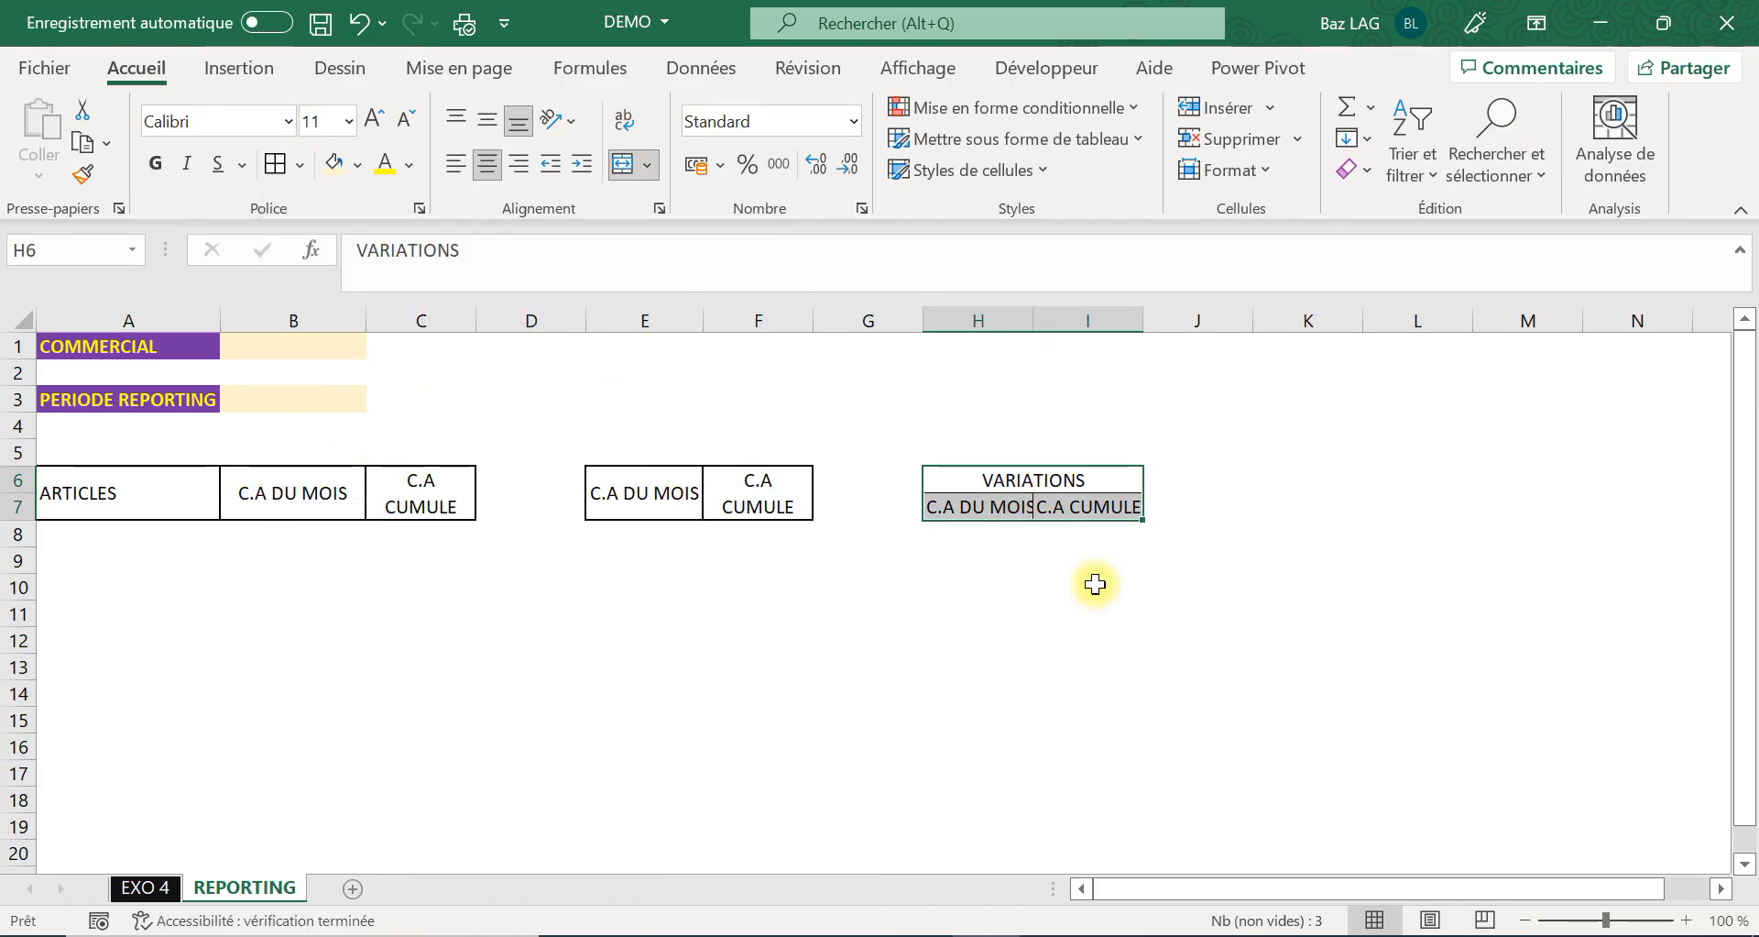
left_click(302, 166)
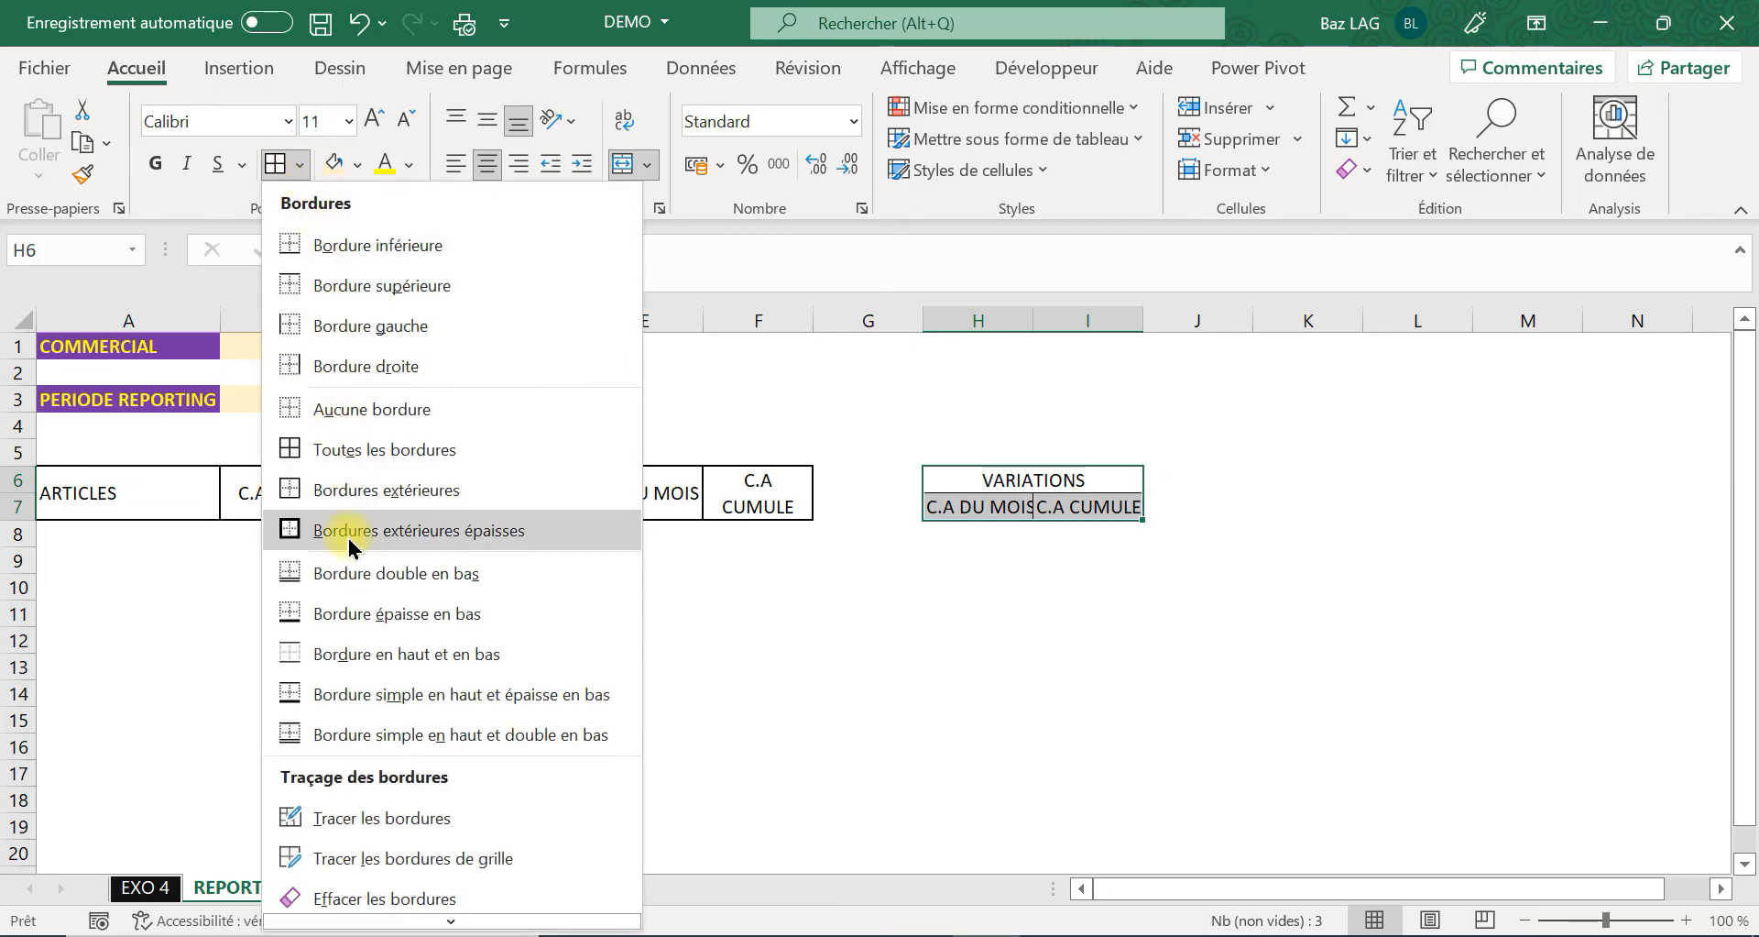
left_click(490, 531)
left_click(1044, 614)
left_click(756, 693)
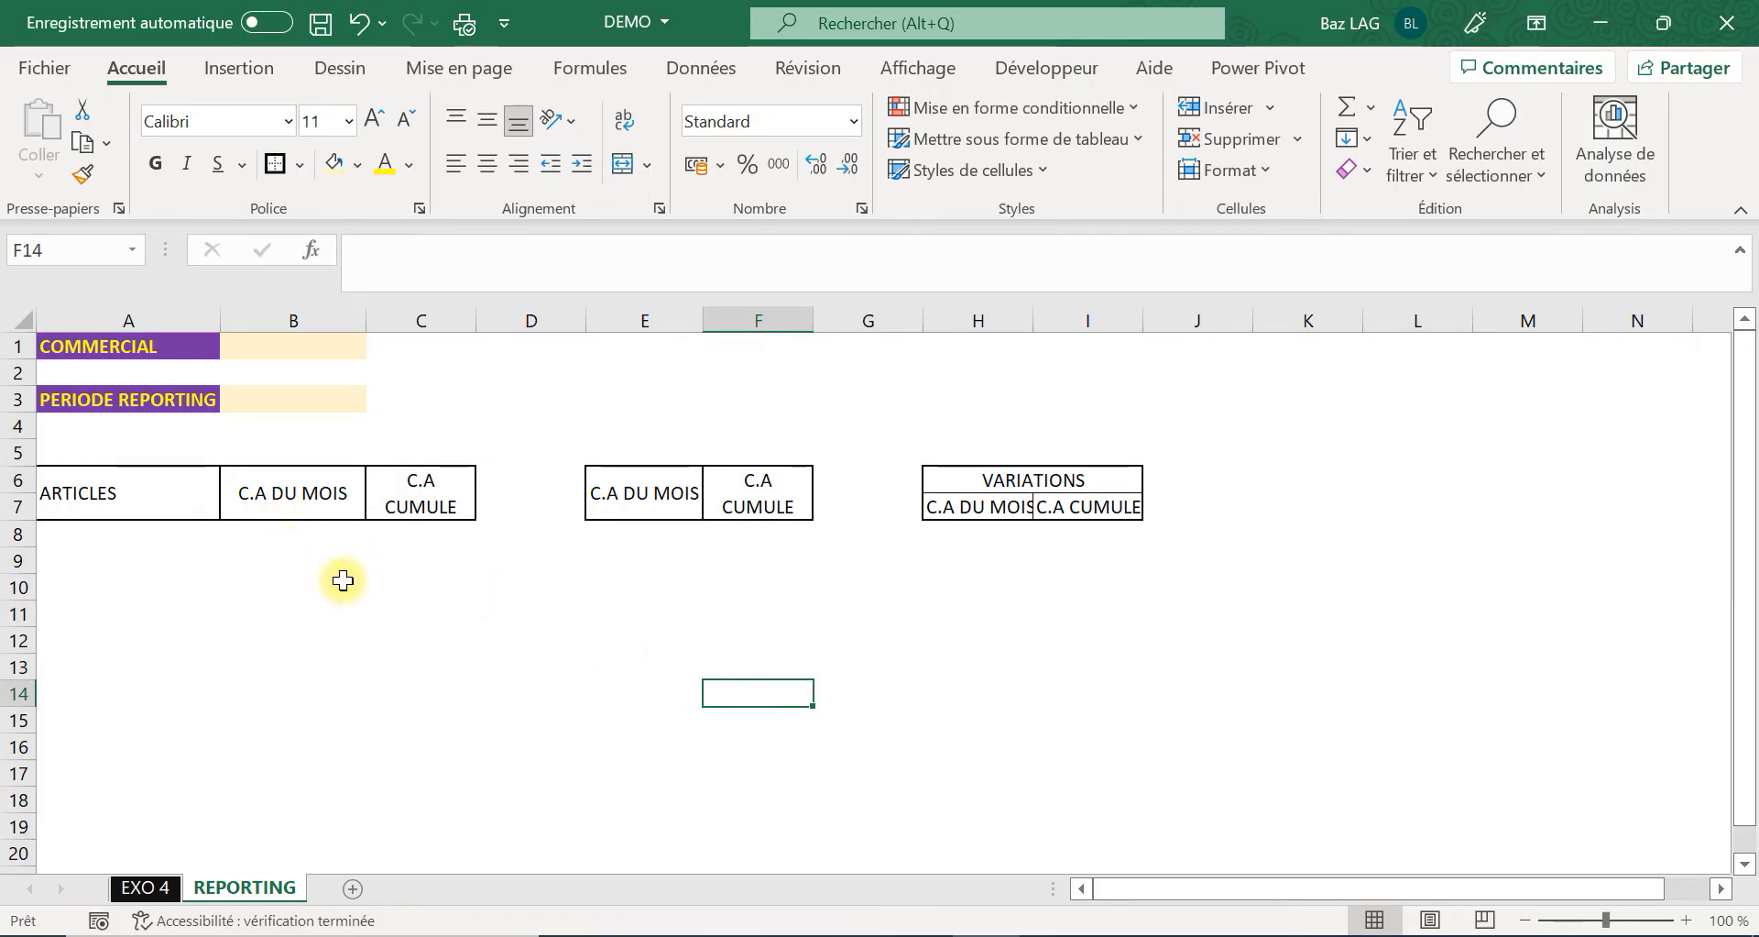
Check the current width of column B without changing it.
left_click(301, 494)
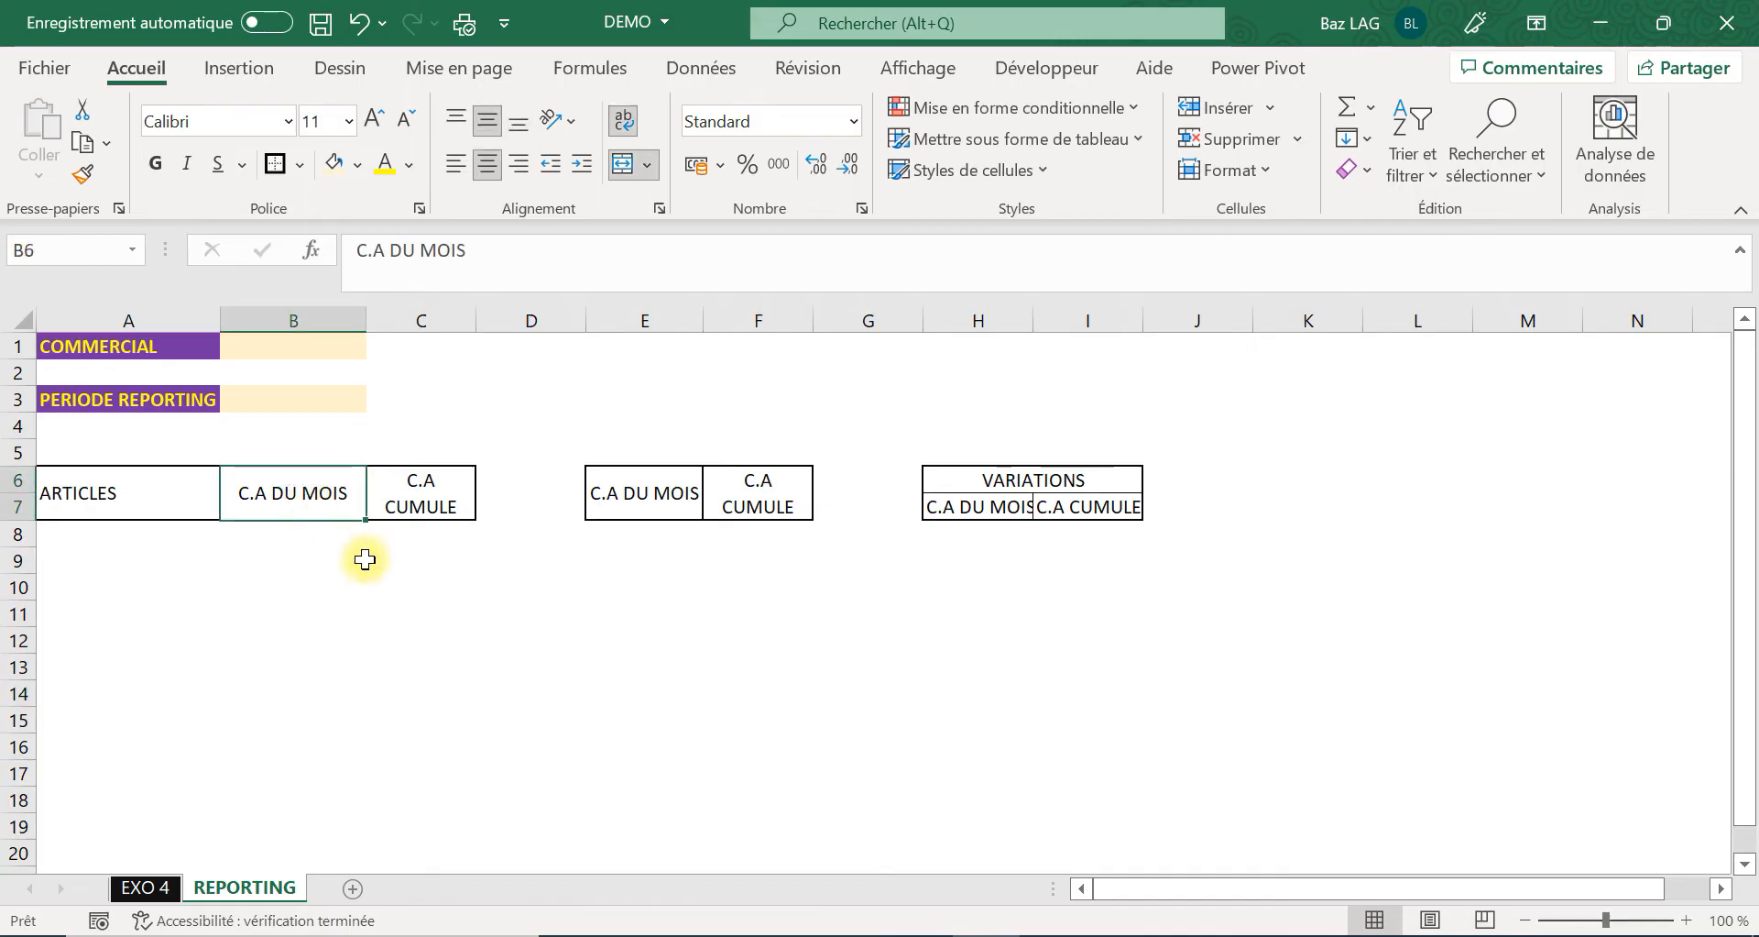
left_click(352, 634)
left_click(271, 495)
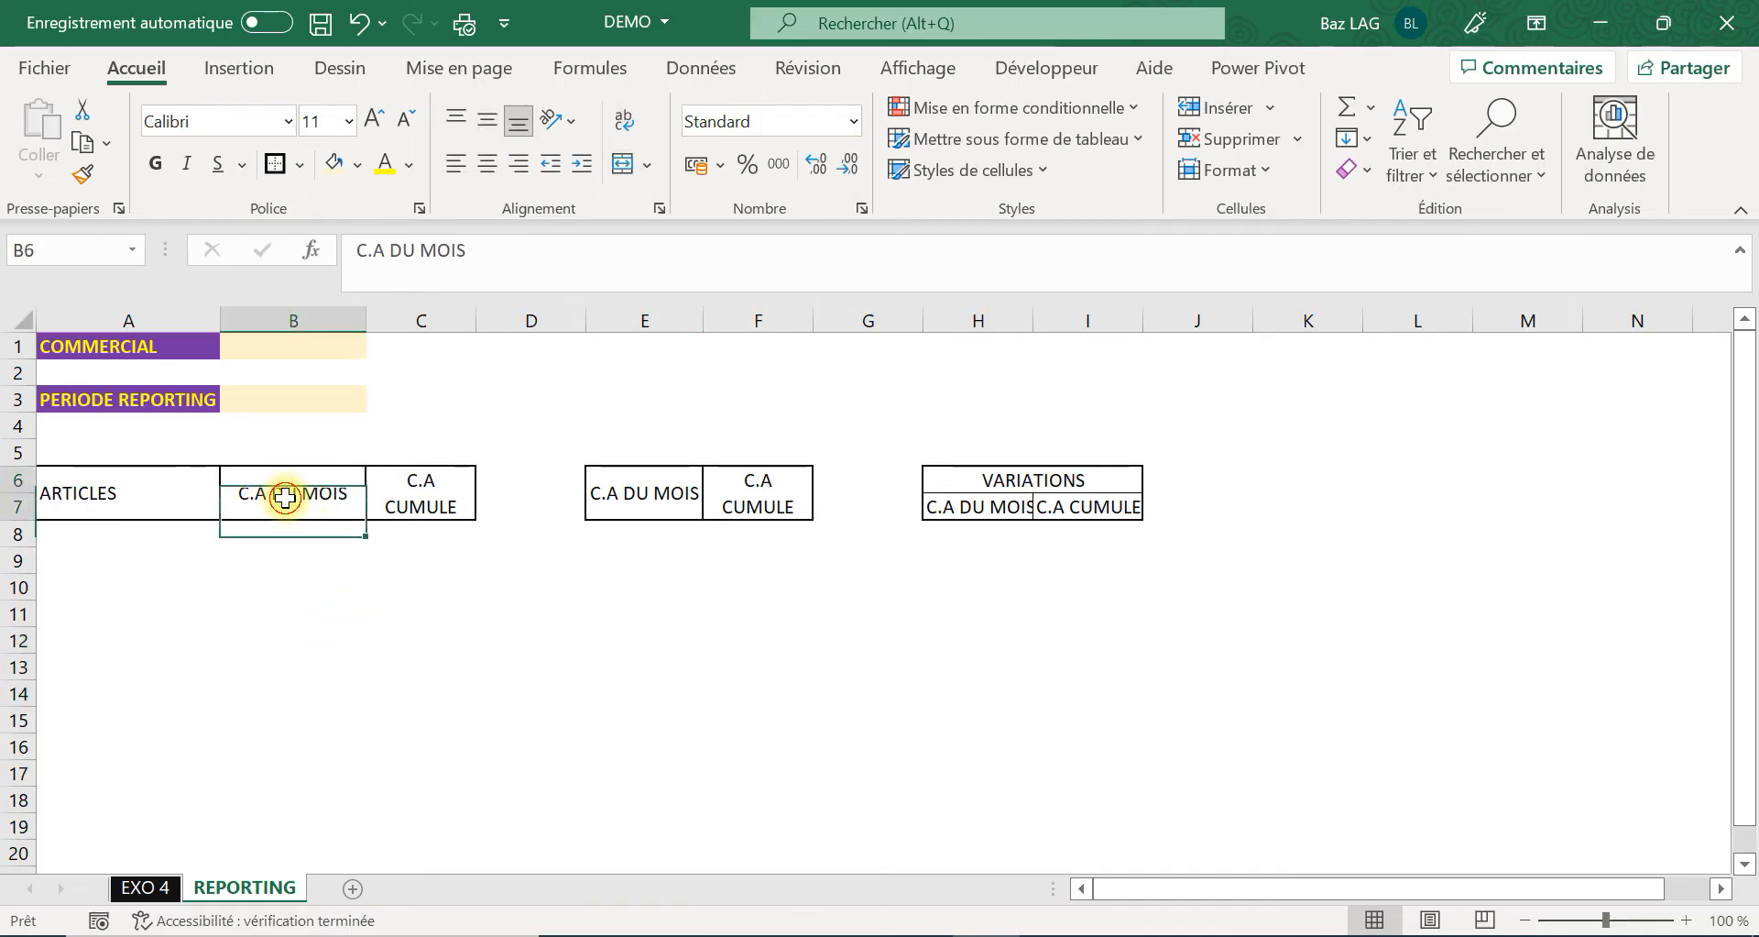
left_click(293, 311)
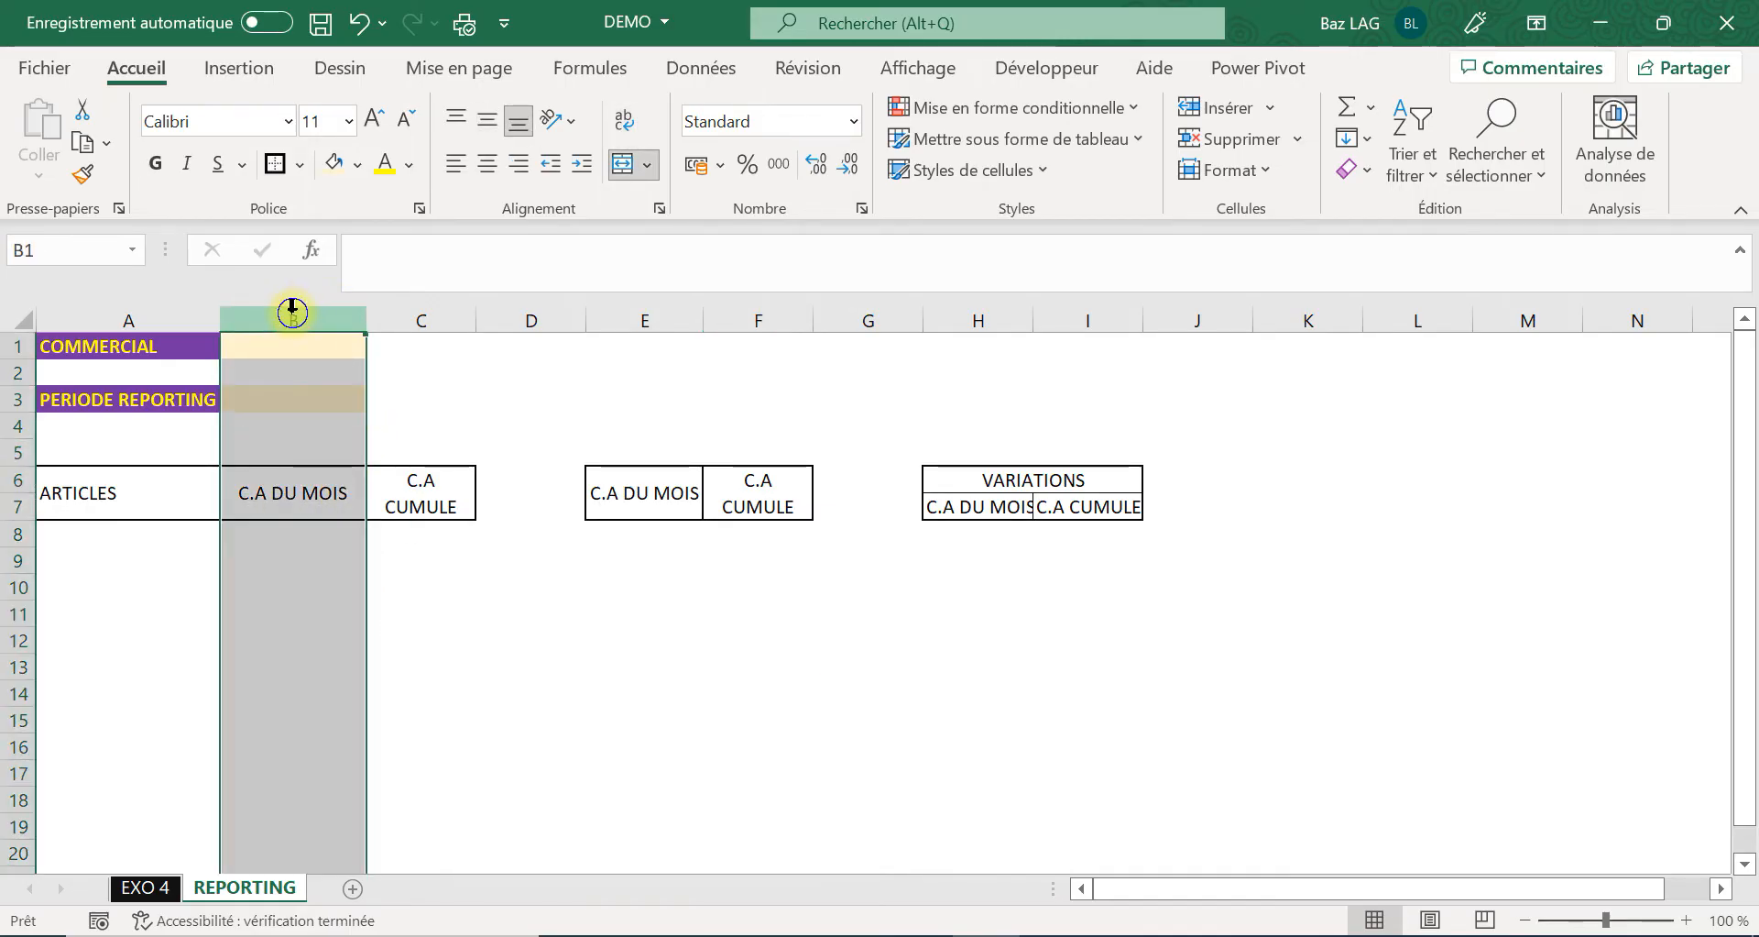
right_click(294, 312)
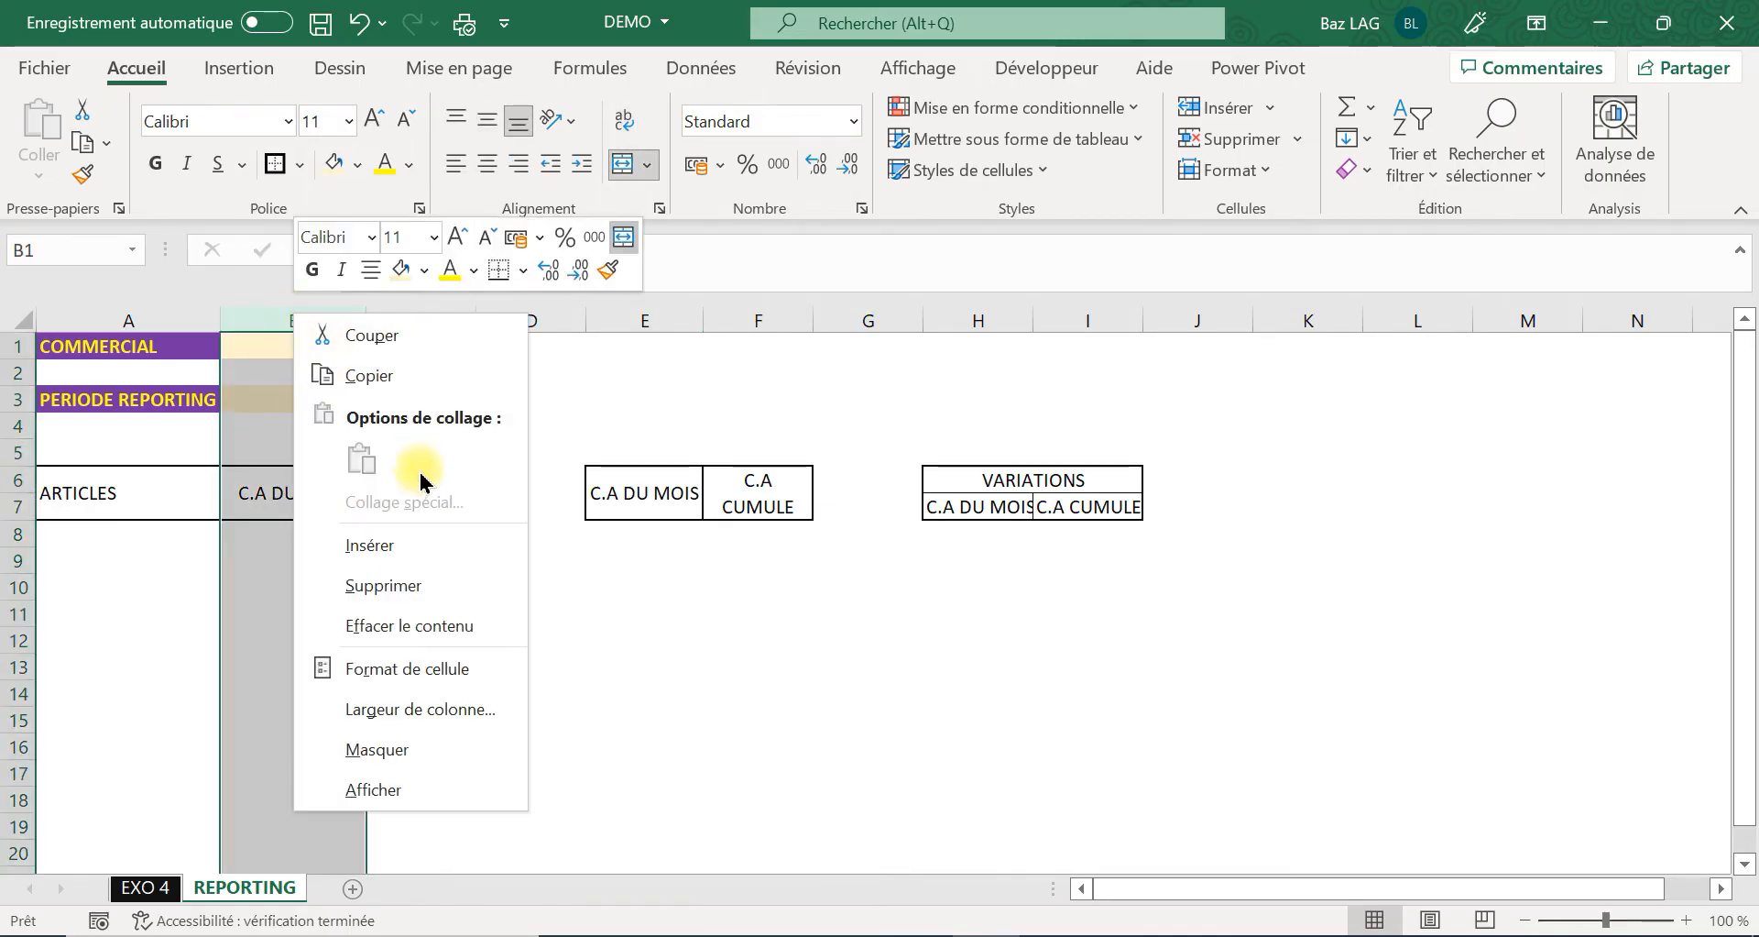
left_click(421, 708)
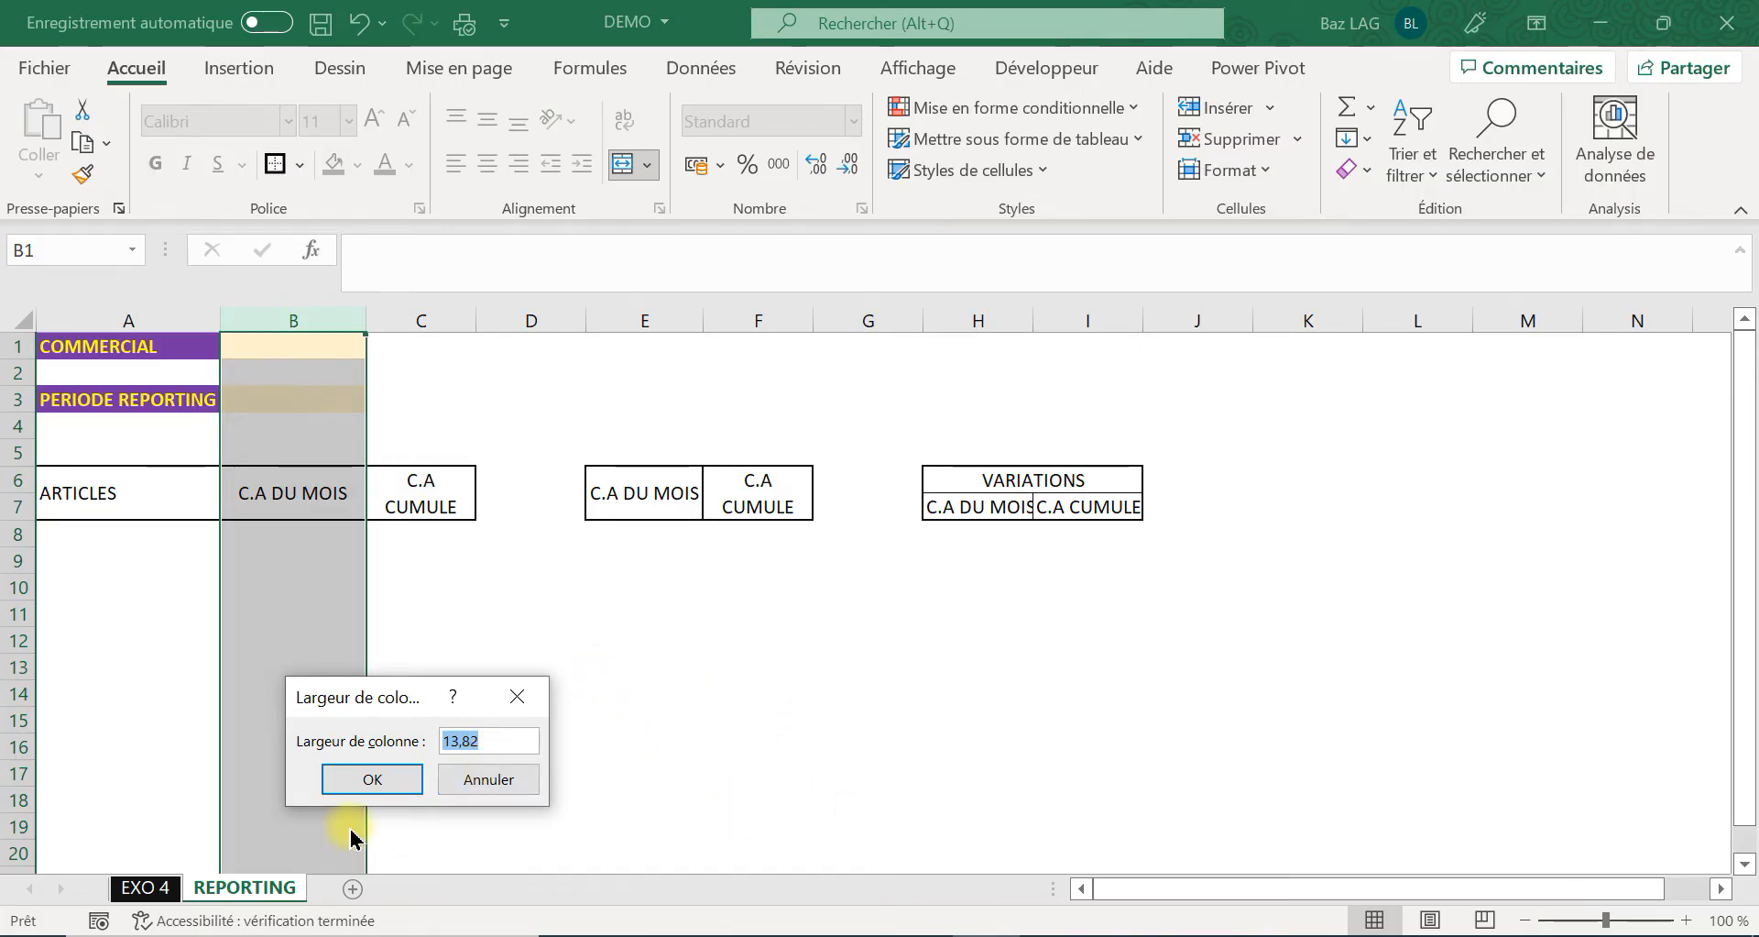
left_click(489, 779)
Set the width of columns A, B, C, E, F, H and I to 14.
left_click(145, 316)
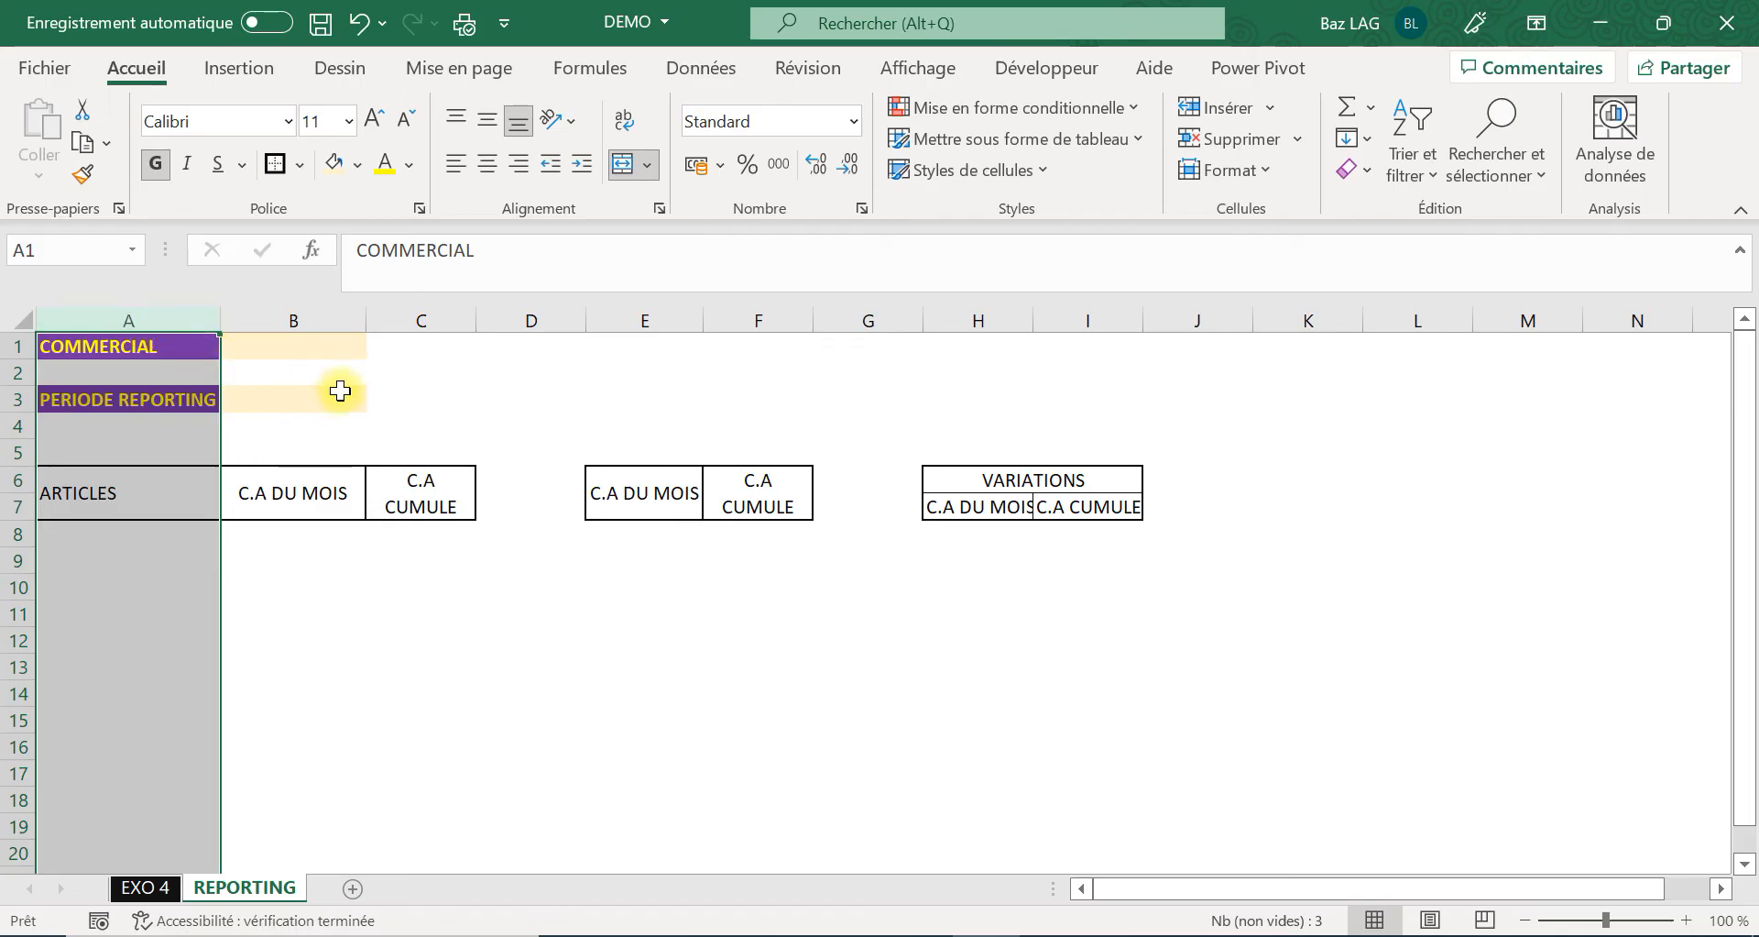
left_click(312, 319, "ctrl")
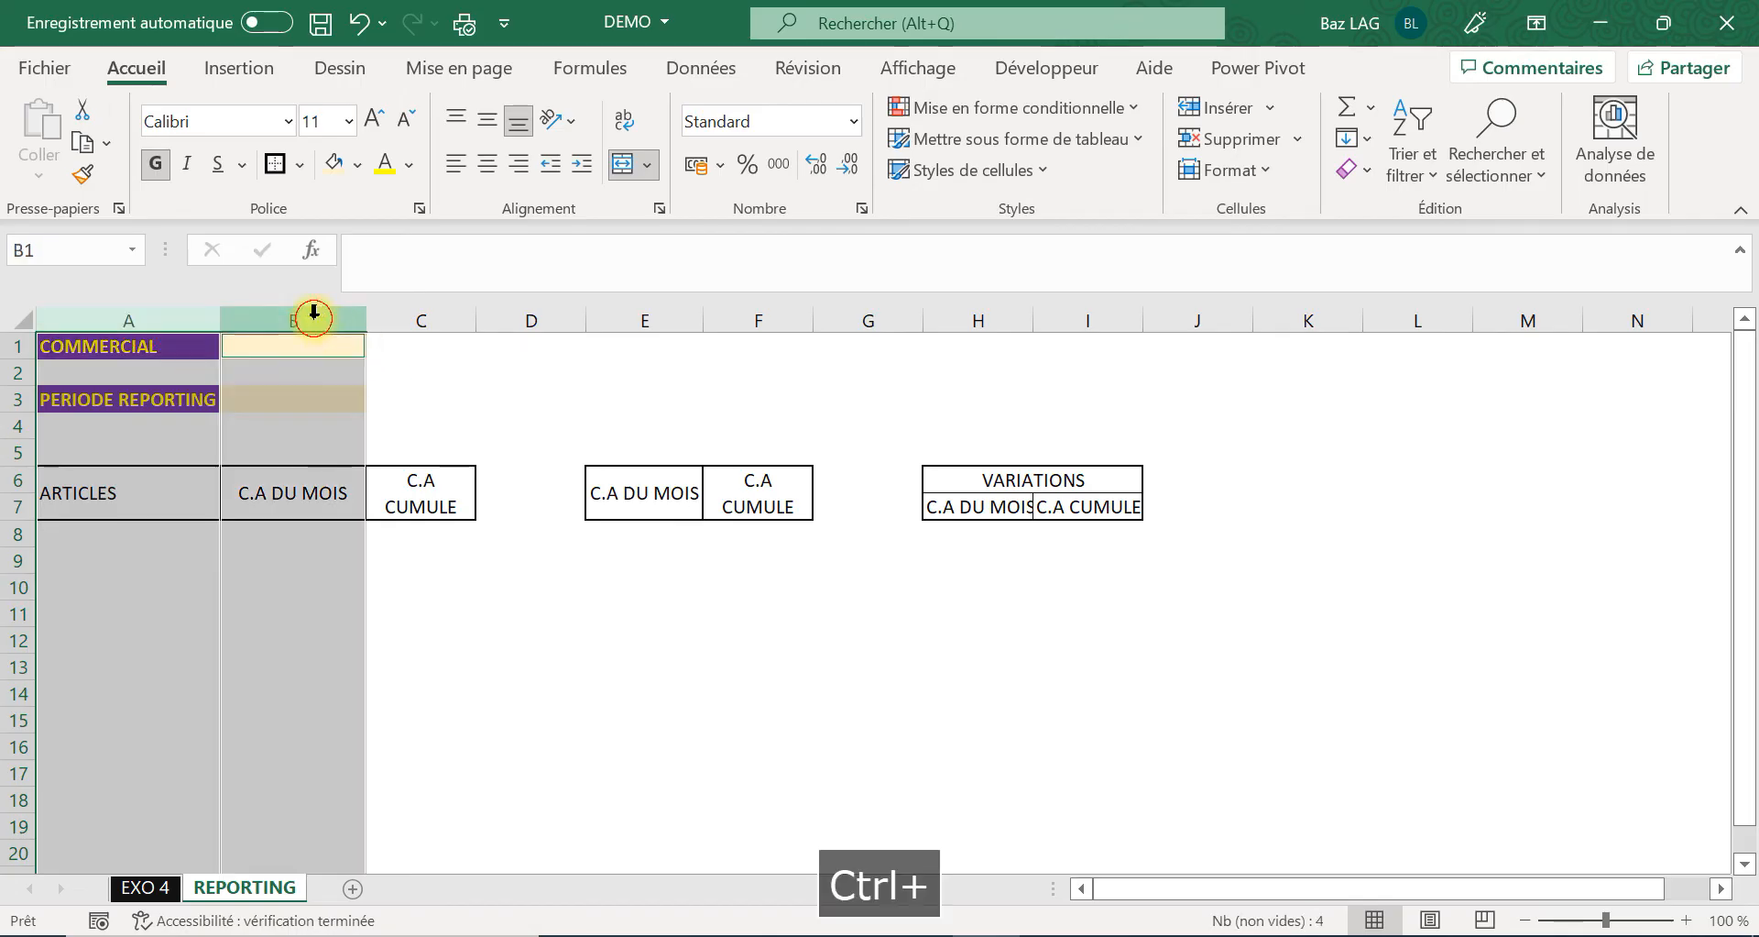
left_click(415, 320, "ctrl")
left_click(668, 321, "ctrl")
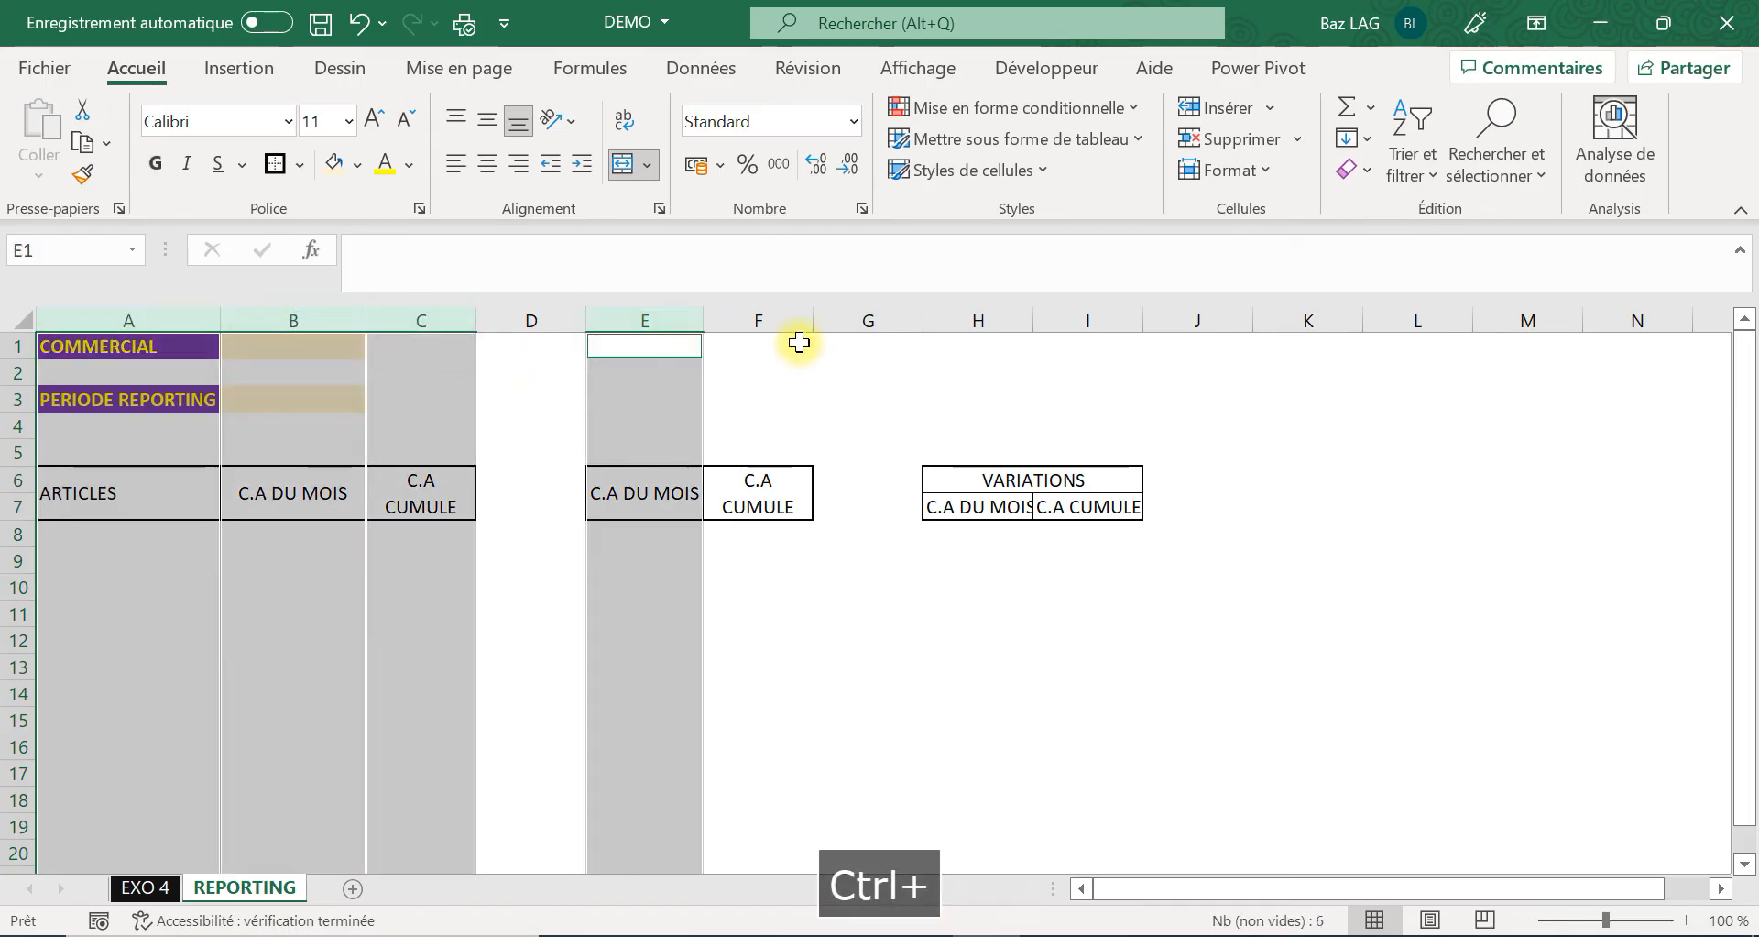
left_click(770, 320, "ctrl")
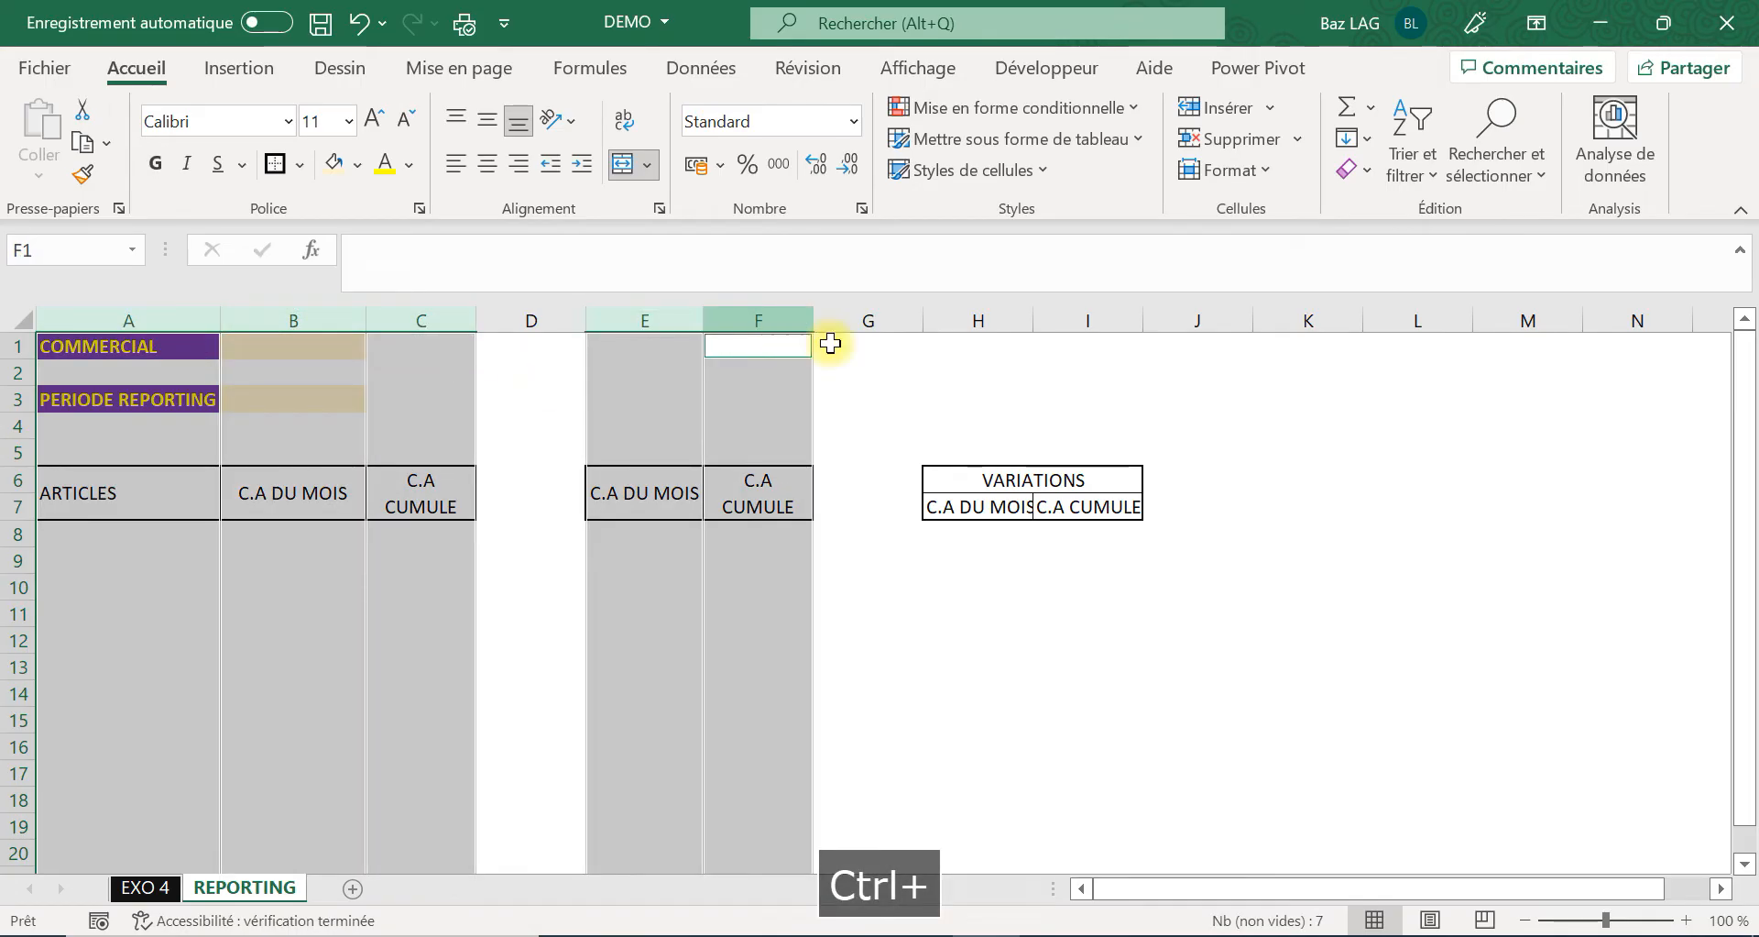
left_click(997, 318, "ctrl")
left_click(1086, 321, "ctrl")
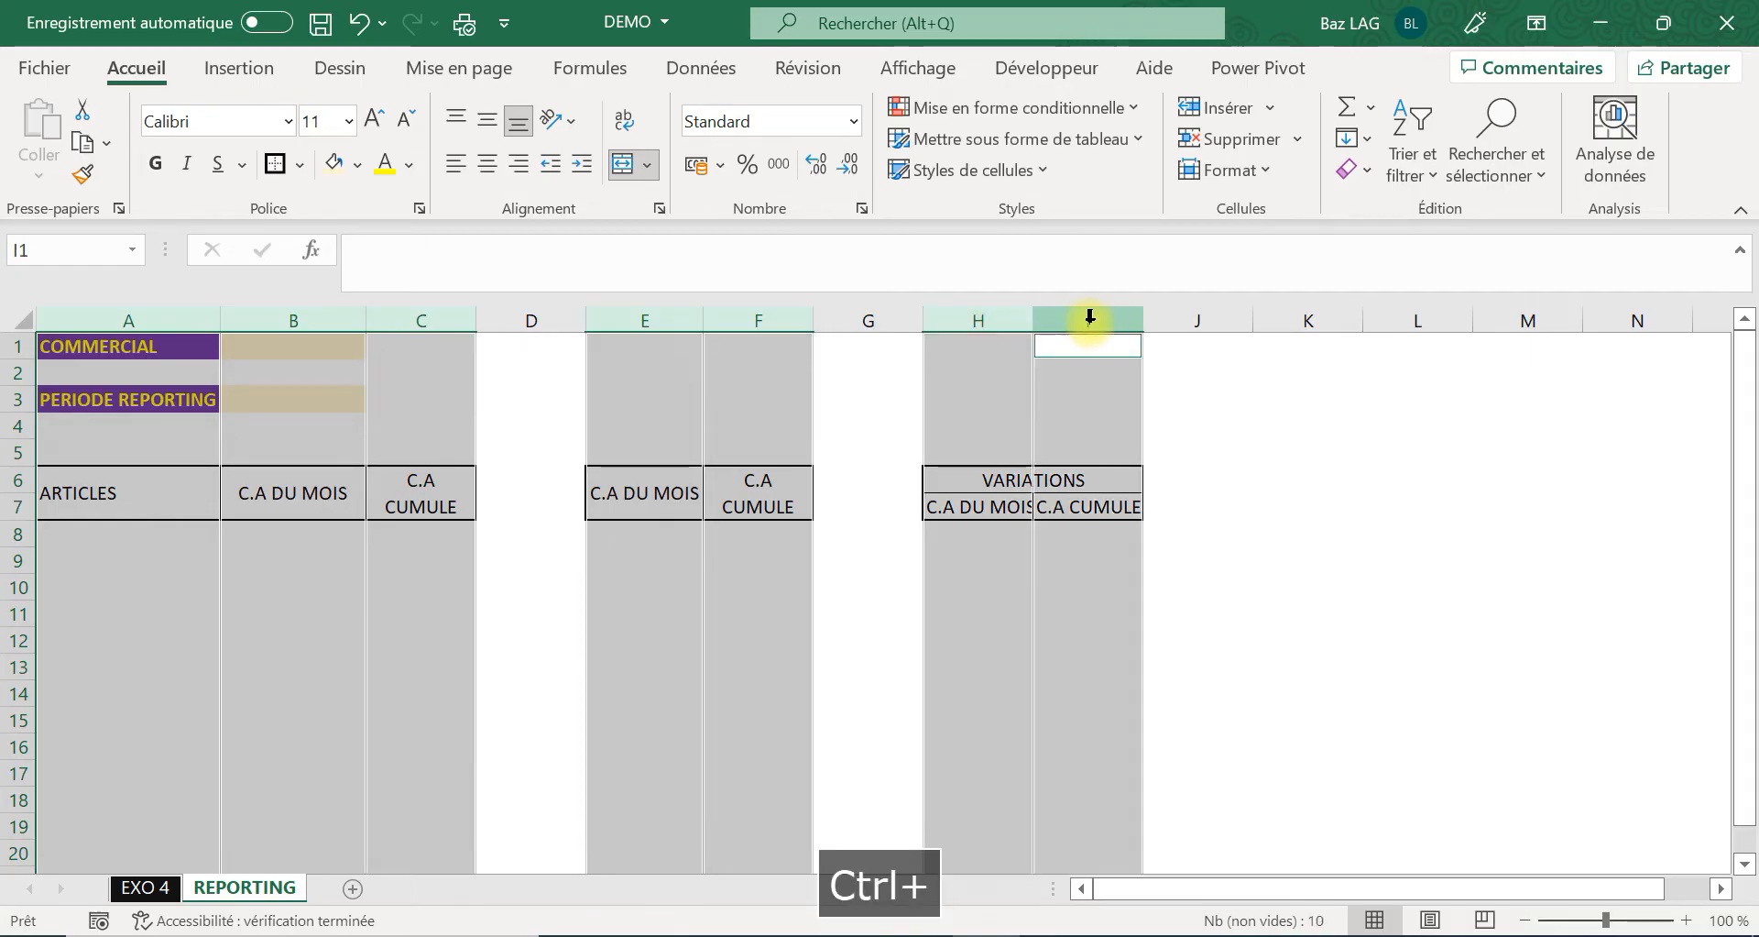
right_click(1090, 326)
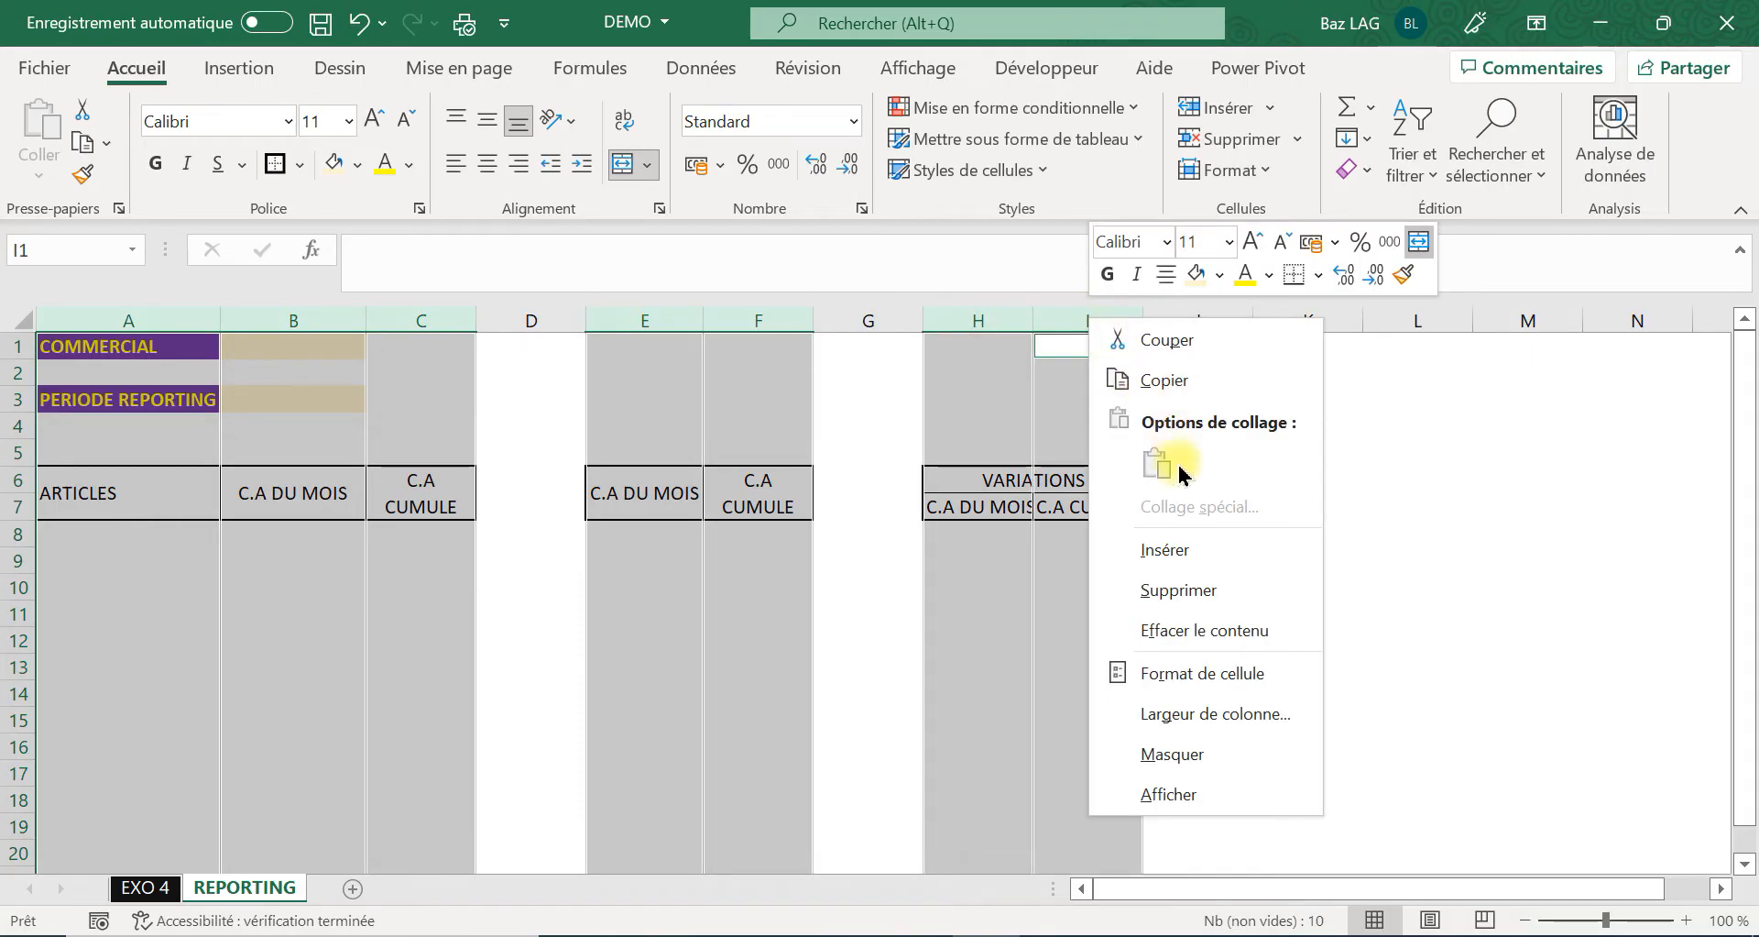
left_click(1187, 713)
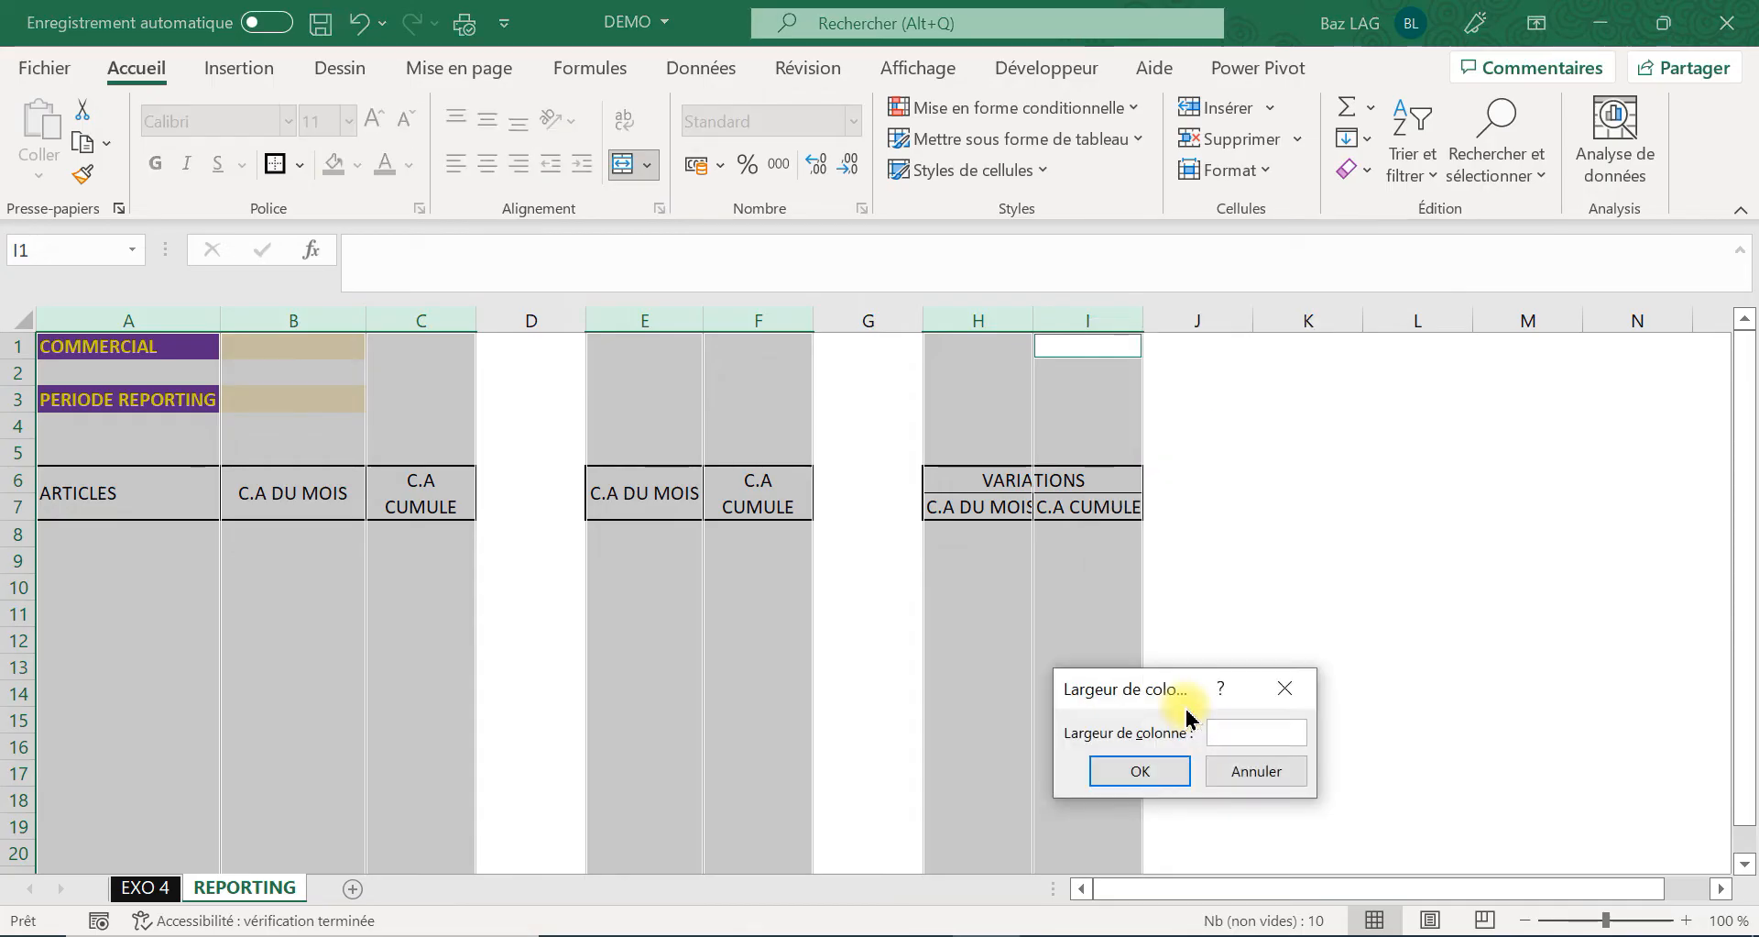
key("Caps_Lock")
type("&")
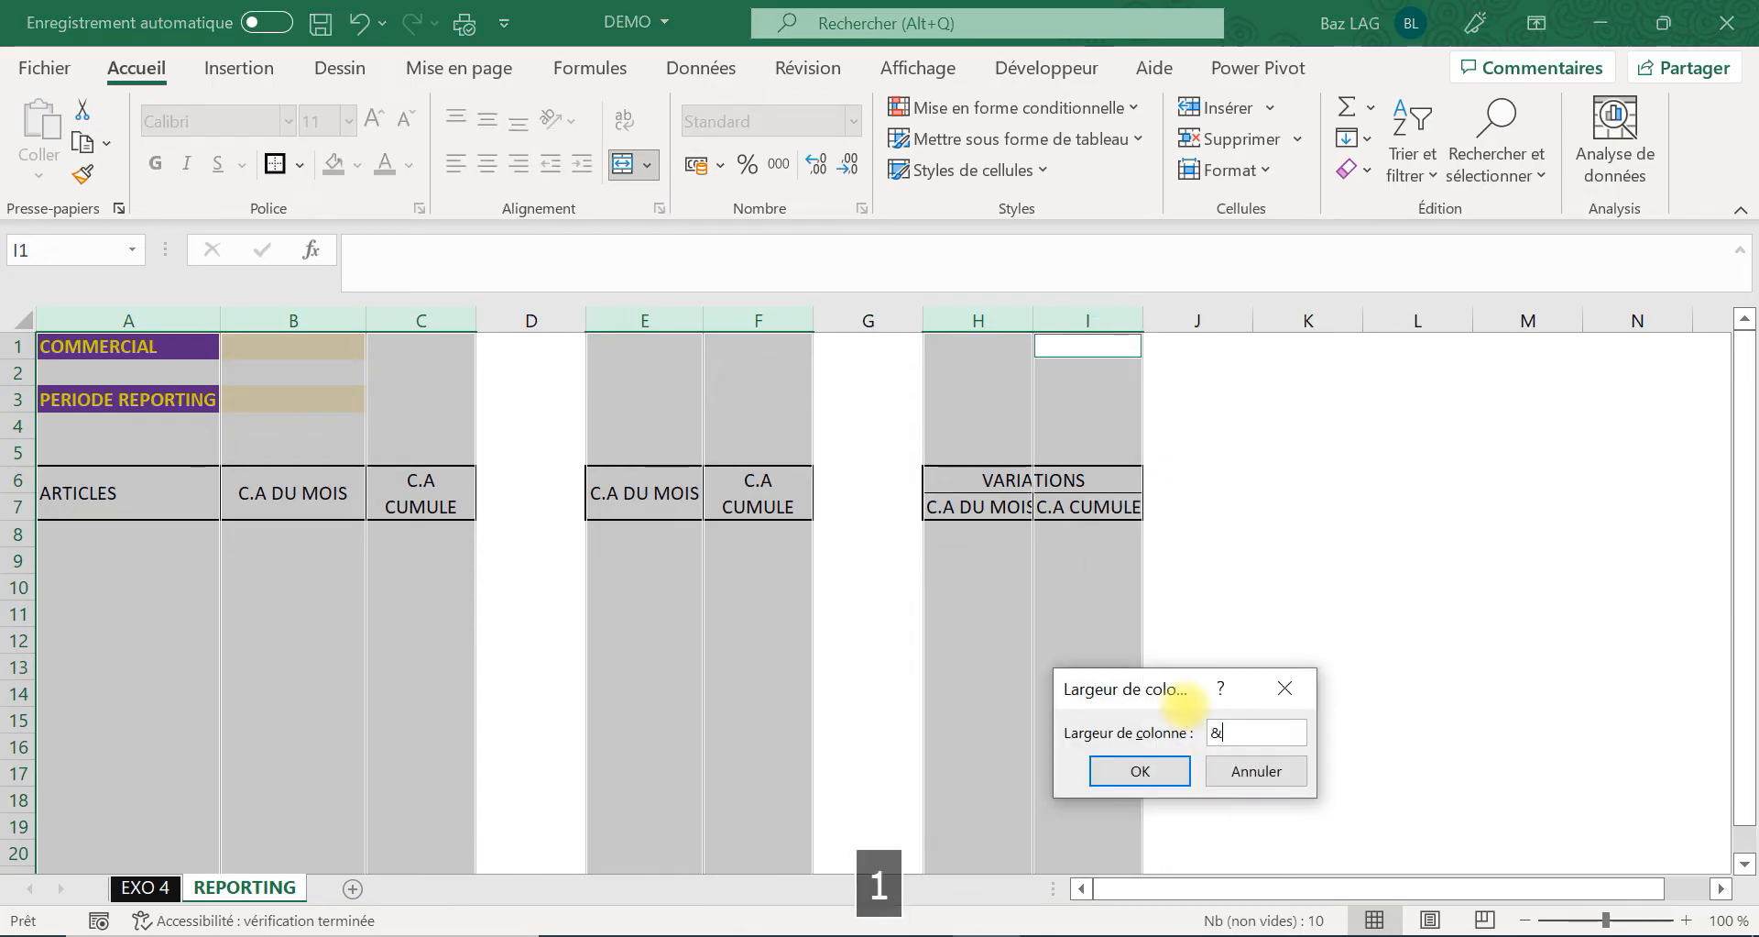
key("BackSpace")
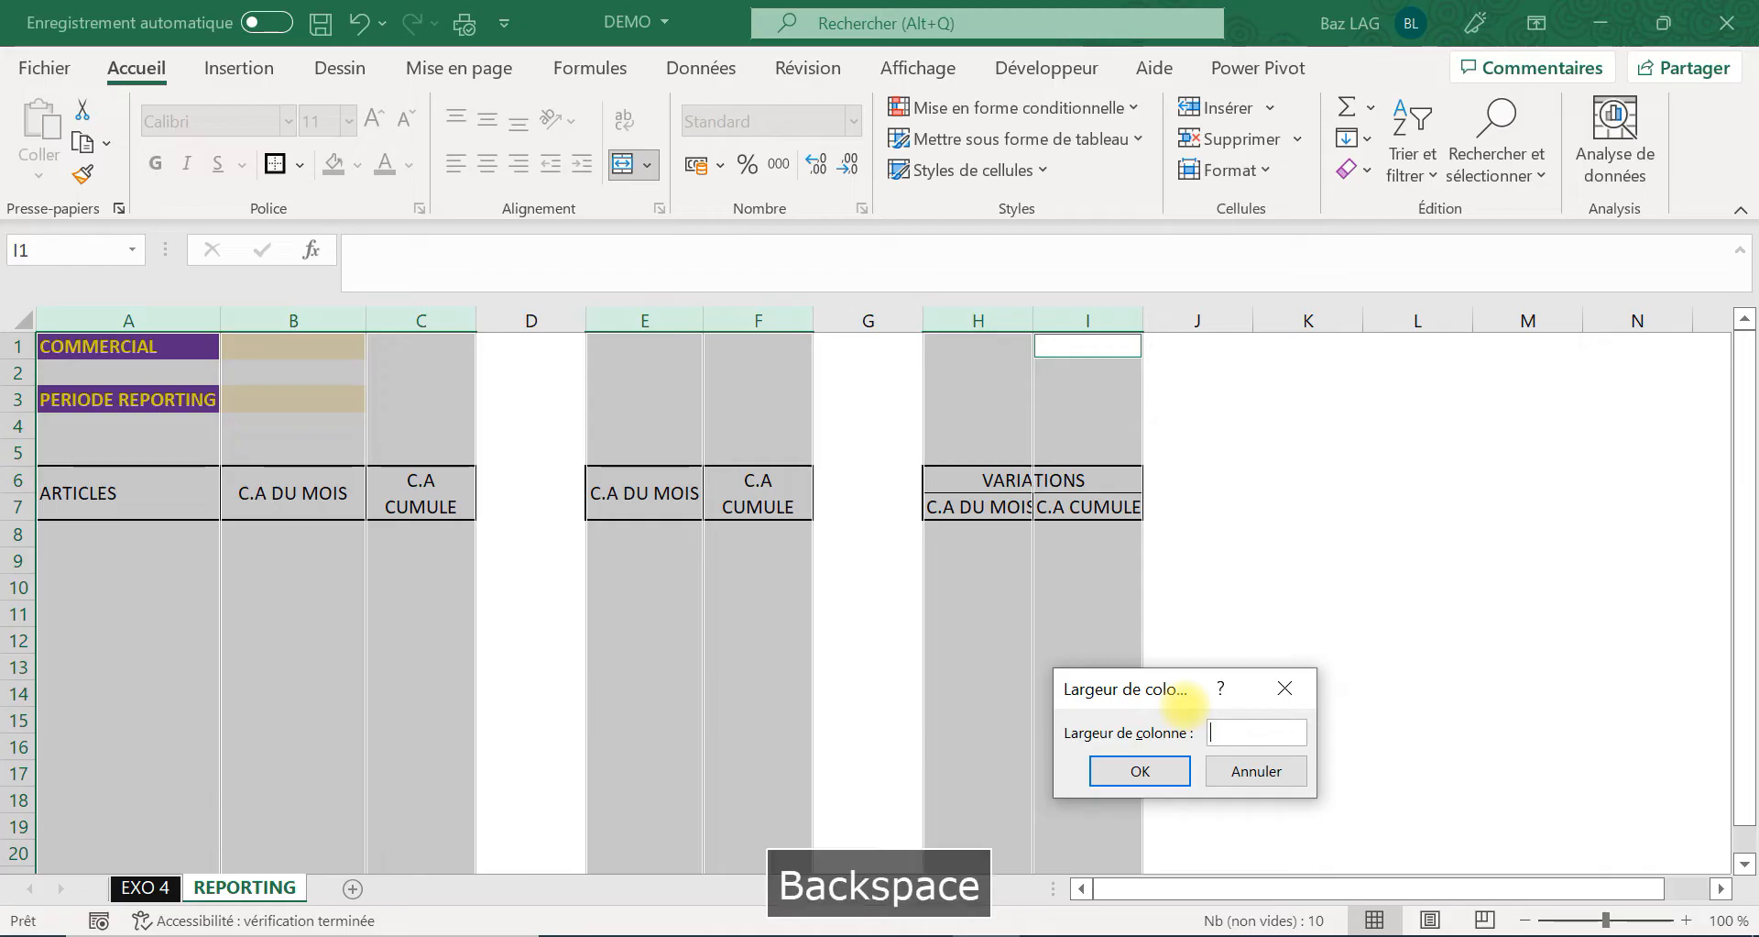
key("Caps_Lock")
type("14")
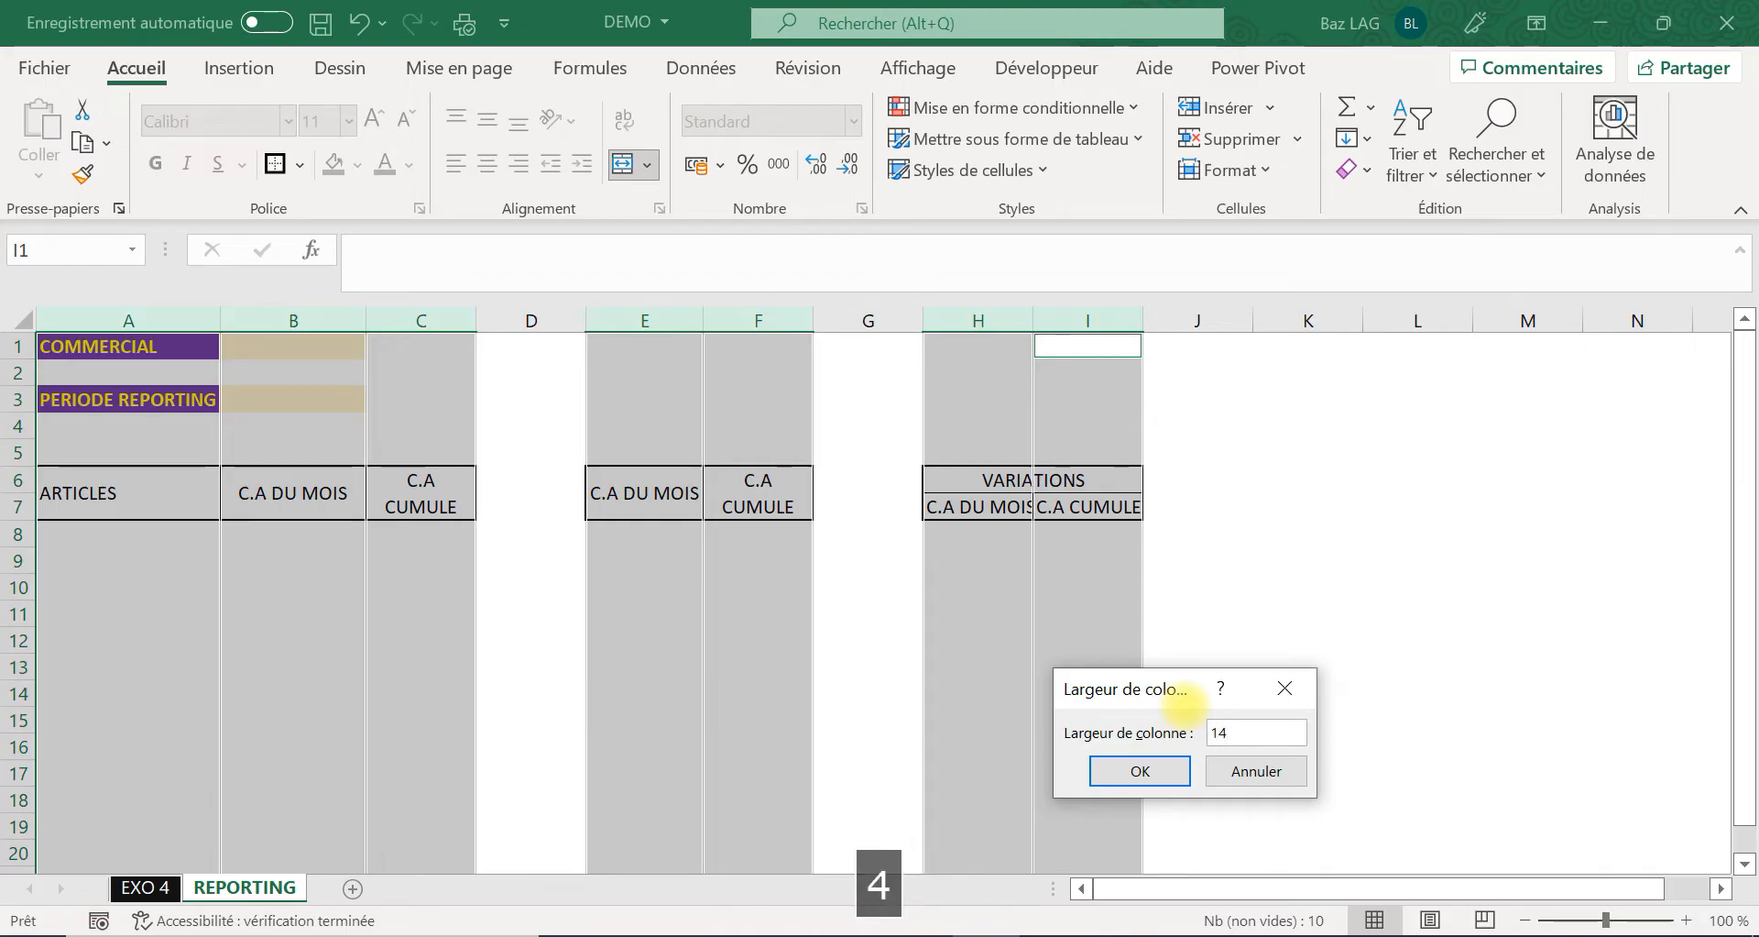
left_click(1132, 772)
left_click(825, 719)
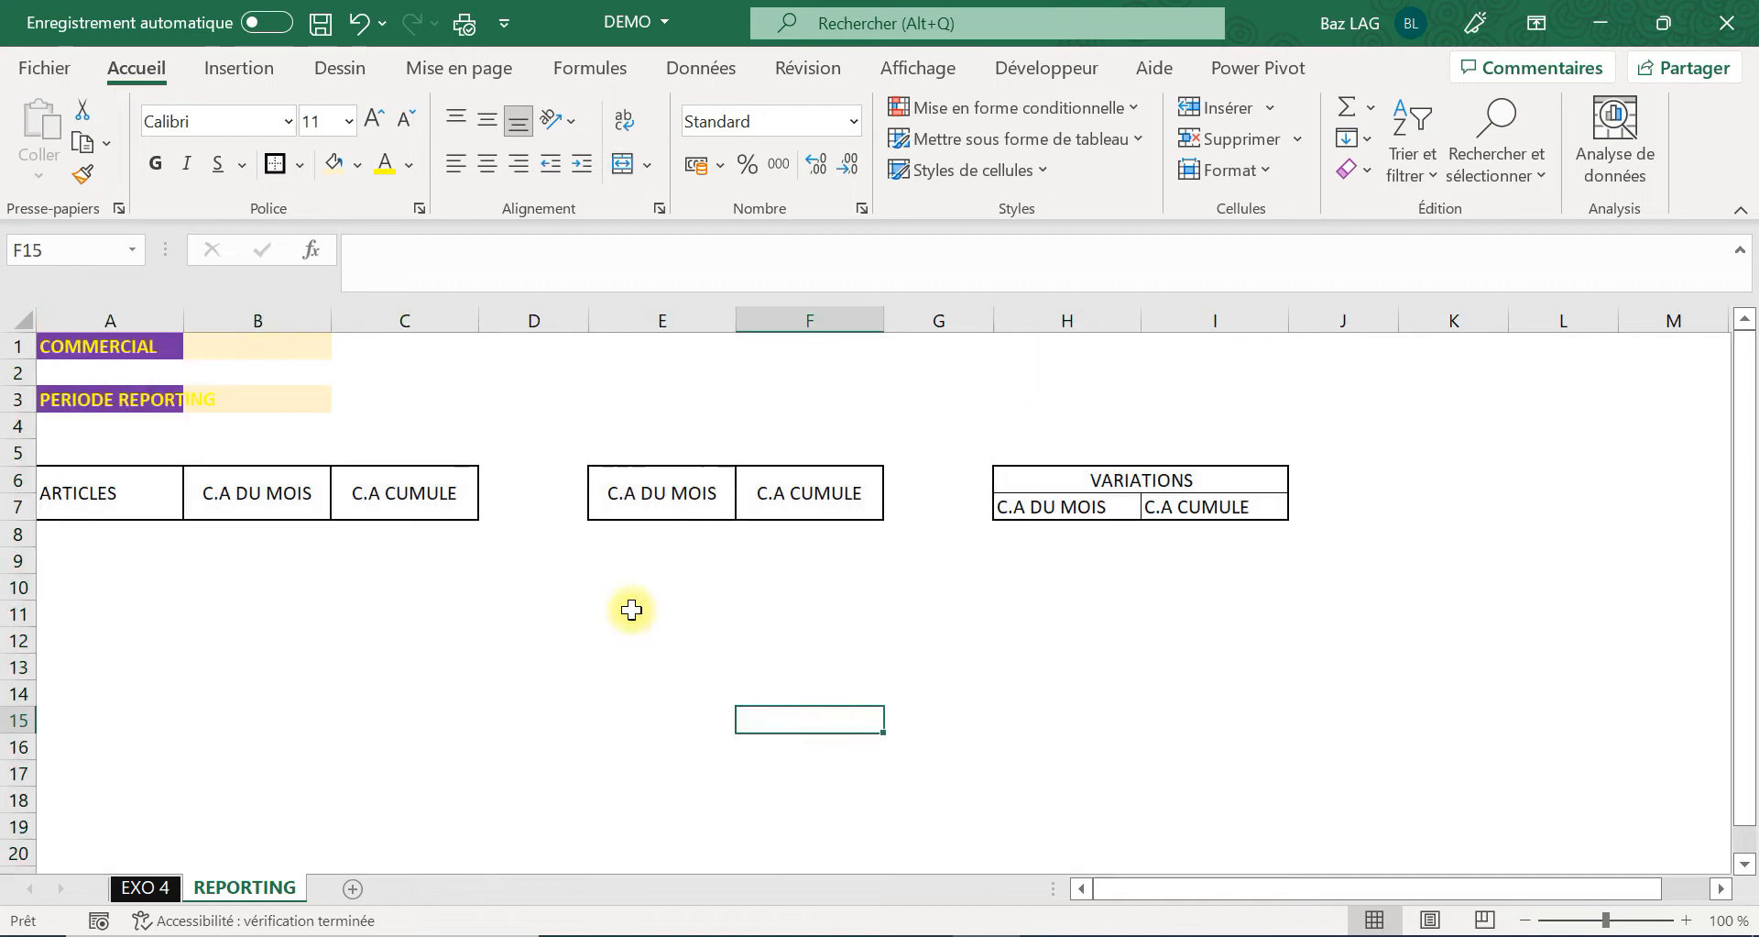
Narrow the spacer columns D and G by setting both widths to 2.
left_click_drag(578, 323, 499, 321)
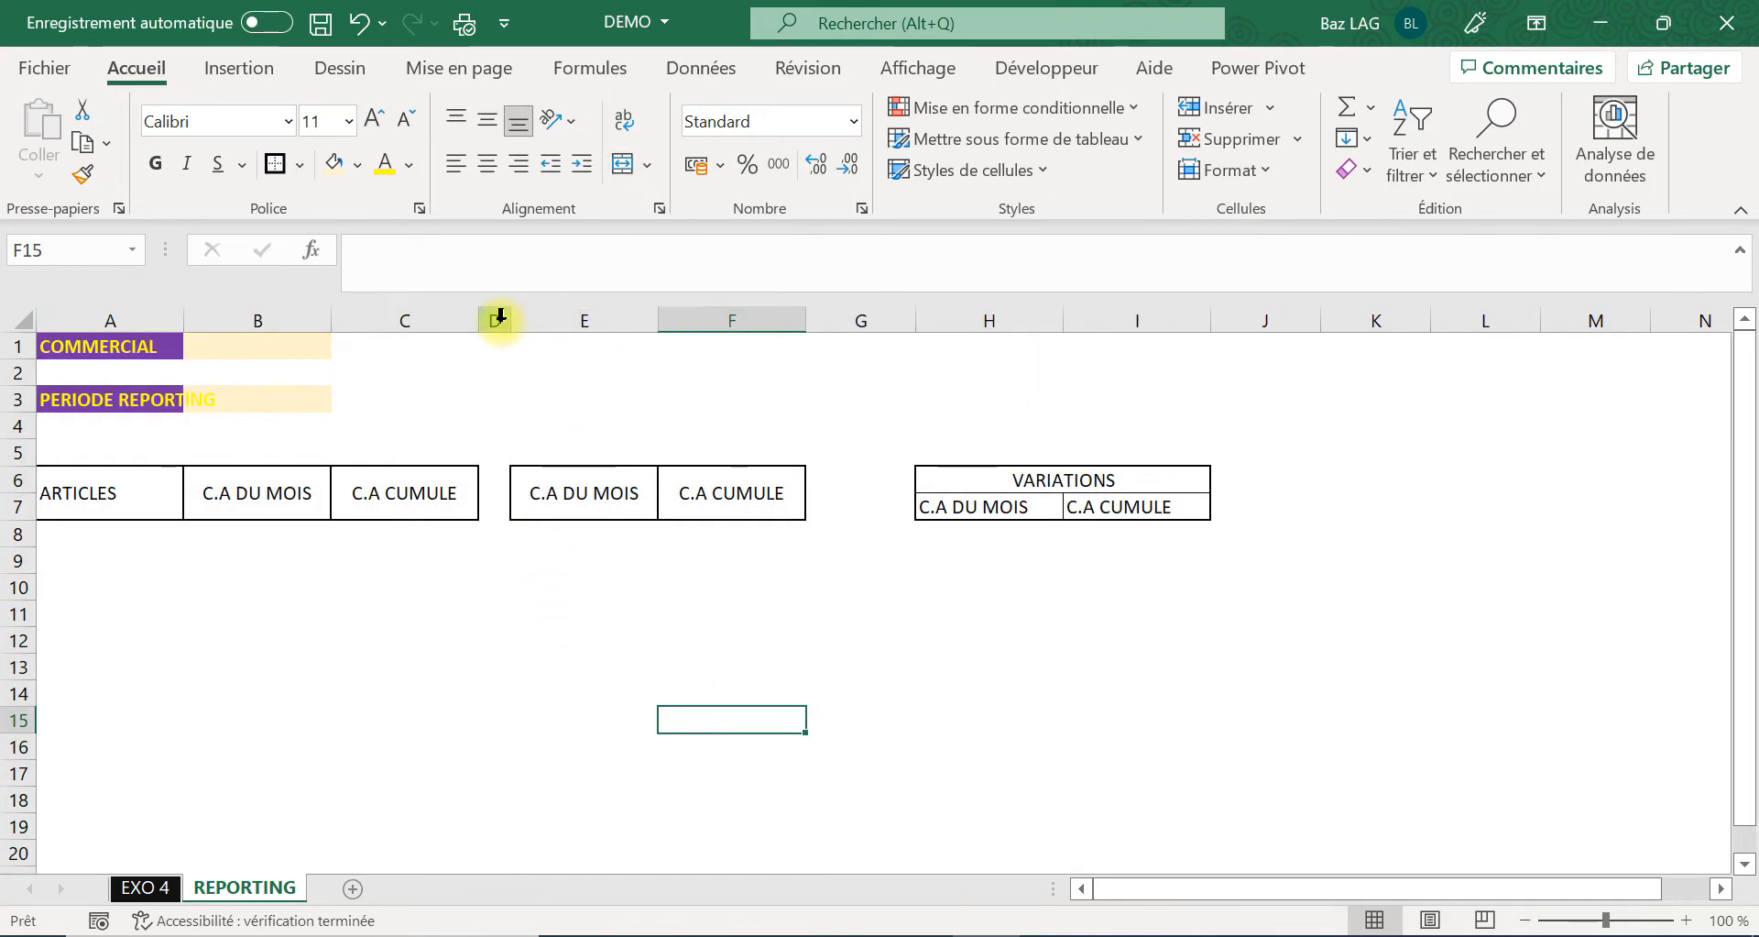
left_click(495, 318)
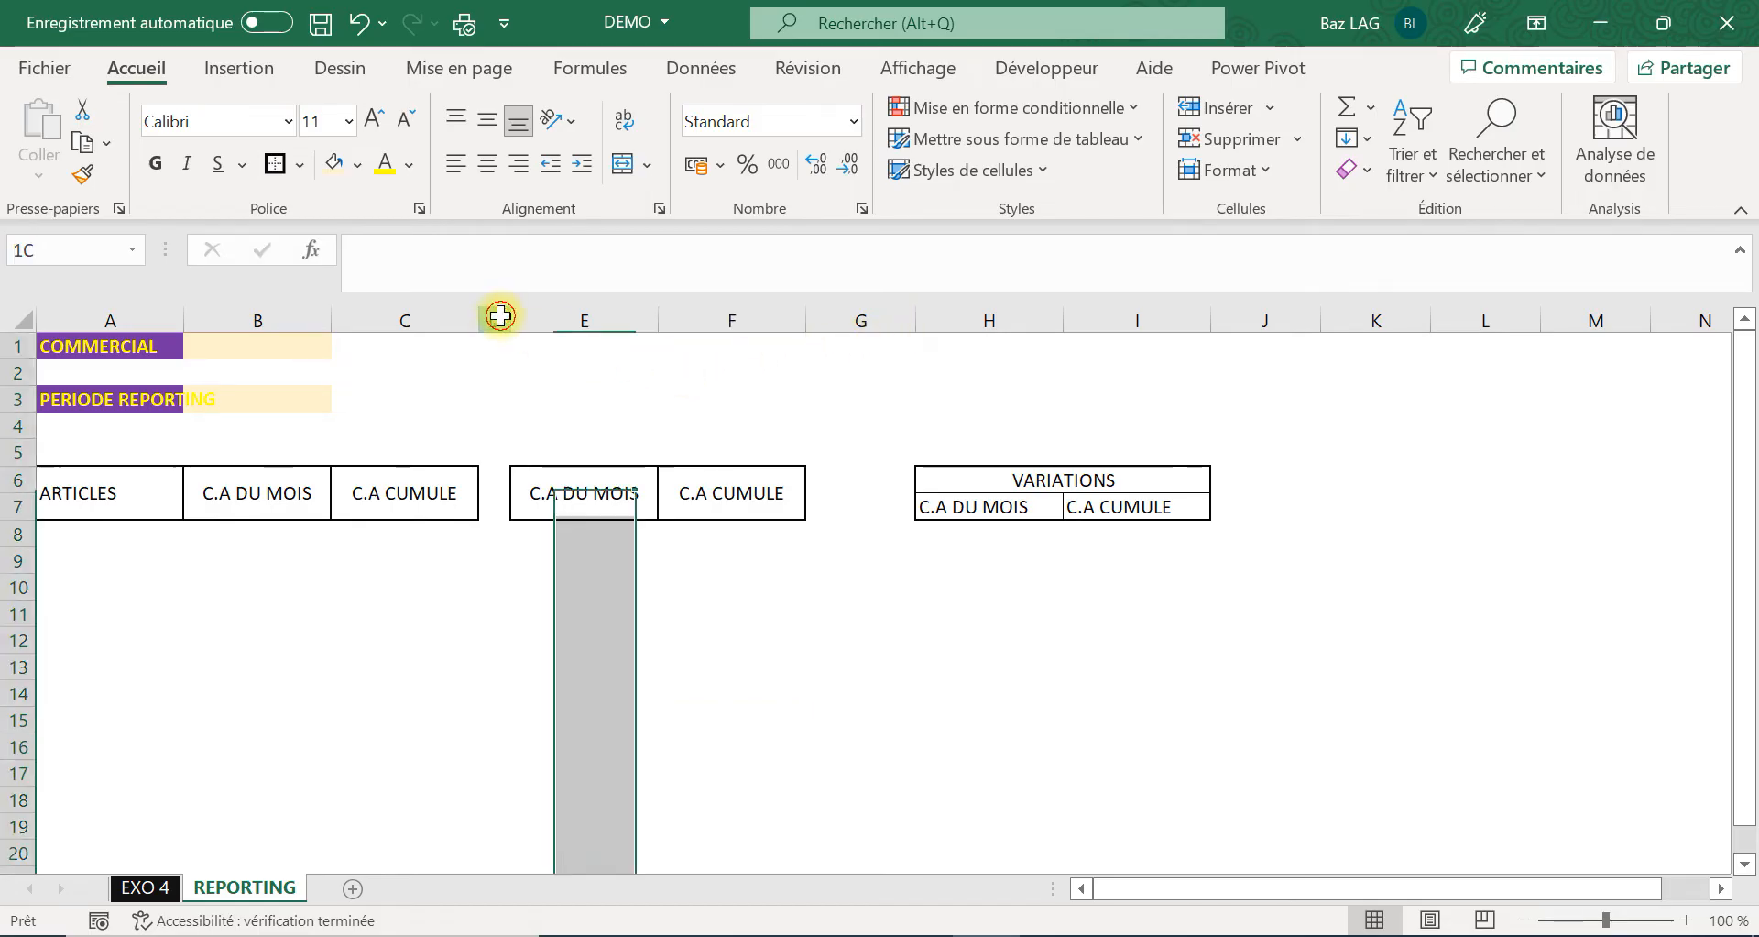
left_click(873, 318, "ctrl")
right_click(873, 315)
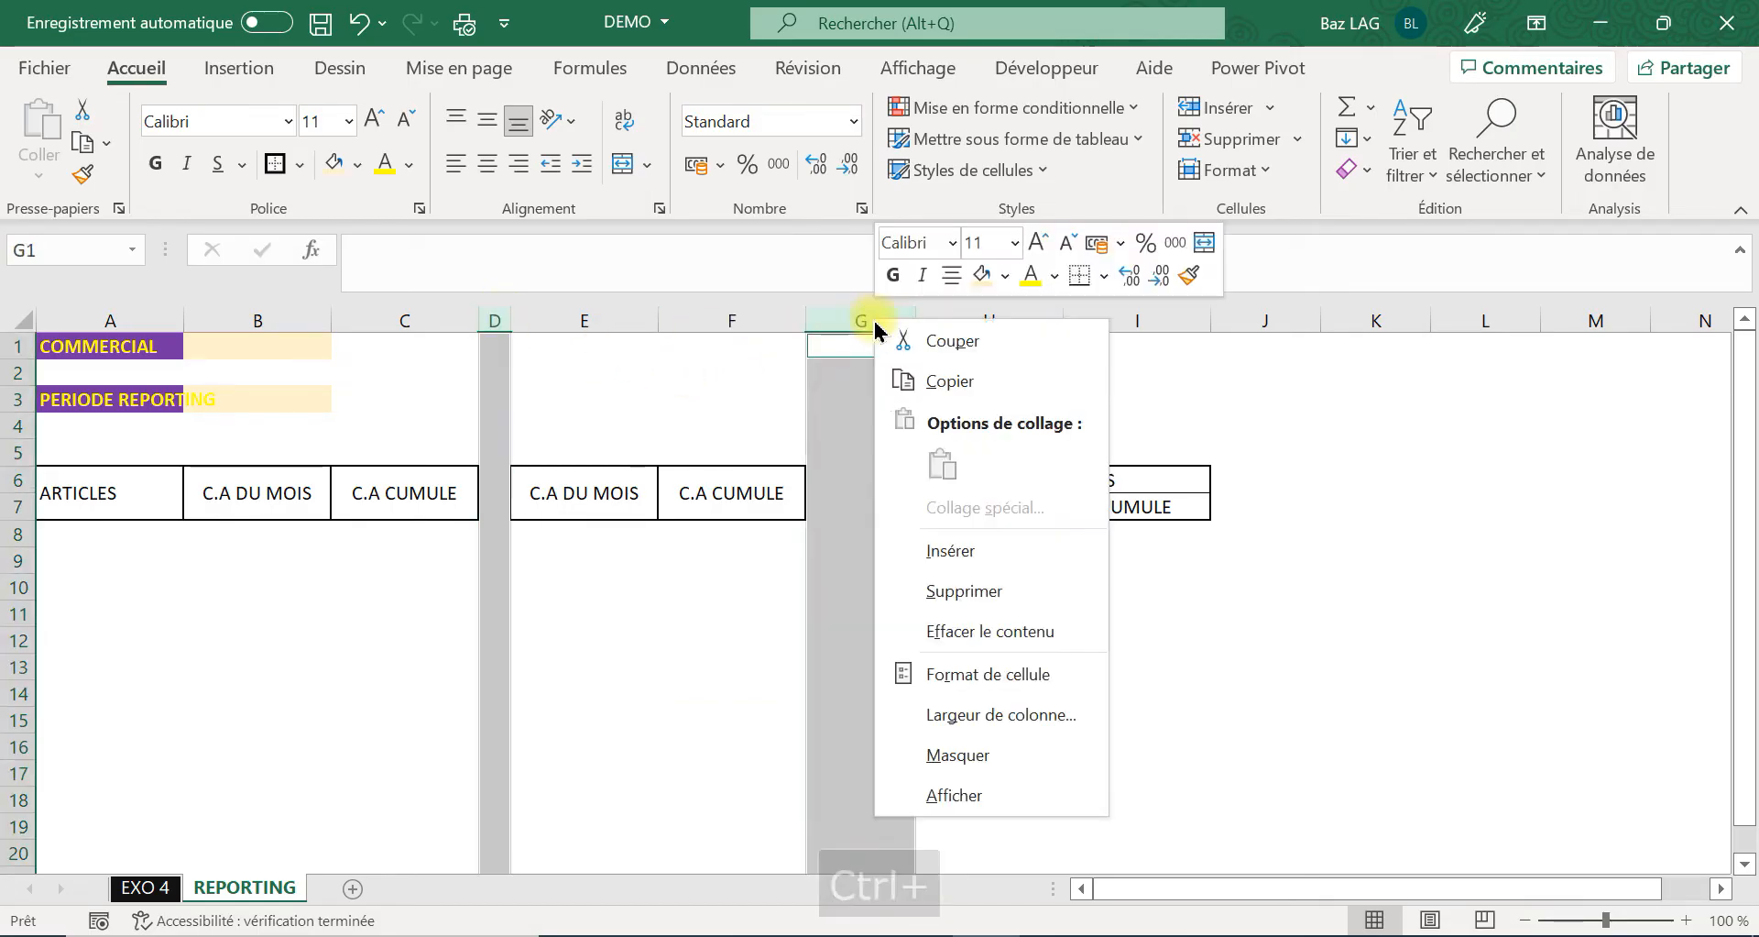
left_click(1023, 688)
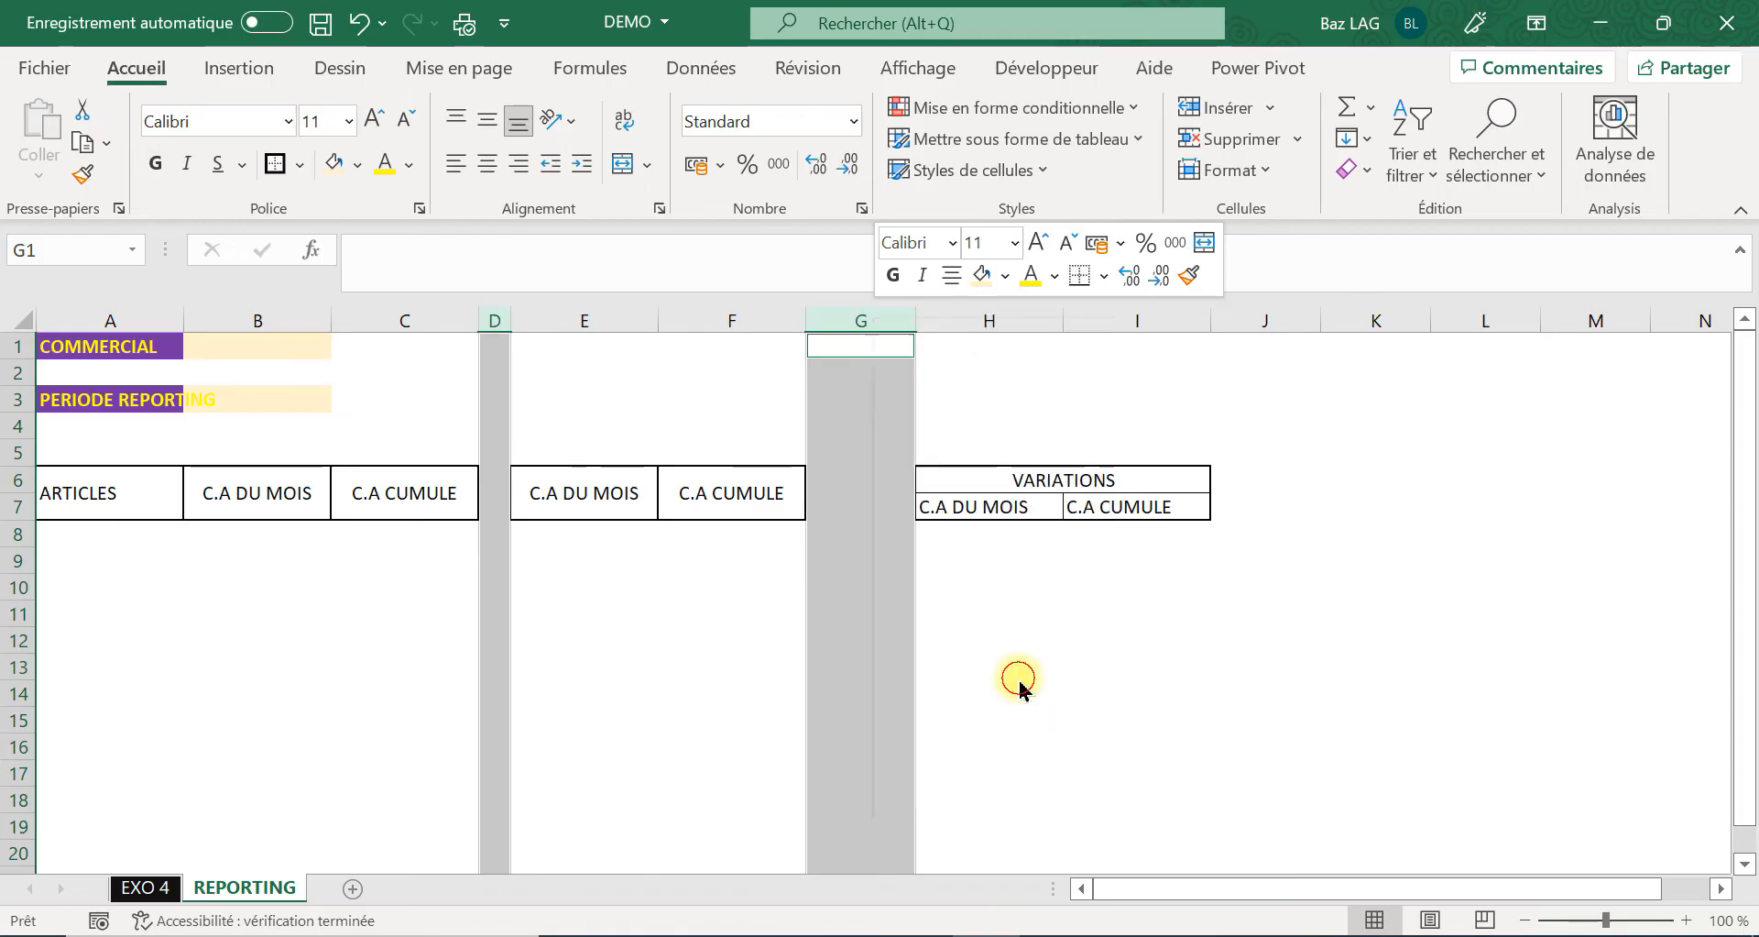
left_click(1360, 240)
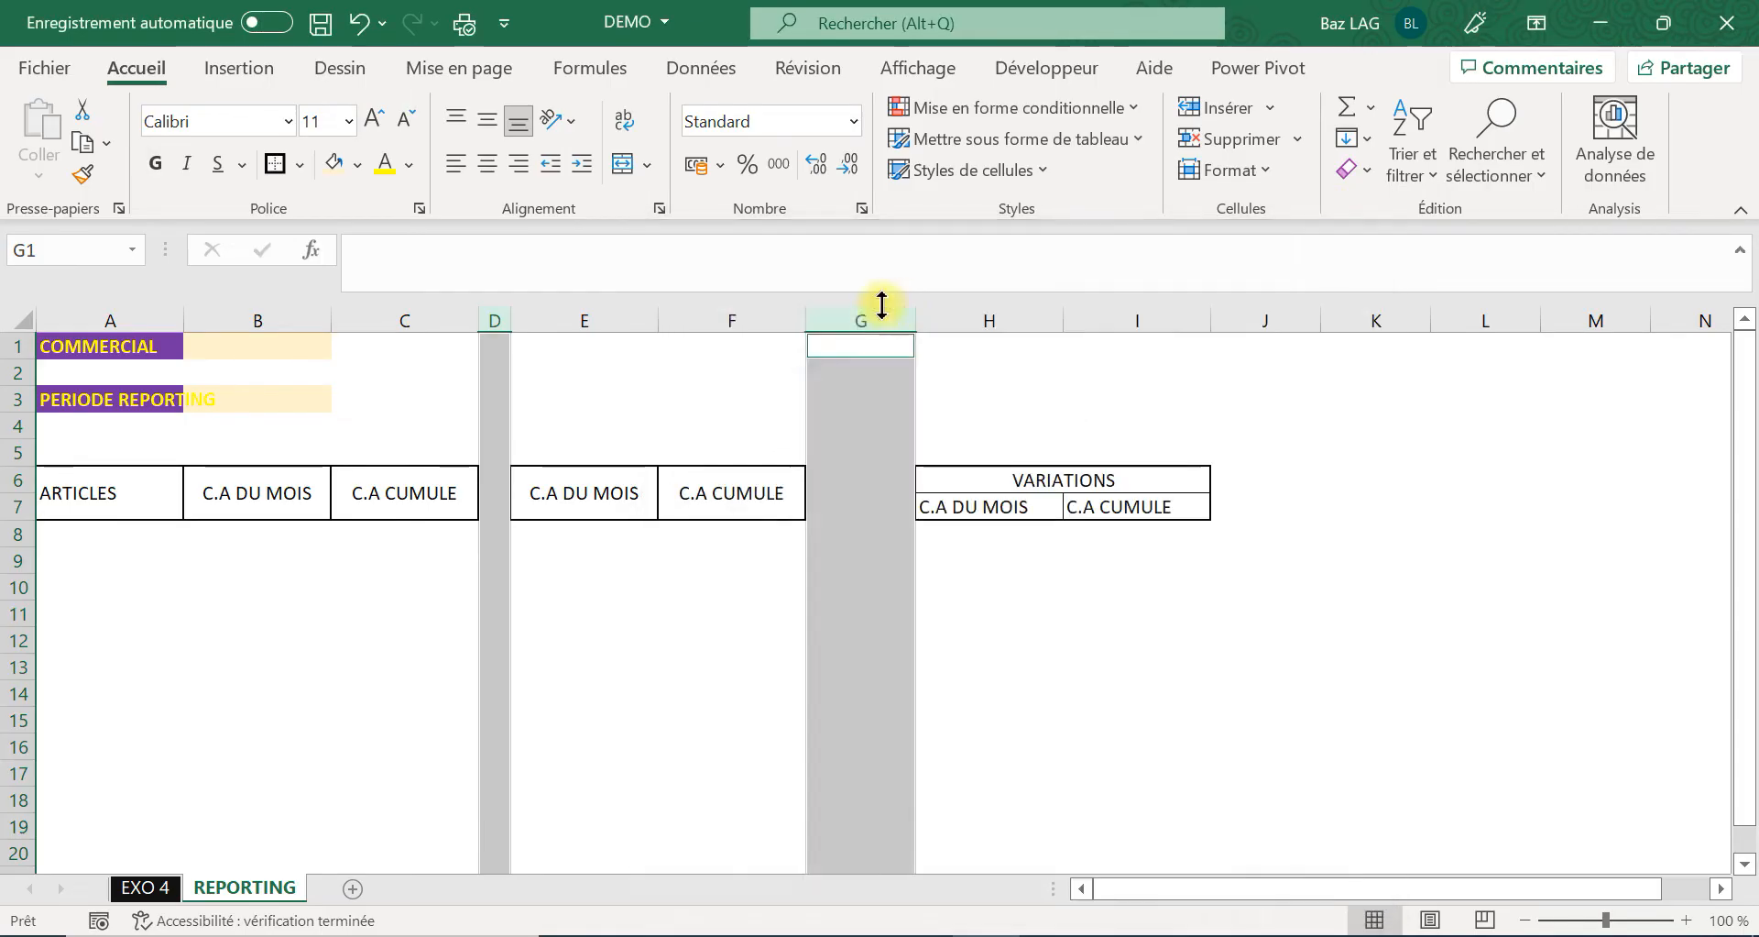
right_click(845, 313)
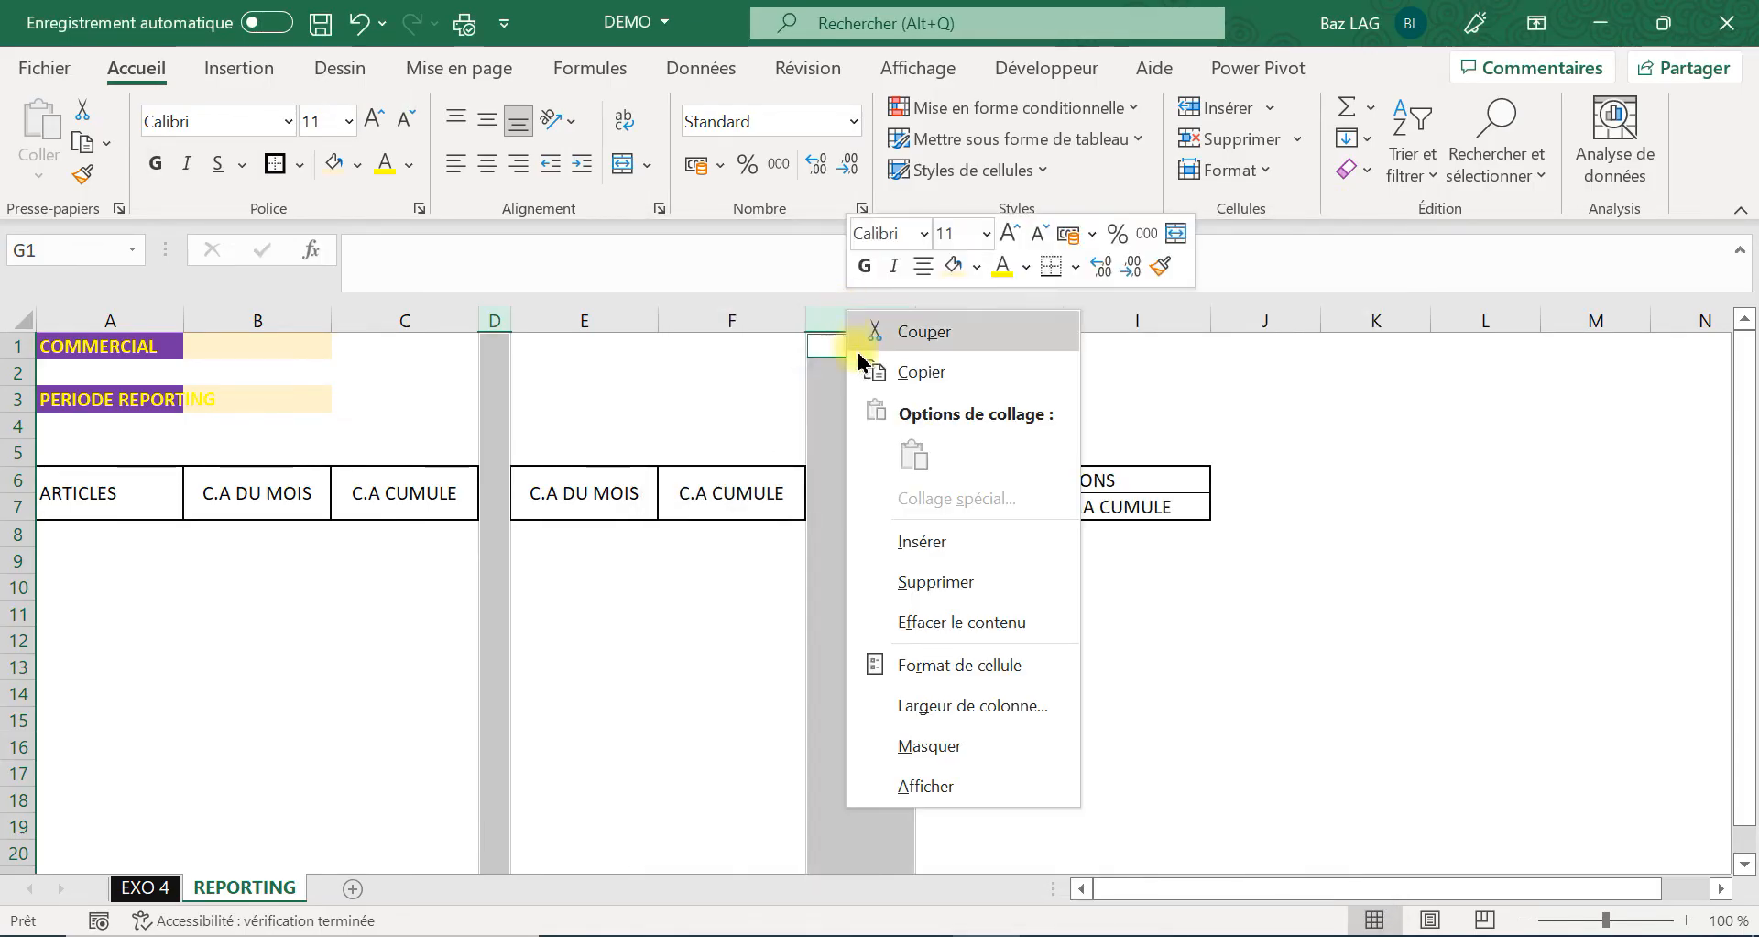
left_click(977, 705)
type("2")
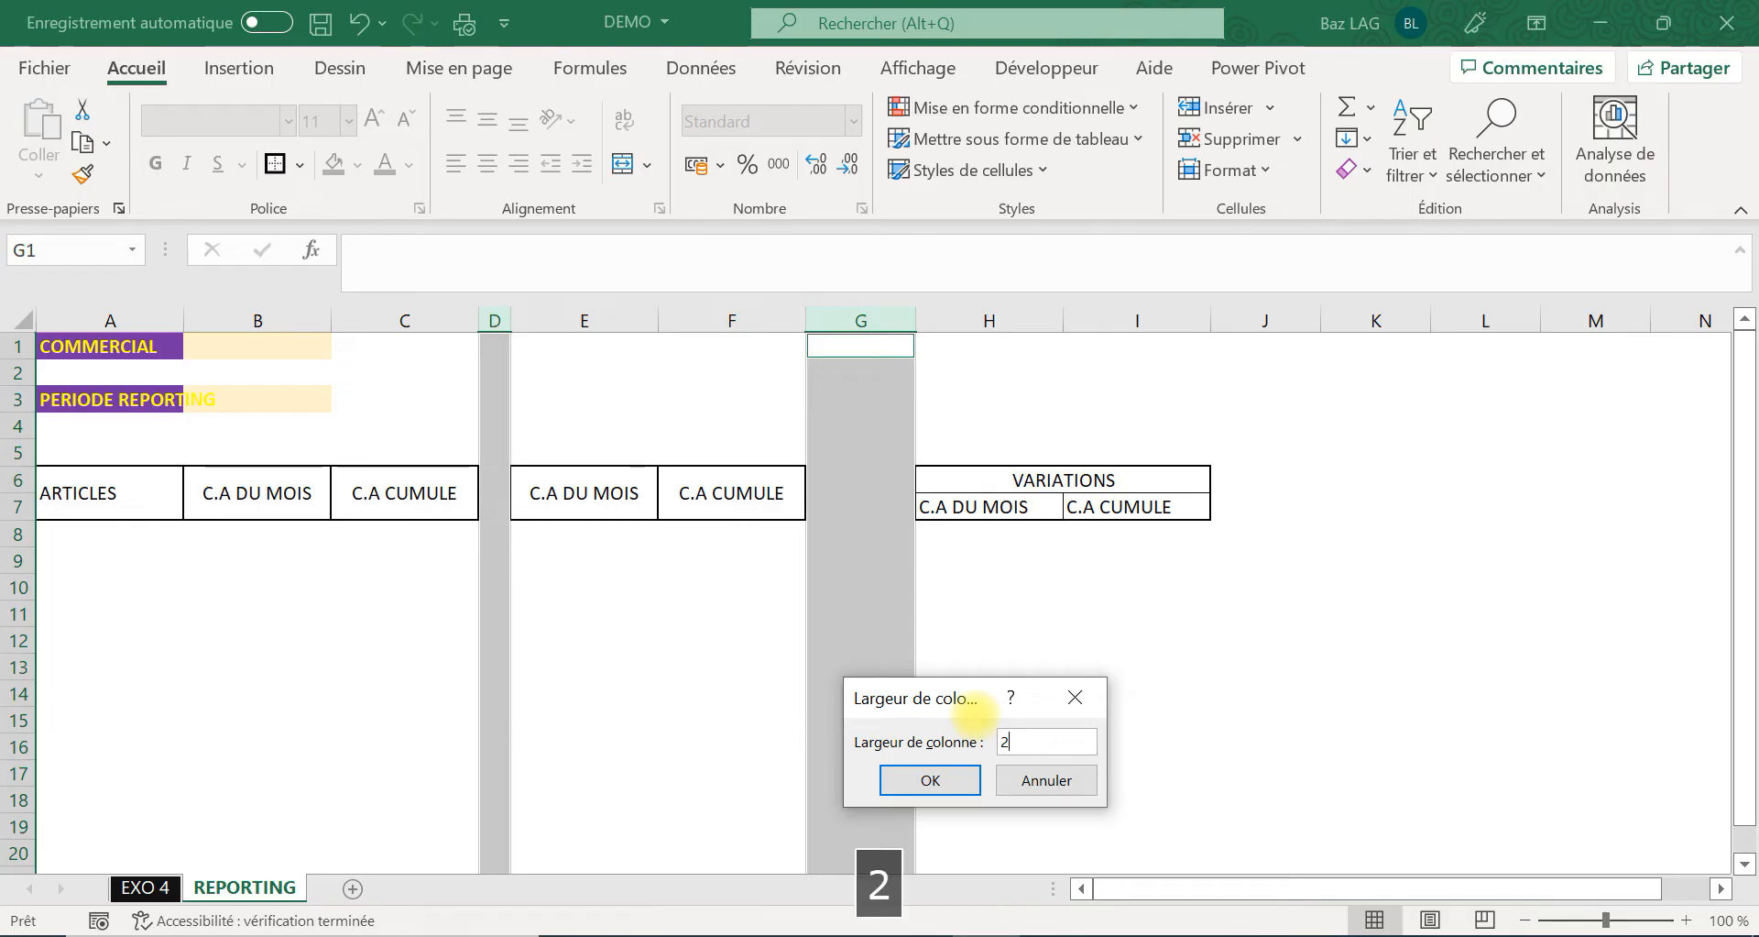
key("Return")
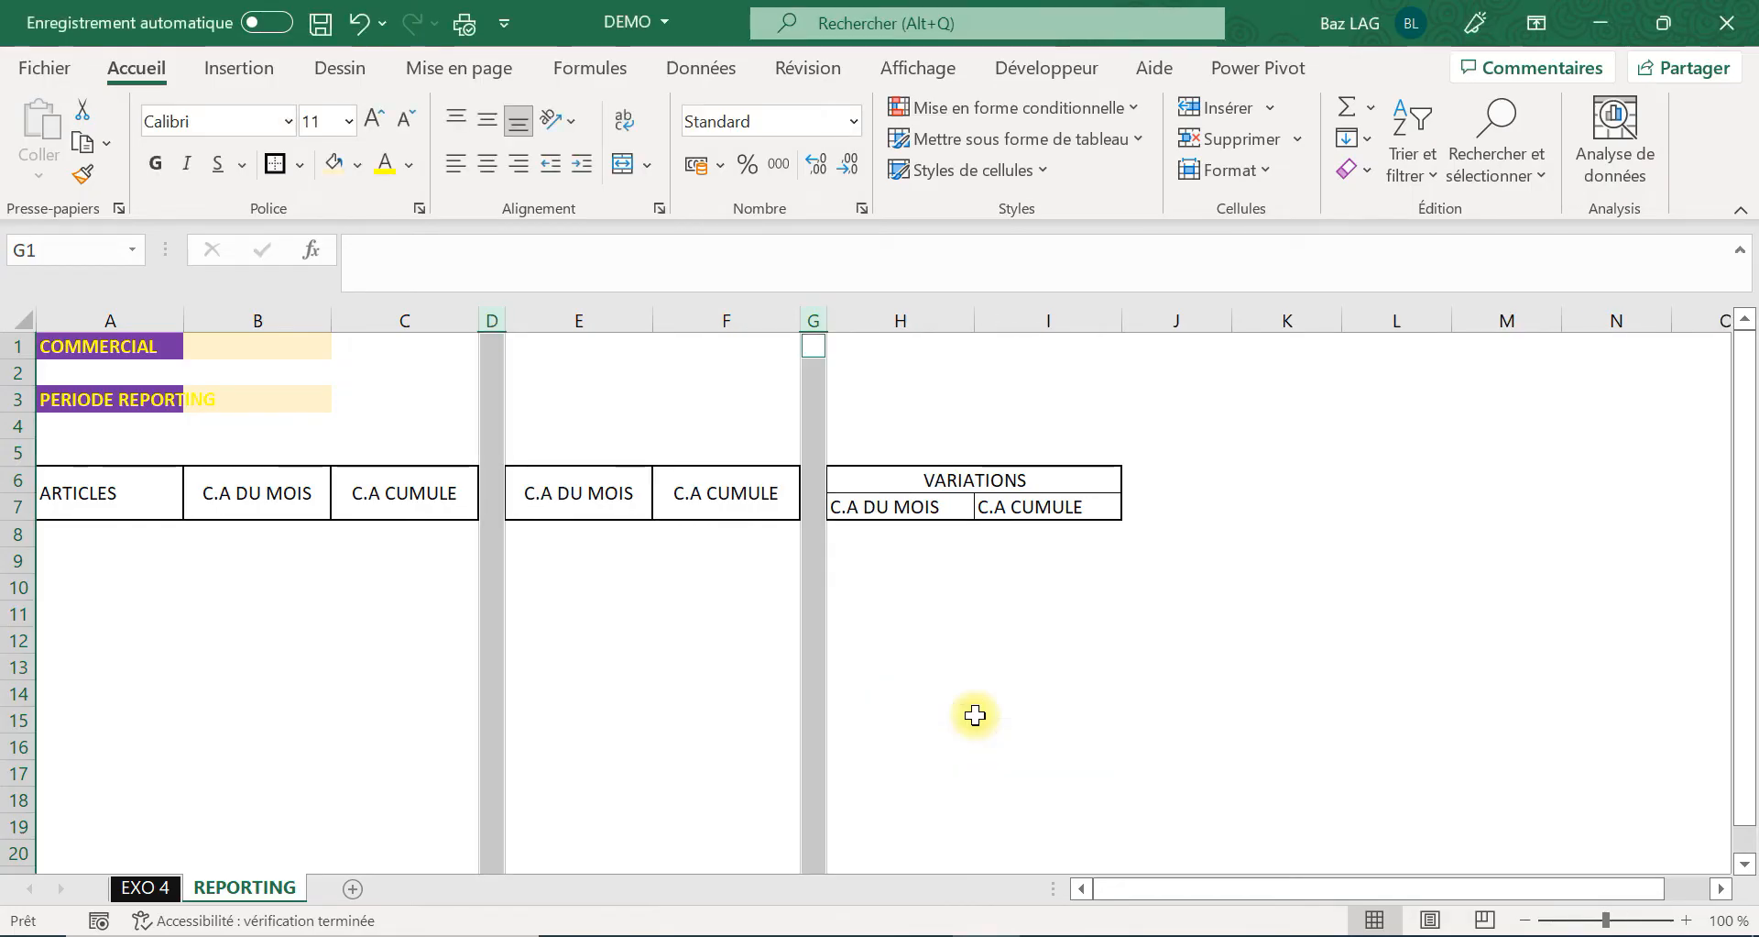
left_click(536, 627)
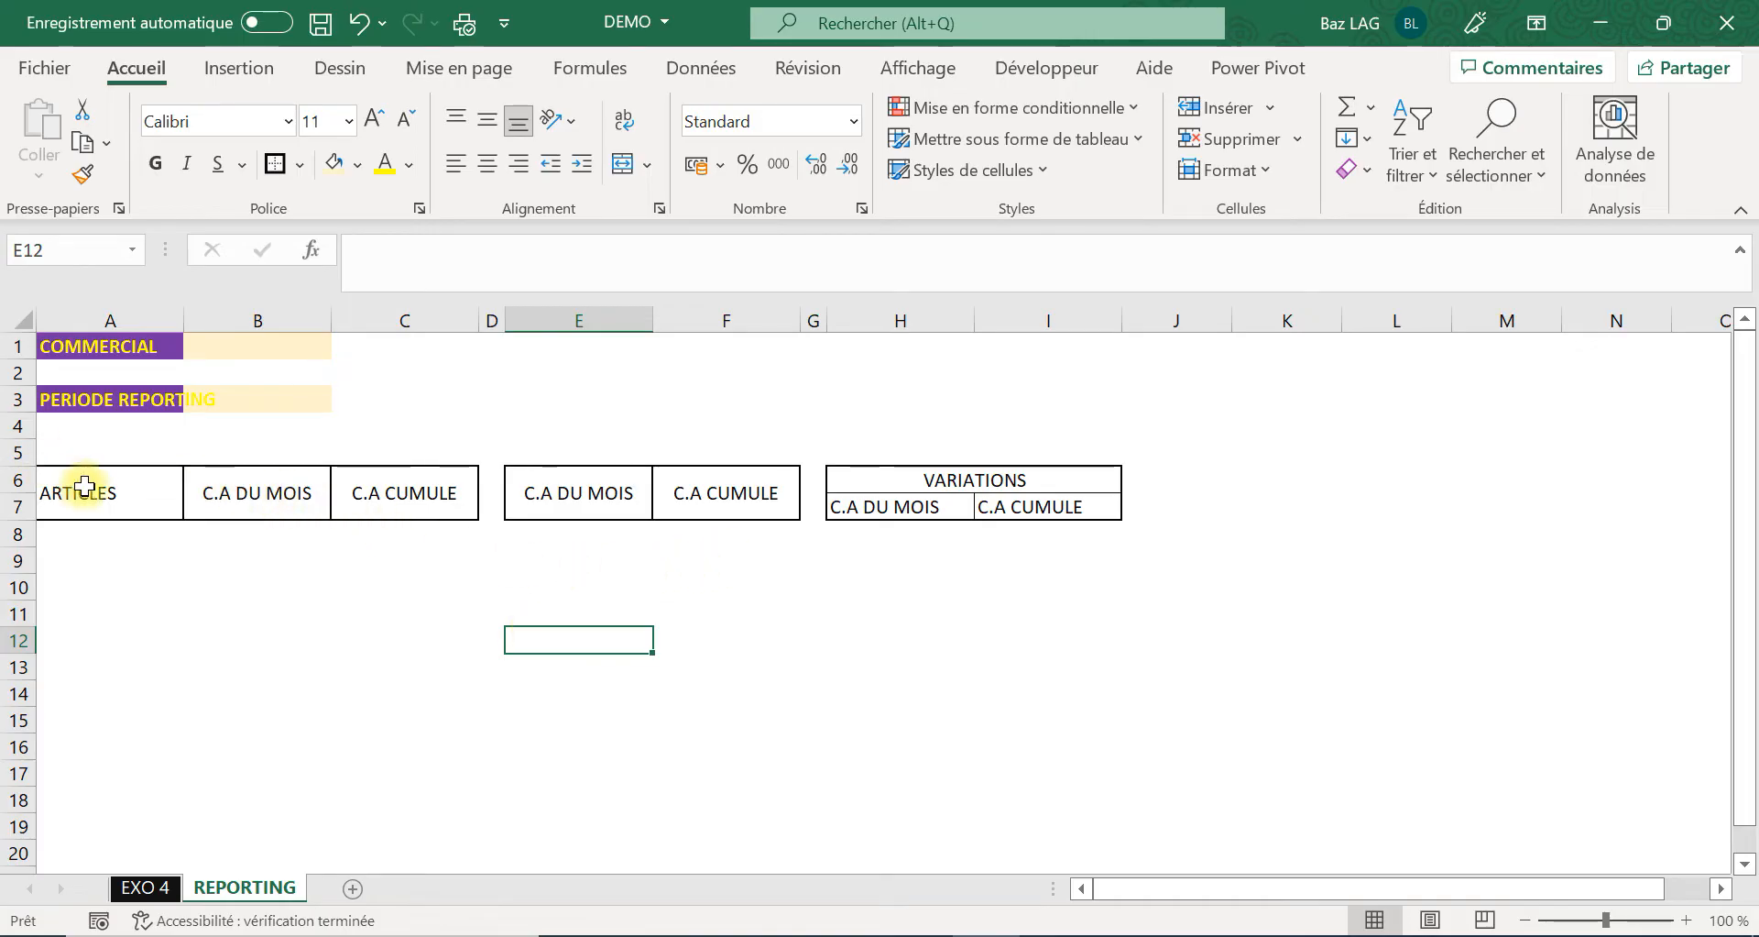
Format the ARTICLES, C.A DU MOIS and C.A CUMULE headings in A6:C7 with a purple fill and bold yellow text.
left_click_drag(106, 491, 396, 500)
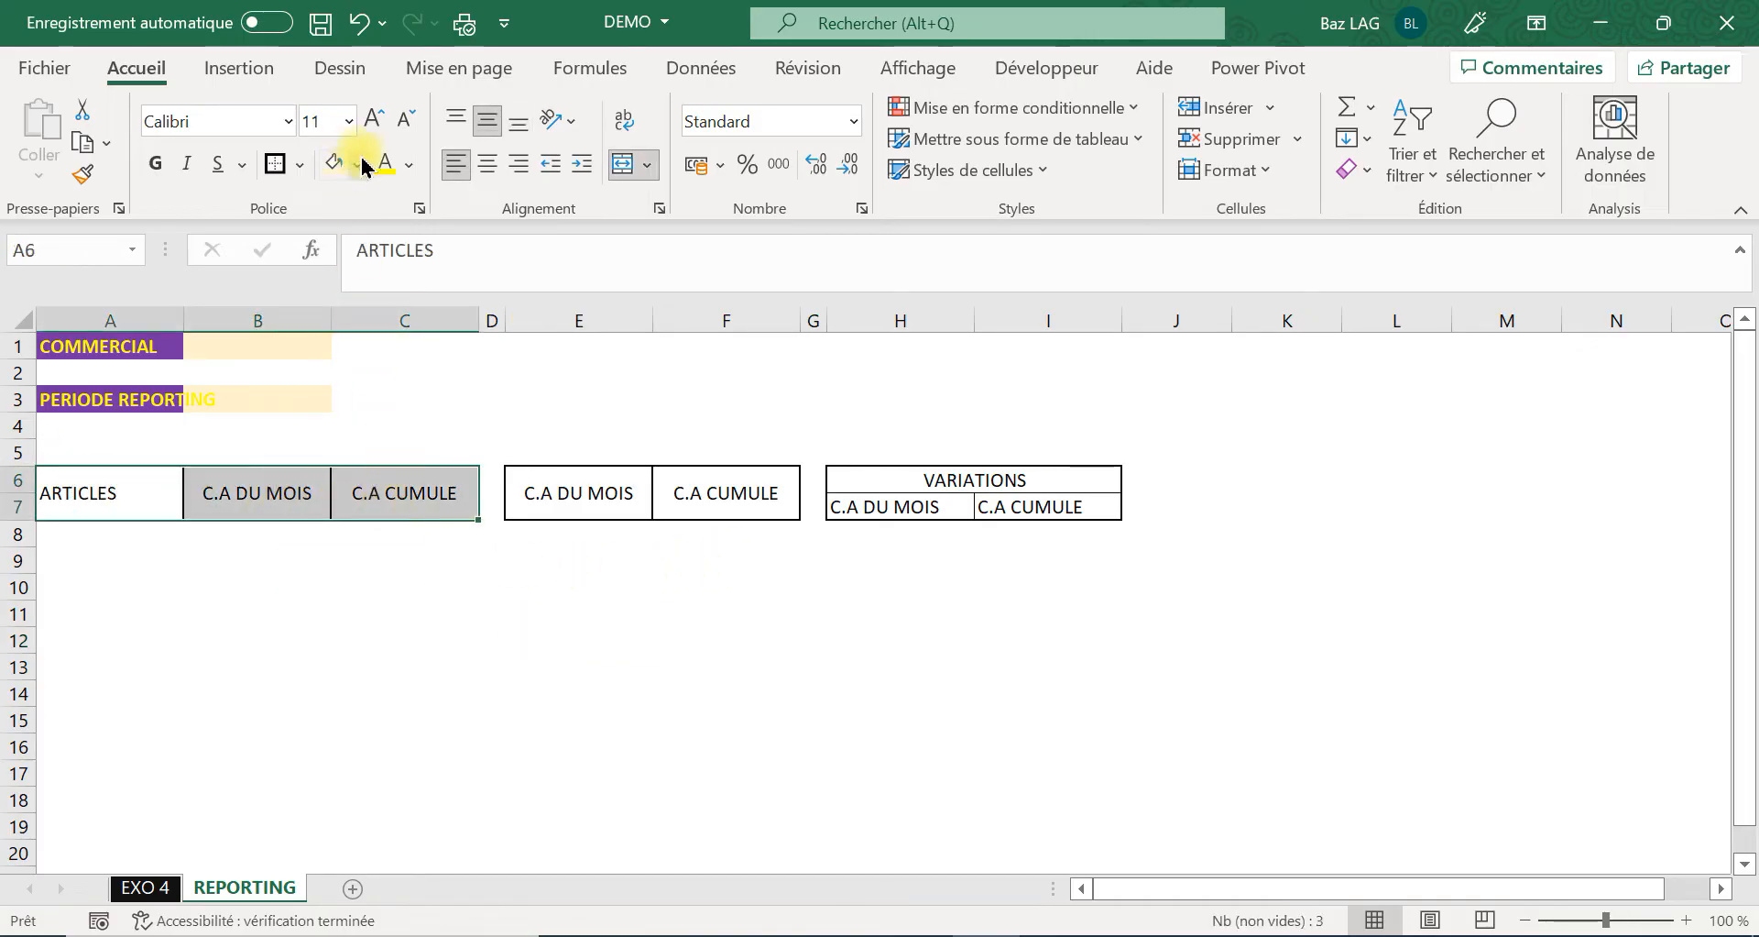
left_click(359, 165)
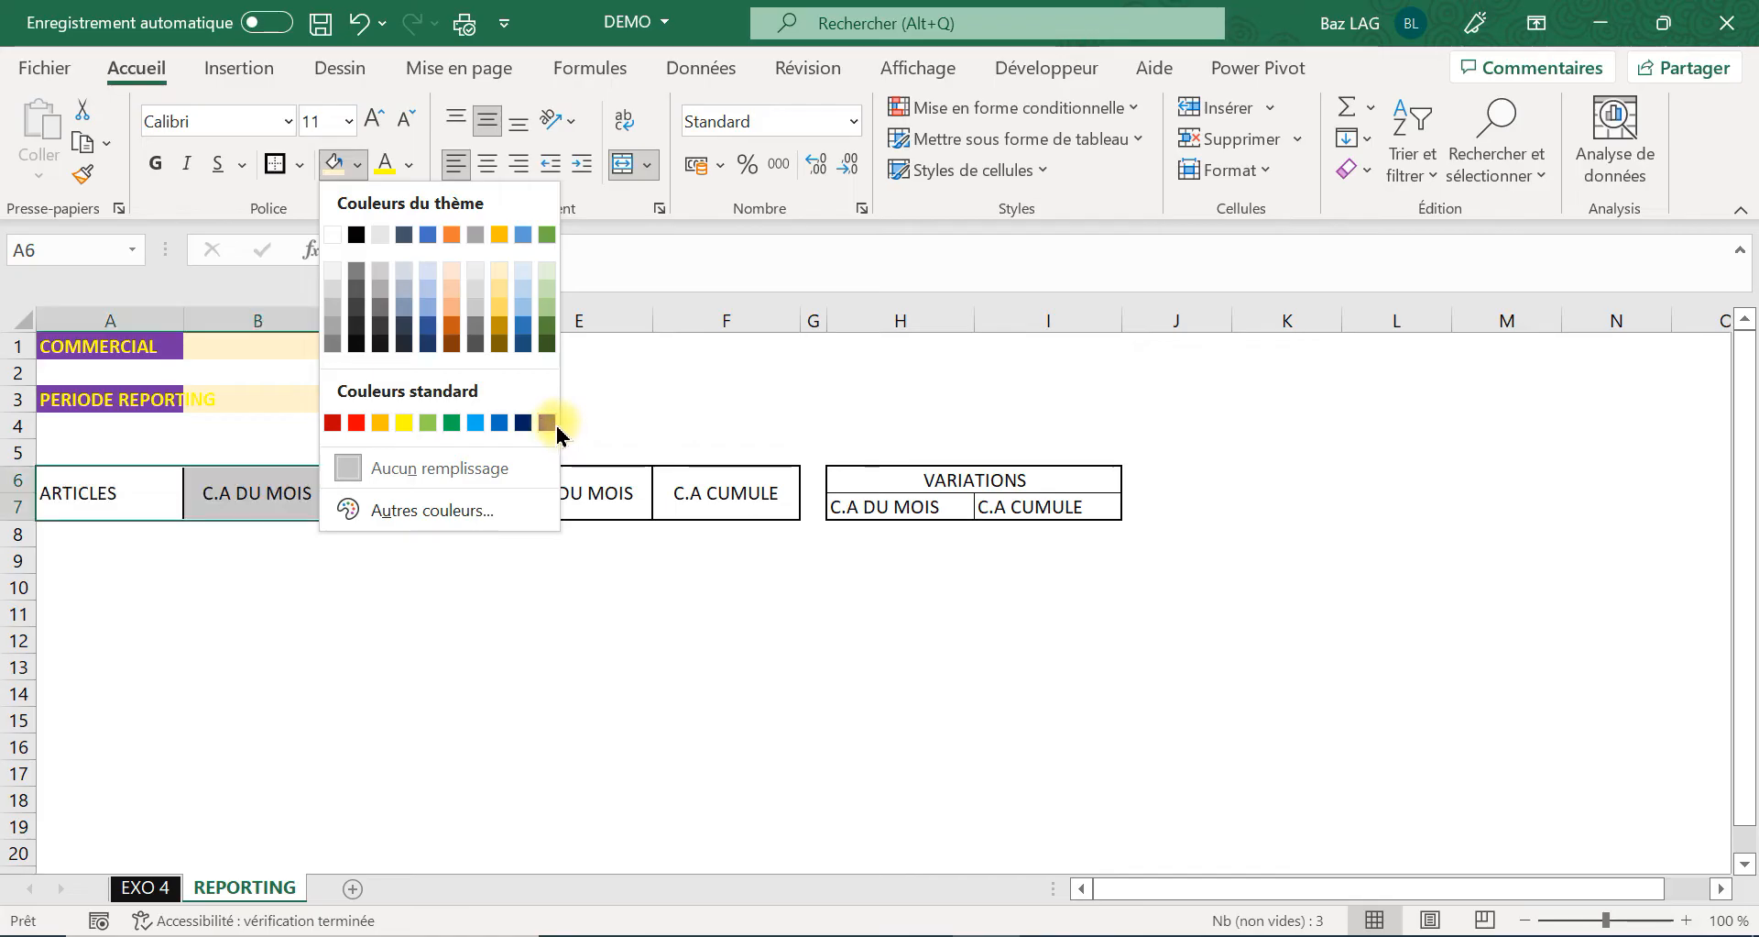
left_click(548, 423)
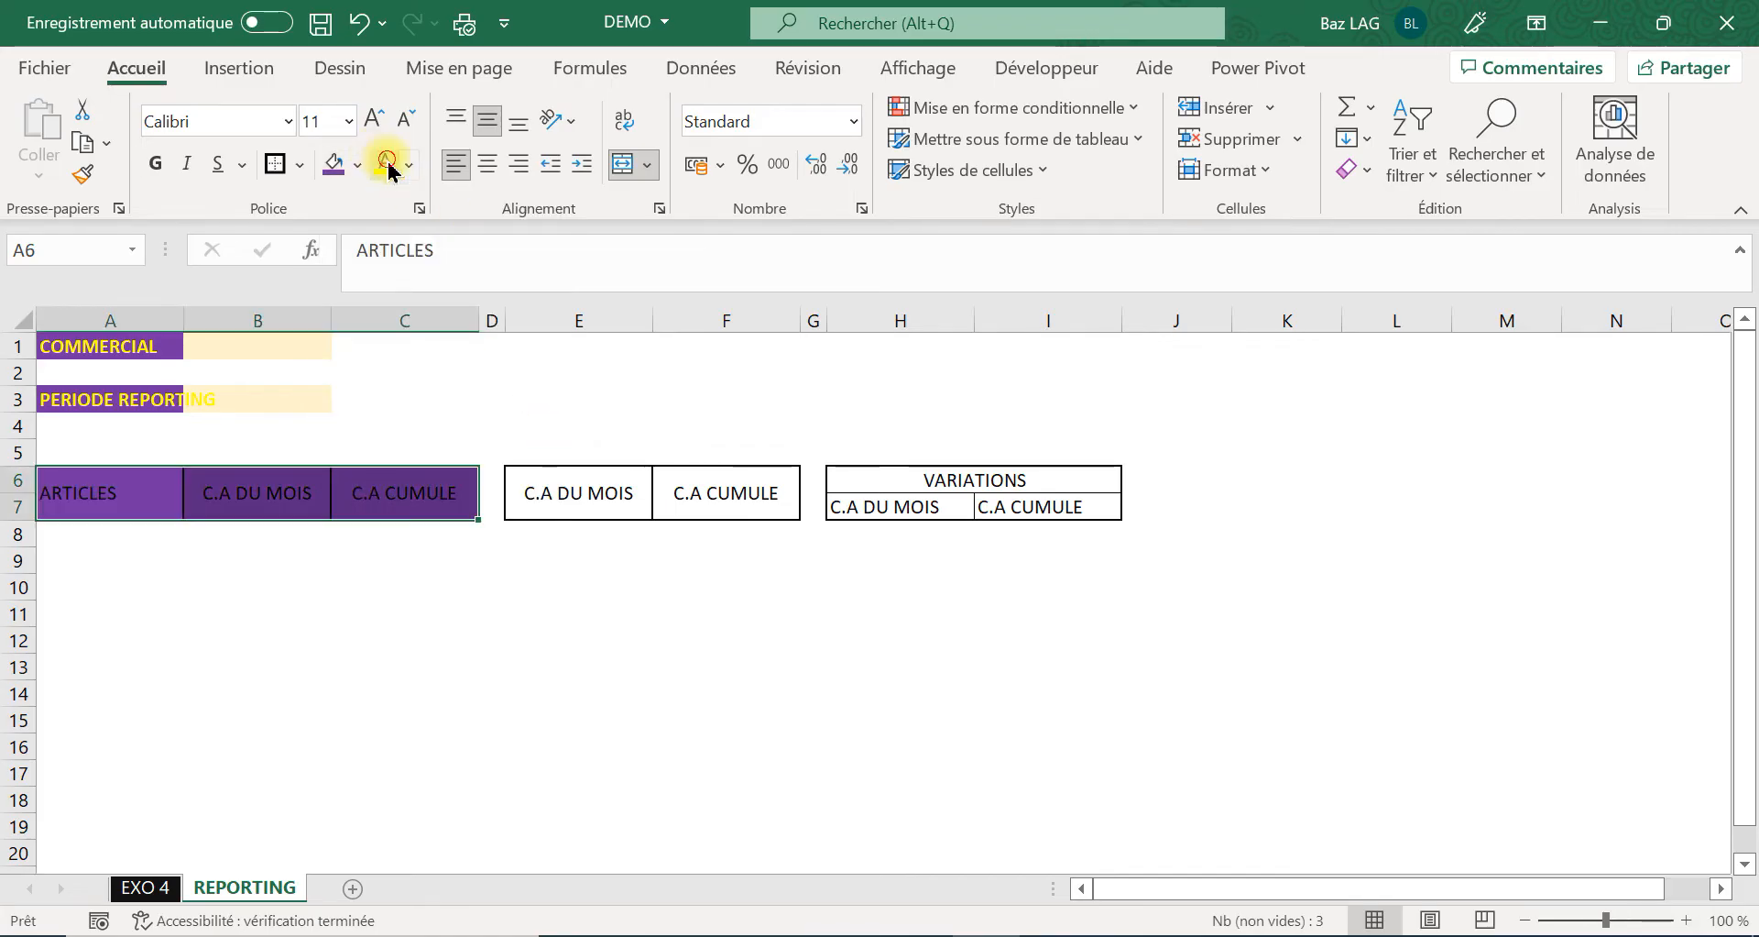
left_click(389, 165)
left_click(155, 165)
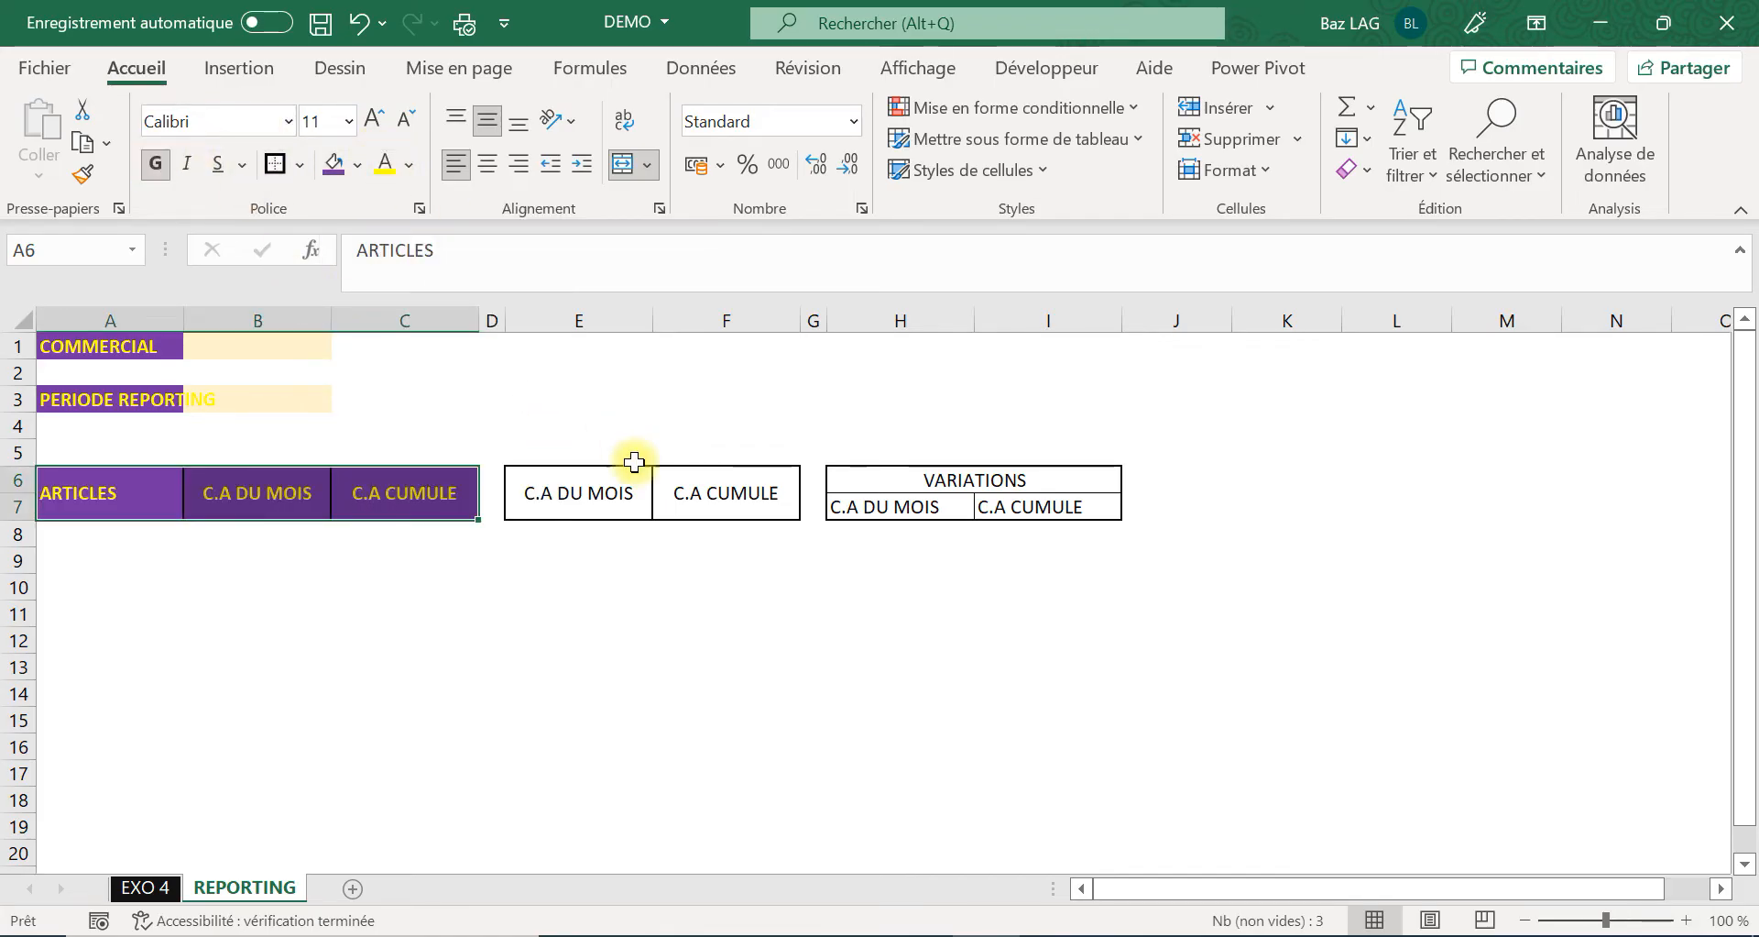
Give the second pair of C.A DU MOIS and C.A CUMULE headings in E6:F7 the same purple fill and bold yellow text.
left_click_drag(591, 498, 690, 499)
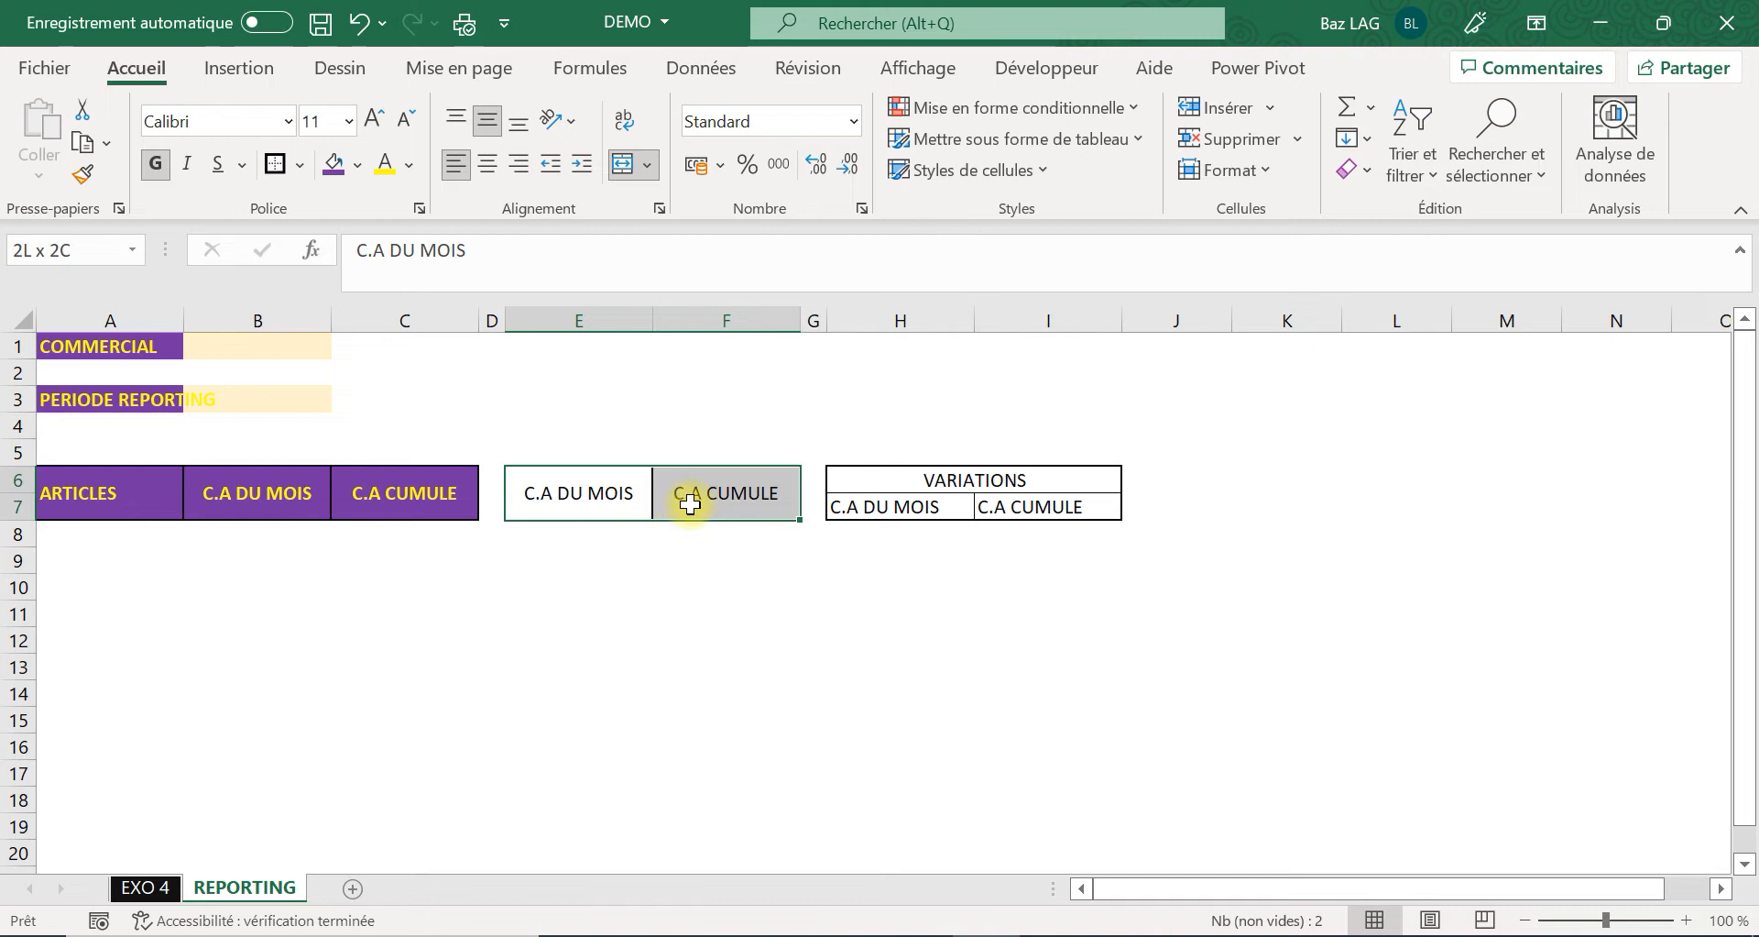
left_click(332, 167)
left_click(386, 165)
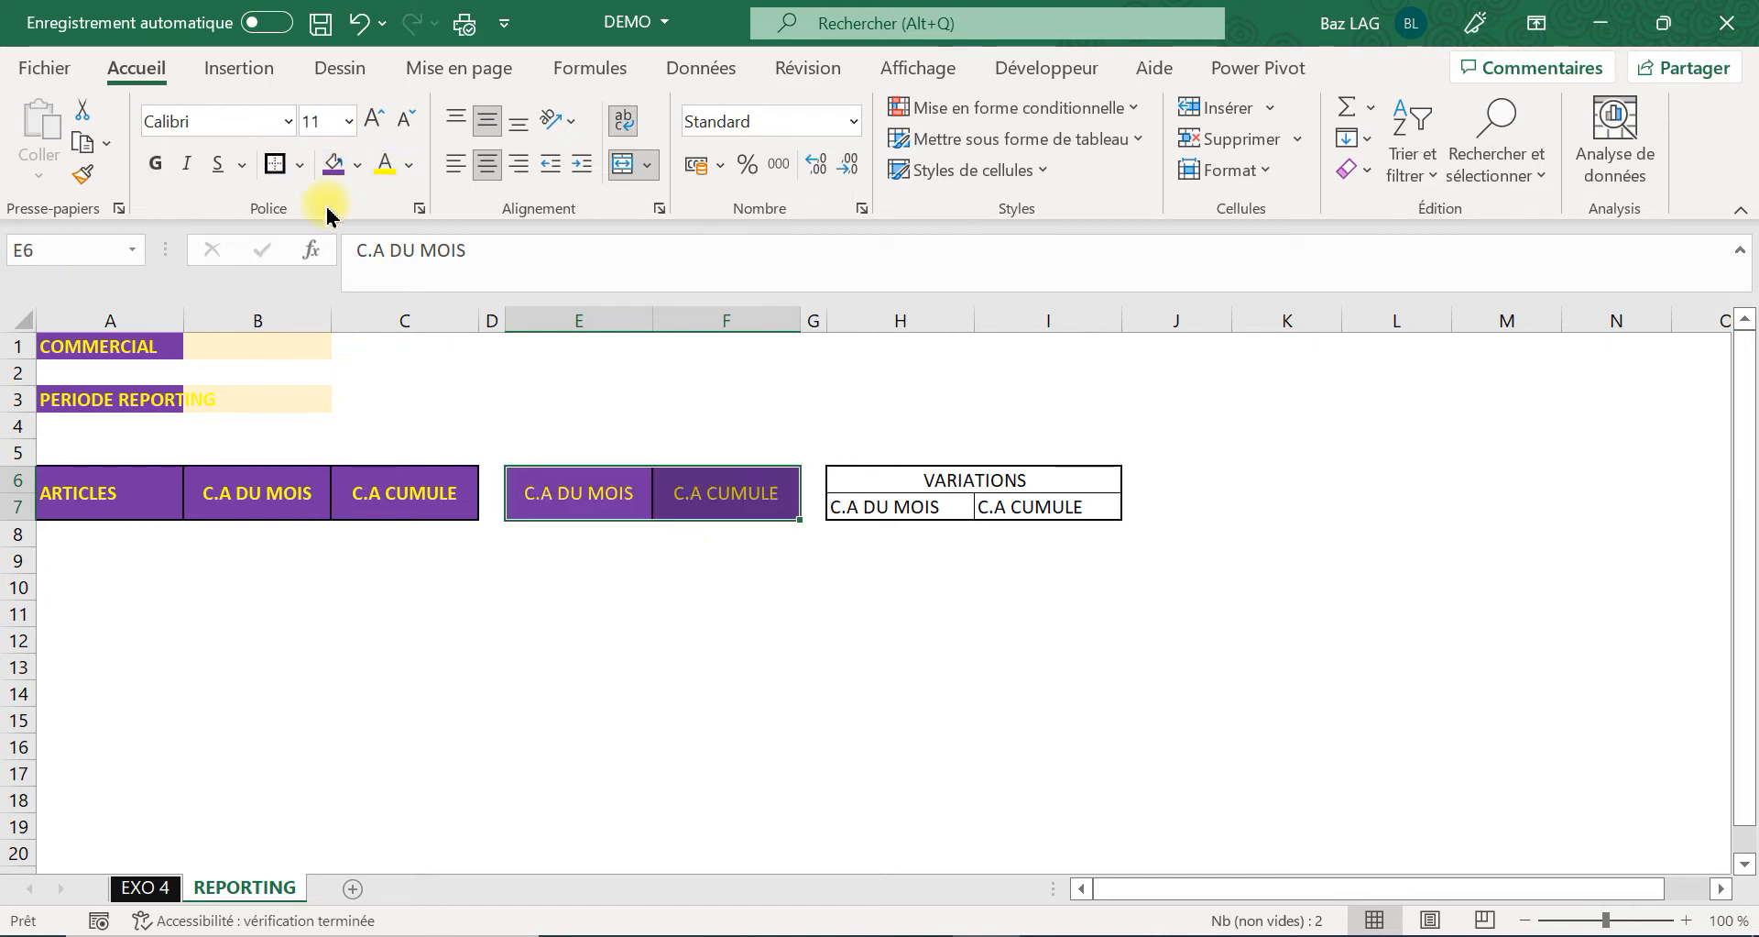
Make the VARIATIONS block H6:I7 bold with a purple fill and yellow text.
left_click_drag(936, 479, 982, 506)
left_click(156, 165)
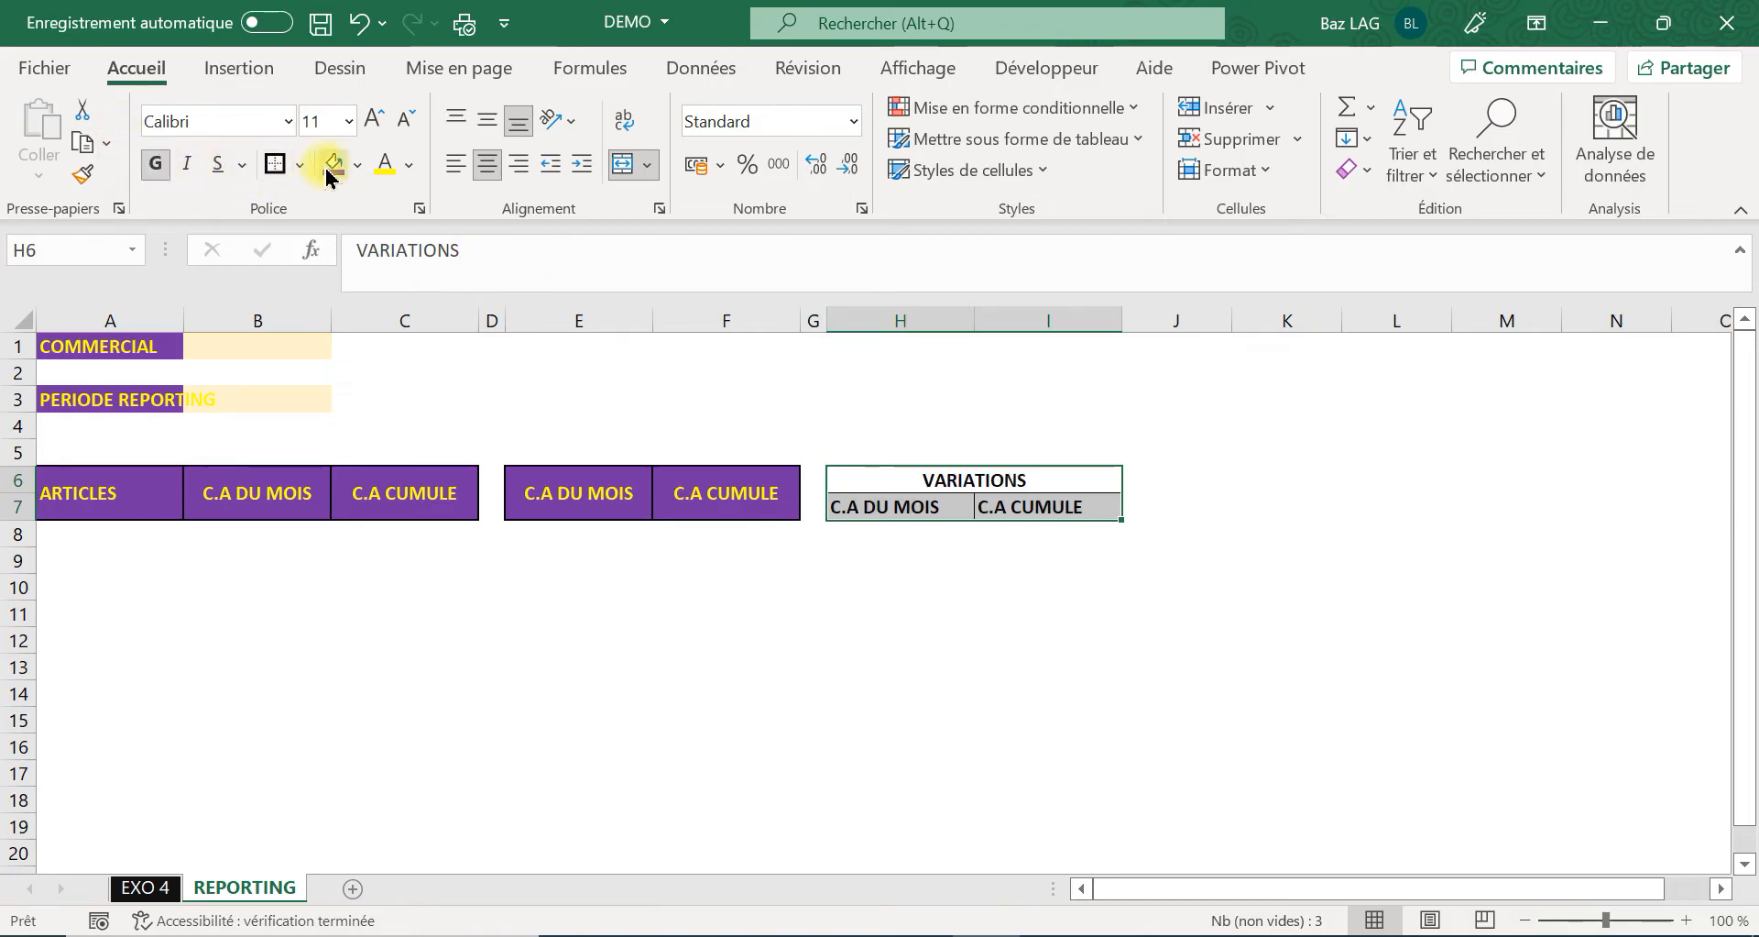
left_click(333, 167)
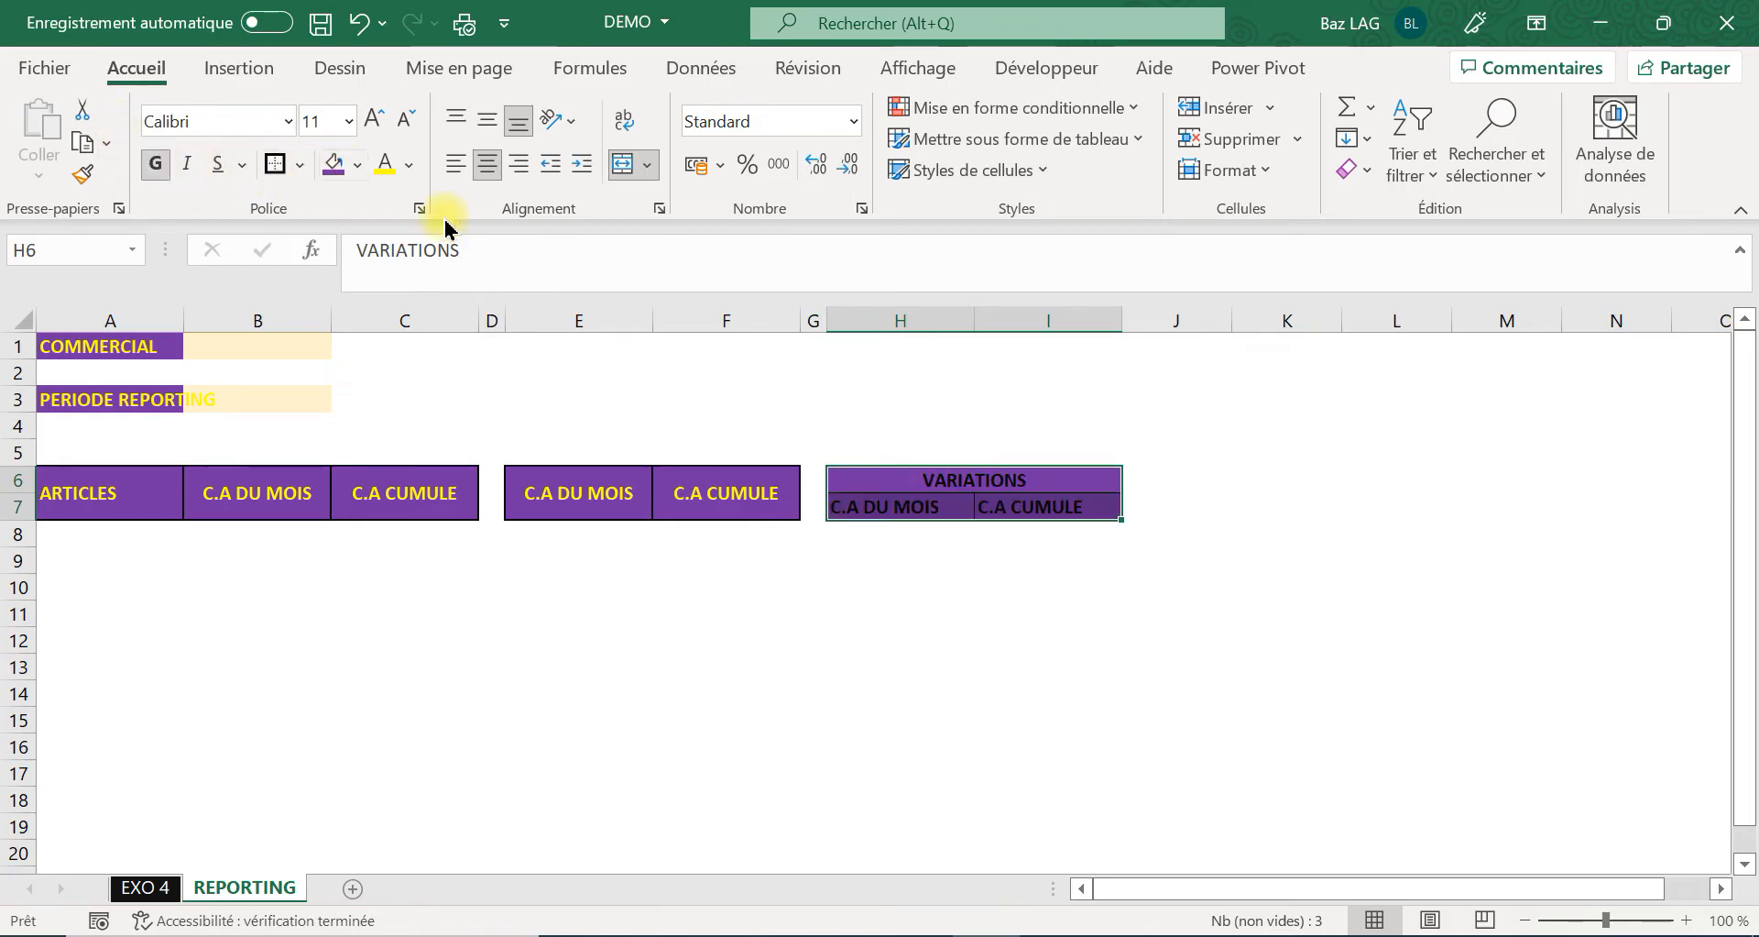
left_click(396, 169)
Change the fill of the C.A DU MOIS and C.A CUMULE subheadings in H7:I7 to light orange.
left_click(907, 548)
left_click(907, 516)
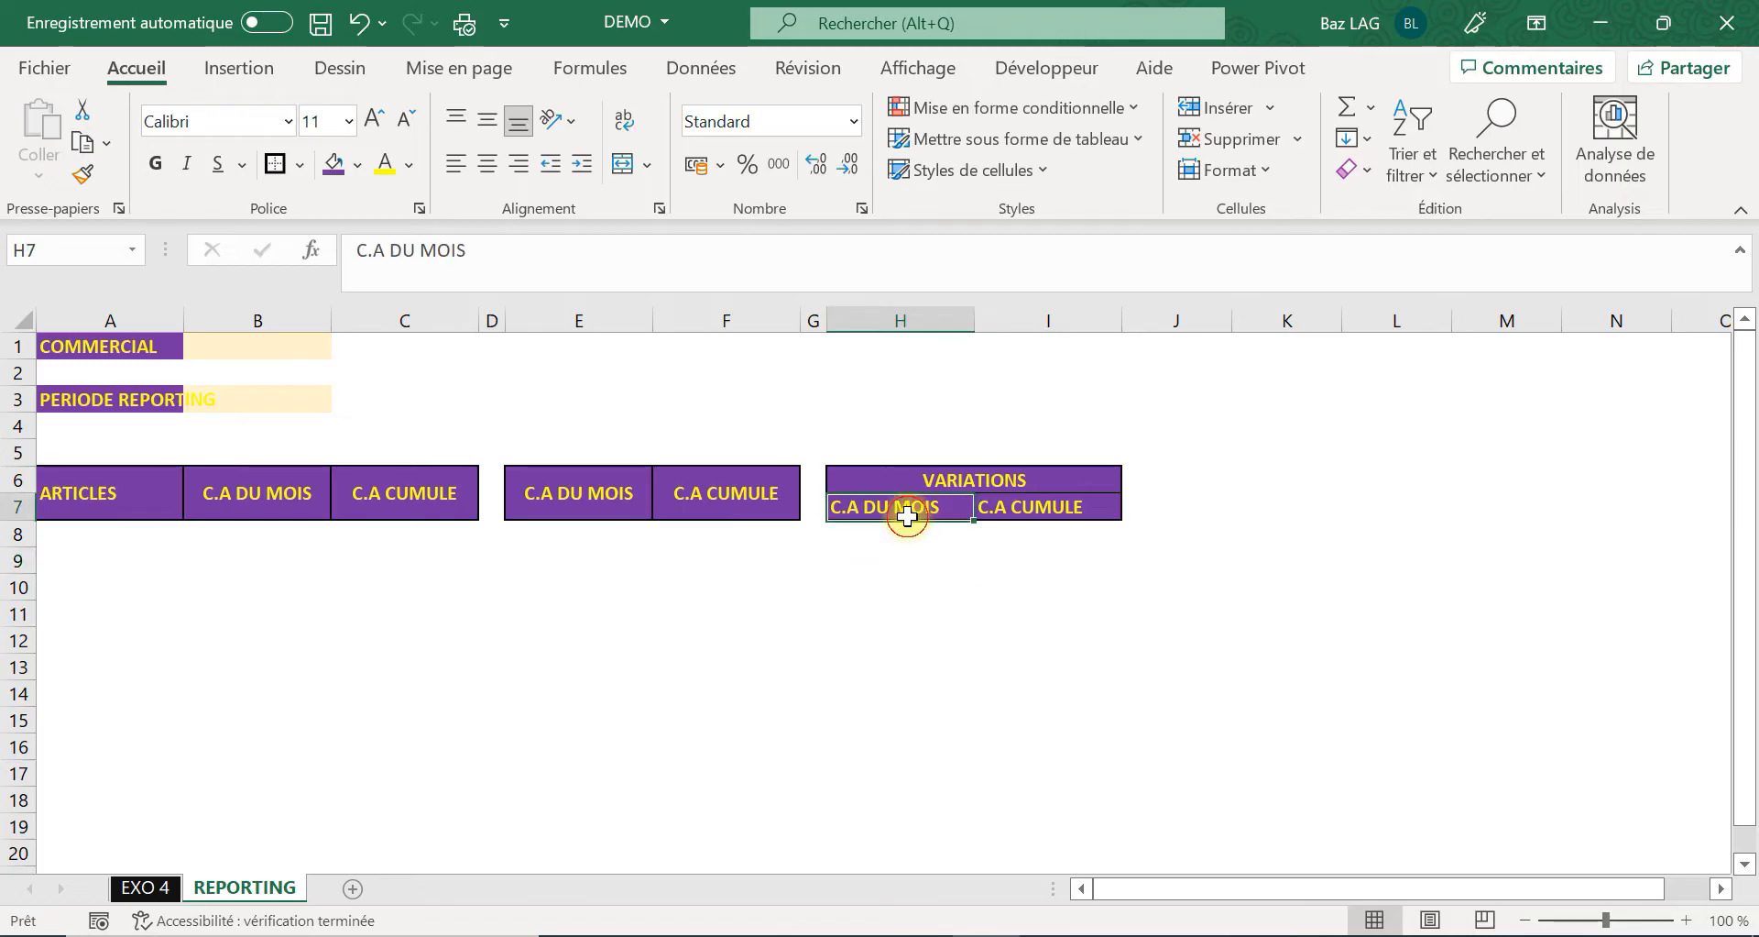
left_click_drag(907, 516, 1042, 517)
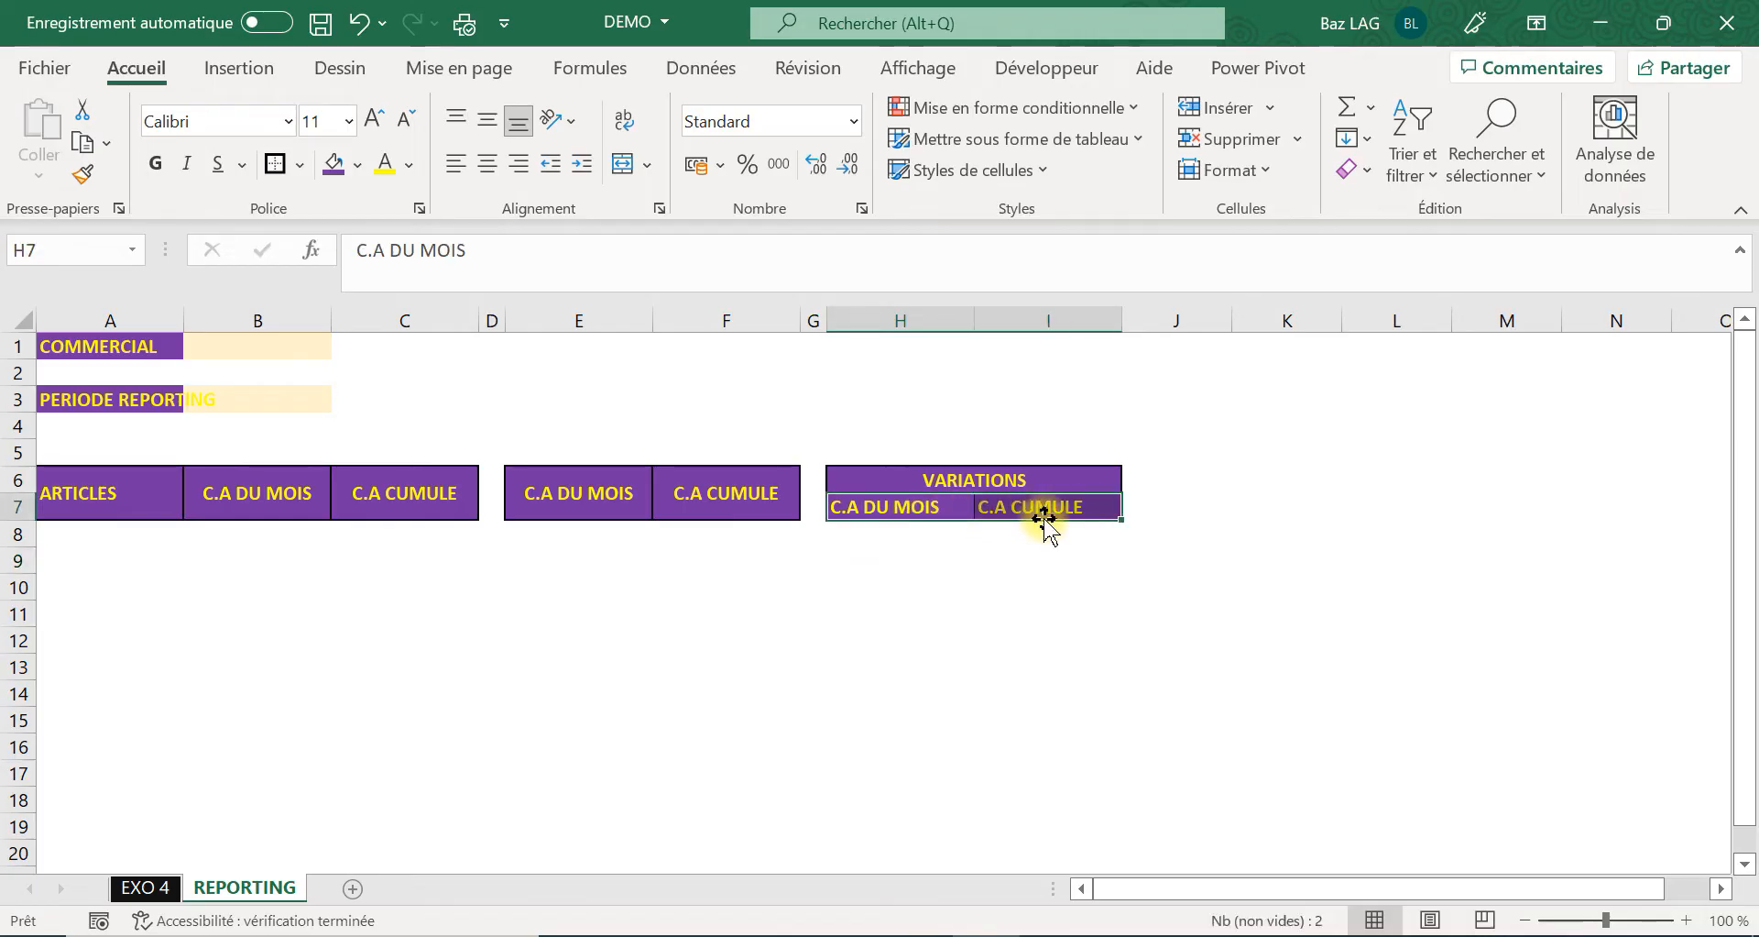
left_click(360, 166)
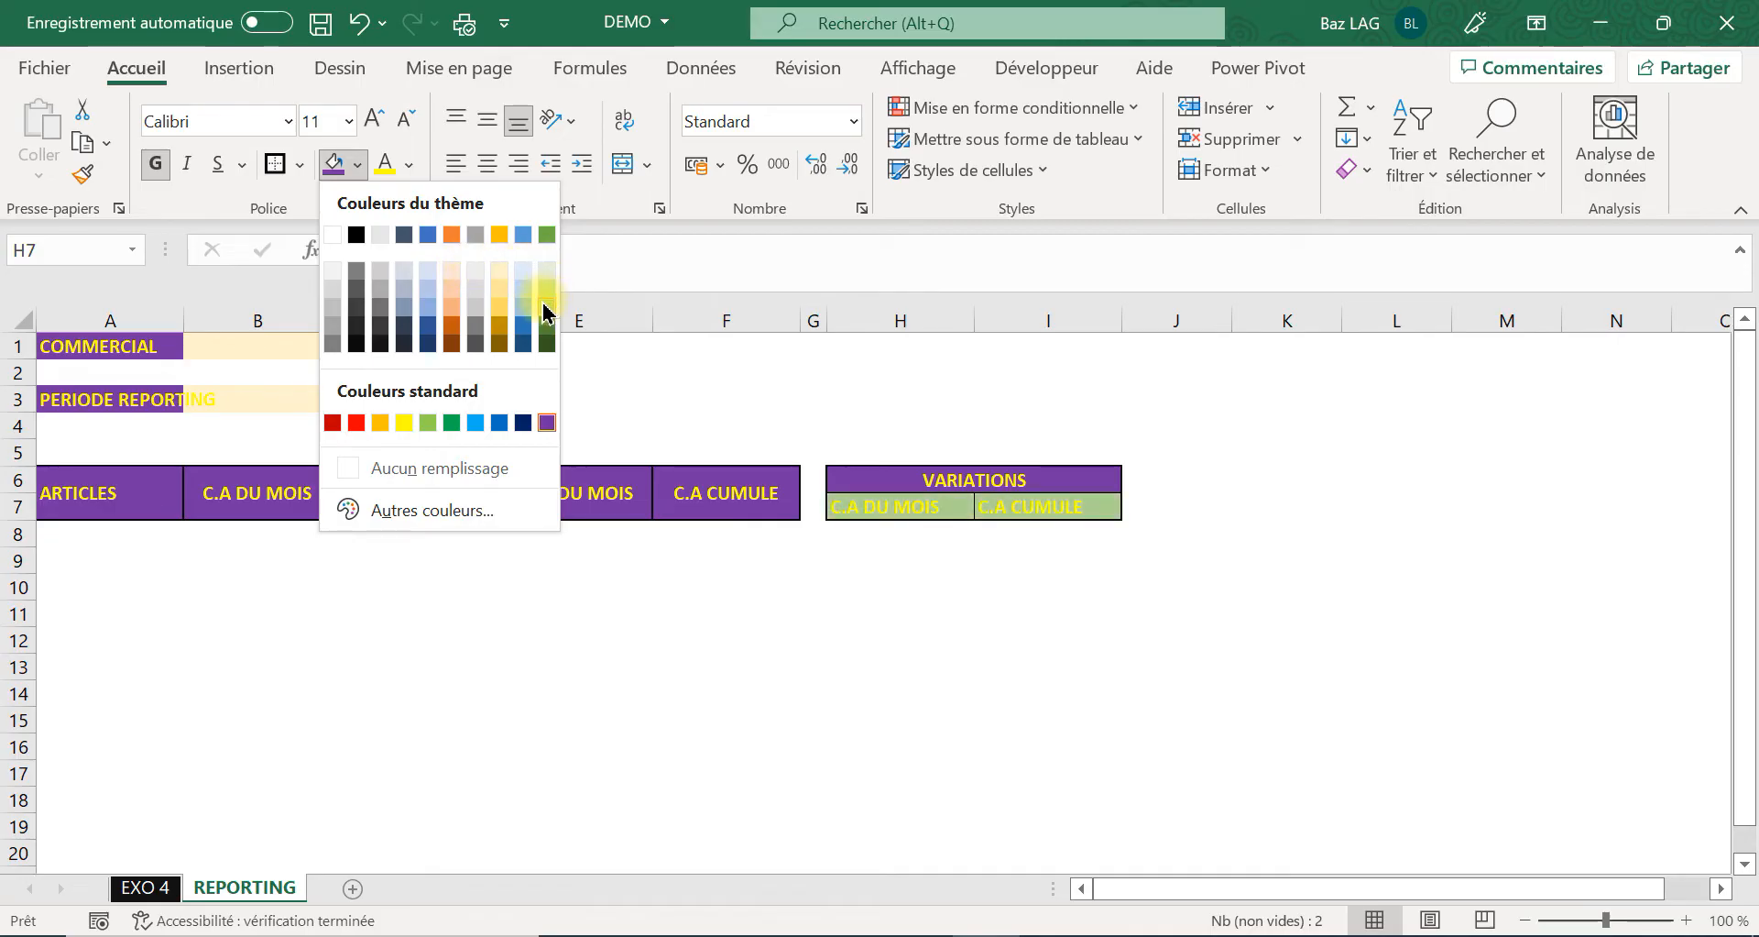
left_click(458, 305)
left_click(581, 639)
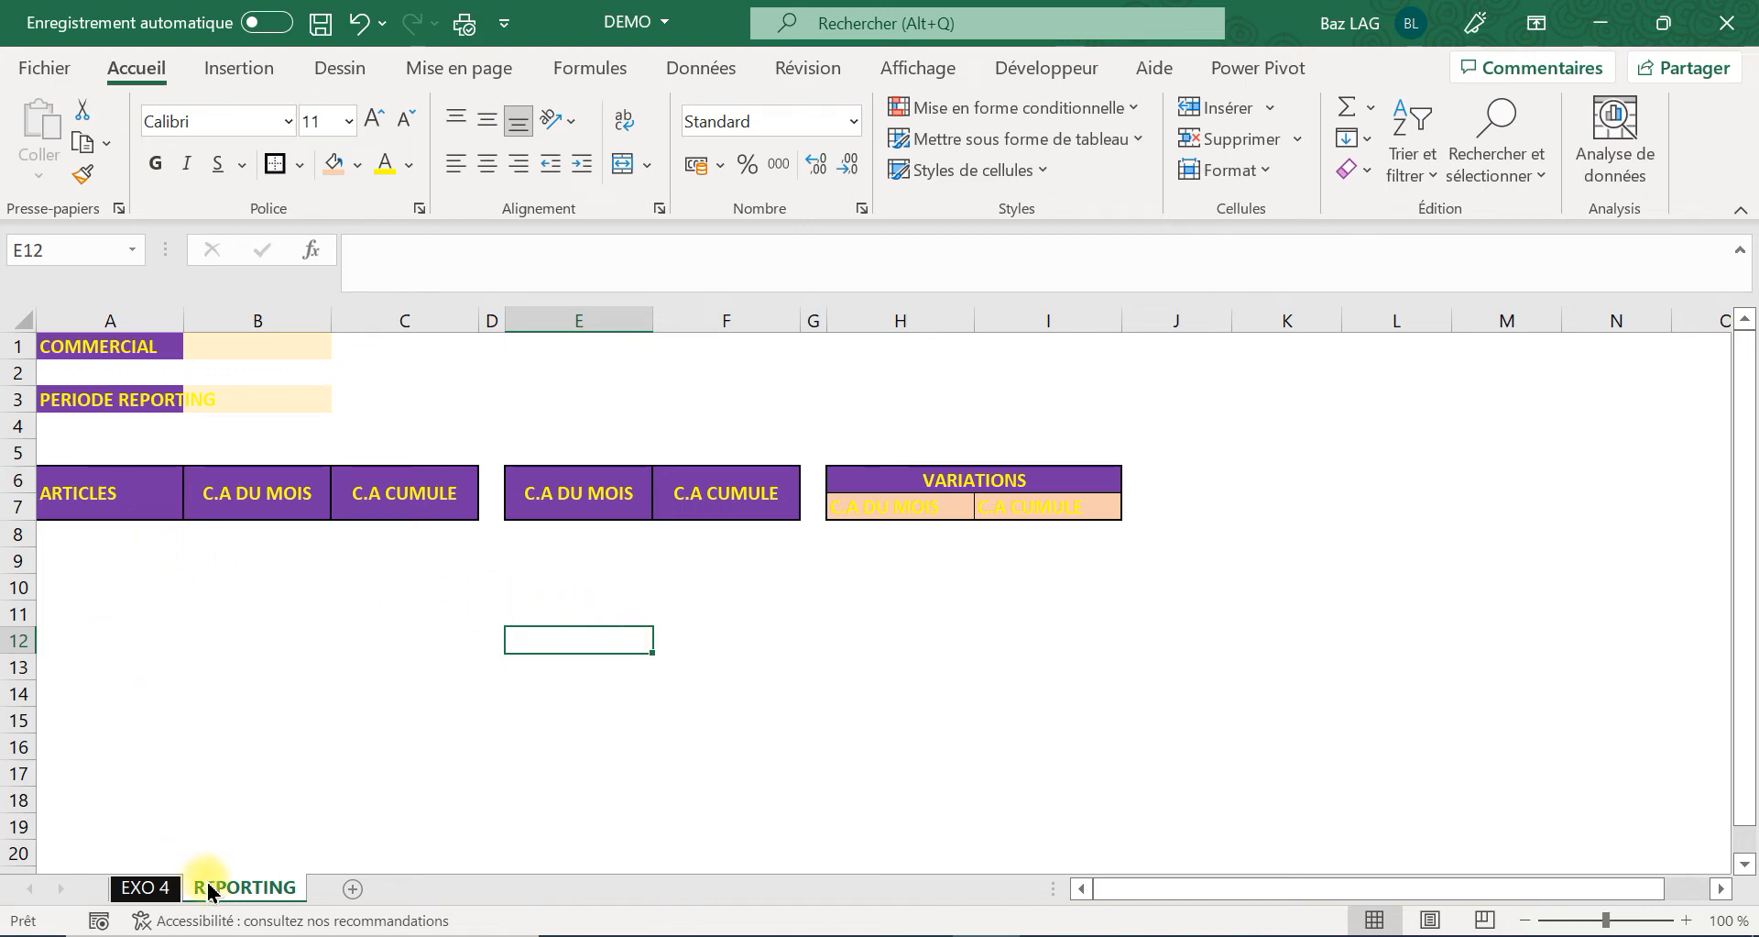
Examine the distinct article names in the filter list of the ARTICLES column on the EXO 4 sheet.
left_click(138, 889)
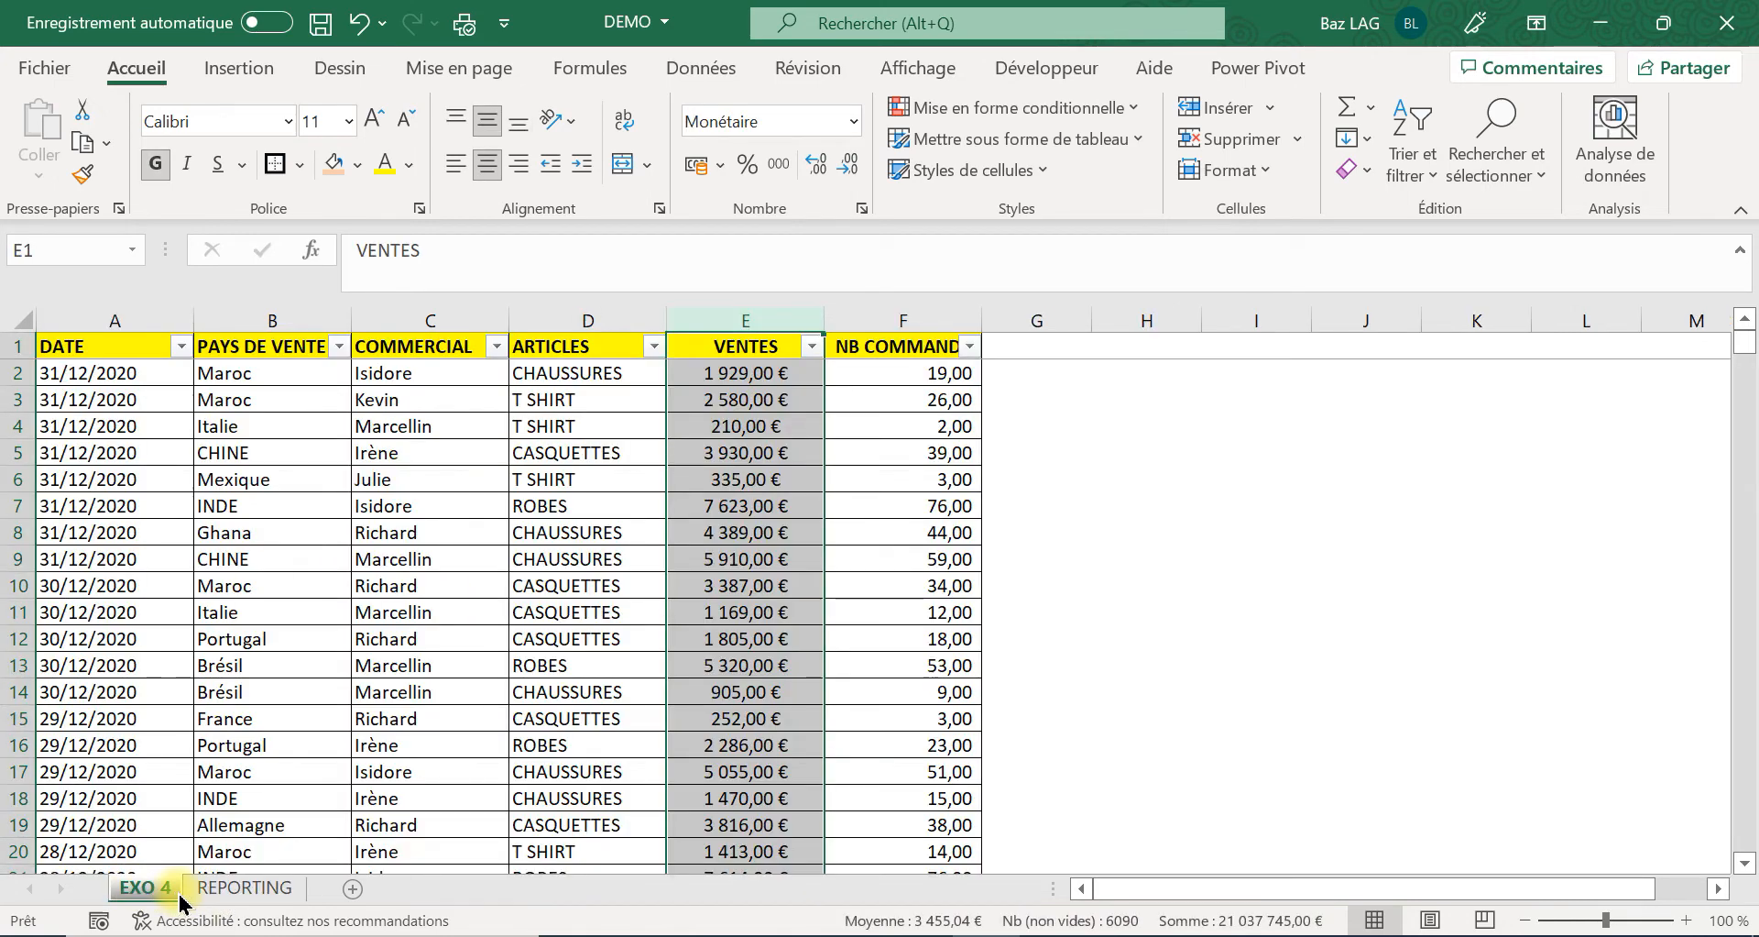
left_click(472, 613)
left_click(655, 346)
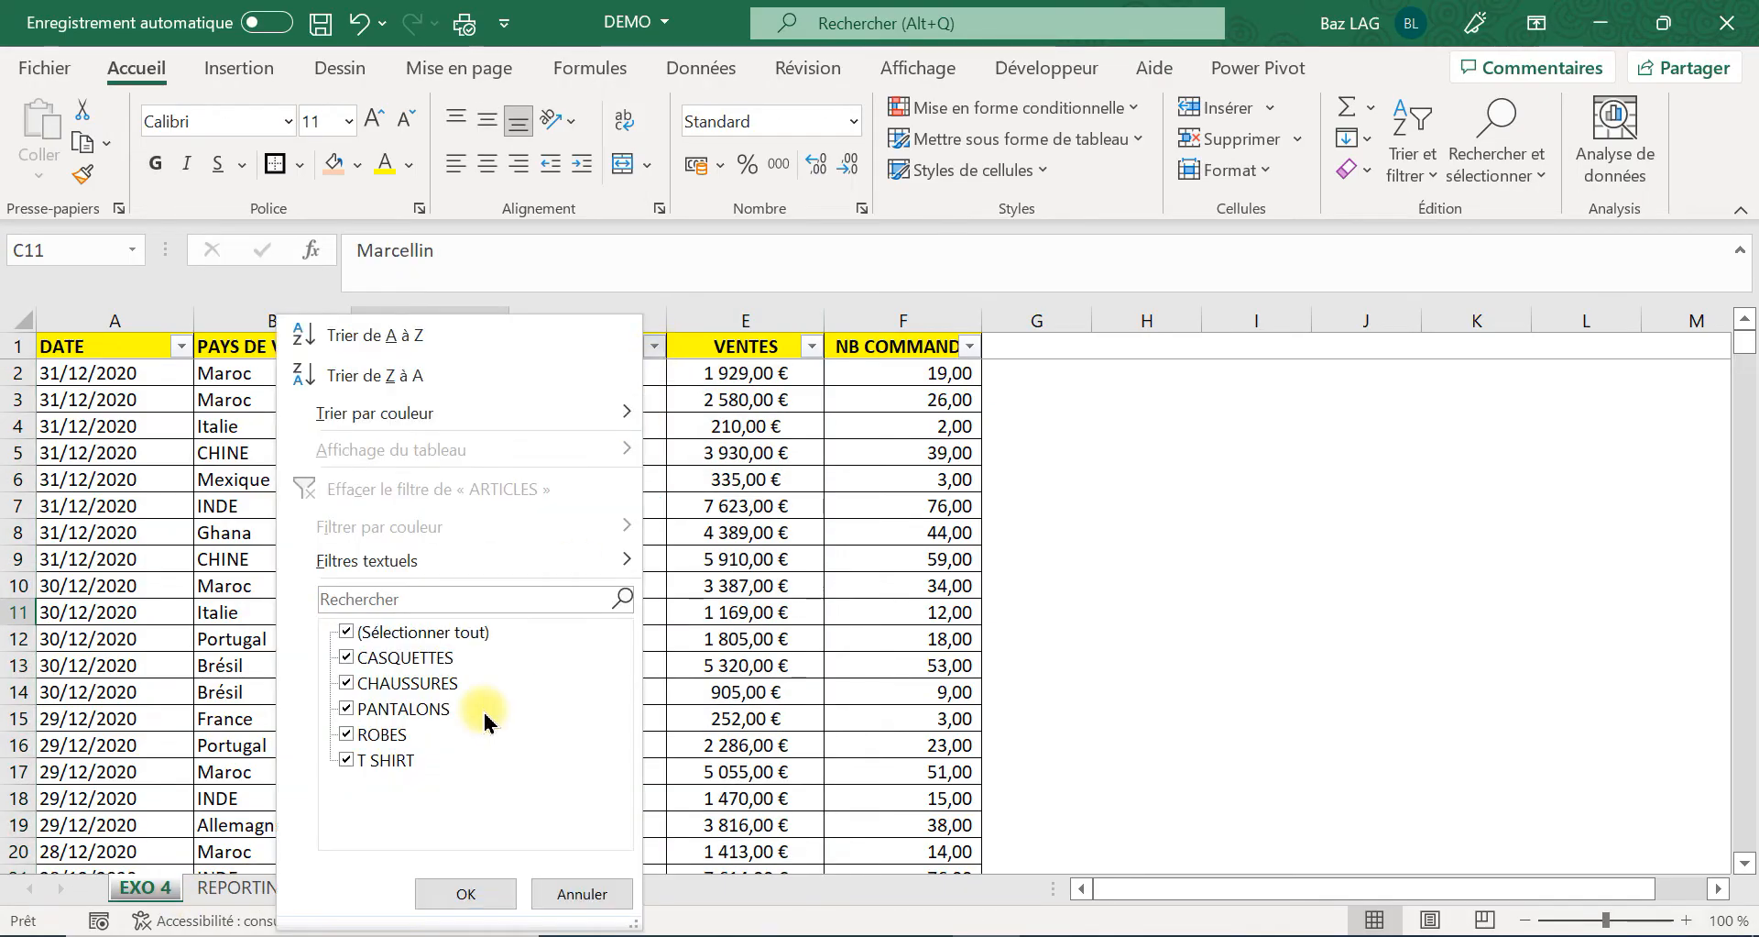
left_click(1033, 359)
left_click(1020, 338)
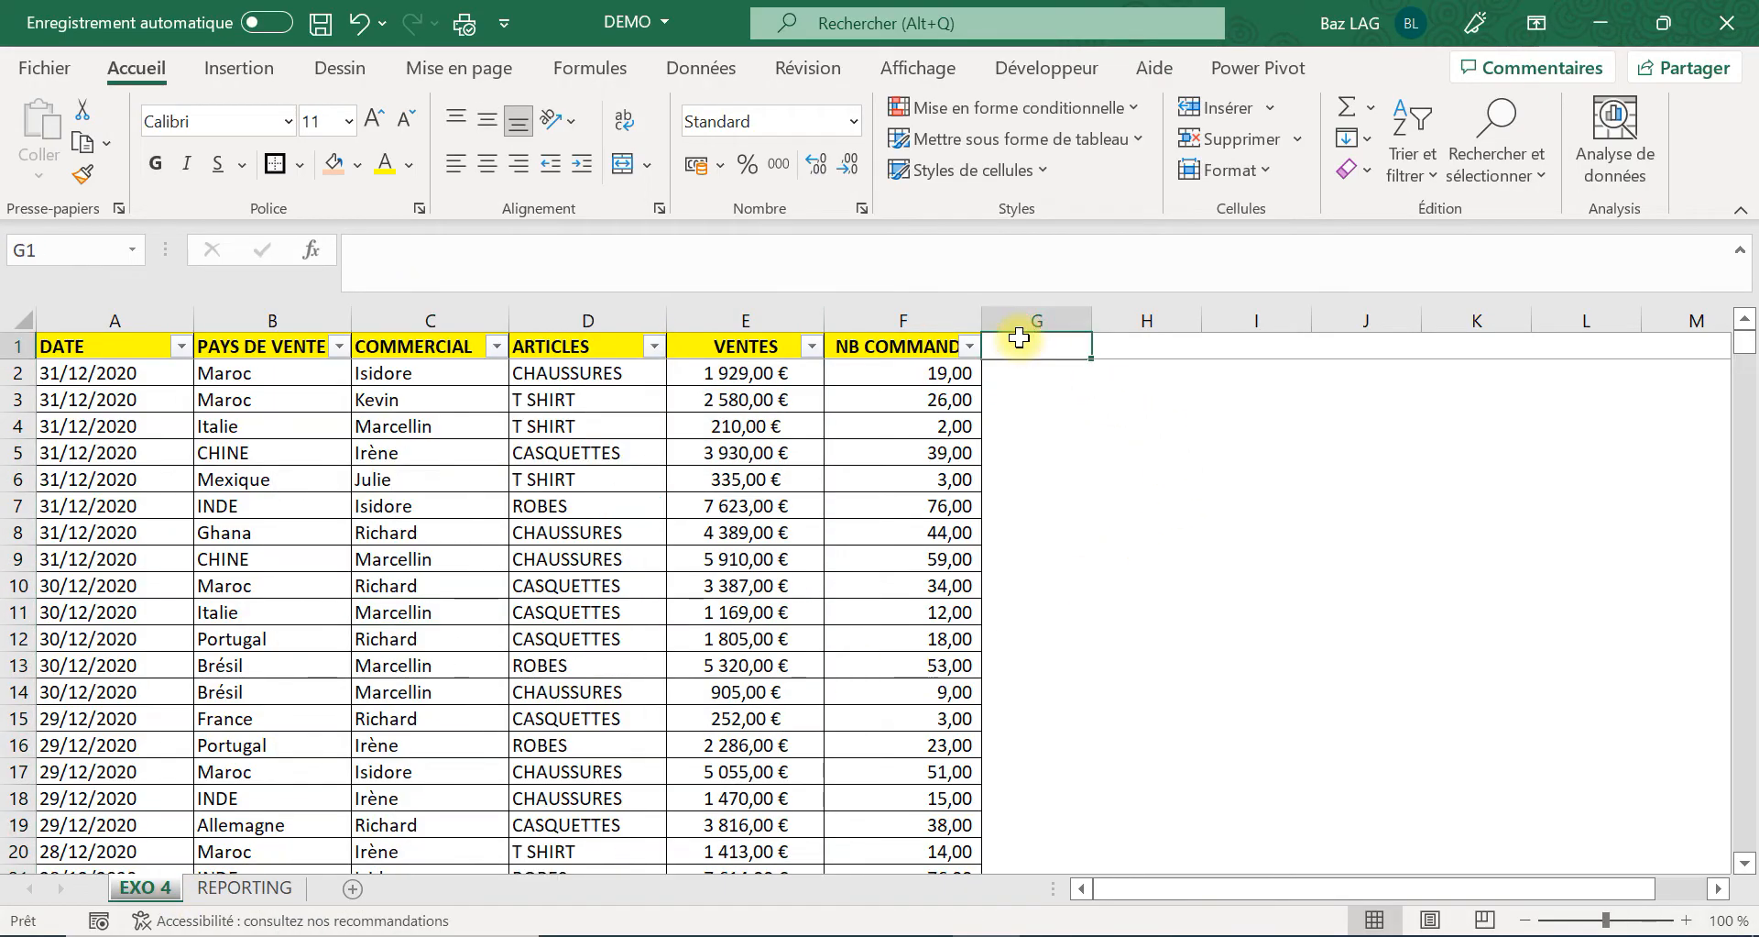
key("Down")
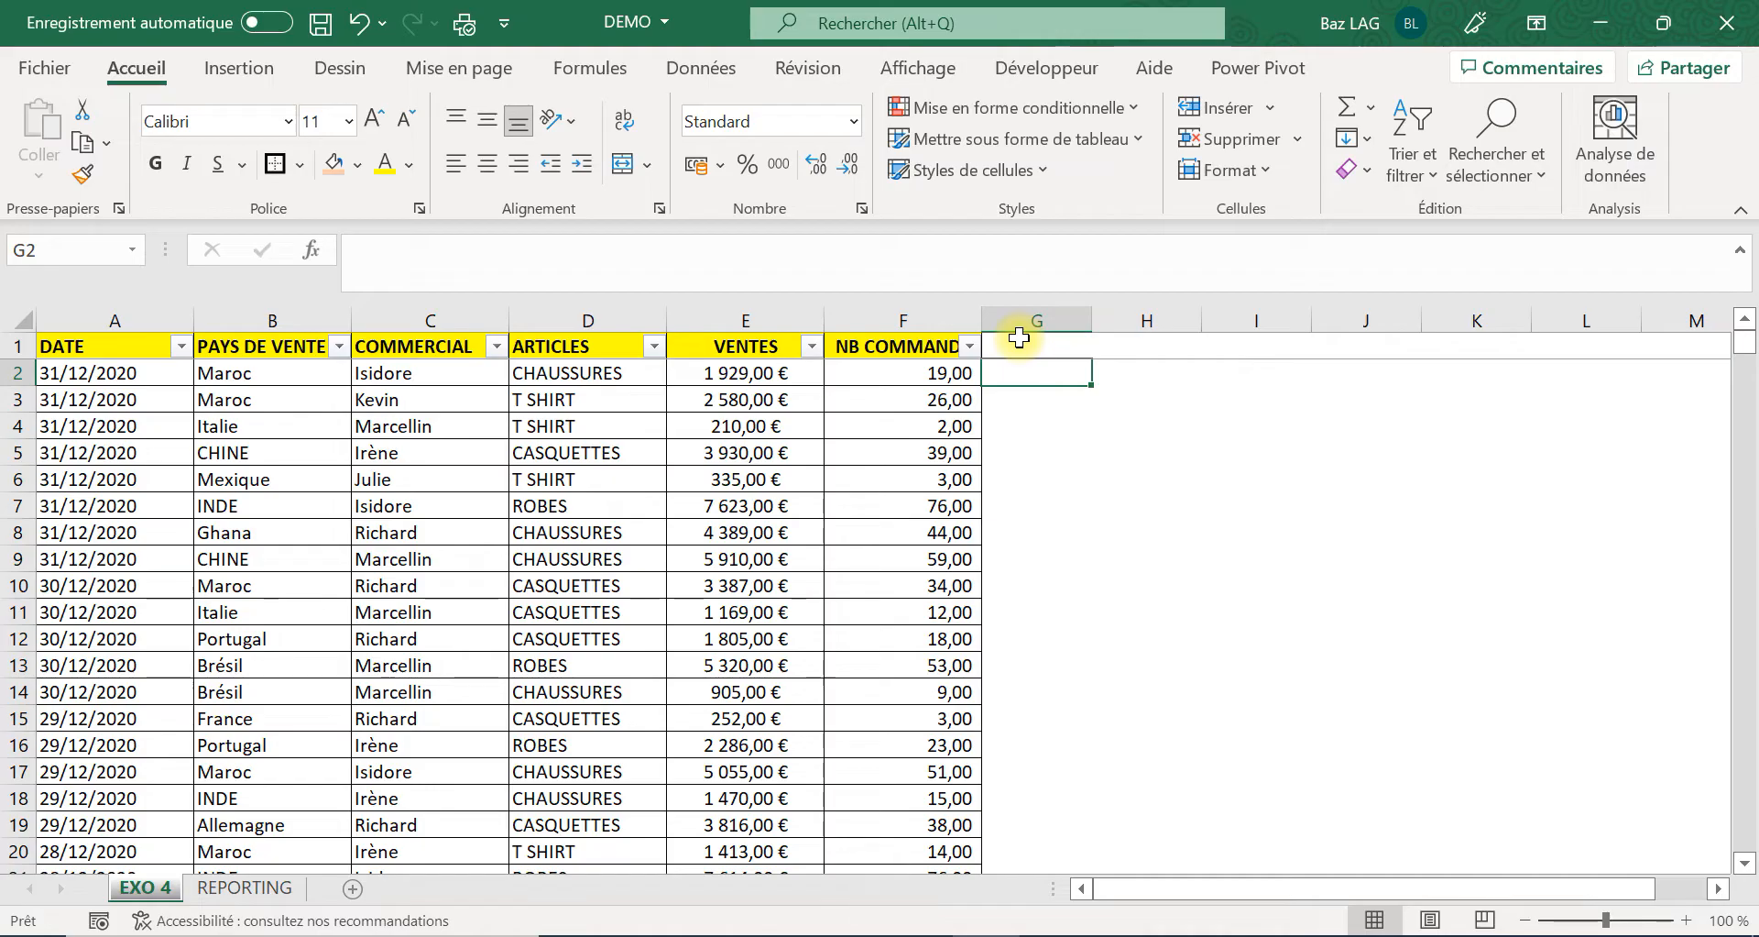
left_click(651, 350)
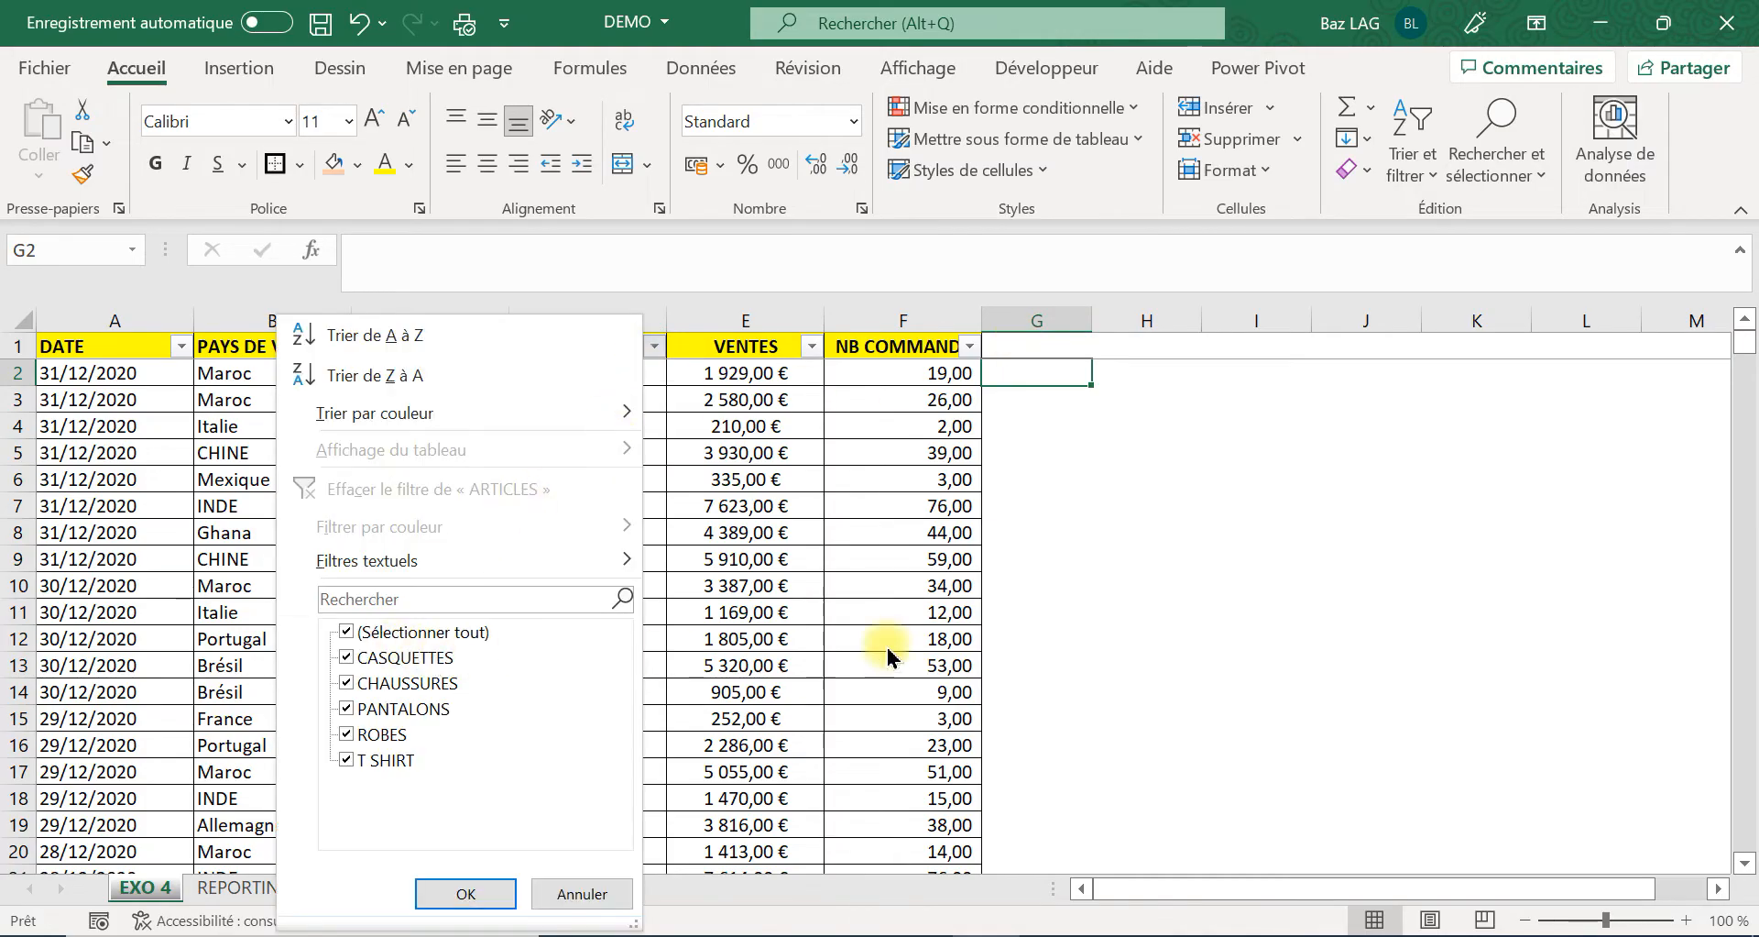
left_click(1179, 548)
left_click(1125, 401)
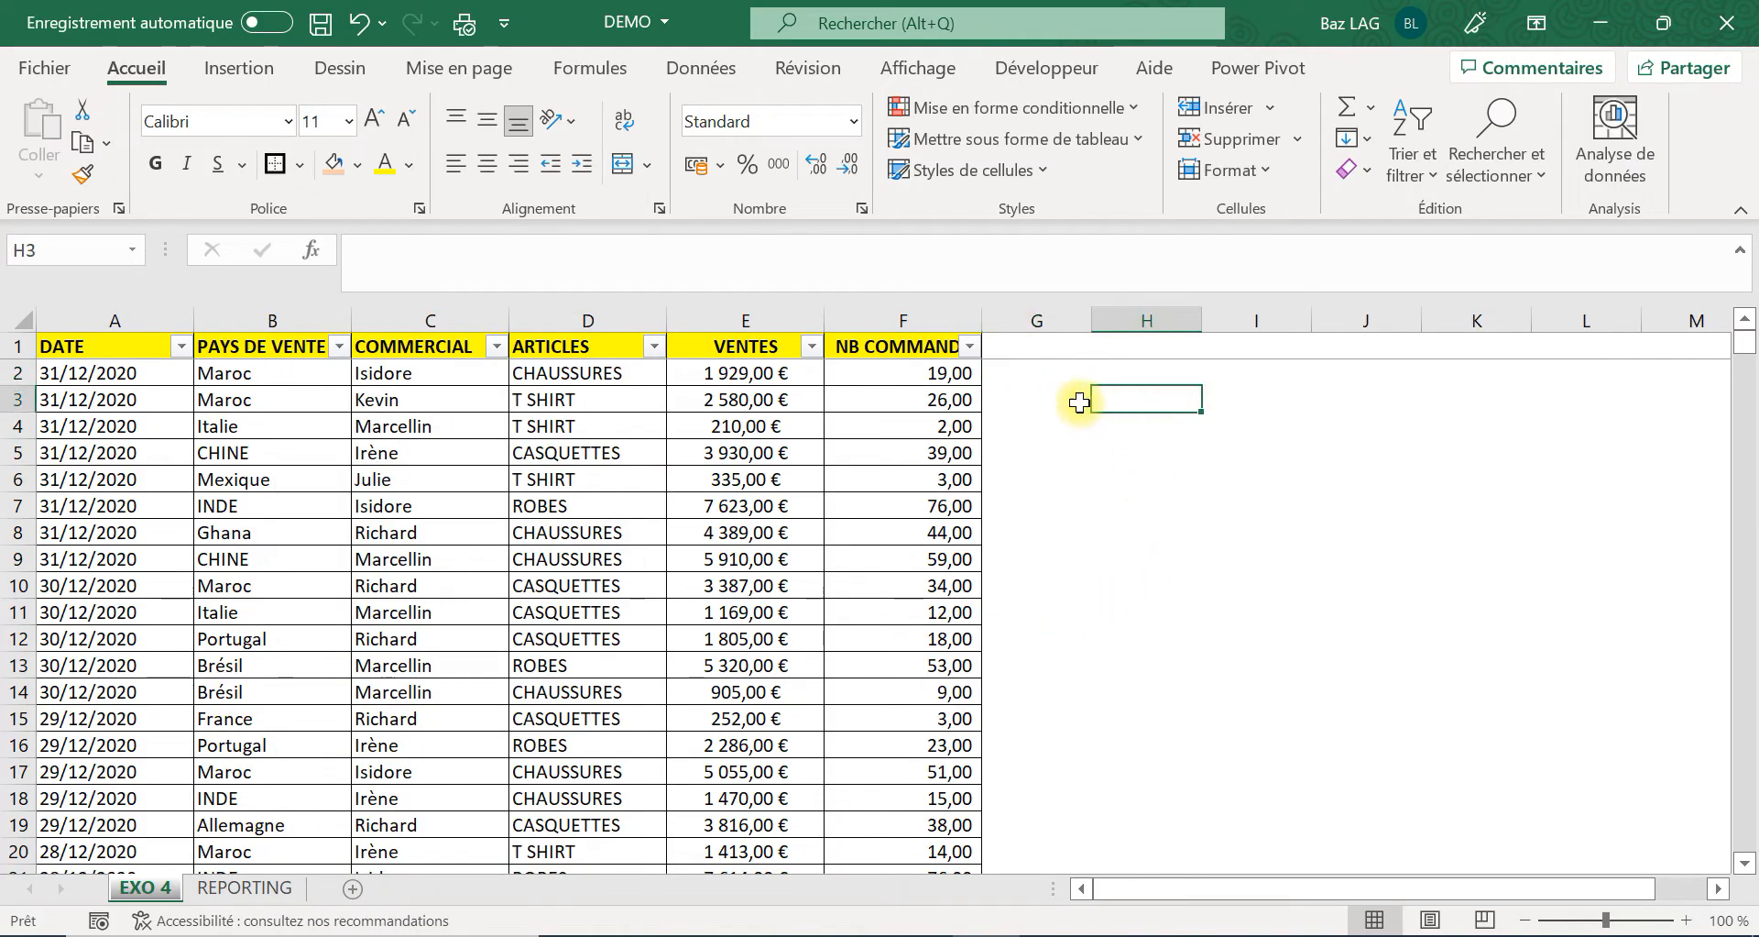
List the distinct articles from G3 of EXO 4 with the formula =UNIQUE(D2:D6090).
left_click(1082, 400)
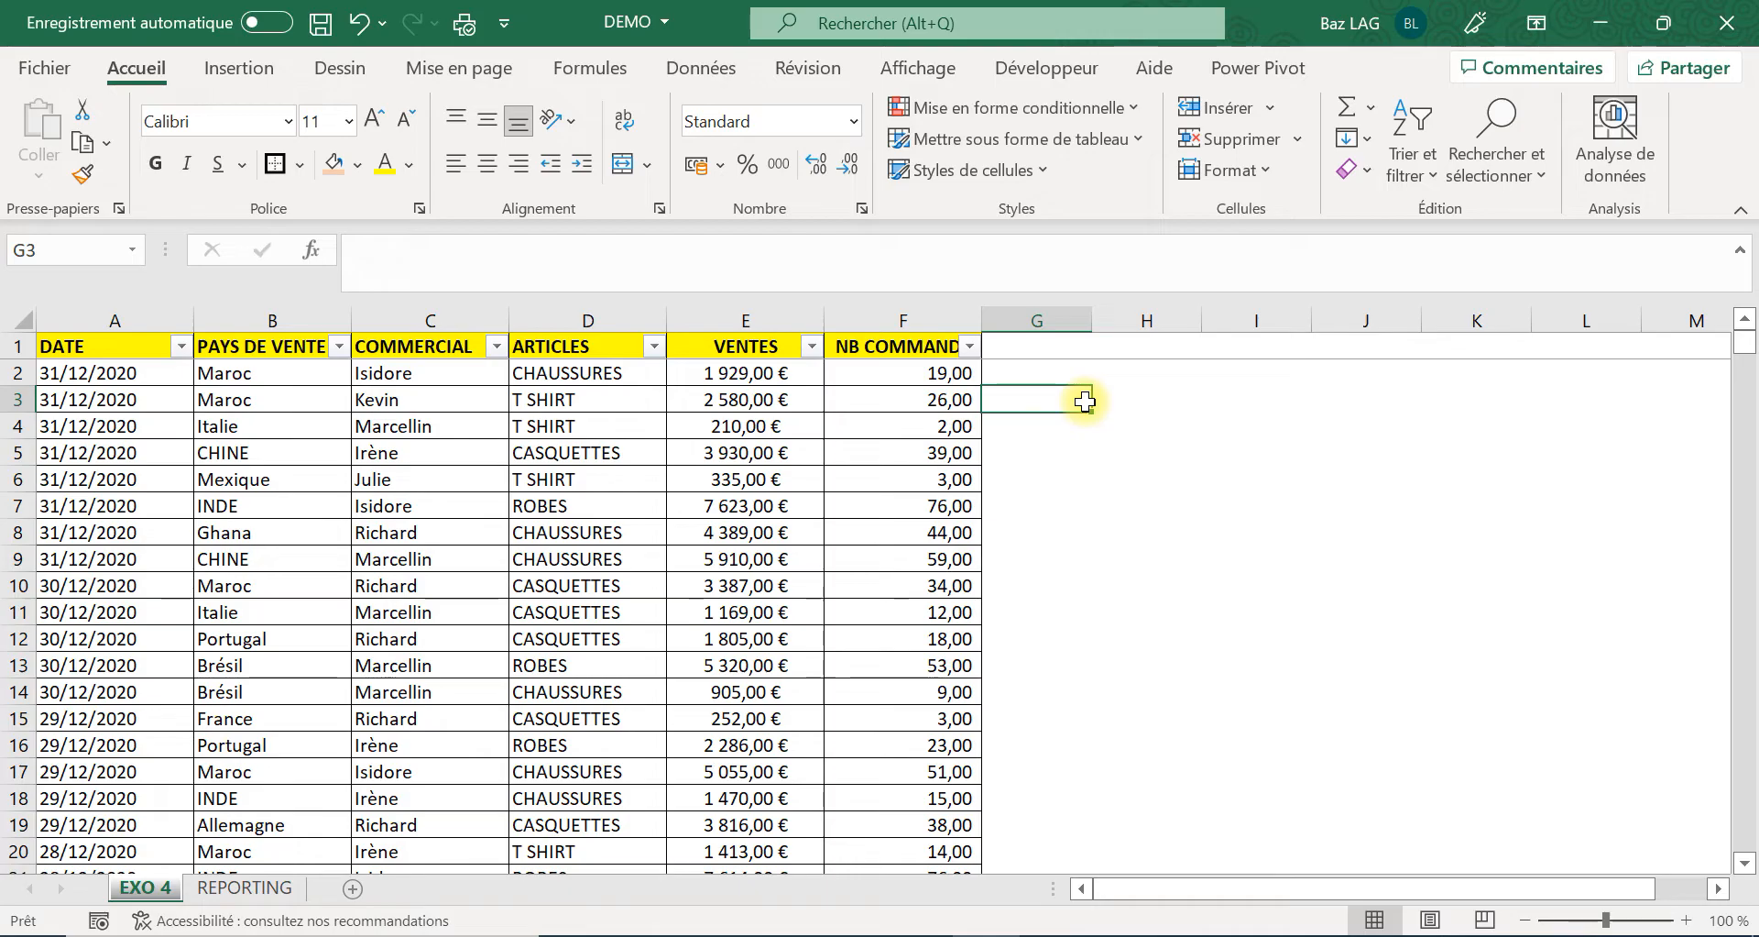
type("+")
key("Escape")
key("Caps_Lock")
type("=")
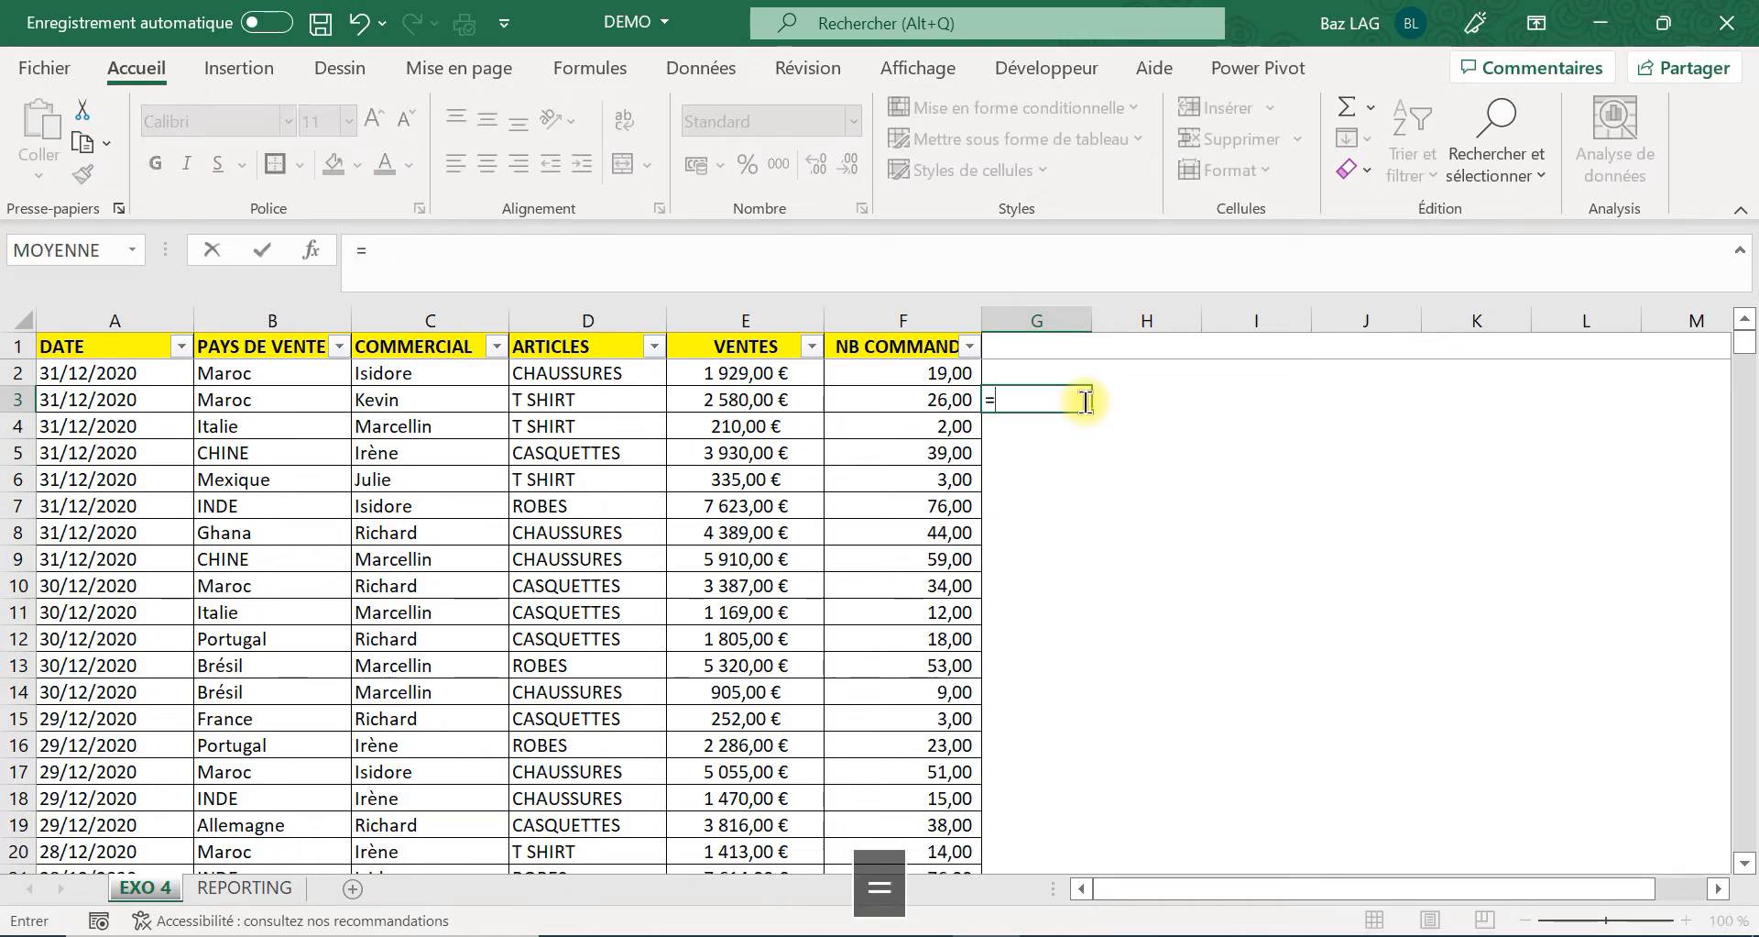
type("uni")
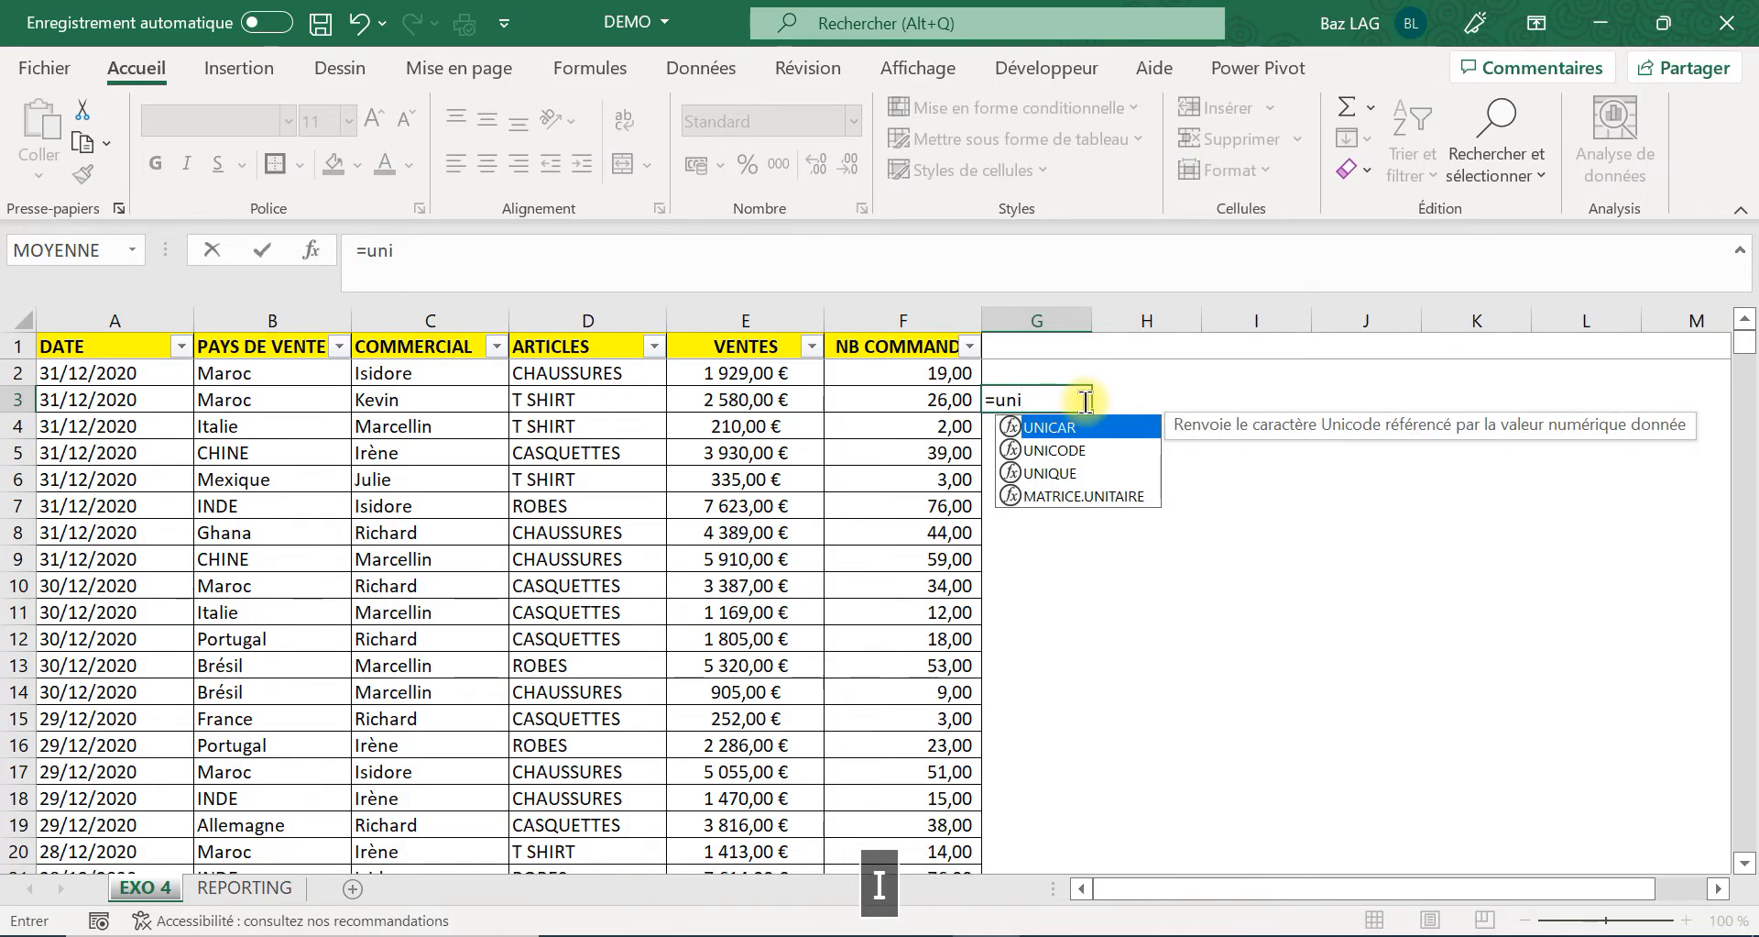
double_click(1044, 474)
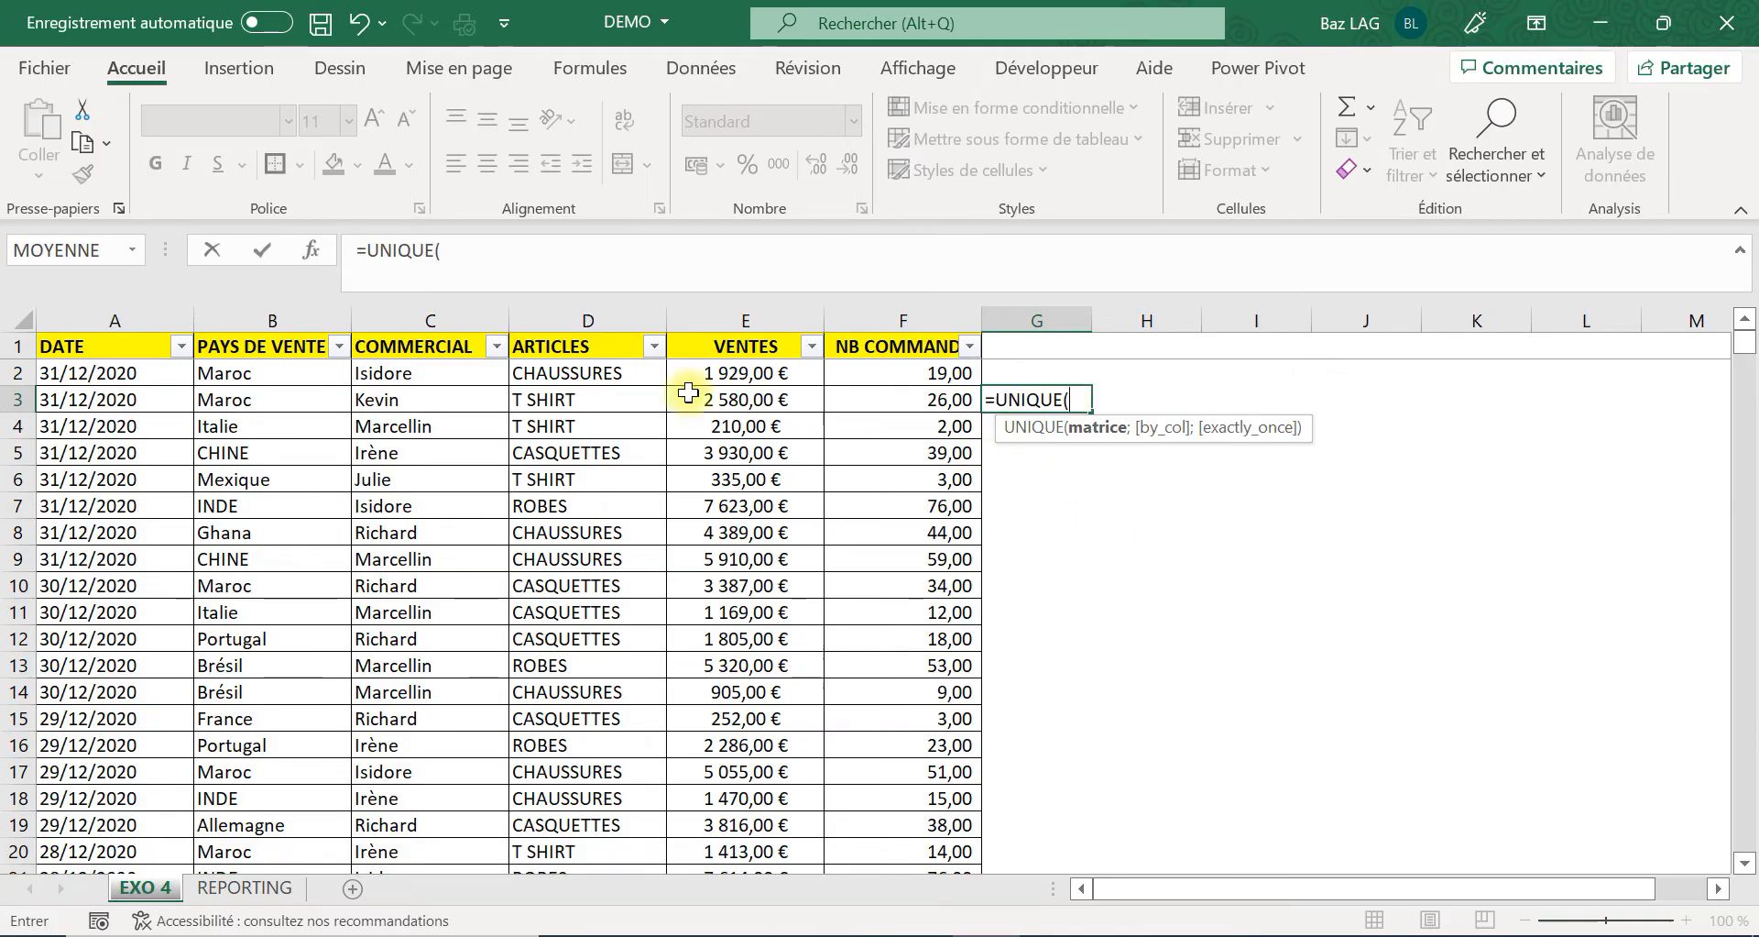
left_click(616, 374)
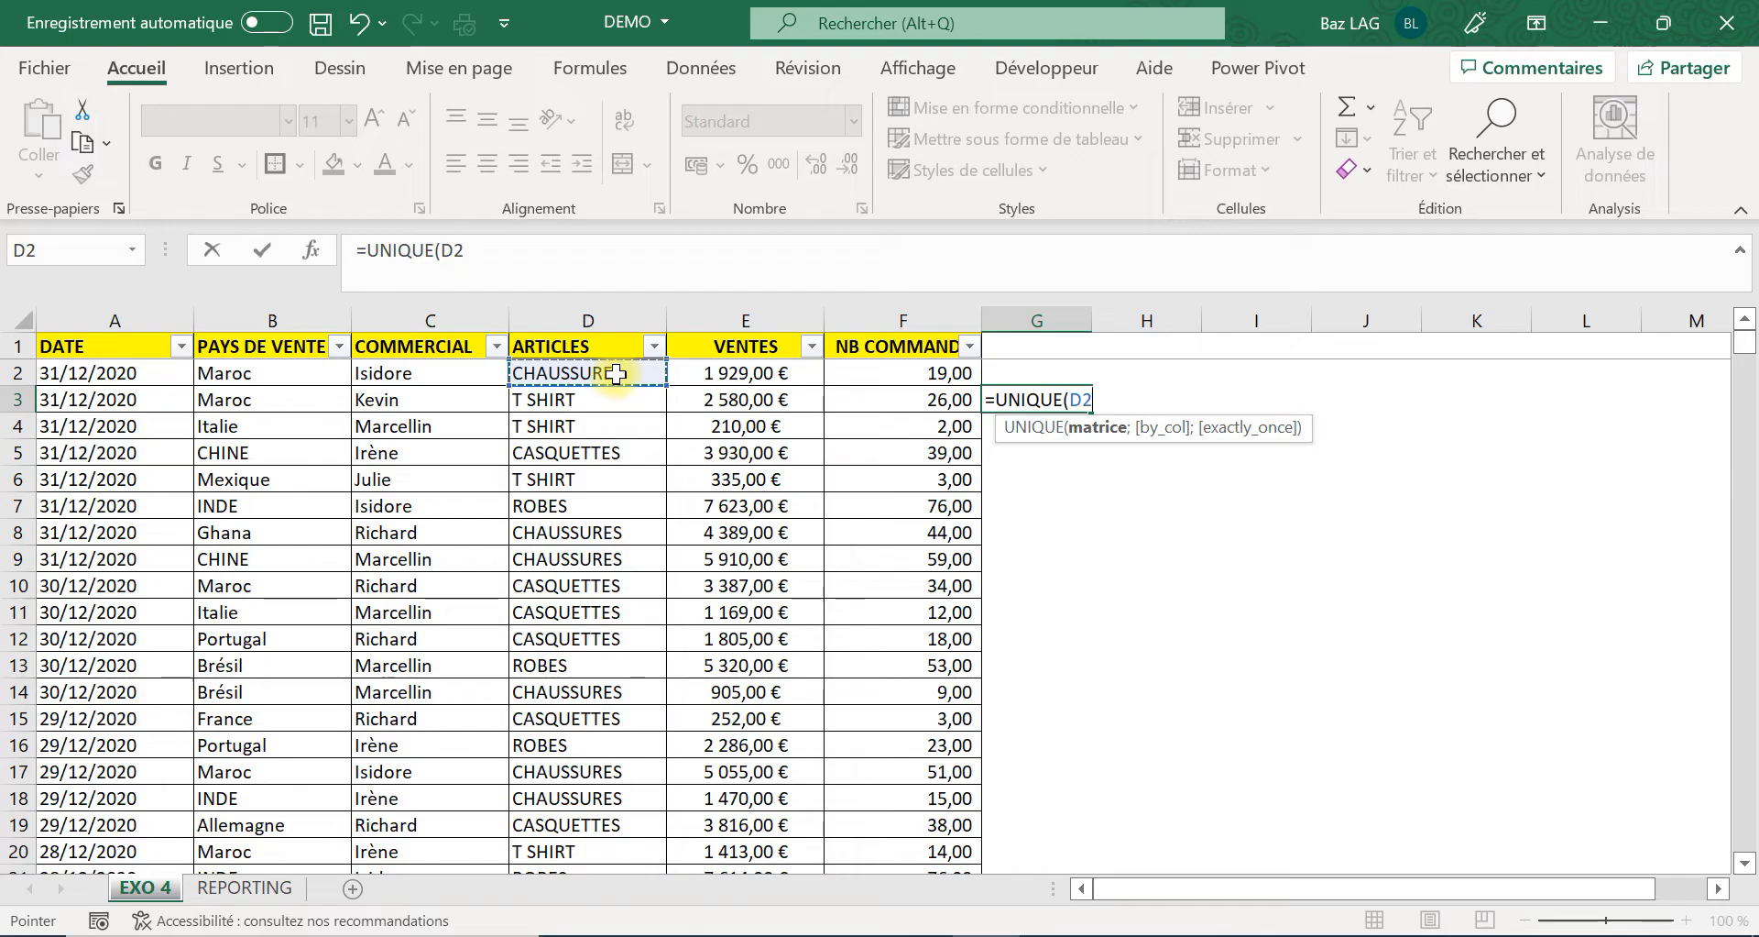
key("ctrl+shift+Down")
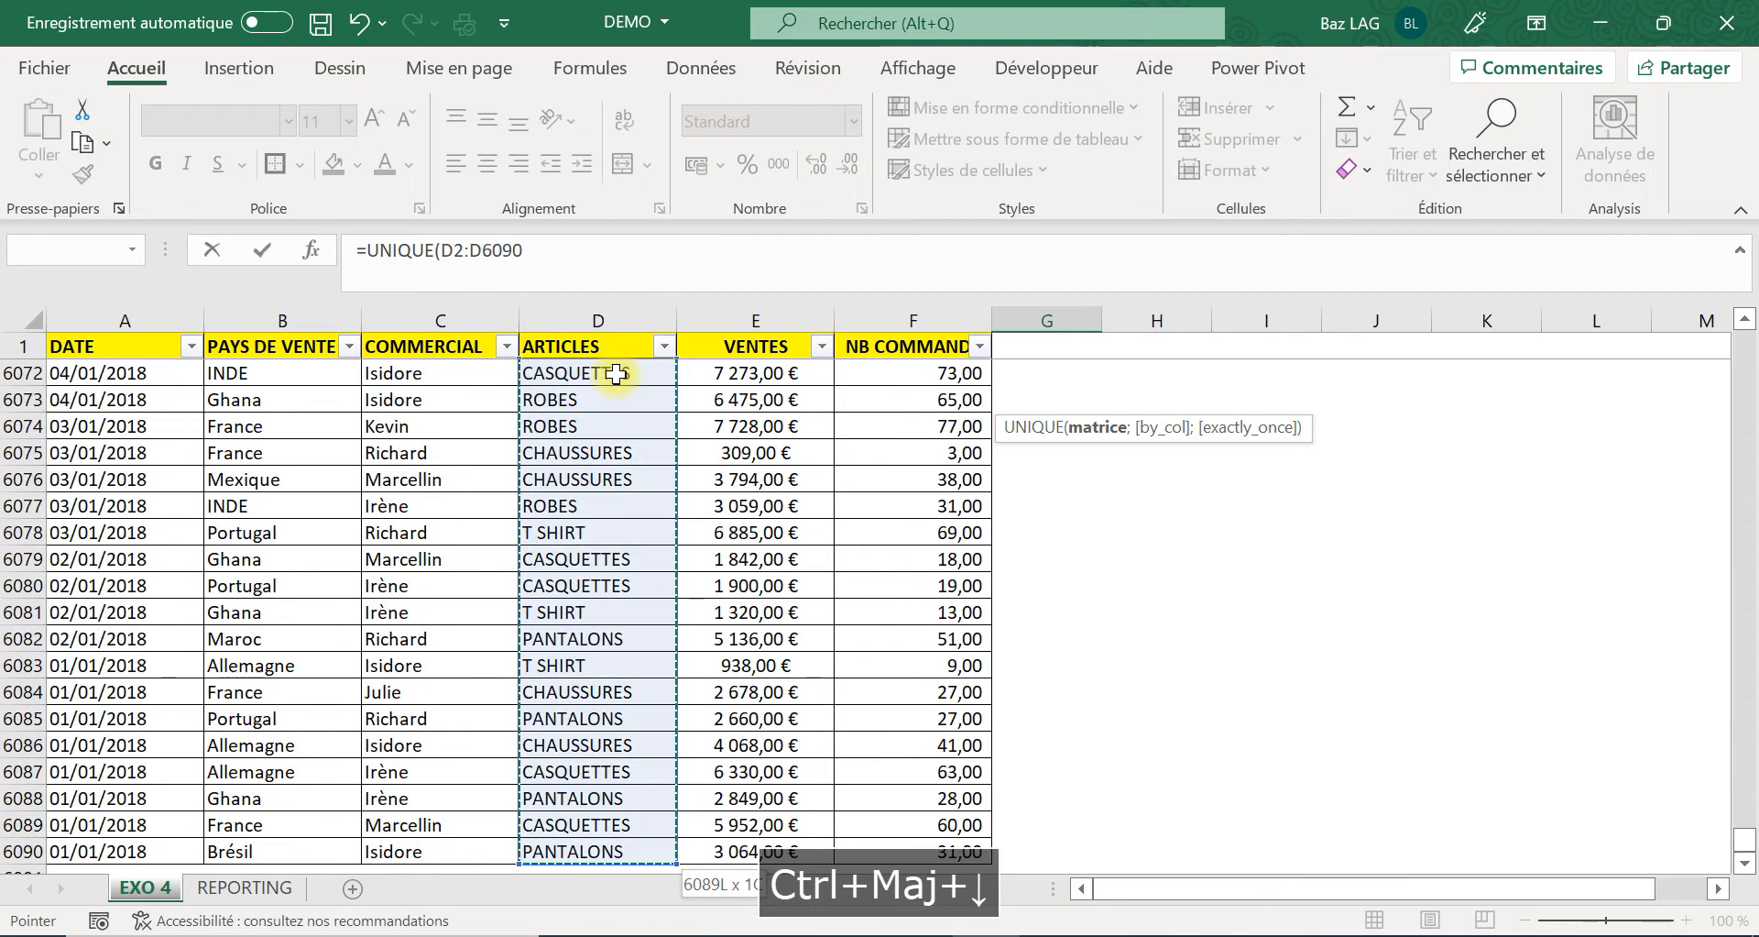
key("Return")
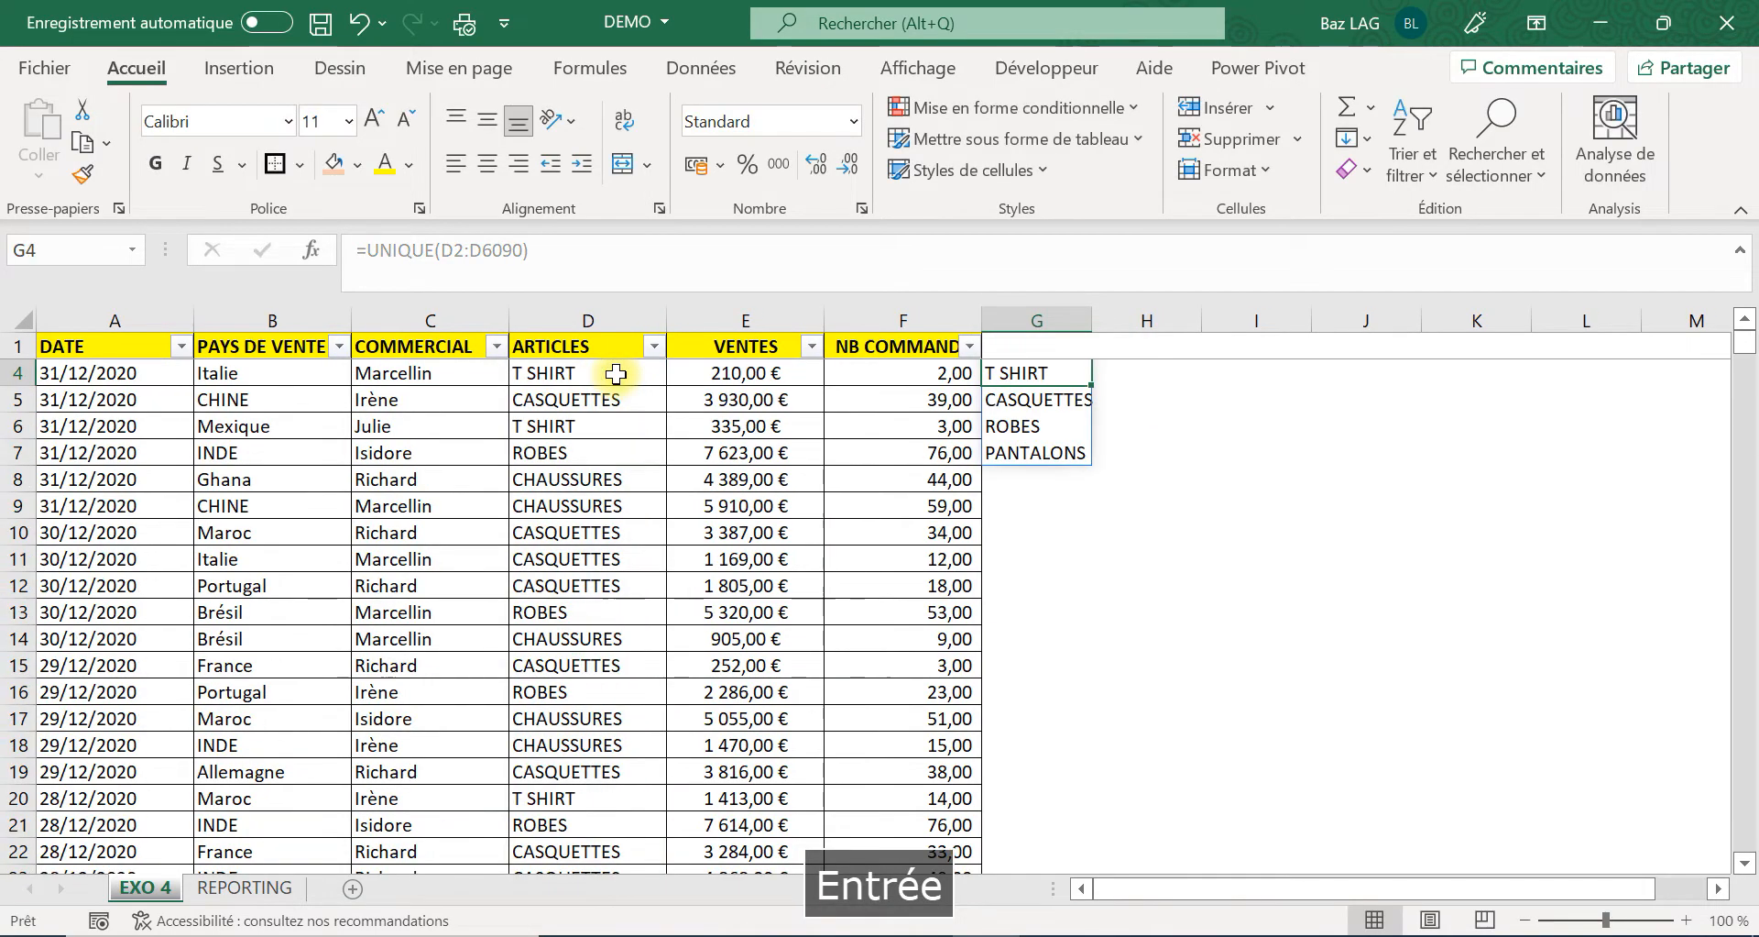
left_click(1746, 319)
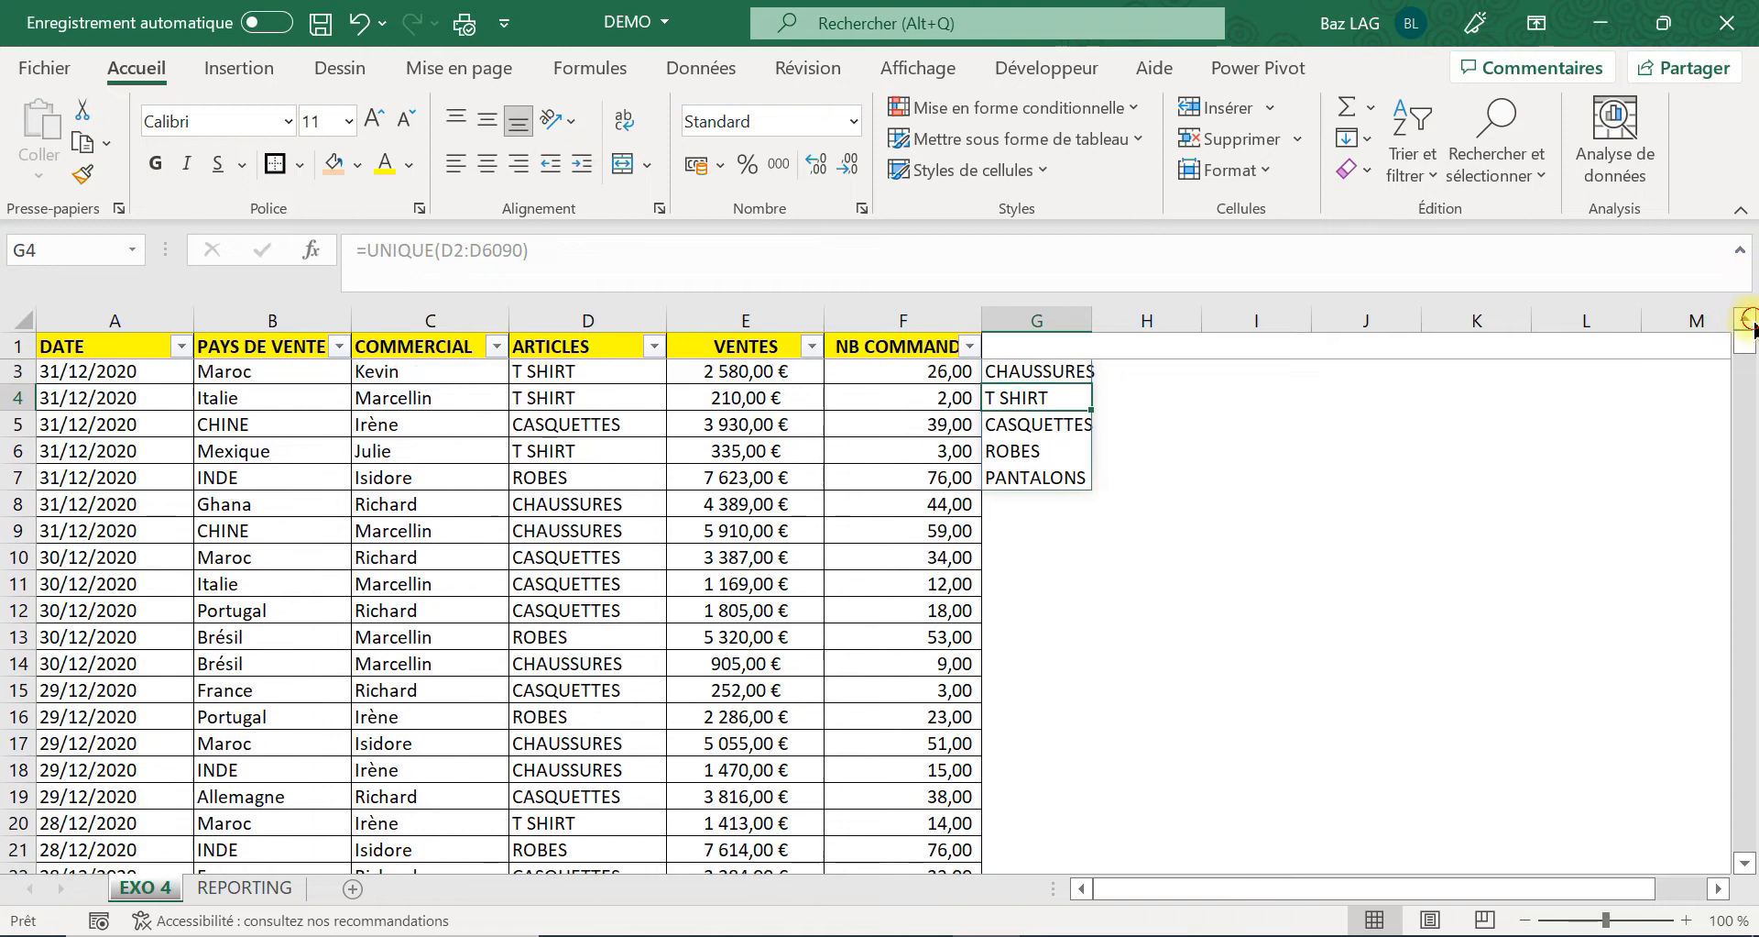
Clear the UNIQUE article list from column G of the EXO 4 sheet.
left_click(1746, 319)
left_click(1319, 451)
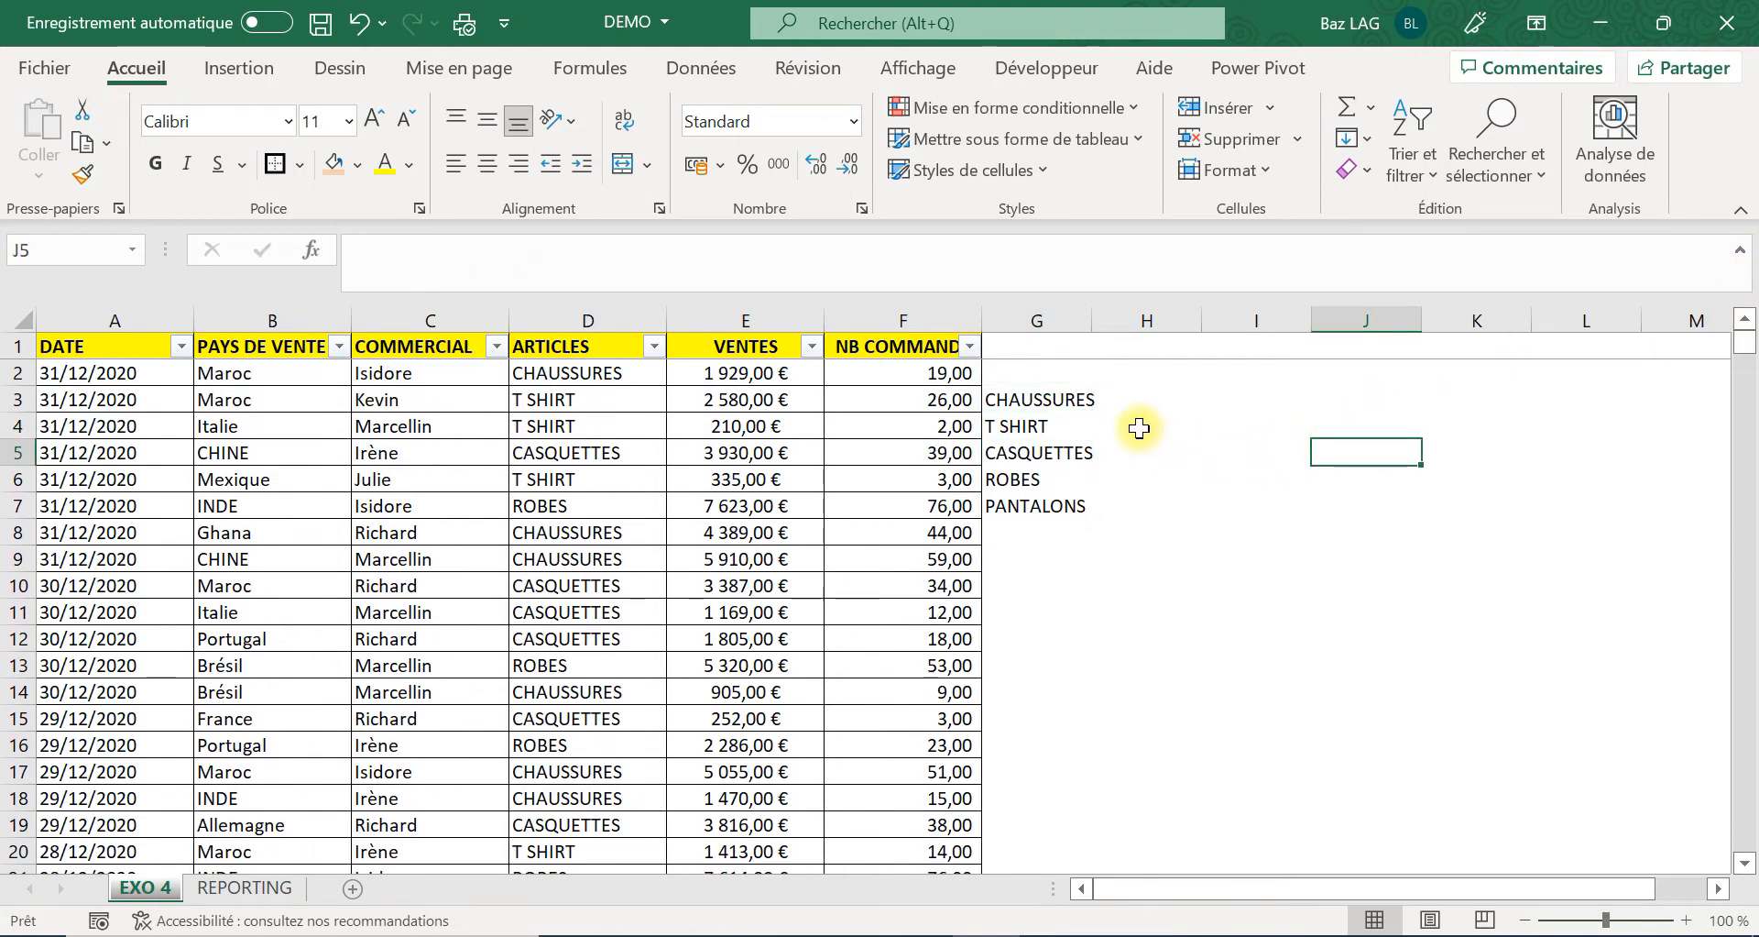
left_click(1063, 399)
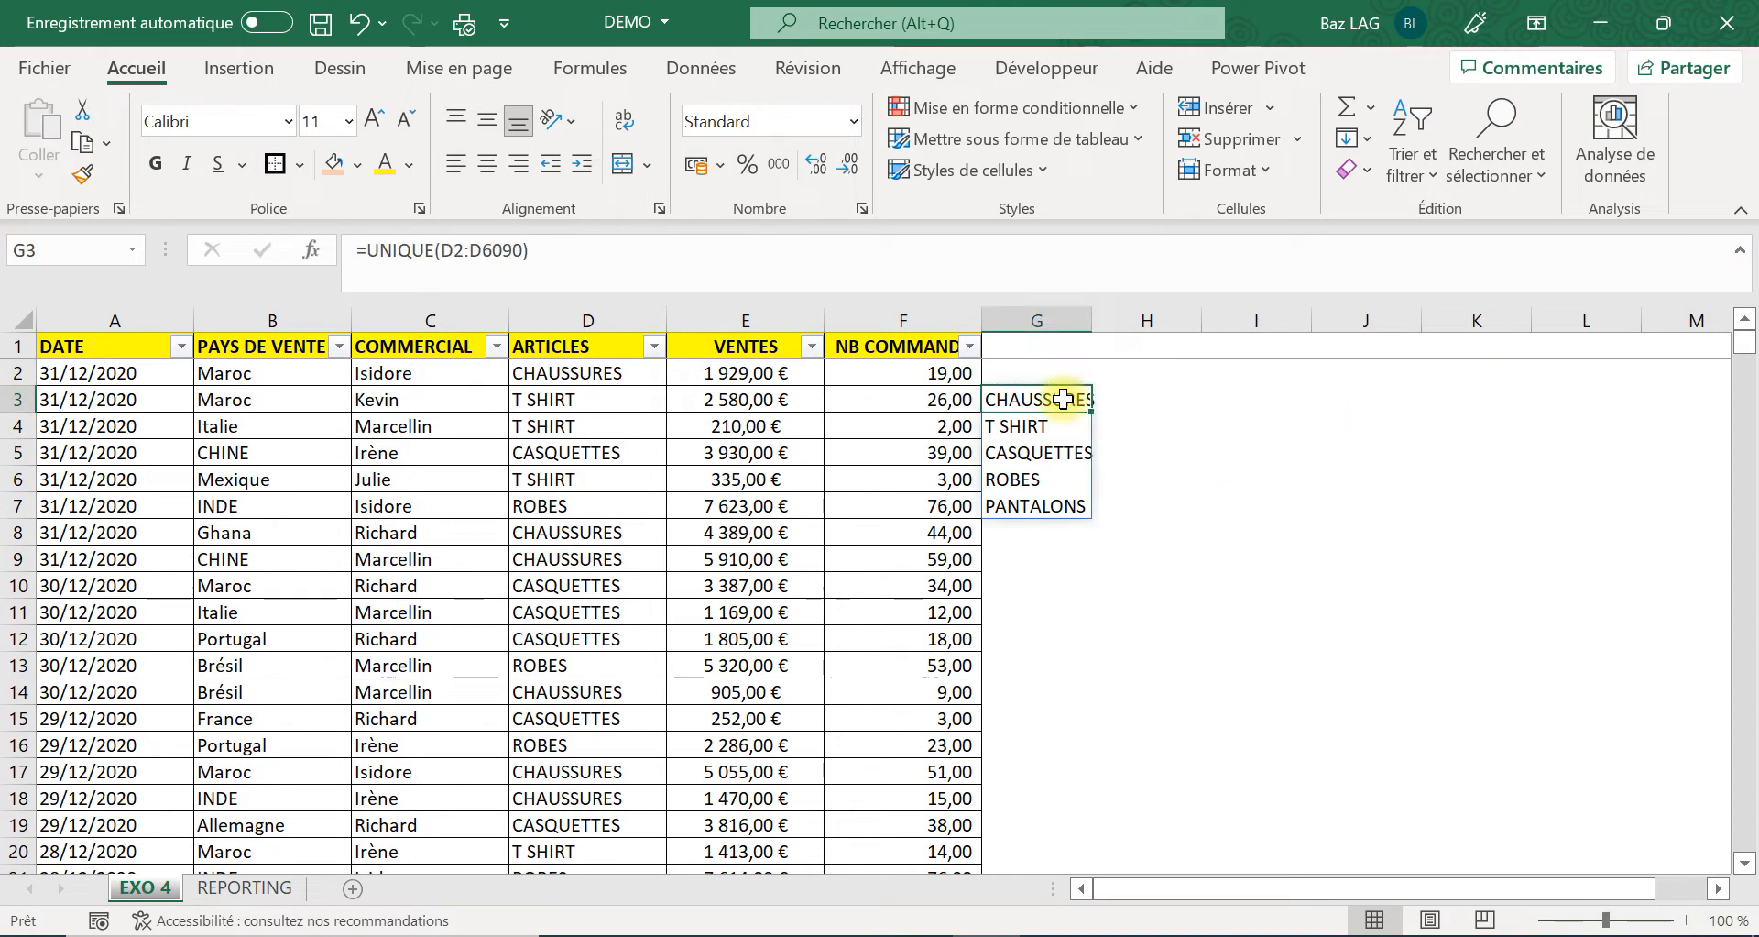
left_click(1059, 317)
key("Delete")
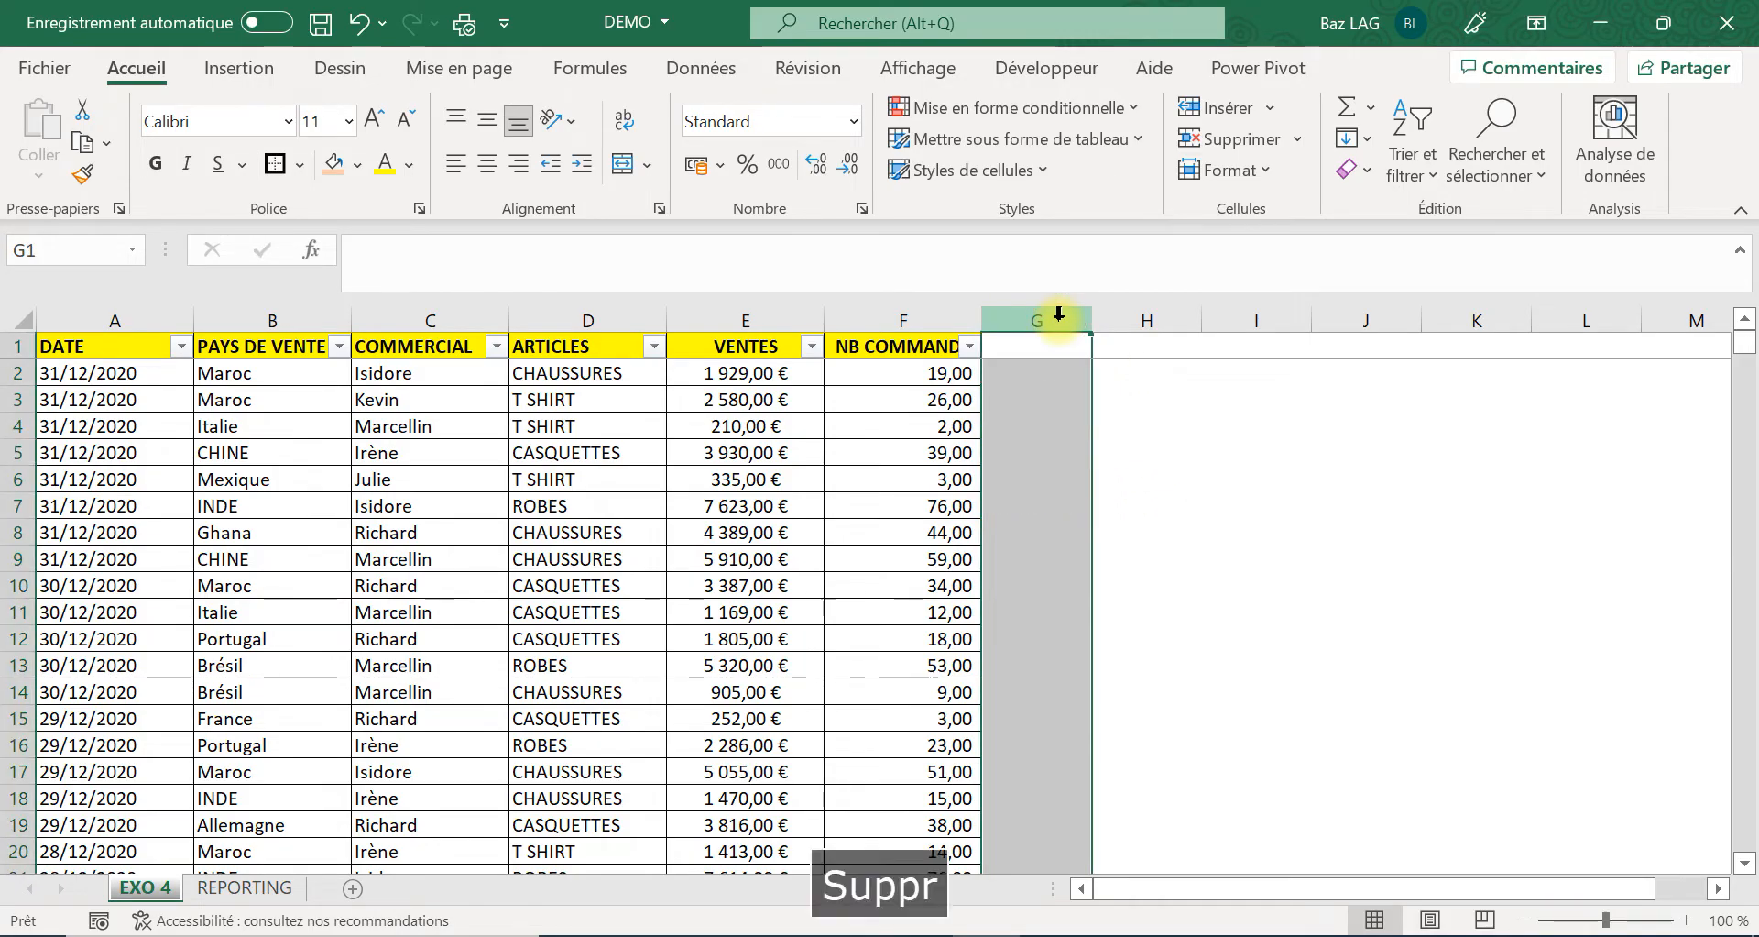
List the distinct articles from A8 of the REPORTING sheet with the formula =UNIQUE('EXO 4'!D2:D6090).
left_click(250, 886)
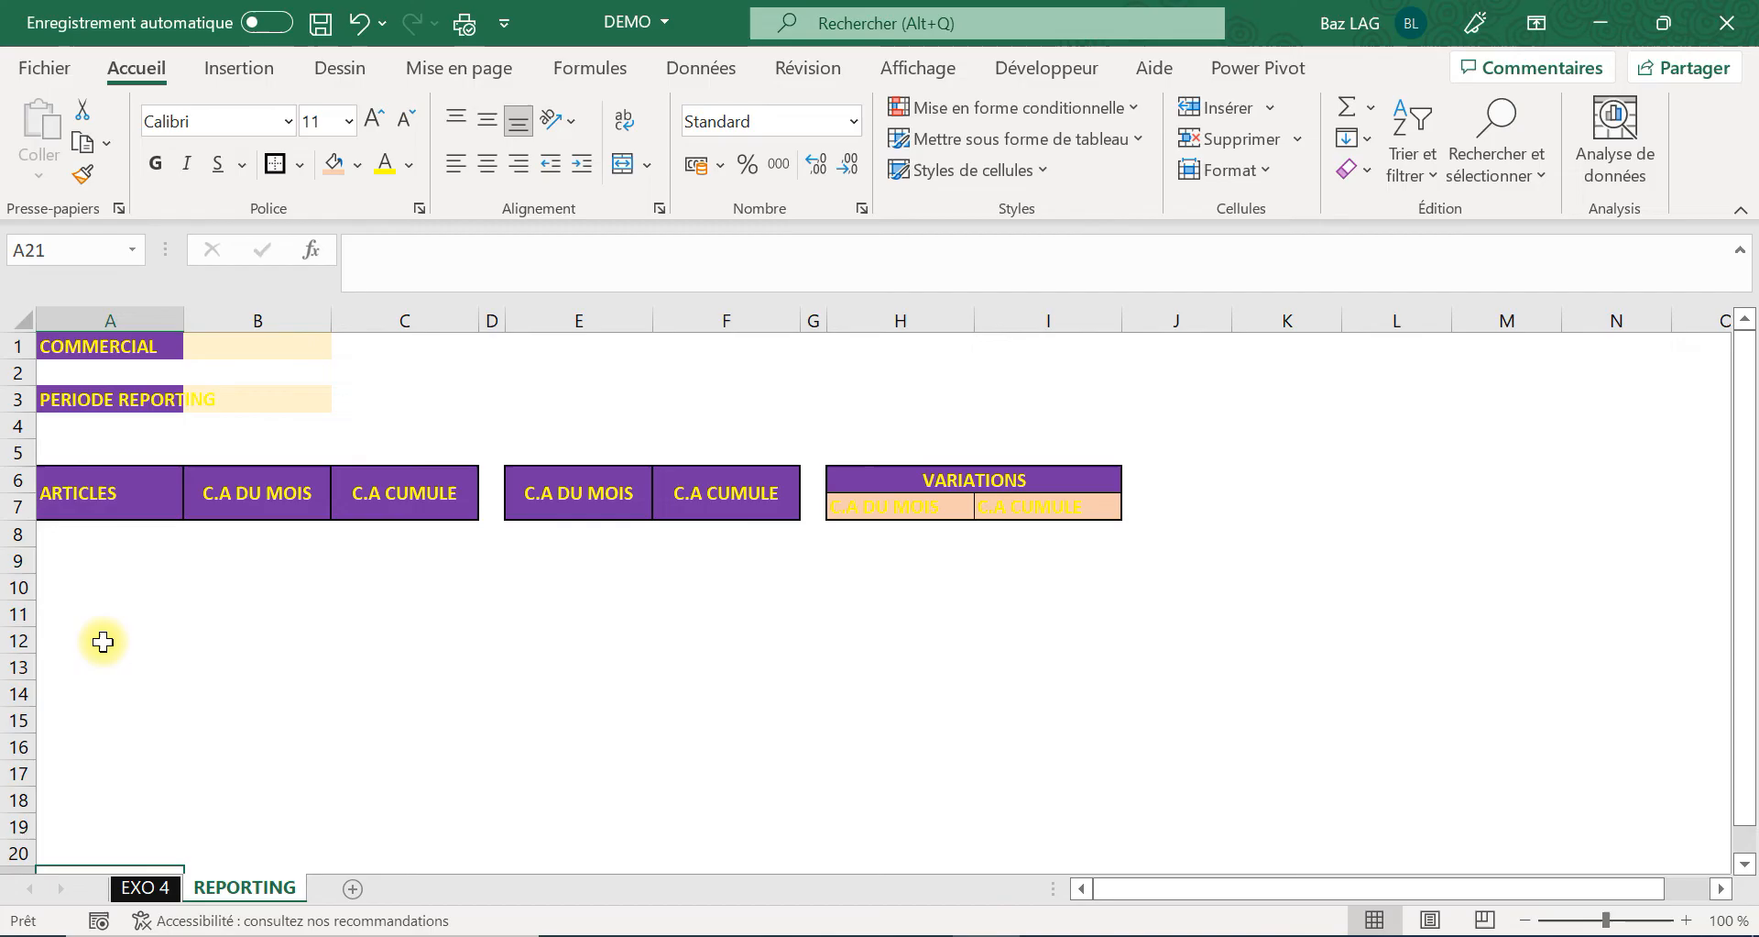
left_click(81, 536)
type("=")
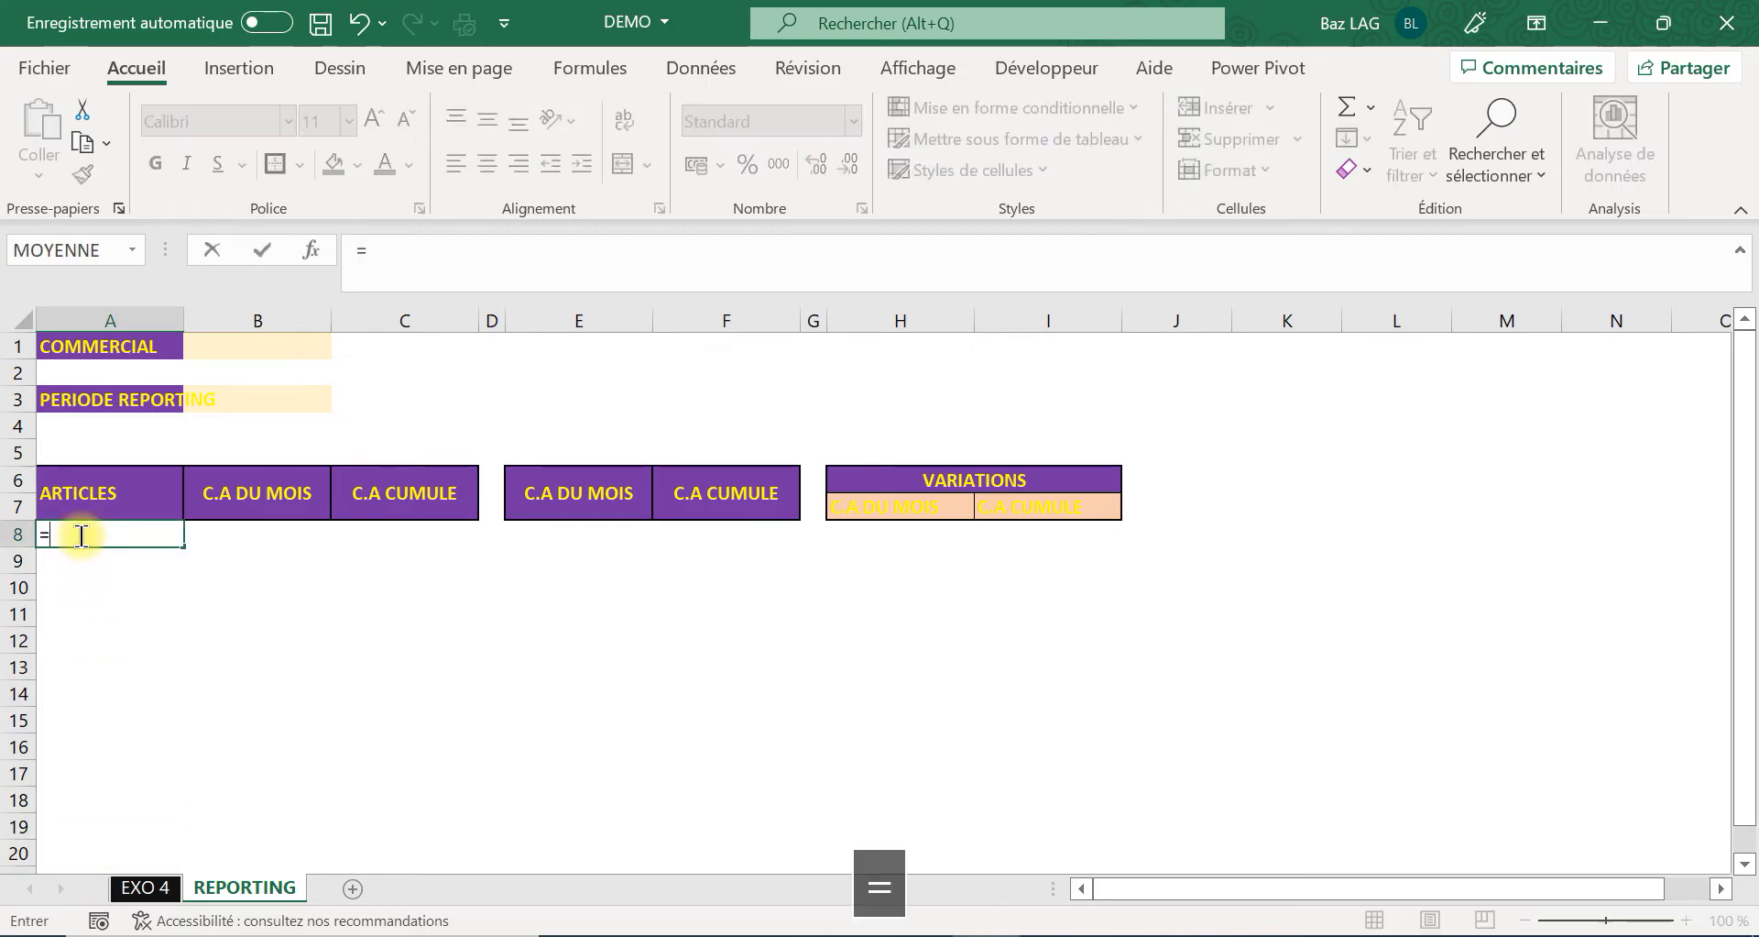
type("uni")
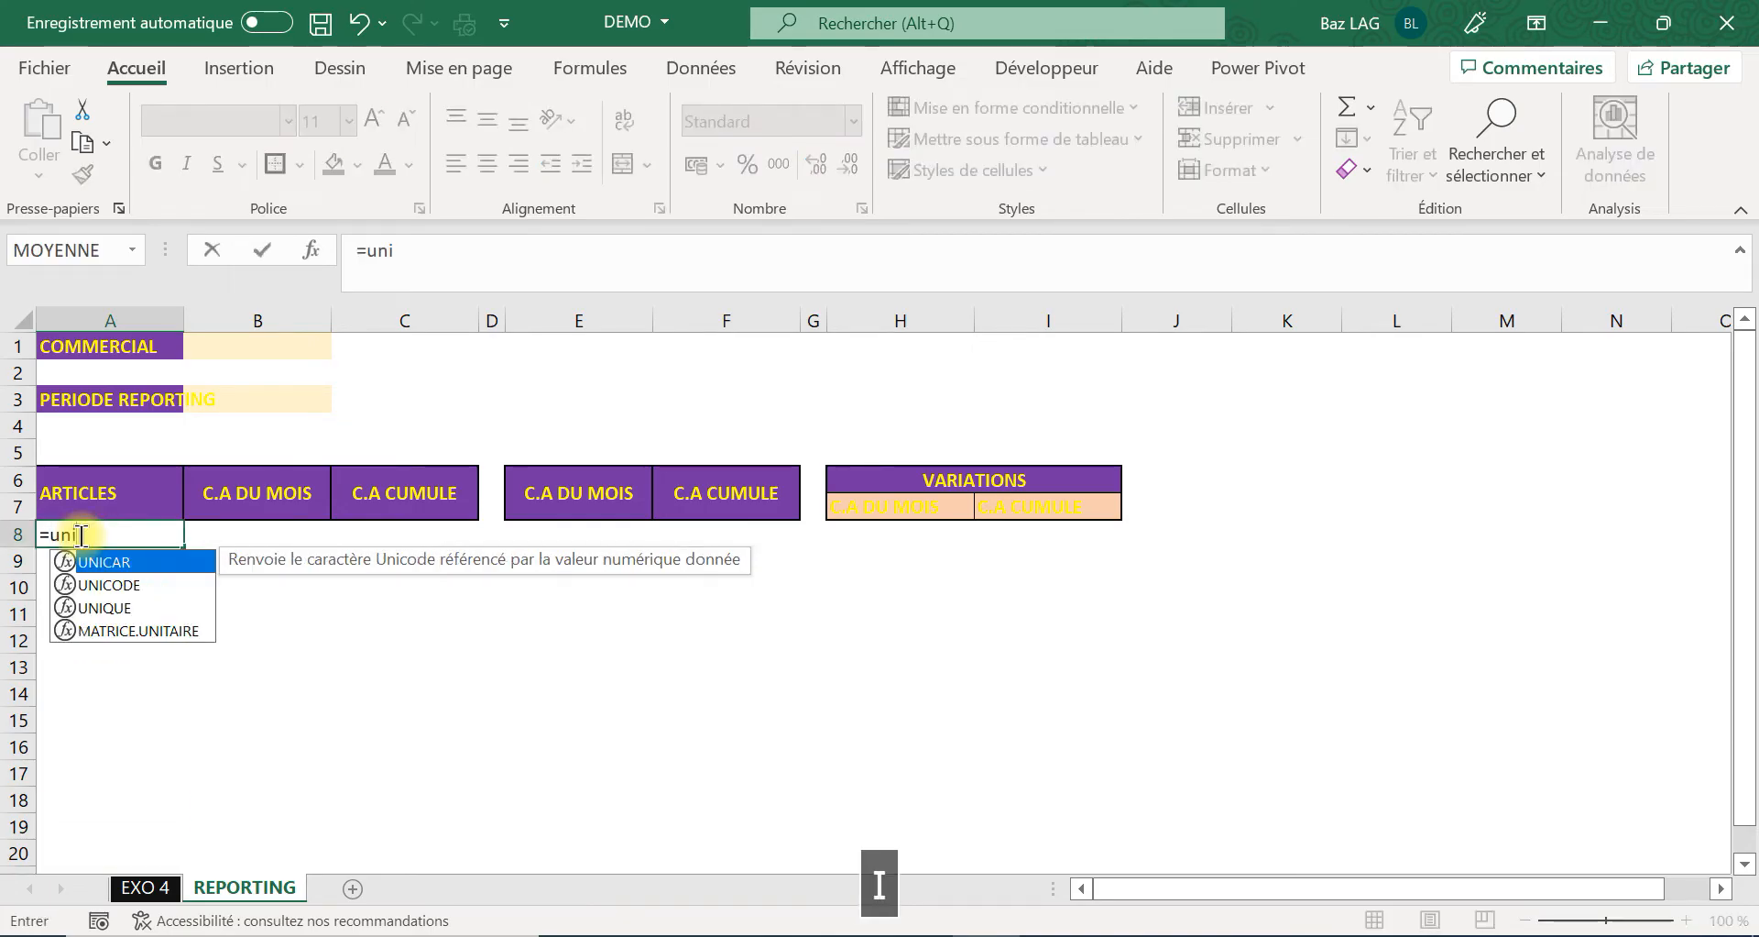
double_click(120, 610)
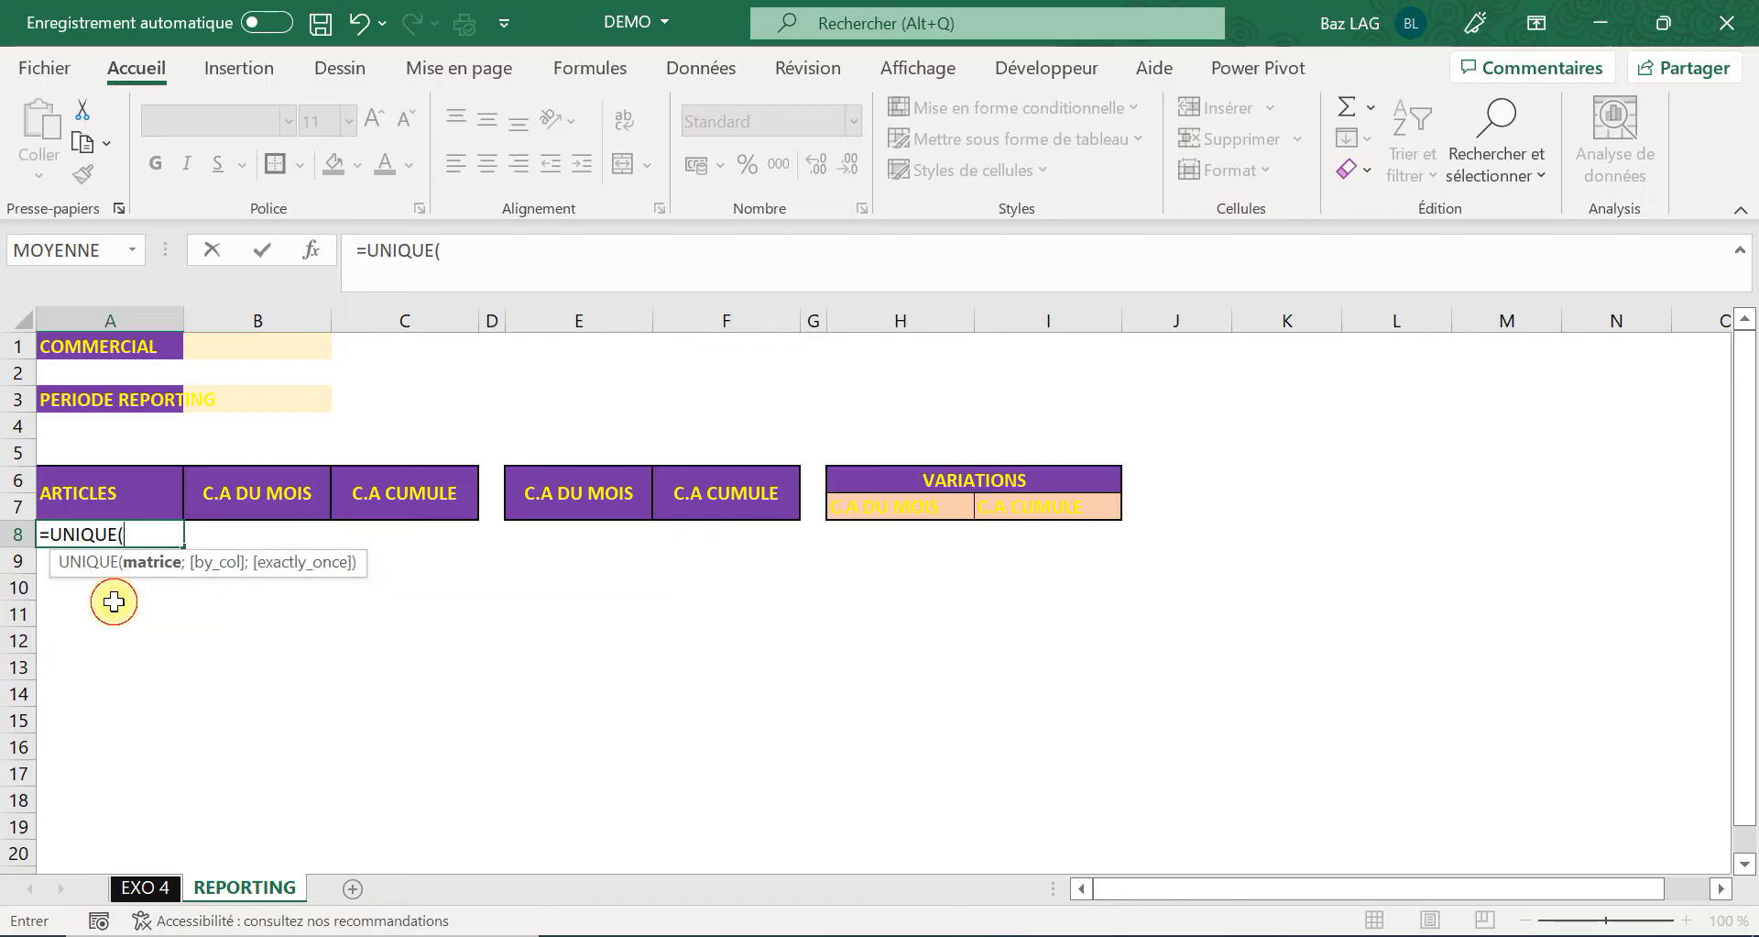
left_click(168, 903)
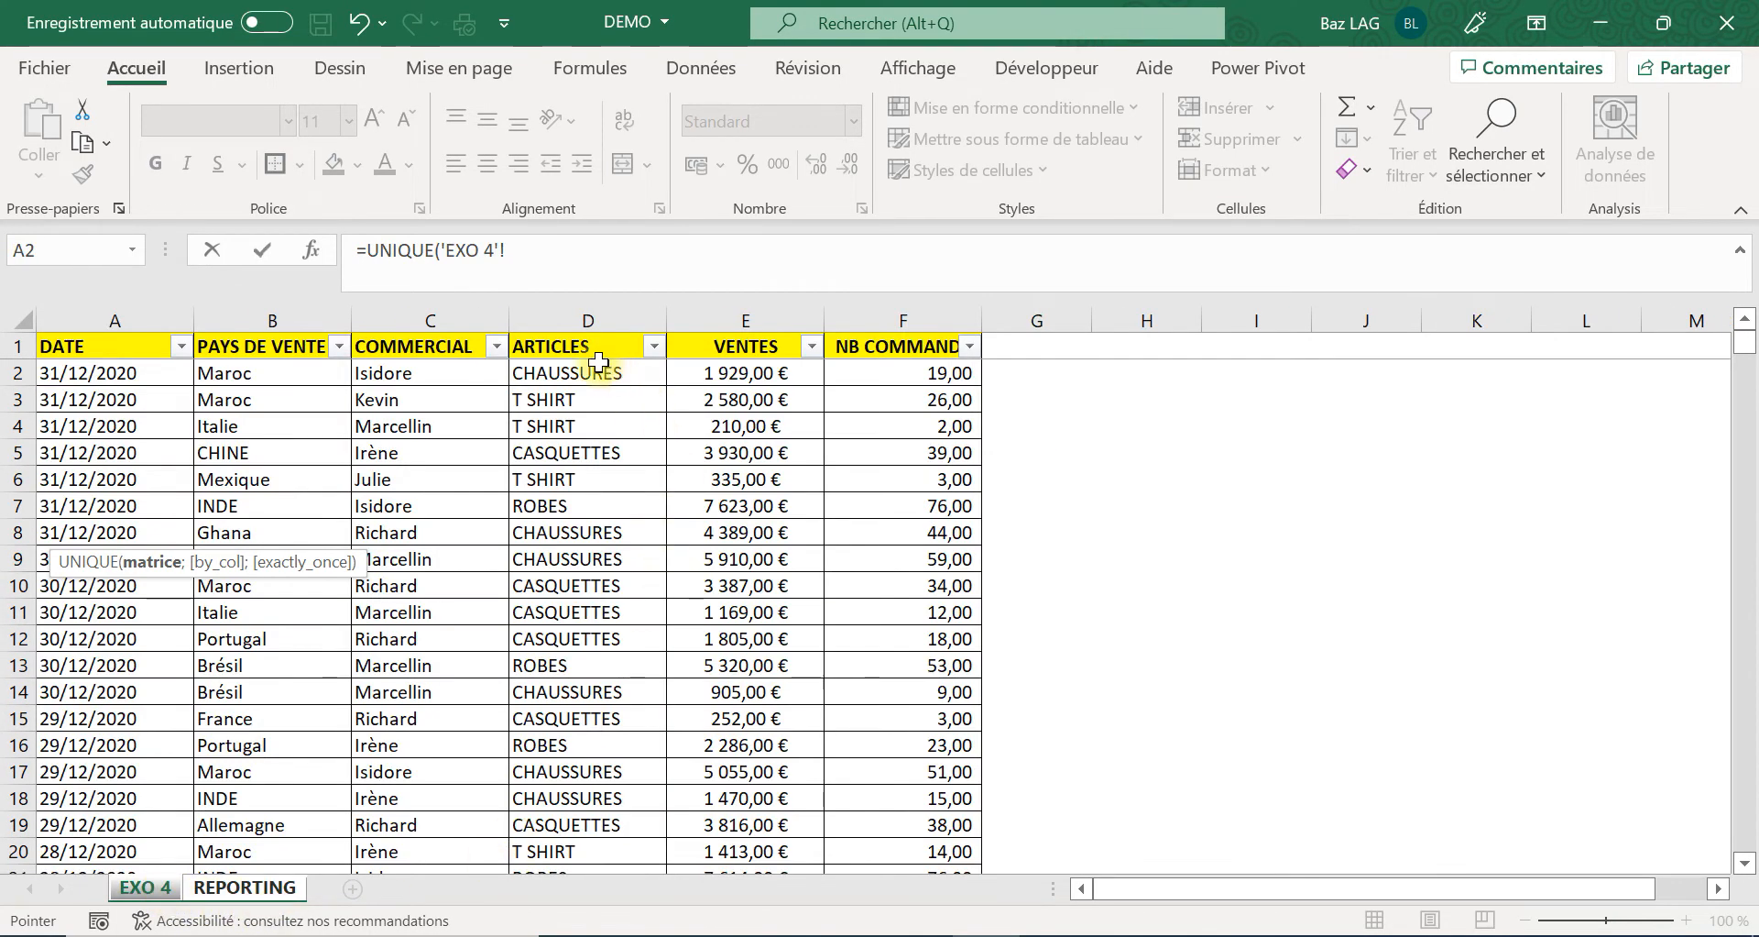
left_click(584, 375)
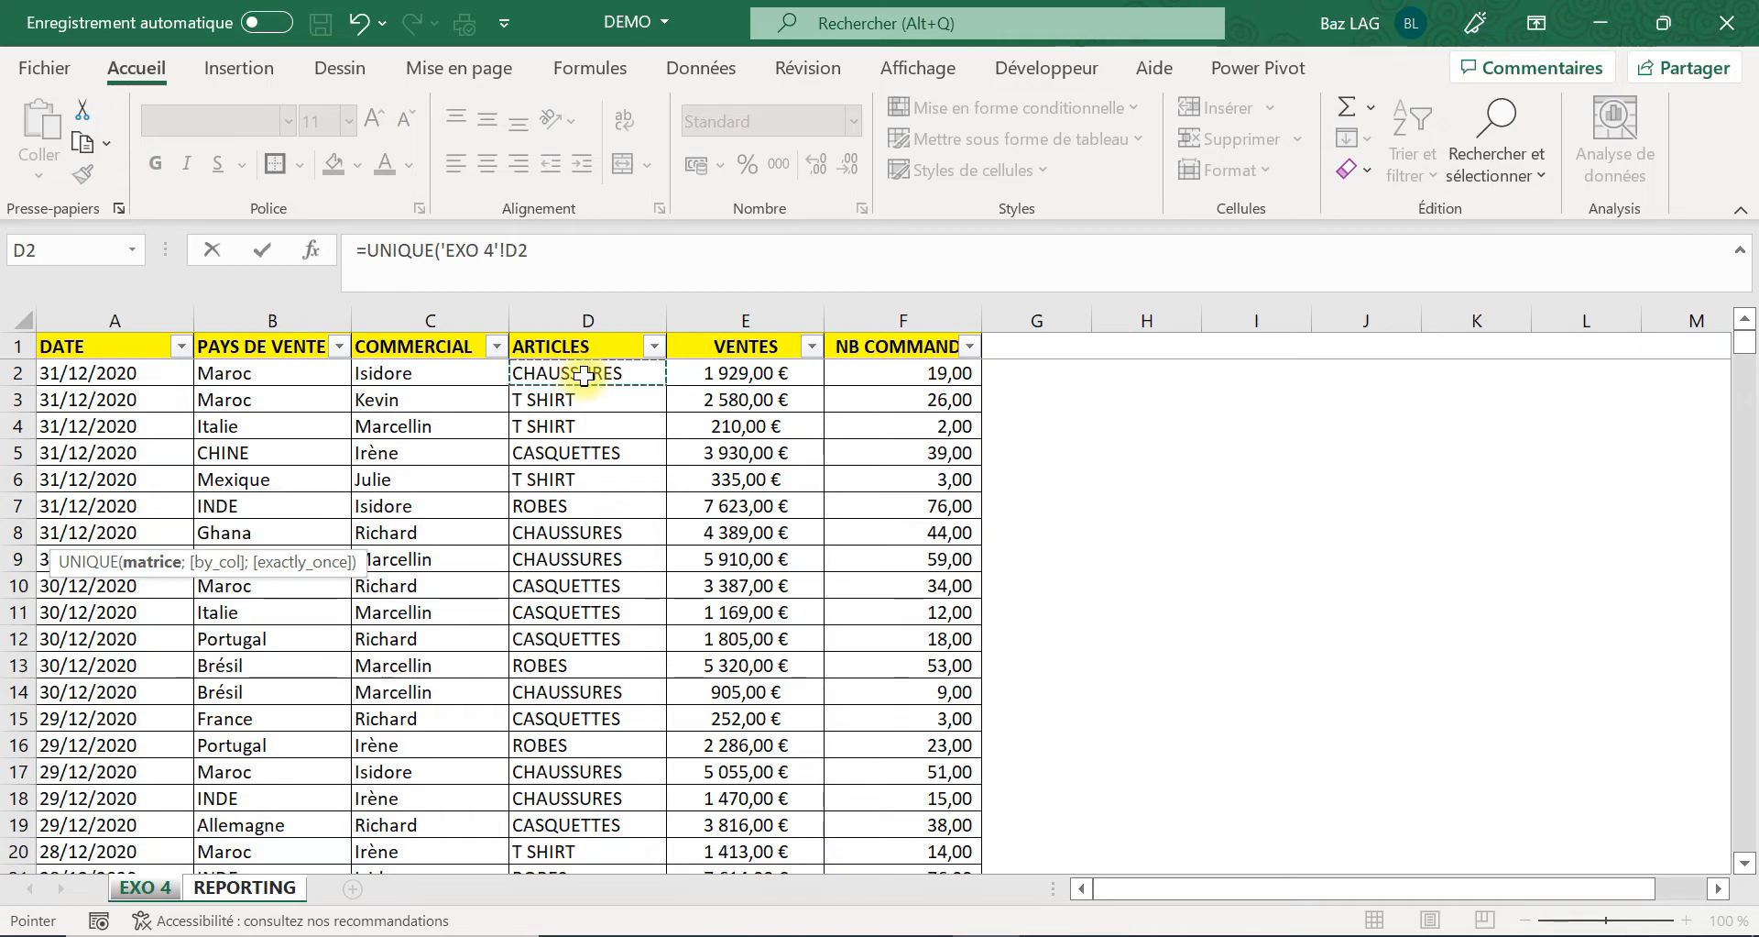
key("ctrl+shift+Down")
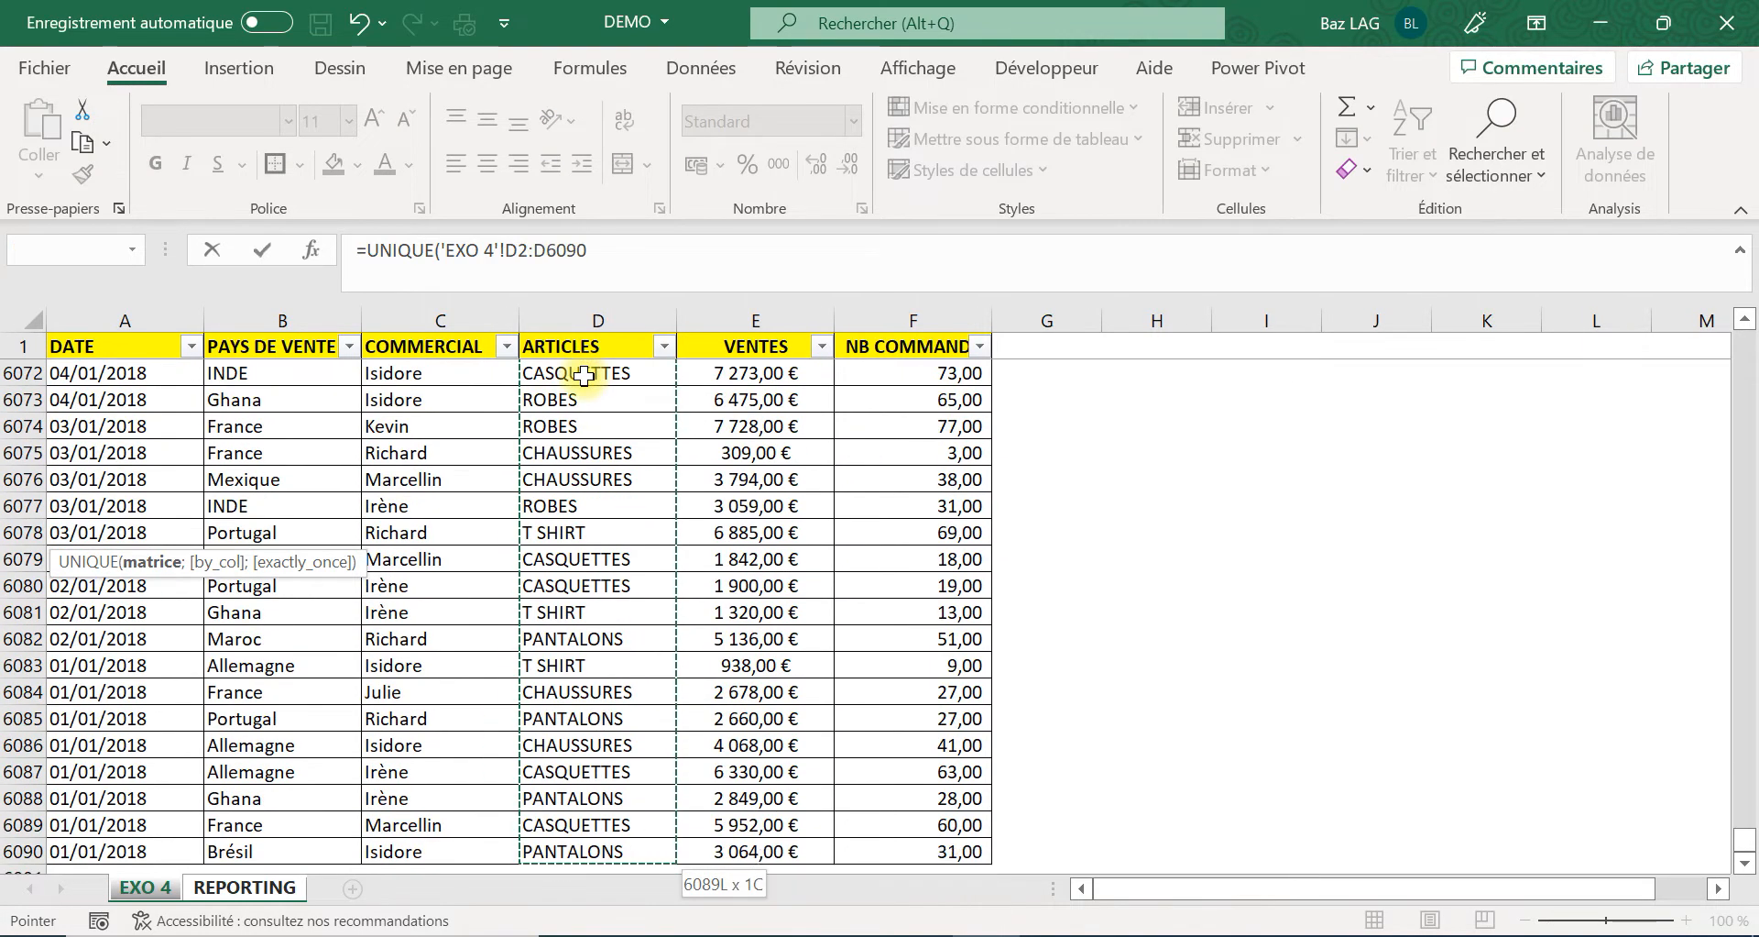
type(")")
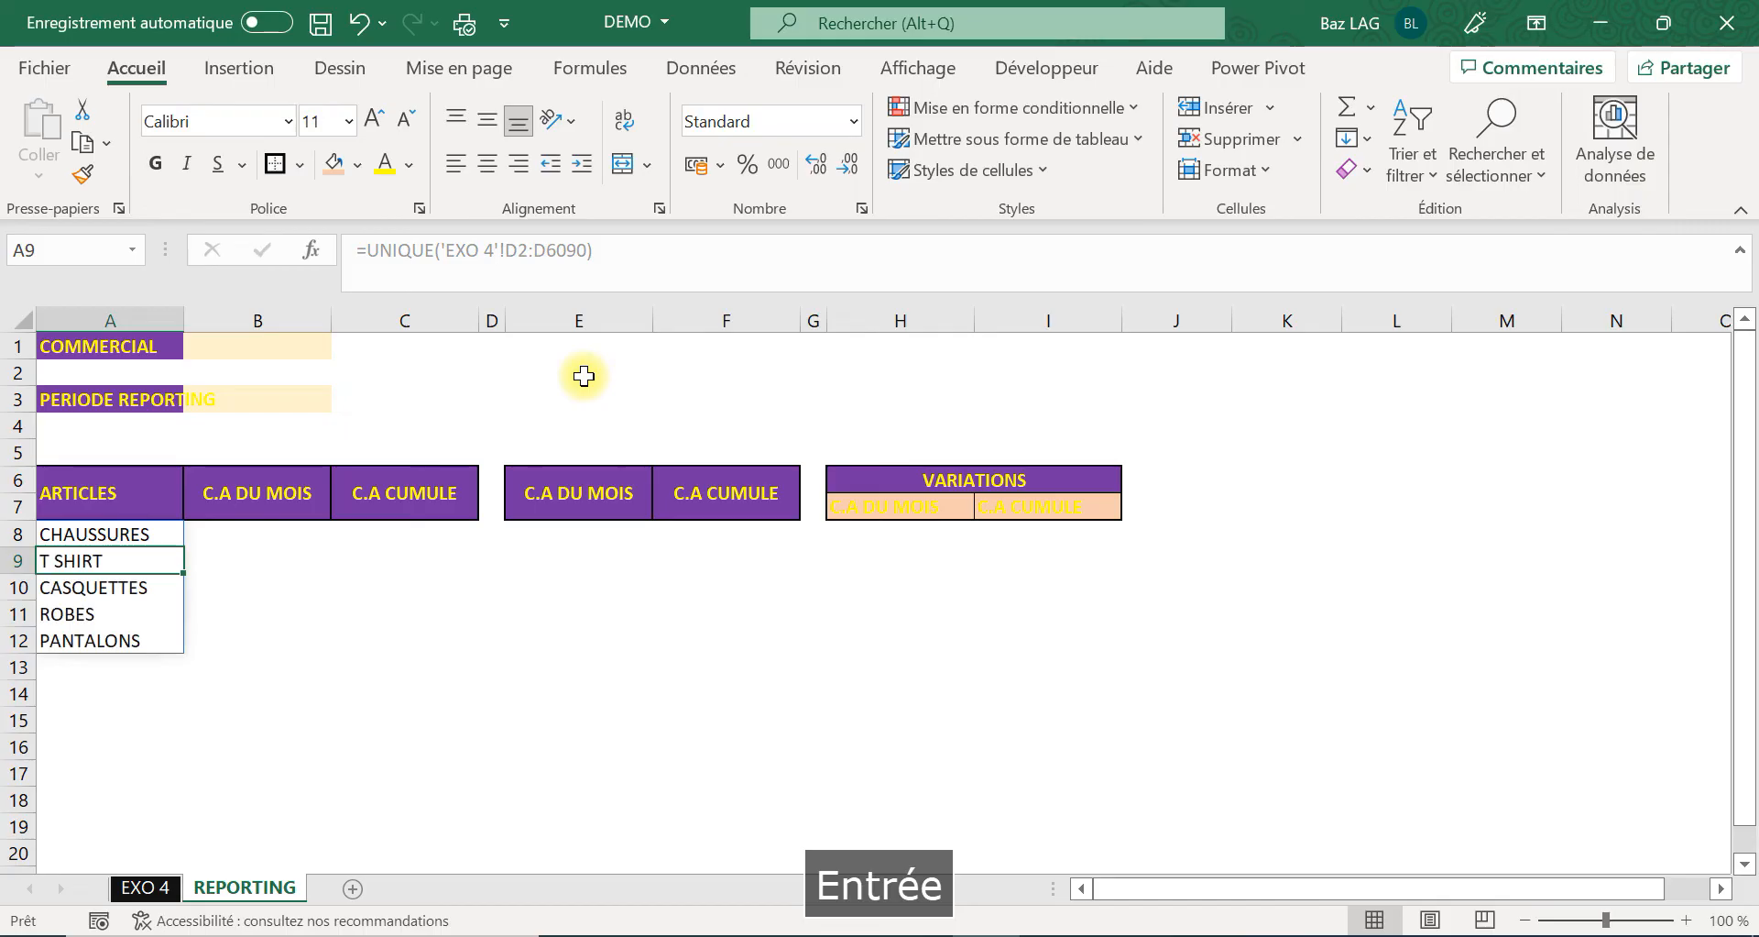
left_click(158, 715)
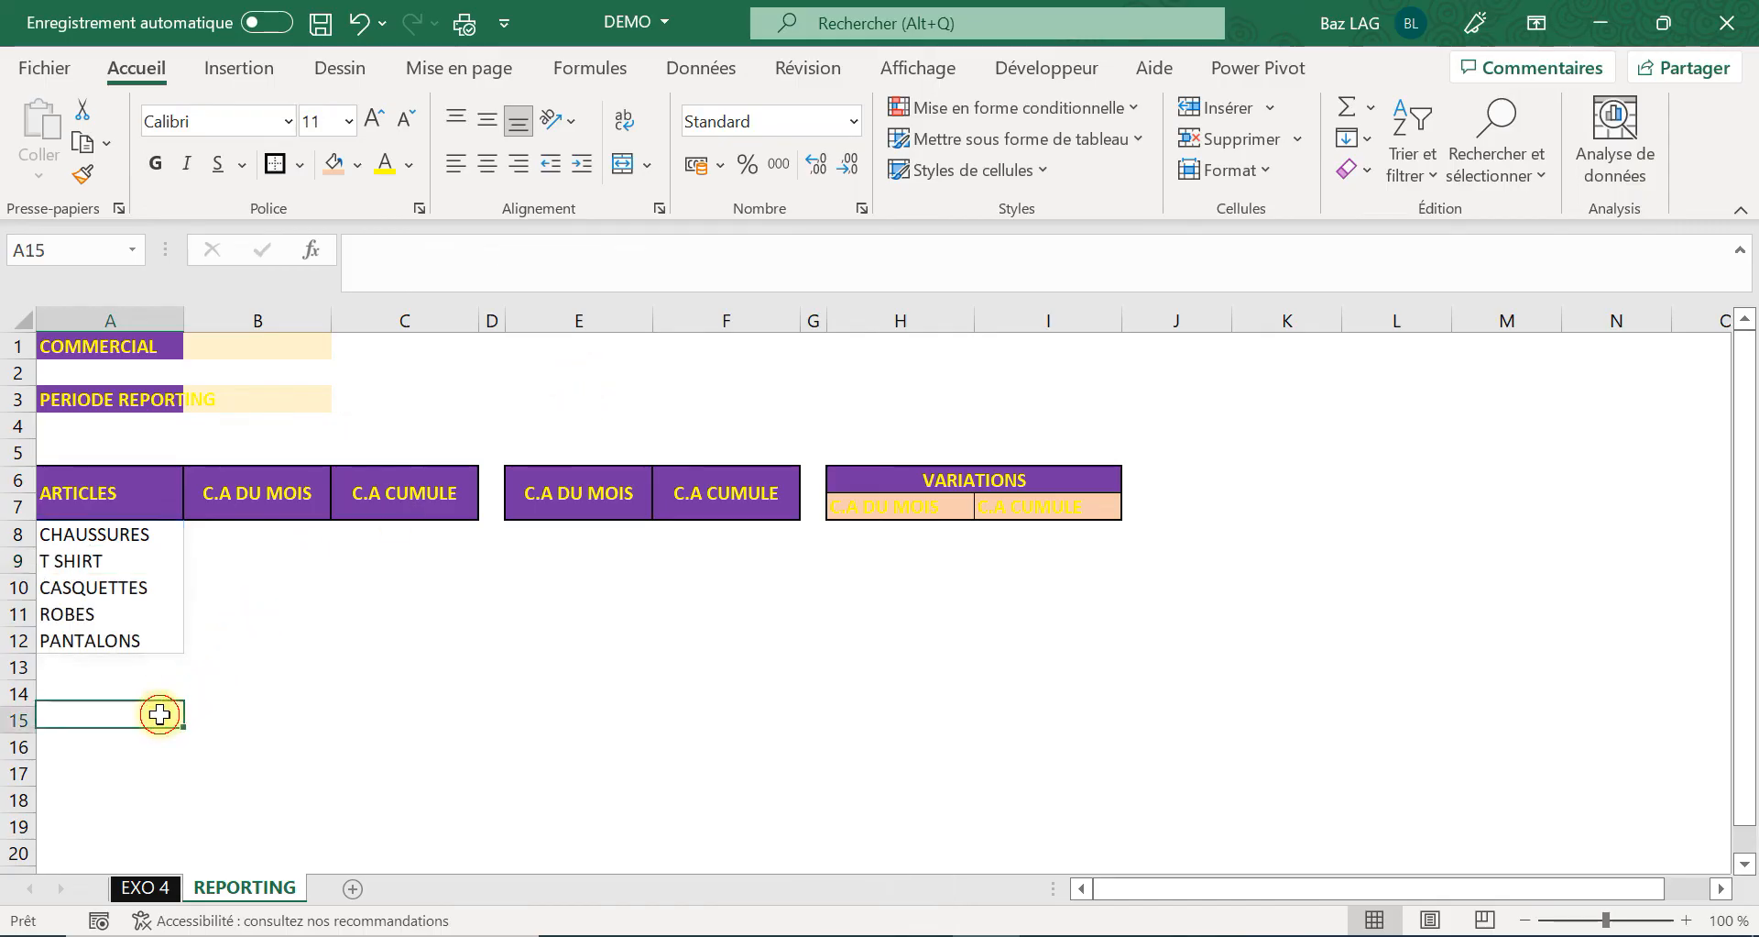
Sort the article list in ascending order by changing A8 to =TRIER(UNIQUE('EXO 4'!D2:D6090);;1).
left_click(114, 535)
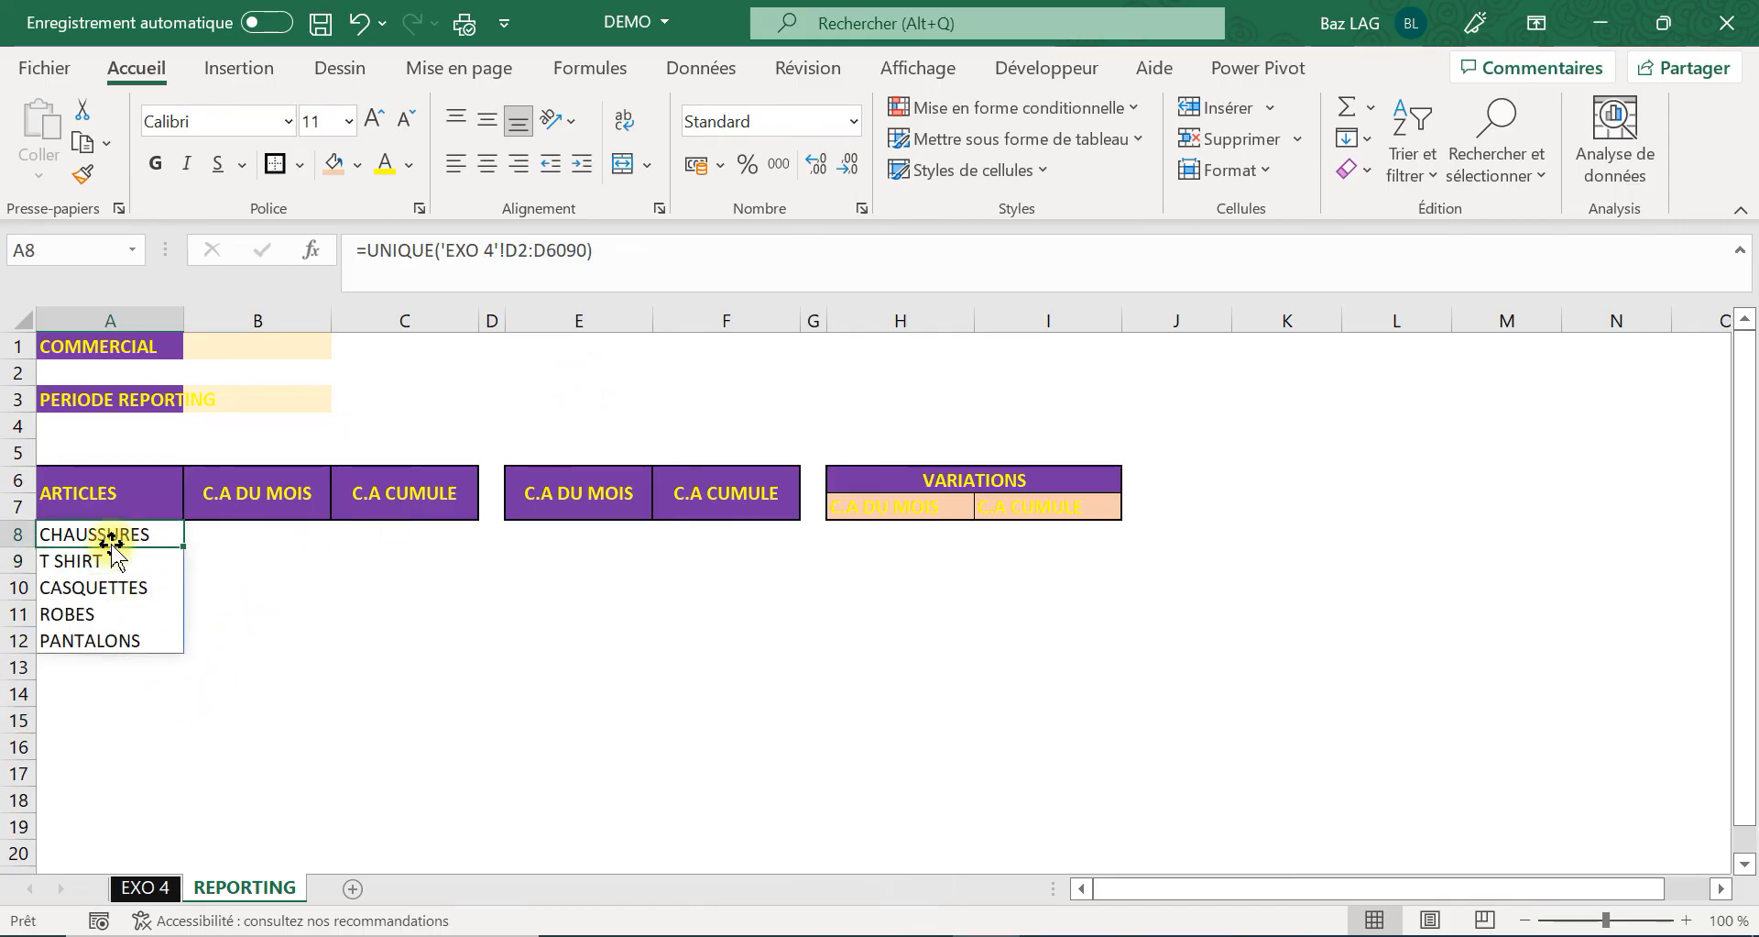
left_click(375, 252)
type("tr")
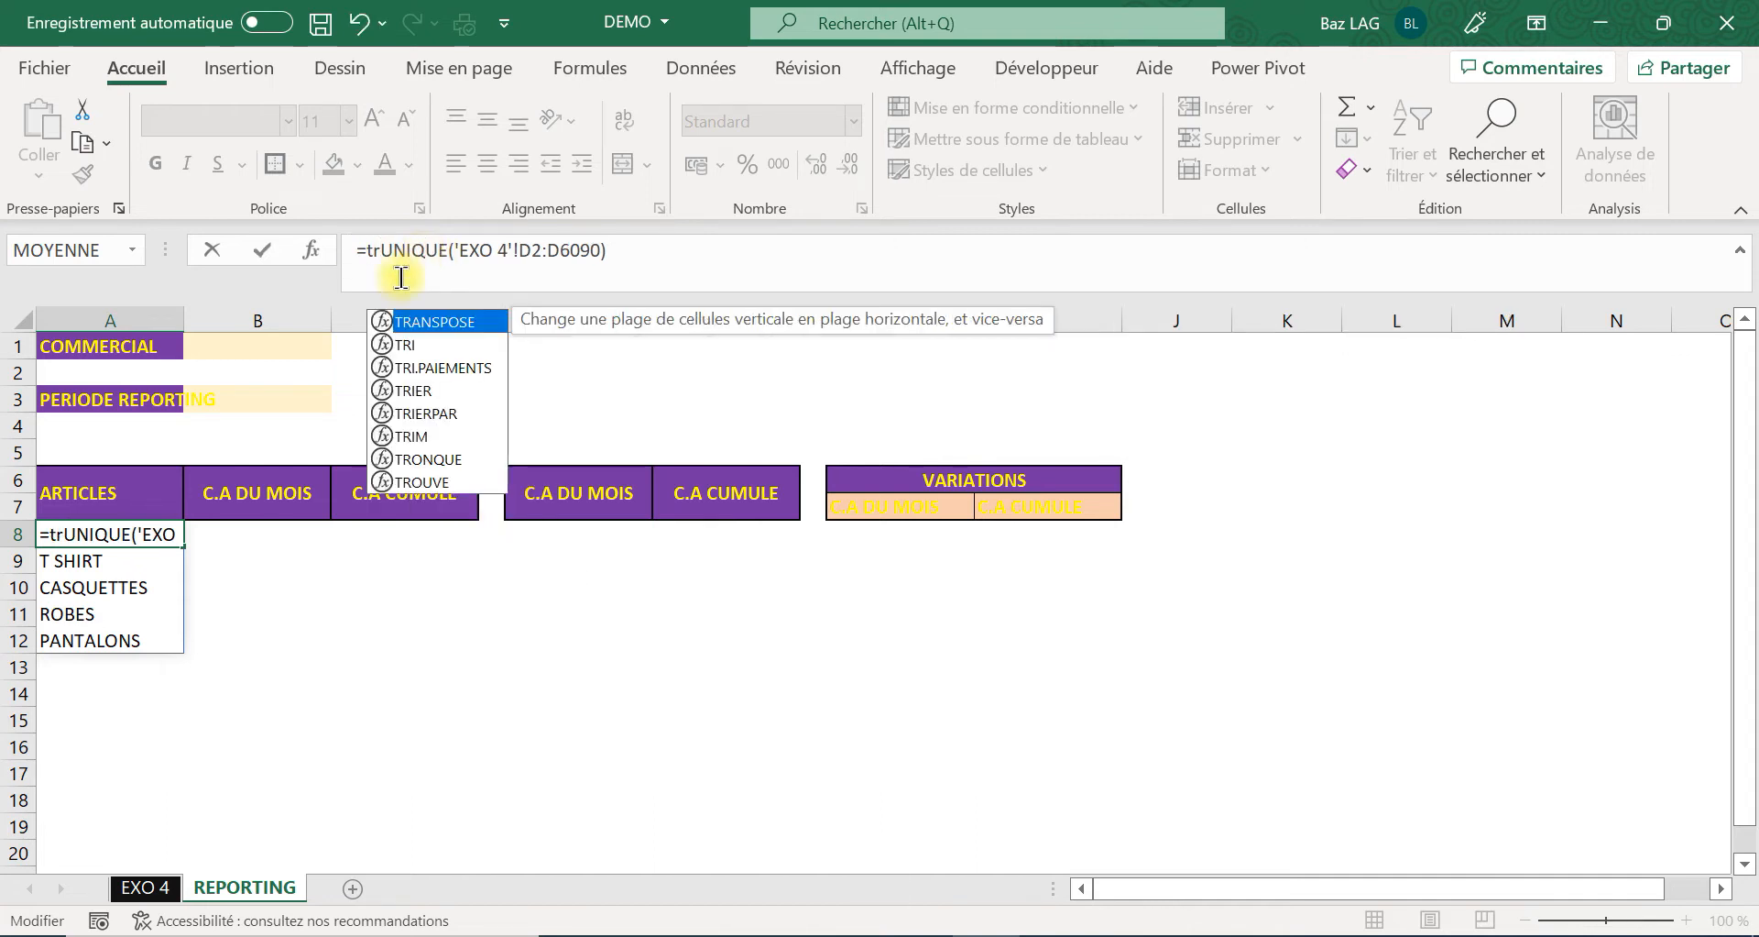
double_click(429, 390)
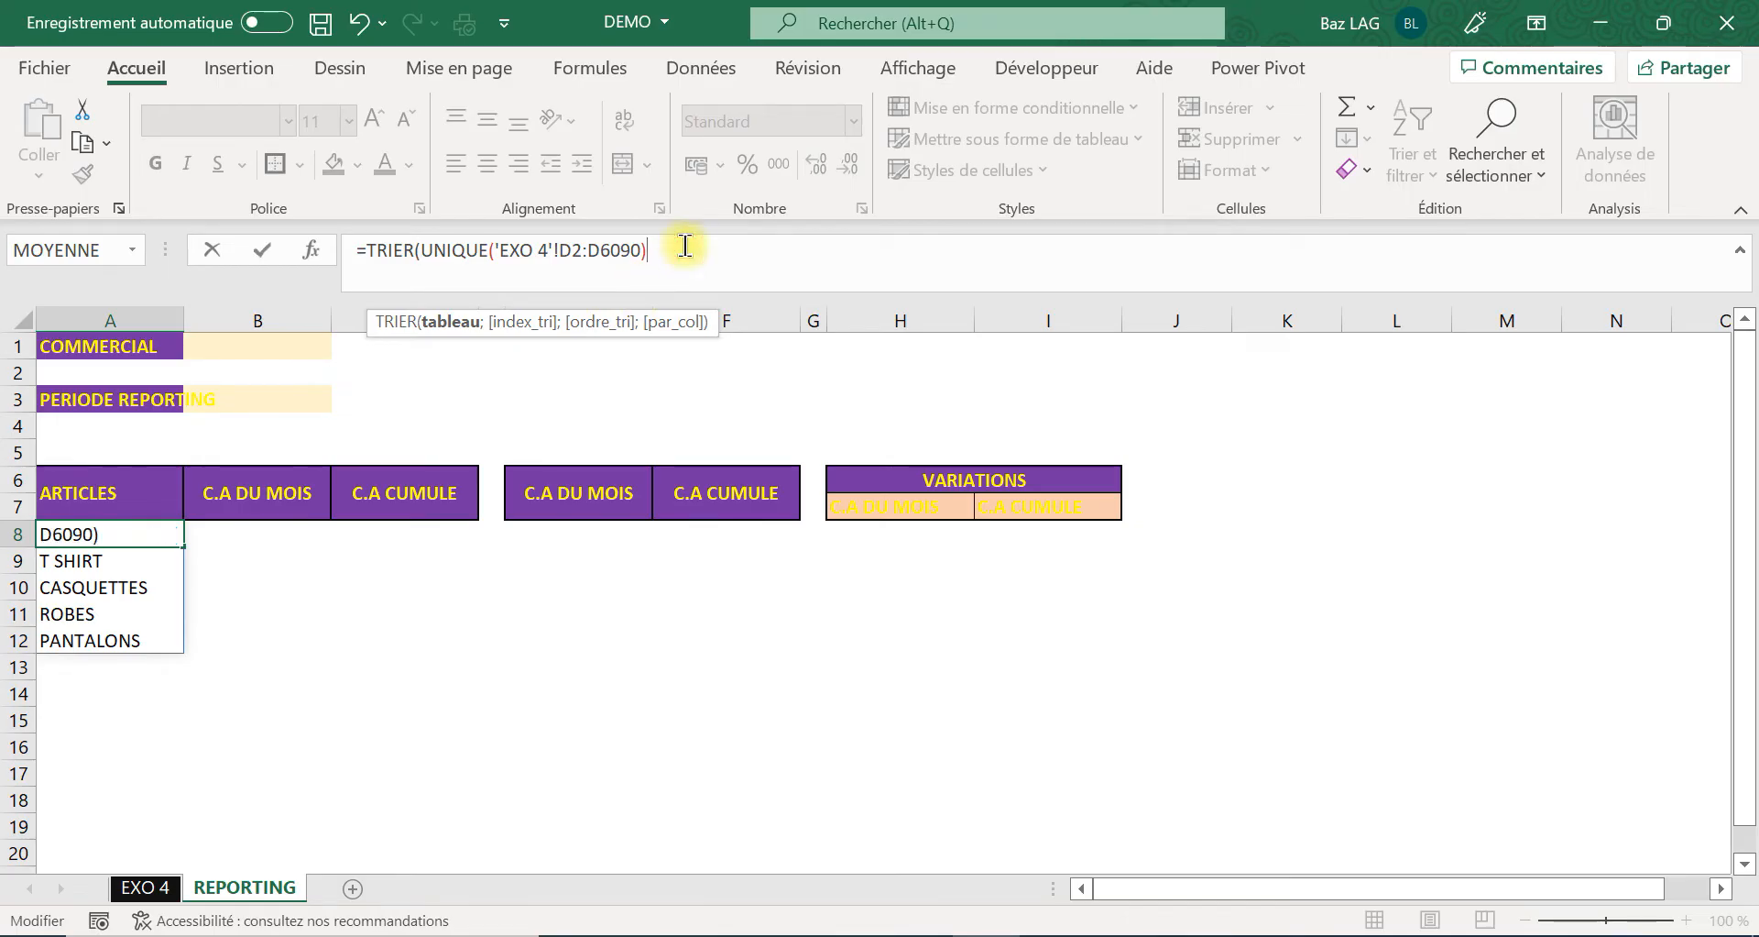
type(";")
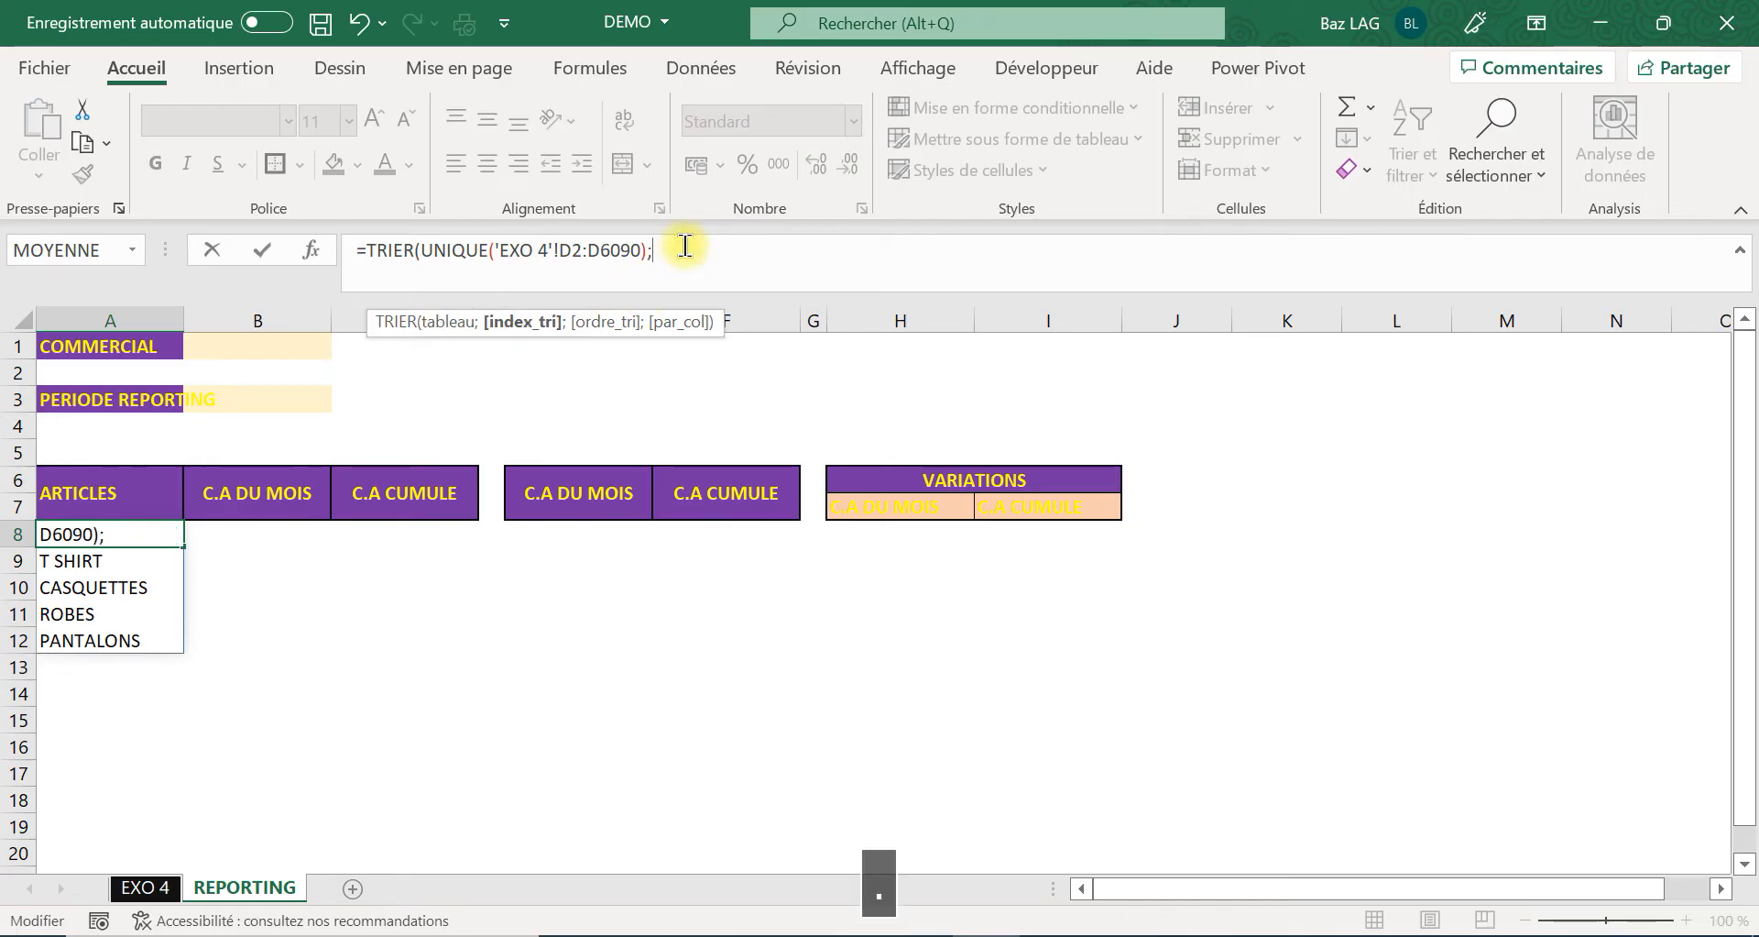
type(";")
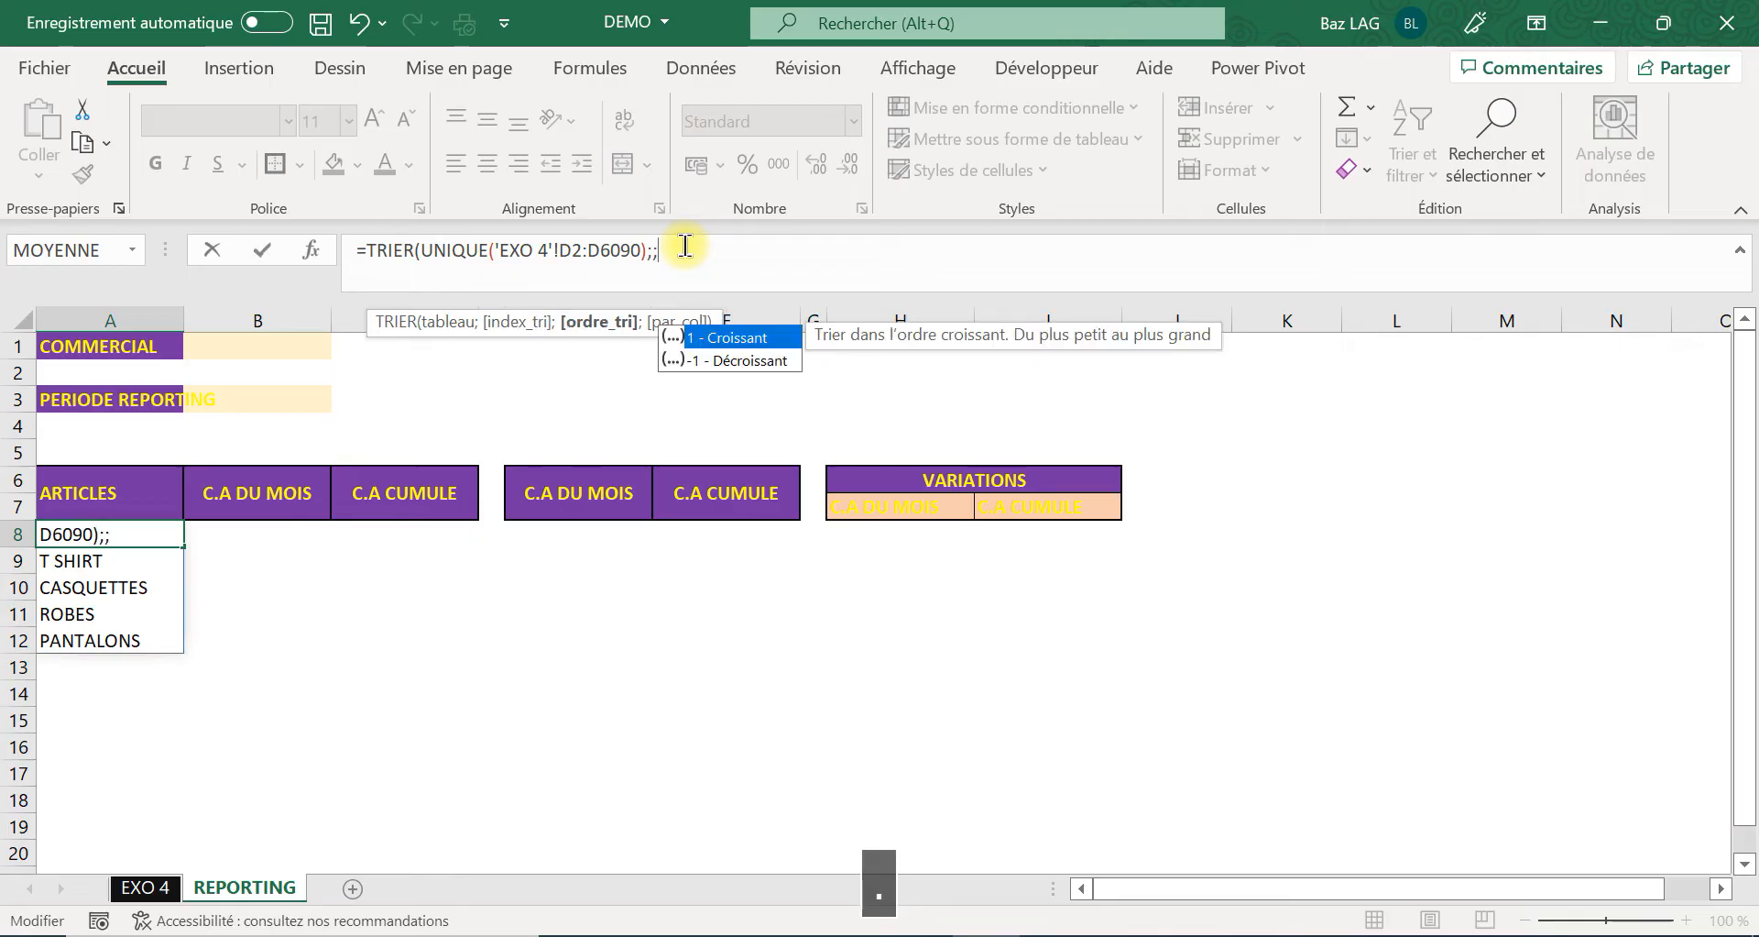
double_click(742, 338)
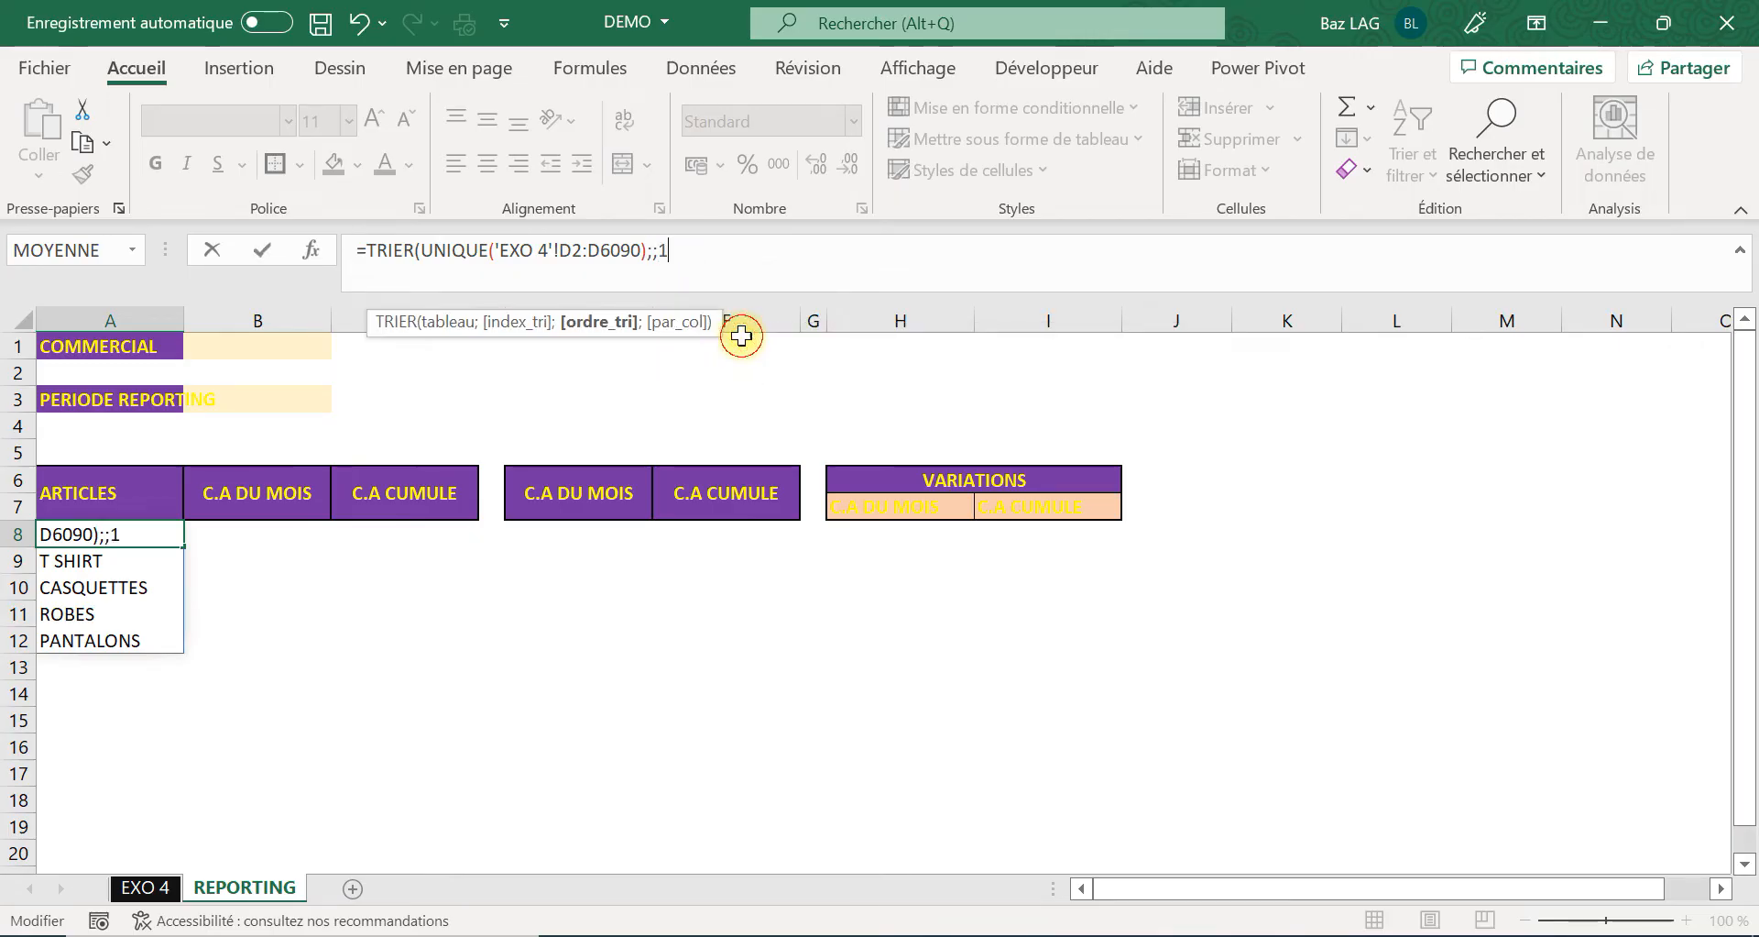
type(")")
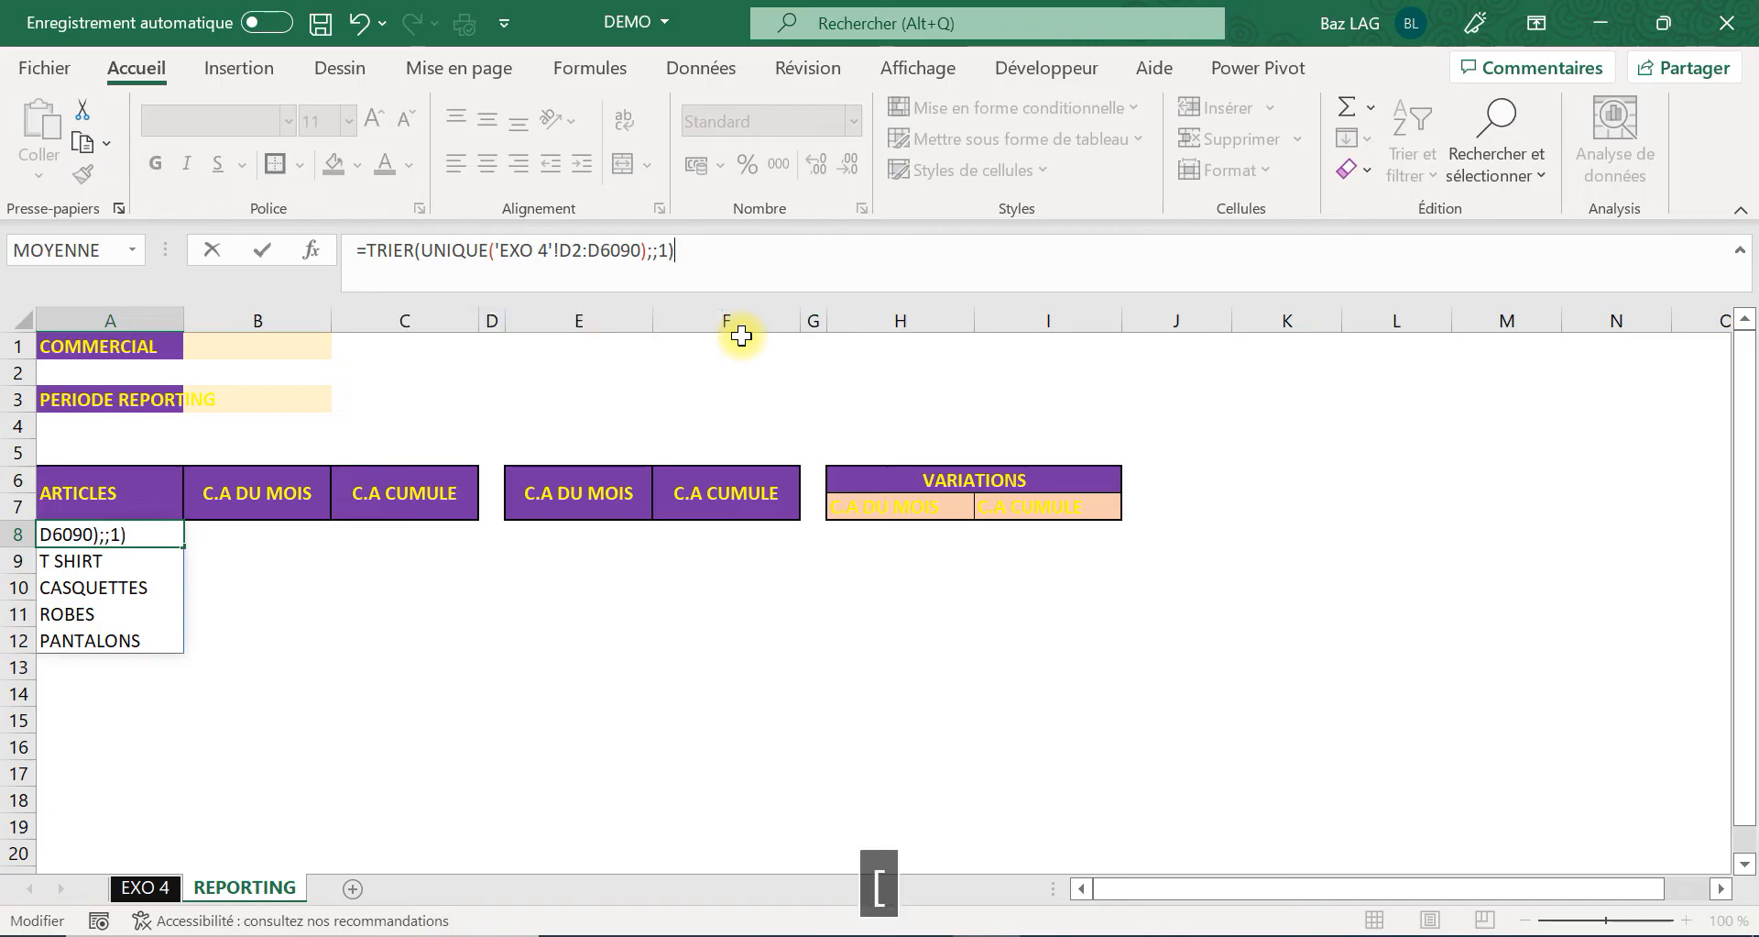
key("Return")
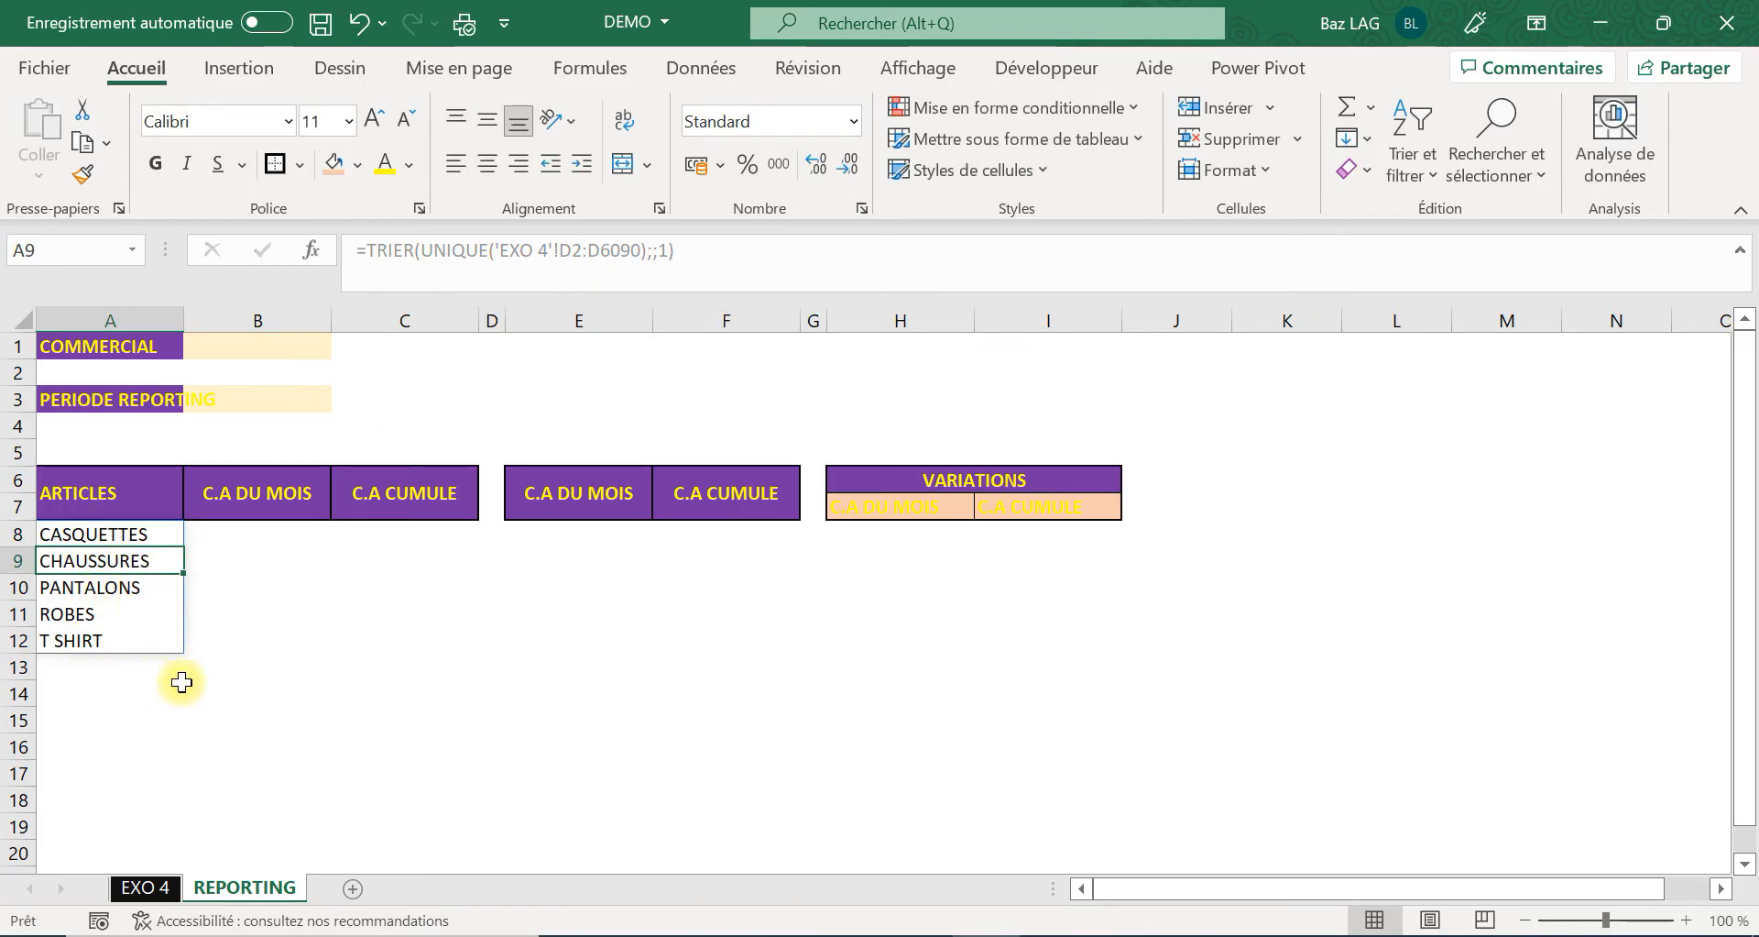
left_click(176, 686)
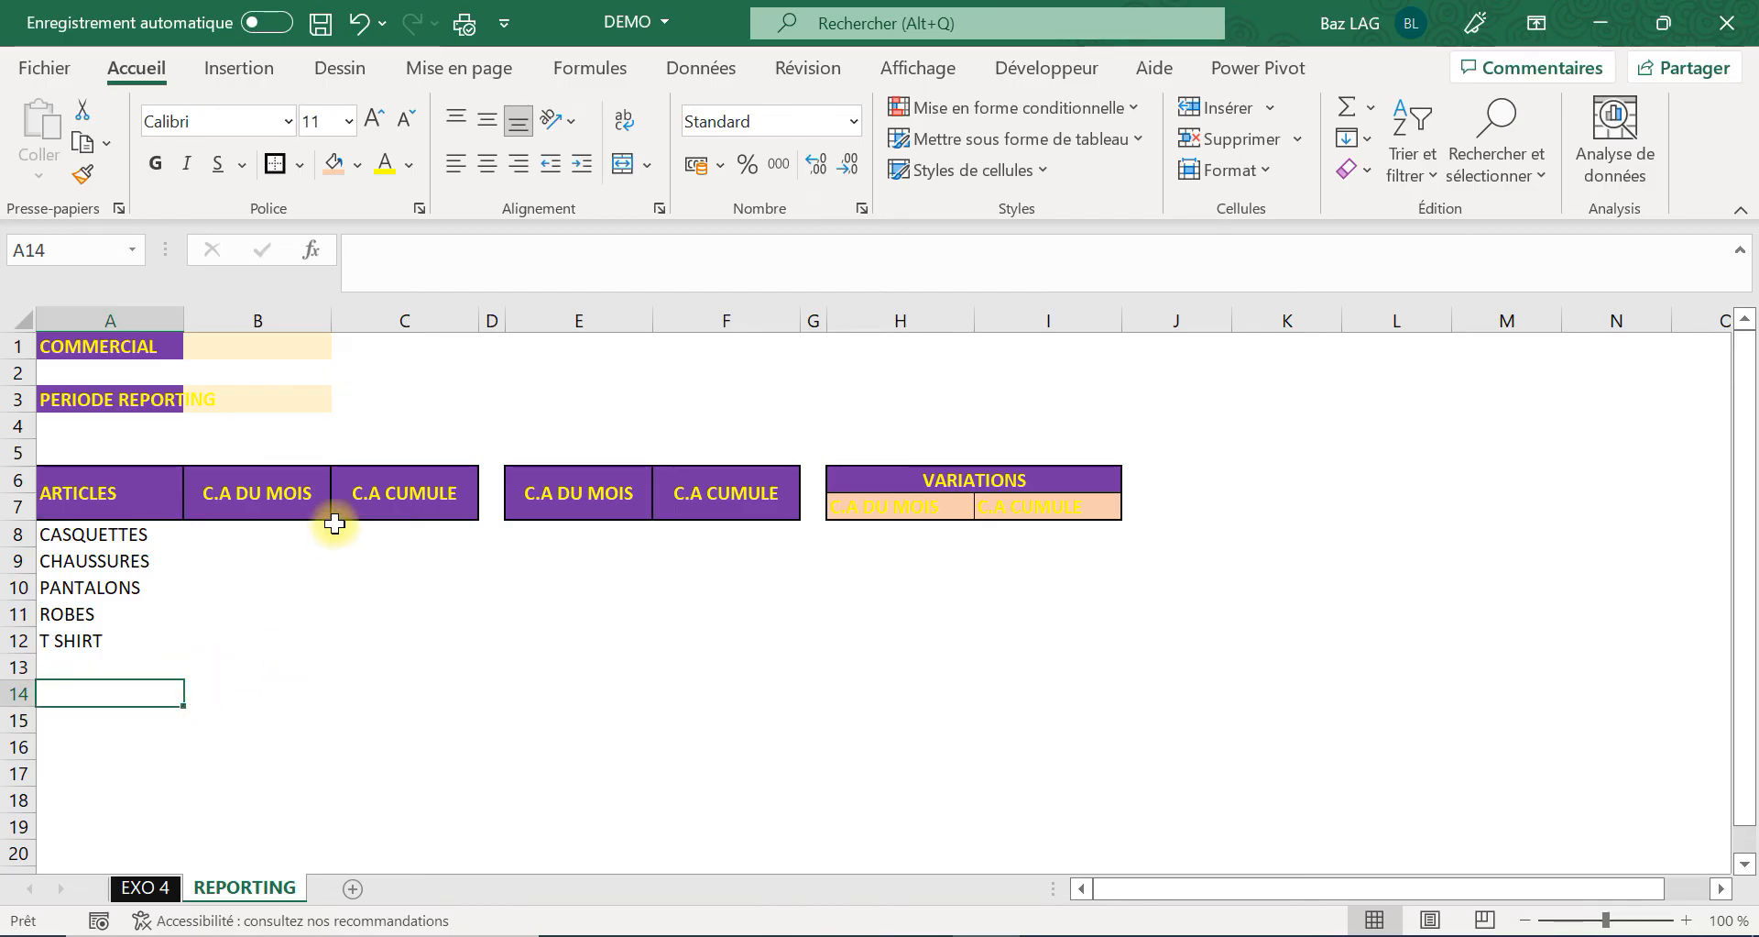
Apply all borders to the article and revenue cells A8:C12.
left_click_drag(72, 531, 427, 642)
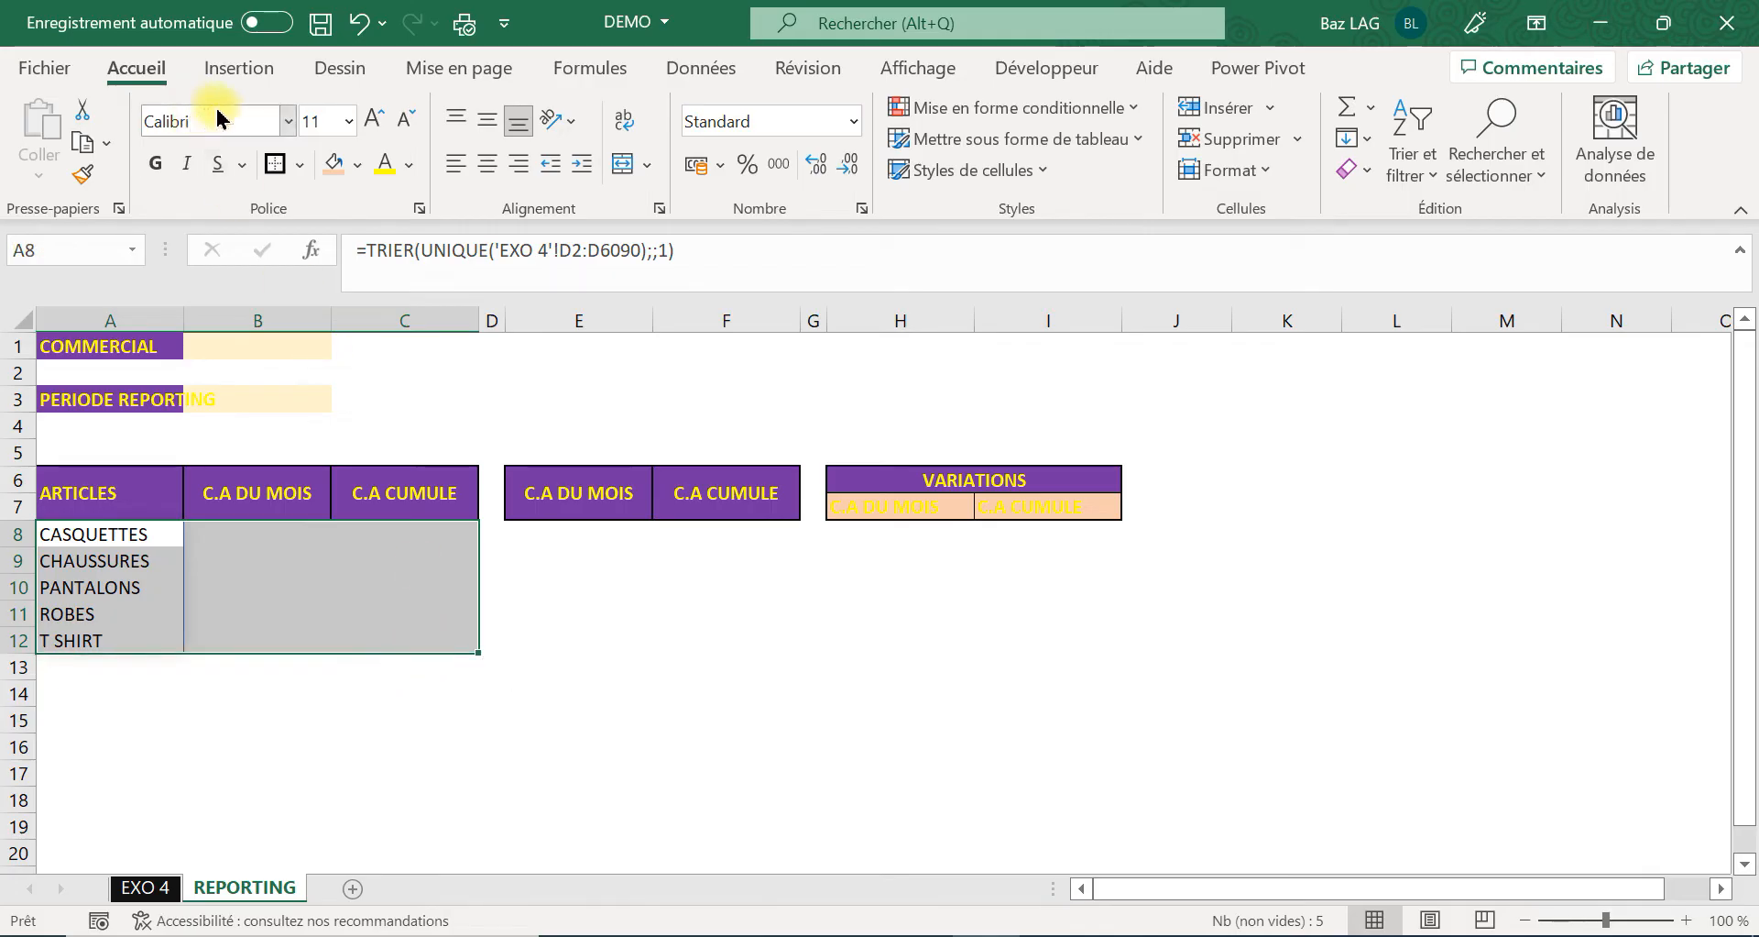
left_click(301, 165)
left_click(321, 449)
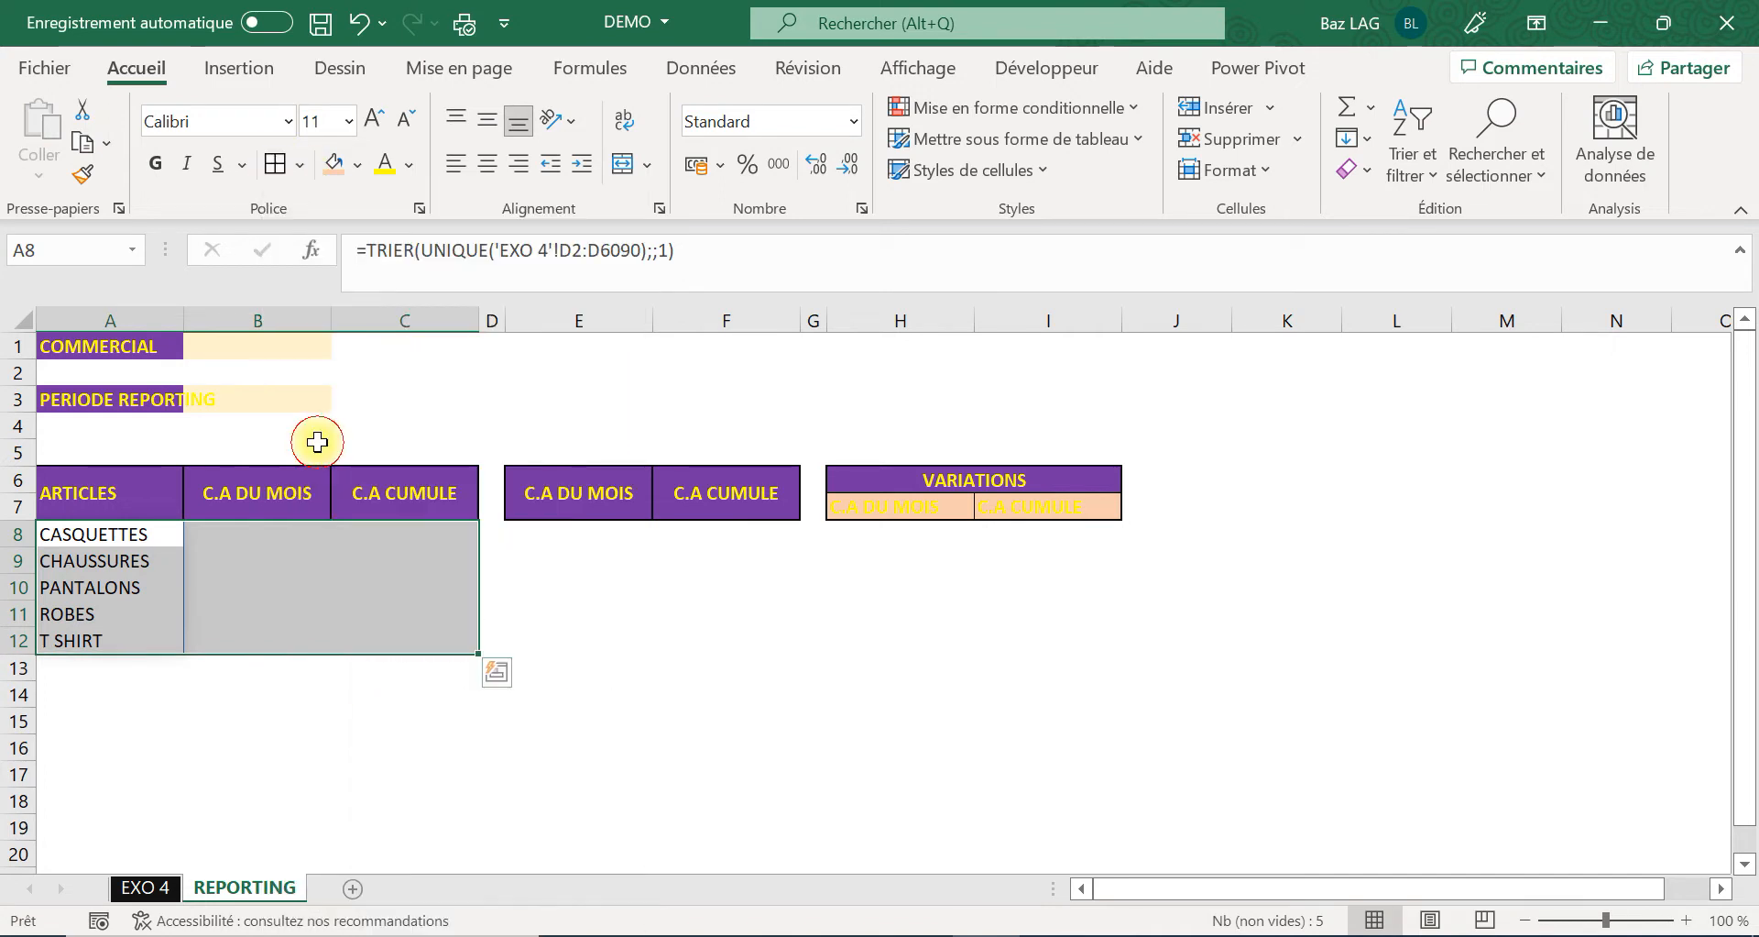
Apply all borders plus a thick outside border to the second revenue block E8:F12.
left_click(553, 527)
left_click_drag(553, 527, 743, 645)
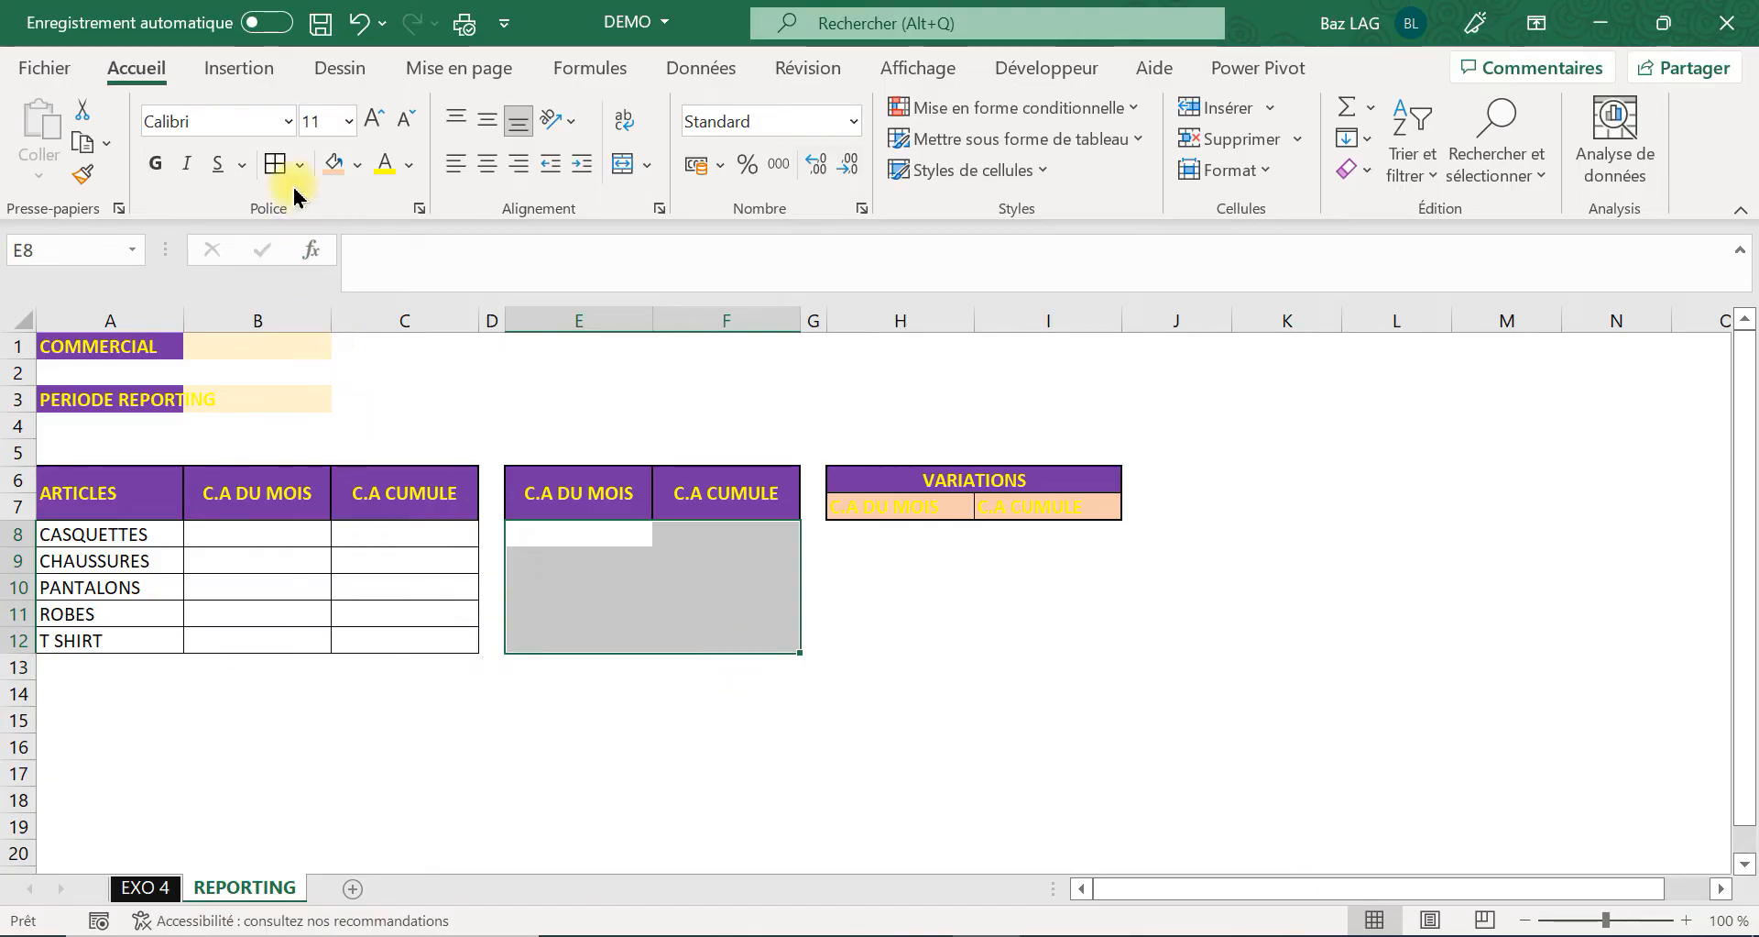
left_click(275, 165)
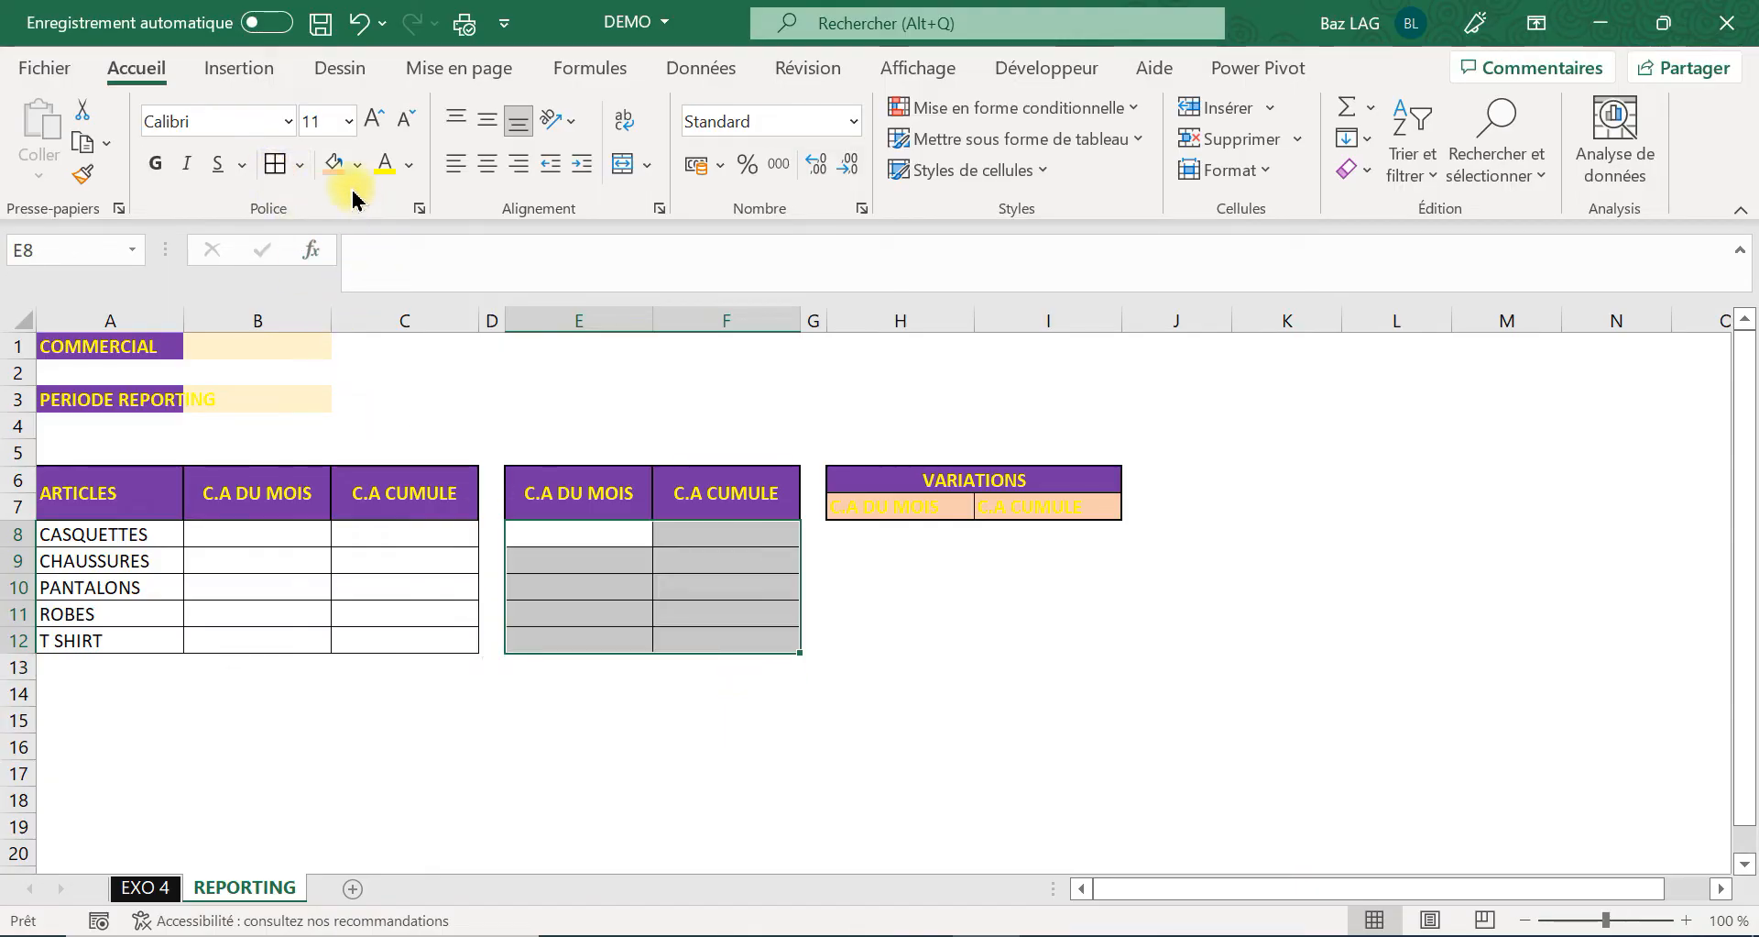
left_click(303, 166)
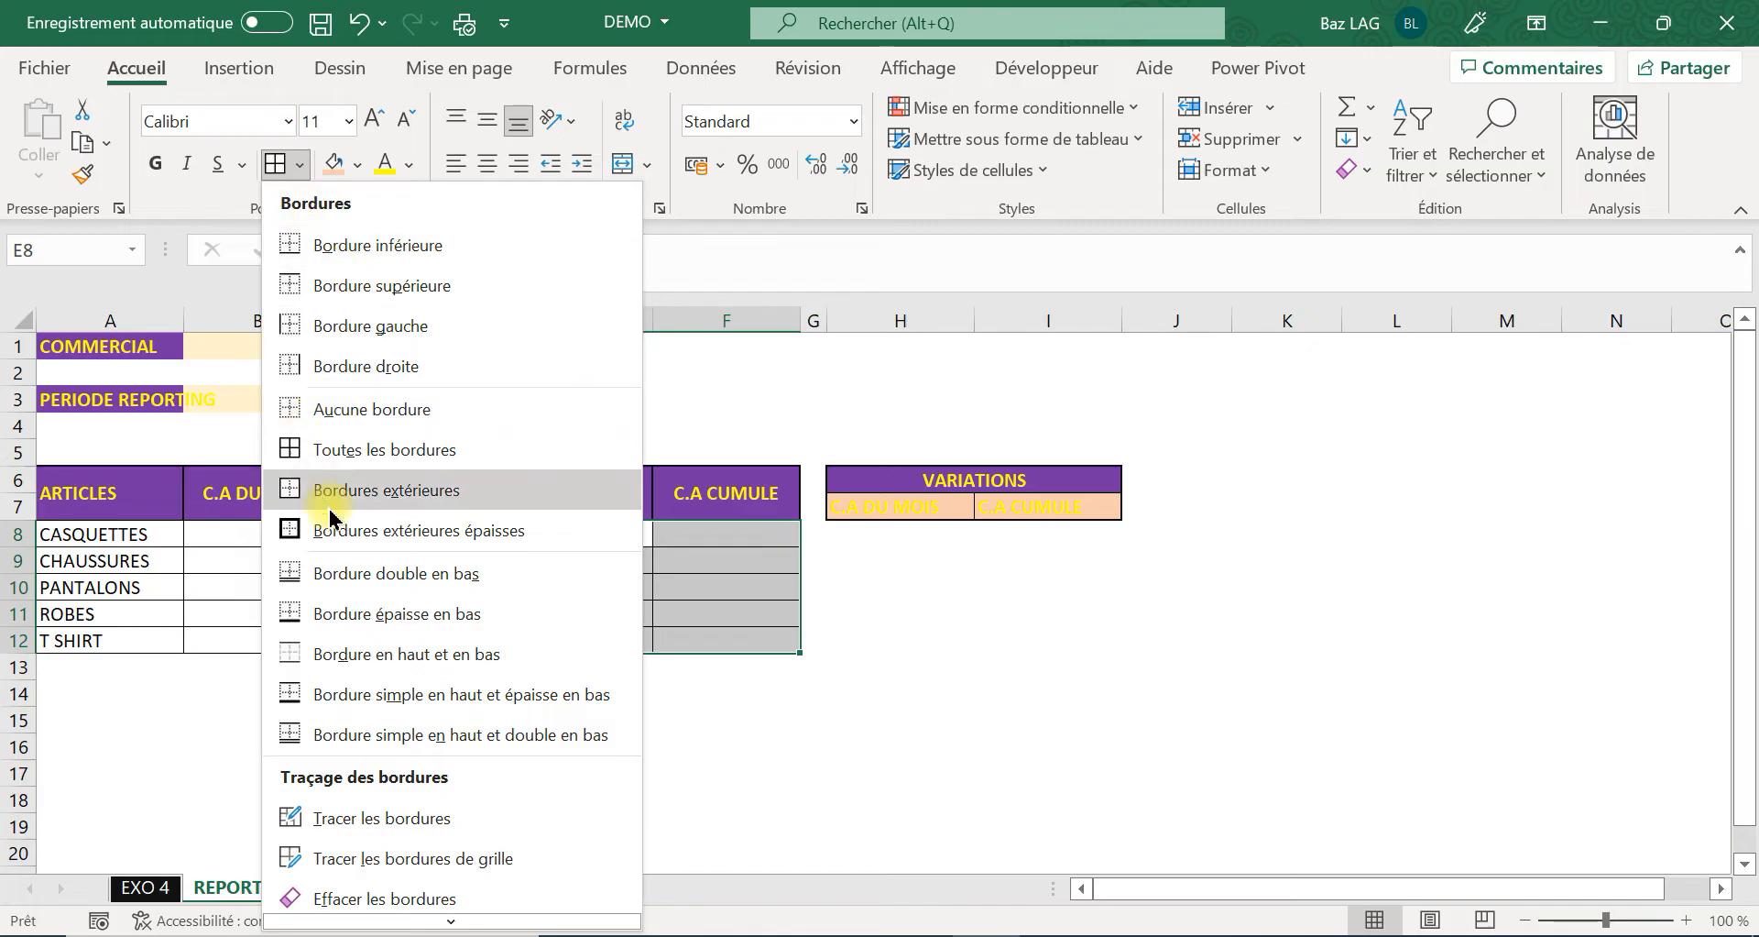
left_click(381, 531)
Apply all borders to the cells H8:I12 under the VARIATIONS heading.
left_click_drag(926, 529, 1053, 641)
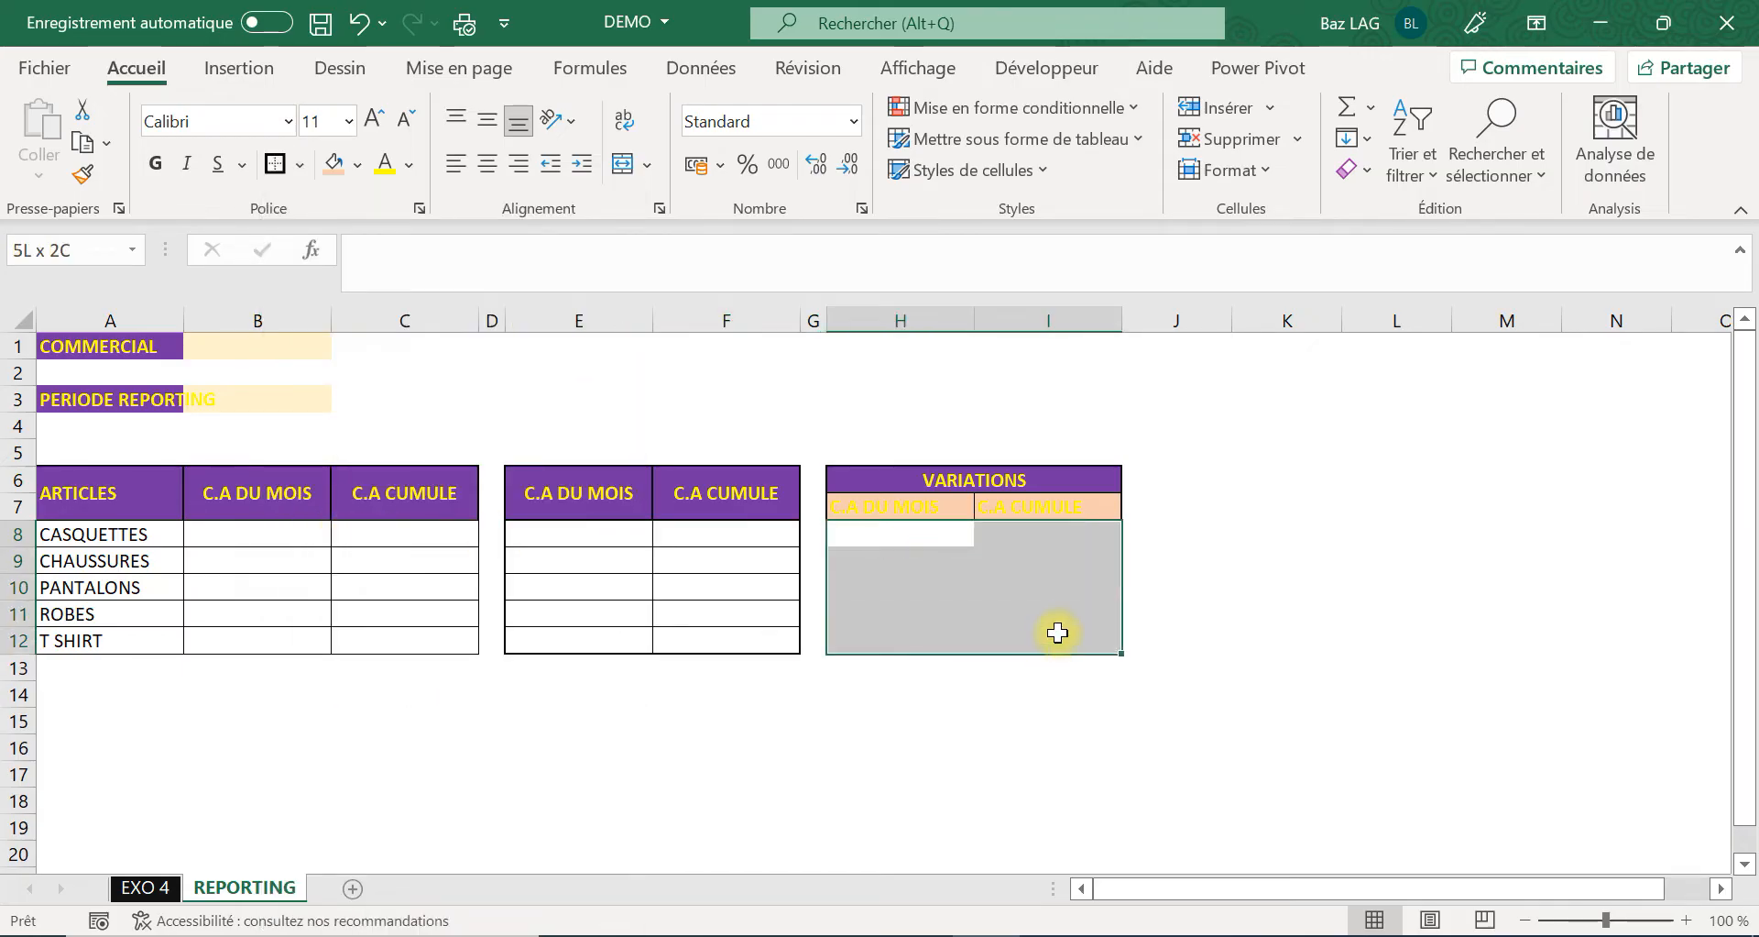
left_click(297, 170)
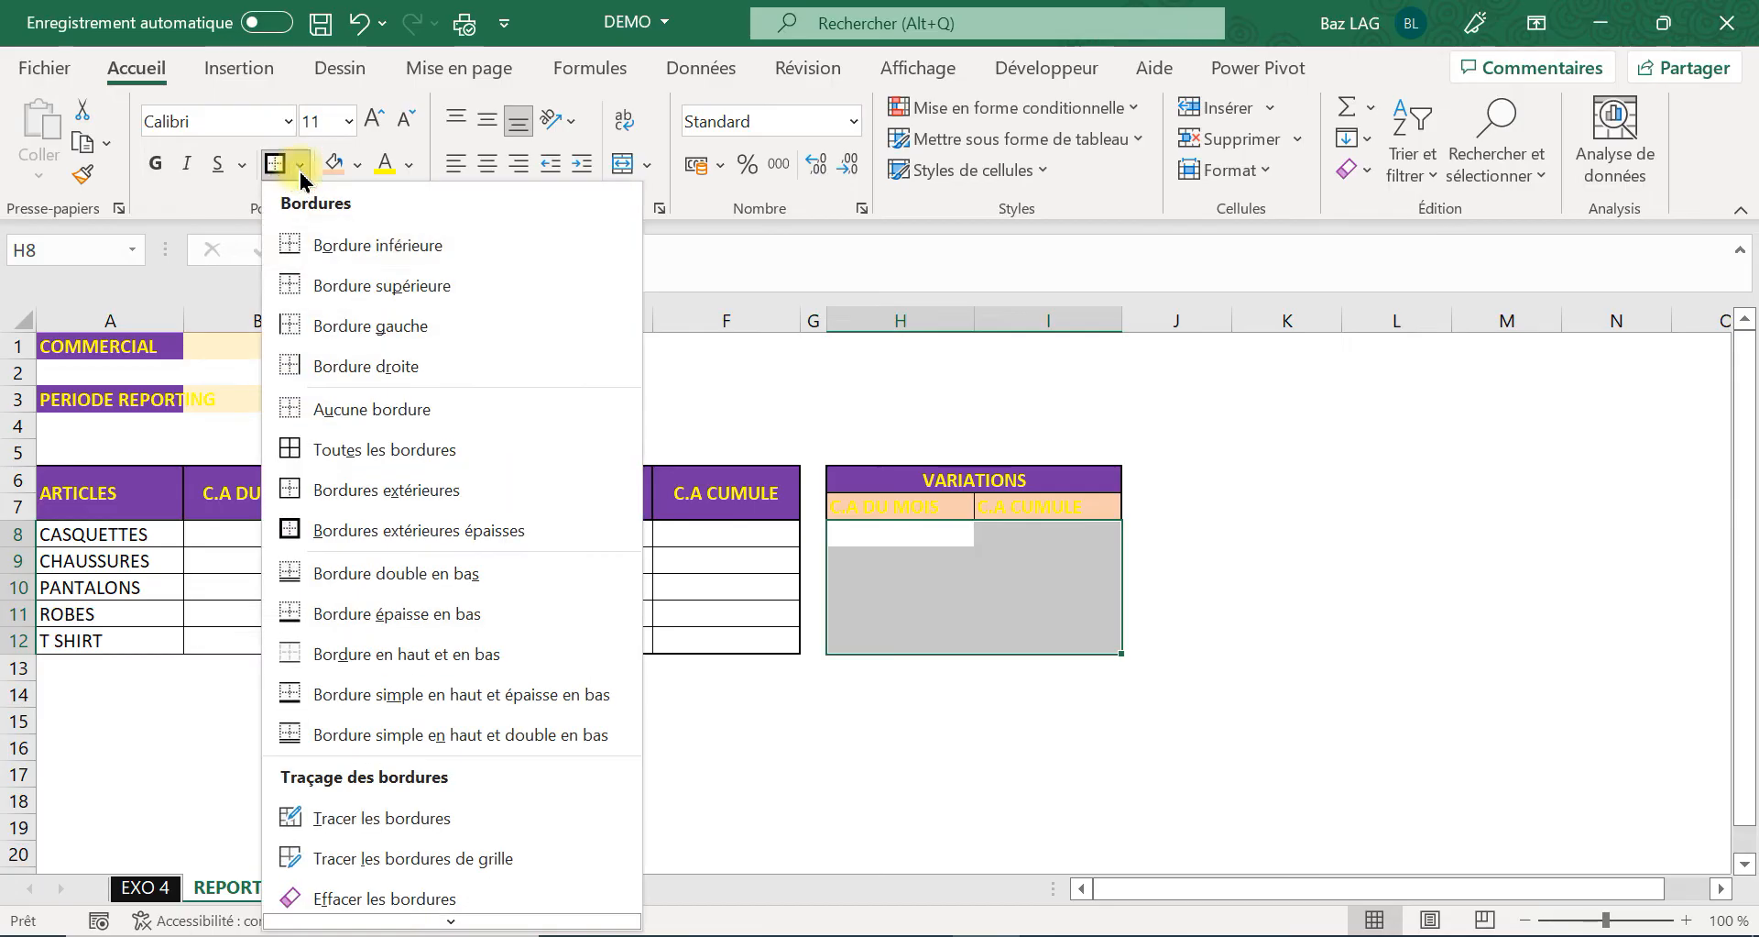
left_click(341, 447)
left_click(373, 757)
left_click(468, 720)
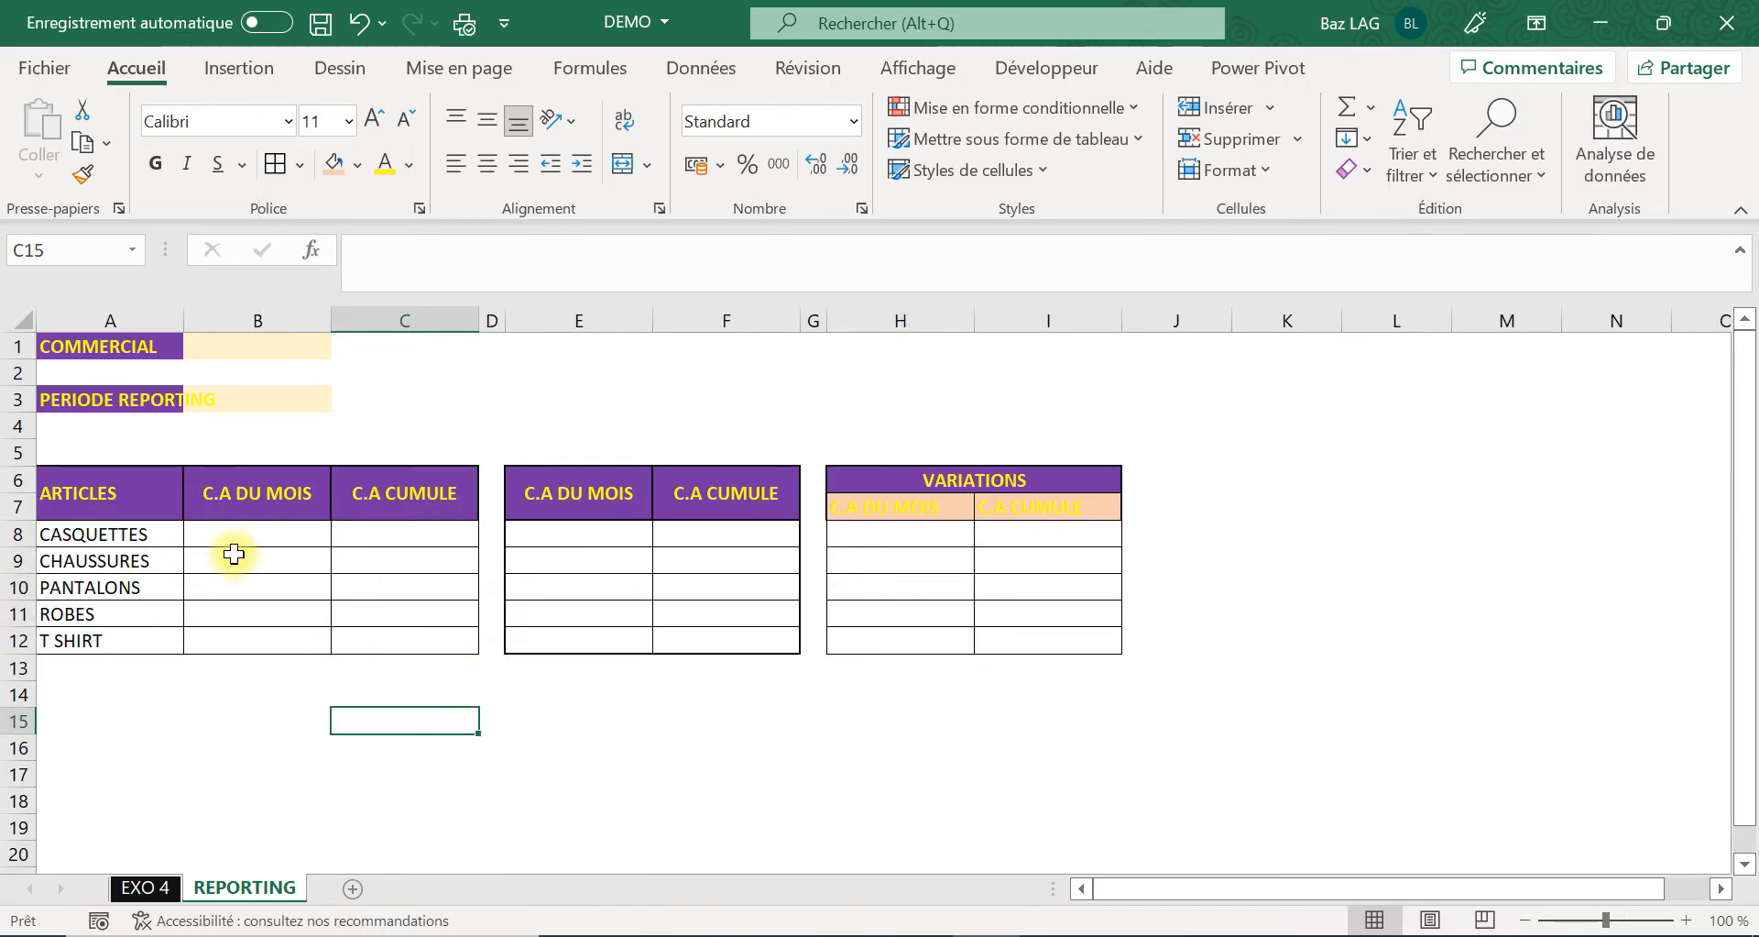
Auto-fit the width of column A so the PERIODE REPORTING label fits.
left_click(264, 540)
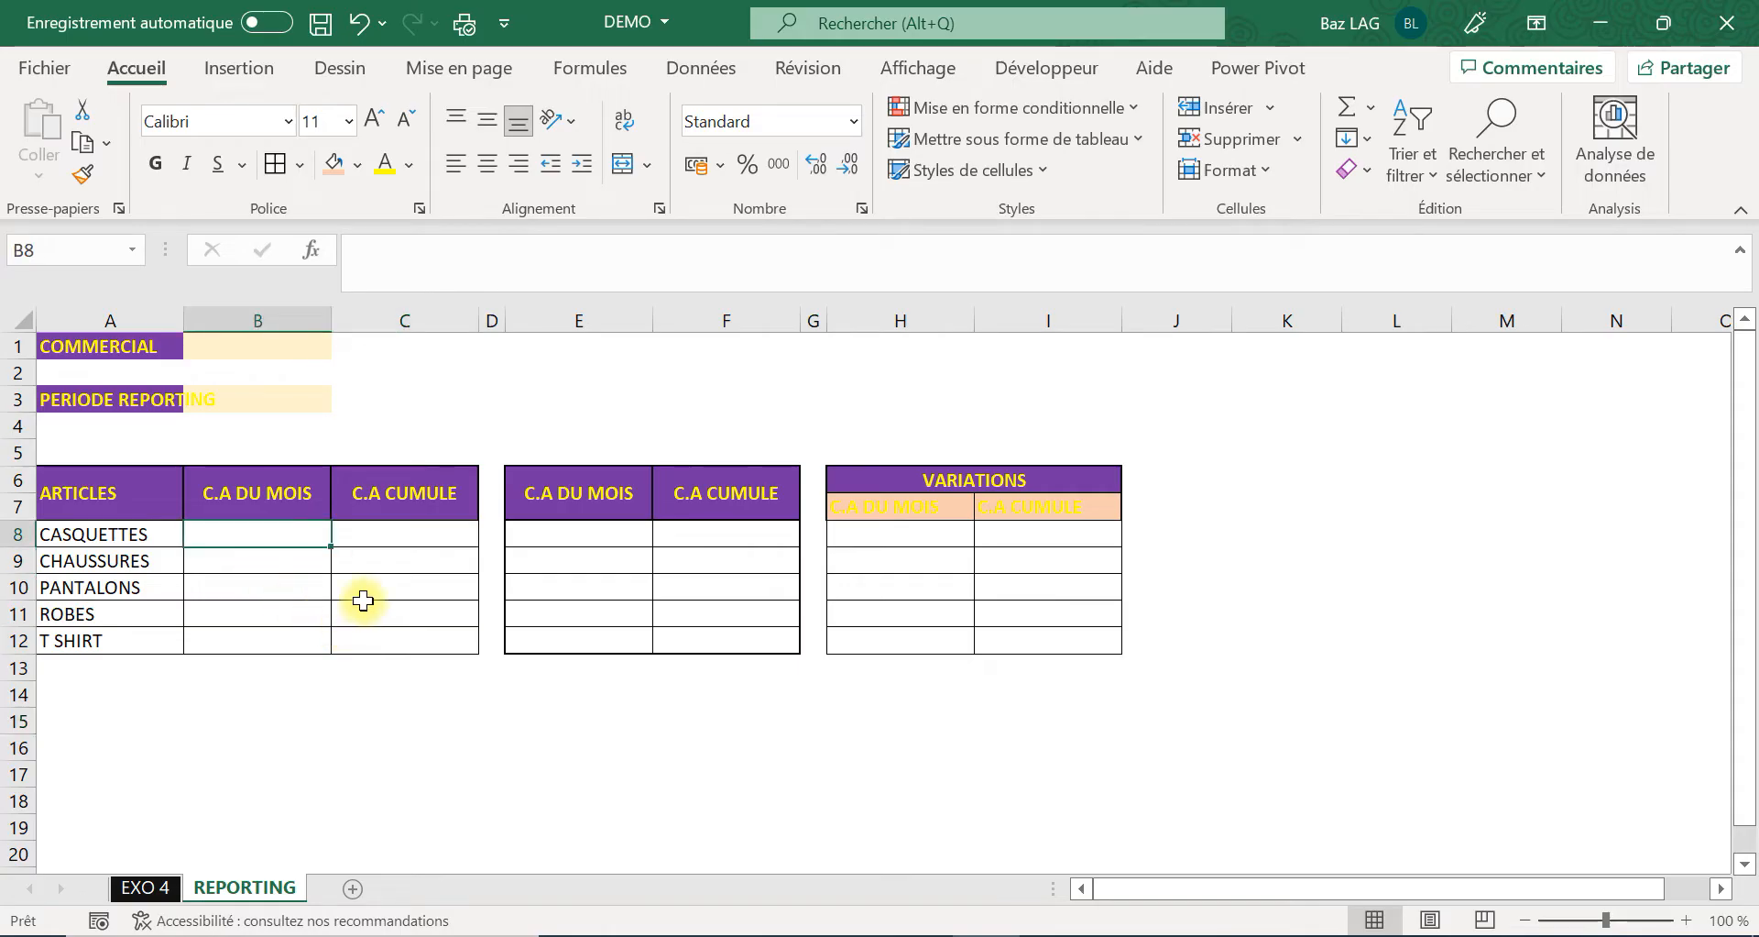
double_click(174, 319)
left_click(592, 725)
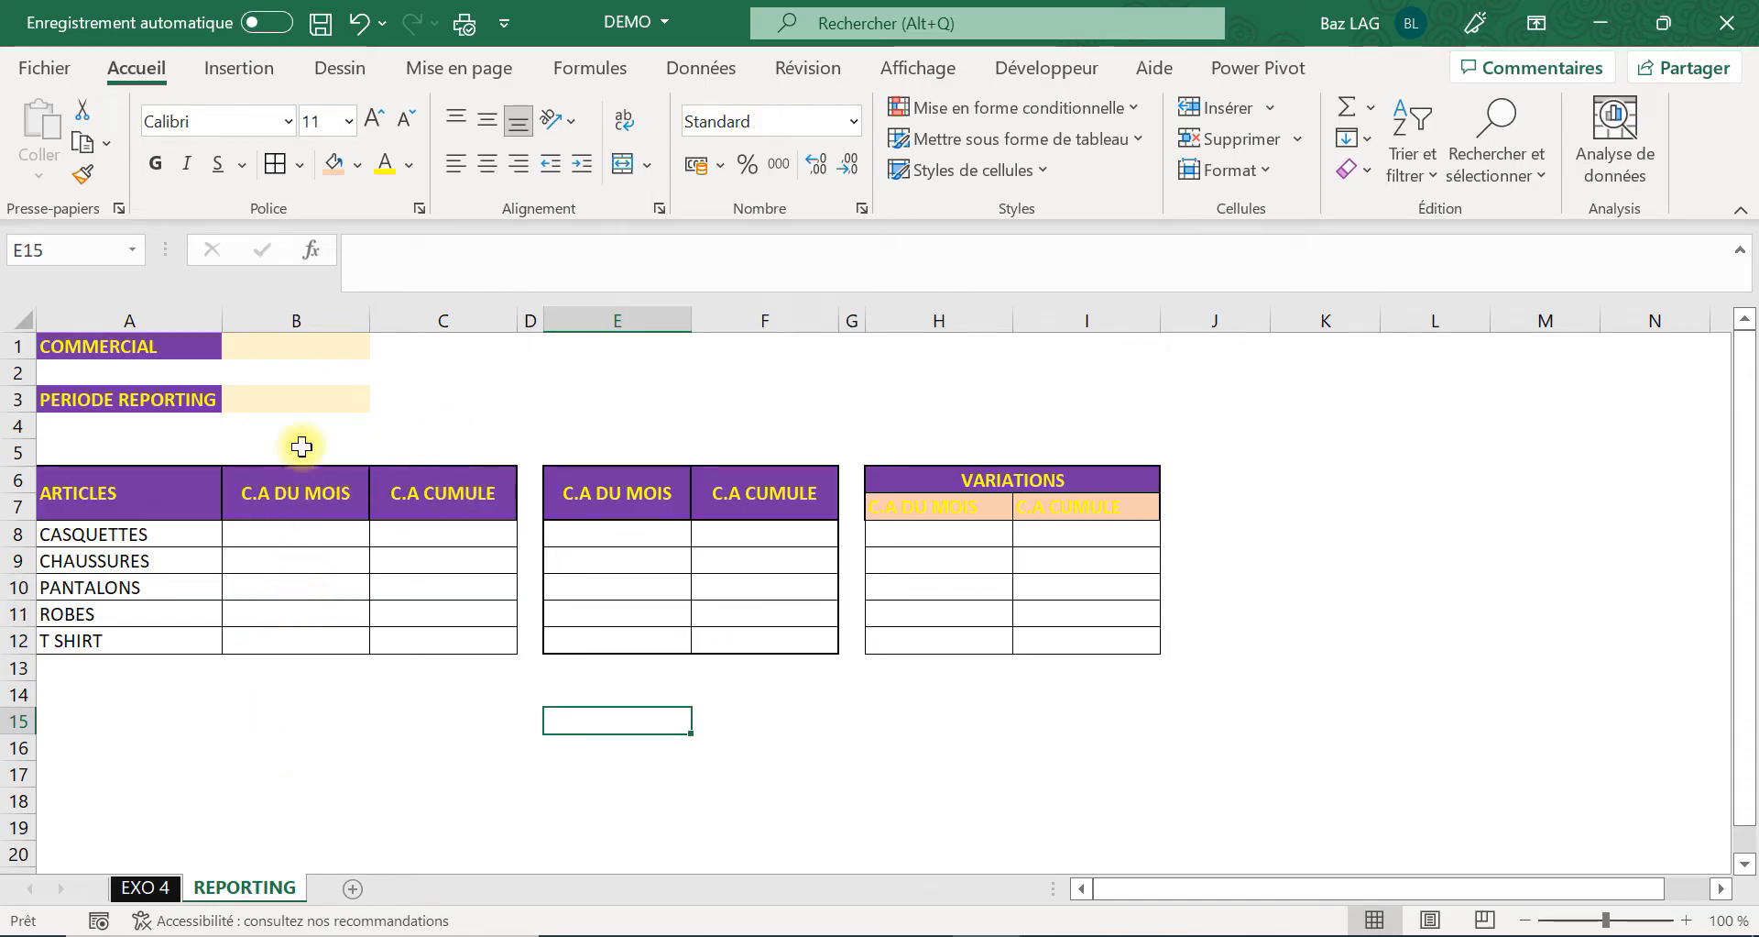
In cell H2 of the EXO 4 sheet, list the distinct salespeople with =UNIQUE(C2:C6090).
left_click(295, 351)
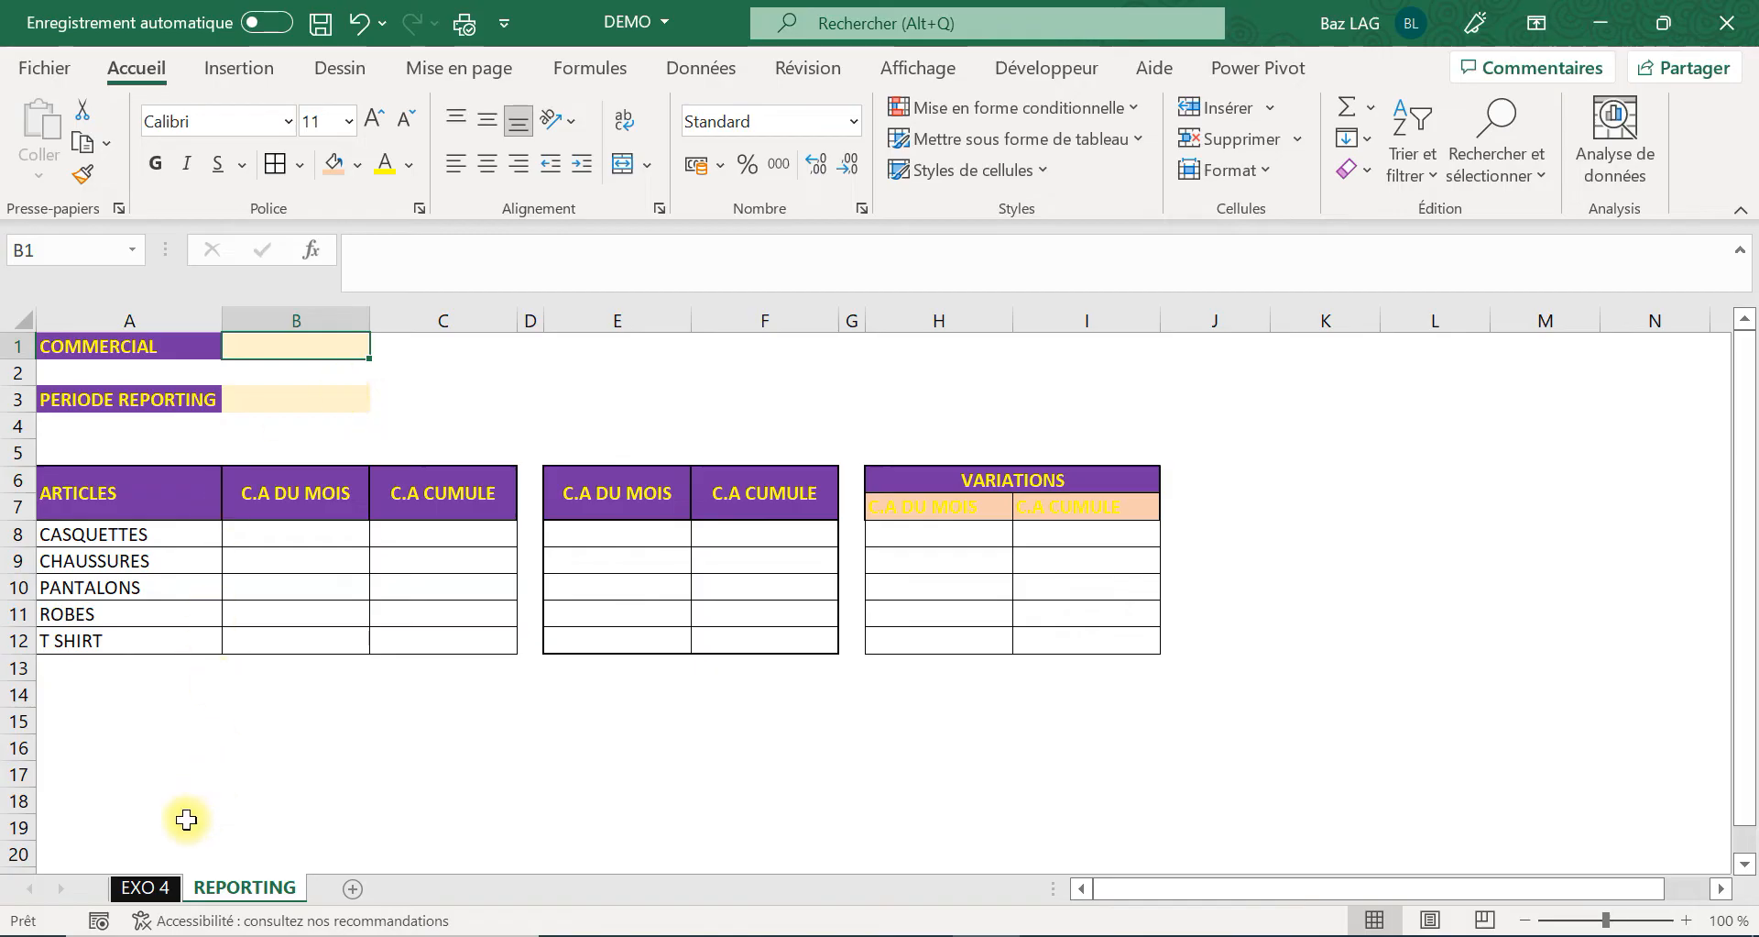
left_click(162, 903)
left_click(1052, 345)
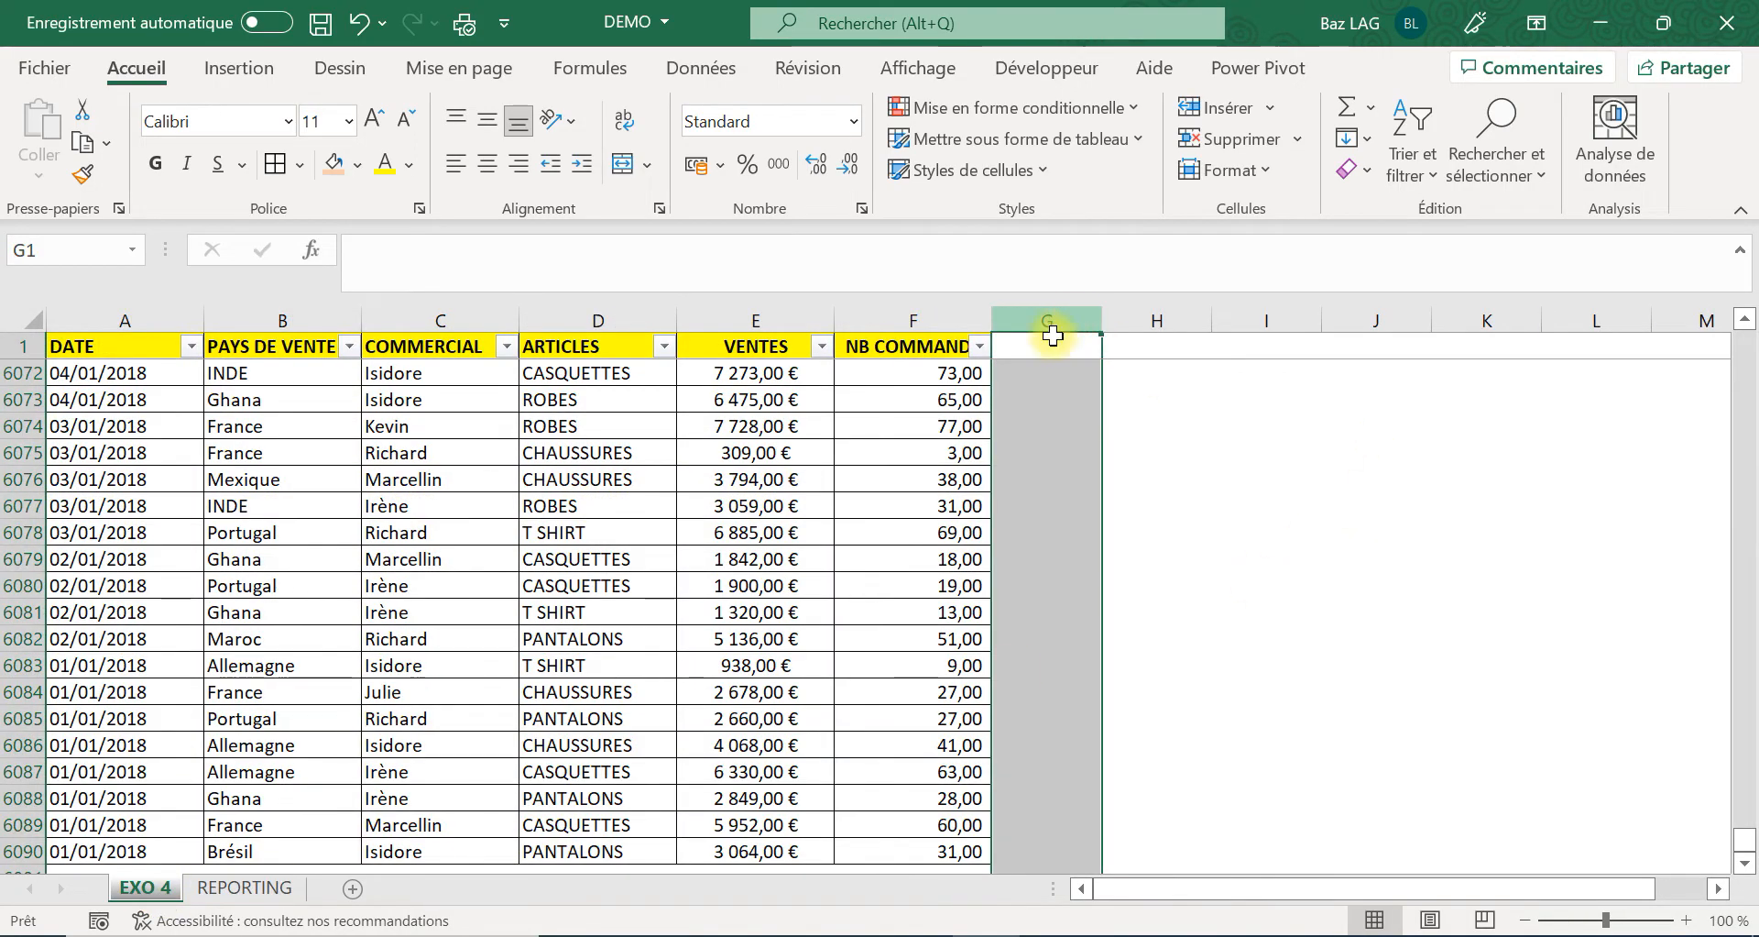
key("Down")
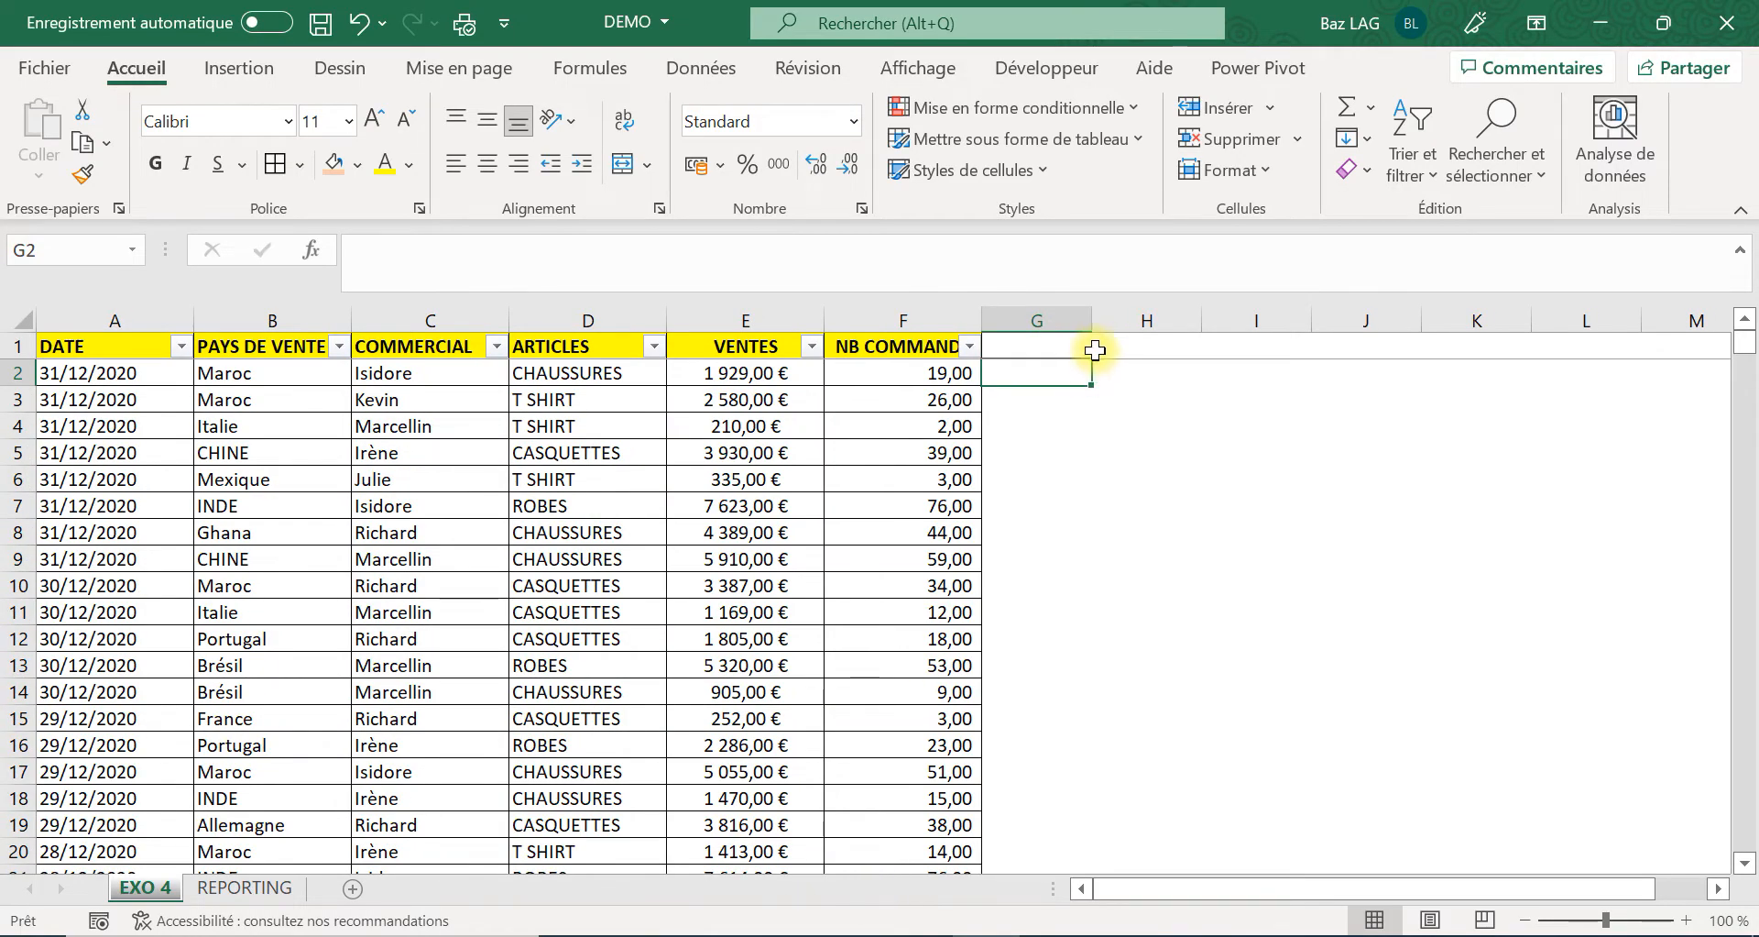
key("Right")
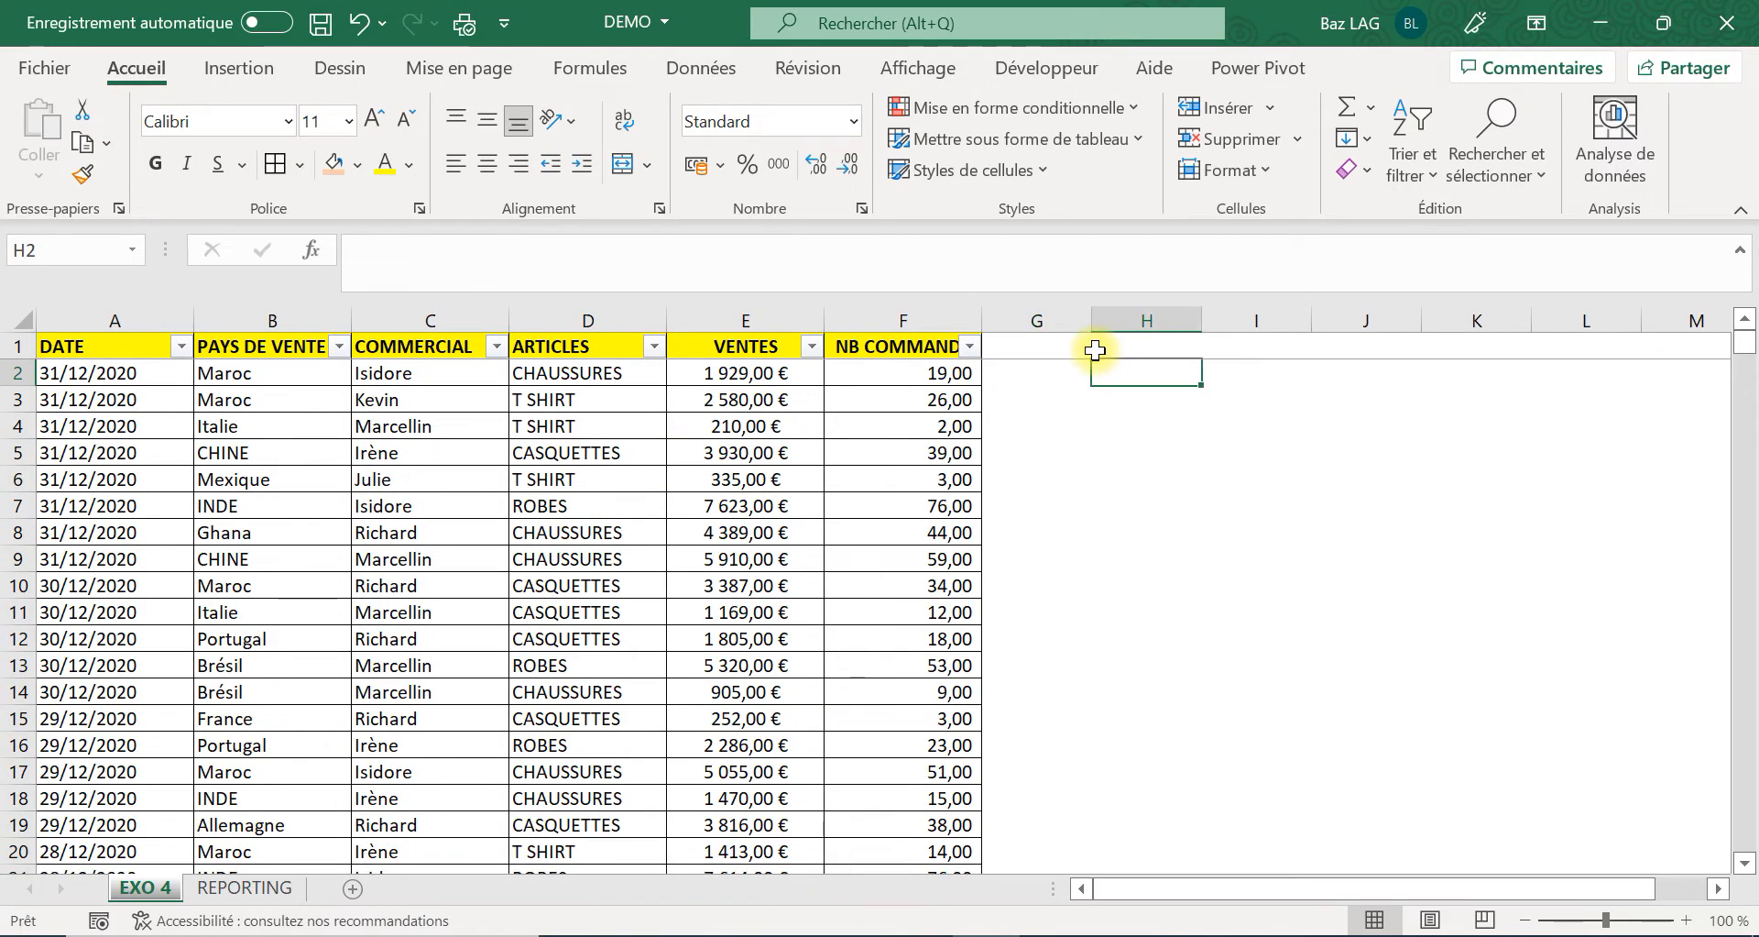
type("=uni")
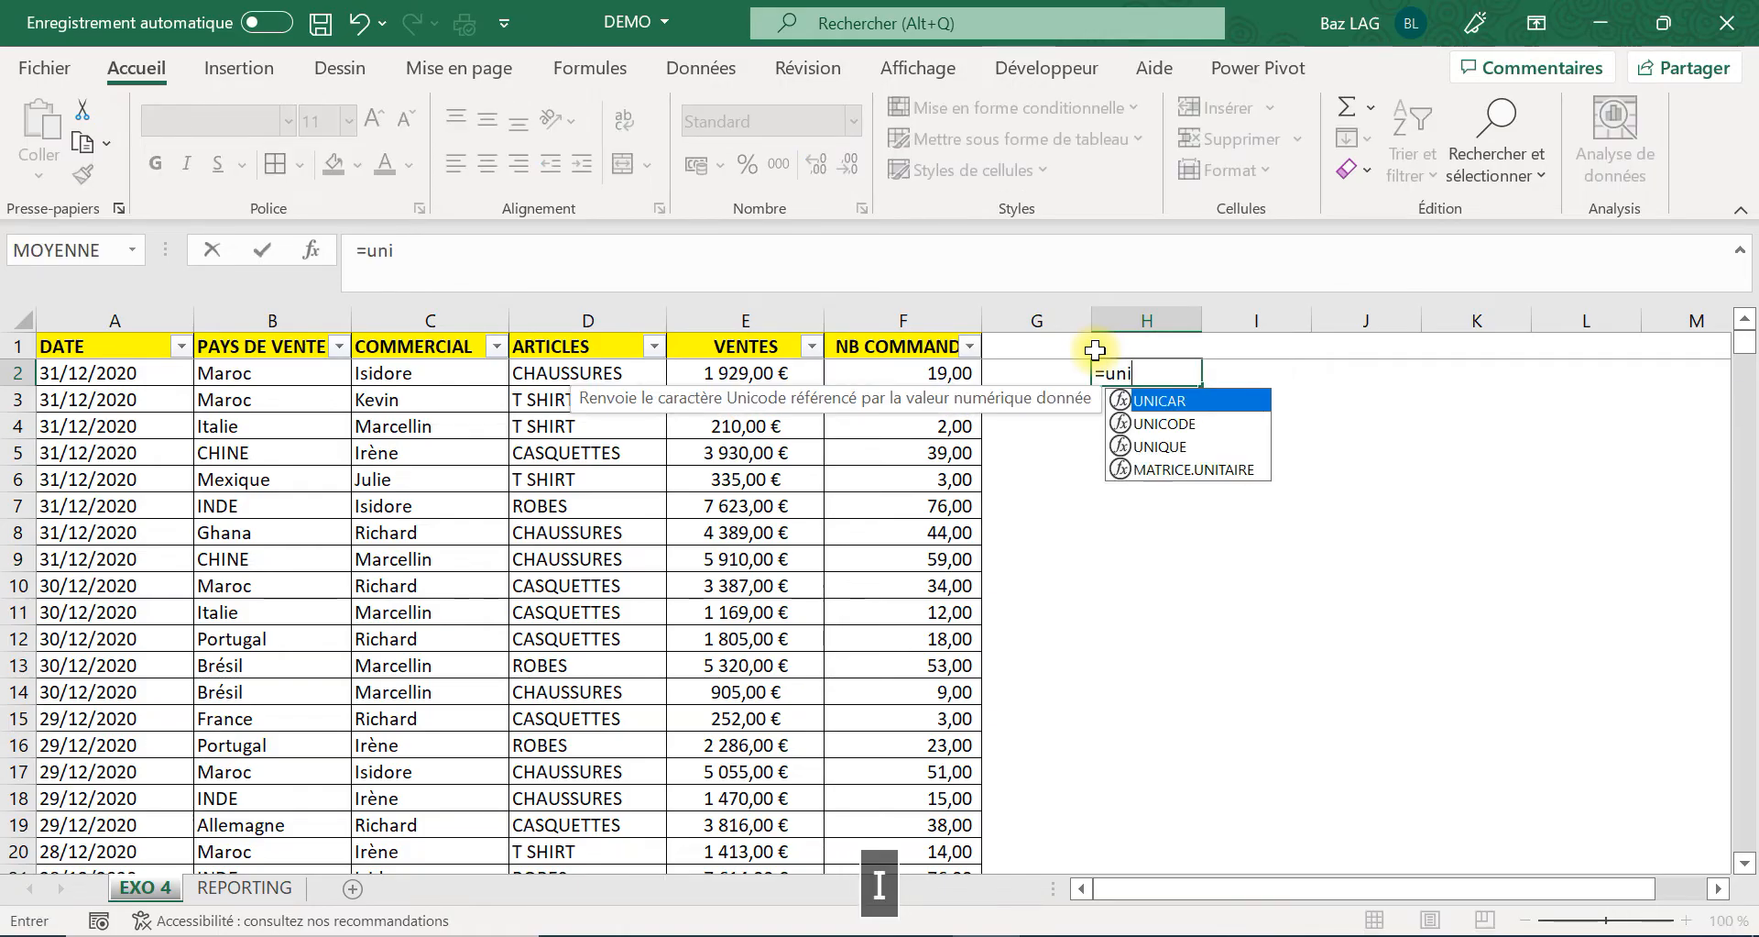
double_click(1160, 447)
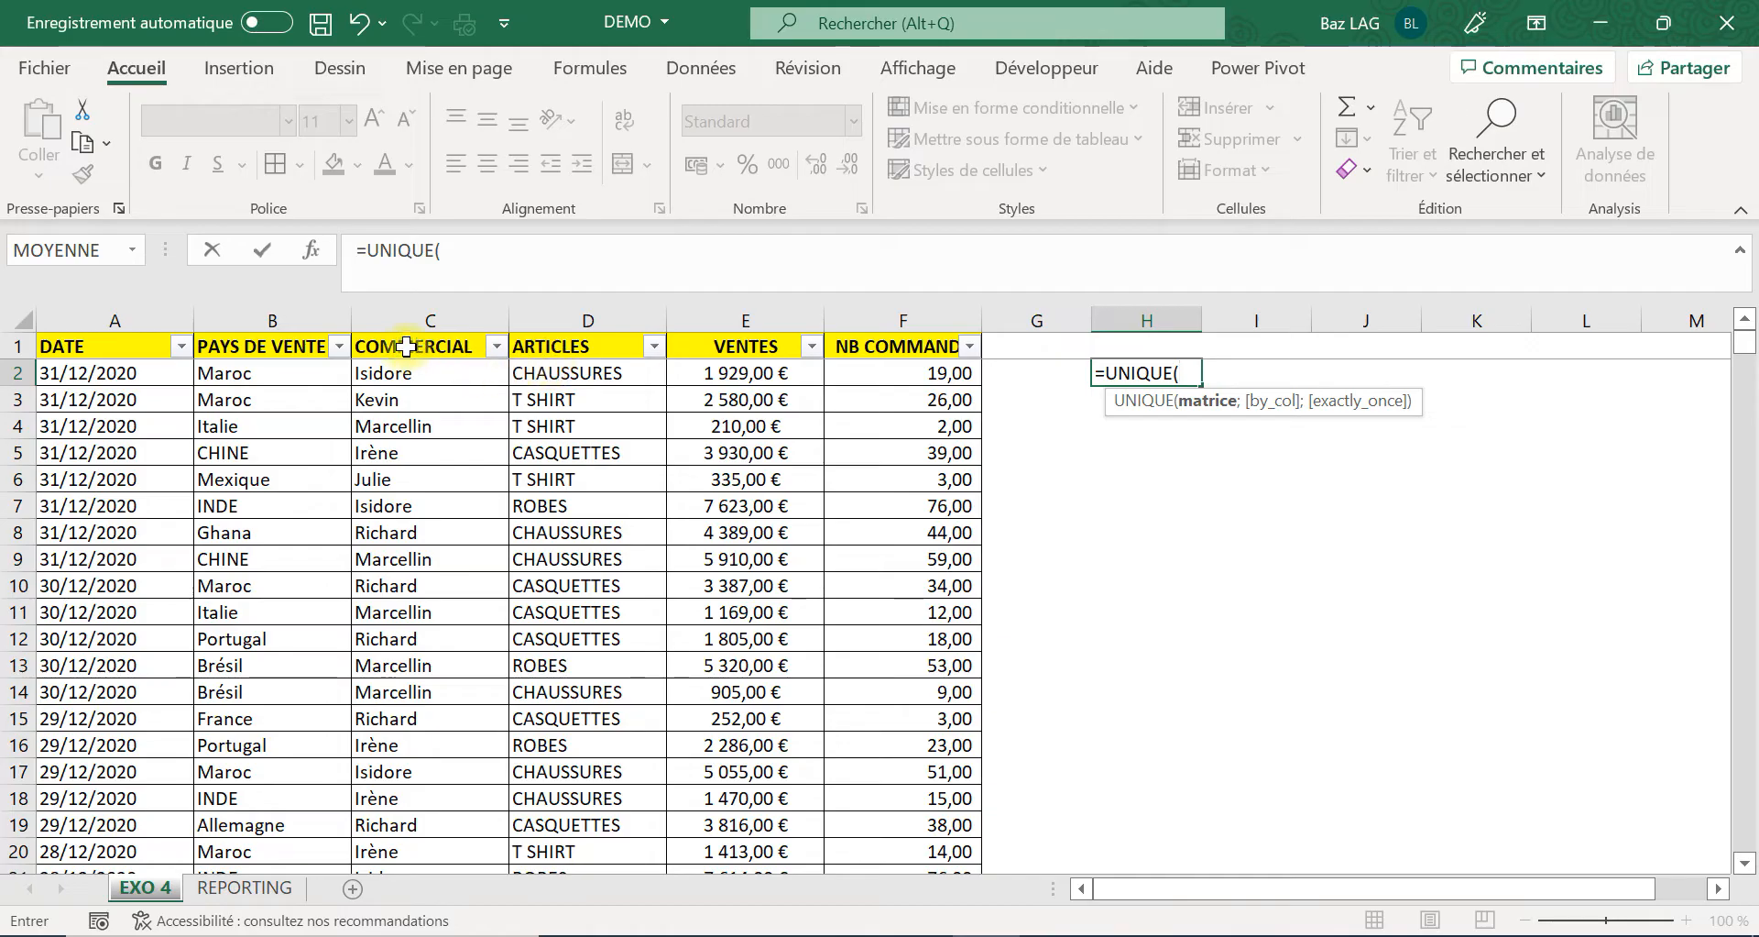
left_click(387, 370)
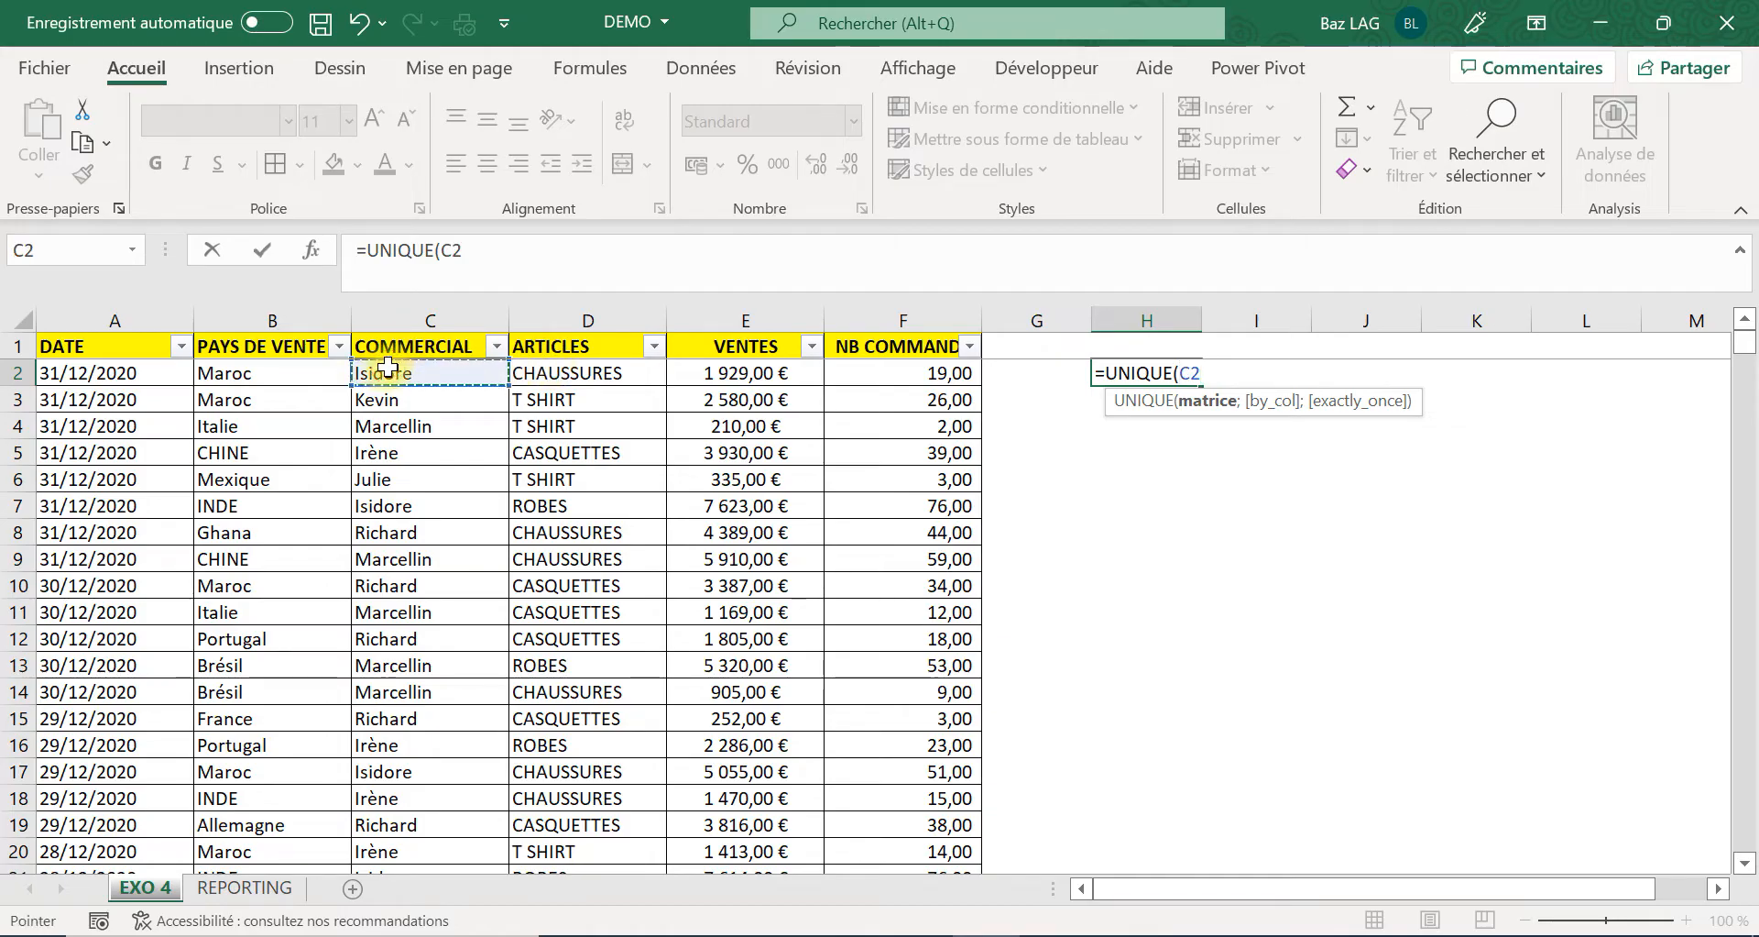
key("ctrl+shift+Down")
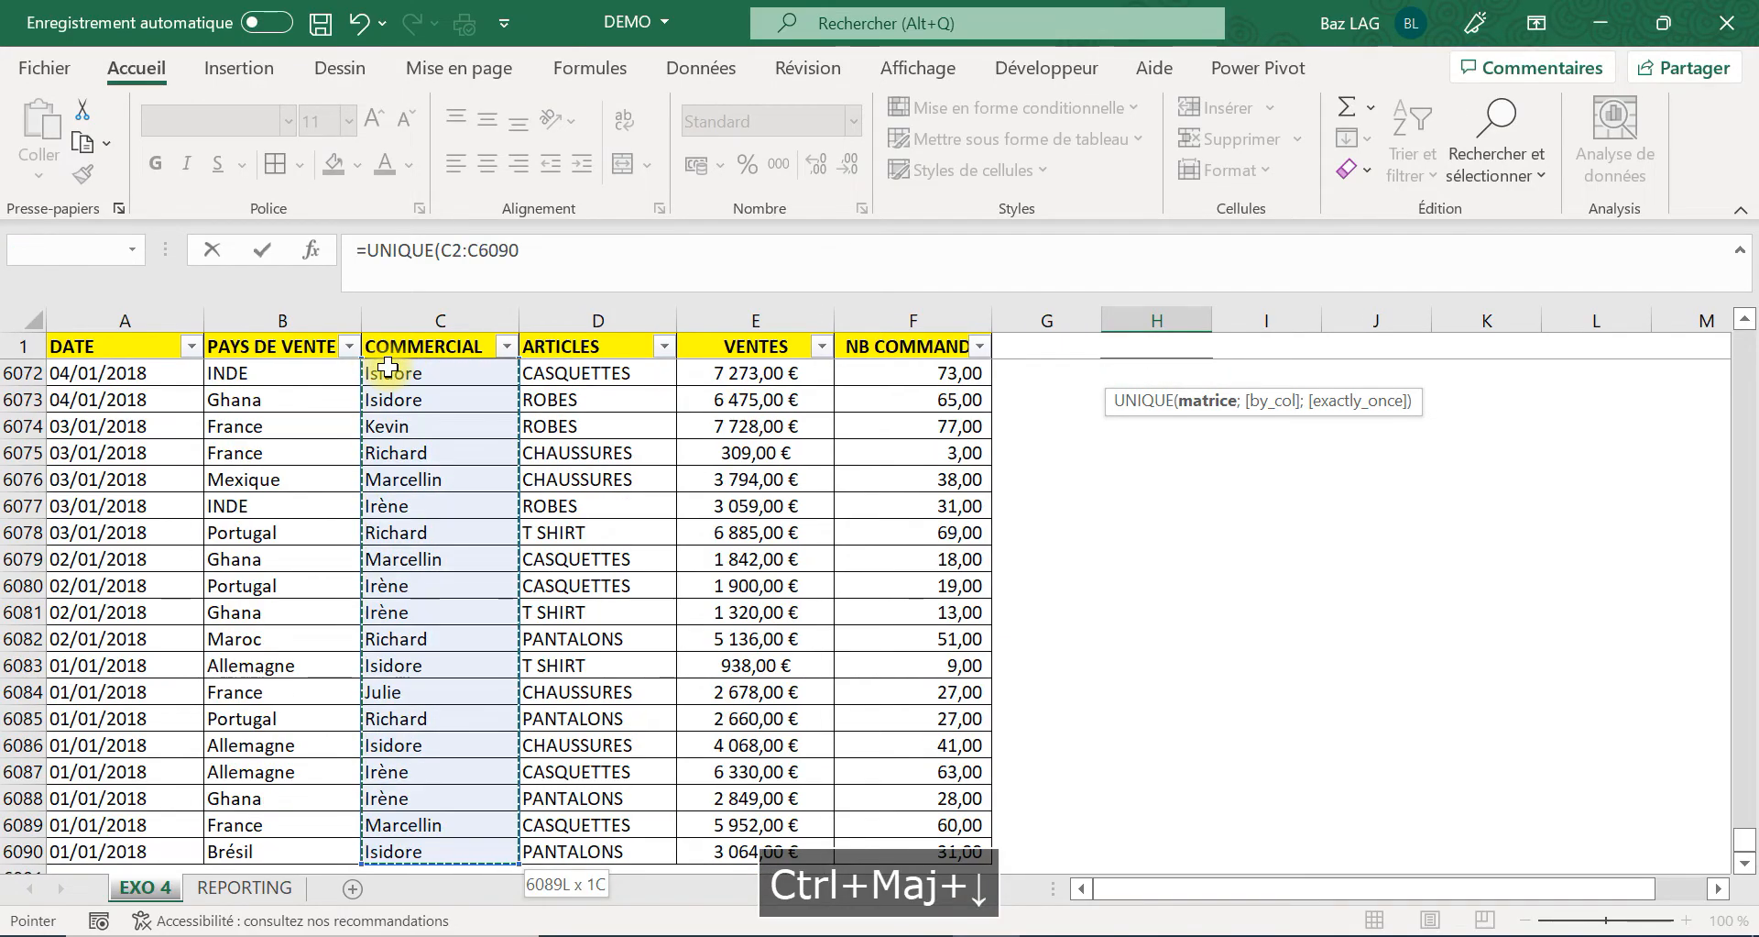
key("Return")
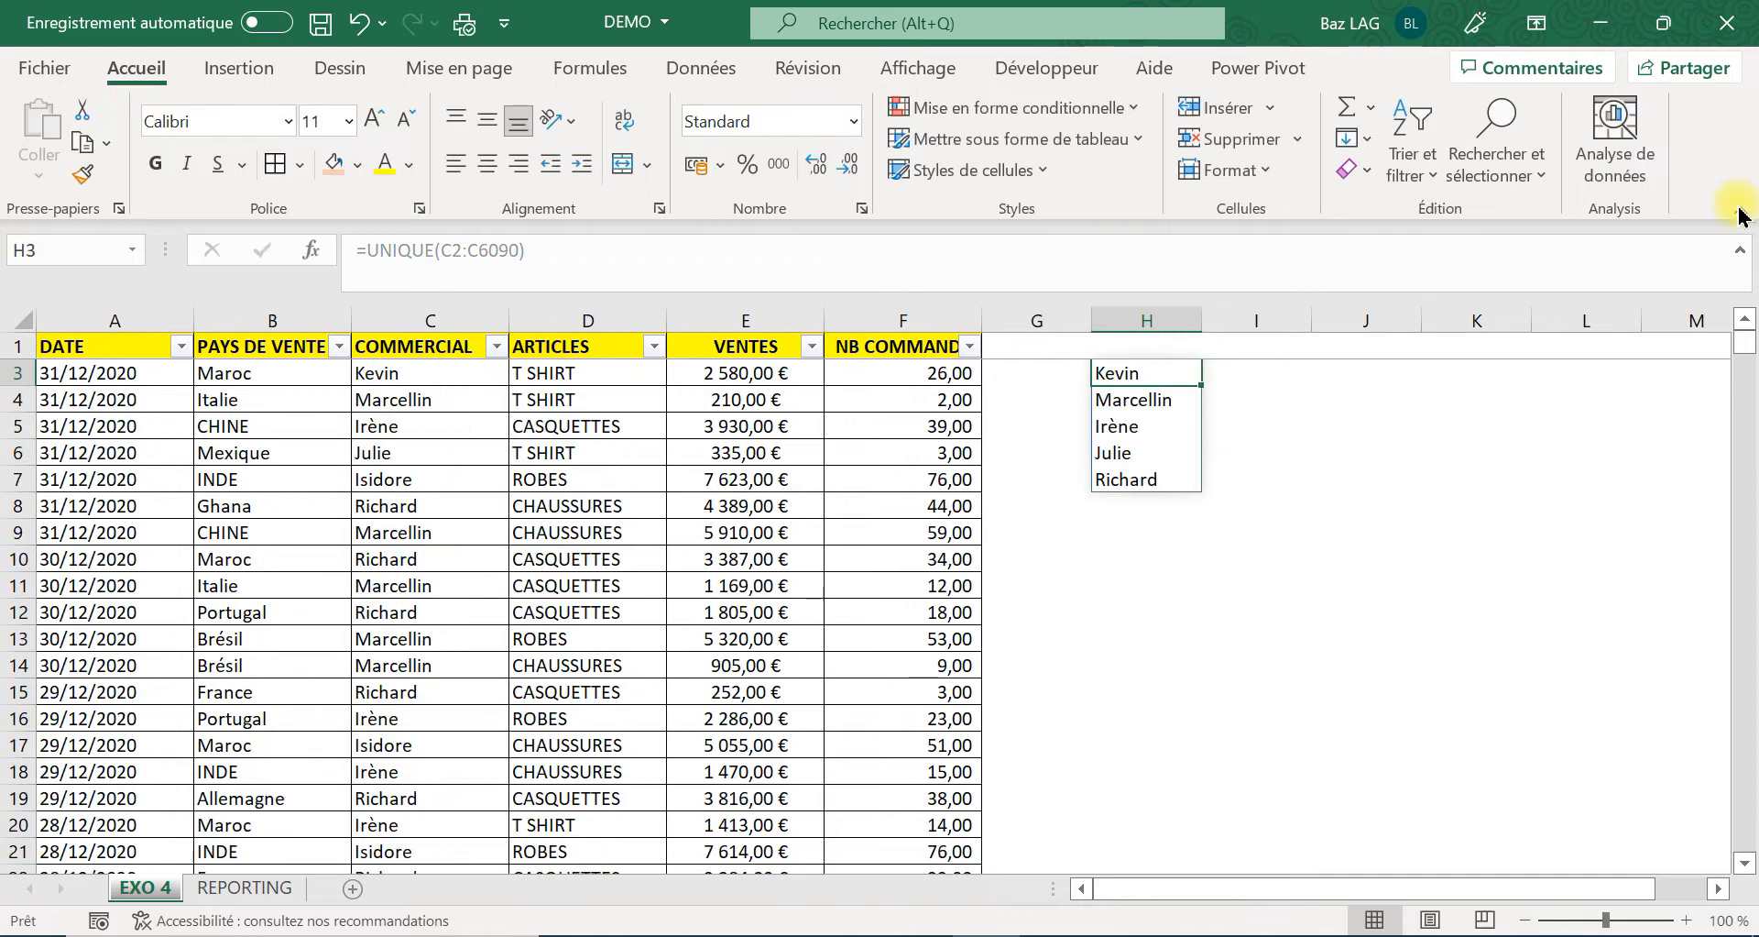
scroll(1731, 303, "up", 1)
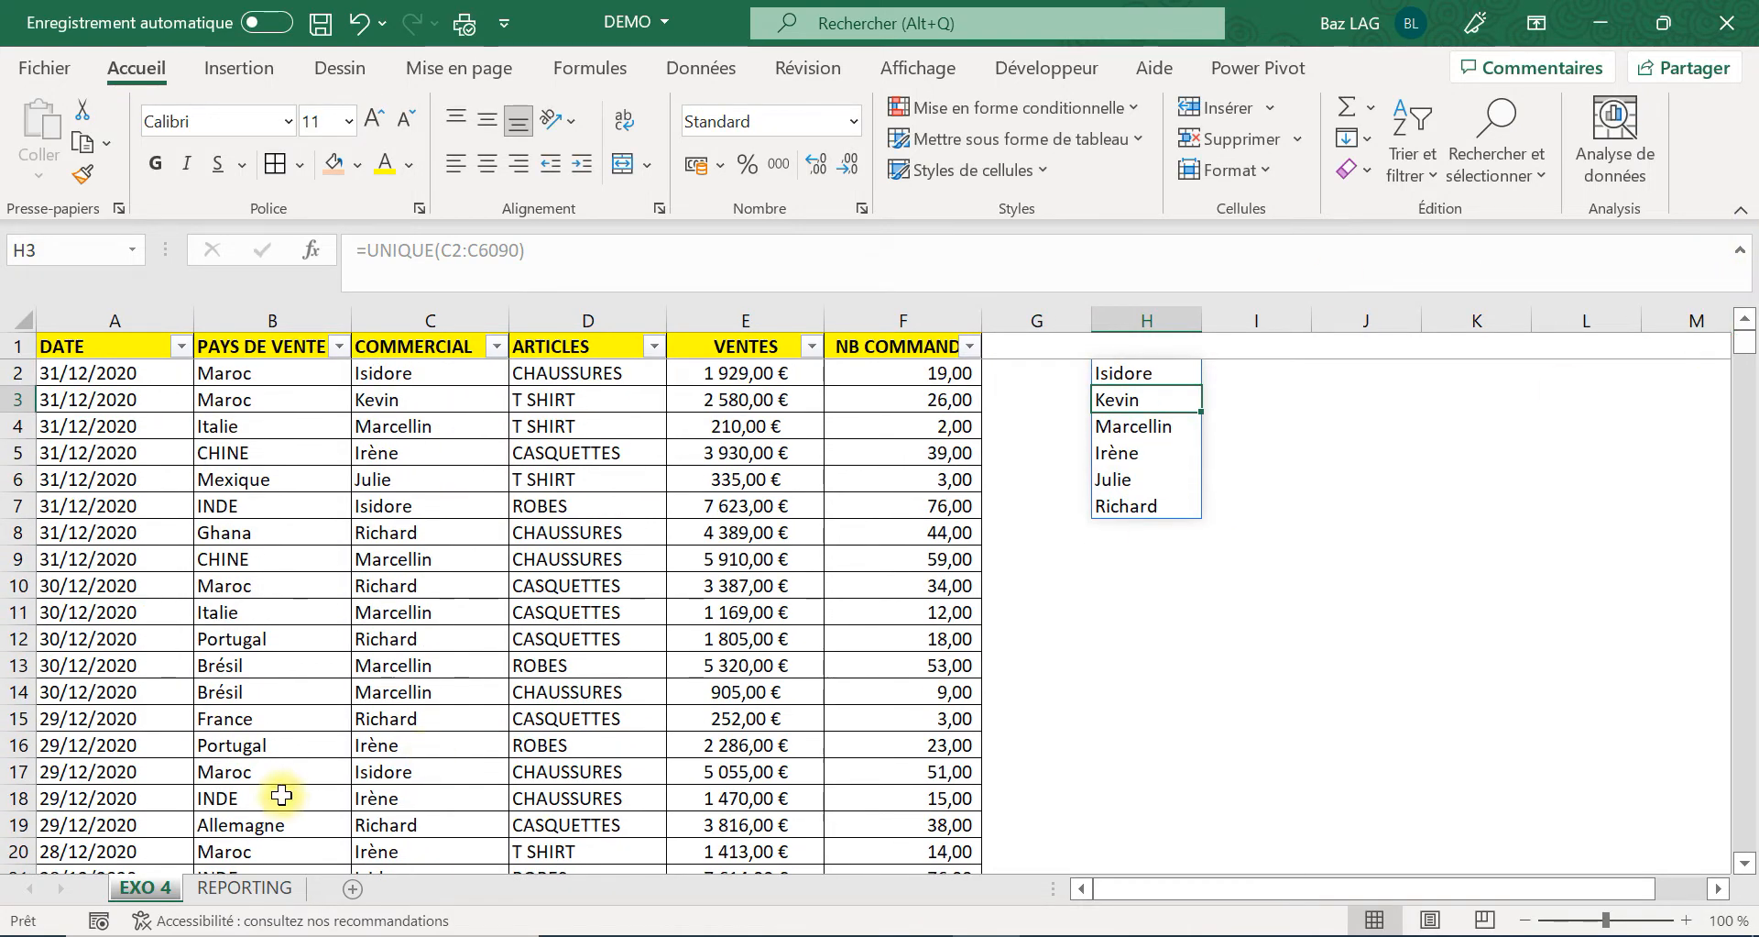
Add a list data validation to the COMMERCIAL cell B1 on REPORTING, with source ='EXO 4'!$H$2:$H$7.
left_click(275, 887)
left_click(455, 432)
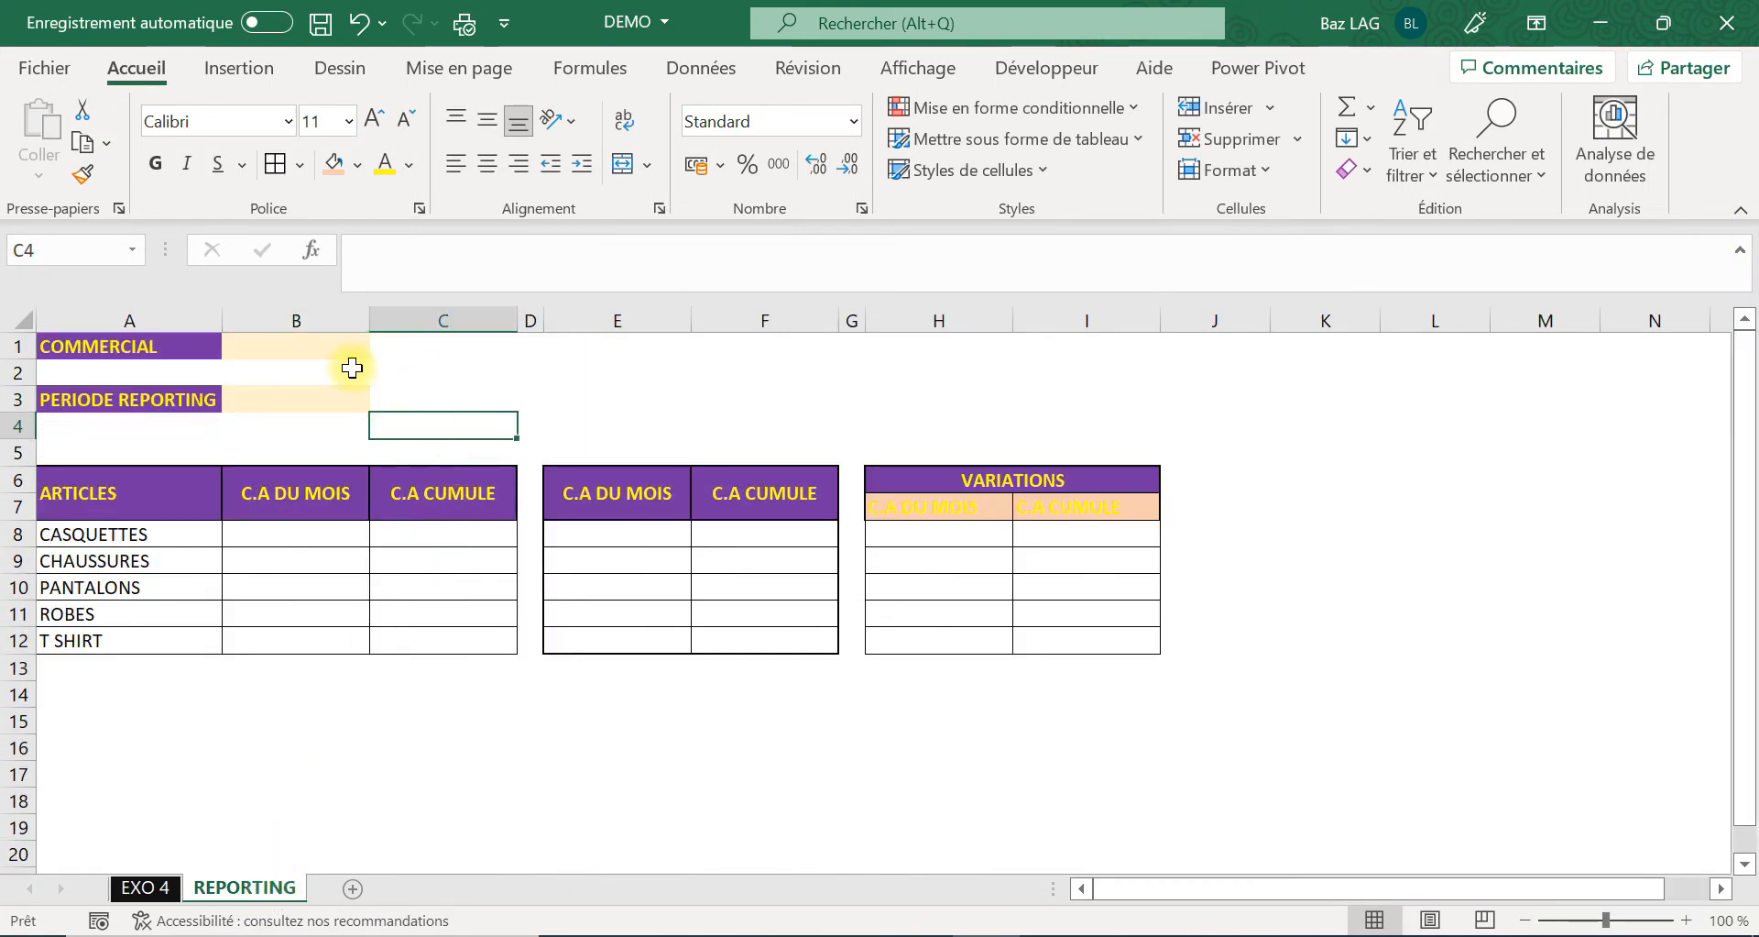
left_click(329, 349)
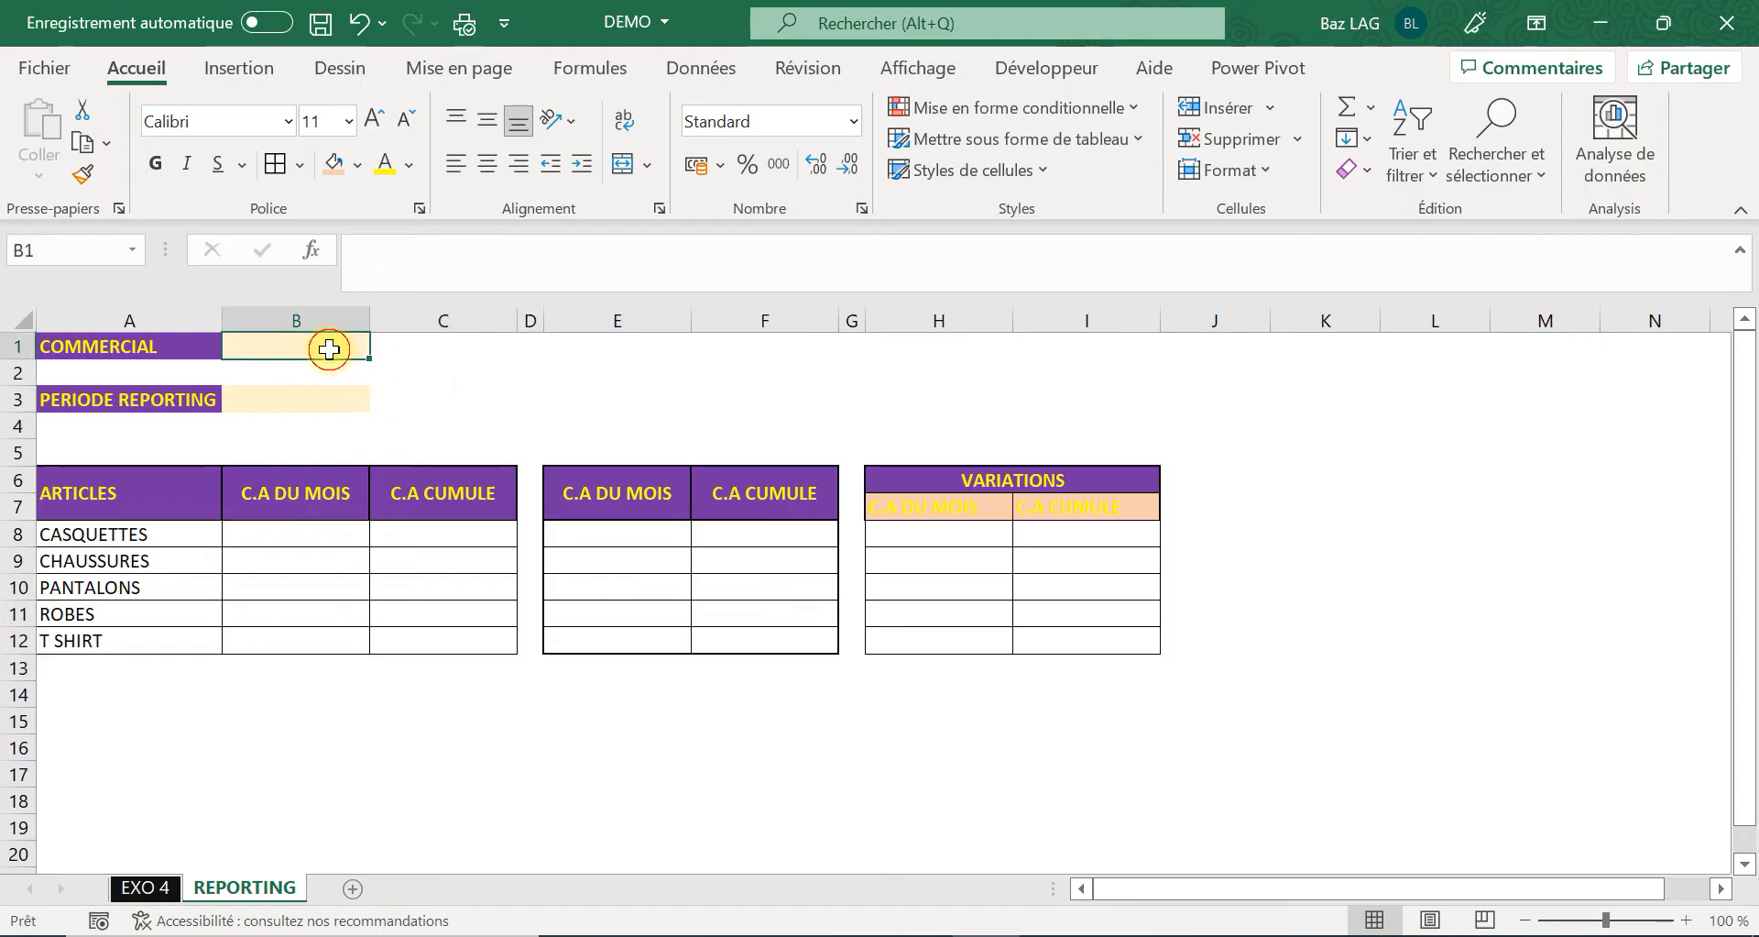
left_click(698, 73)
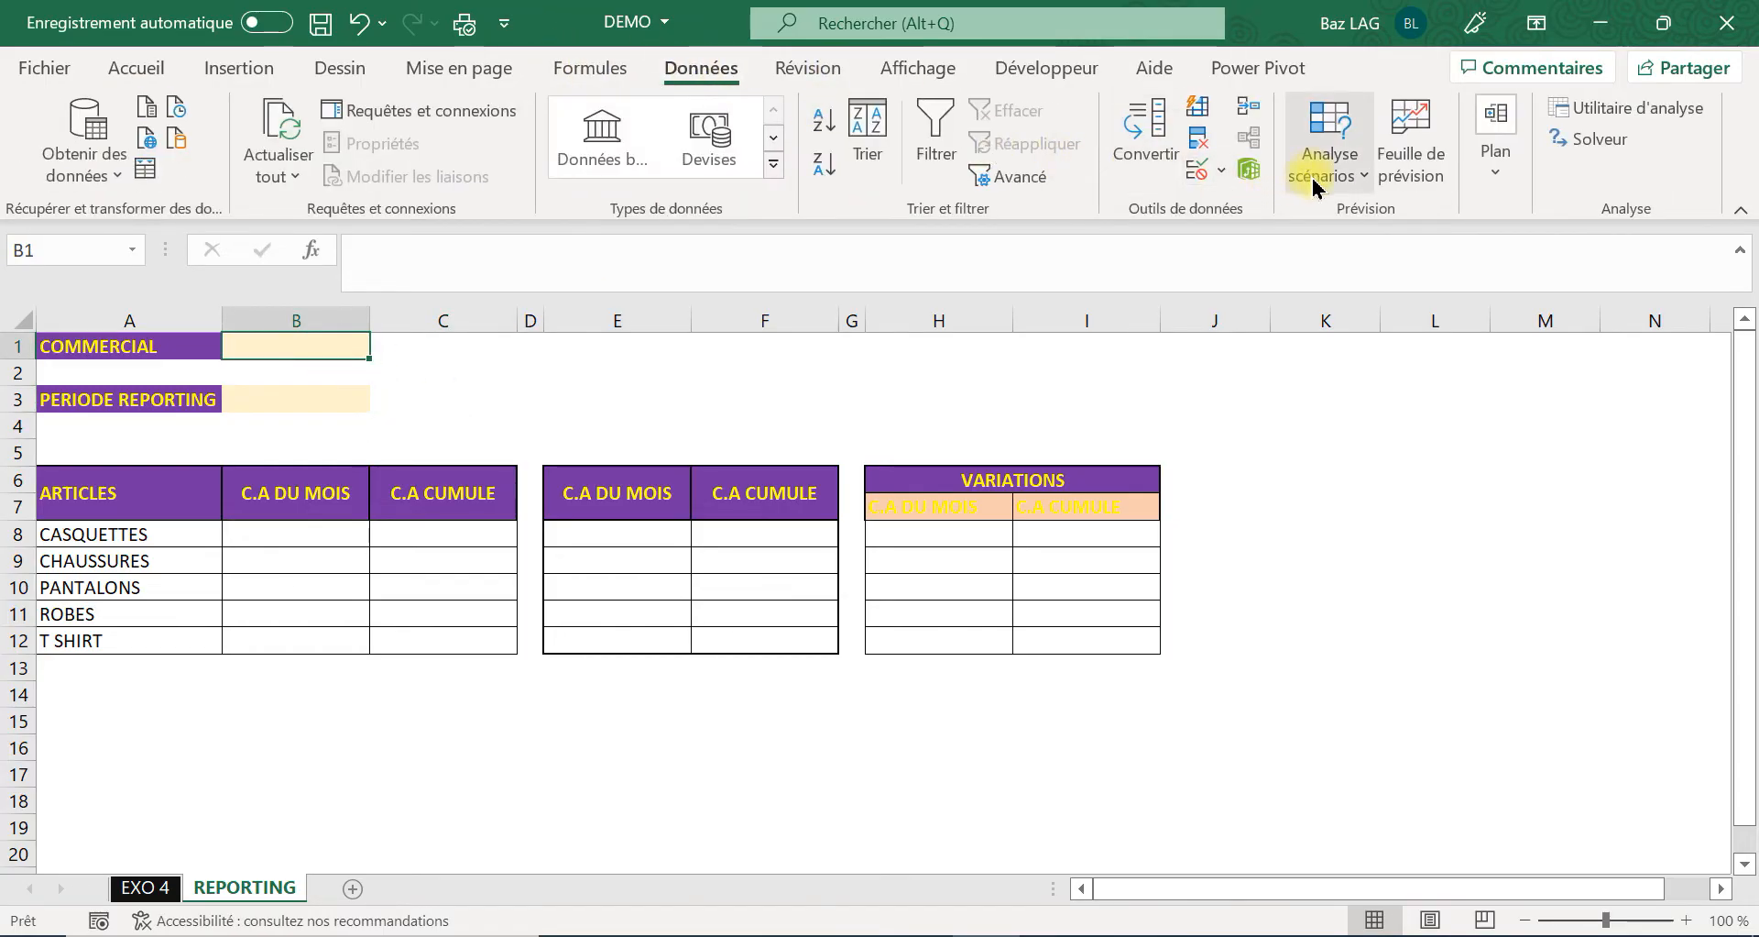
left_click(1201, 180)
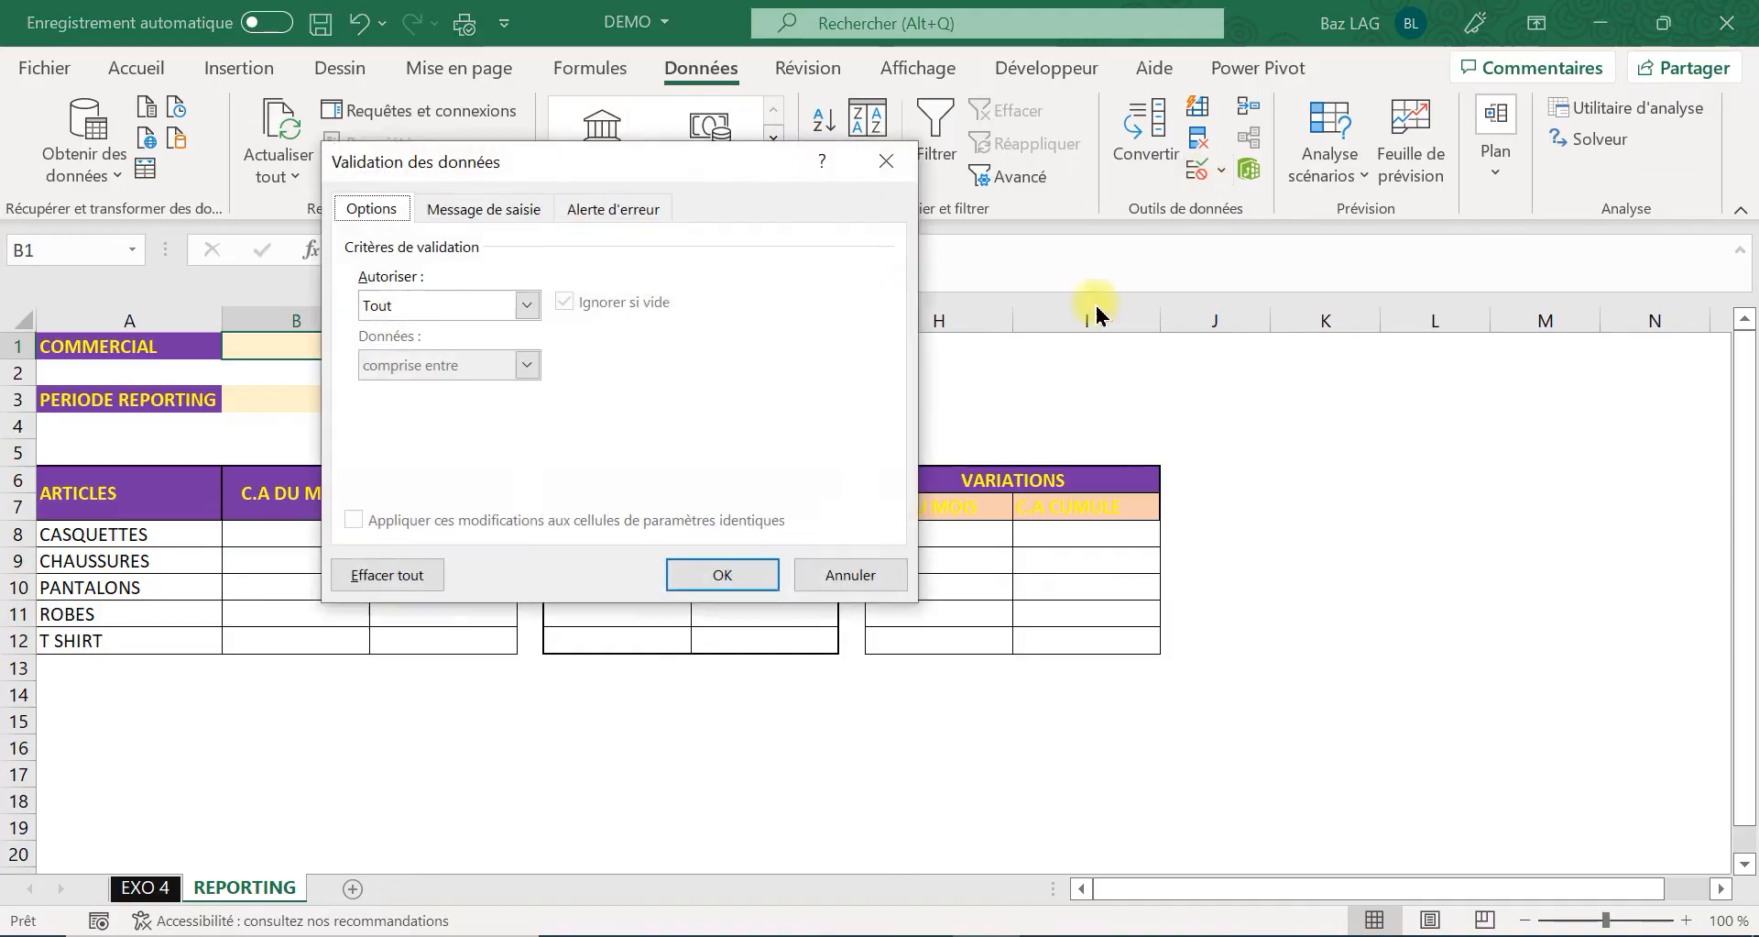
left_click(513, 302)
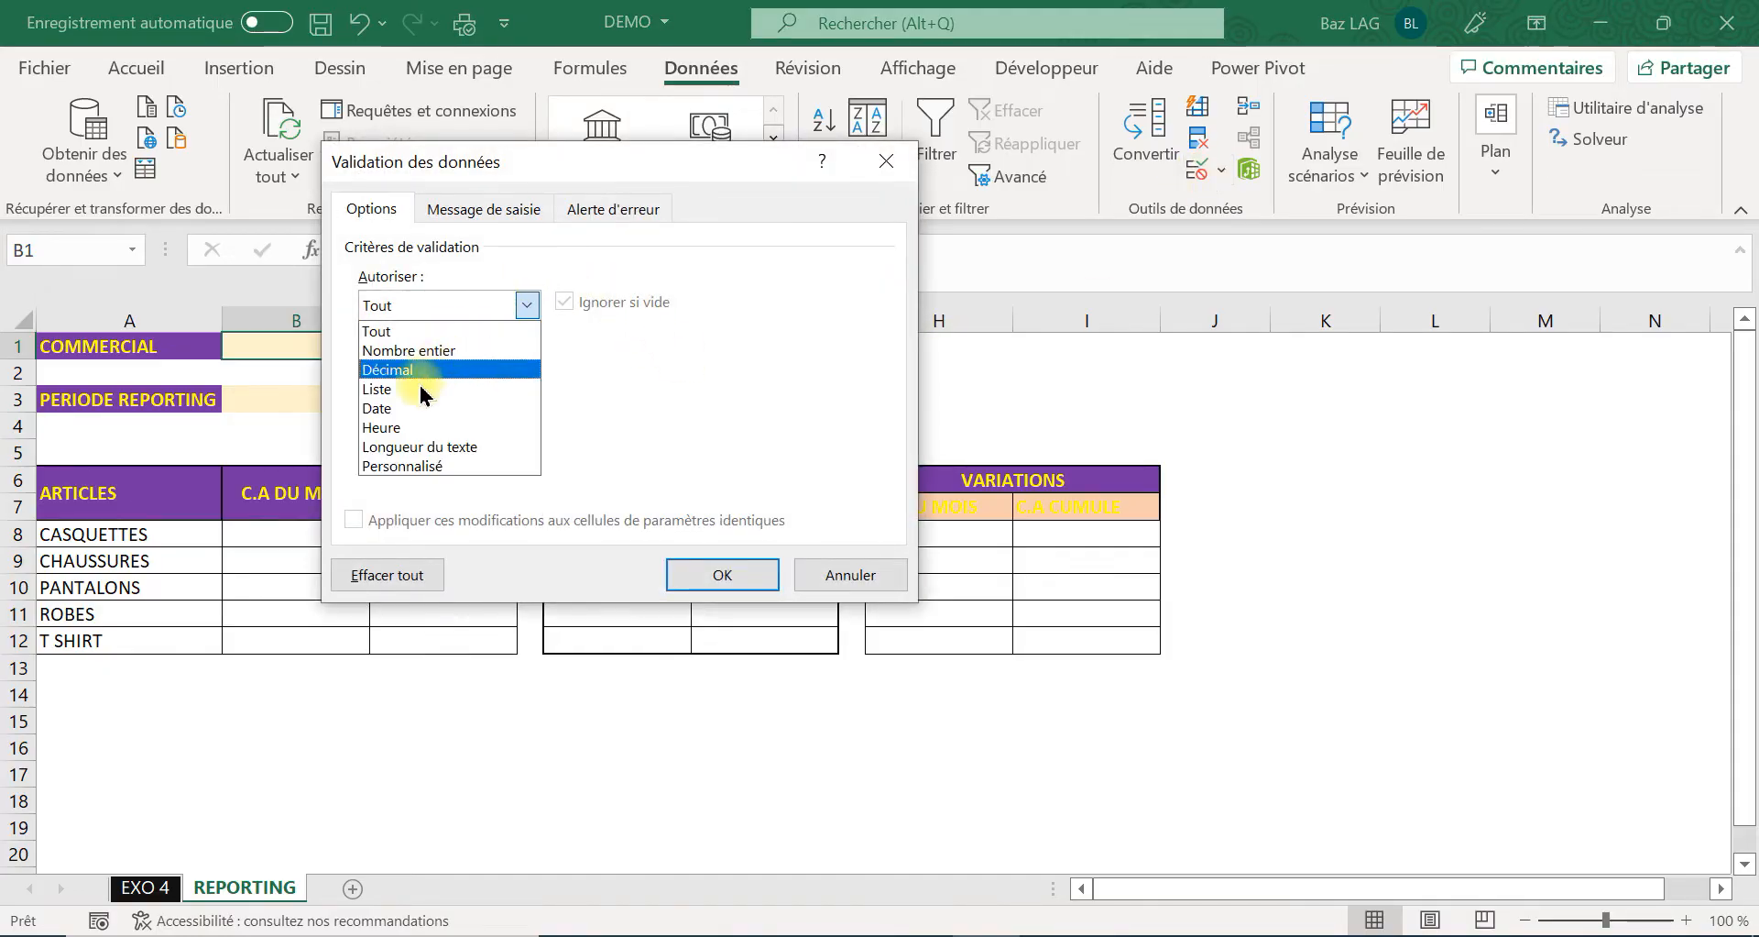
left_click(384, 389)
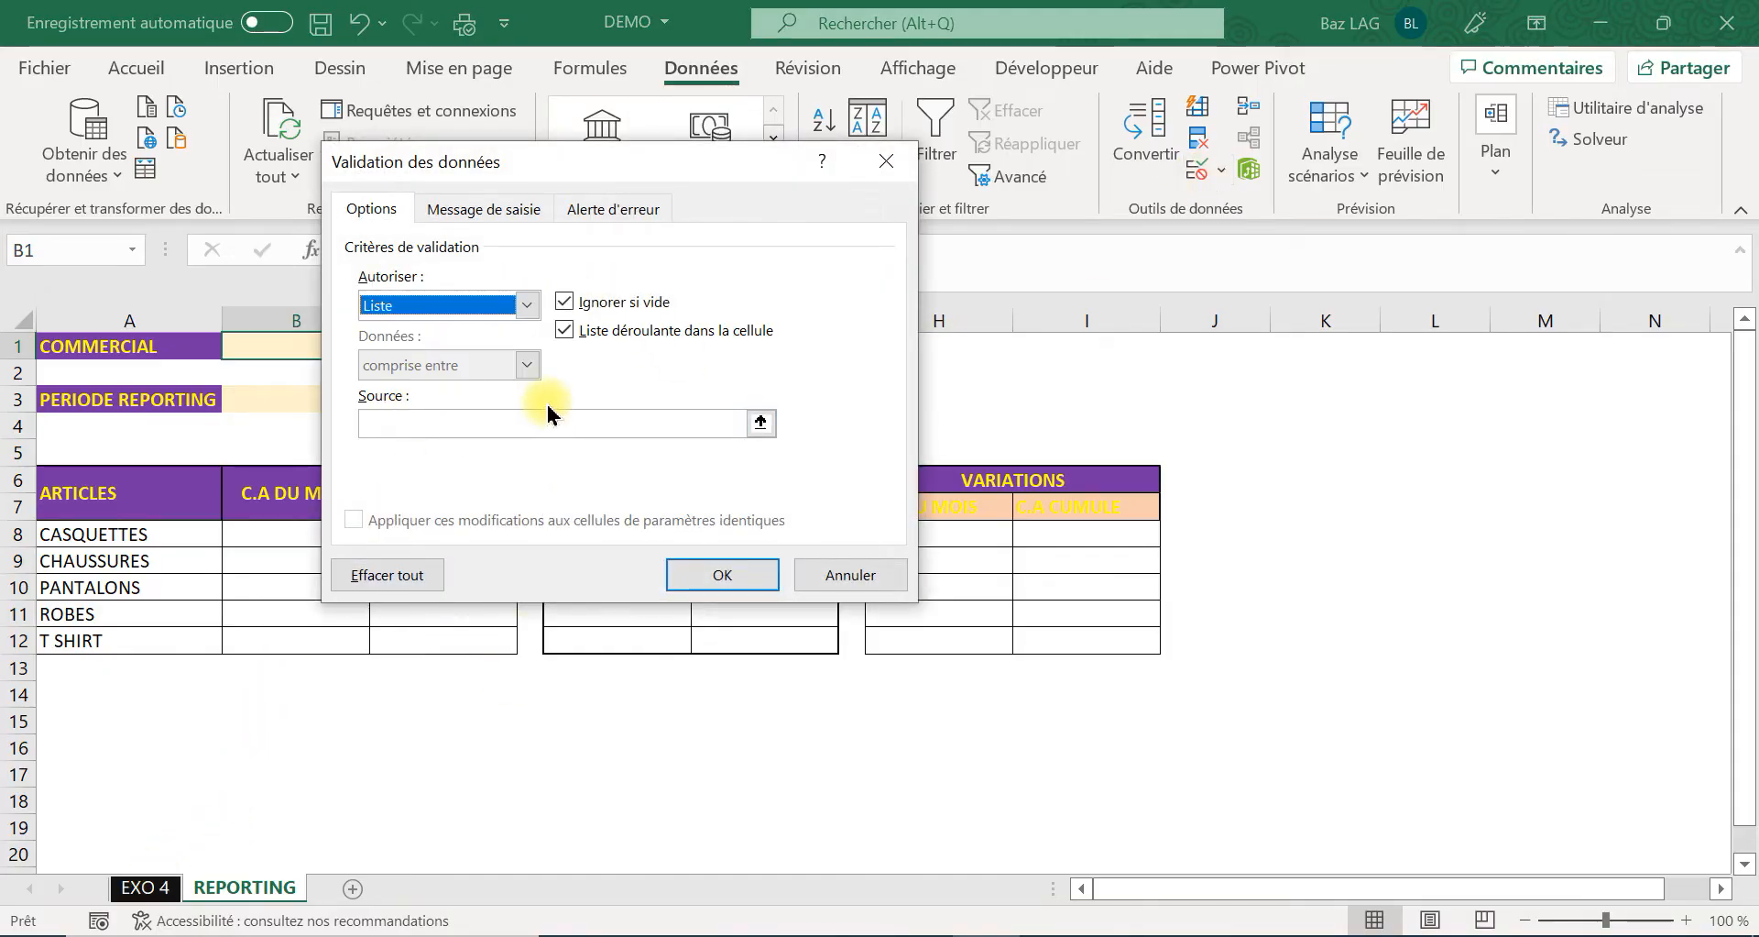
left_click(456, 422)
left_click(162, 886)
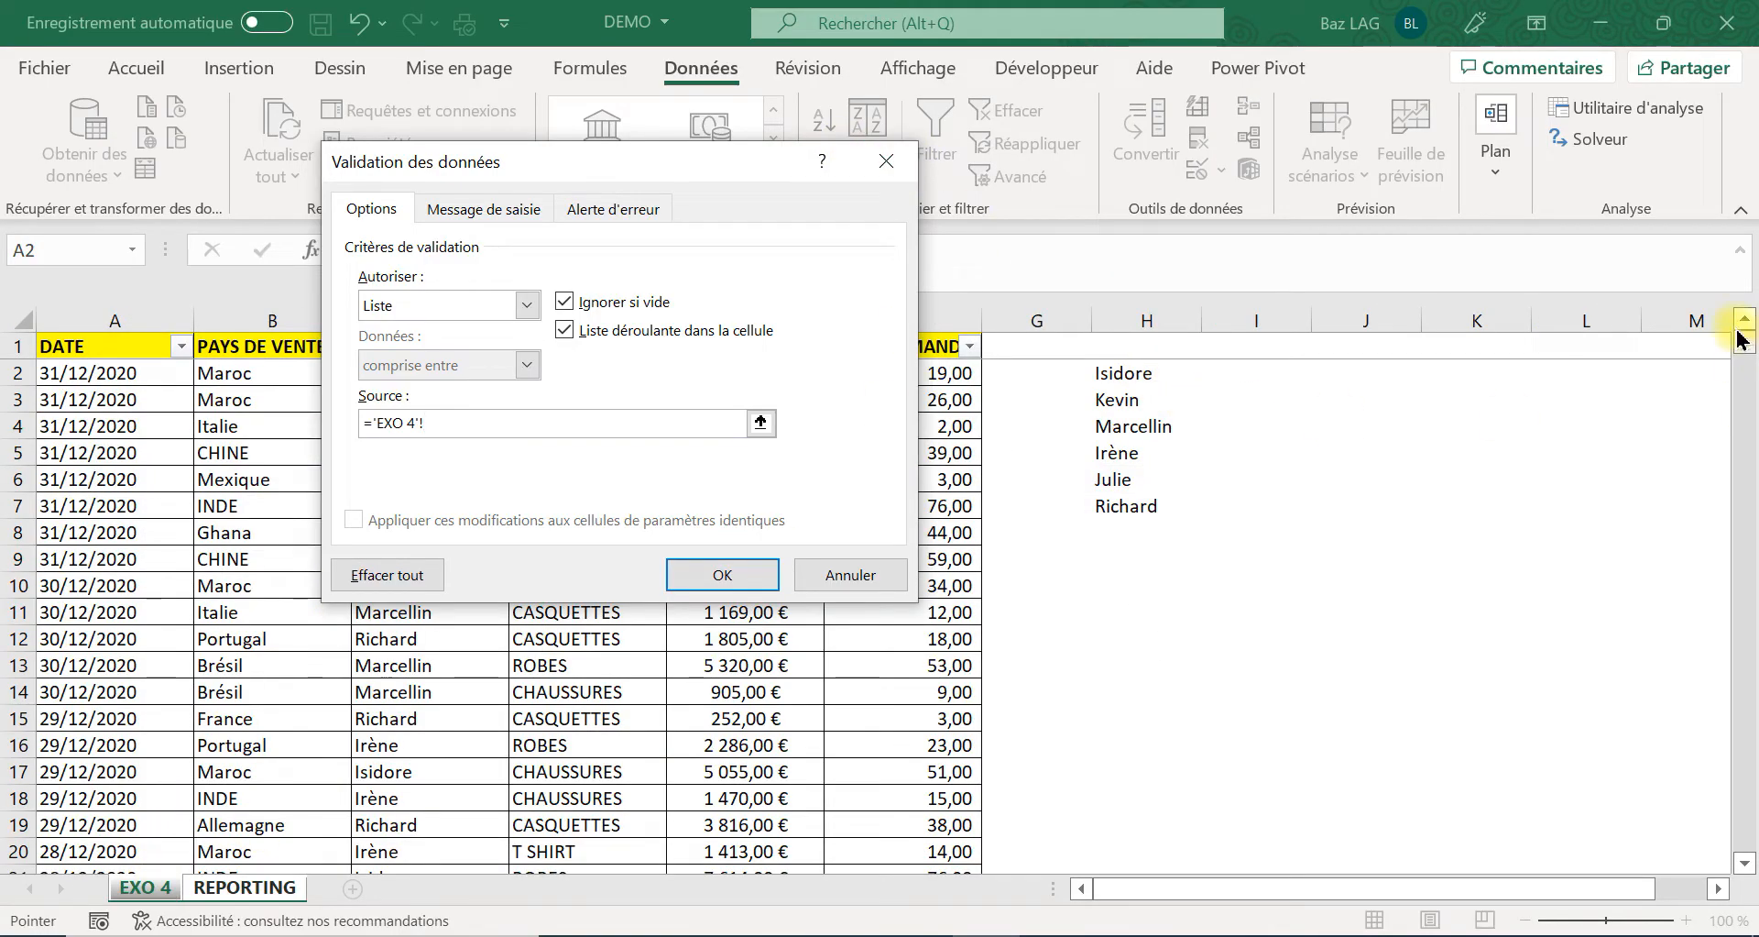
left_click_drag(1114, 372, 1130, 510)
left_click(722, 574)
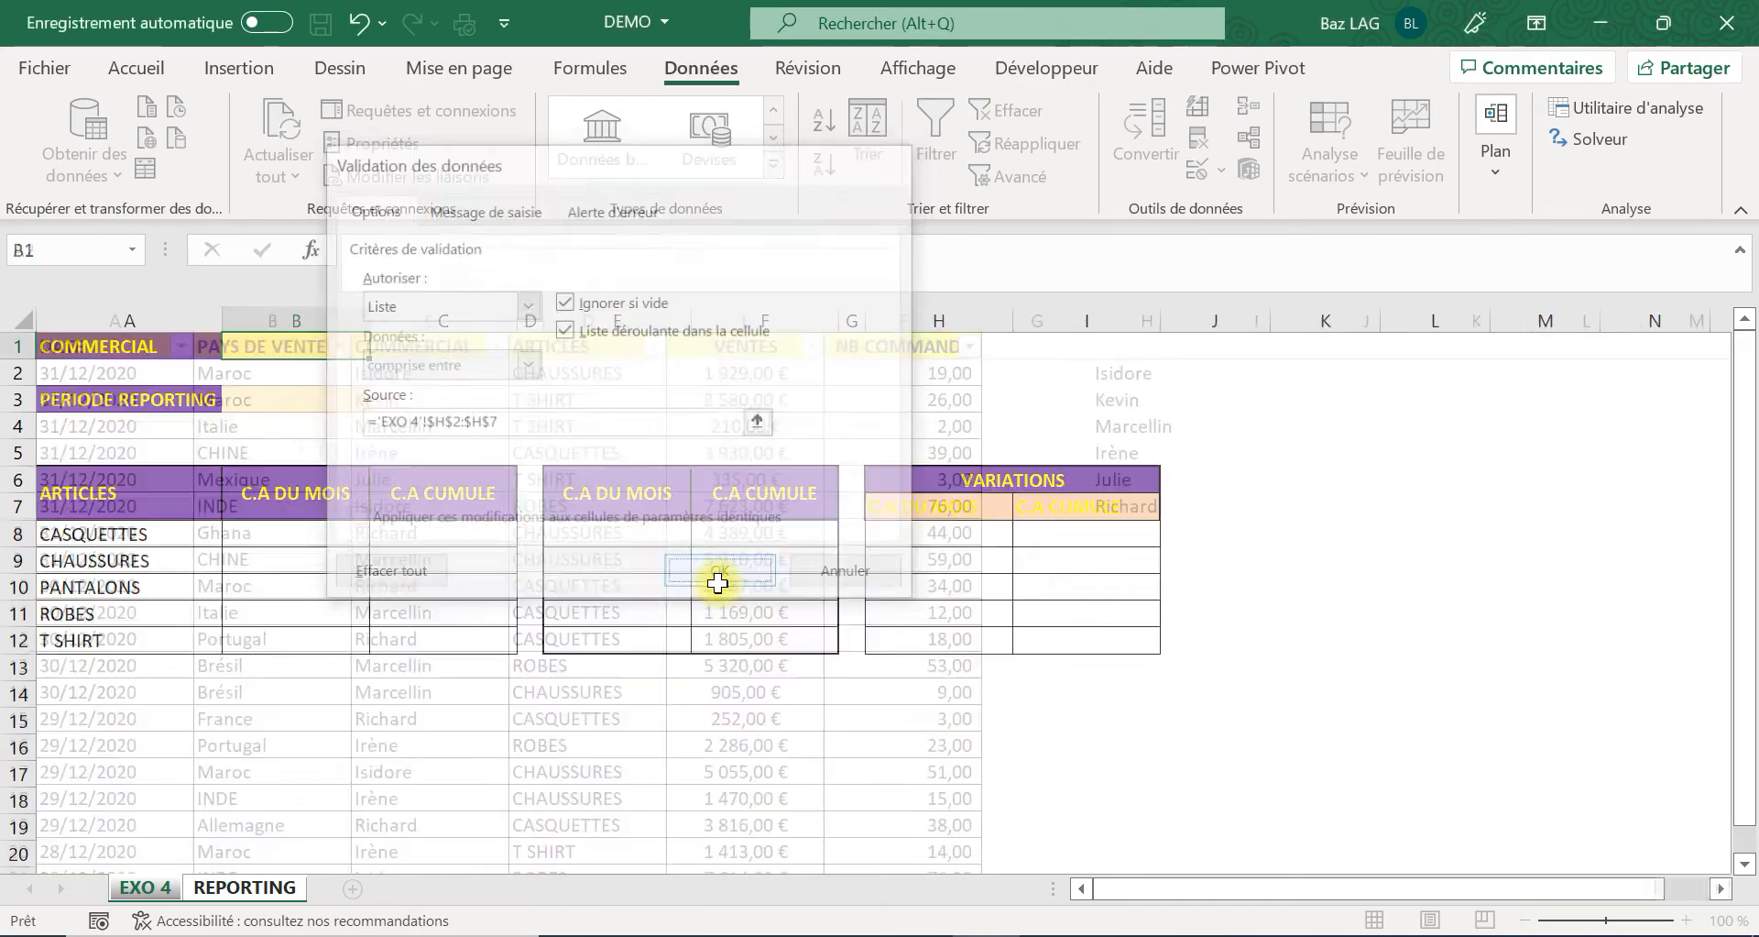
Choose the third salesperson from the drop-down list in the COMMERCIAL cell B1.
left_click(381, 349)
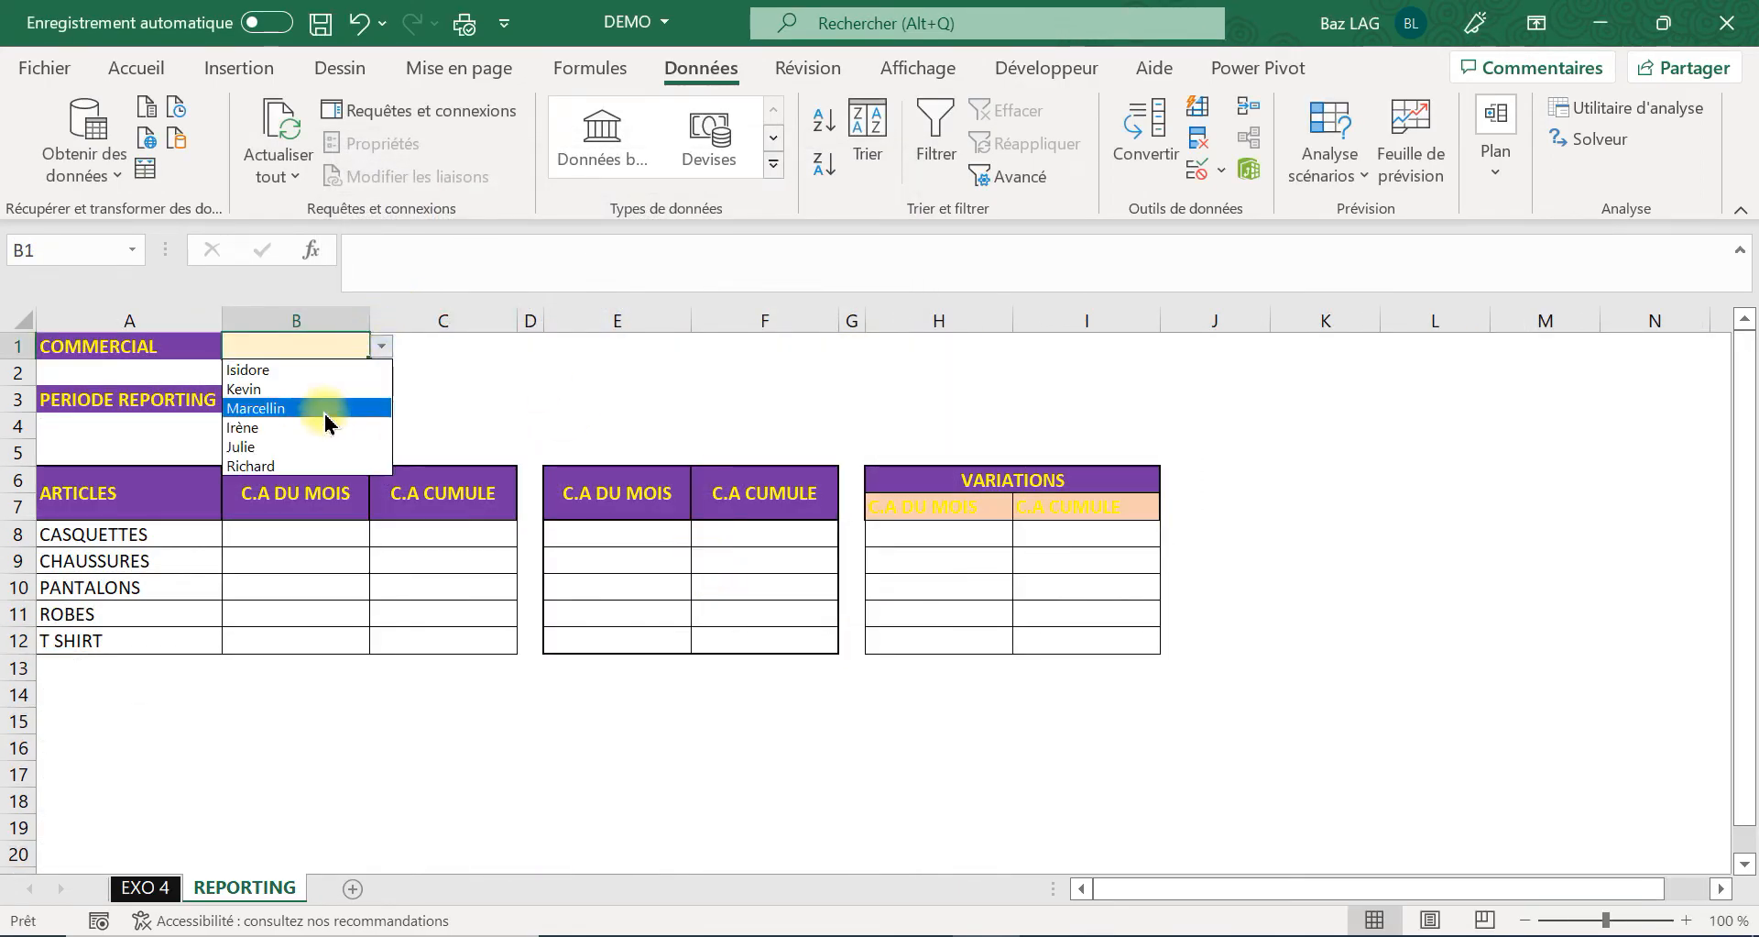
left_click(330, 410)
left_click(527, 423)
Check the years covered by the DATE column on EXO 4 and enter the starting date 01/01/2018 in J2.
left_click(312, 396)
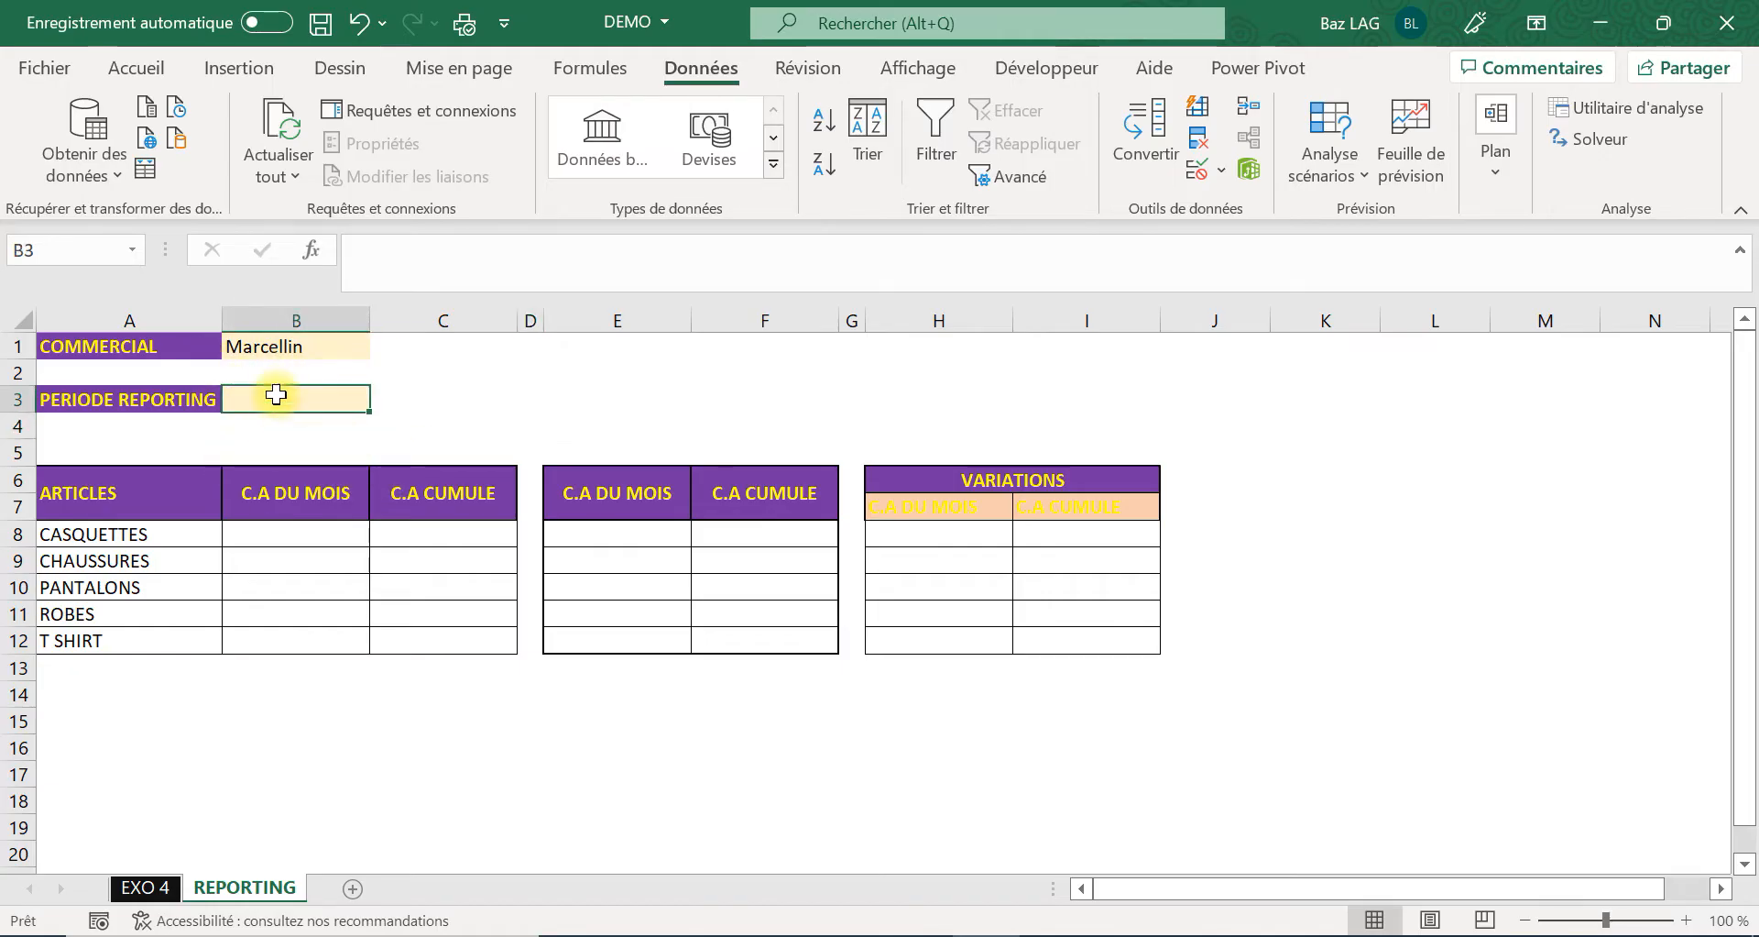
left_click(147, 887)
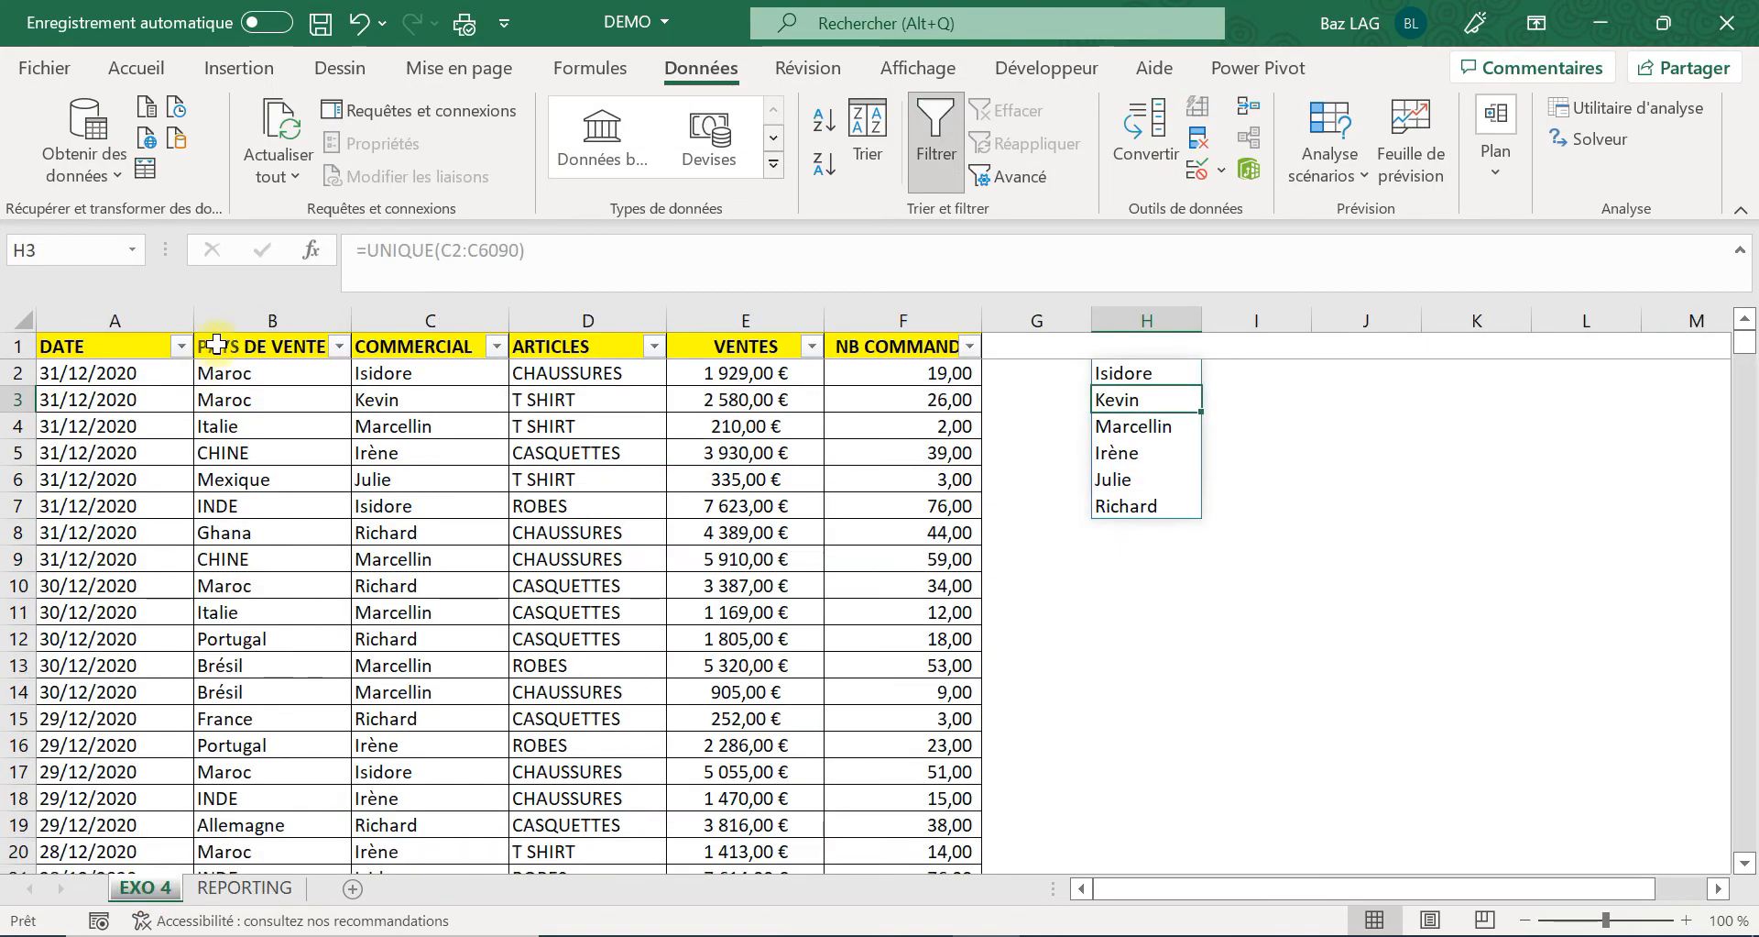
left_click(180, 347)
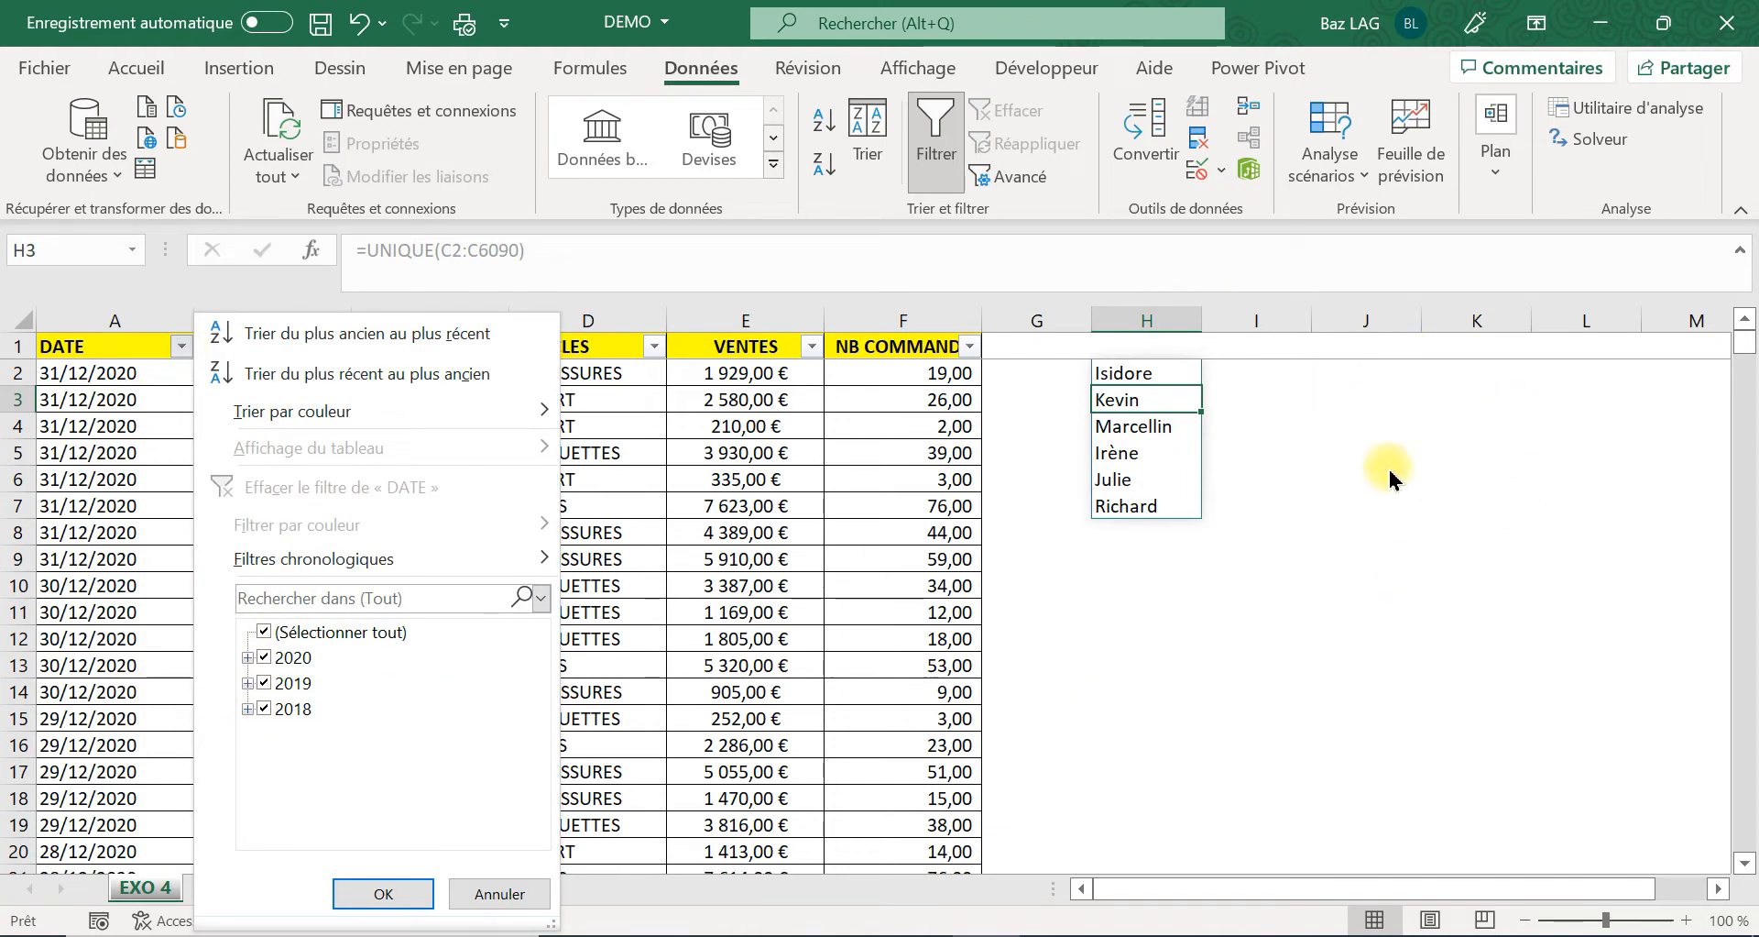
left_click(1407, 387)
left_click(1344, 341)
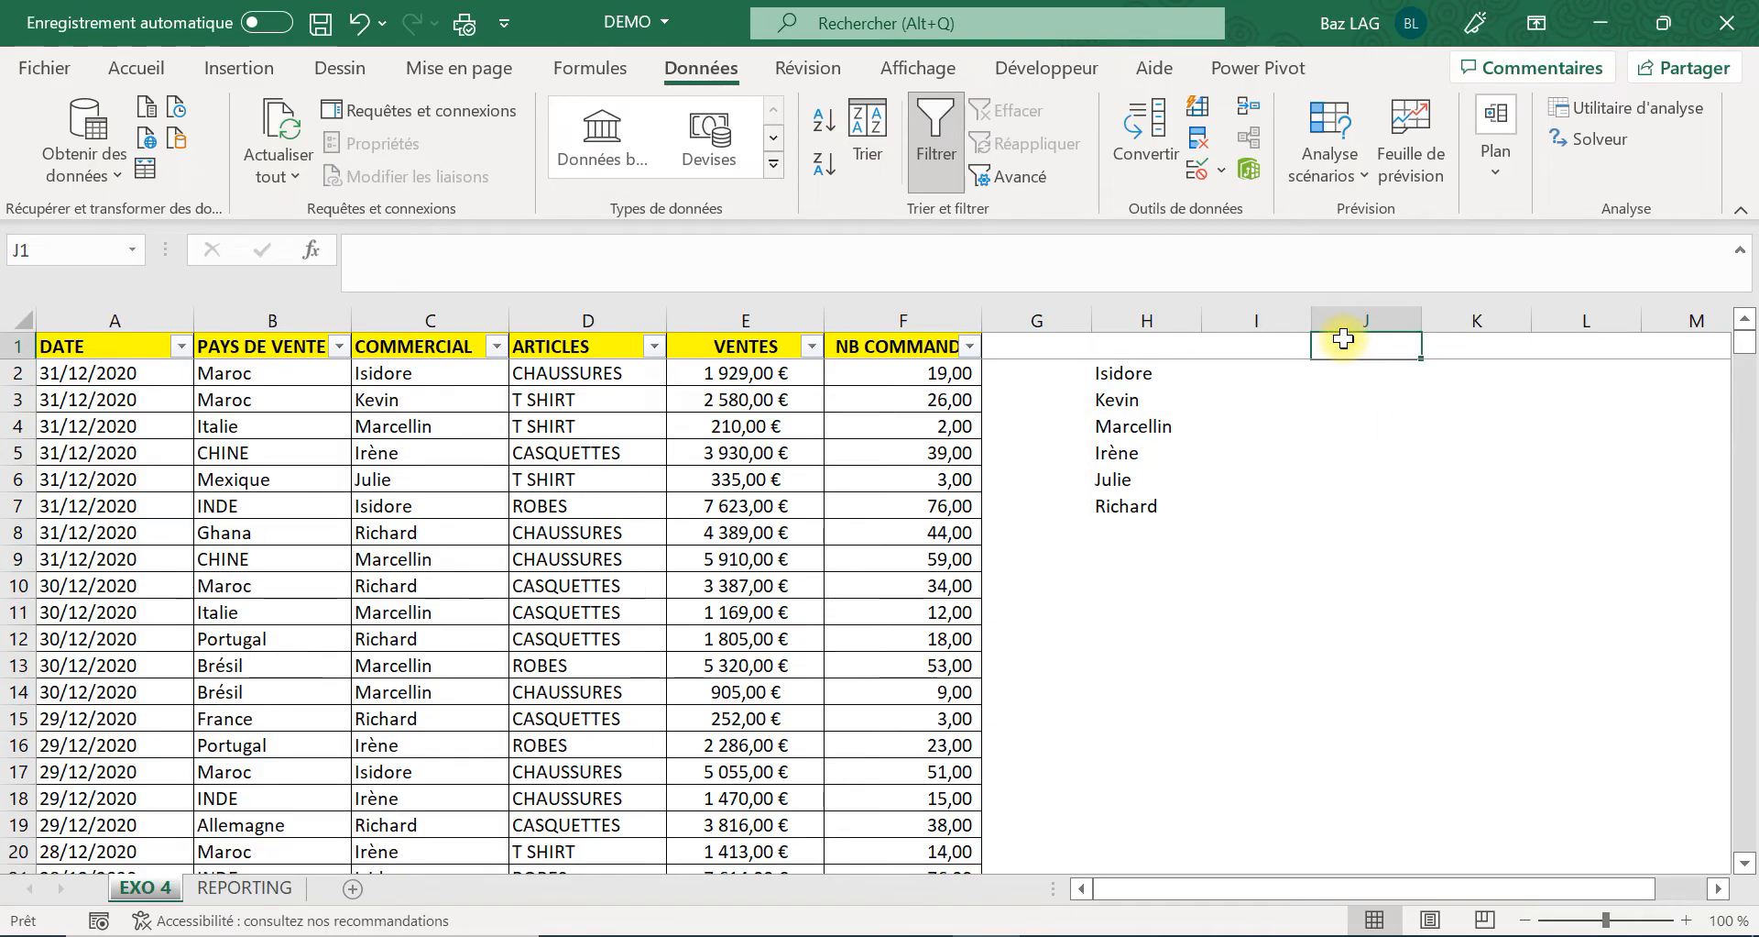
key("Down")
type("à&")
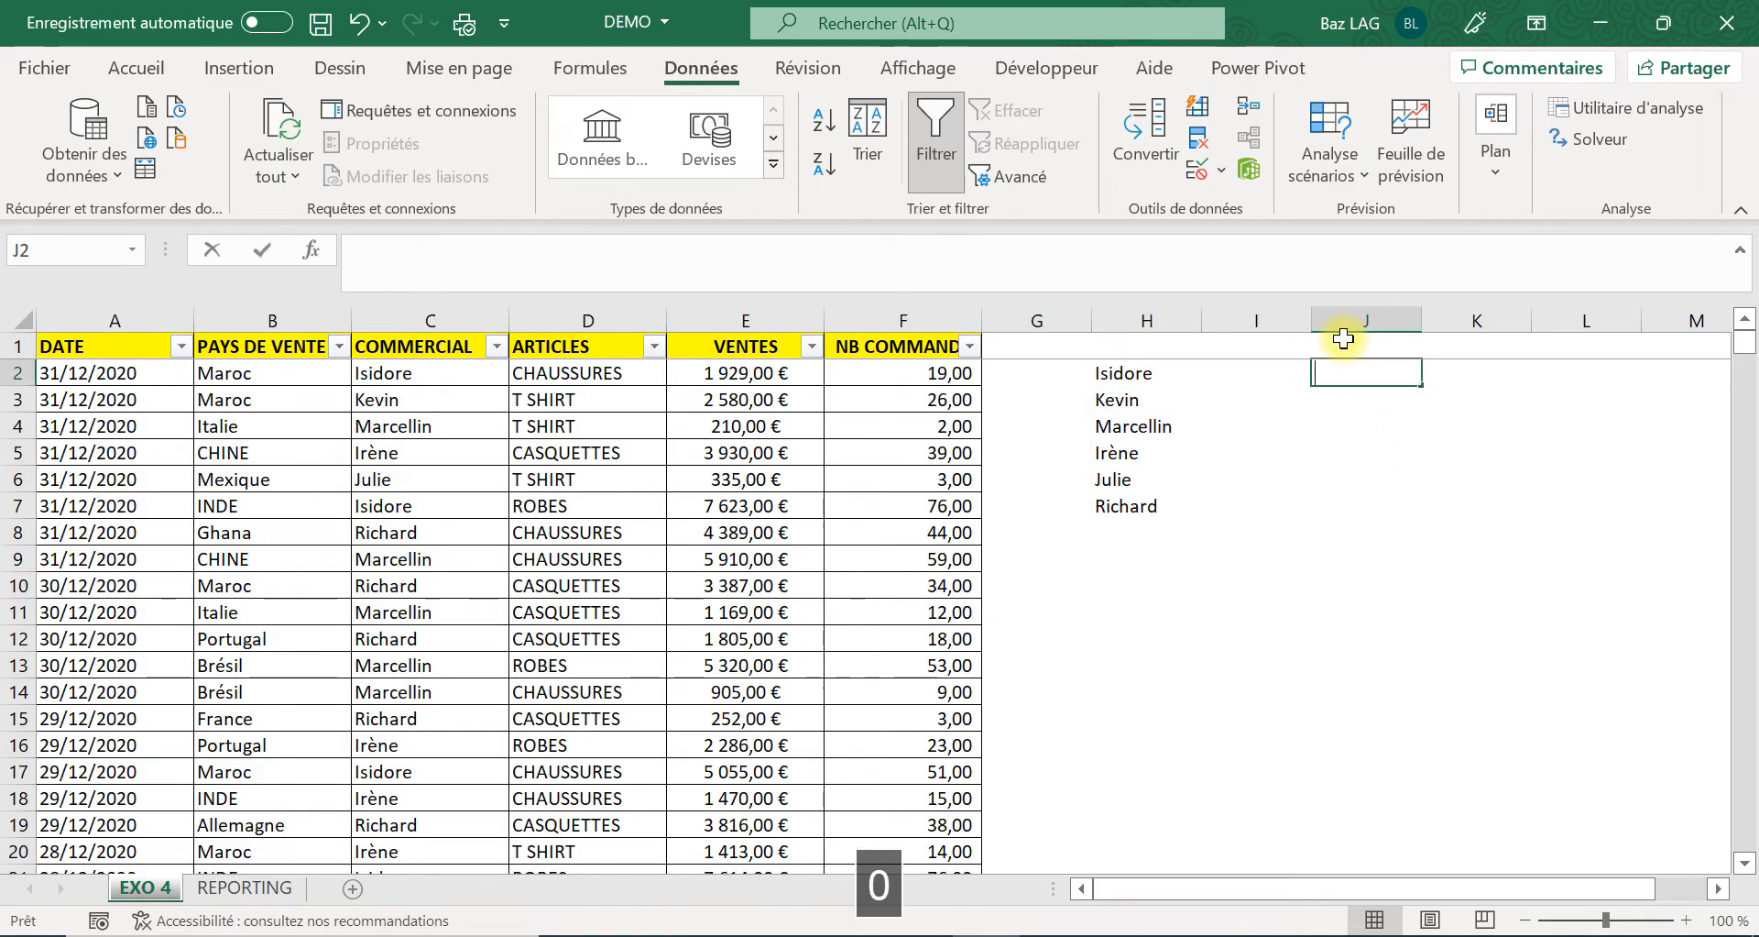
key("BackSpace")
key("BackSpace")
key("Caps_Lock")
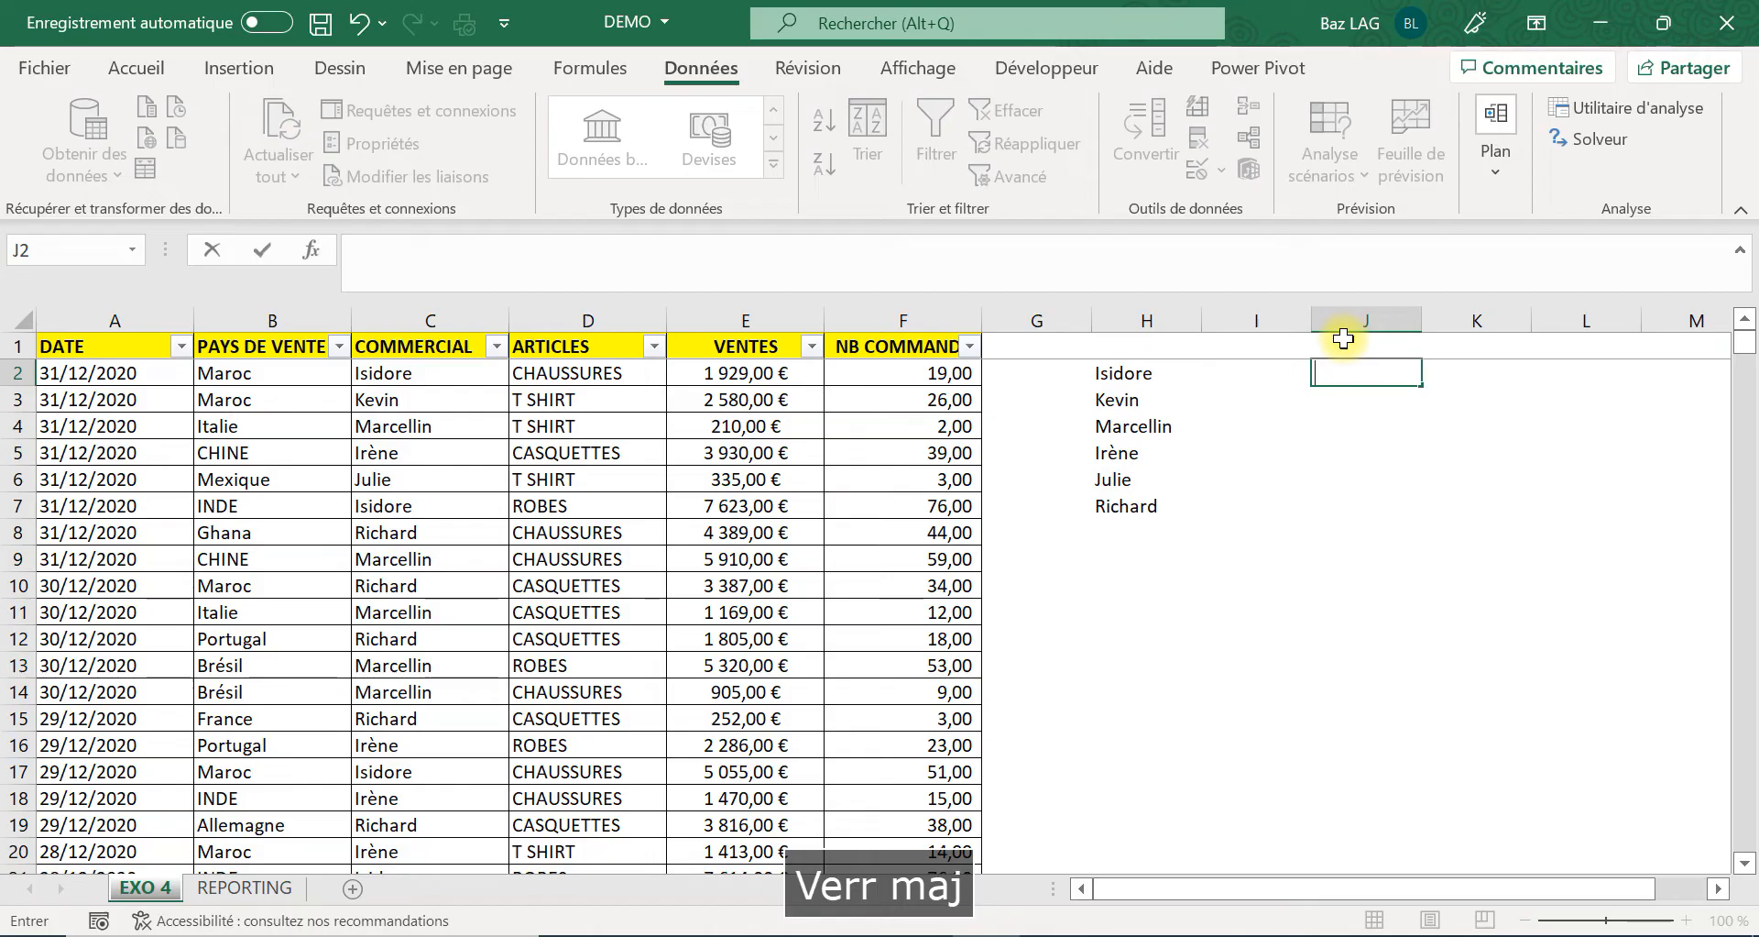
type("01/0")
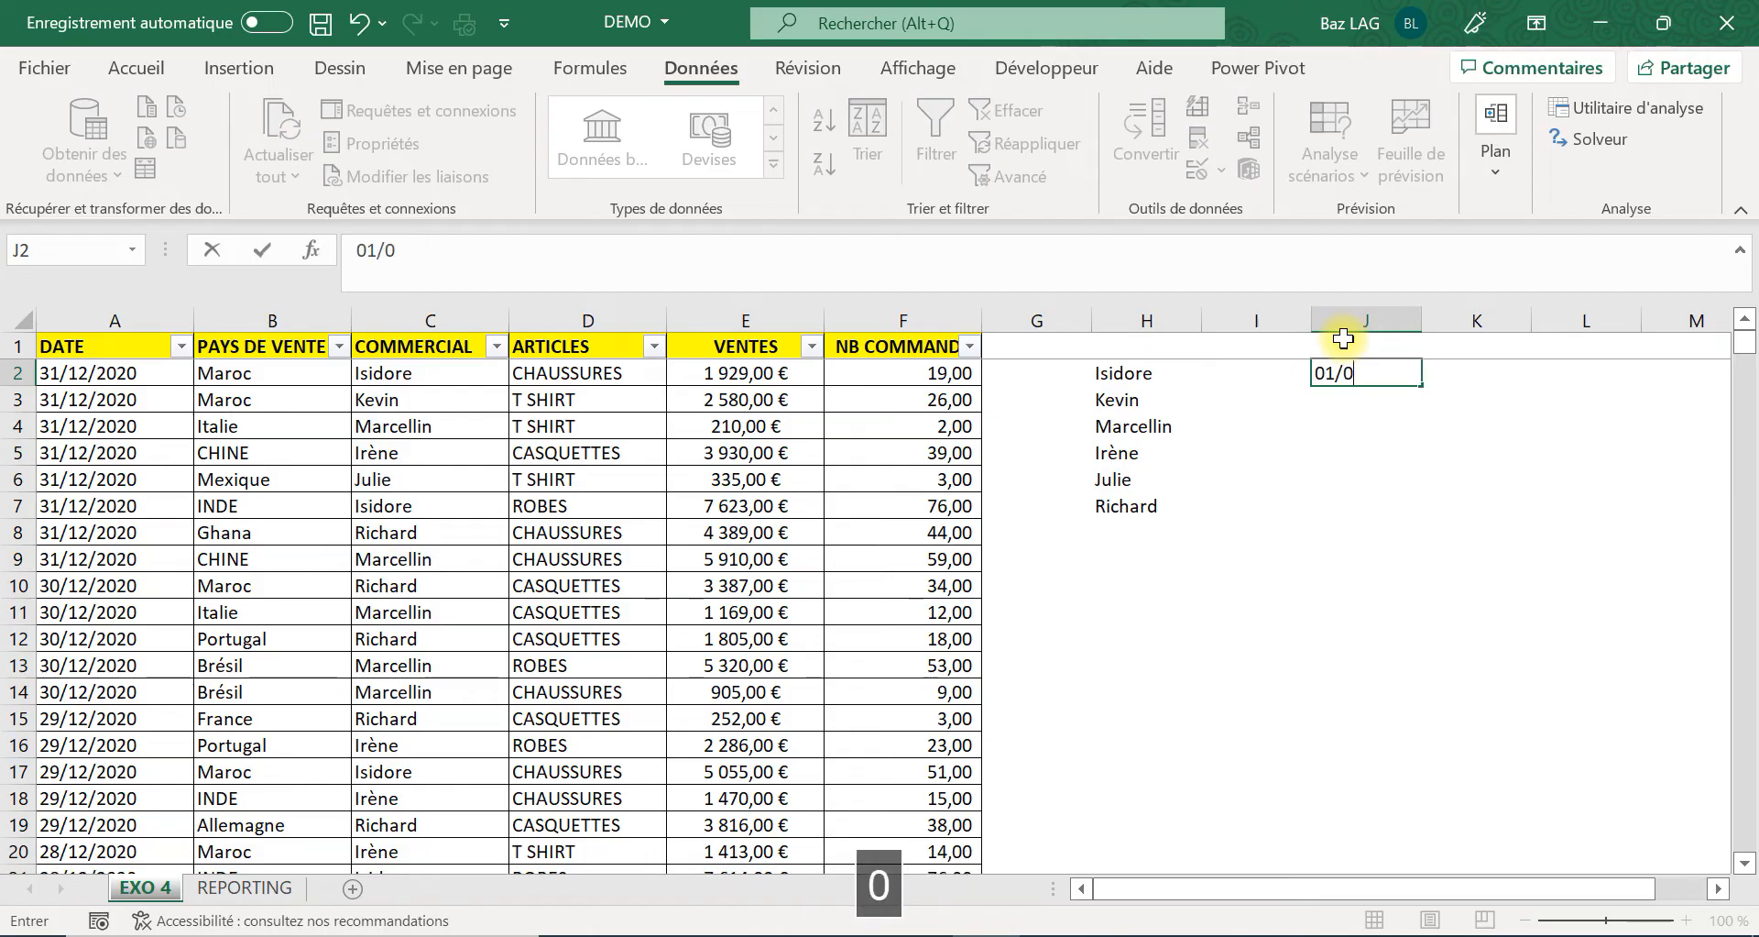
type("1/2018")
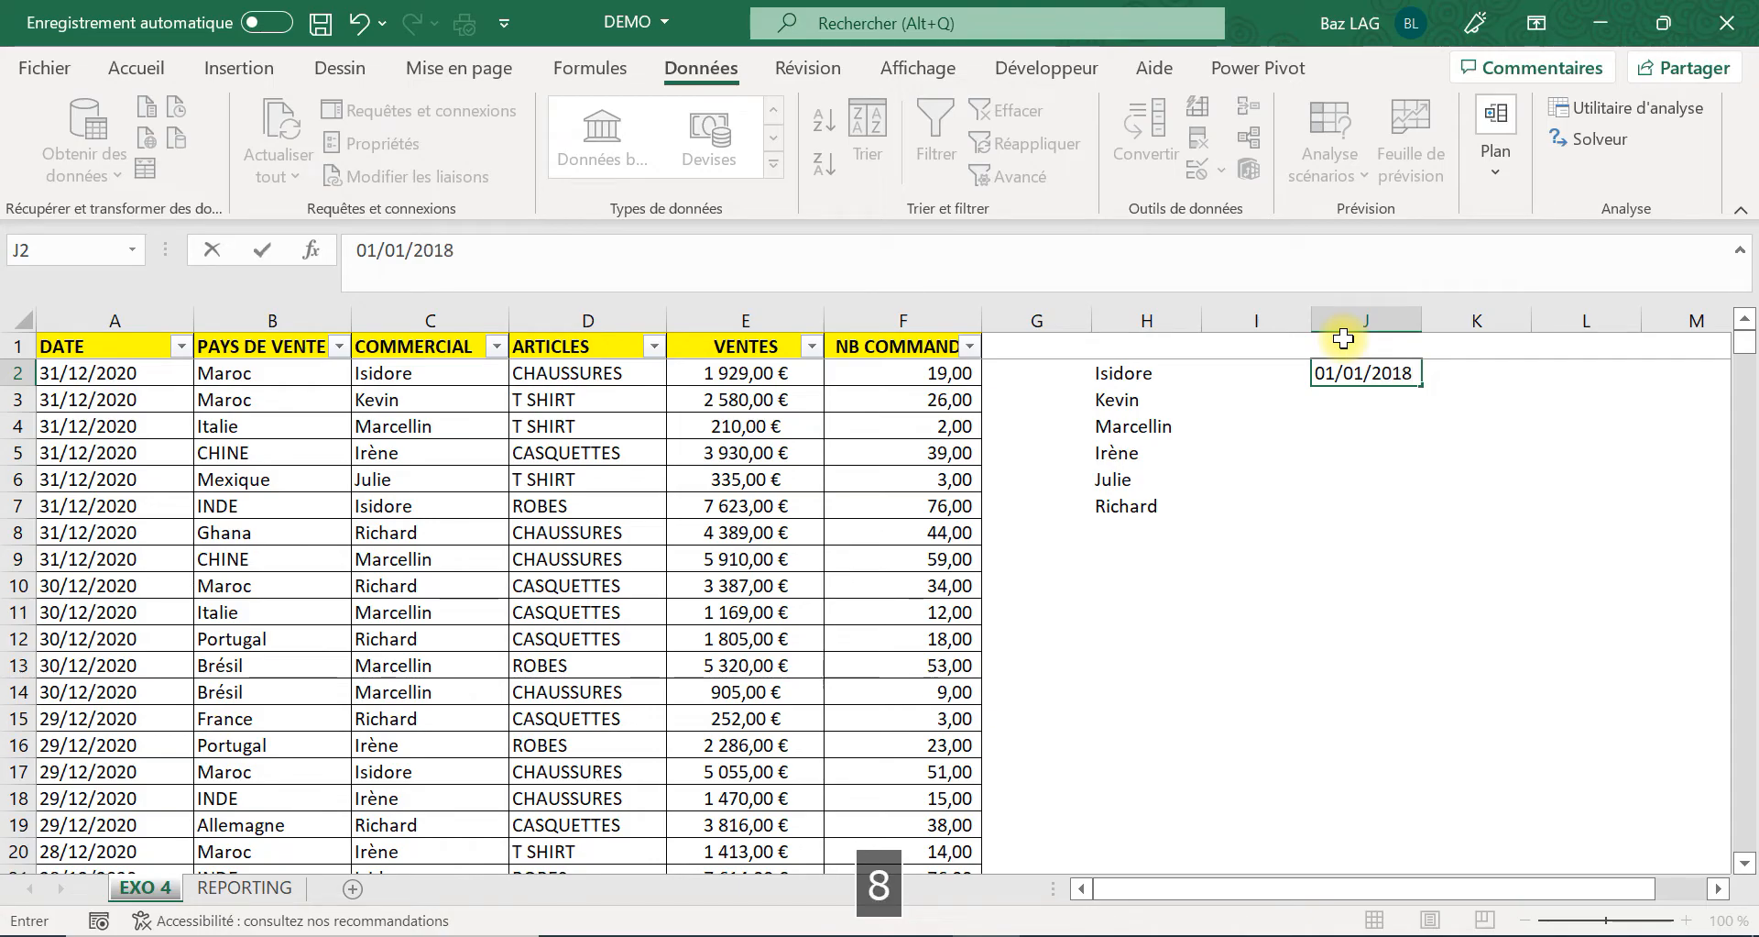
key("Return")
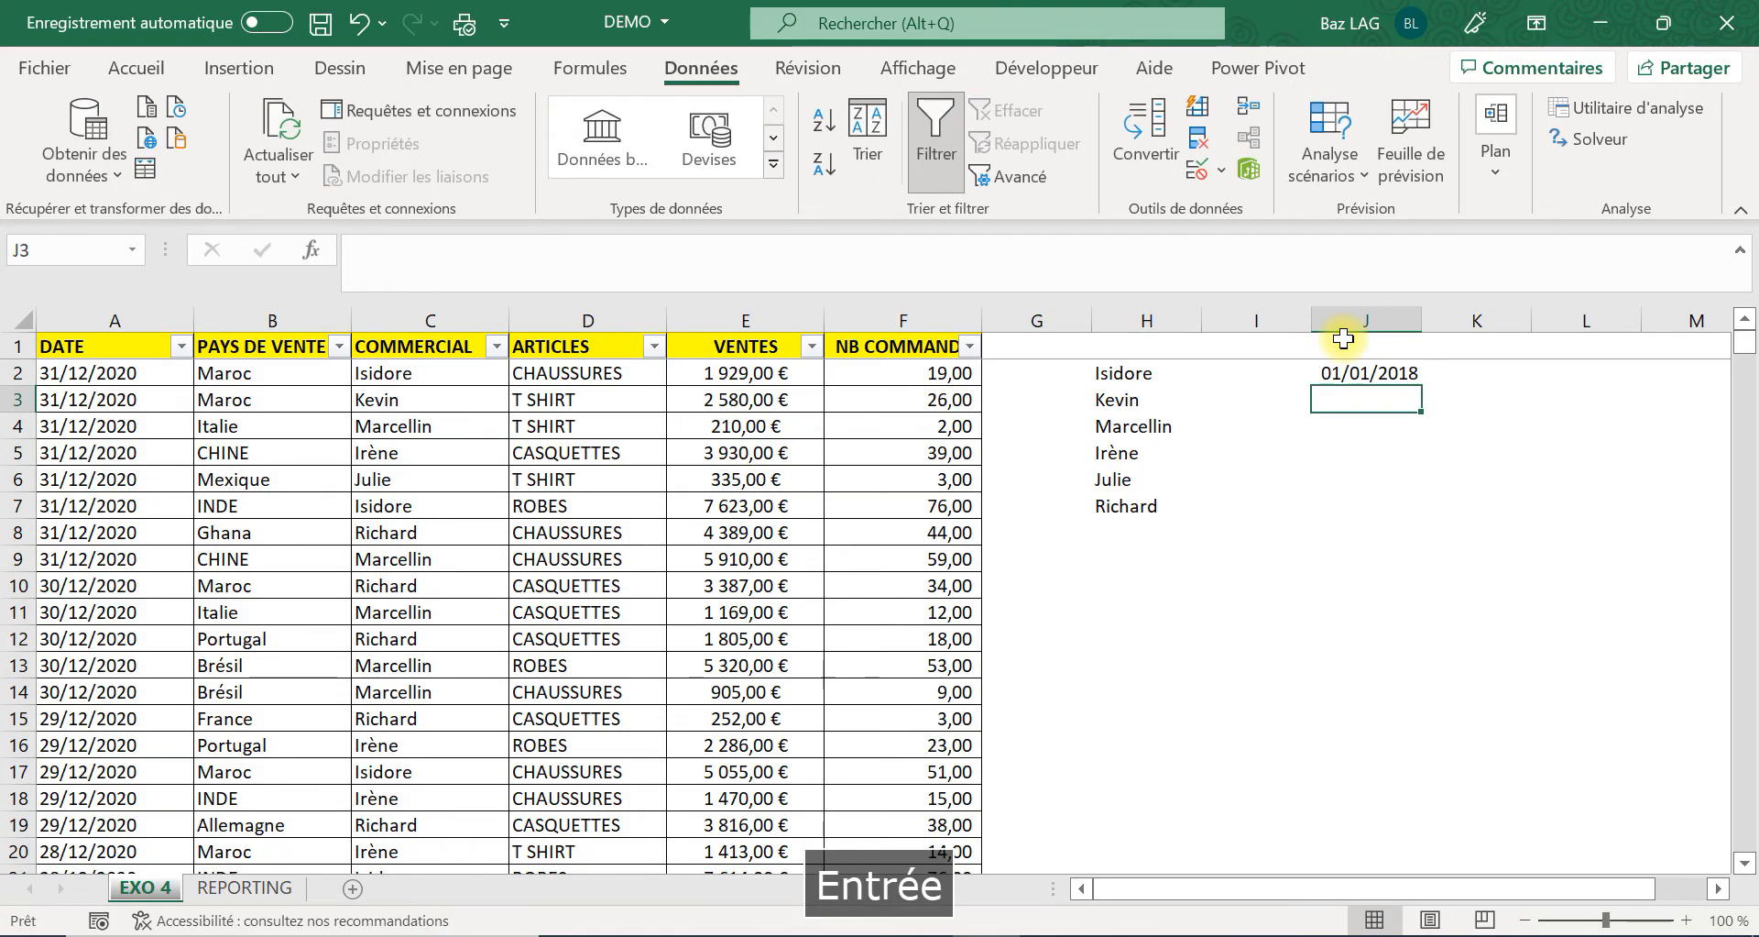
Fill the date in J2 down to J39 as a series incremented by month.
left_click(182, 347)
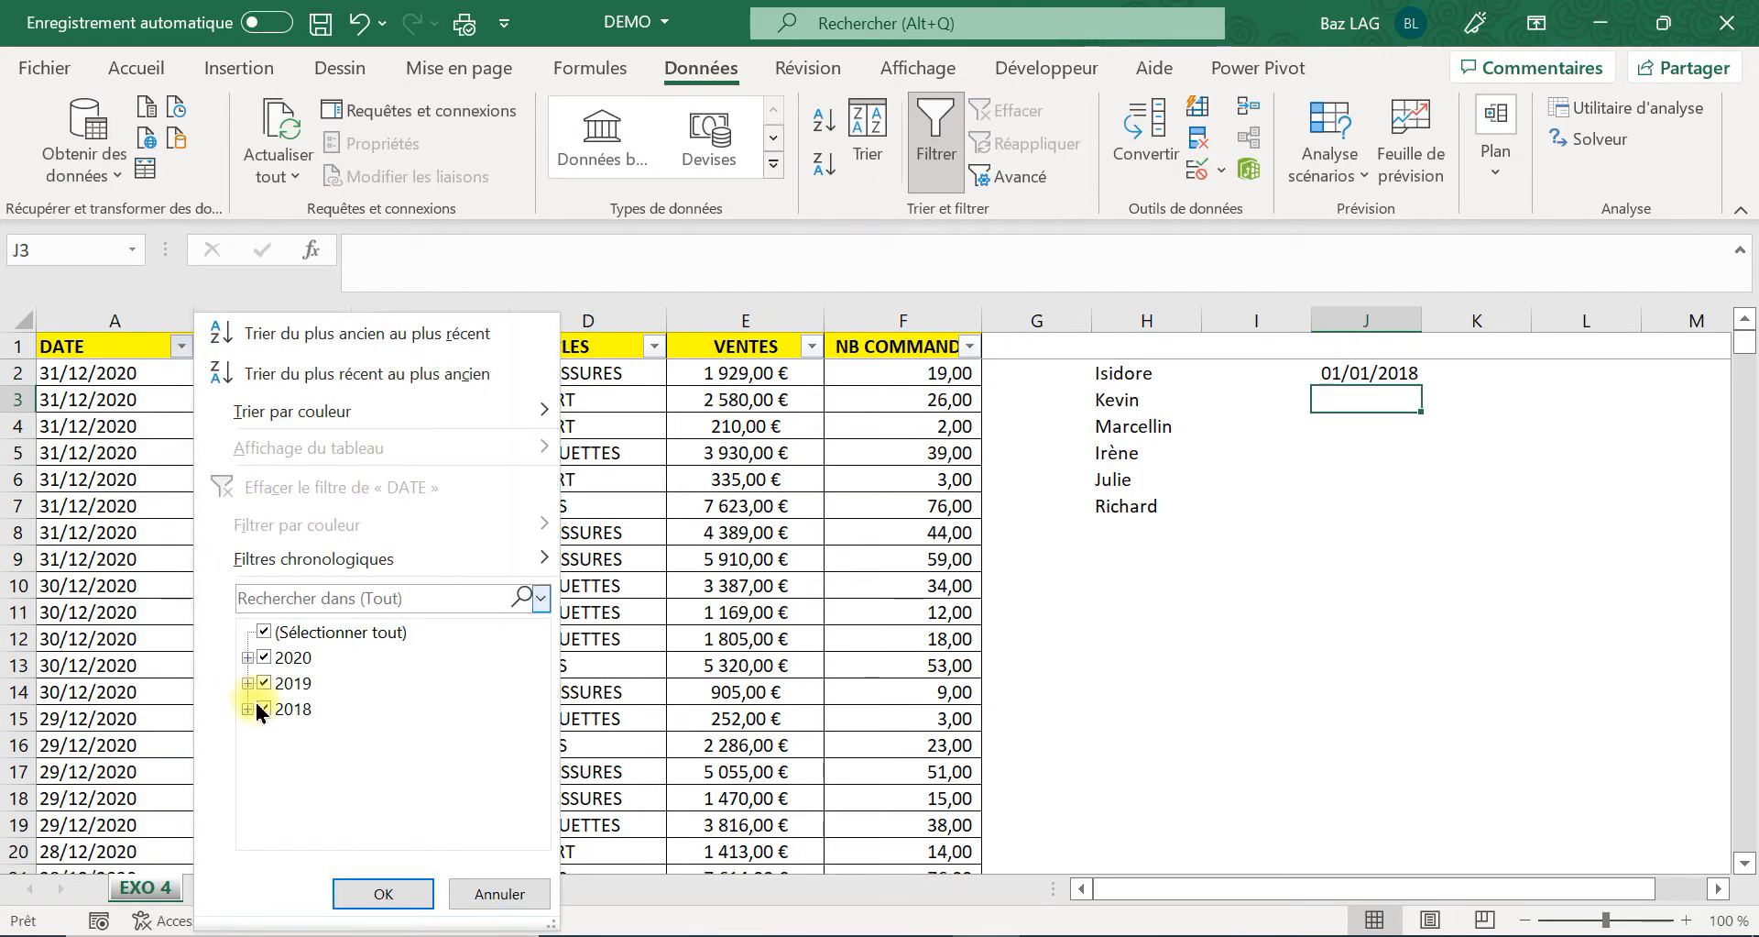
left_click(1340, 441)
left_click(1409, 377)
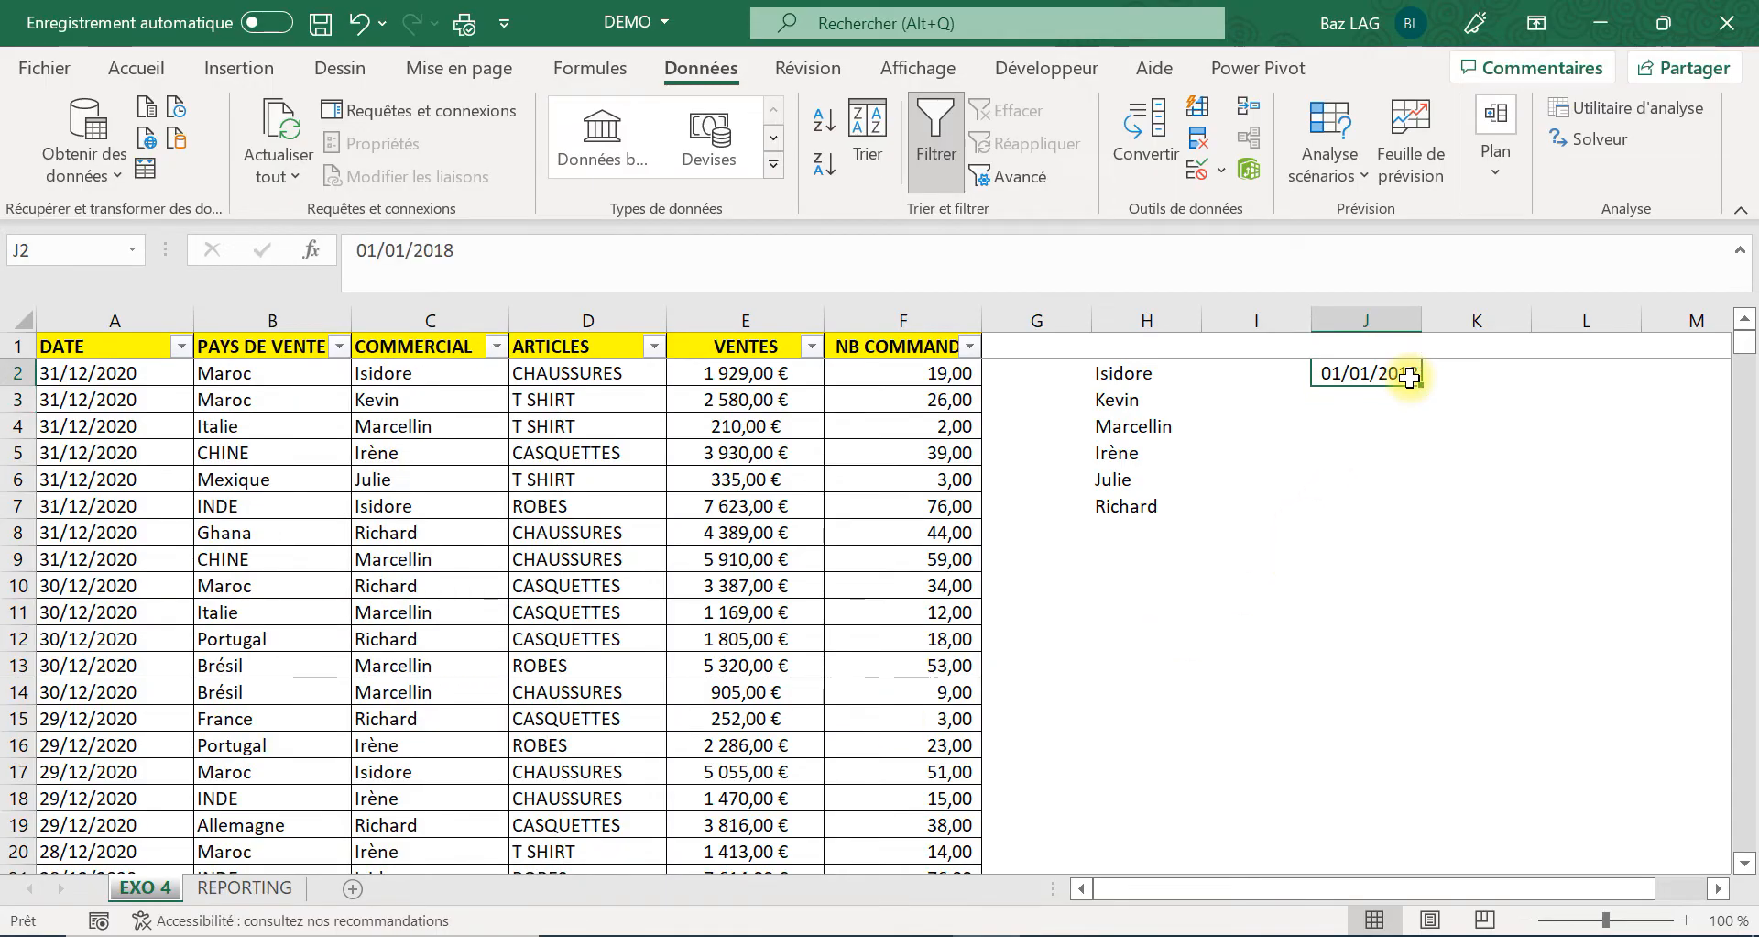
left_click_drag(1421, 385, 1494, 425)
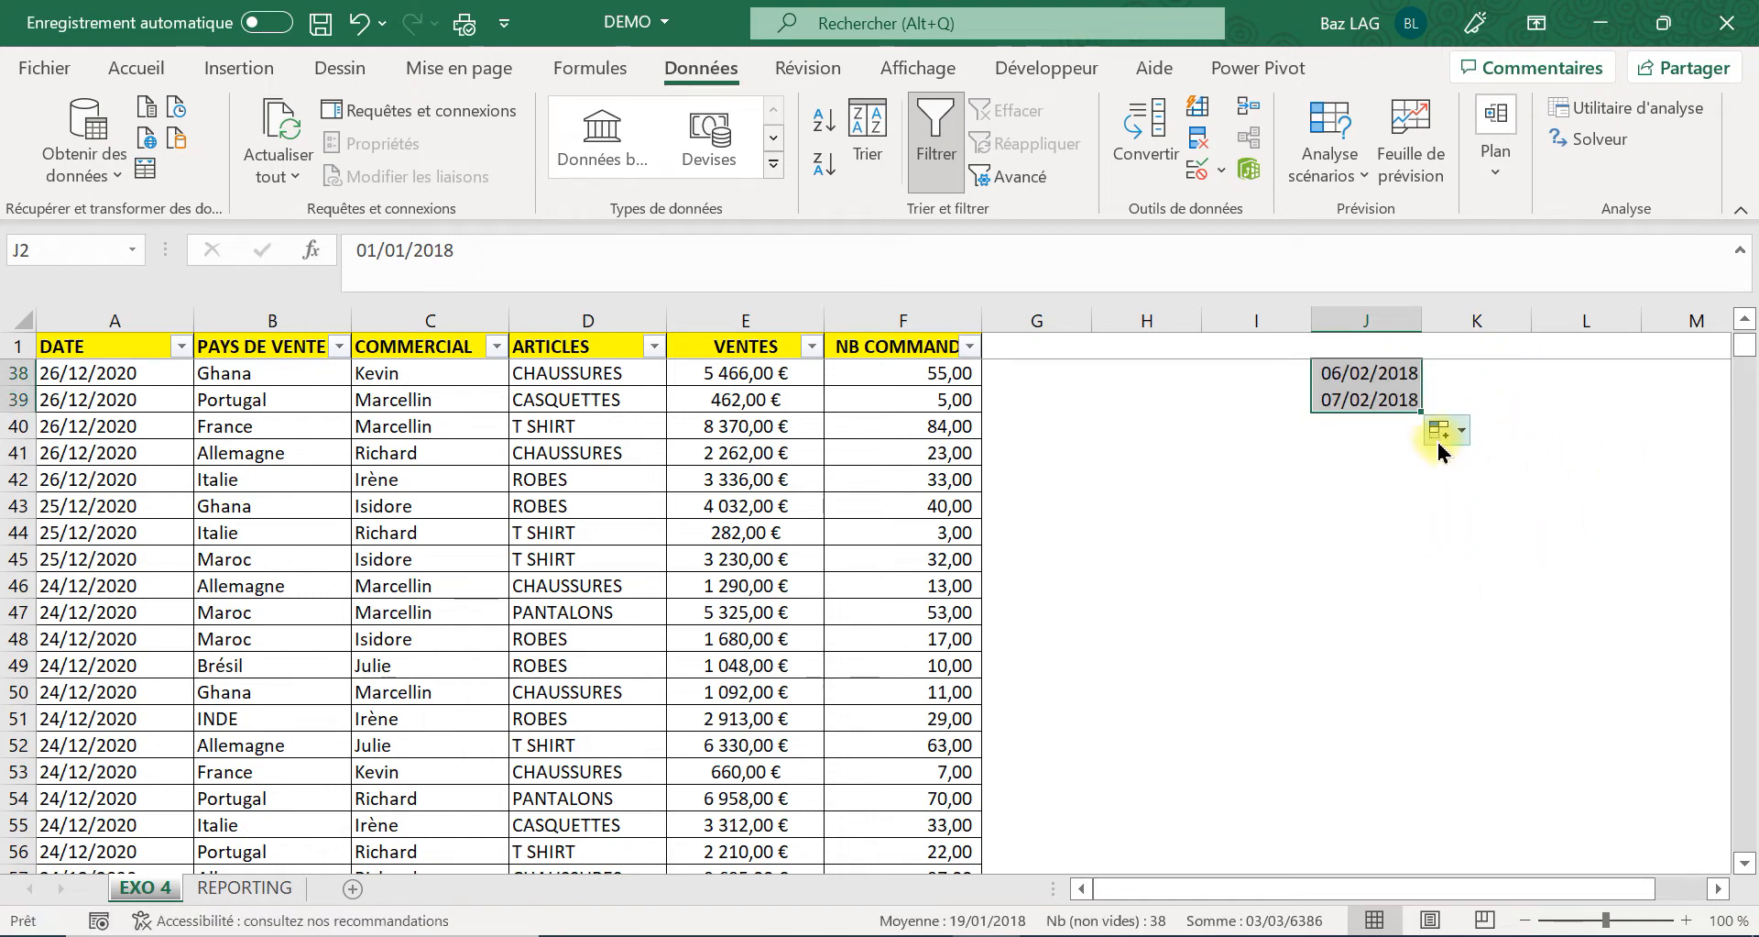
left_click(1448, 447)
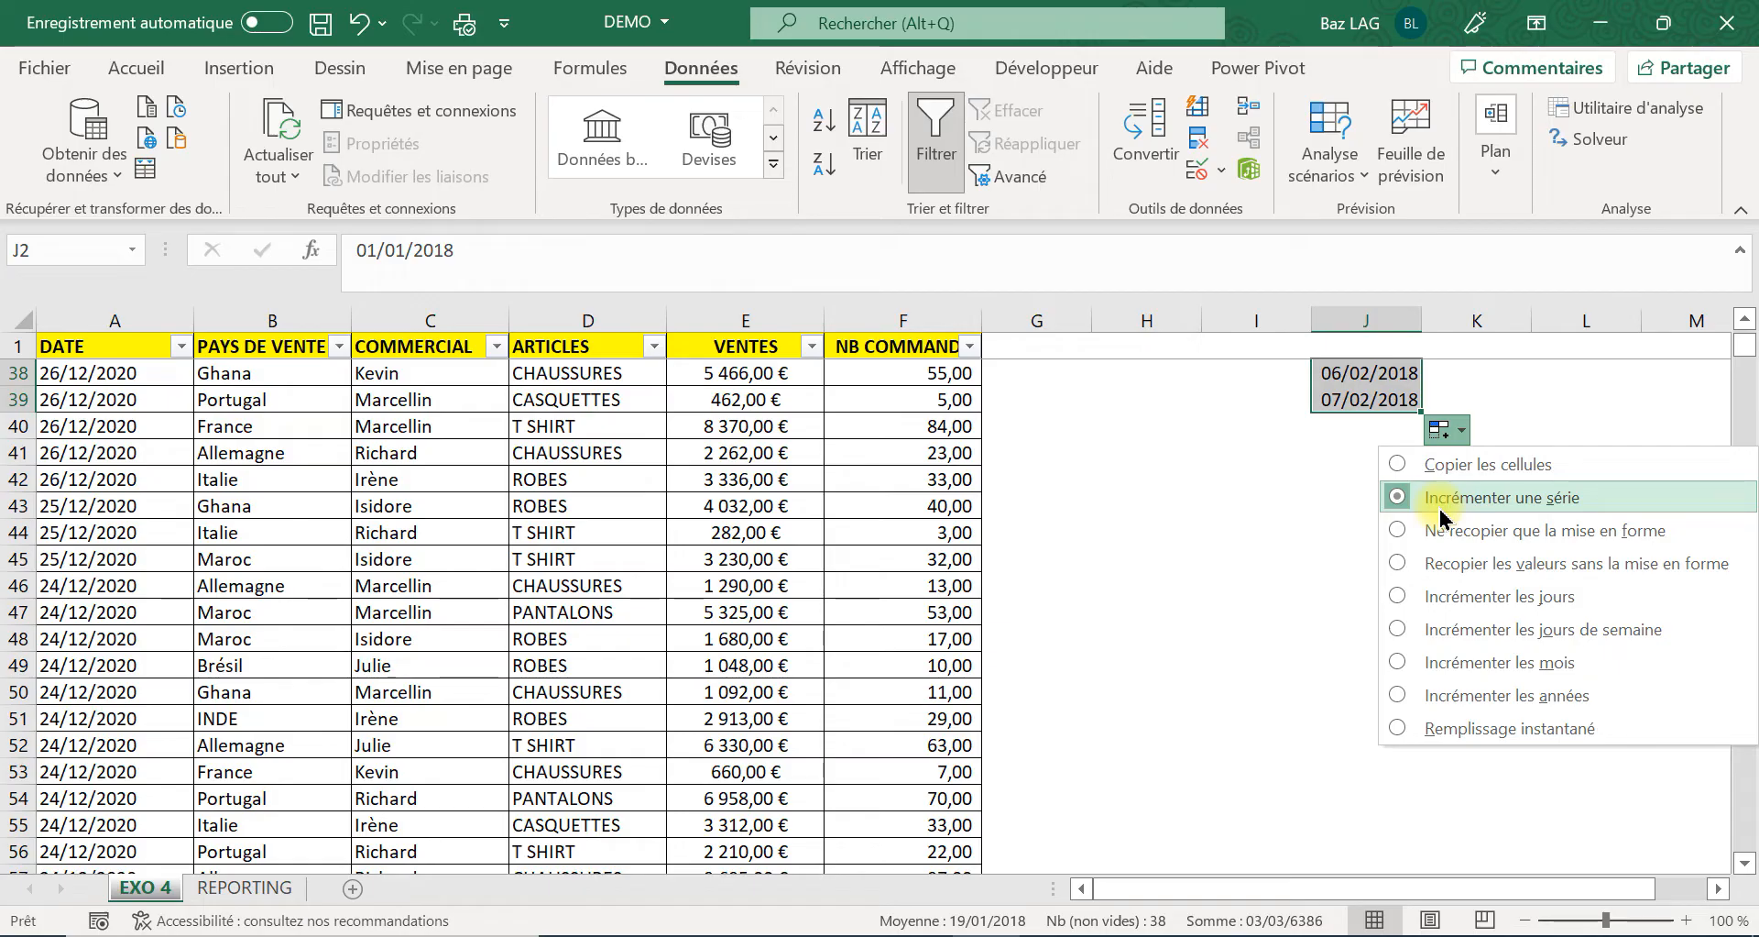
left_click(1439, 663)
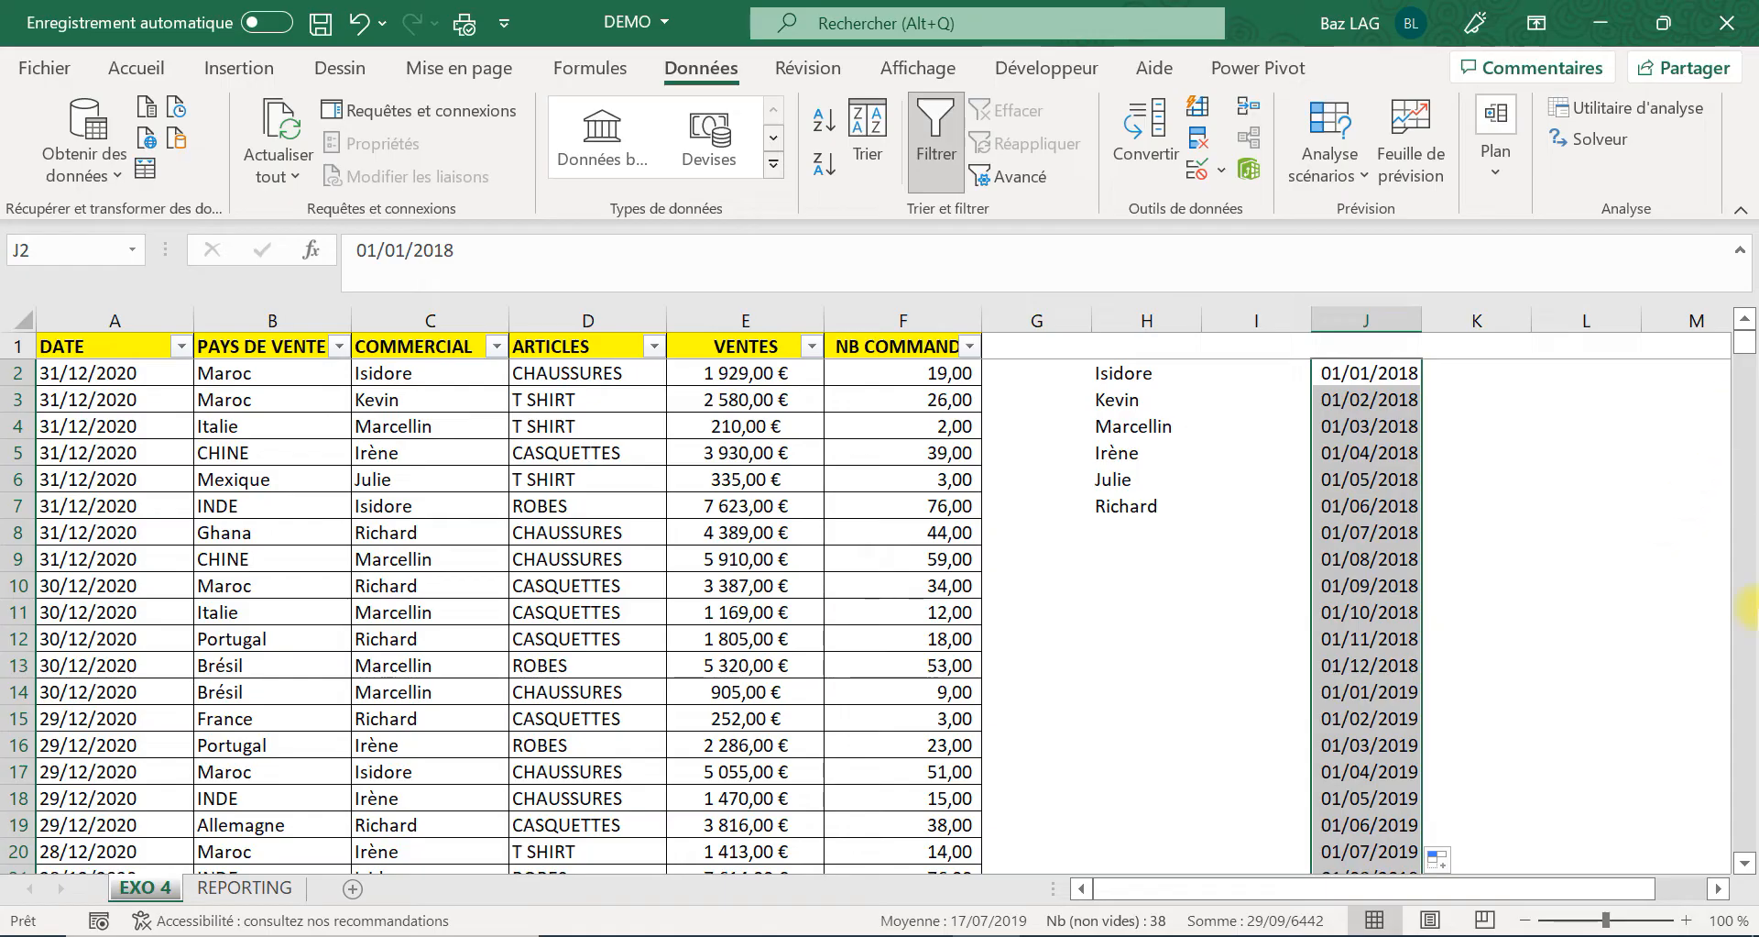
Clear the surplus 2021 dates in J38:J39 on EXO 4 and check the month list down to its last date.
left_click_drag(1748, 869, 1749, 869)
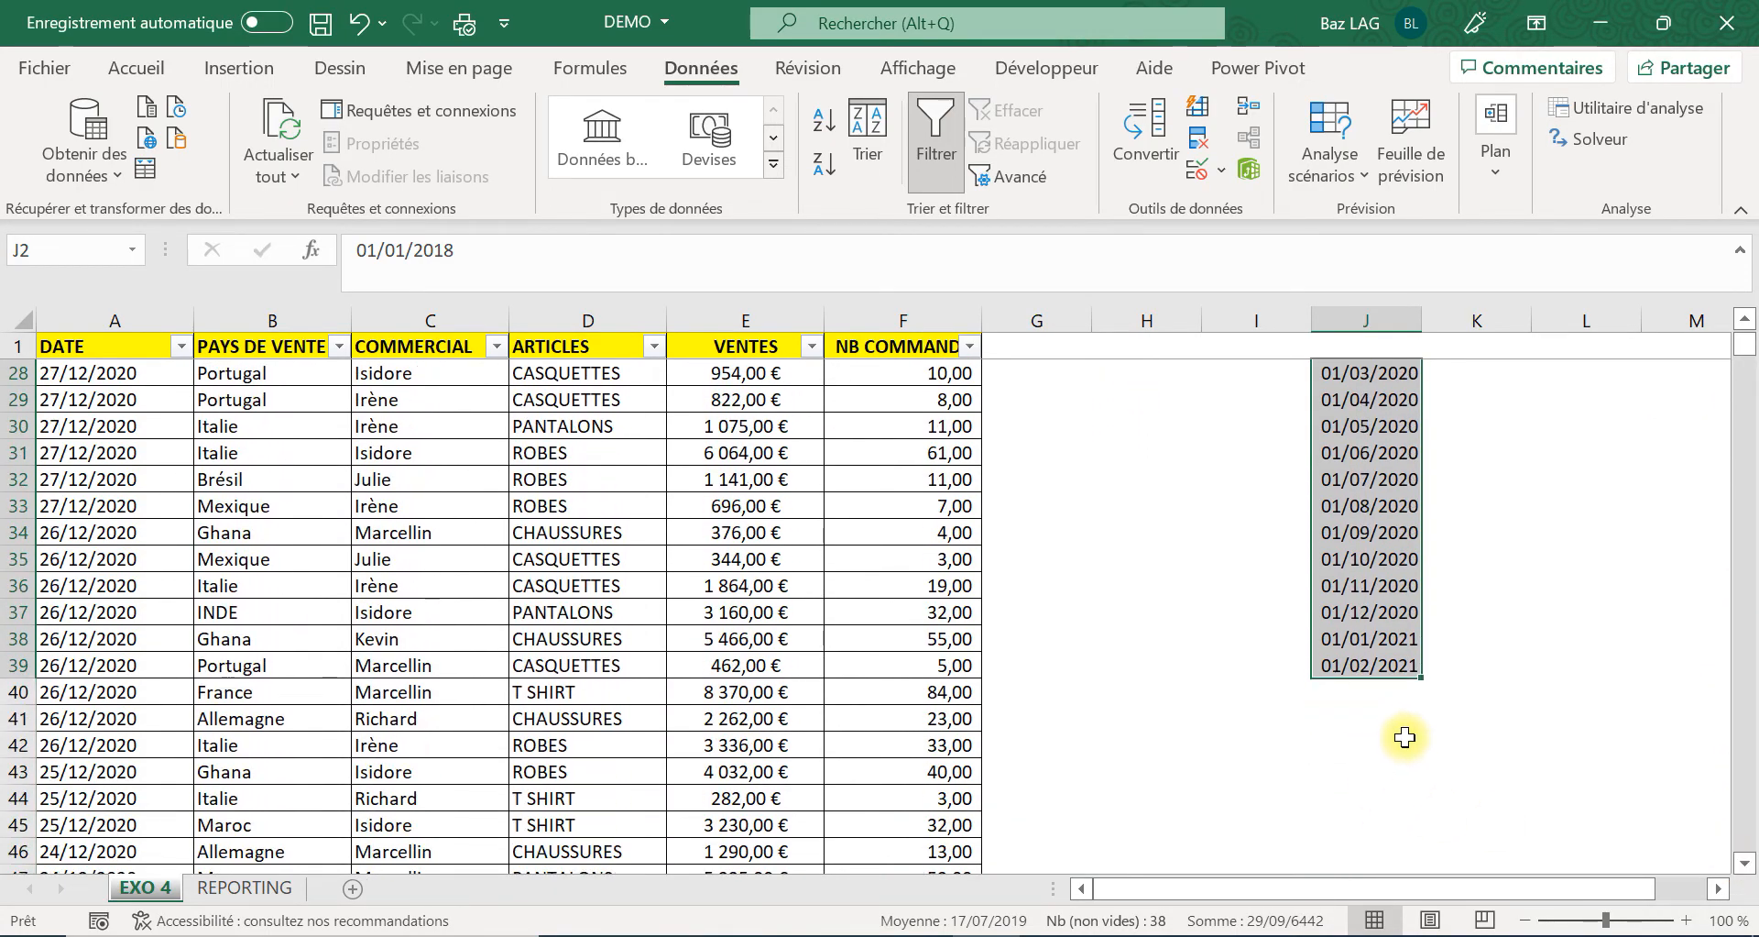
left_click_drag(1392, 641, 1392, 659)
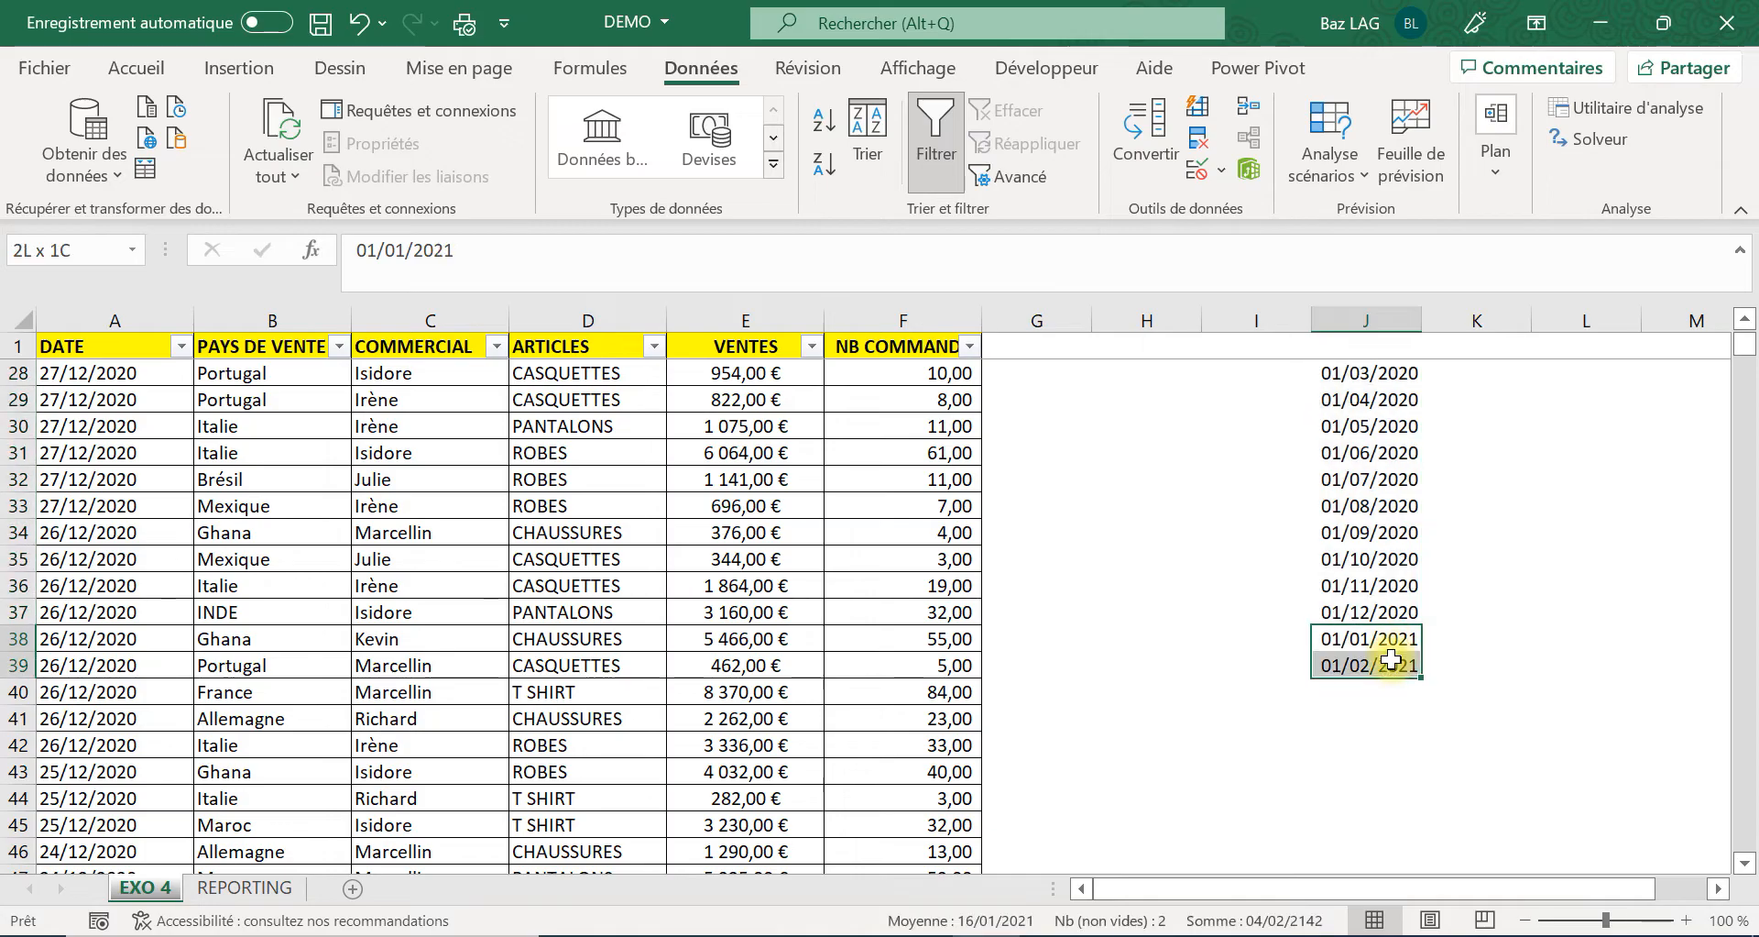
key("Delete")
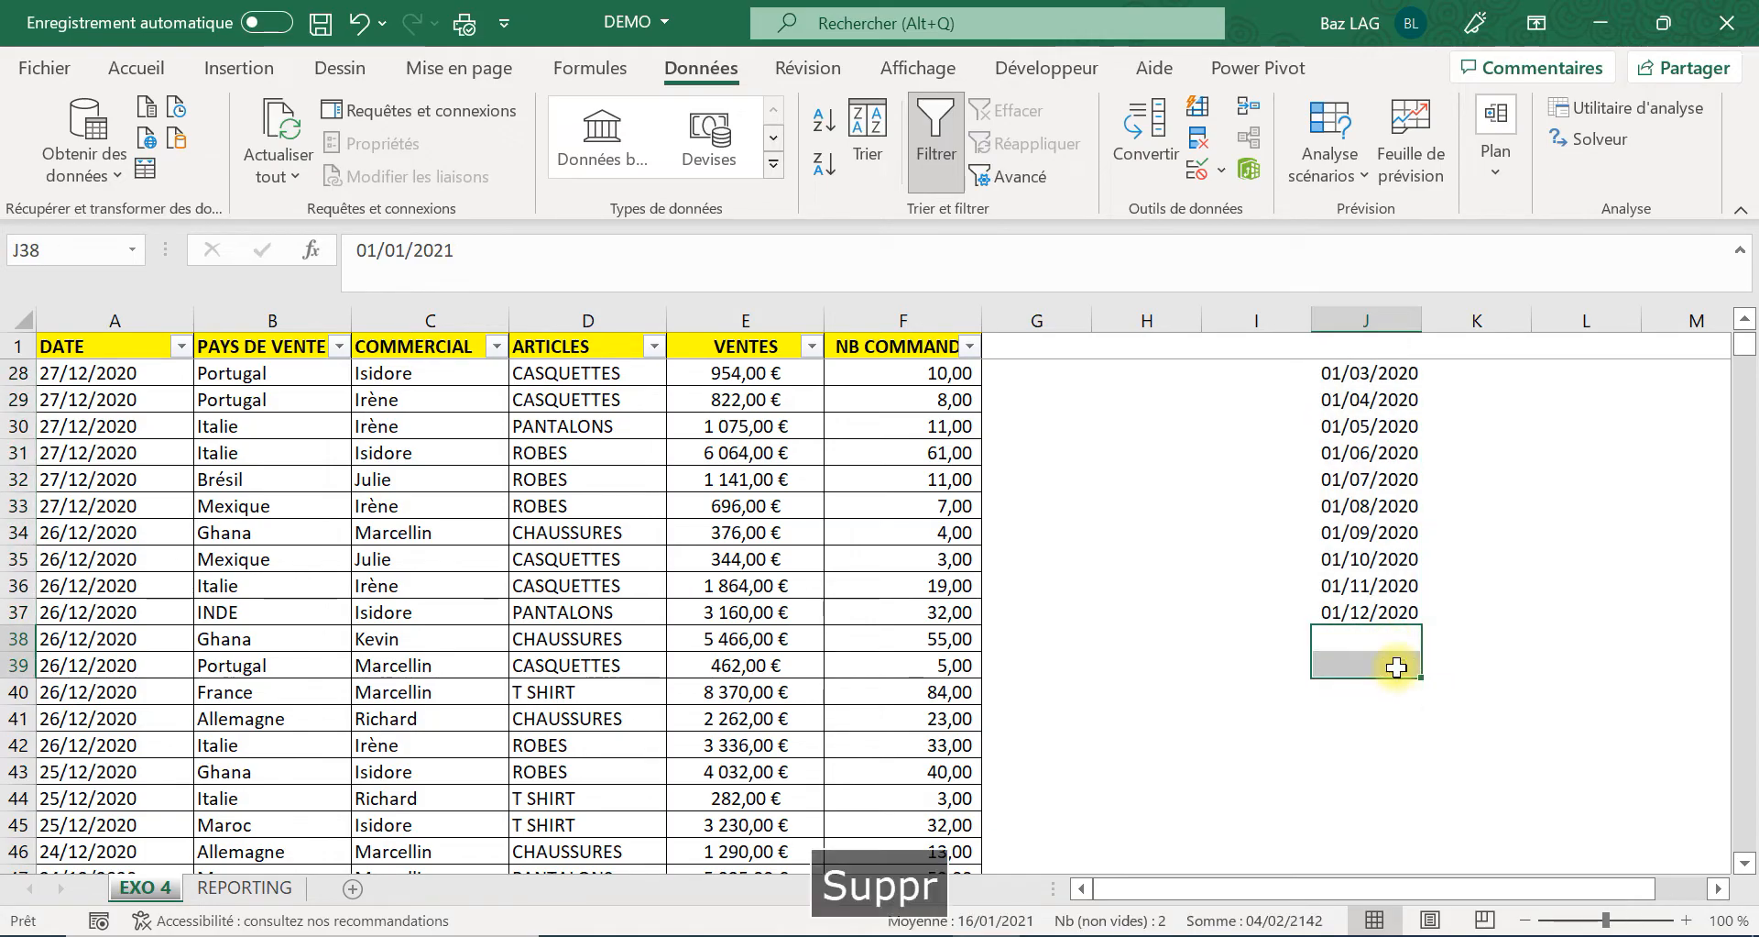
left_click_drag(1741, 347, 1748, 327)
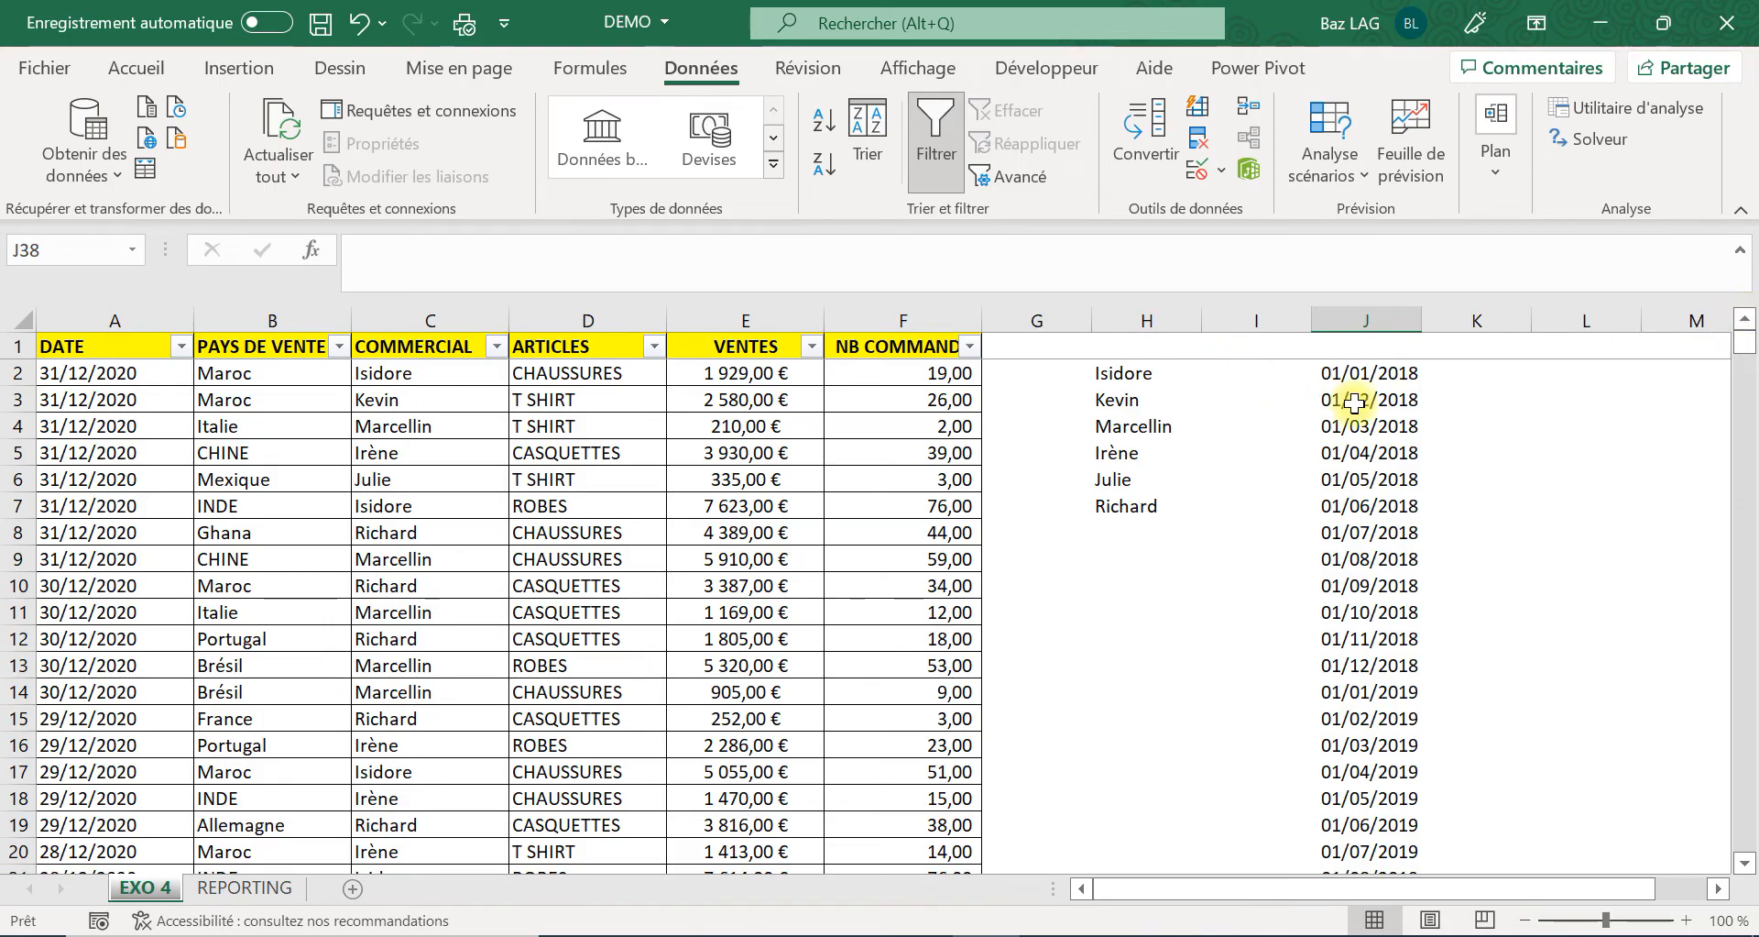
left_click(1363, 374)
mouse_move(1740, 343)
left_mouse_down()
mouse_move(1736, 365)
mouse_move(1741, 335)
left_mouse_up()
left_click(1384, 556)
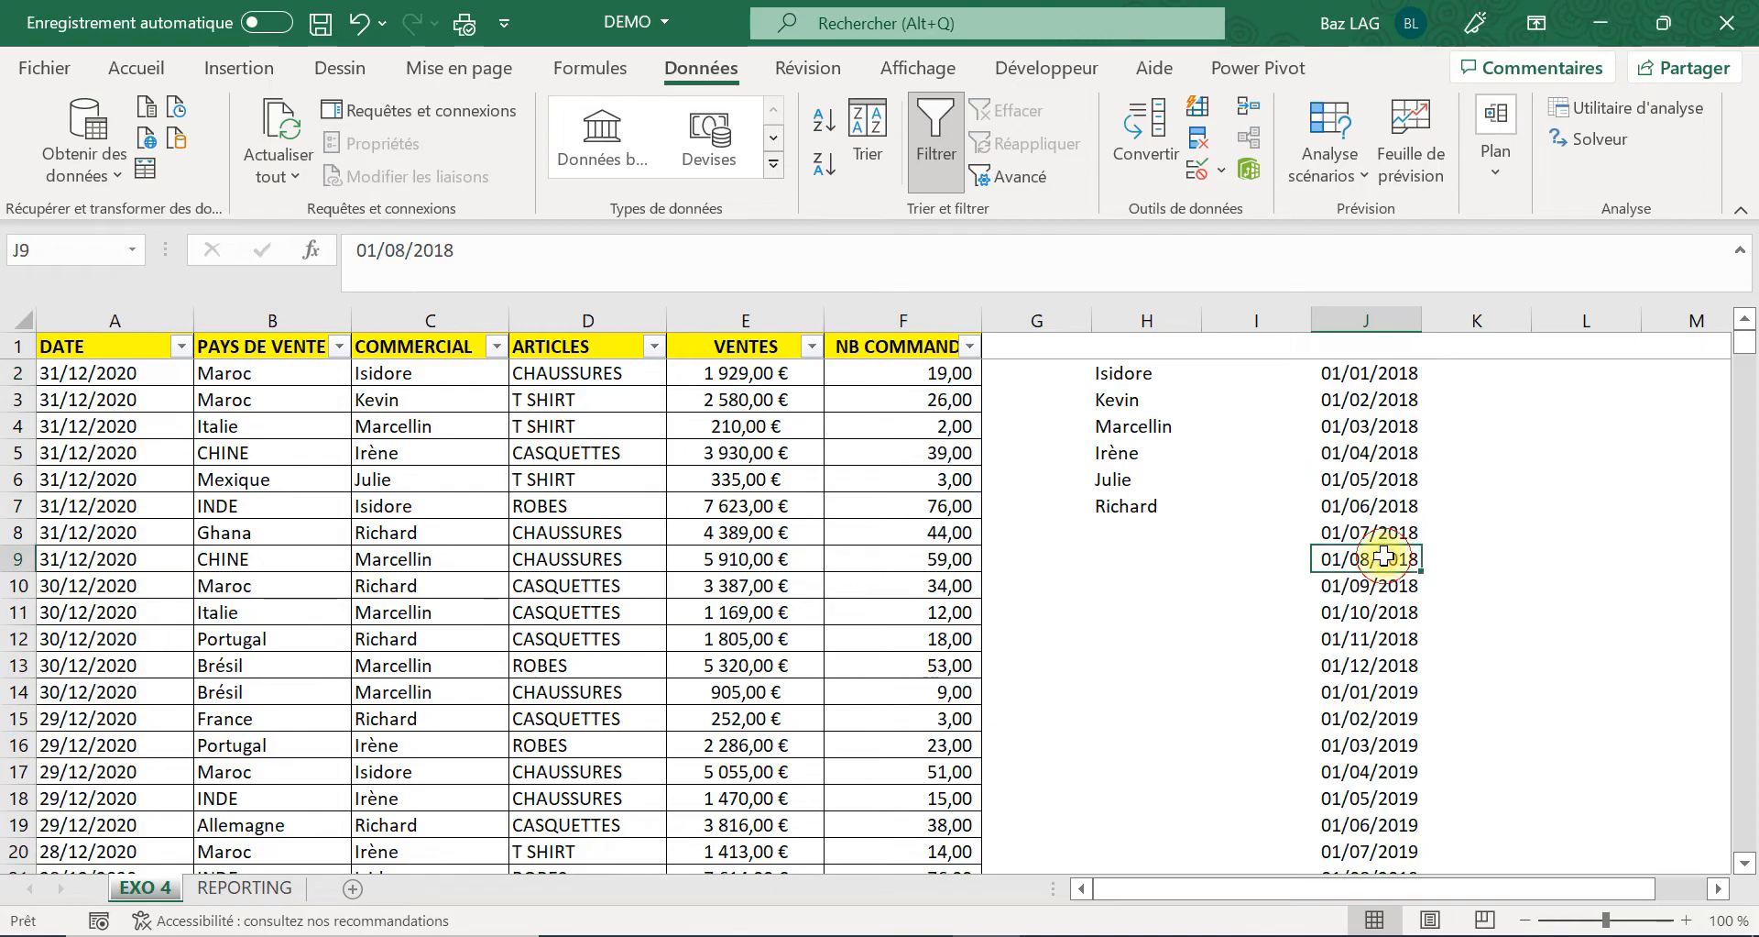
key("ctrl+Down")
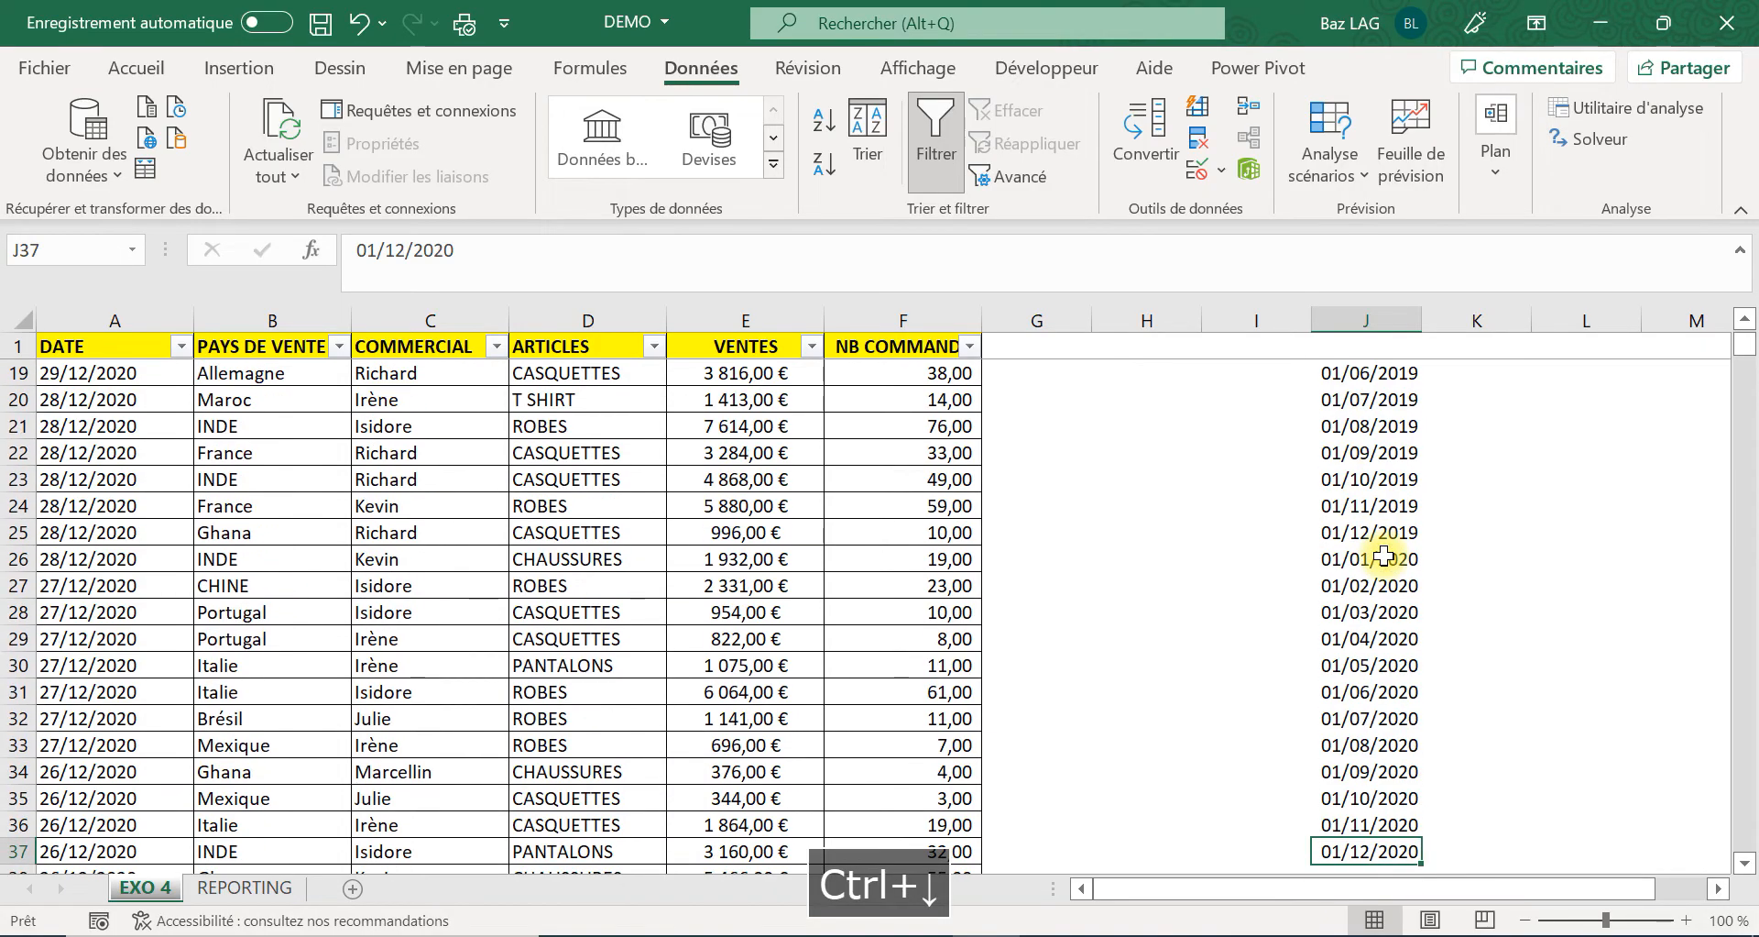
Add a list data validation to the PERIODE REPORTING cell B3 on REPORTING, with source ='EXO 4'!$J$2:$J$37.
left_click(245, 887)
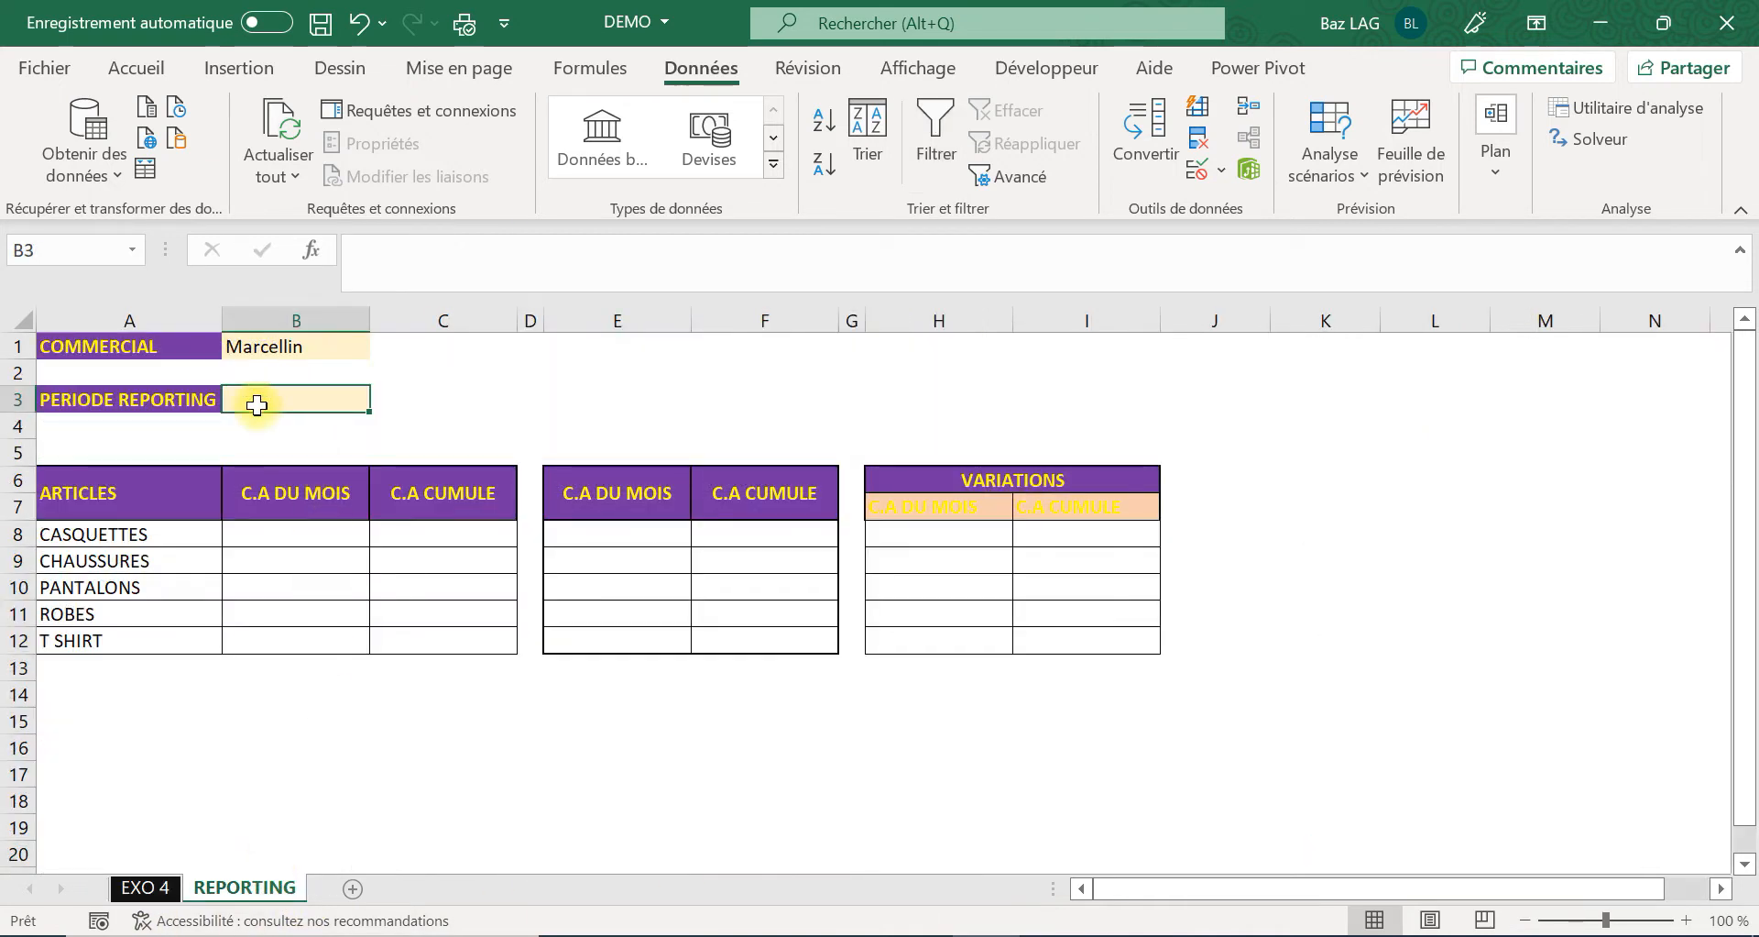
left_click(1197, 170)
left_click(522, 307)
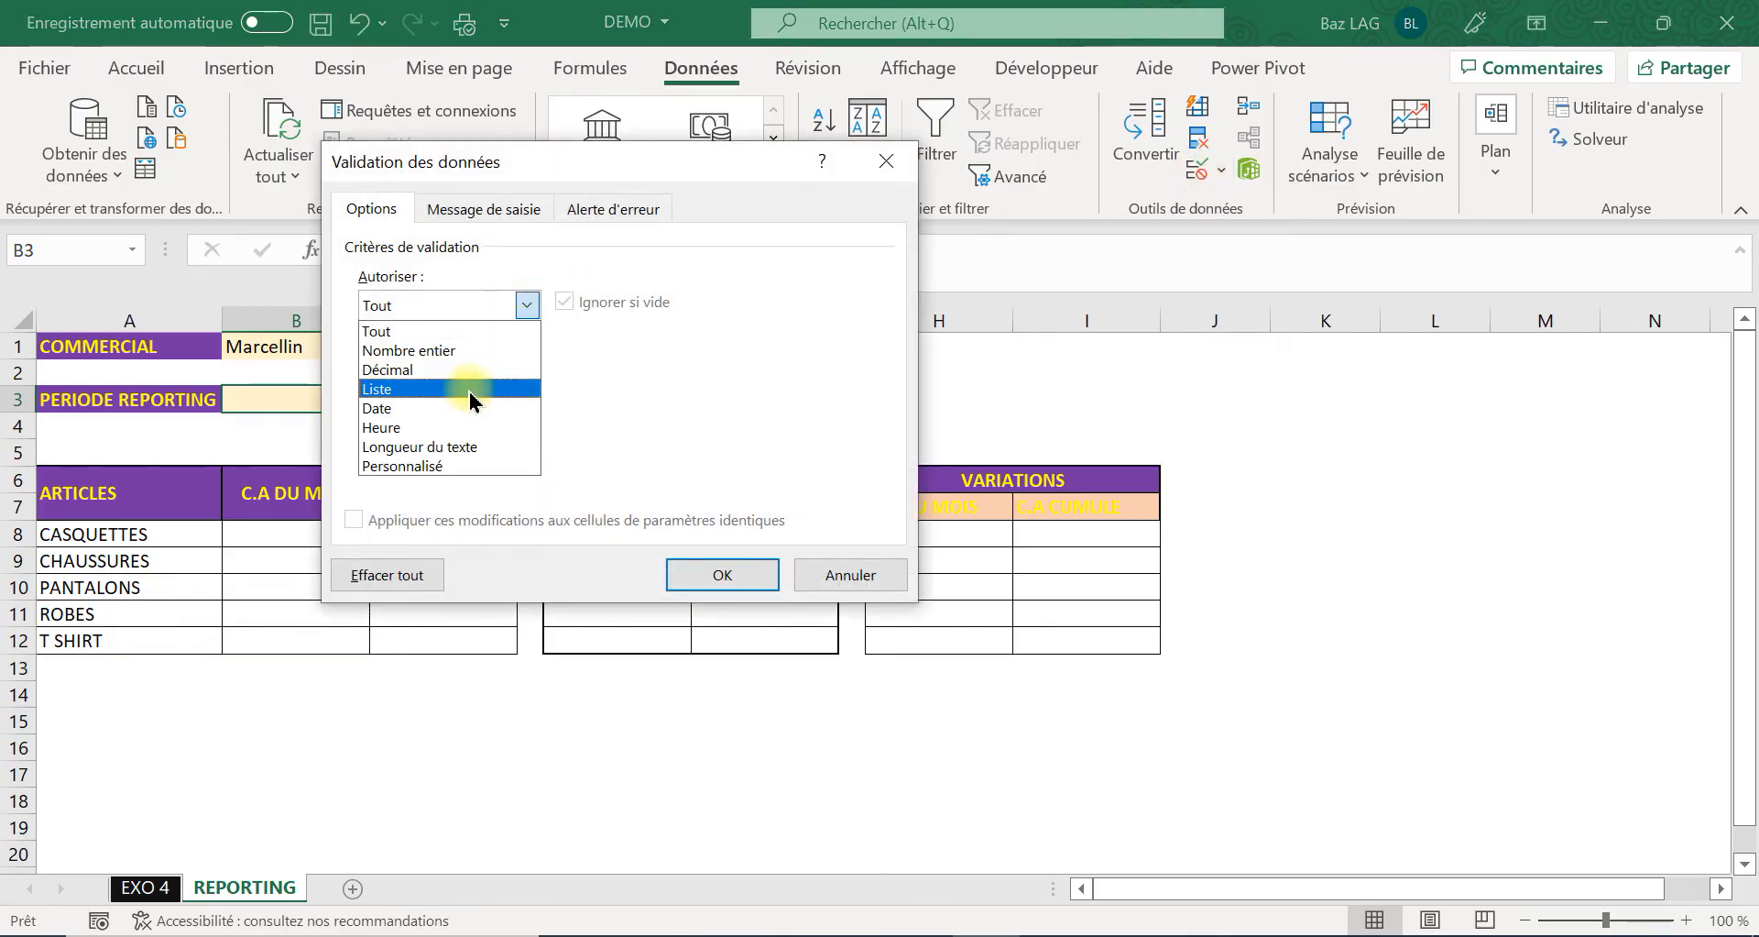
left_click(469, 390)
left_click(464, 424)
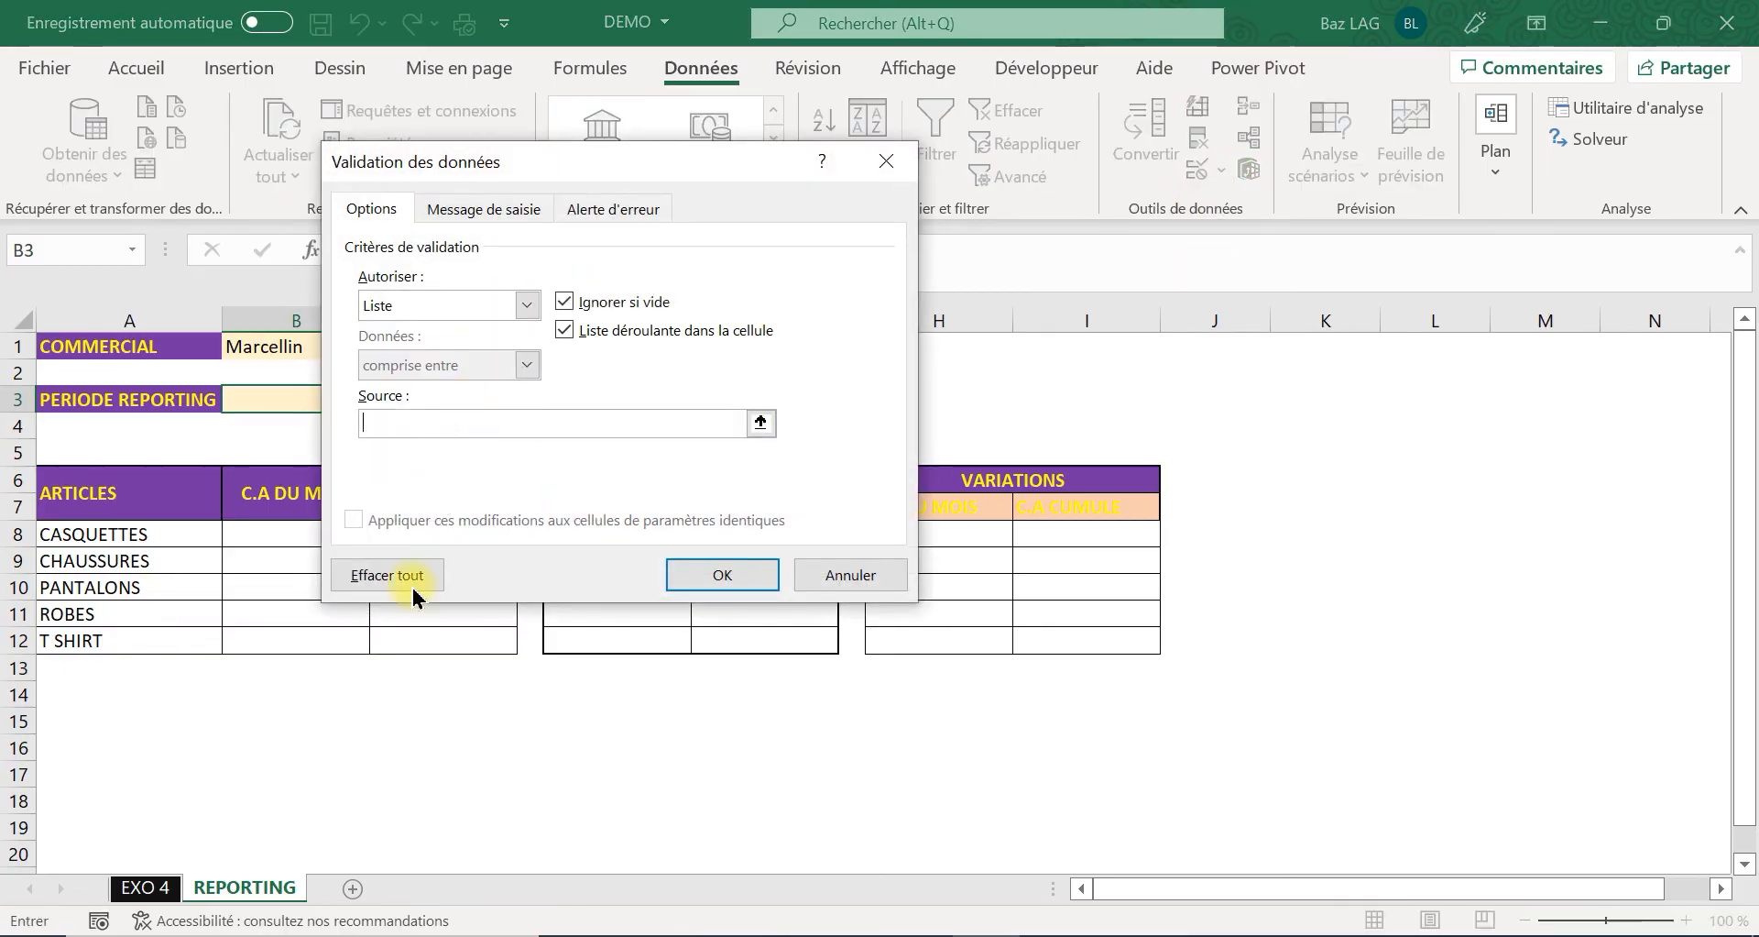
left_click(146, 887)
left_click(1372, 347)
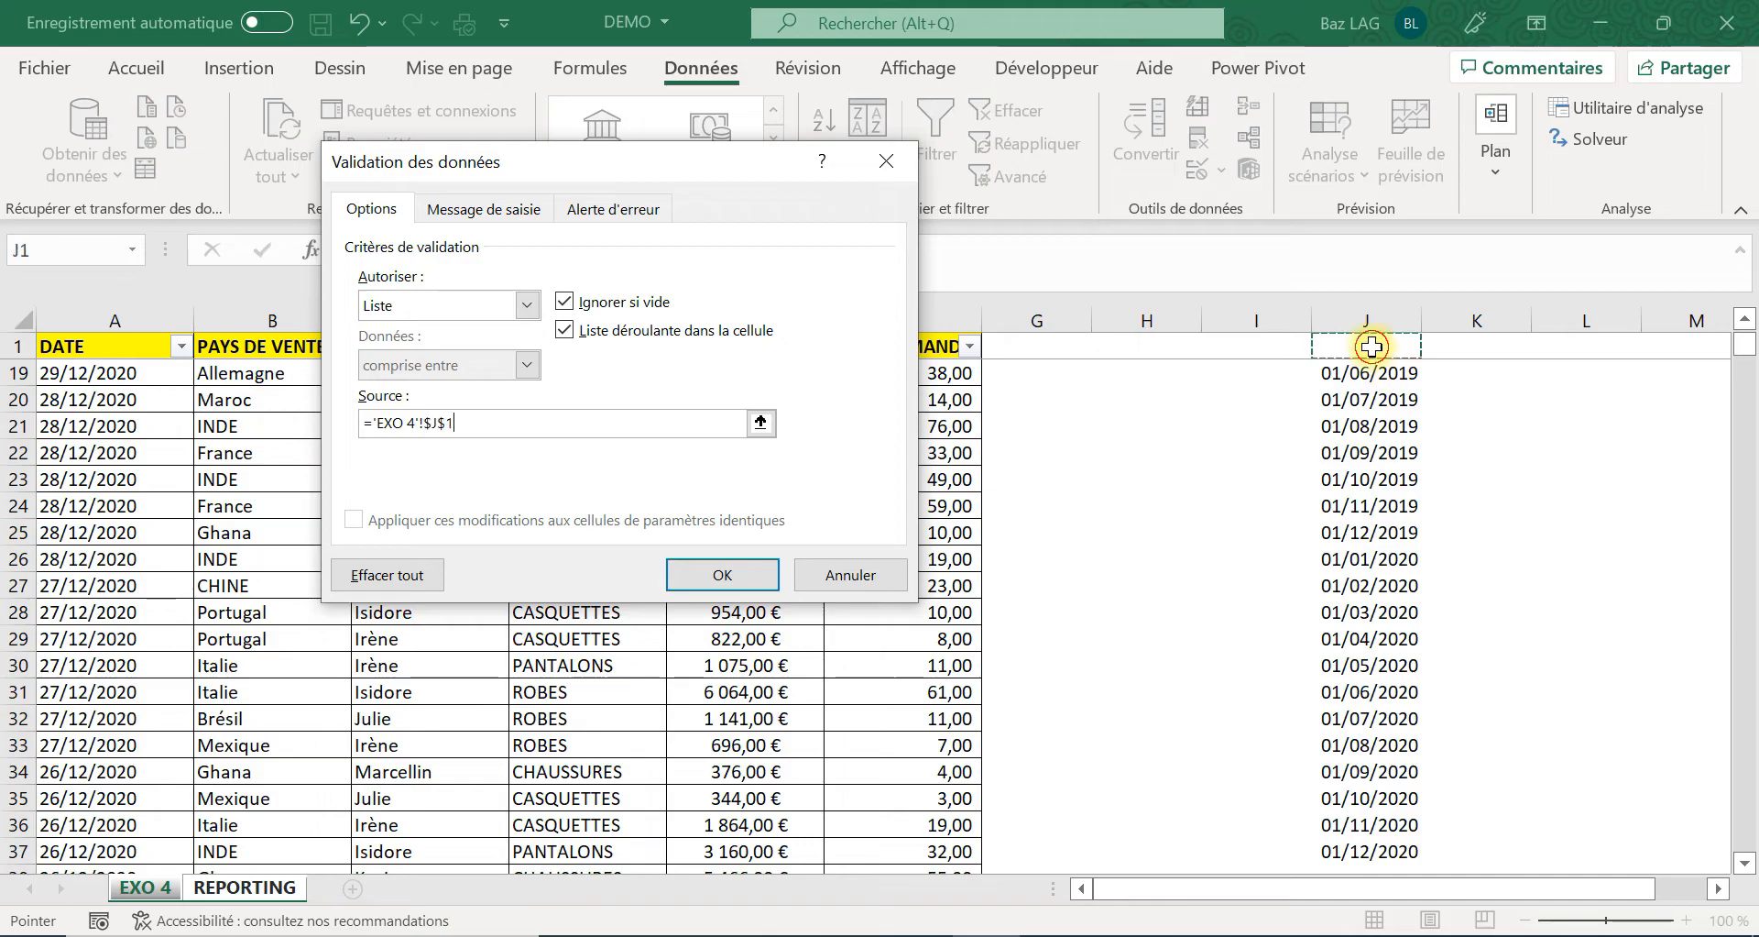
key("Down")
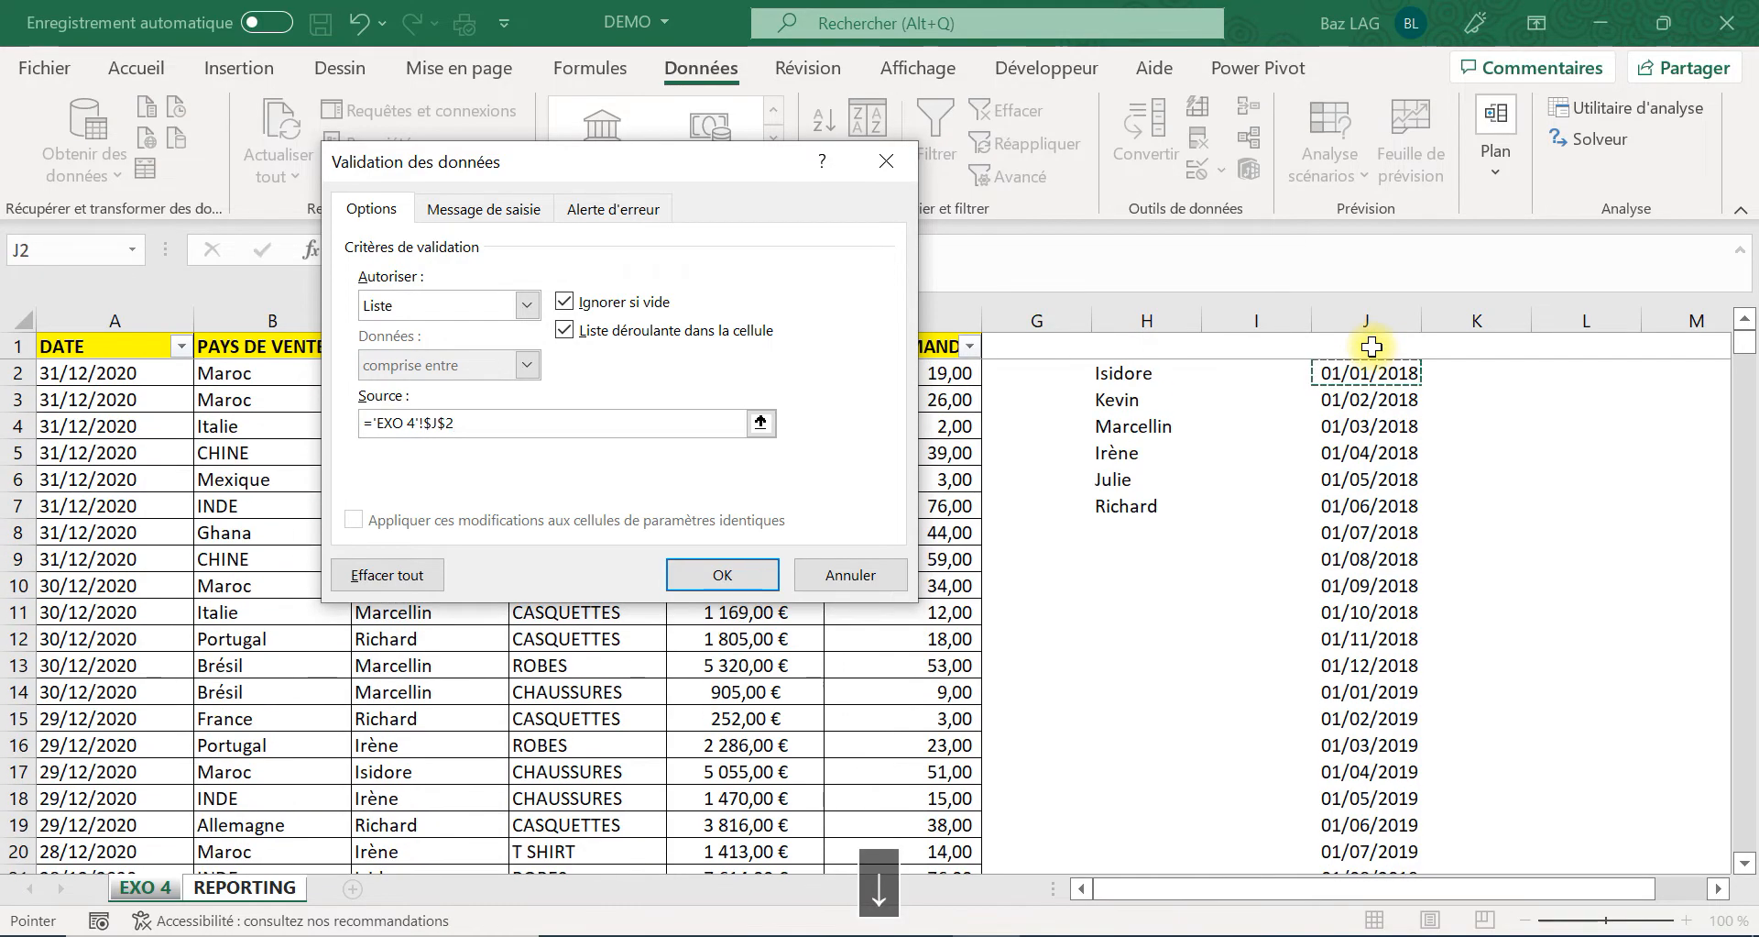
key("ctrl+shift+Down")
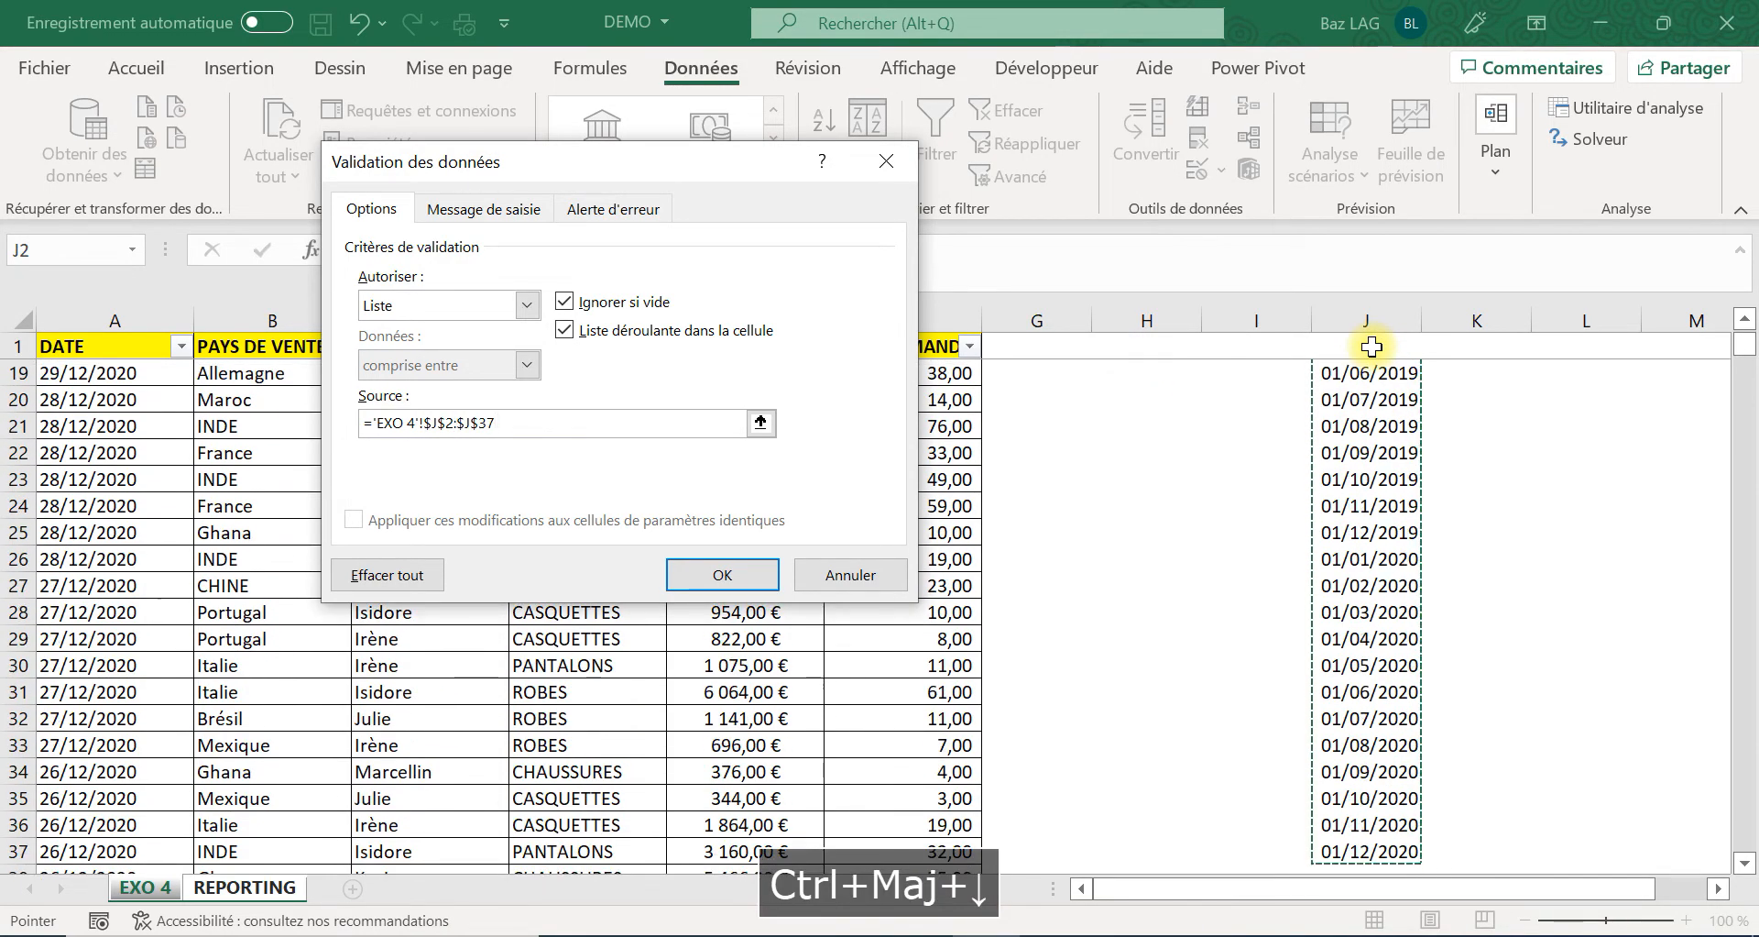
left_click(722, 574)
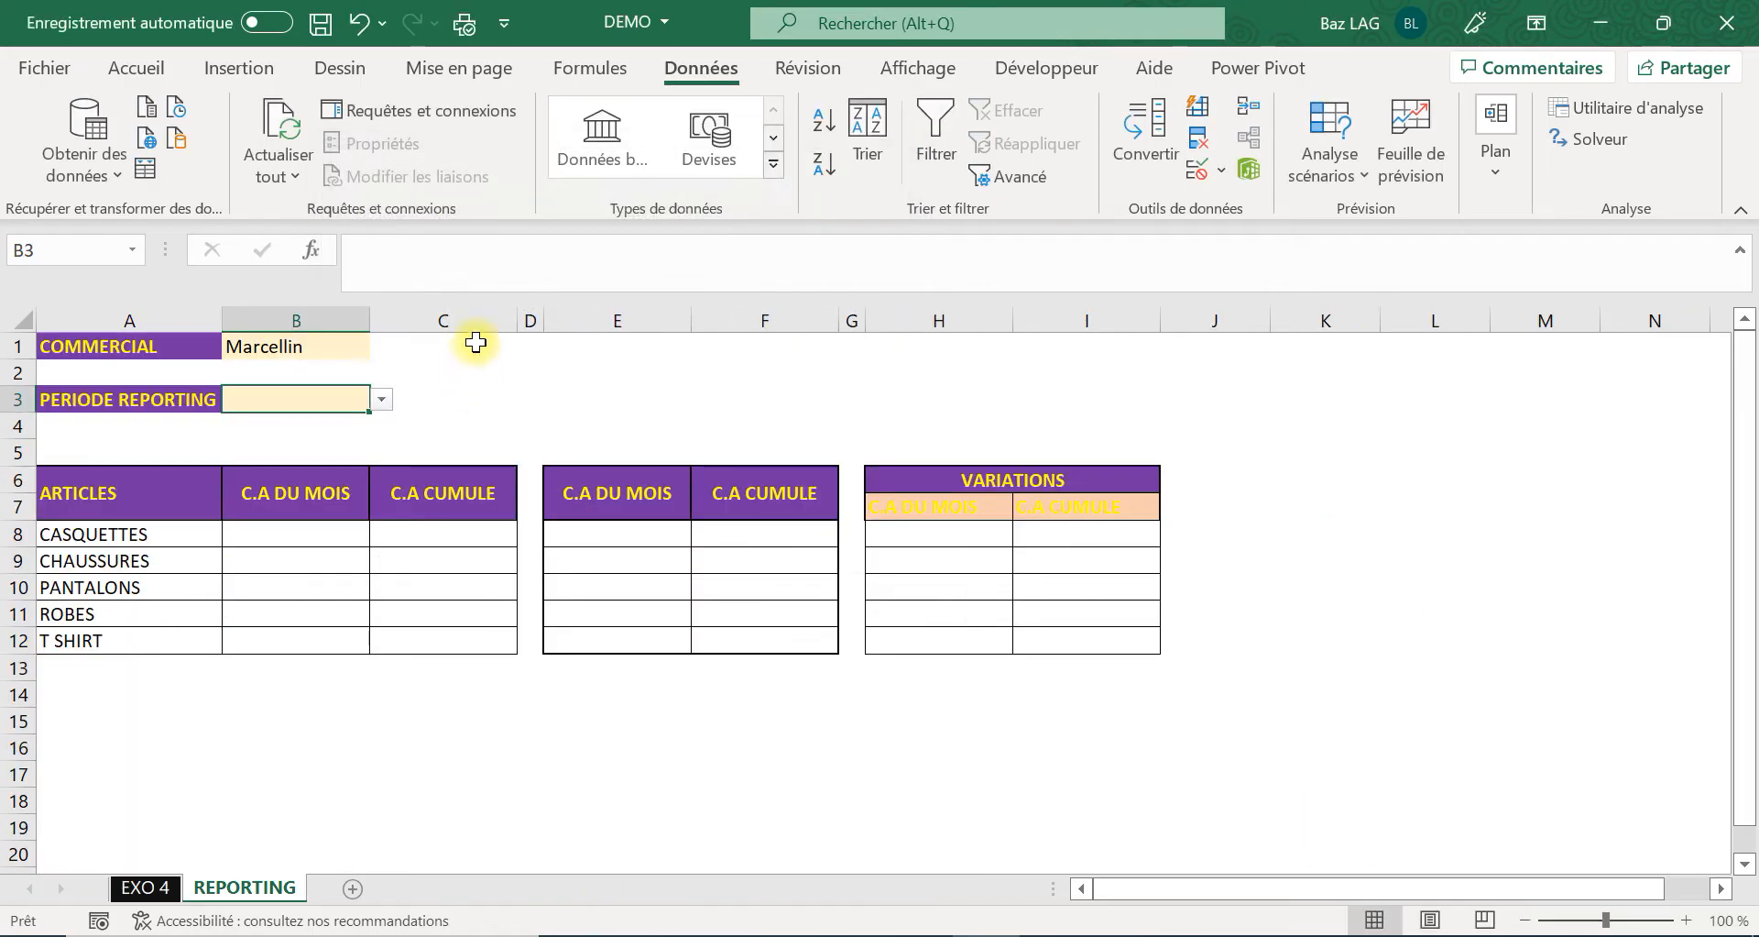
Test the drop-down list in B3 by choosing 01/03/2018 and 01/05/2018.
left_click(382, 399)
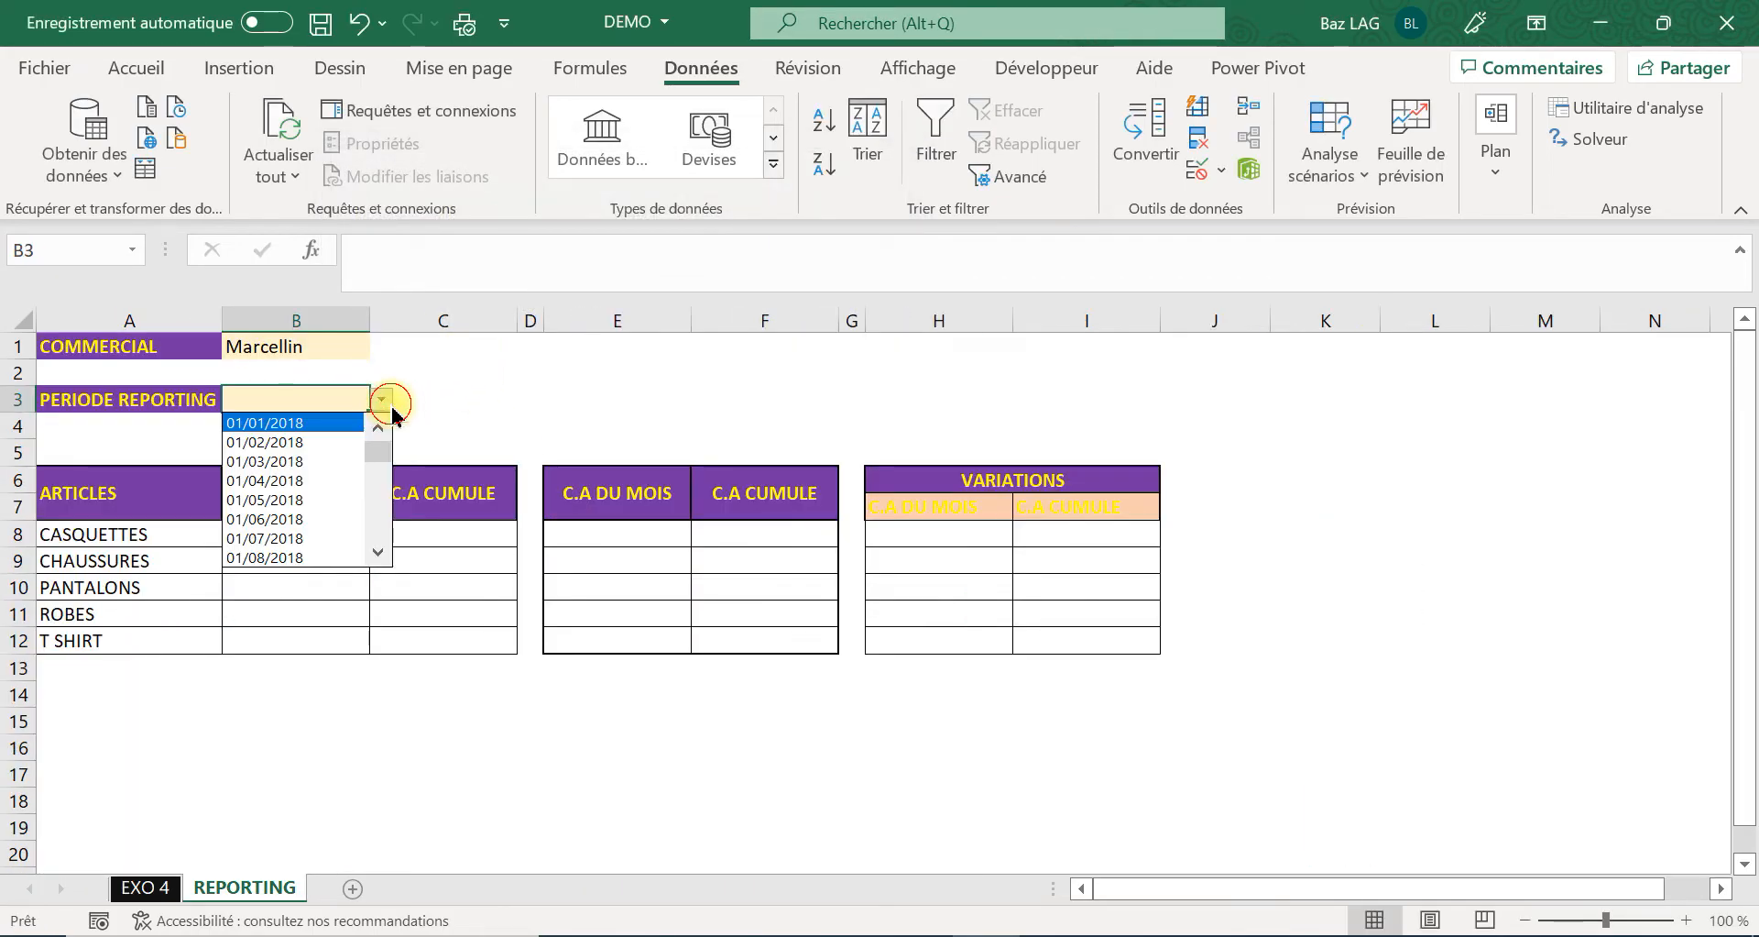
left_click(307, 463)
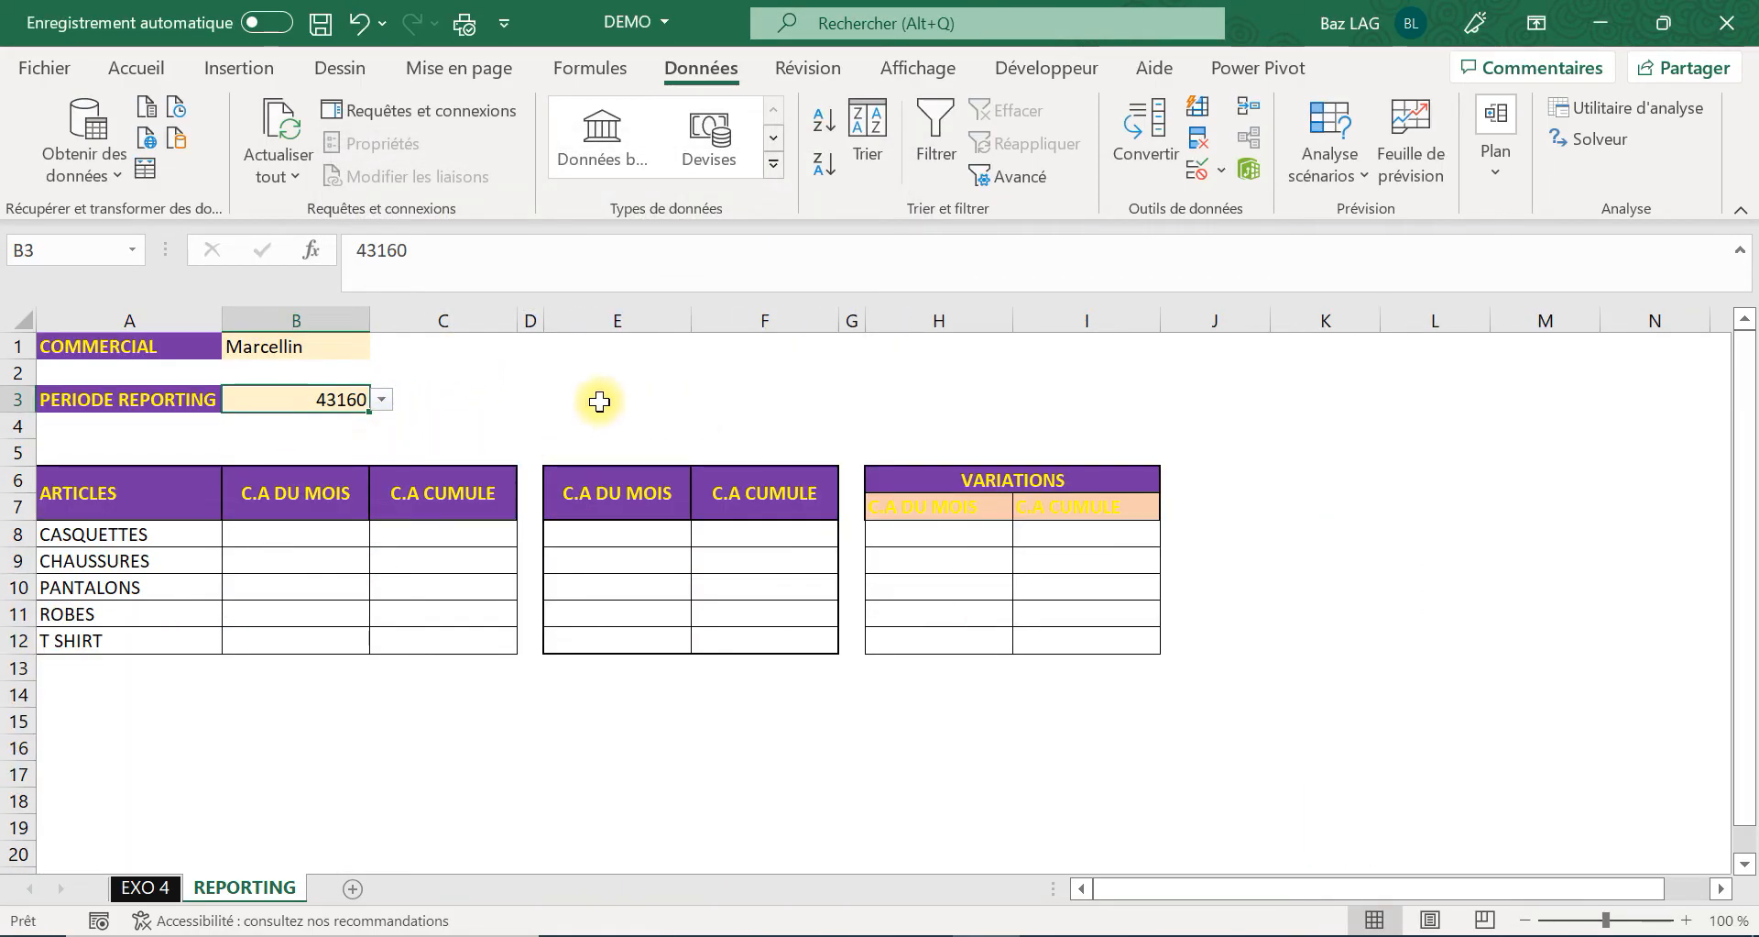
left_click(377, 400)
left_click(326, 499)
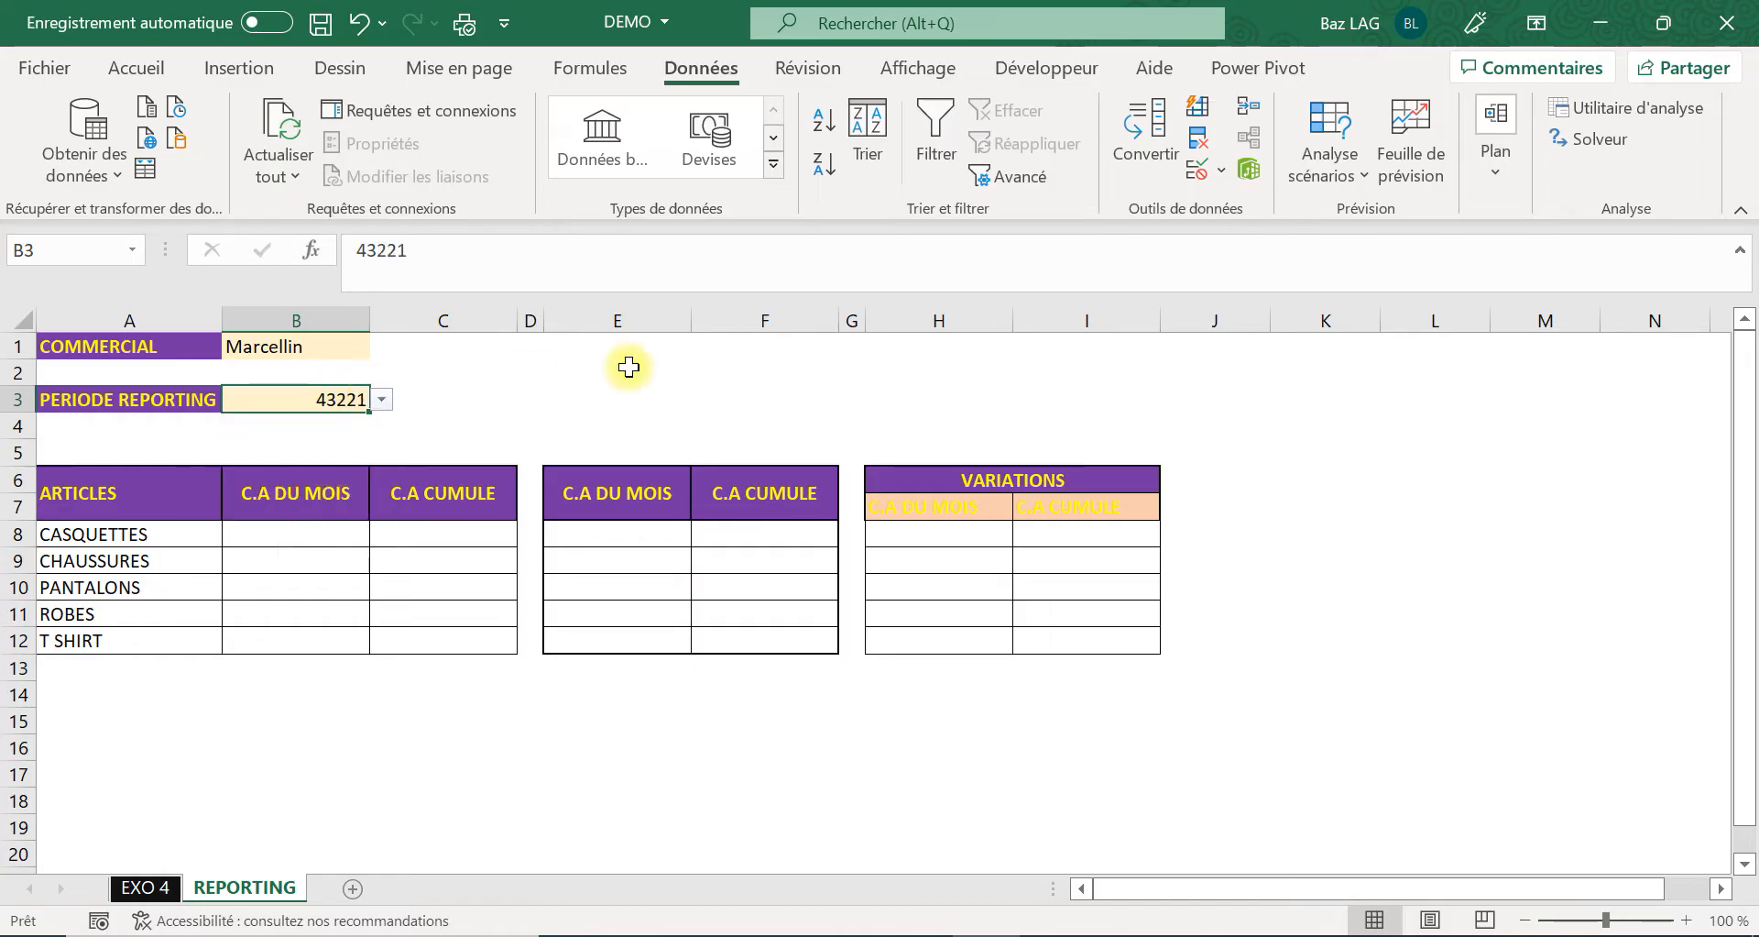
left_click(587, 428)
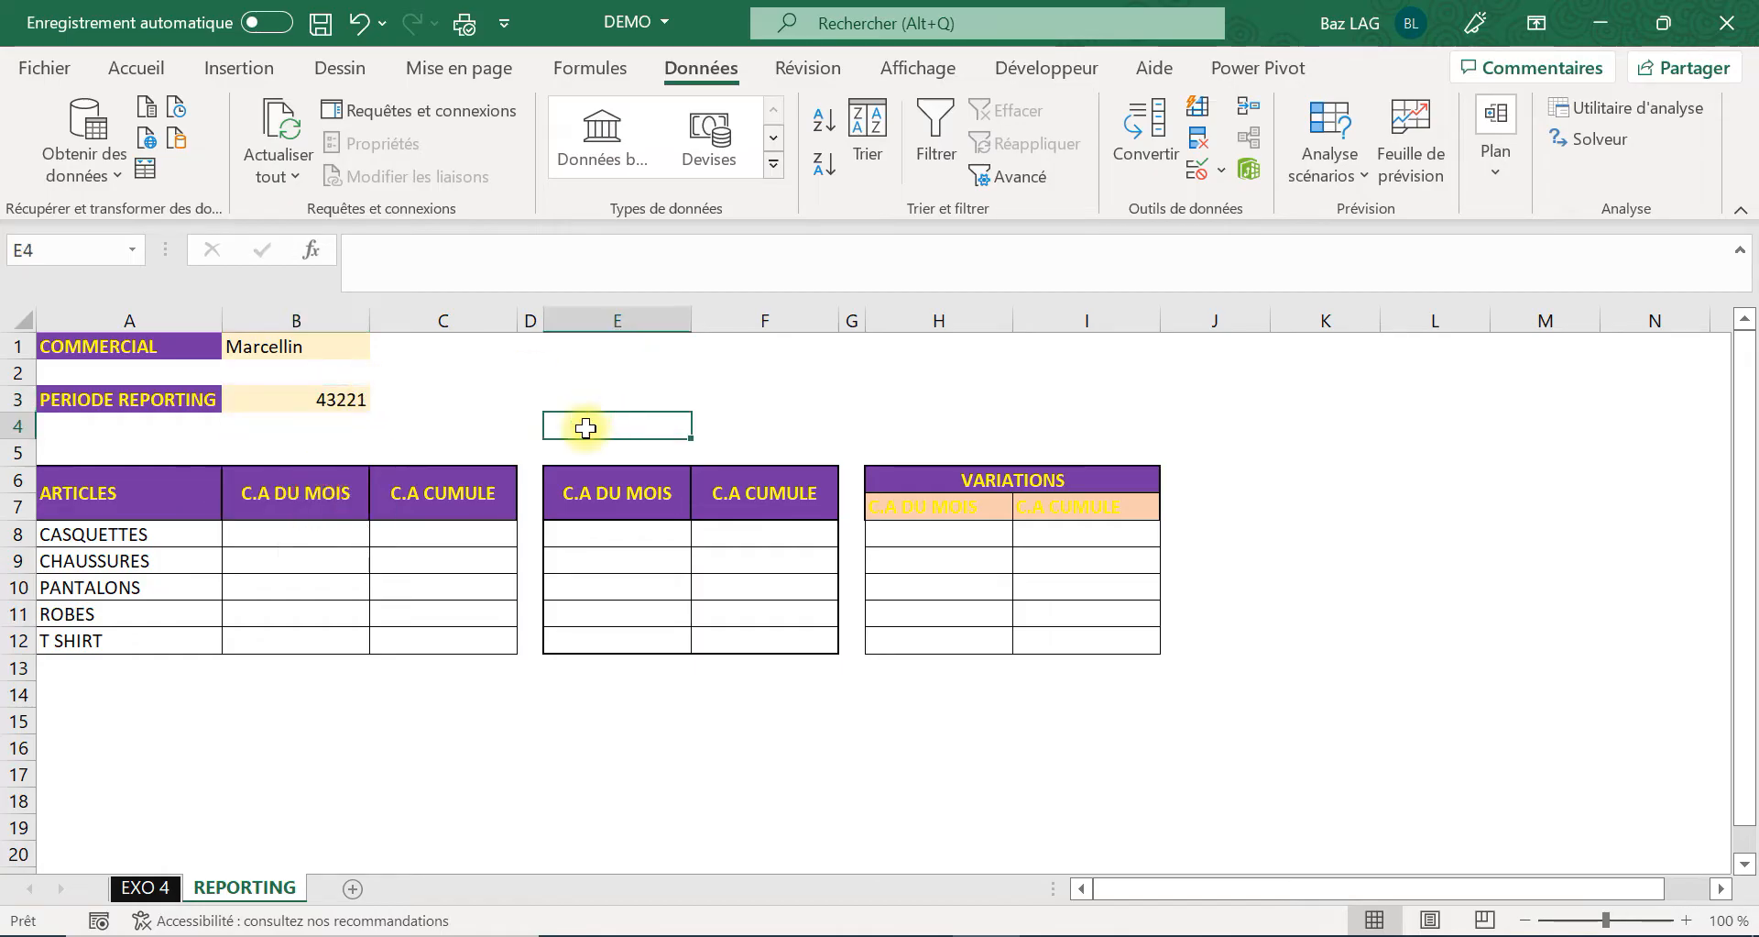
Apply the short date format (Date courte) to the PERIODE REPORTING cell B3.
left_click(304, 396)
left_click(135, 66)
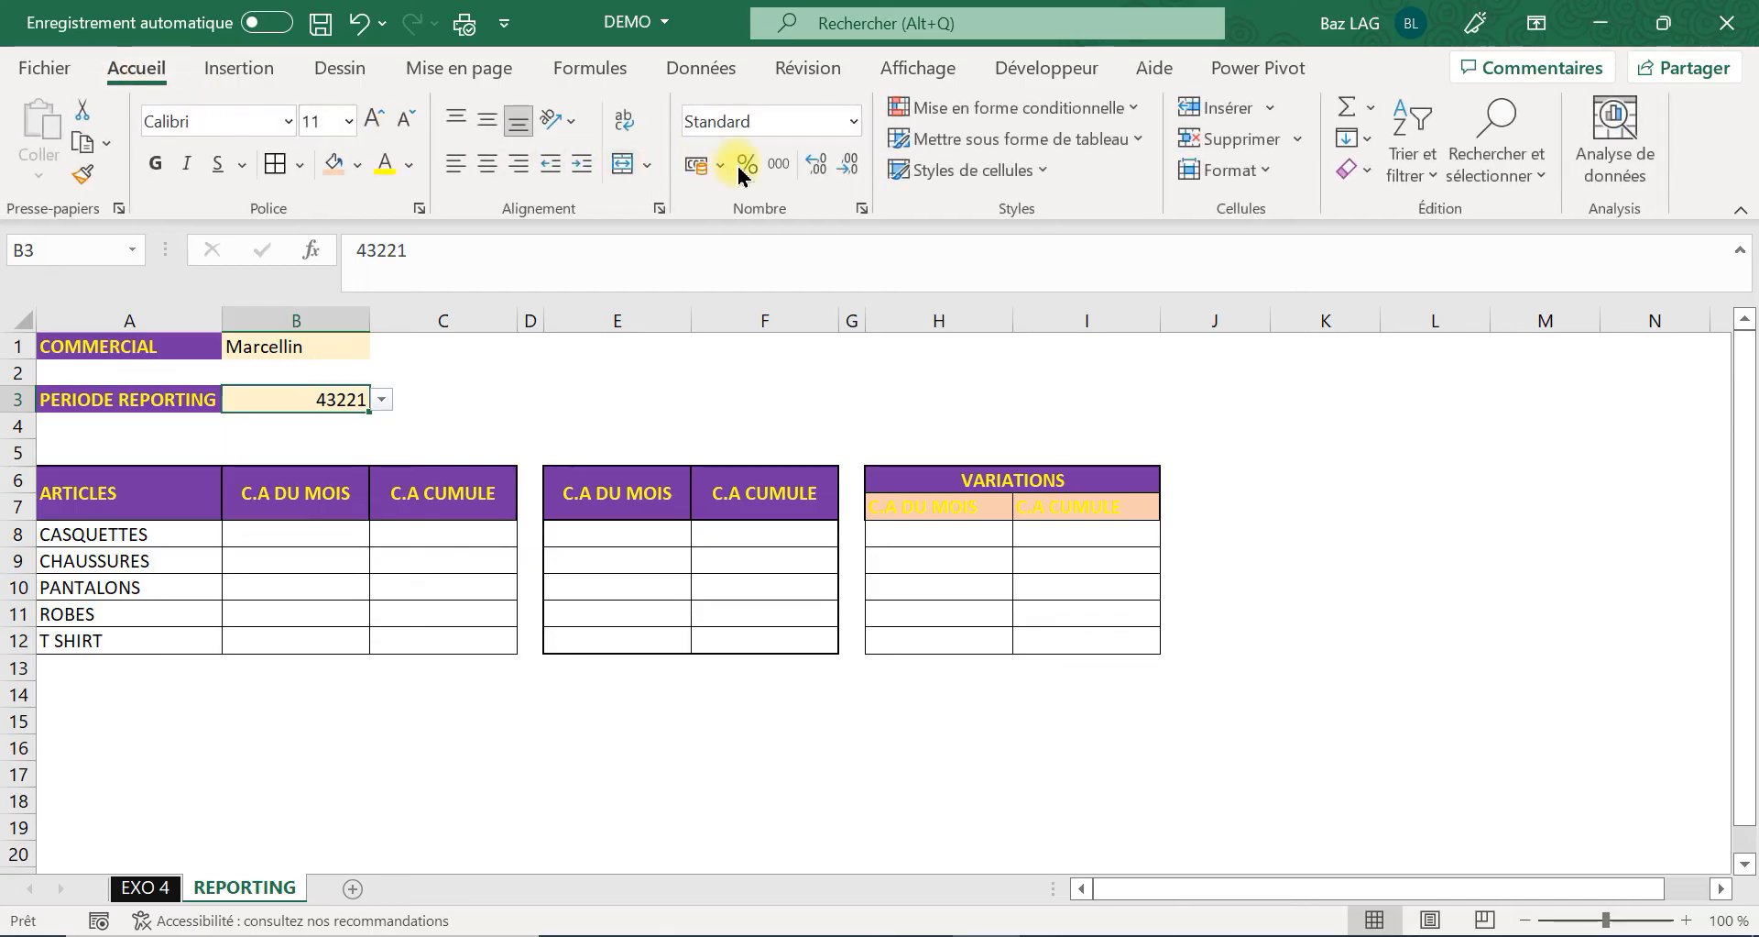
left_click(855, 120)
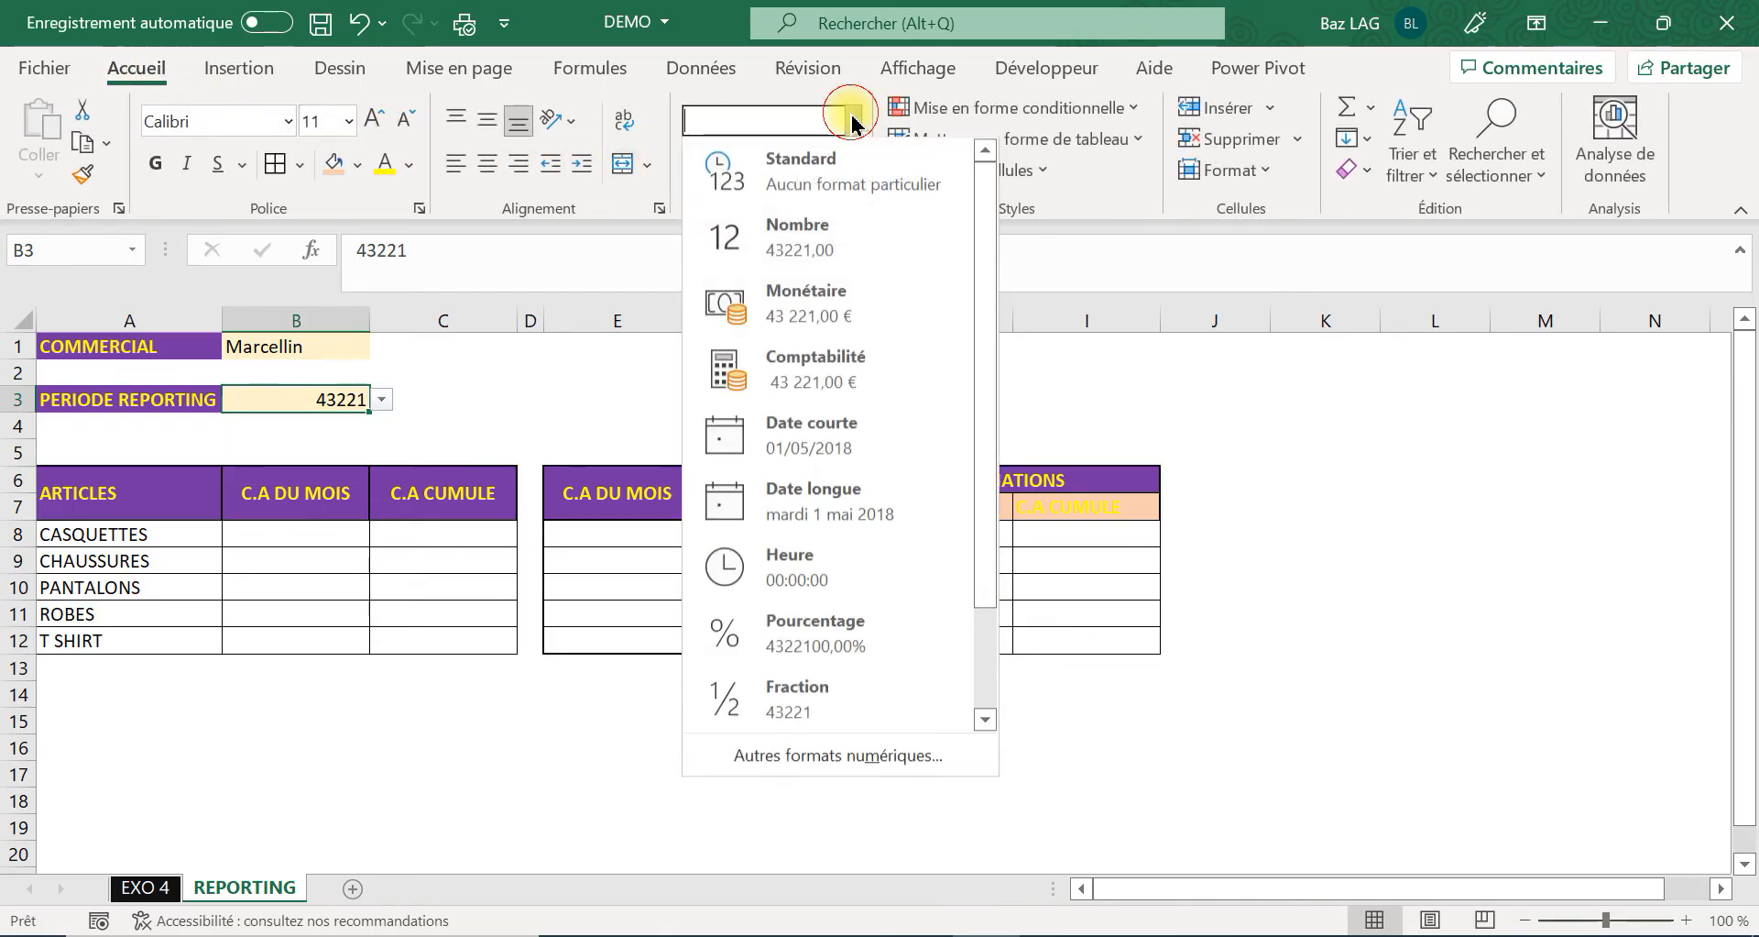
left_click(829, 442)
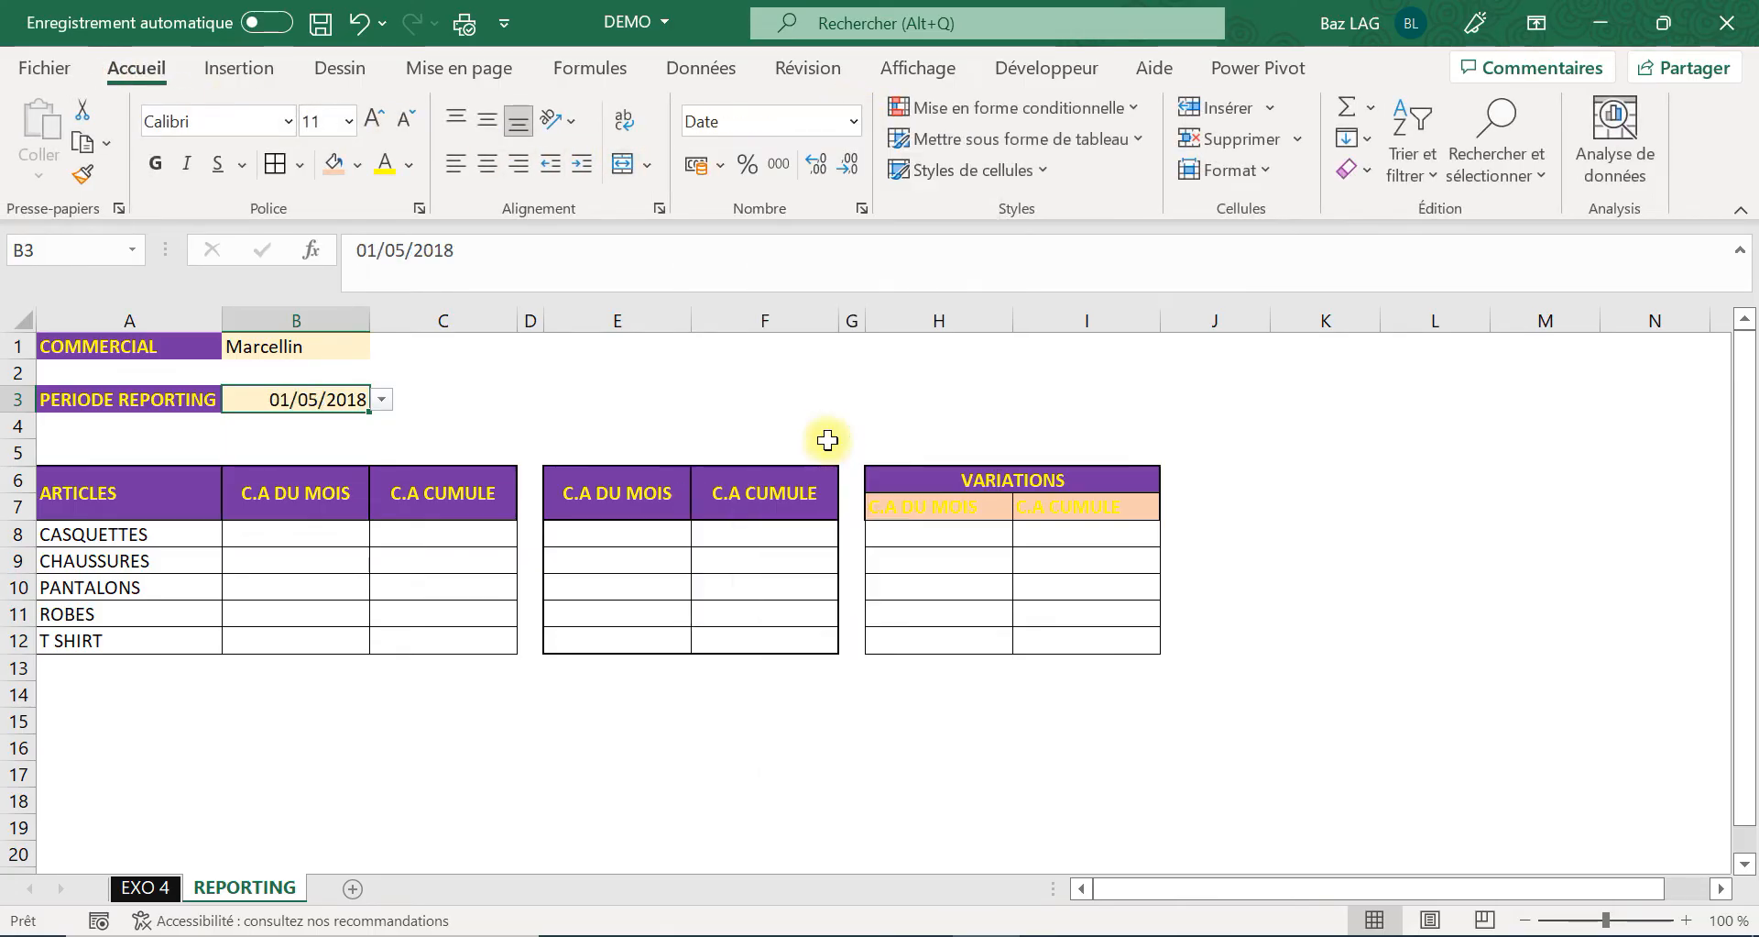
Centre the period in B3 horizontally and the salesperson in B1 both horizontally and vertically.
left_click(488, 163)
left_click(278, 354)
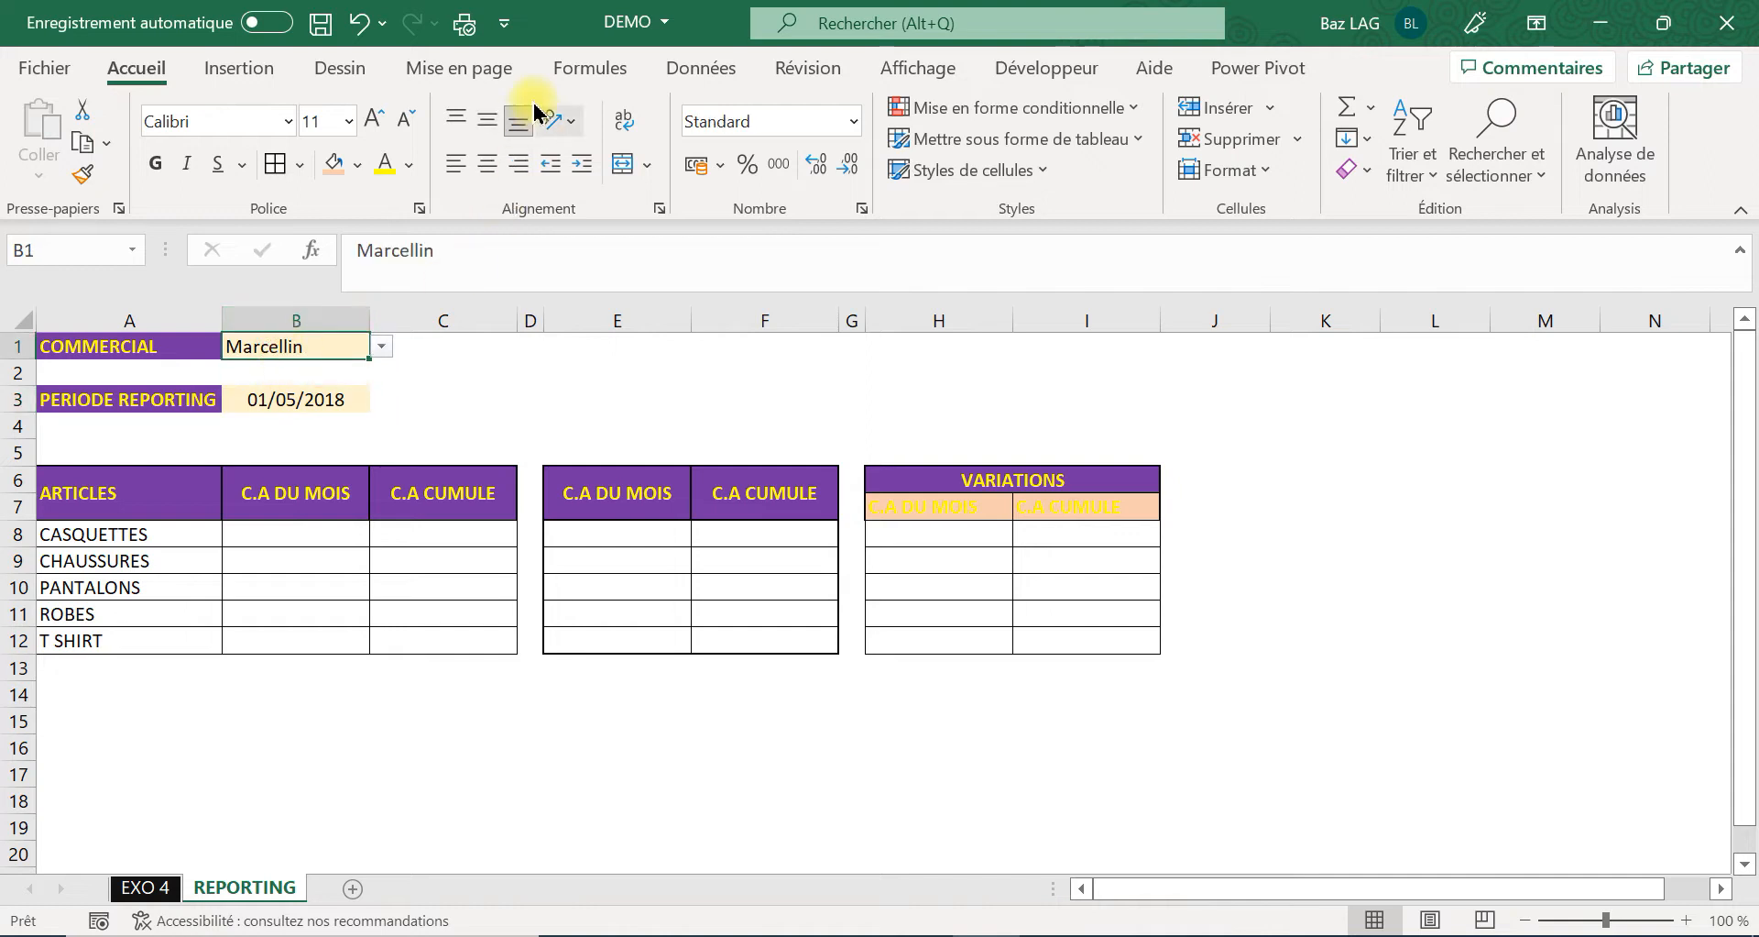
left_click(488, 120)
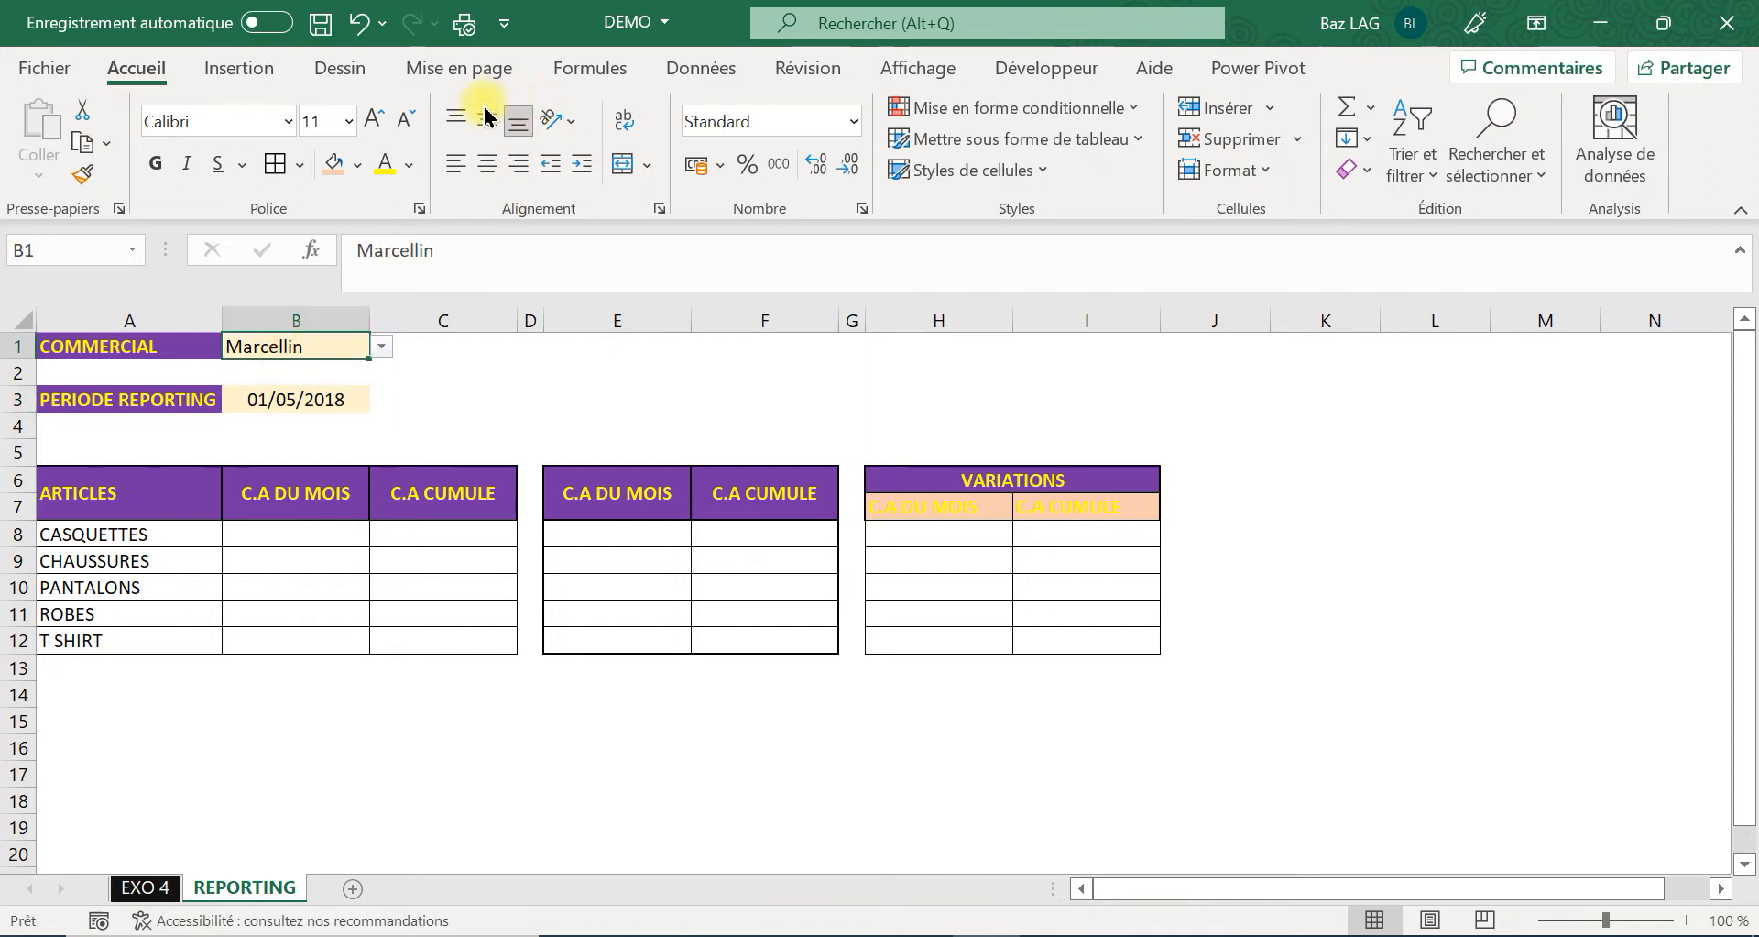
left_click(488, 163)
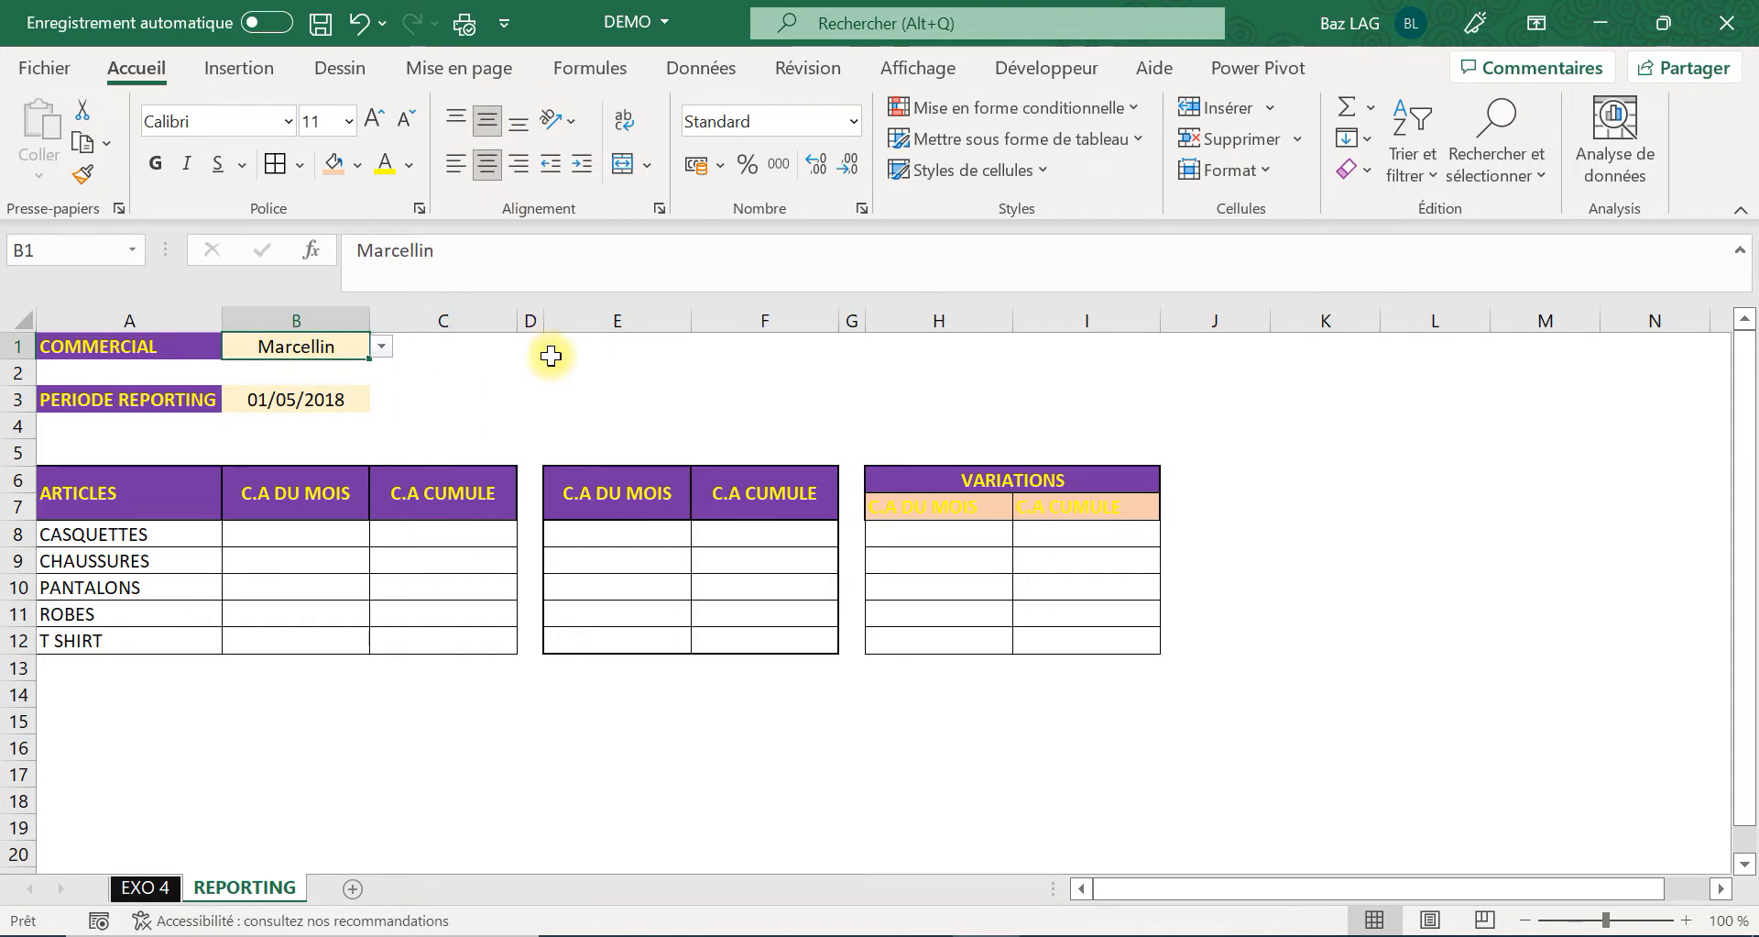
left_click(554, 354)
Choose 01/02/2019 from the drop-down list in the PERIODE REPORTING cell B3.
left_click(349, 398)
left_click(381, 401)
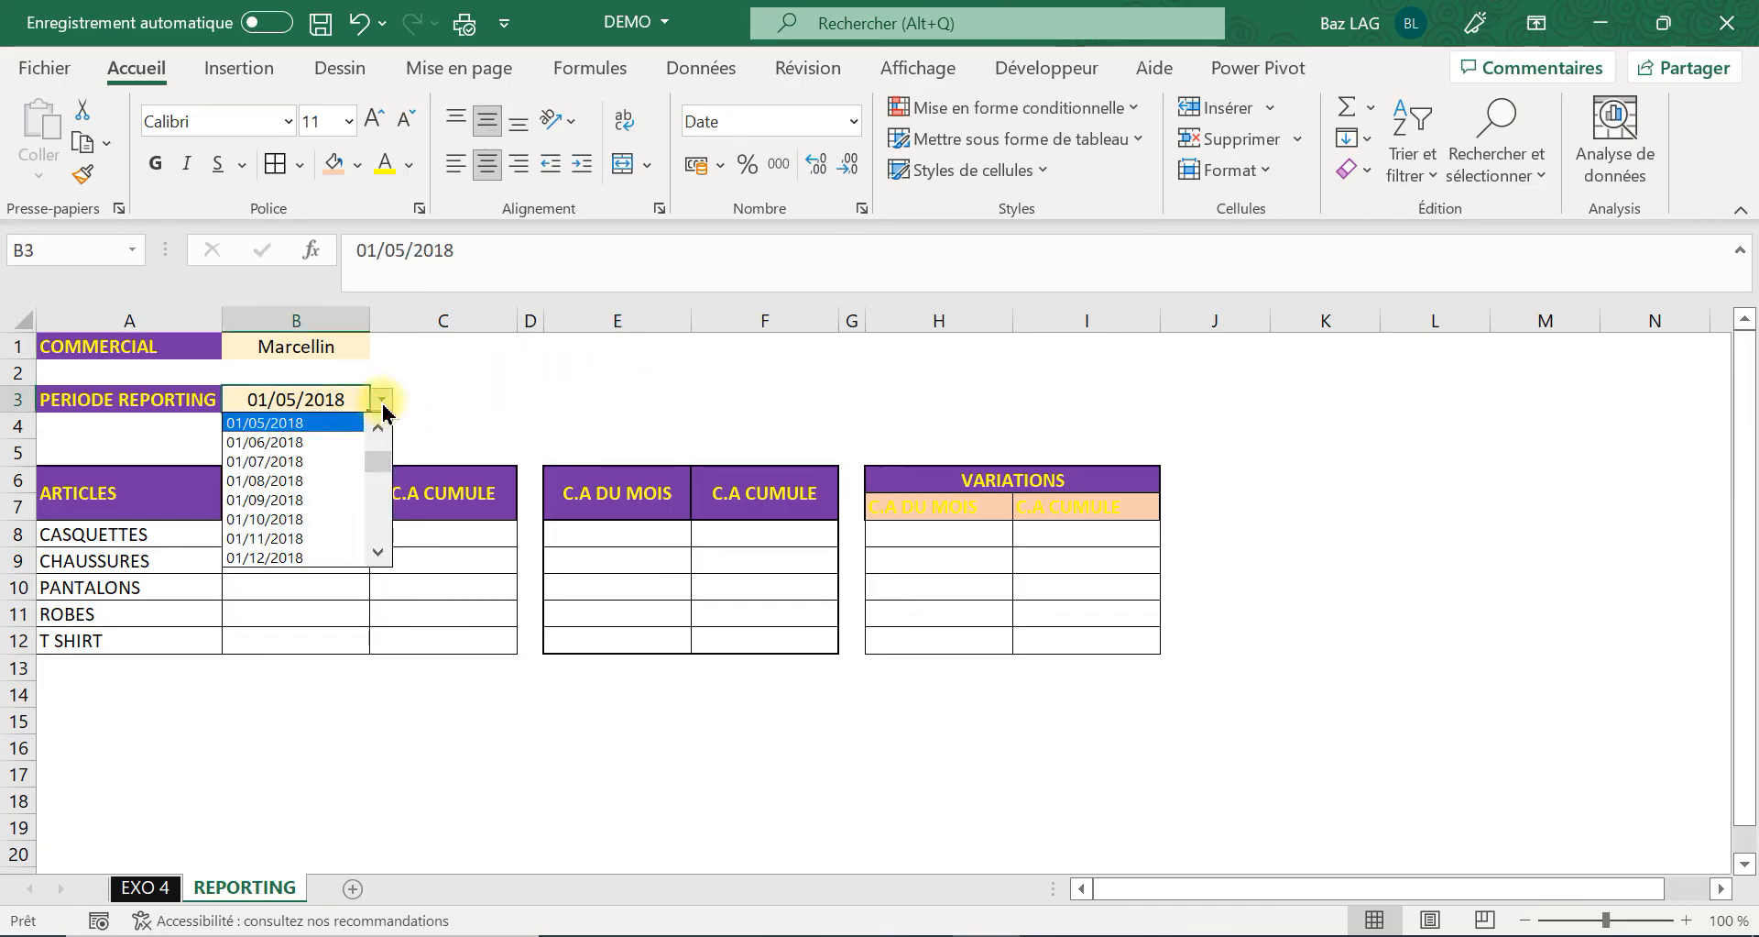
left_click(380, 553)
left_click(379, 554)
left_click(380, 553)
left_click(379, 554)
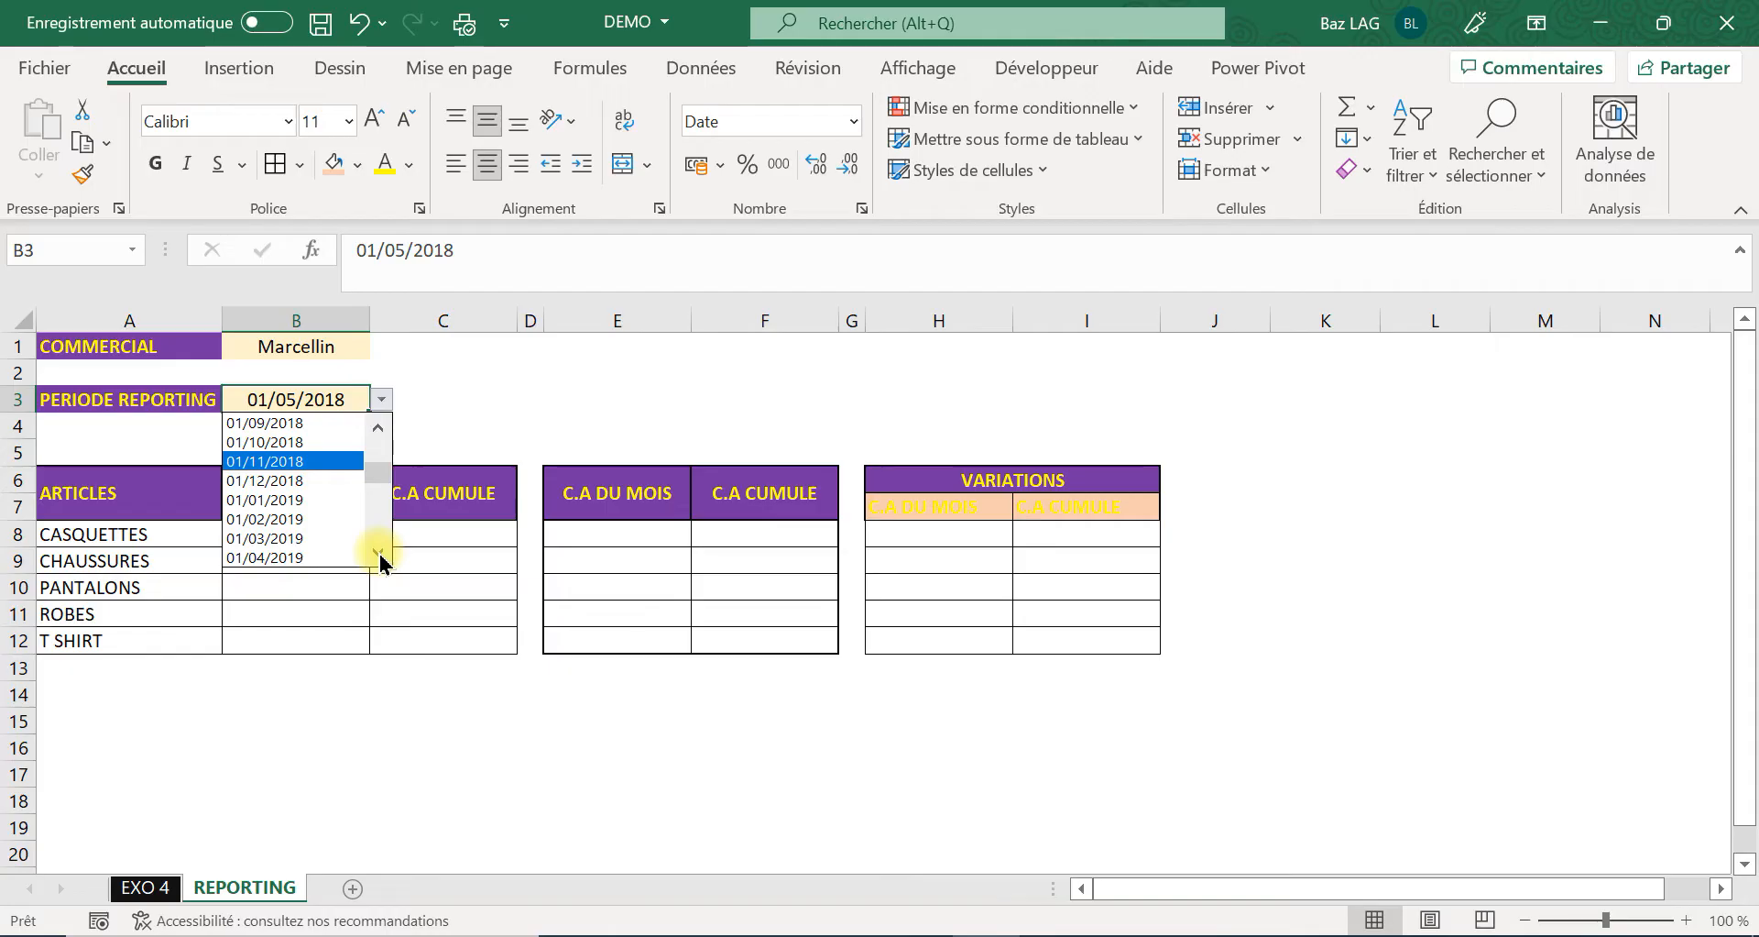
left_click(297, 521)
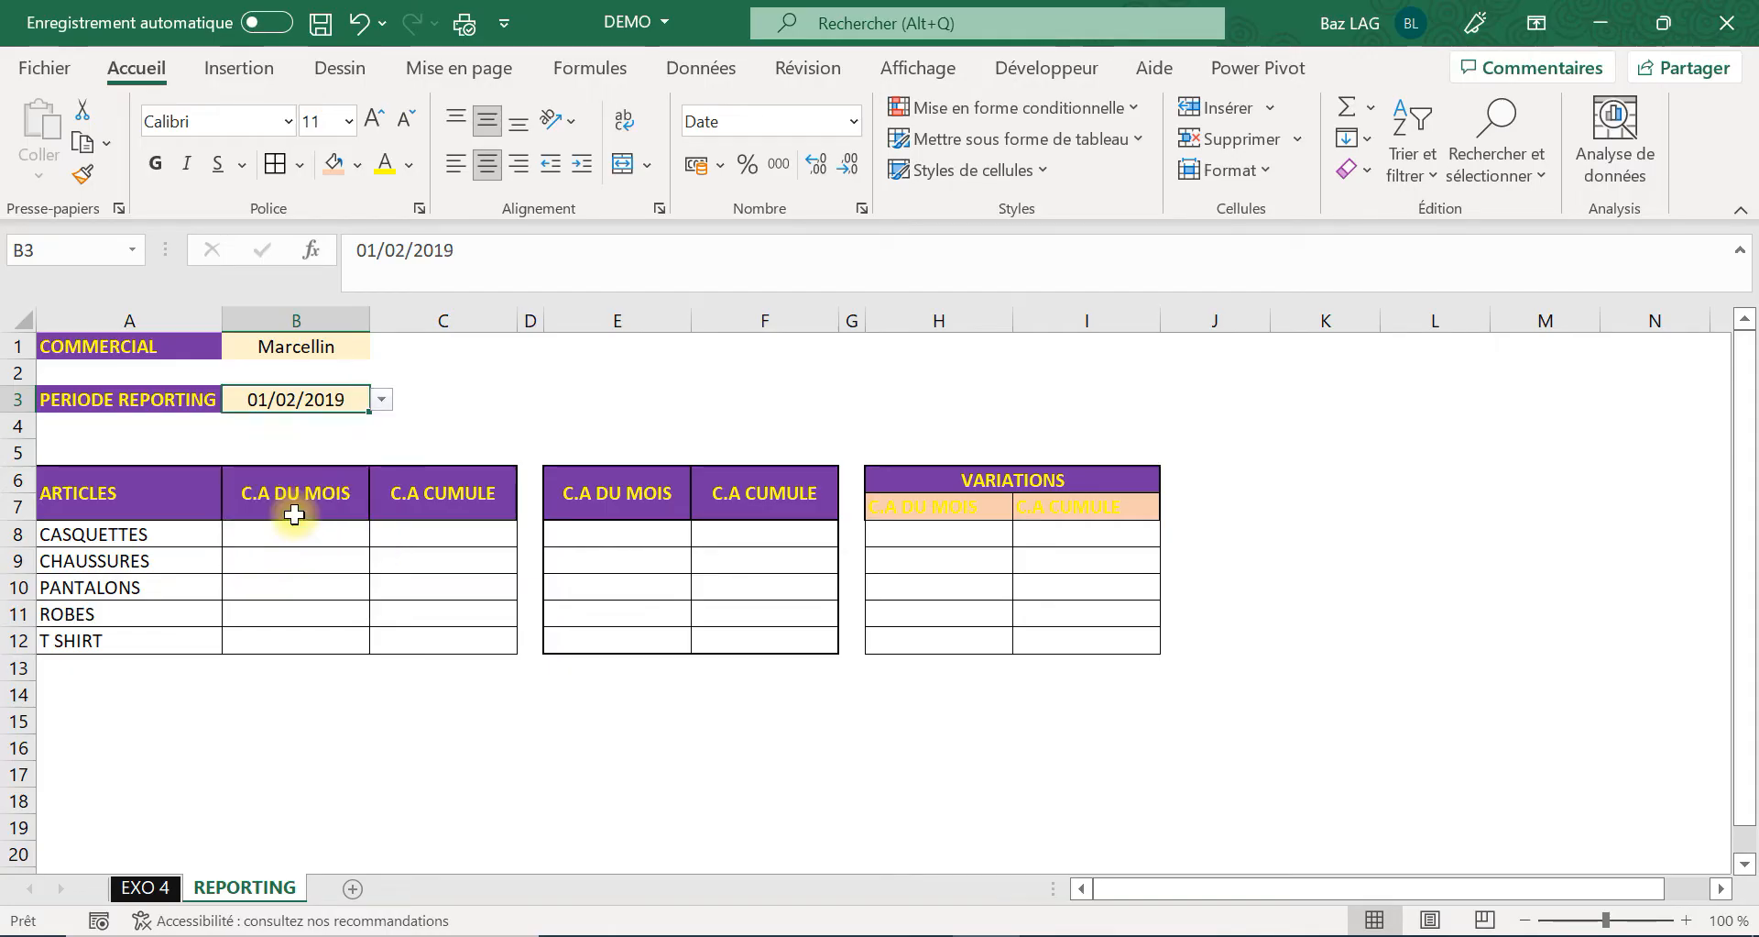
left_click(313, 539)
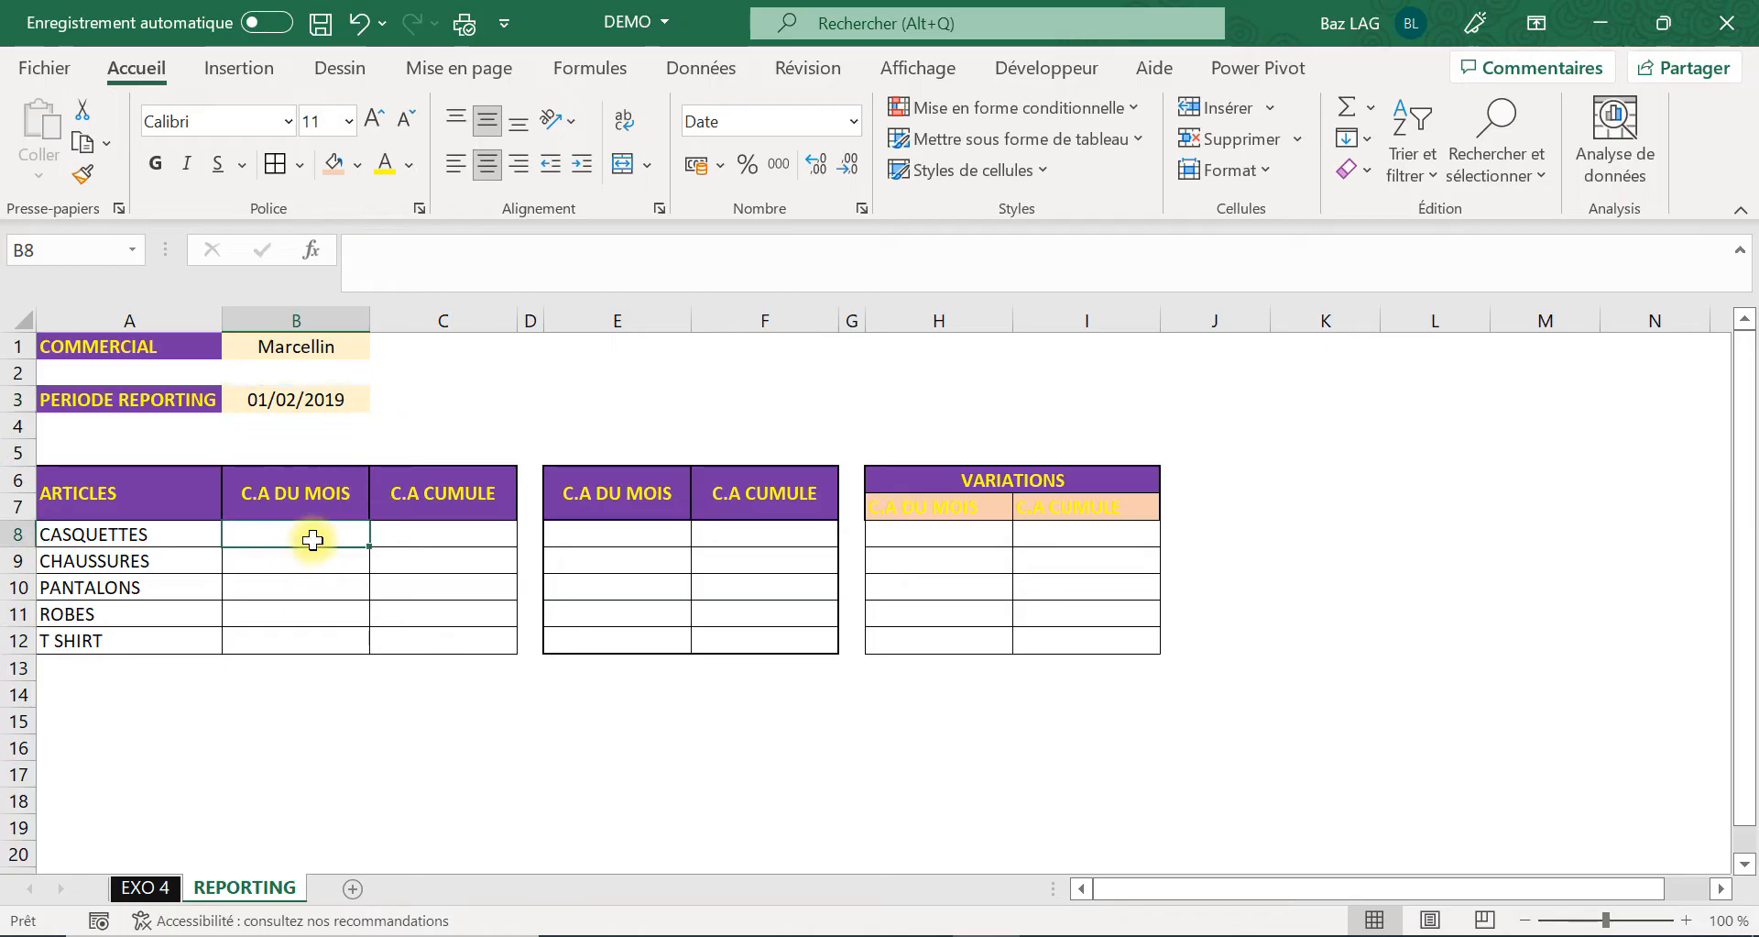
left_click_drag(311, 539, 294, 643)
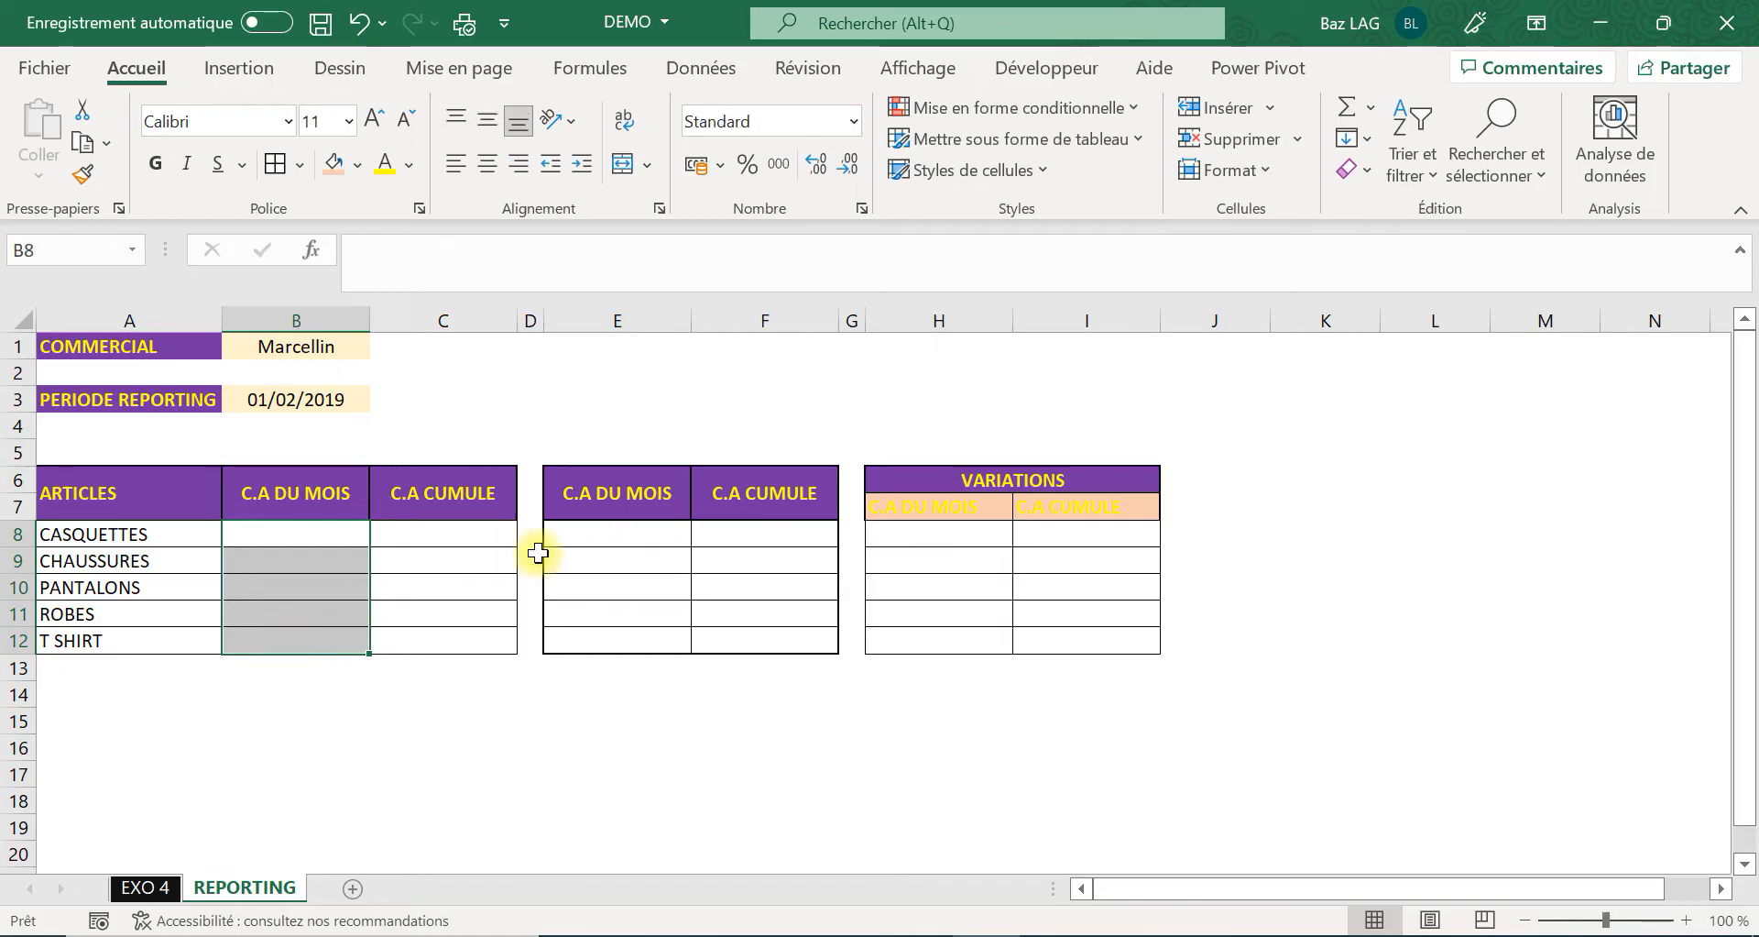
left_click(467, 540)
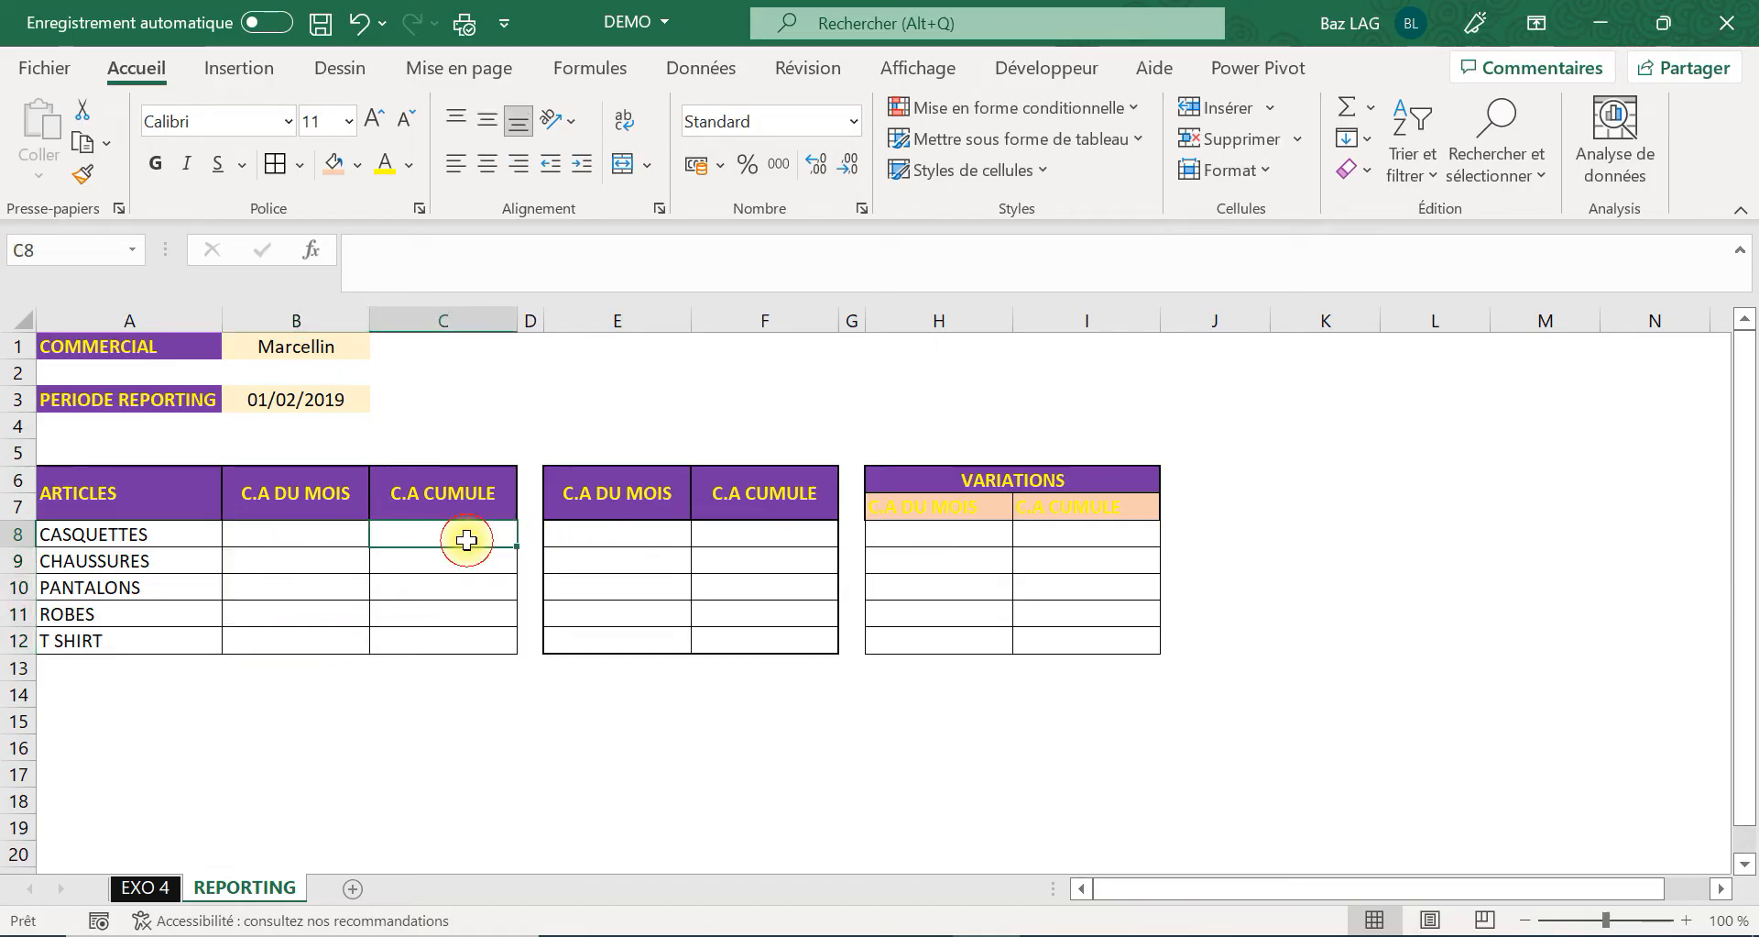
left_click_drag(467, 540, 461, 624)
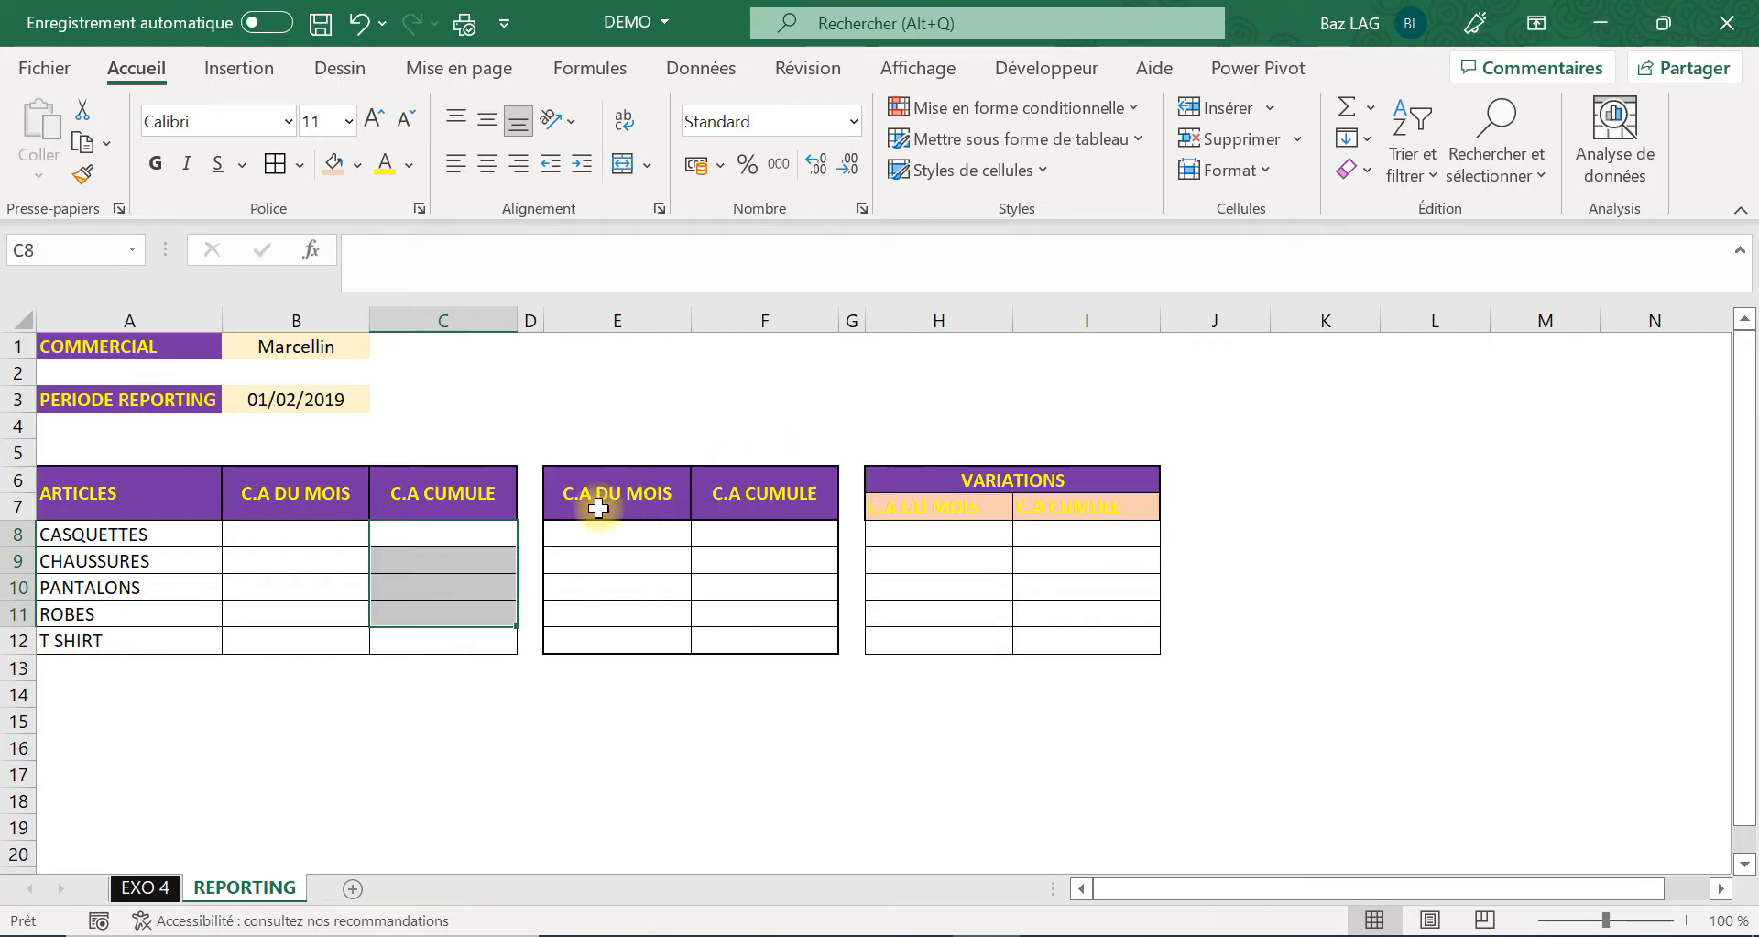
left_click(338, 555)
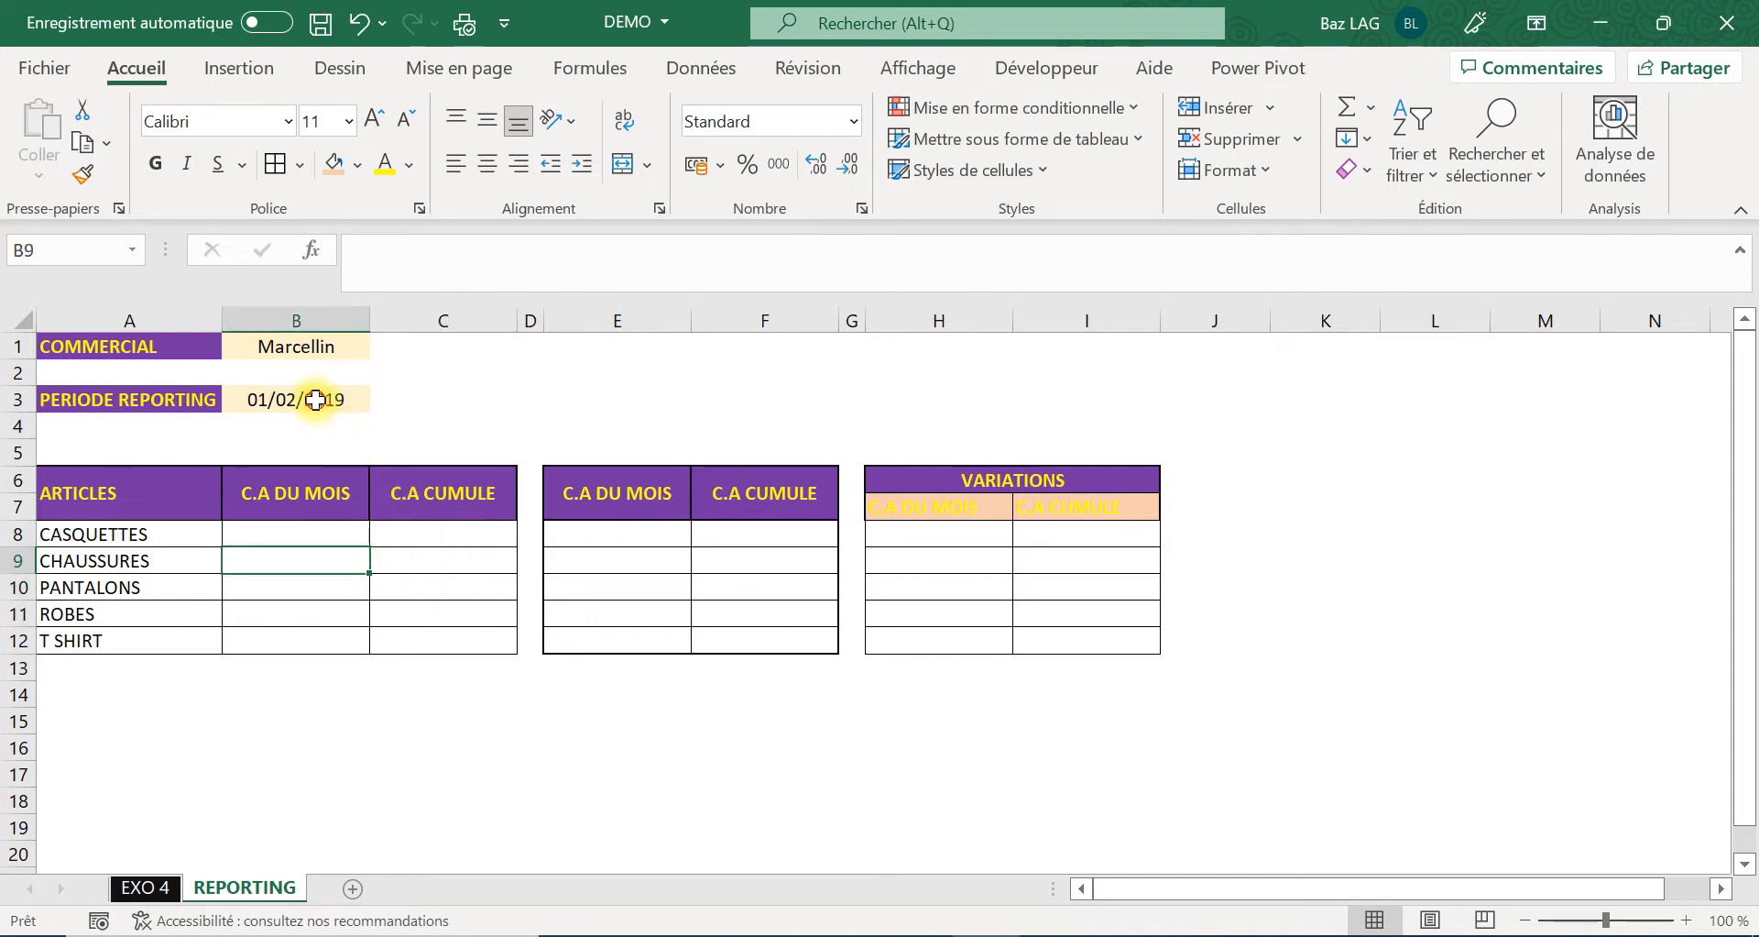
left_click(316, 399)
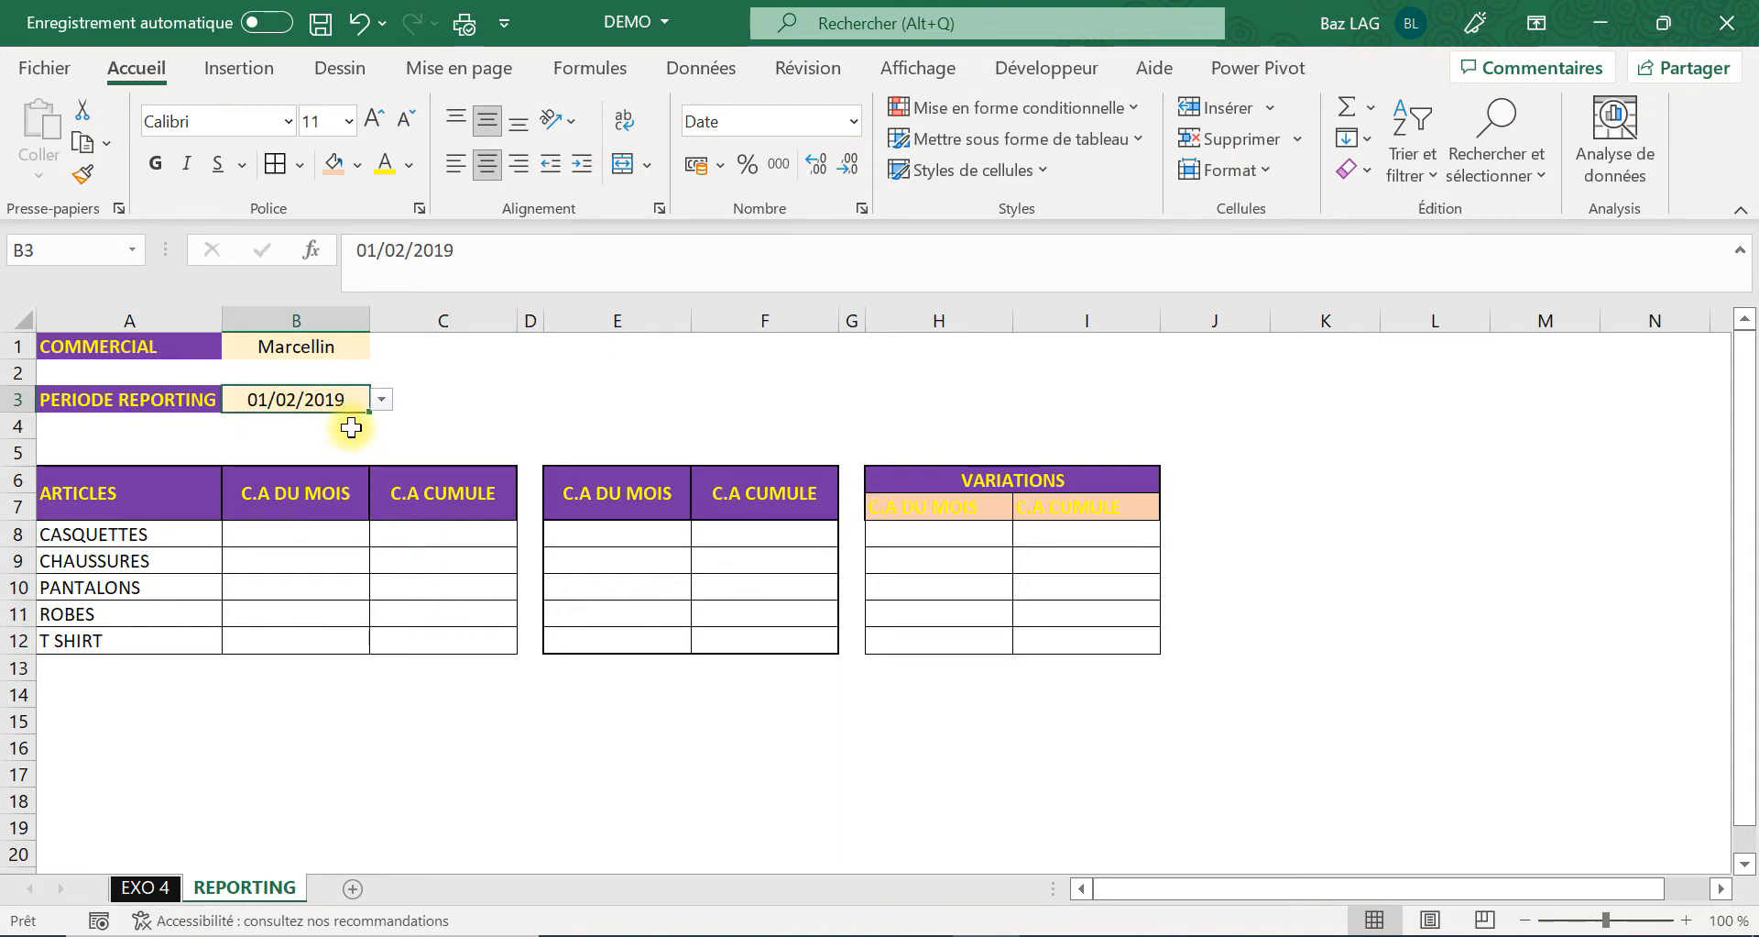
Enter the formula =FIN.MOIS(B3;0) in cell C3 to calculate the last day of the reporting month.
left_click(443, 407)
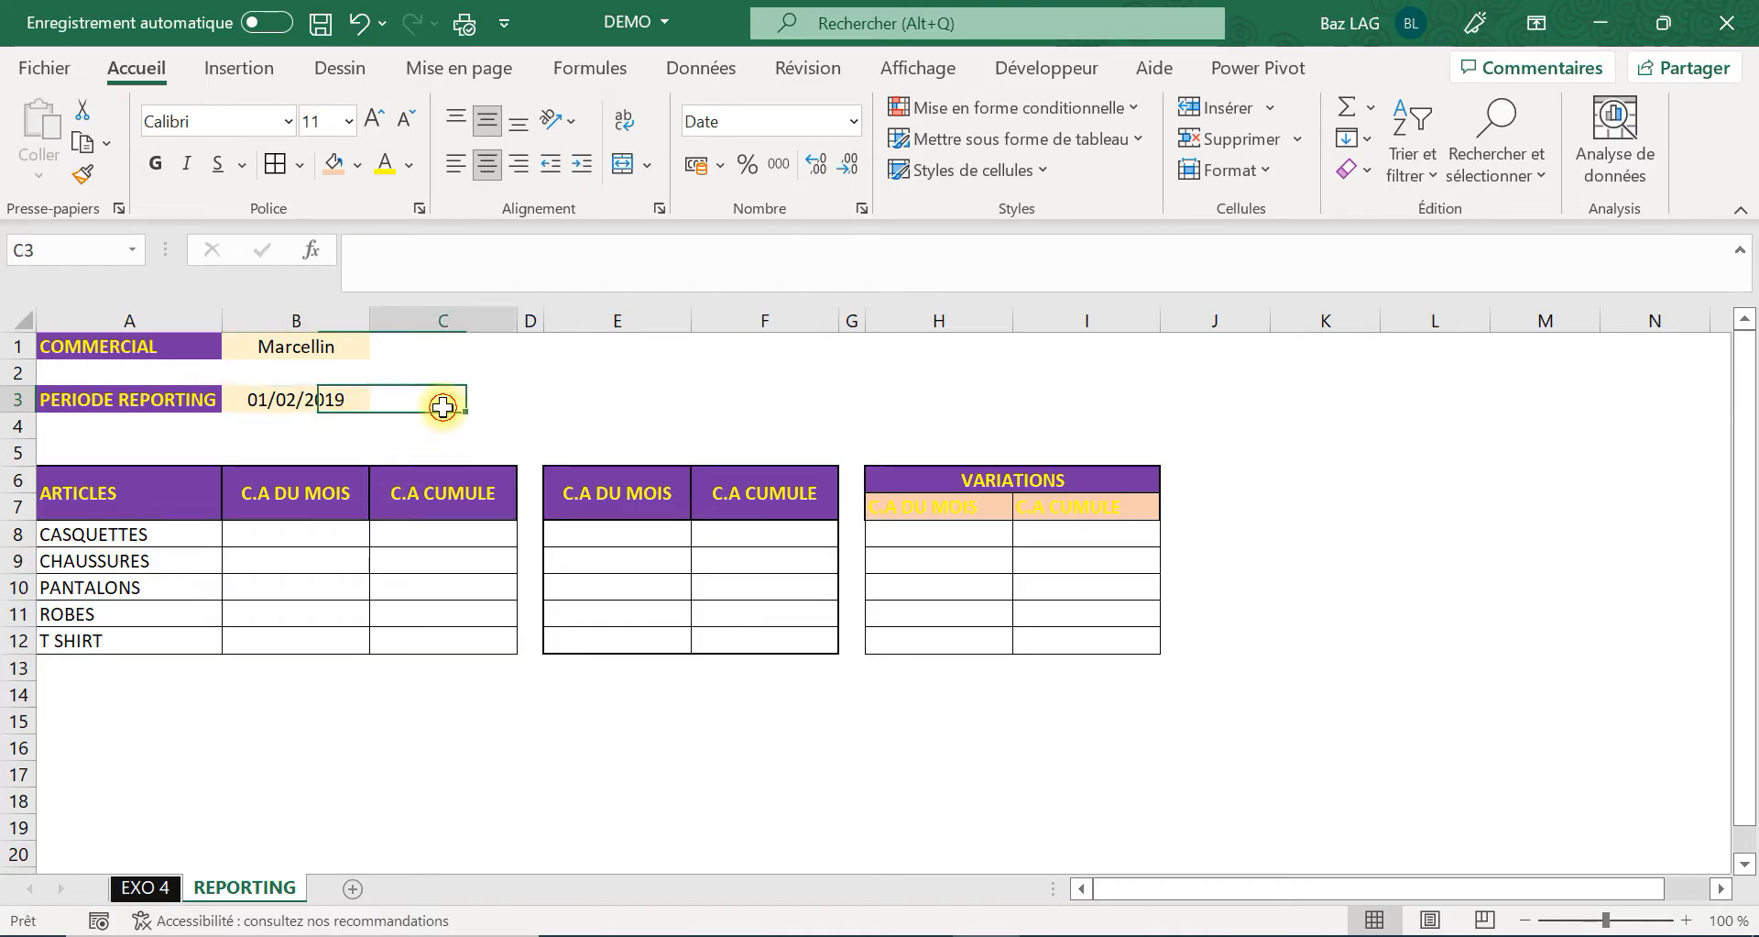
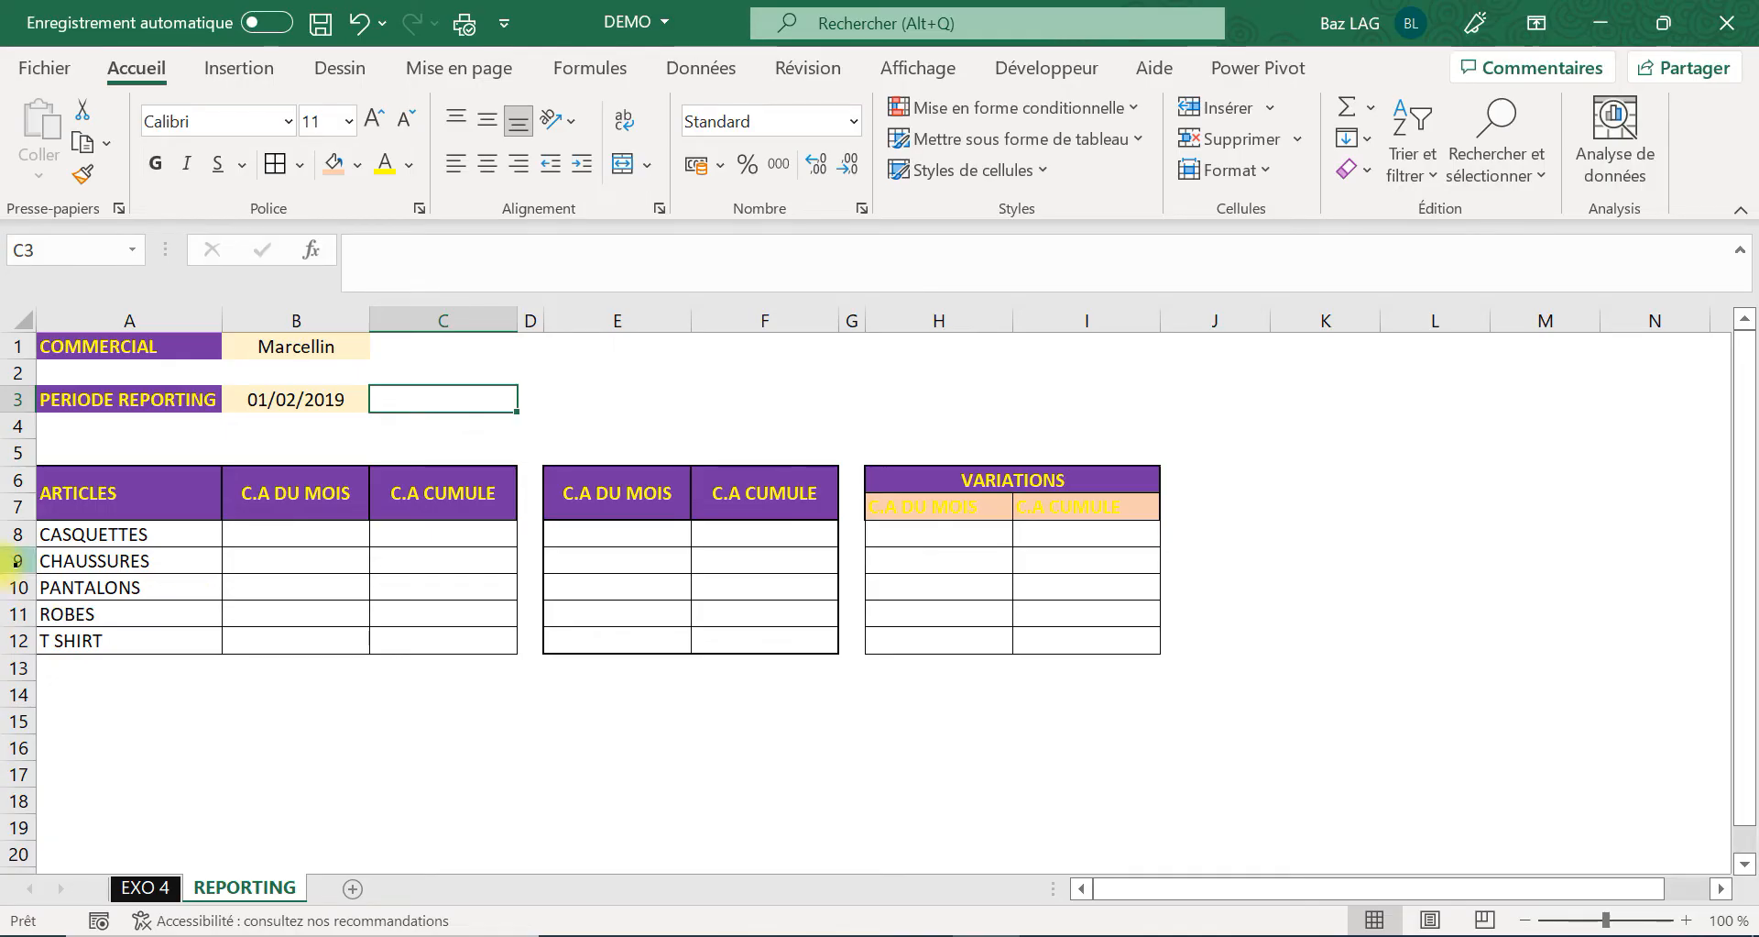
type("+")
key("BackSpace")
key("Caps_Lock")
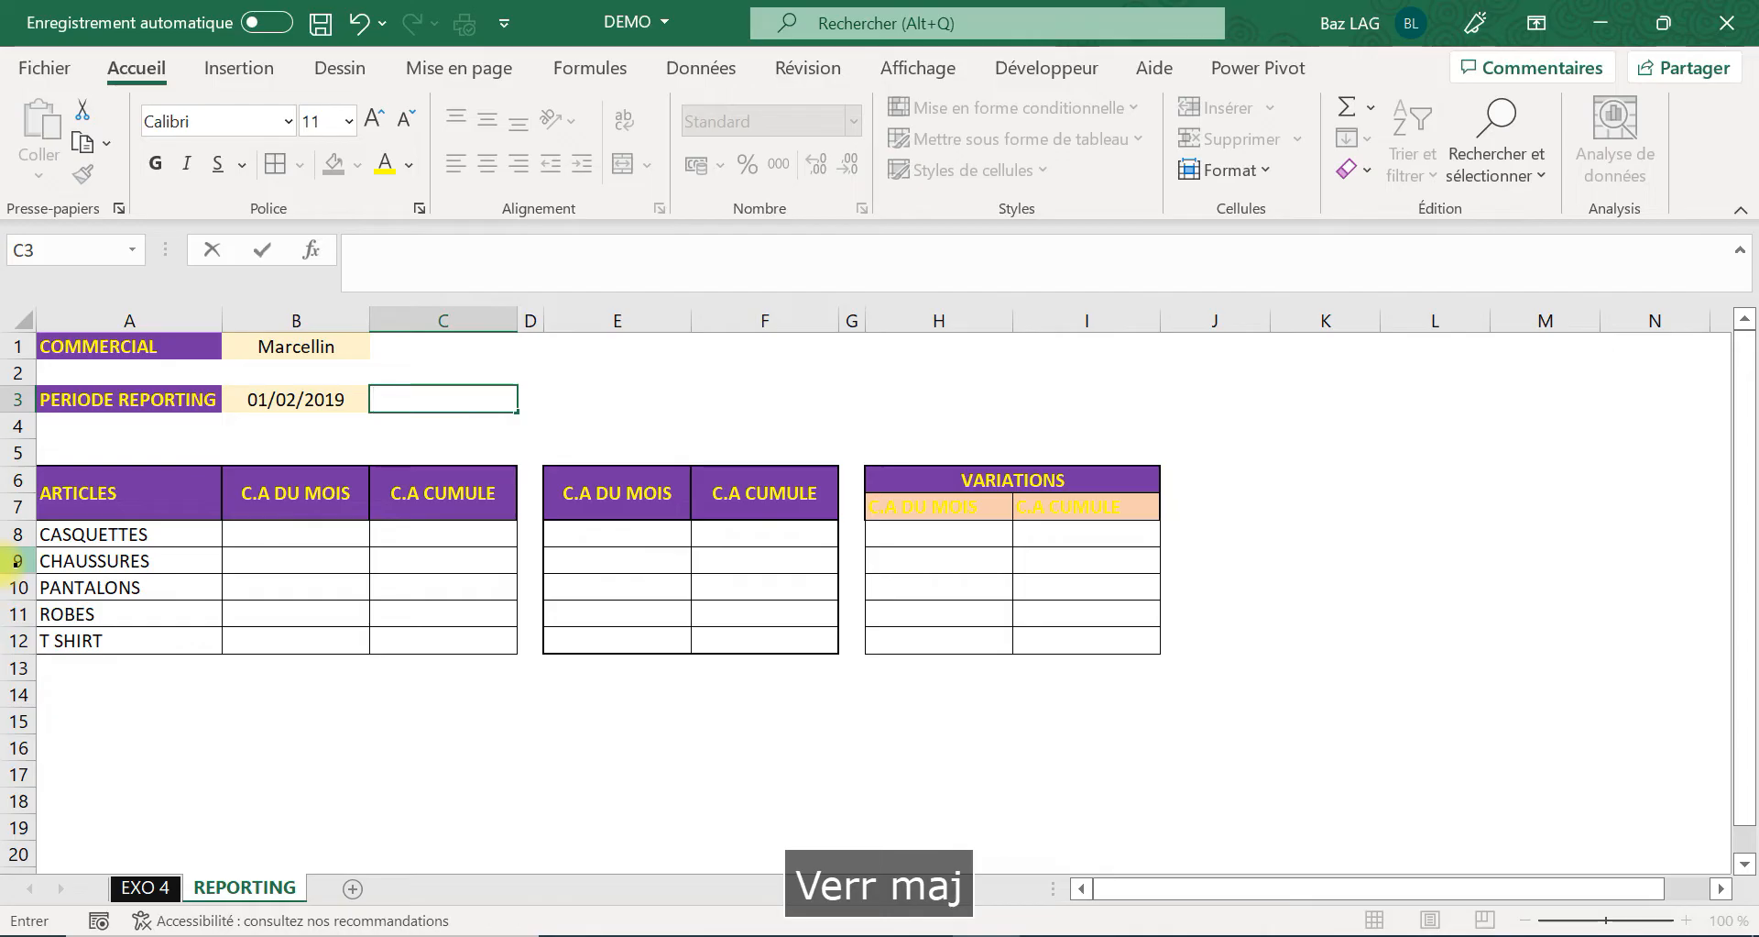
type("=fin")
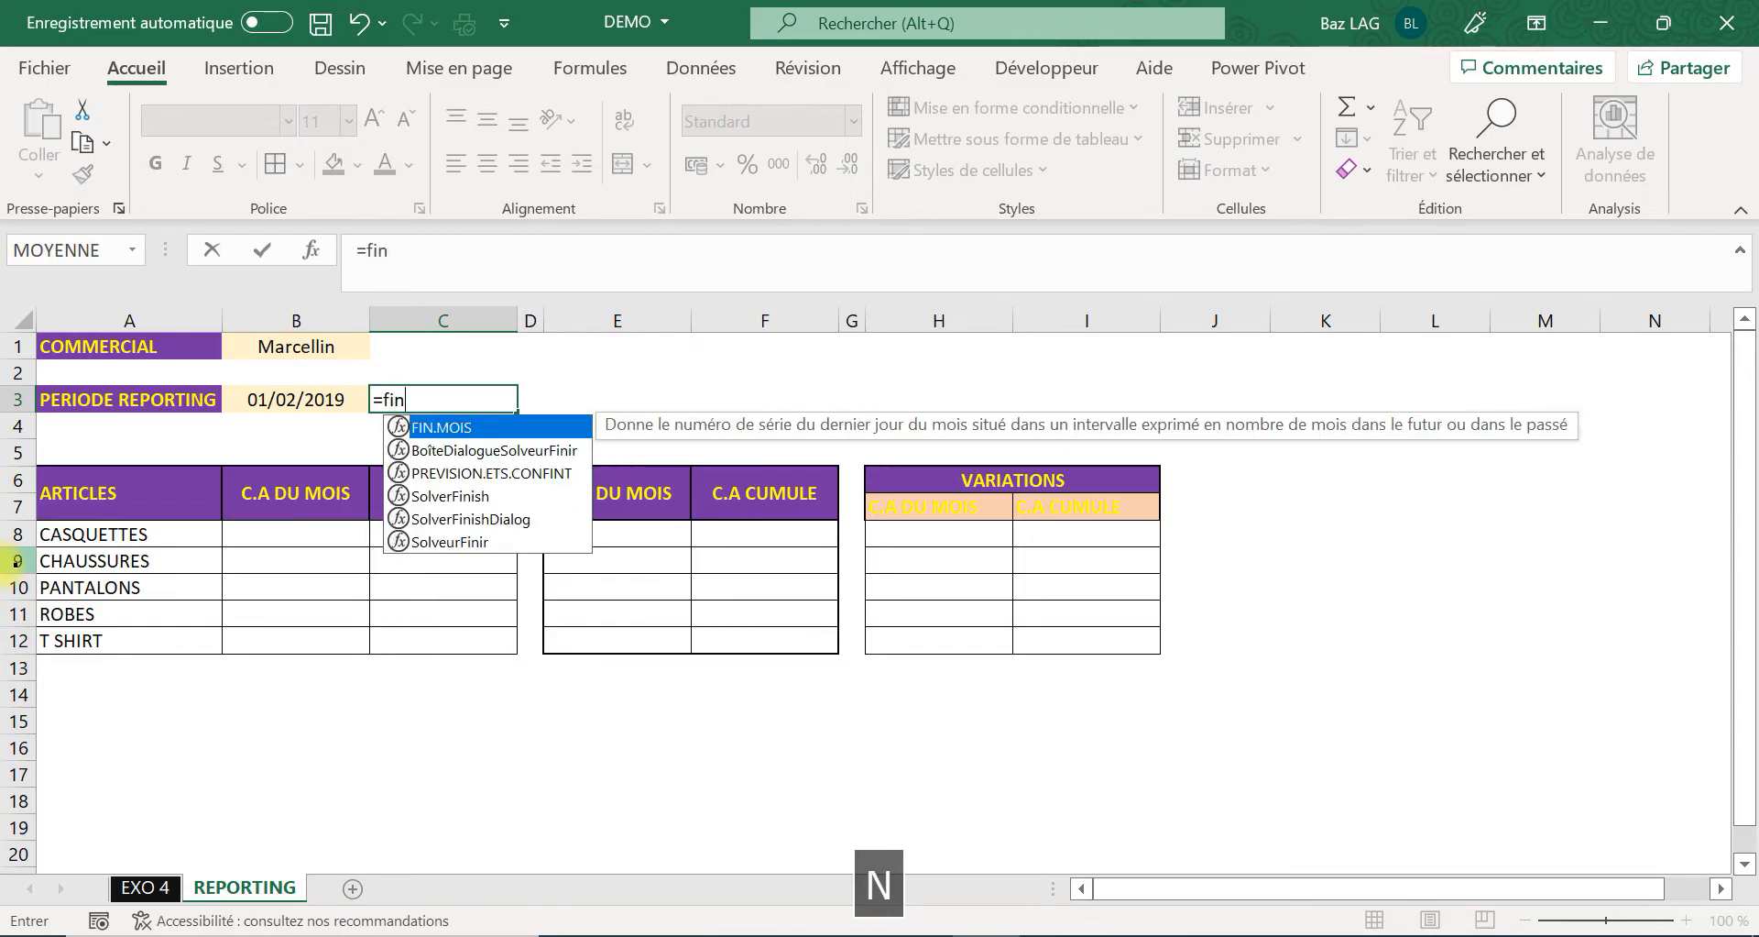
double_click(459, 431)
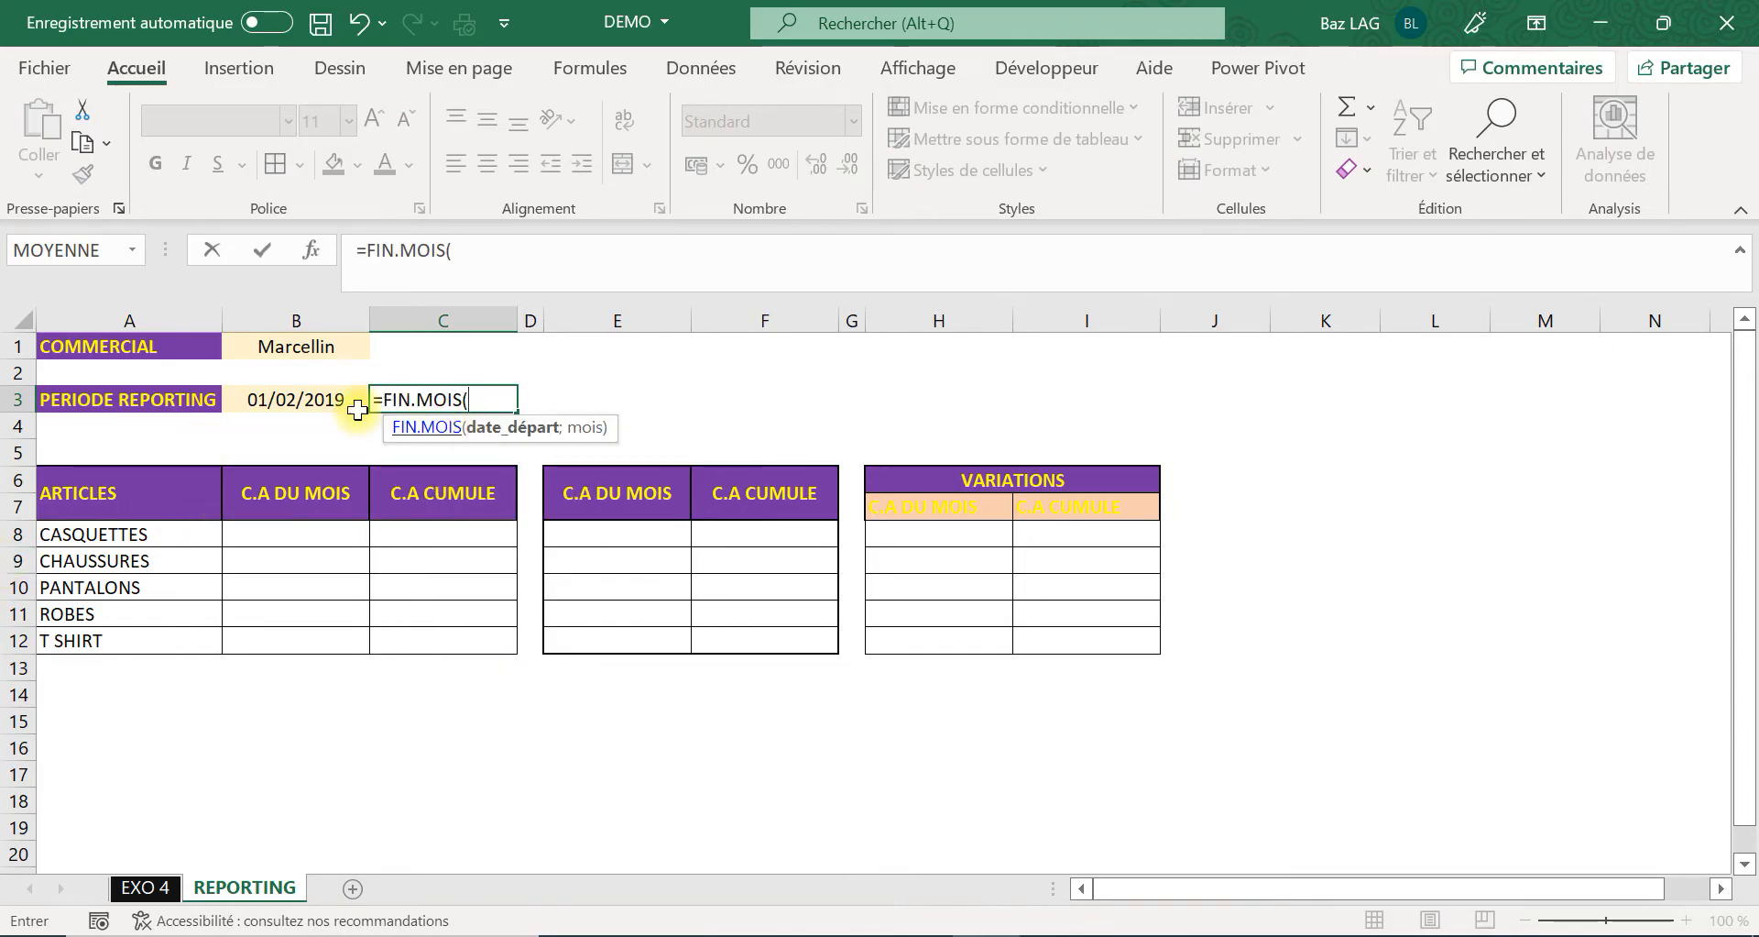
left_click(293, 400)
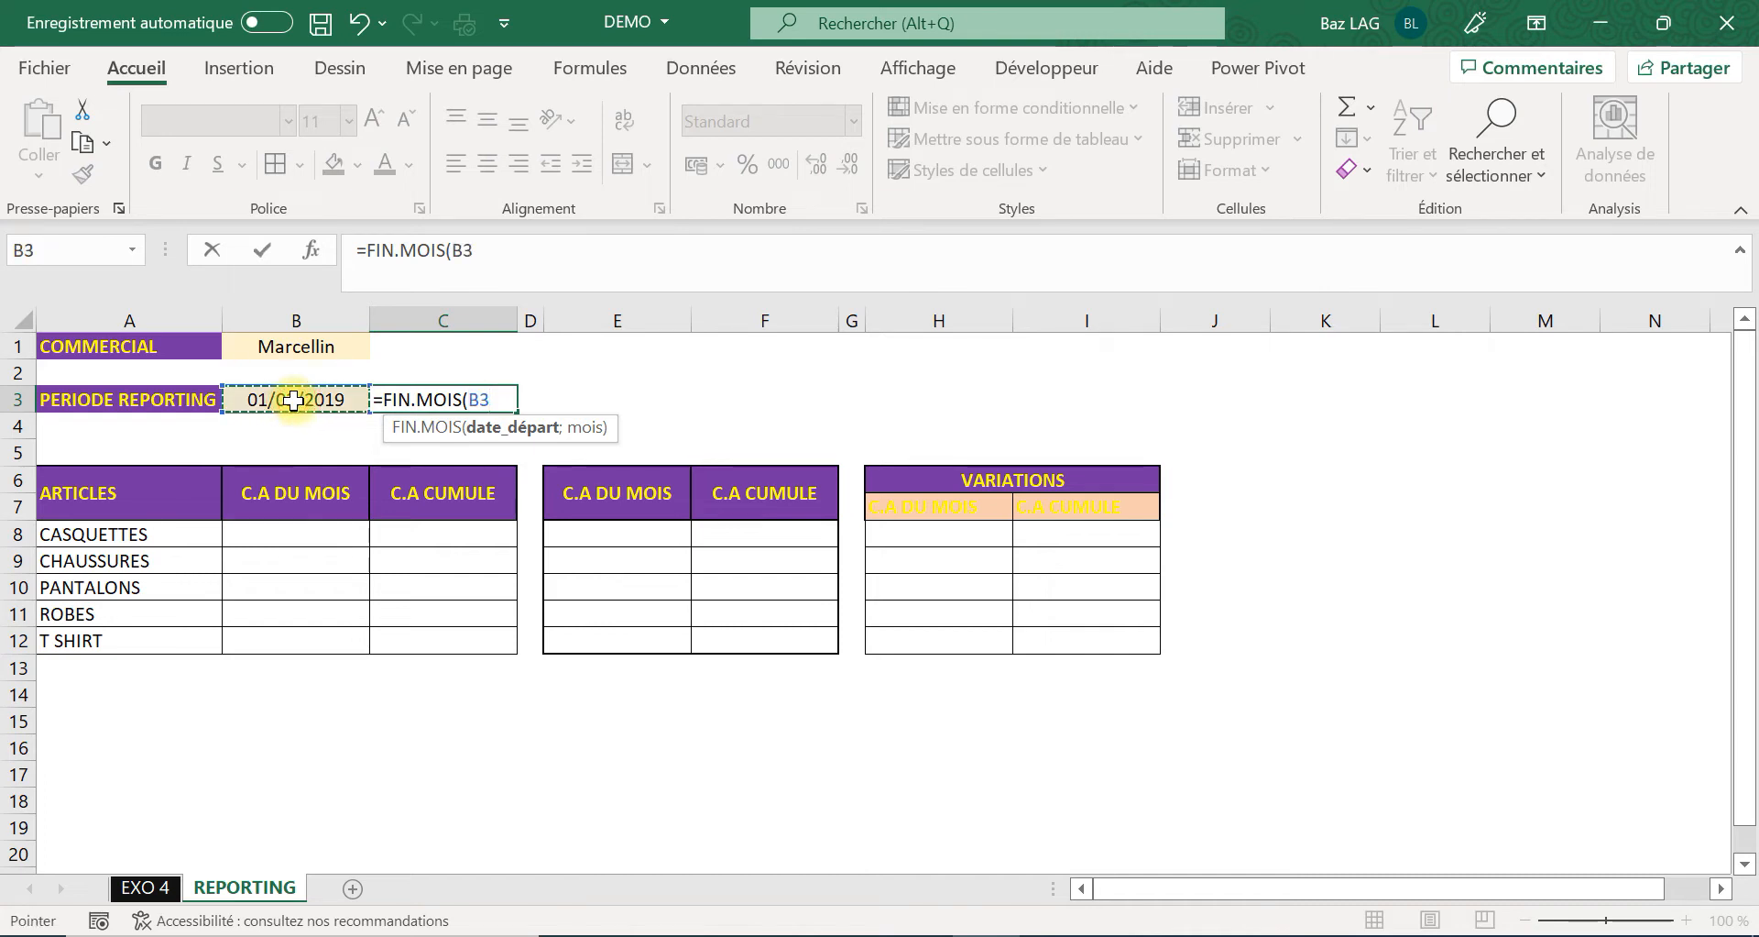
type(";")
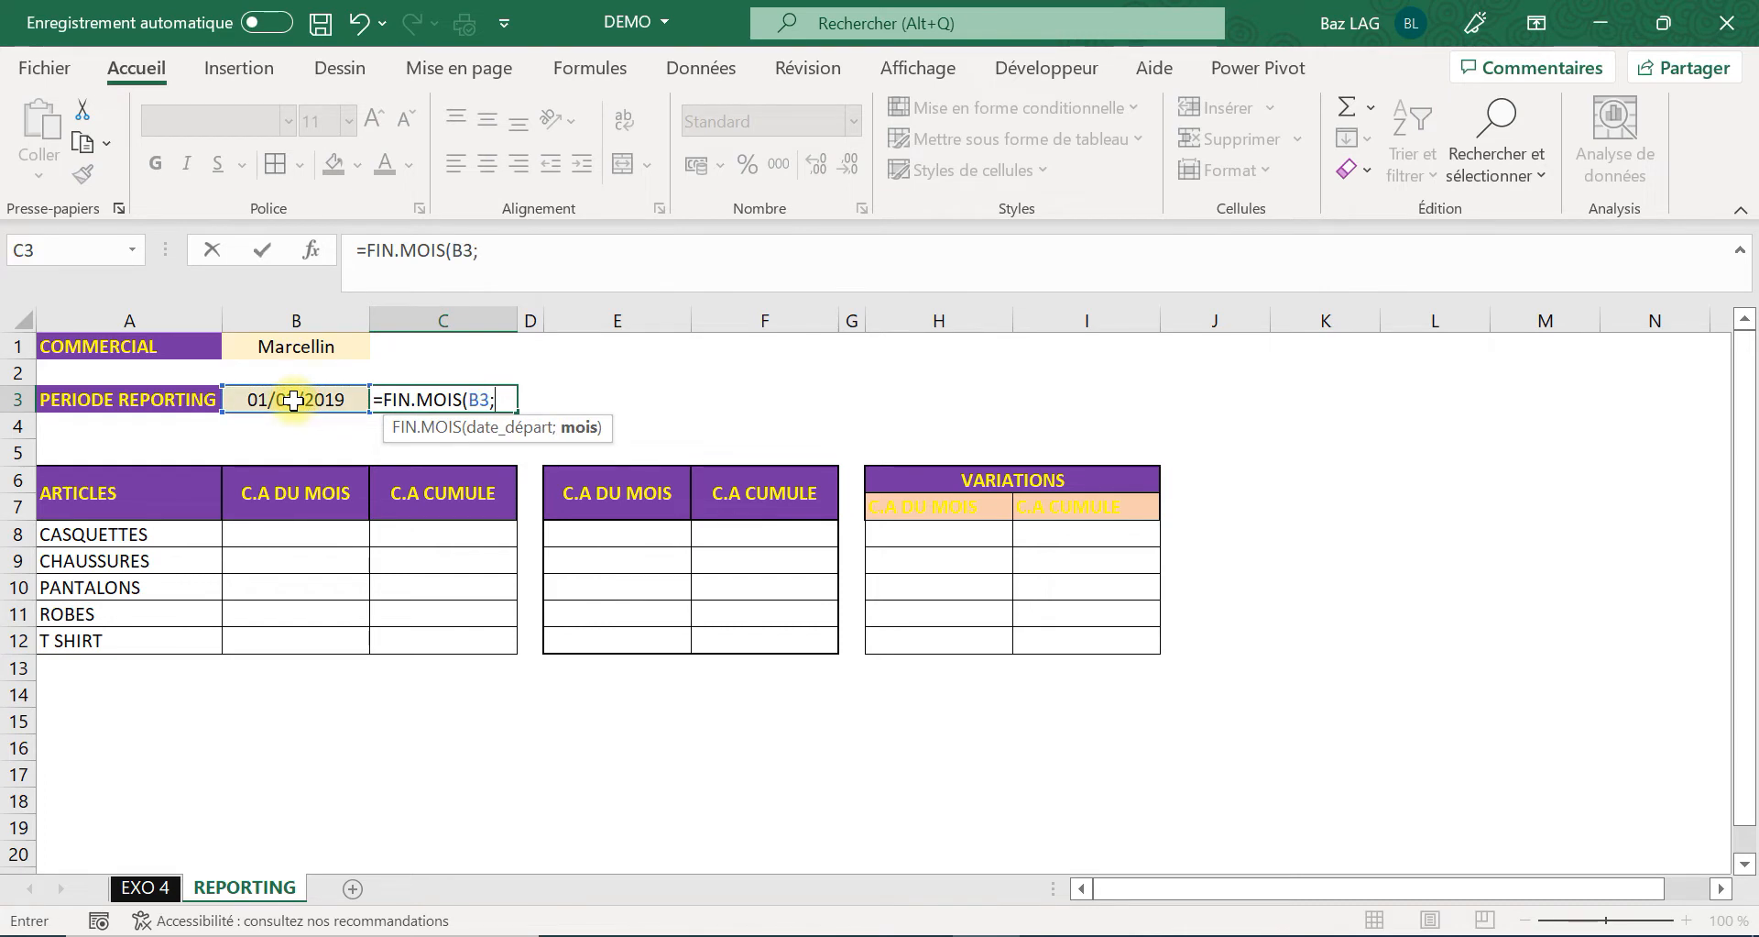
key("Caps_Lock")
type("0)")
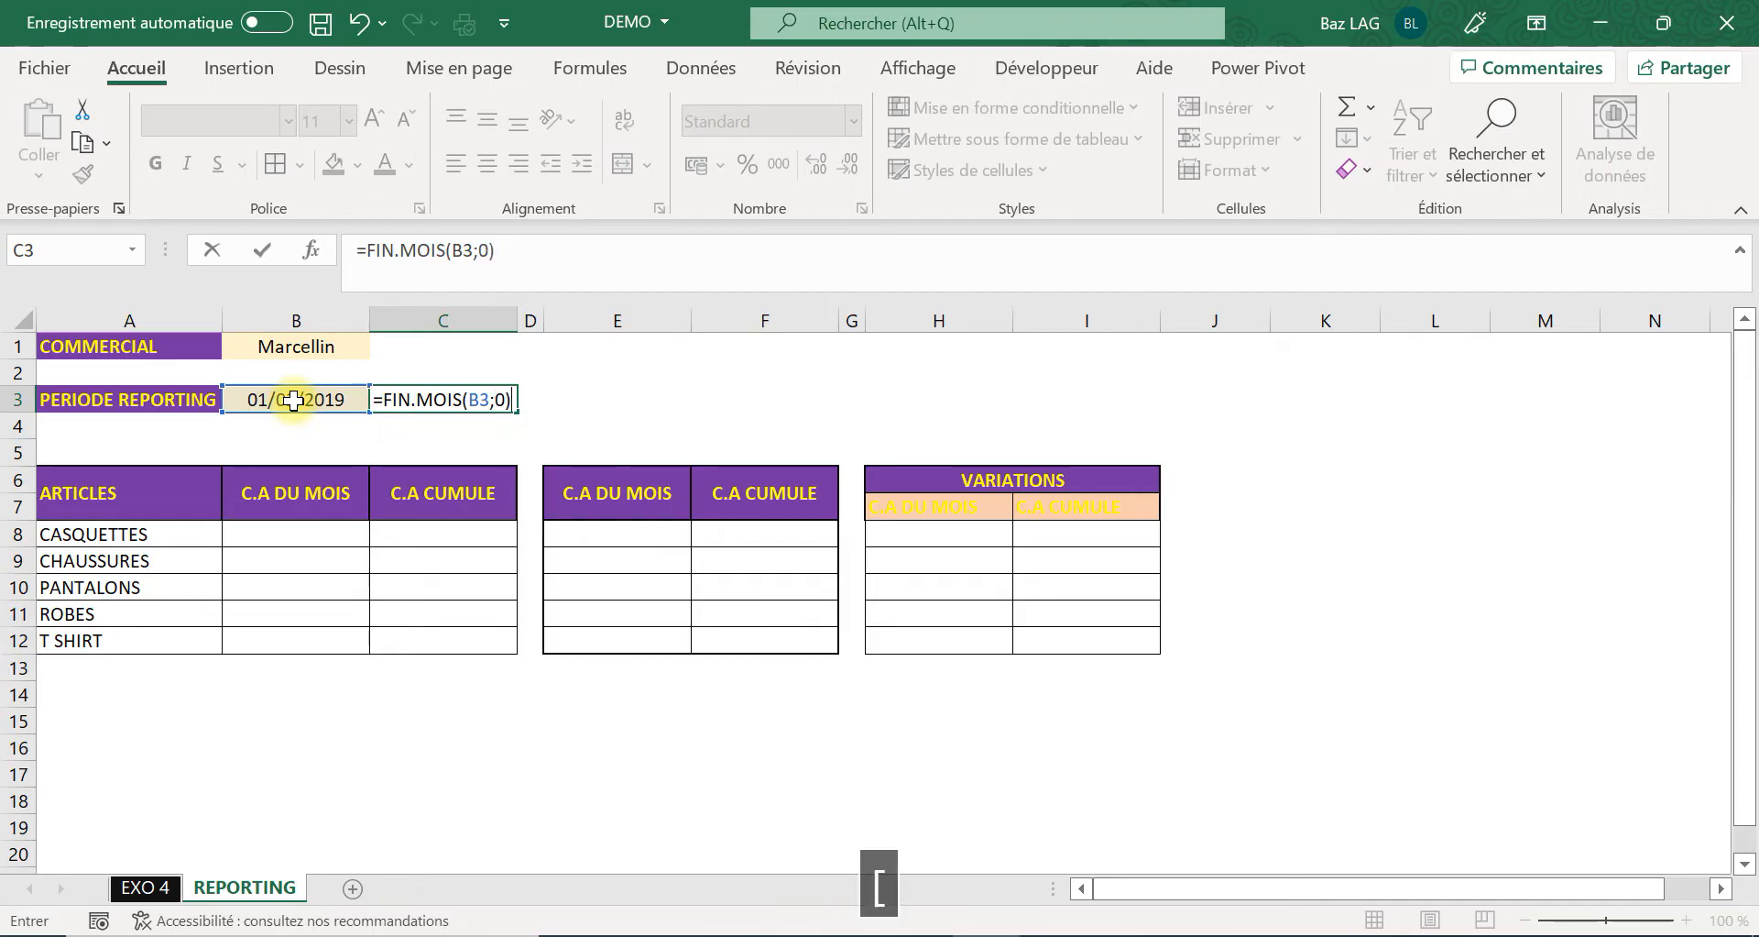
key("Return")
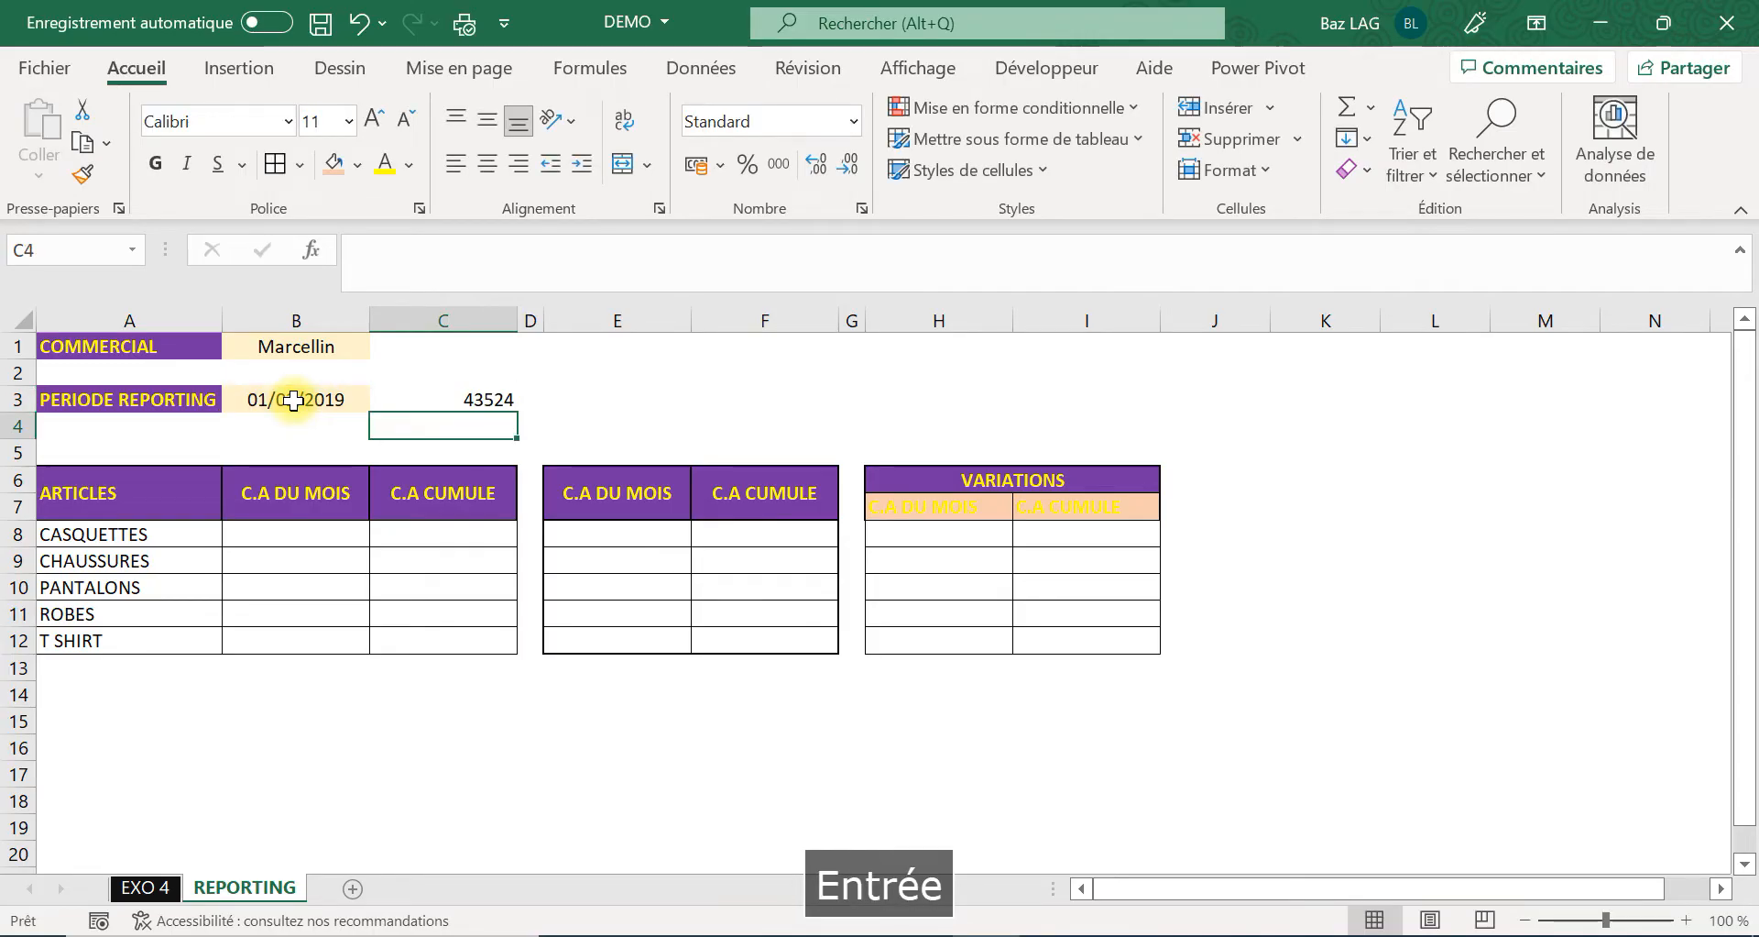
Apply the short date format to the month-end formula cell C3.
left_click(479, 394)
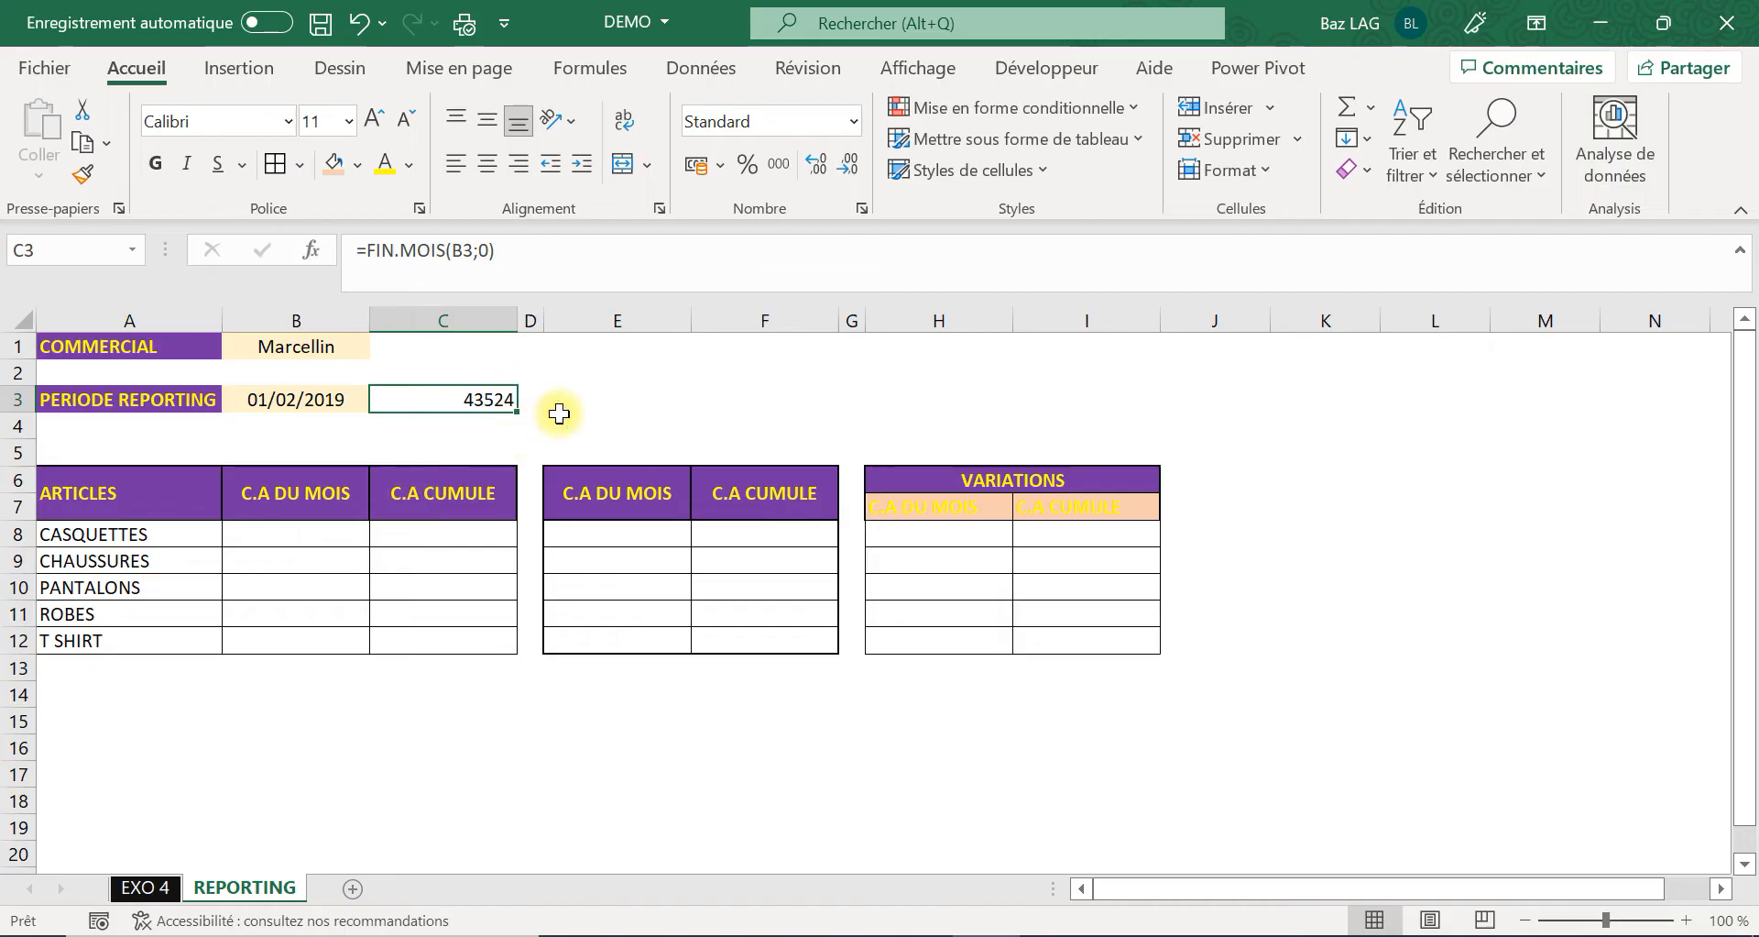
left_click(851, 121)
left_click(829, 436)
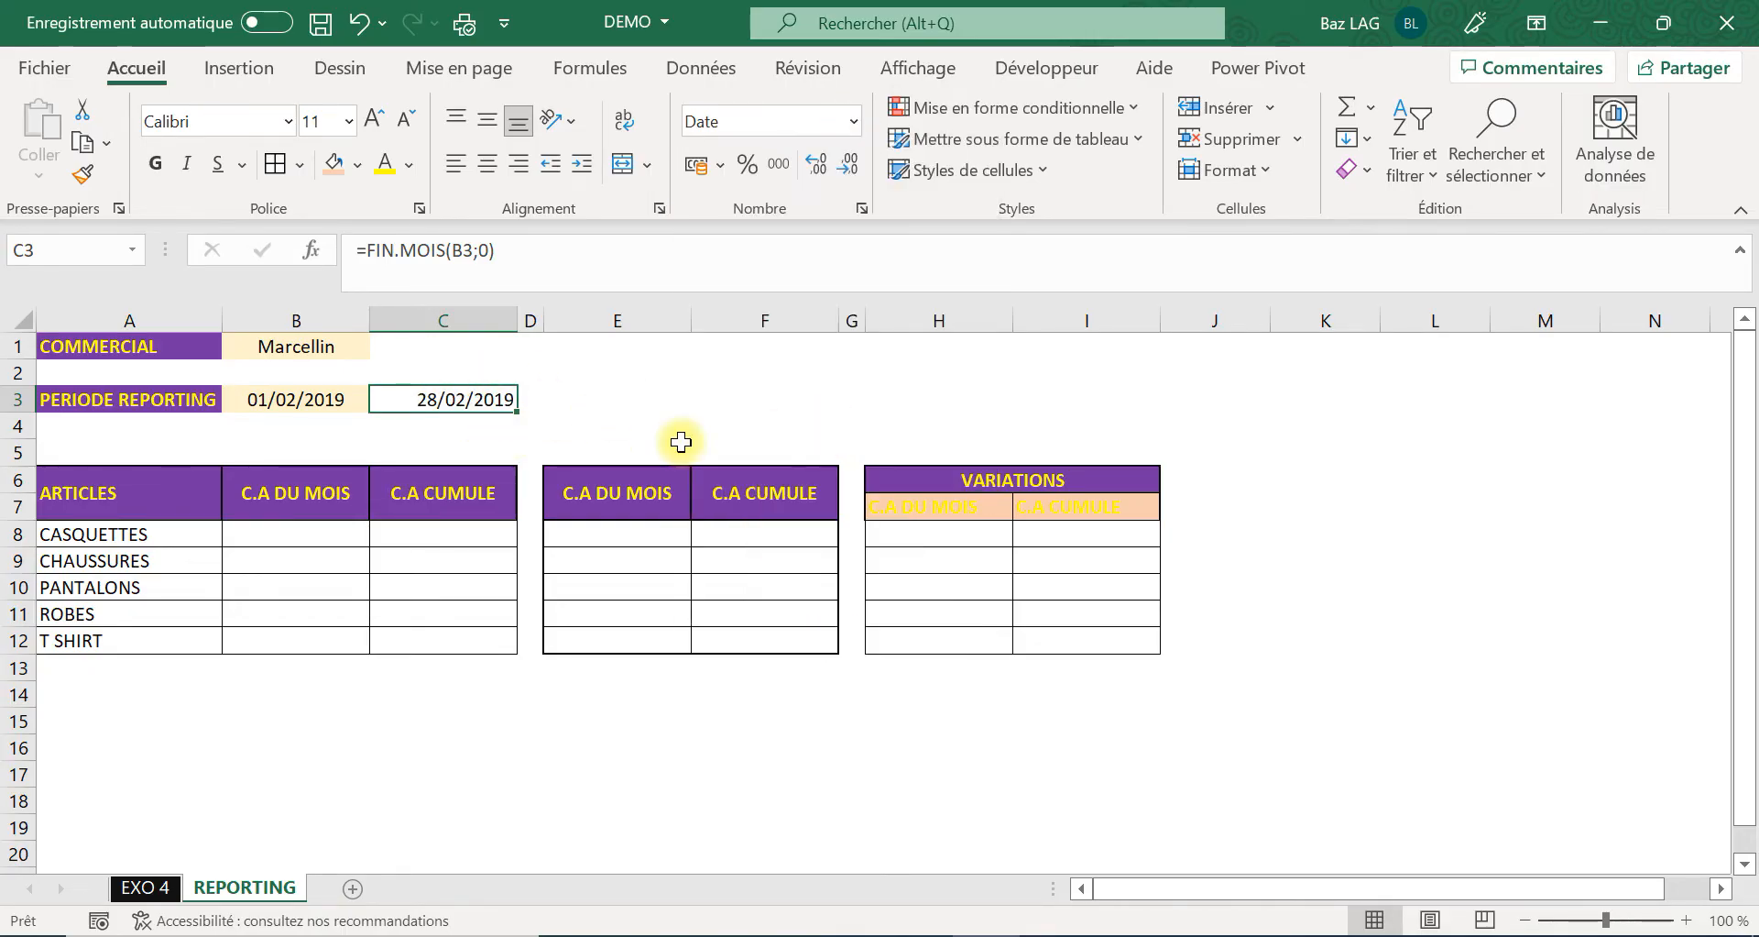
left_click(614, 423)
left_click(466, 404)
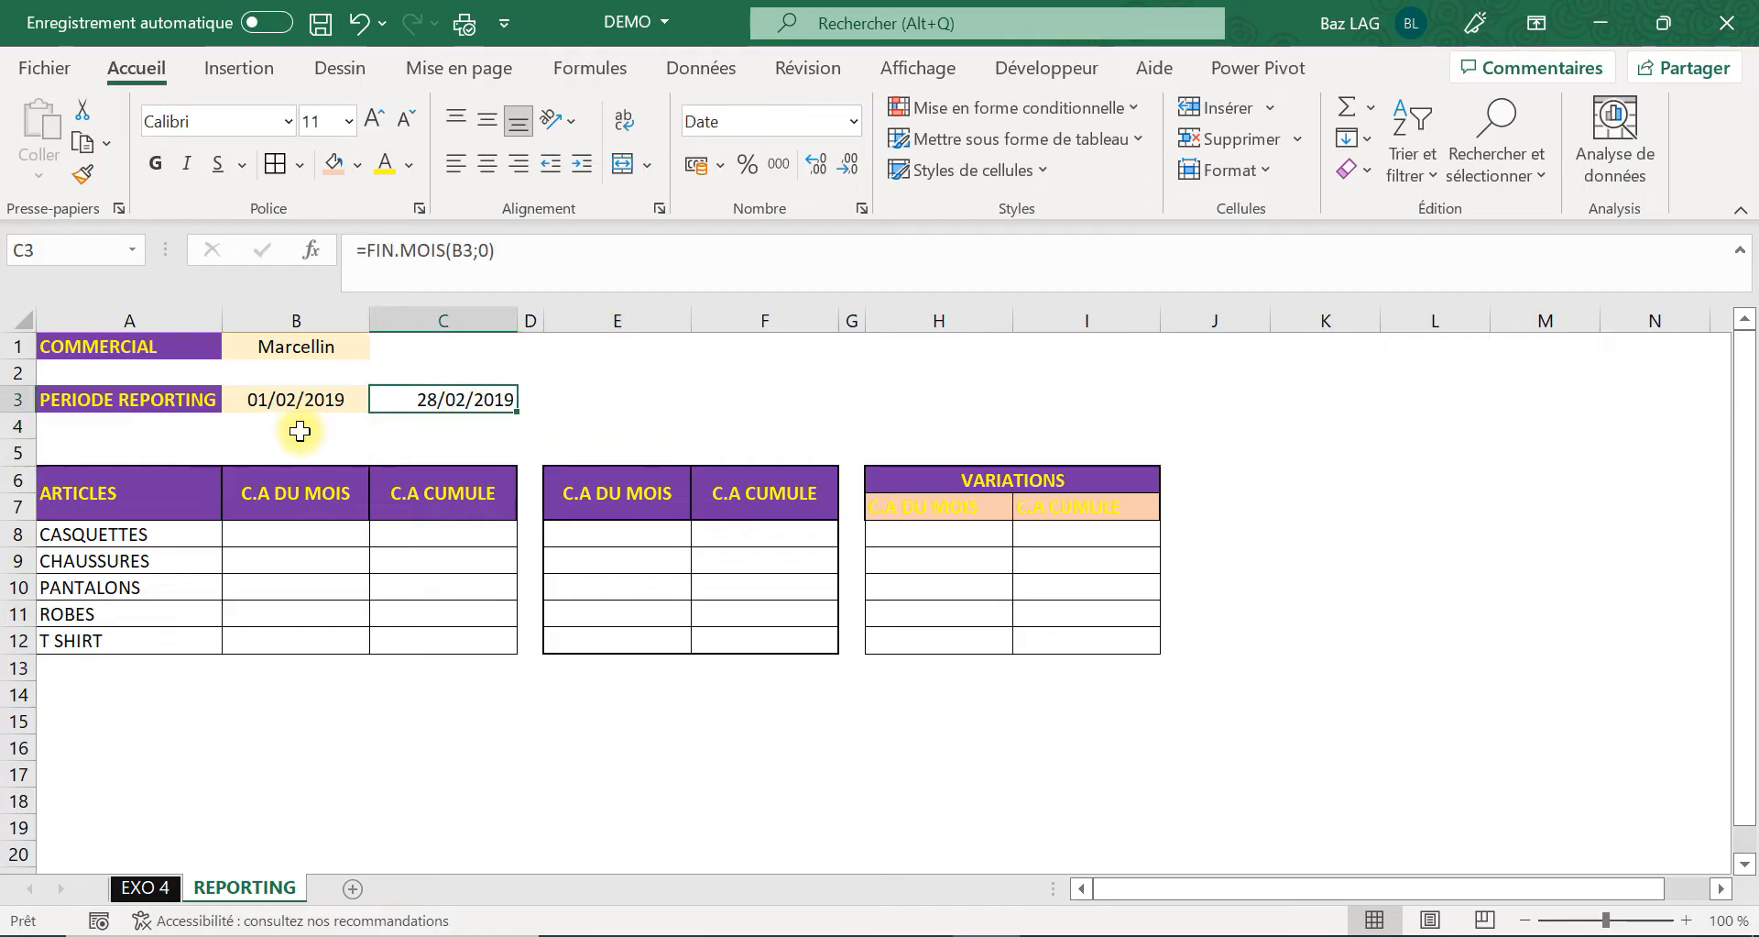
Test the month-end formula by choosing 01/05/2019, 01/11/2019 and finally 01/02/2020 as the period in B3.
left_click(353, 401)
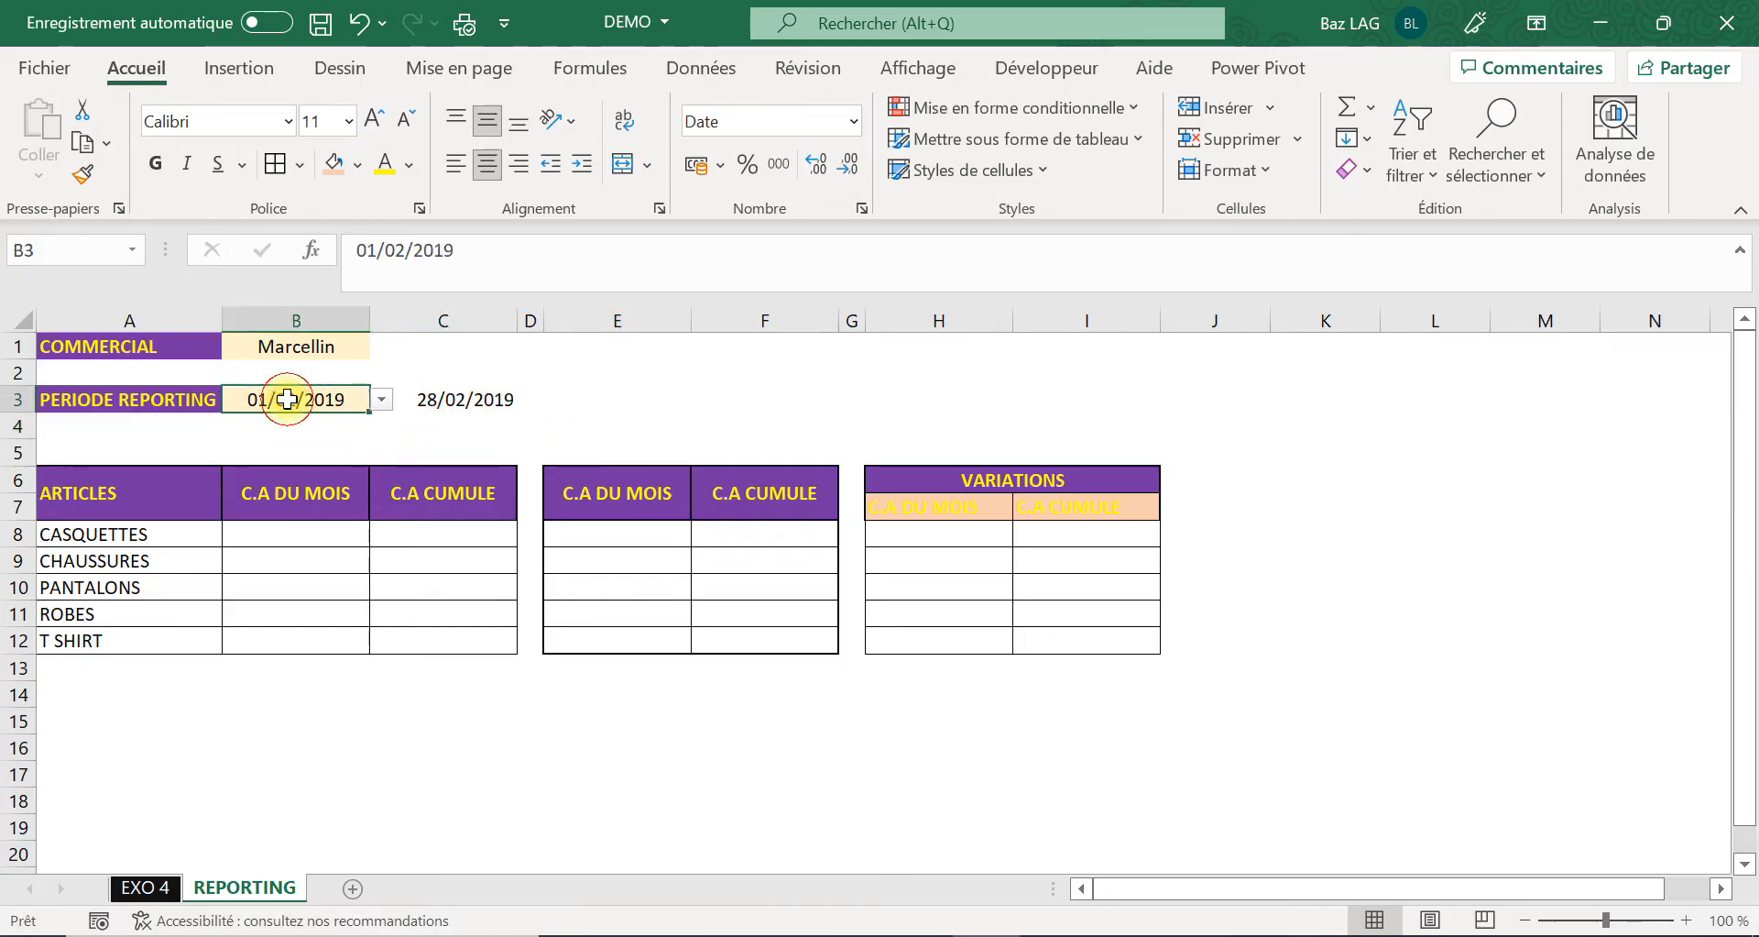
left_click(376, 403)
left_click(343, 480)
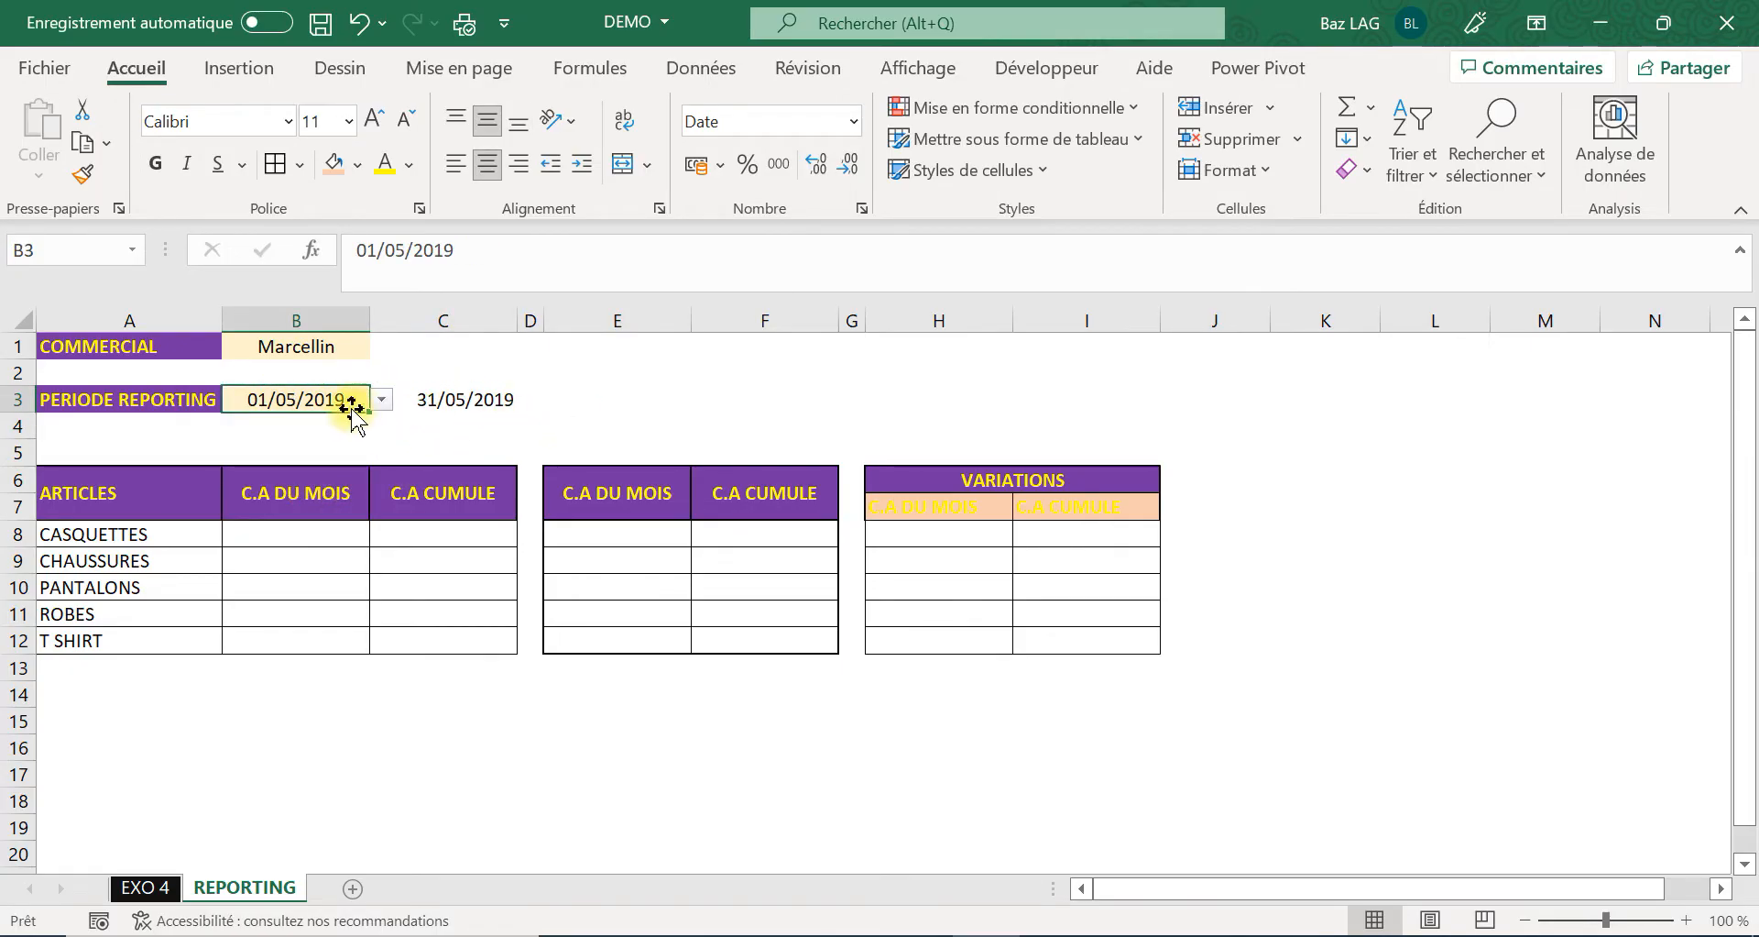
left_click(384, 406)
left_click(339, 518)
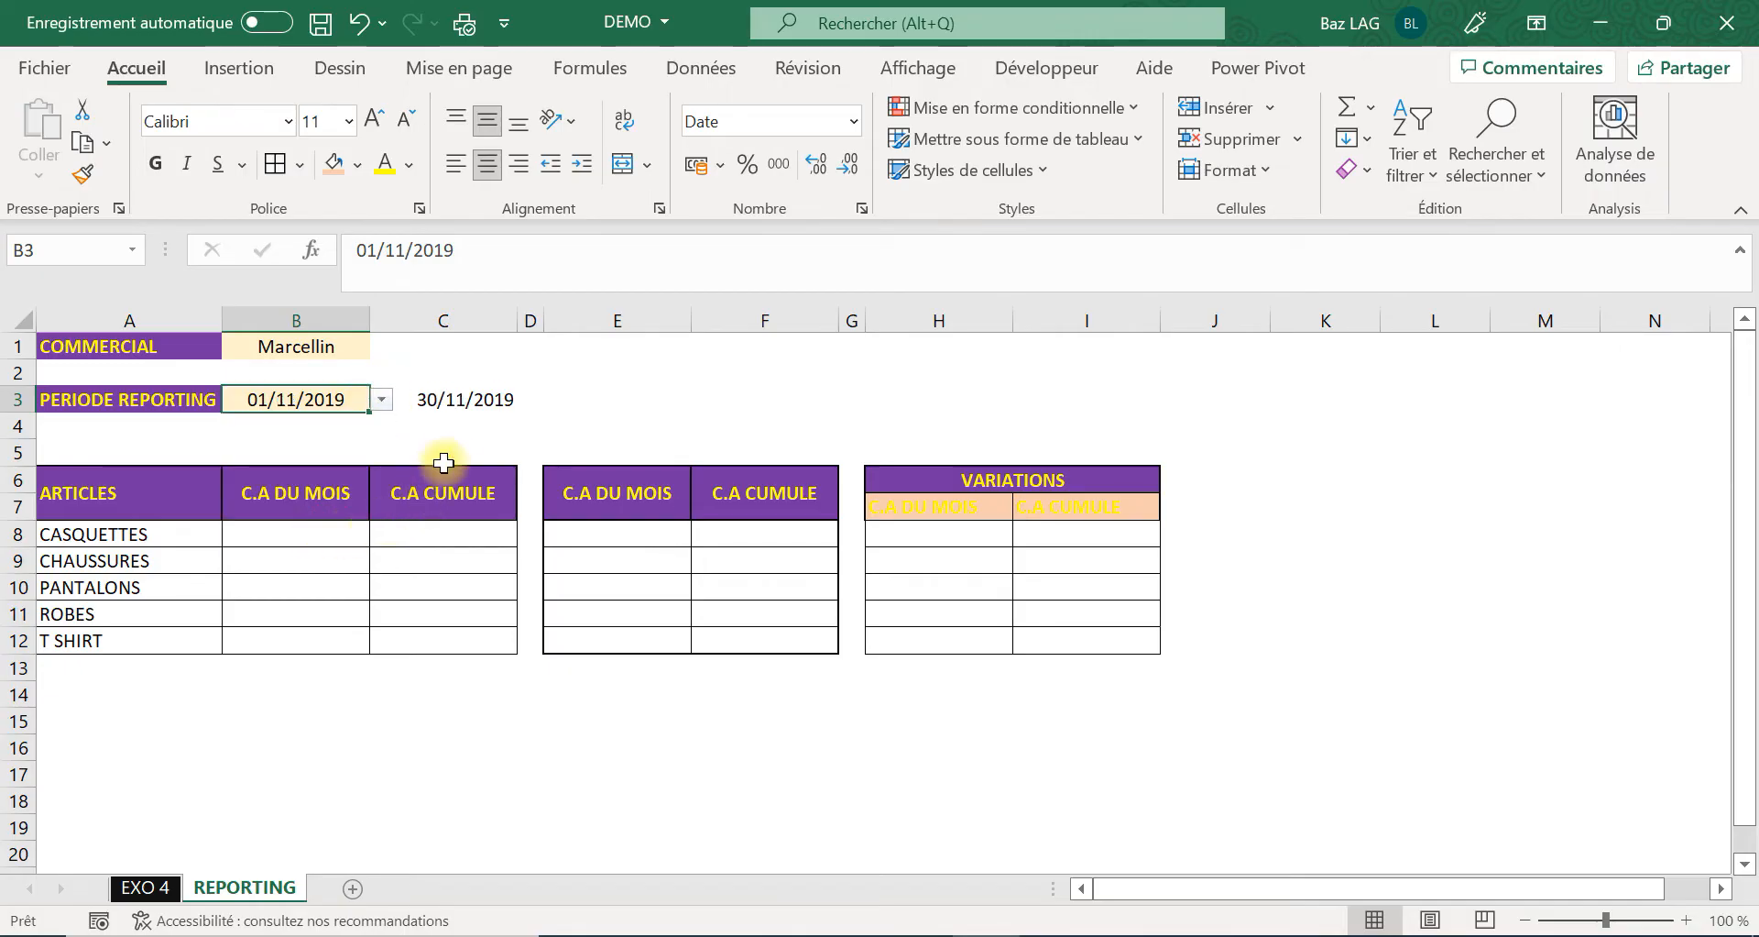
left_click(379, 399)
left_click(332, 489)
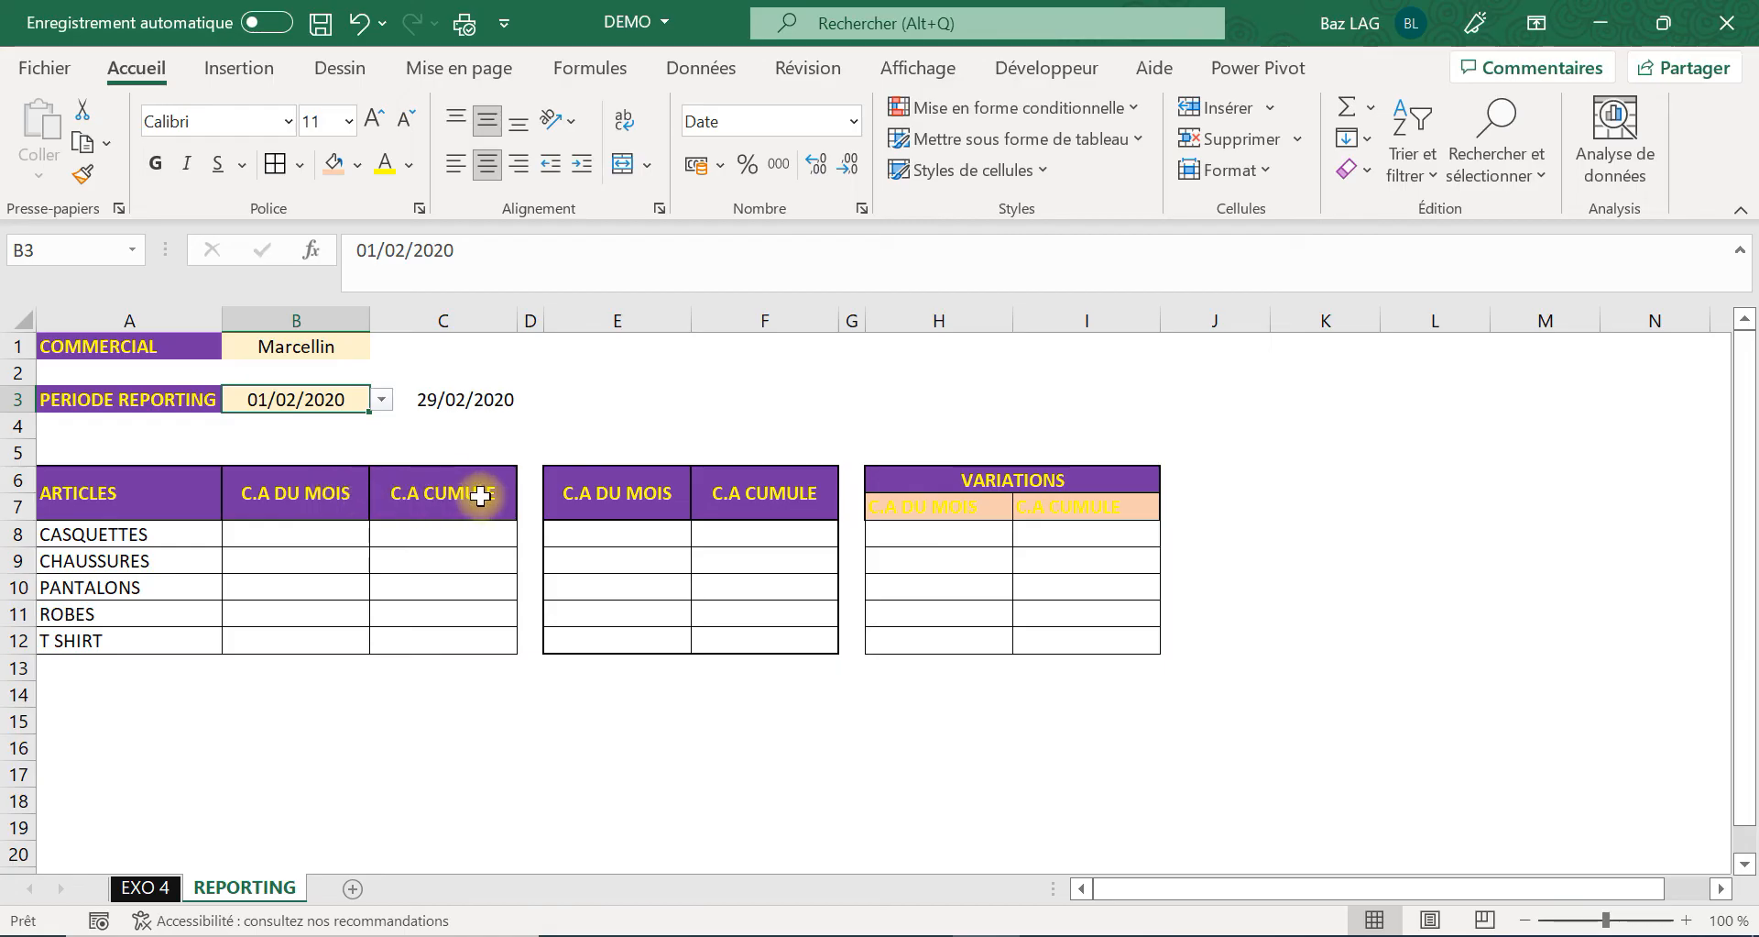
left_click(454, 428)
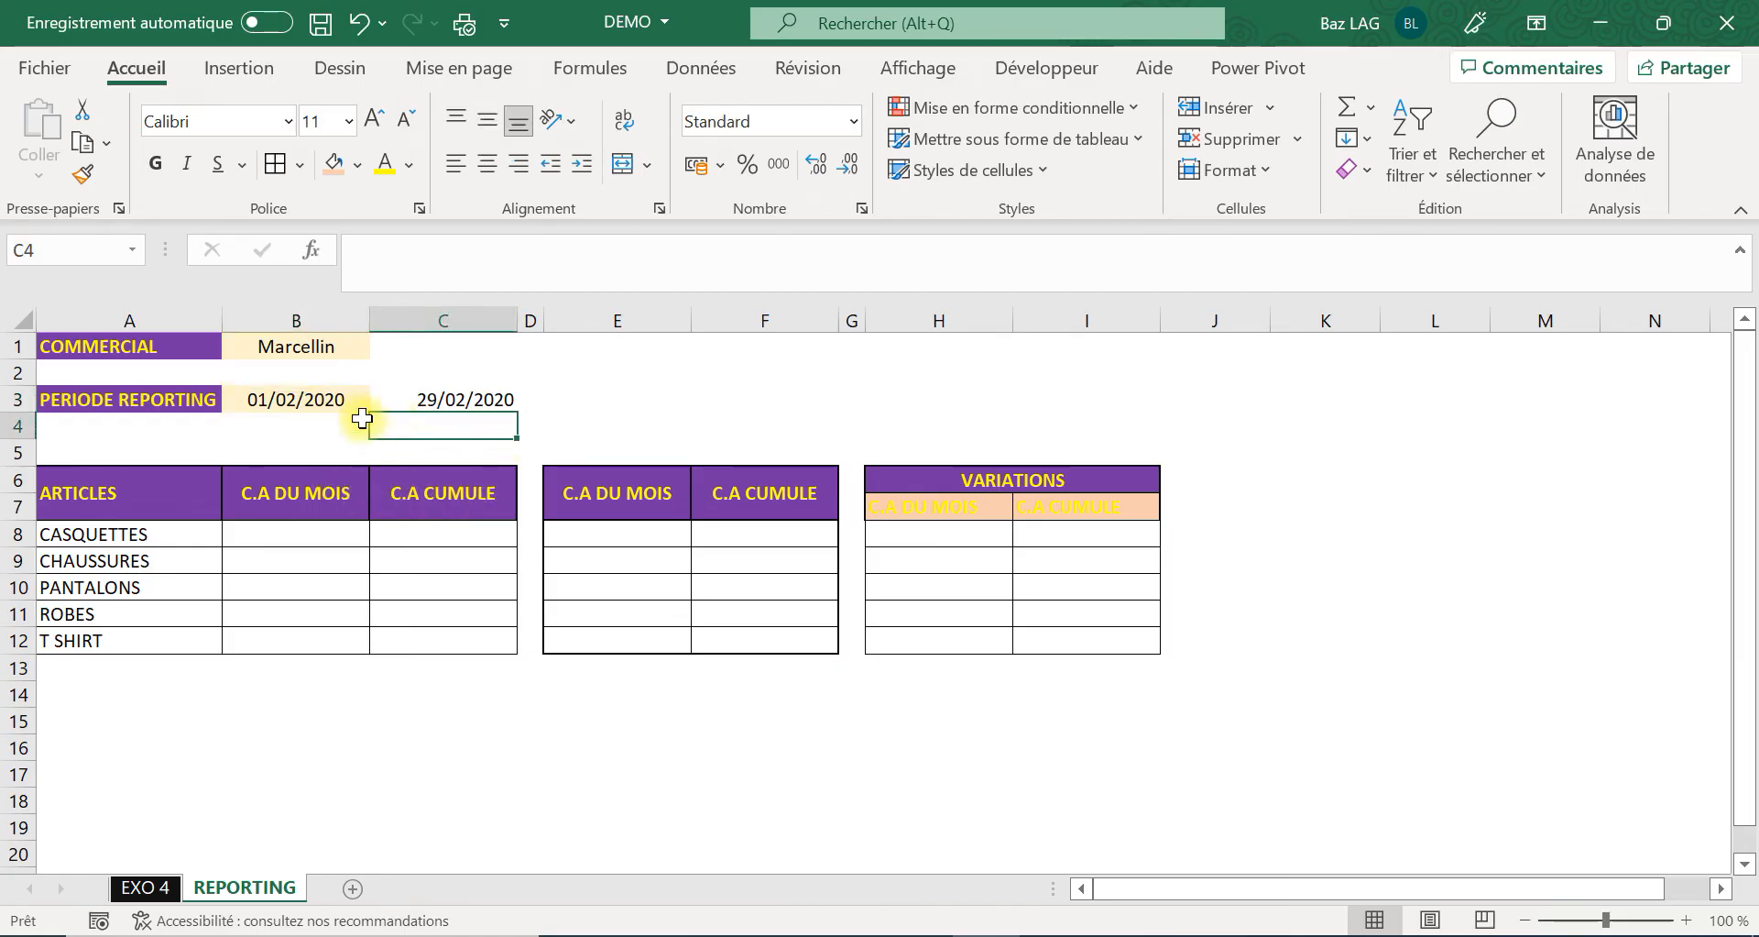
left_click(304, 399)
left_click(447, 403)
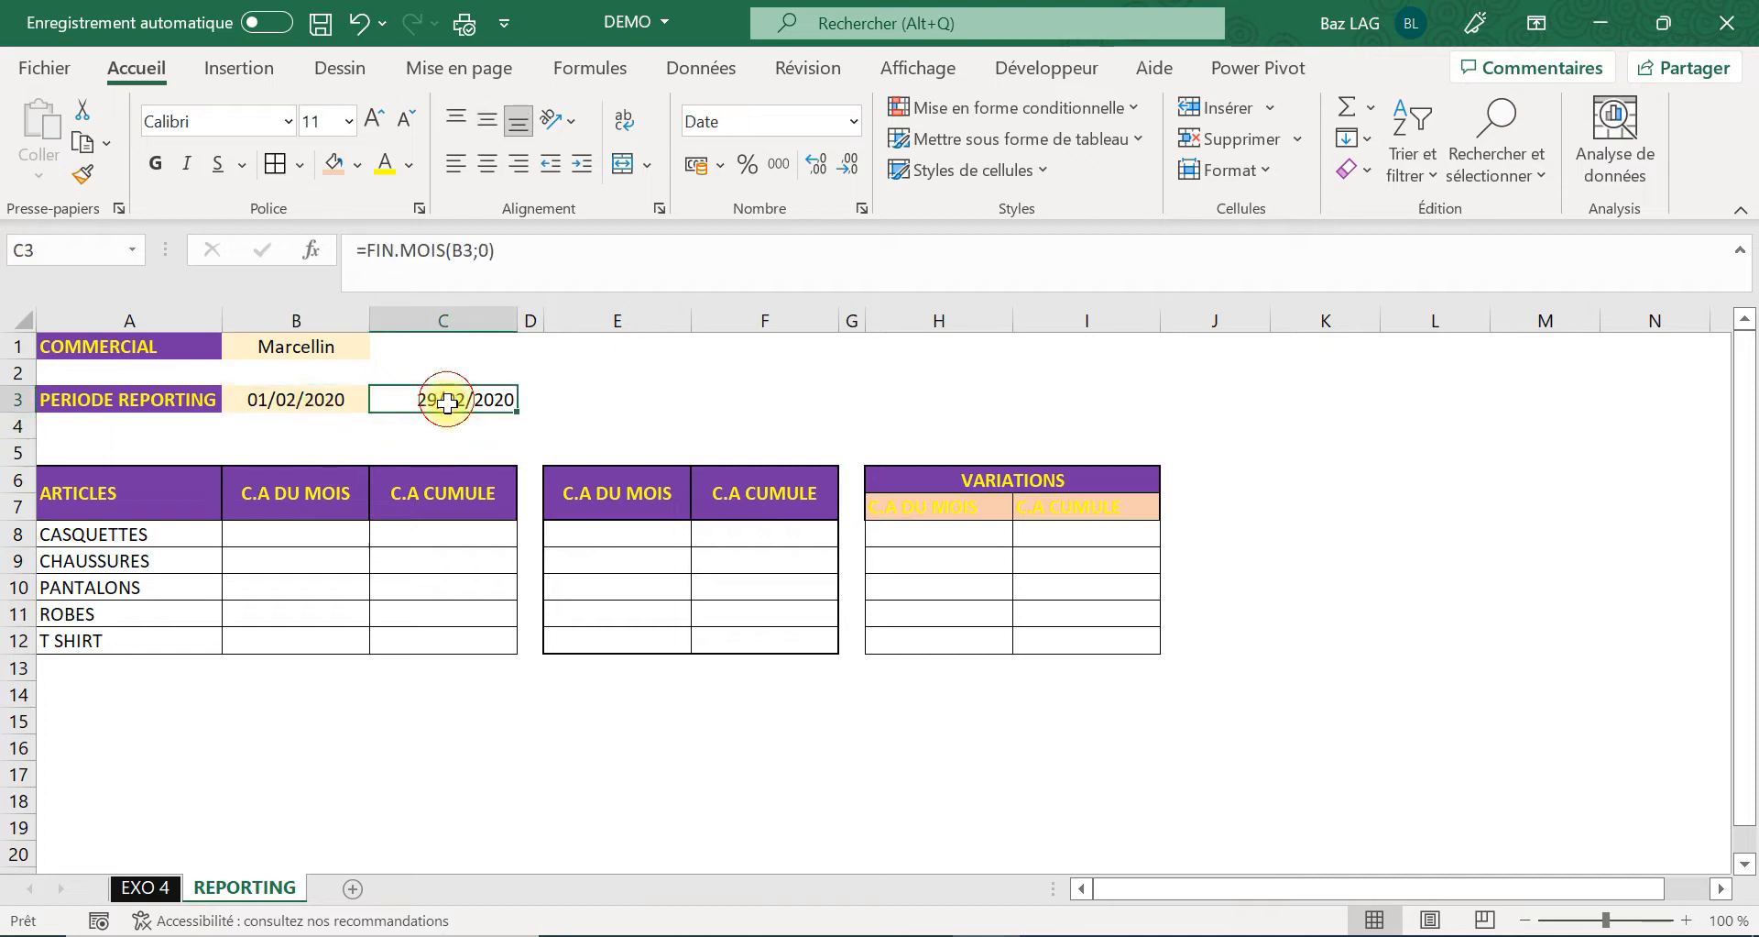
left_click(101, 540)
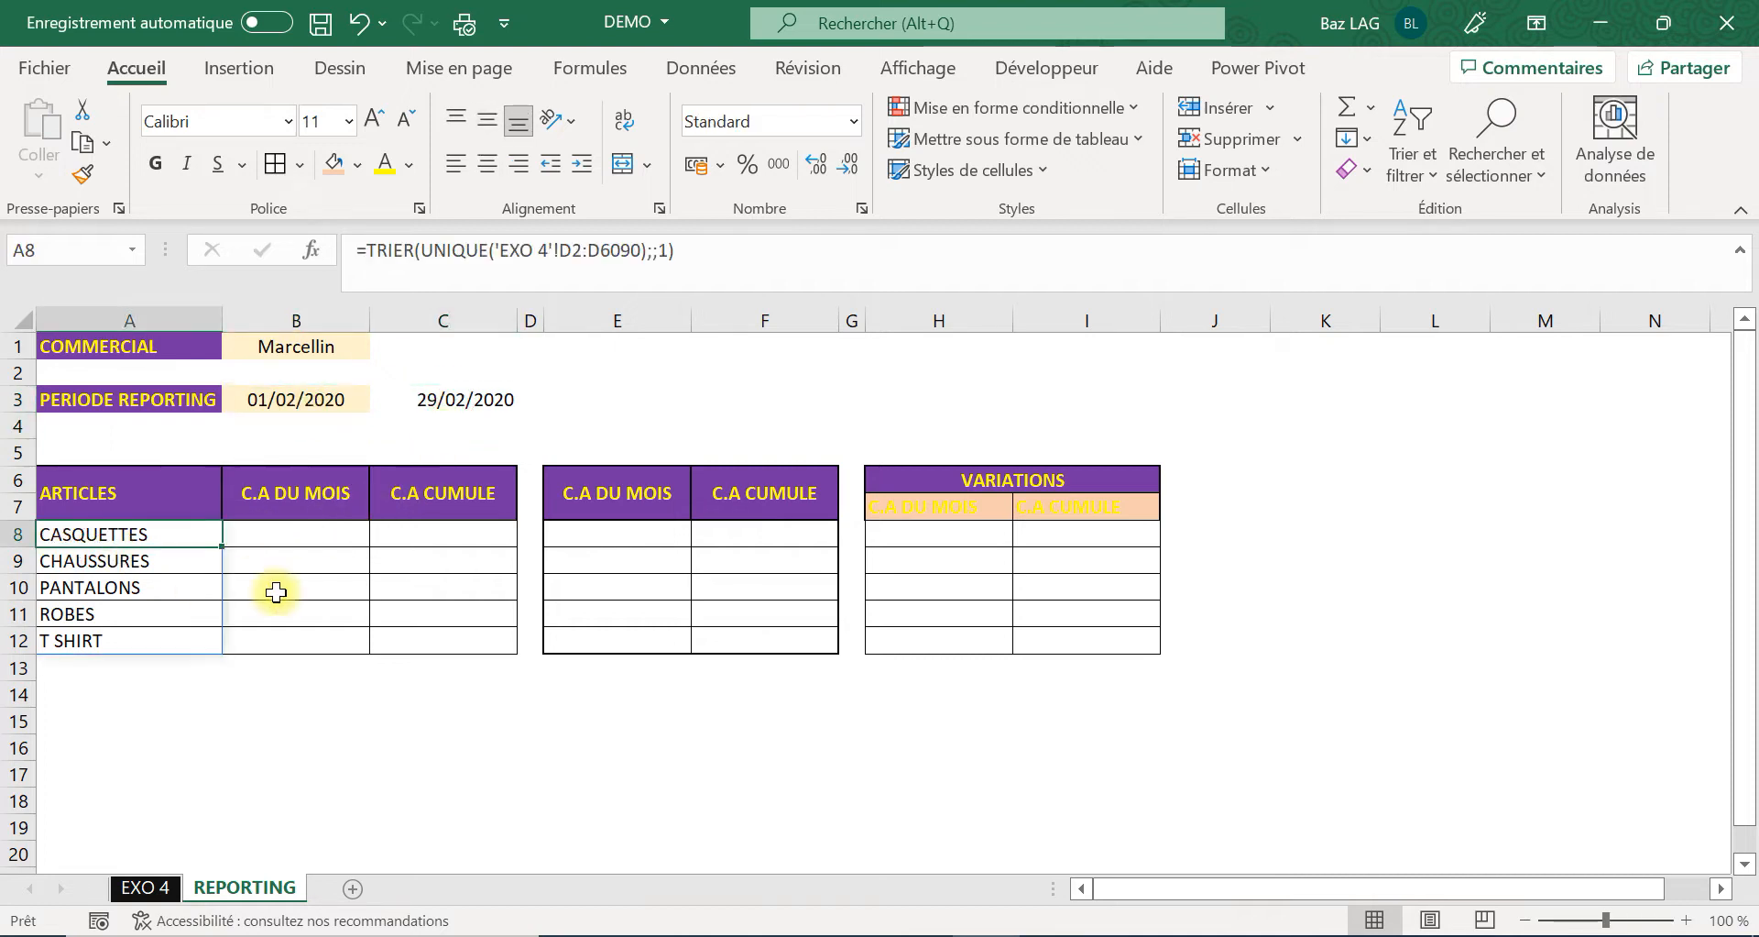
left_click(339, 347)
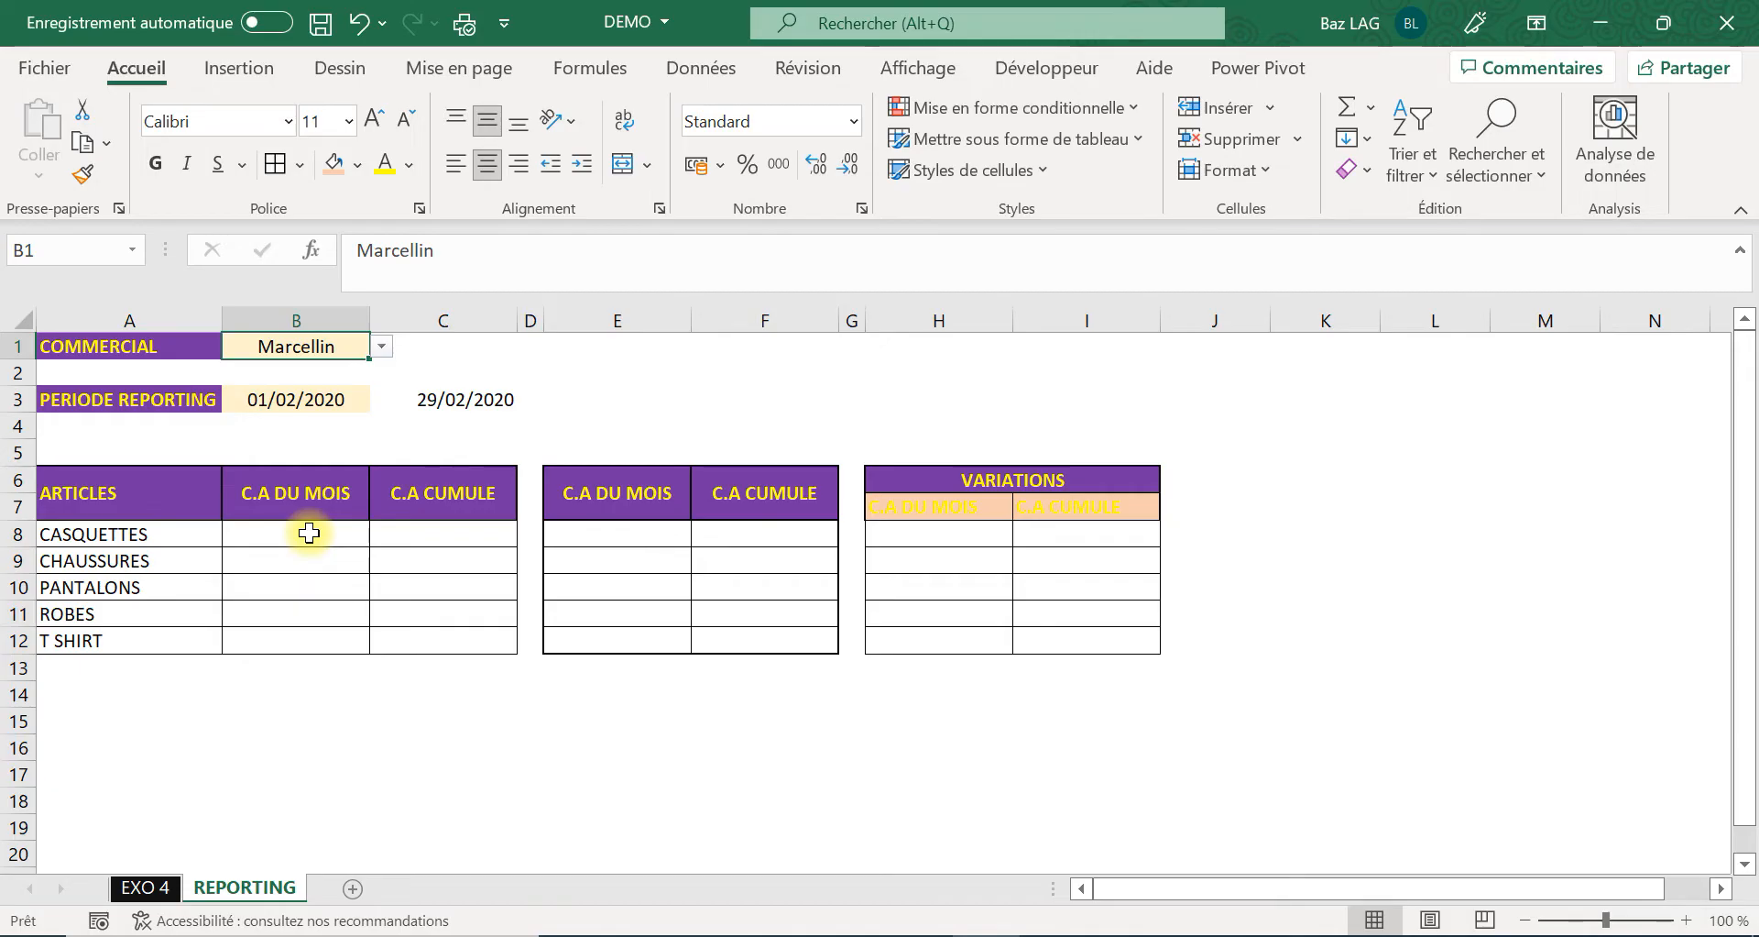
Start a SOMME.SI.ENS formula in B8 with the VENTES column 'EXO 4'!$E:$E as the absolute sum range.
left_click(308, 532)
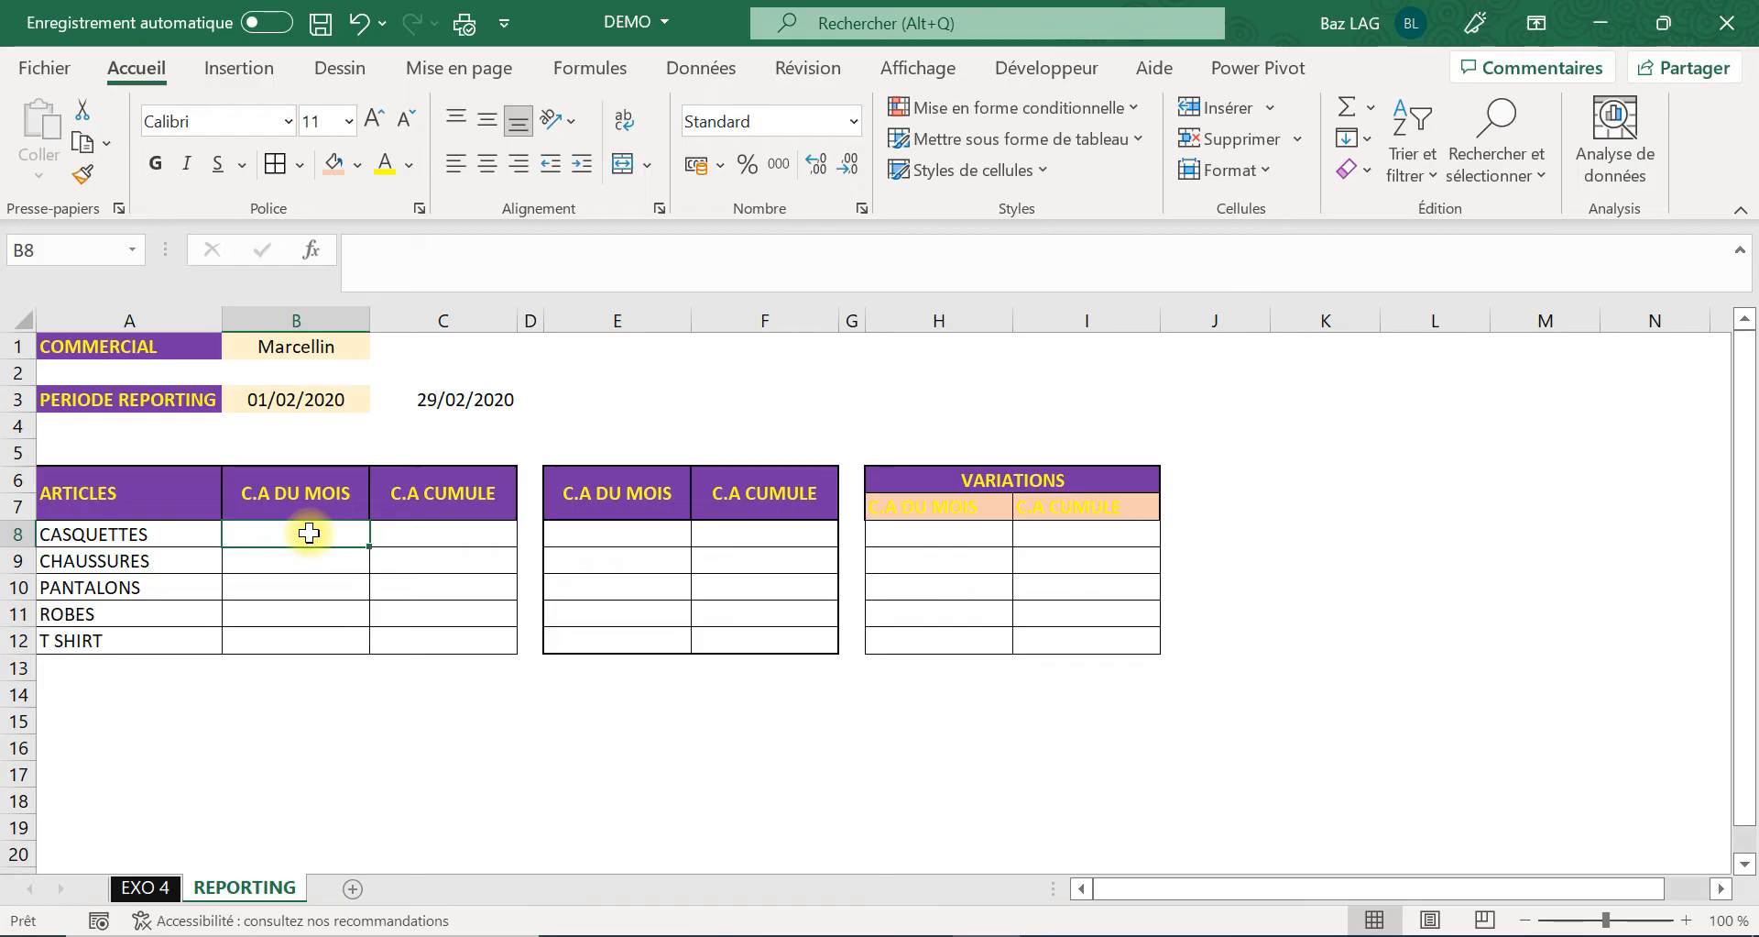
type("=somm")
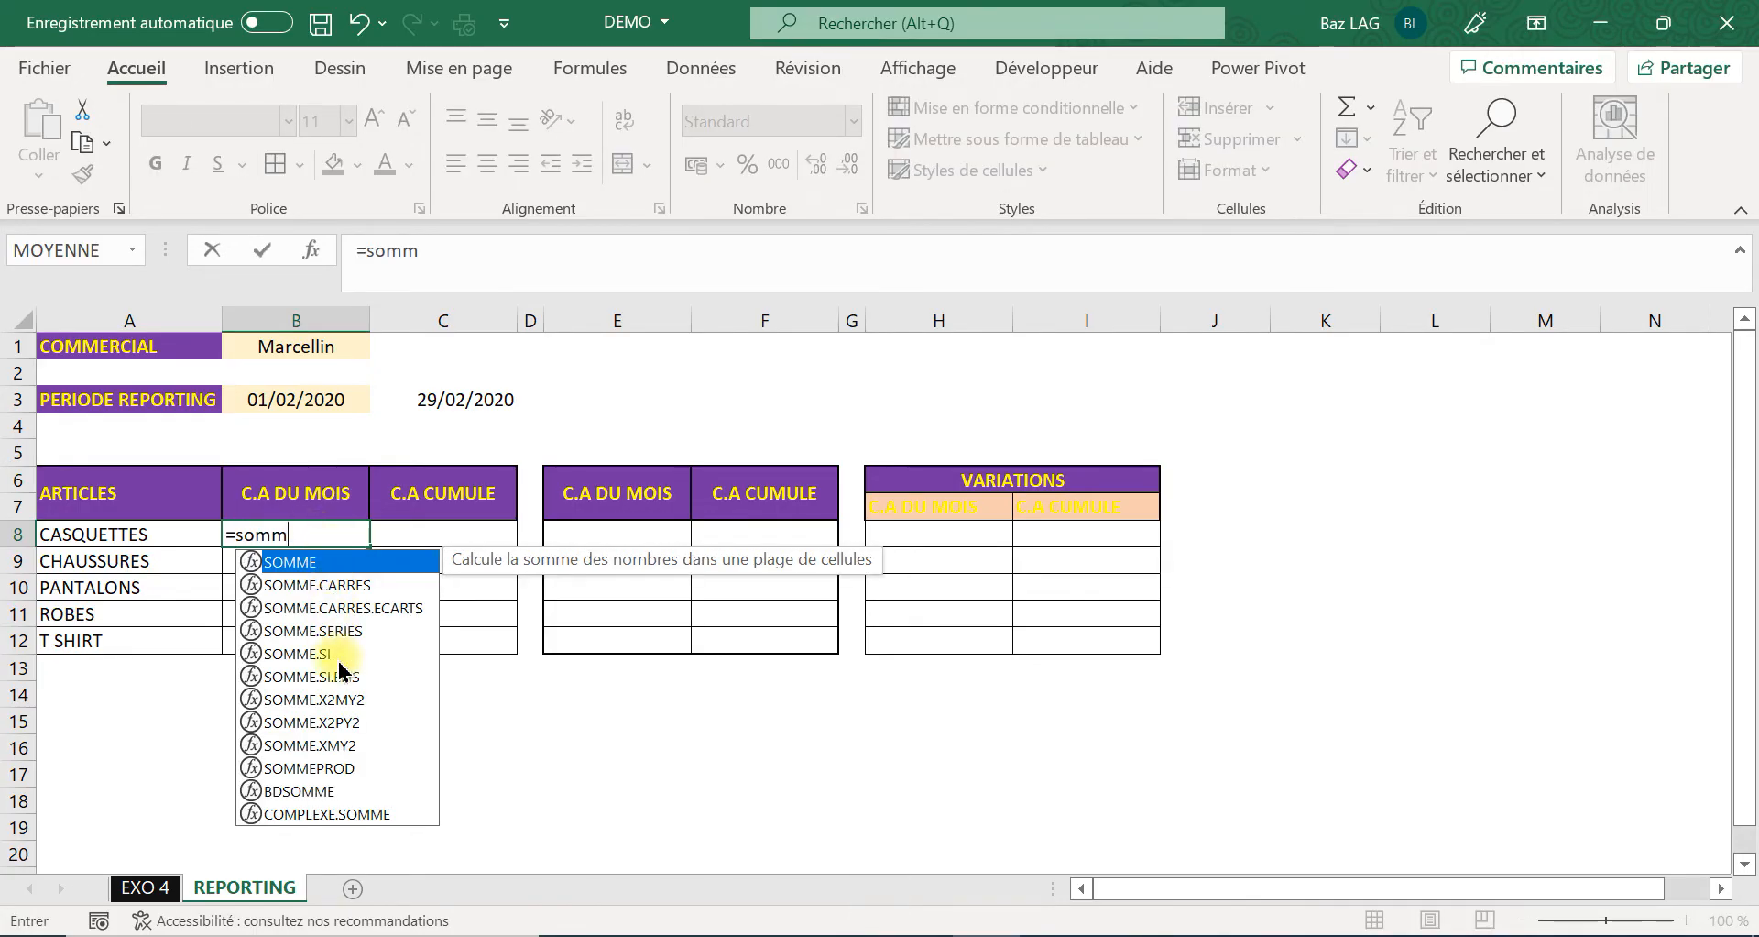
double_click(334, 677)
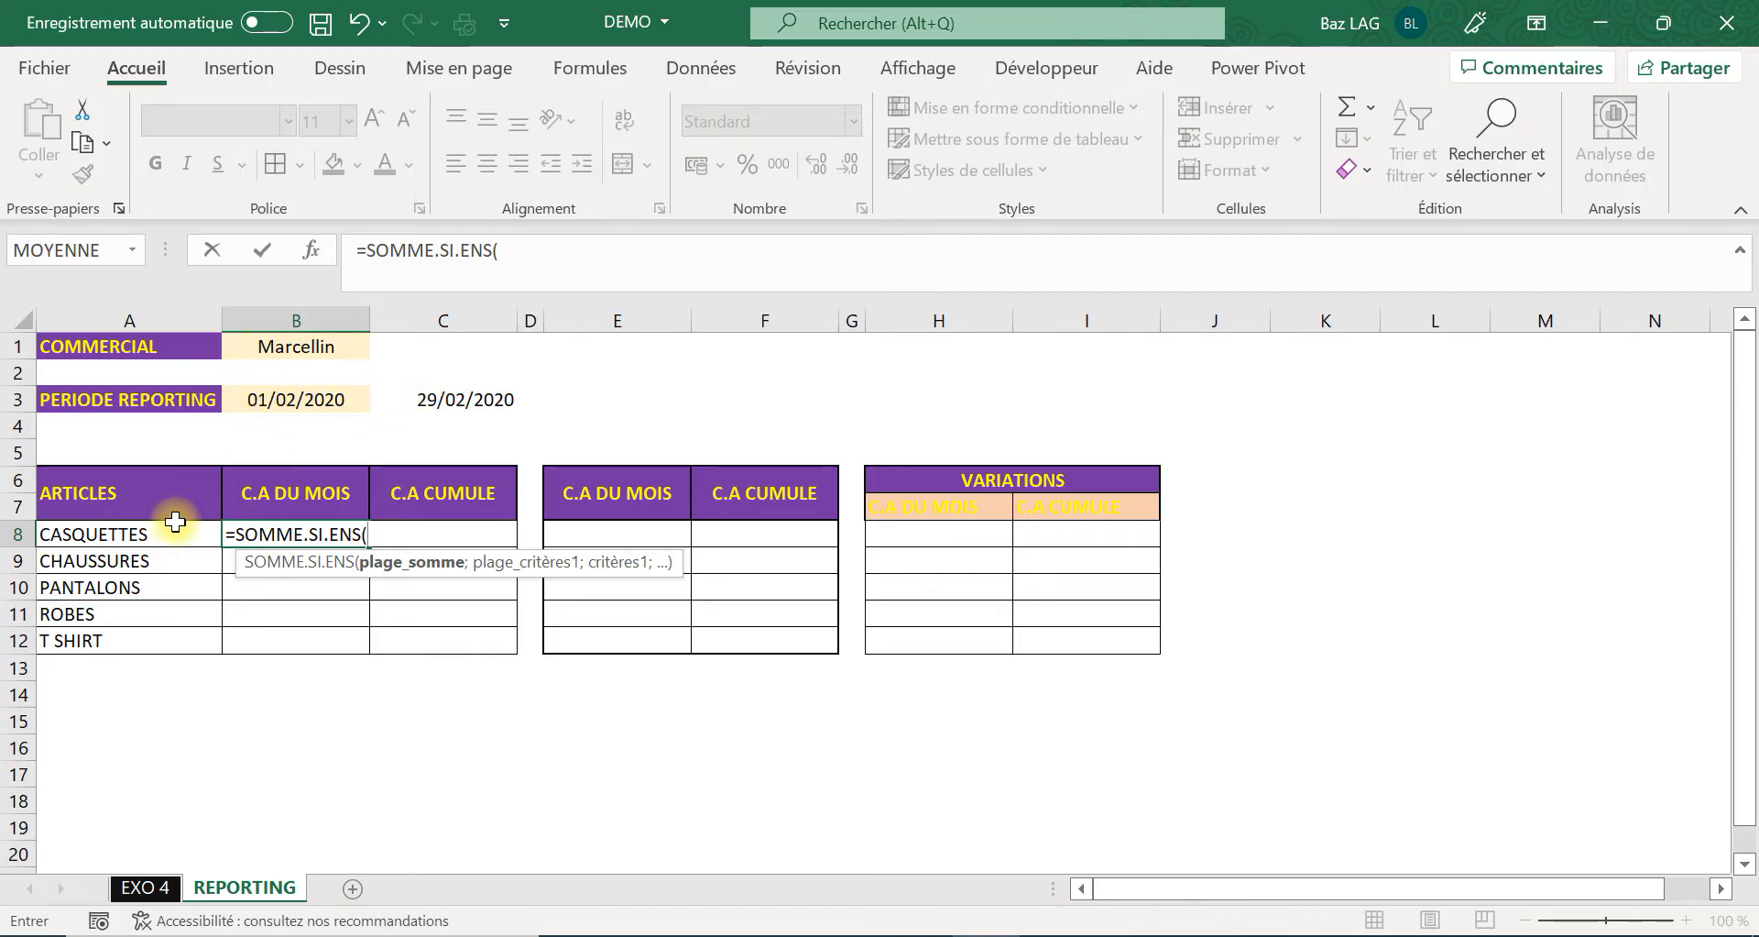
left_click(147, 887)
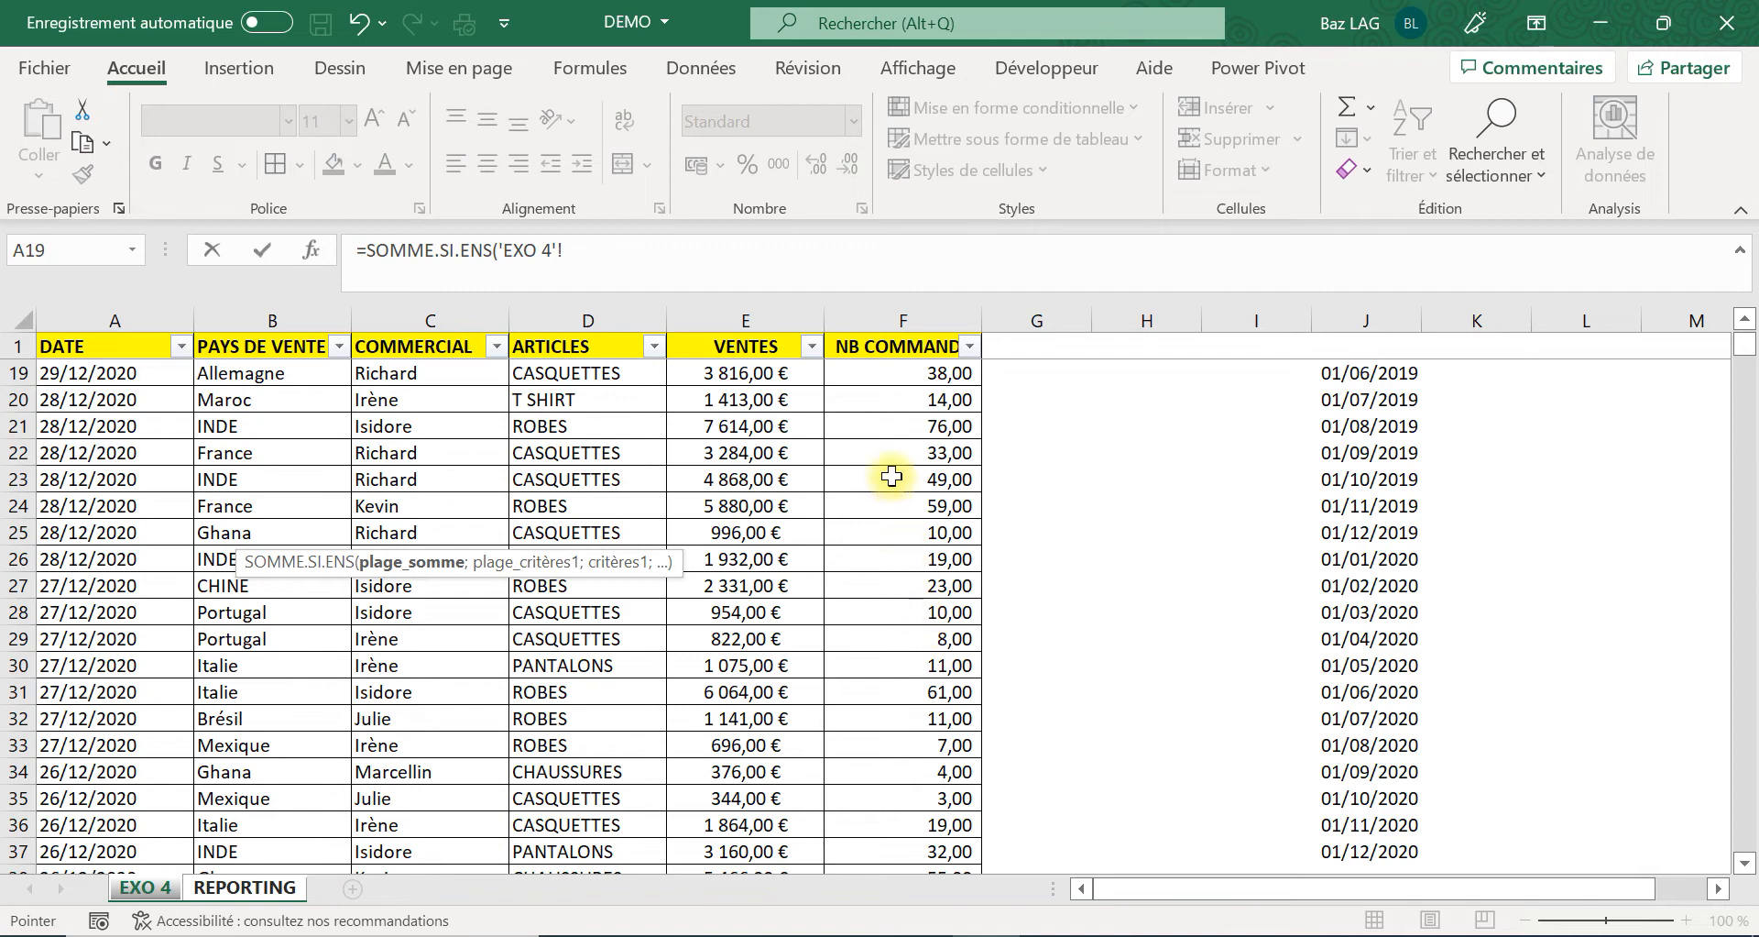
left_click(781, 318)
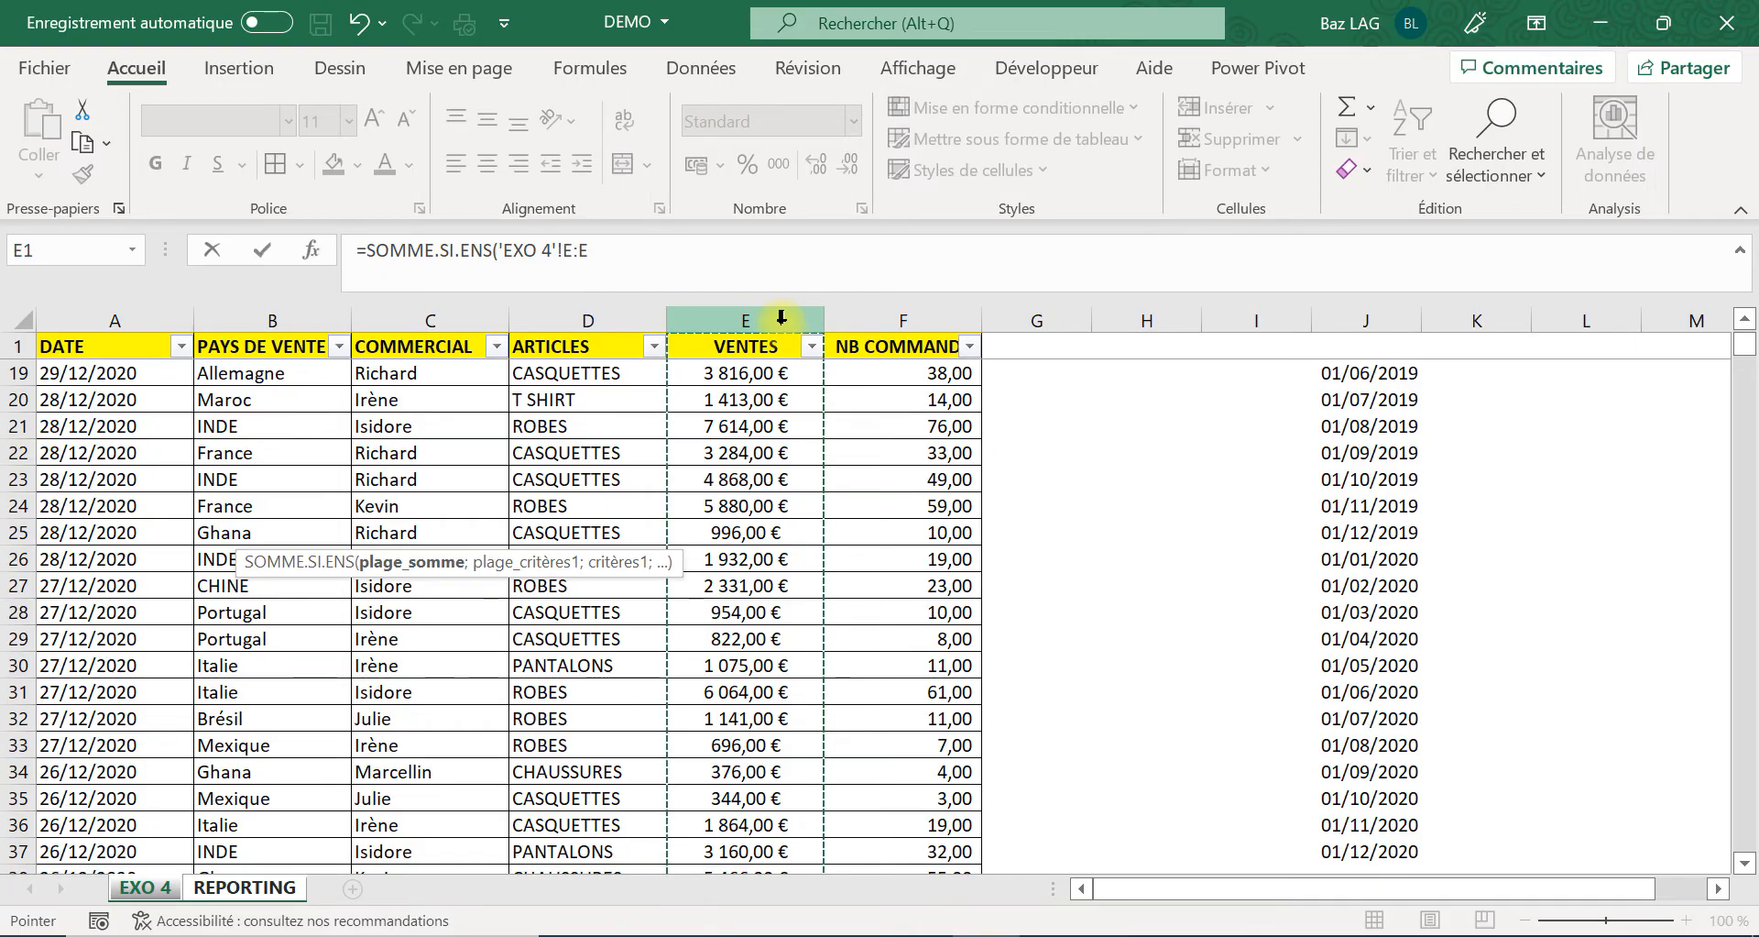
key("F4")
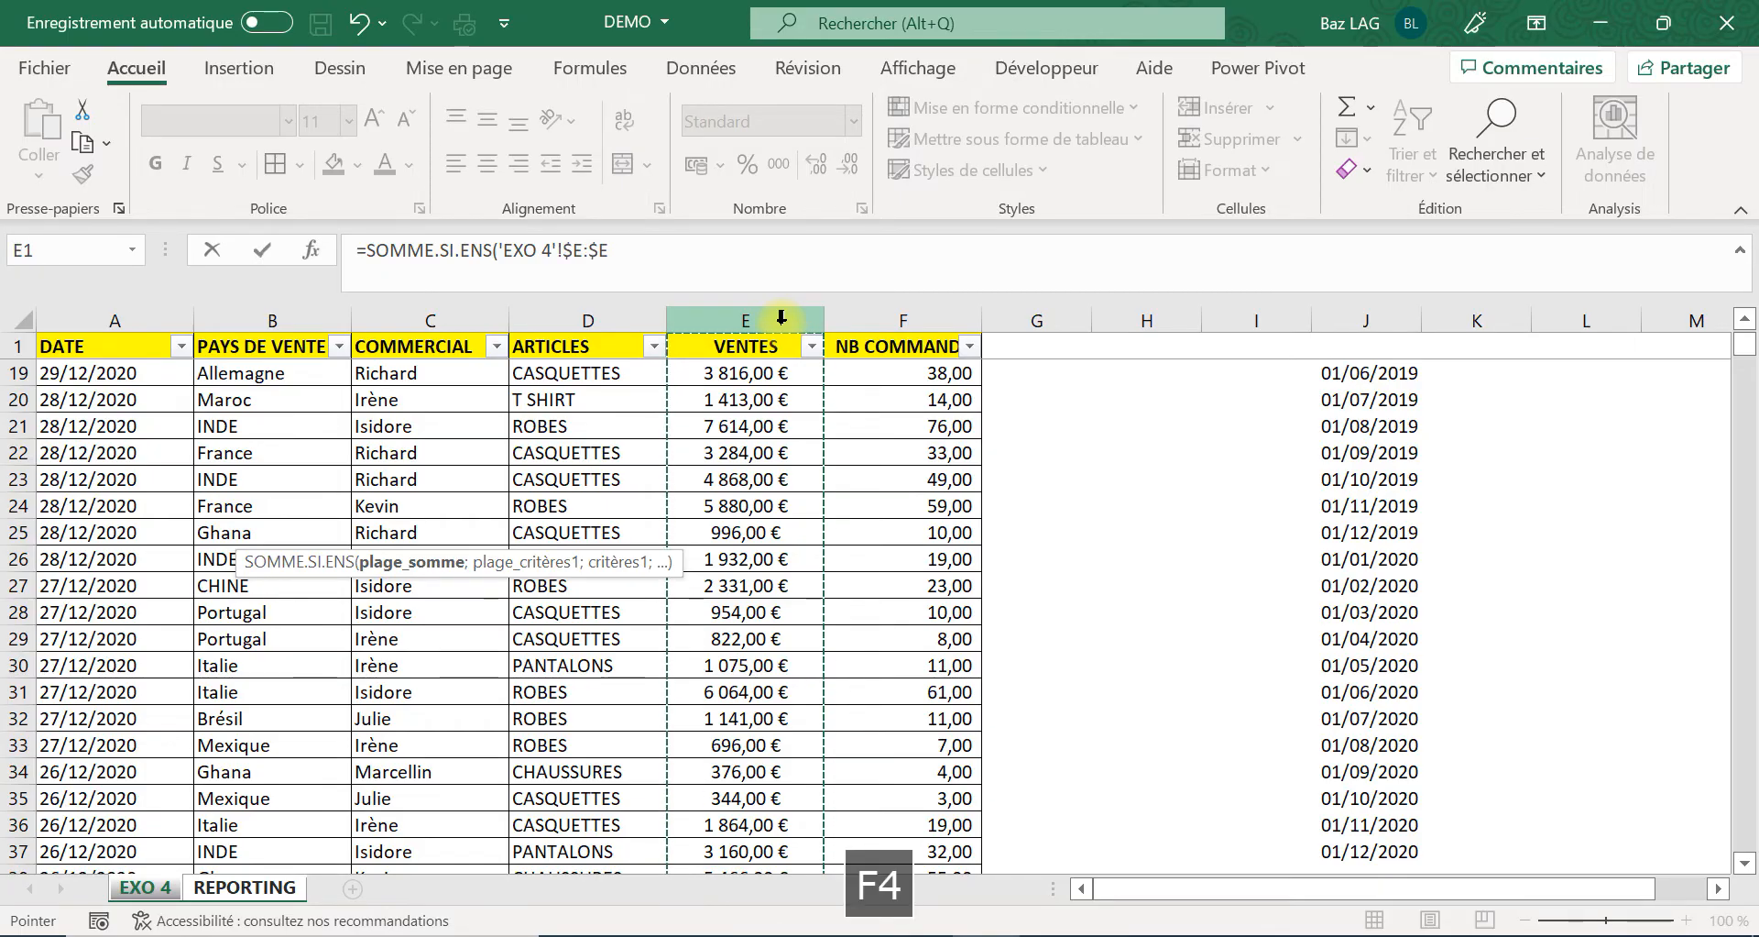
type(";")
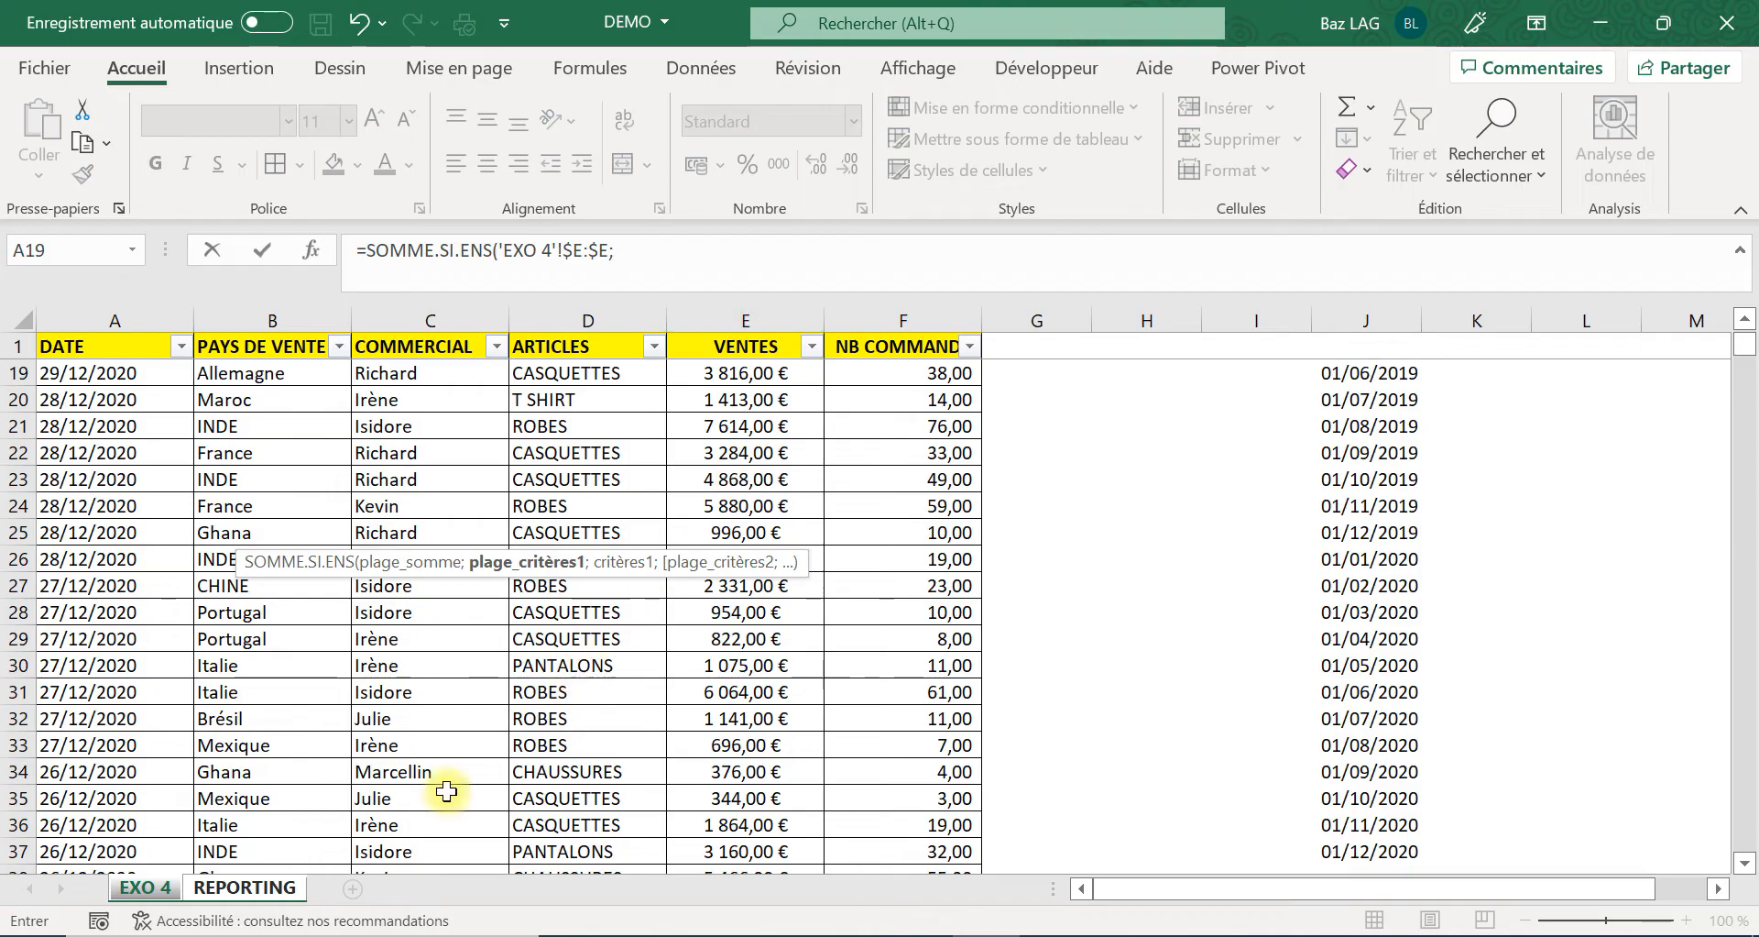
left_click(243, 888)
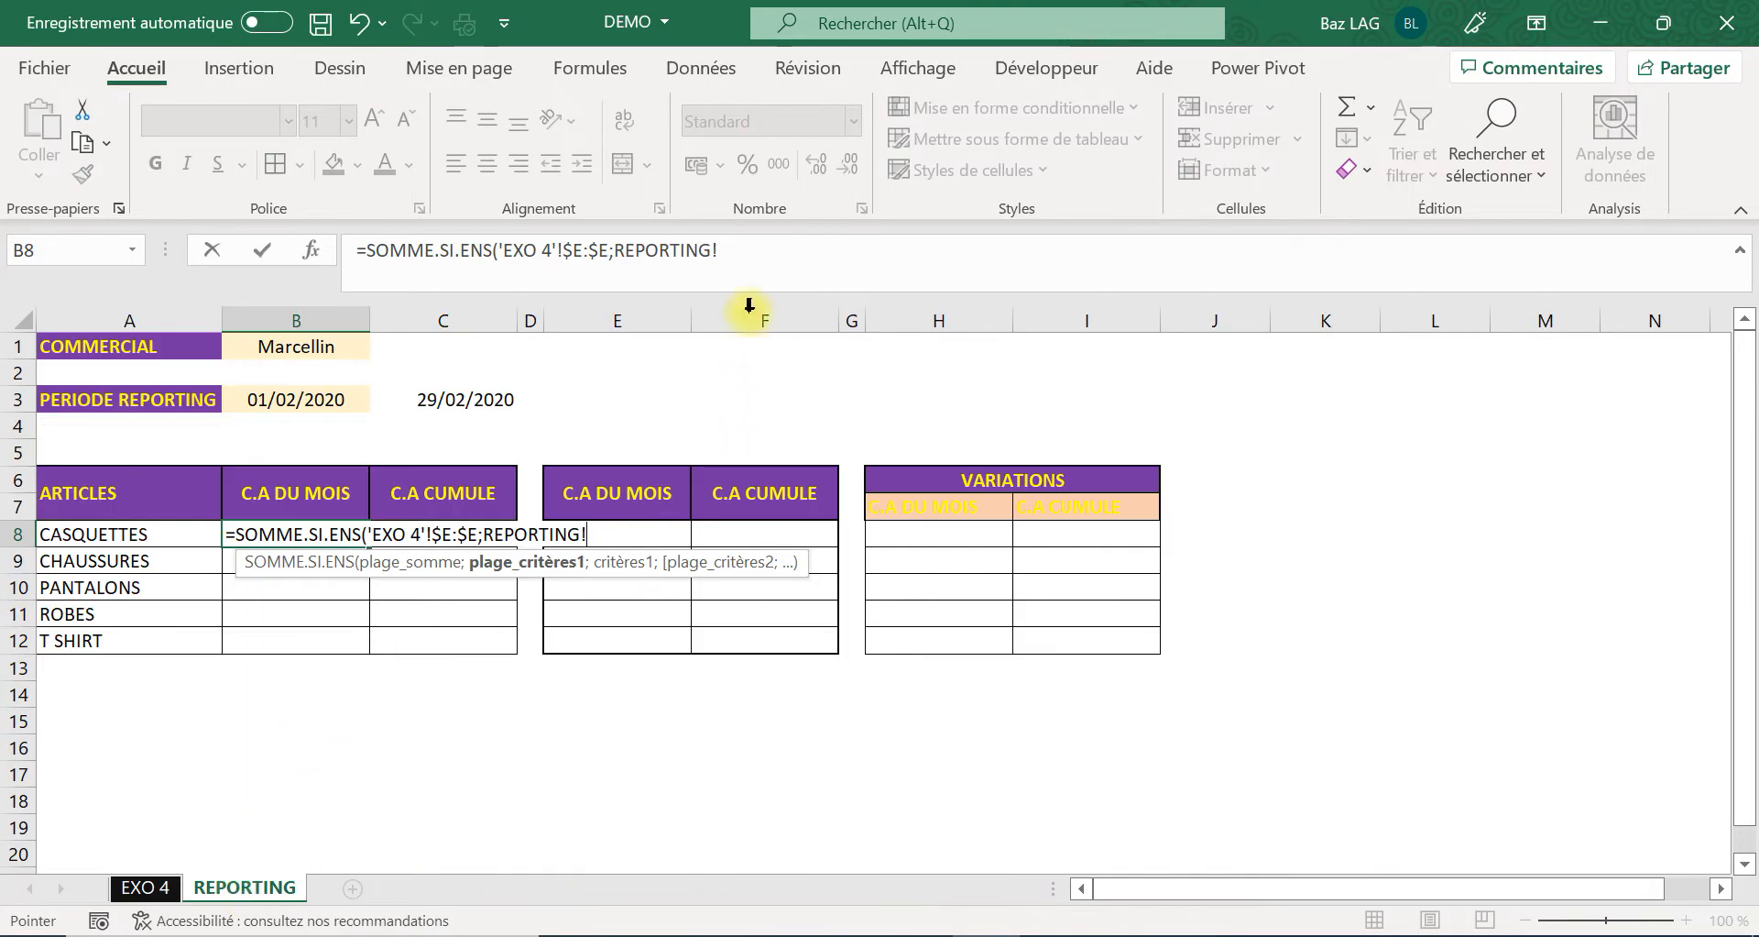
left_click_drag(746, 258, 631, 259)
key("BackSpace")
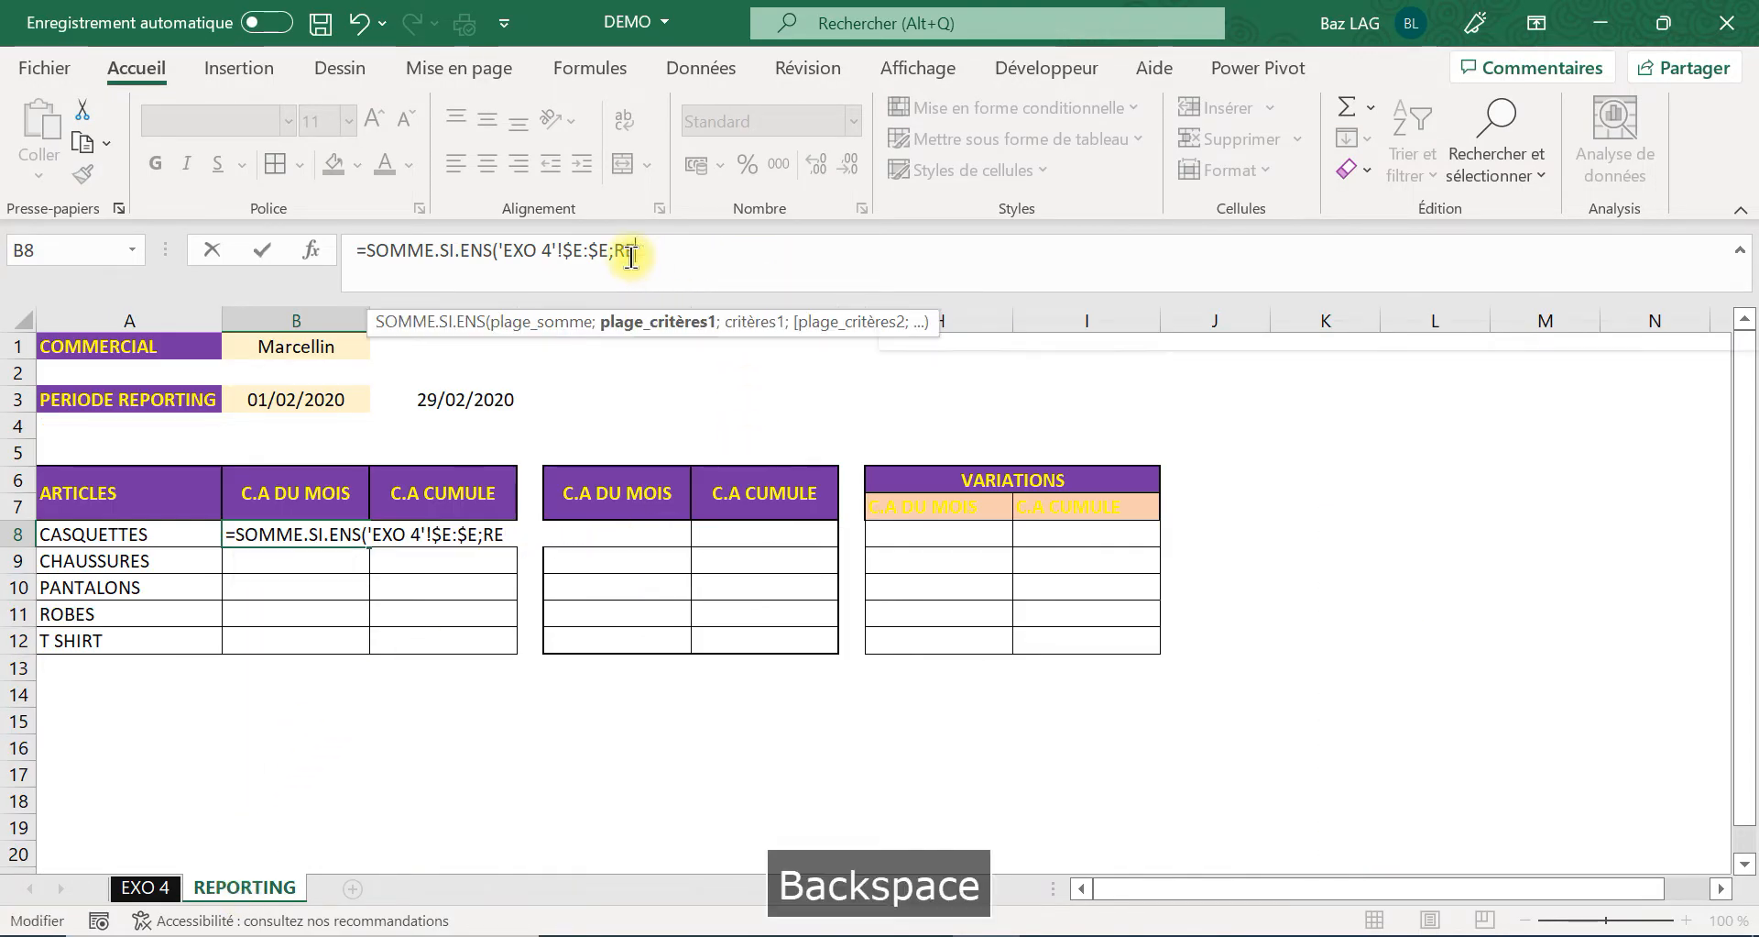
key("BackSpace")
key("BackSpace")
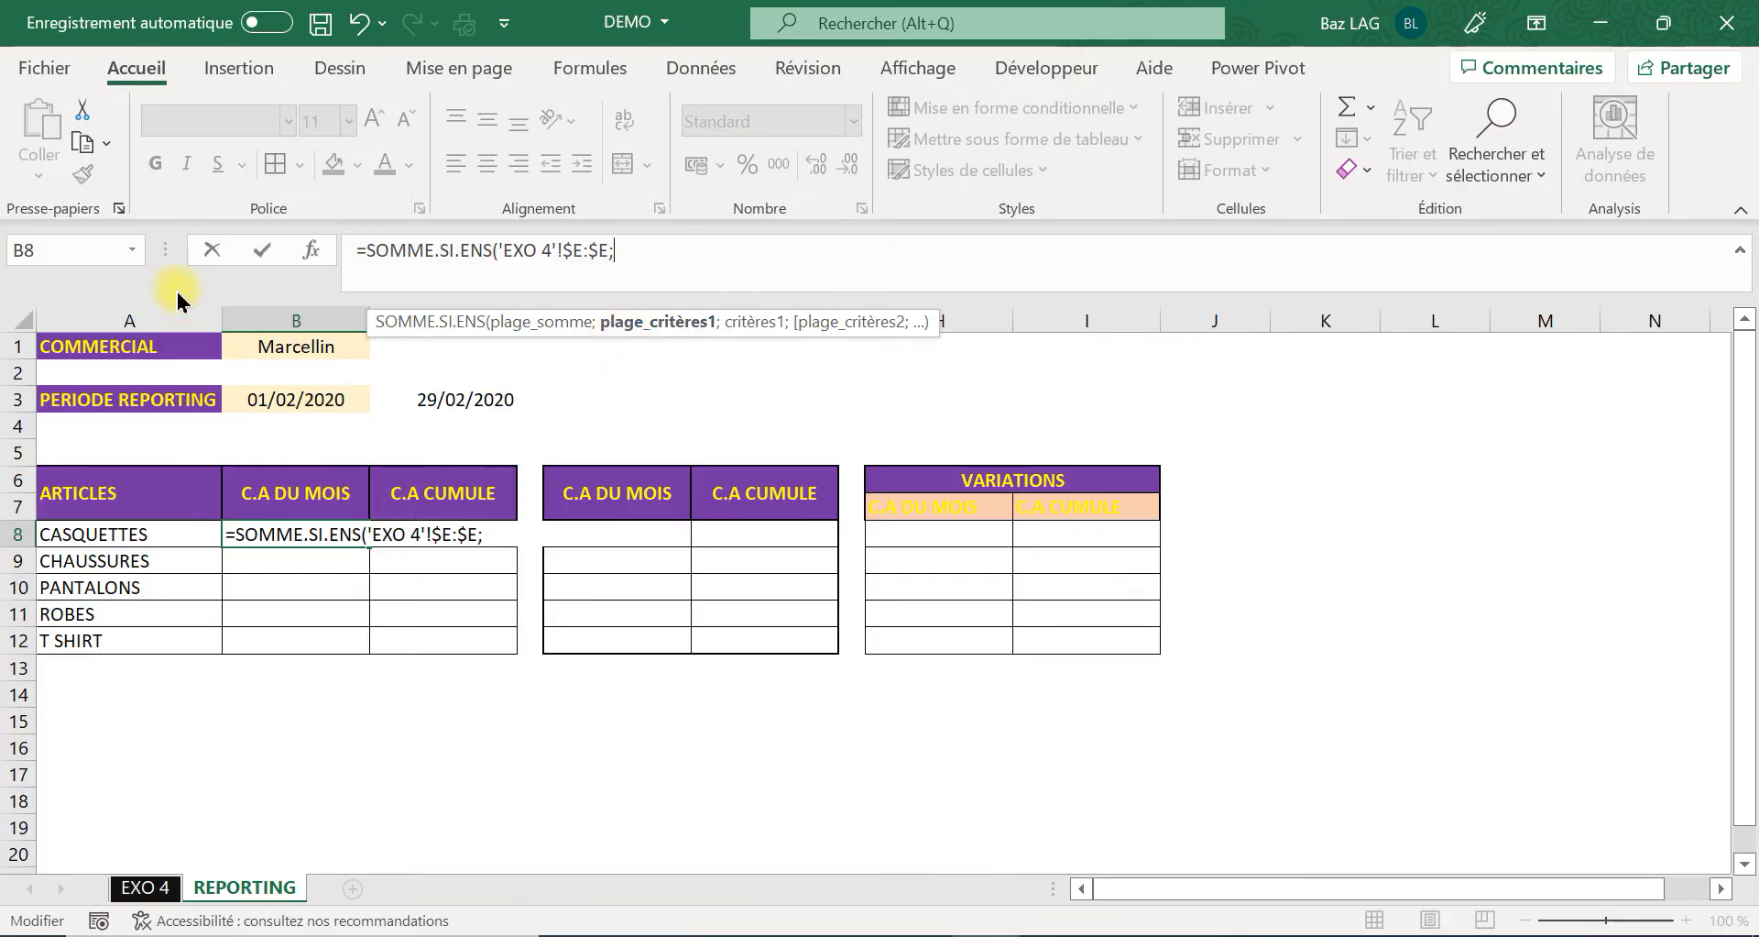
Add the first criterion to the B8 formula: COMMERCIAL column 'EXO 4'!$C:$C matching the salesperson cell REPORTING!$B$1, both as absolute references.
left_click(146, 888)
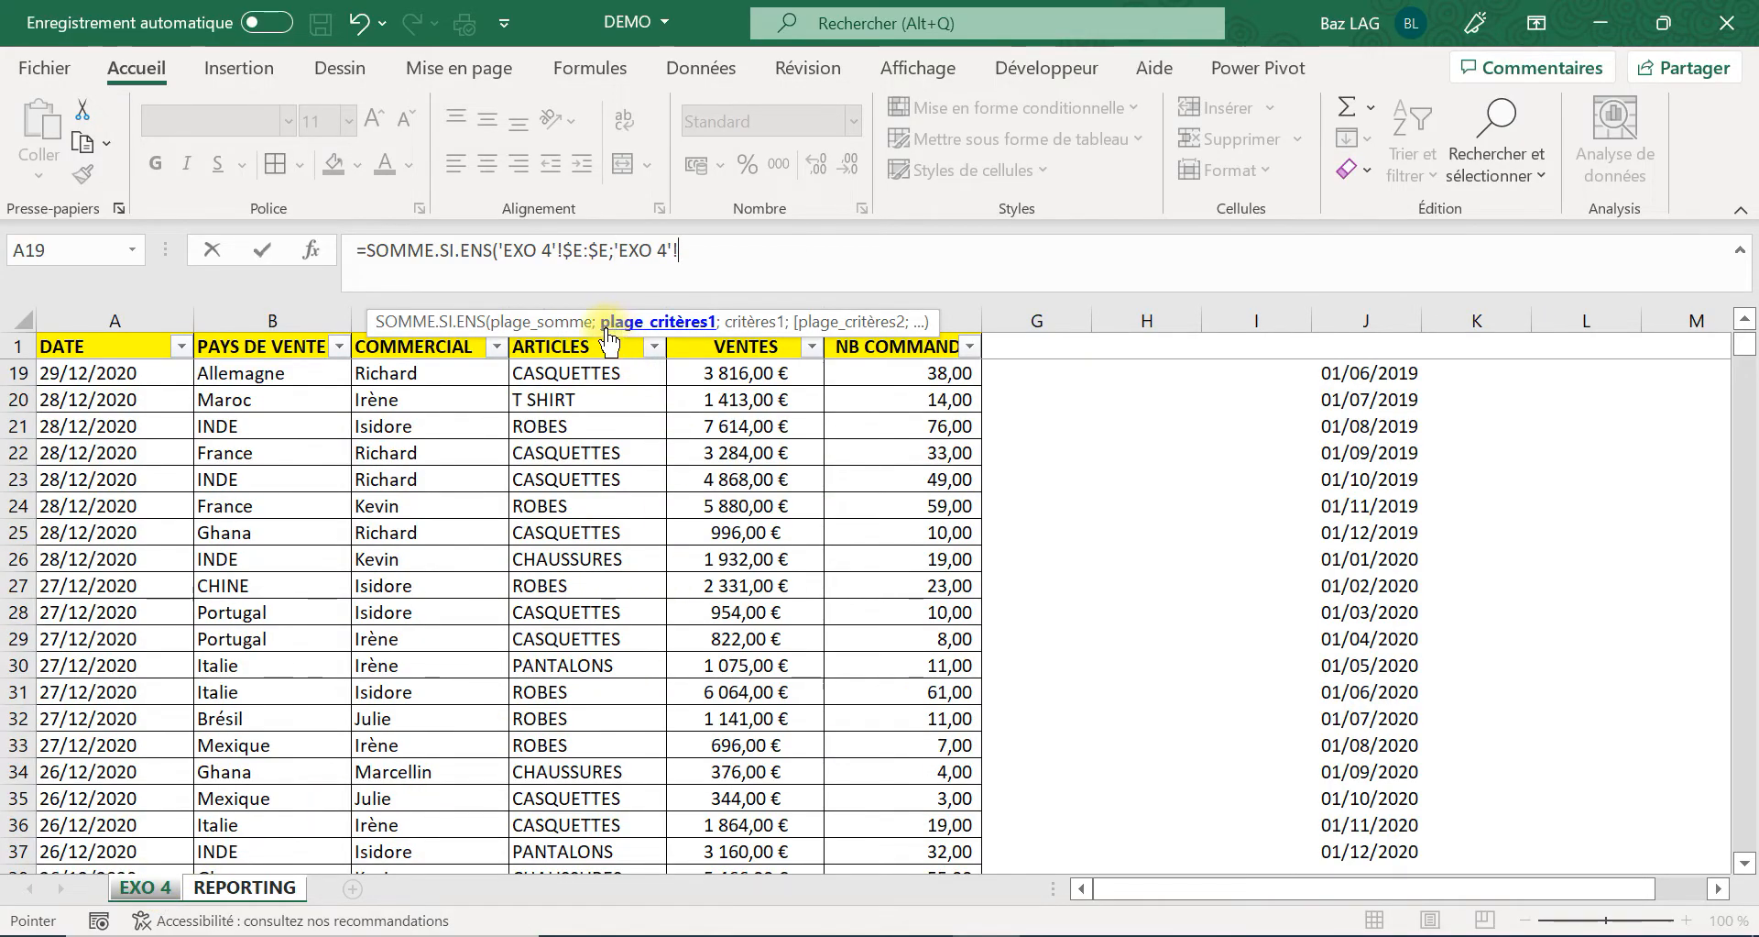
left_click_drag(629, 329, 1040, 223)
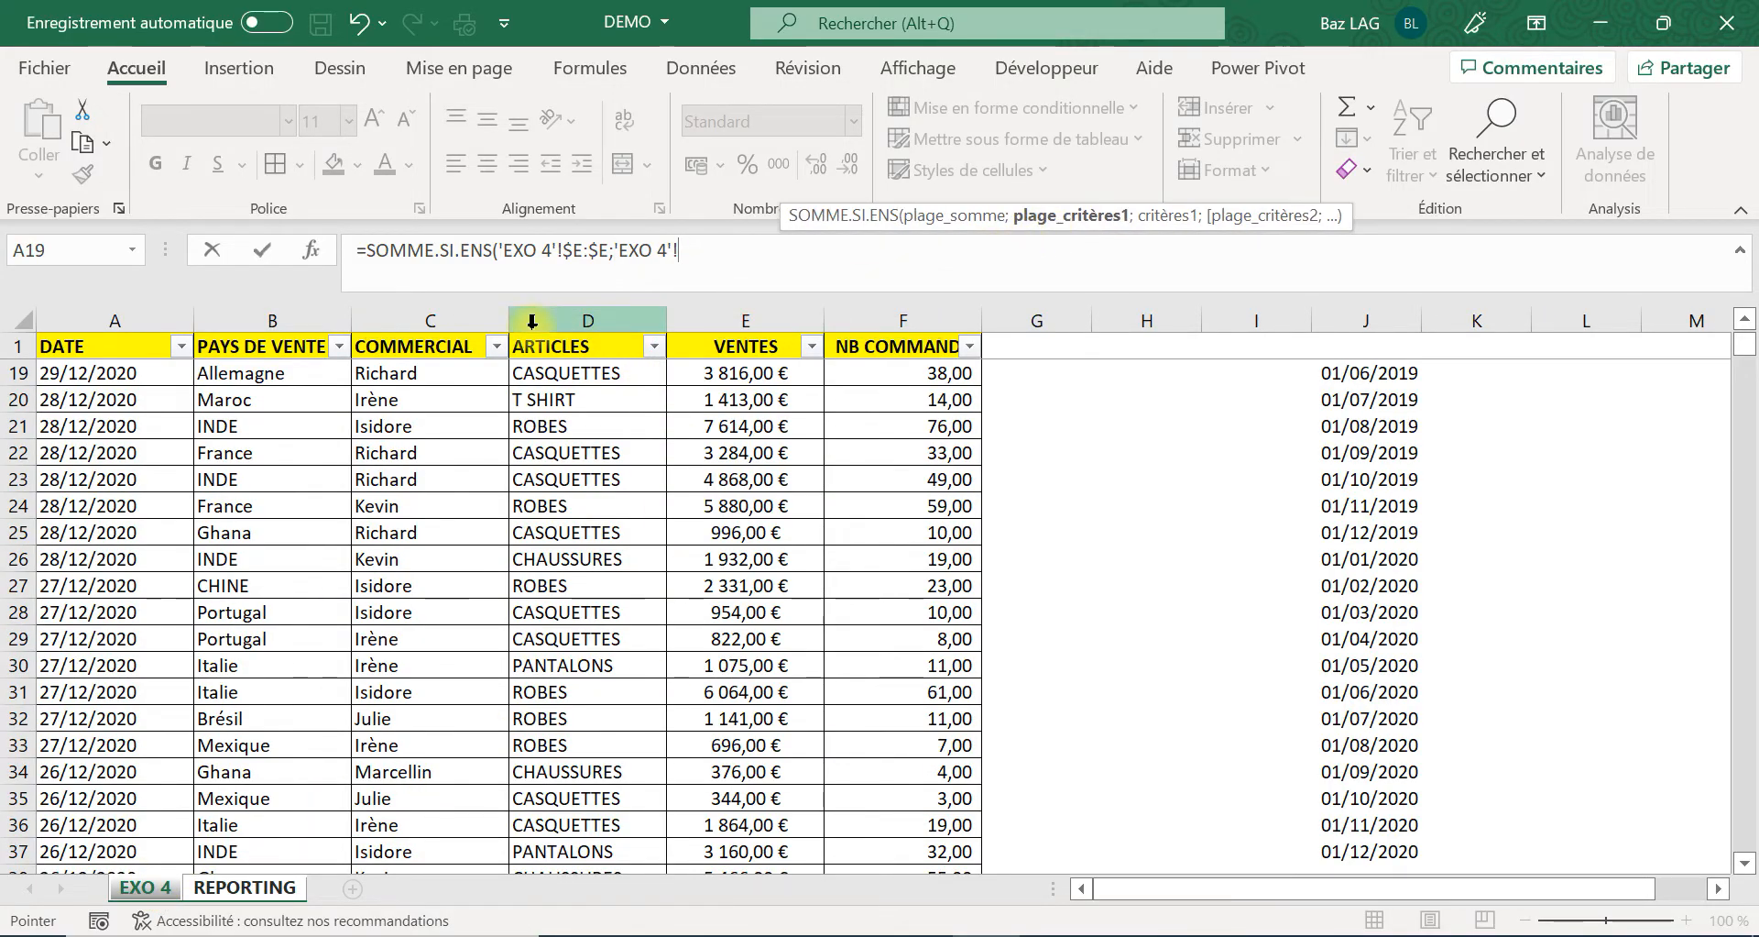
left_click(448, 319)
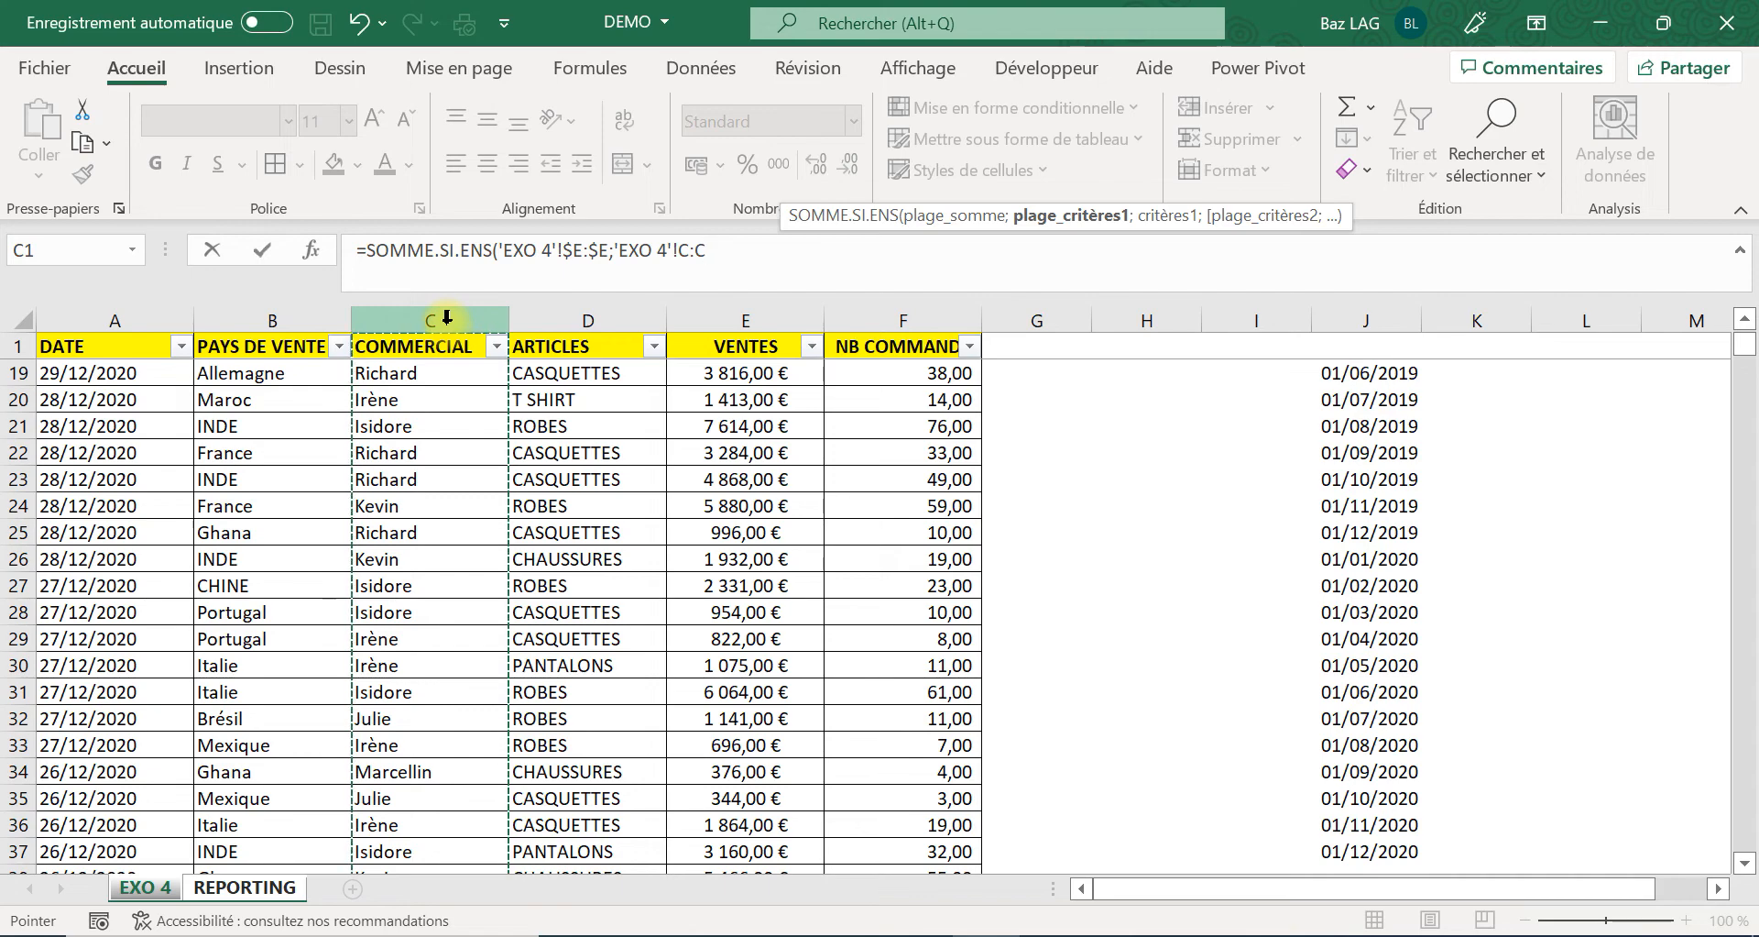
key("F4")
type(";")
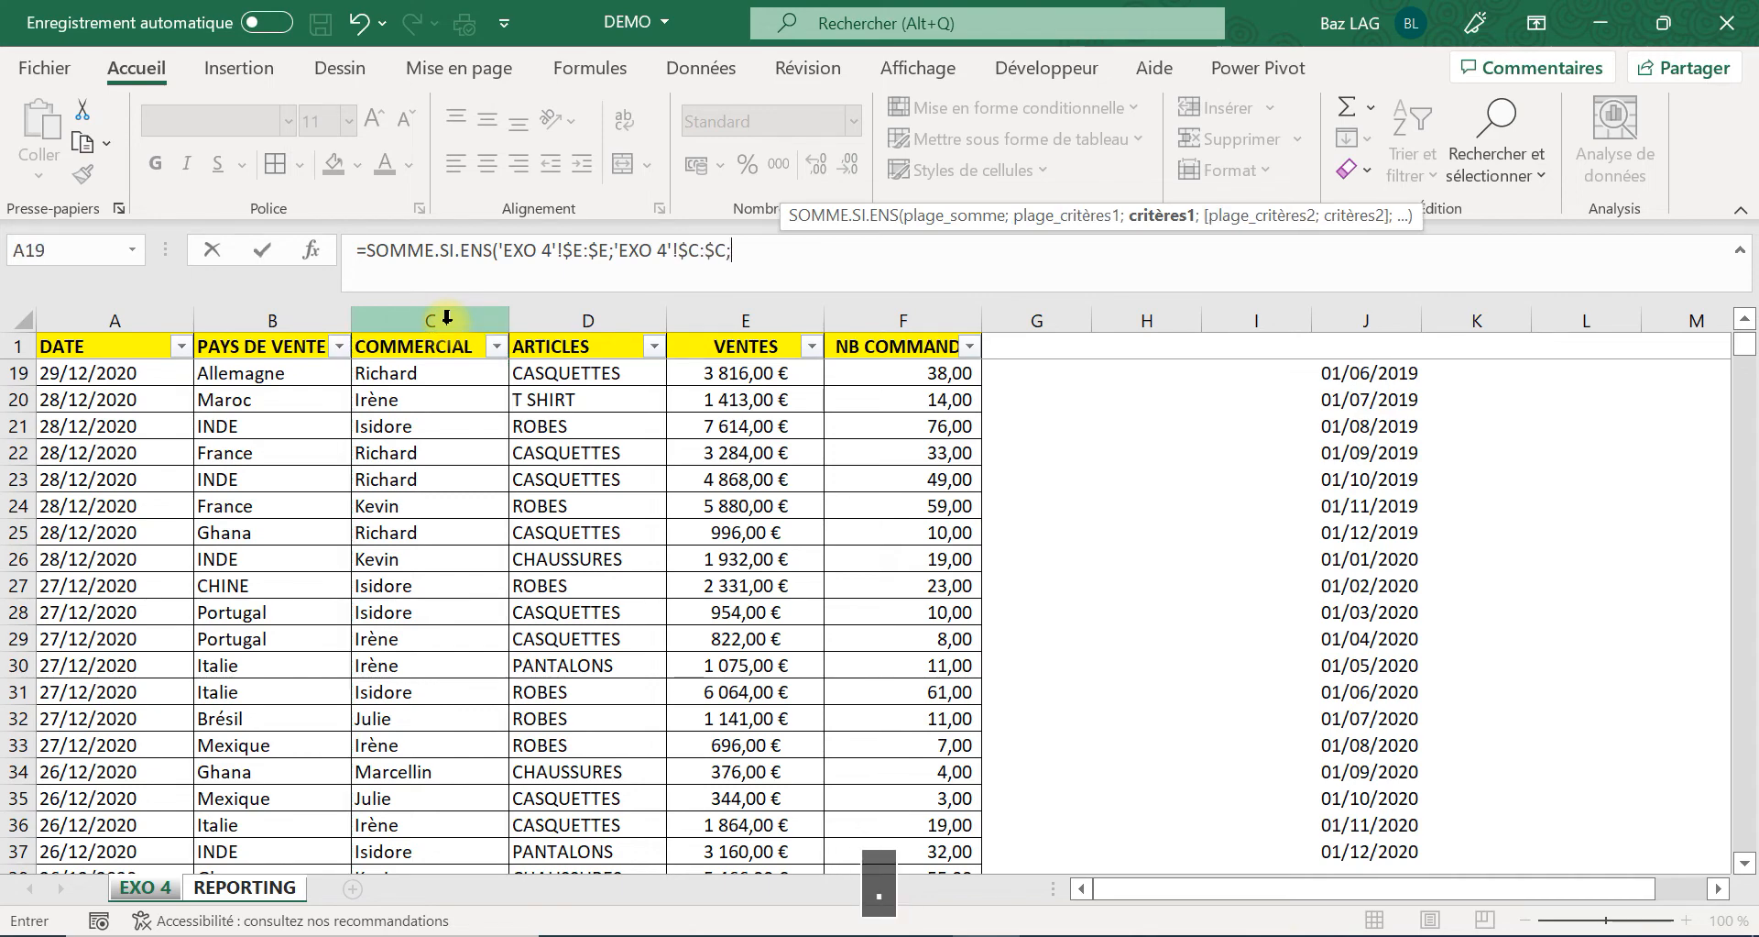
left_click(256, 885)
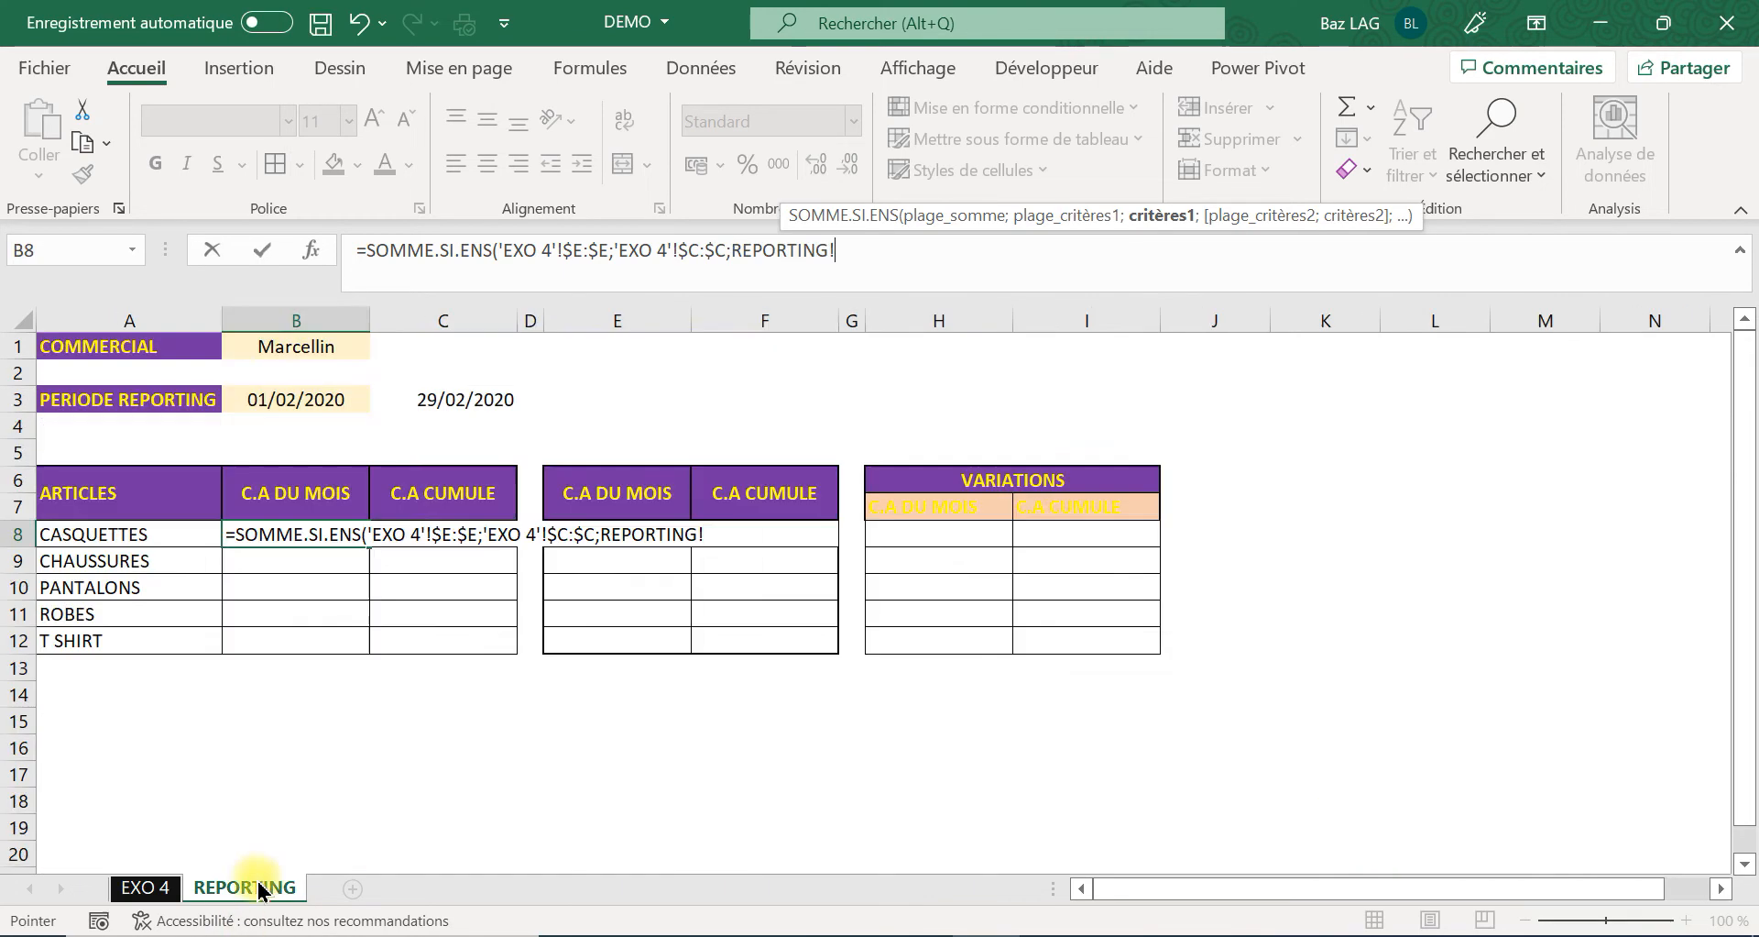
left_click(342, 347)
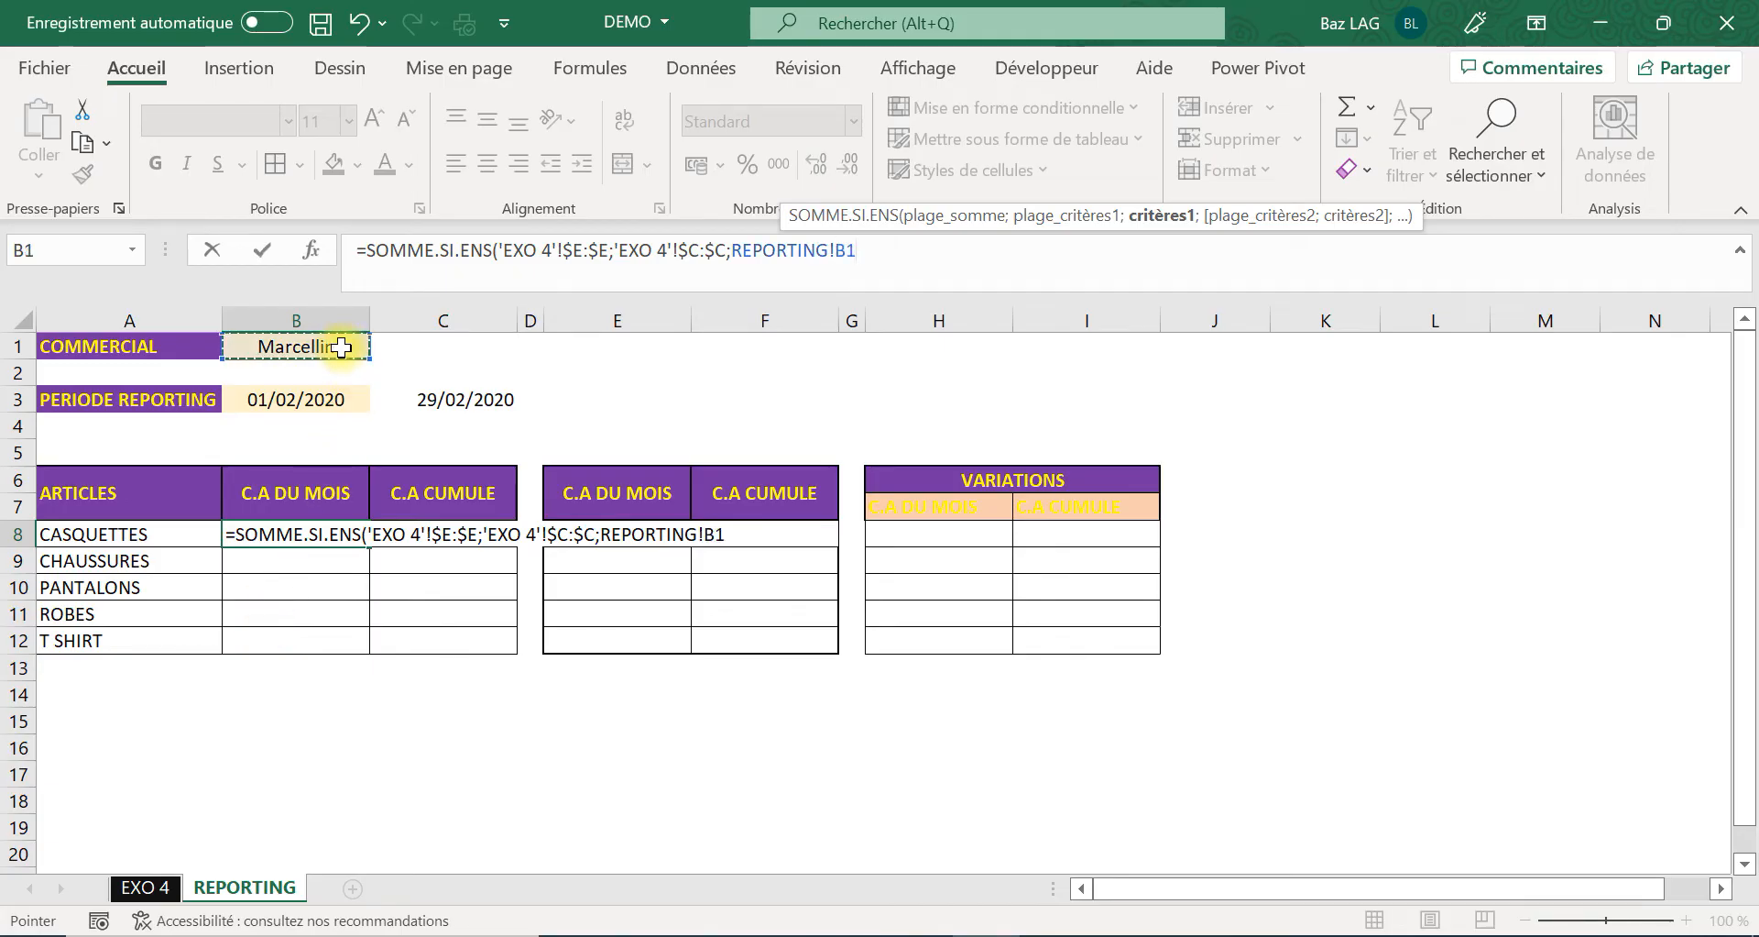
key("F4")
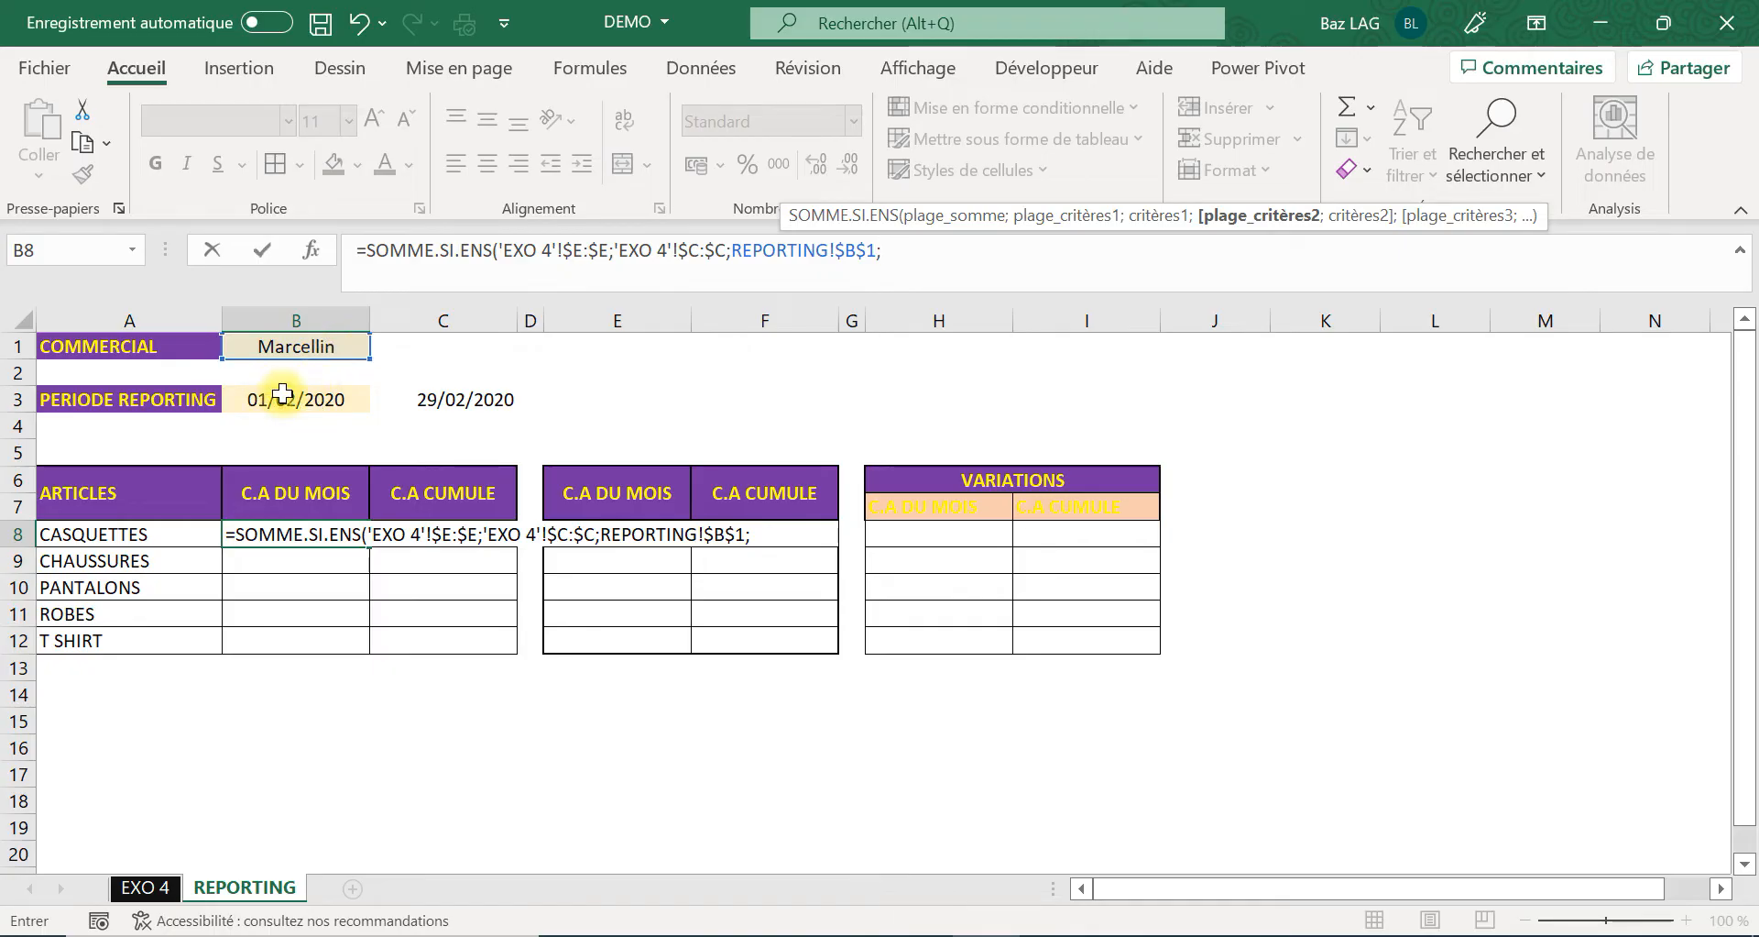
Add the DATE column 'EXO 4'!$A:$A as the absolute second criteria range of the B8 formula.
left_click(147, 887)
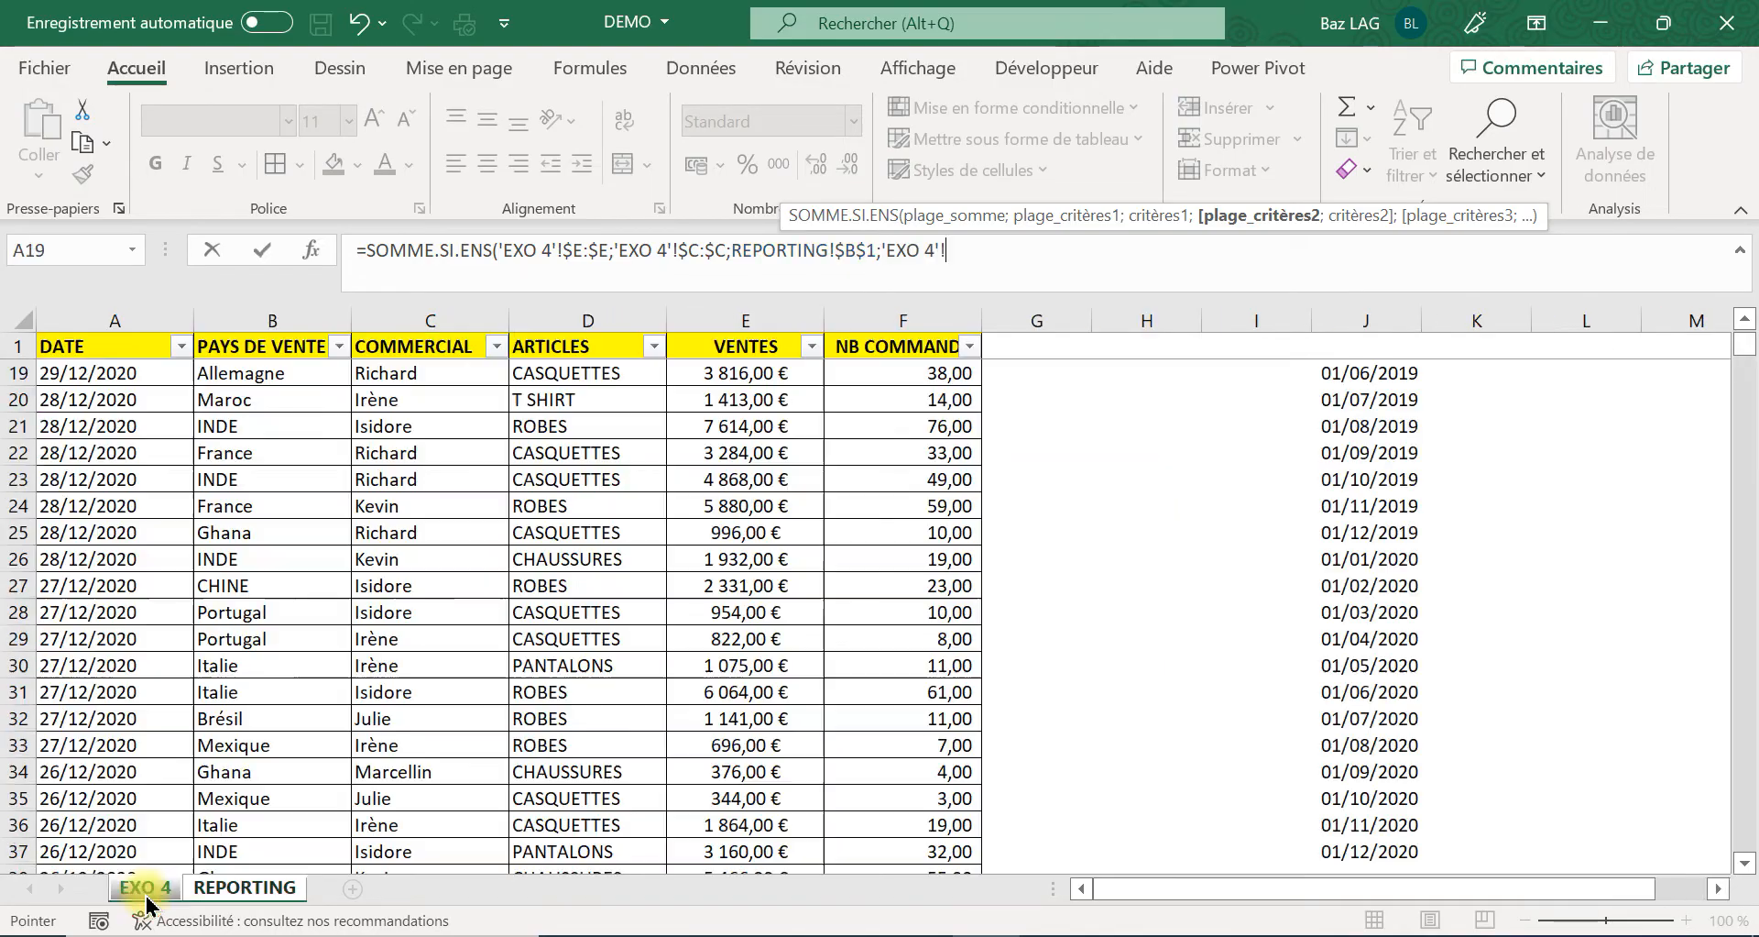
left_click(113, 320)
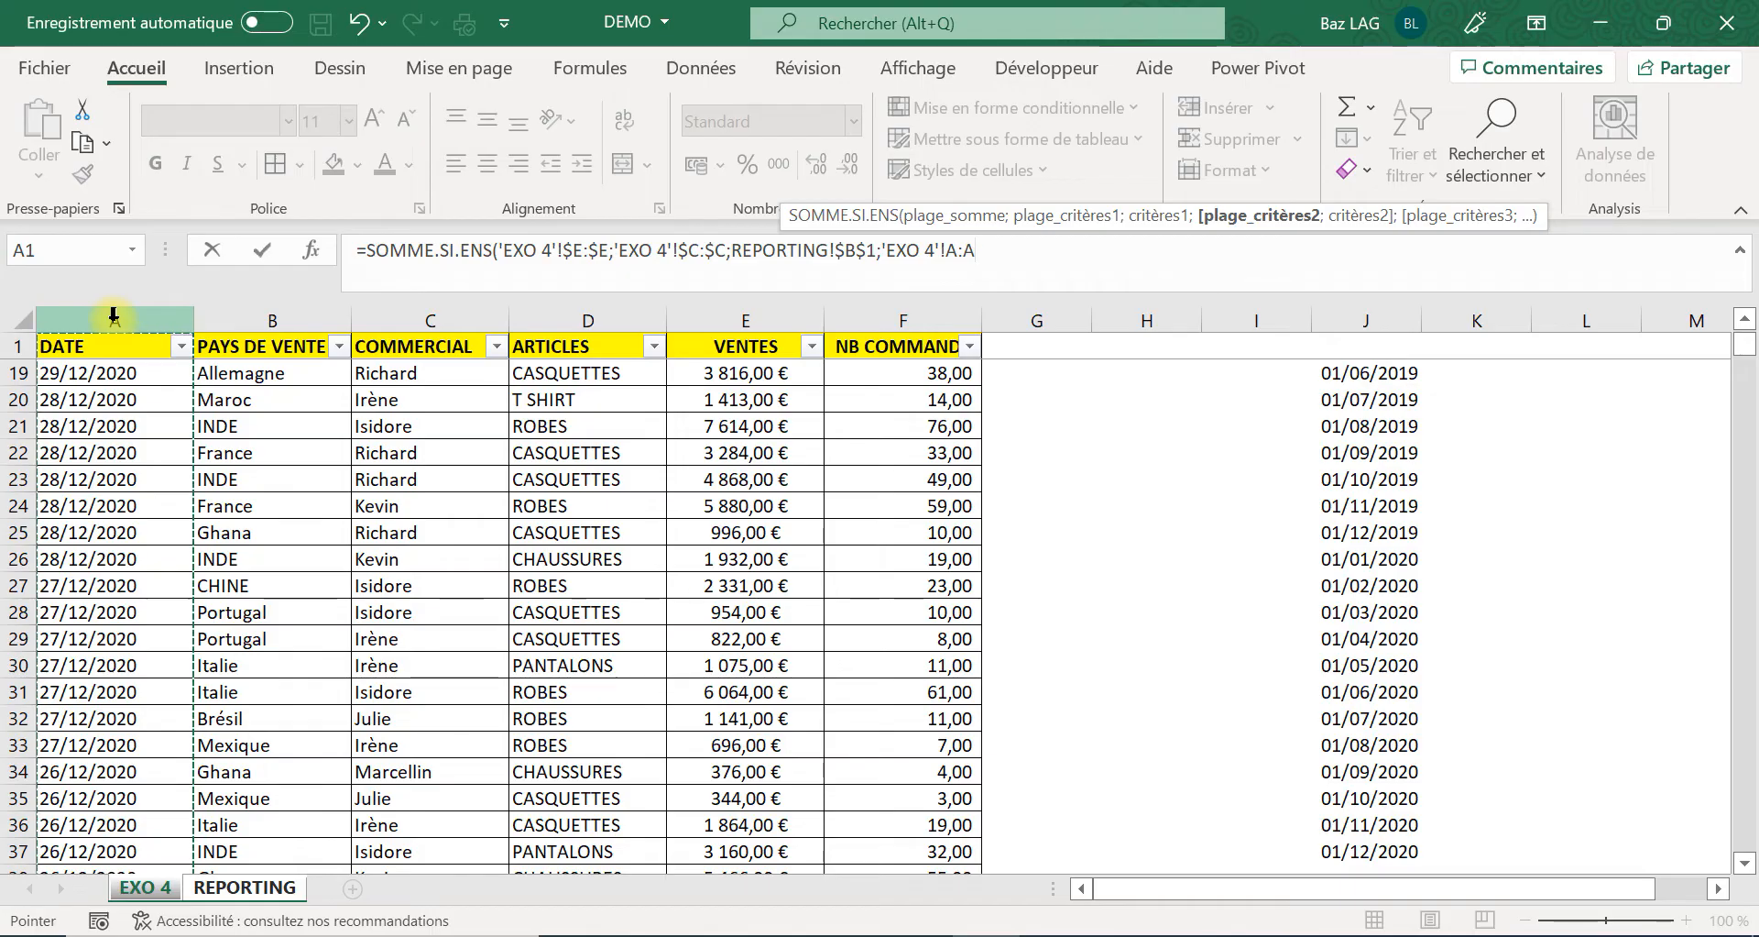
key("F4")
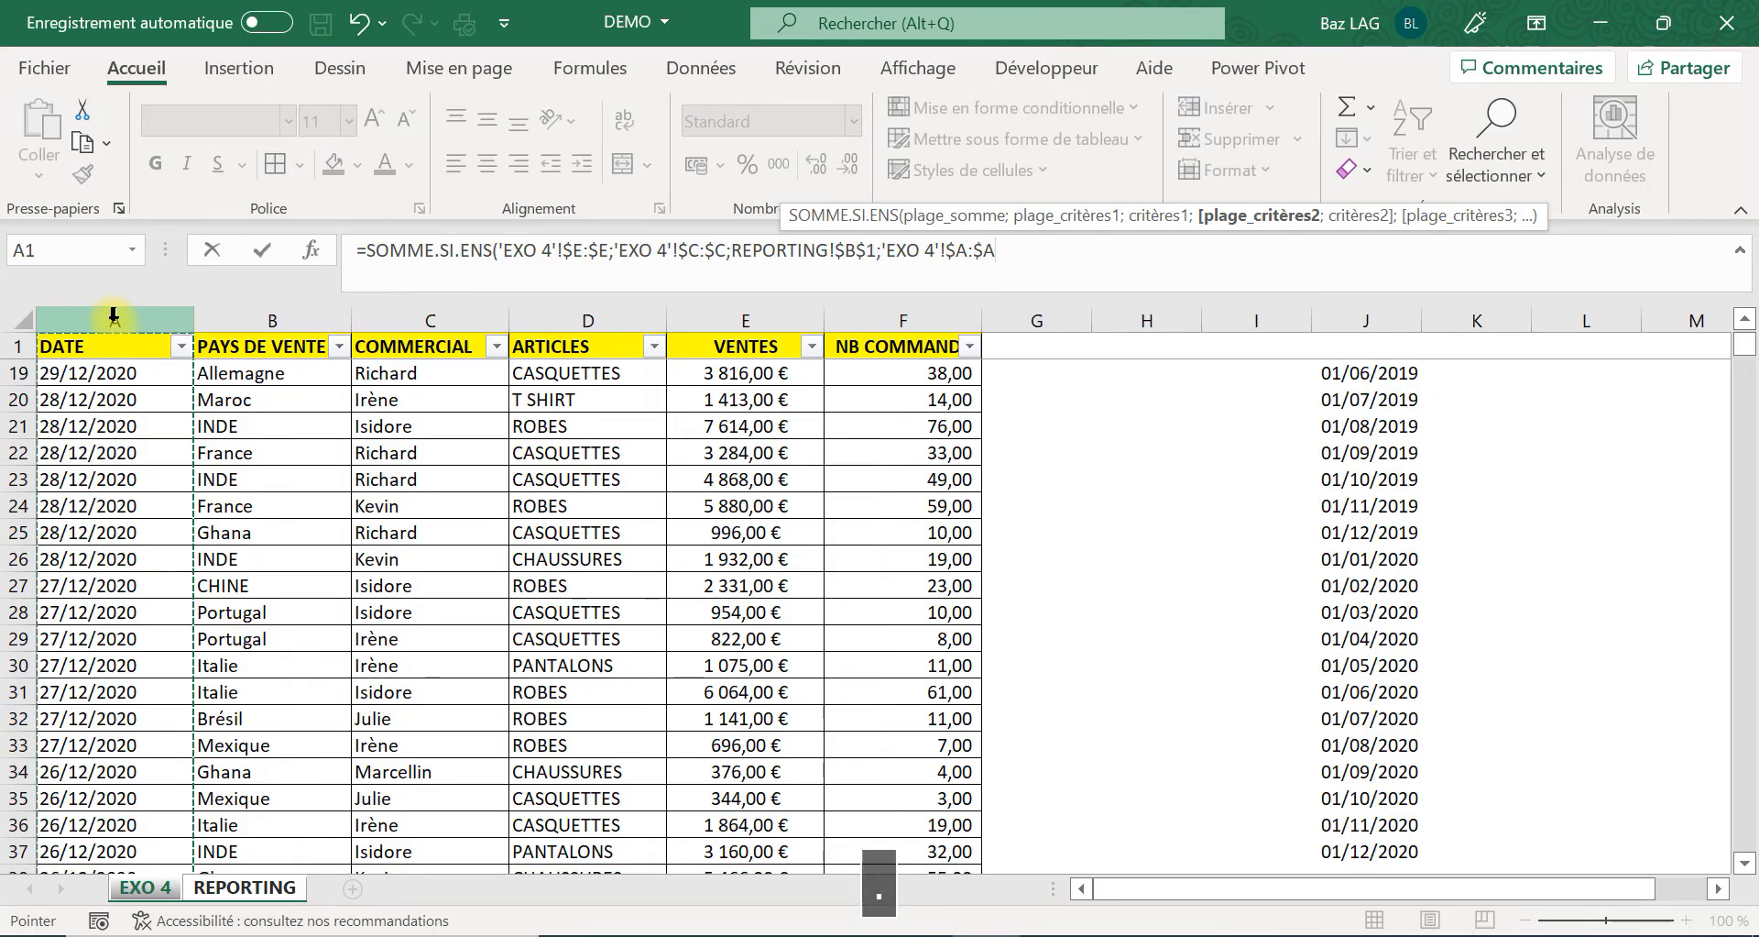
type(";")
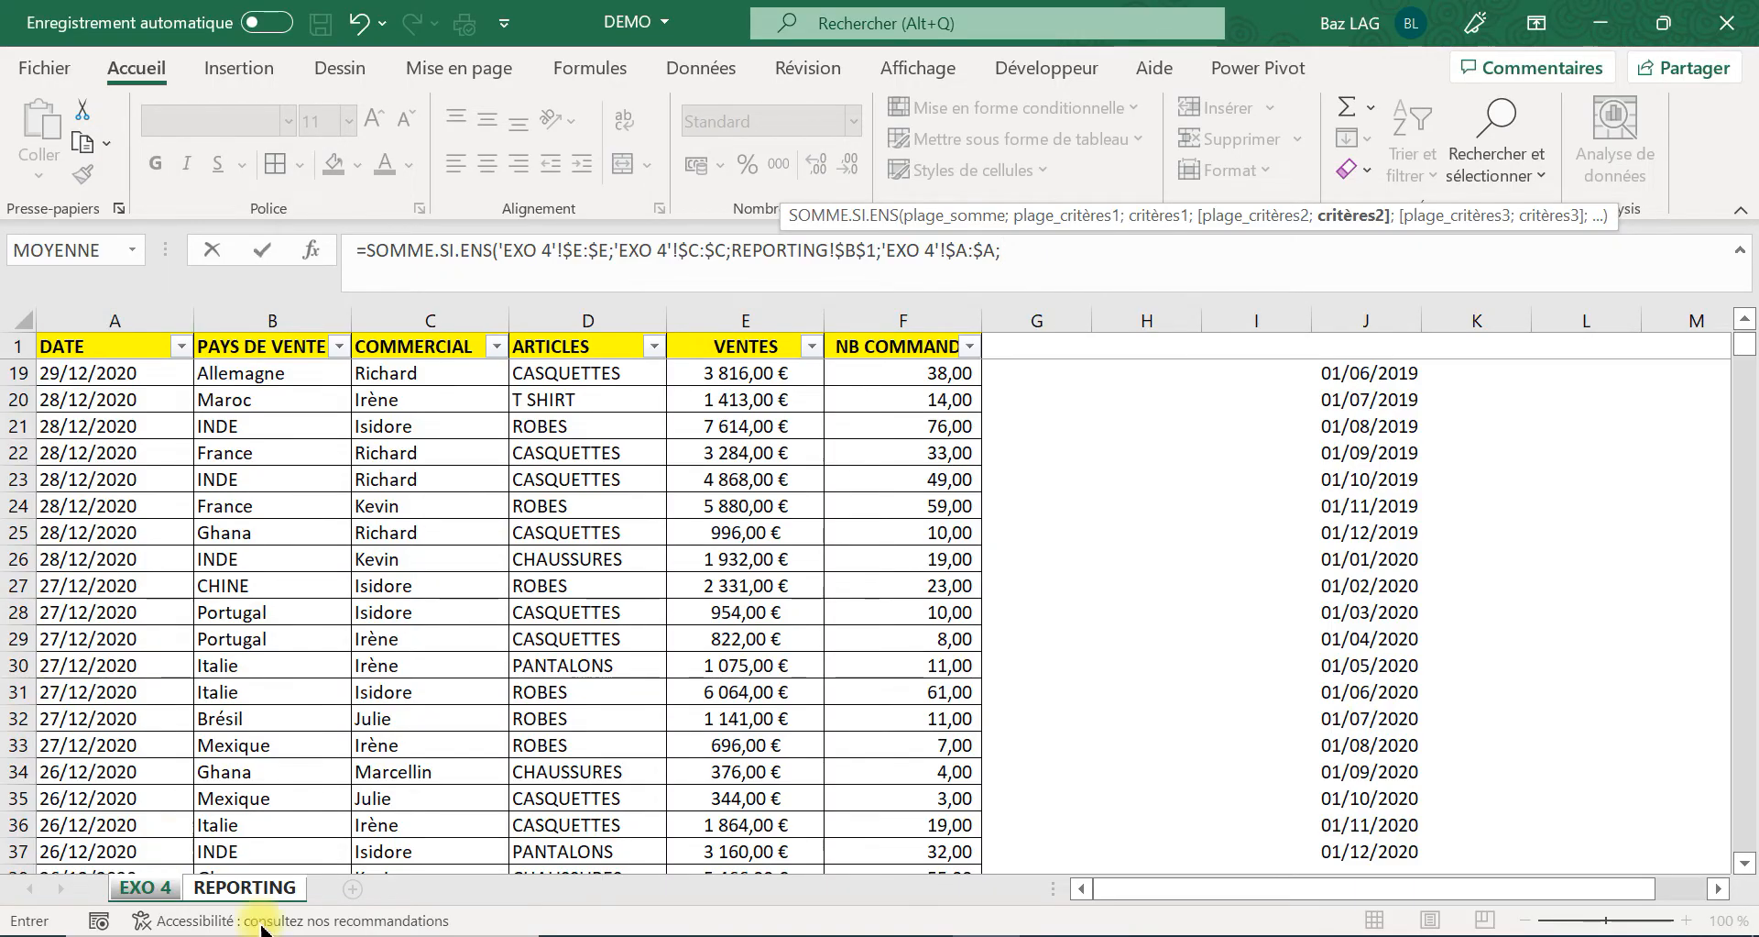
Set the second criterion of the B8 formula to ">="&REPORTING!$B$3, on or after the reporting period's start date.
left_click(247, 887)
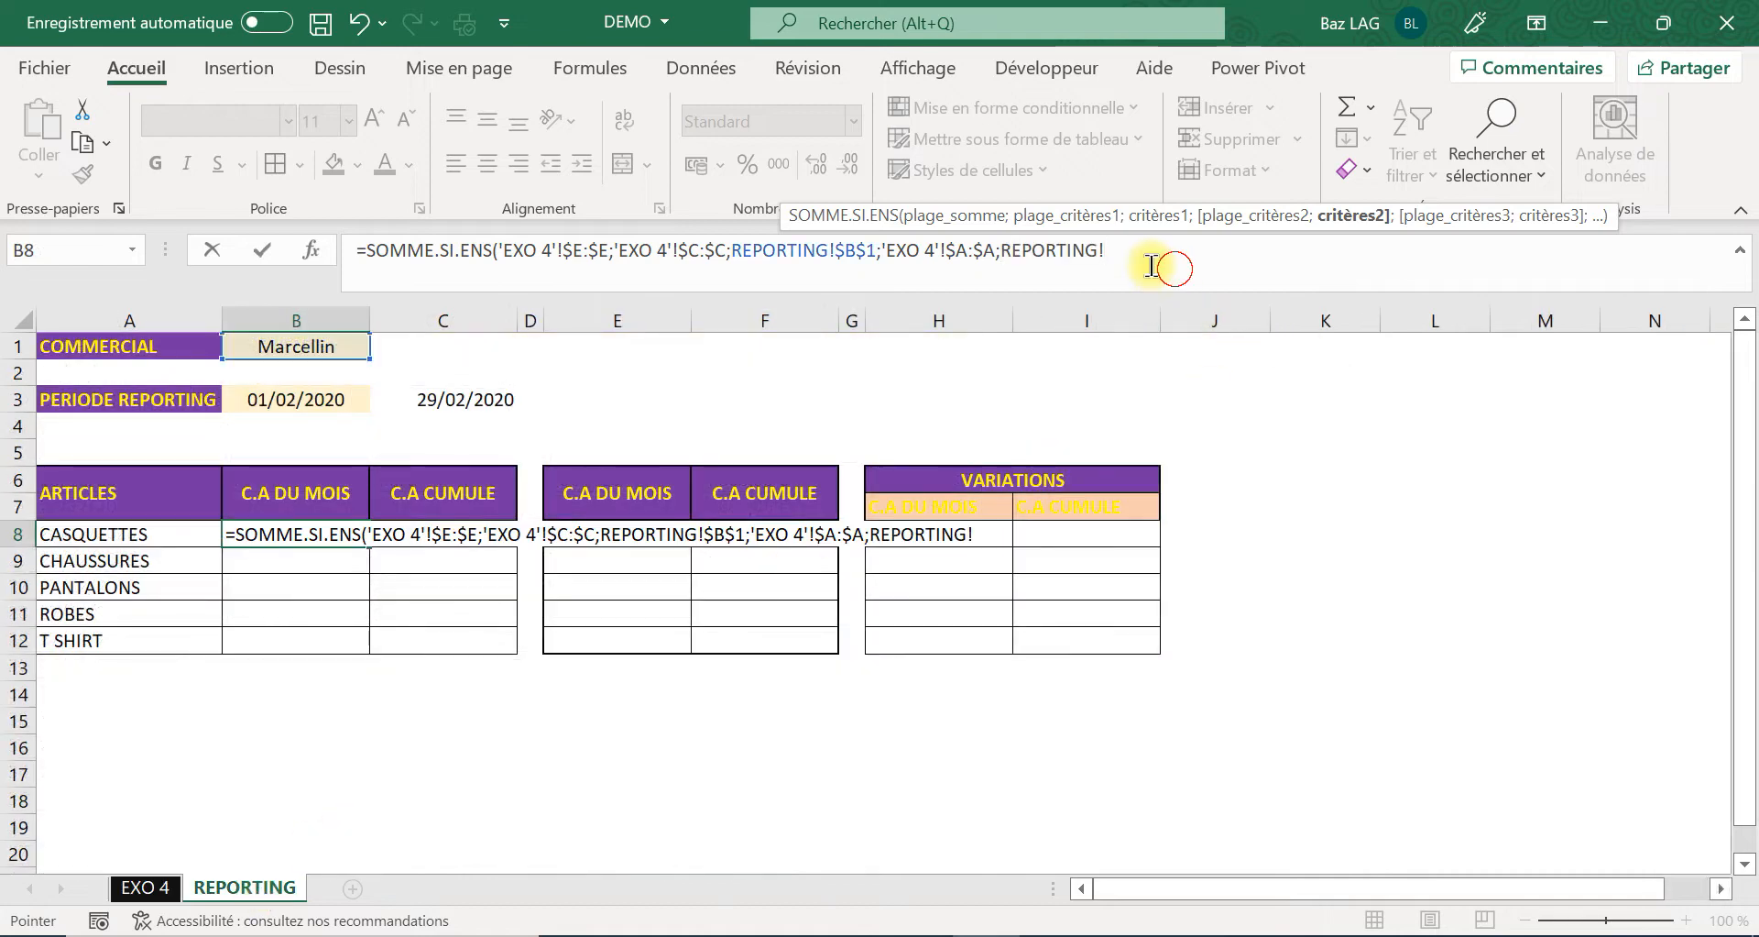
left_click_drag(1141, 253, 1008, 253)
key("BackSpace")
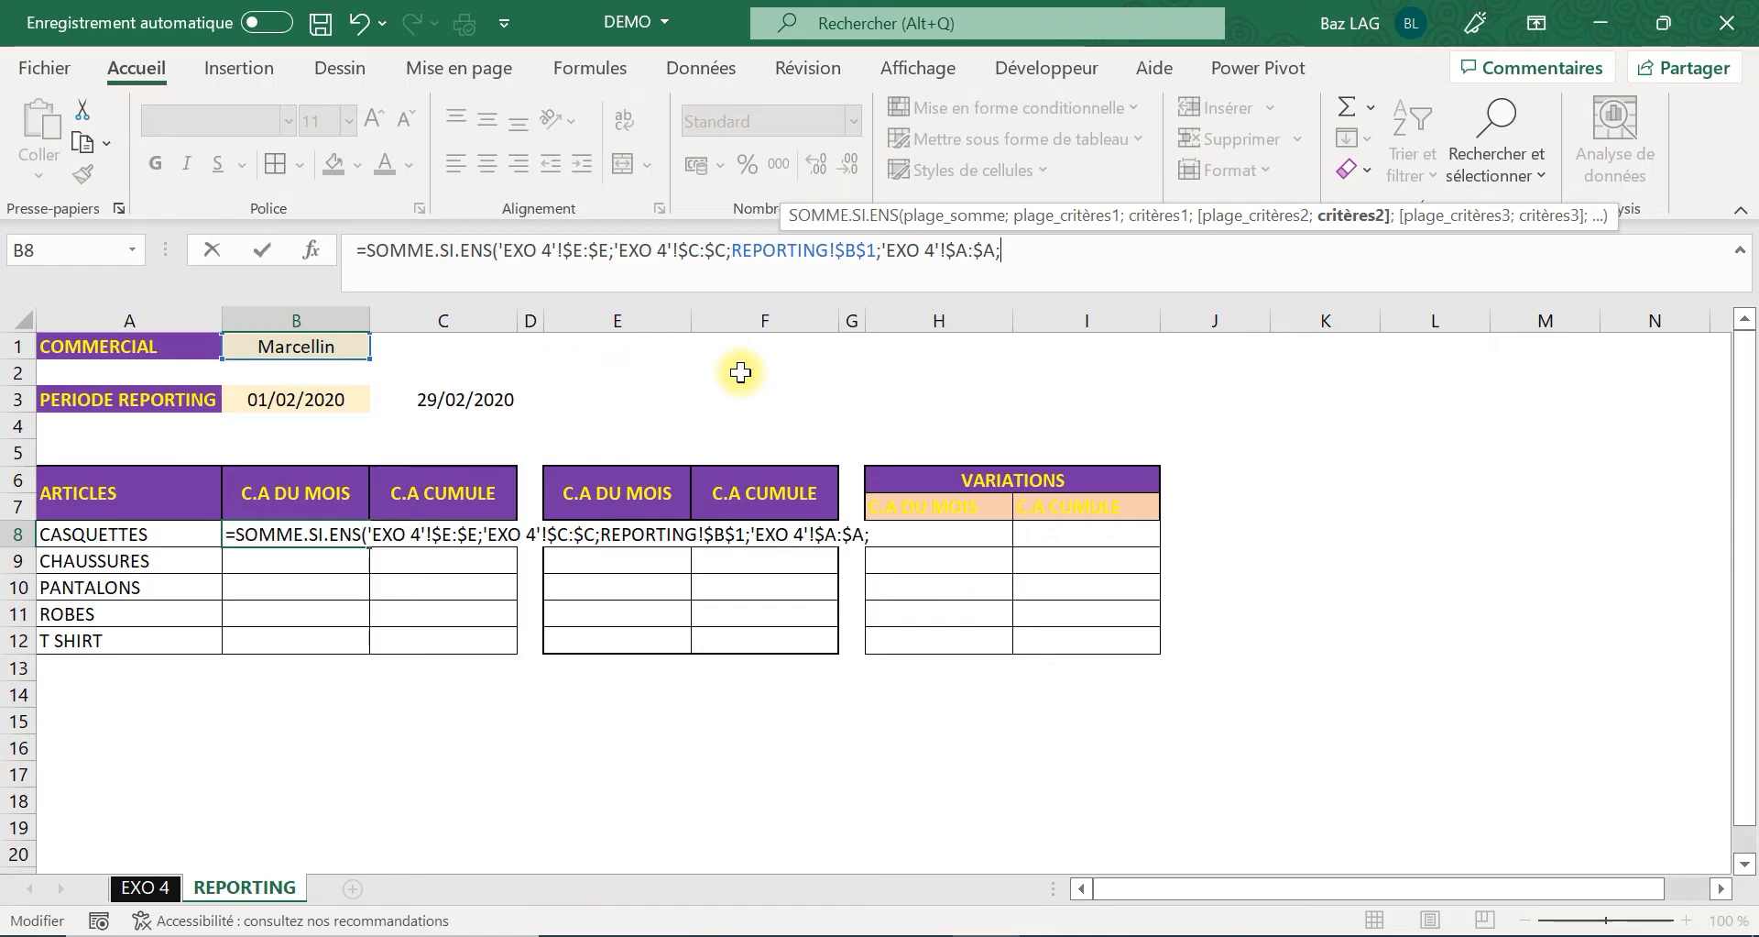
type("\"")
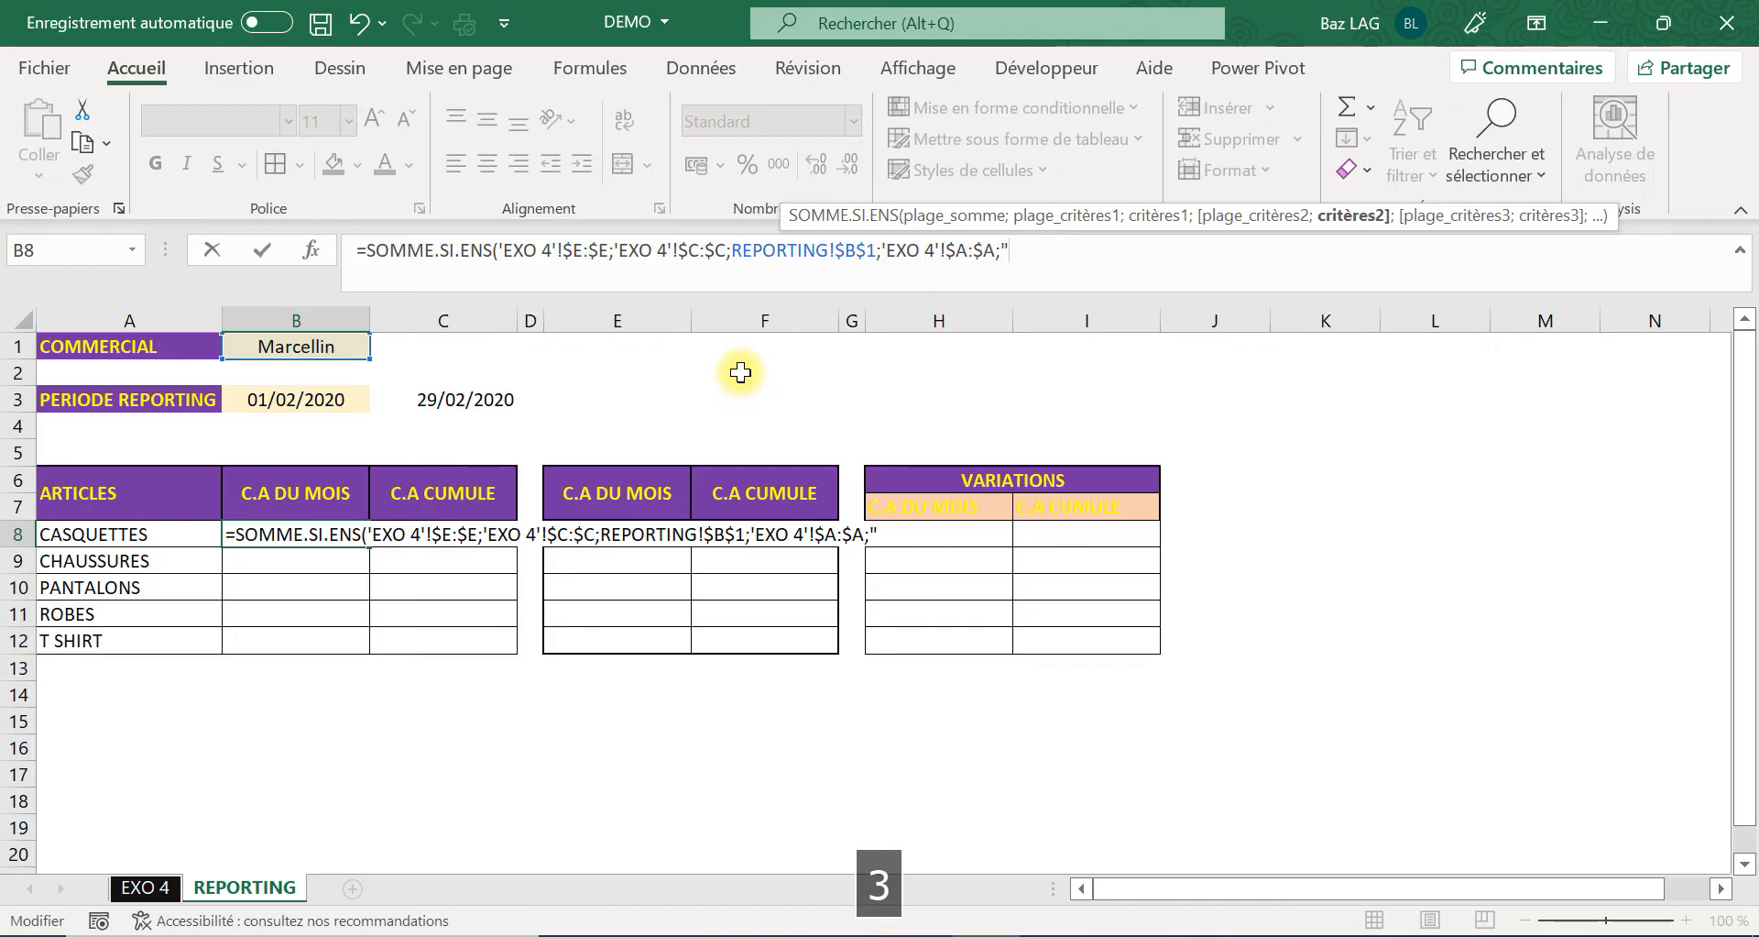
type(">")
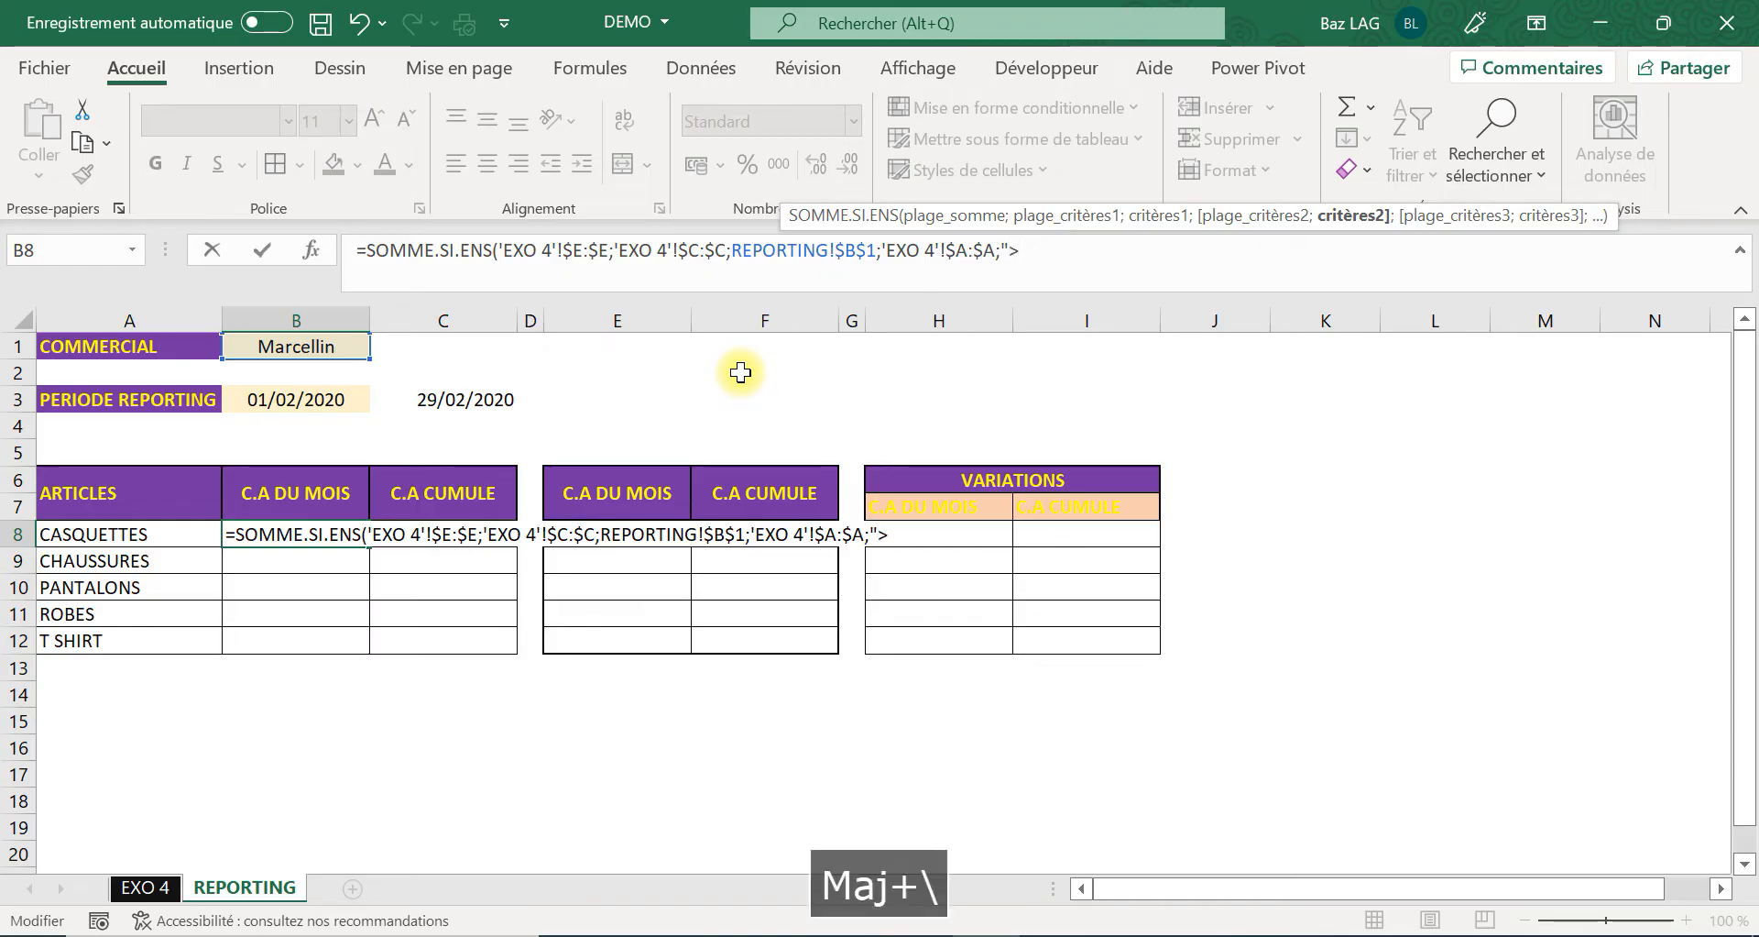
type("\"")
key("BackSpace")
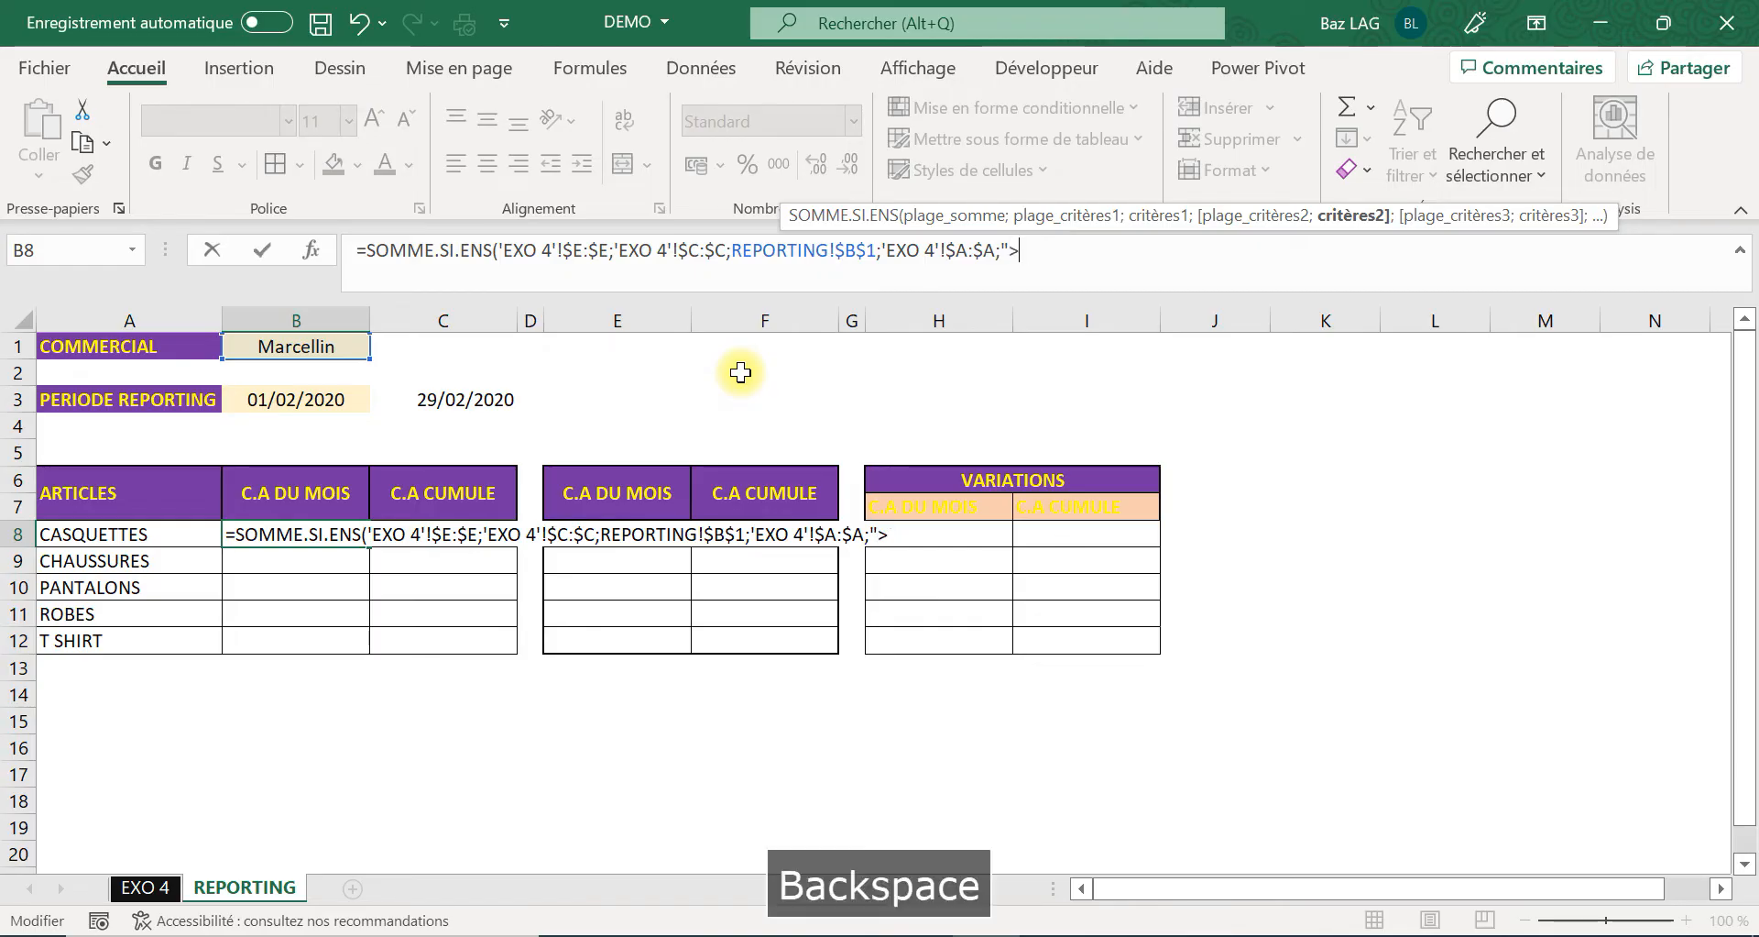
type("=\"&")
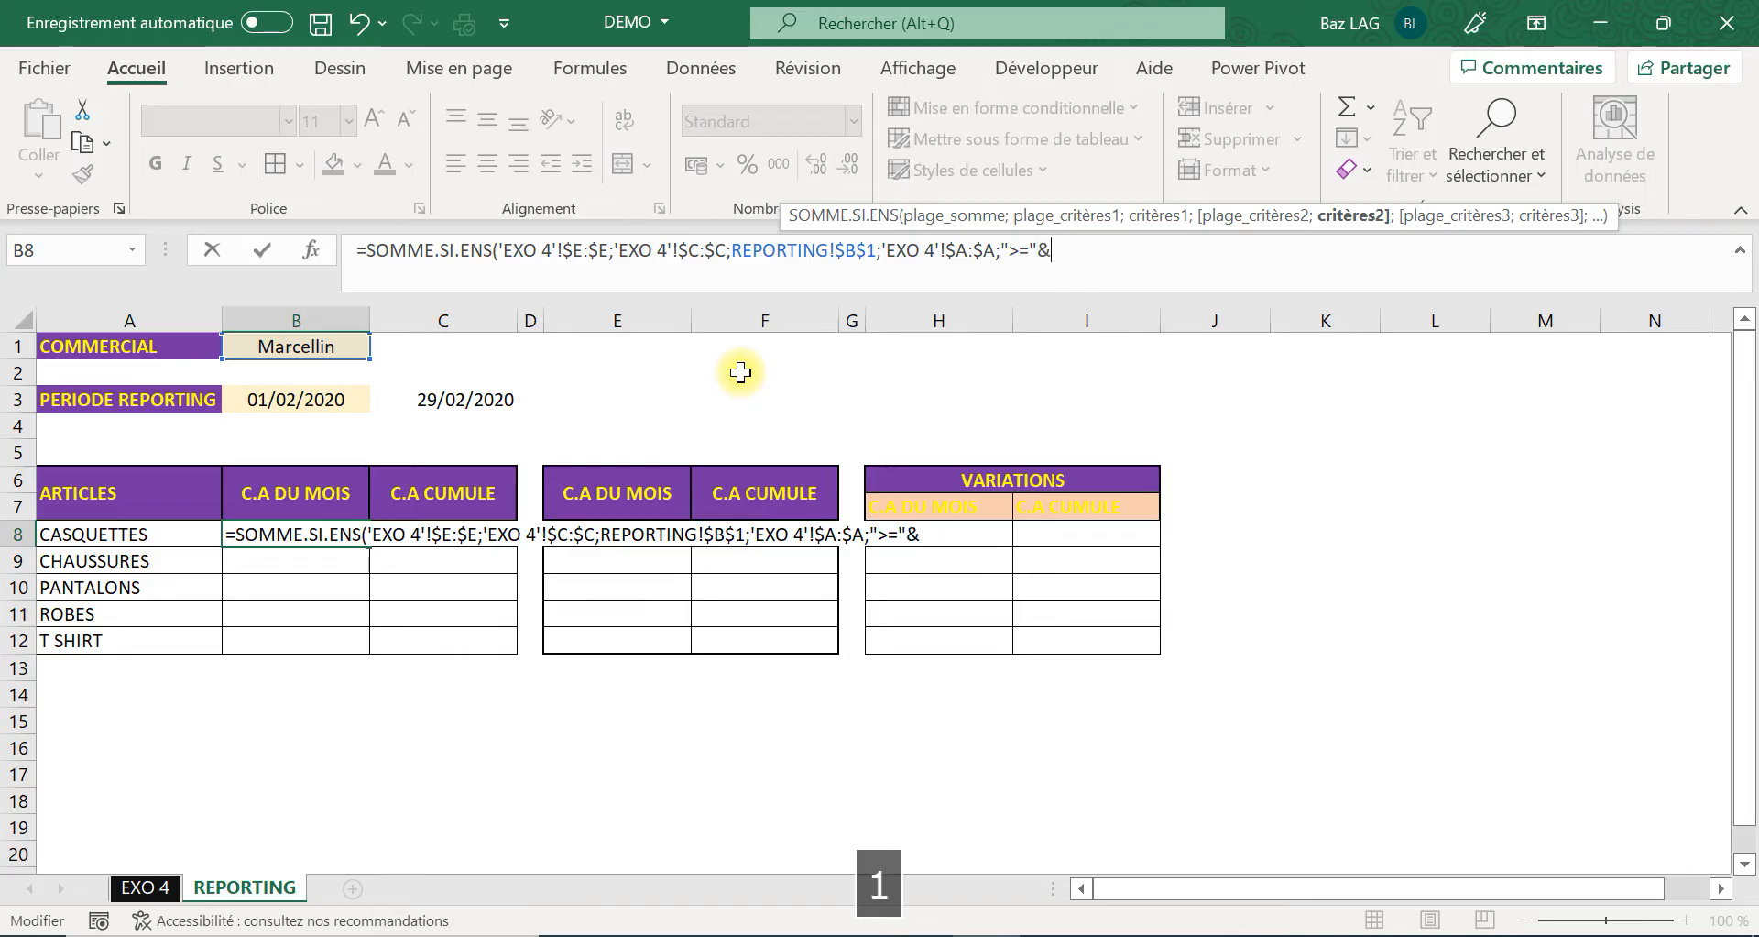
left_click(265, 396)
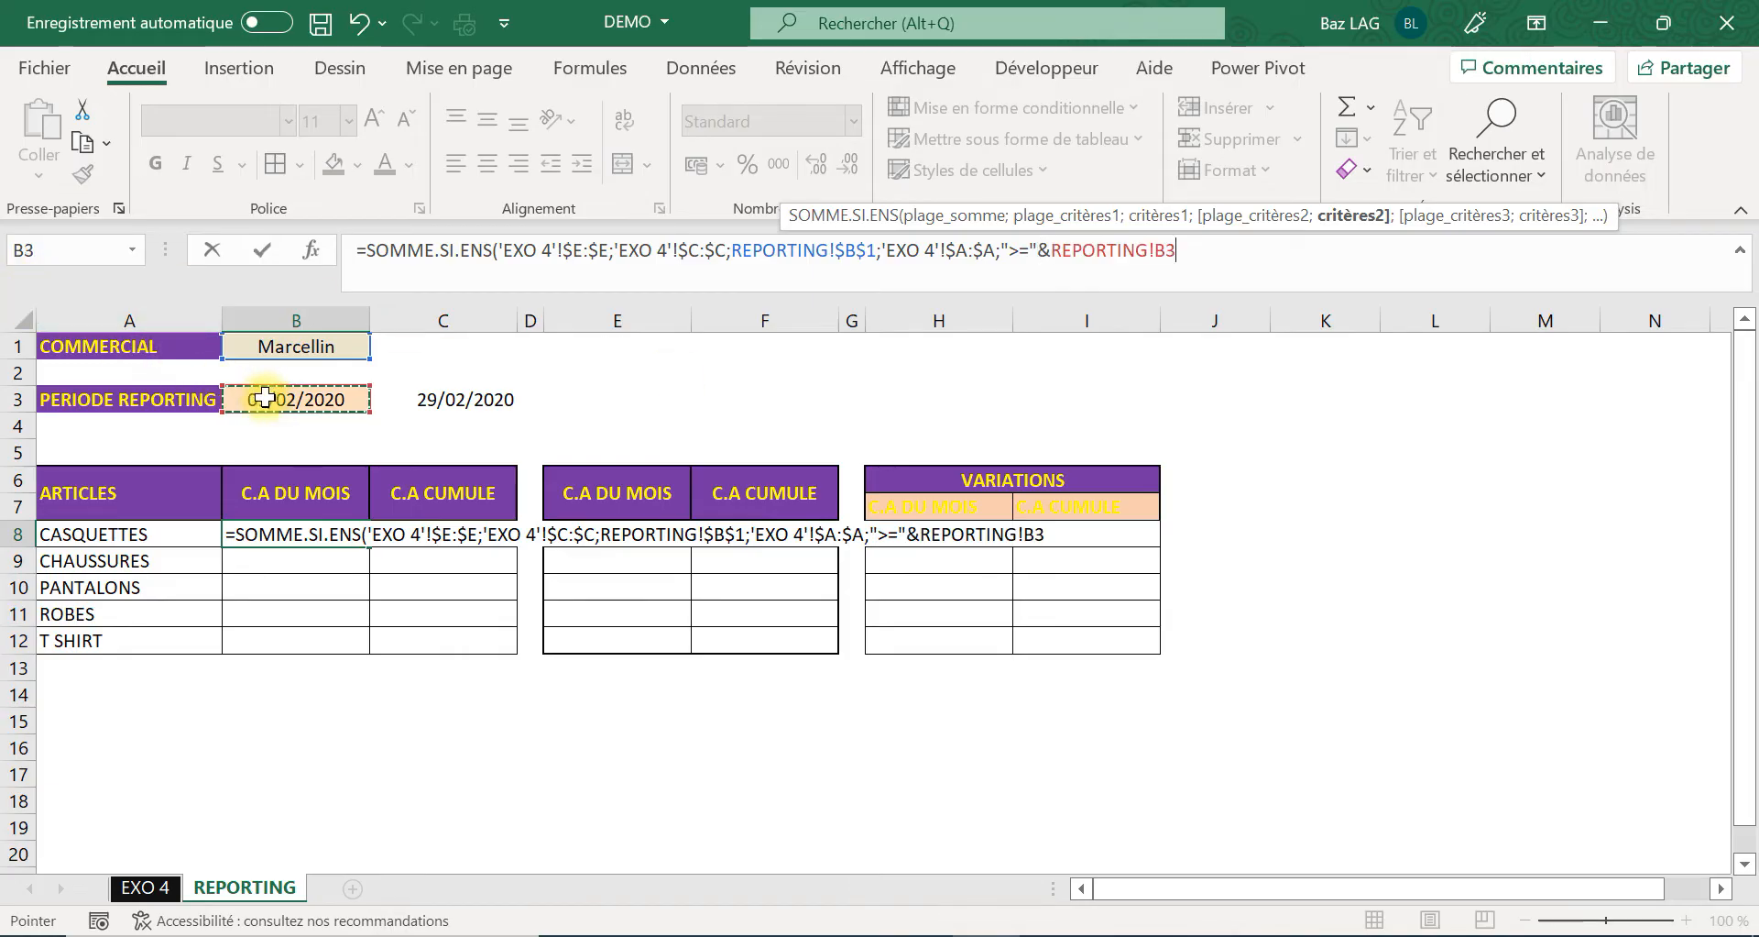
key("F4")
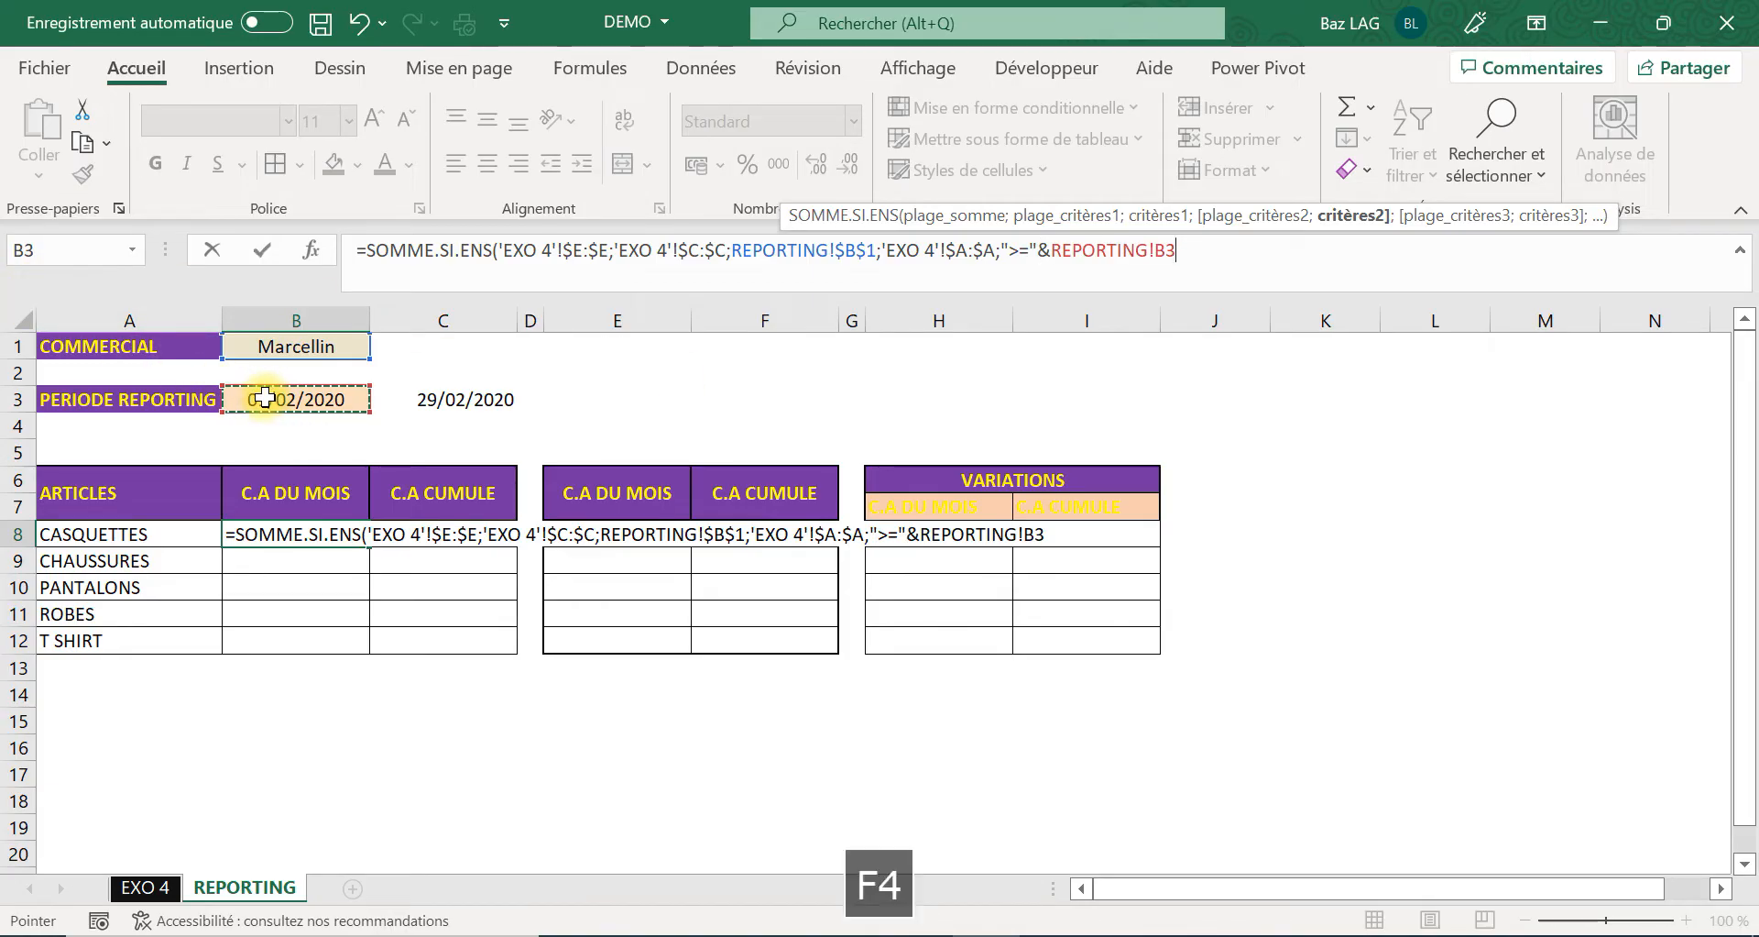
type(";")
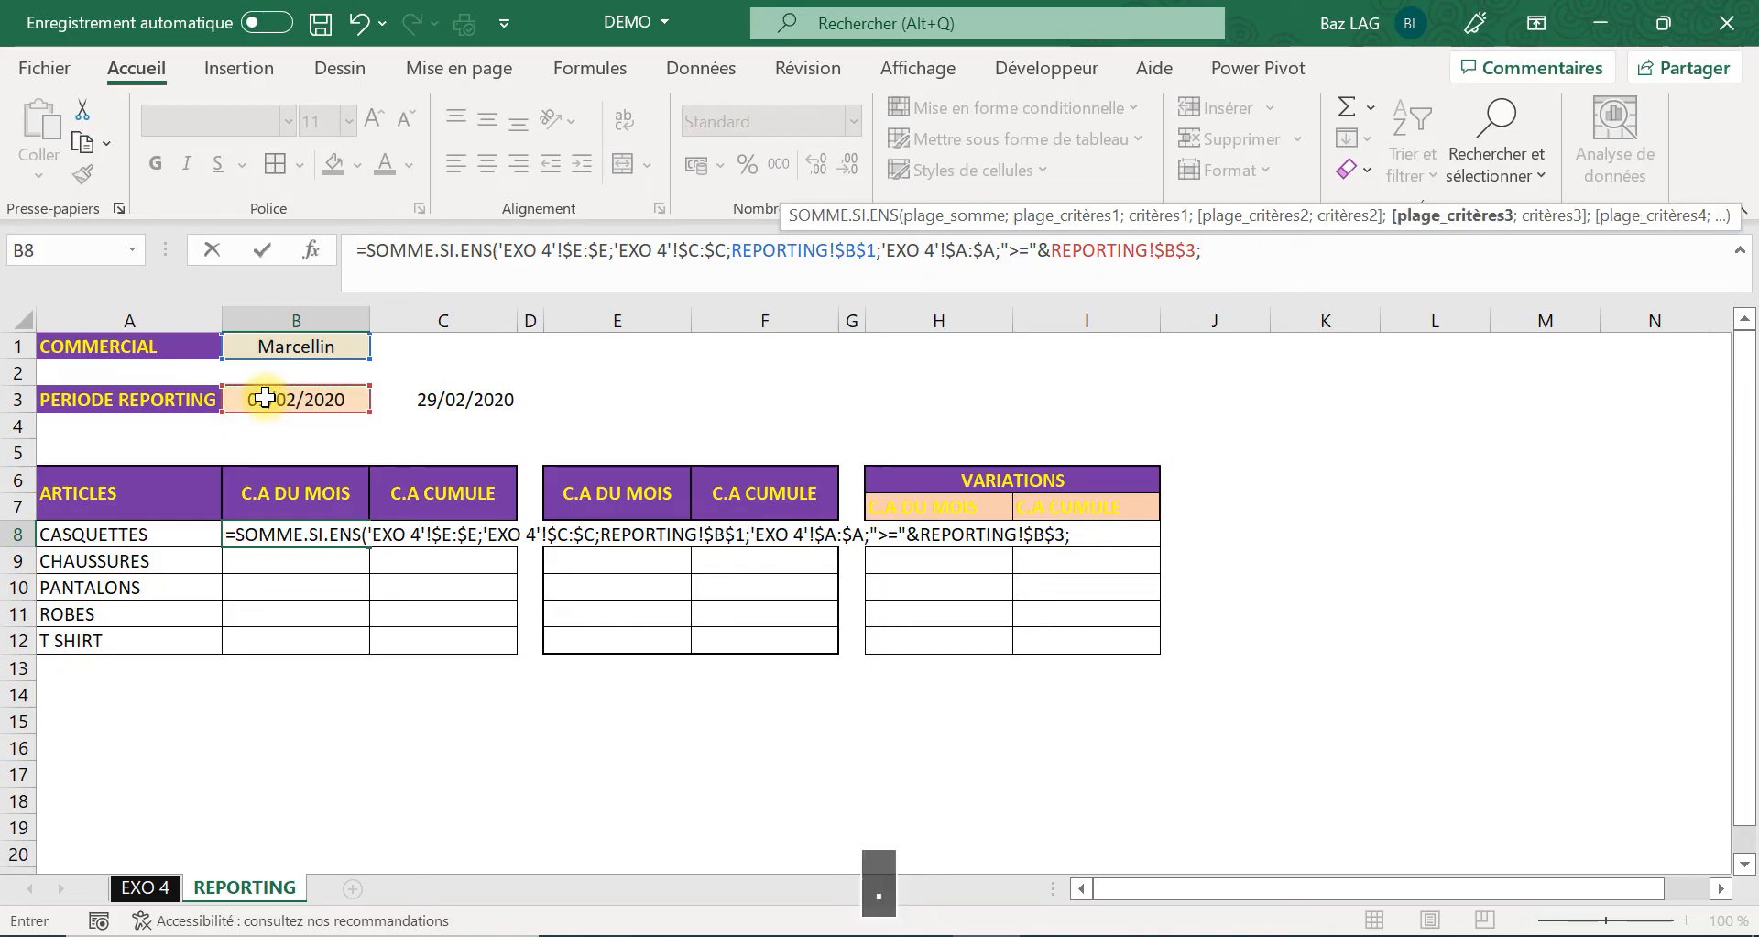
Add the DATE column 'EXO 4'!$A:$A again as the absolute third criteria range of the B8 formula.
left_click(148, 887)
left_click(114, 310)
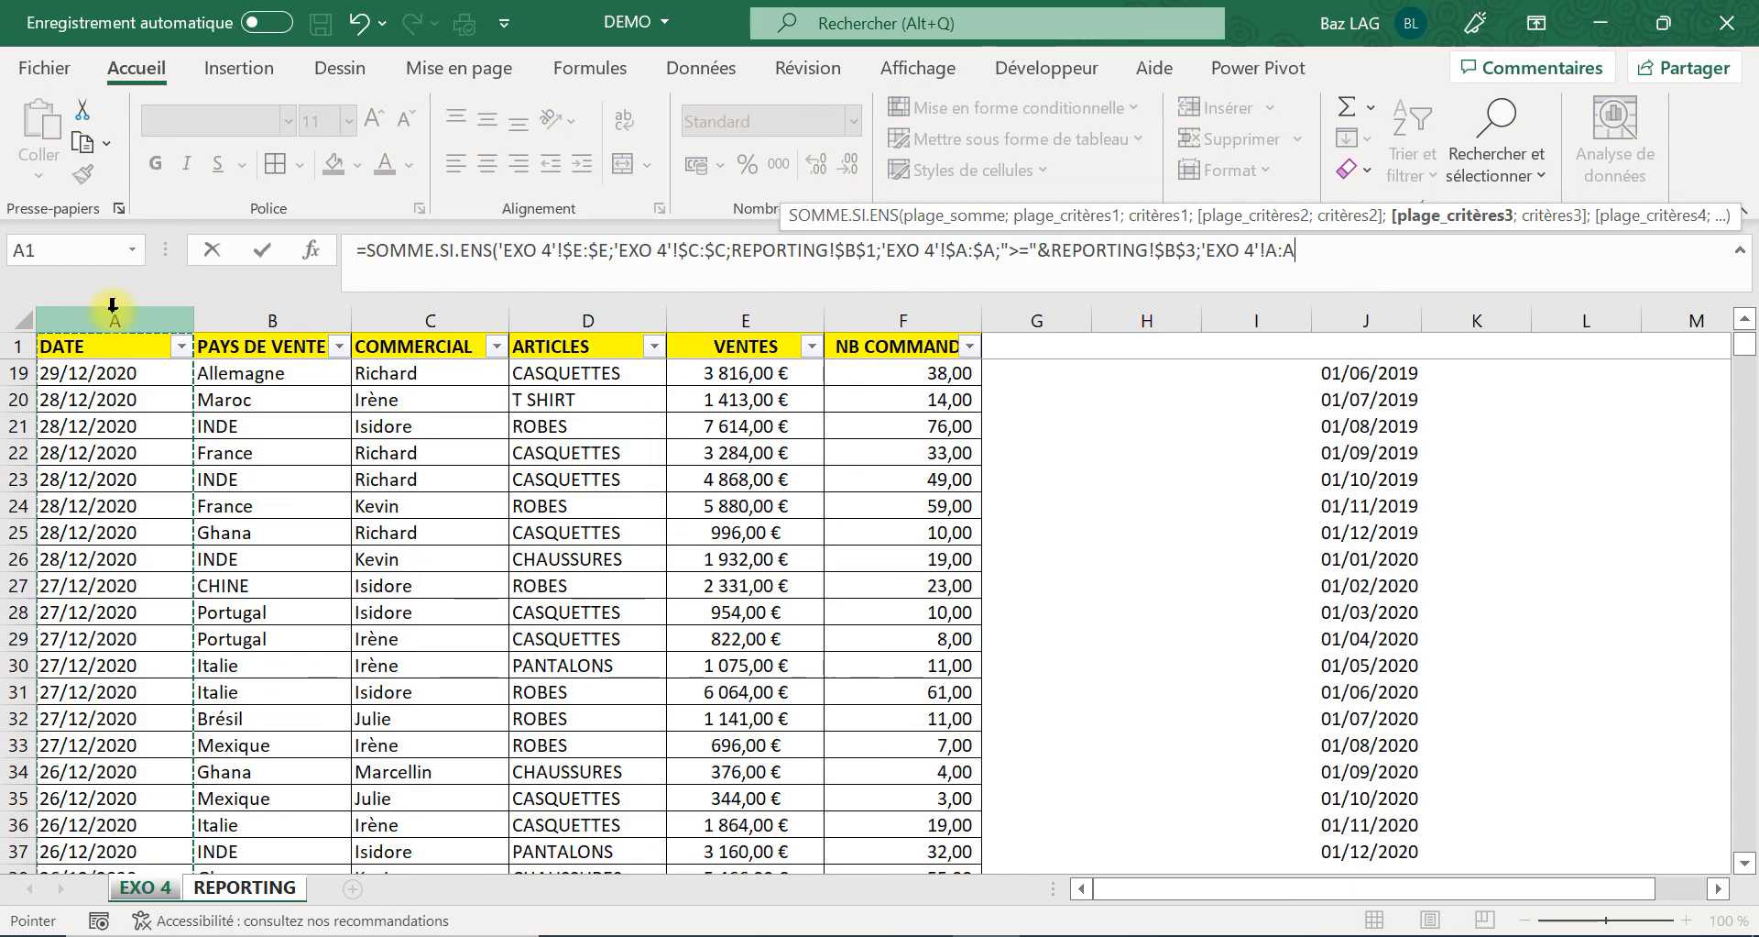
key("F4")
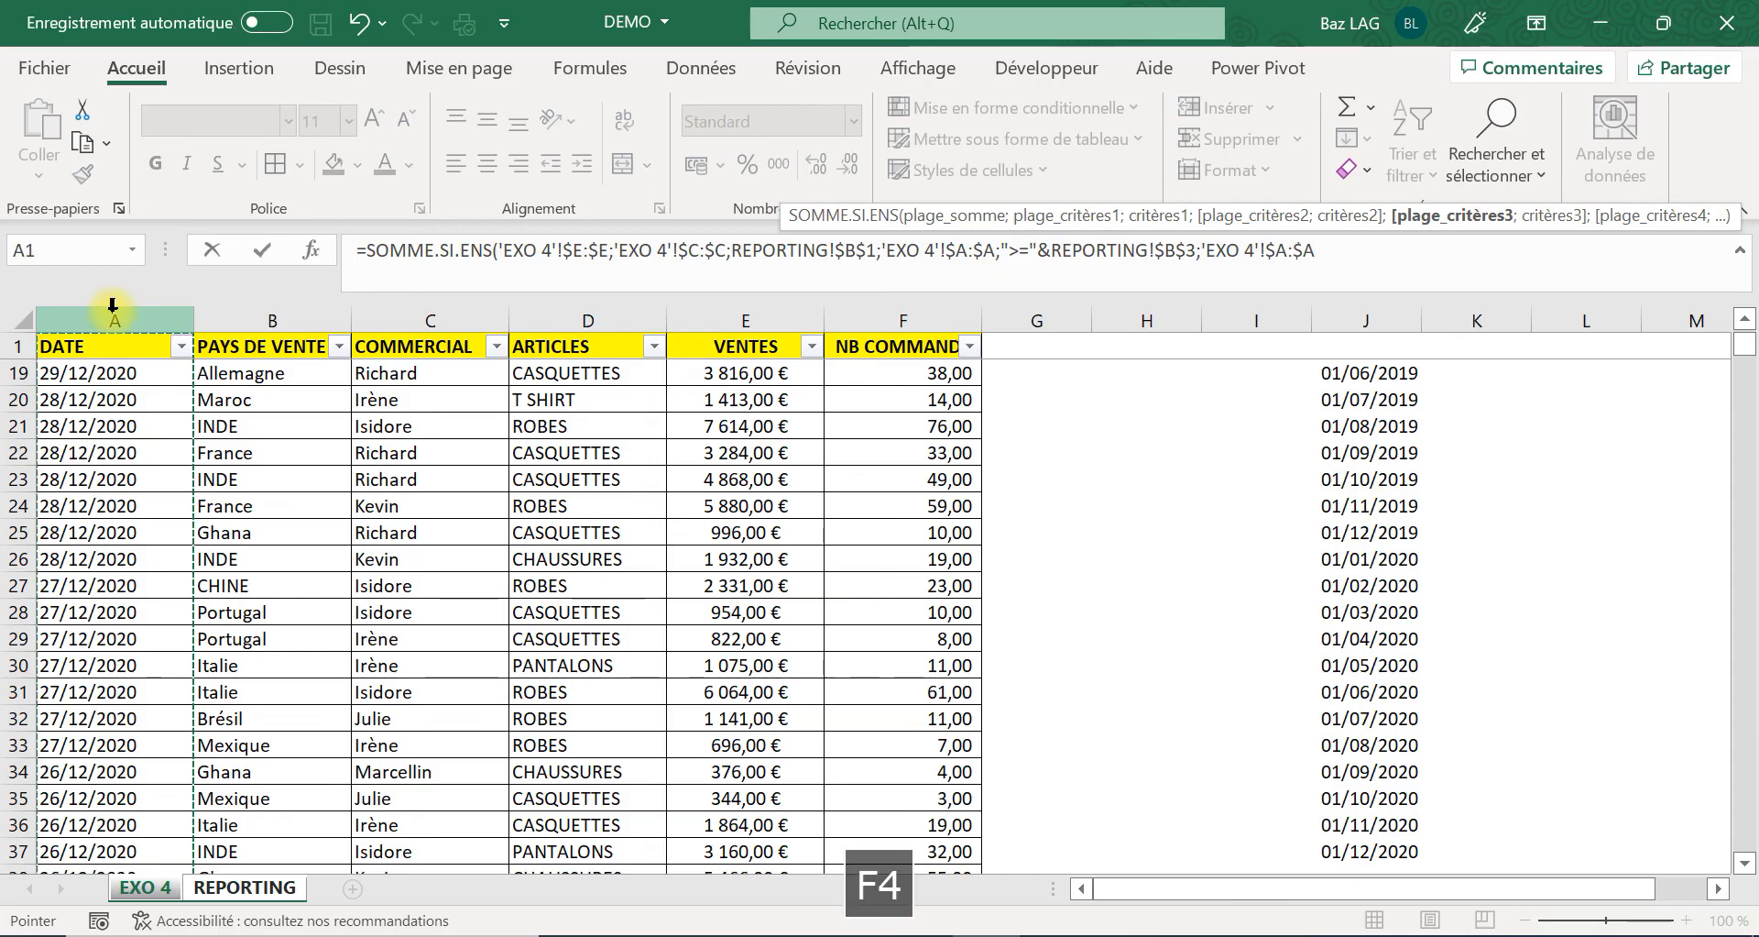
type(";")
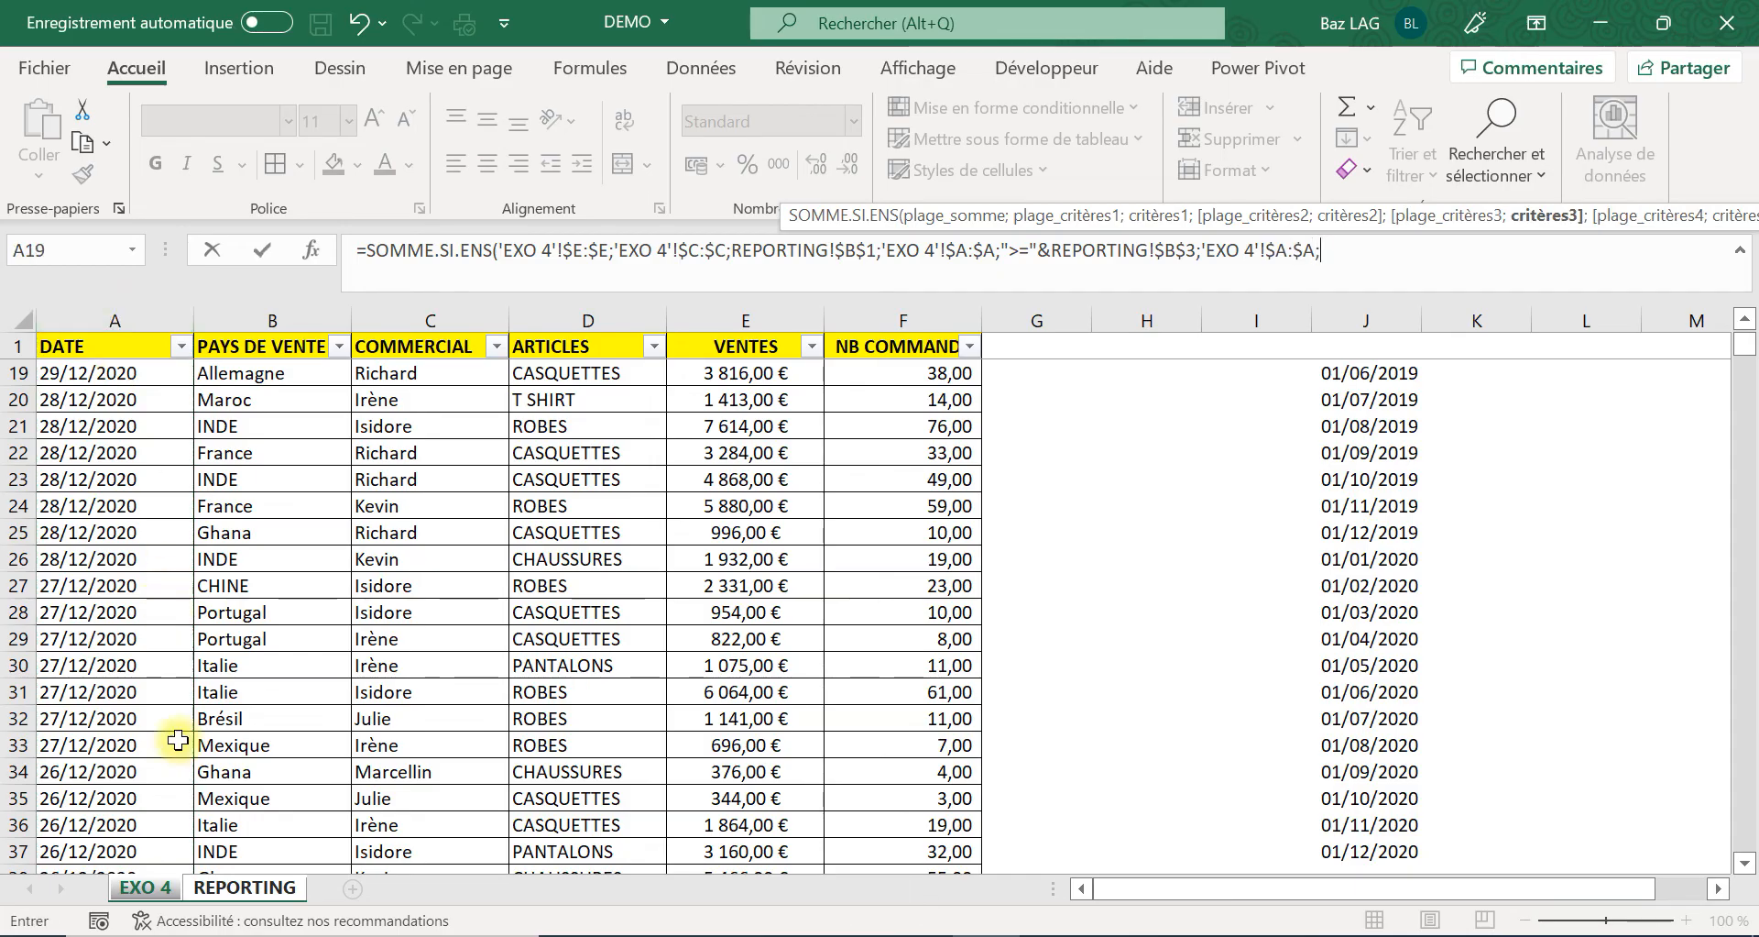
Set the third criterion of the B8 formula to "<="&REPORTING!$C$3, on or before the month-end date.
left_click(245, 887)
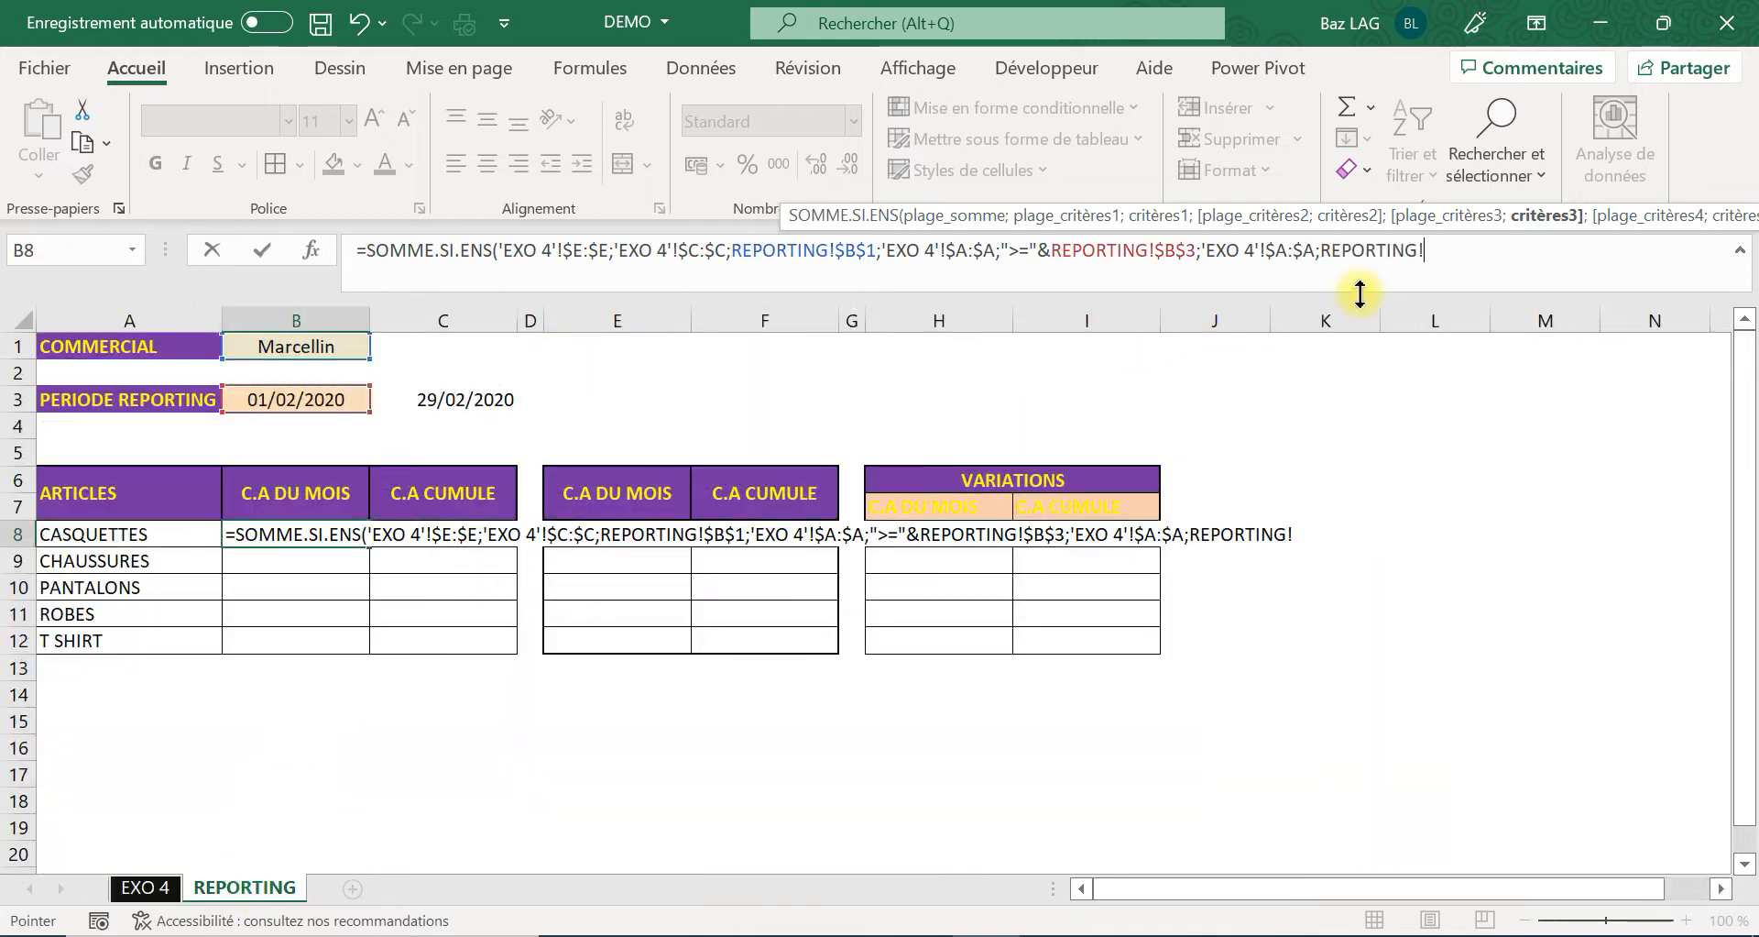
key("BackSpace")
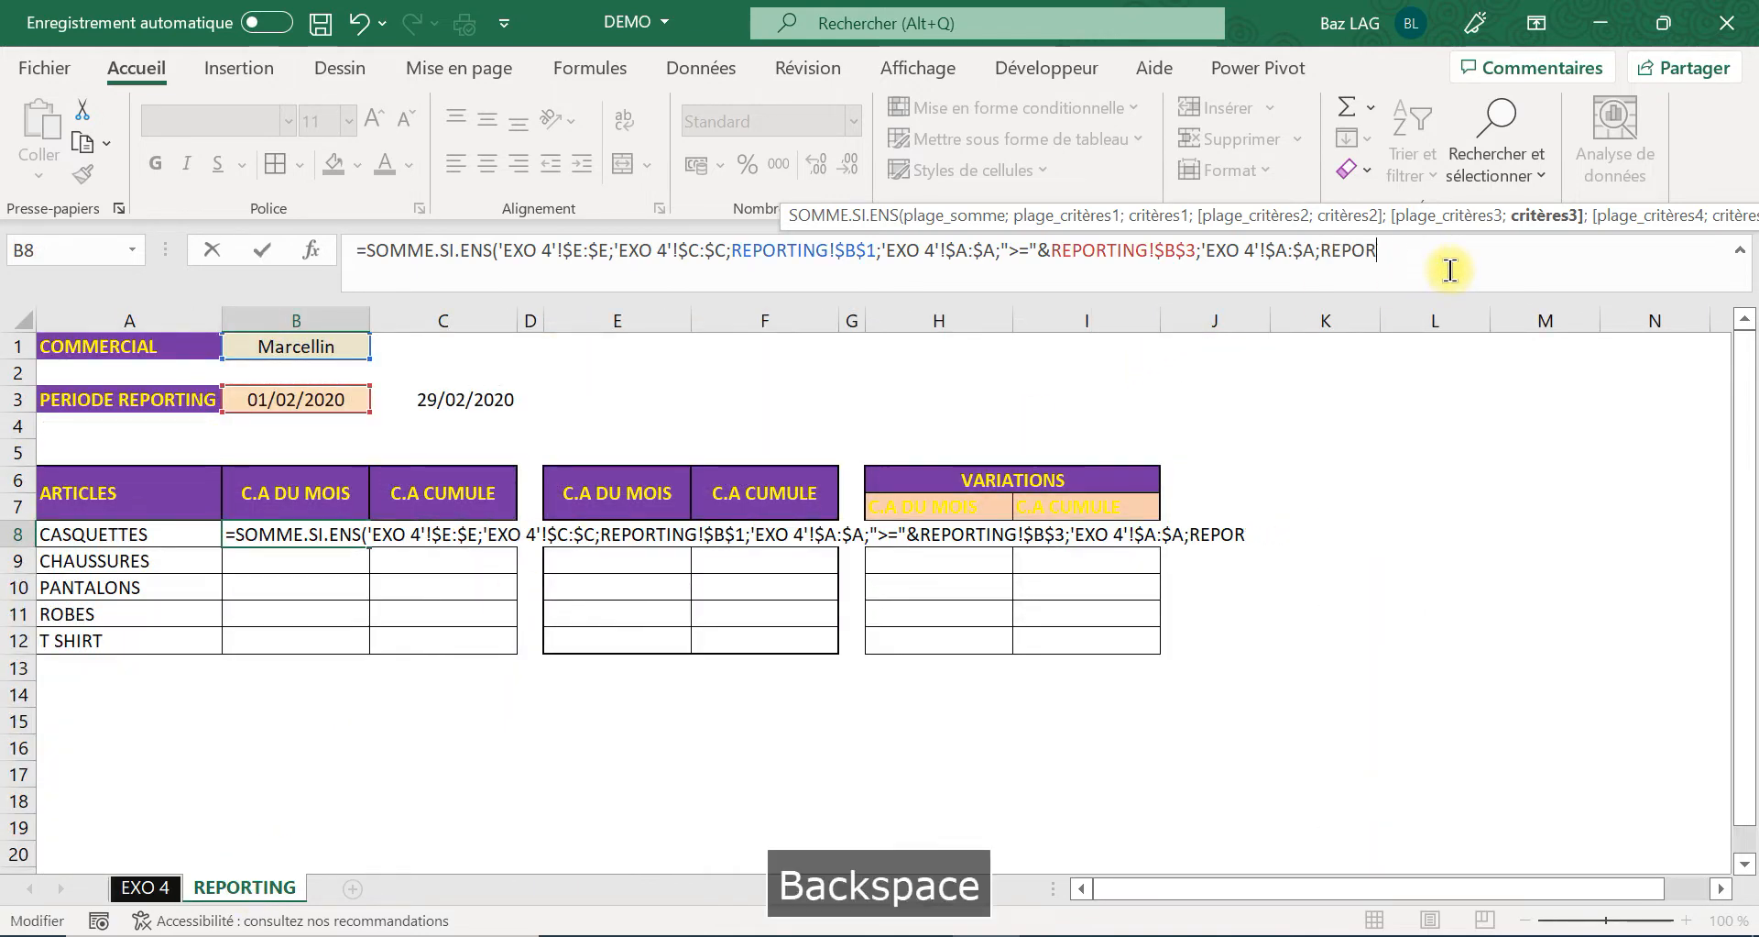
key("BackSpace")
key("BackSpace")
key("BackSpace")
key("BackSpace")
key("BackSpace")
type("\">")
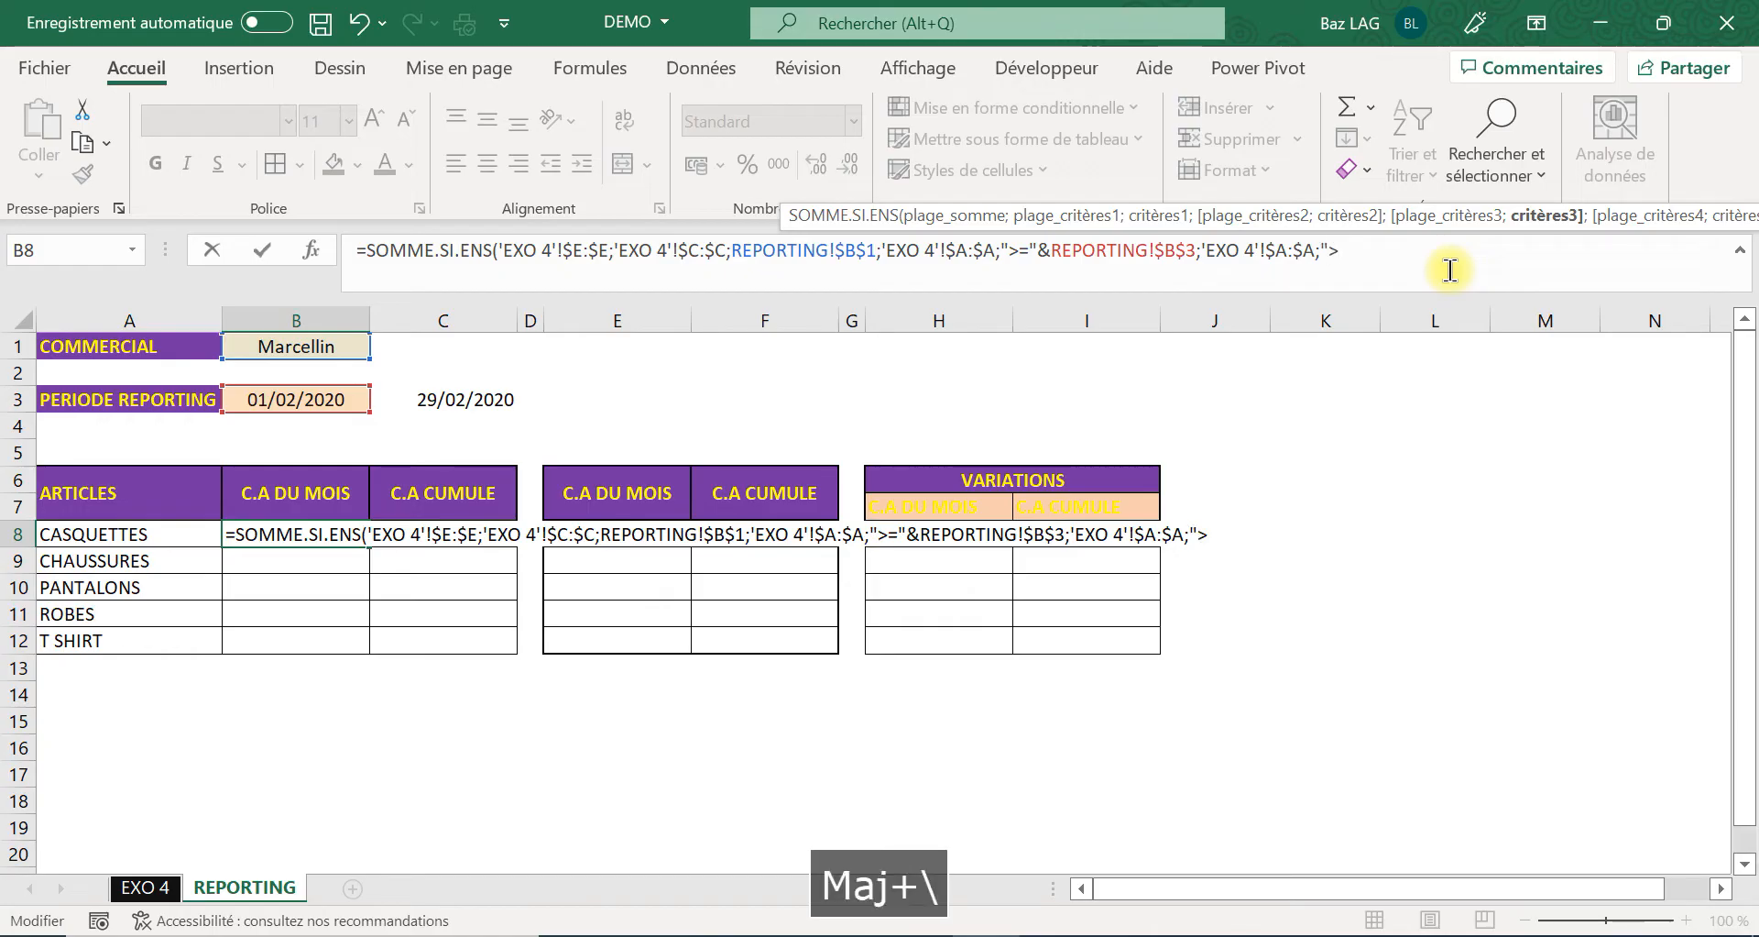
key("BackSpace")
type("<=\"&")
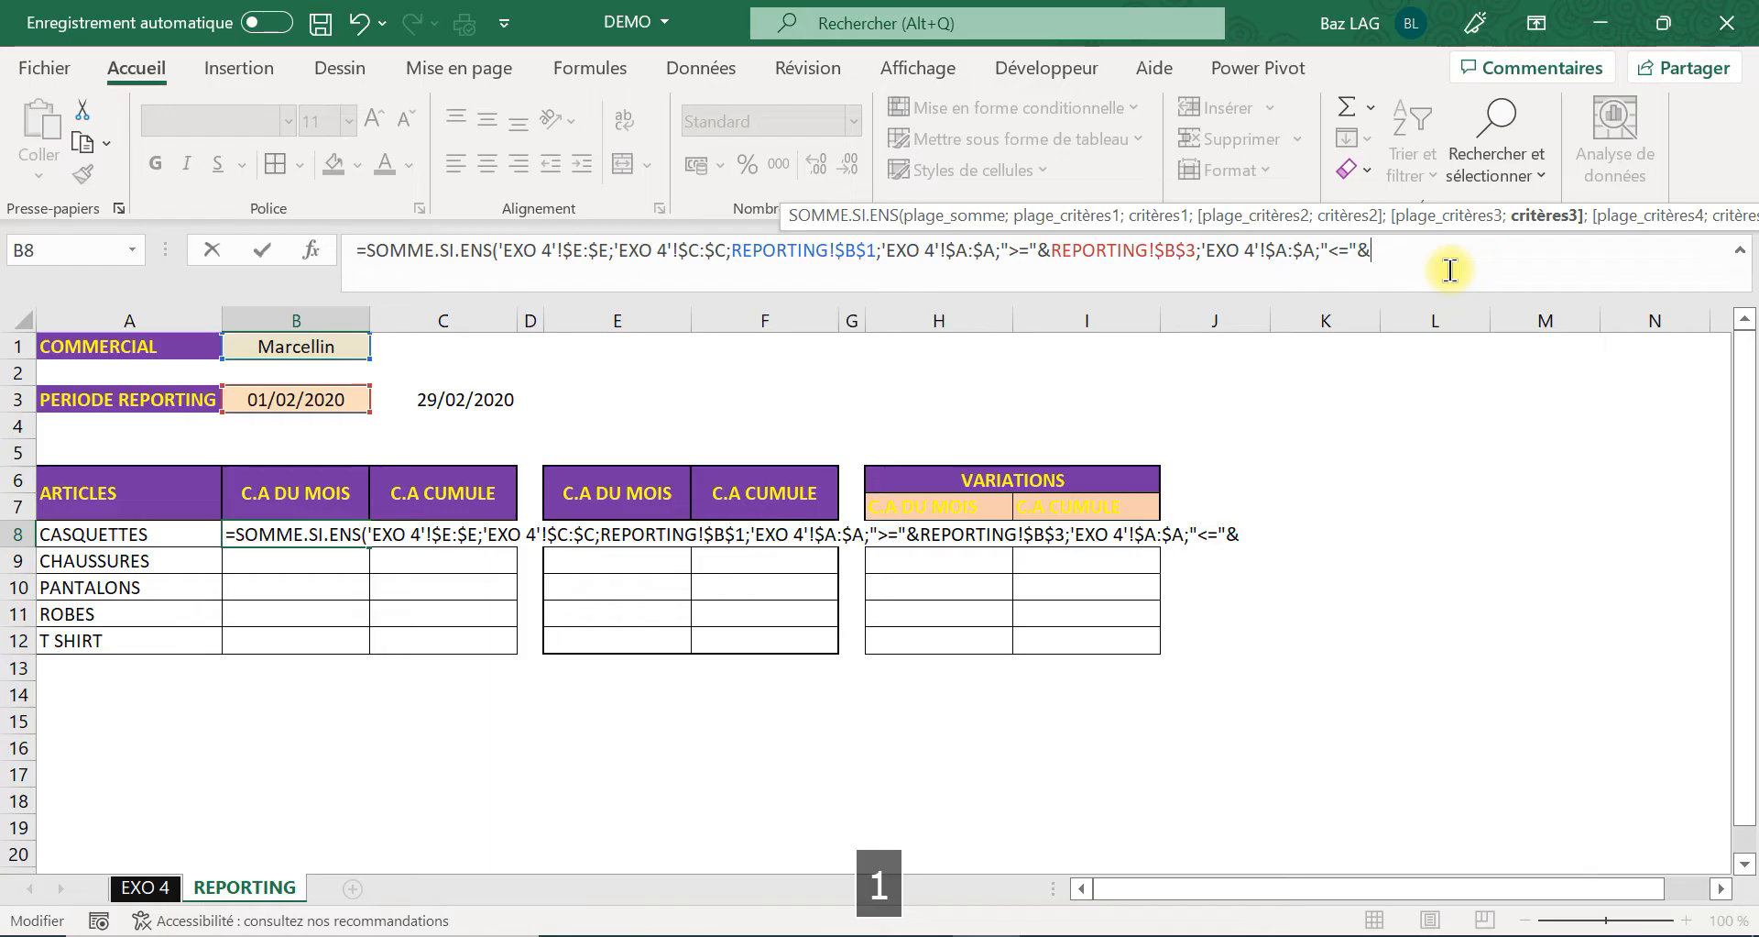
left_click(469, 408)
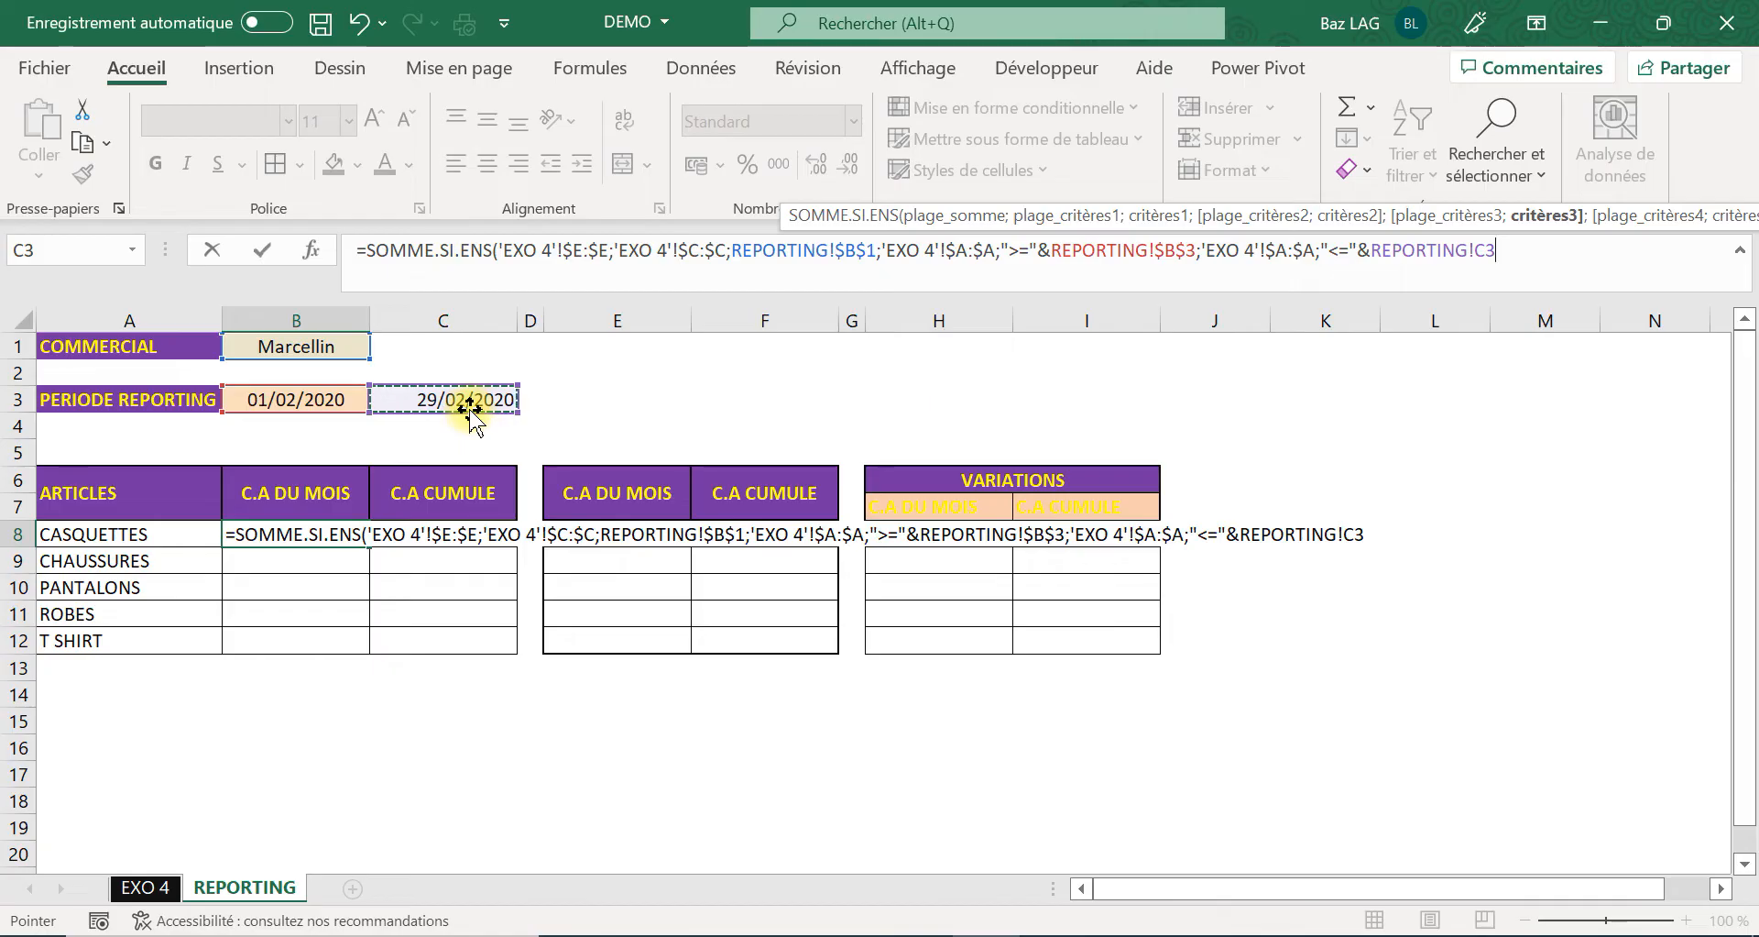
key("F4")
type(";")
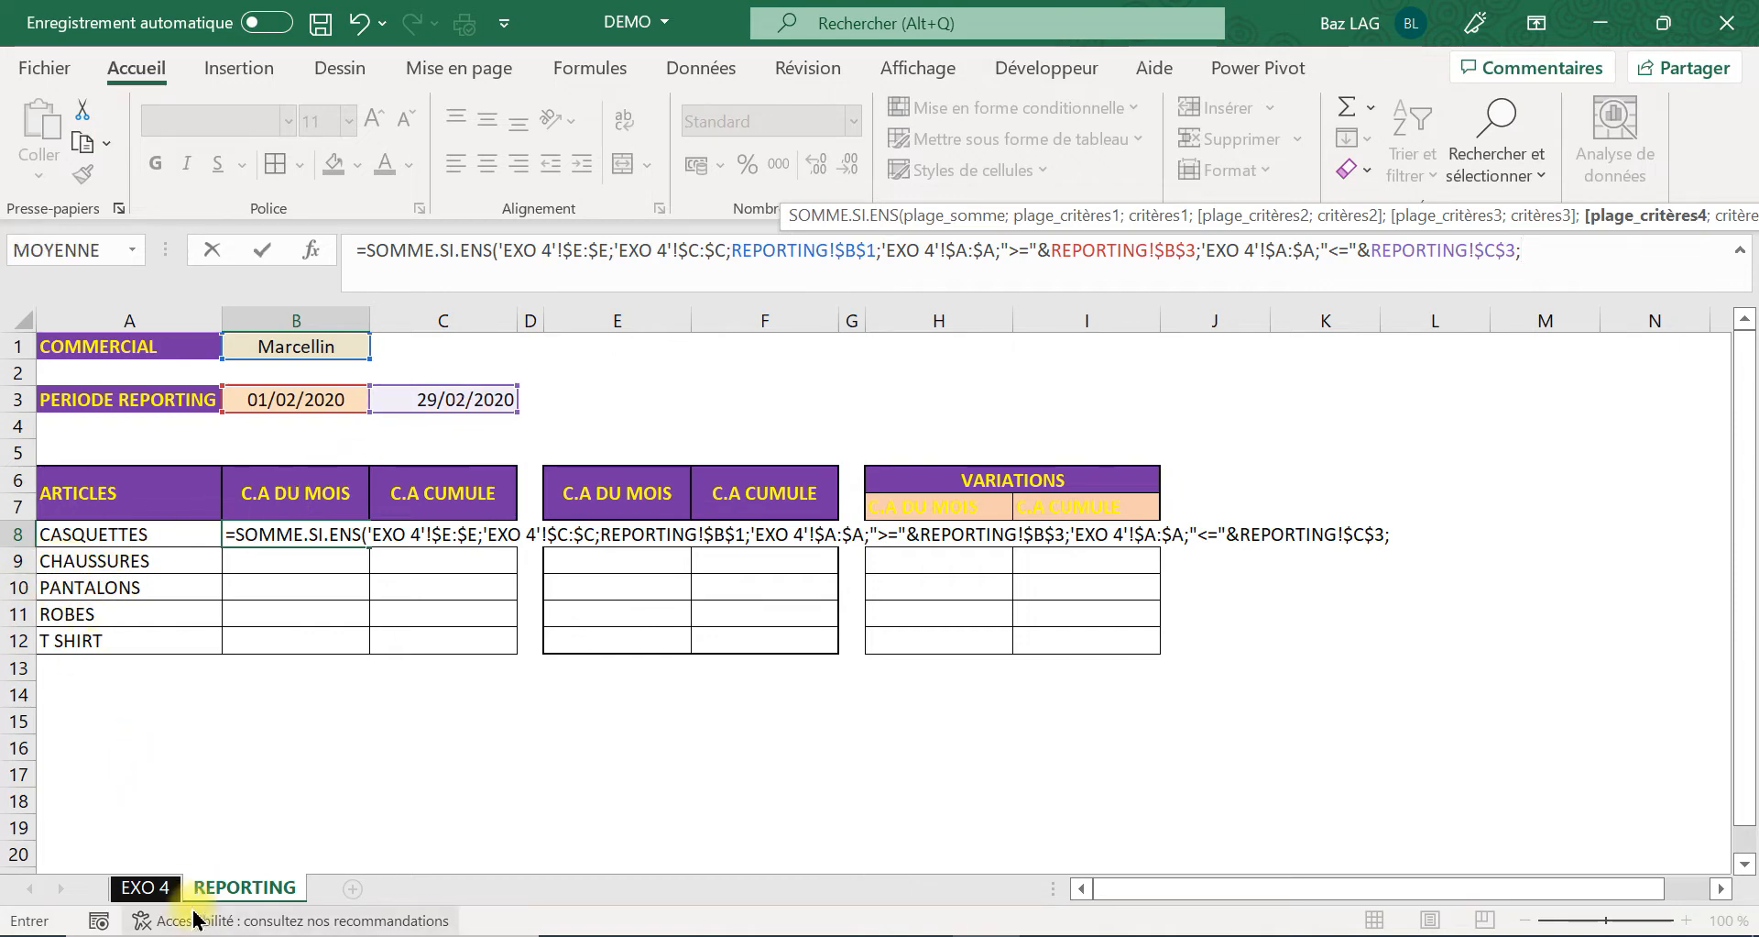
Complete the B8 formula with the ARTICLES column 'EXO 4'!$D:$D matching the relative article cell A8 on REPORTING, and validate it.
left_click(146, 887)
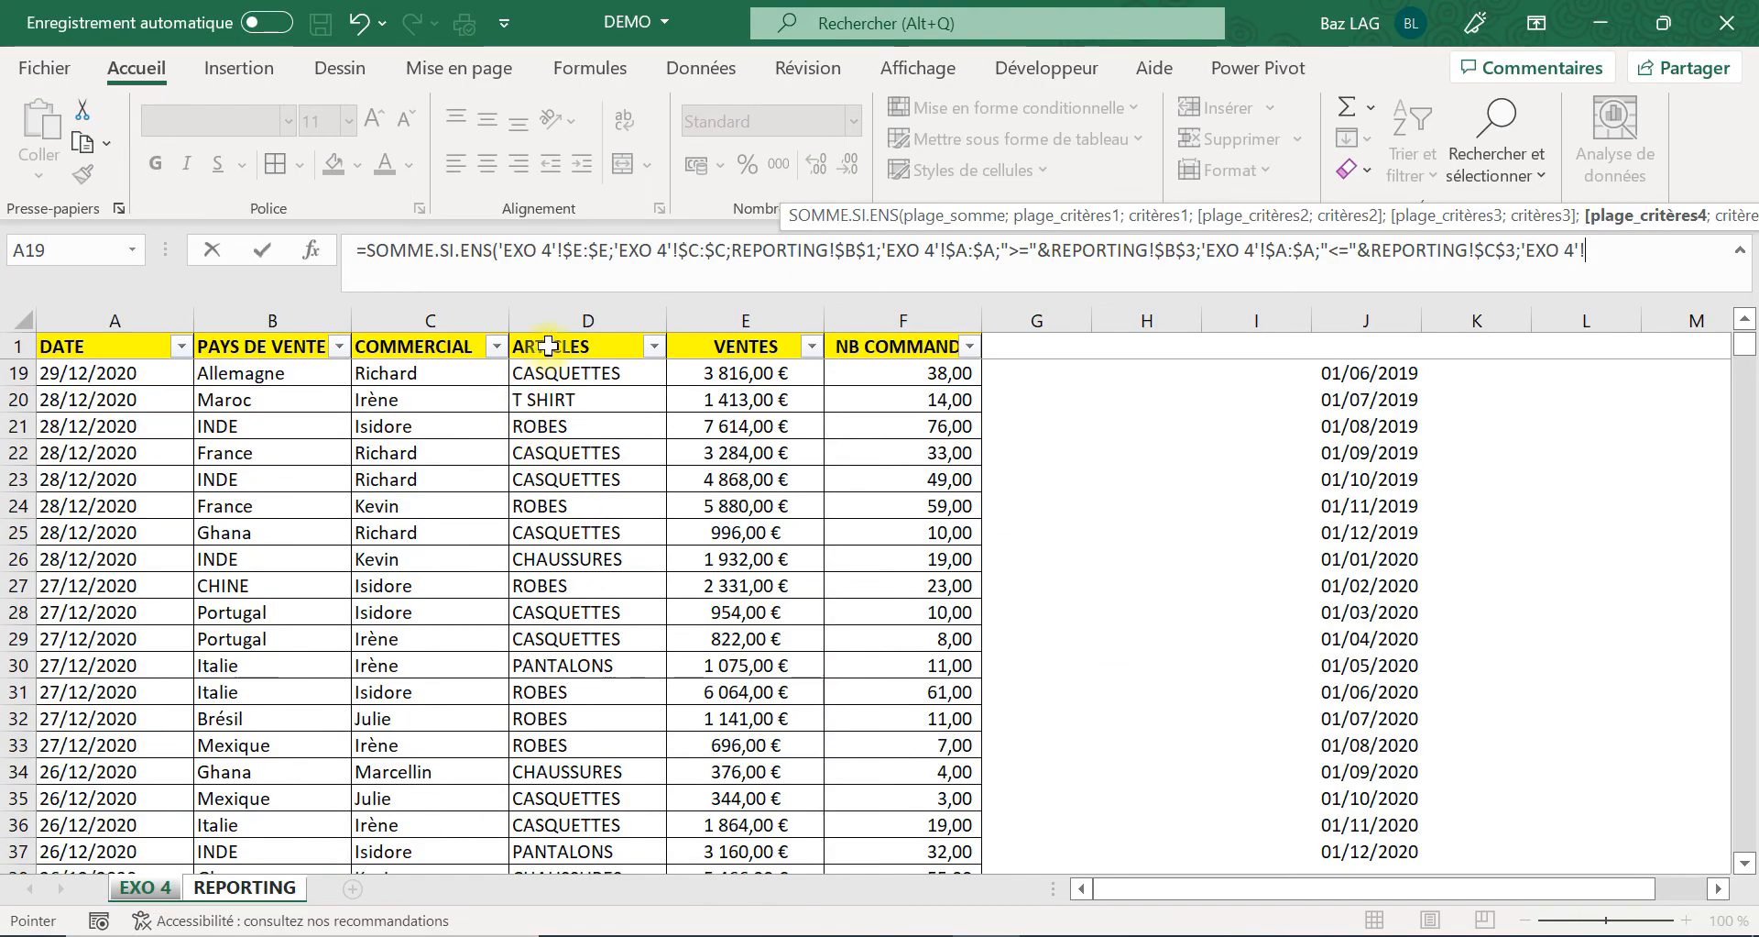
left_click(568, 312)
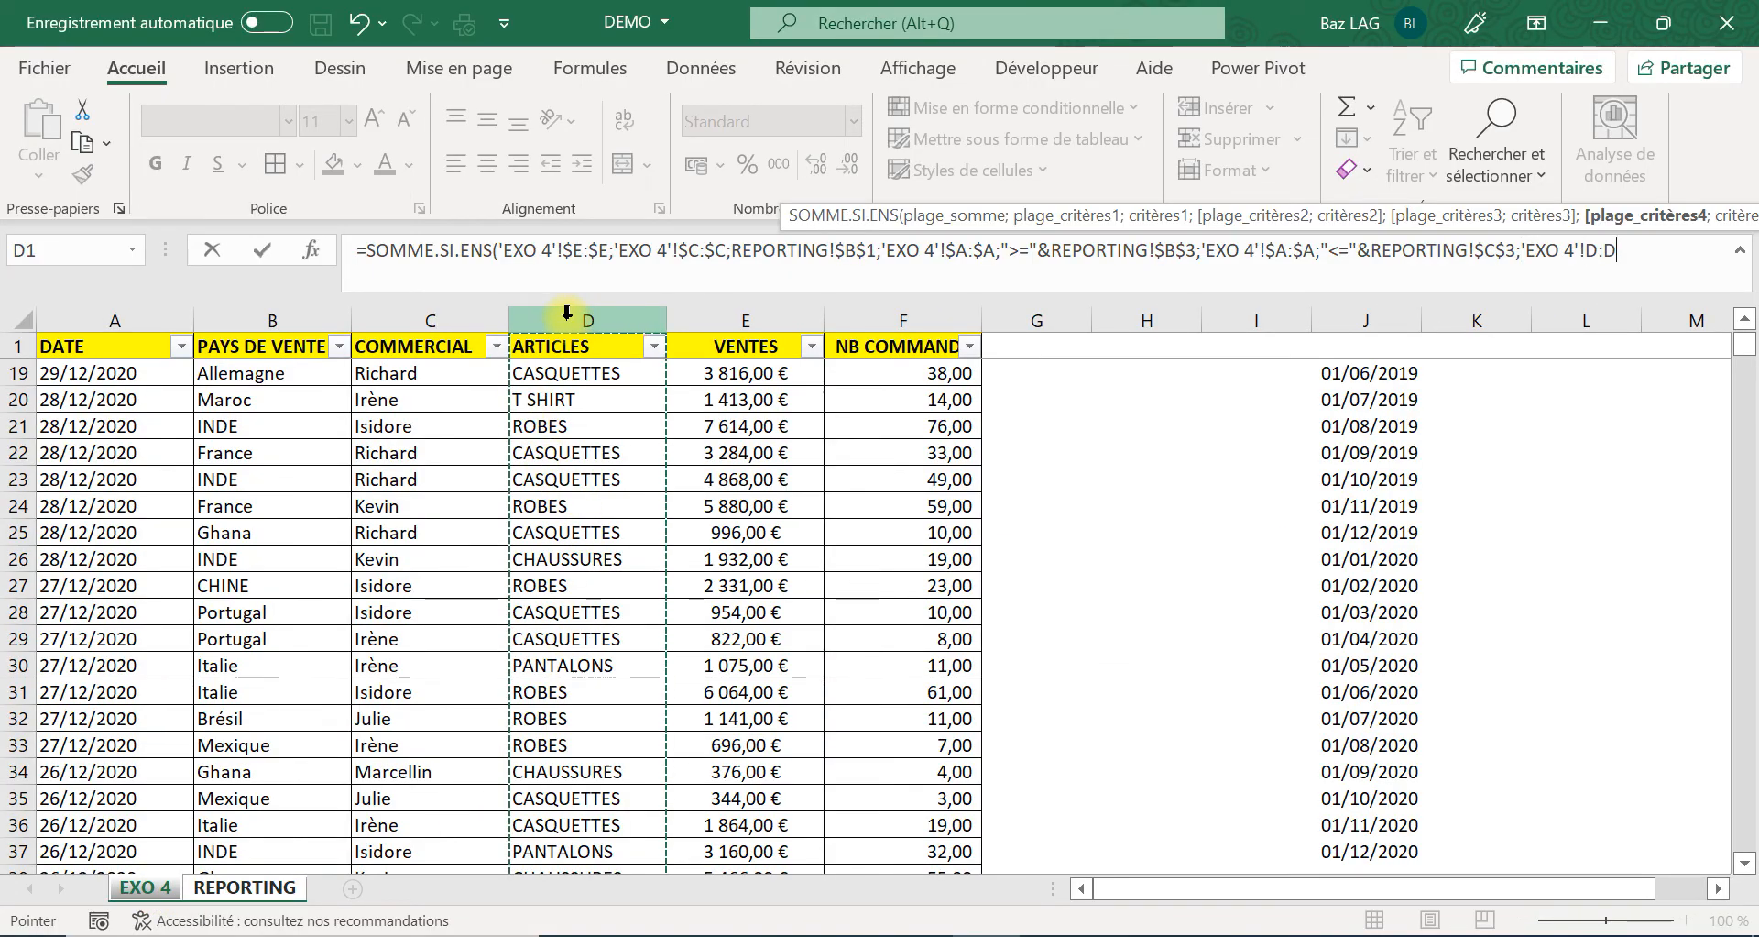
key("F4")
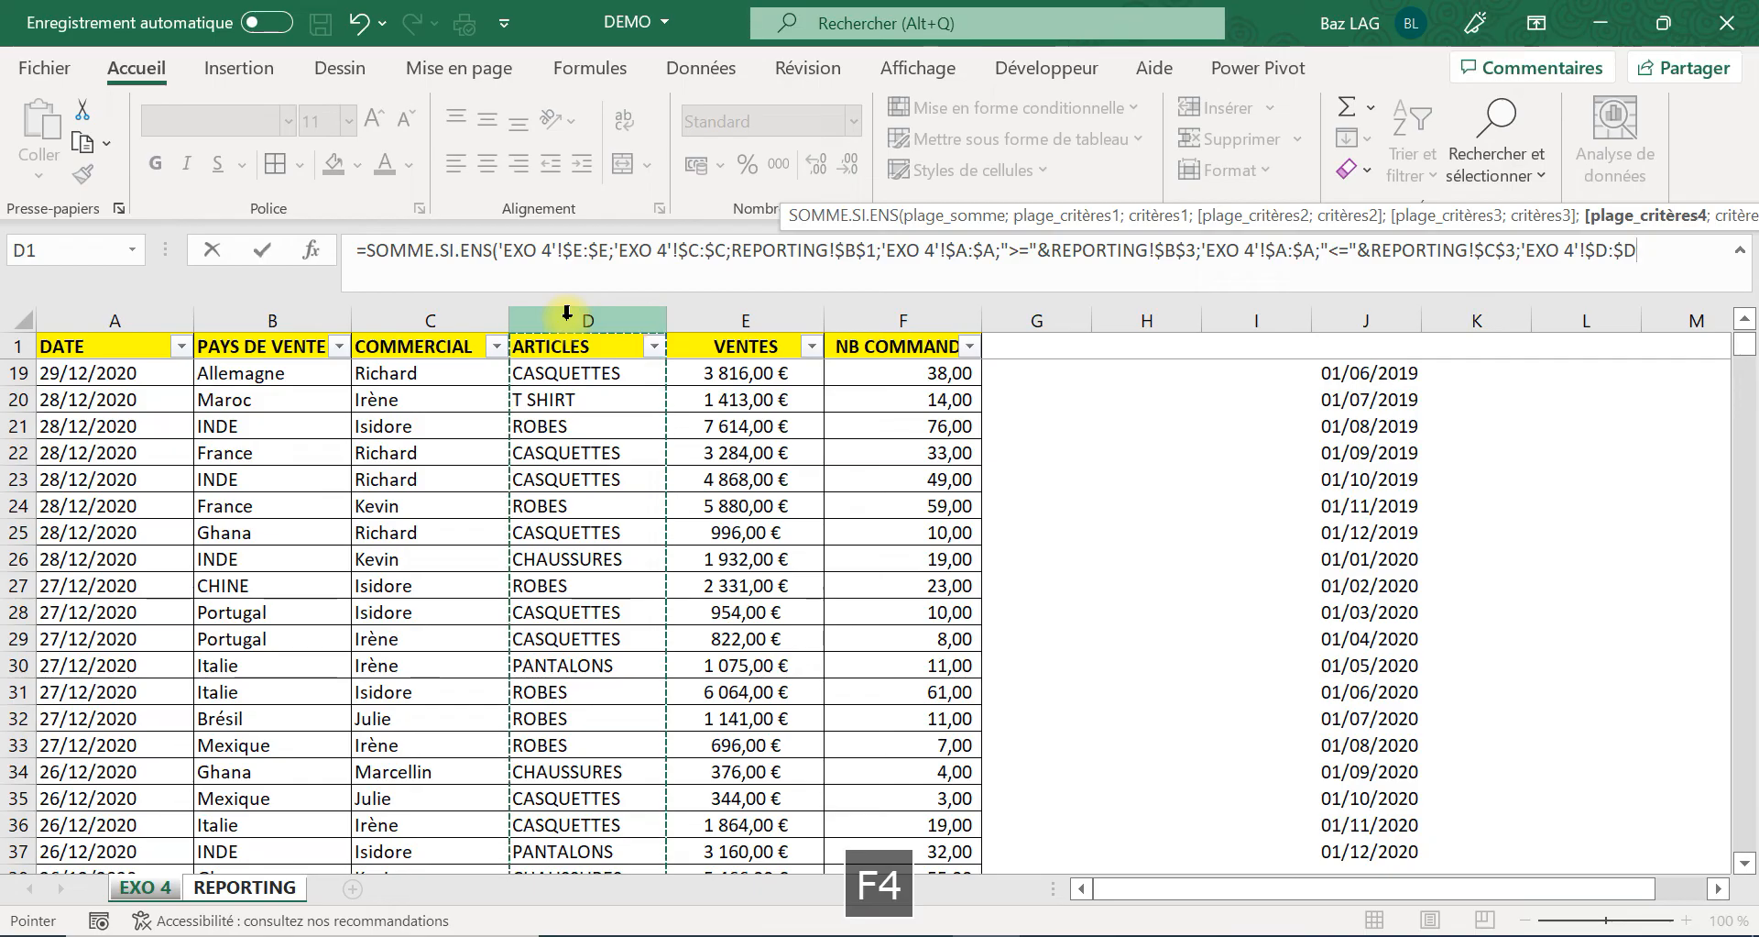
type(";")
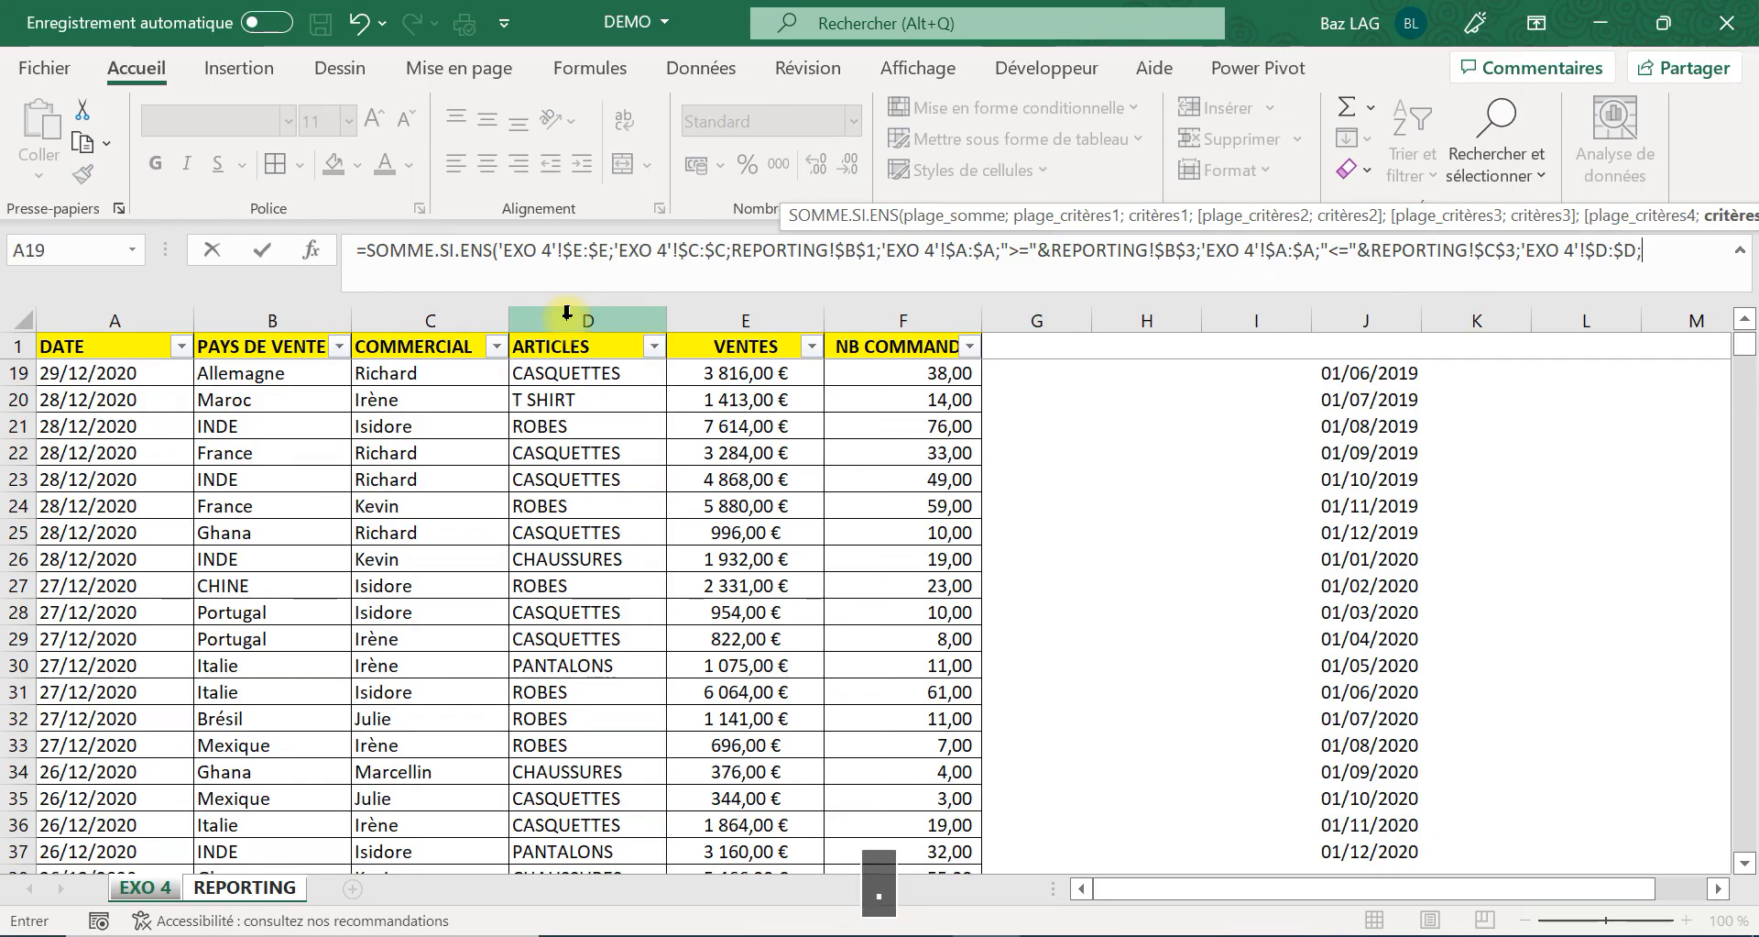
left_click(234, 889)
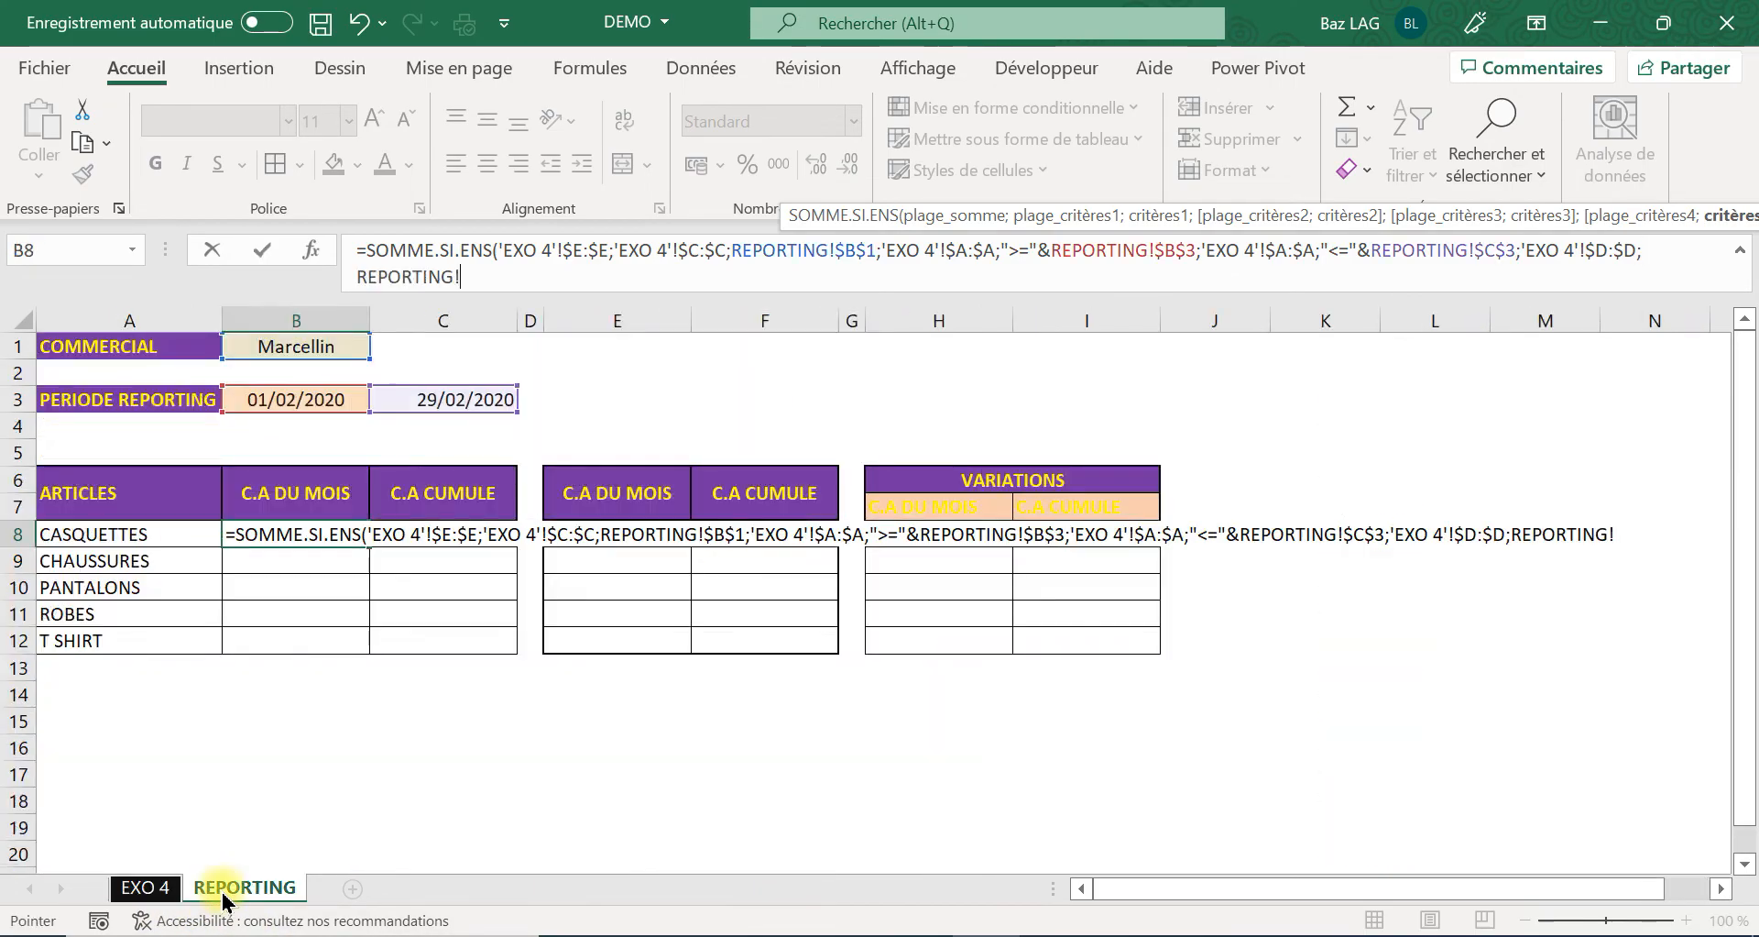
left_click(109, 532)
key("Return")
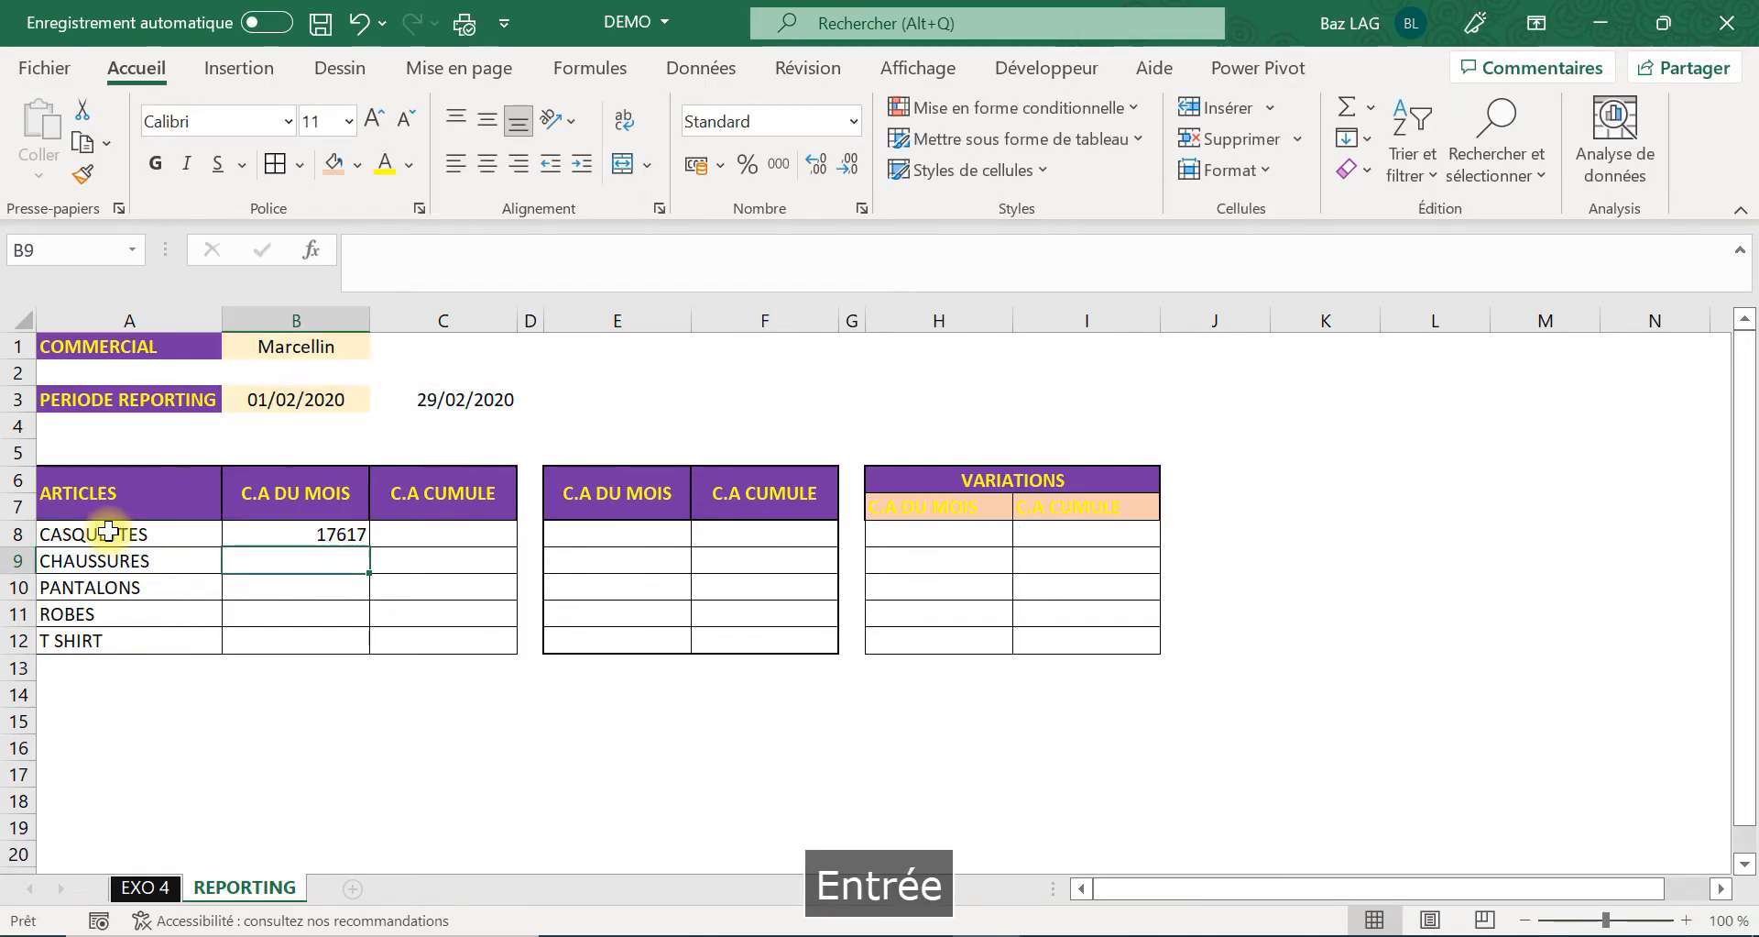
Centre the CASQUETTES monthly revenue in B8 and give it the Monétaire number format.
left_click(345, 532)
left_click(488, 119)
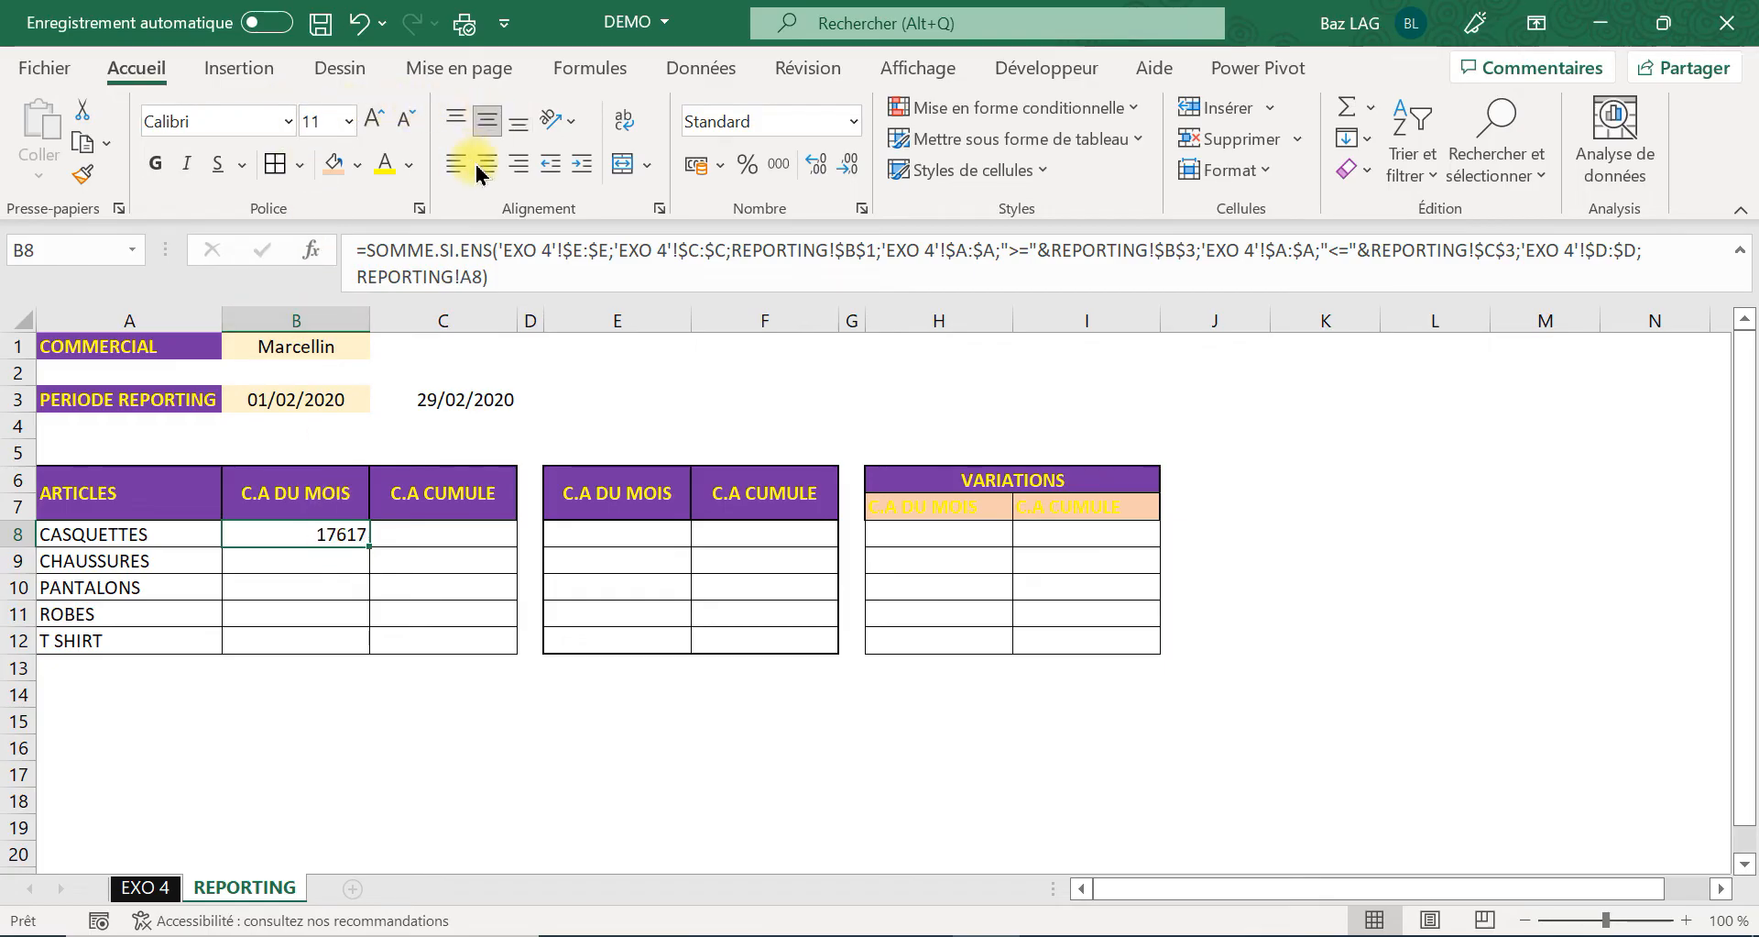
left_click(488, 163)
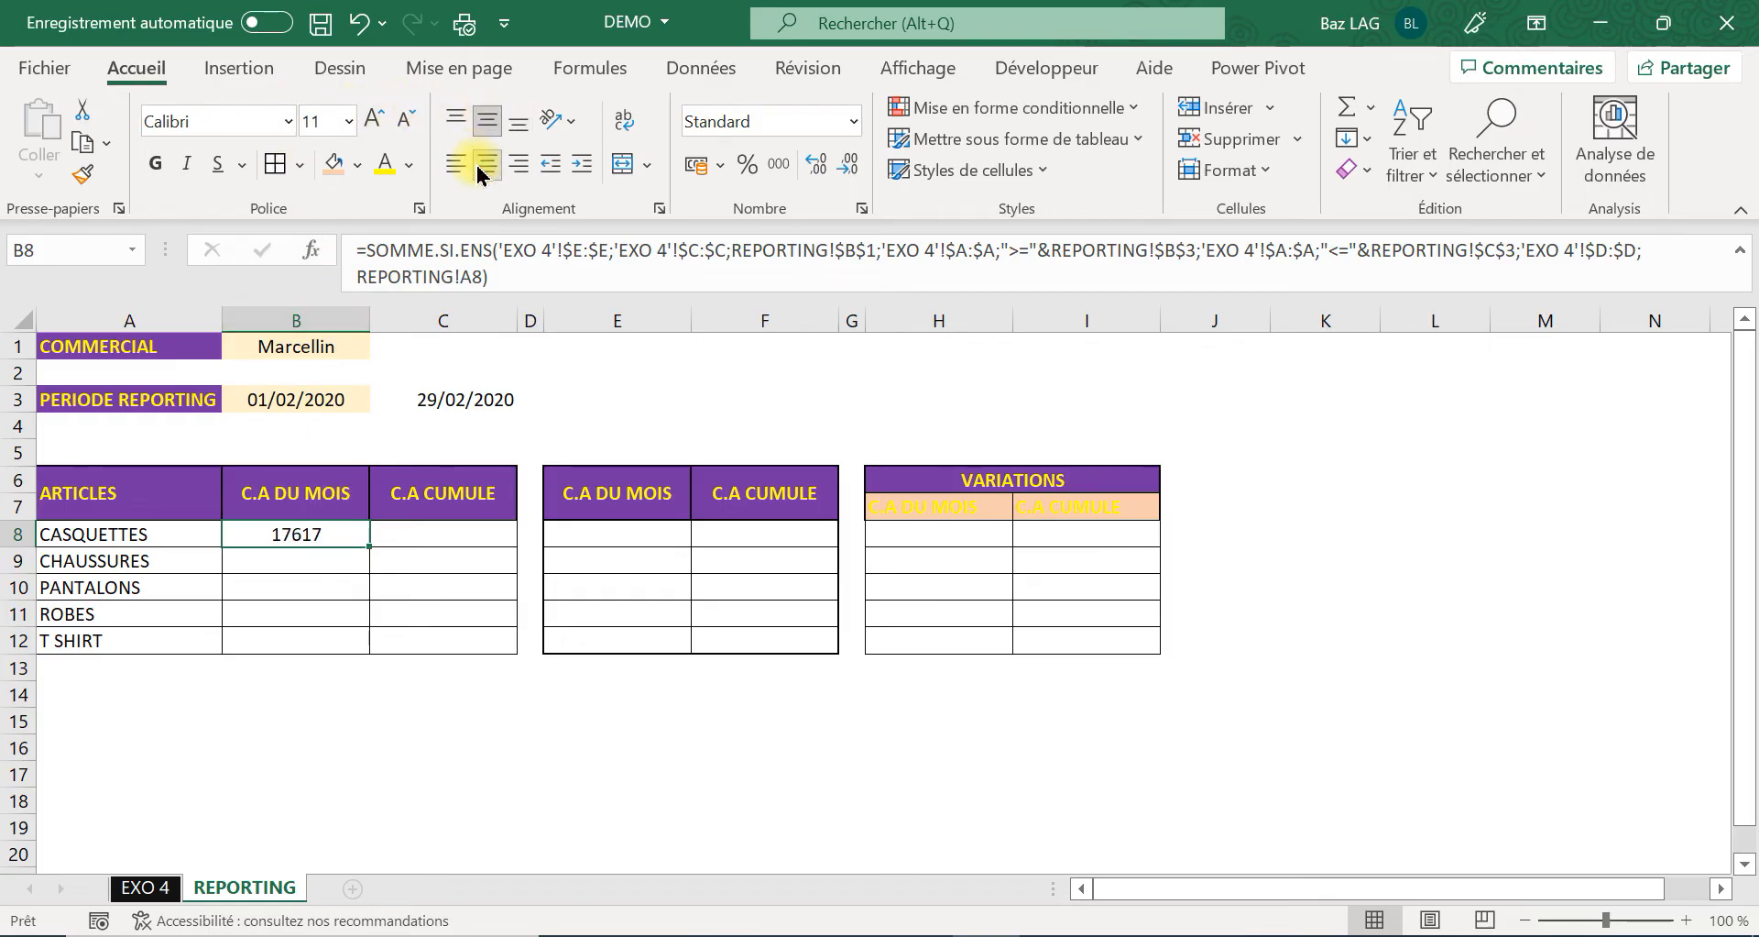
left_click(805, 120)
type("Monétaire")
key("Return")
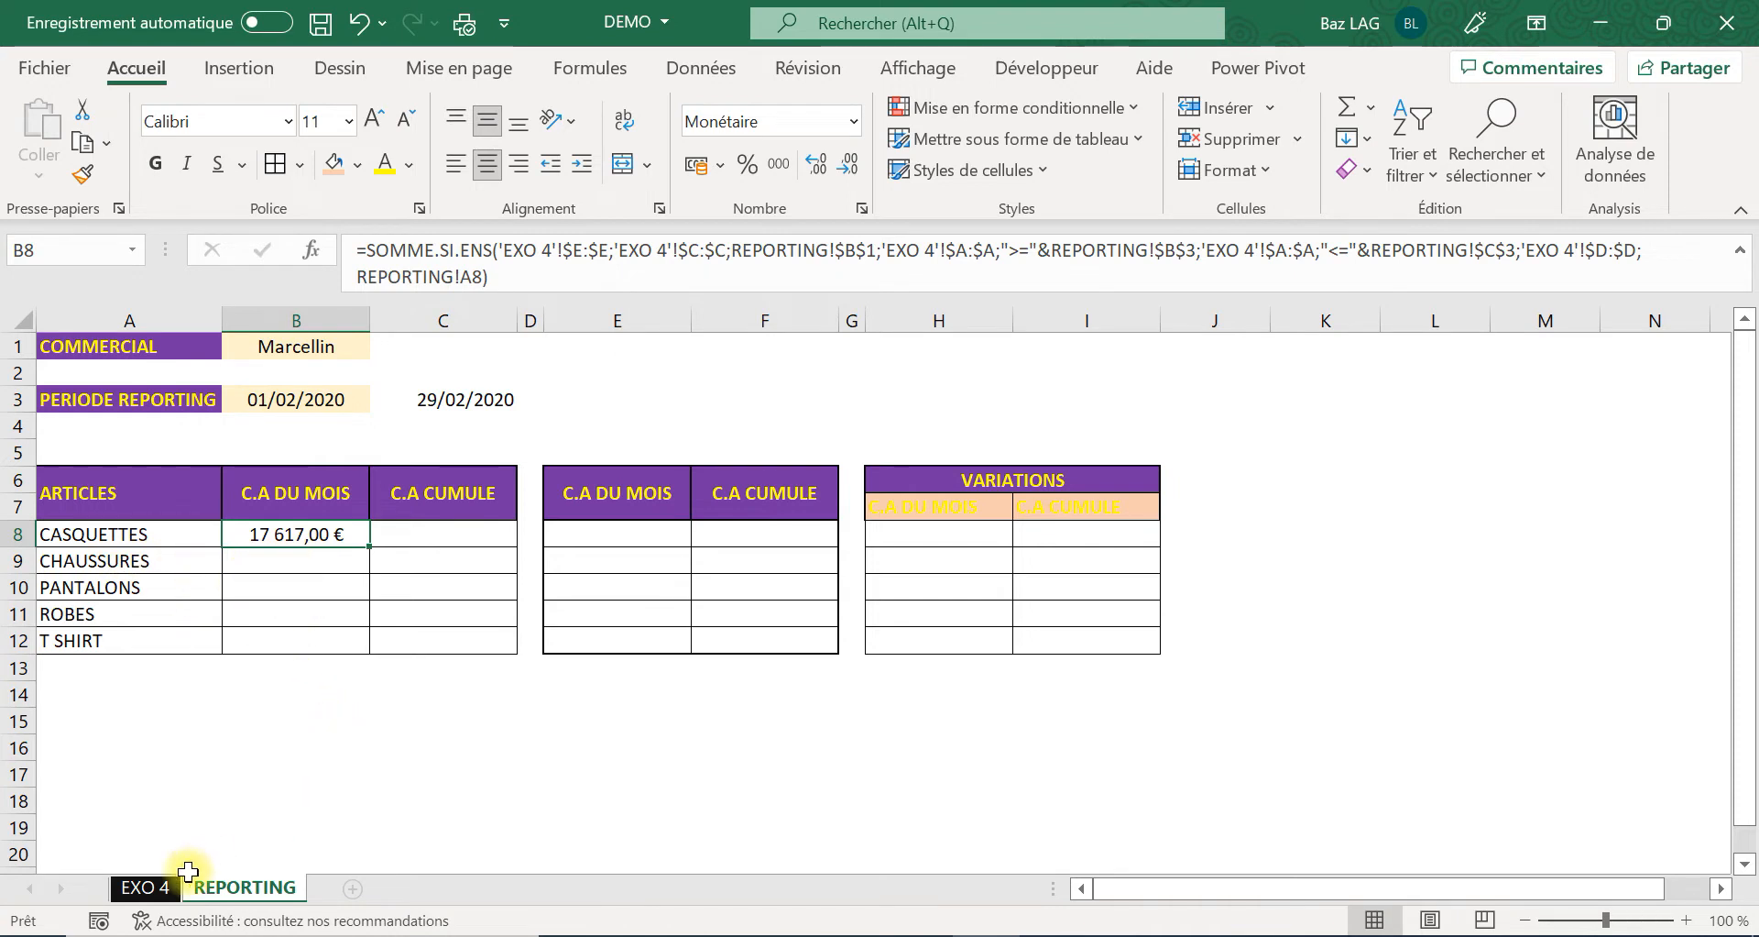
Filter the DATE column of EXO 4 to show only février 2020.
left_click(151, 887)
left_click(279, 526)
left_click(181, 346)
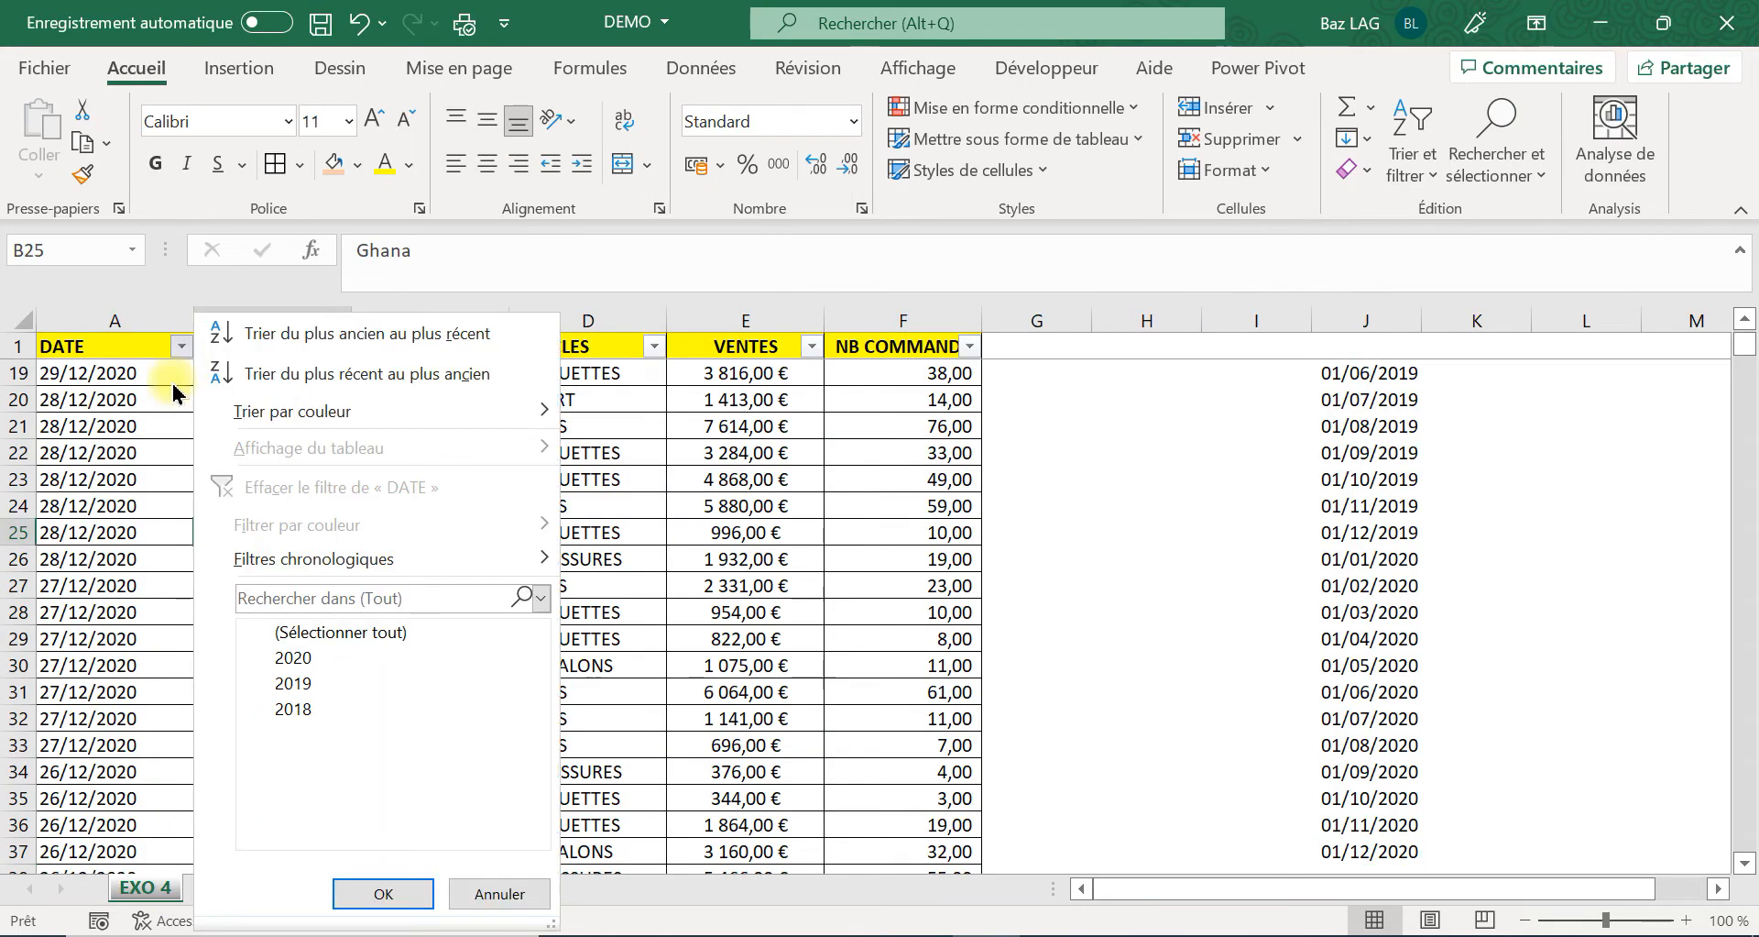
left_click(261, 633)
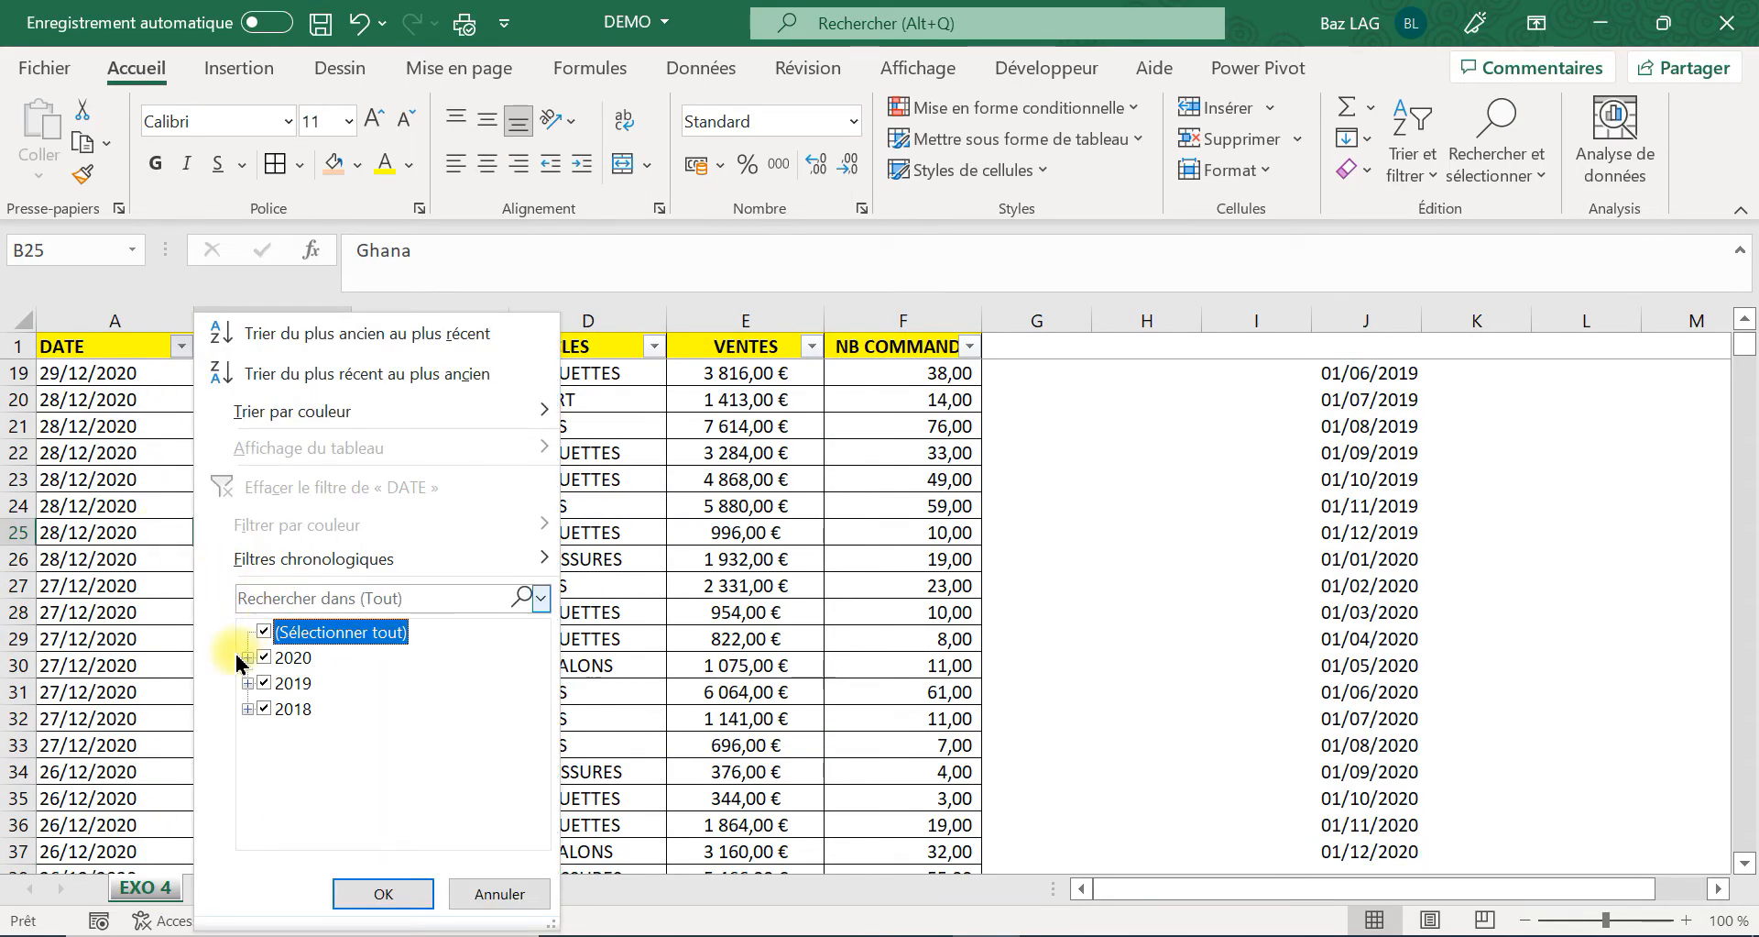
left_click(264, 633)
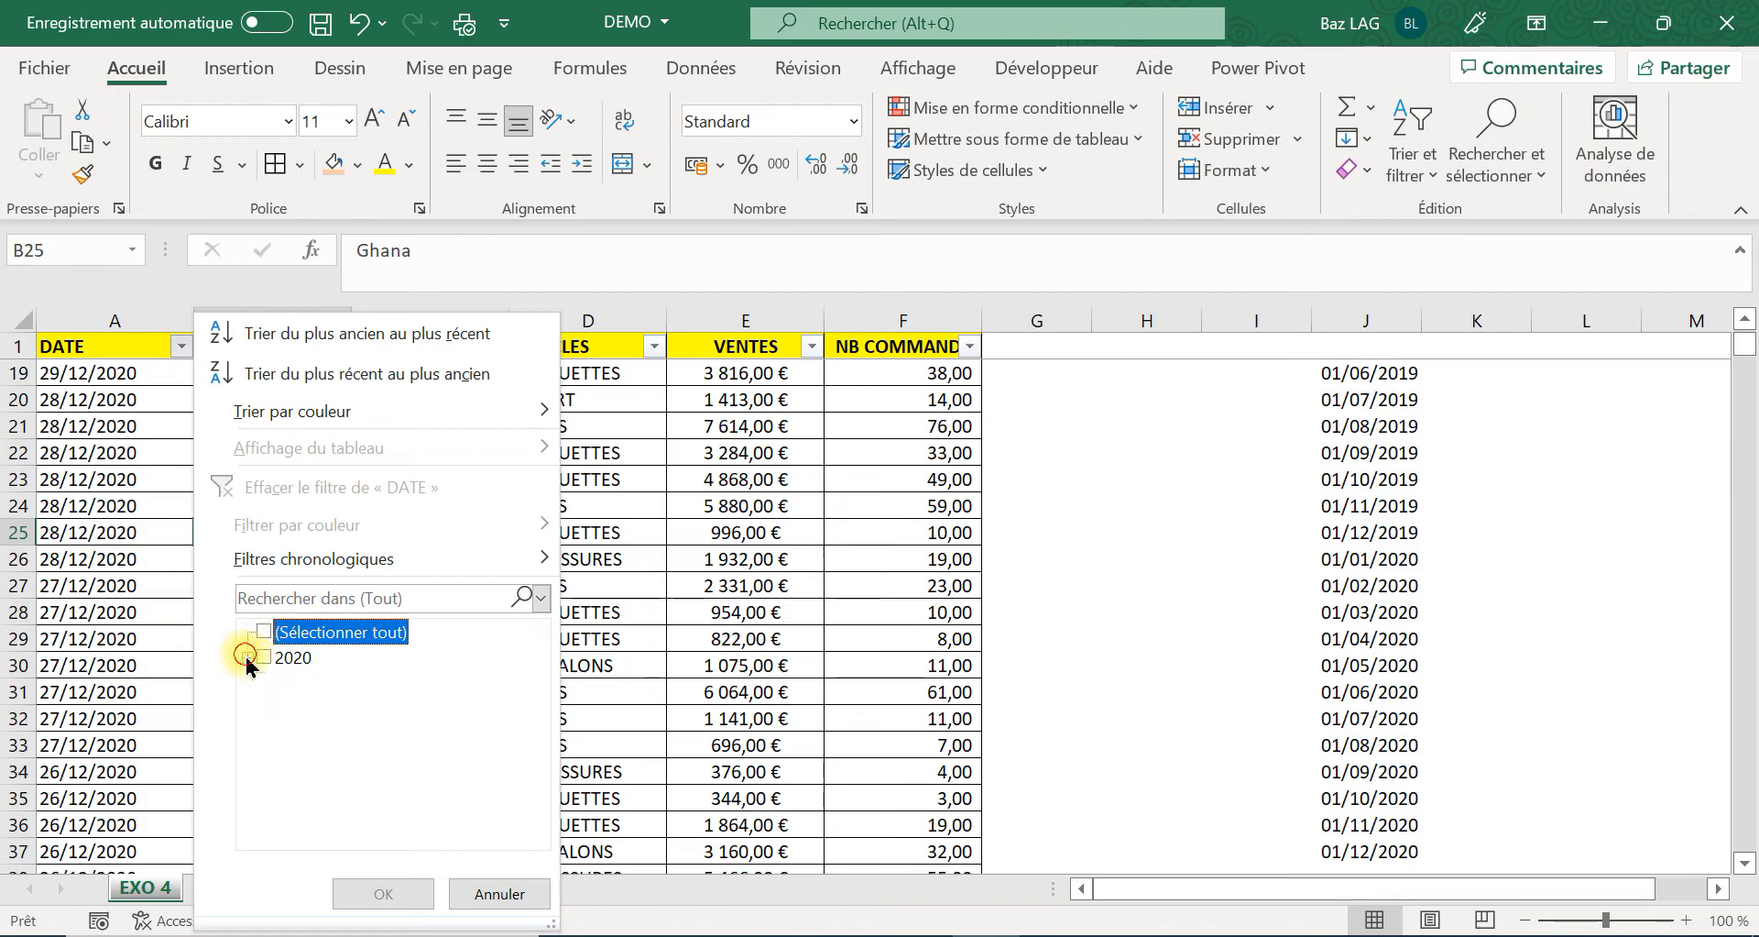
left_click(248, 657)
left_click(281, 683)
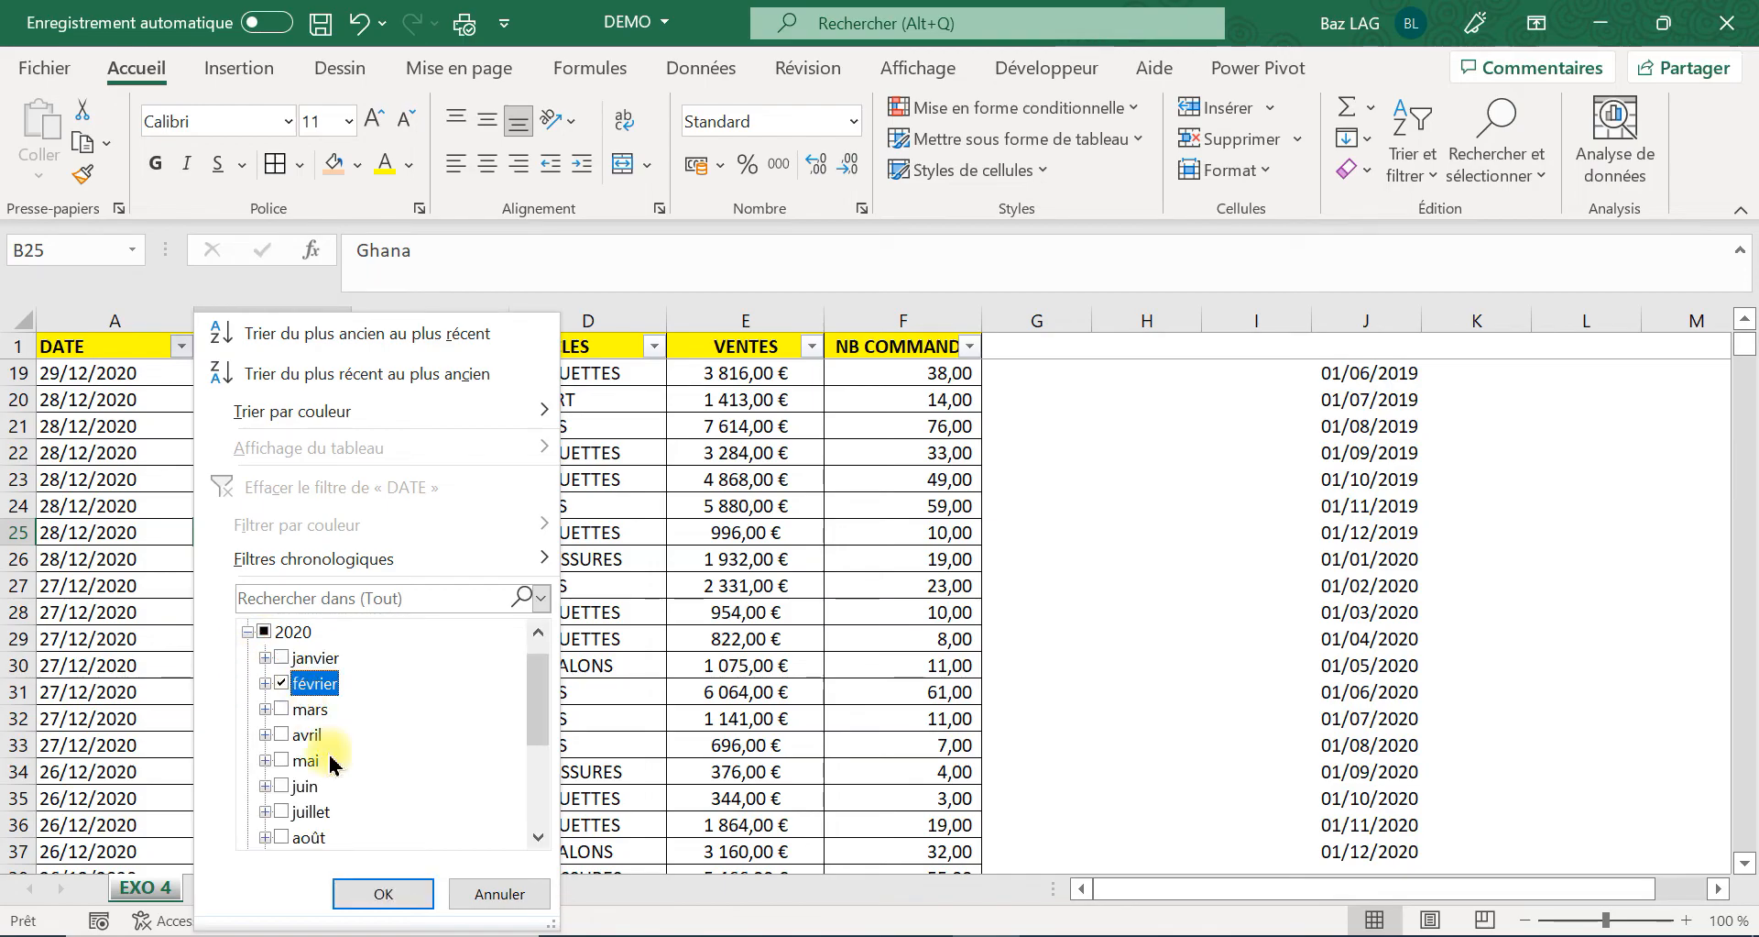
left_click(383, 894)
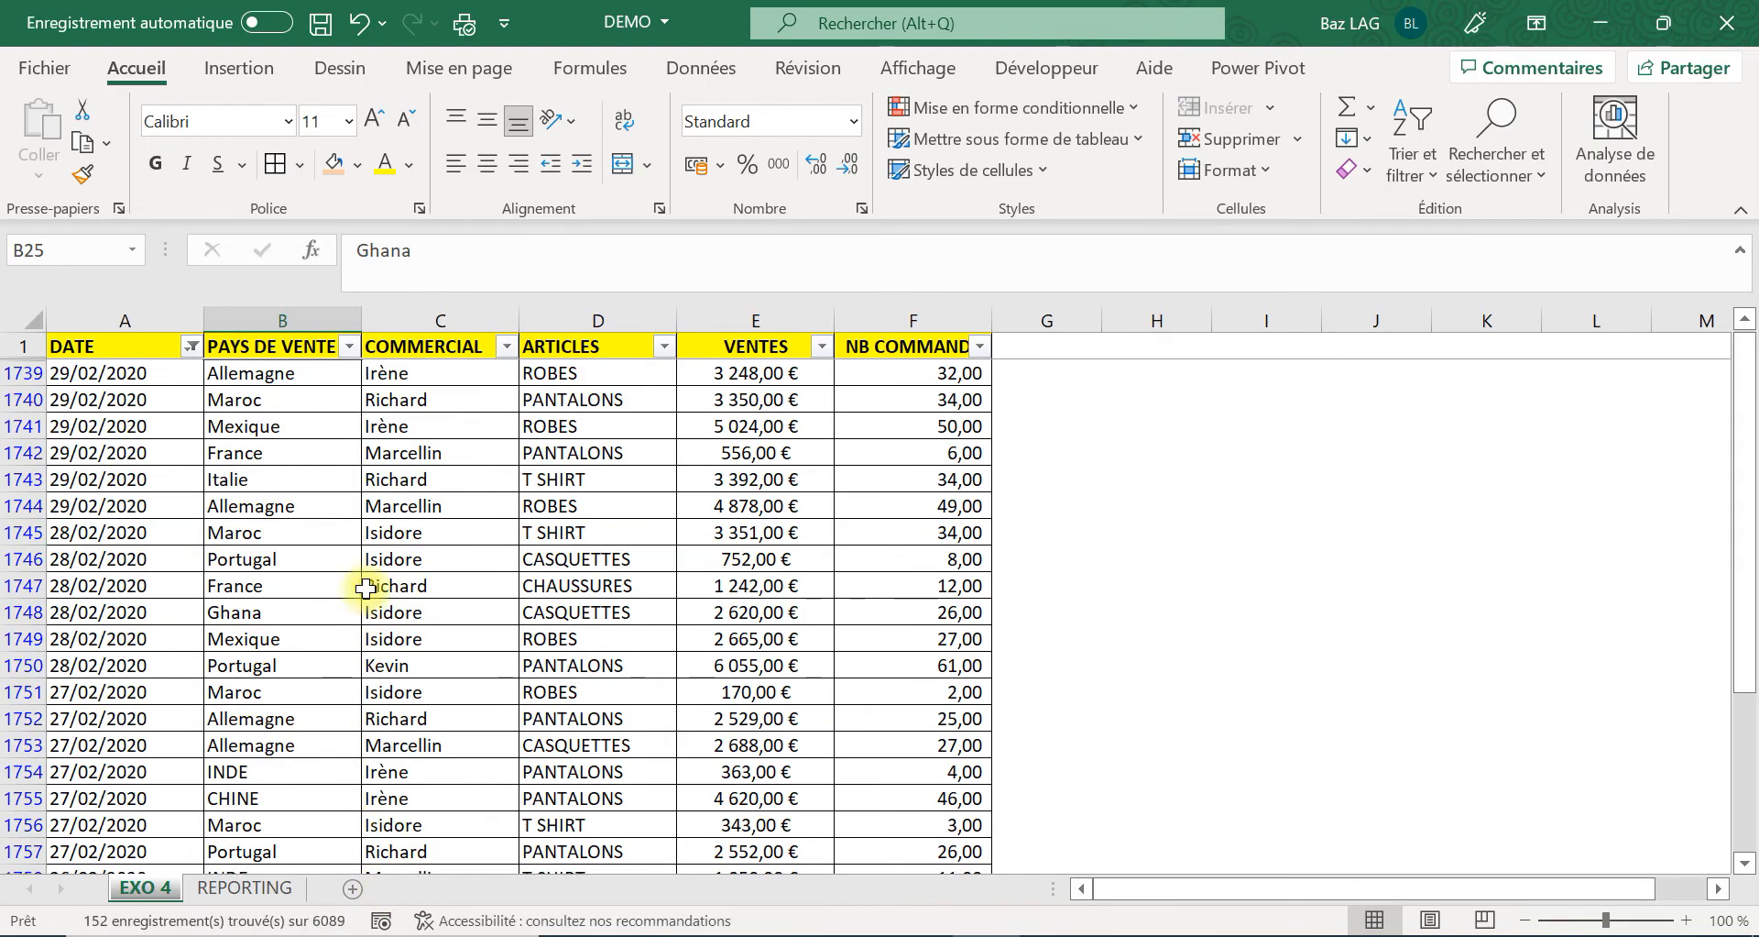
Filter the COMMERCIAL column to the salesperson currently selected in REPORTING cell B1.
left_click(510, 347)
left_click(241, 631)
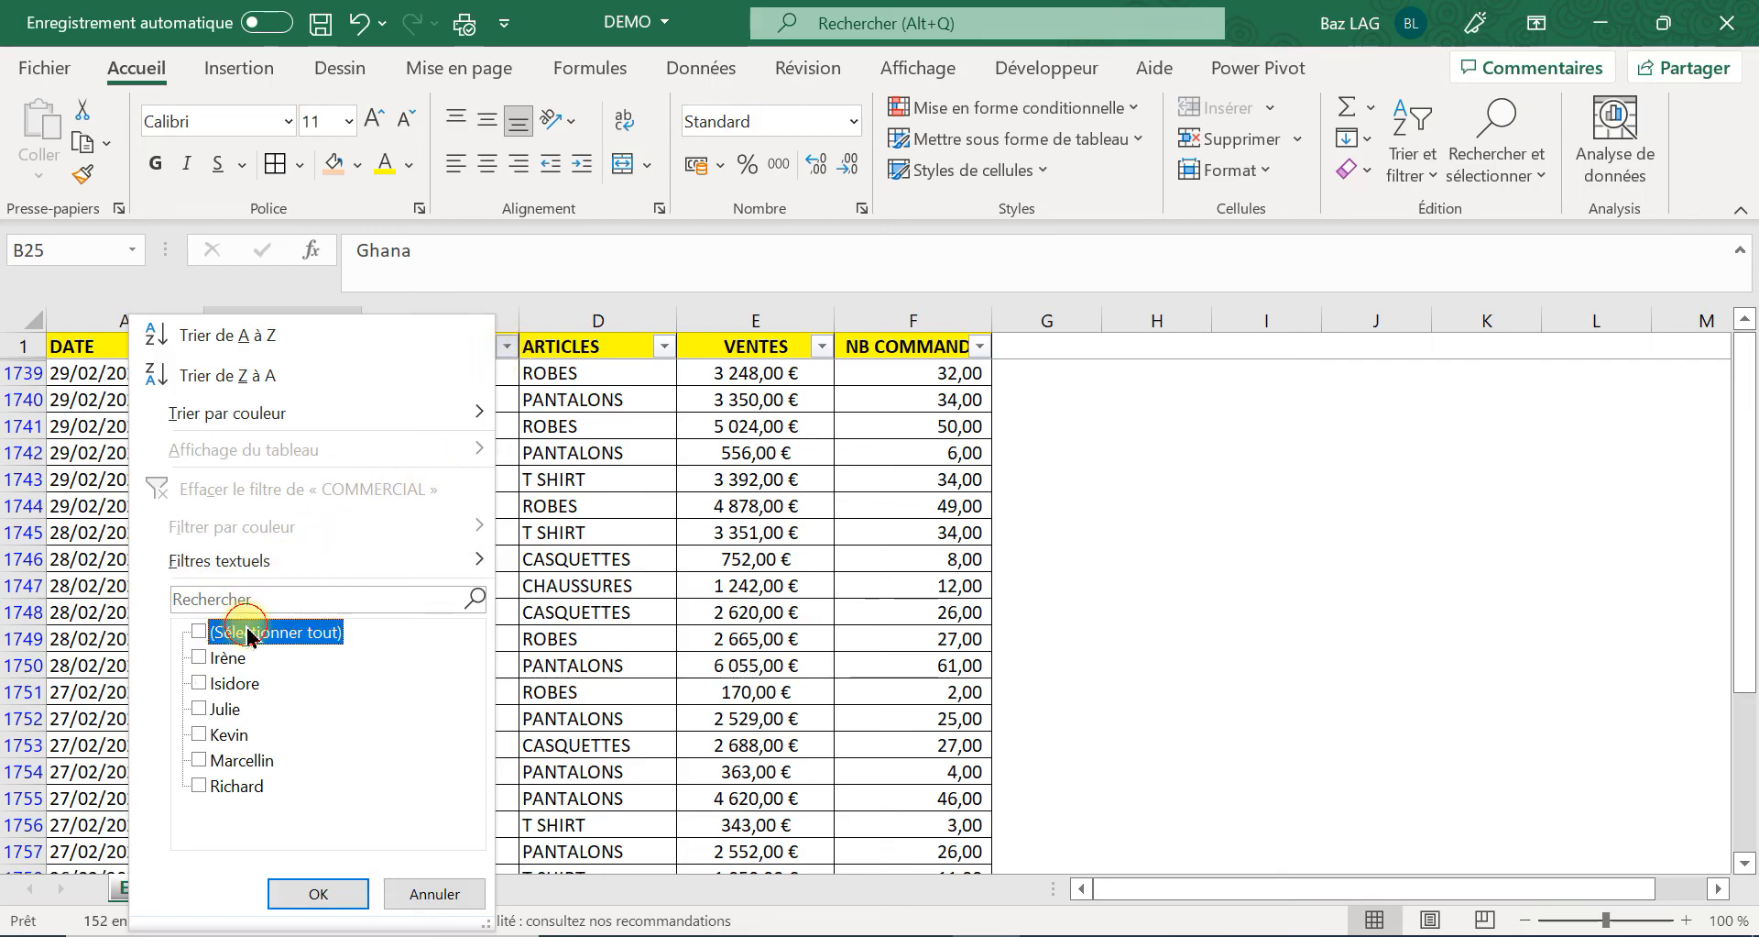
left_click(242, 760)
left_click(318, 894)
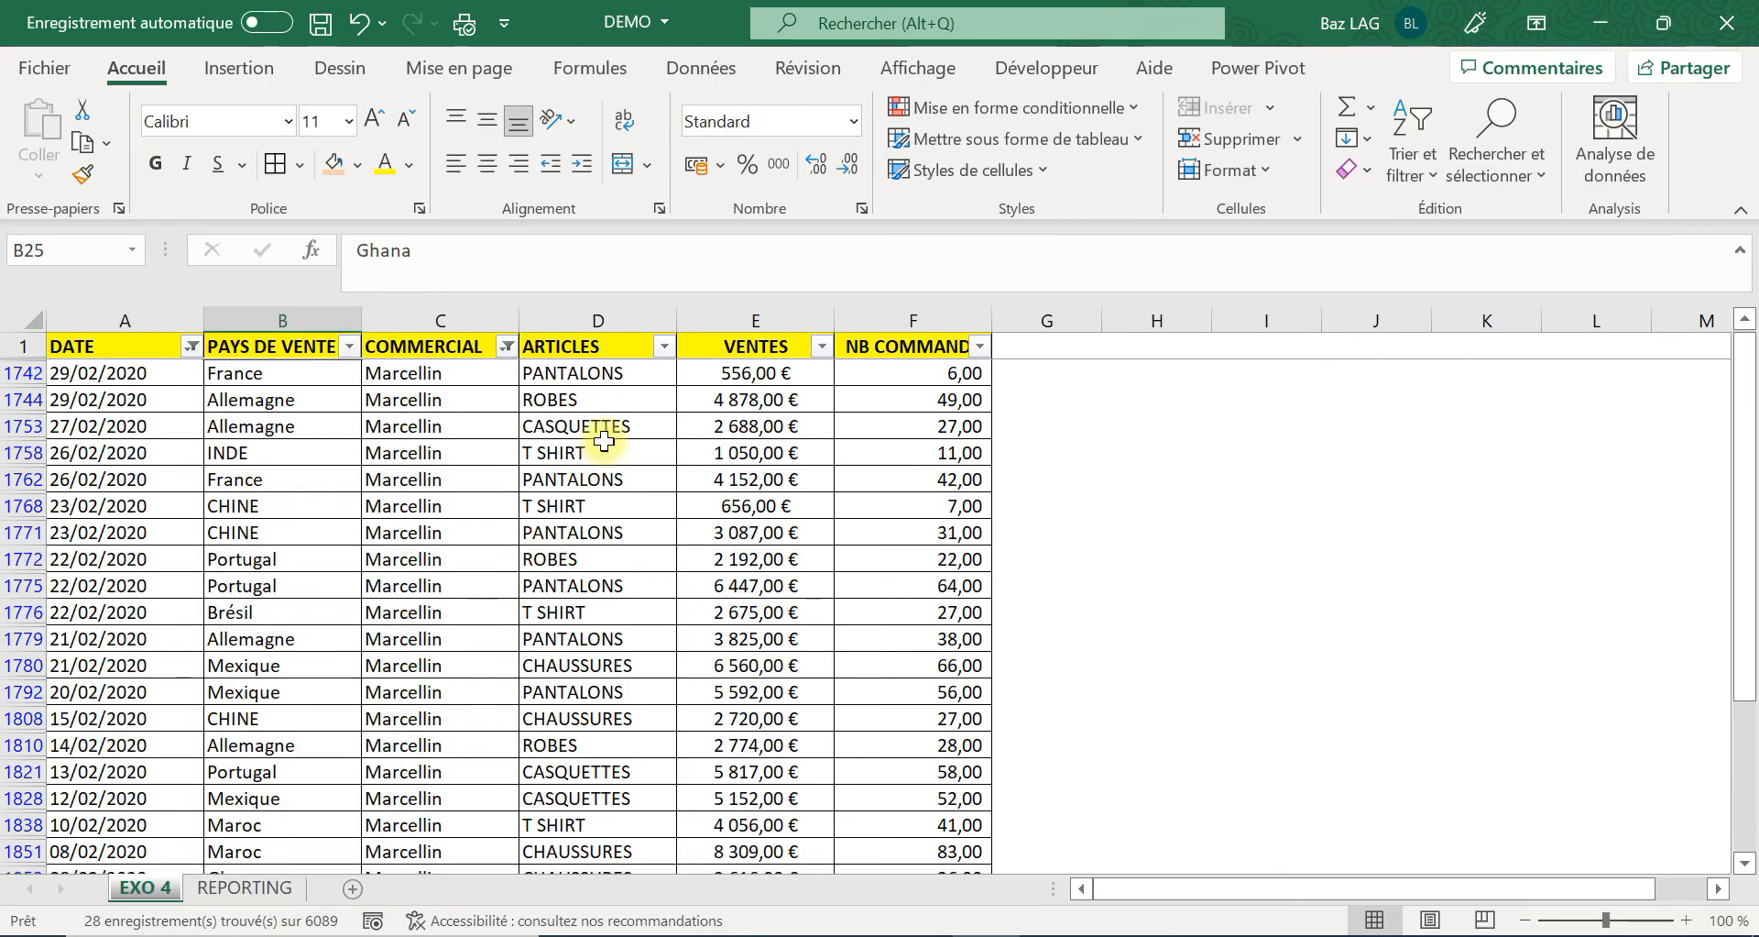
Filter the ARTICLES column to show only CASQUETTES.
left_click(662, 347)
left_click(358, 631)
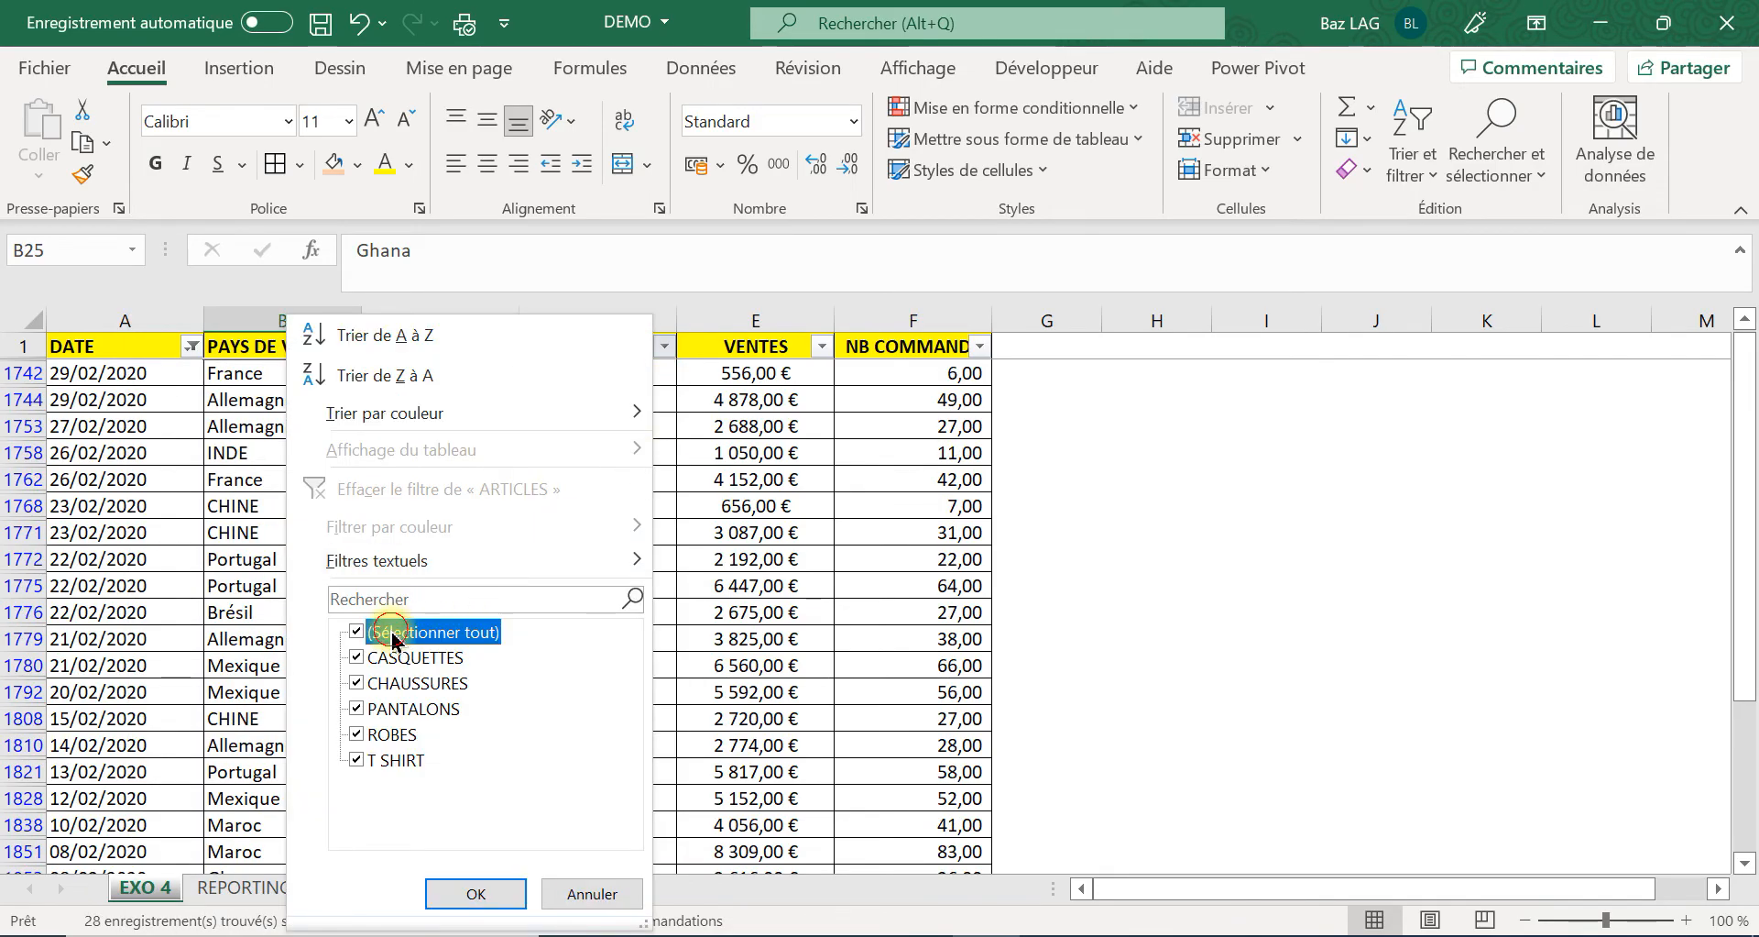
left_click(357, 657)
left_click(442, 890)
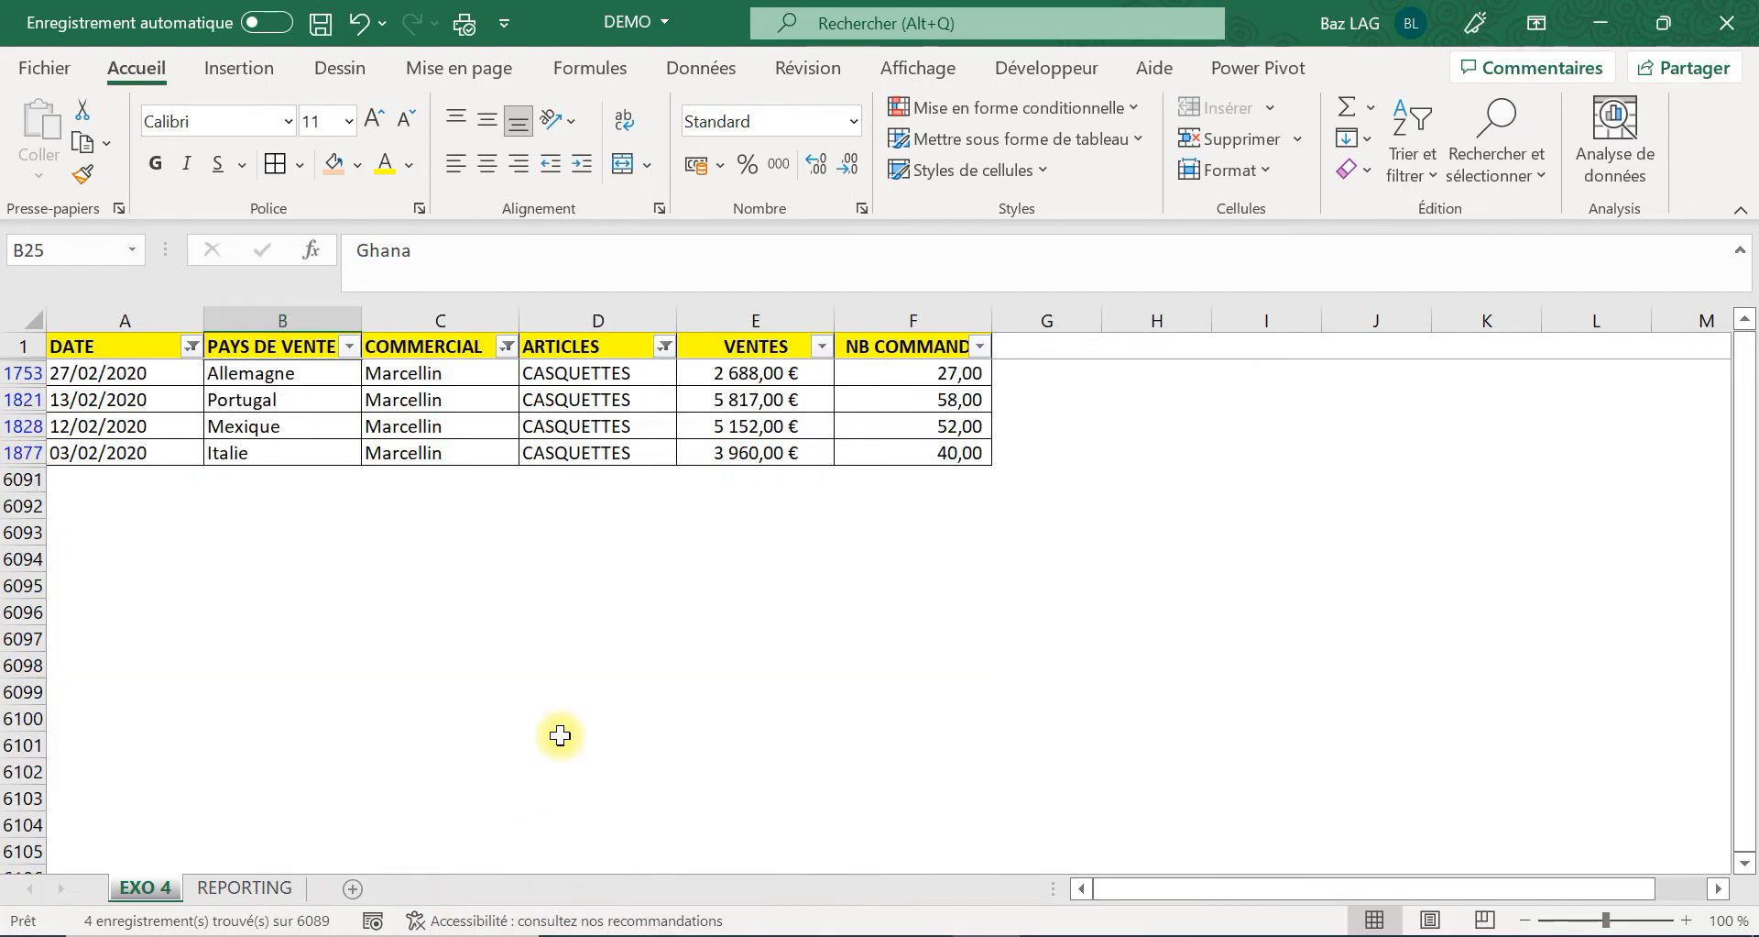
Check the sum of the filtered VENTES column against the B8 result on REPORTING.
left_click(773, 319)
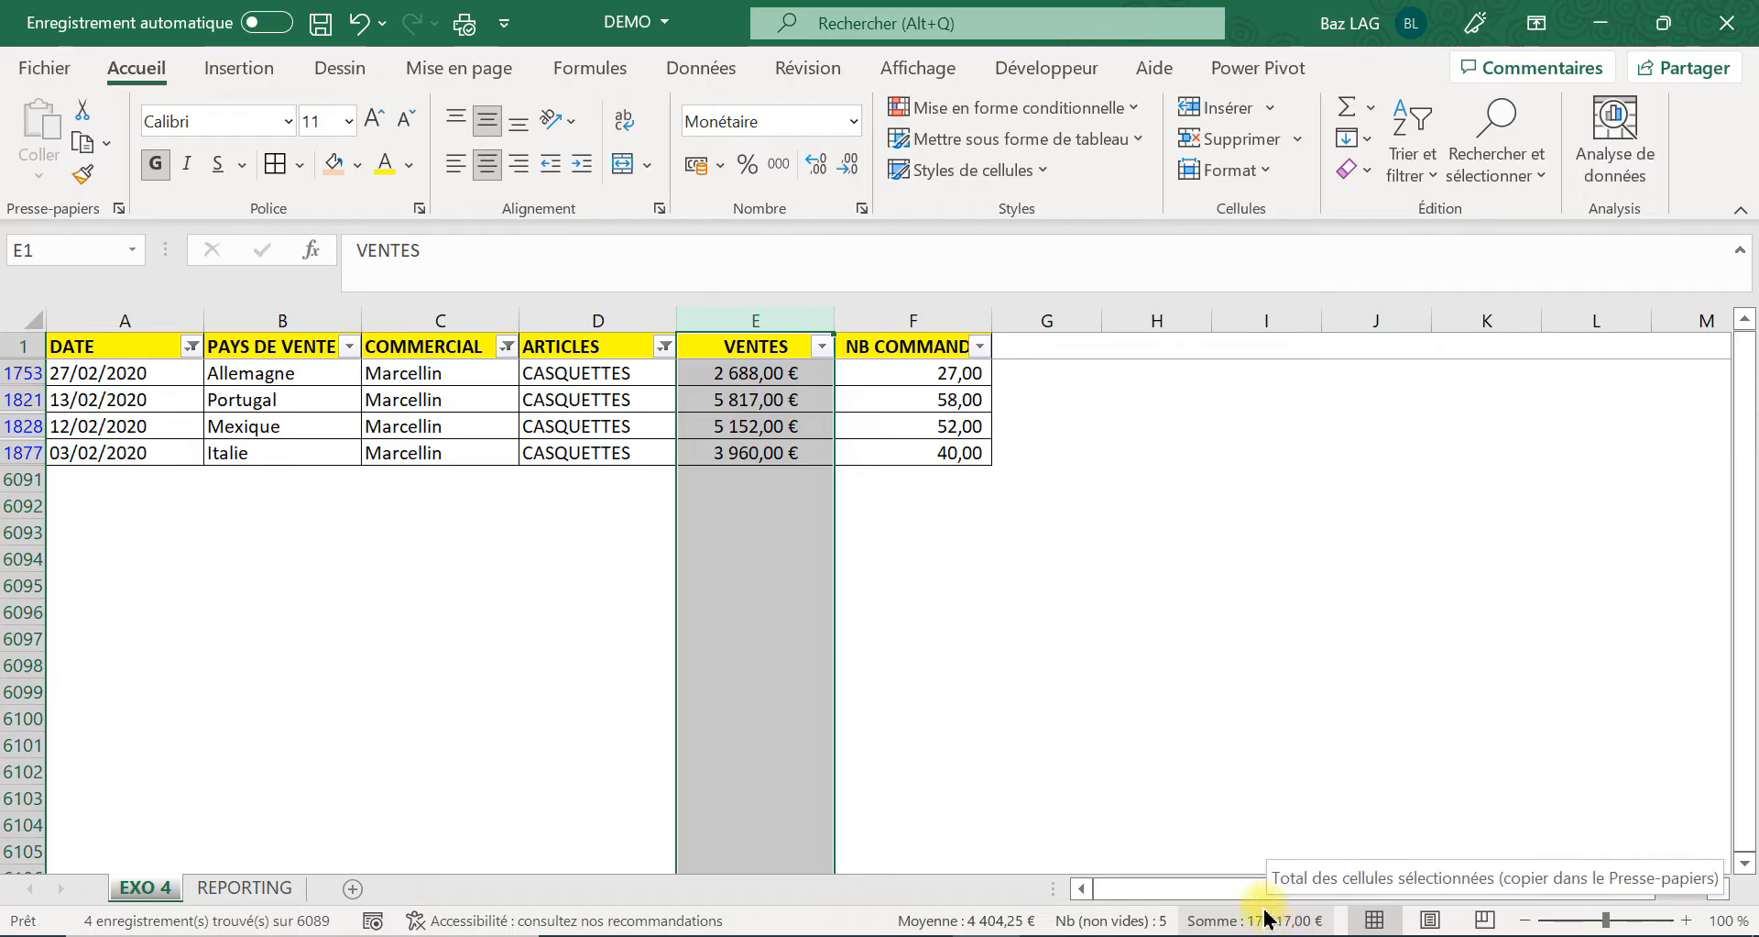
left_click(852, 579)
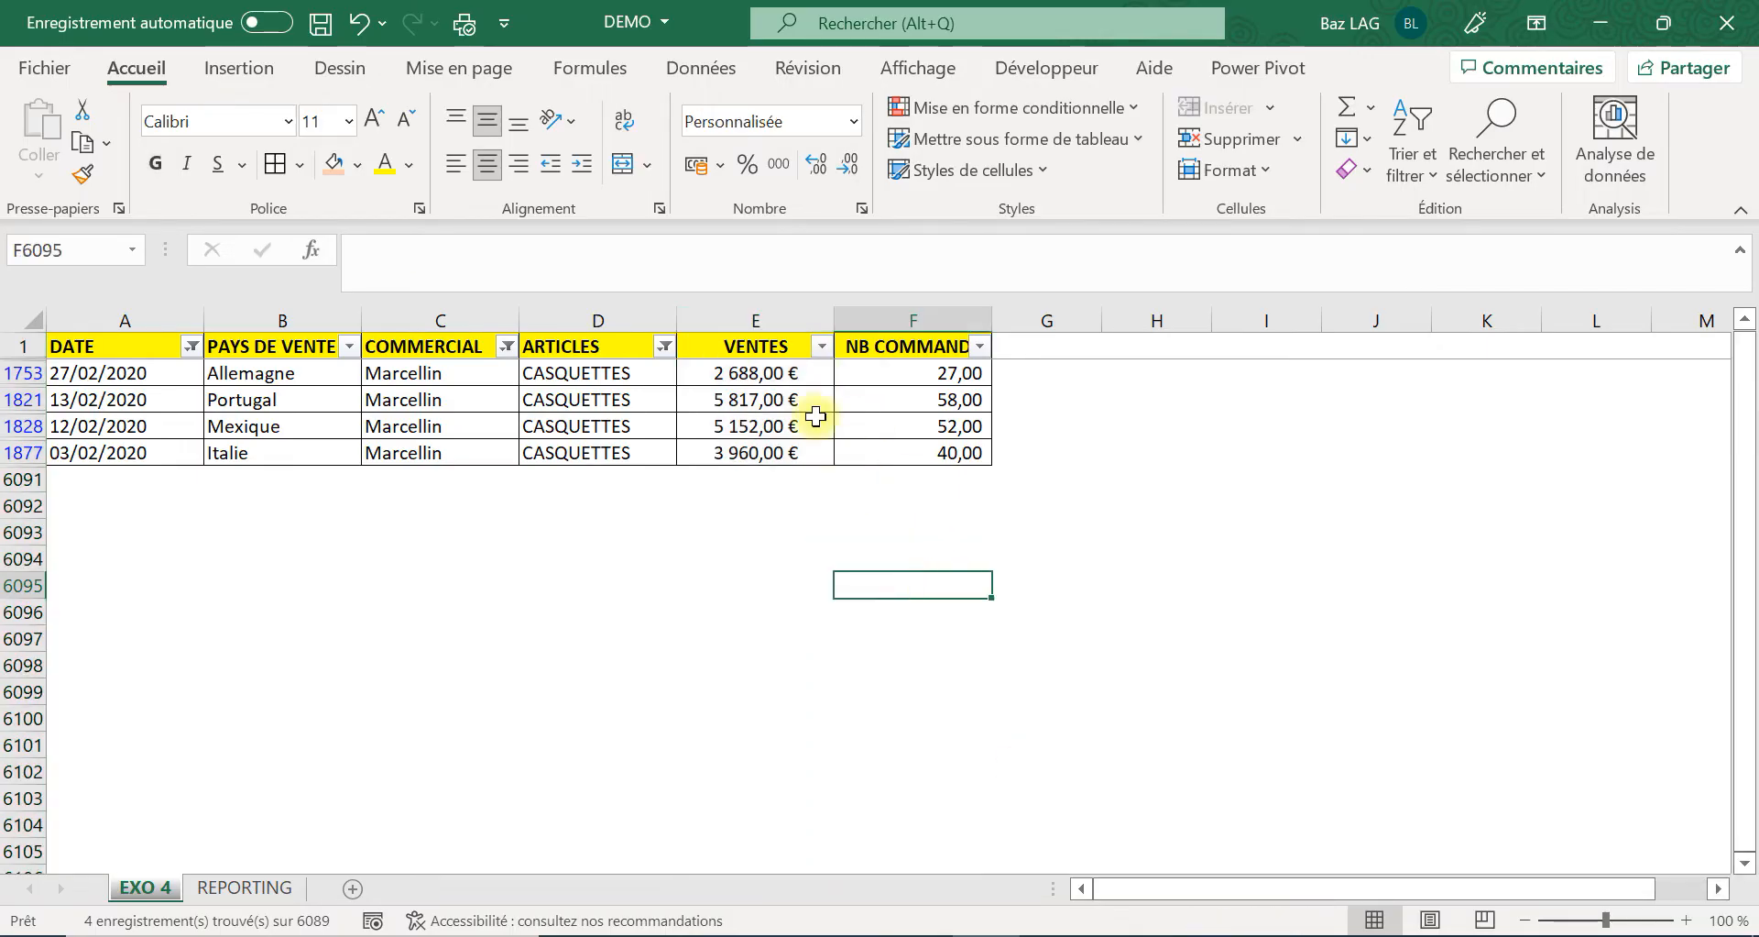
left_click(768, 317)
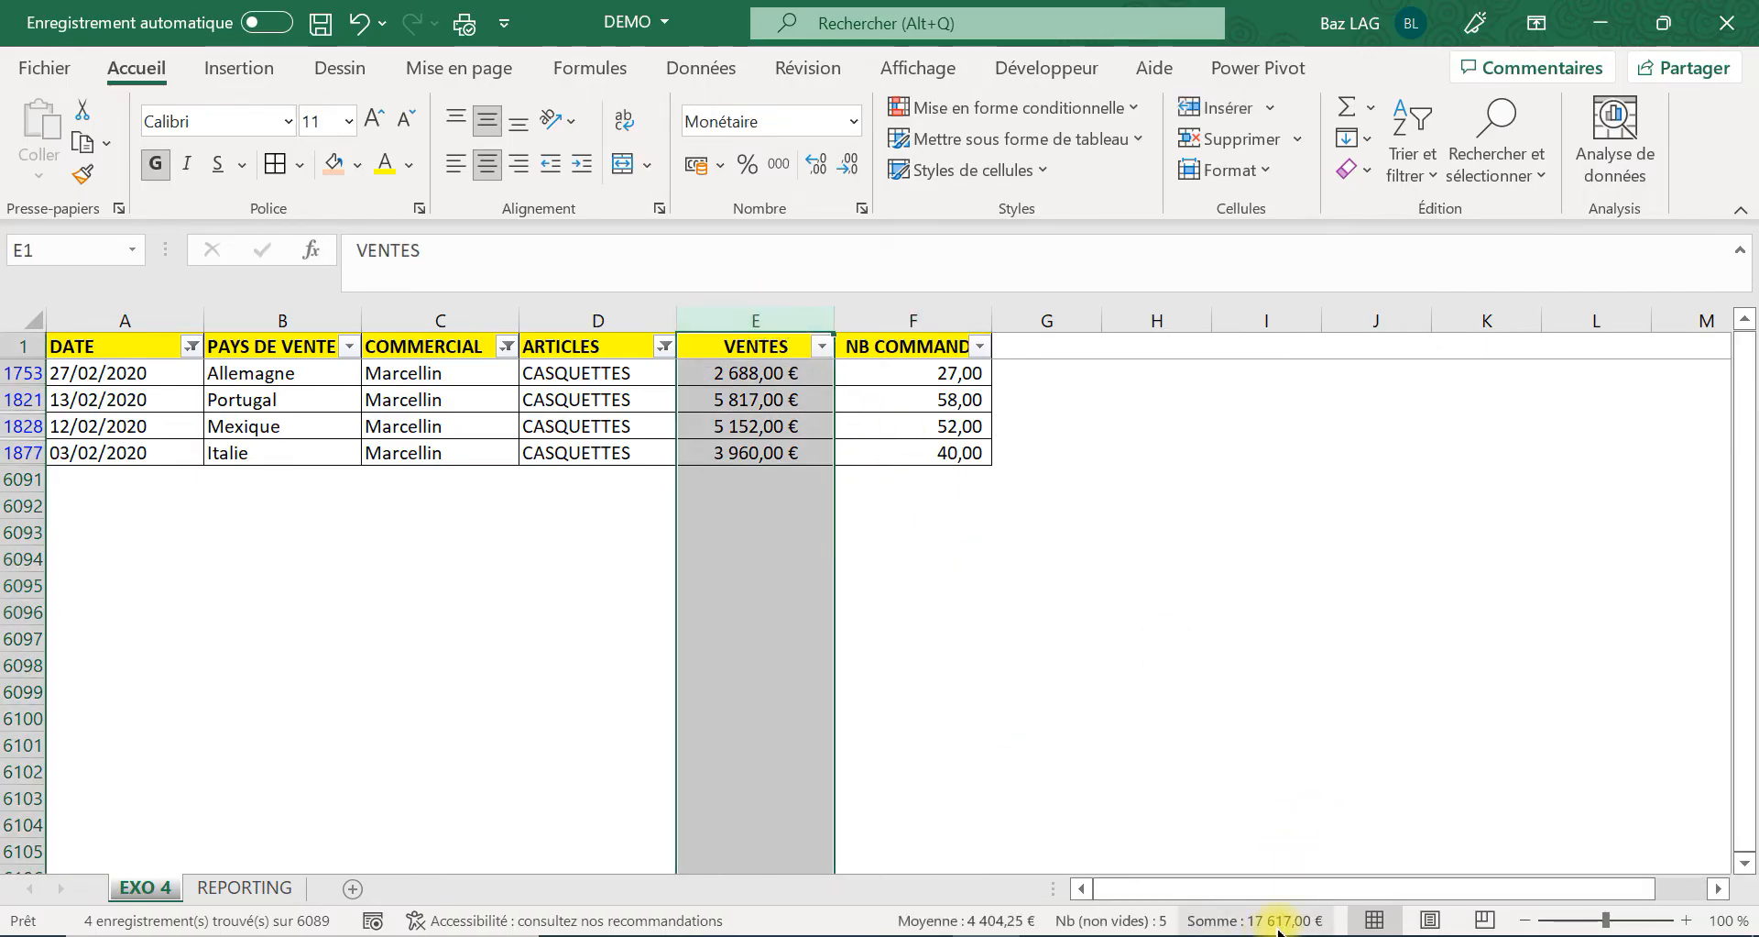
Copy the B8 formula on REPORTING down through B12 for the remaining articles.
left_click(245, 887)
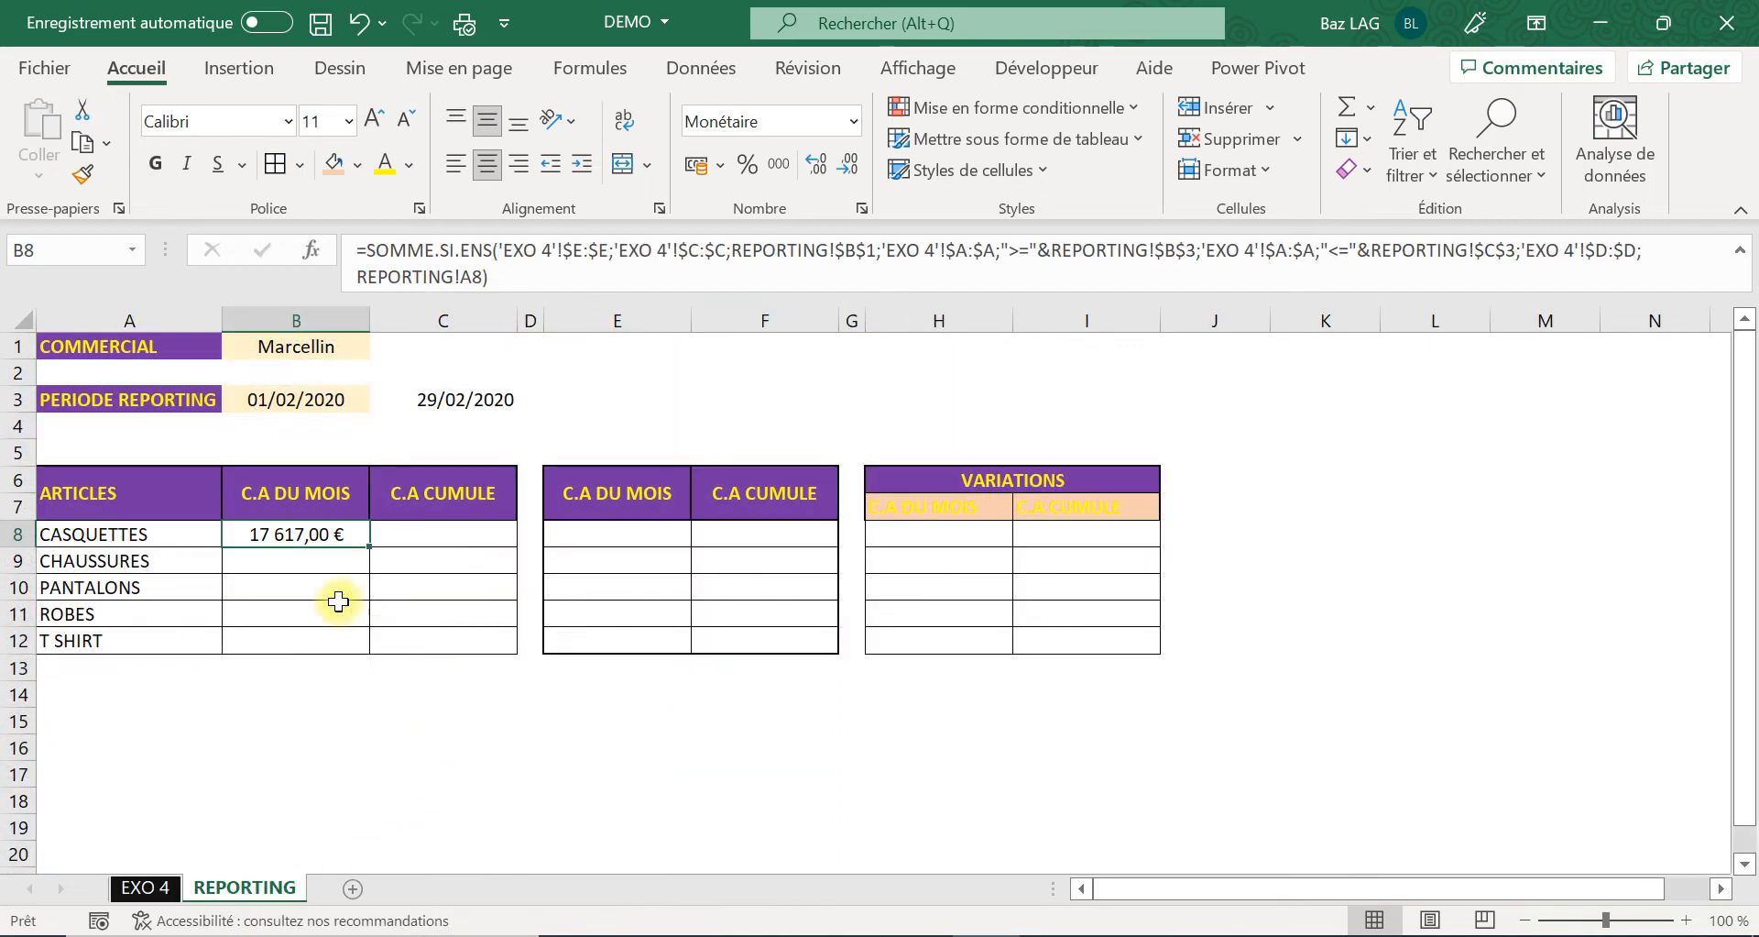
left_click_drag(370, 546, 369, 644)
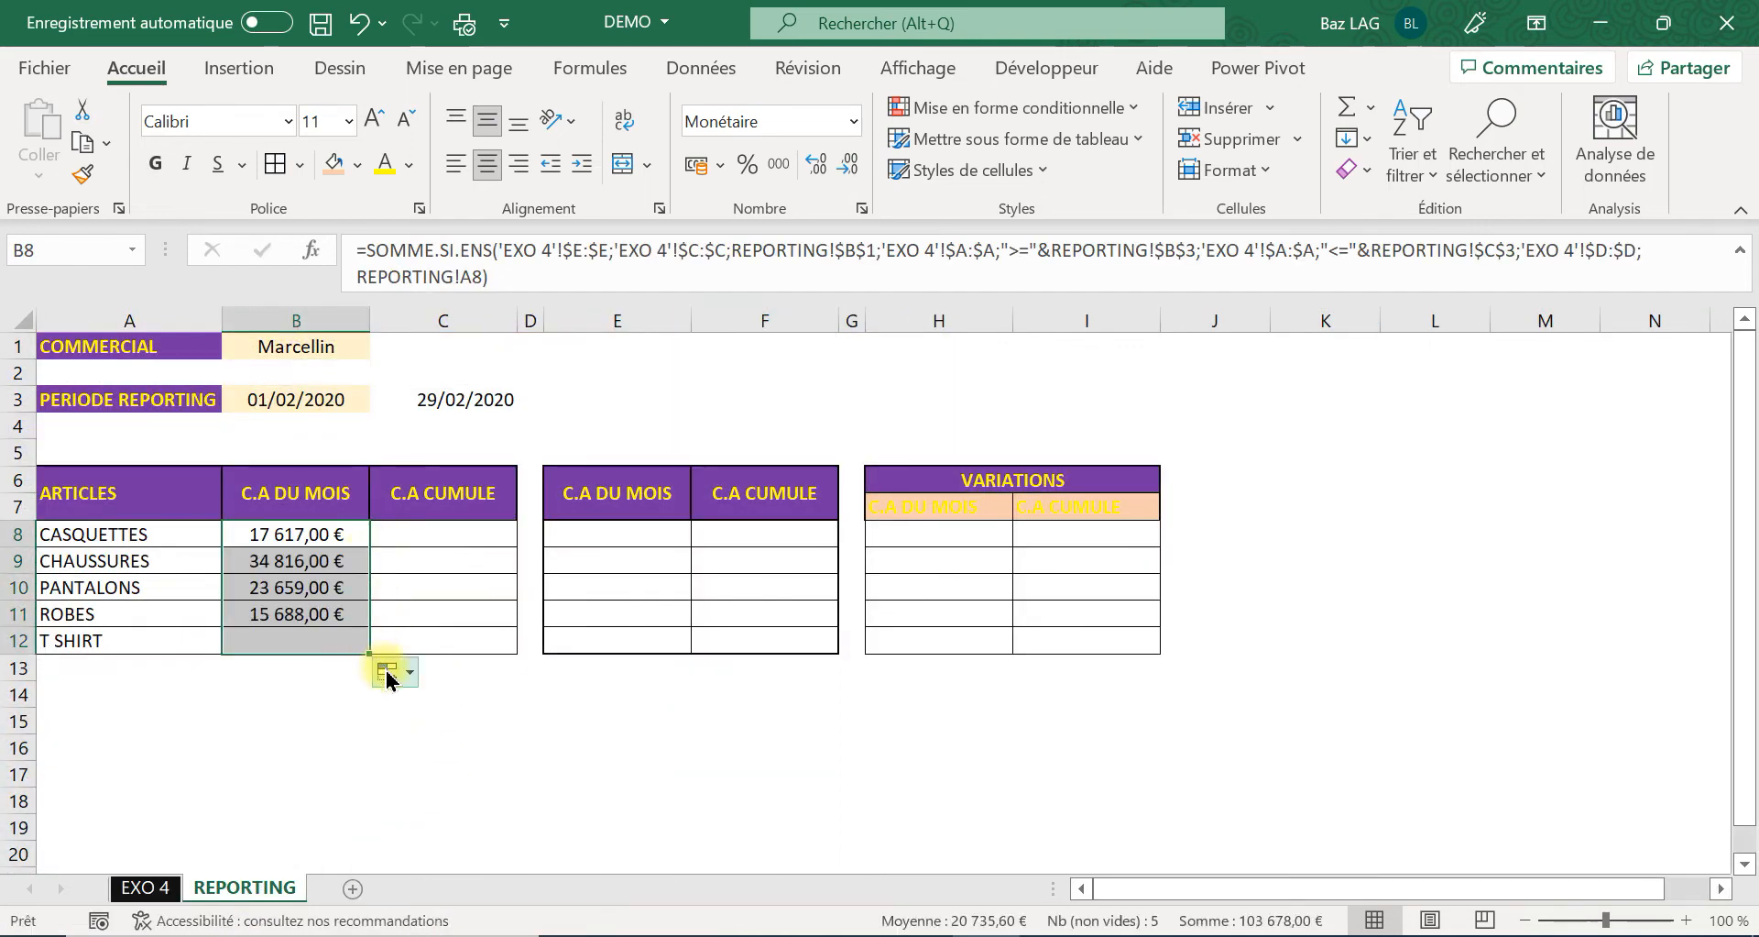
left_click(395, 775)
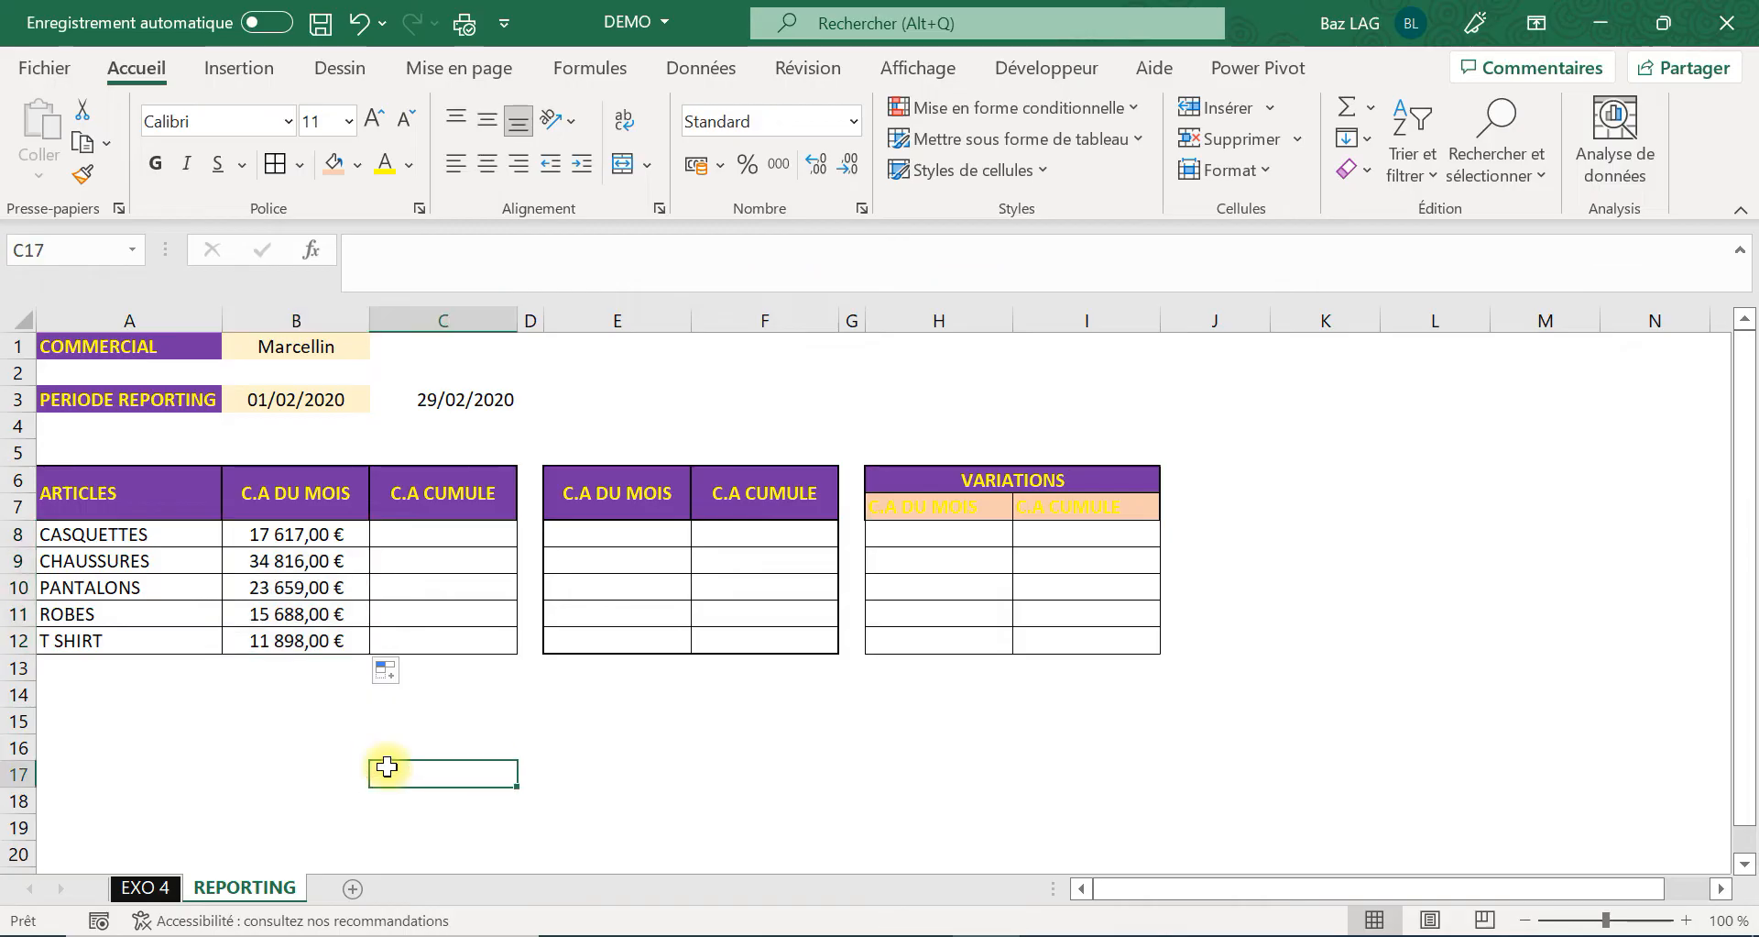
Choose the fourth listed salesperson in B1 and set the reporting period in B3 to 01/05/2020.
left_click(323, 351)
left_click(380, 345)
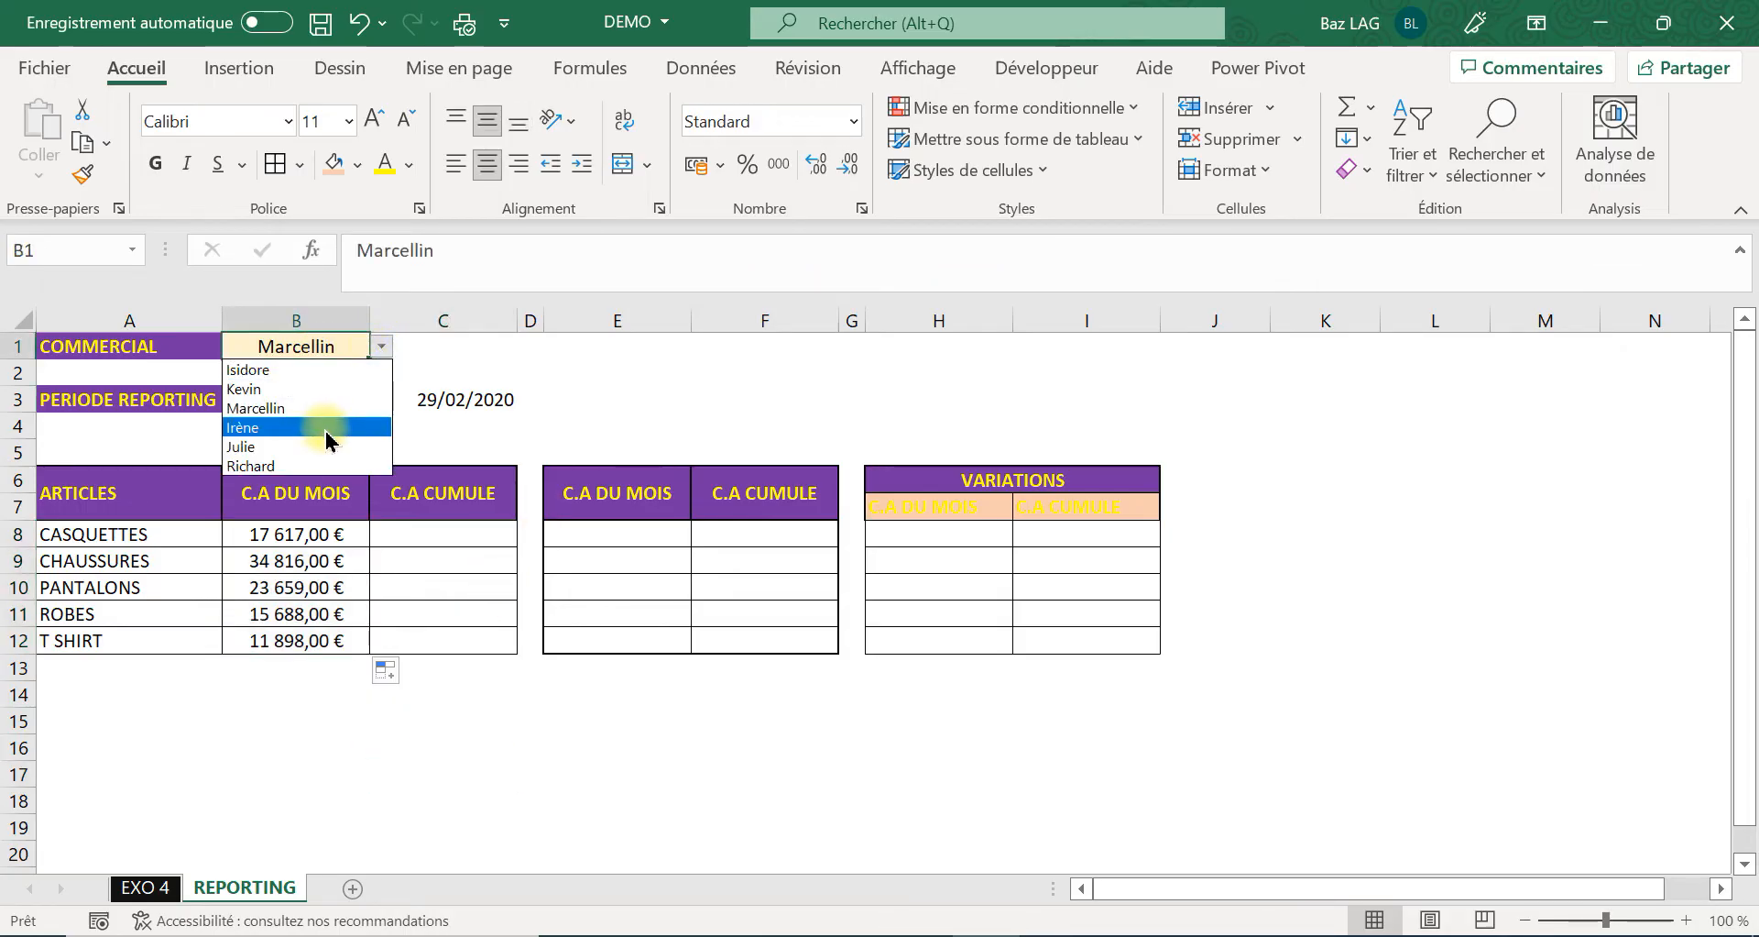
left_click(327, 428)
left_click(340, 398)
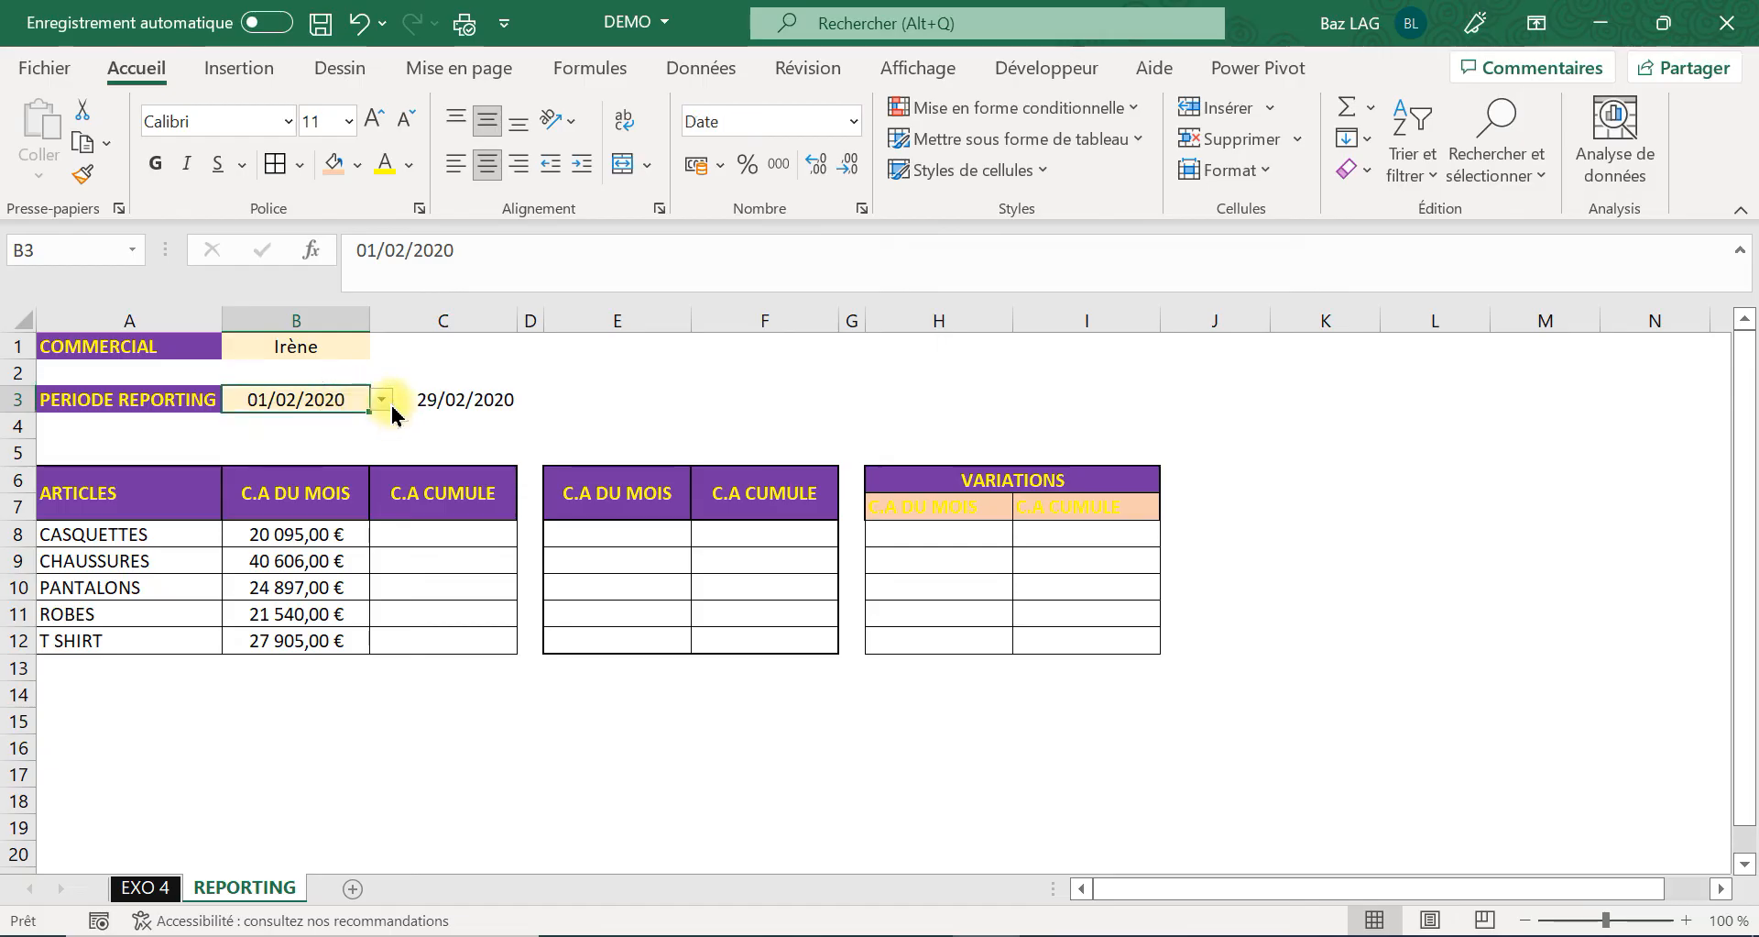
left_click(381, 399)
left_click(339, 480)
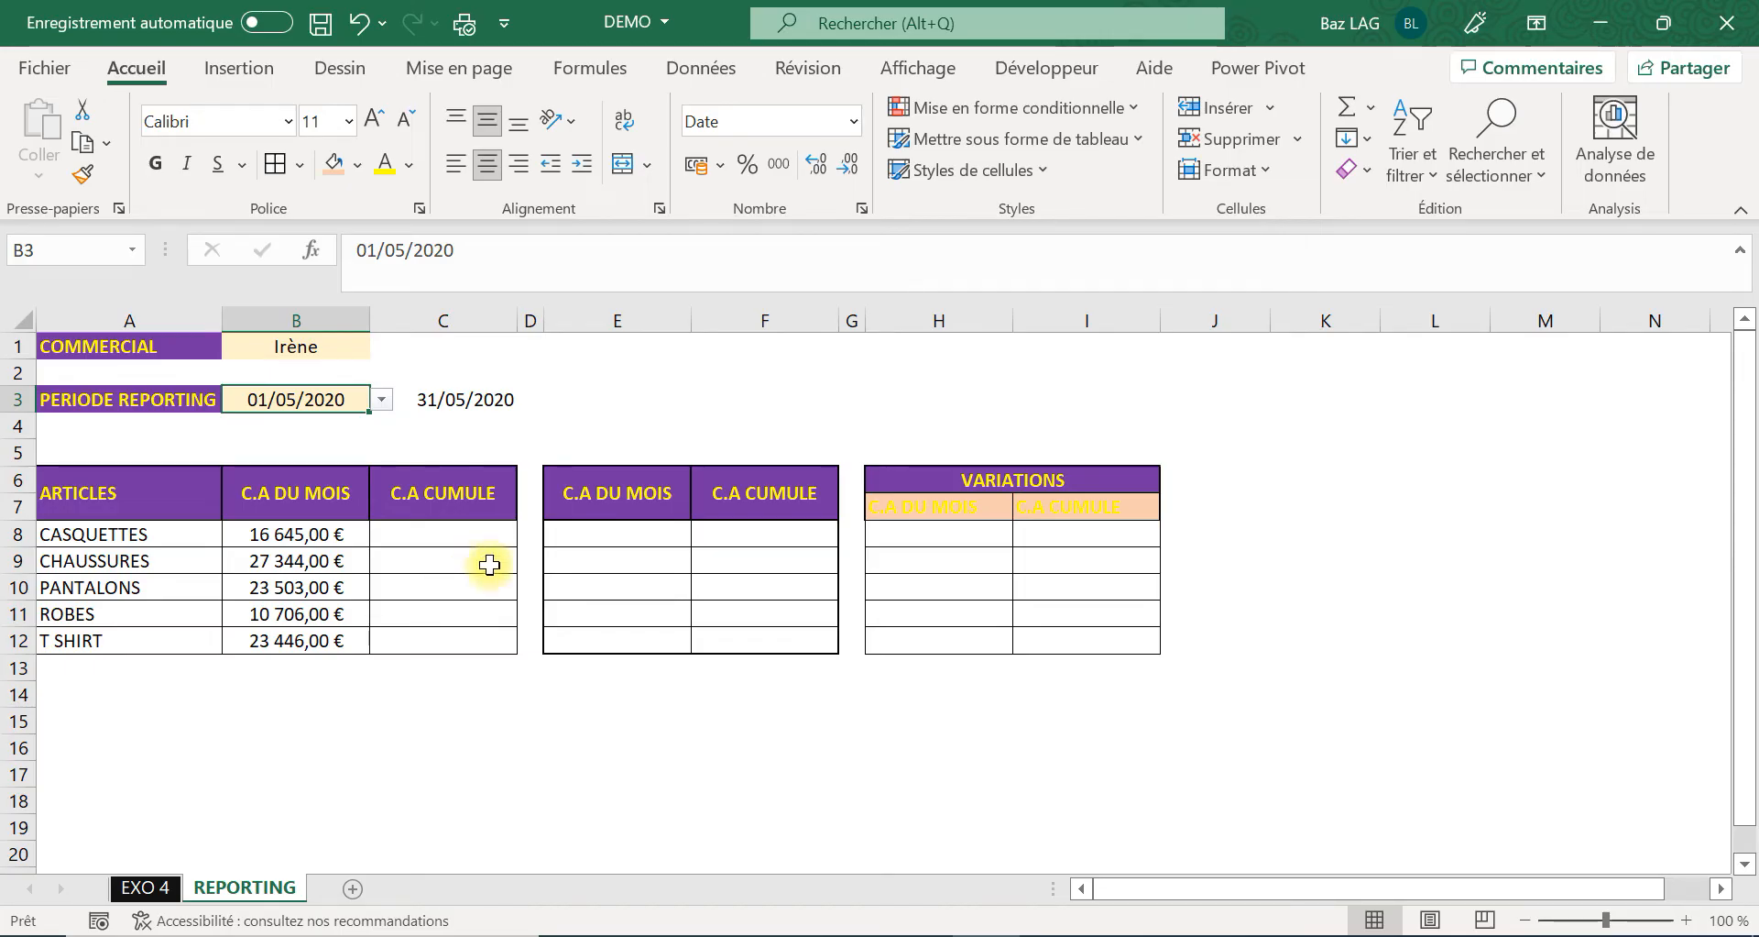
Clear all the filters on the EXO 4 data.
left_click(146, 887)
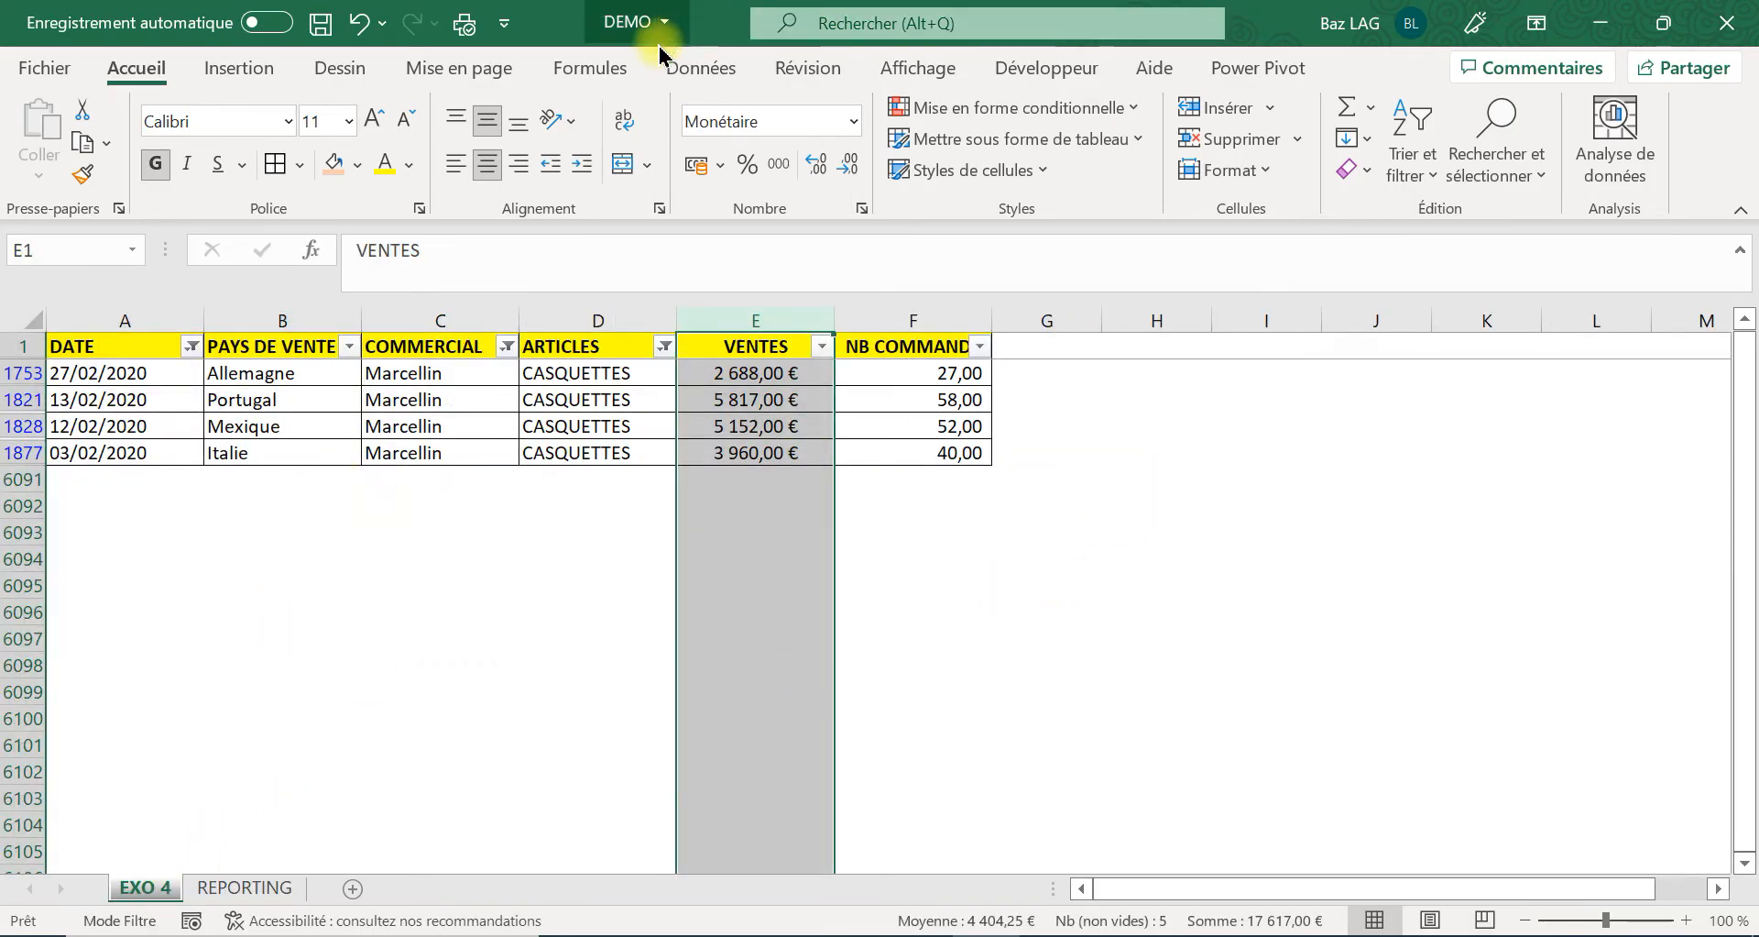
left_click(717, 68)
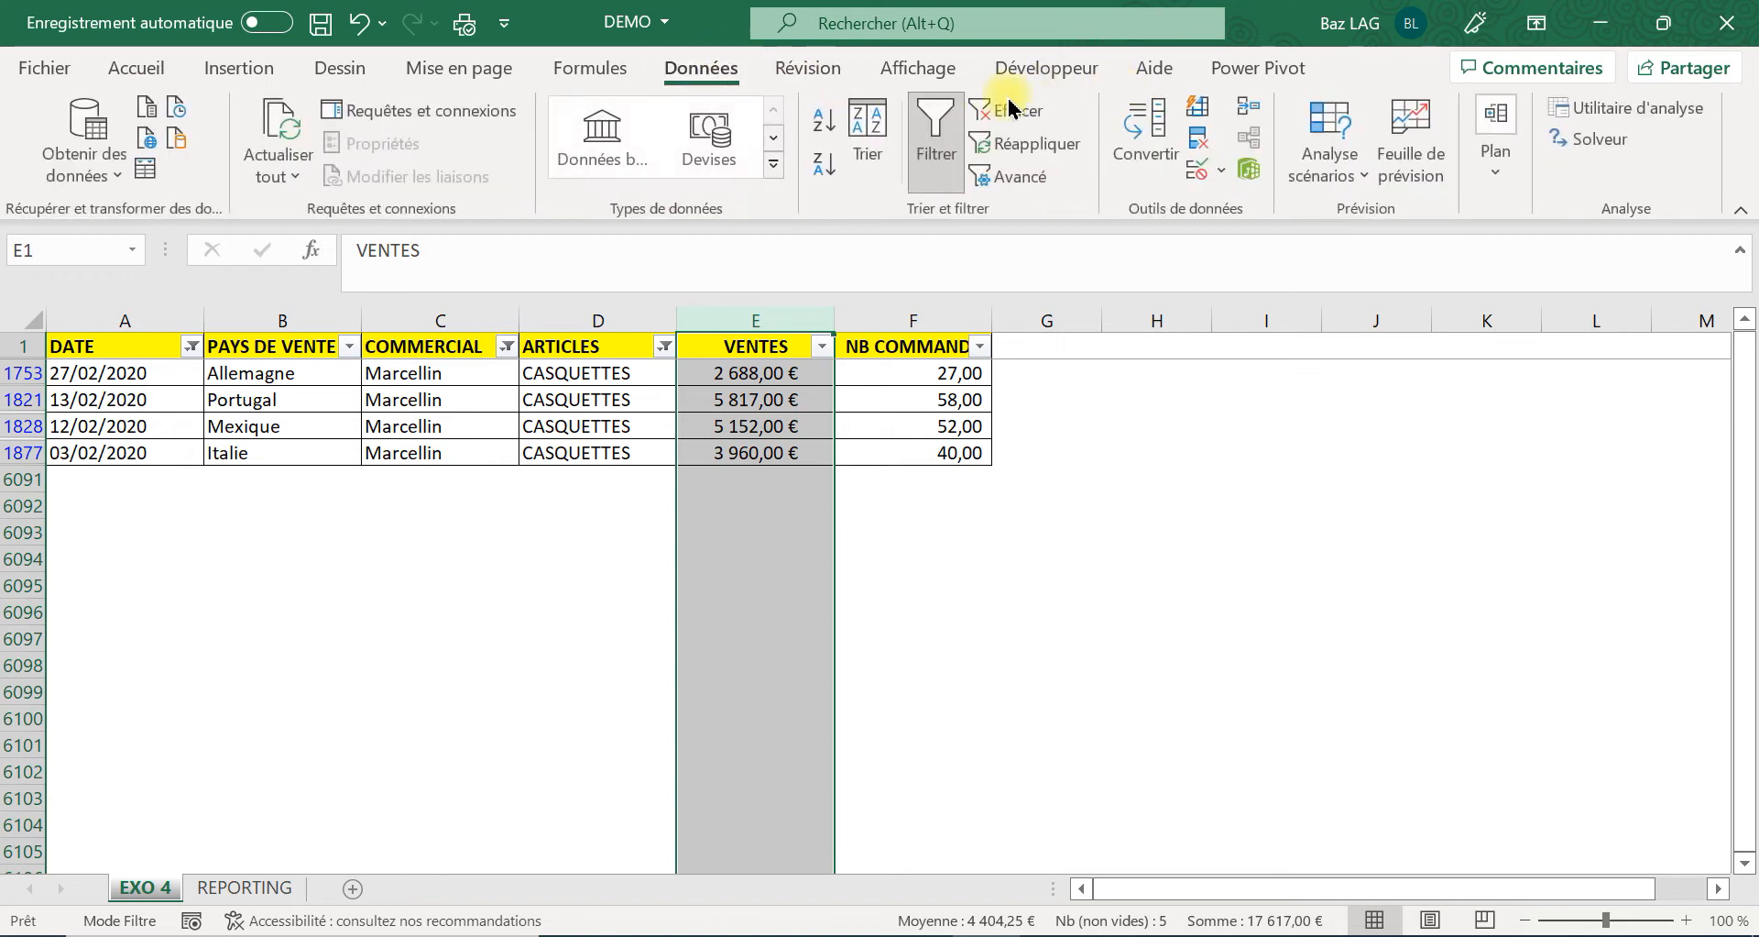
left_click(1008, 110)
Enter the year 2018 in cell L2 of EXO 4, beside the list of month start dates.
left_click(1238, 323)
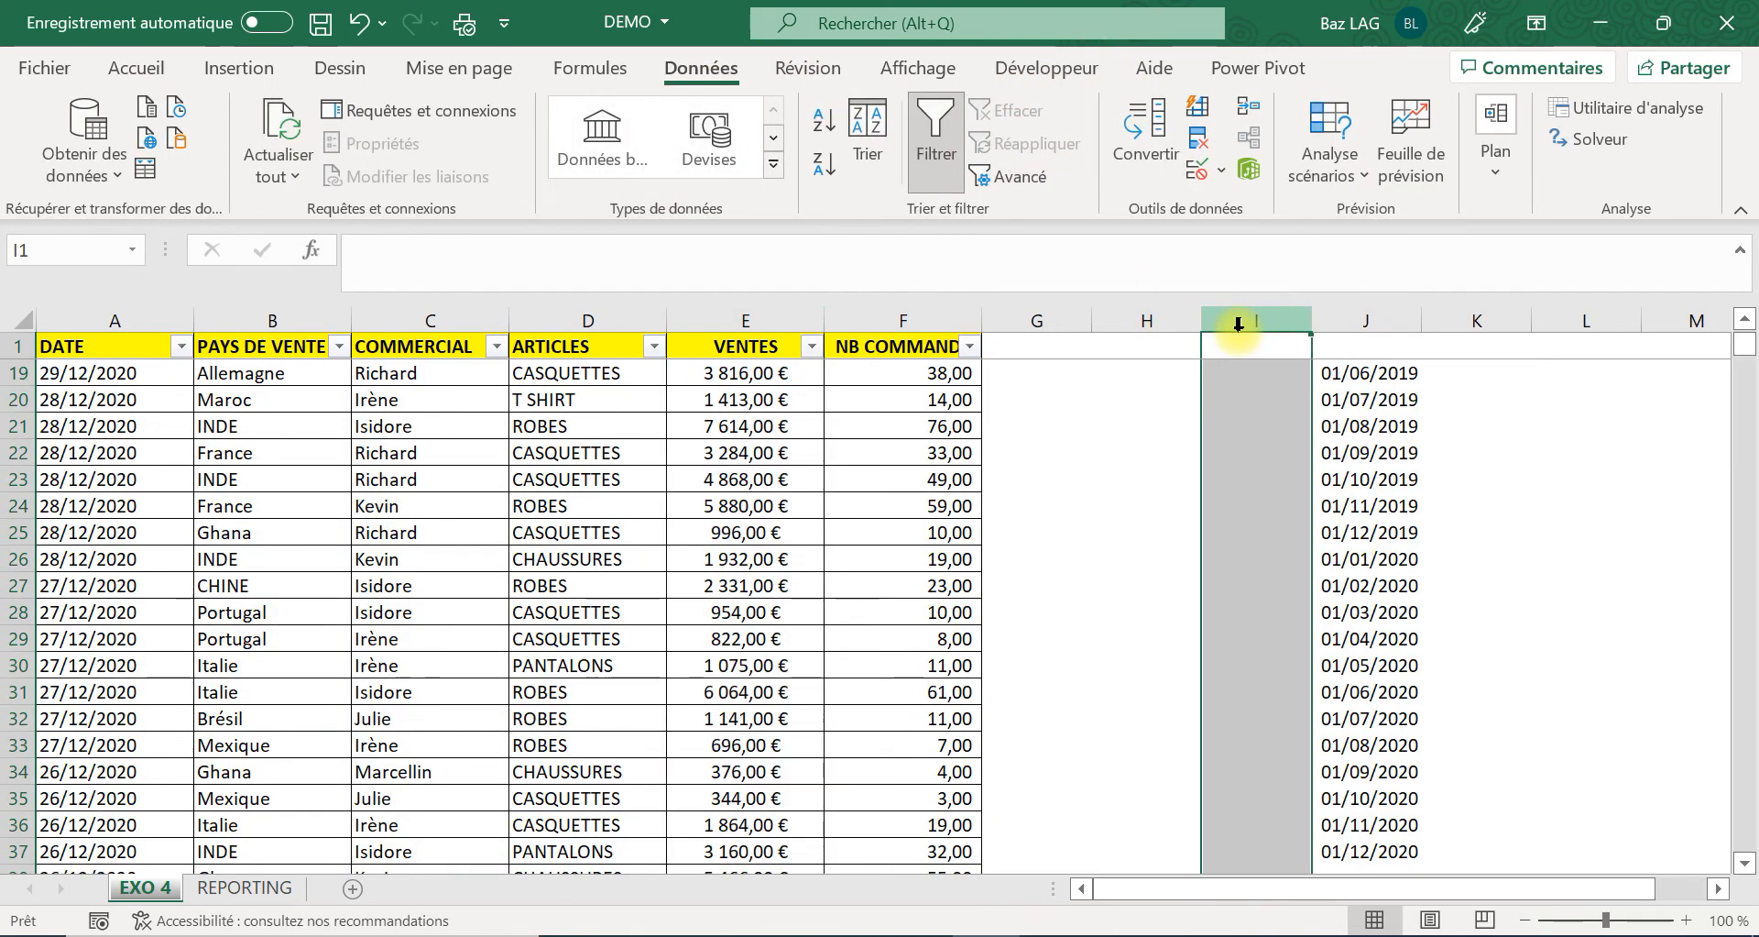
key("Down")
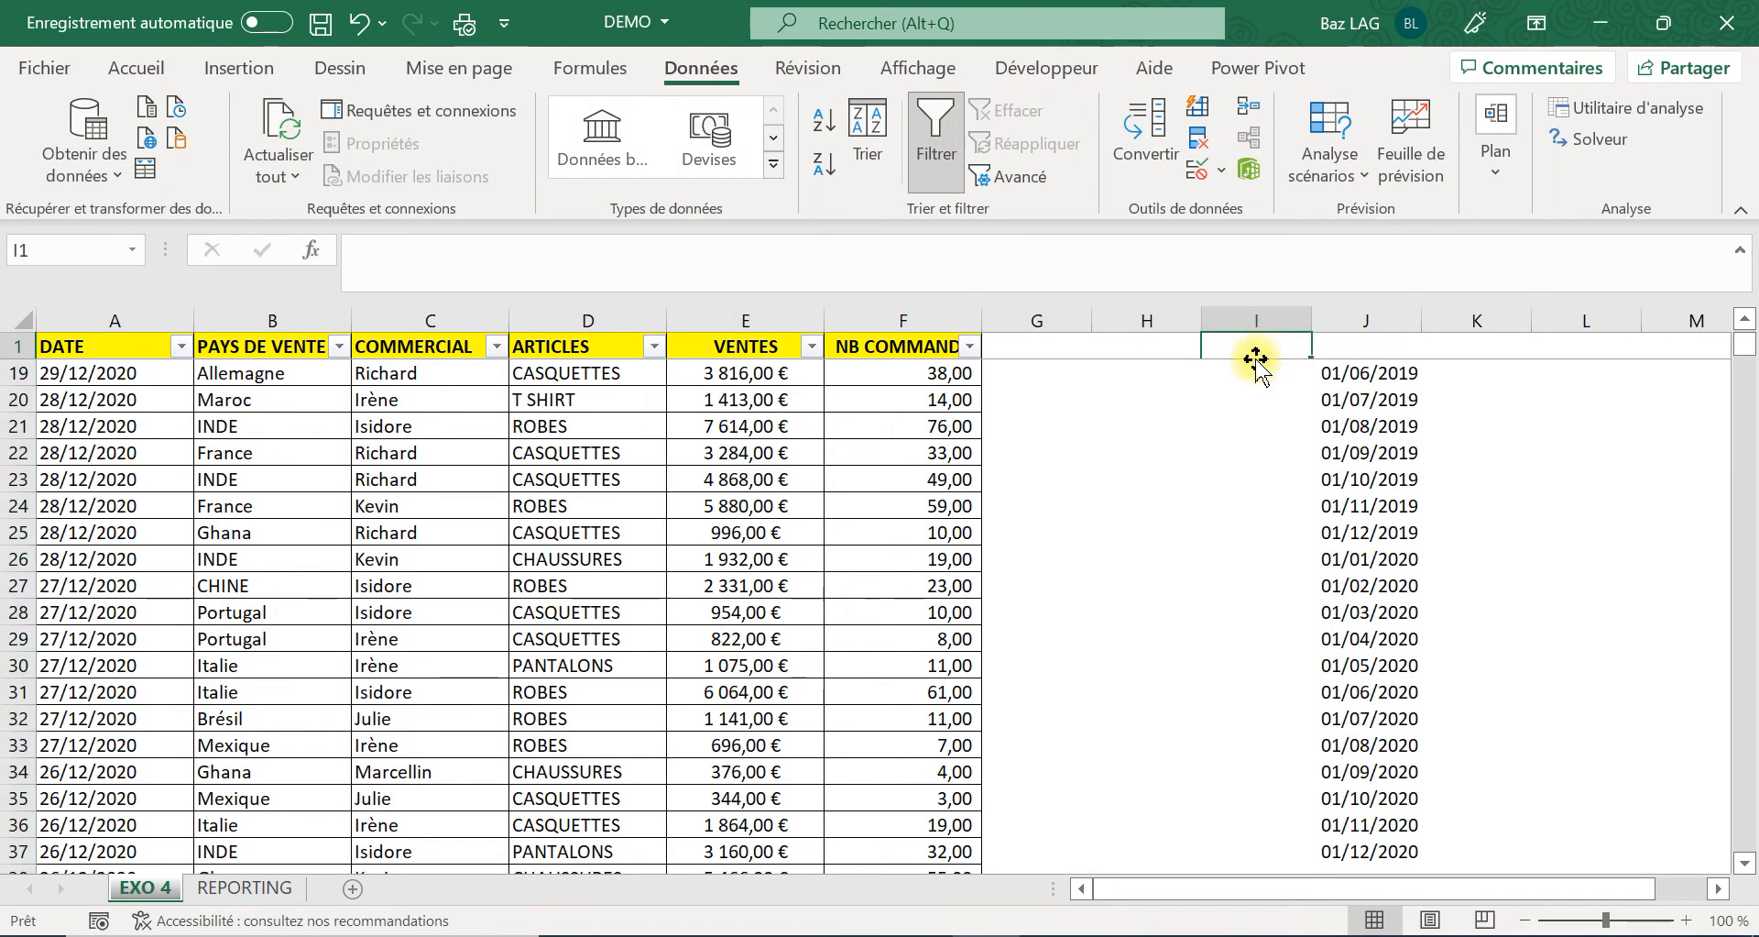
key("Down")
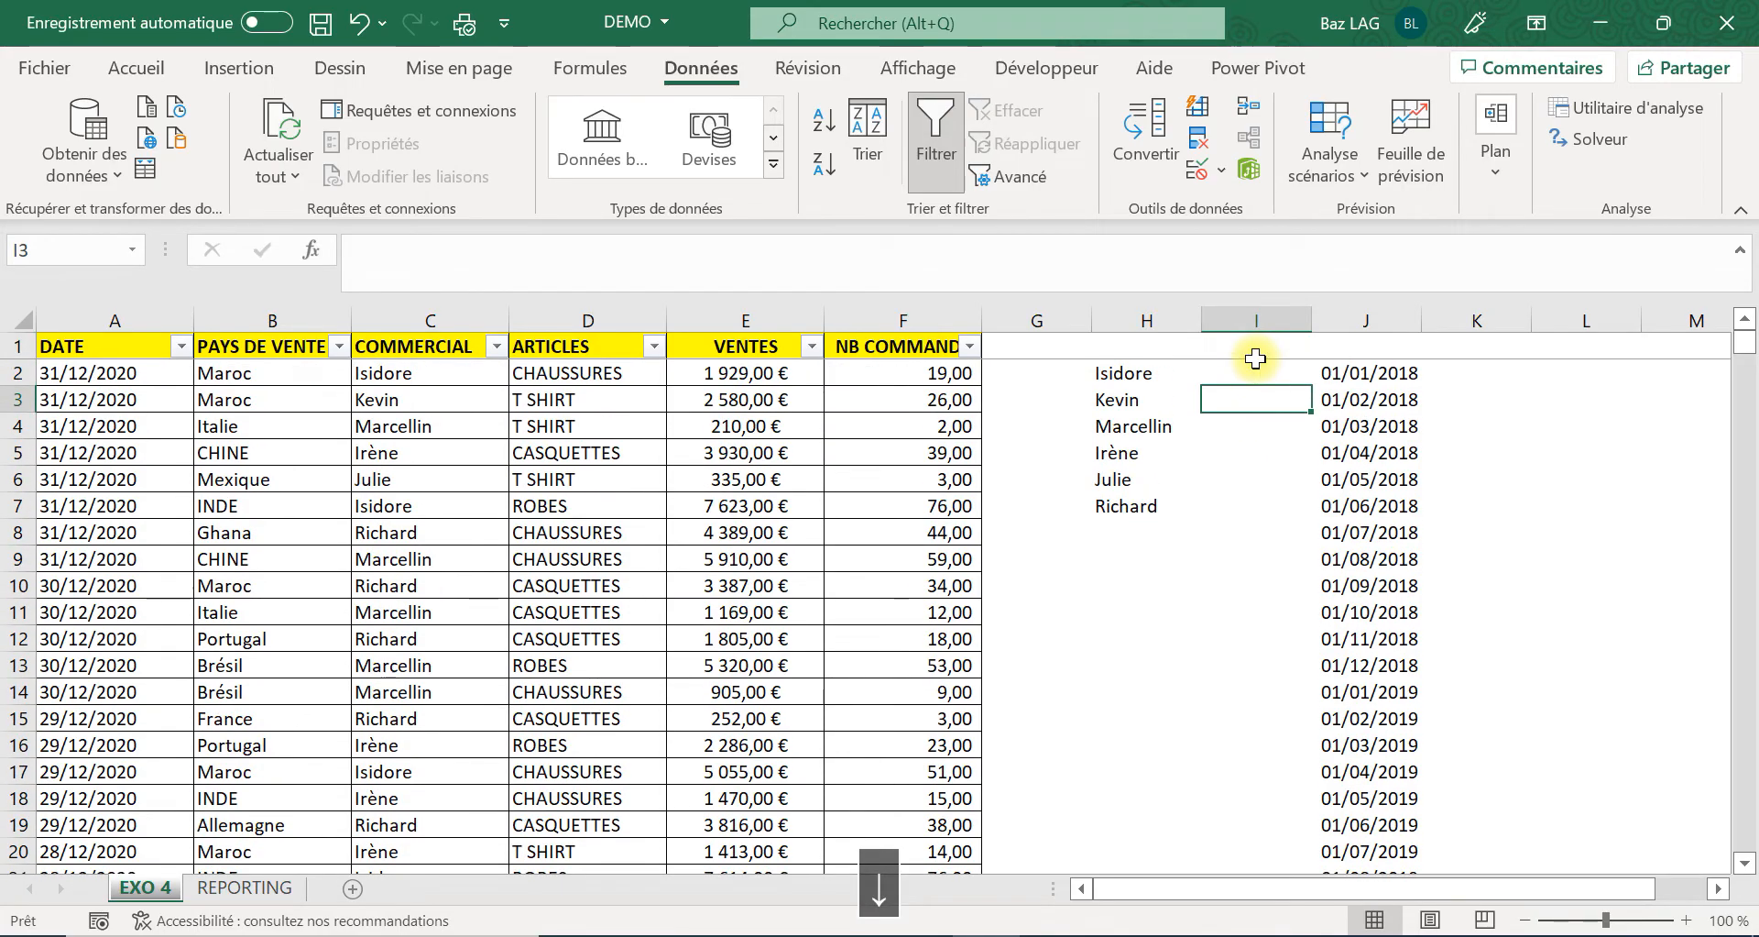
key("Right")
key("Right")
key("Right")
key("Right")
key("Right")
key("Up")
key("Up")
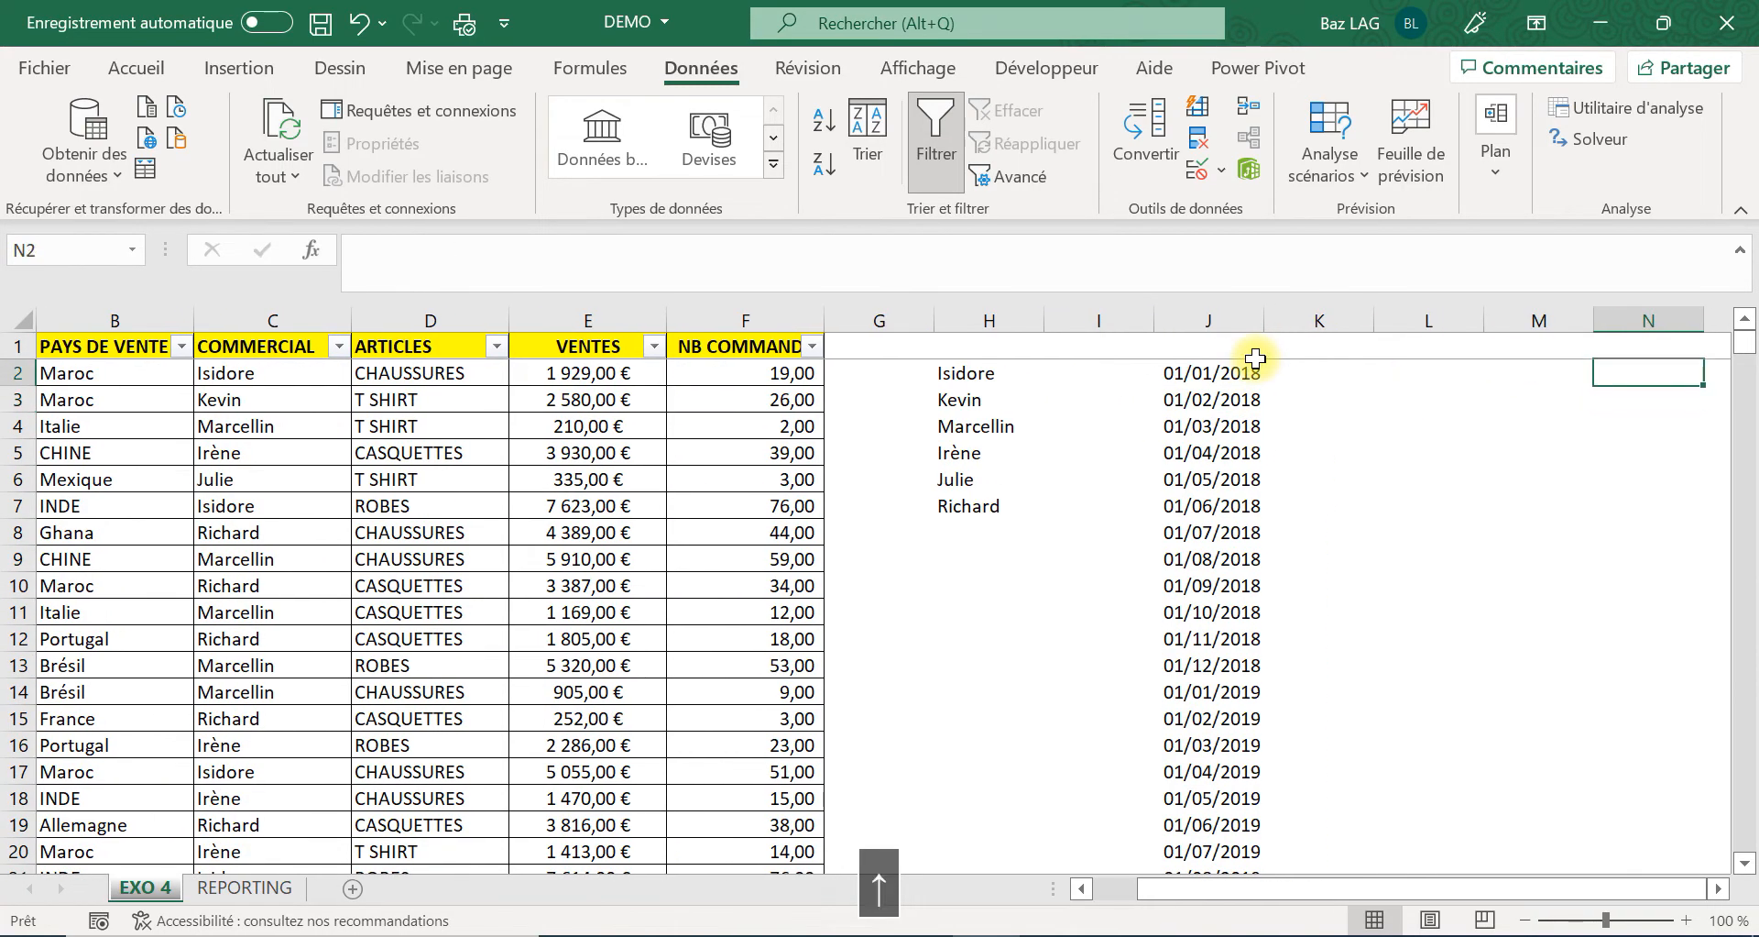
key("Left")
key("Left")
key("Left")
key("Down")
key("Right")
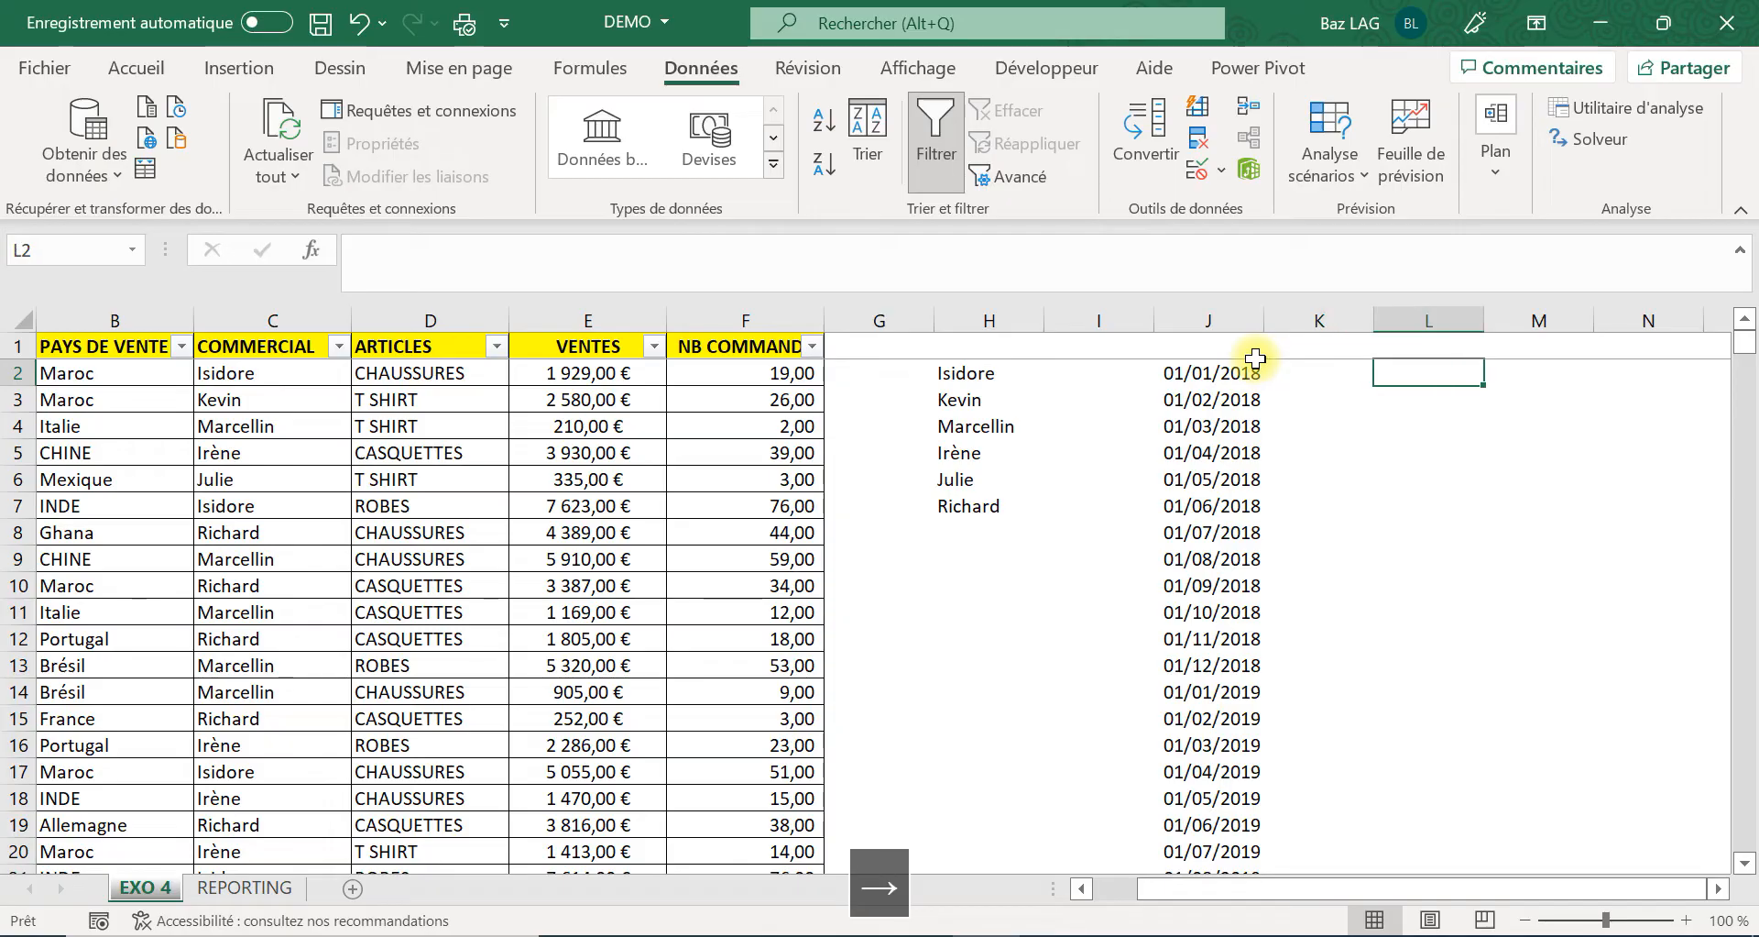
type("2")
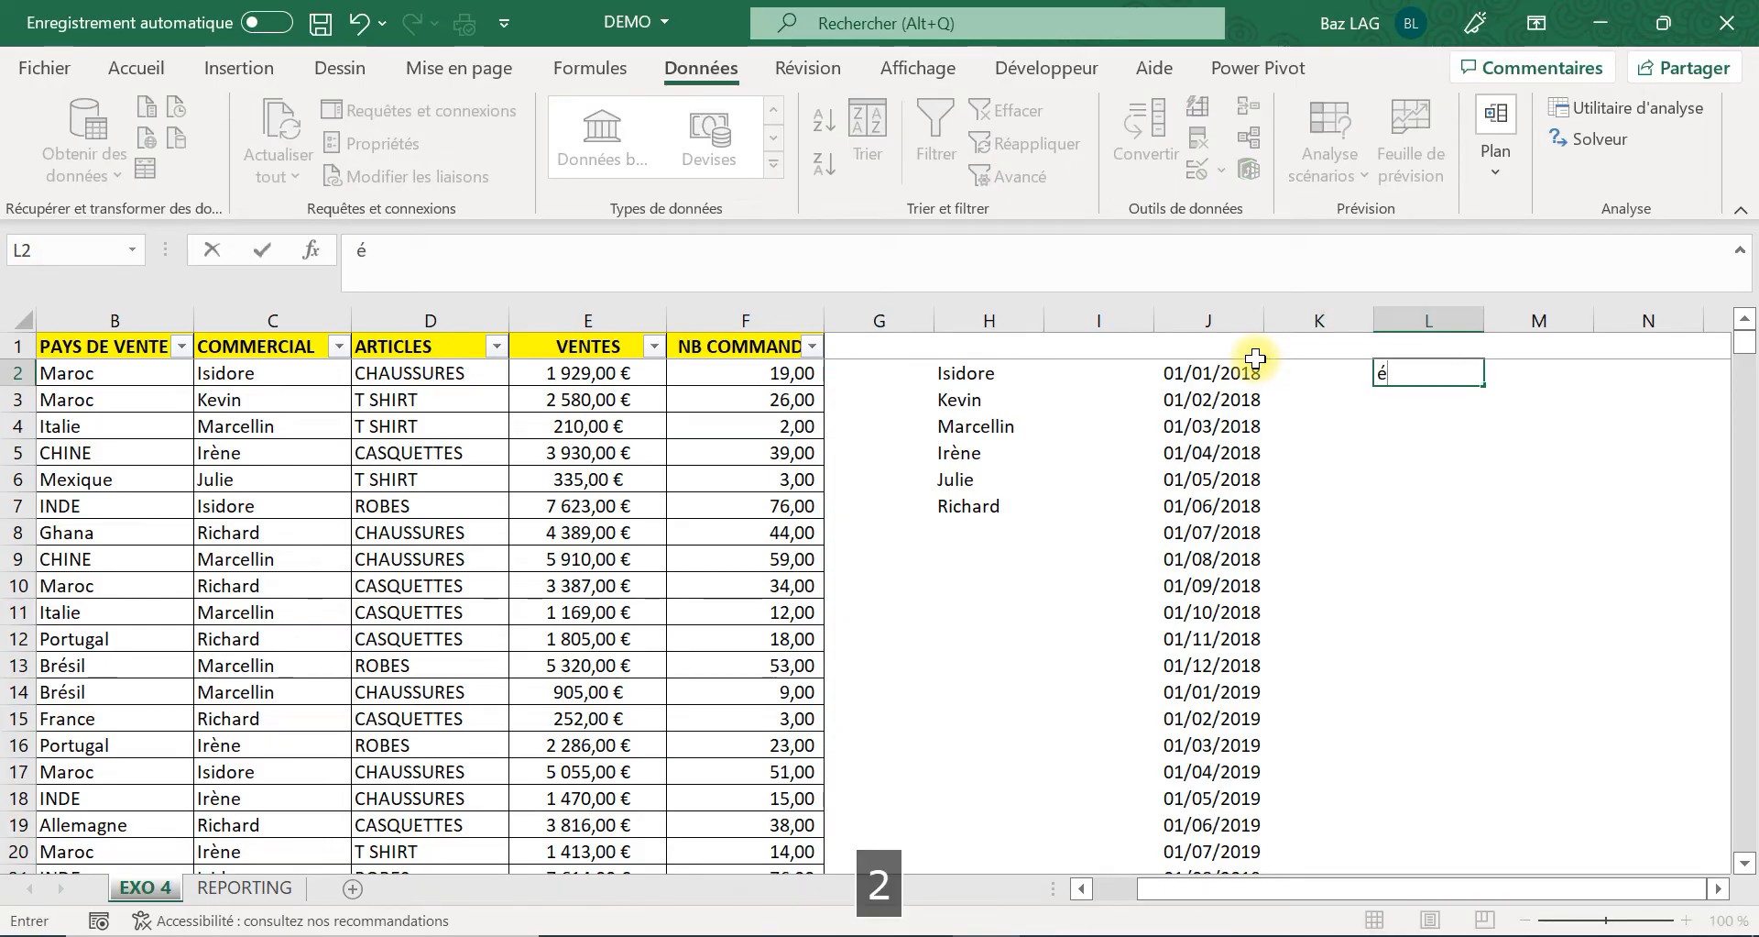
key("BackSpace")
key("Caps_Lock")
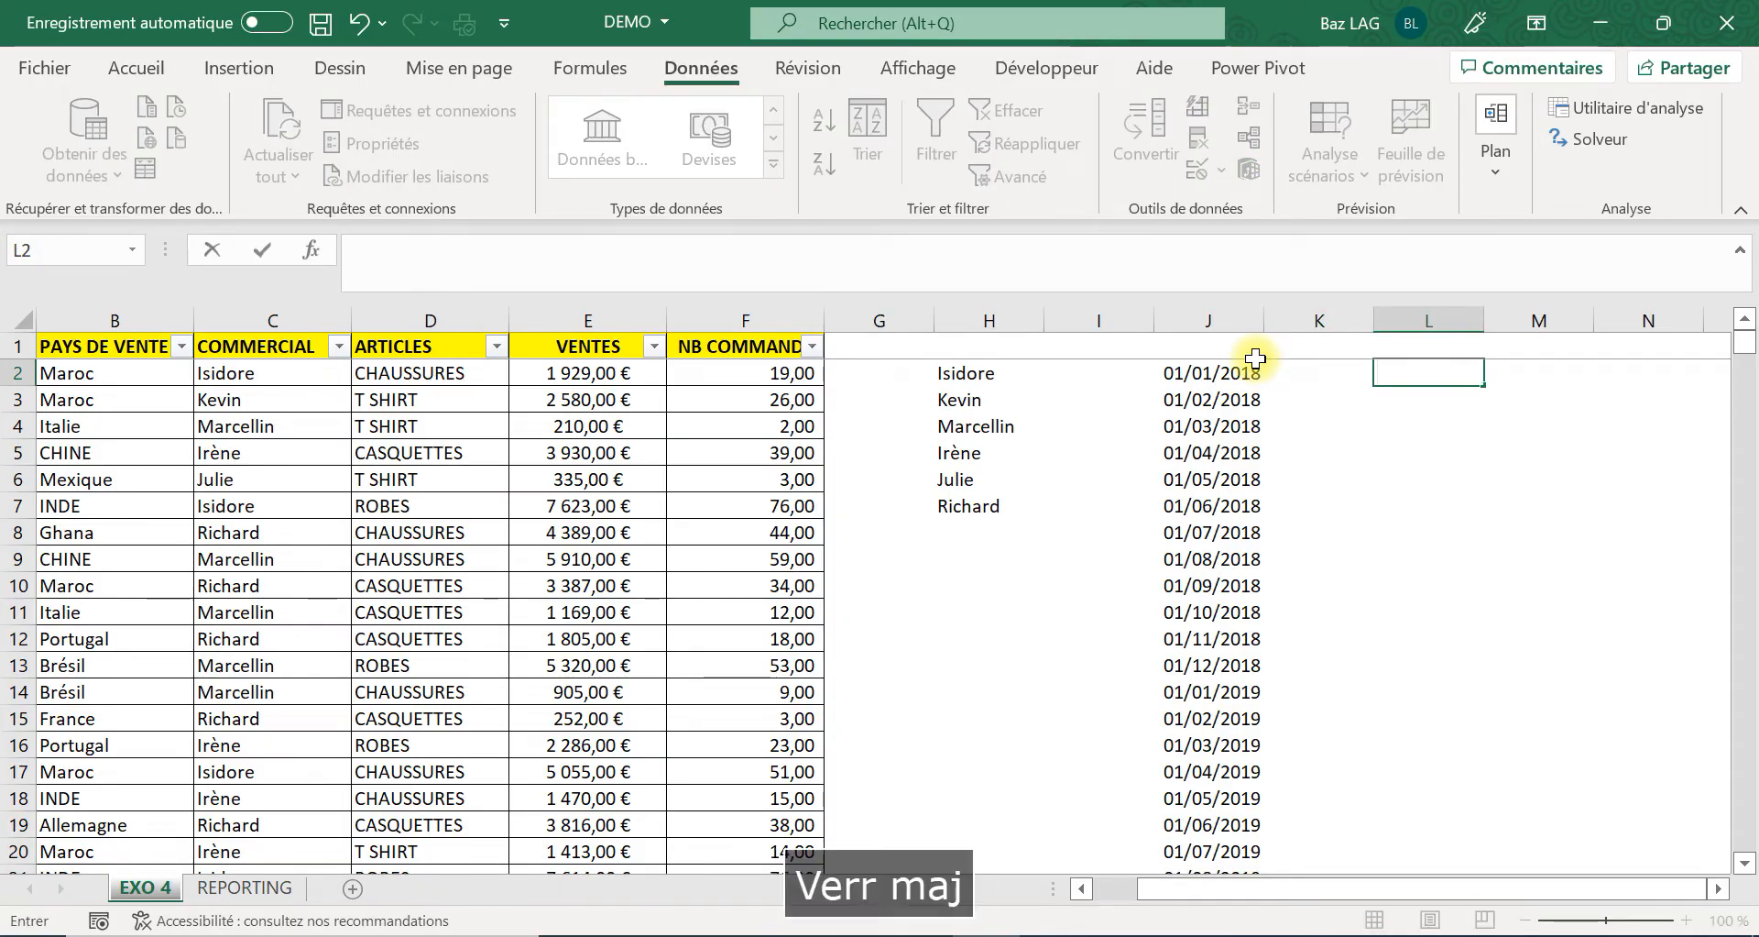
type("20")
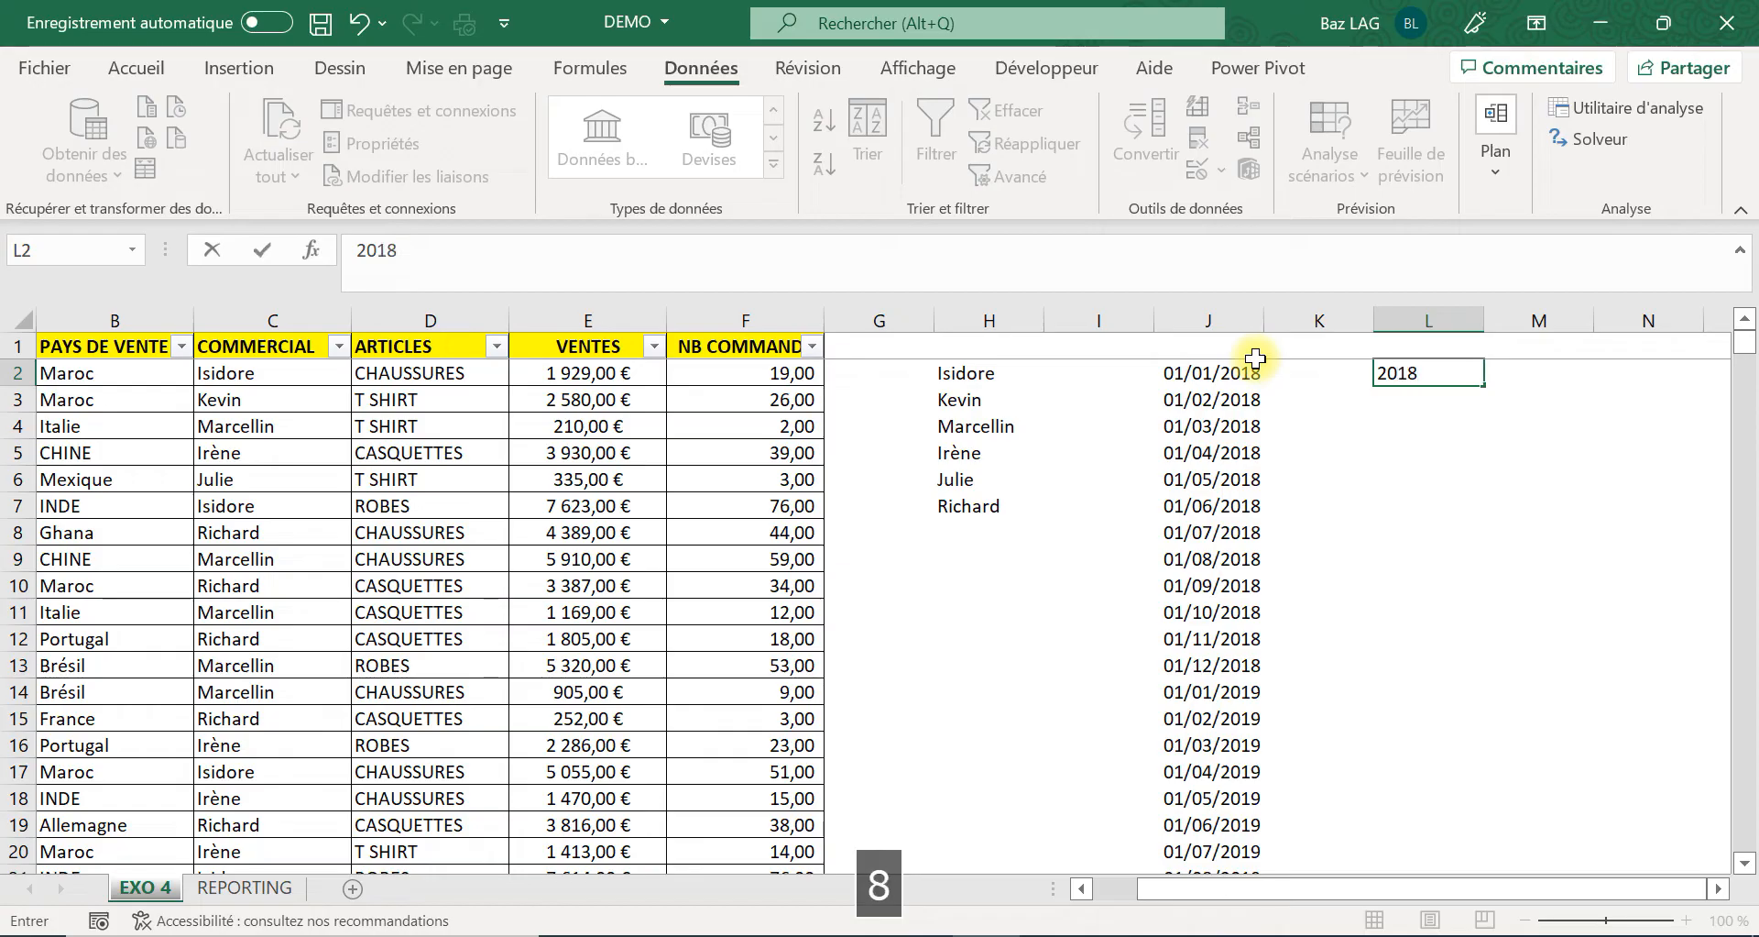
type("18")
key("Return")
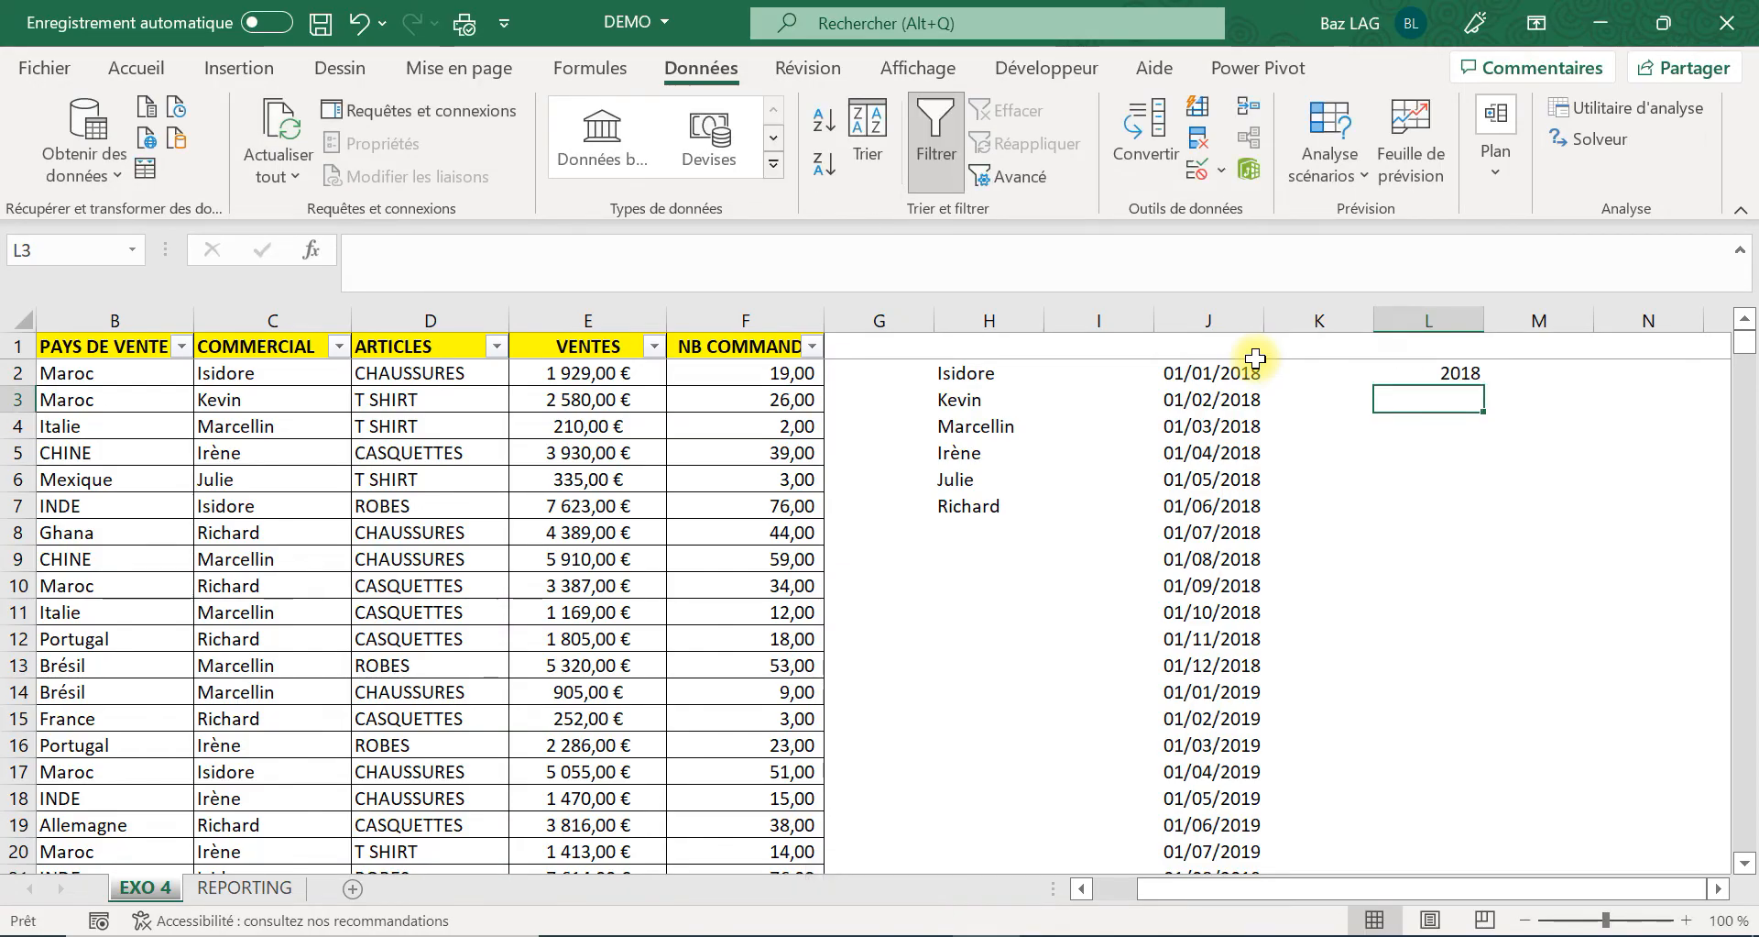
Enter the years 2019 and 2020 in cells L3 and L4 of EXO 4.
type("29")
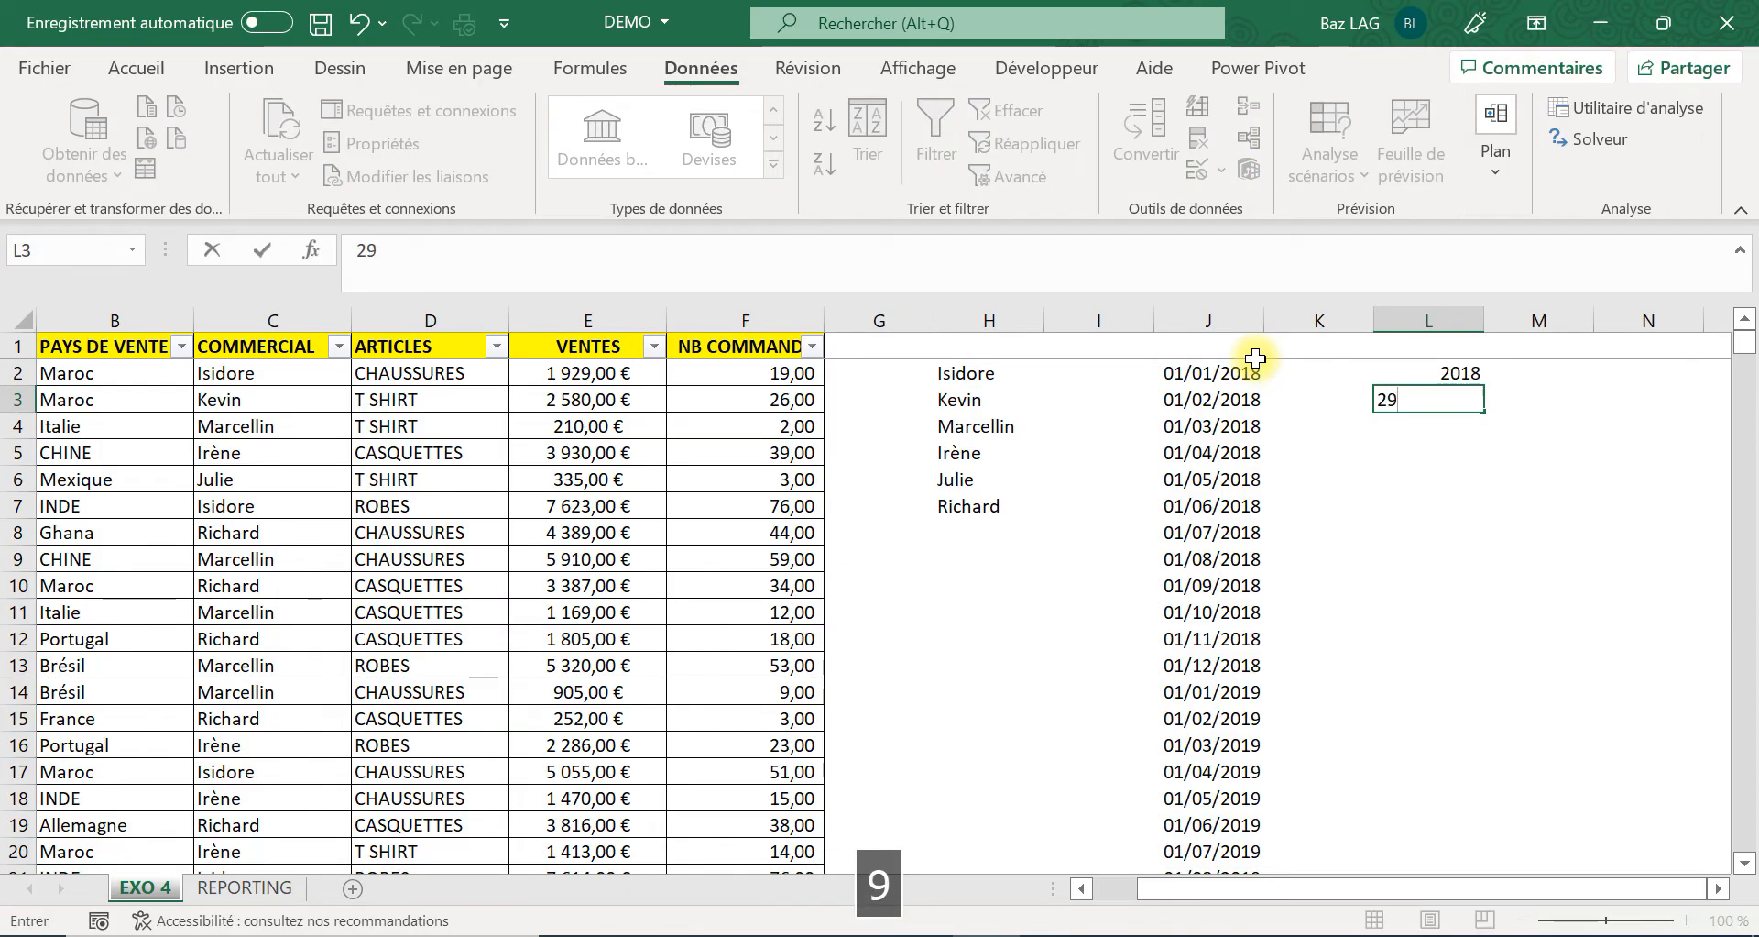
key("BackSpace")
type("01")
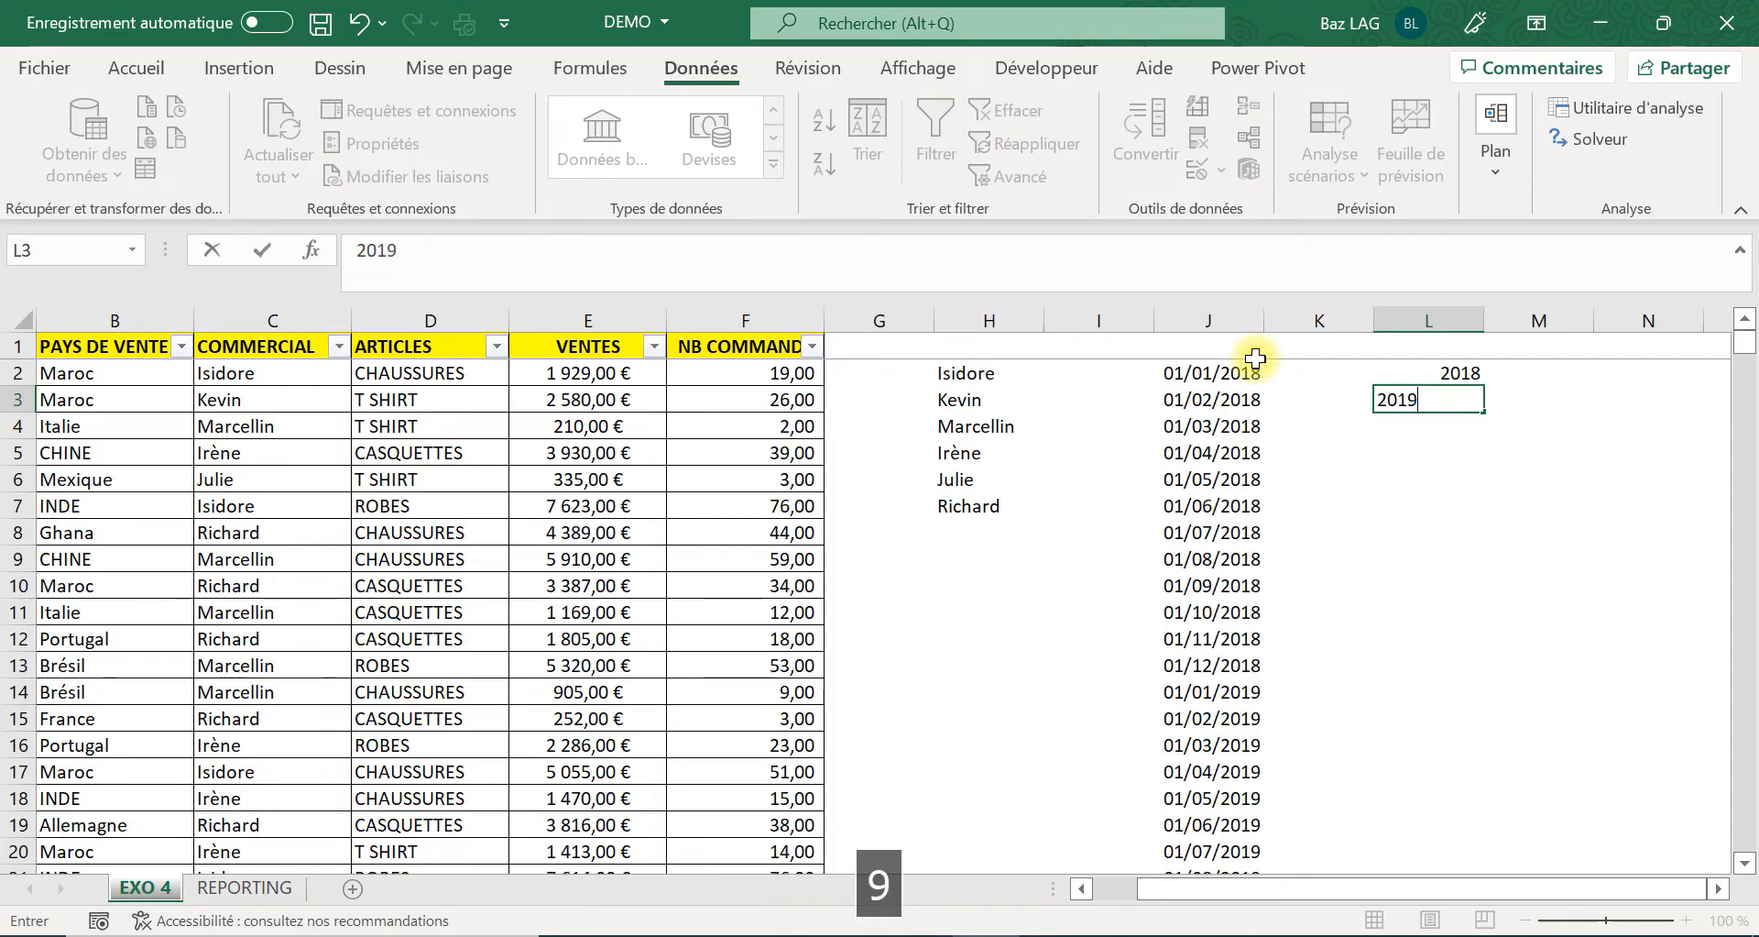
type("9")
key("Return")
type("2020")
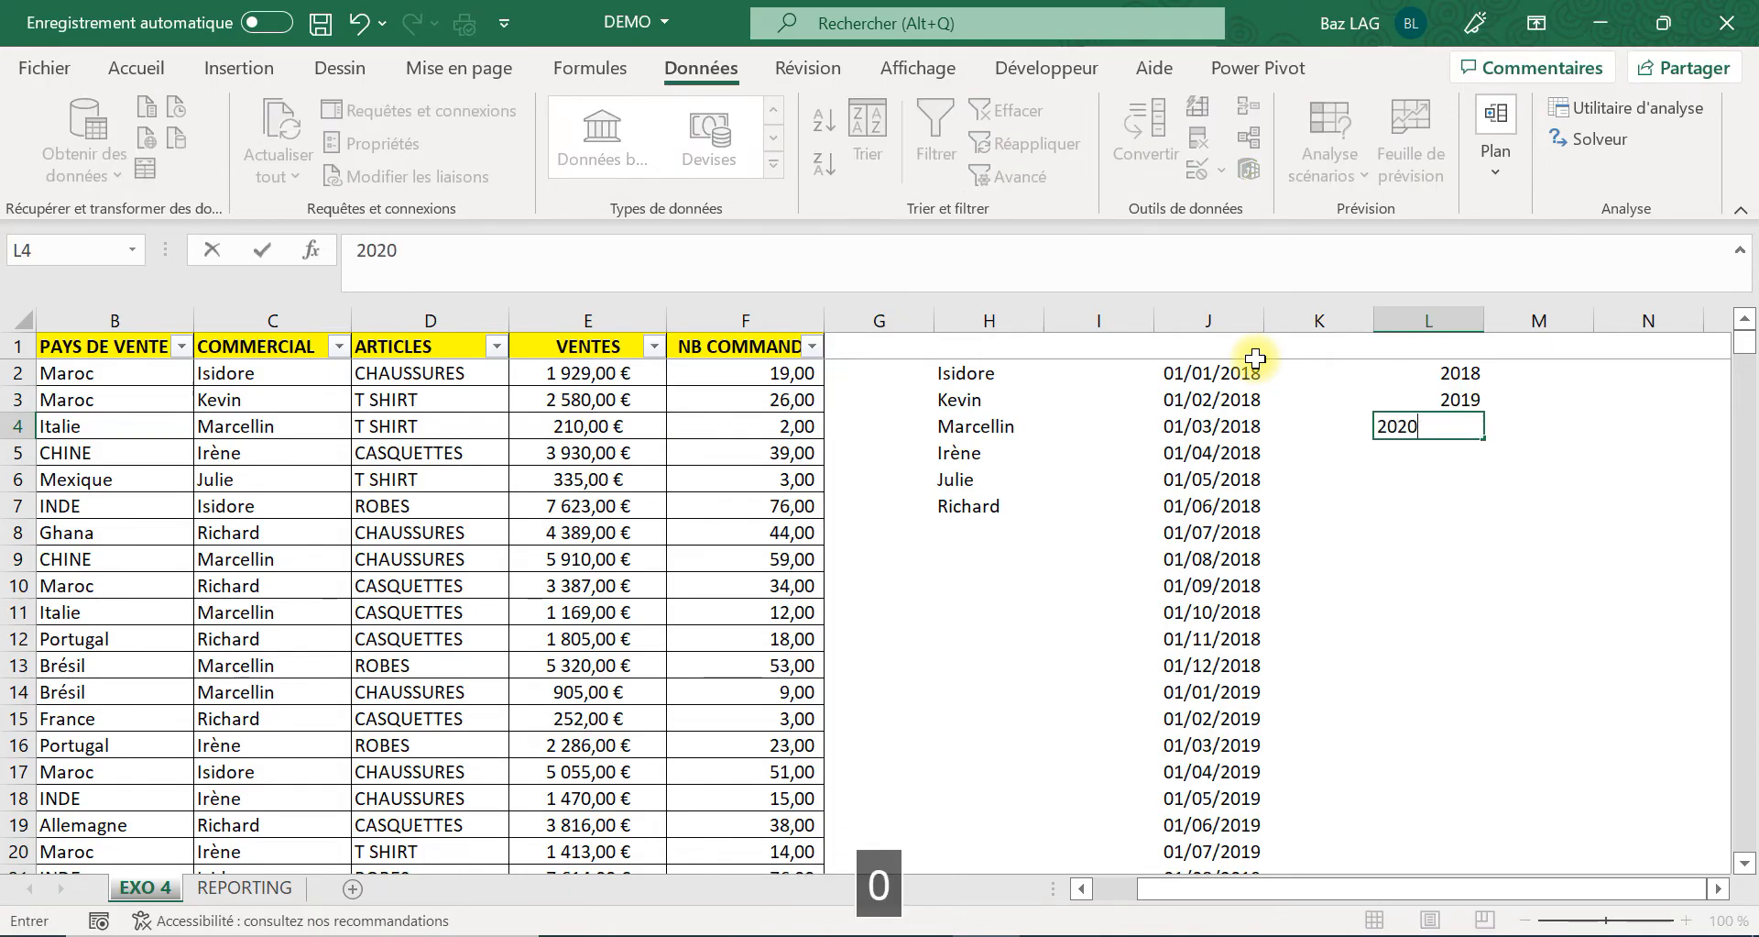
key("Tab")
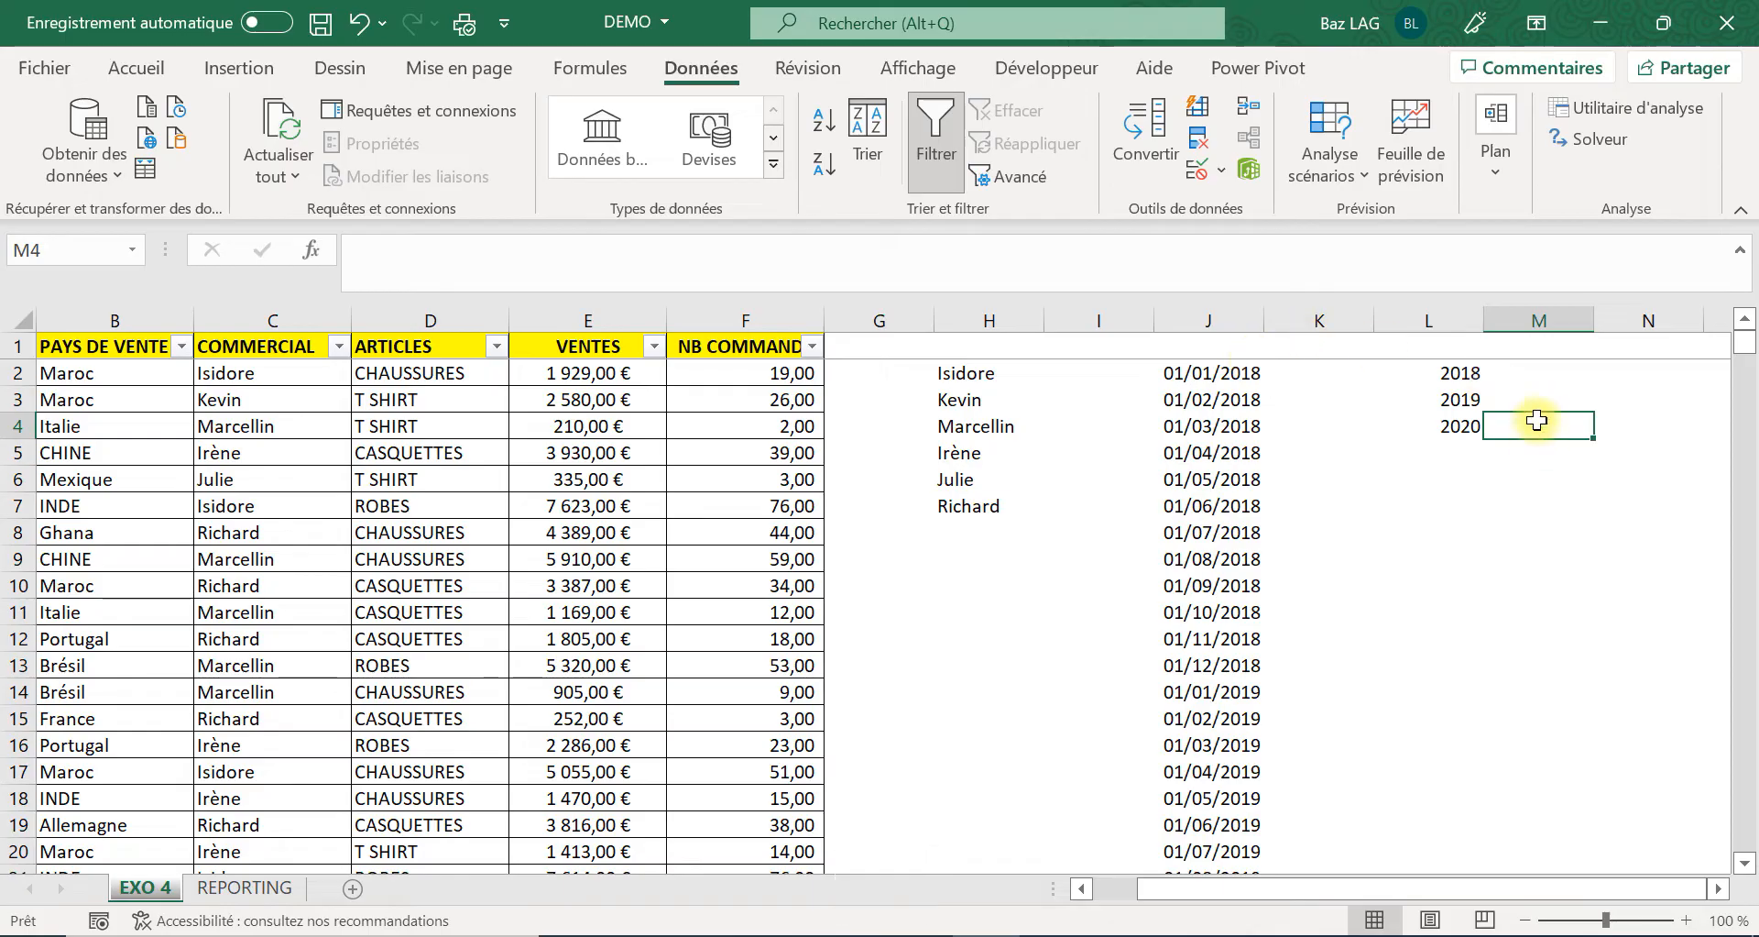
Enter the date 01/01/2018 in M2, beside the year 2018.
left_click(1518, 377)
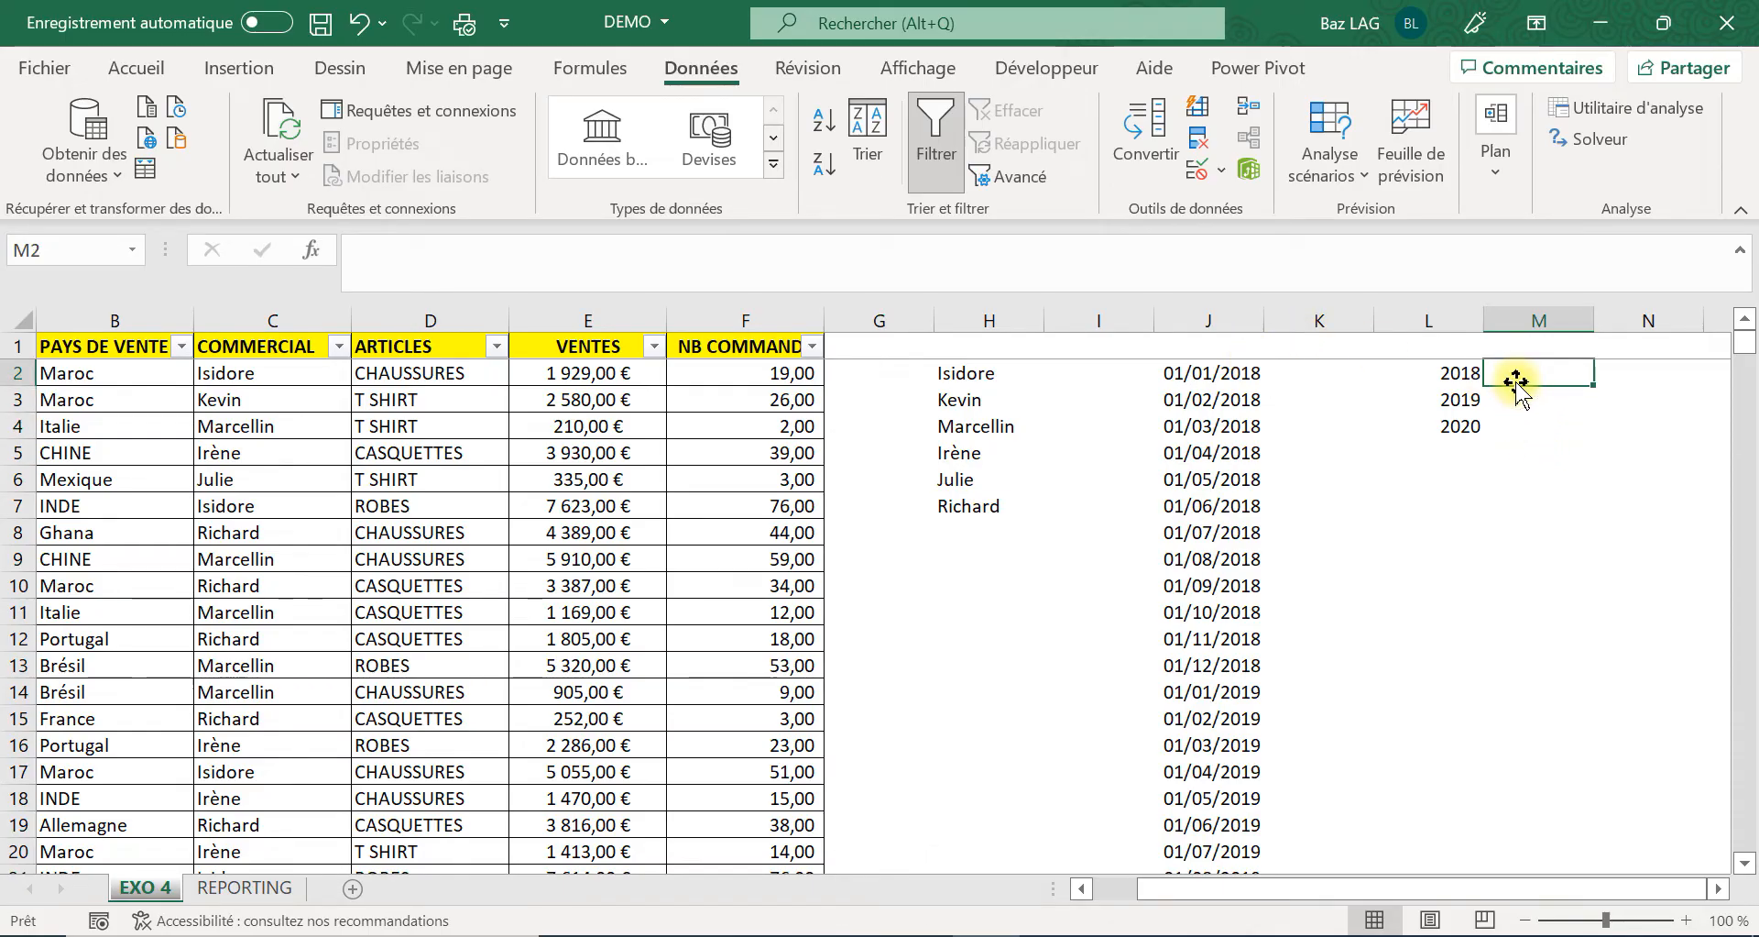
key("Caps_Lock")
type("à")
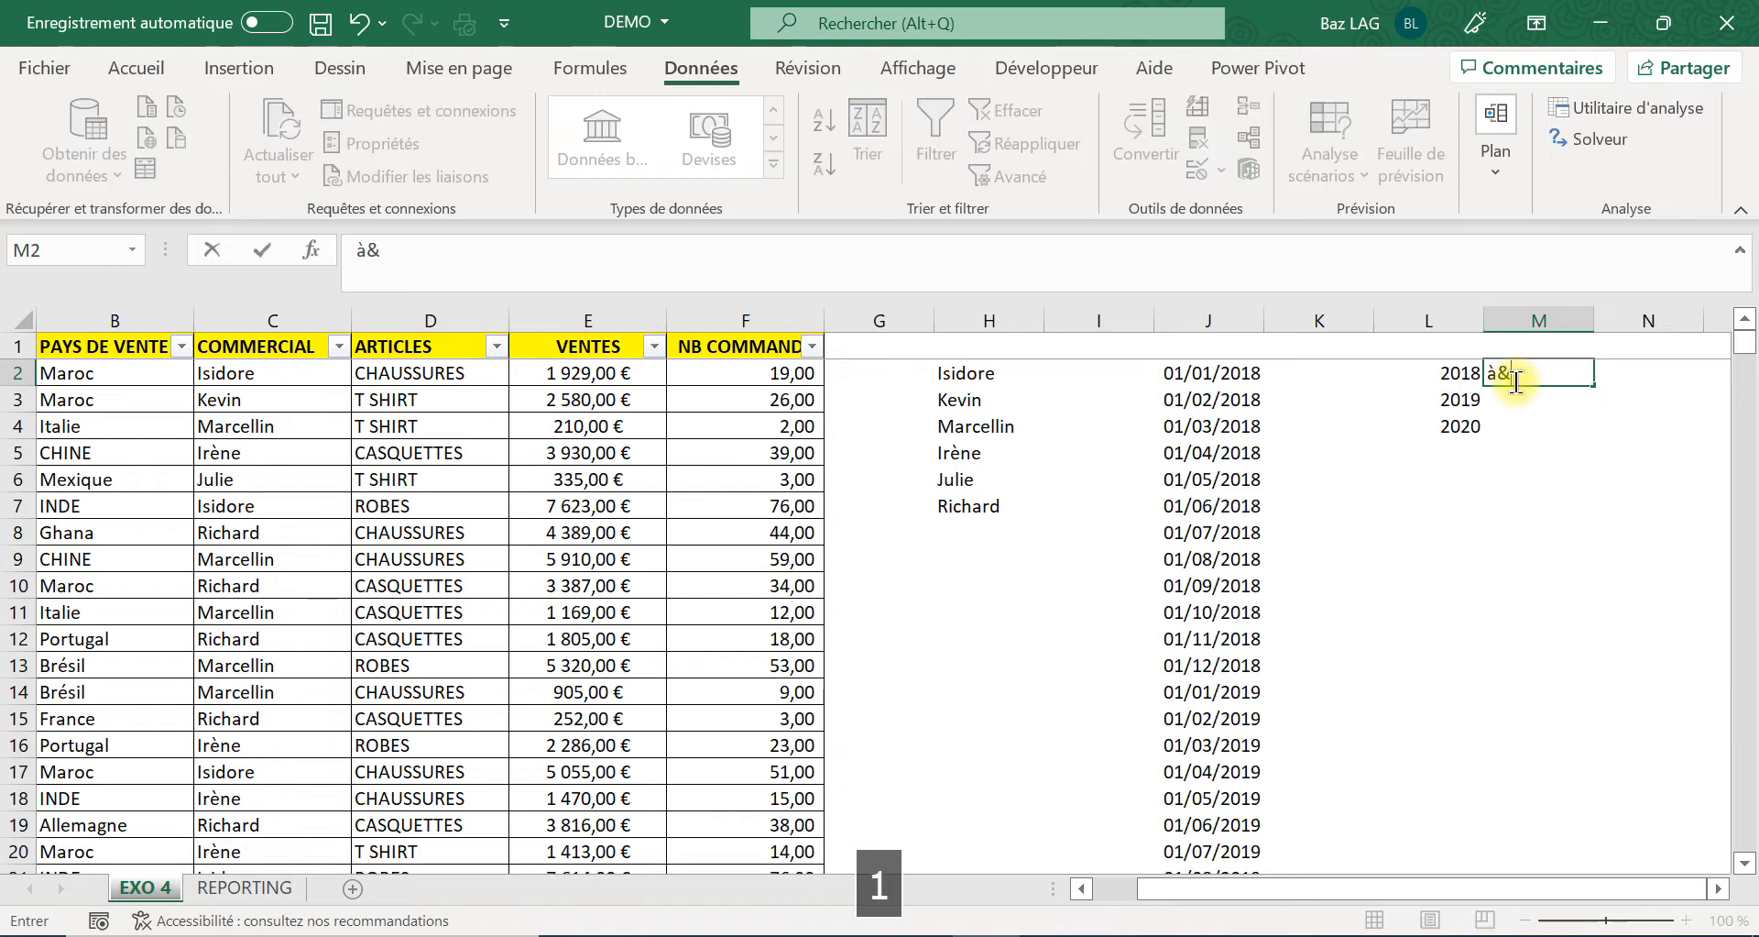
type("&")
key("BackSpace")
key("BackSpace")
key("Caps_Lock")
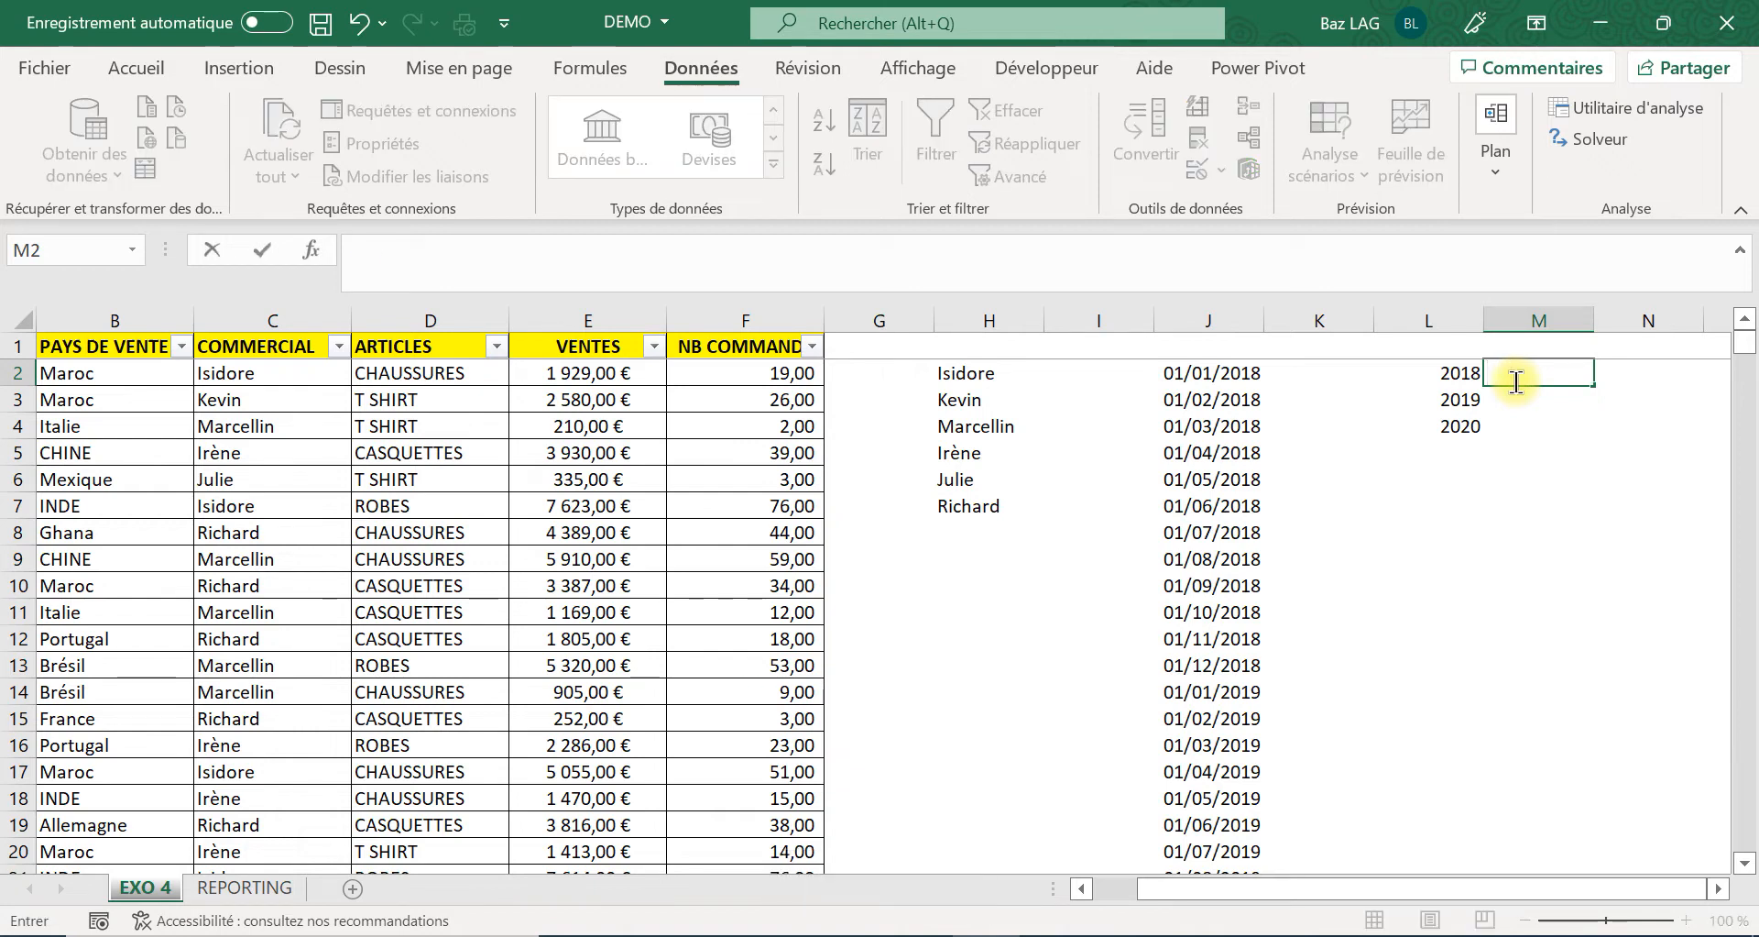
type("01/01/")
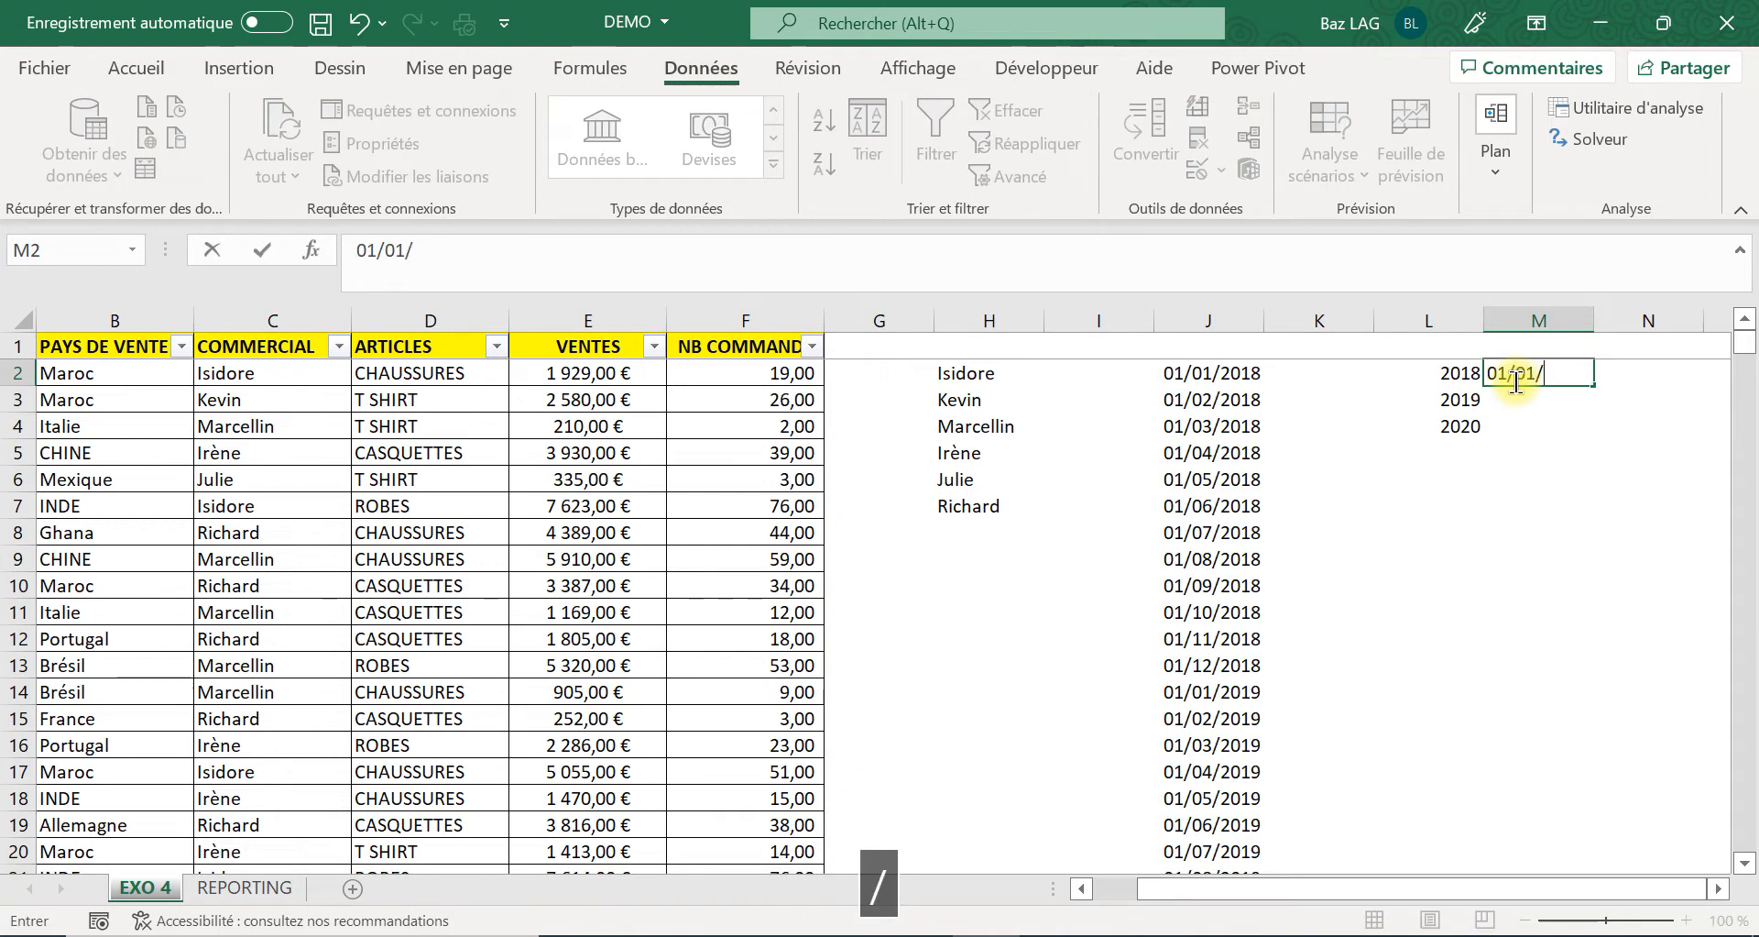
type("20")
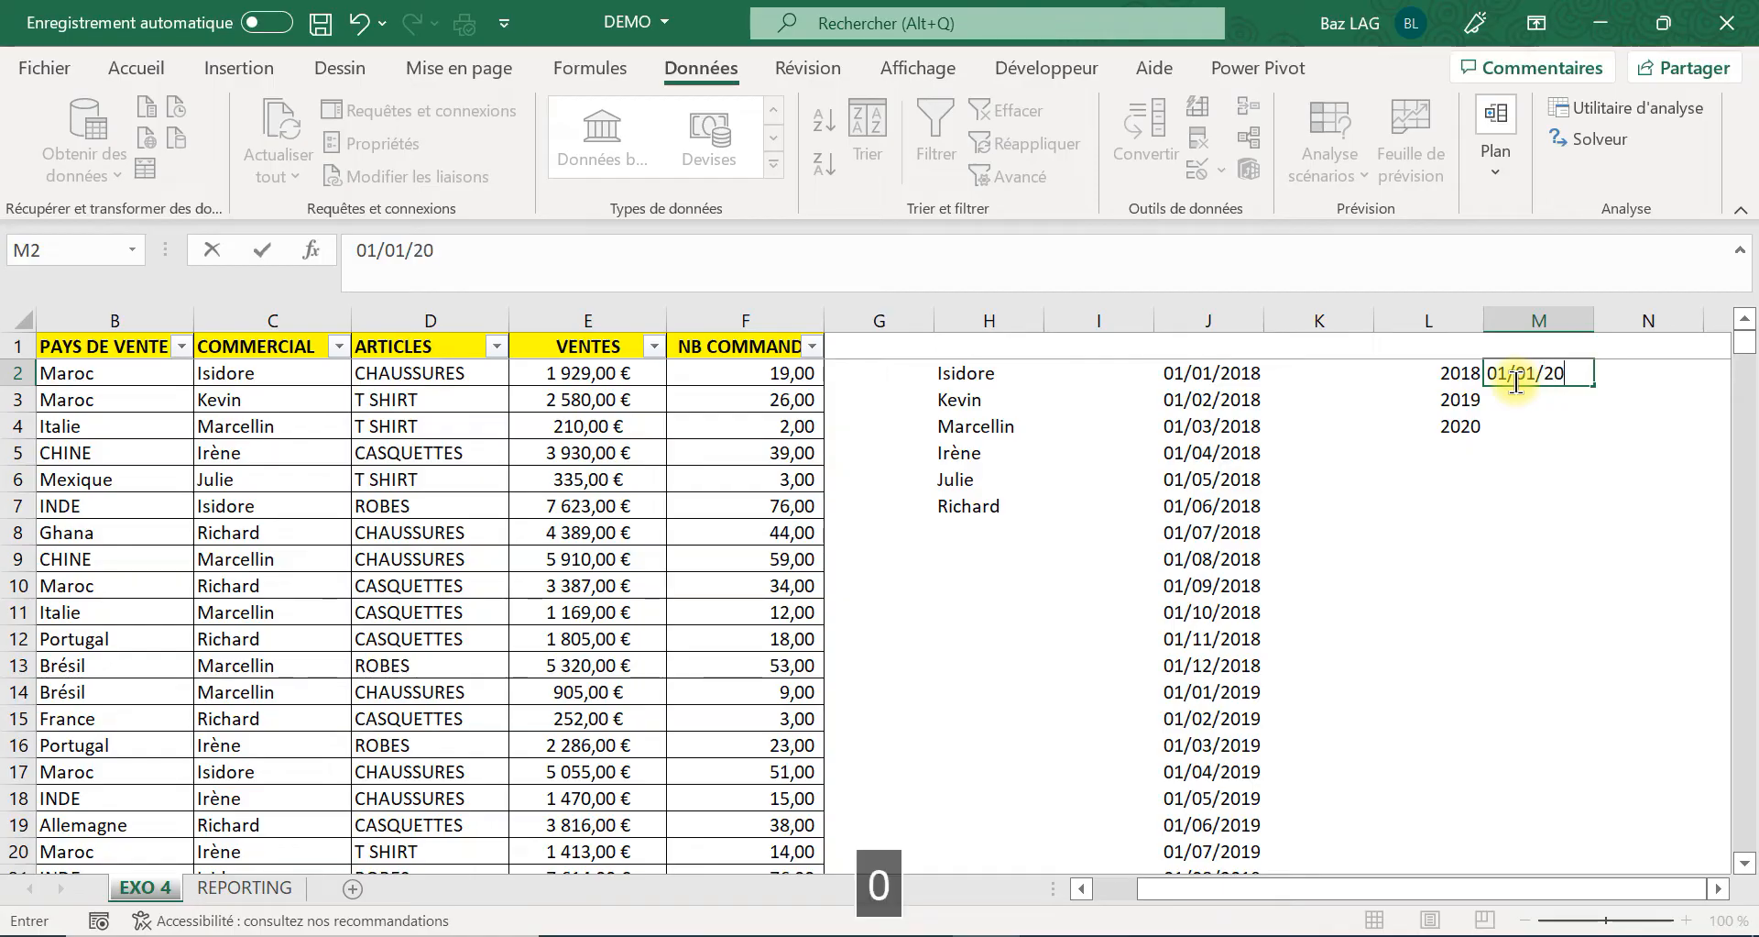
type("18")
key("Return")
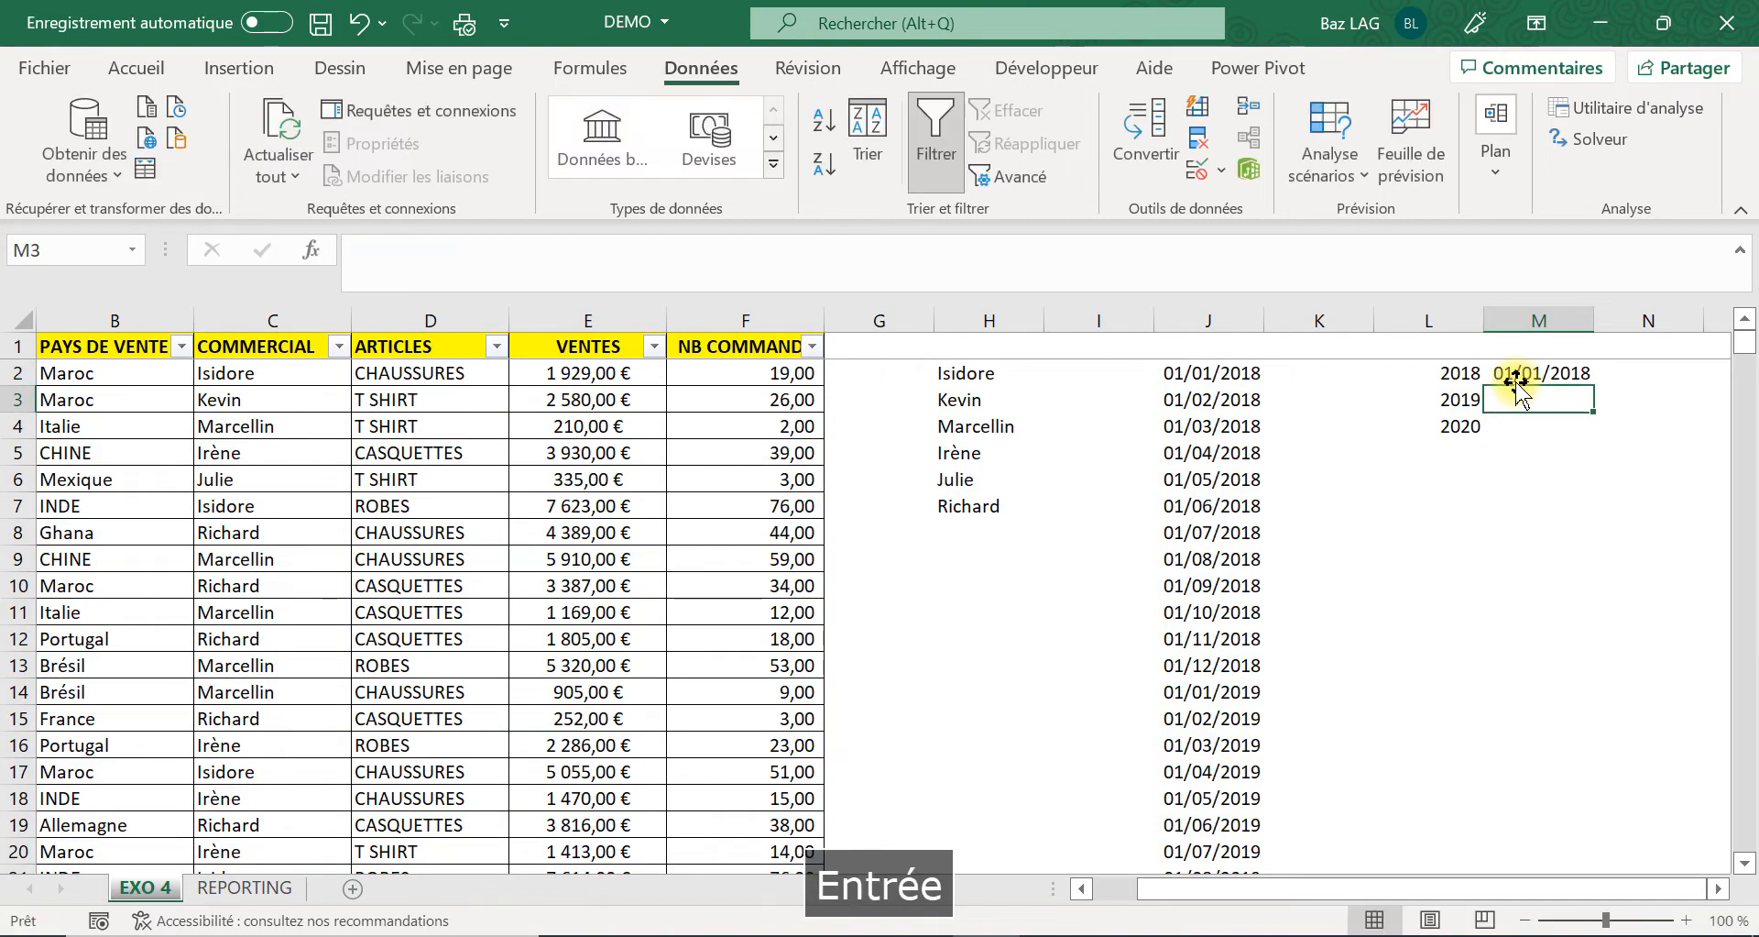
Fill the M2 date down through M4, incrementing it by years.
left_click(1587, 377)
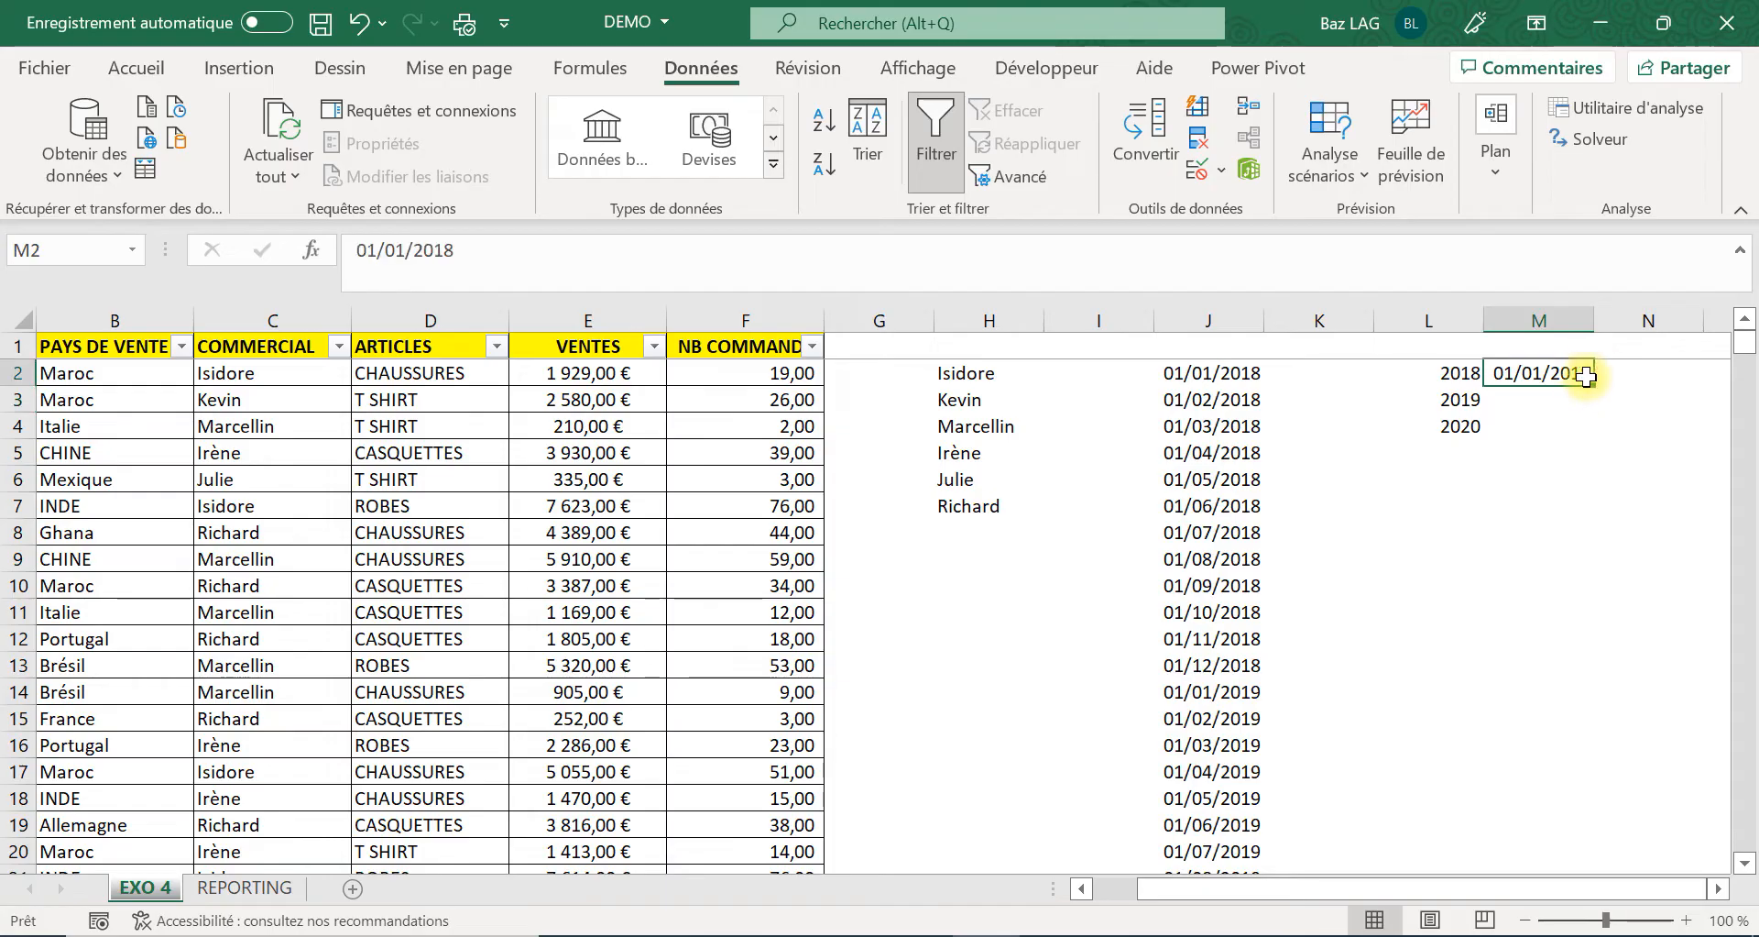
left_click_drag(1588, 376, 1590, 433)
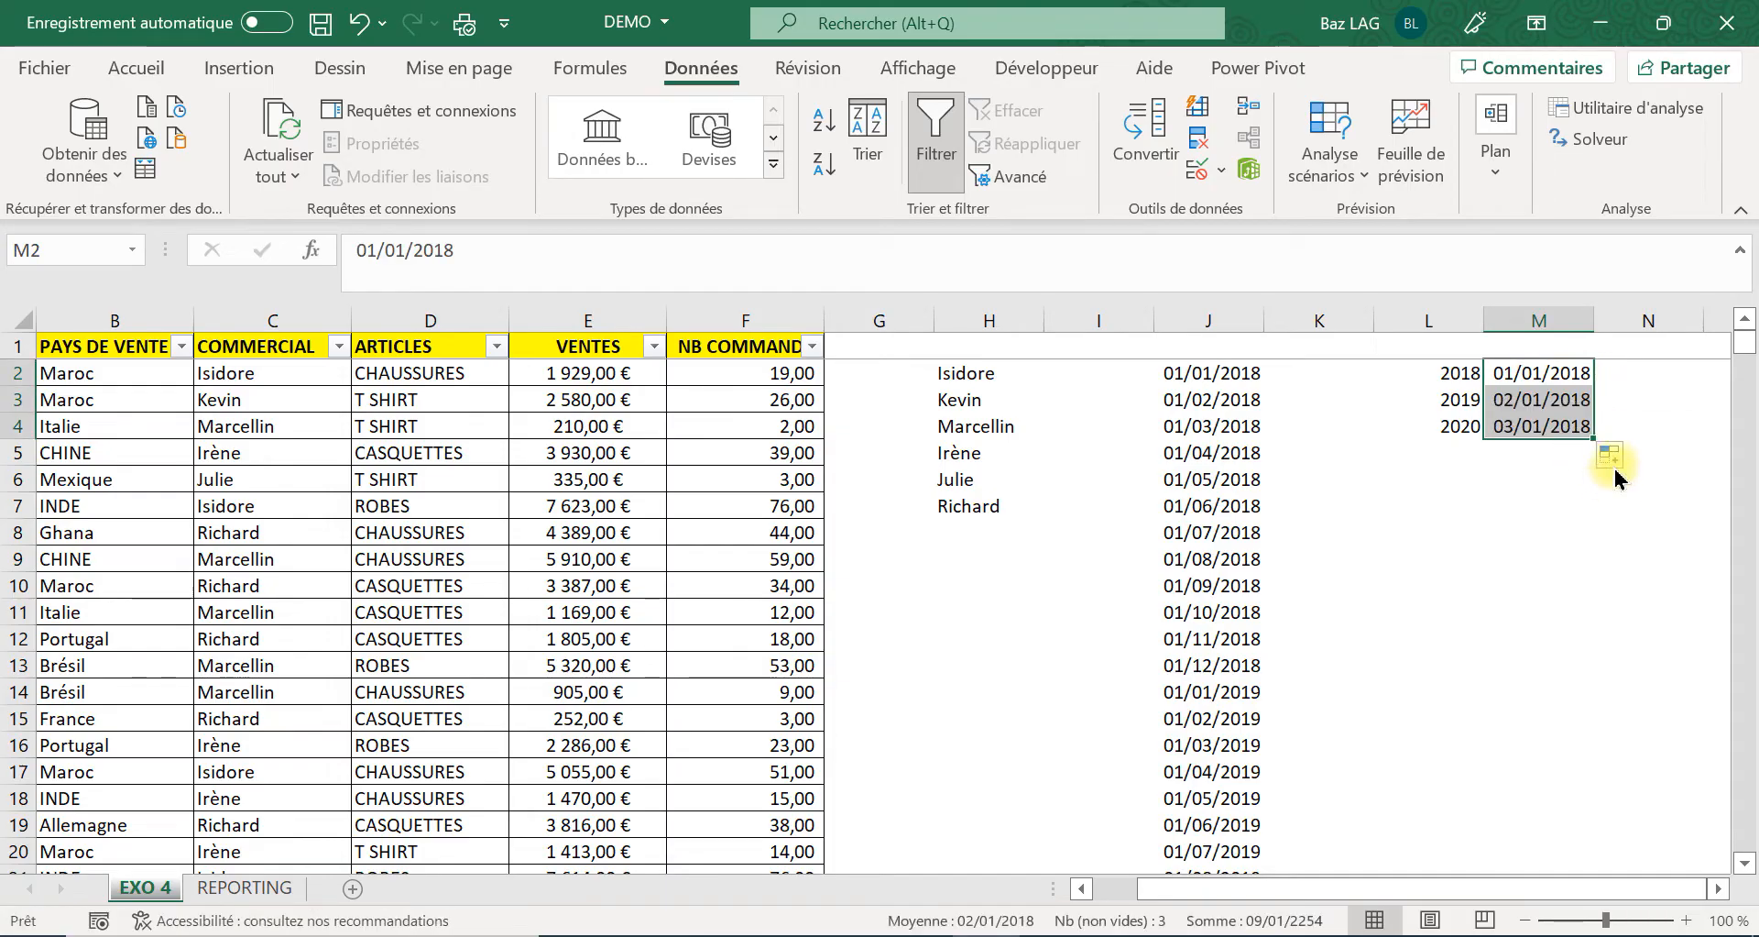
left_click(1610, 455)
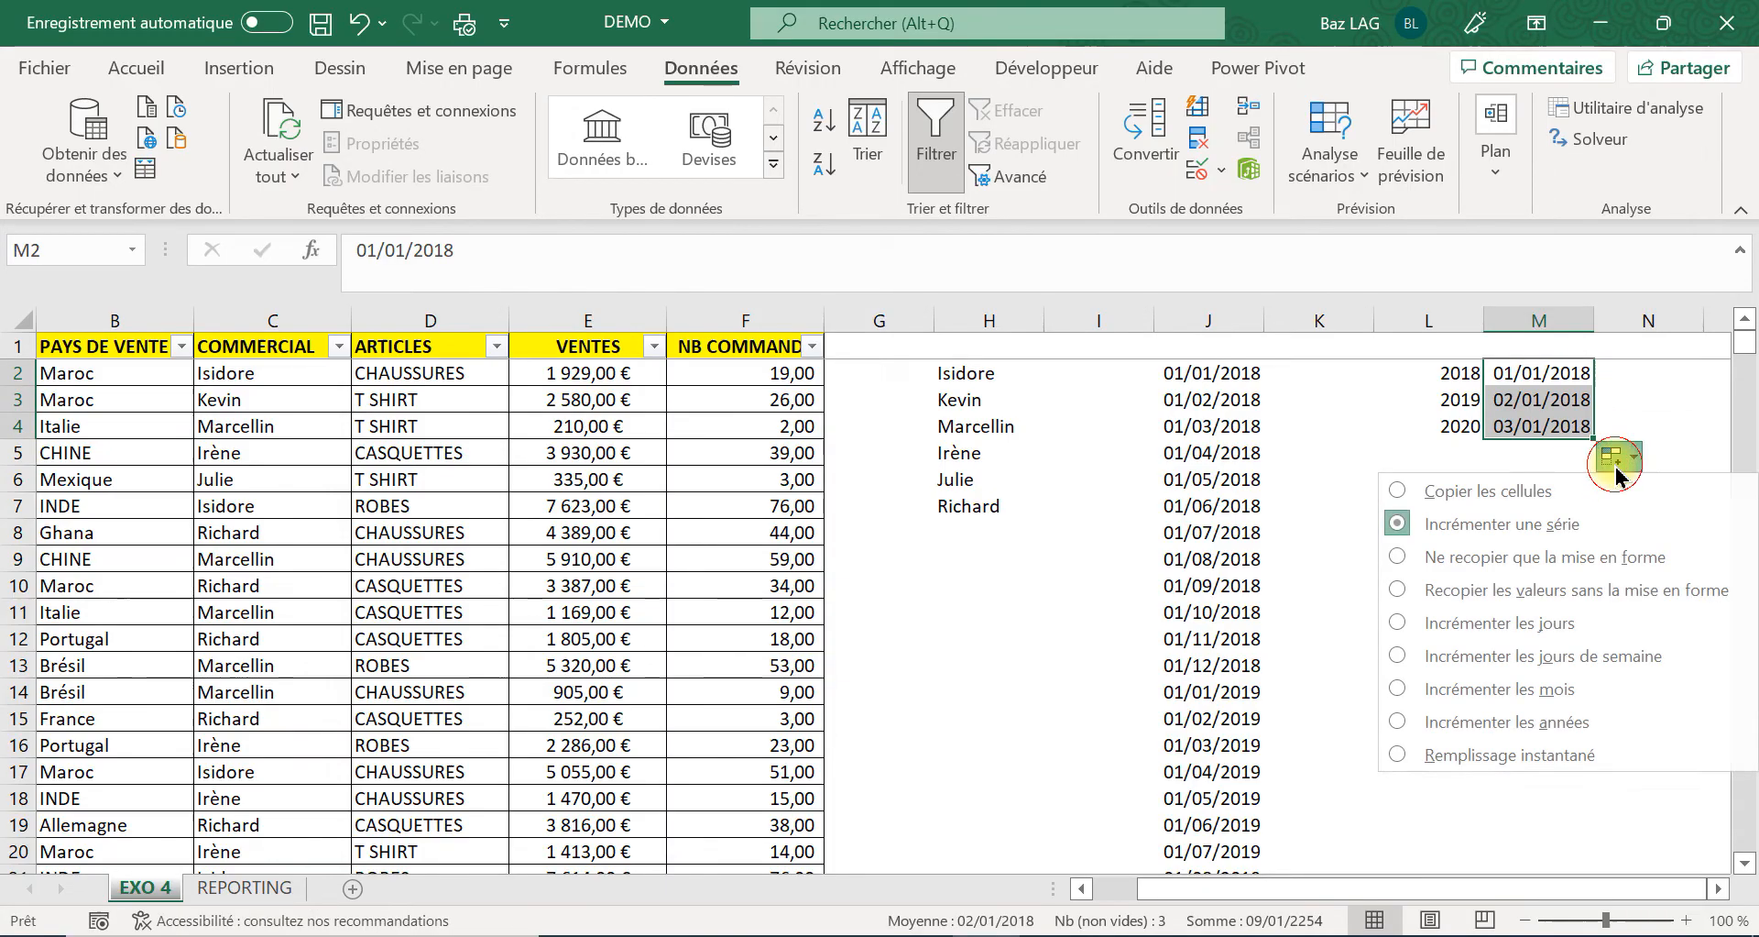
left_click(1569, 722)
left_click(1503, 584)
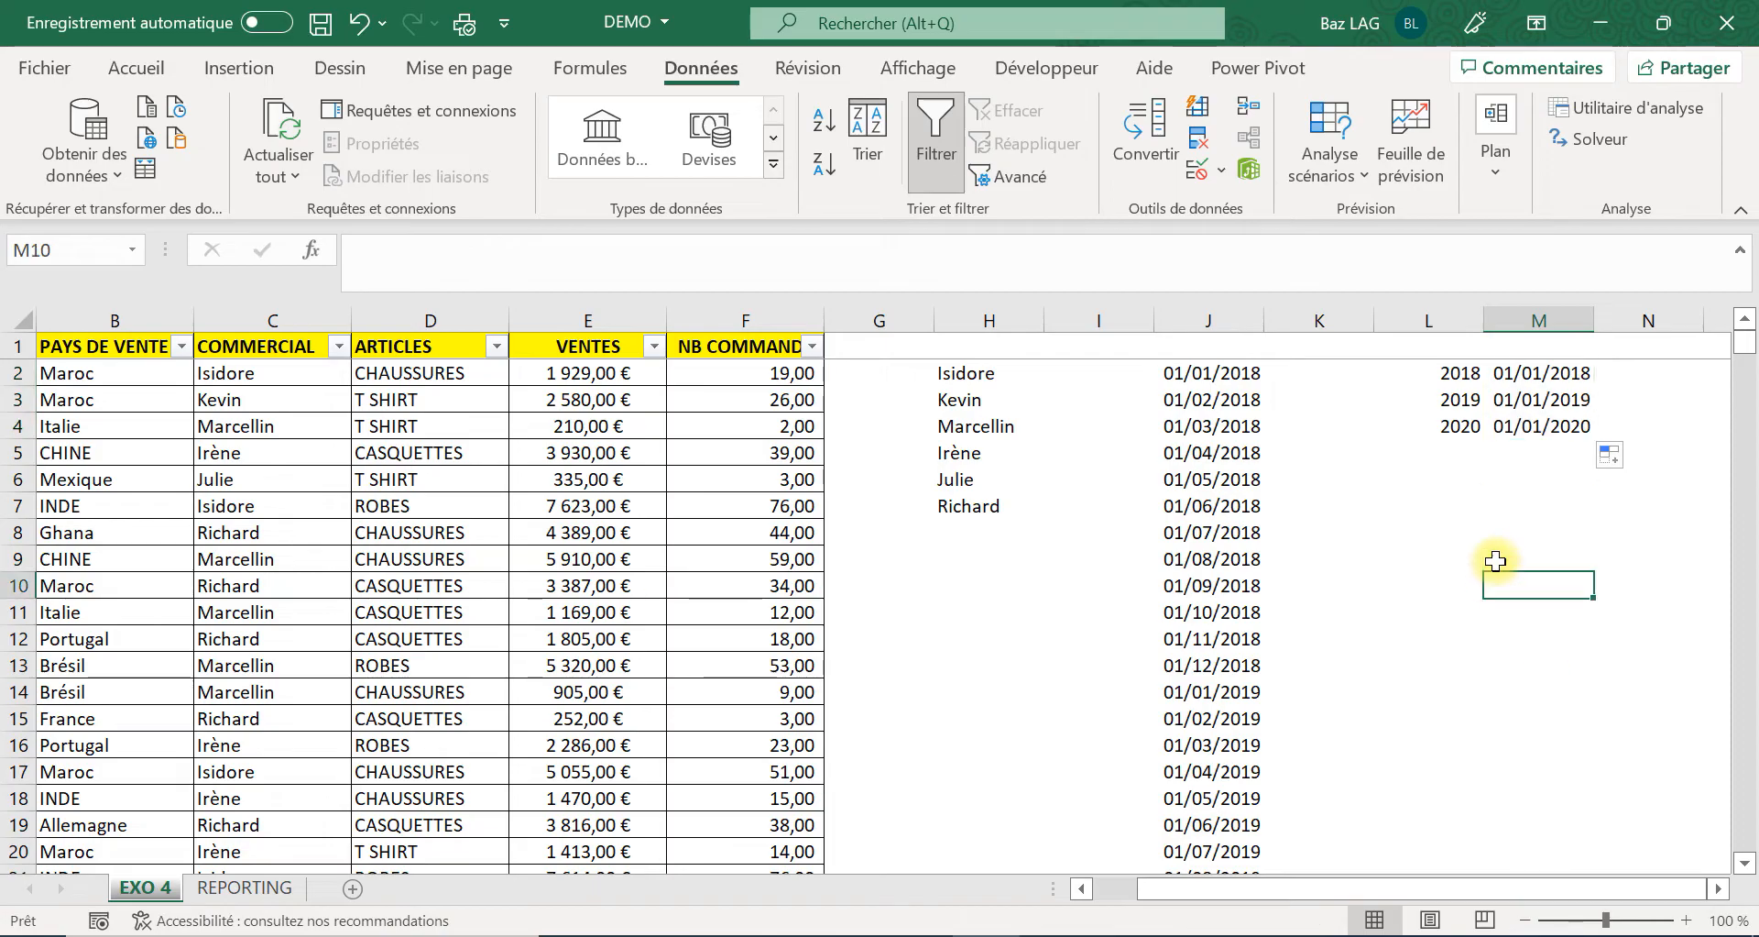
Check the start date in M2:M4 against each year listed in column L.
left_click(1464, 375)
left_click(1461, 397)
left_click(1567, 372)
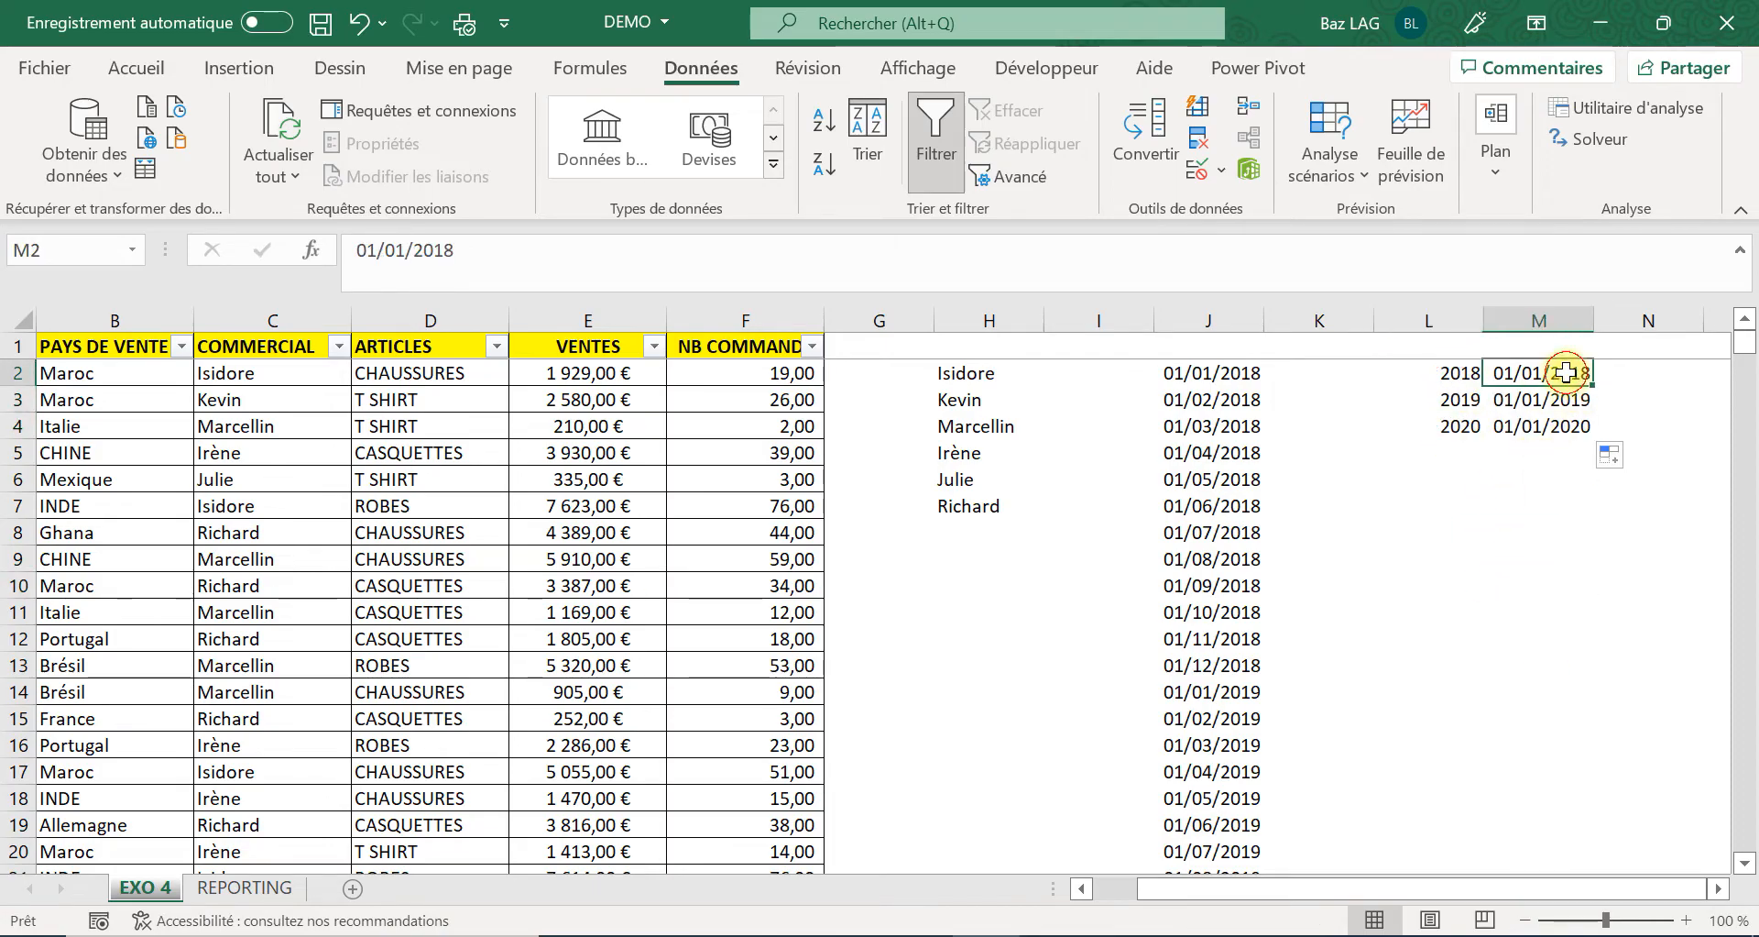
left_click(1553, 399)
left_click(1555, 425)
left_click(1547, 375)
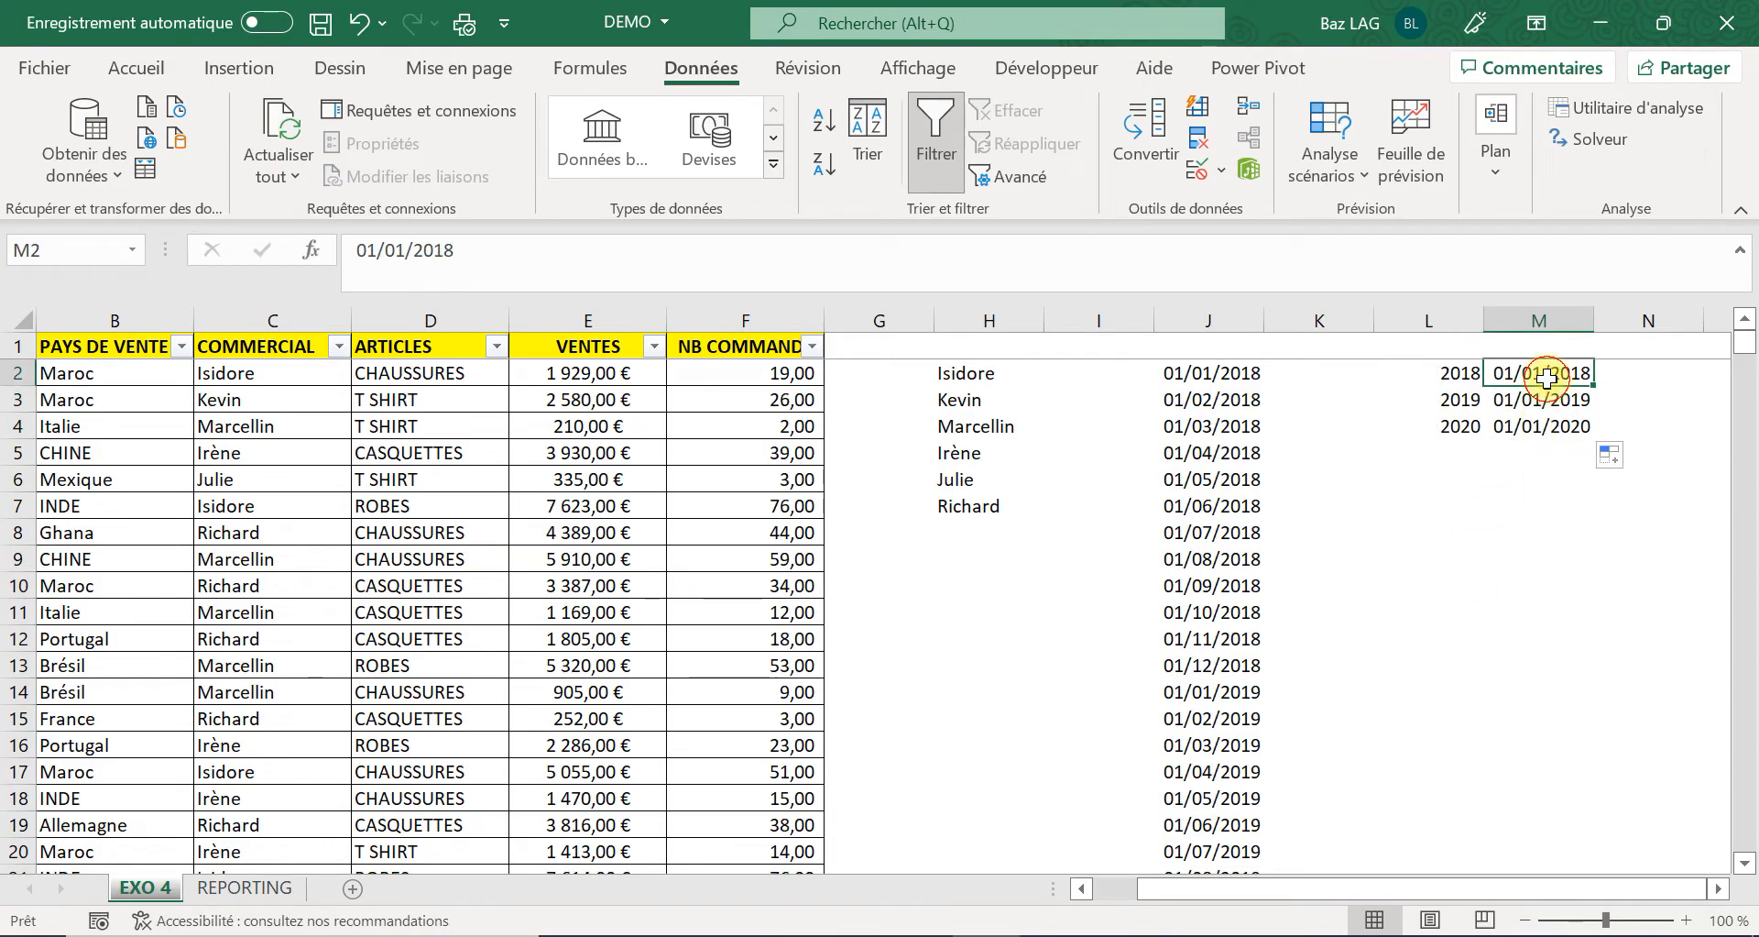
left_click(1553, 398)
left_click(1547, 425)
Enter the header ANNEE in L1 and the header text DEBUT CHAQUE in M1.
left_click(1458, 344)
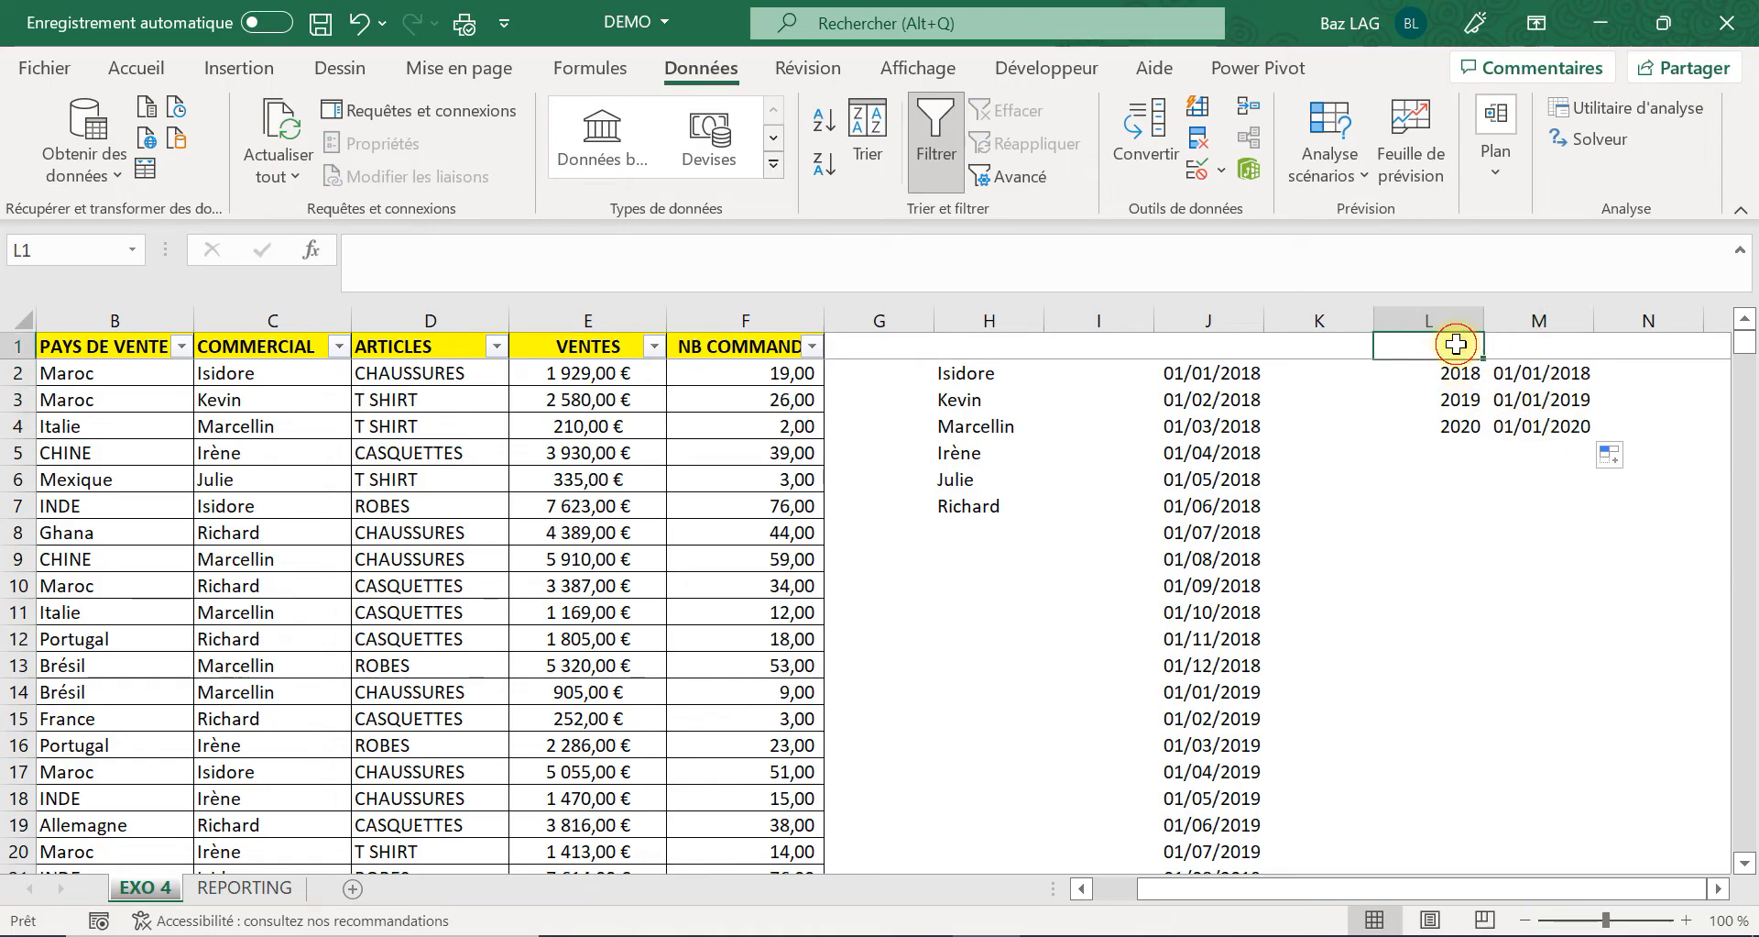
type("ANNEE")
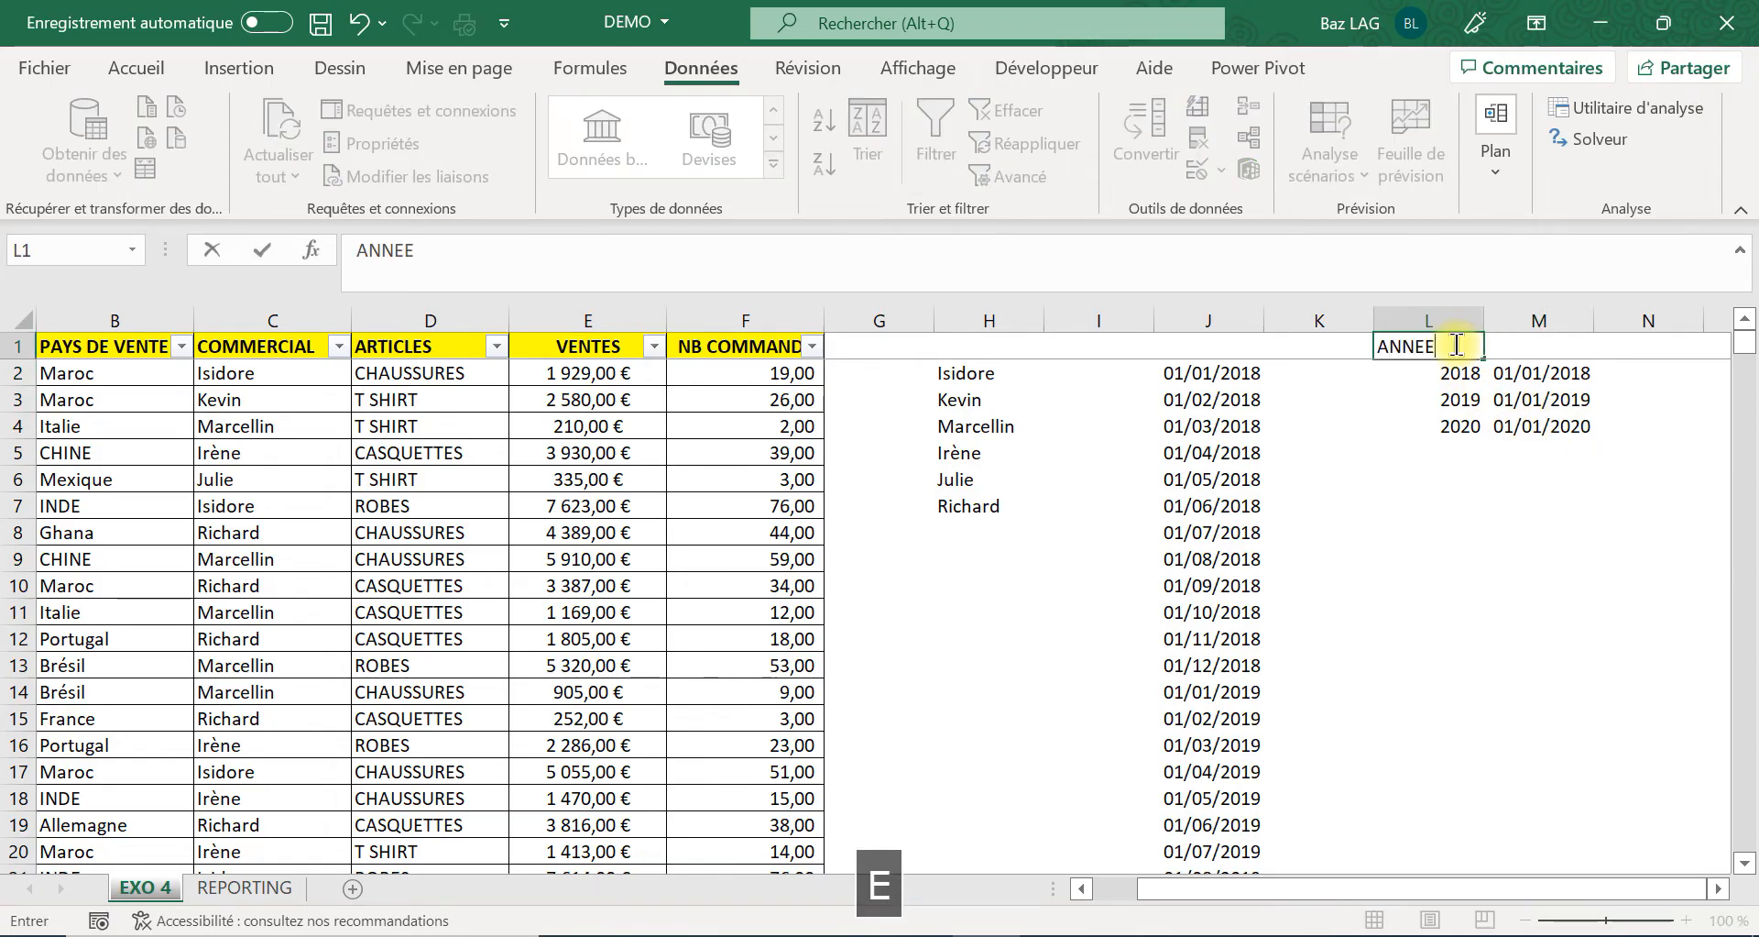
key("Tab")
type("DEB")
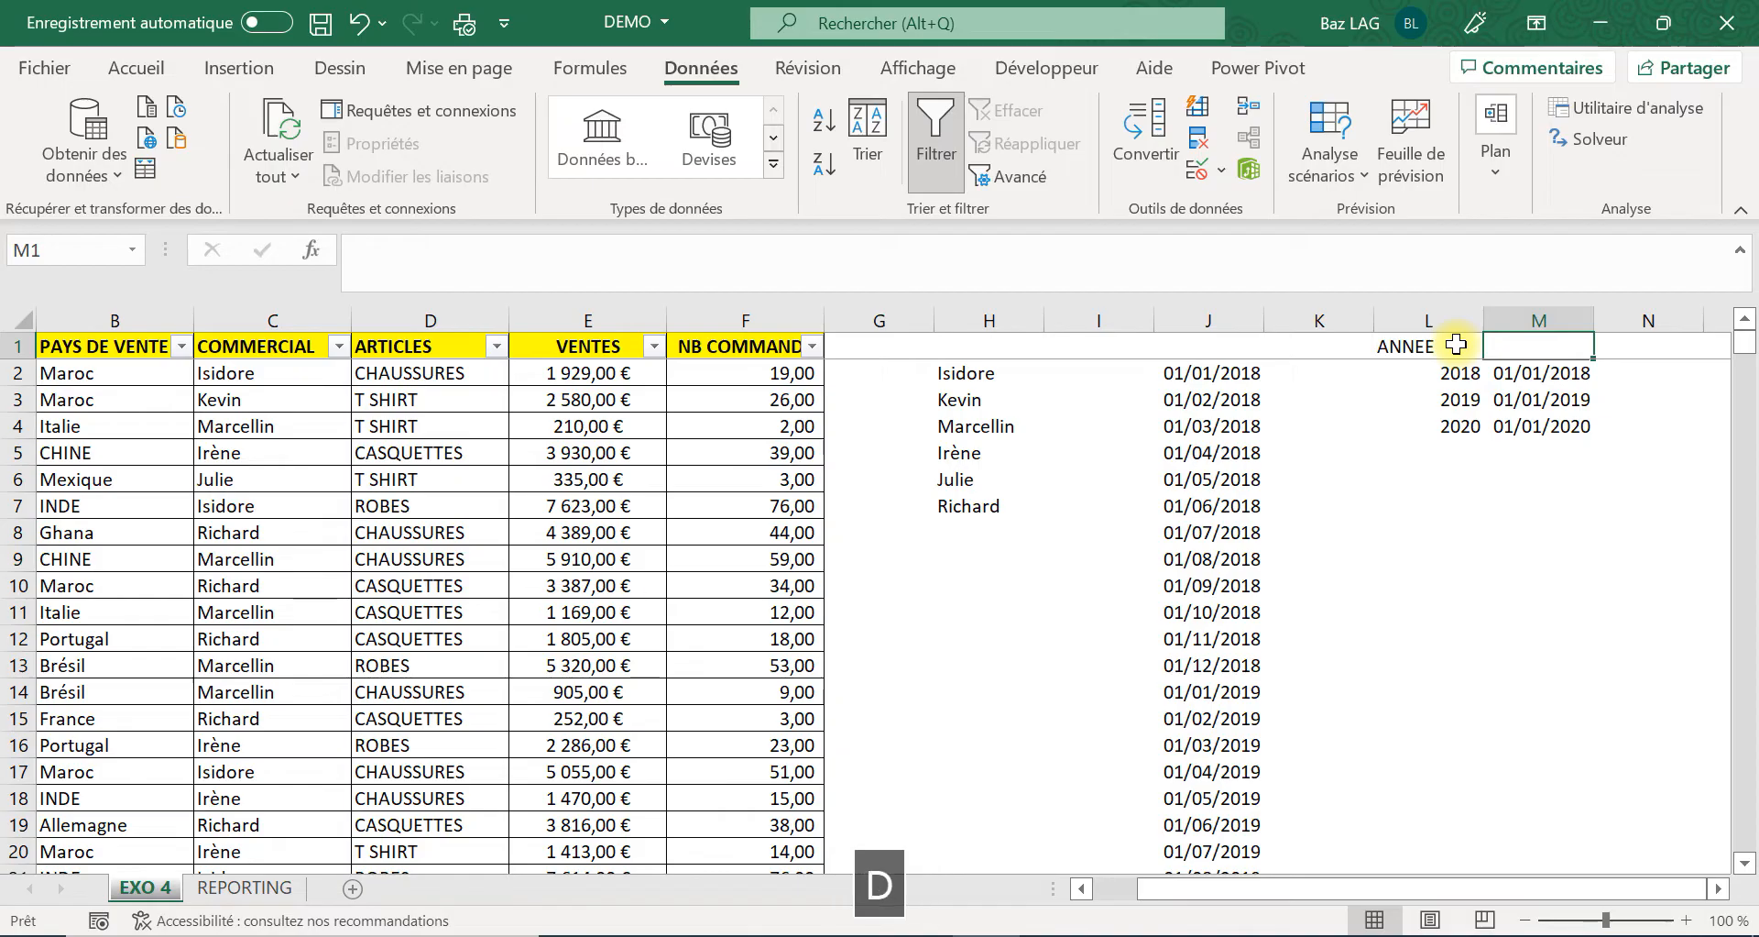
type("UT CH")
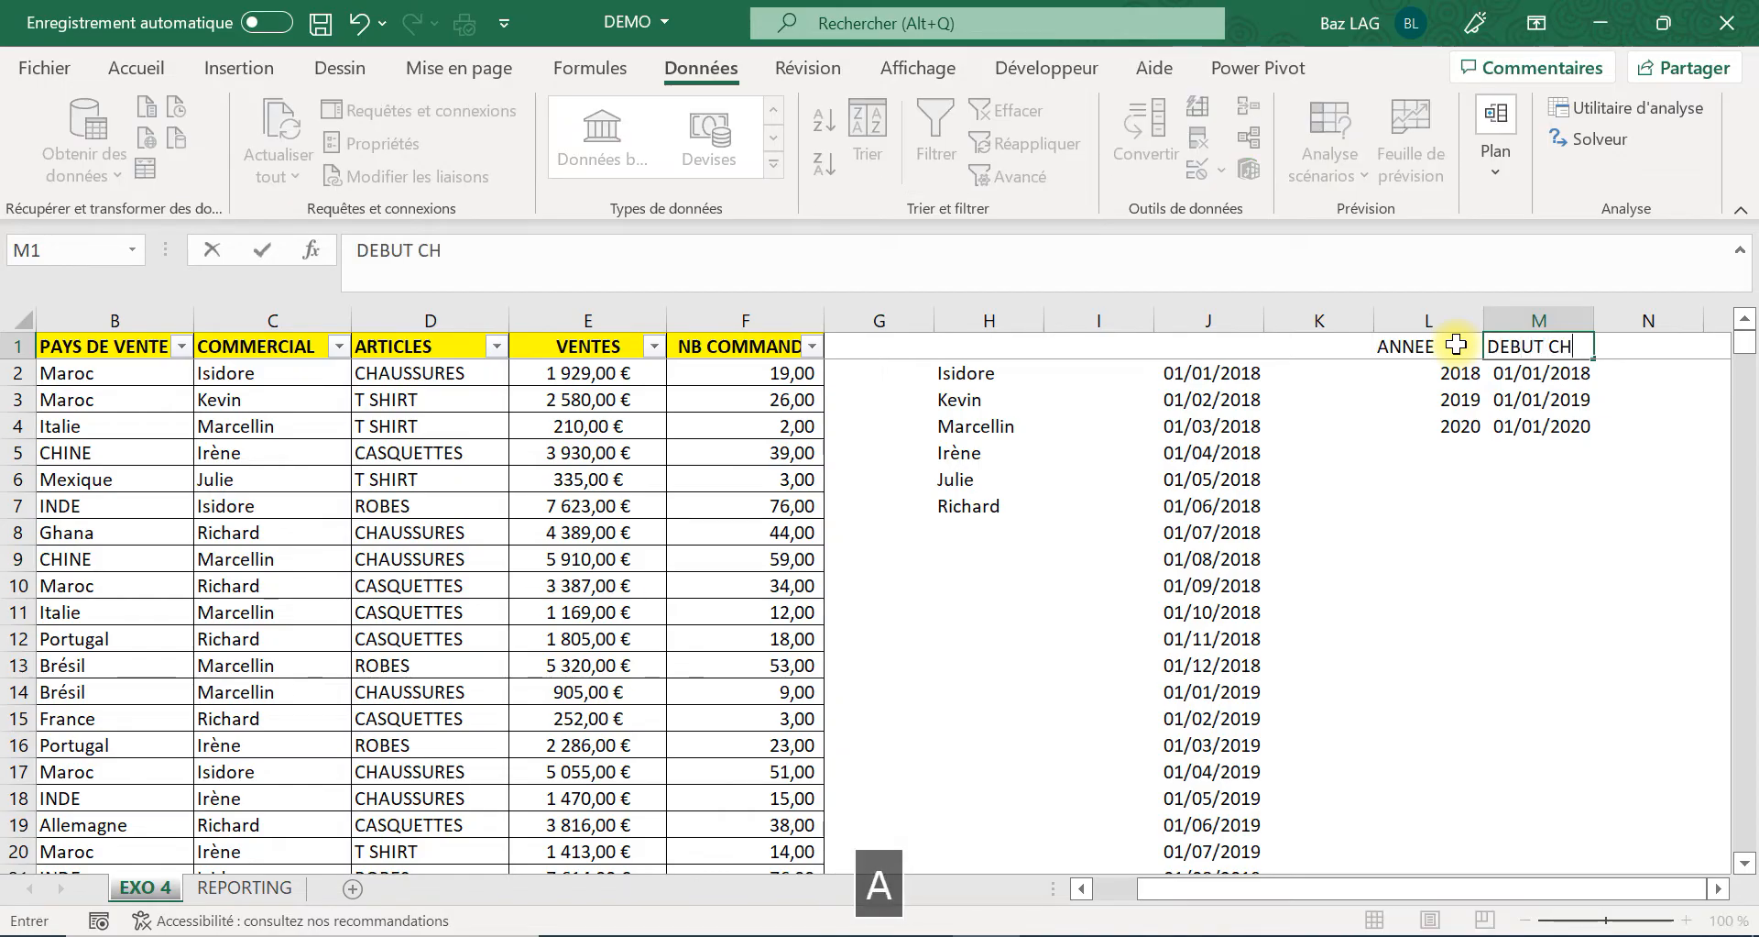
type("AQUE")
key("Tab")
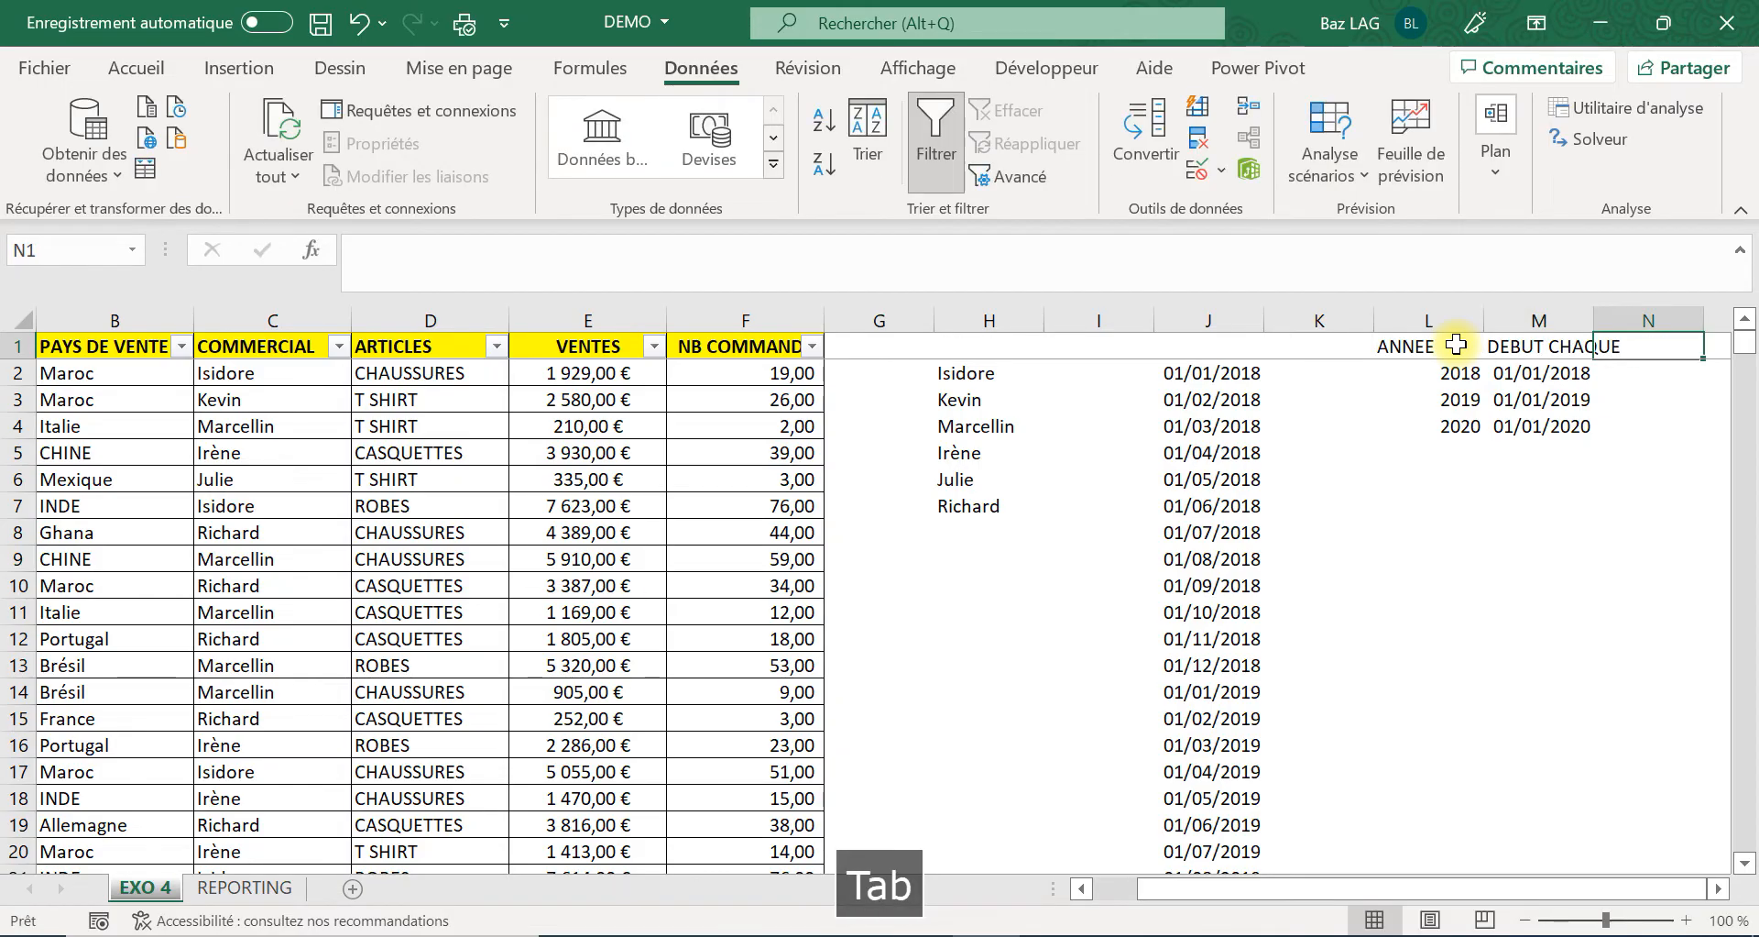
Extend the M1 header to DEBUT CHAQUE ANNEE and fit column M's width to its contents.
left_click(1547, 345)
left_click(623, 240)
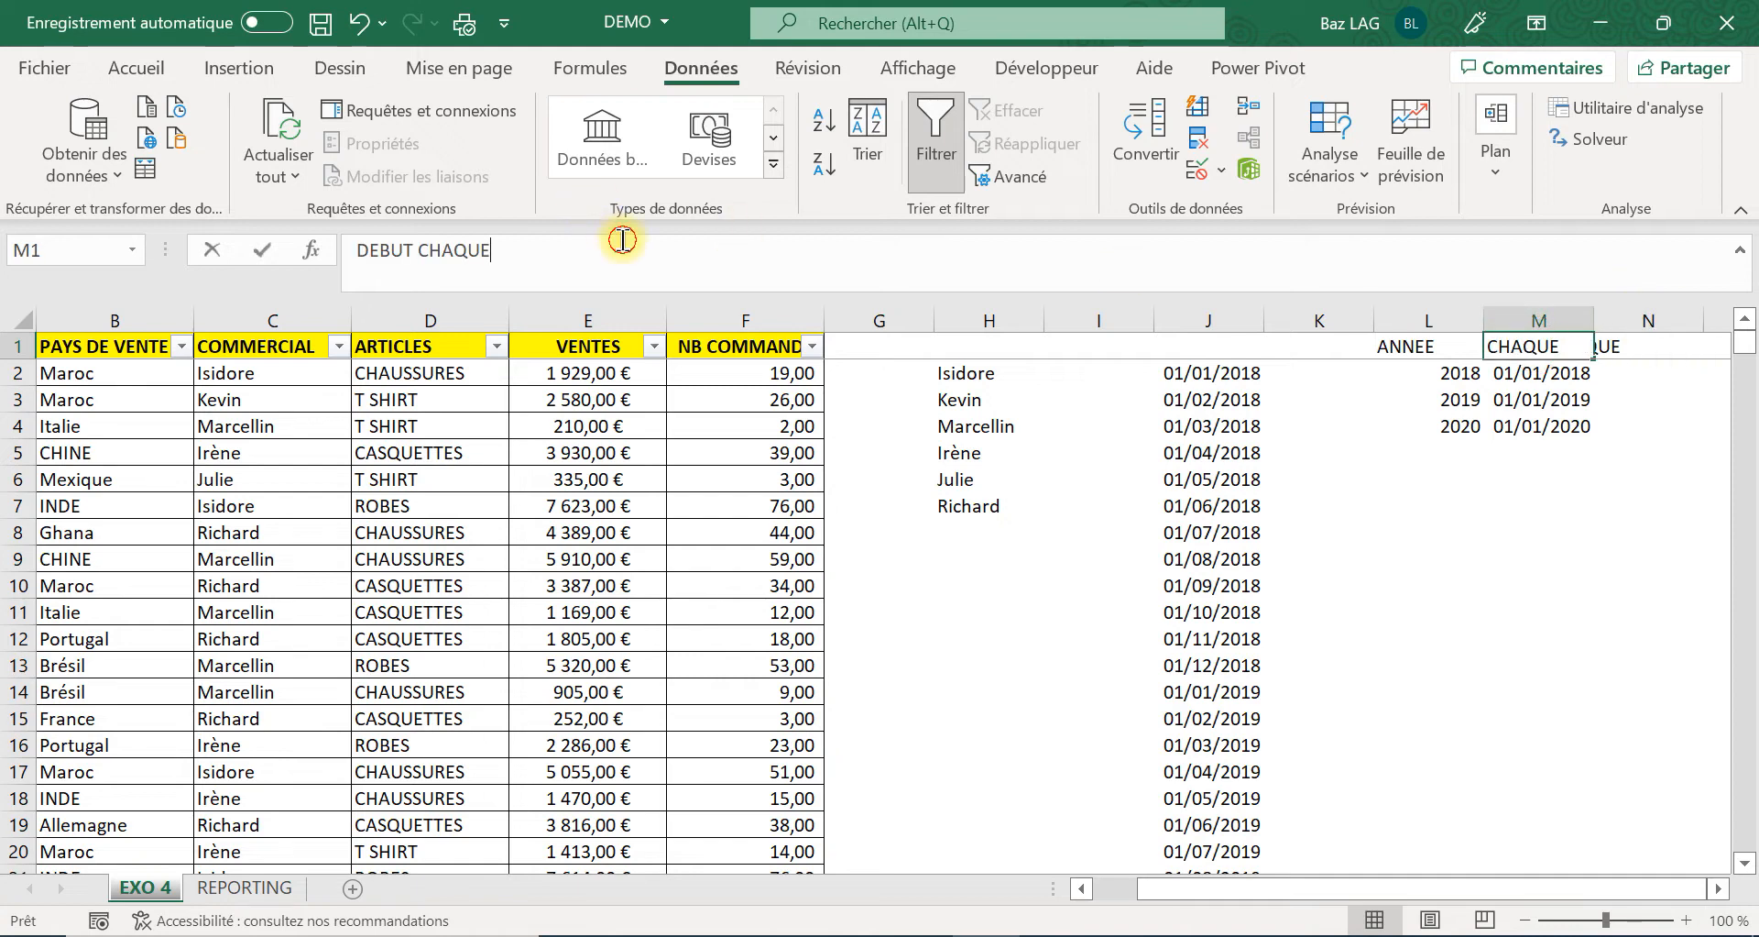
type("ANEE")
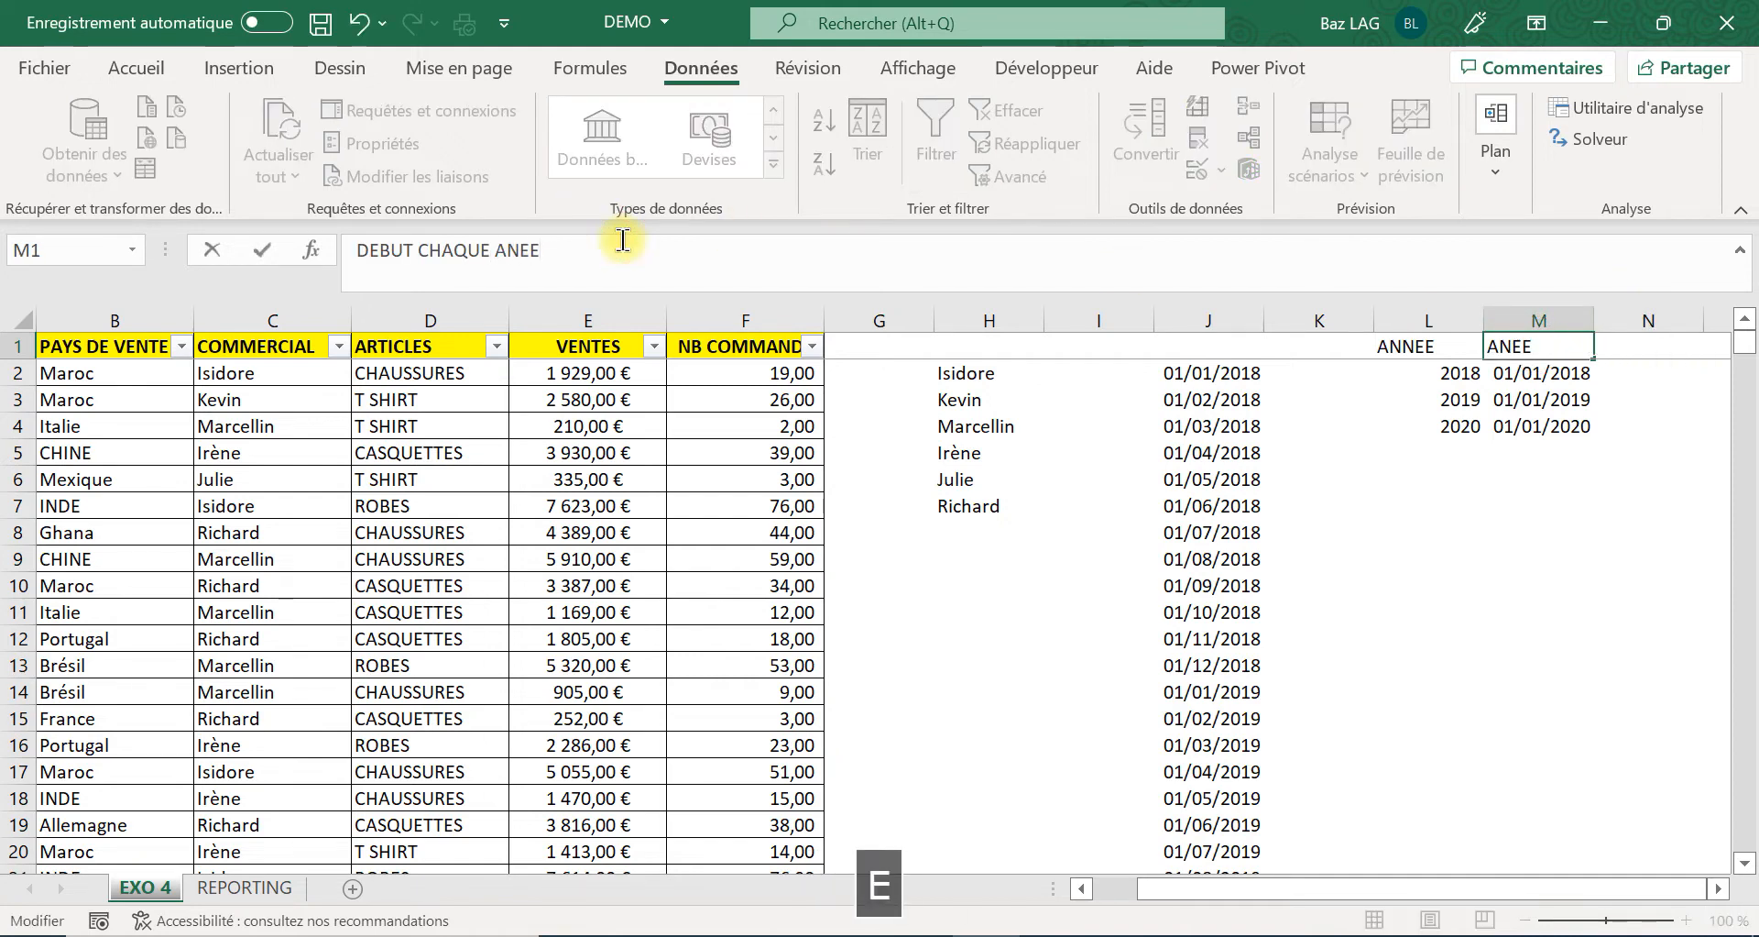
key("BackSpace")
key("BackSpace")
type("NEE")
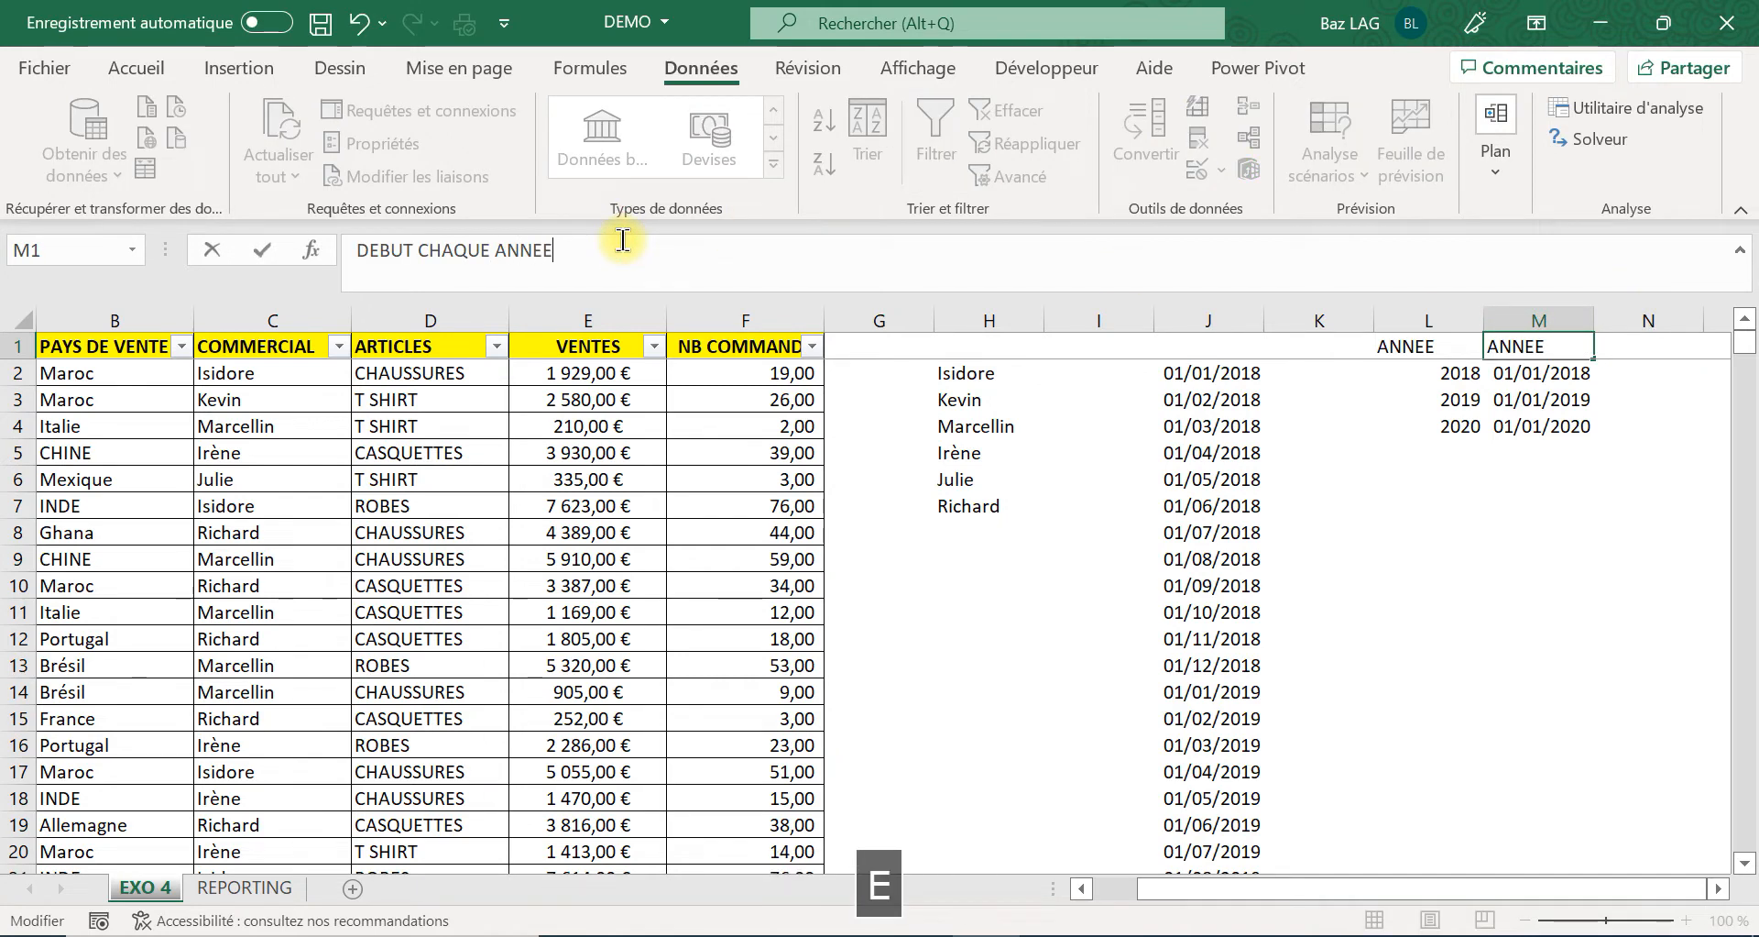
key("Tab")
left_click(1521, 612)
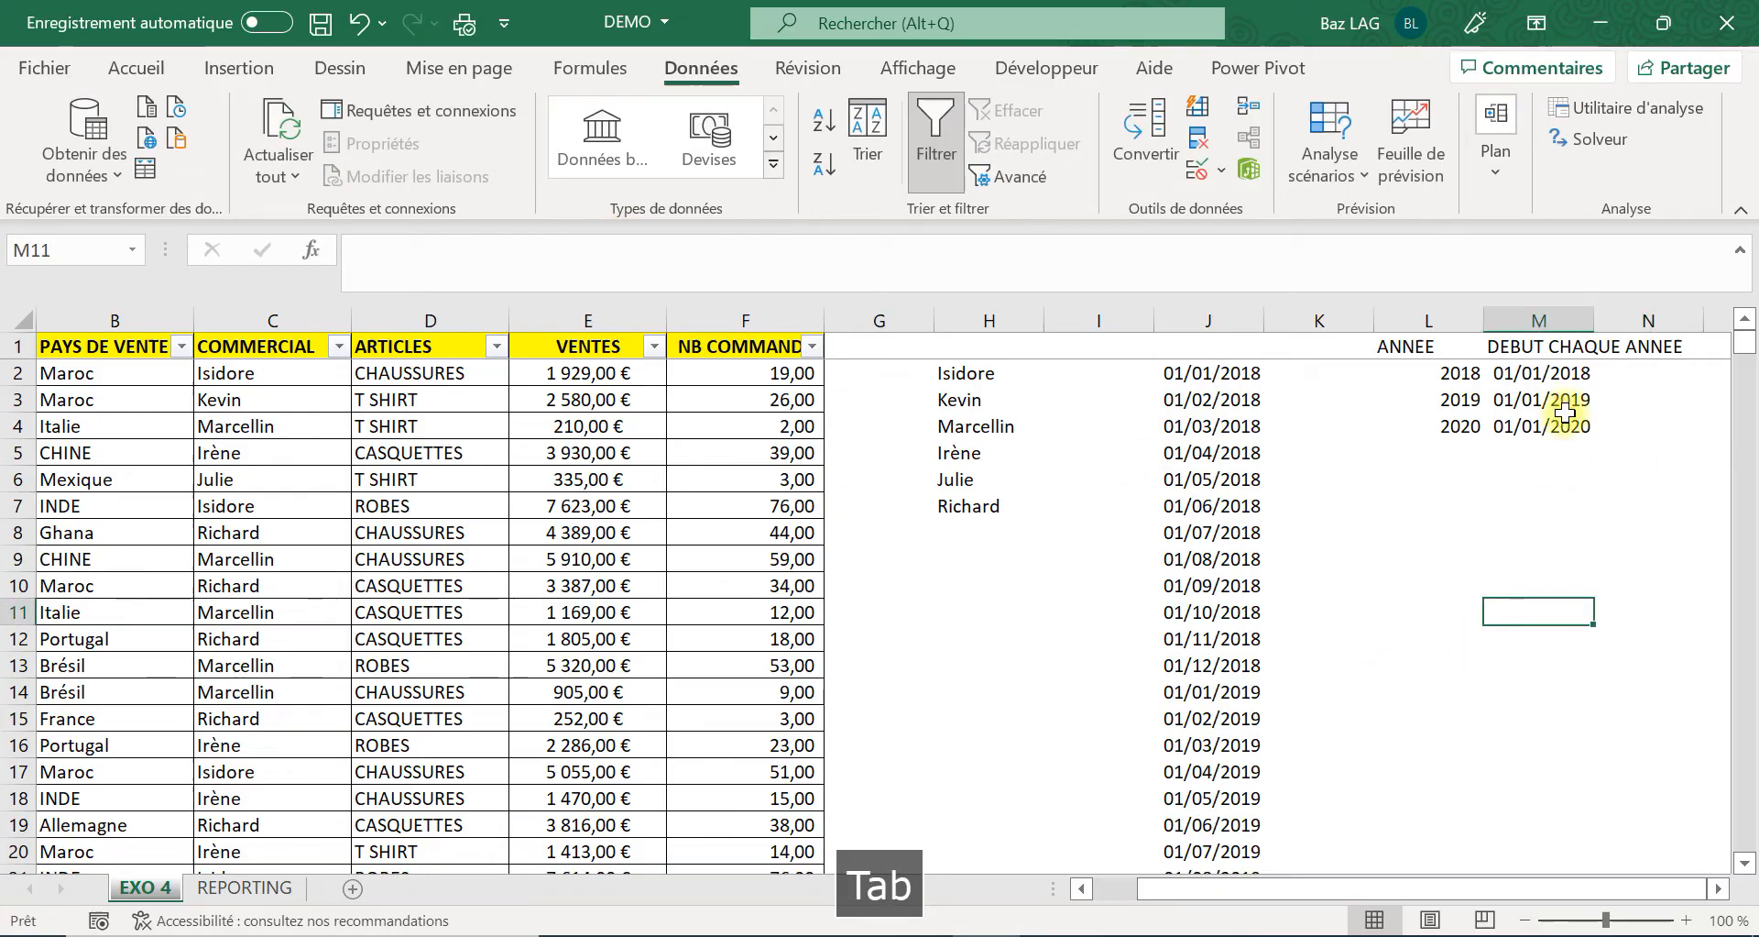
double_click(1594, 320)
Start a RECHERCHEV formula in B4 of REPORTING with ANNEE(B3) as the lookup value.
left_click(243, 887)
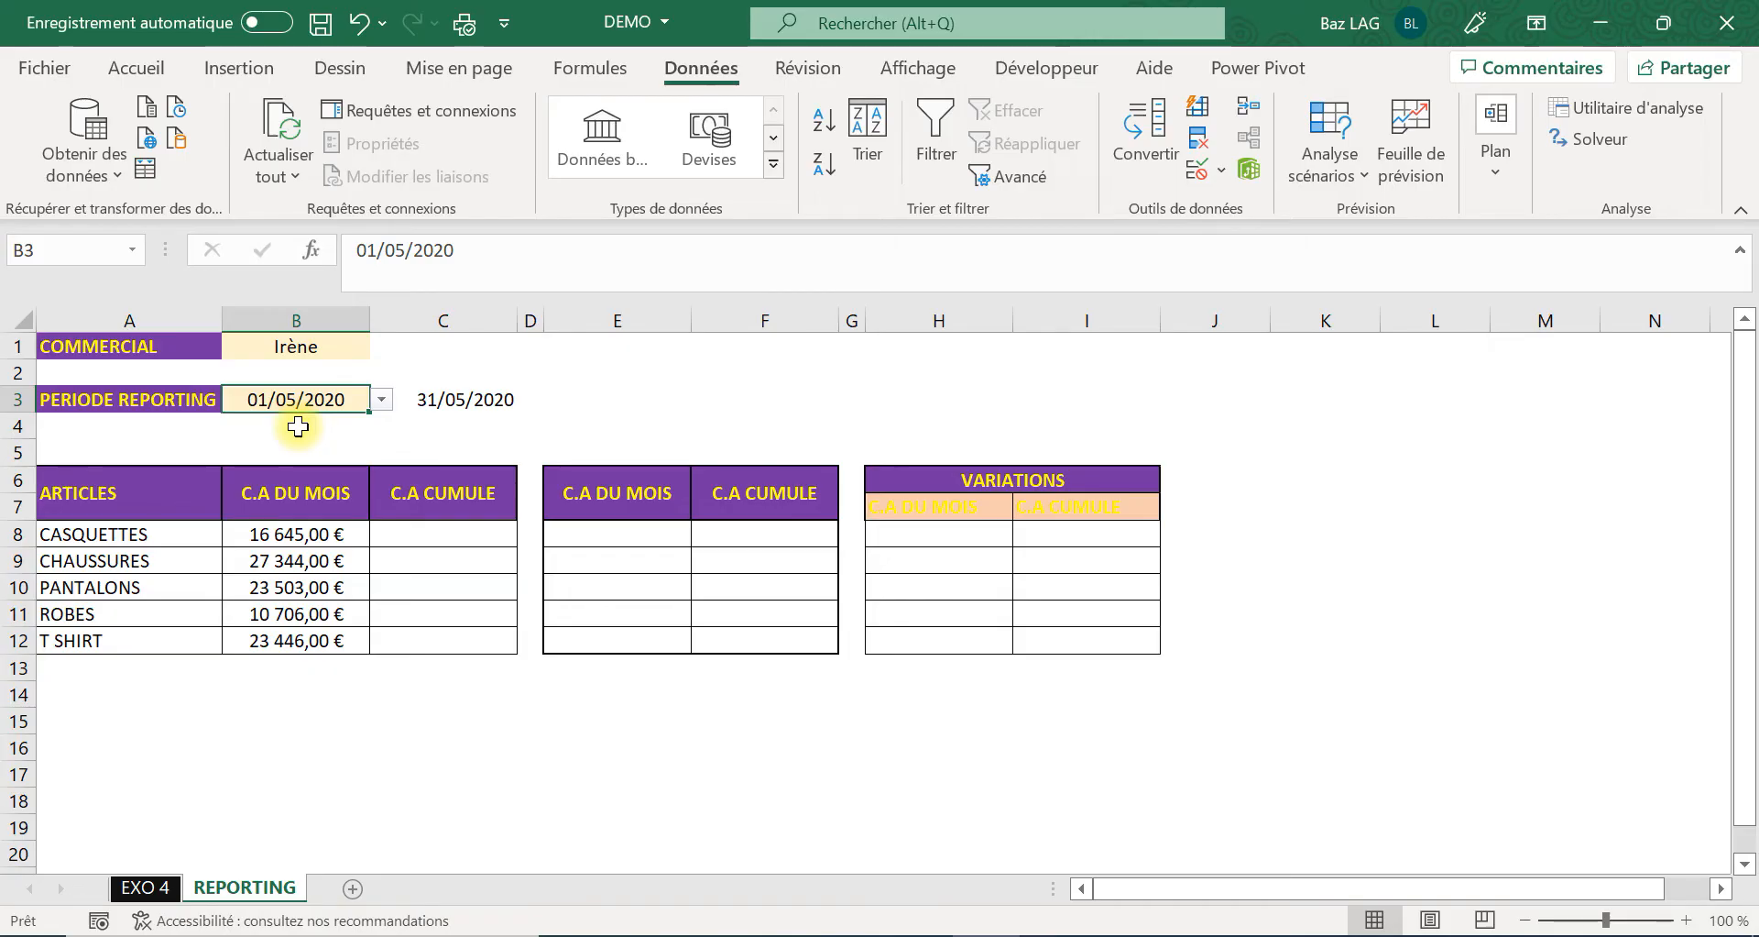
left_click(298, 427)
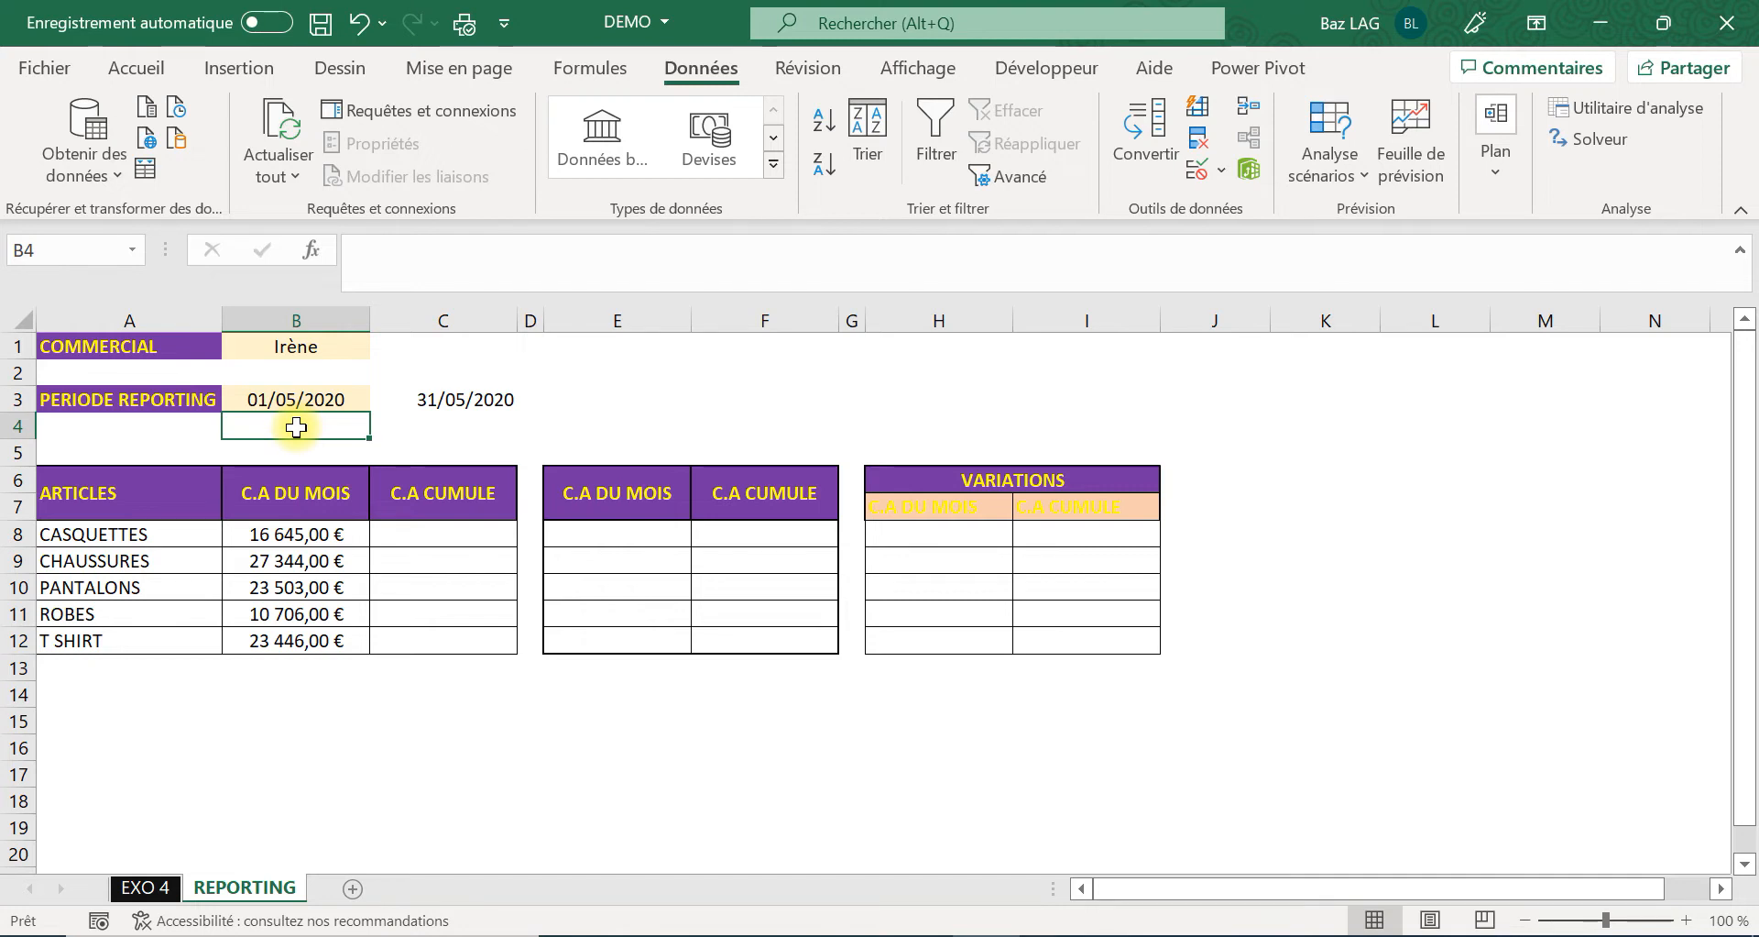
type("+")
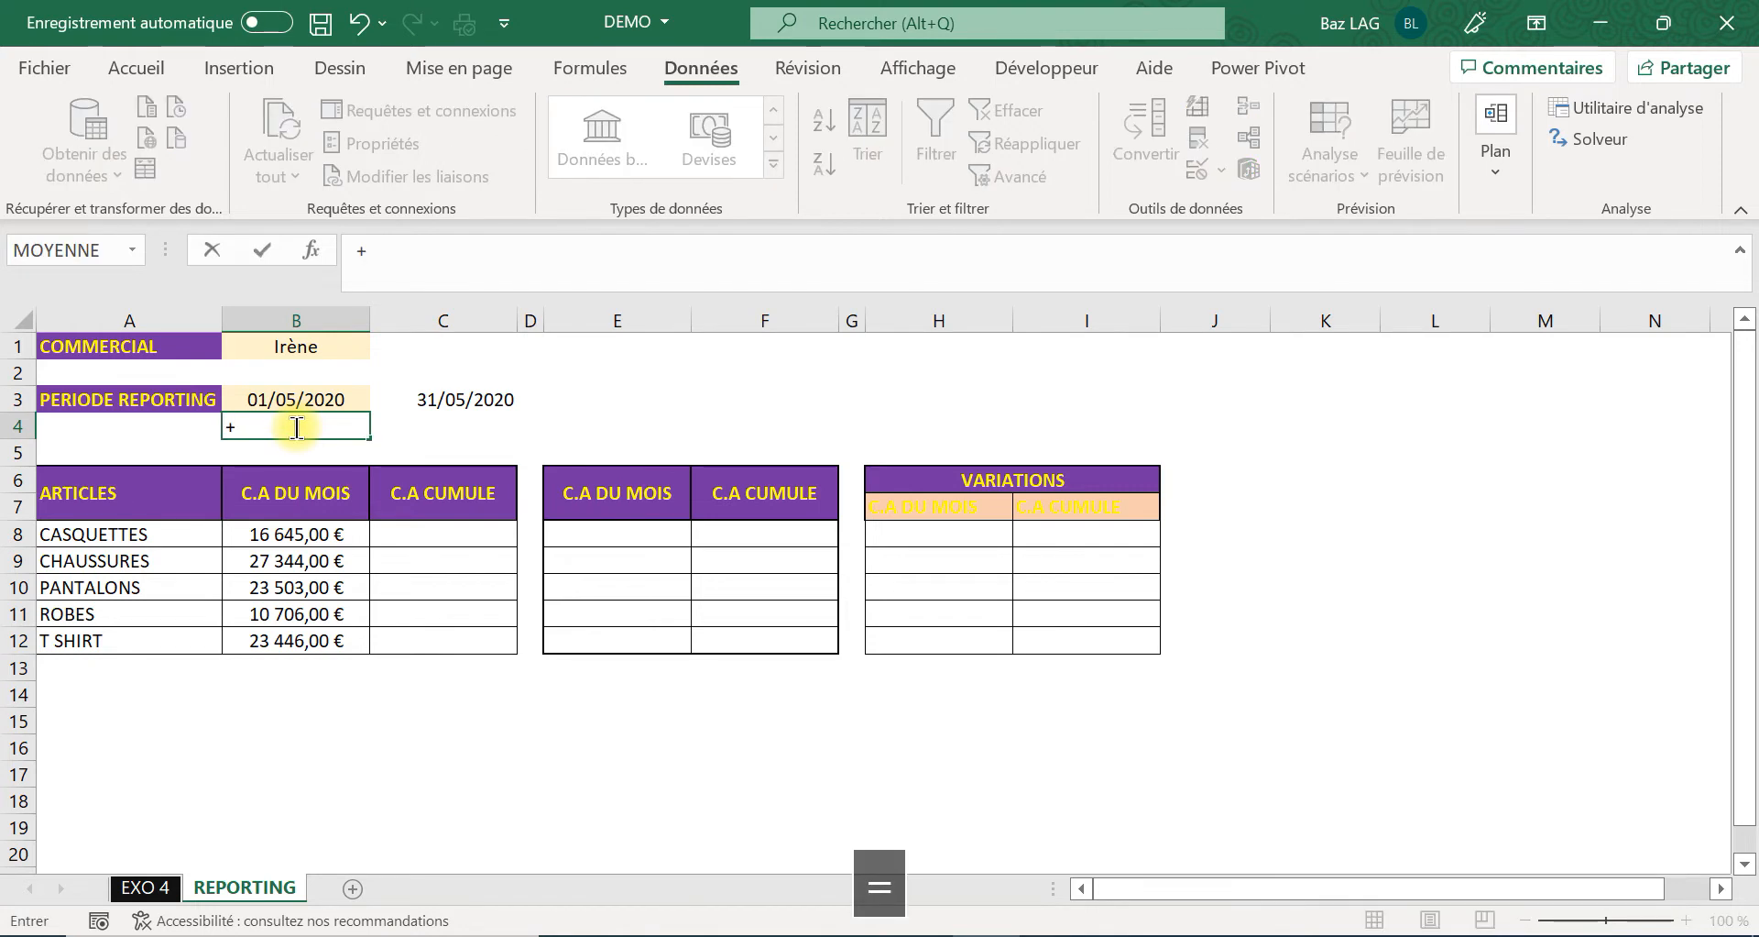
key("BackSpace")
type("=rech")
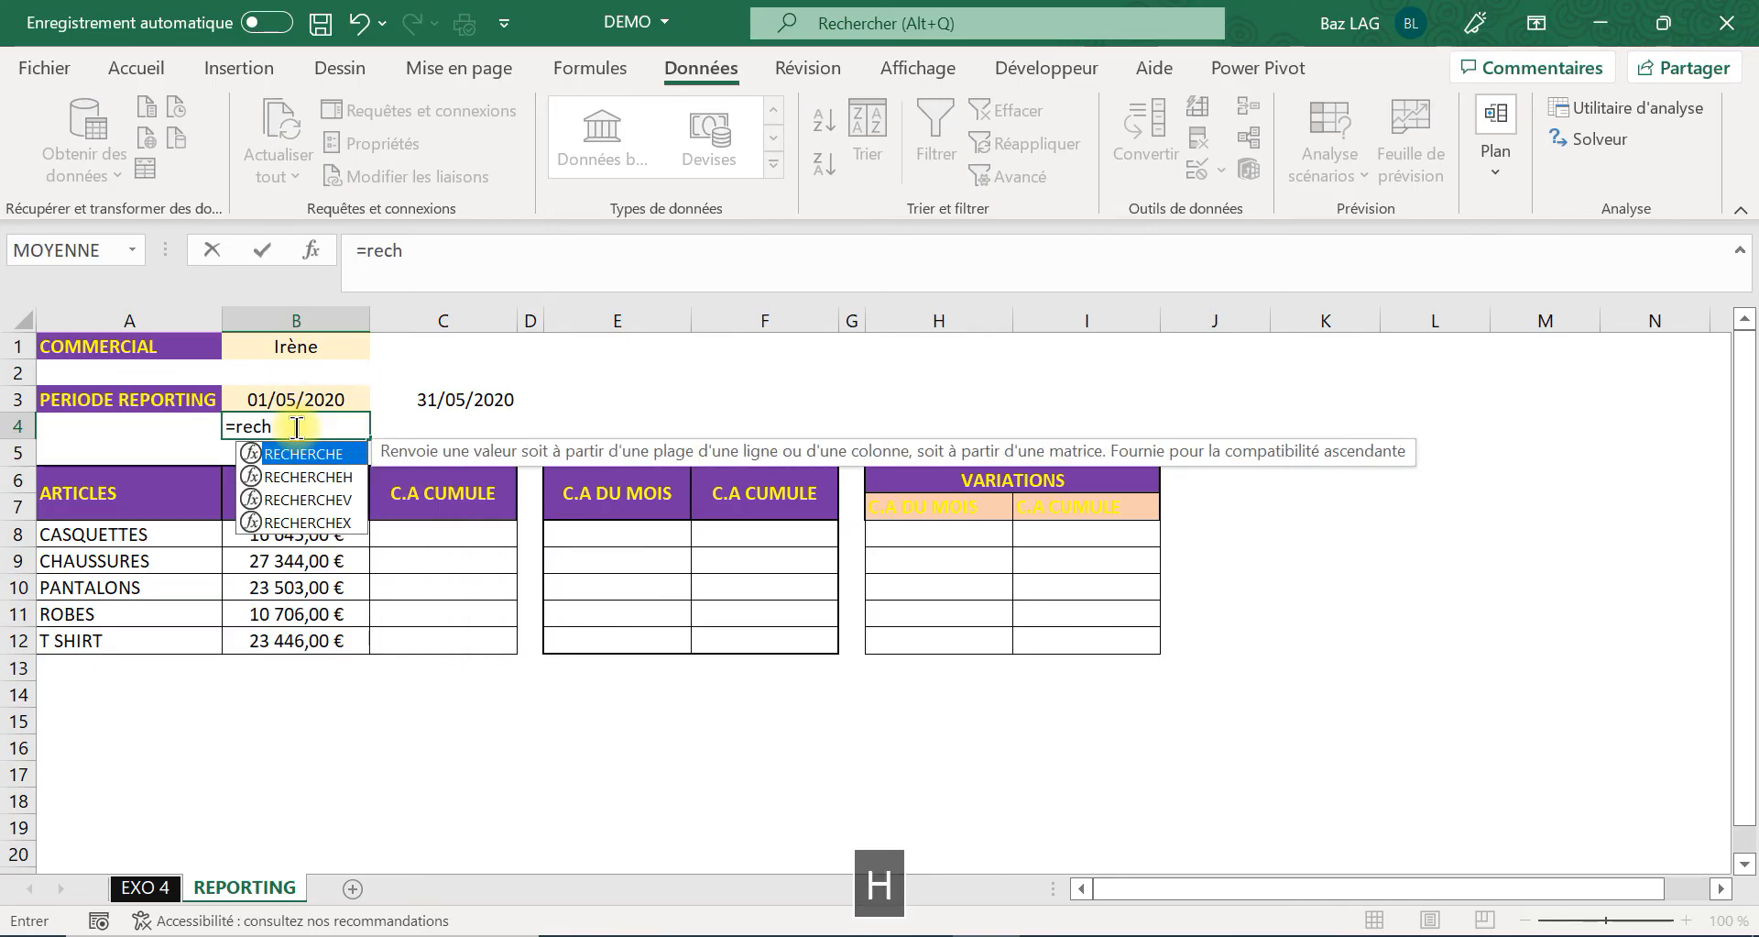
double_click(342, 506)
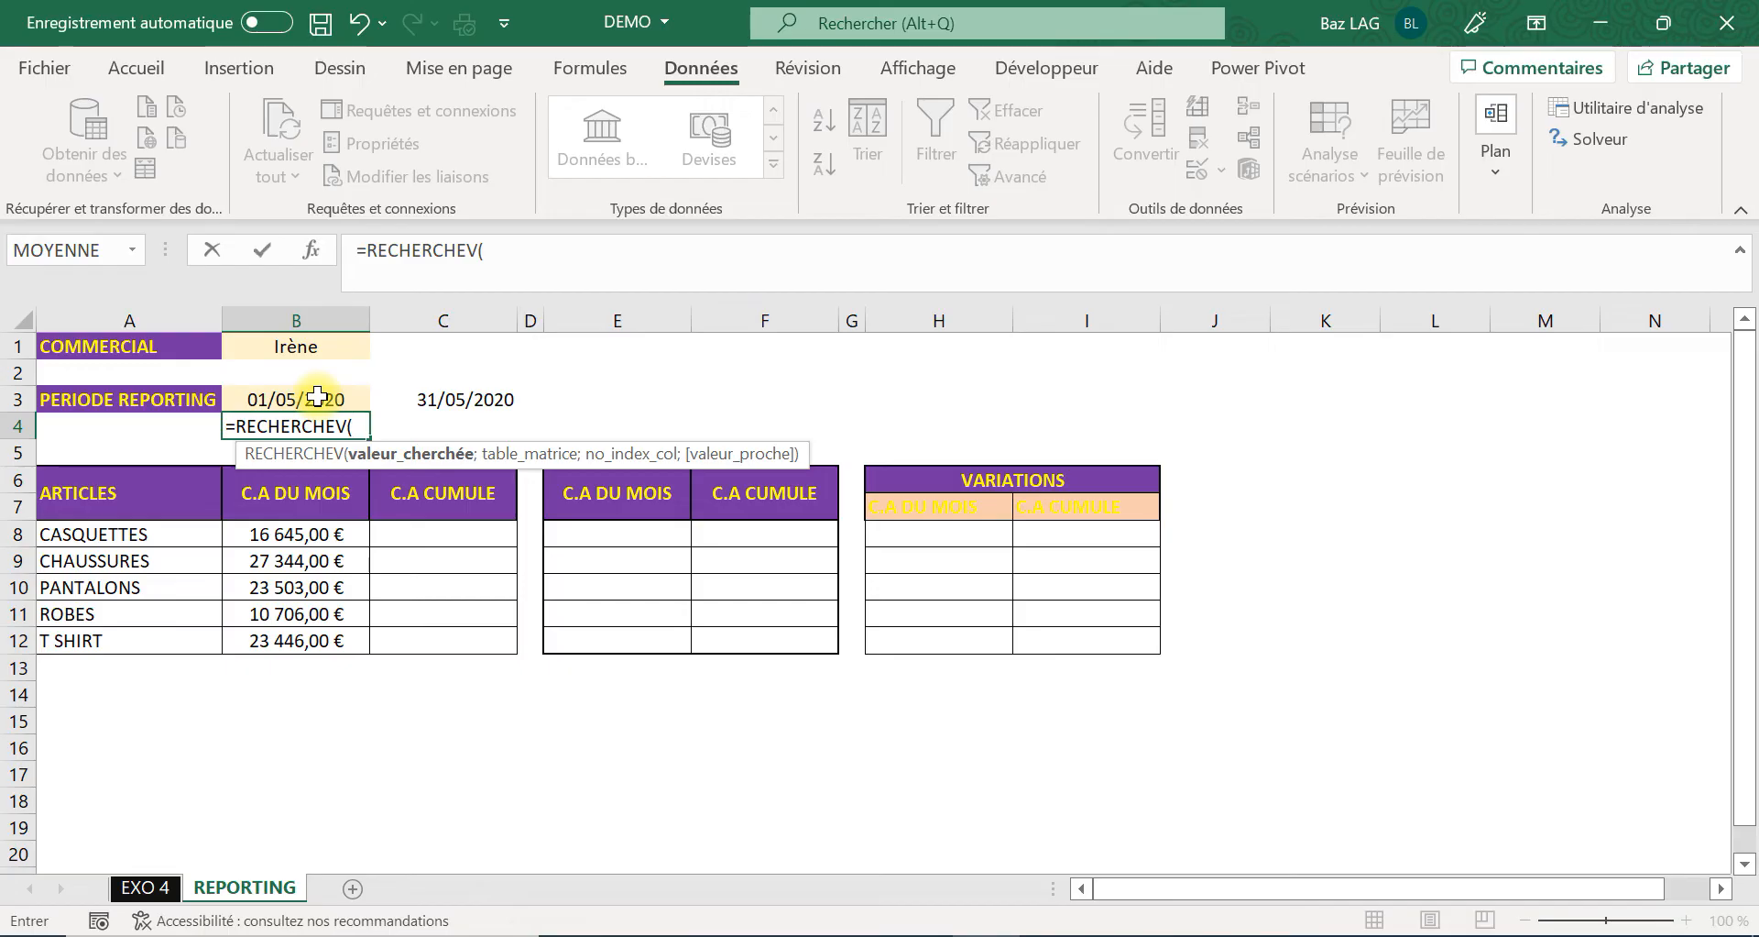
type("ann")
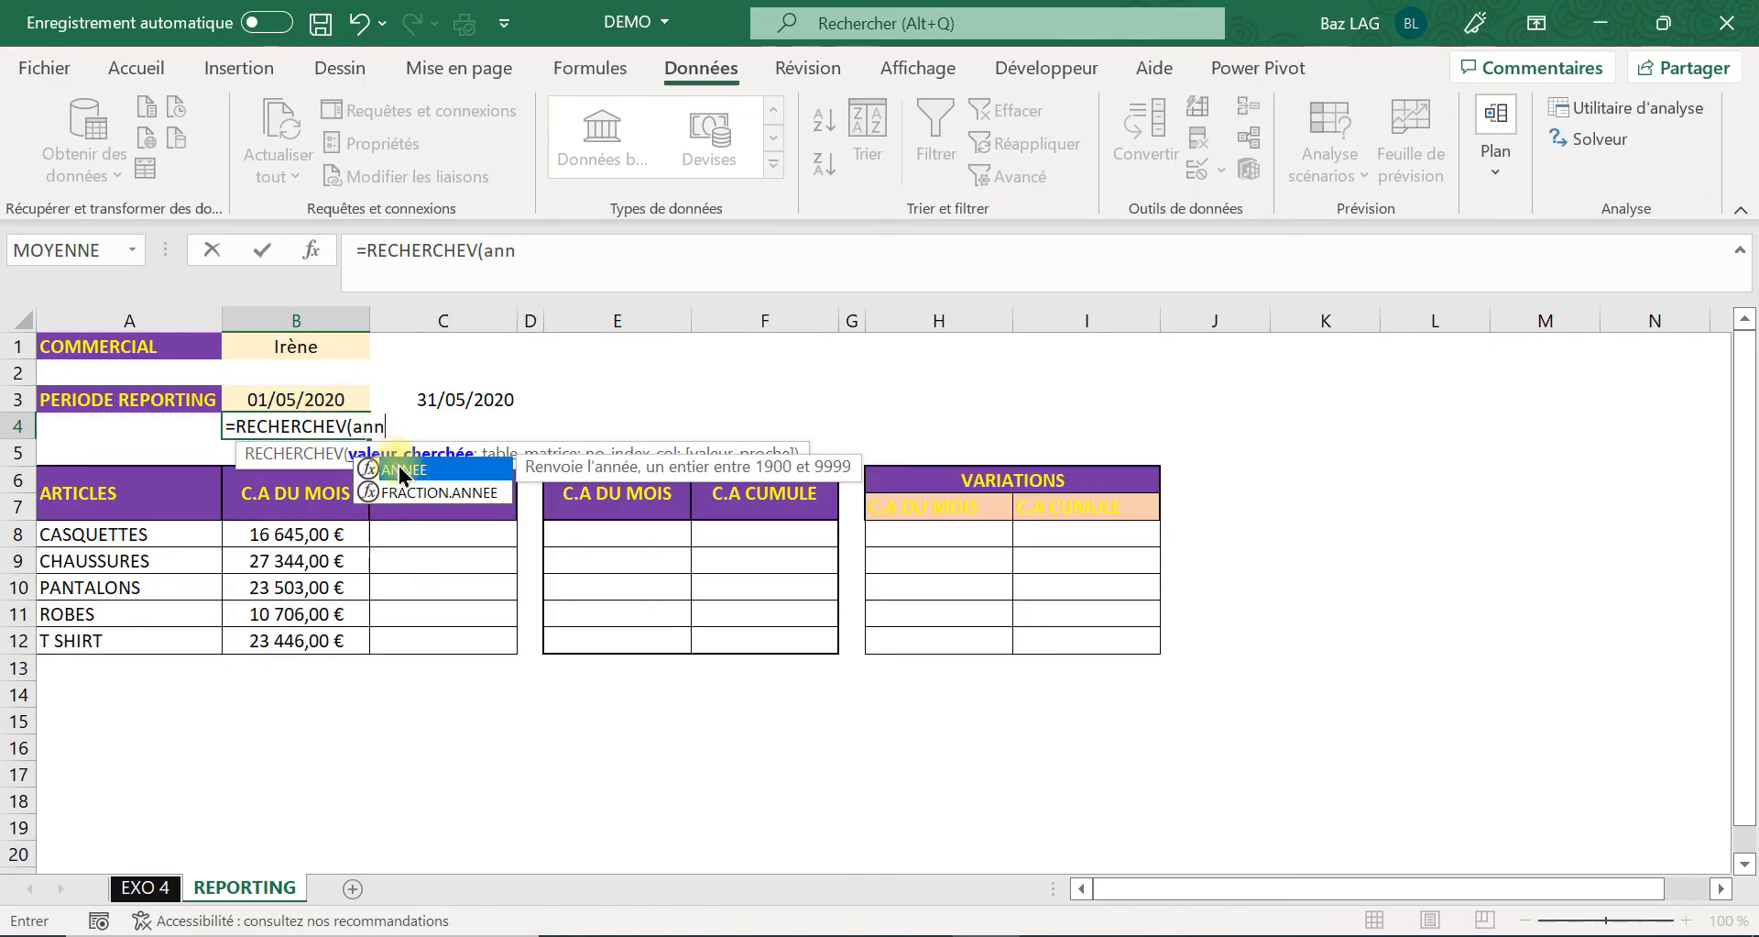
double_click(400, 472)
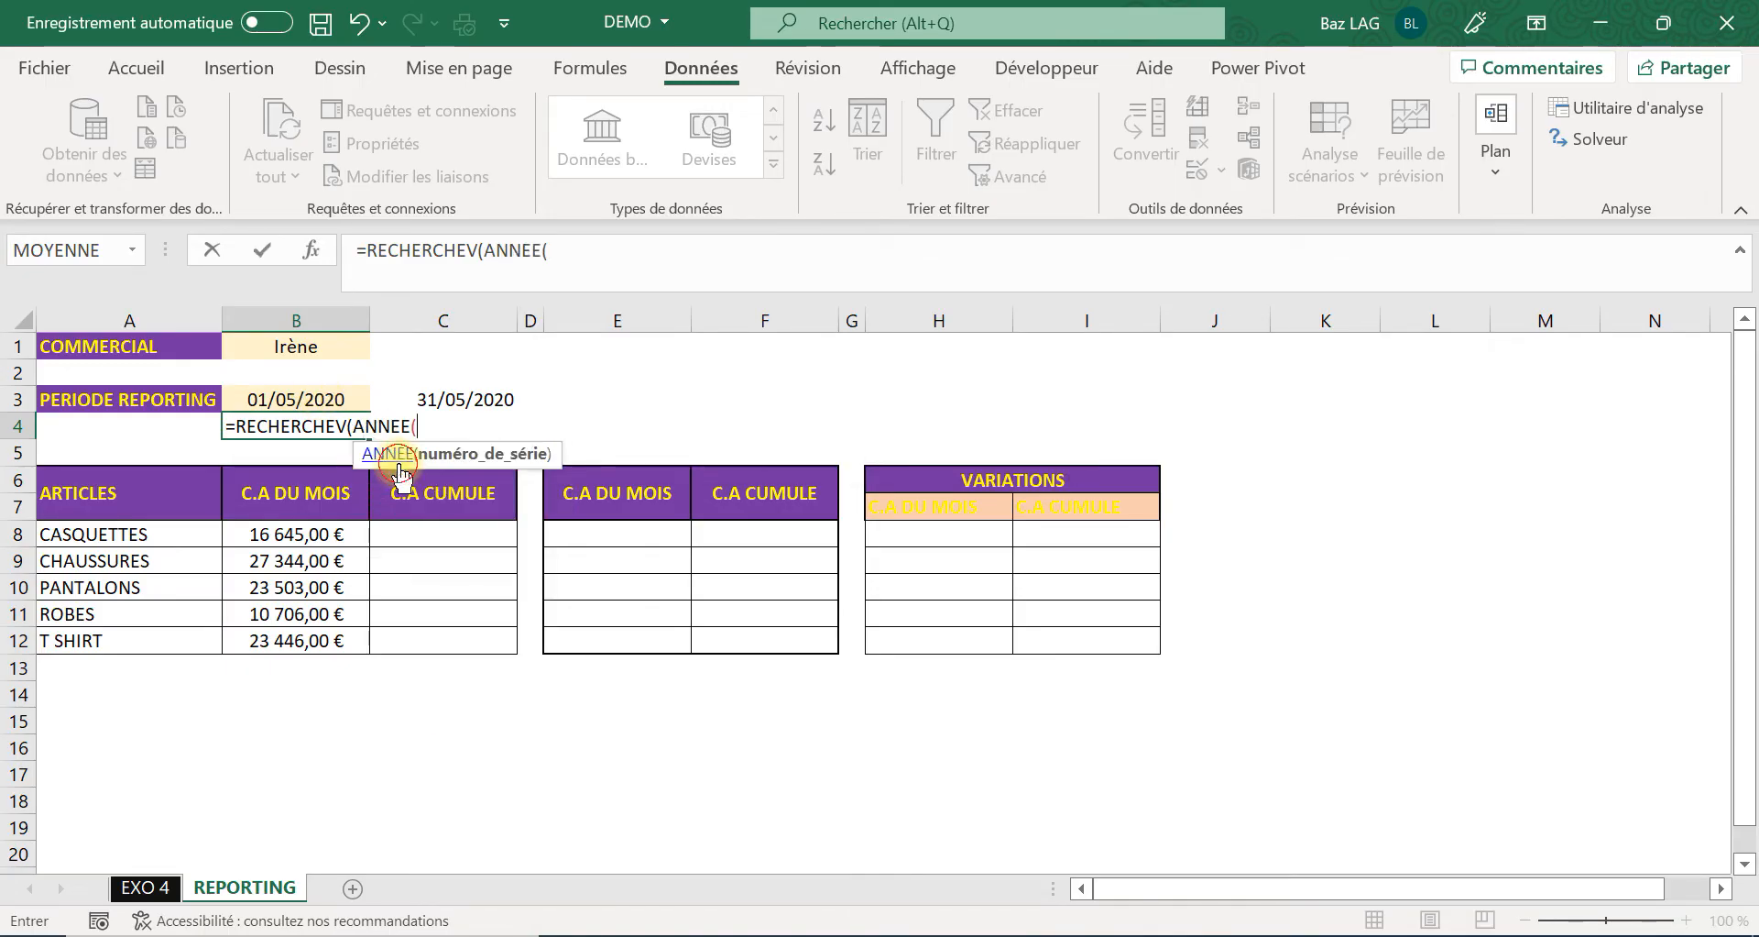
left_click(293, 397)
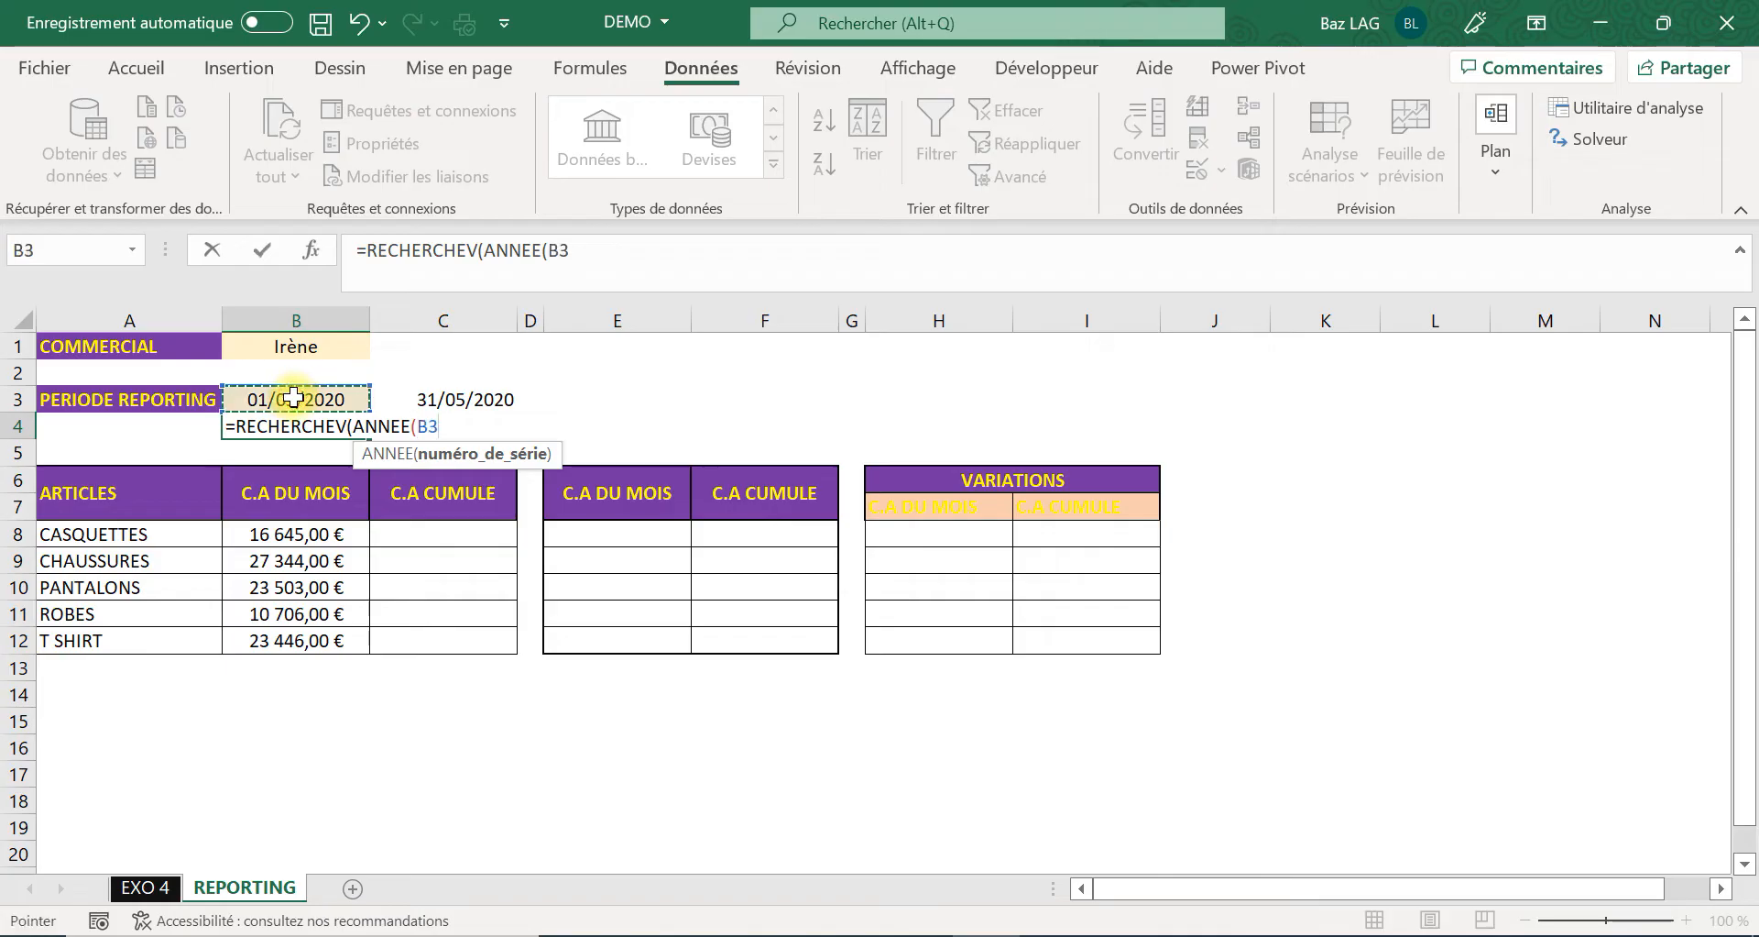
type(");")
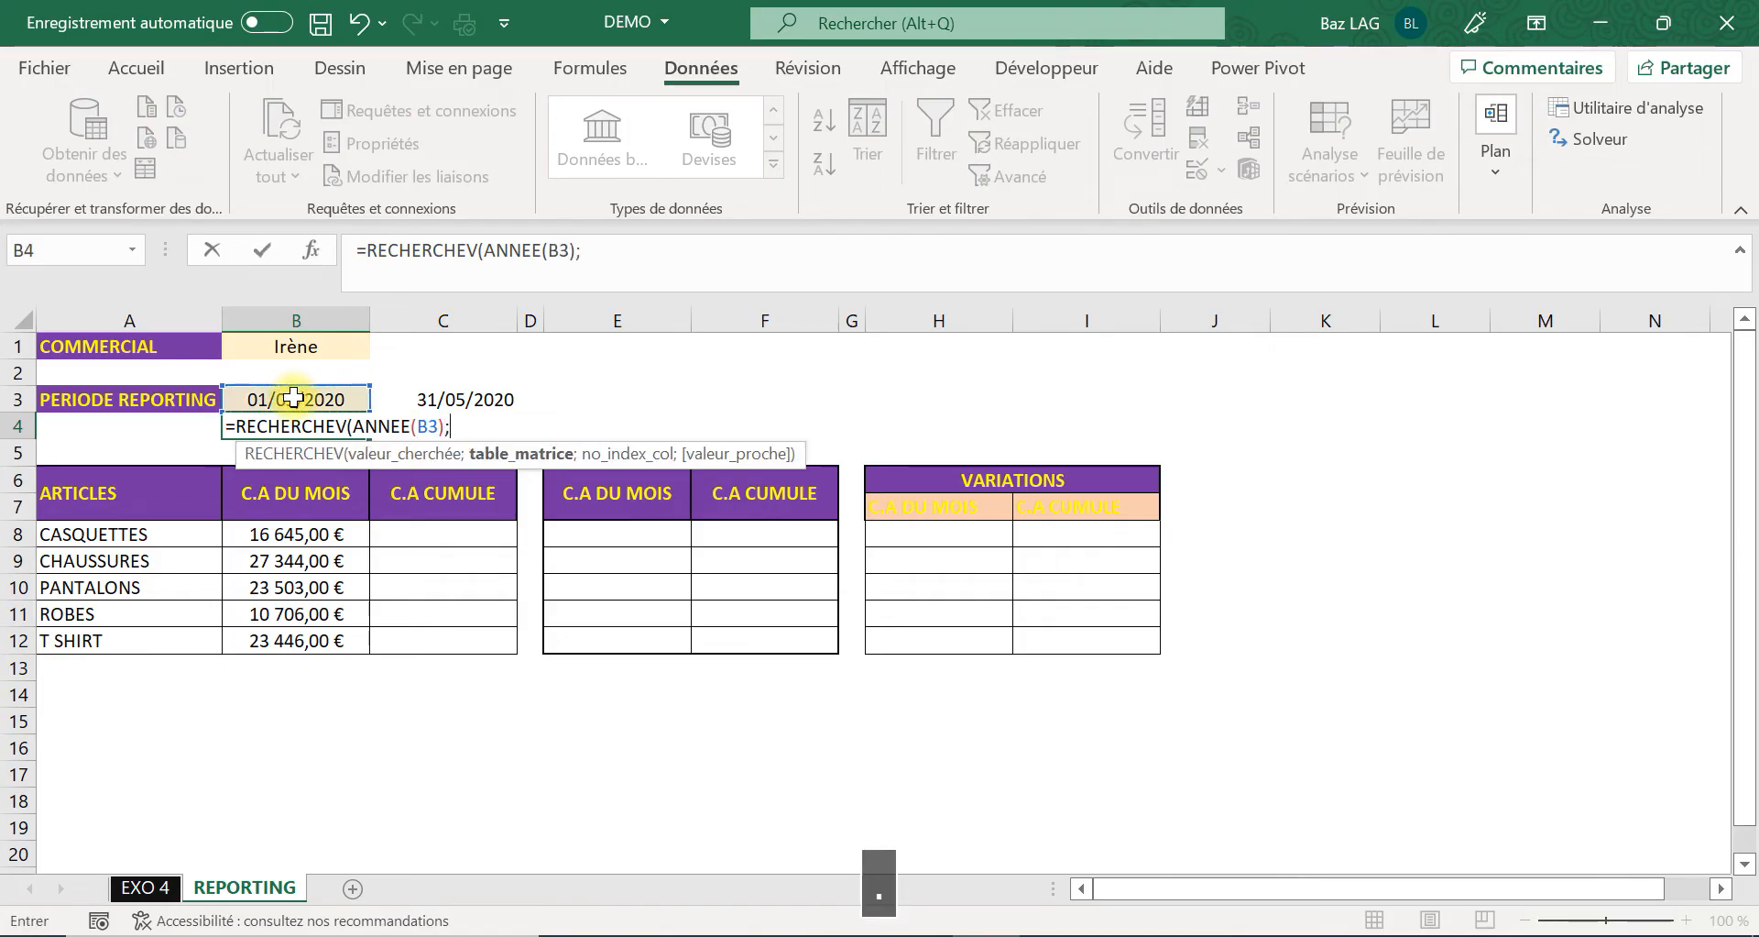
Set columns L:M of EXO 4 as the RECHERCHEV lookup table and continue to the column index argument.
left_click(146, 887)
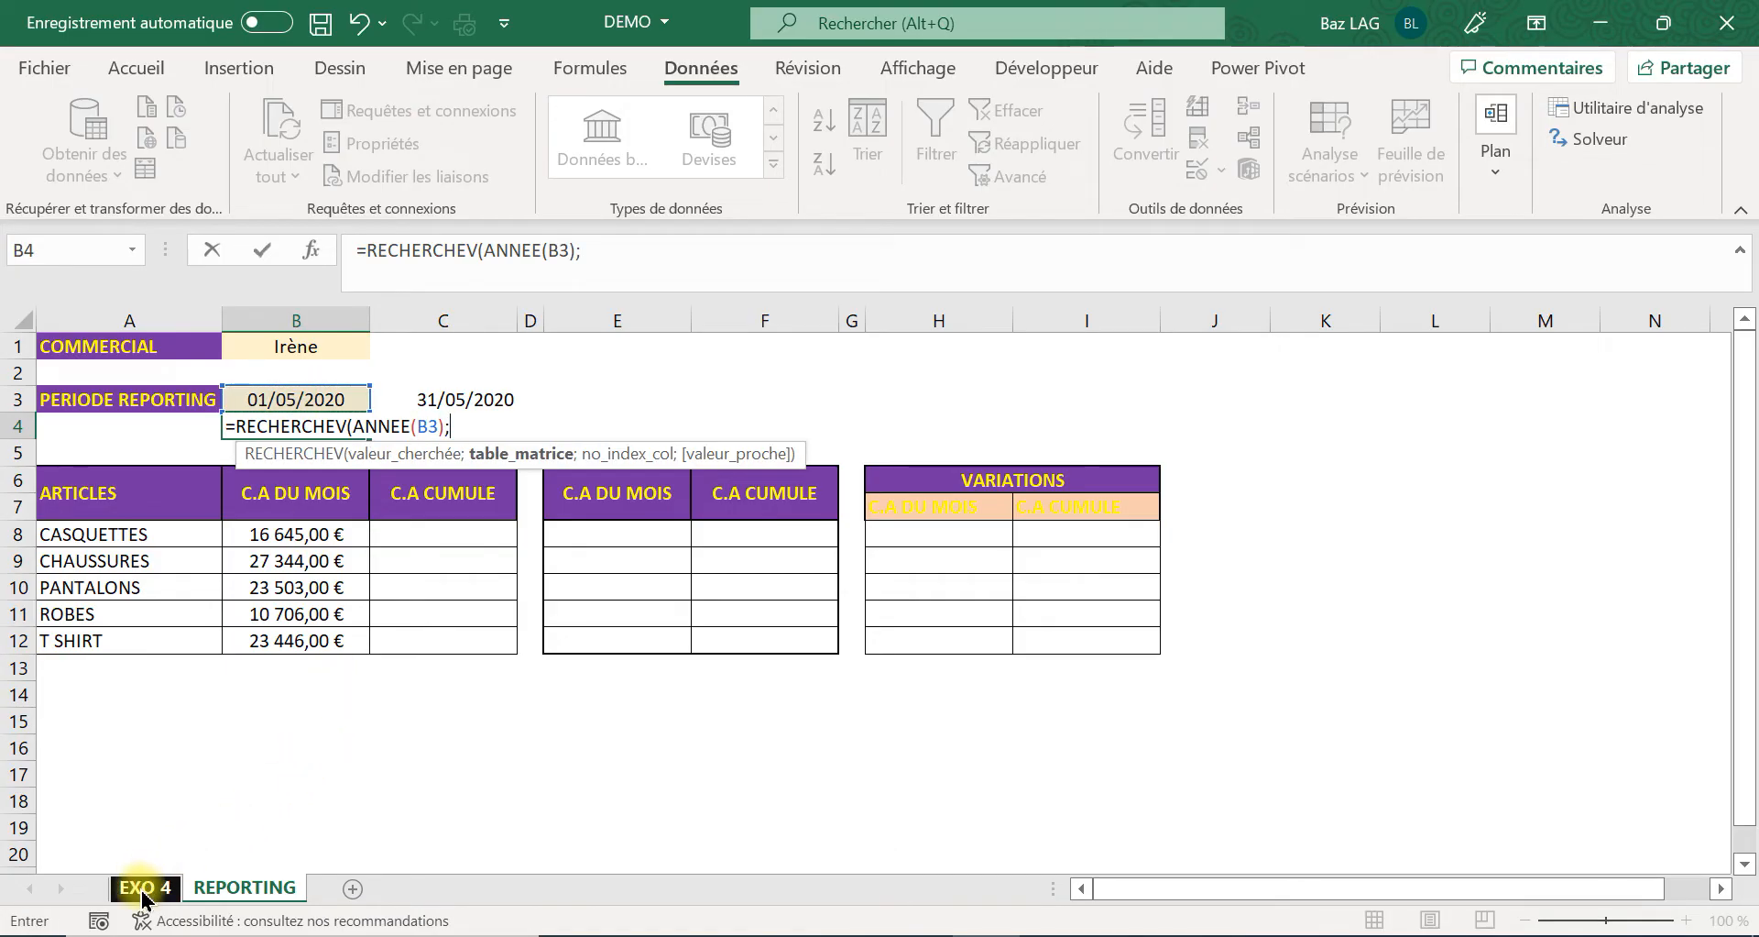
left_click_drag(1443, 320, 1537, 327)
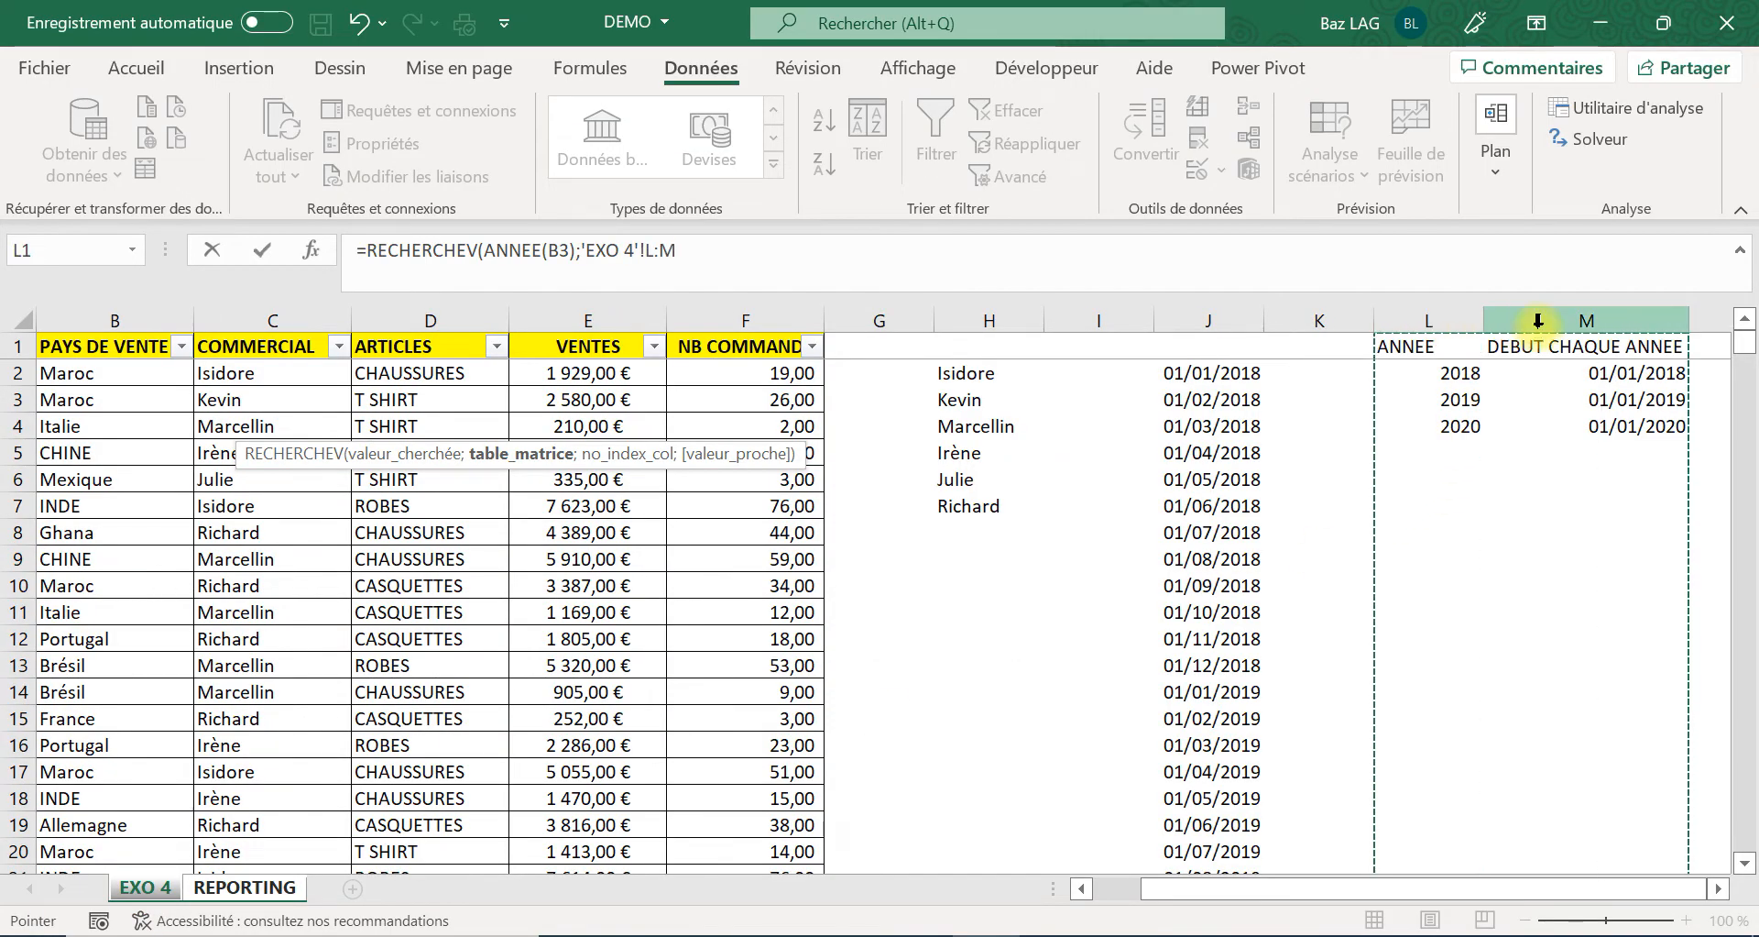
type(";")
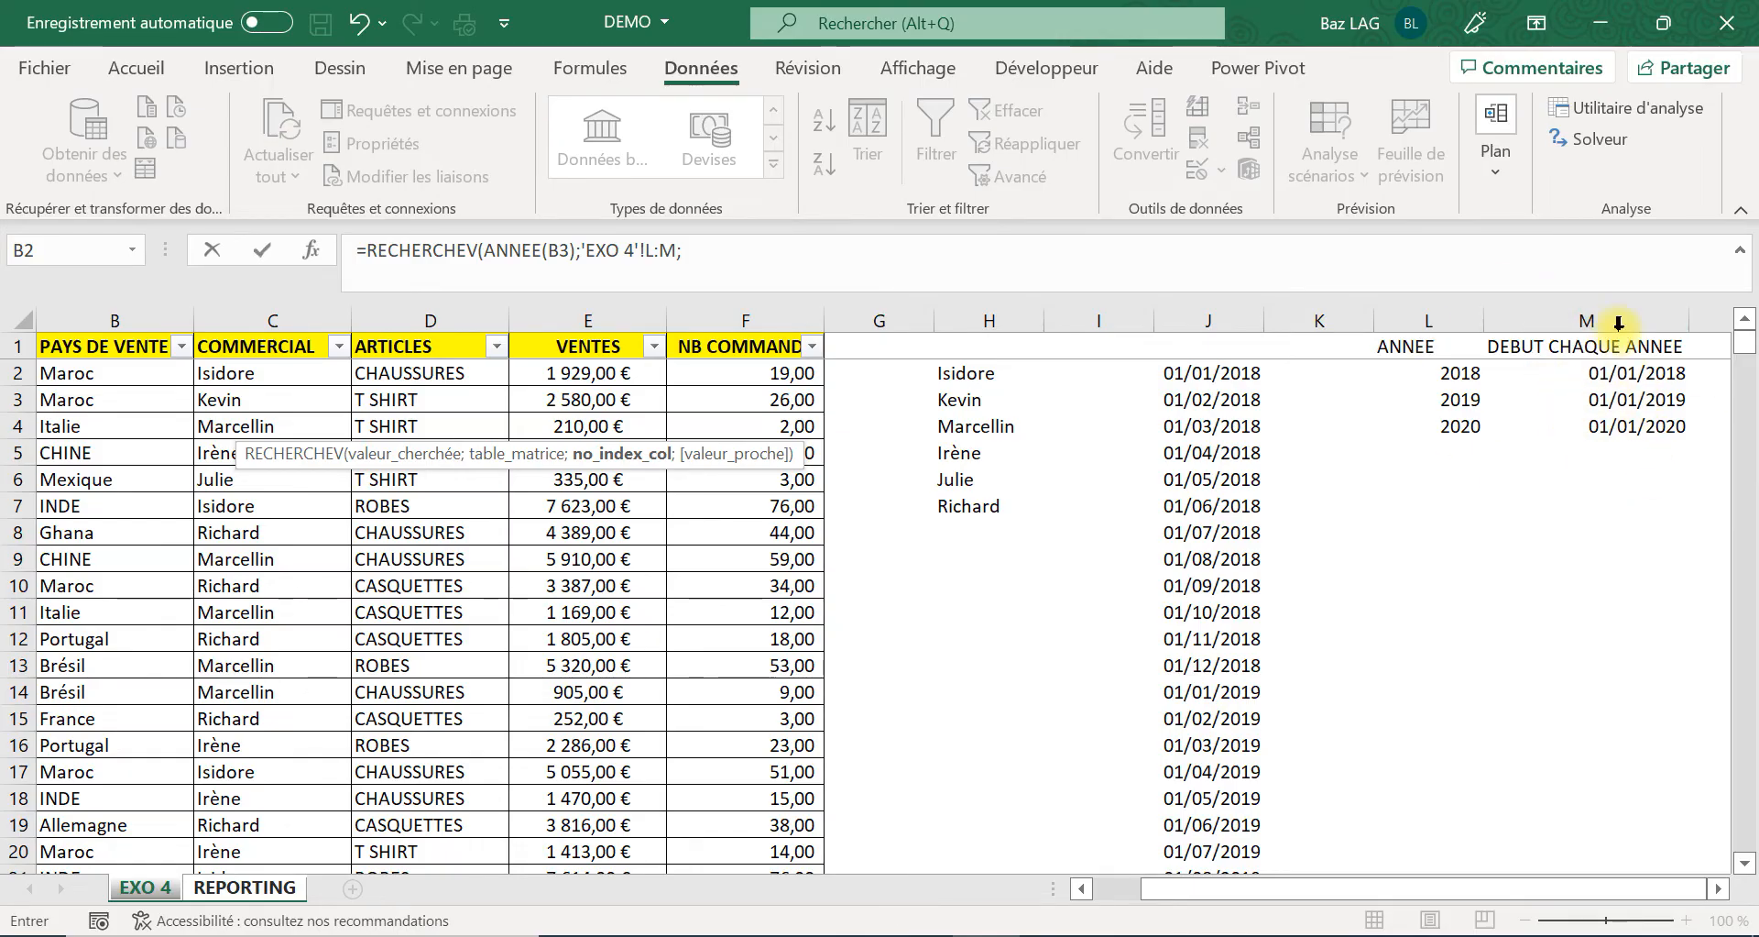
left_click(755, 253)
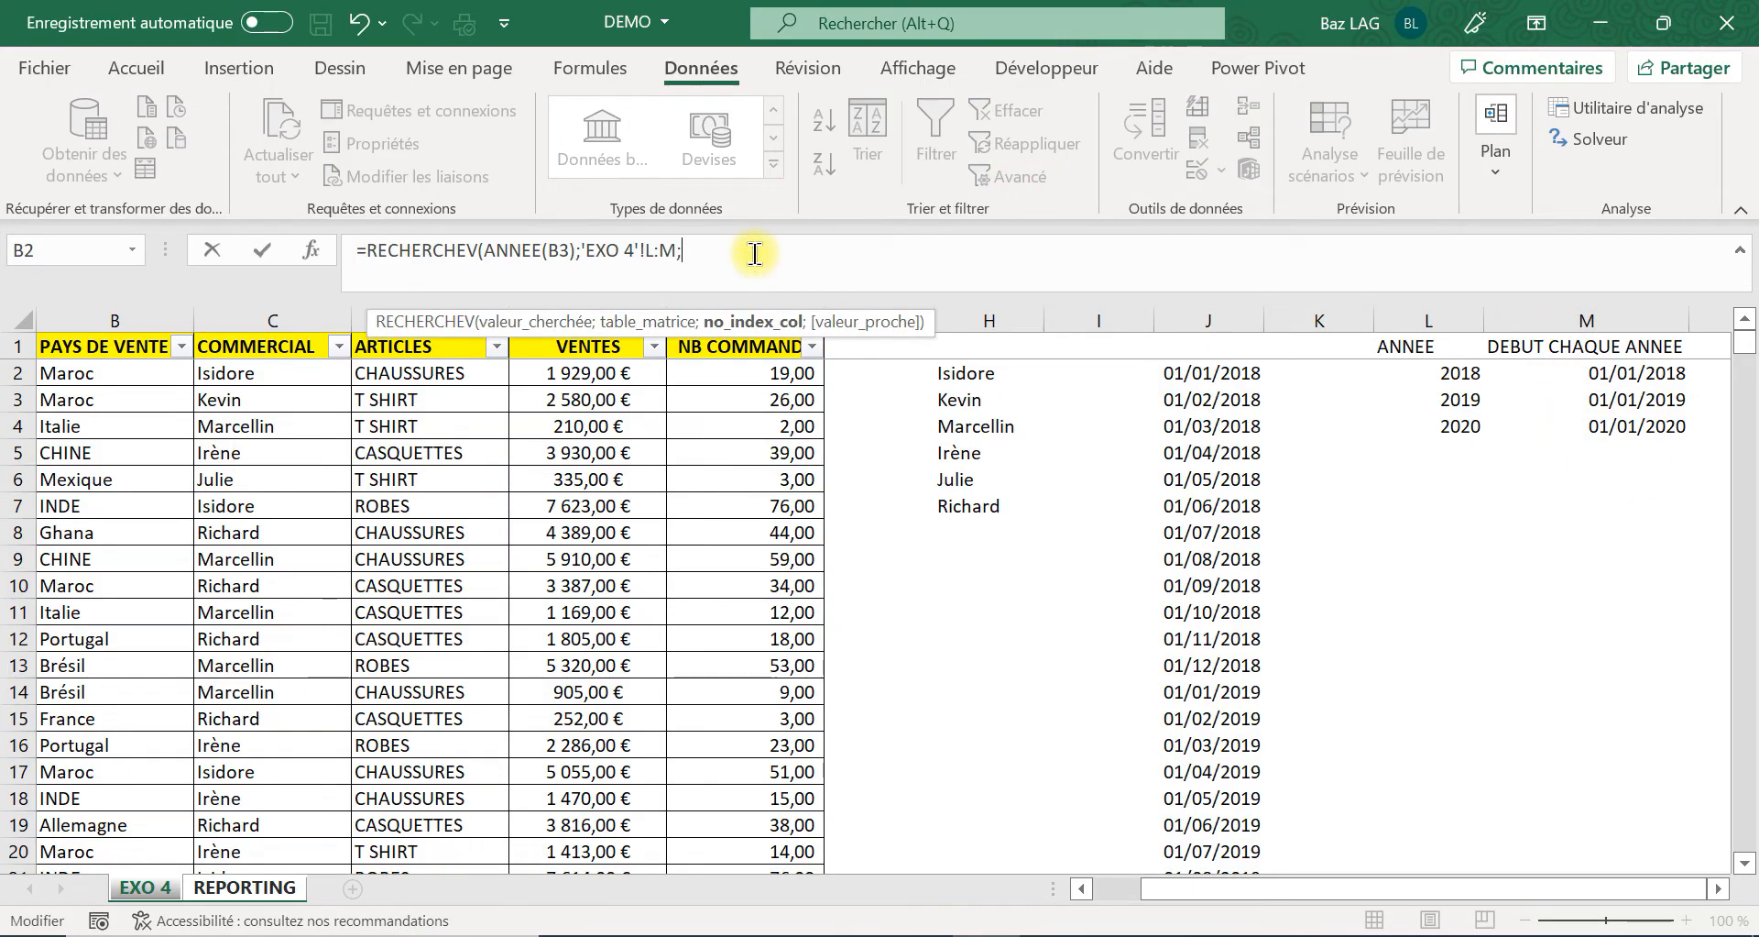
Complete the RECHERCHEV formula in B4 of REPORTING with column index 2 and exact match FAUX.
key("Caps_Lock")
type("2")
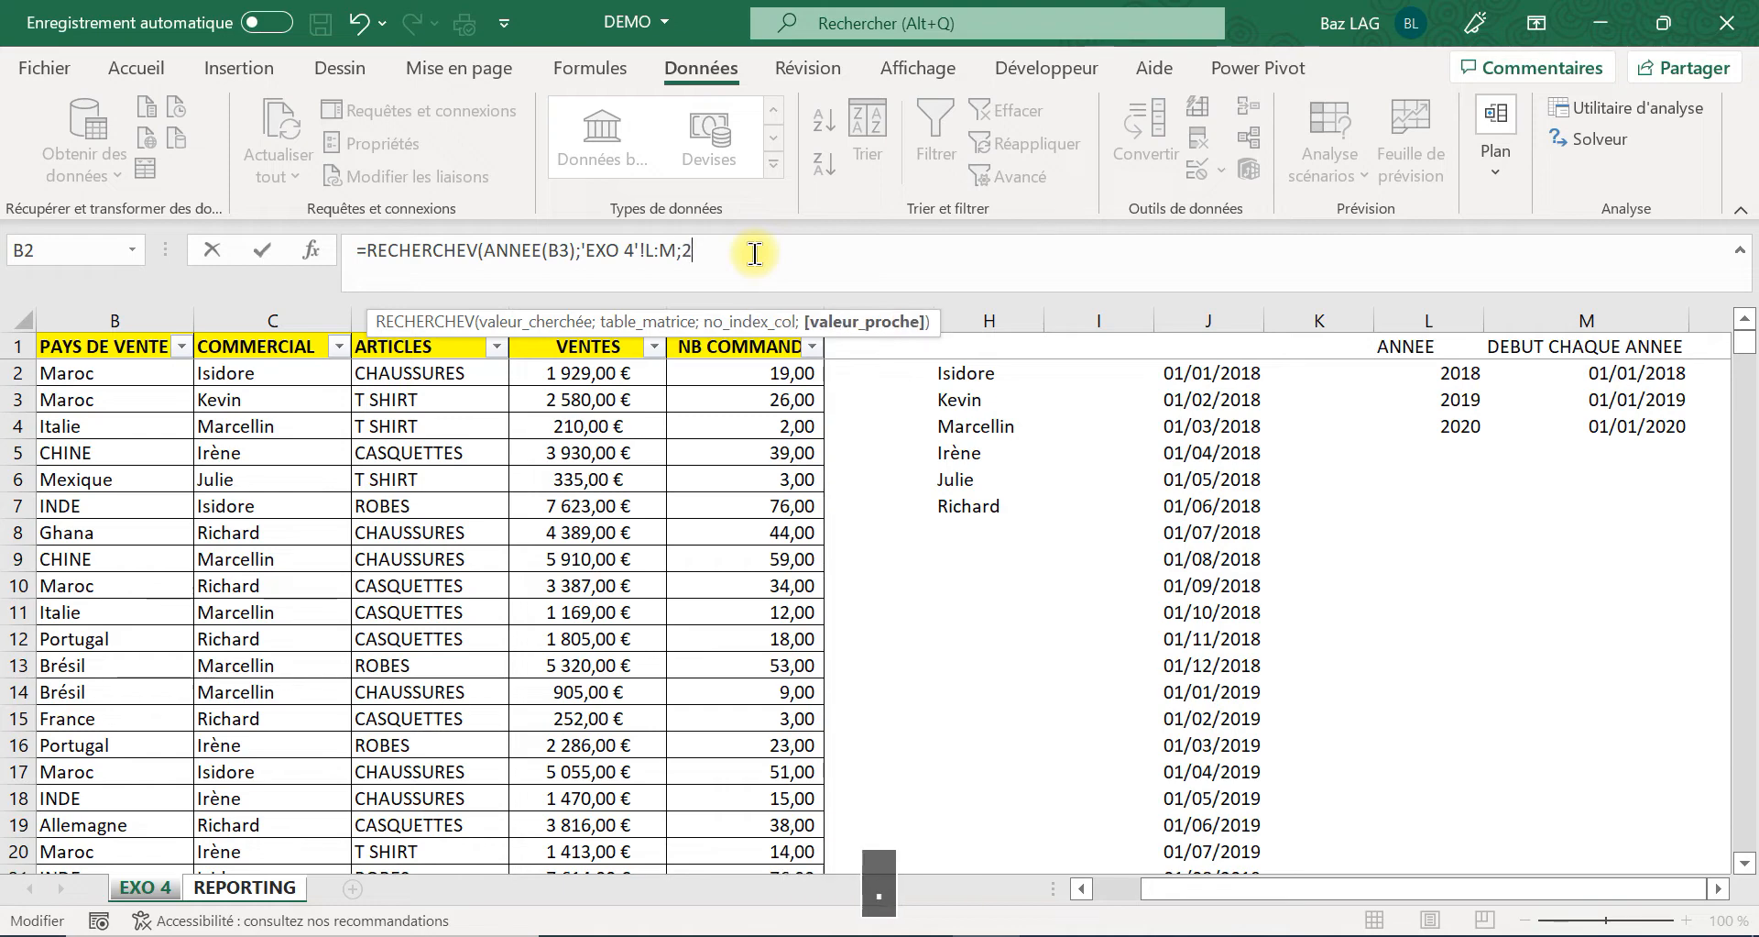
type(";")
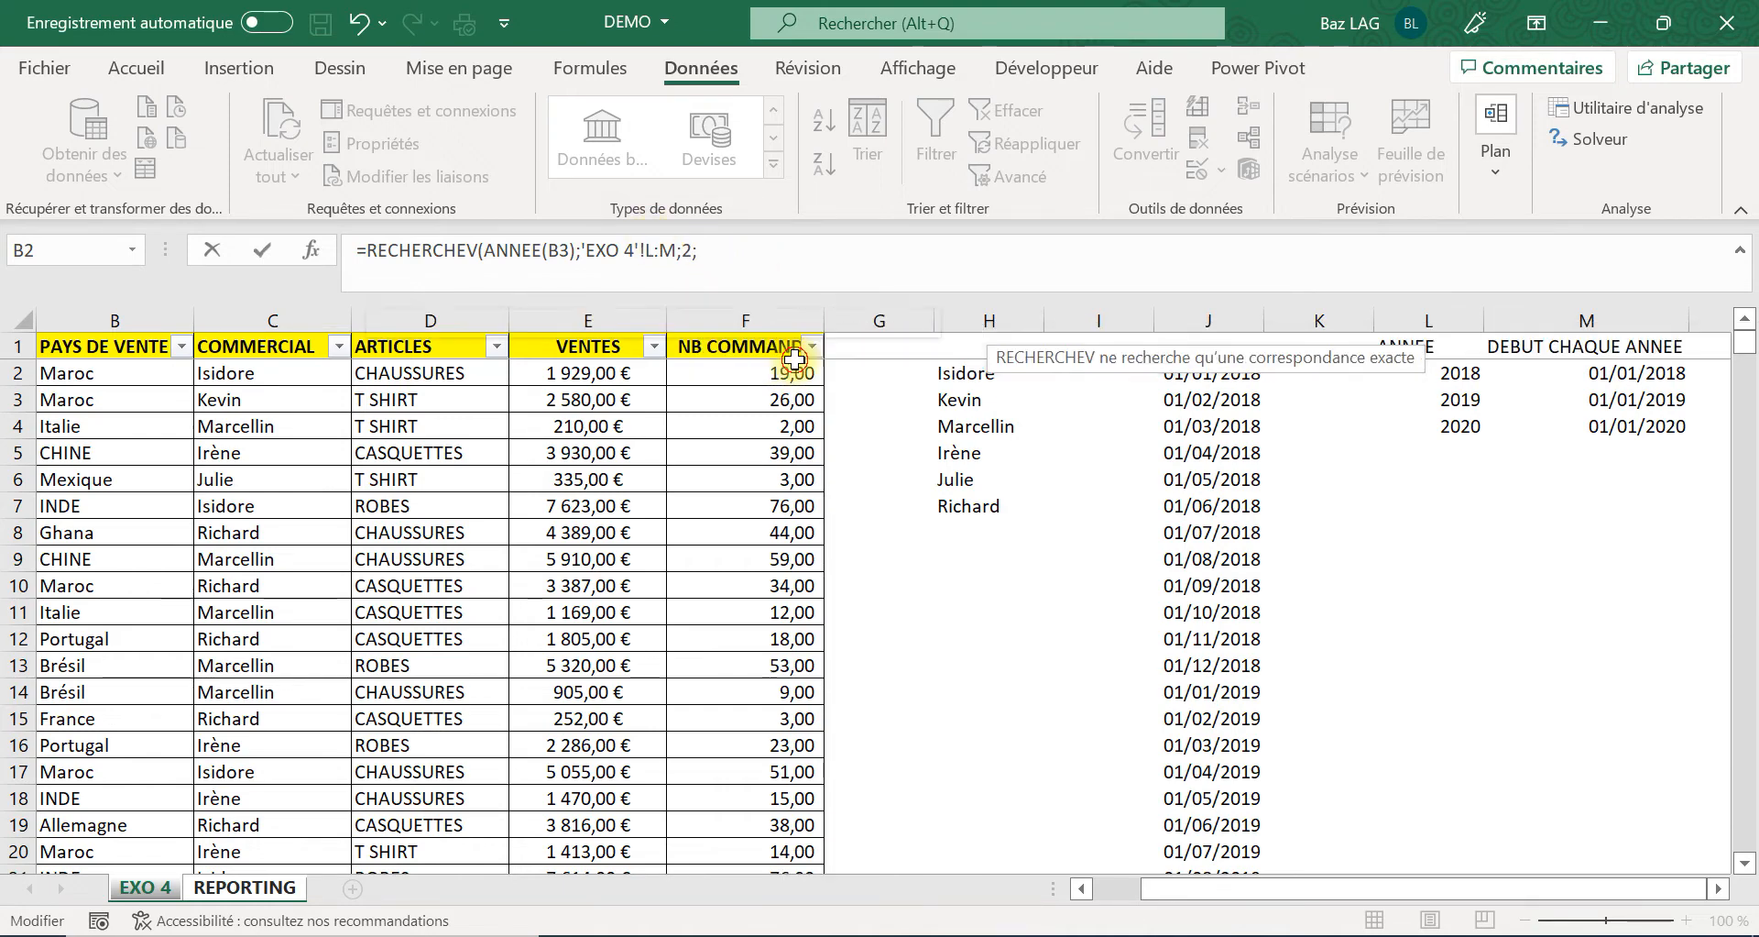
double_click(793, 360)
type(")")
key("Return")
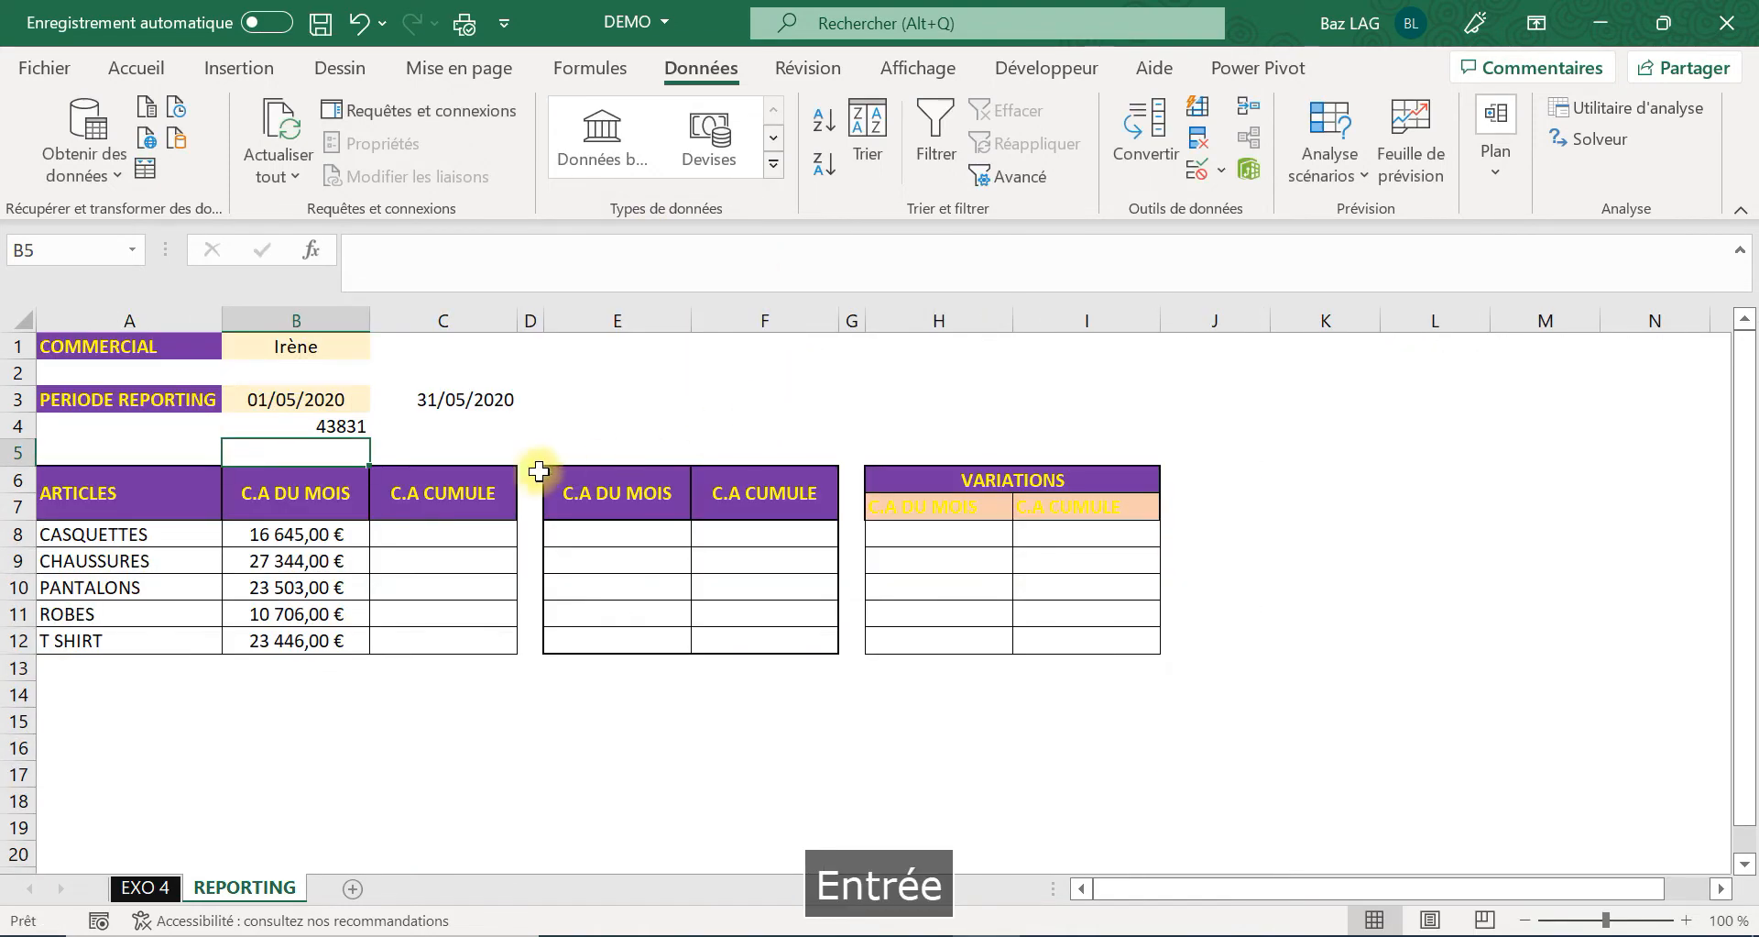
Format the looked-up year start in cell B4 as a short date (Date courte).
left_click(355, 425)
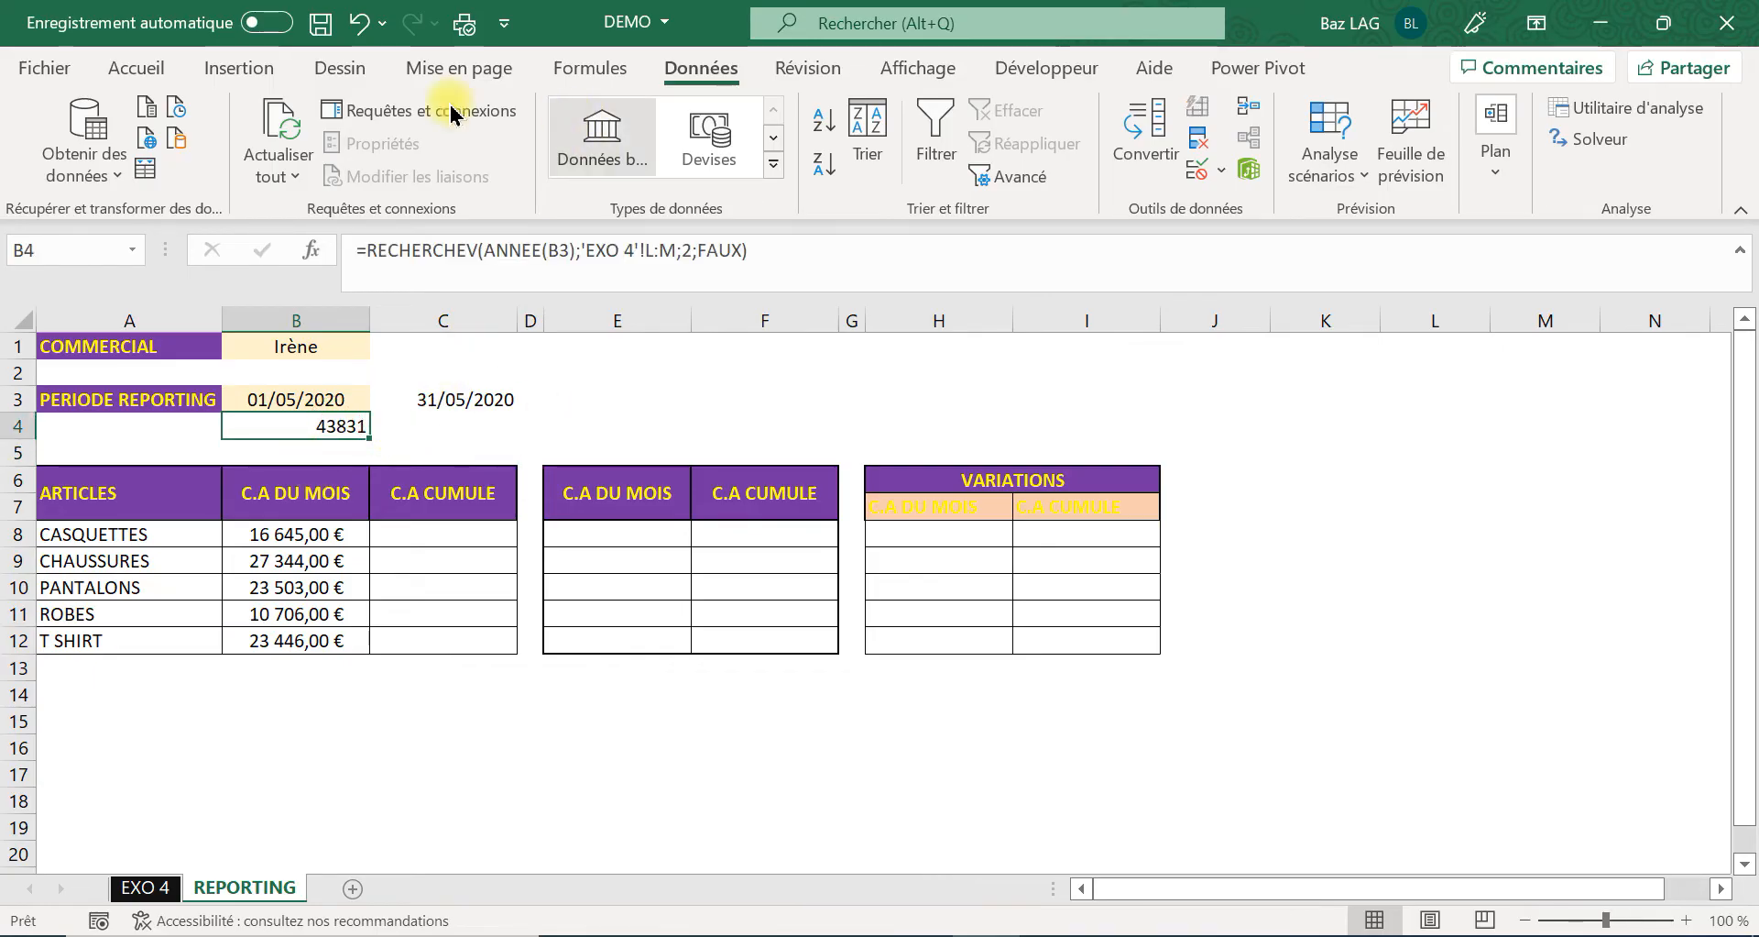
left_click(135, 68)
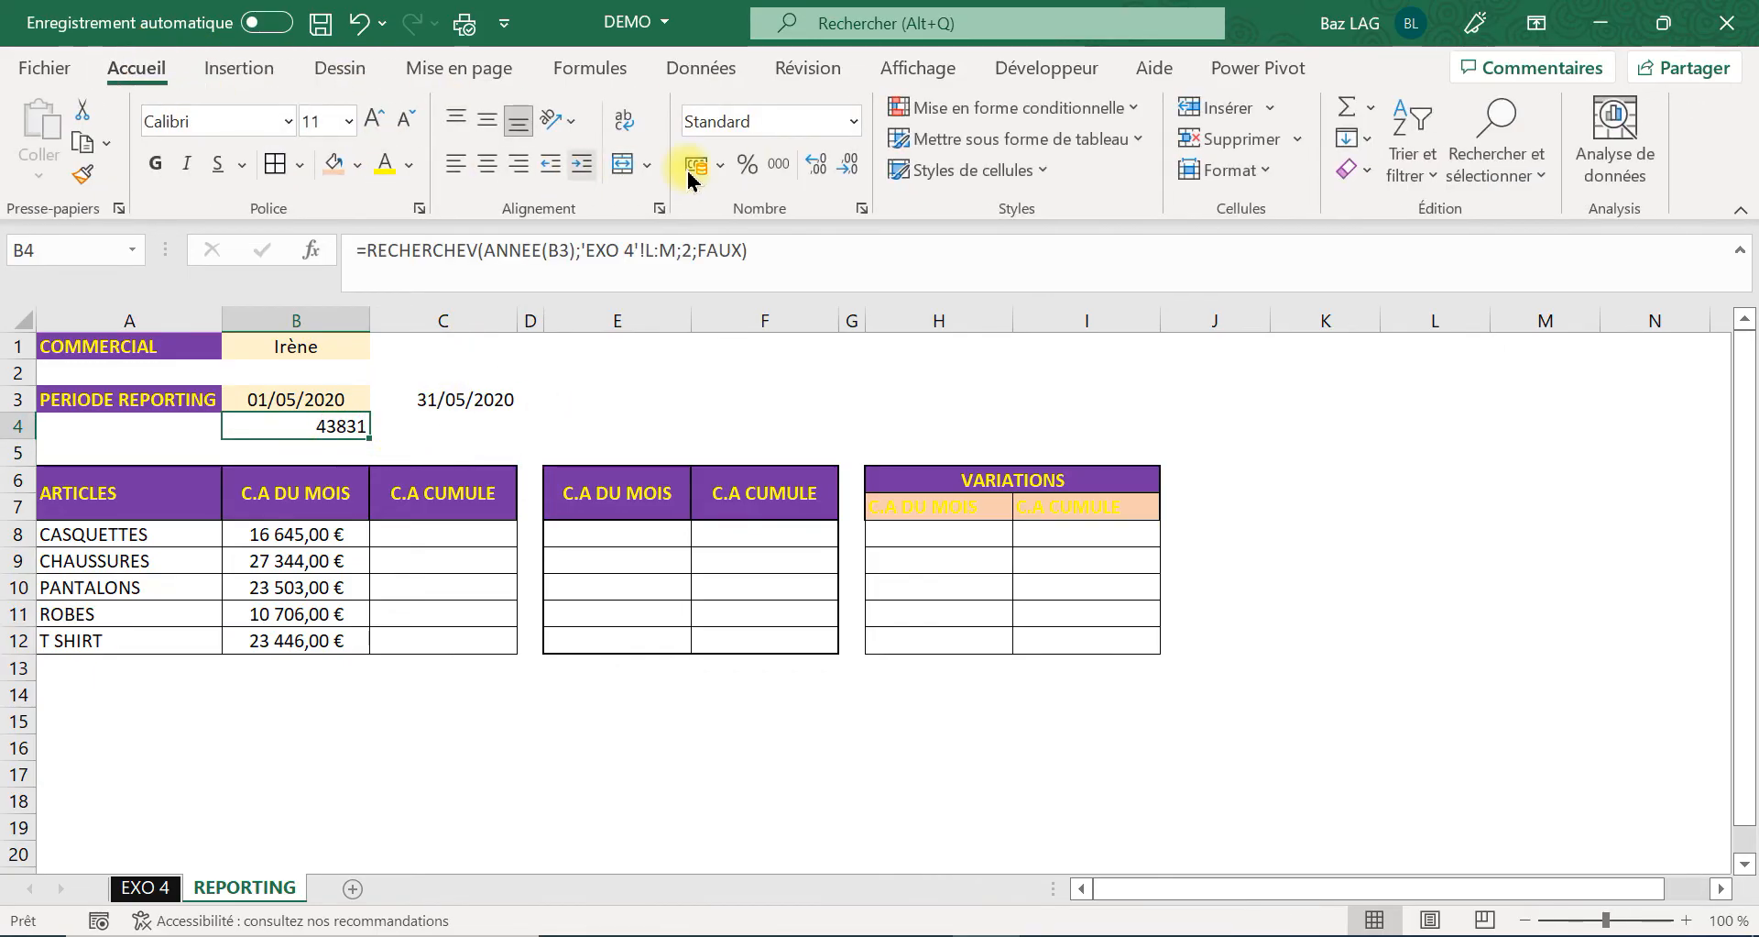
left_click(849, 121)
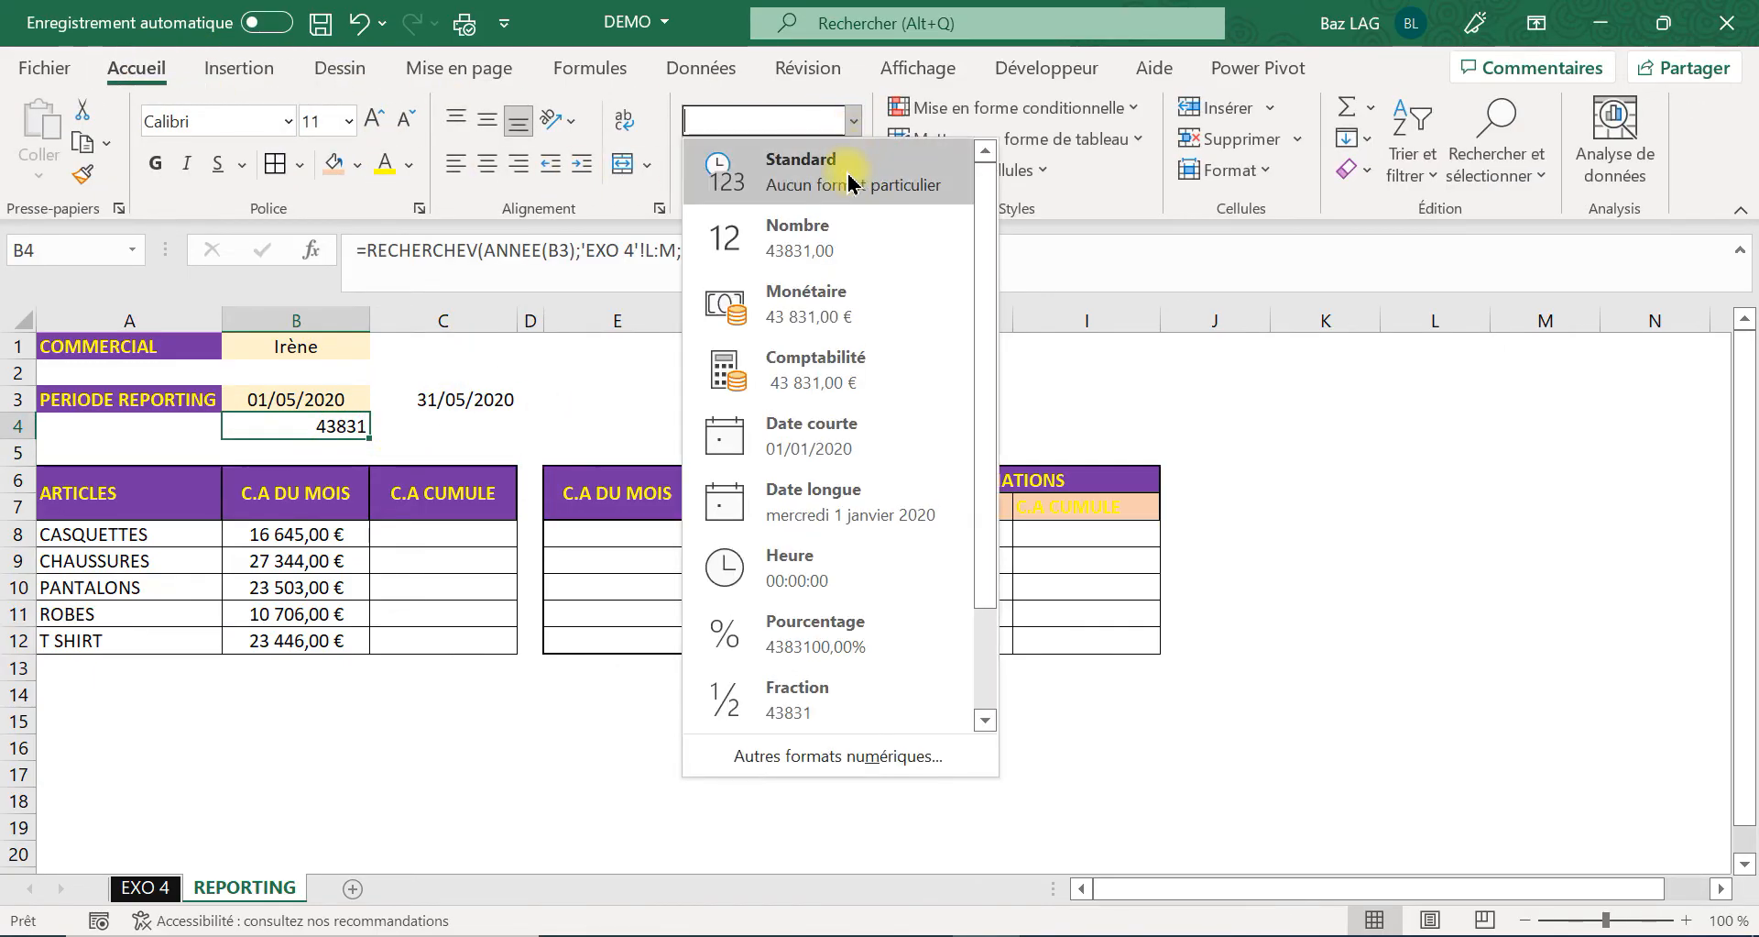
left_click(835, 438)
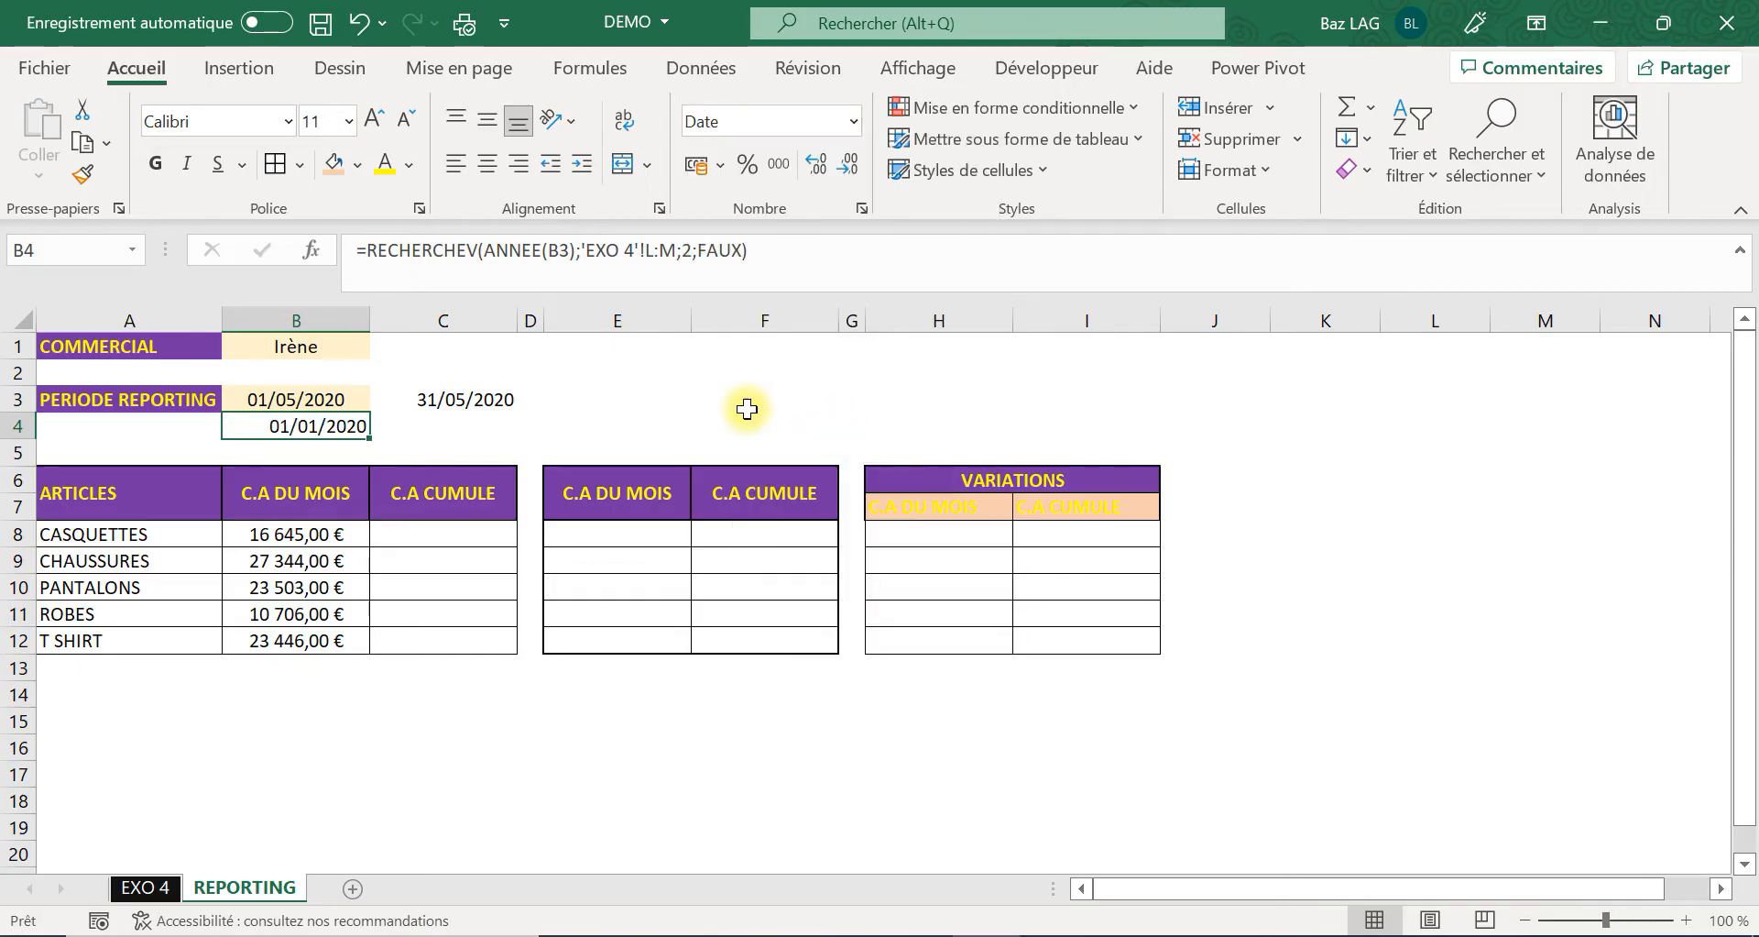
left_click(597, 449)
left_click(338, 398)
left_click(381, 399)
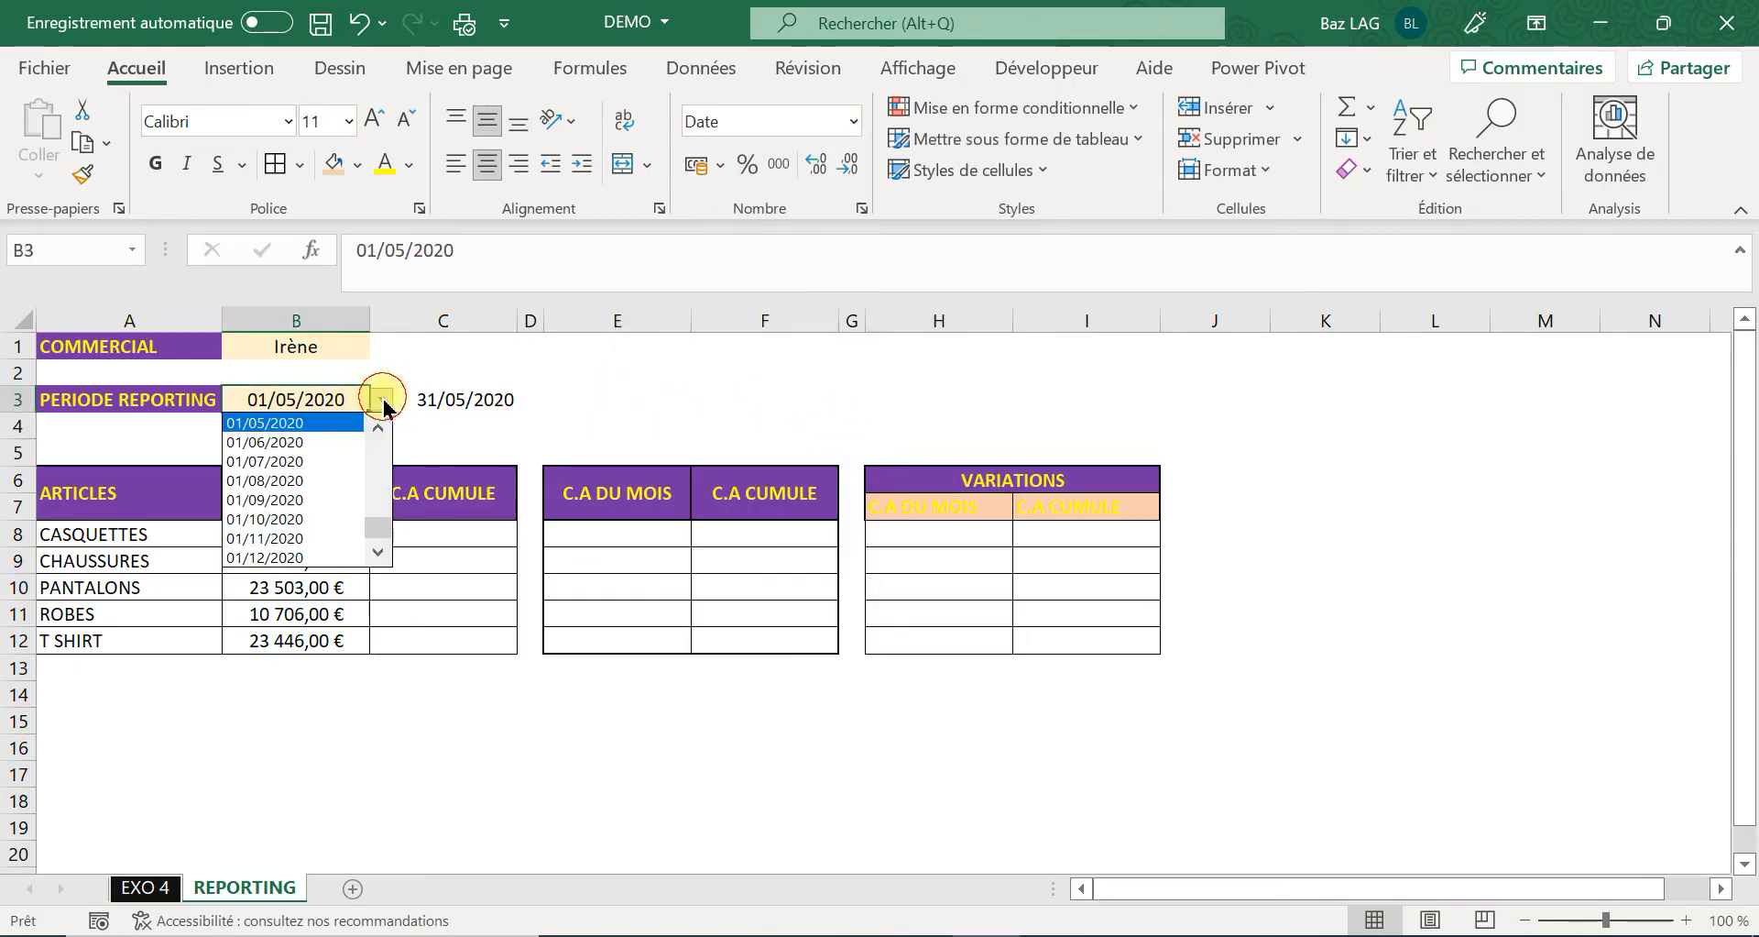
left_click(581, 434)
Center the date in cell B4 both vertically and horizontally.
left_click(296, 427)
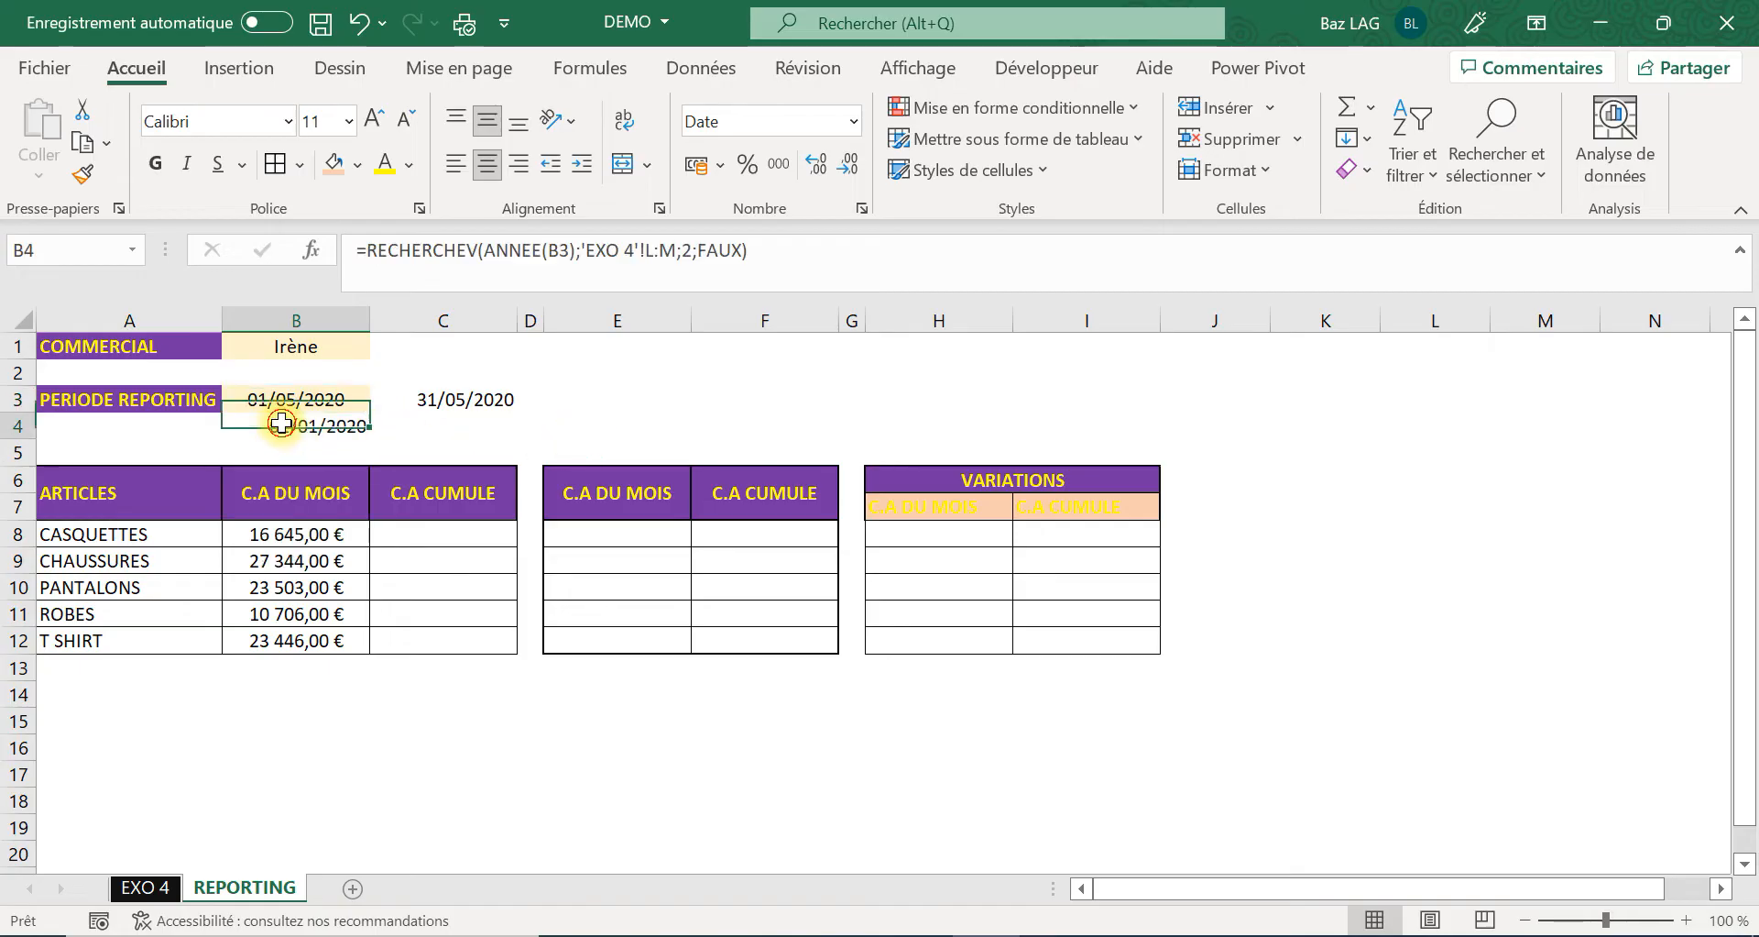
left_click(487, 120)
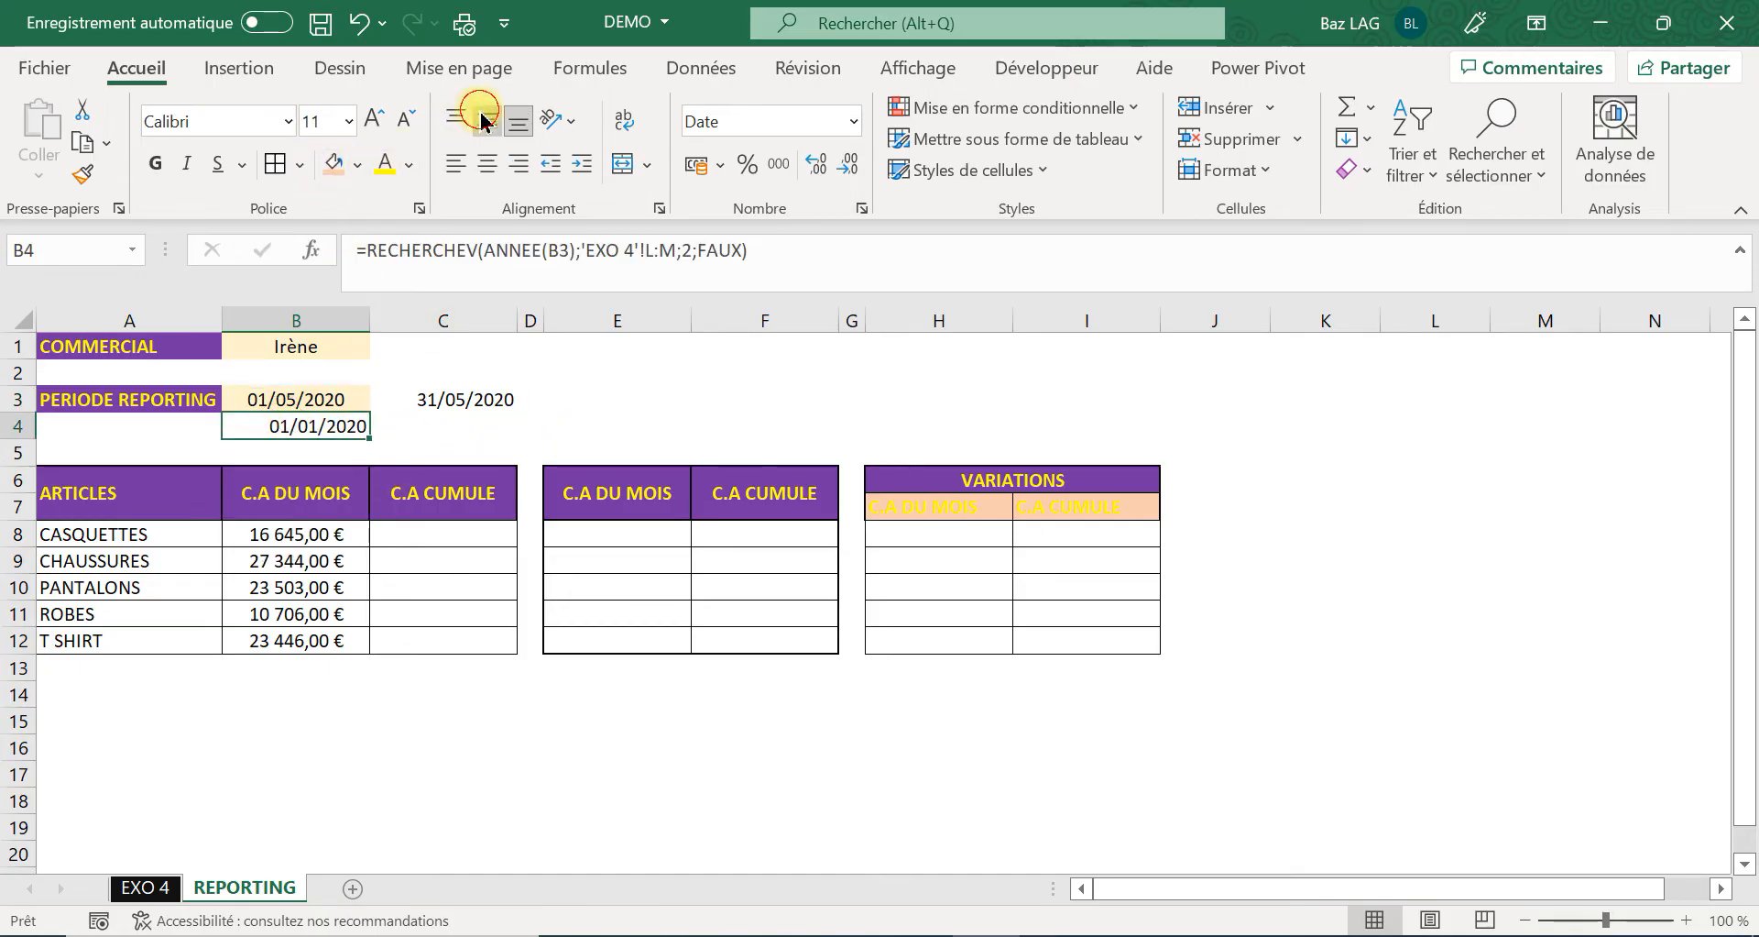
left_click(487, 163)
Set the reporting period start in cell B3 to 01/03/2019 from its validation list.
left_click(344, 399)
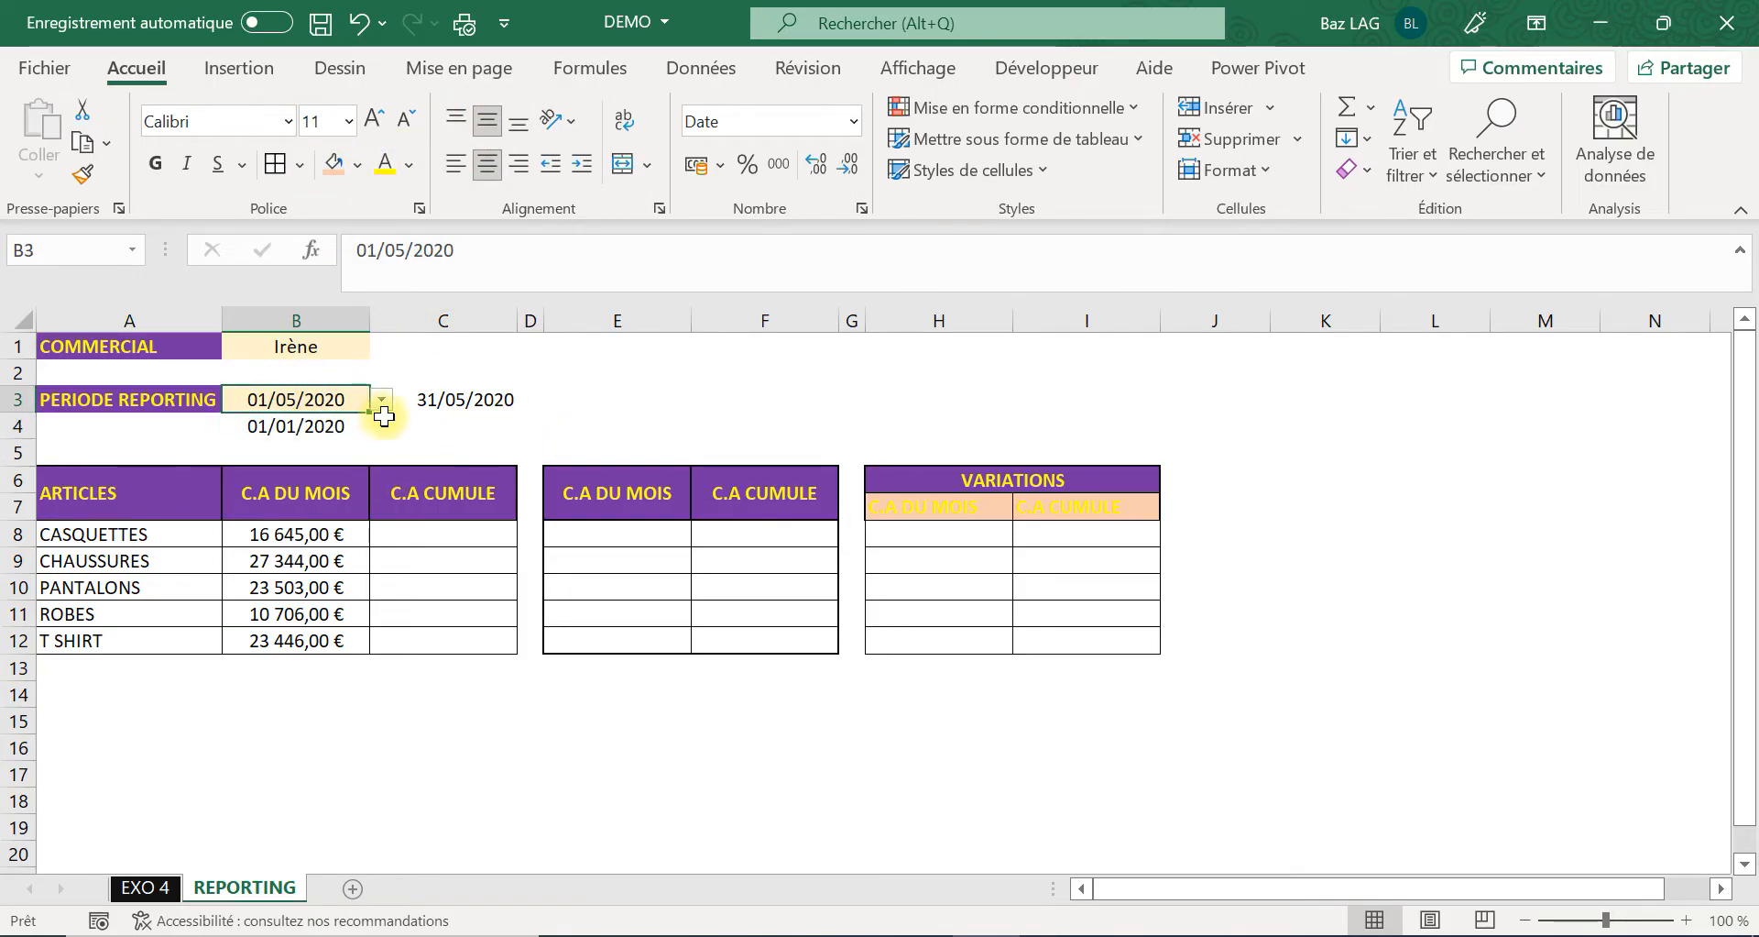
left_click(381, 399)
left_click_drag(382, 526, 385, 485)
left_click(289, 441)
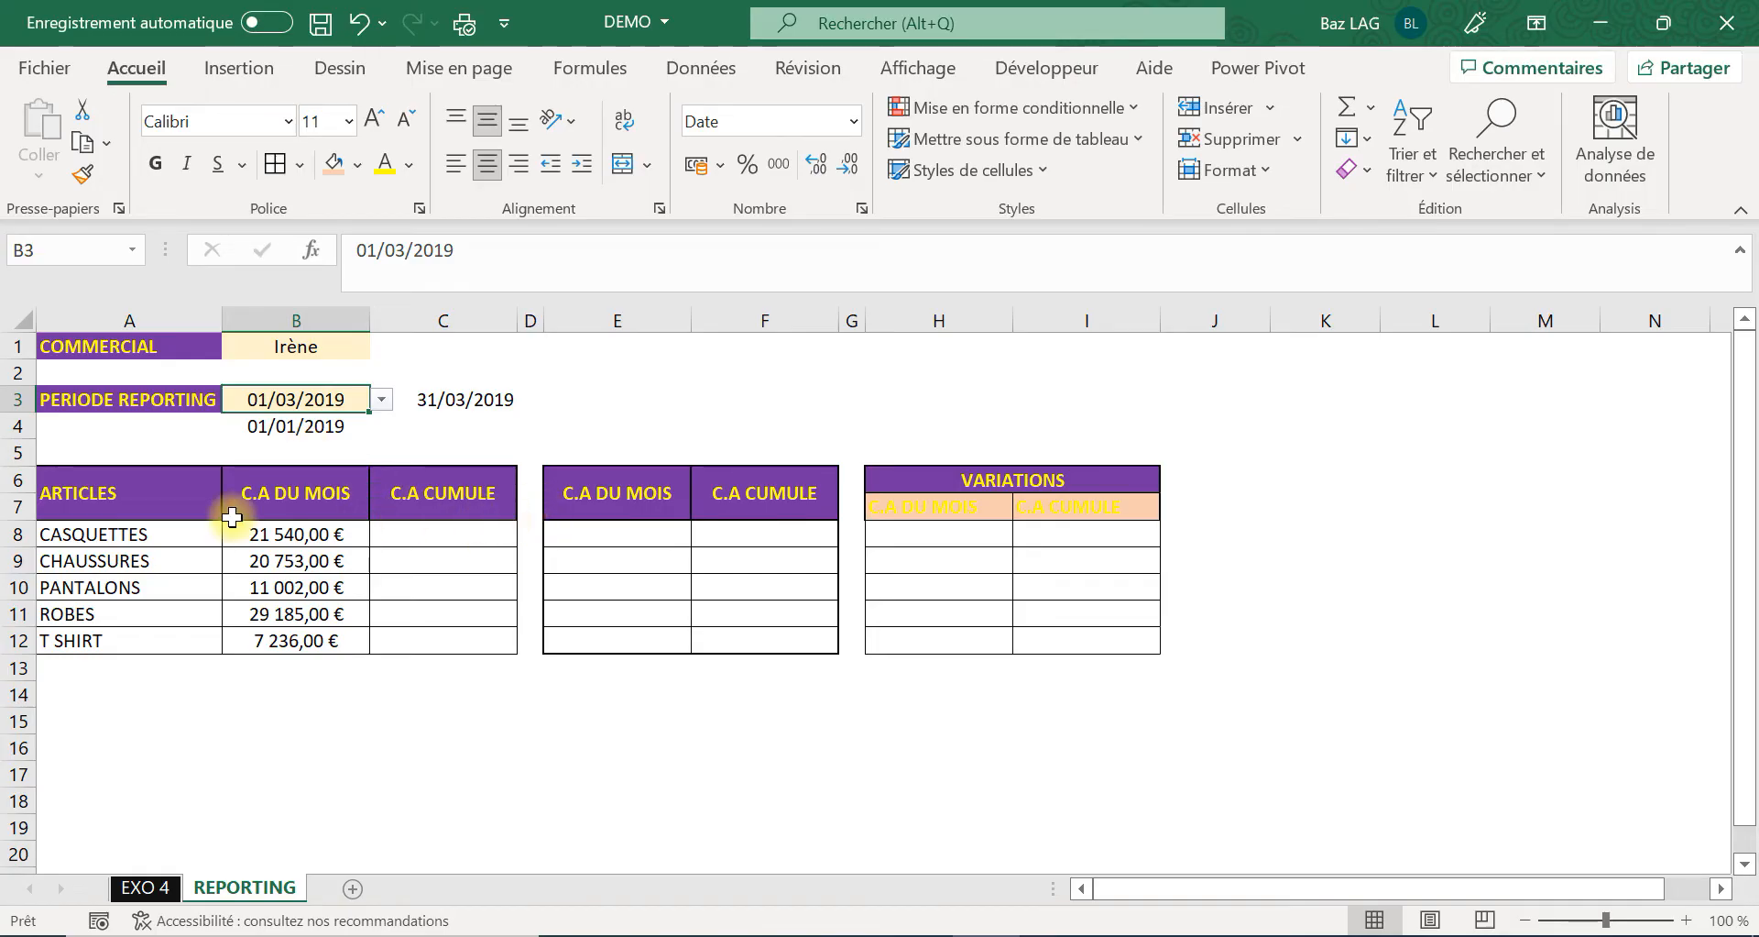
Shade the ANNEE and DEBUT CHAQUE ANNEE lookup table in L1:M4 of the EXO 4 sheet with light orange fill.
left_click(280, 533)
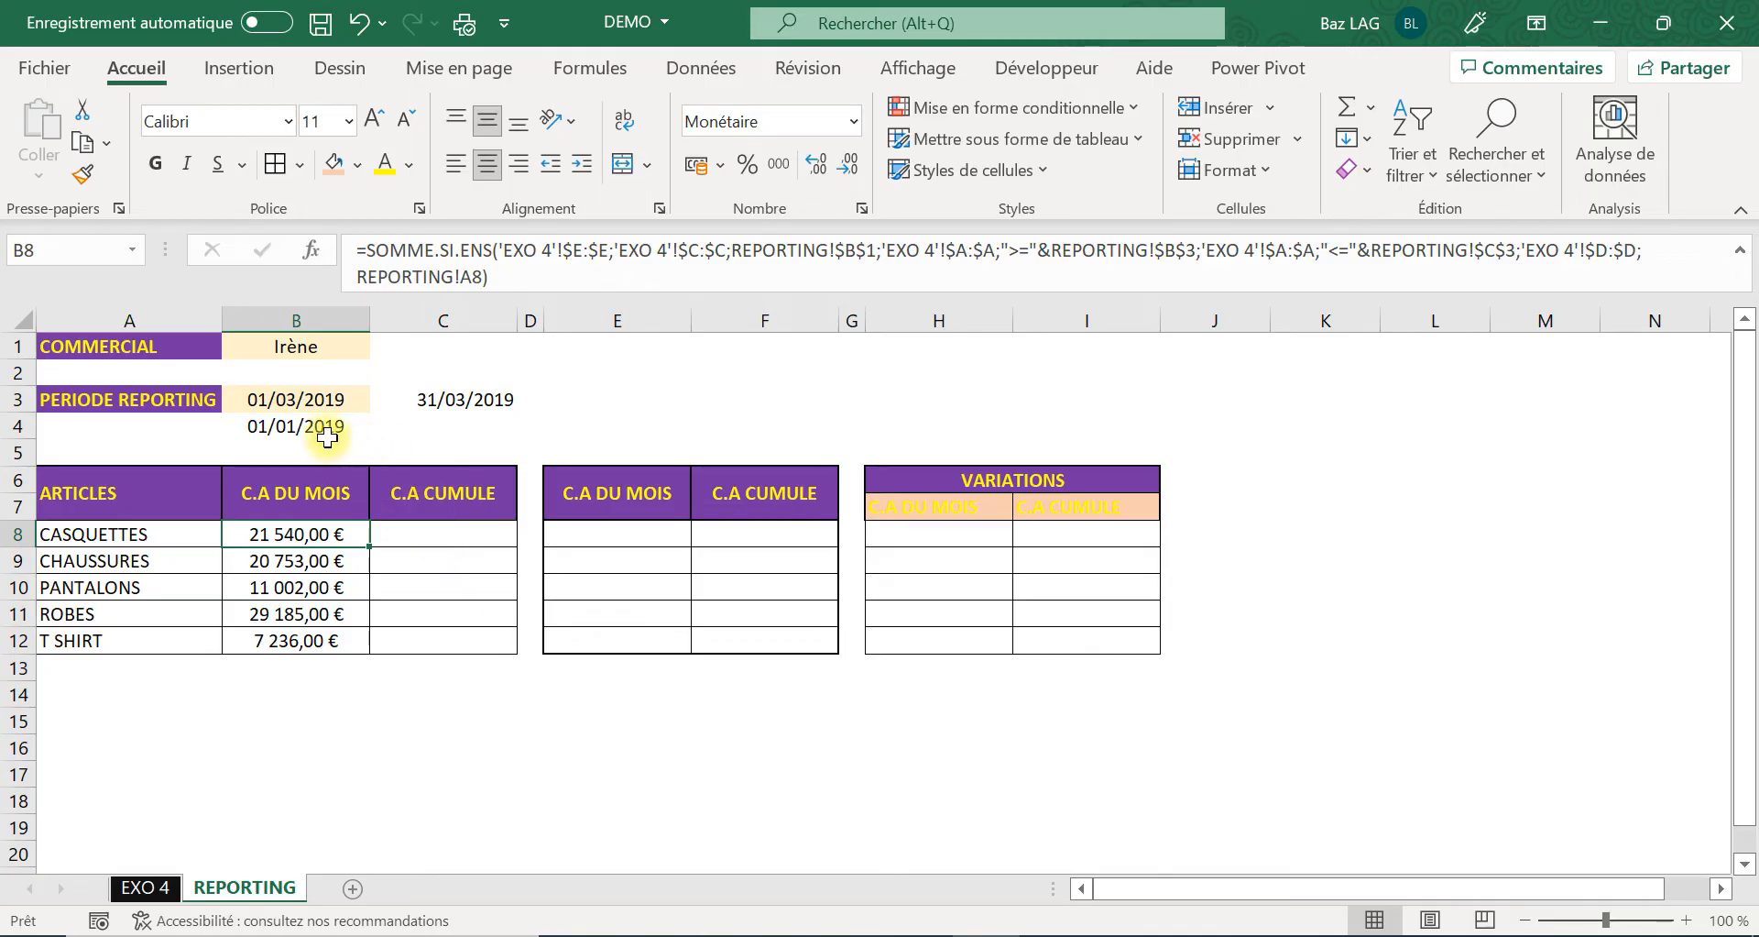
left_click(321, 427)
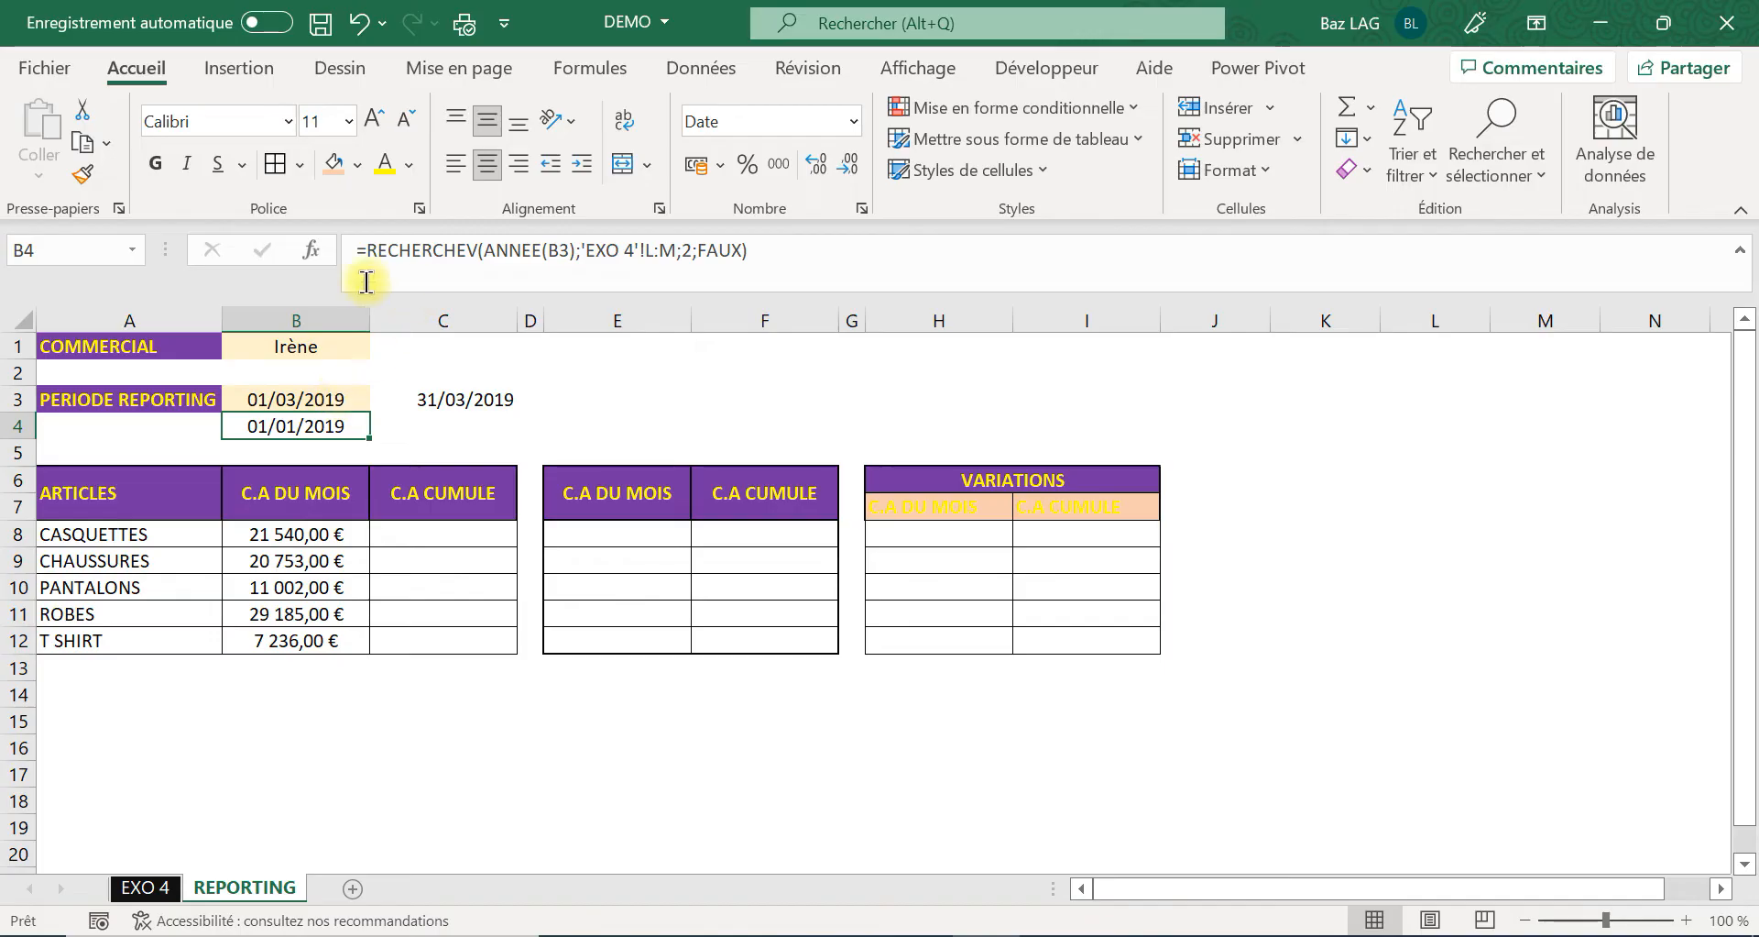
left_click(145, 887)
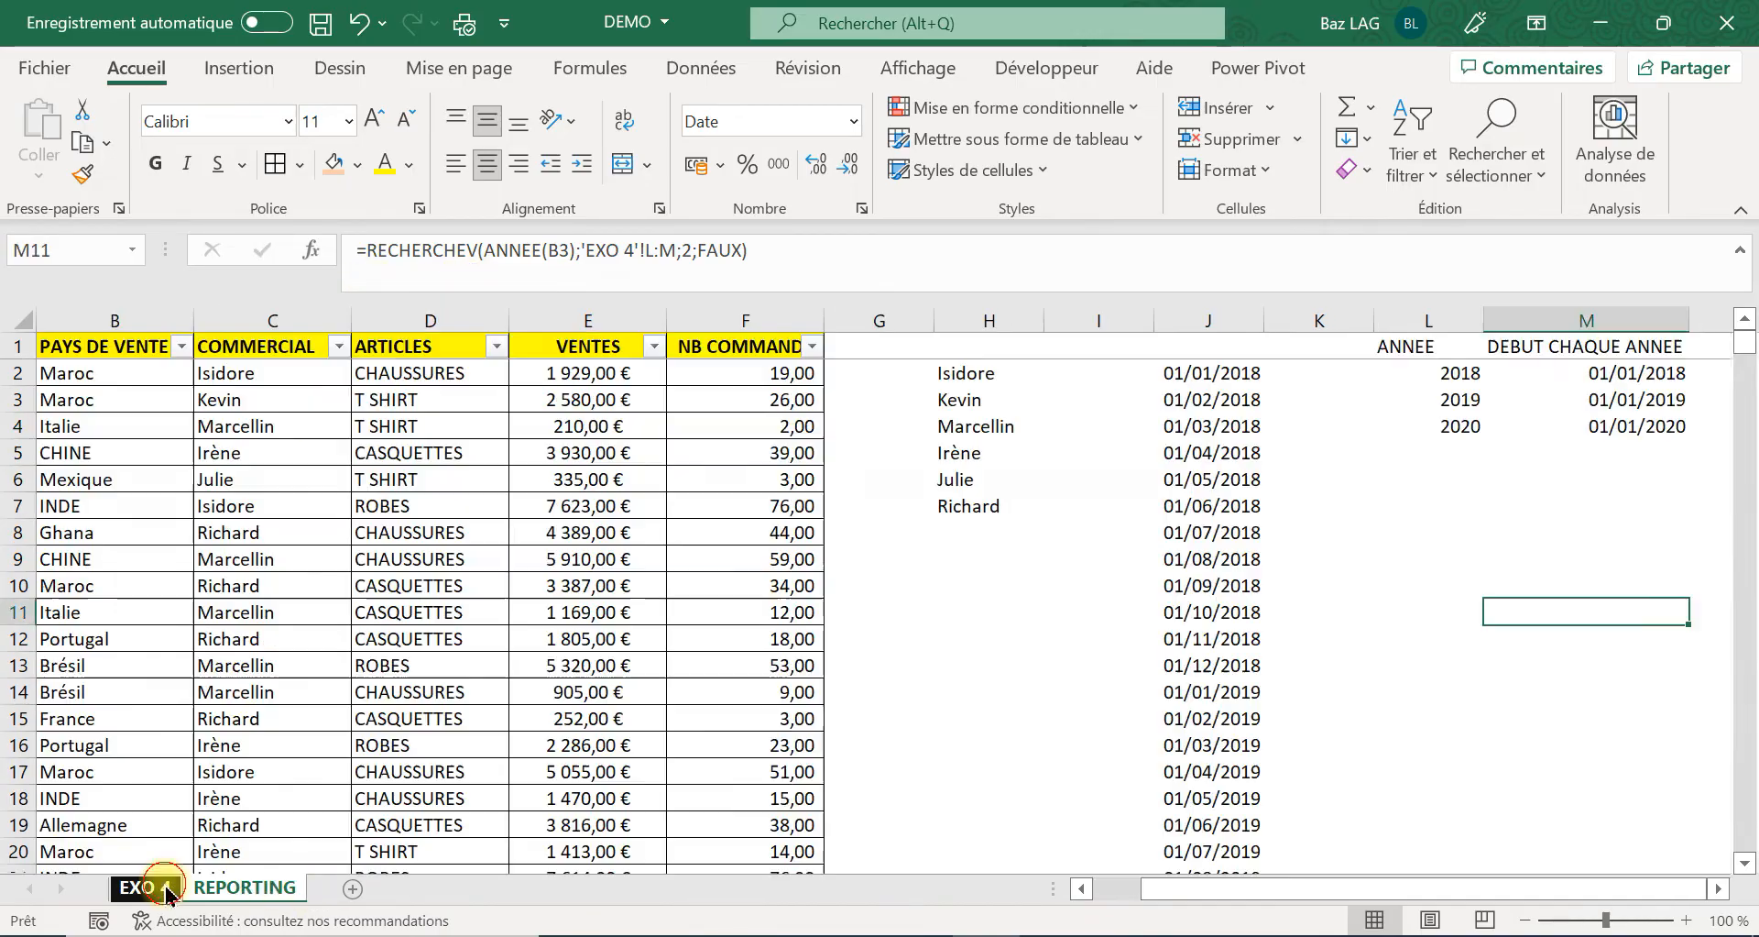
left_click_drag(1459, 341, 1645, 435)
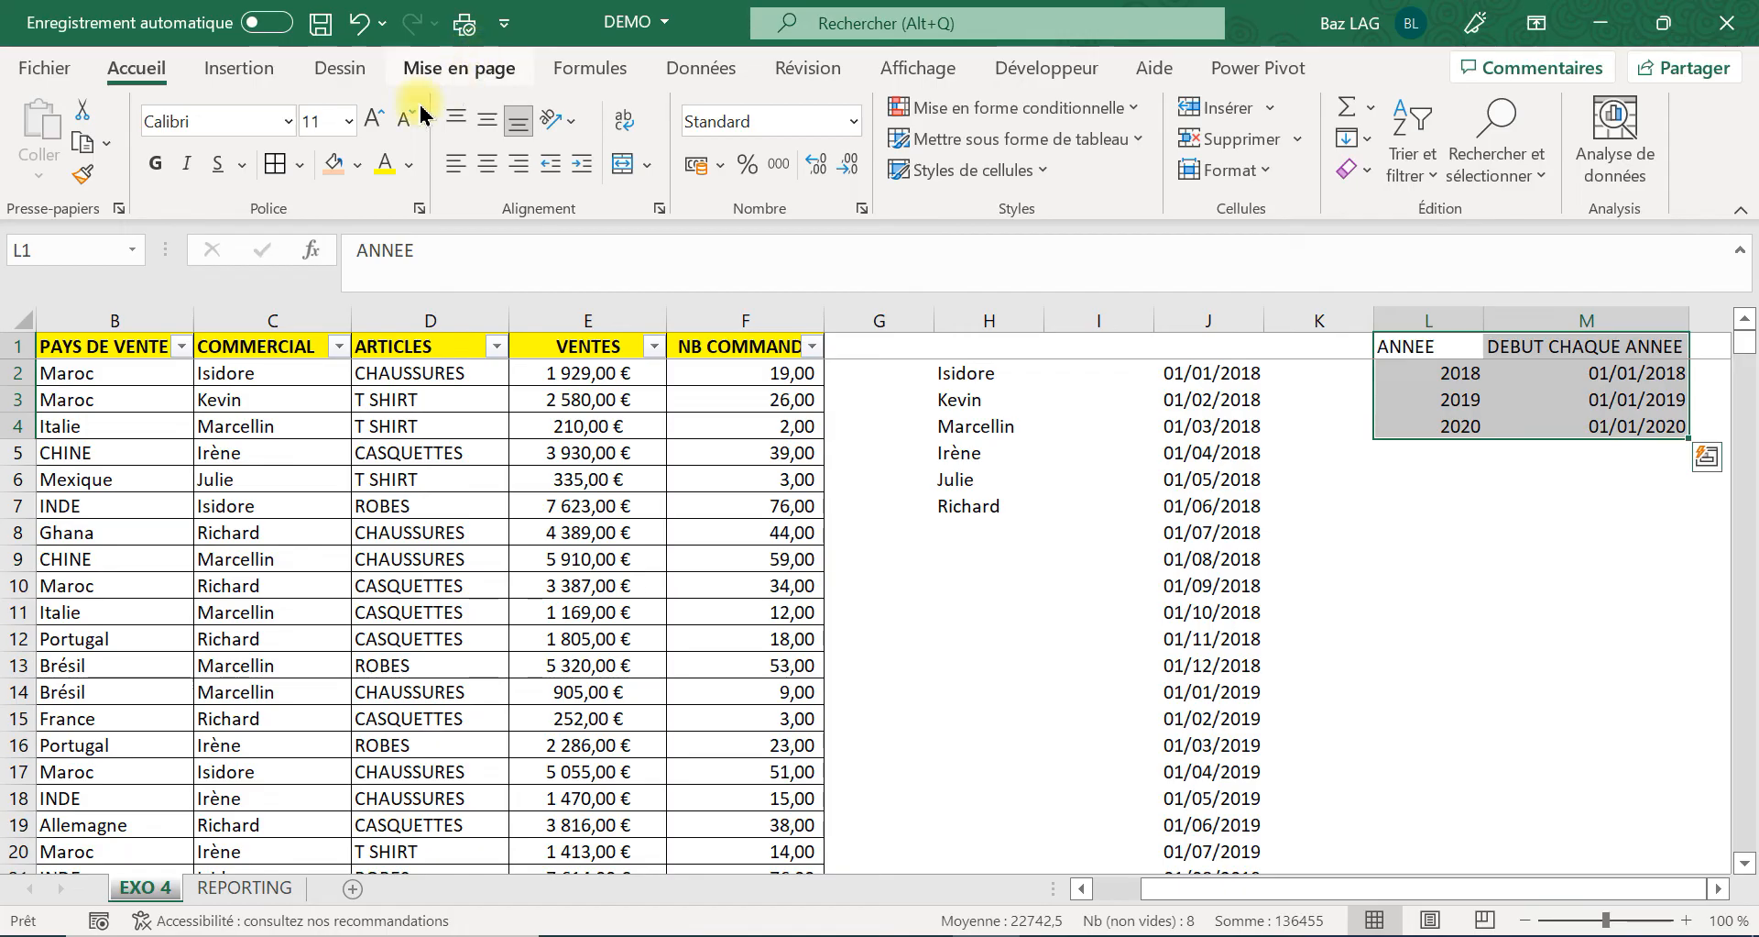
left_click(333, 157)
left_click(1419, 519)
Copy the SOMME.SI.ENS formula text from B8 of the REPORTING sheet unchanged into C8 under C.A CUMULE.
left_click(243, 887)
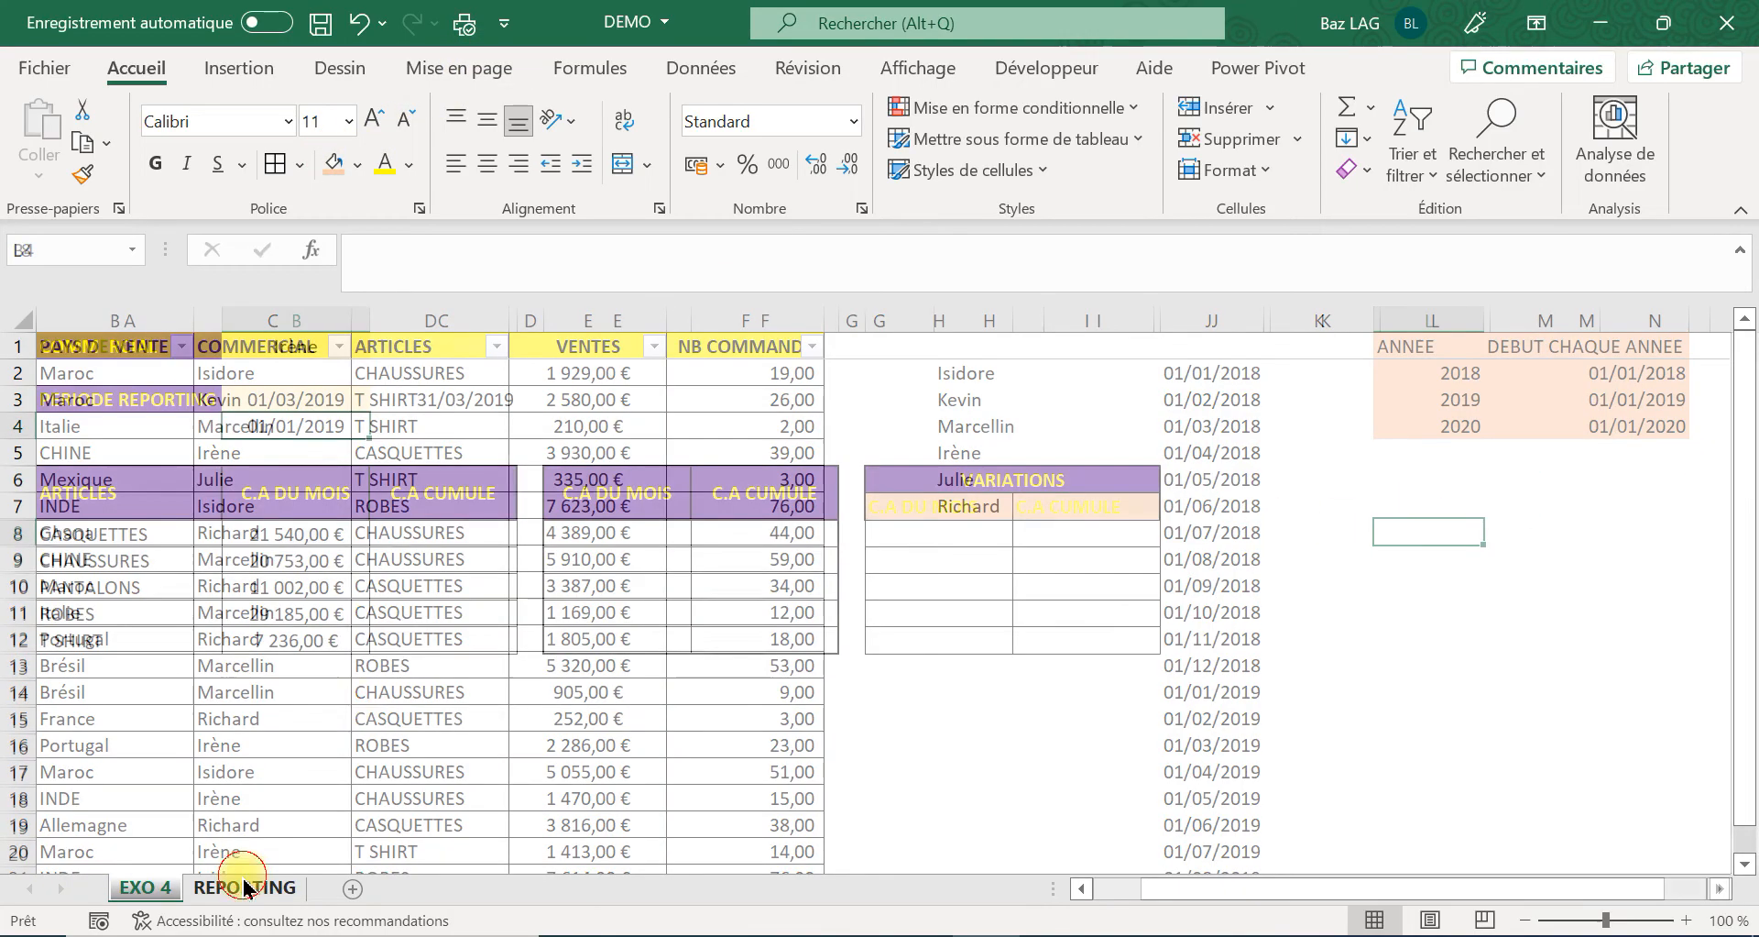
left_click(315, 536)
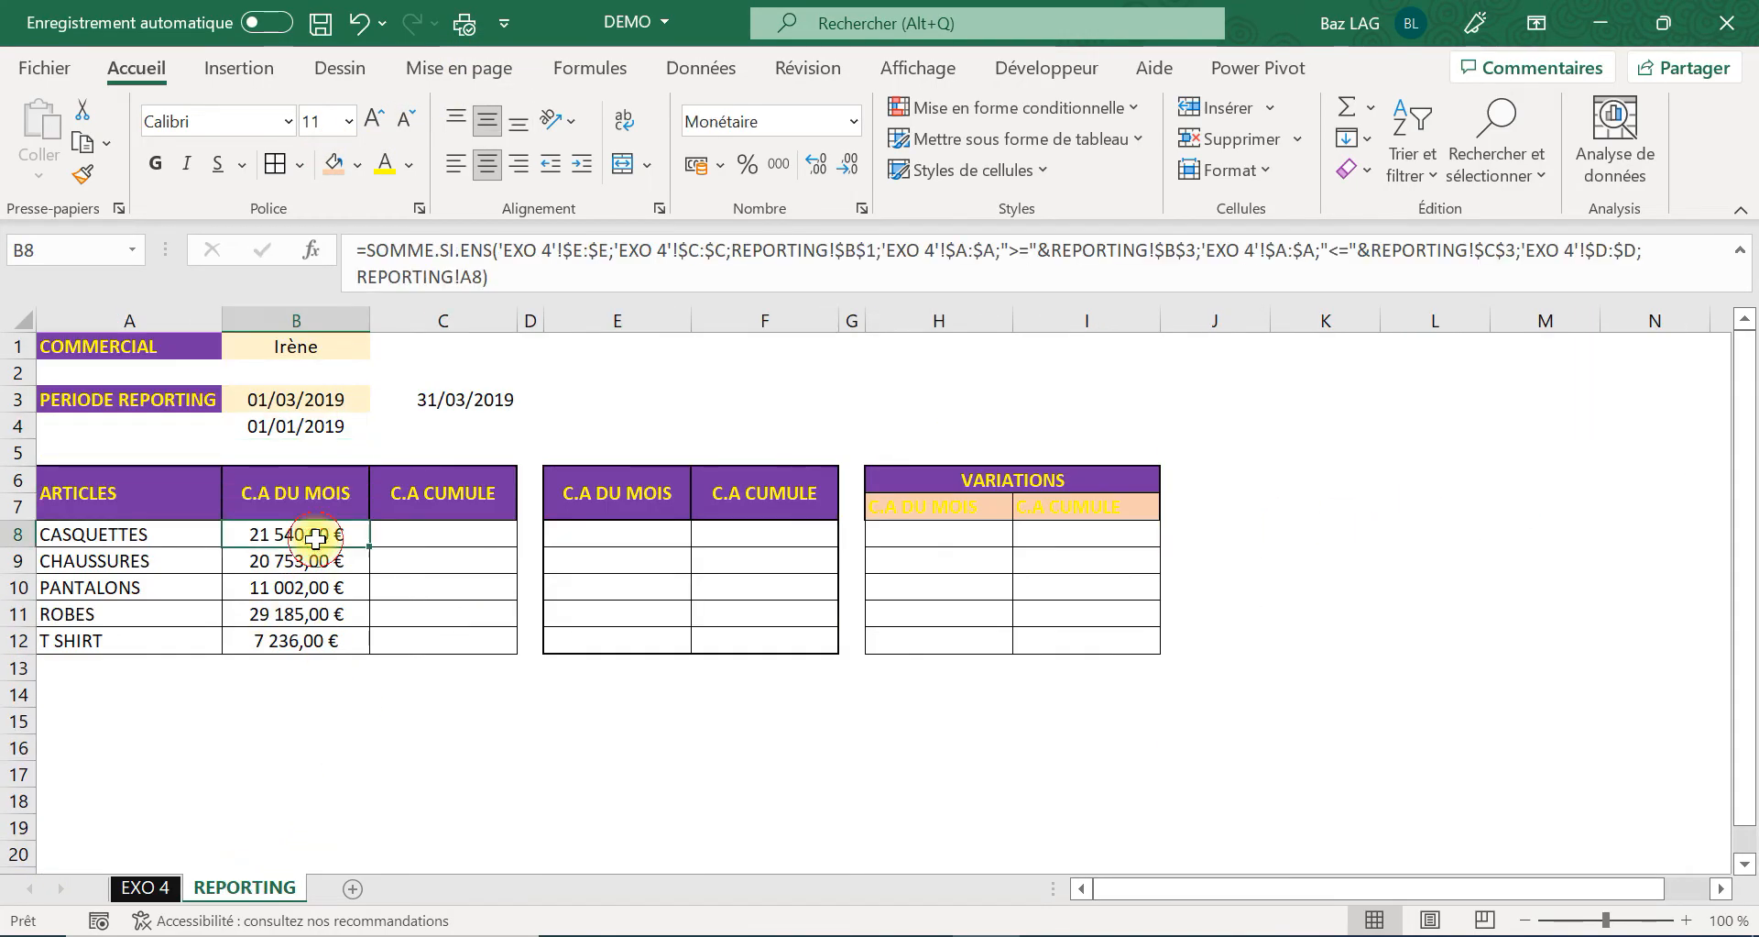
left_click(550, 285)
key("ctrl+a")
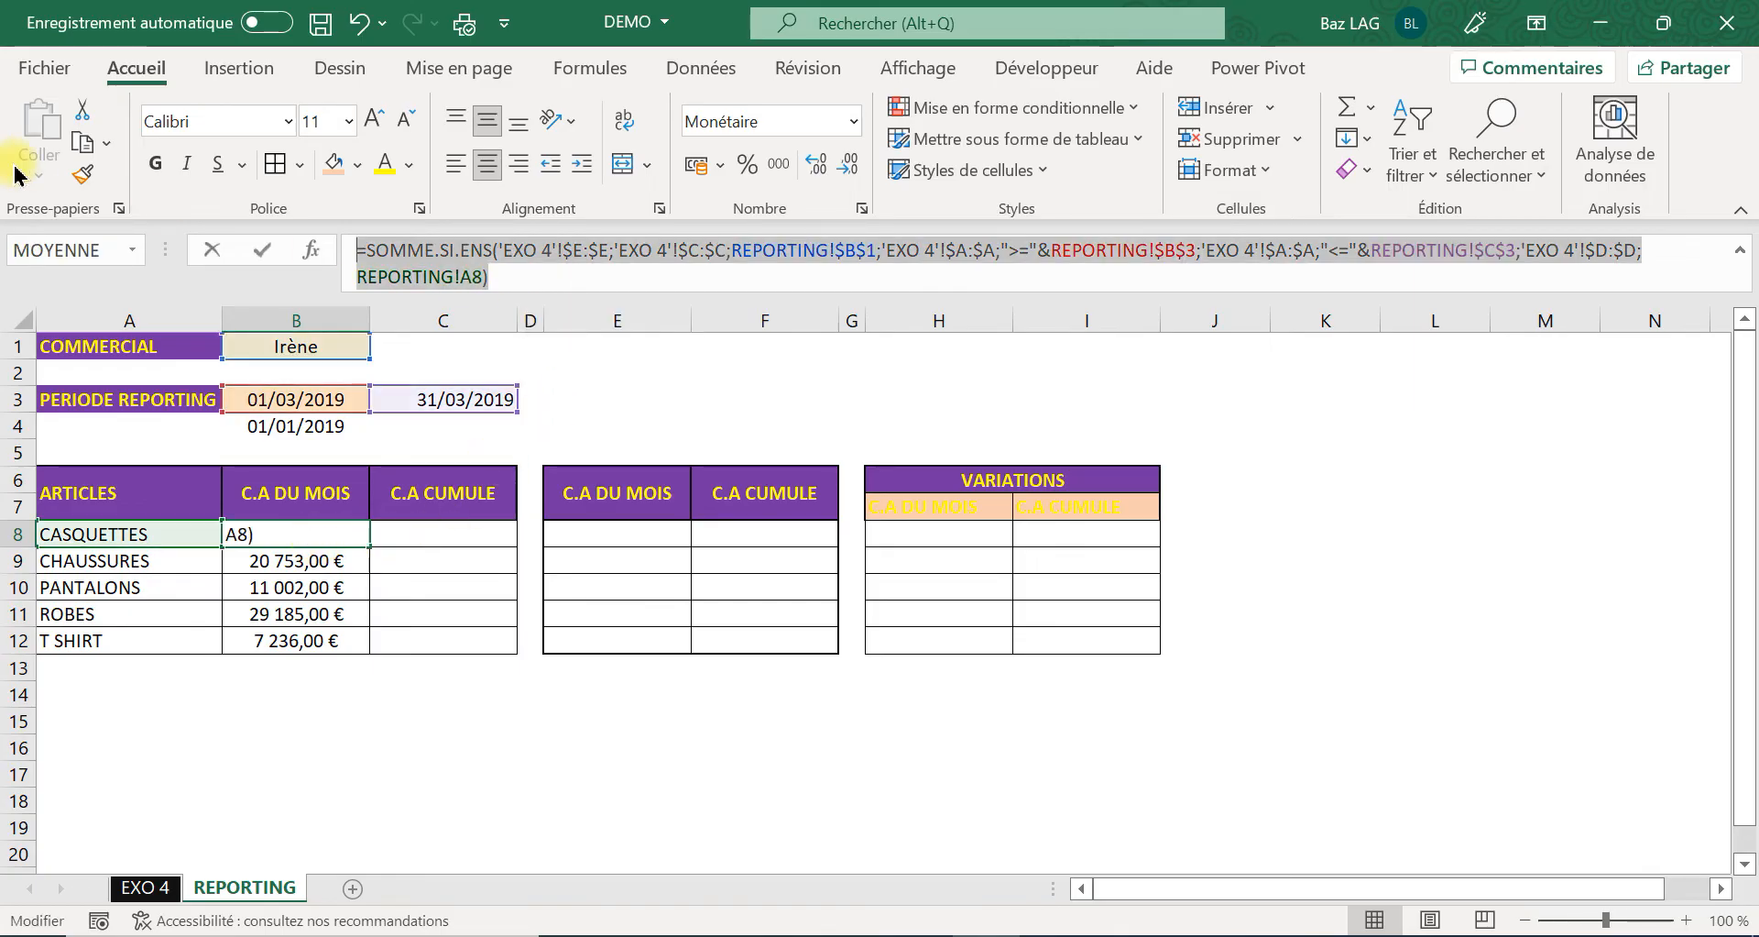
key("ctrl+c")
key("Tab")
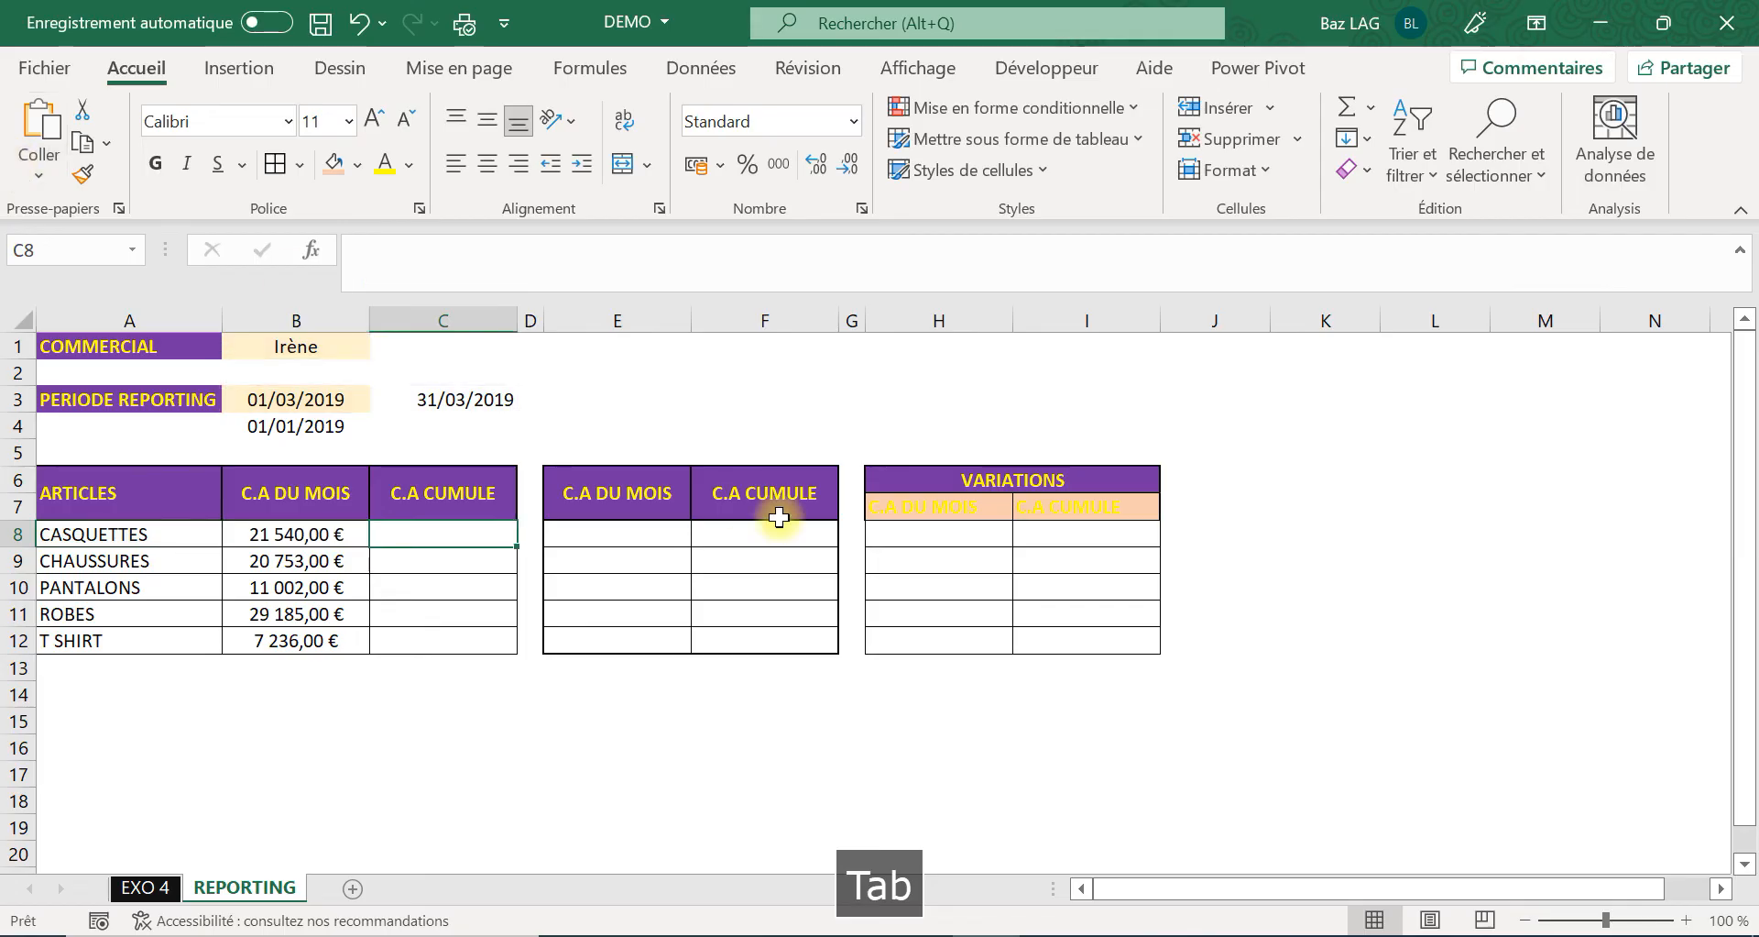
left_click(500, 252)
key("ctrl+v")
key("Tab")
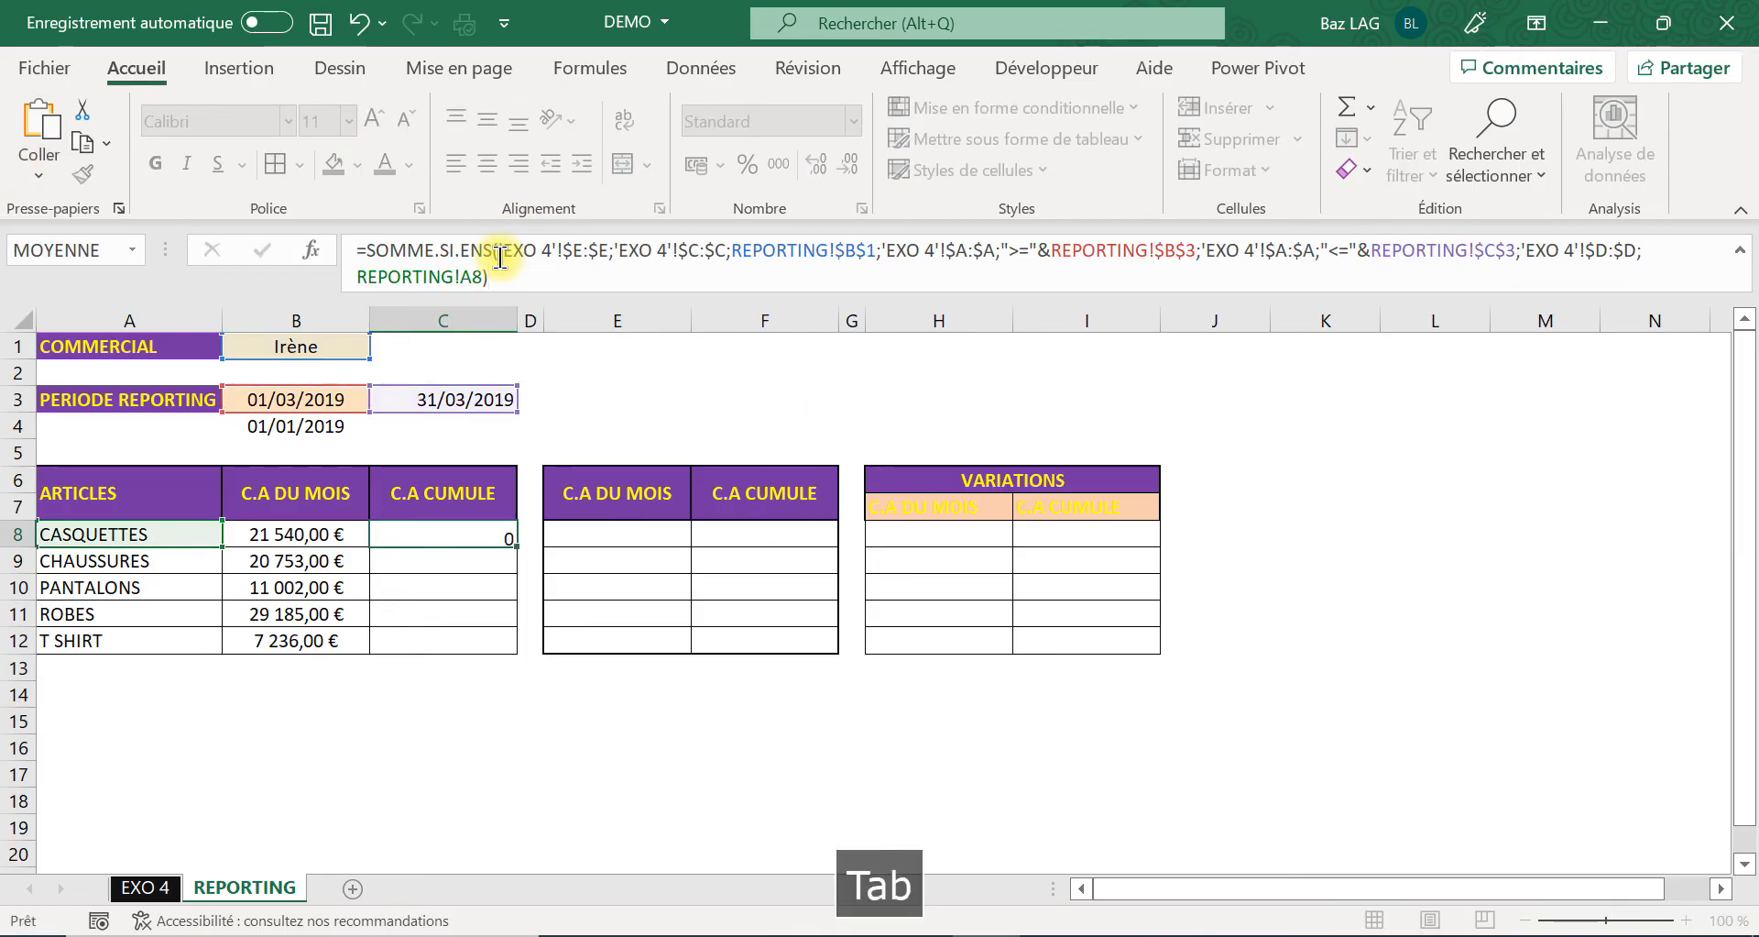
left_click(495, 535)
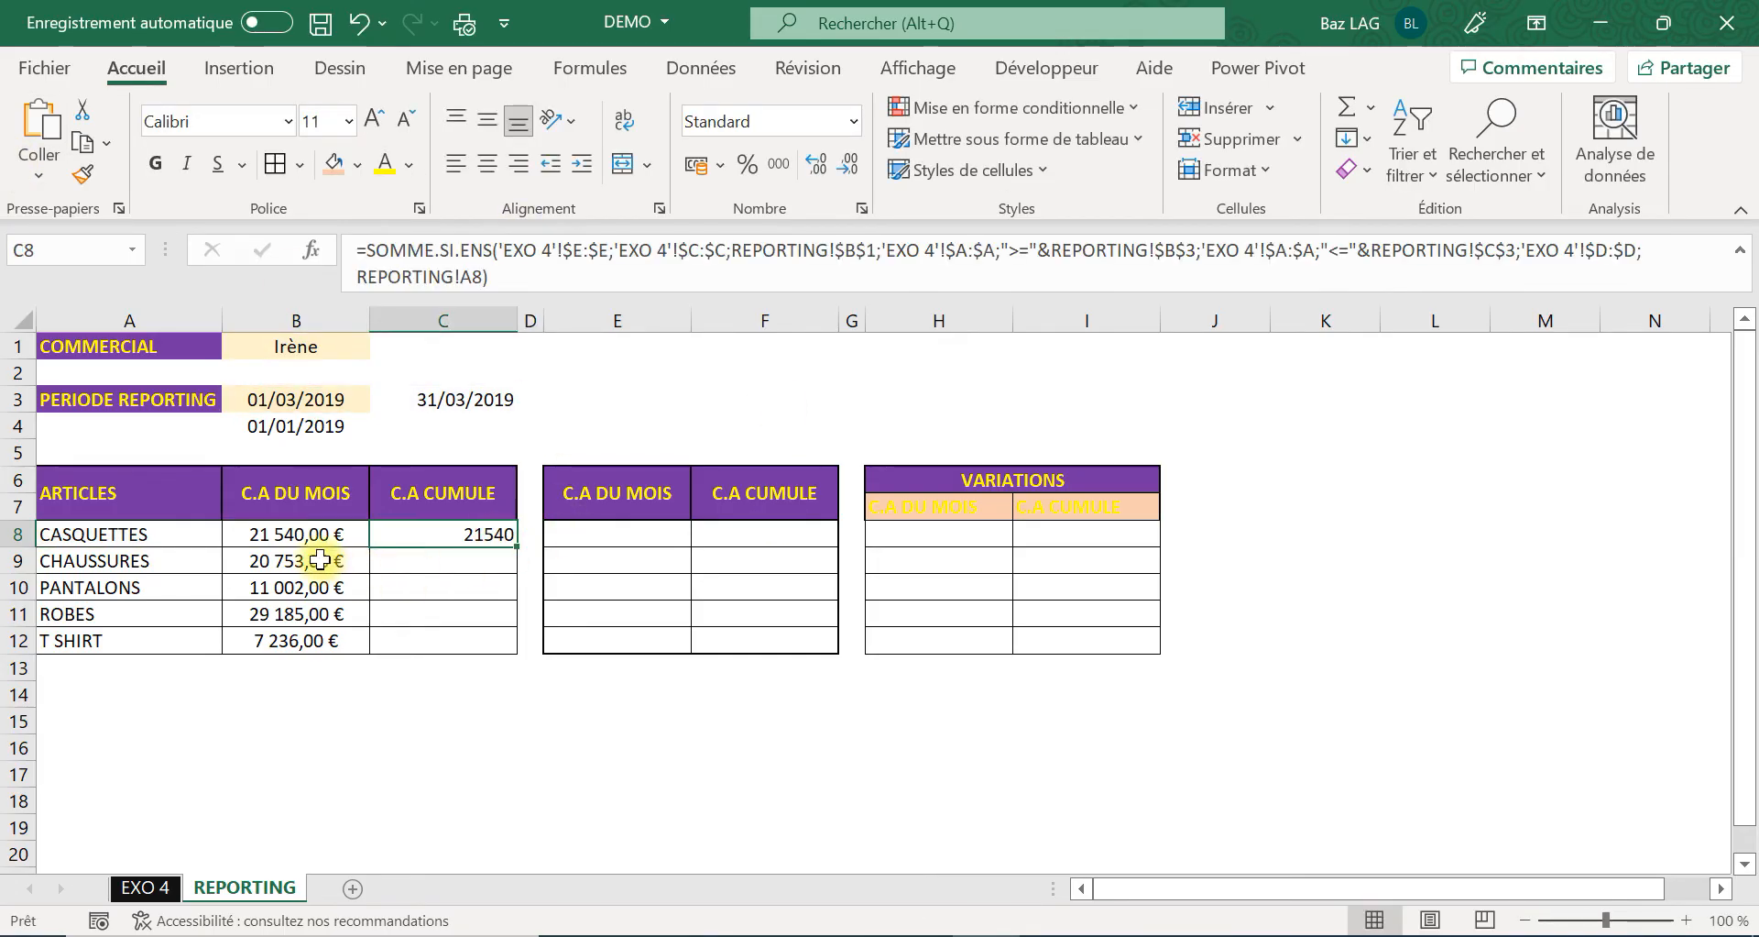
Copy the currency formatting of cell B8 onto cell C8.
left_click(279, 515)
left_click(83, 174)
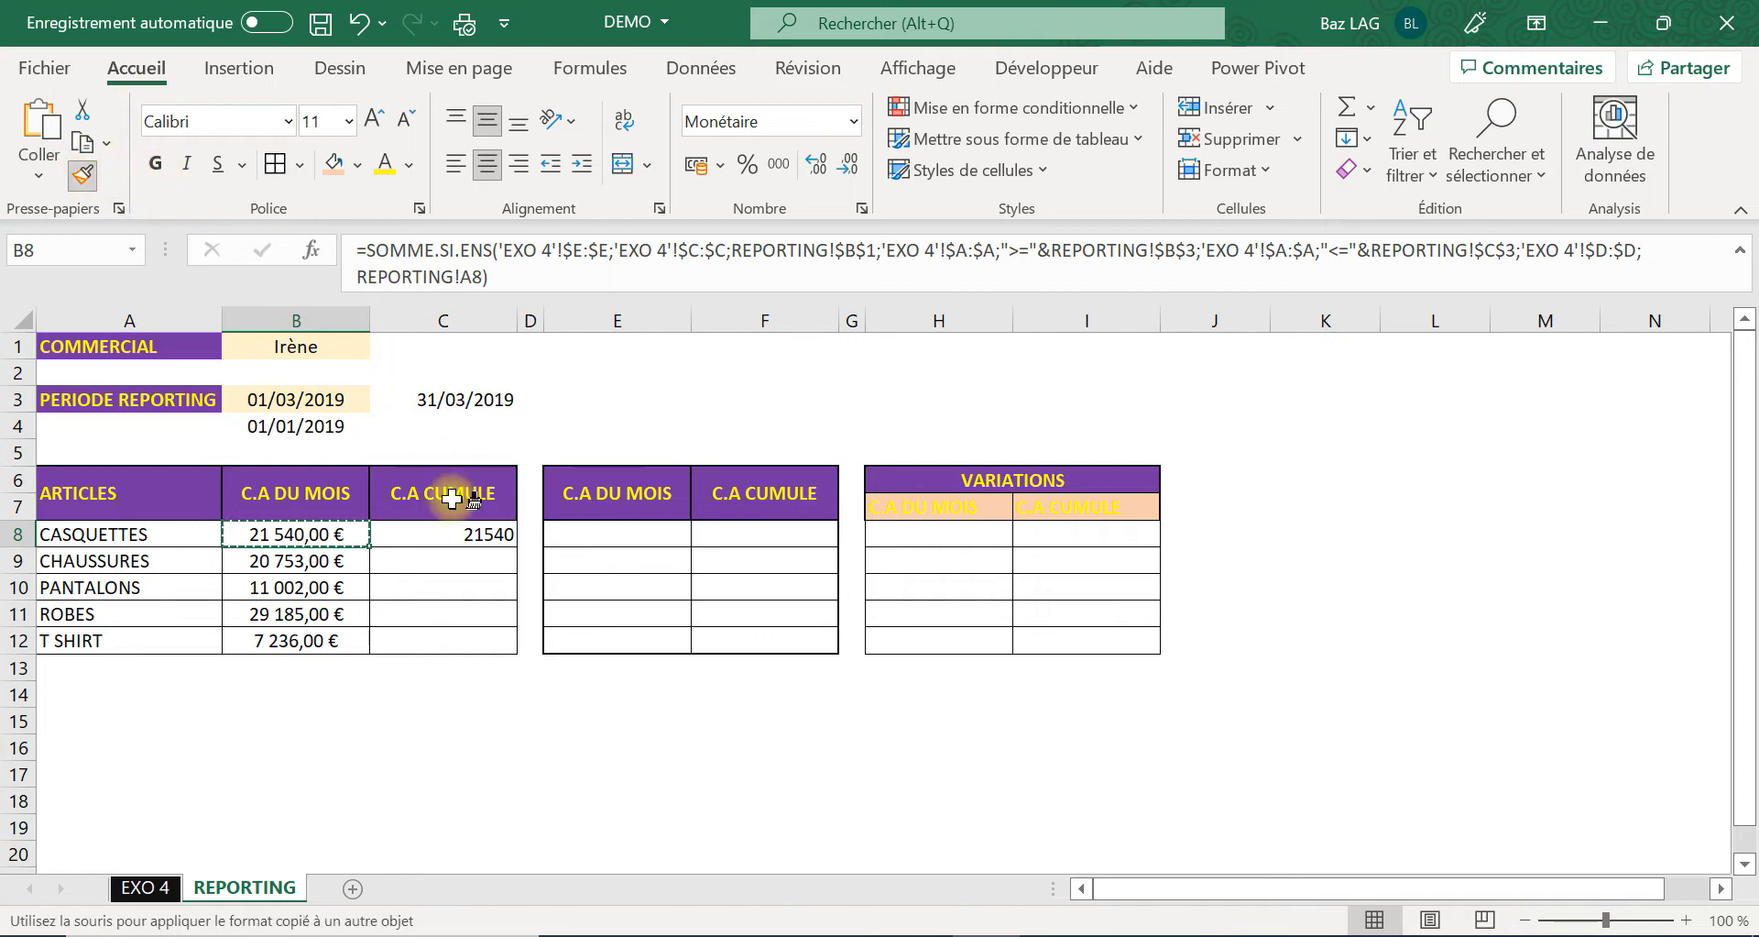
left_click(440, 536)
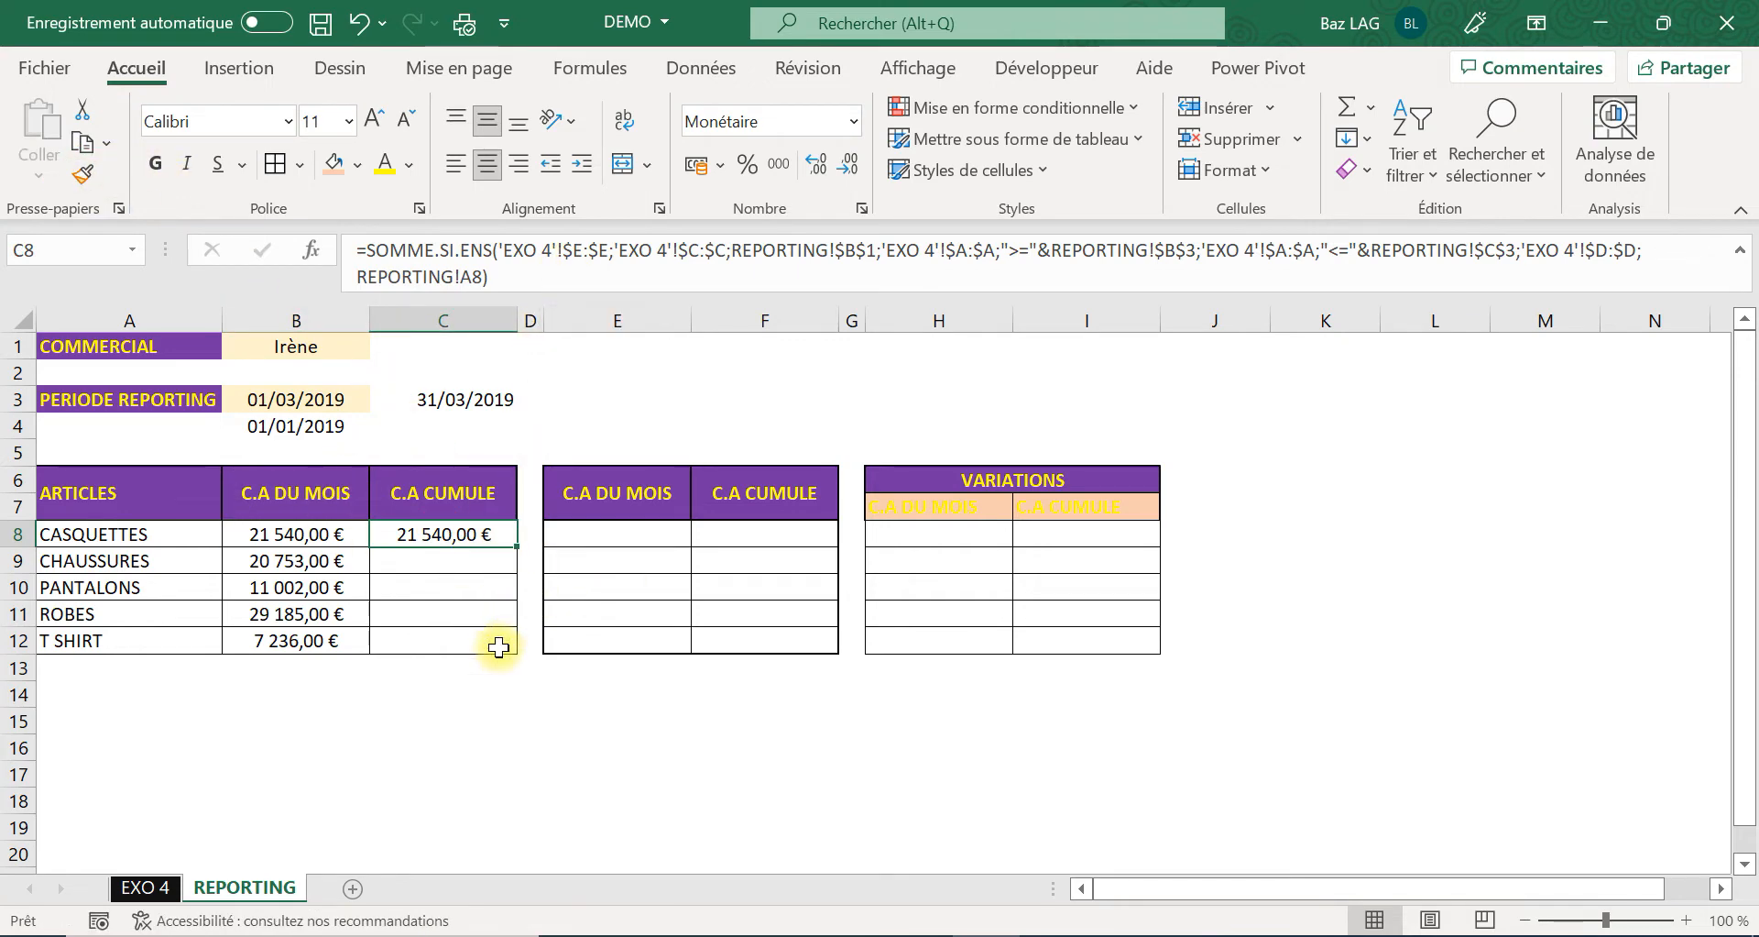
Change the start-date criterion in C8's formula to REPORTING!$B$4 and fill the formula down to C12.
left_click(519, 287)
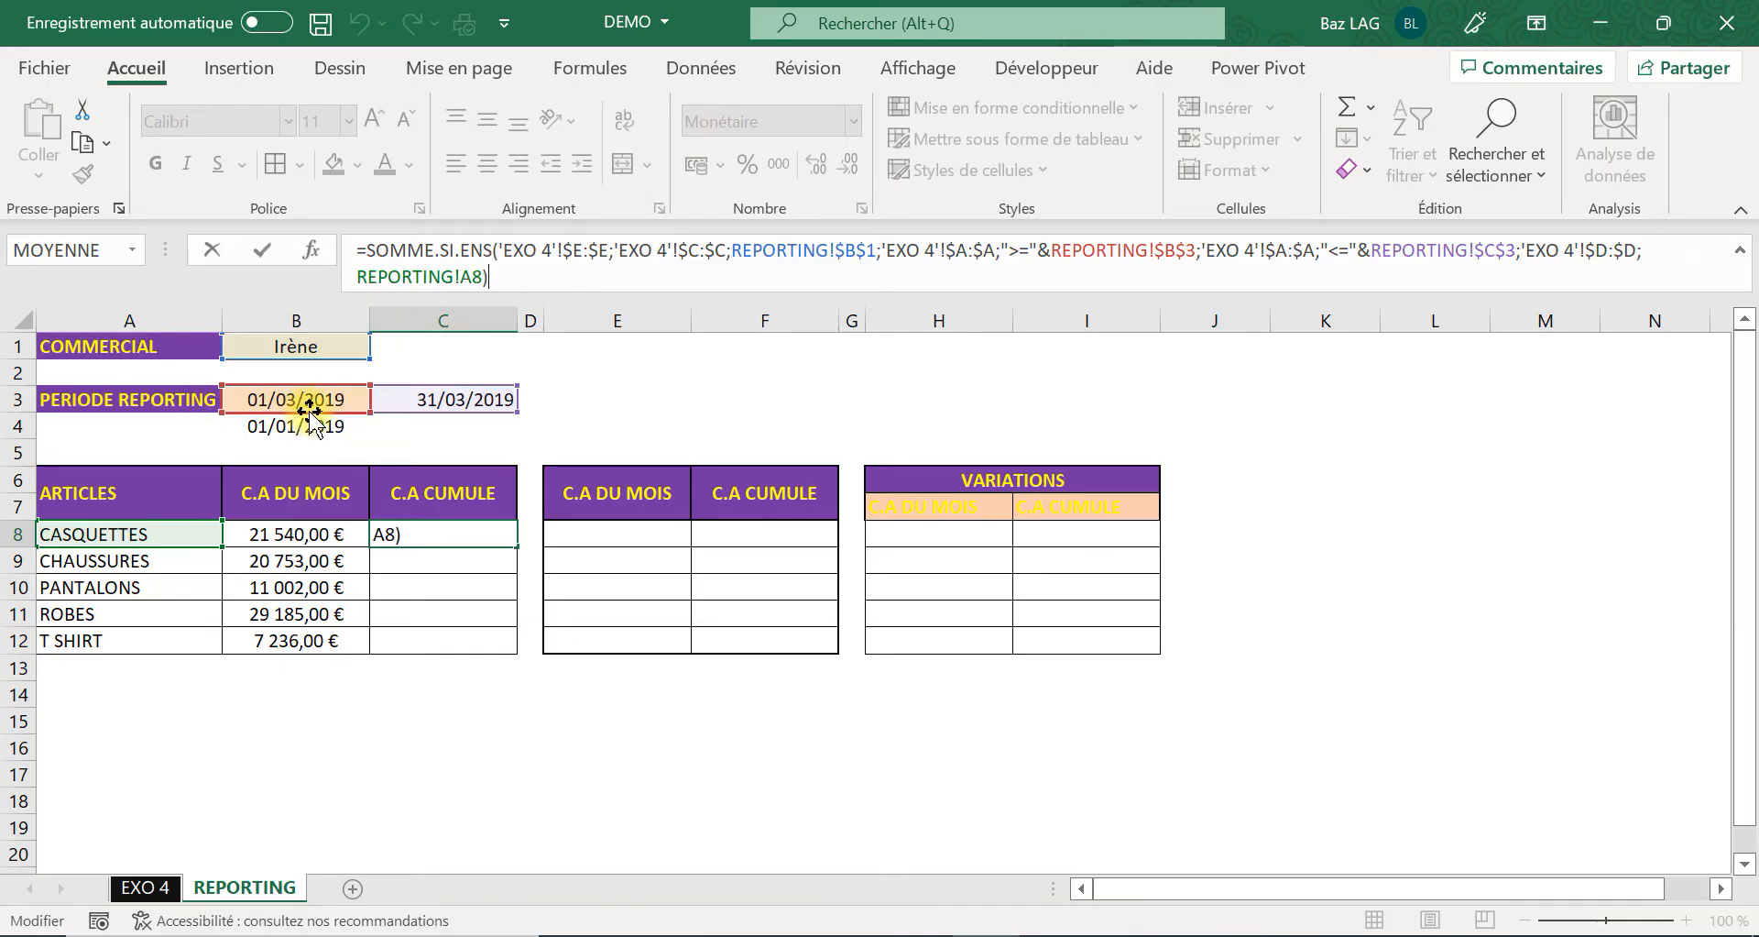
left_click_drag(304, 437, 302, 436)
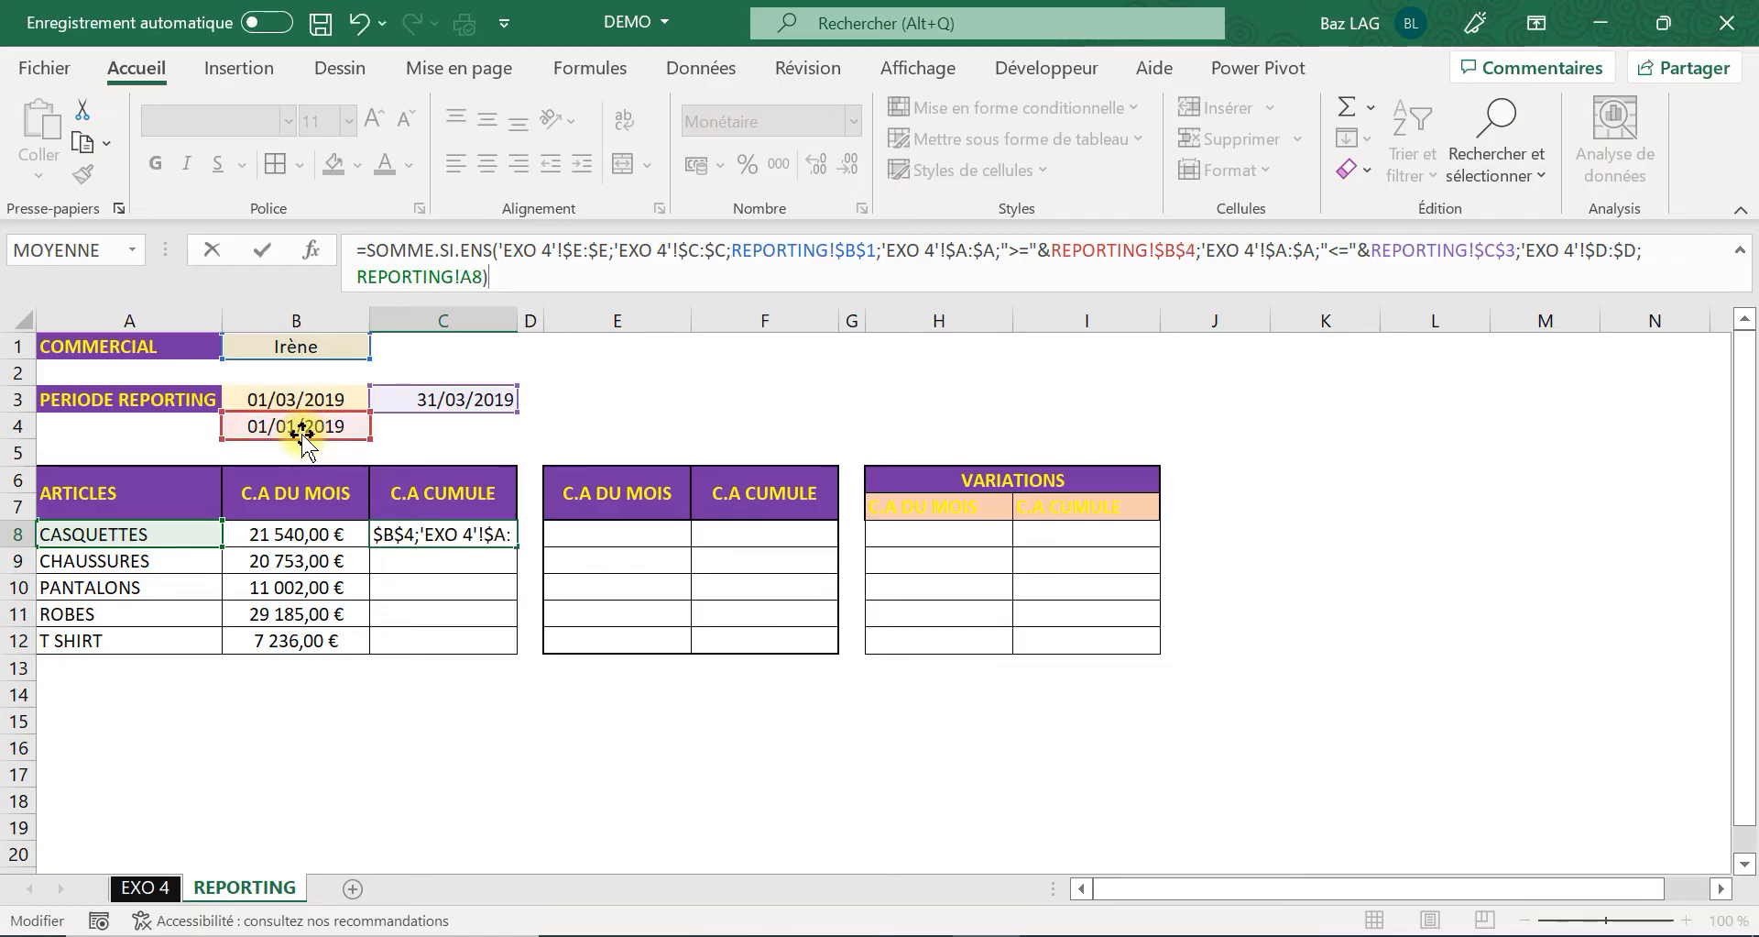
key("Return")
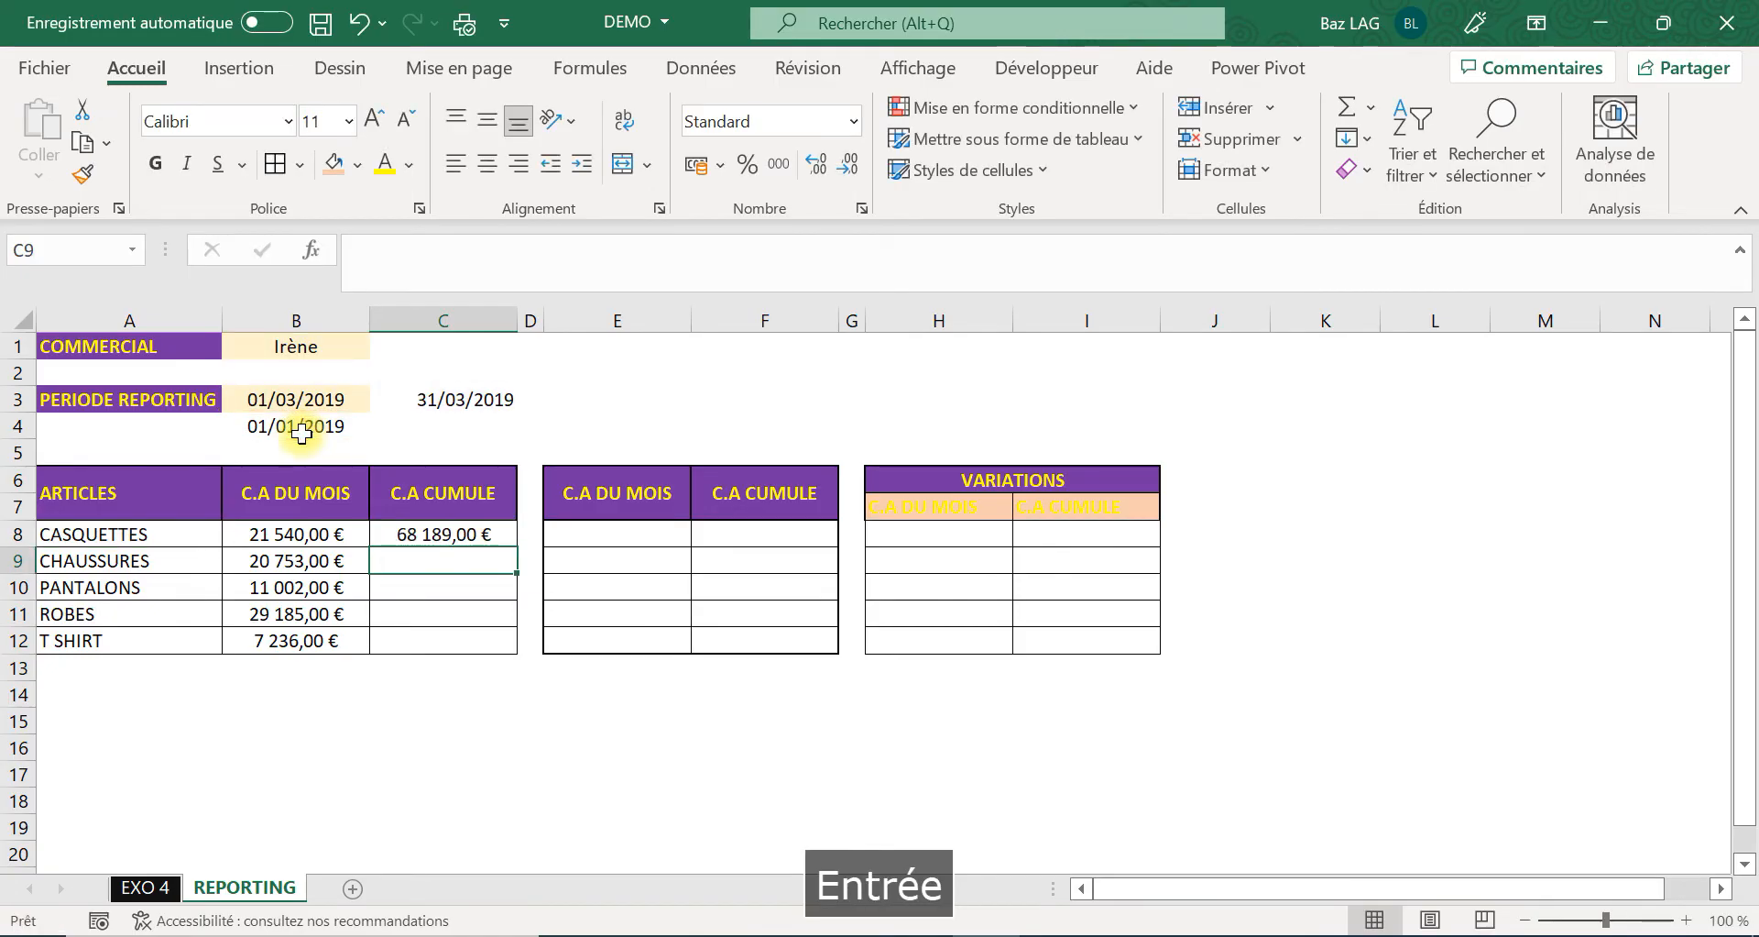
left_click(455, 531)
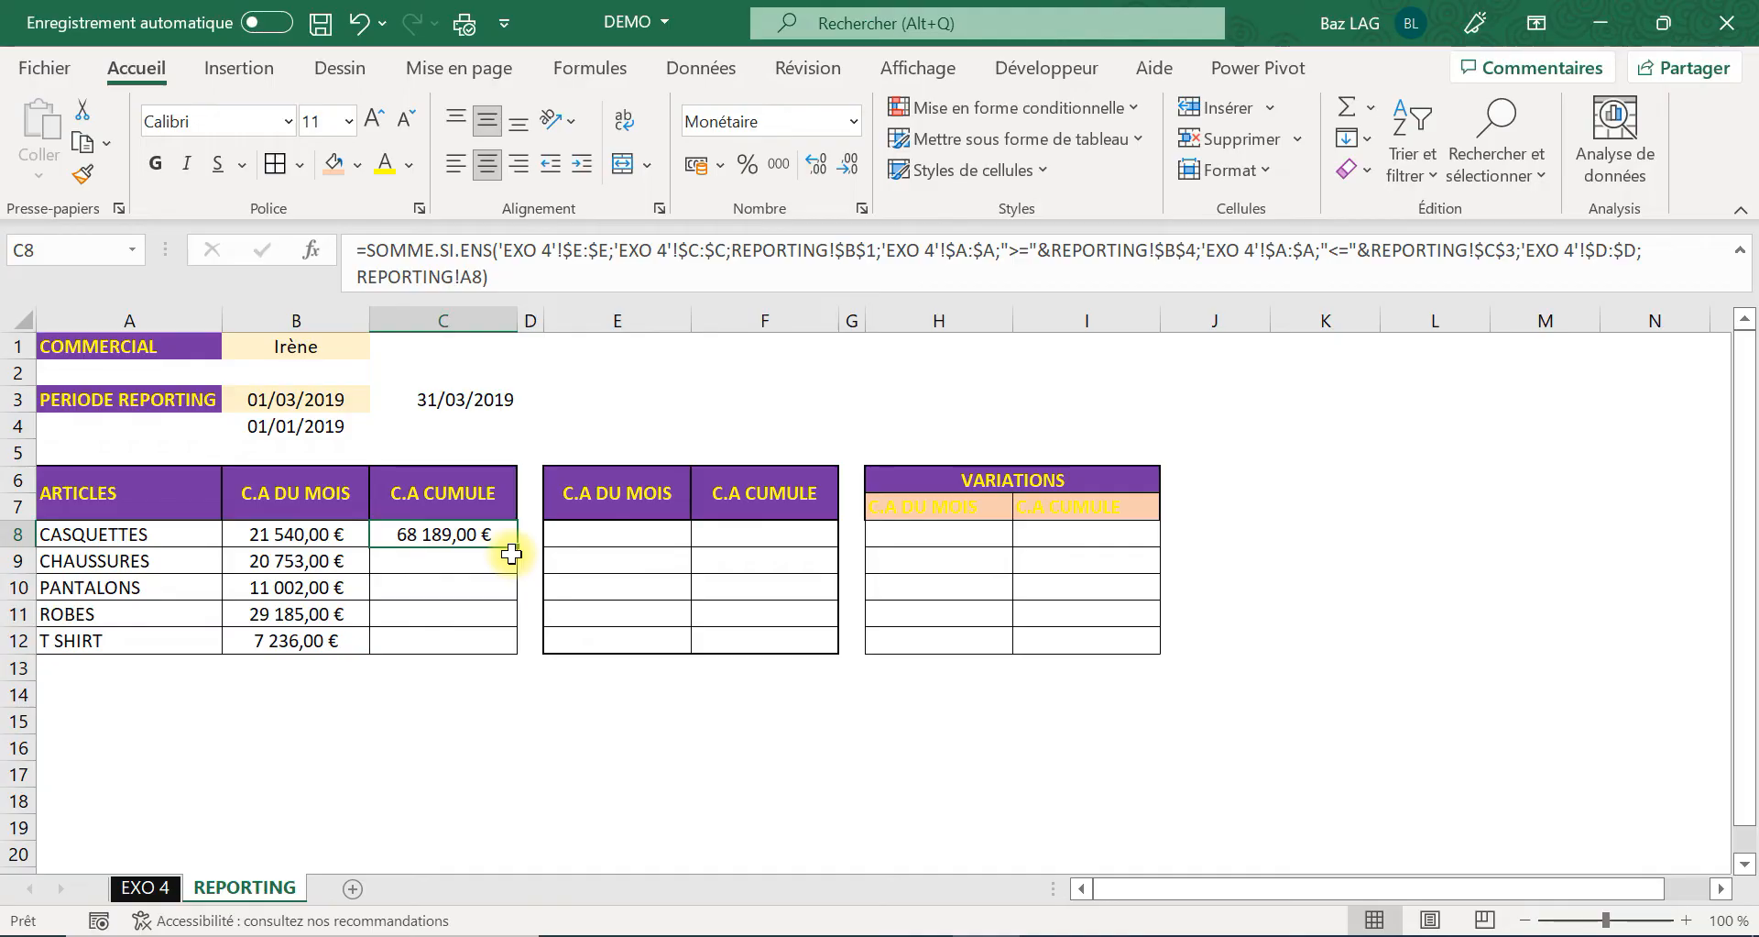
left_click_drag(513, 548, 515, 652)
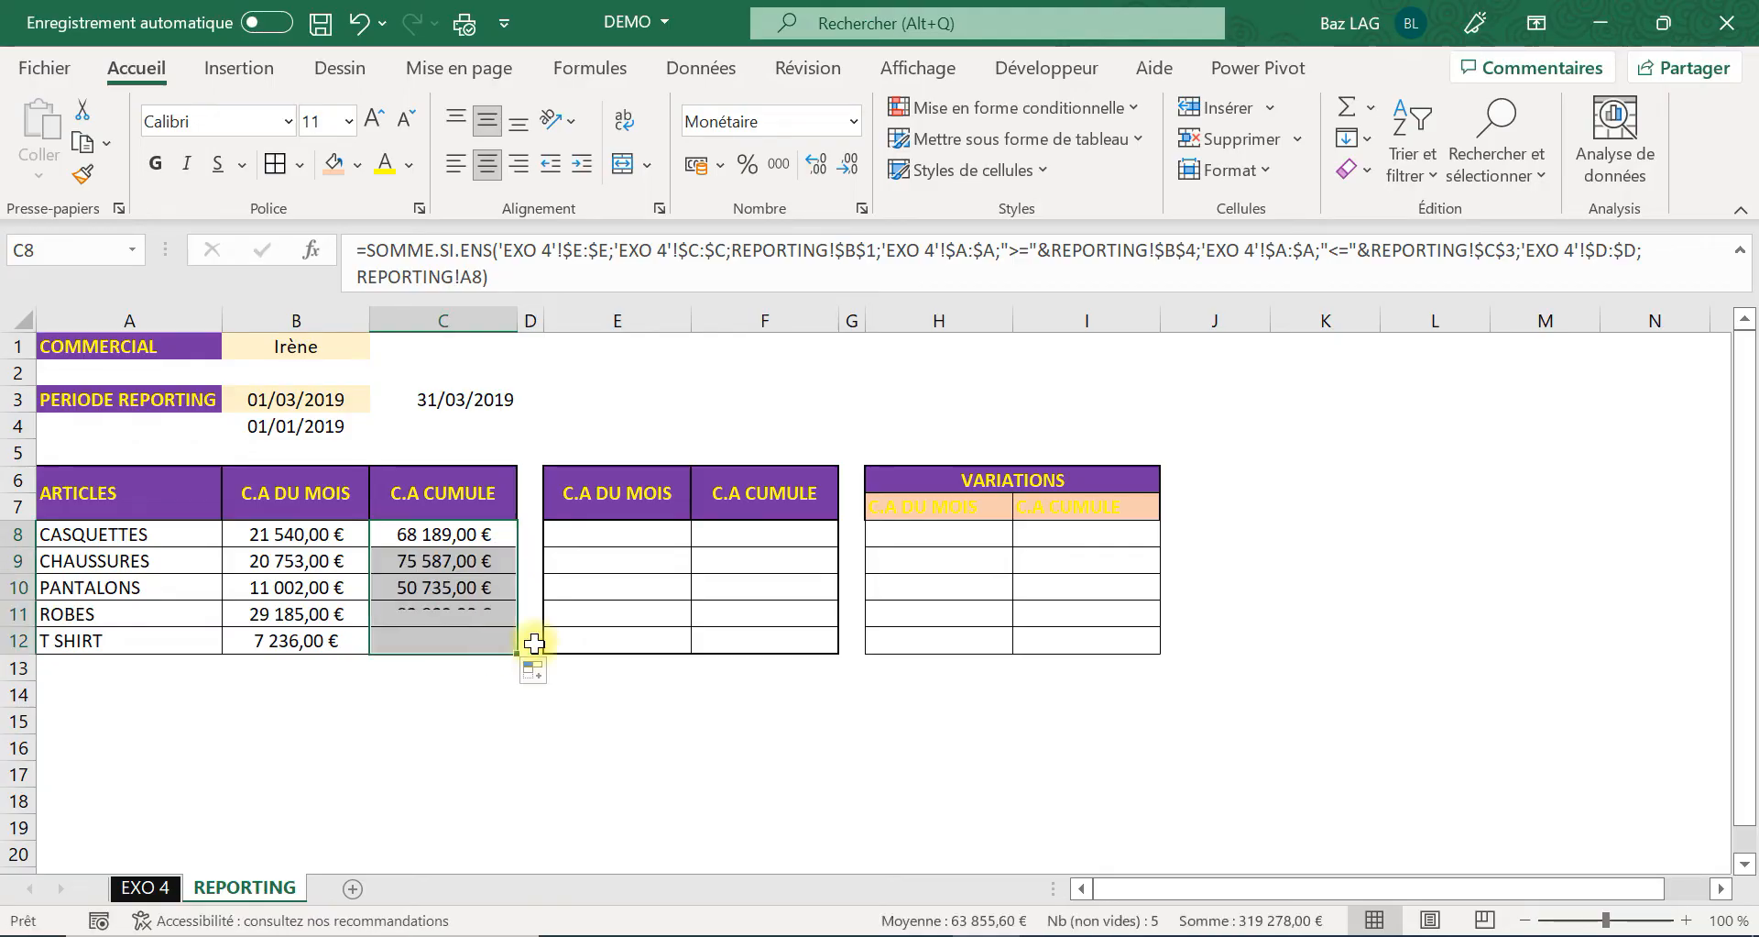
left_click(641, 437)
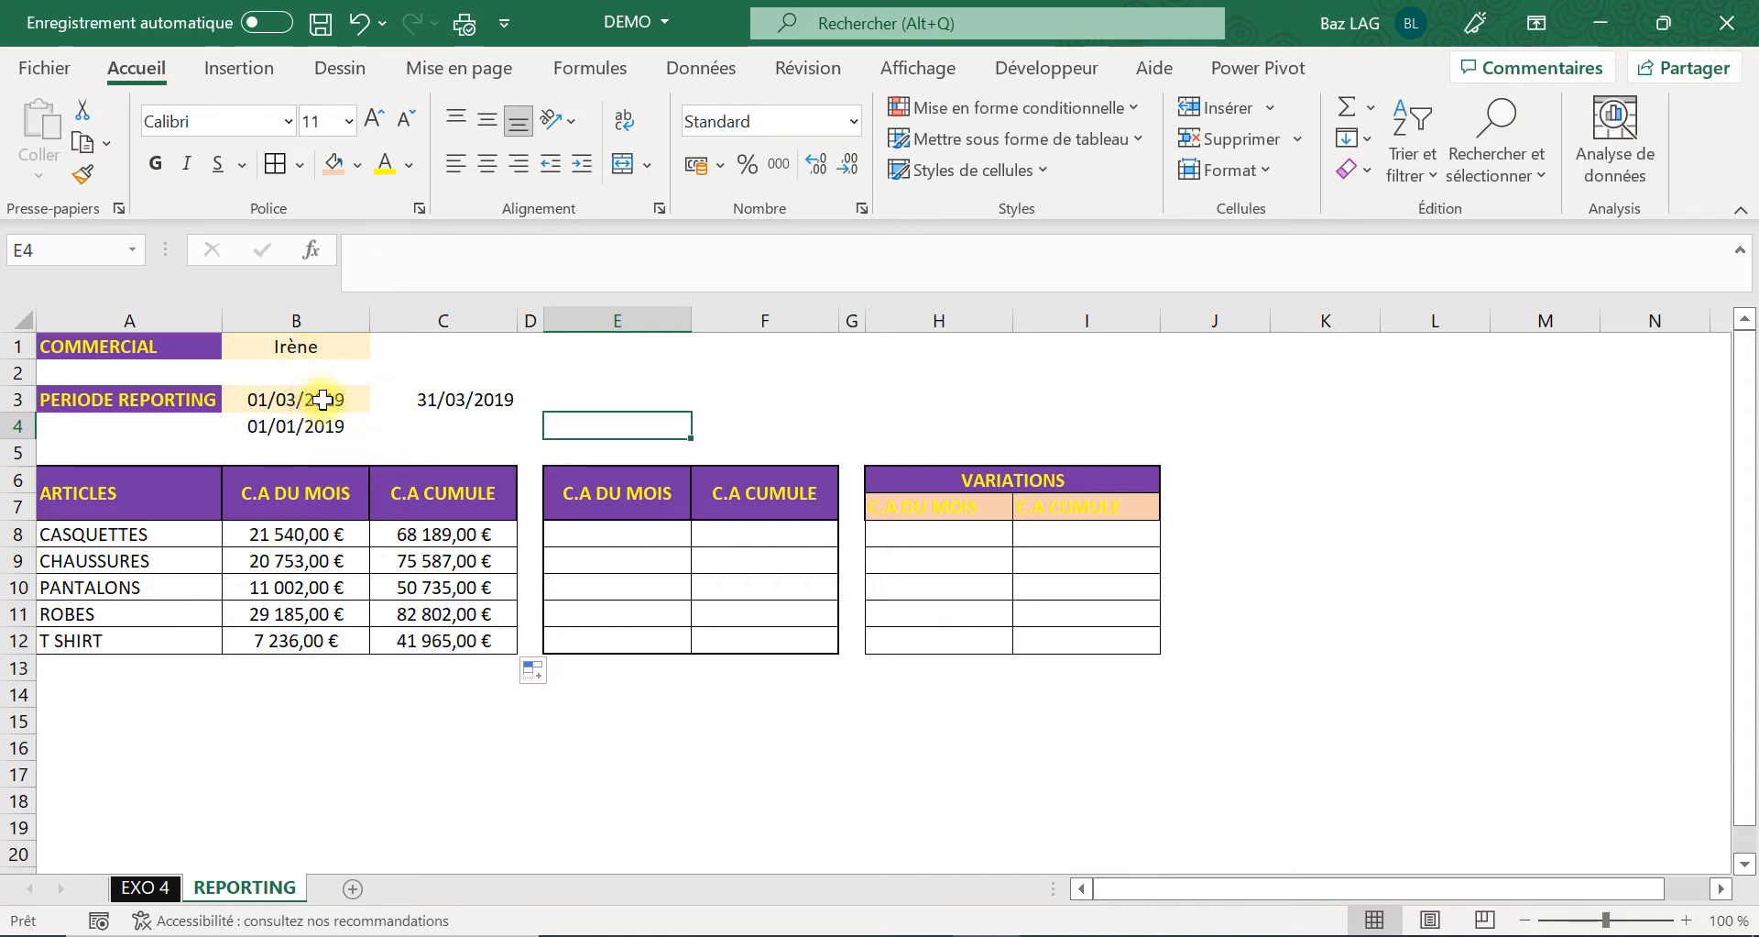
Filter the DATE column of the EXO 4 sheet to mars 2019.
left_click(309, 543)
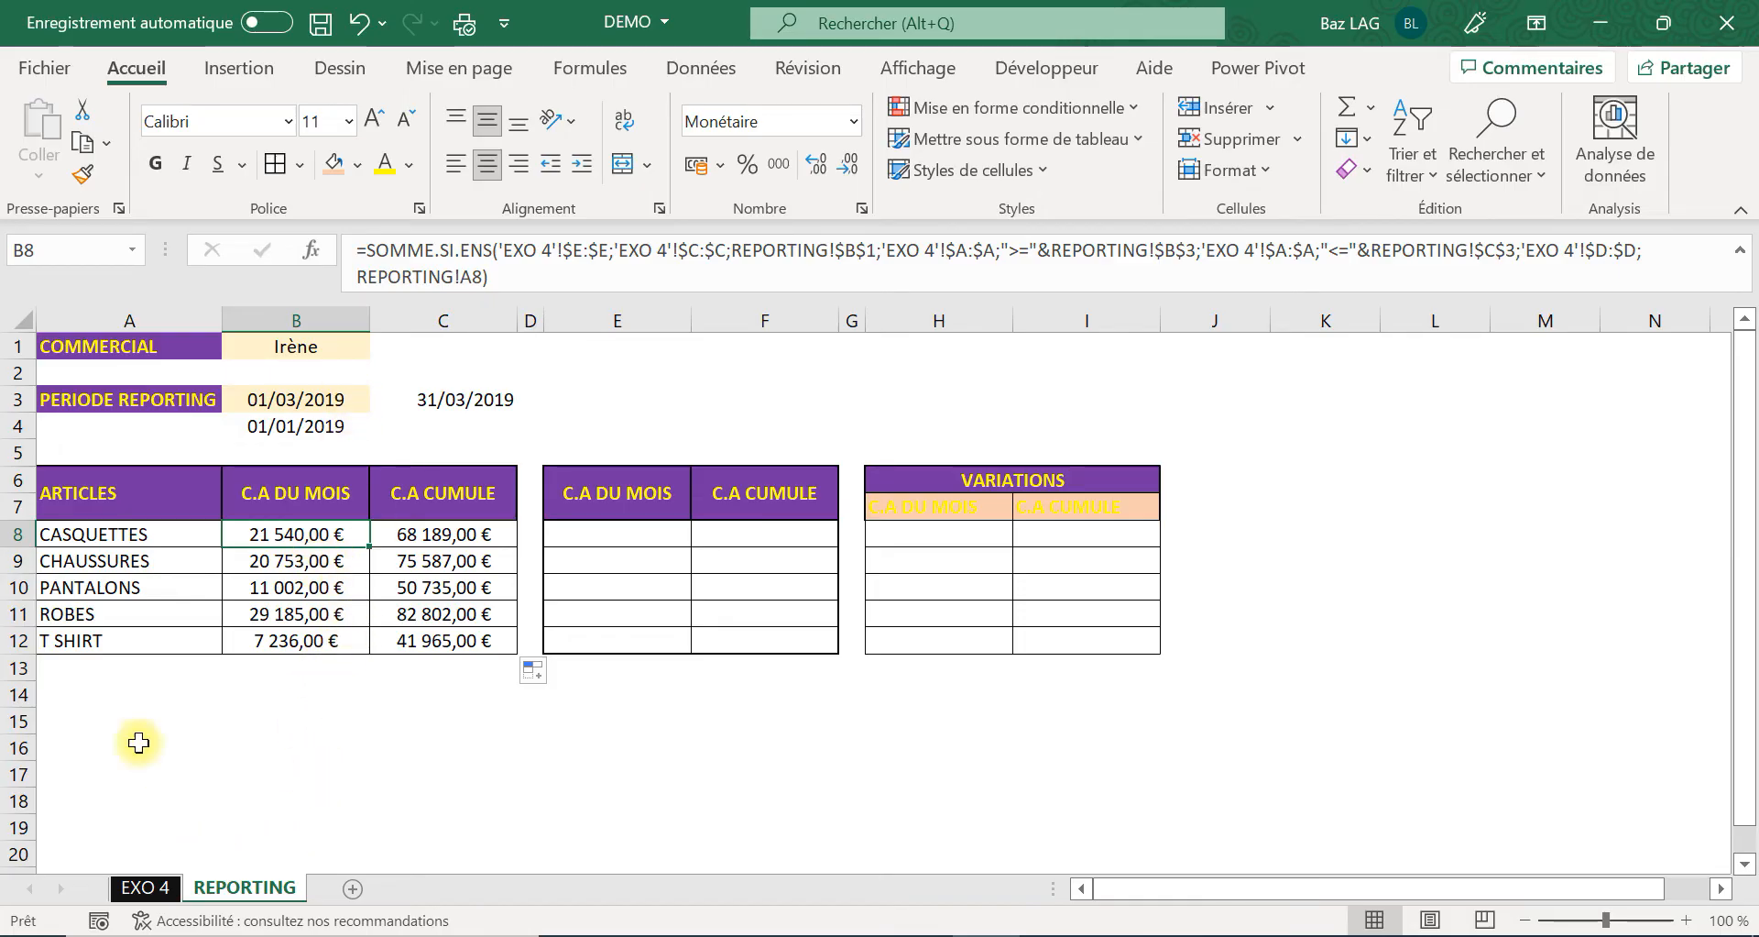
left_click(145, 887)
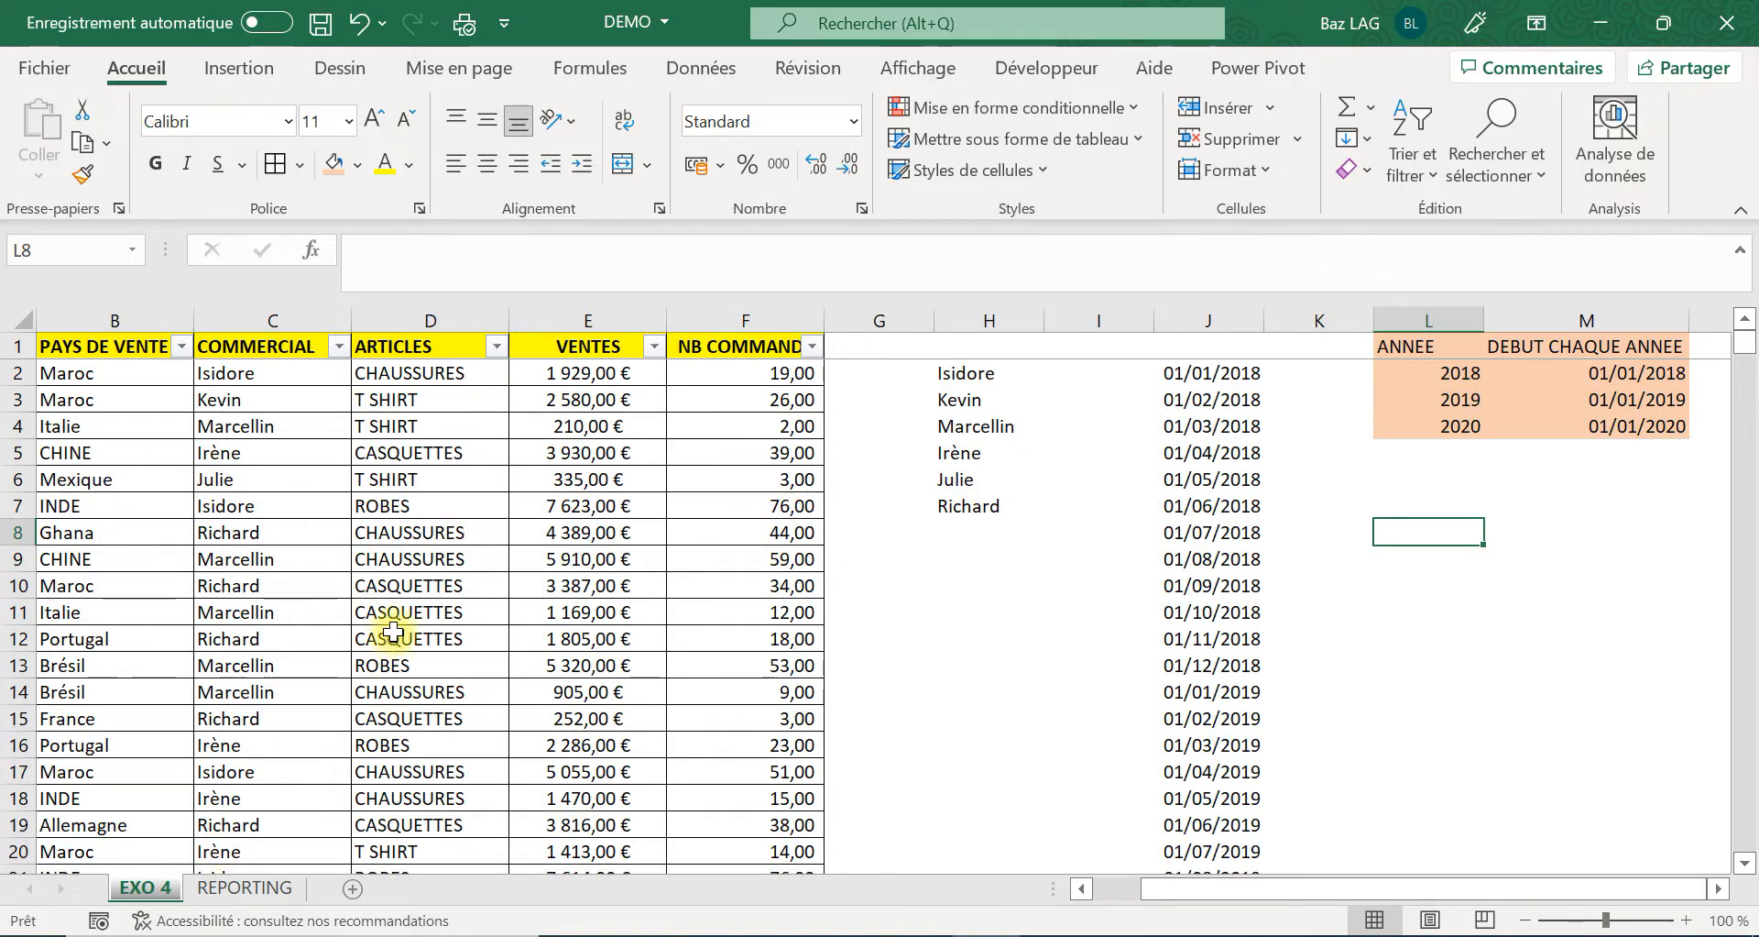
left_click(385, 633)
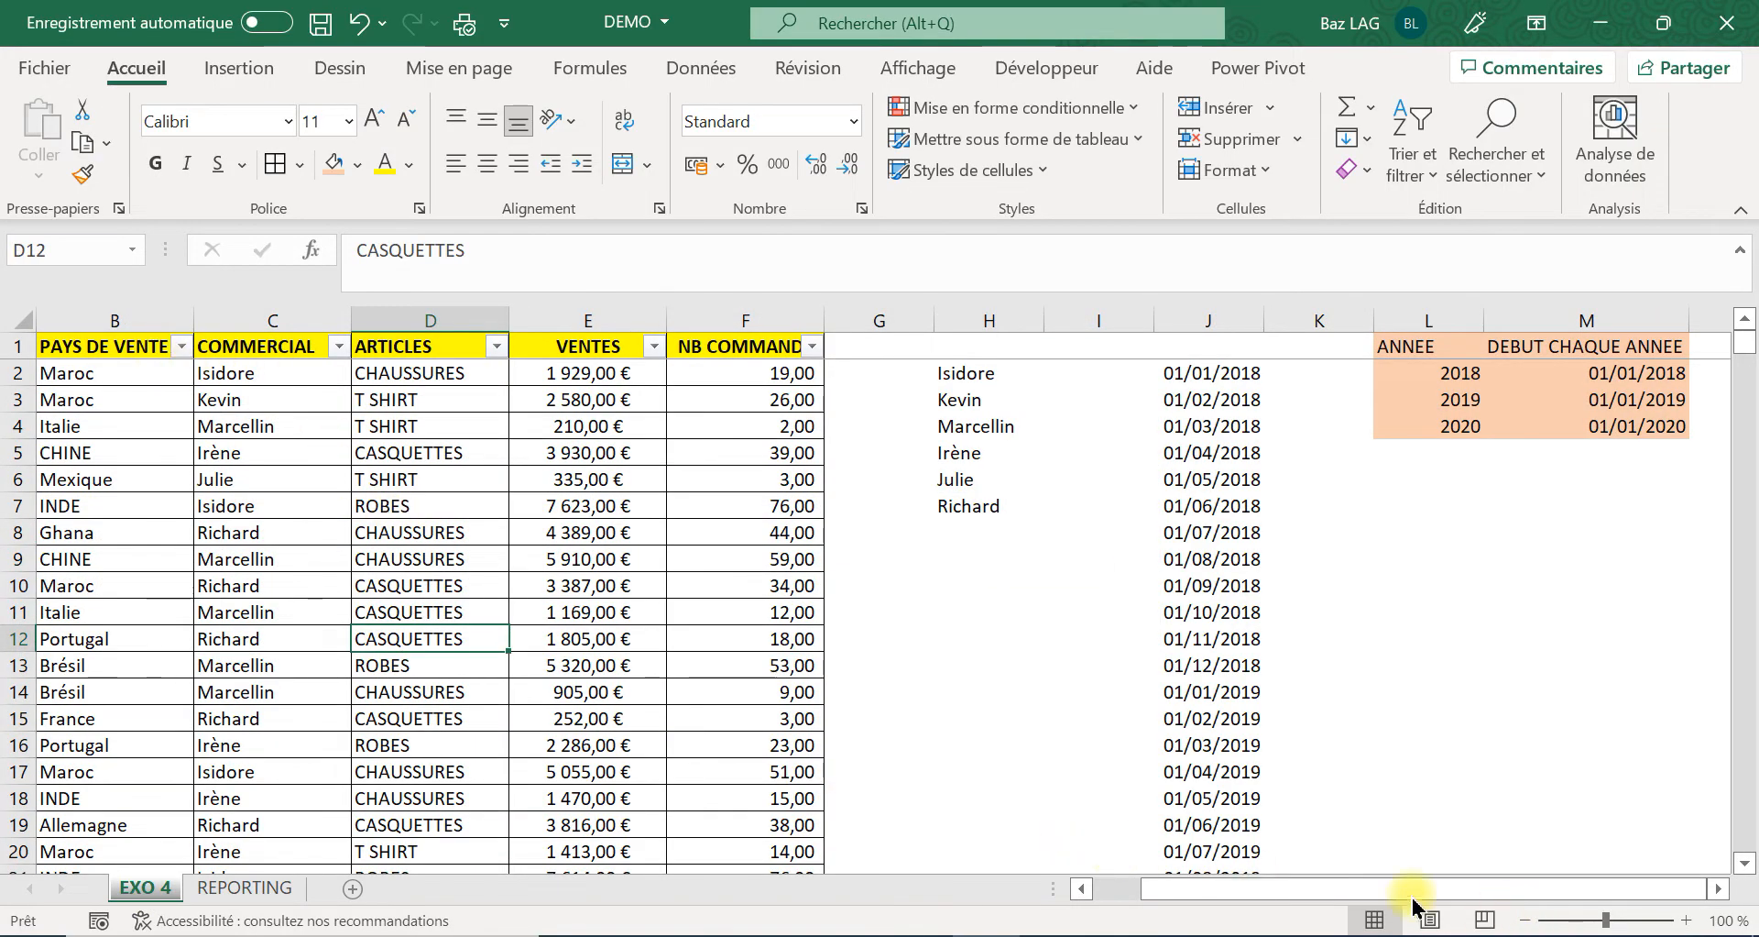
left_click_drag(1411, 889, 1281, 887)
left_click(182, 347)
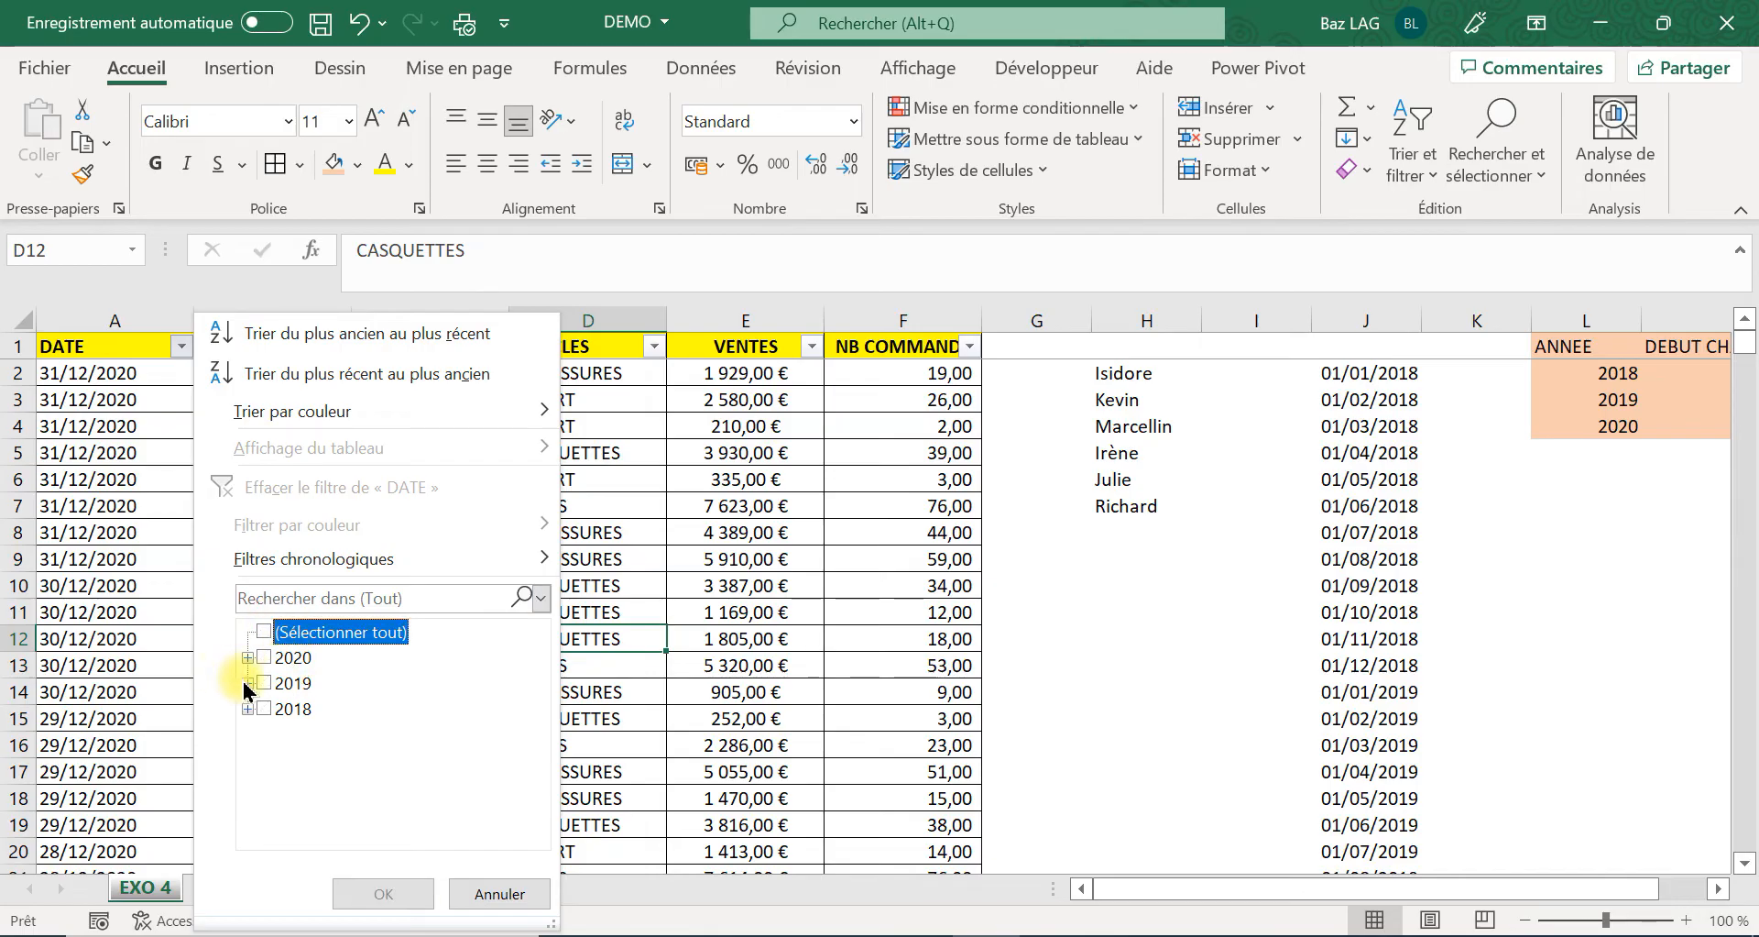
left_click(248, 682)
left_click(285, 710)
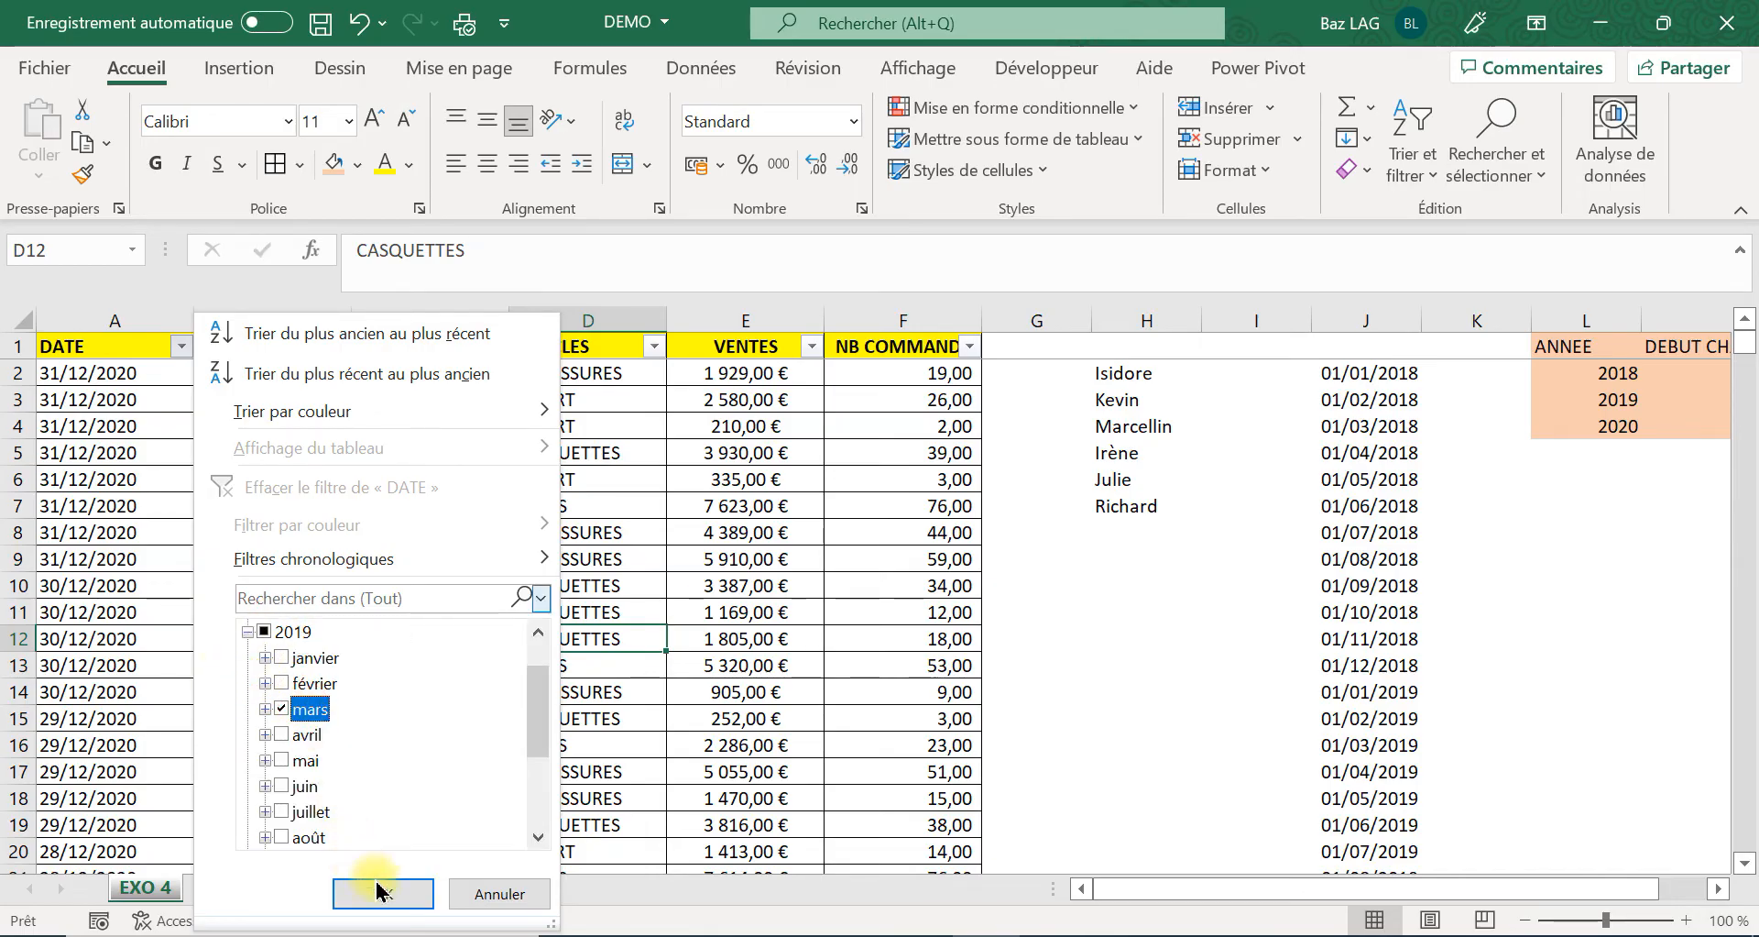
left_click(384, 893)
Filter the COMMERCIAL column to only the salesperson chosen in cell B1 of the REPORTING sheet.
left_click(505, 347)
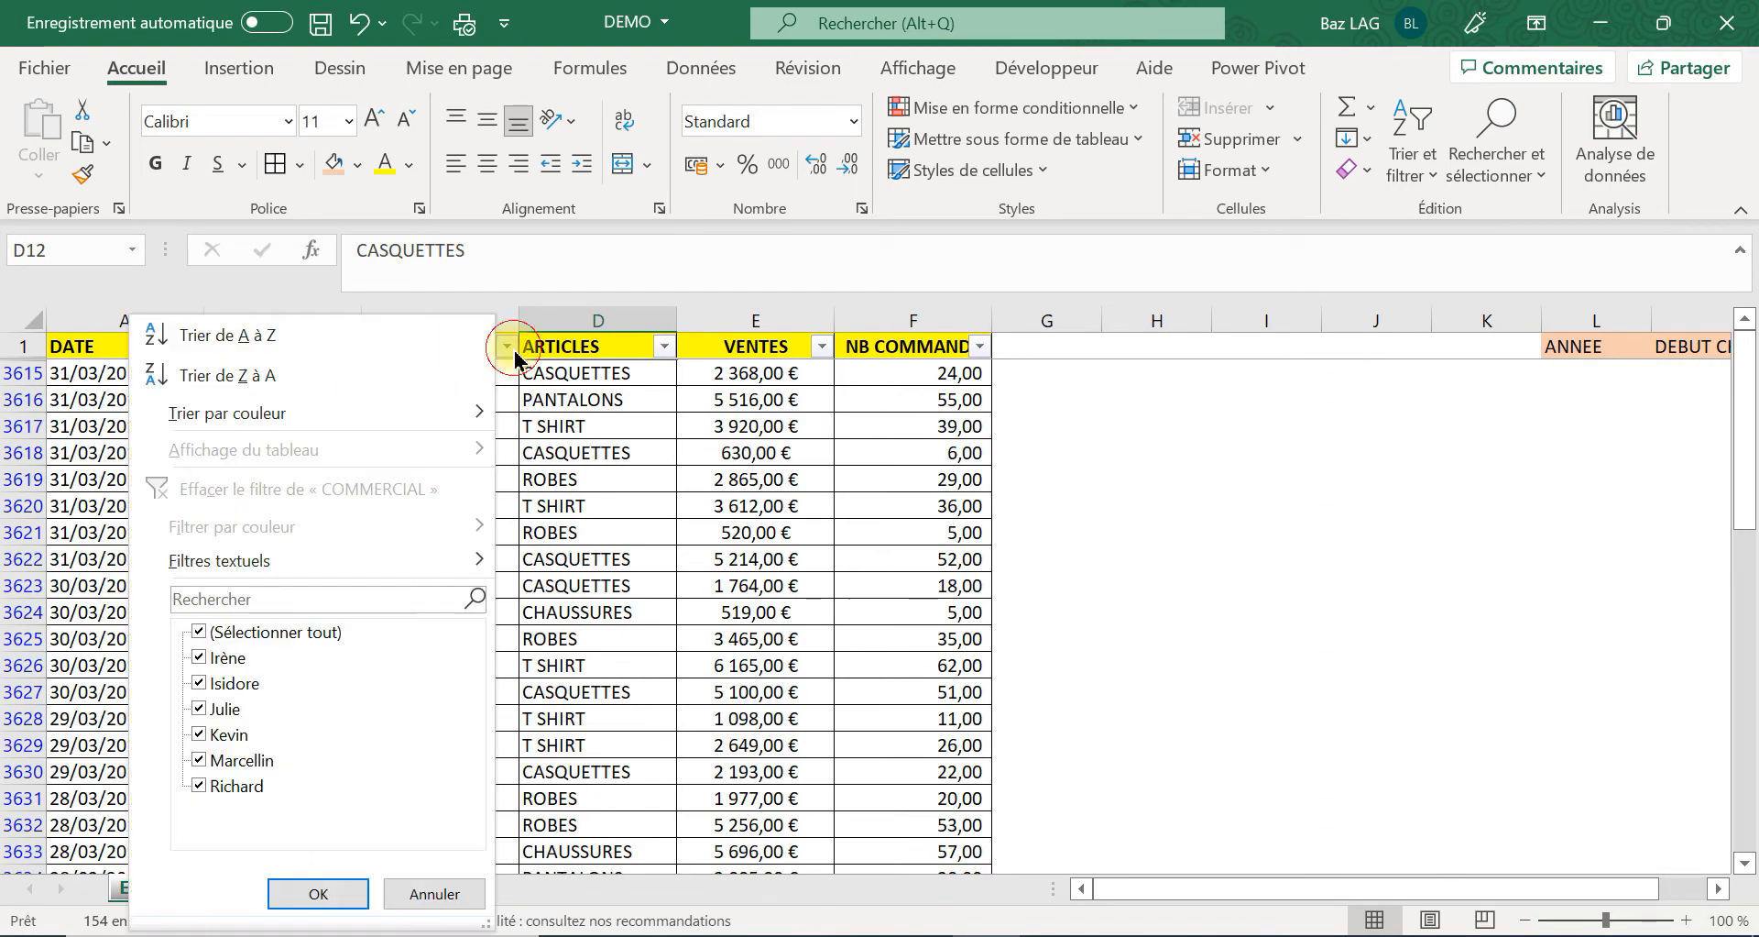
left_click(238, 631)
left_click(241, 659)
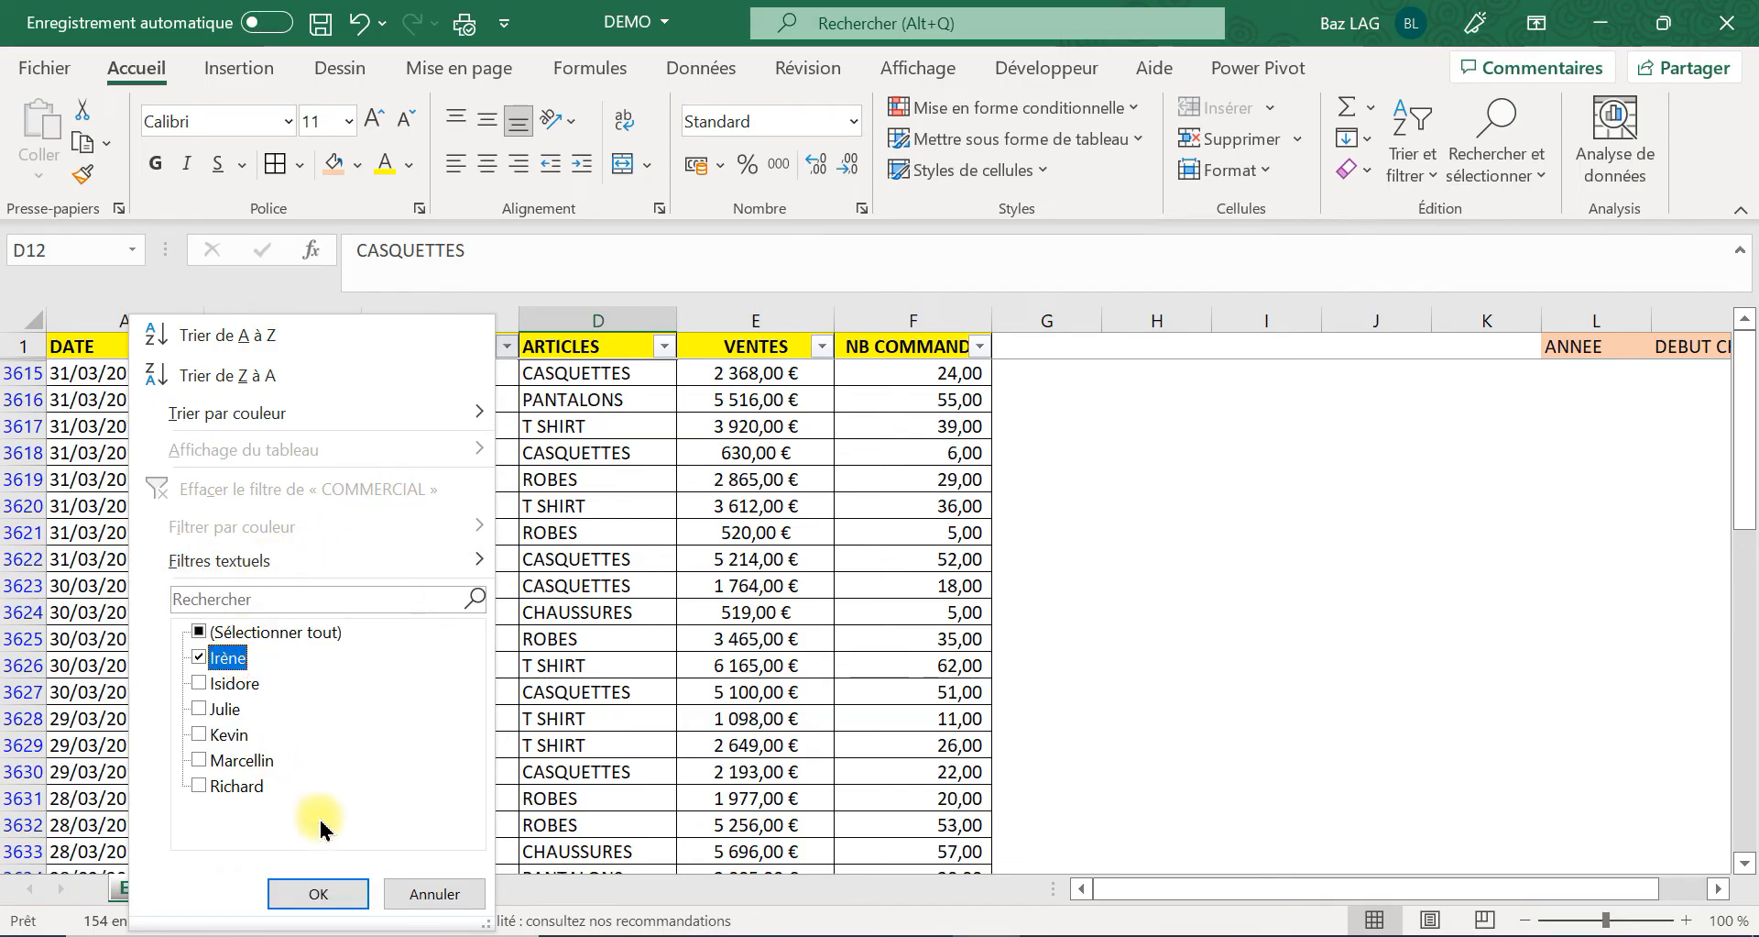
left_click(325, 891)
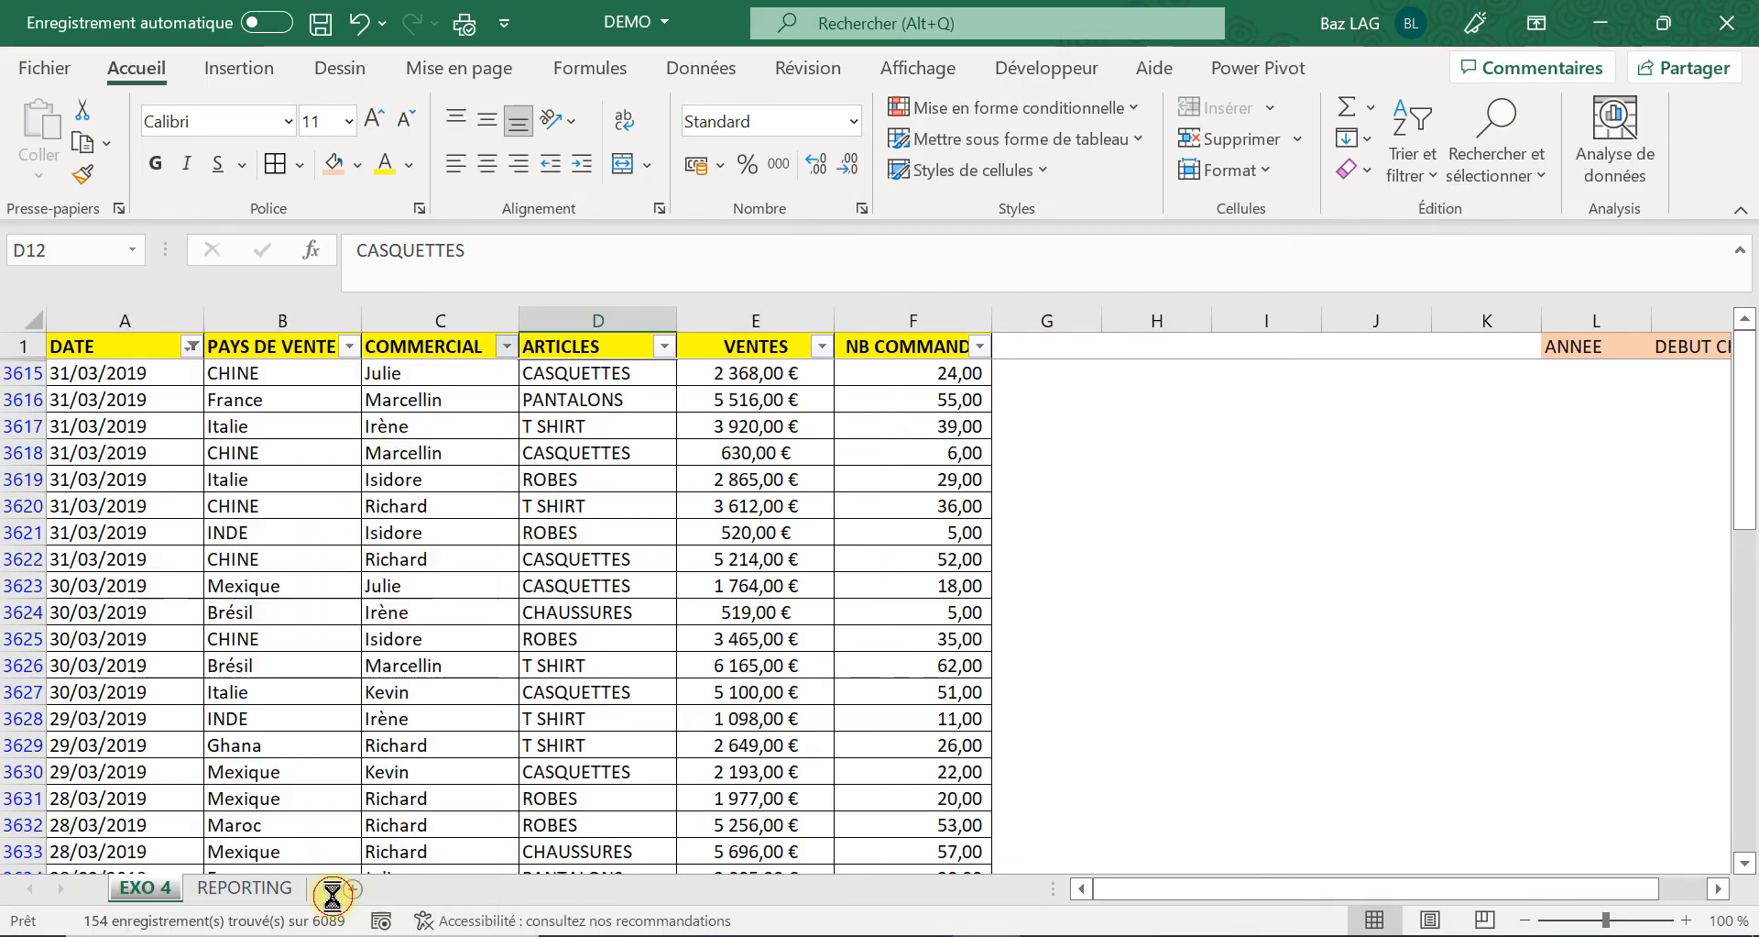
Filter the ARTICLES column to CASQUETTES and check the sum of the VENTES column against B8 of the REPORTING sheet.
left_click(664, 346)
left_click(389, 633)
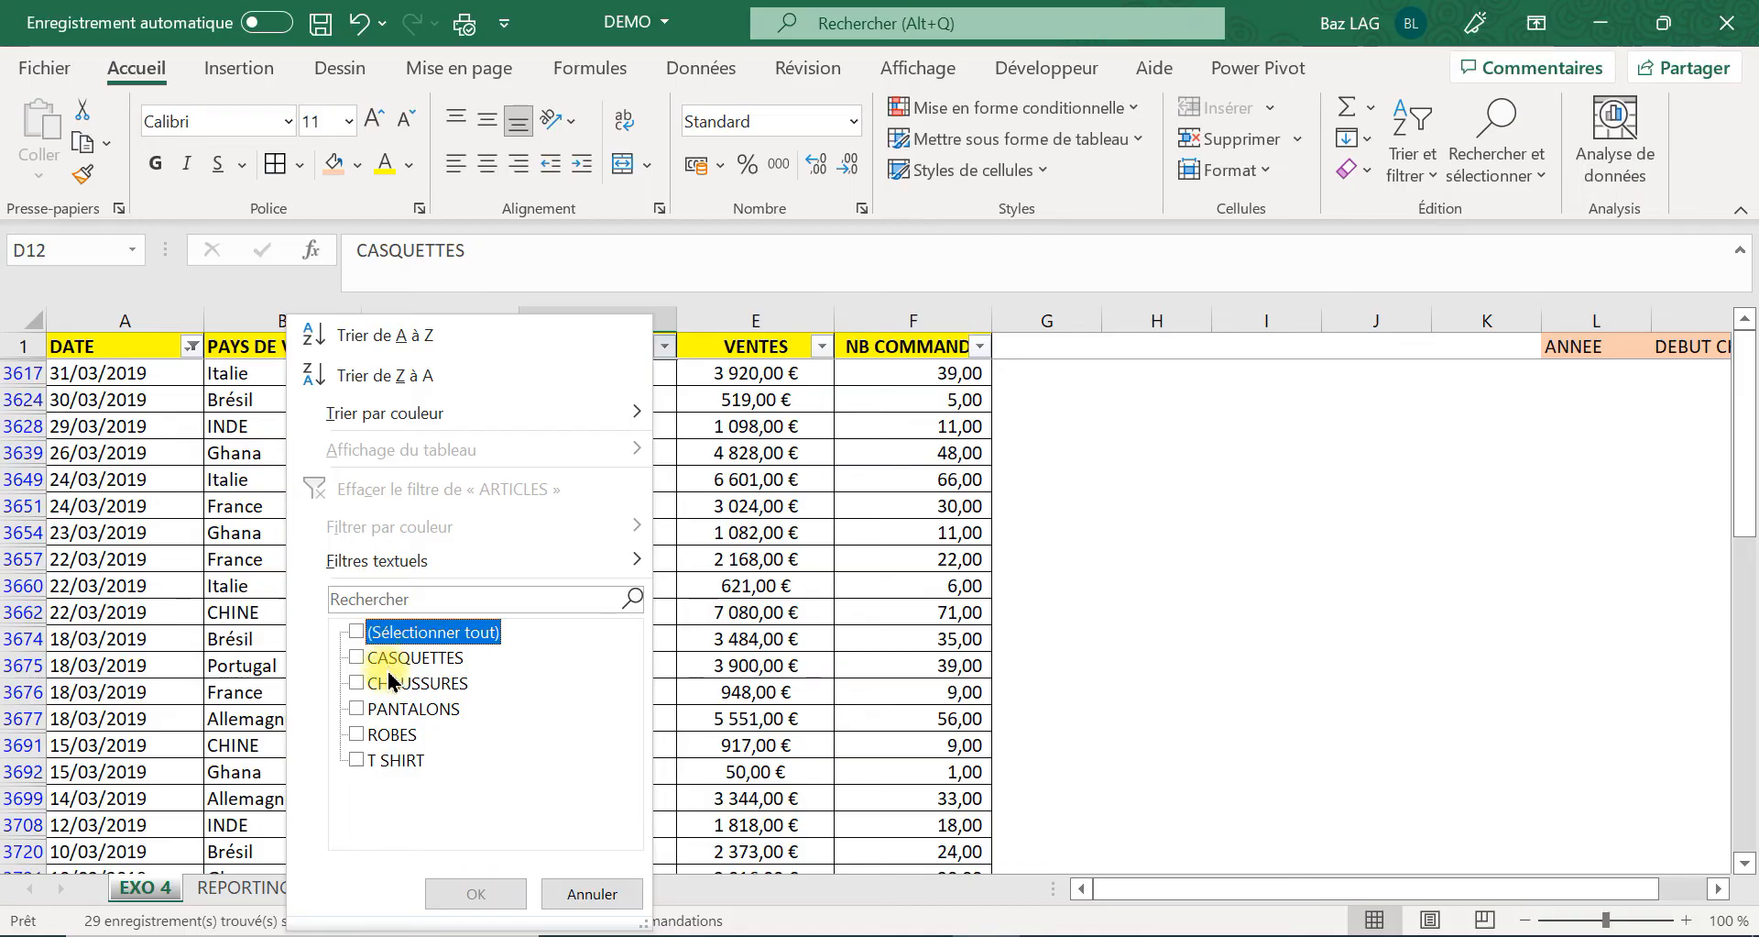
left_click(390, 657)
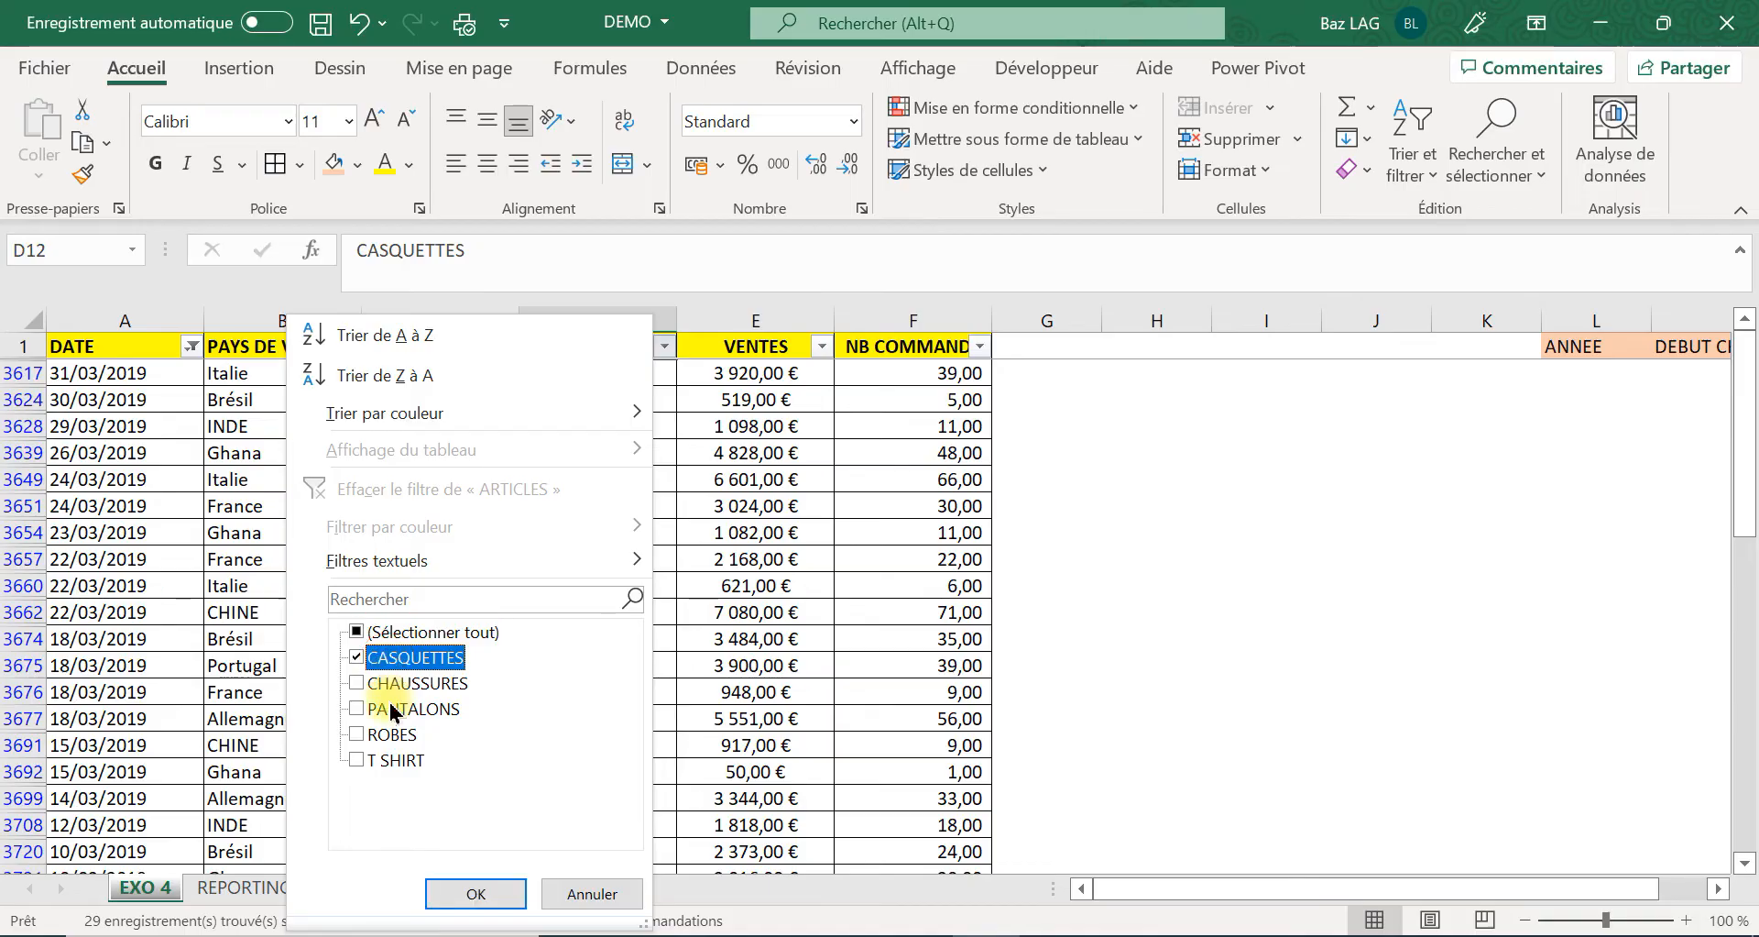
left_click(446, 893)
left_click(753, 319)
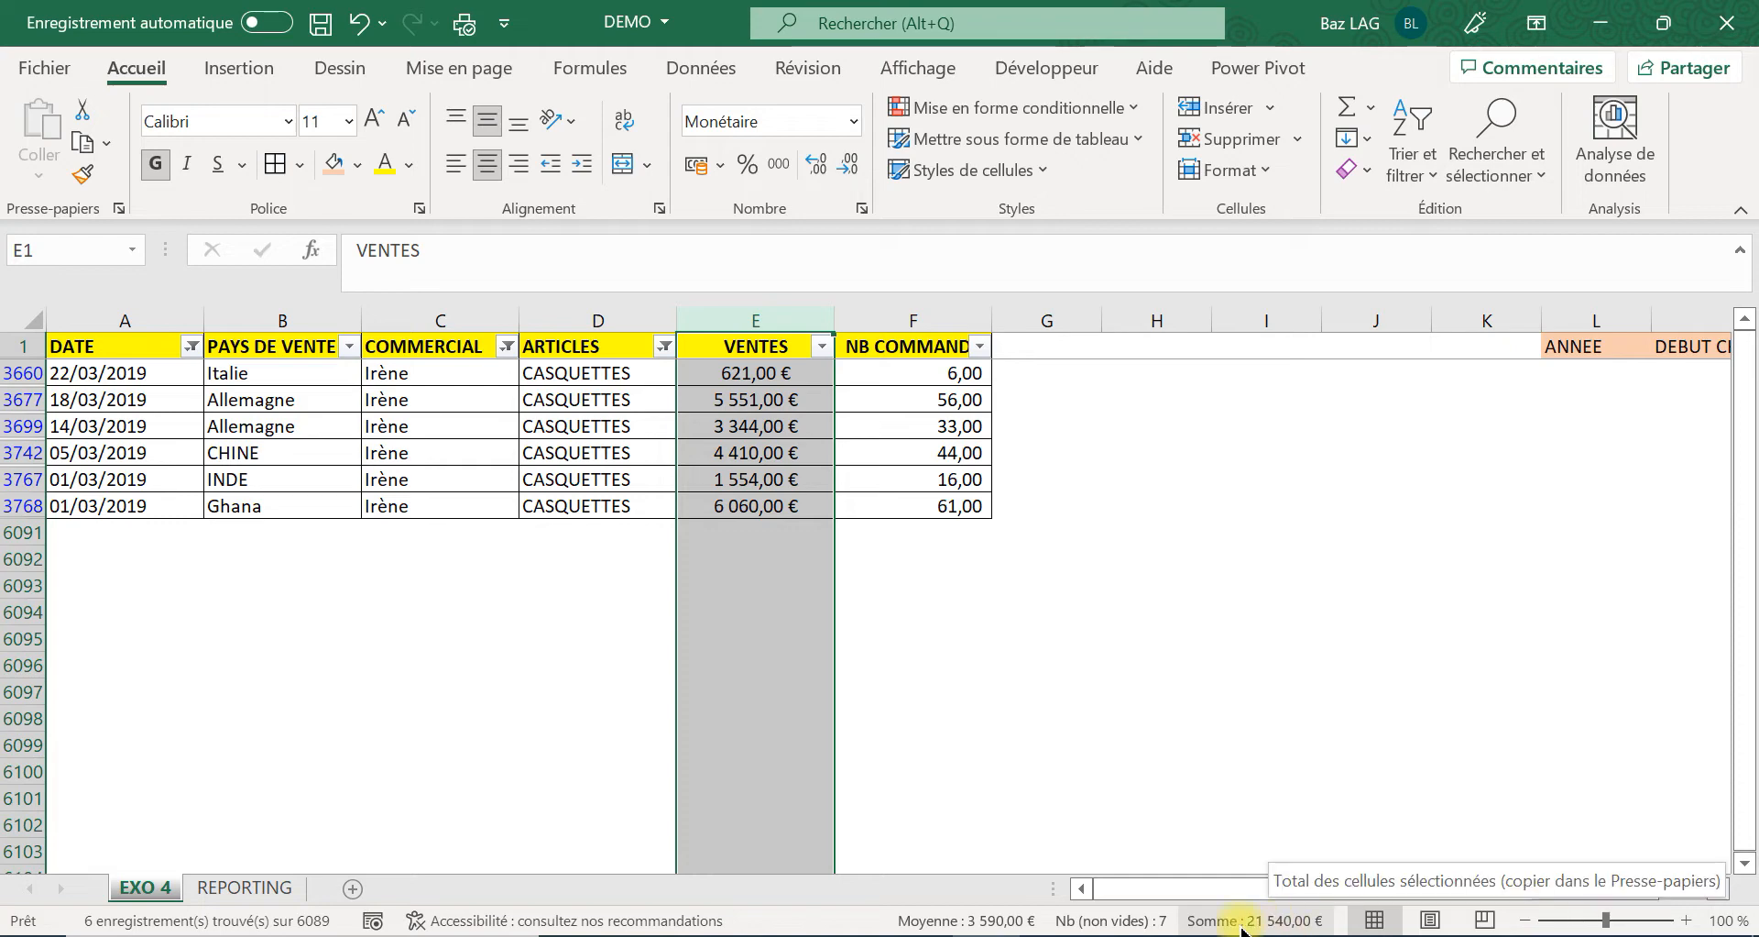
left_click(243, 887)
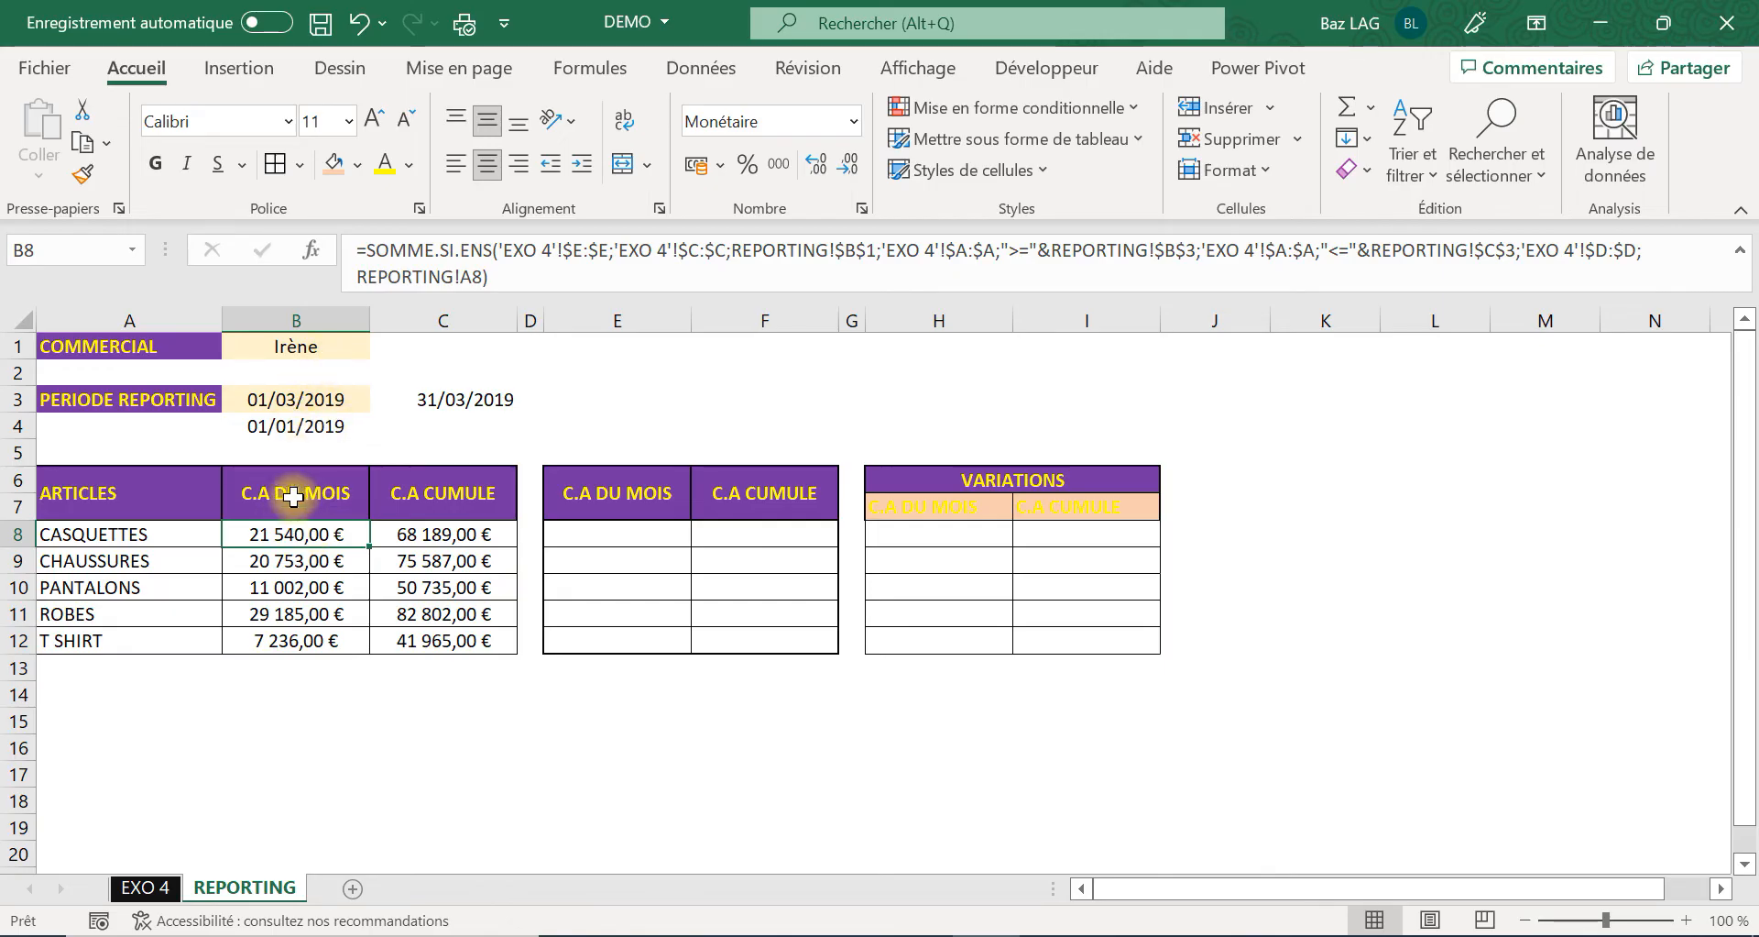
Review the cumulative revenue formula in C8 and the period end-date formula in C3 of the REPORTING sheet.
left_click(471, 539)
left_click(511, 274)
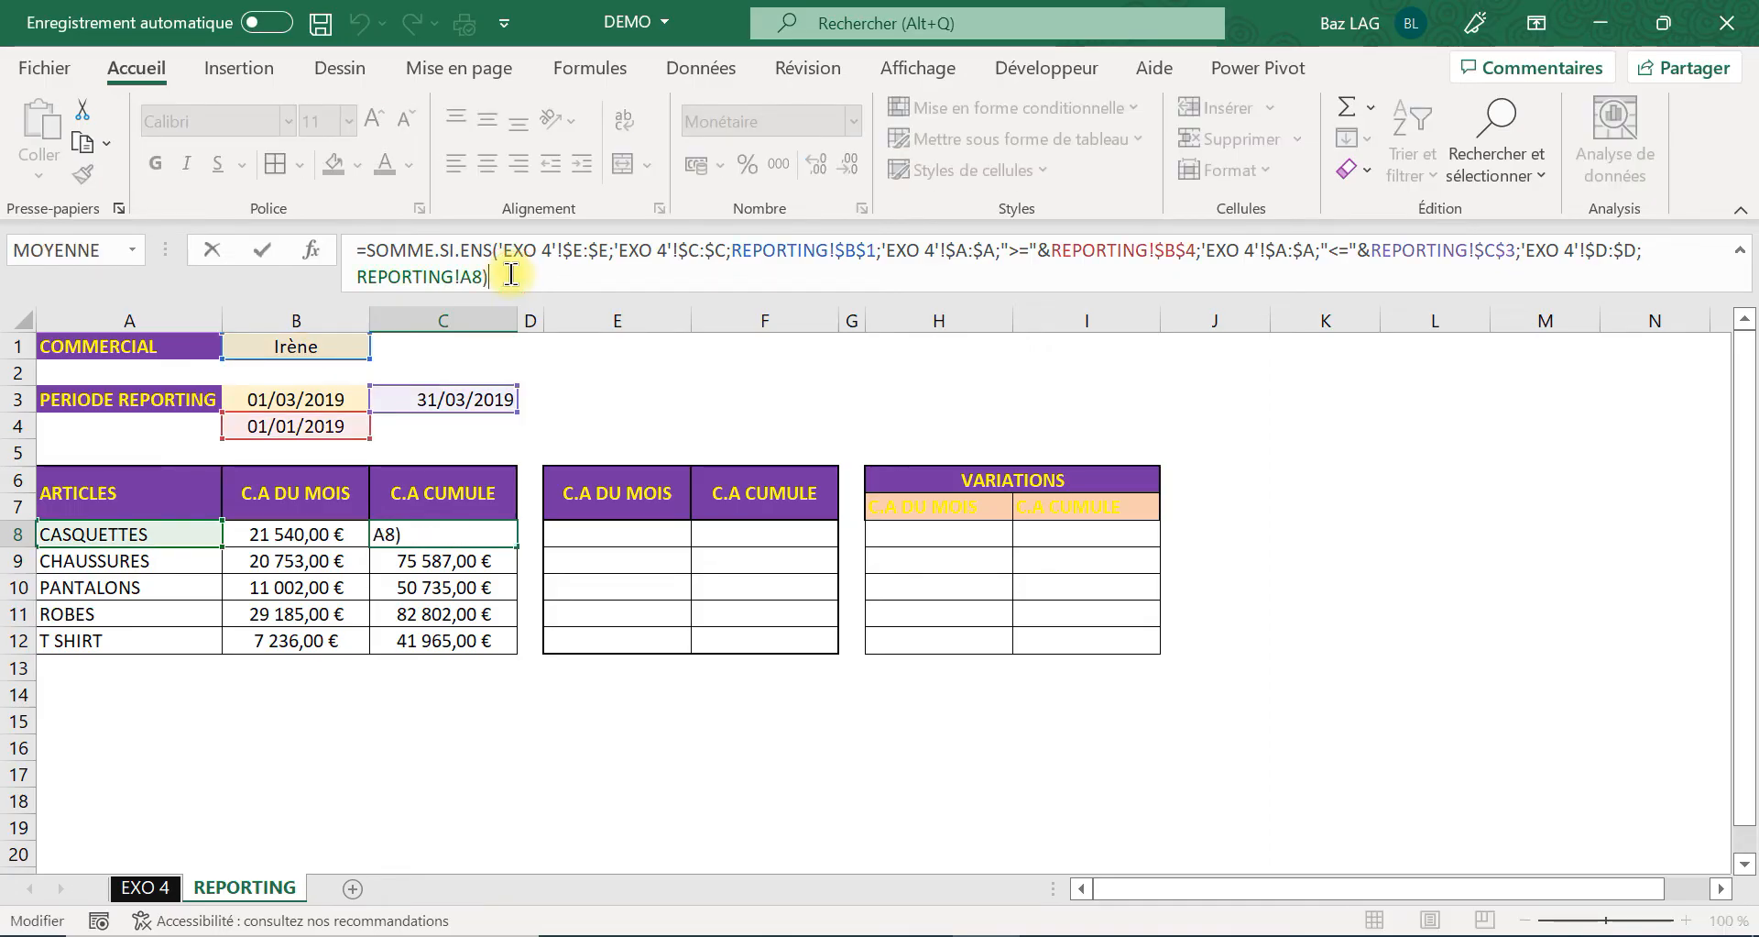
key("Return")
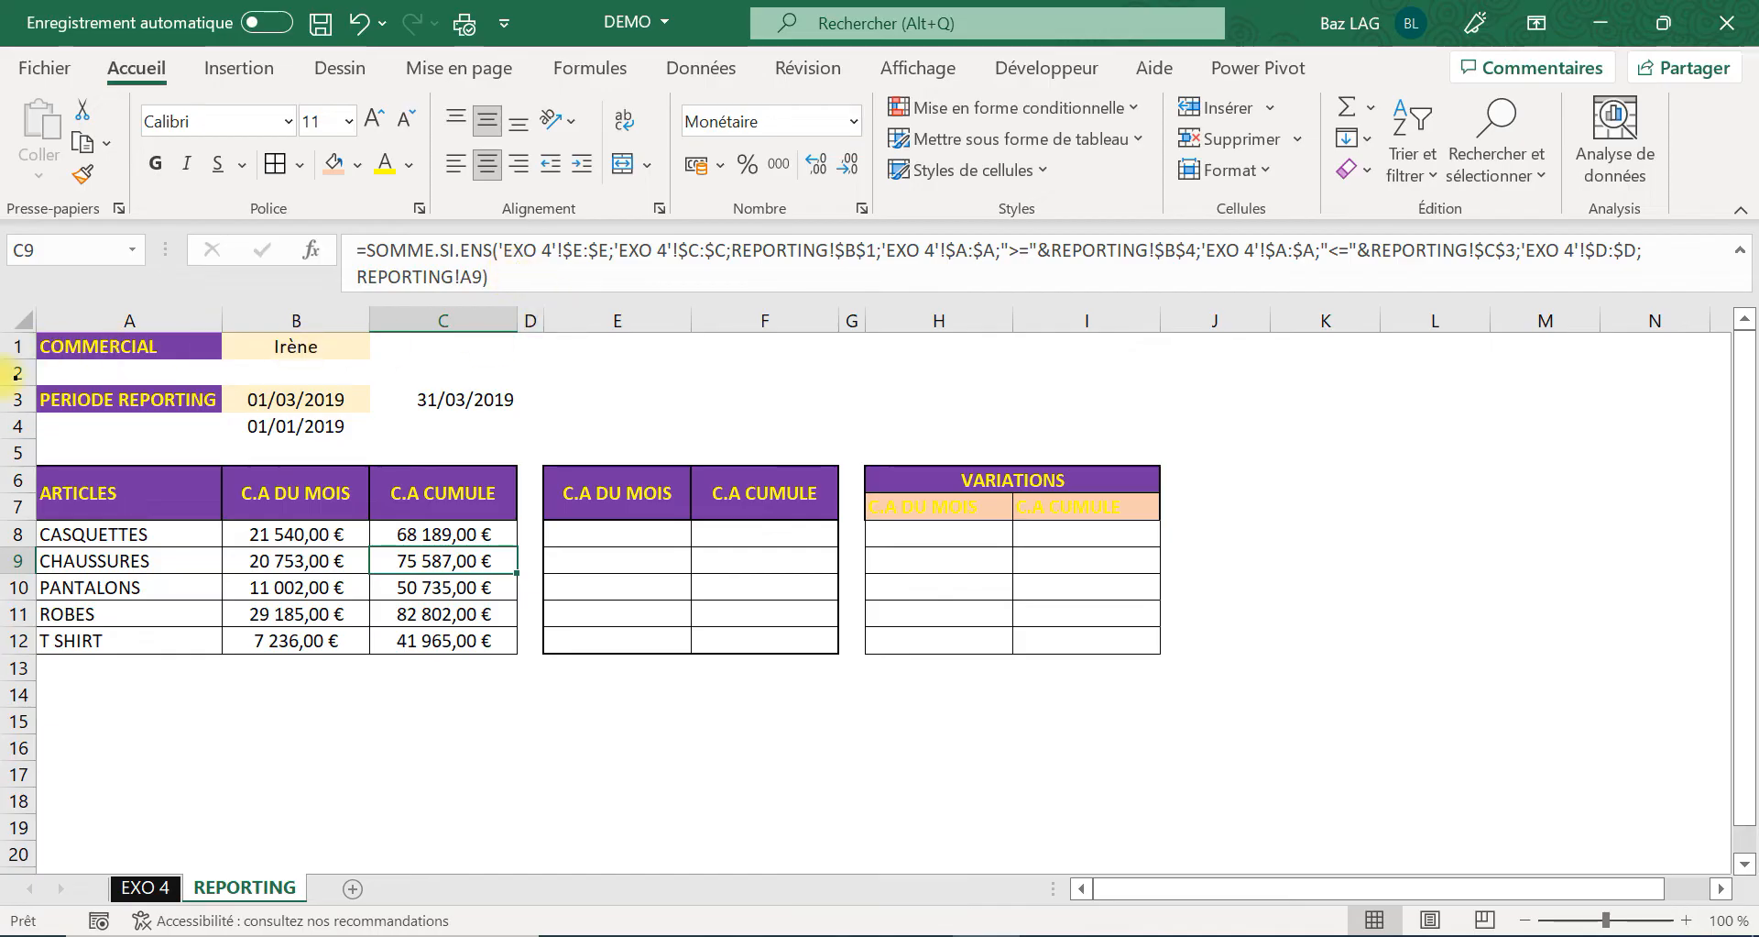
left_click(479, 402)
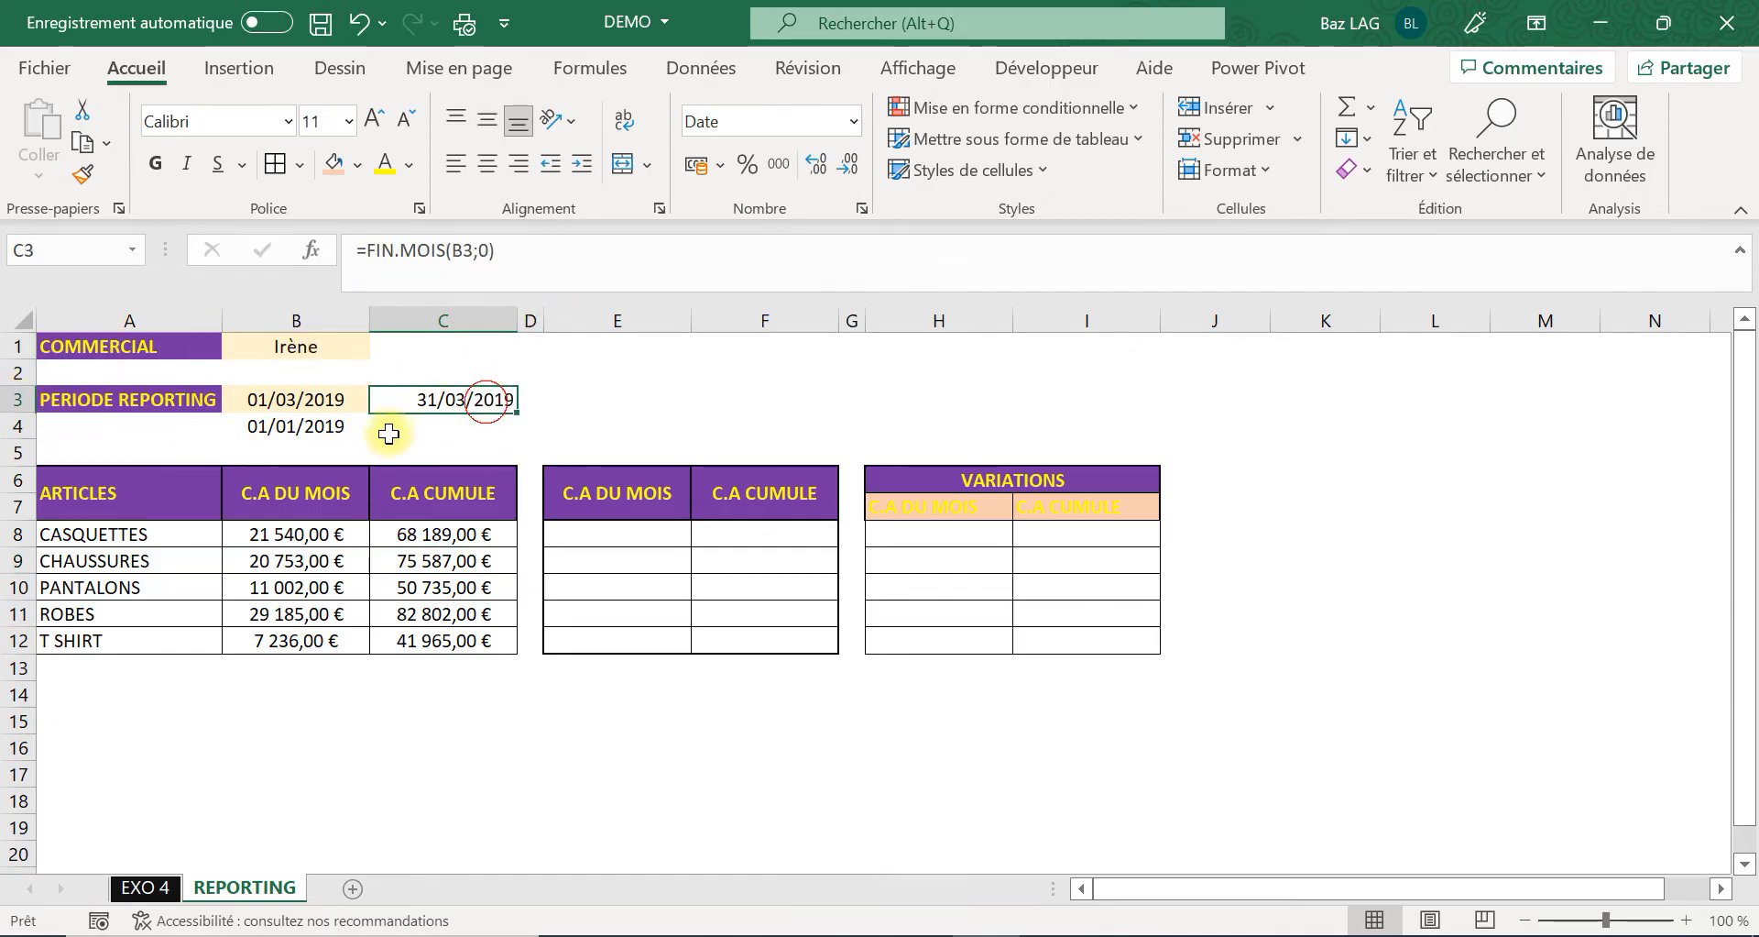
left_click(145, 887)
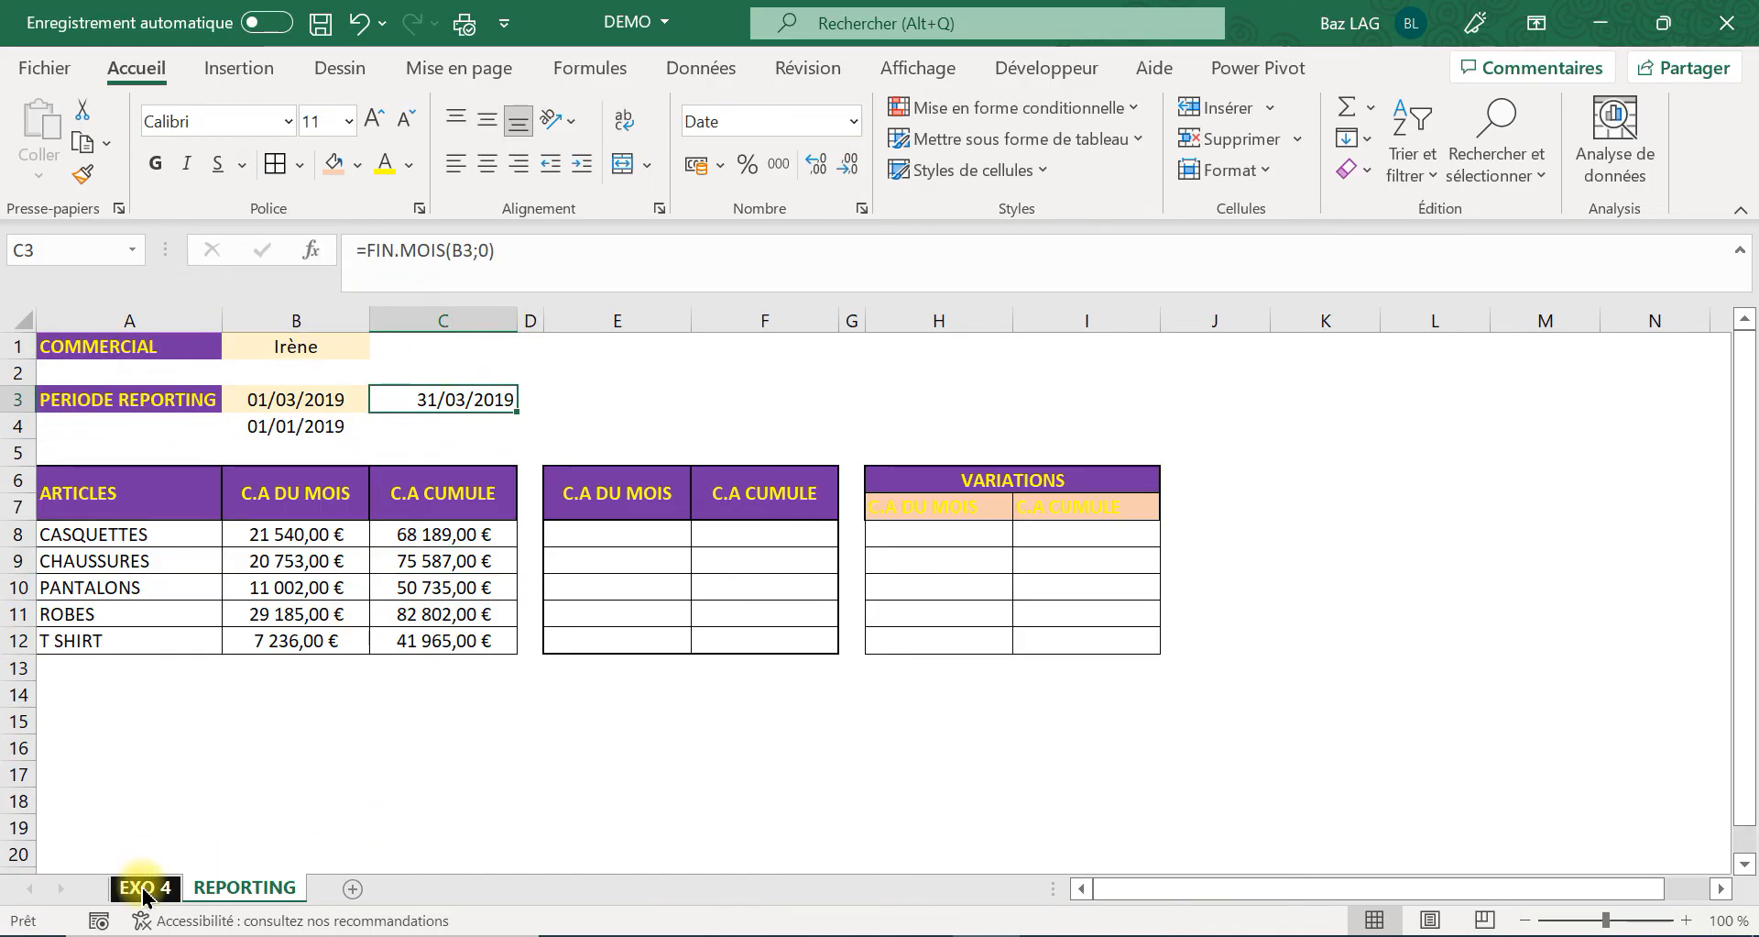
left_click(244, 887)
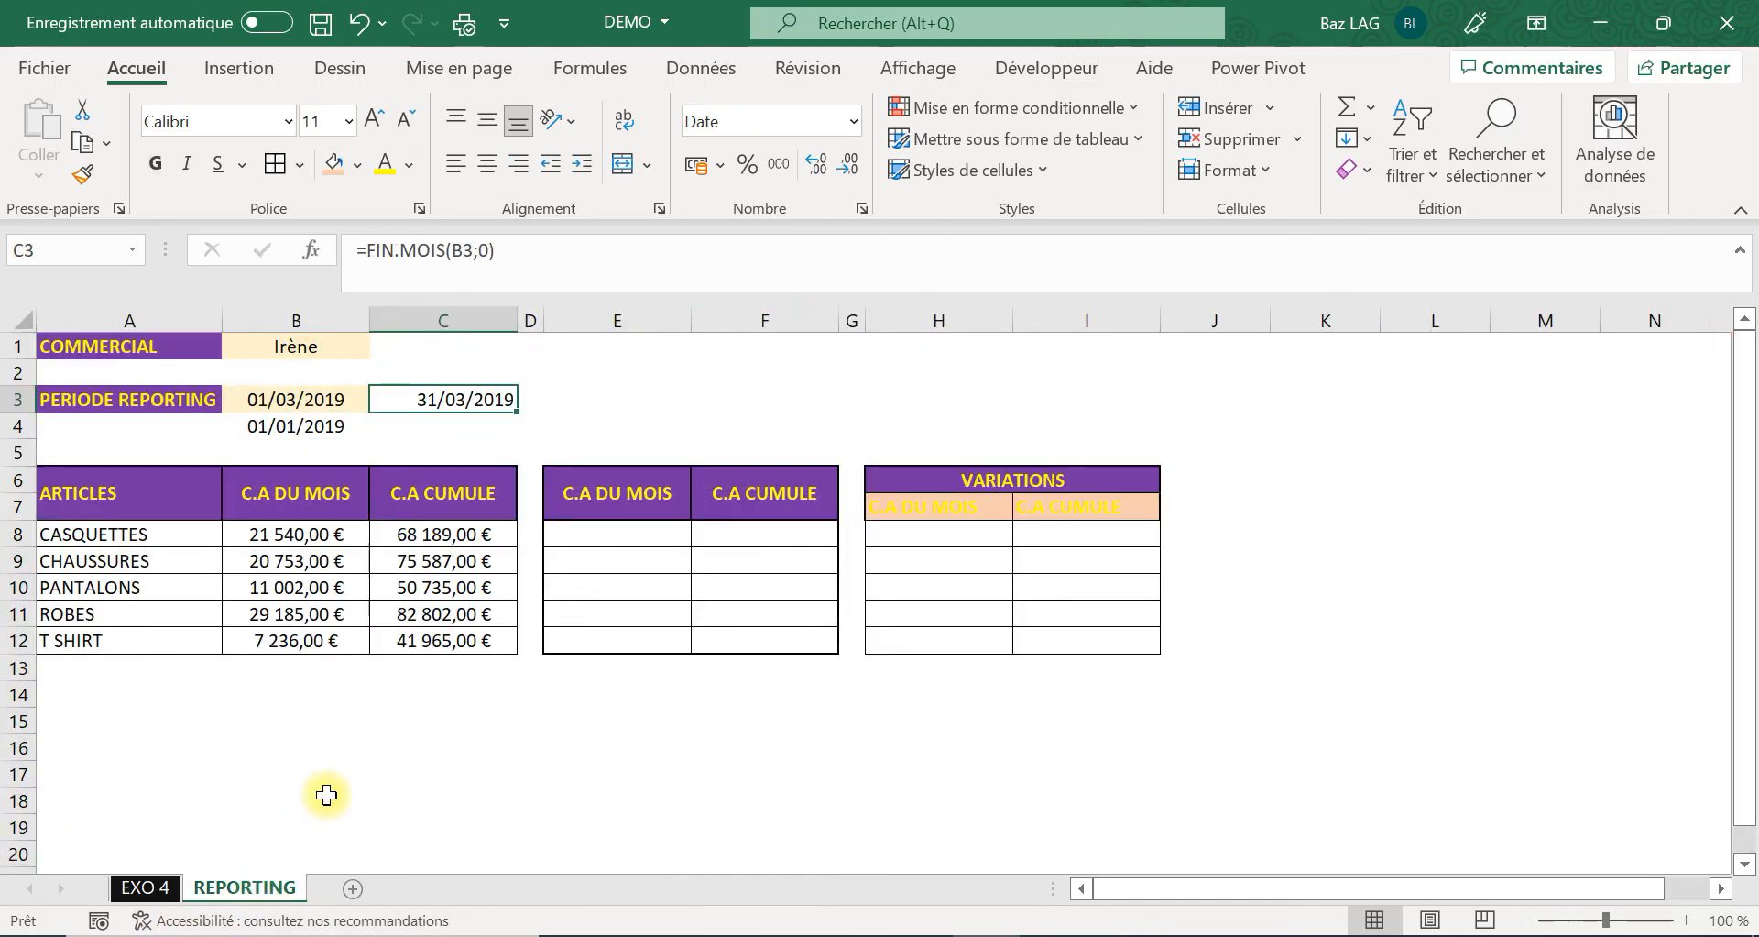
left_click(484, 532)
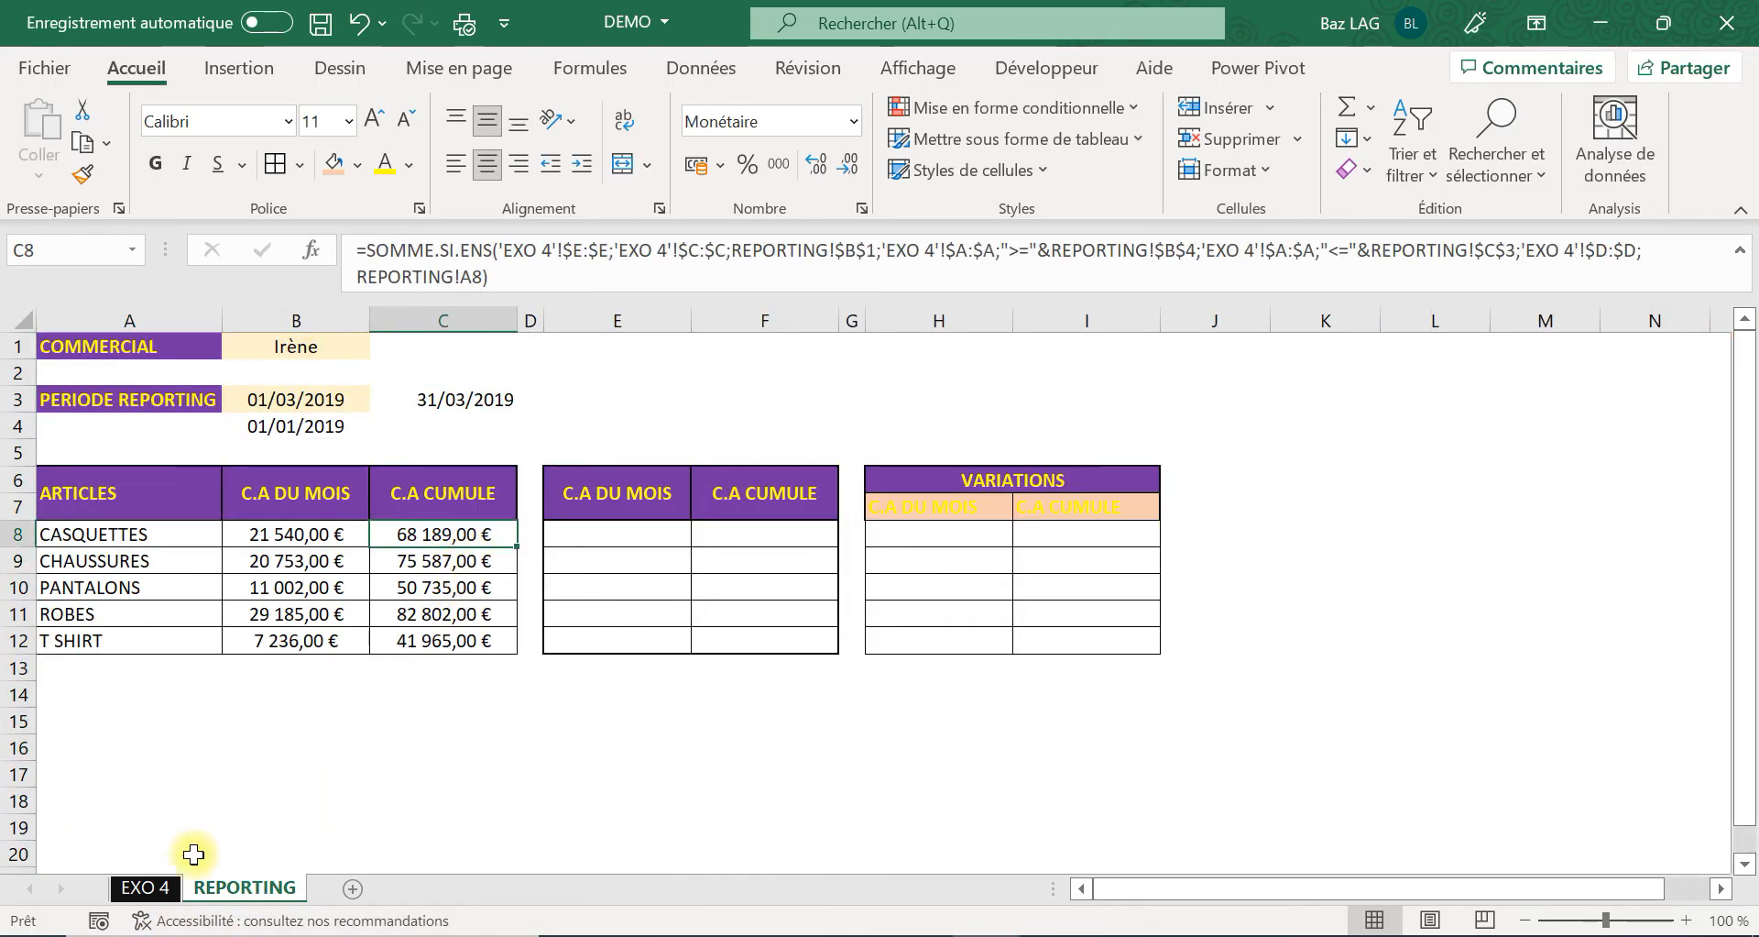
Extend the DATE filter of the EXO 4 sheet to include janvier and février 2019 alongside mars.
left_click(166, 889)
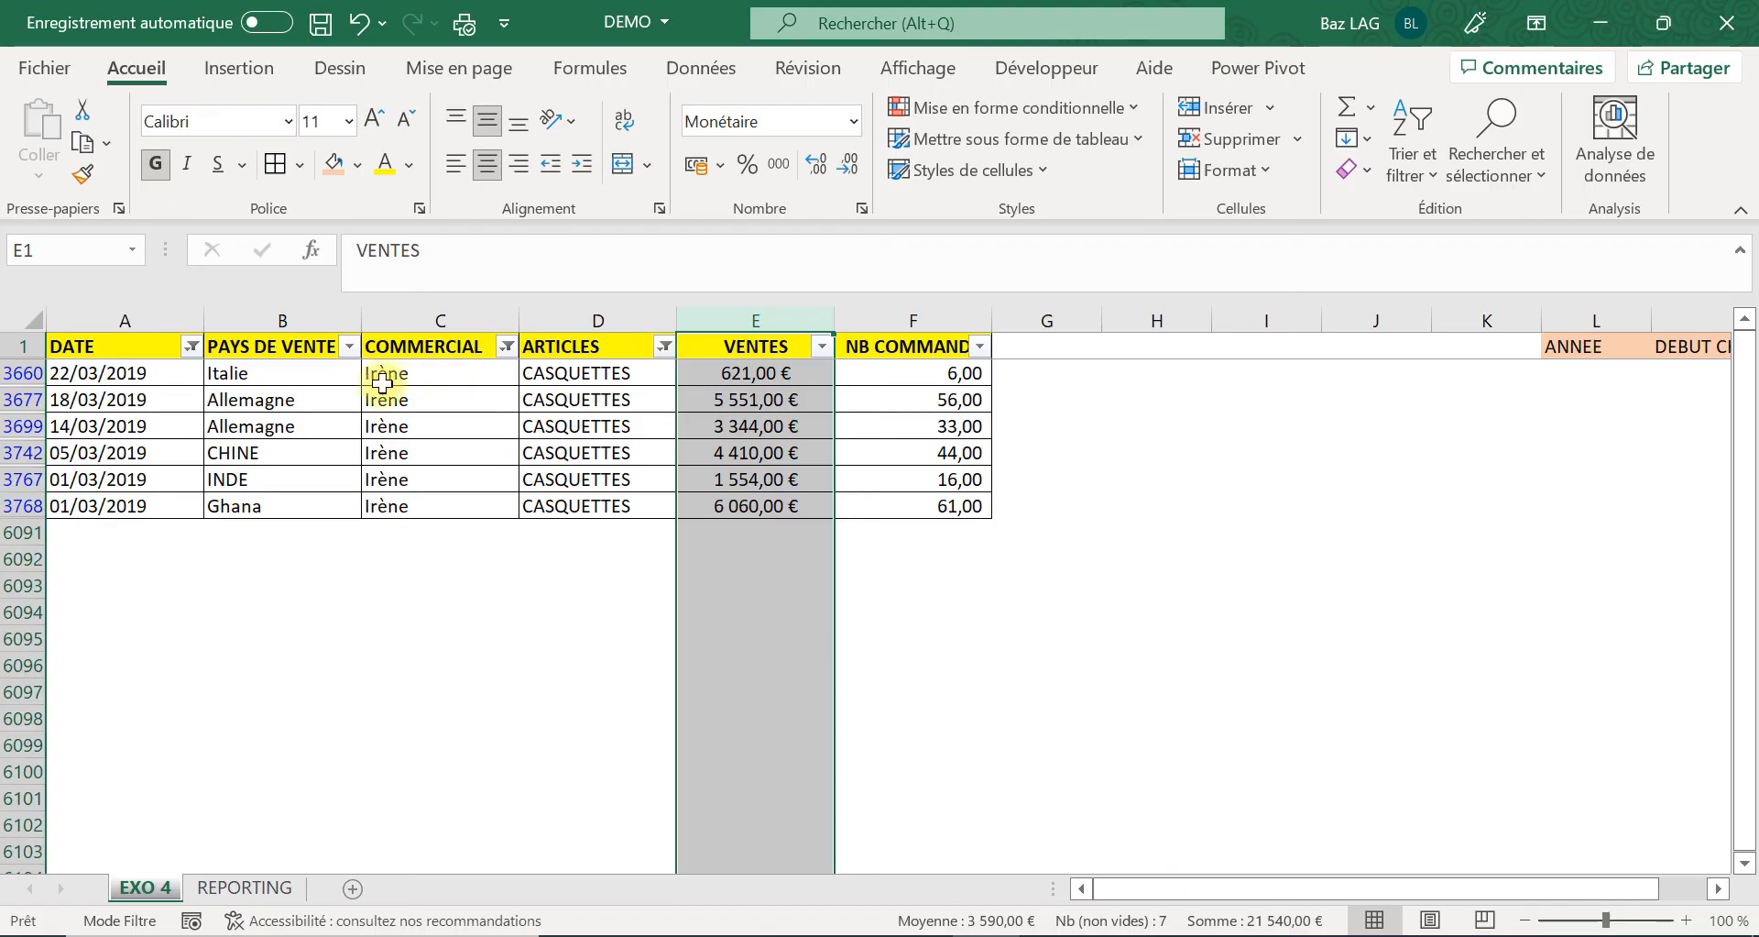
left_click(192, 346)
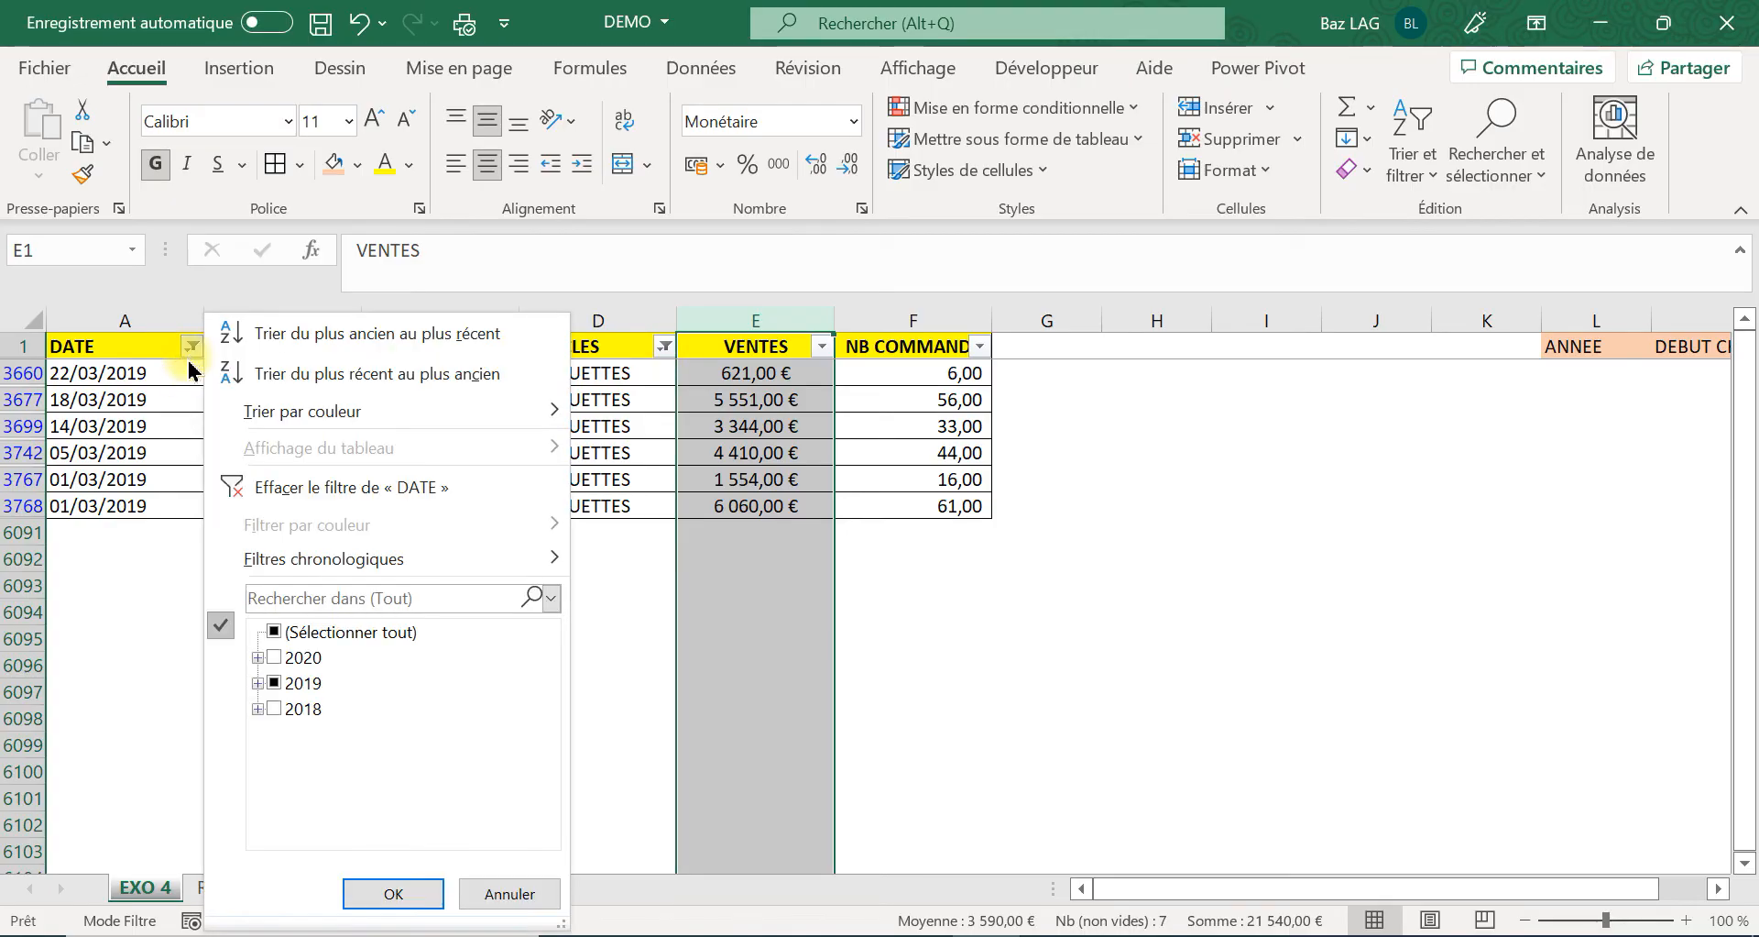
left_click(258, 683)
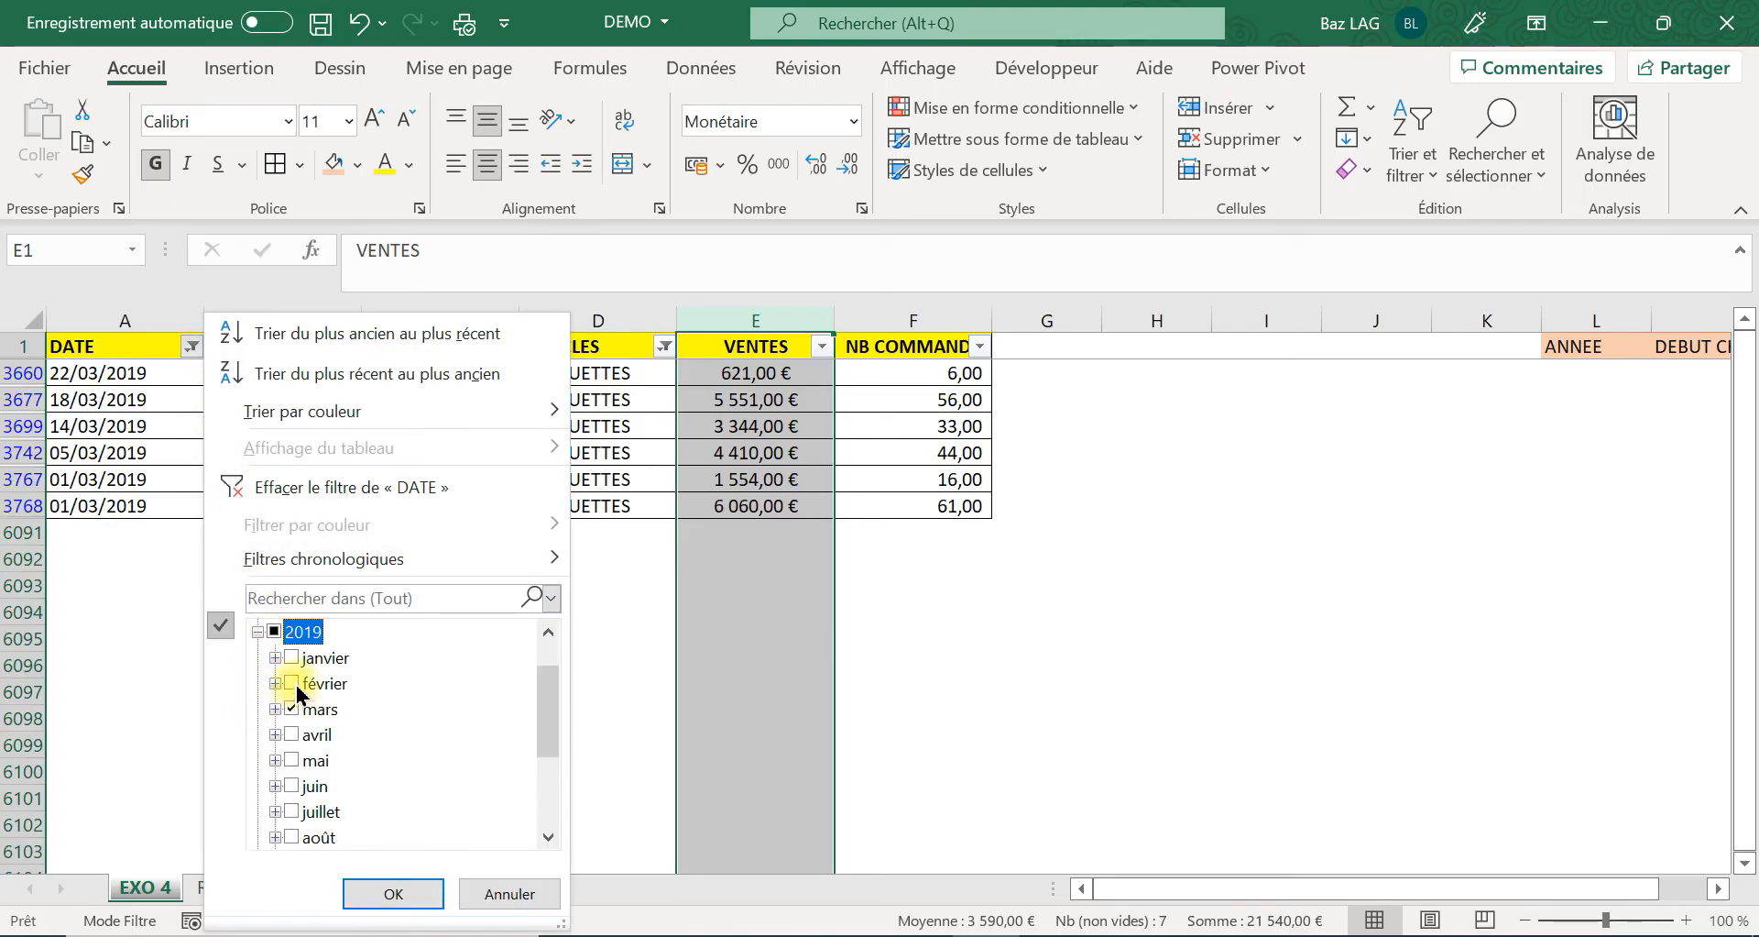
left_click(292, 658)
left_click(293, 683)
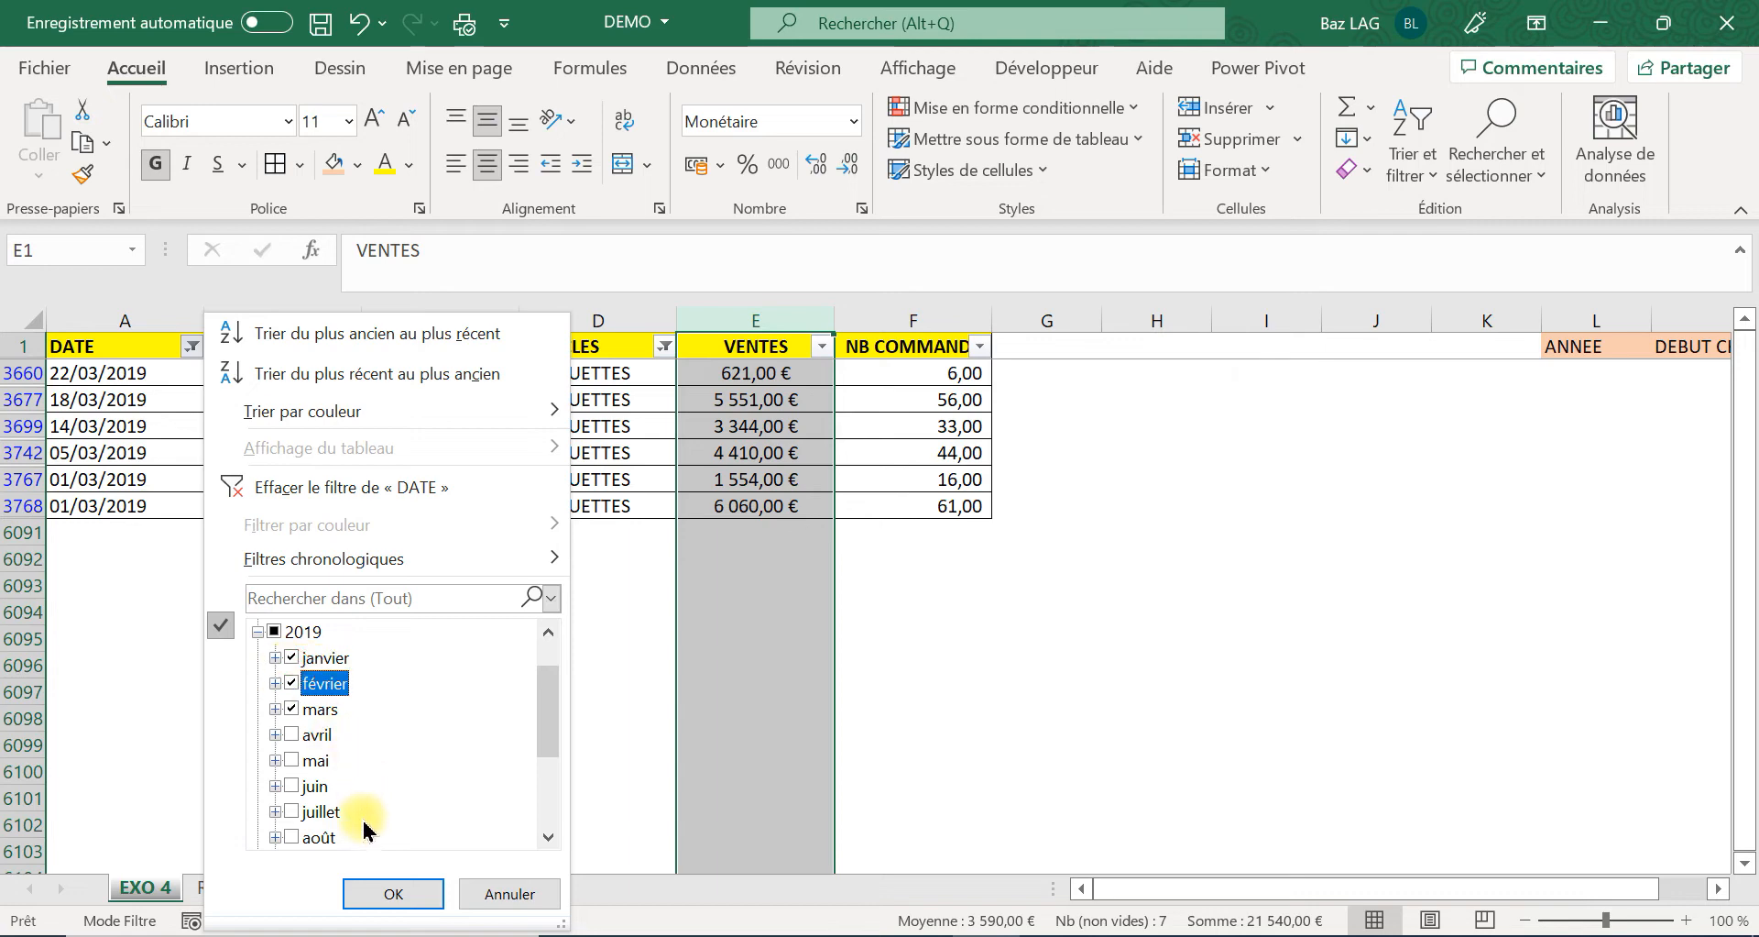
left_click(383, 895)
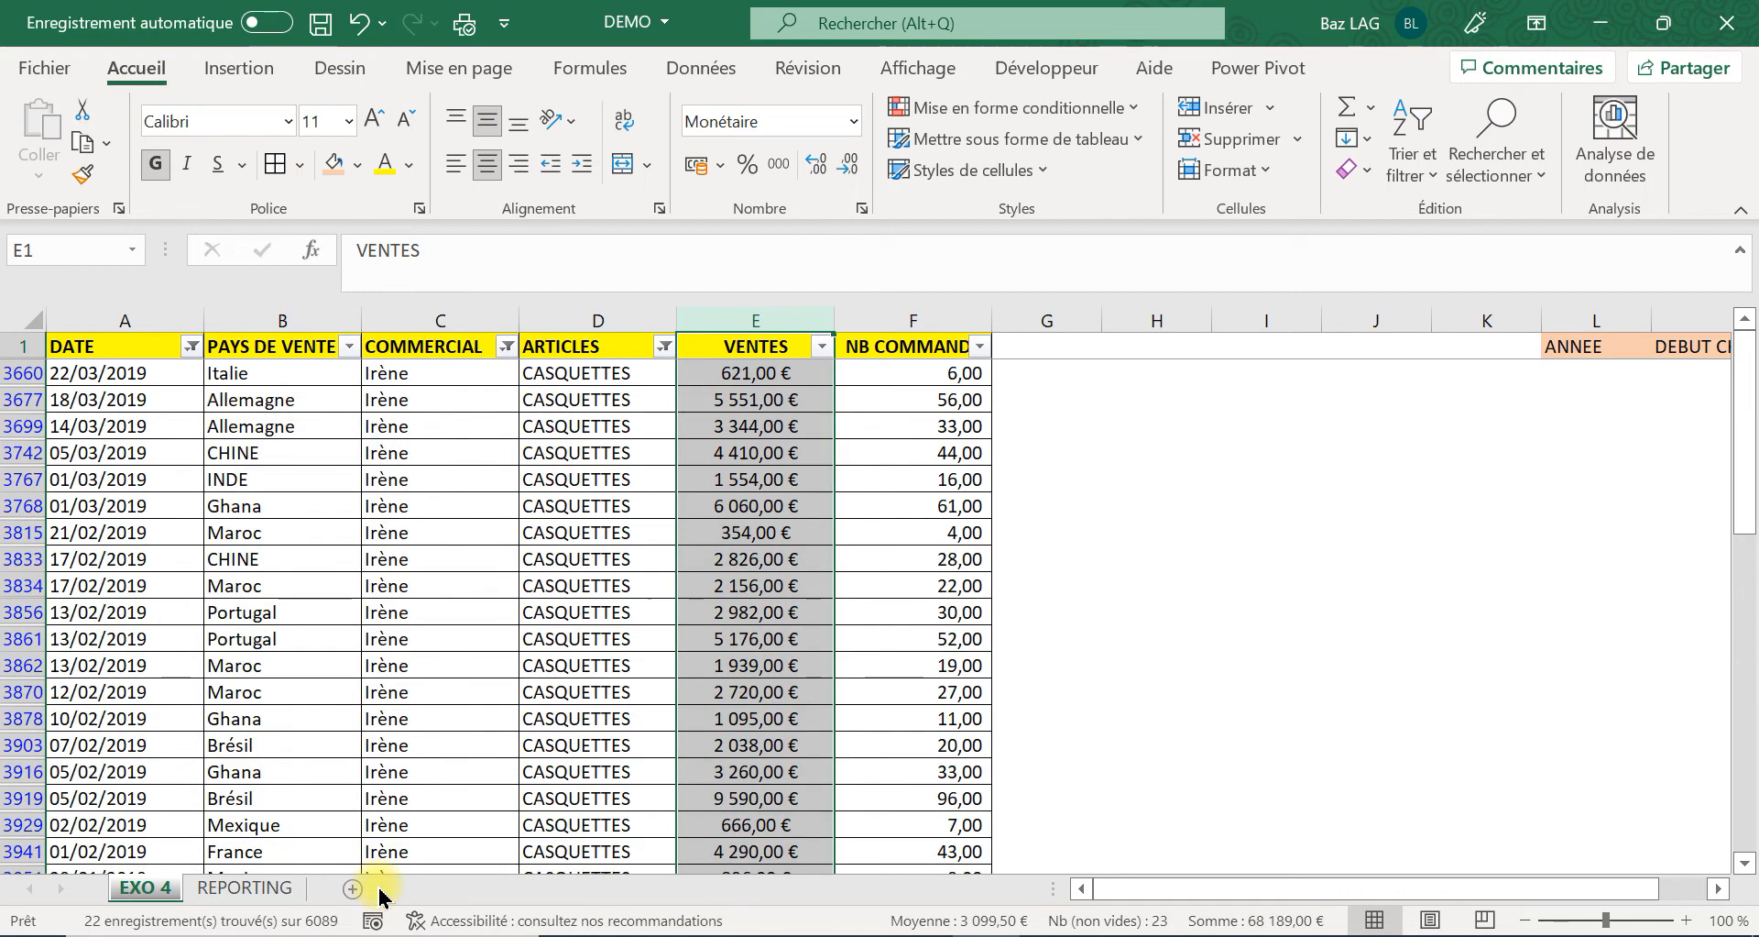
Check the sum of the filtered VENTES column against the CASQUETTES cumulative revenue in C8 of the REPORTING sheet.
left_click(774, 477)
left_click(783, 321)
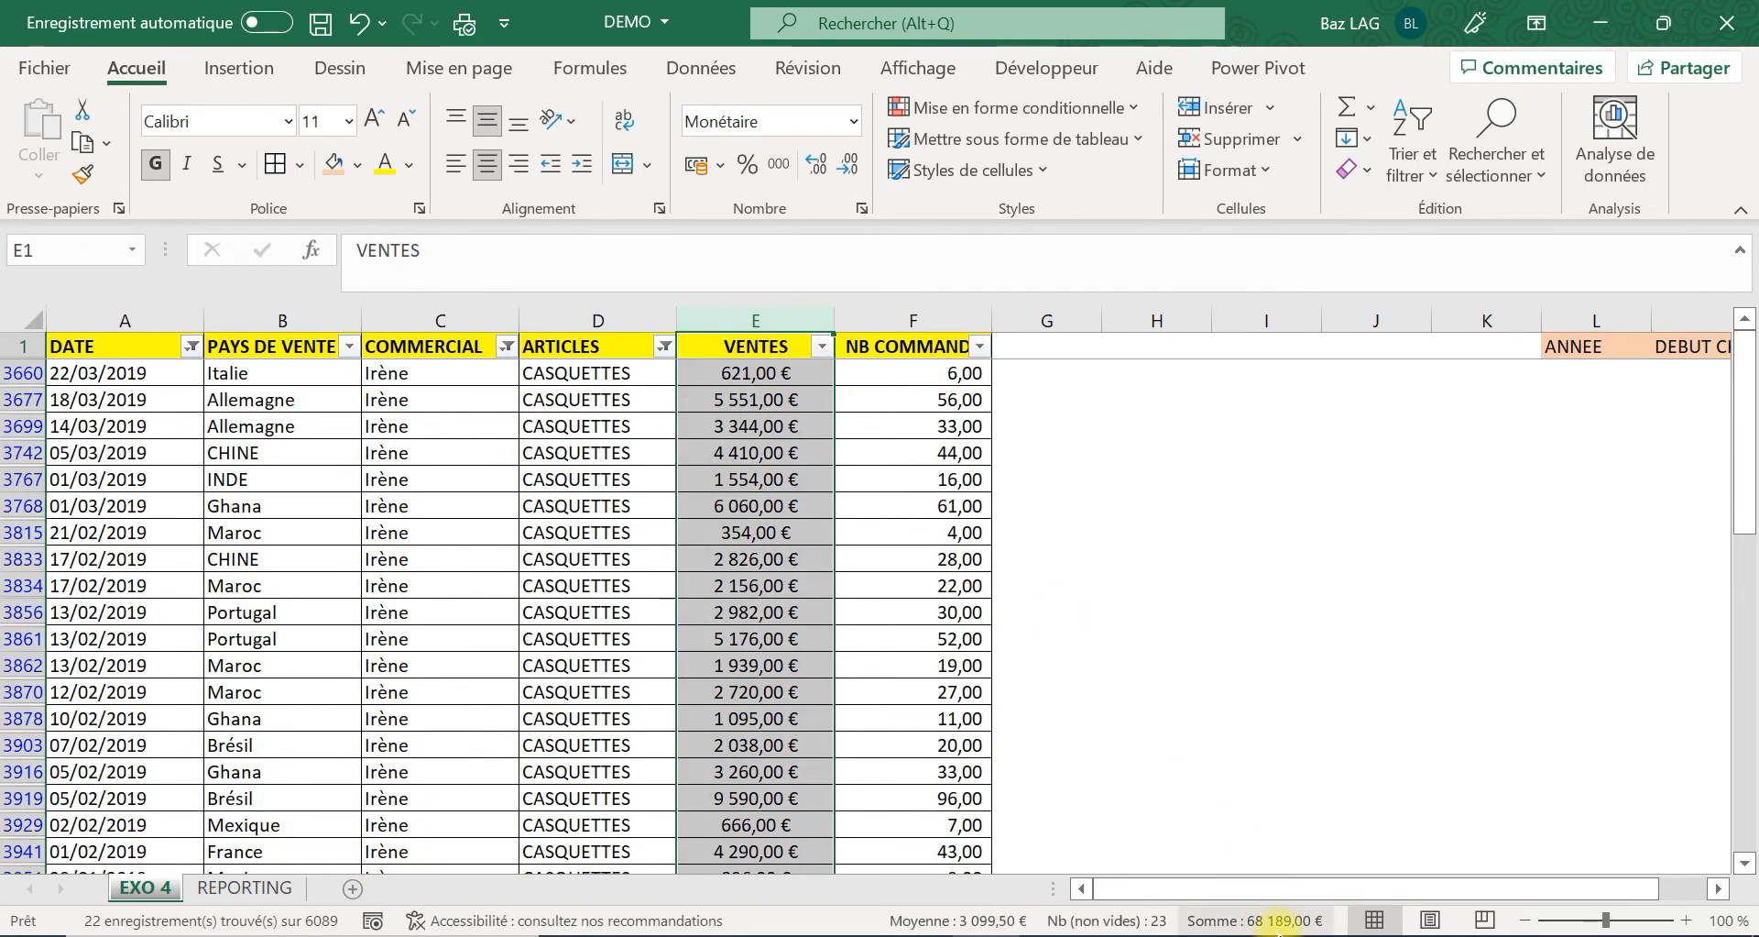
left_click(244, 887)
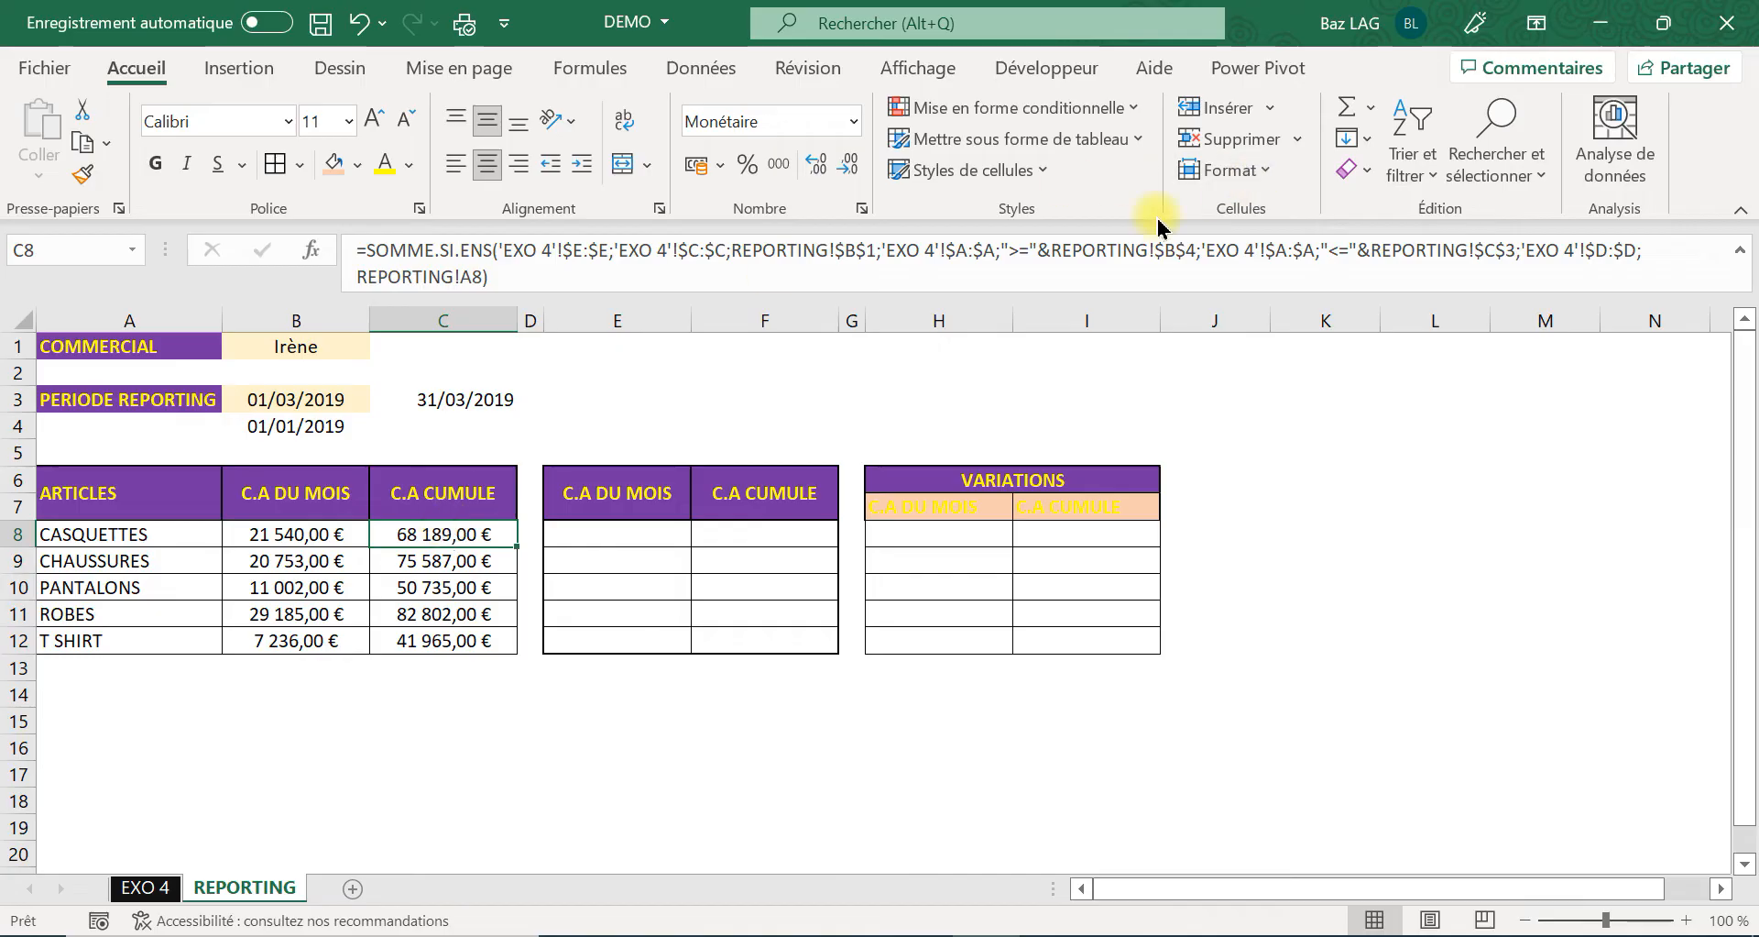
Enter the formula =FIN.MOIS(B3;-13) in cell E3 of the REPORTING sheet.
left_click(628, 398)
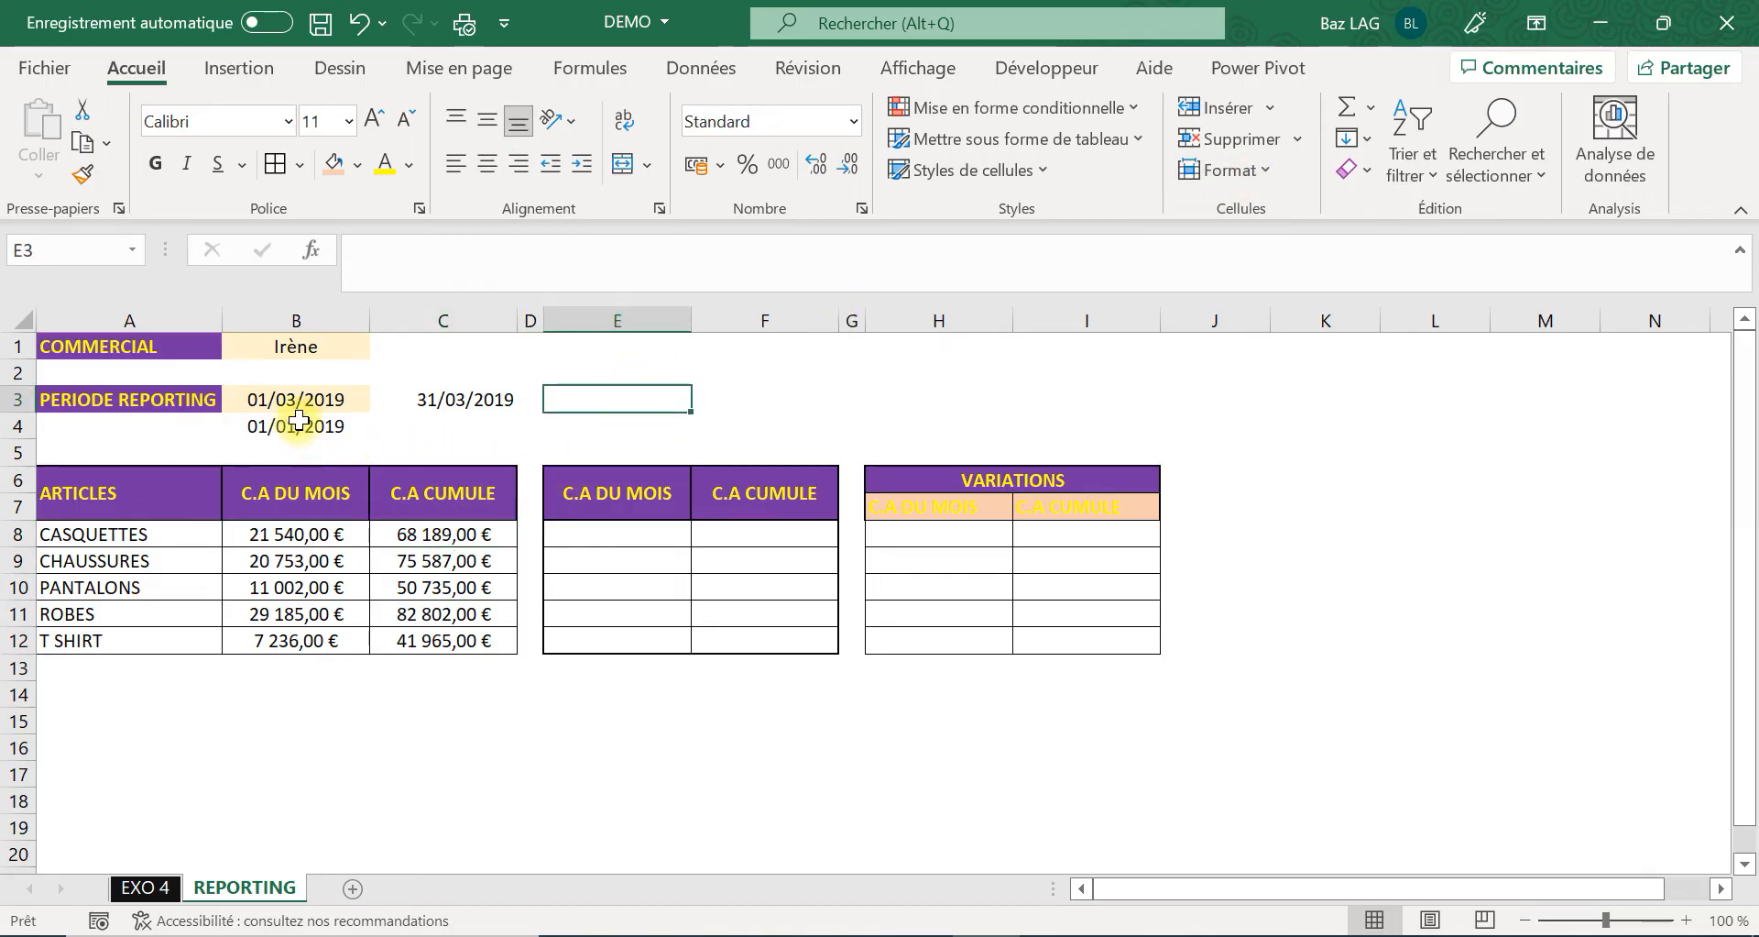
left_click(308, 403)
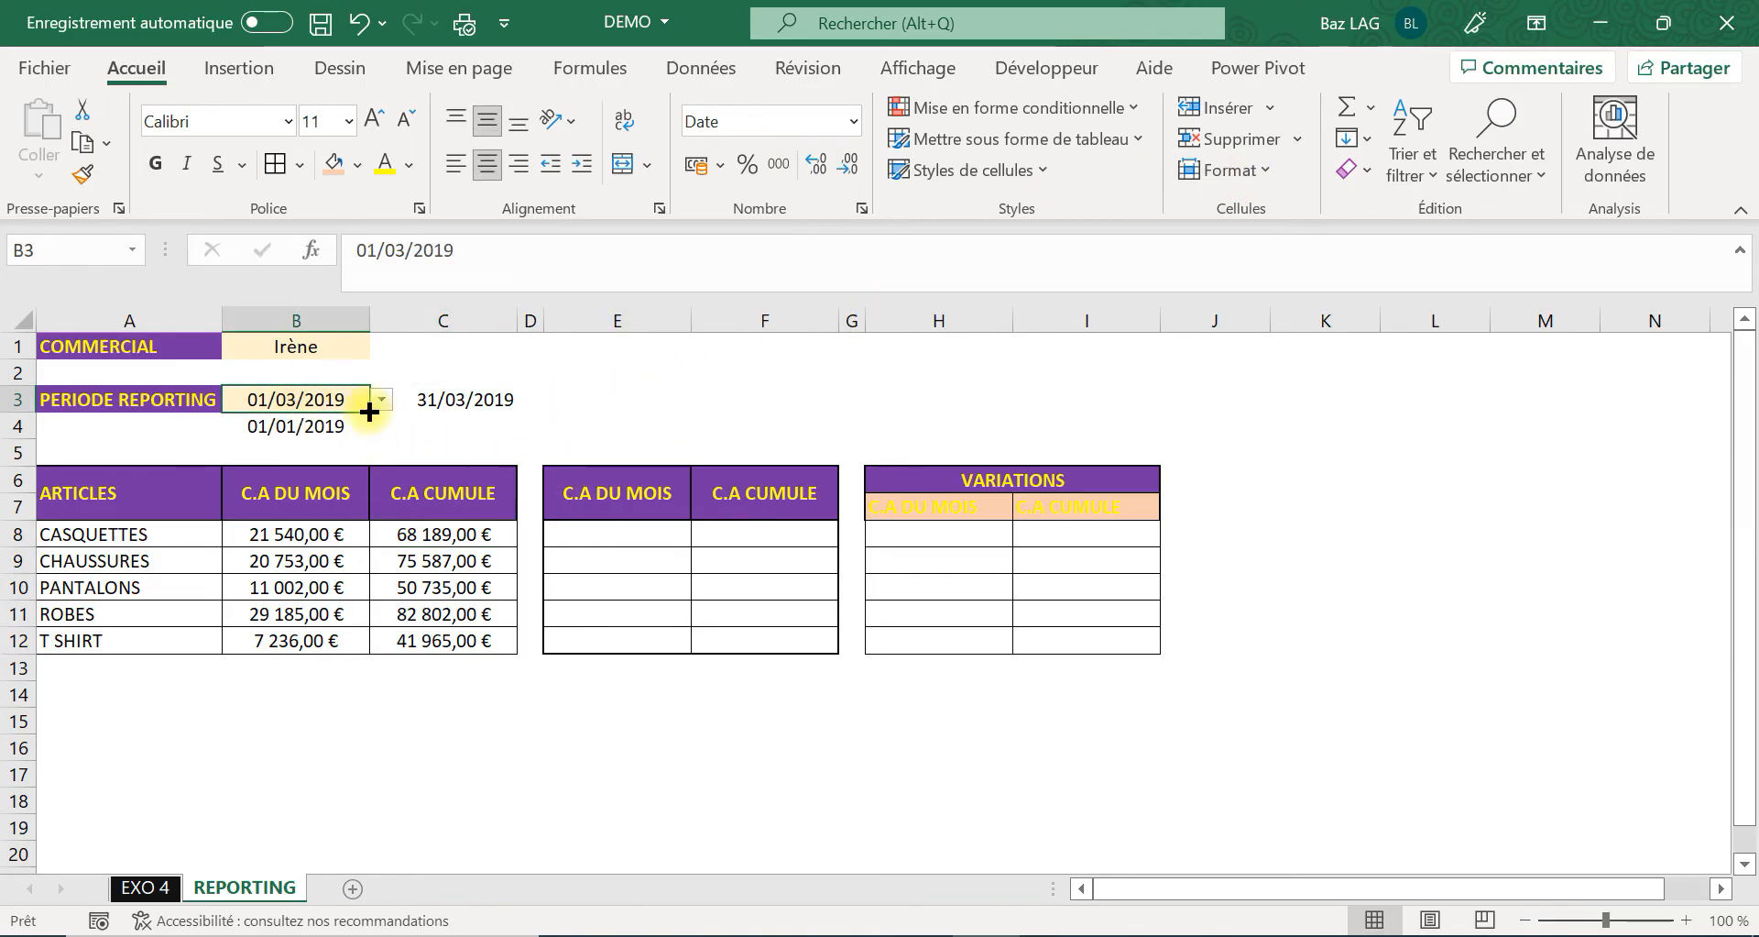
left_click(640, 397)
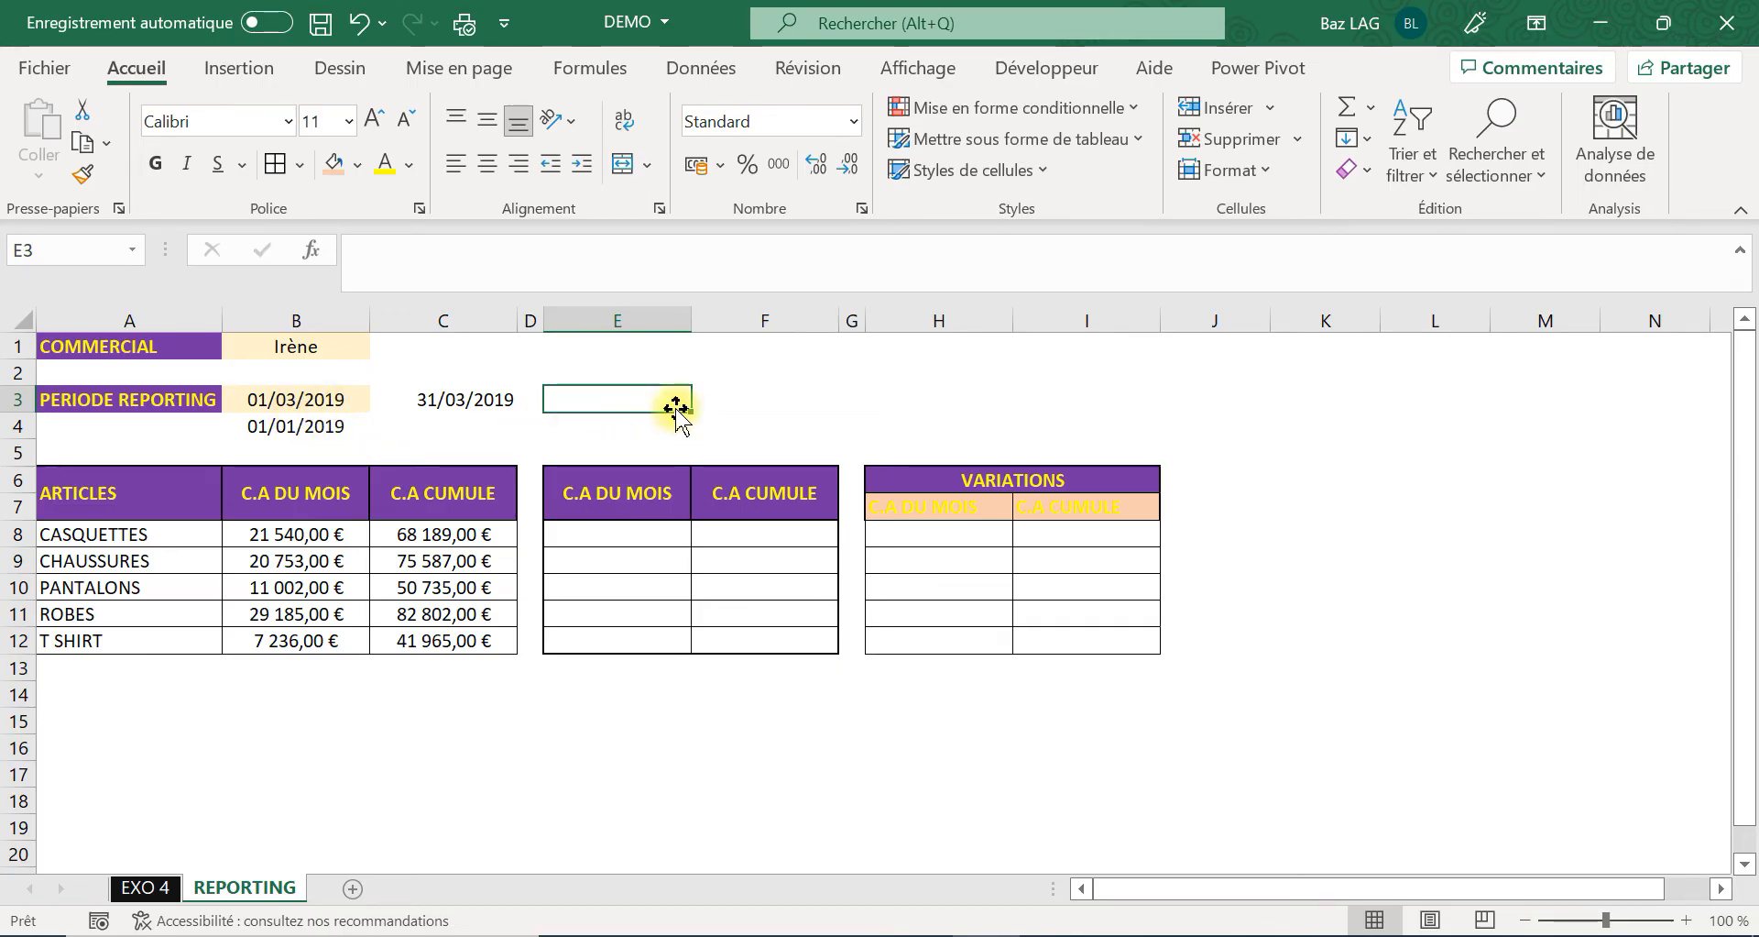
type("=fin")
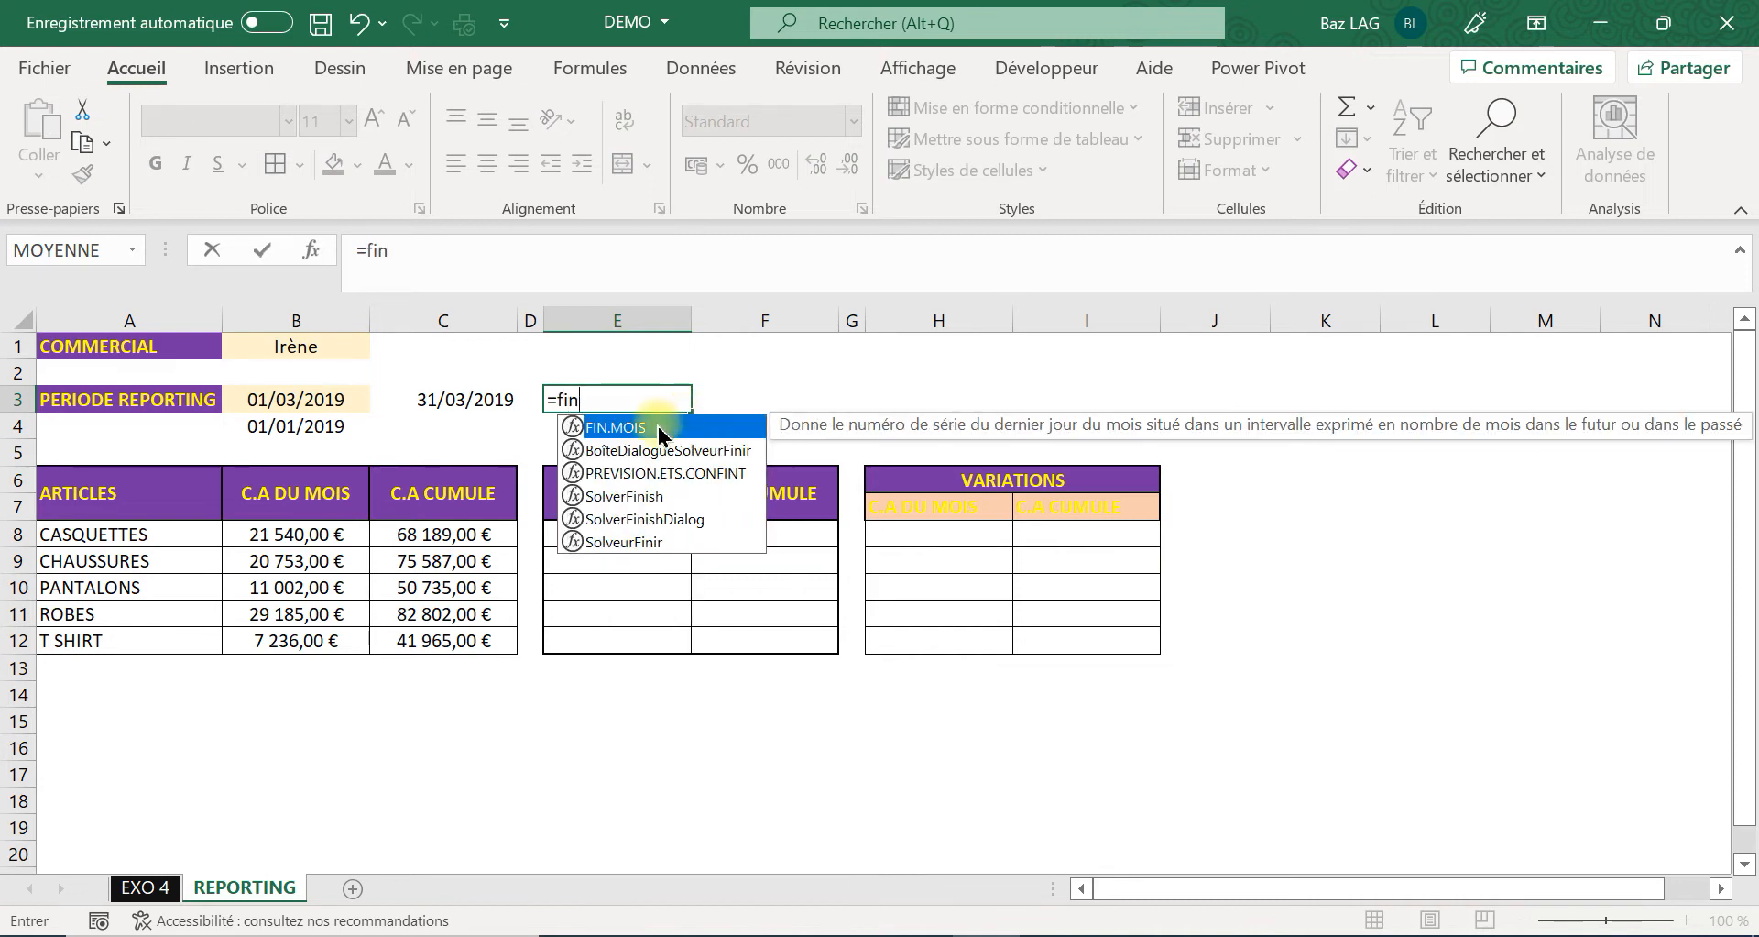
double_click(646, 427)
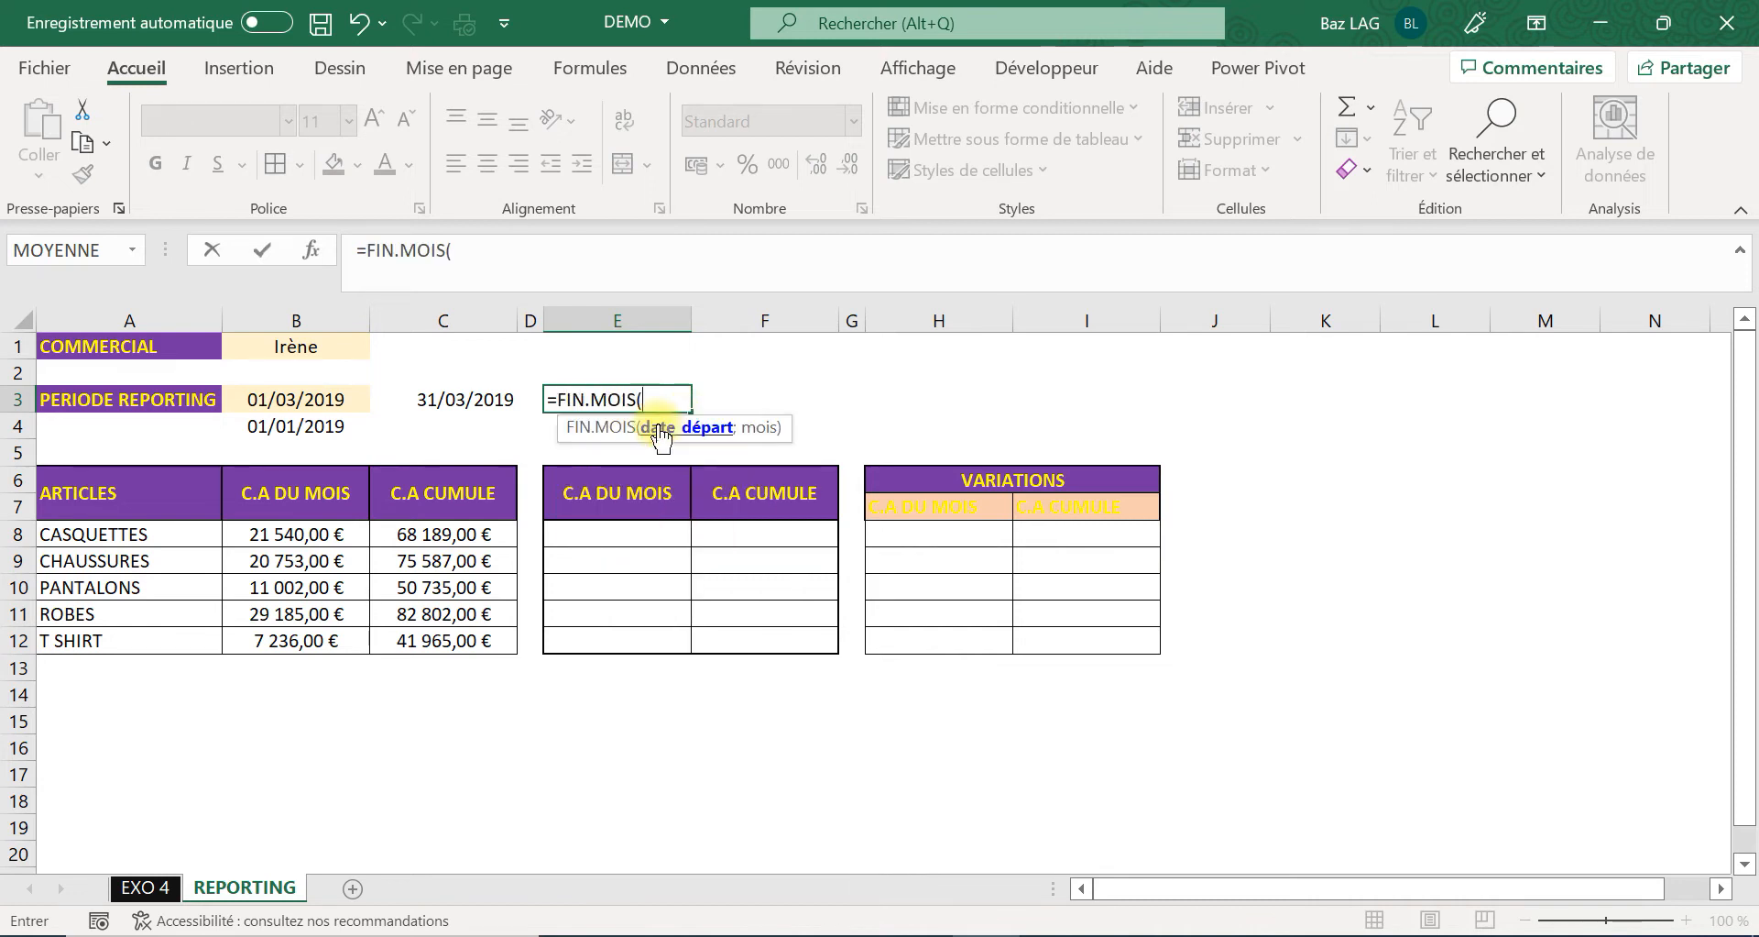
left_click(265, 398)
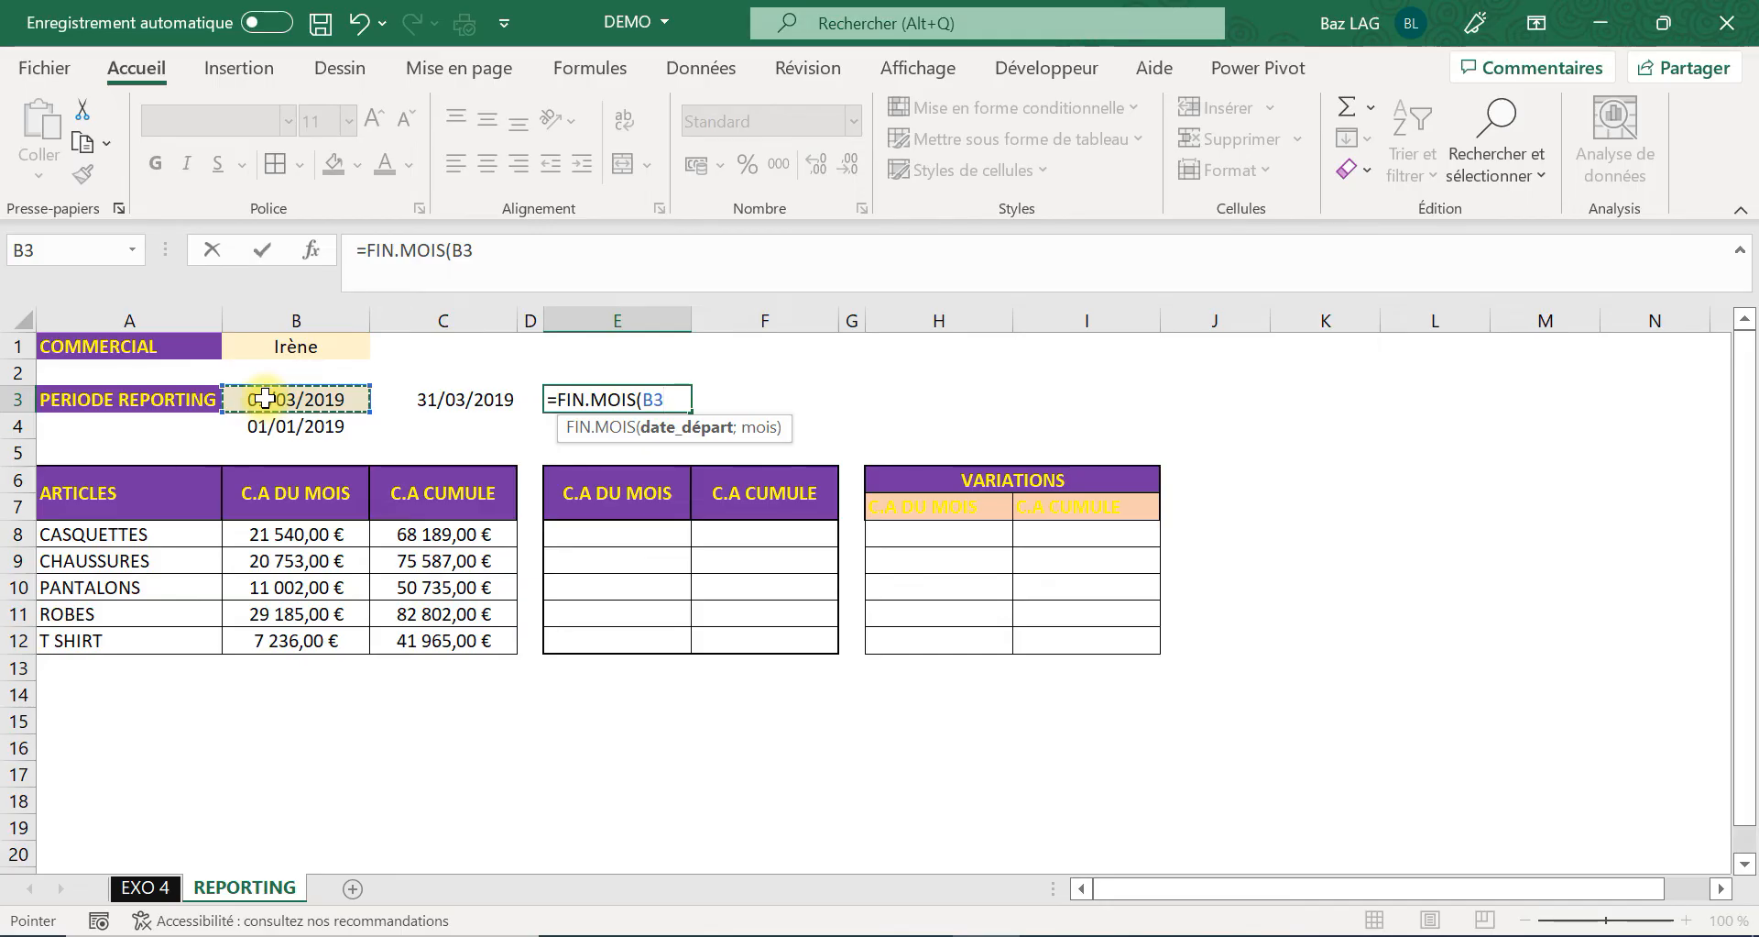
type(";")
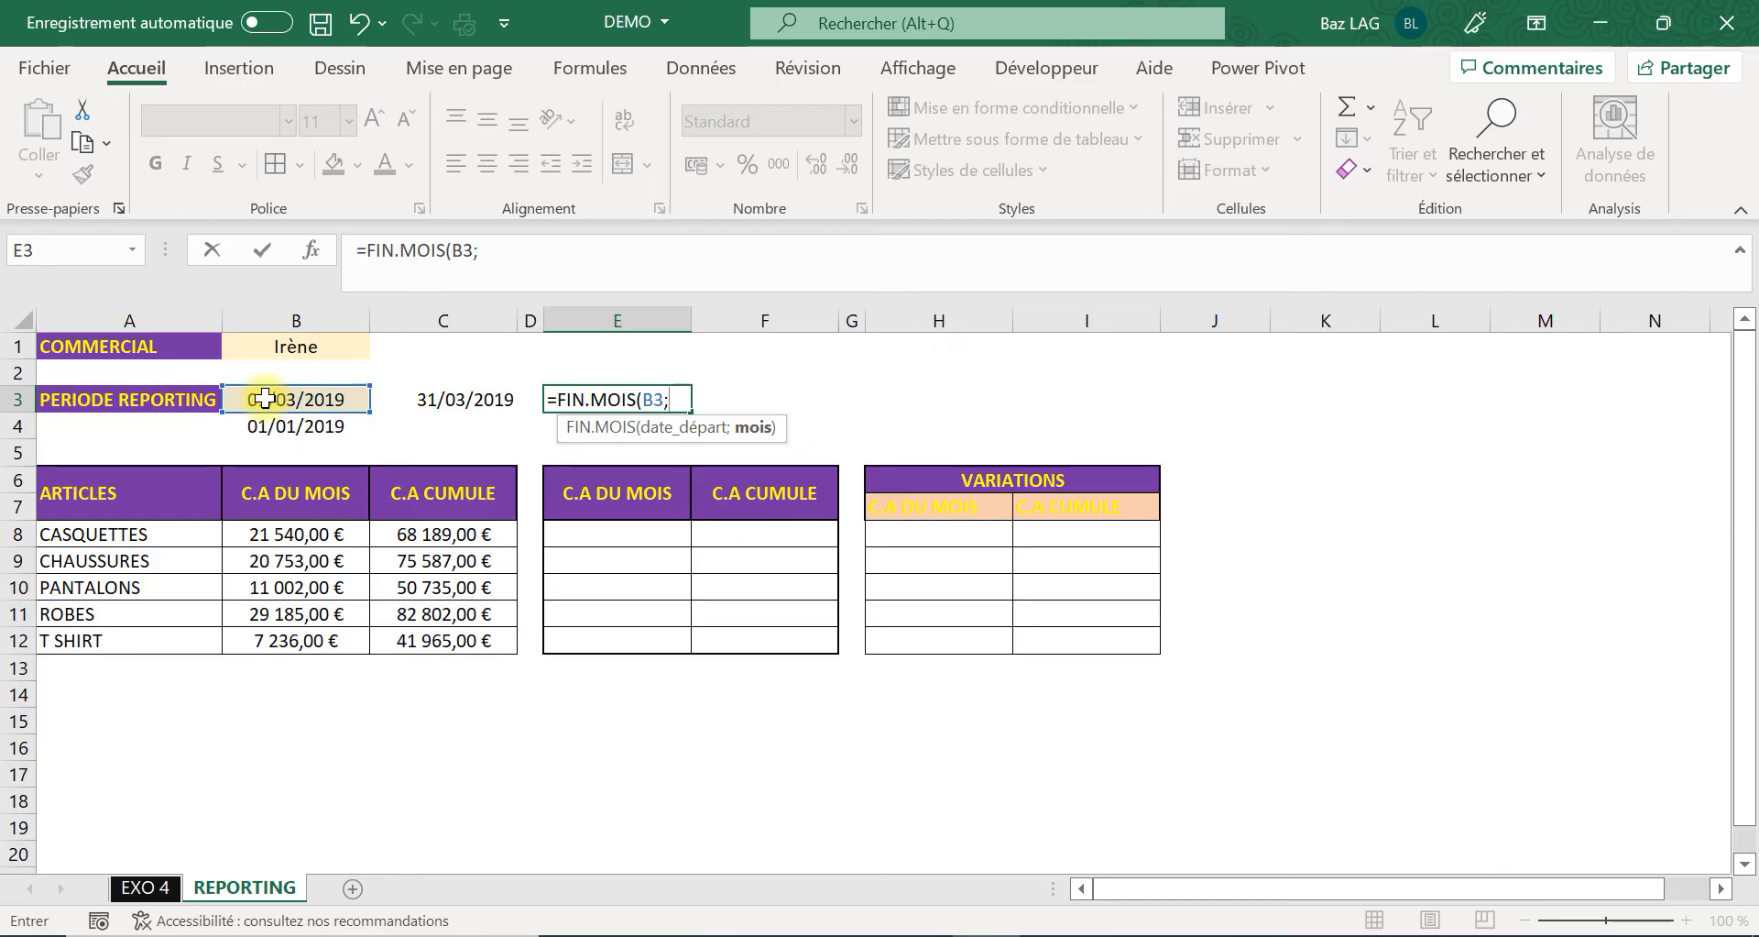
key("Caps_Lock")
type("6")
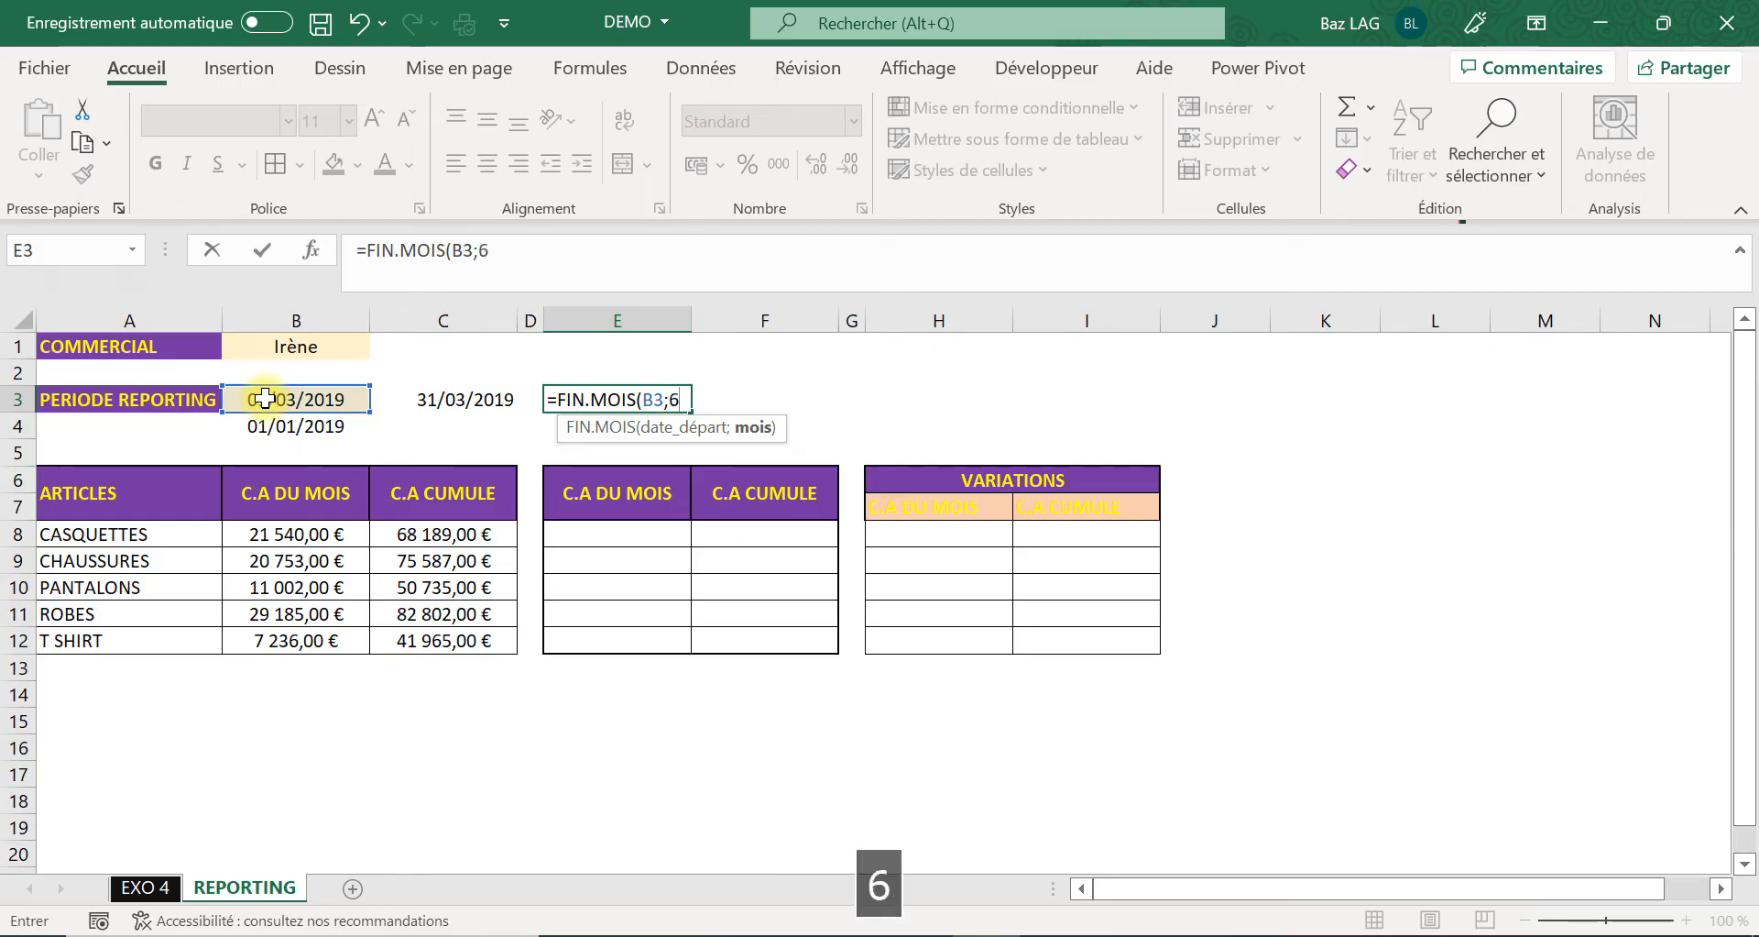
key("BackSpace")
key("Caps_Lock")
type("-")
key("Caps_Lock")
type("1")
type("3")
key("Caps_Lock")
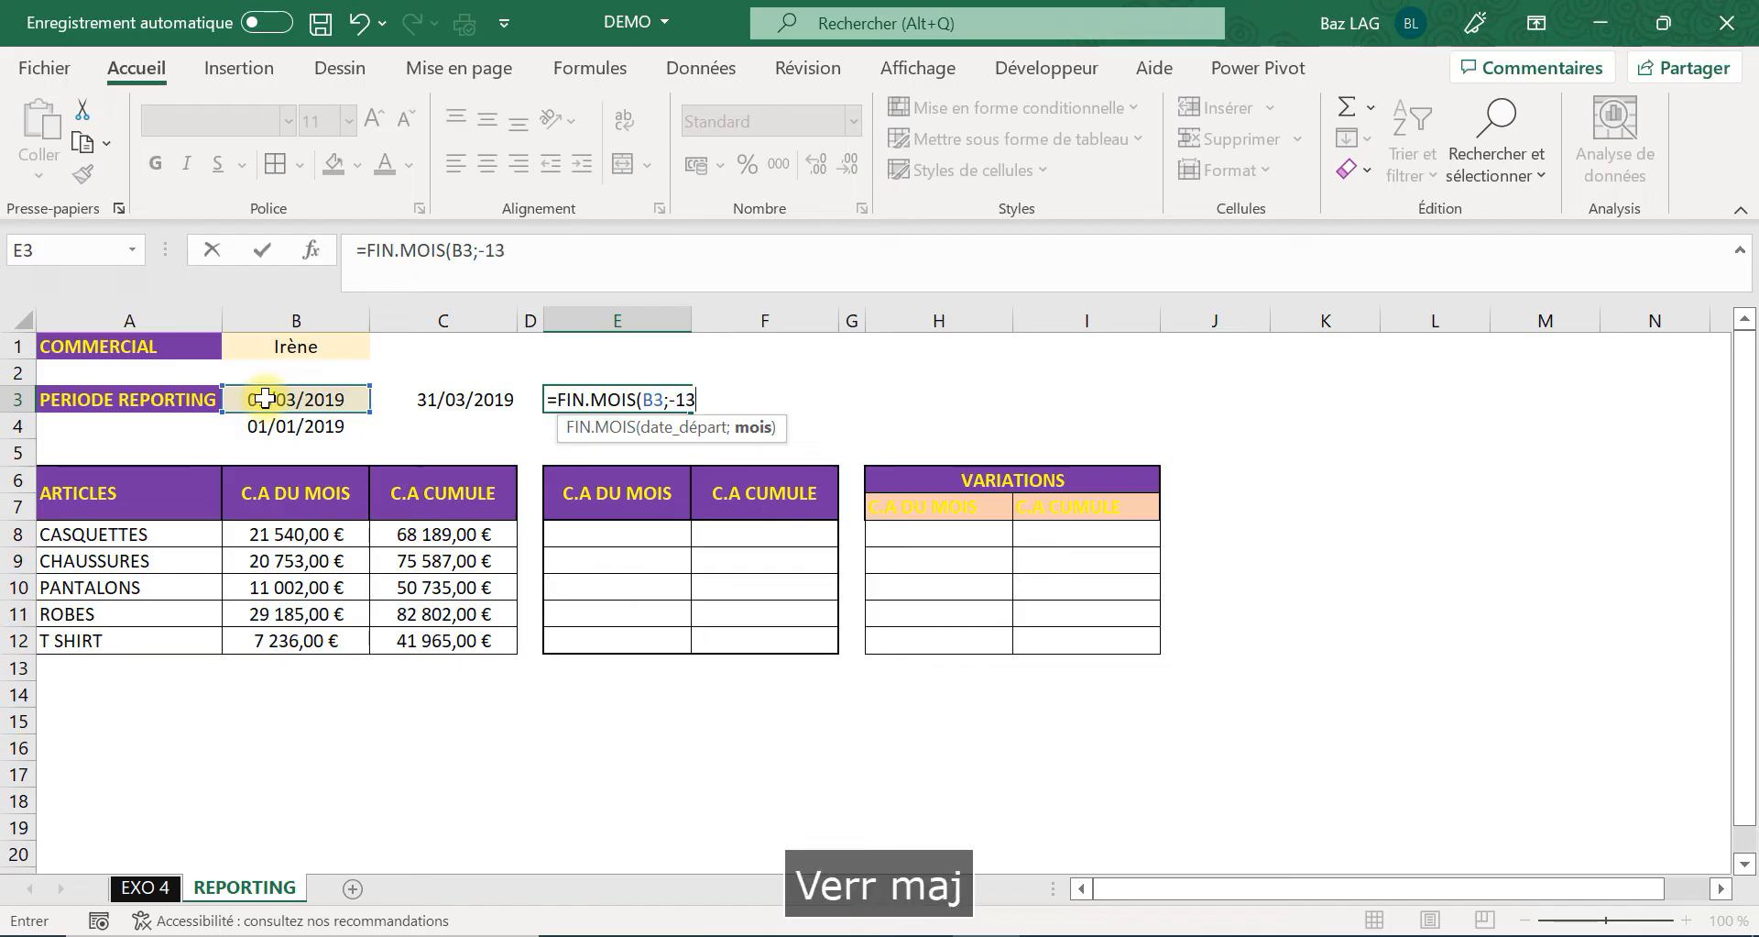
type(")")
key("Return")
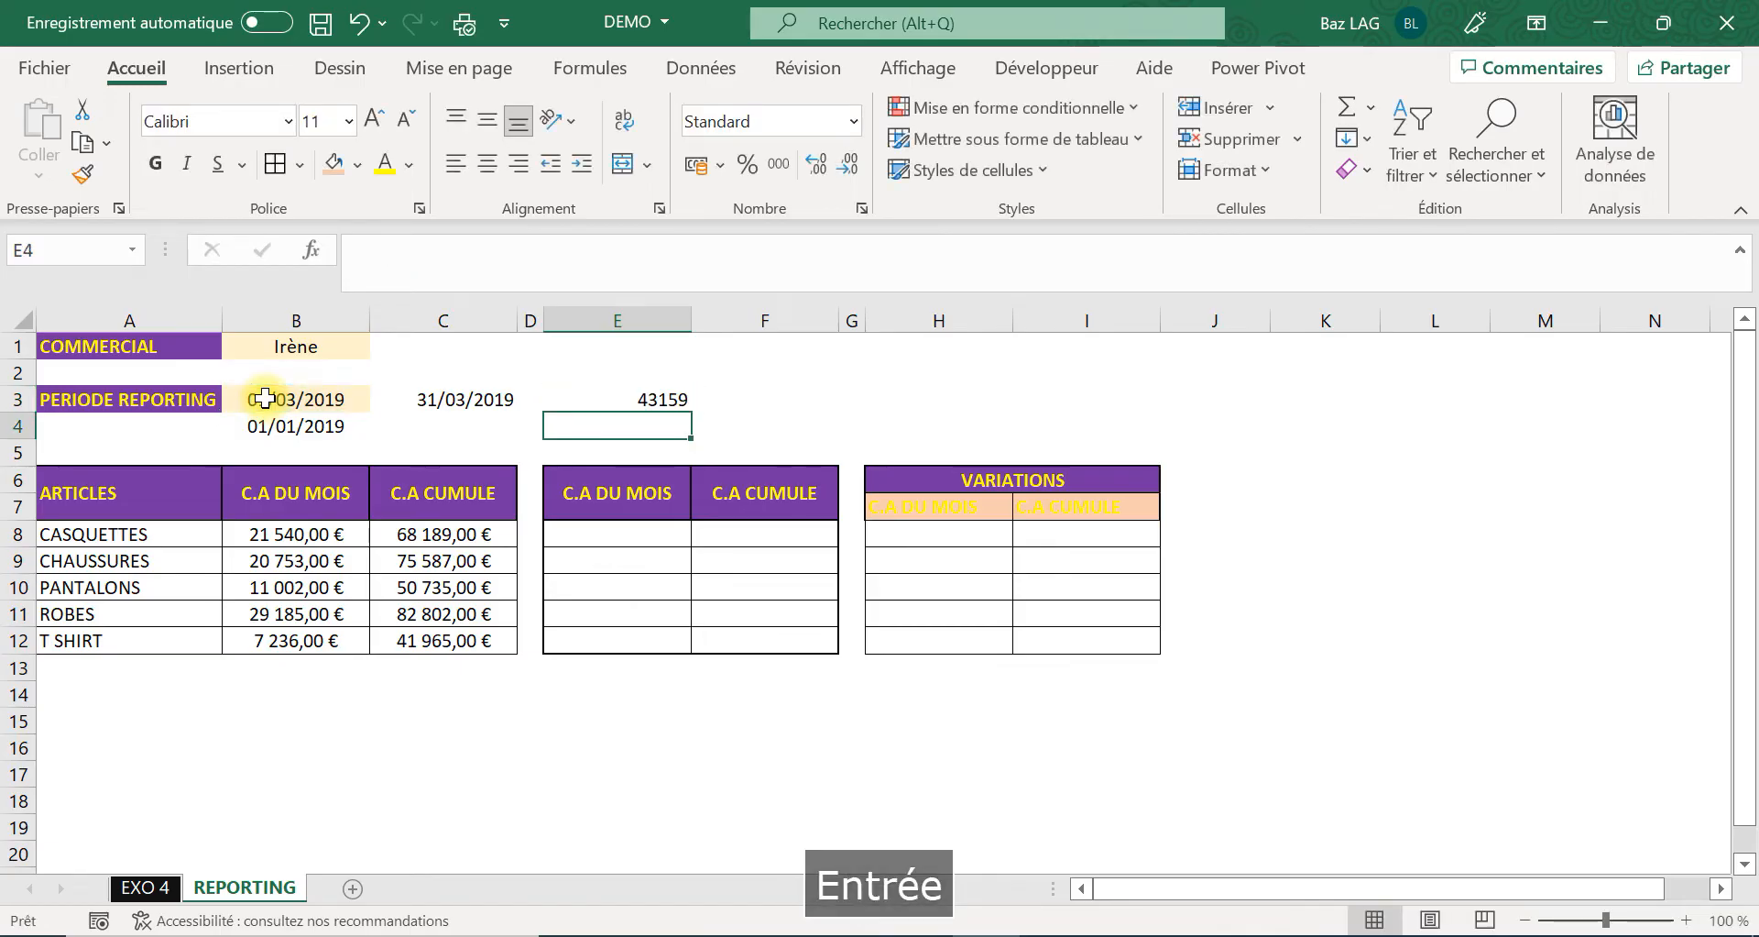
Format cell E3 of the REPORTING sheet as a short date (Date courte).
left_click(655, 399)
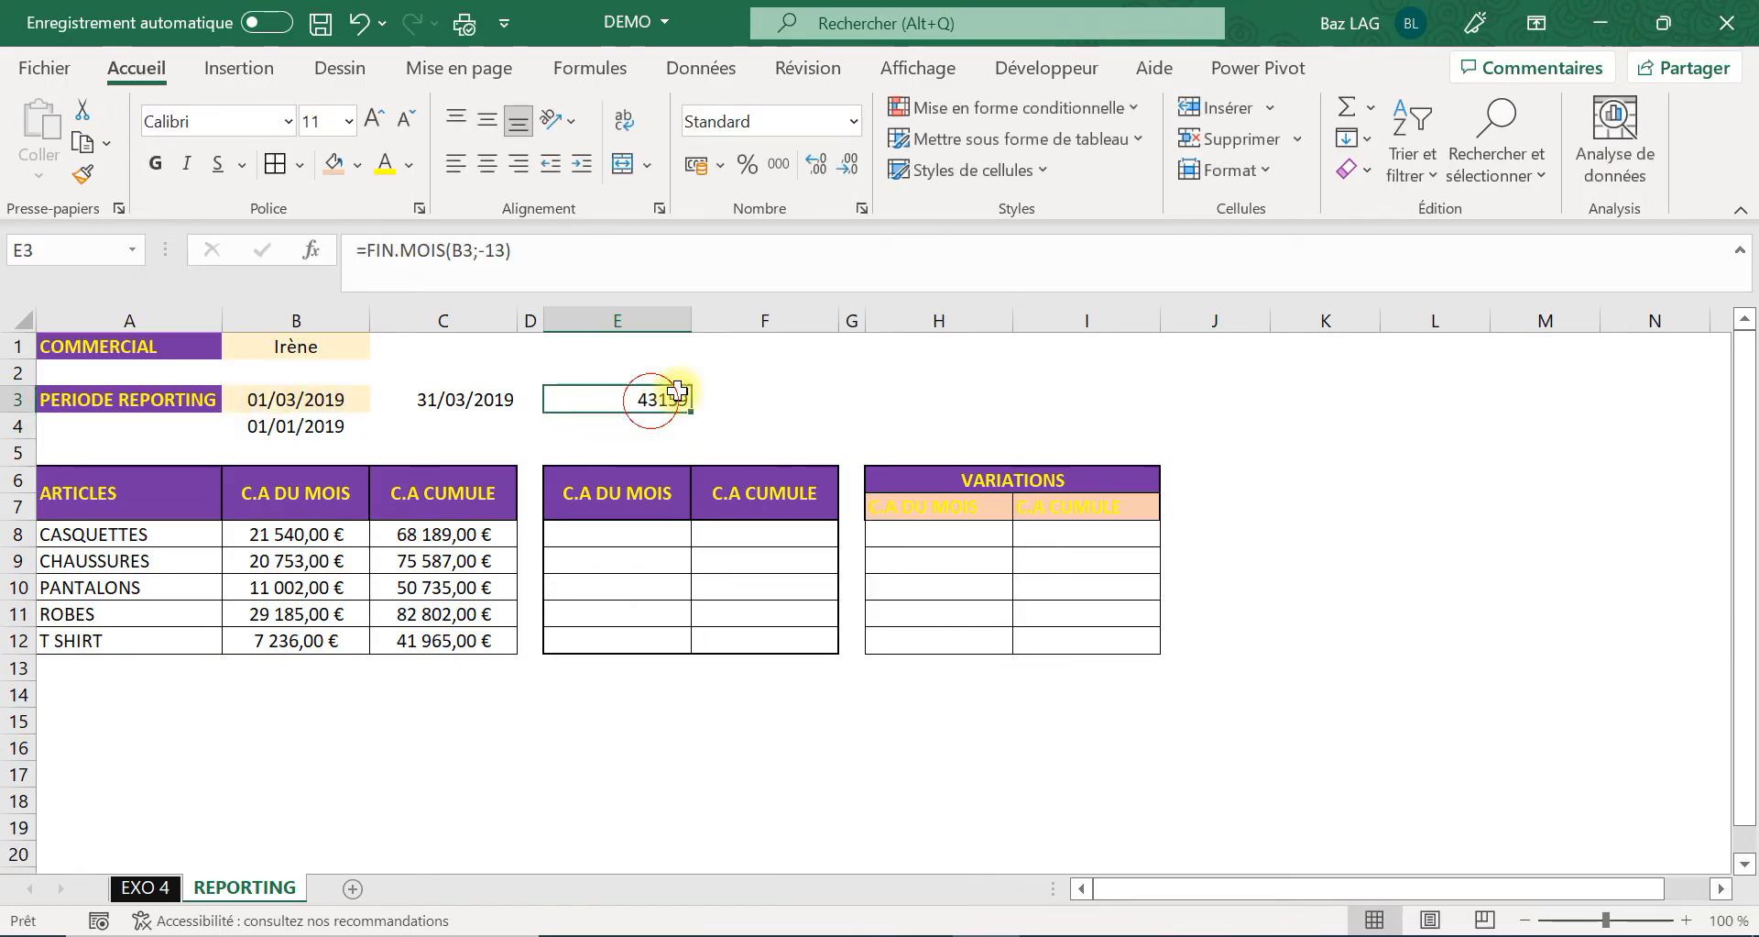
left_click(852, 120)
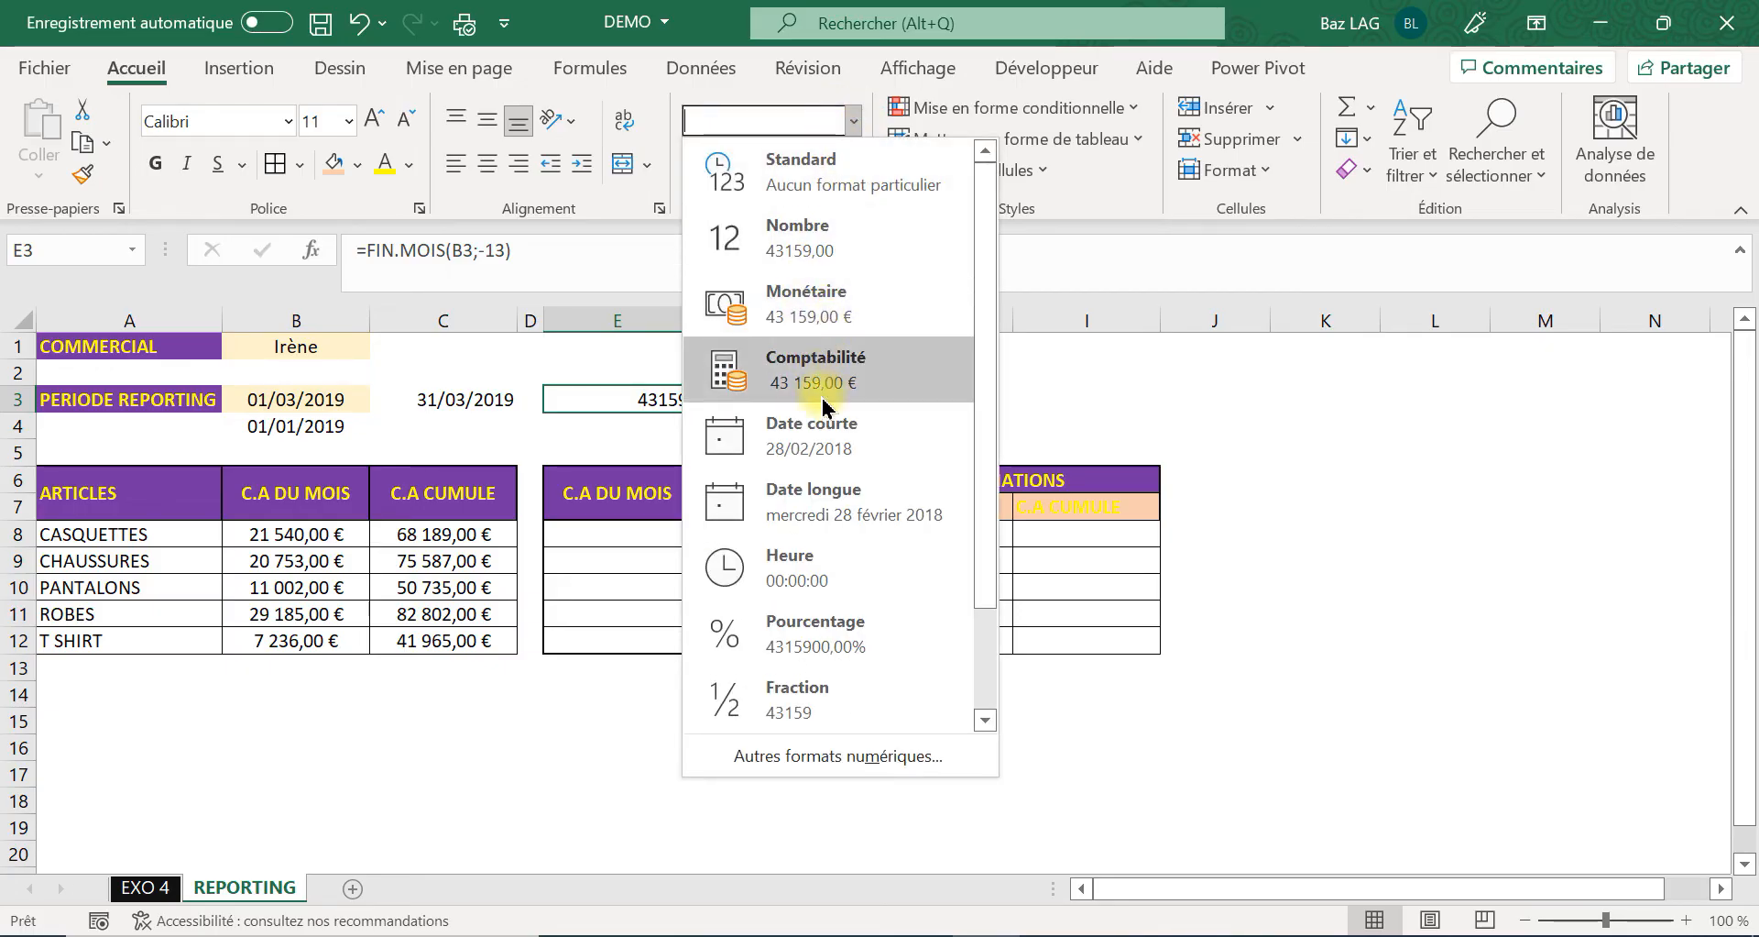
left_click(825, 429)
left_click(905, 422)
left_click(609, 399)
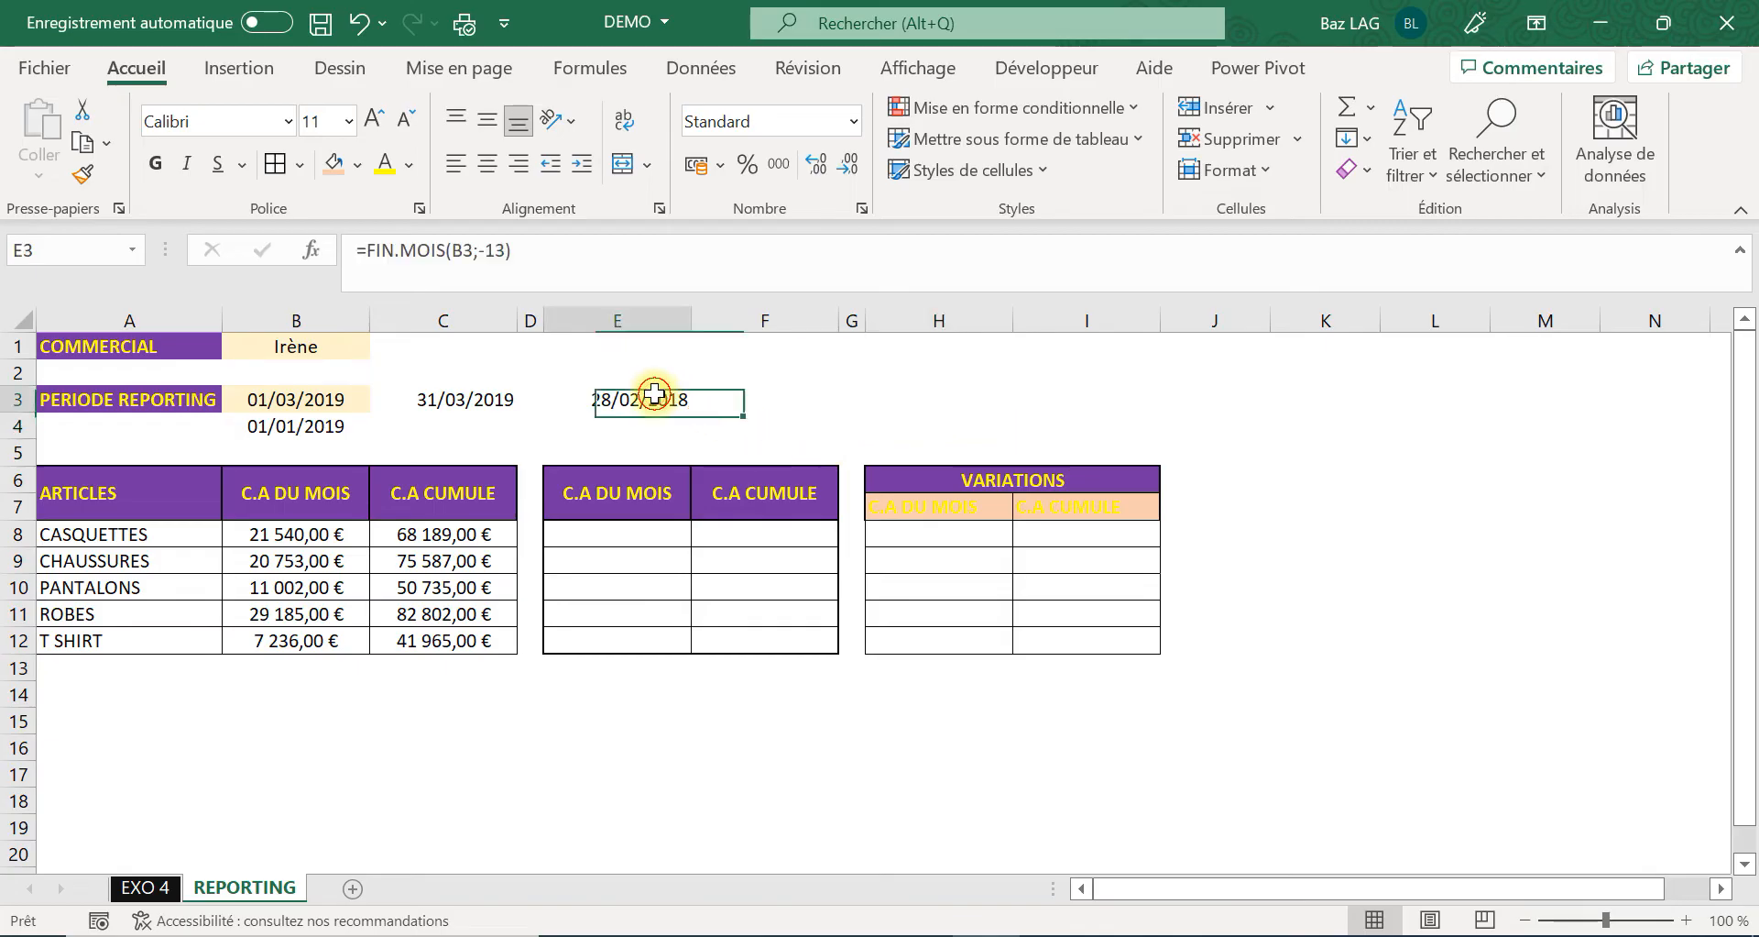
Append +1 to the formula in E3 so that it reads =FIN.MOIS(B3;-13)+1.
left_click(609, 249)
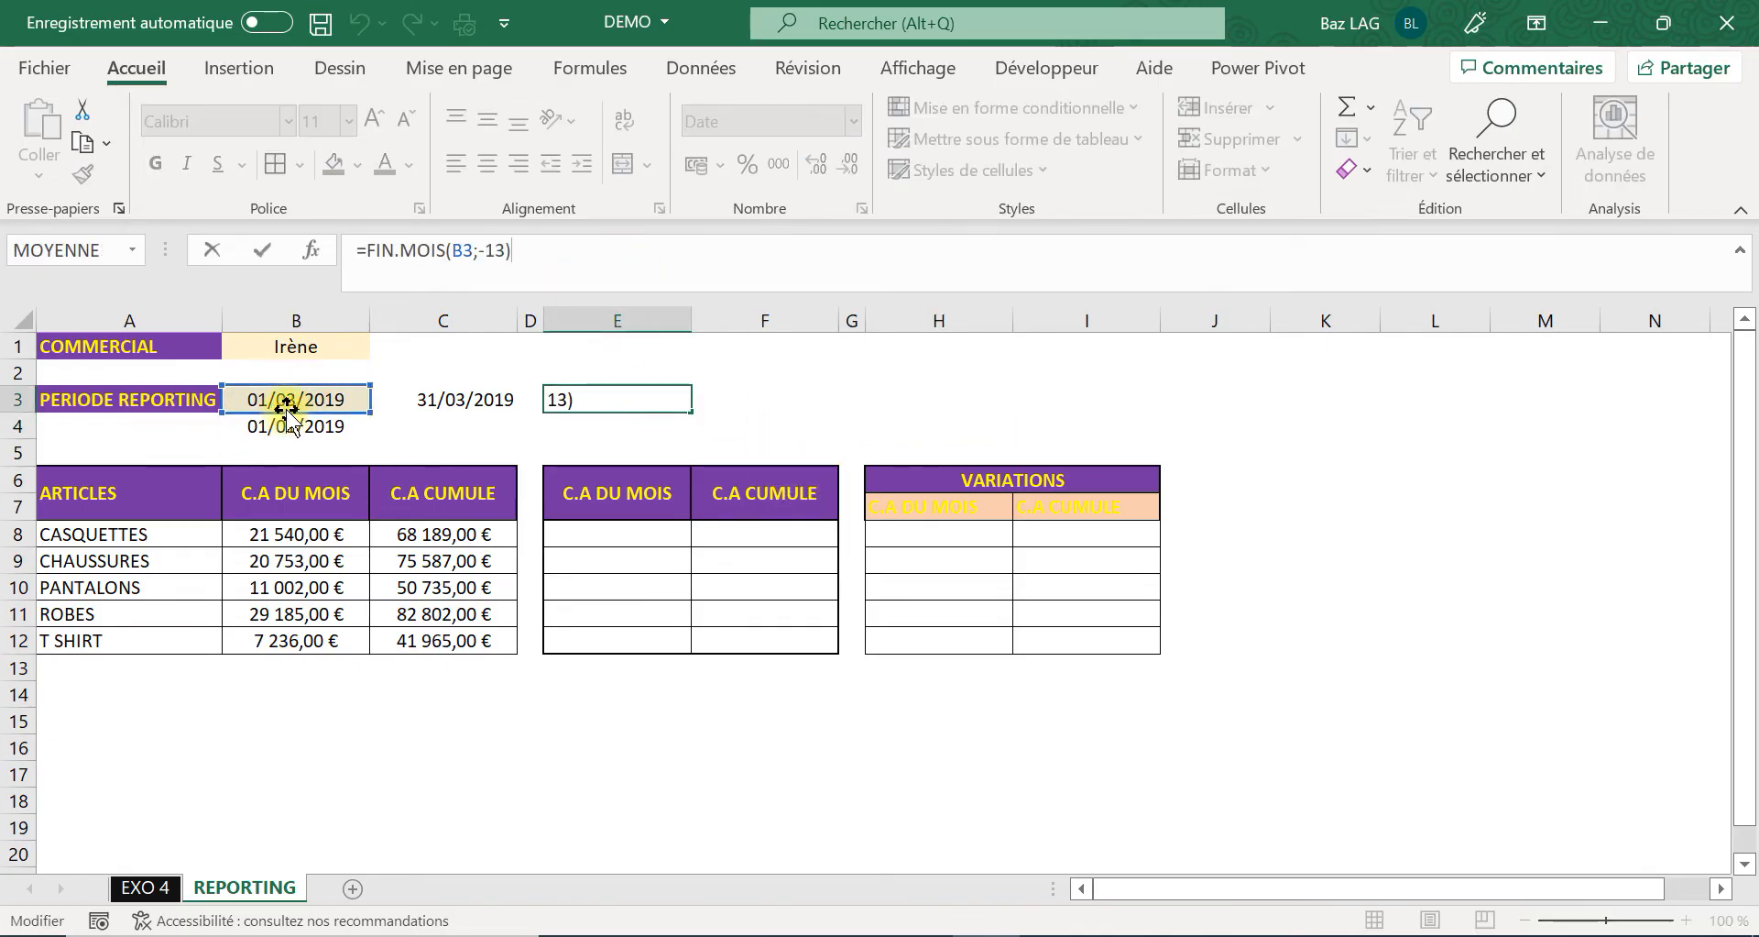
key("Return")
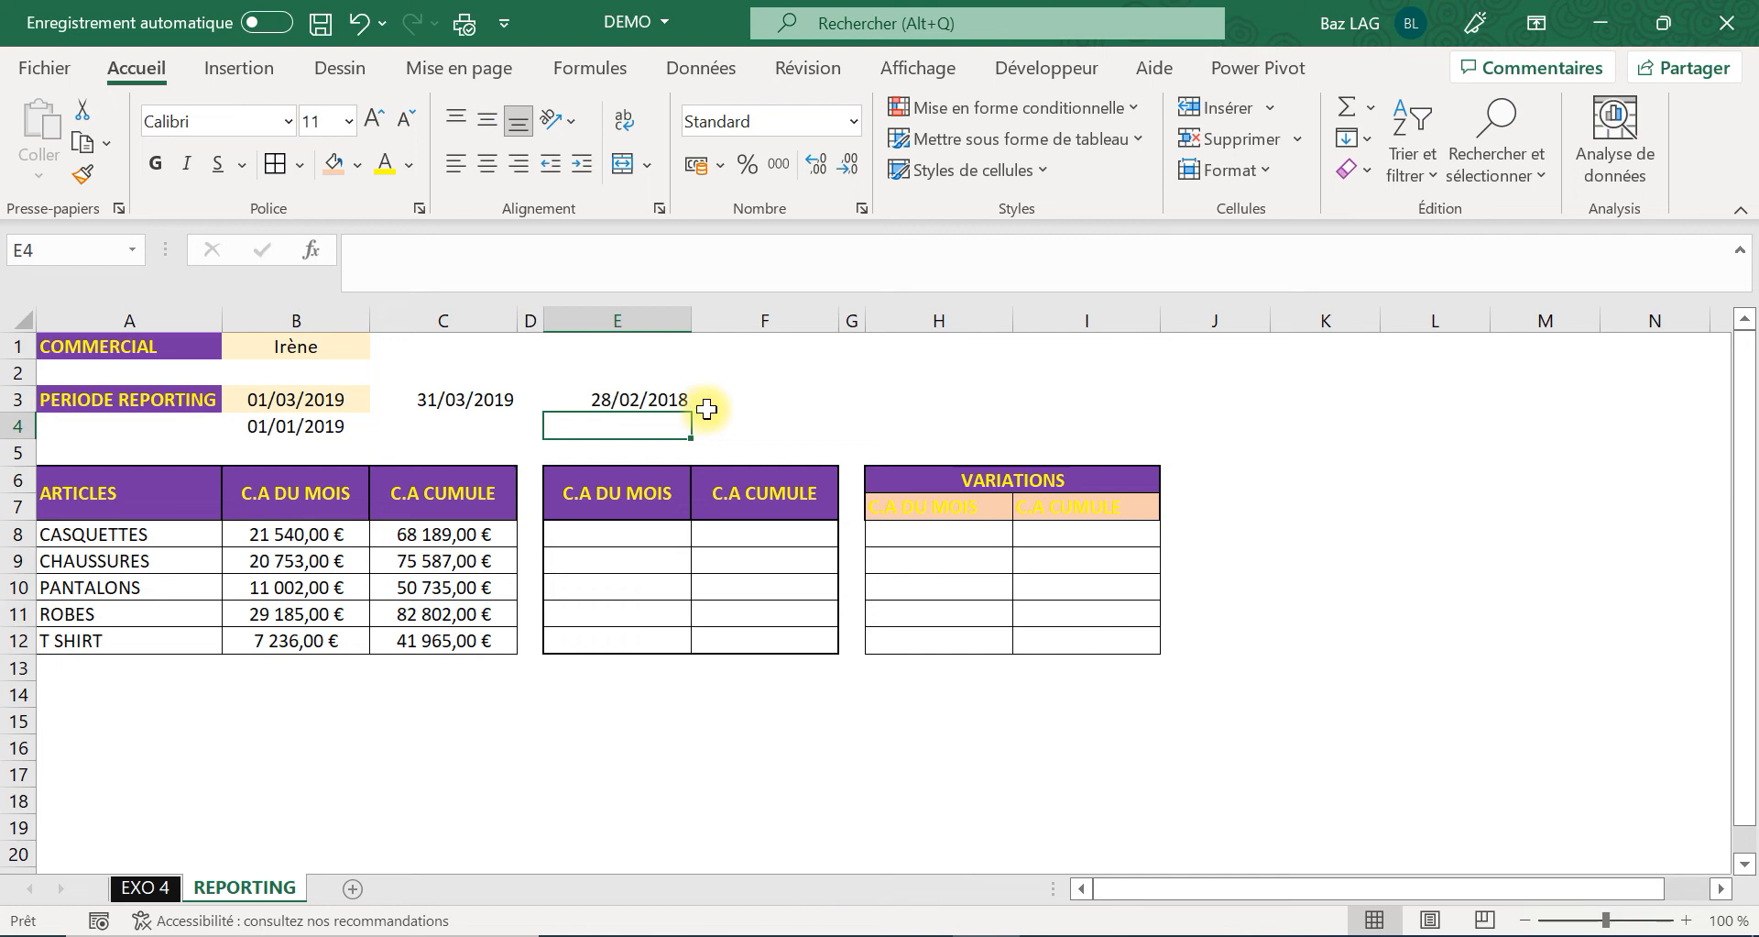
left_click(670, 396)
left_click(596, 264)
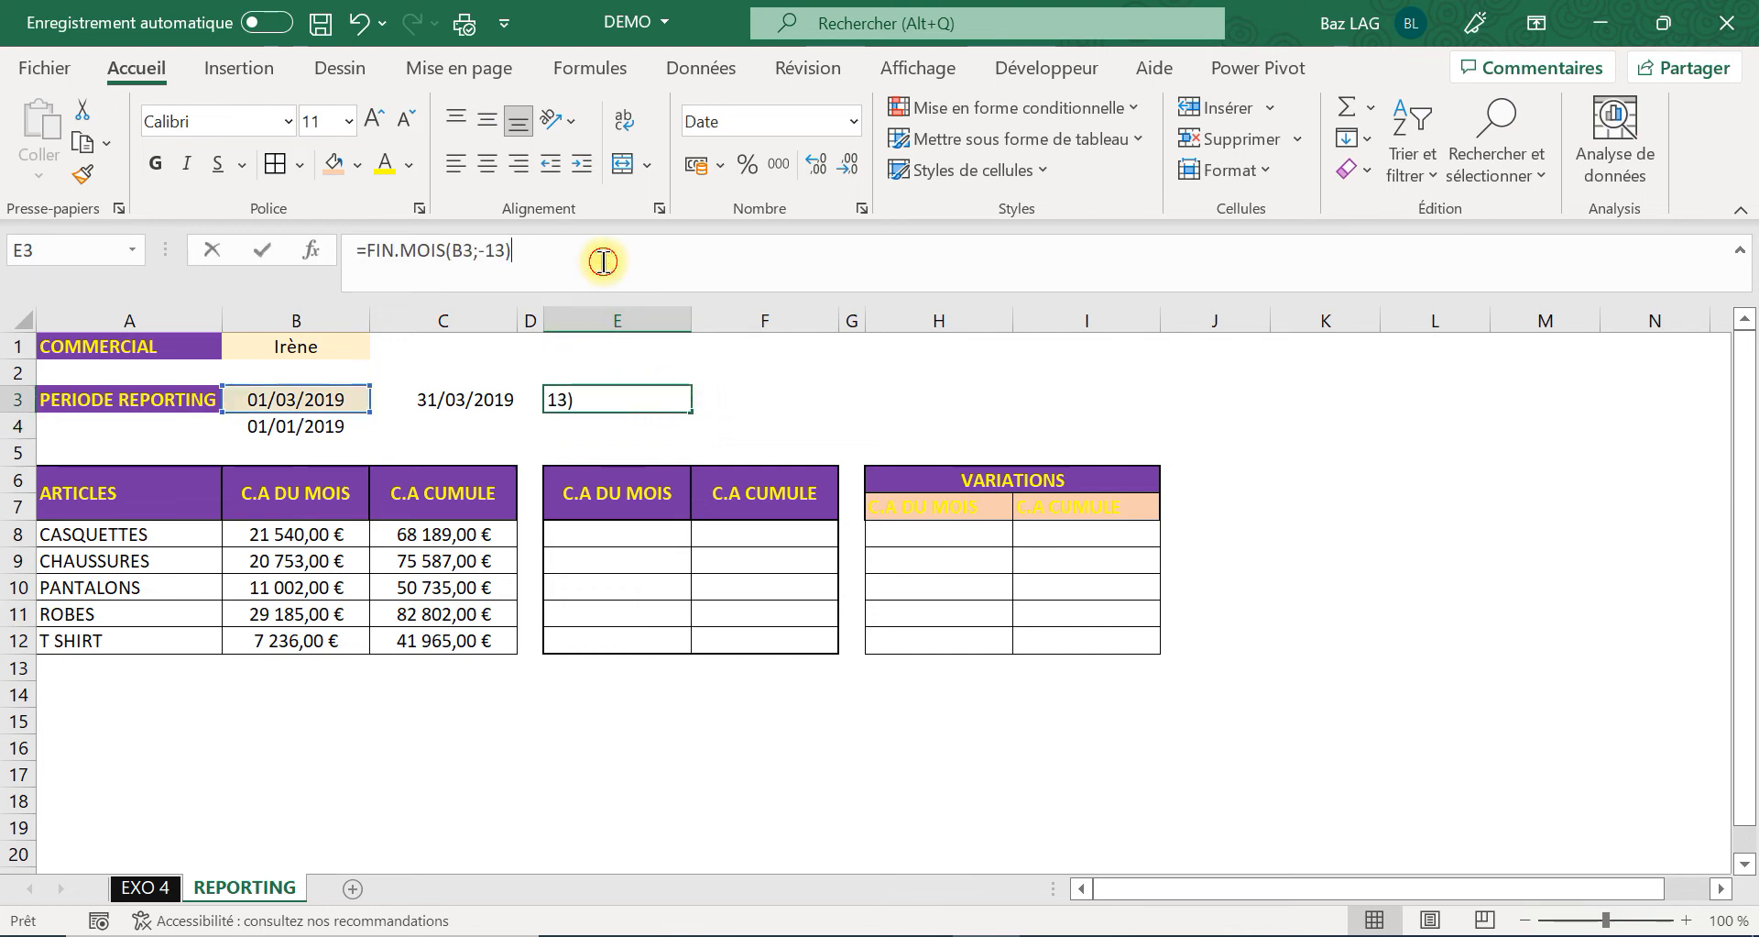
key("Caps_Lock")
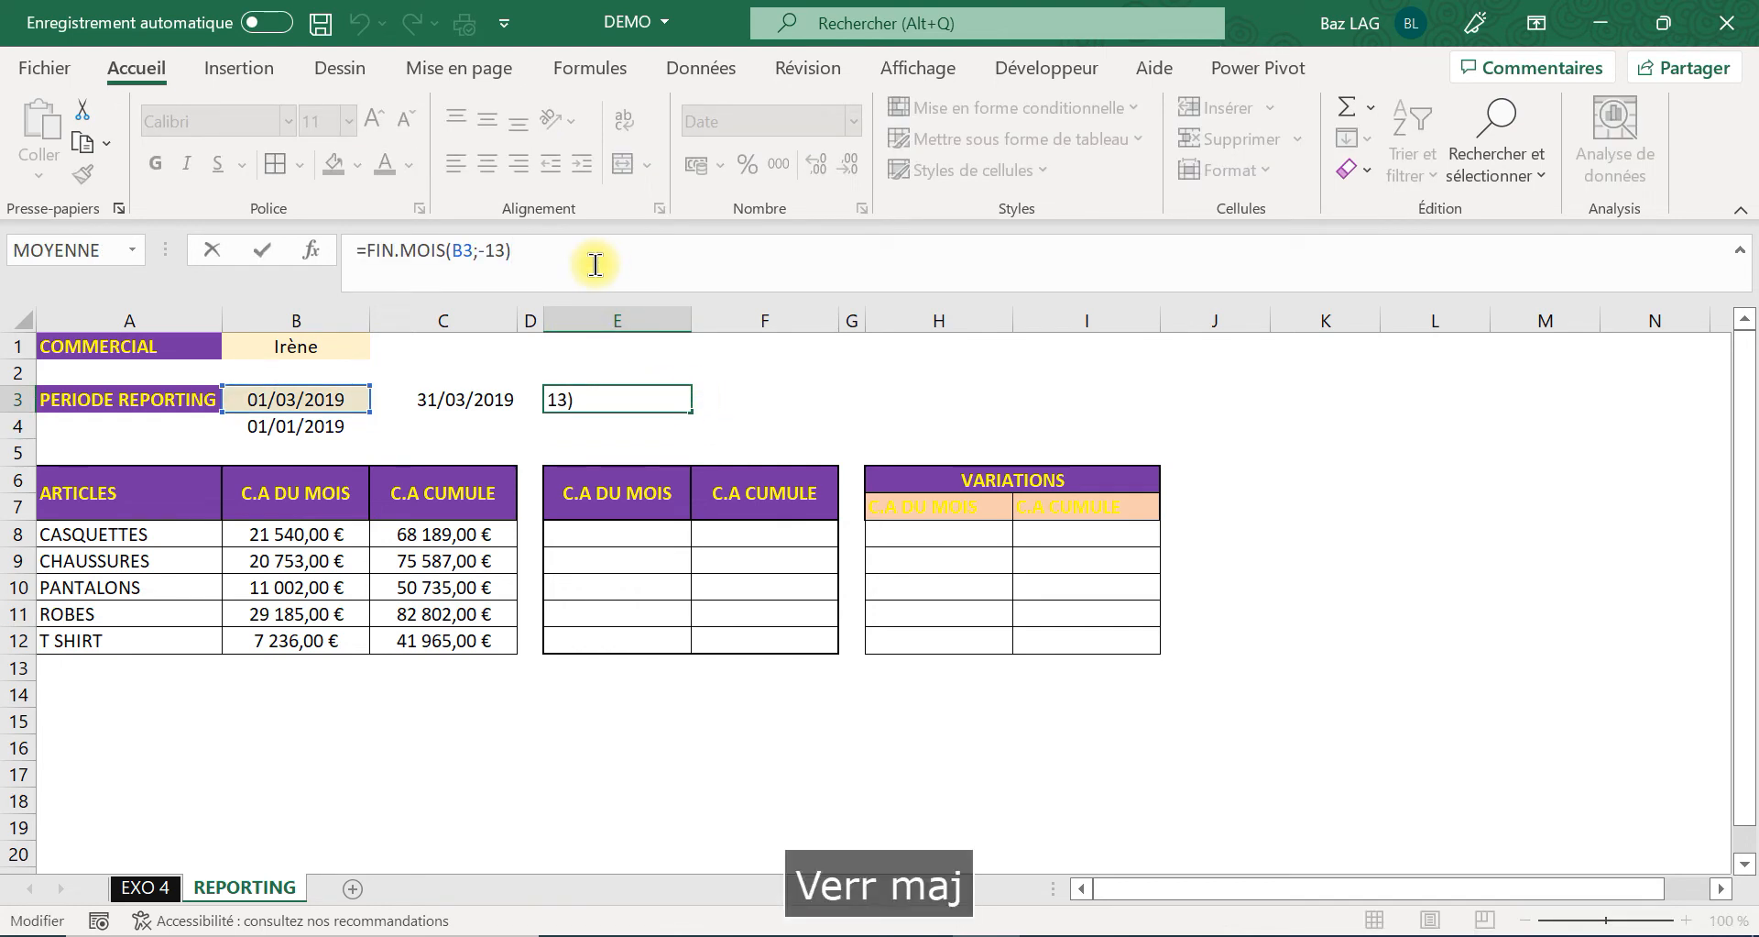
type("+1")
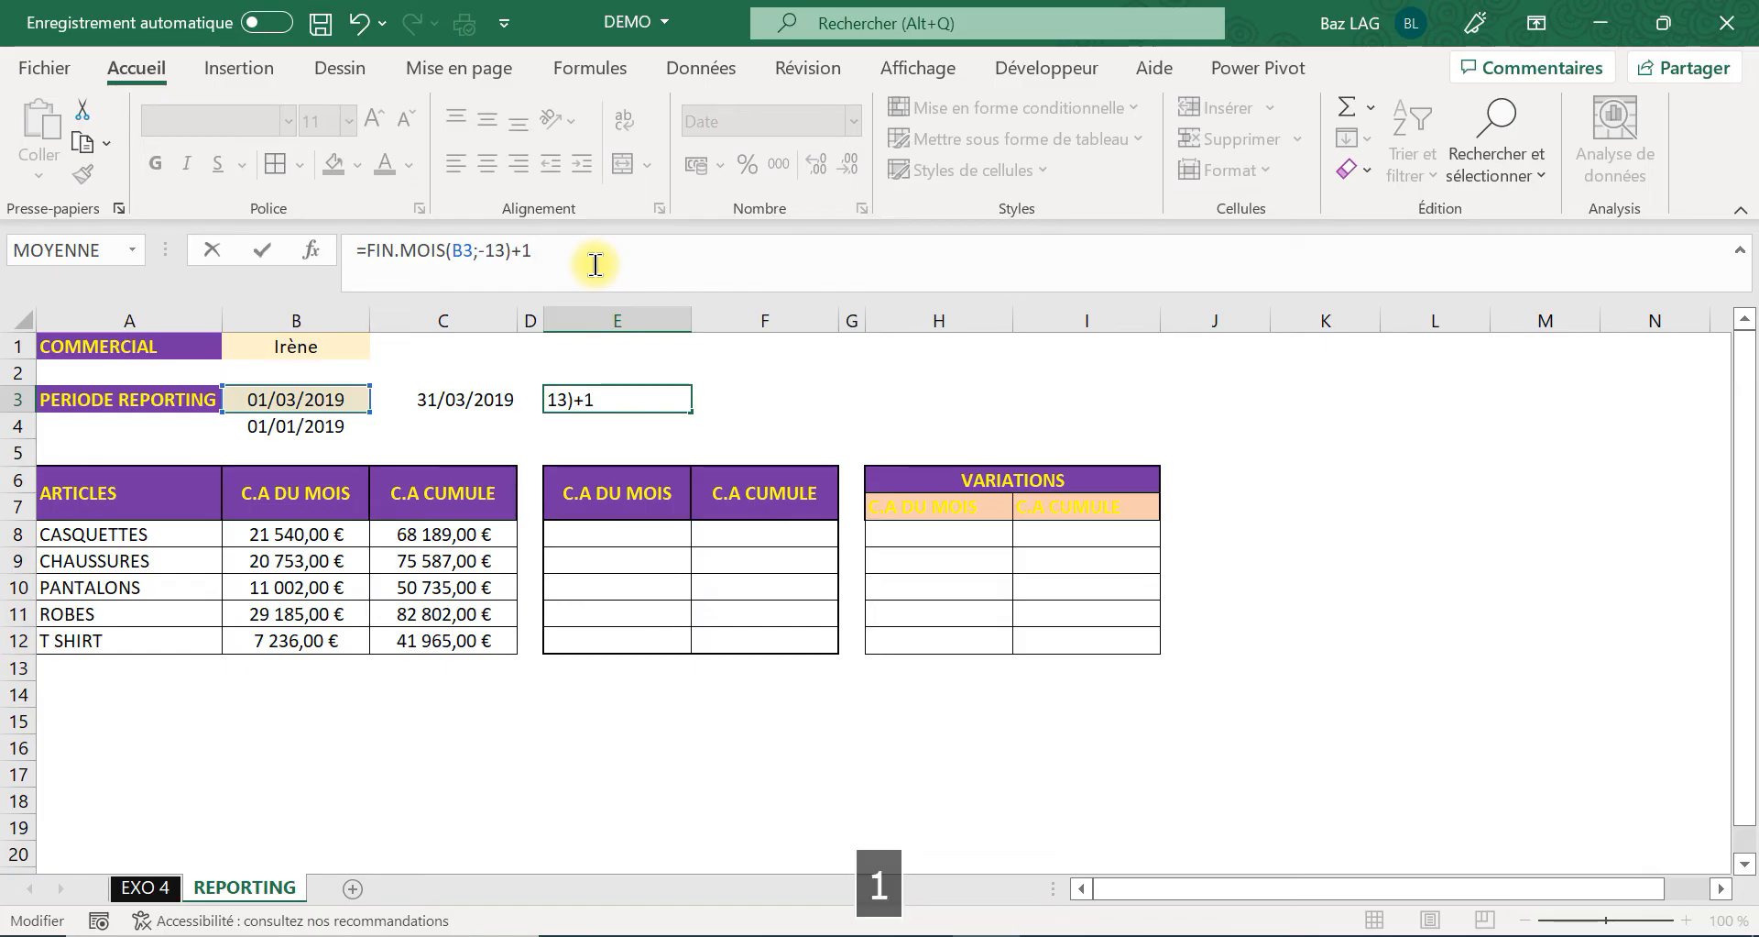
key("Return")
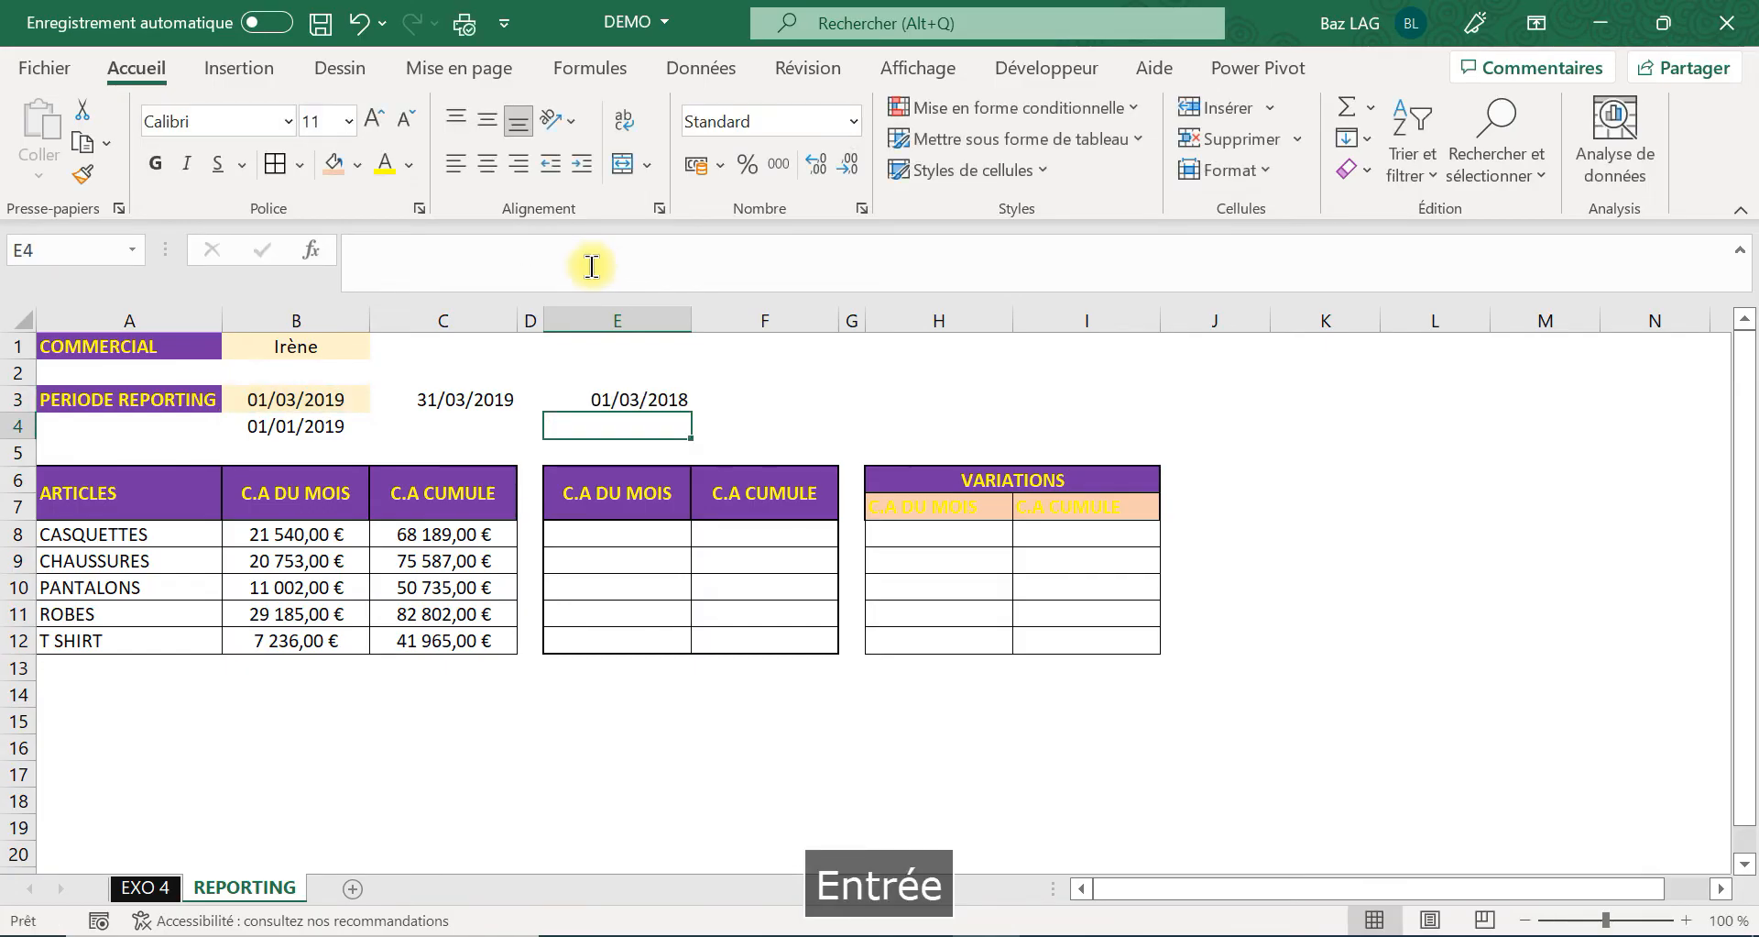
left_click(672, 397)
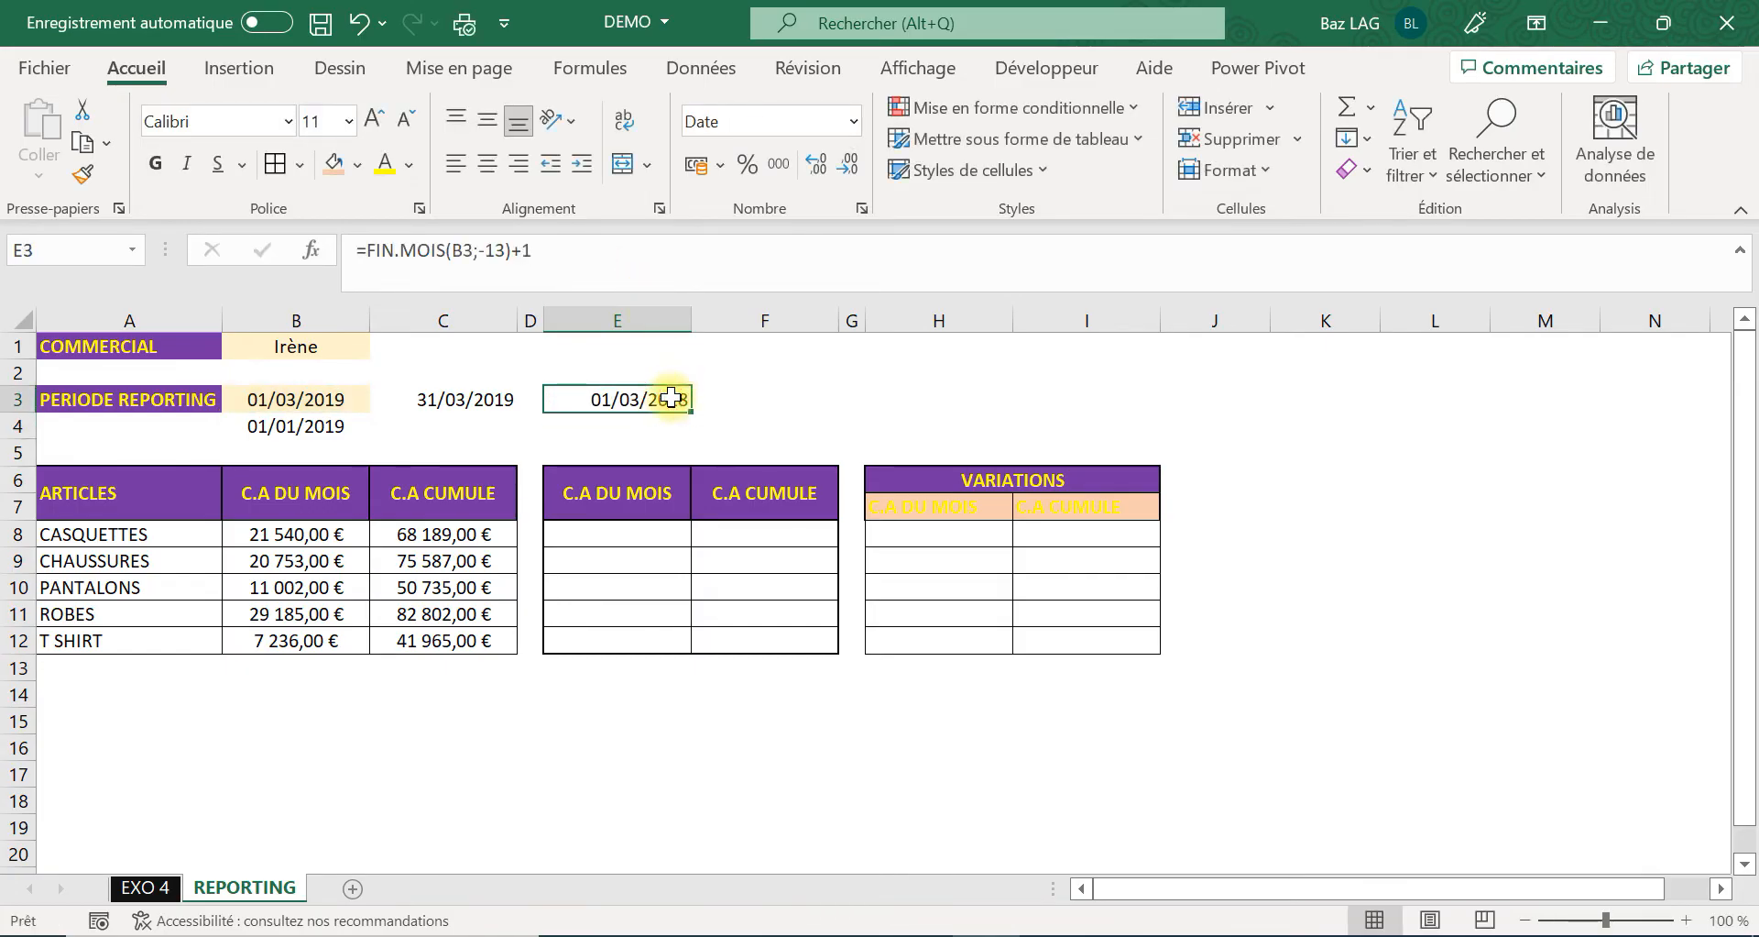
Copy the text of the SOMME.SI.ENS formula in B8 into cell E8 with its references unchanged.
left_click(341, 532)
left_click(581, 277)
left_click_drag(581, 277, 5, 64)
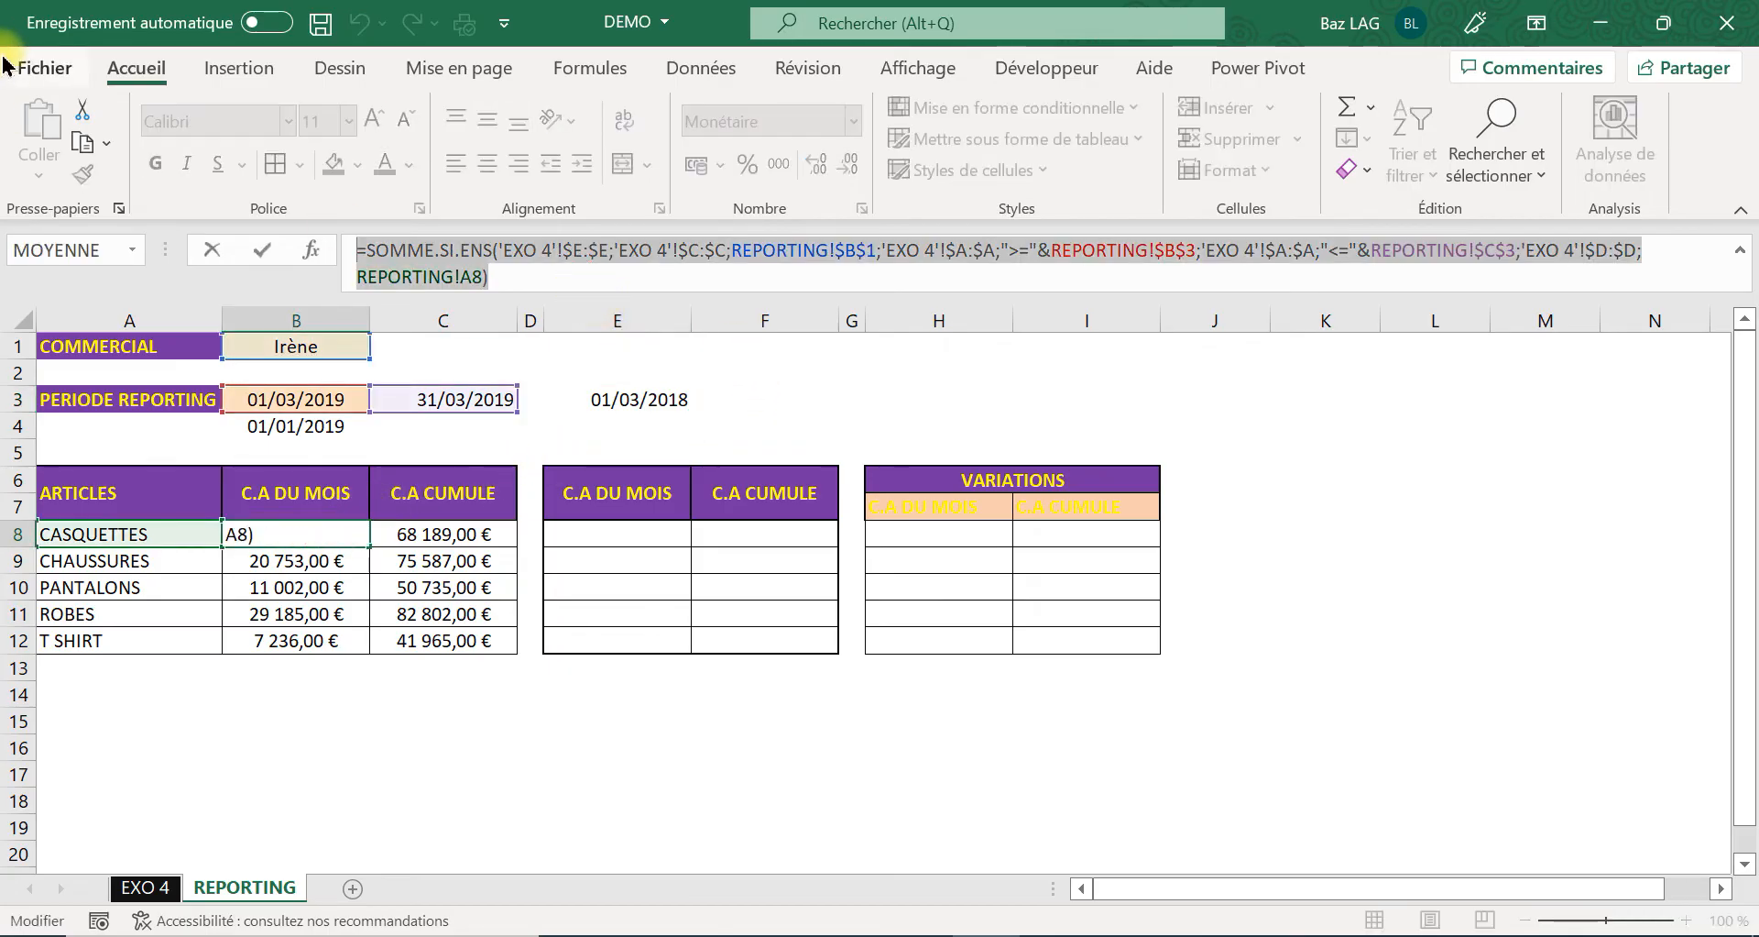
key("ctrl+c")
key("Tab")
key("Tab")
key("Tab")
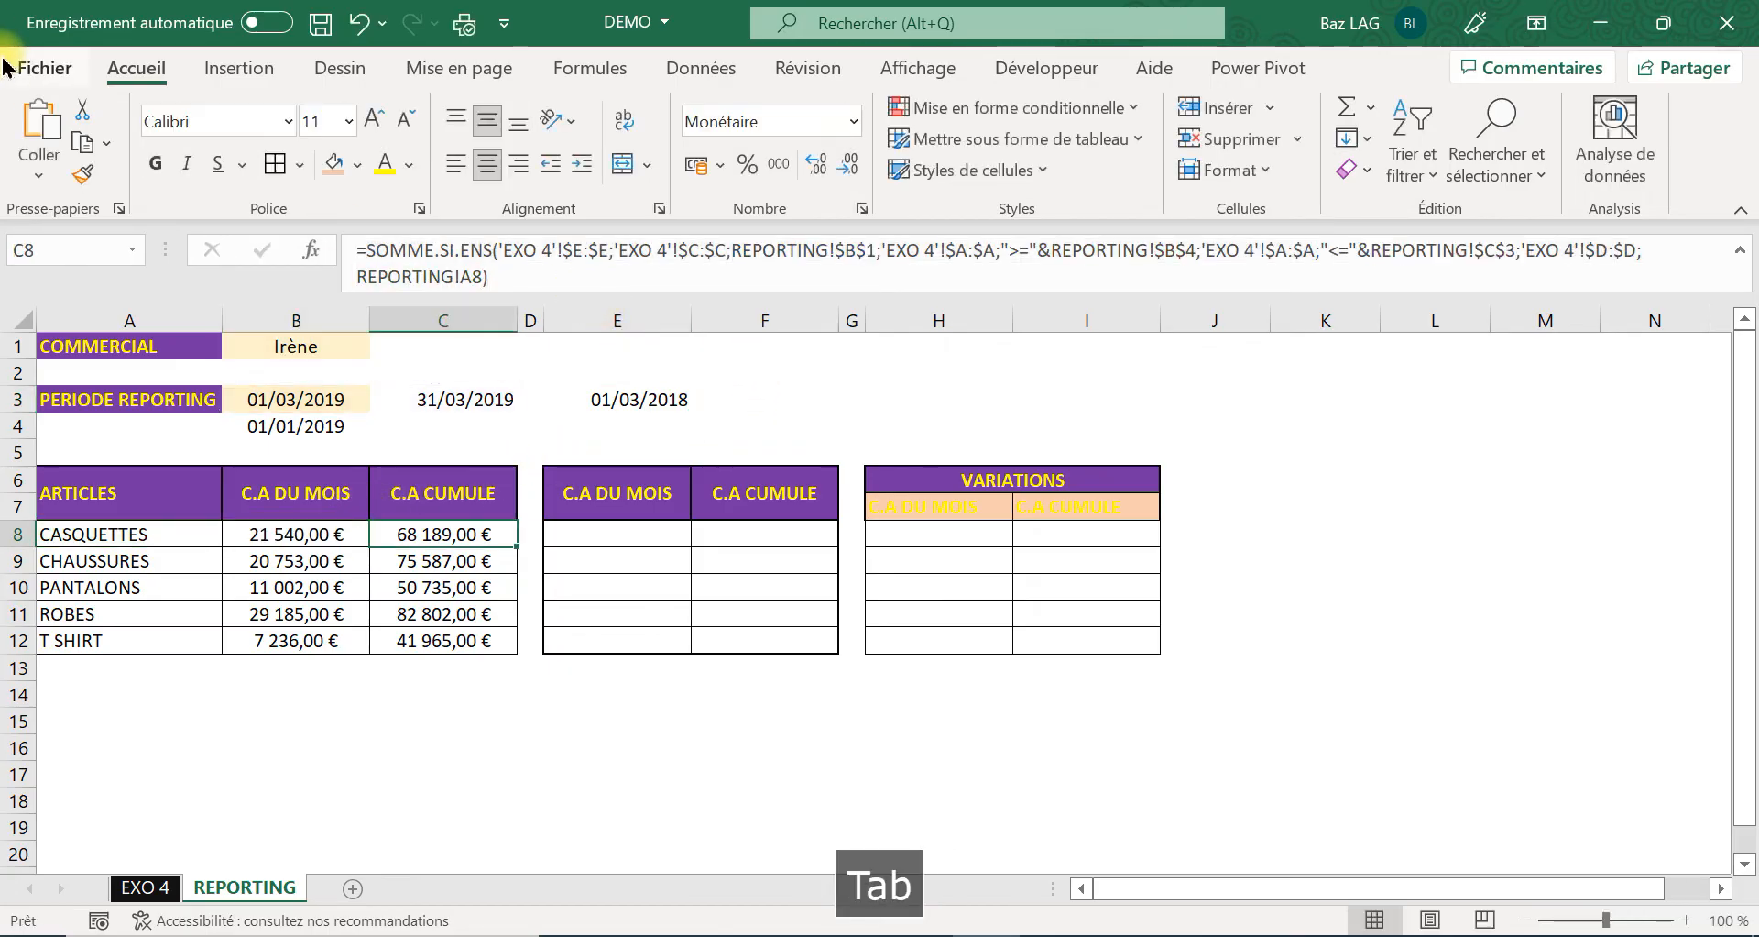
left_click(449, 257)
key("ctrl+v")
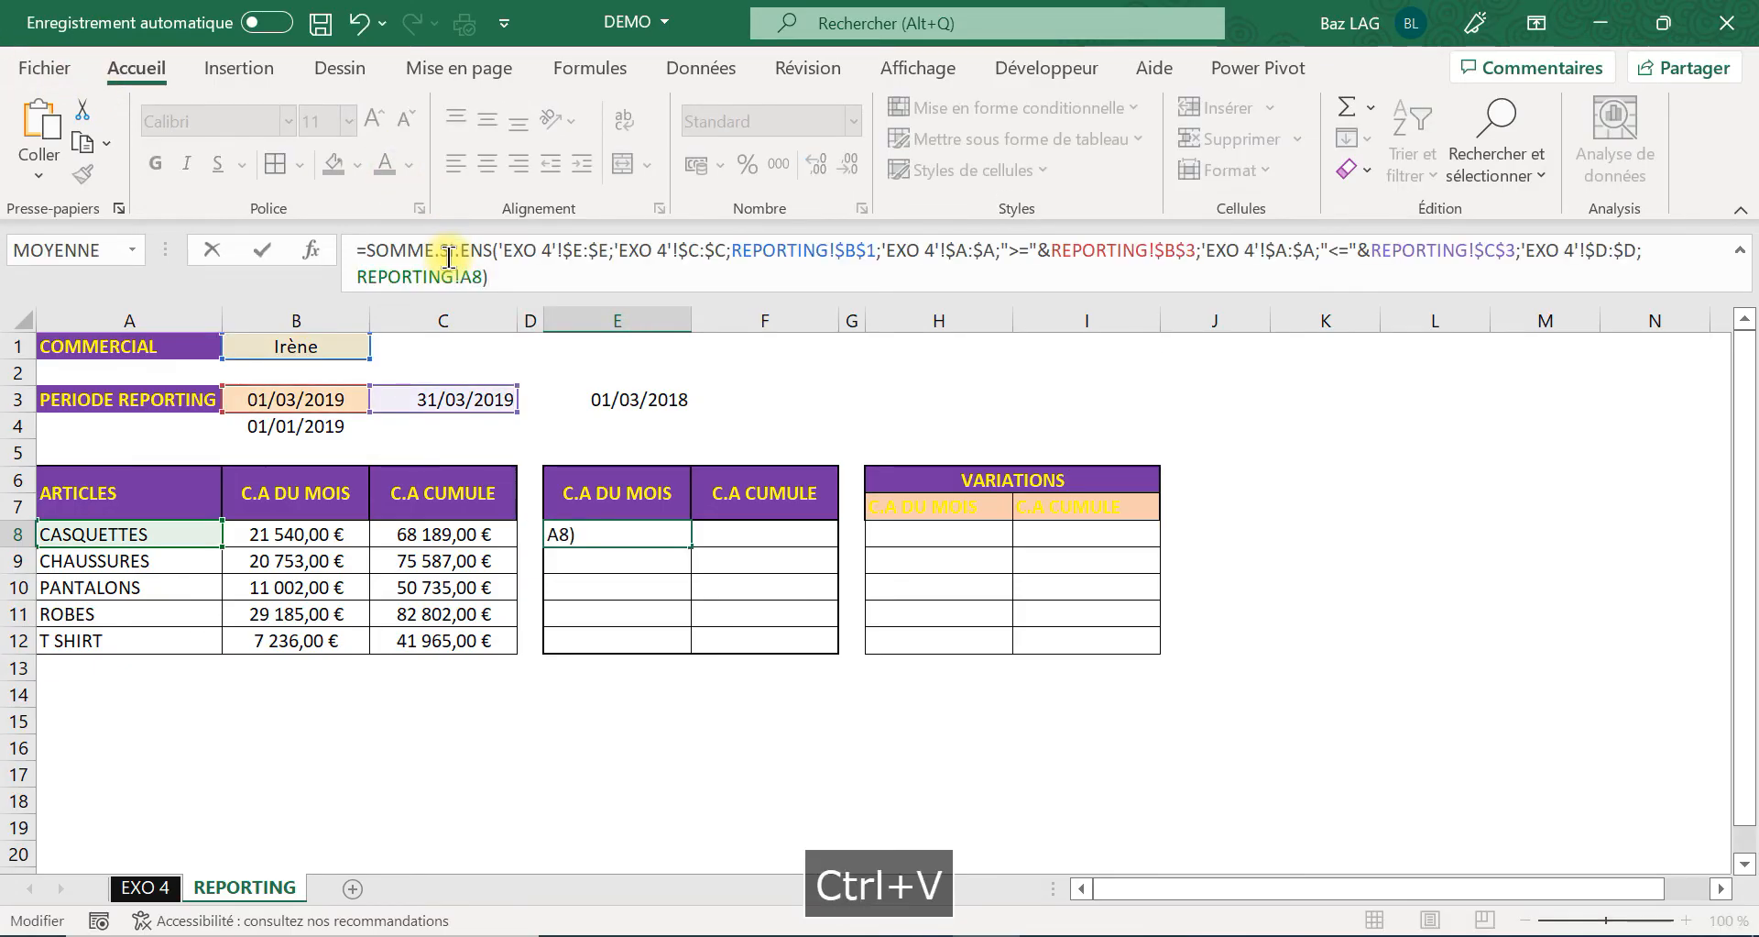
key("Return")
Copy the currency formatting of cell B8 onto cell E8.
left_click(316, 532)
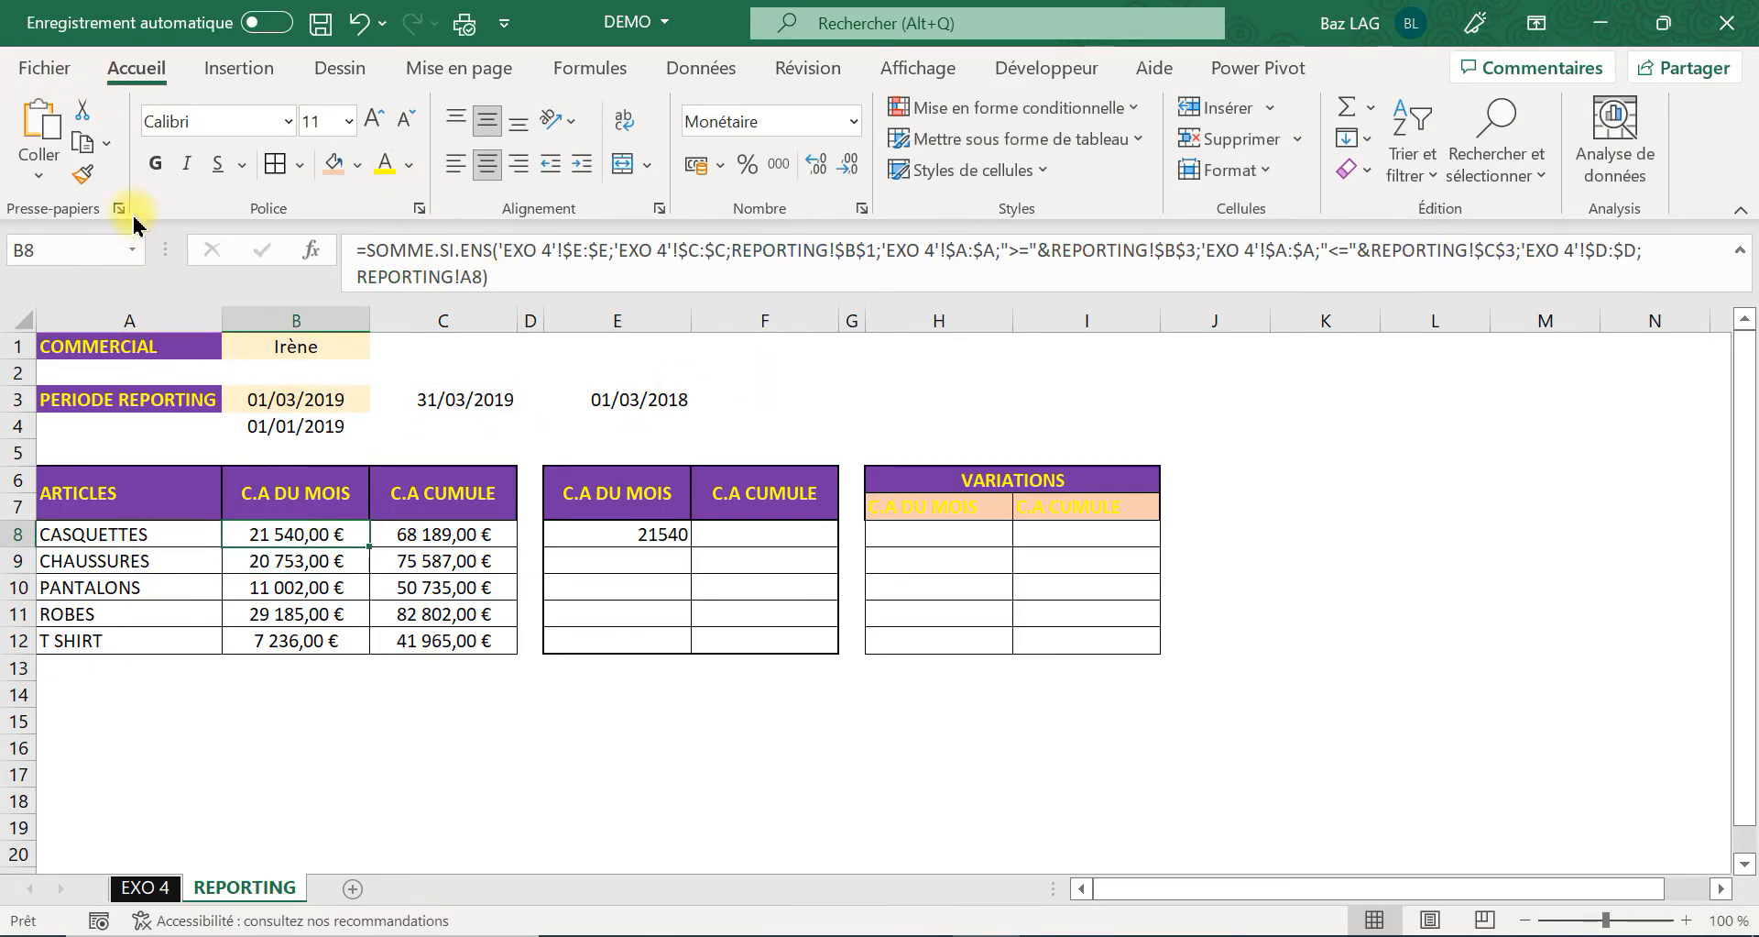
left_click(83, 174)
left_click(629, 541)
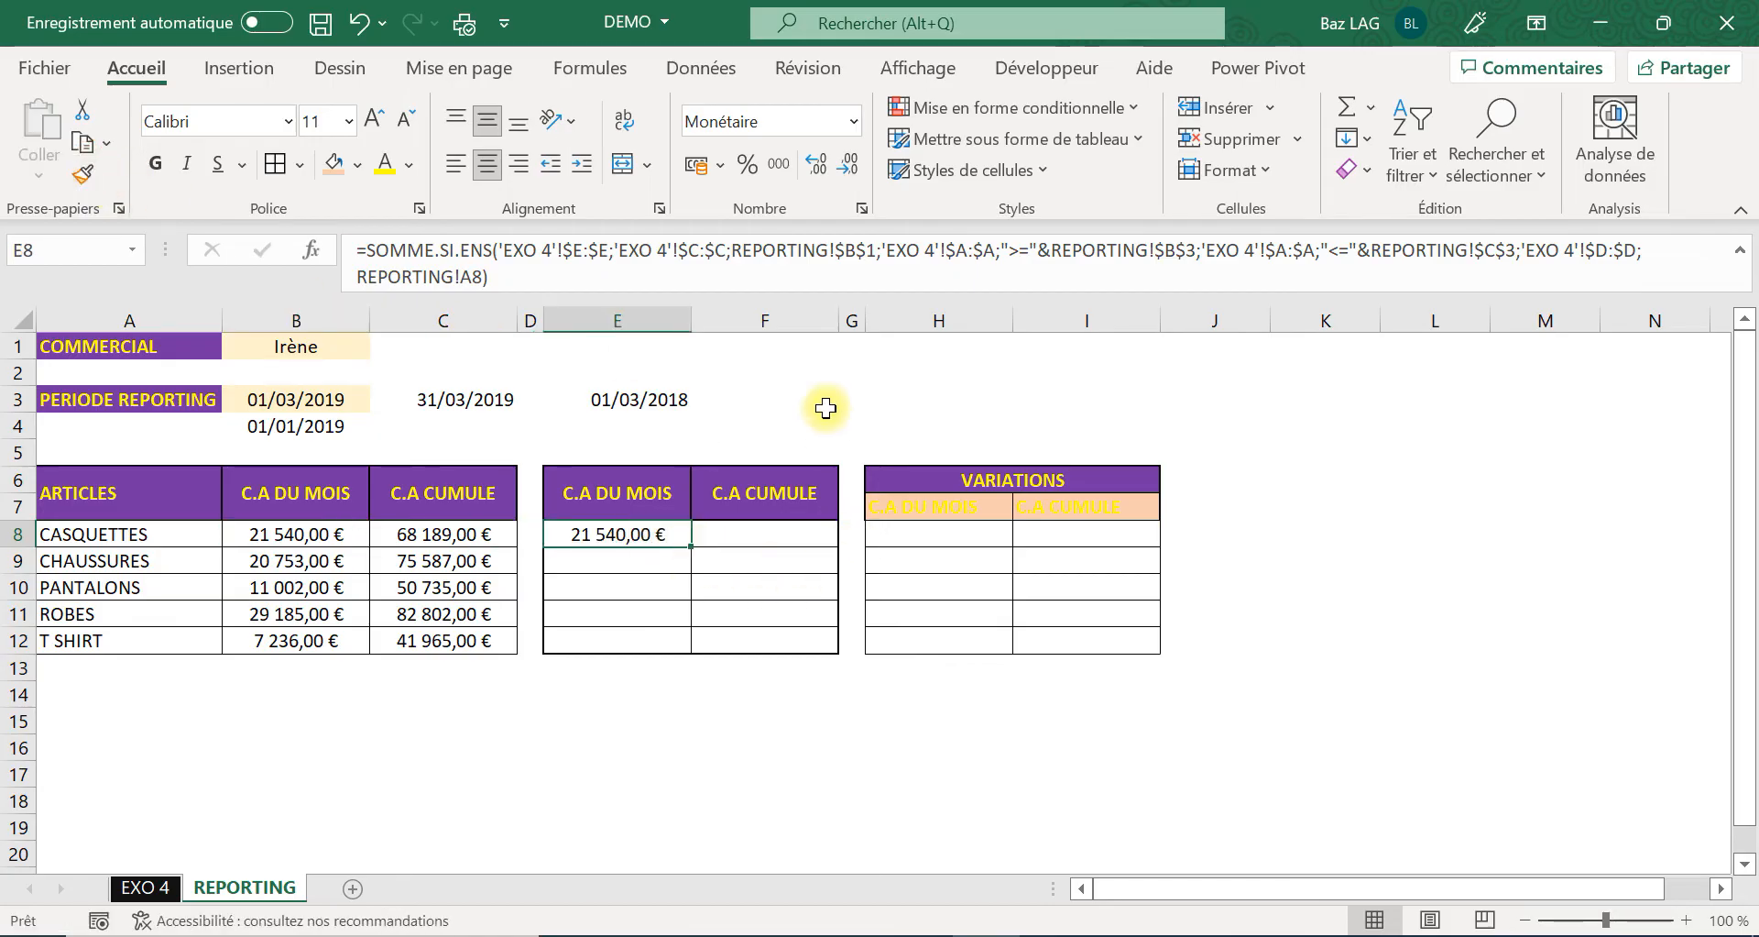
Enter the formula =FIN.MOIS(E3;0) in cell F3.
left_click(747, 402)
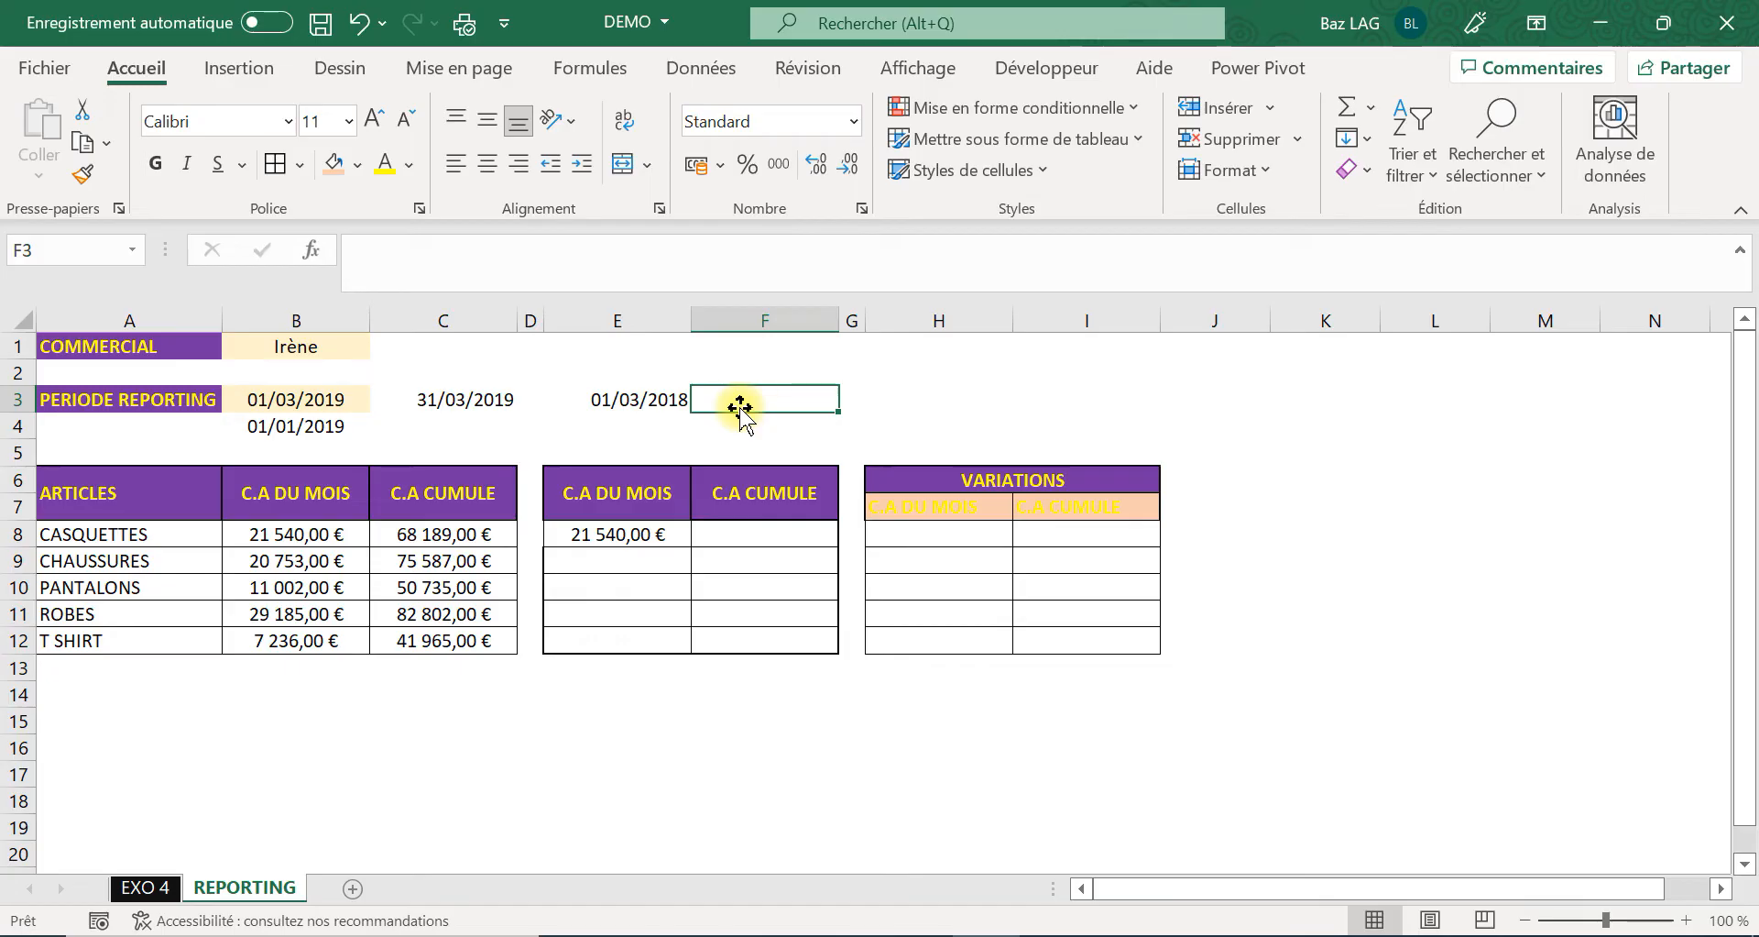
type("=")
key("BackSpace")
type("=")
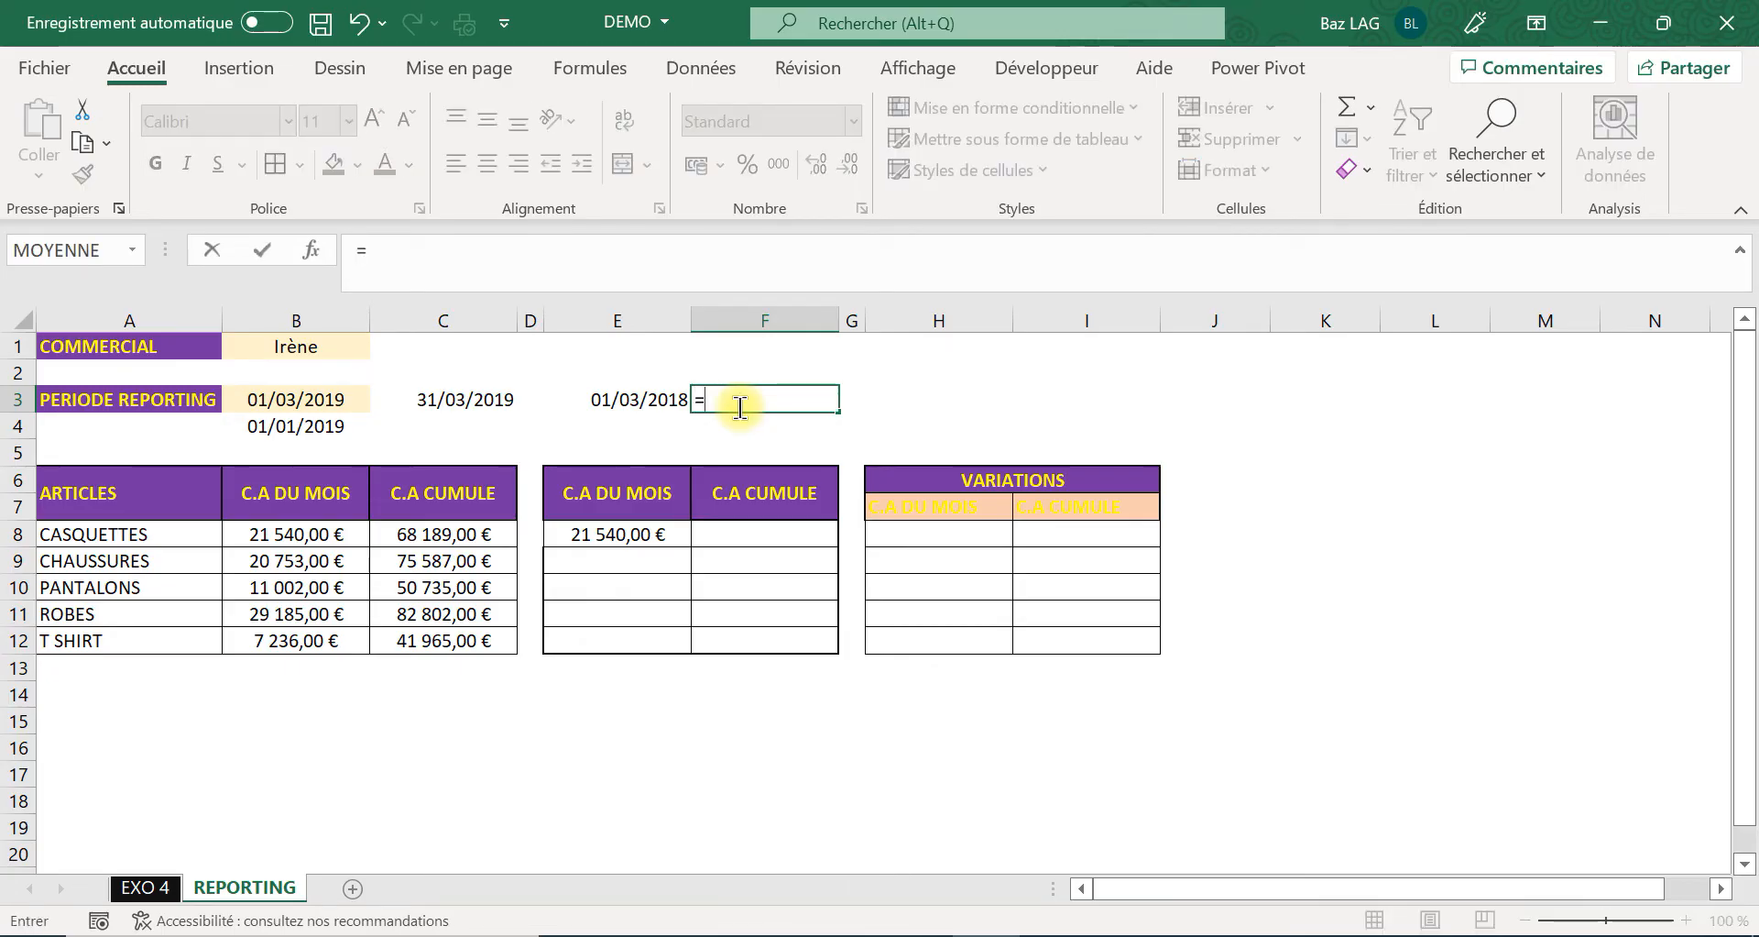
type("fin")
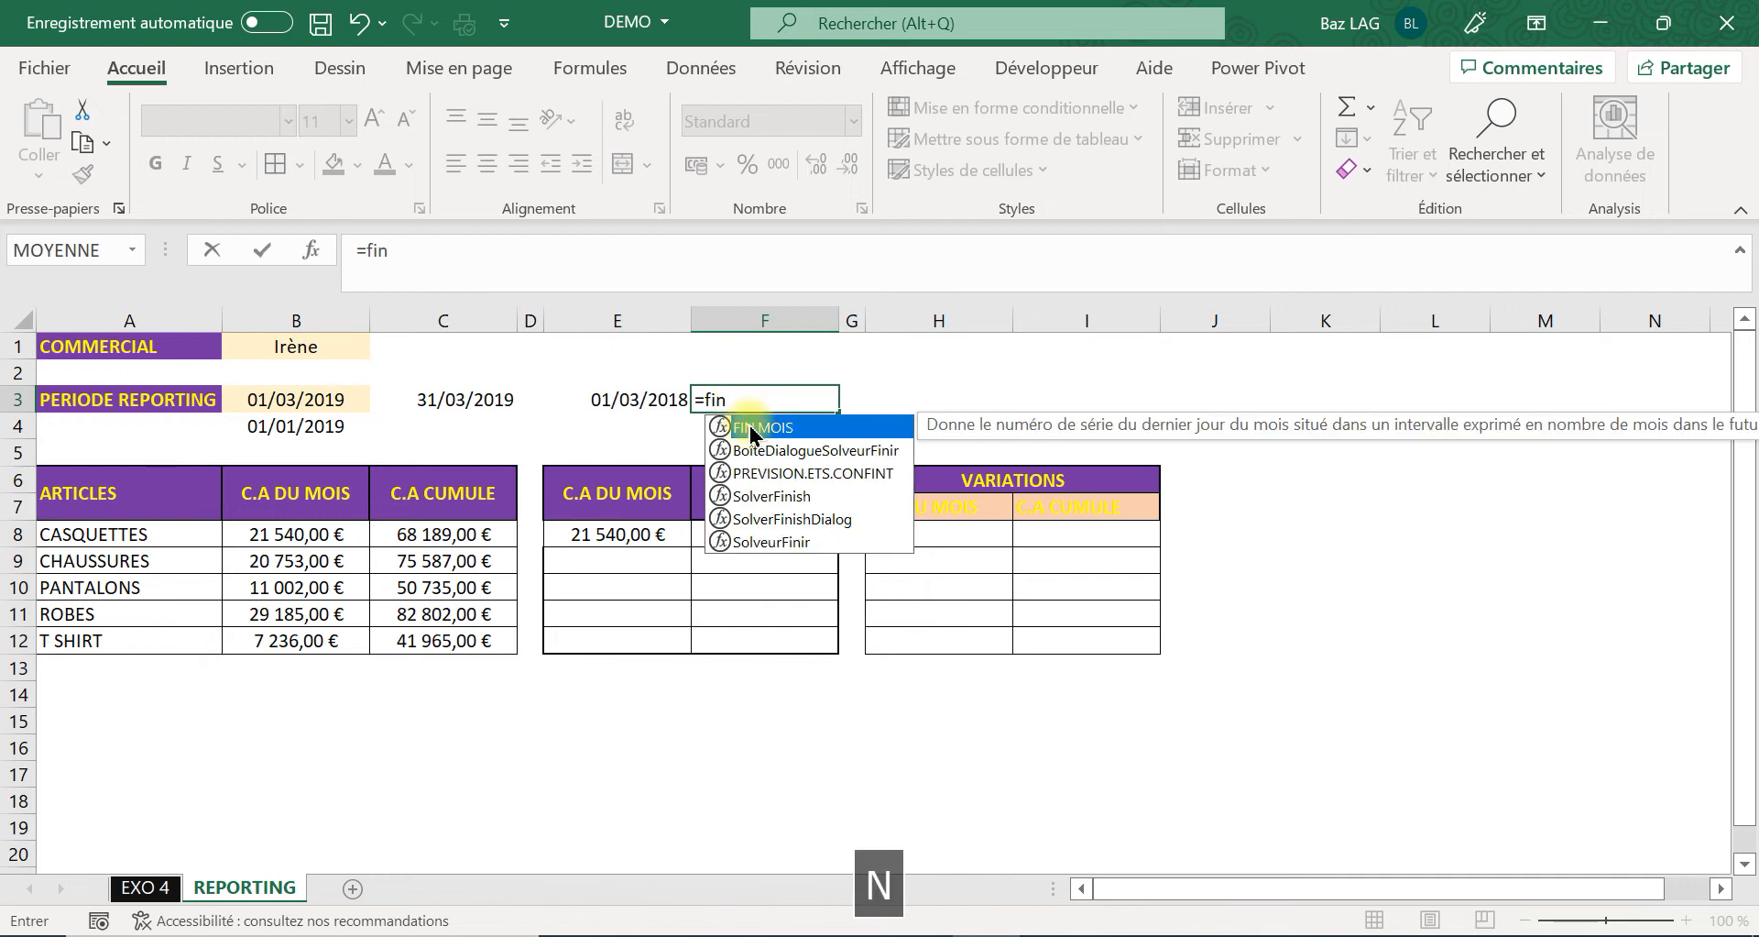
double_click(752, 429)
left_click(649, 397)
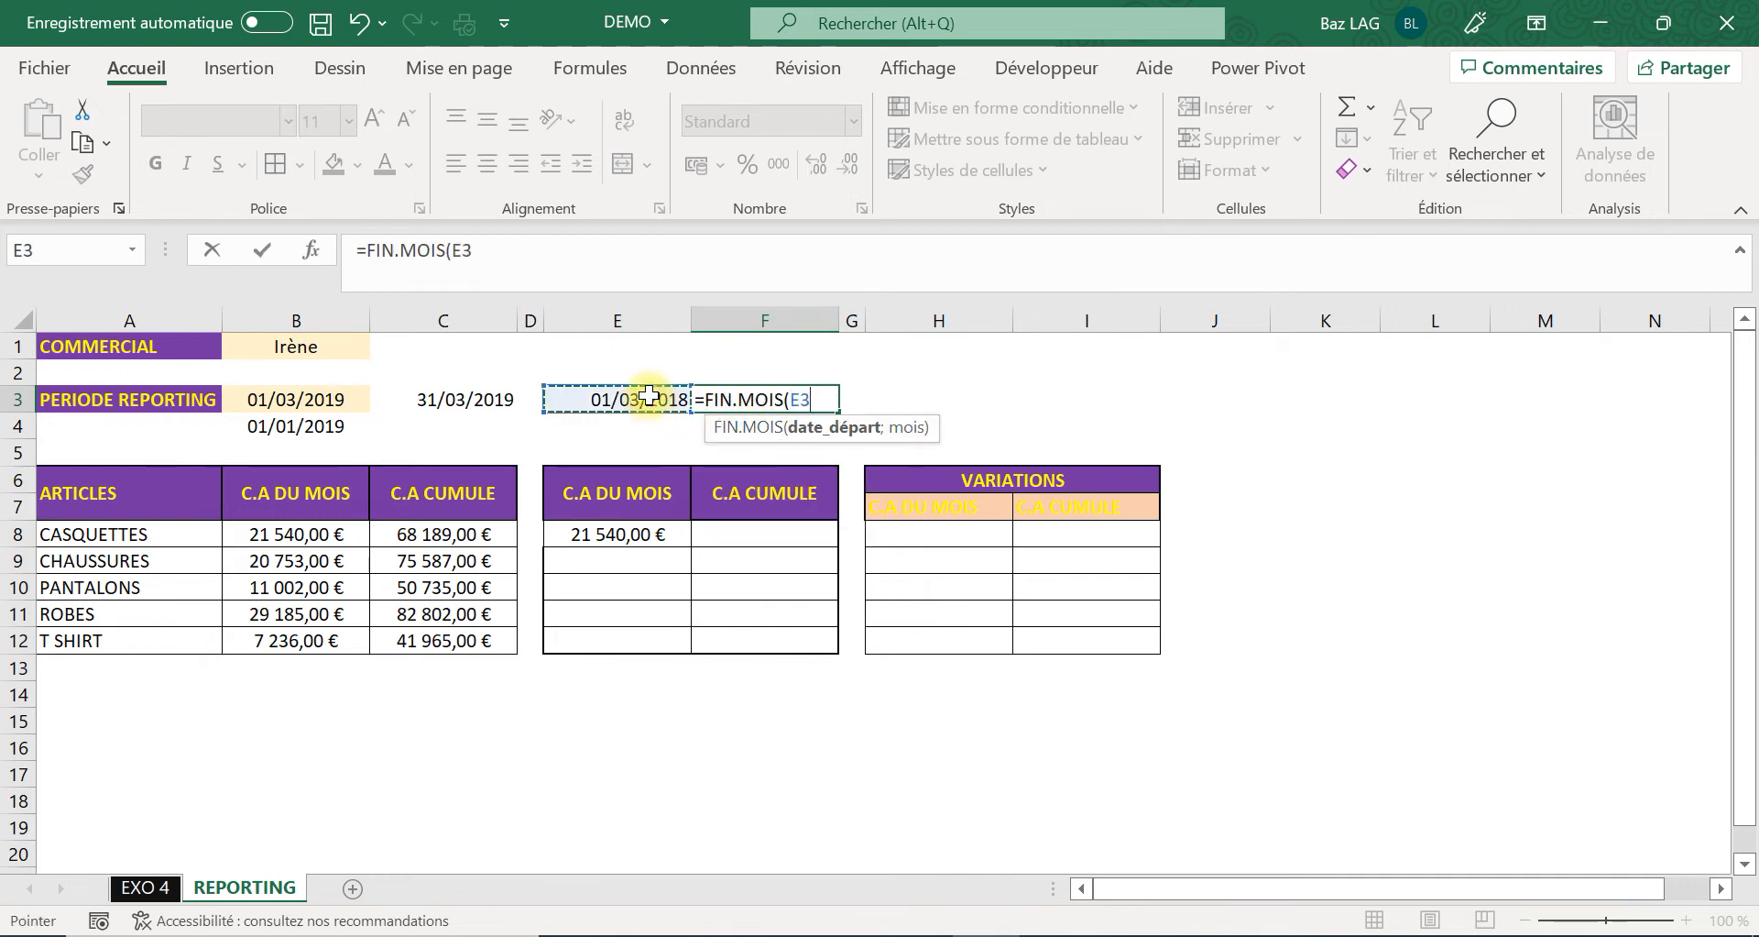
type(";")
key("Caps_Lock")
type("0")
key("Caps_Lock")
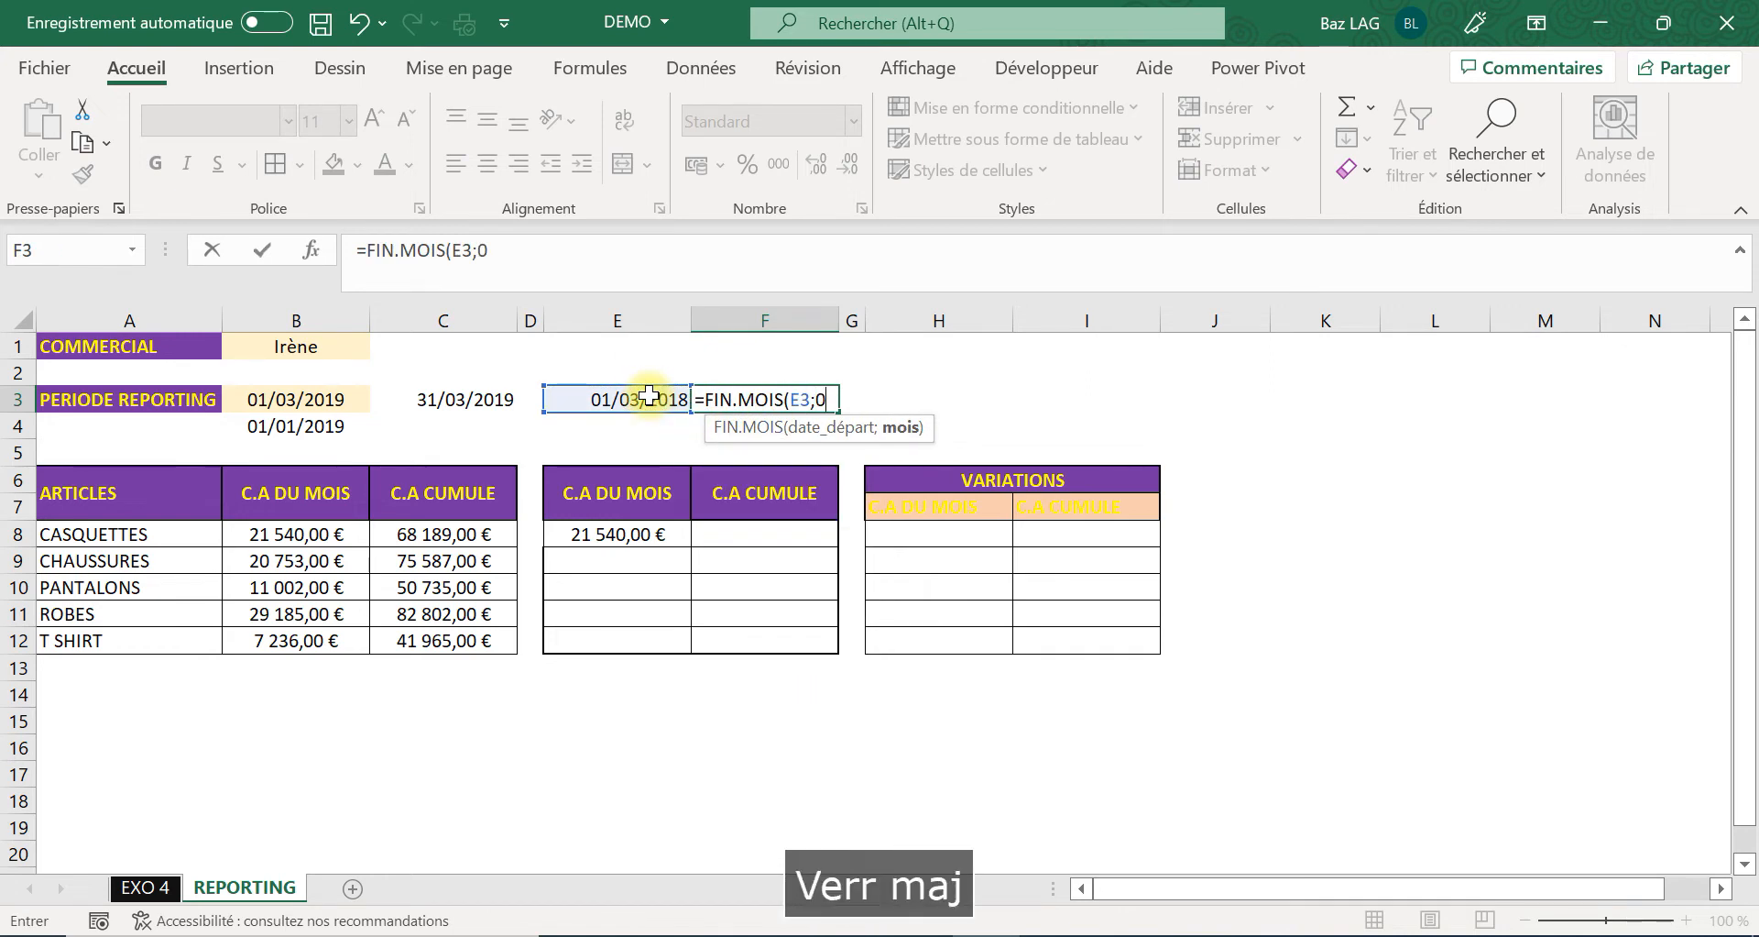
type(")")
key("Return")
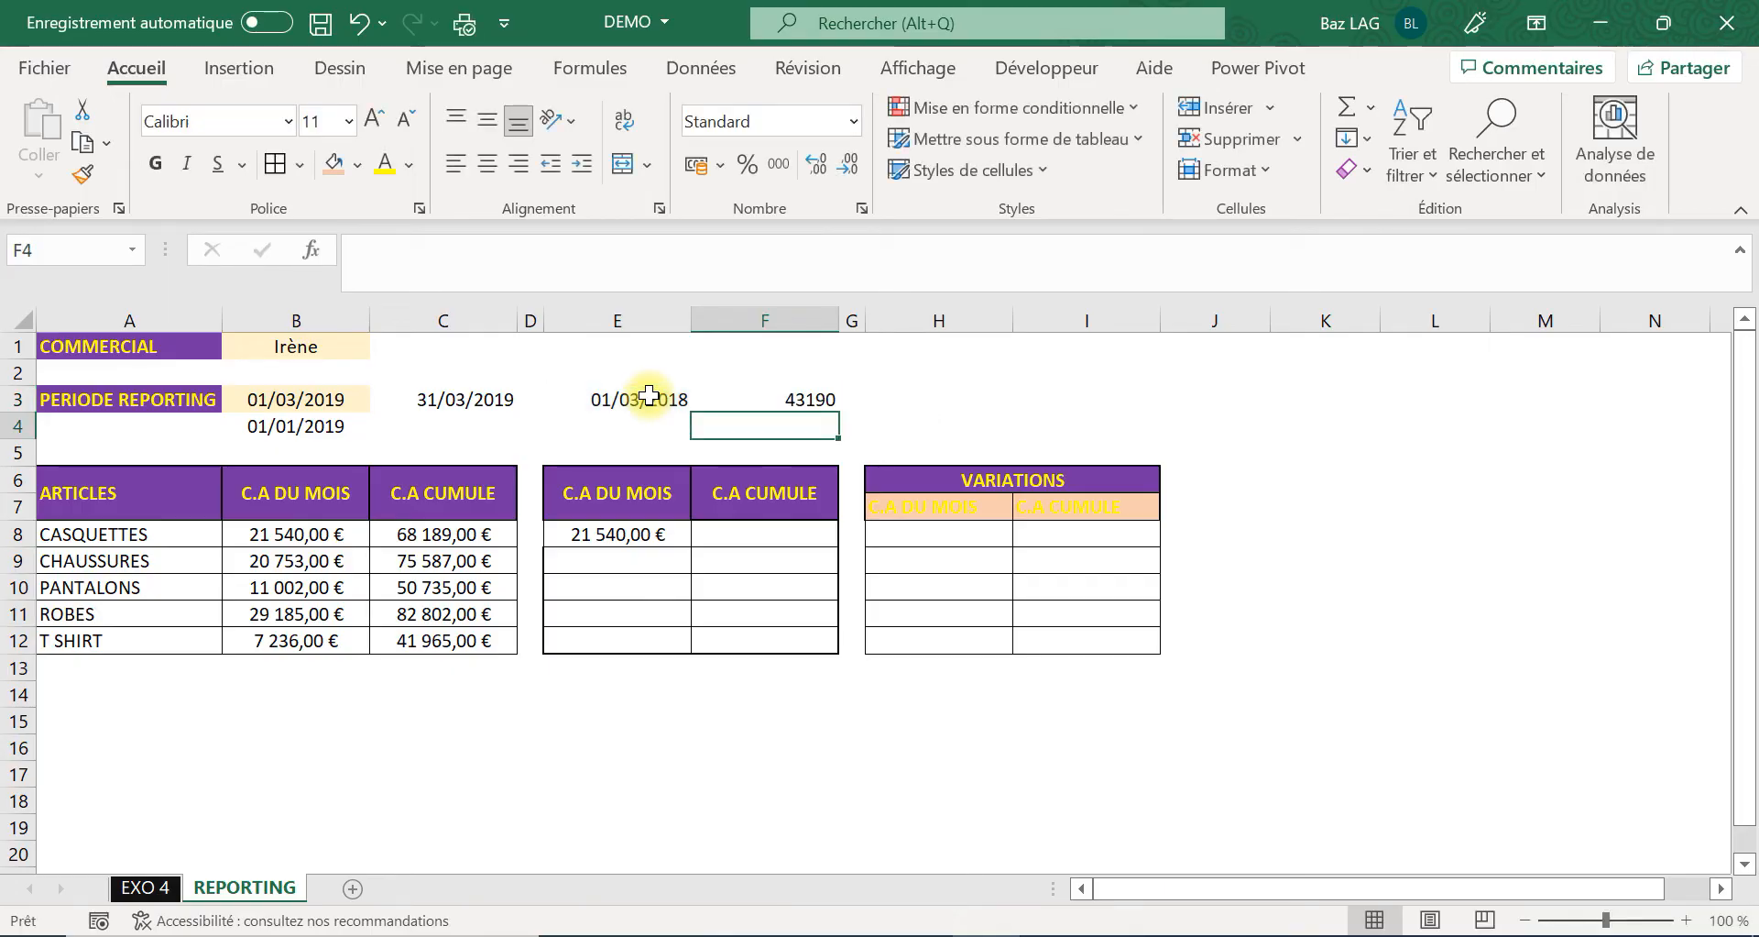
Copy the date formatting of cell E3 onto cell F3.
left_click(780, 401)
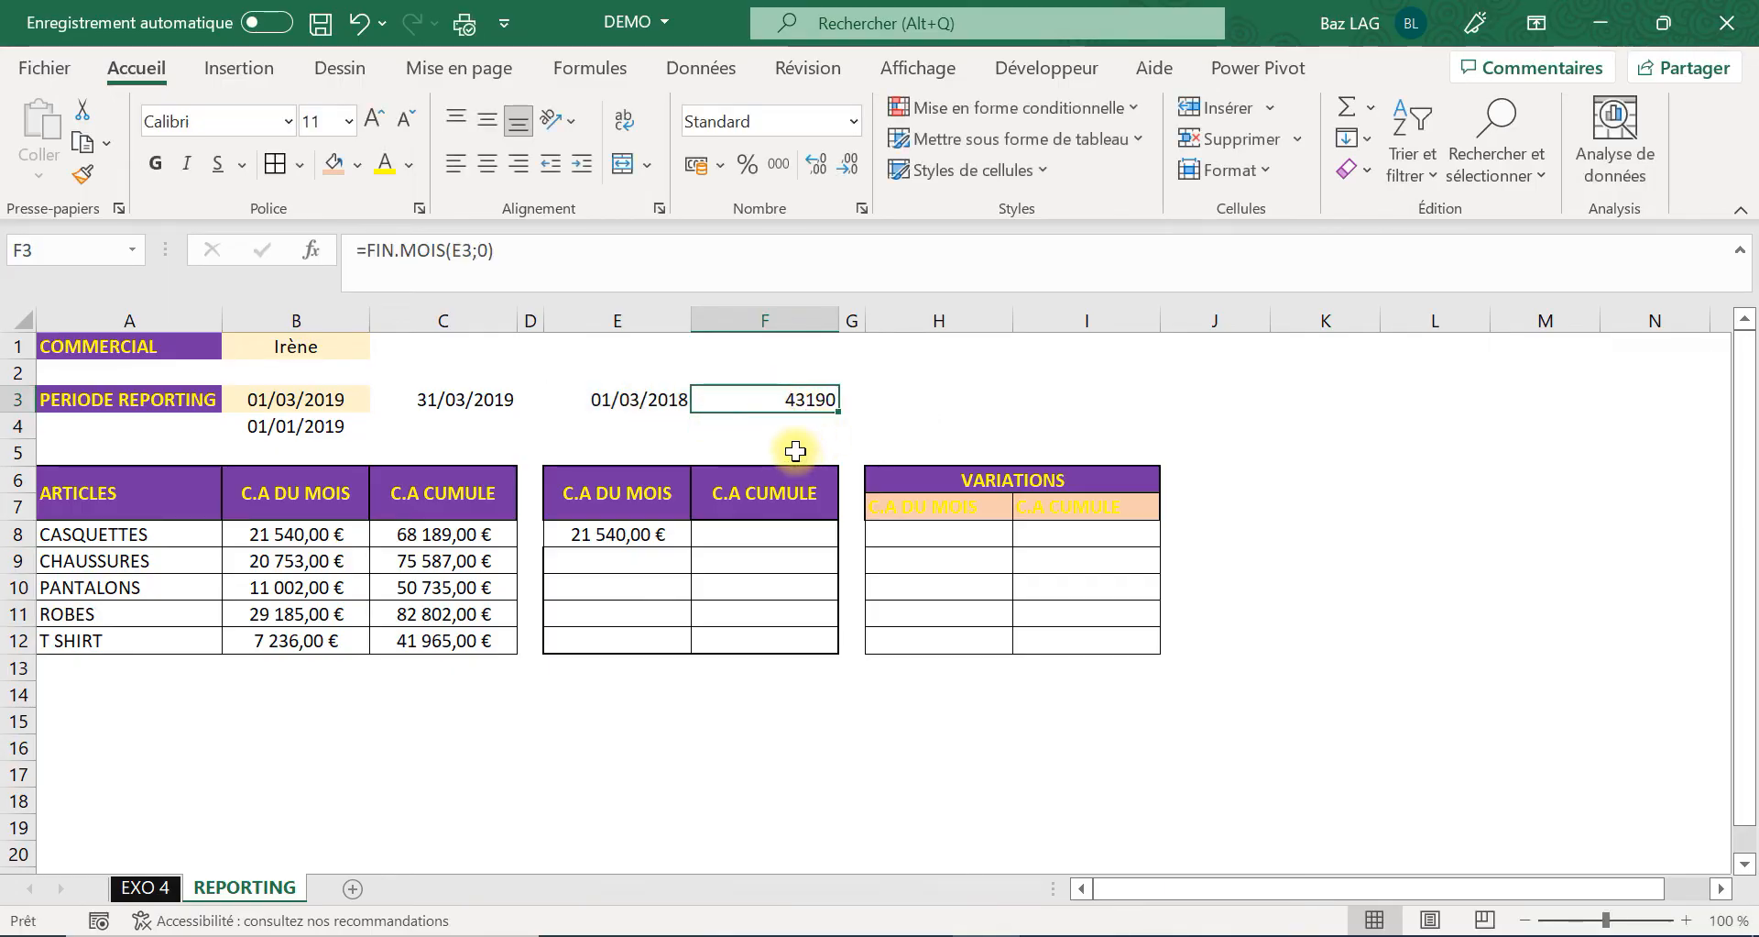
left_click(682, 401)
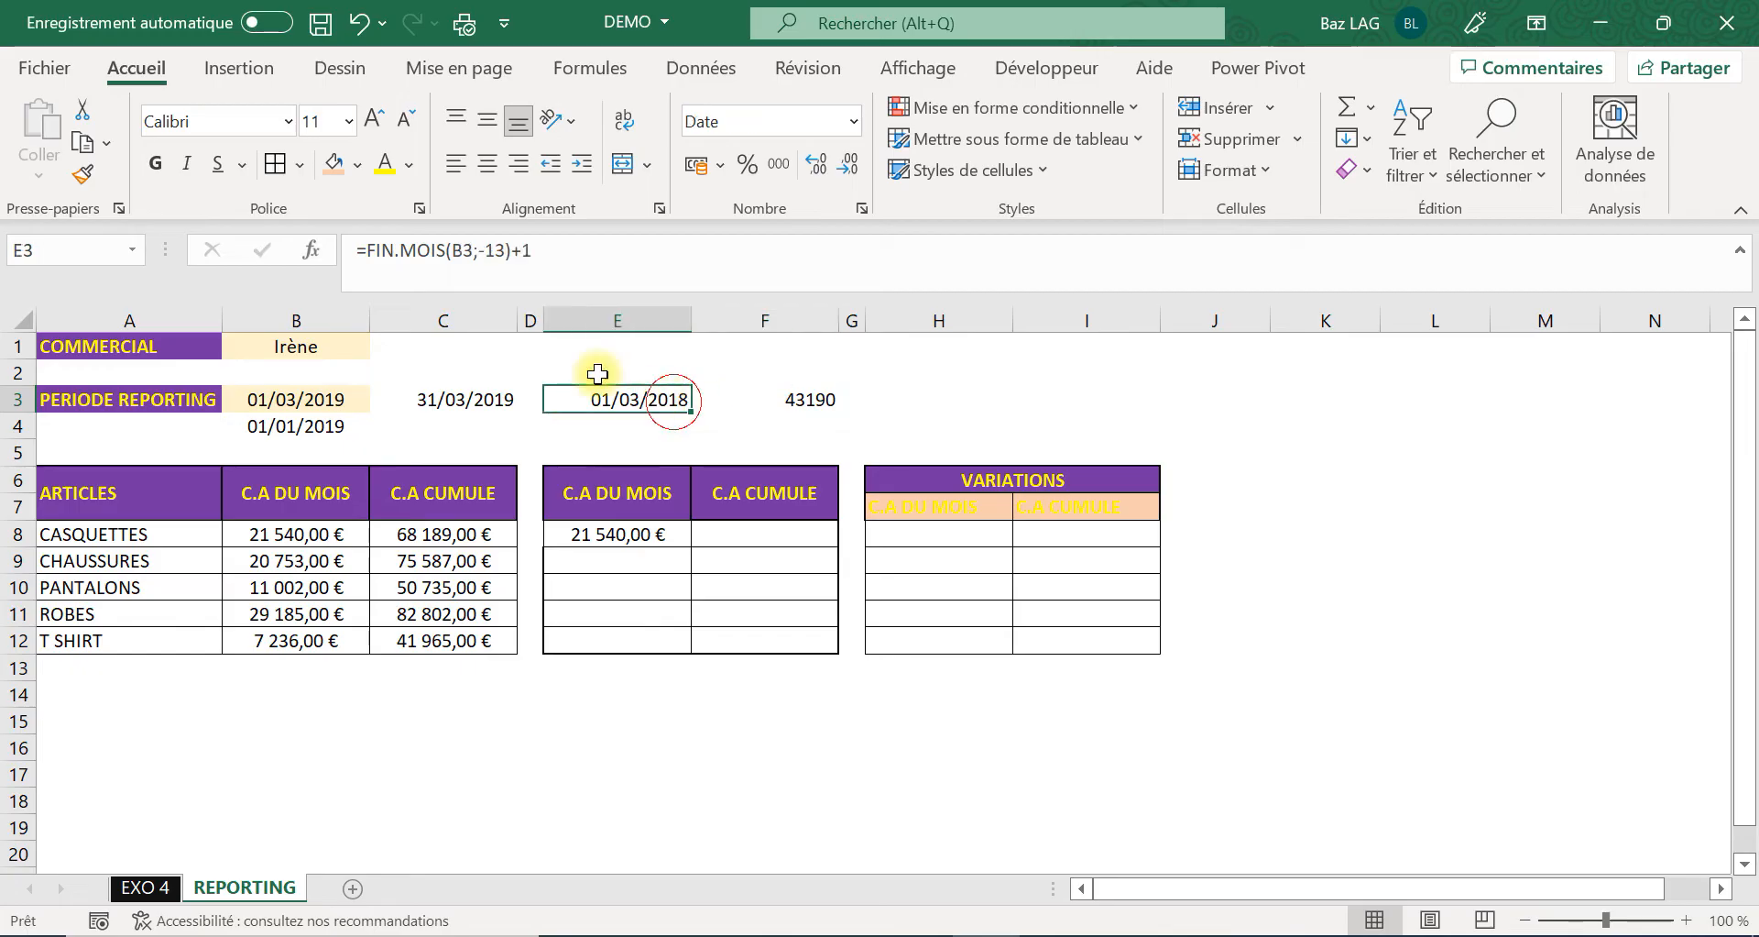
left_click(80, 179)
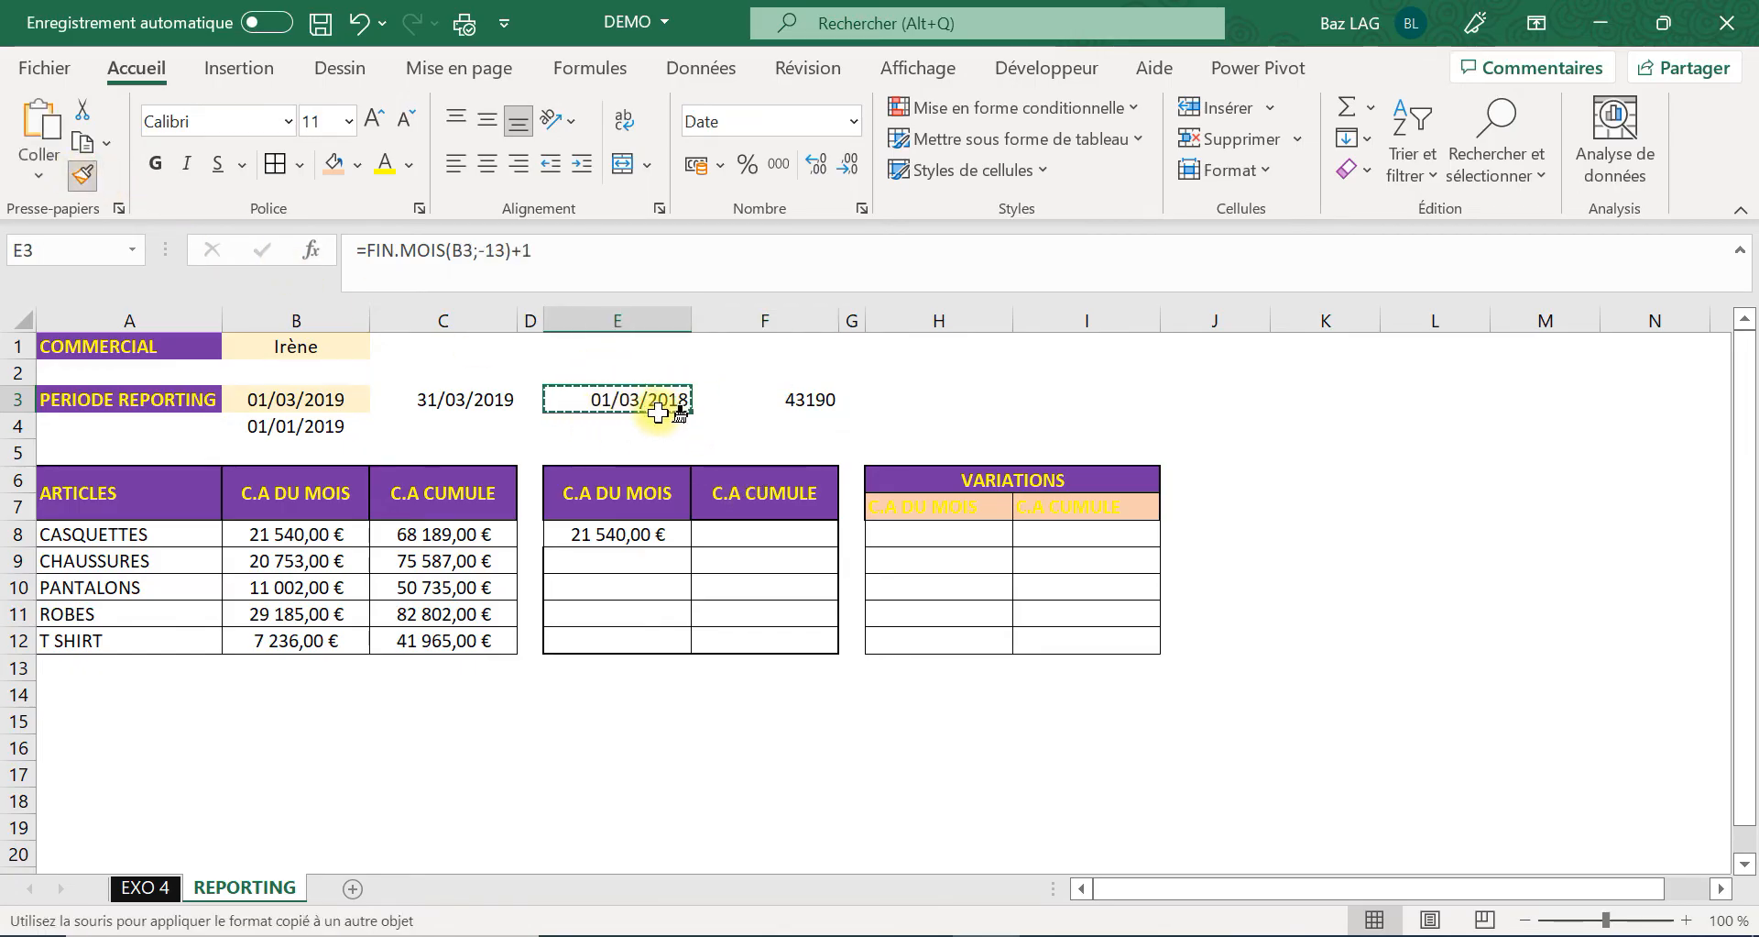
left_click(787, 400)
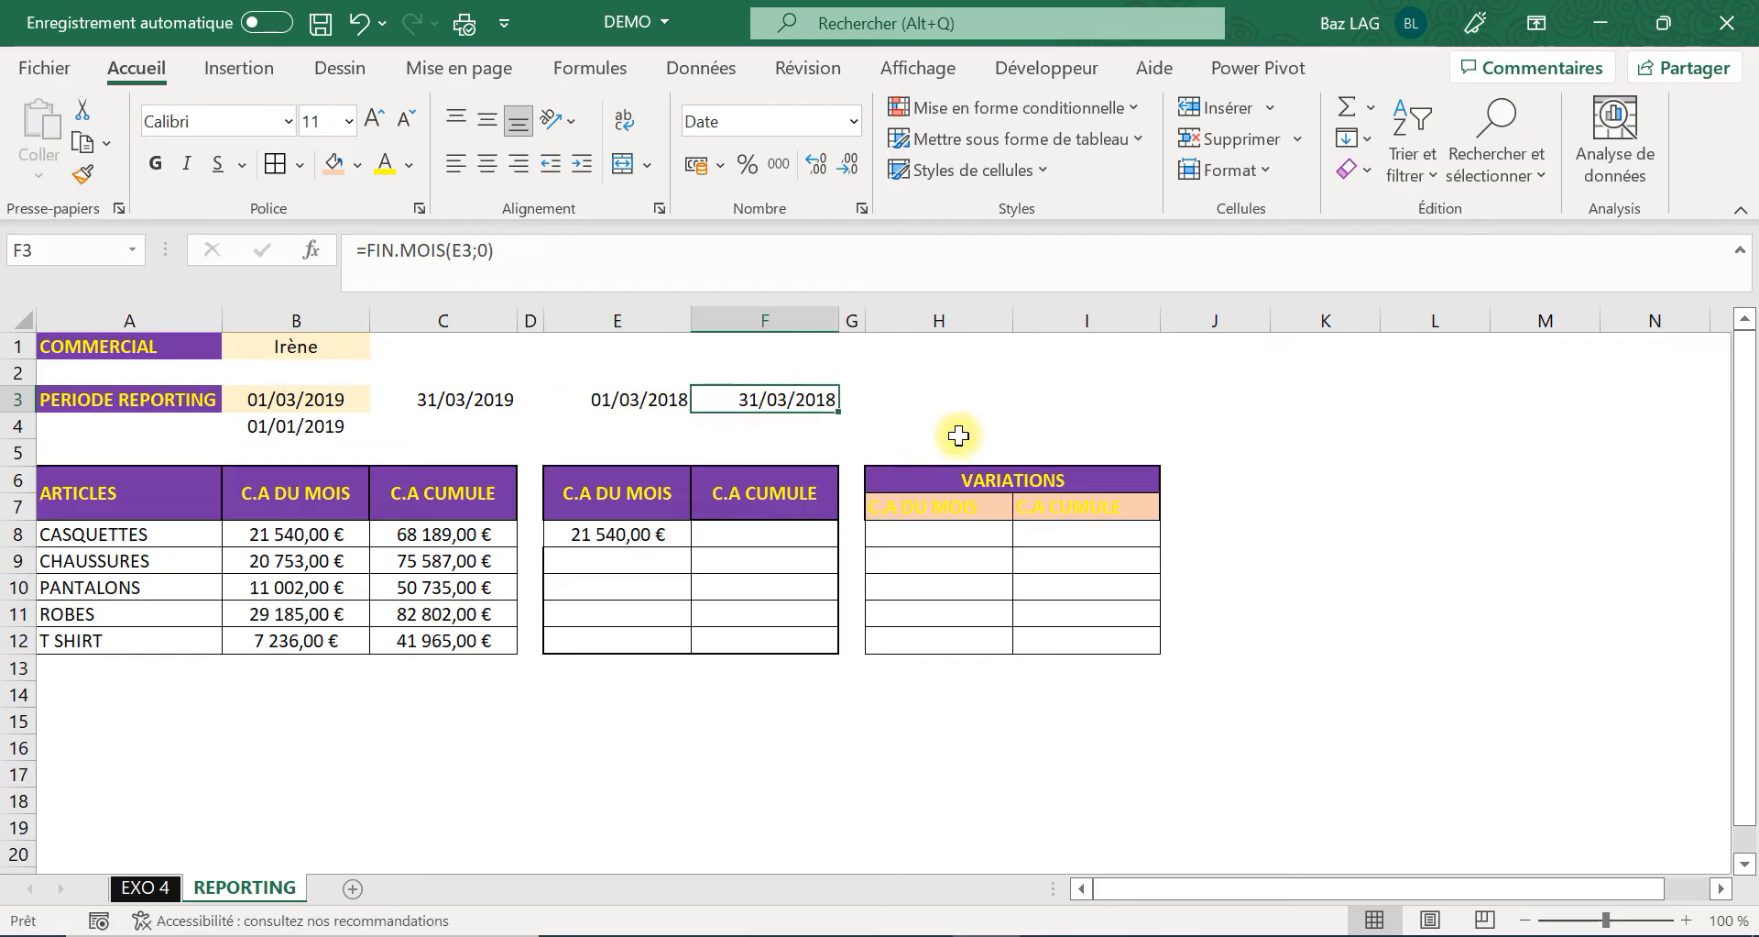
left_click(942, 403)
Change the date criteria in E8's formula from $B$3 and $C$3 to $E$3 and $F$3, and fill it down to E12.
left_click(686, 538)
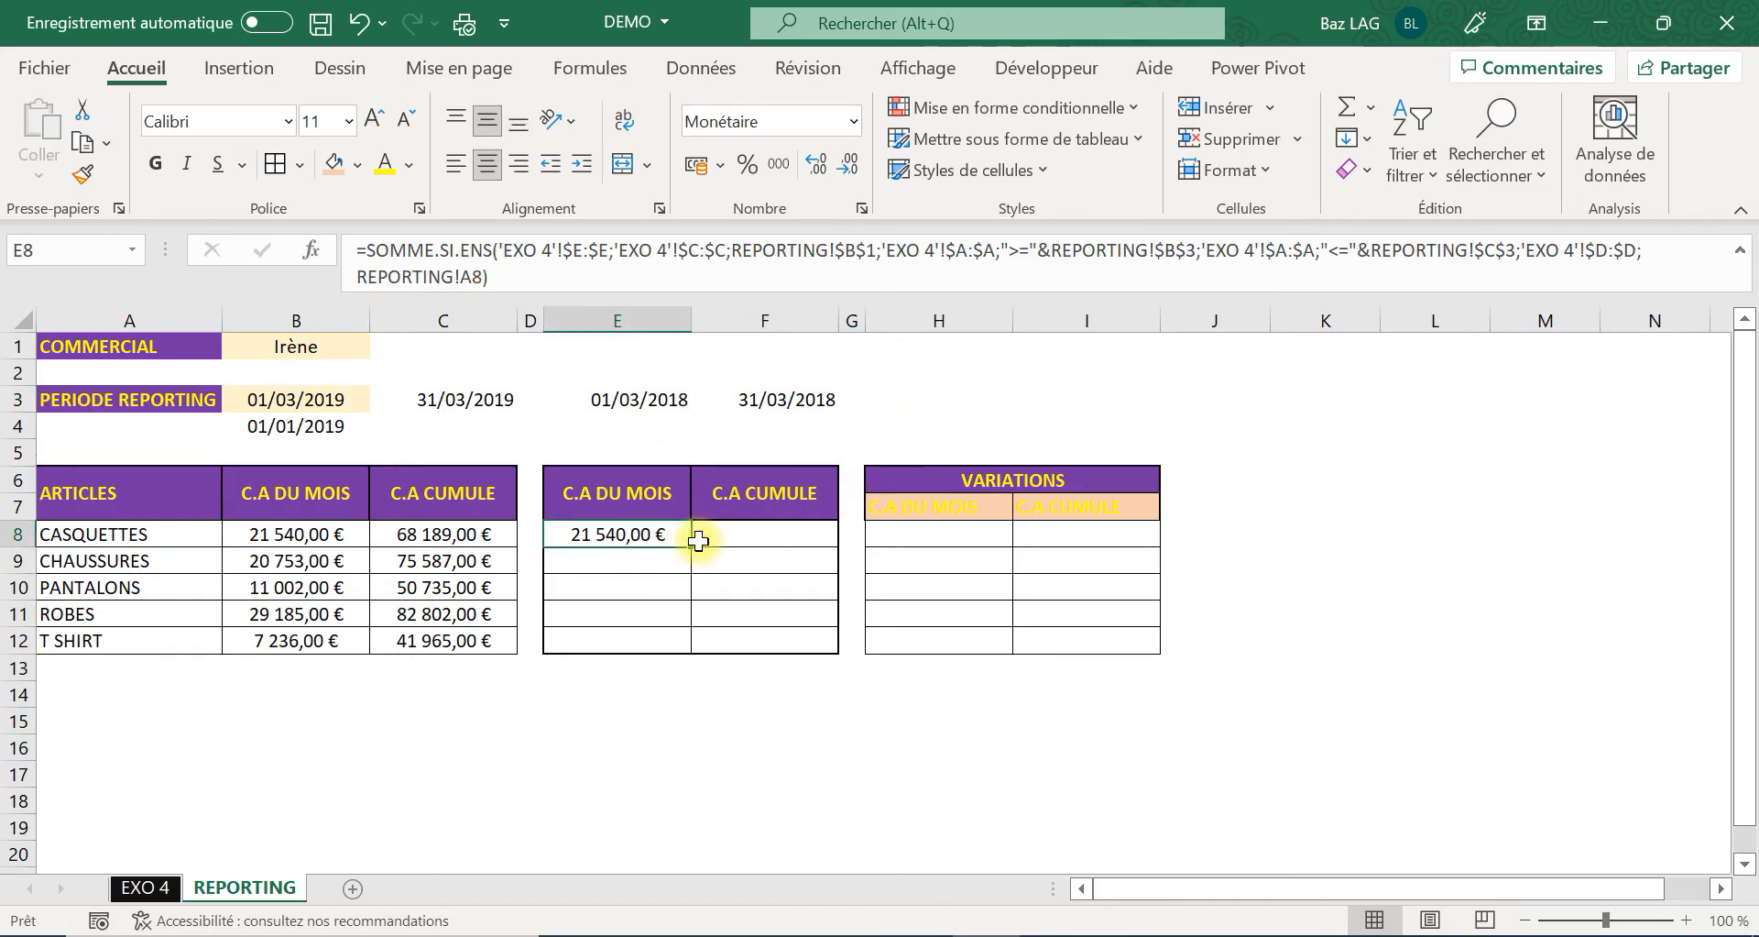
left_click(602, 290)
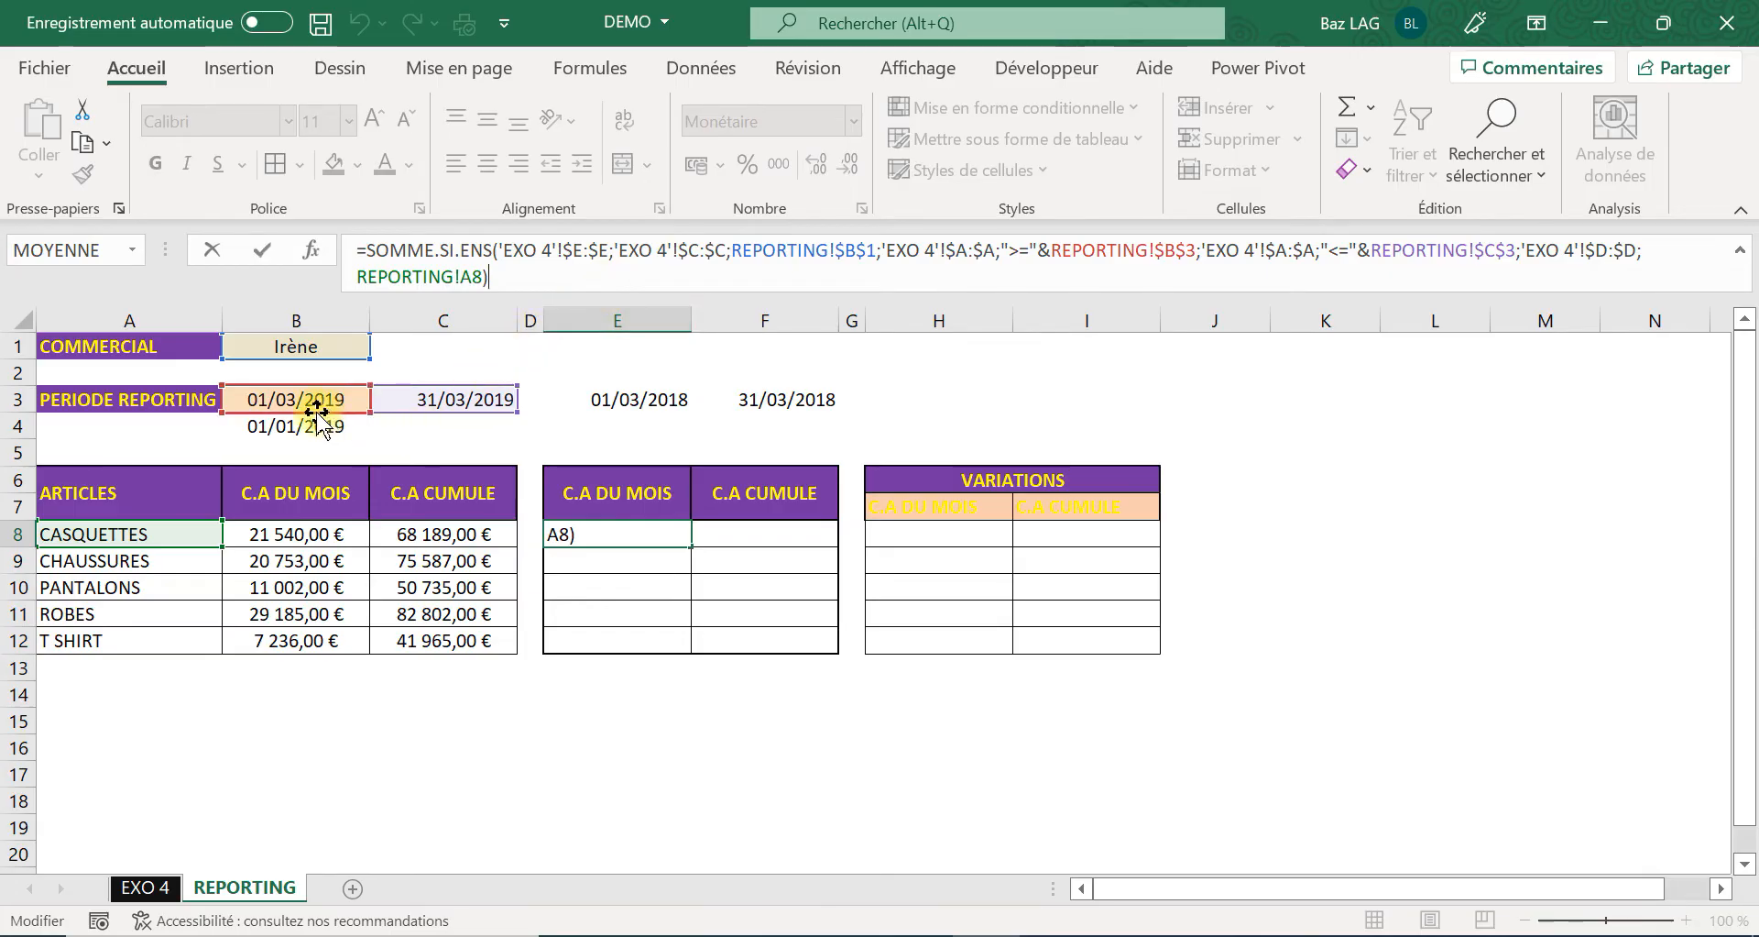
left_click_drag(383, 406, 632, 410)
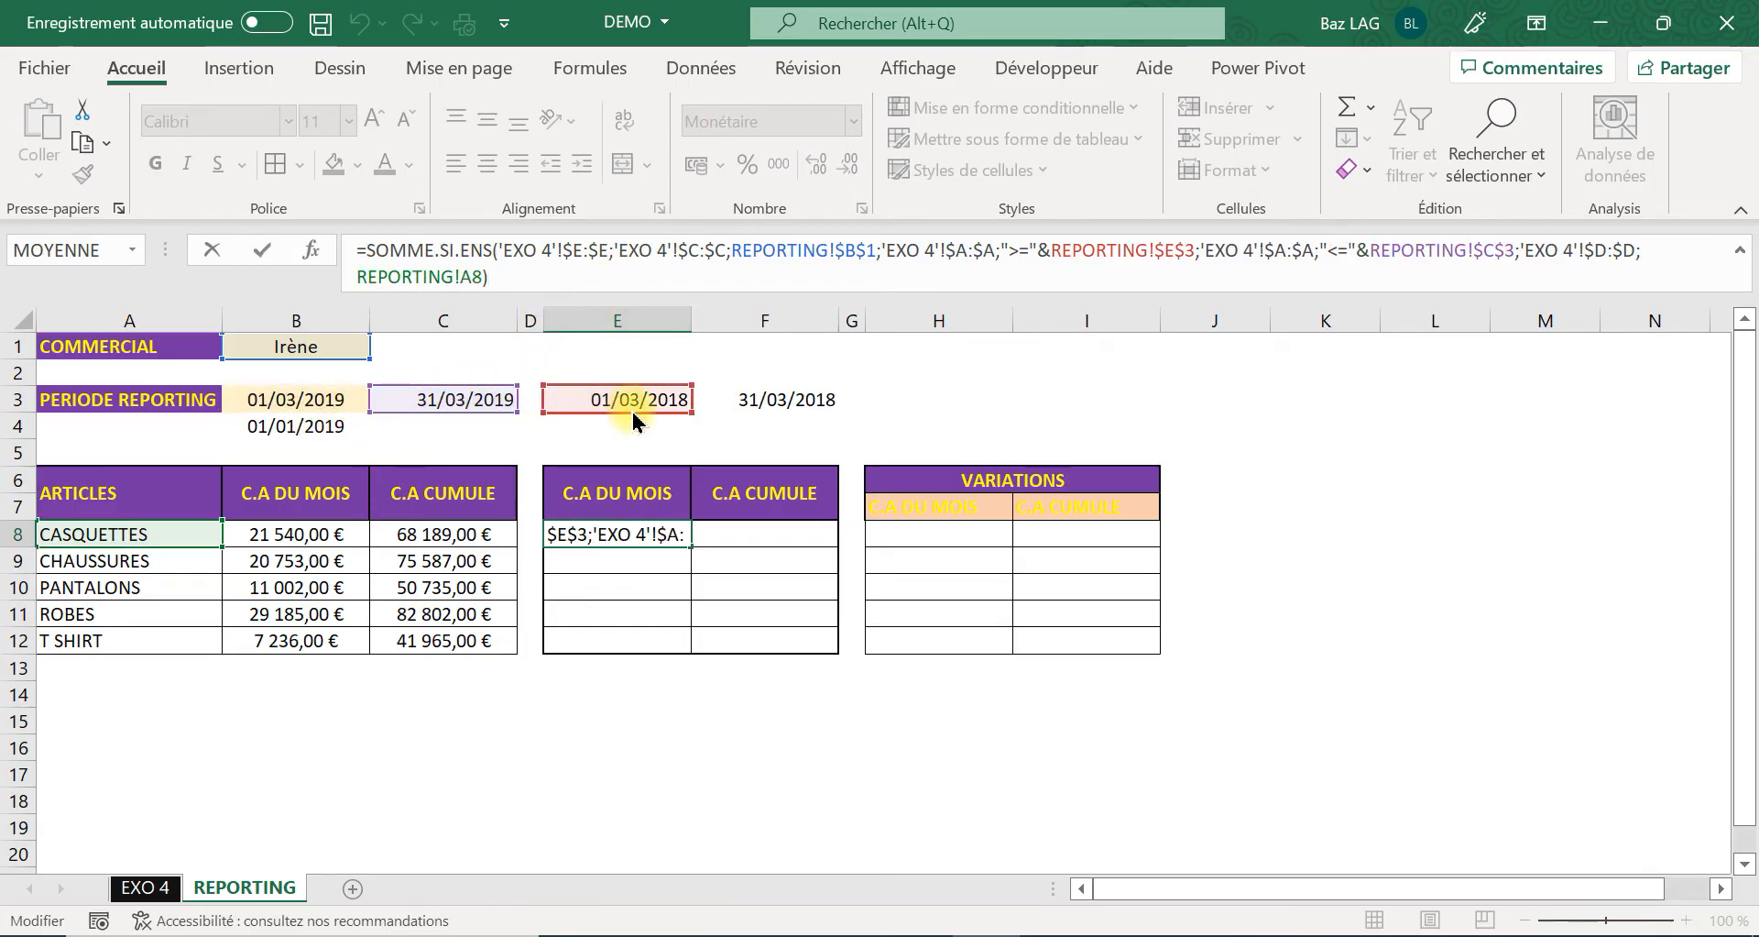
left_click_drag(446, 420, 800, 410)
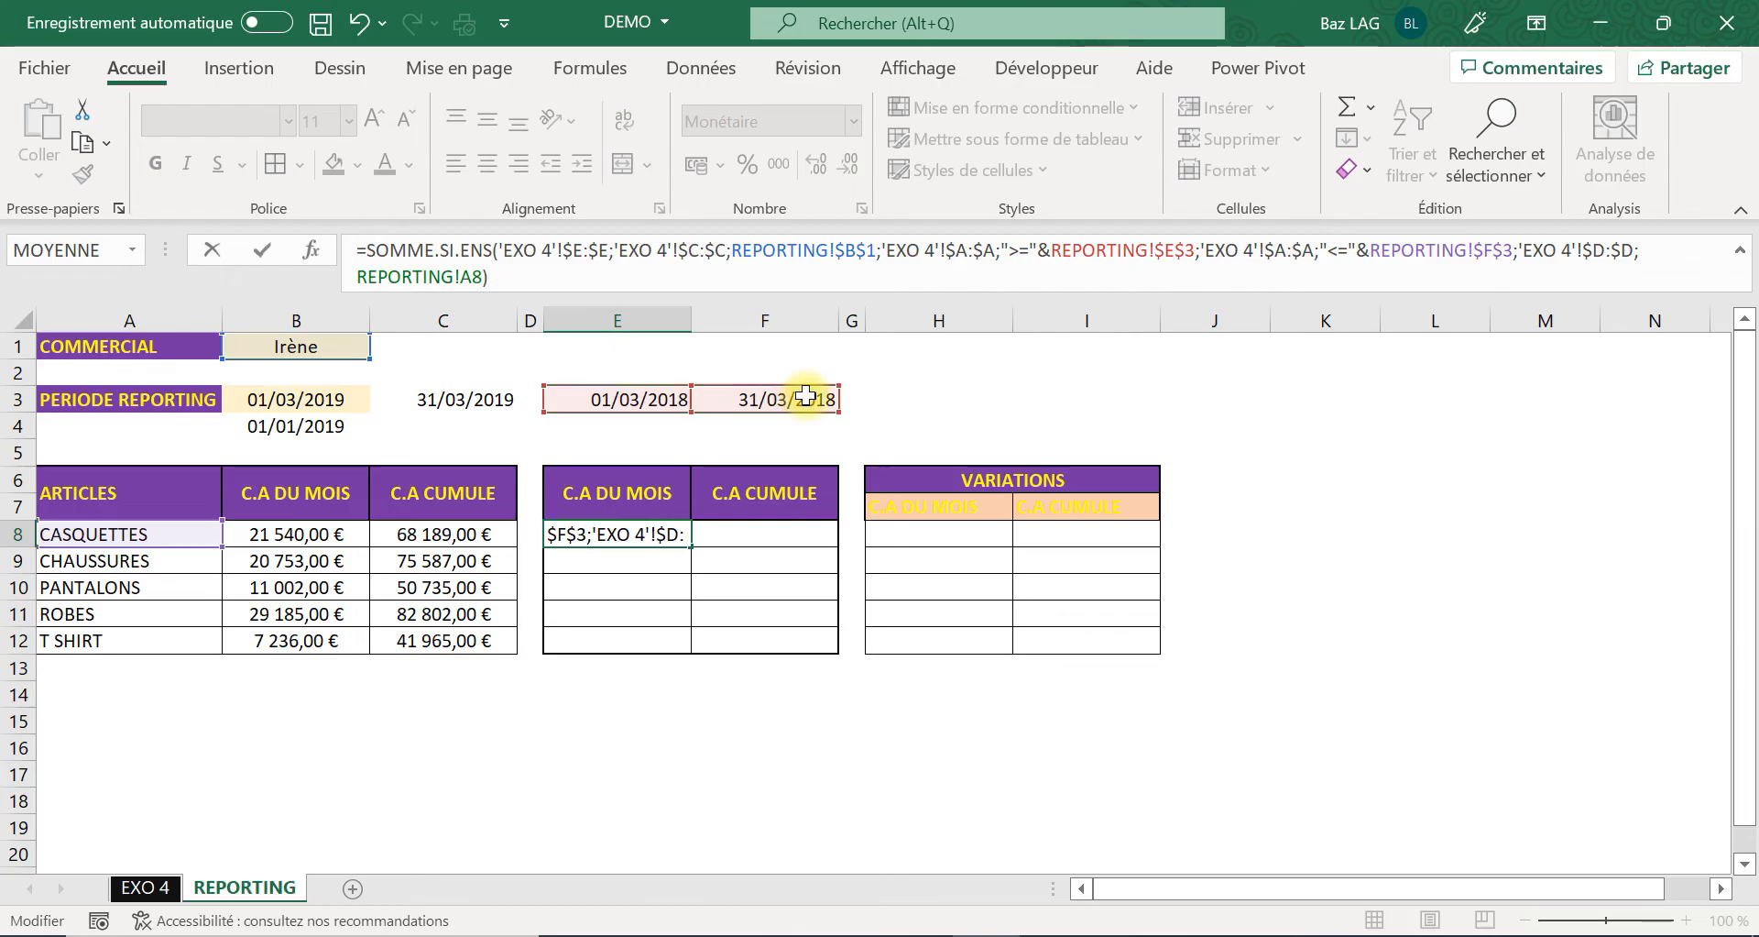
key("Return")
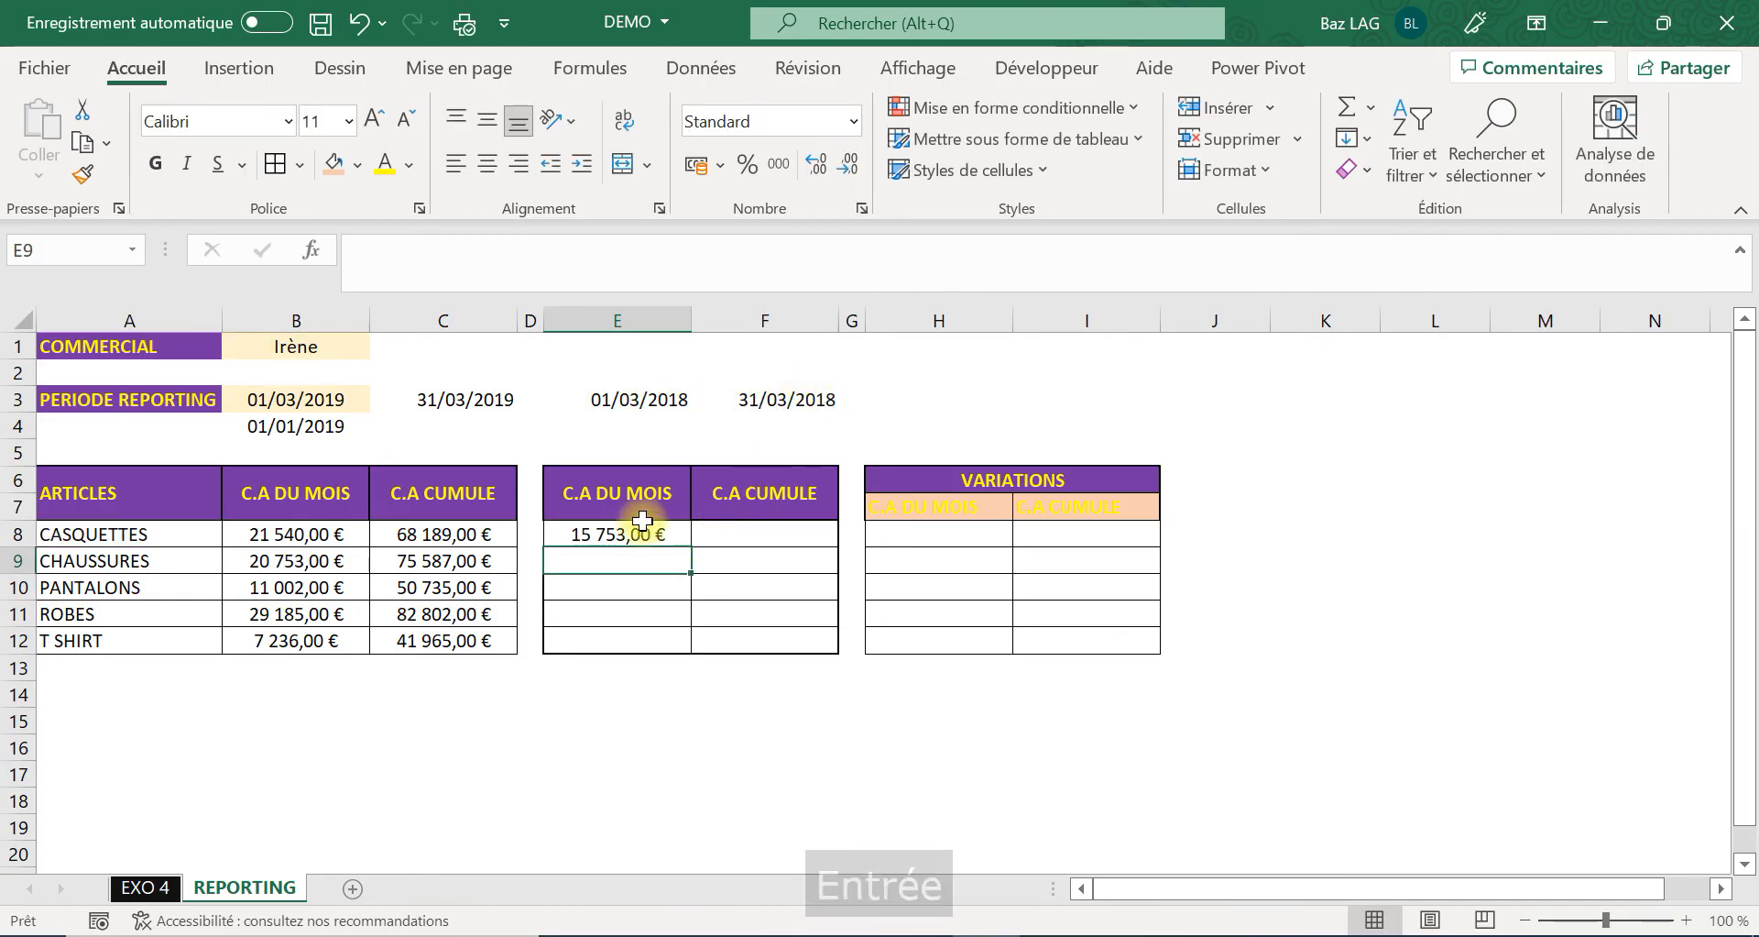
left_click(652, 534)
left_click_drag(691, 547, 691, 652)
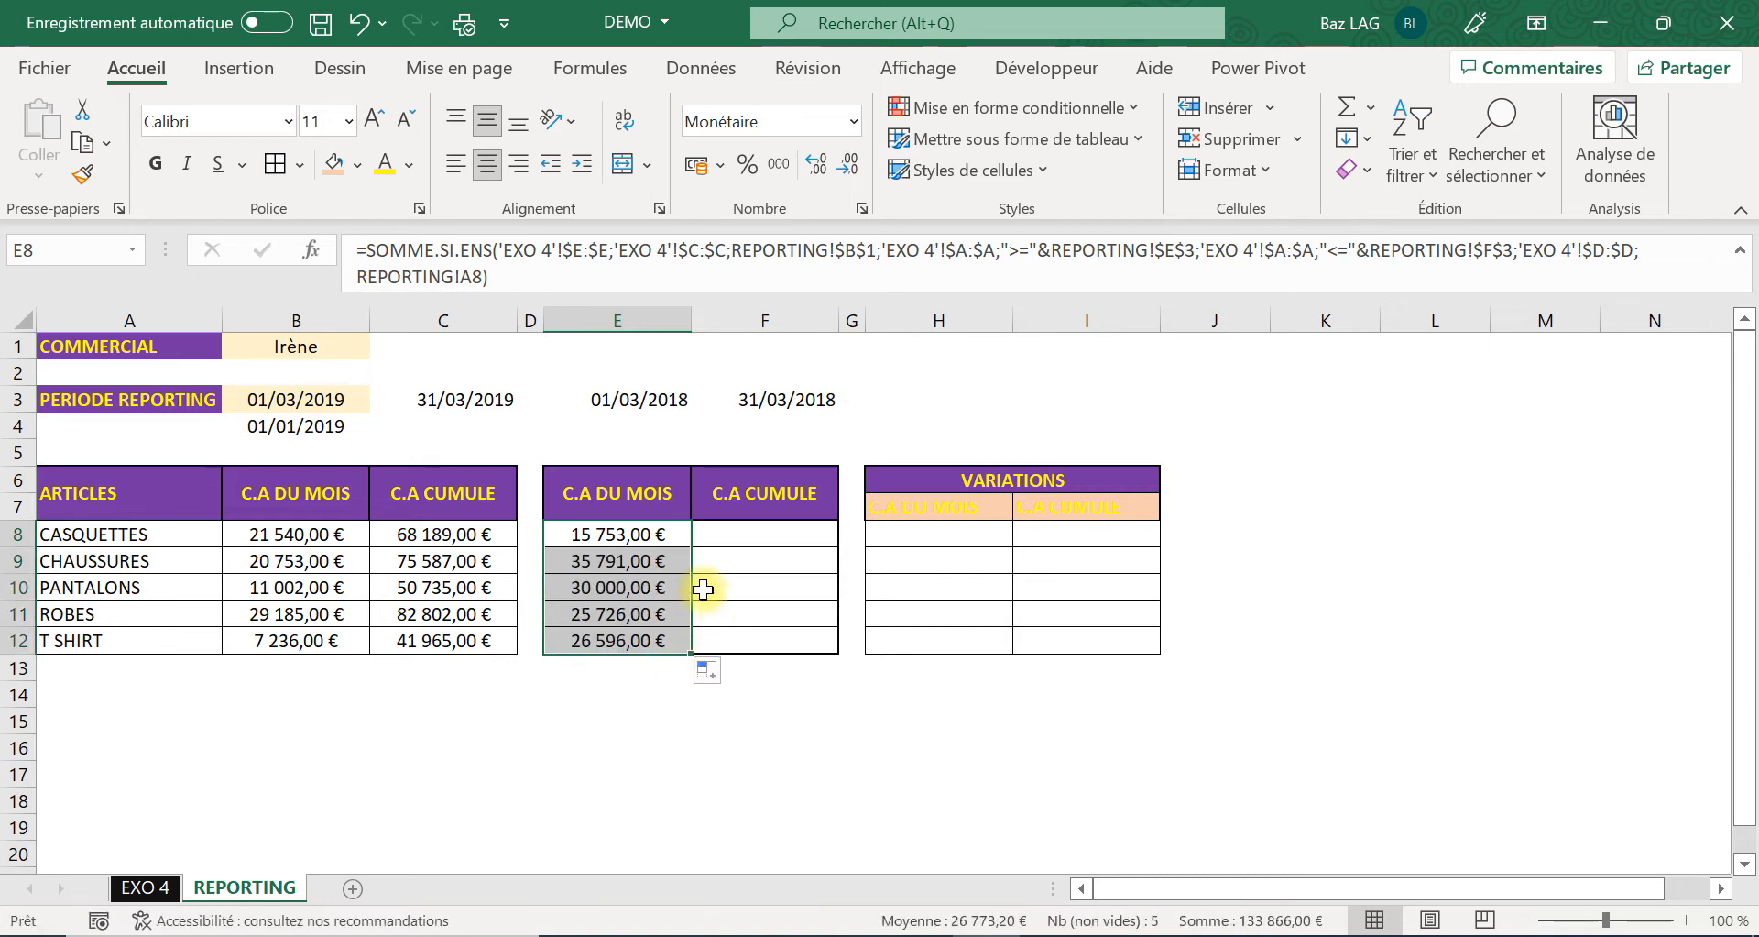
Reuse B4's RECHERCHEV formula in cell E4 with its year reference pointing to E3: =RECHERCHEV(ANNEE(E3);'EXO 4'!L:M;2;FAUX).
left_click(639, 424)
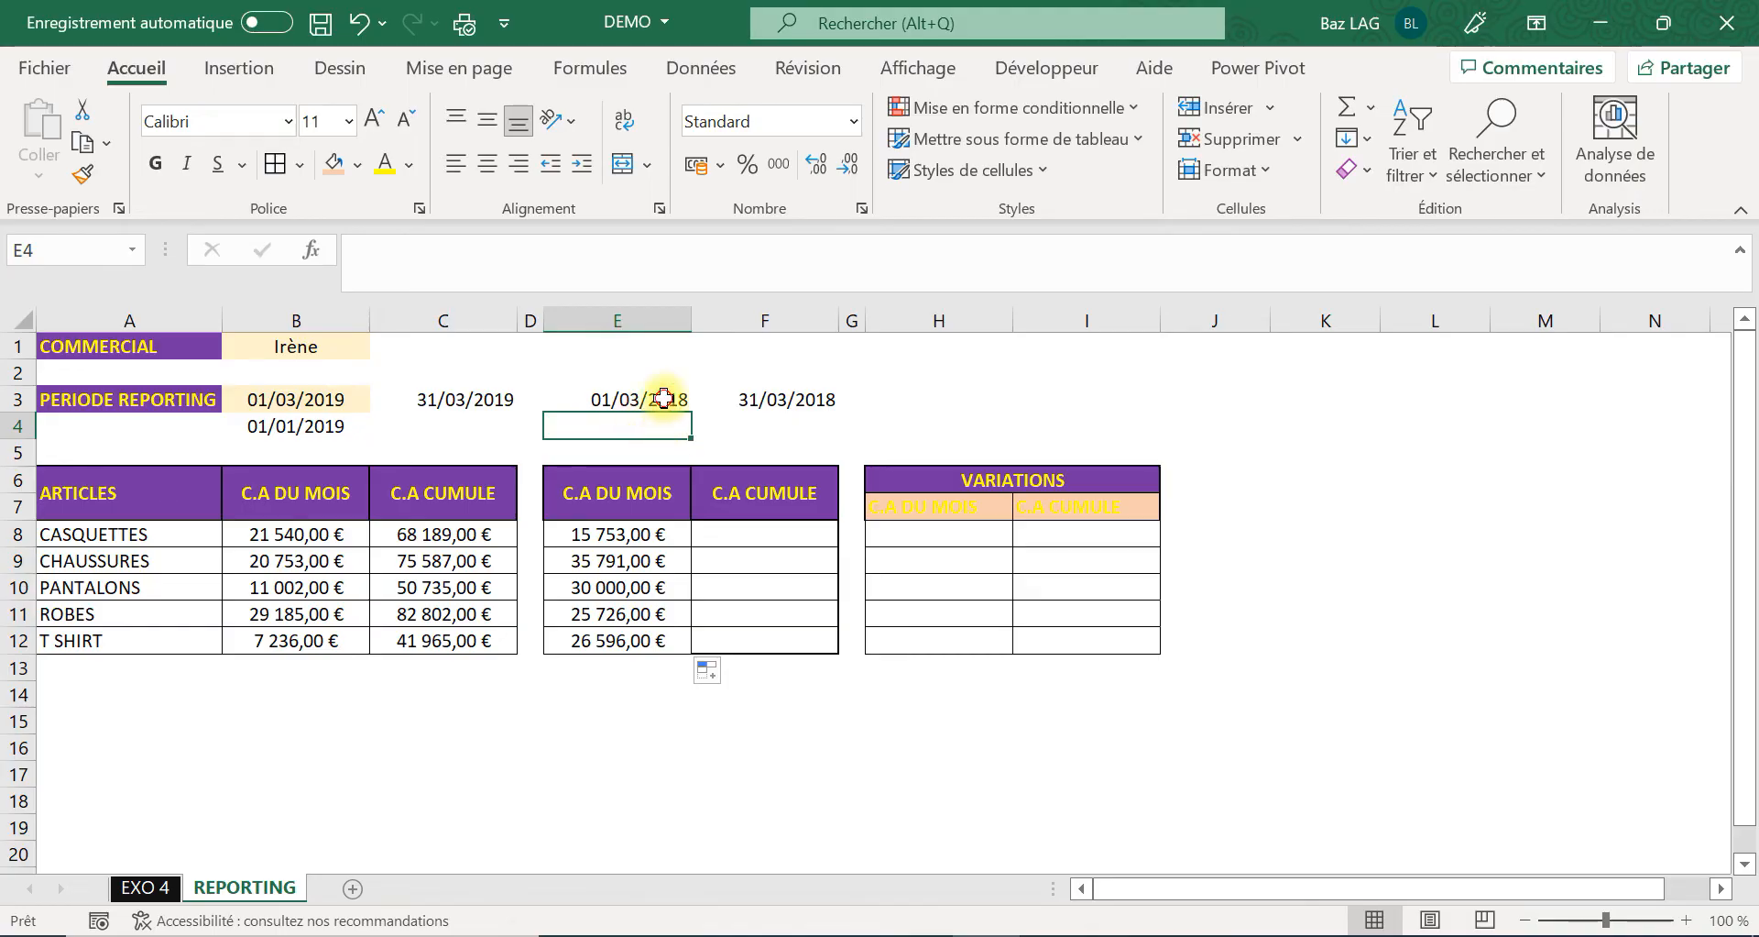
left_click(664, 399)
left_click(345, 425)
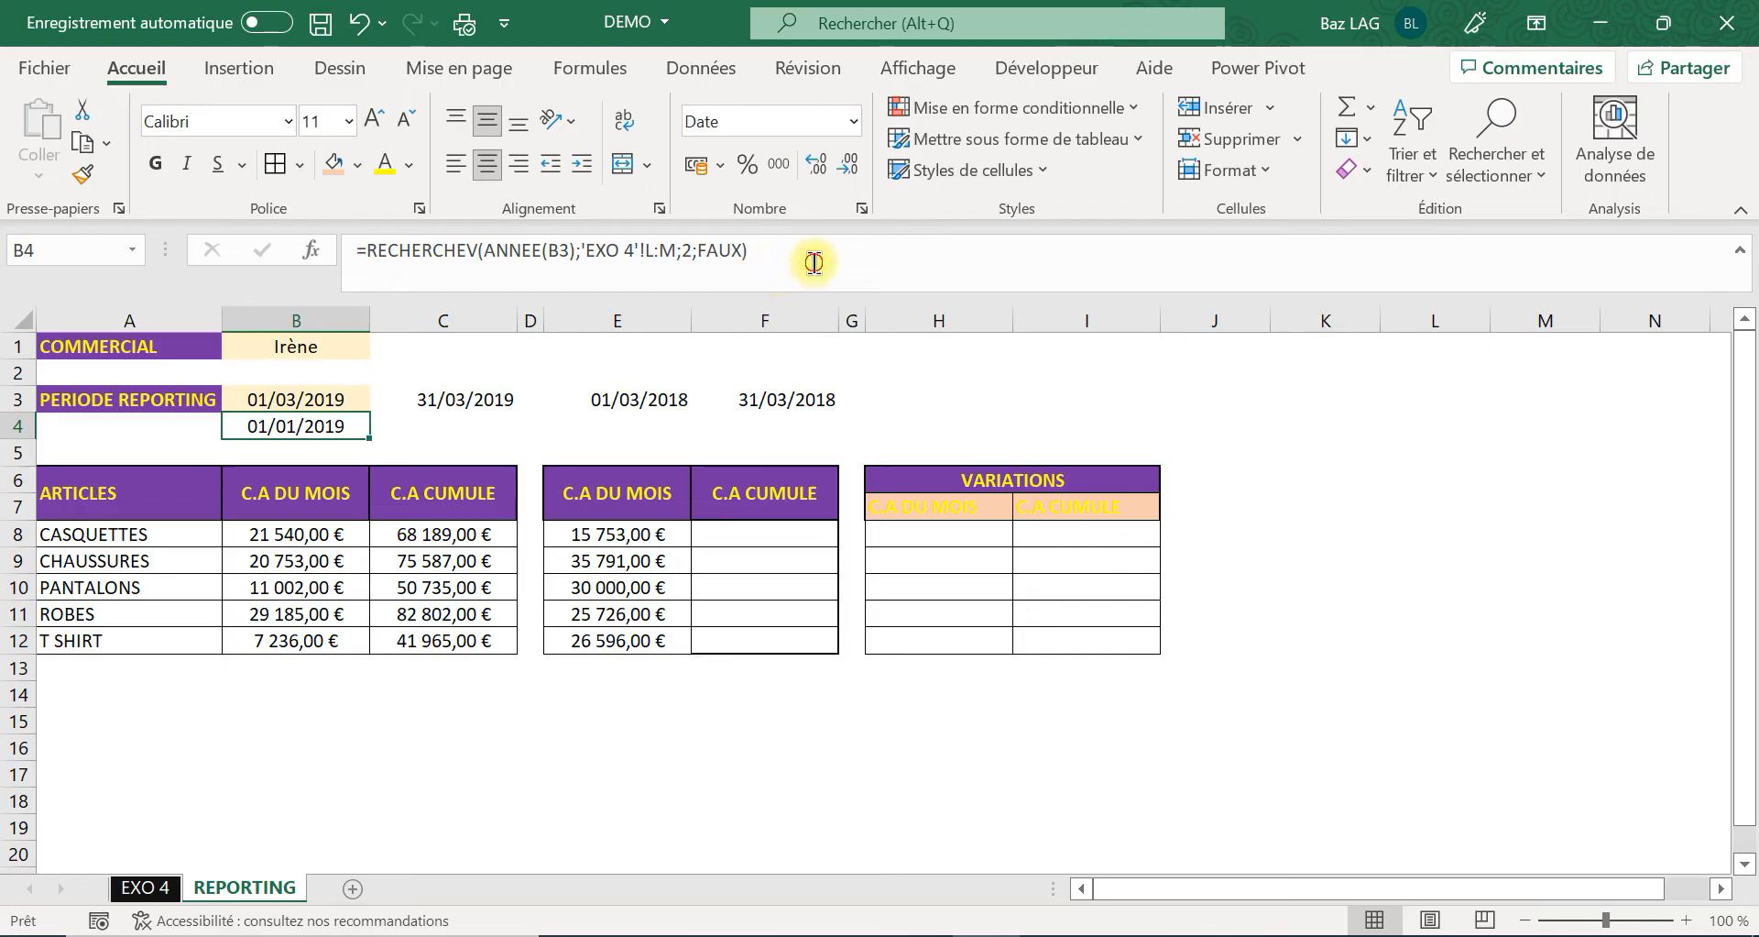
left_click_drag(814, 263, 4, 161)
key("ctrl+c")
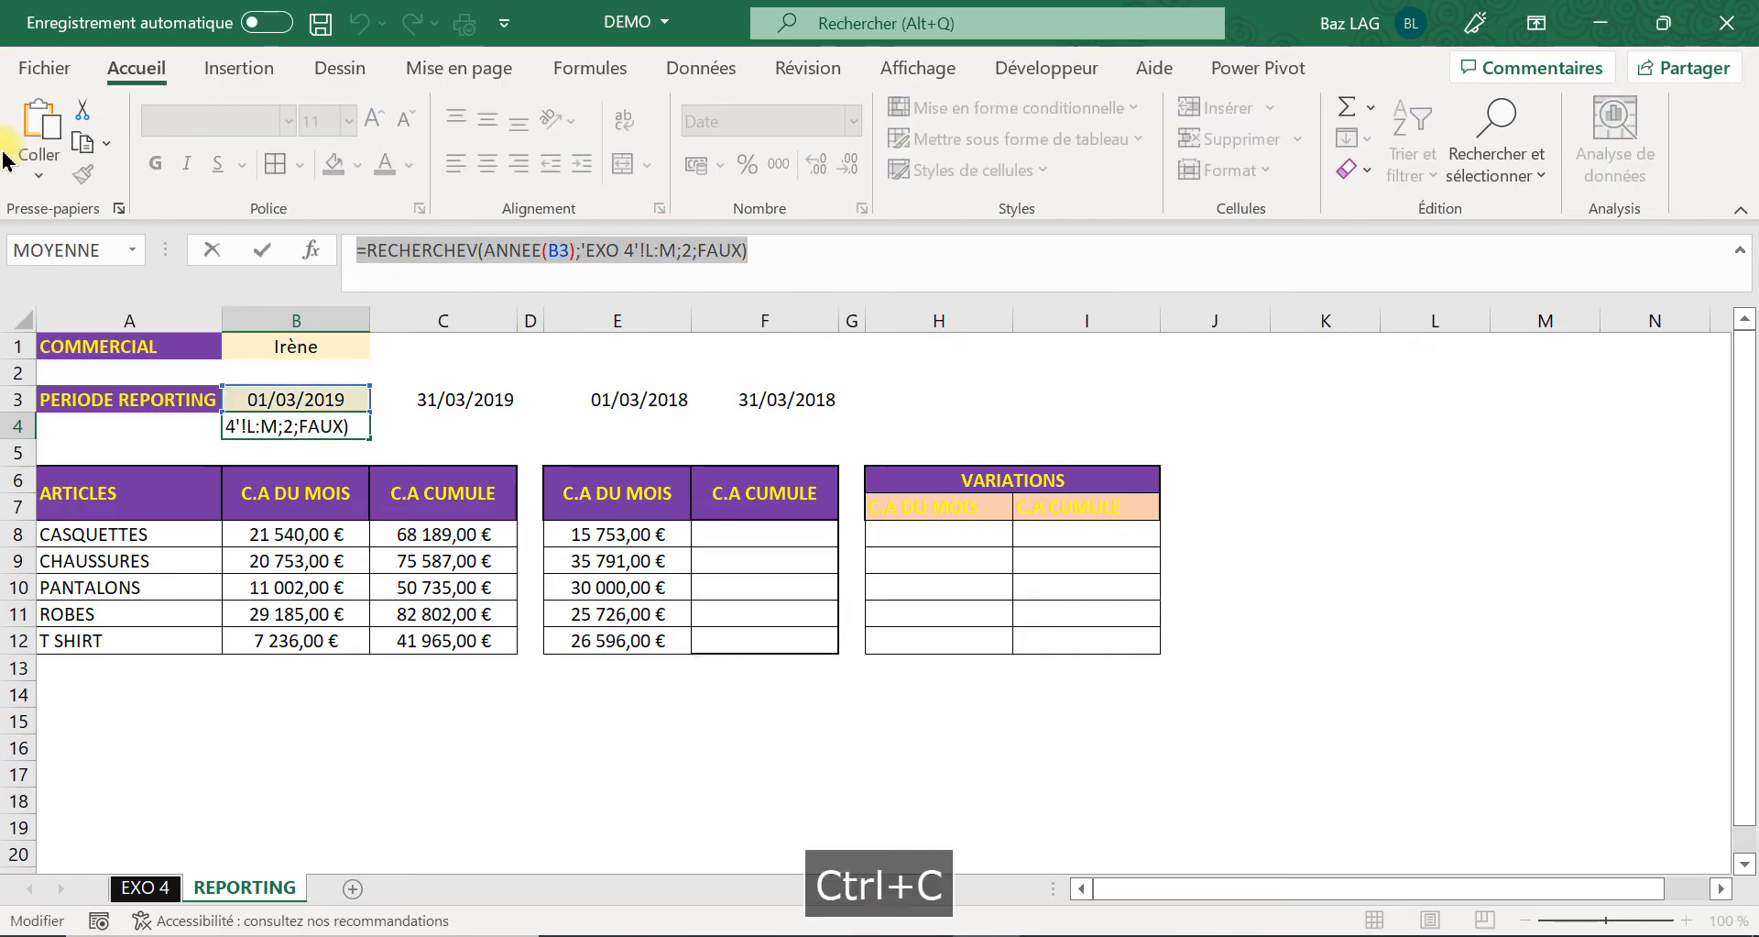
key("Tab")
key("Tab")
key("Tab")
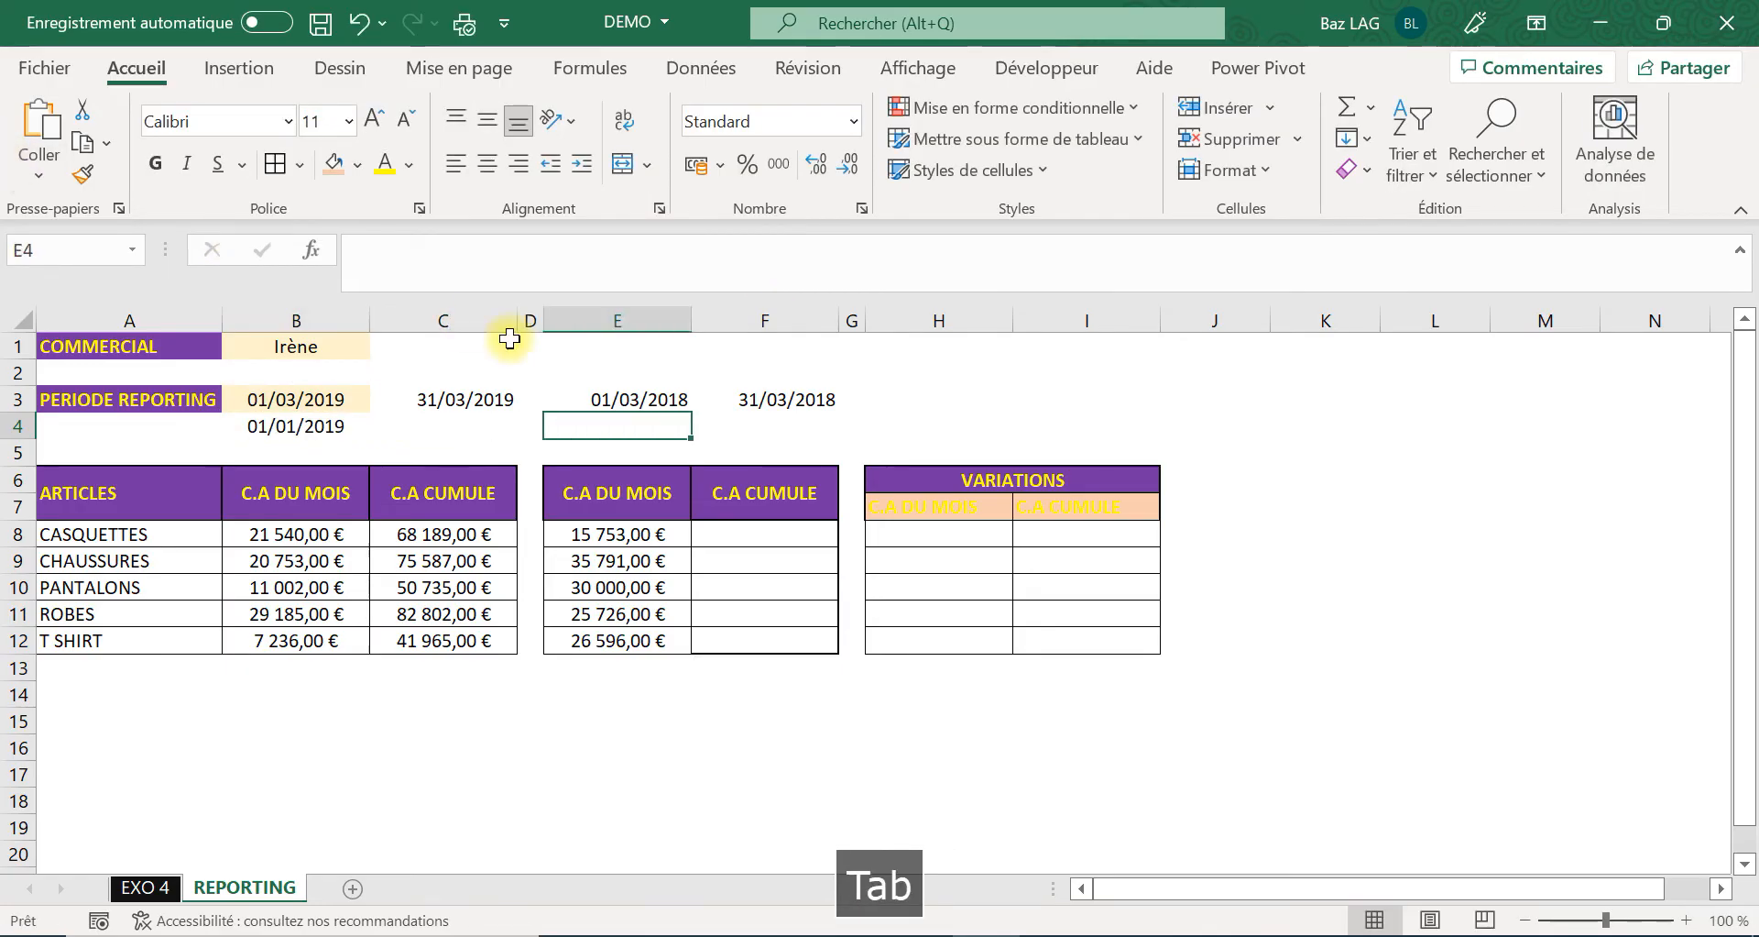
left_click(564, 269)
key("ctrl+v")
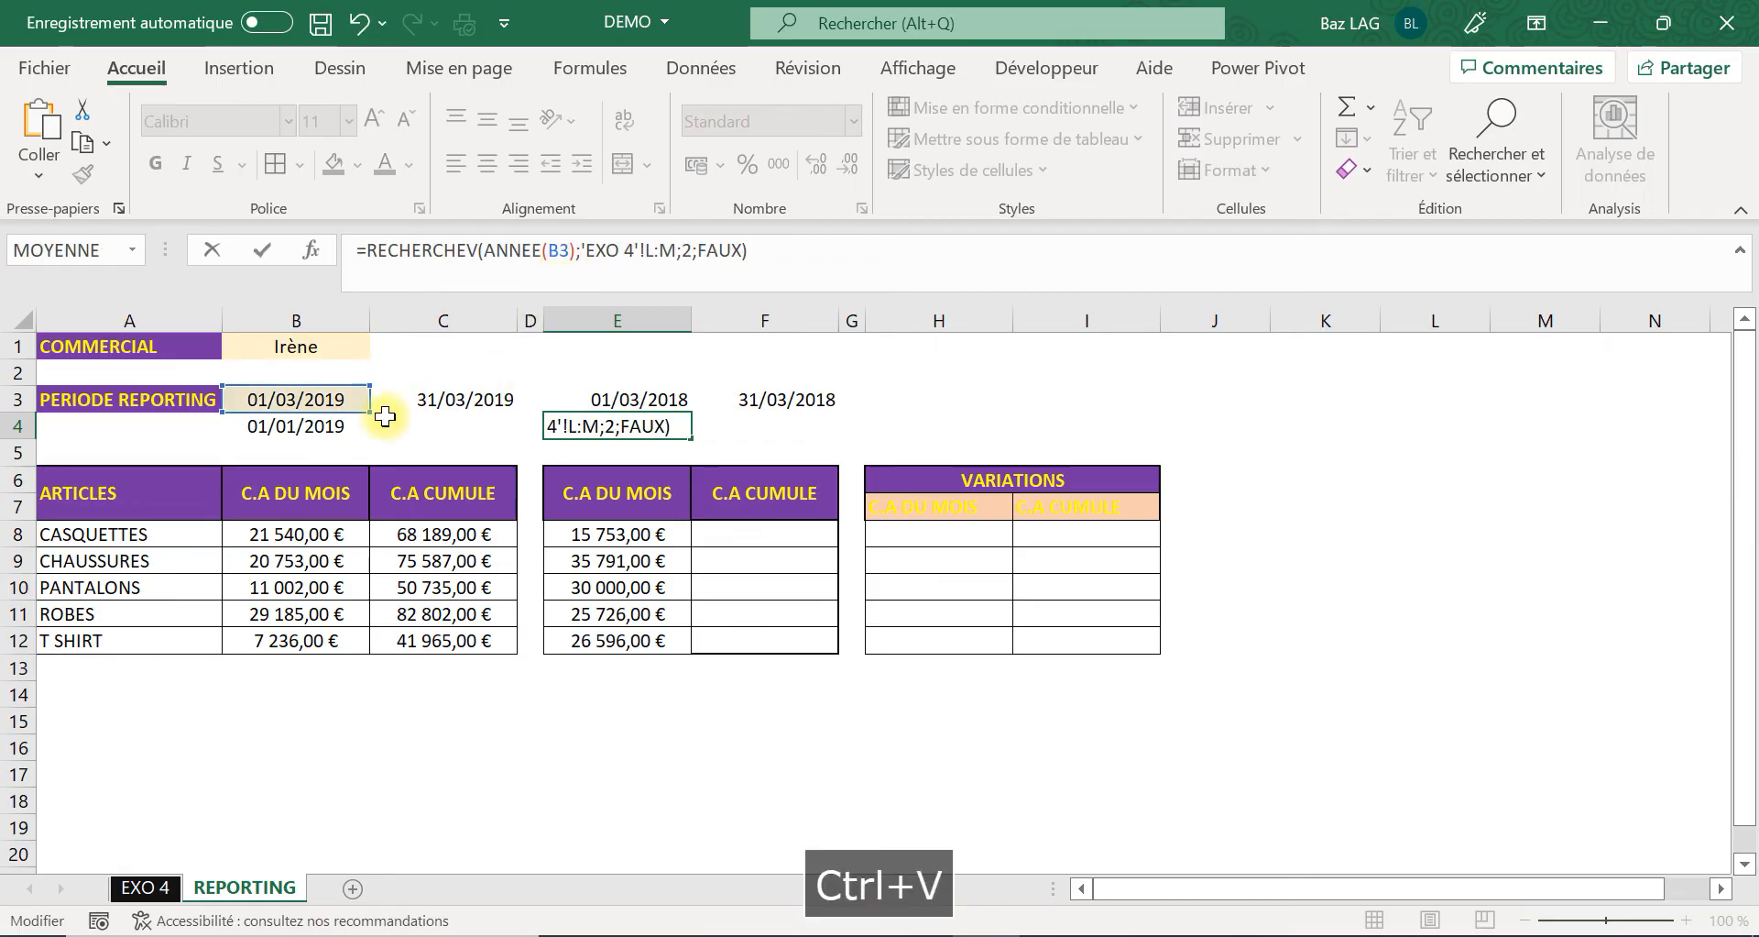
left_click_drag(332, 422, 603, 423)
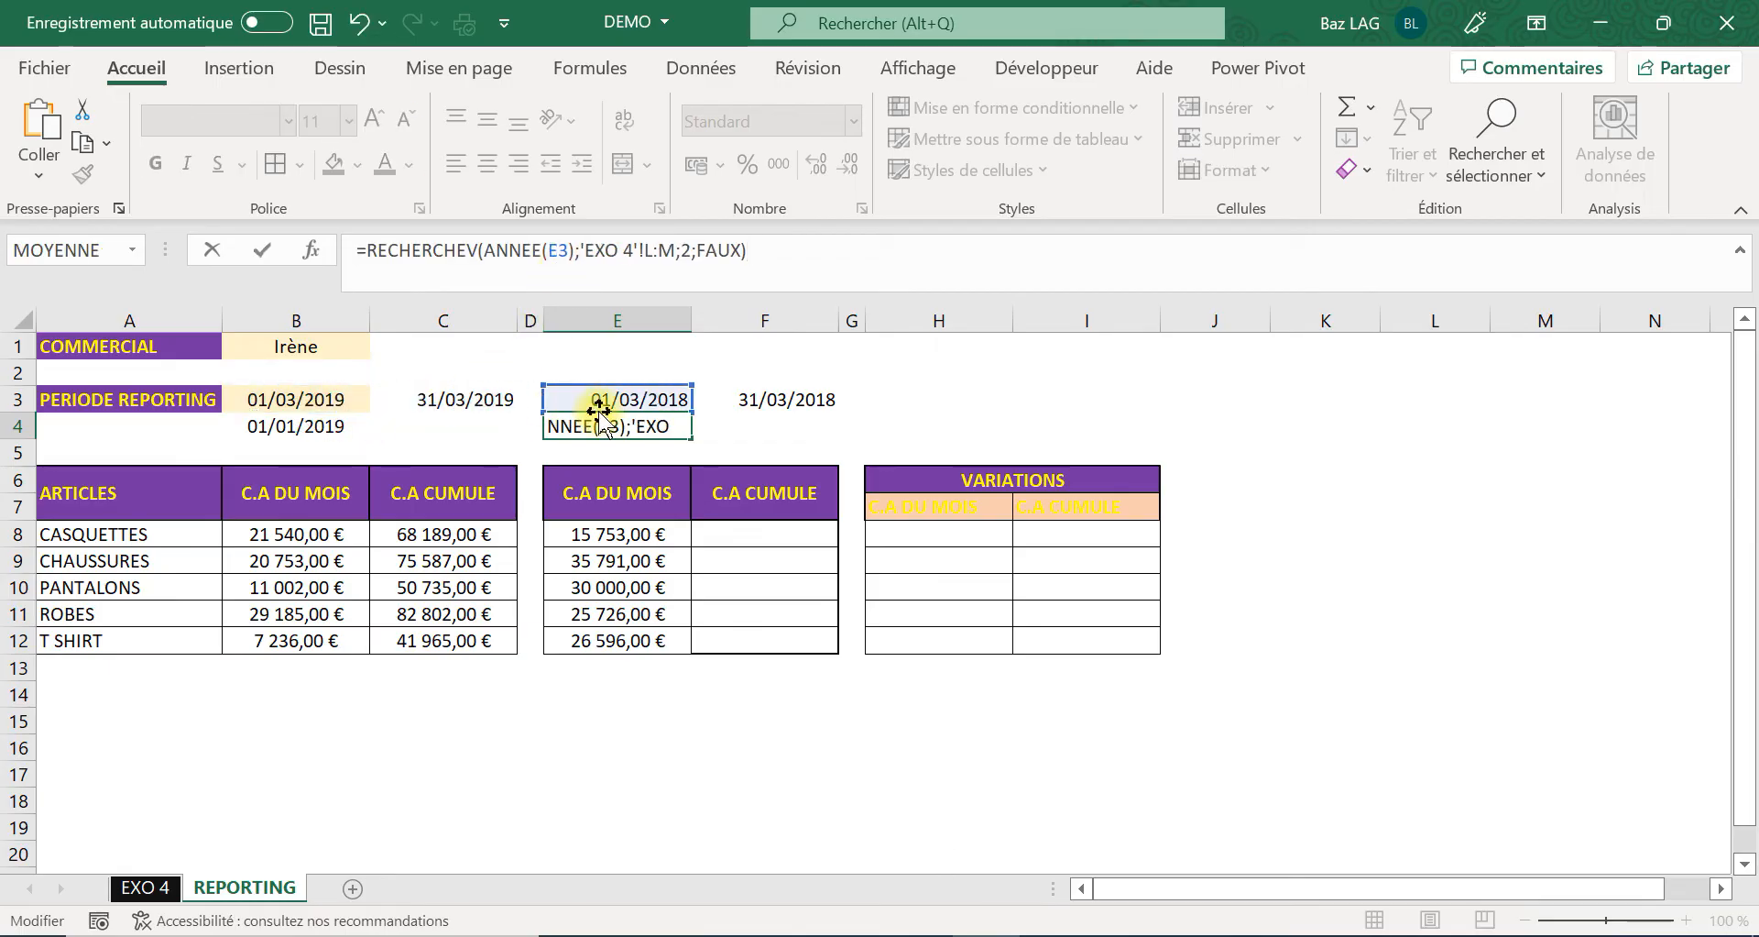
key("Return")
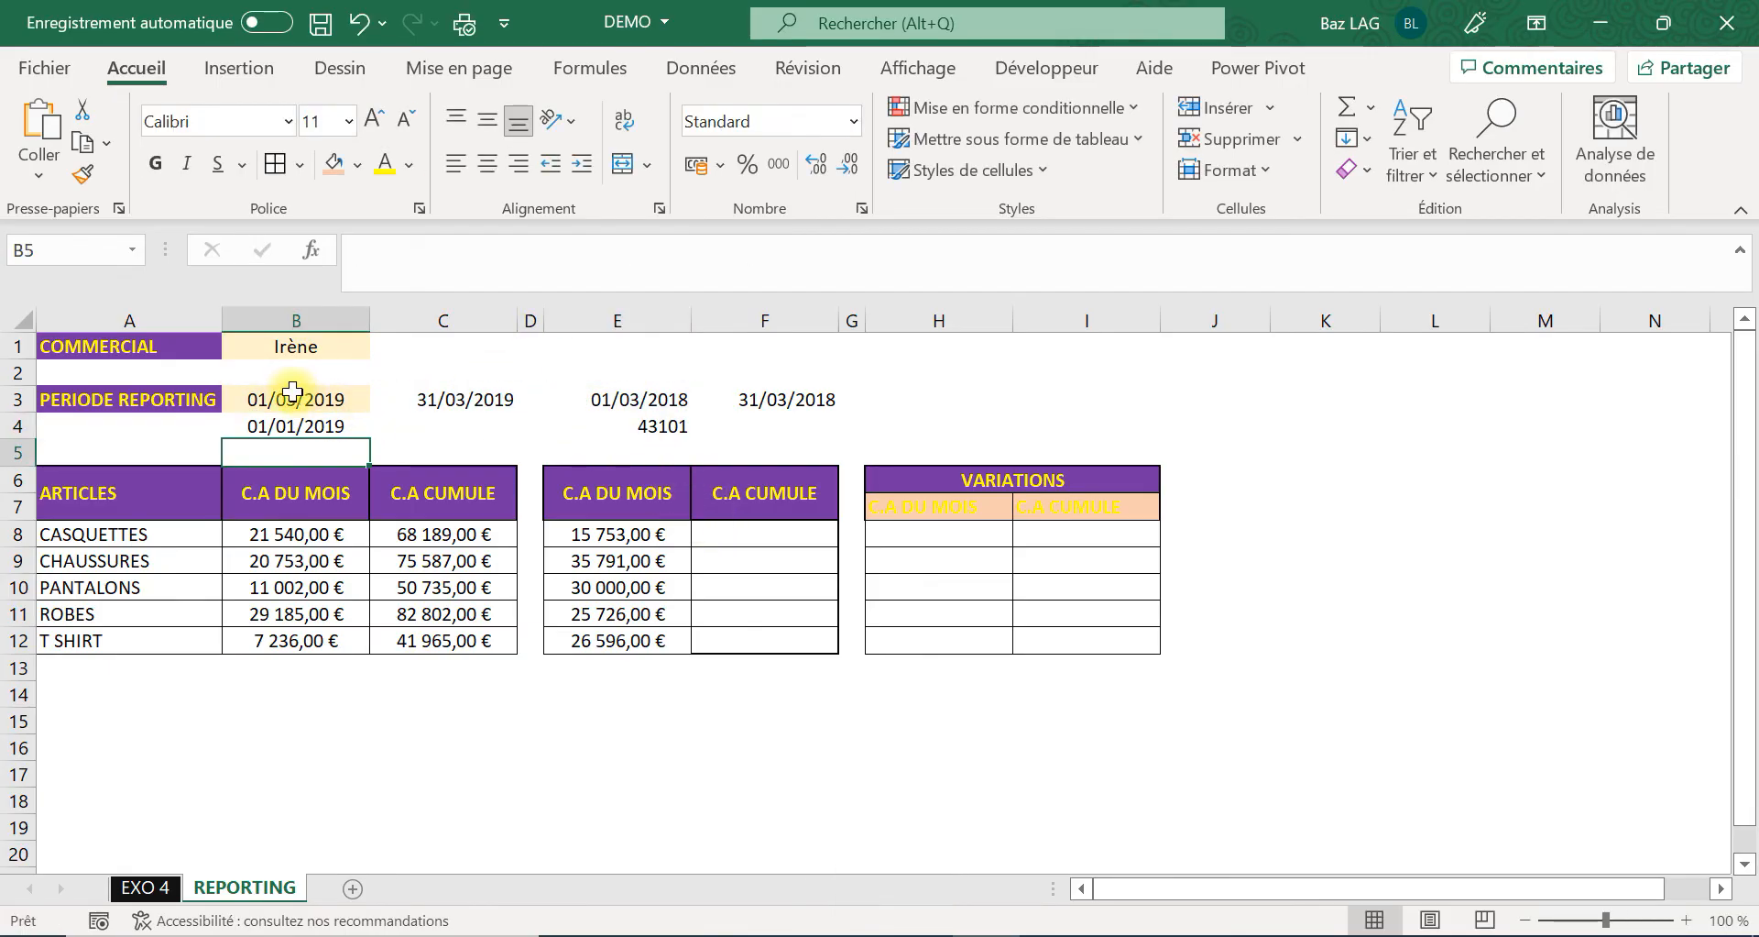
Copy the date formatting of cell B4 onto cell E4.
left_click(286, 429)
left_click(83, 173)
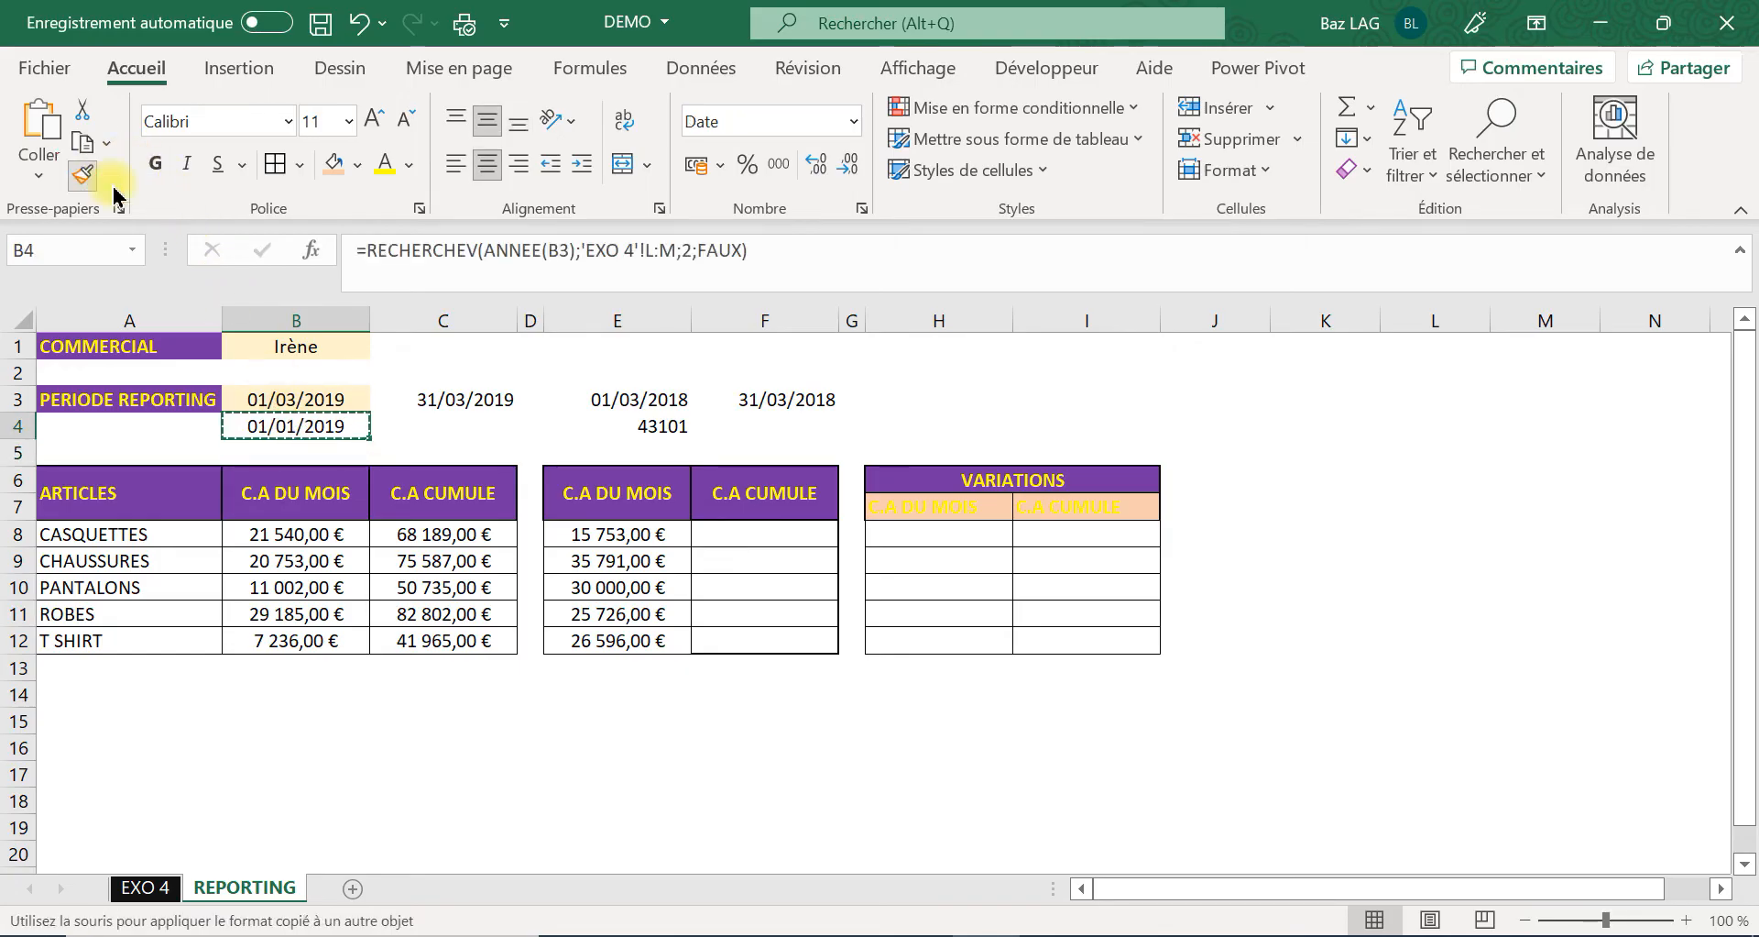
left_click(652, 428)
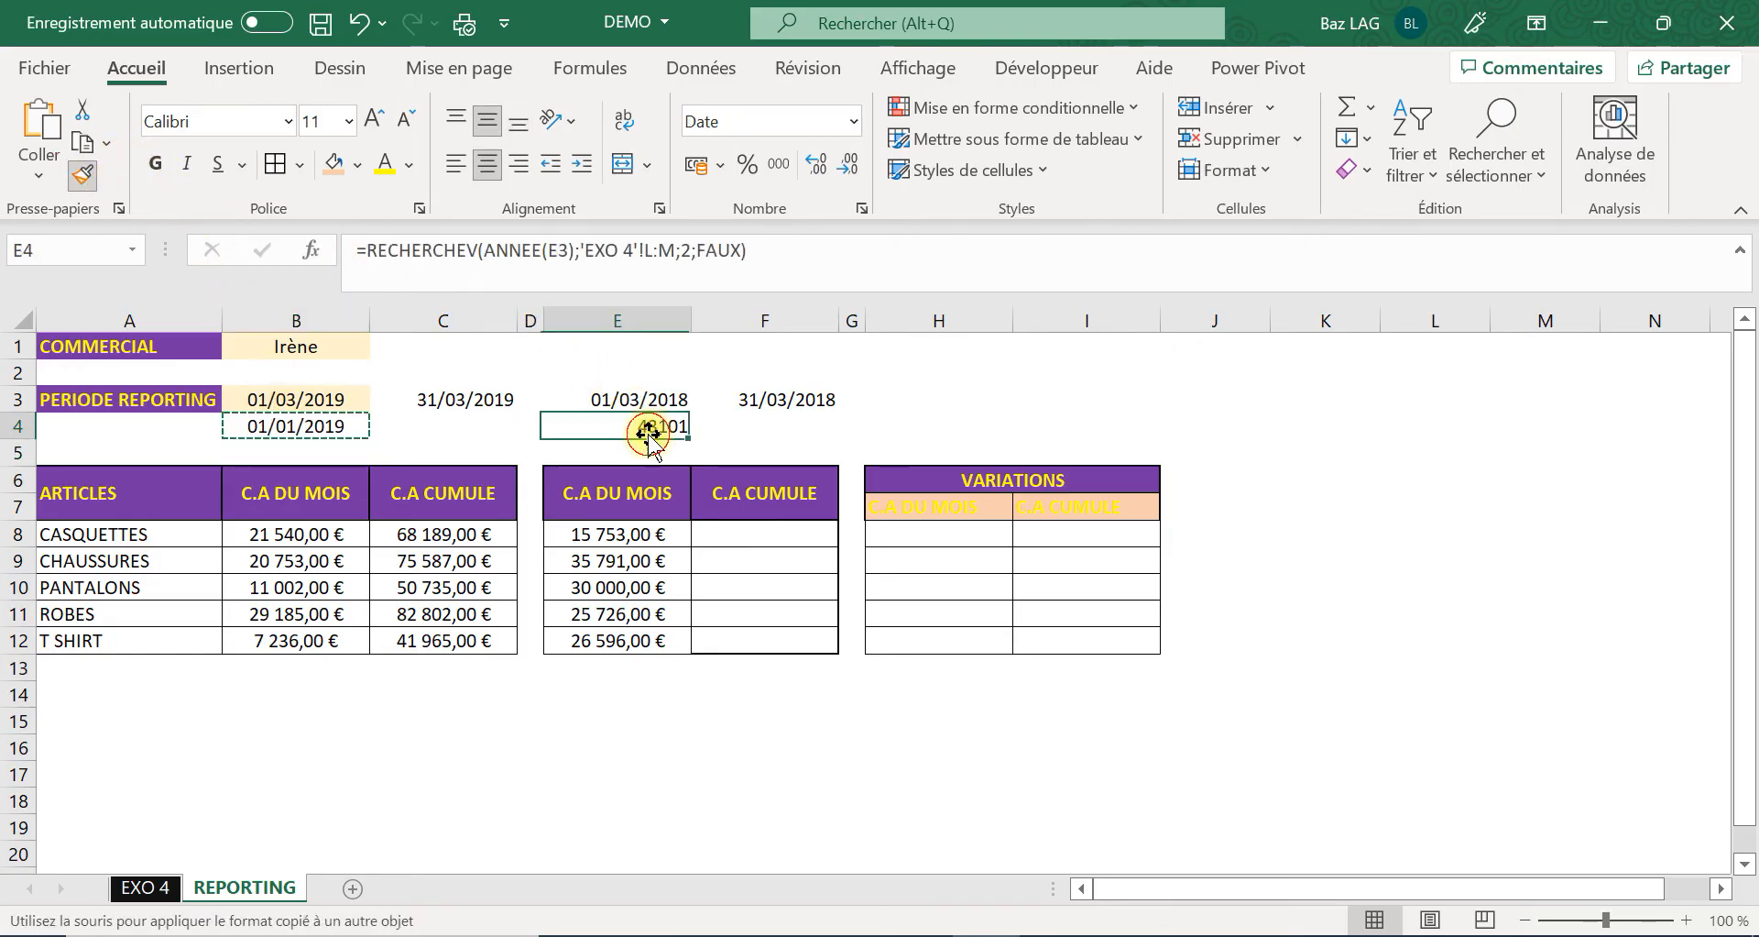
left_click(804, 458)
Copy the text of C8's SOMME.SI.ENS formula into cell F8, keeping its references unchanged.
left_click(413, 529)
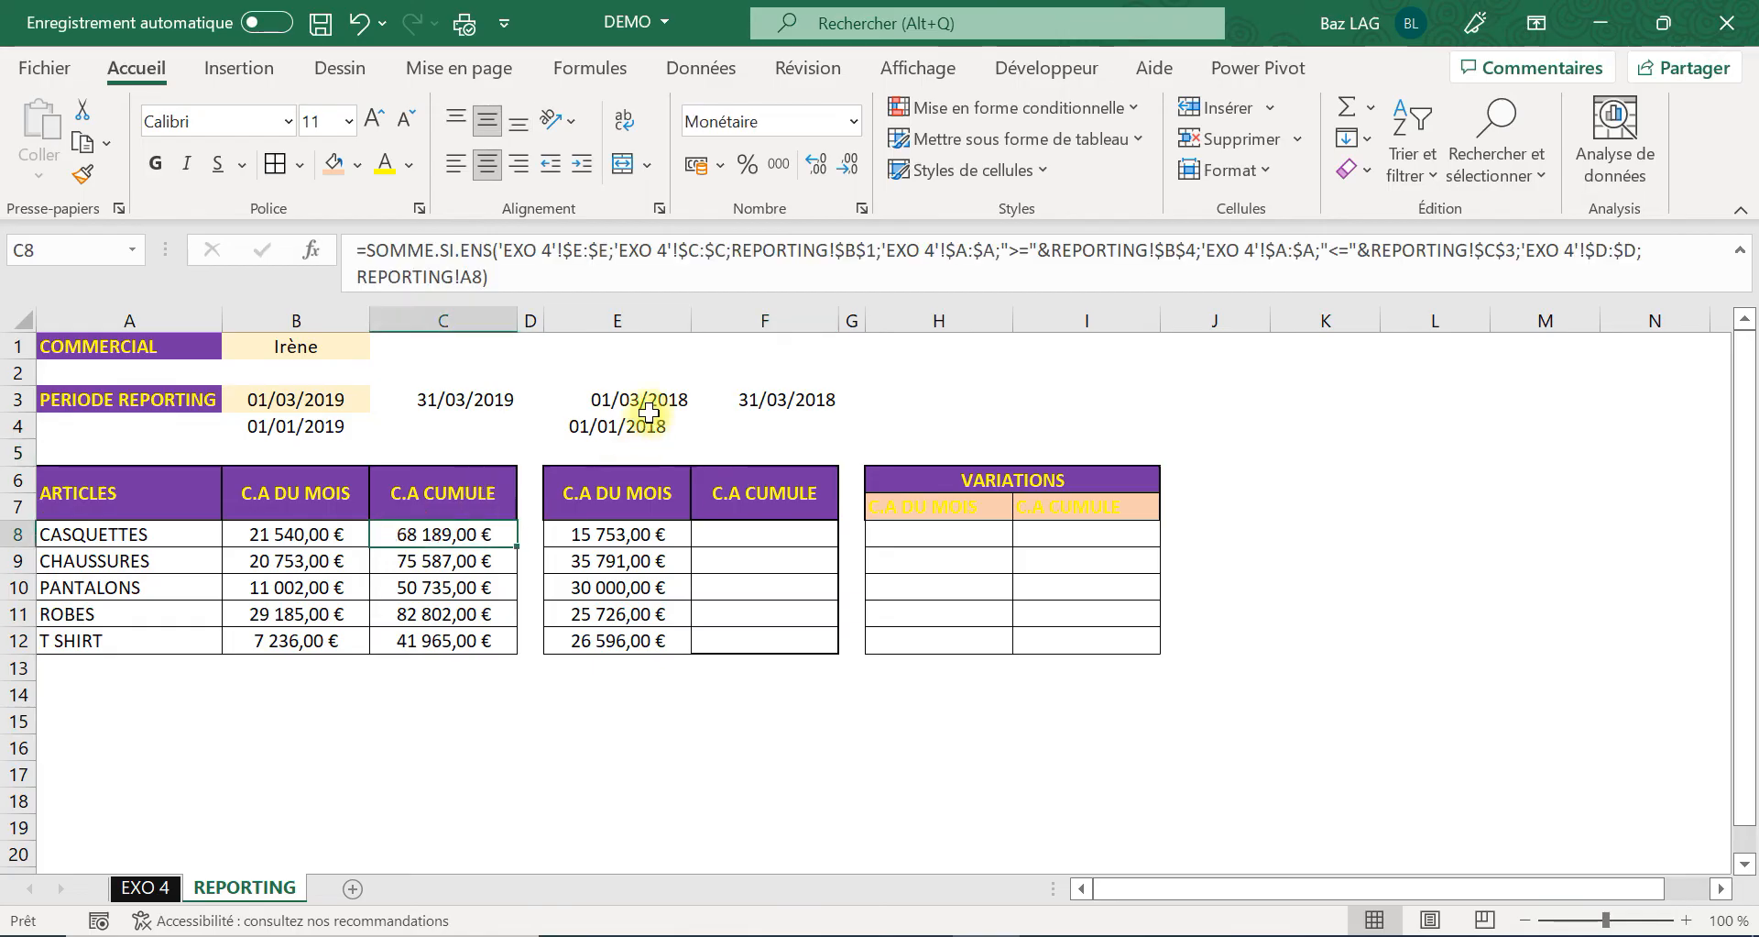
triple_click(420, 266)
key("ctrl+c")
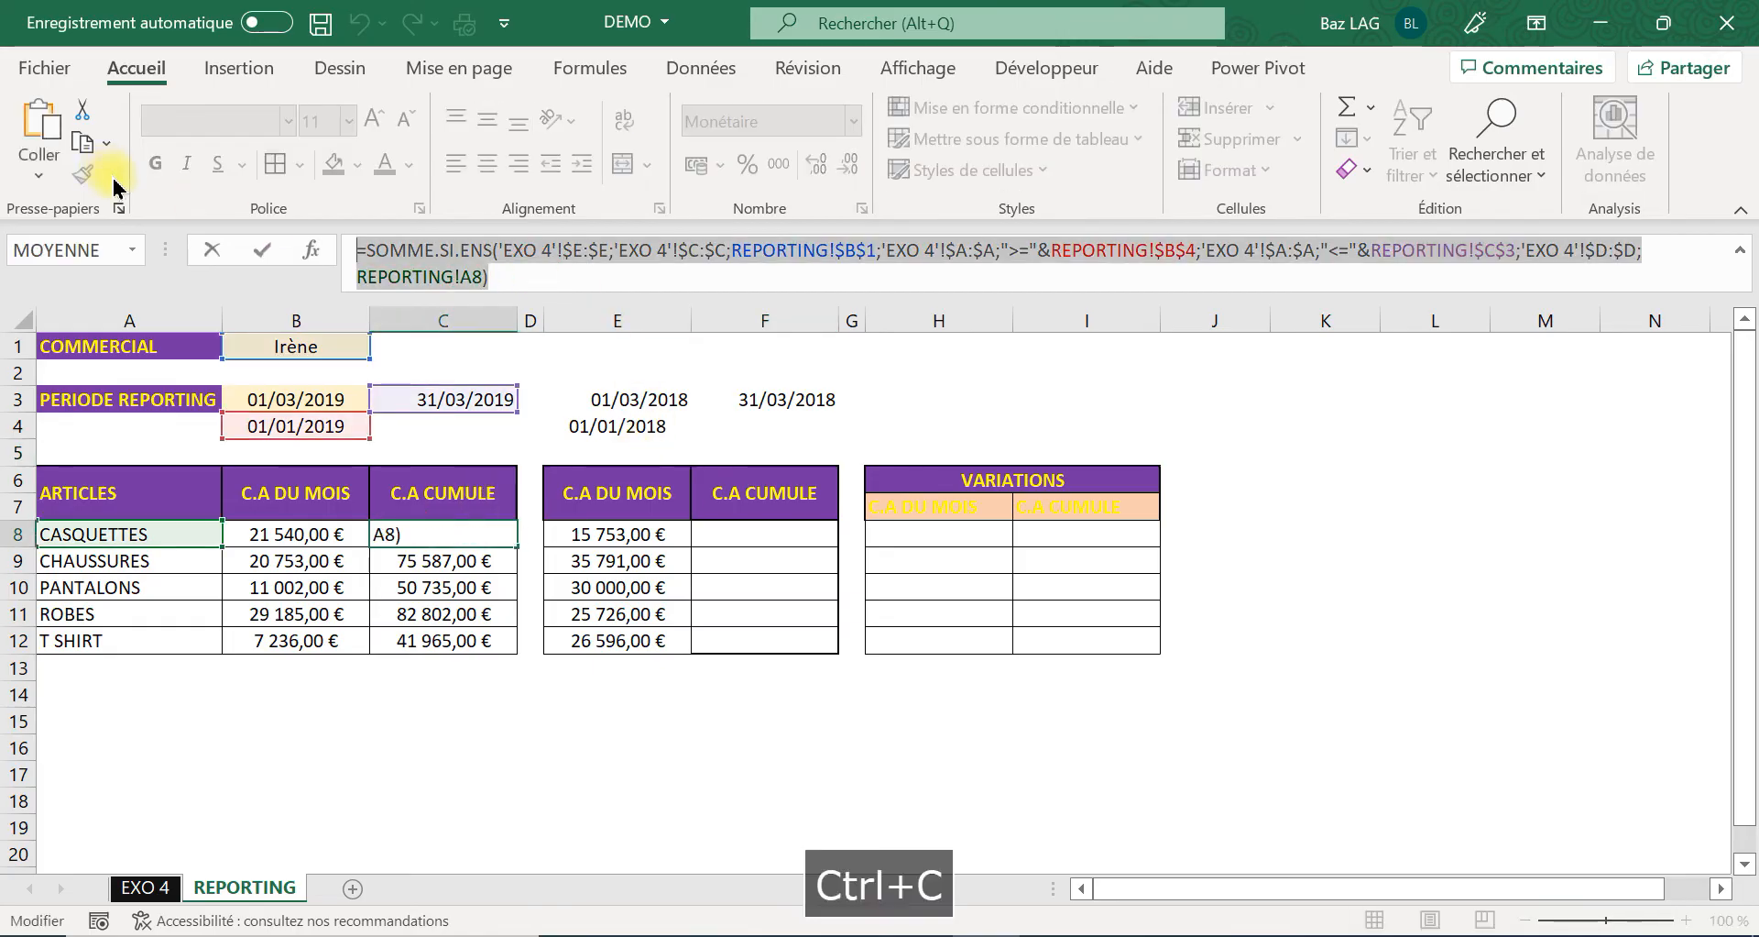
key("Tab")
key("Tab")
key("Tab")
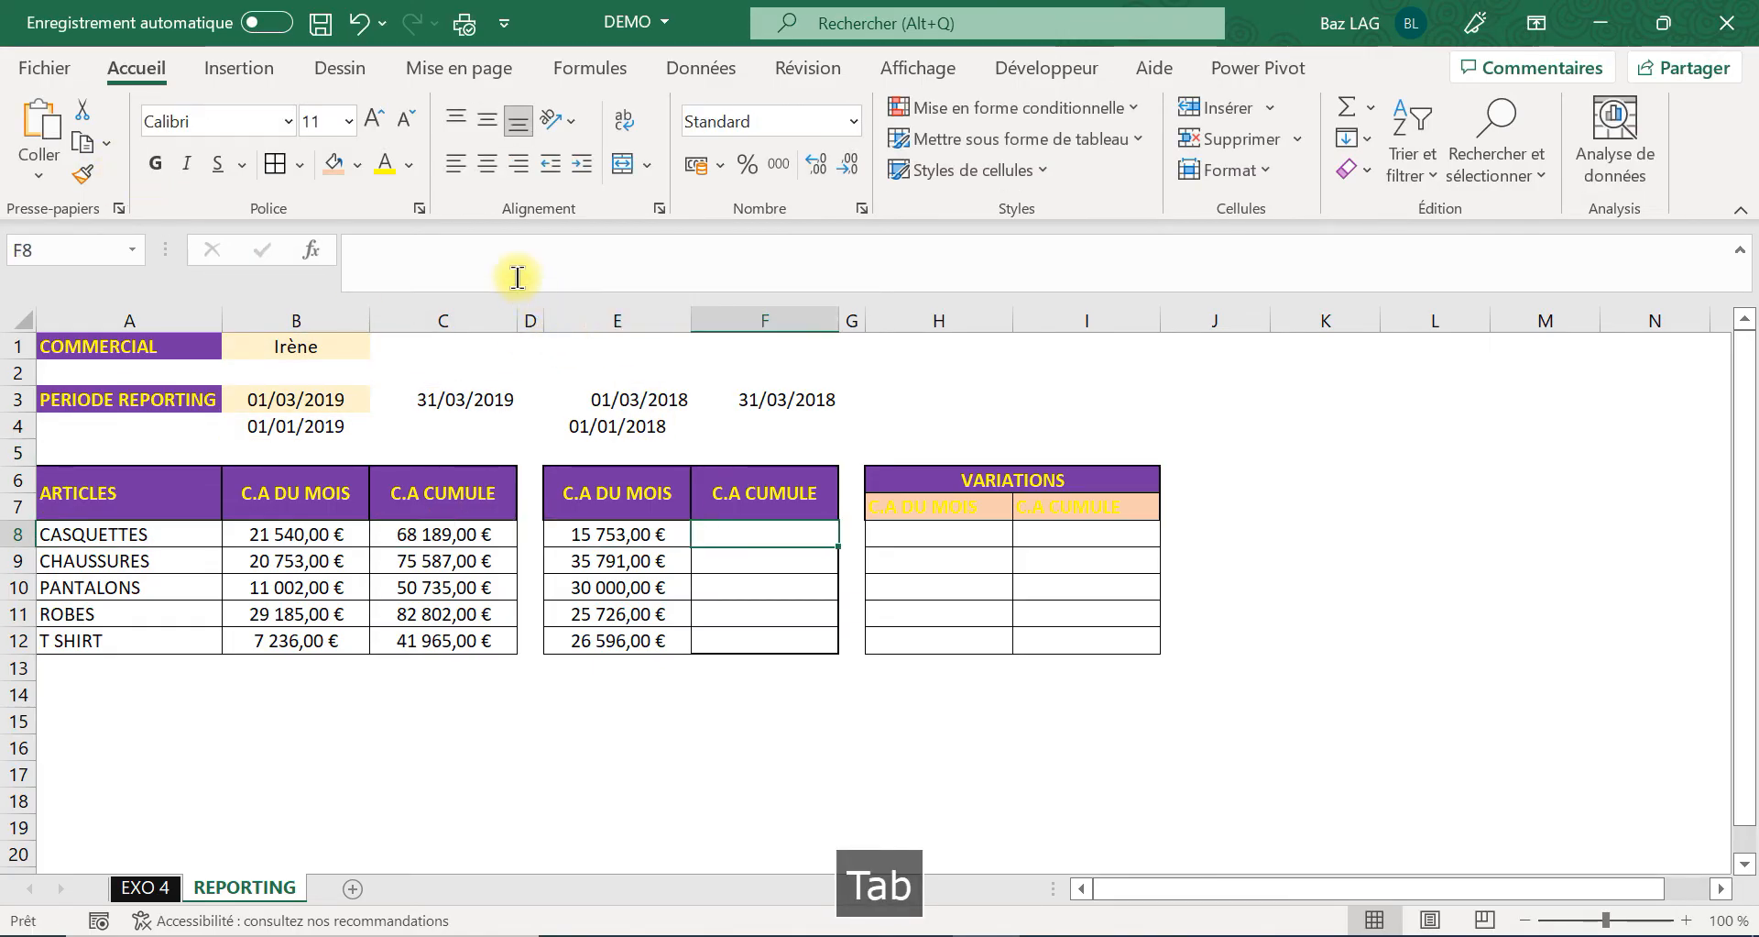
key("ctrl+v")
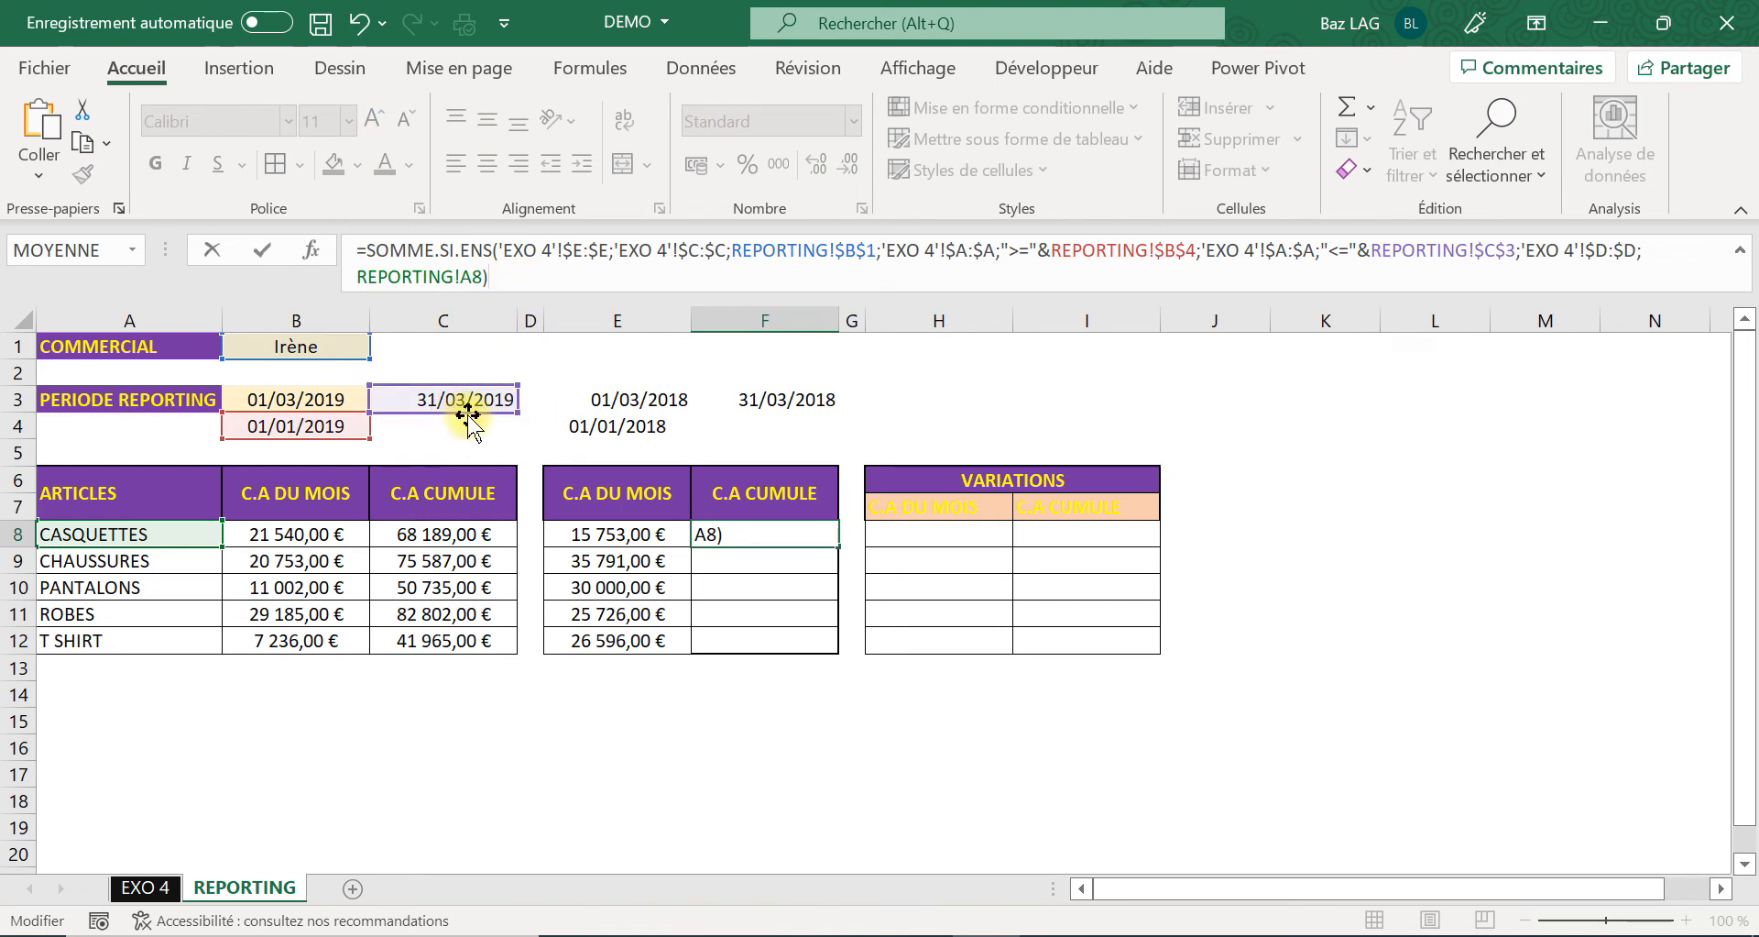
Change the date criteria in F8's formula from $B$4 and $C$3 to $E$4 and $F$3.
left_click_drag(468, 415, 791, 404)
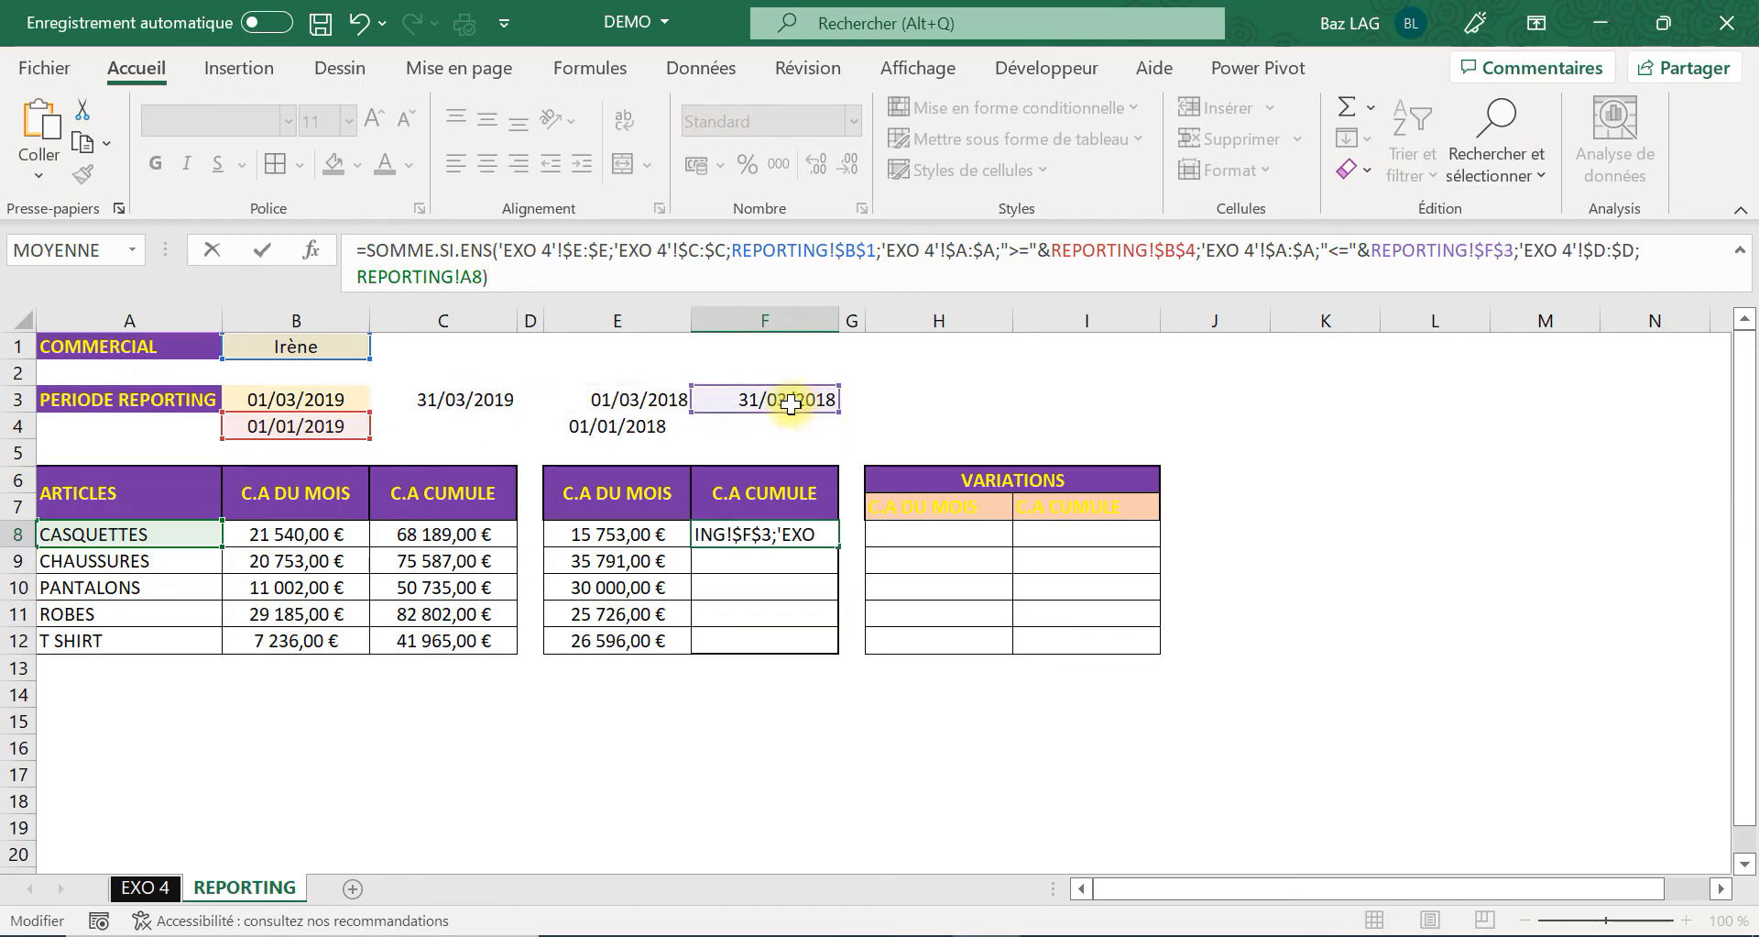
left_click_drag(302, 438, 631, 439)
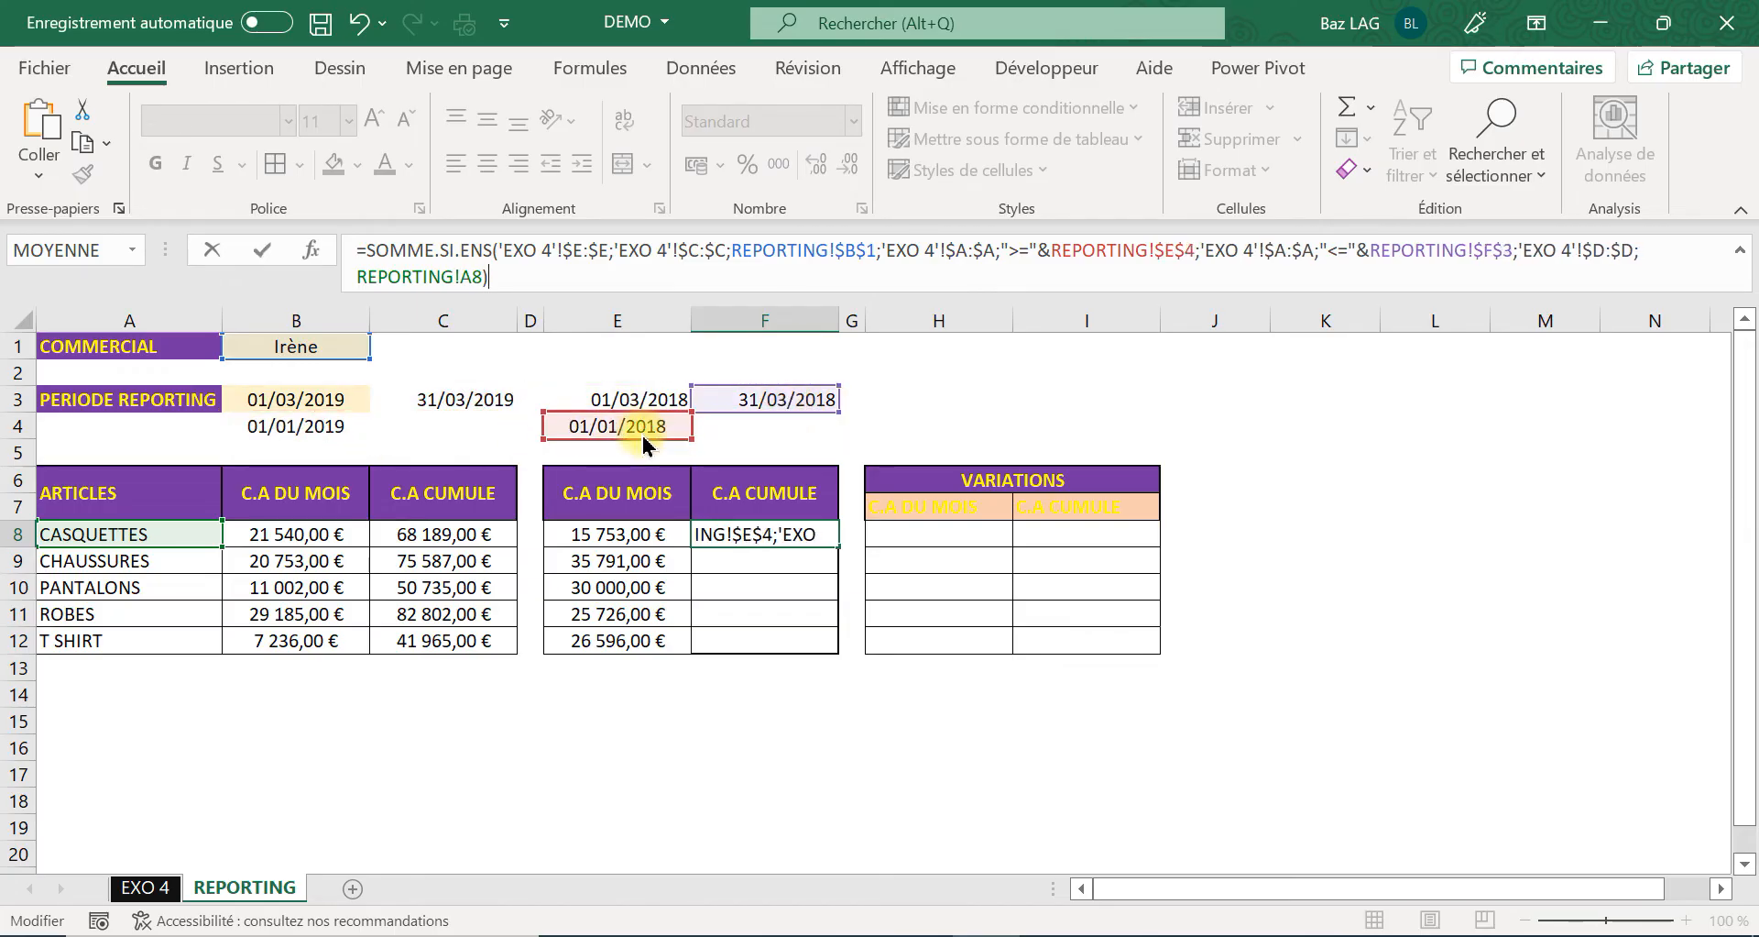
key("Tab")
left_click(794, 530)
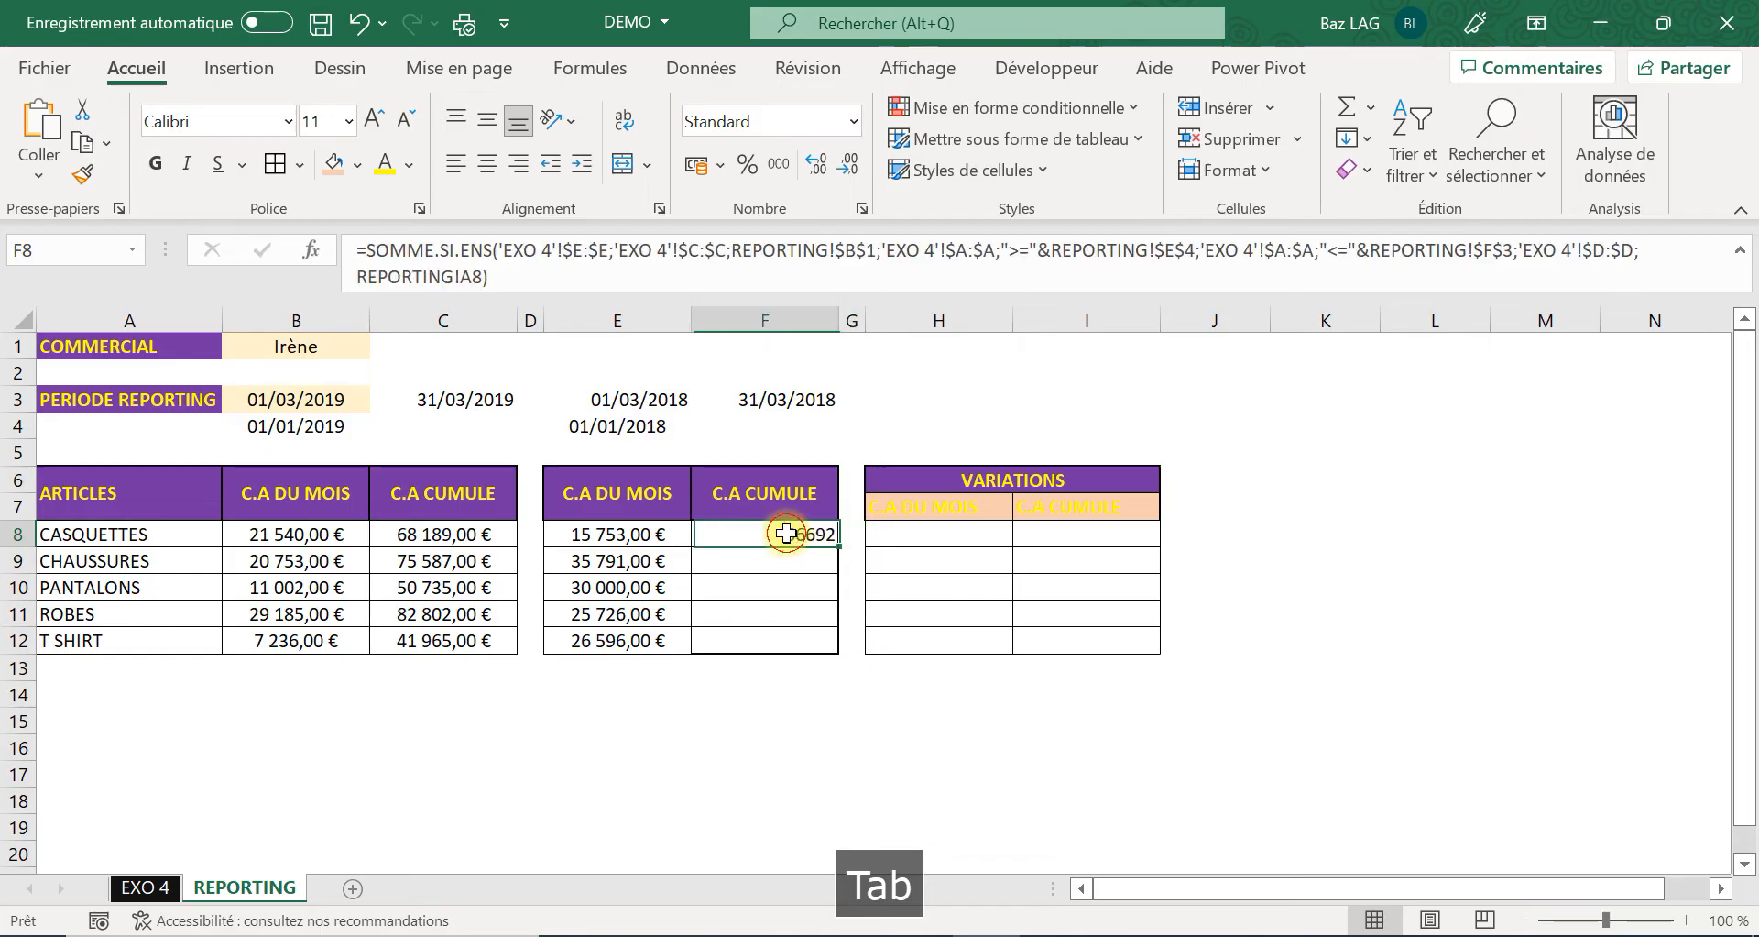
Copy the currency formatting of cell E8 onto F8 and fill F8 down to F12.
left_click(589, 532)
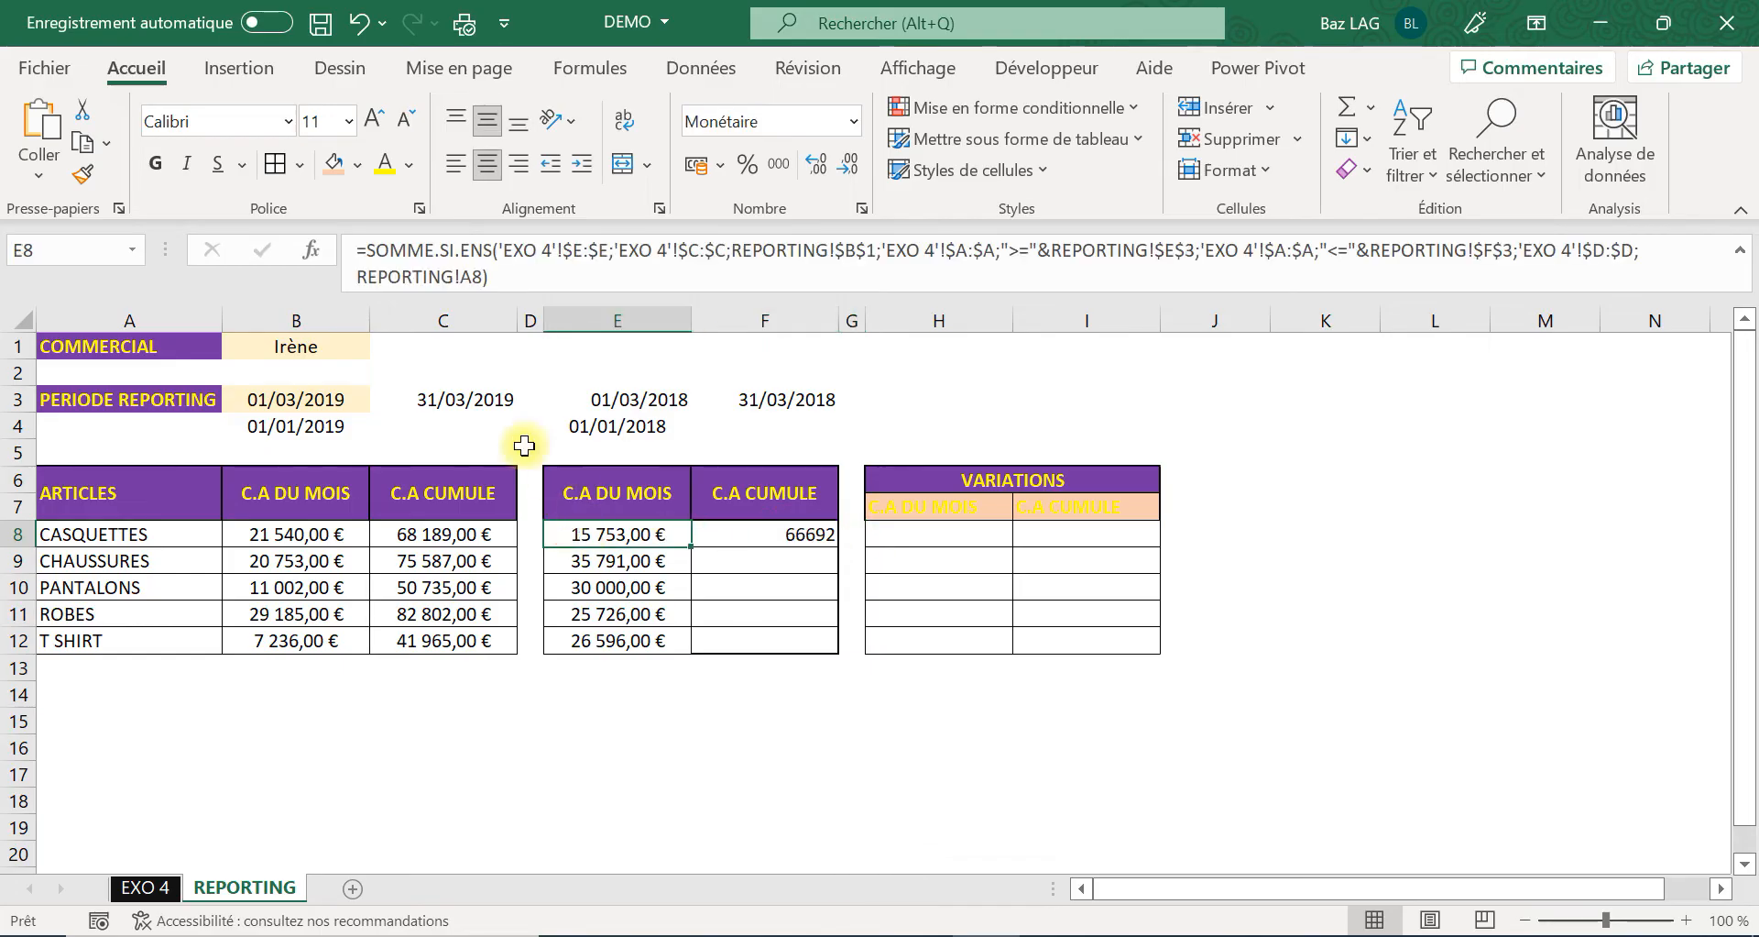
left_click(77, 183)
left_click(815, 540)
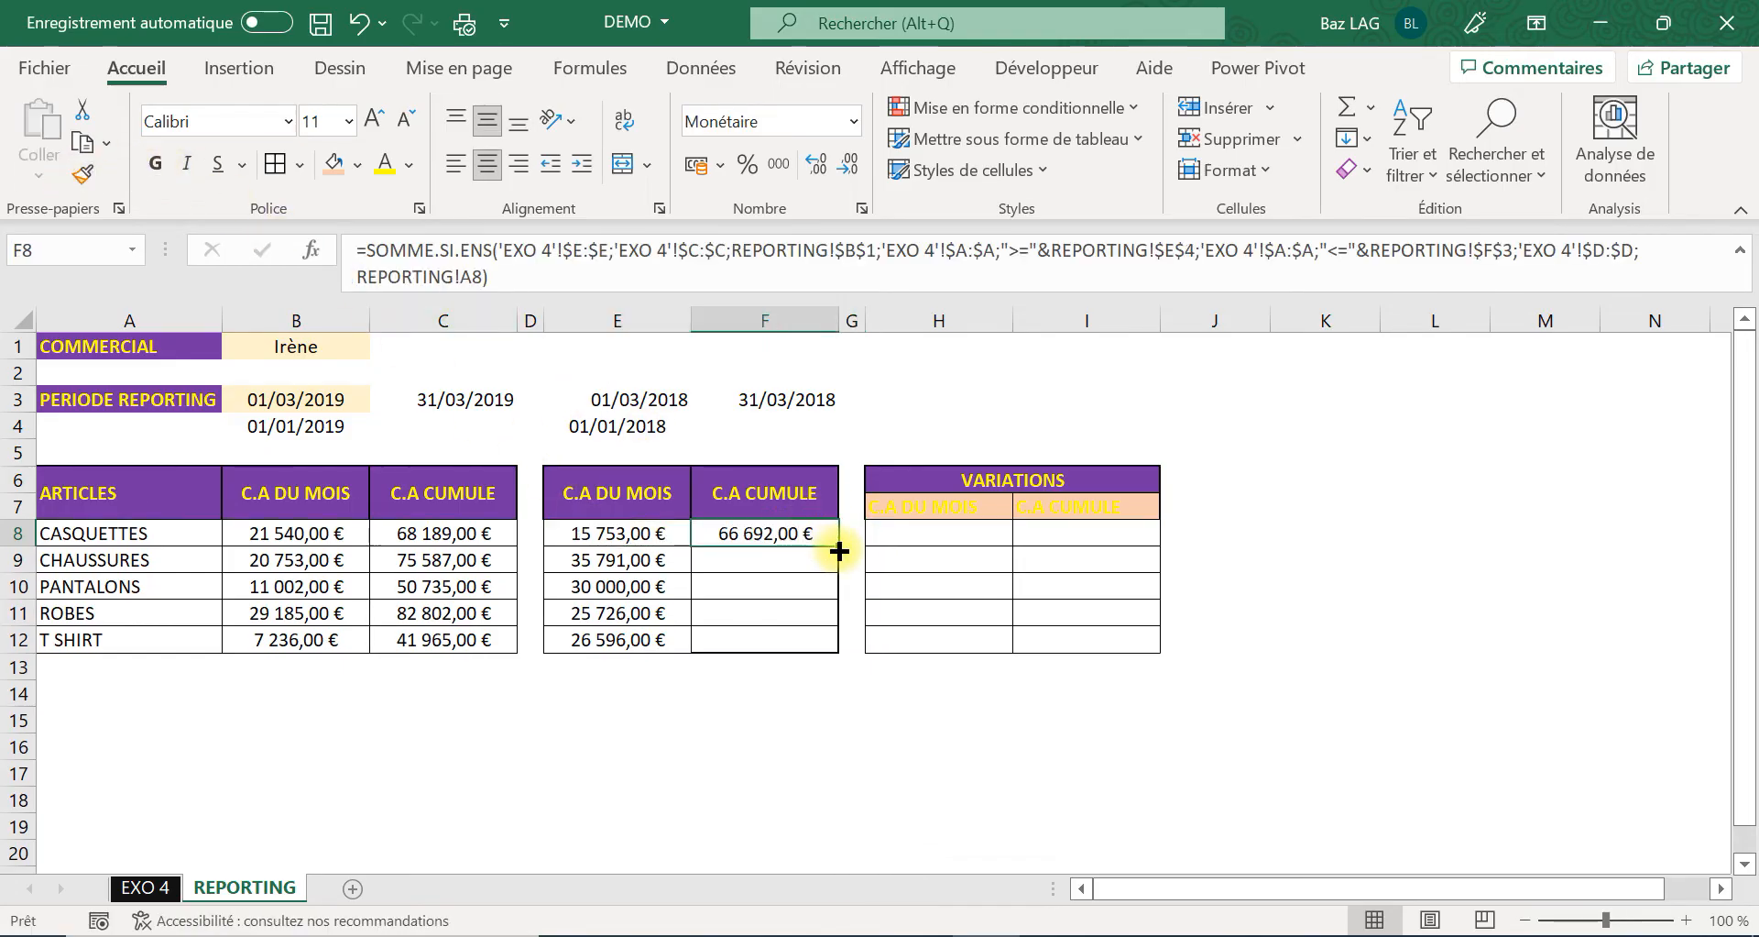
left_click_drag(838, 549, 818, 652)
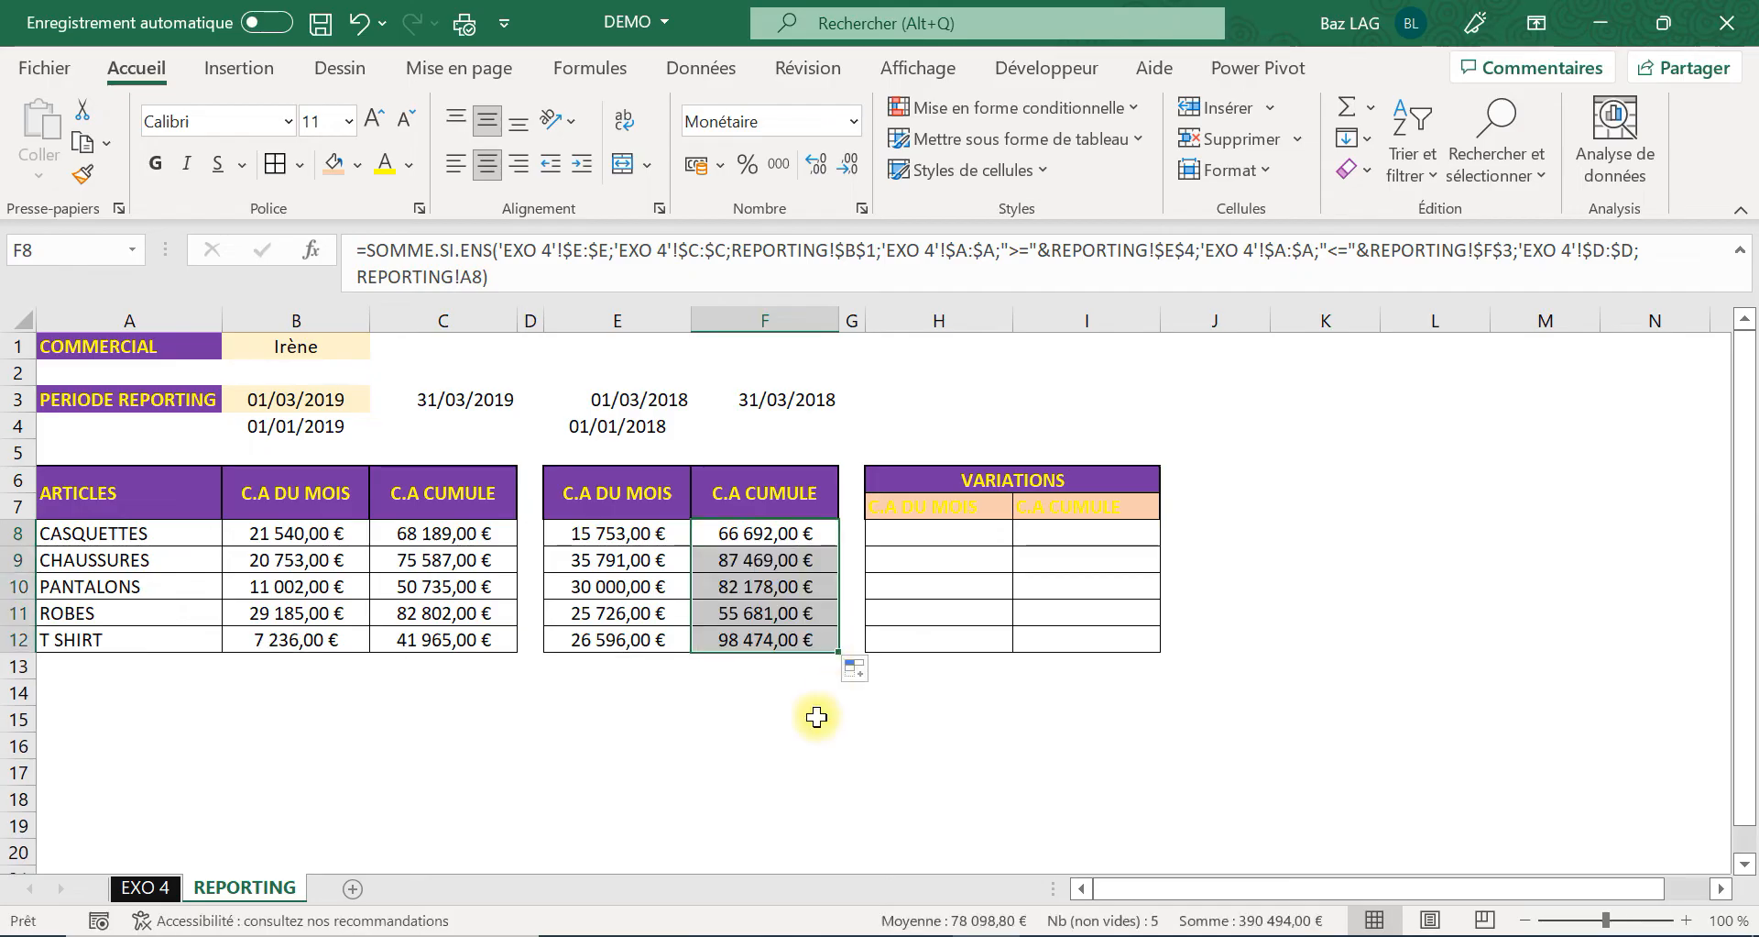
left_click(788, 720)
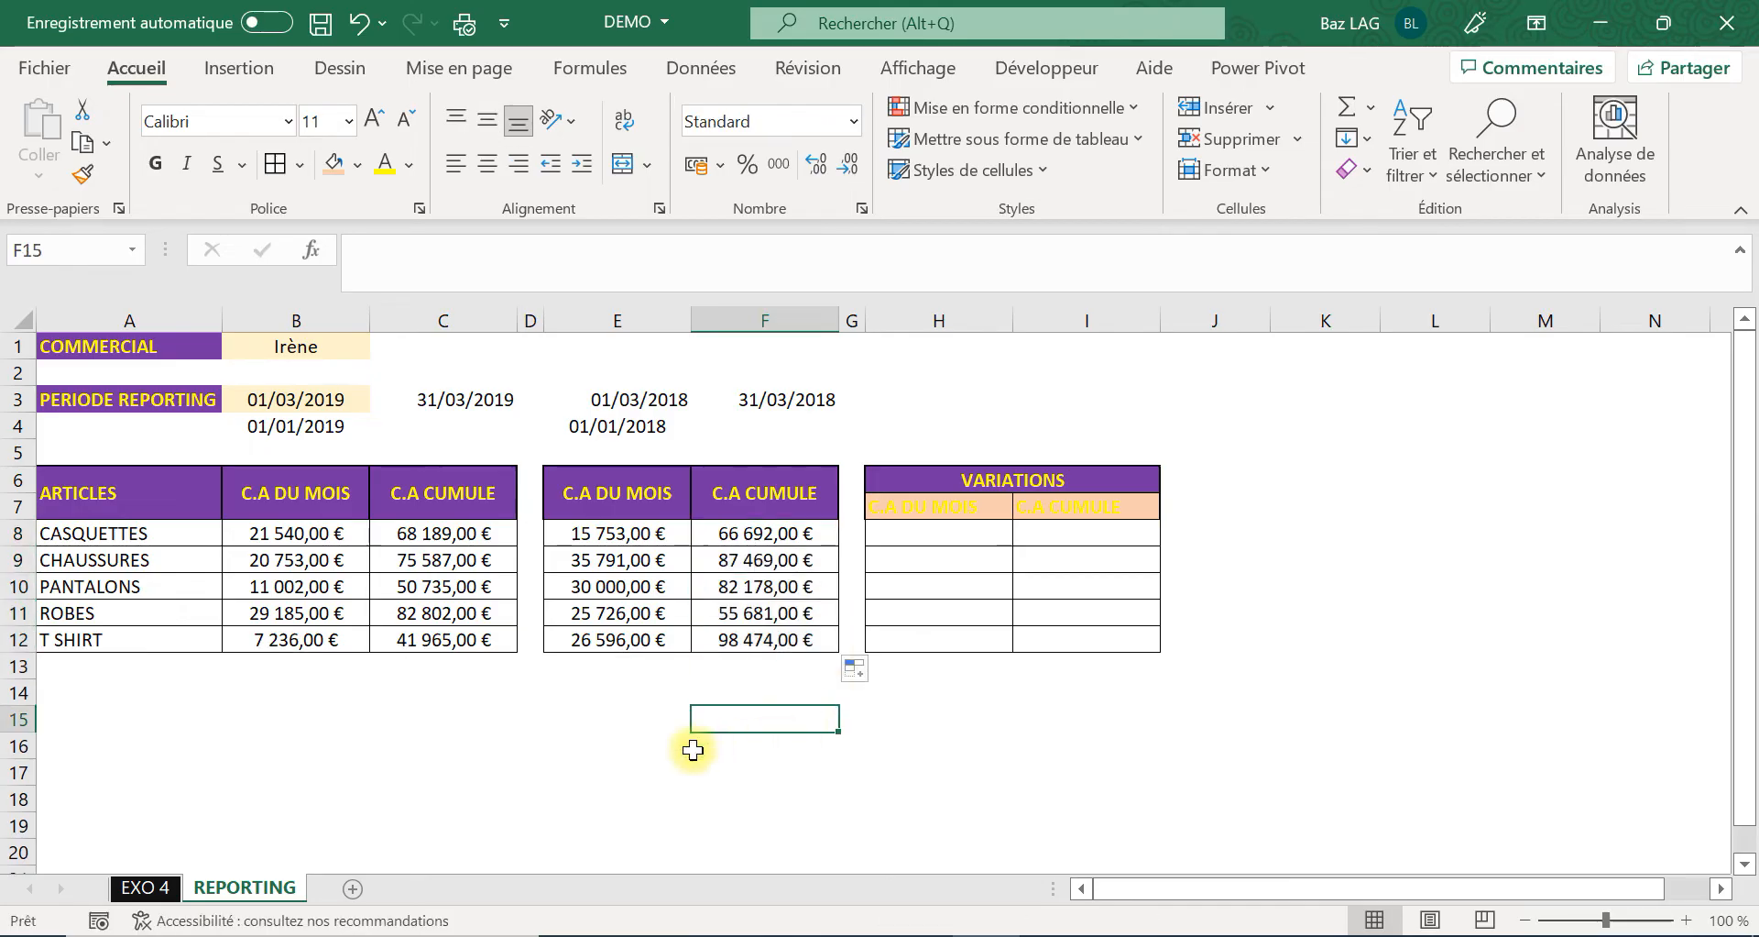
Apply thick outside borders to the tables in A6:C12 and E6:F12.
left_click(82, 480)
mouse_move(203, 550)
left_mouse_down()
mouse_move(471, 655)
mouse_move(481, 632)
left_mouse_up()
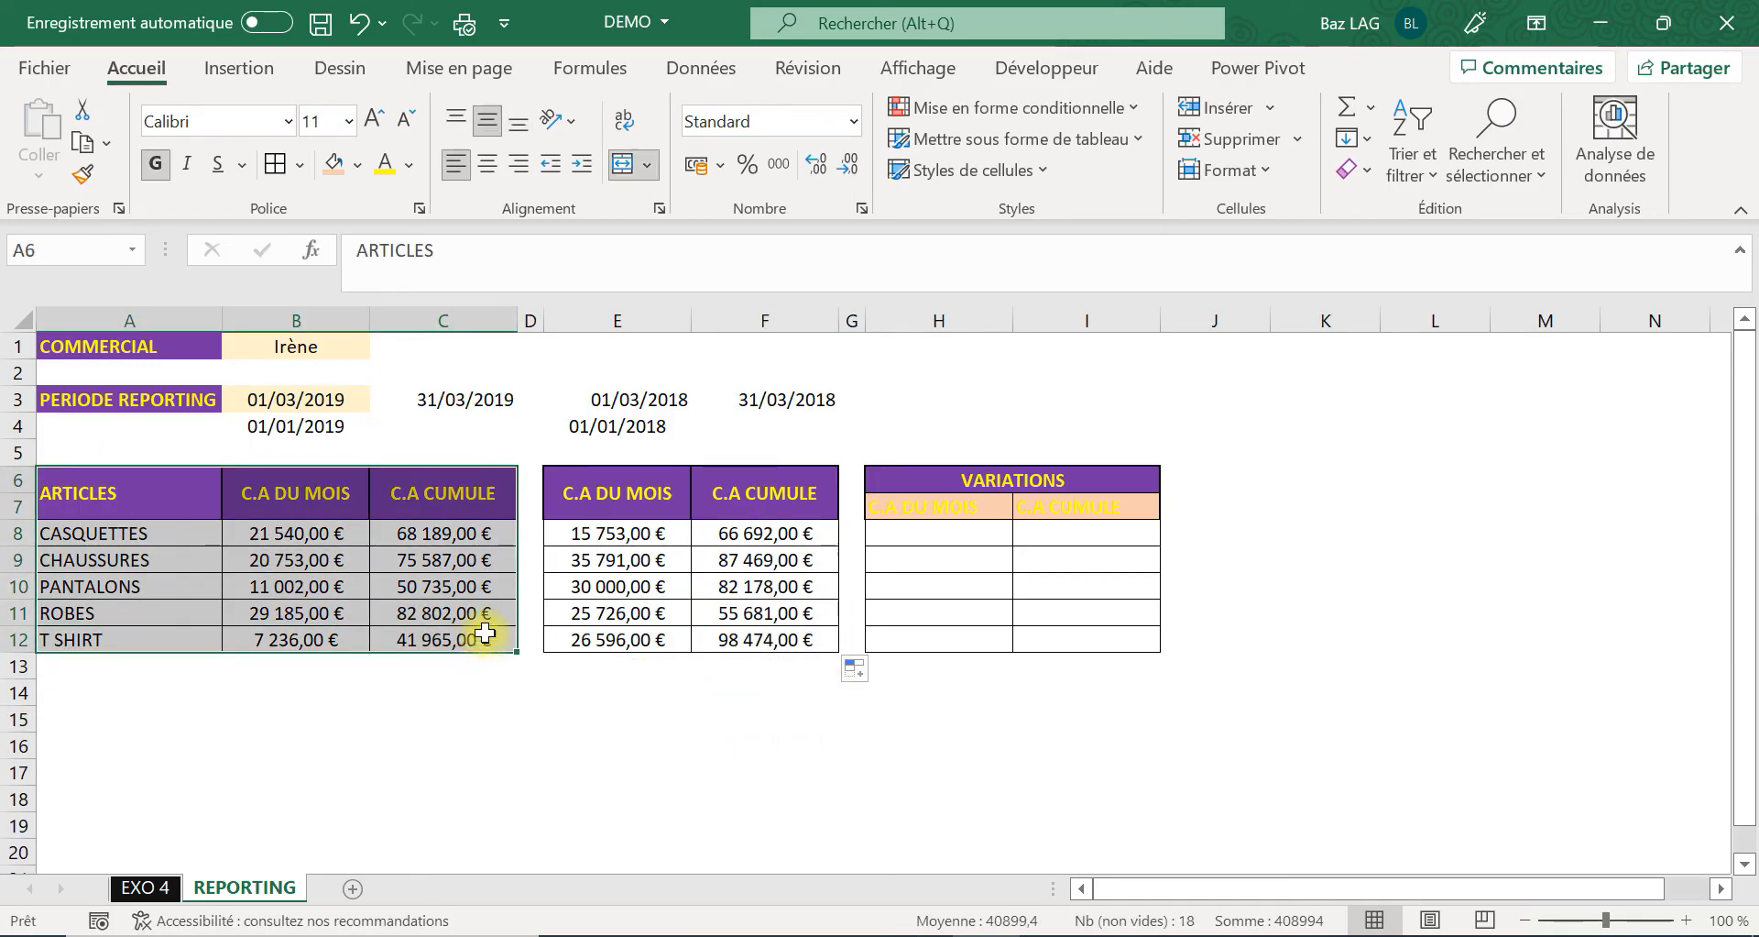
left_click(301, 166)
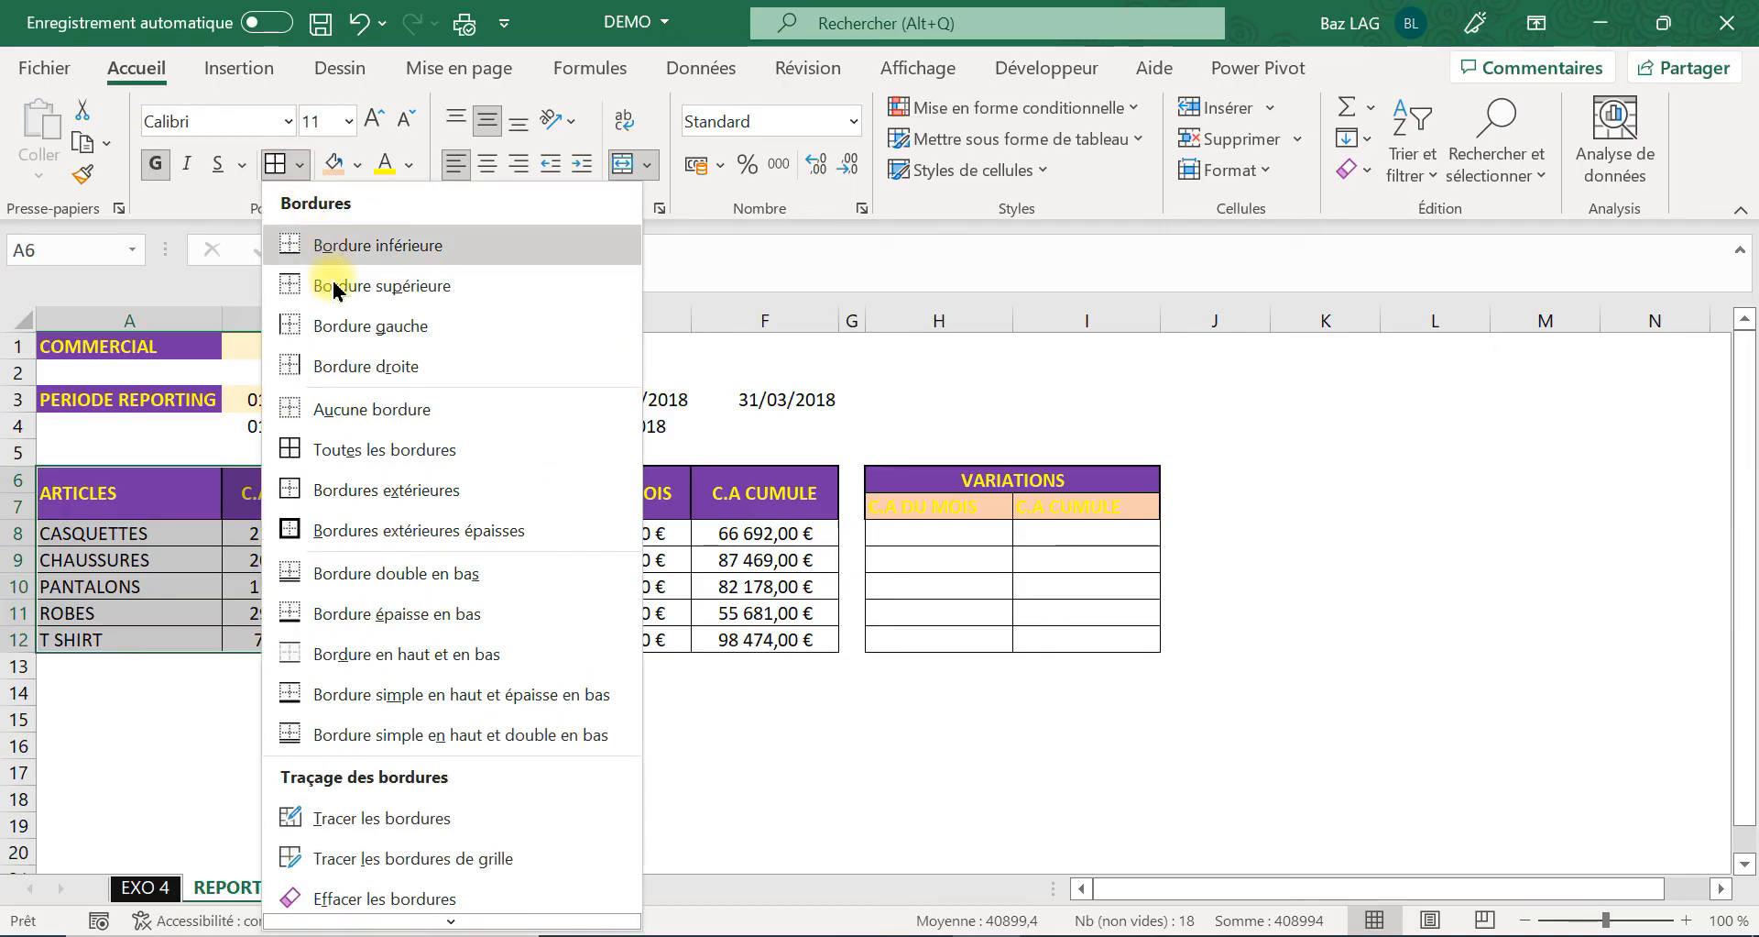
left_click(334, 516)
left_click_drag(608, 476, 733, 641)
left_click(272, 165)
left_click(875, 691)
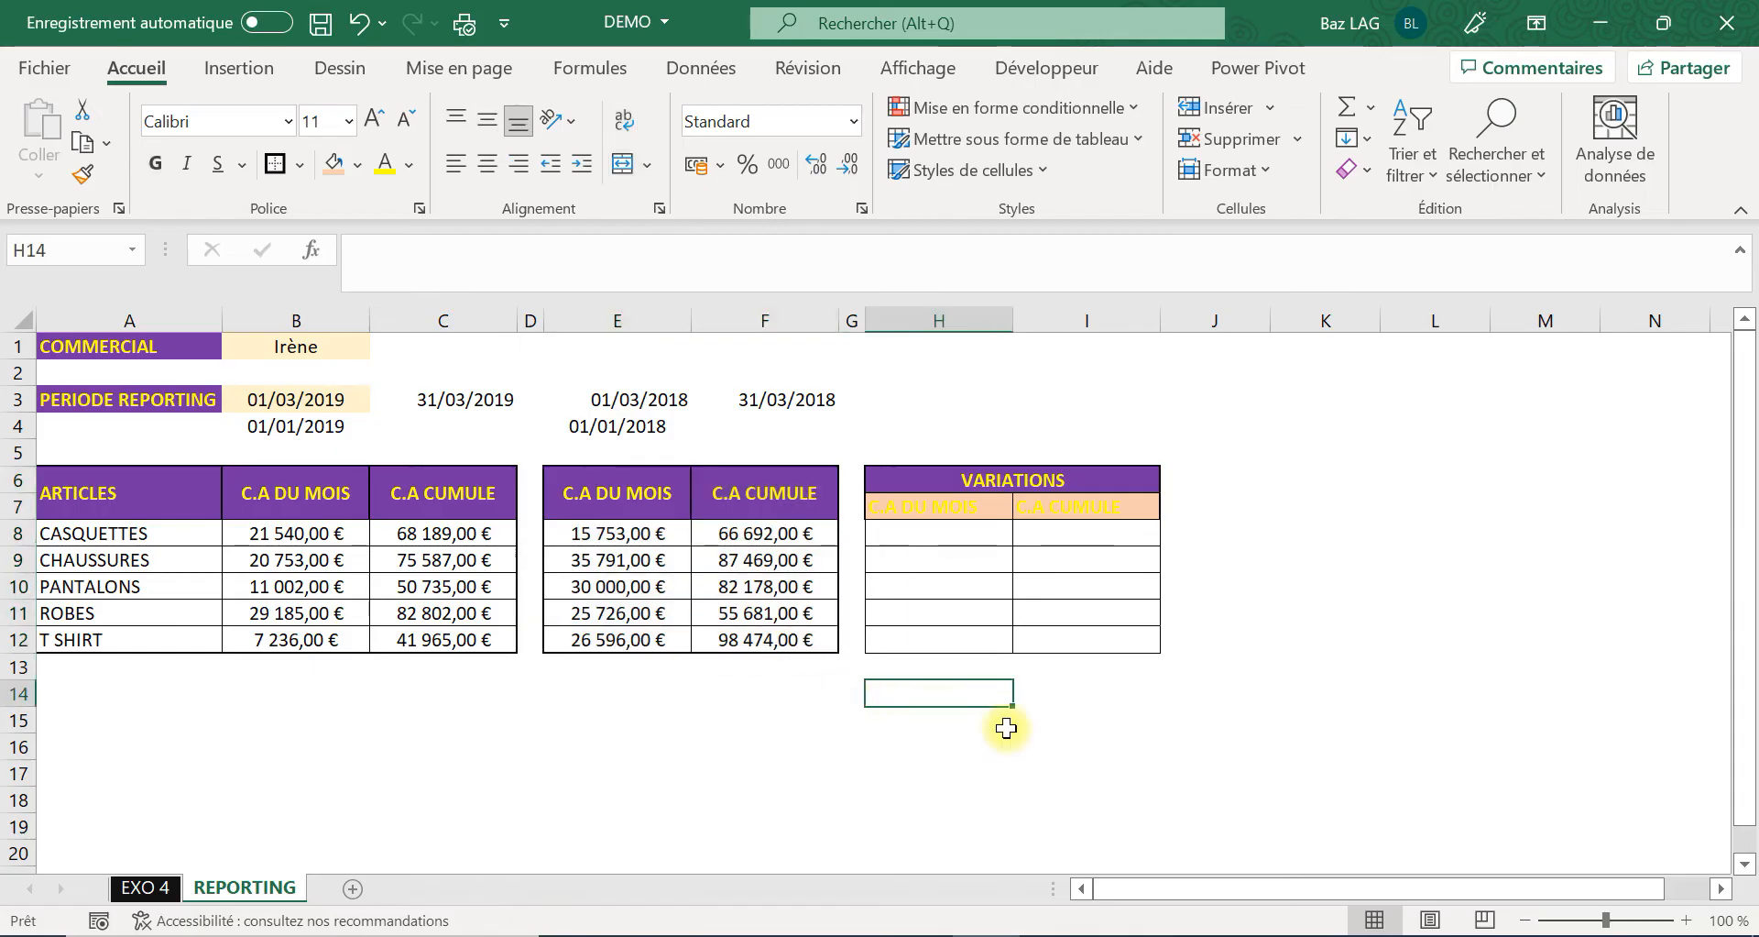
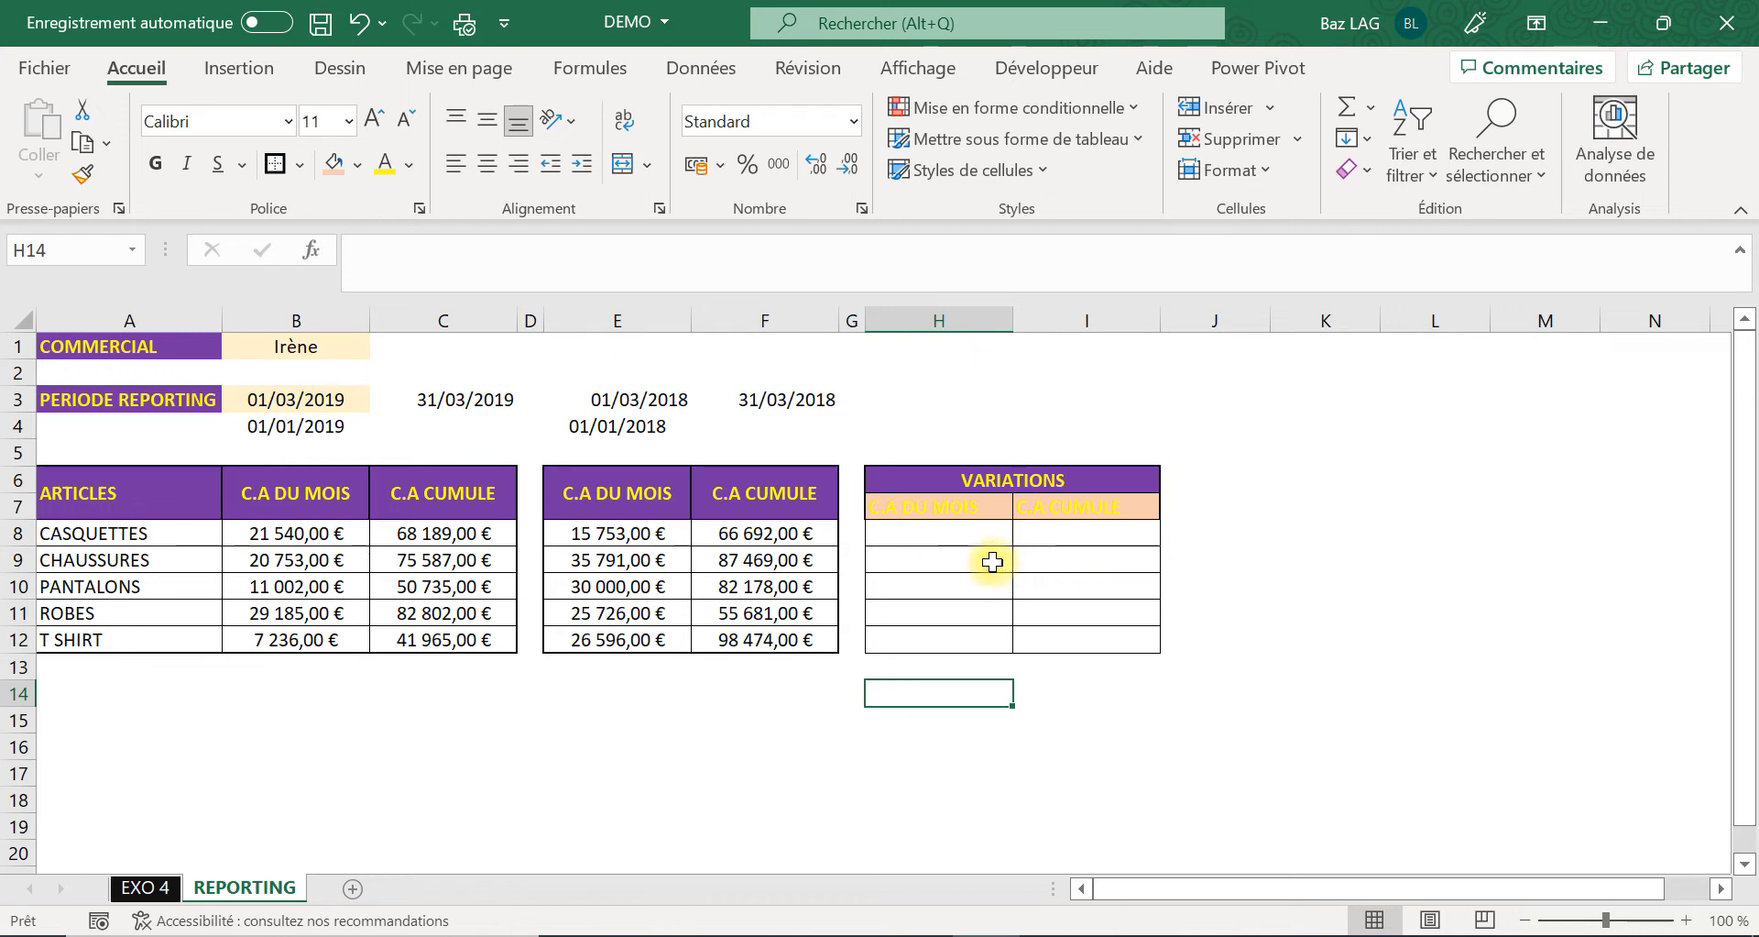
Enter the monthly variation formula =(B8-E8)/E8 in cell H8.
left_click(954, 538)
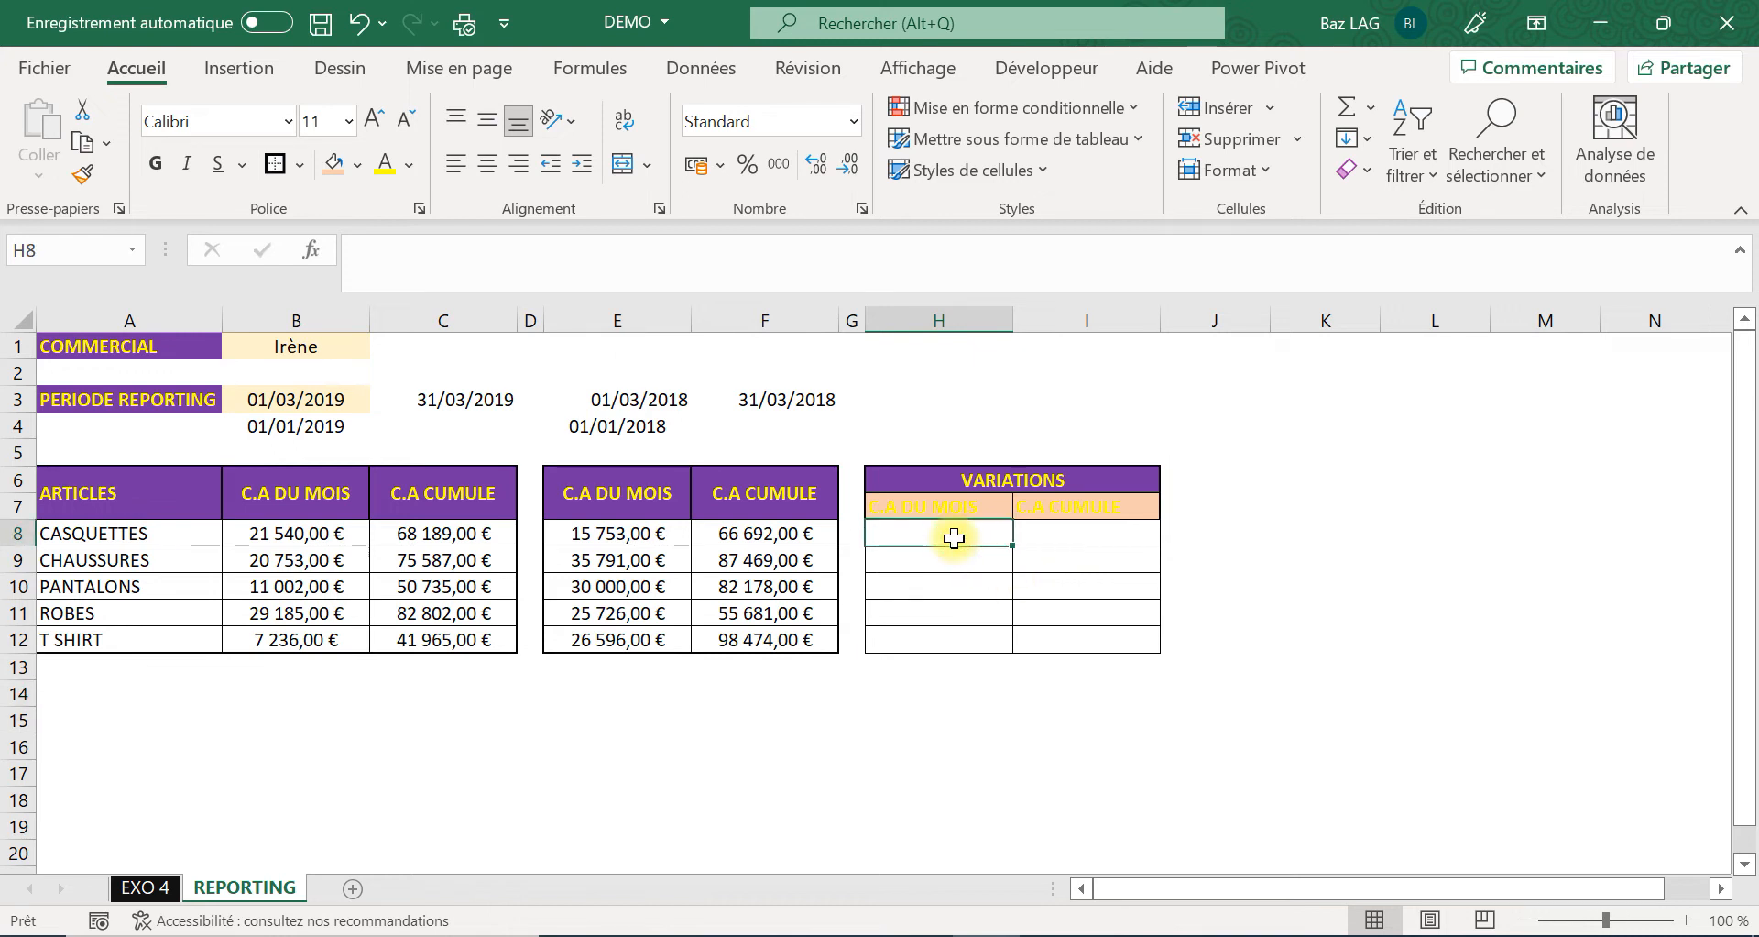
type("=(")
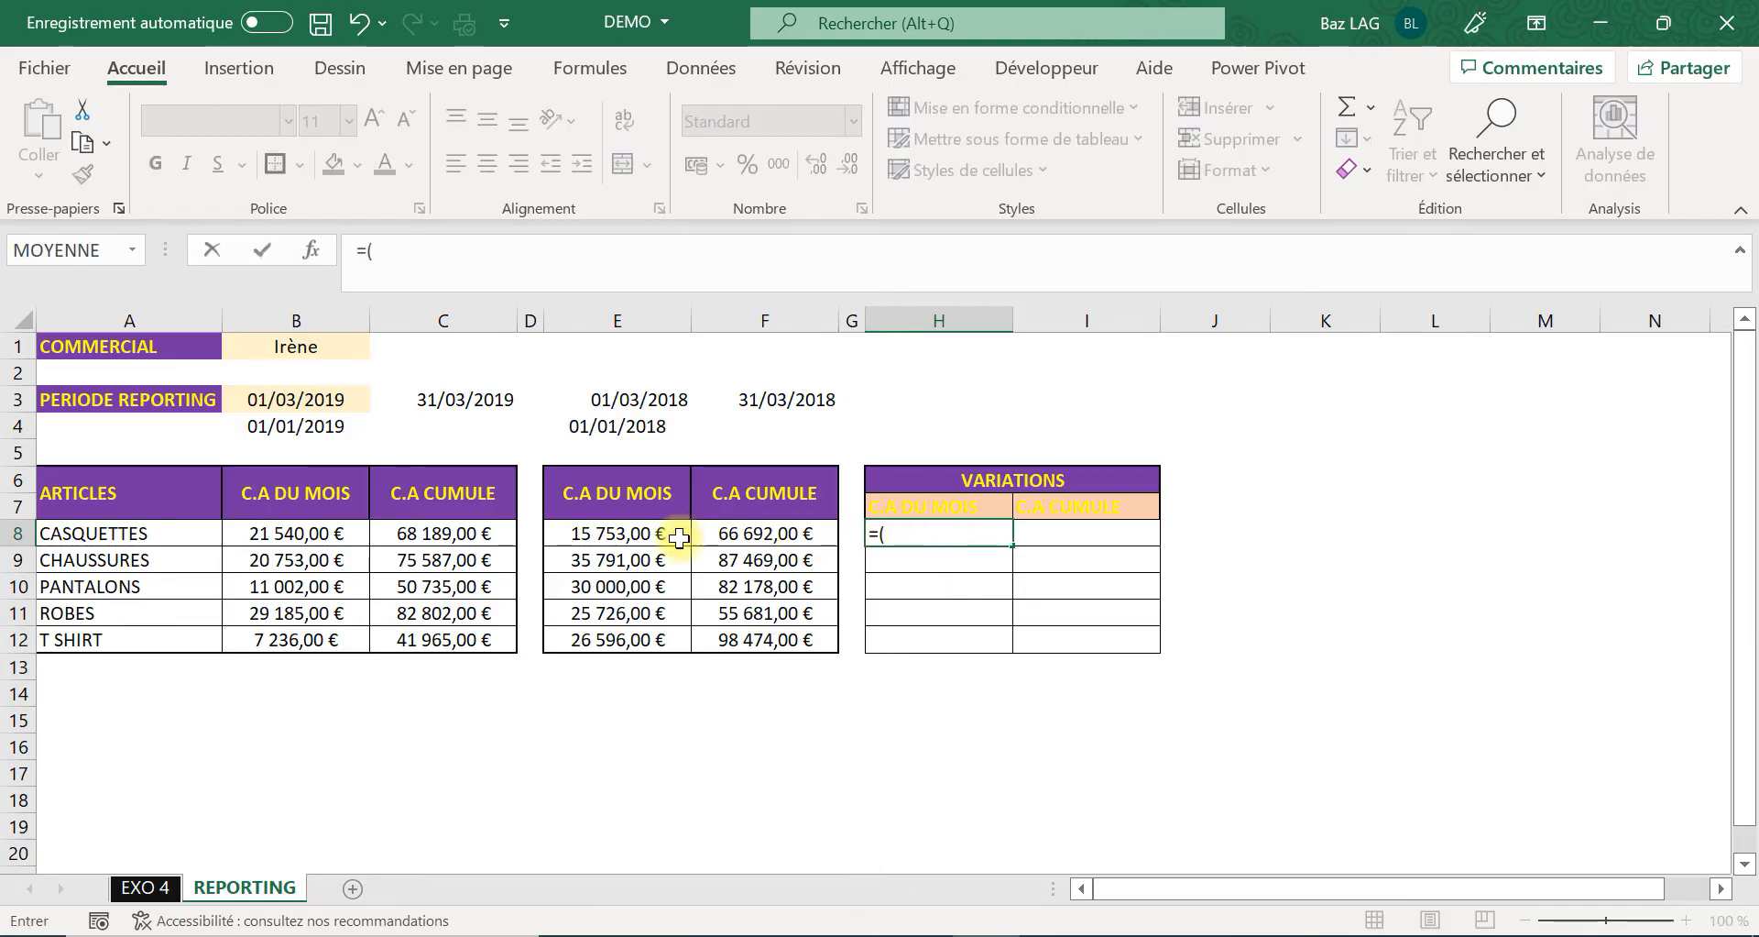
left_click(328, 533)
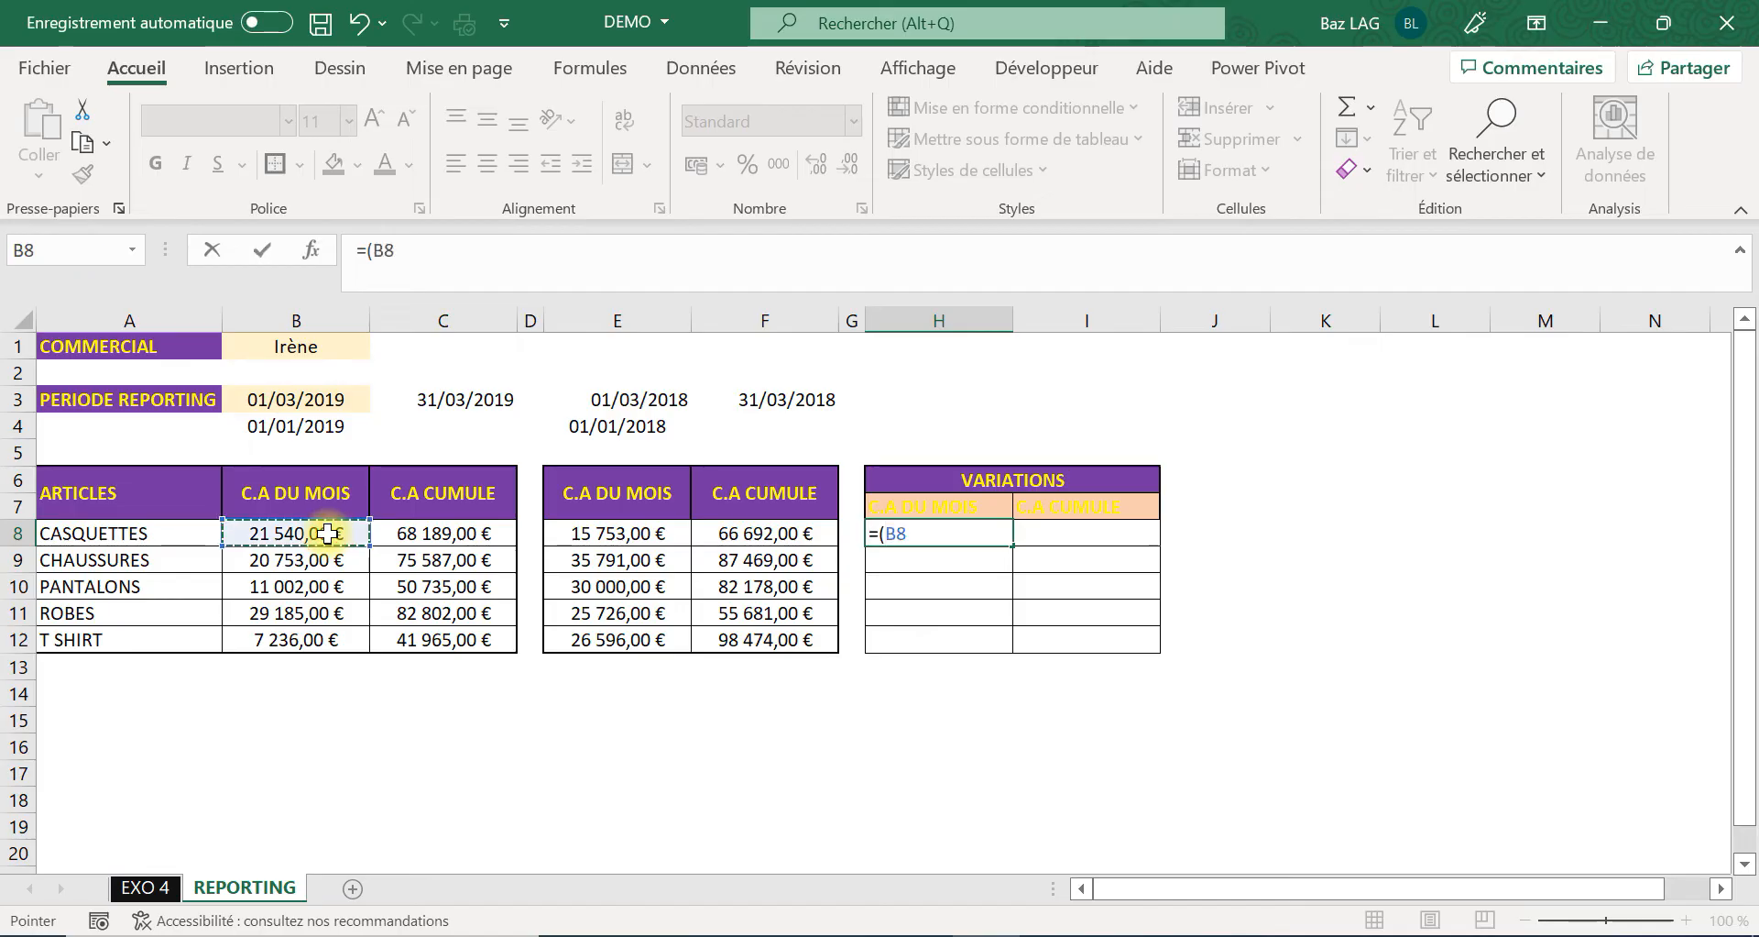
type("-")
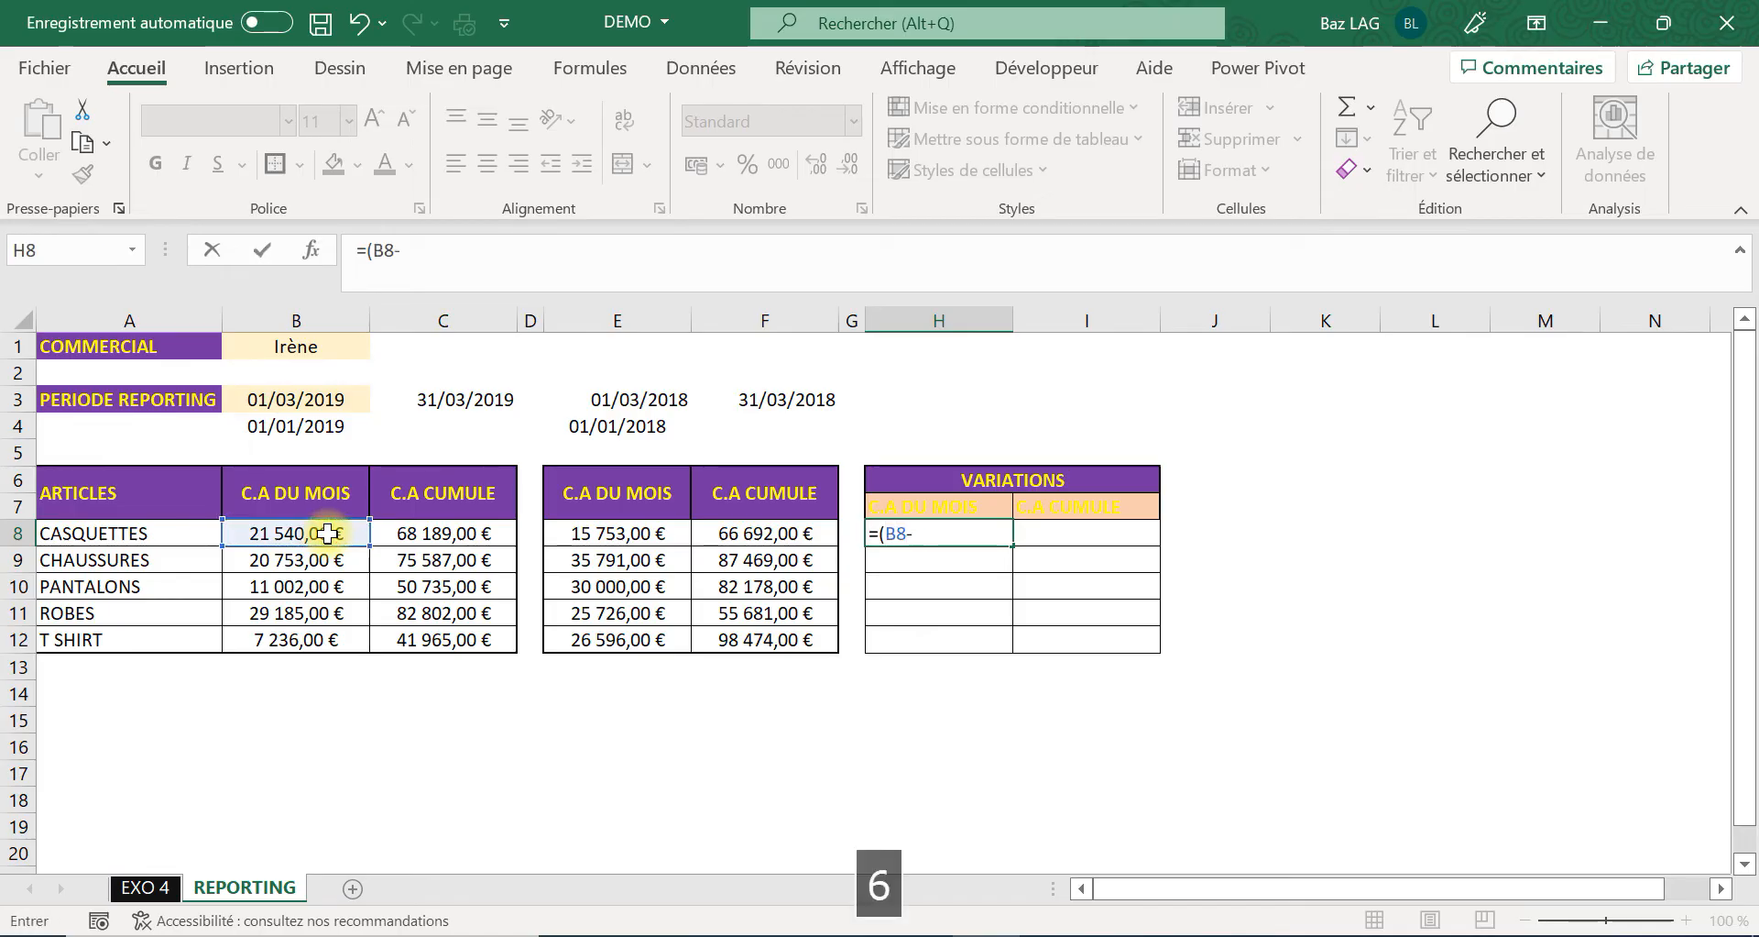
left_click(638, 531)
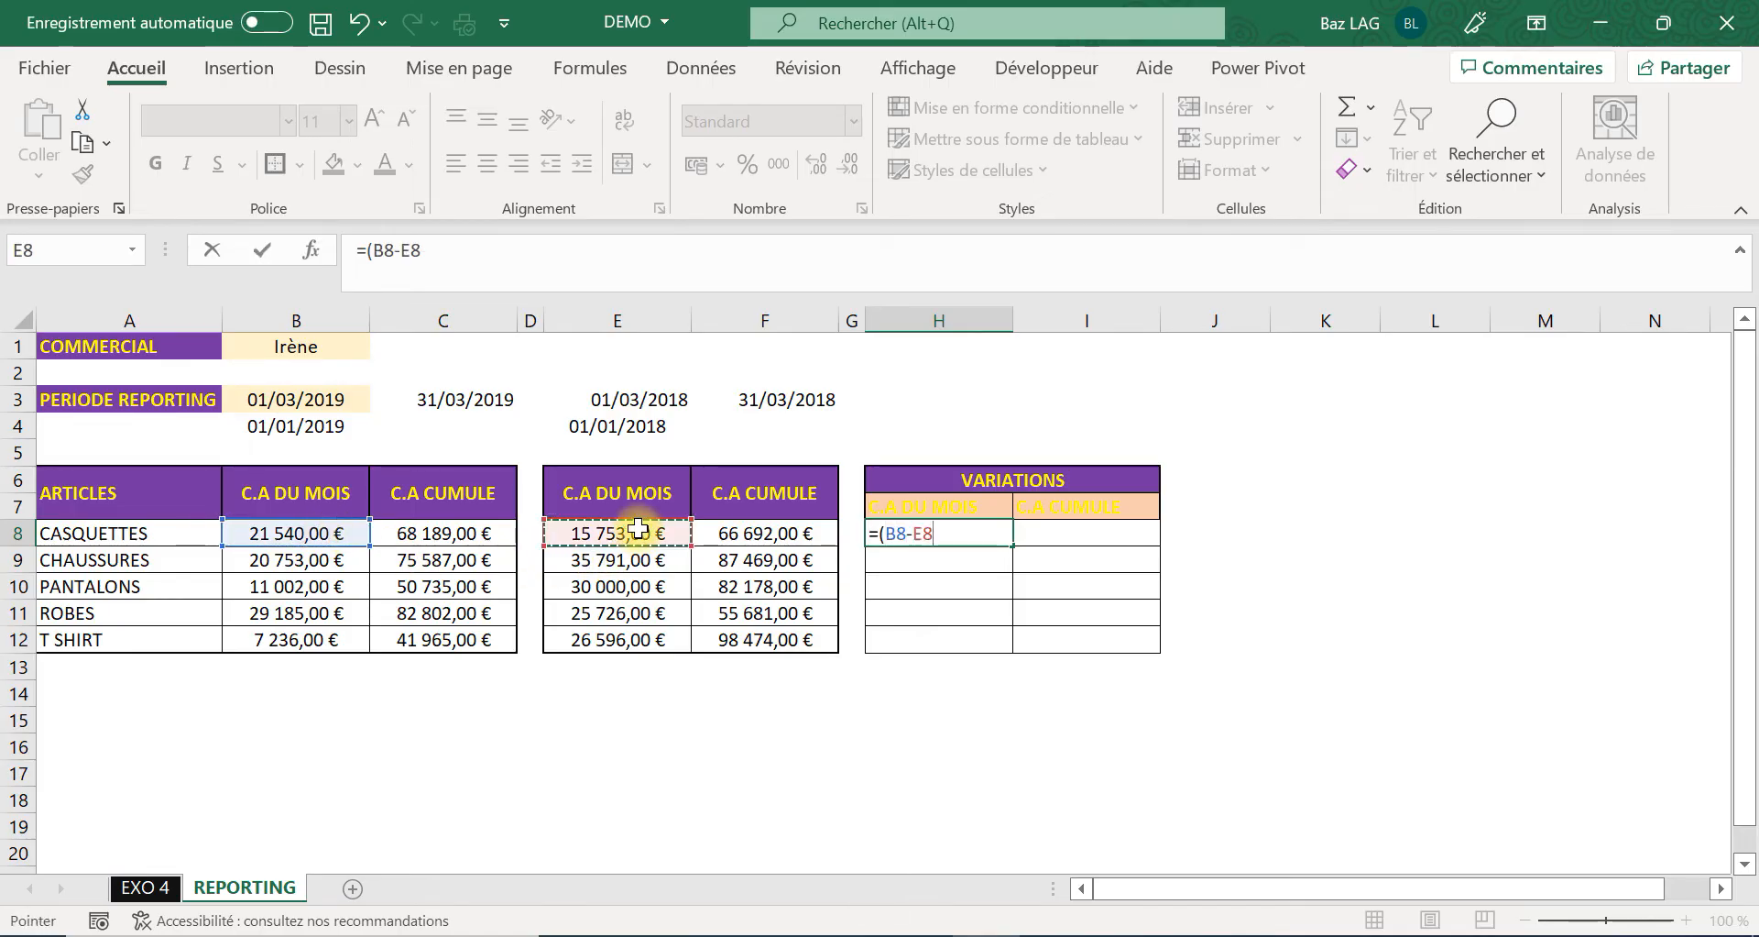
type(")")
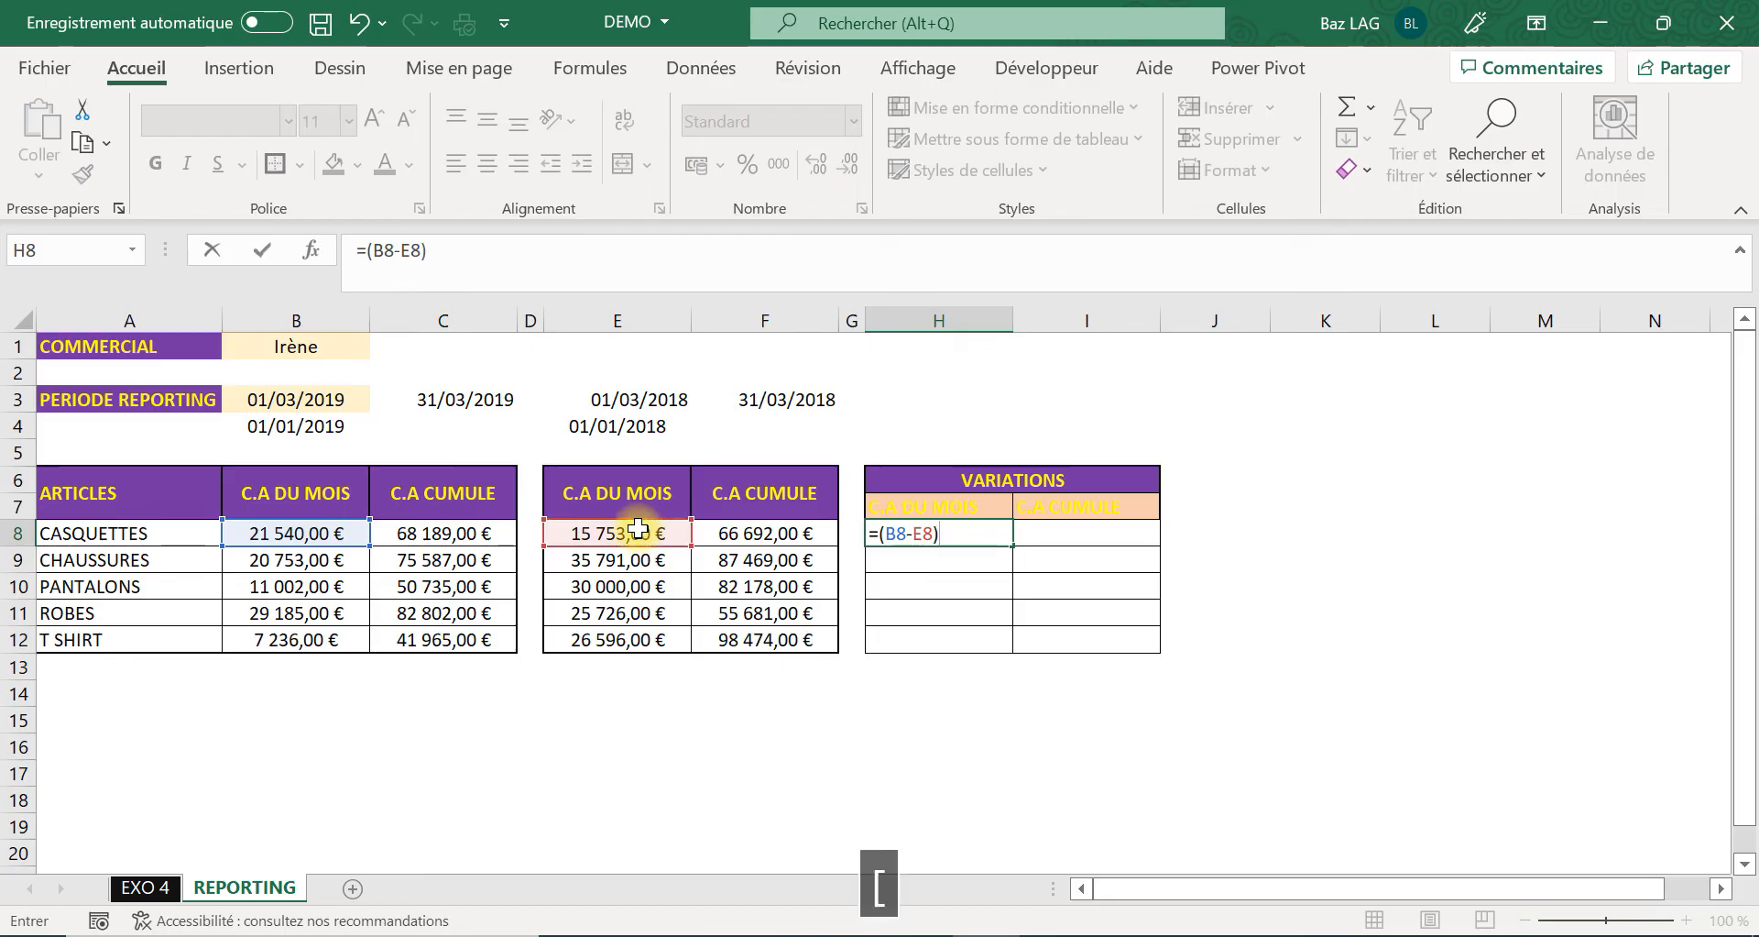
type(":")
key("BackSpace")
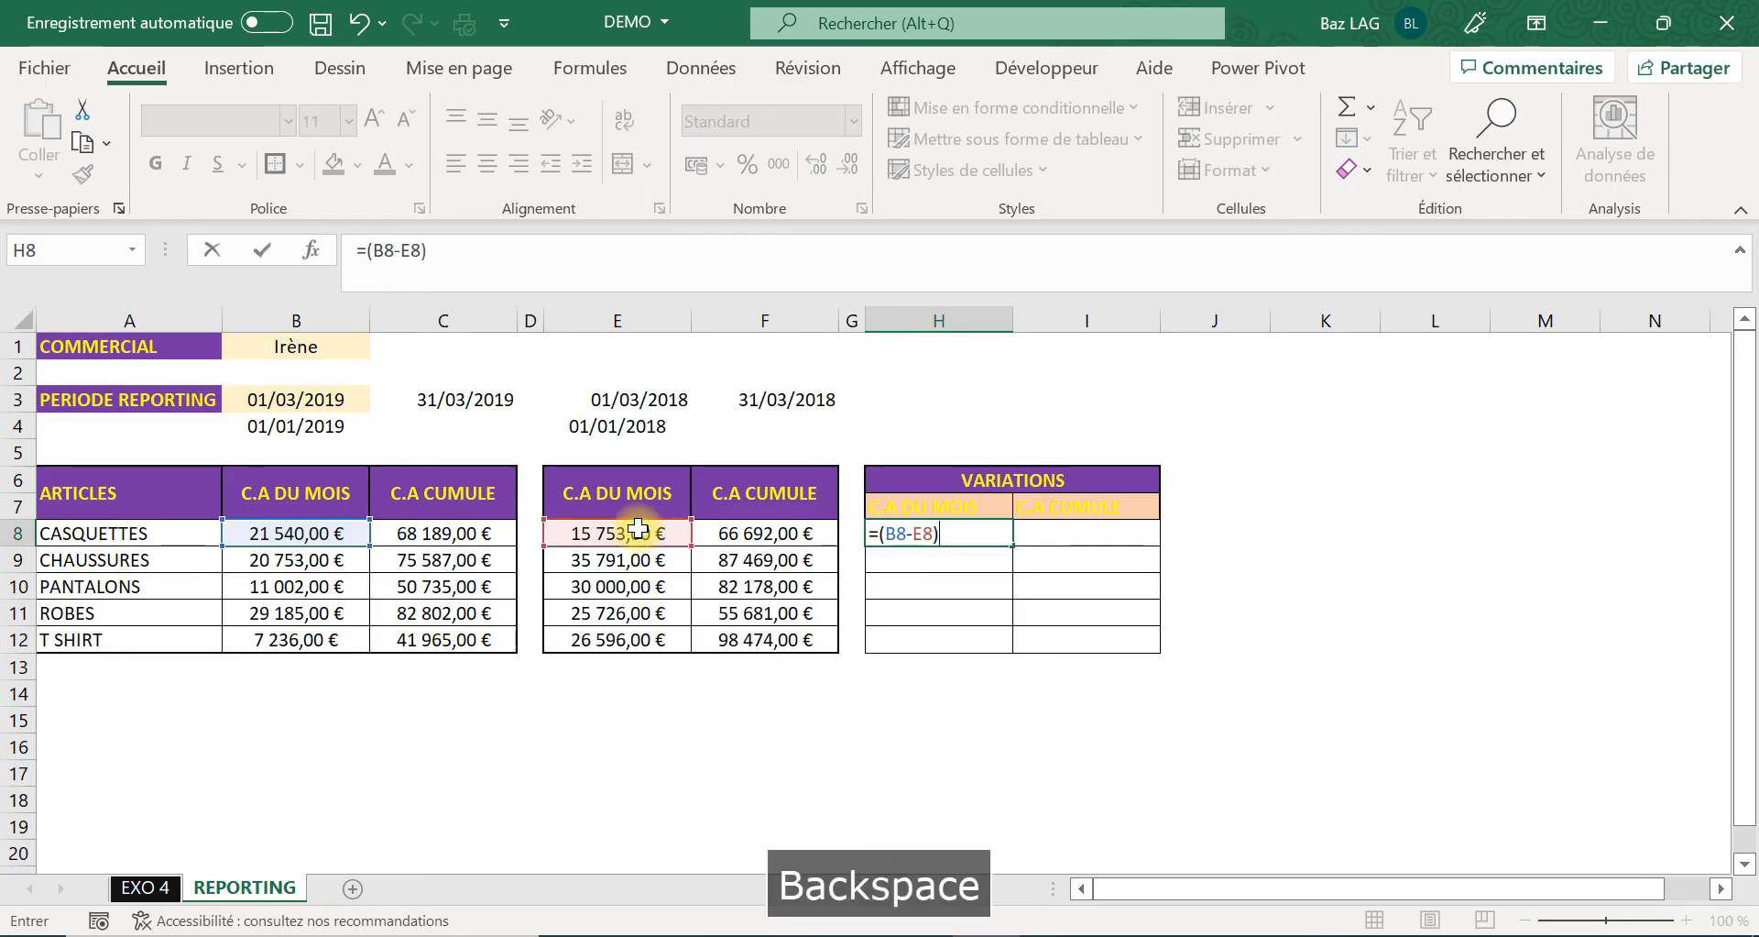
type("/")
left_click(639, 528)
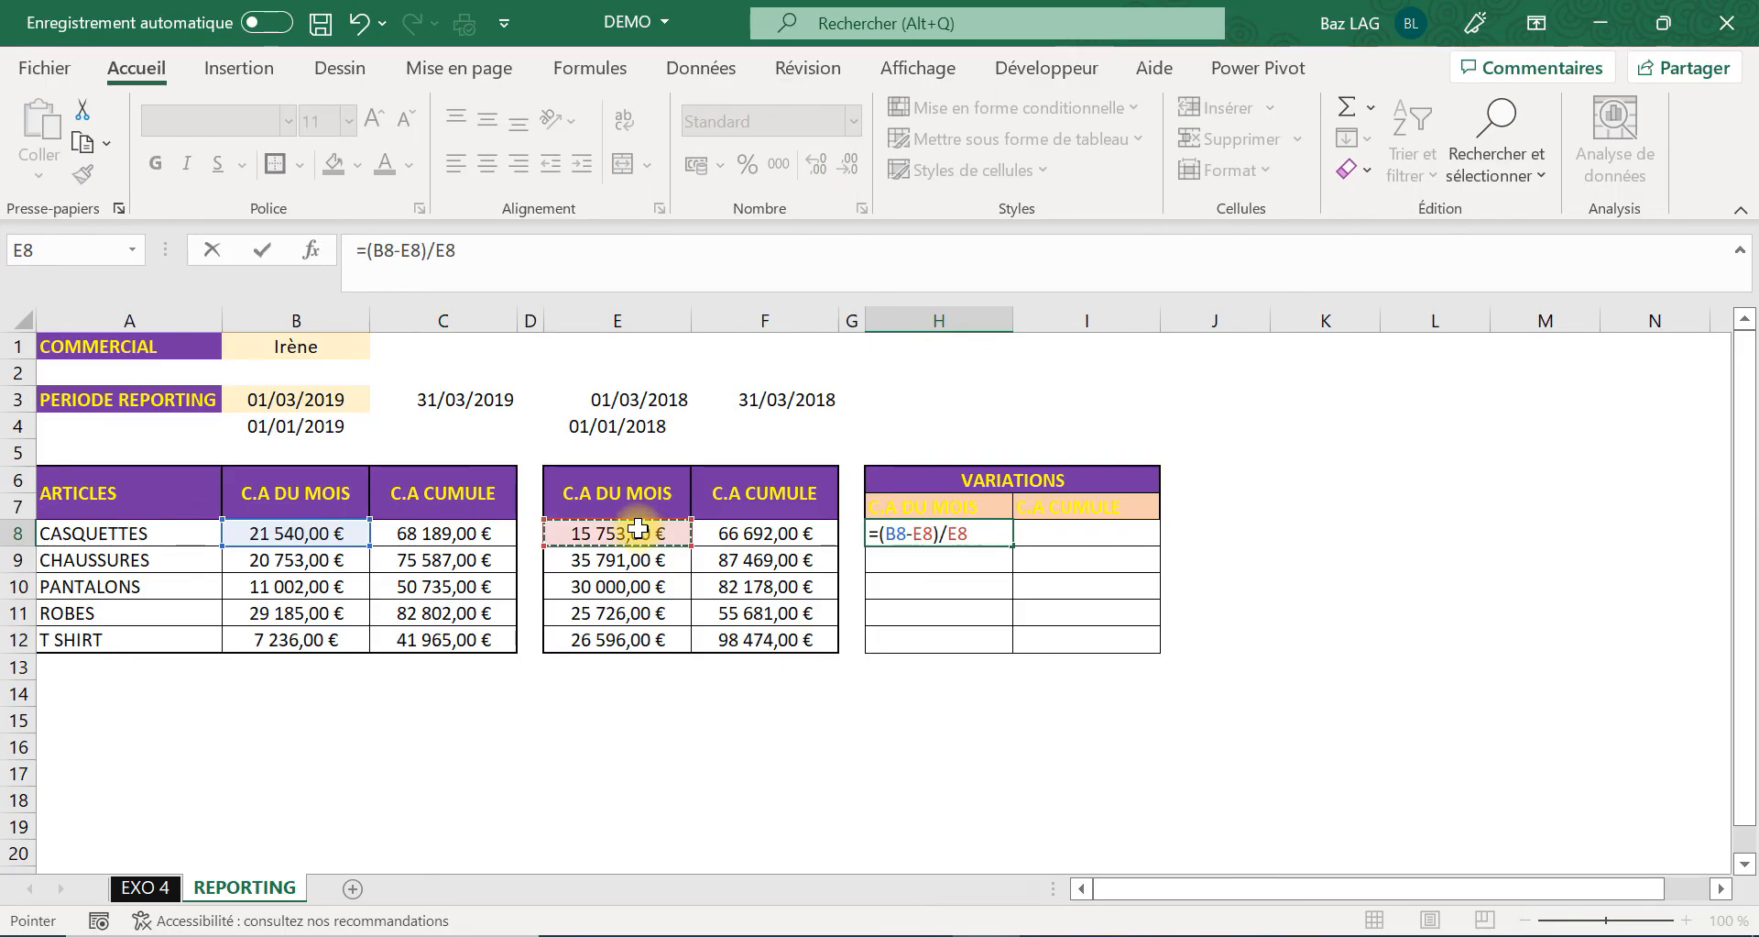
key("Return")
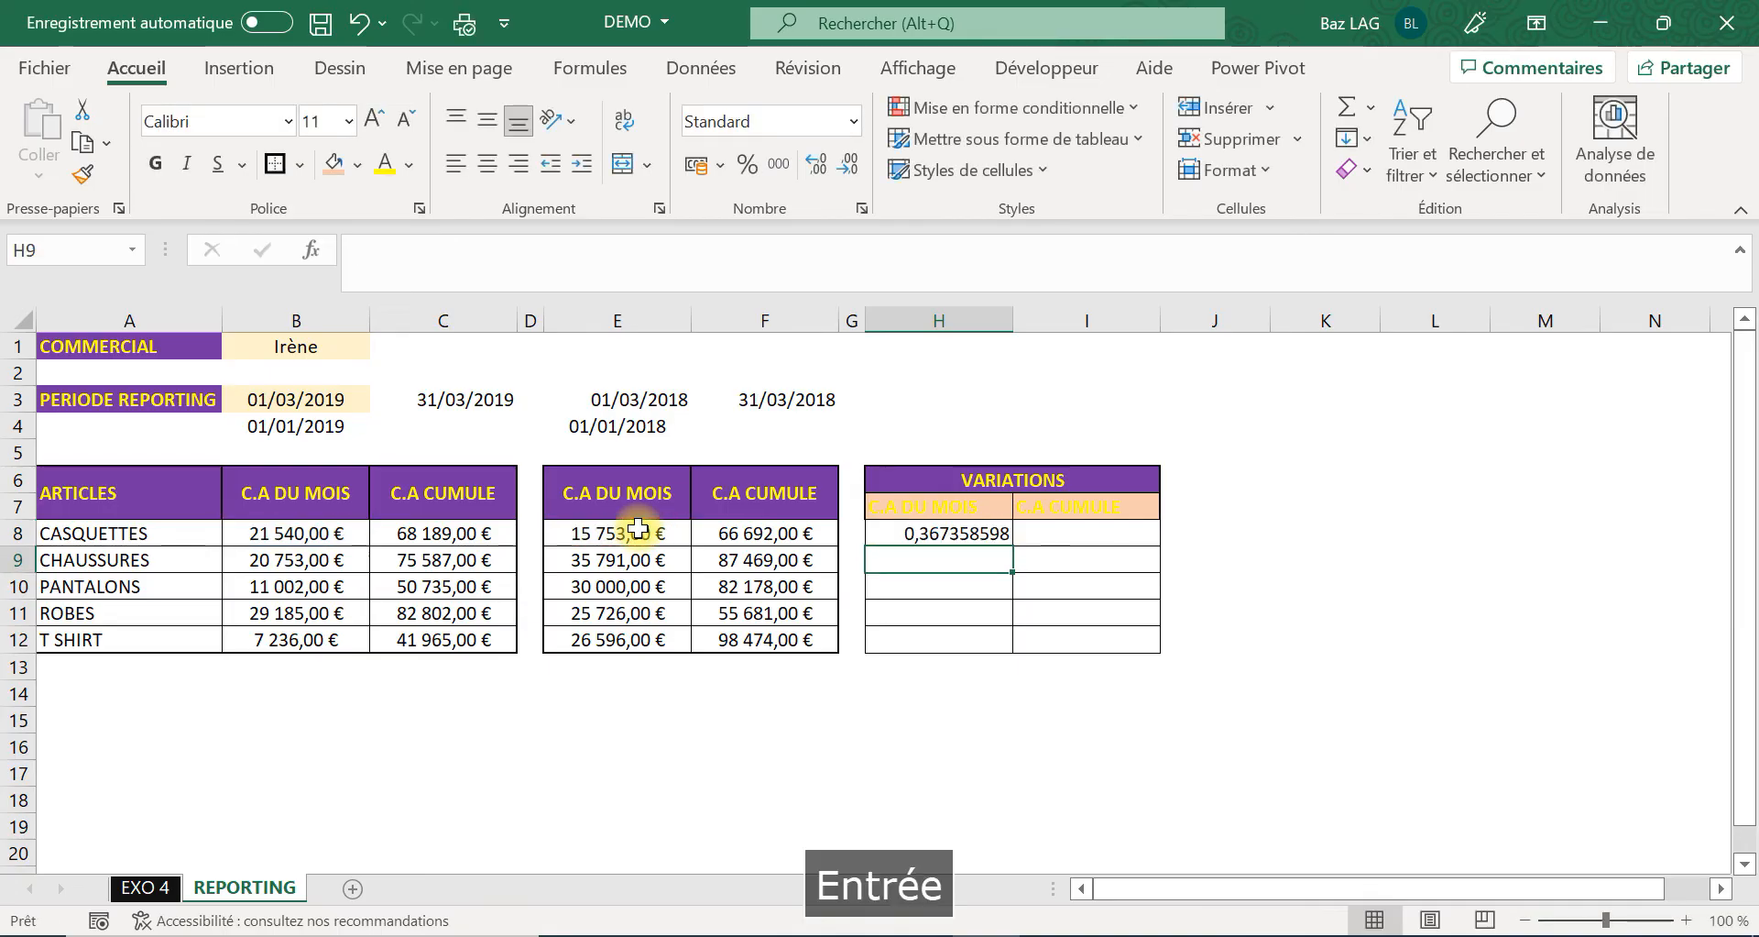
Format cell H8 as a percentage with two decimals.
left_click(941, 527)
left_click(792, 124)
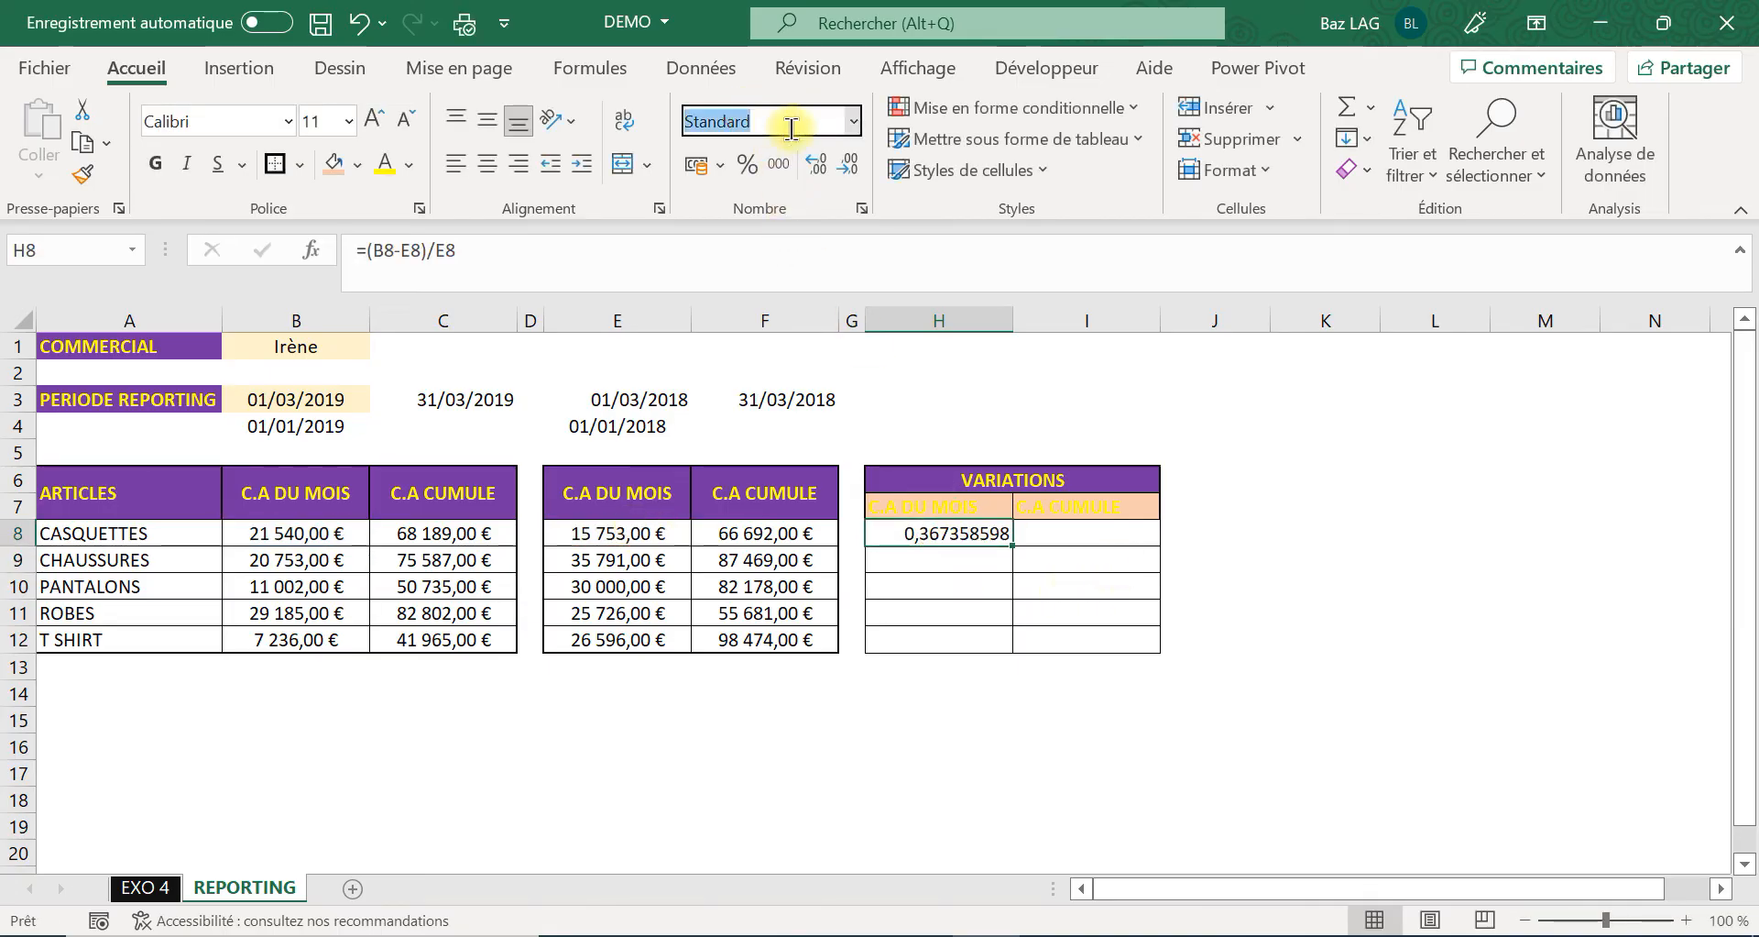
left_click(746, 165)
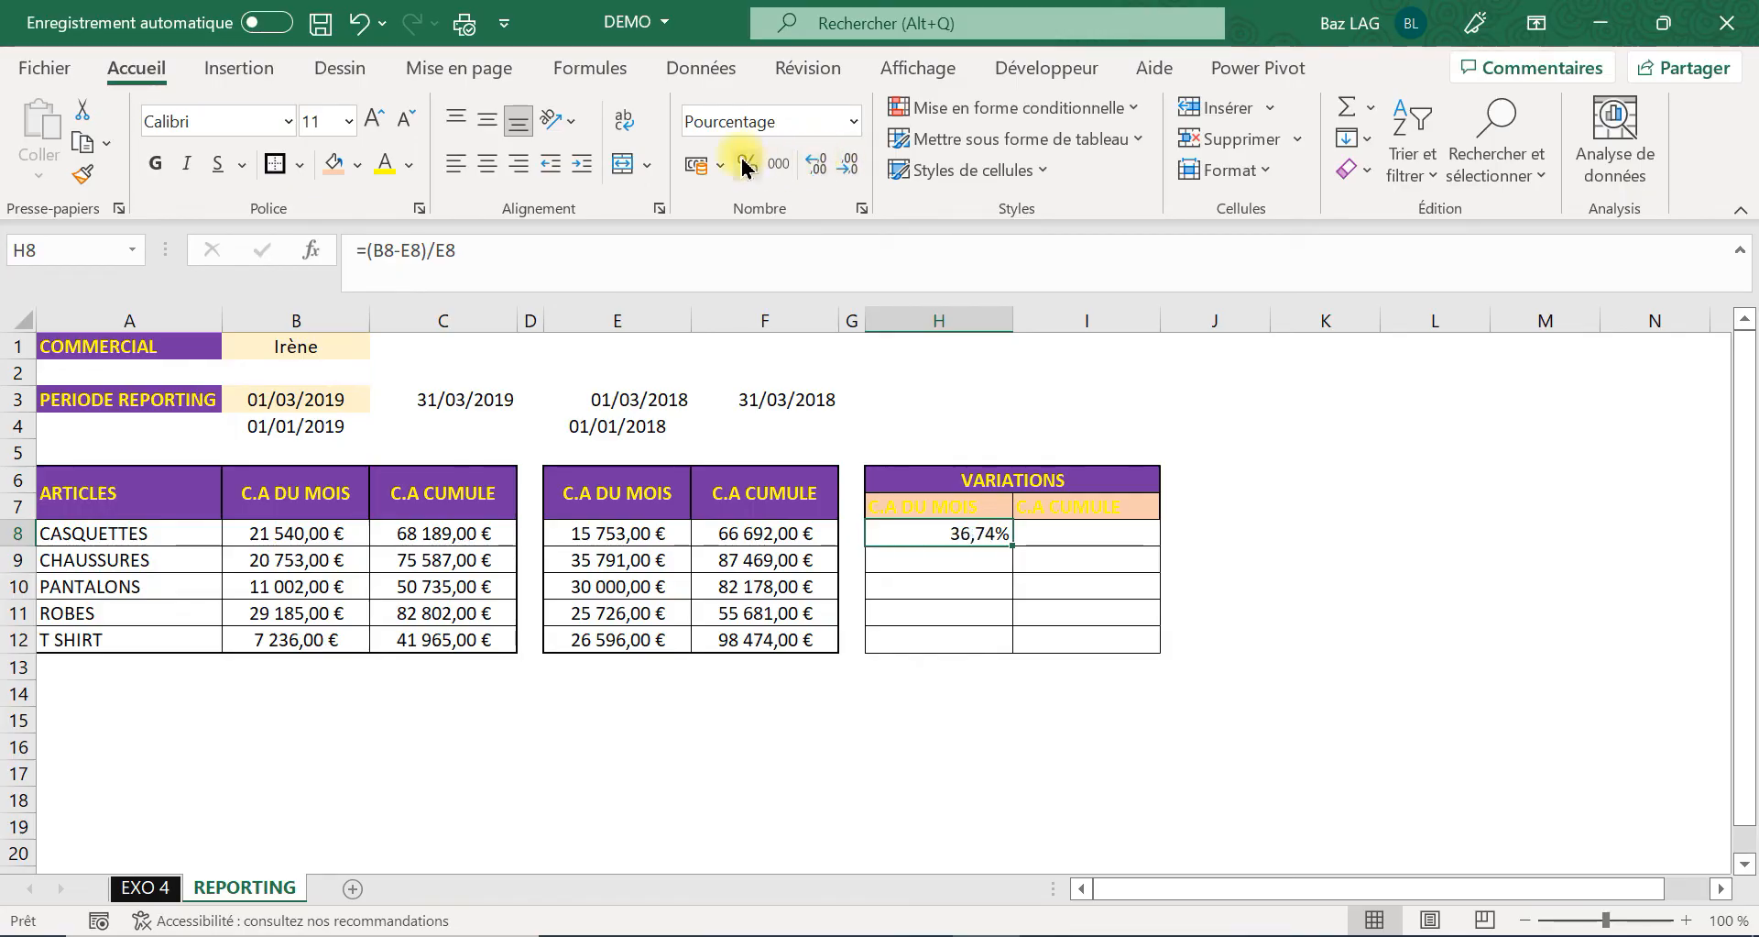
Center cell H8 and fill its variation formula across to column I and down to row 13.
left_click(489, 120)
left_click(487, 165)
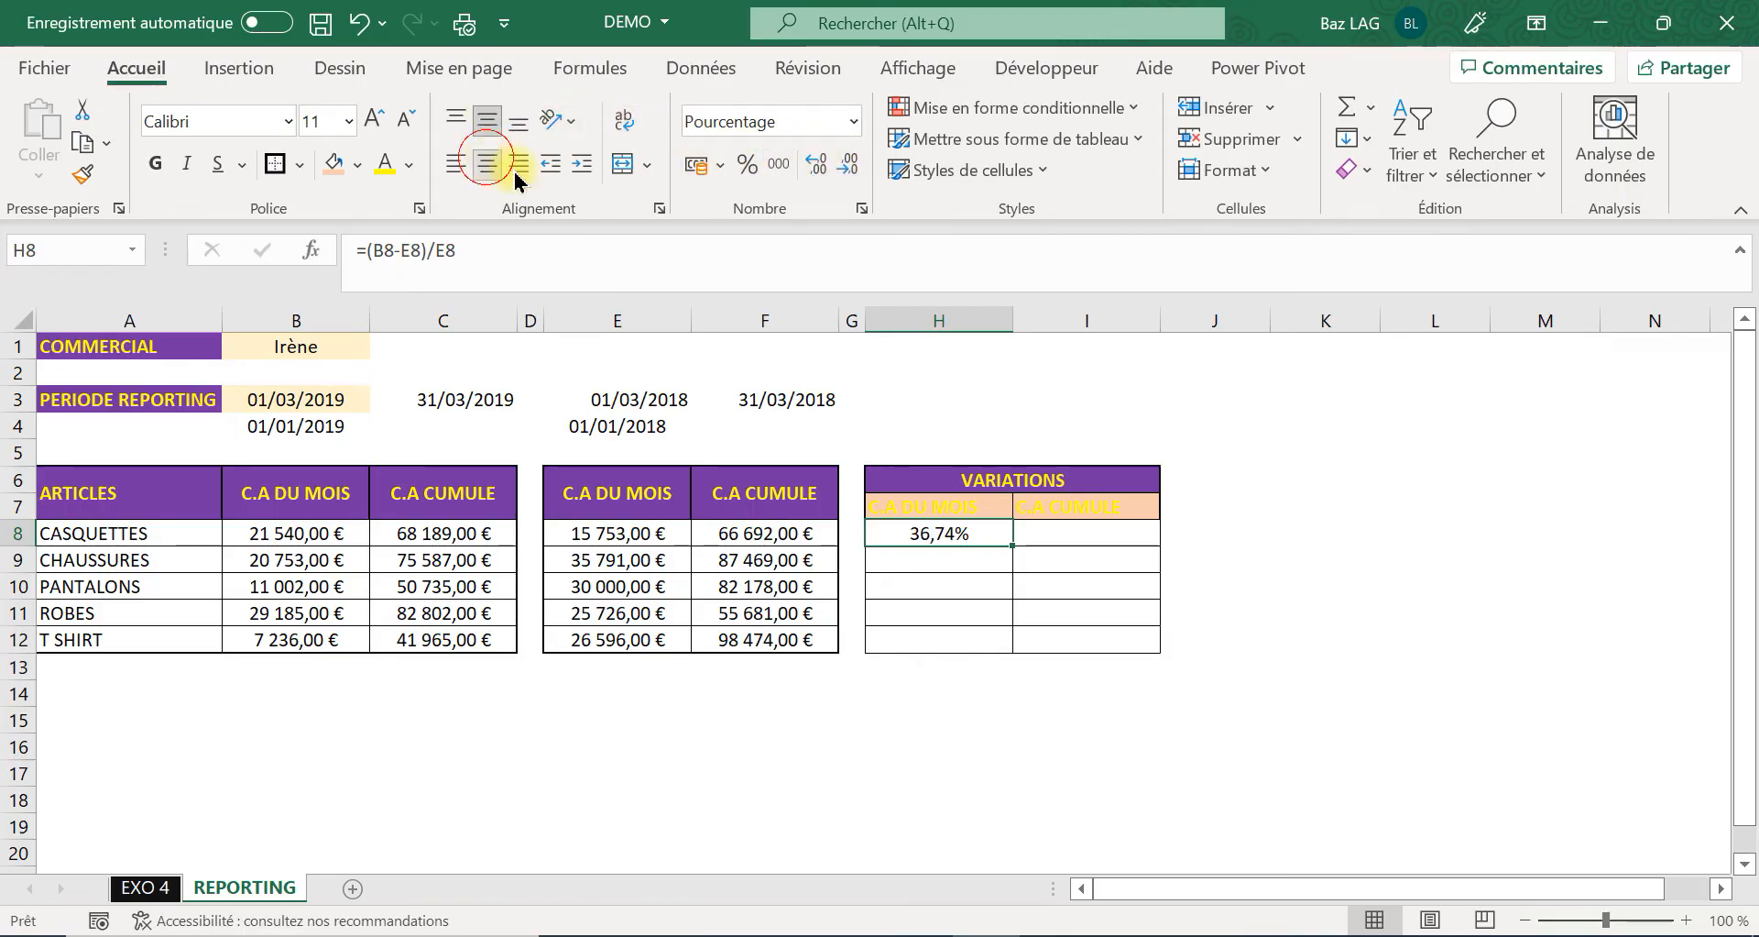
left_click_drag(1015, 547, 1146, 658)
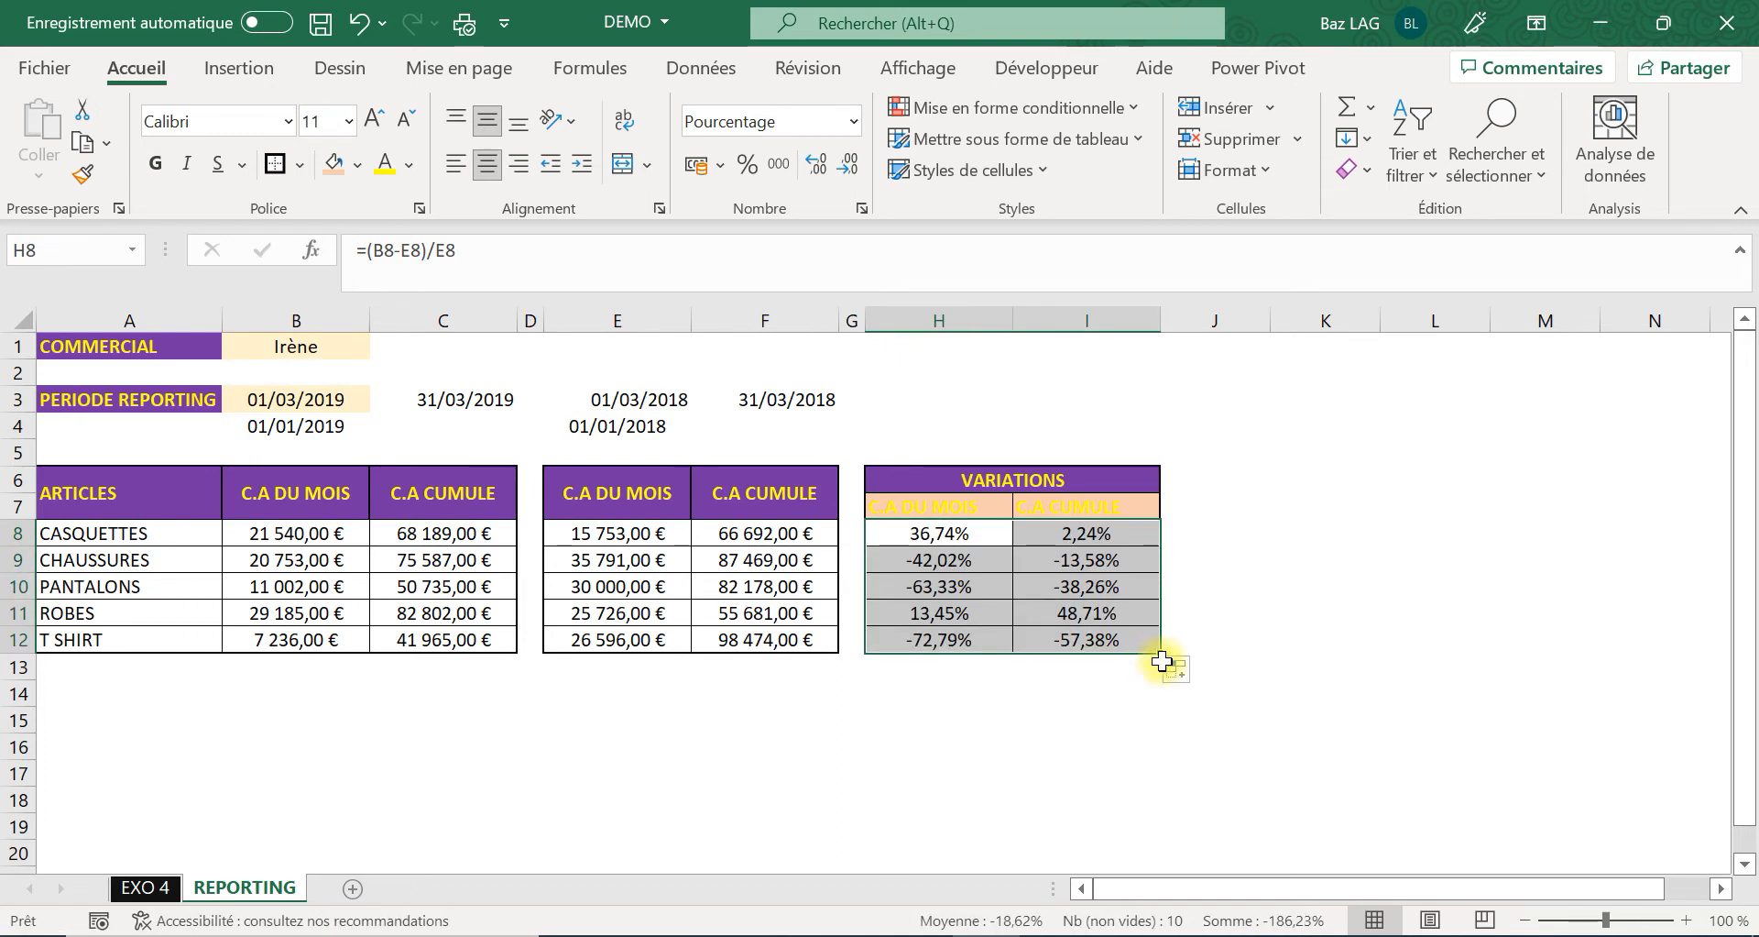
left_click_drag(1164, 660, 1156, 683)
Enter the label TOTAL in cell A13 below the article list.
left_click(110, 668)
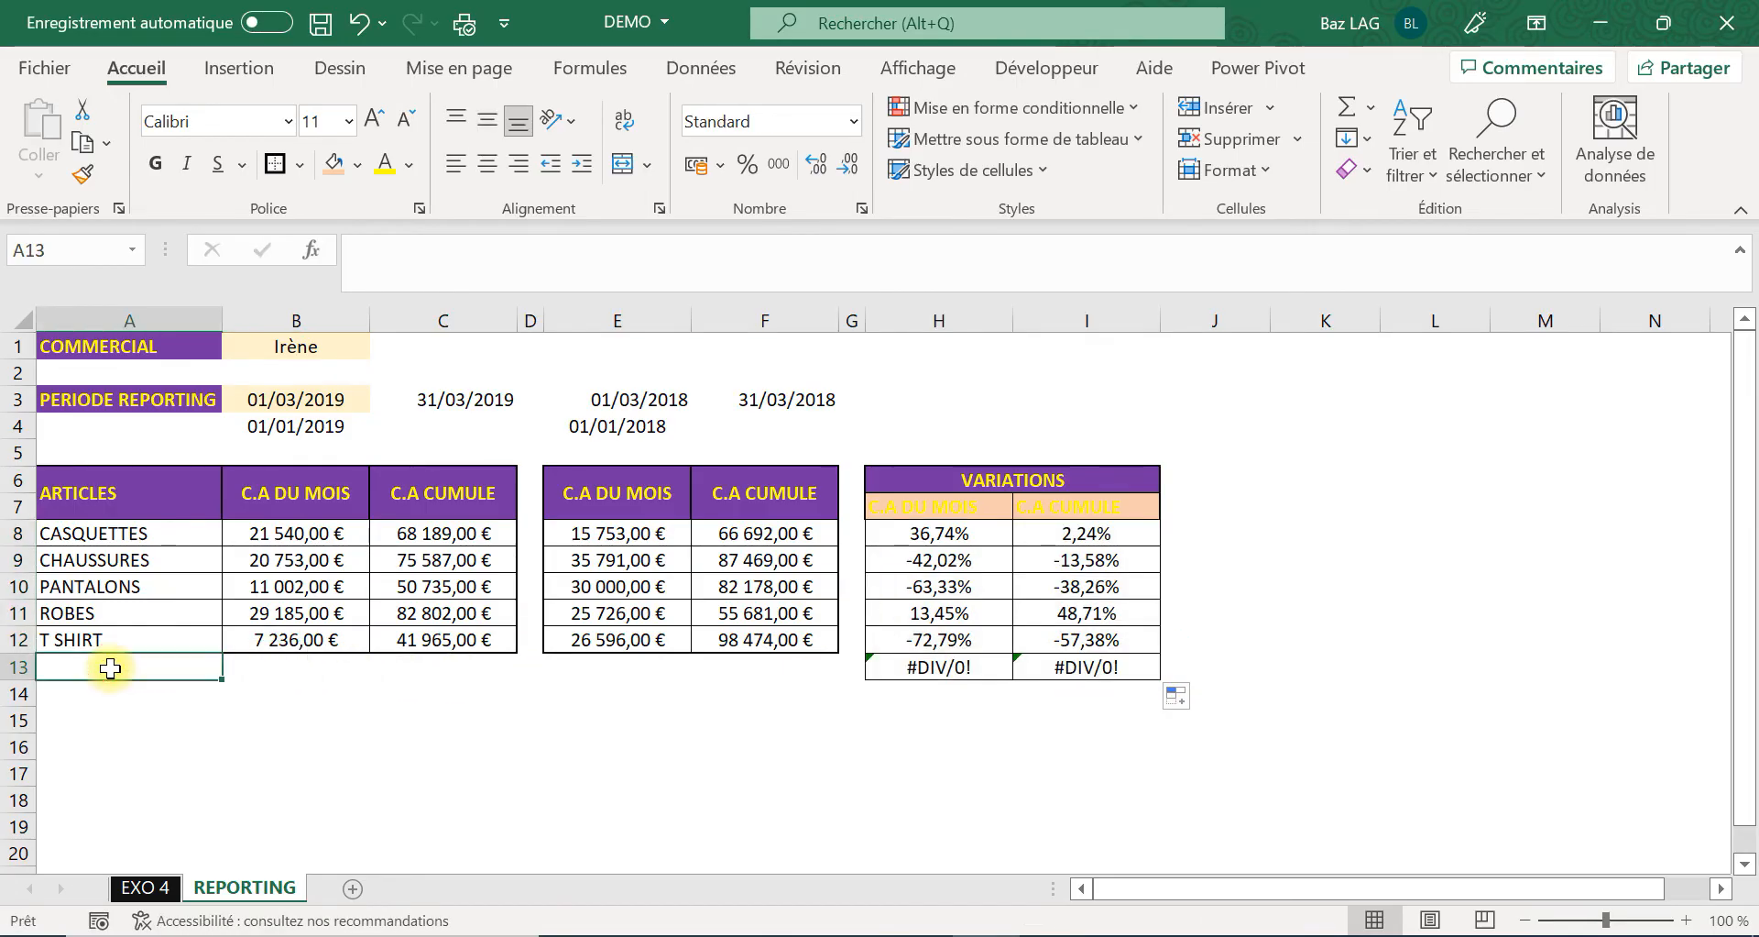
type("t")
key("BackSpace")
key("BackSpace")
key("Caps_Lock")
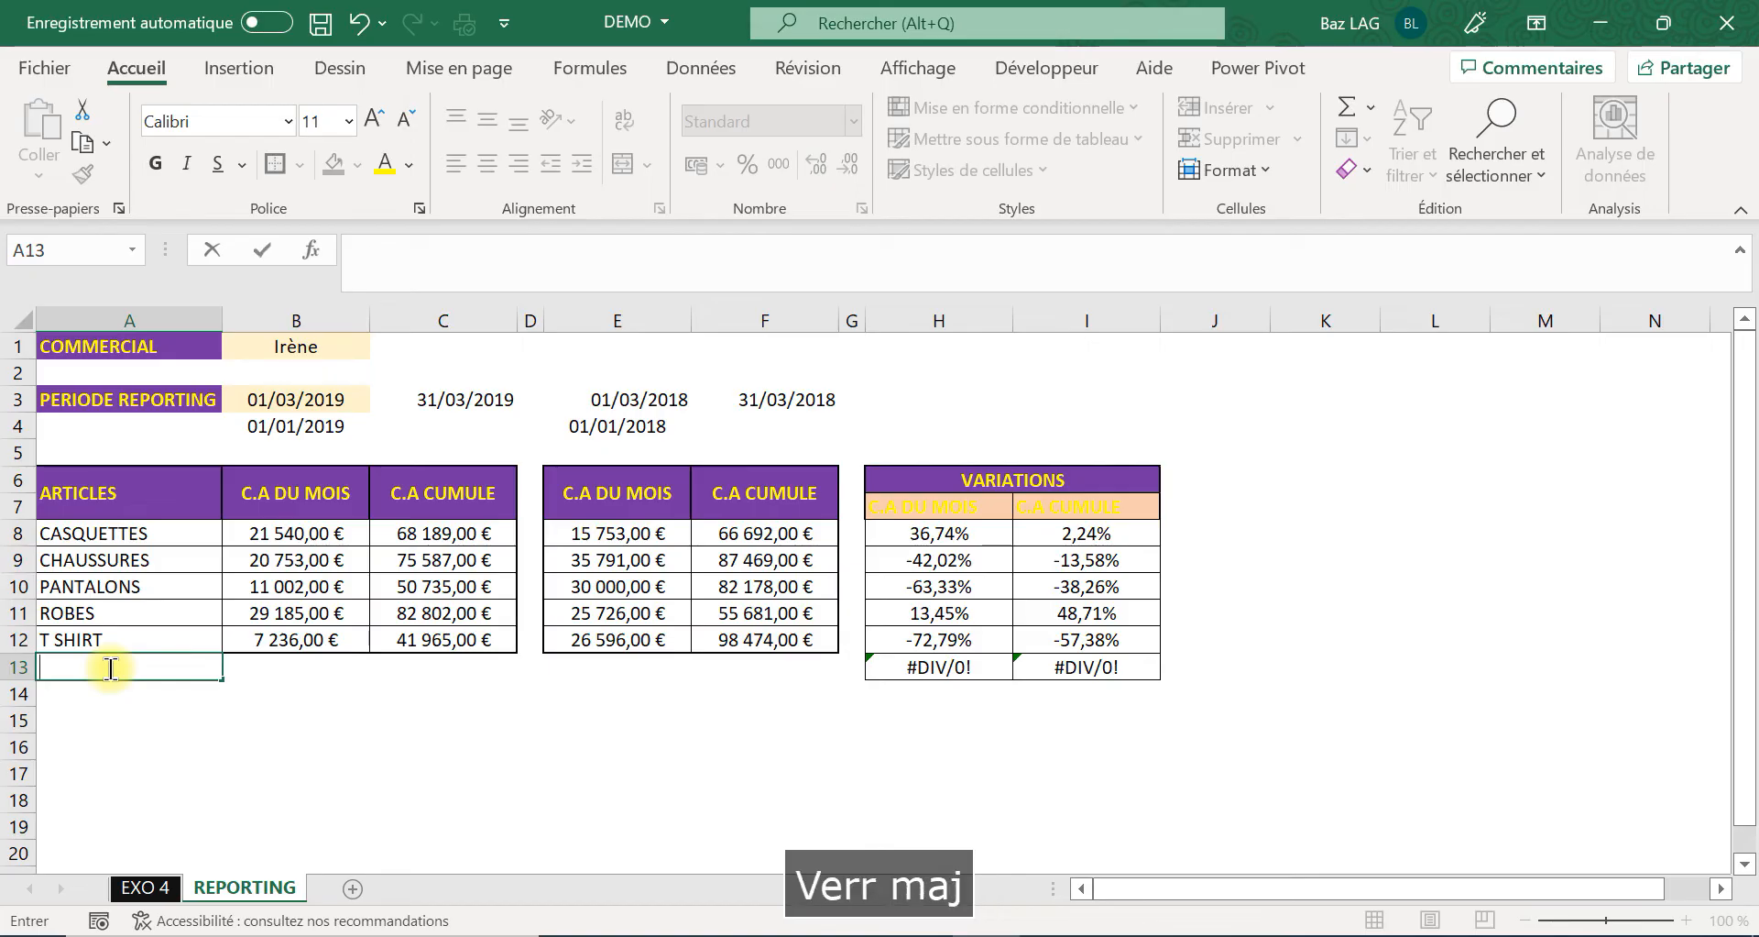
type("TOT")
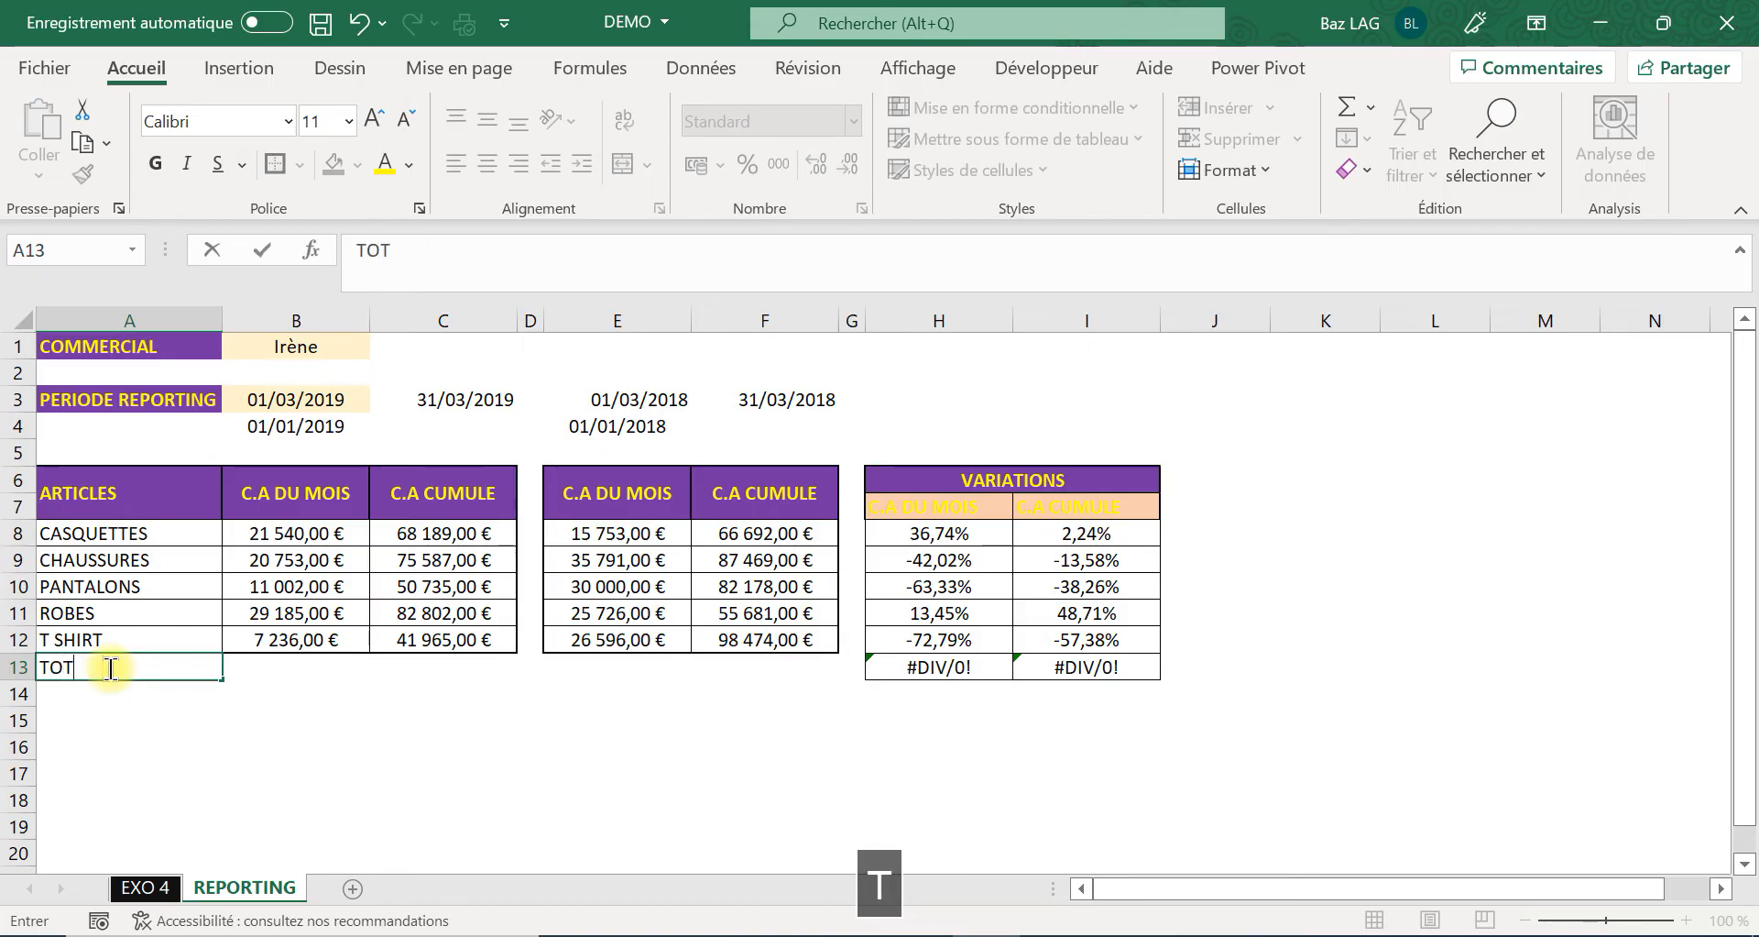
type("AL")
key("Tab")
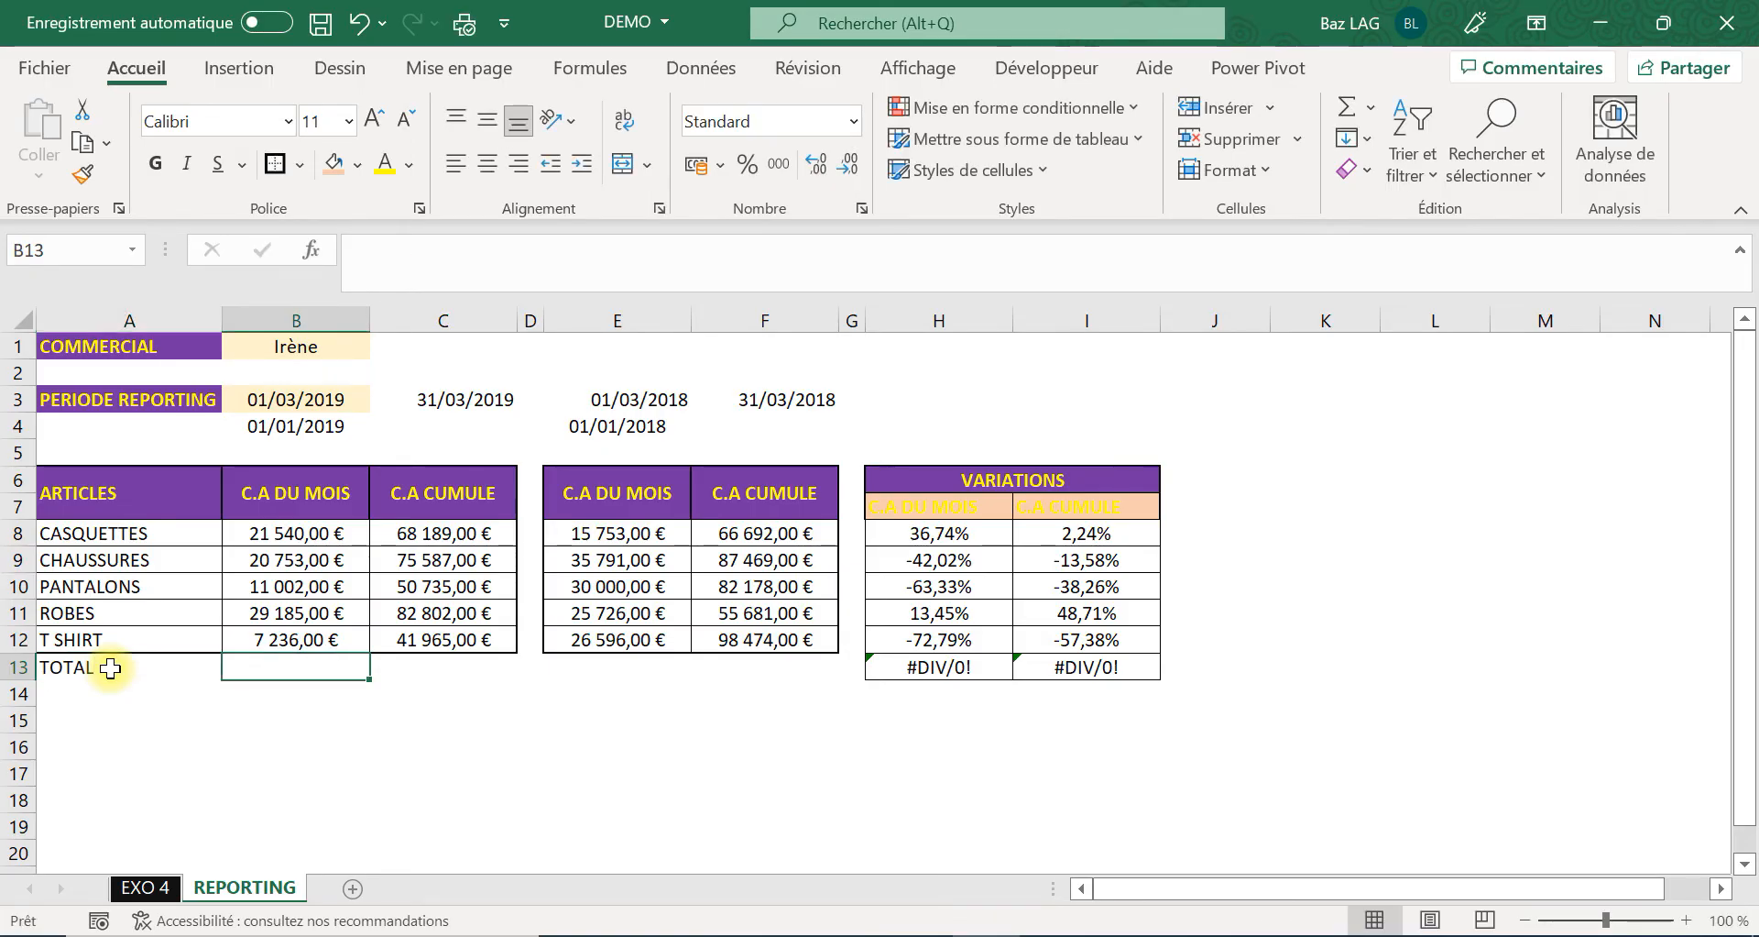
Add SOMME totals of rows 8 to 12 in cells B13, C13, E13 and F13.
left_click(1344, 110)
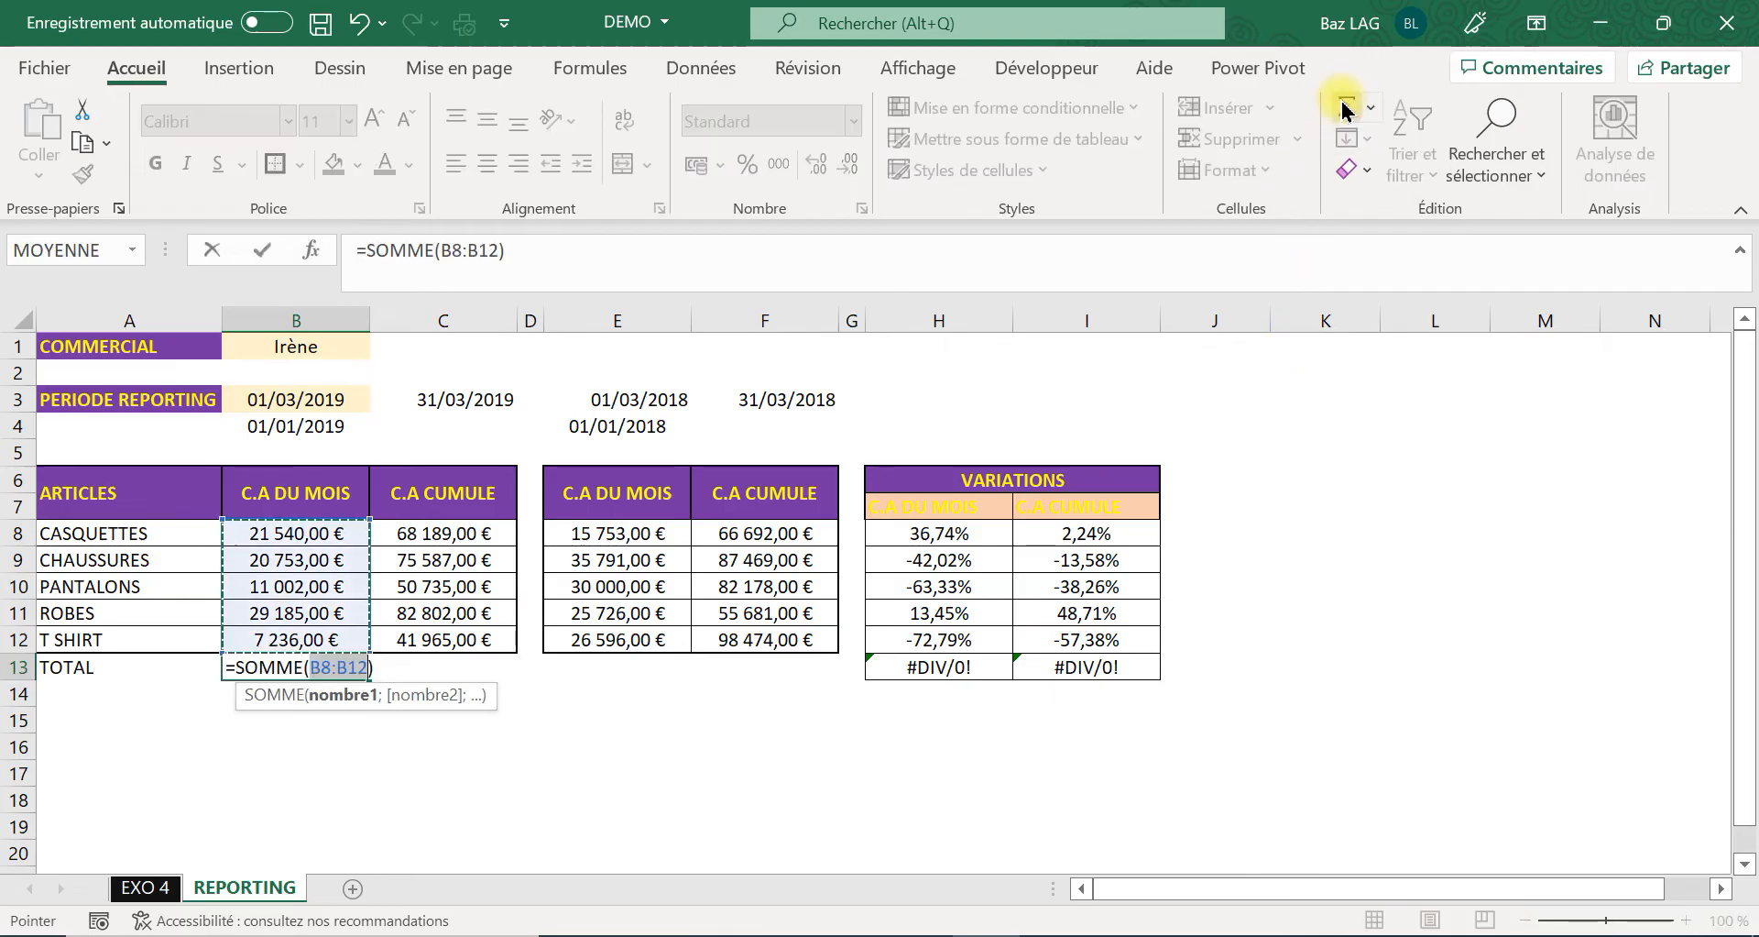
key("Tab")
left_click(1345, 110)
key("Tab")
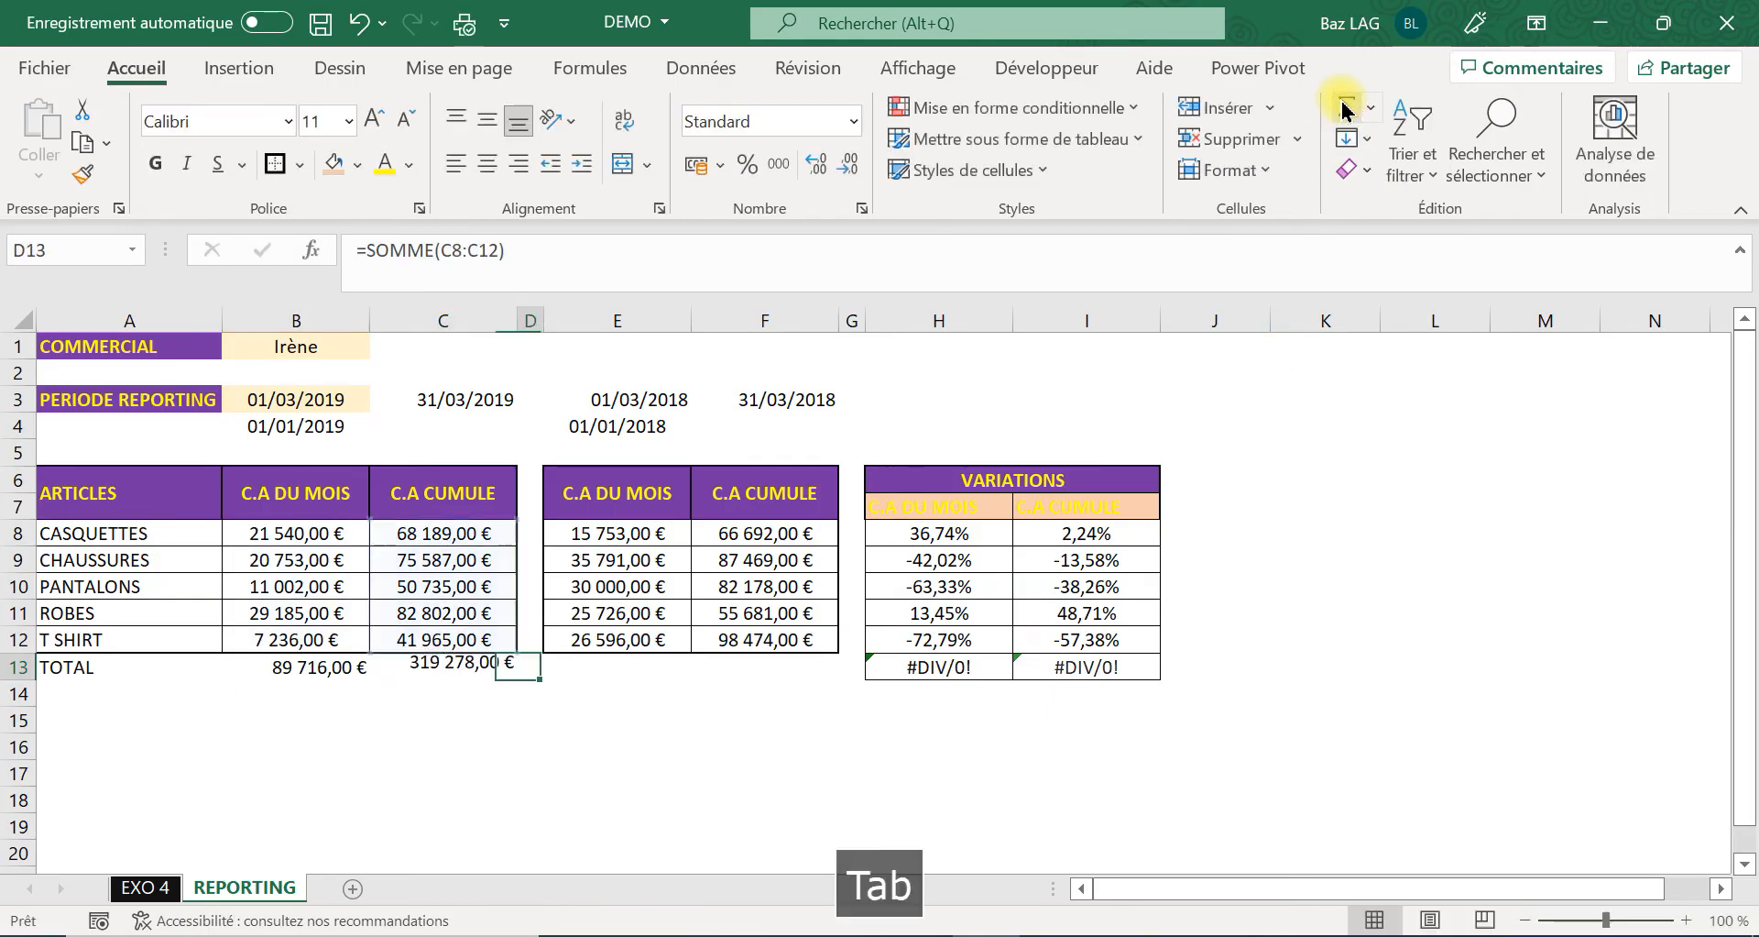
key("Tab")
left_click(1344, 110)
key("Tab")
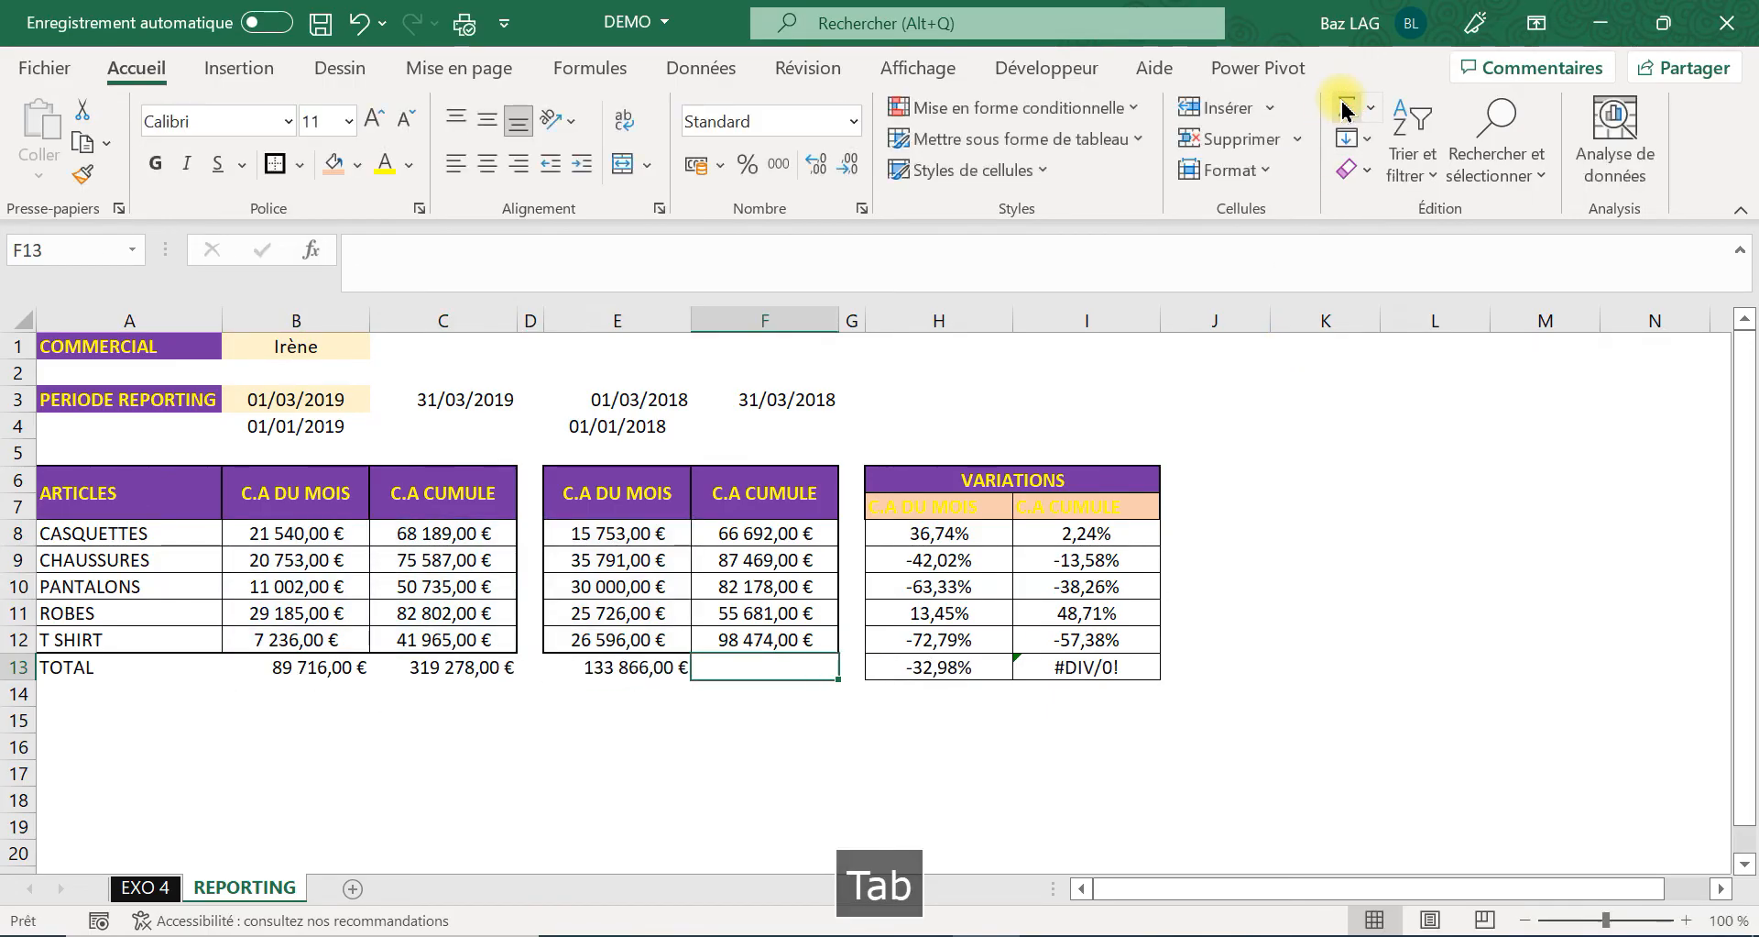
left_click(1344, 110)
key("Tab")
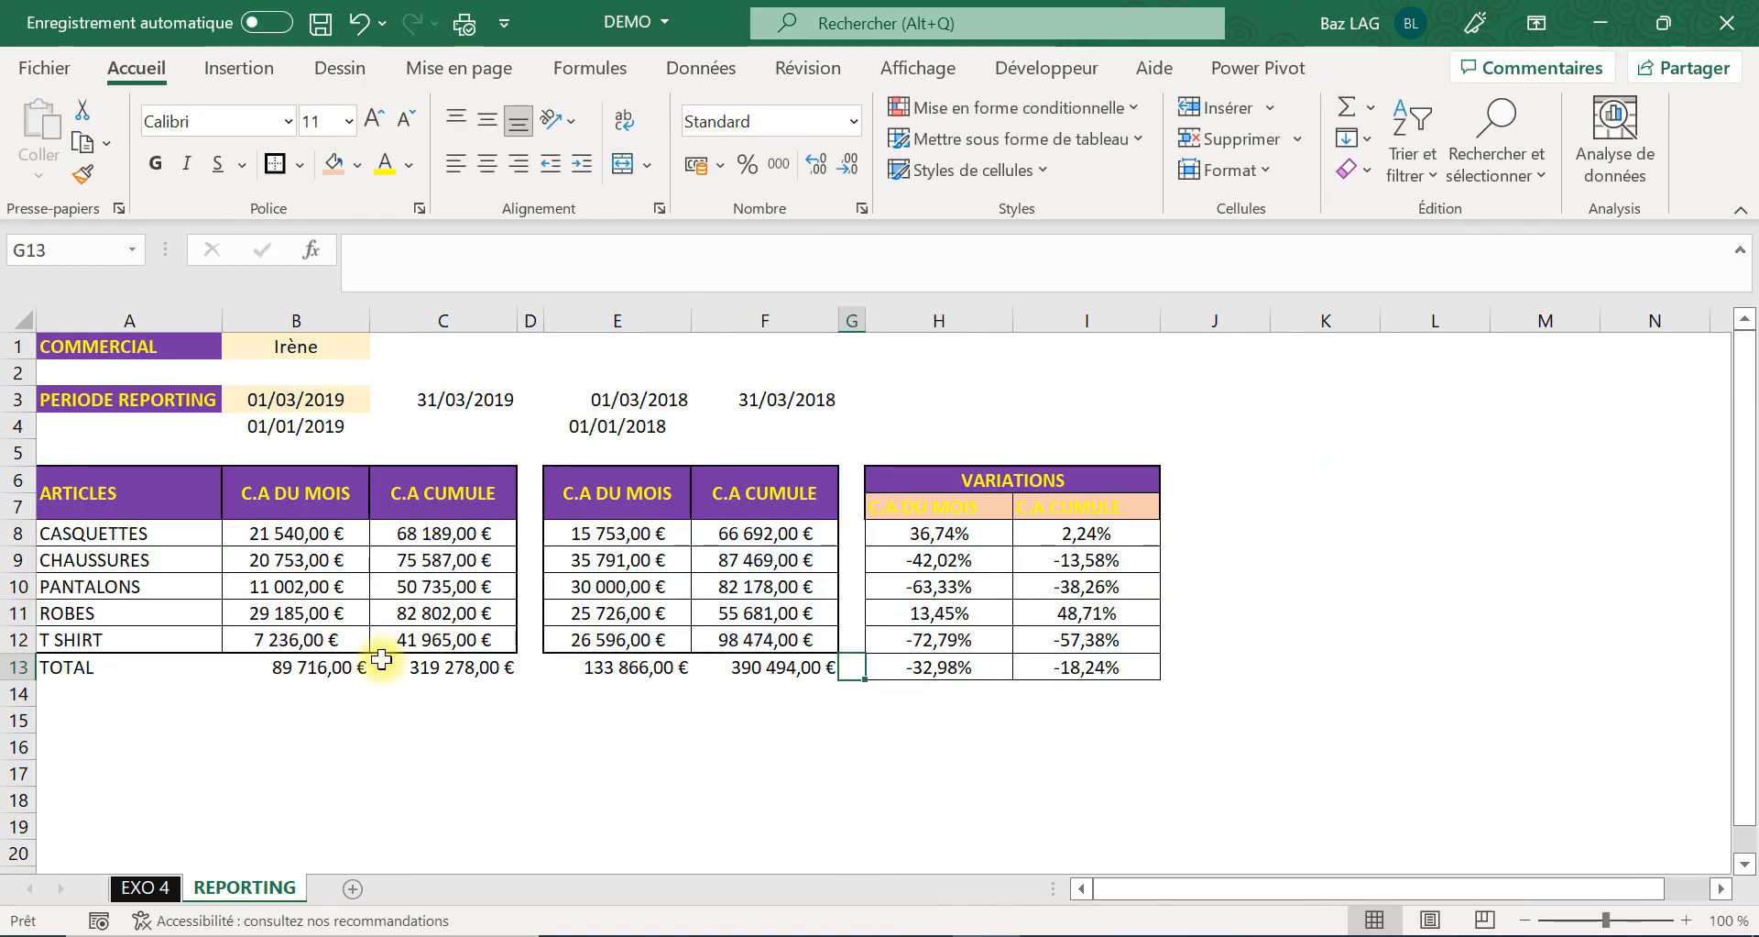
Make the total row cells A13:C13, E13:F13 and H13:I13 bold.
left_click(288, 667)
left_click(59, 665)
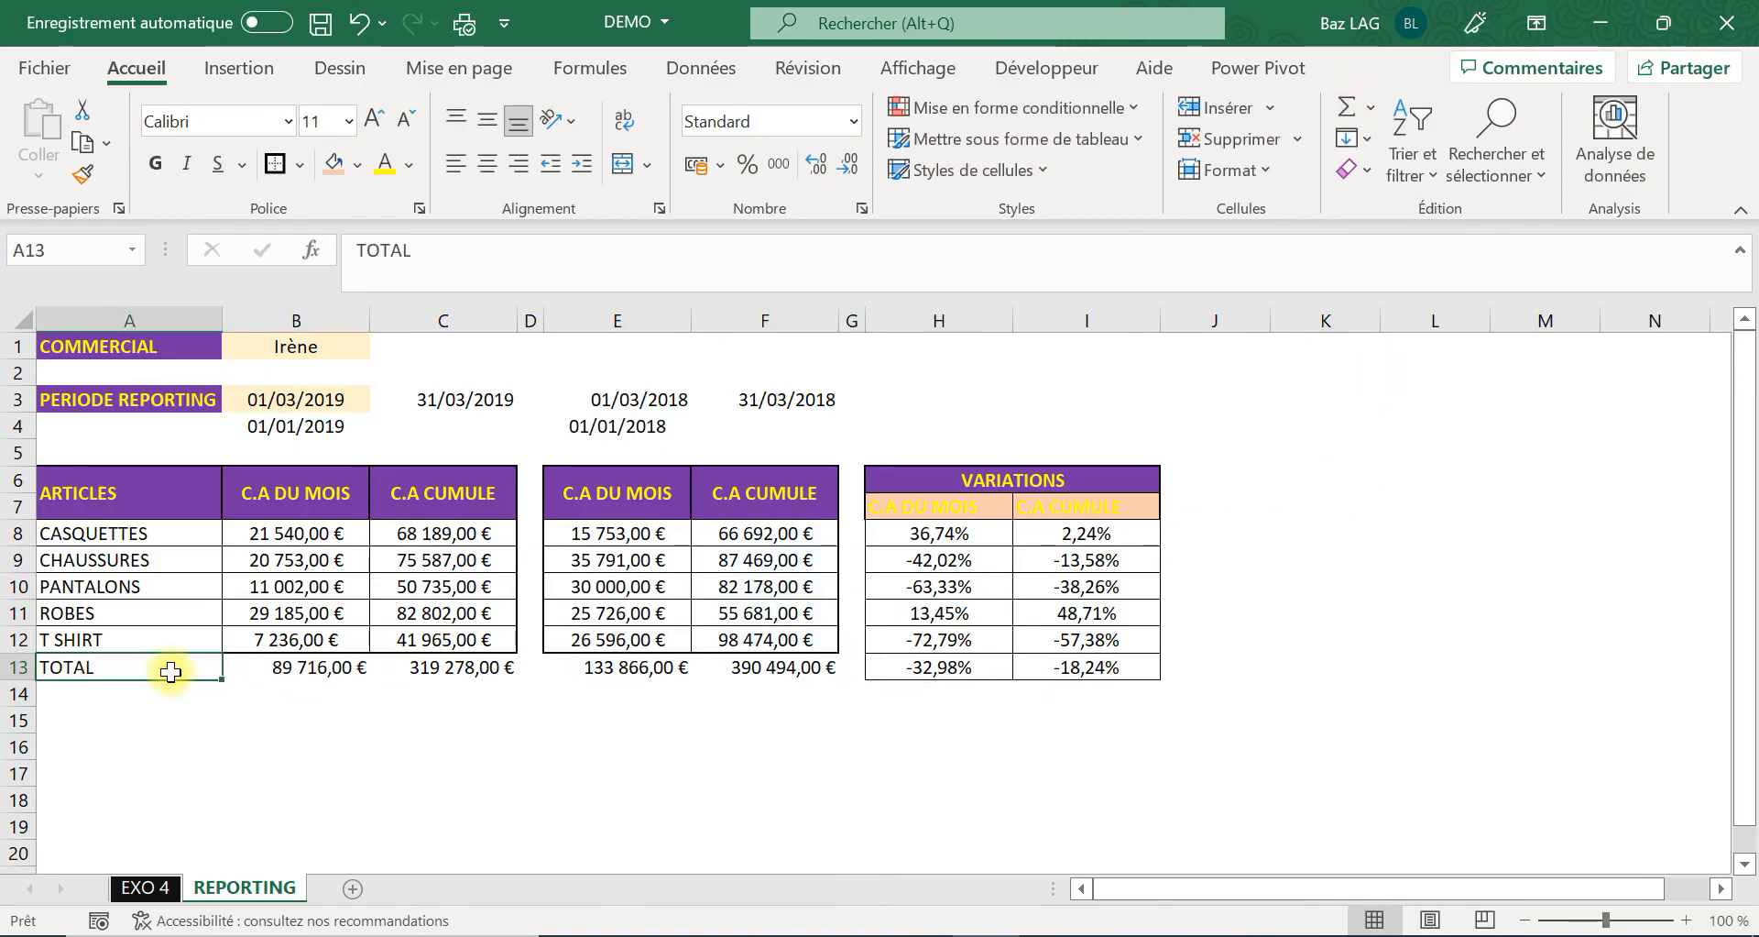
left_click(293, 669, "ctrl")
left_click(467, 667, "ctrl")
left_click(653, 668, "ctrl")
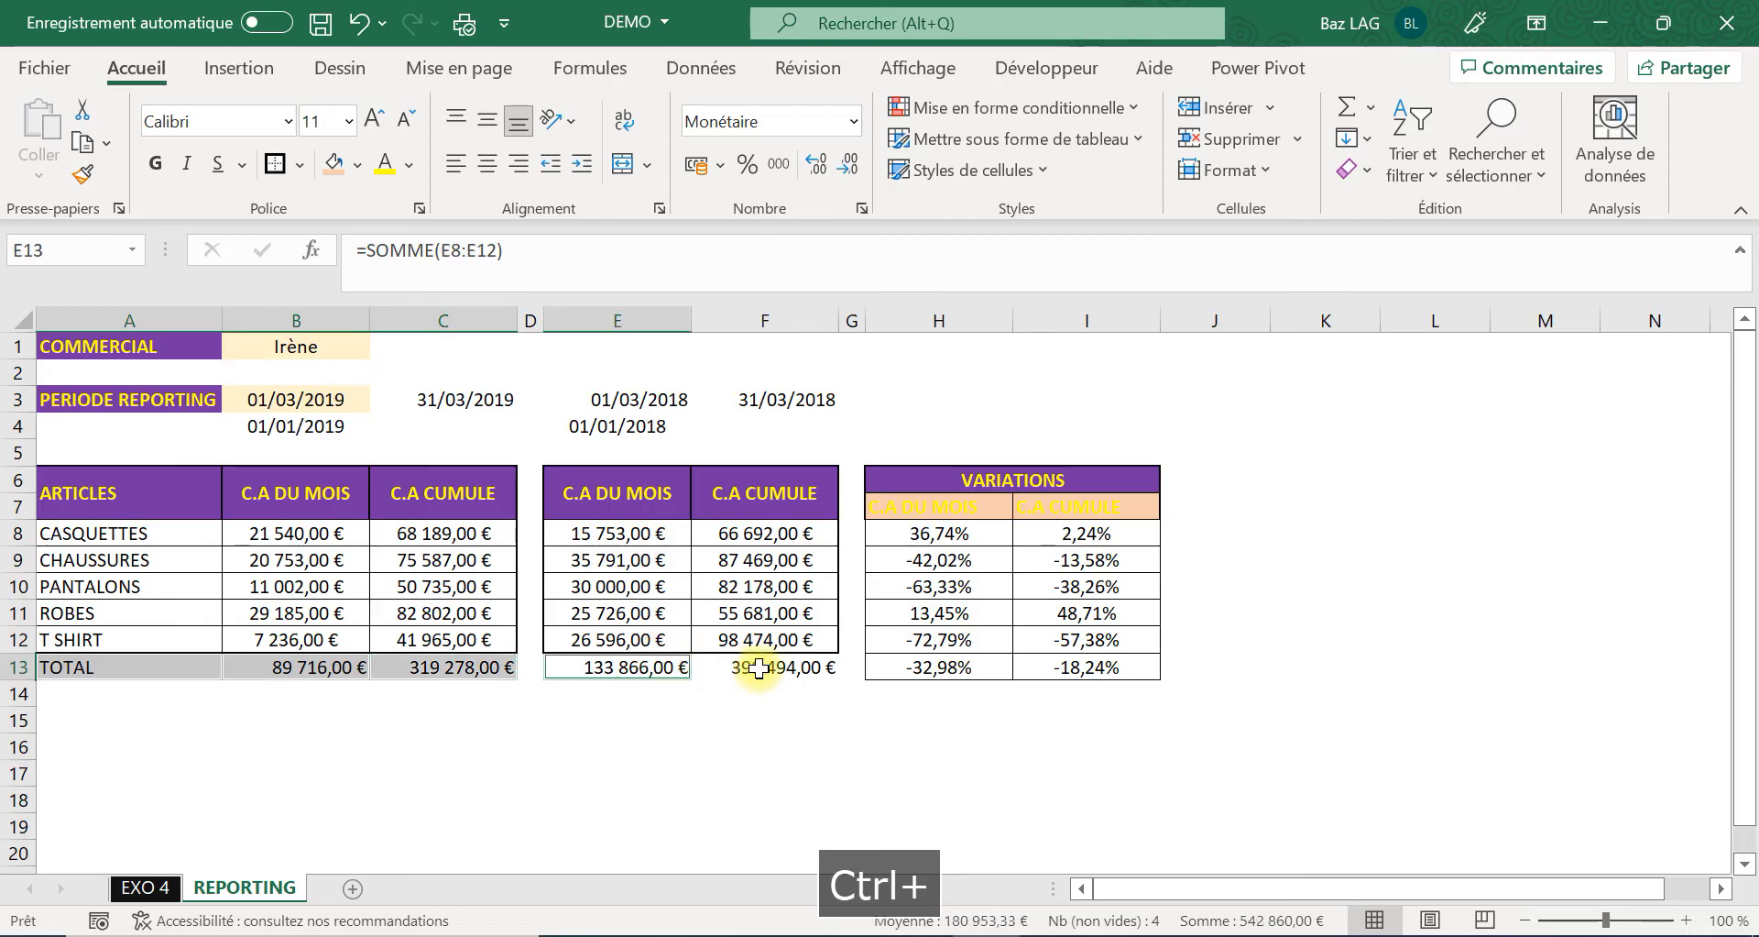
left_click(758, 667, "ctrl")
left_click(934, 671, "ctrl")
left_click(1109, 668, "ctrl")
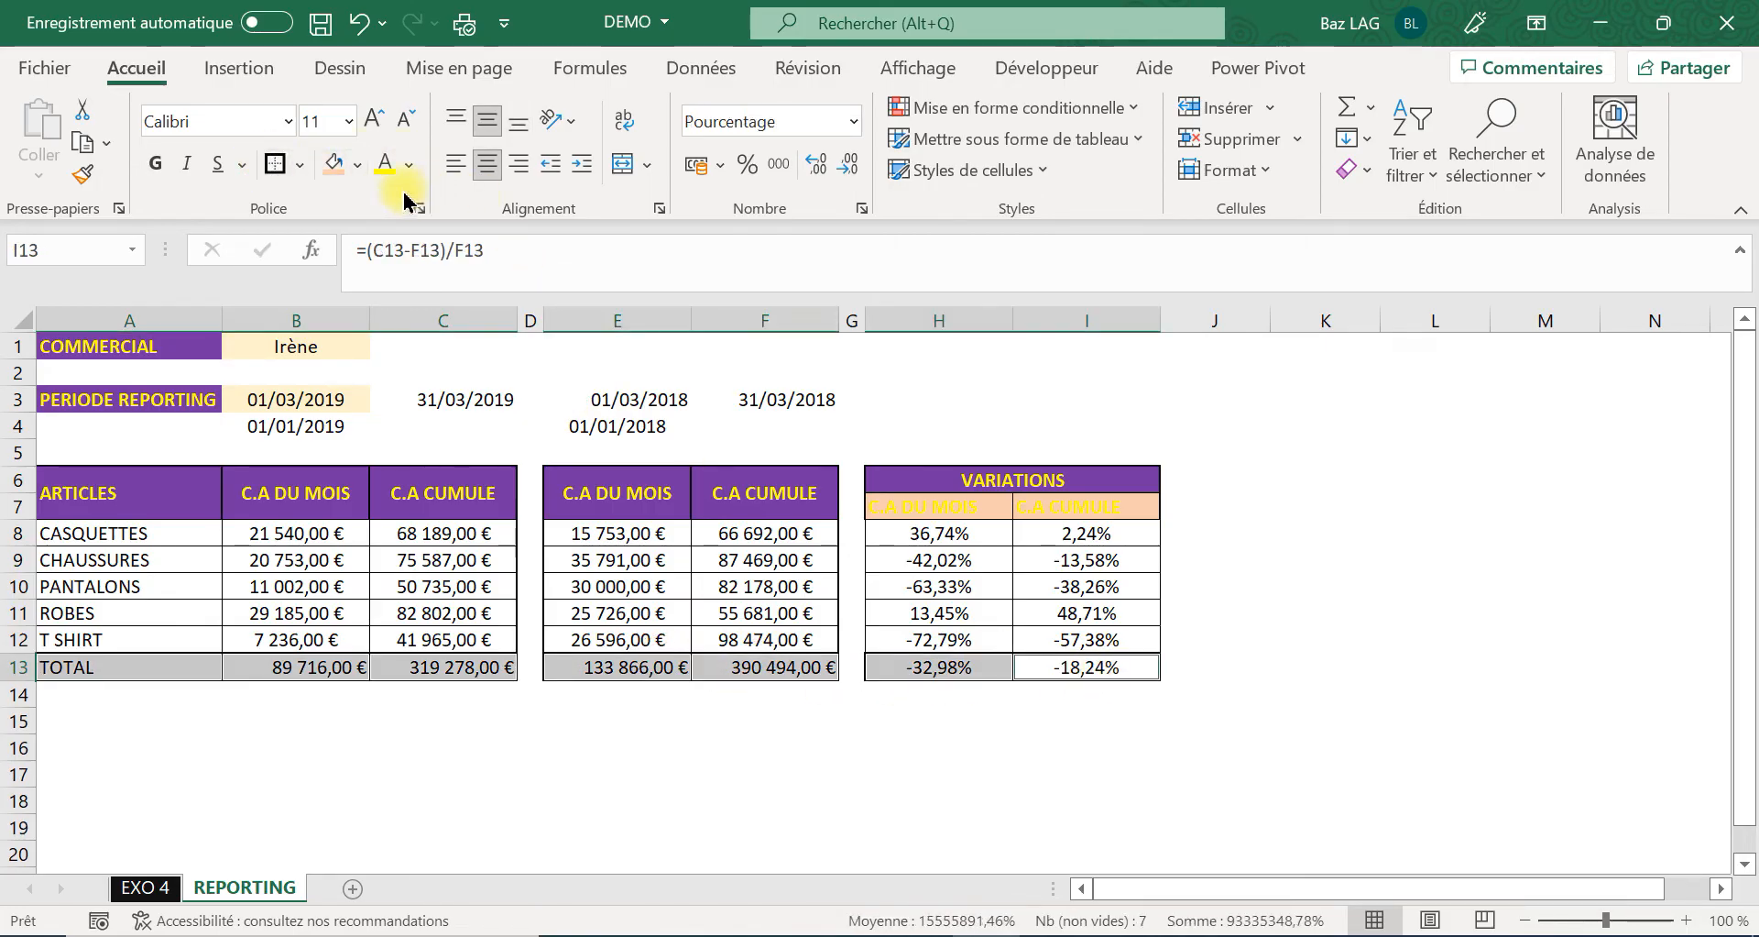
left_click(158, 165)
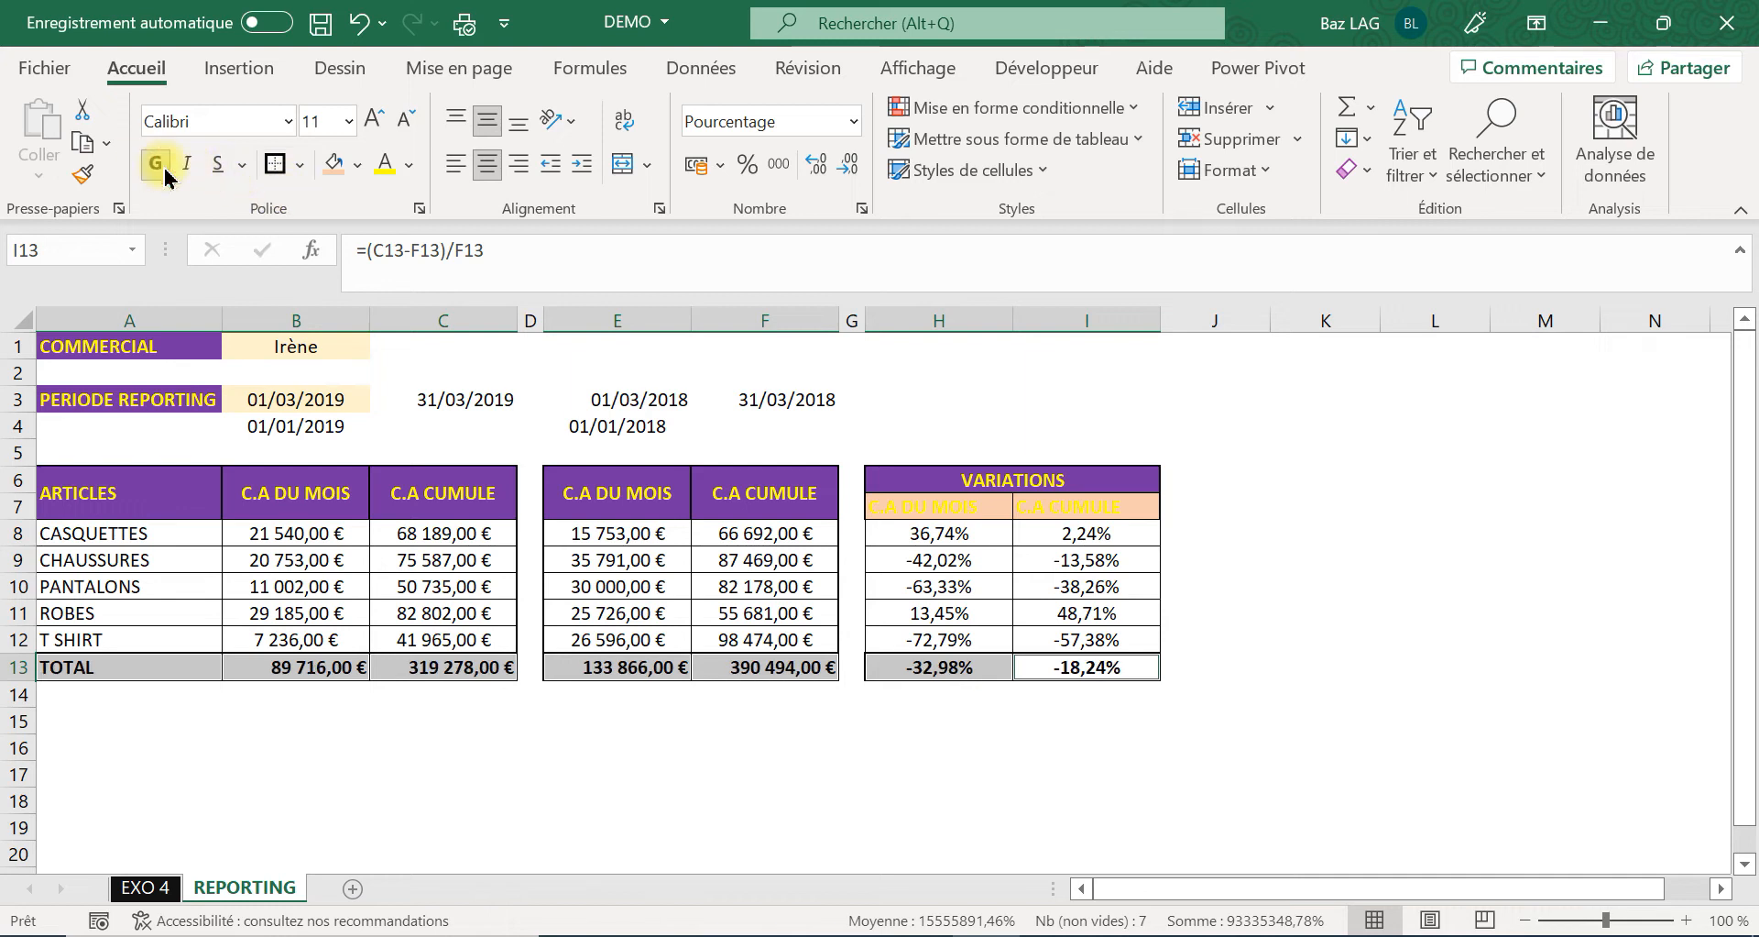
Give the total row cells a purple fill and yellow font.
left_click(359, 167)
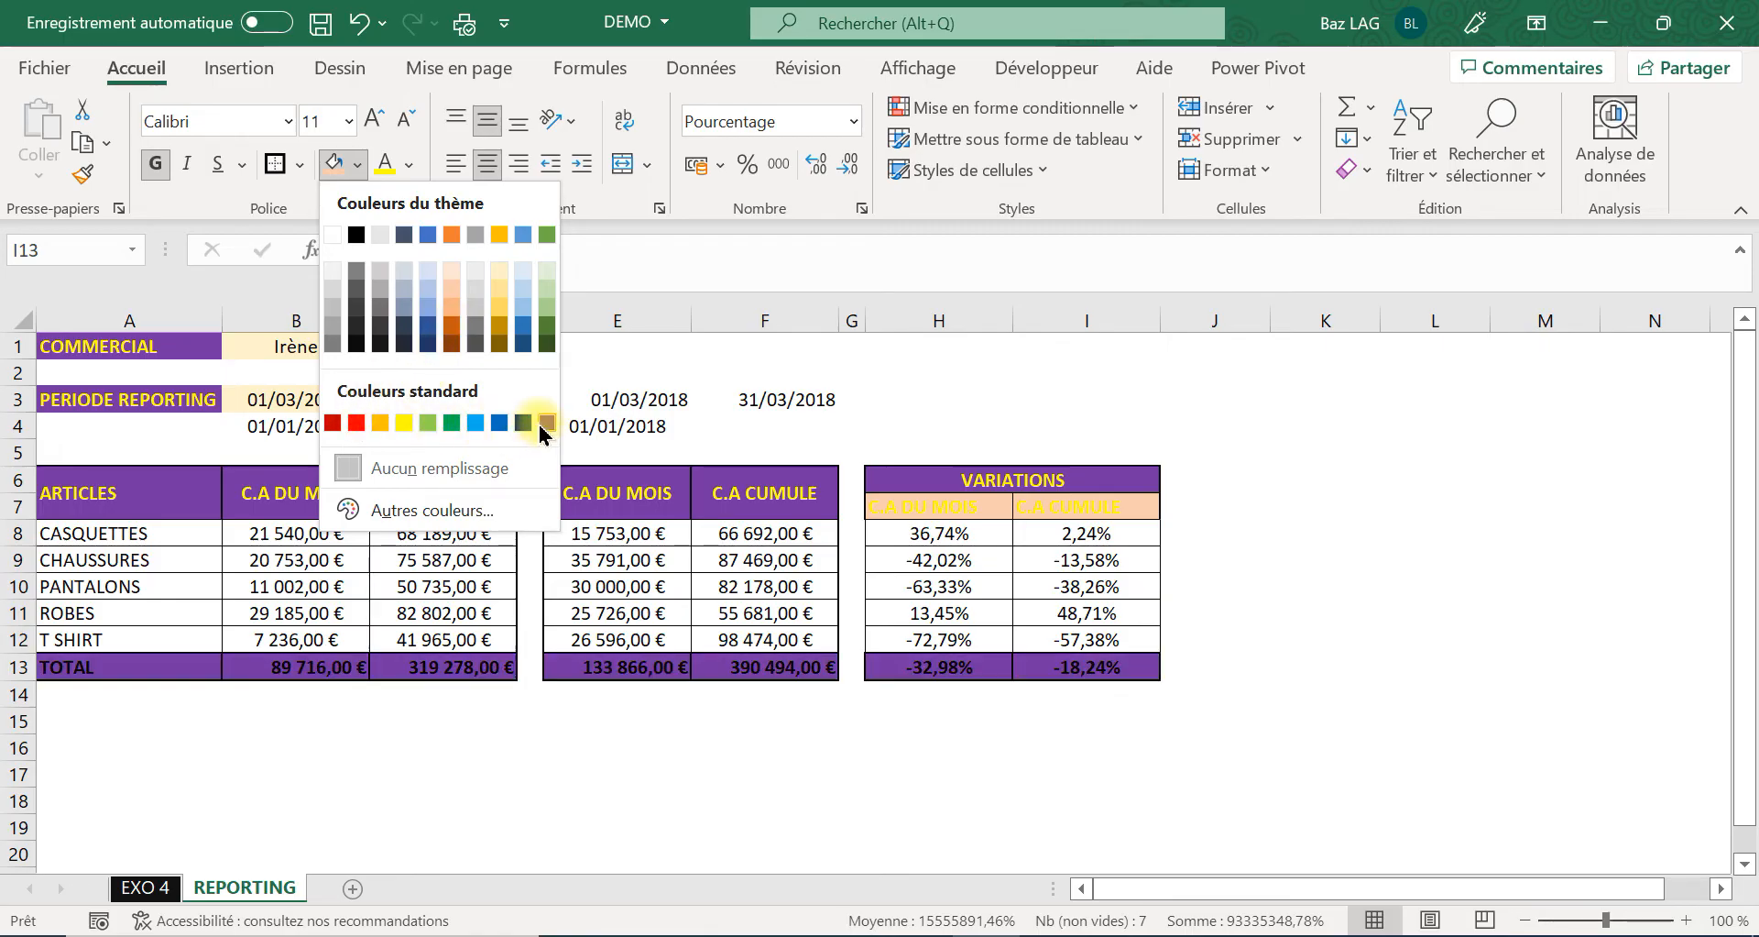
left_click(546, 423)
left_click(386, 170)
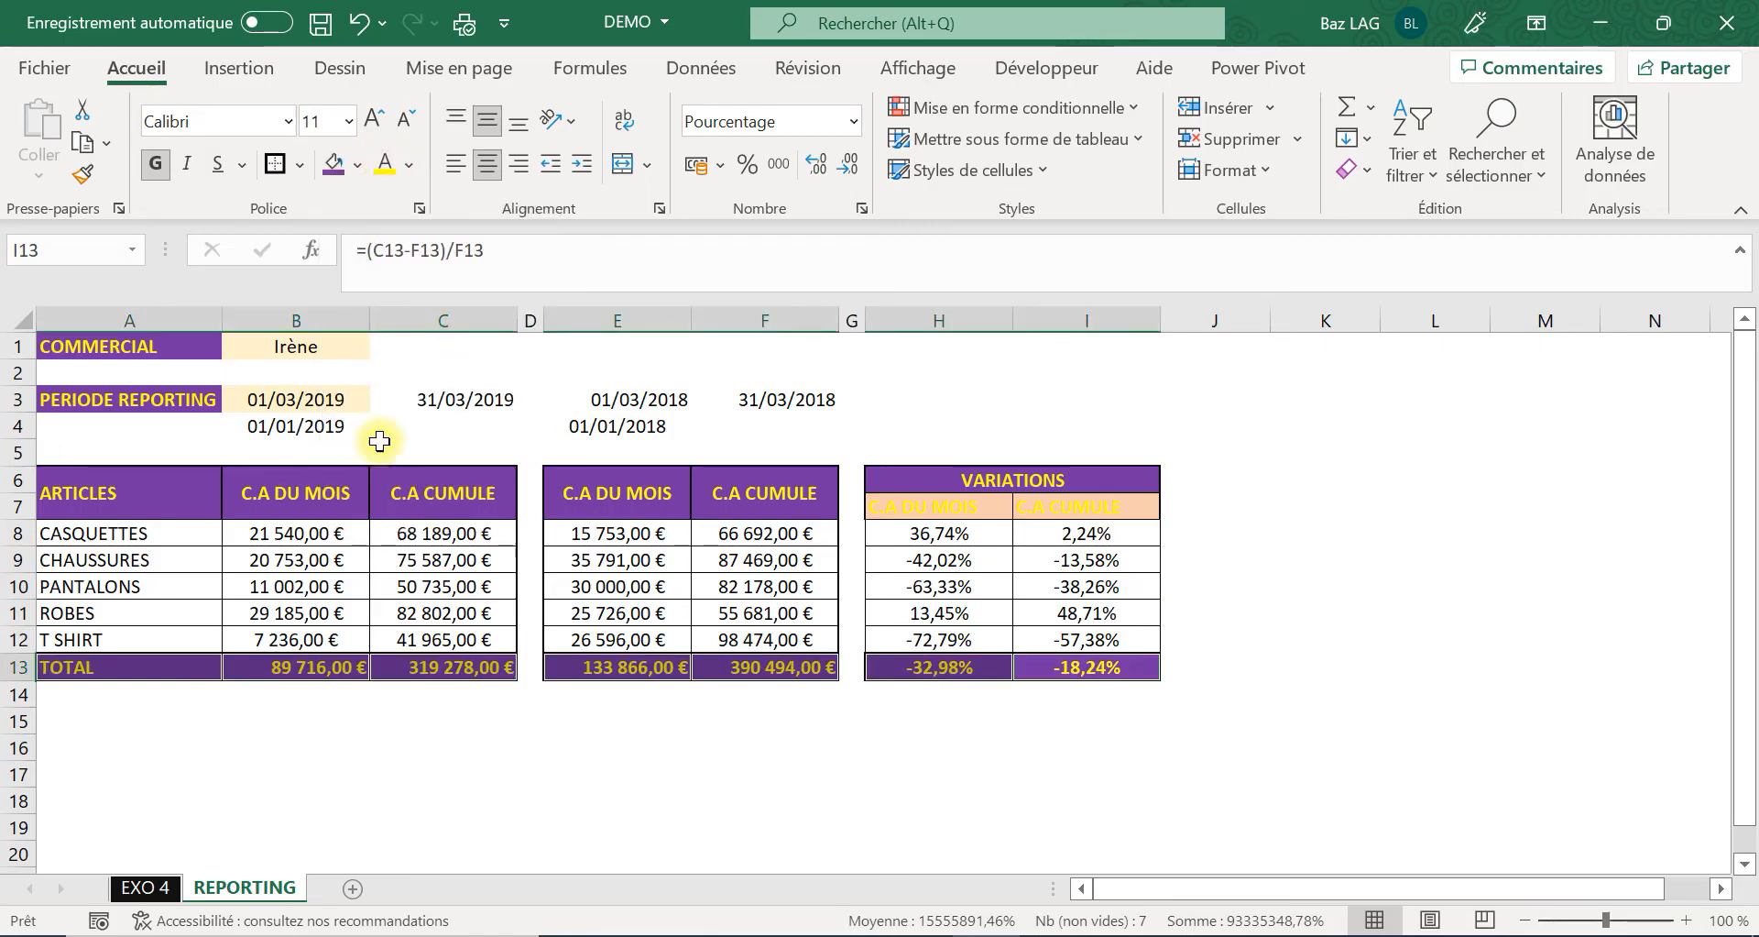
left_click(292, 723)
left_click(586, 774)
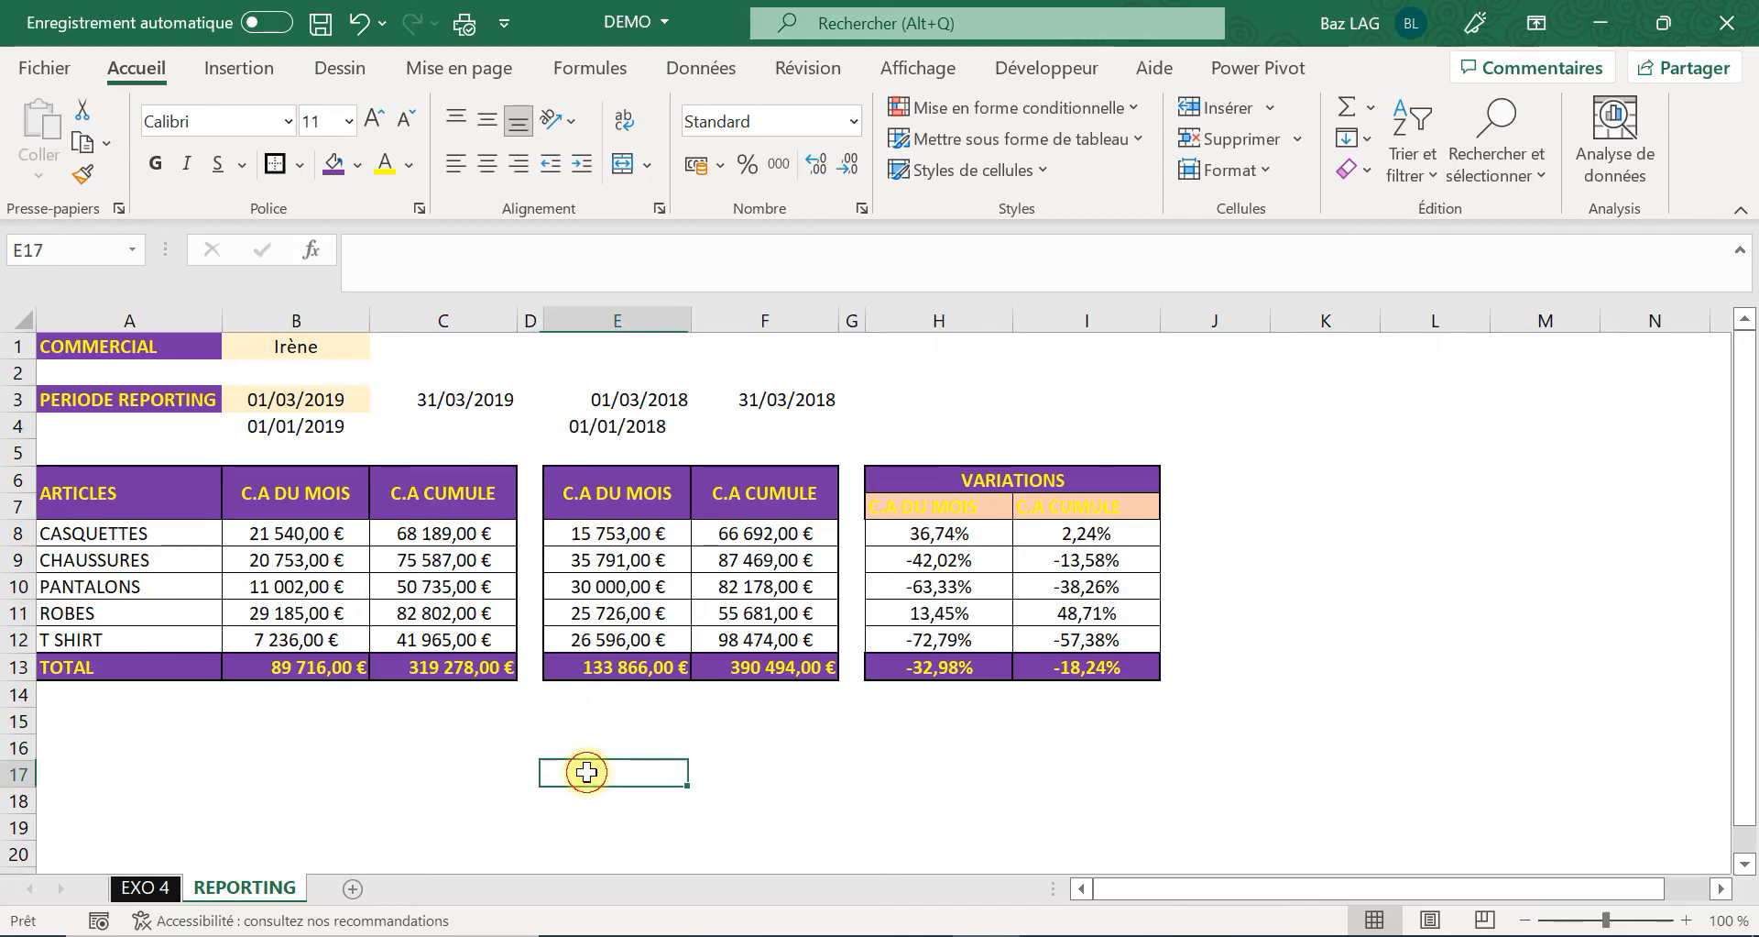
Fill the variation sub-headers H7:I7 with dark grey and center their text.
left_click(935, 506)
left_click_drag(1026, 492, 1031, 502)
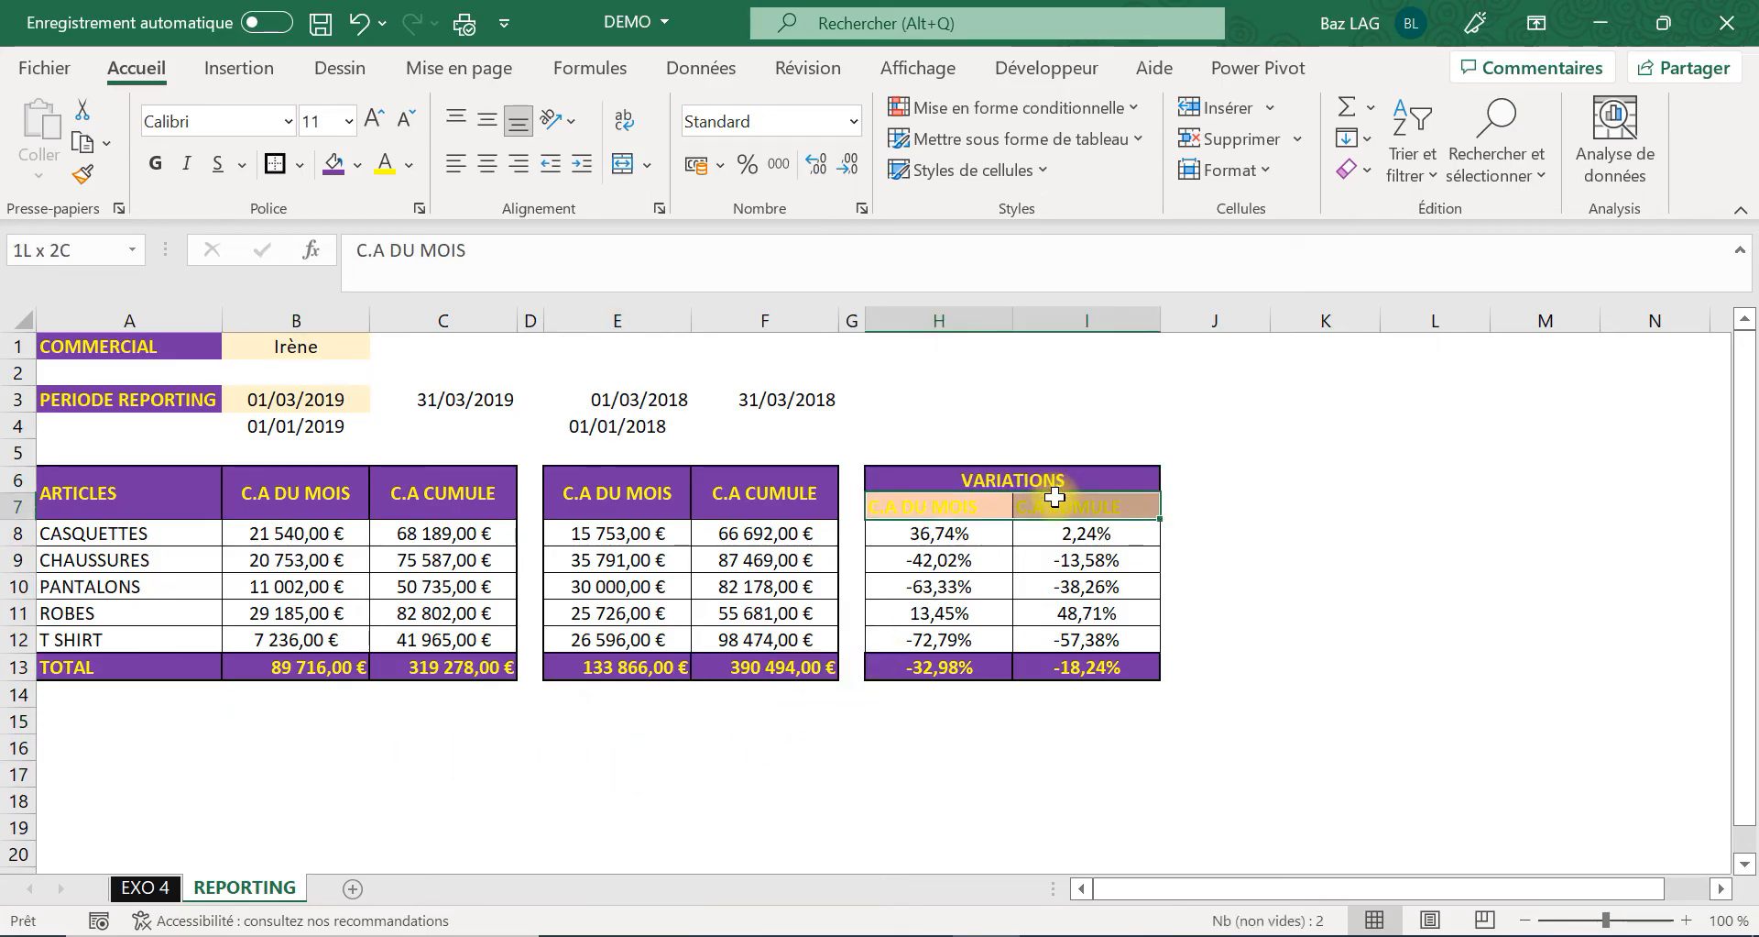
left_click(355, 171)
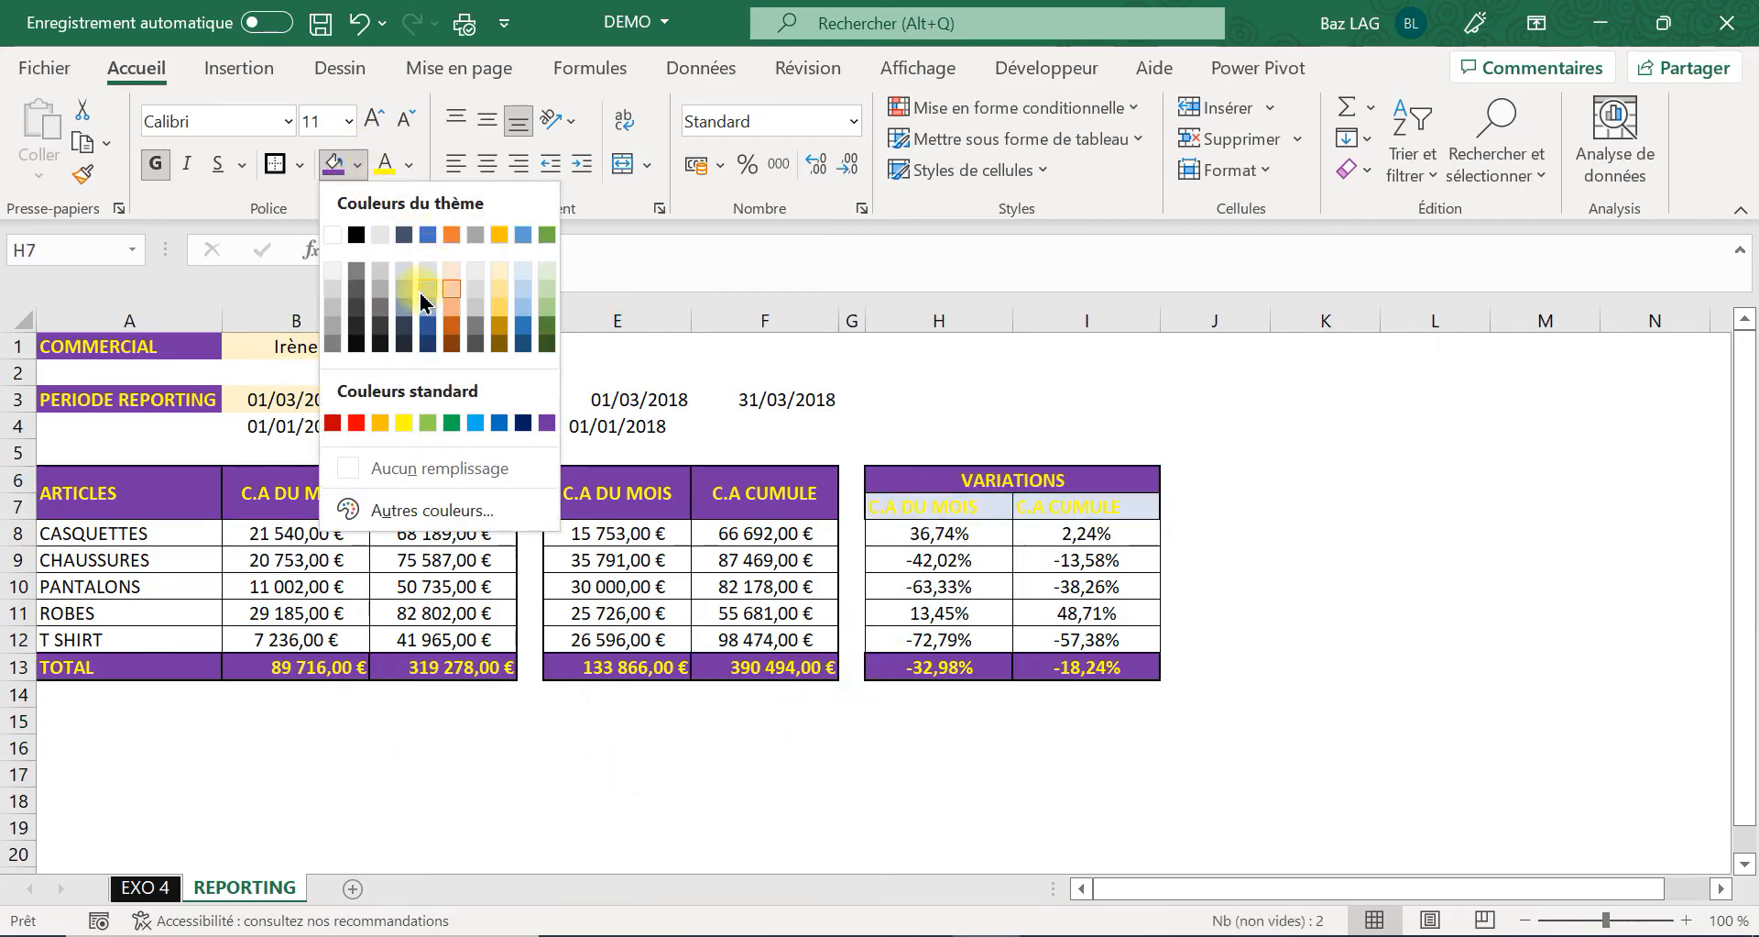
left_click(353, 266)
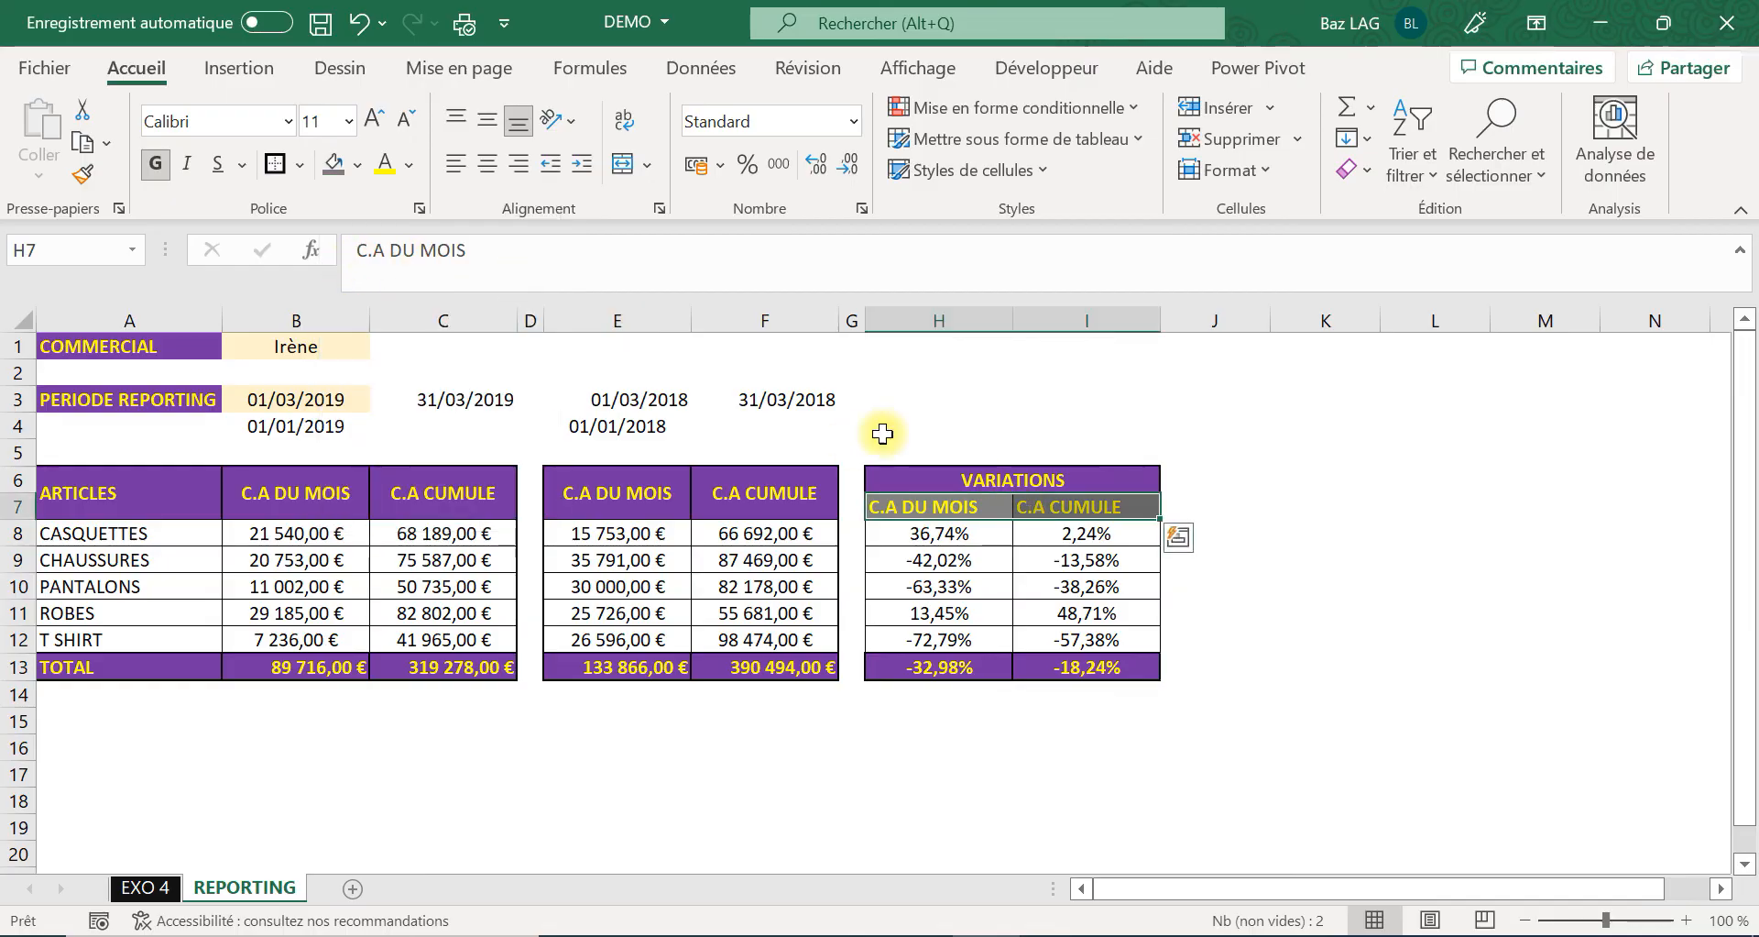
left_click(487, 163)
left_click(1280, 506)
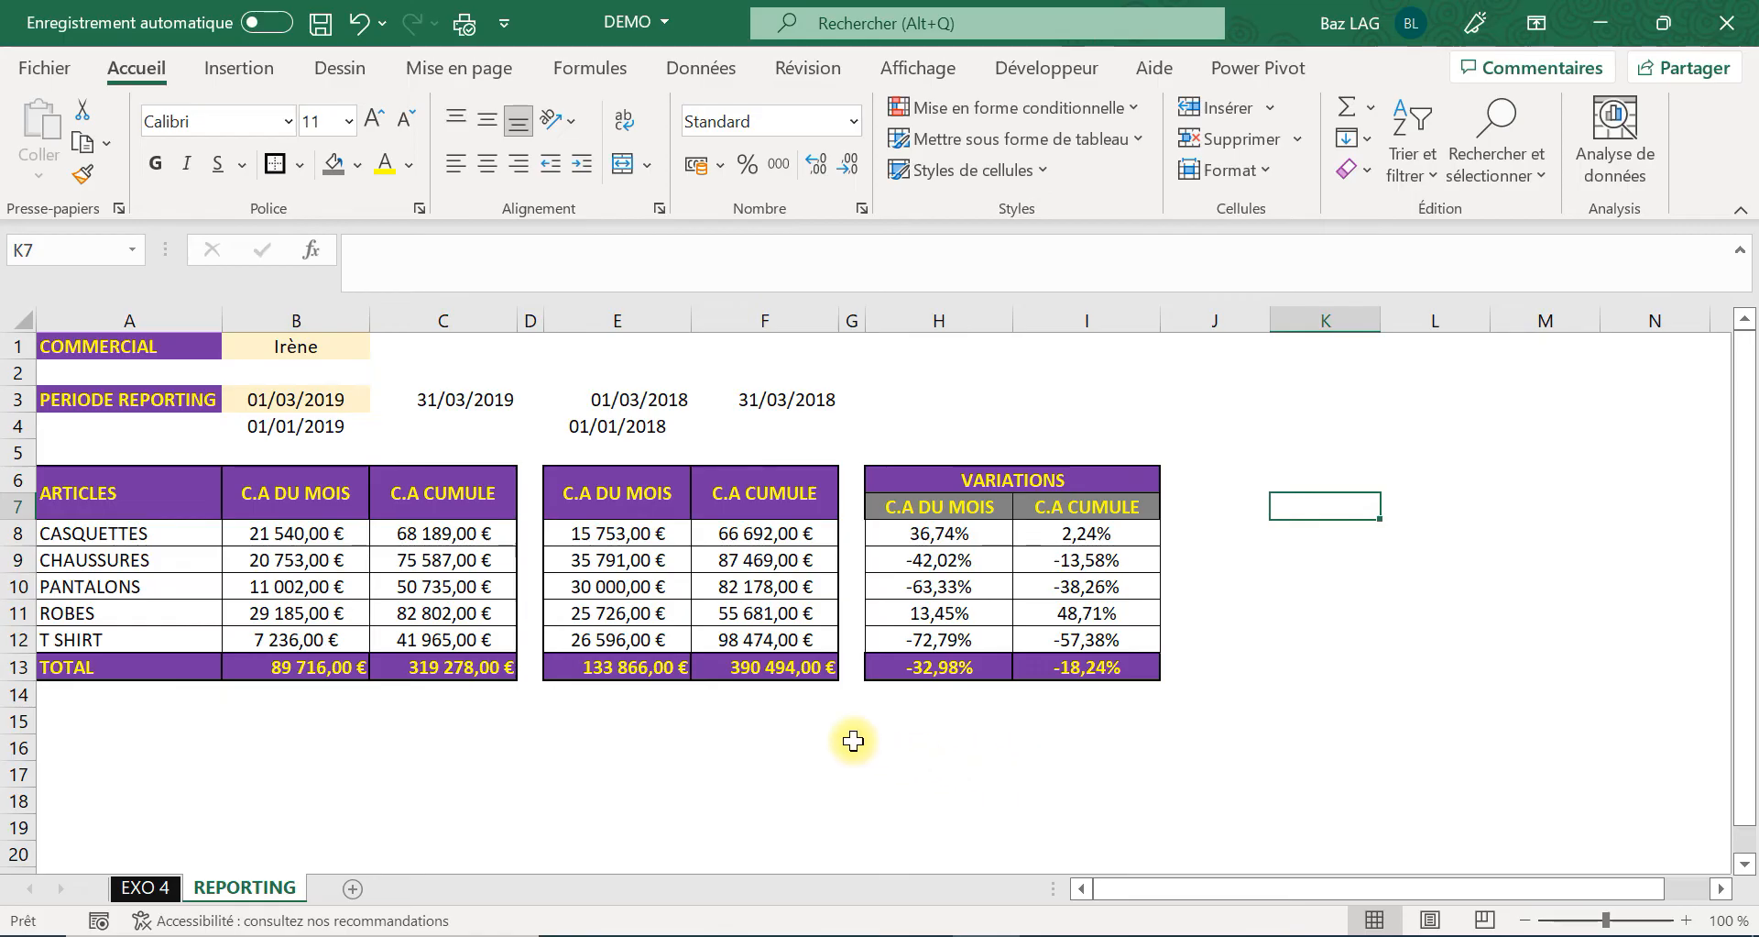
left_click(490, 406)
left_click(634, 395)
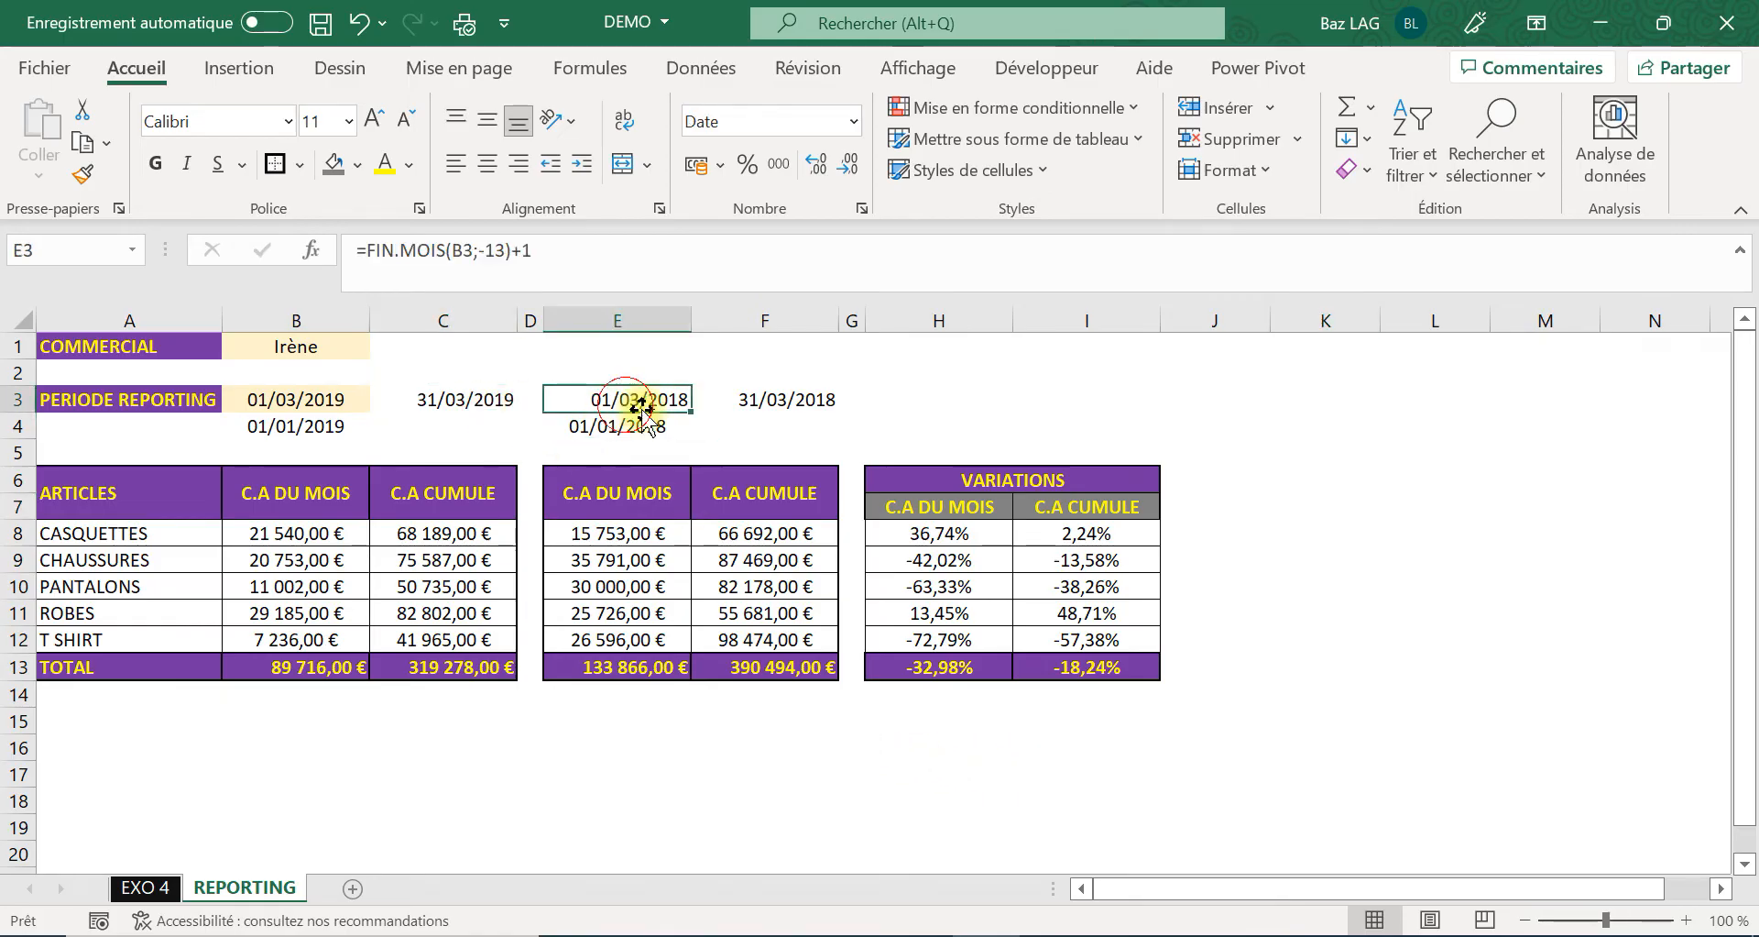
left_click(803, 404)
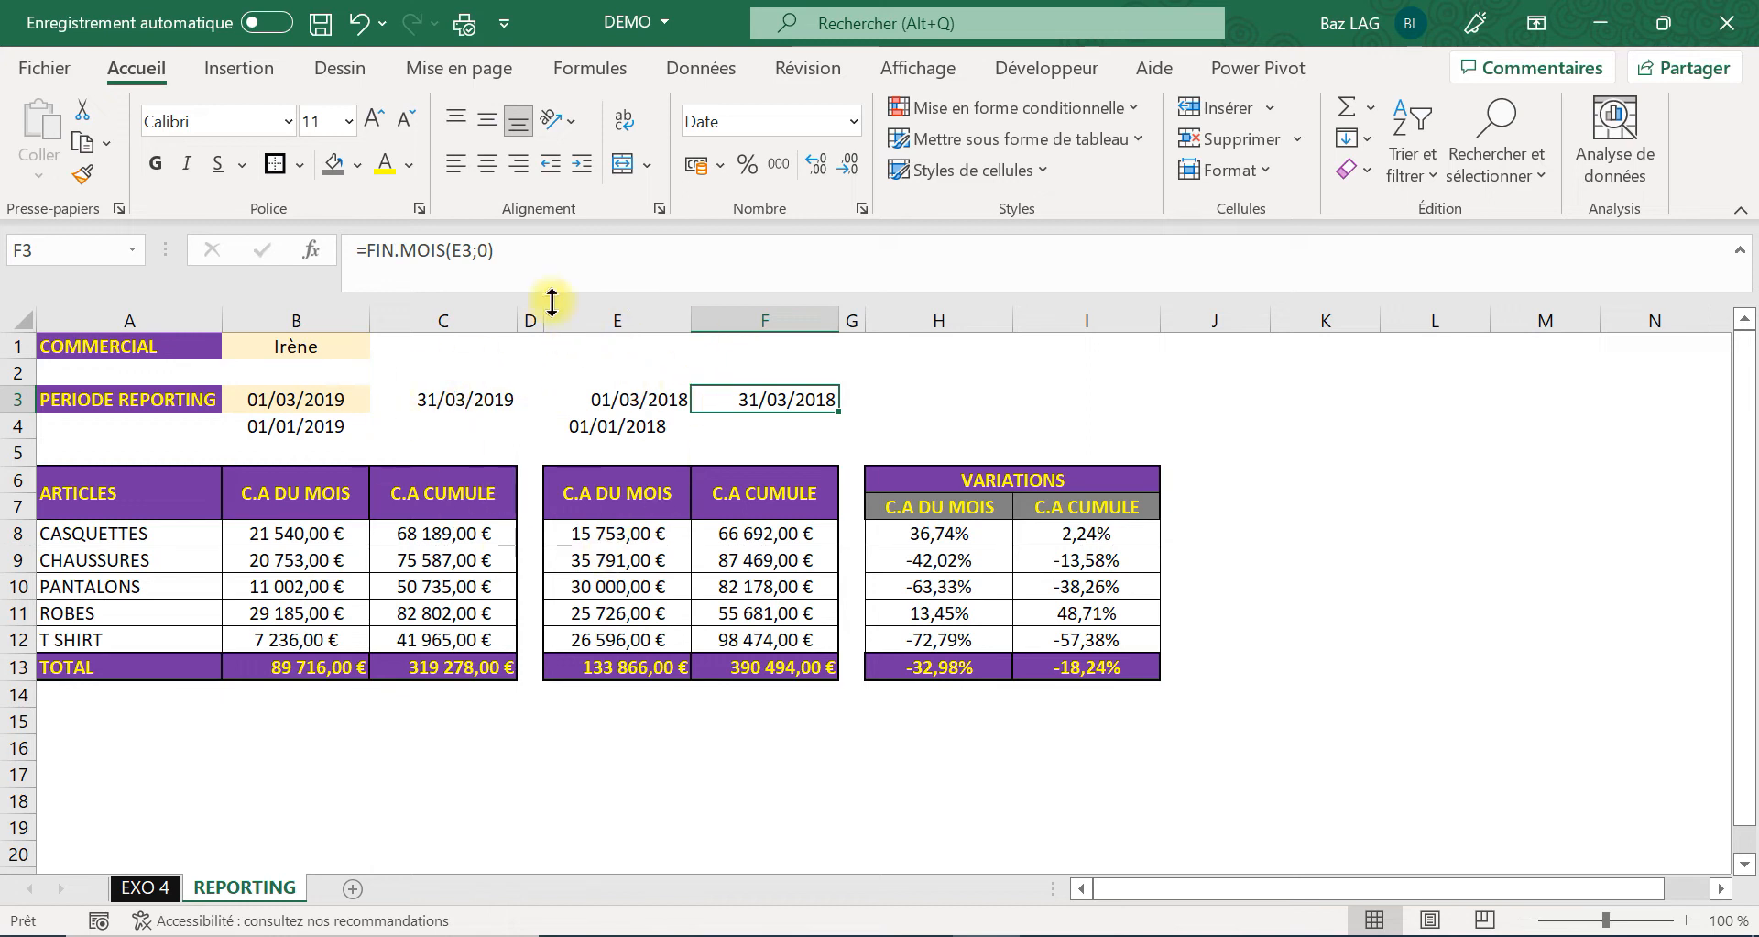
Choose the last salesperson in the COMMERCIAL list in B1 and set the reporting period in B3 to 01/08/2019.
left_click(330, 344)
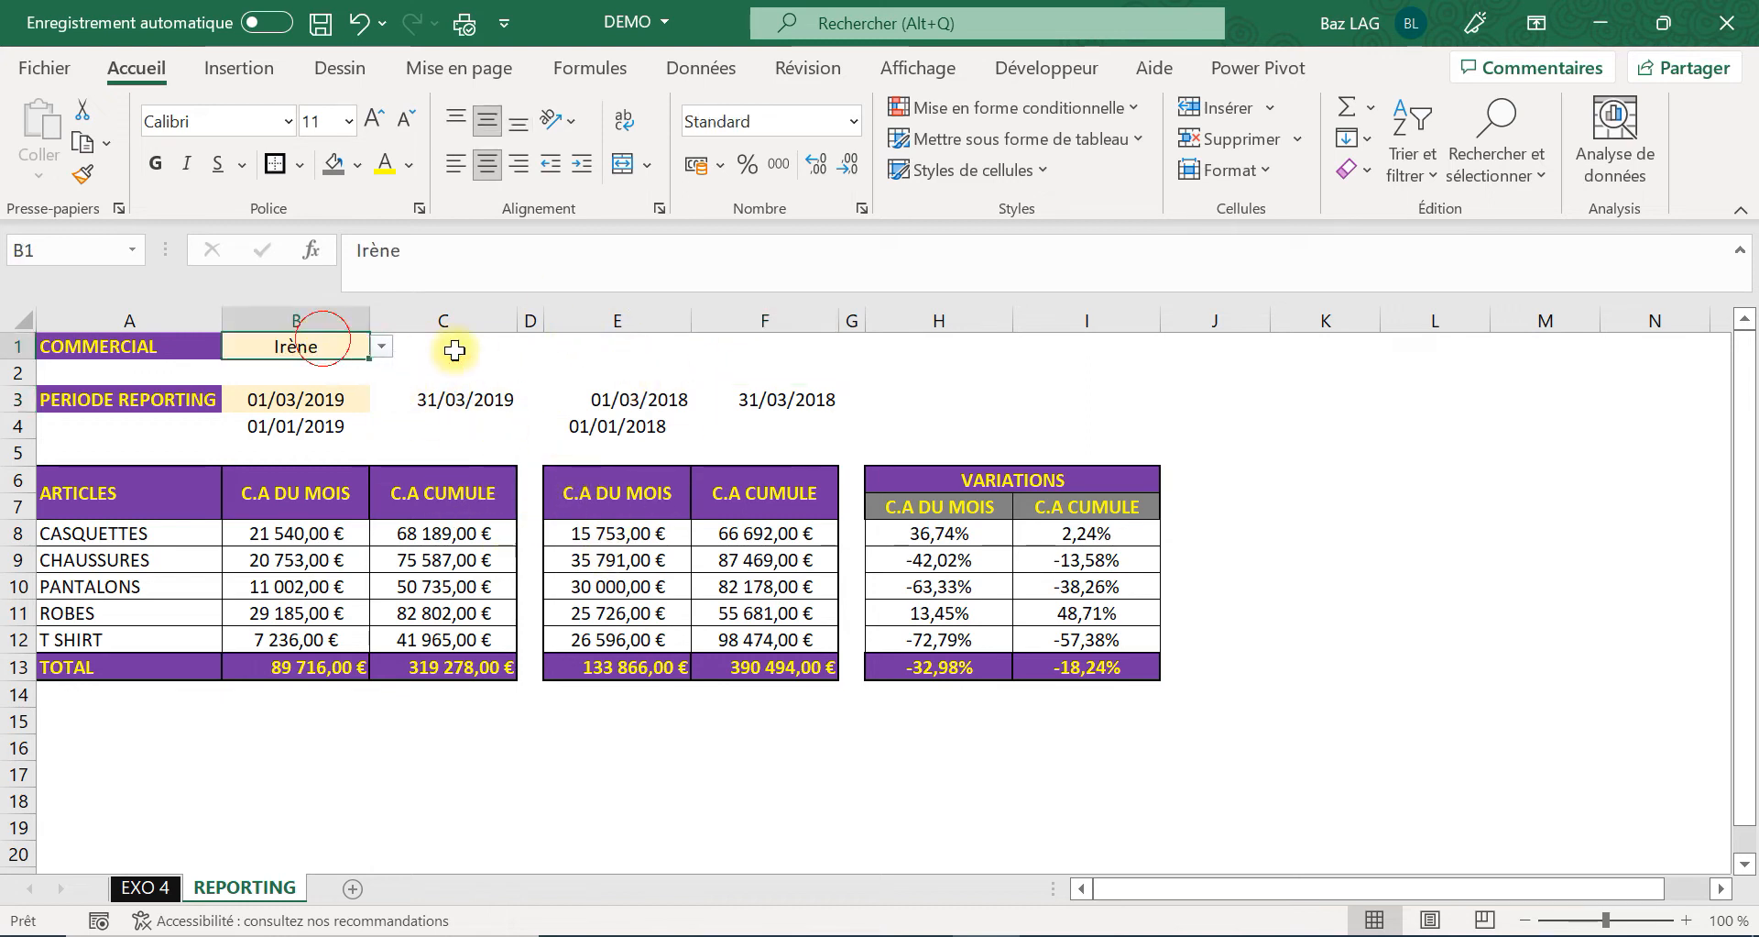
left_click(382, 346)
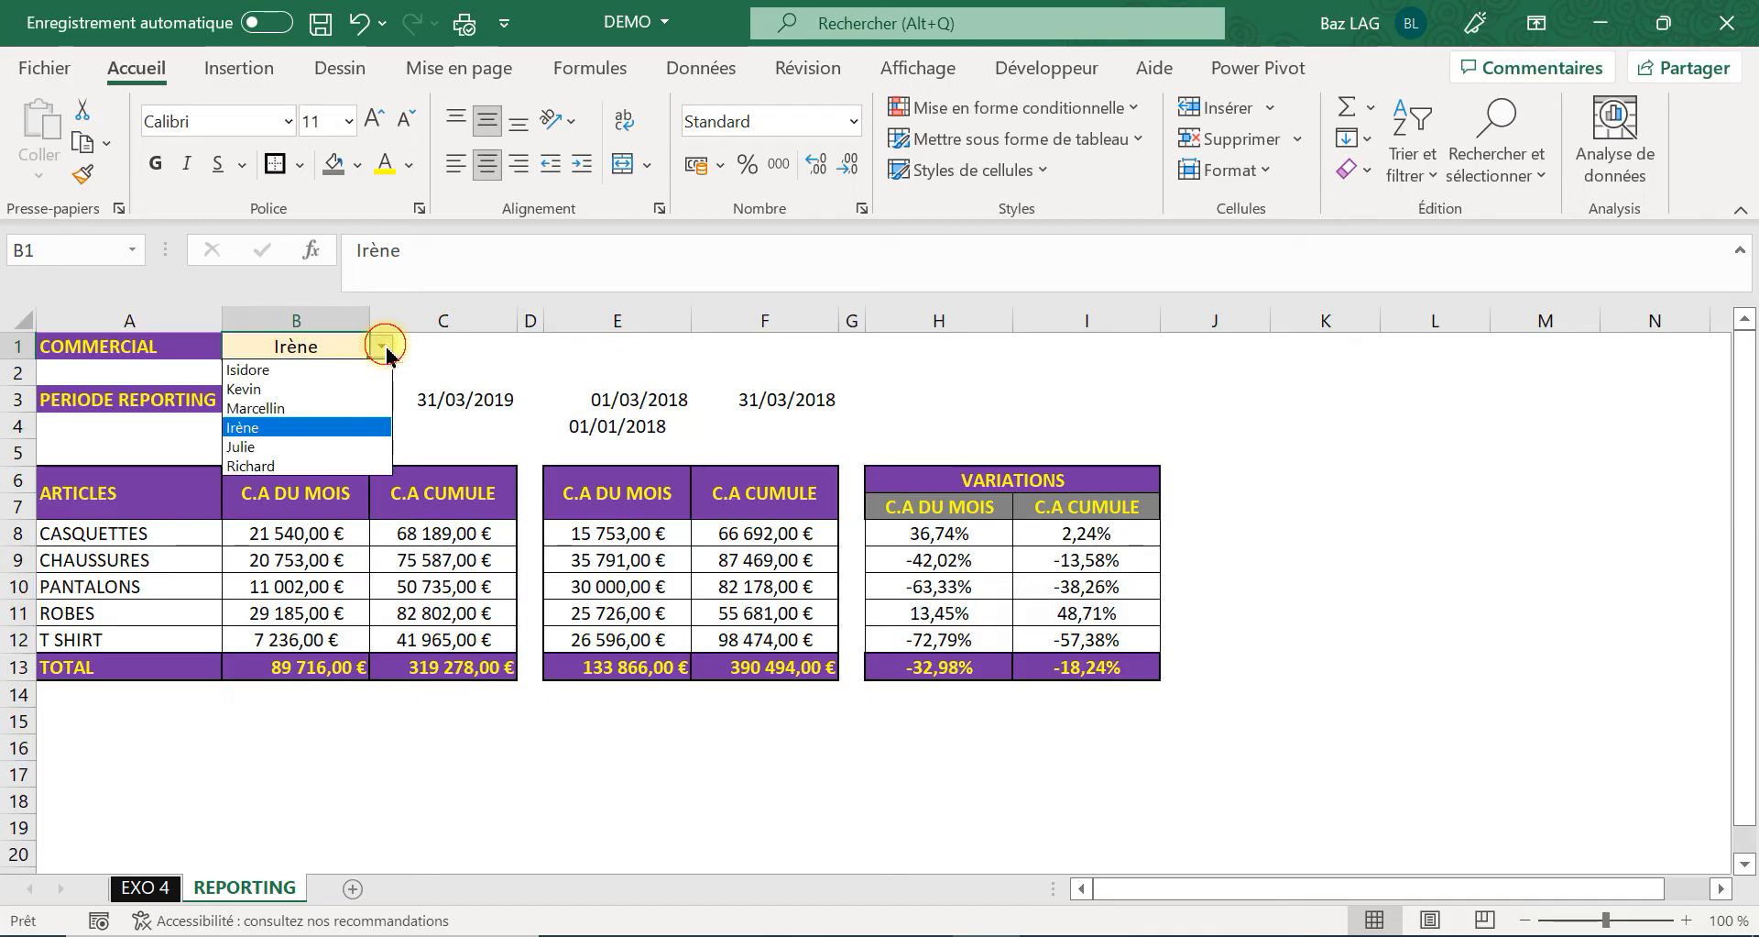
left_click(308, 465)
left_click(328, 399)
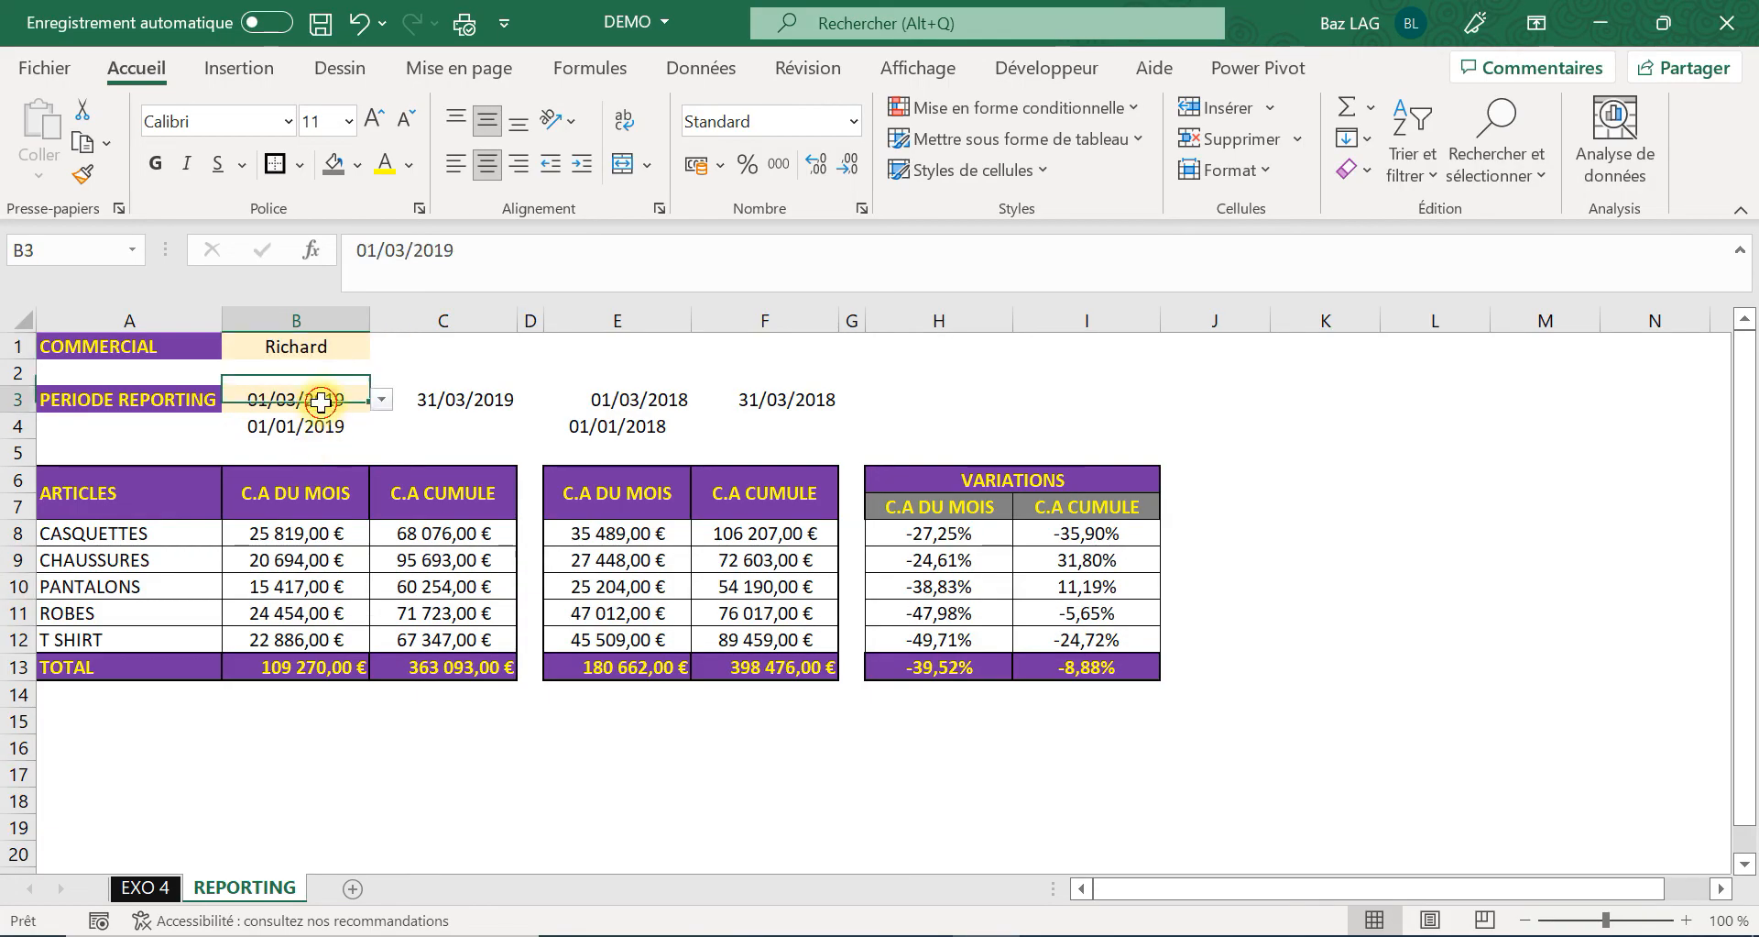
left_click(382, 399)
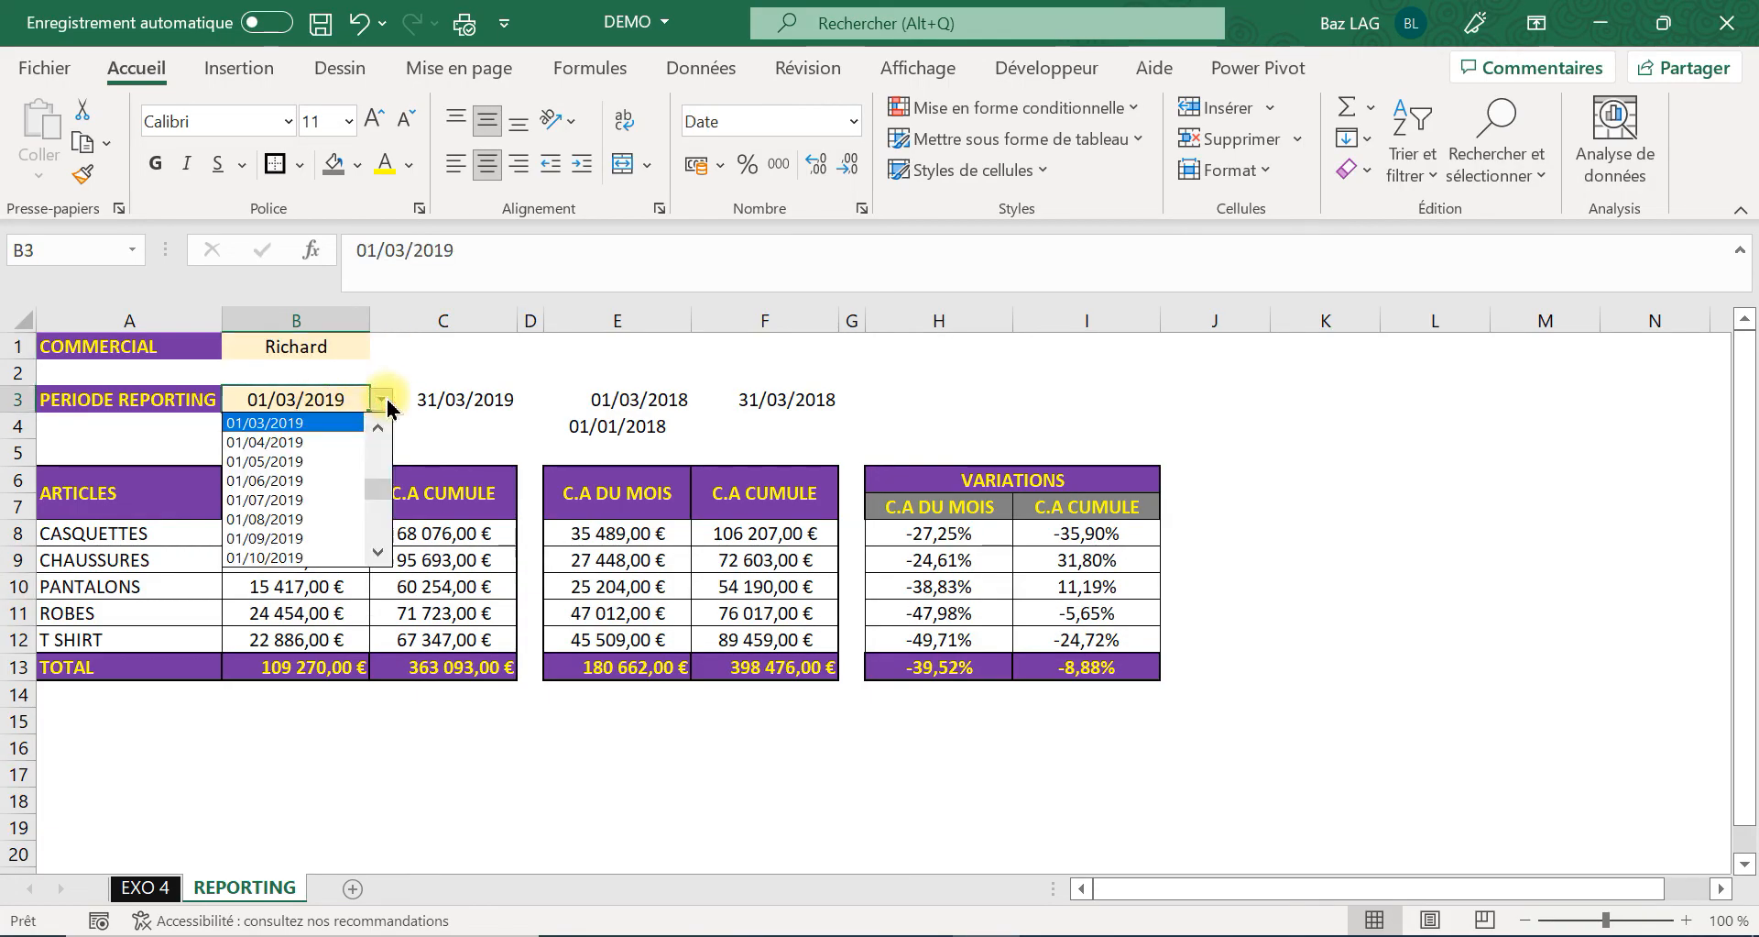
left_click(322, 519)
left_click(281, 540)
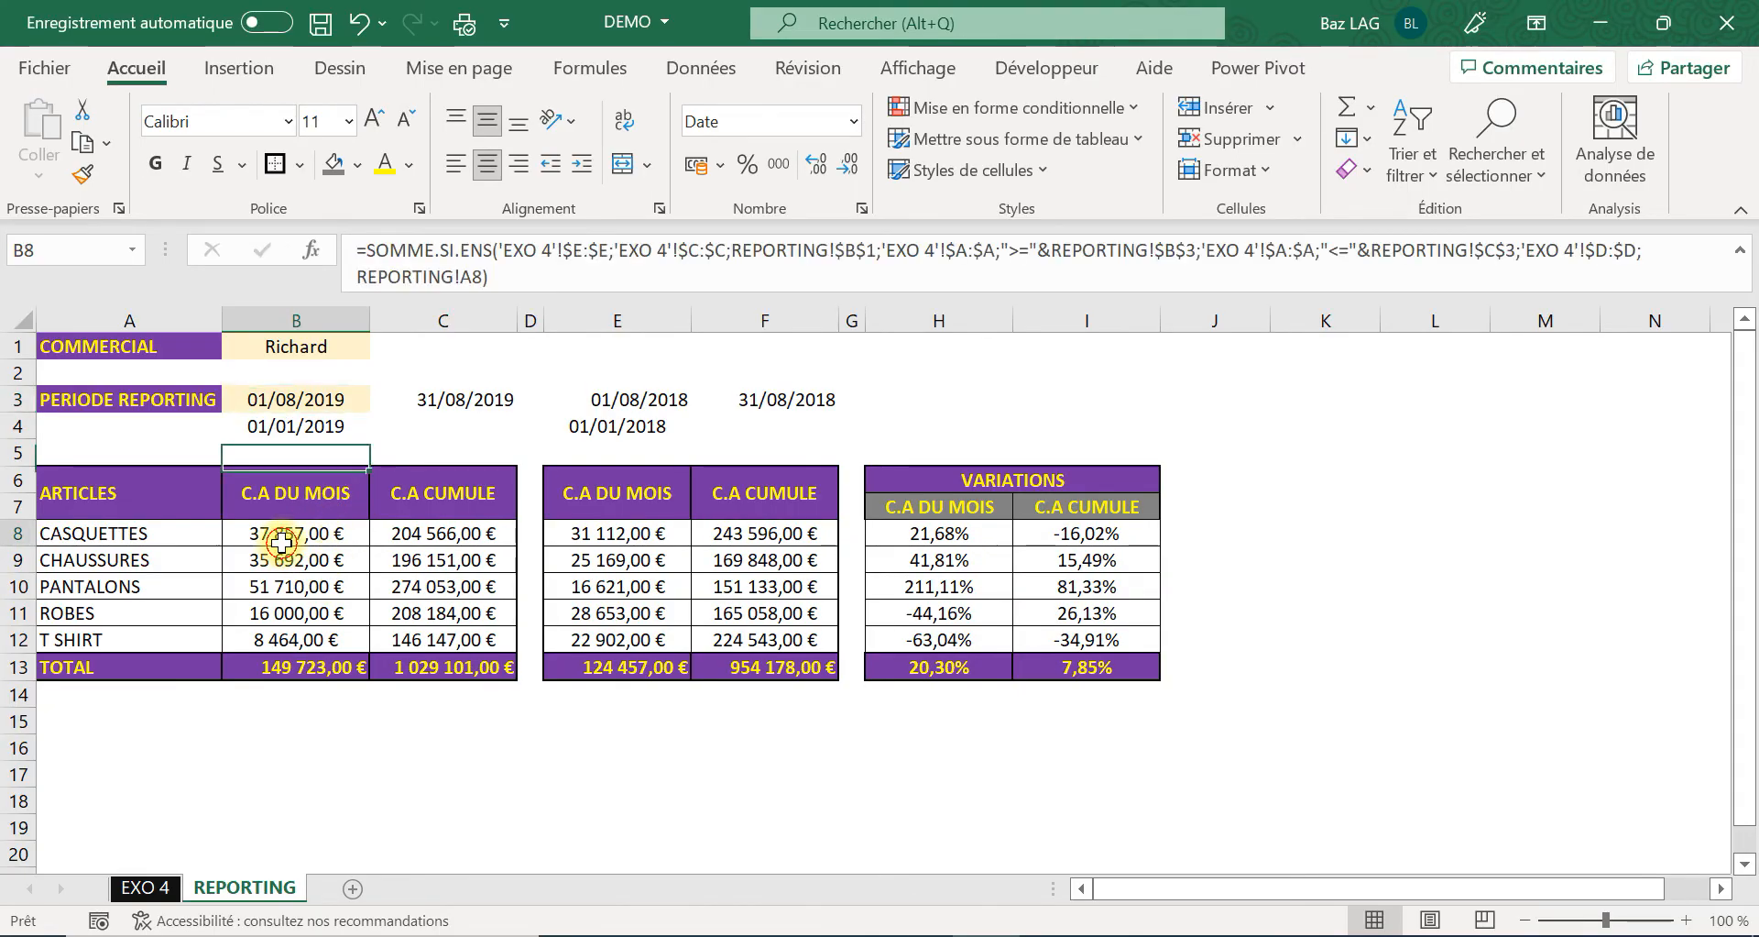
left_click(286, 612)
left_click(452, 527)
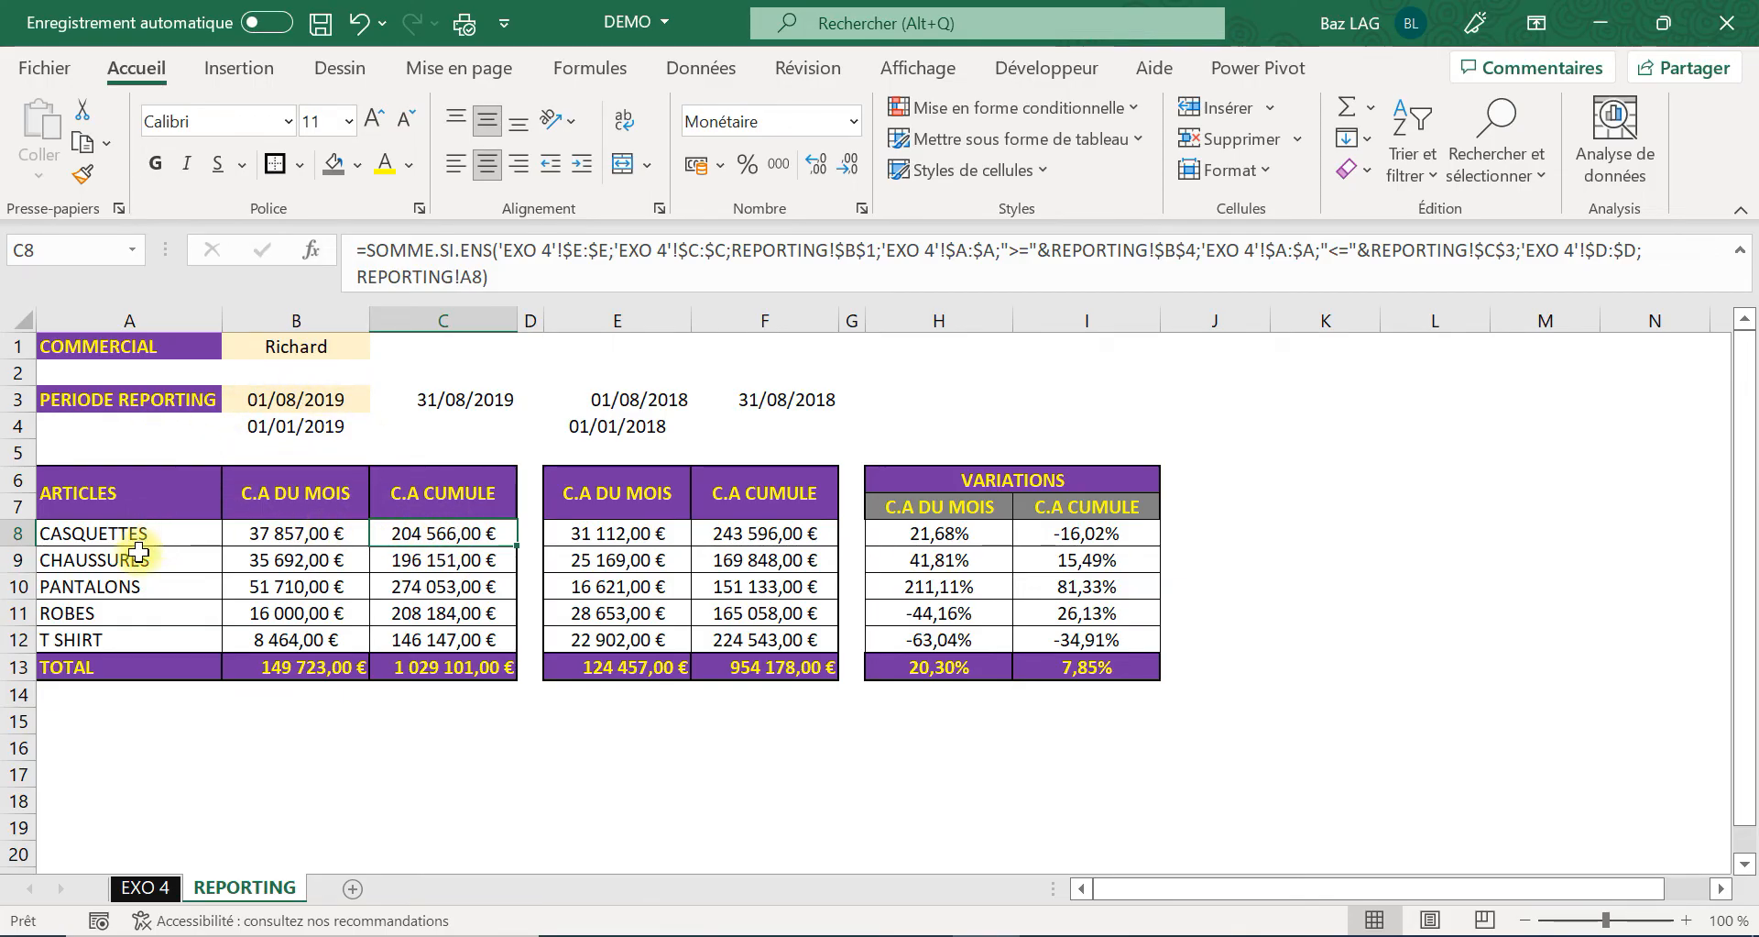
left_click(143, 584)
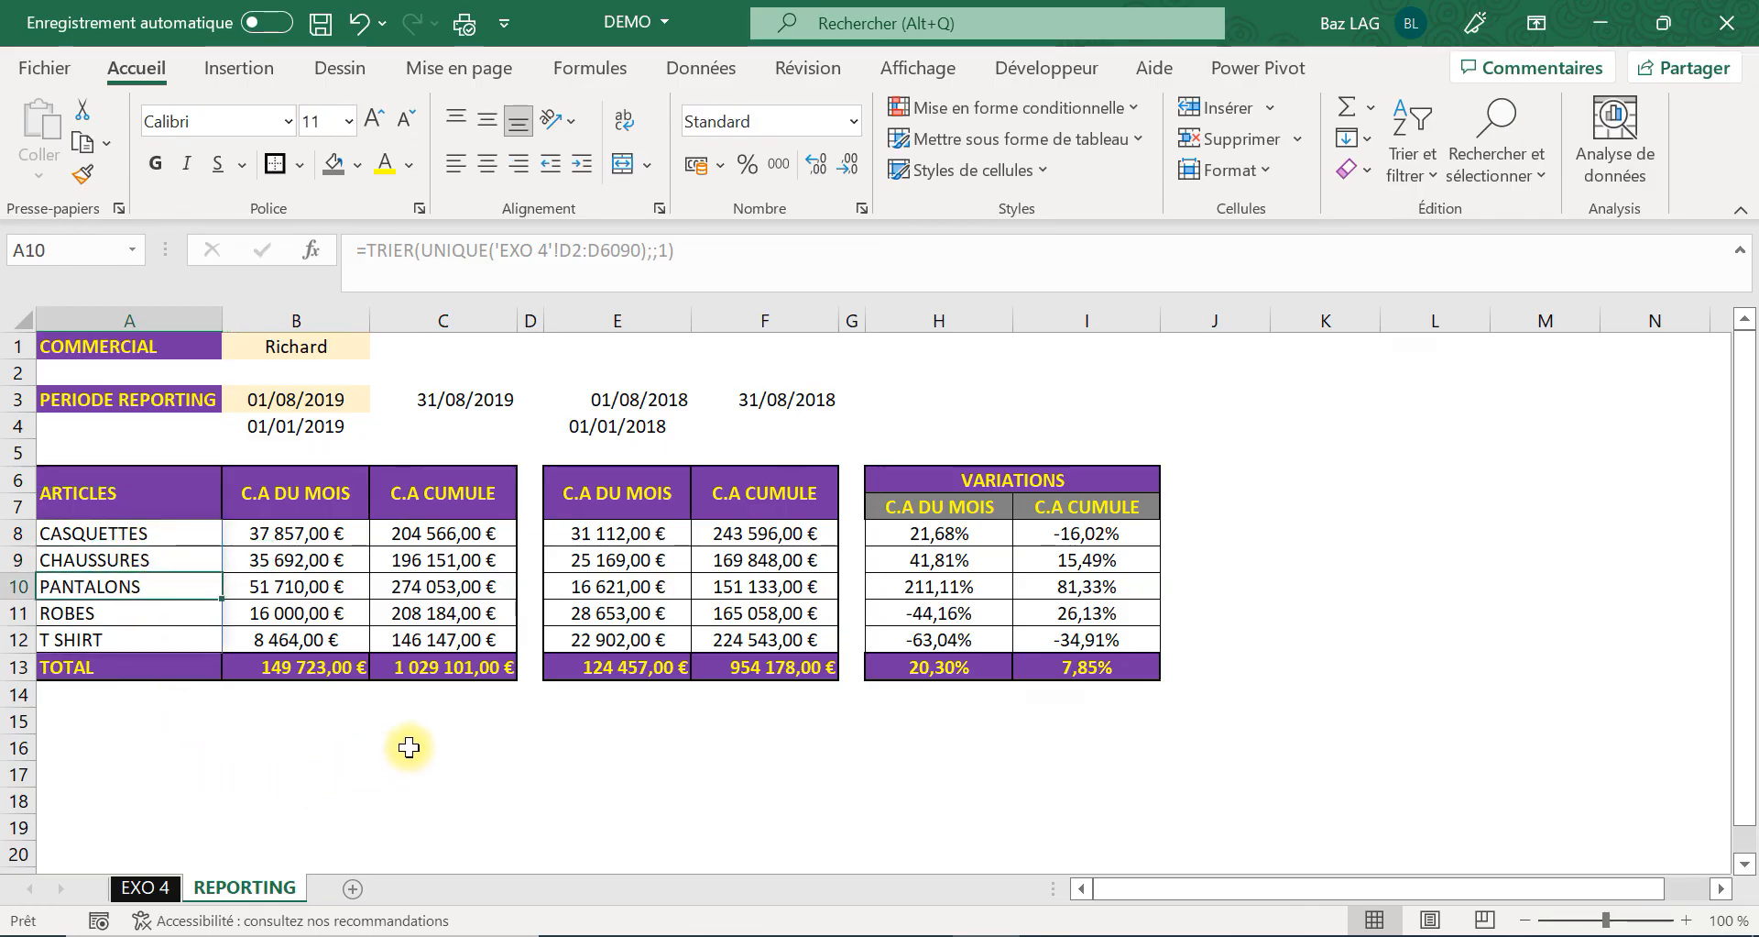
left_click(442, 720)
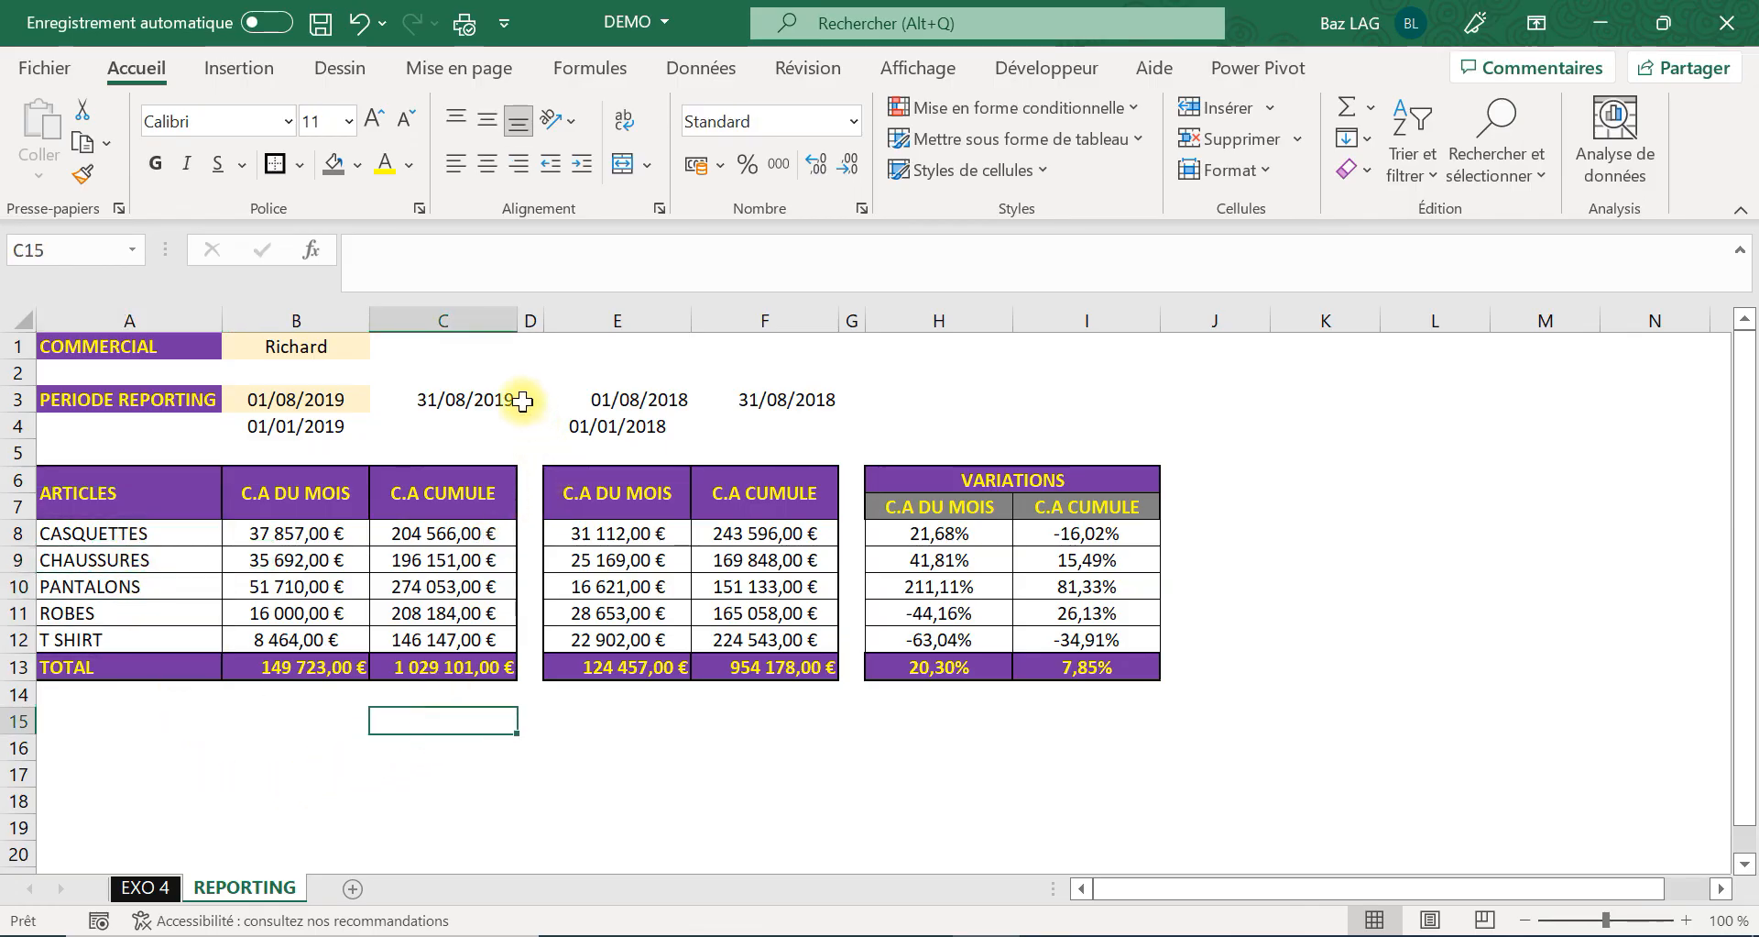
Set the font color of the helper dates in C2:F4 to white and select cell B4.
left_click(434, 369)
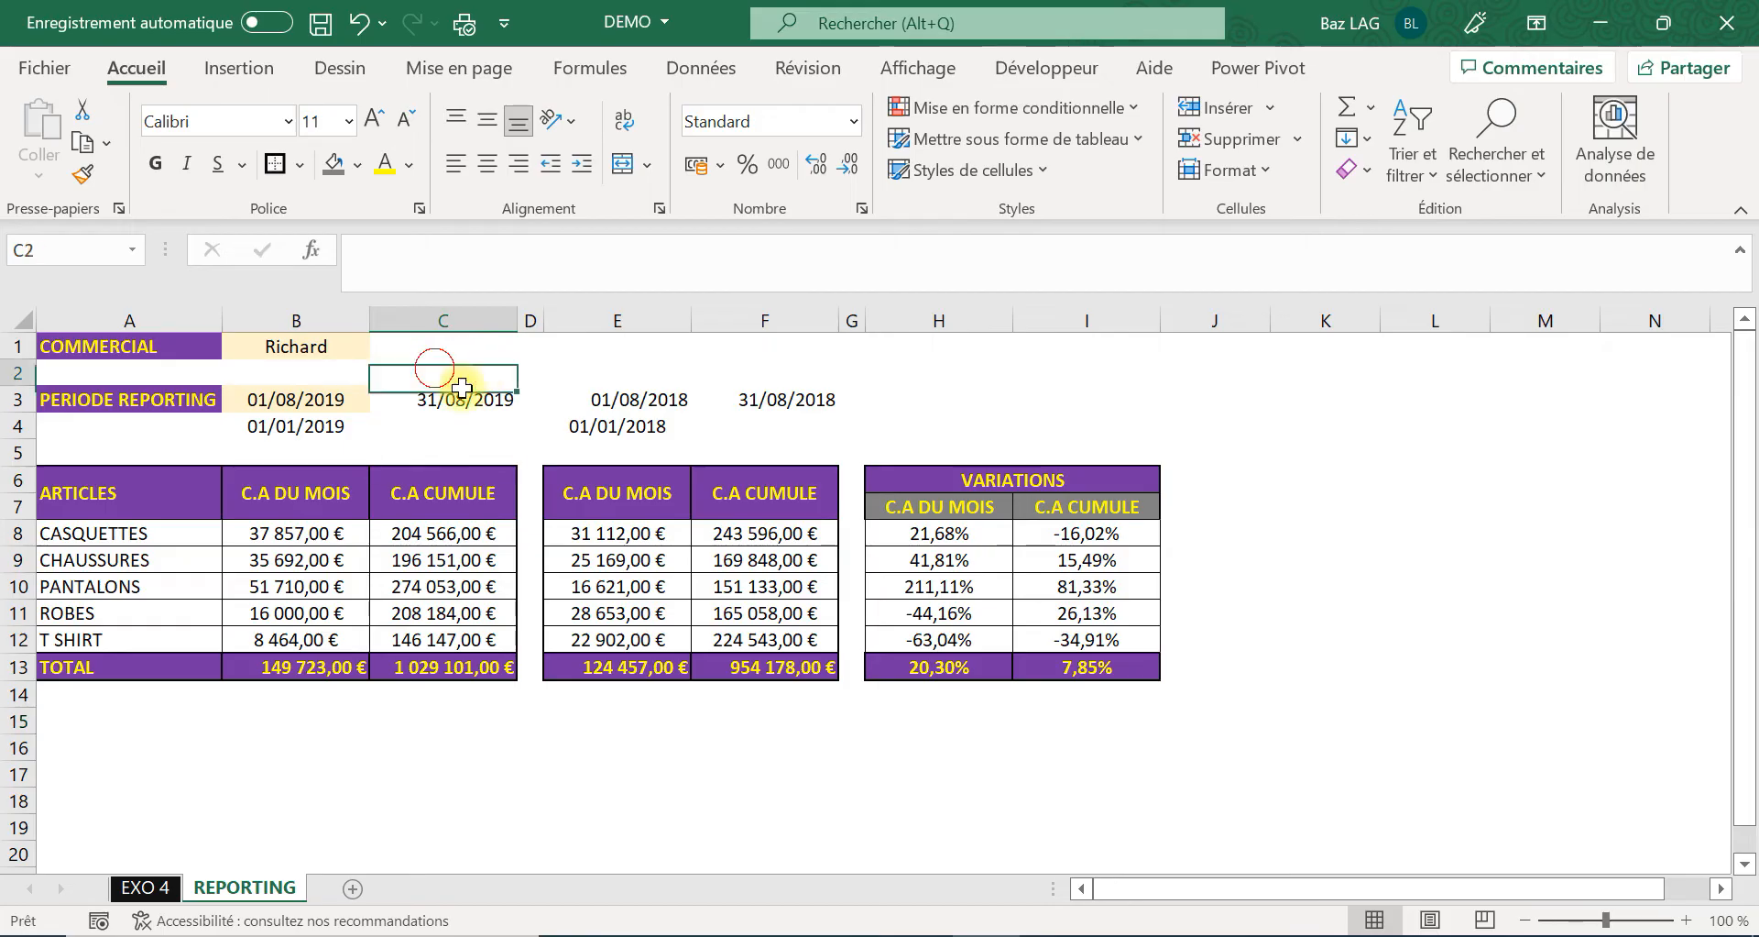
left_click_drag(462, 388, 805, 428)
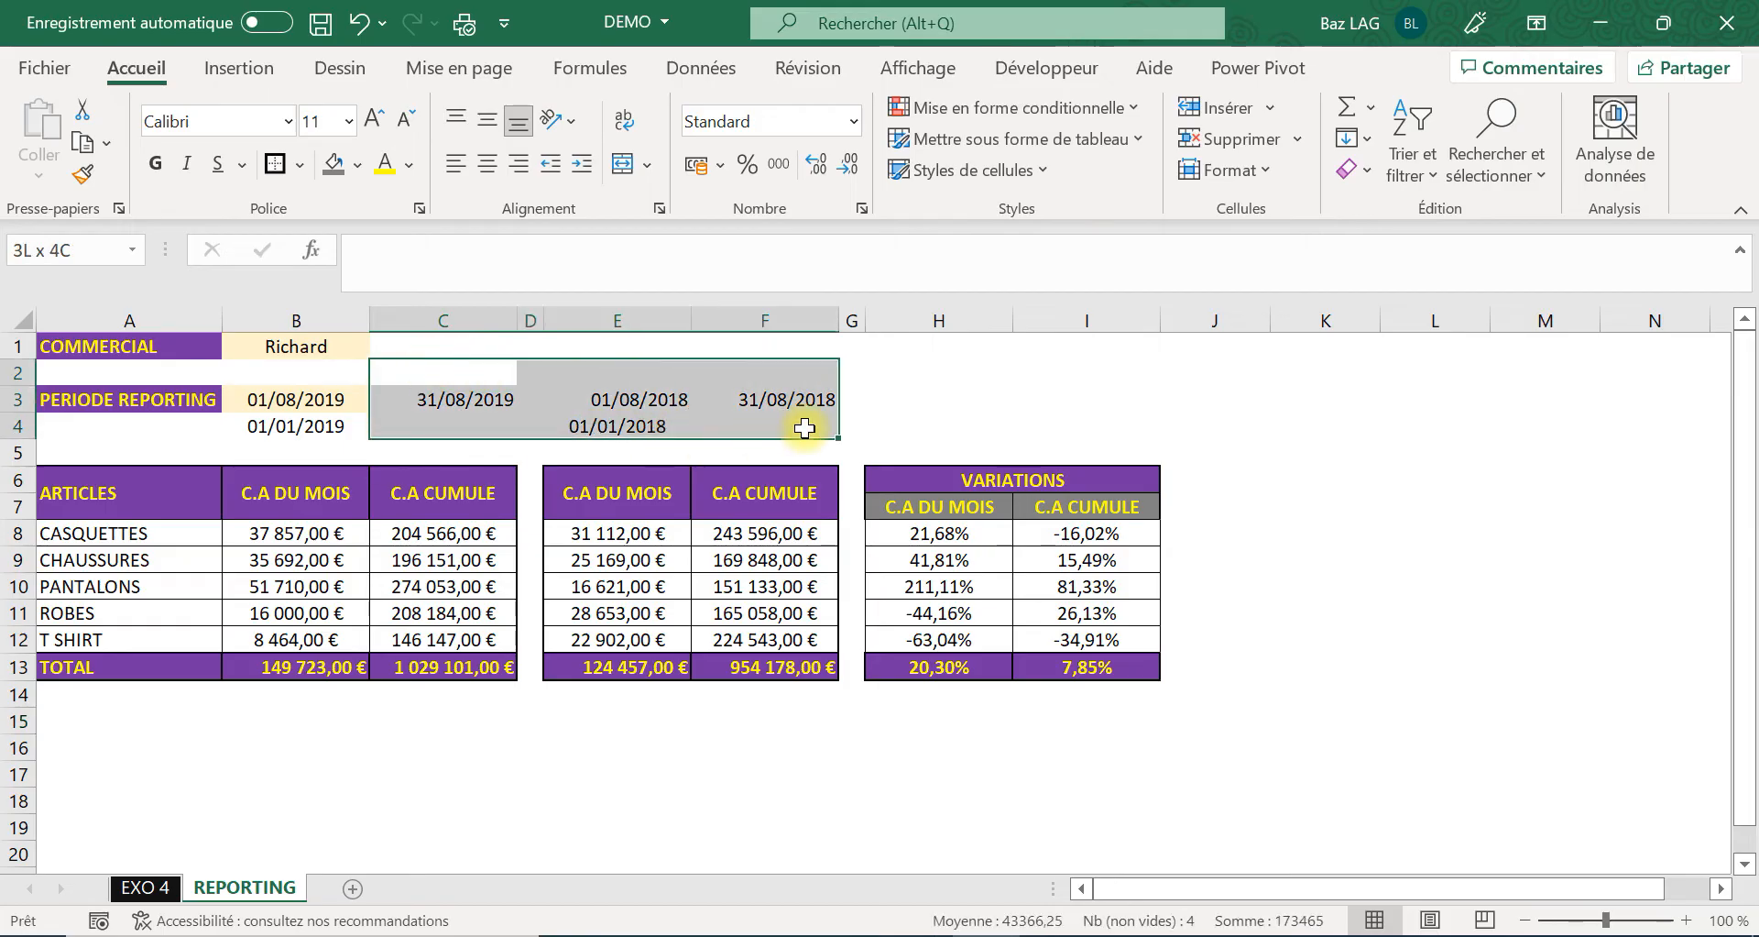
left_click(408, 166)
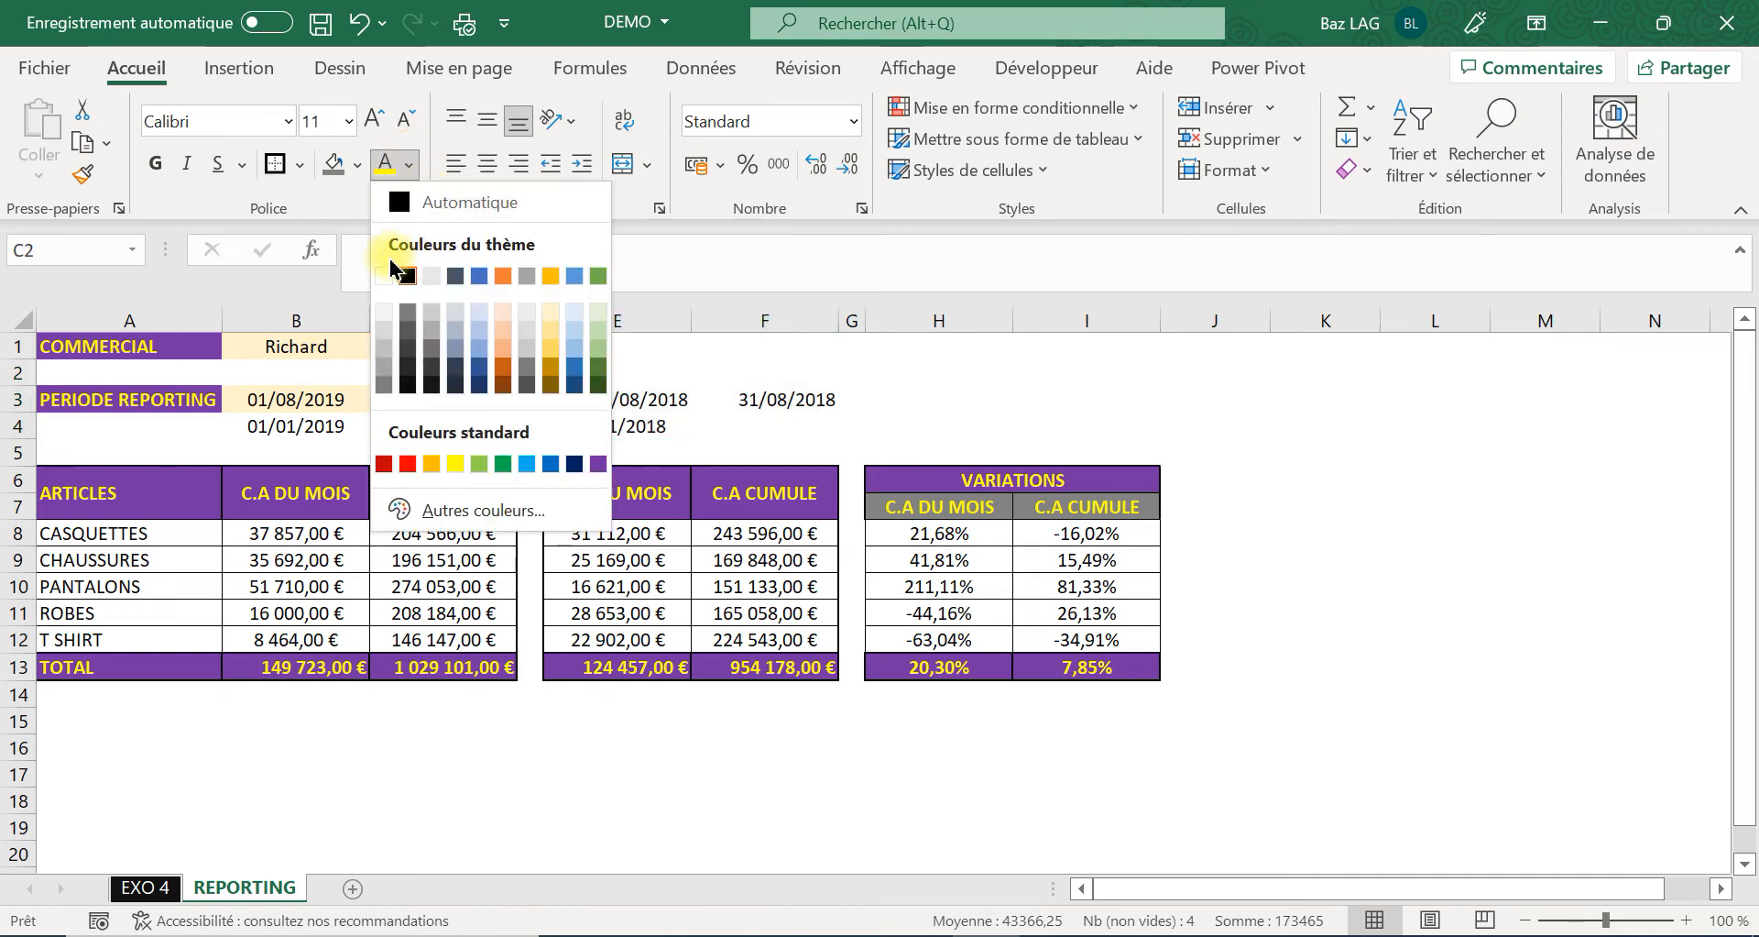
left_click(389, 273)
left_click(291, 425)
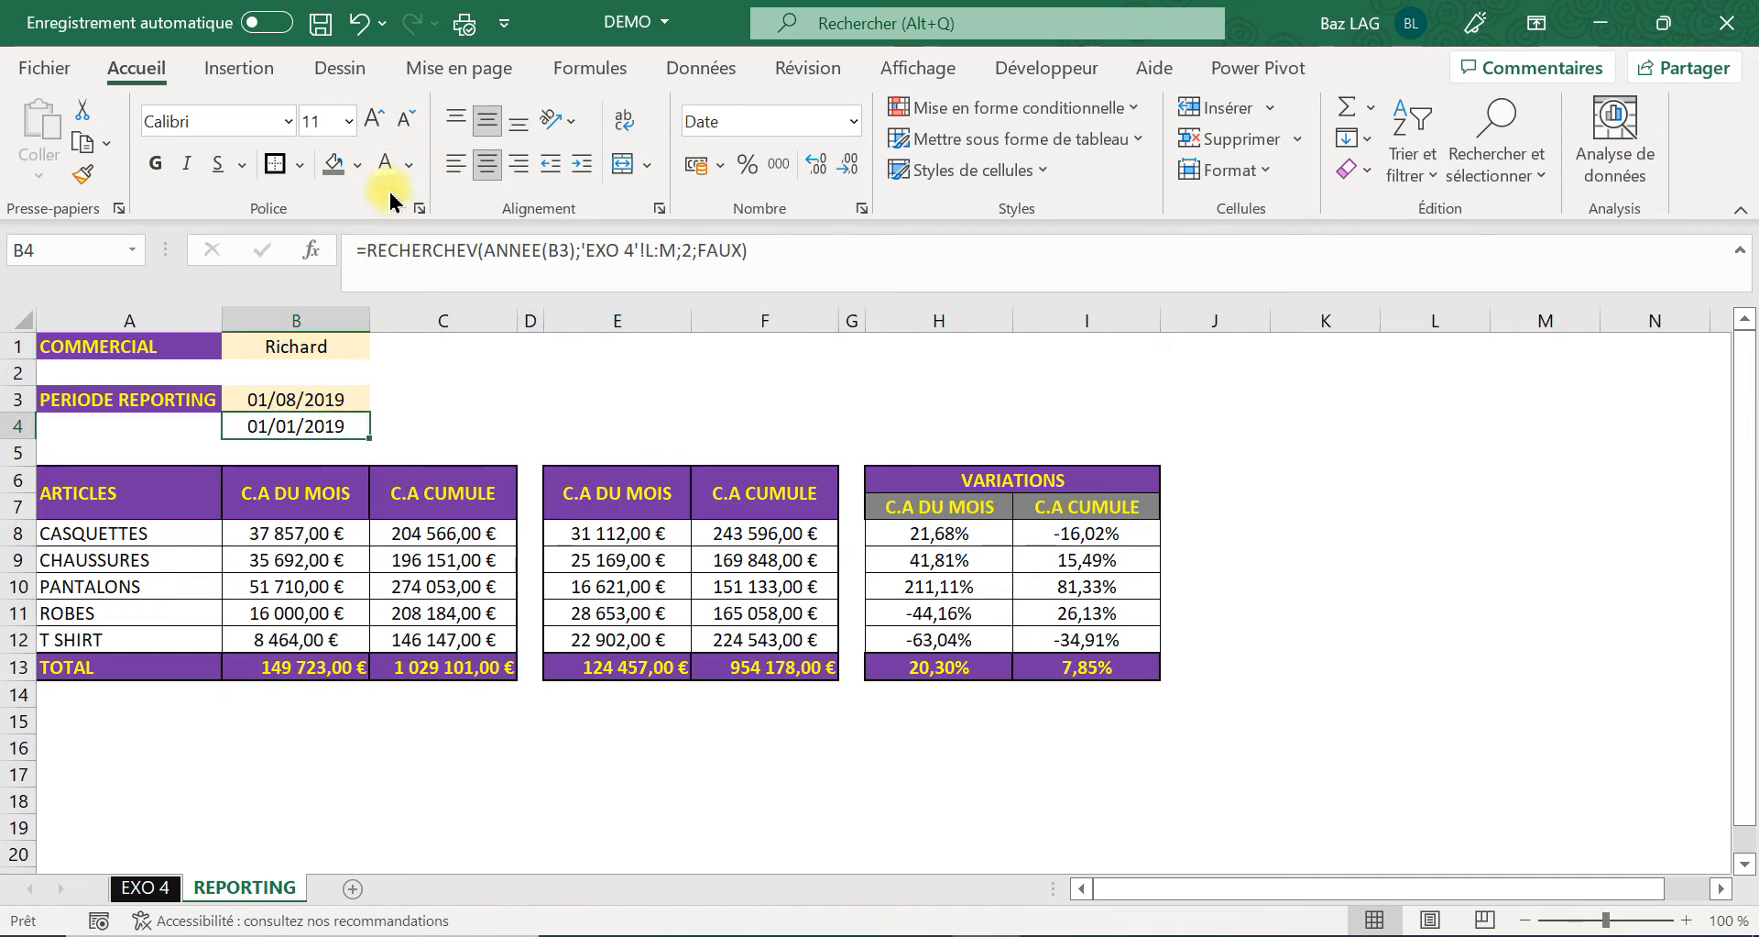
Set the font color of the helper date in B4 to white.
left_click(384, 164)
left_click(355, 724)
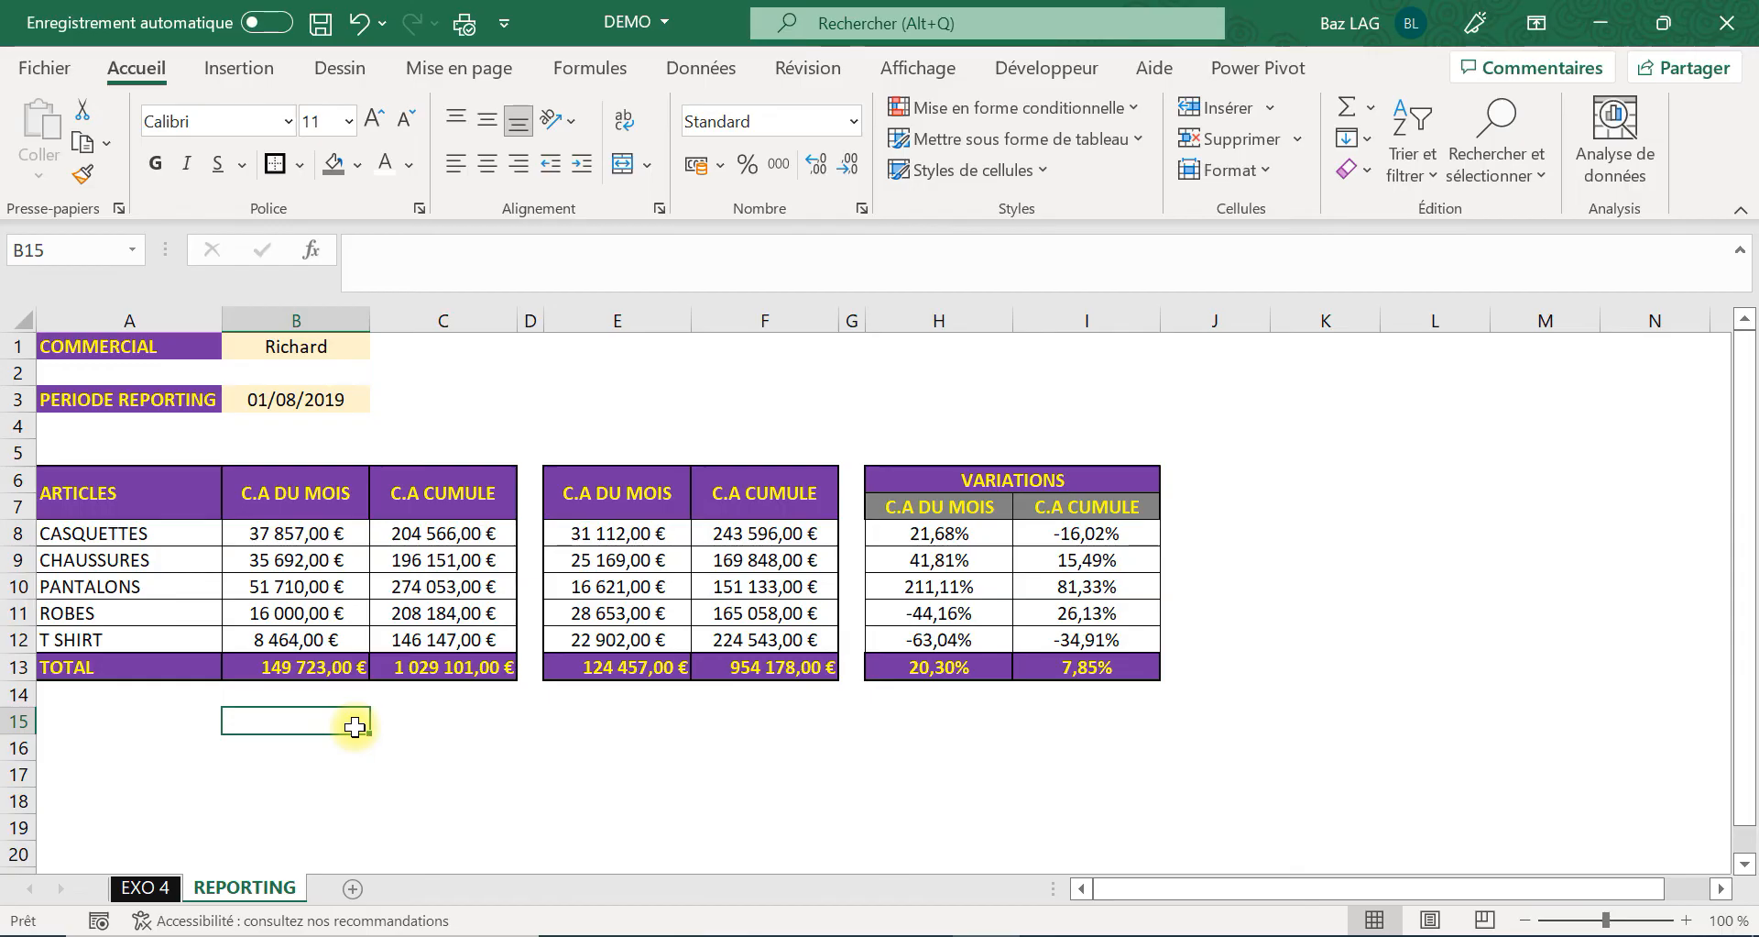
Choose the first salesperson in the COMMERCIAL list in B1 and set the reporting period in B3 to 01/01/2020.
left_click(352, 346)
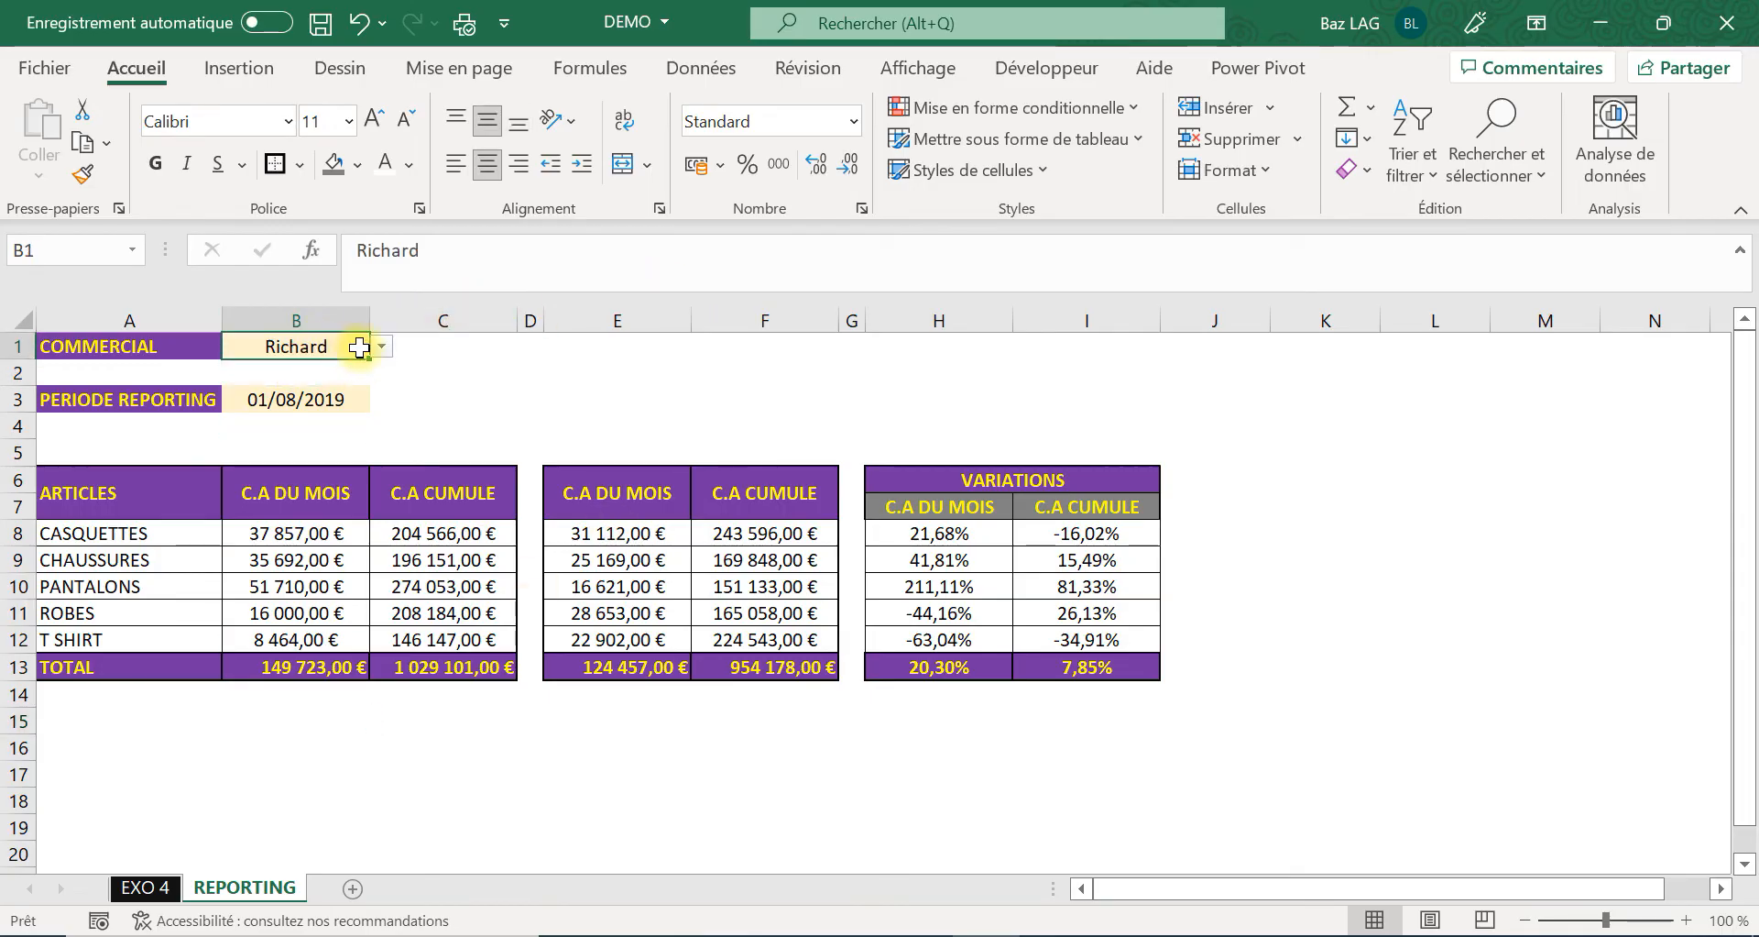
left_click(380, 346)
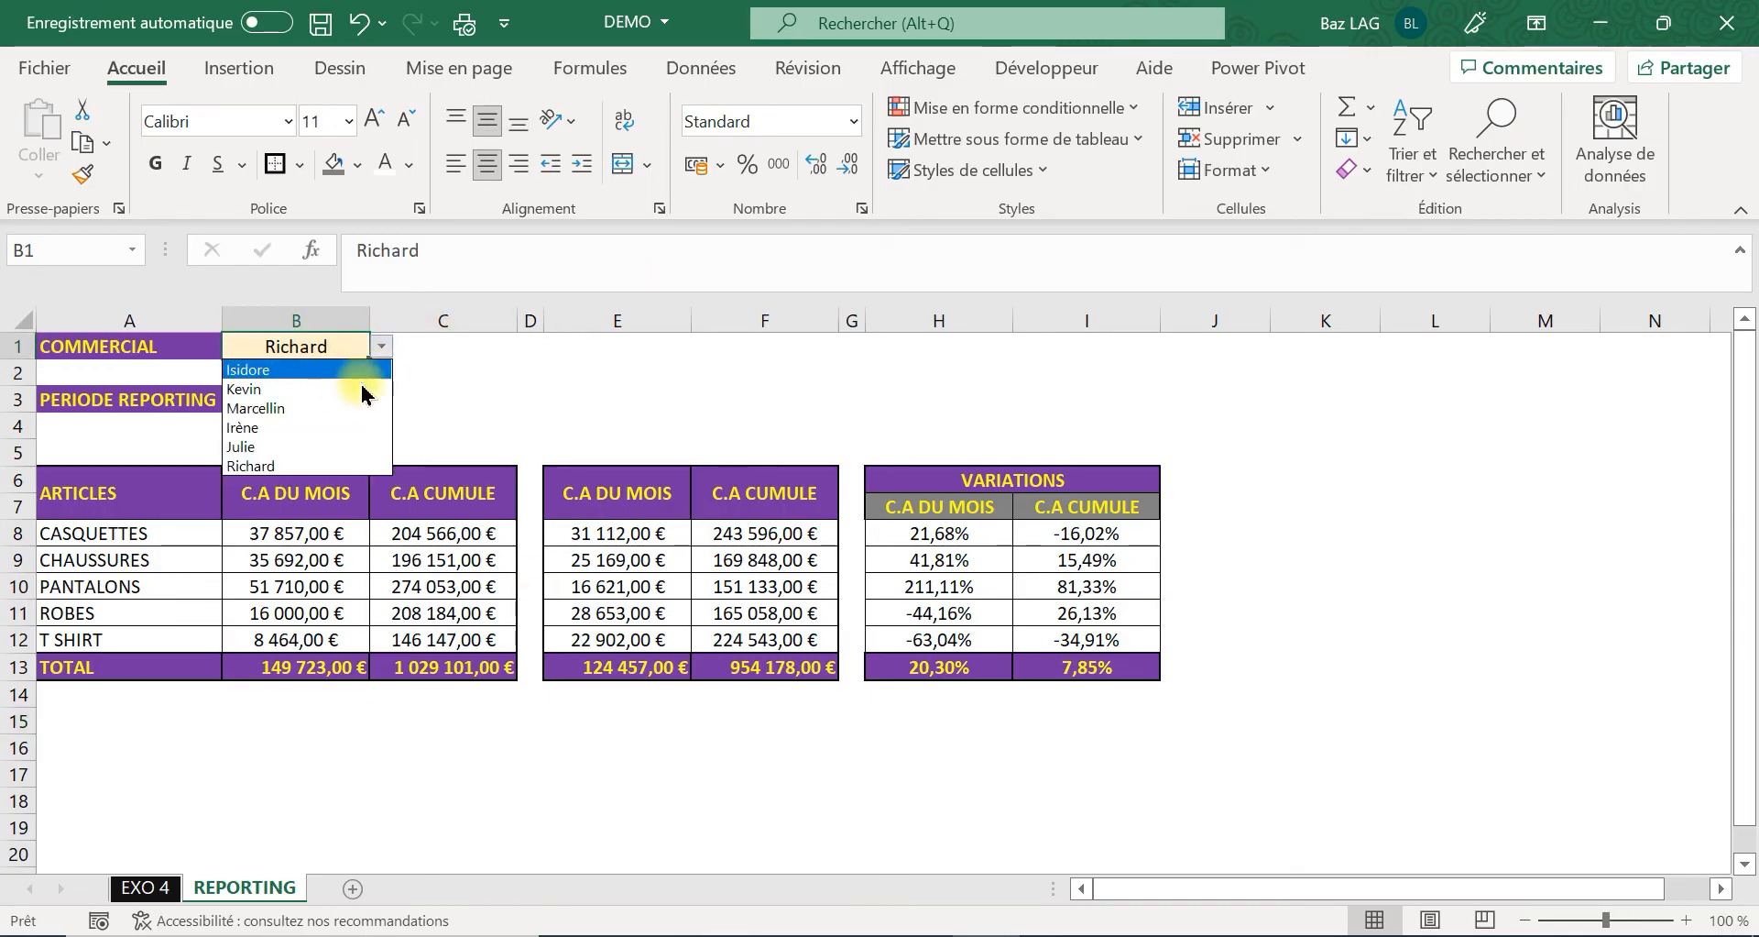
left_click(357, 370)
left_click(353, 399)
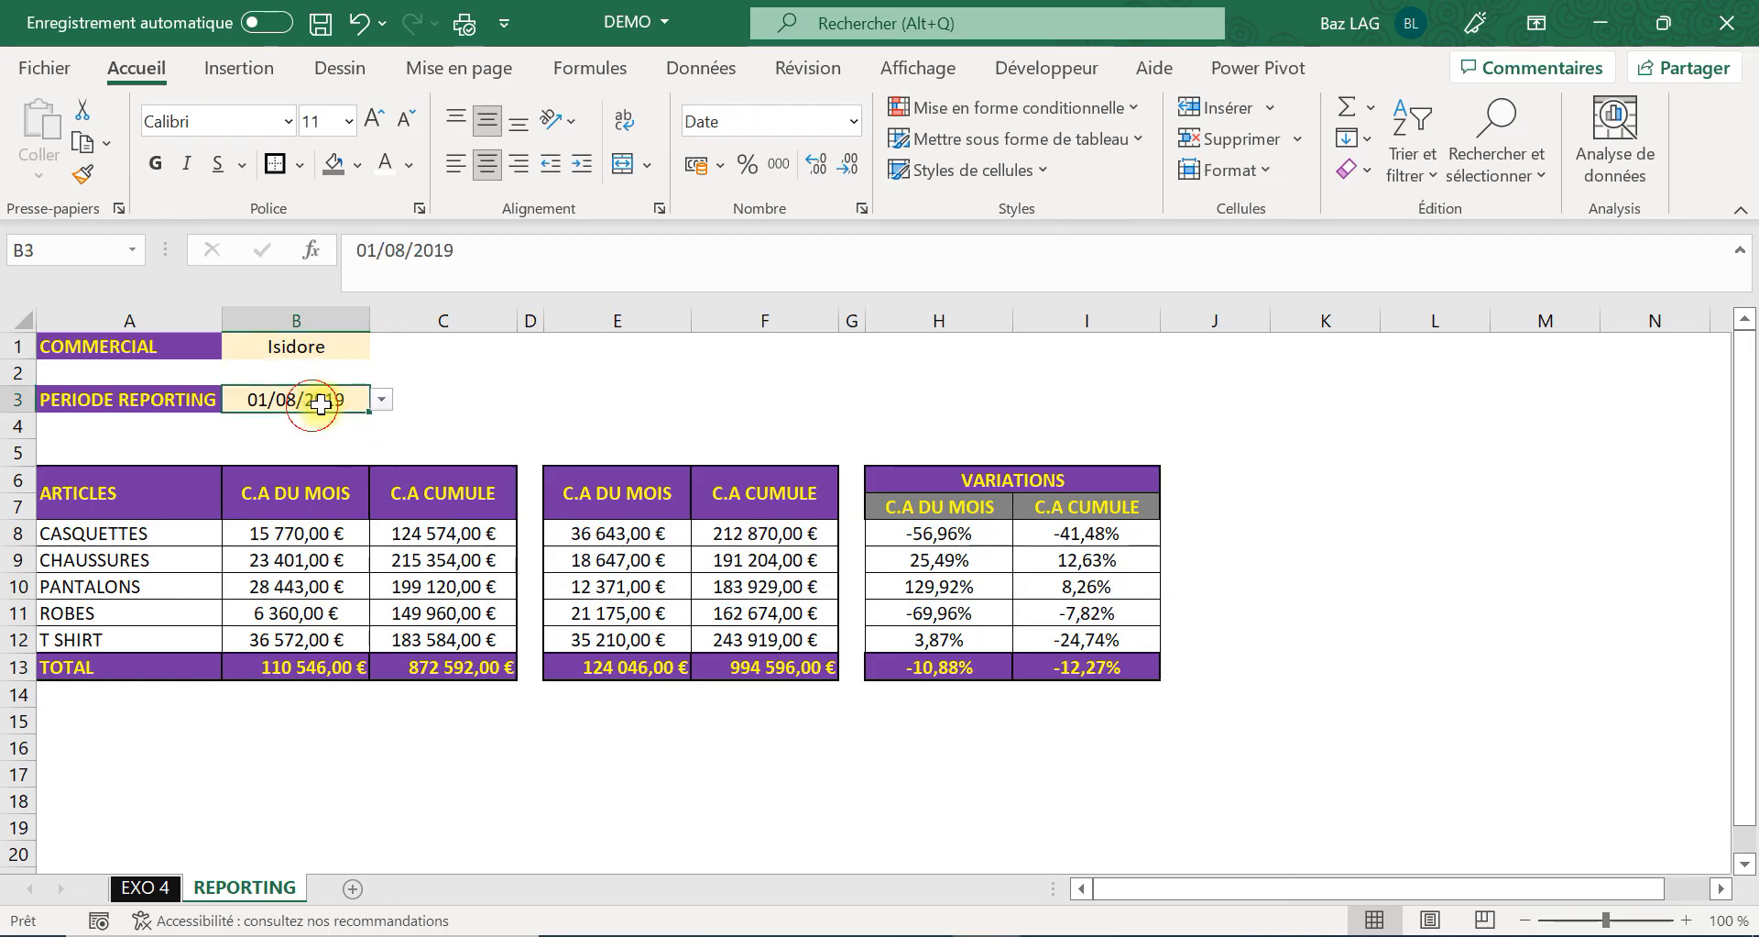
left_click(384, 401)
left_click_drag(378, 504, 378, 537)
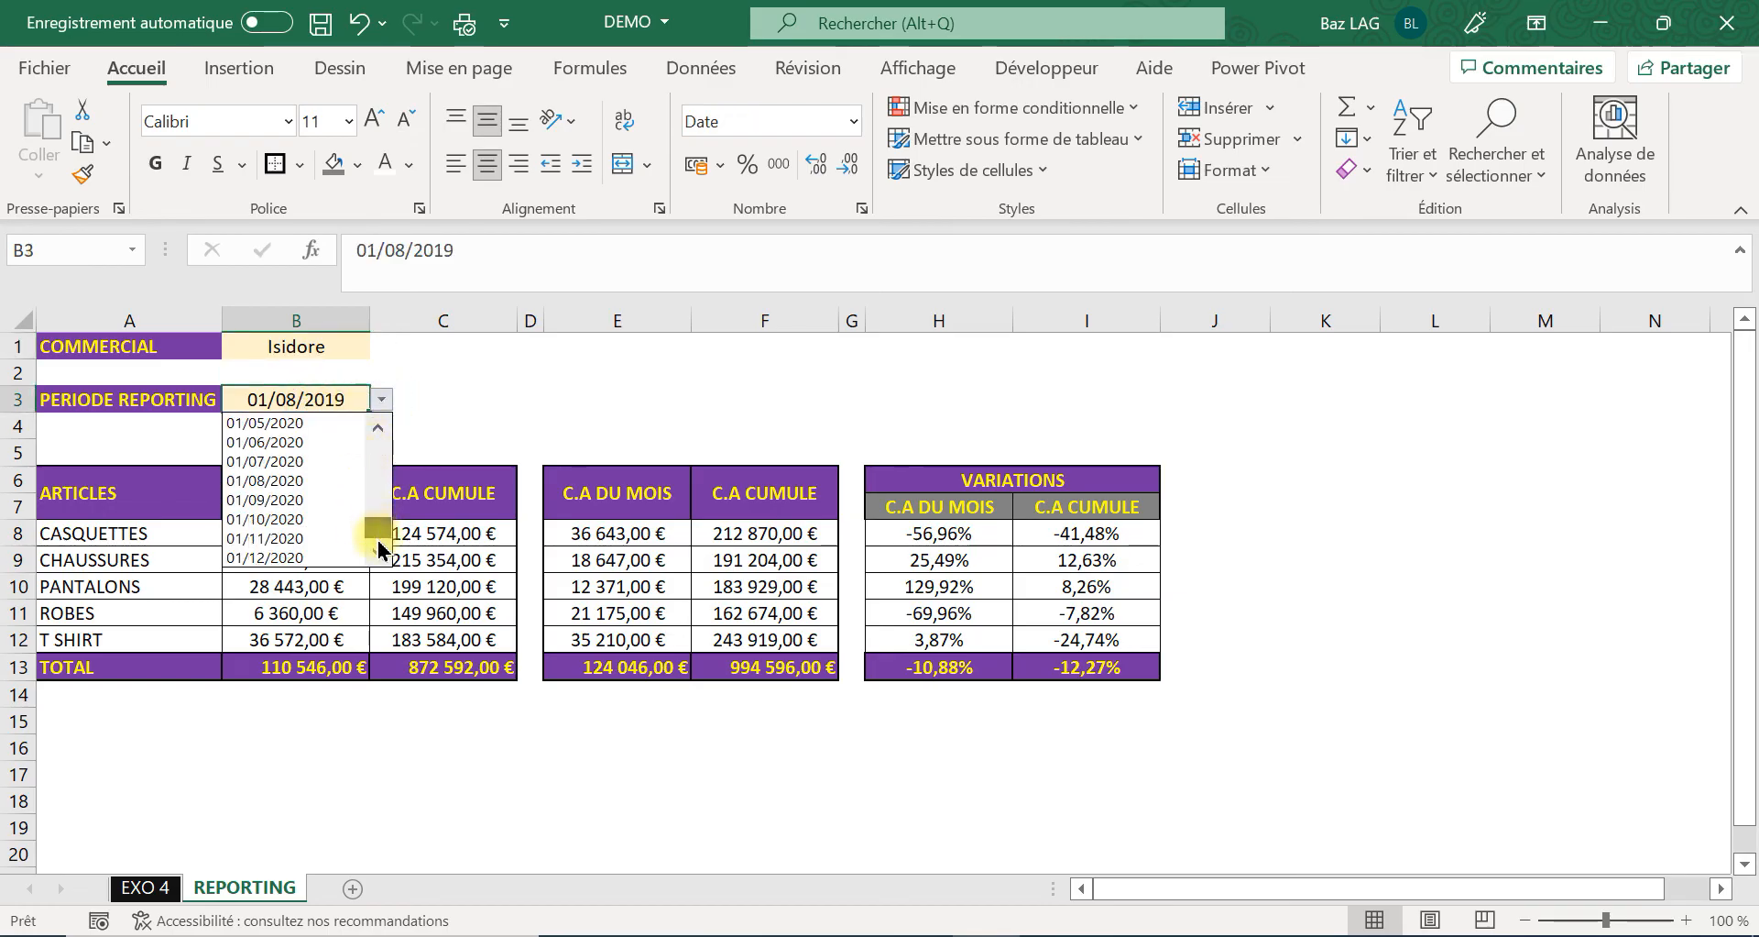
left_click(377, 427)
left_click(378, 427)
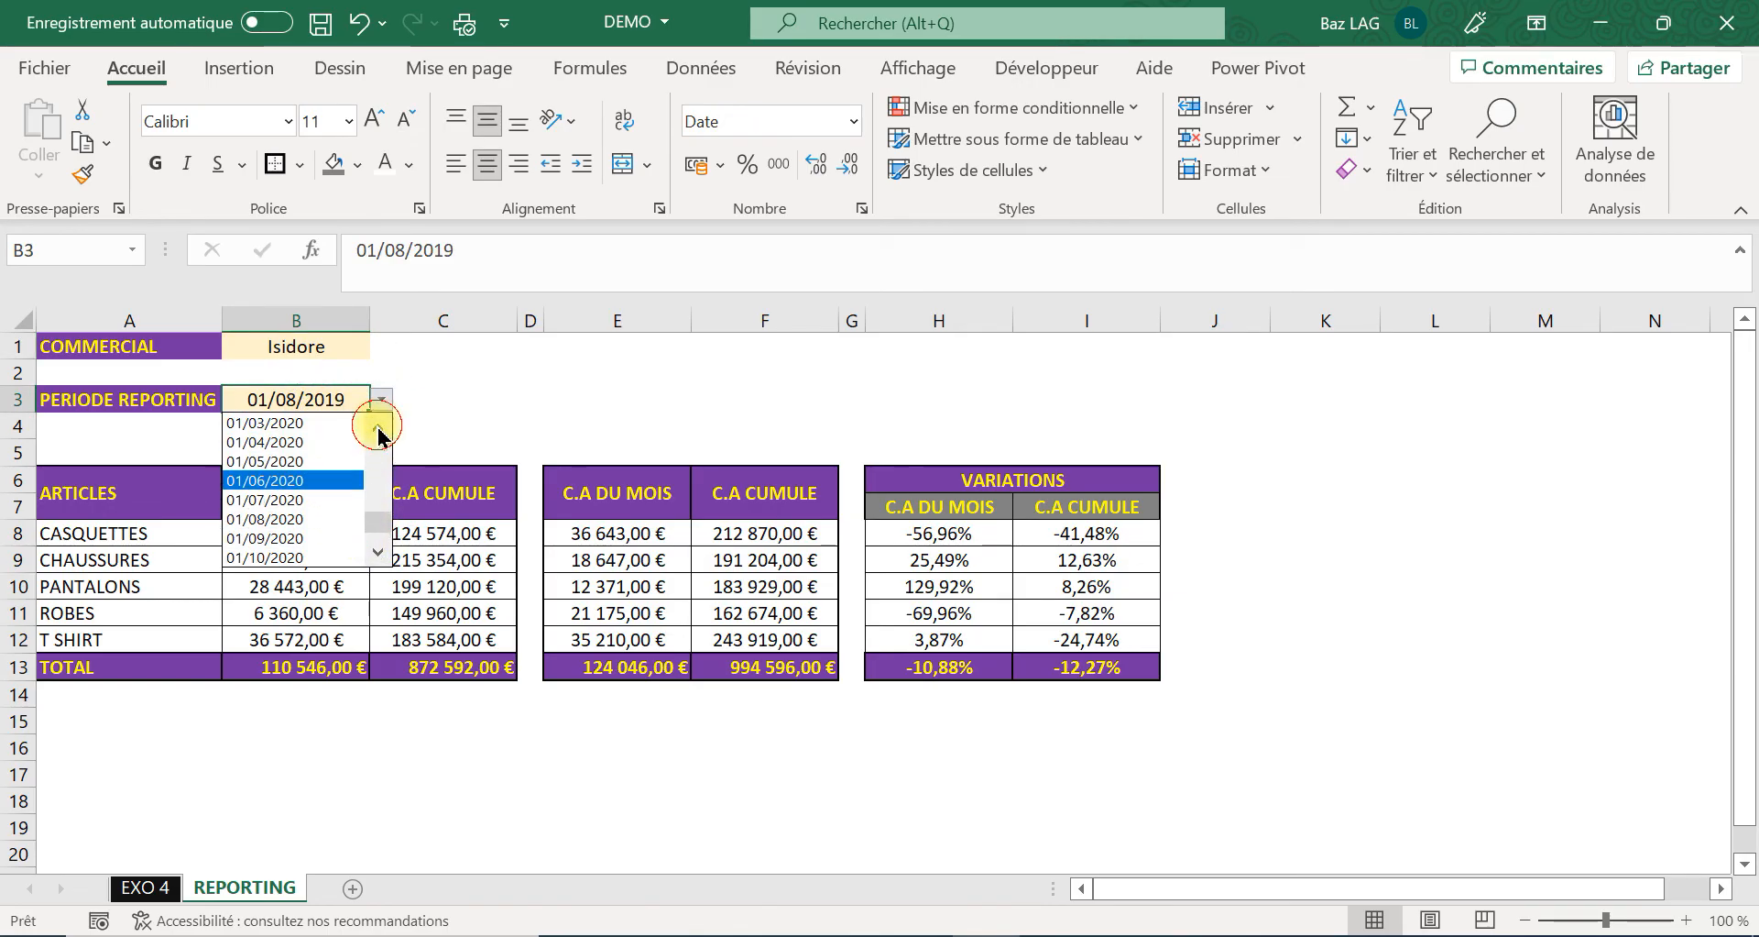
left_click(378, 427)
left_click(378, 427)
left_click(377, 427)
left_click(294, 443)
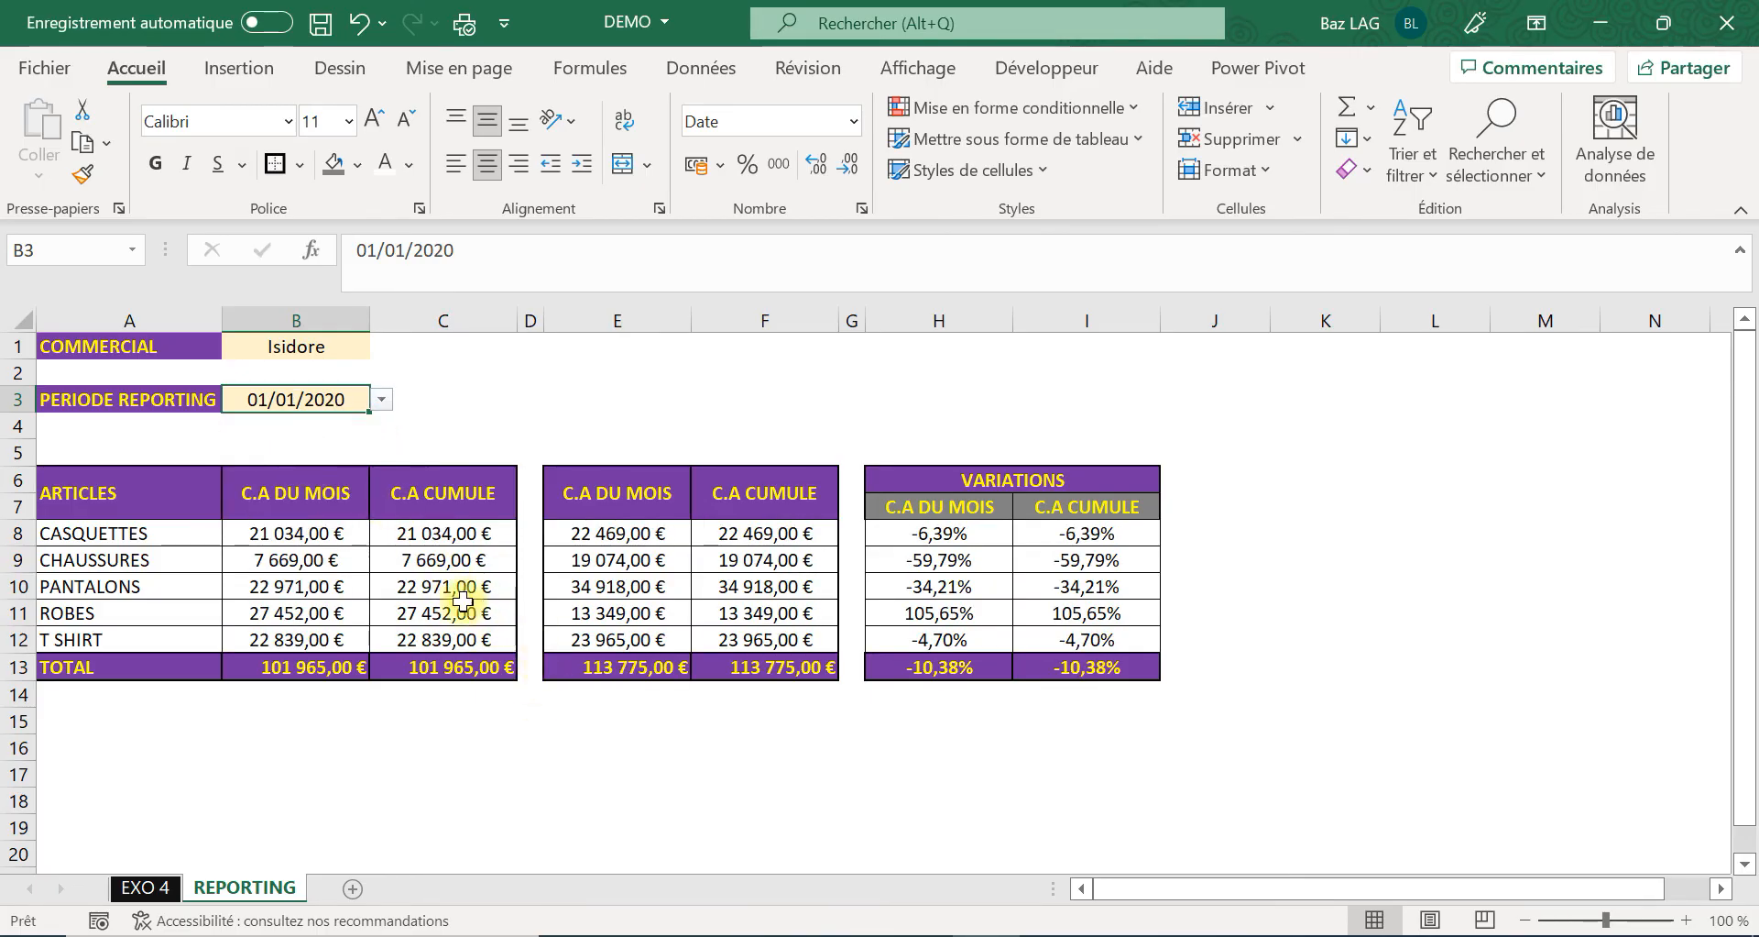
Check the CASQUETTES monthly revenue in B8 and set the reporting period in B3 to 01/02/2020.
left_click(288, 561)
left_click(292, 533)
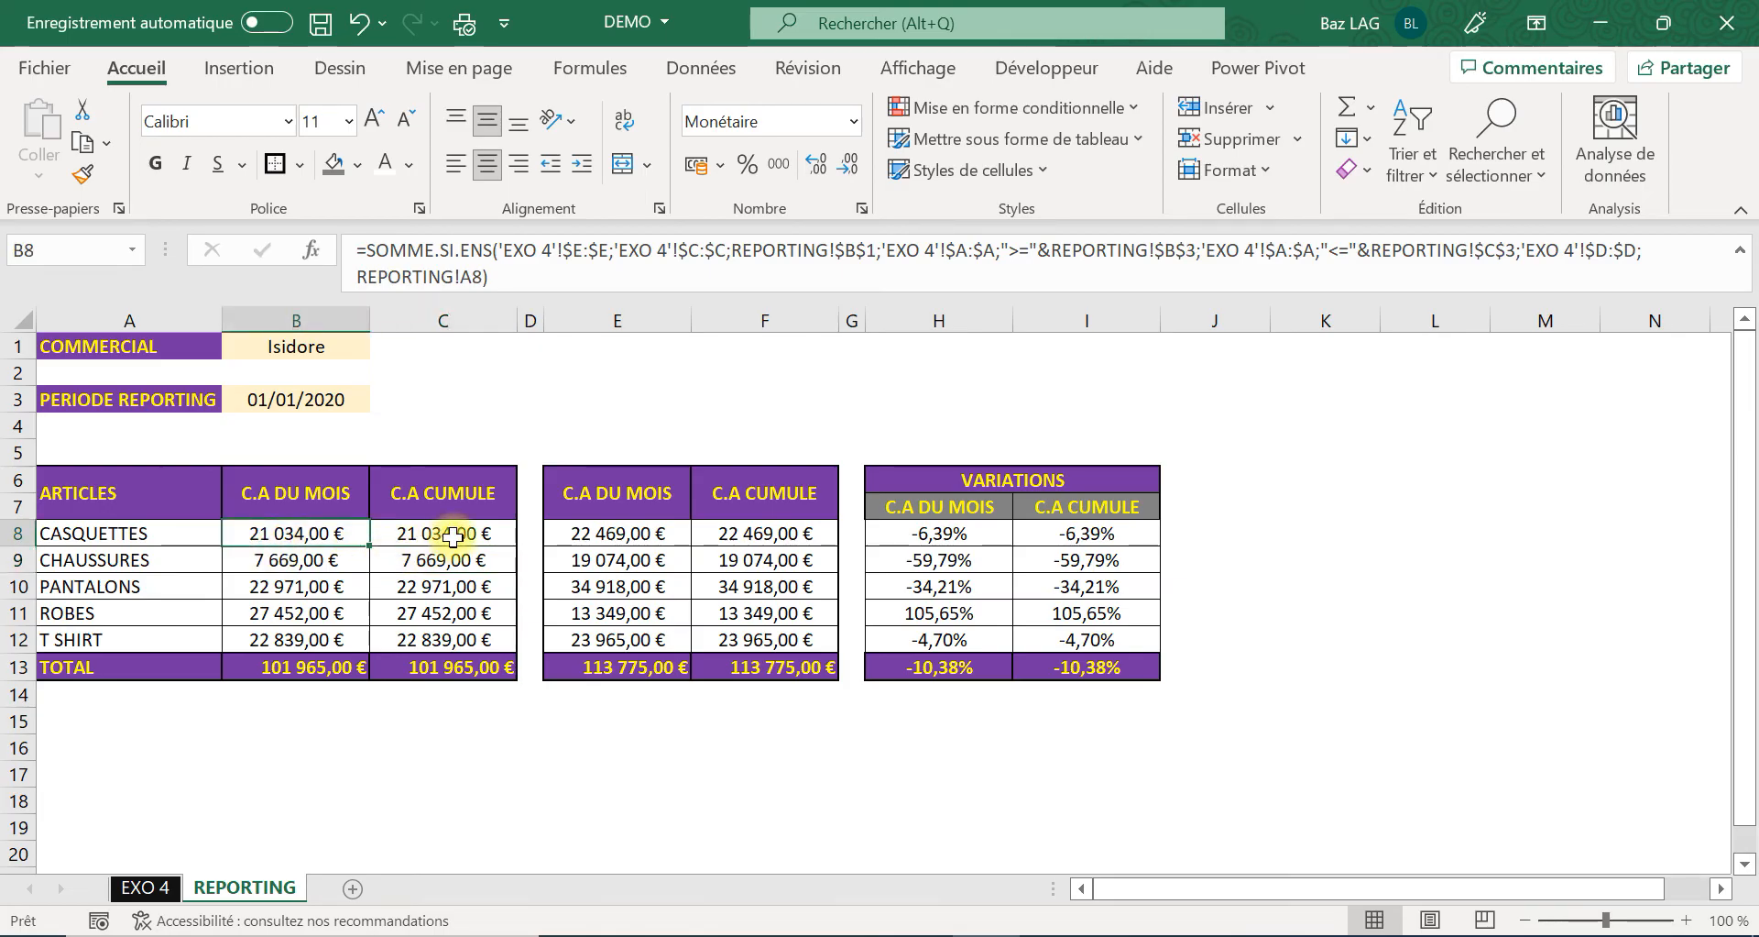
left_click(357, 403)
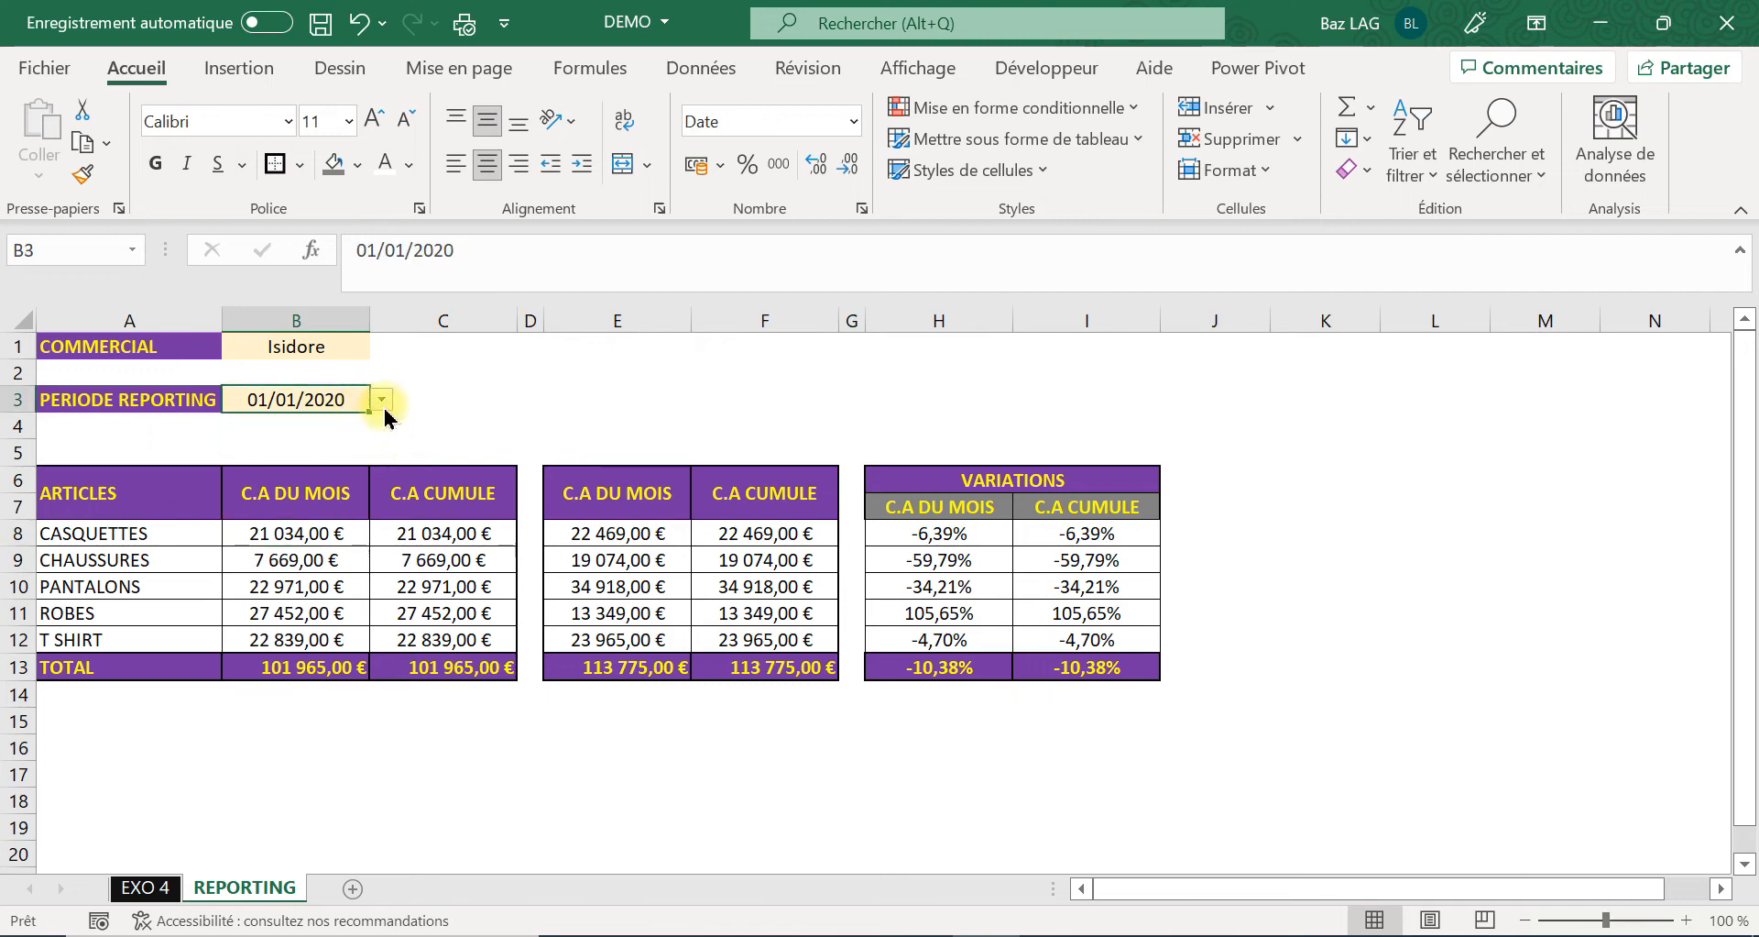
left_click(381, 400)
left_click(350, 437)
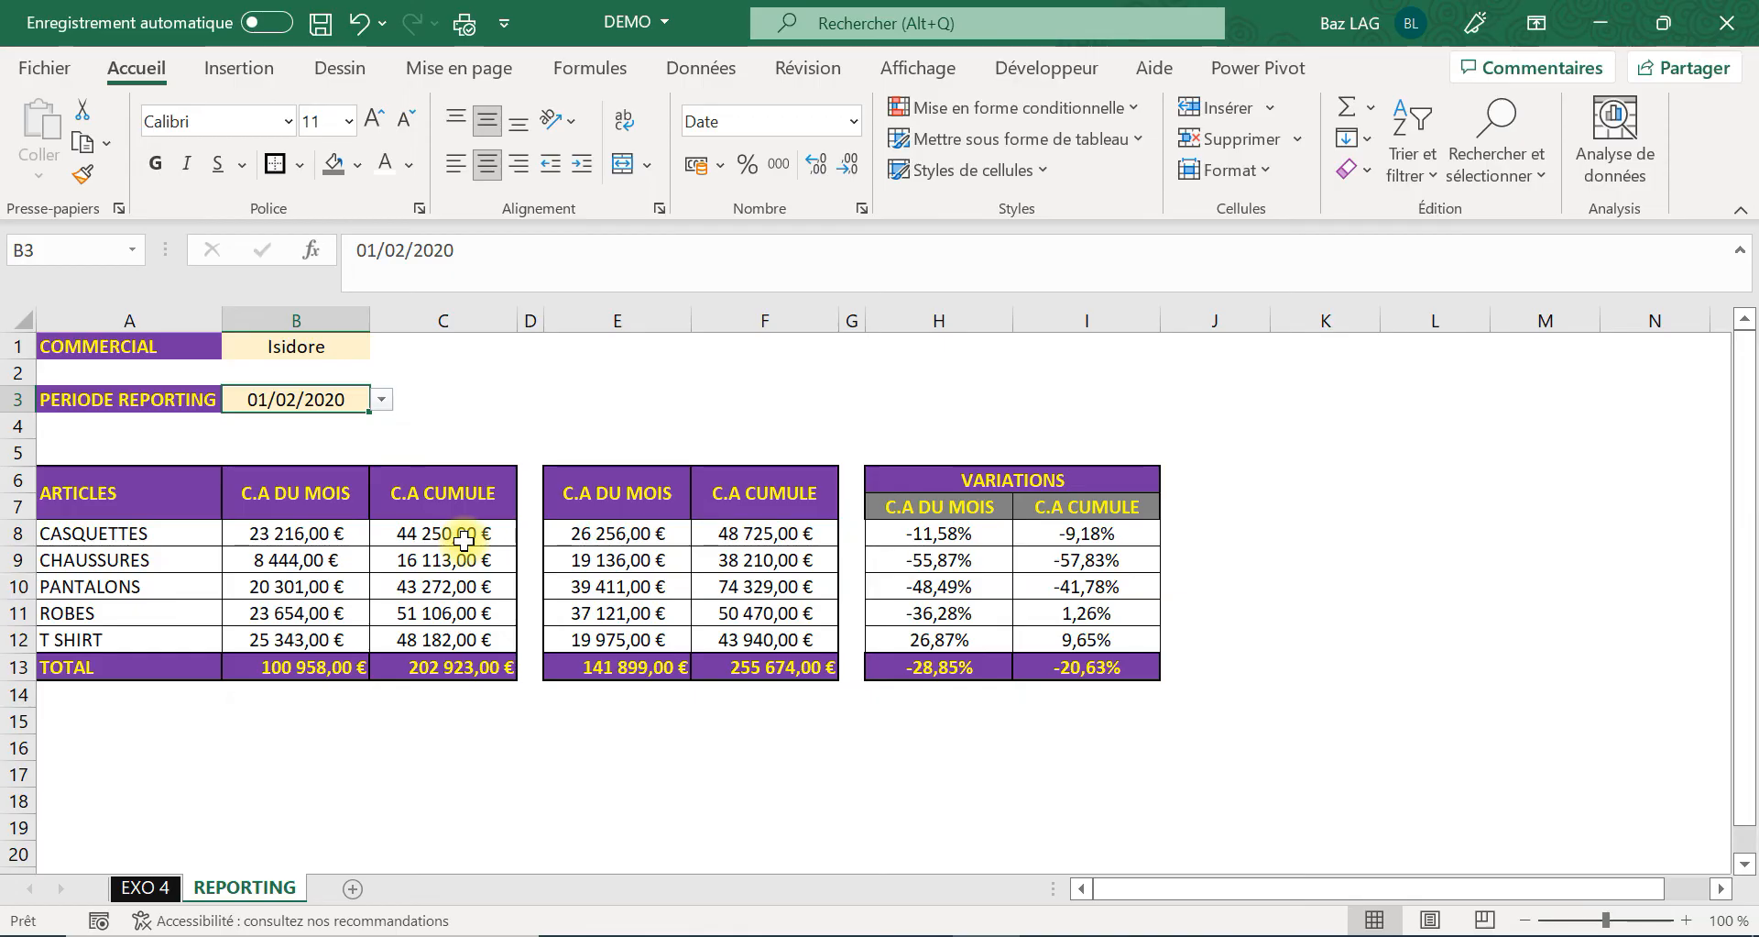
left_click(461, 495)
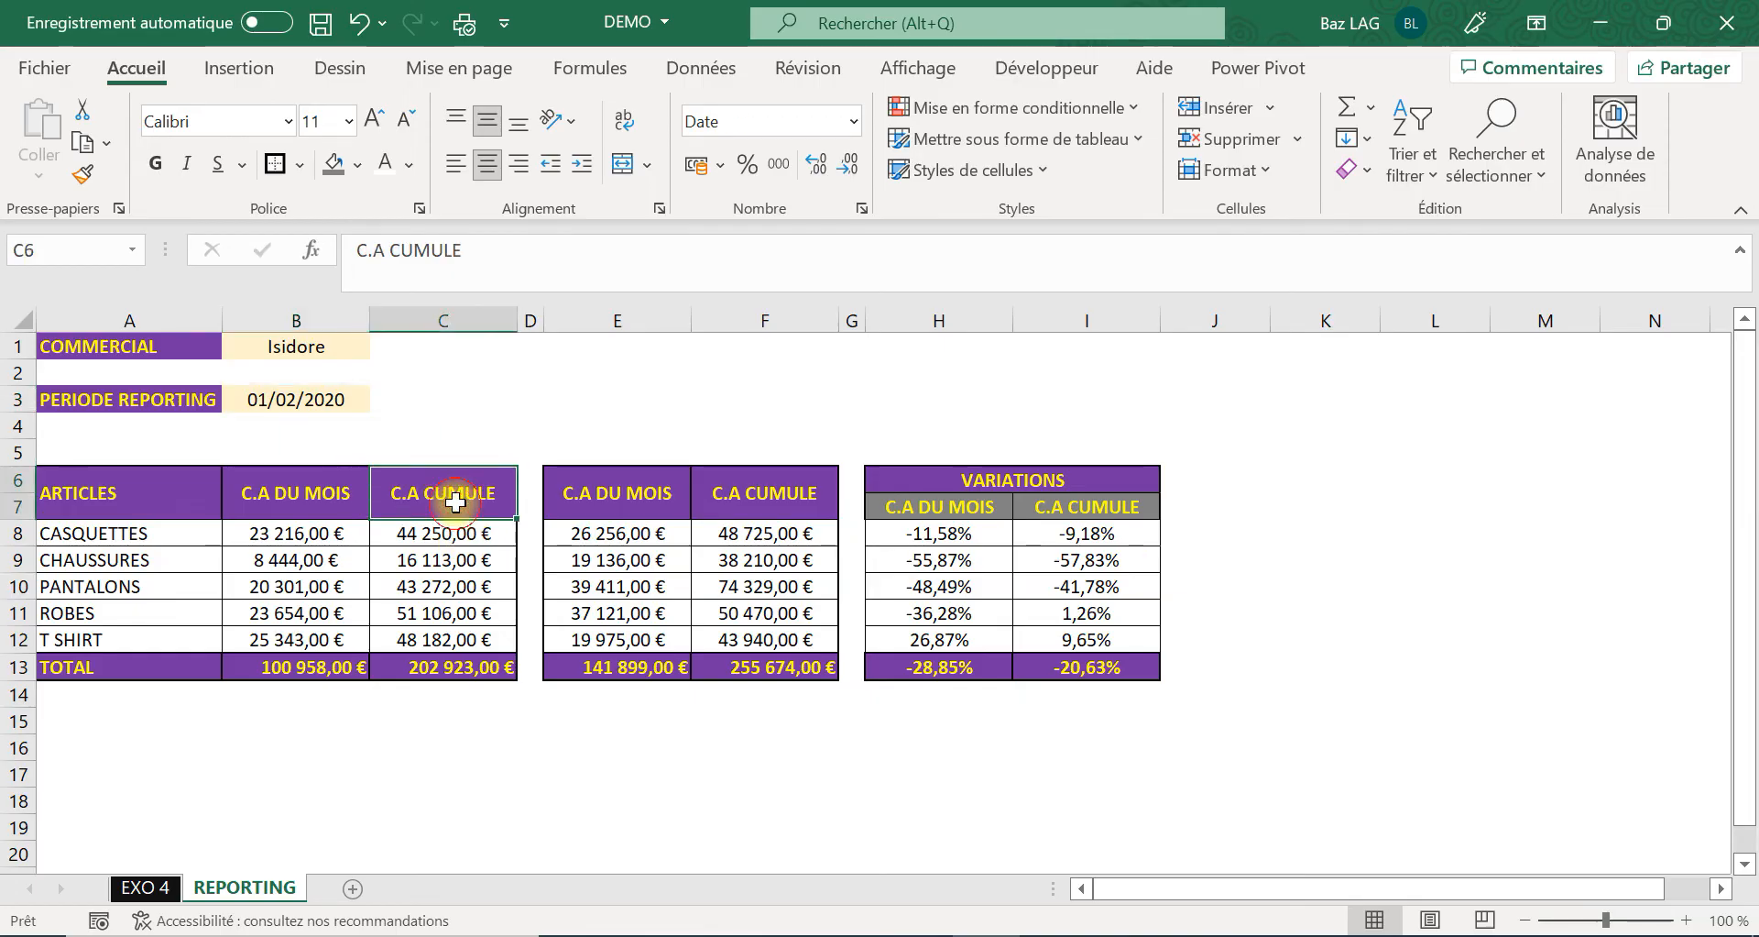
left_click(539, 250)
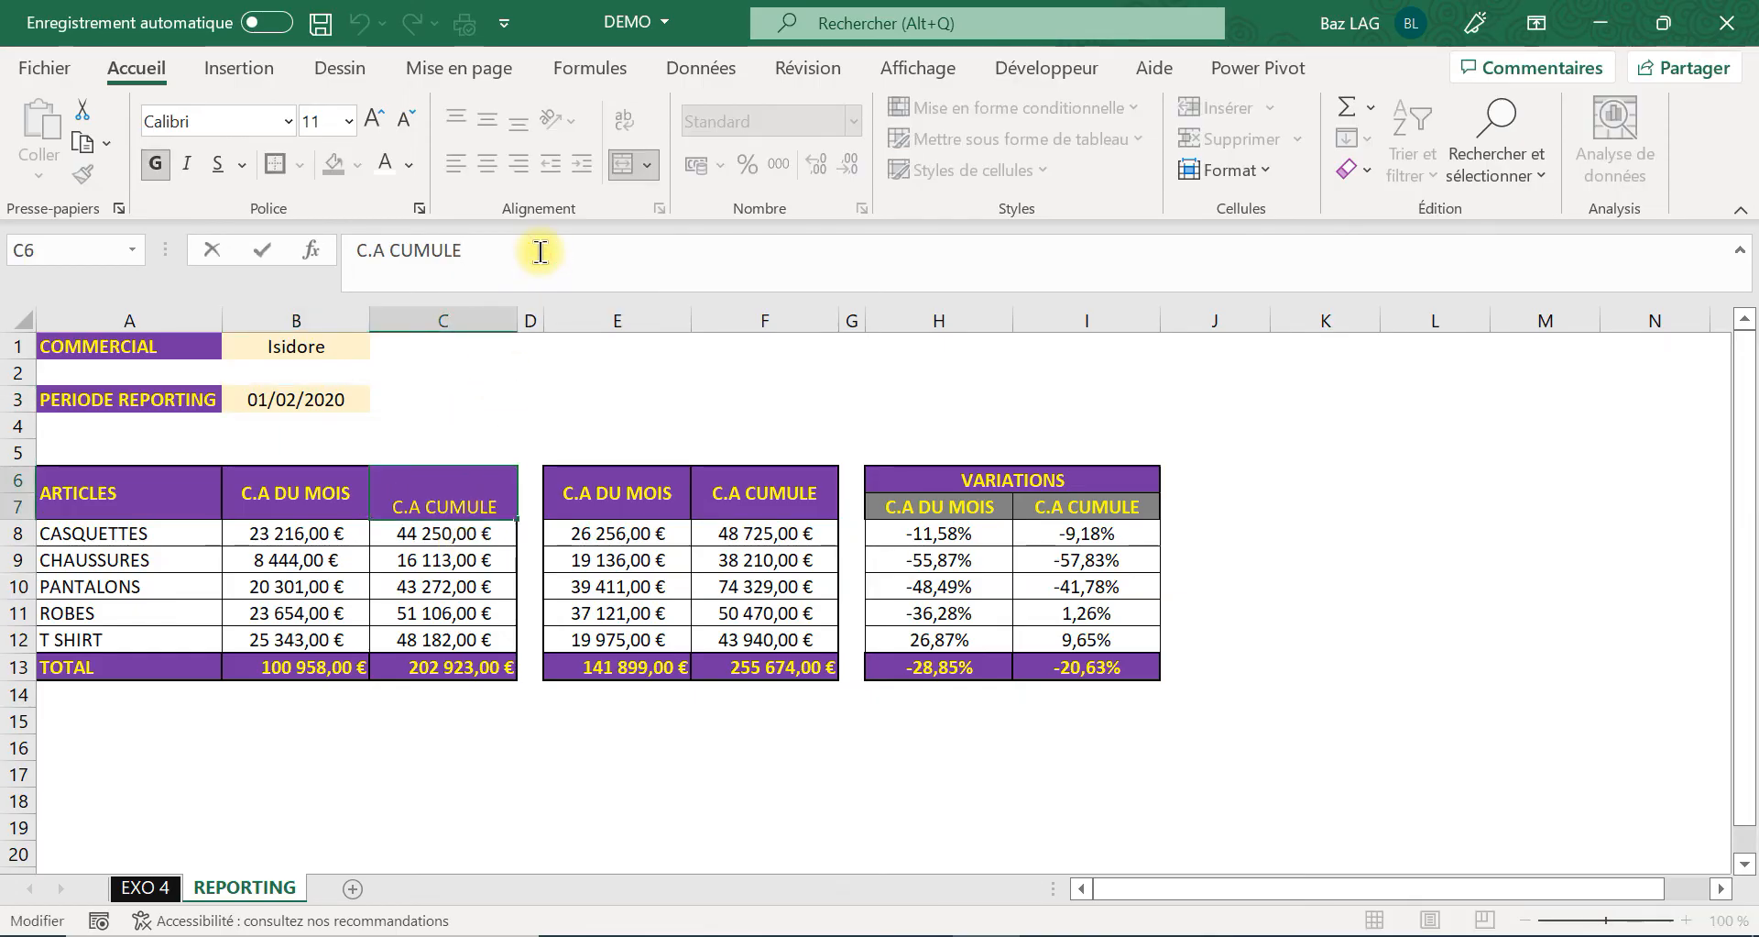
type("SU")
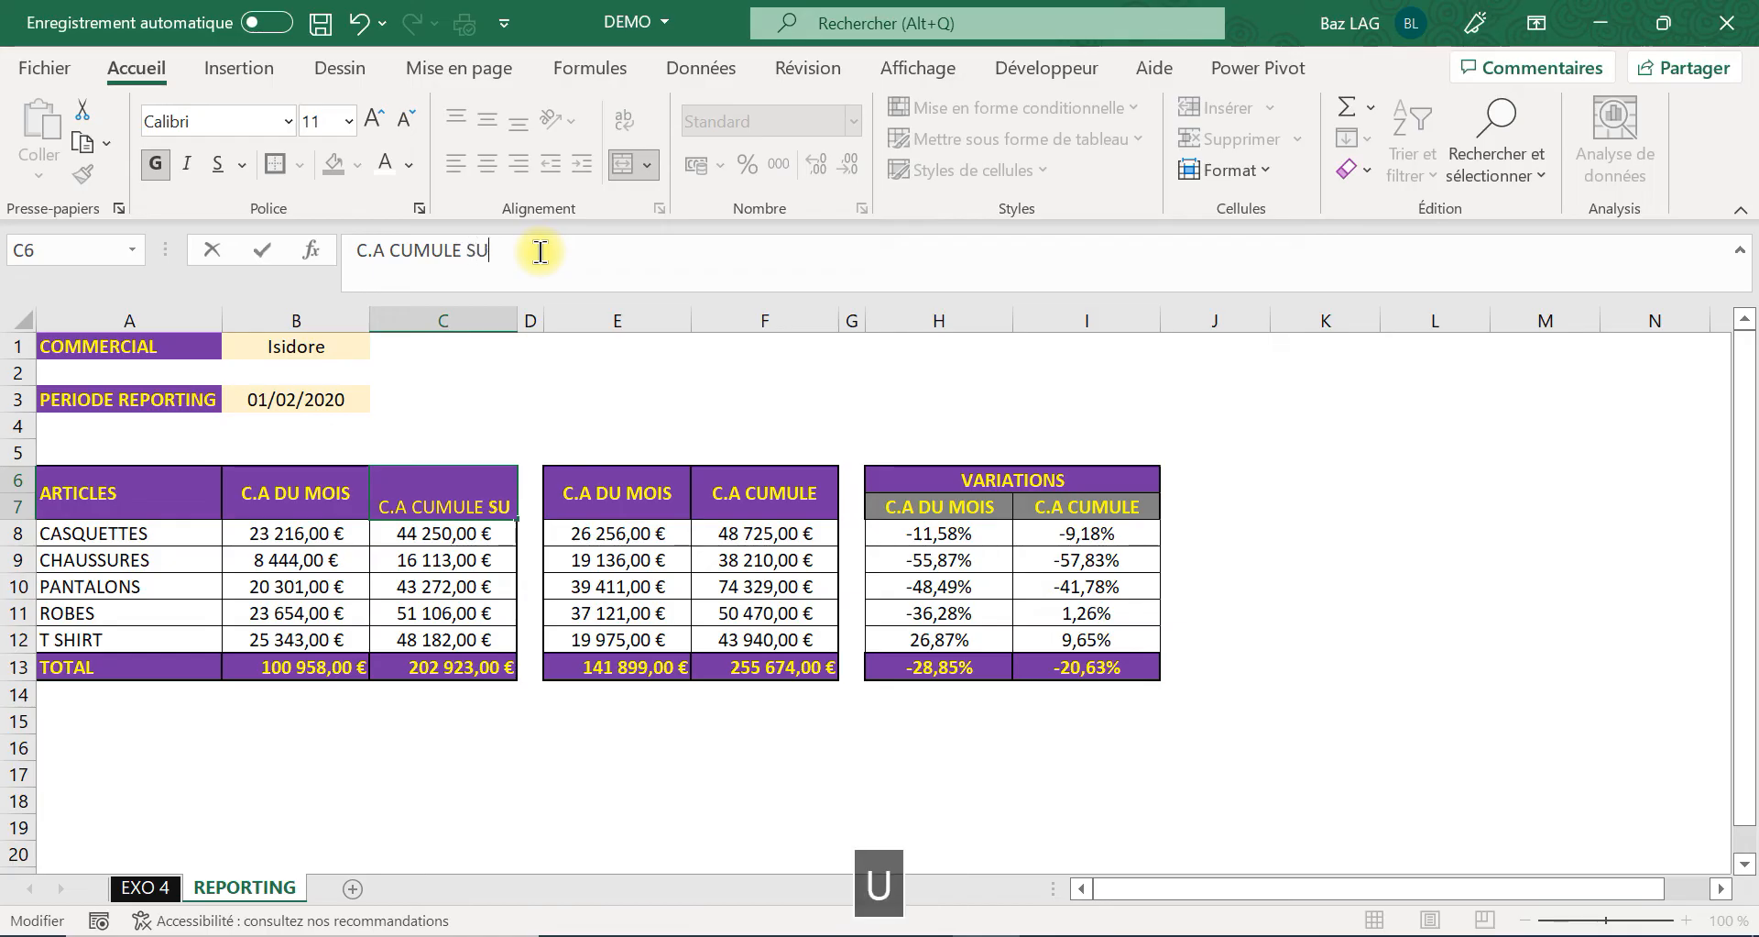
type("R L4")
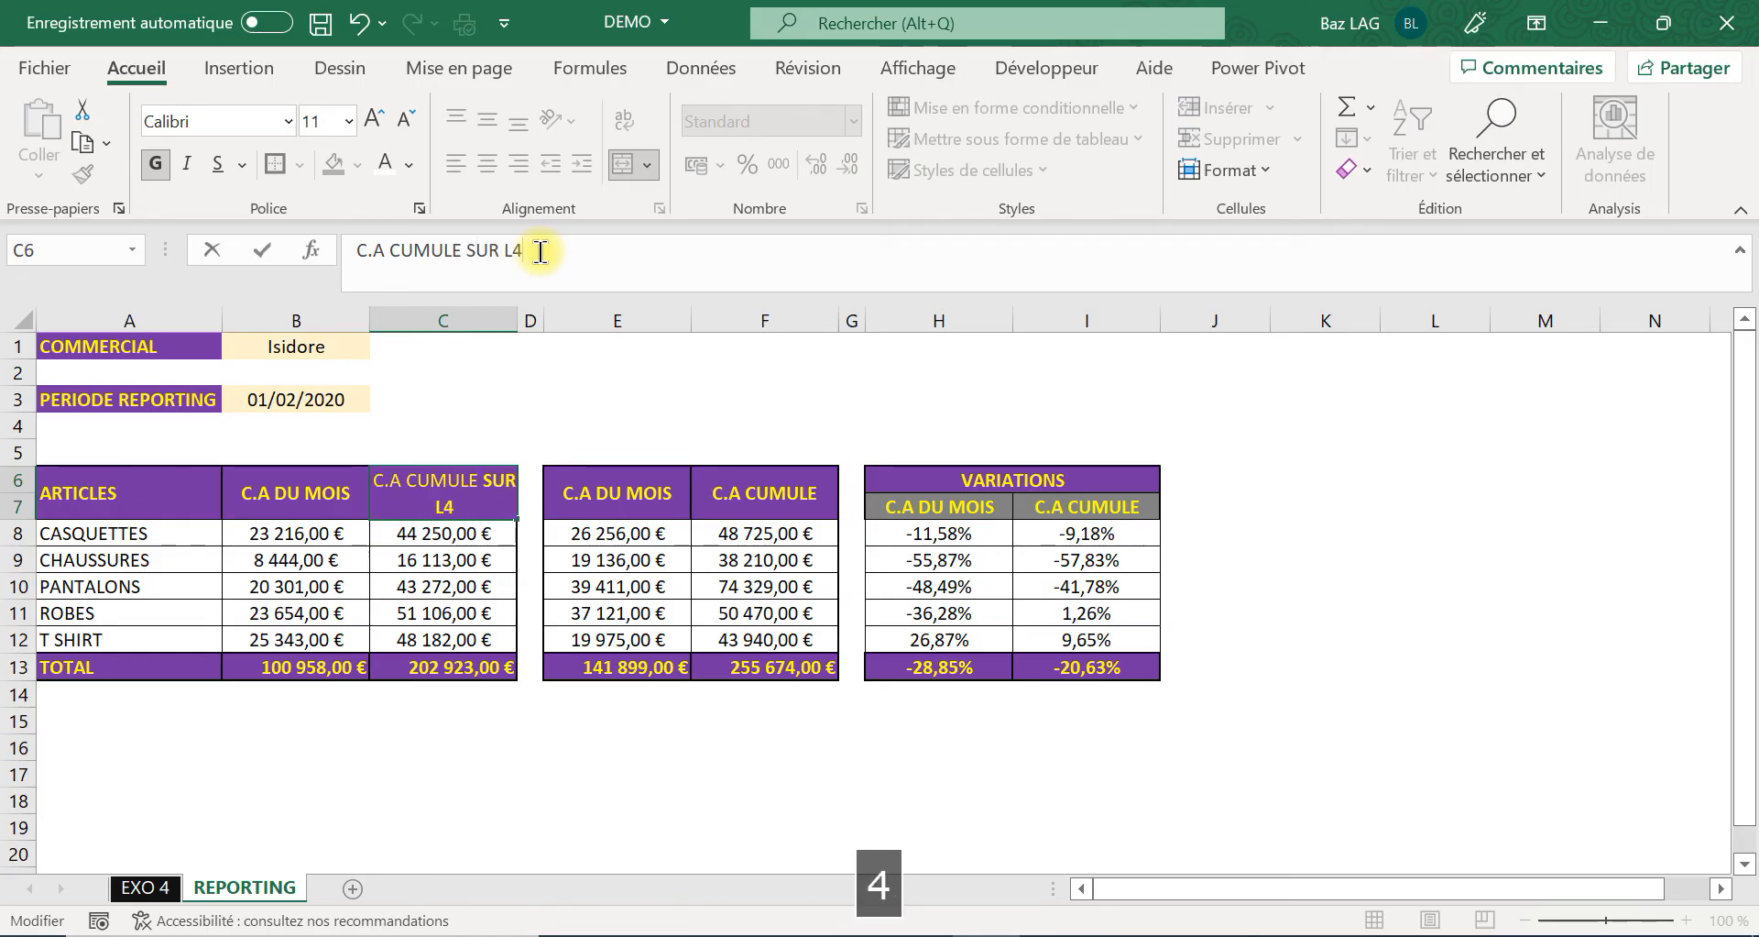
key("BackSpace")
key("Caps_Lock")
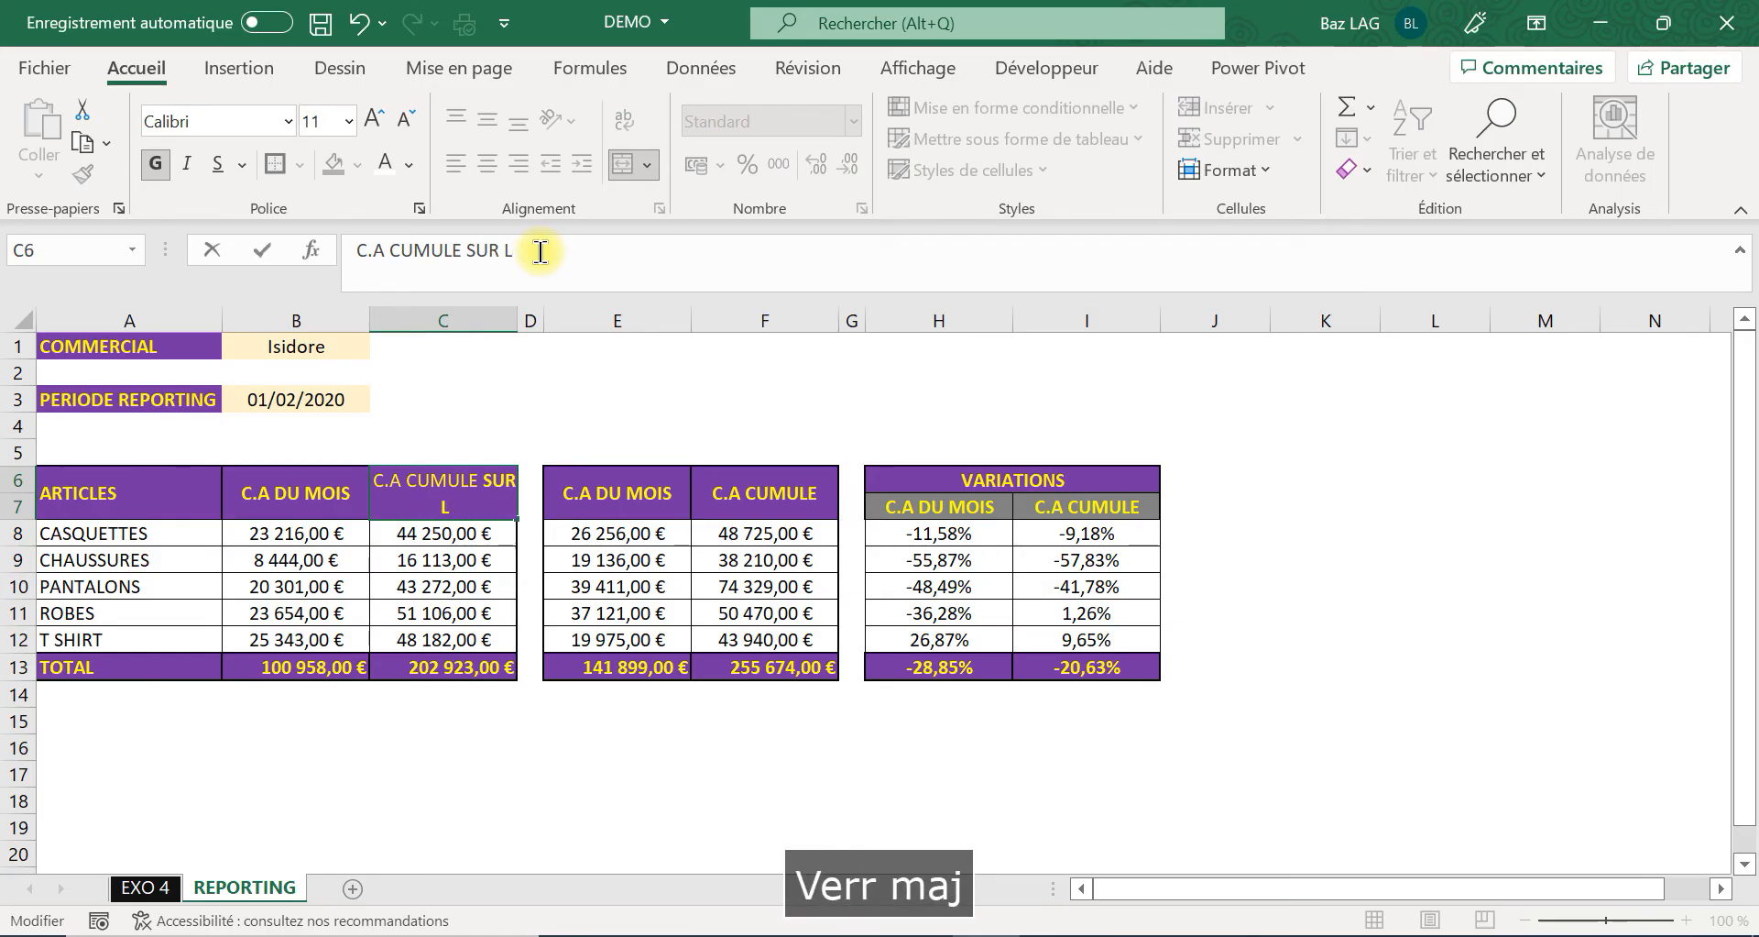
key("BackSpace")
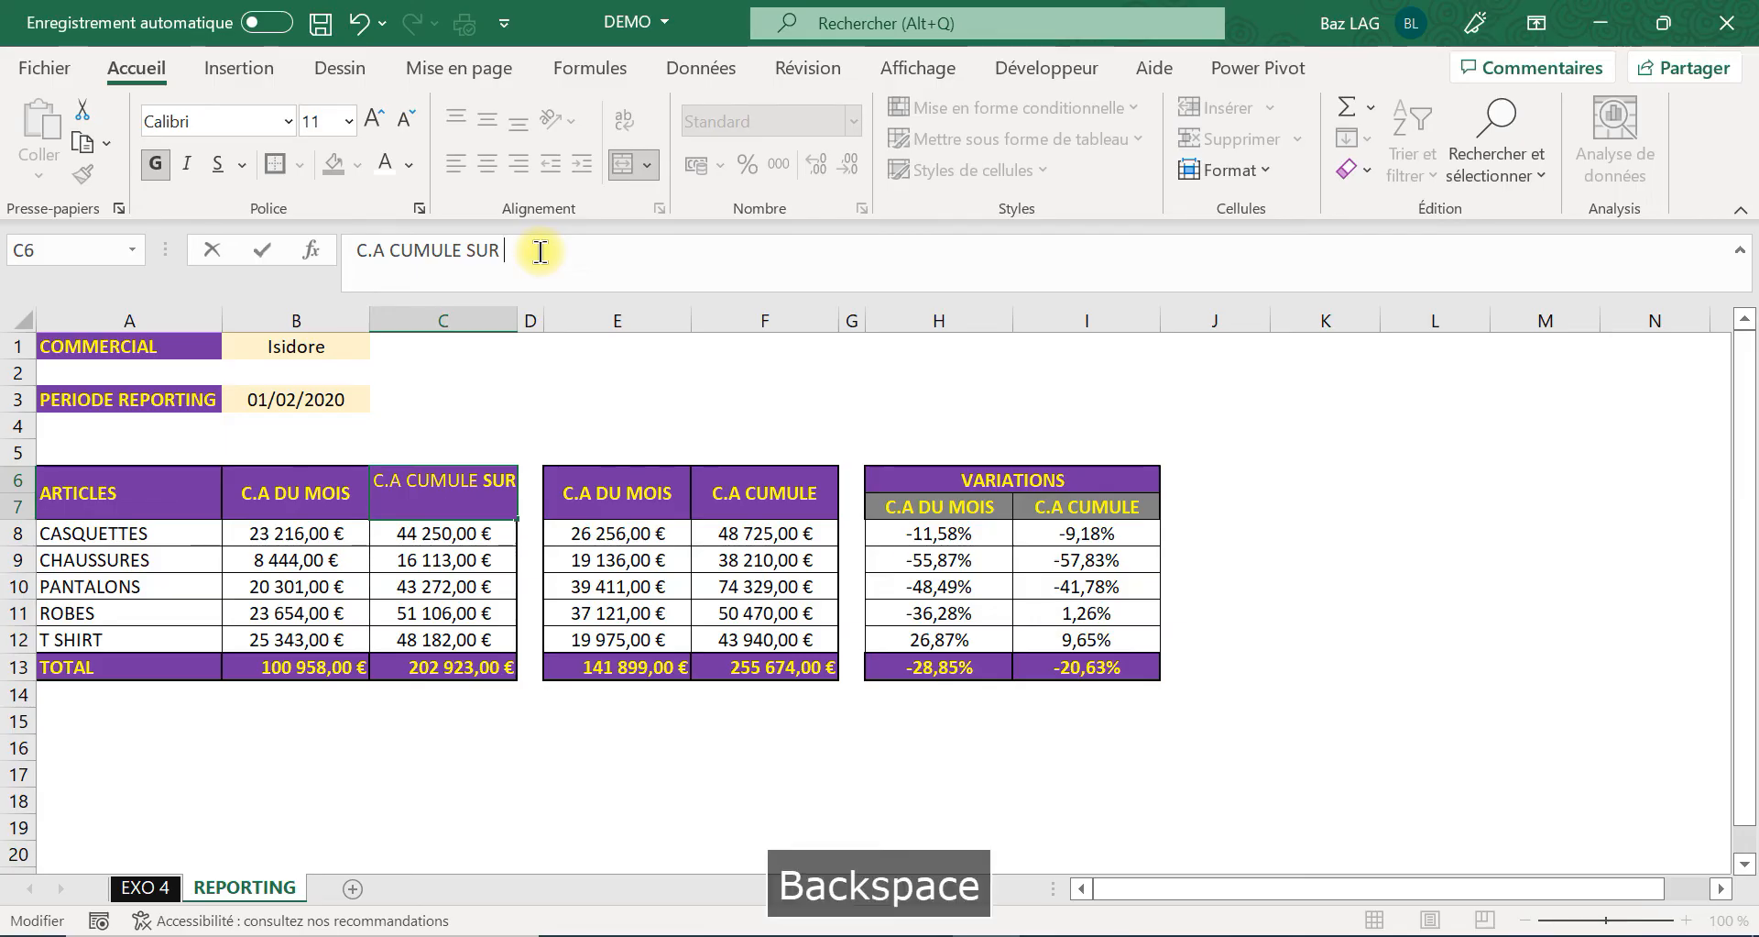
key("Return")
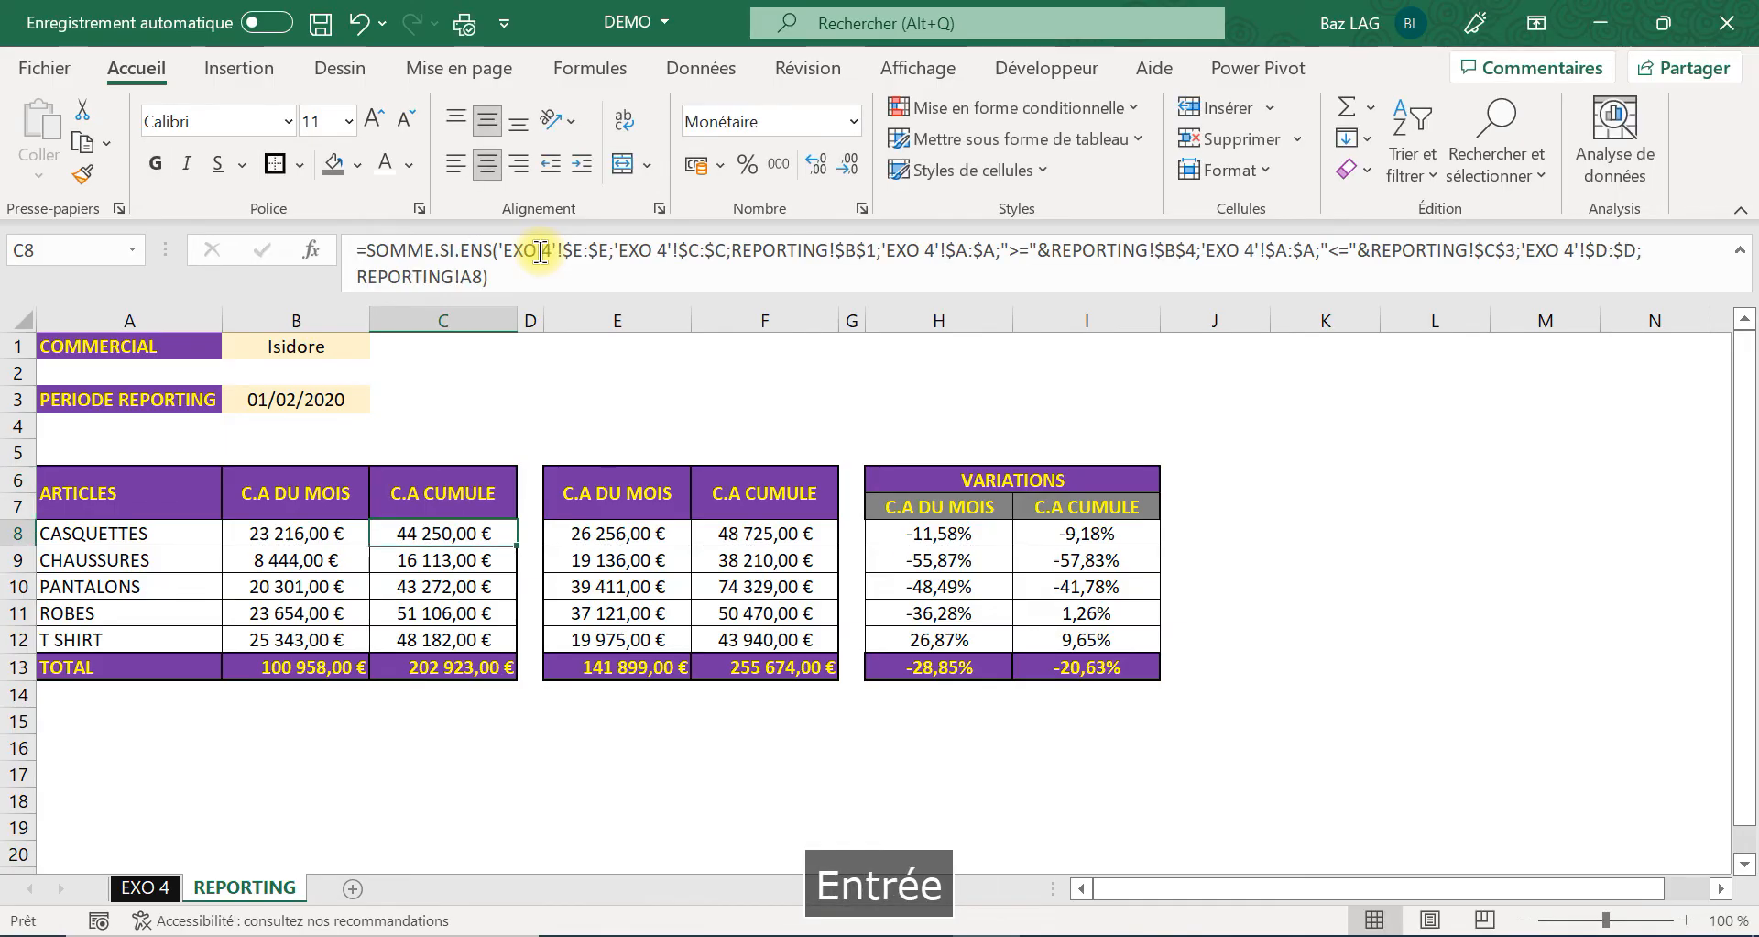
Turn the cumulative revenue header in C6 into the formula ="C.A CUMULE "&ANNEE(B3) so it includes the reporting year.
left_click(469, 493)
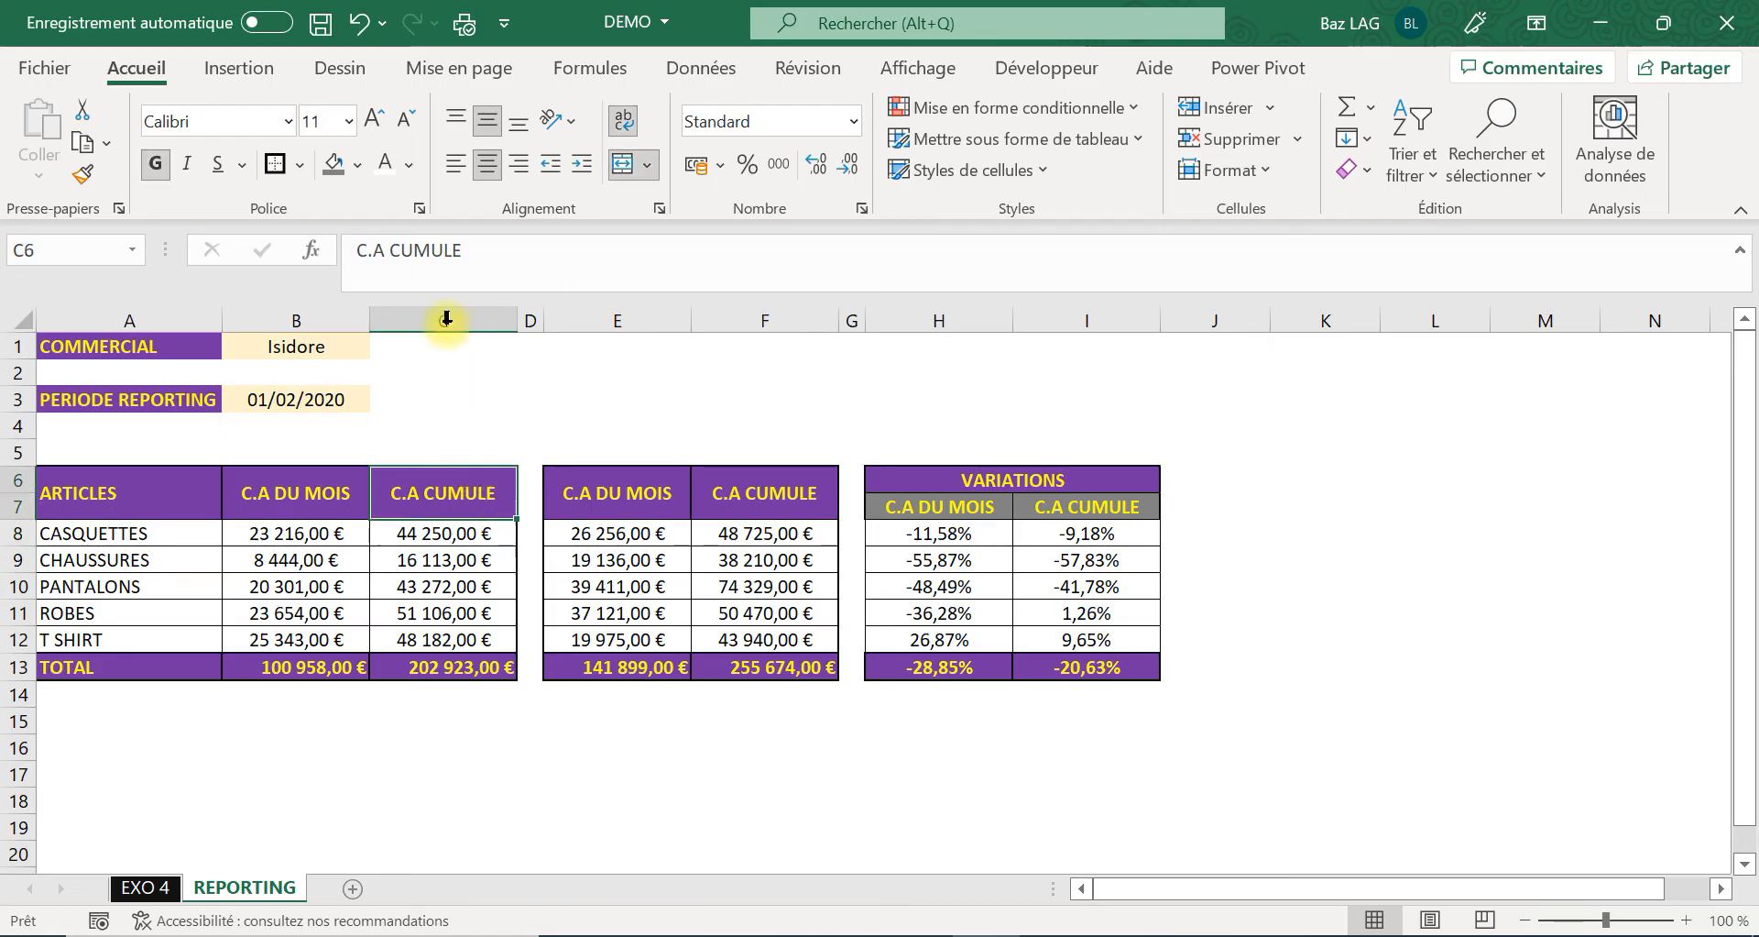
left_click(358, 250)
type("=")
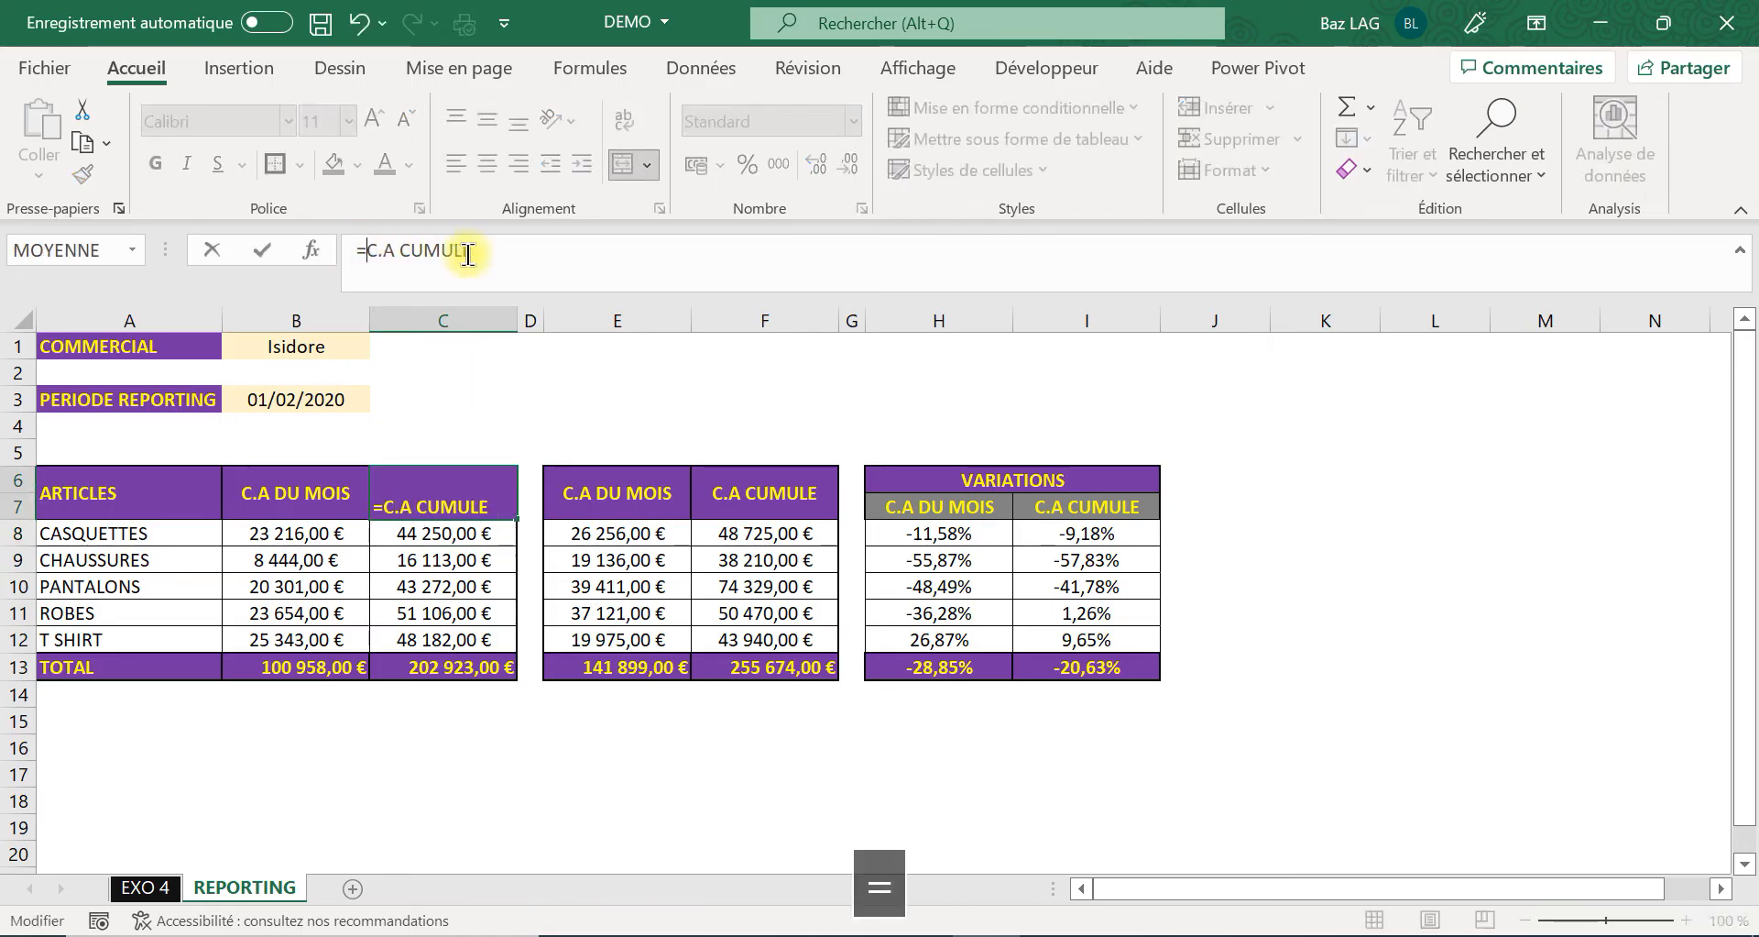
type("\"")
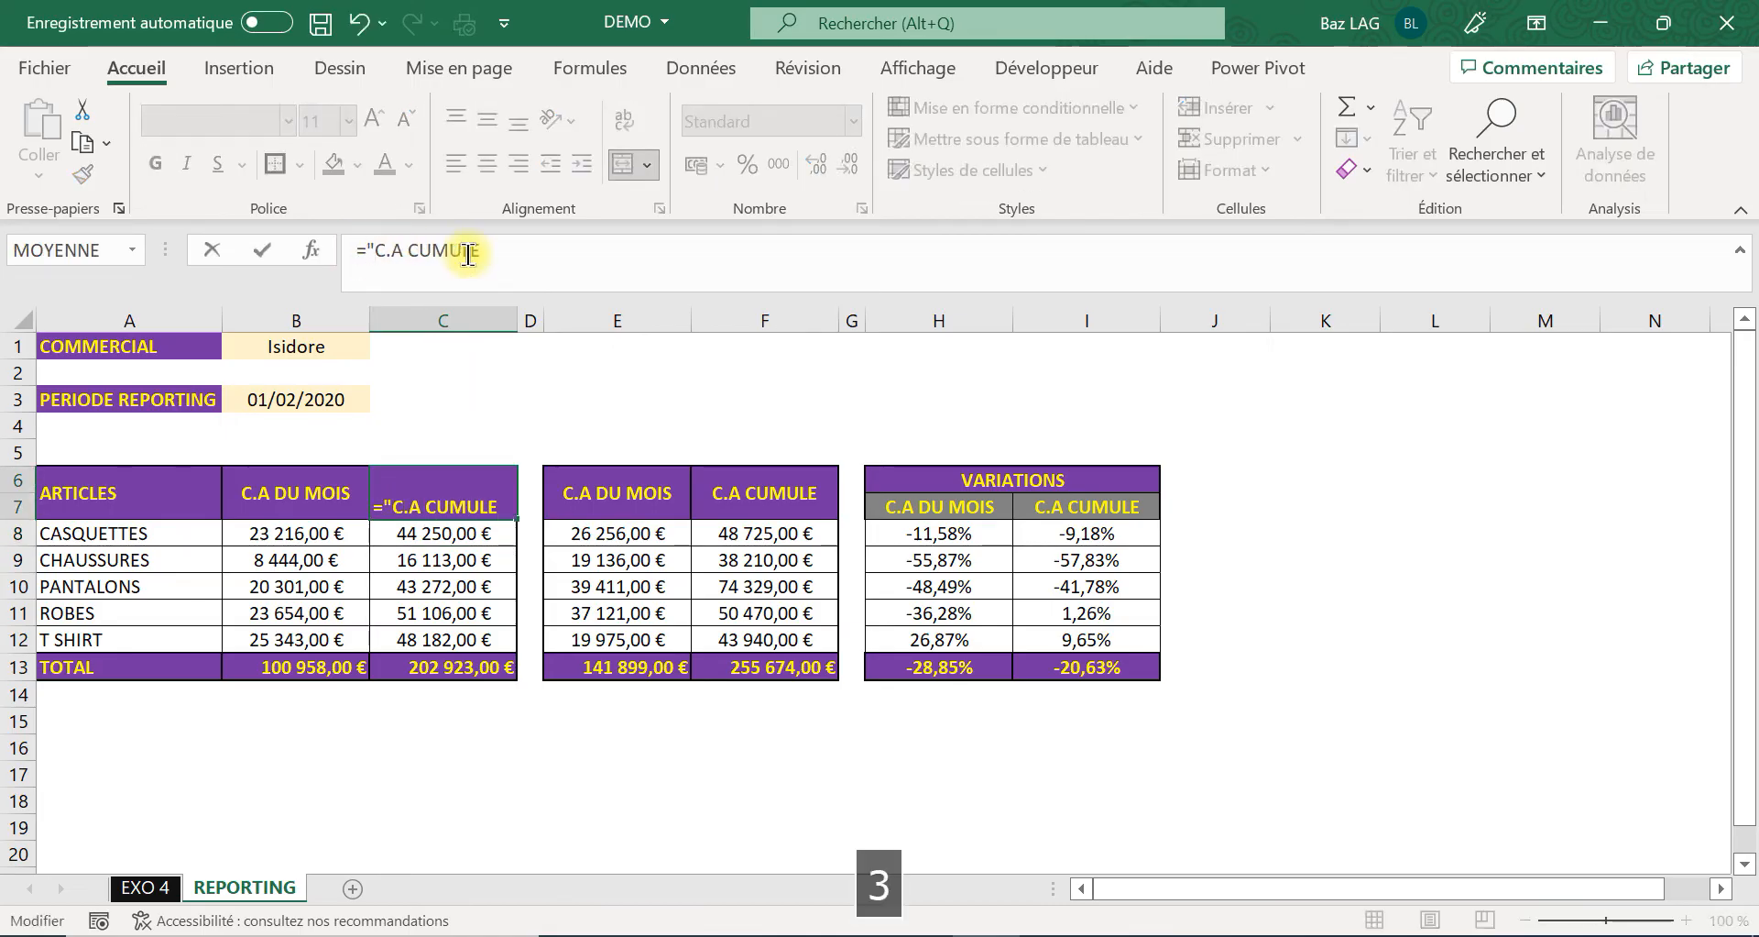
left_click(603, 254)
type("\"")
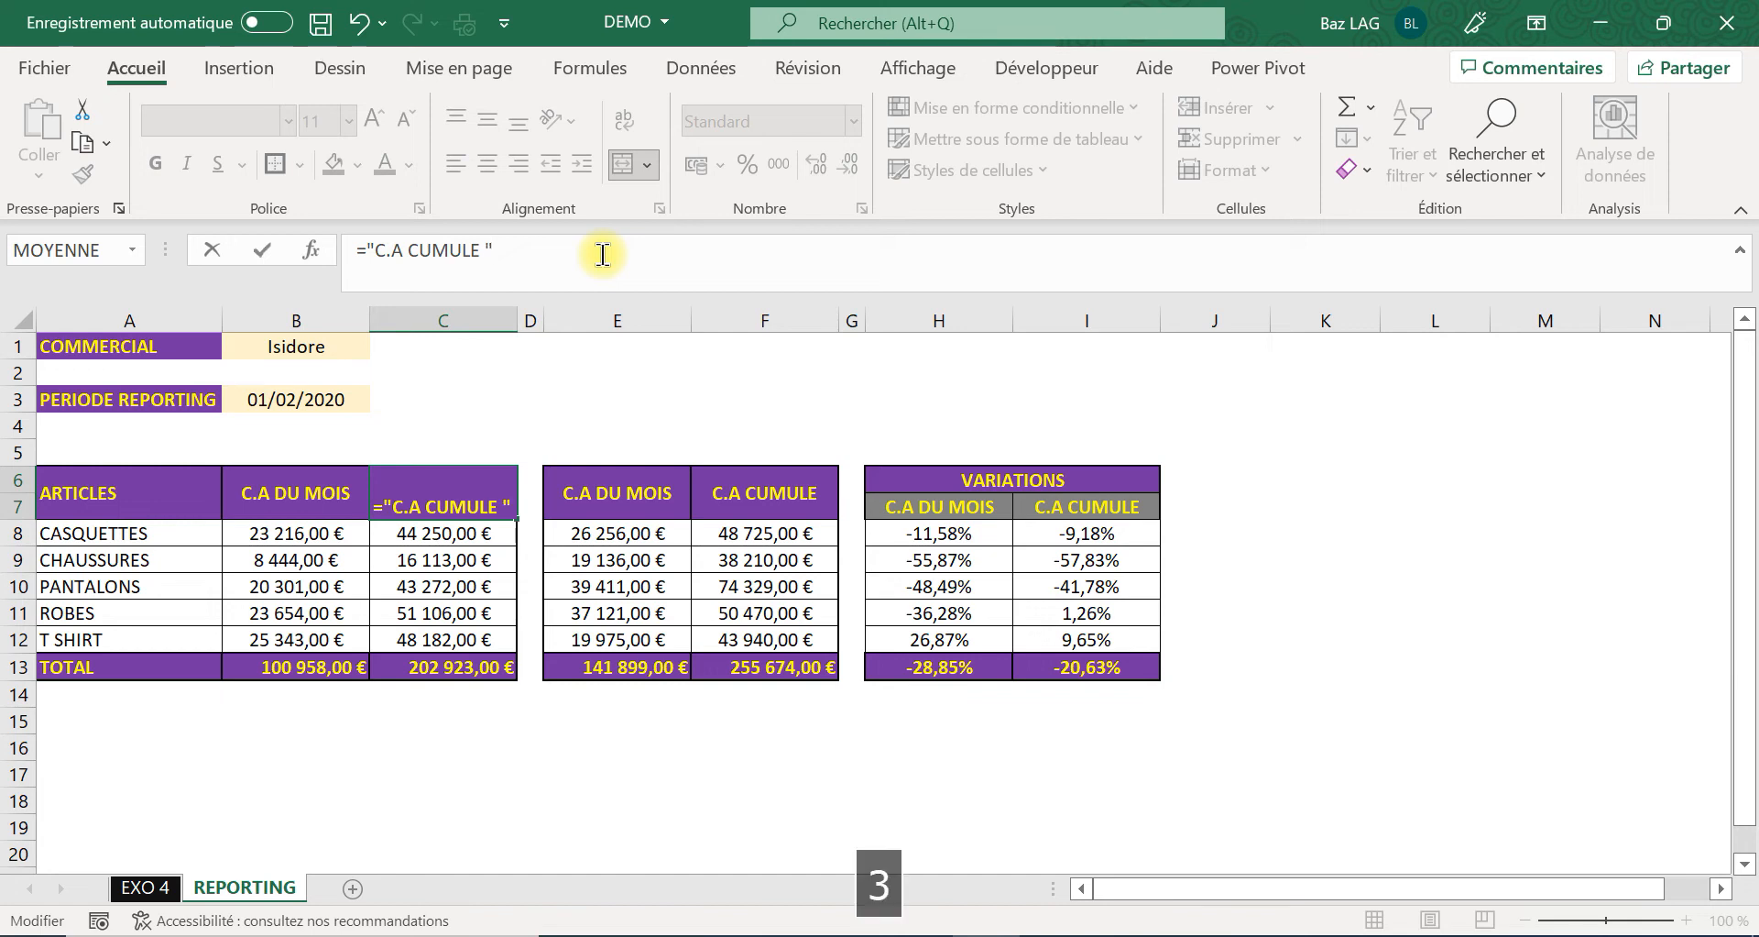
type("&")
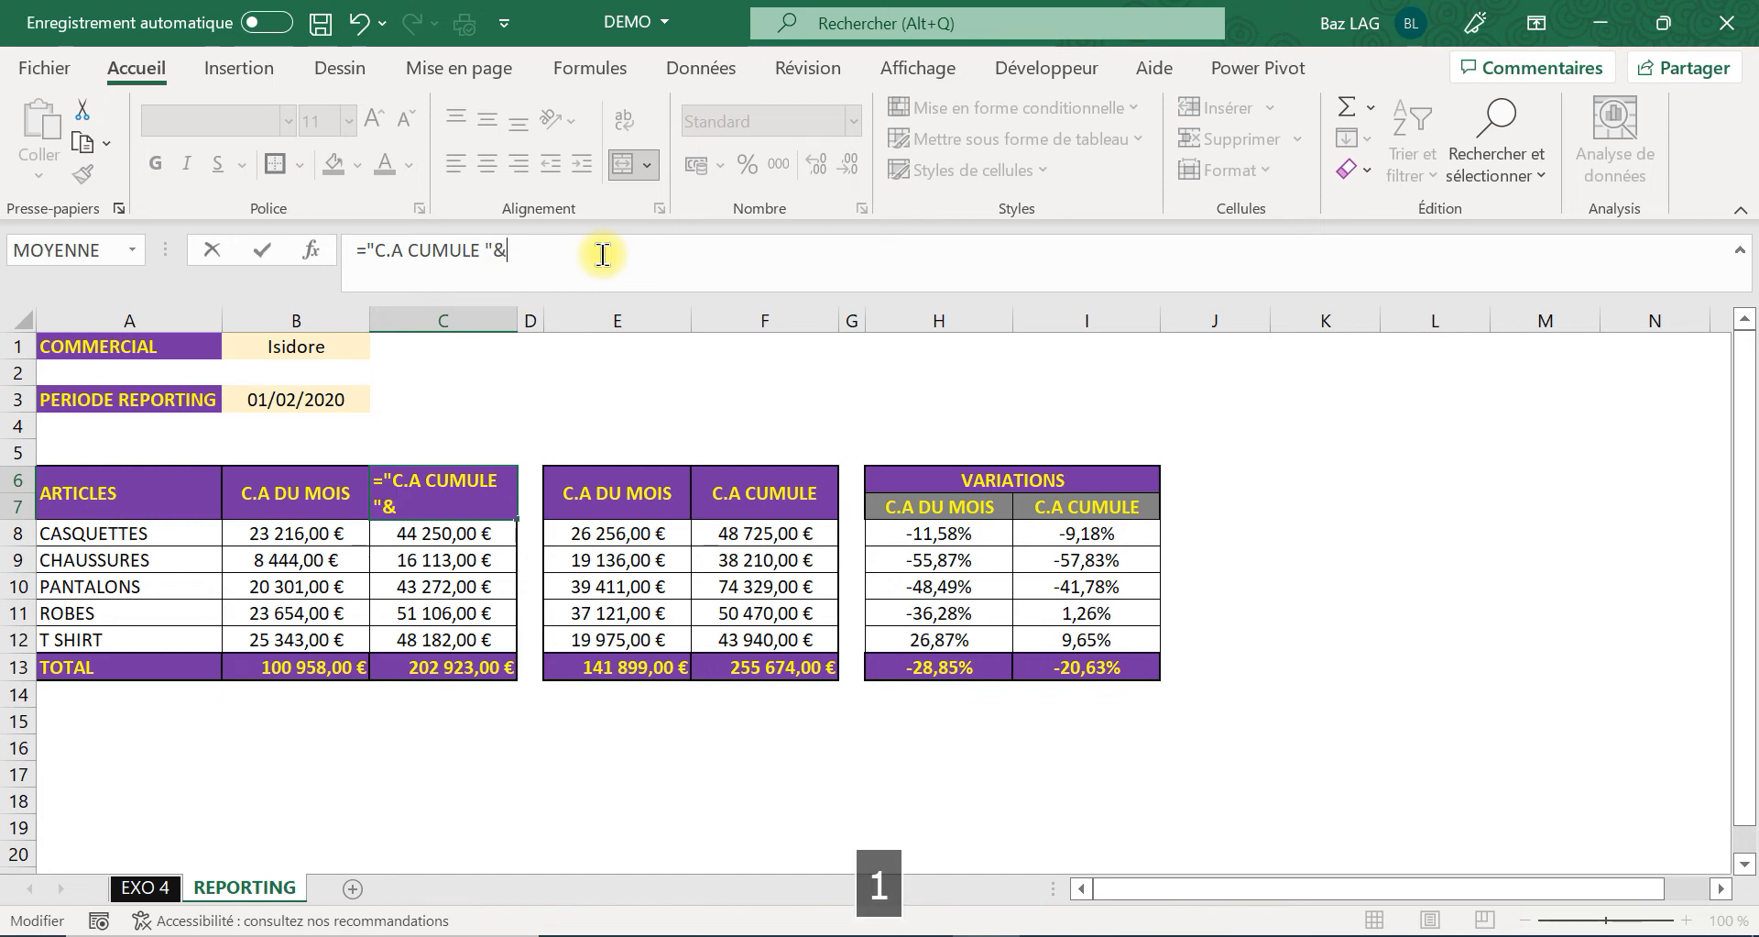
type("ann")
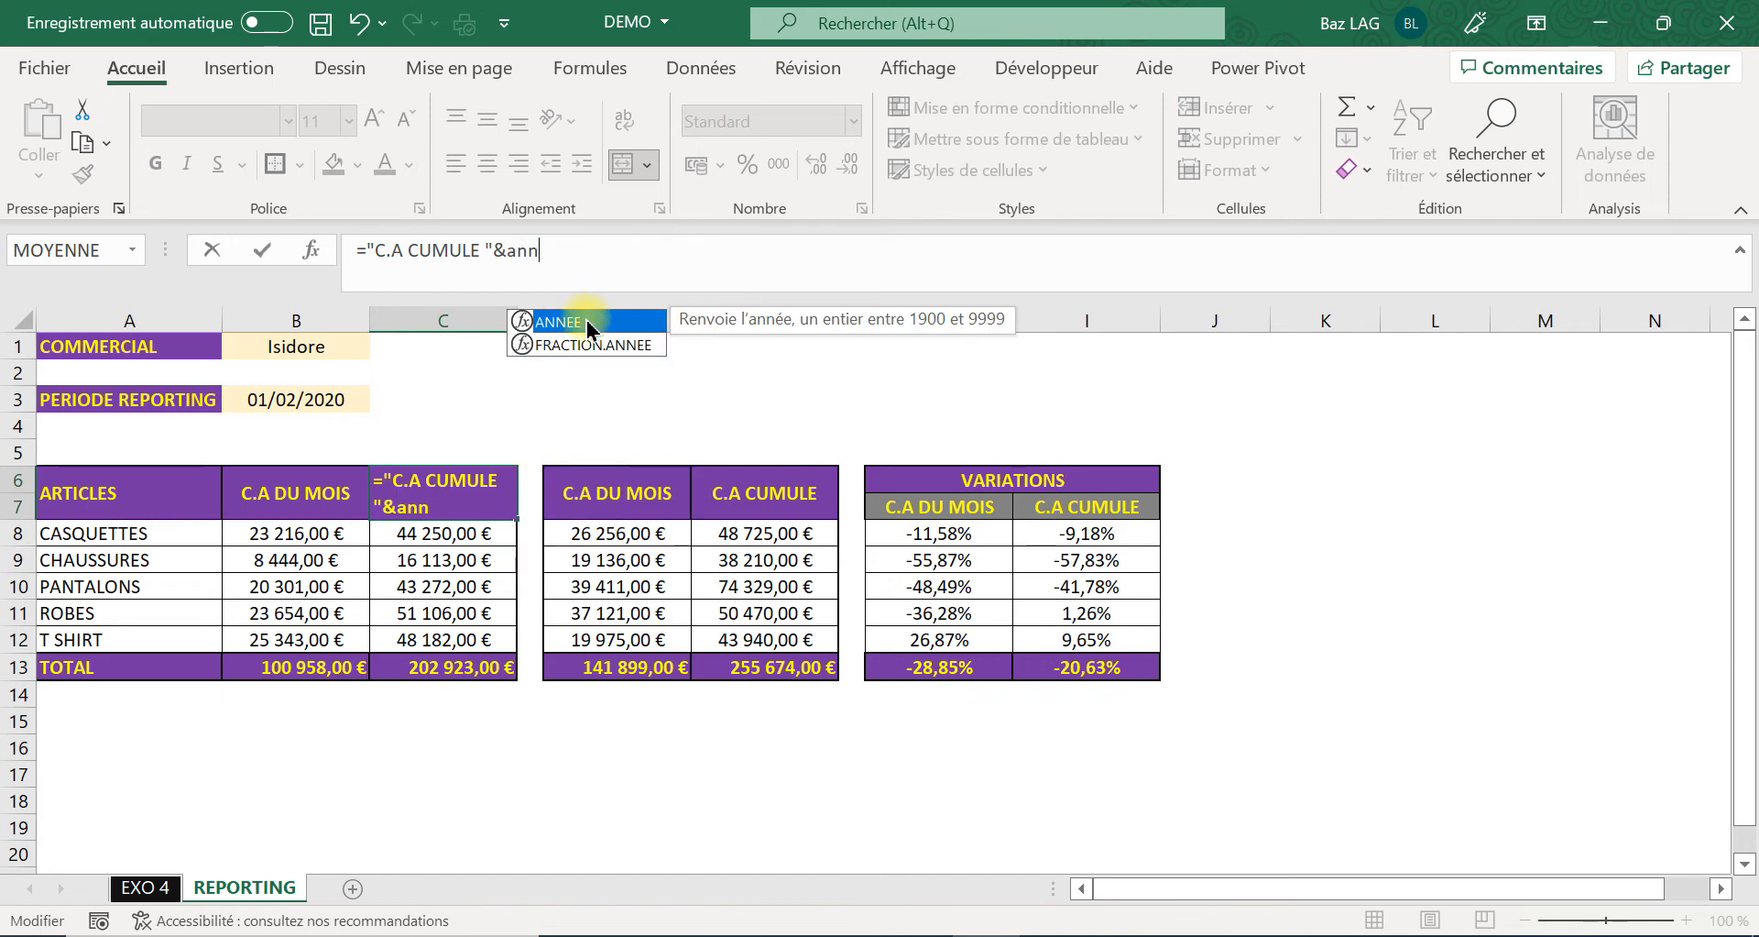
double_click(587, 326)
left_click(285, 396)
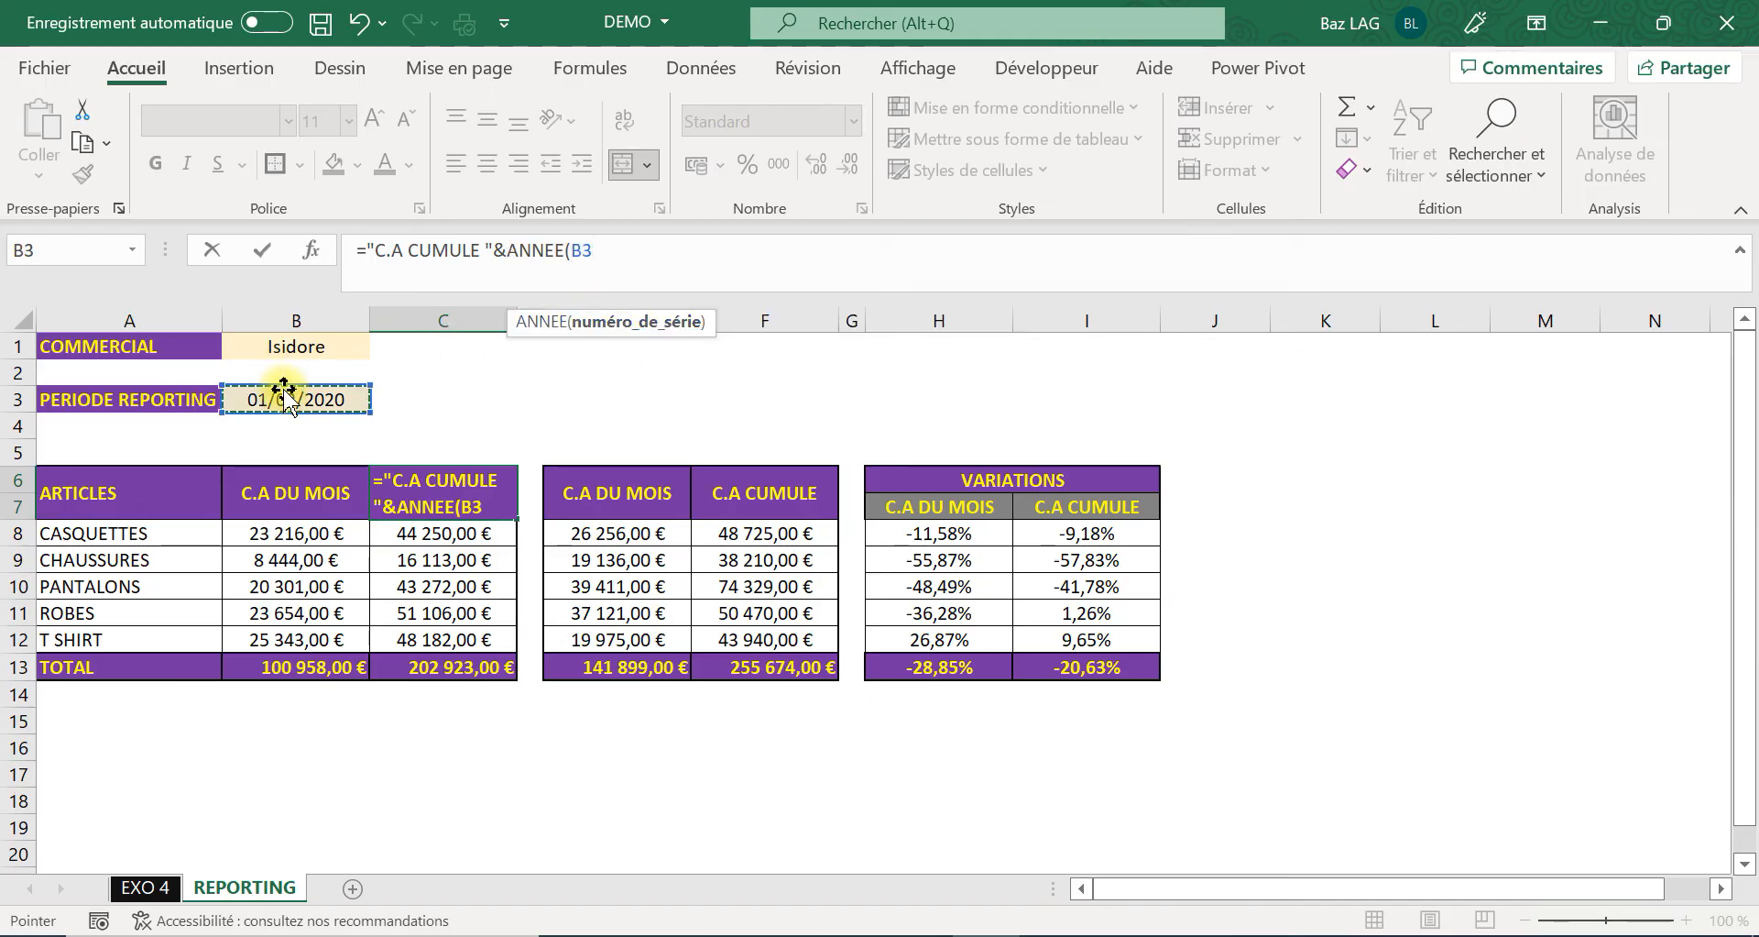
type(")")
key("Return")
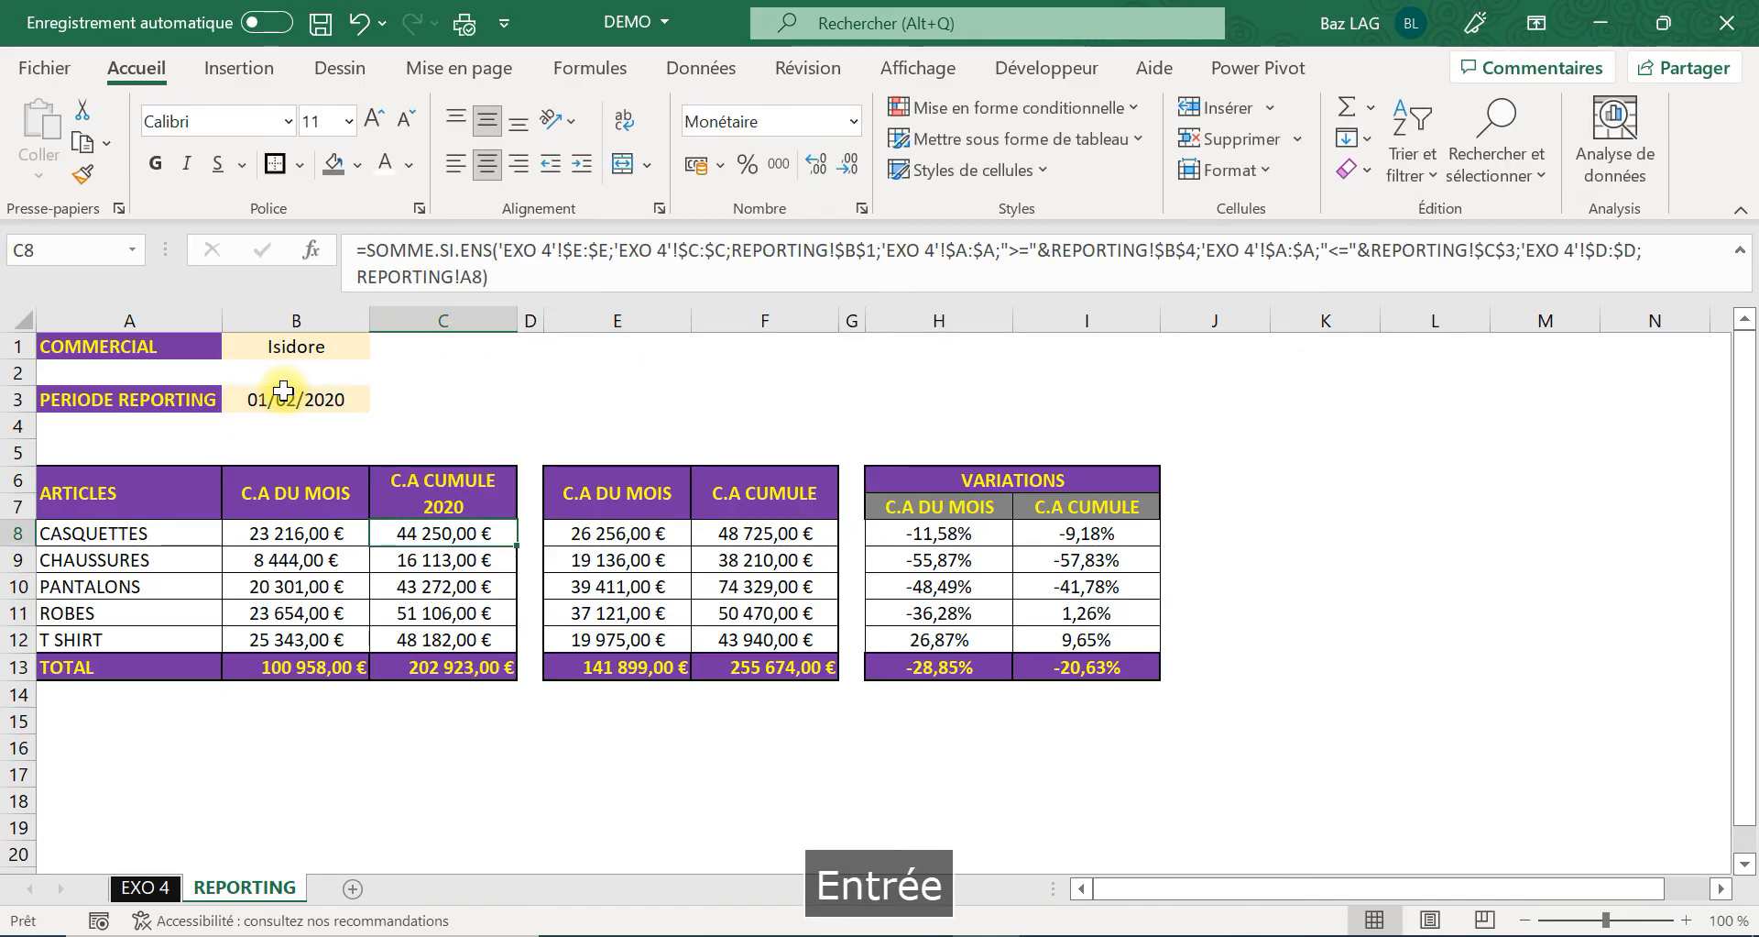
Turn the prior-year monthly revenue header in E6 into a formula joining "C.A DU MOIS " with ANNEE of cell E3.
left_click(642, 482)
left_click(352, 240)
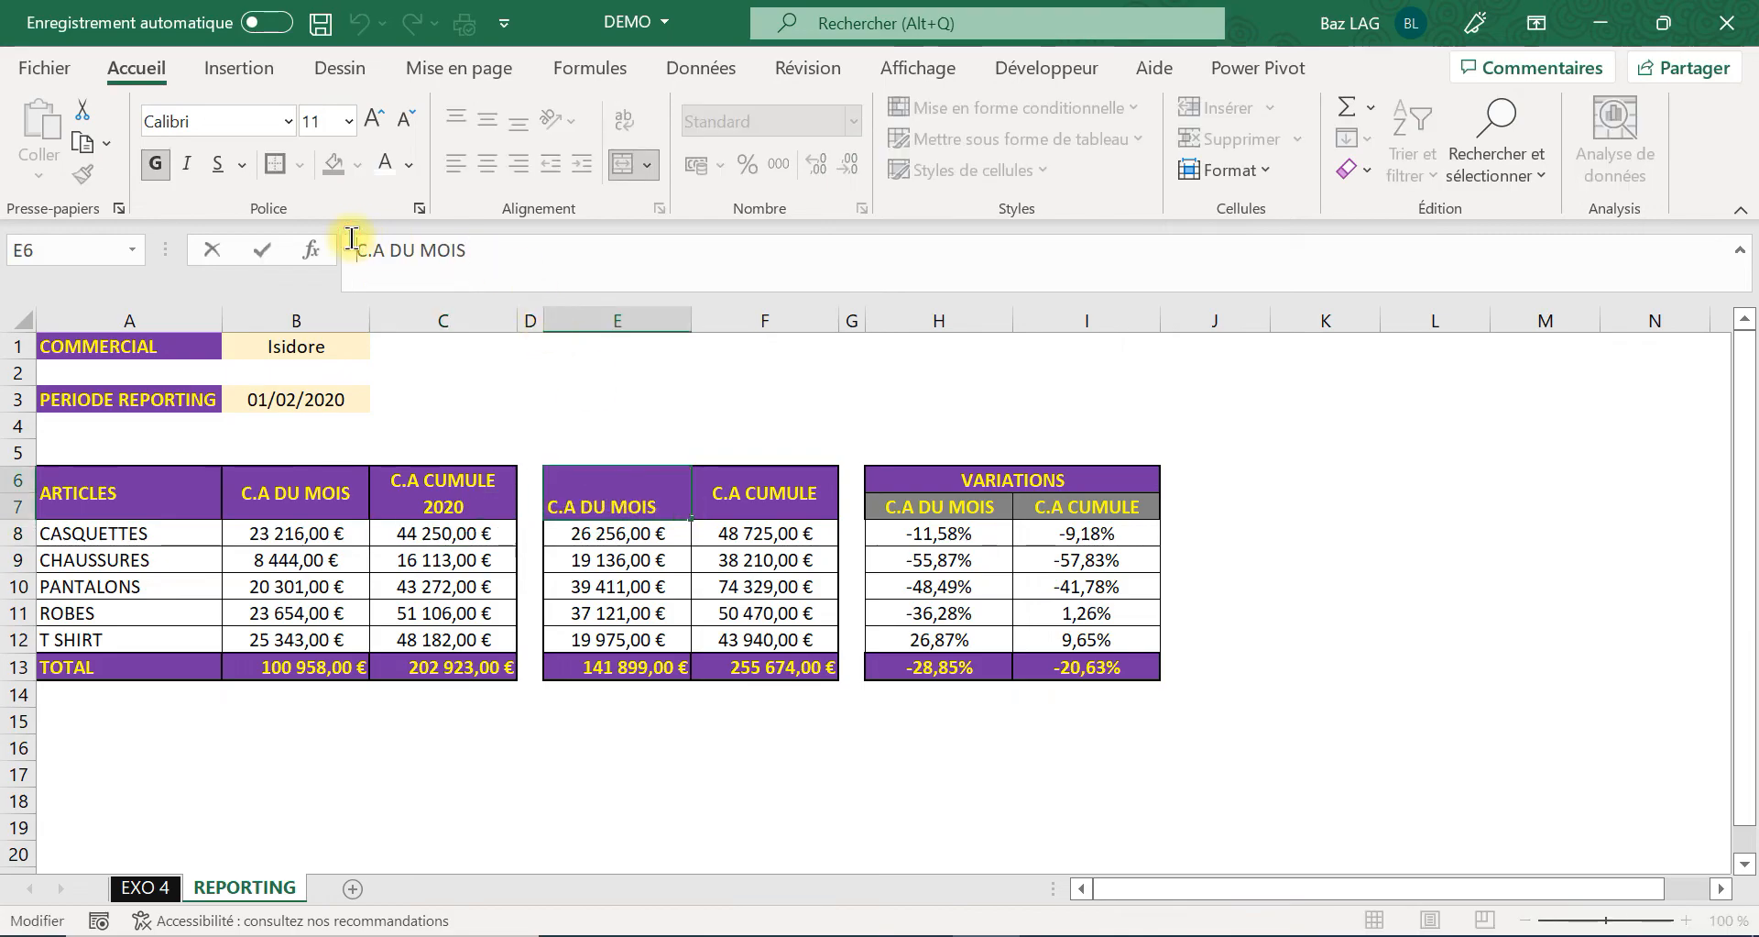
type("=\"")
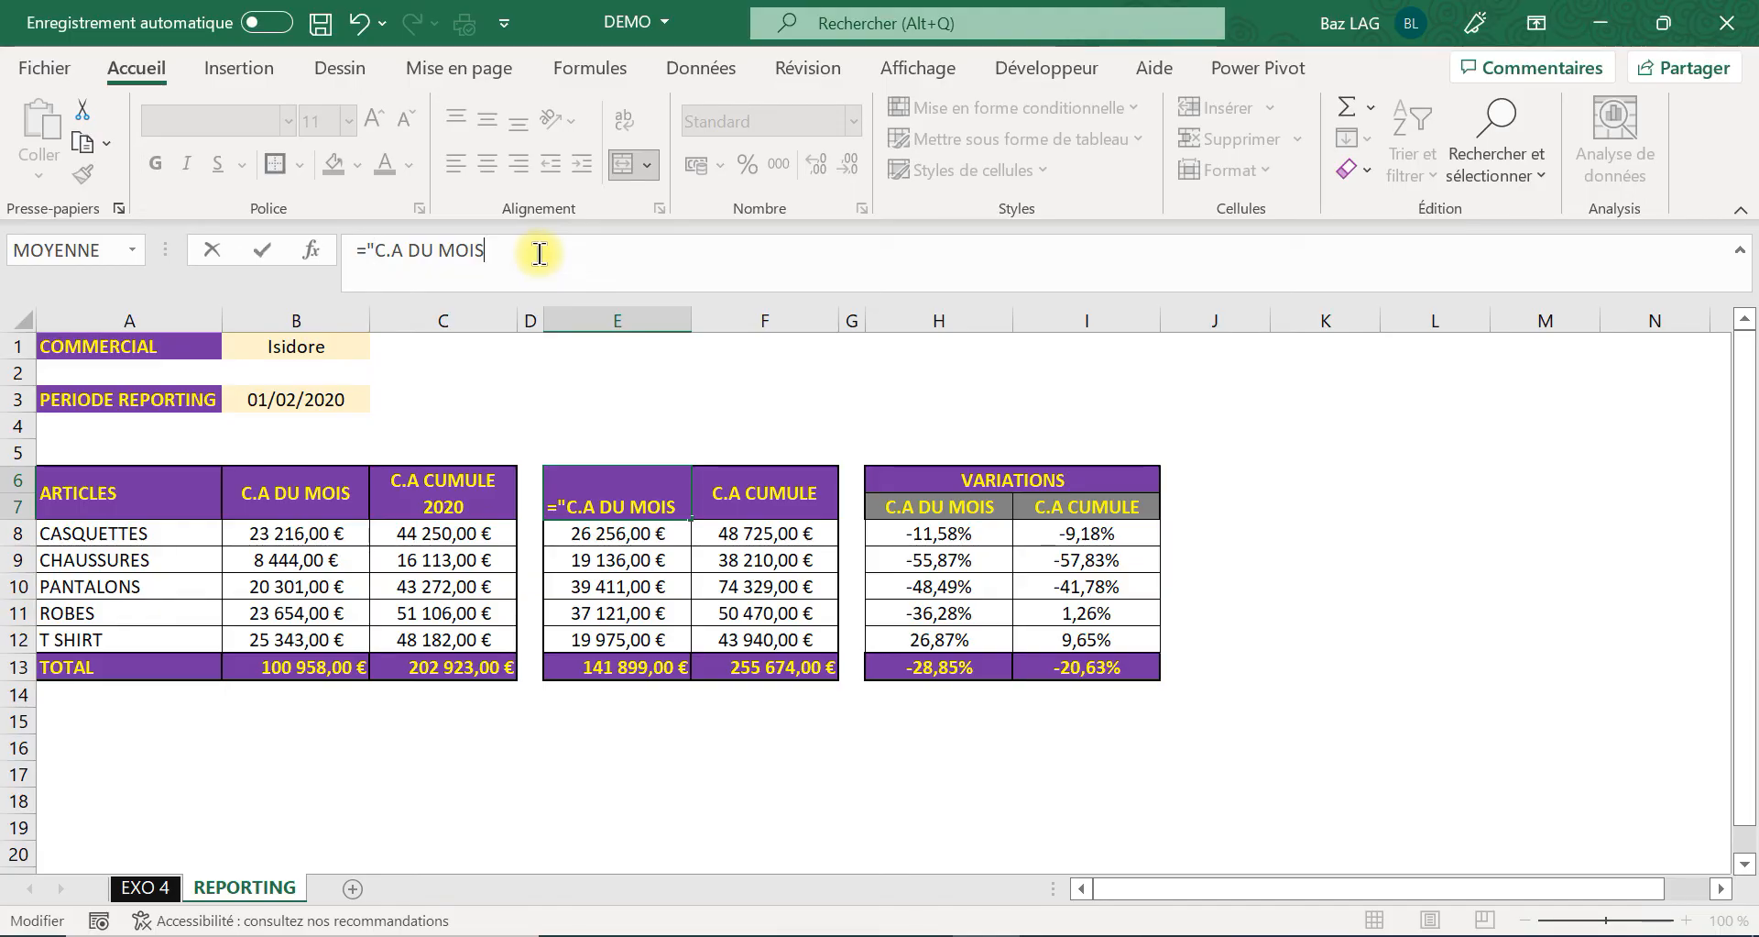
type(" \"&")
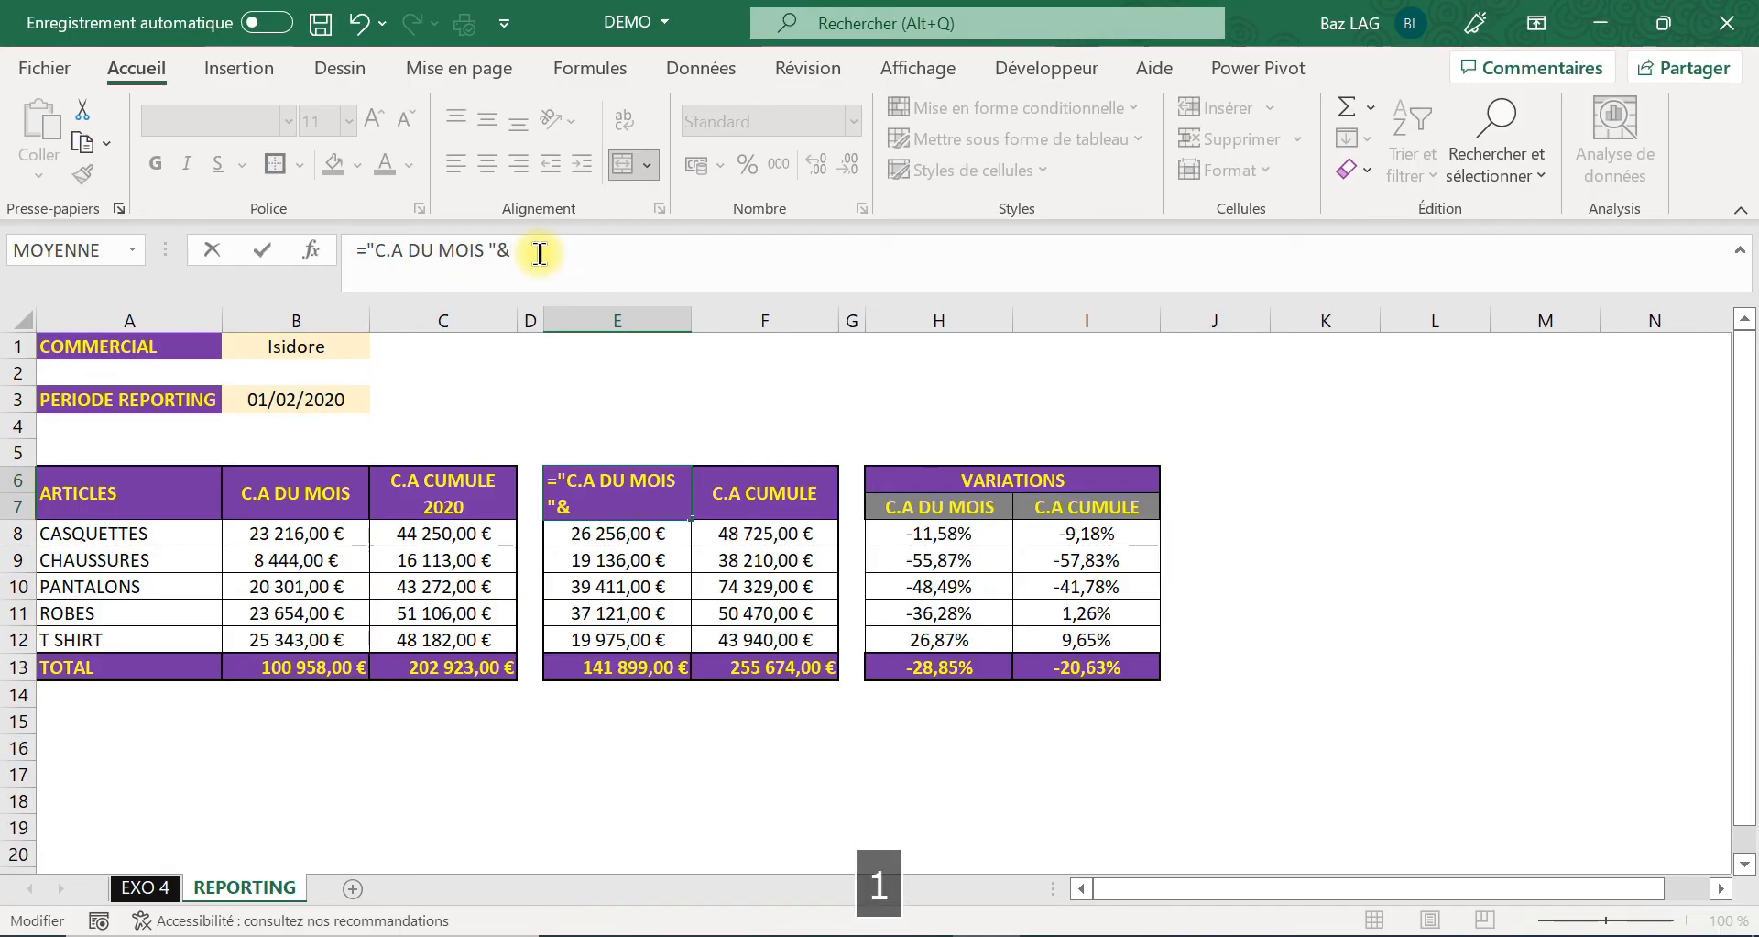
type("ann")
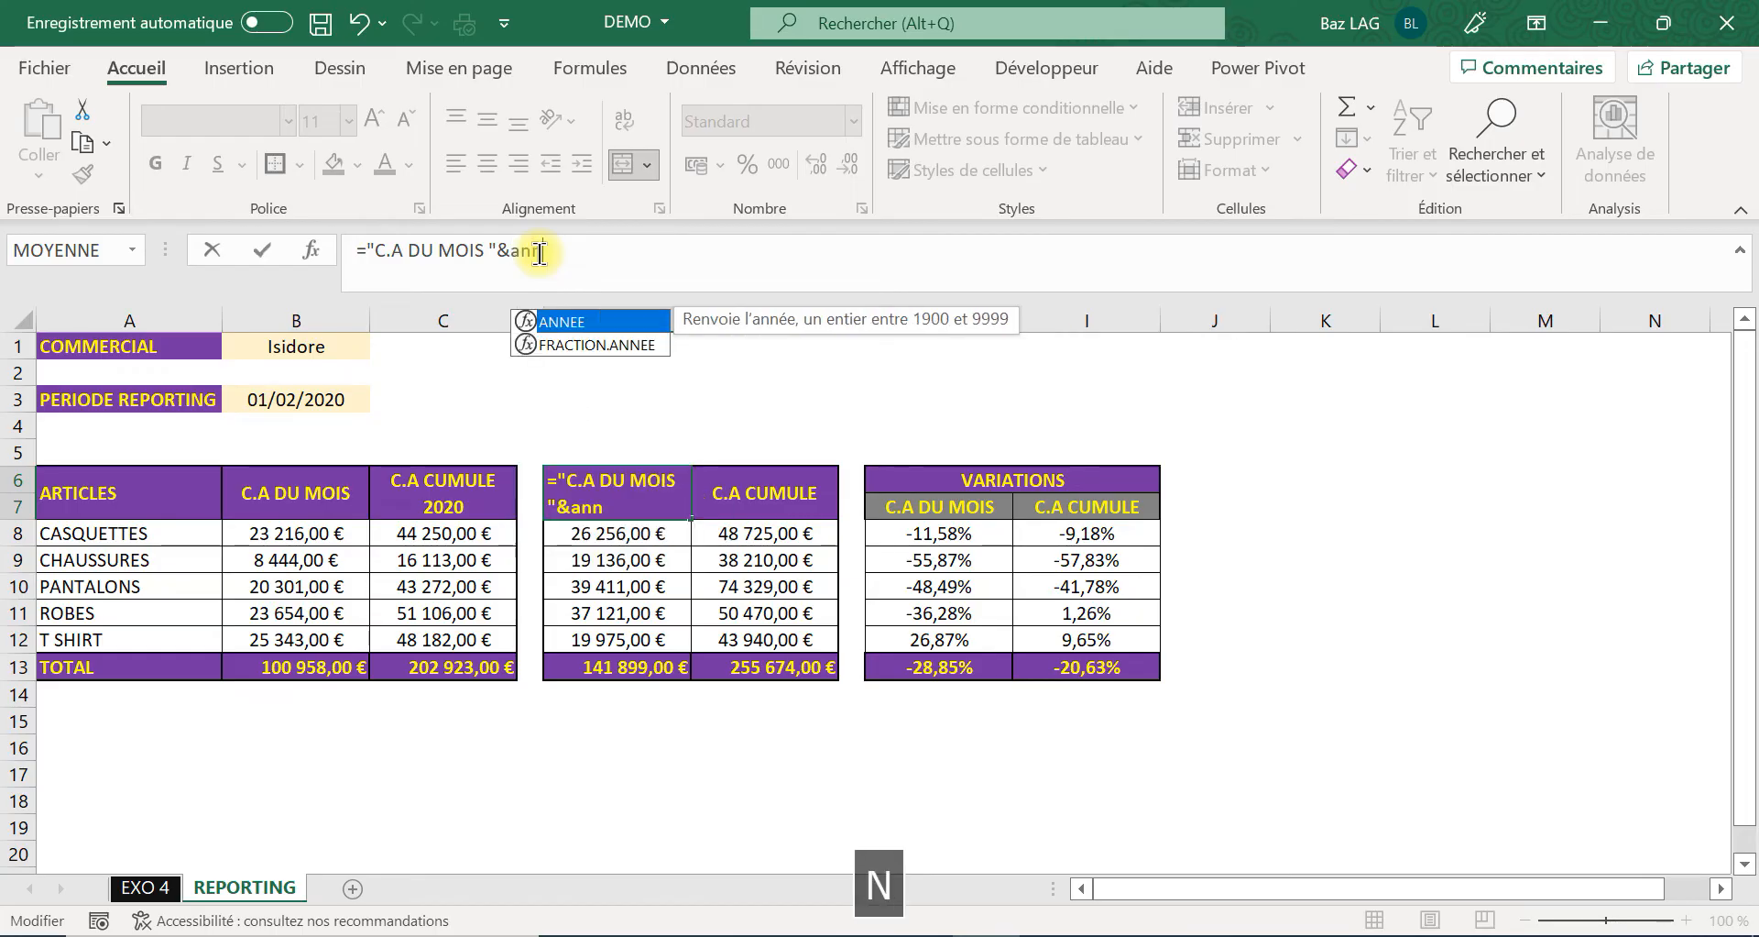
double_click(583, 323)
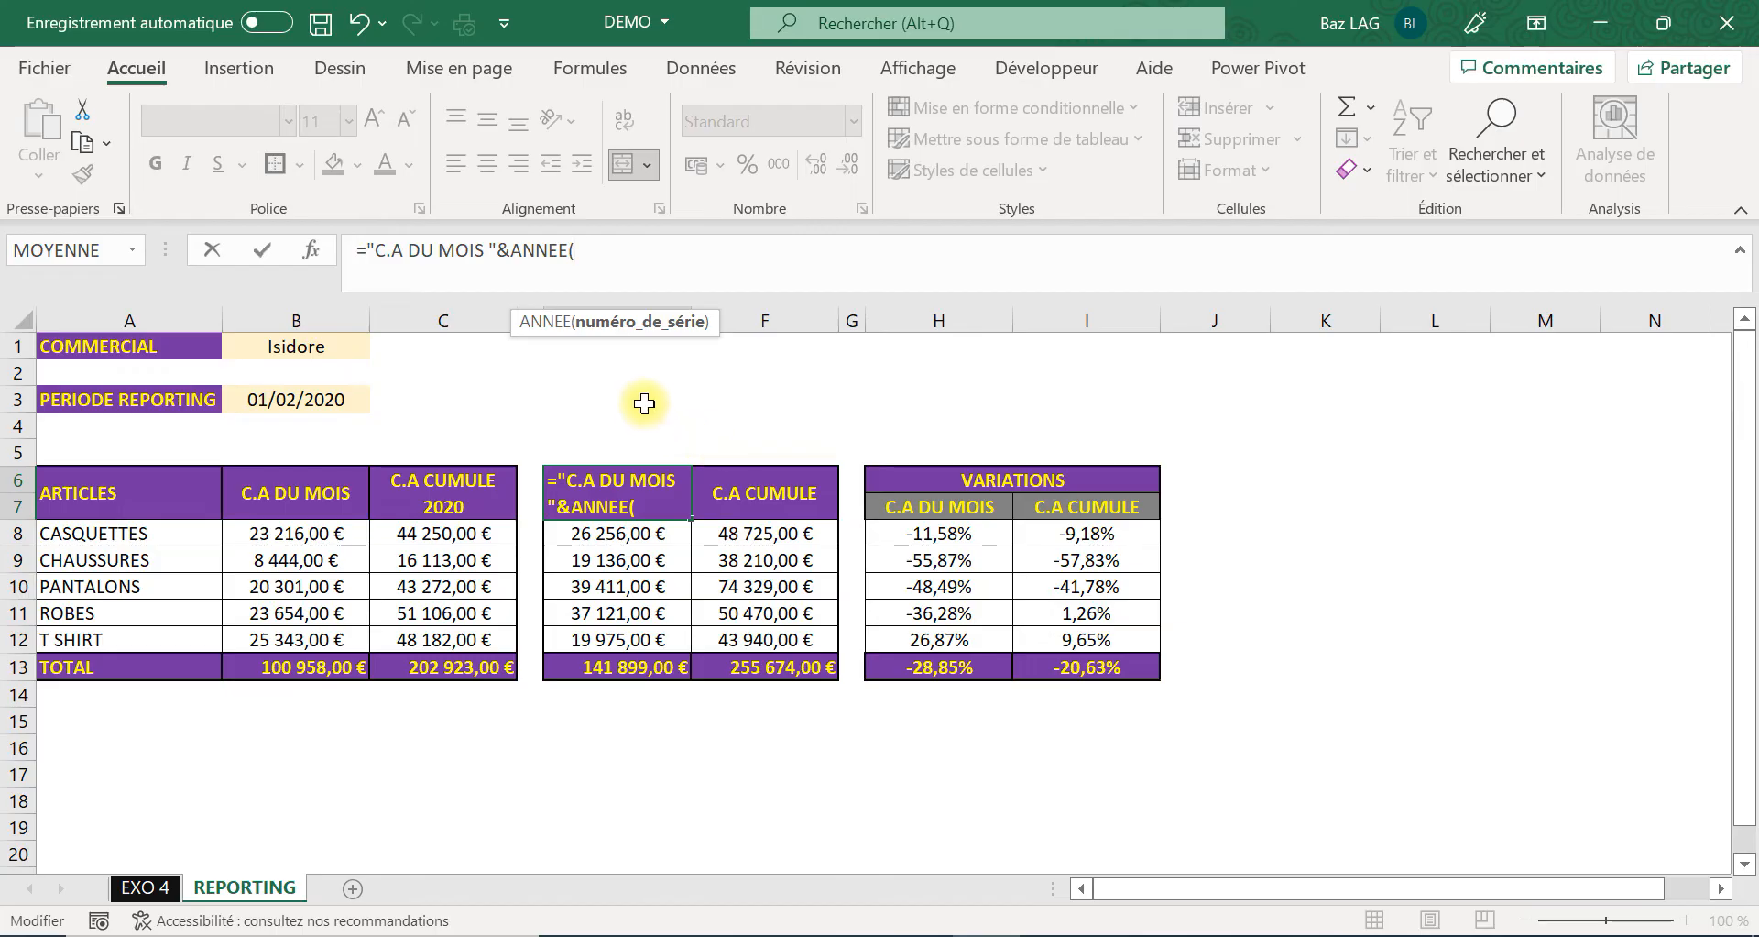
left_click(644, 404)
key("Return")
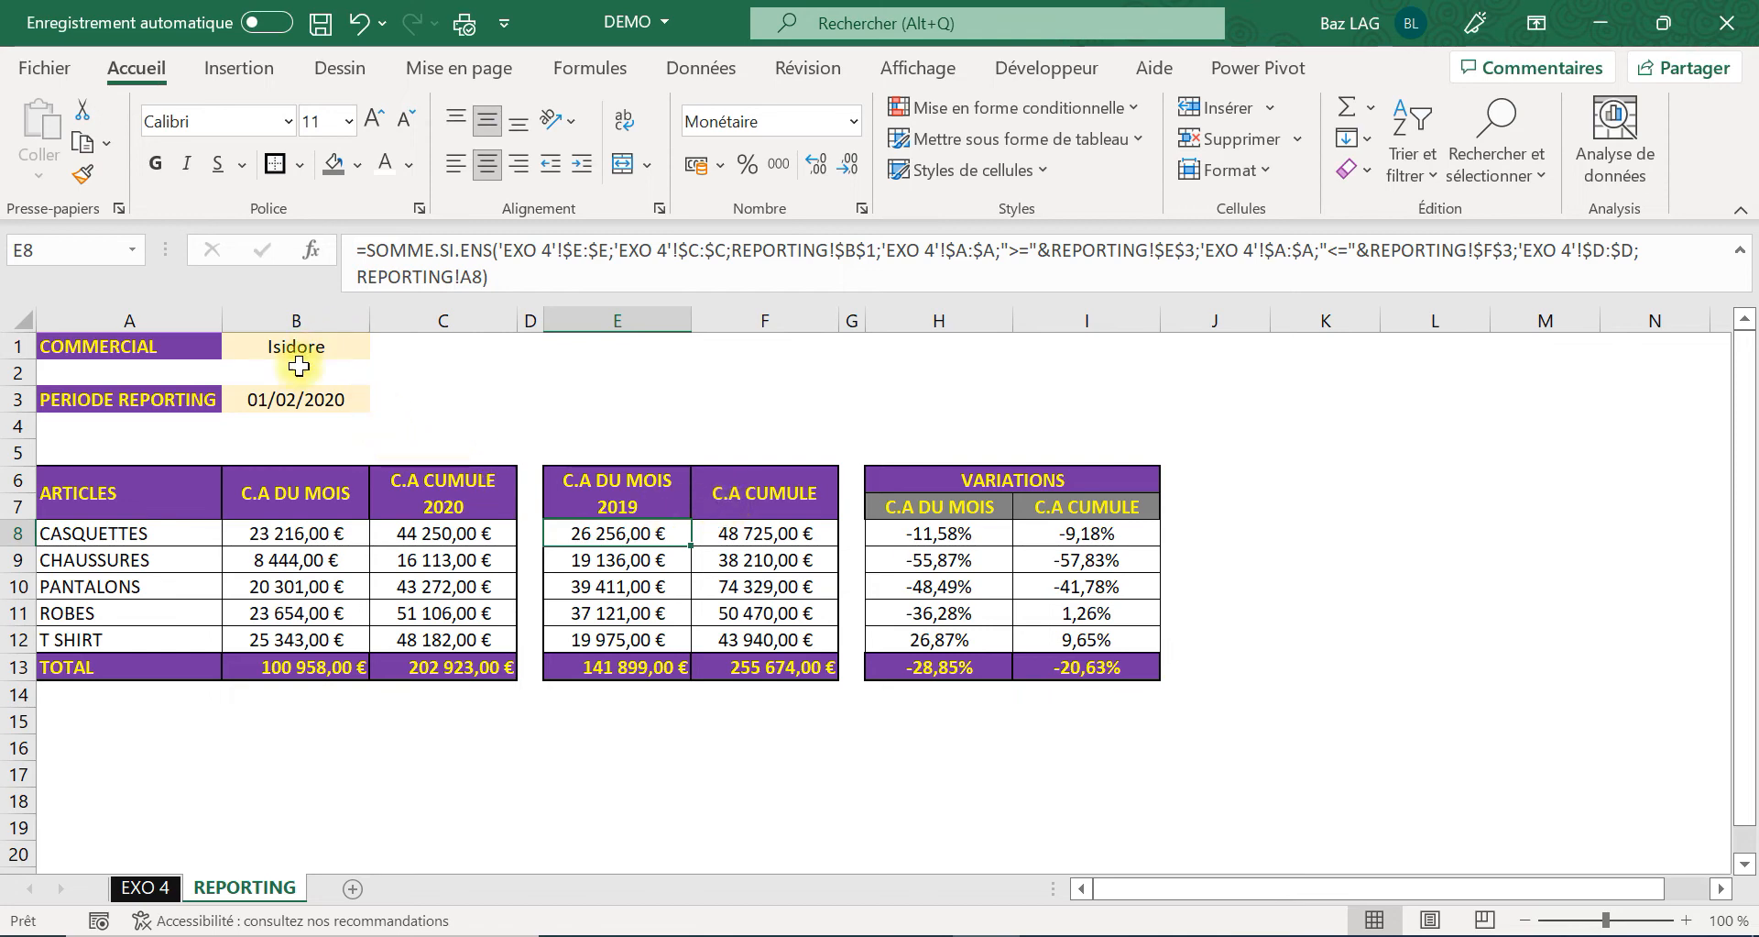
Set the reporting period in B3 to 01/06/2019 and choose the third salesperson in the COMMERCIAL list in B1.
left_click(298, 400)
left_click(381, 399)
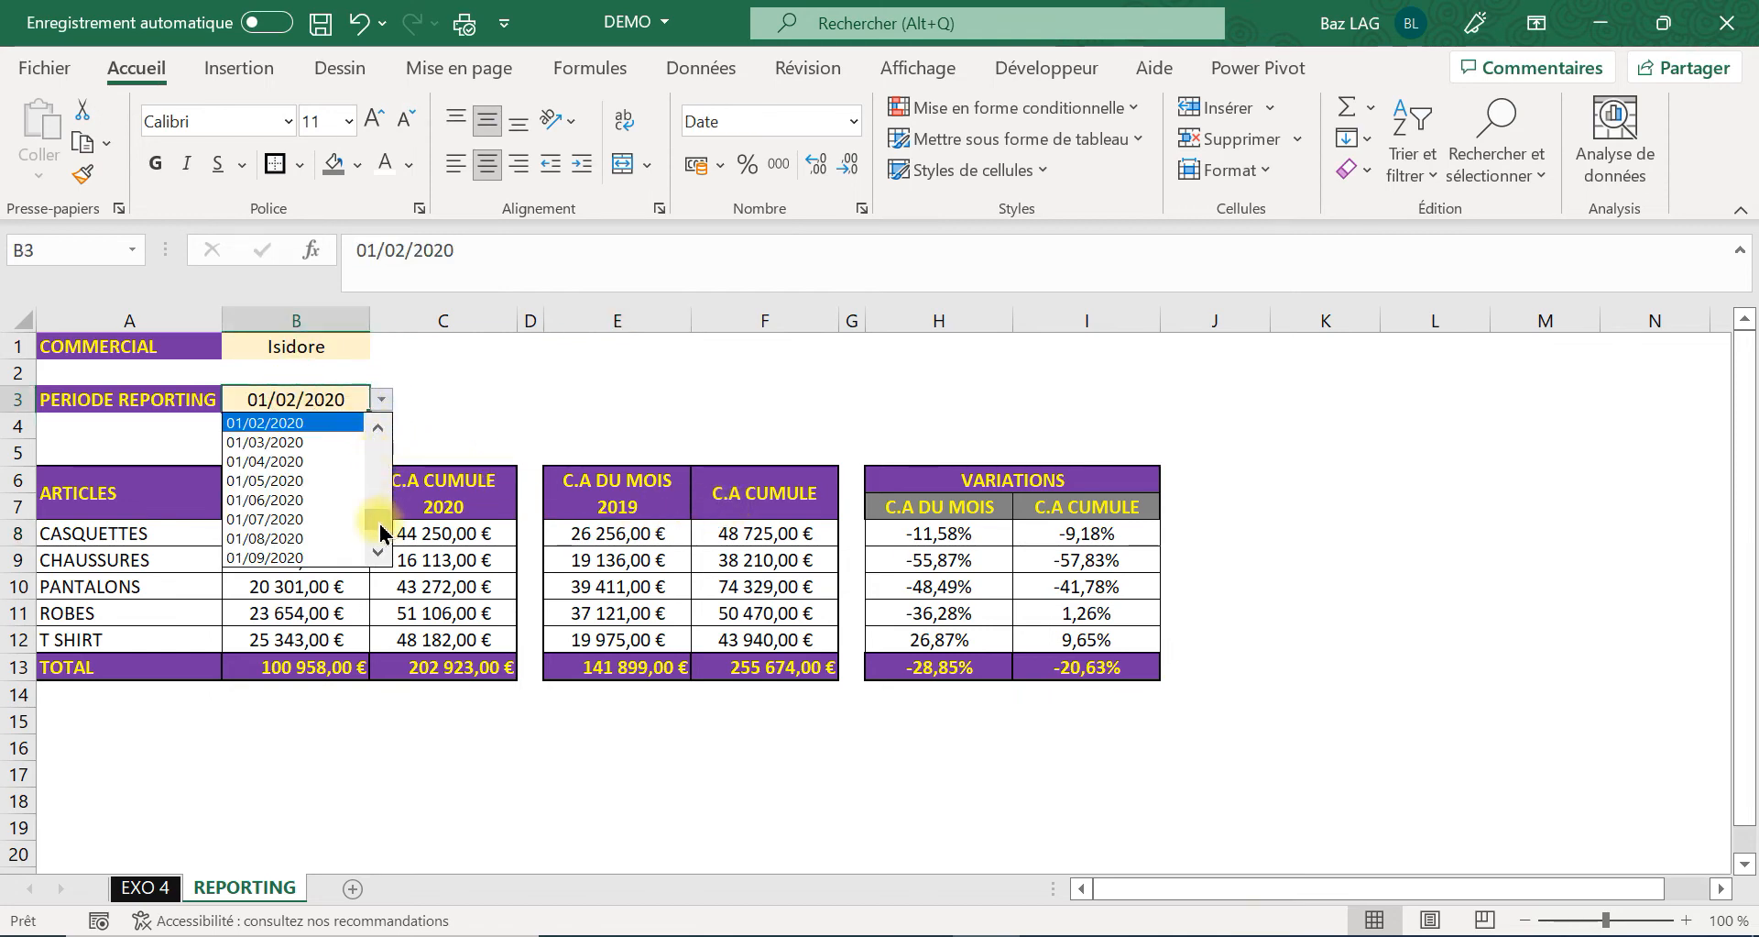
left_click_drag(381, 531, 373, 459)
left_click(298, 448)
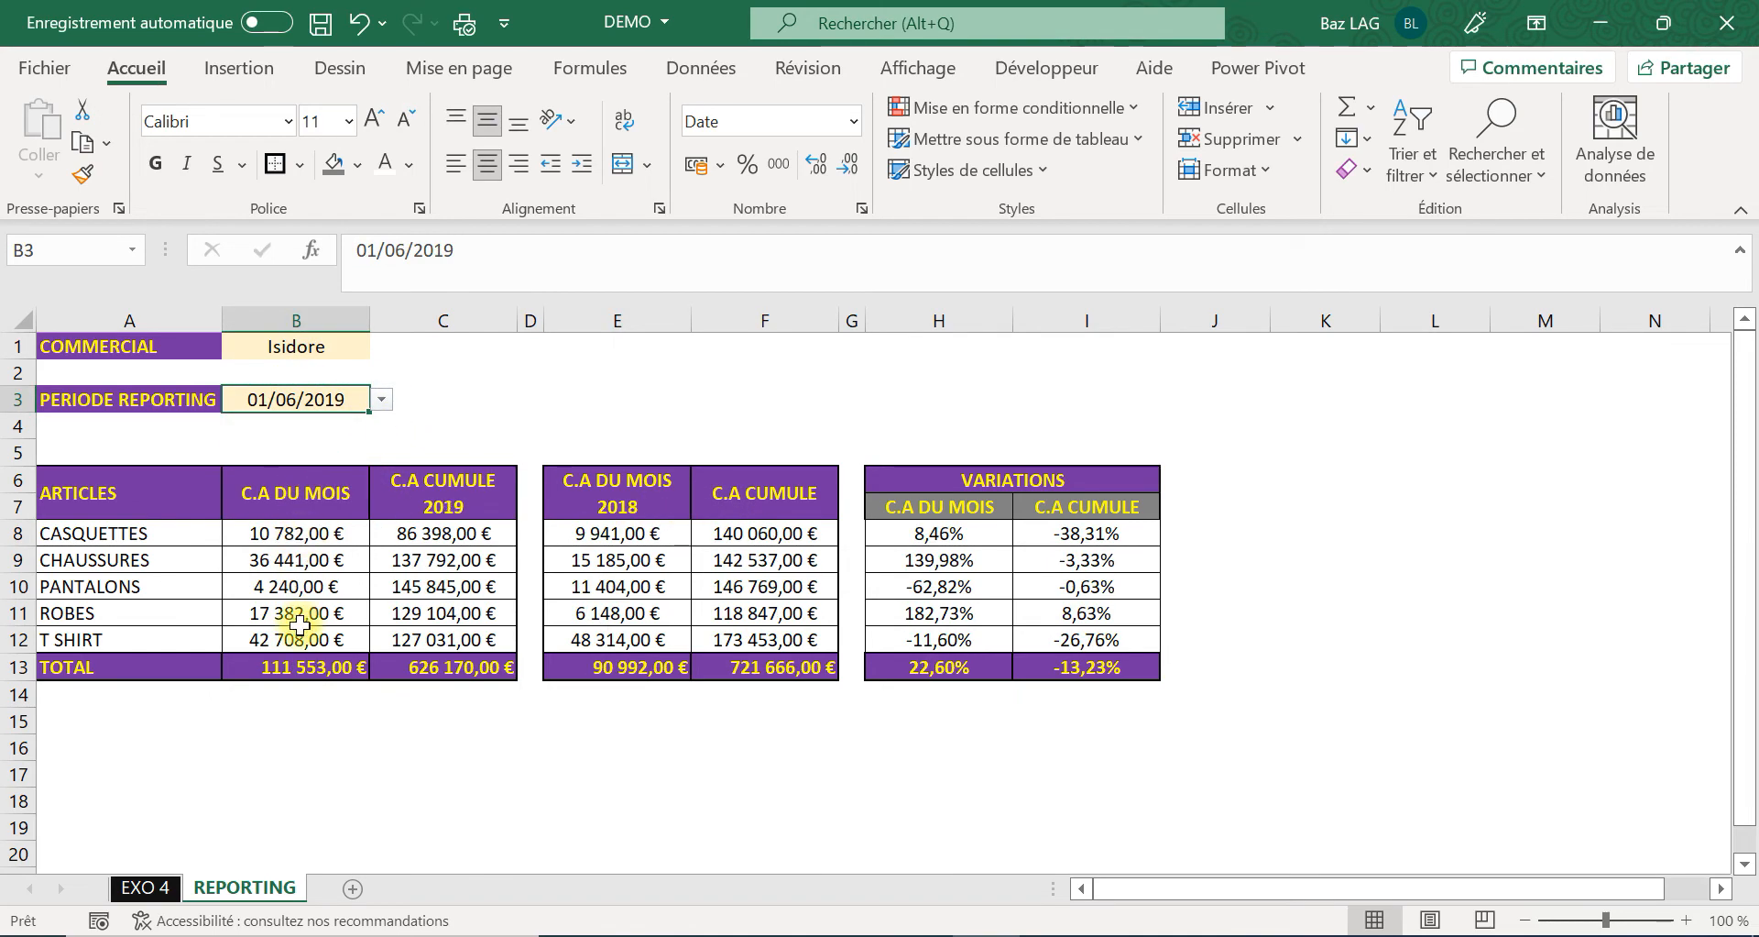
left_click(354, 338)
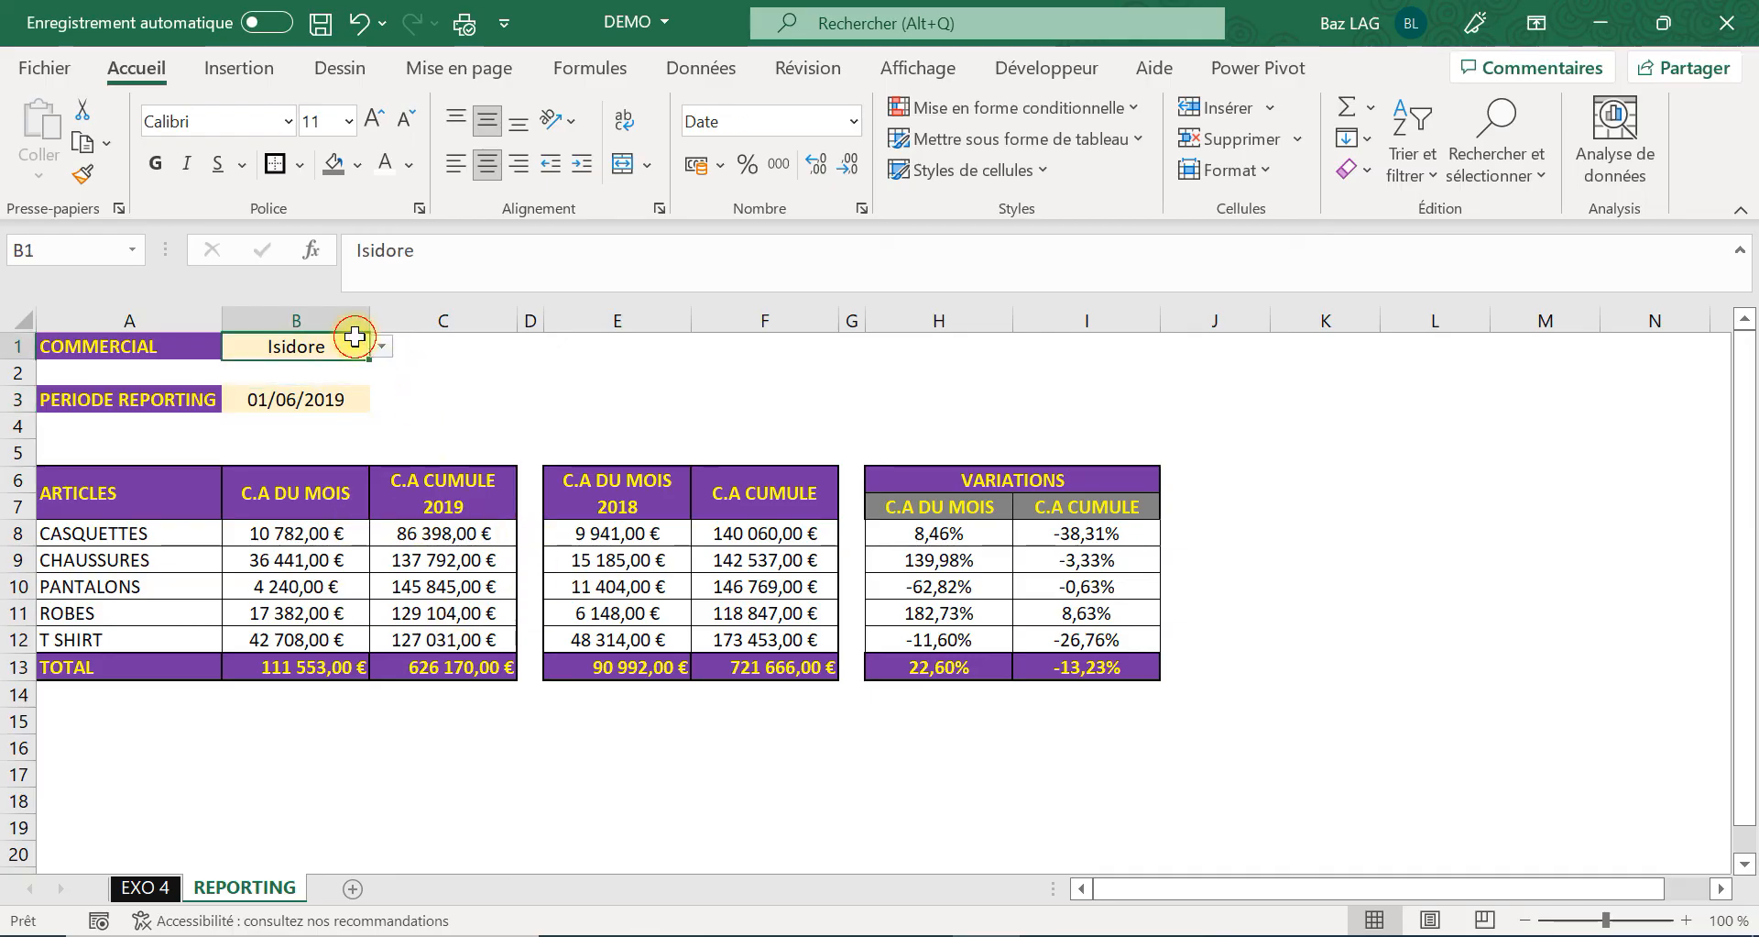
left_click(379, 346)
left_click(328, 407)
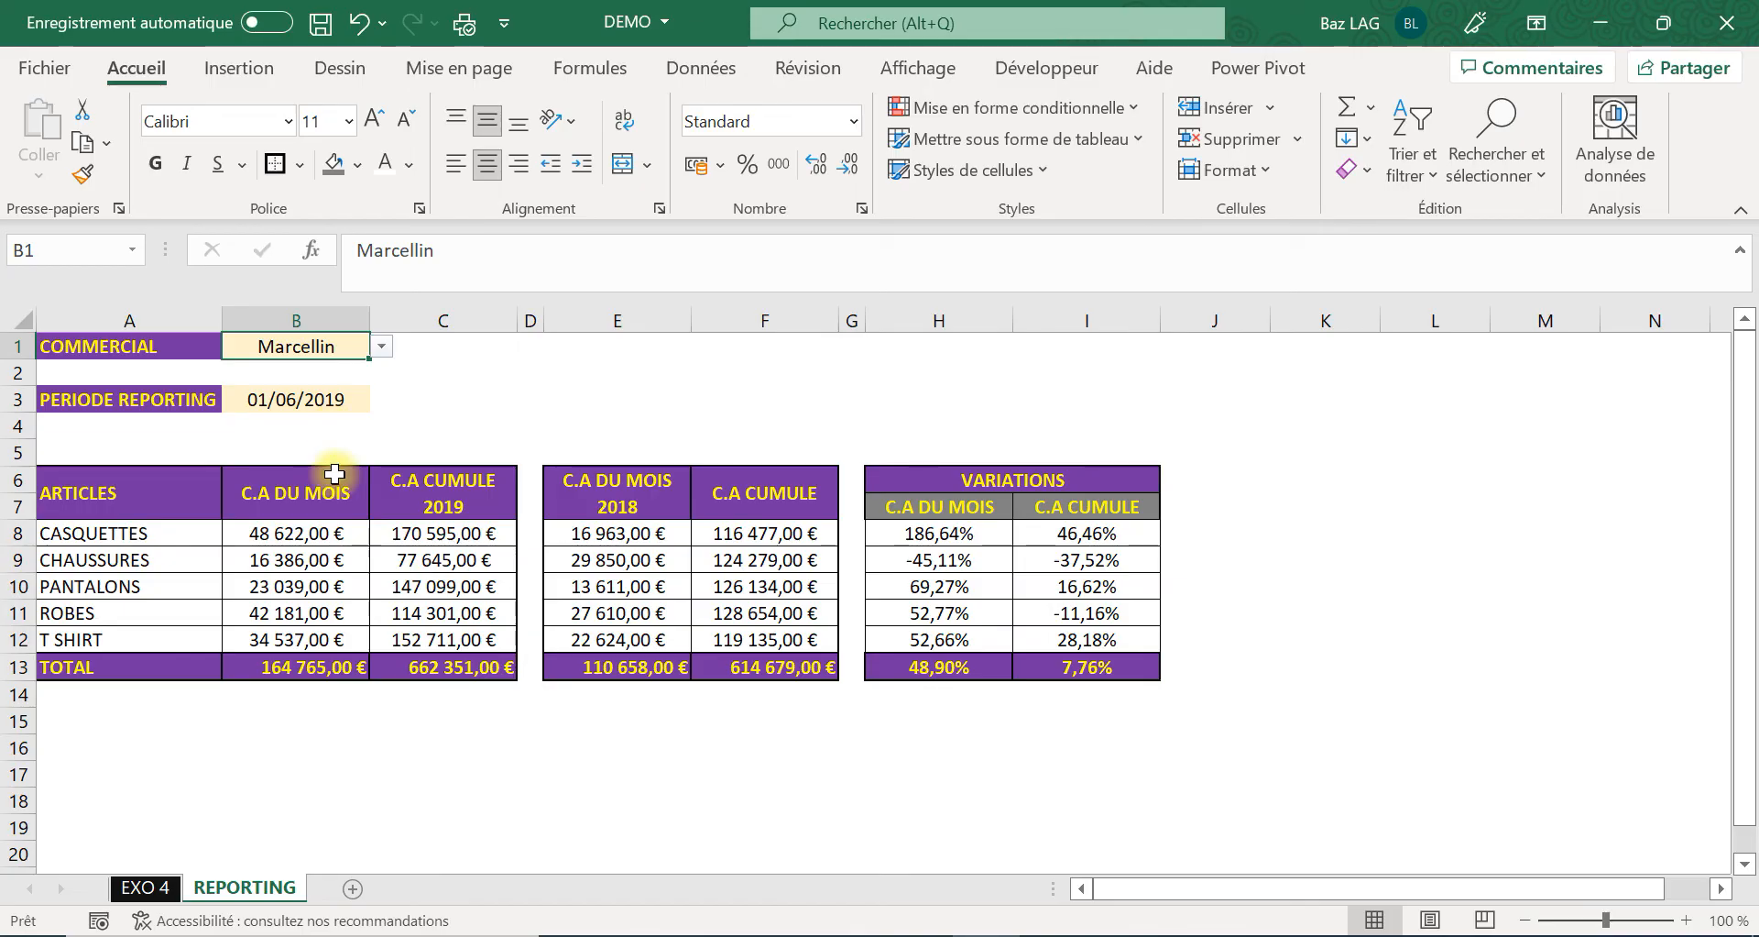
Preview the REPORTING sheet's print layout and set its page orientation to landscape (Paysage).
key("ctrl+p")
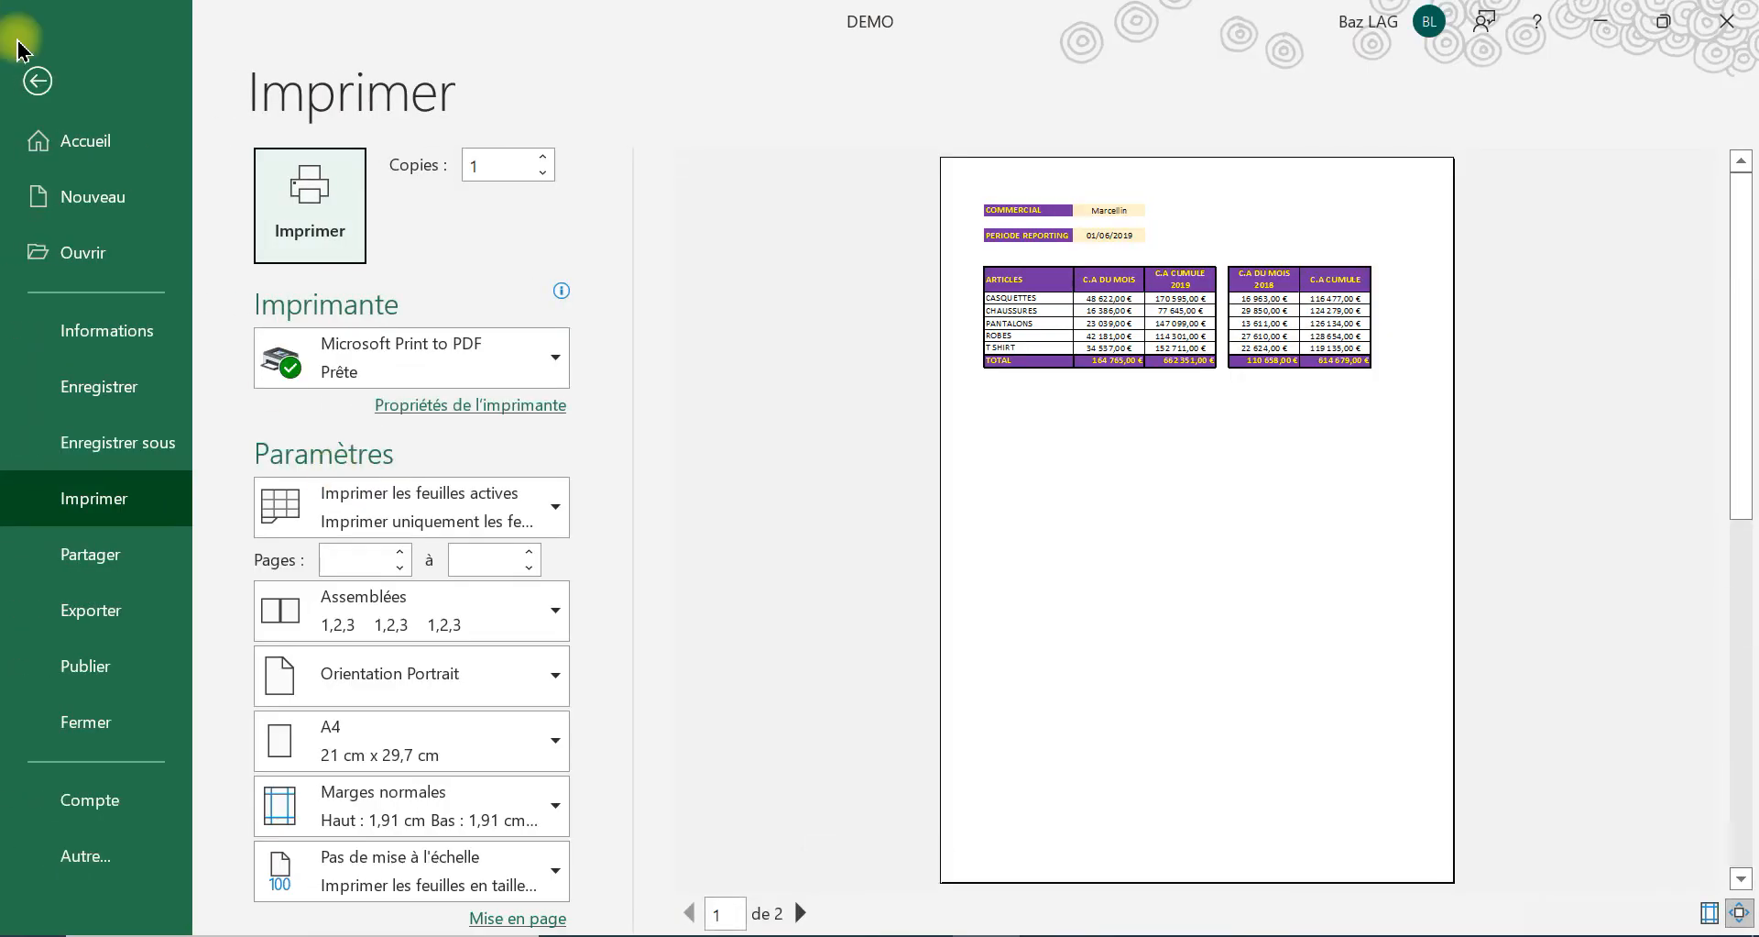
left_click(38, 79)
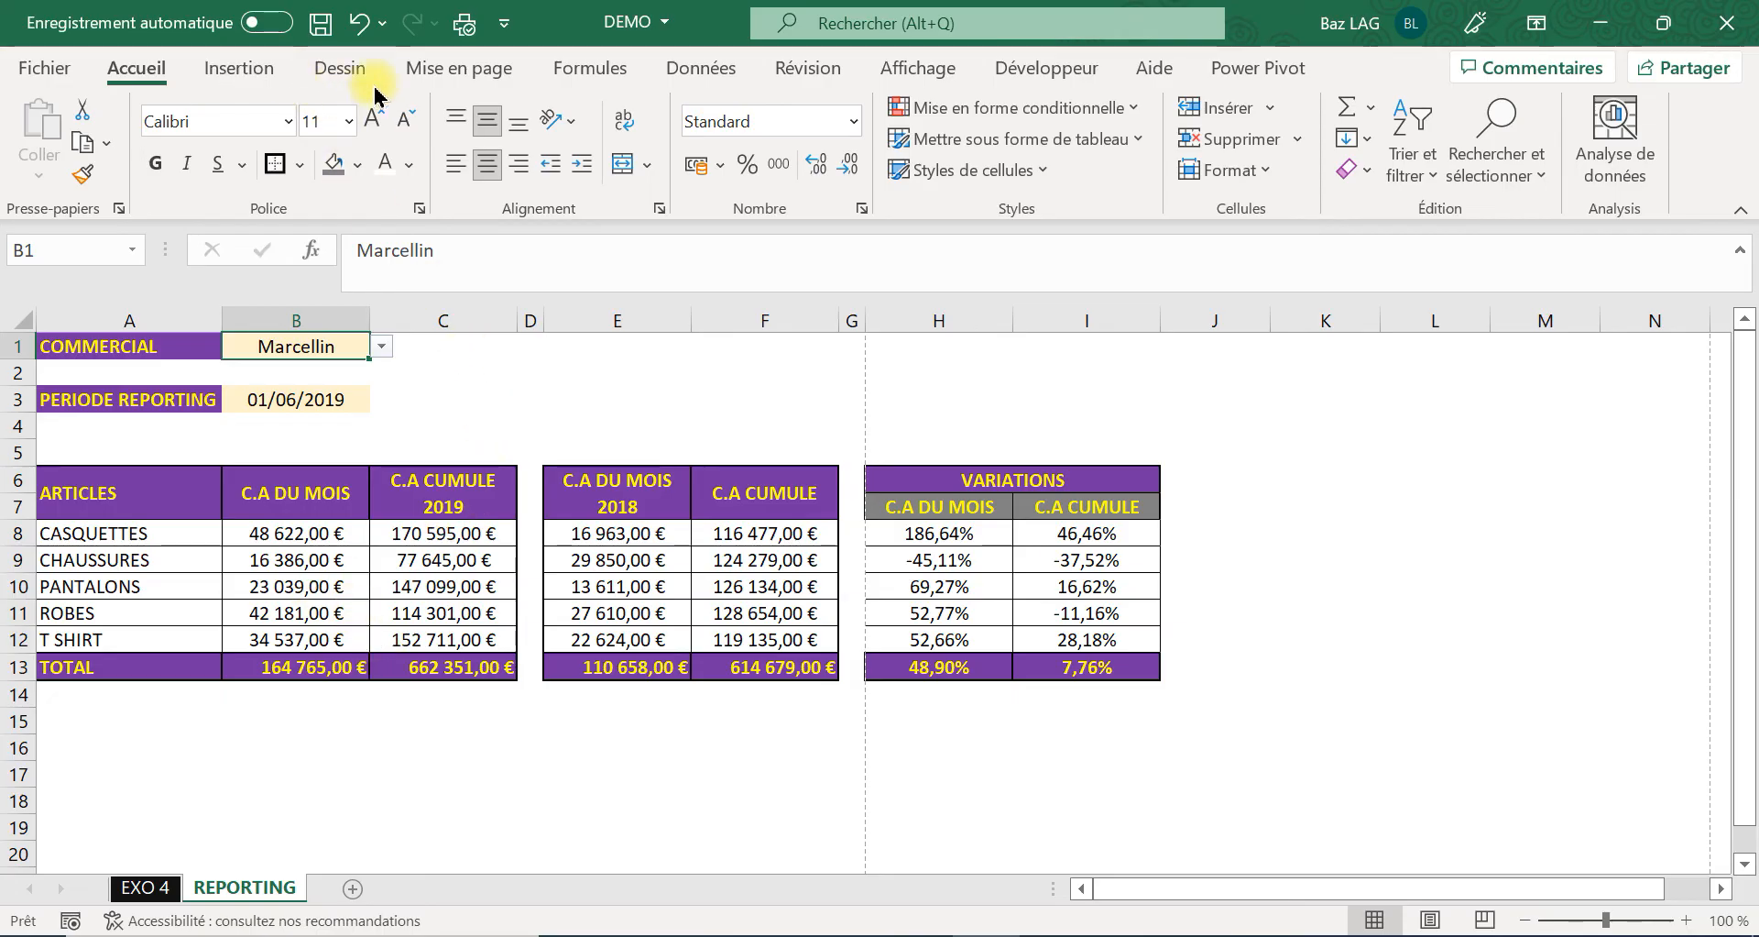
left_click(454, 67)
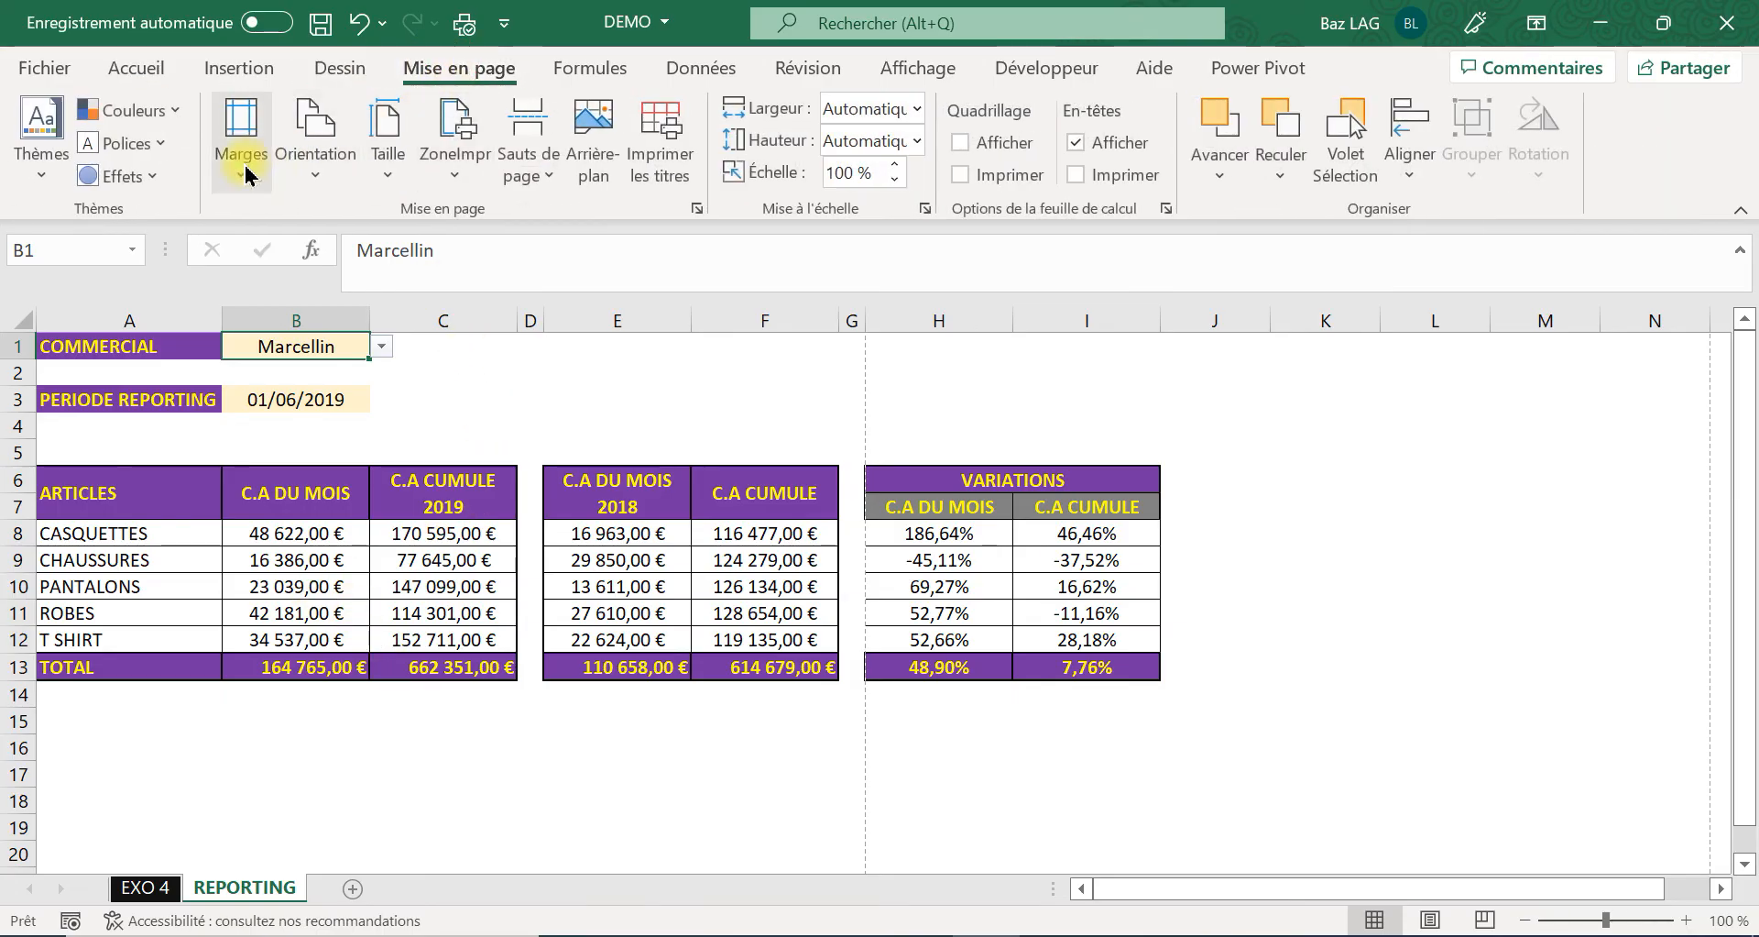
left_click(315, 154)
left_click(316, 286)
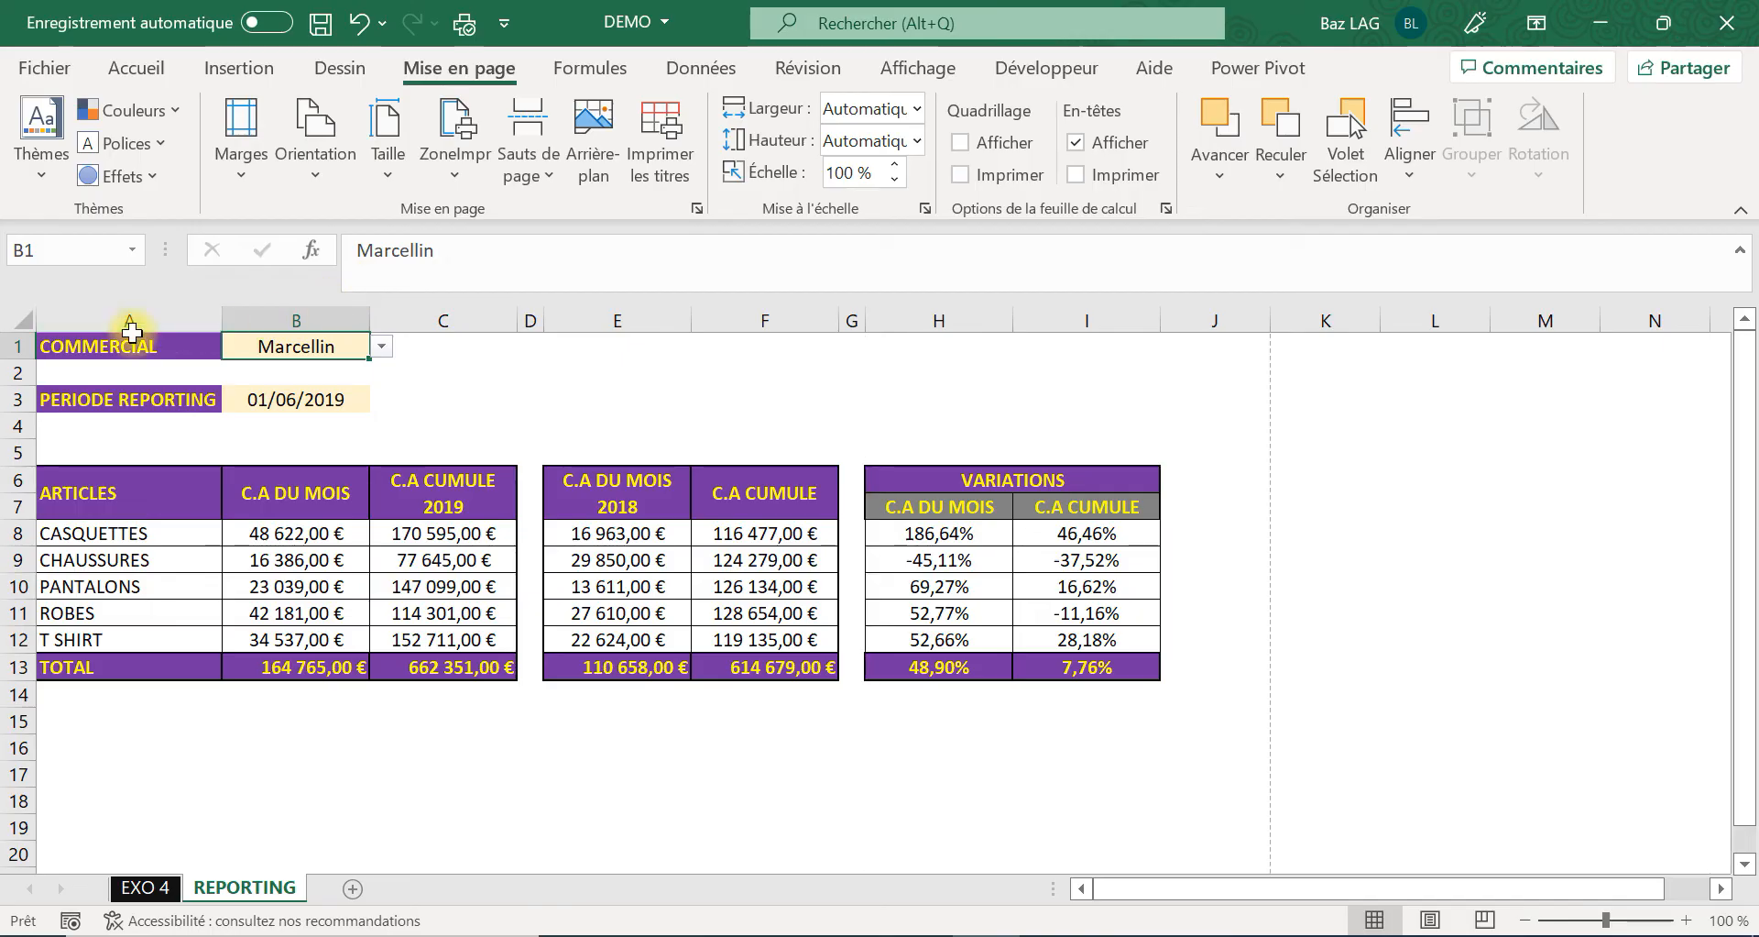
Insert a blank column before column A and a blank row above row 1 to offset the report from the sheet's edges.
left_click(97, 320)
left_click(567, 426)
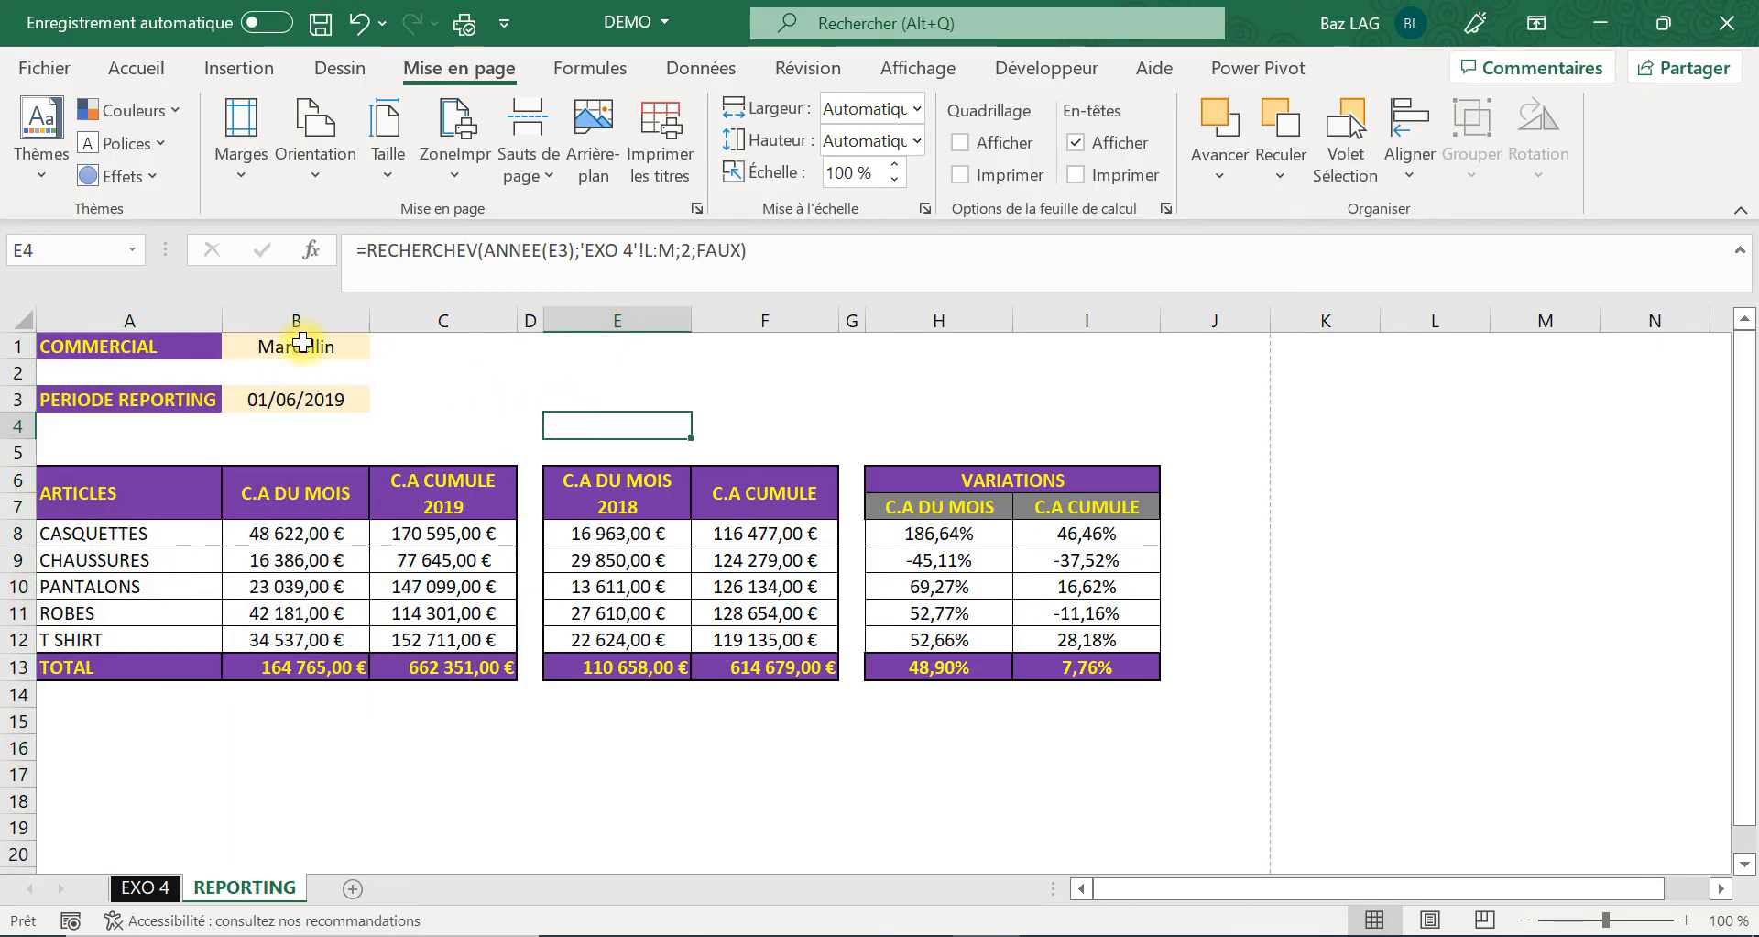
left_click(160, 320)
right_click(160, 320)
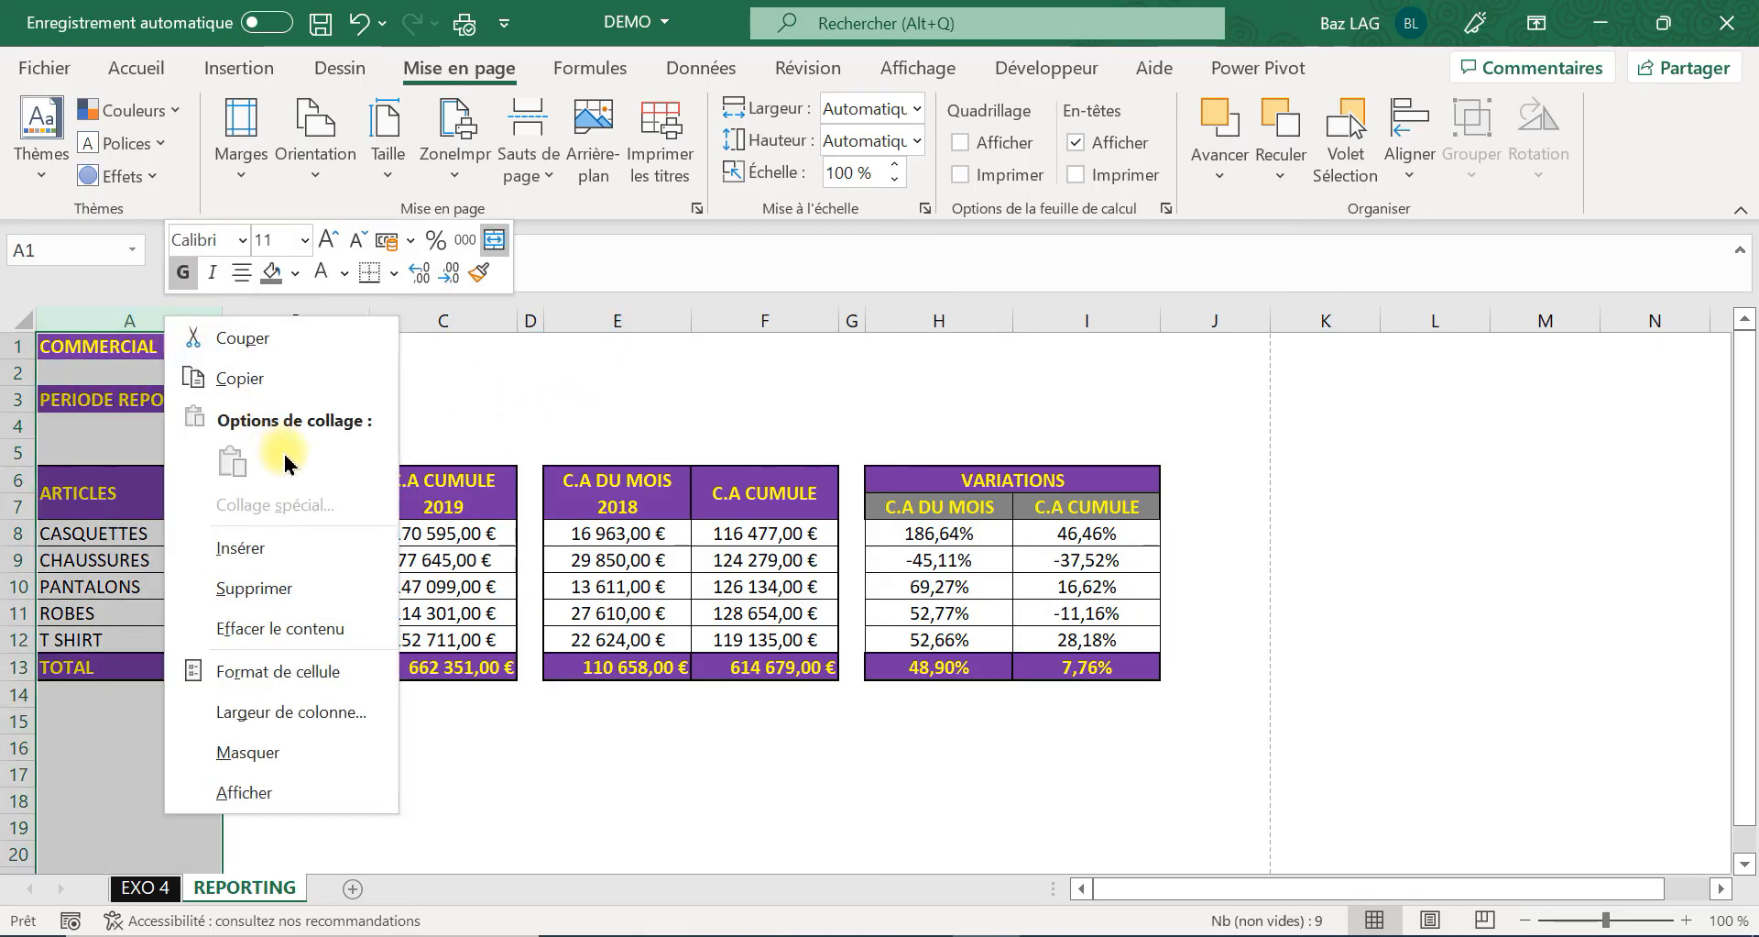
left_click(265, 547)
left_click(19, 340)
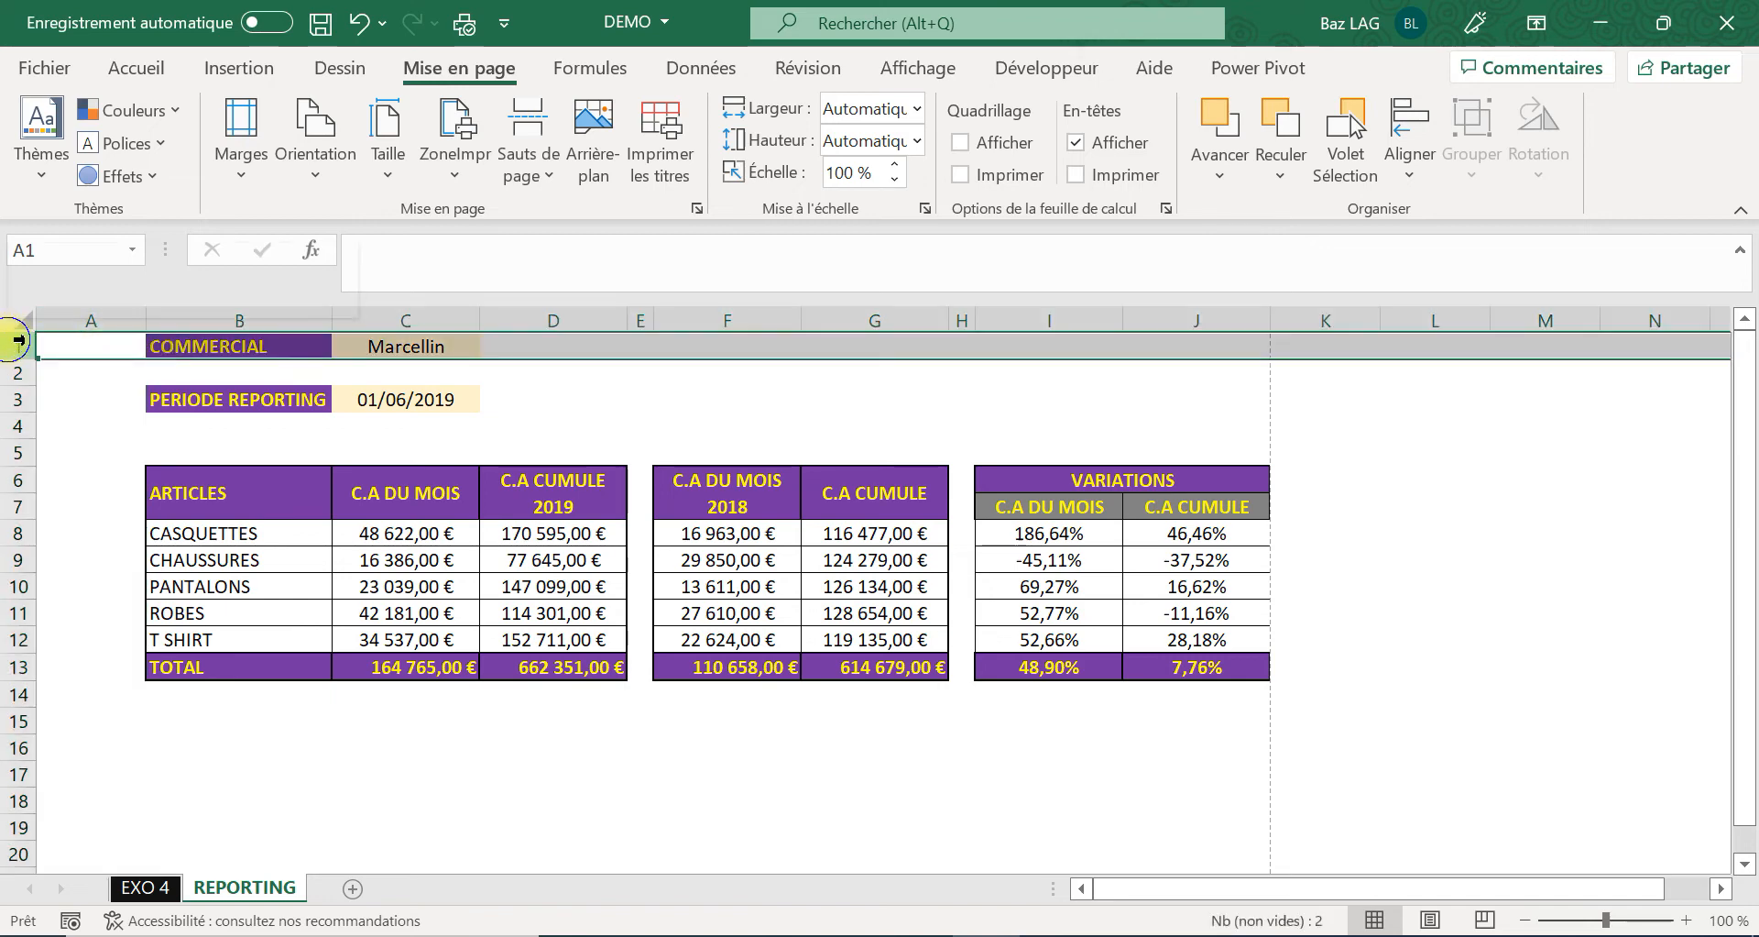
right_click(18, 341)
left_click(87, 568)
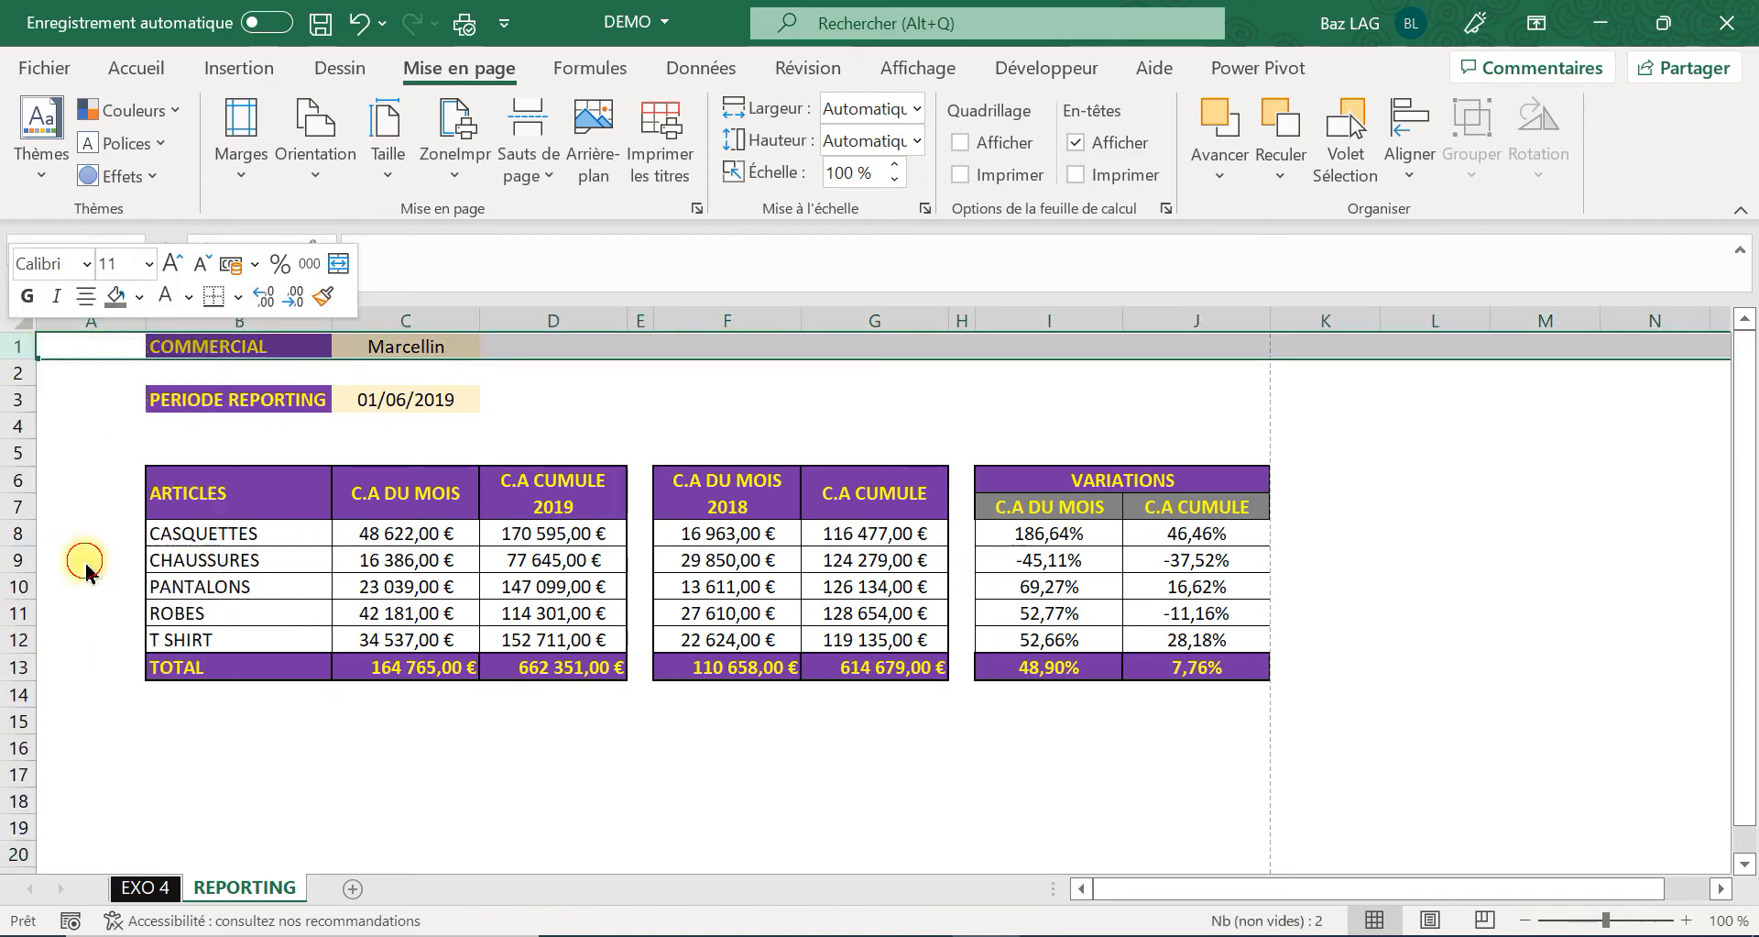
Define the report range B2:J14 as the print area and check it in the print preview.
left_click_drag(184, 373, 1233, 700)
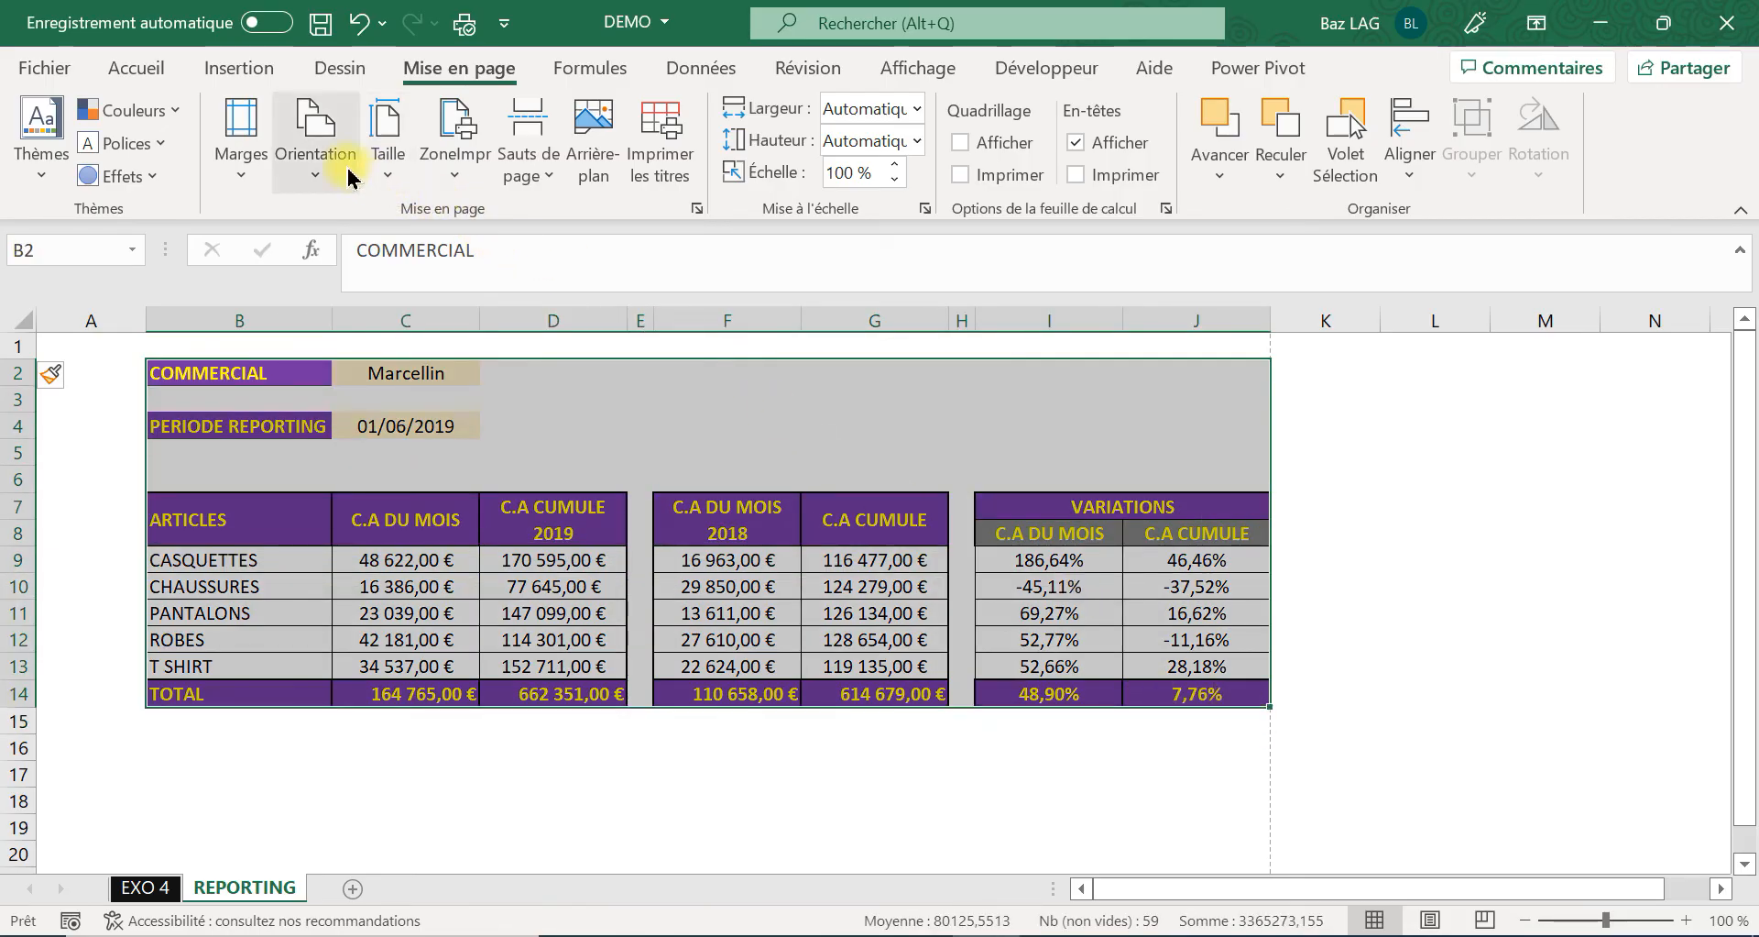
left_click(444, 174)
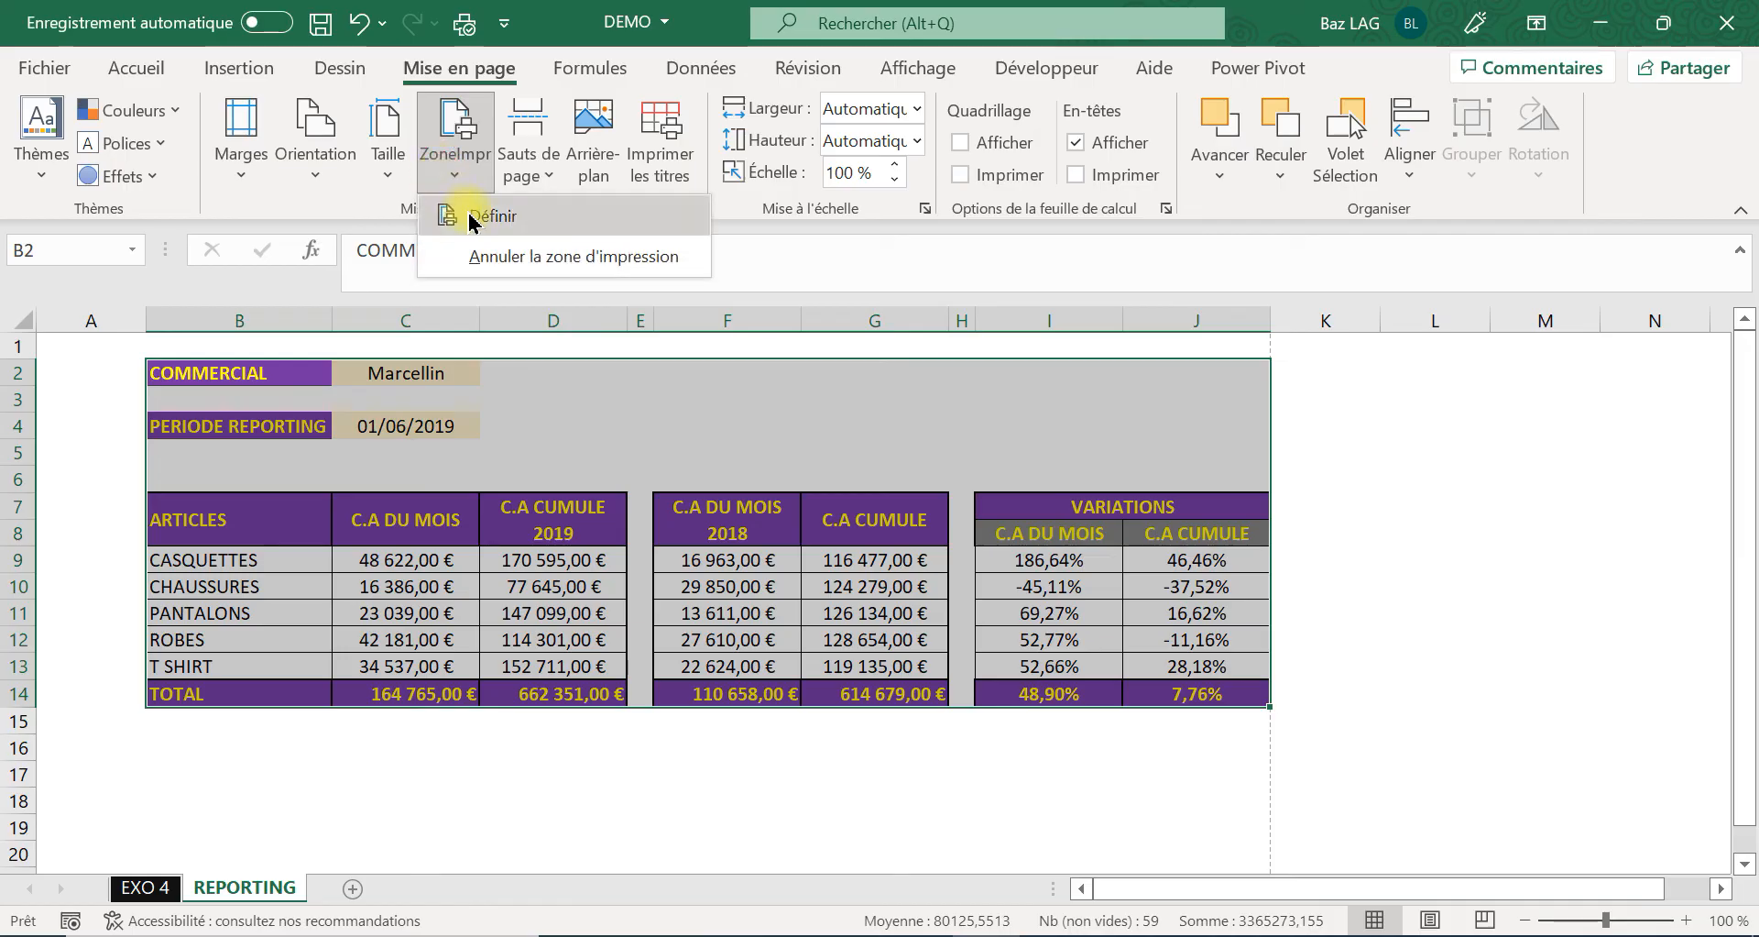
left_click(469, 213)
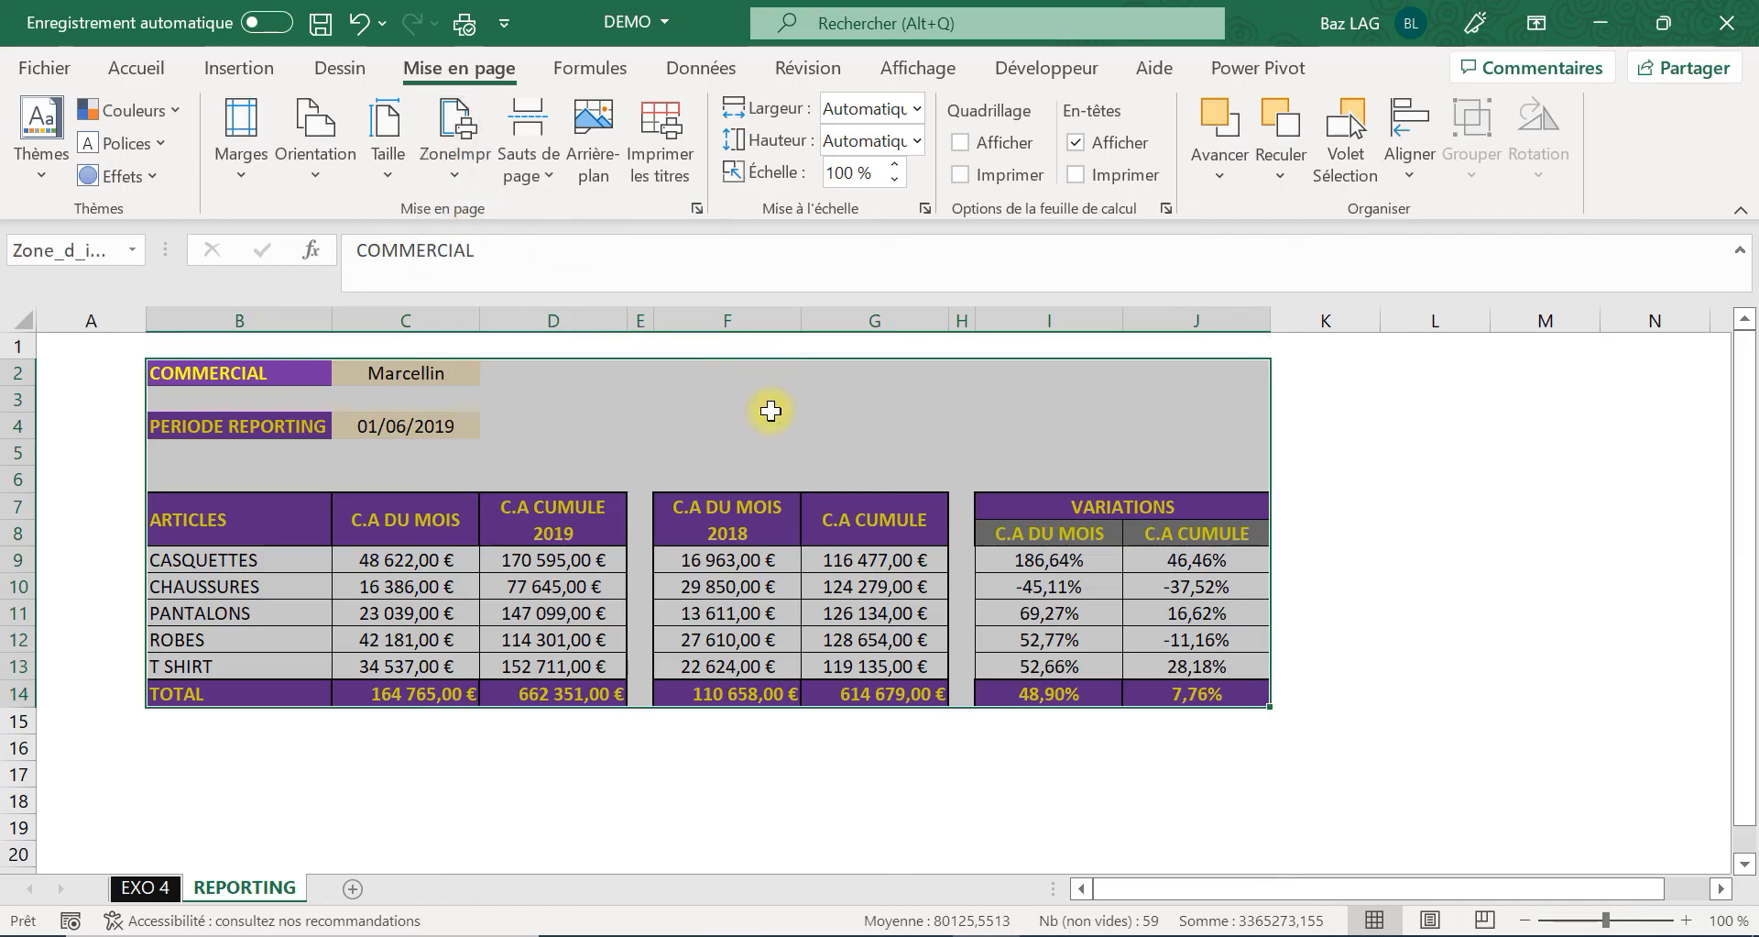
left_click(771, 412)
key("ctrl+p")
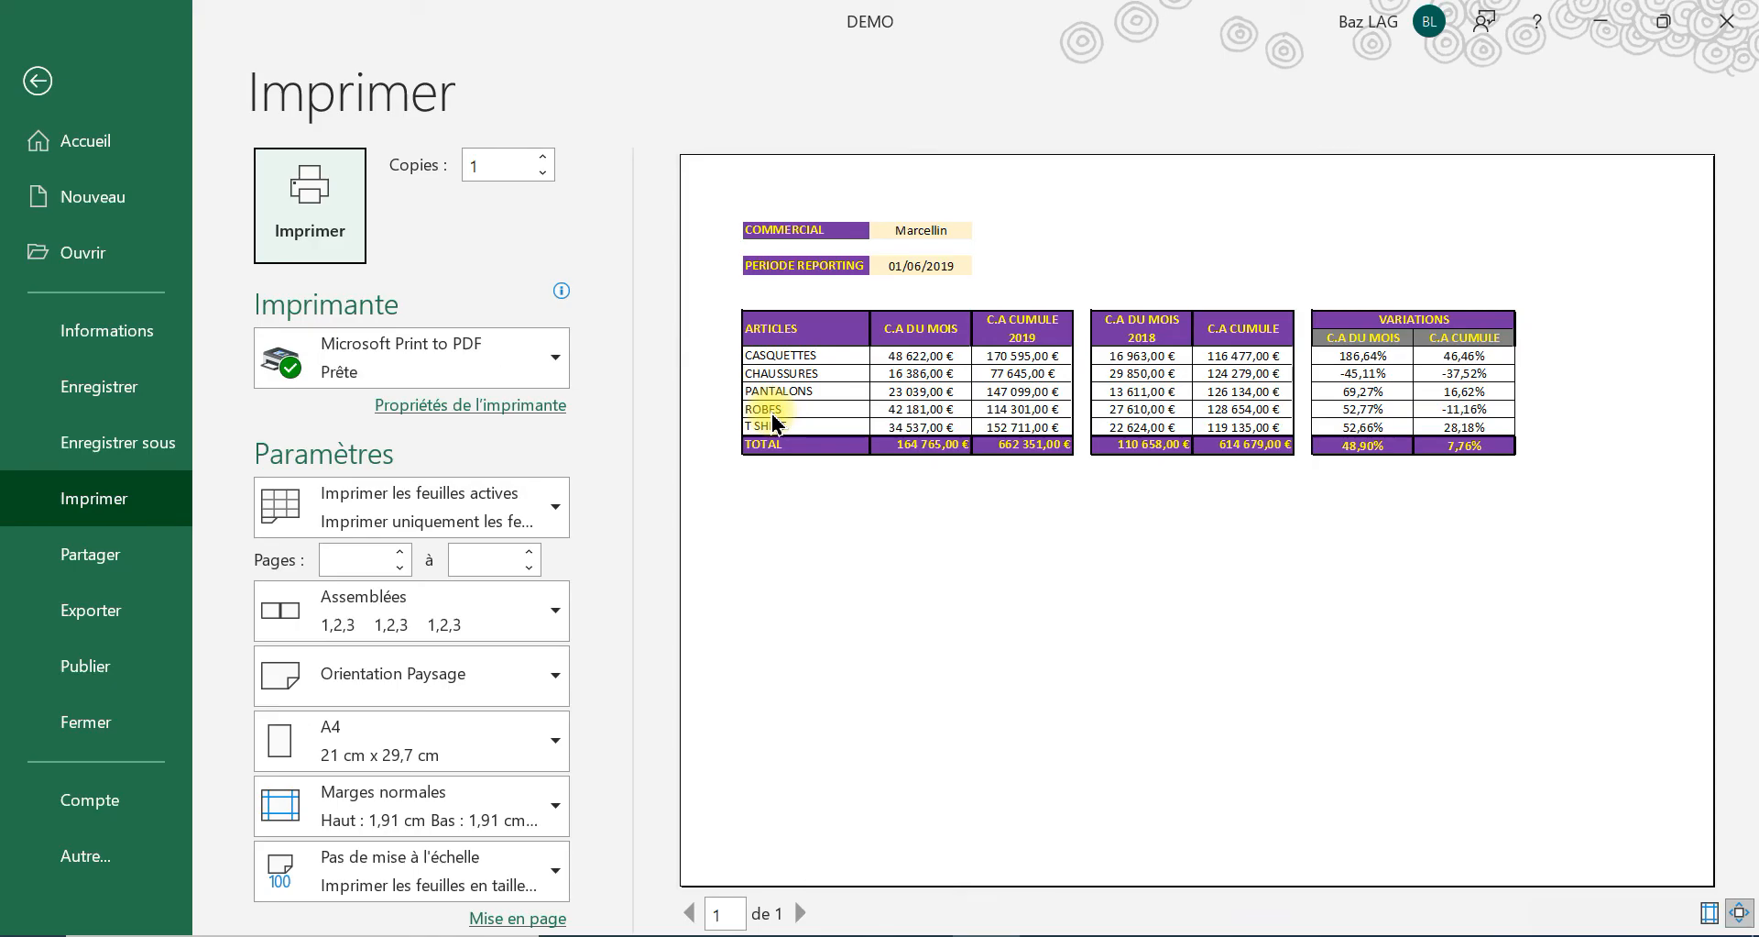
left_click(33, 82)
left_click(392, 800)
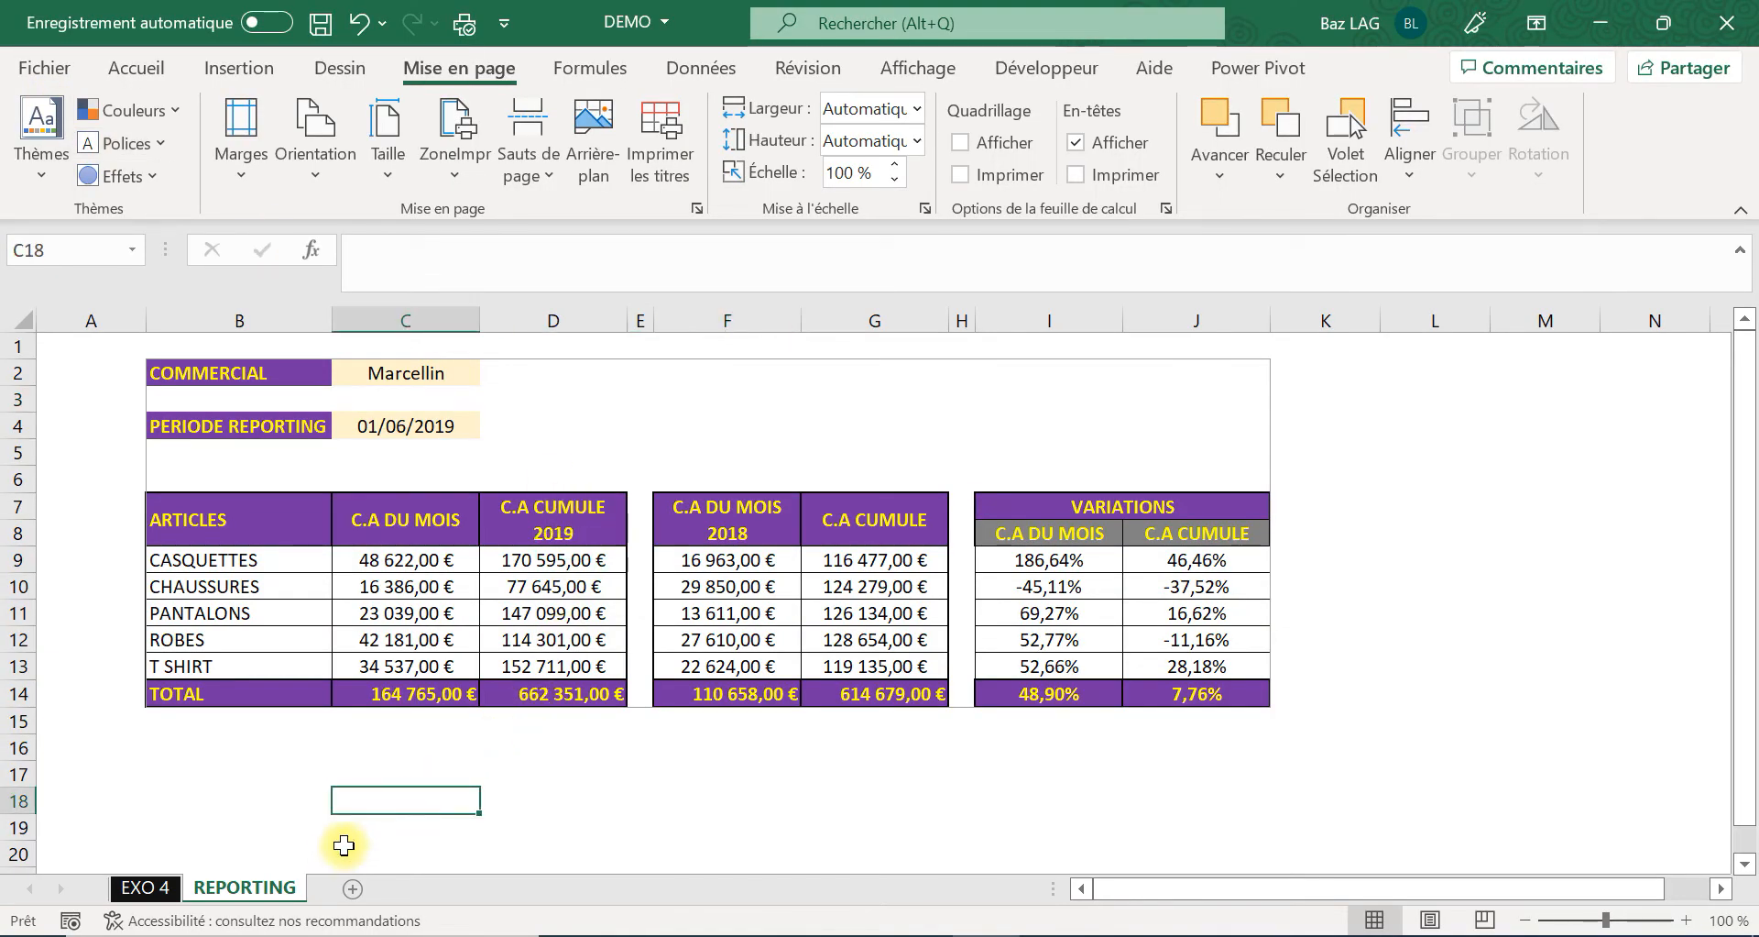
Move the REPORTING sheet to the end of DEMO.xlsx without creating a copy.
right_click(290, 893)
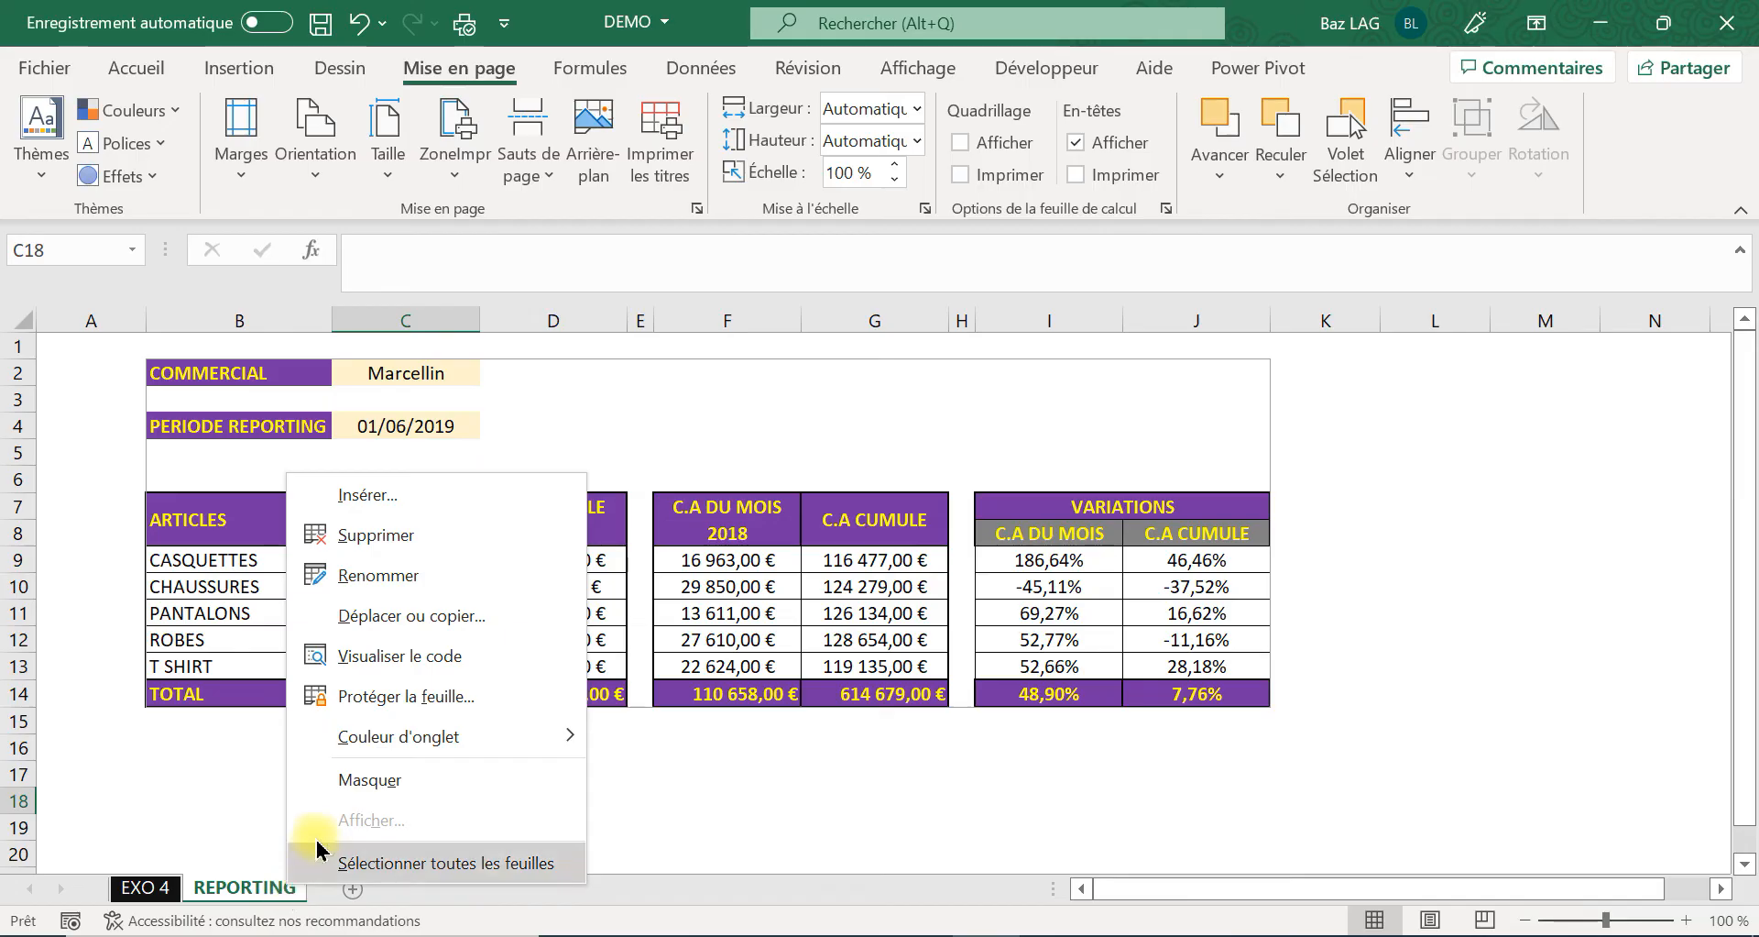
left_click(422, 618)
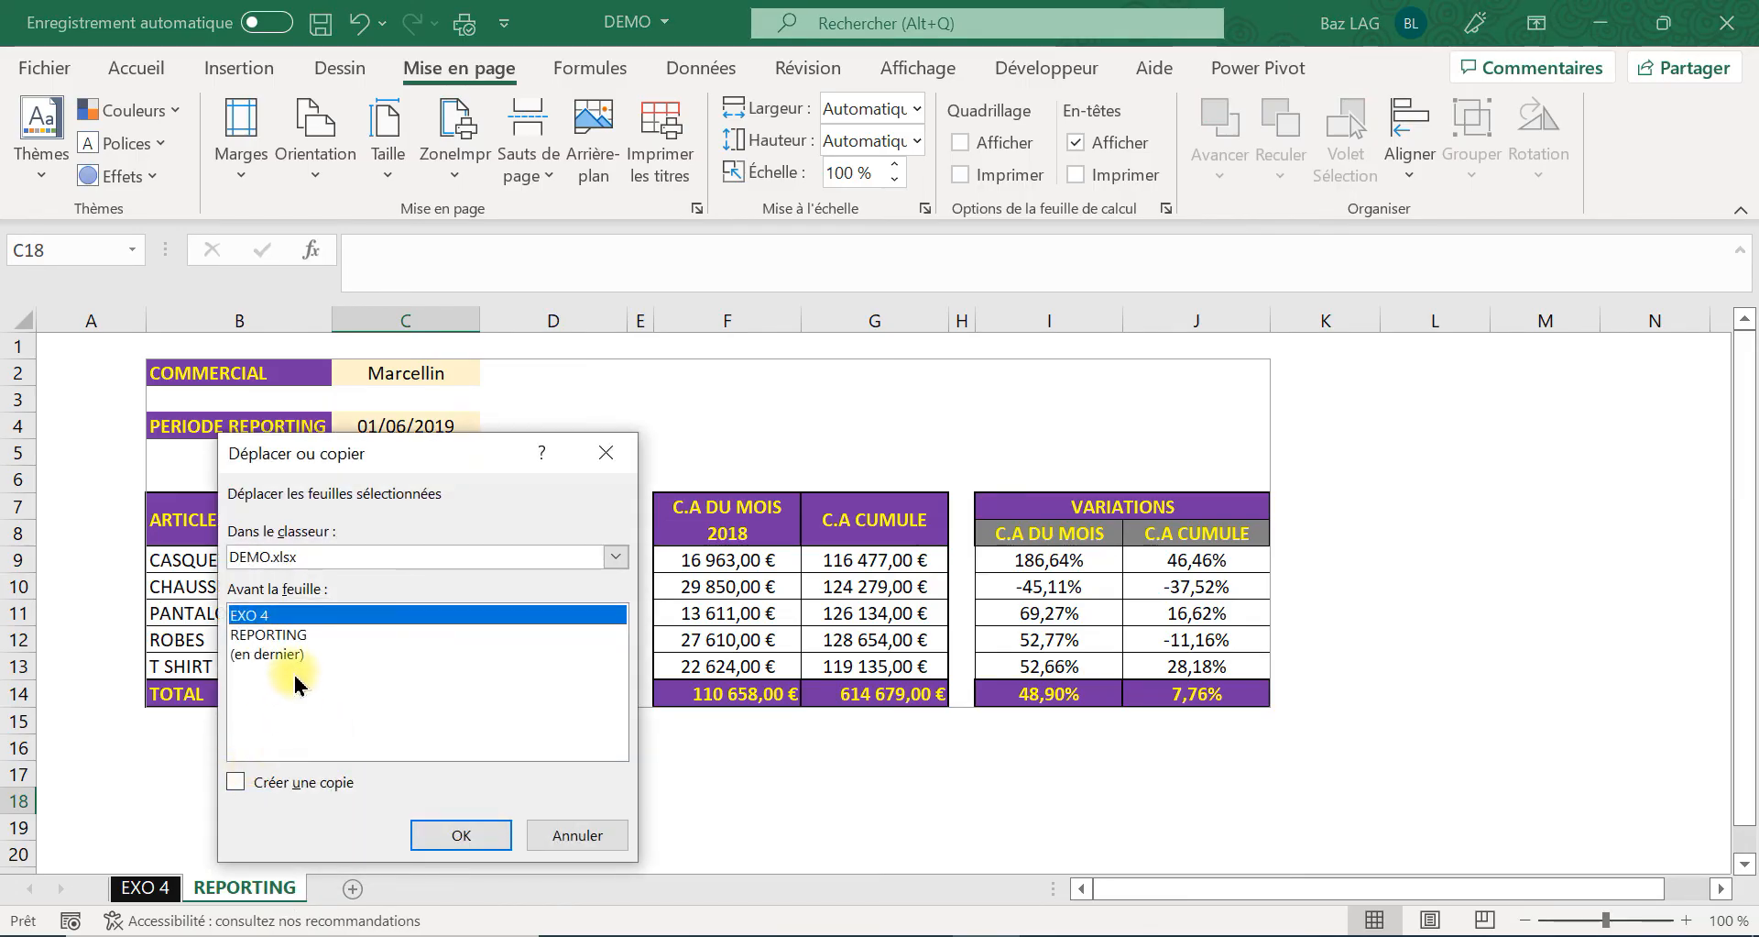
left_click(275, 653)
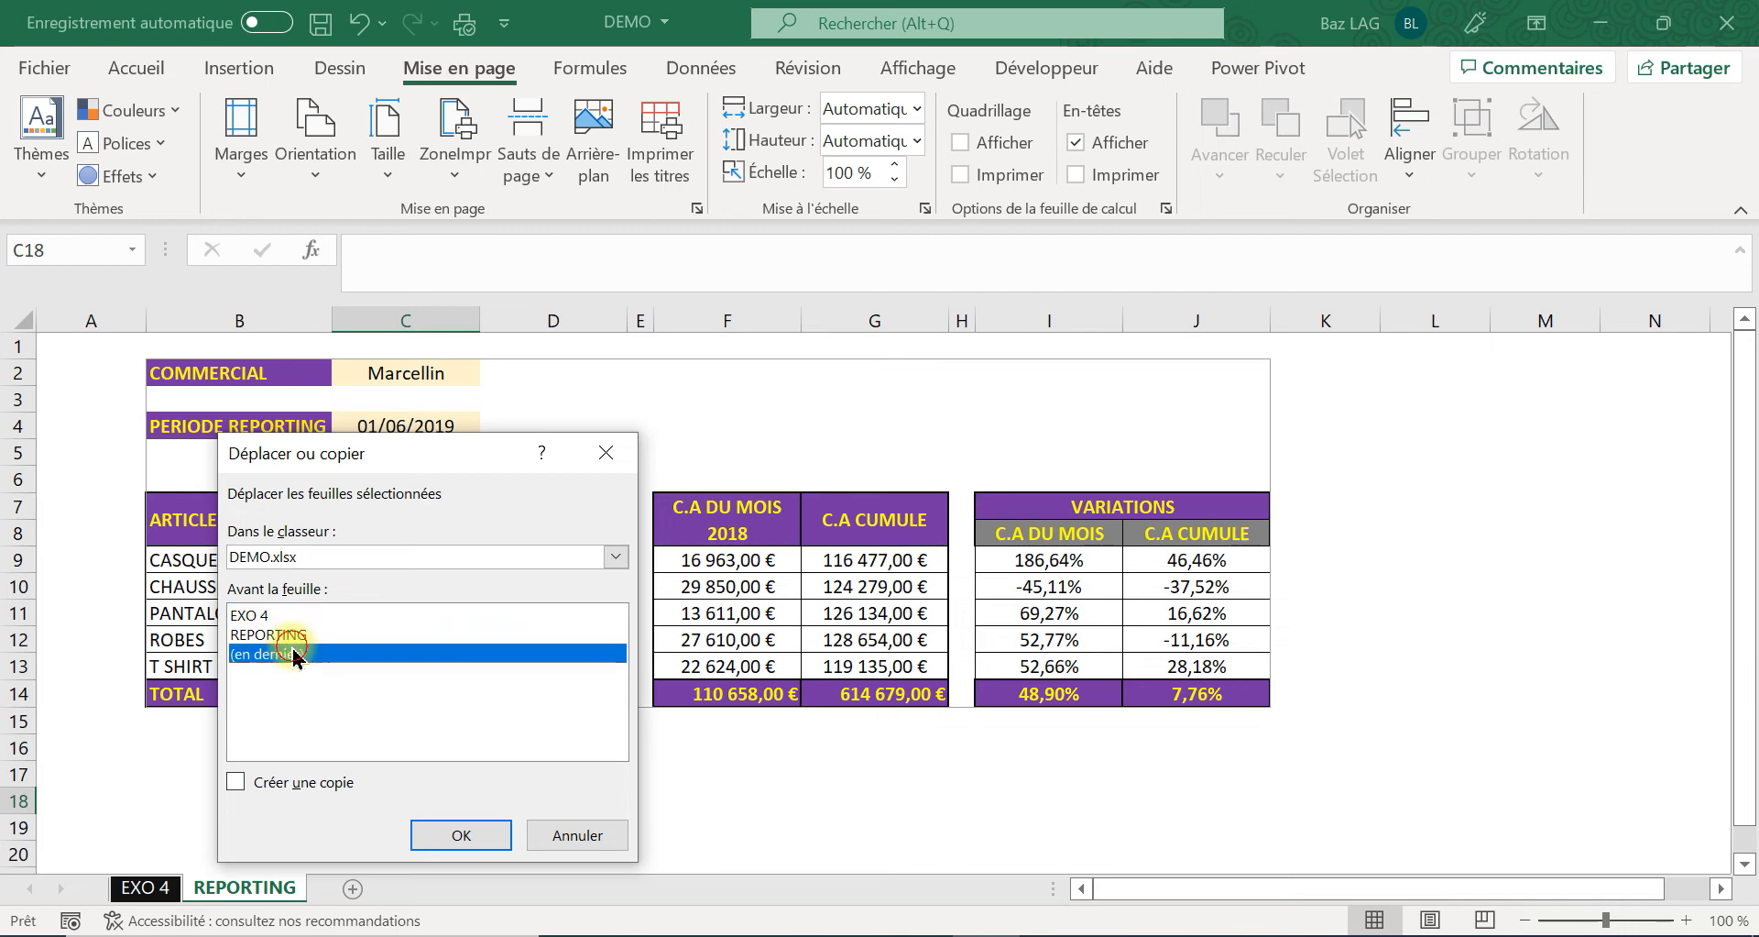
left_click(453, 830)
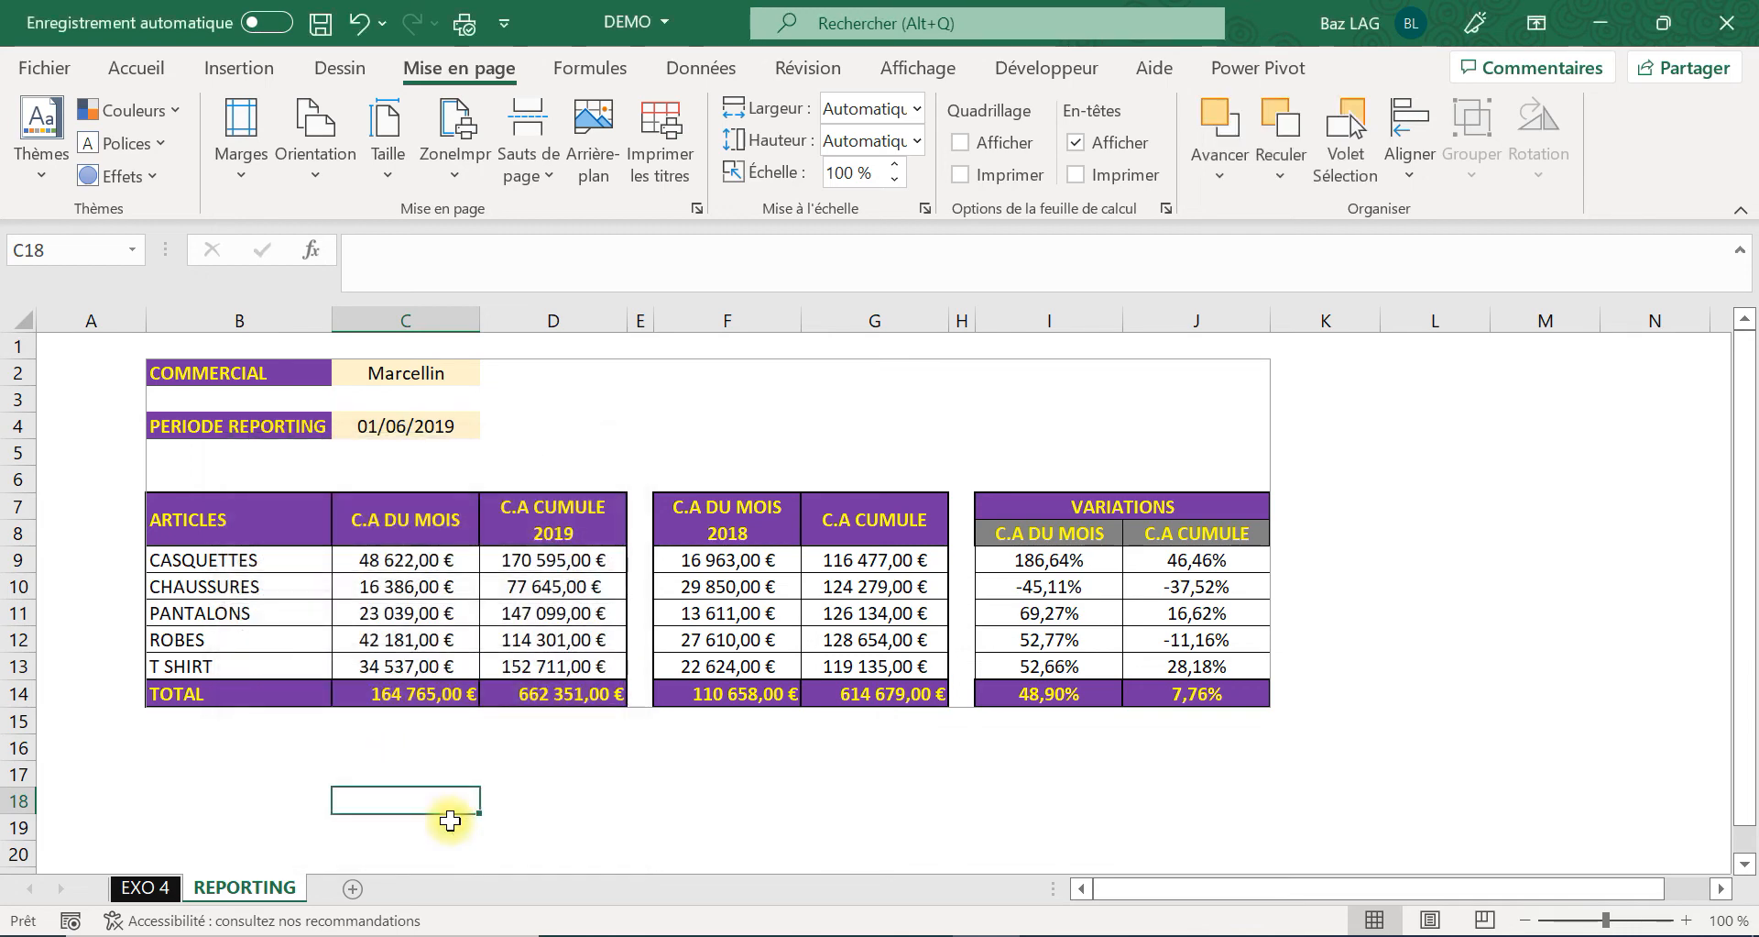
Create a copy of the REPORTING sheet at the end of the DEMO.xlsx workbook.
right_click(263, 884)
left_click(436, 611)
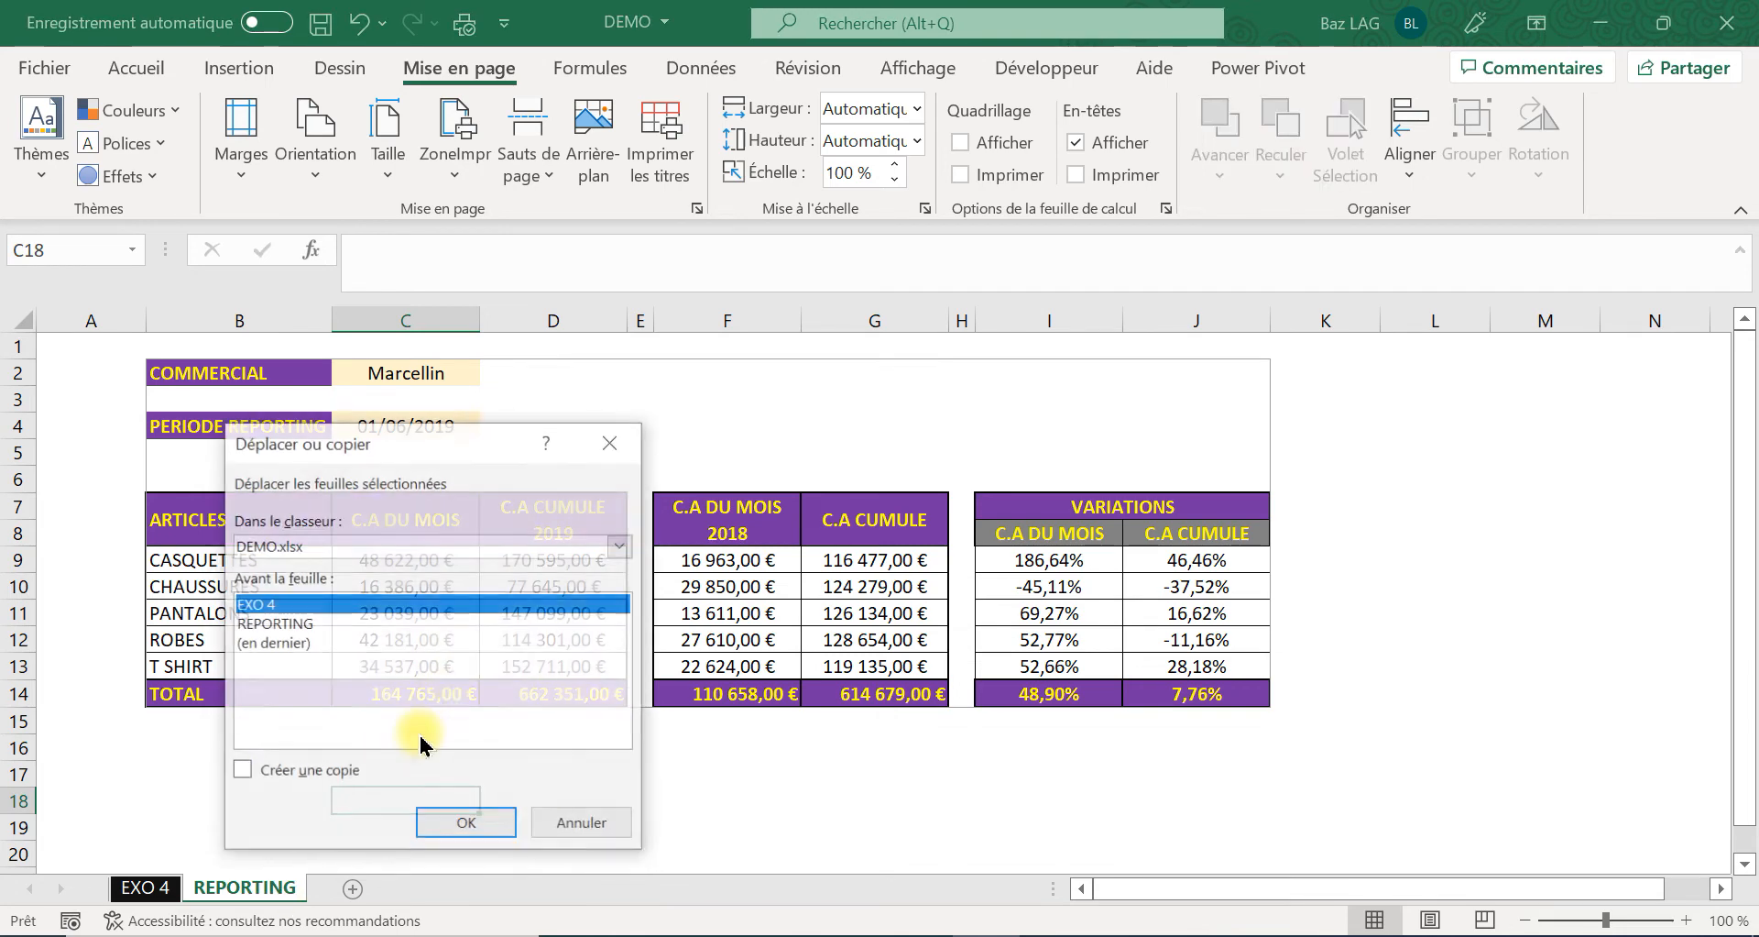
left_click(242, 770)
left_click(301, 644)
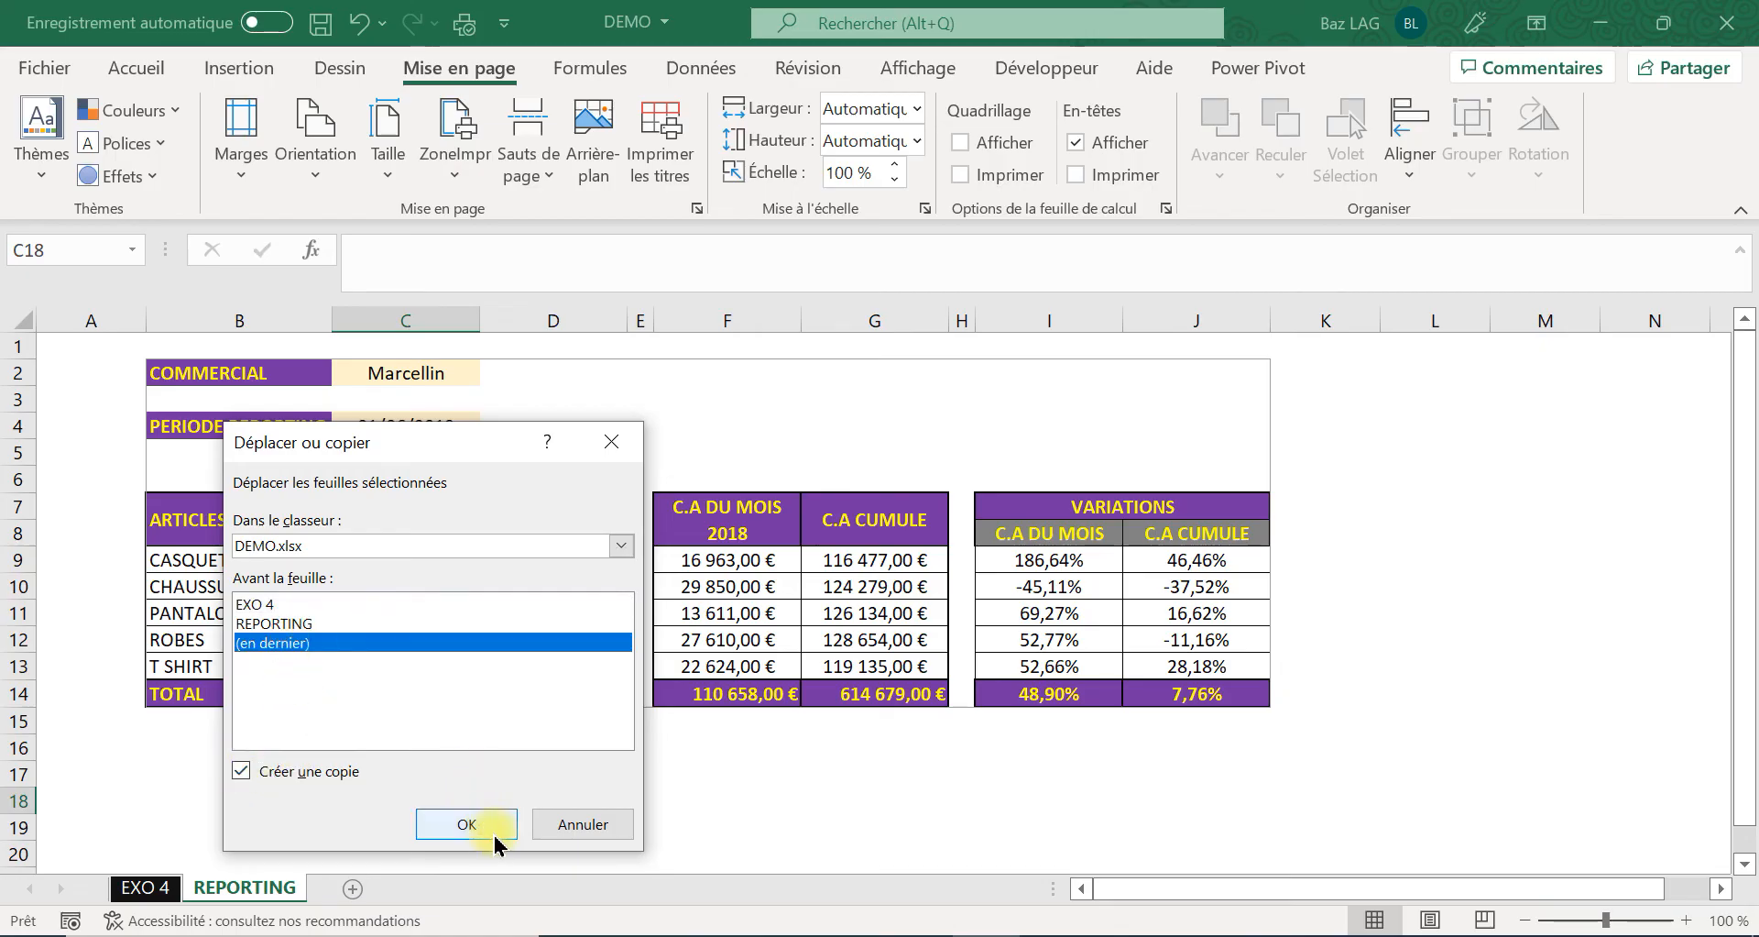
left_click(465, 821)
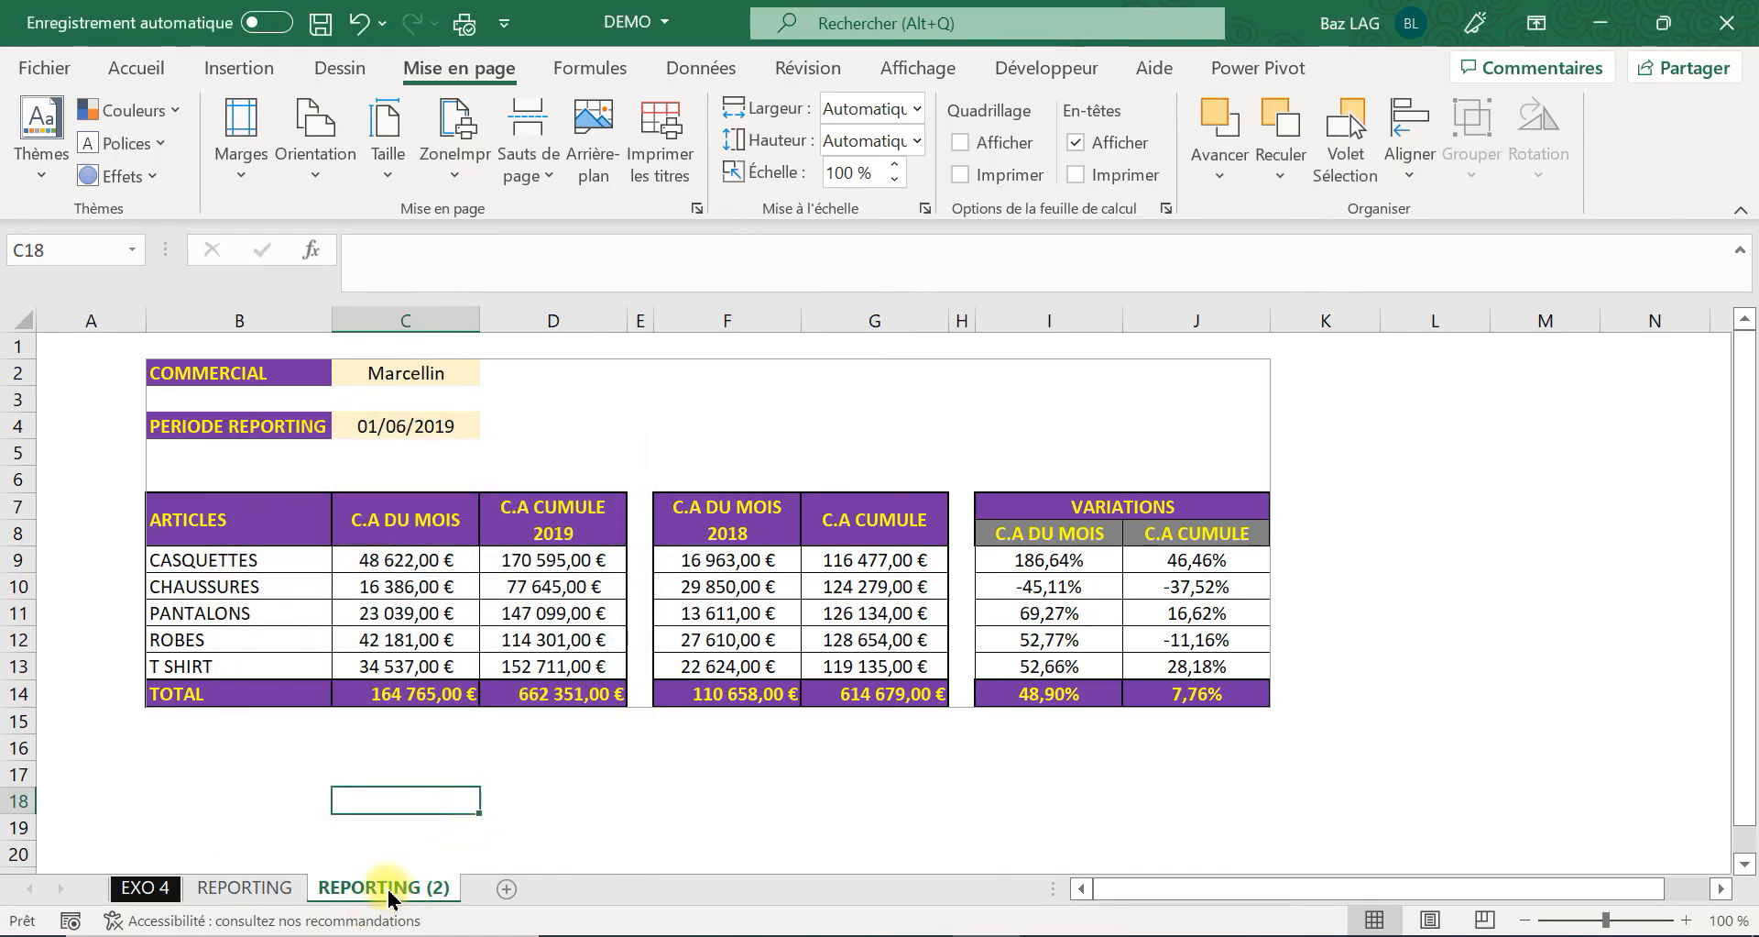
Rename the original REPORTING sheet in capitals with the name of the salesperson selected in its COMMERCIAL cell C2.
left_click(253, 887)
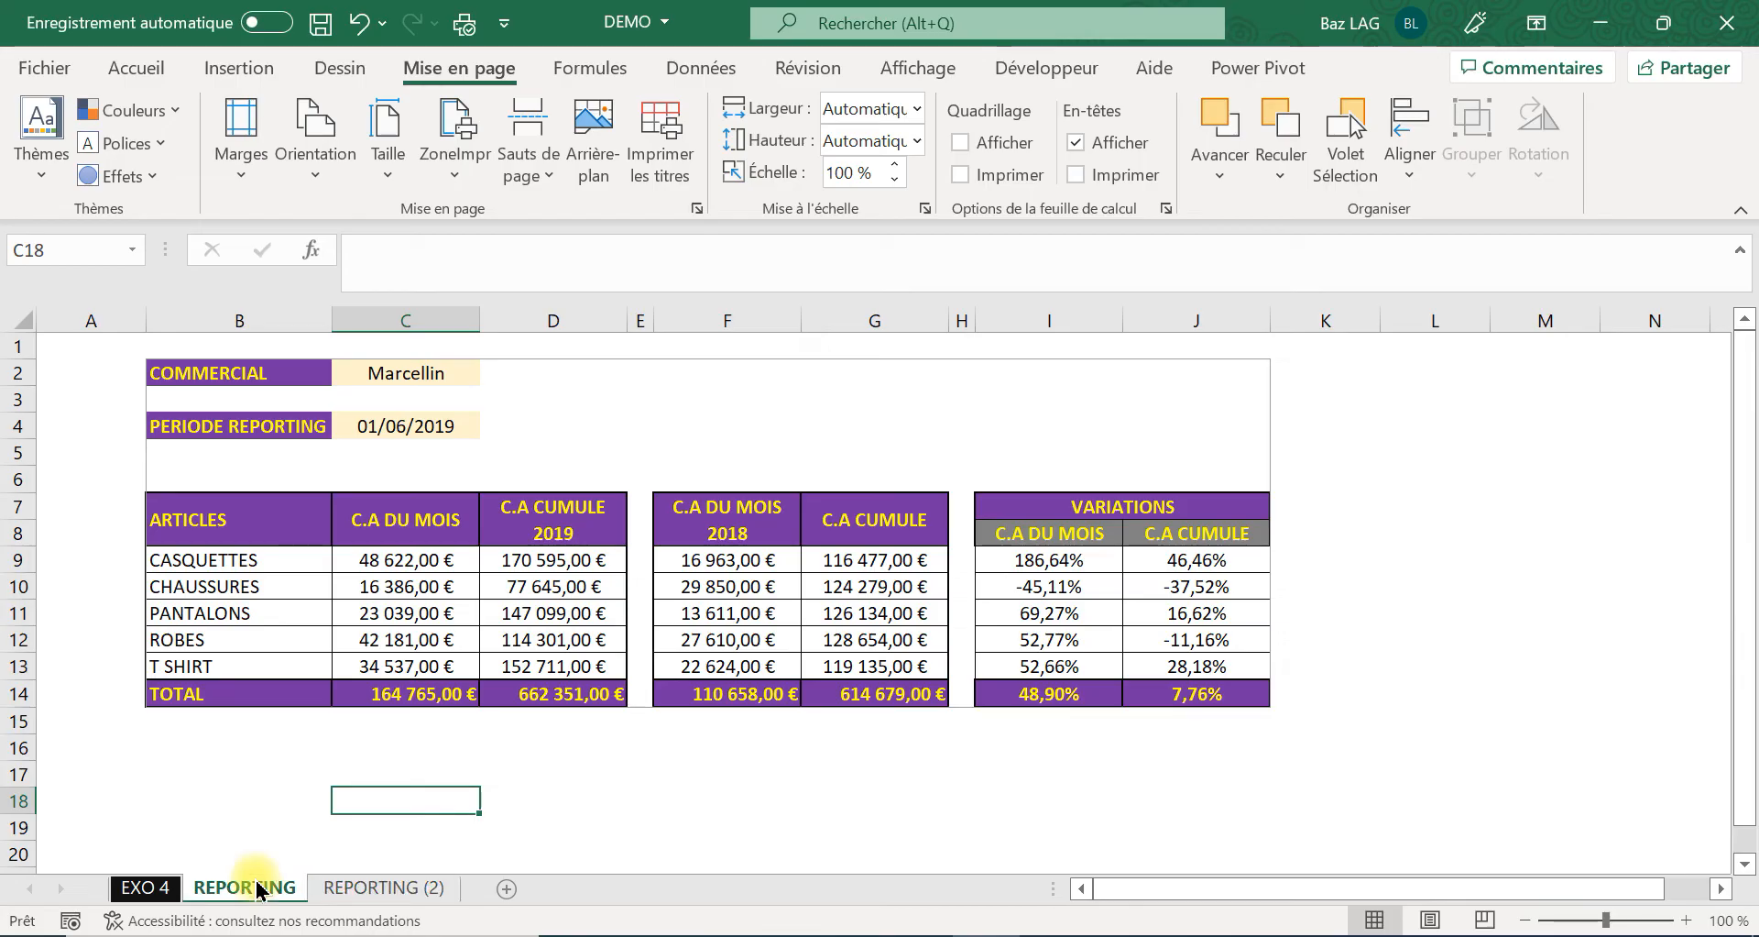
right_click(256, 888)
left_click(378, 561)
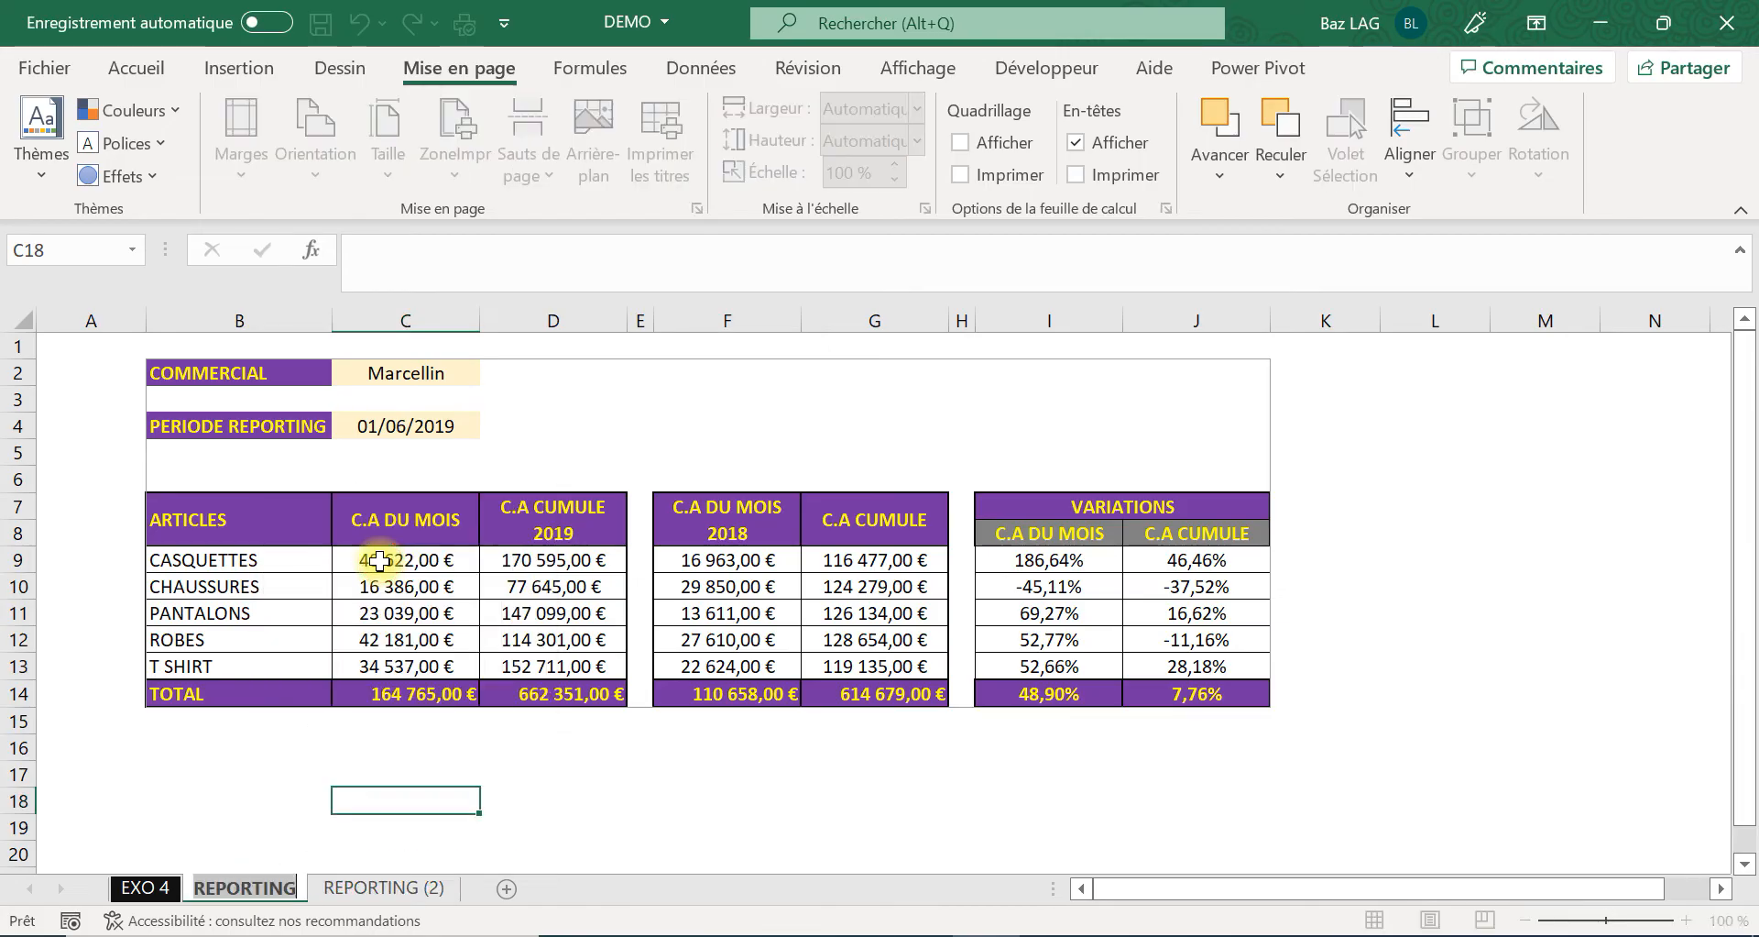
type("MARCEL")
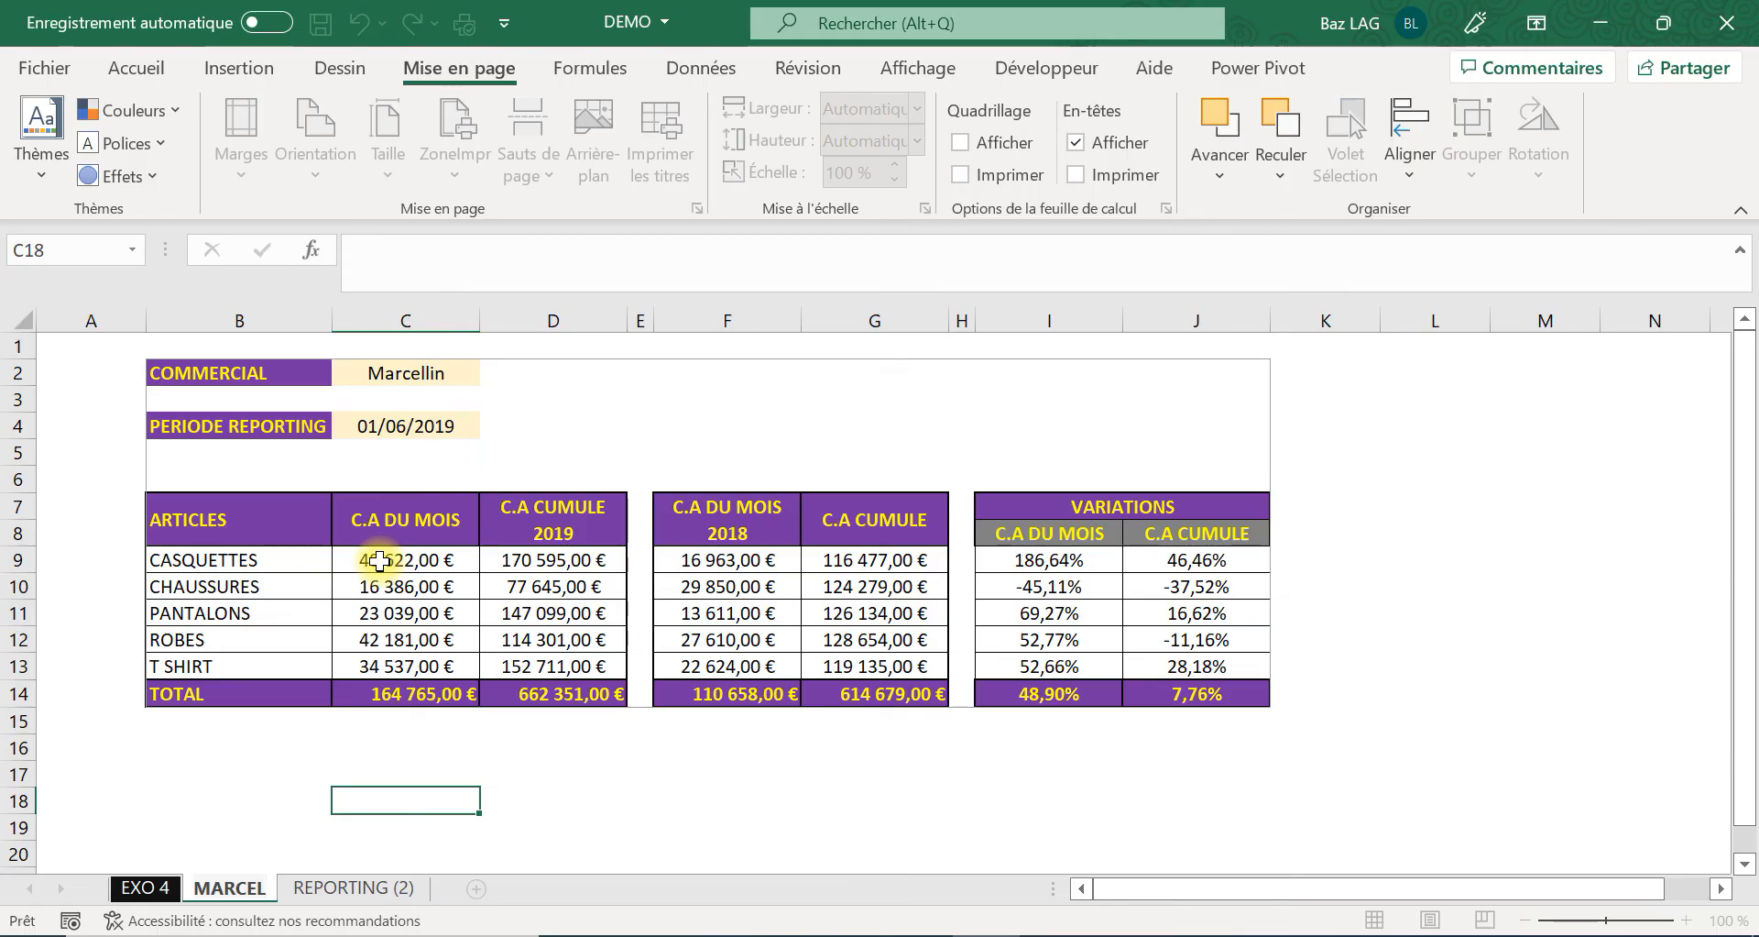
type("LIN")
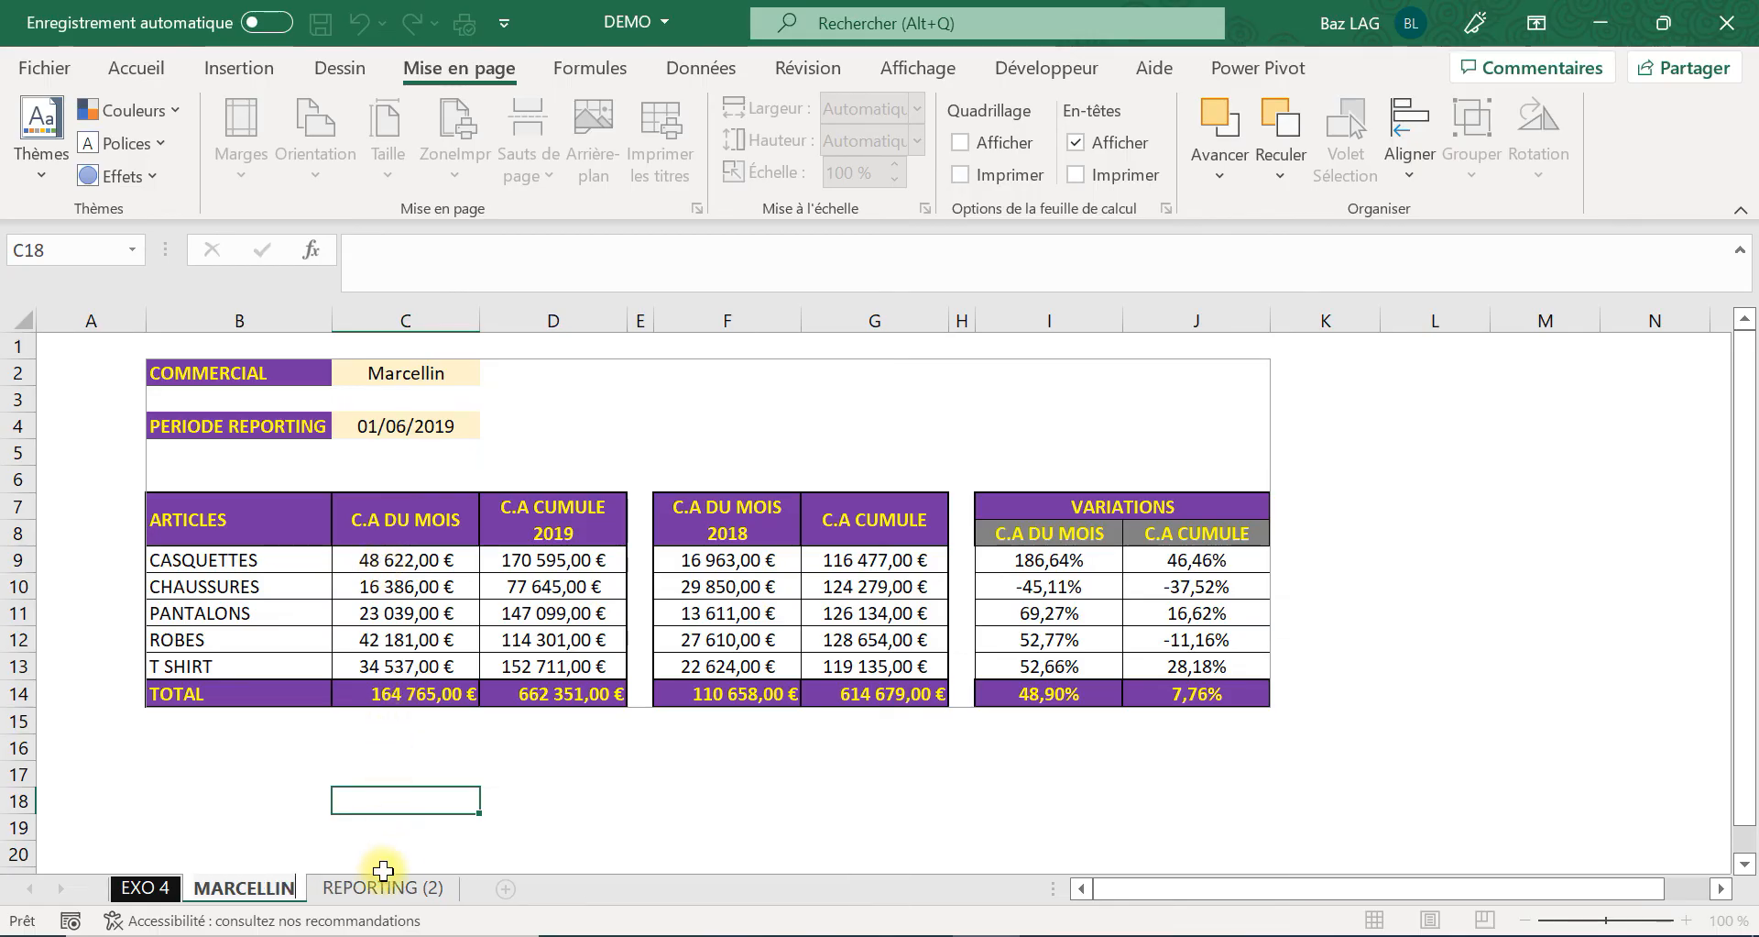
Rename the REPORTING (2) sheet in capitals with the name of the fifth salesperson in the COMMERCIAL list.
left_click(429, 889)
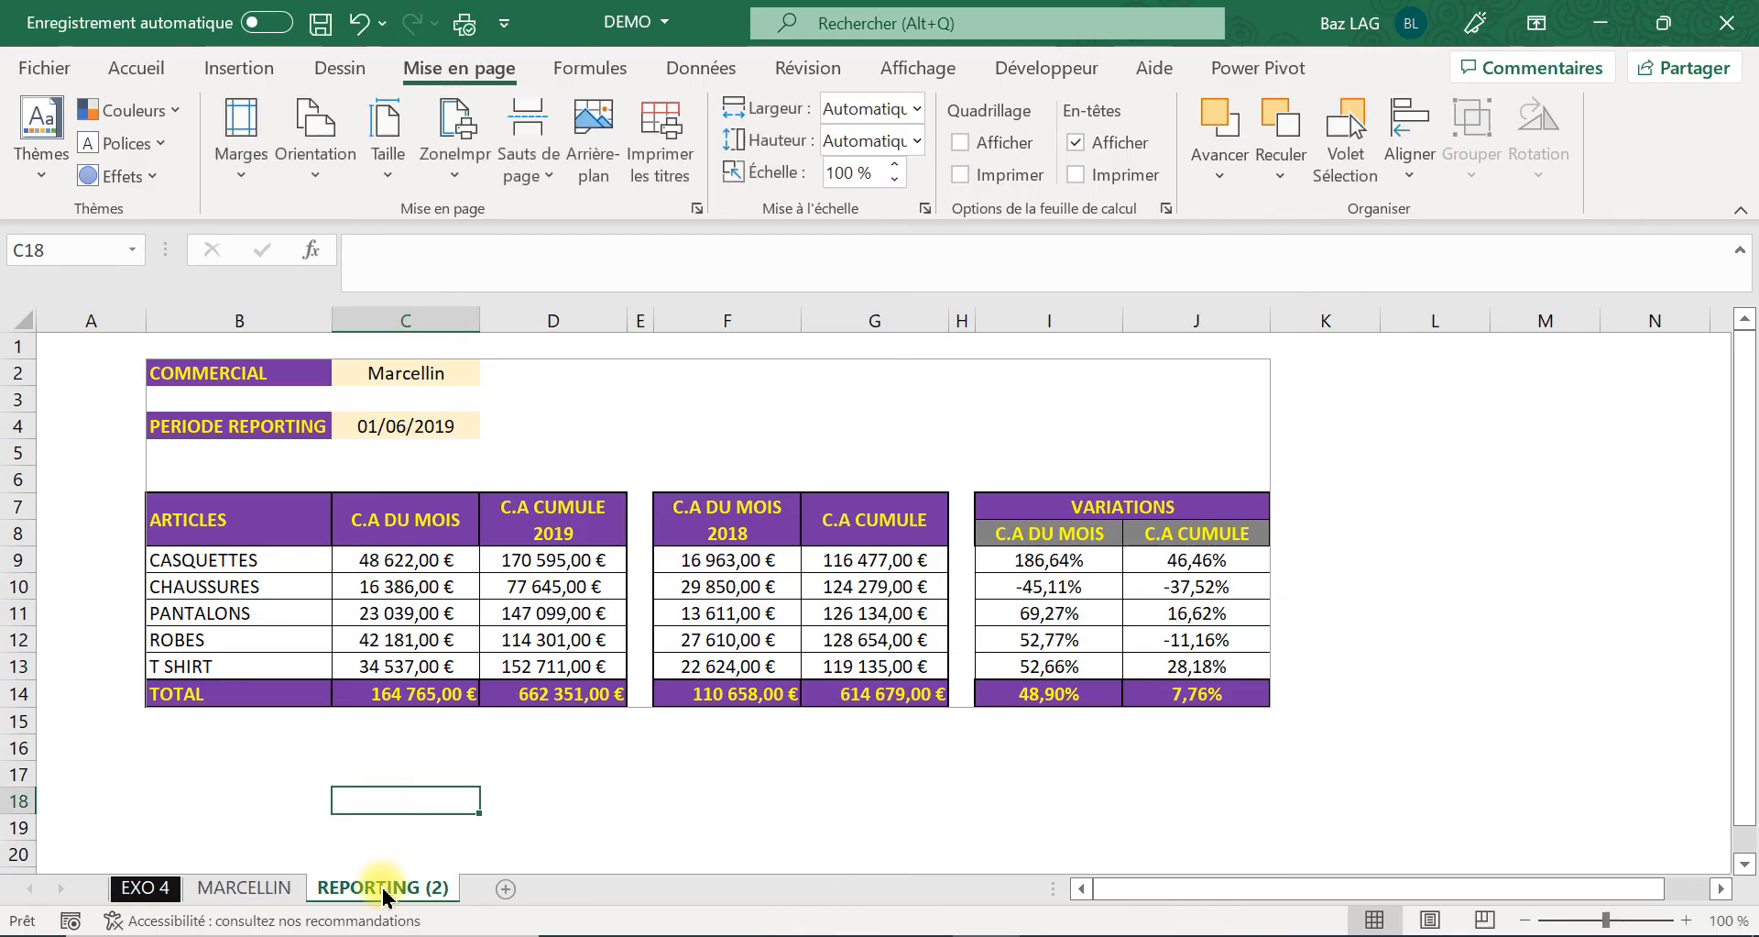
right_click(385, 887)
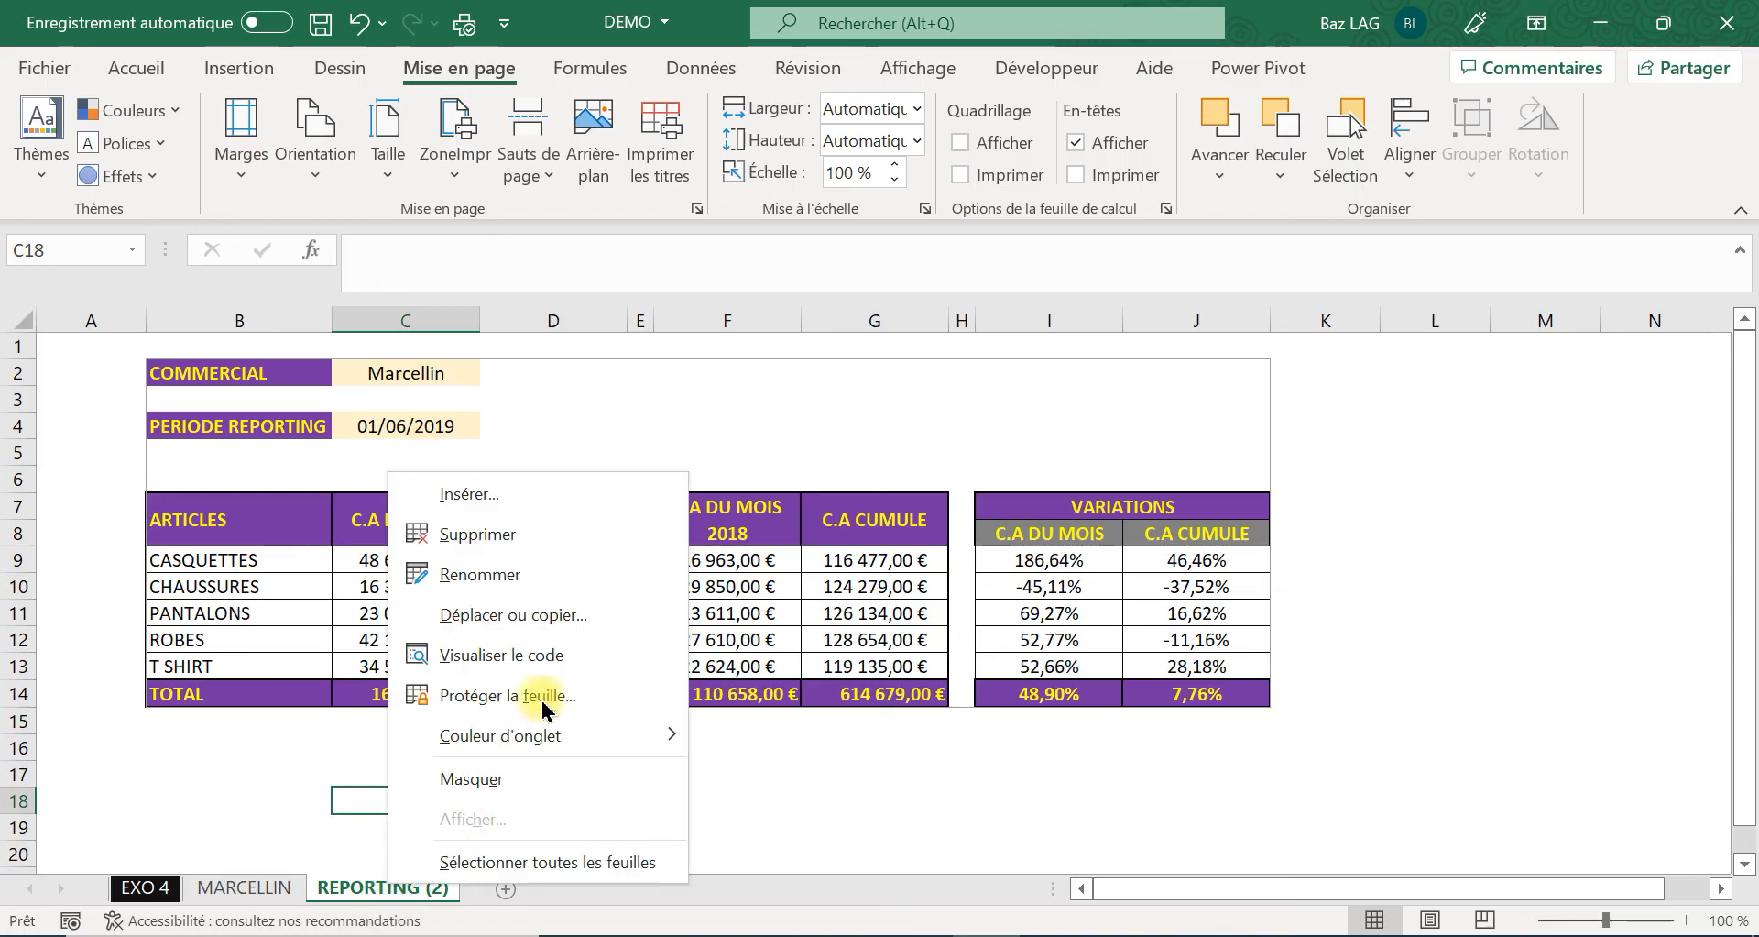
left_click(505, 571)
type("JULIE")
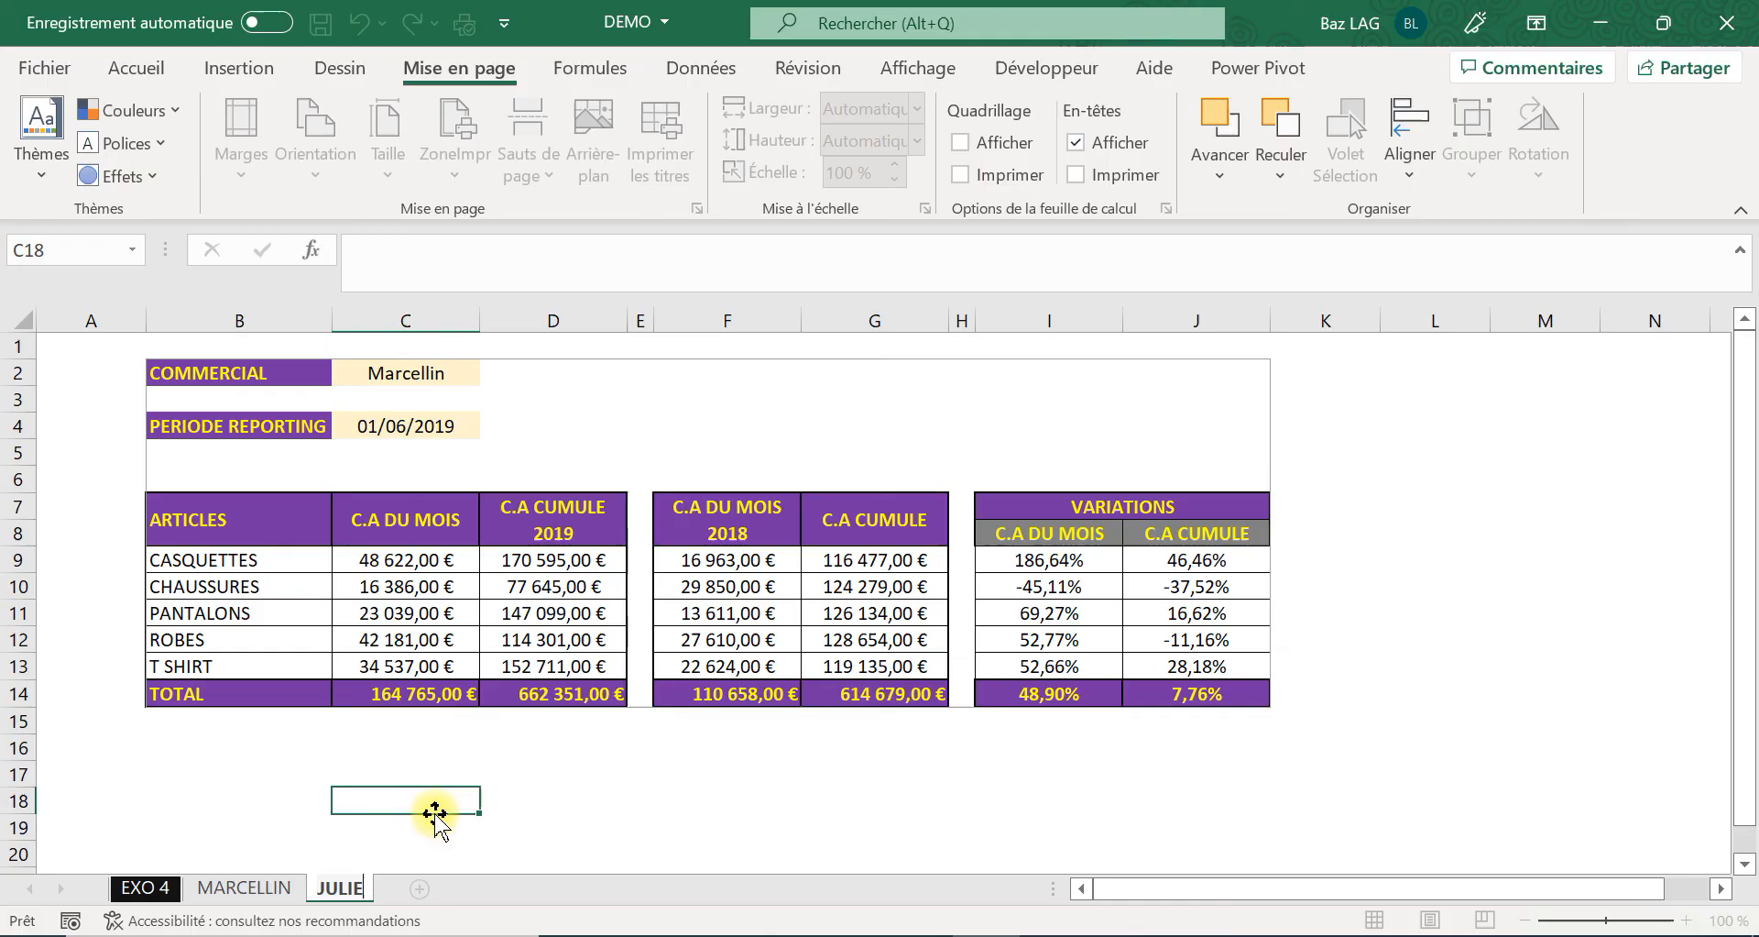
left_click(436, 749)
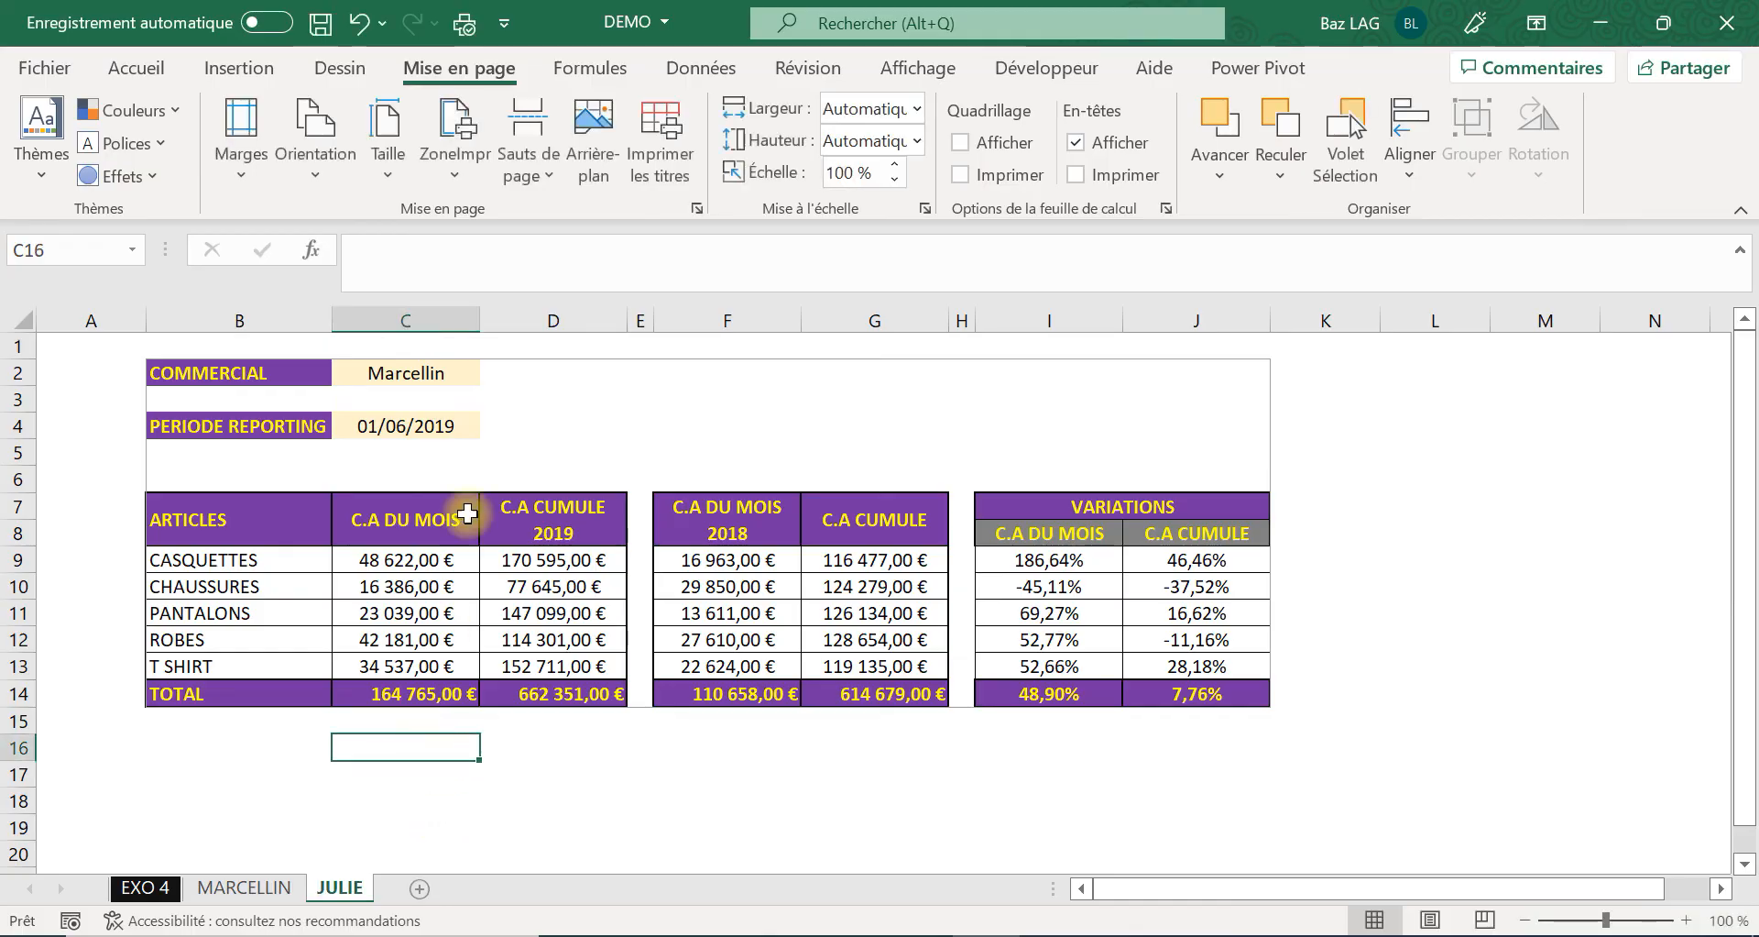
On the copied sheet, choose the fifth salesperson in the COMMERCIAL list in C2 and set the reporting period in C4 to 01/11/2019.
left_click(424, 371)
left_click(492, 374)
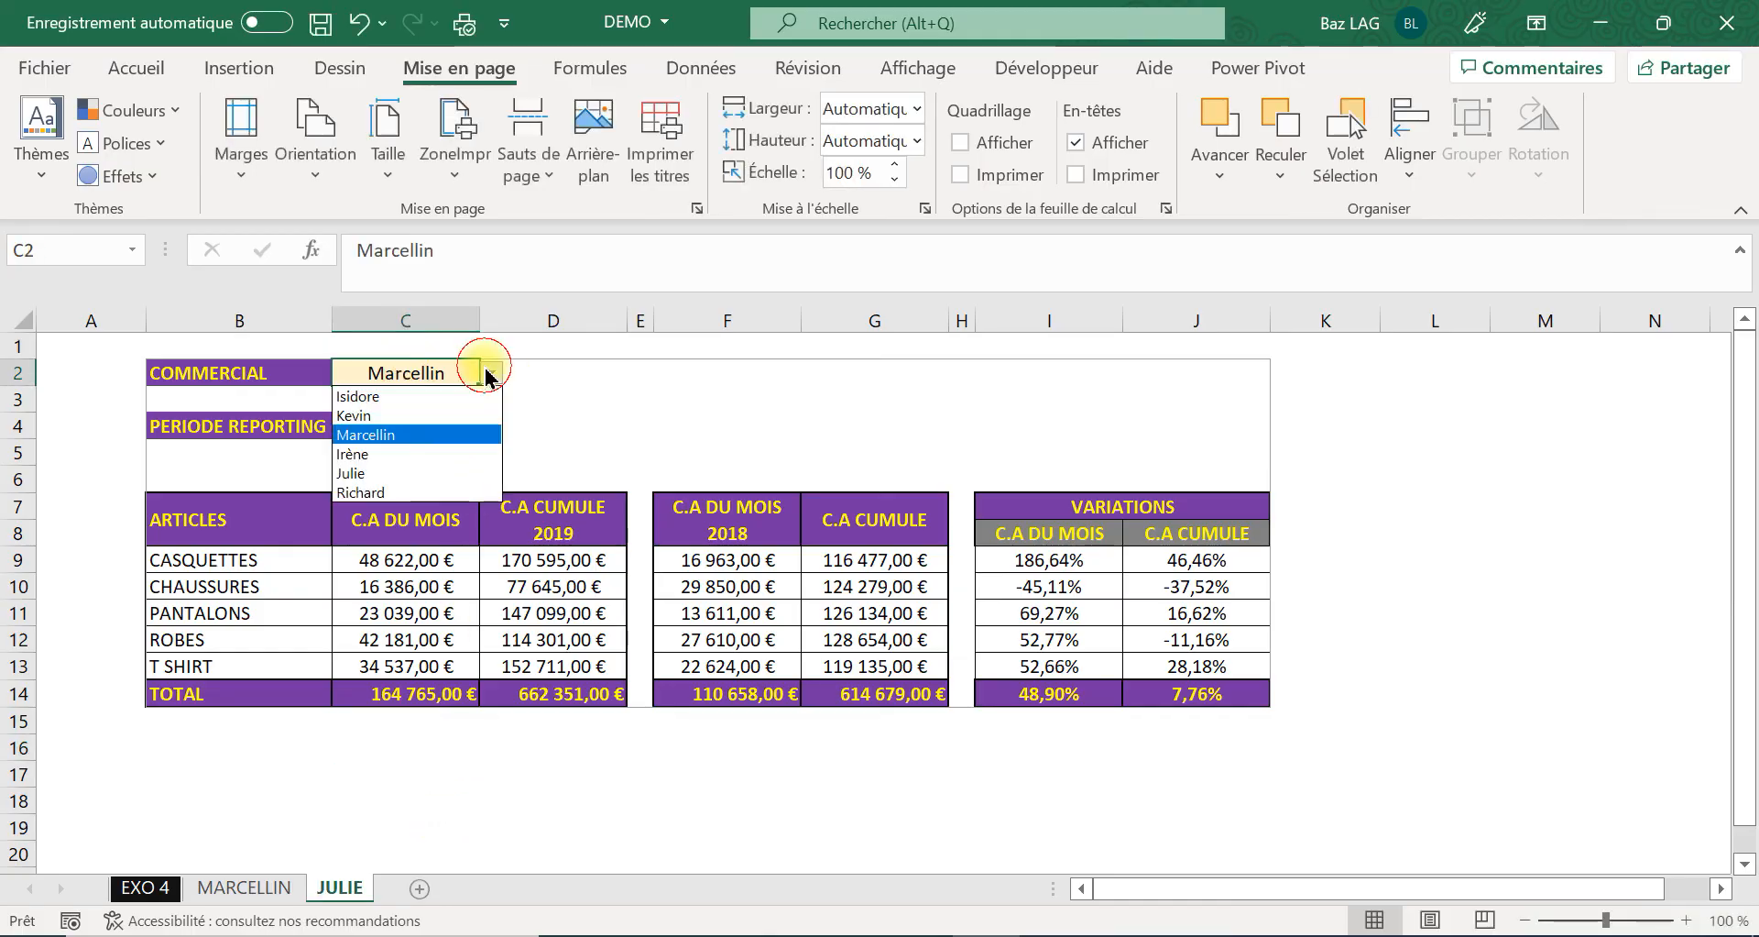
left_click(412, 474)
left_click(417, 426)
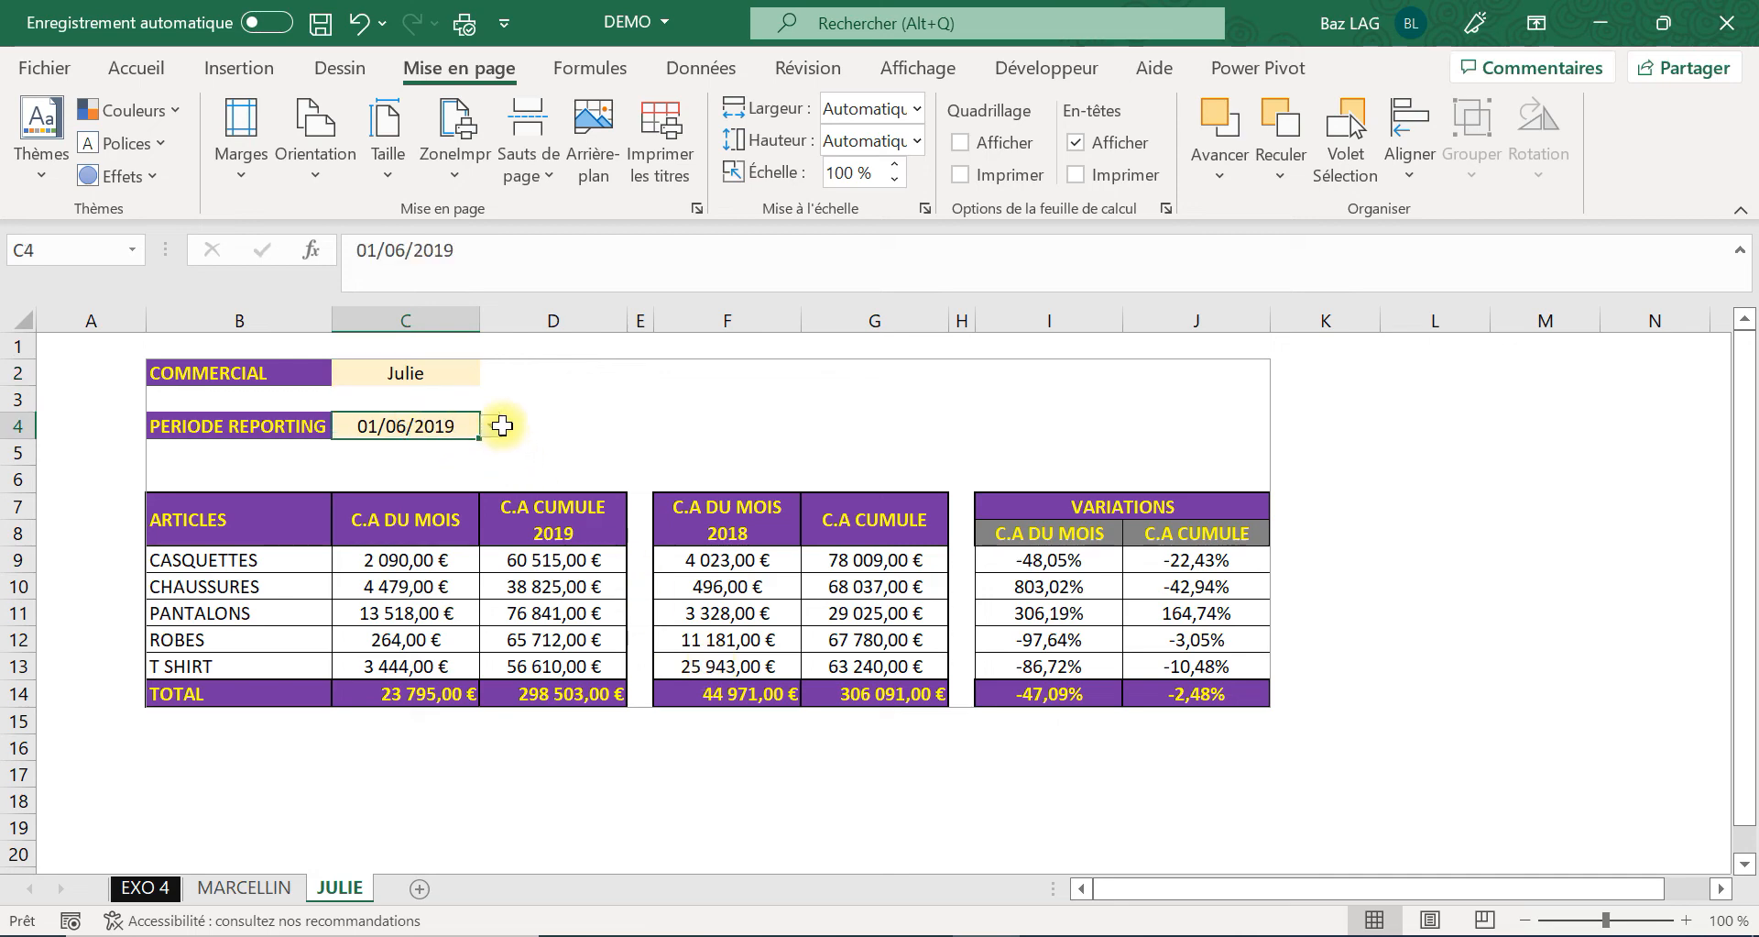
left_click(492, 426)
left_click(403, 546)
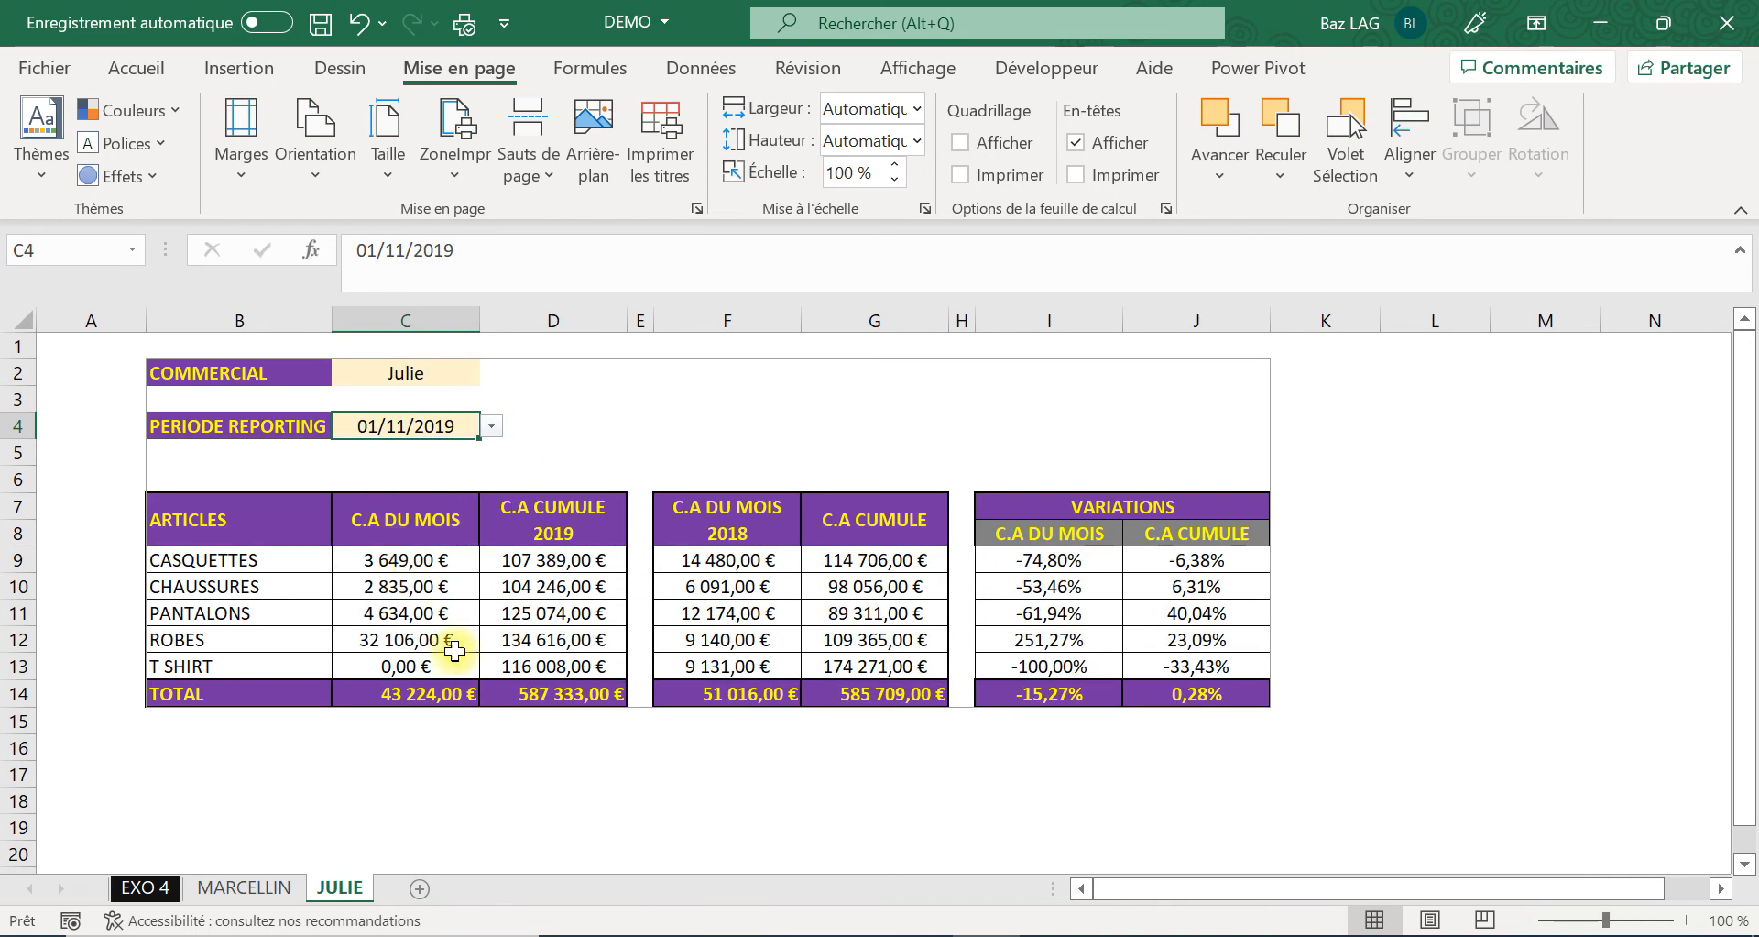
Inspect the monthly revenue formulas for CASQUETTES, PANTALONS and ROBES in C9, C11 and C12.
left_click(422, 569)
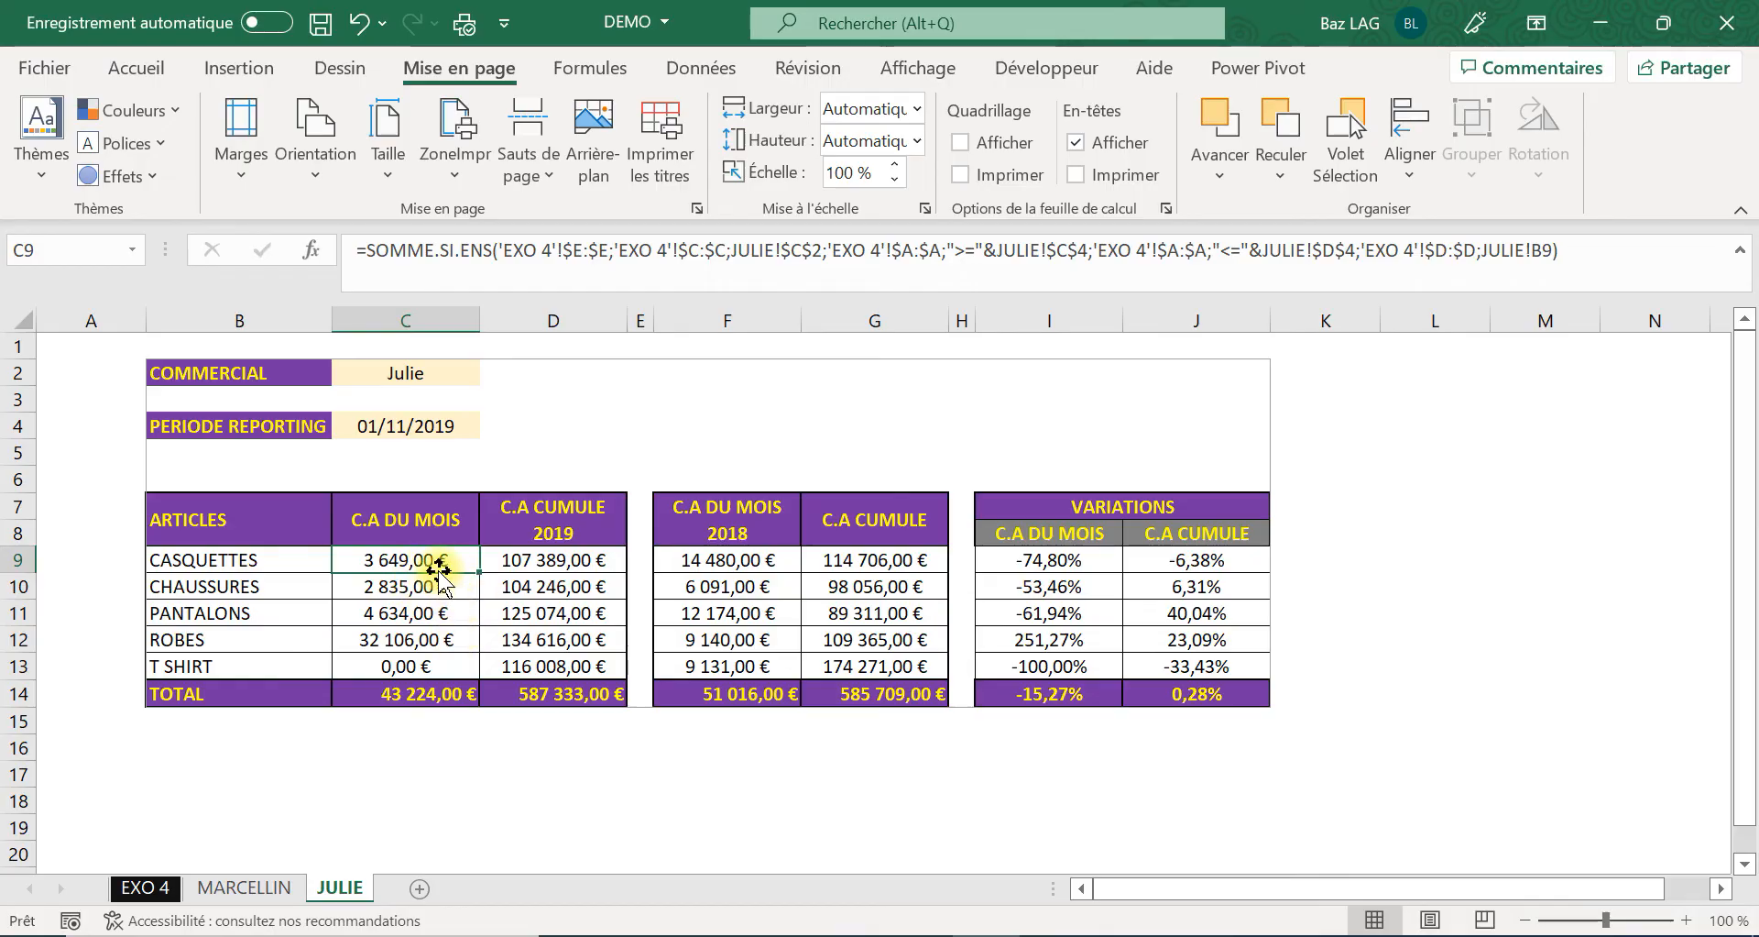
left_click(426, 613)
left_click(435, 639)
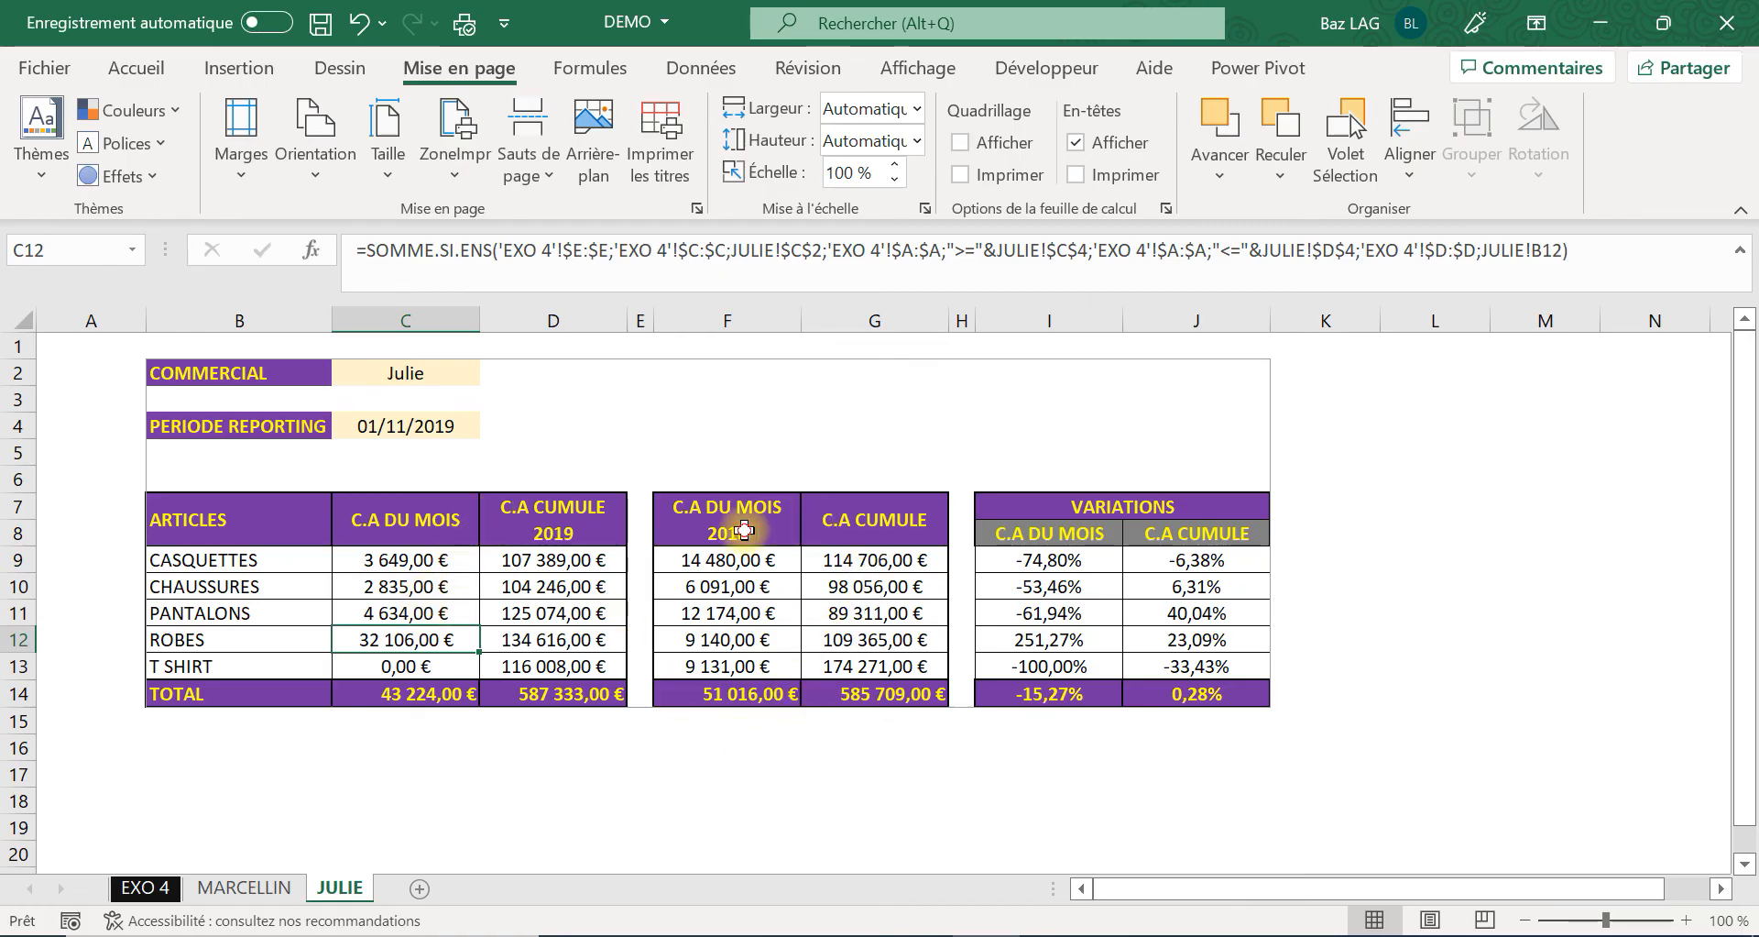
Clear the year-based formula from the previous-year C.A DU MOIS header in F7.
left_click(744, 530)
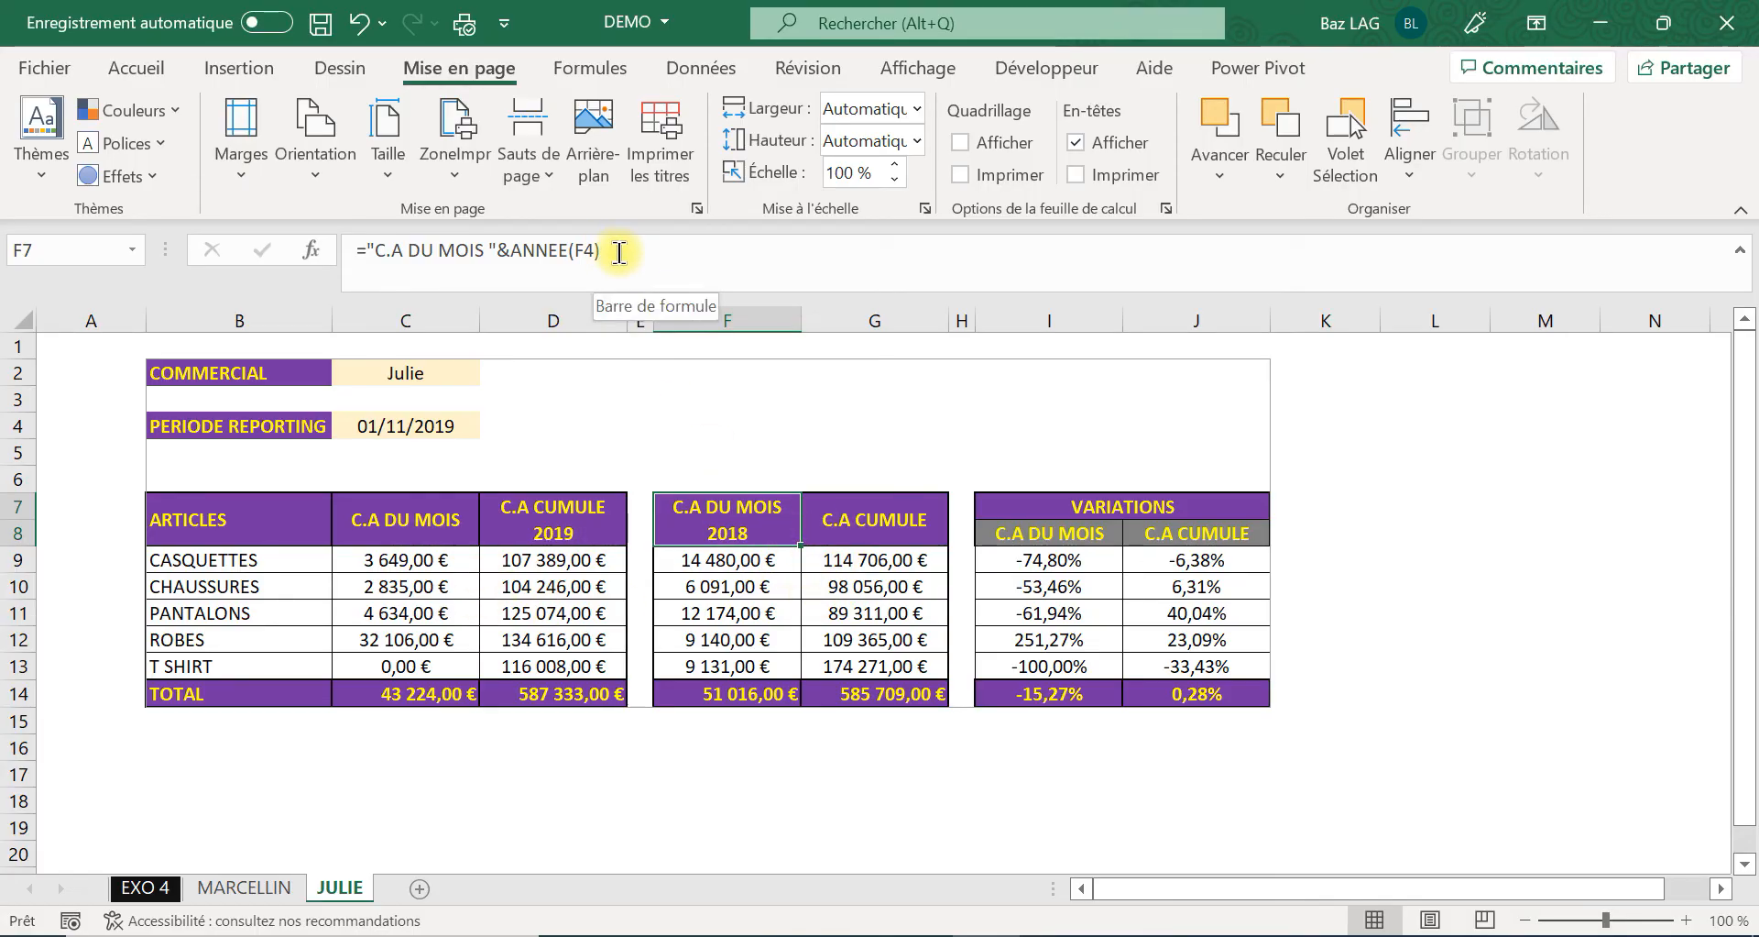
left_click(619, 253)
key("ctrl+a")
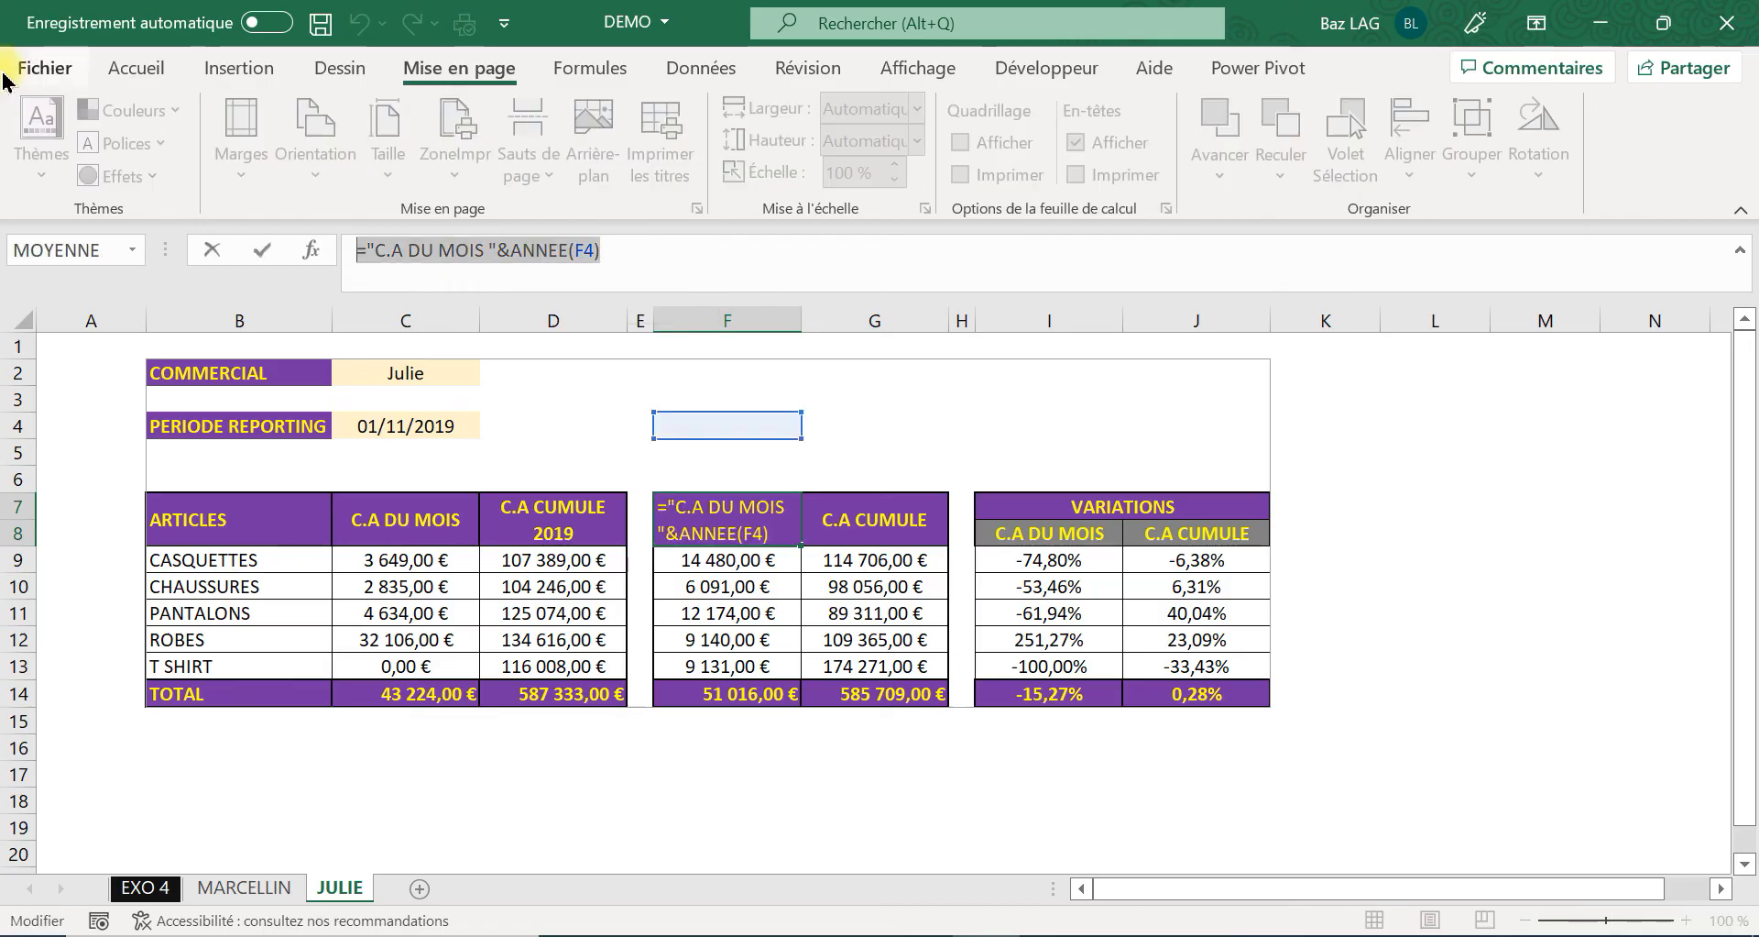
key("BackSpace")
key("Return")
Copy the plain C.A DU MOIS header from C7 and paste it into F7.
left_click(394, 515)
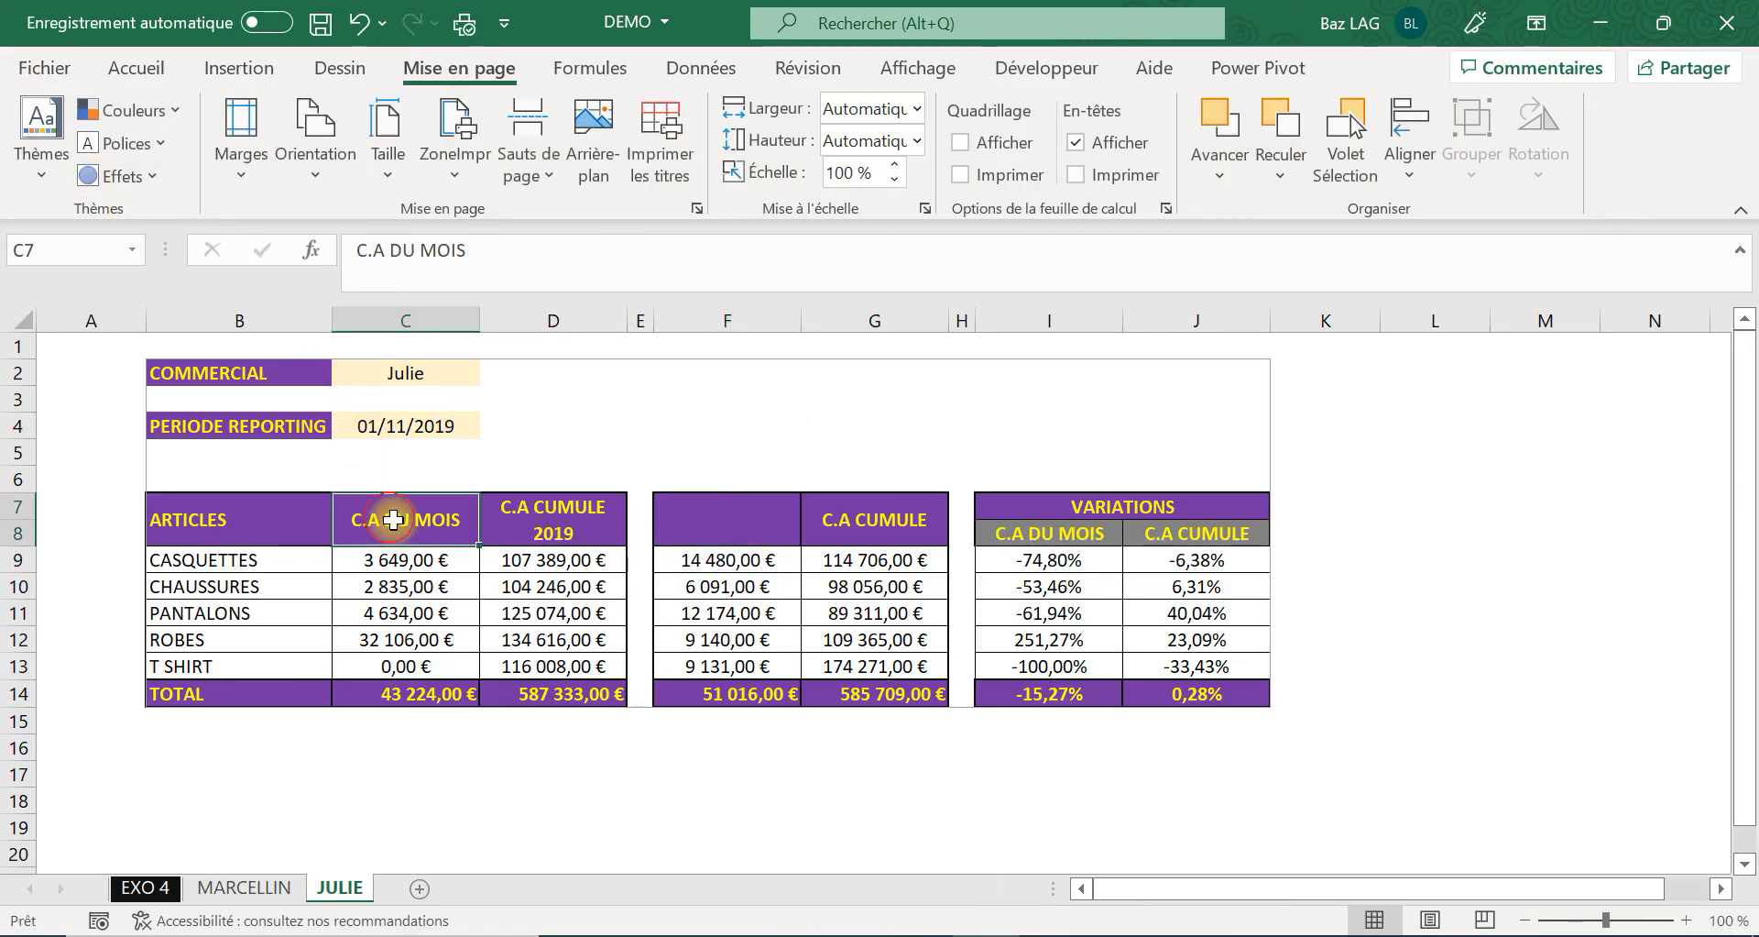
right_click(394, 515)
left_click(444, 157)
left_click(724, 513)
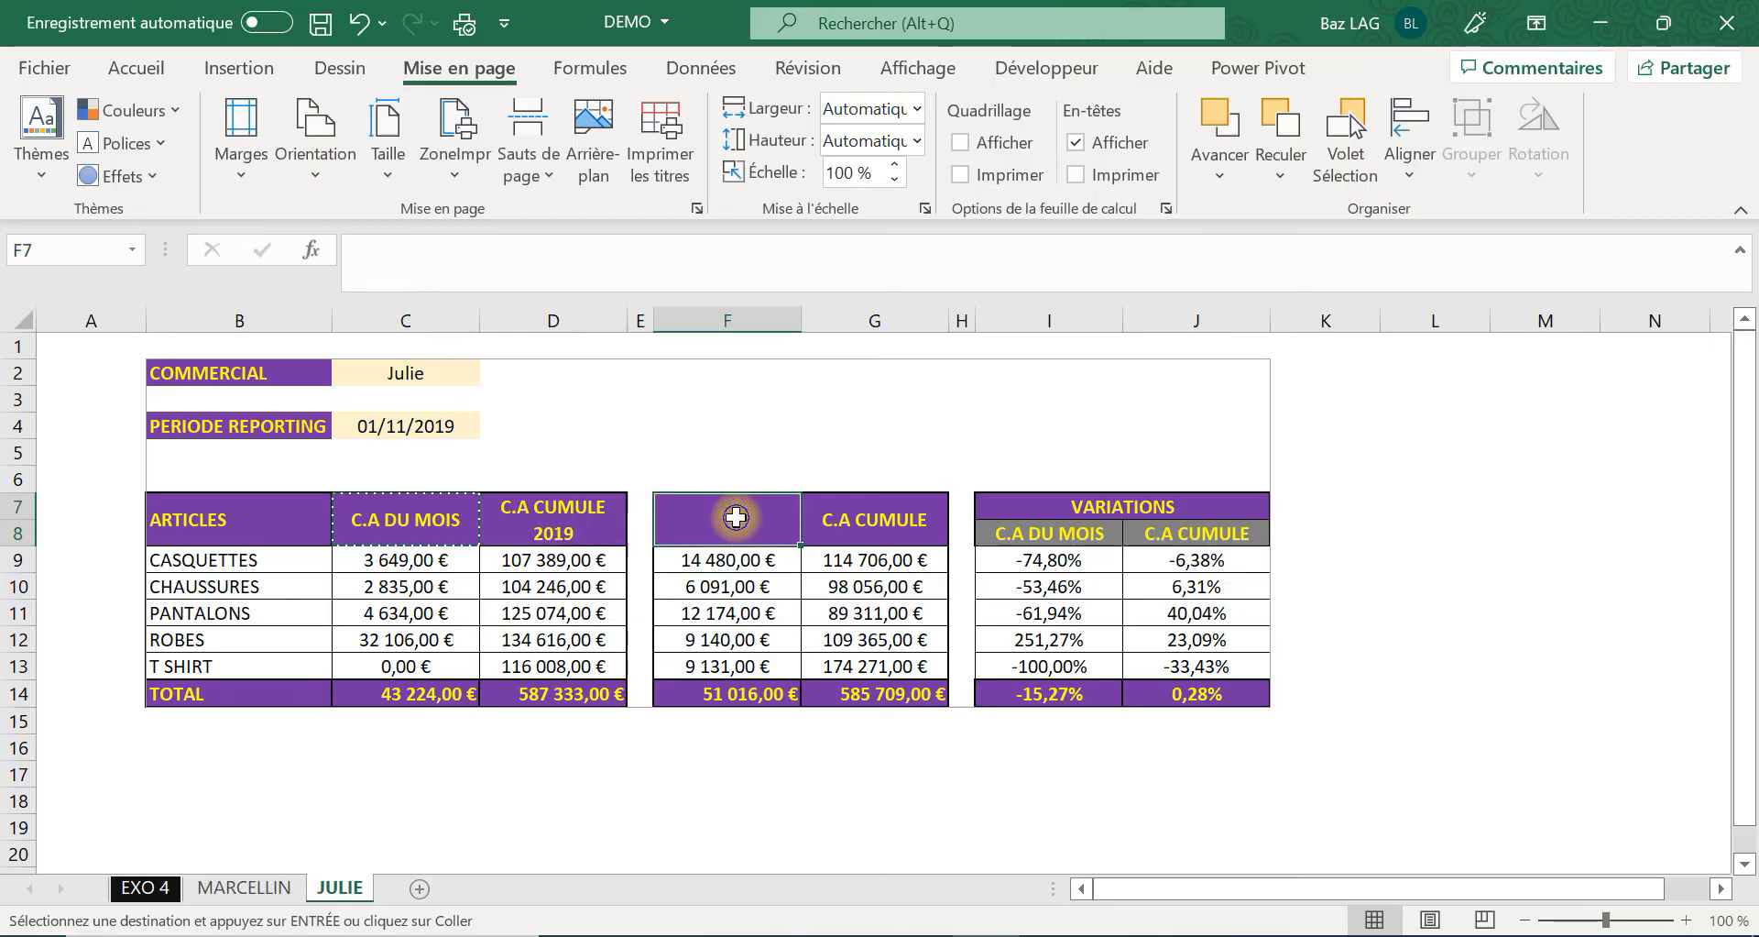
right_click(724, 514)
left_click(806, 287)
Turn the C.A CUMULE header in G7 into the formula ="C.A CUMULE "& ANNEE(F4).
left_click(898, 516)
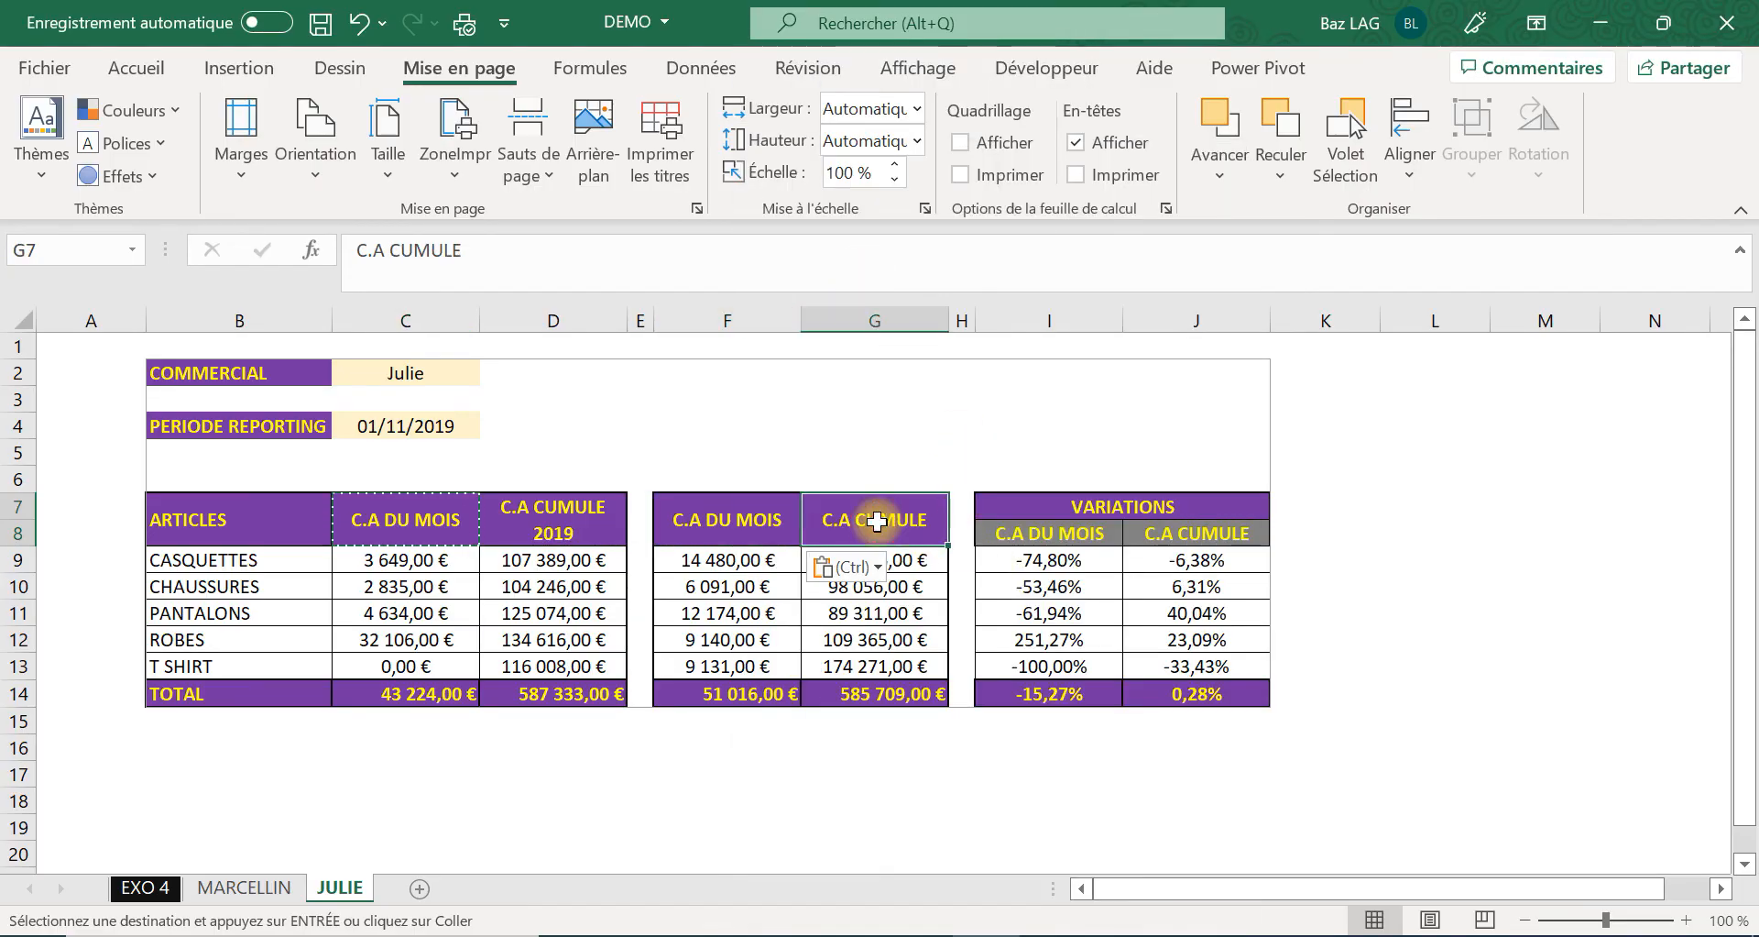
left_click(456, 243)
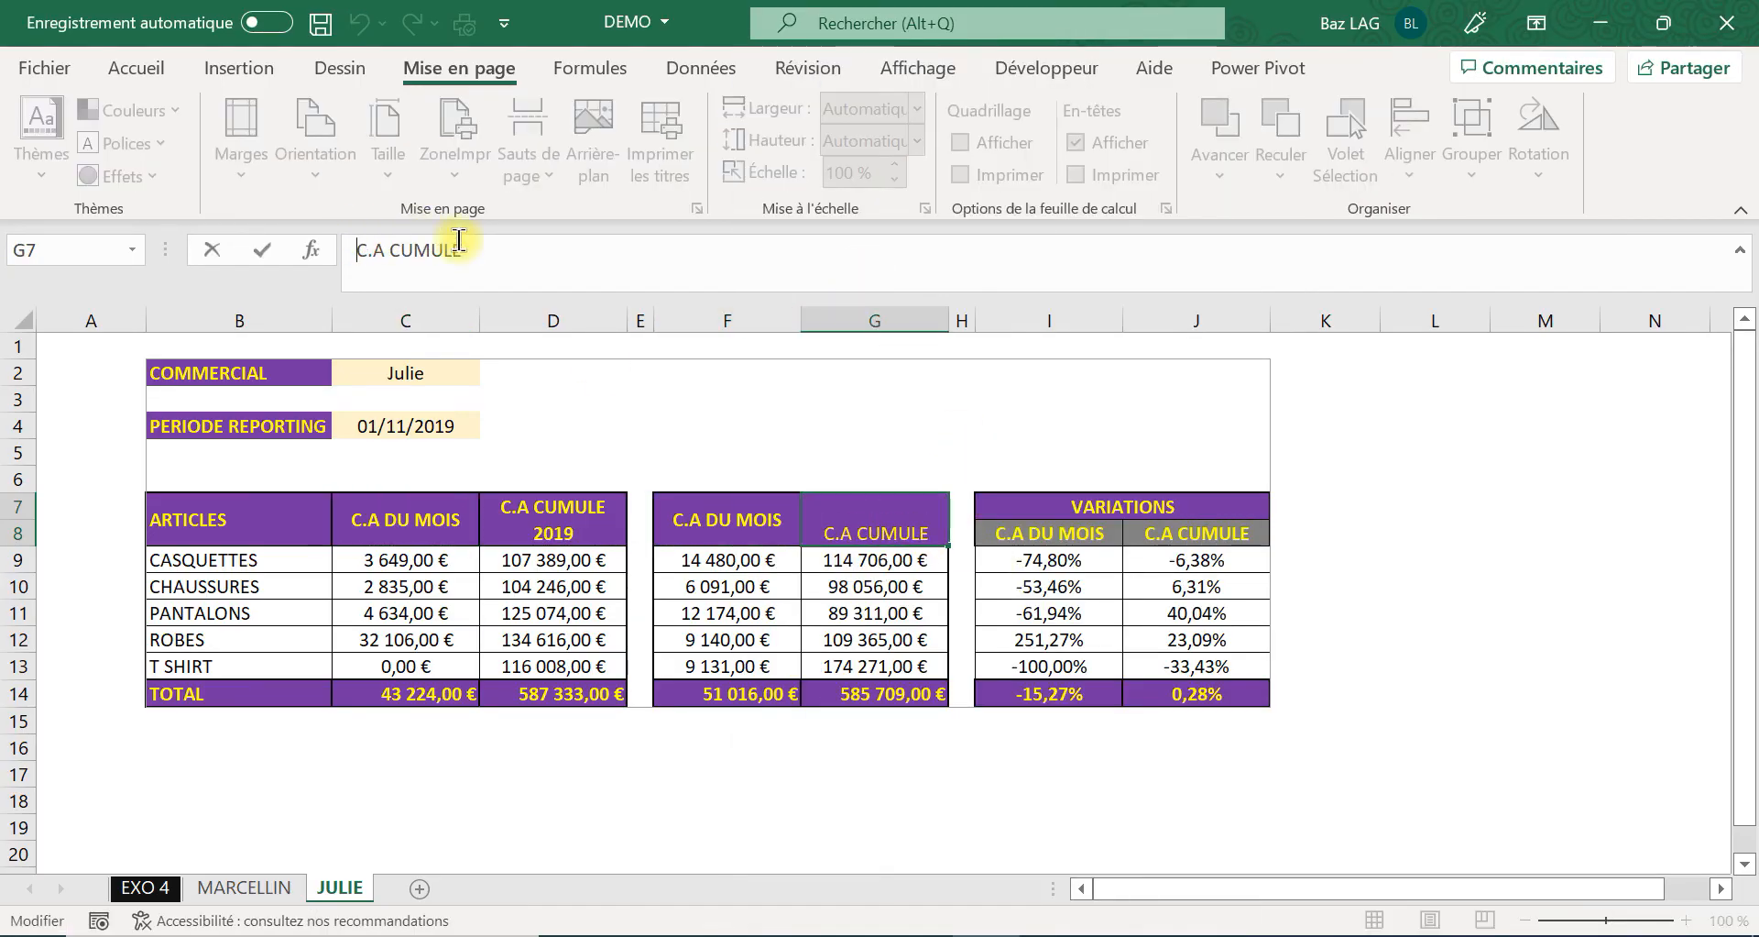
type("=")
key("BackSpace")
key("Caps_Lock")
type("=\"C.A")
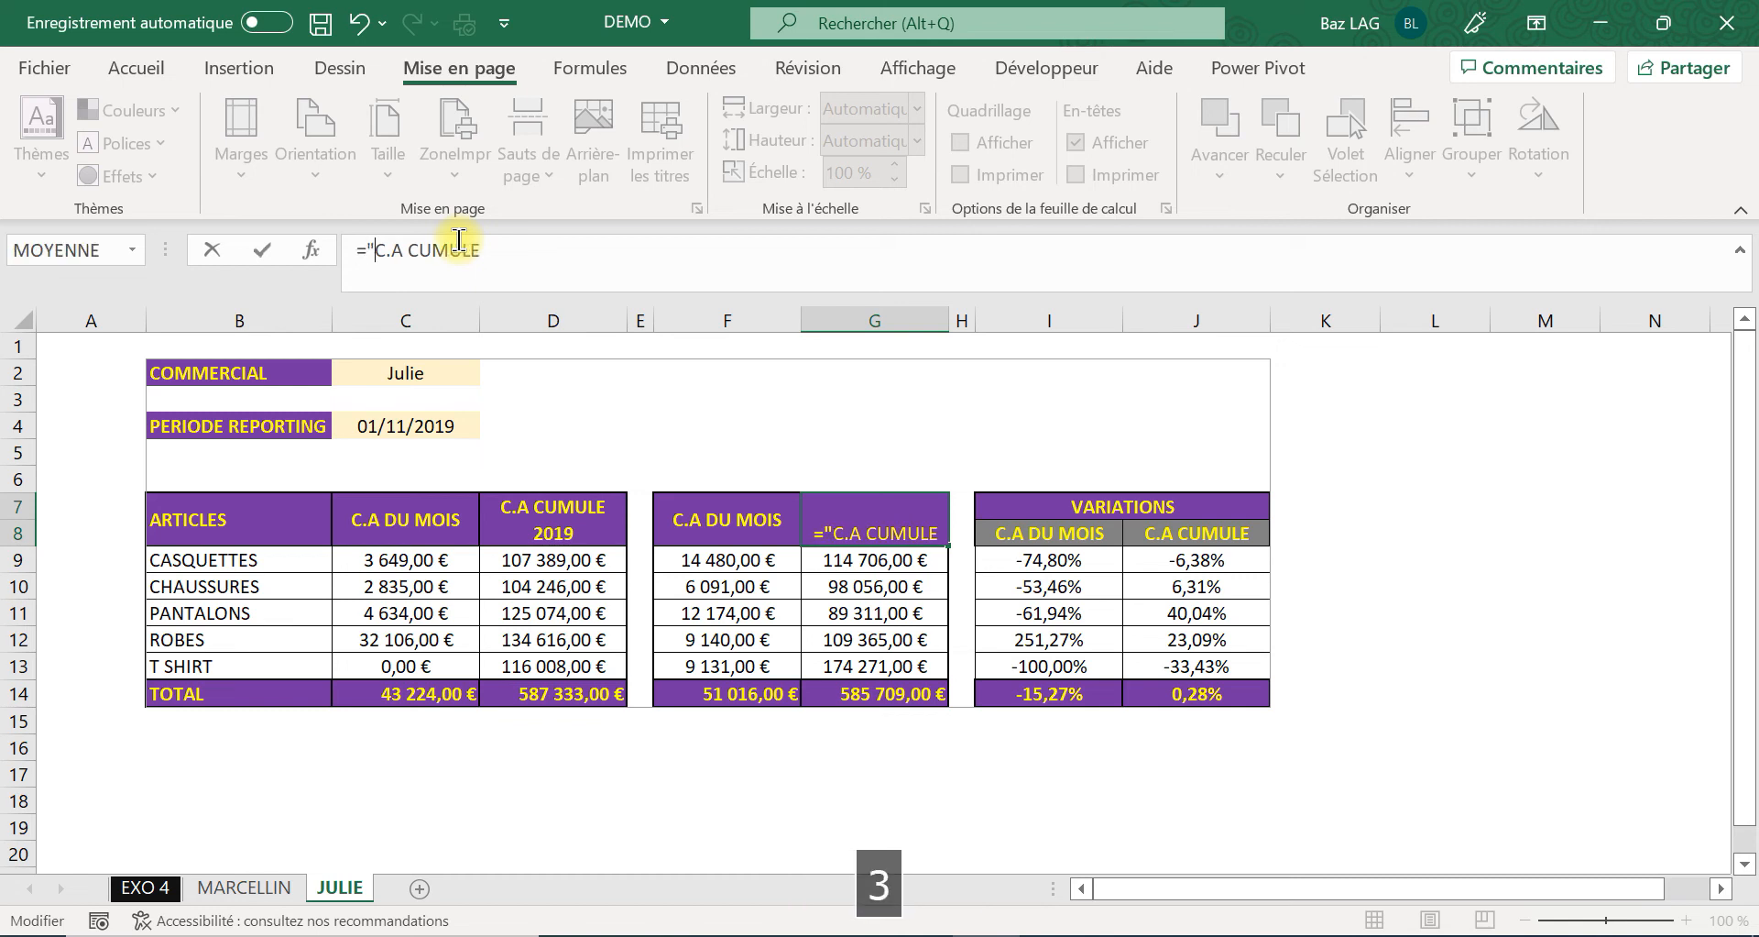
key("BackSpace")
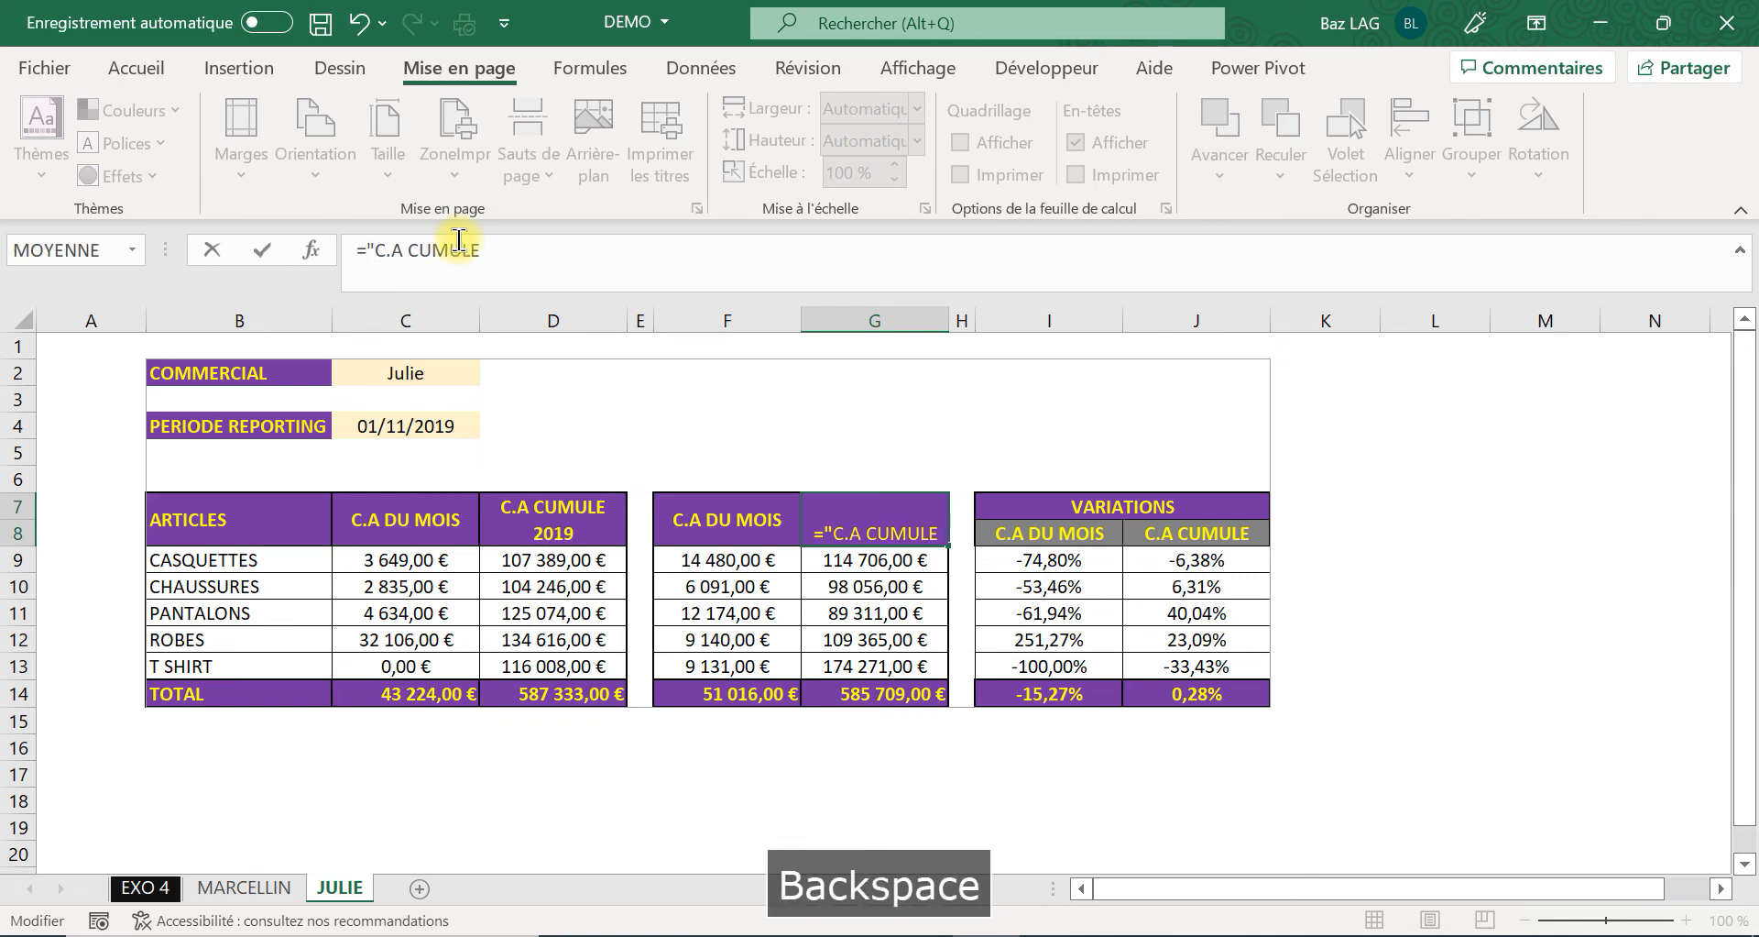
type("\"")
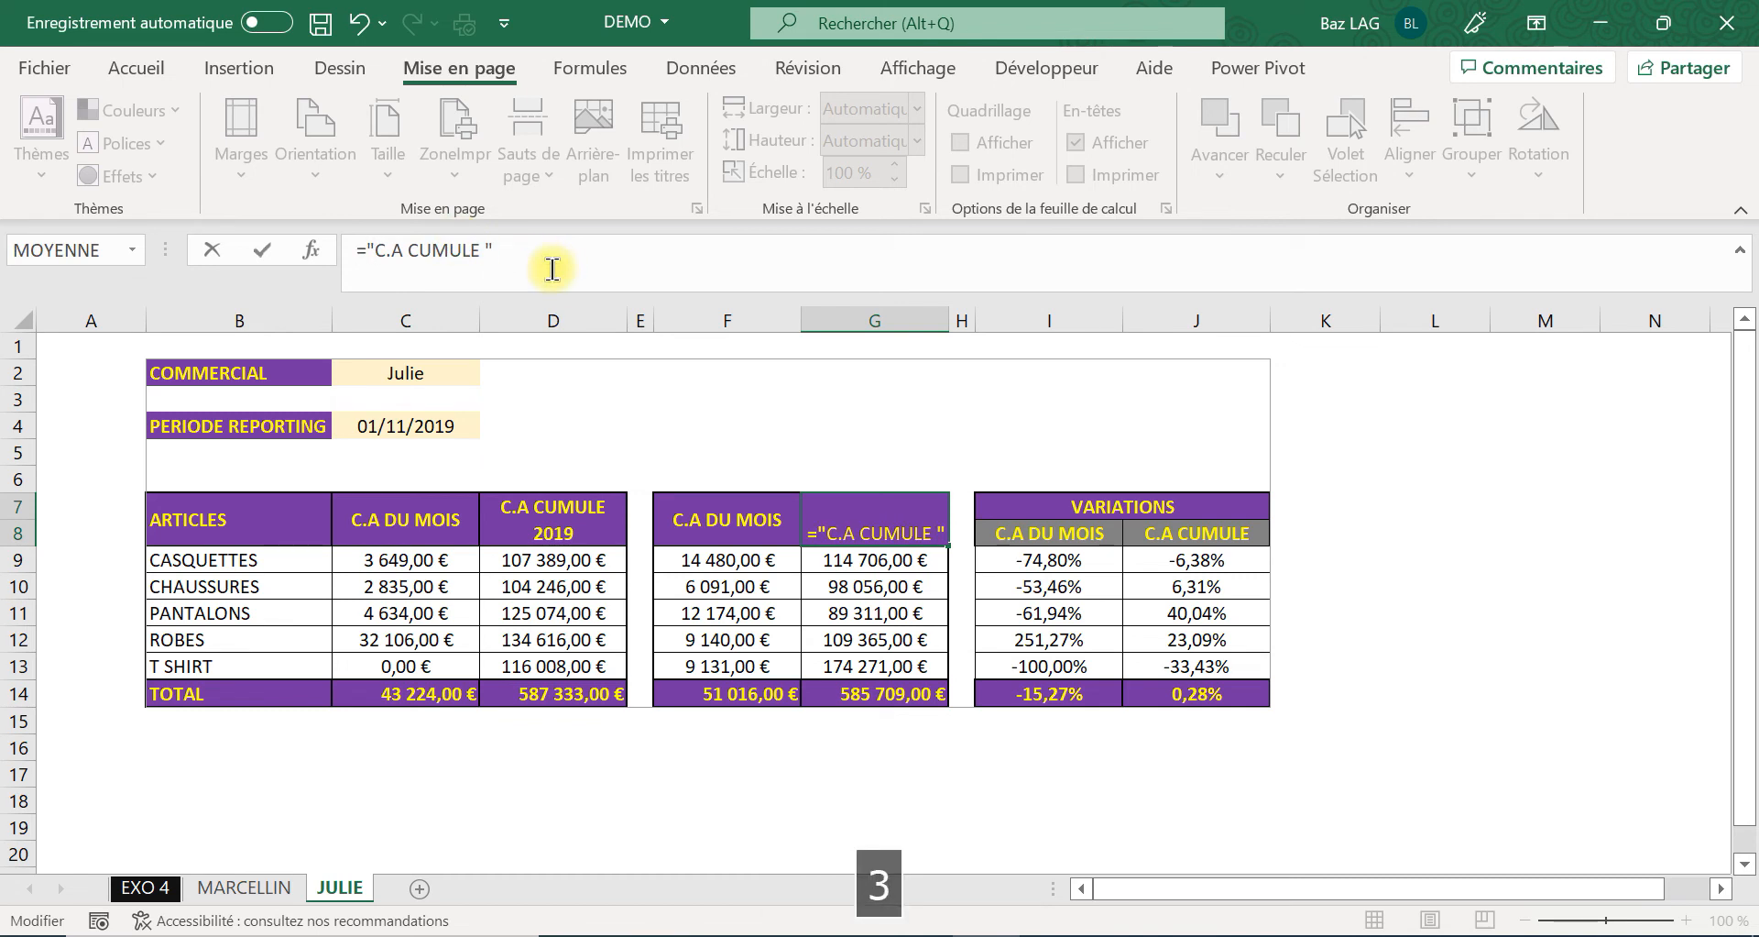
type("& ann")
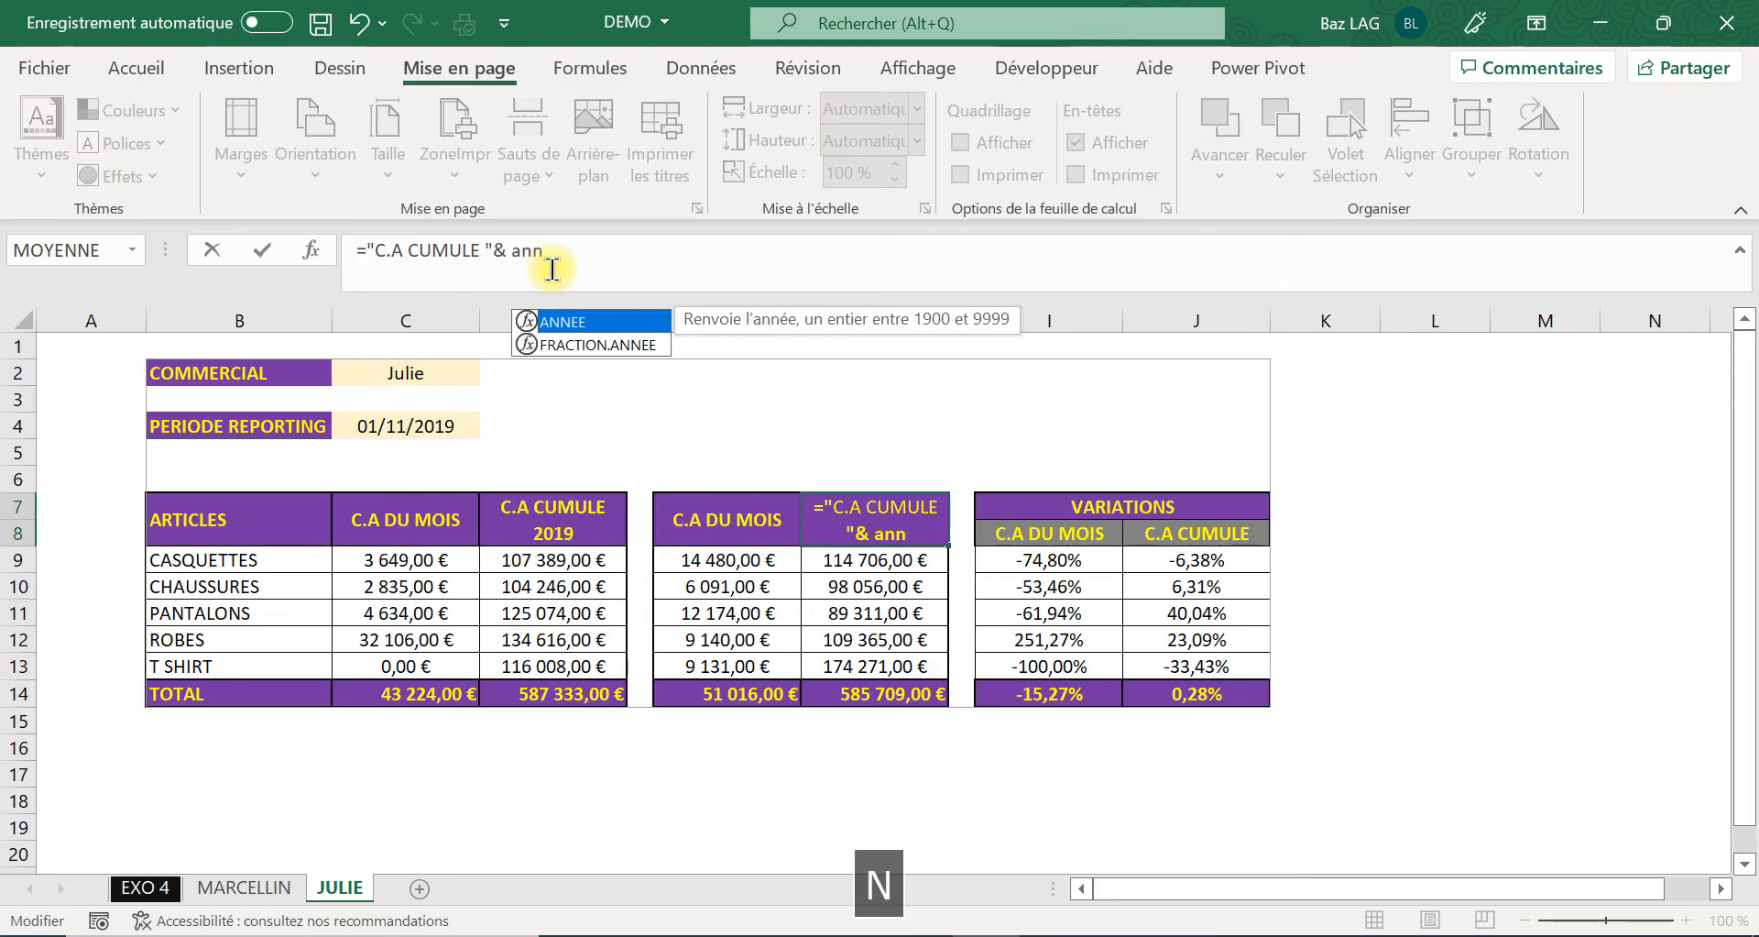
double_click(561, 321)
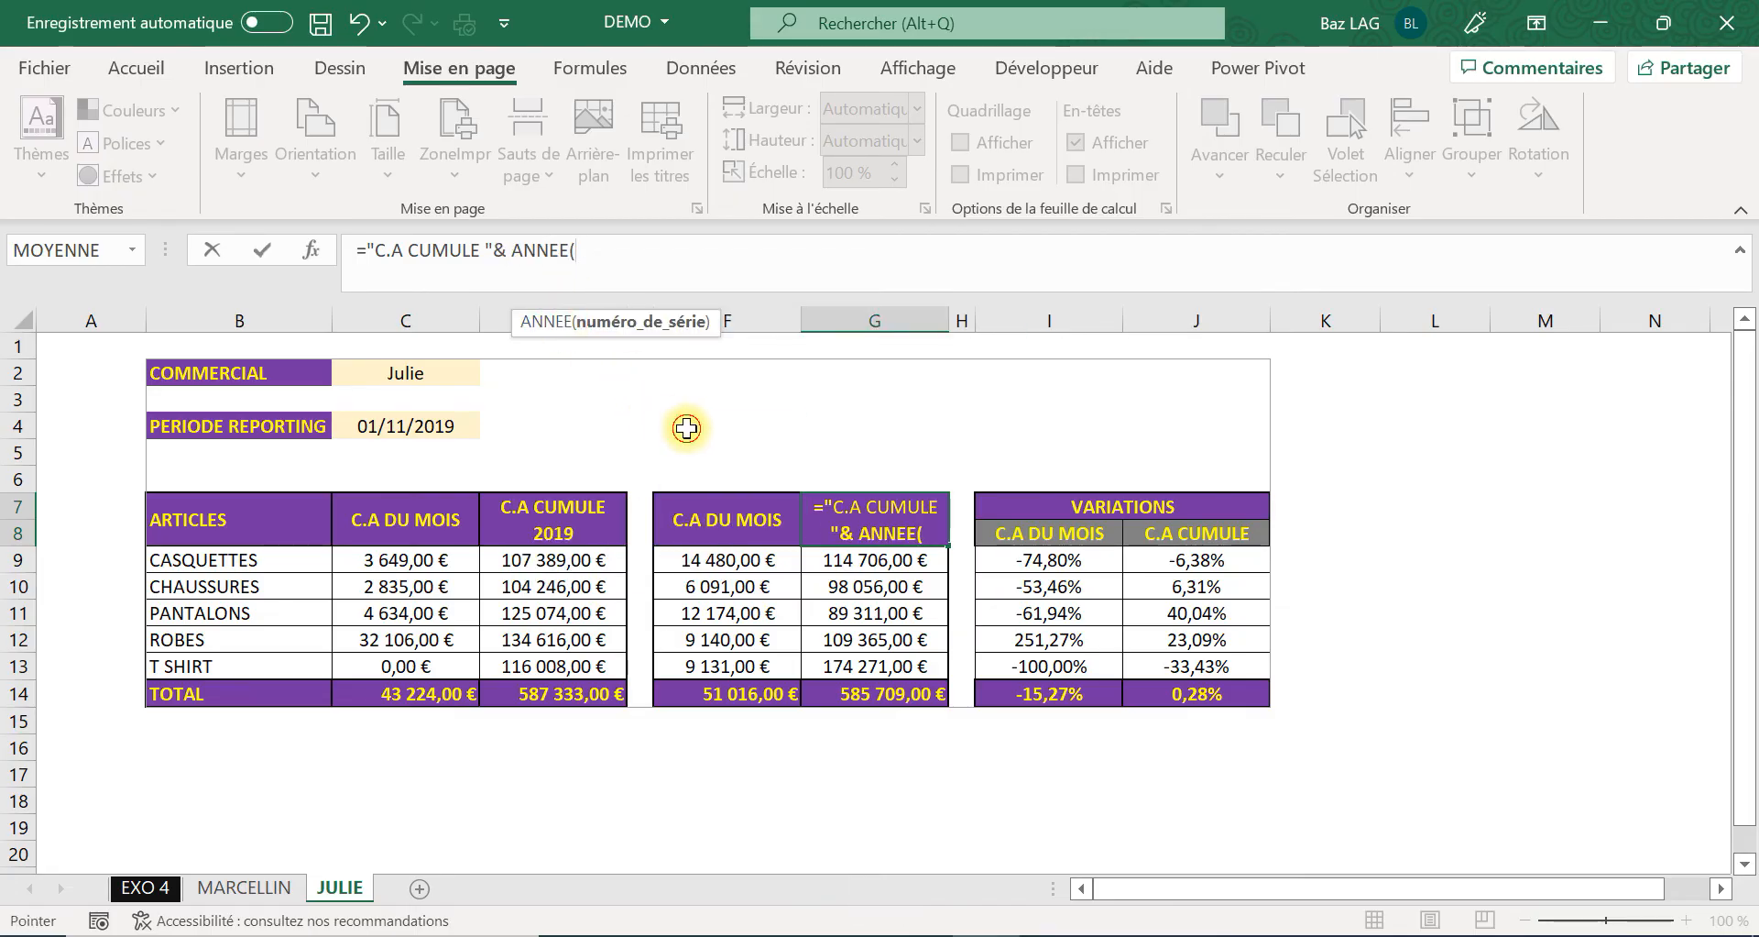
left_click(686, 428)
key("Return")
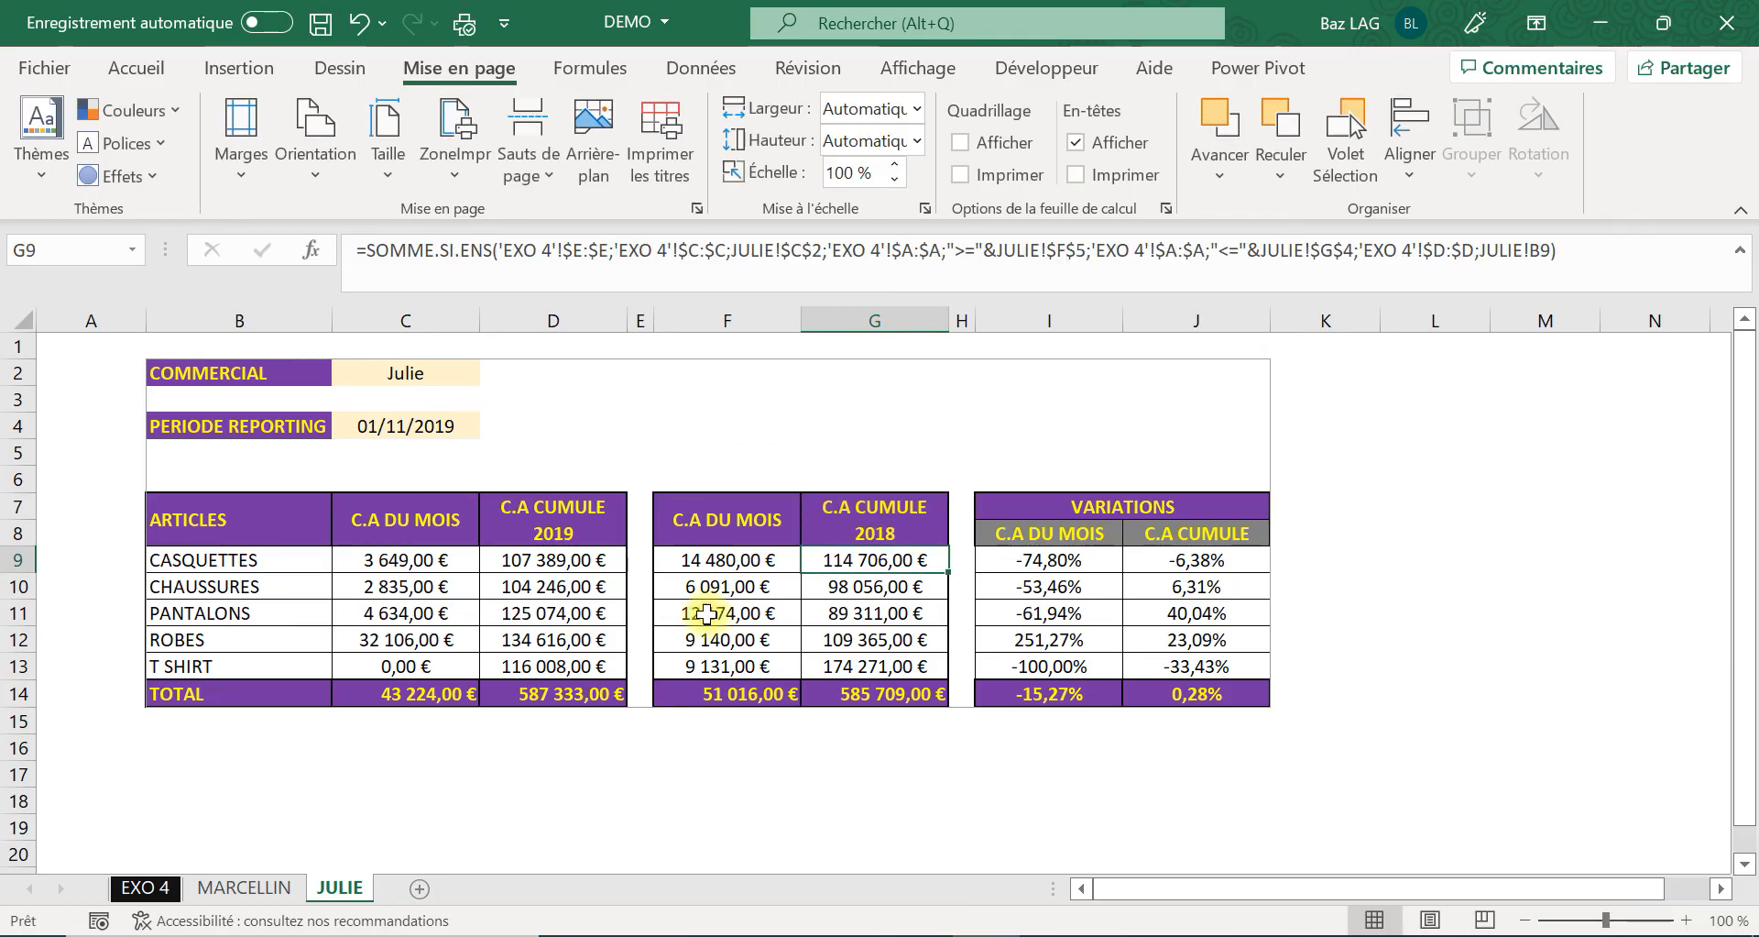
left_click(397, 513)
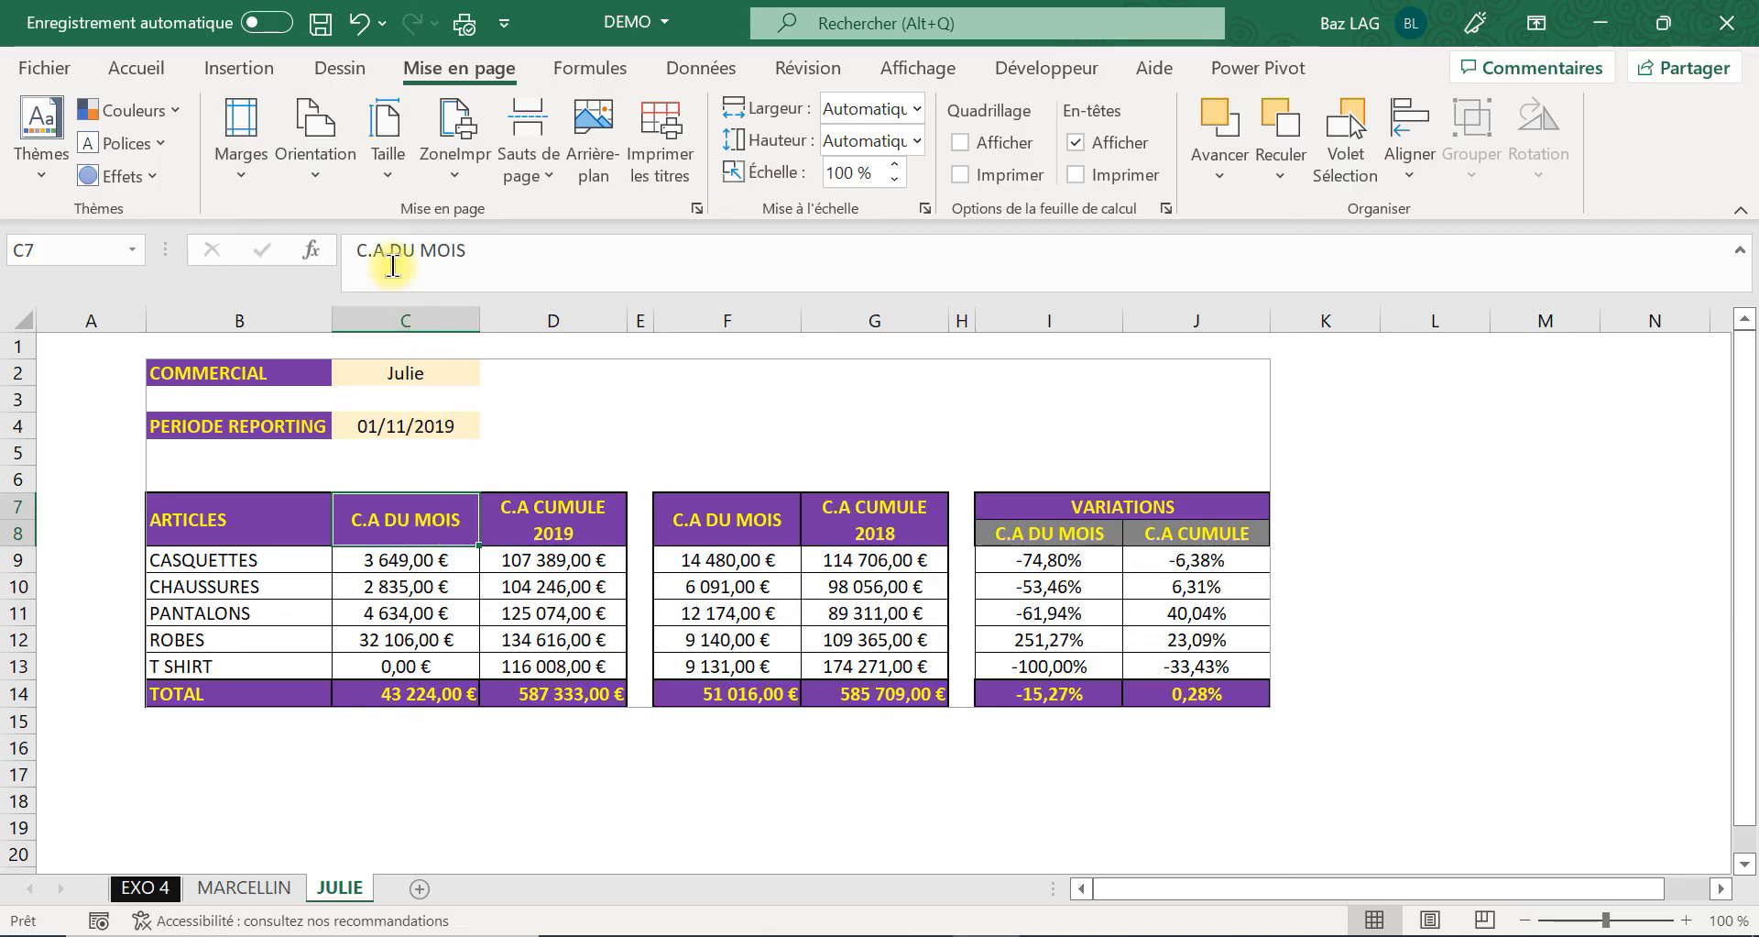
left_click(362, 247)
key("Tab")
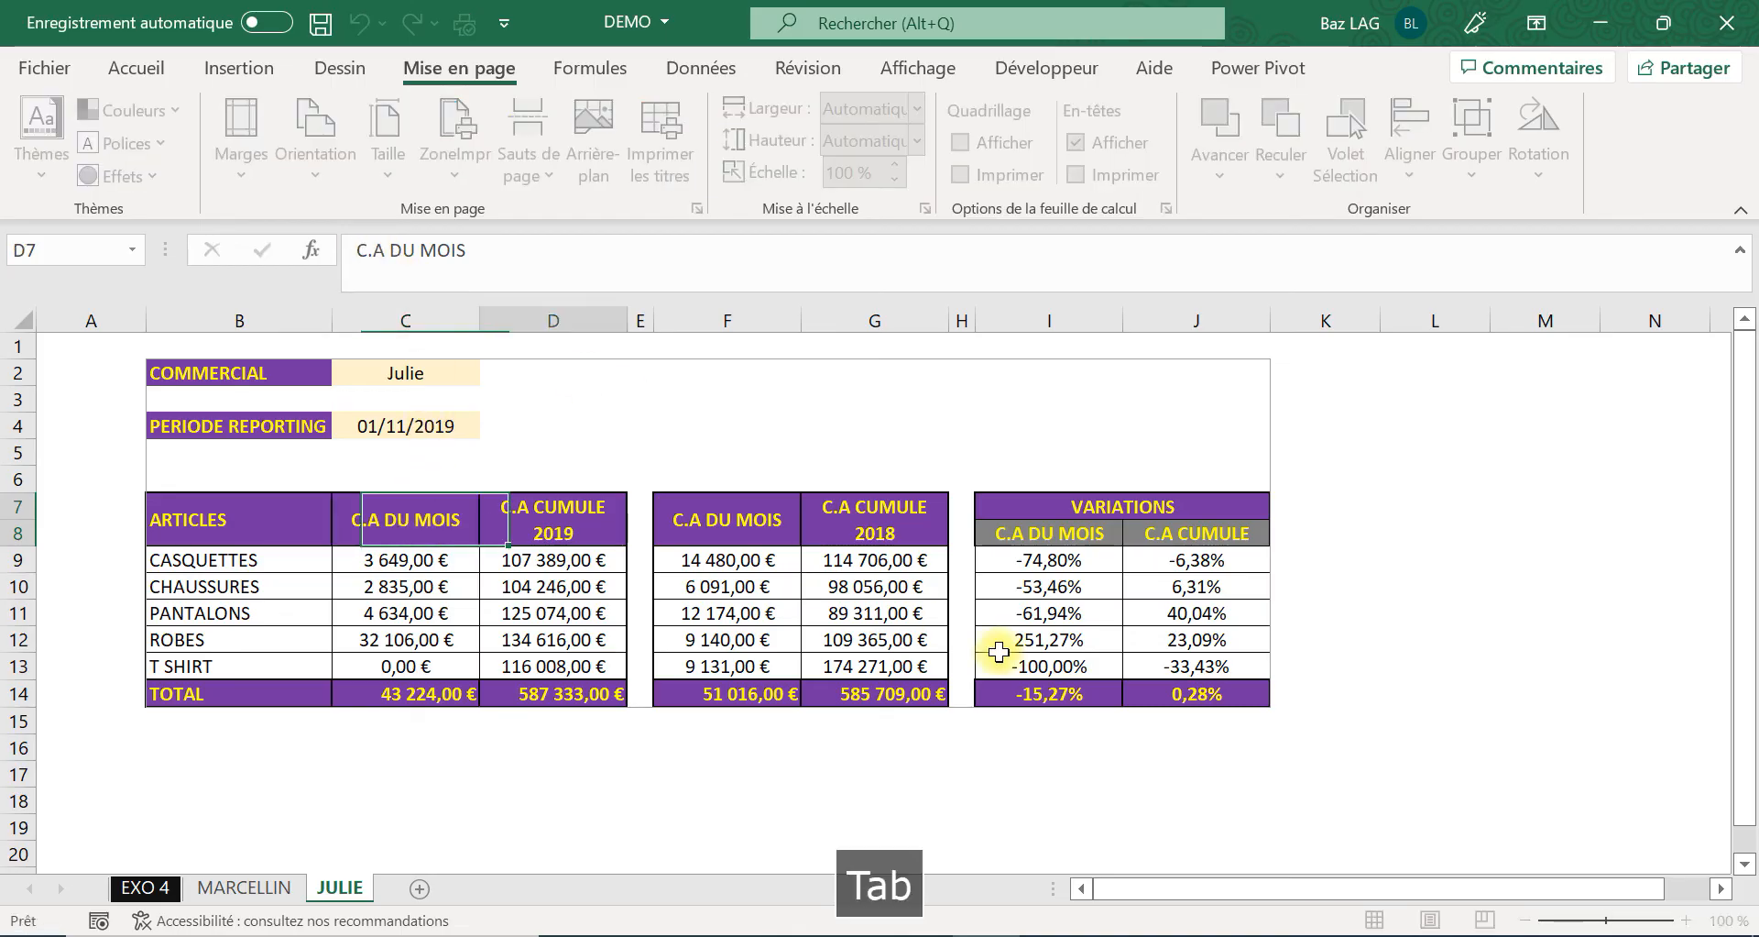
Fill the range D3:G5 with grey to reveal the white helper dates.
left_click(601, 401)
left_click_drag(622, 414, 829, 455)
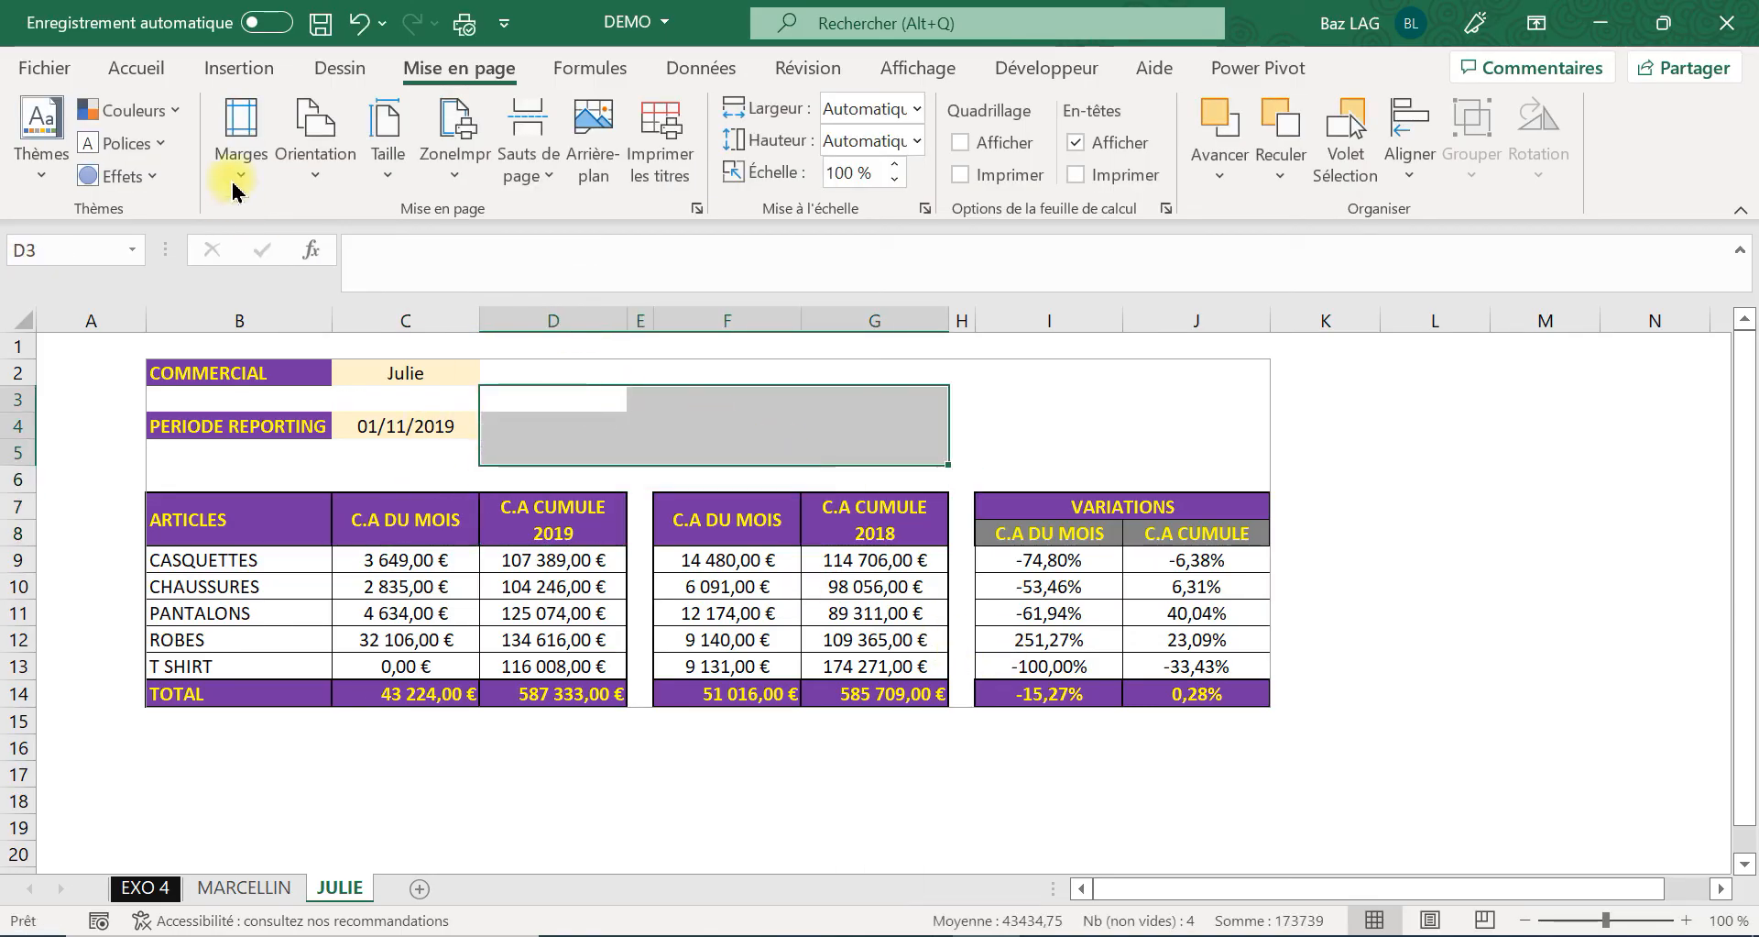
left_click(135, 67)
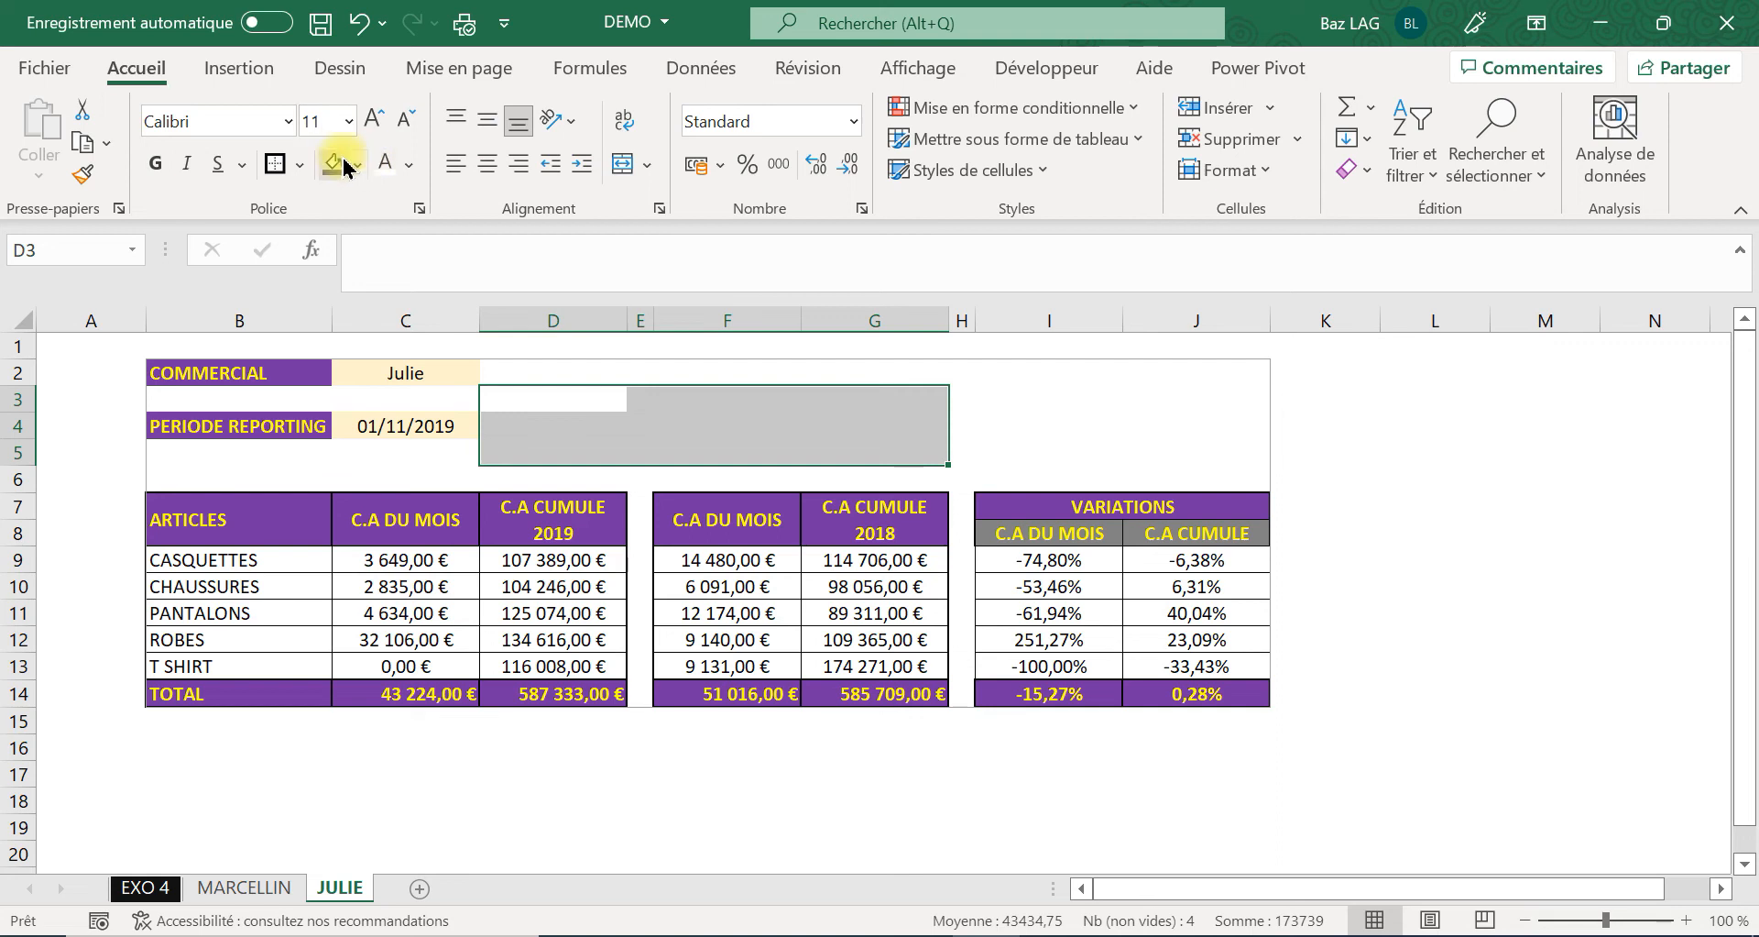
left_click(345, 166)
left_click(586, 396)
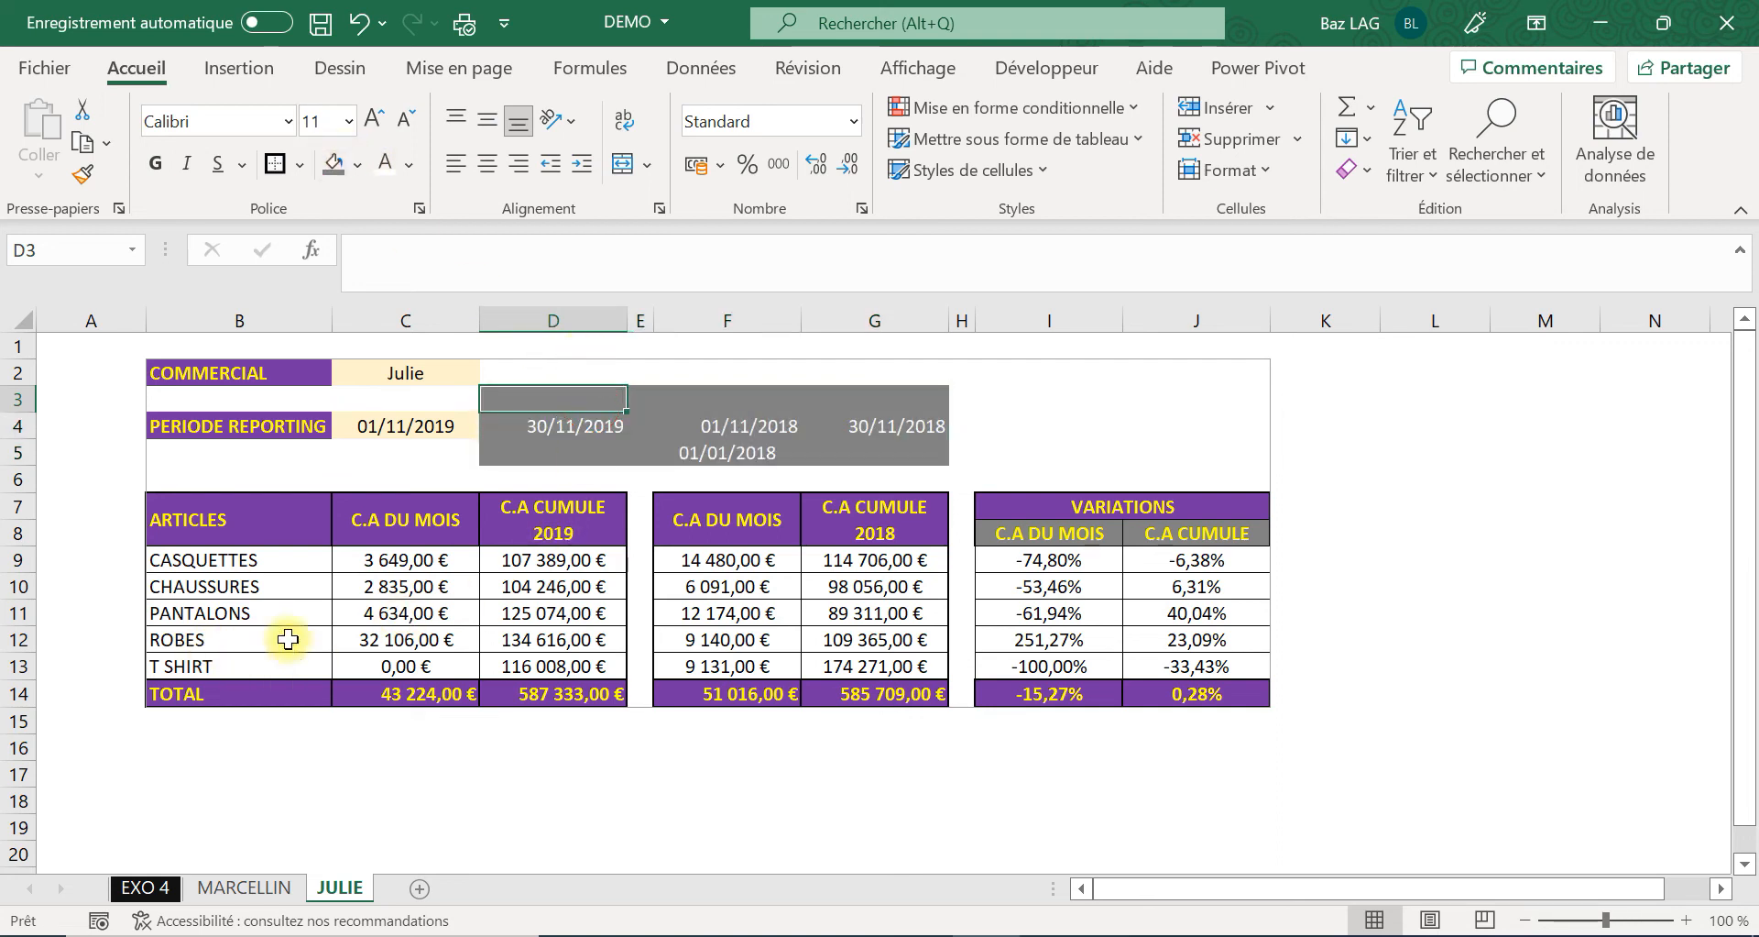
Convert the C7 header into a formula beginning with ="C.A DU MOIS DU MOIS DE "&.
left_click(411, 539)
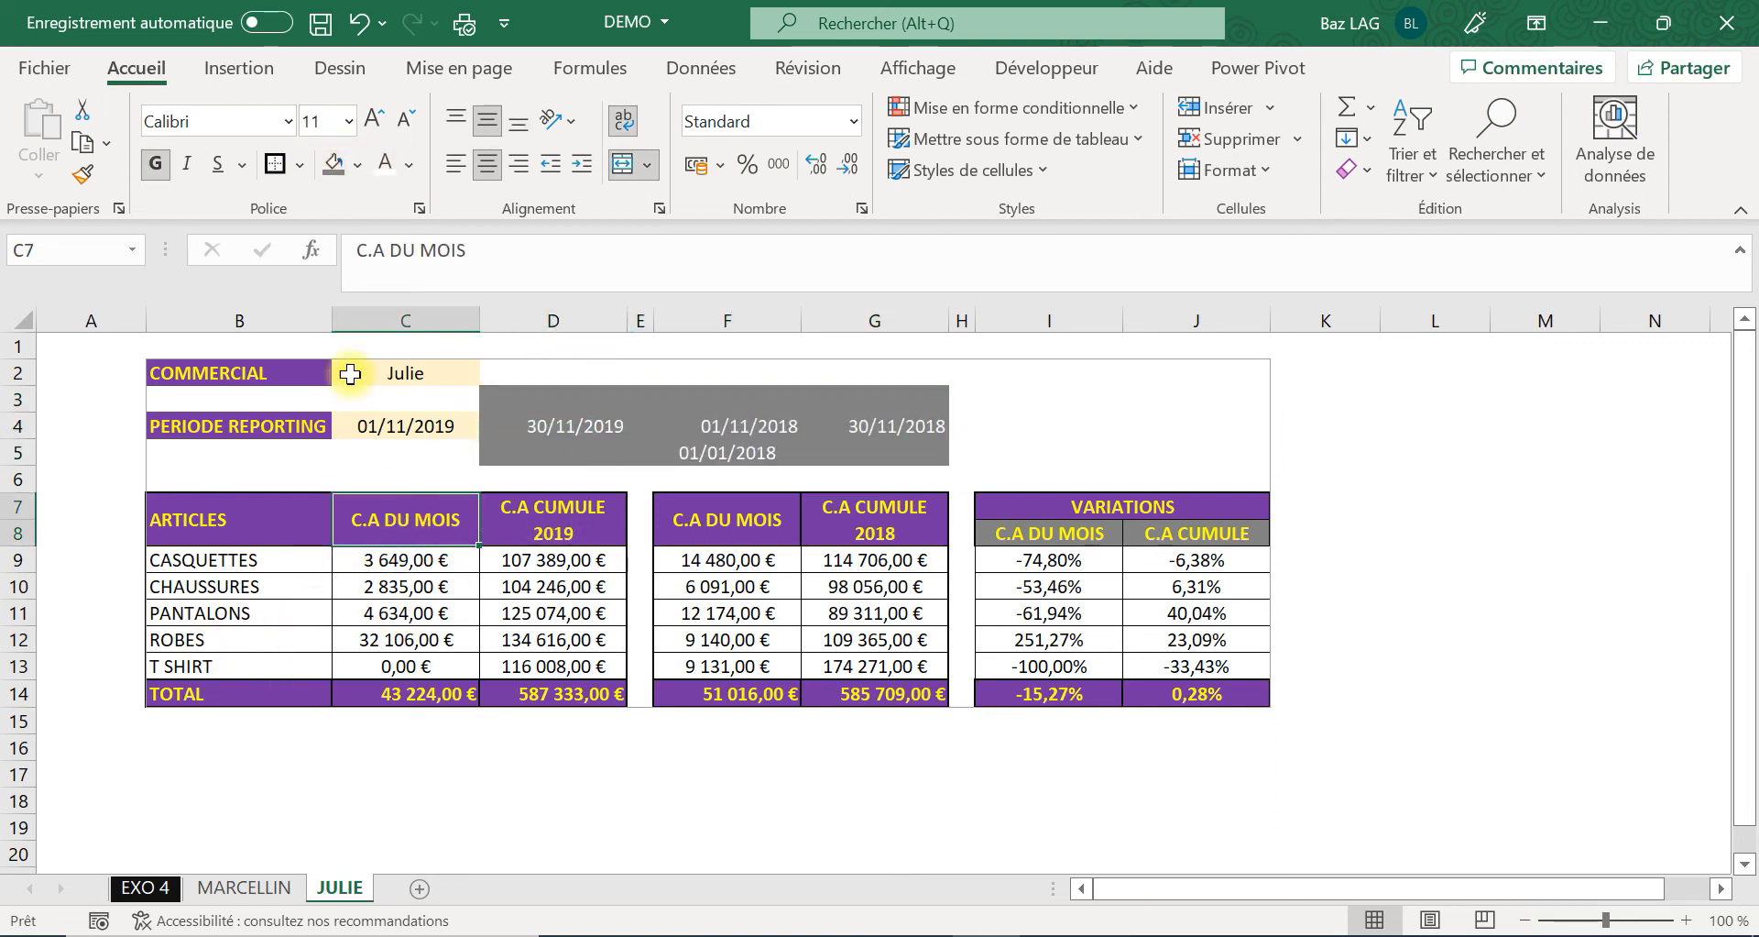
left_click(365, 240)
left_click(343, 240)
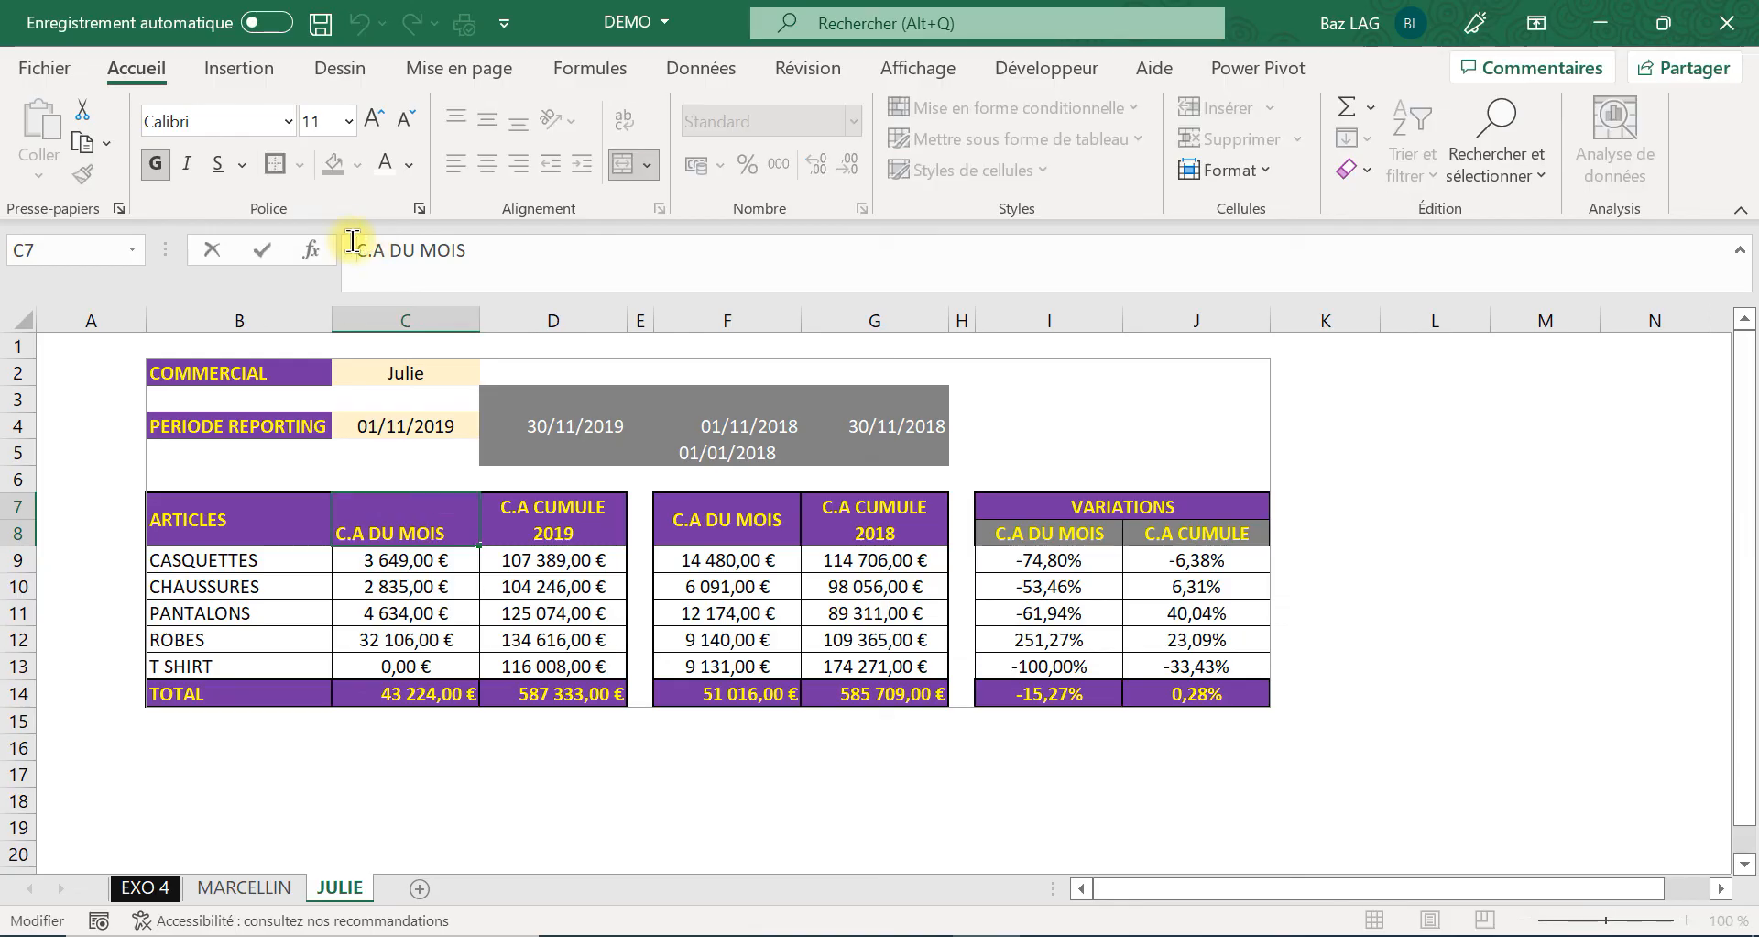
type("=\"")
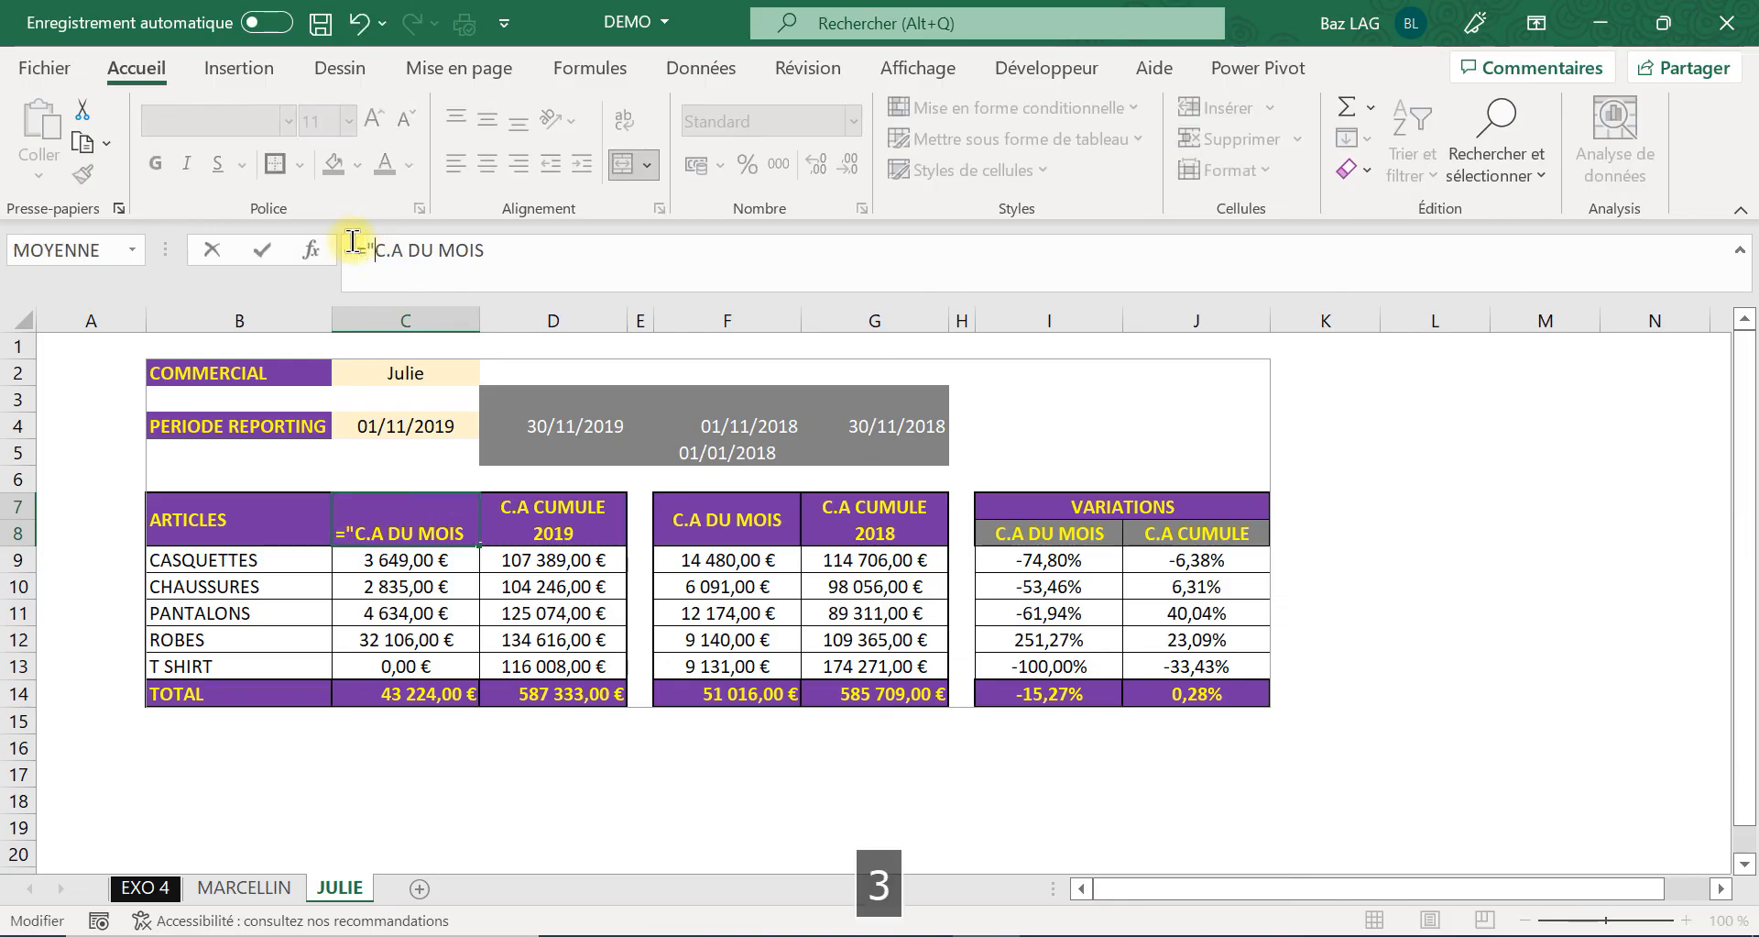
left_click(492, 250)
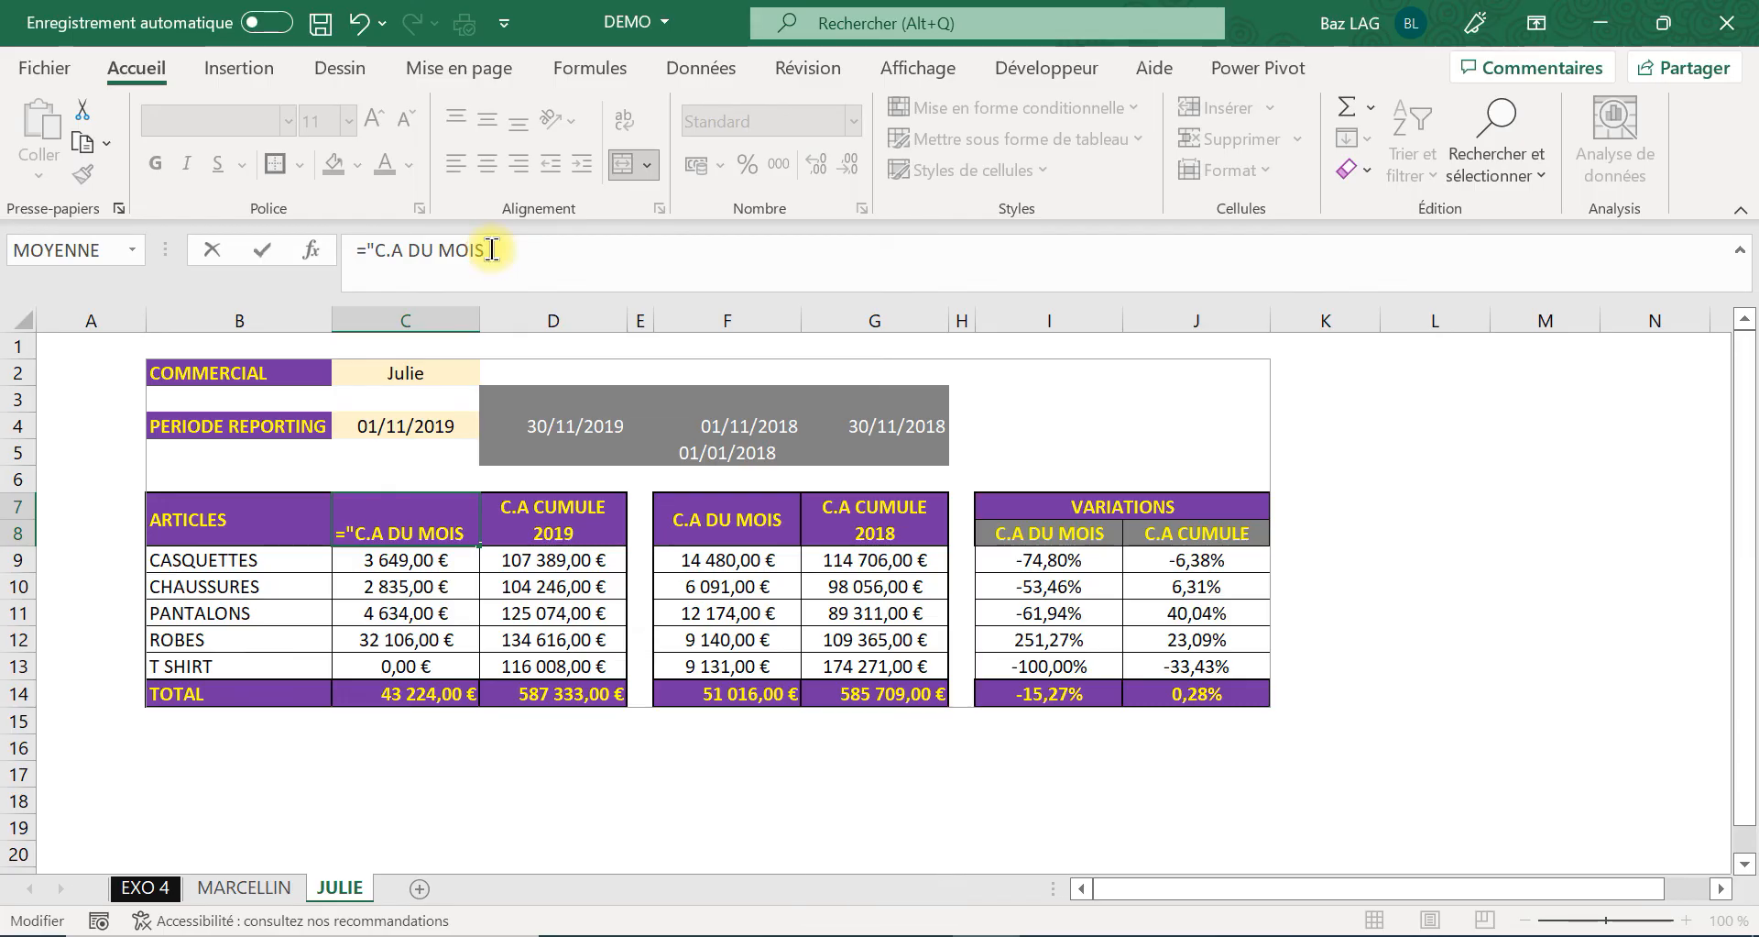
type("\"")
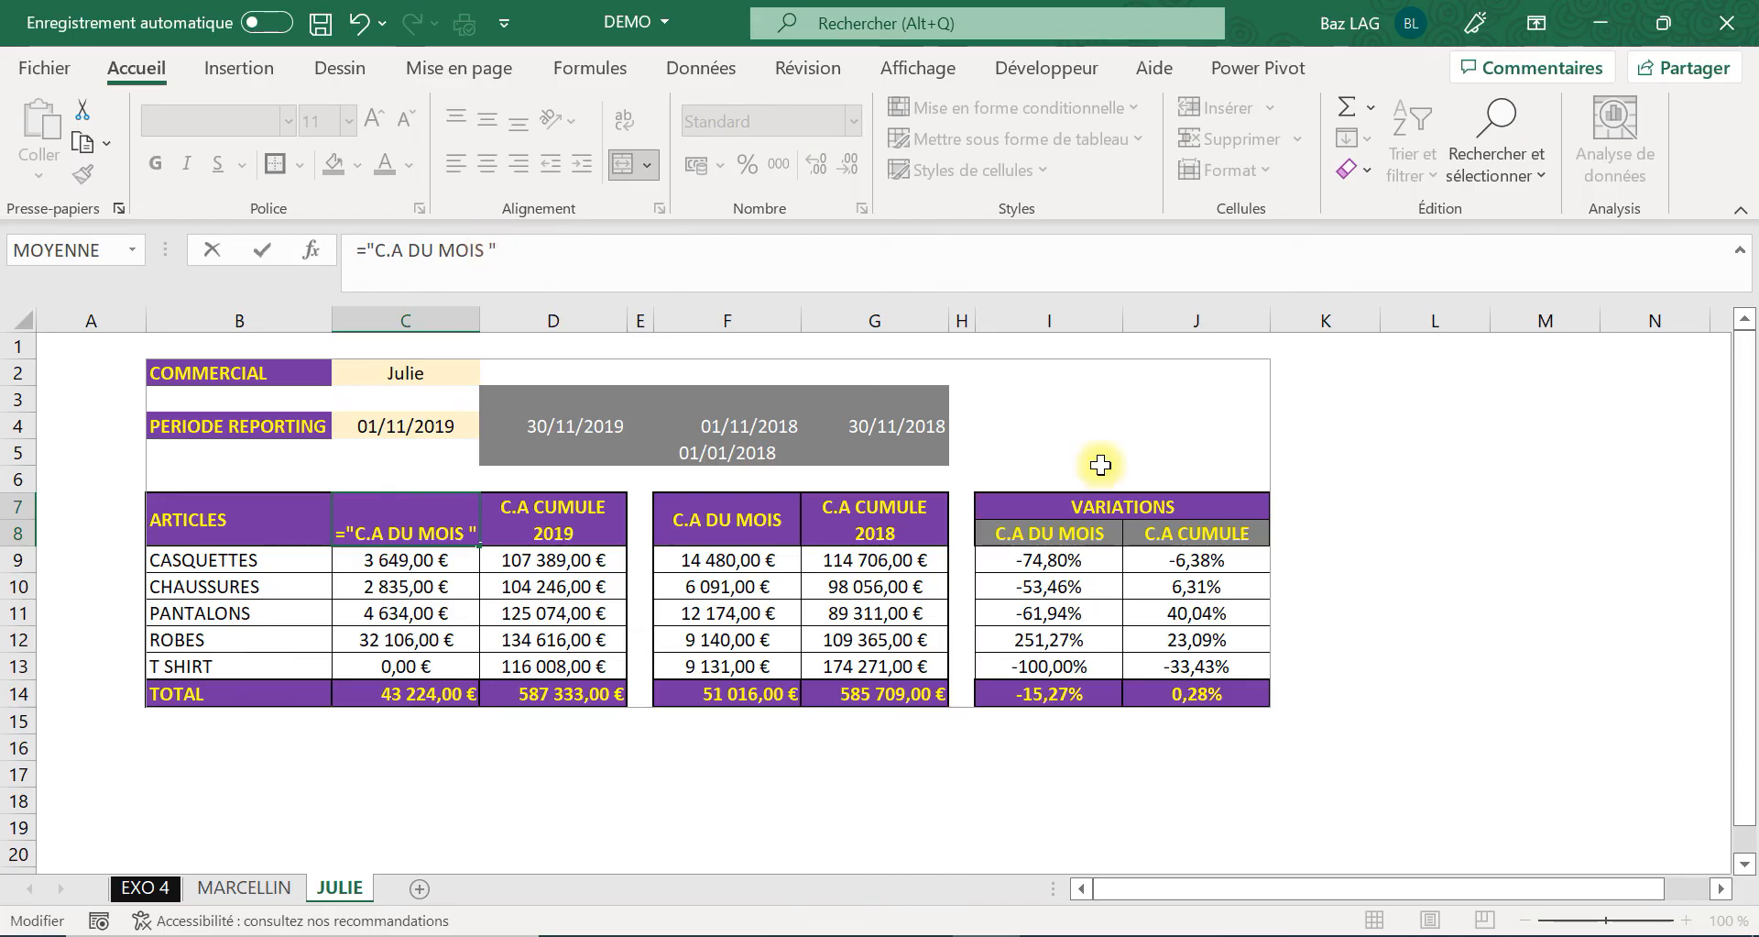
key("BackSpace")
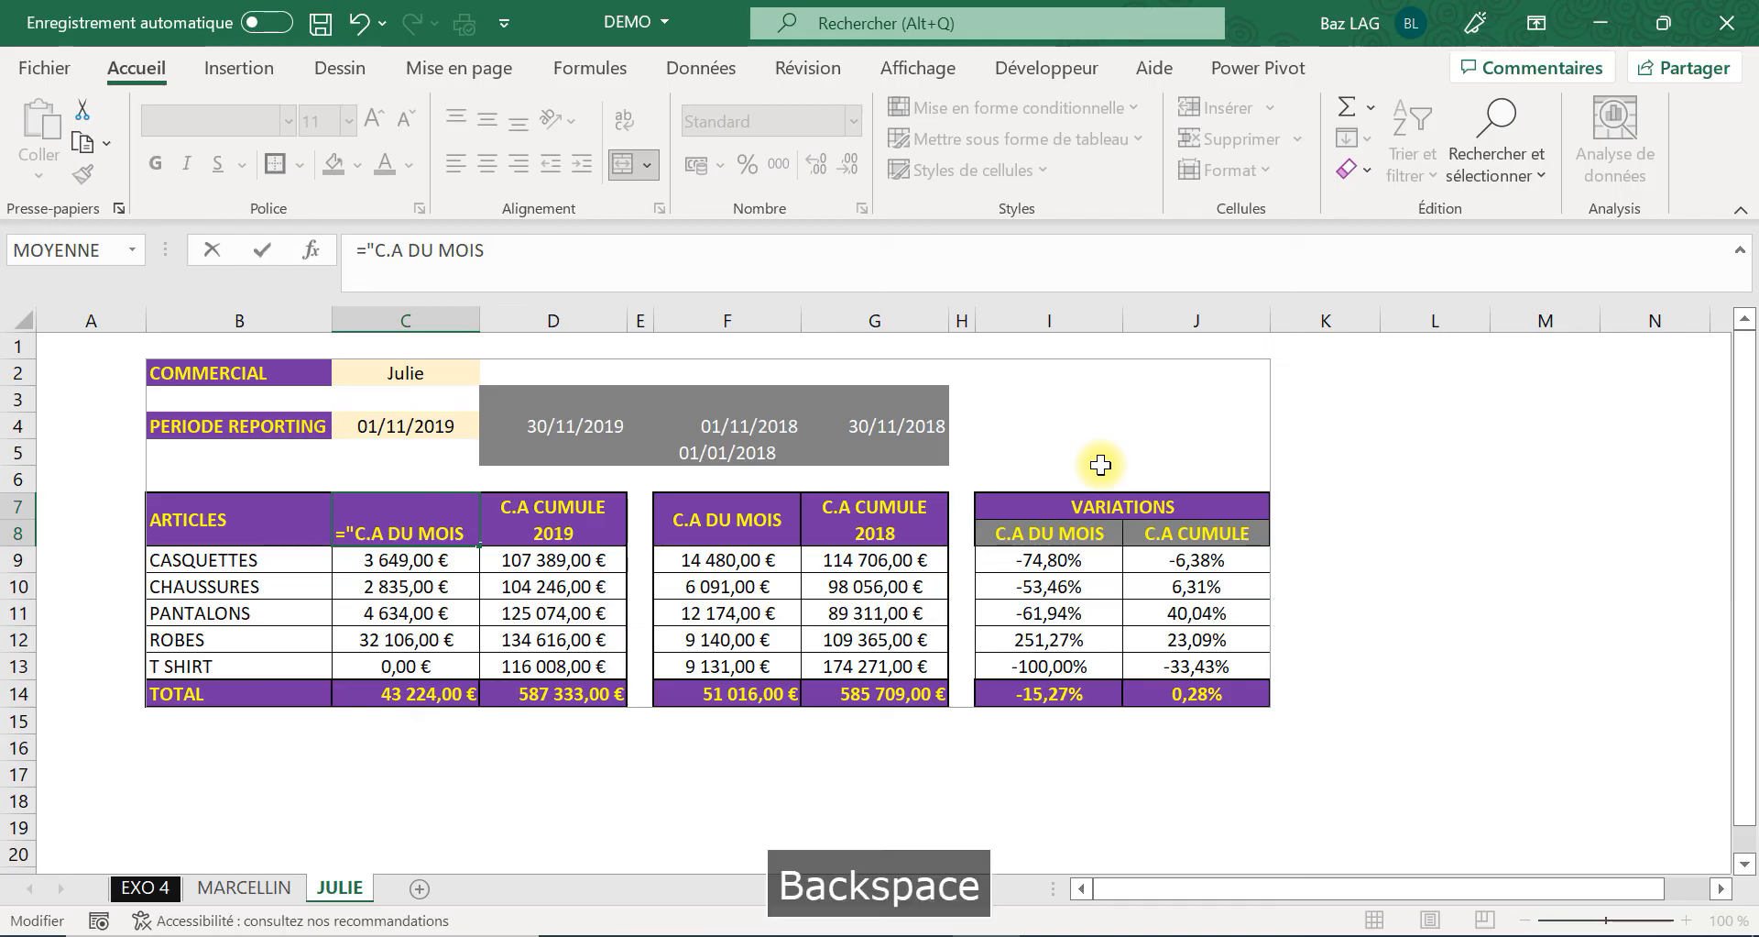
type("S")
key("BackSpace")
type("DU MOIS D")
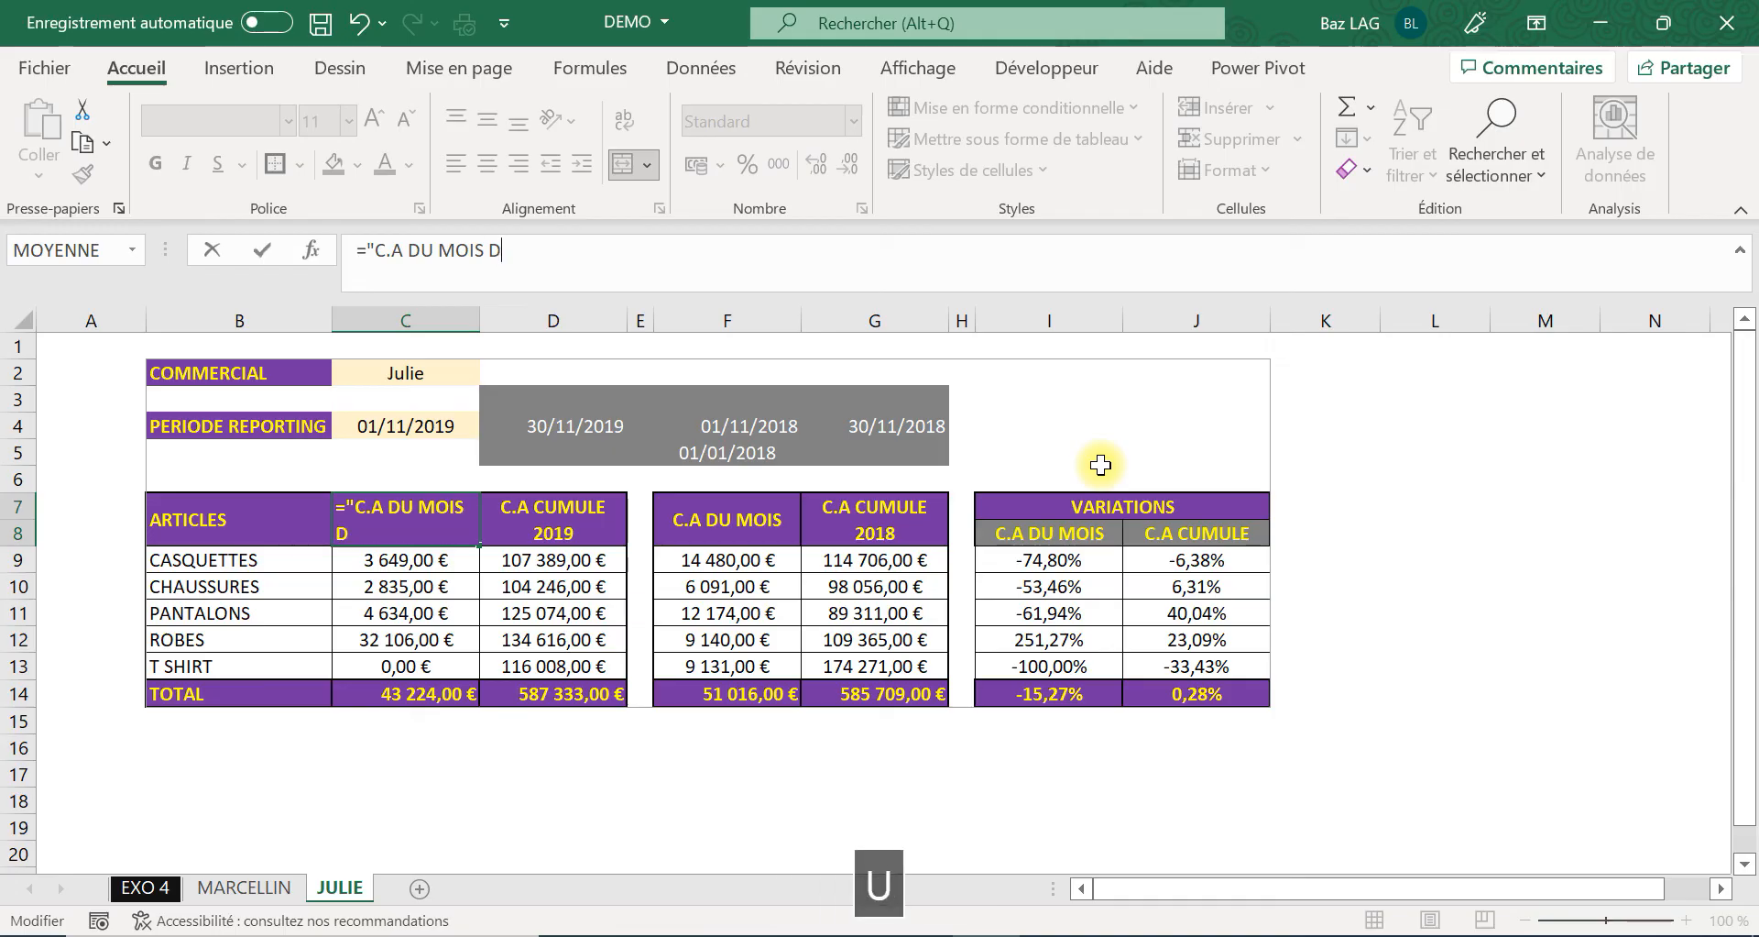
type("E")
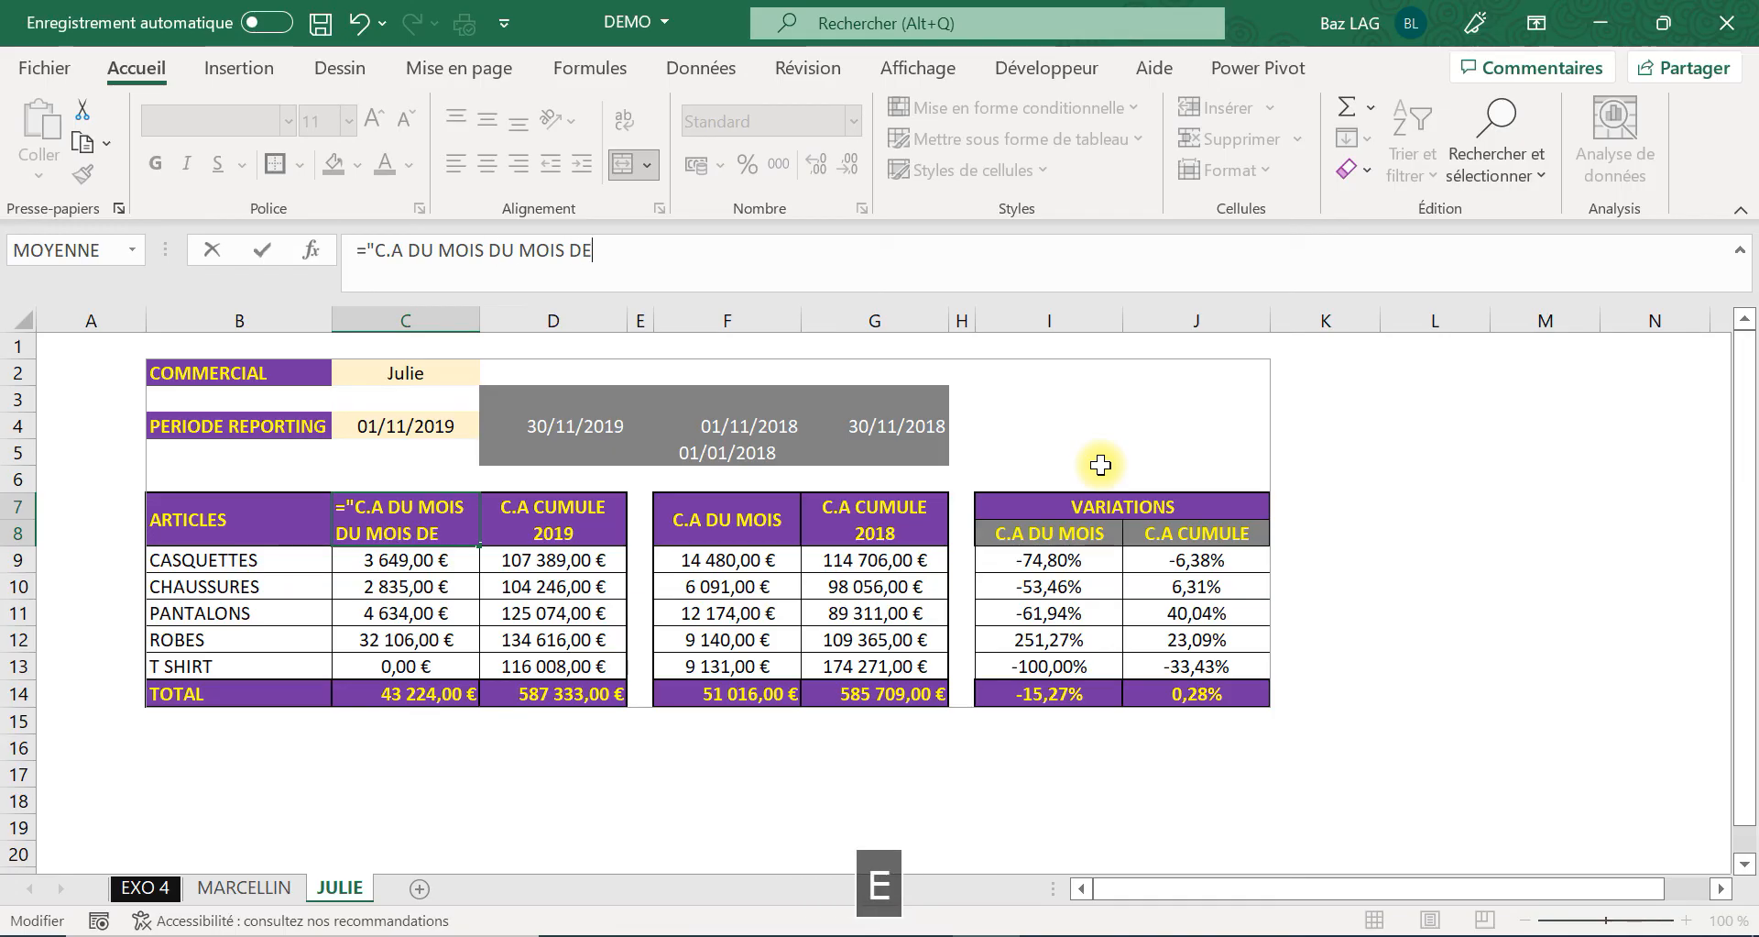
key("Caps_Lock")
type("\" &")
key("BackSpace")
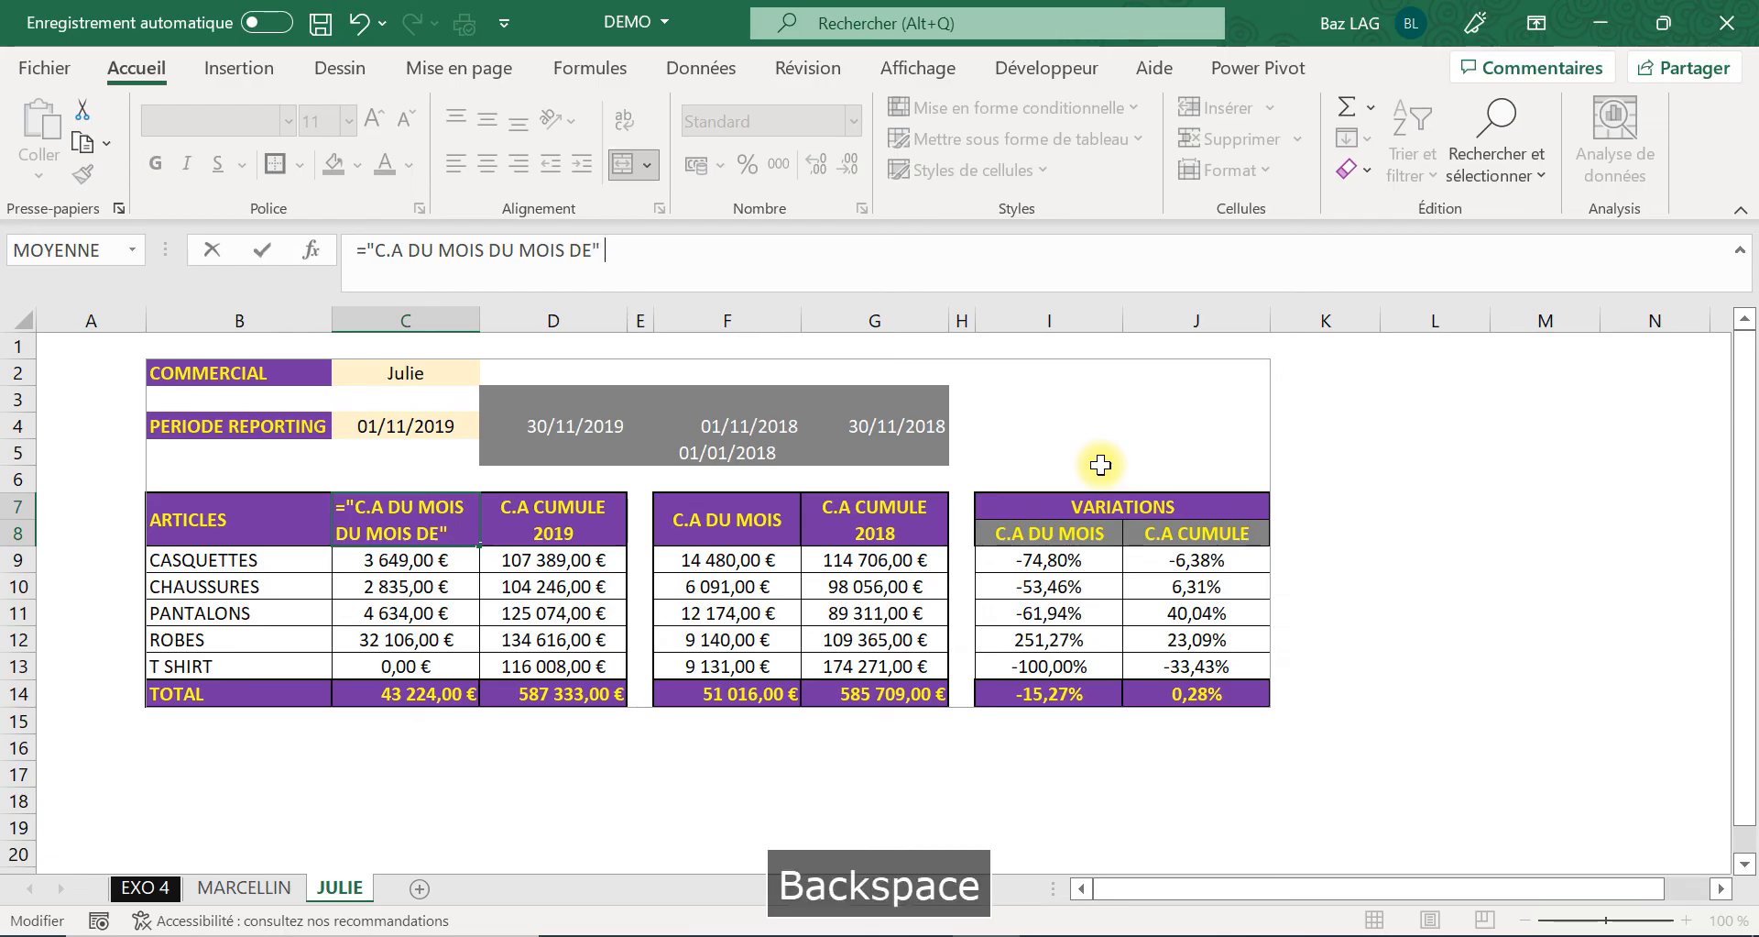
type("\"& ")
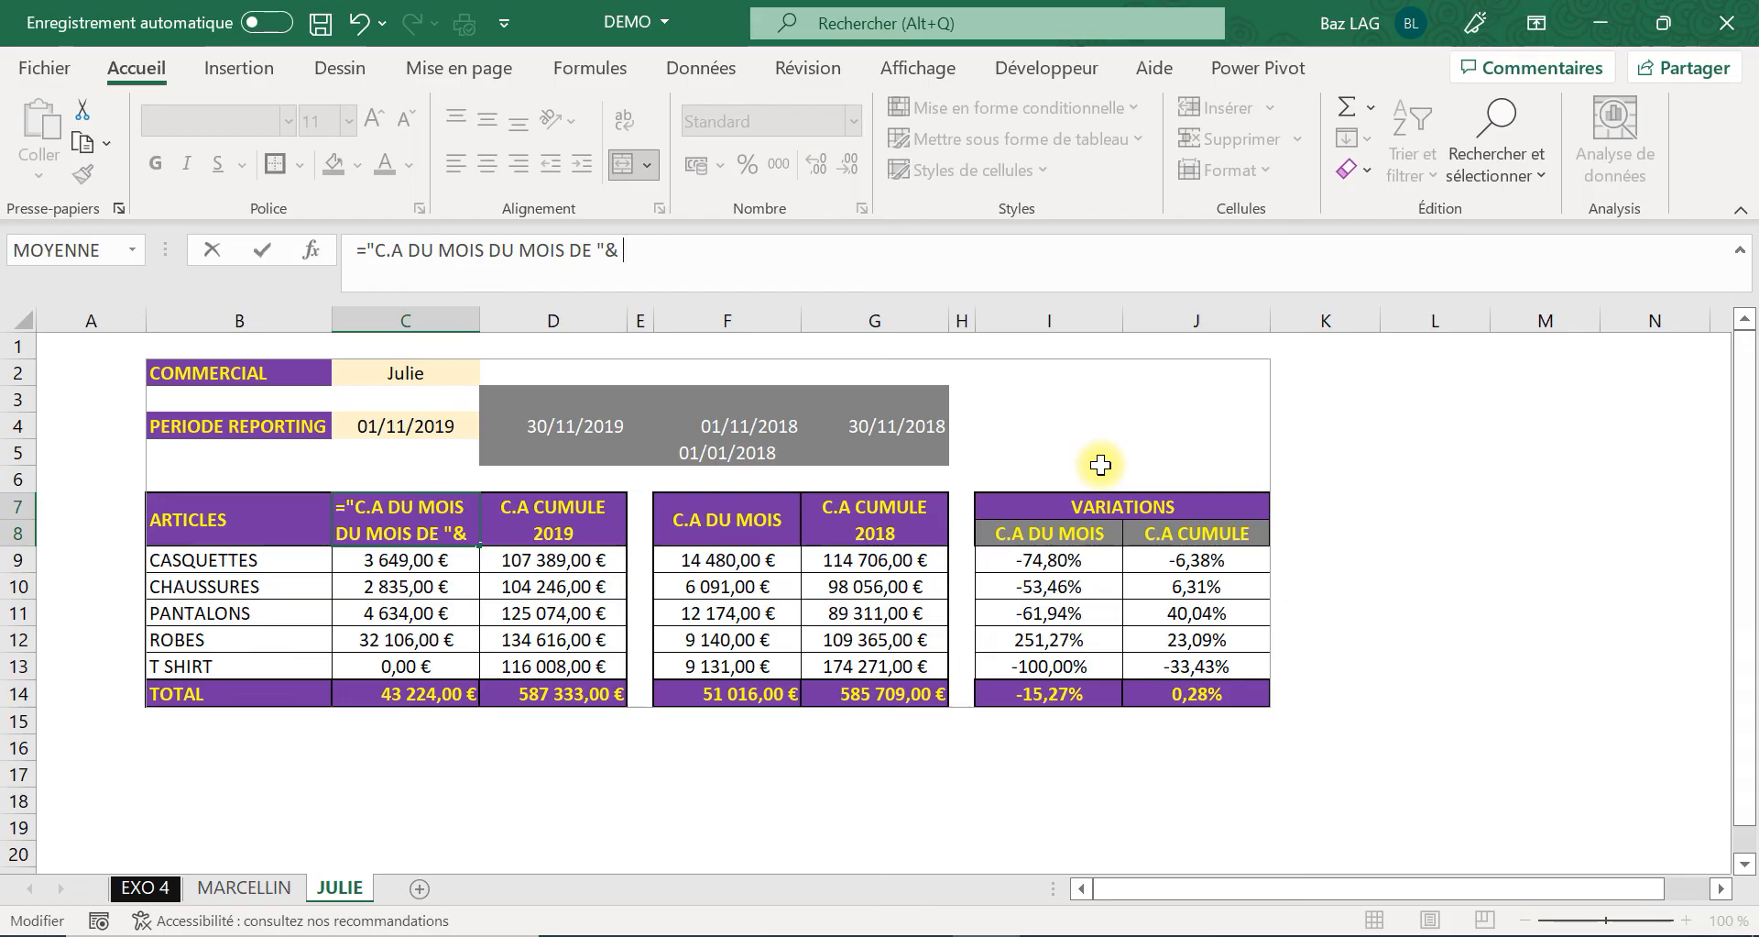
Extend the C7 header formula with TEXTE(C4;"mmmm to bring in the month name of the reporting period.
type("texte")
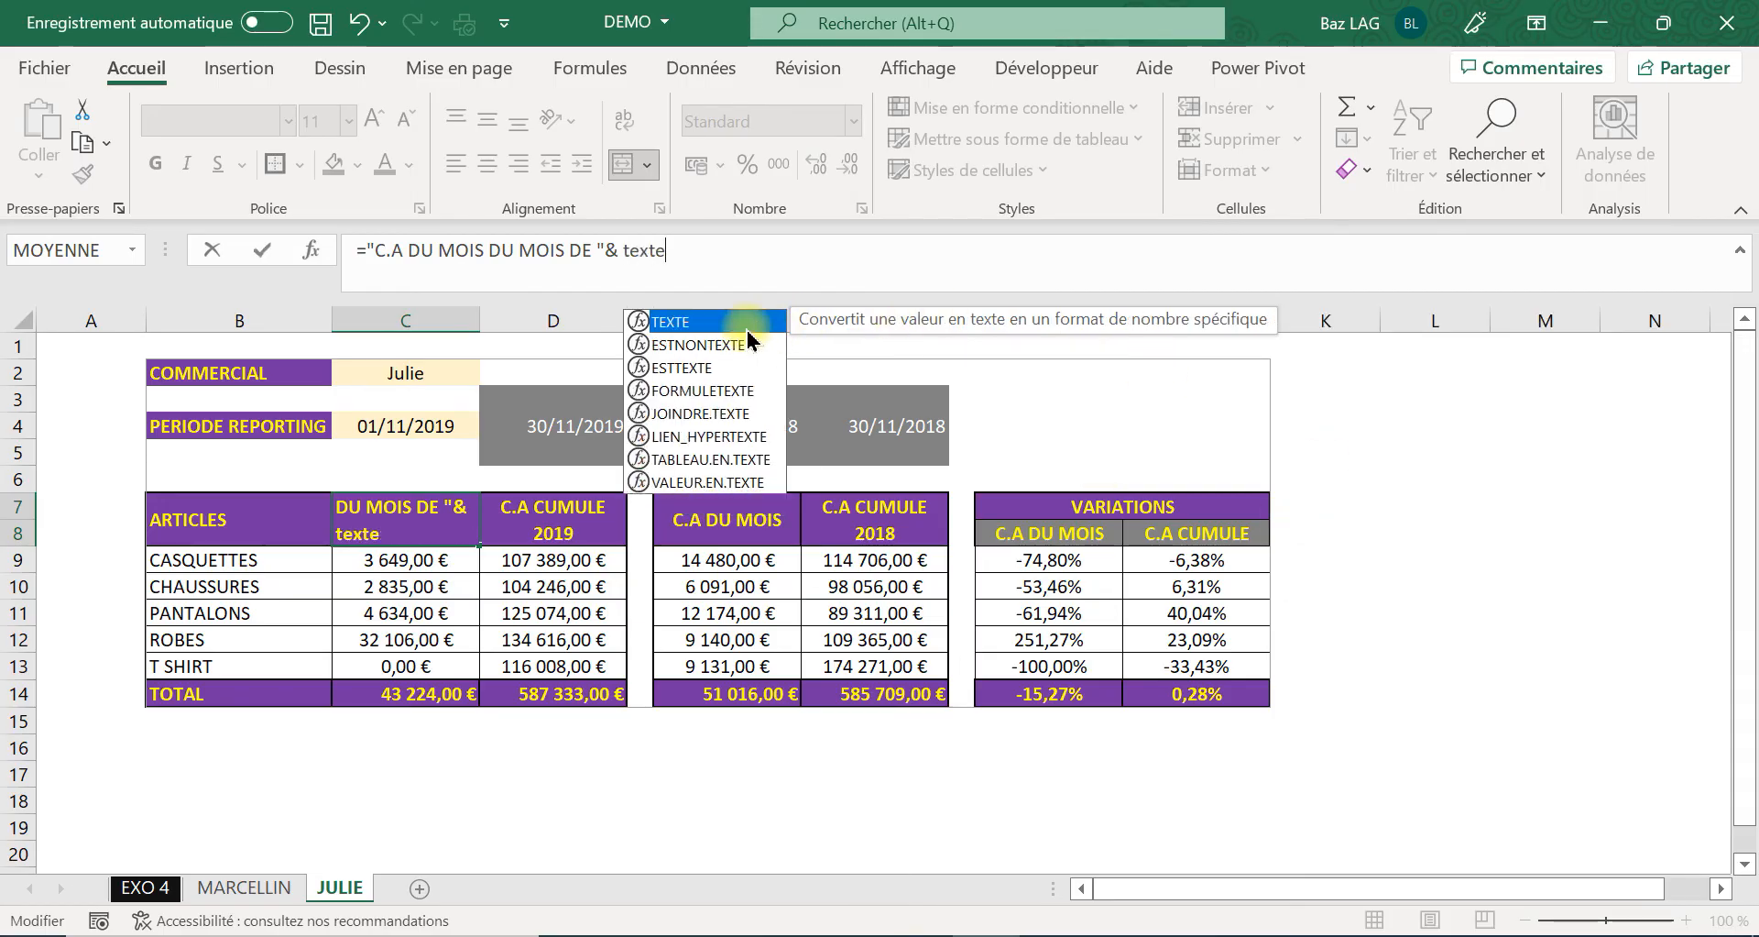
double_click(696, 322)
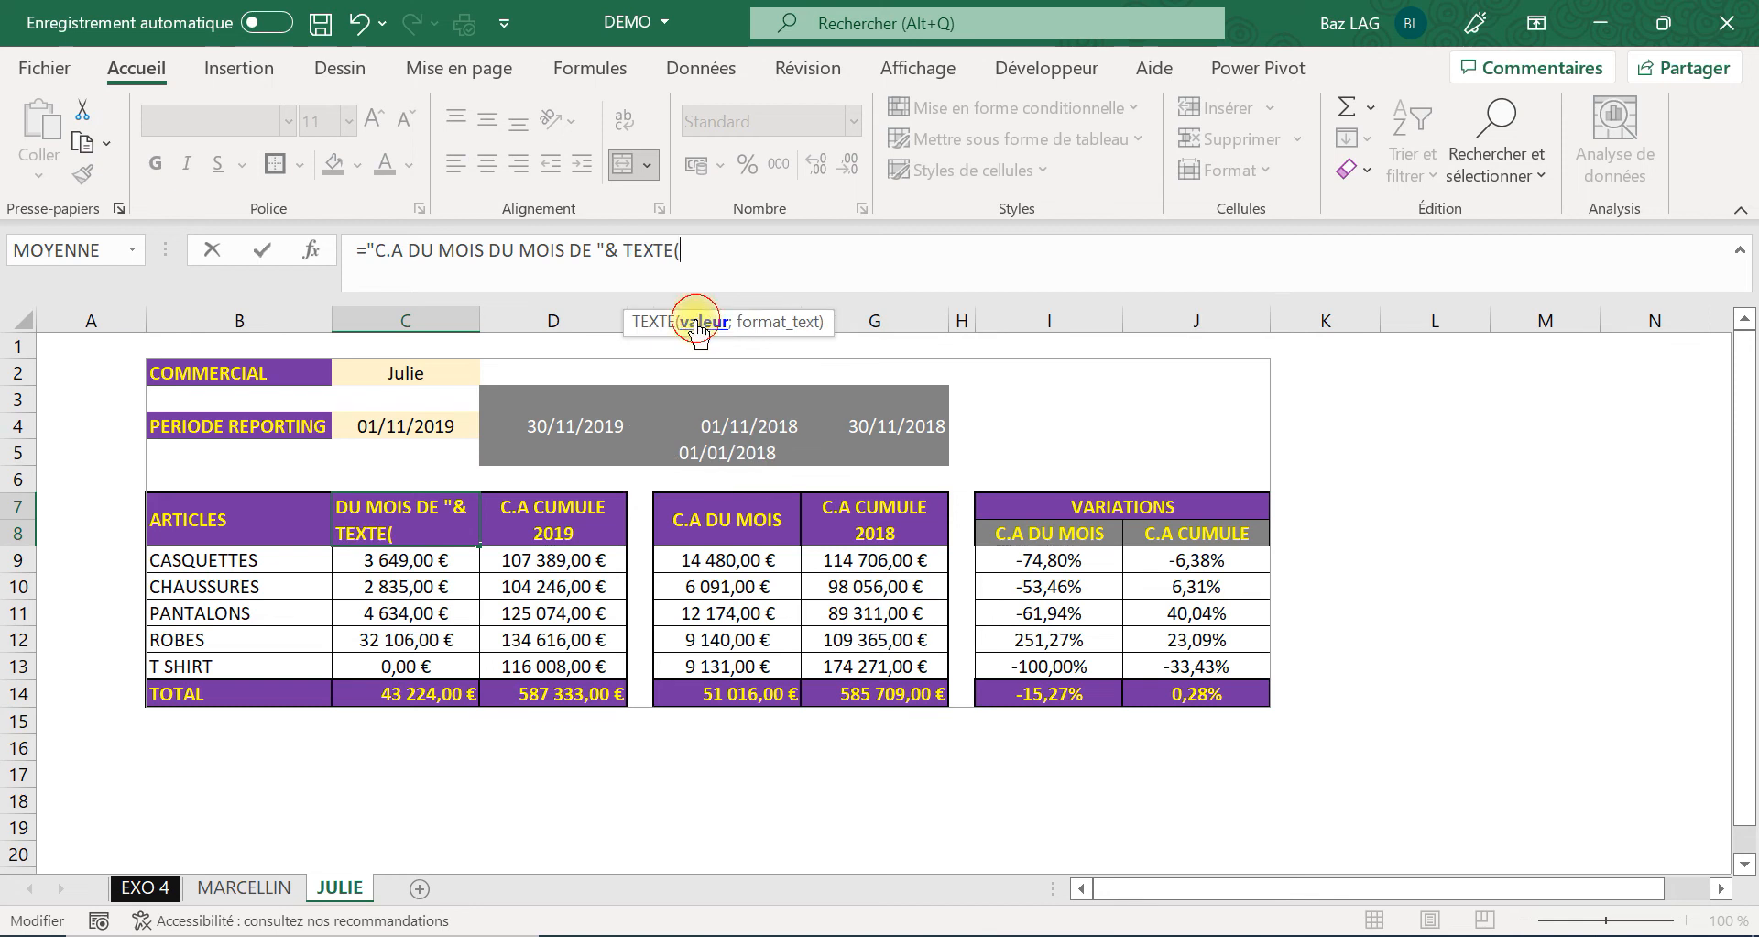
left_click(419, 420)
type(";")
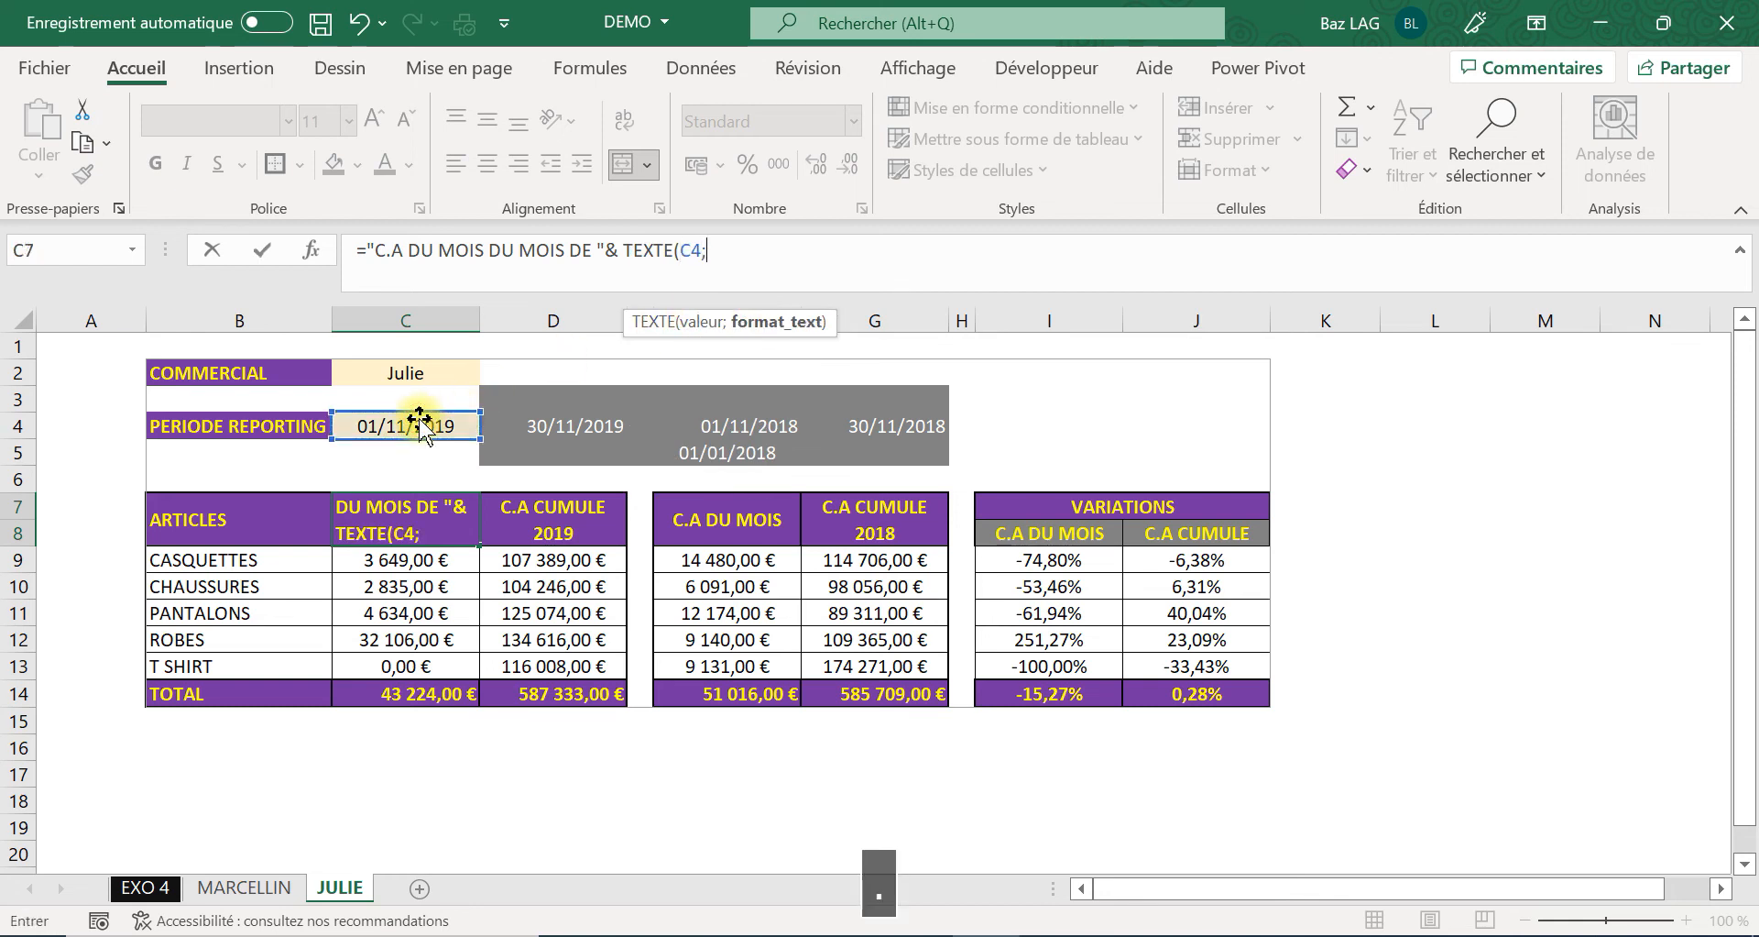
type("\"")
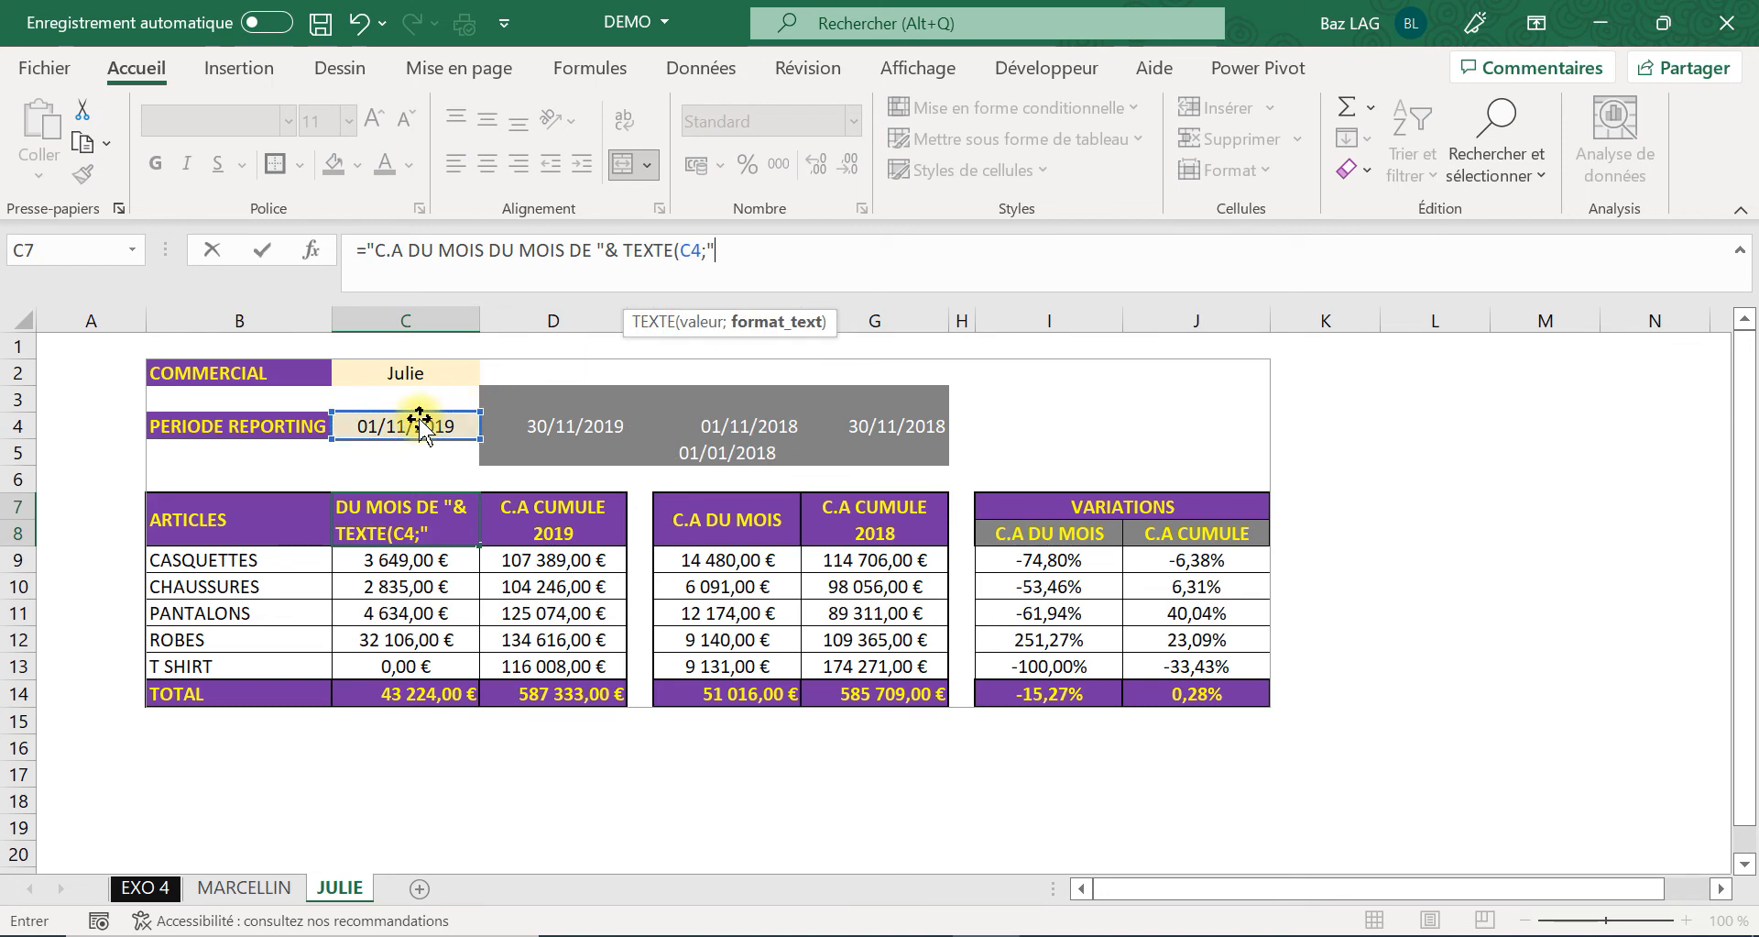
type("mmm")
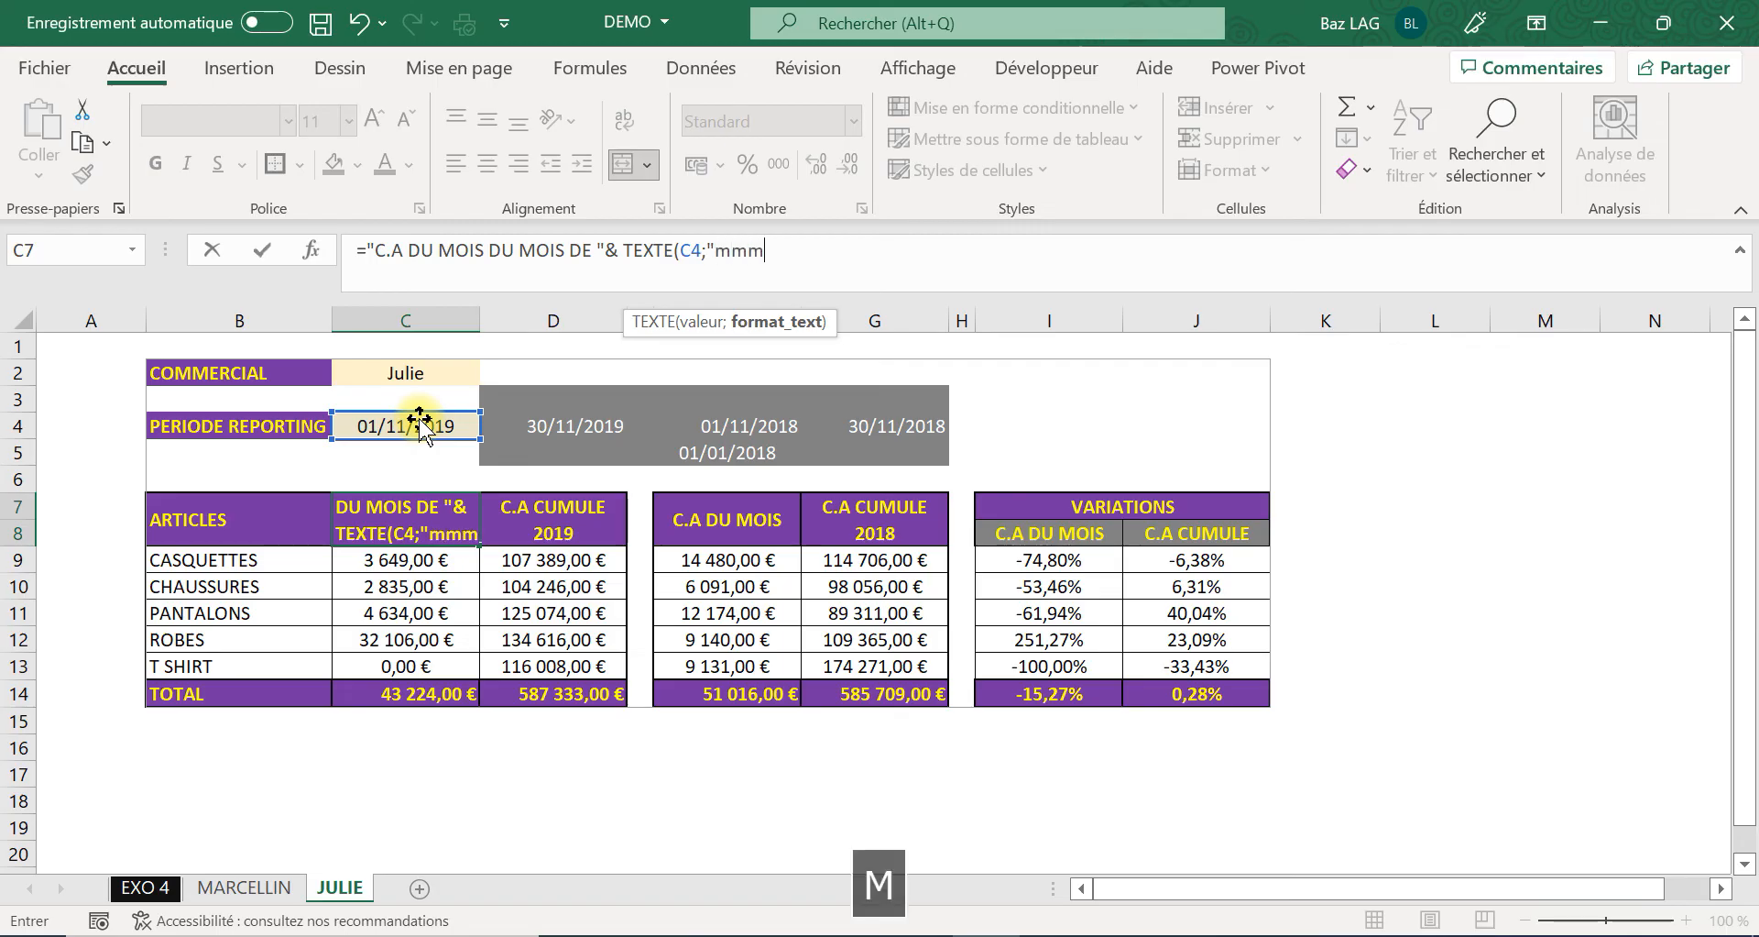
type("m")
key("Caps_Lock")
type("°")
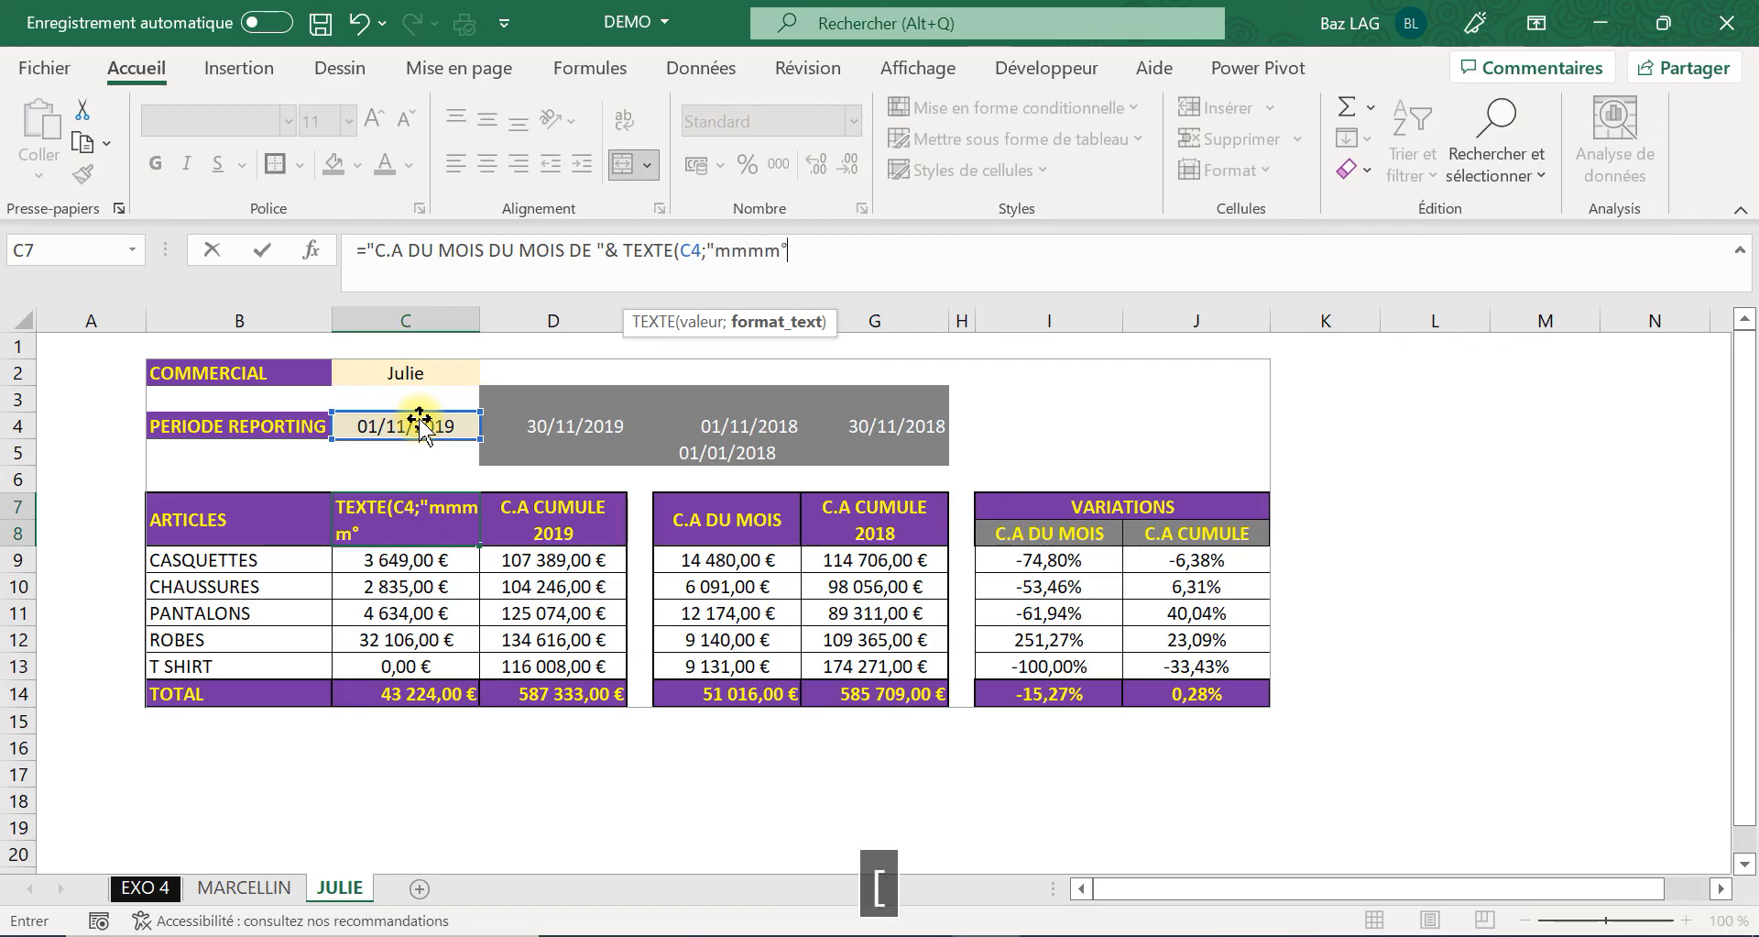
key("BackSpace")
key("Caps_Lock")
type(")")
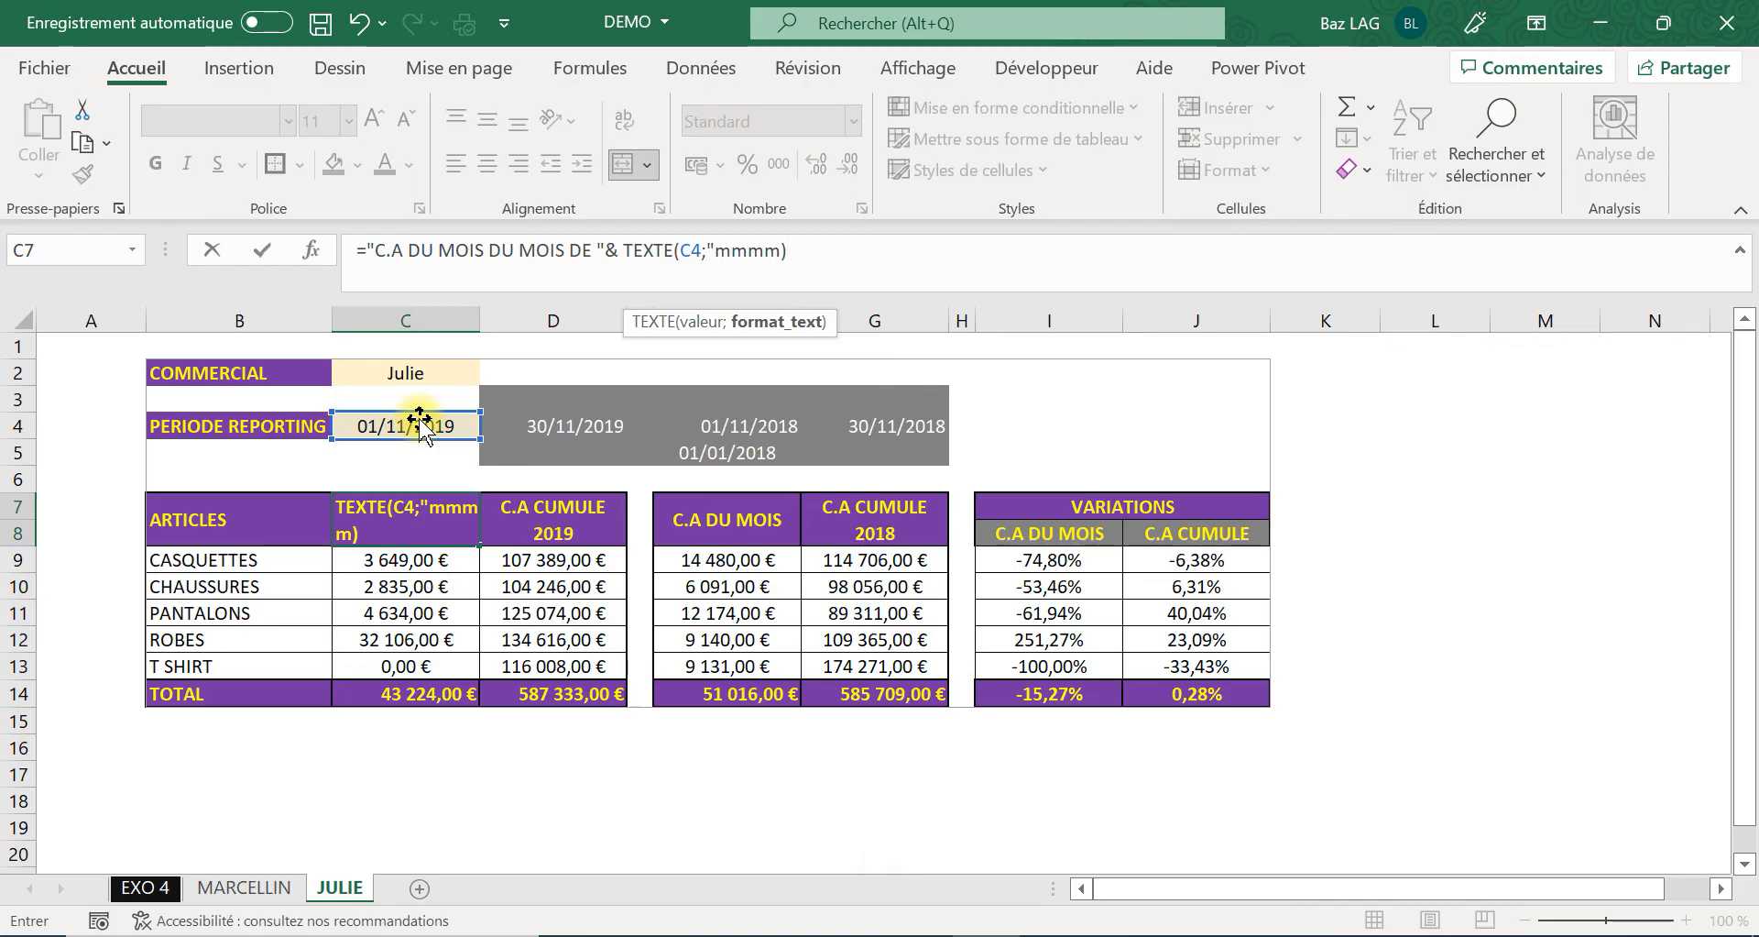
type(" & \" \"")
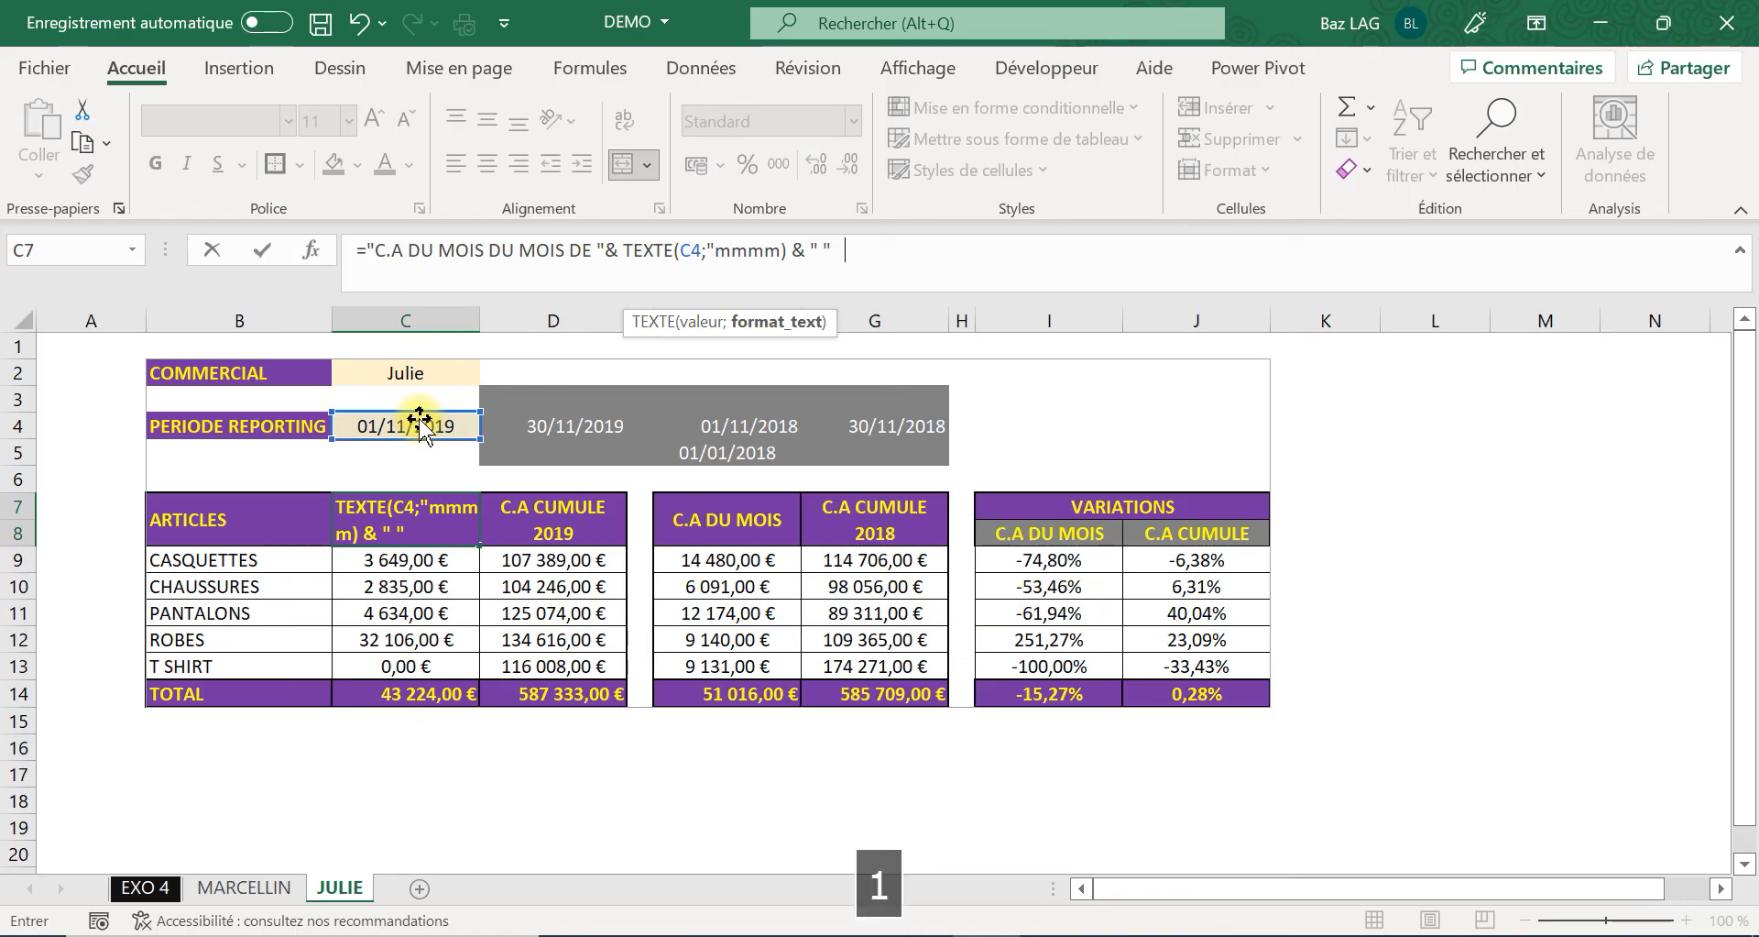
type(" an")
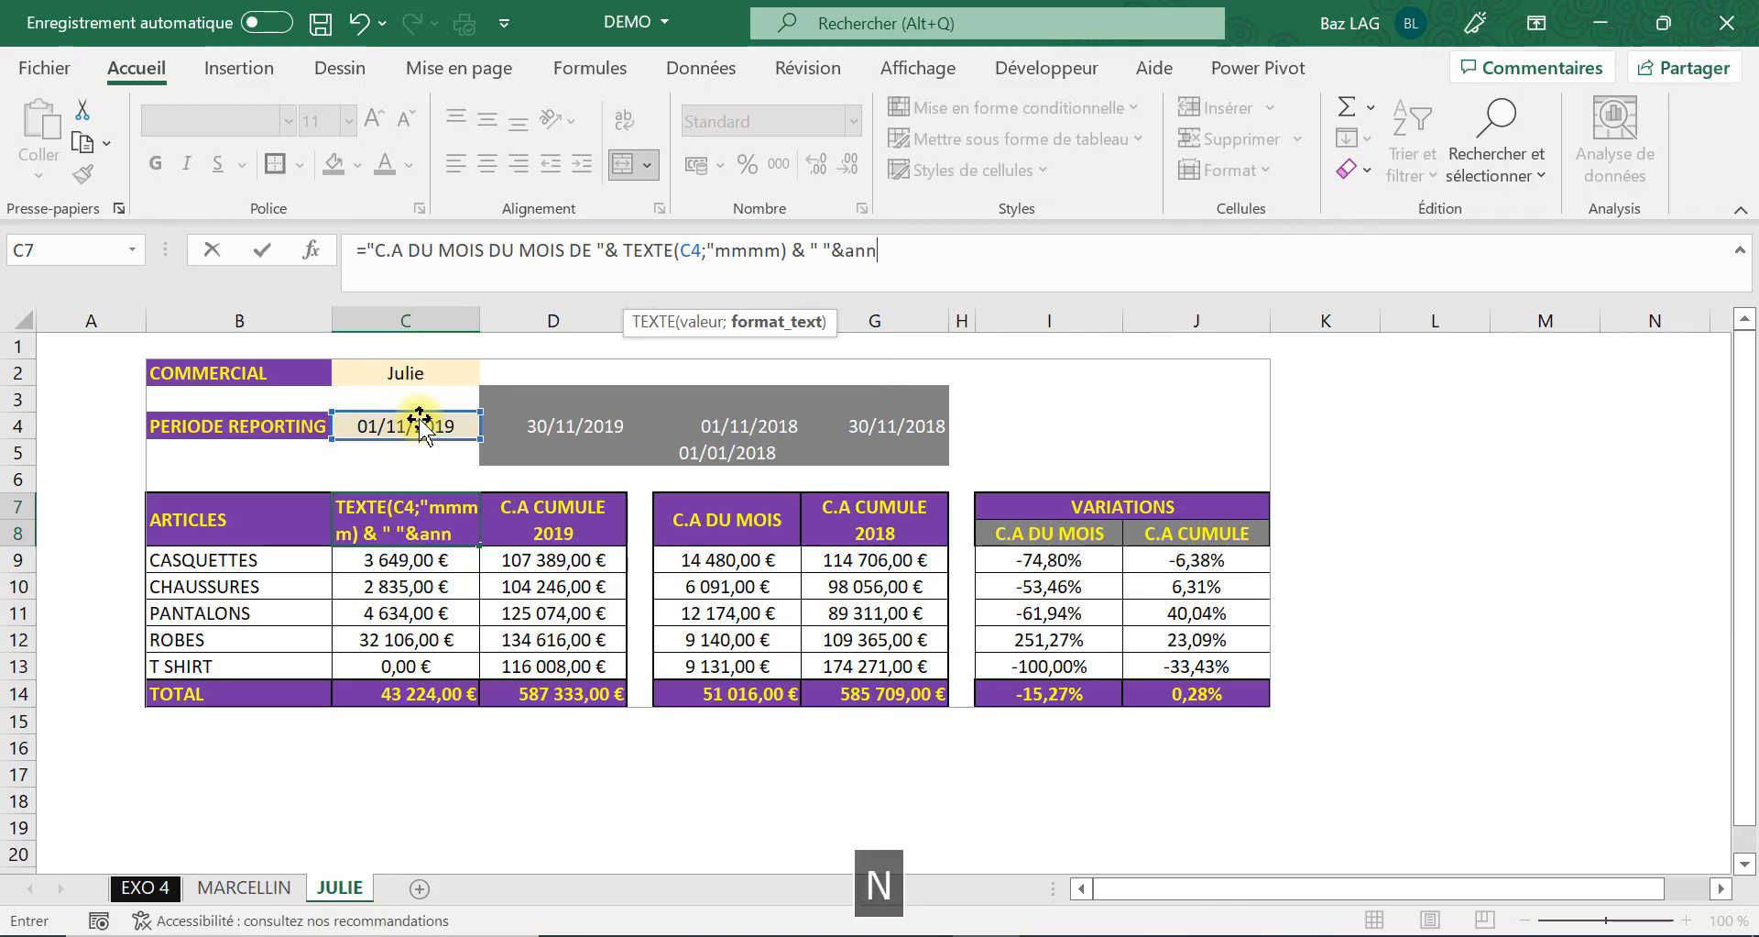
type("ee")
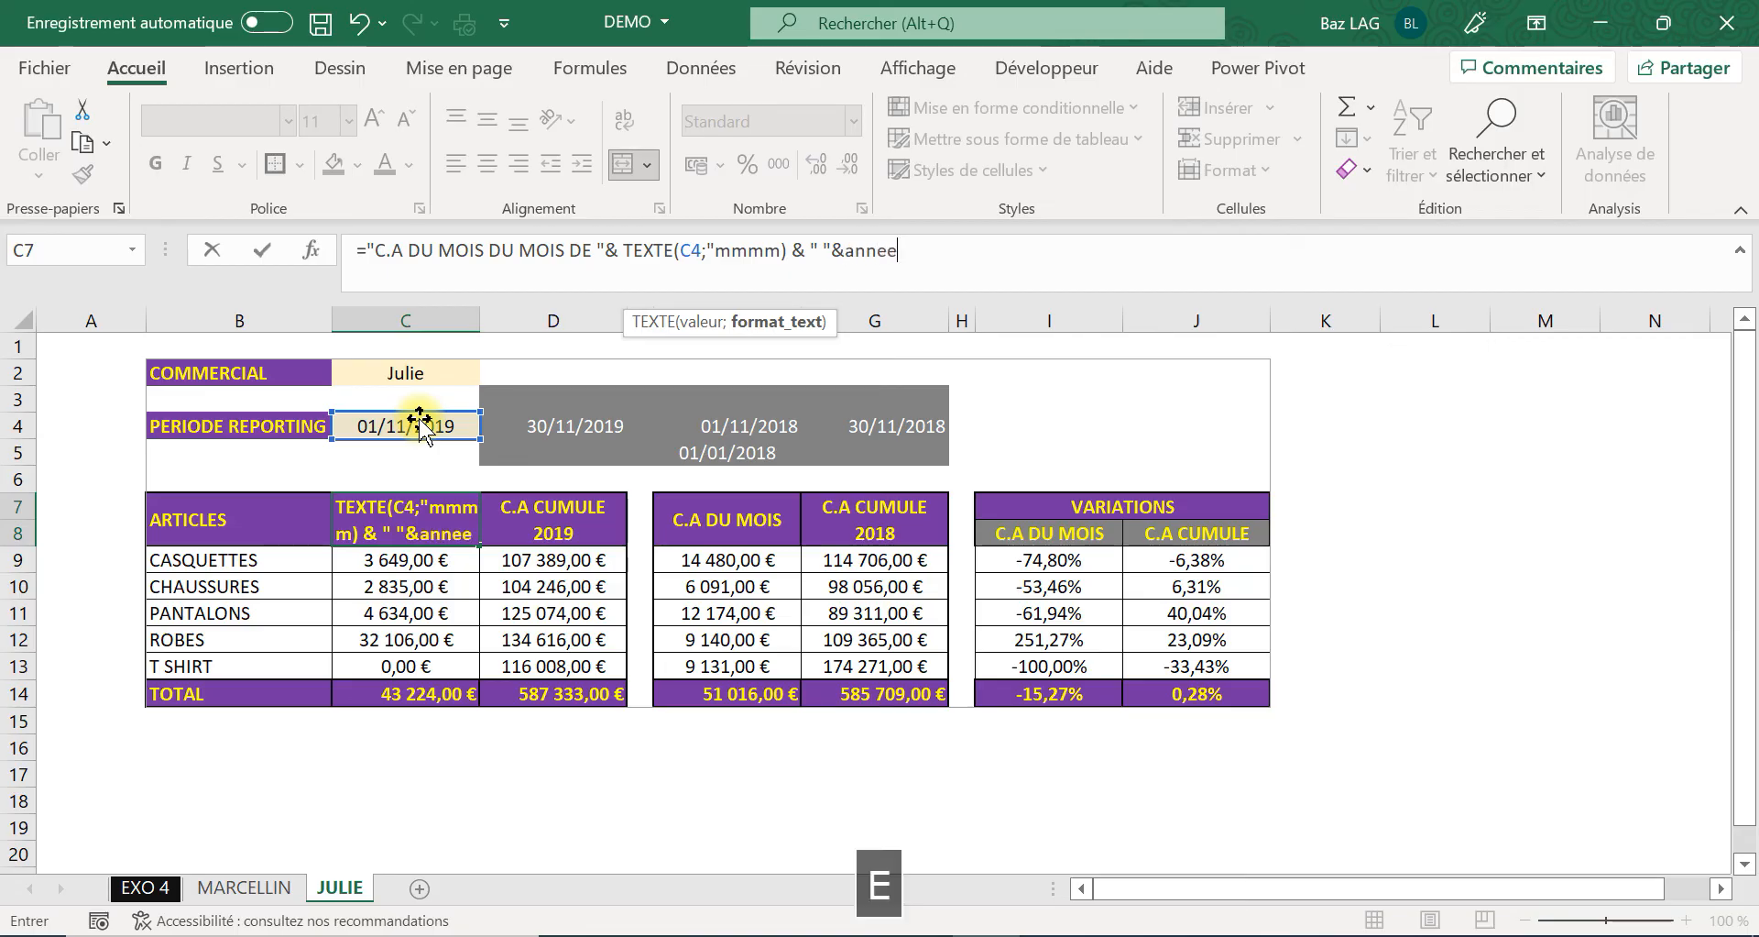
key("BackSpace")
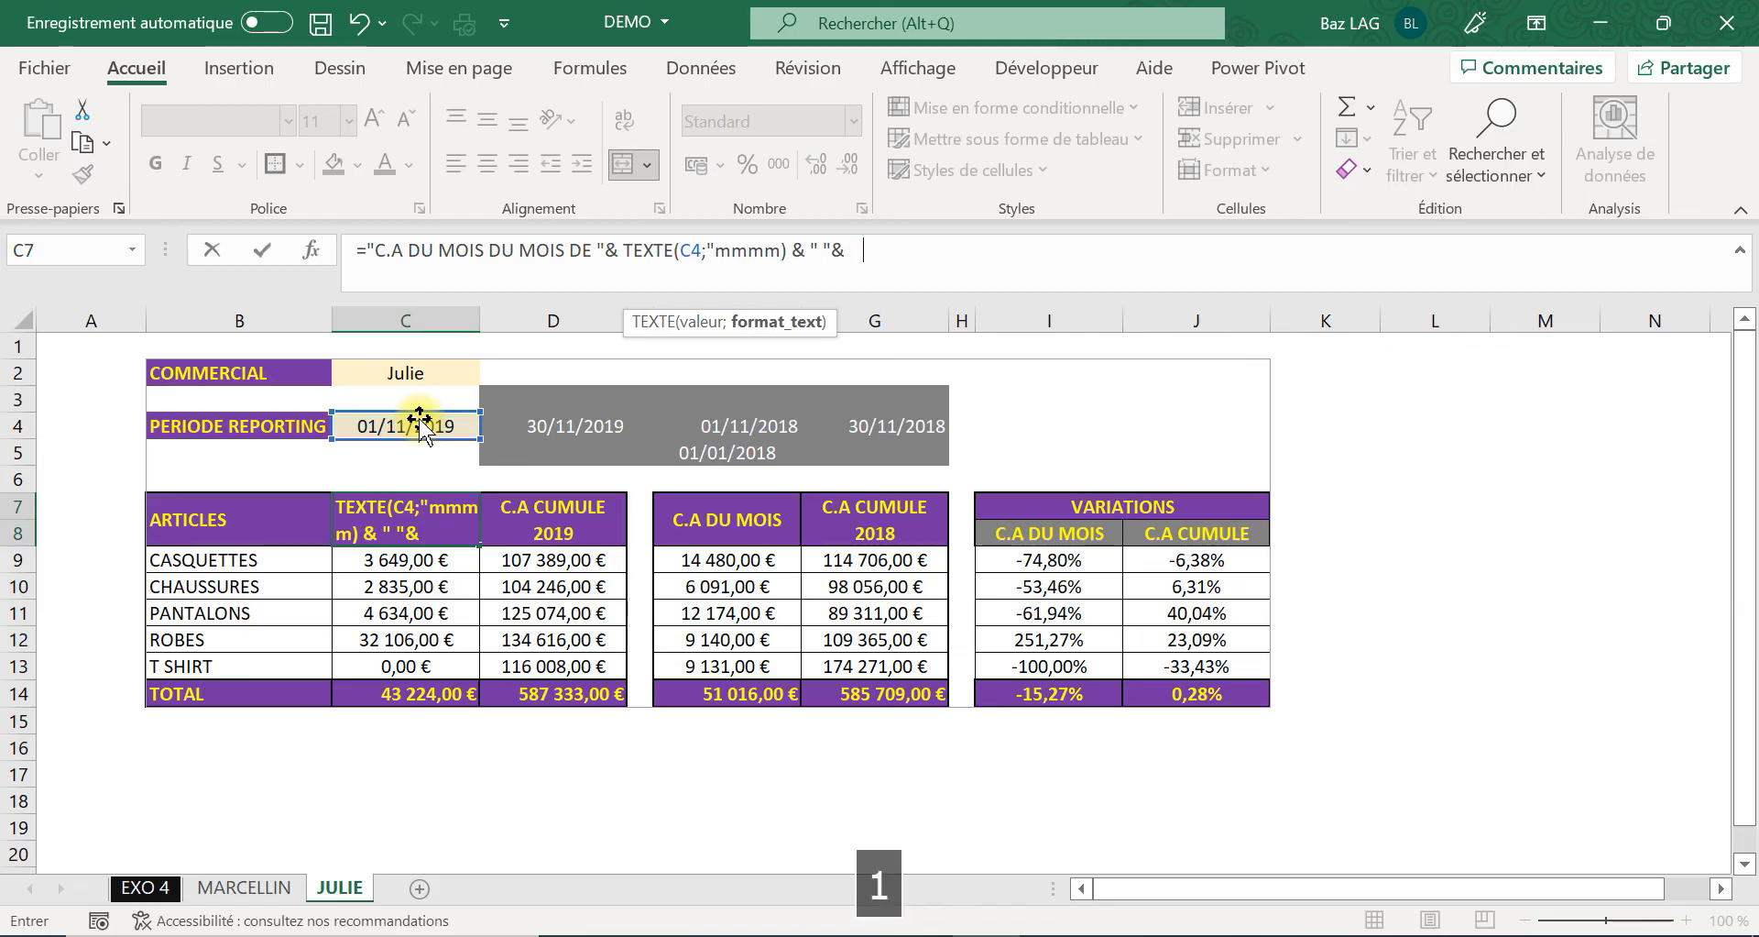
key("BackSpace")
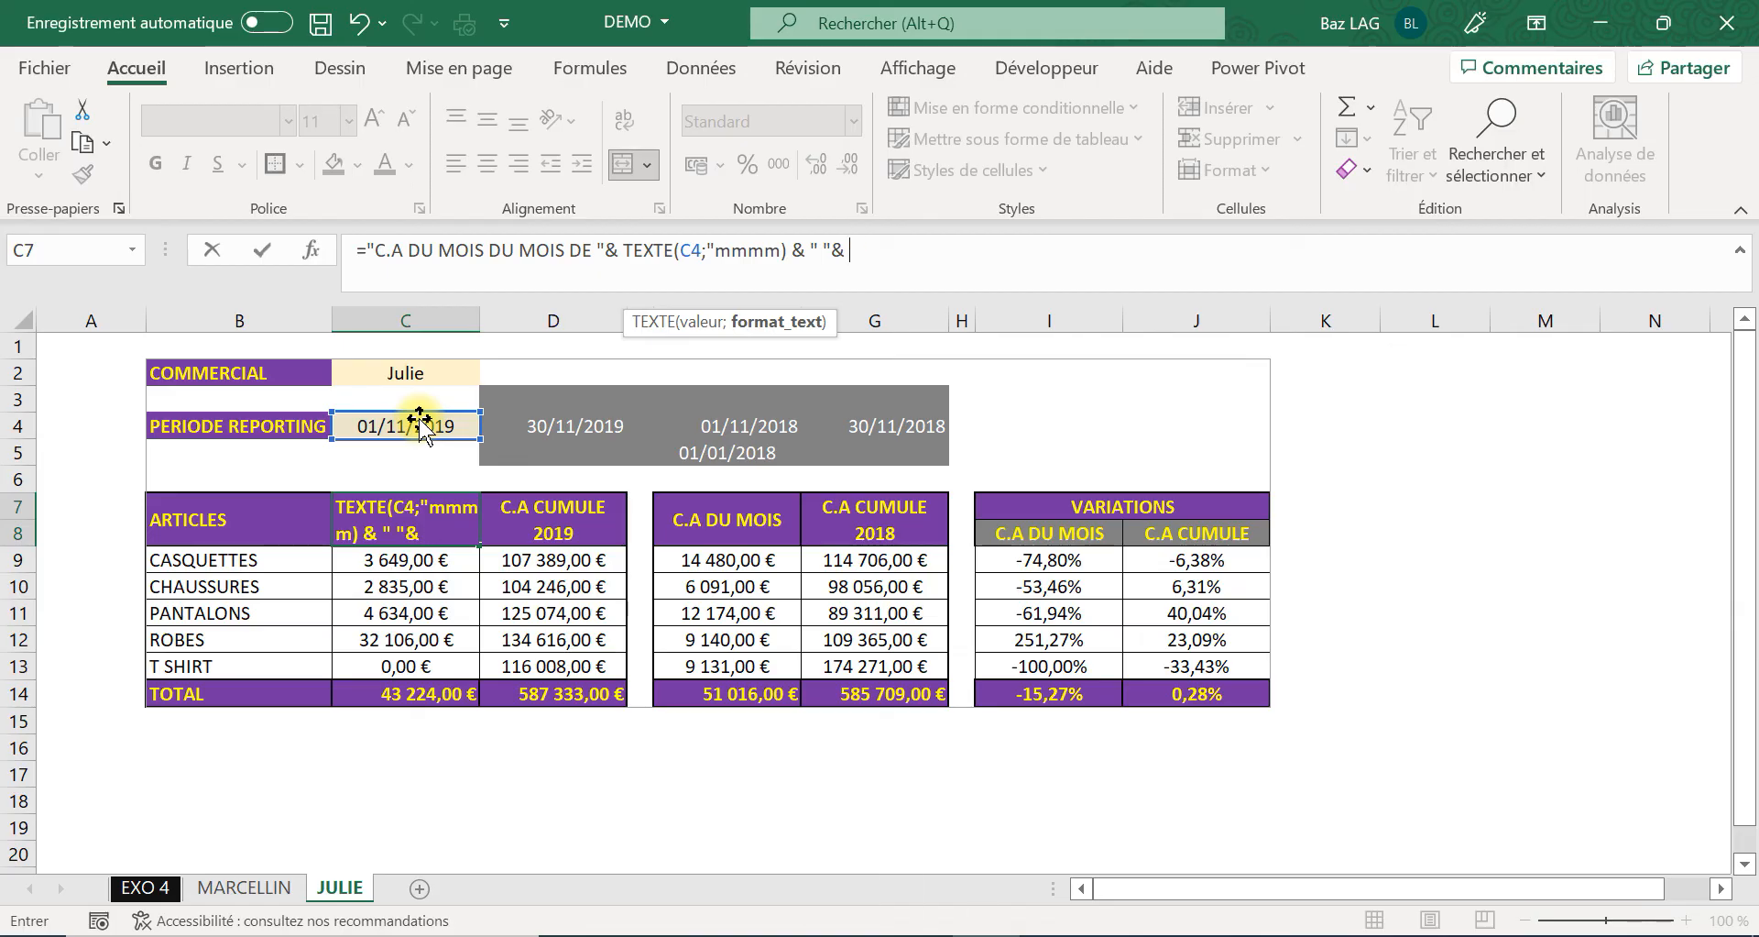
key("BackSpace")
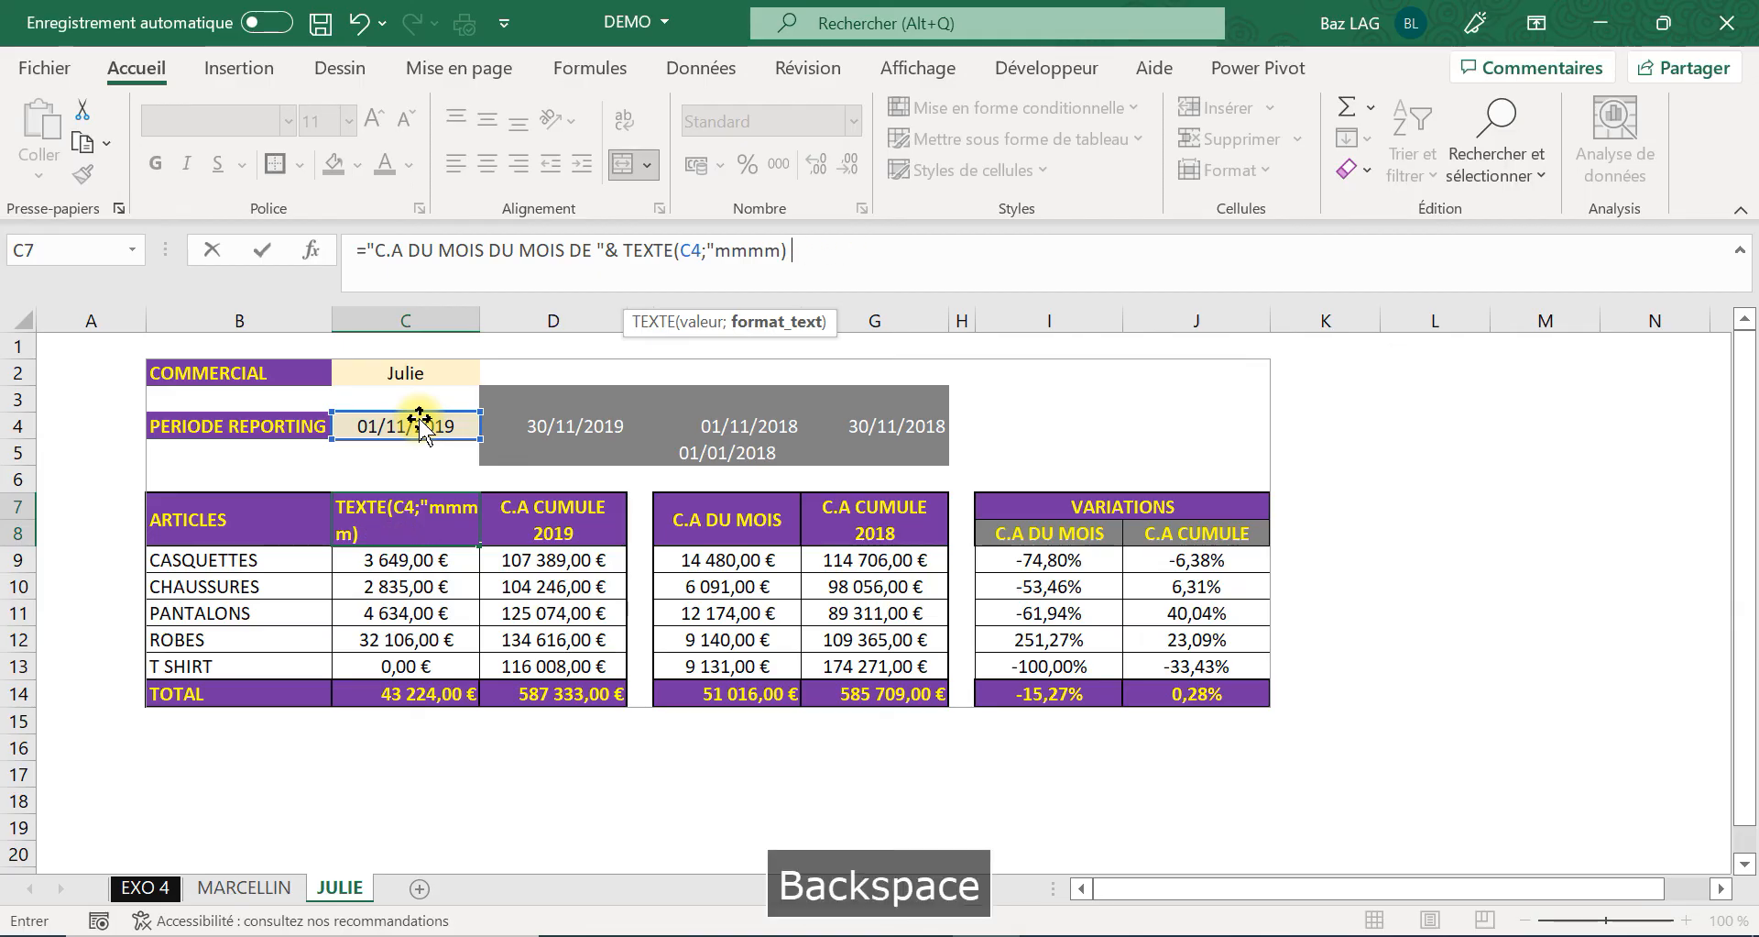
type("&\"")
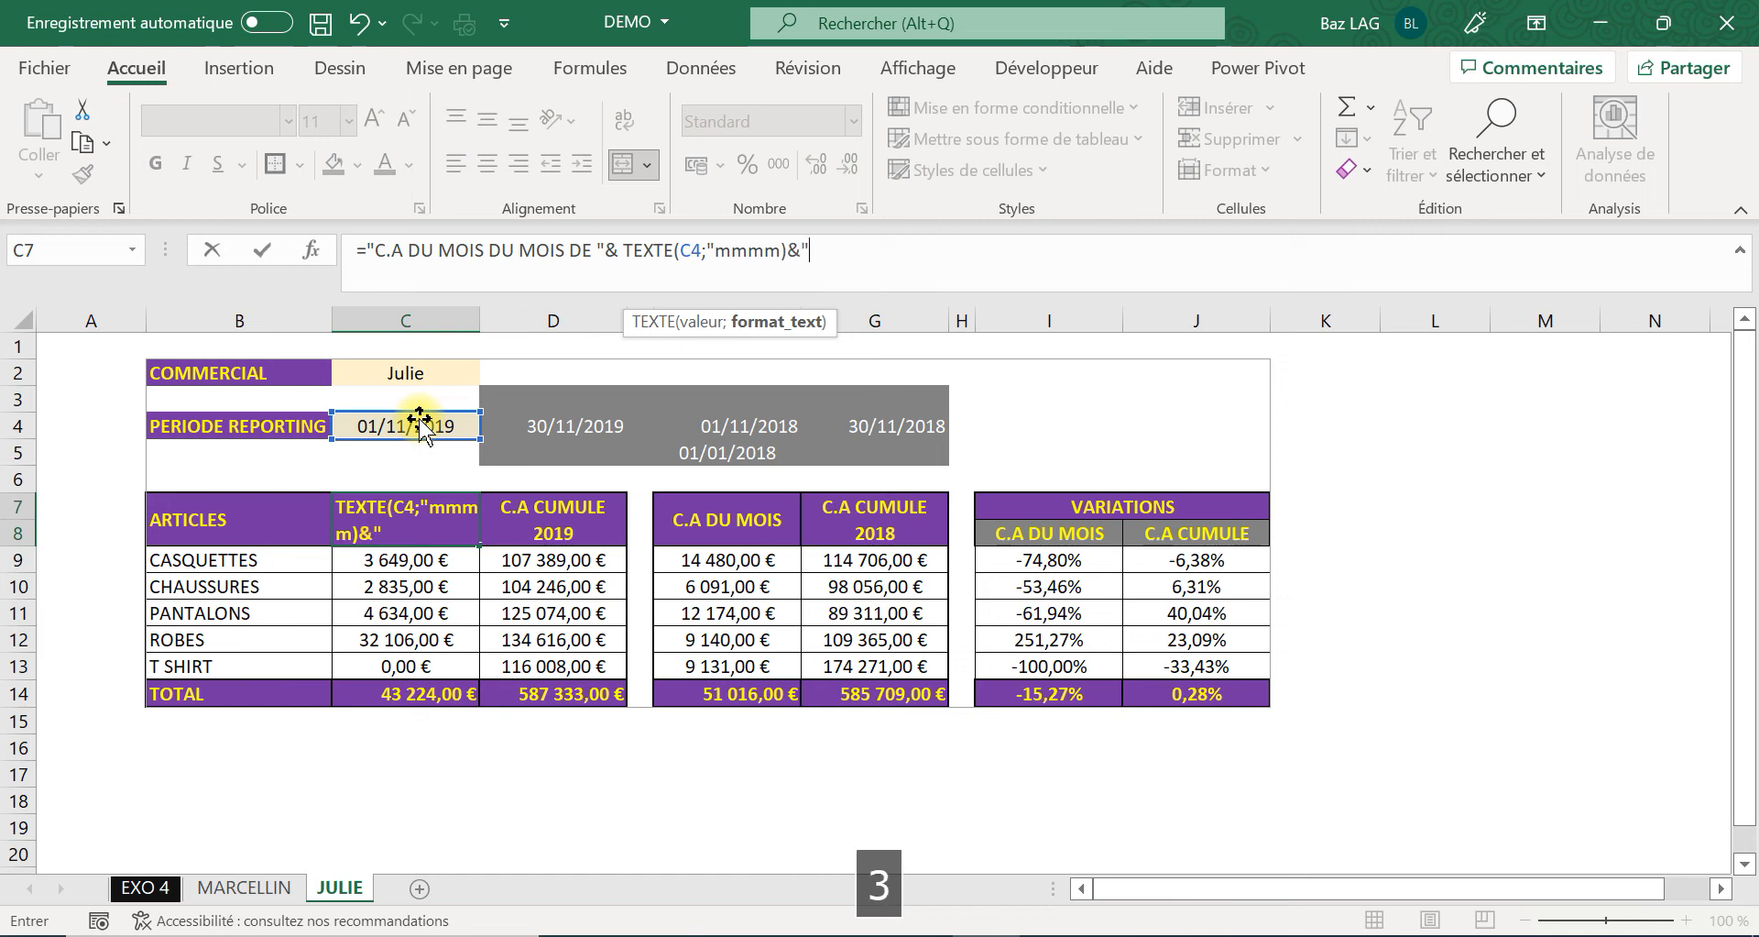
type(" \"&")
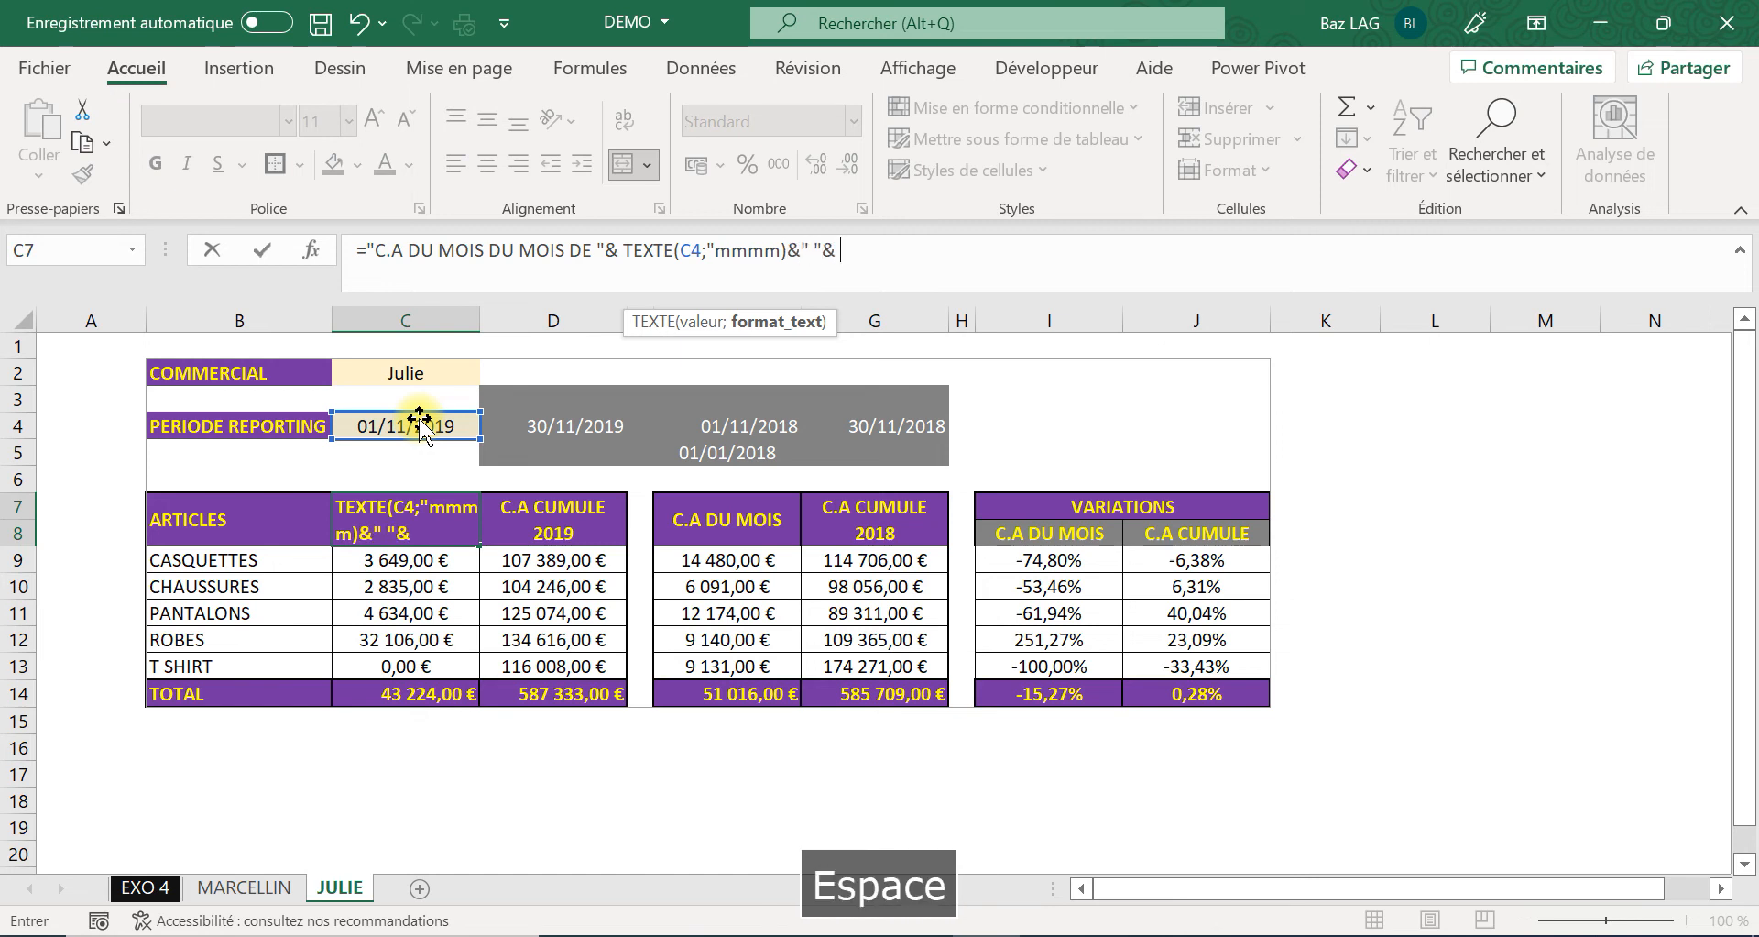
type(" annee(")
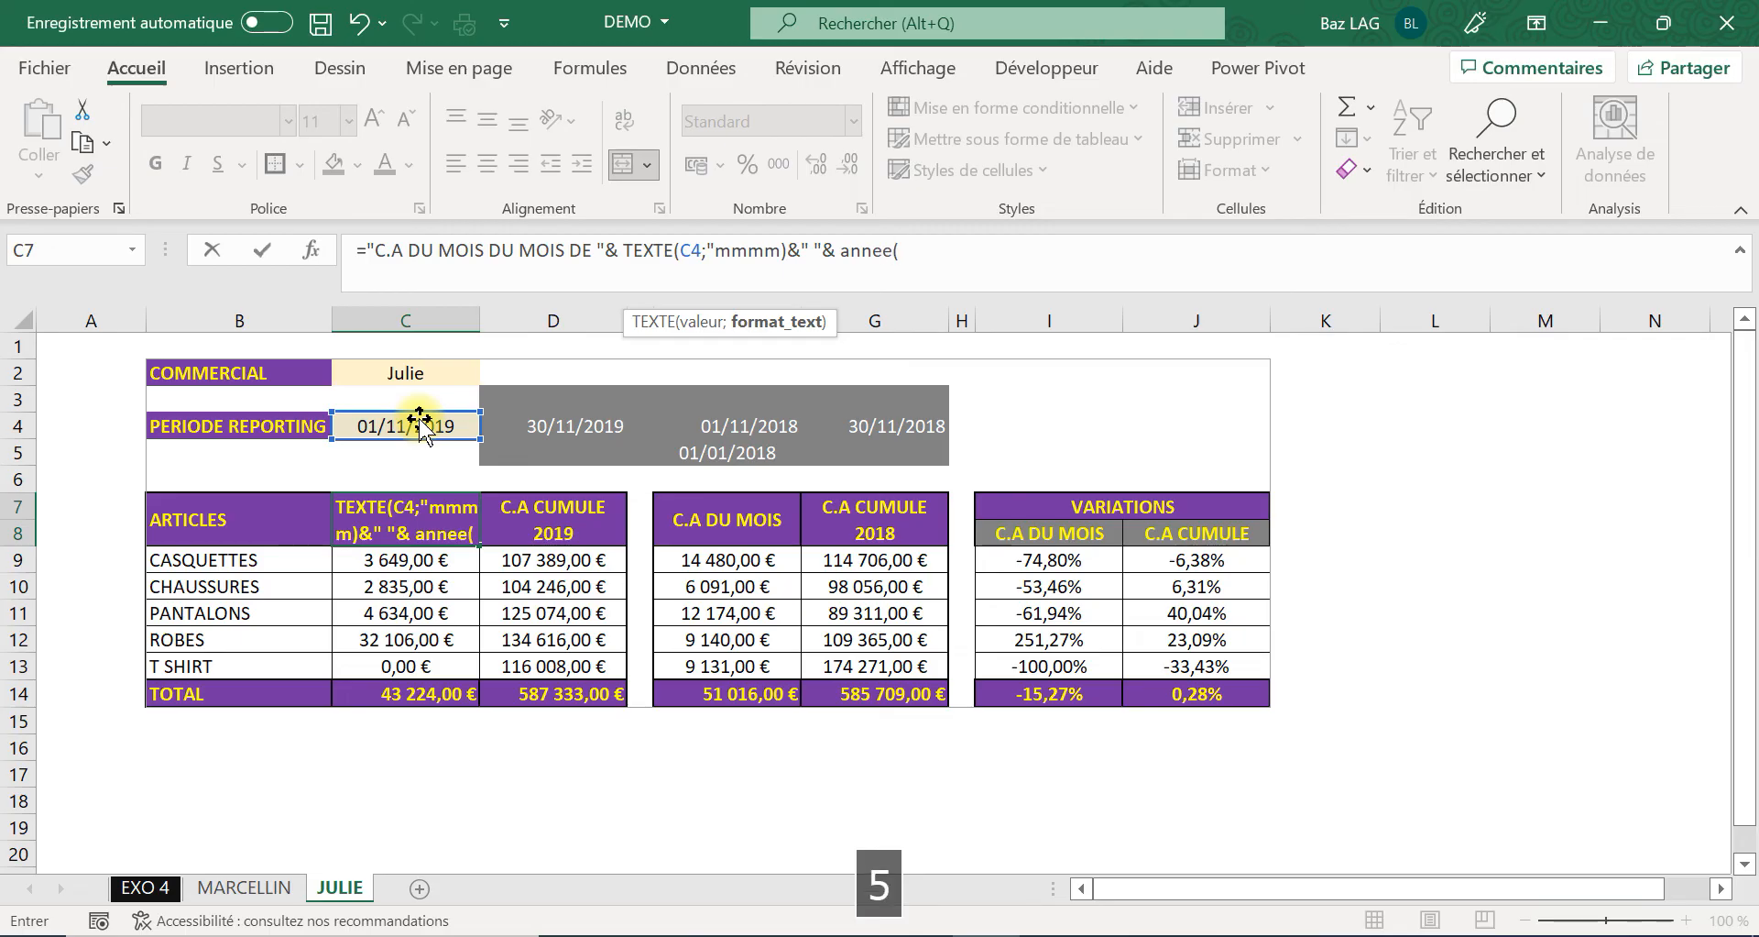
key("BackSpace")
key("BackSpace")
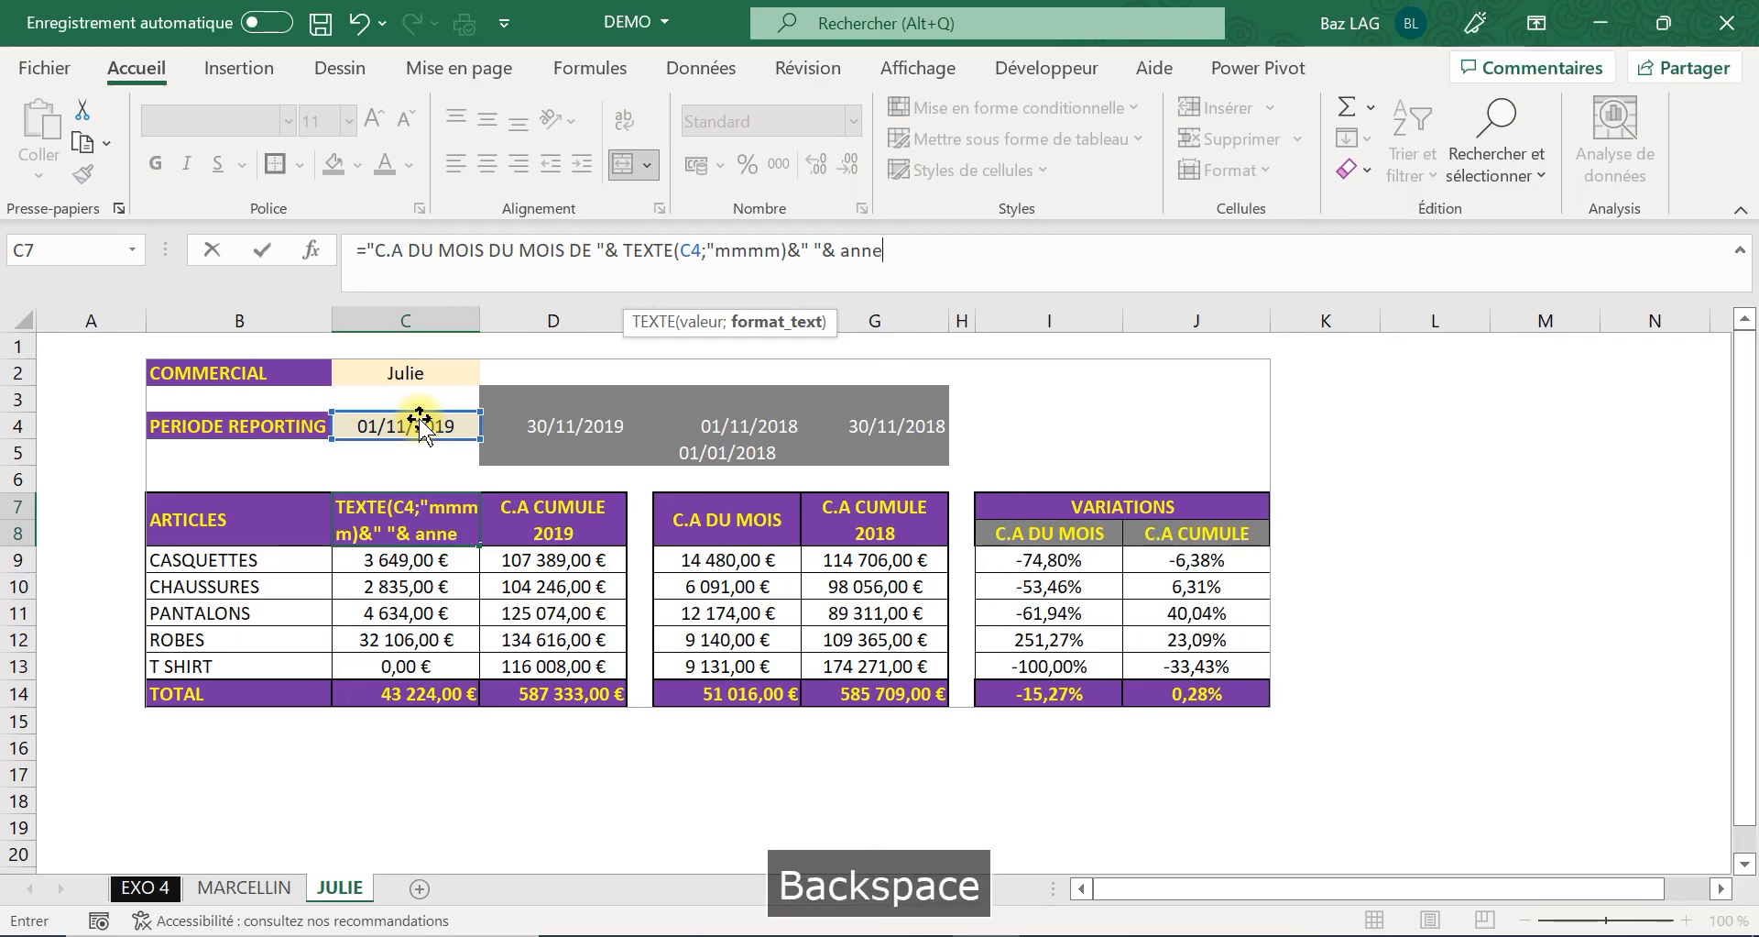
key("BackSpace")
key("BackSpace")
key("BackSpace")
key("BackSpace")
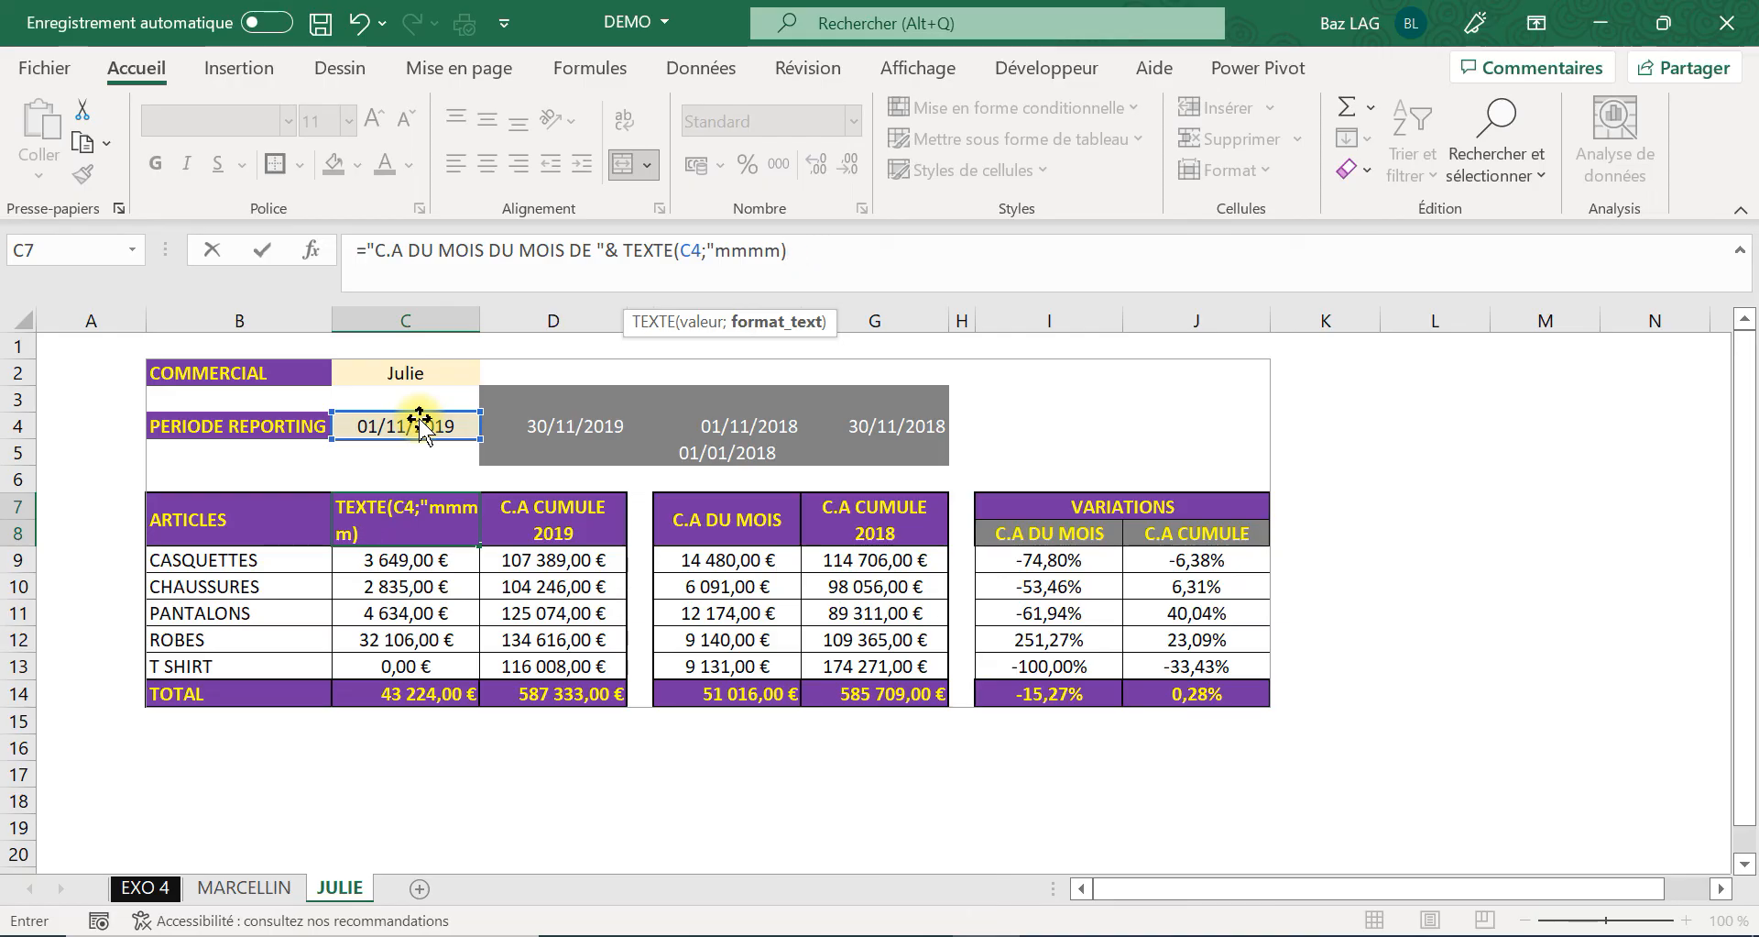
key("BackSpace")
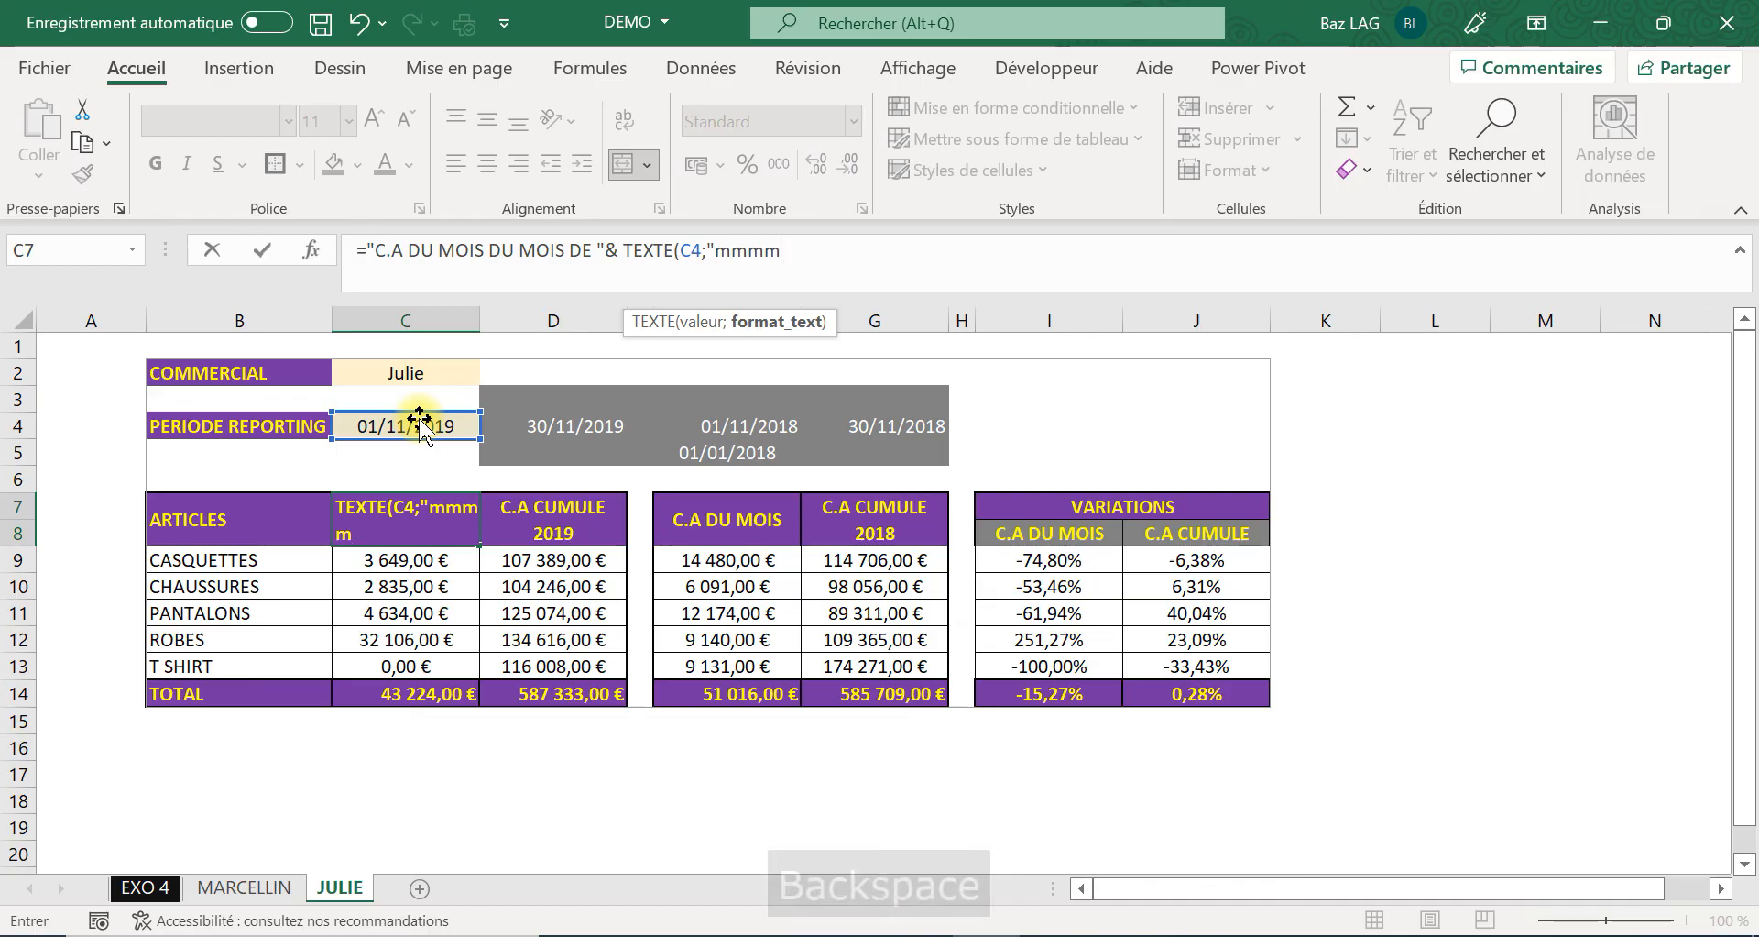
Complete the C7 header formula by closing TEXTE with ") and appending &" "&ANNEE(C4) for the year.
type("\")")
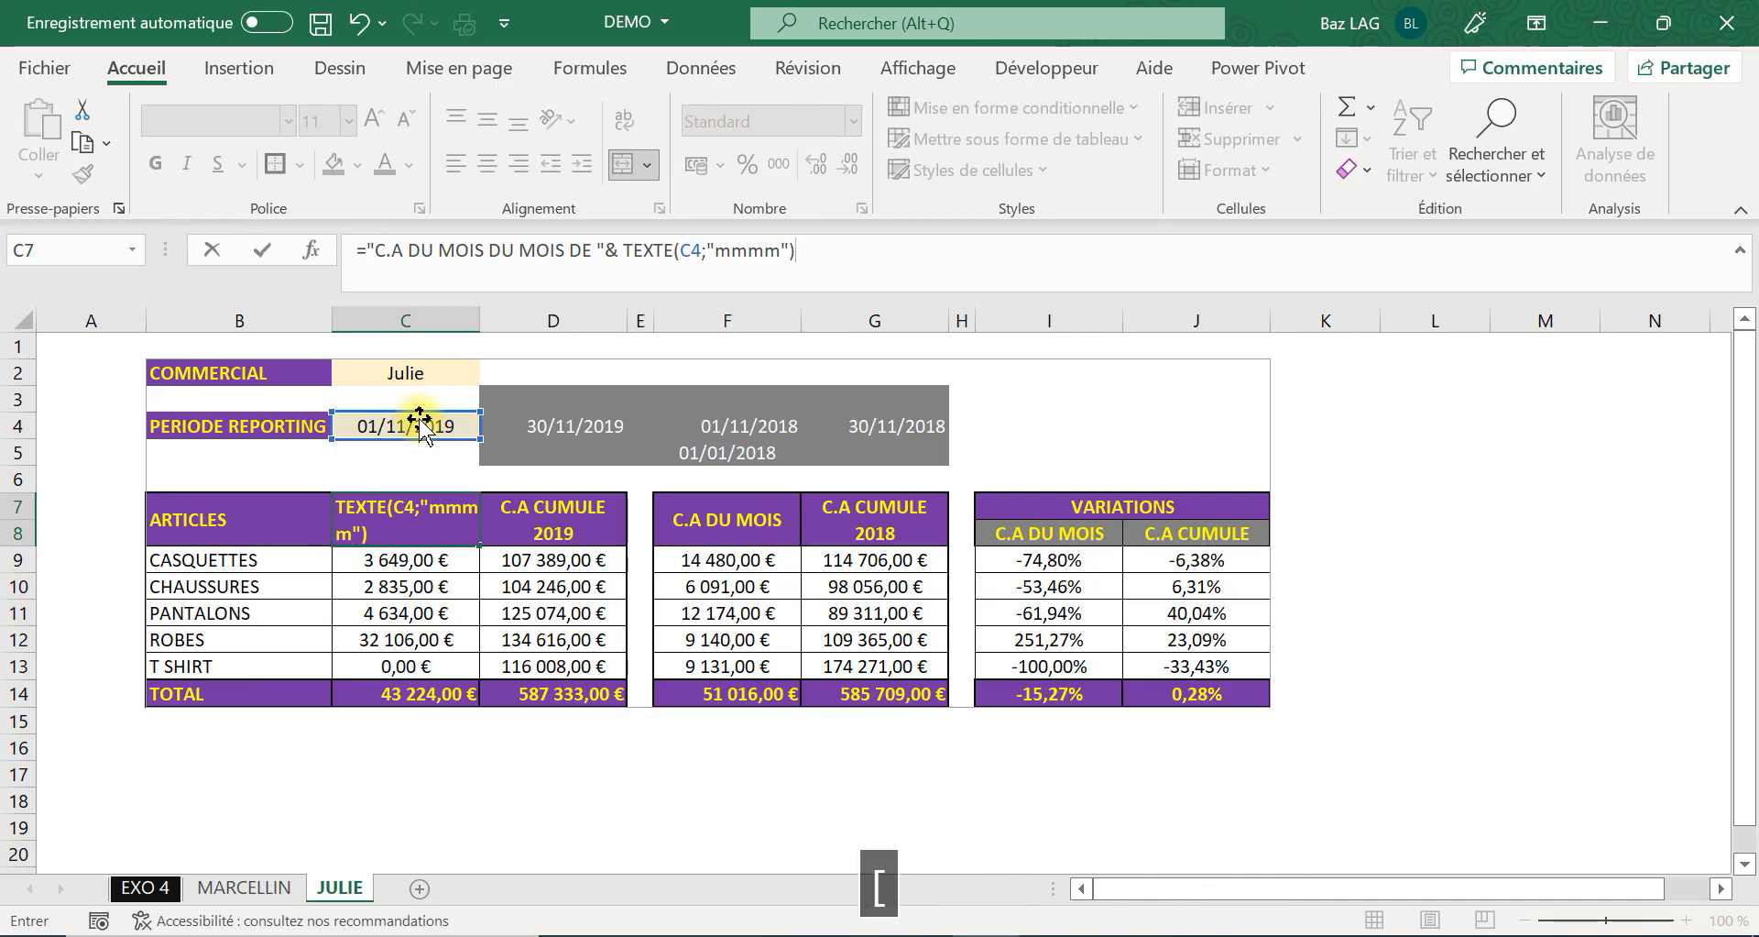
type("&\" \"&")
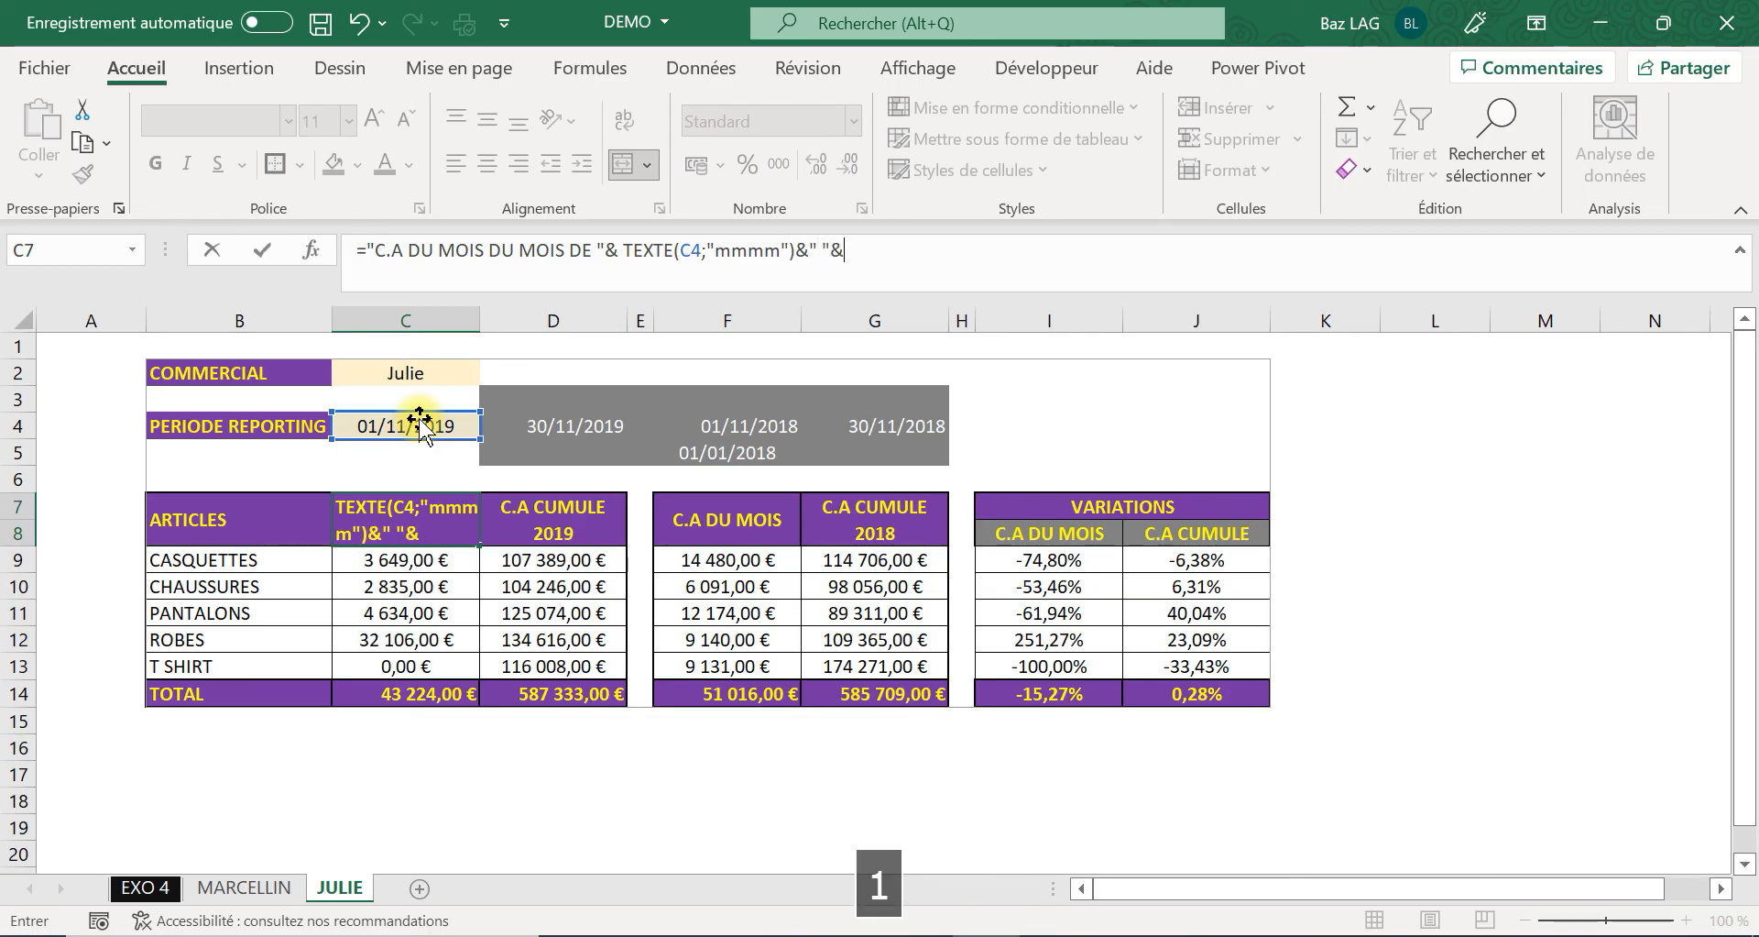
type("ann")
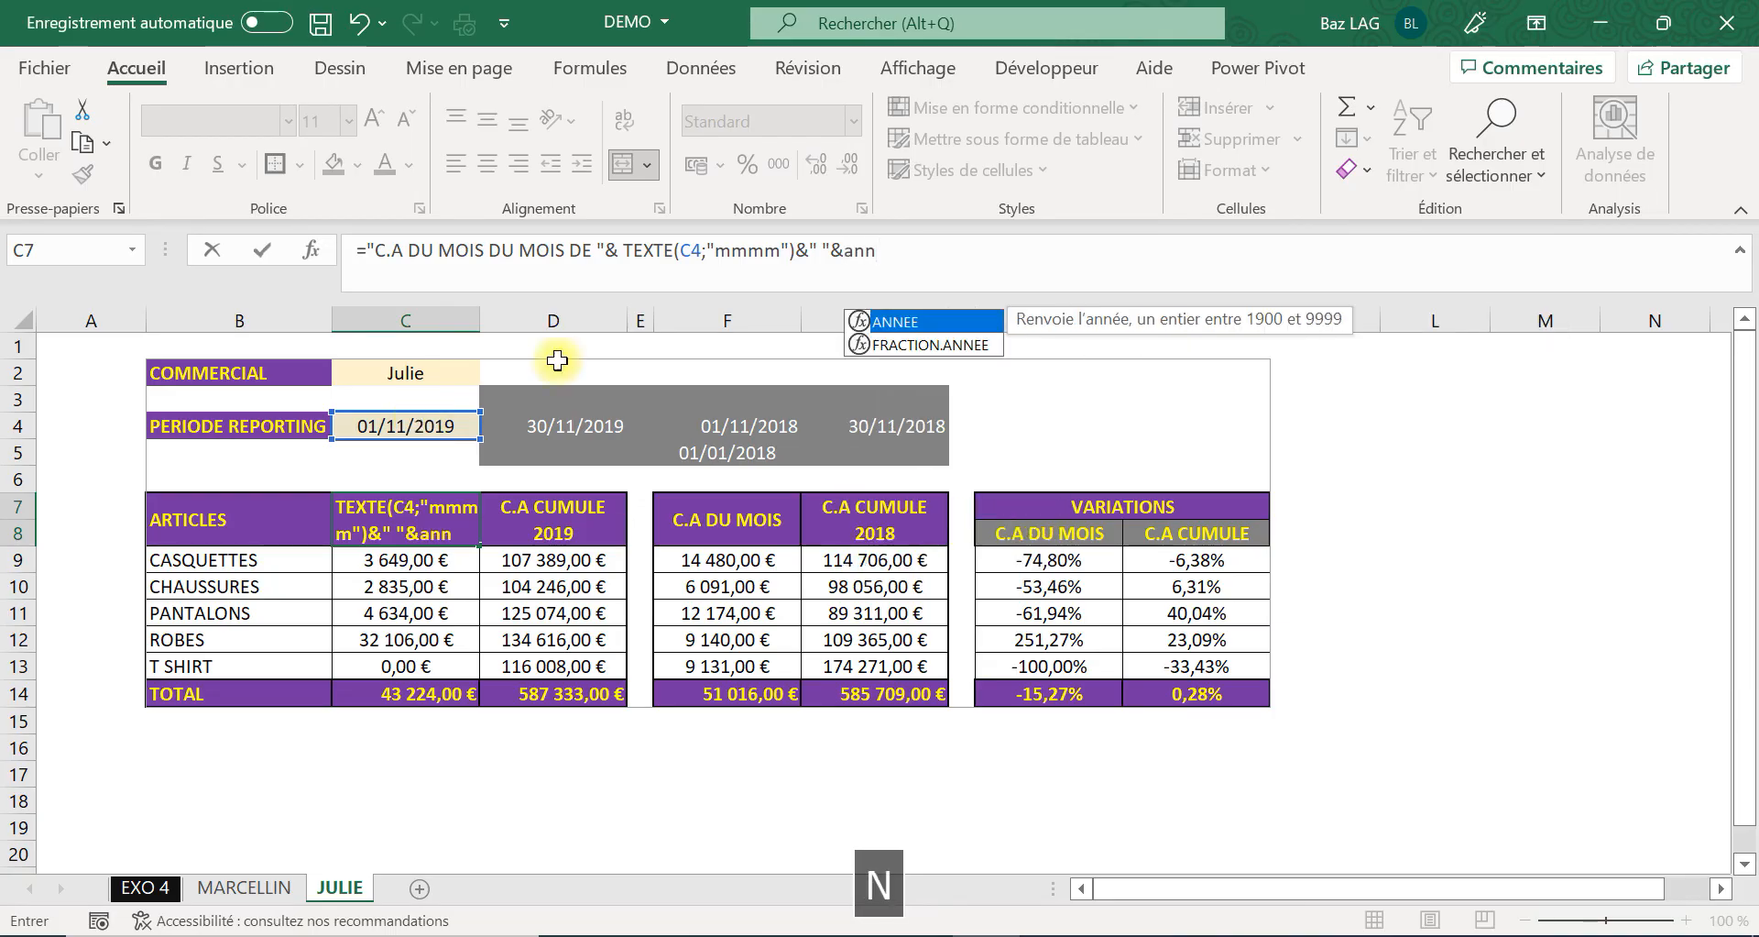
double_click(893, 322)
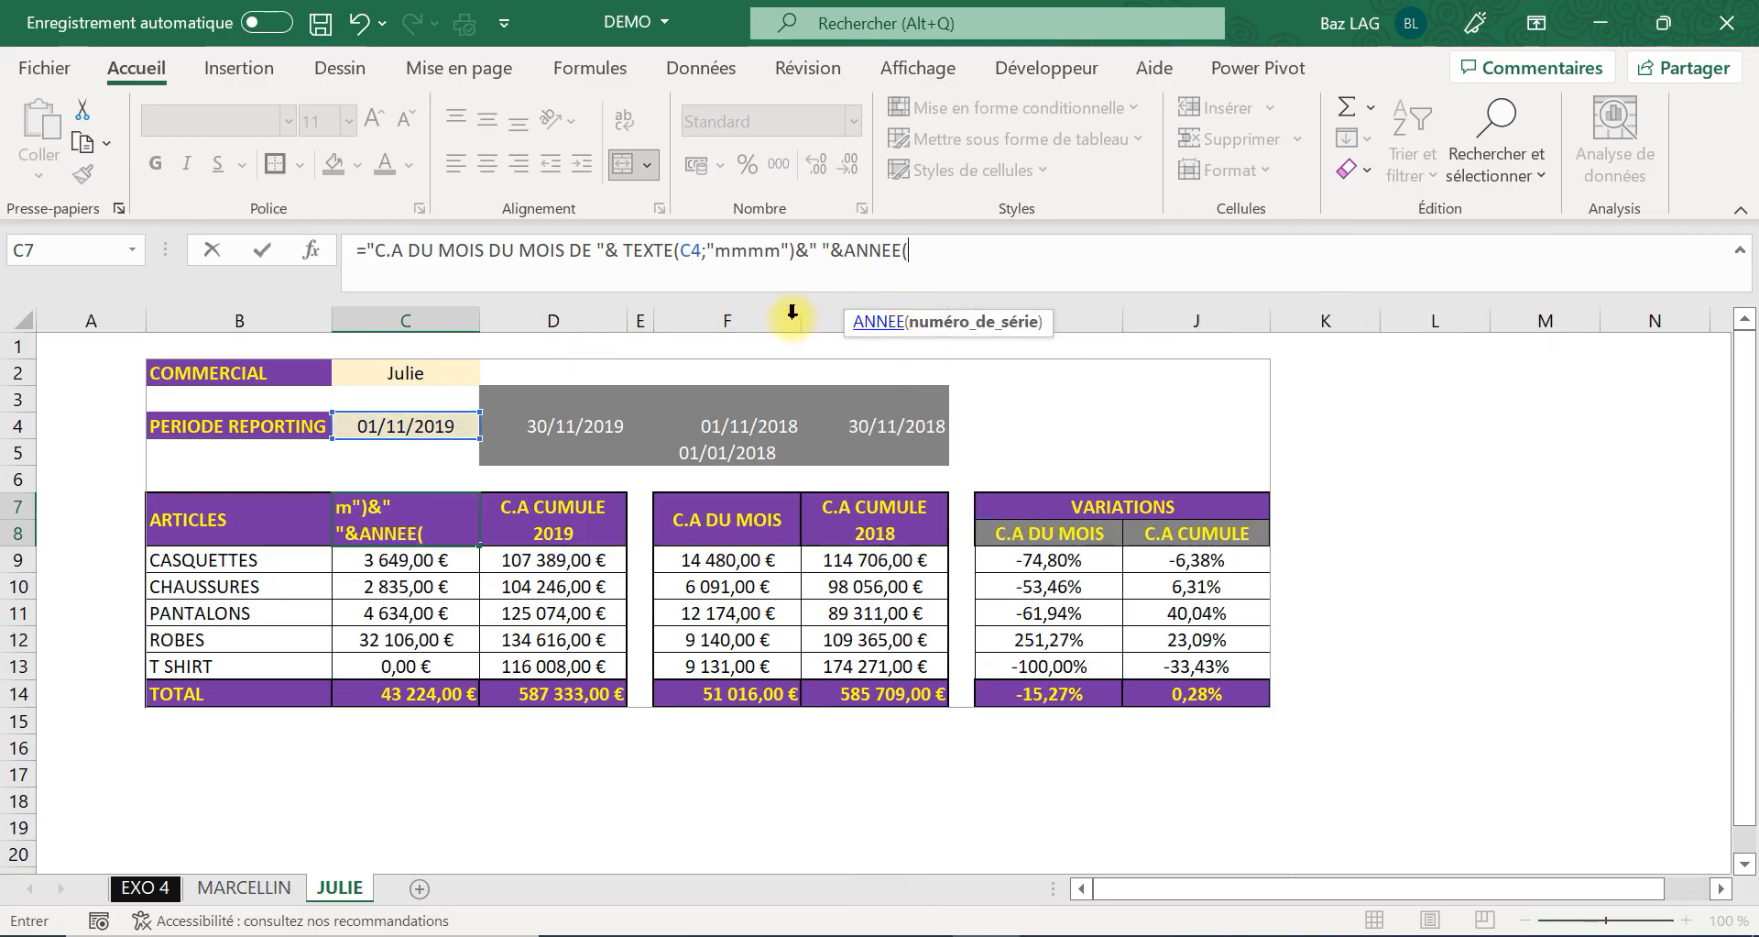
left_click(402, 422)
key("Return")
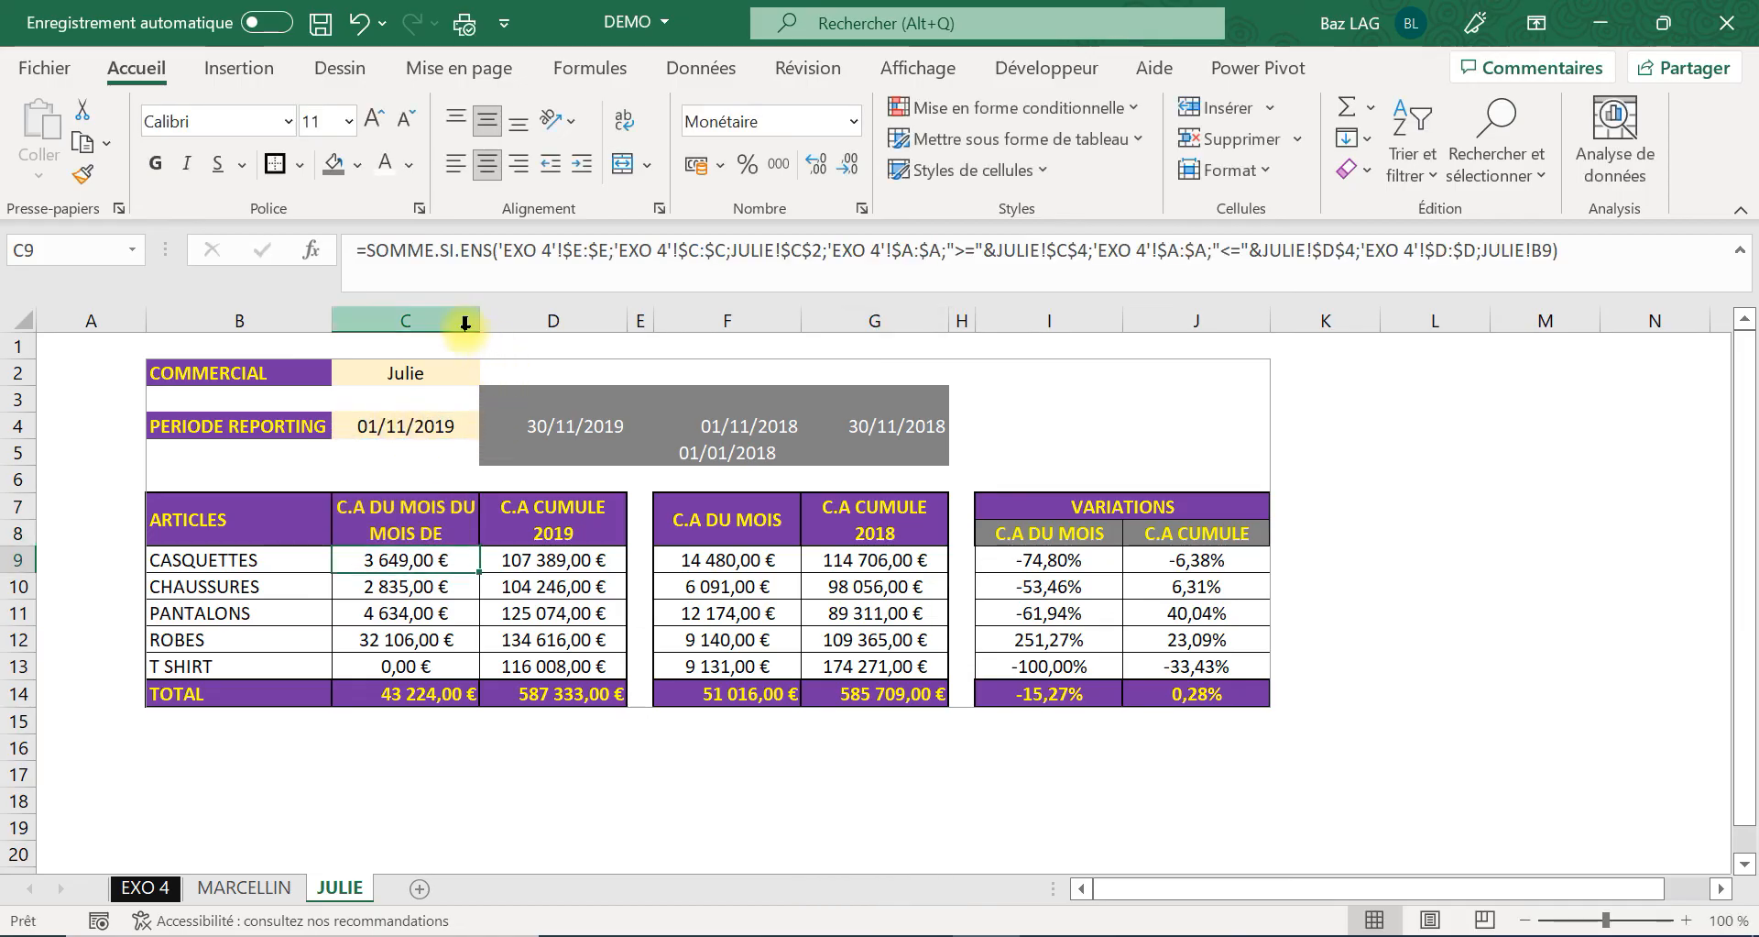
Widen column C to about 19 so the month and year header fits on two lines.
left_click_drag(477, 320, 510, 320)
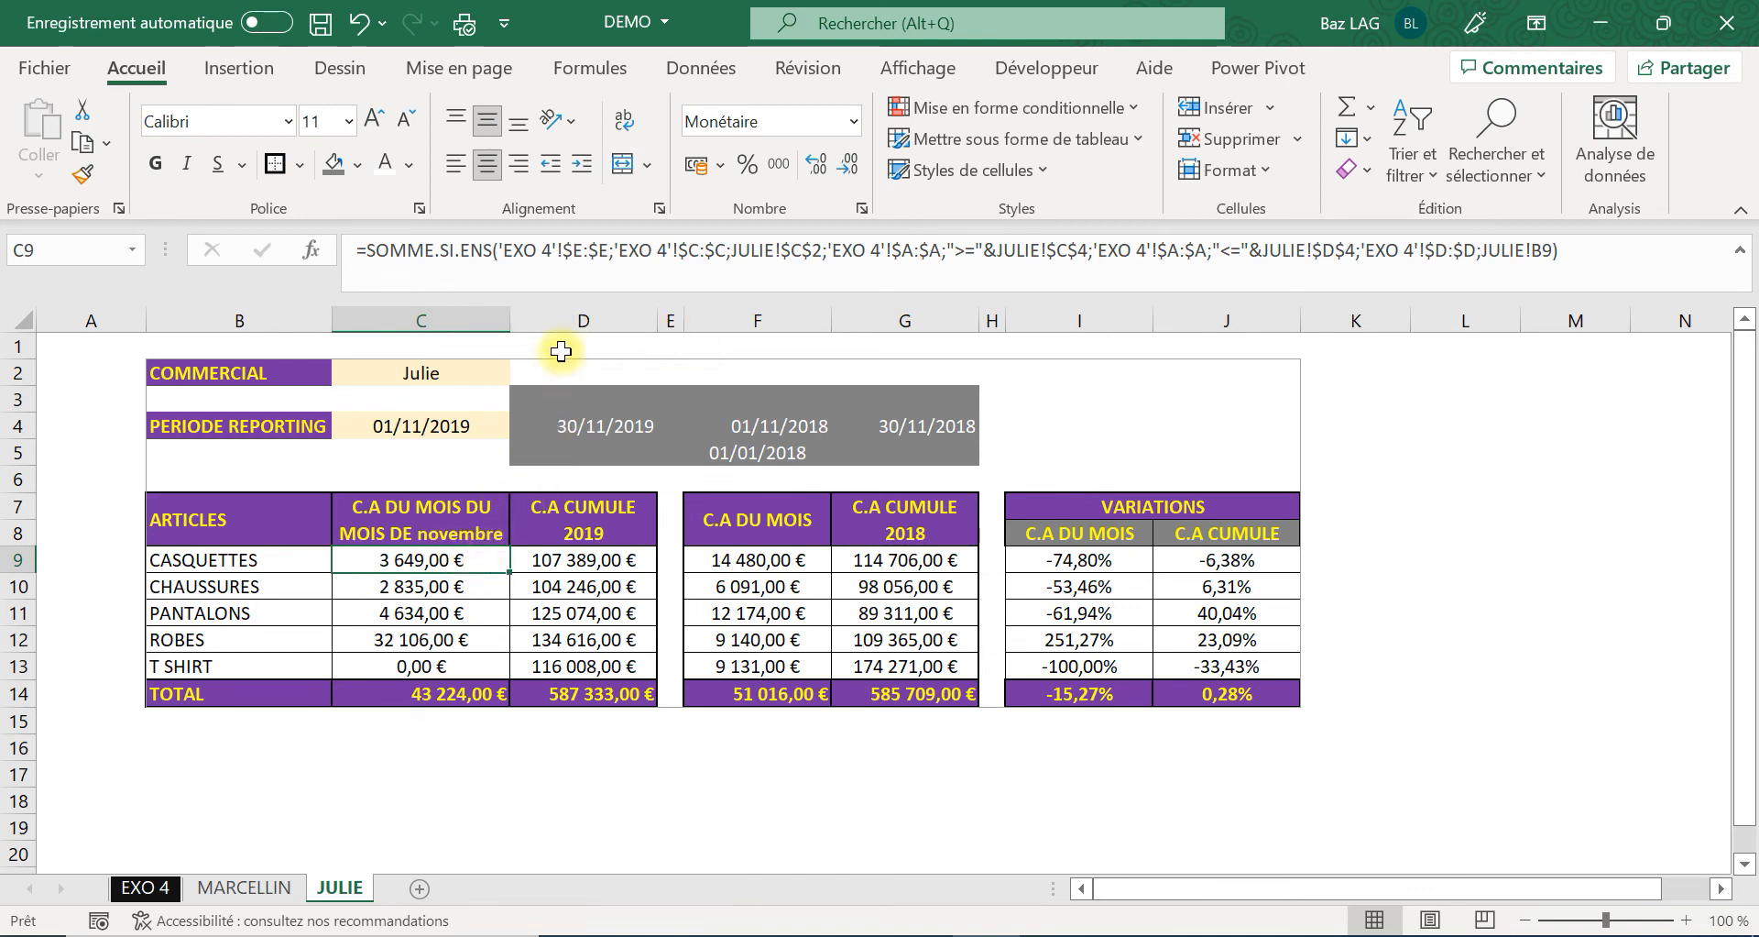
left_click_drag(510, 320, 530, 320)
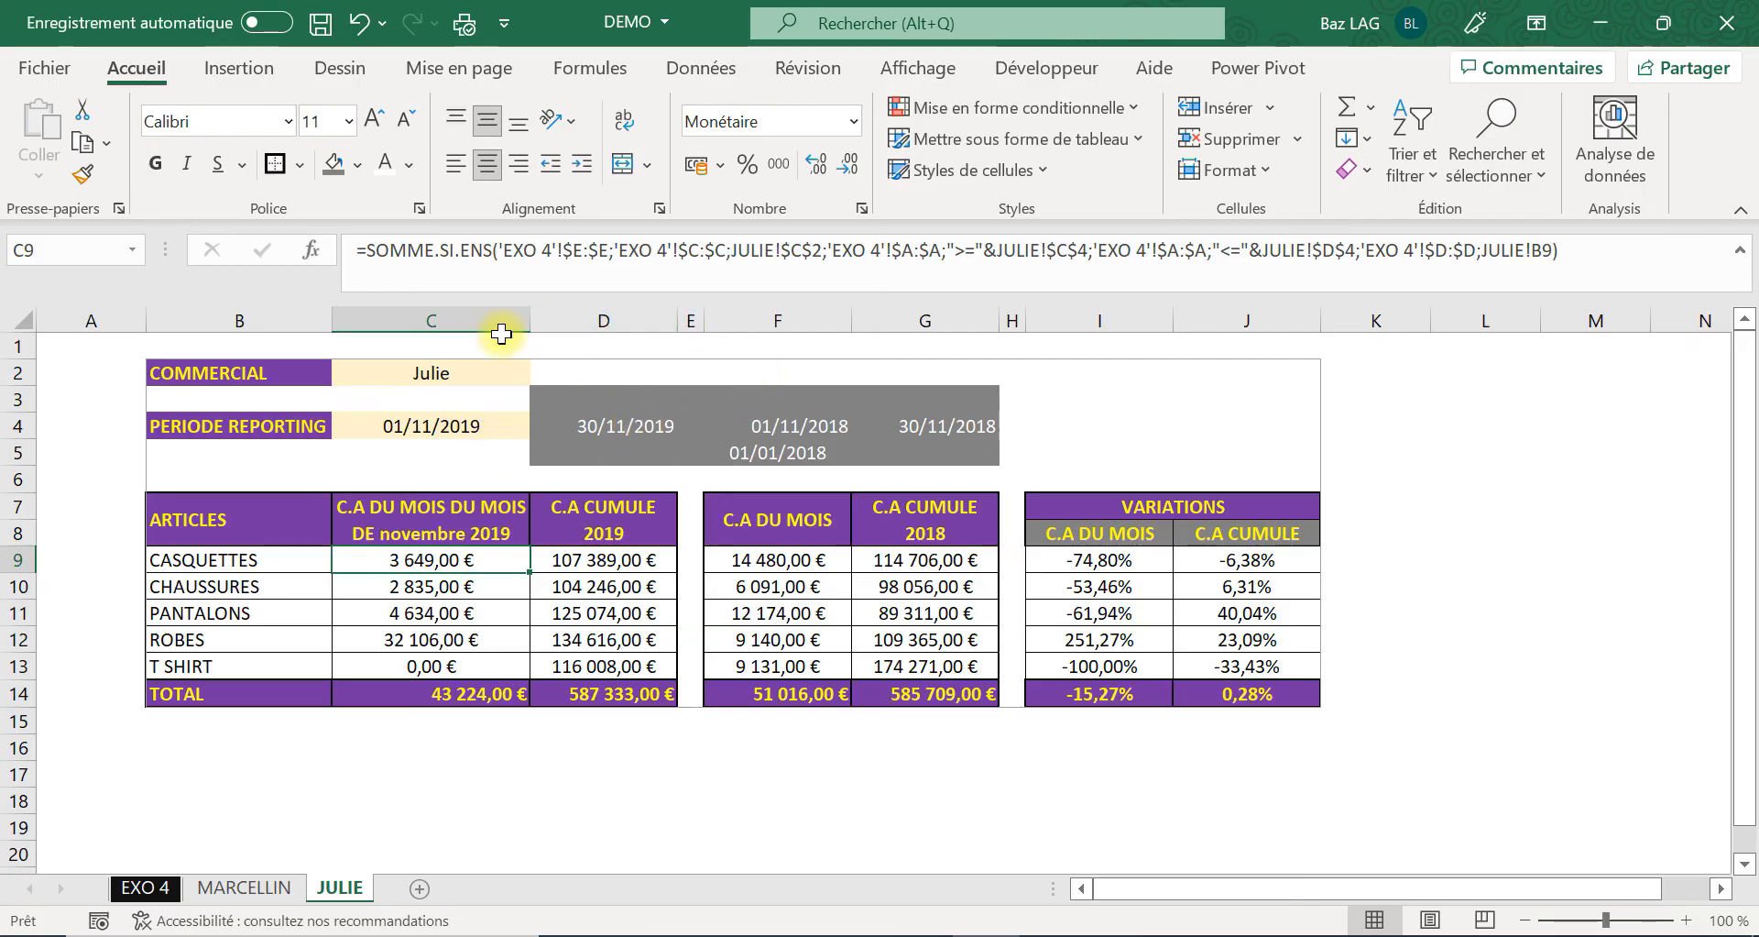
left_click(590, 321)
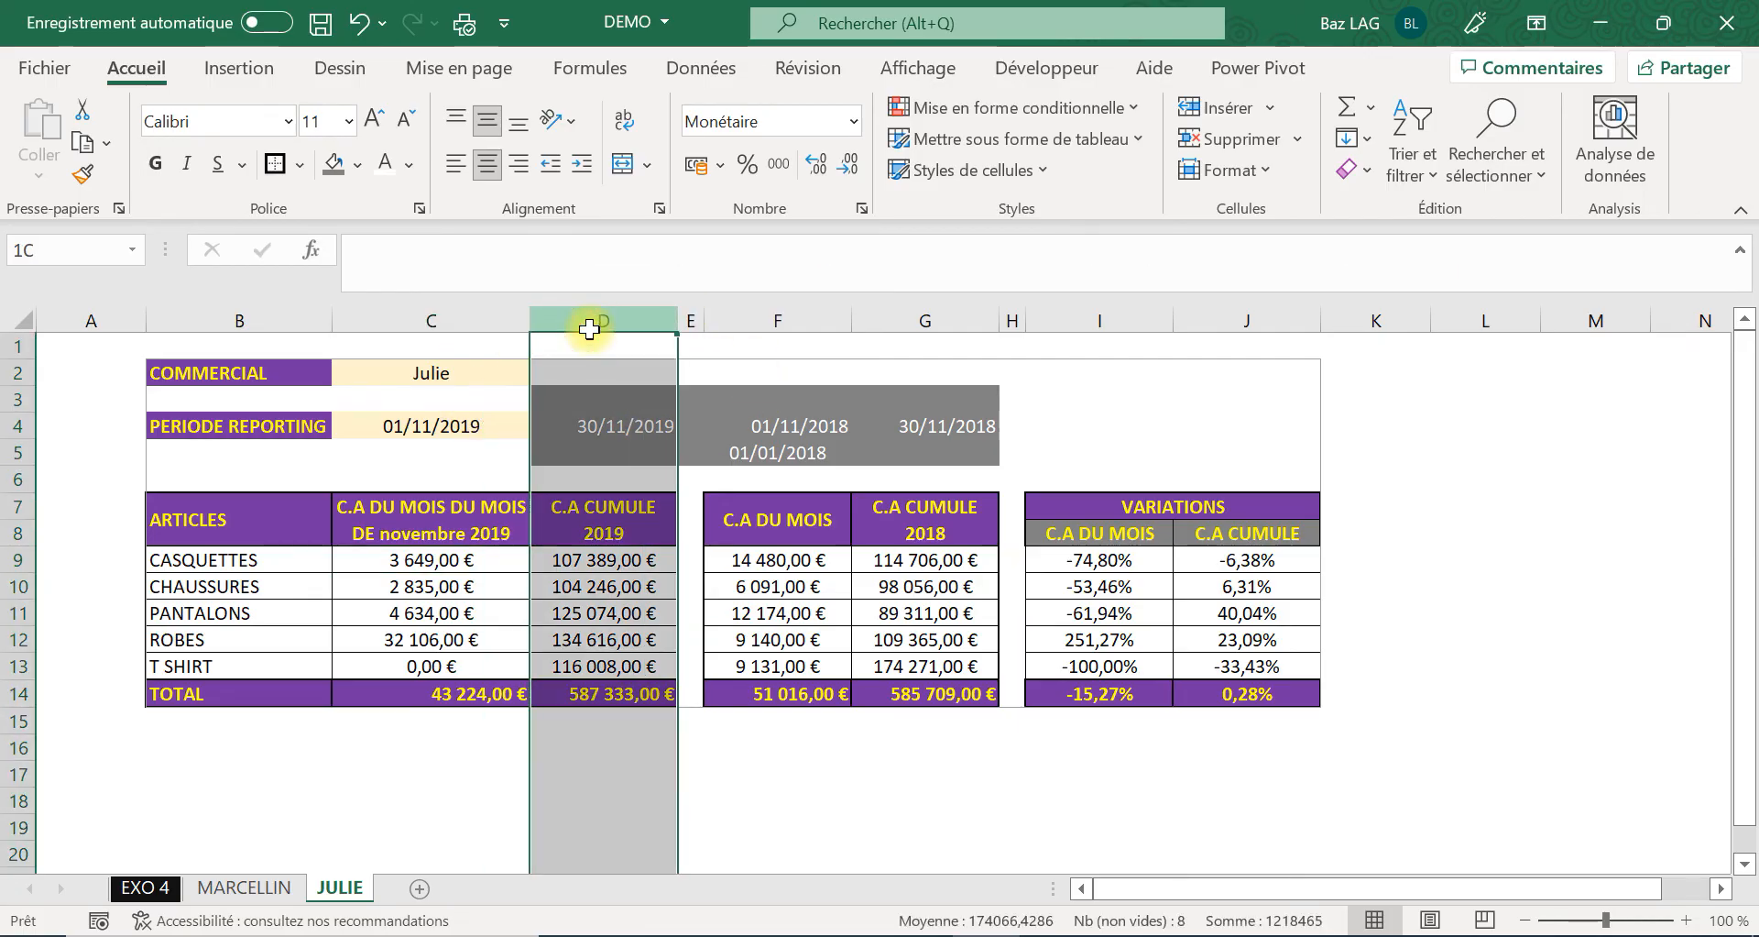
Check the exact width of column C.
left_click(452, 318)
right_click(452, 316)
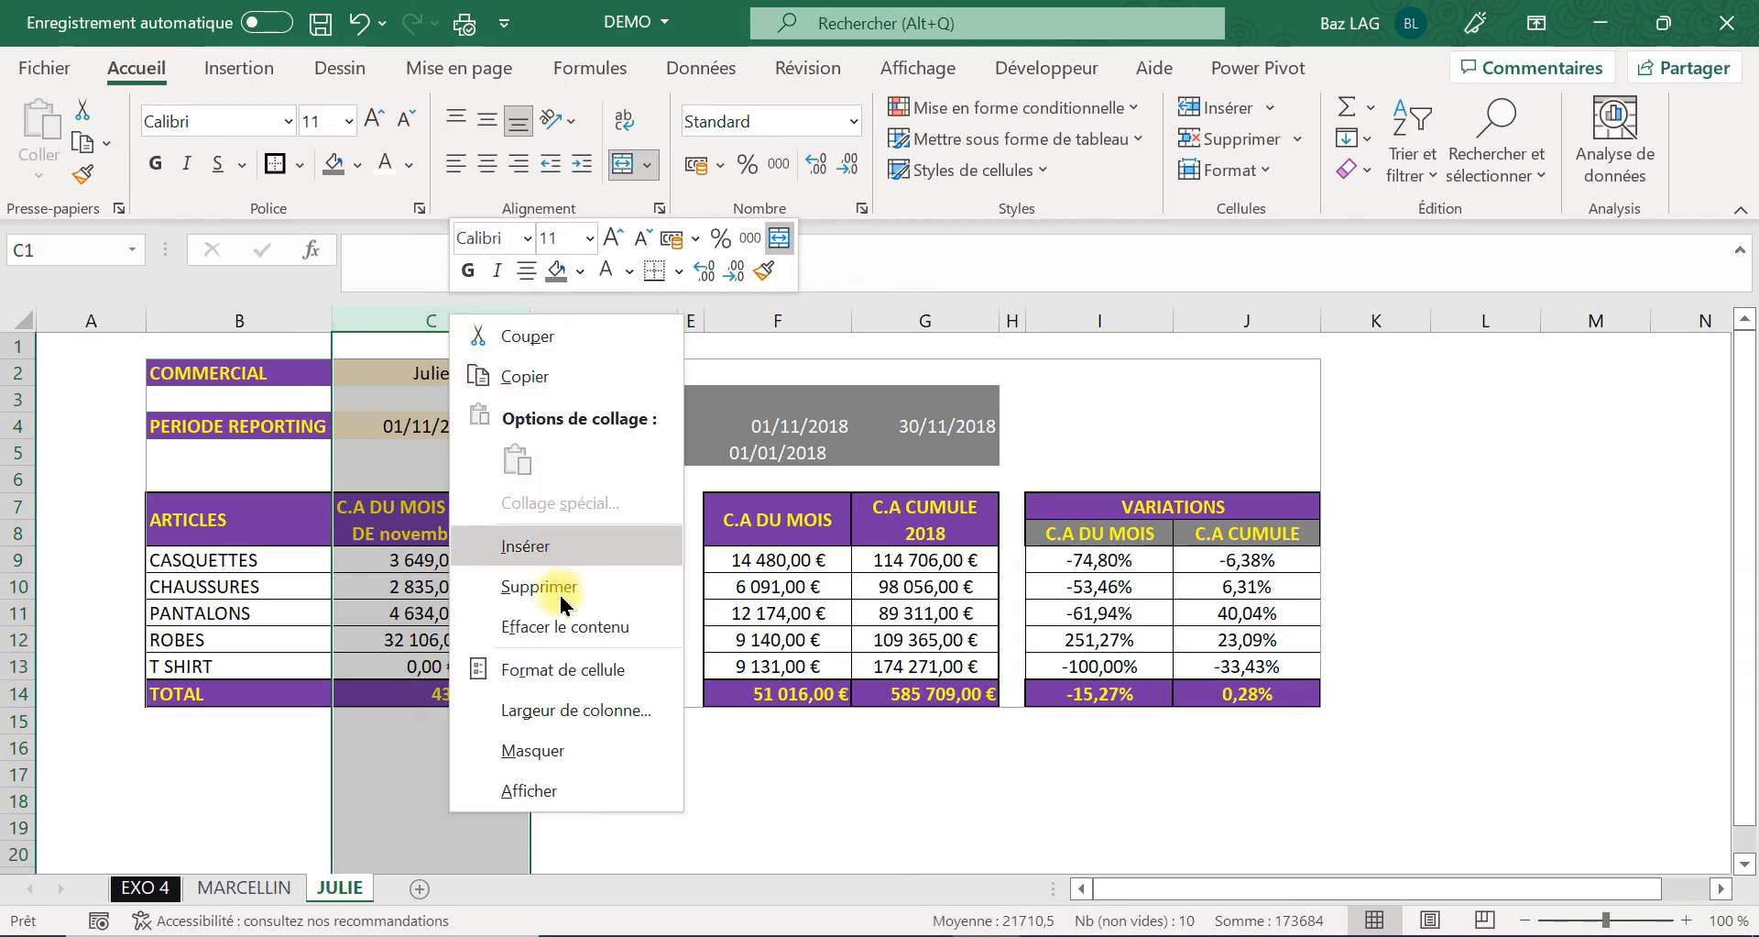
left_click(570, 709)
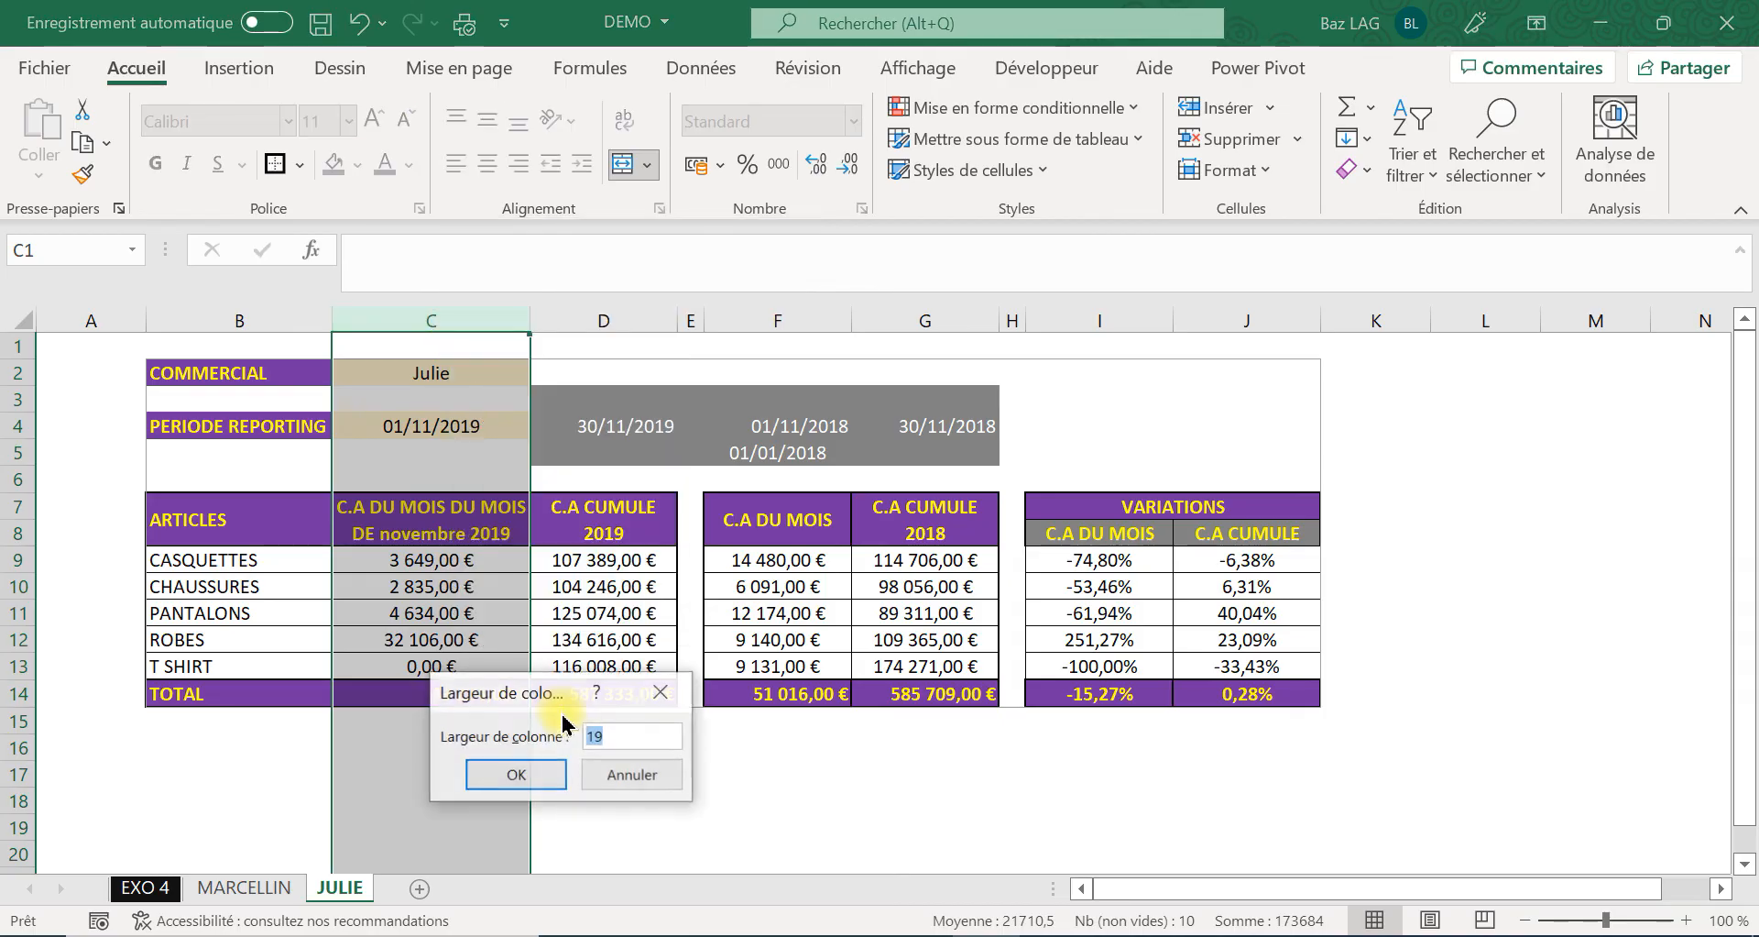
left_click(689, 699)
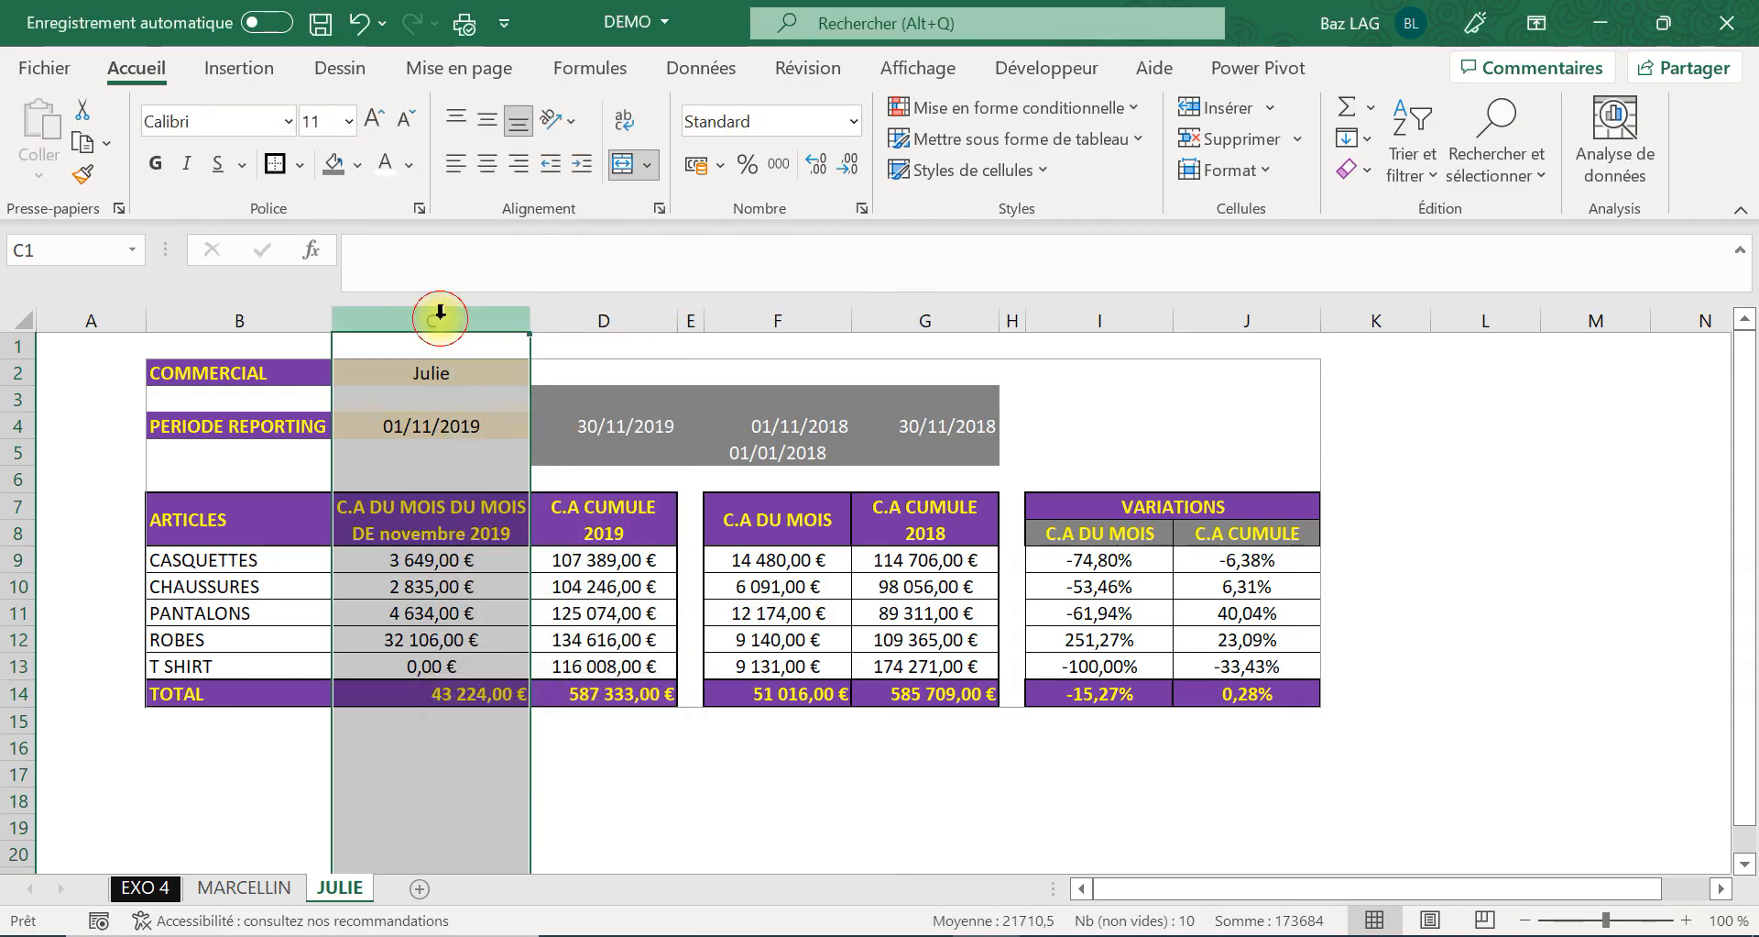
Set the width of columns C, D, F, G, I and J to 20.
left_click(603, 320, "ctrl")
left_click(778, 319, "ctrl")
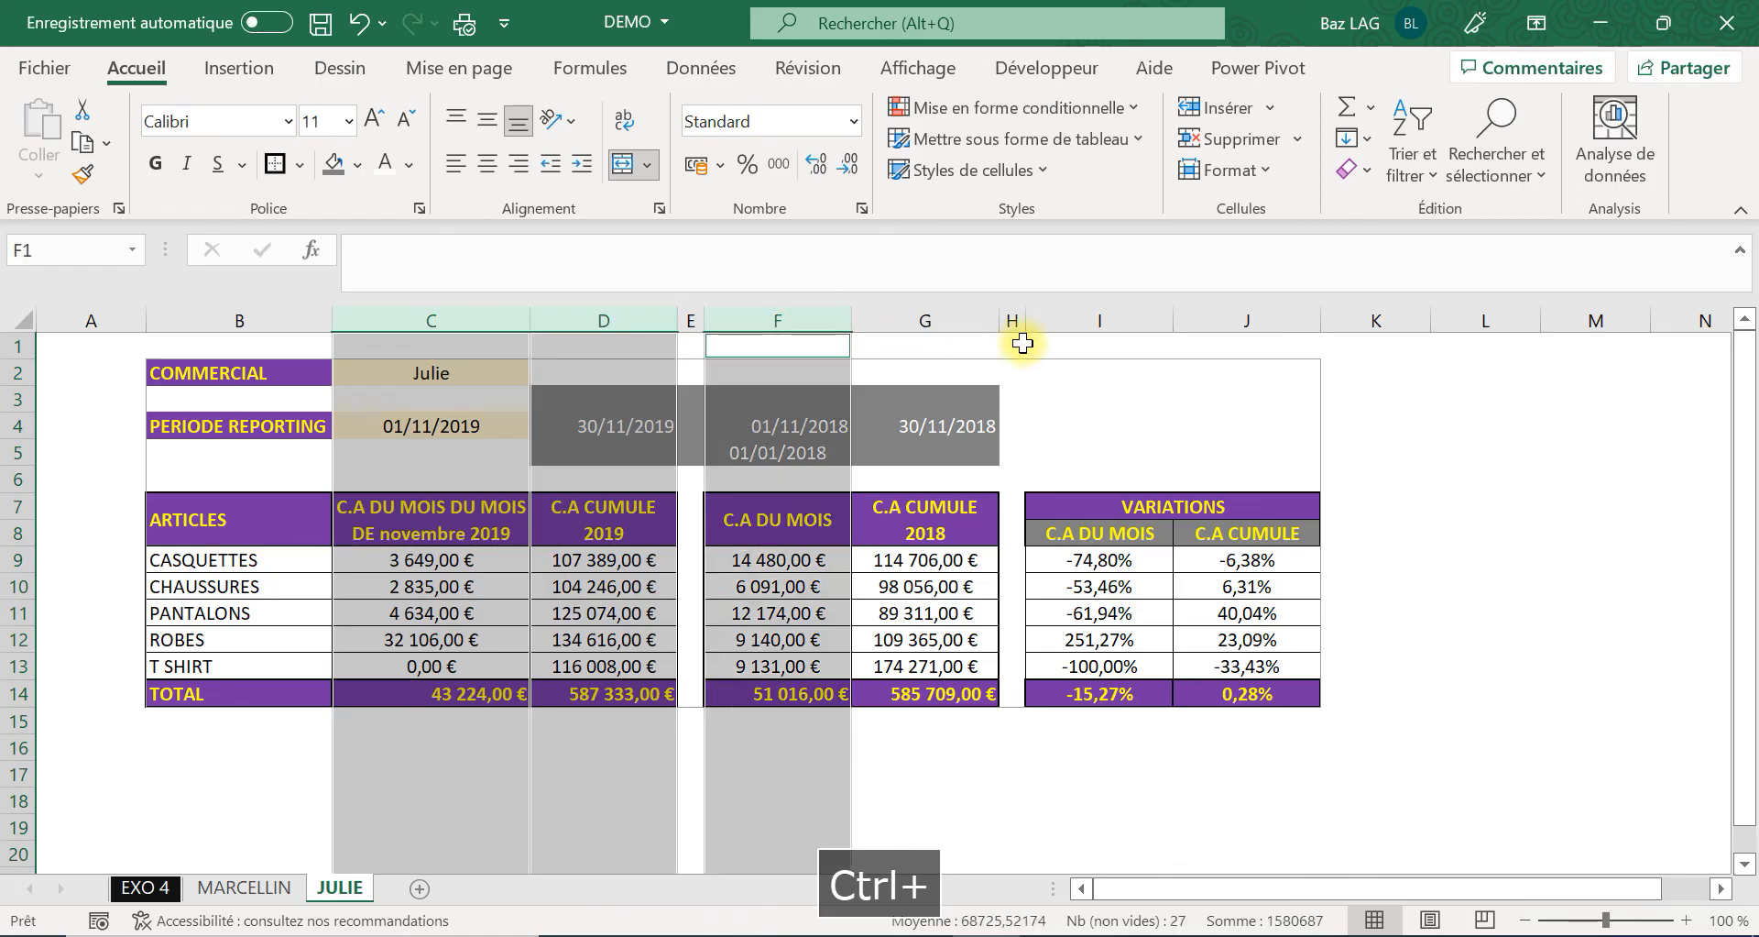
left_click(944, 319, "ctrl")
left_click(1146, 320, "ctrl")
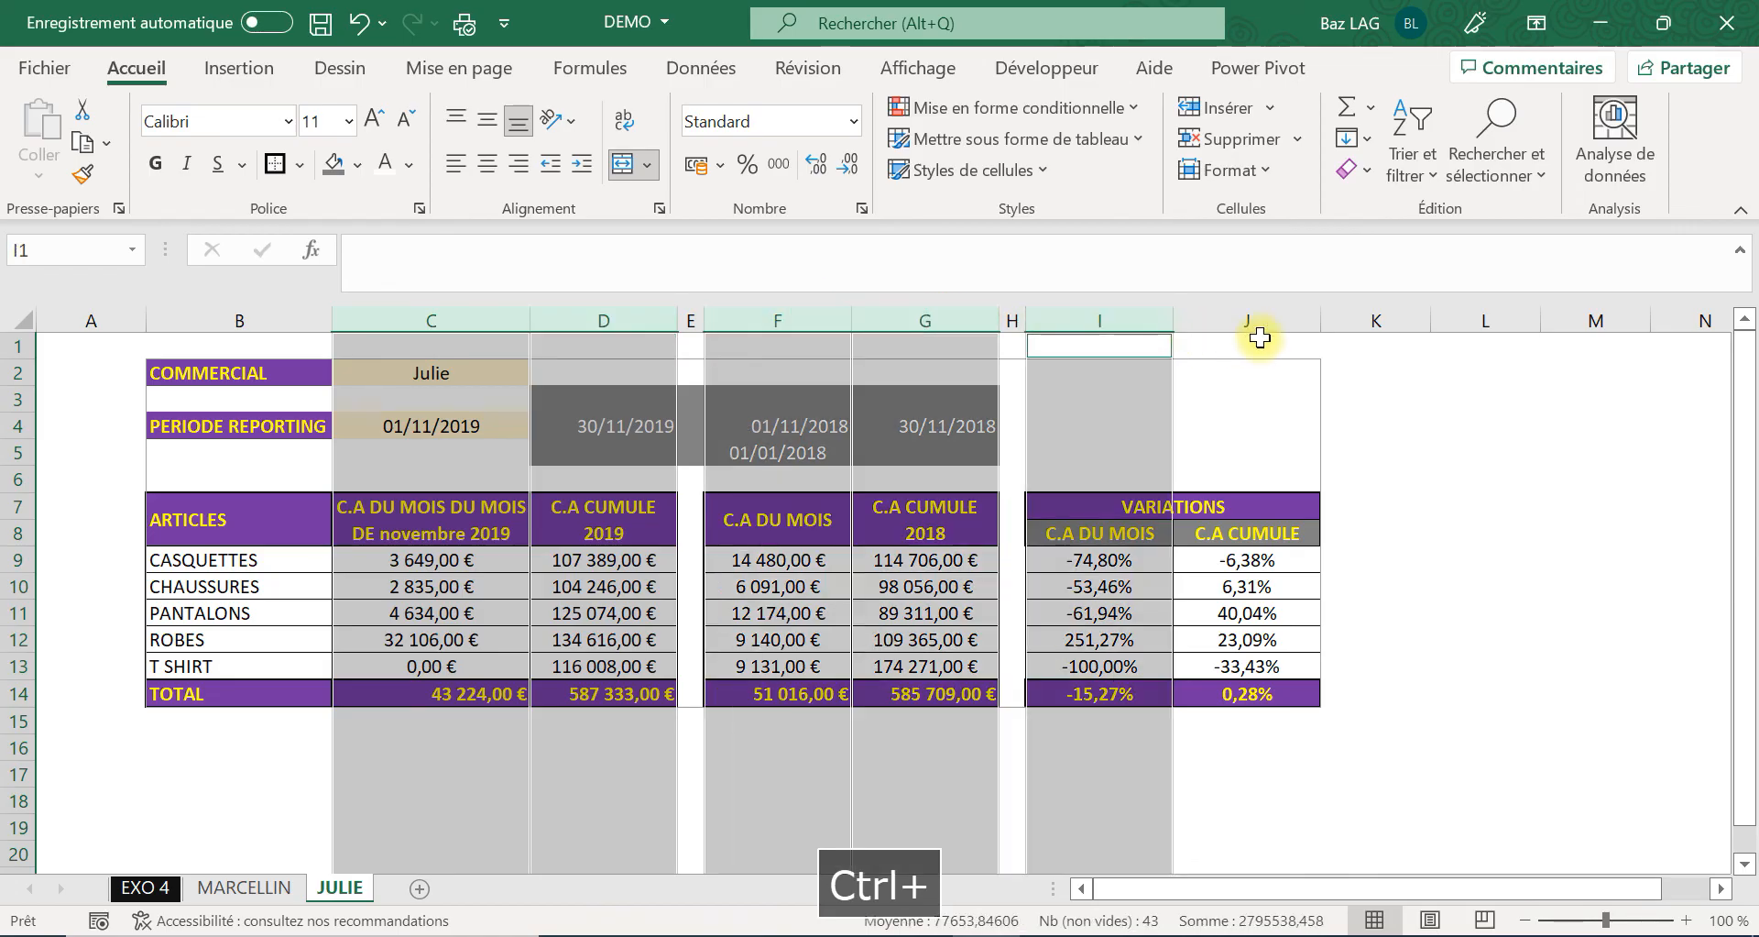
left_click(1248, 320, "ctrl")
right_click(1252, 320)
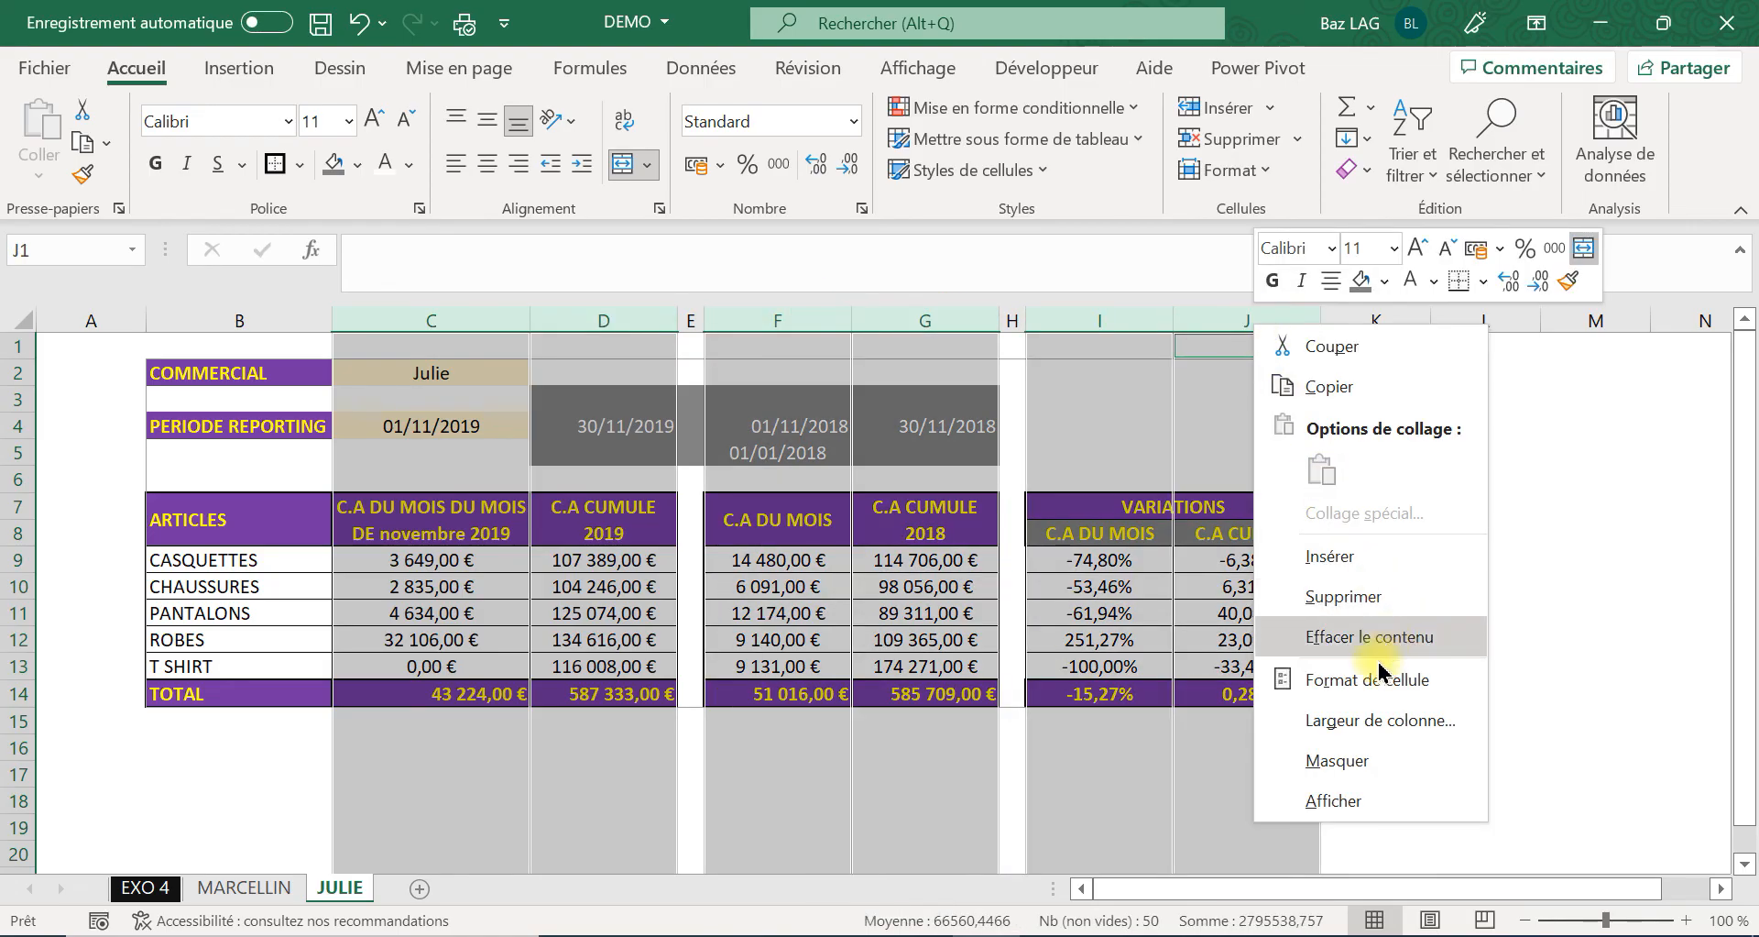
left_click(1373, 720)
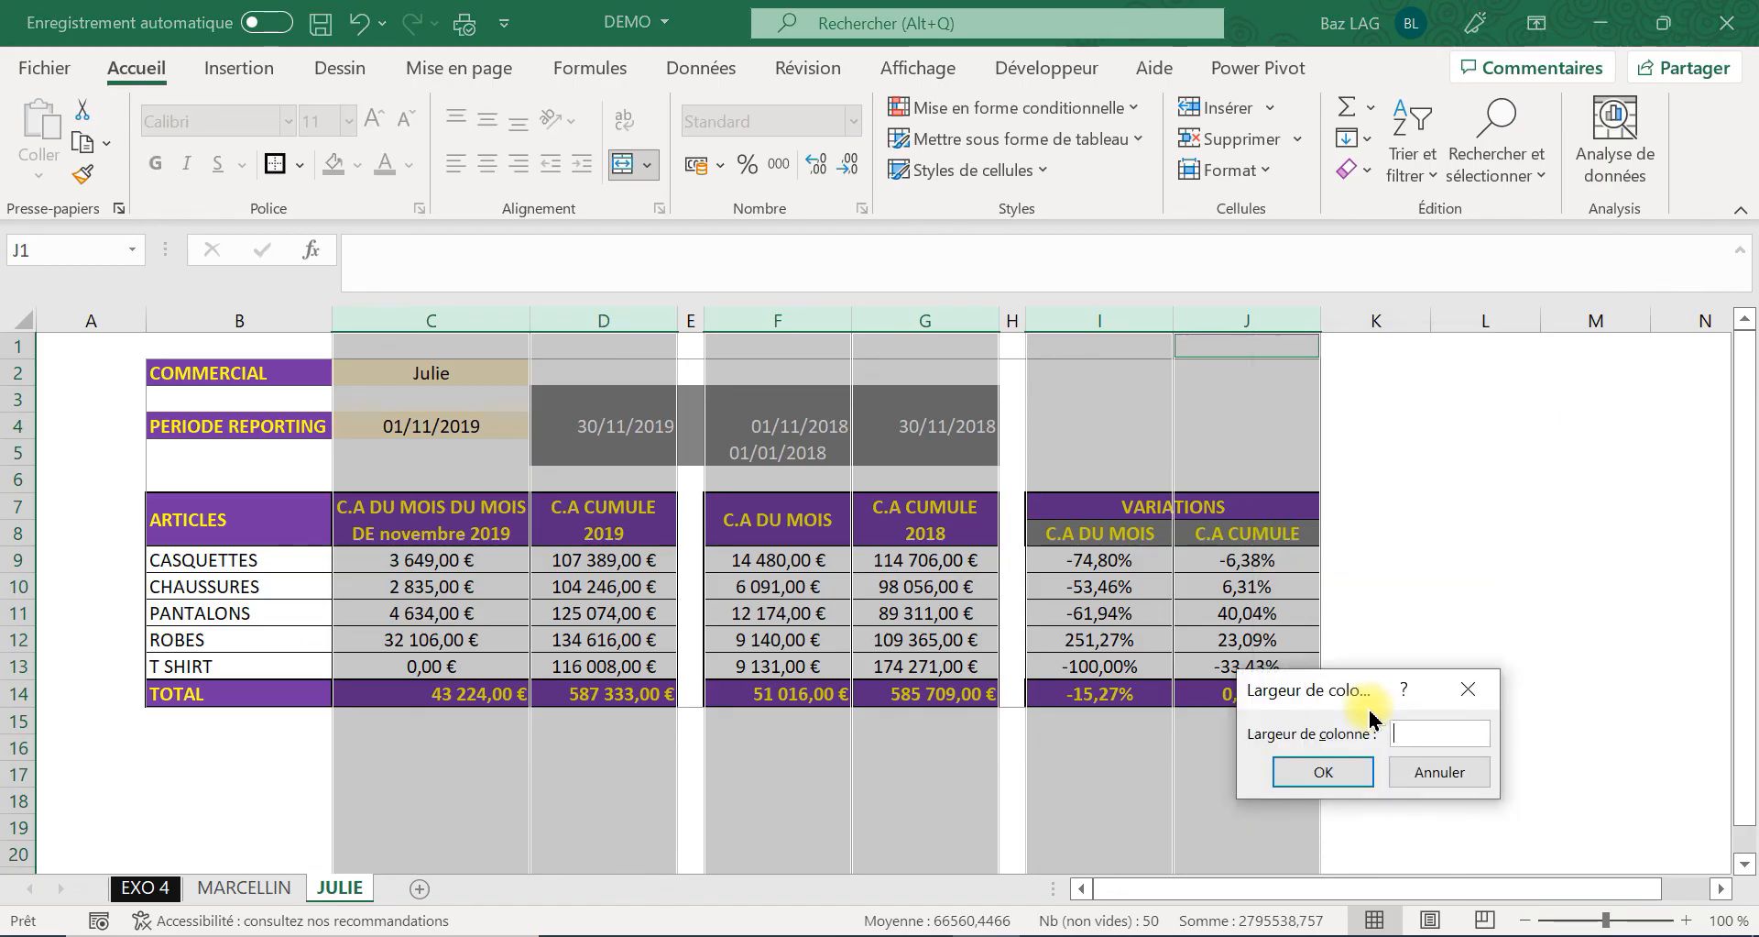
key("Caps_Lock")
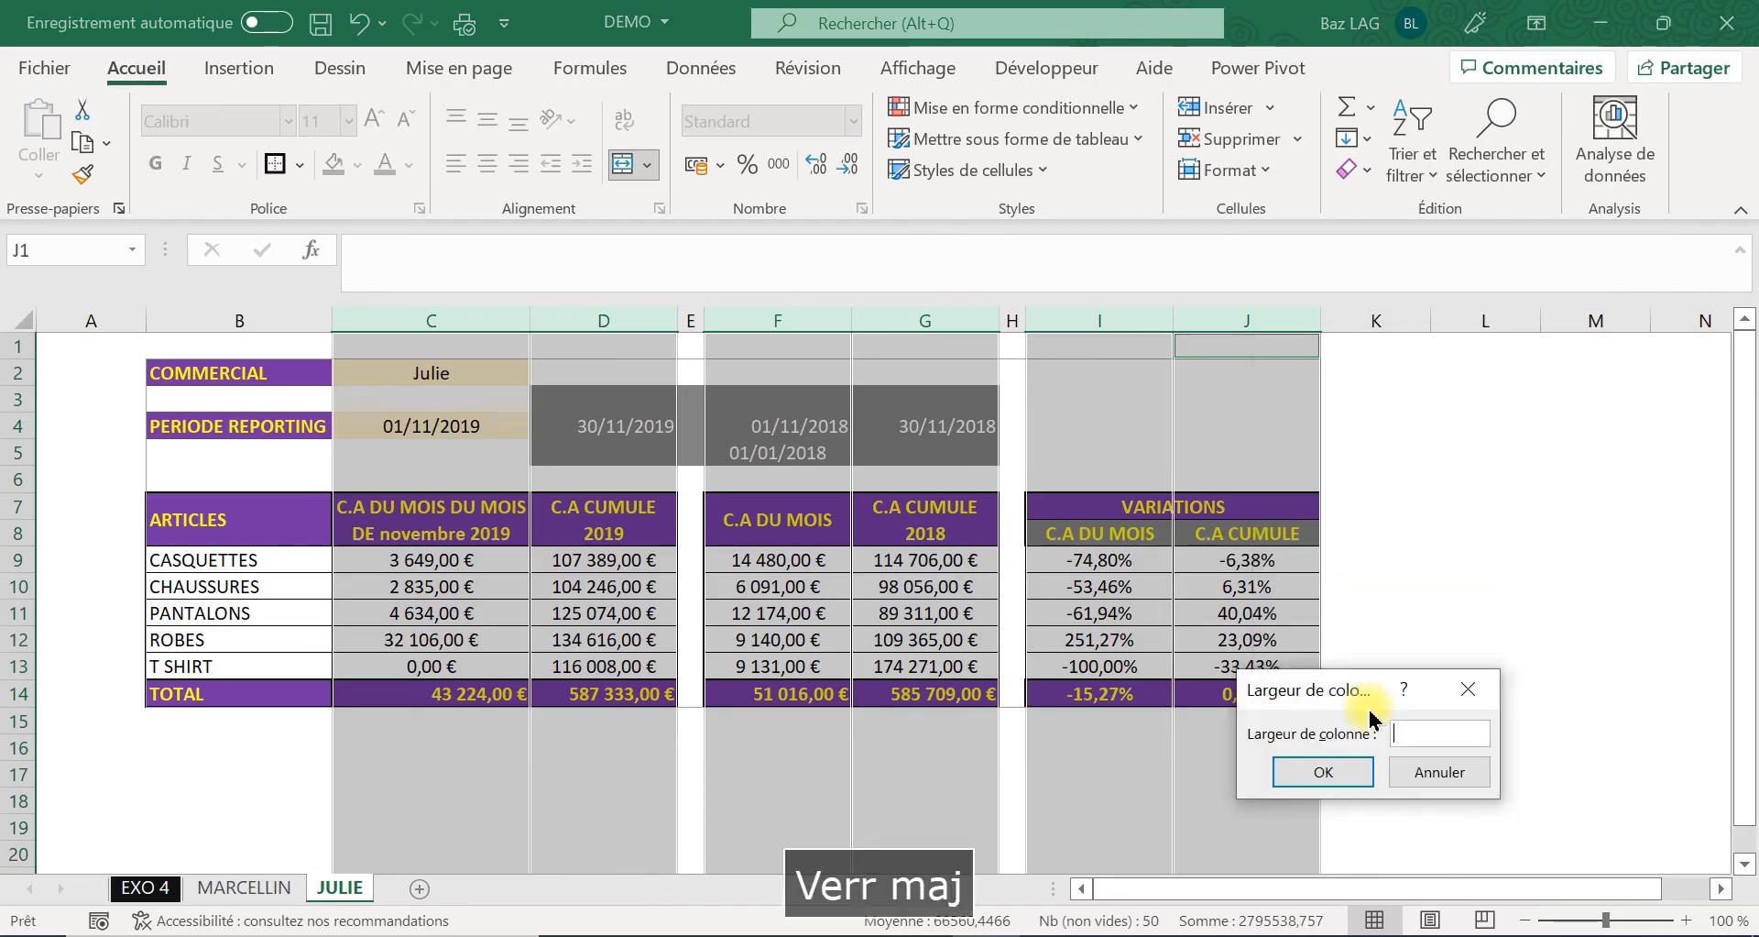
type("2")
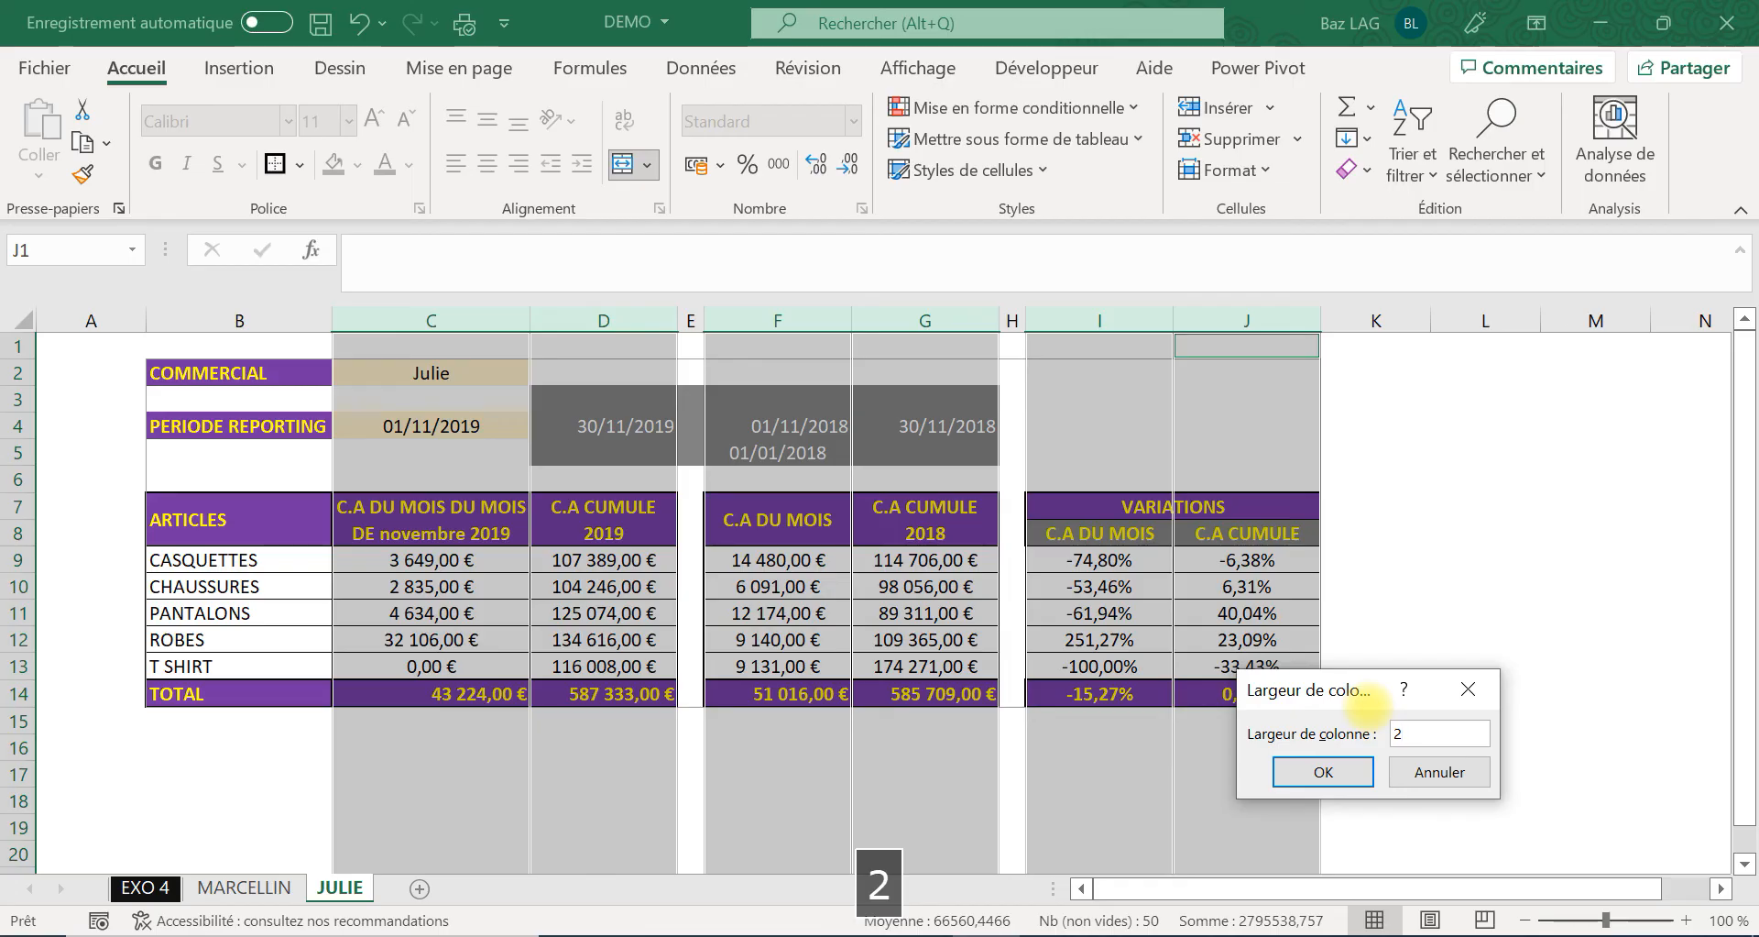
type("0")
left_click(1323, 772)
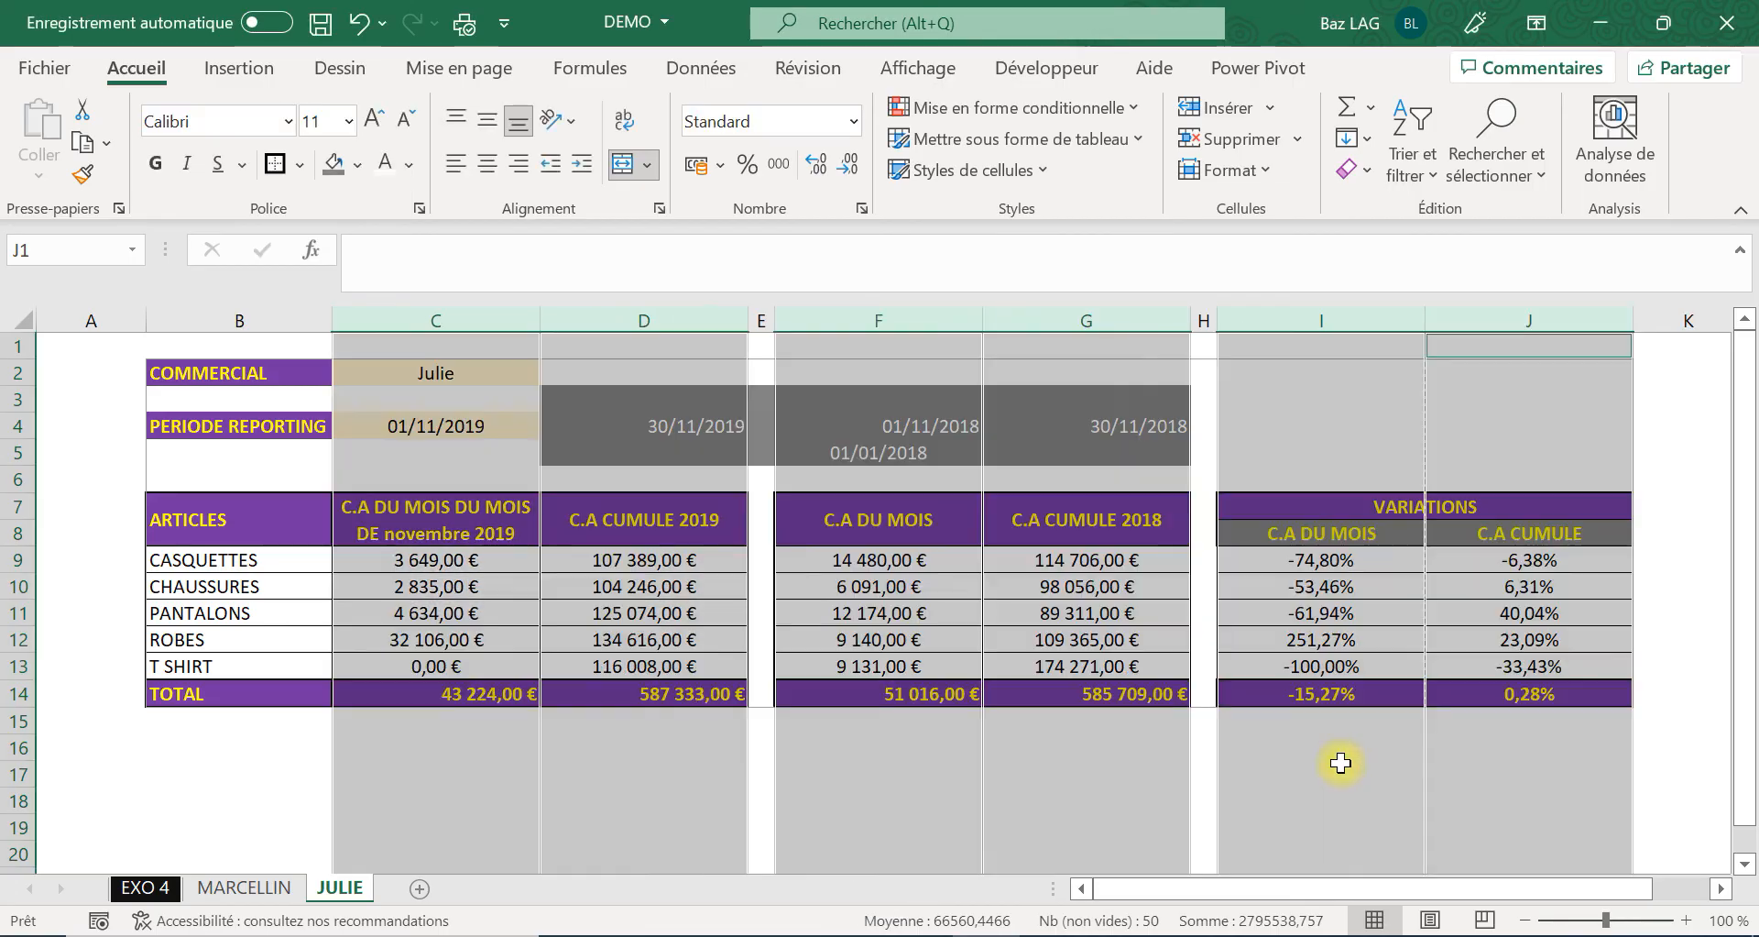
left_click(581, 816)
left_click(472, 699)
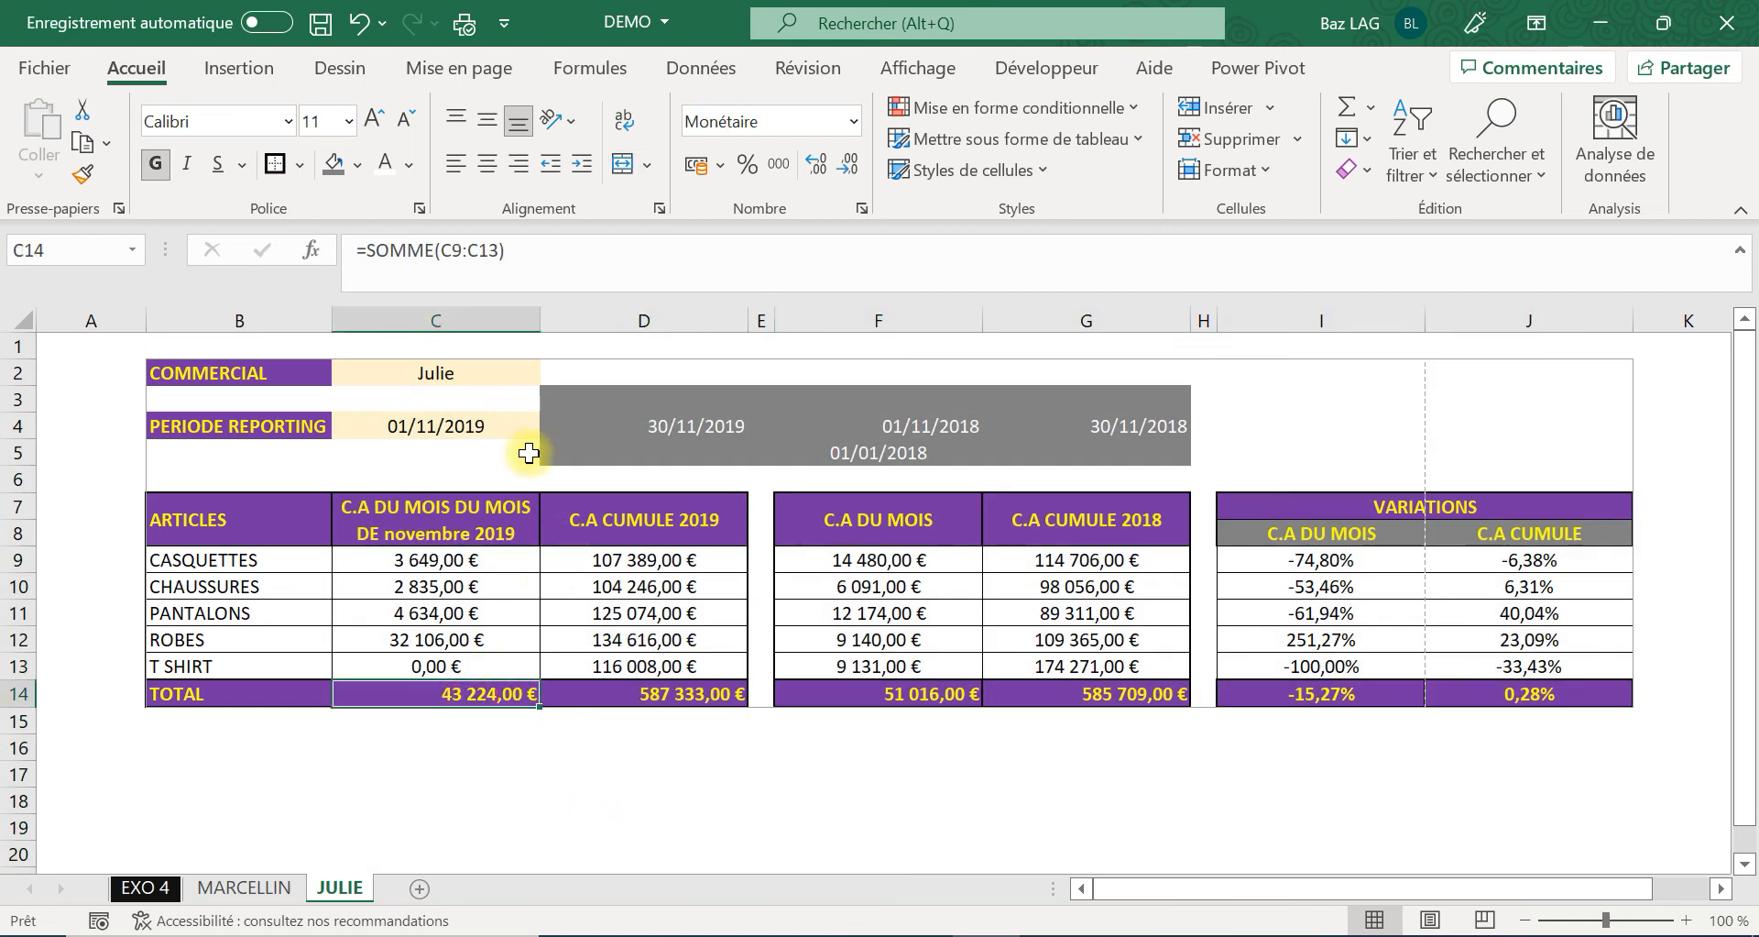
Choose the second salesperson offered in the list of cell C2.
left_click(427, 350)
key("Down")
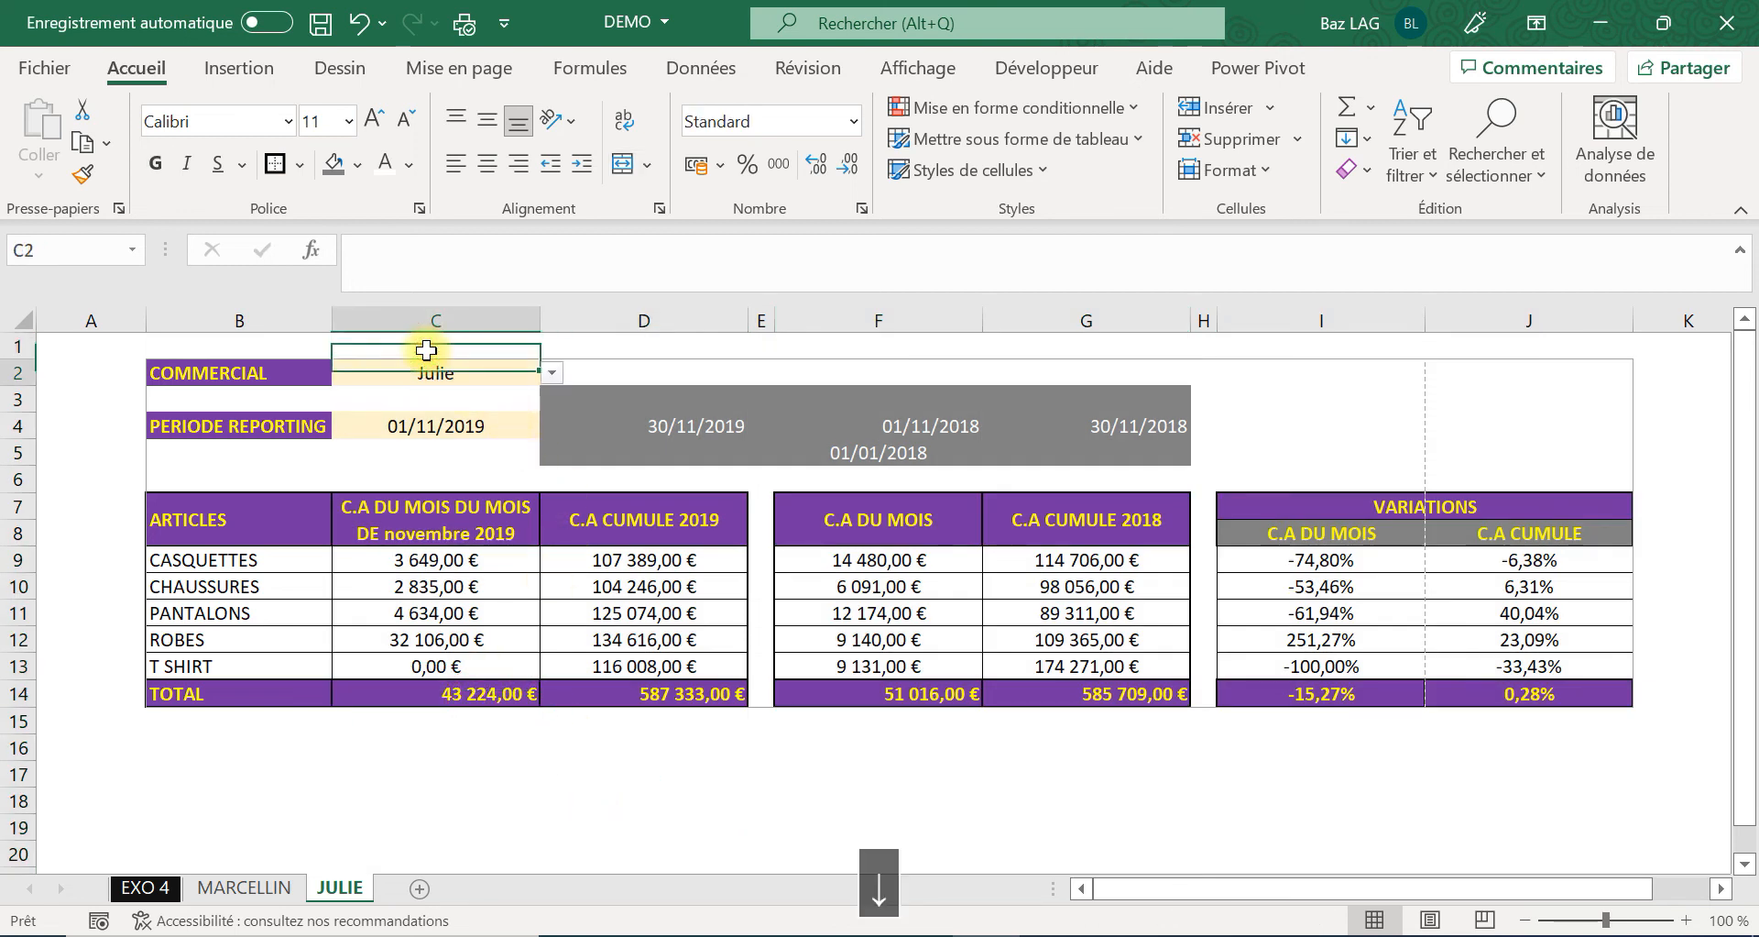
left_click(546, 367)
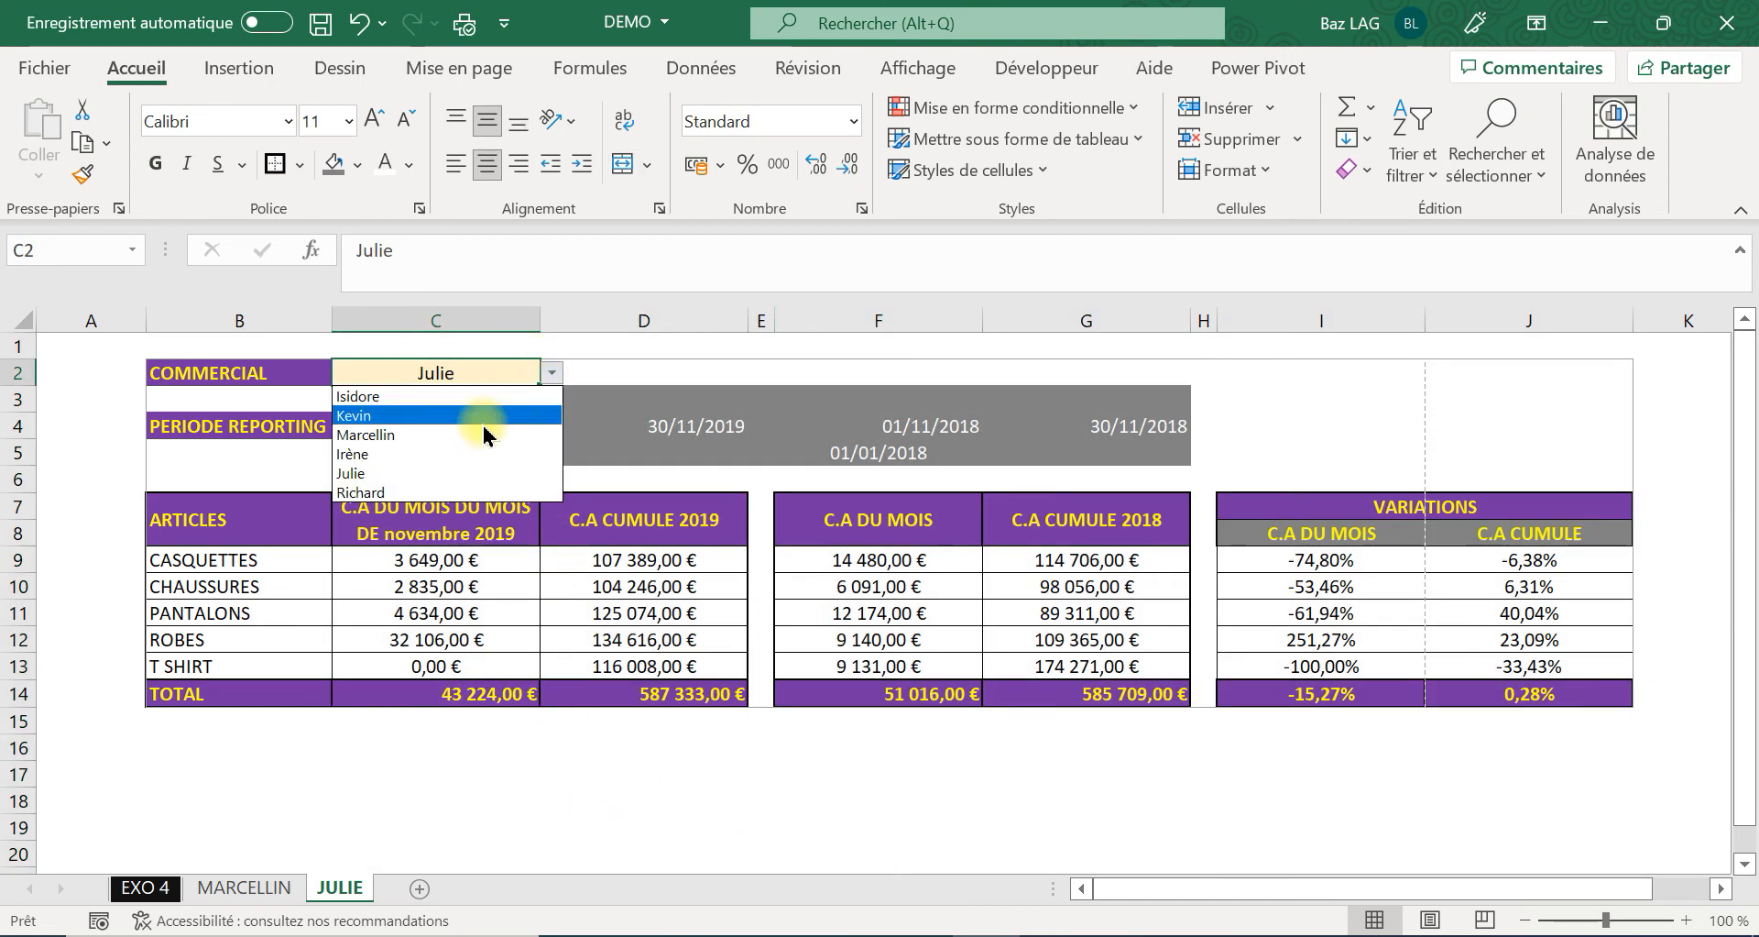
left_click(474, 431)
Test the dynamic headers by setting the C4 reporting period to 01/04/2020 and finally to 01/05/2020.
left_click(528, 433)
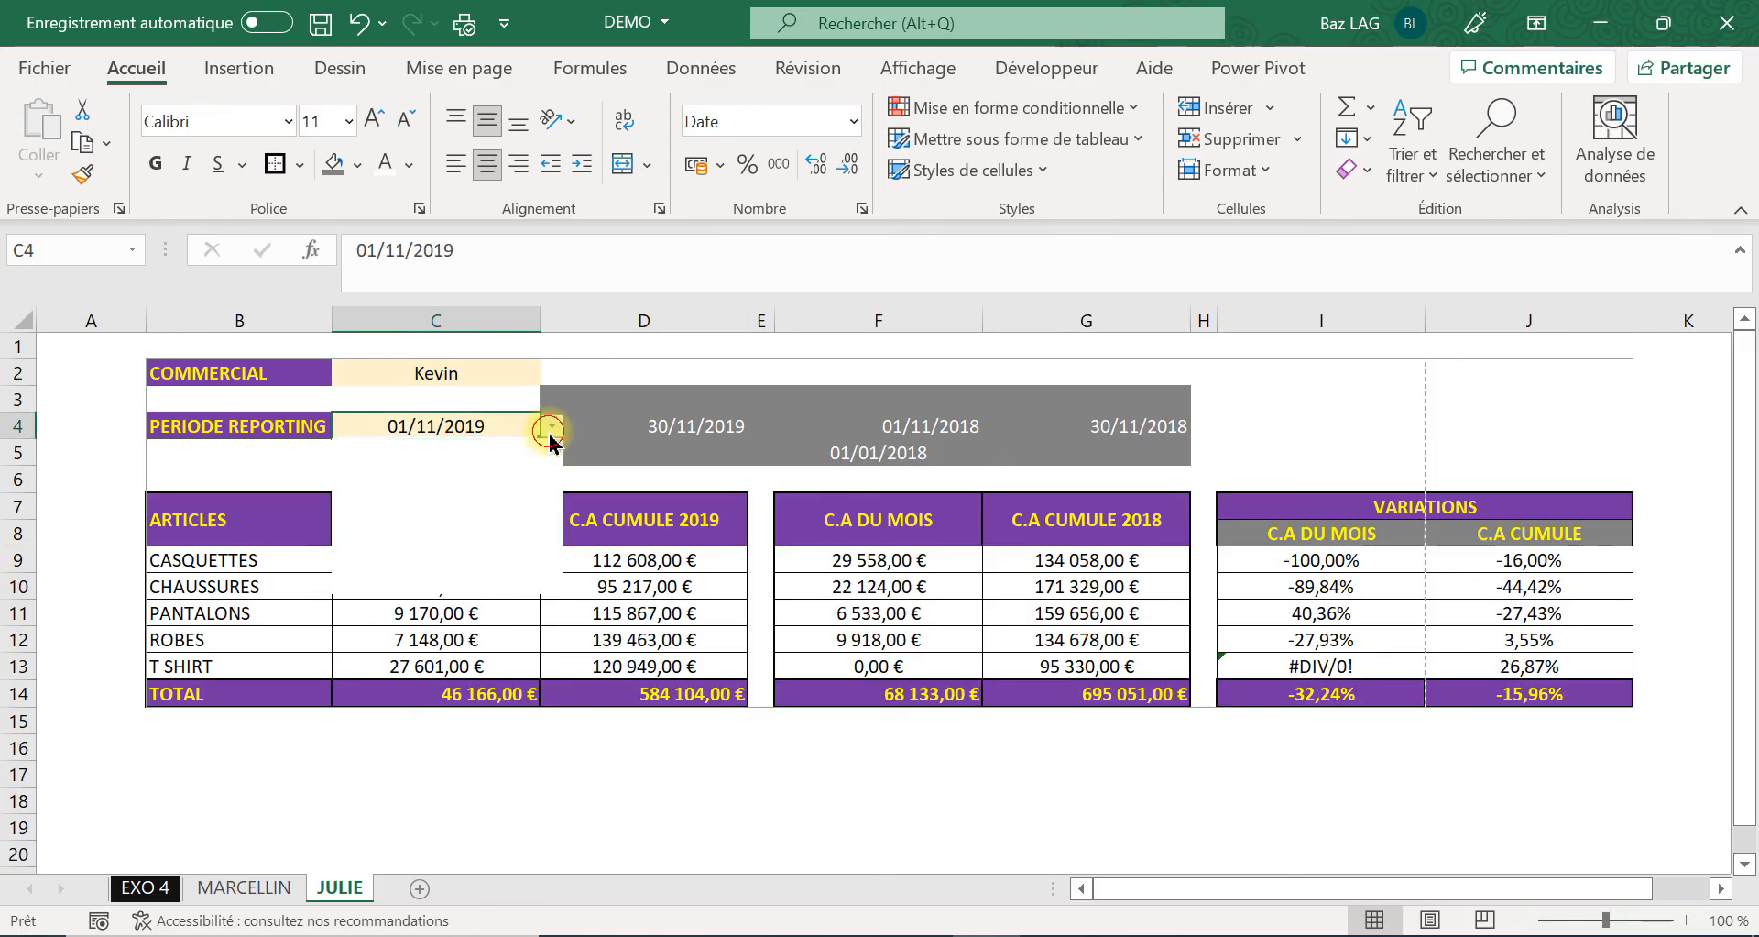
left_click(552, 426)
left_click(440, 549)
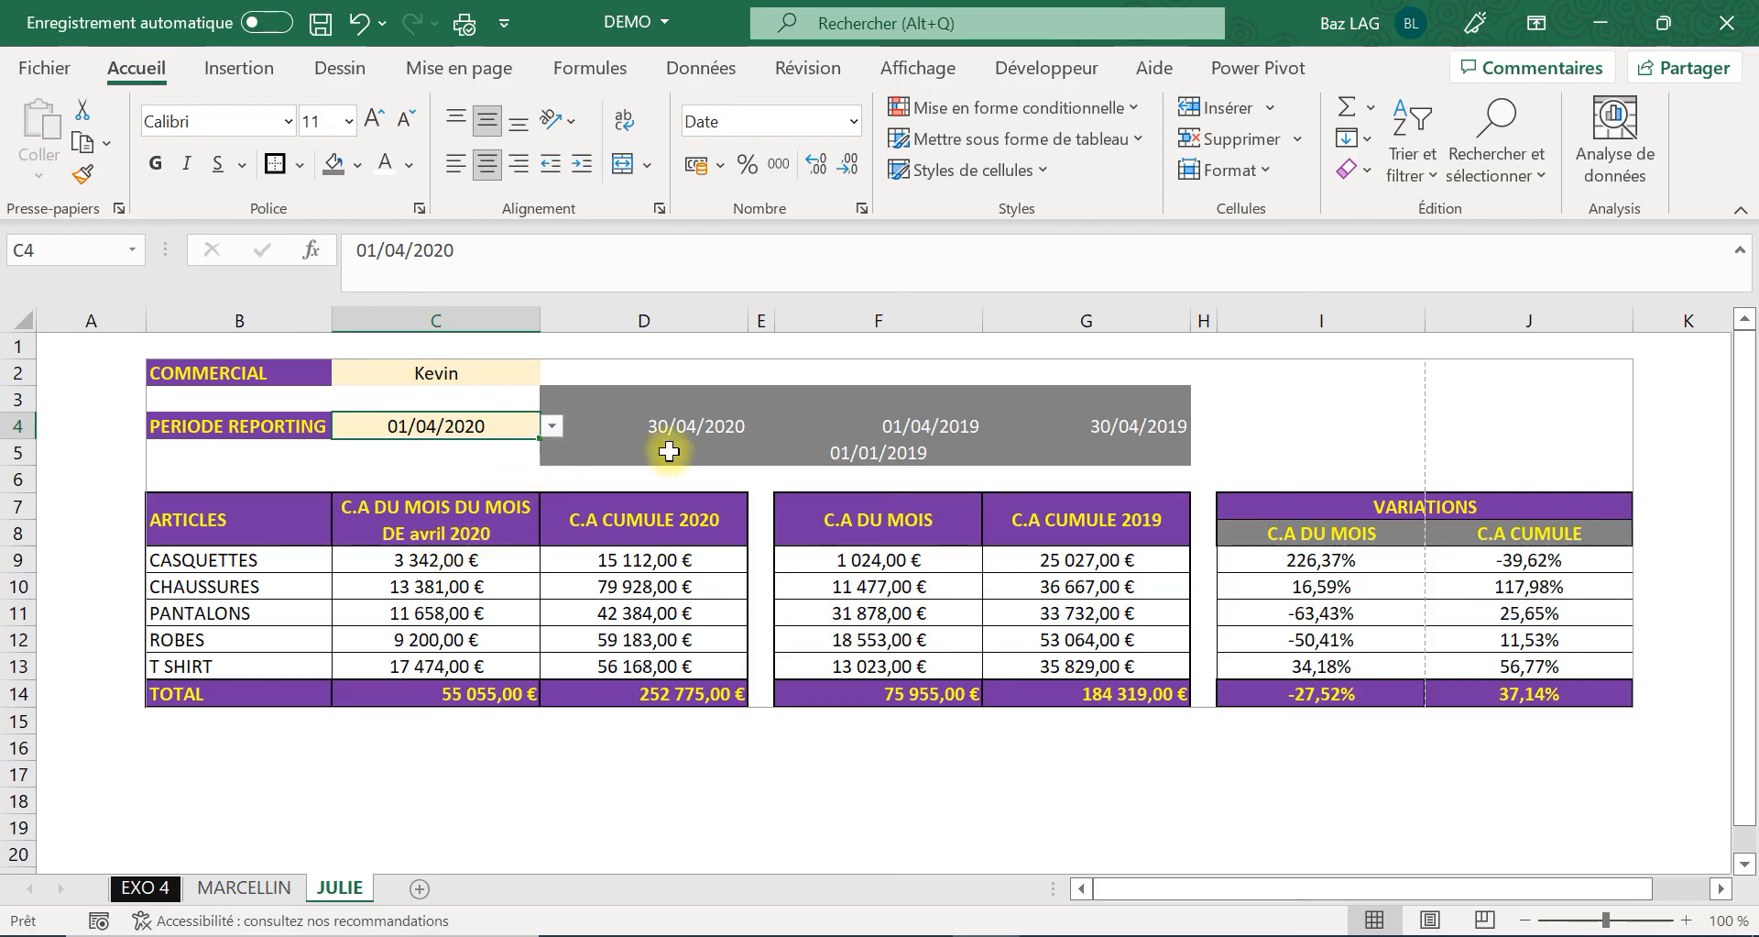
left_click(552, 427)
left_click(436, 466)
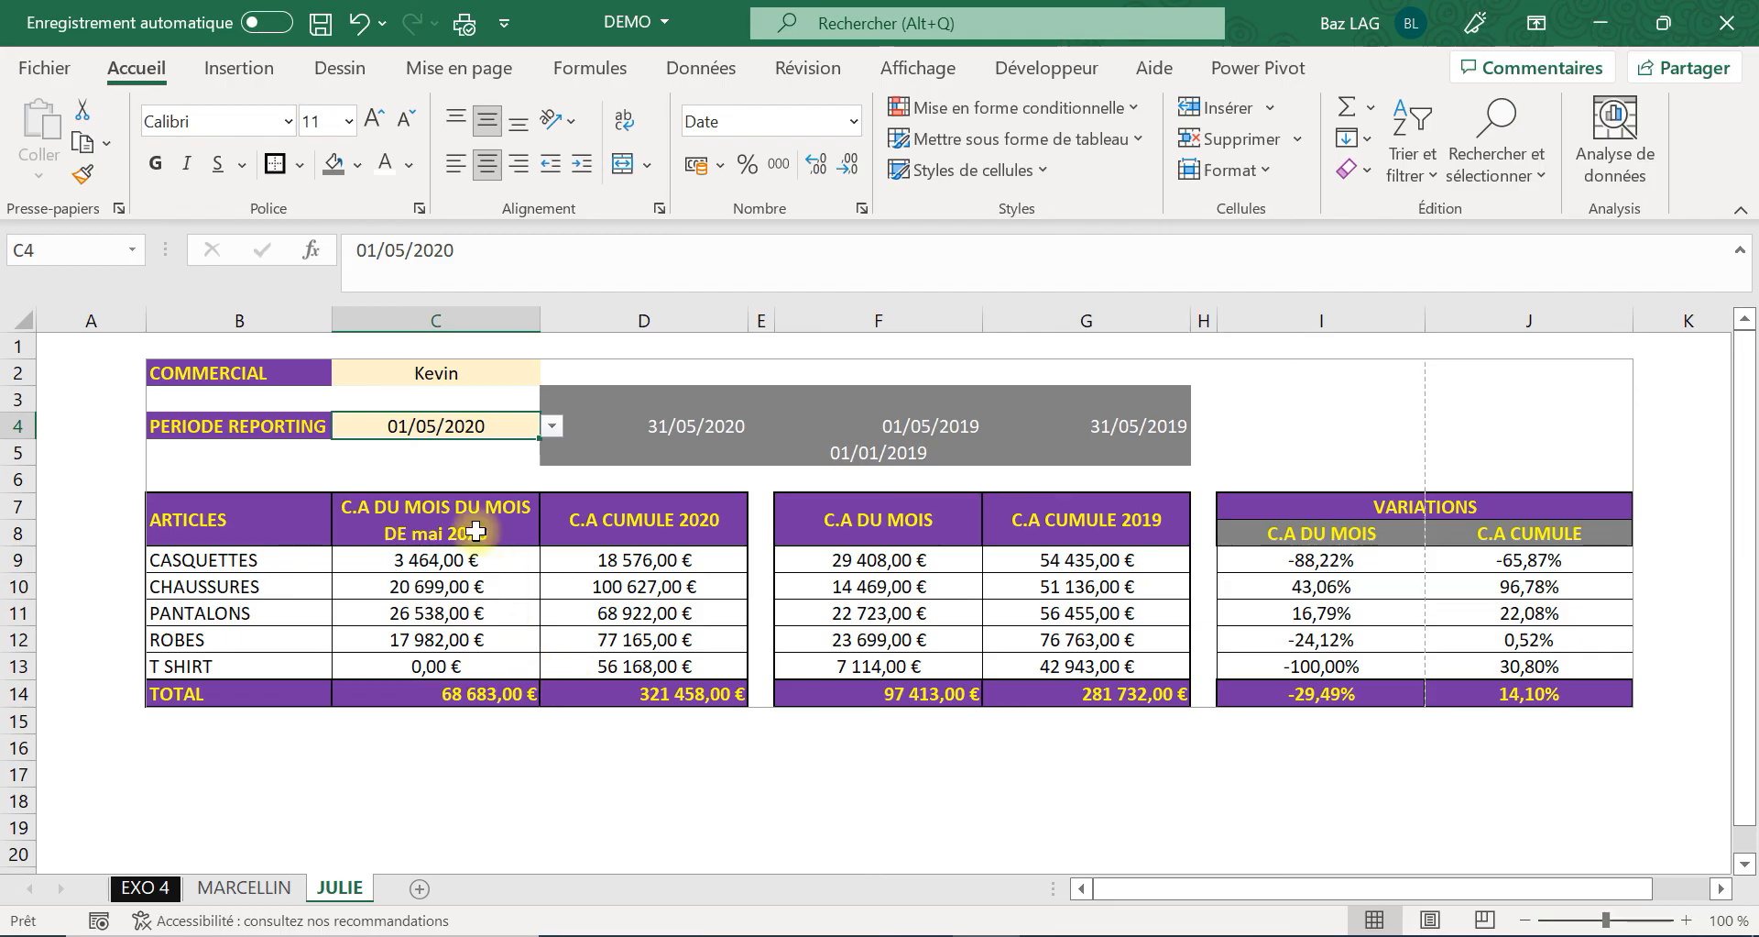
Wrap the TEXTE(C4;"mmmm") part of the C7 header formula in MAJUSCULE so the month is written in capitals.
key("Down")
key("Down")
key("Down")
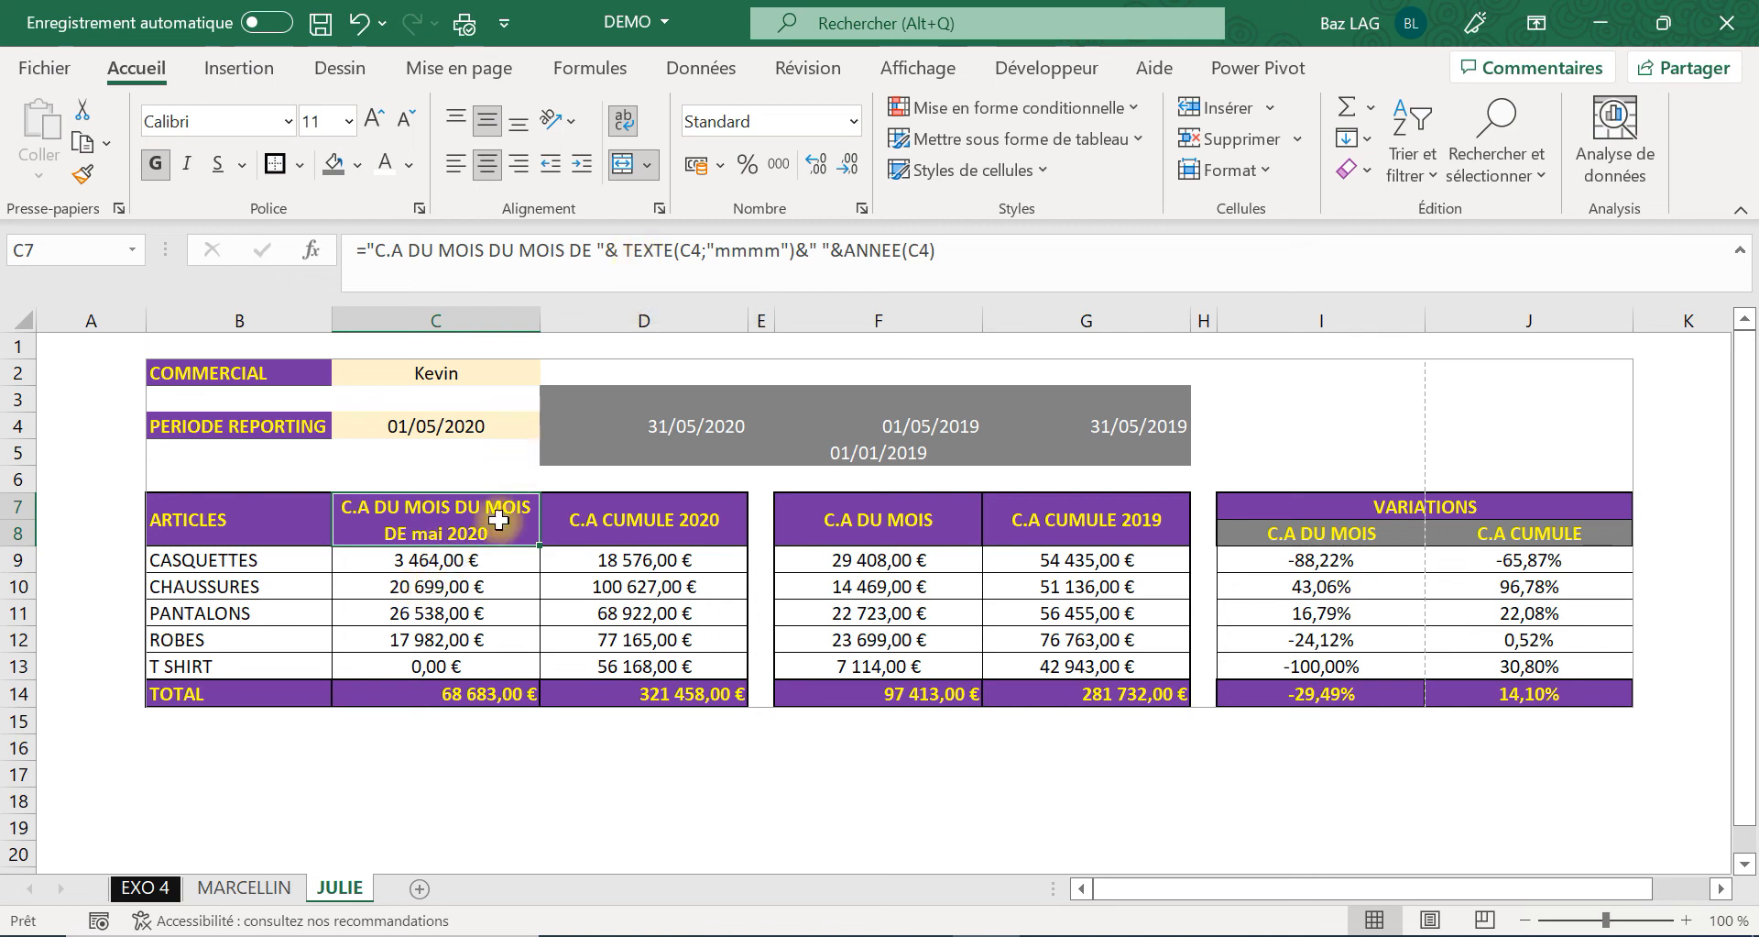
left_click(622, 249)
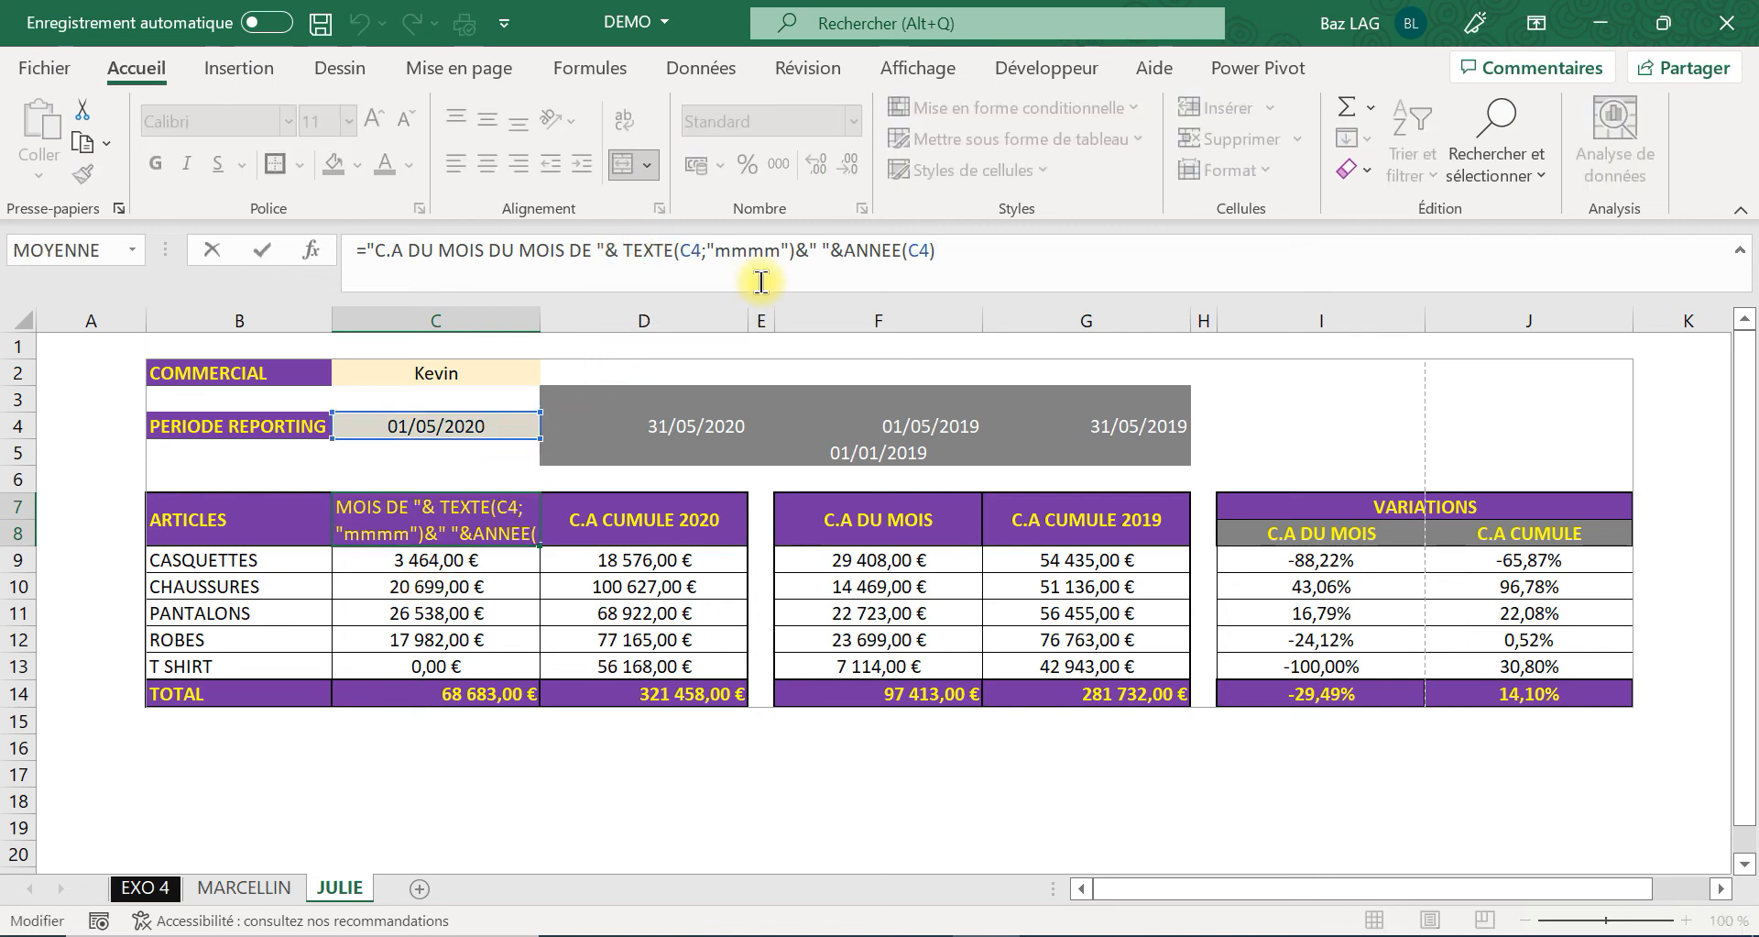
type("MAJUS")
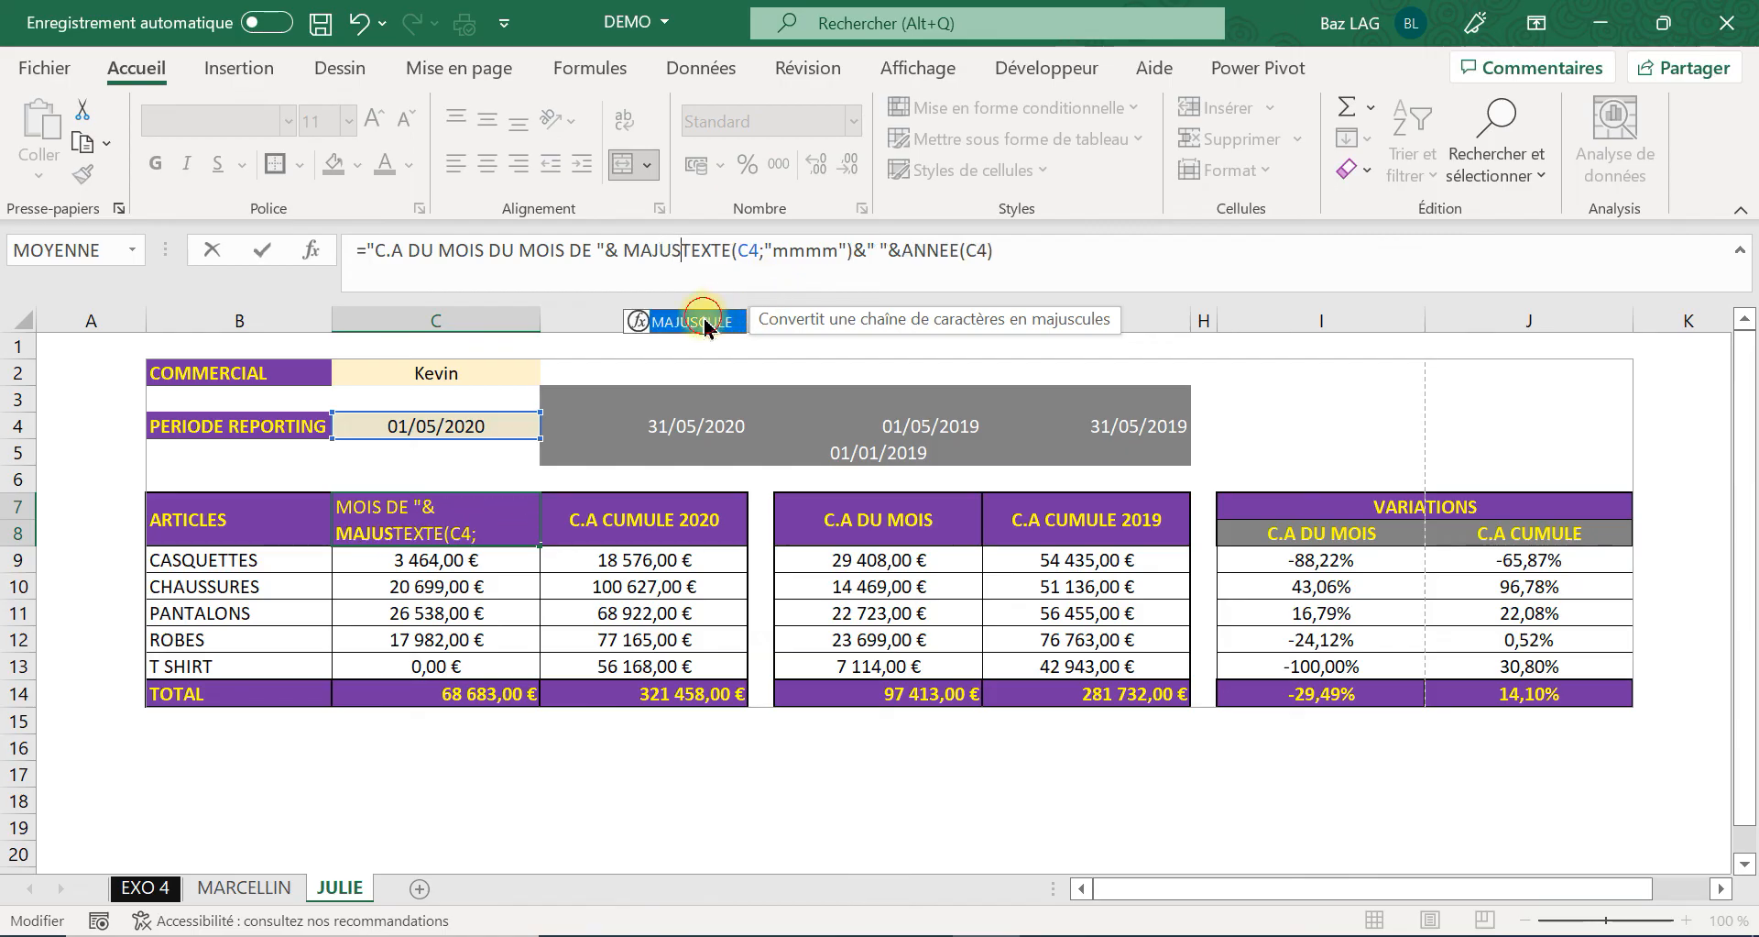
double_click(711, 323)
left_click(905, 251)
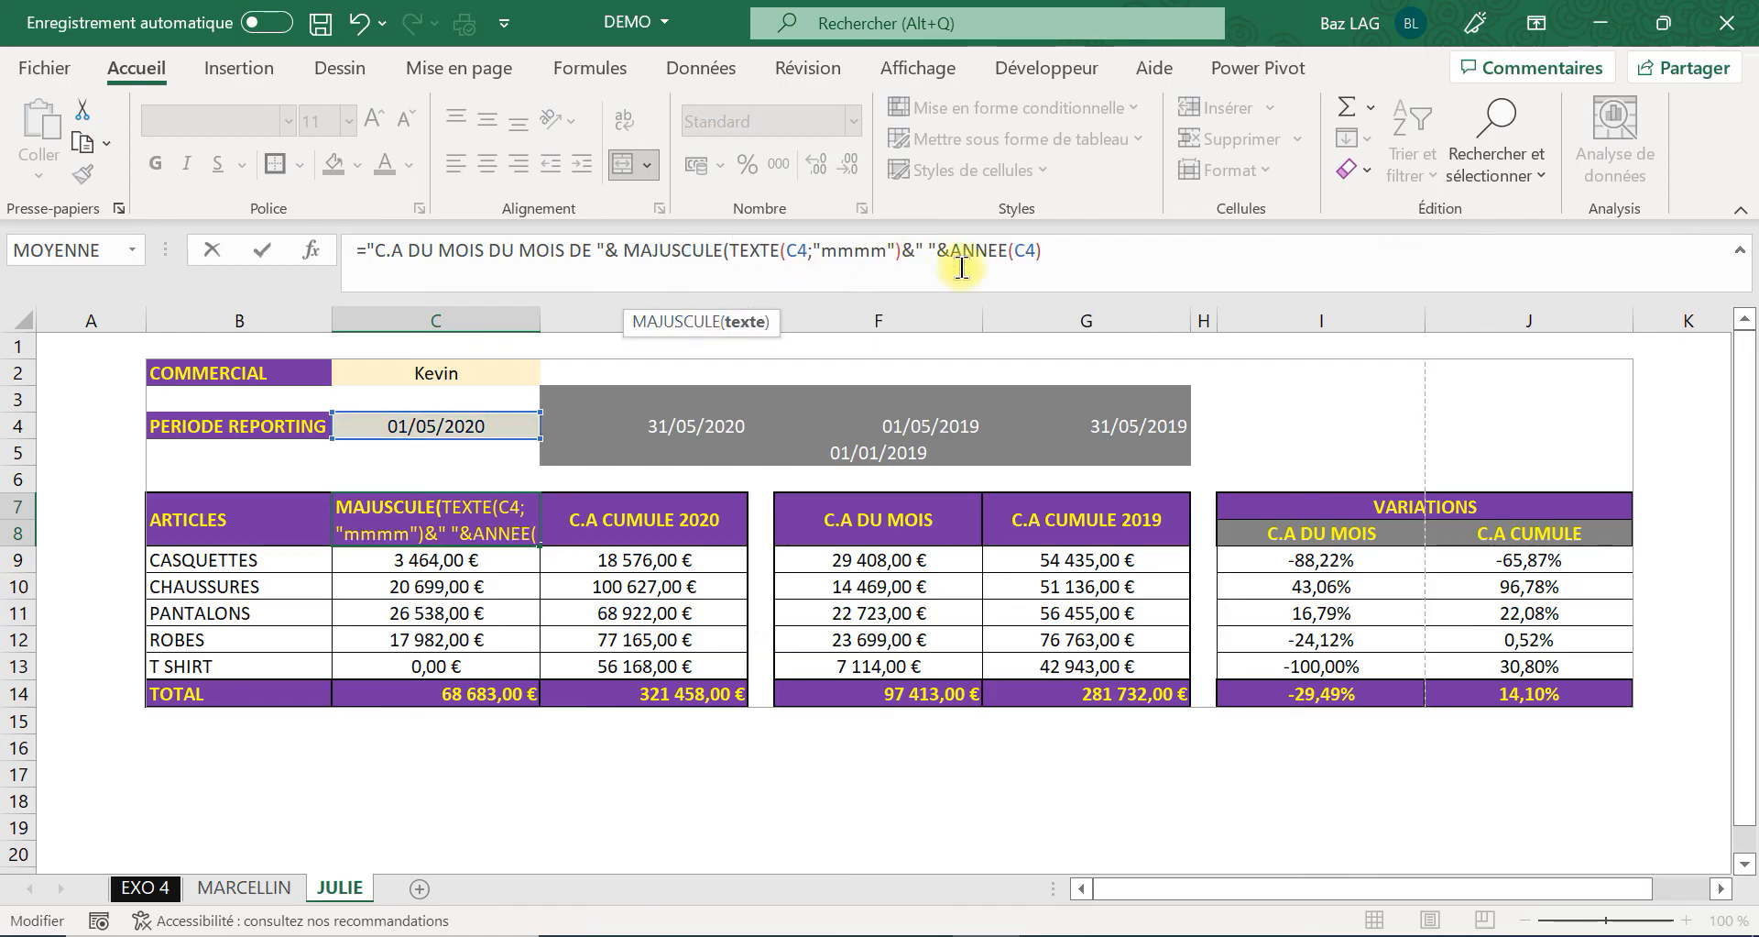
type(")")
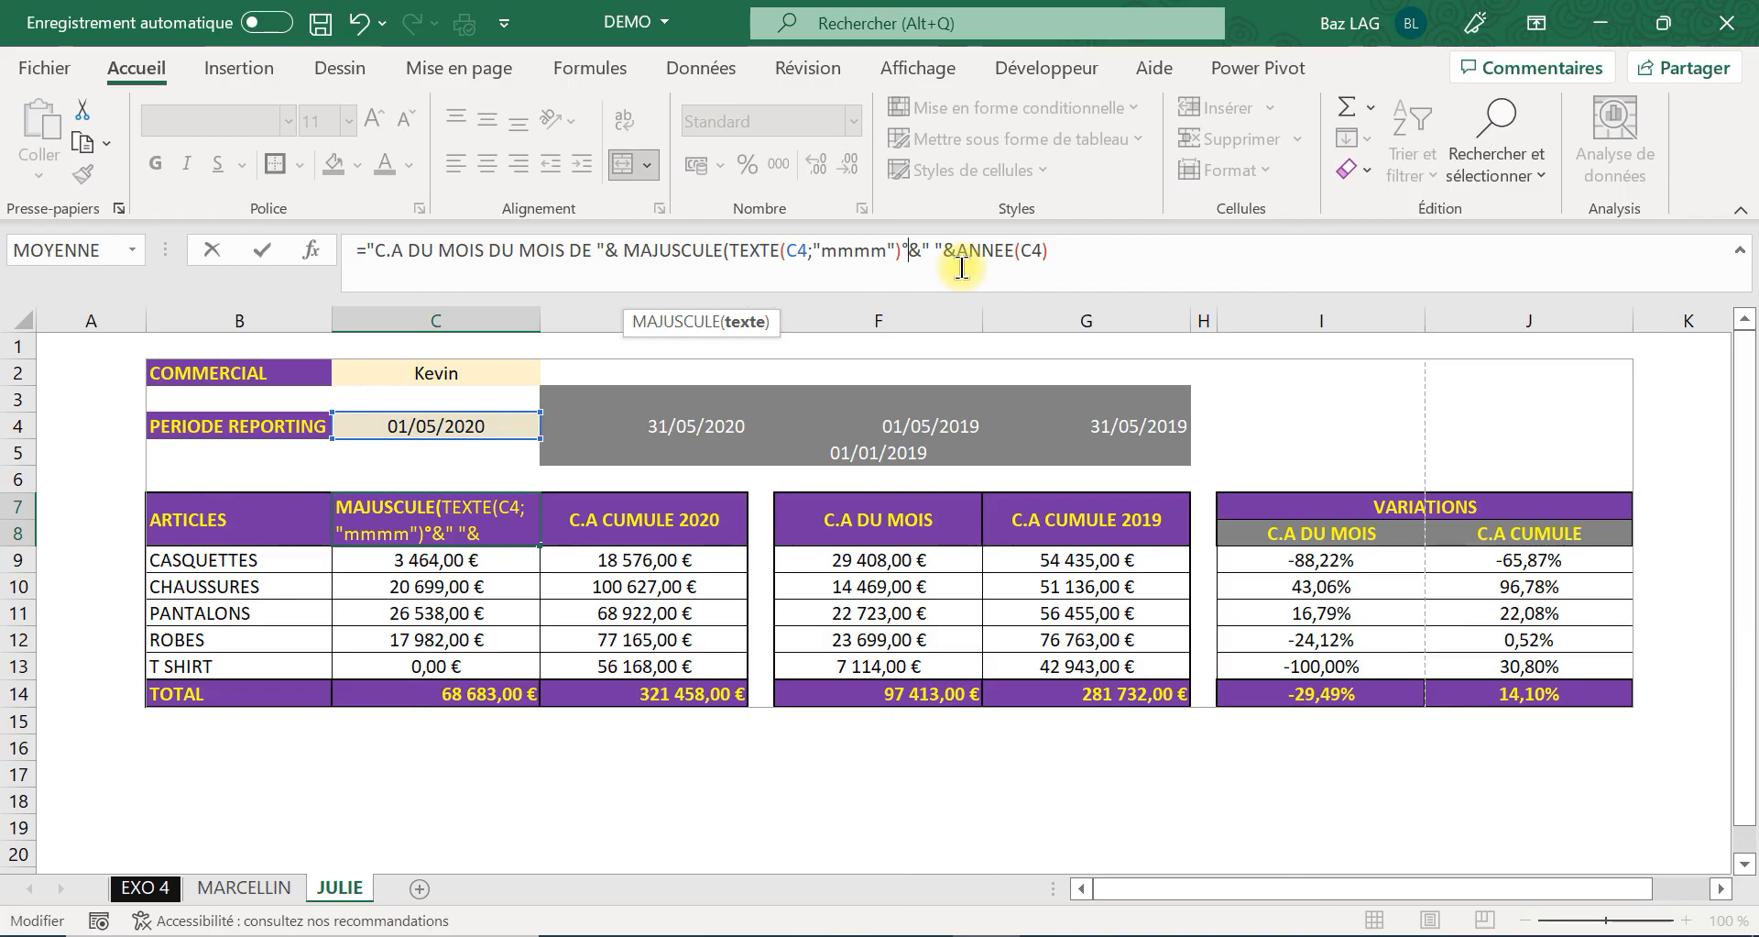
key("BackSpace")
key("Return")
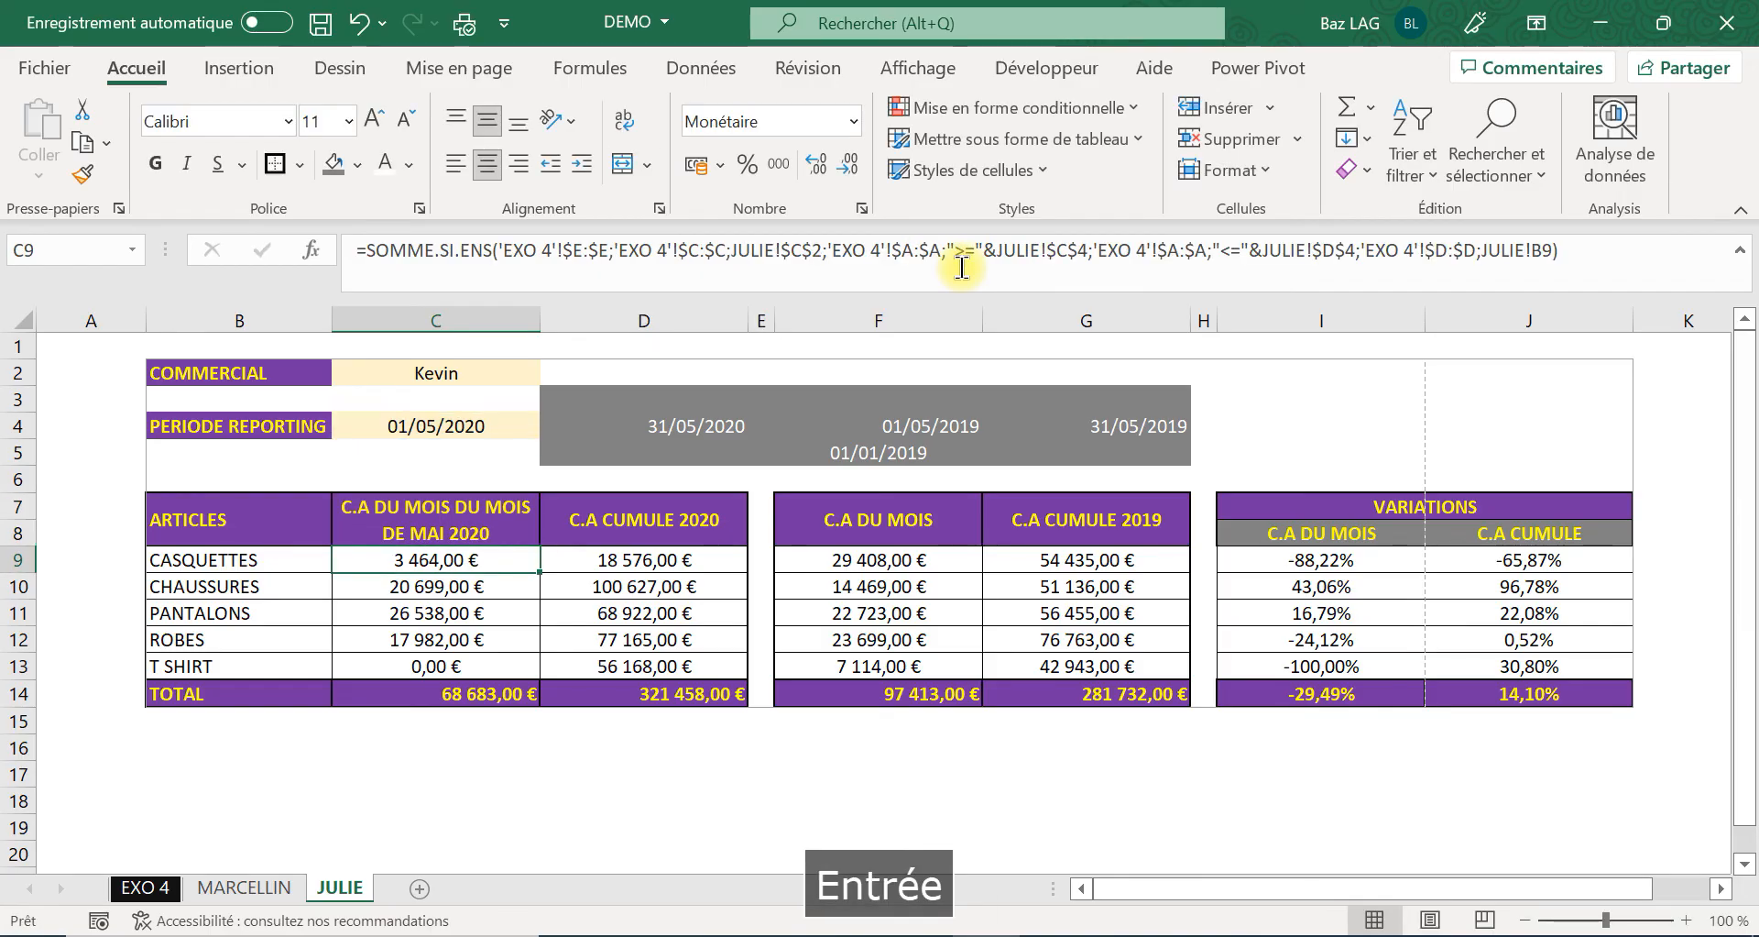
Copy the full text of the C7 header formula and paste it over the C.A DU MOIS header in F7.
left_click(477, 506)
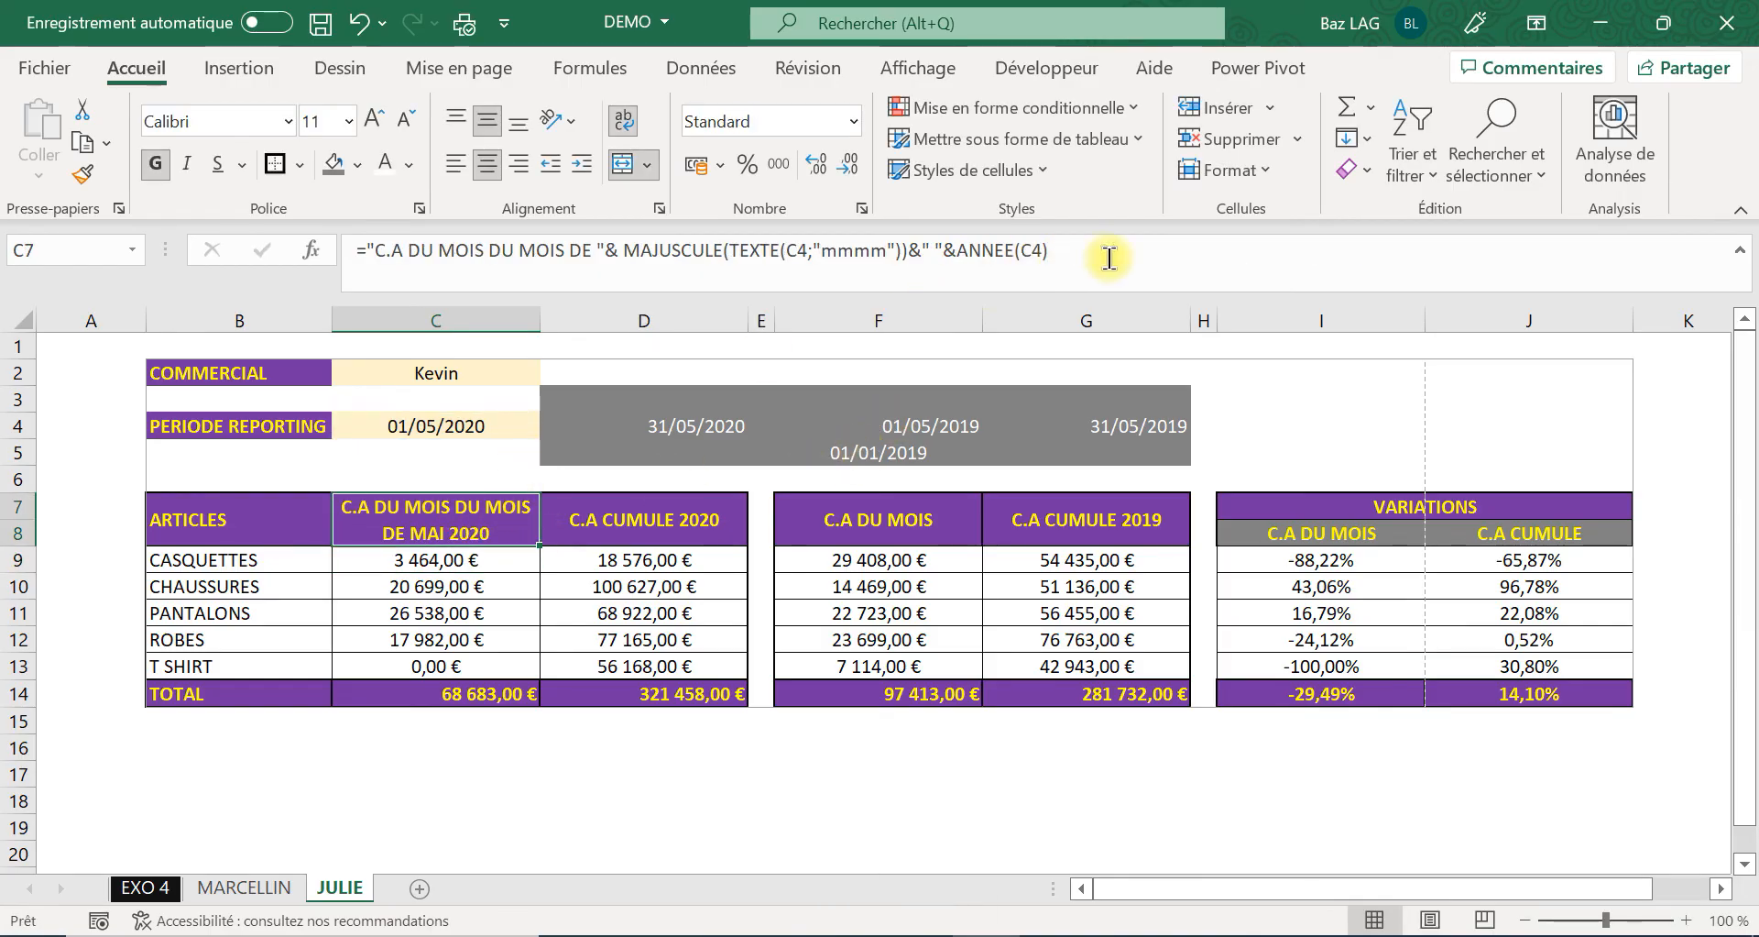
left_click_drag(1108, 252, 19, 147)
key("ctrl+c")
key("Tab")
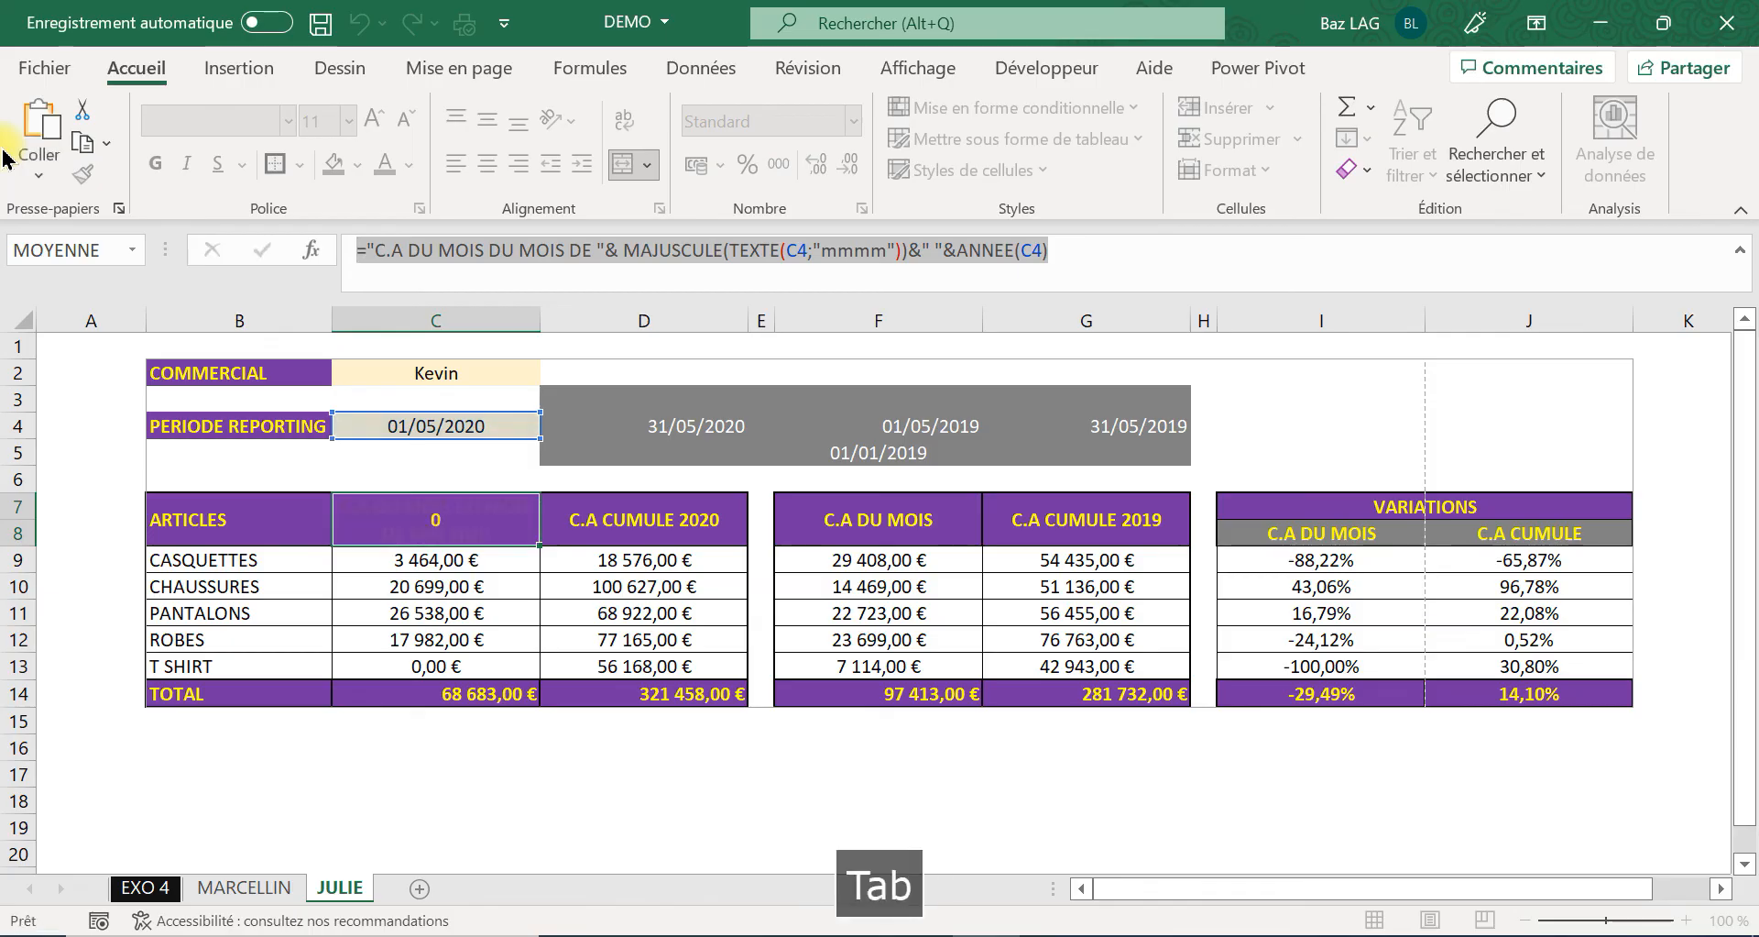
key("Tab")
key("Tab")
left_click_drag(648, 250, 4, 152)
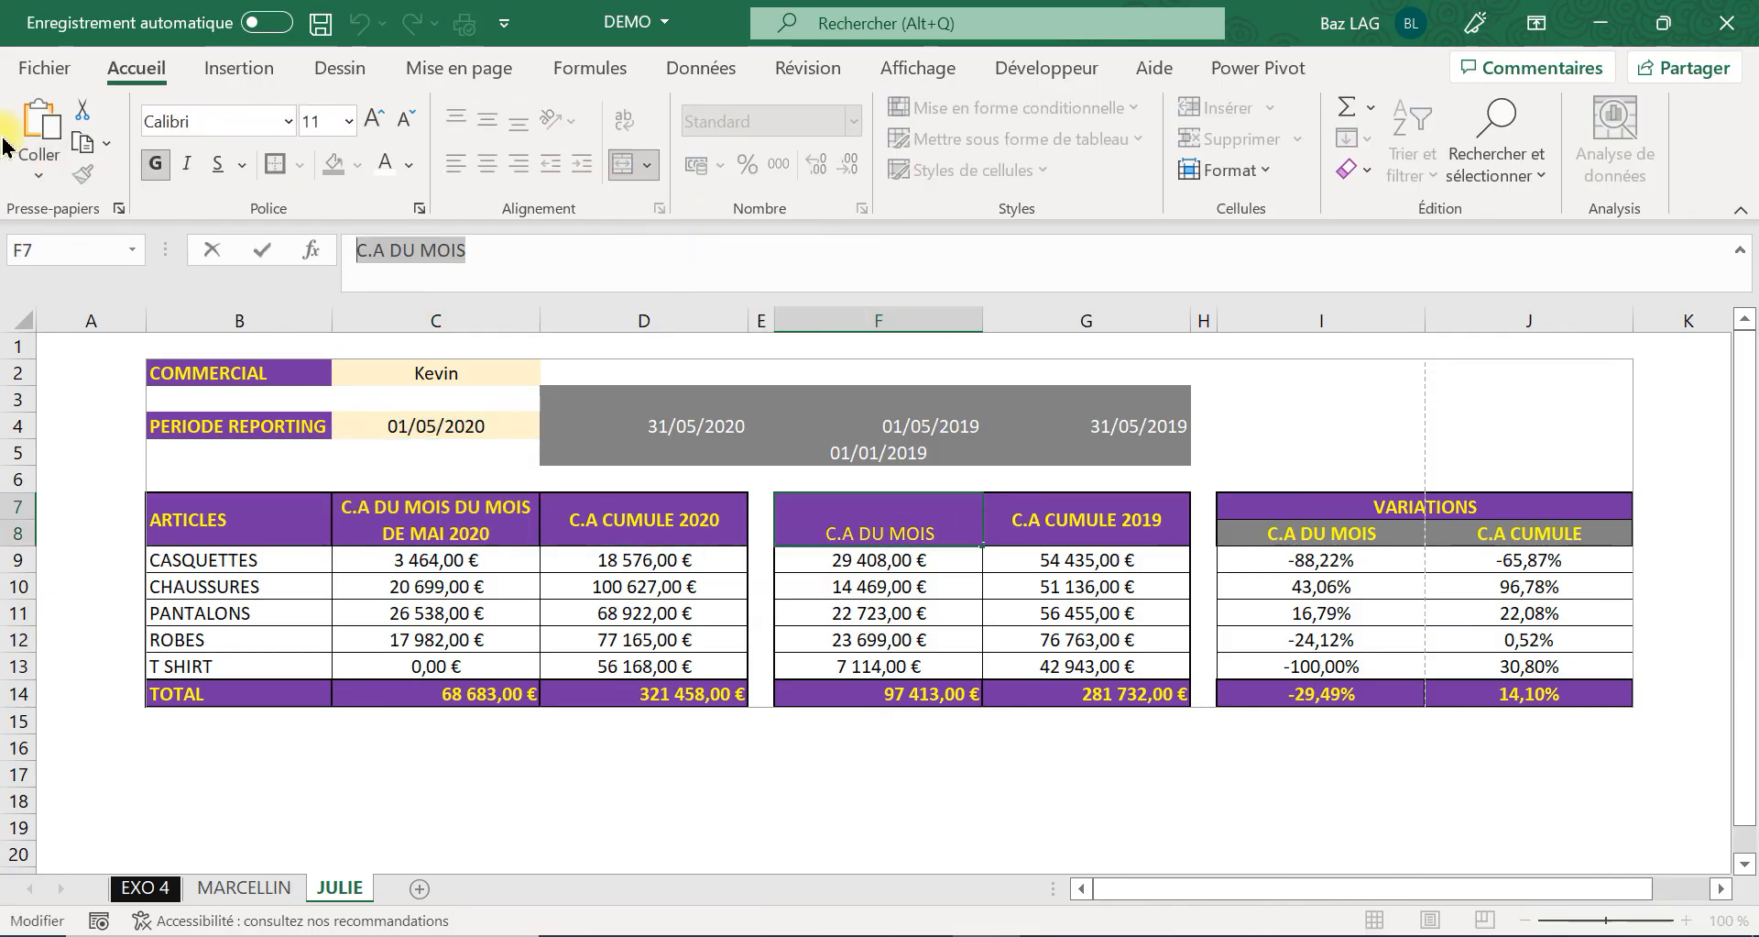
key("ctrl+v")
Change the C4 references in both the TEXTE and ANNEE parts of the F7 header formula to F4.
left_click_drag(481, 428, 913, 435)
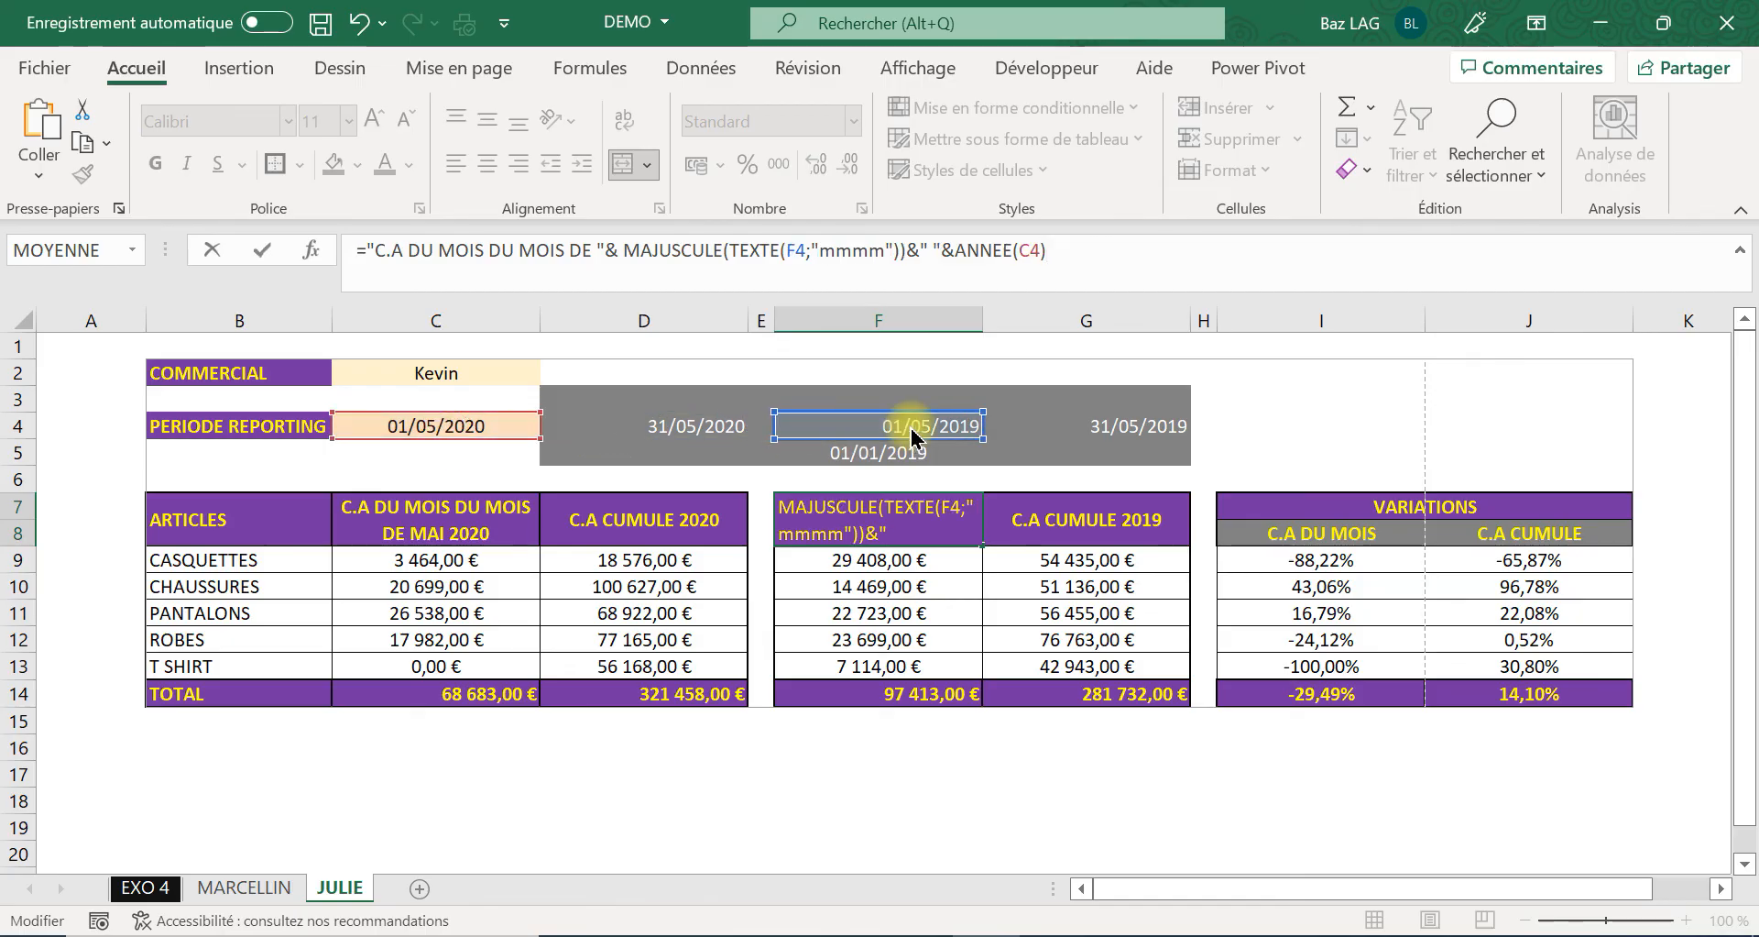
key("Return")
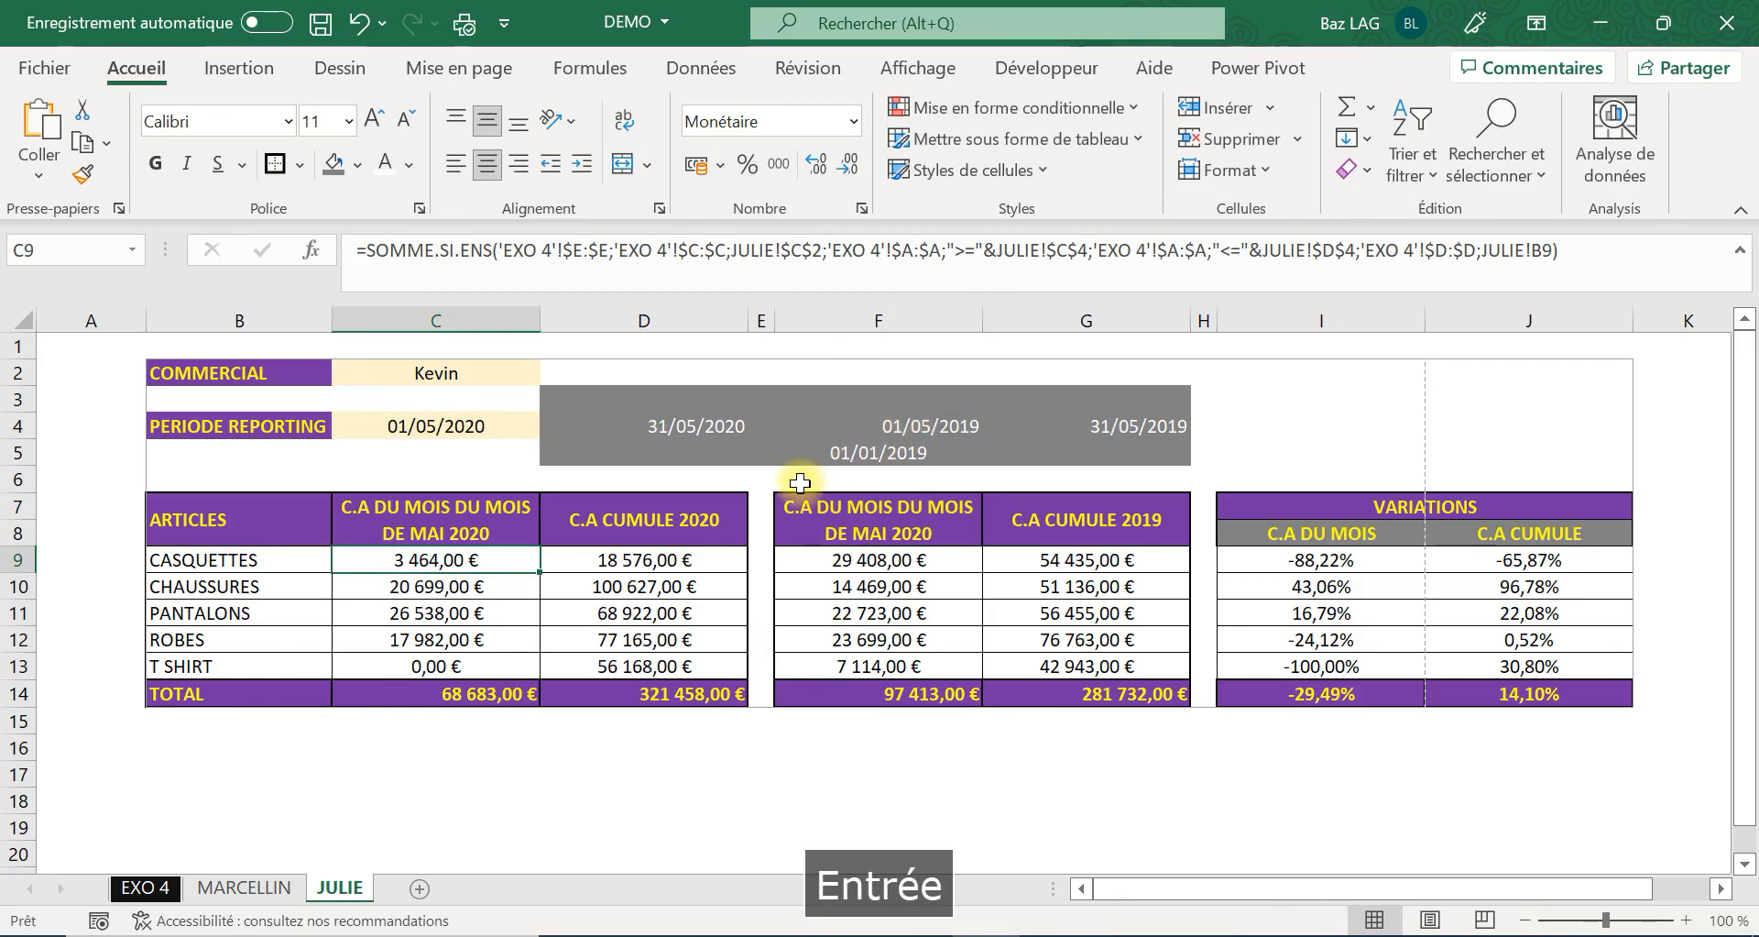
left_click(921, 508)
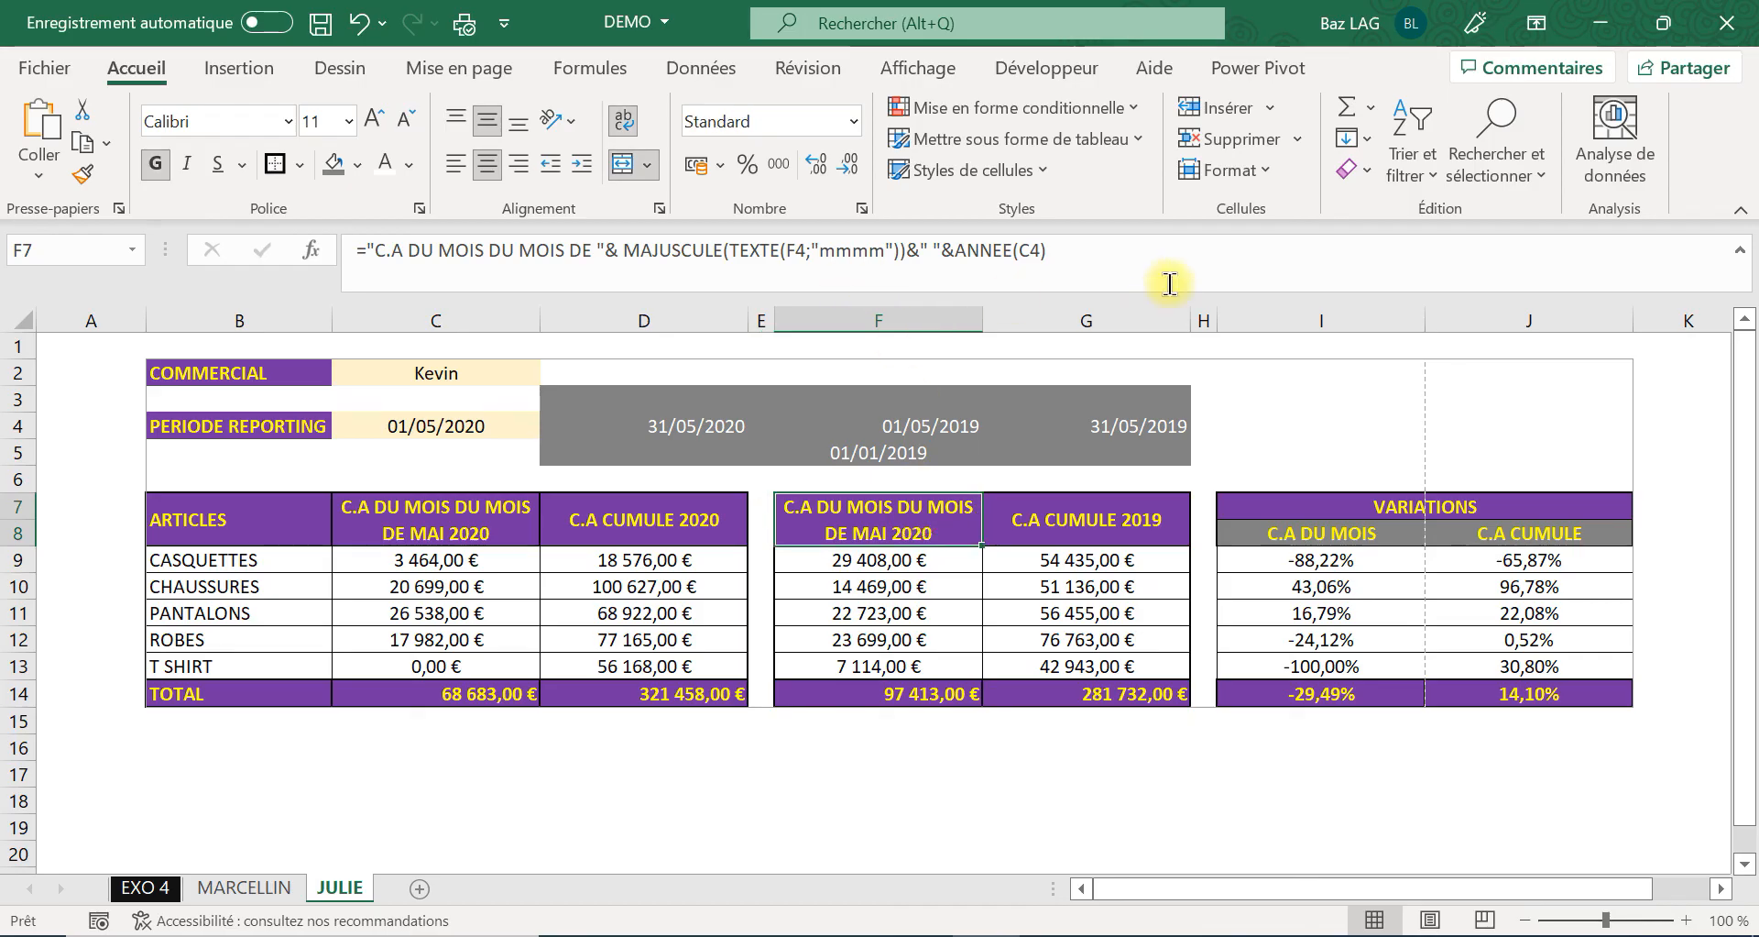
left_click(1149, 256)
left_click_drag(544, 444, 853, 436)
key("Return")
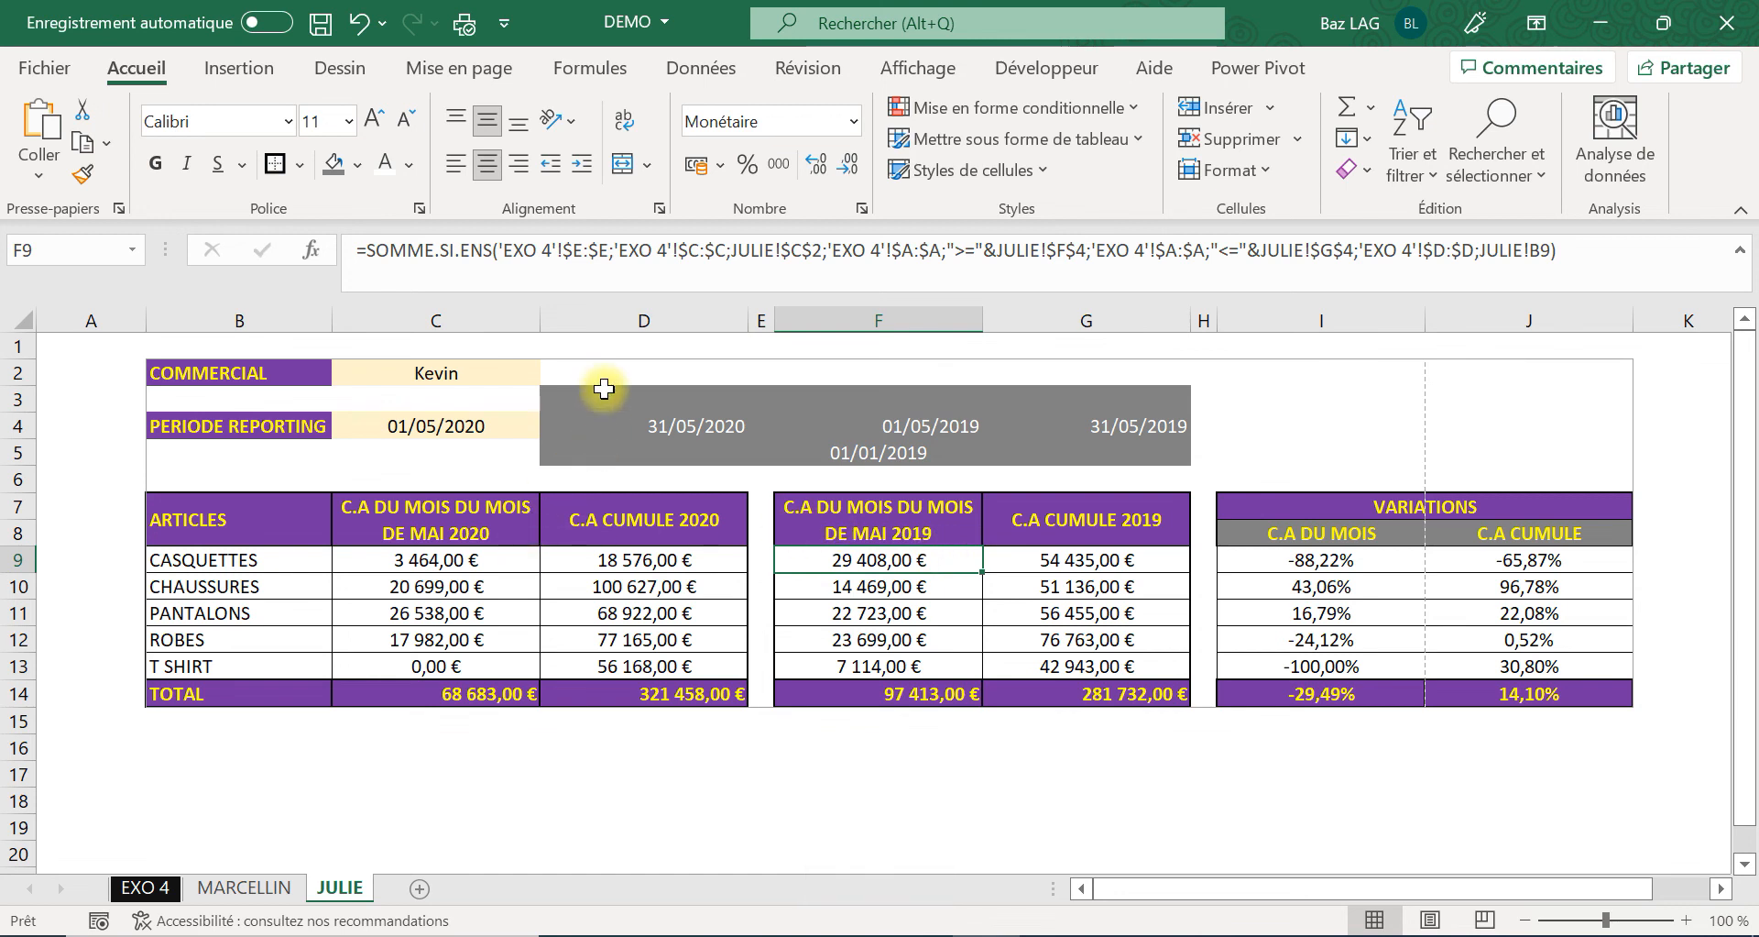
Remove the grey fill from the helper date cells D3:G5.
left_click_drag(599, 393, 1068, 454)
left_click(353, 176)
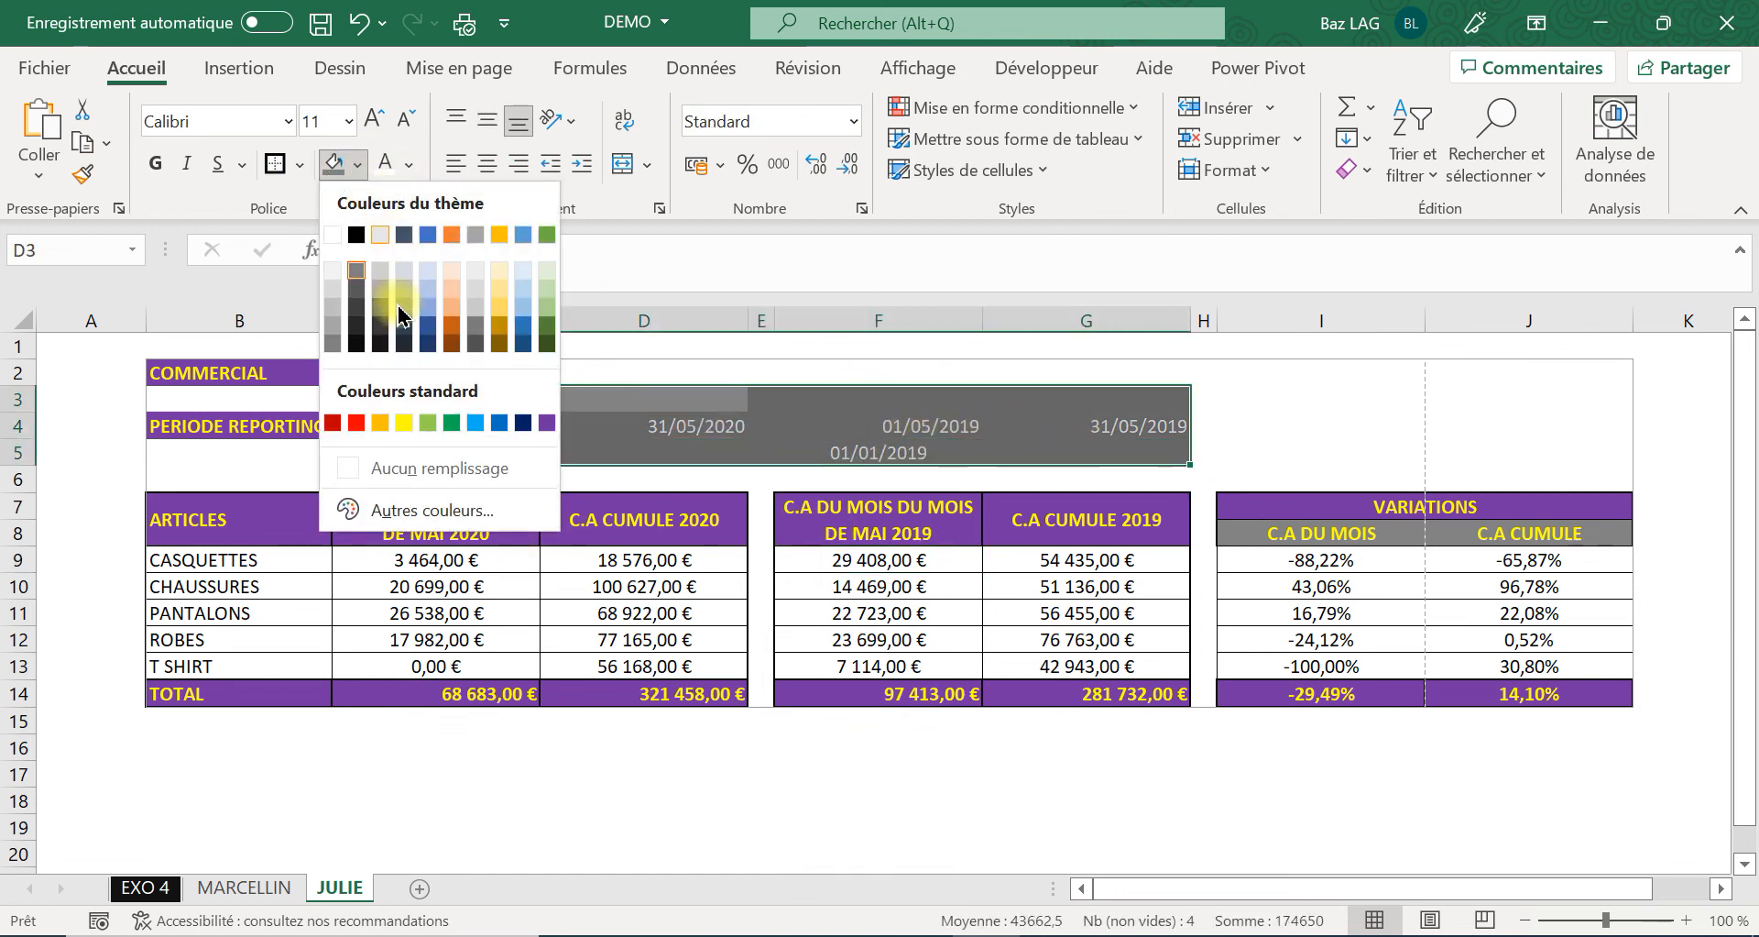
left_click(394, 463)
left_click(642, 426)
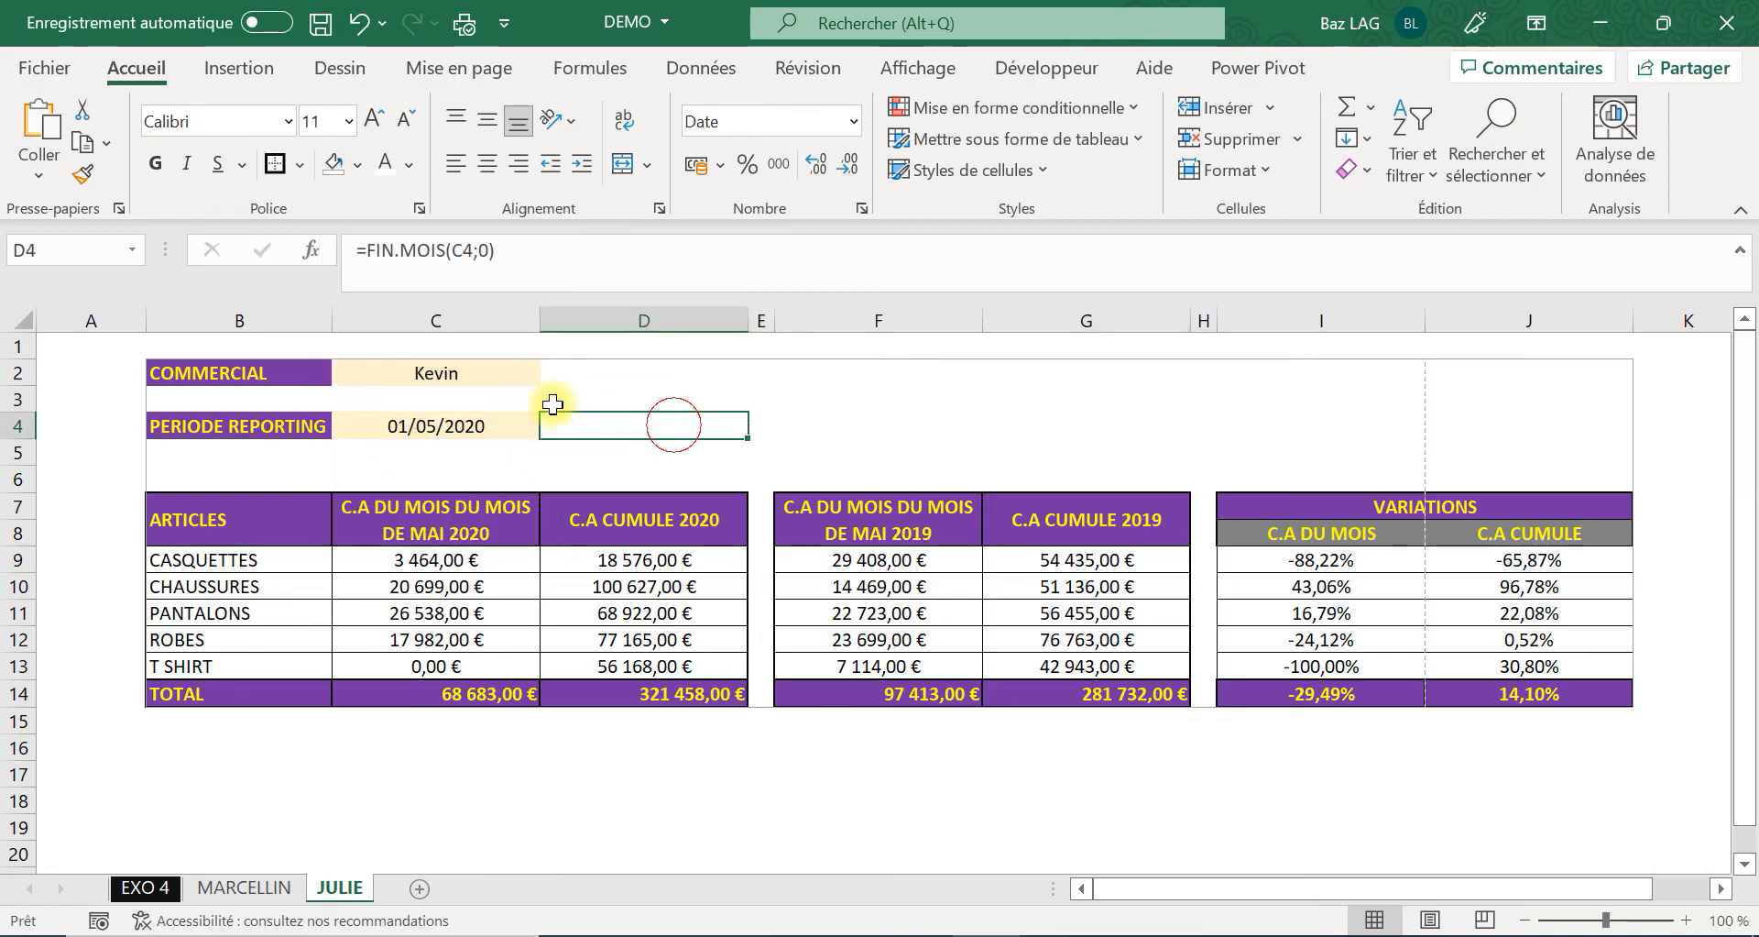
left_click(500, 375)
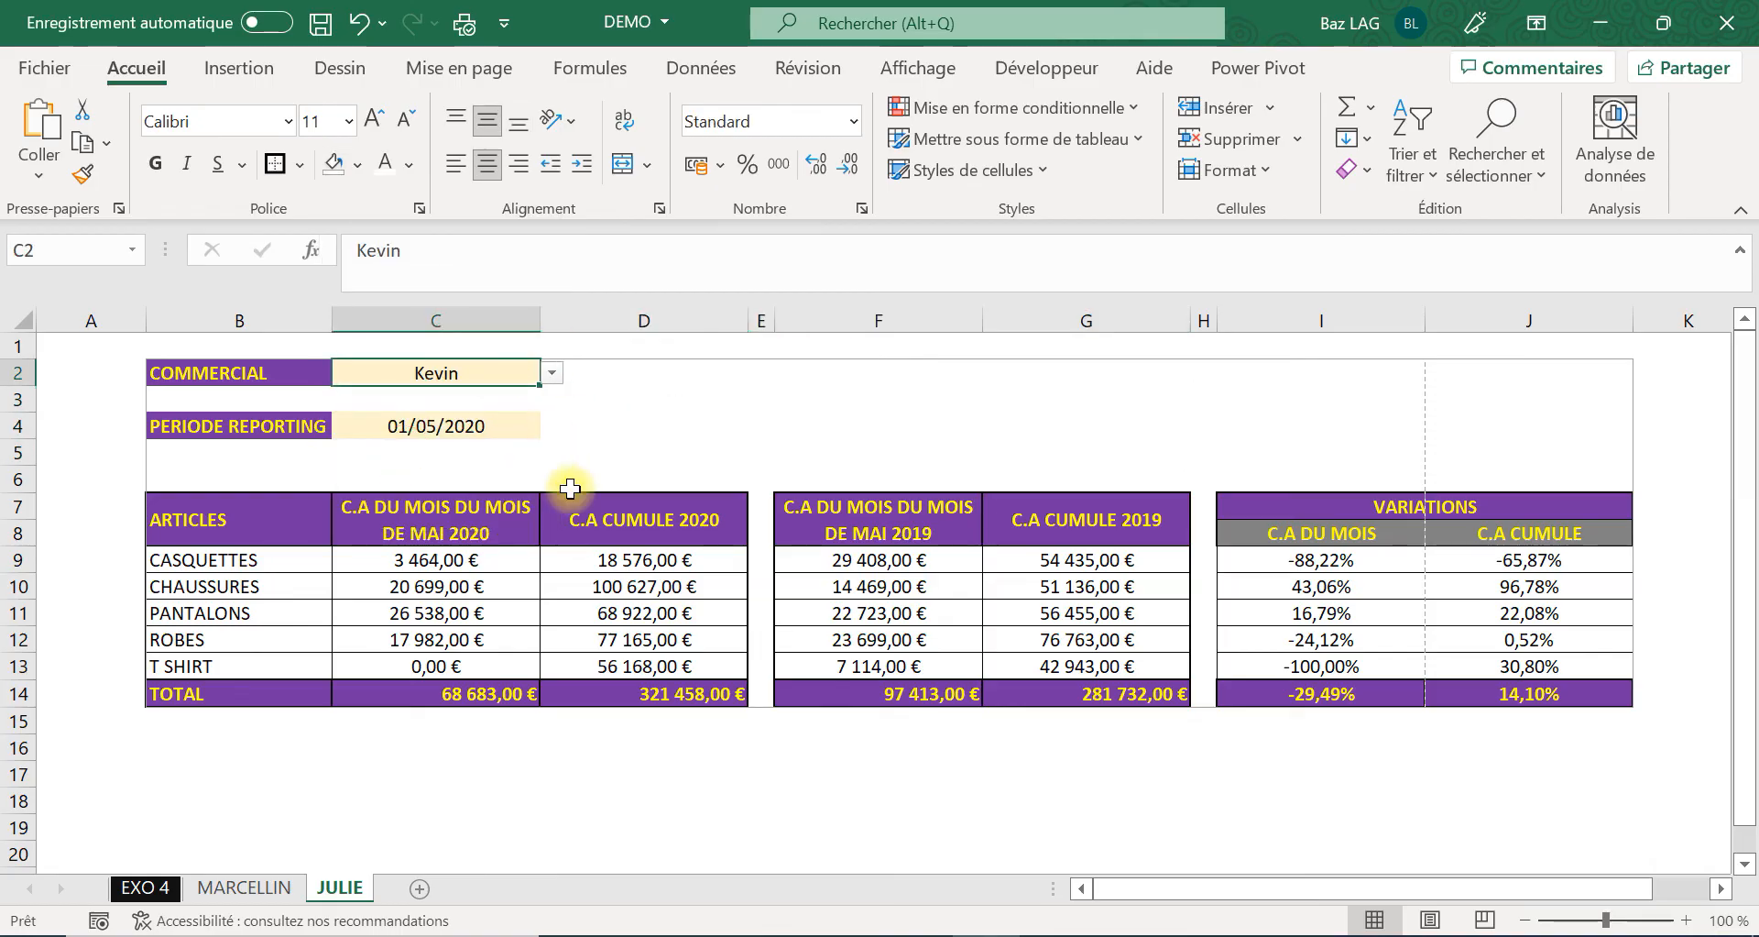
Delete the other salesperson's report sheet, located directly after EXO 4, and confirm the deletion.
left_click(244, 887)
right_click(245, 871)
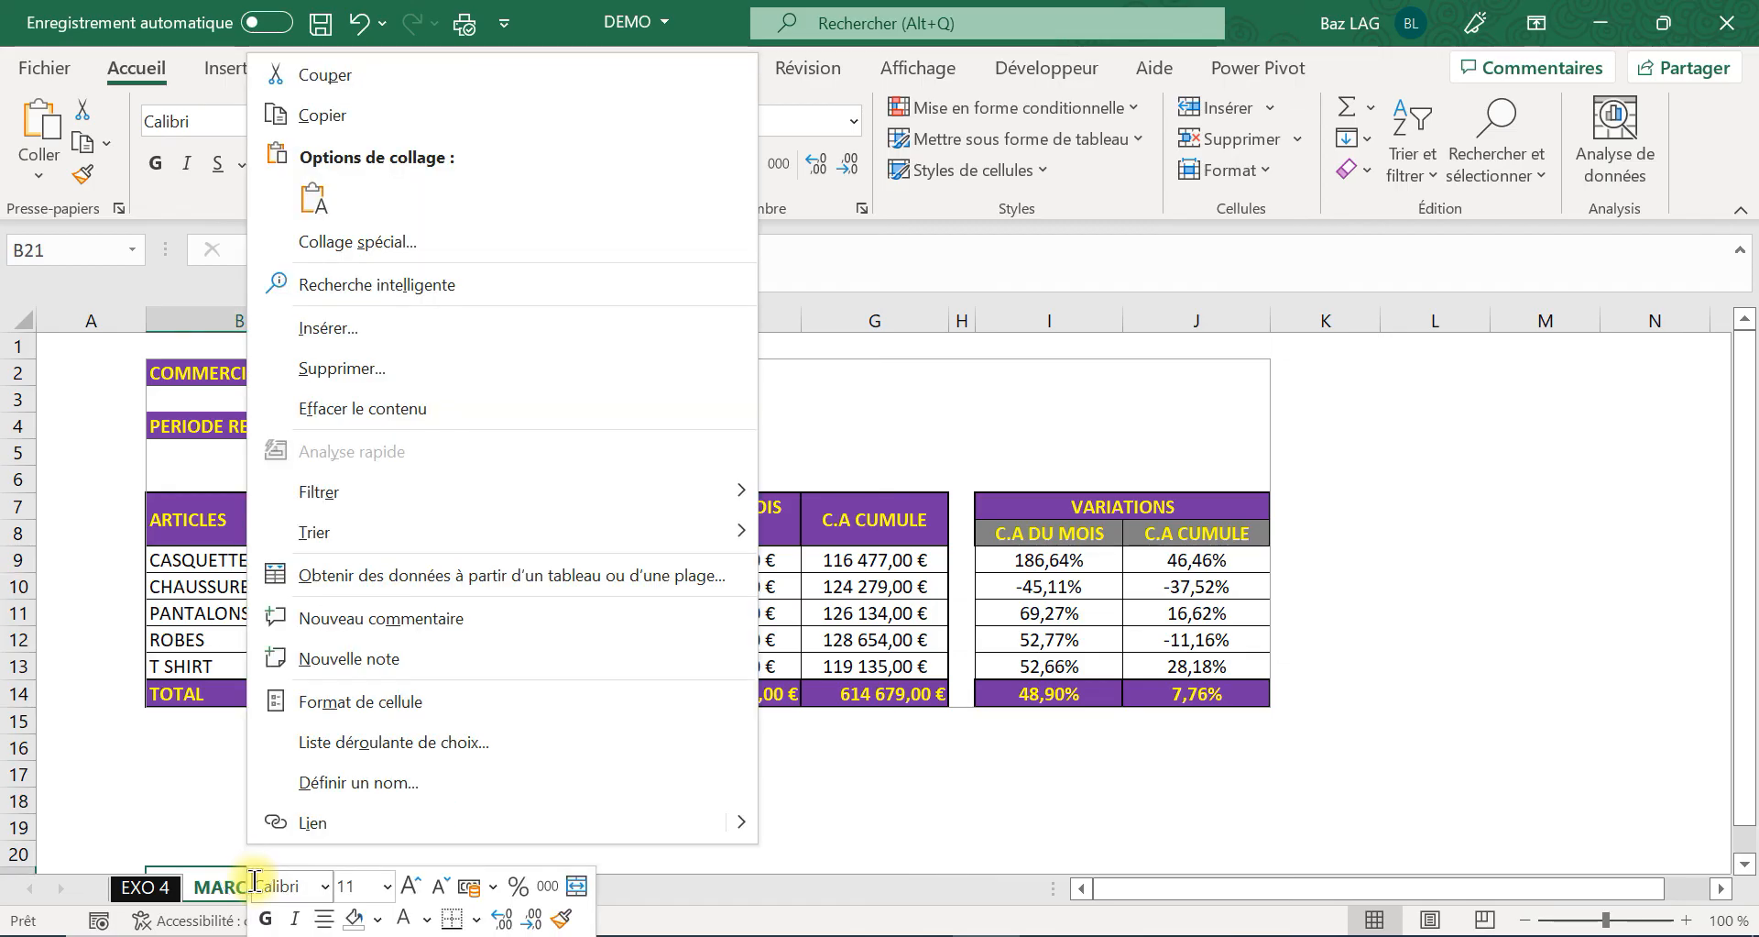
right_click(244, 887)
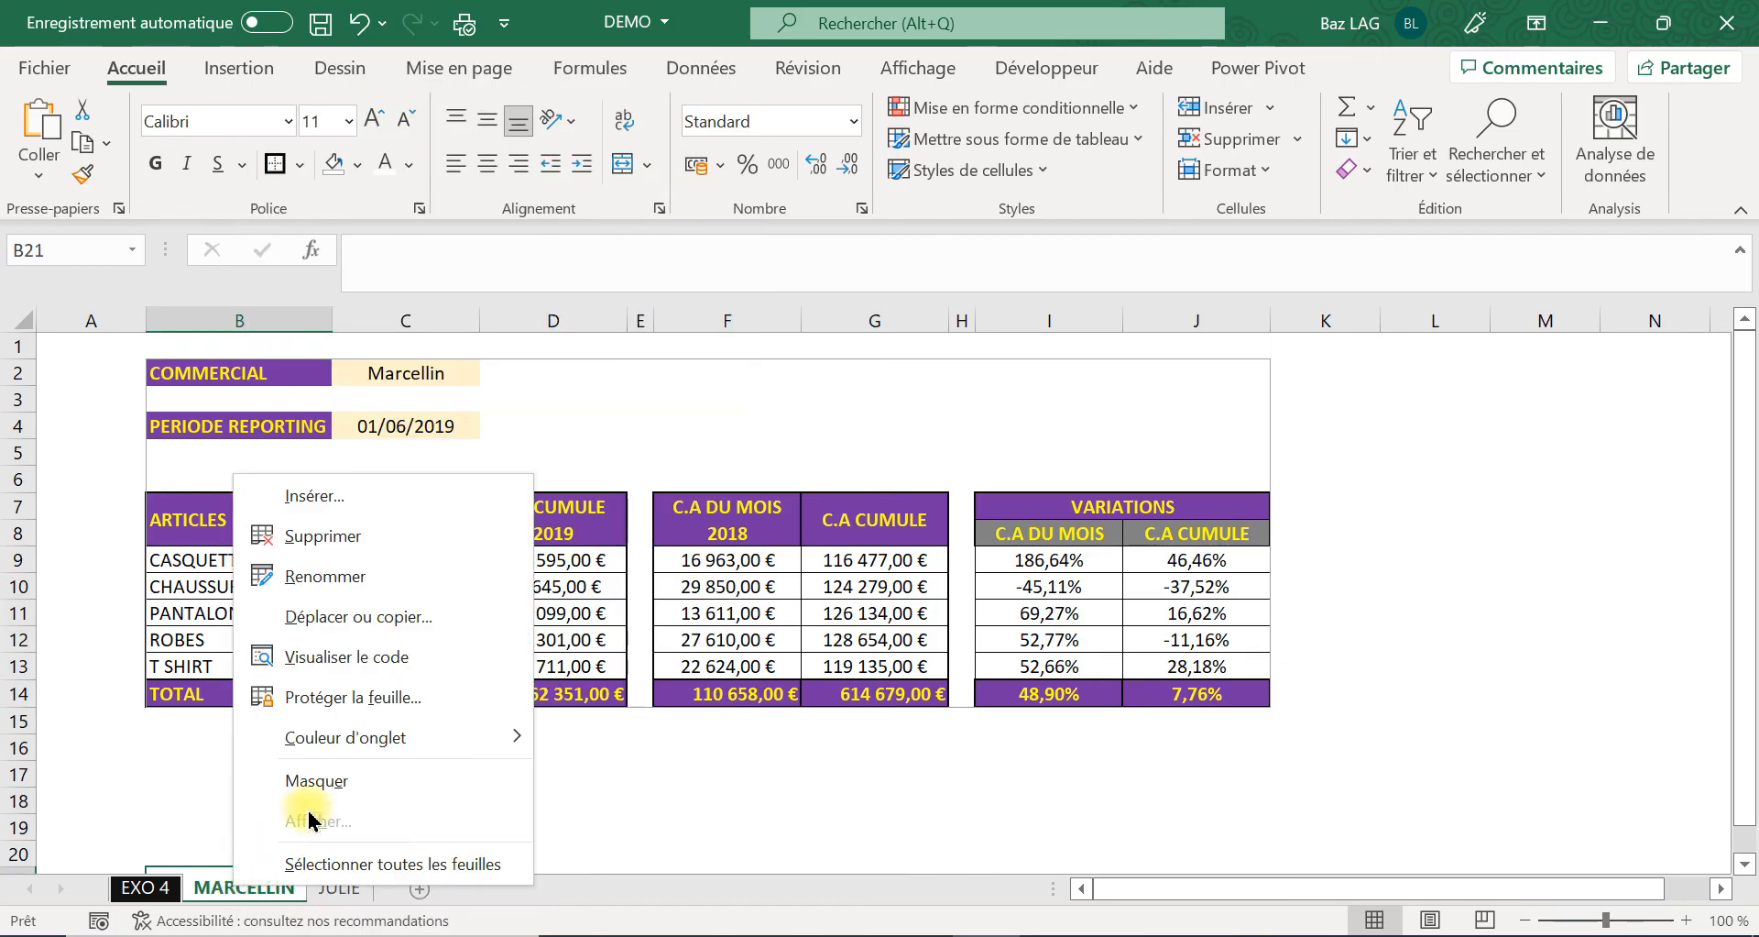
left_click(362, 538)
left_click(837, 668)
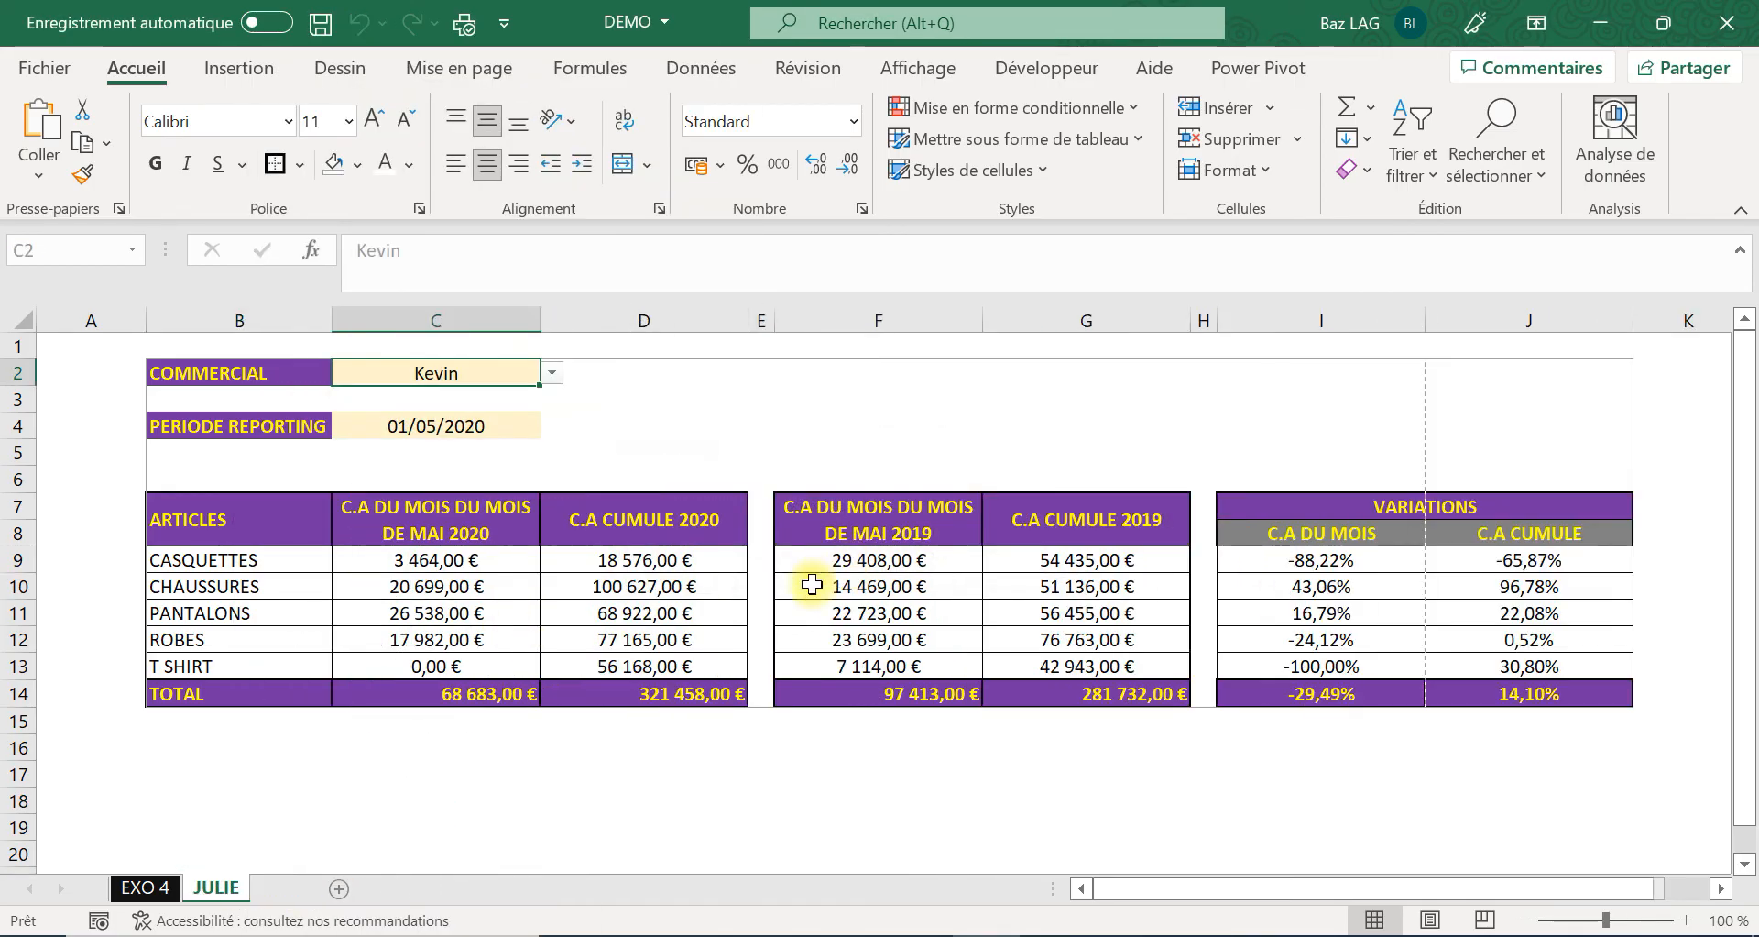
left_click(357, 793)
Select the salesperson the report sheet is named after in C2 and set the reporting period in C4 to 01/11/2020.
left_click(514, 376)
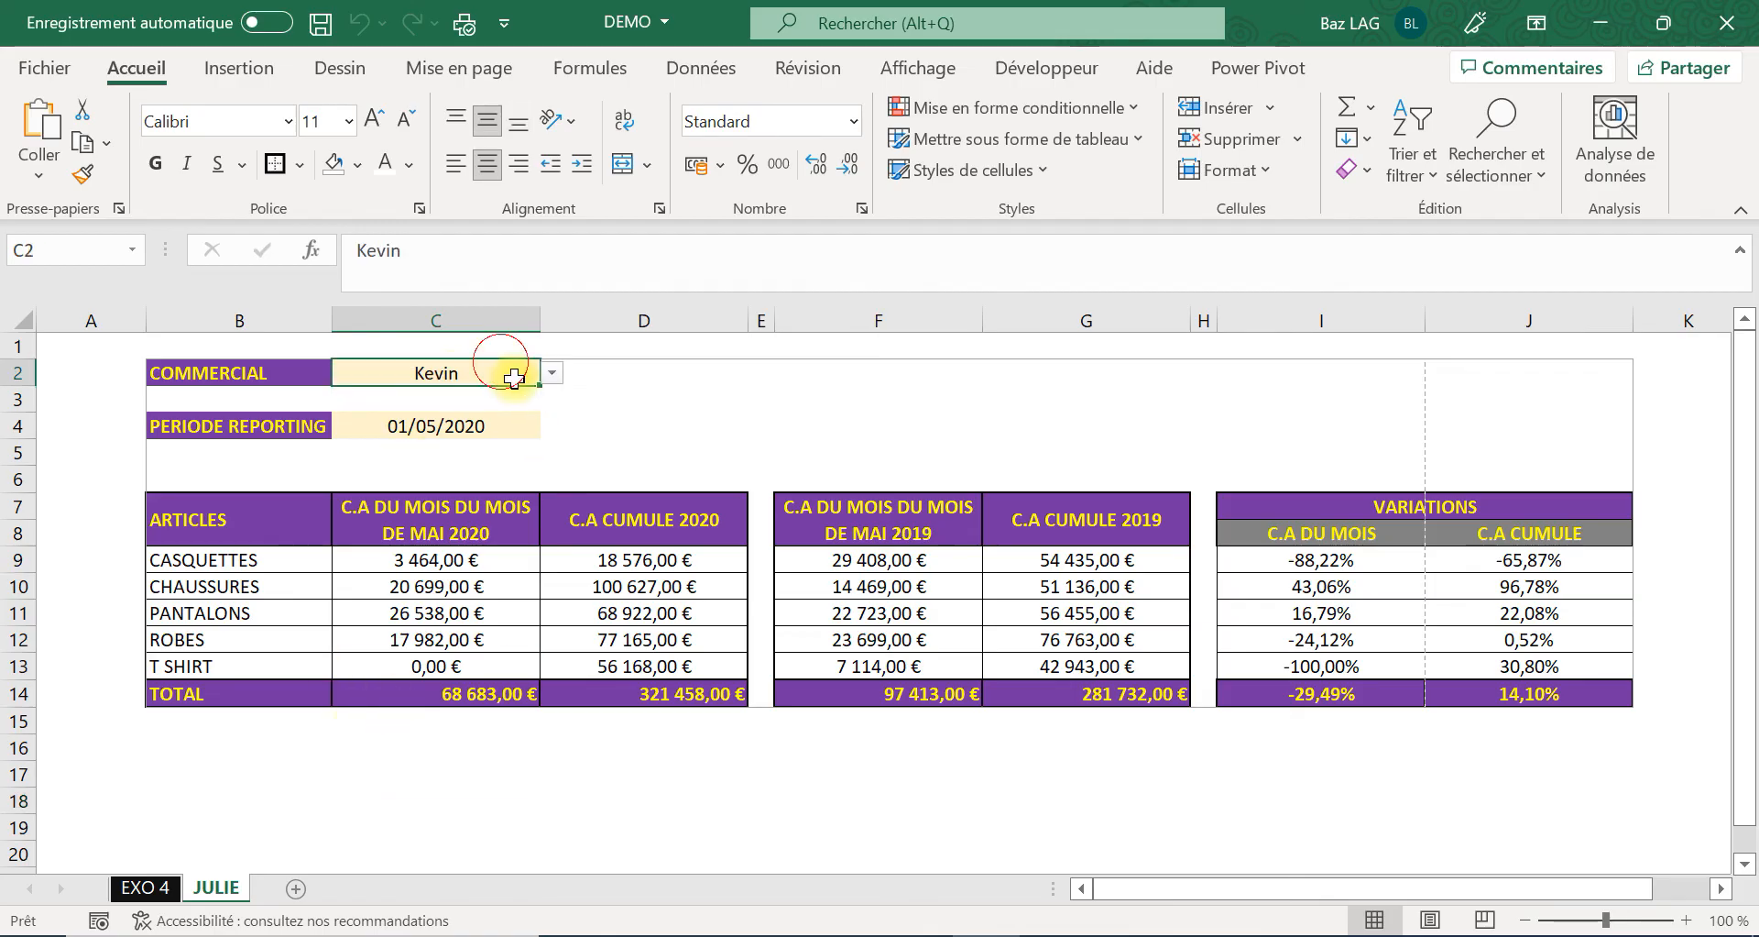
left_click(551, 373)
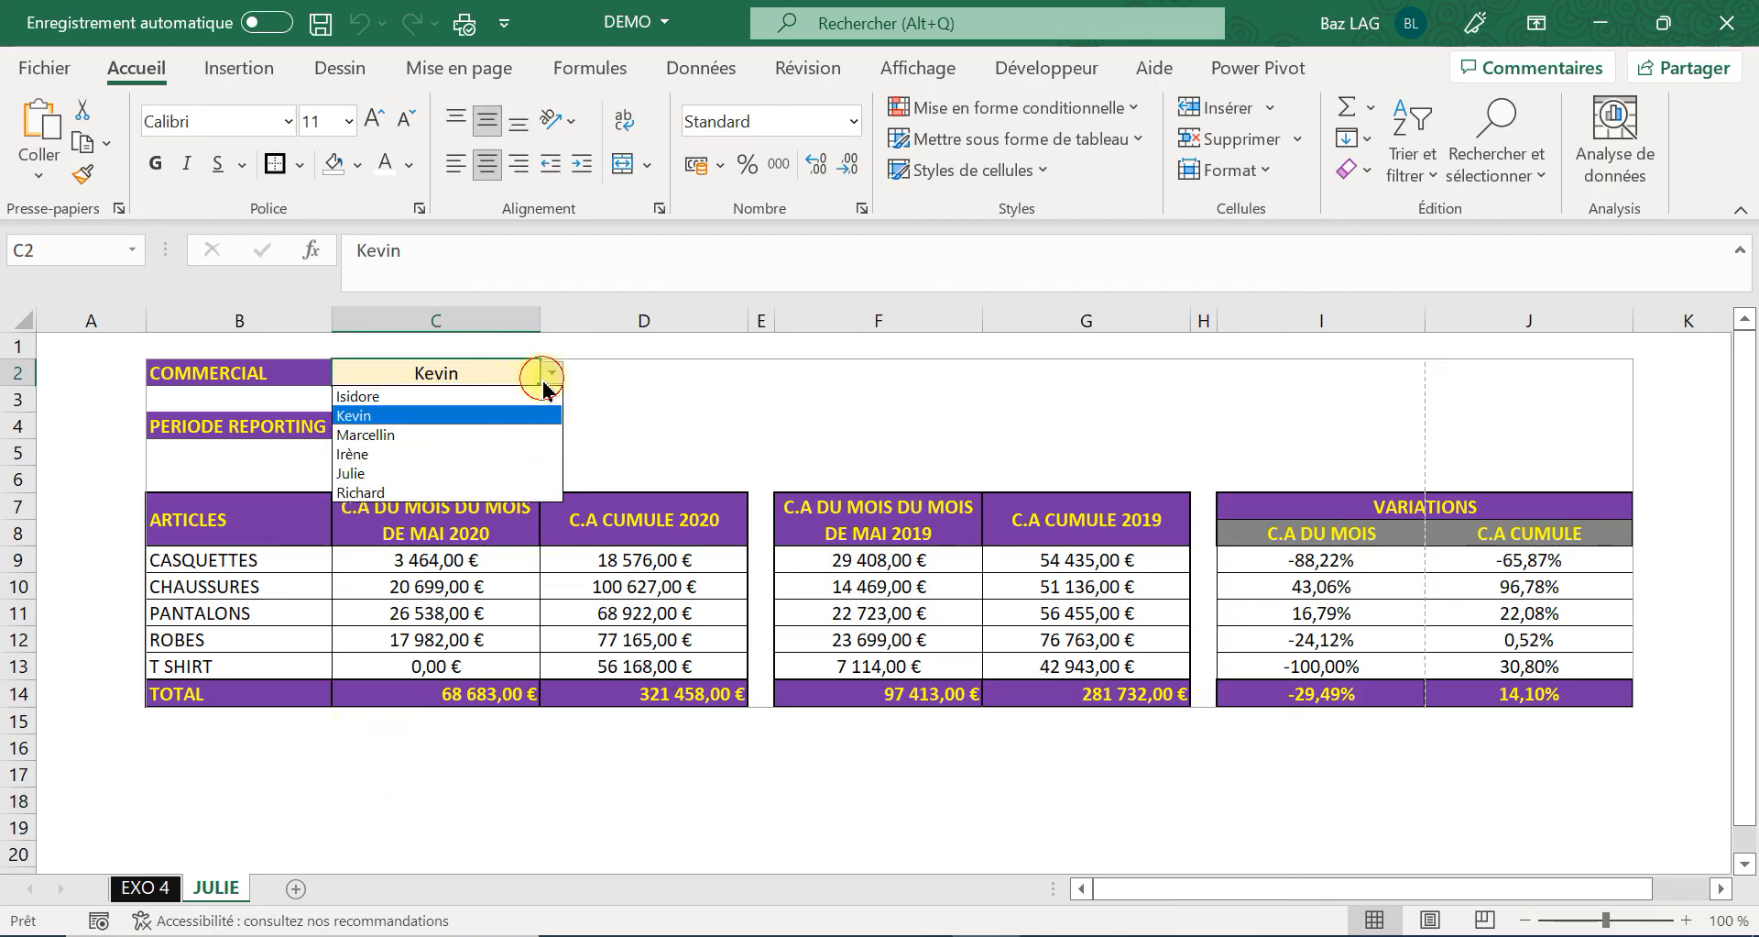
left_click(511, 473)
left_click(500, 429)
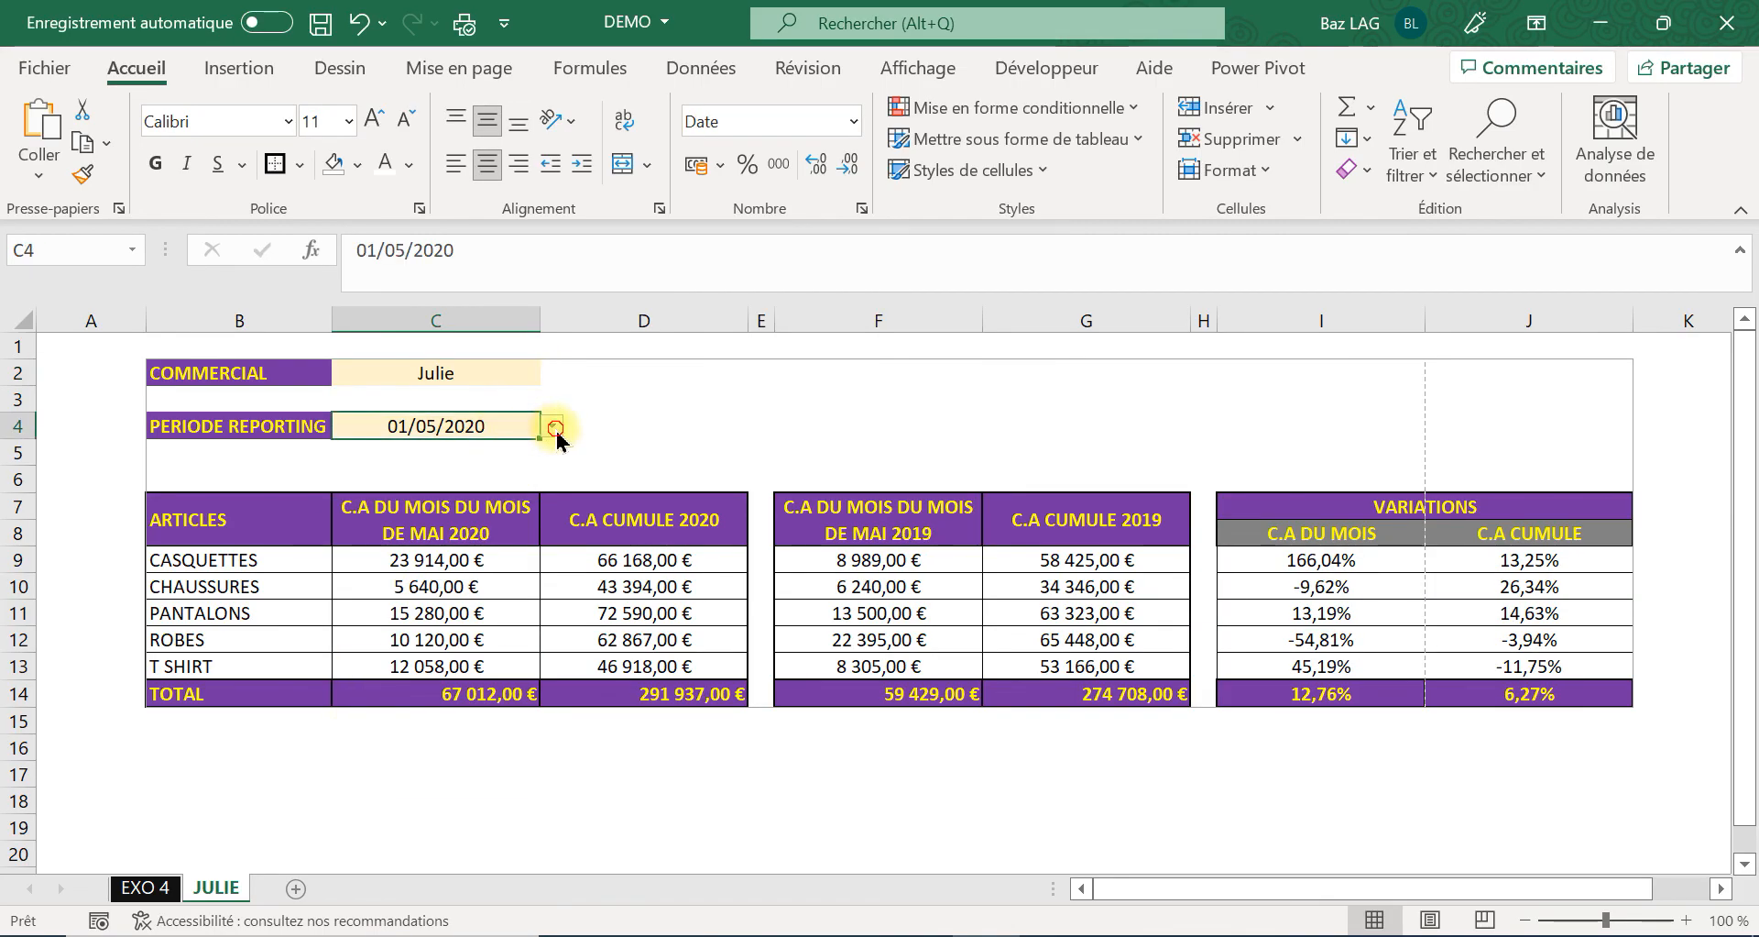
left_click(552, 426)
left_click(510, 572)
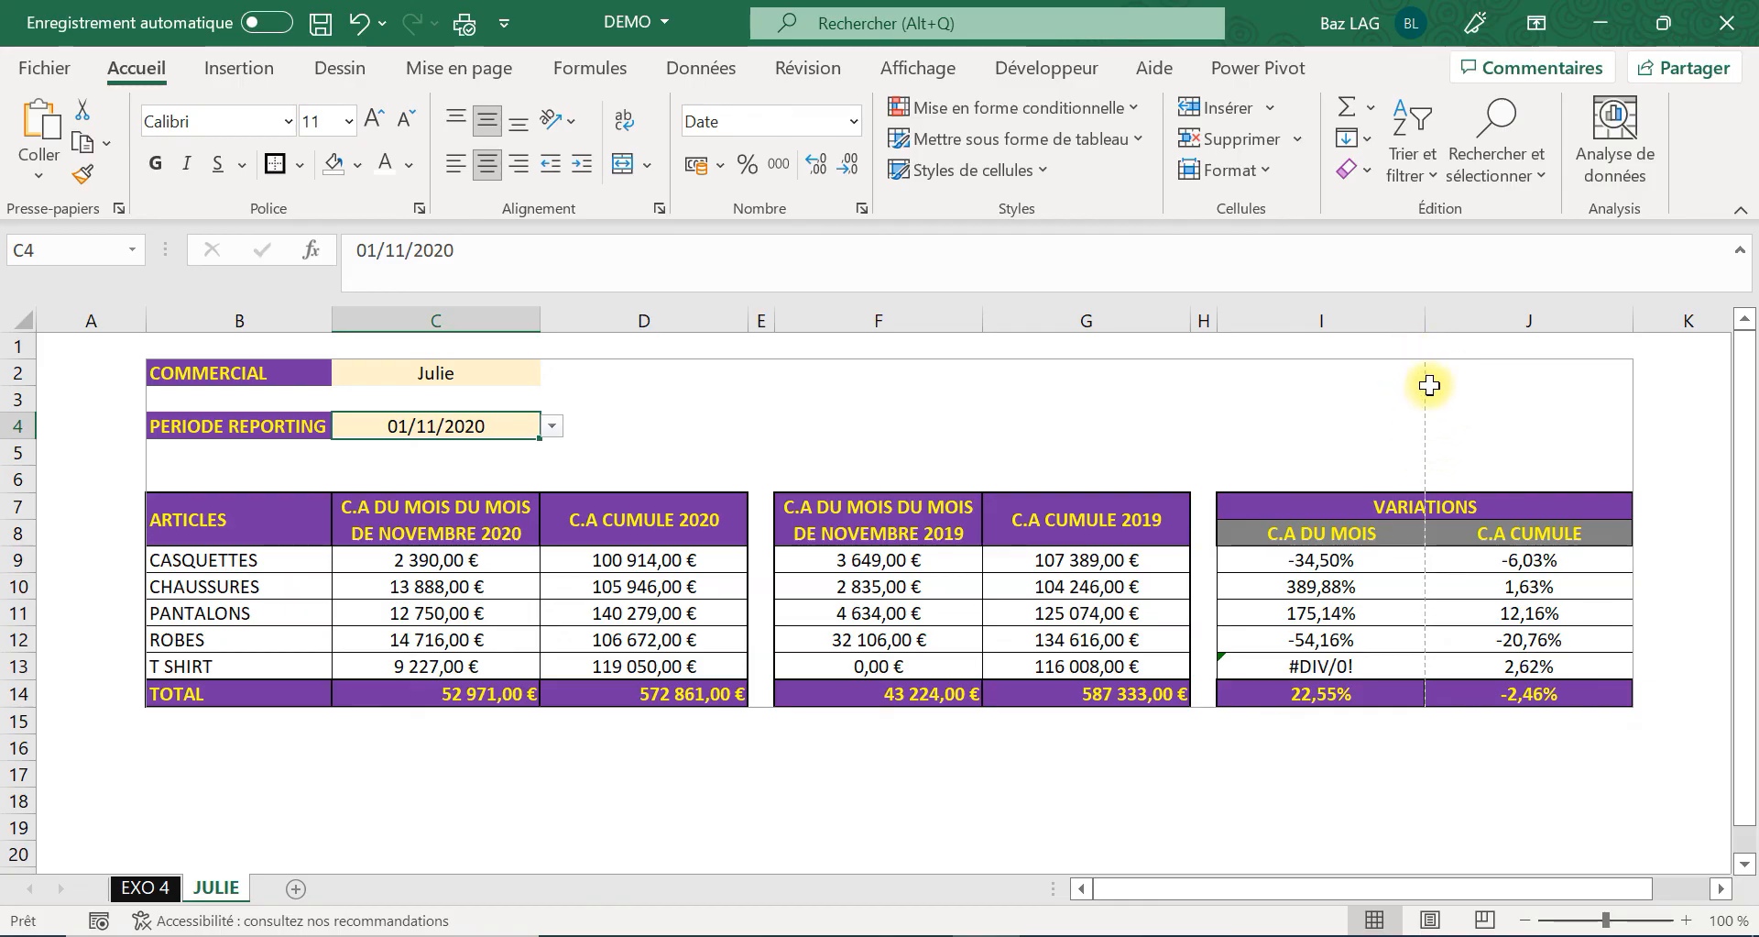
Check the report's print preview and clear the sheet's existing print area.
key("ctrl+p")
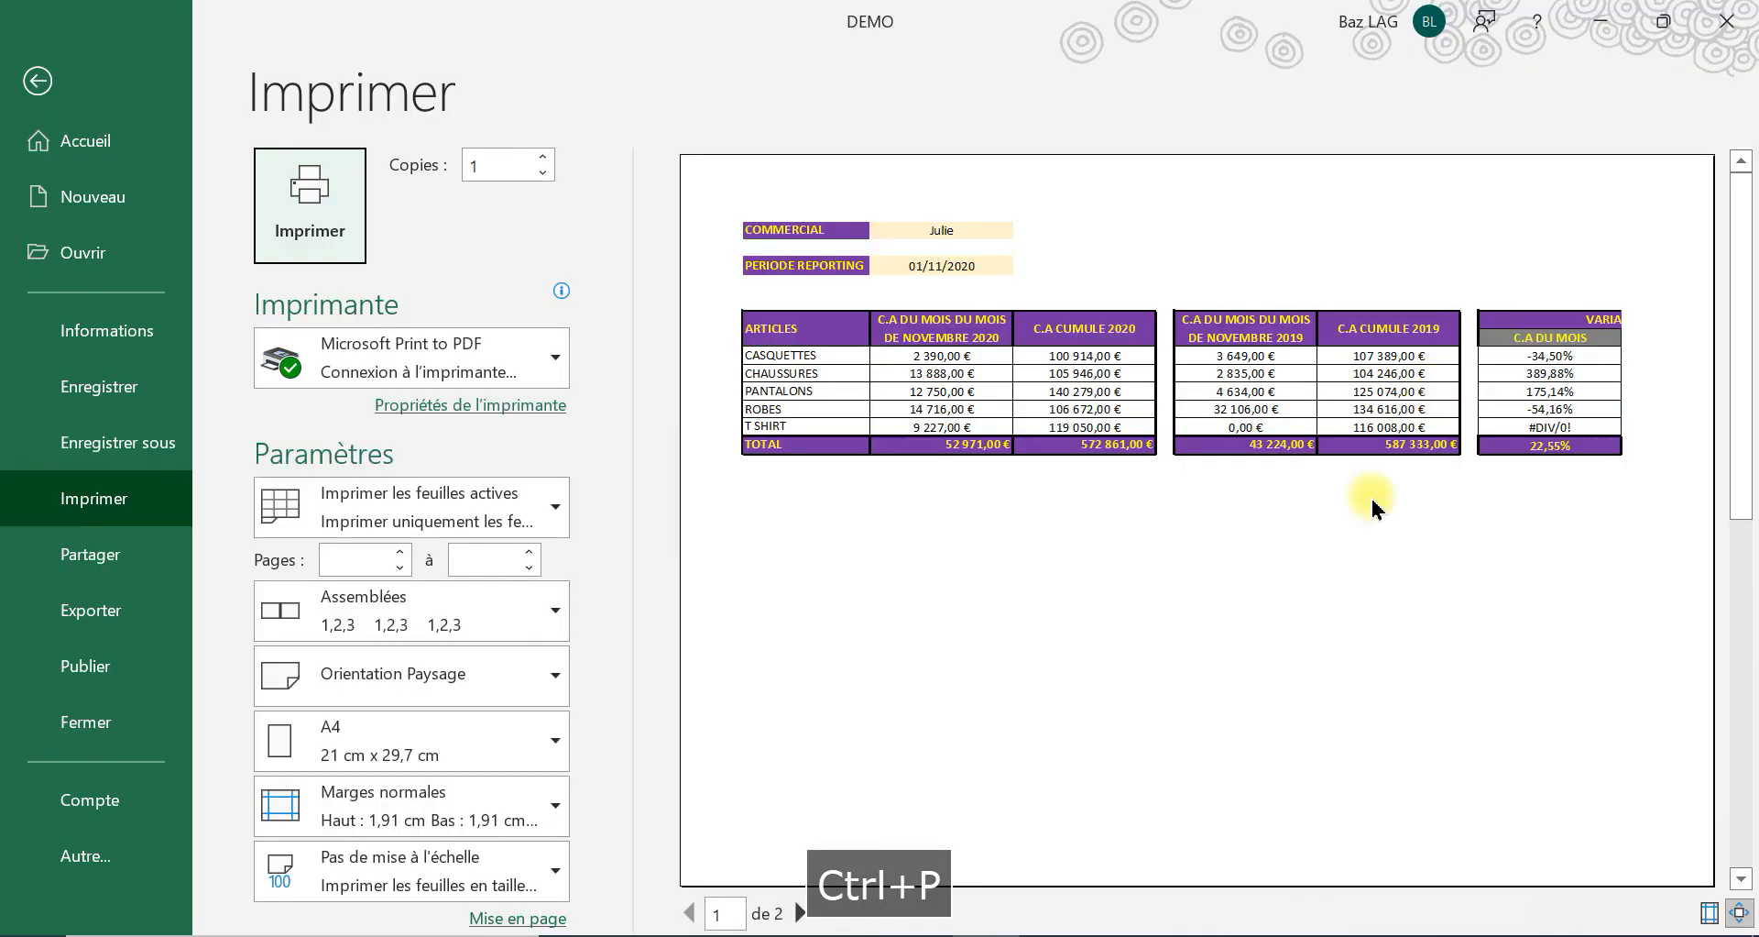
left_click(37, 80)
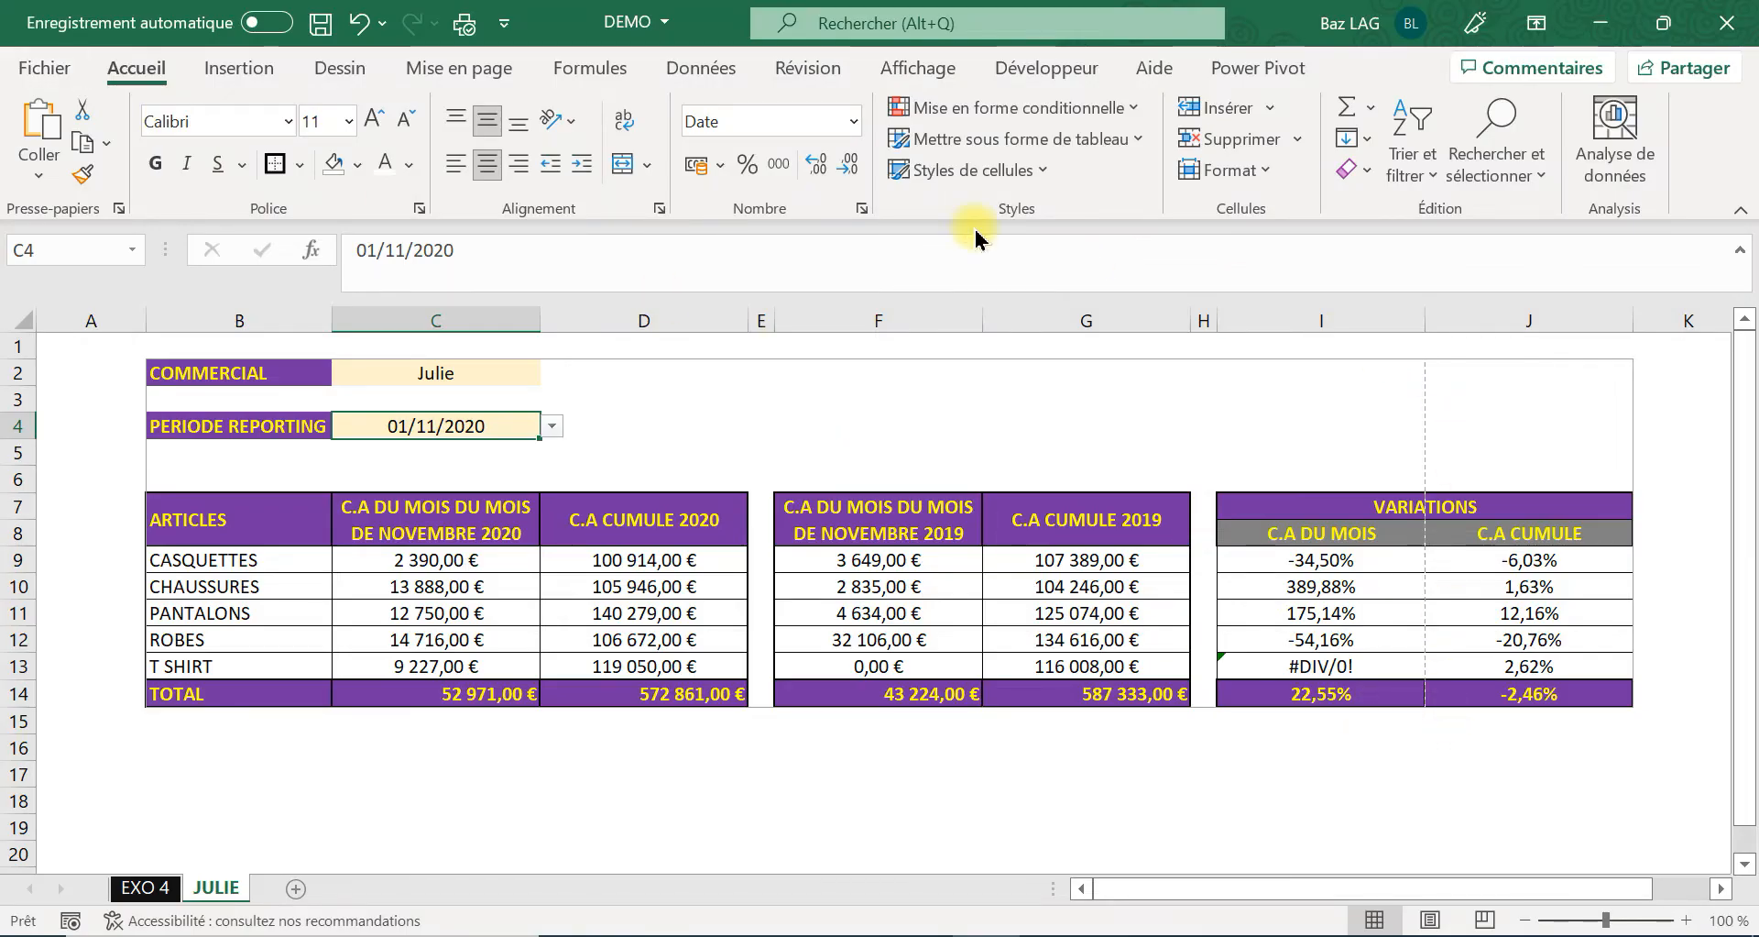
left_click(424, 68)
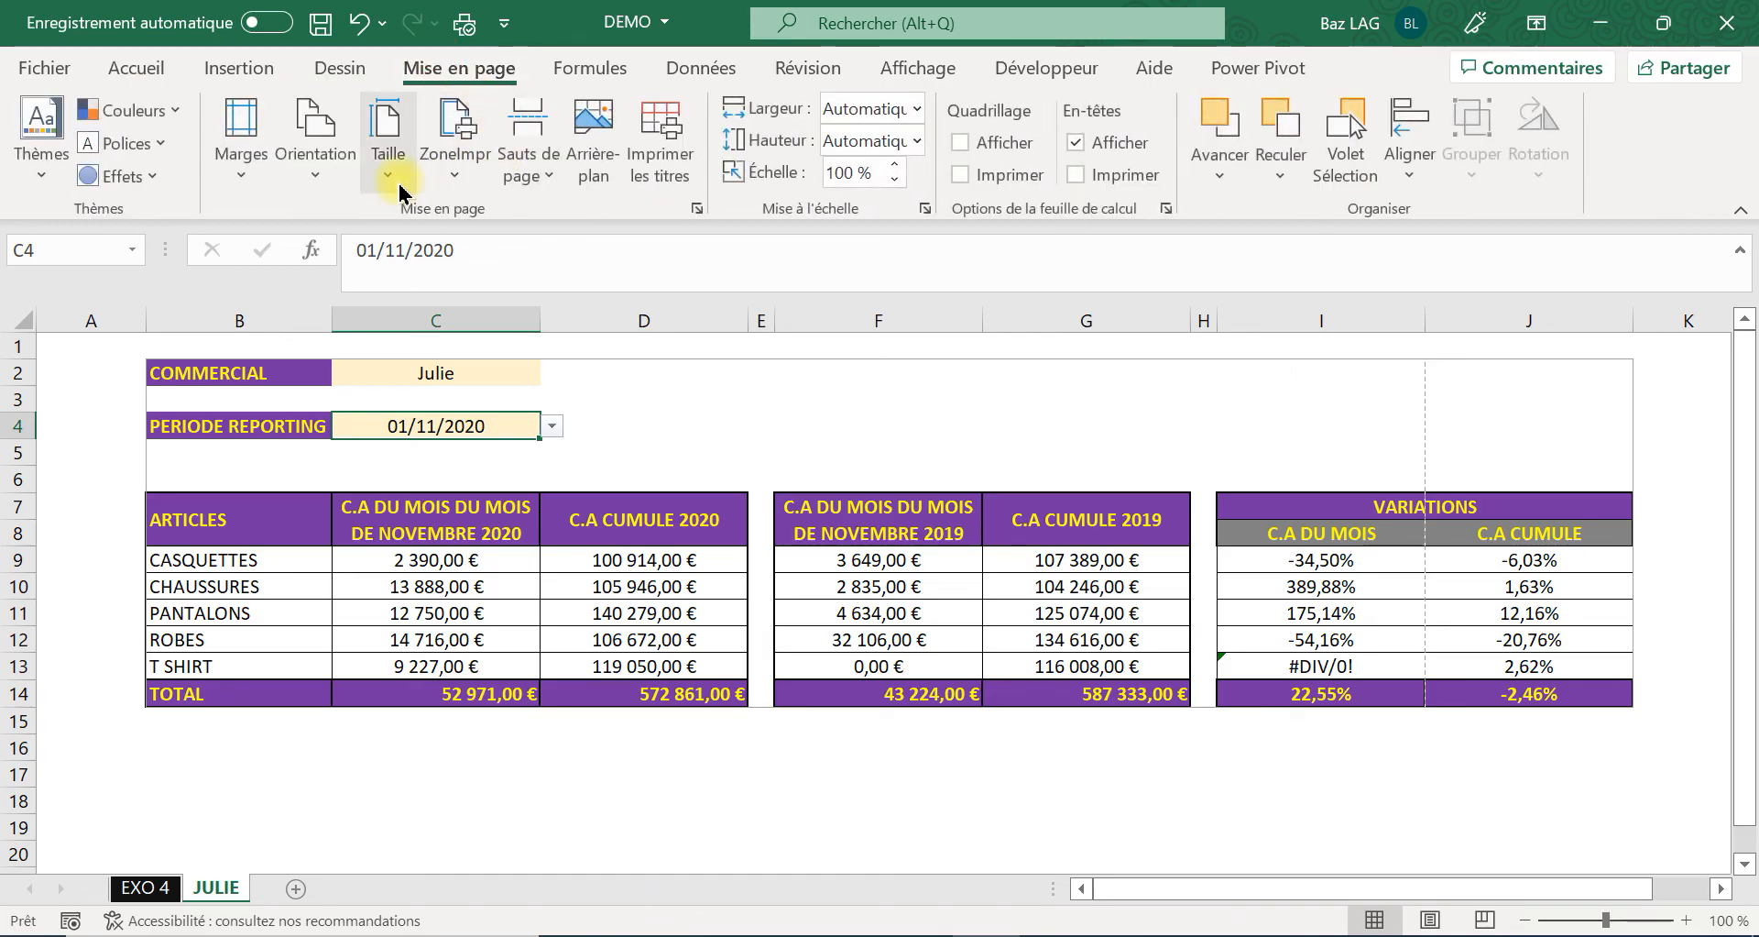
left_click(454, 172)
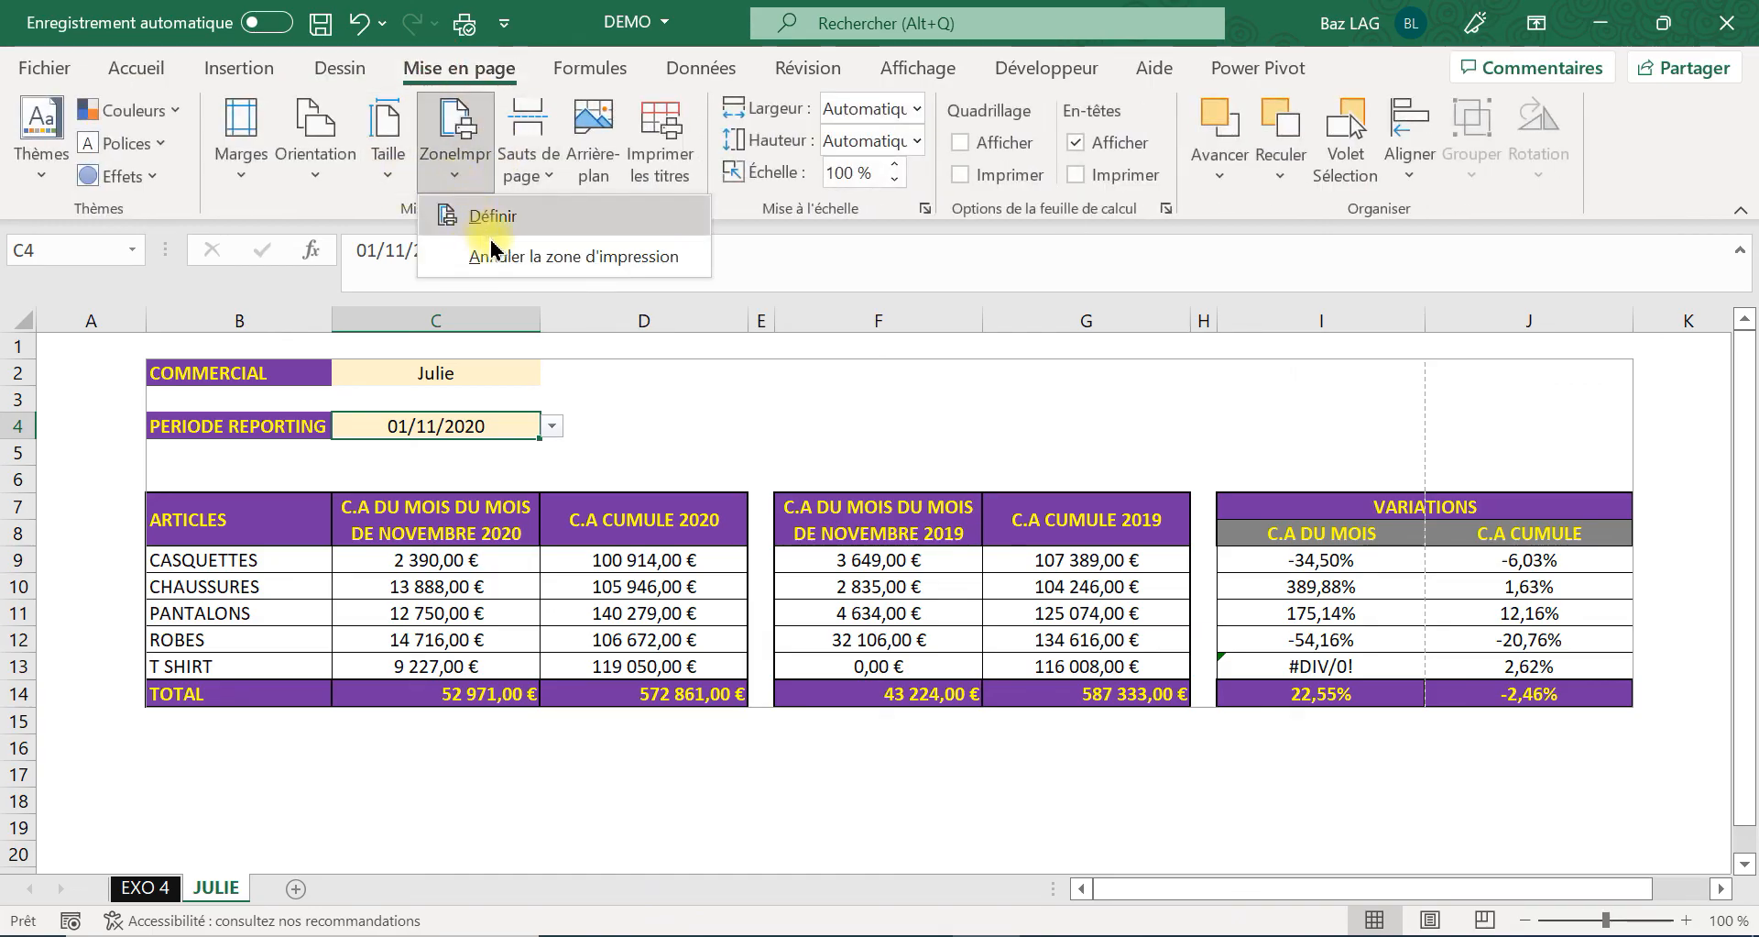
left_click(495, 256)
Define the whole report range B2:J14 as the print area.
left_click(202, 371)
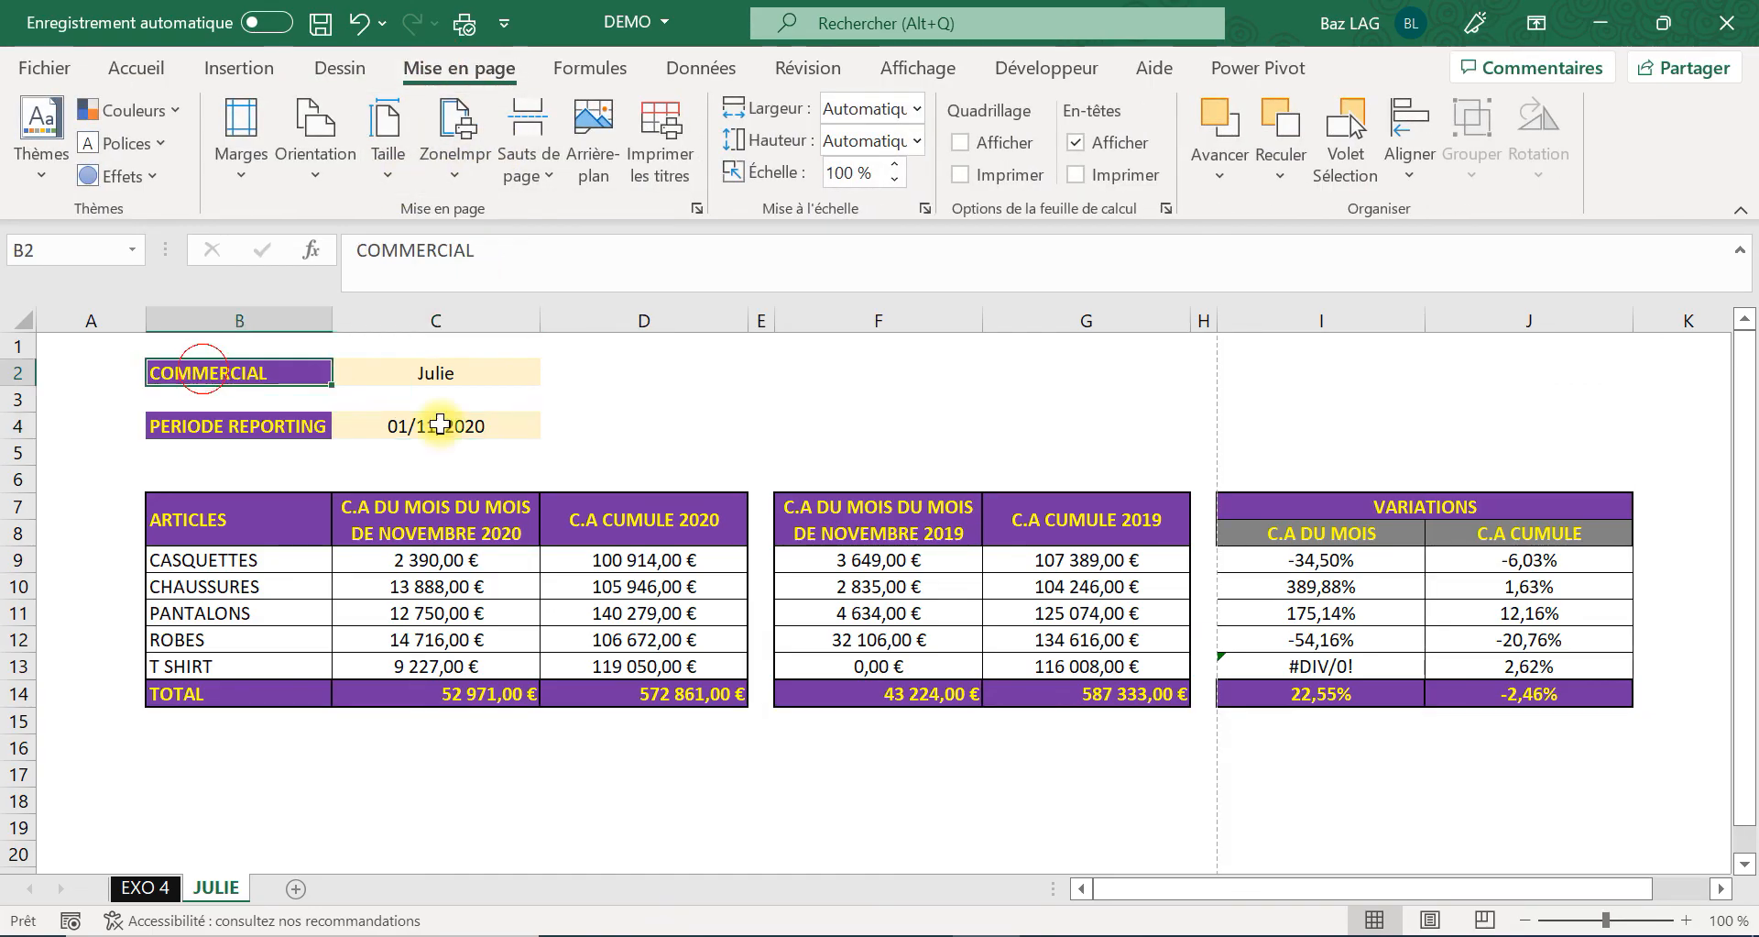
left_click_drag(441, 423, 1518, 694)
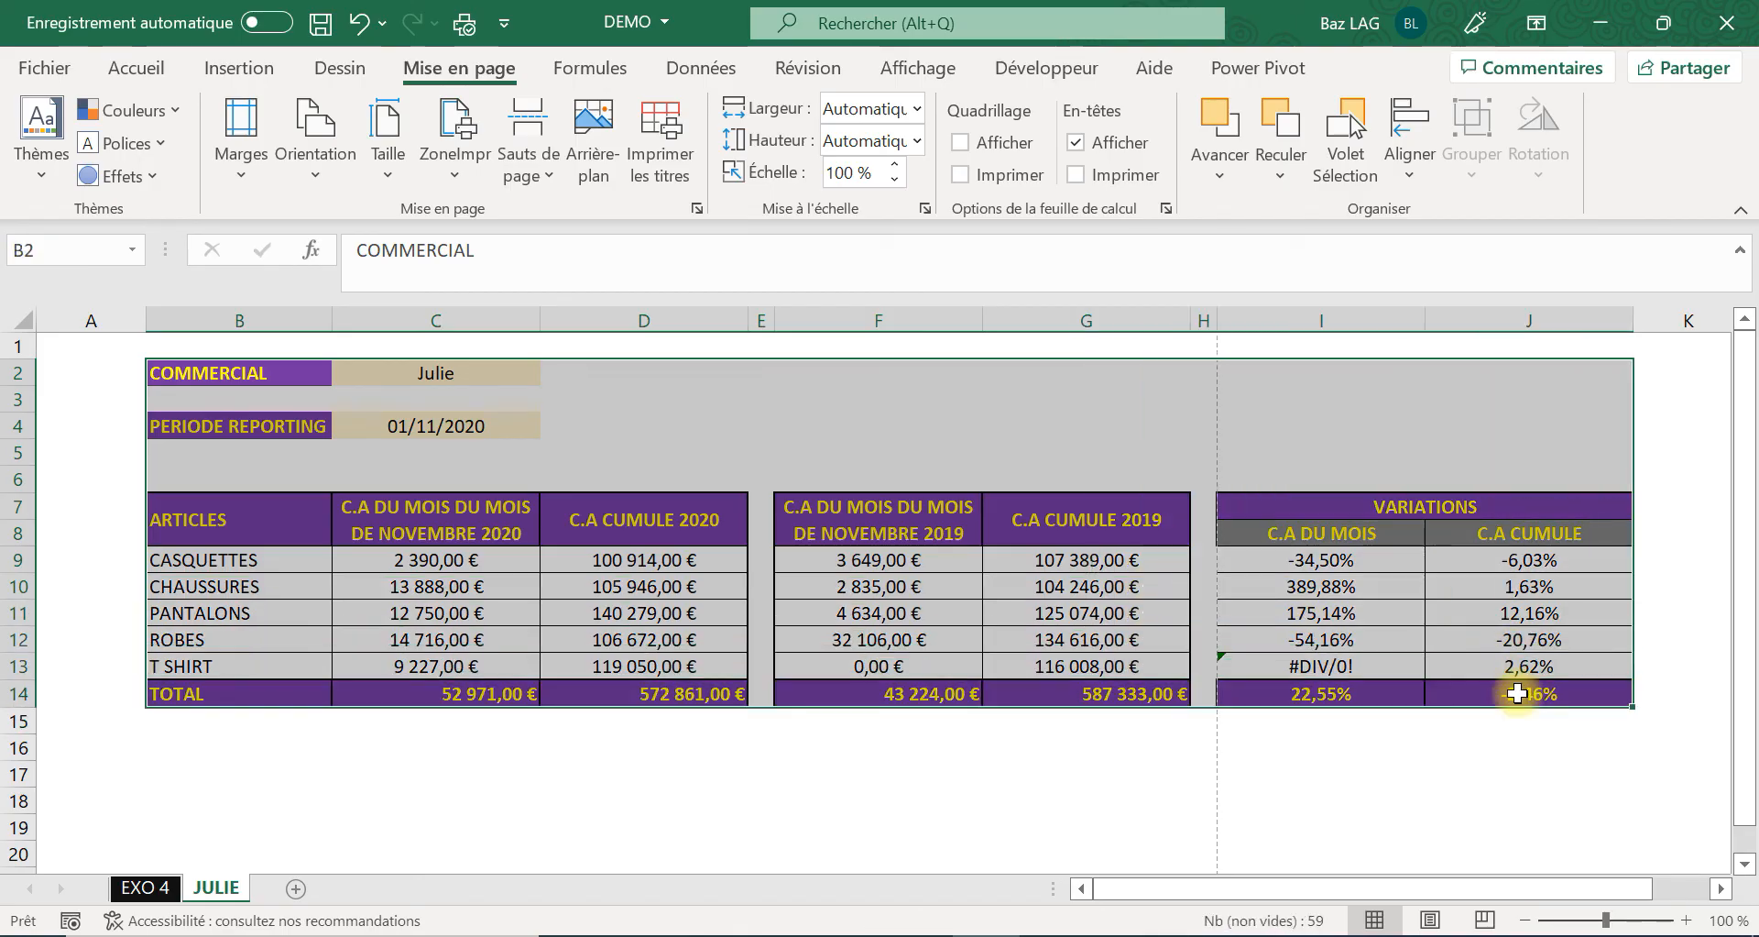
left_click(315, 165)
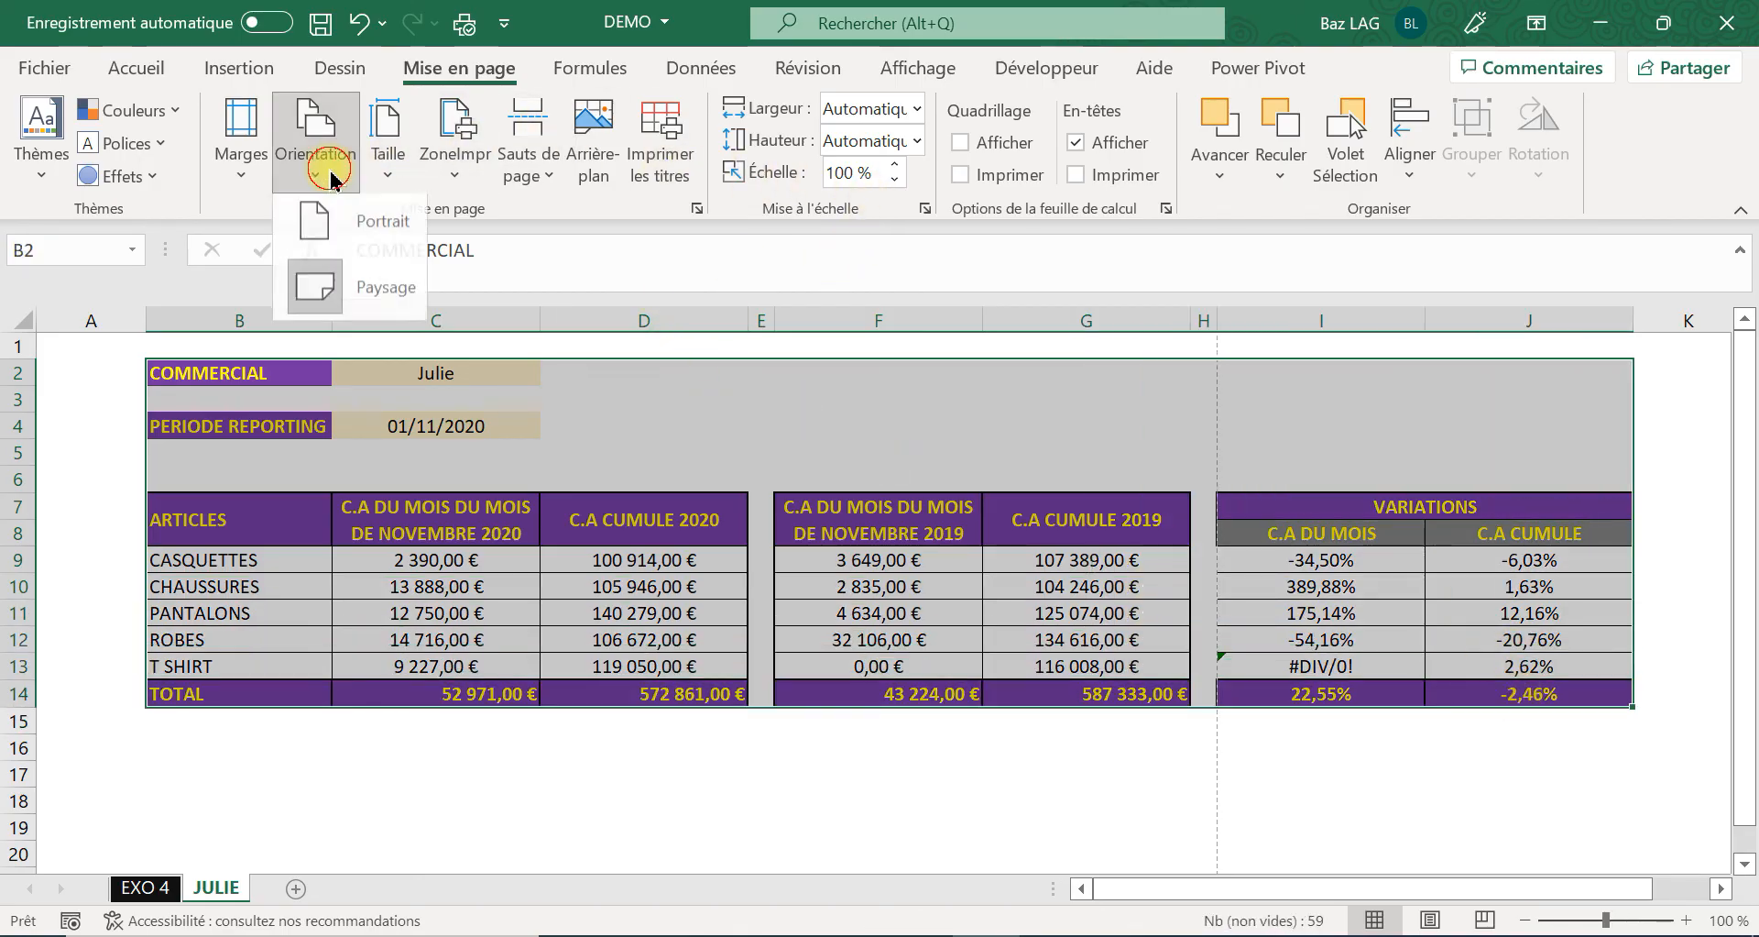
left_click(463, 173)
left_click(486, 216)
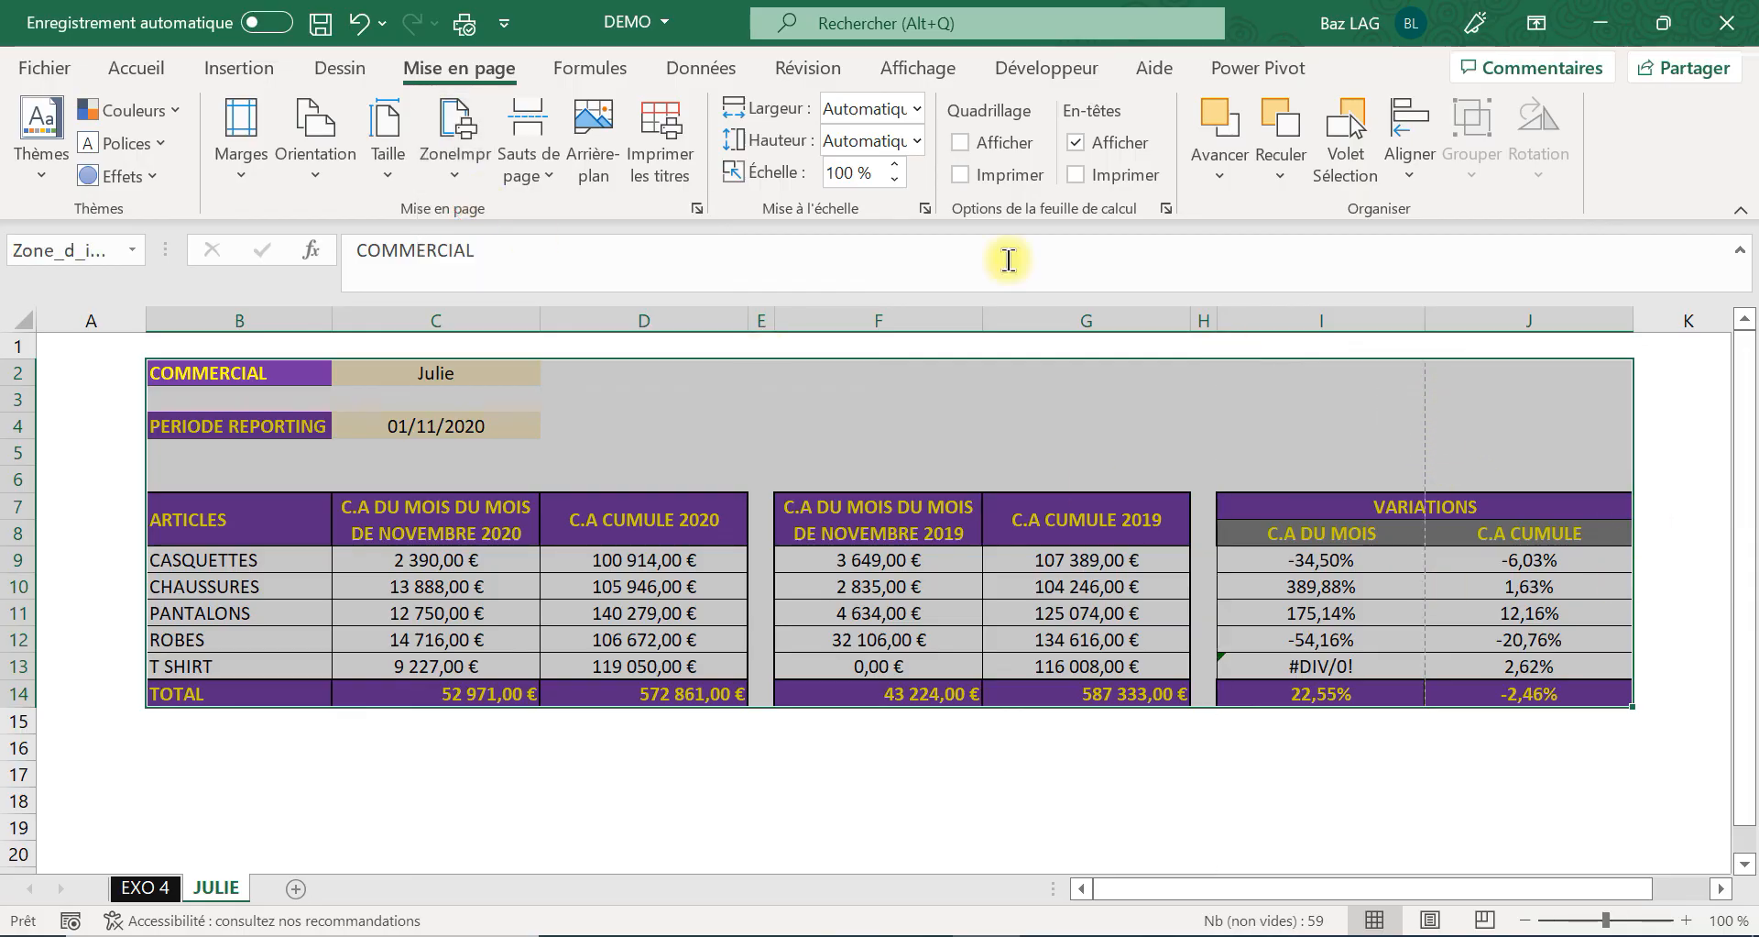
Fit the printout's width to 1 page and check the result in the print preview.
left_click(918, 110)
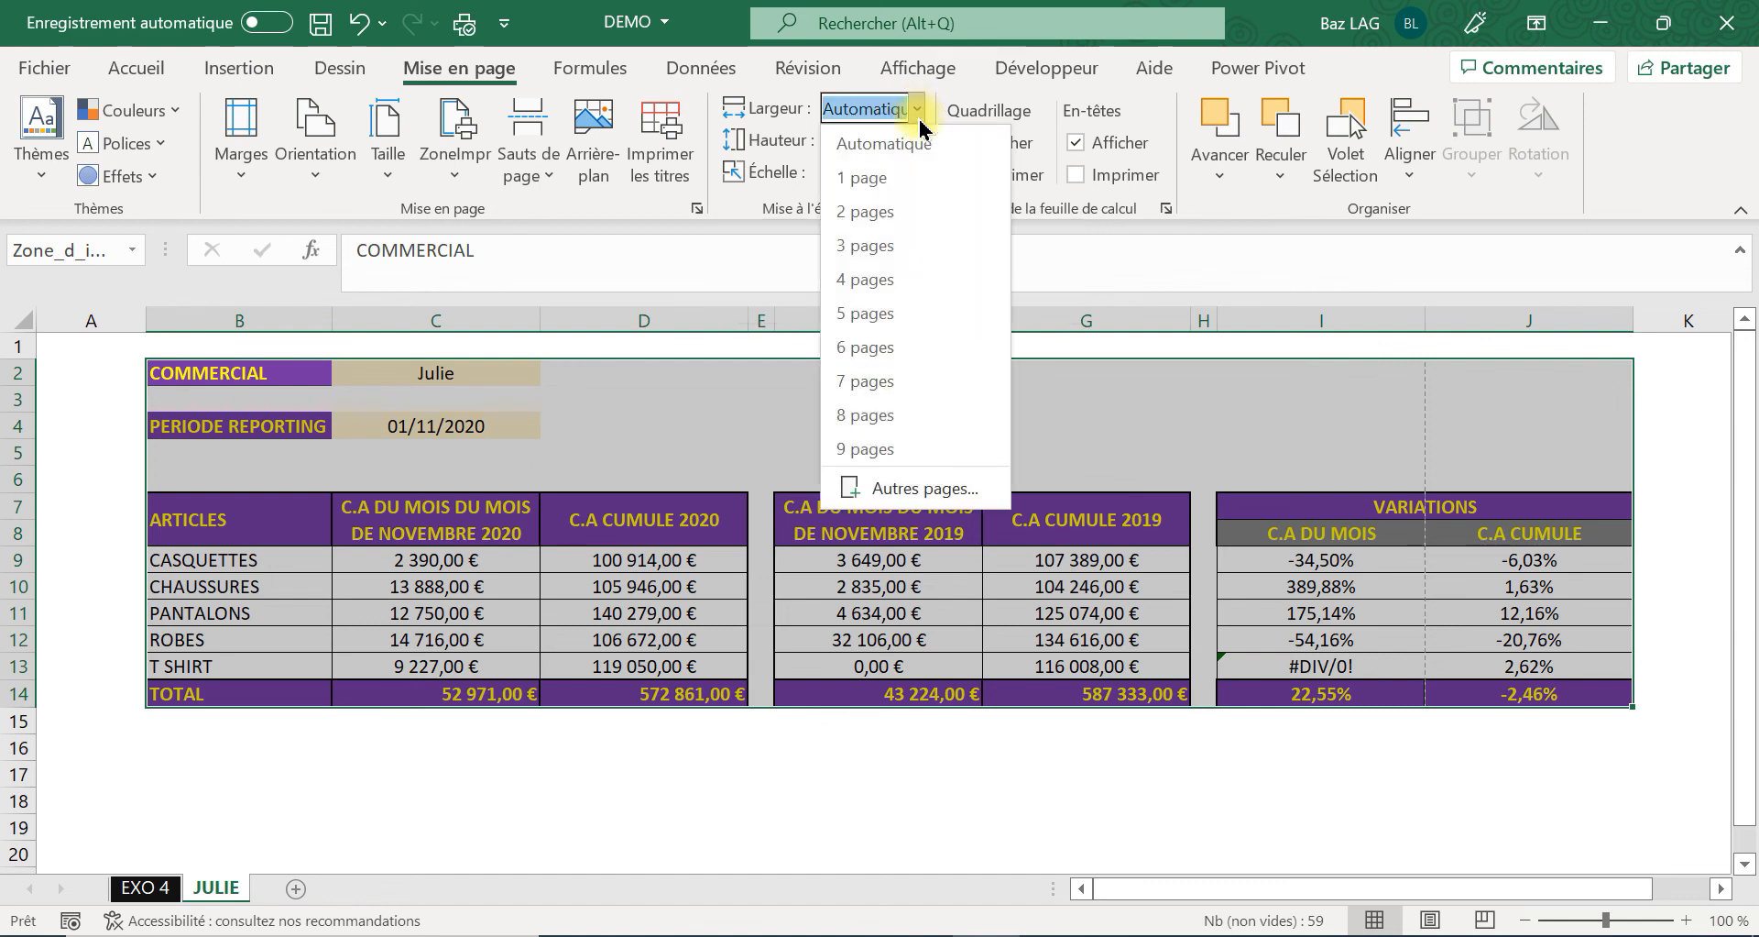
left_click(916, 178)
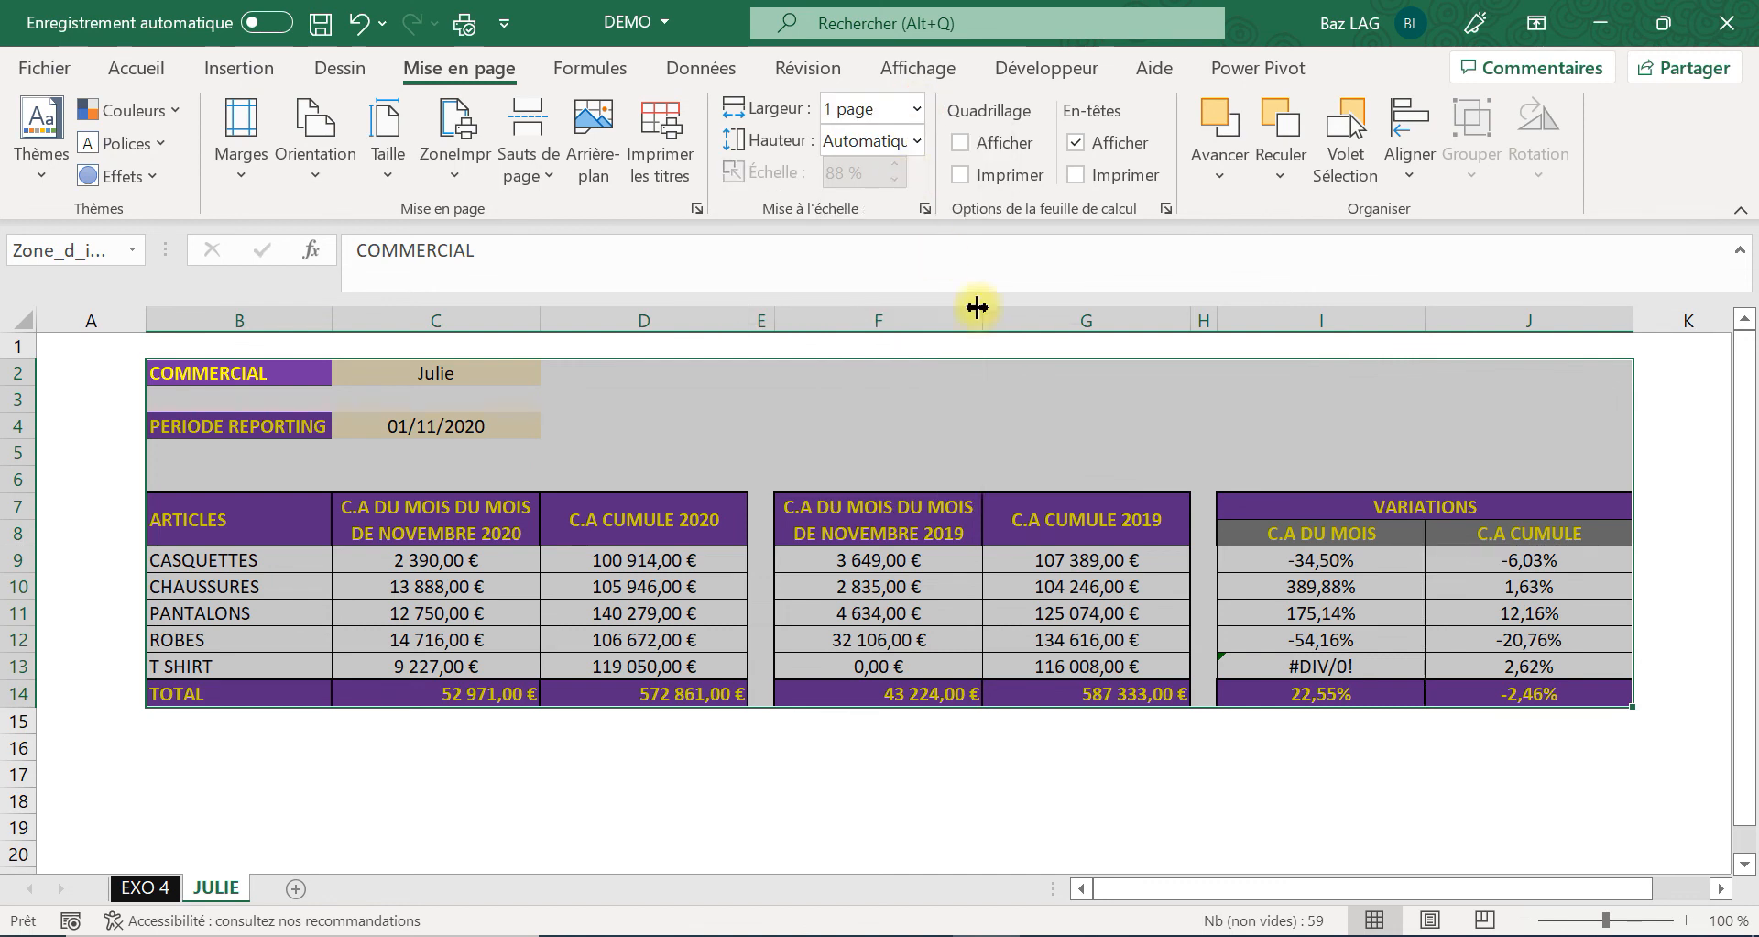
left_click(1066, 420)
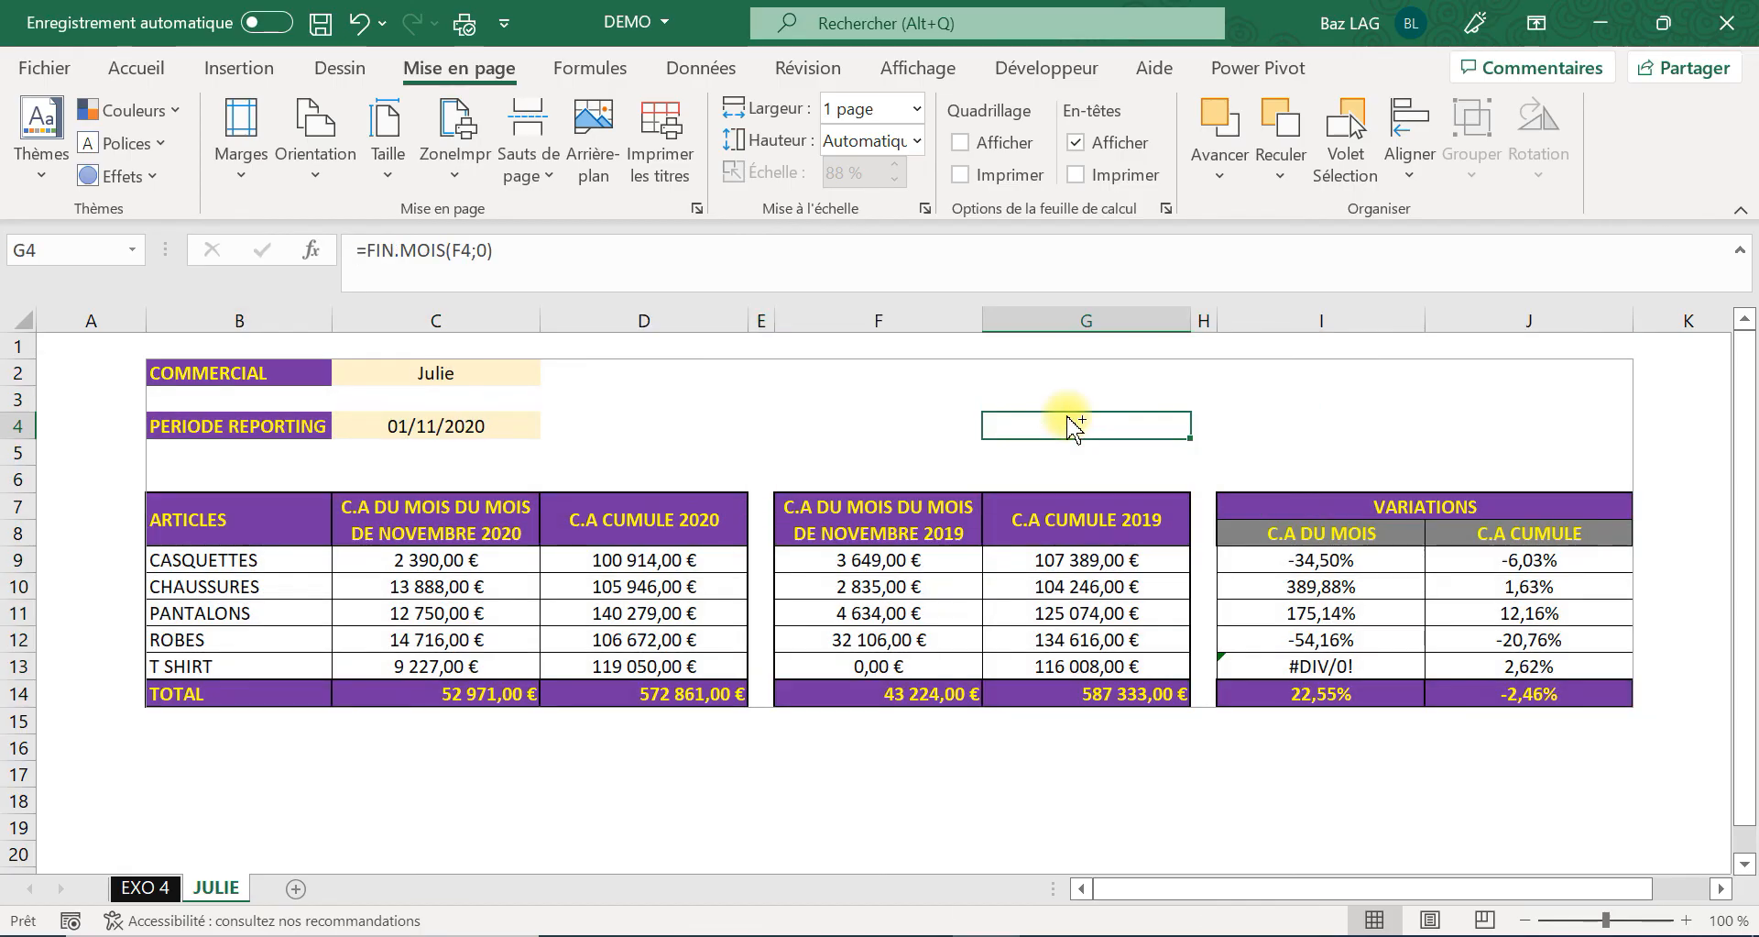
key("ctrl+p")
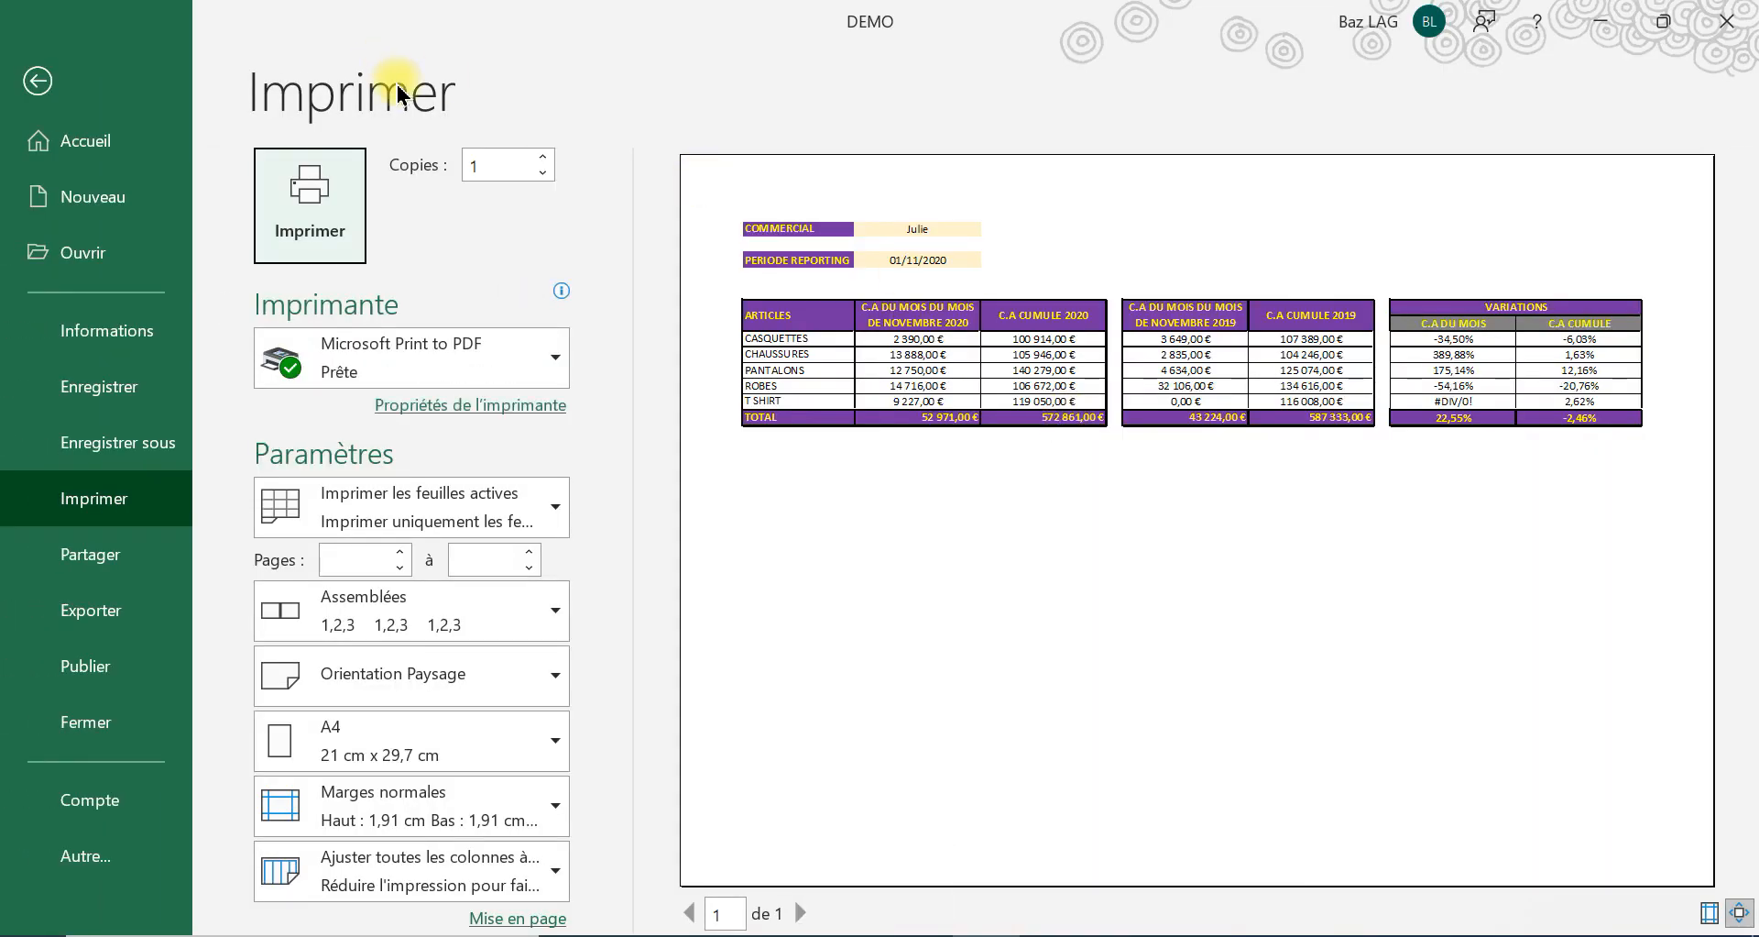
left_click(37, 81)
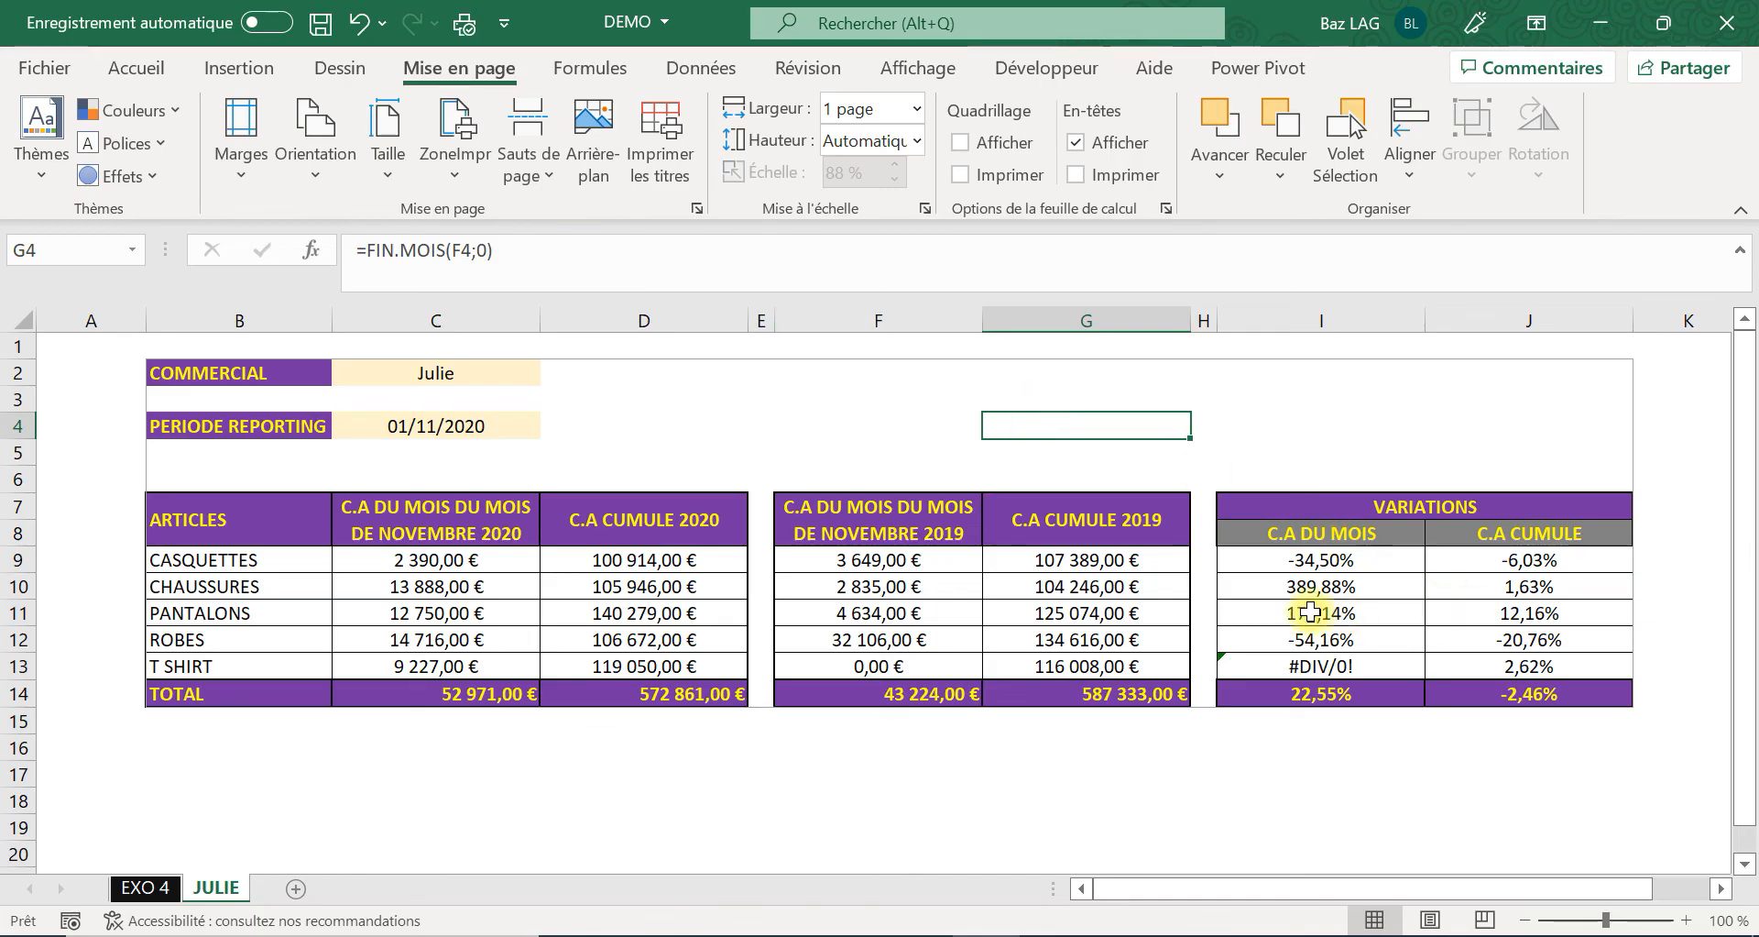
Wrap the monthly variation formula for CASQUETTES in I9 with an error handler: =SIERREUR((C9-F9)/F9;"").
left_click(1316, 612)
left_click(1322, 669)
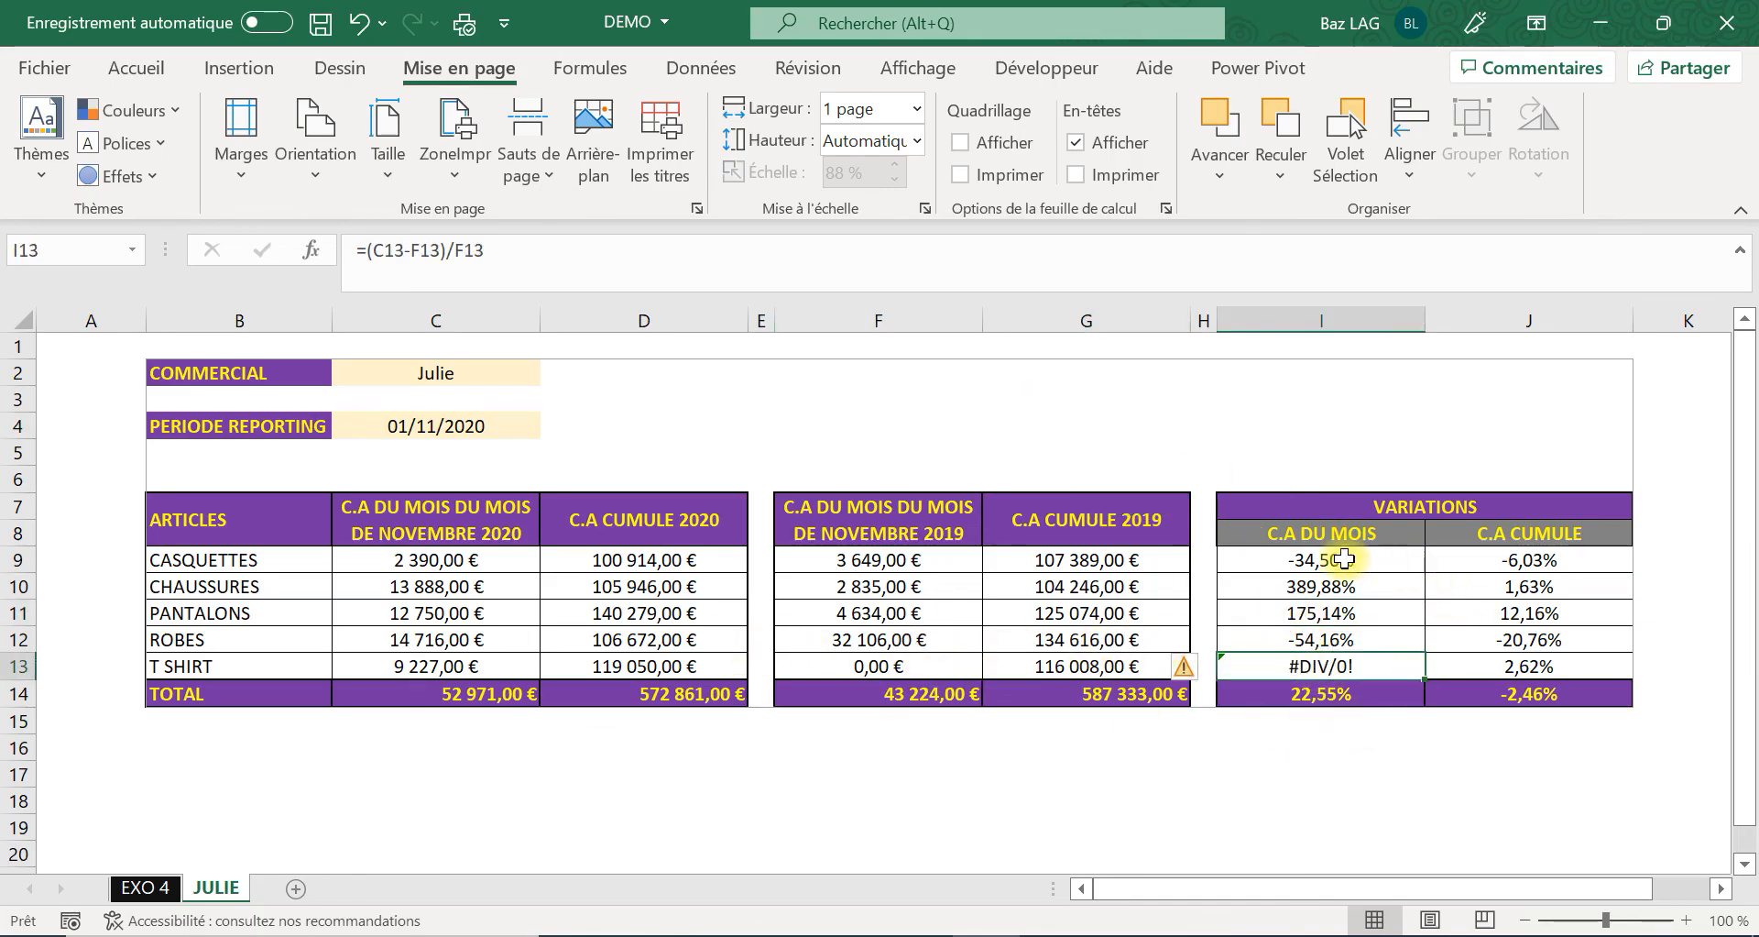
left_click(1344, 559)
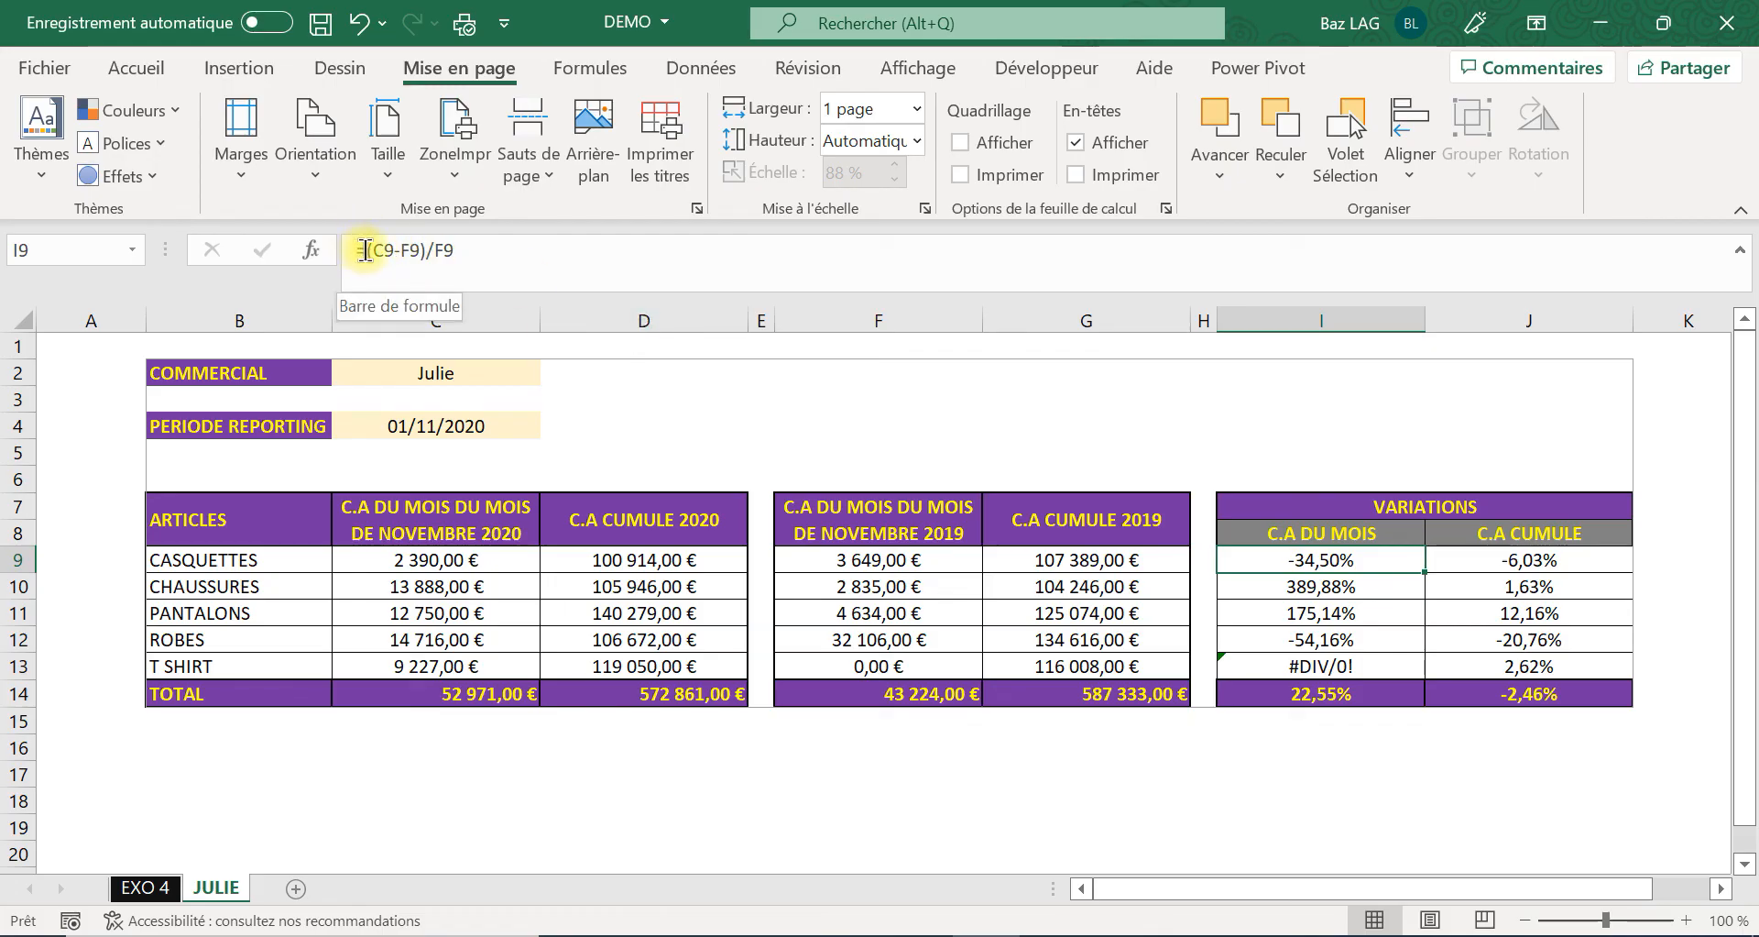
left_click(366, 250)
type("sier")
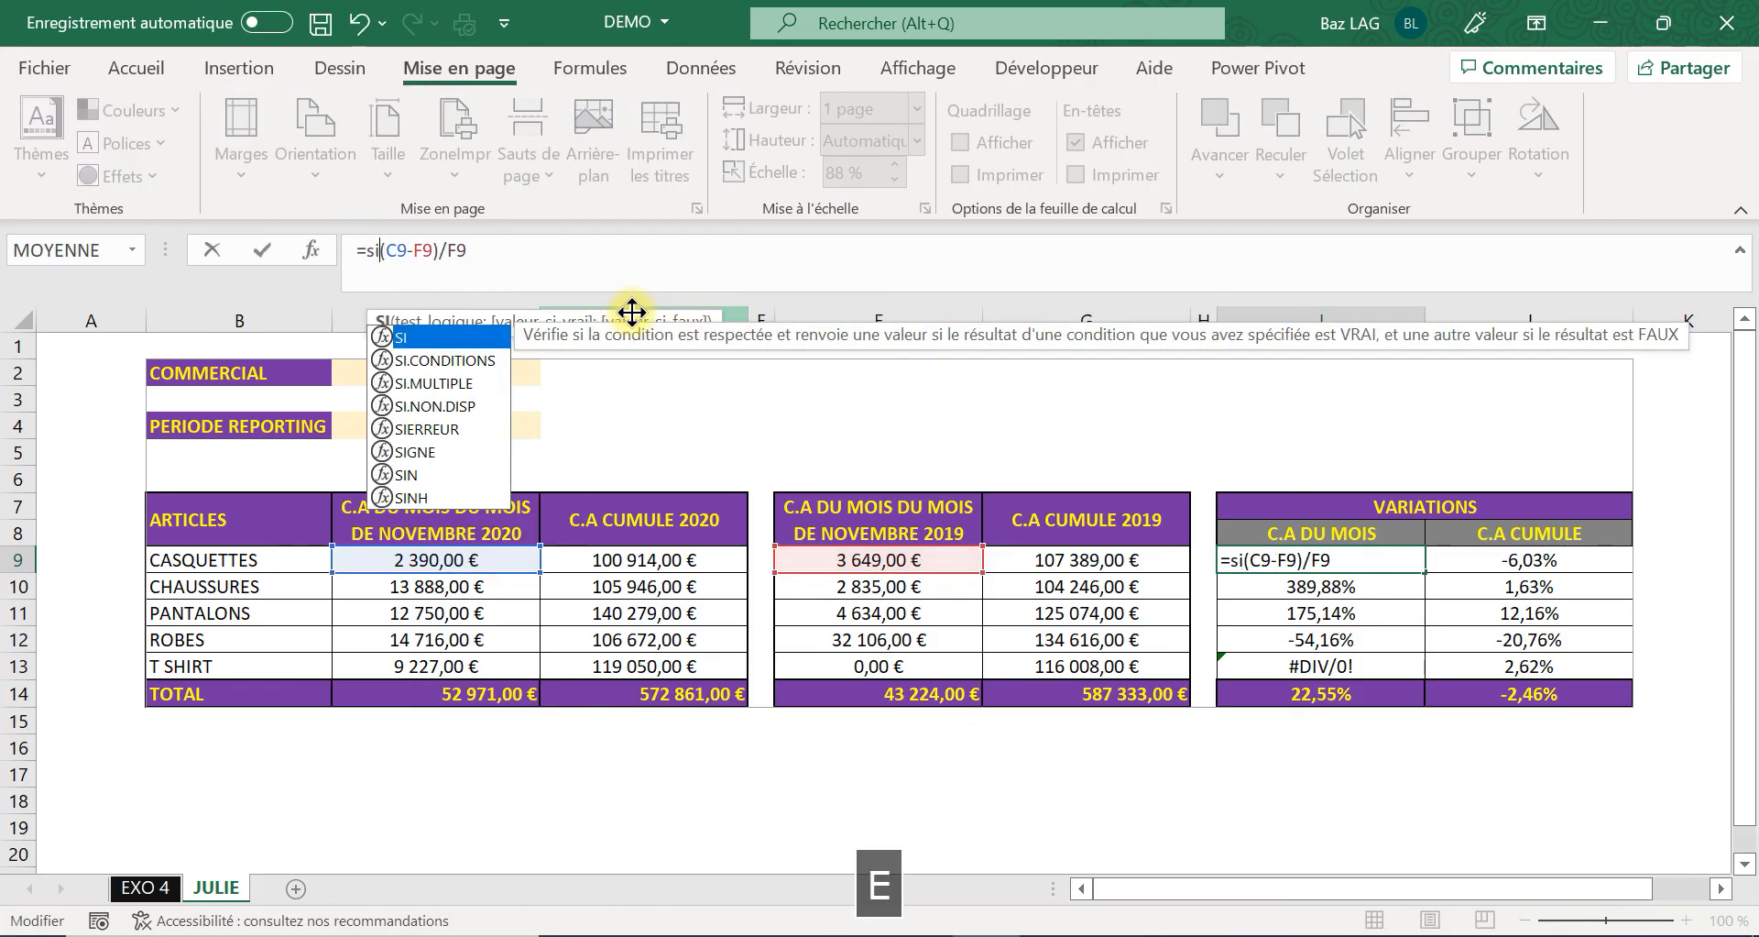
double_click(429, 321)
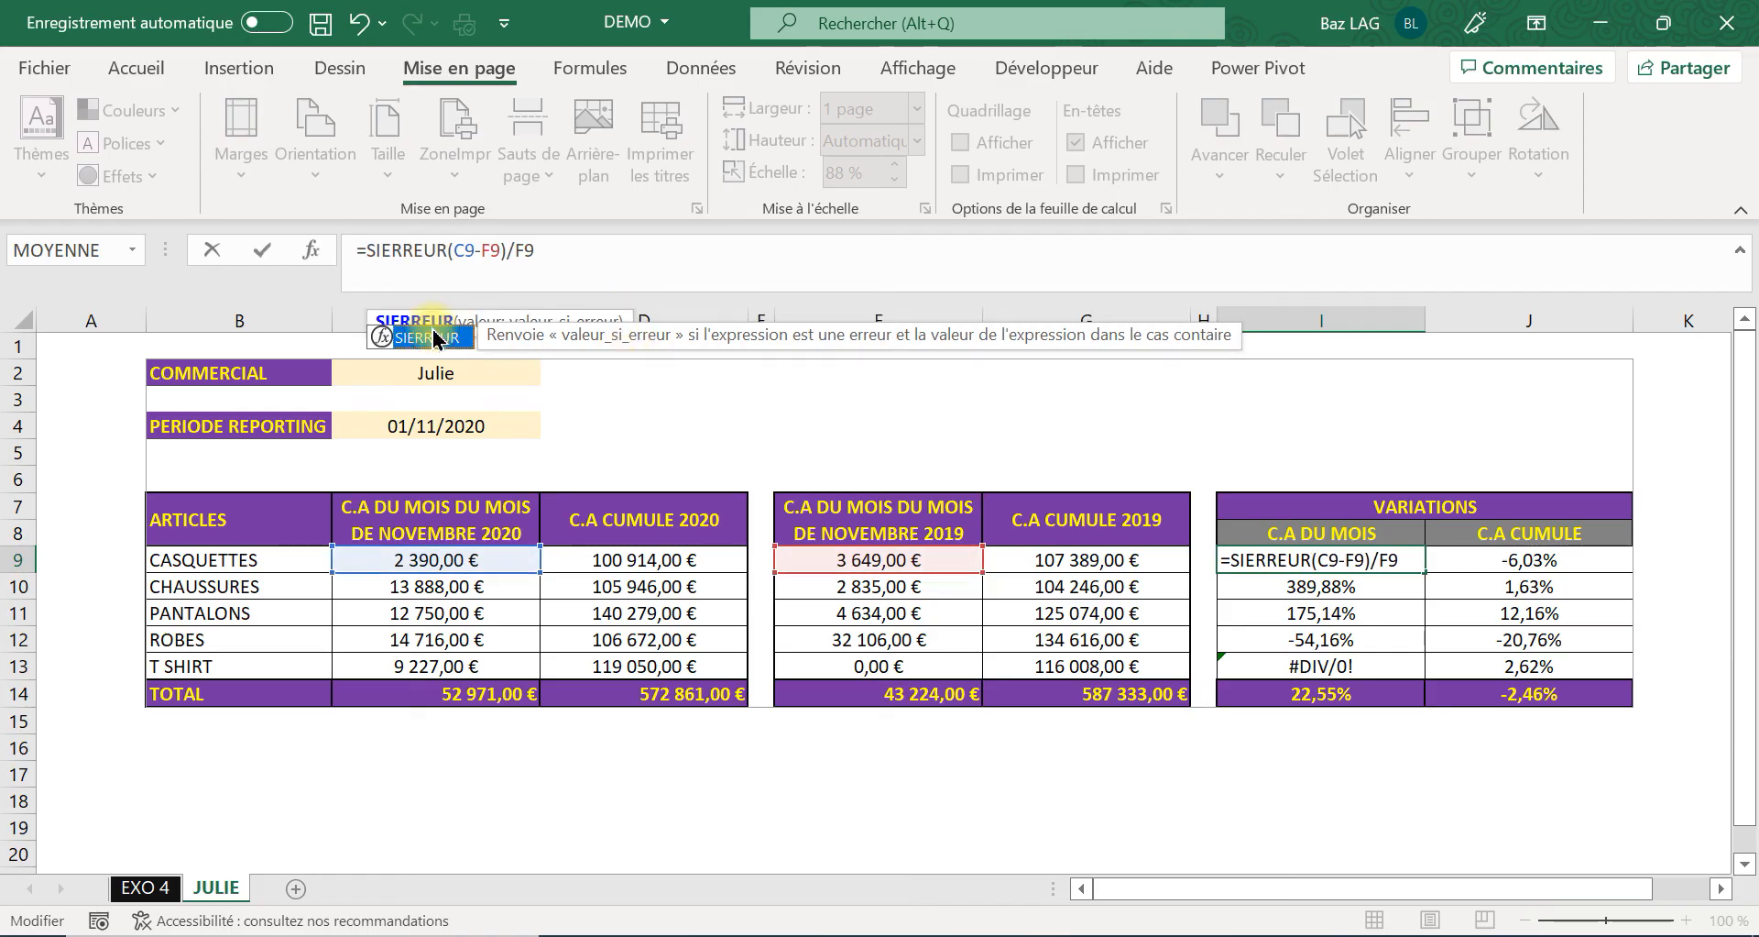
left_click(451, 250)
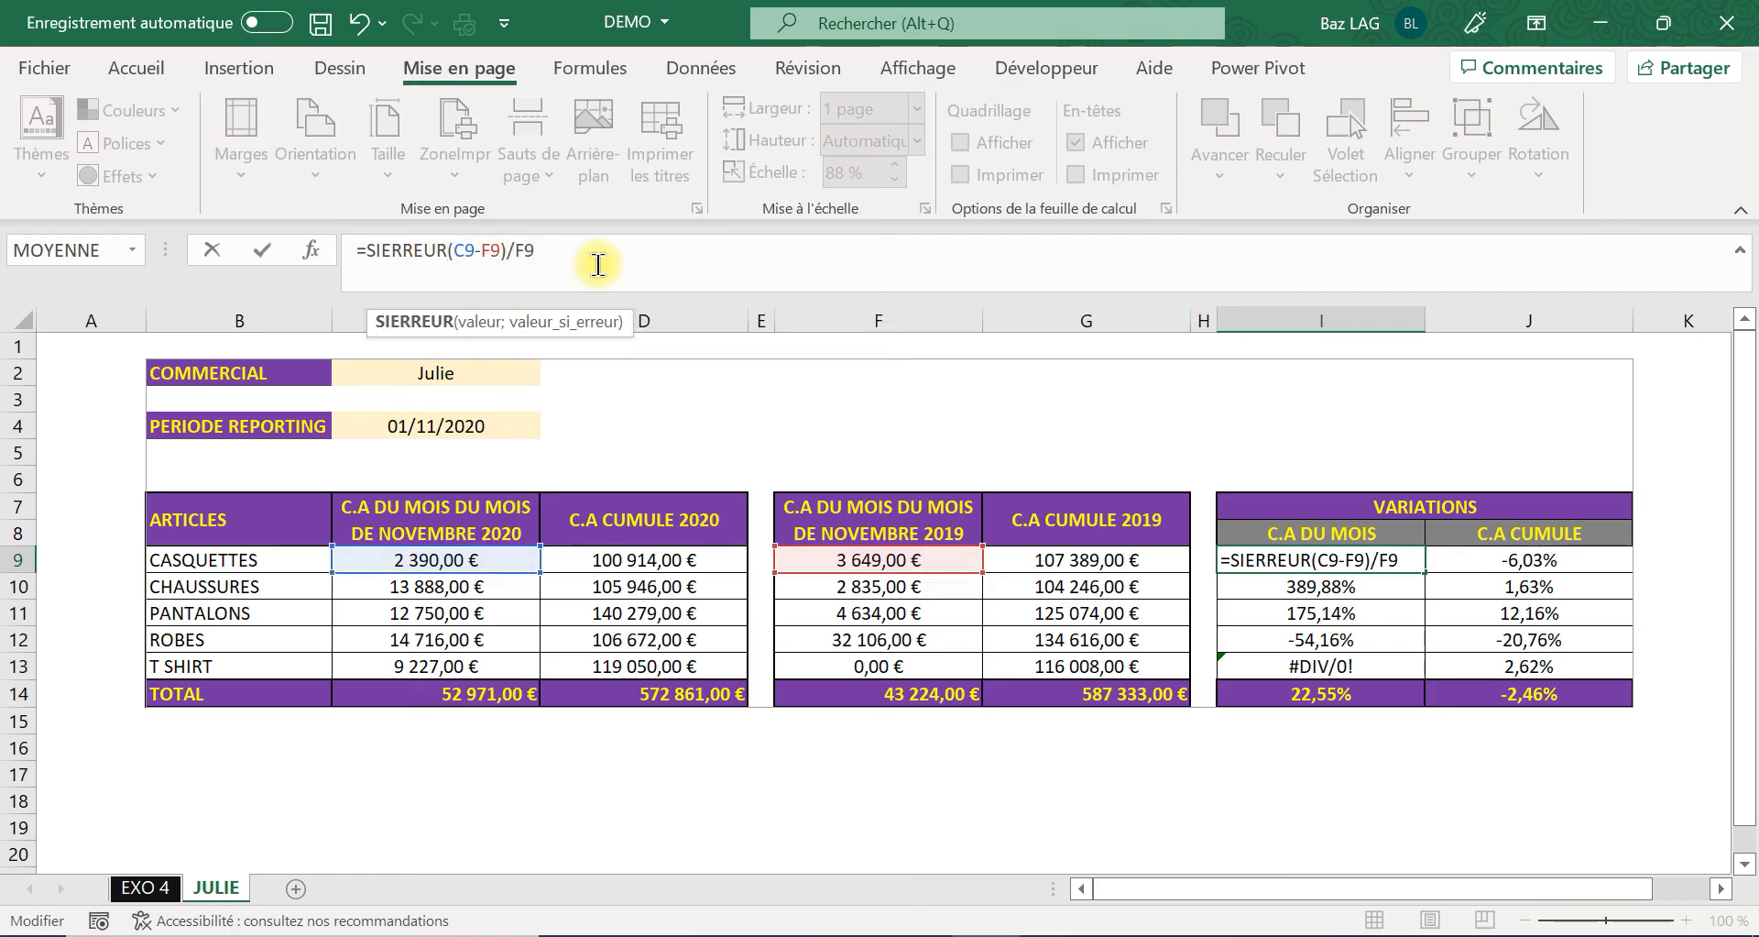
type("(")
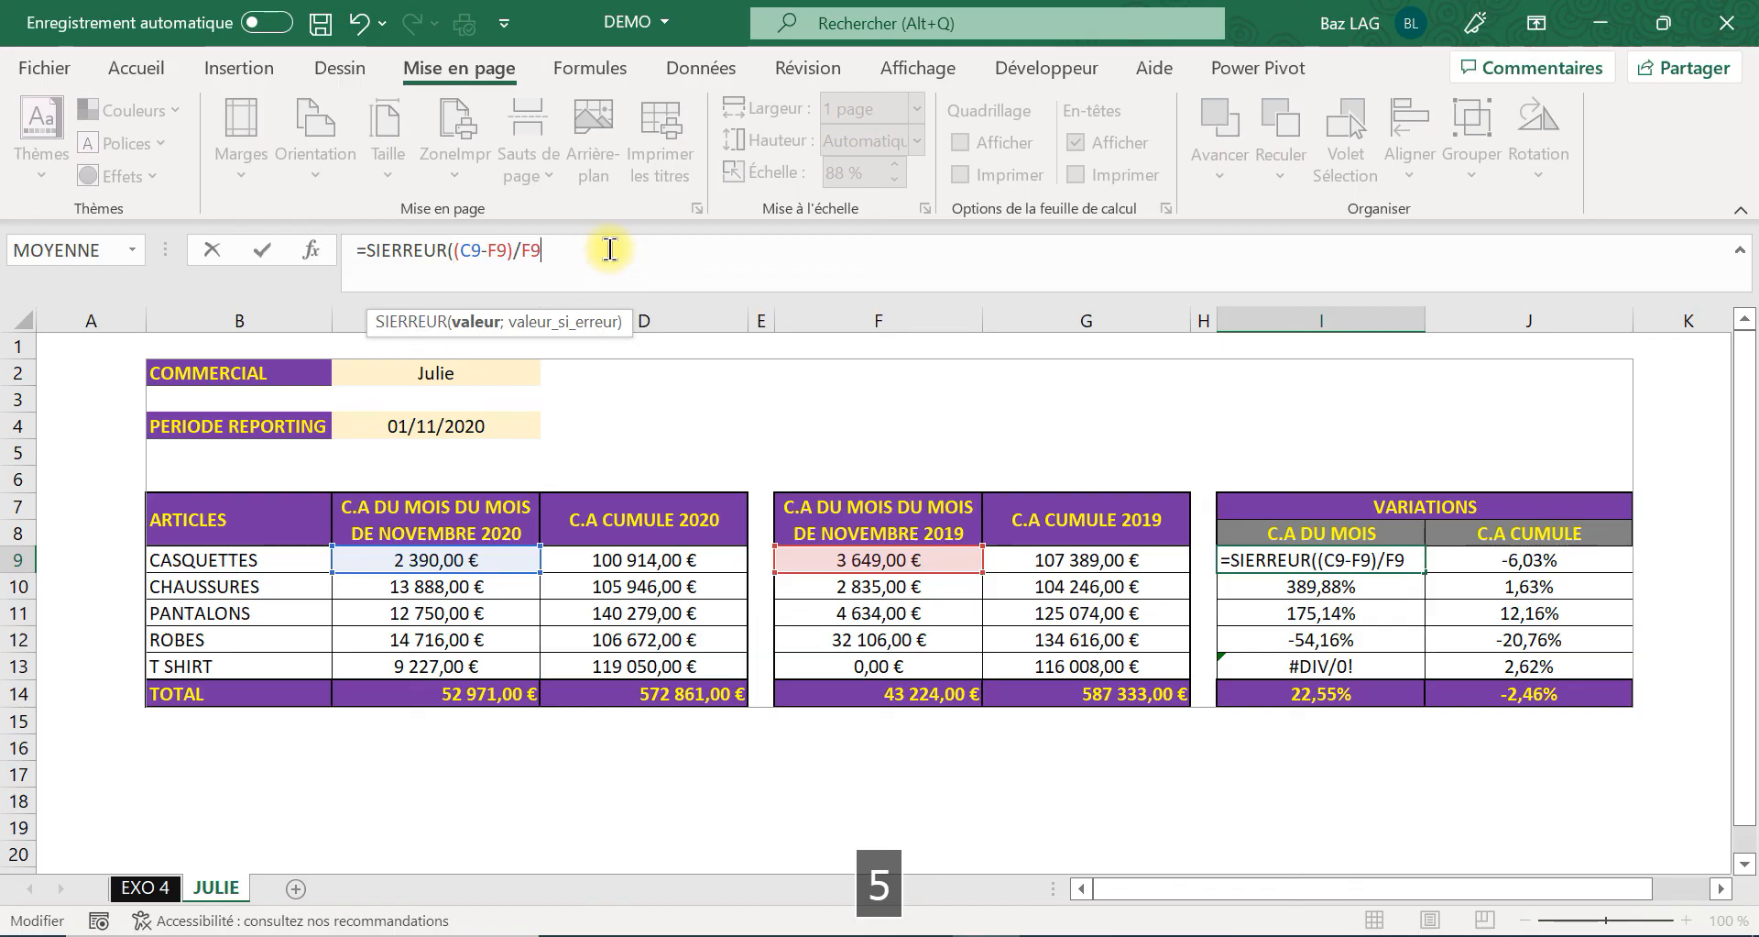
type(";\"\"")
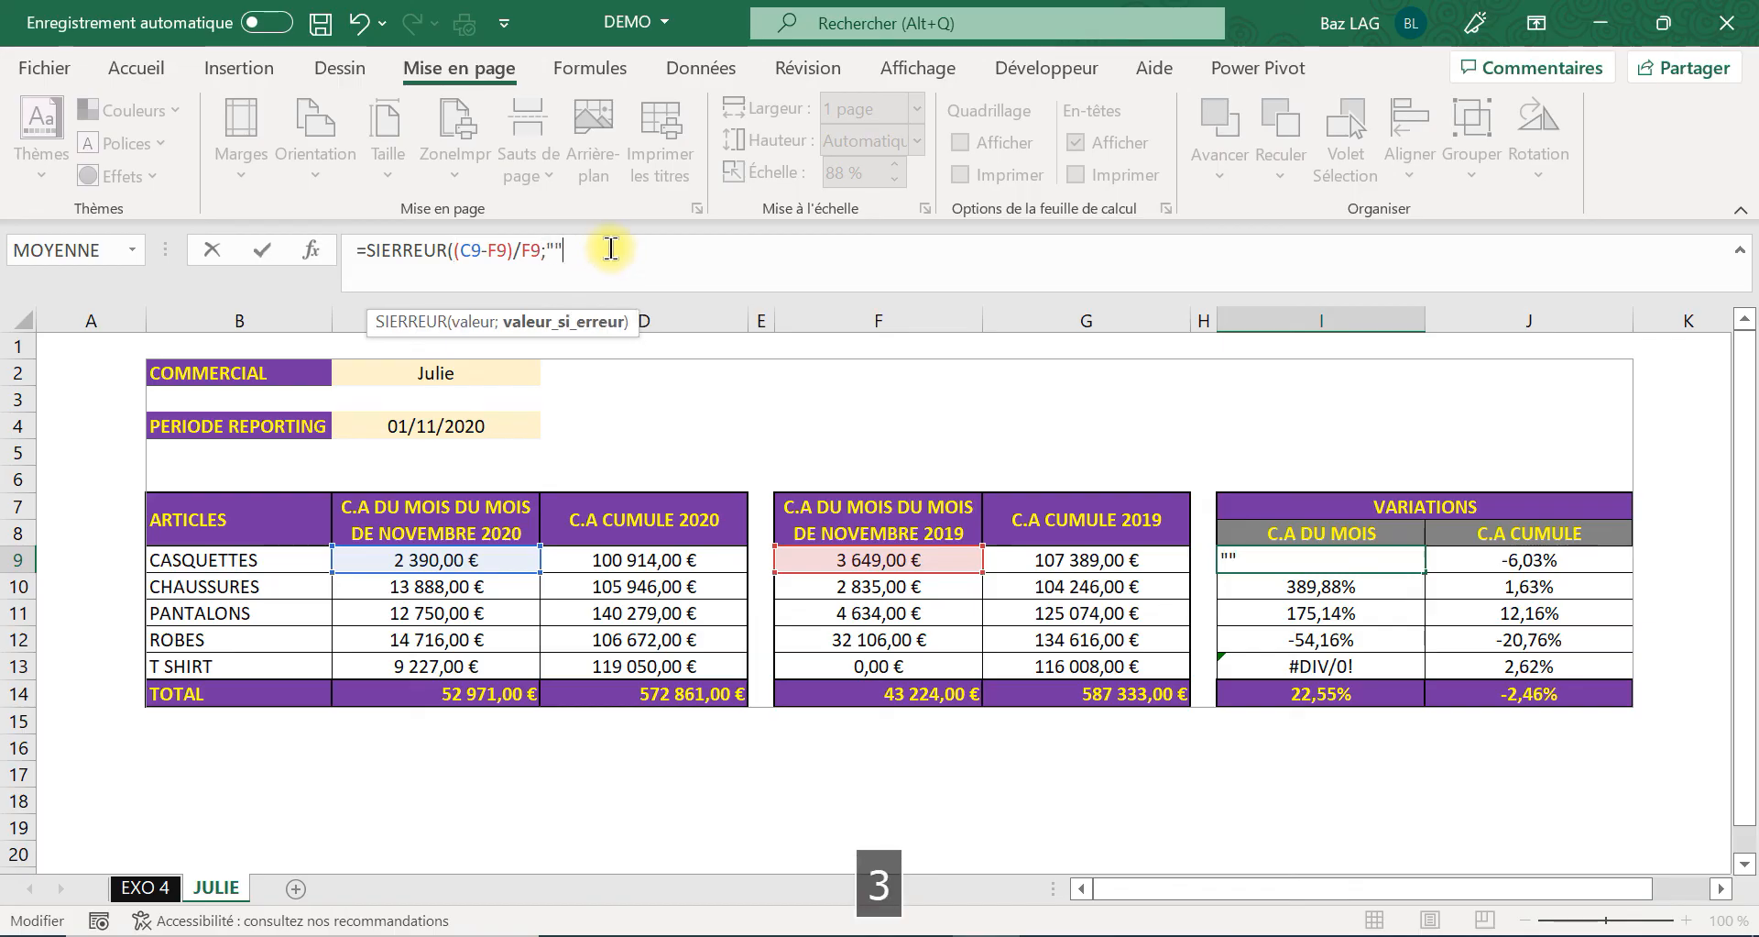
type(")")
key("Return")
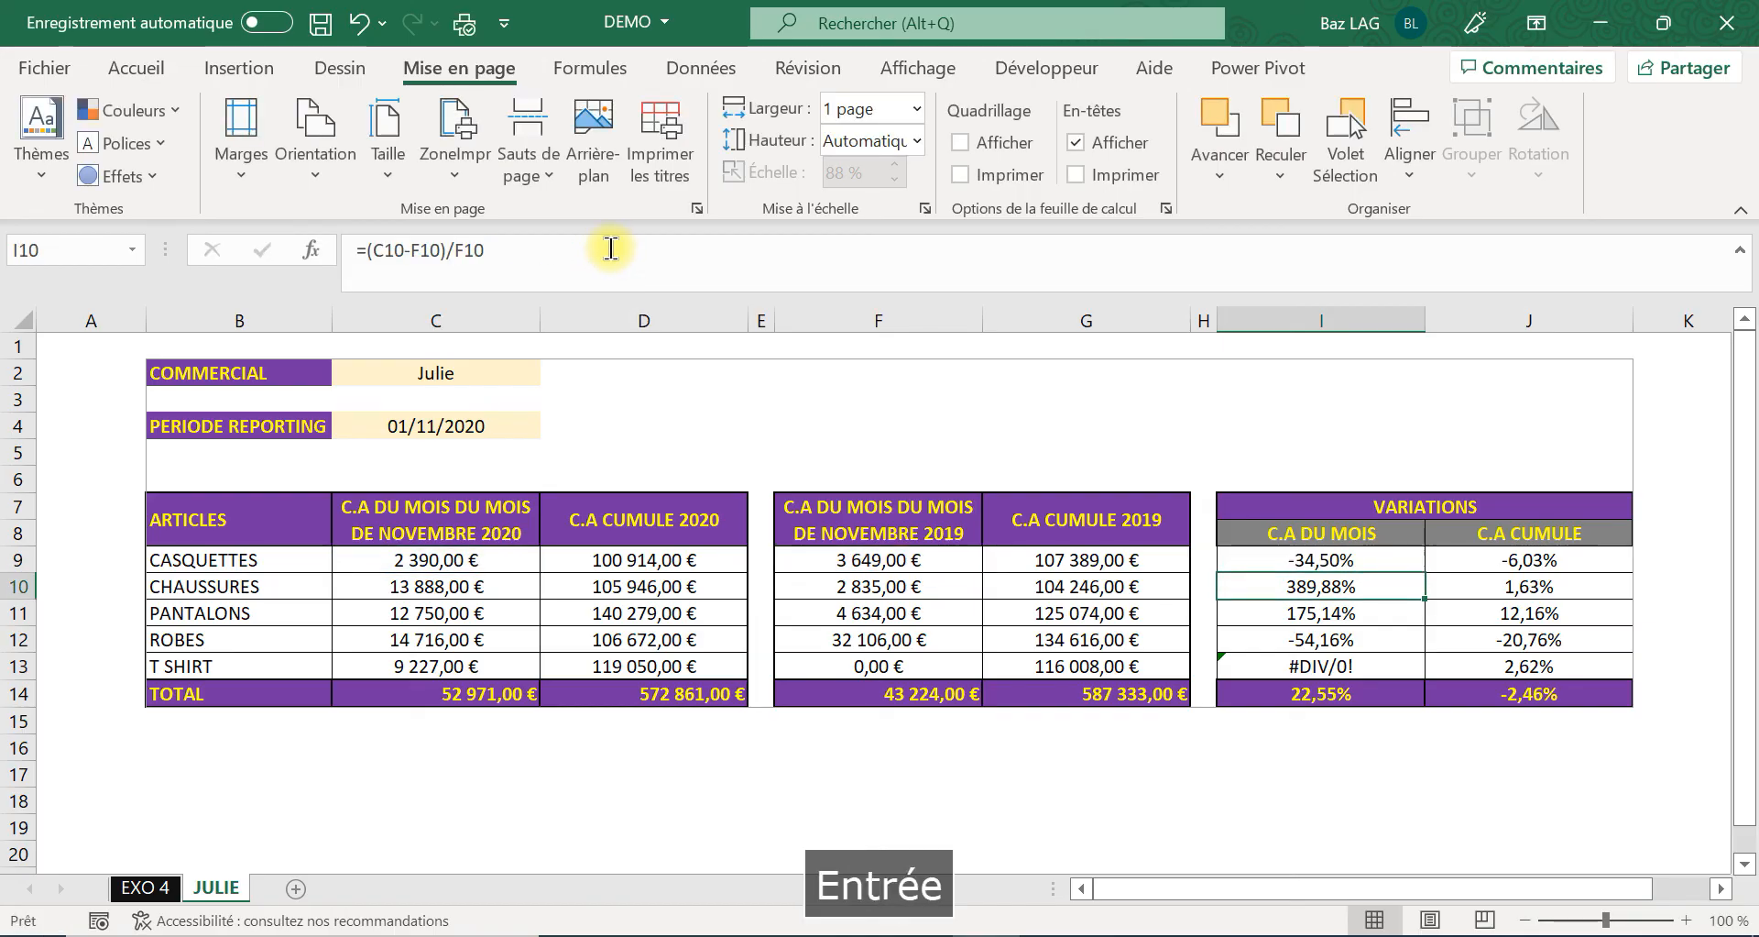
Try to copy the I9 formula across the variation cells and inspect the T SHIRT formula in I13.
left_click(1324, 559)
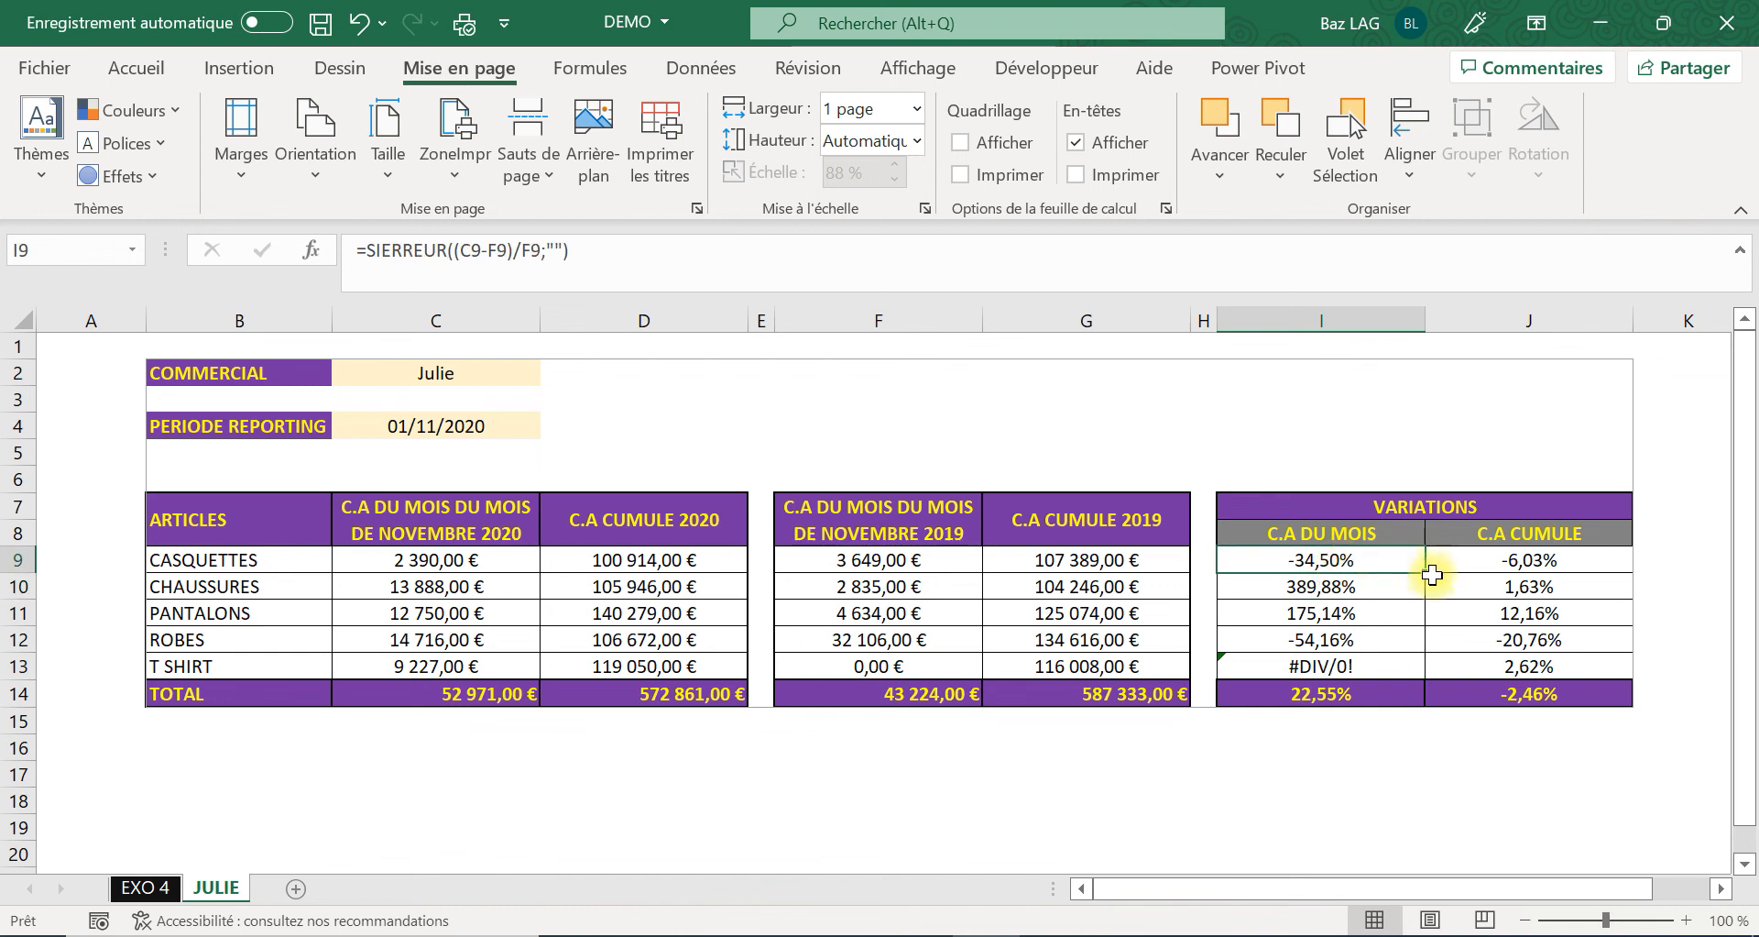
left_click_drag(1432, 574, 1596, 646)
left_click(1329, 668)
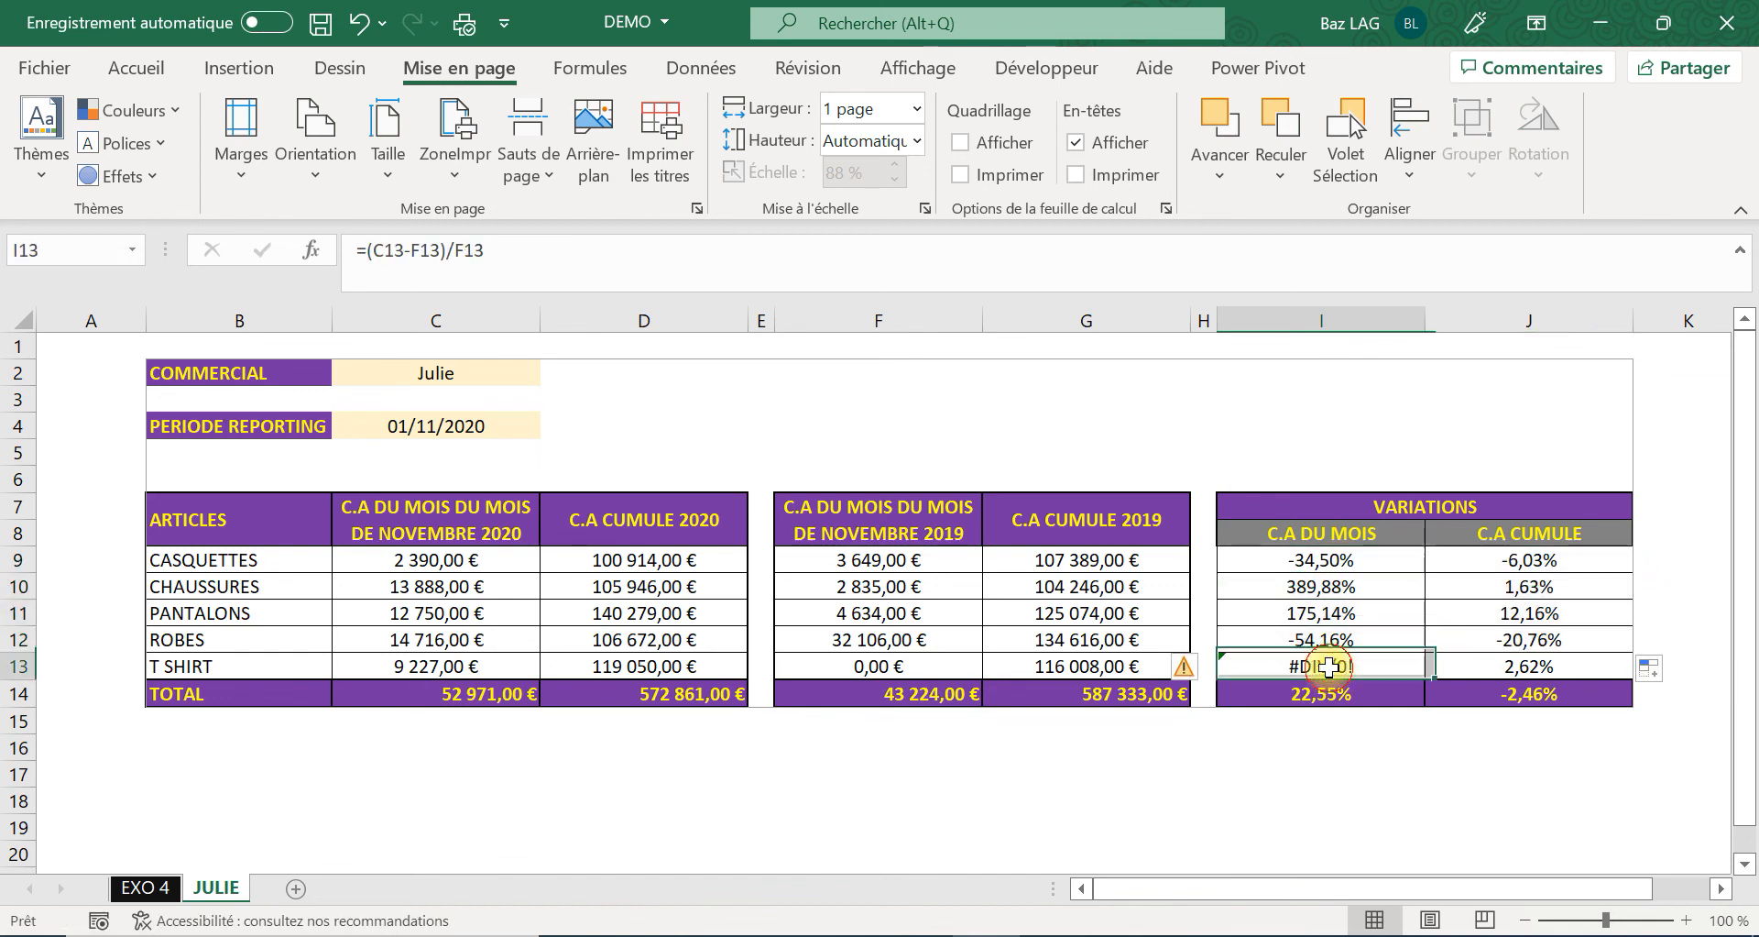
left_click(648, 268)
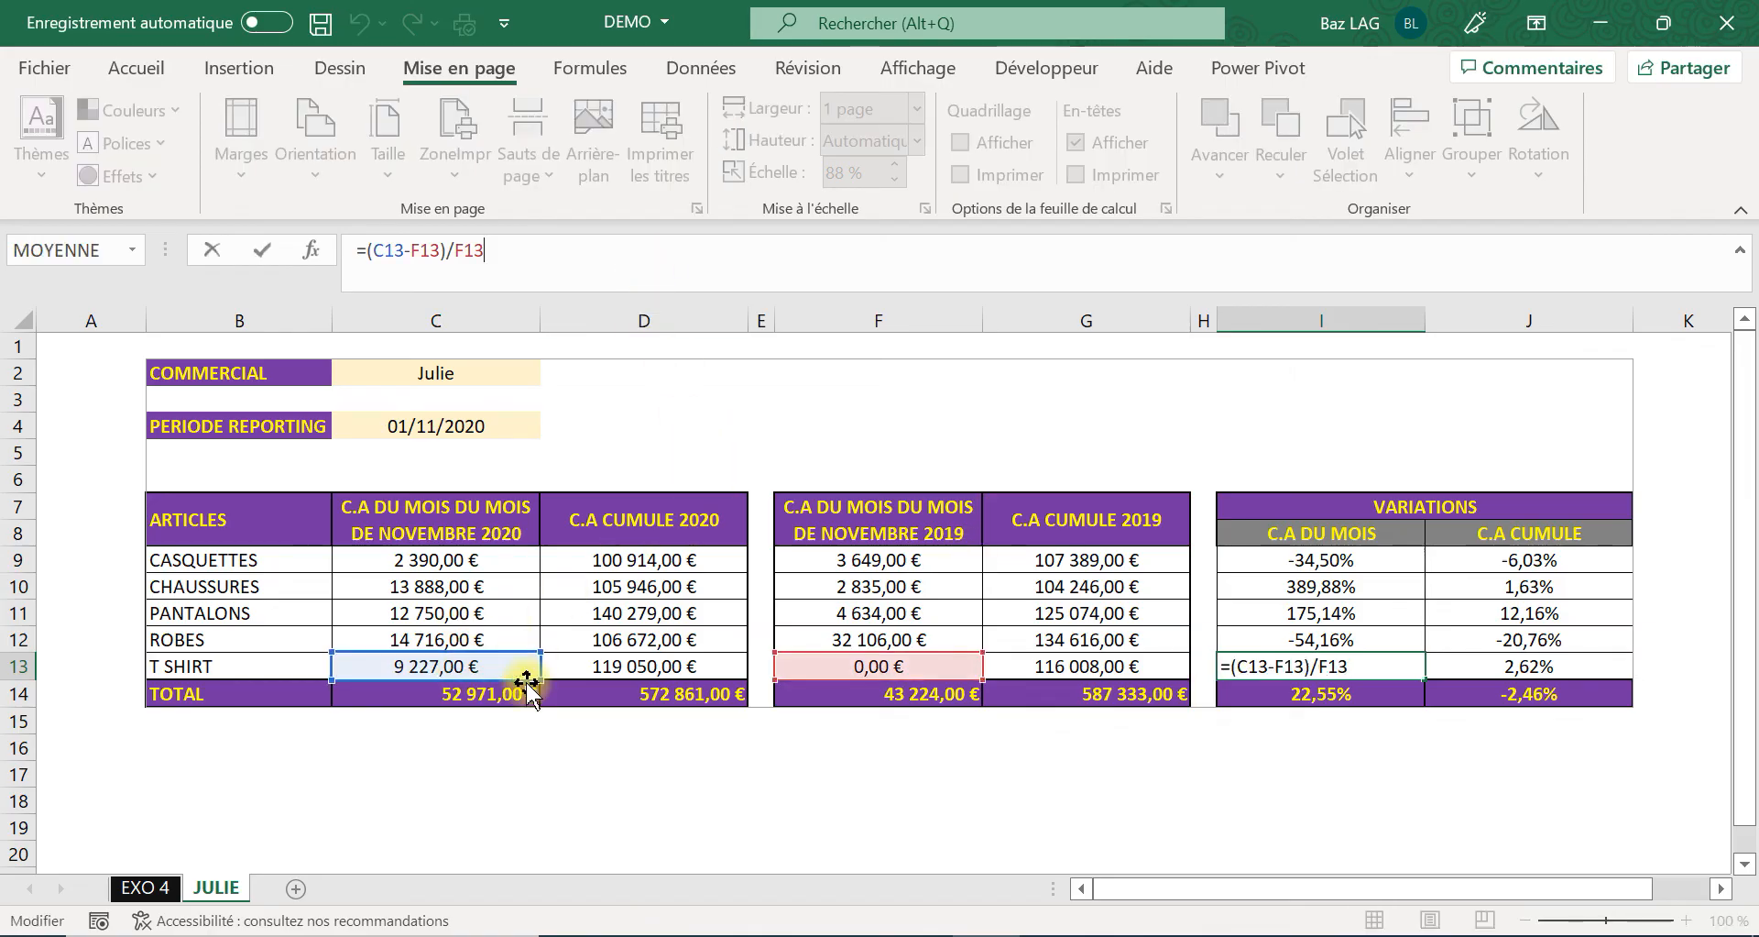
key("Tab")
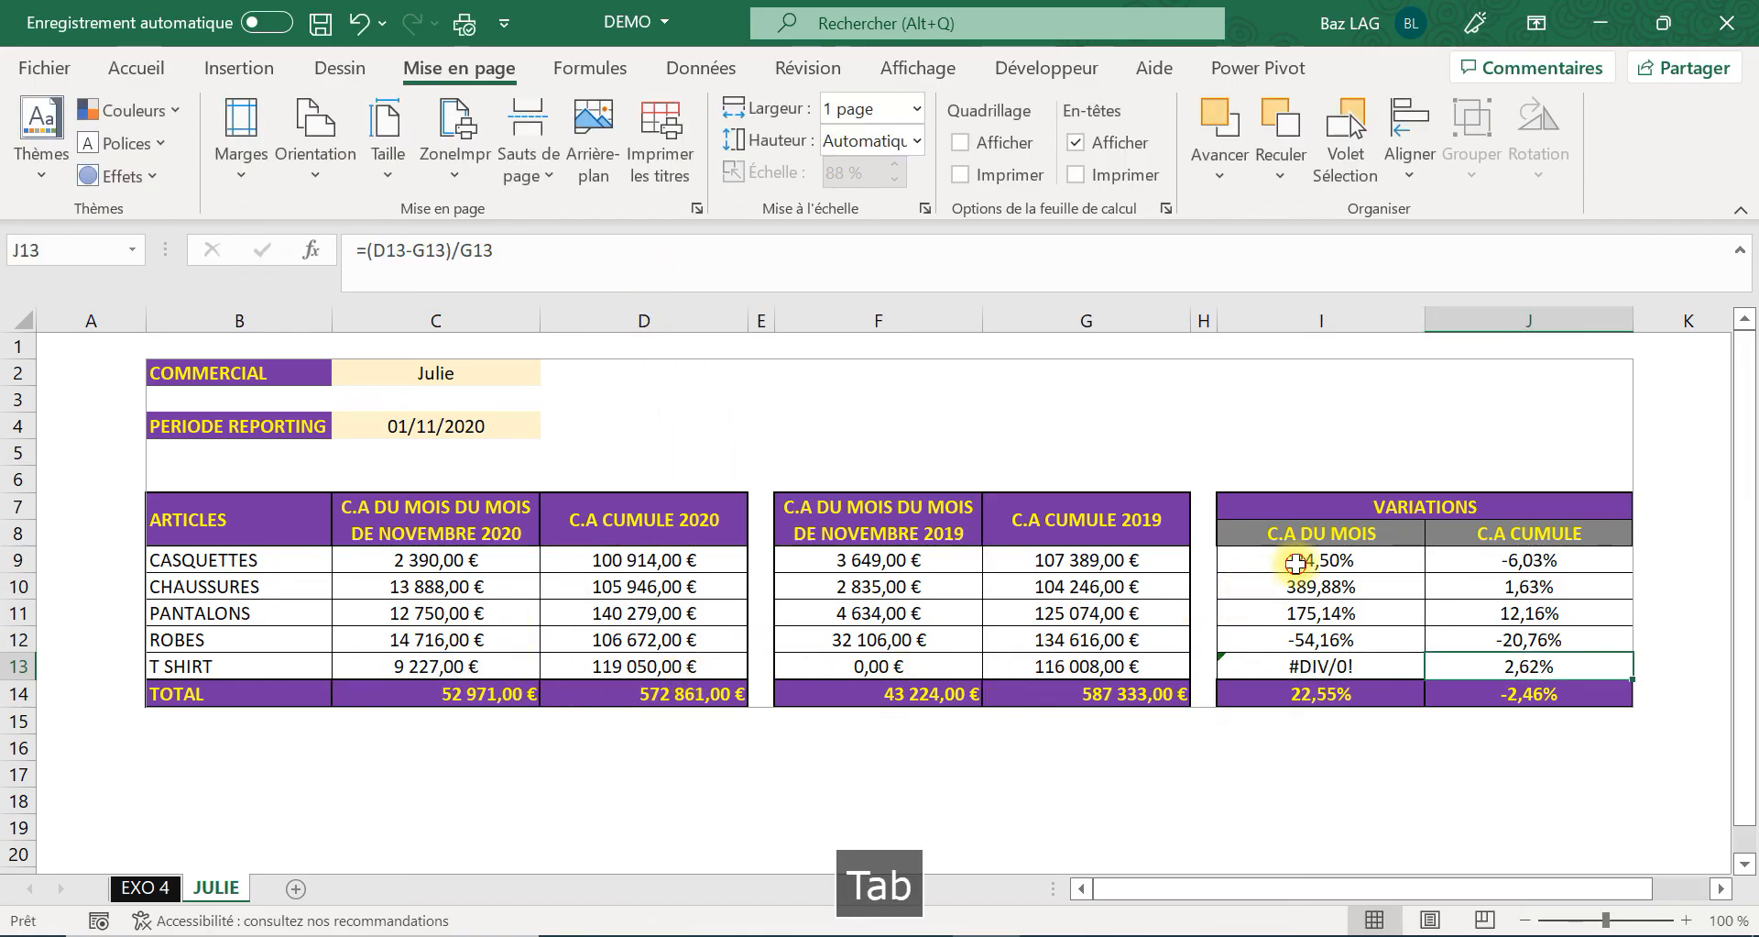
Fill the I9 formula through the whole range I9:J13, including the T SHIRT row.
left_click(1296, 562)
left_click_drag(1430, 574, 1618, 686)
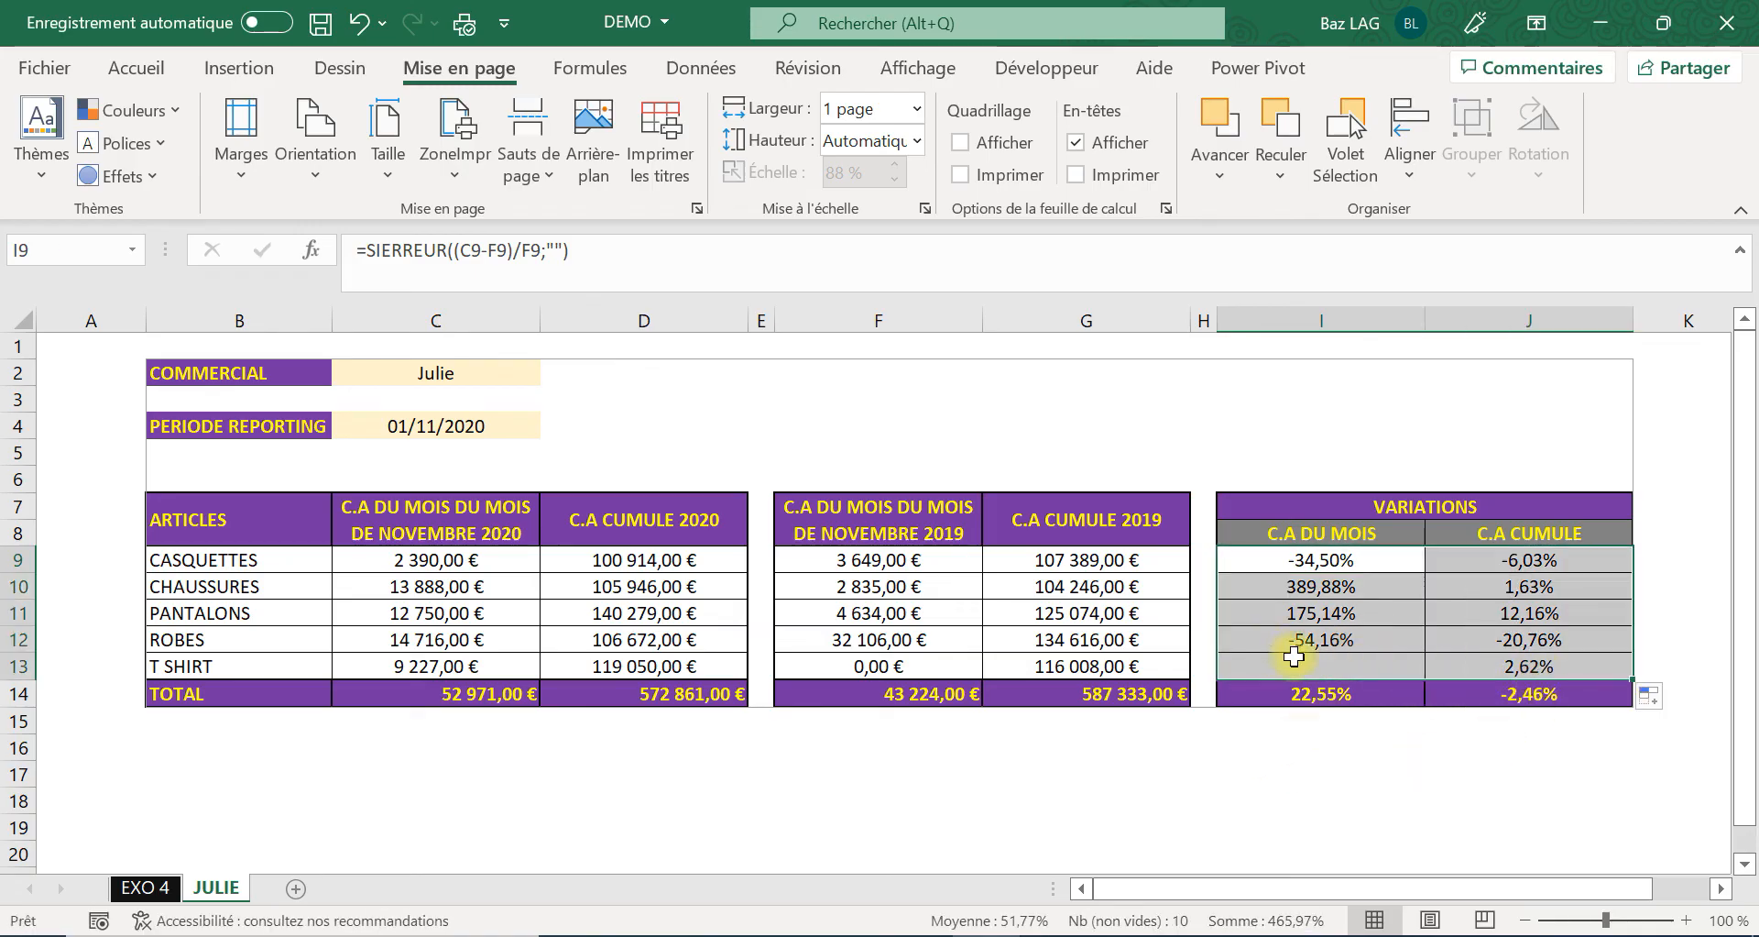
left_click(1311, 665)
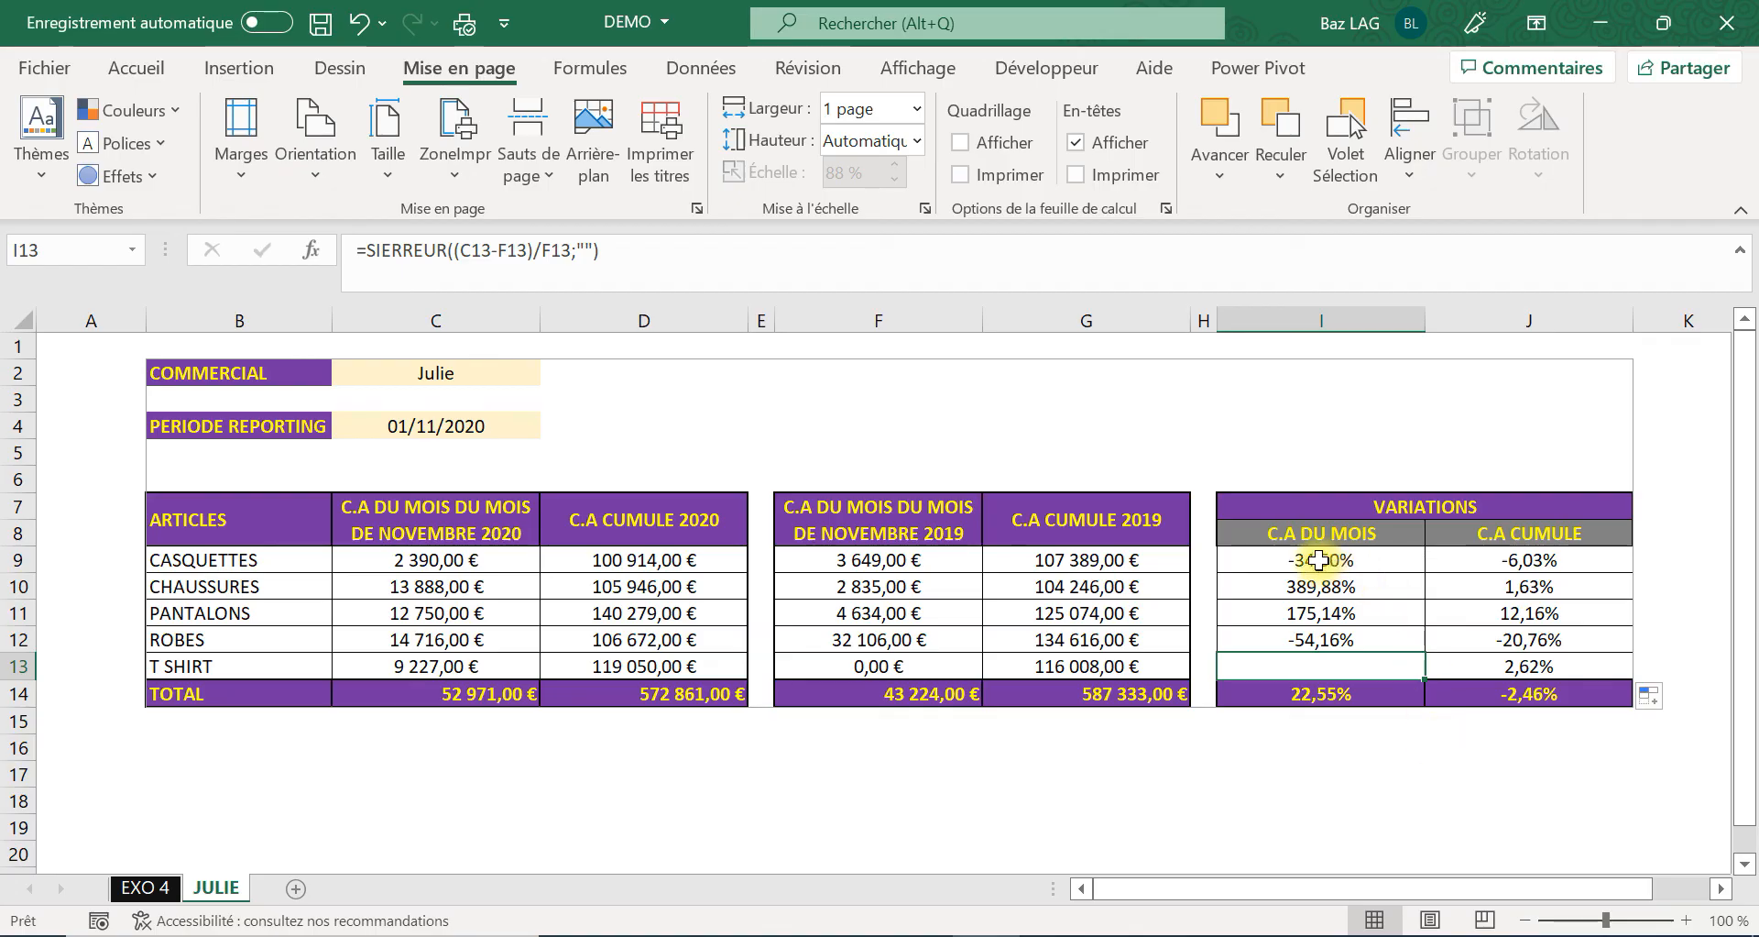
Highlight variation values below 0 in I9:J14 with the format "Remplissage rouge clair avec texte rouge foncé".
left_click_drag(1320, 560, 1540, 693)
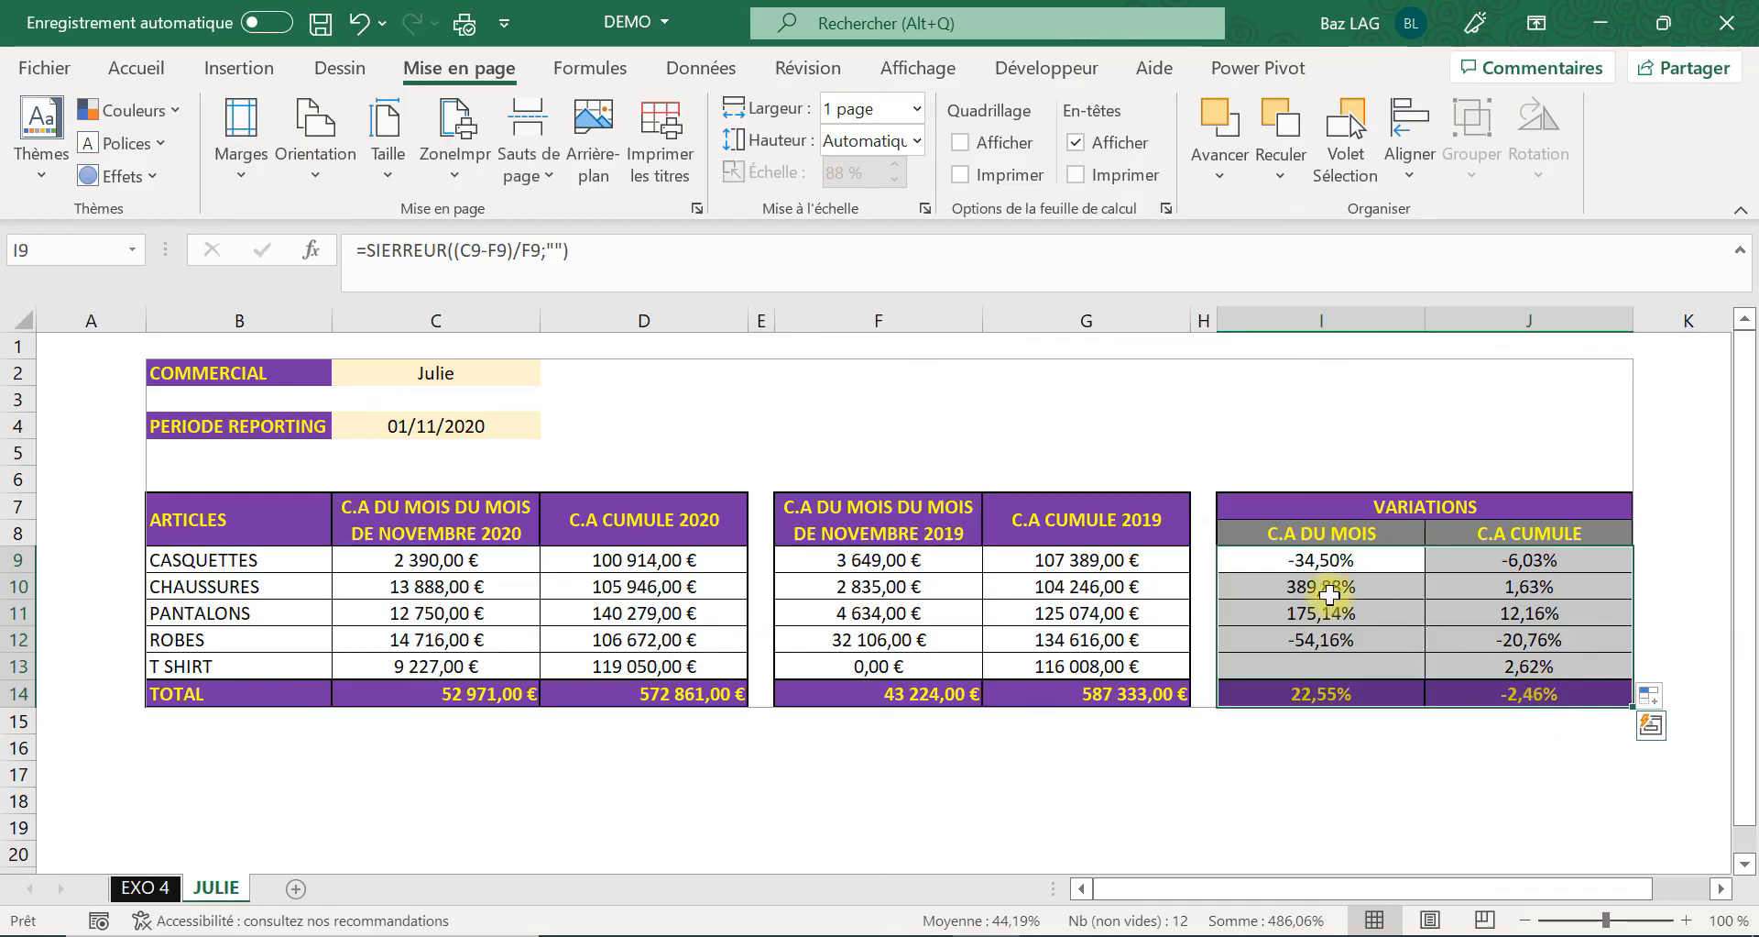
left_click(130, 66)
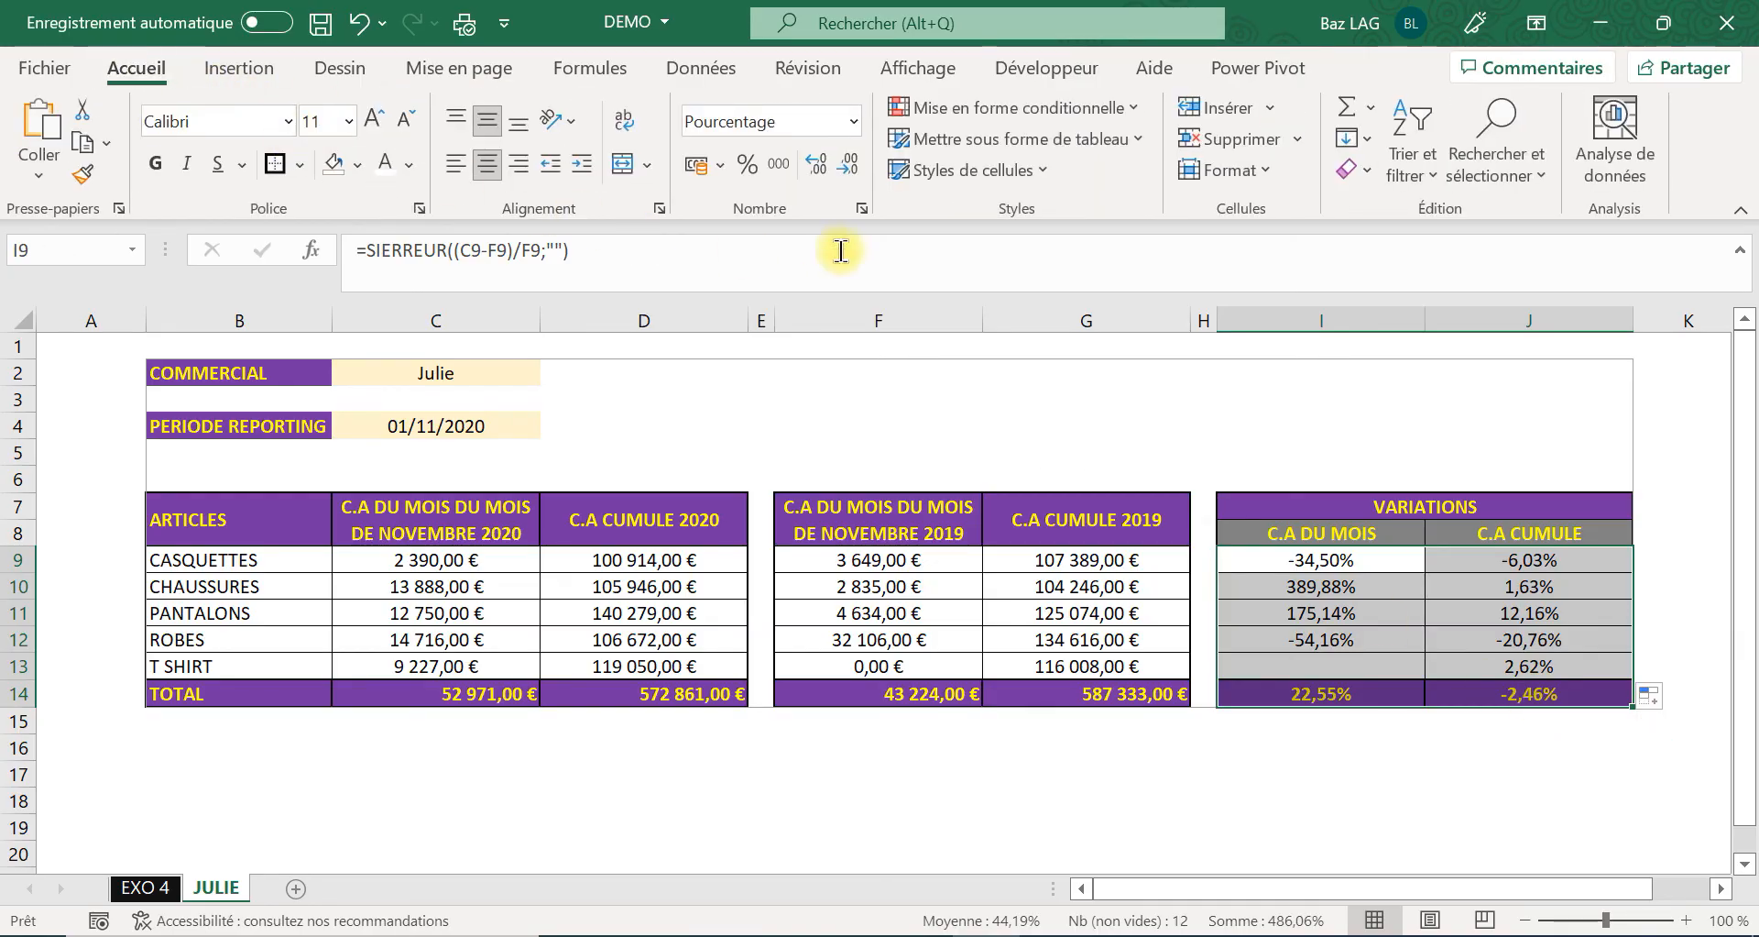
left_click(1005, 110)
mouse_move(1099, 163)
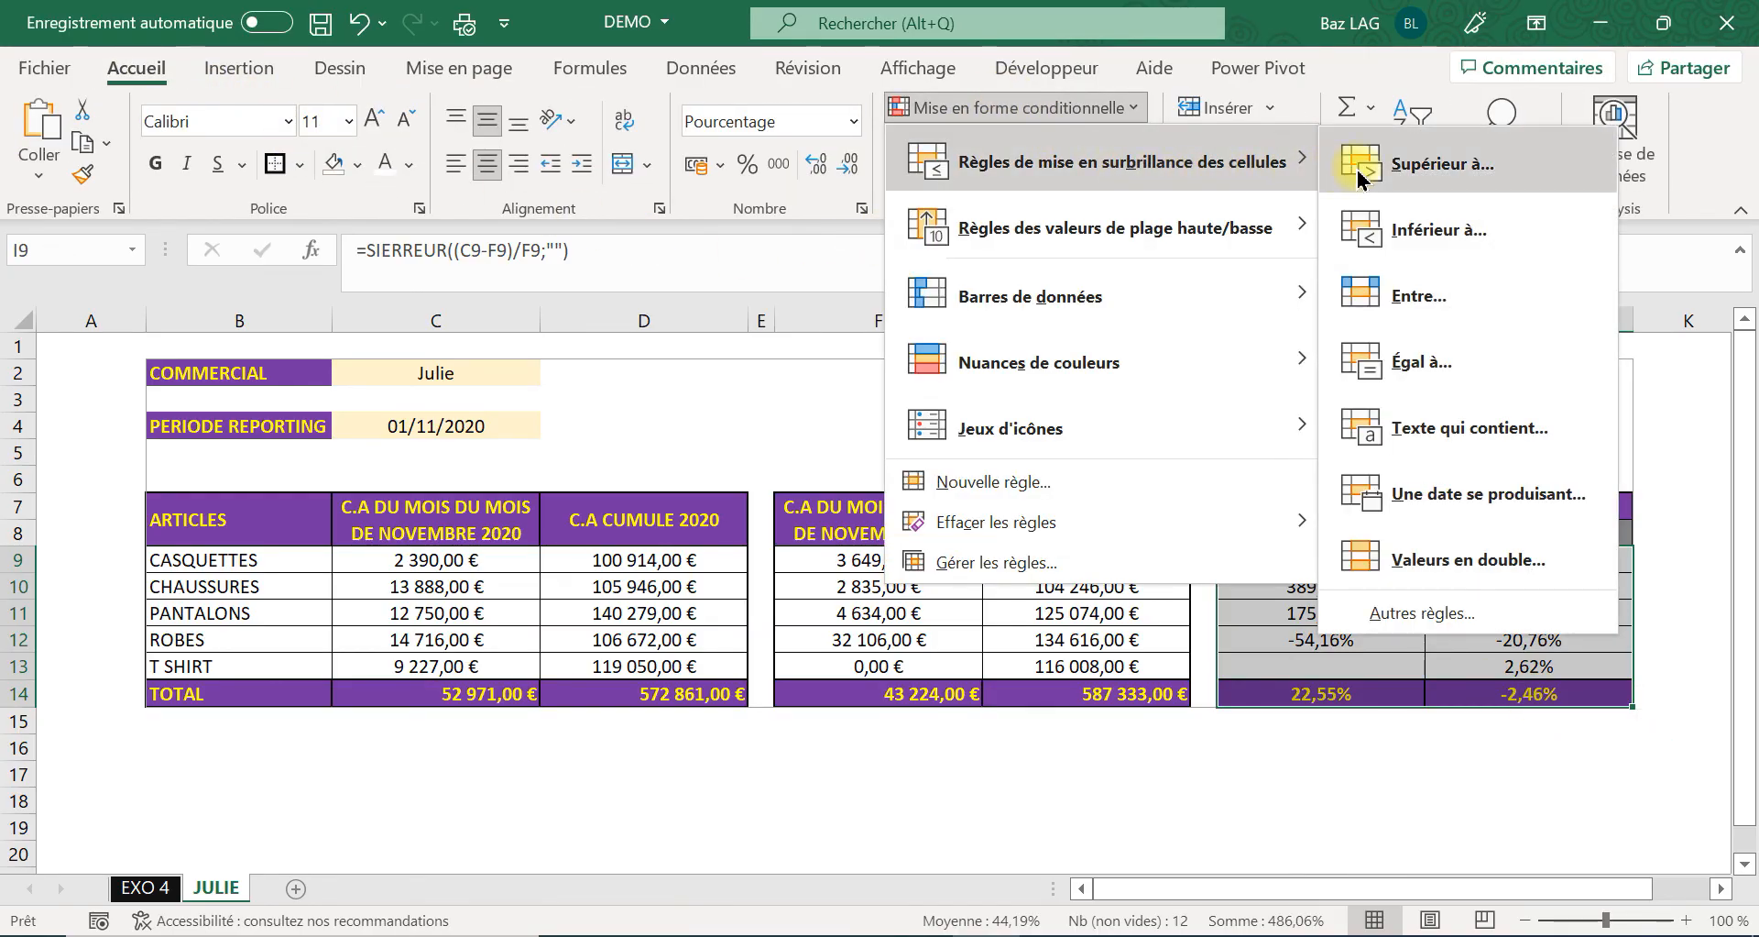
left_click(1457, 245)
key("Caps_Lock")
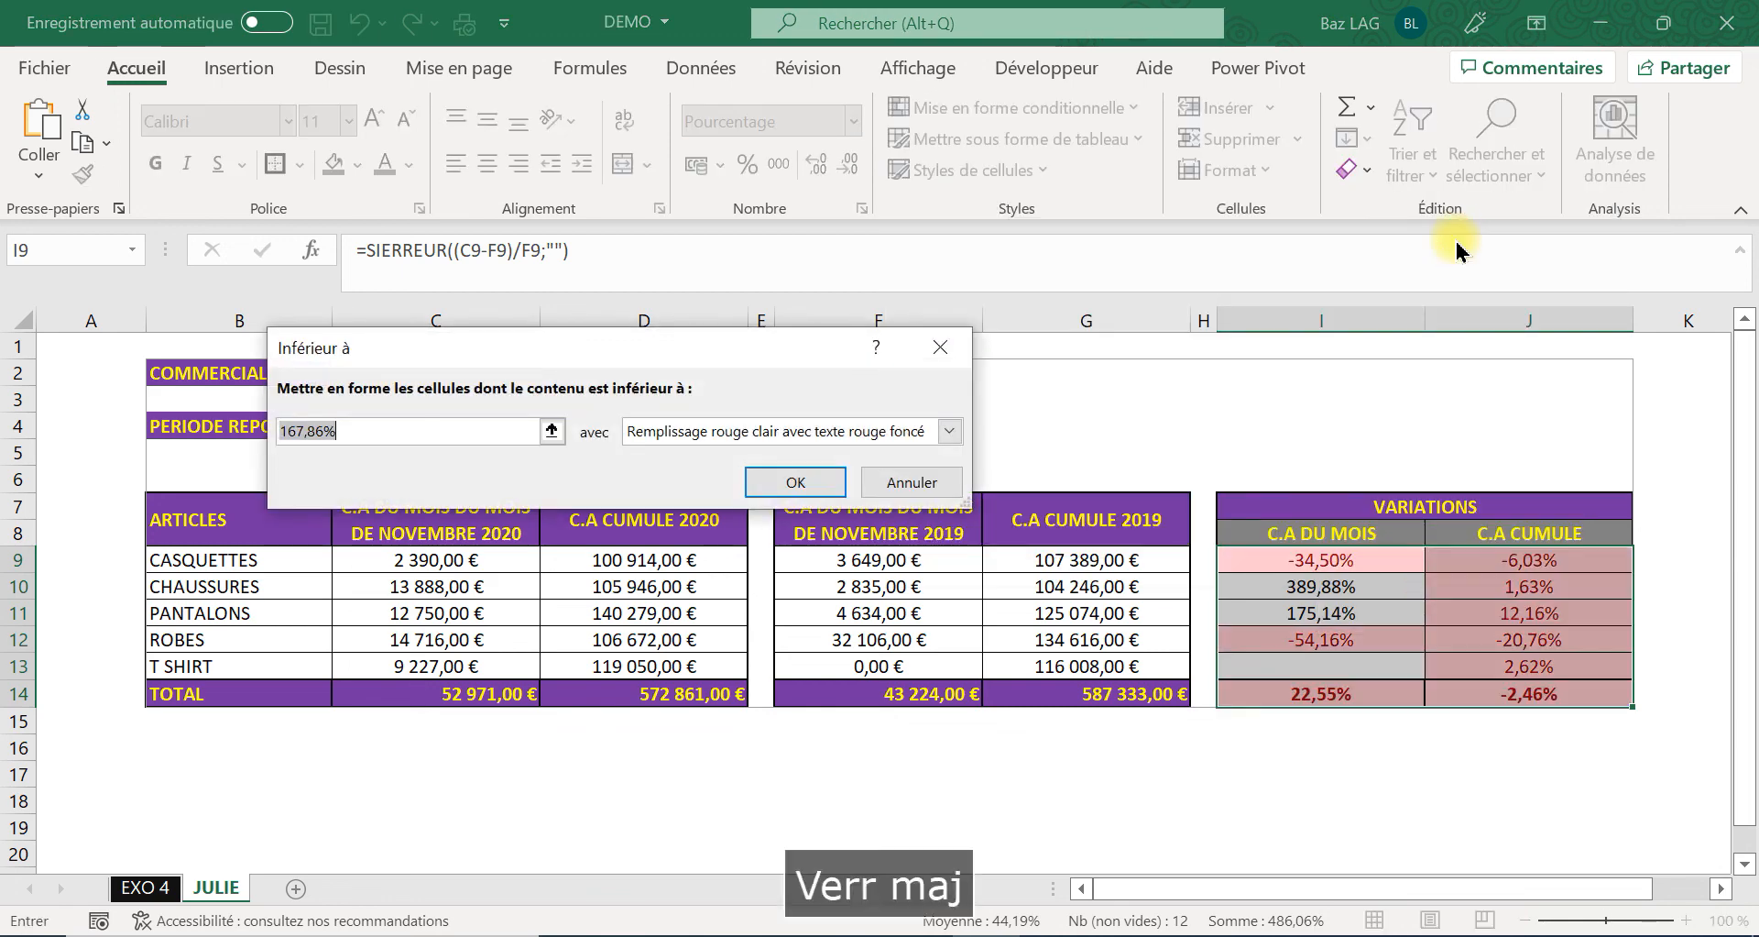
type("0")
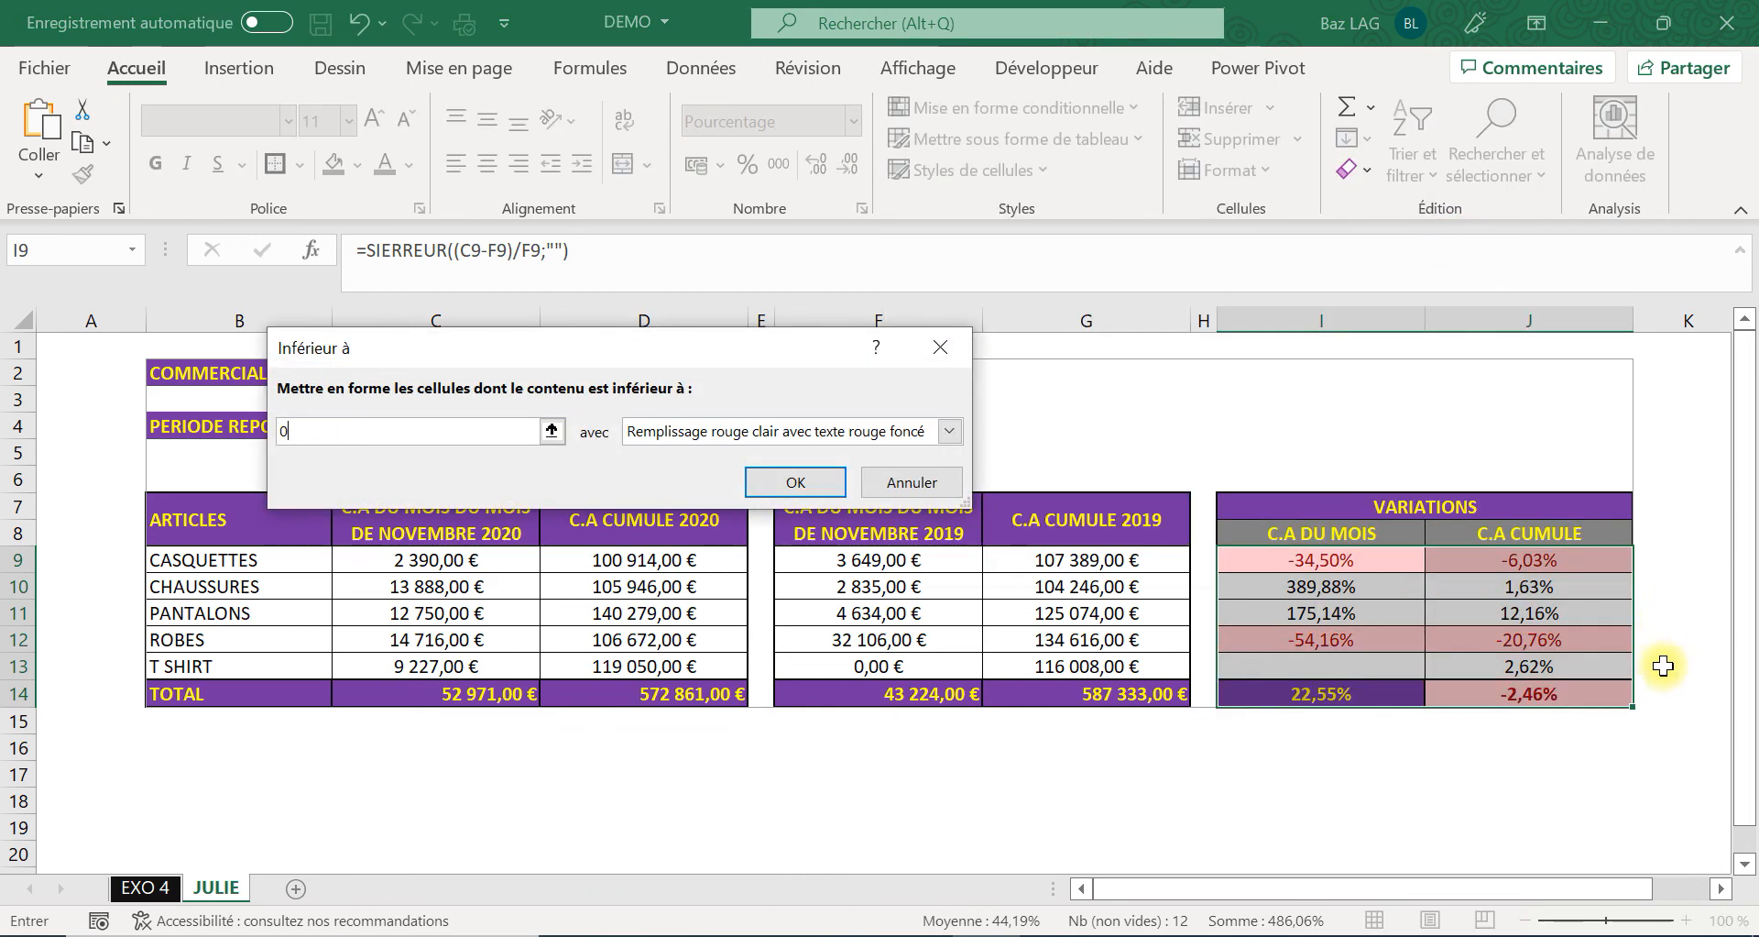
left_click(787, 477)
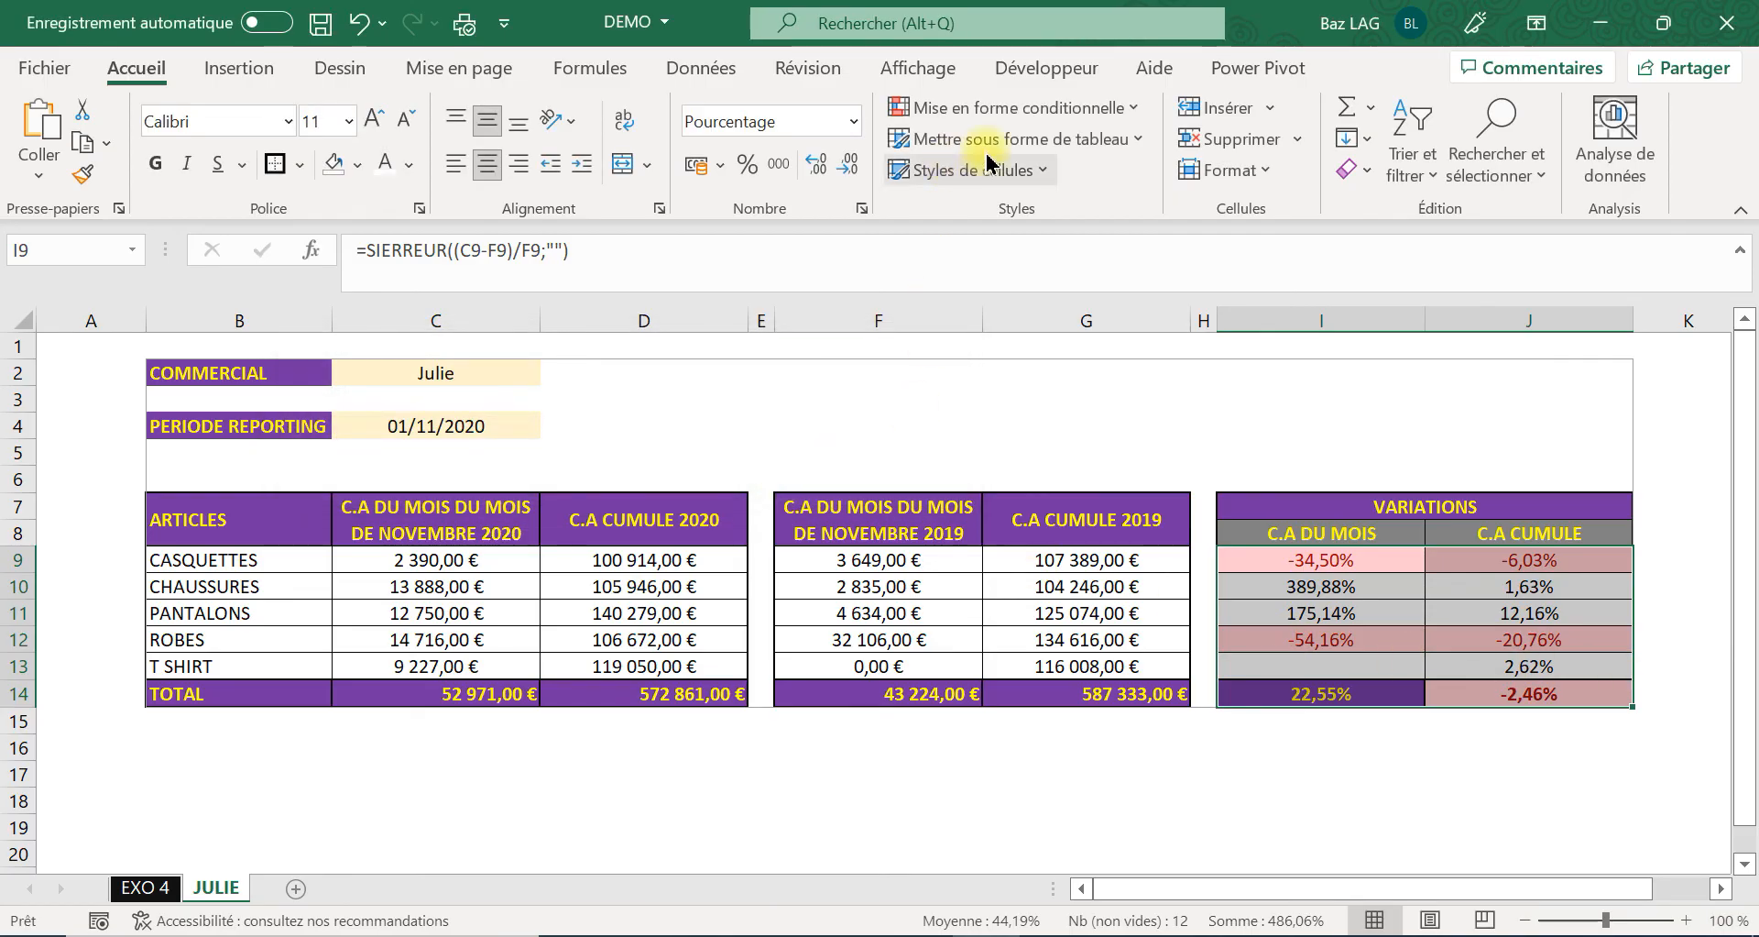
Highlight variation values above 0 in I9:J14 with the format "Remplissage vert avec texte vert foncé".
left_click(1041, 107)
mouse_move(1137, 161)
left_click(1388, 174)
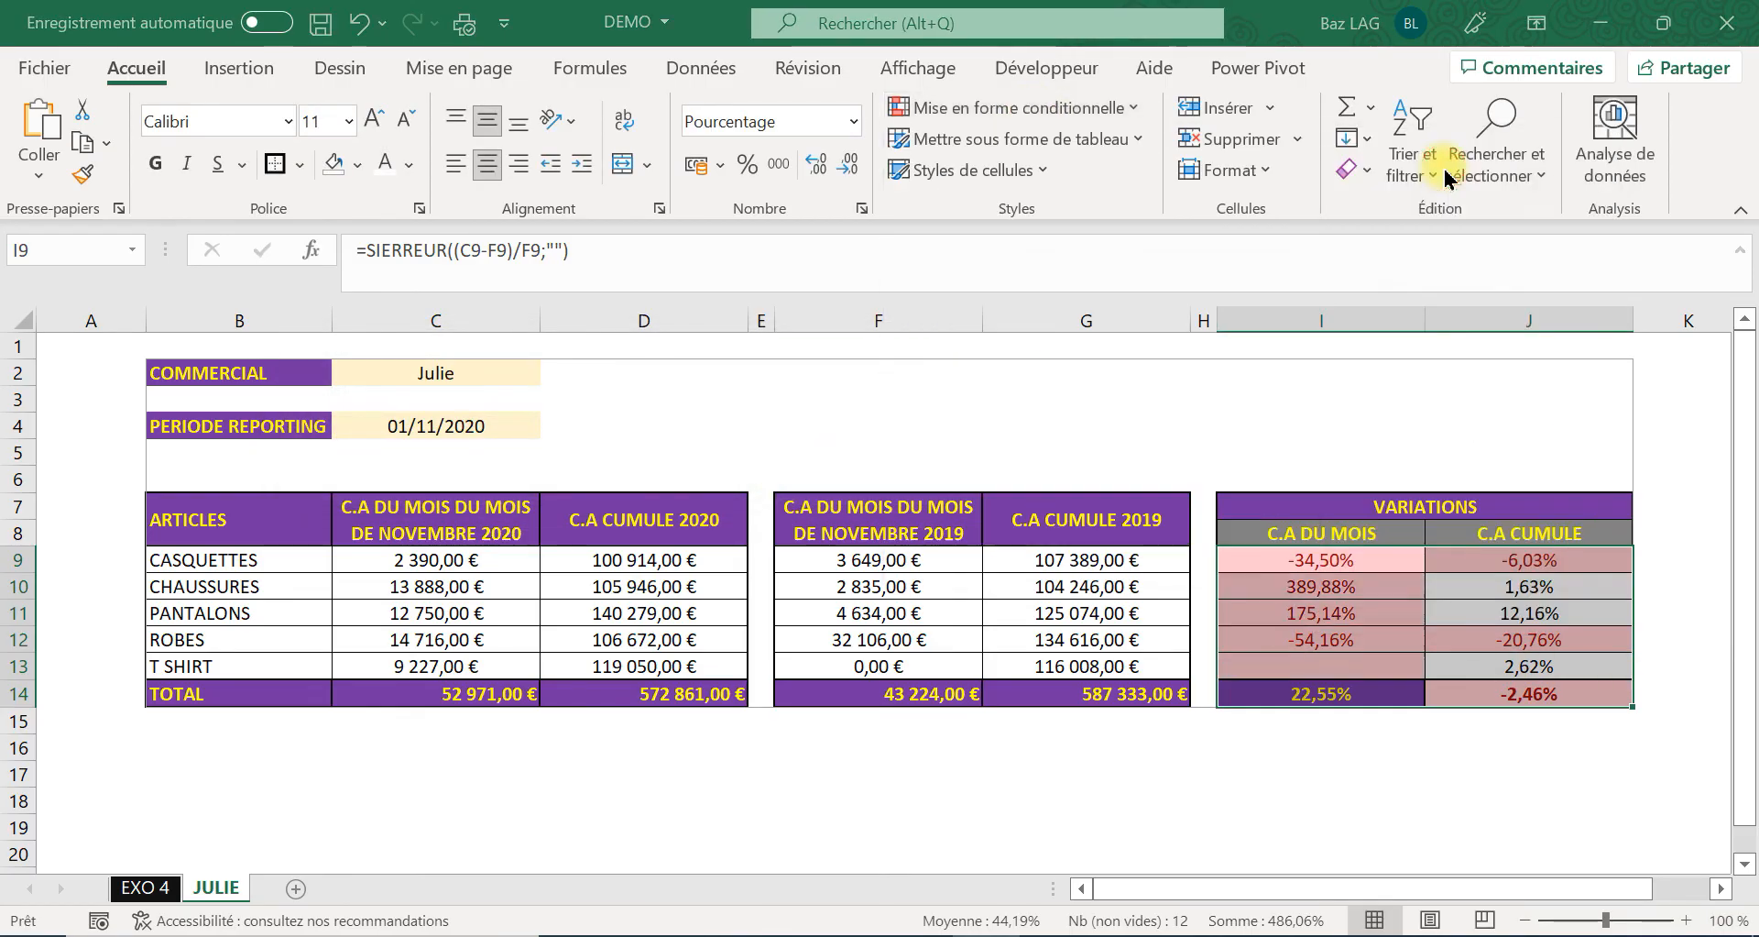
type("0")
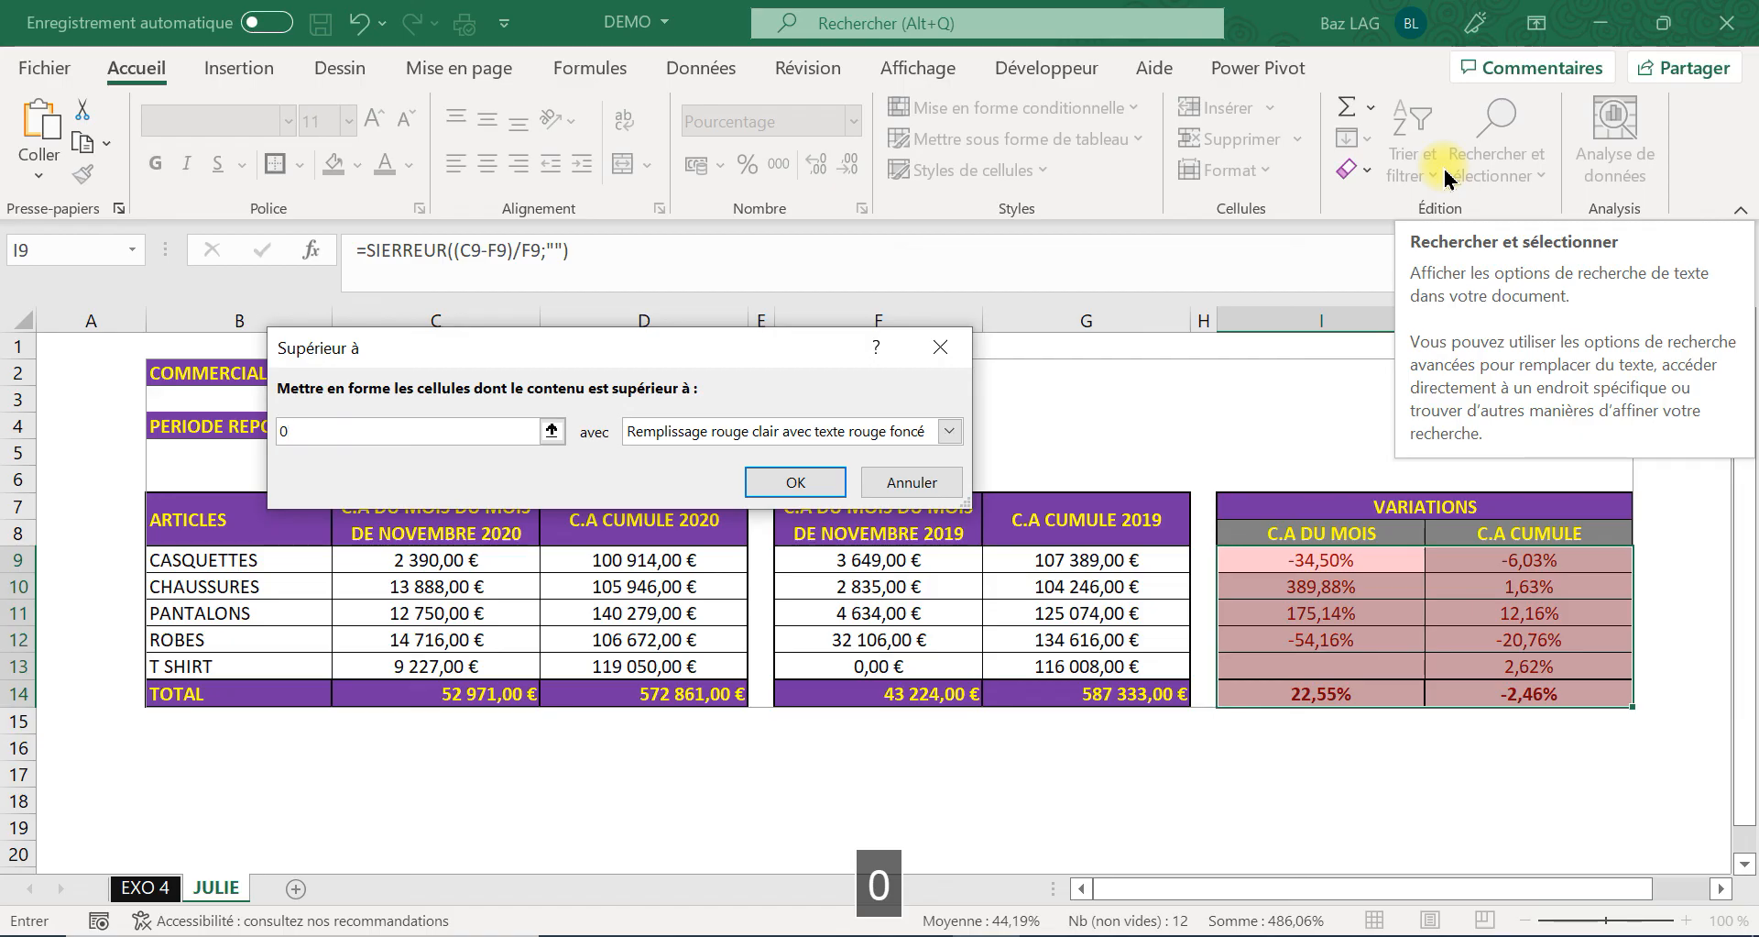
left_click(949, 431)
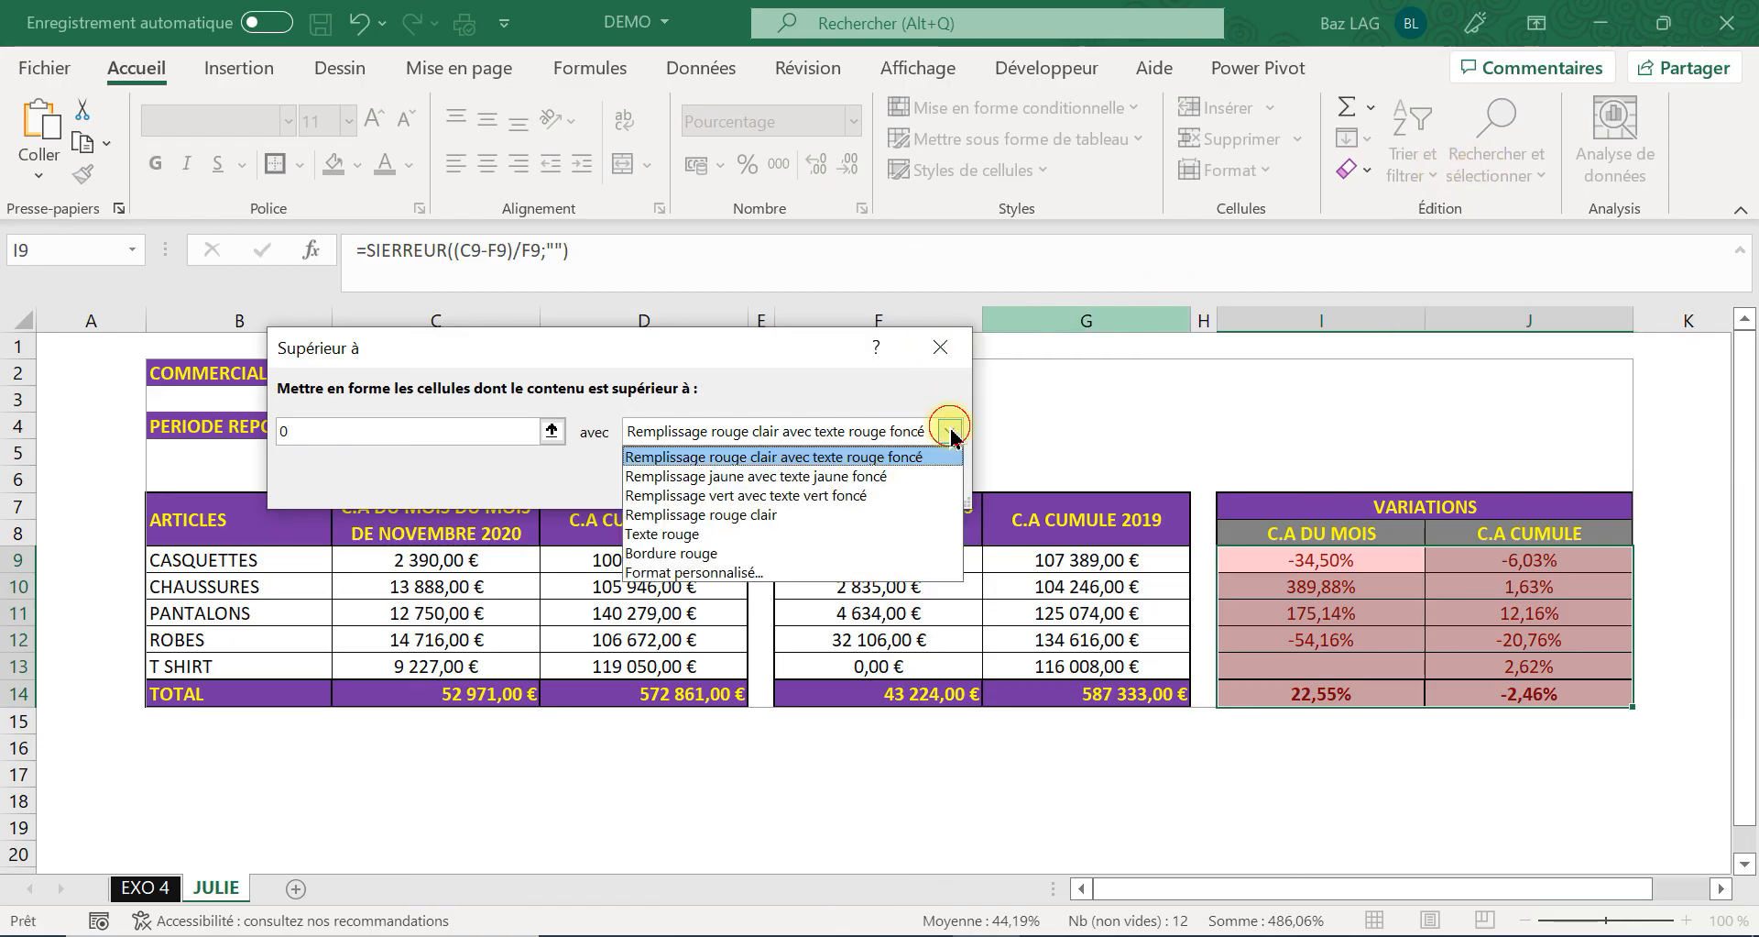
left_click(903, 495)
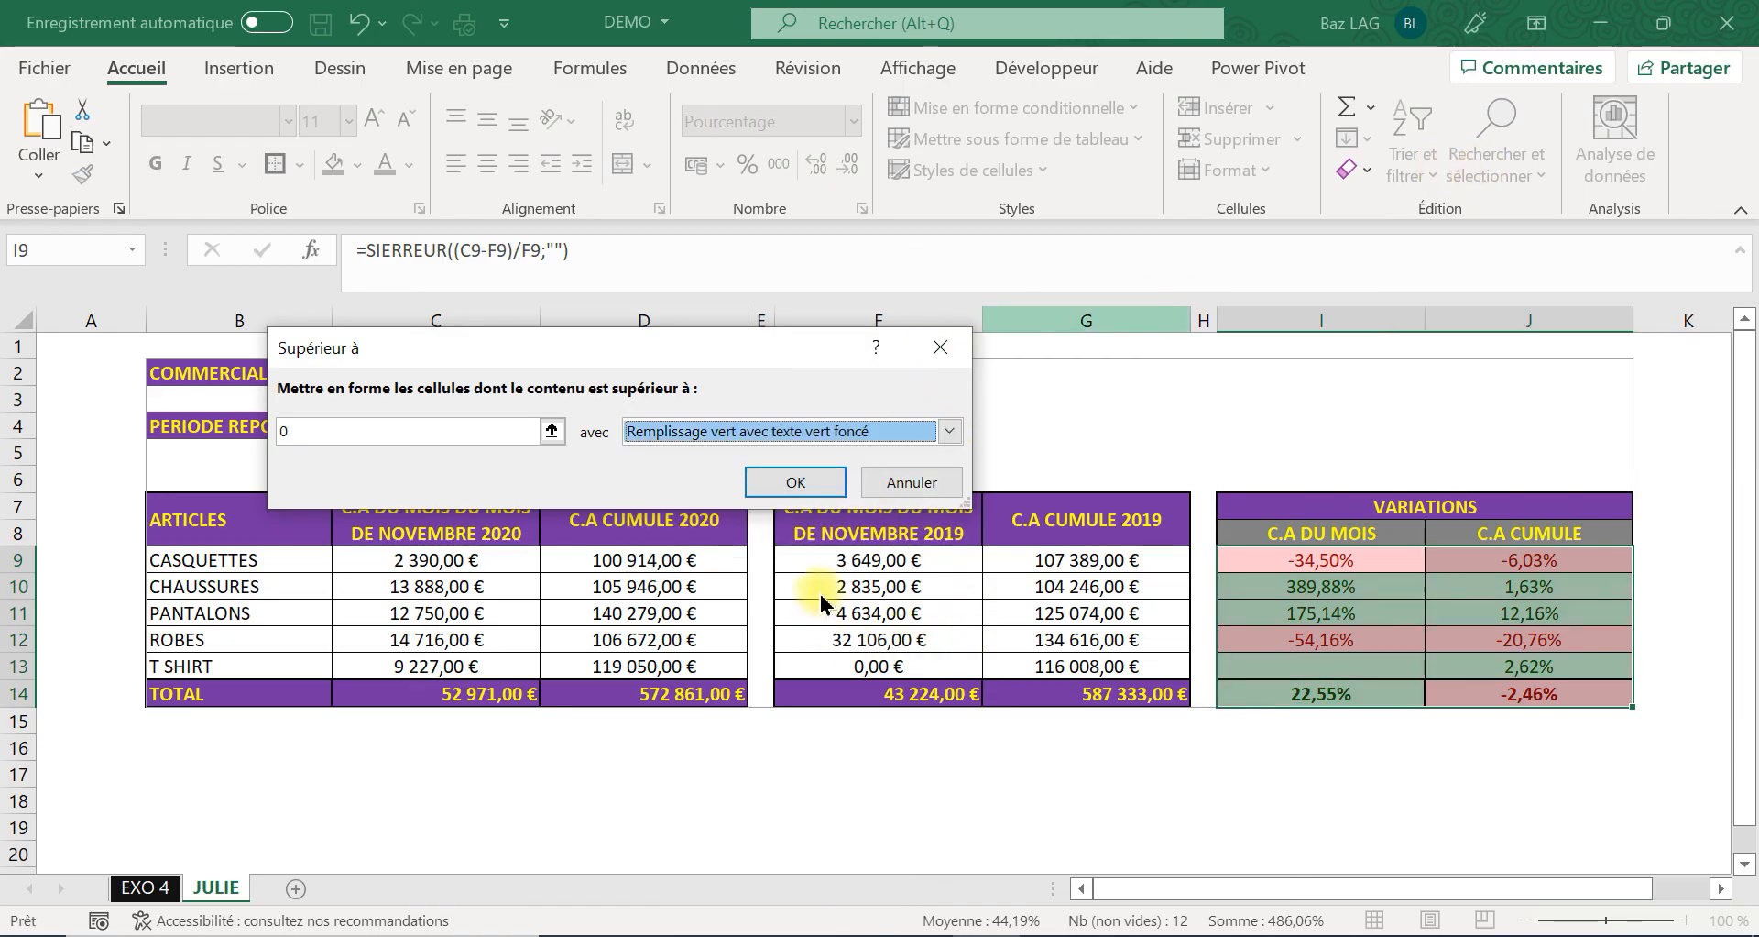
left_click(790, 483)
left_click(907, 613)
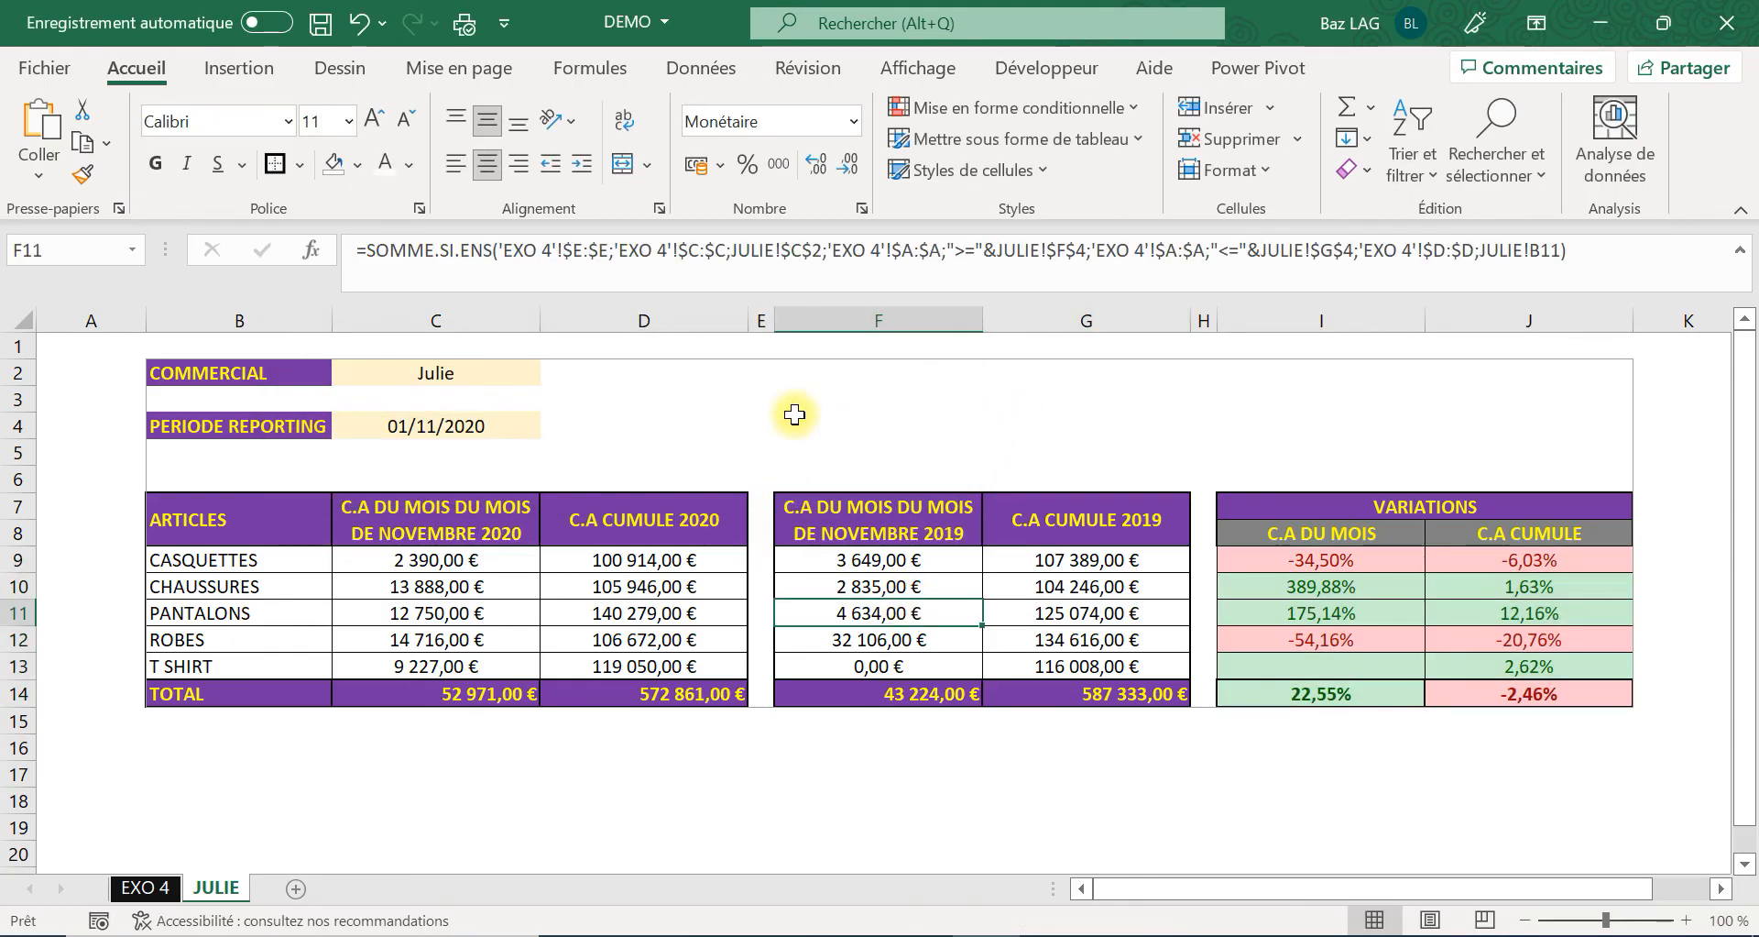
Inspect the cells referenced by the monthly variation formula for CHAUSSURES in I10.
left_click(1339, 592)
left_click(791, 264)
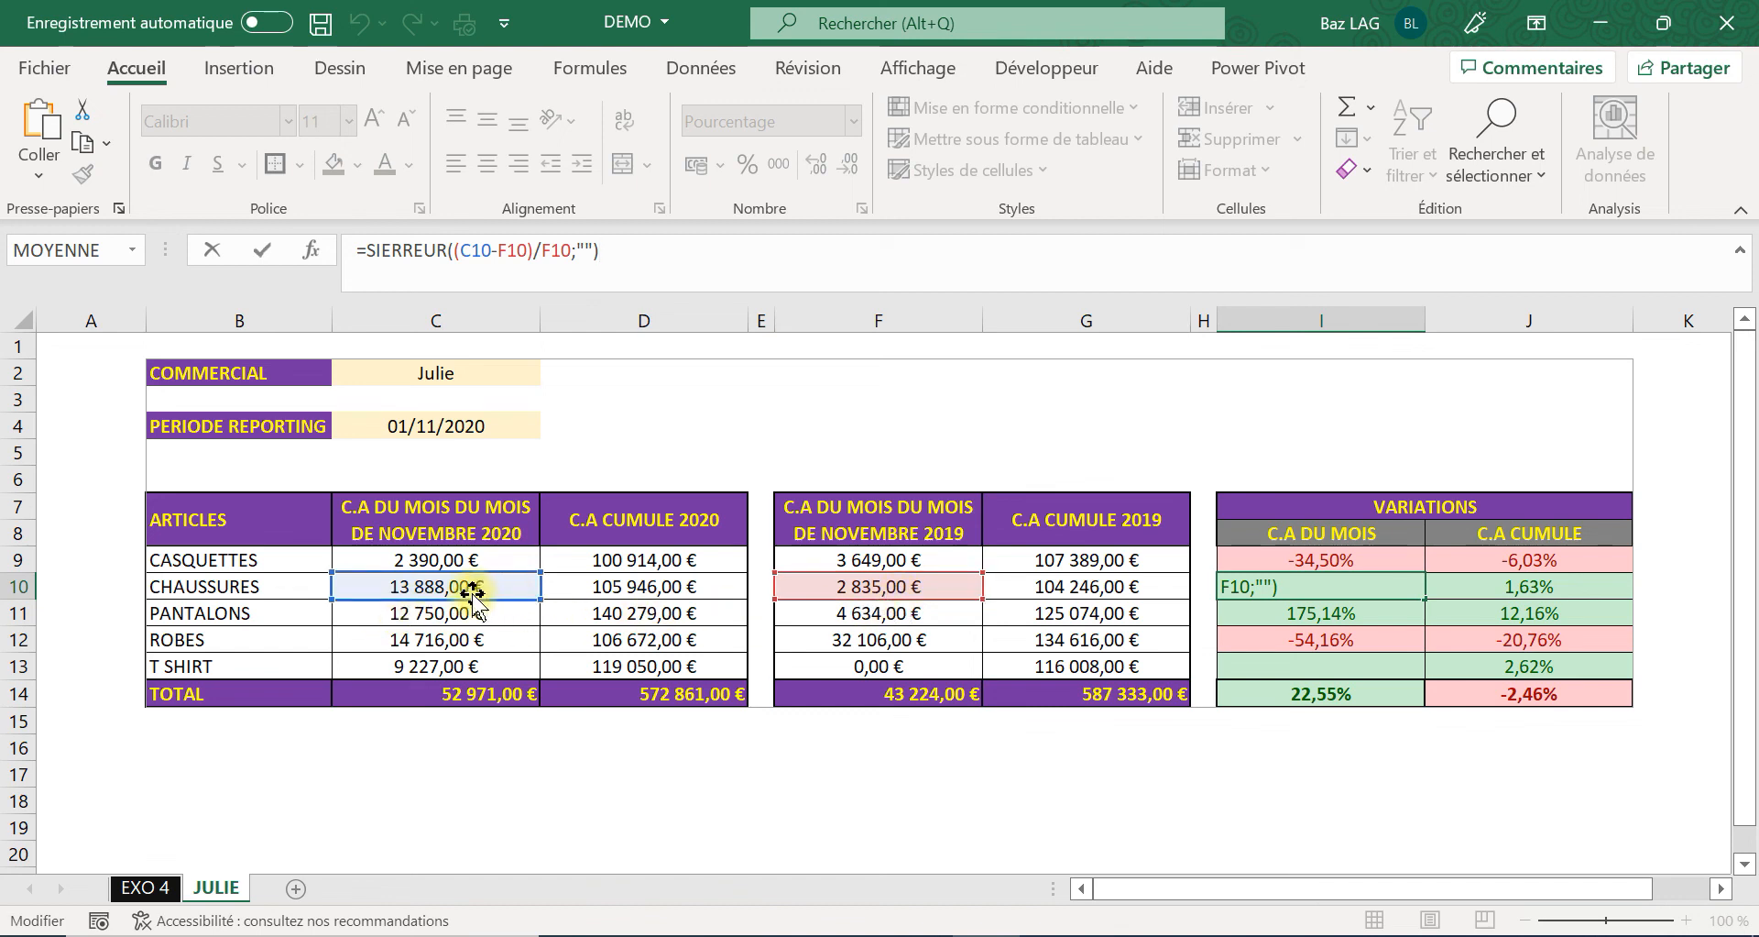
key("Return")
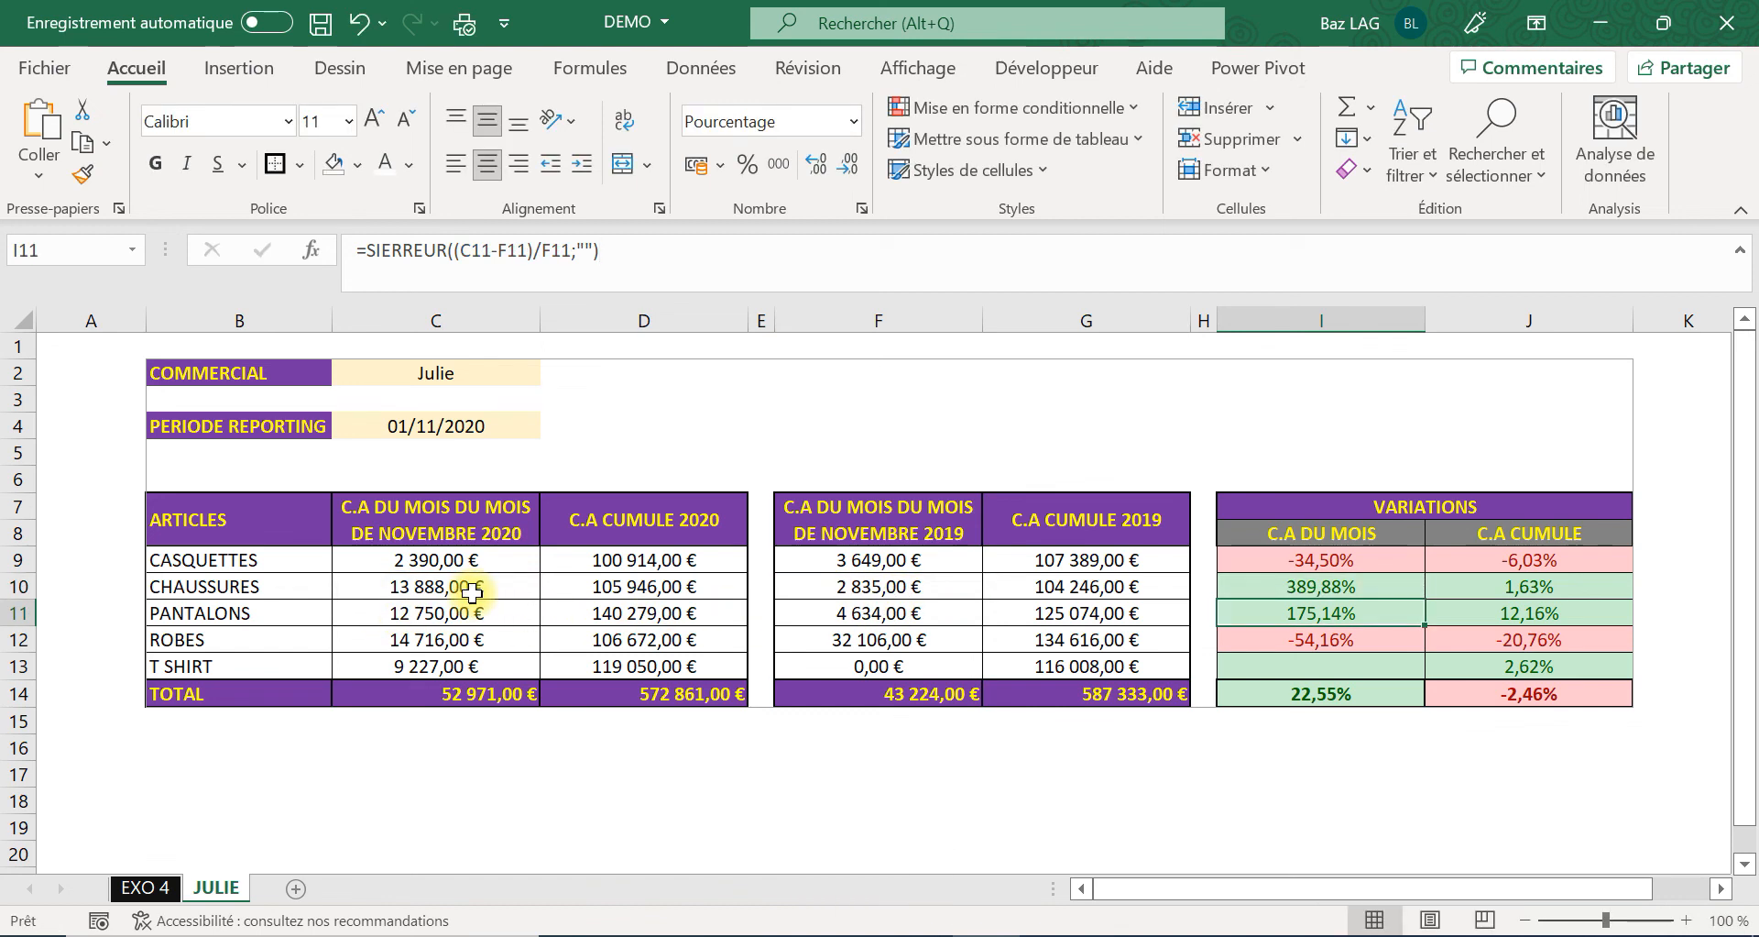